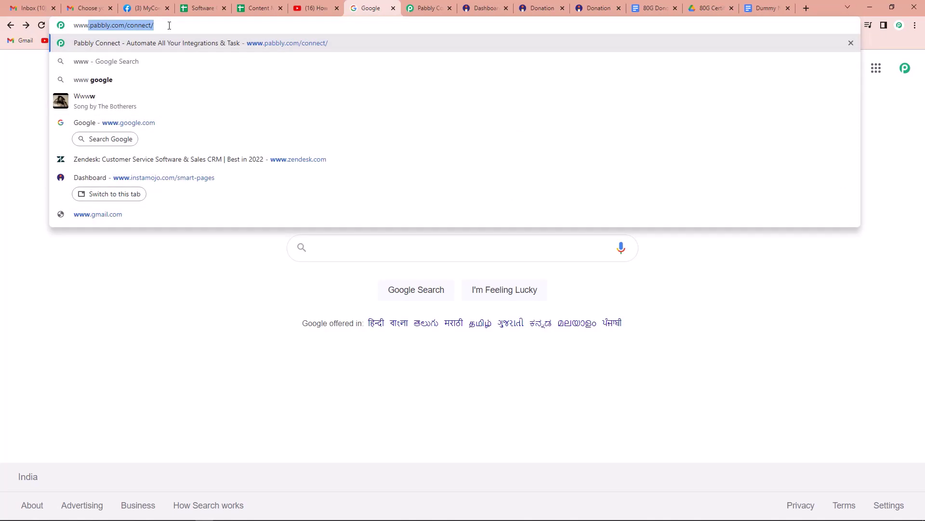
Go to pabbly.com/connect, sign in, and open the Pabbly Connect workflow dashboard.
key("Return")
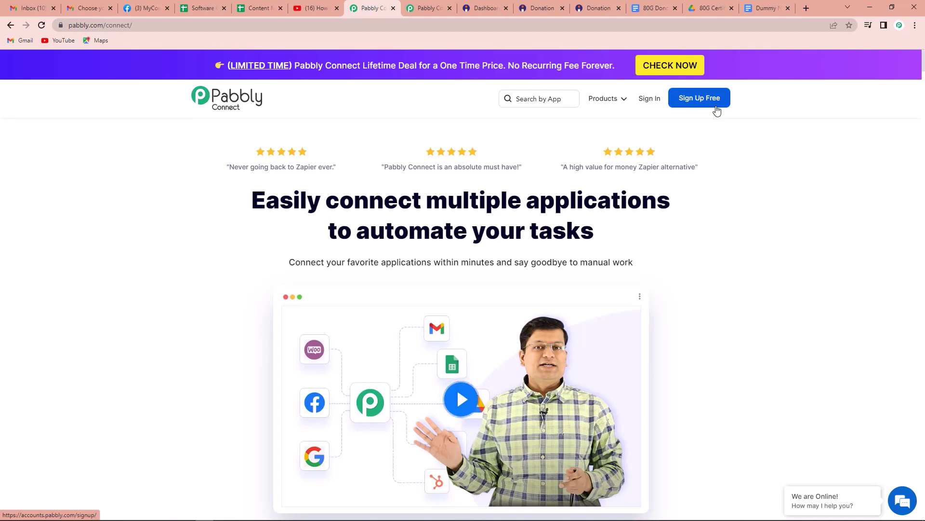
left_click(650, 99)
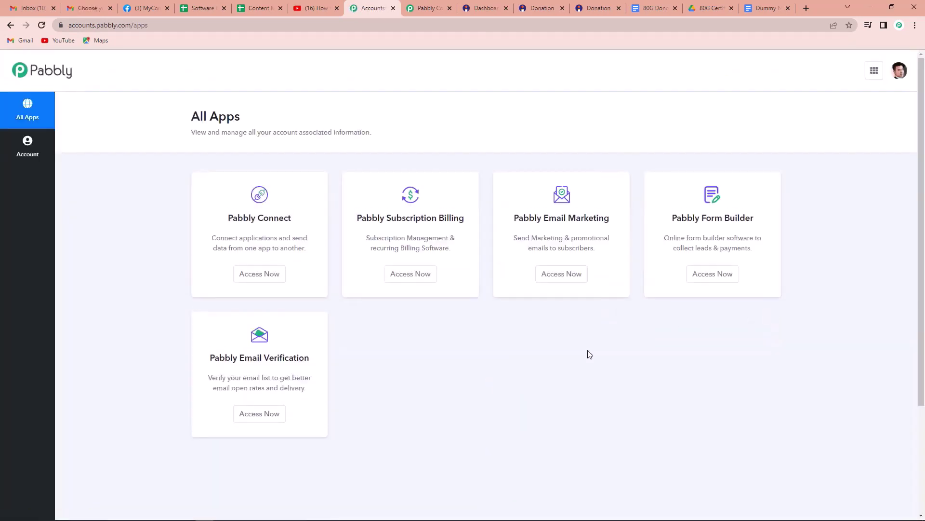
left_click(260, 274)
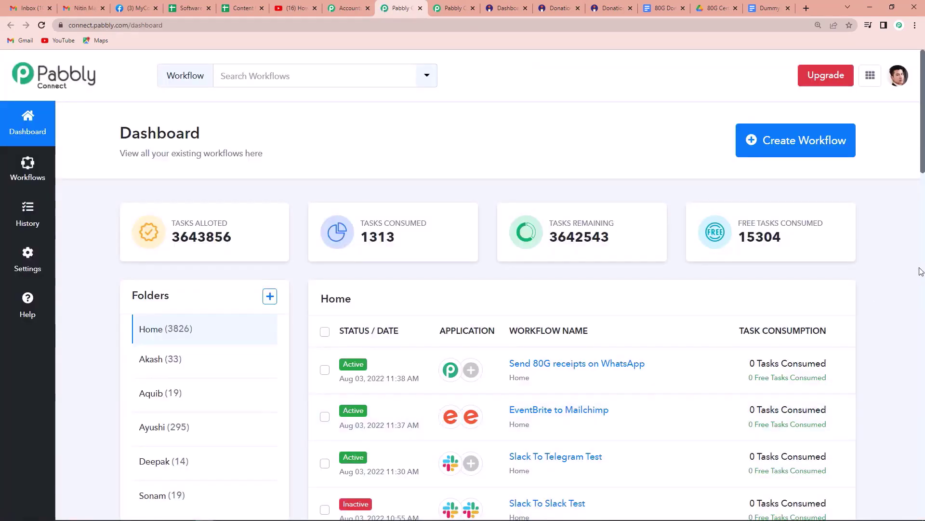
Create a new workflow named 'Create 80G receipts through InstaMojo Smart Pages'.
left_click(801, 147)
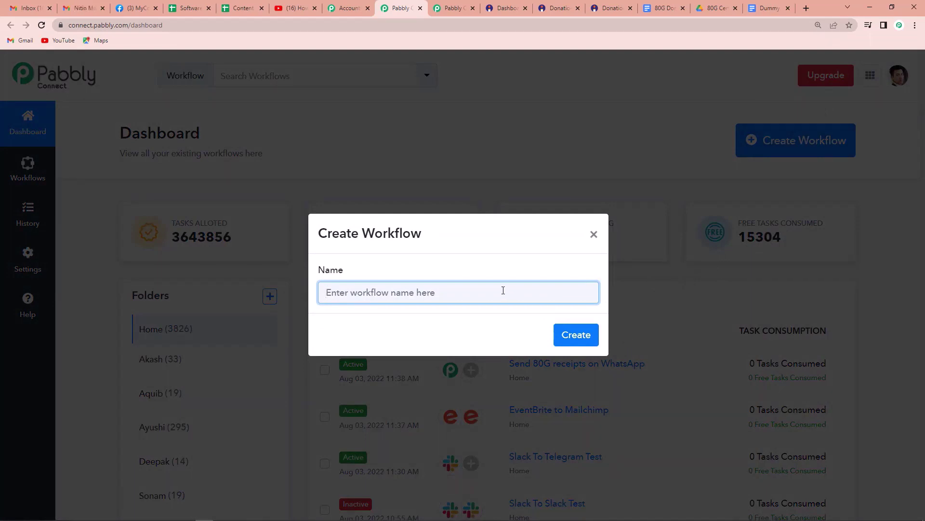
type("Create 80G receipts through InstaMojo Smart Pages")
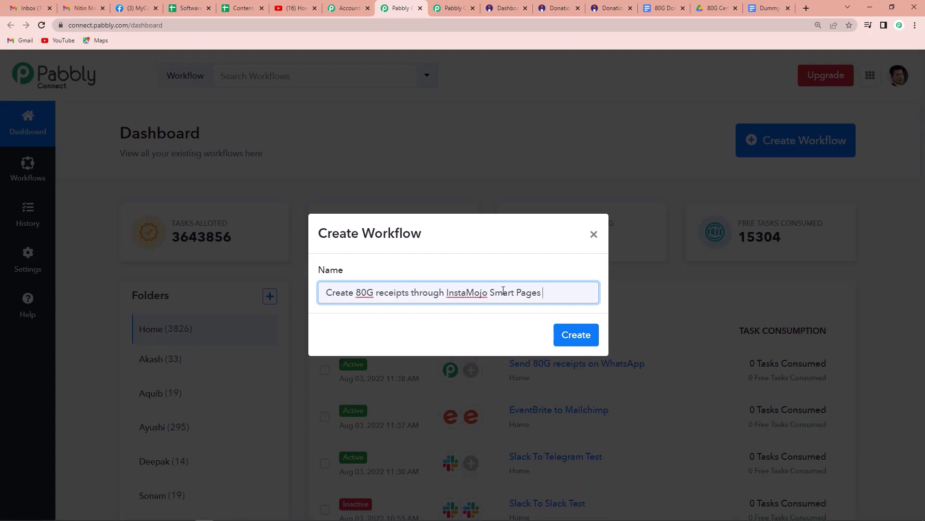
left_click(570, 339)
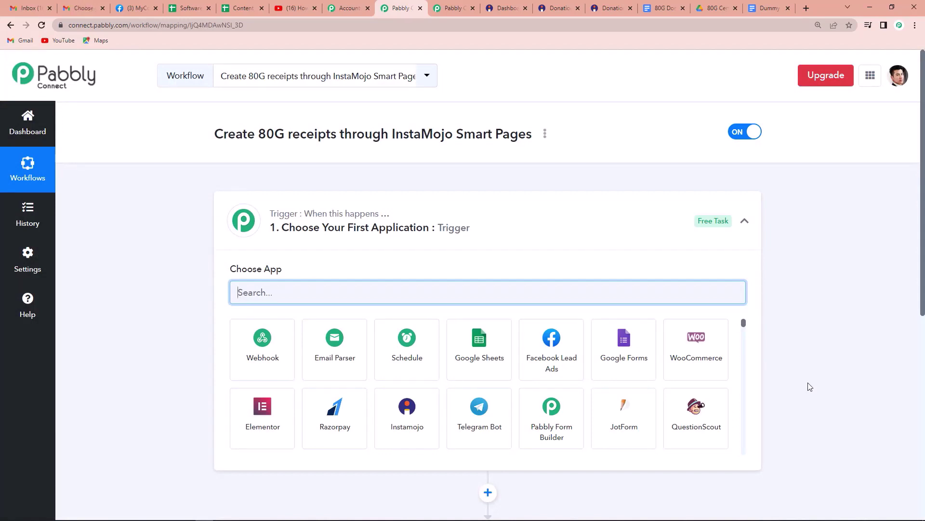
Set the workflow trigger to Instamojo with the New Sale event.
scroll(457, 249, "down", 3)
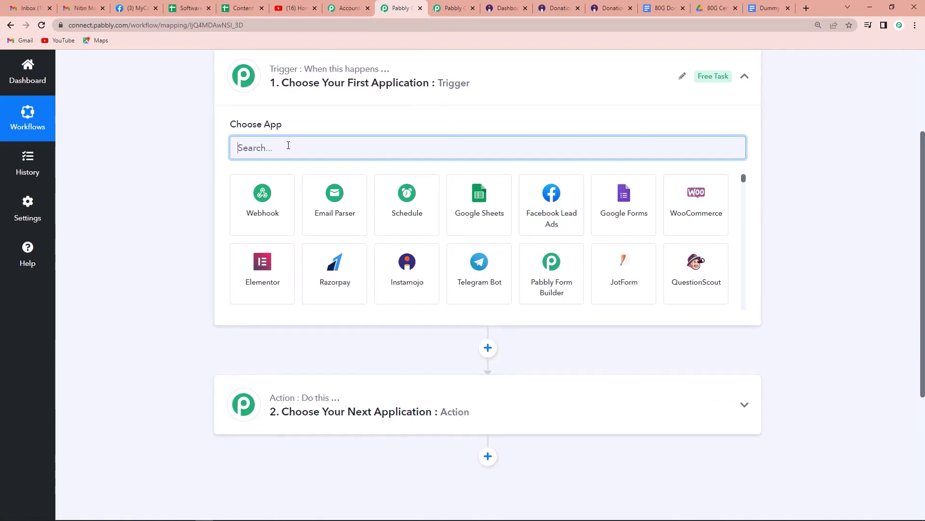
type("inst")
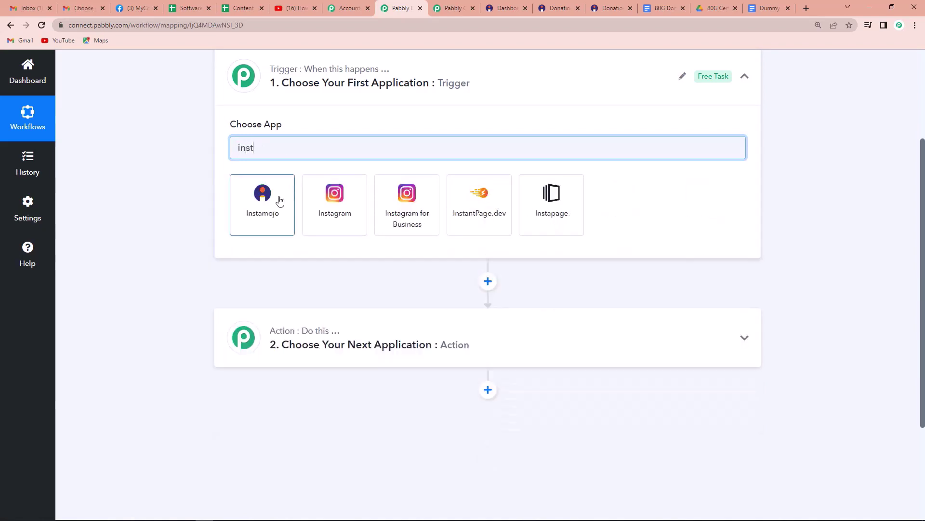
left_click(279, 201)
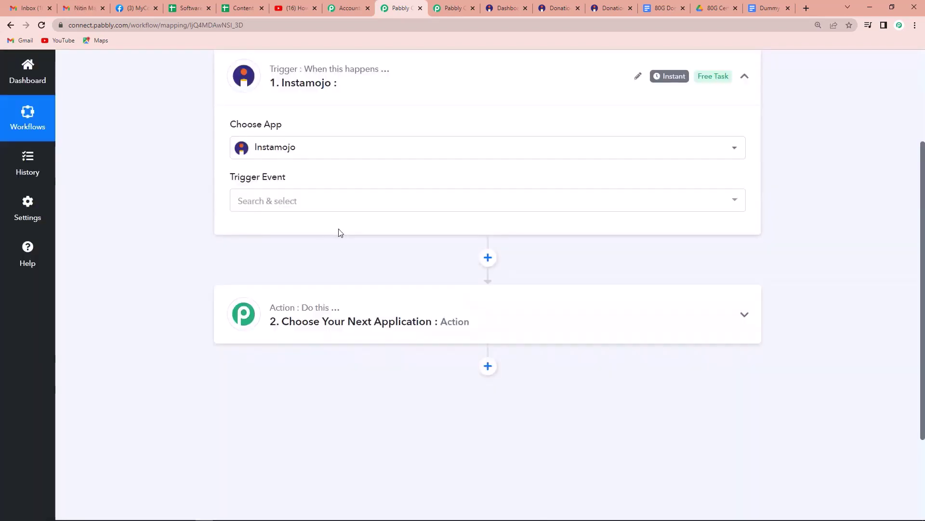
scroll(340, 233, "up", 2)
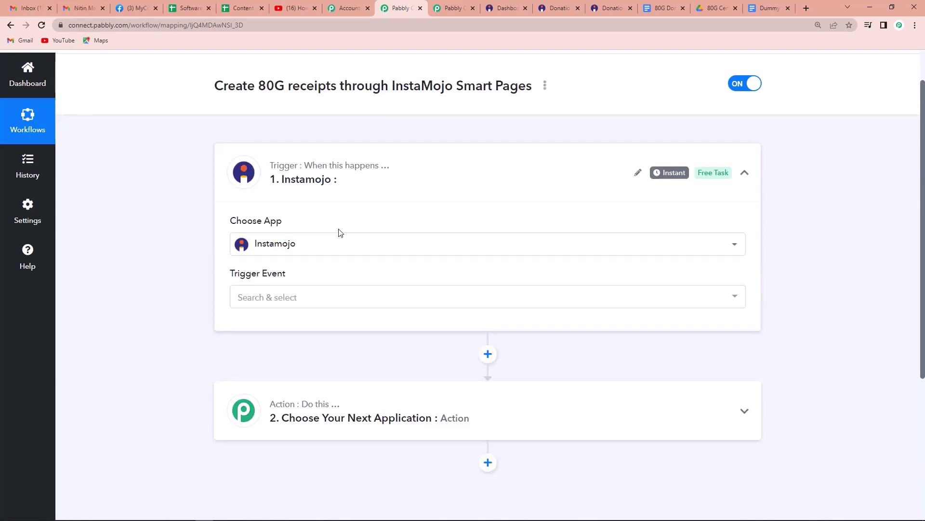
left_click(308, 300)
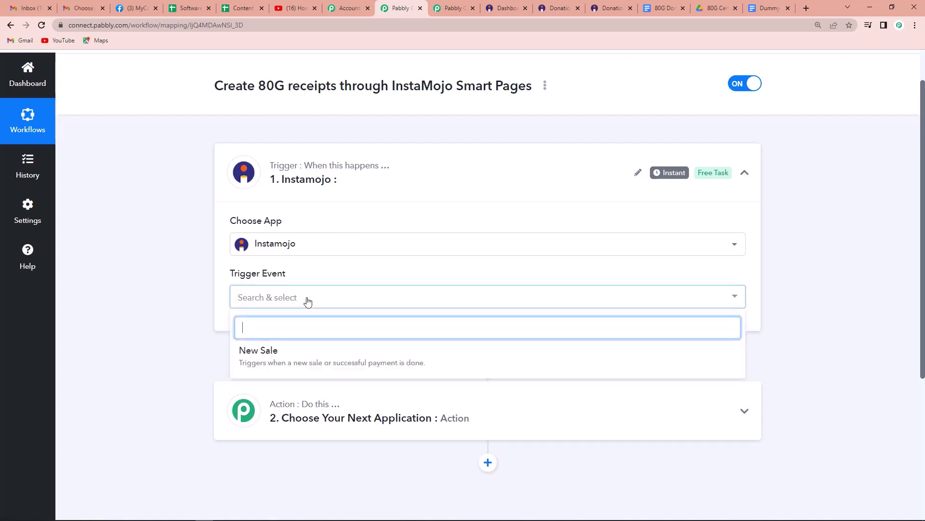
left_click(260, 363)
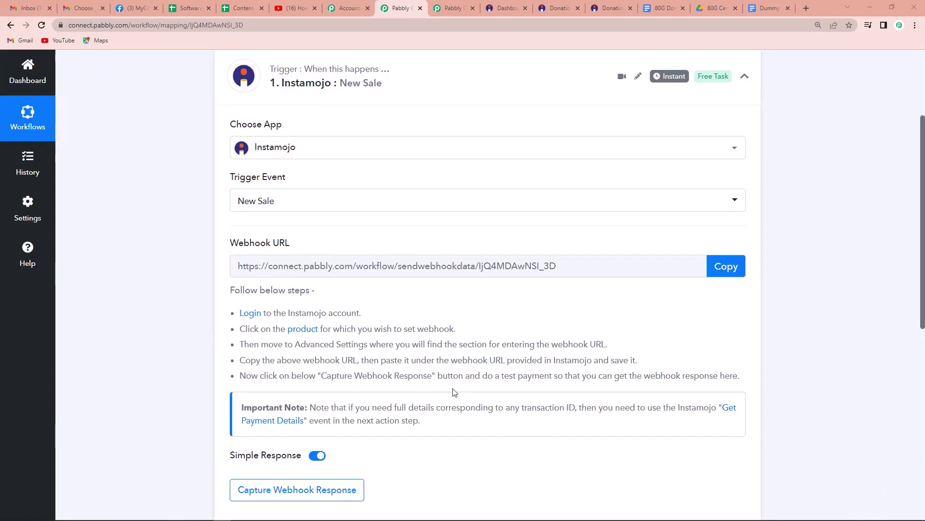
key("ctrl+Tab")
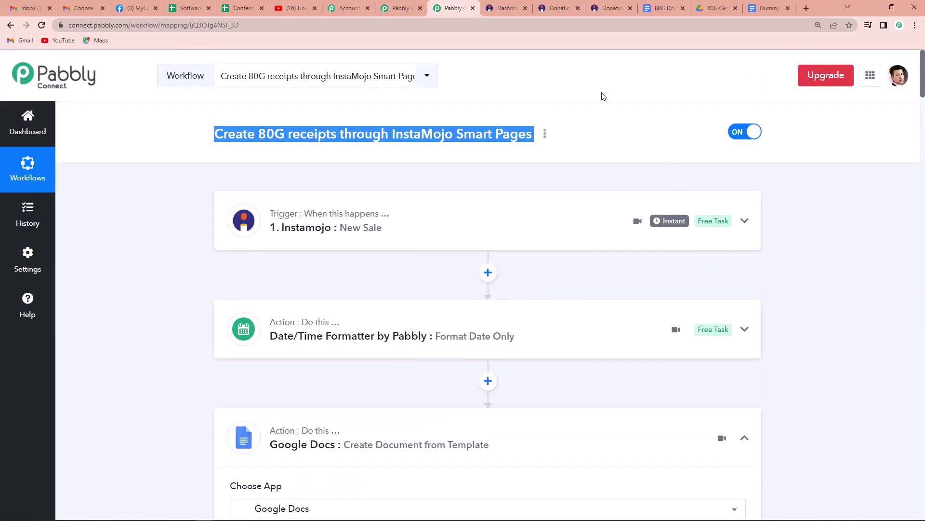
Open the Donation smart page for editing from Instamojo's Smart Pages list.
left_click(512, 8)
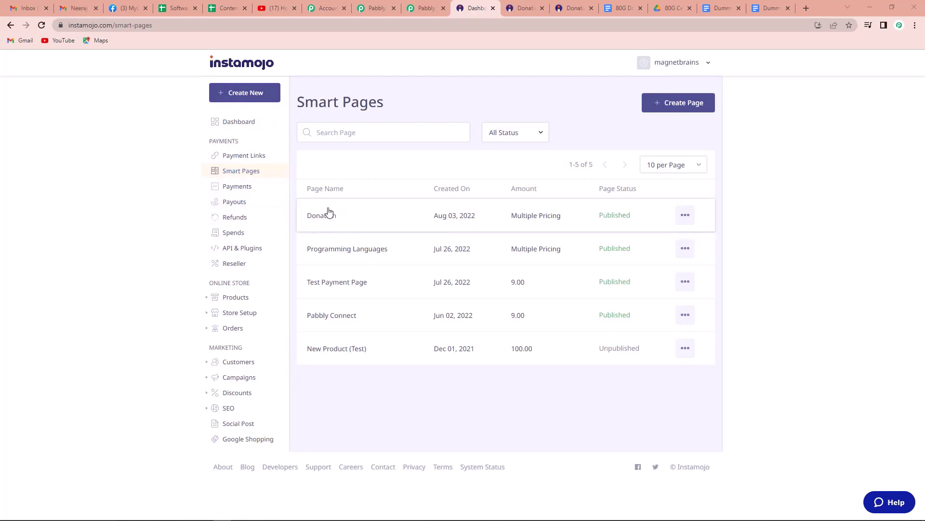
left_click(685, 215)
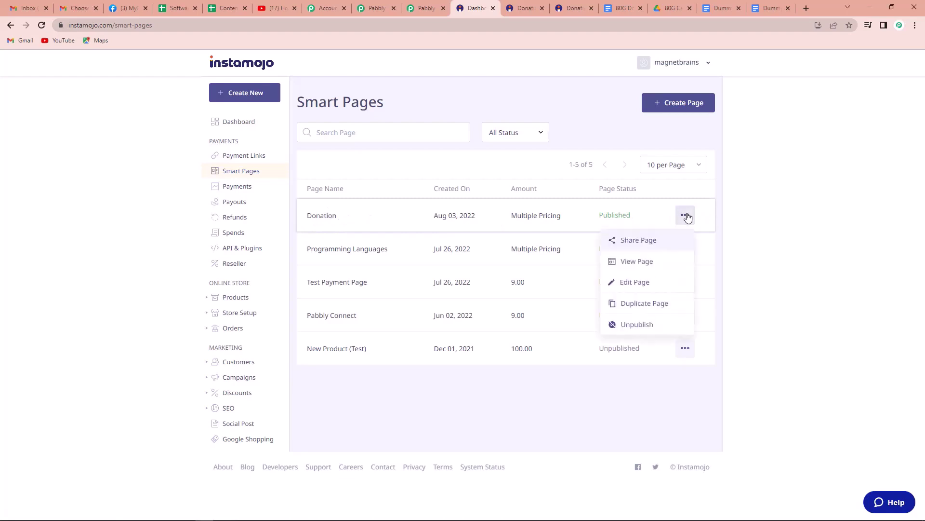
left_click(649, 287)
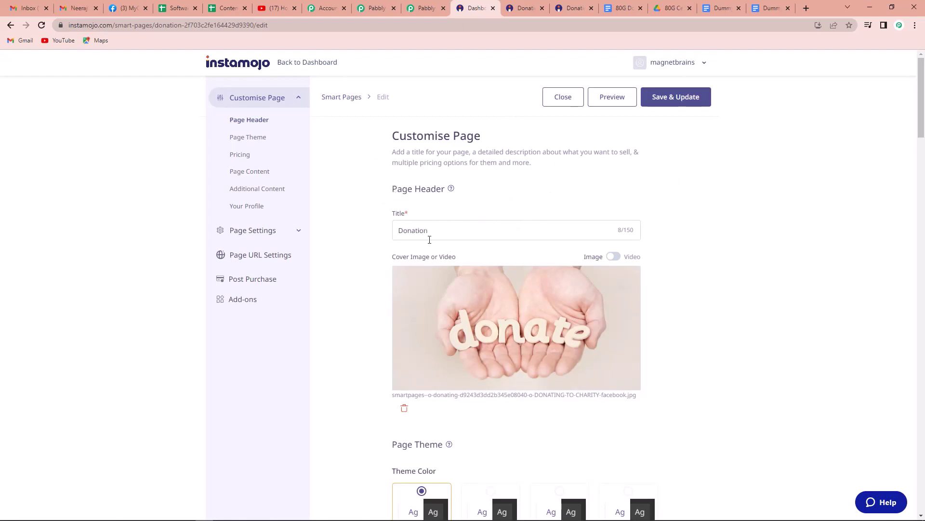
scroll(729, 220, "down", 2)
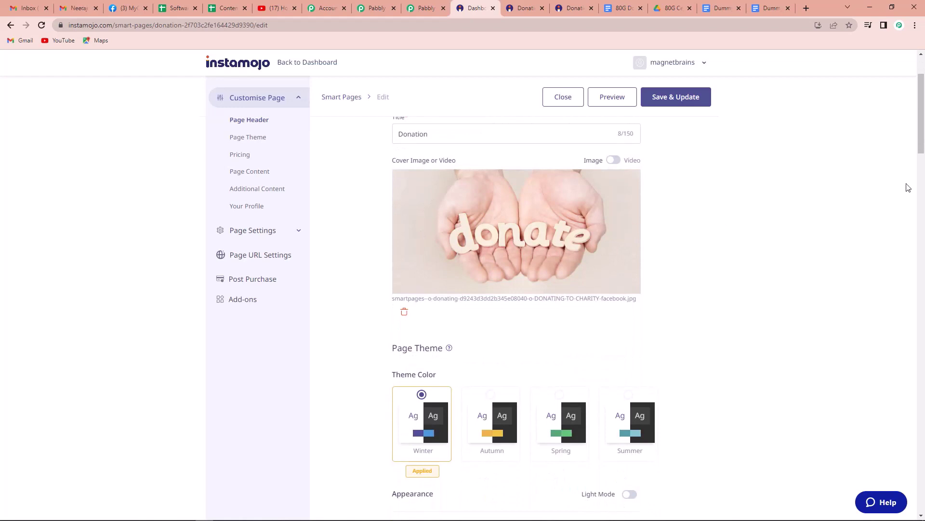
scroll(880, 223, "down", 4)
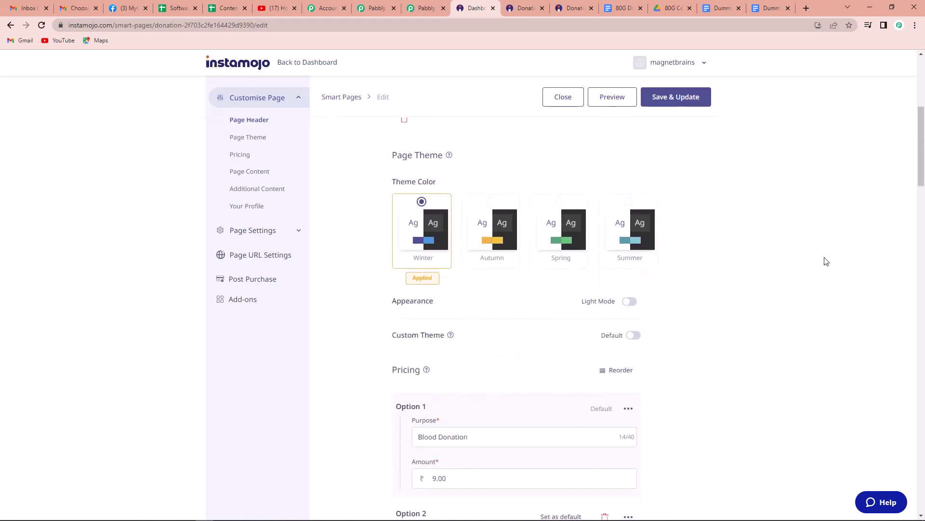
scroll(826, 261, "down", 6)
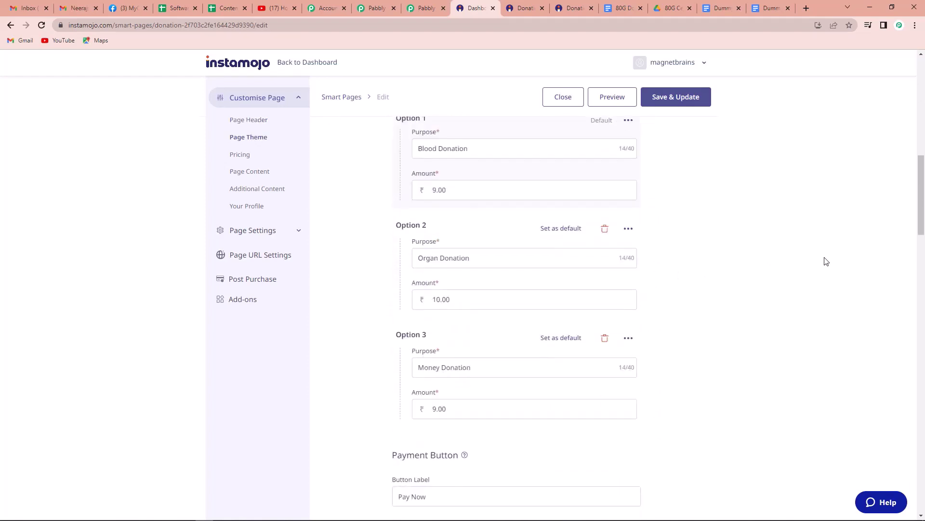
scroll(826, 261, "up", 1)
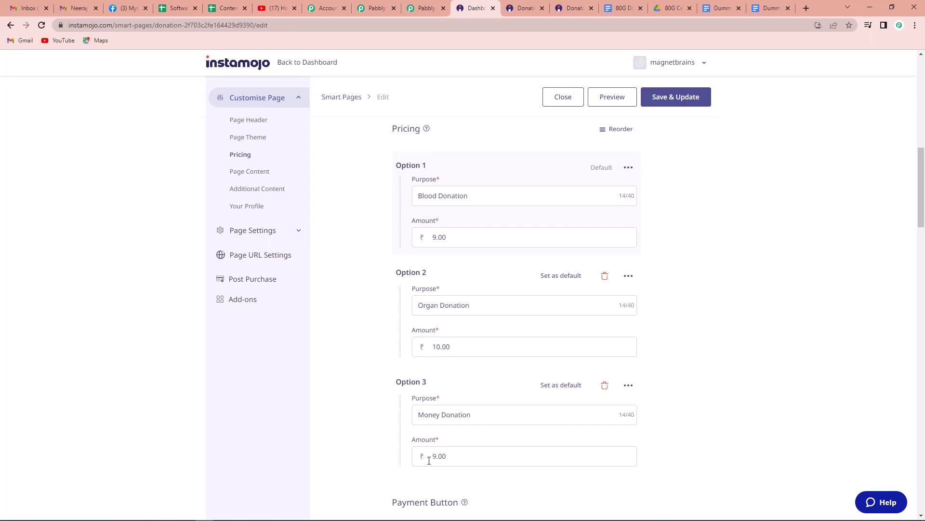
scroll(665, 314, "down", 8)
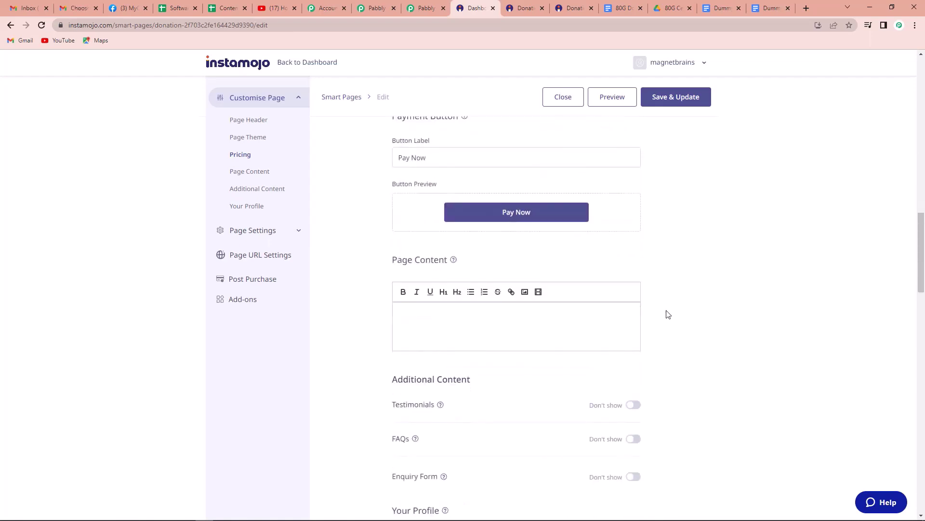
scroll(668, 314, "down", 7)
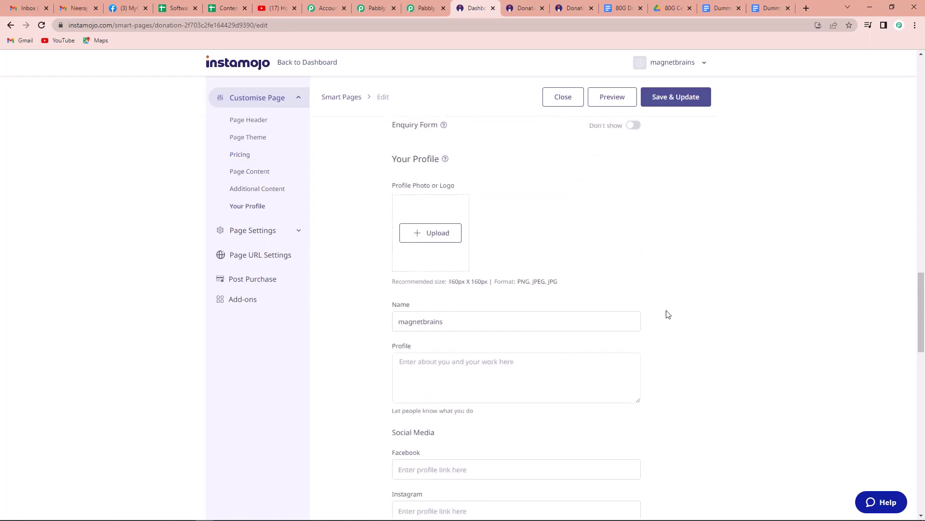
scroll(668, 315, "up", 1)
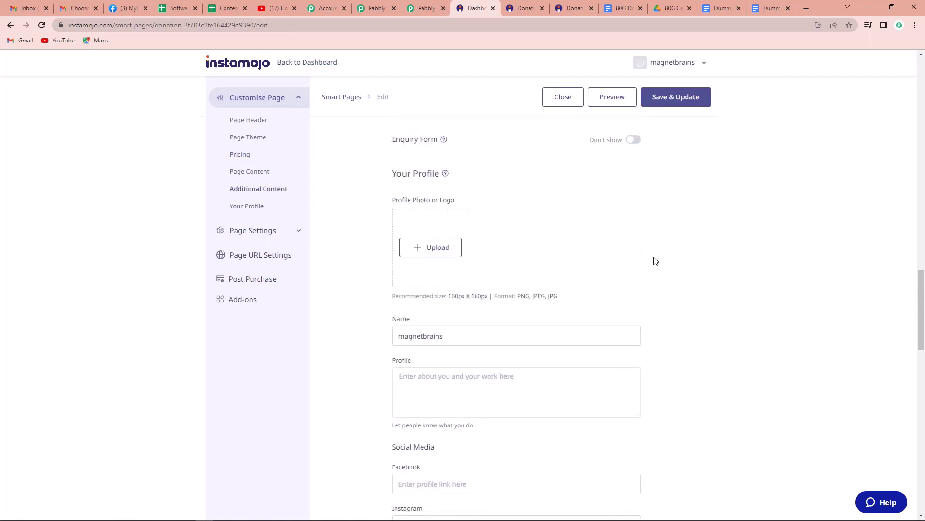
scroll(655, 260, "down", 8)
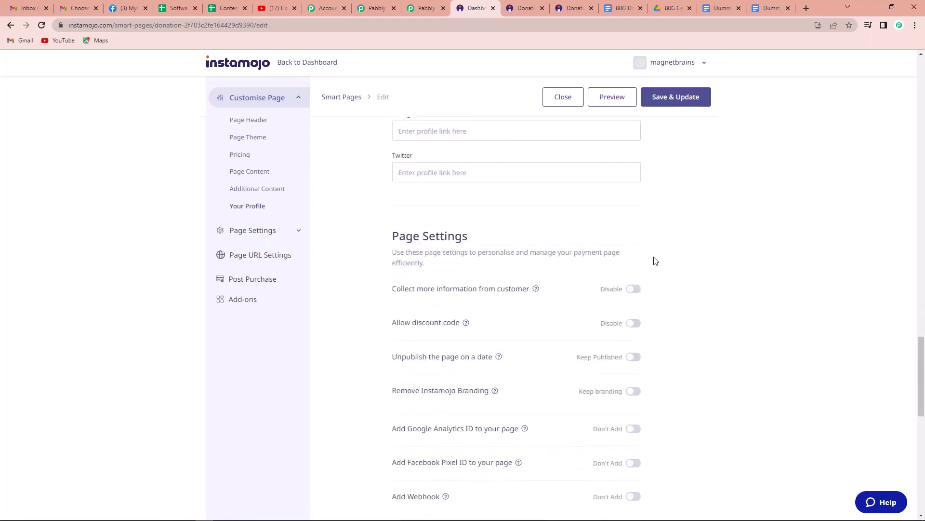
scroll(655, 261, "down", 1)
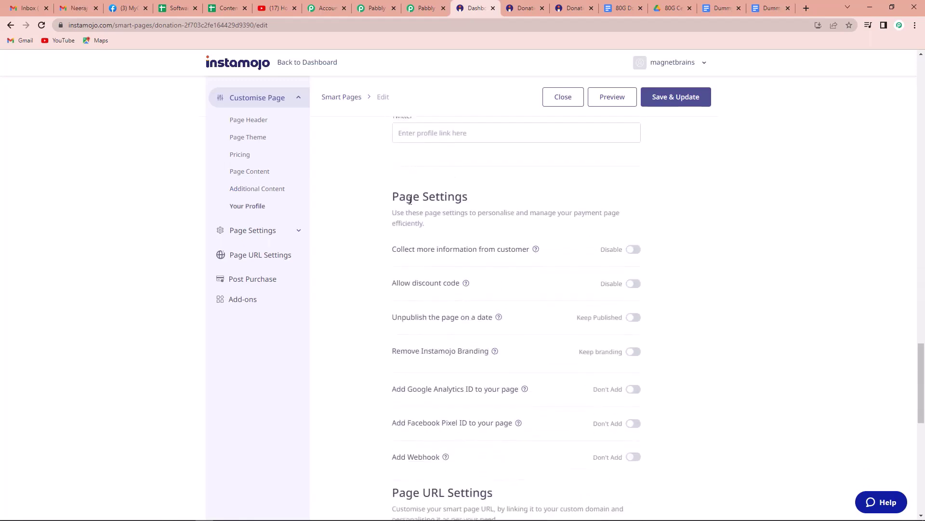
scroll(475, 279, "down", 3)
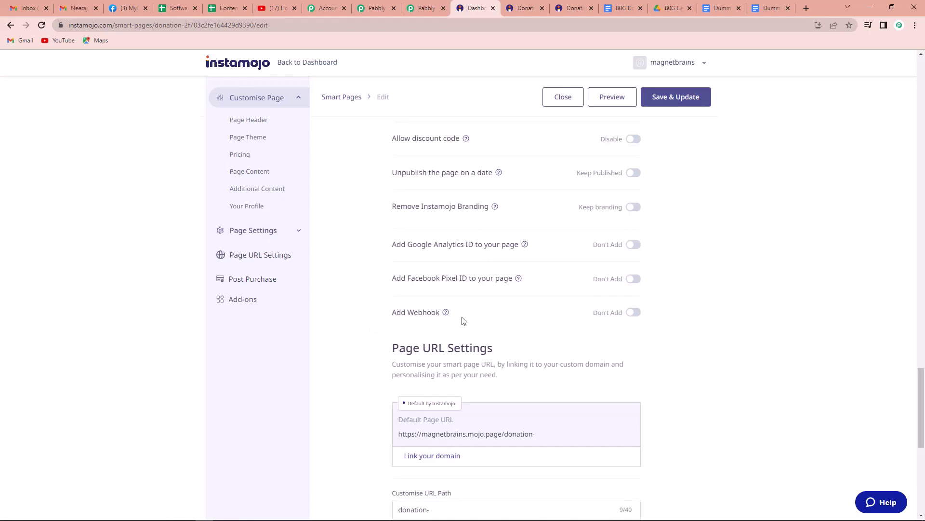
Add the Pabbly webhook URL to the Donation page and save the live page.
left_click(633, 313)
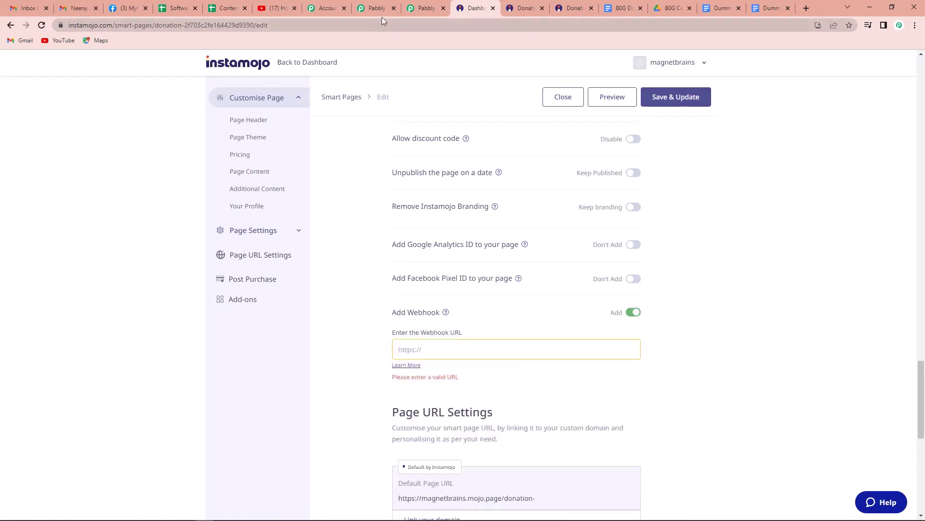
left_click(423, 8)
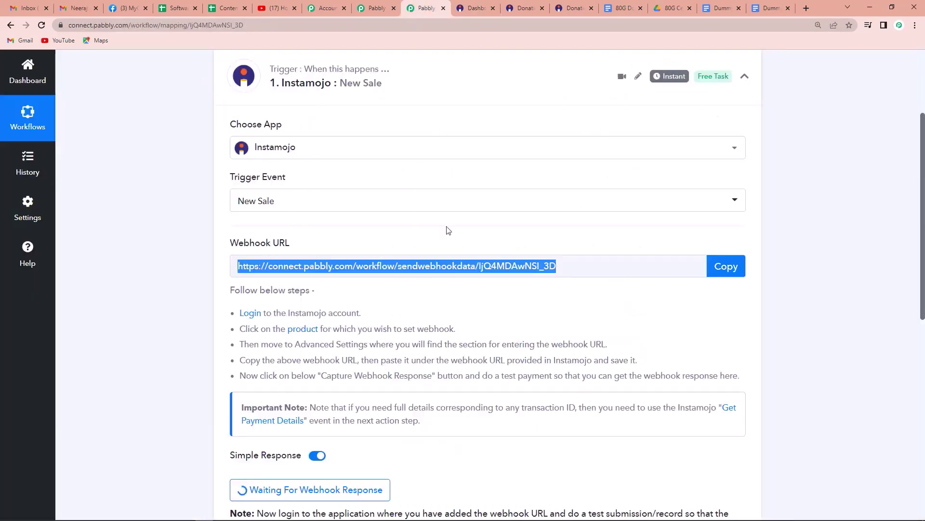
left_click(715, 275)
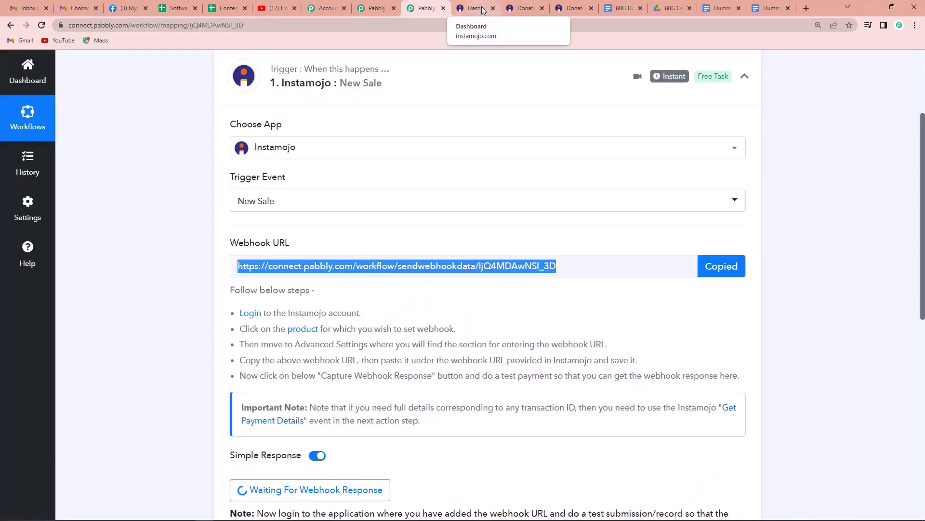
left_click(482, 8)
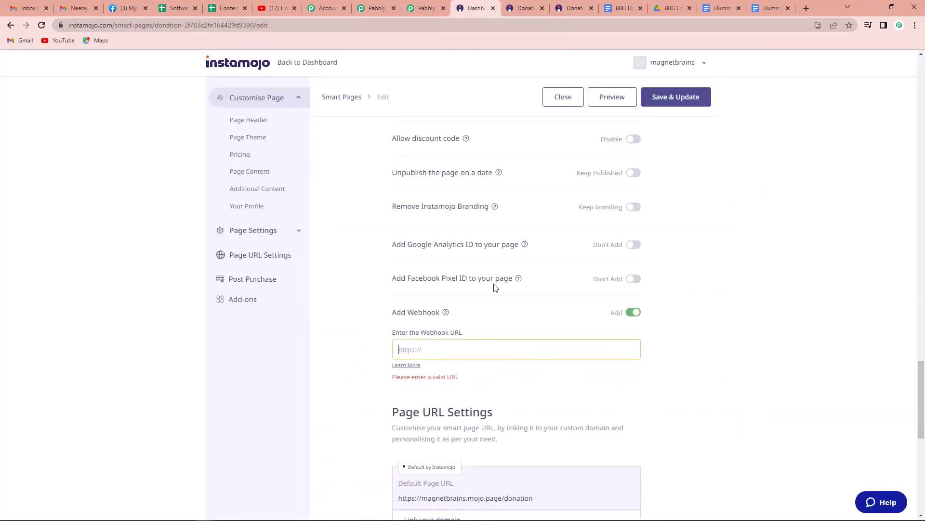
key("ctrl+v")
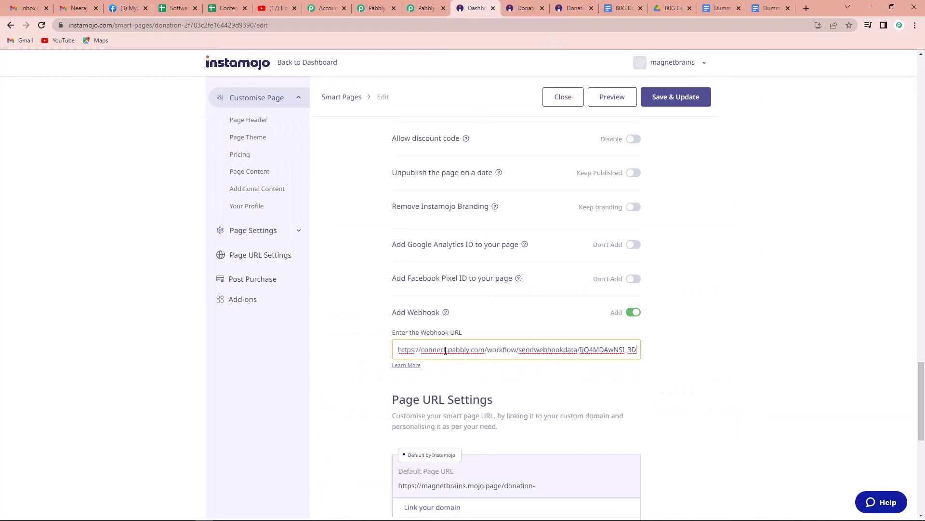
scroll(696, 366, "down", 6)
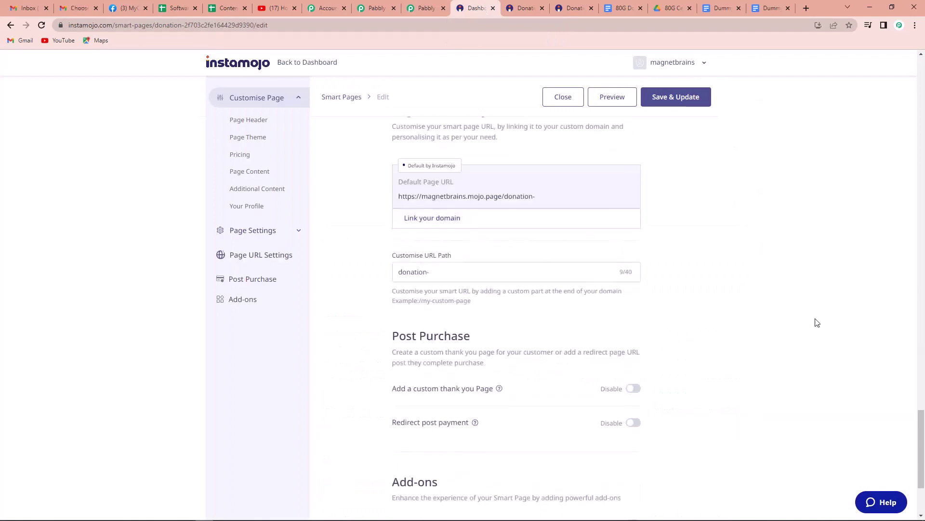
scroll(814, 320, "down", 2)
scroll(814, 317, "down", 1)
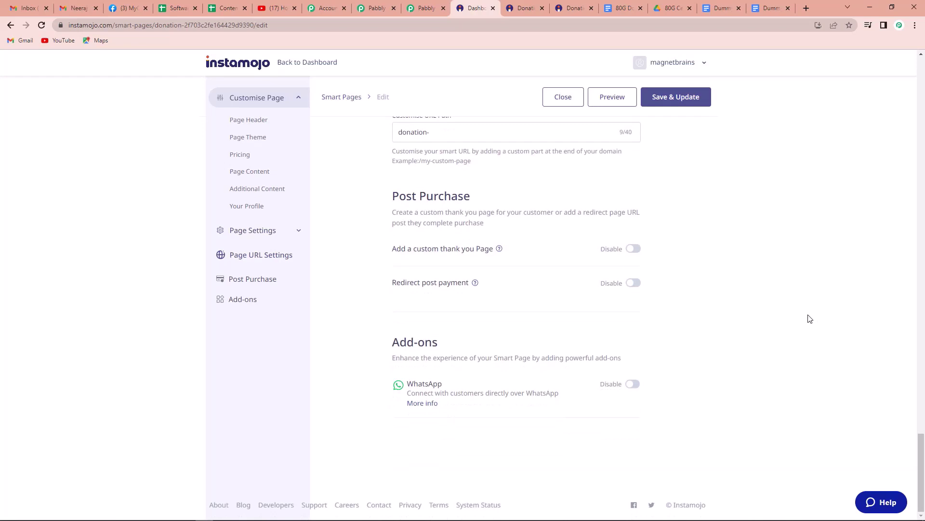
left_click(665, 98)
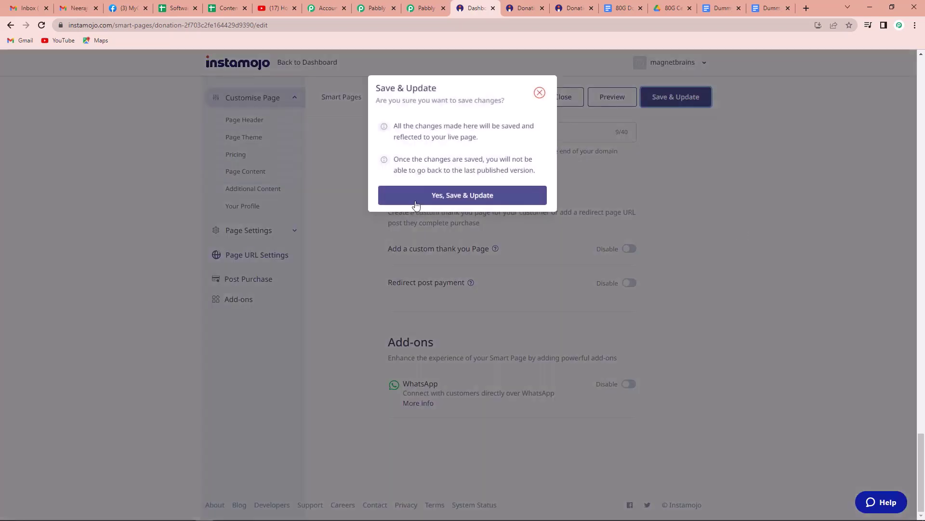
left_click(416, 197)
Make the Pabbly workflow re-capture the webhook response.
left_click(375, 7)
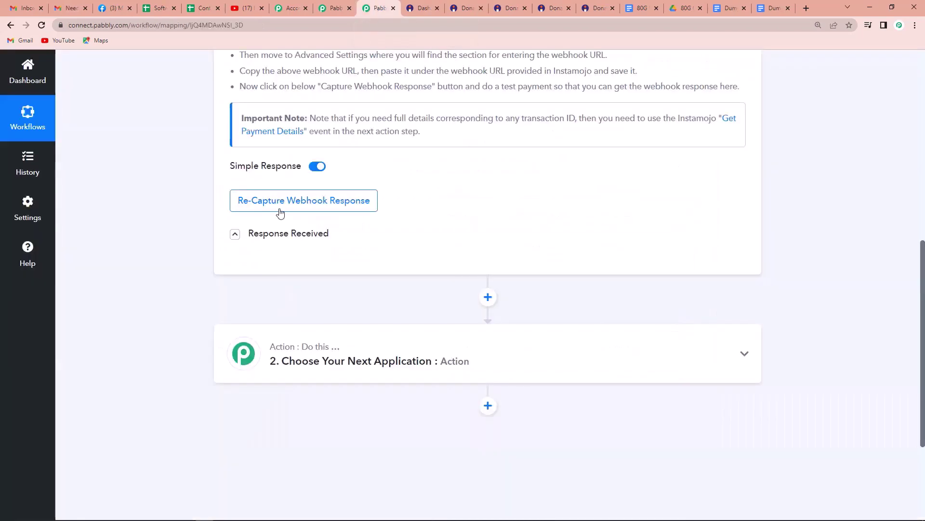
left_click(265, 203)
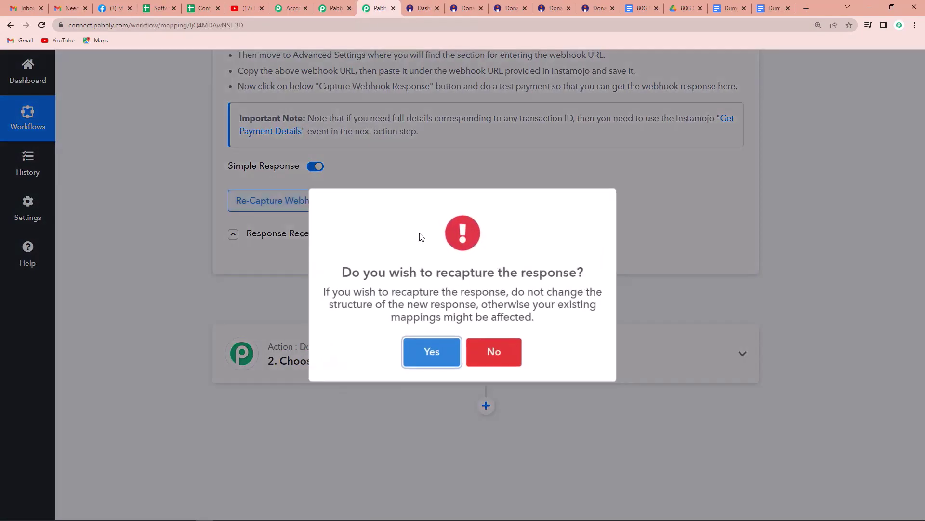
left_click(435, 353)
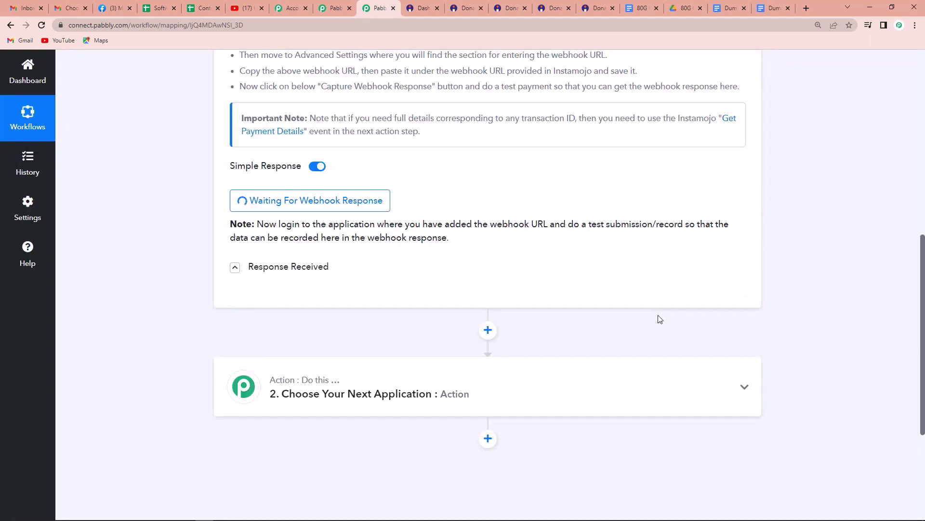
left_click(426, 7)
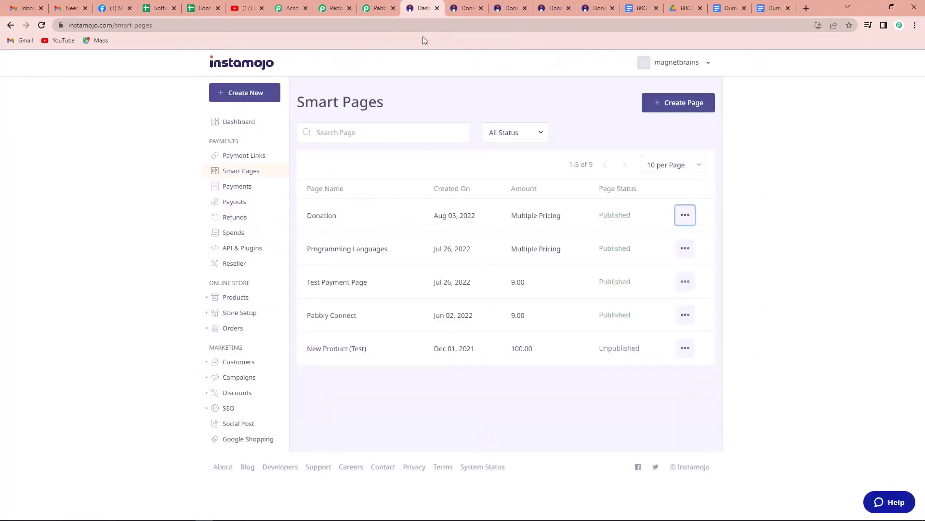
Open the live Donation page, choose Money Donation and proceed to pay.
left_click(685, 214)
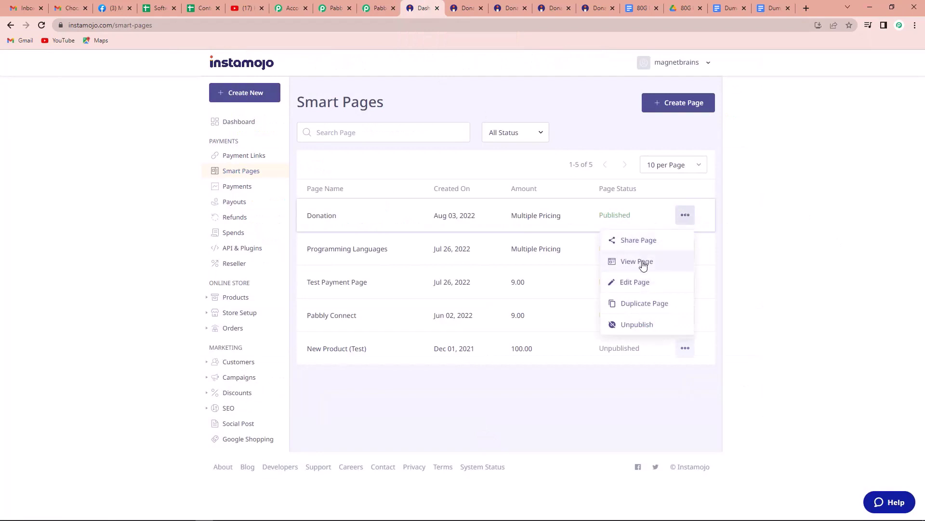
left_click(641, 261)
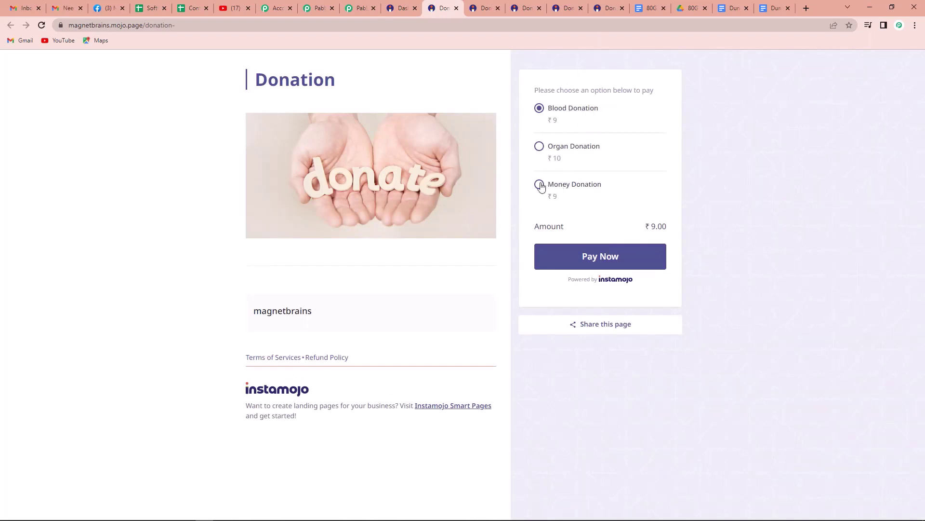
left_click(539, 184)
left_click(616, 258)
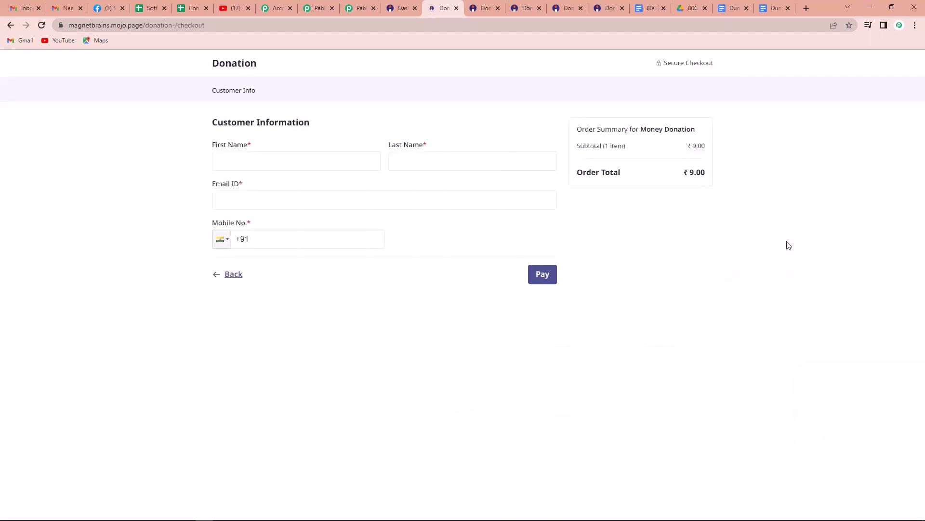
Fill in the donor's first name, last name, email and mobile number, then pay ₹9.
left_click(308, 162)
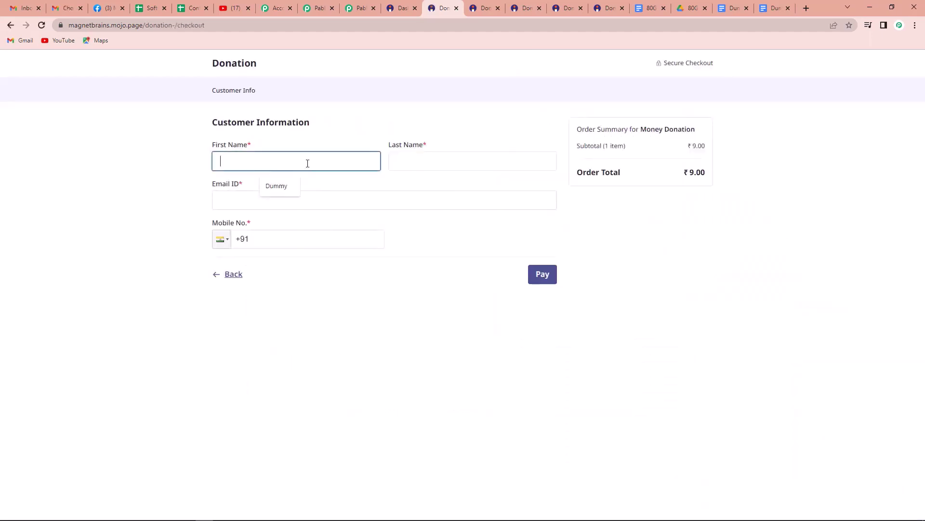
left_click(280, 187)
left_click(397, 165)
type("Name")
left_click(256, 200)
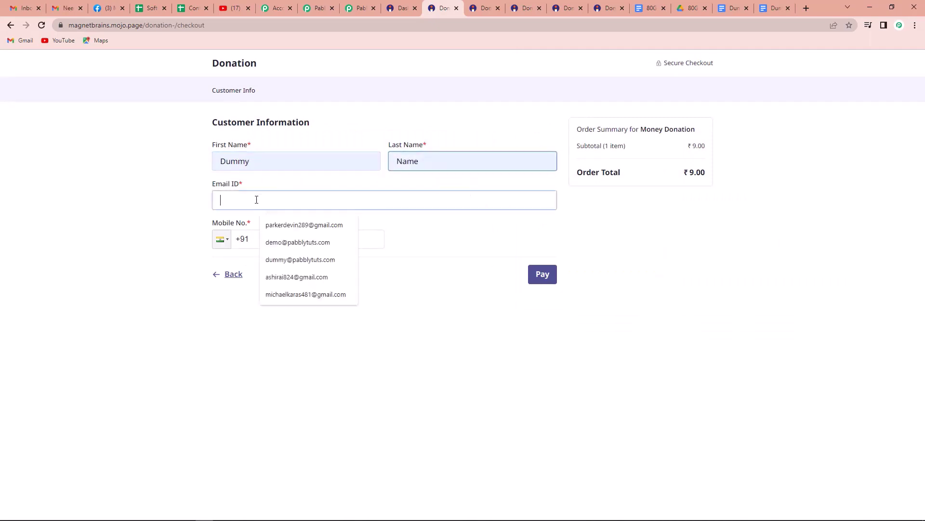
left_click(285, 261)
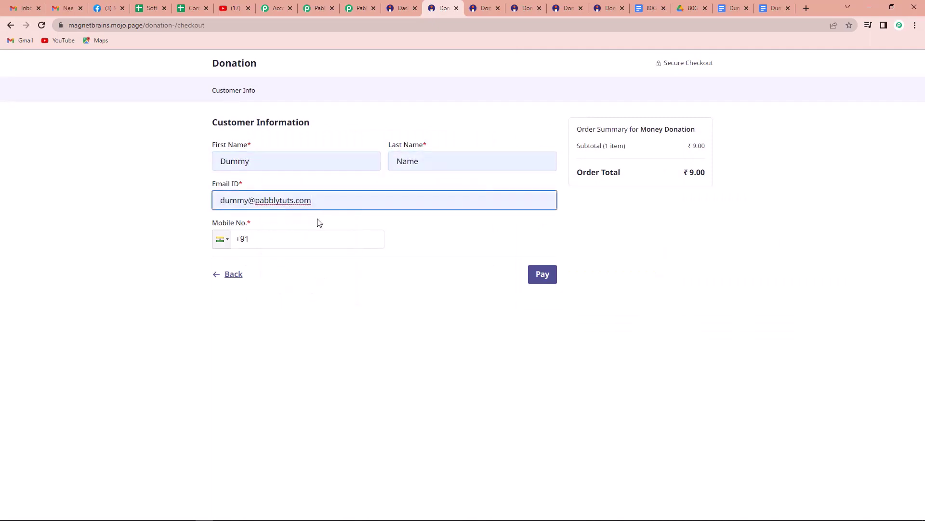
left_click(294, 237)
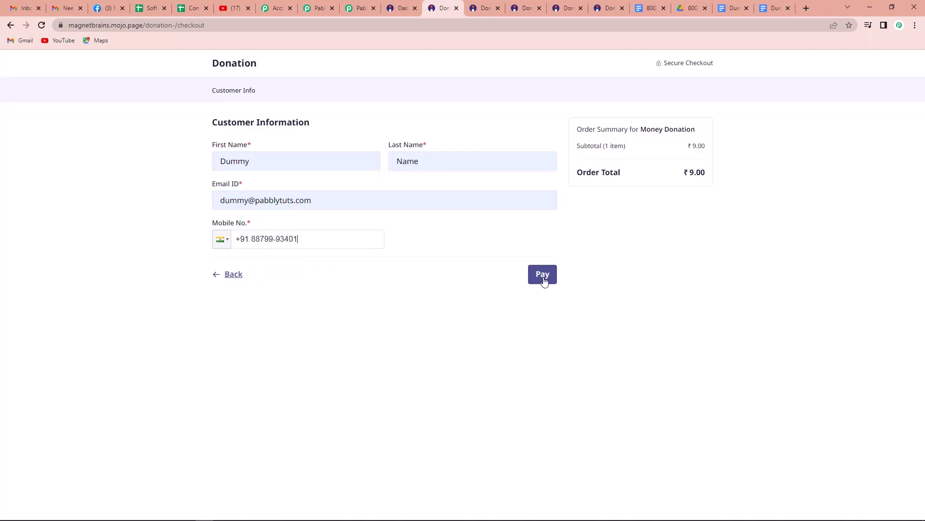
left_click(542, 276)
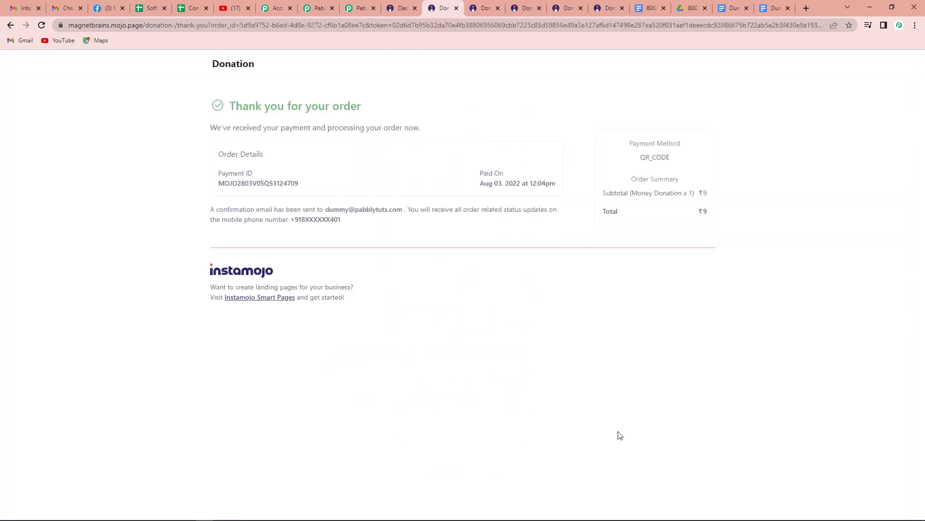
Inspect the captured response: SUCCESS status, 9.00 INR, Money Donation and the Payment Completed At time.
left_click(359, 8)
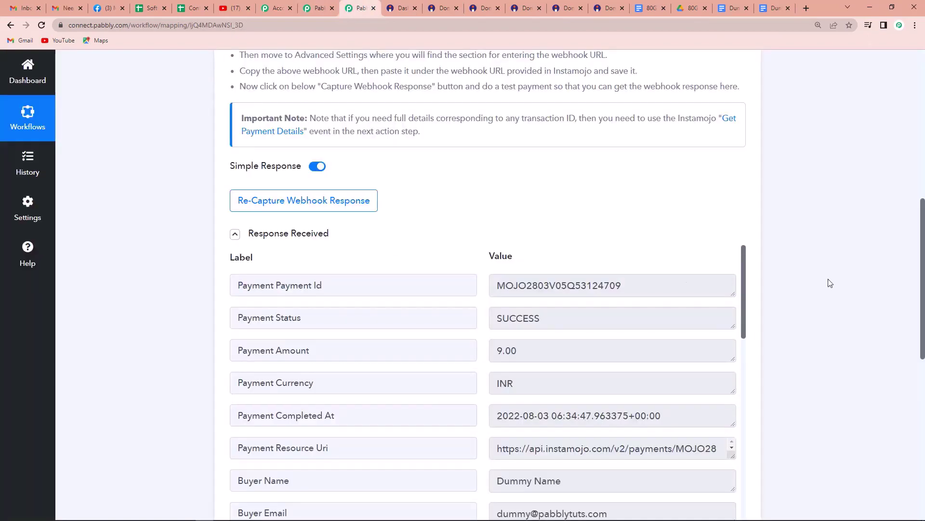
scroll(856, 276, "down", 2)
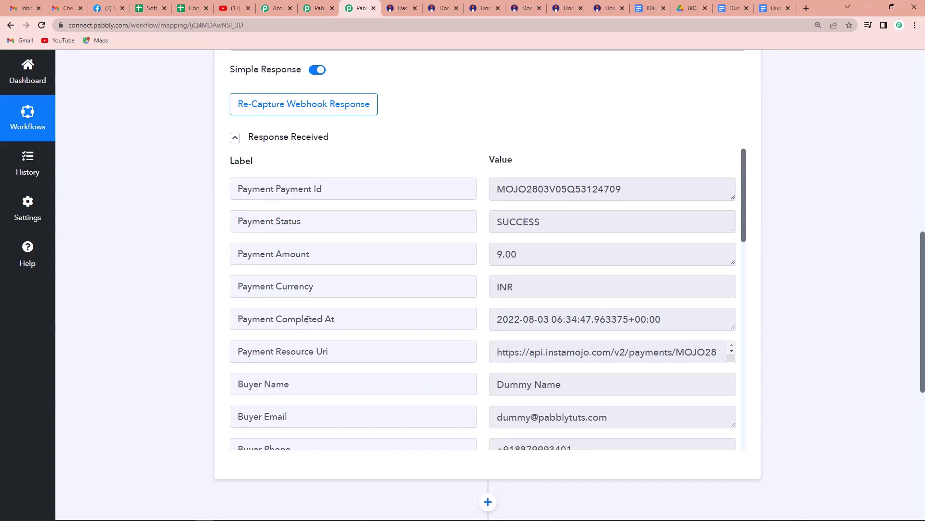
left_click_drag(497, 319, 663, 315)
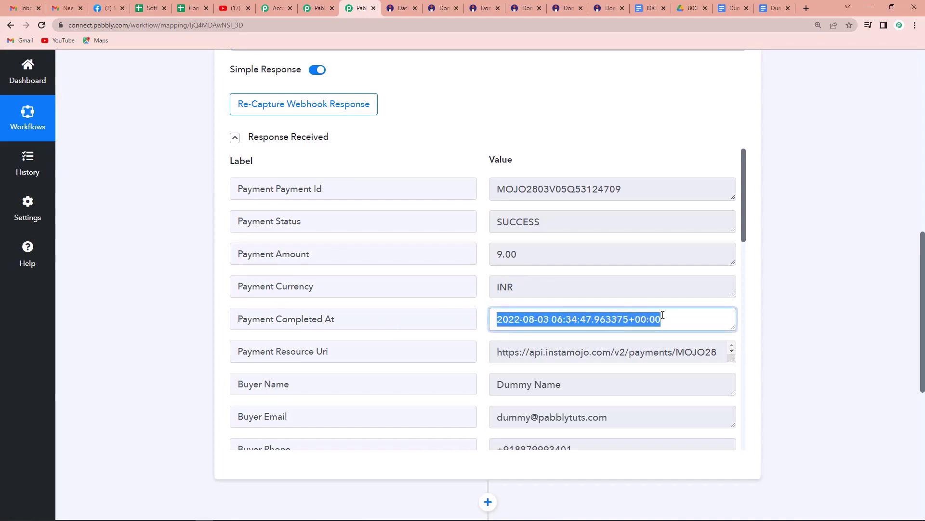
scroll(684, 331, "down", 2)
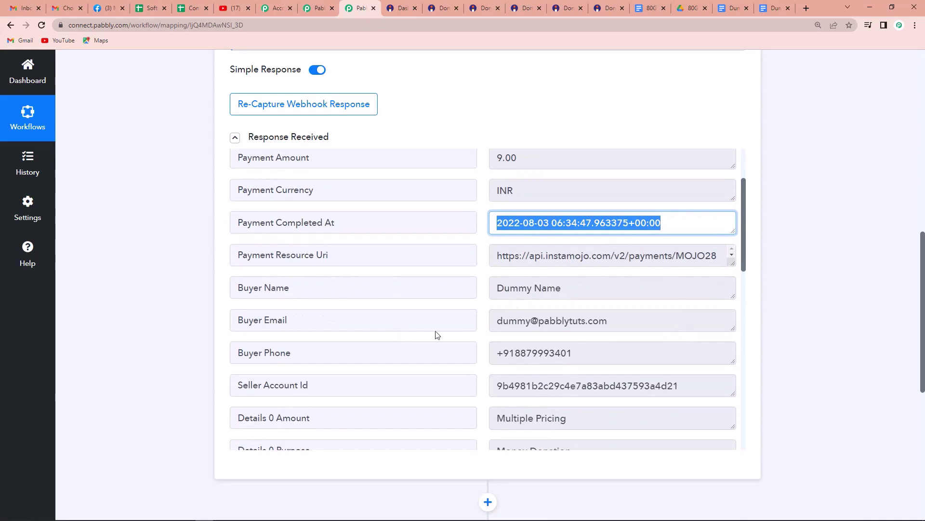
scroll(609, 356, "down", 10)
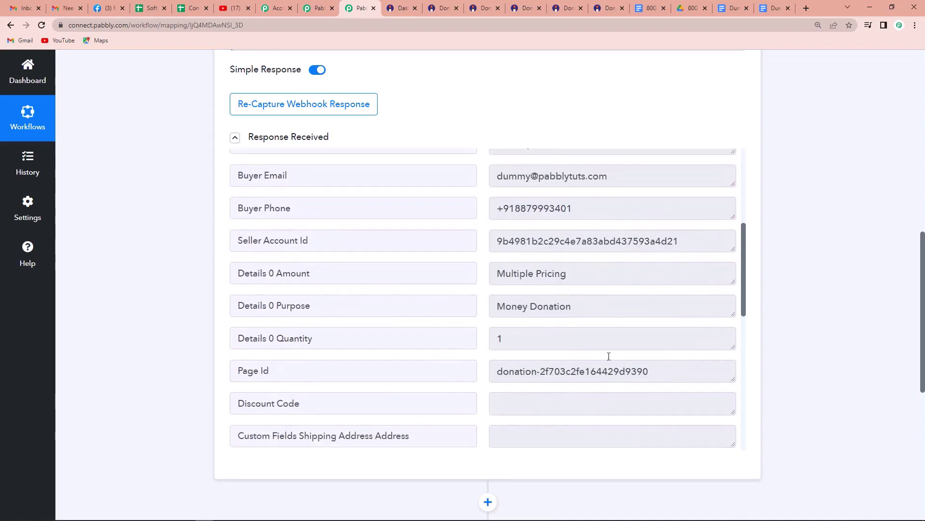
scroll(609, 356, "down", 1)
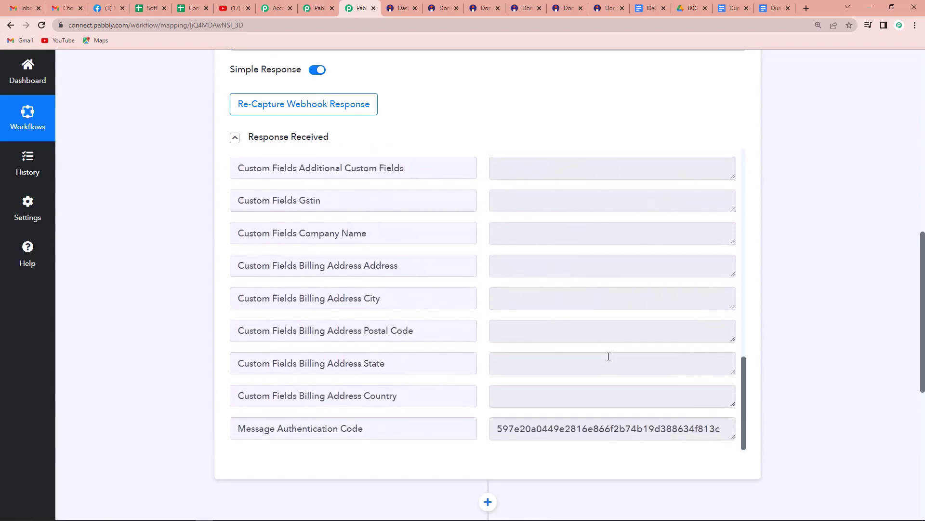
scroll(795, 287, "down", 4)
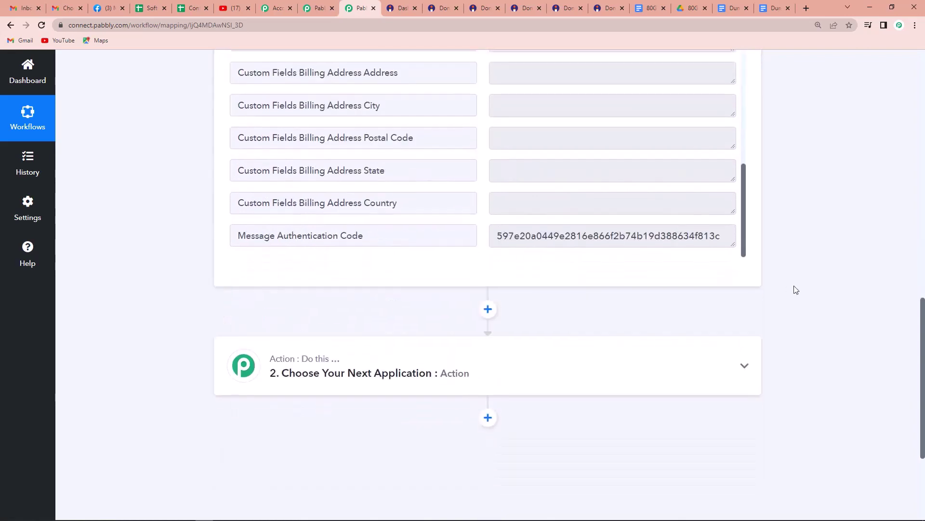
Add a connected Date/Time Formatter step using the Format Date Only action.
left_click(325, 374)
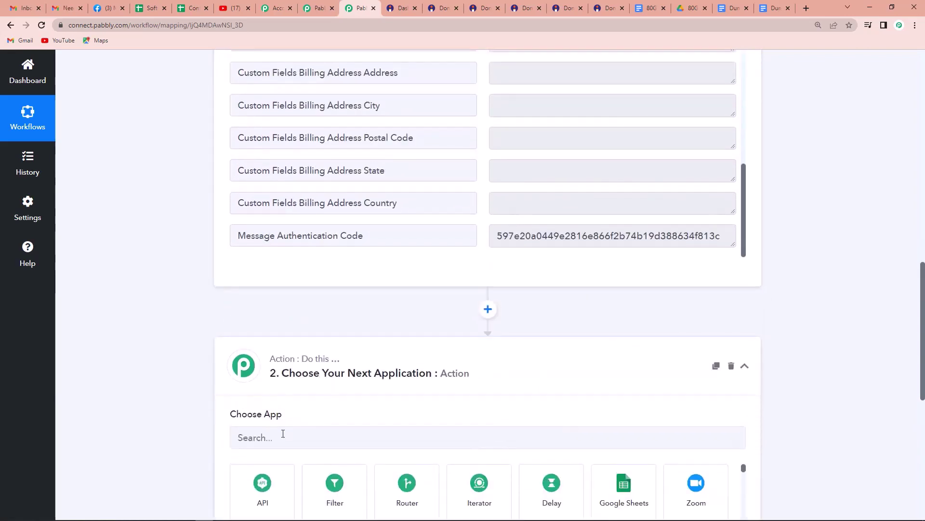
left_click(281, 436)
type("date")
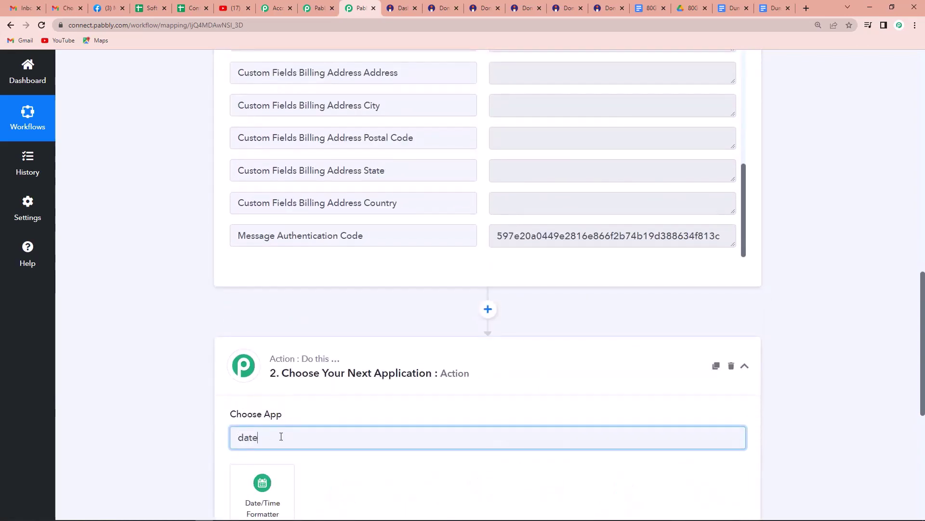
left_click(263, 487)
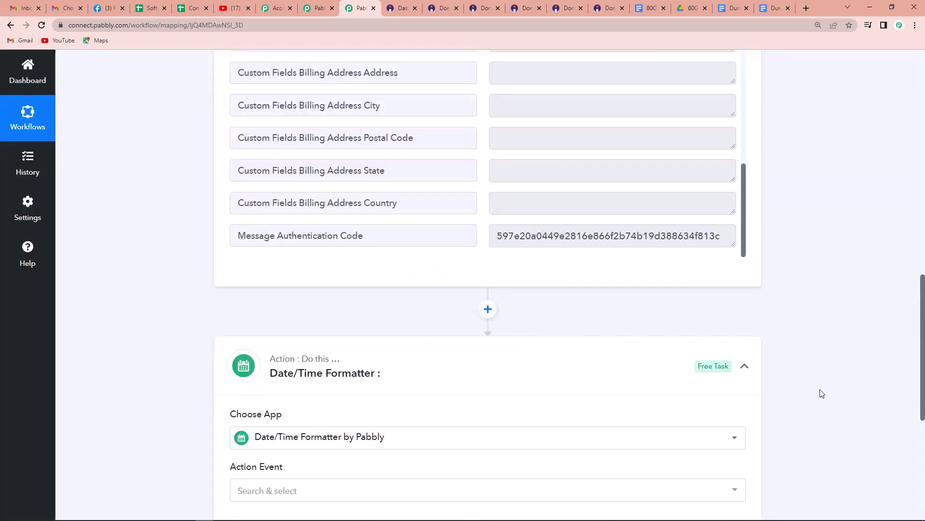
scroll(820, 390, "down", 2)
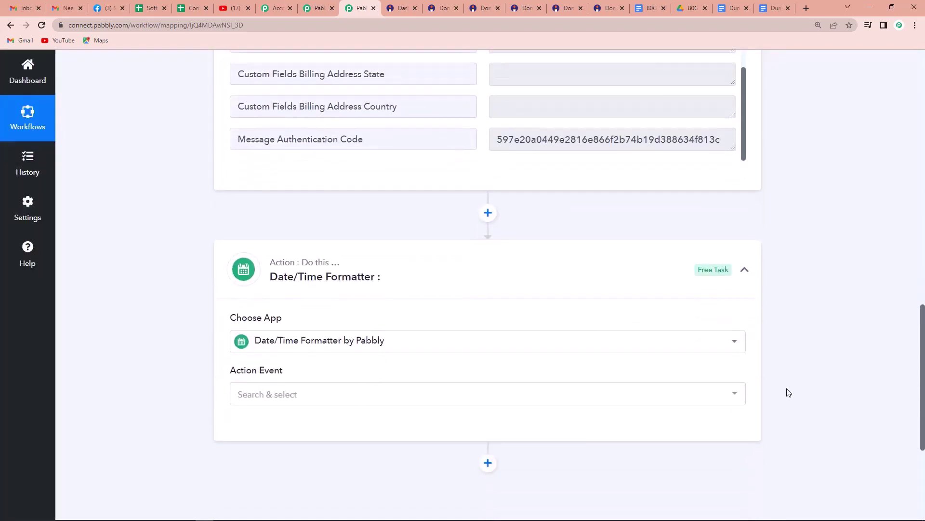
left_click(263, 395)
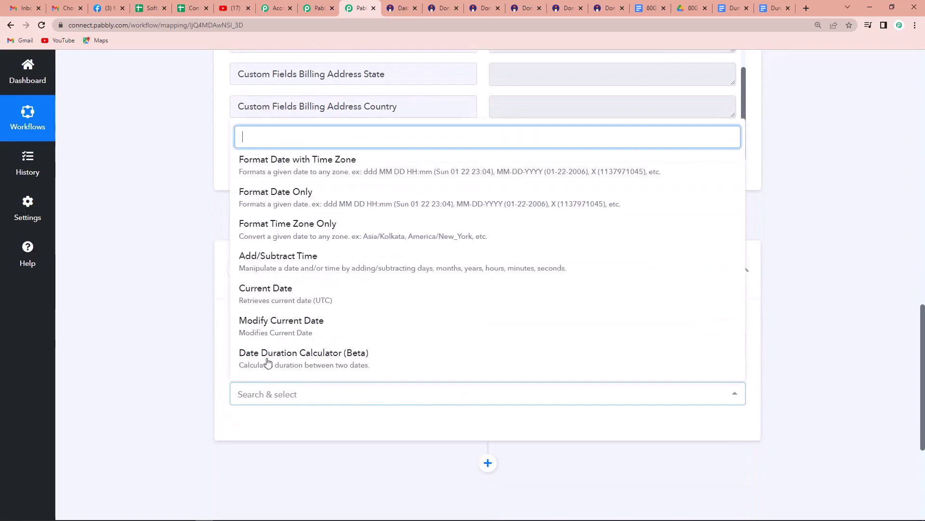
left_click(253, 200)
left_click(260, 434)
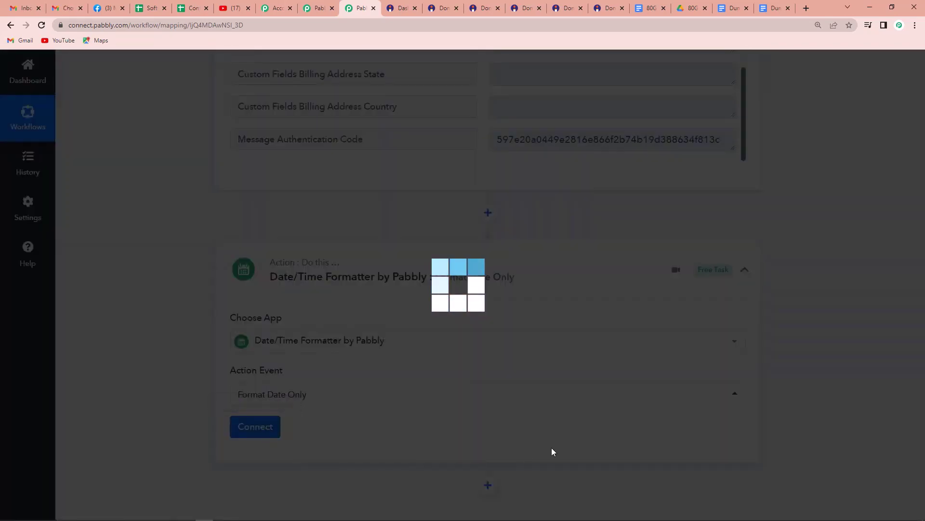
Map Instamojo's Payment Completed At into the formatter's Date field.
scroll(533, 404, "down", 4)
left_click(272, 310)
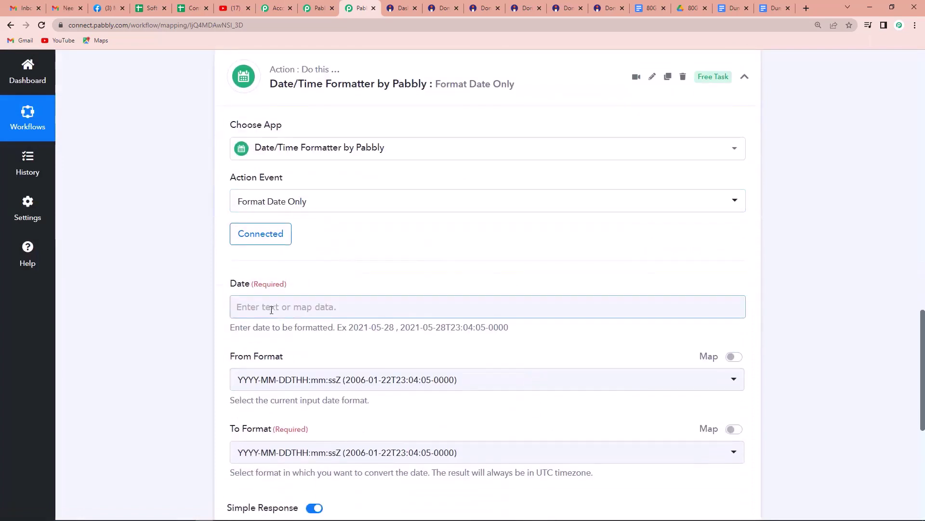
left_click(271, 305)
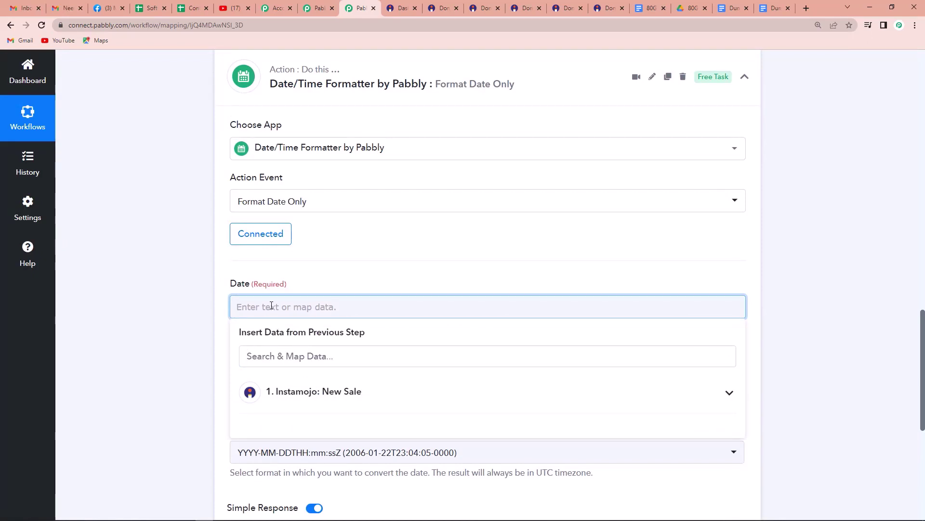
left_click(297, 399)
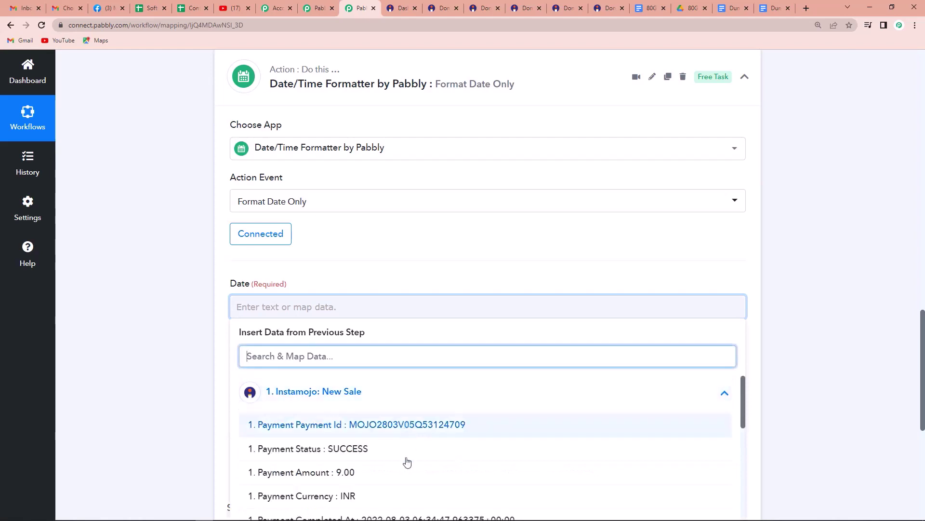
scroll(406, 461, "down", 3)
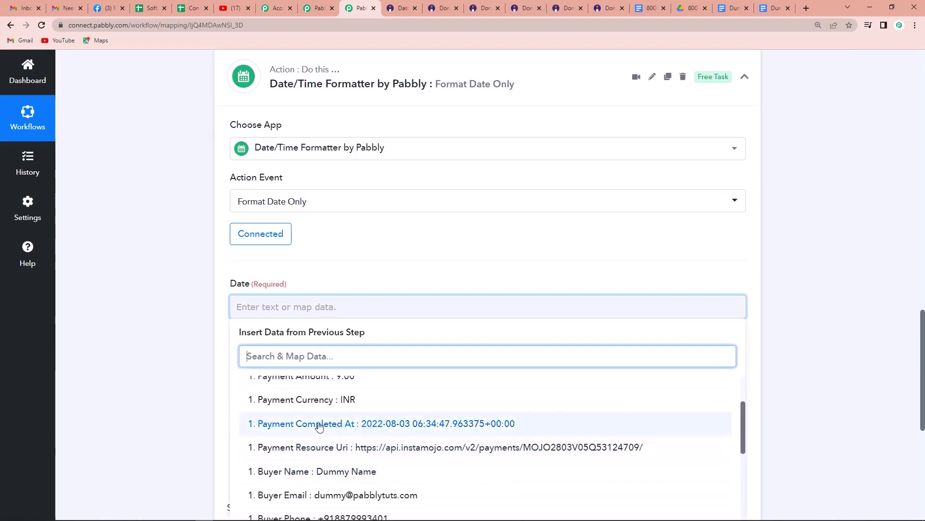
left_click(417, 425)
left_click(834, 343)
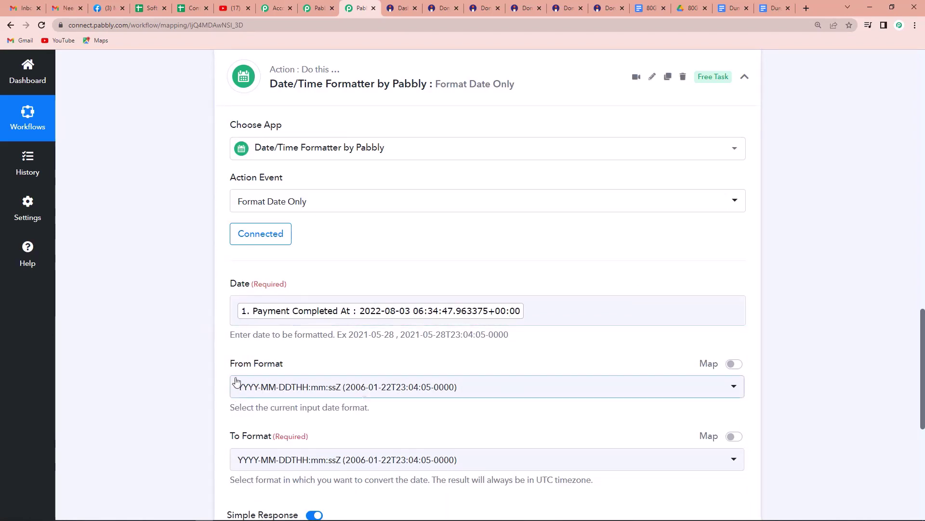
Set the output format to DD-MM-YYYY and test, getting 03-08-2022.
scroll(424, 385, "down", 3)
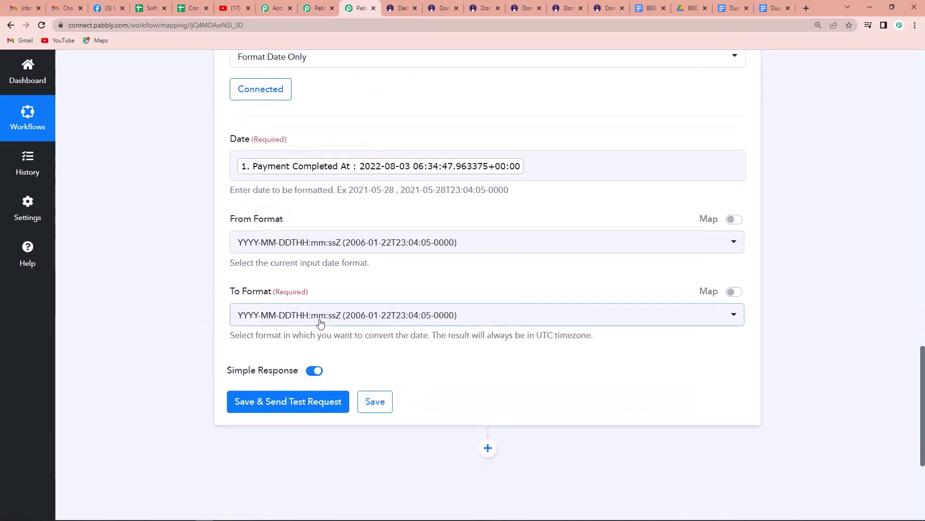
left_click(320, 322)
scroll(347, 217, "down", 2)
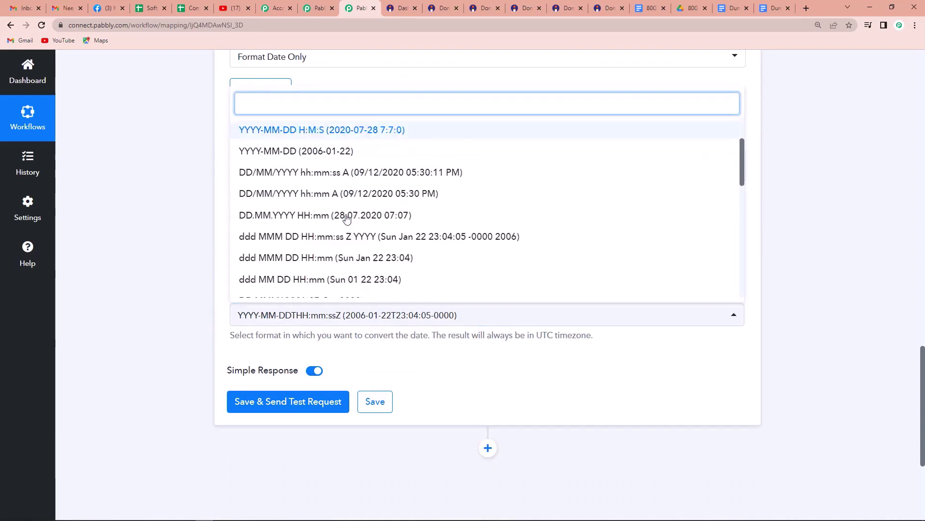
scroll(337, 264, "down", 2)
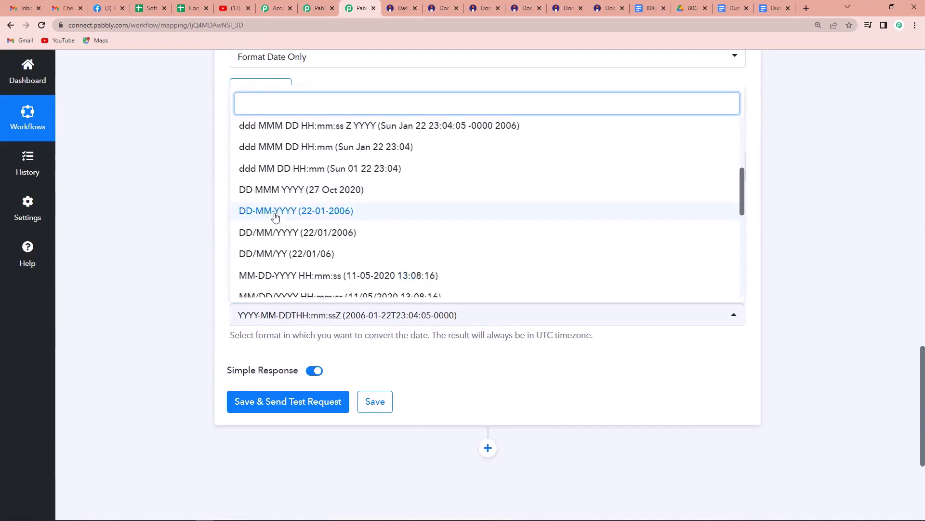
left_click(305, 212)
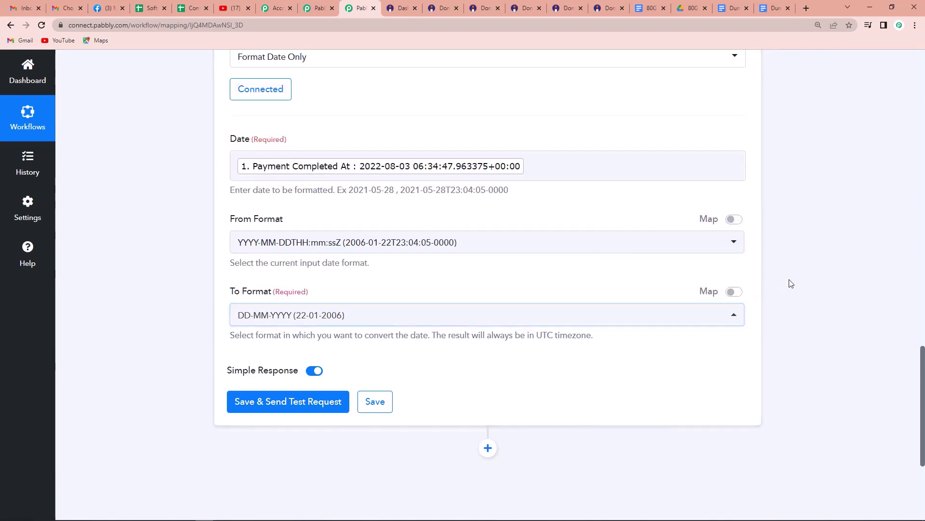
left_click(264, 404)
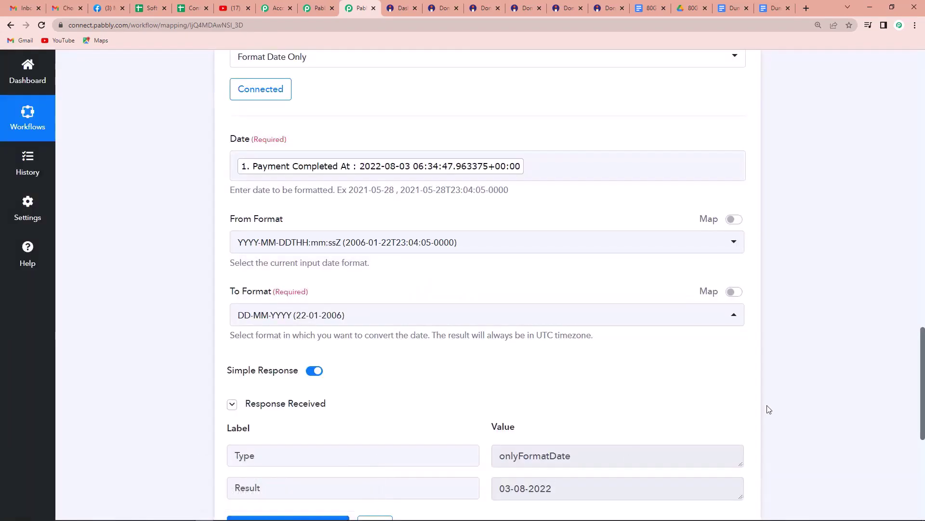
scroll(785, 369, "down", 3)
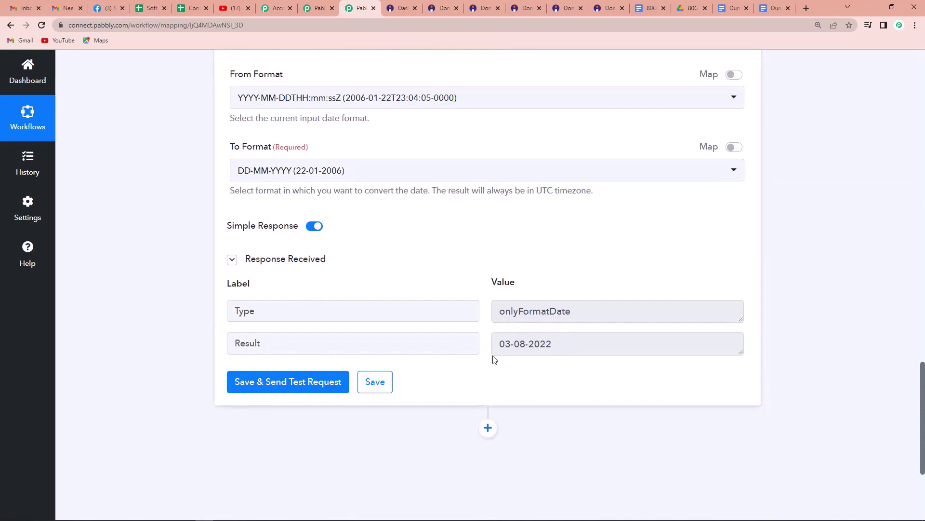
Add an empty action step, then check the certificate number and payment_receive_date placeholders in the 80G template.
left_click(488, 428)
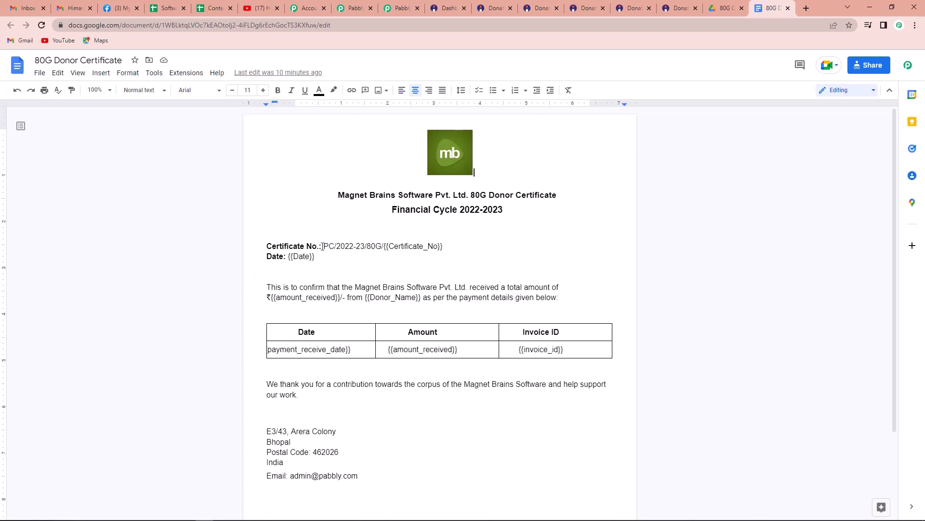
left_click_drag(384, 246, 445, 250)
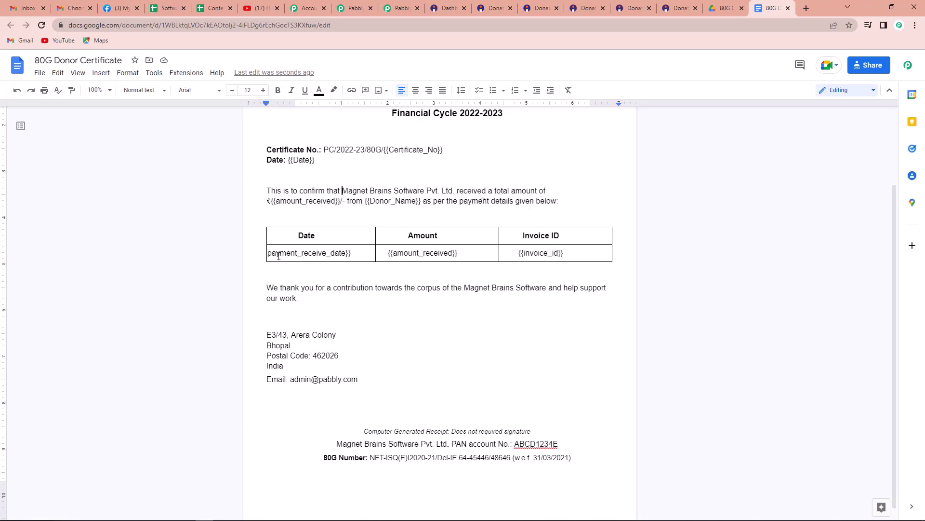
key("ctrl+shift+e")
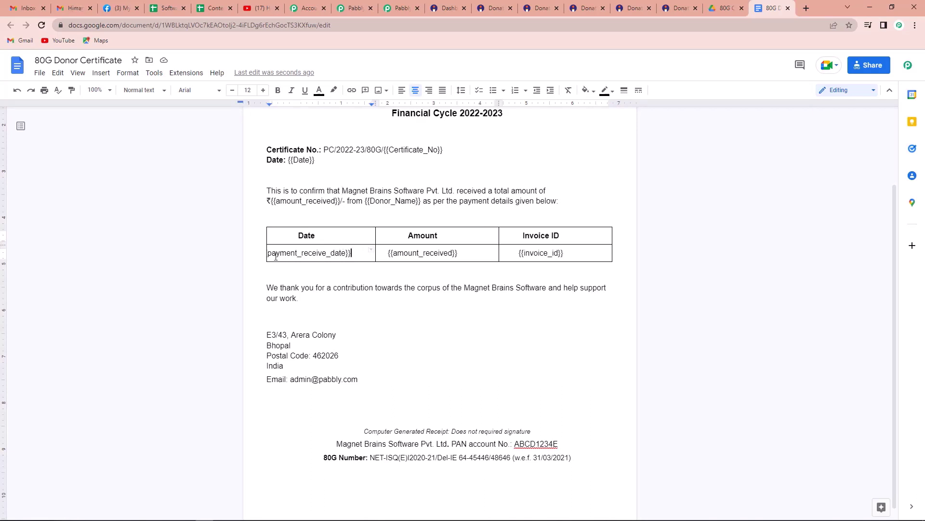
left_click_drag(270, 256, 313, 260)
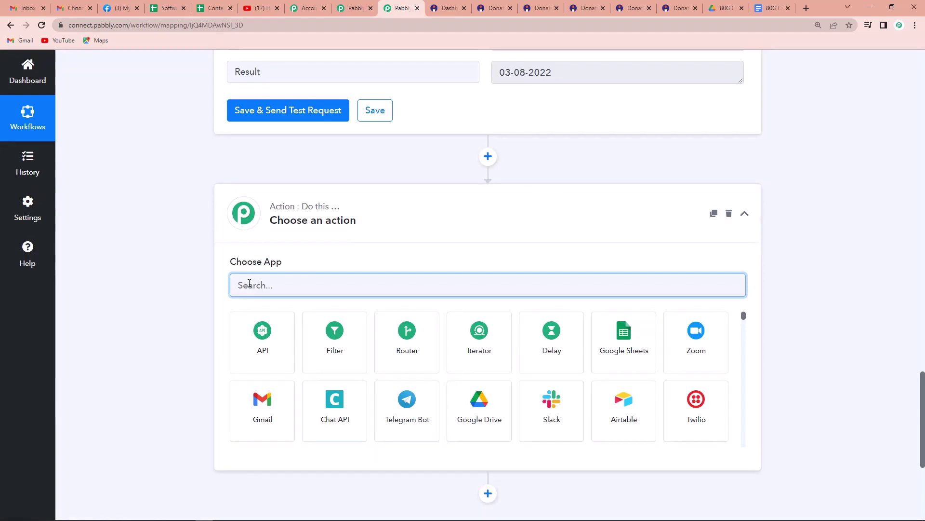
Make the new step a Google Docs Create Document from Template action.
type("google")
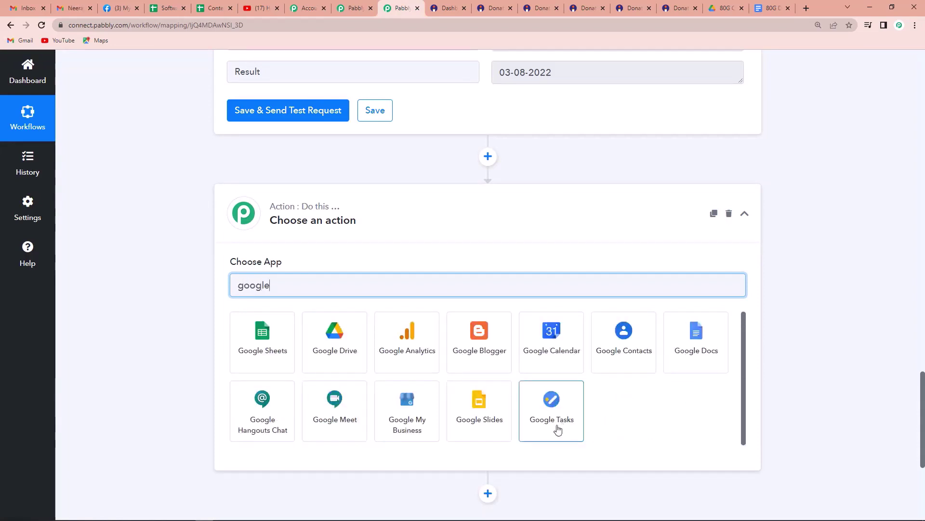
left_click(698, 348)
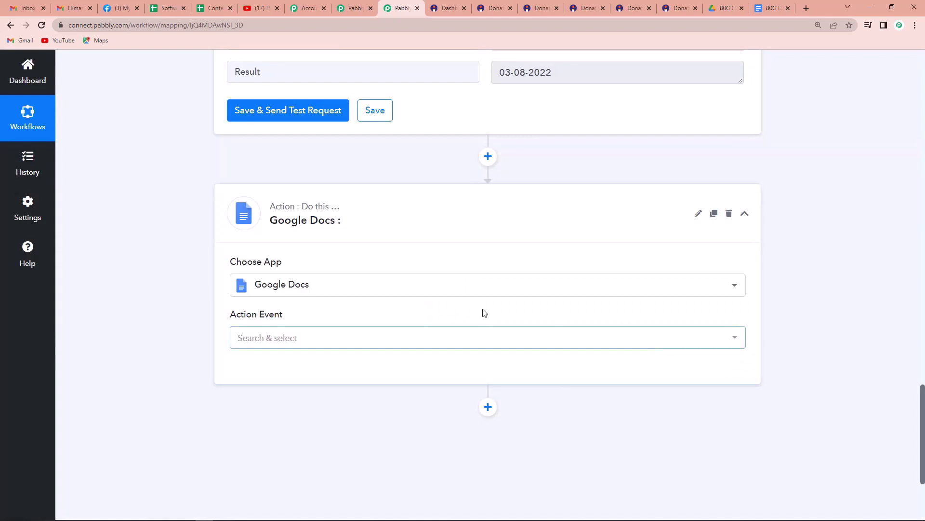
left_click(354, 337)
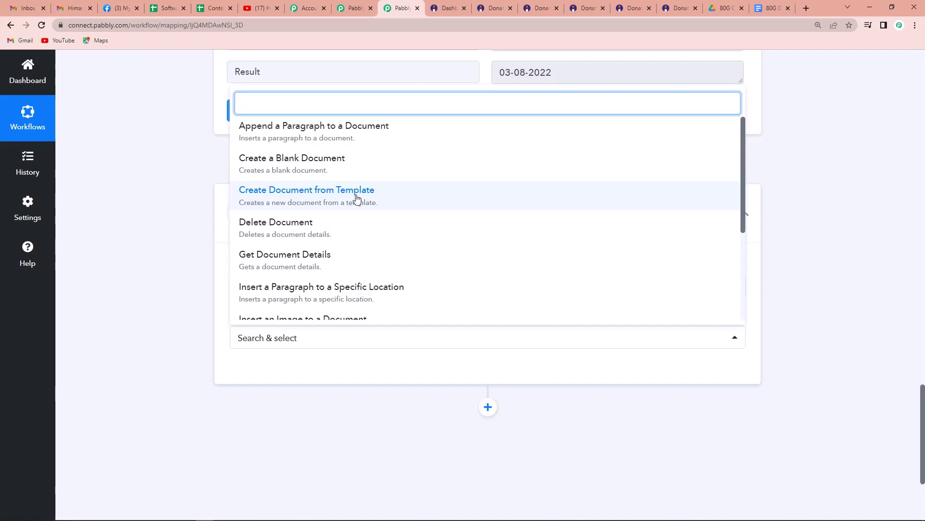
left_click(356, 198)
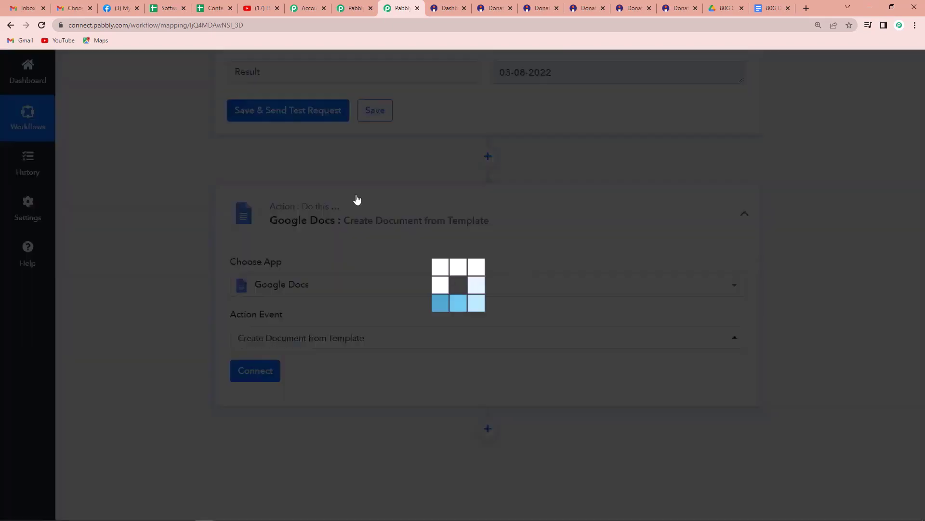
Authorise a new Google Docs connection with a Google account.
left_click(278, 370)
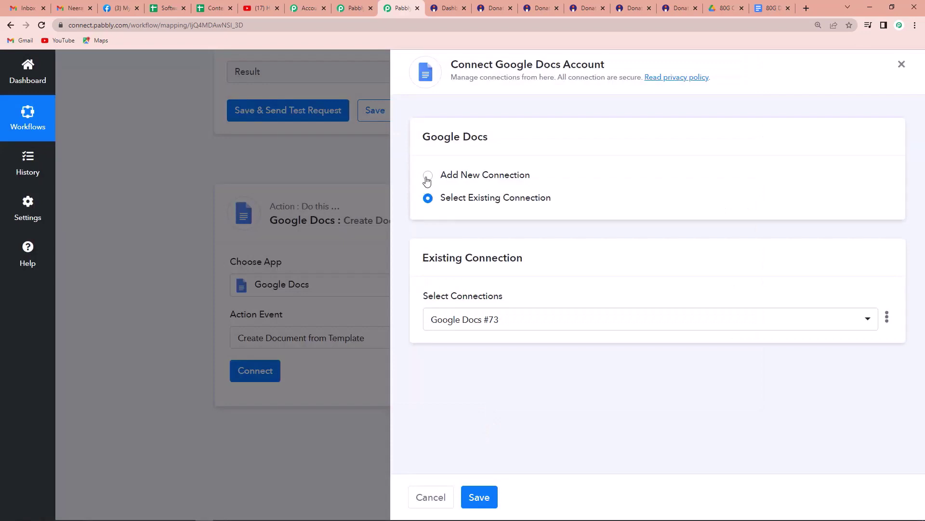
left_click(427, 176)
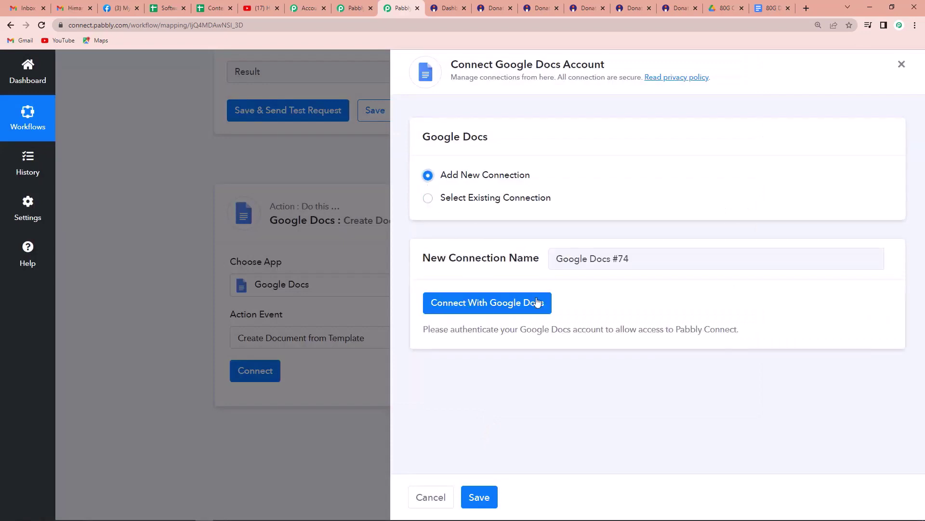
left_click(503, 306)
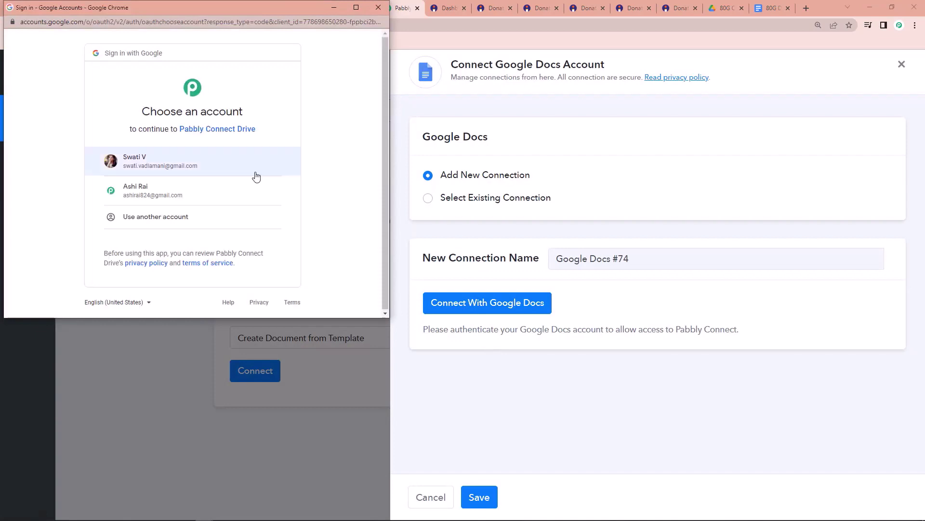
left_click(149, 192)
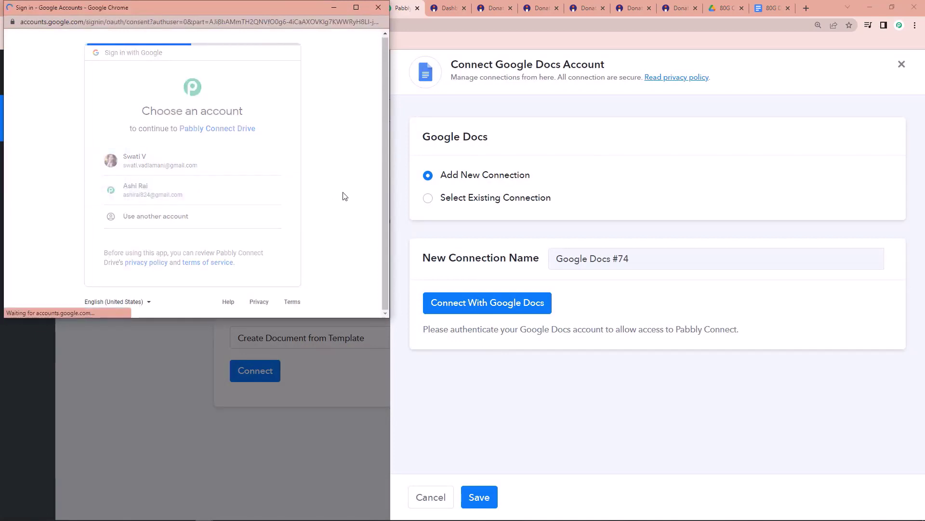
scroll(342, 196, "down", 3)
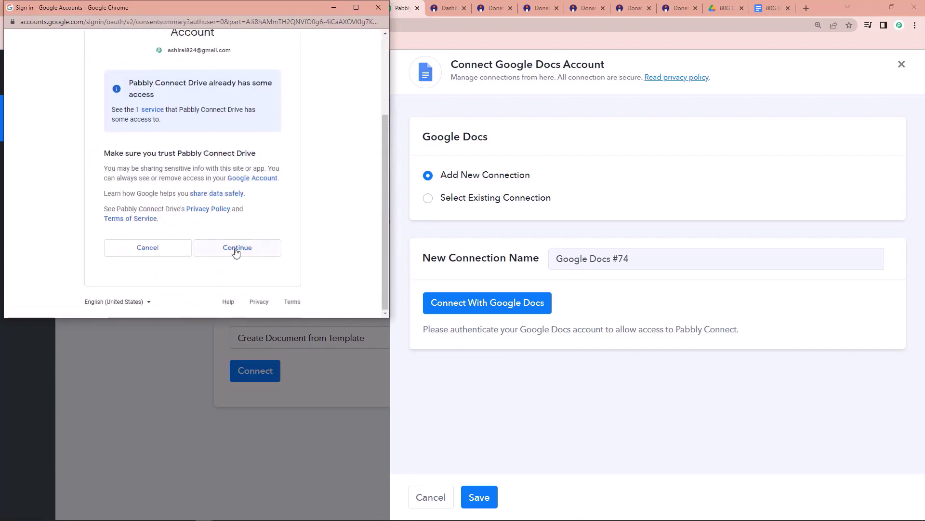
left_click(235, 247)
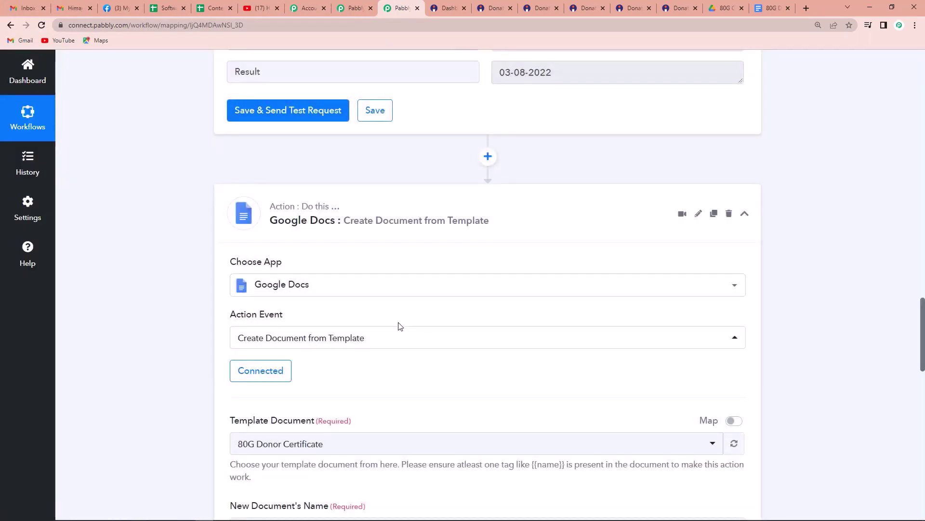
Name the new document with the Instamojo buyer's name, a dash, and the buyer's email.
scroll(398, 326, "down", 3)
scroll(398, 326, "down", 4)
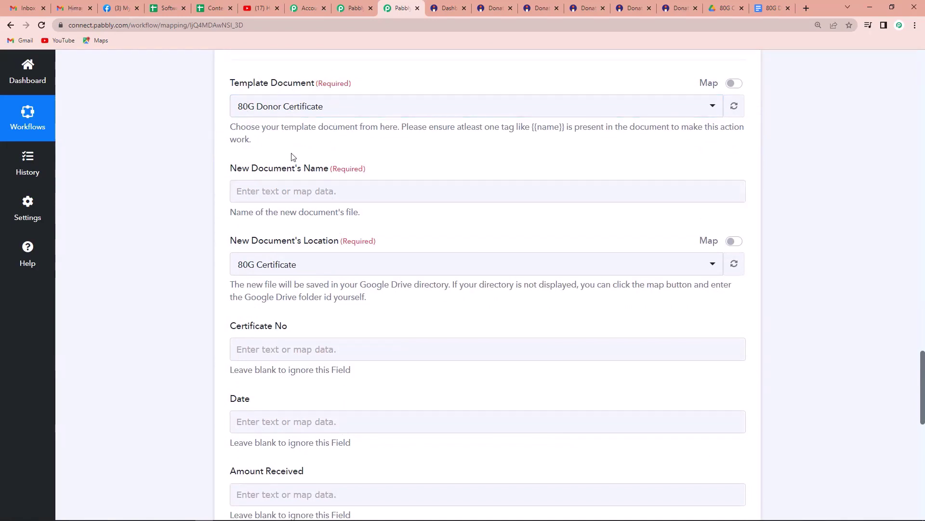
left_click(315, 191)
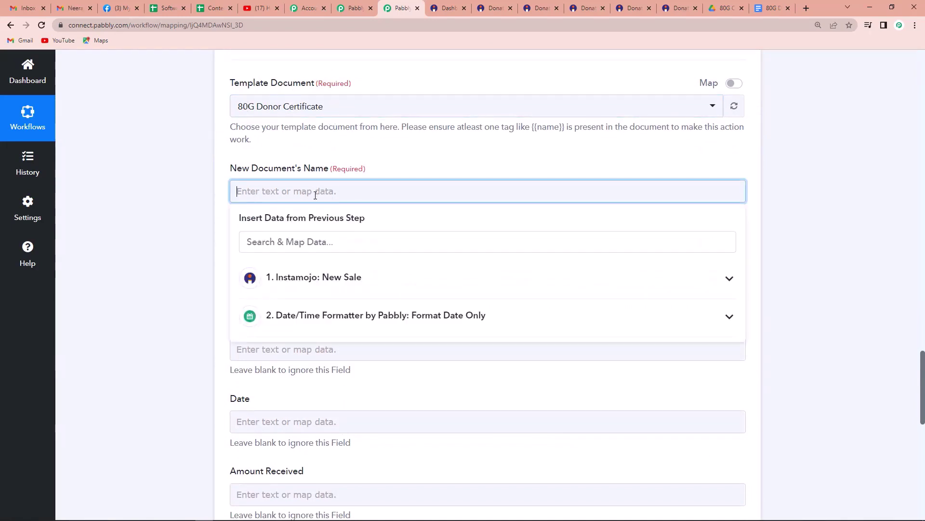
left_click(311, 290)
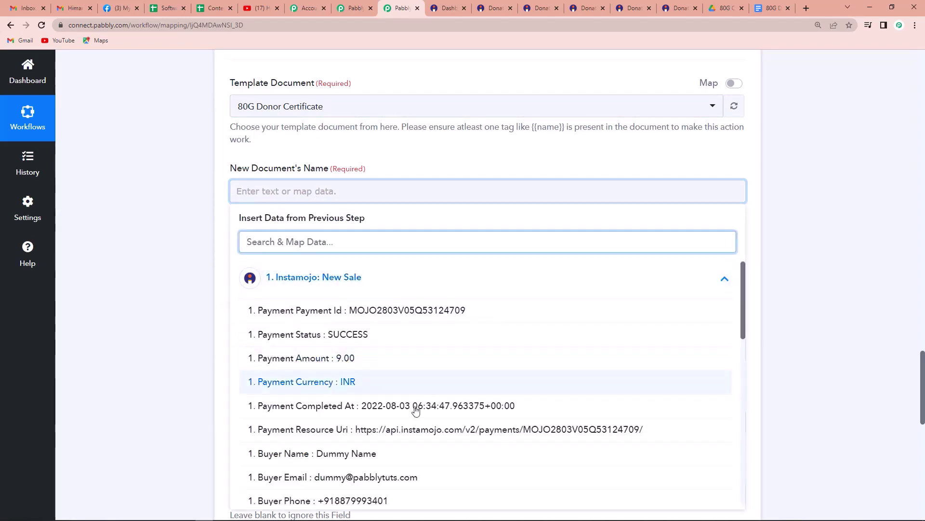
left_click(324, 456)
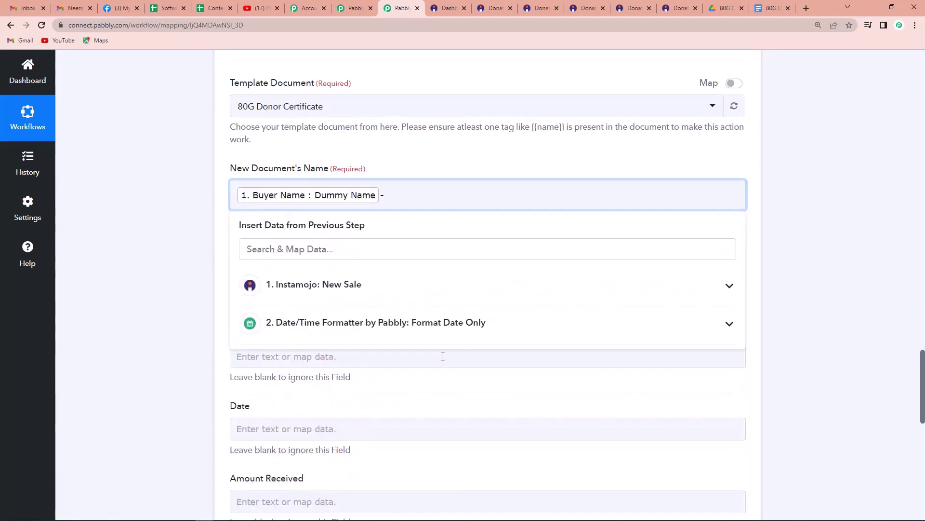
left_click(377, 290)
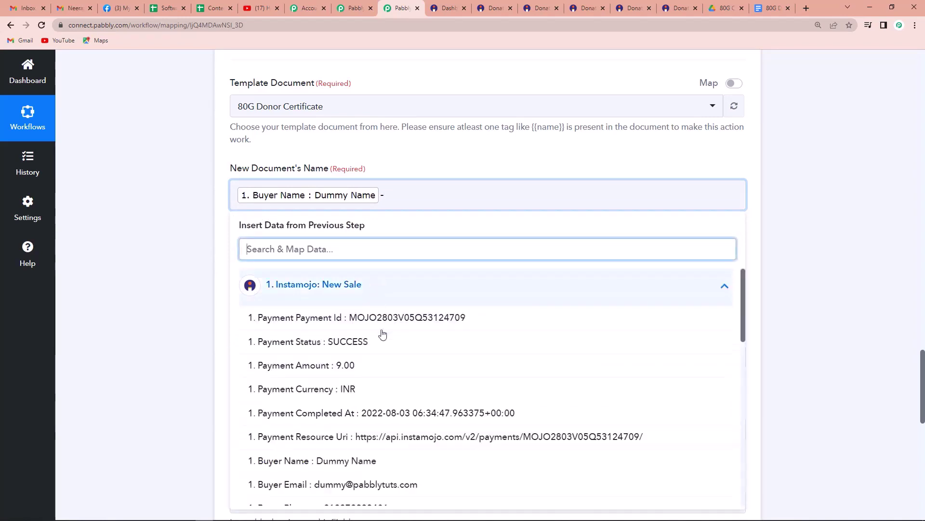
left_click(363, 483)
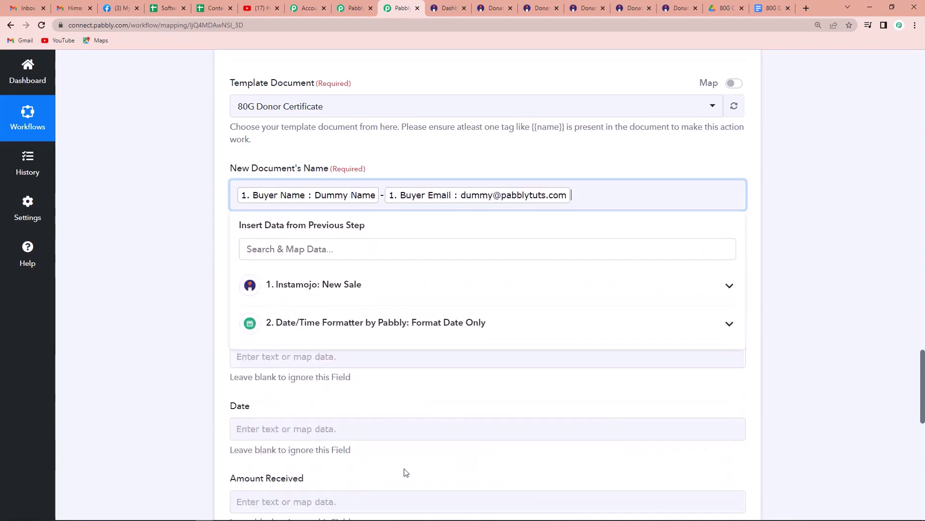
left_click(868, 261)
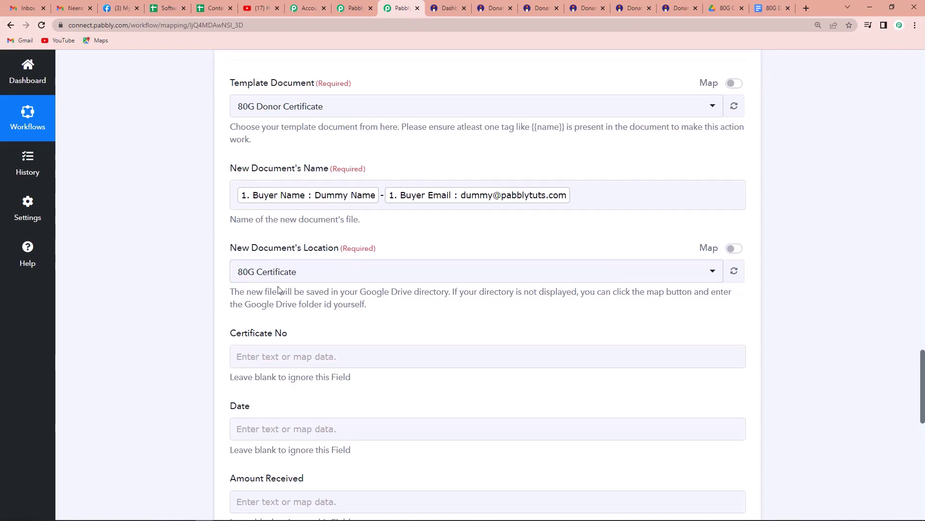
Map Certificate No to the Instamojo buyer's name, a dash, and the payment ID.
scroll(377, 288, "down", 2)
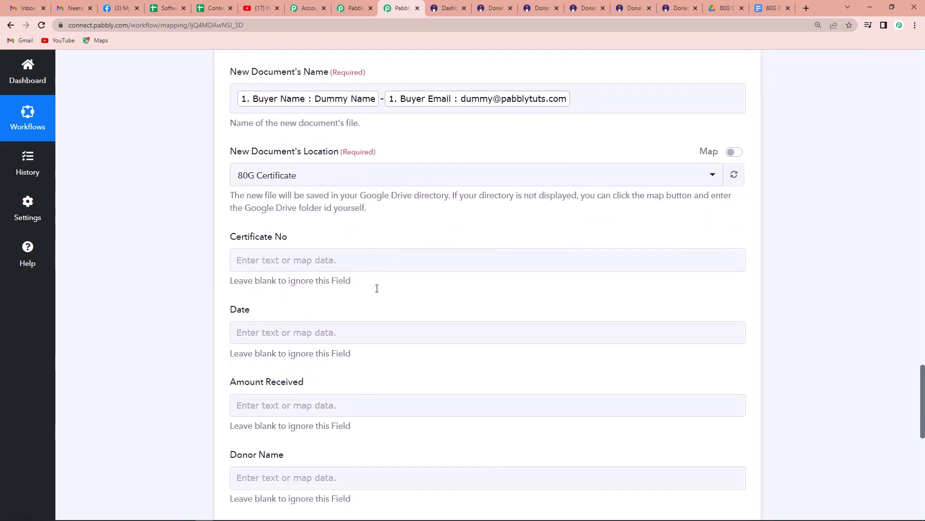
left_click(287, 270)
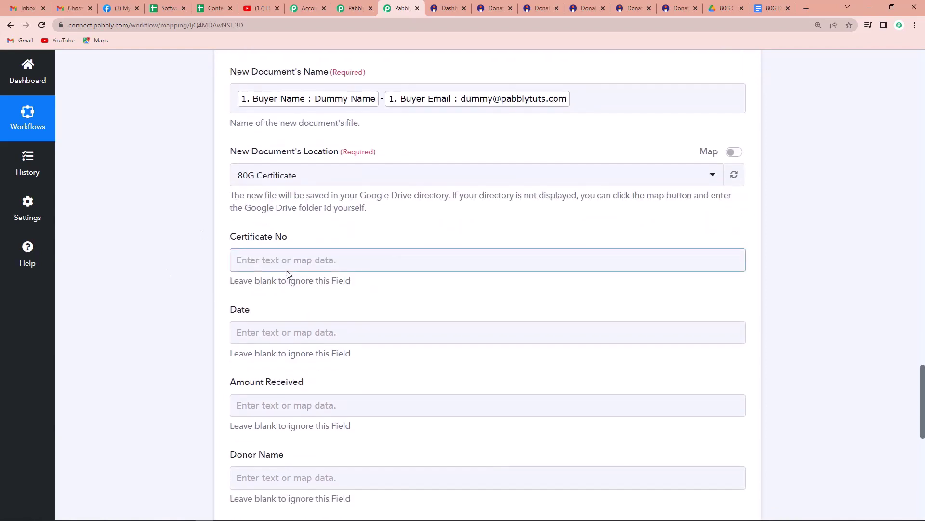
left_click(264, 259)
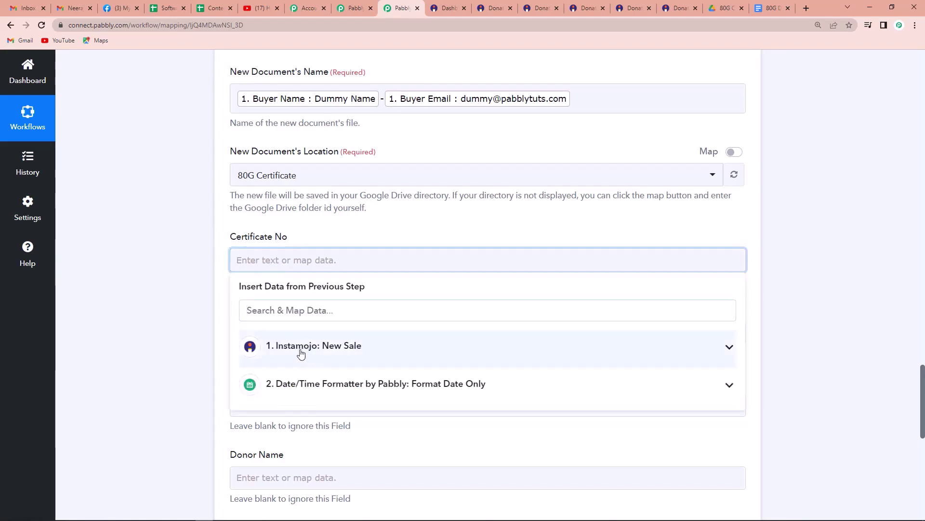
left_click(311, 350)
scroll(357, 470, "down", 2)
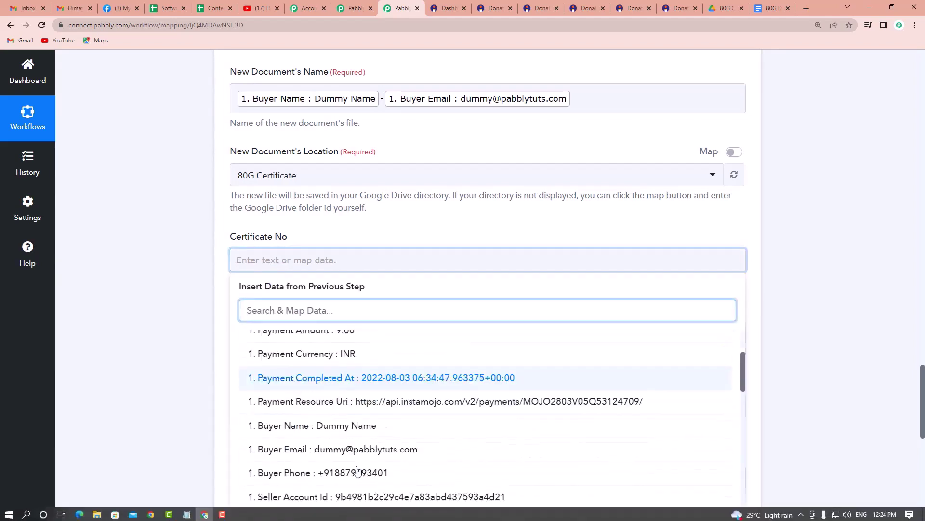
left_click(293, 427)
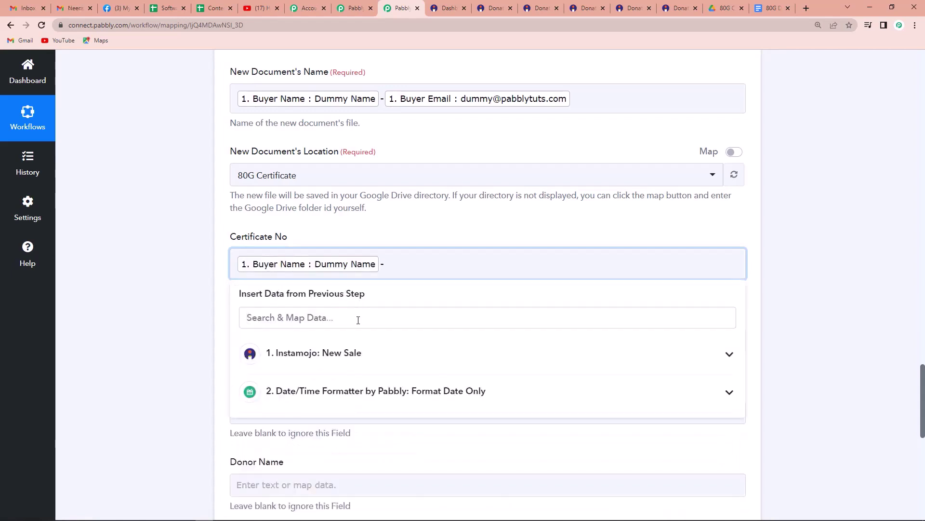
left_click(352, 352)
left_click(413, 386)
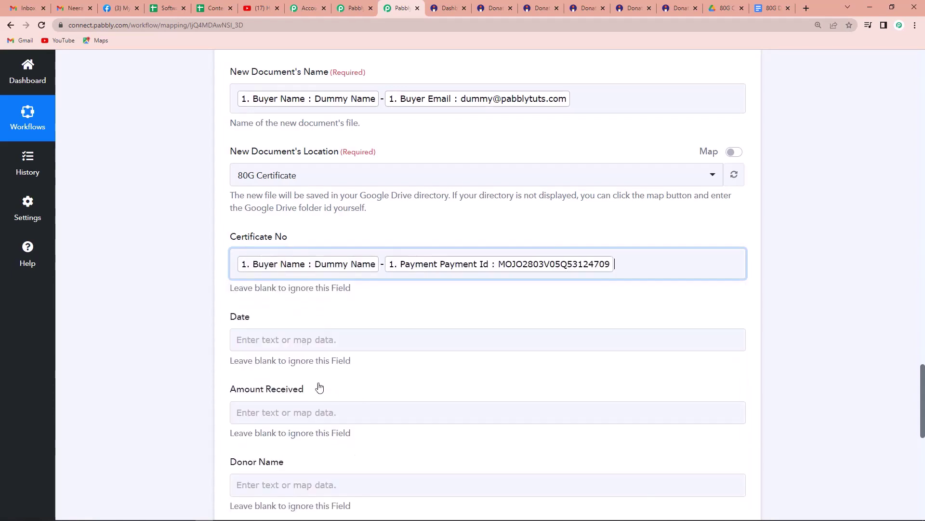
left_click(174, 315)
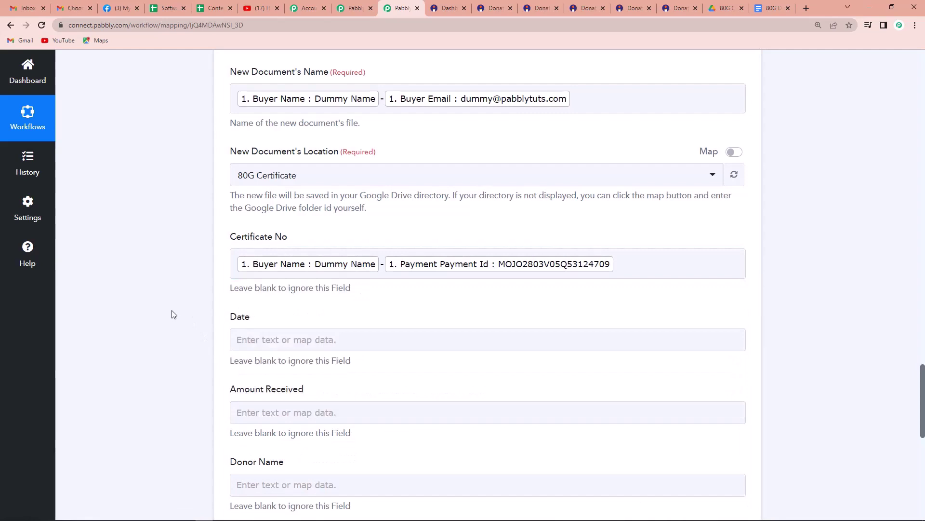
Map Date to the formatted date 03-08-2022 and Amount Received to Payment Amount 9.00.
left_click(248, 337)
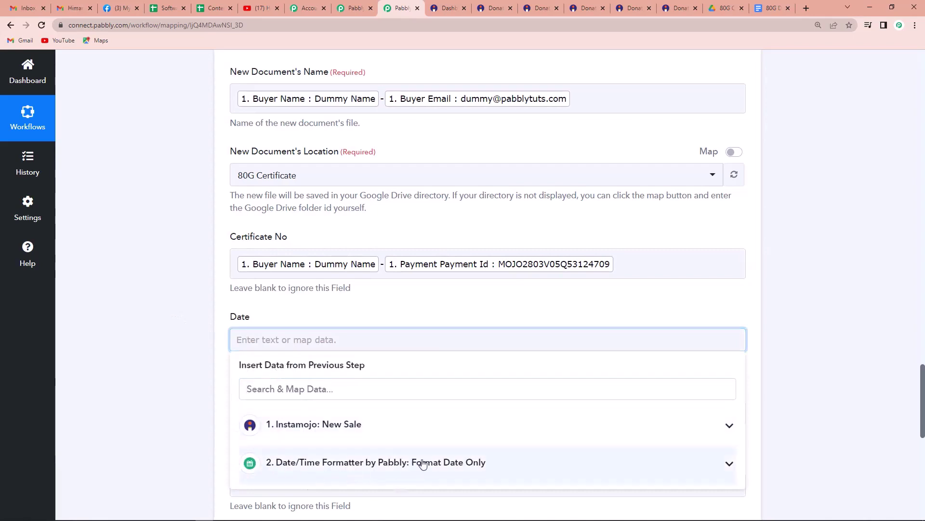
left_click(377, 464)
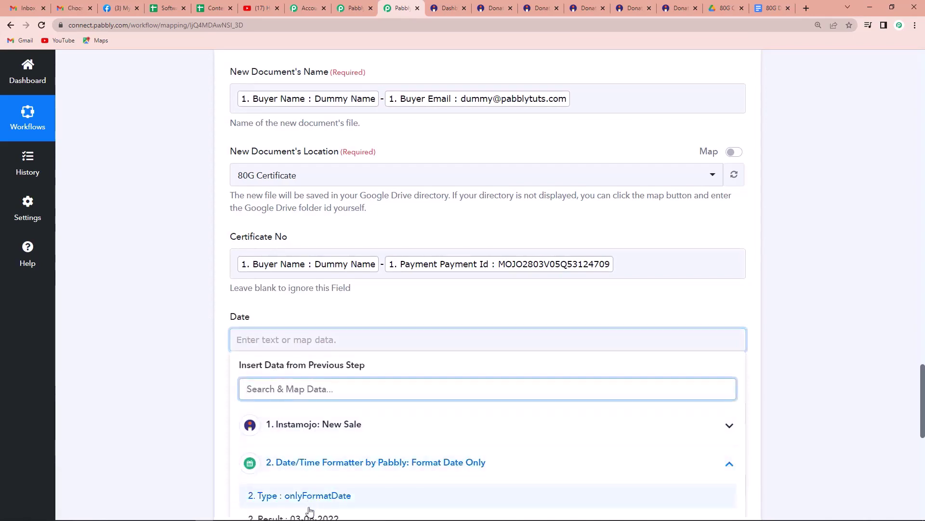
left_click(254, 515)
left_click(184, 340)
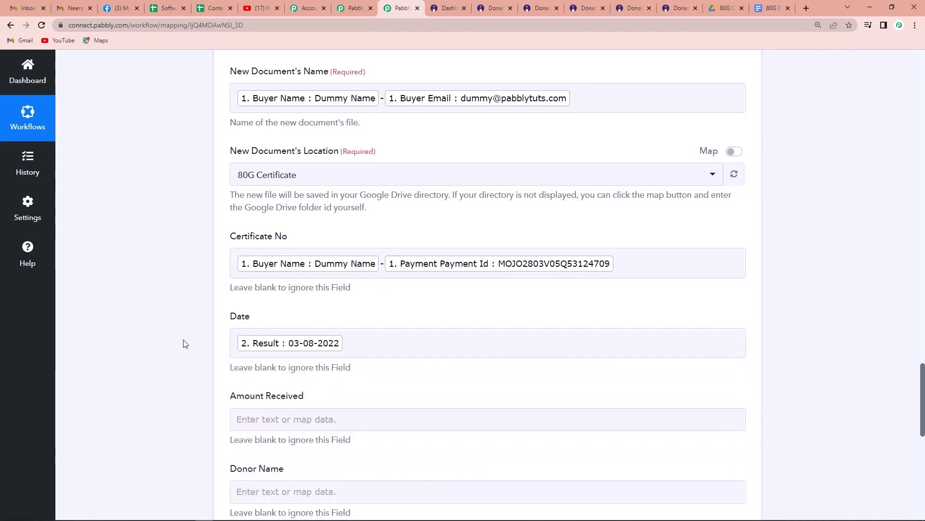
scroll(183, 340, "down", 3)
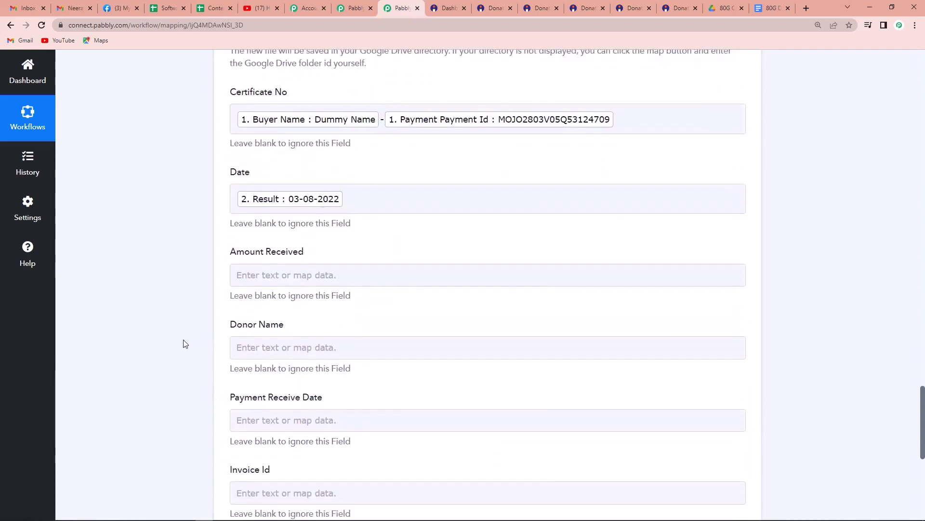
left_click(277, 266)
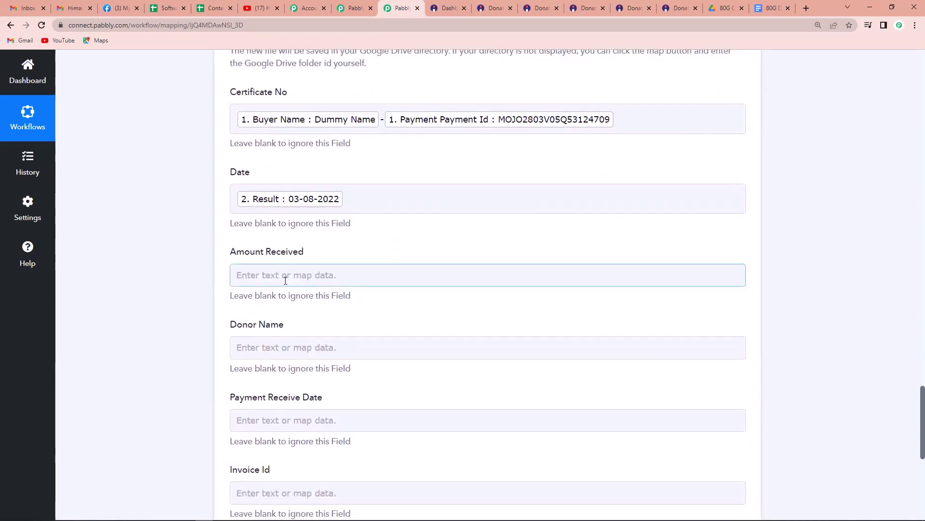
left_click(286, 279)
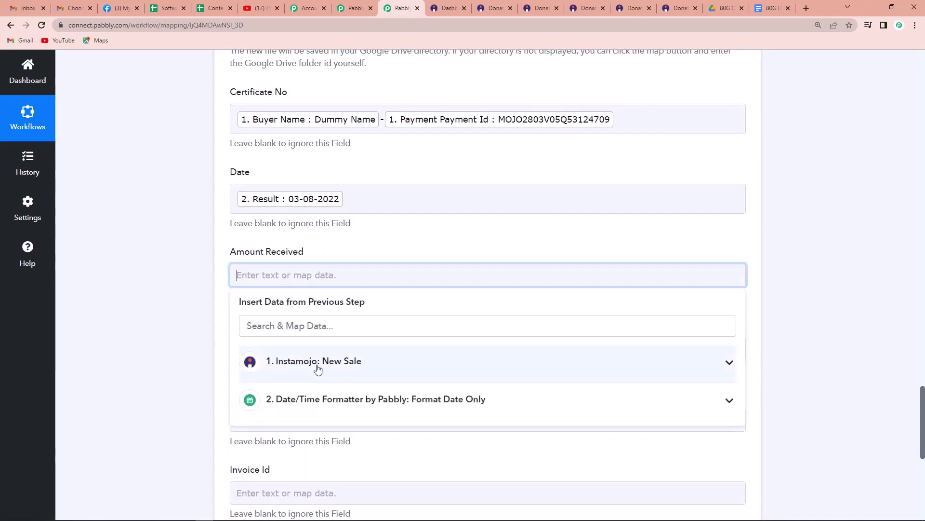
left_click(371, 363)
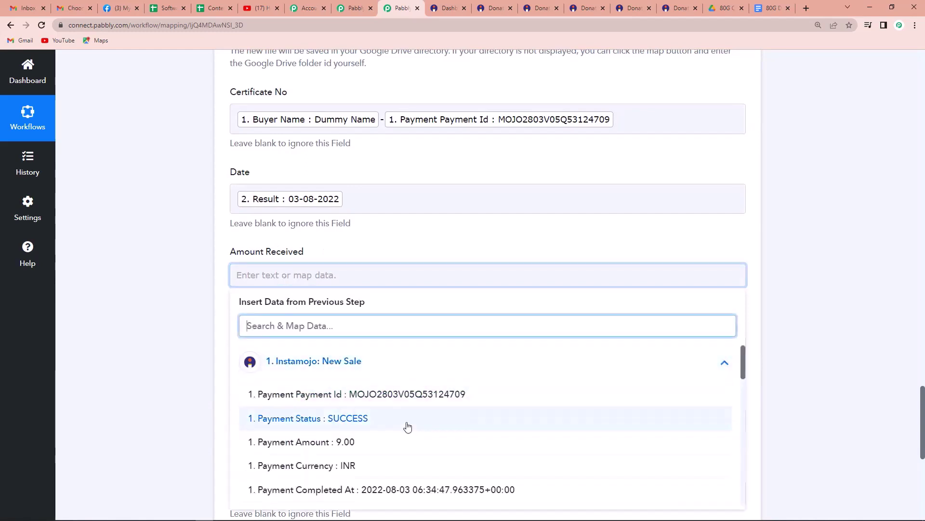
left_click(325, 444)
left_click(173, 345)
Map Donor Name to the buyer's name and Payment Receive Date to the formatted date.
scroll(172, 345, "down", 2)
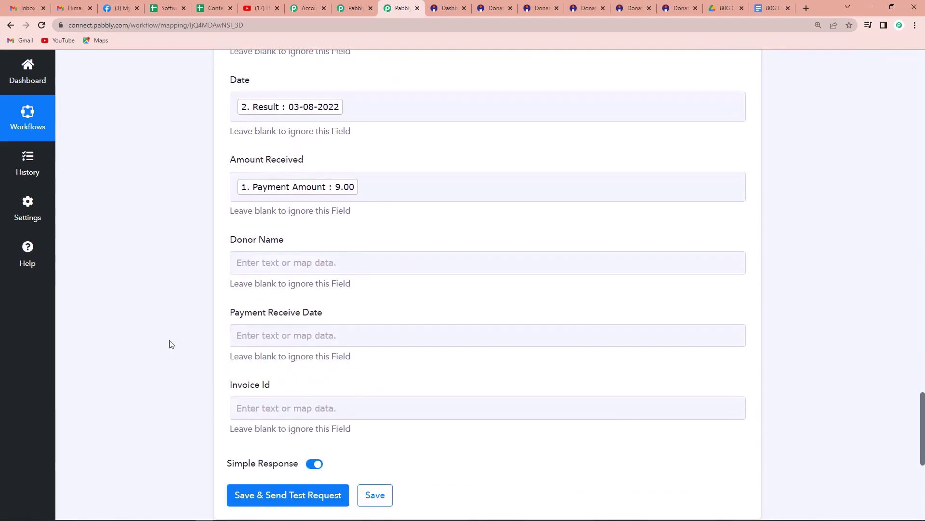
left_click(270, 263)
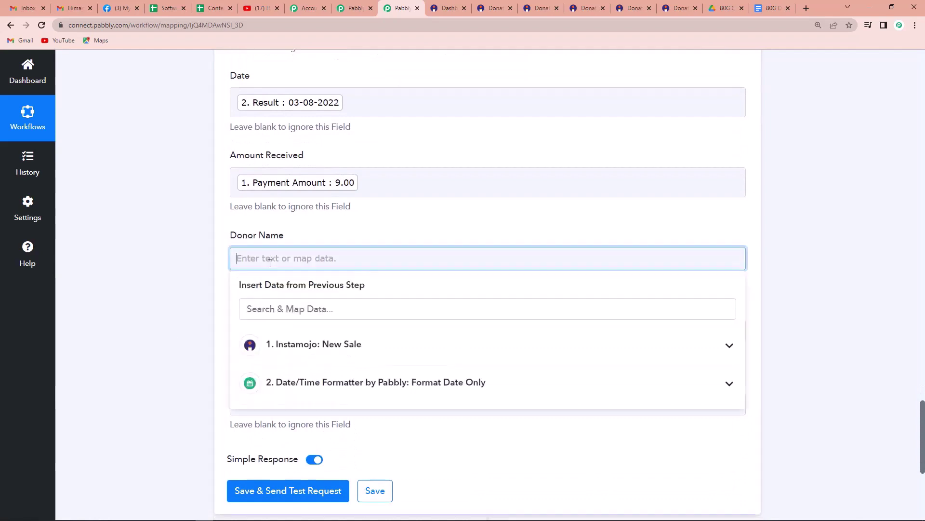
left_click(308, 341)
scroll(357, 453, "down", 1)
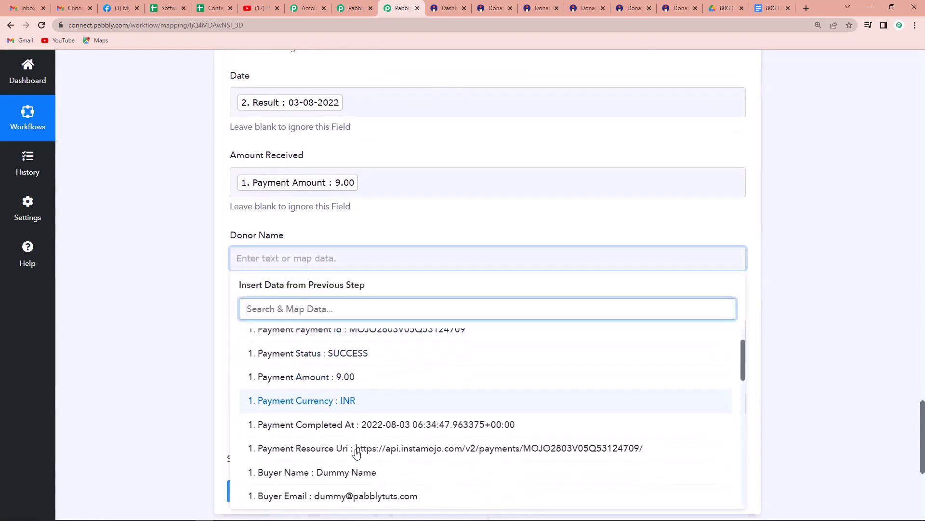
scroll(357, 453, "down", 1)
left_click(325, 316)
left_click(148, 284)
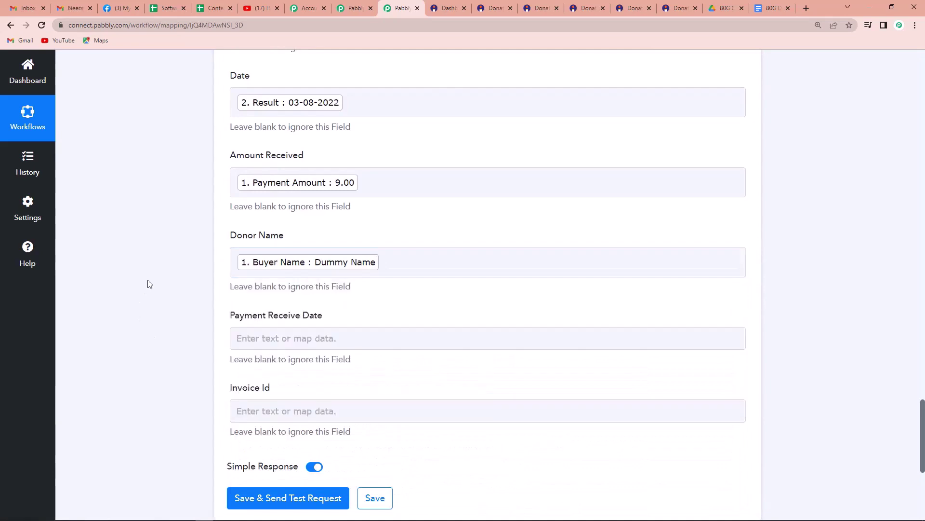
scroll(157, 297, "down", 1)
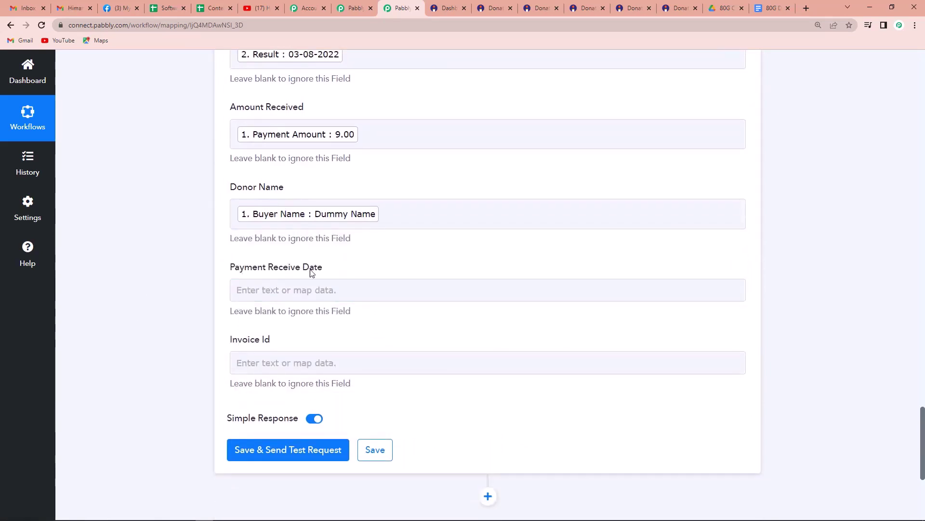
left_click(299, 289)
left_click(310, 412)
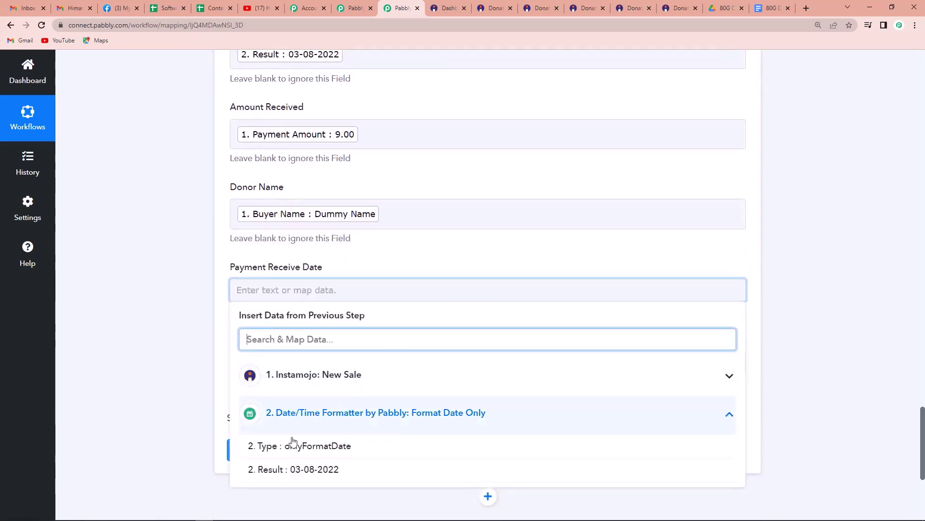
left_click(279, 469)
left_click(149, 279)
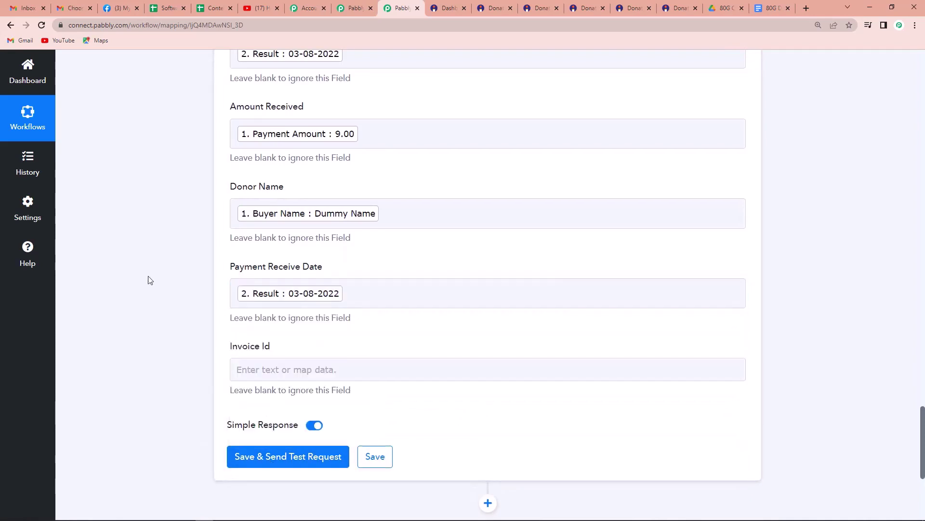
Map Invoice Id to the Instamojo payment ID.
scroll(149, 279, "down", 2)
left_click(277, 278)
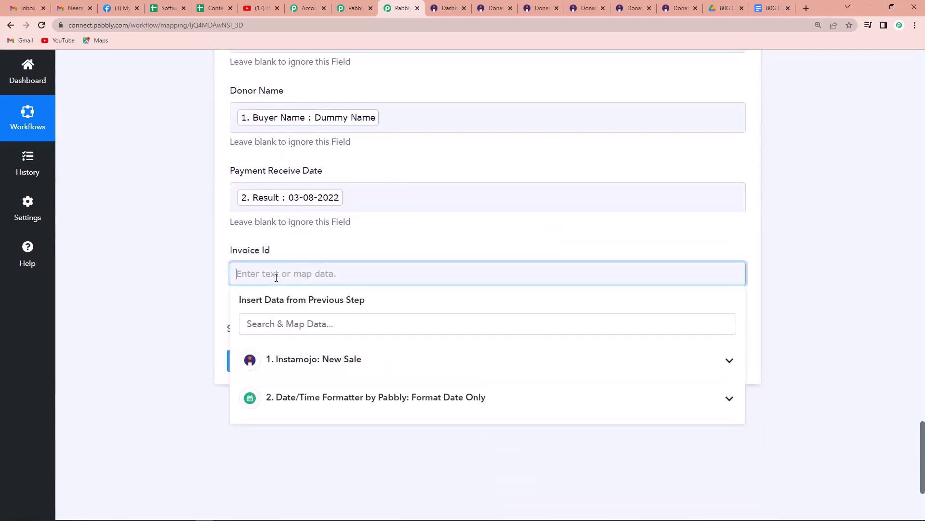
left_click(295, 369)
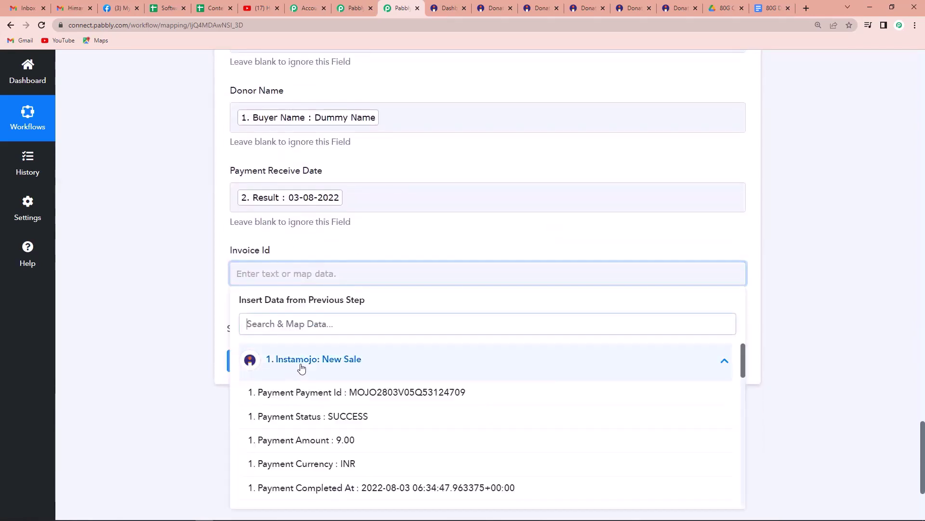
scroll(399, 413, "down", 1)
scroll(320, 395, "up", 1)
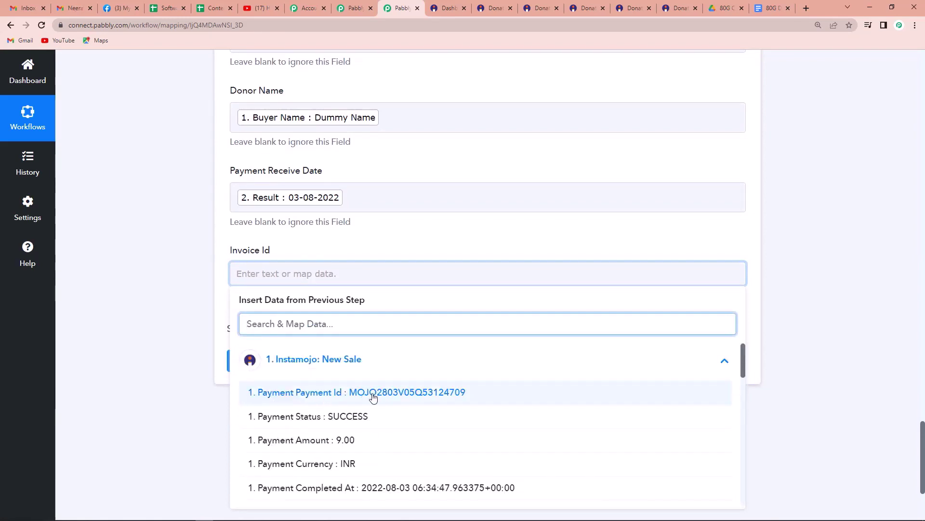
left_click(373, 393)
left_click(169, 331)
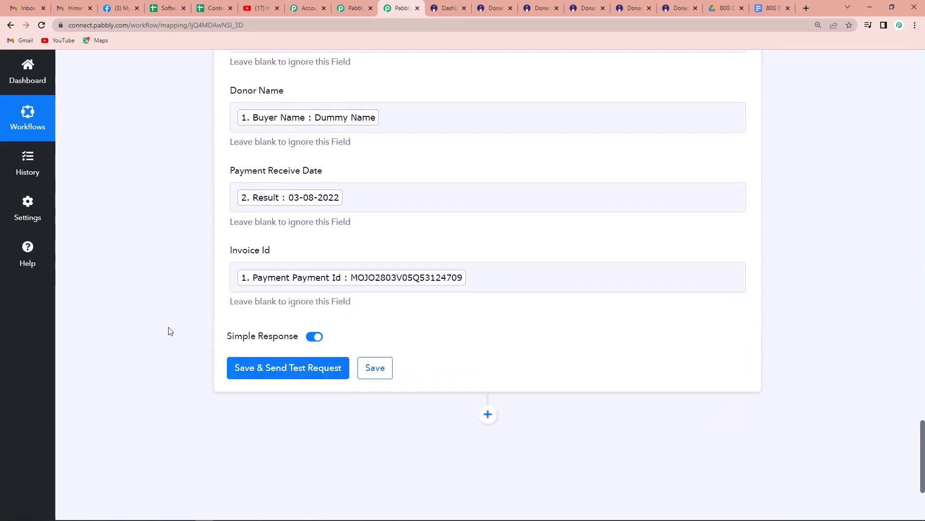
Save and test the Google Docs step, checking six text replacements and the new DocumentId.
left_click(291, 372)
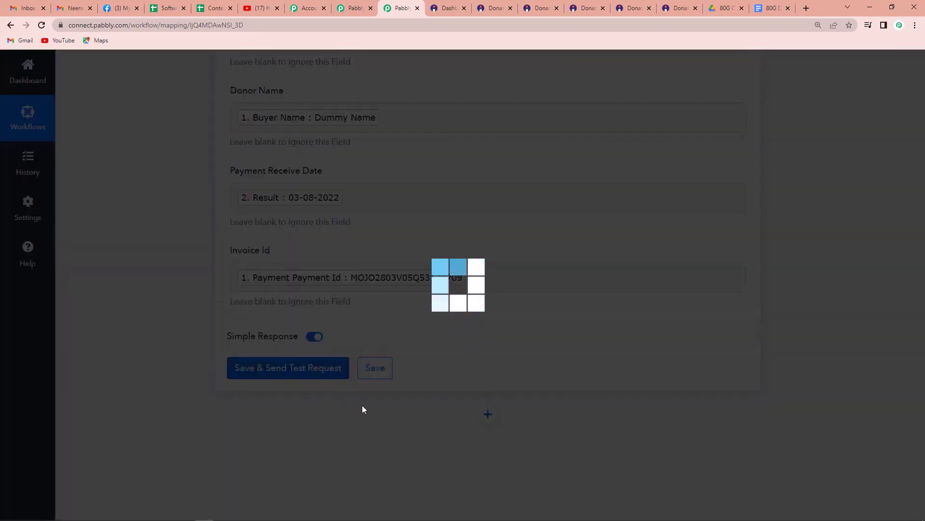
scroll(548, 324, "down", 2)
scroll(548, 324, "down", 2)
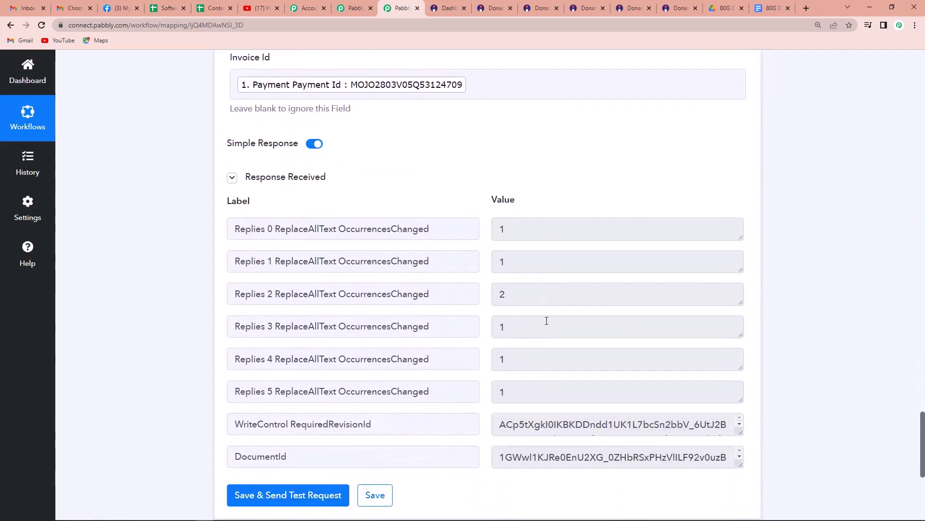
scroll(543, 328, "down", 3)
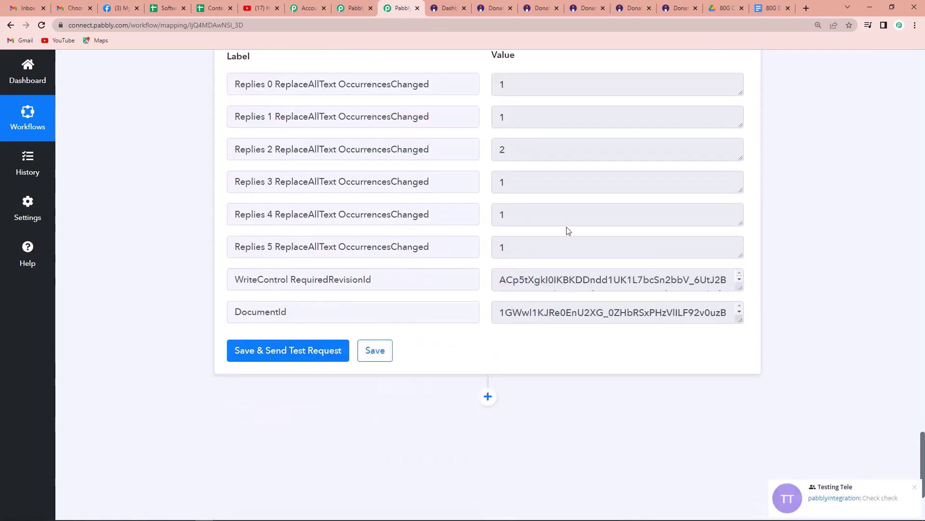
scroll(568, 231, "up", 2)
scroll(594, 306, "down", 3)
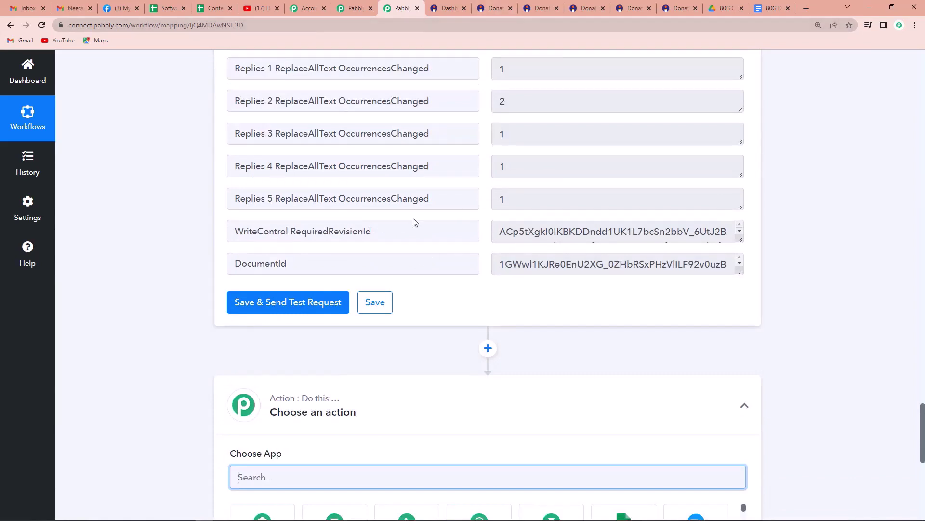
Open the generated certificate Doc from the 80G Certificate Drive folder in Google Docs.
left_click(723, 8)
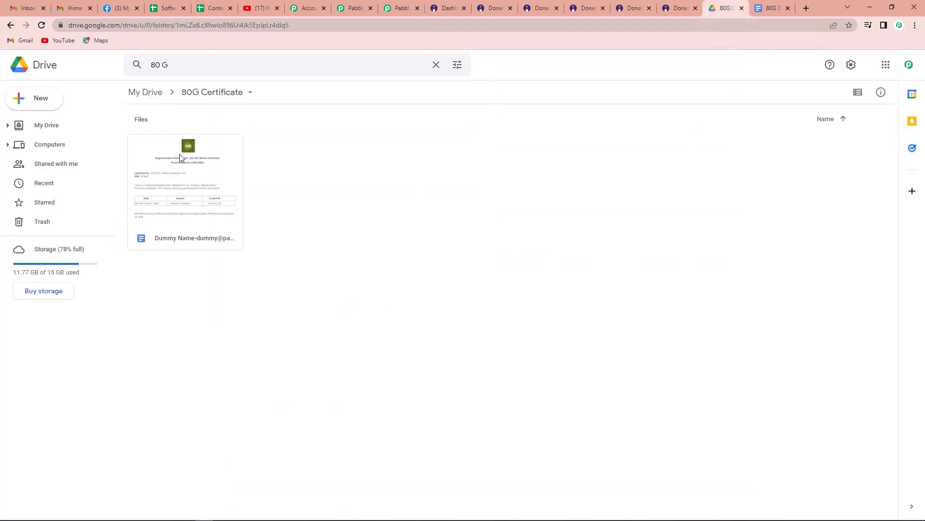
left_click(200, 192)
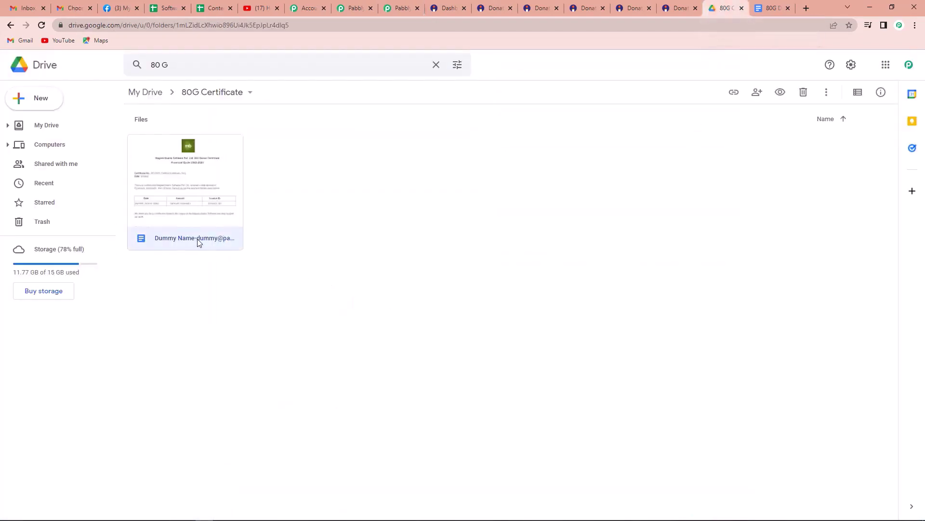
double_click(183, 241)
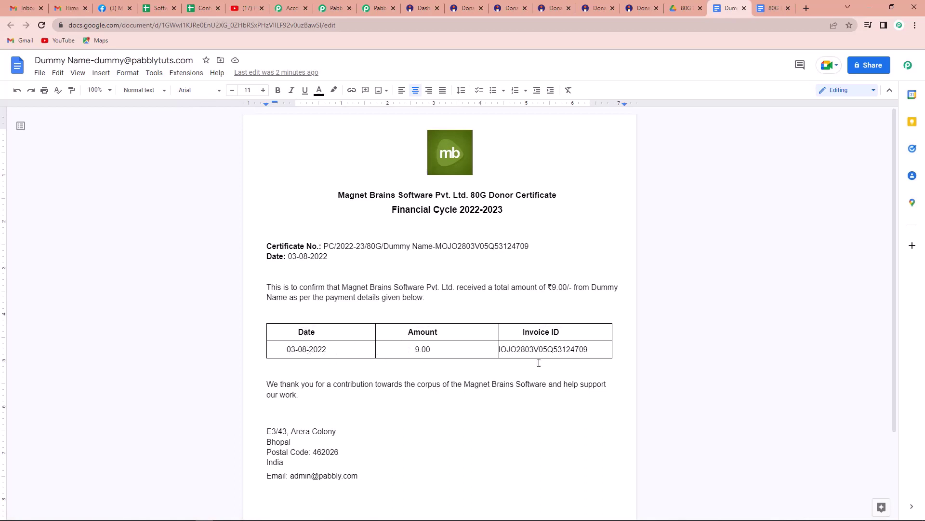
Highlight the donor name, invoice ID and date in the certificate to verify them.
double_click(406, 247)
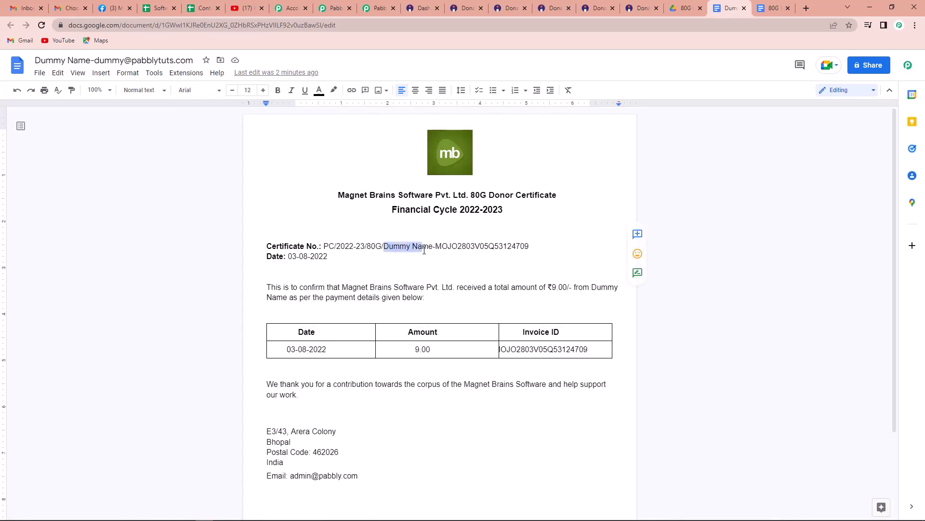
left_click_drag(434, 246, 555, 257)
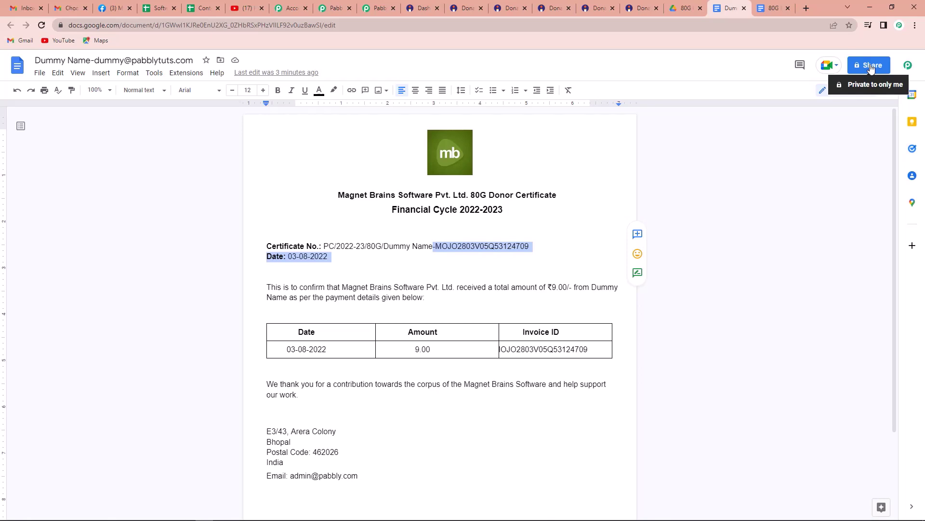
Add a Google Drive 'Share a File With Anyone' action and start connecting its account.
left_click(378, 8)
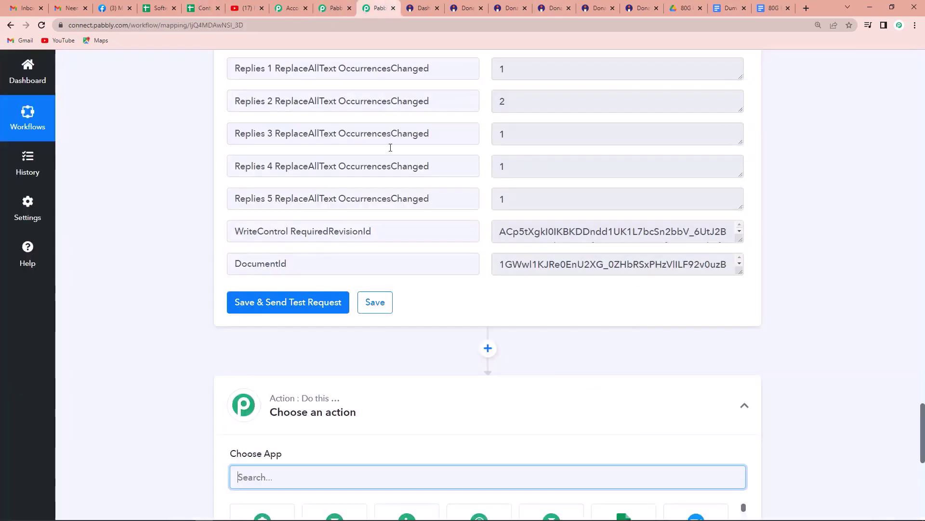
scroll(412, 320, "down", 4)
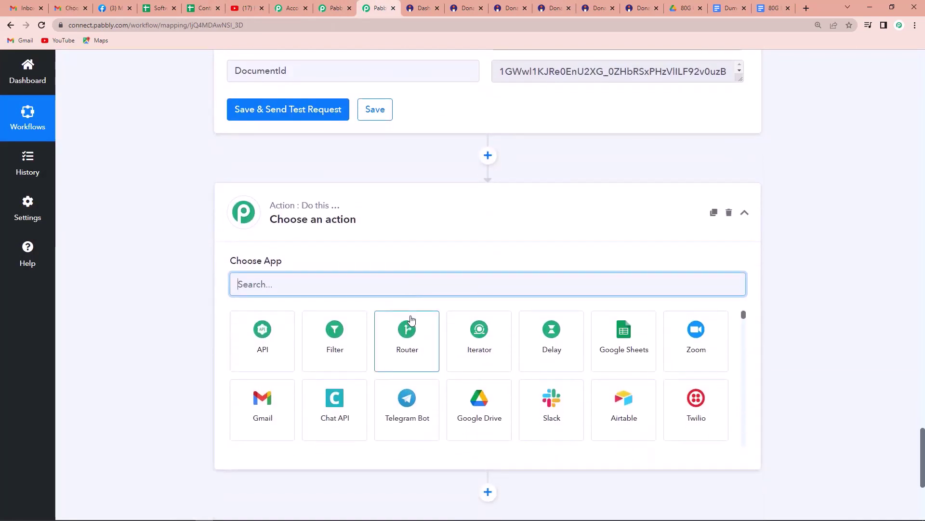
type("google")
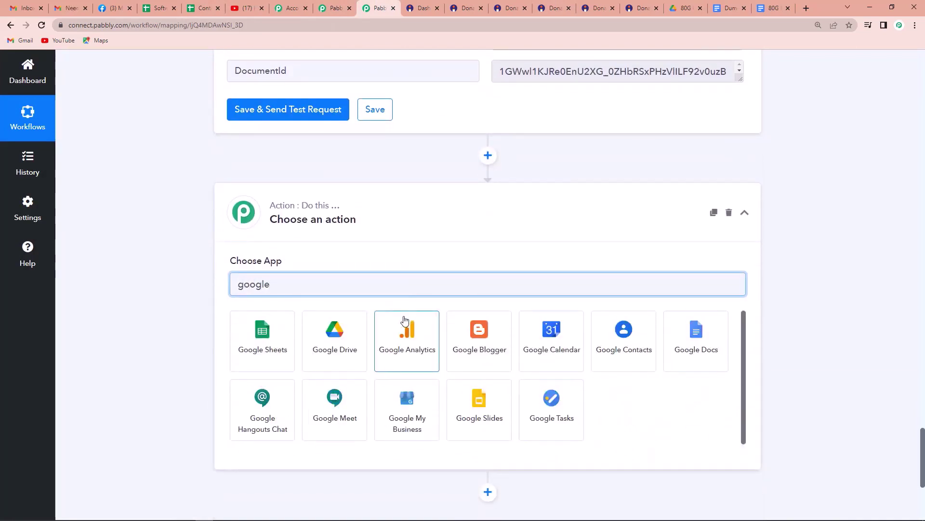
left_click(344, 340)
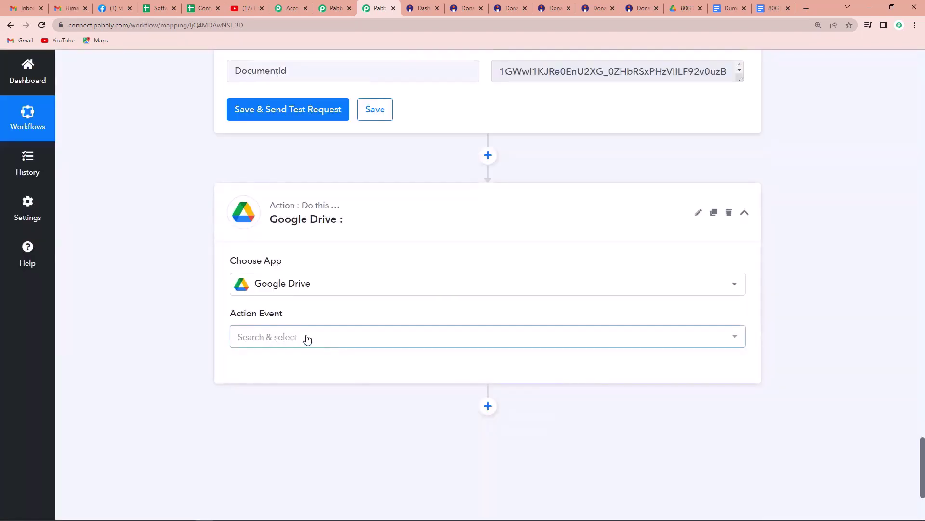
left_click(307, 337)
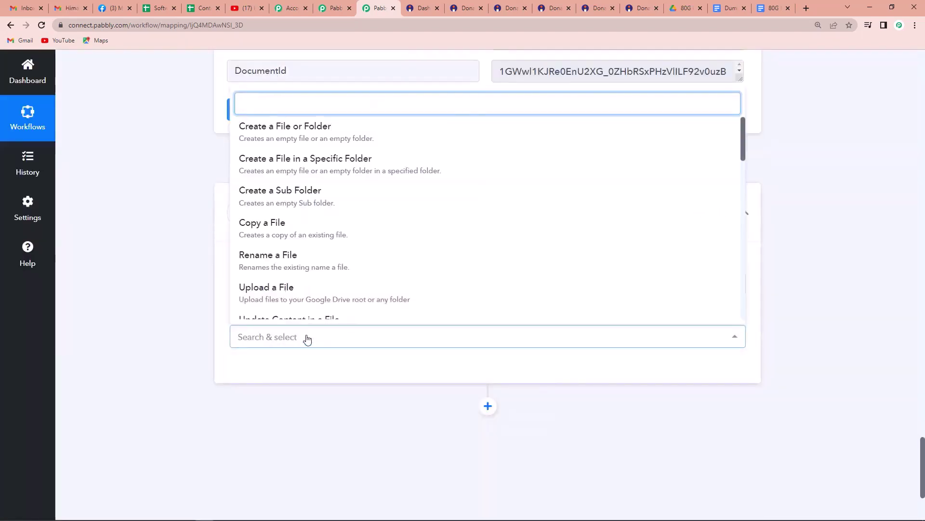
scroll(335, 271, "down", 5)
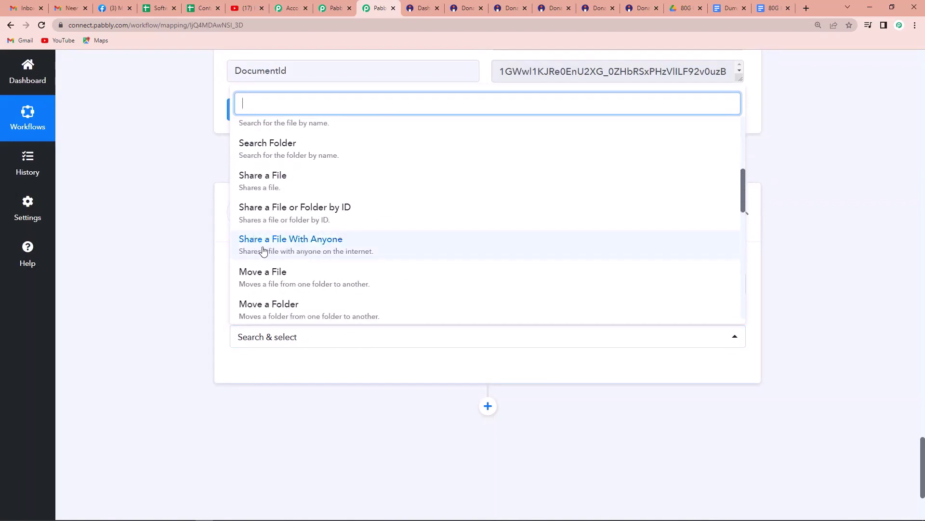
left_click(319, 247)
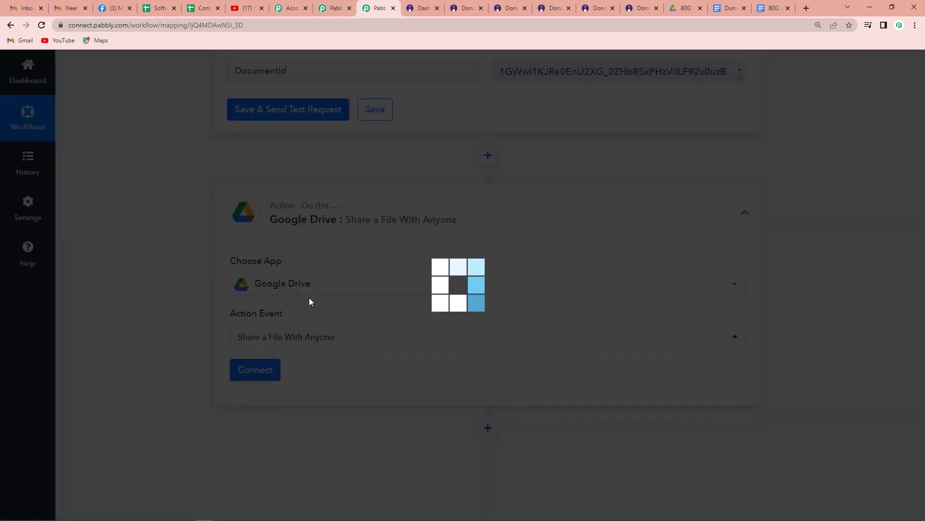
left_click(255, 371)
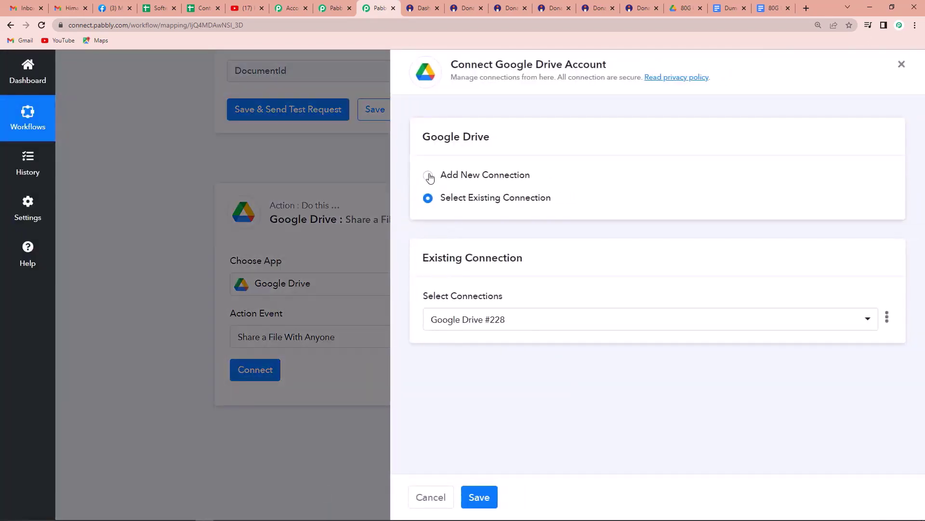
Create a new Google Drive connection by signing in and approving access with the Google account.
left_click(429, 177)
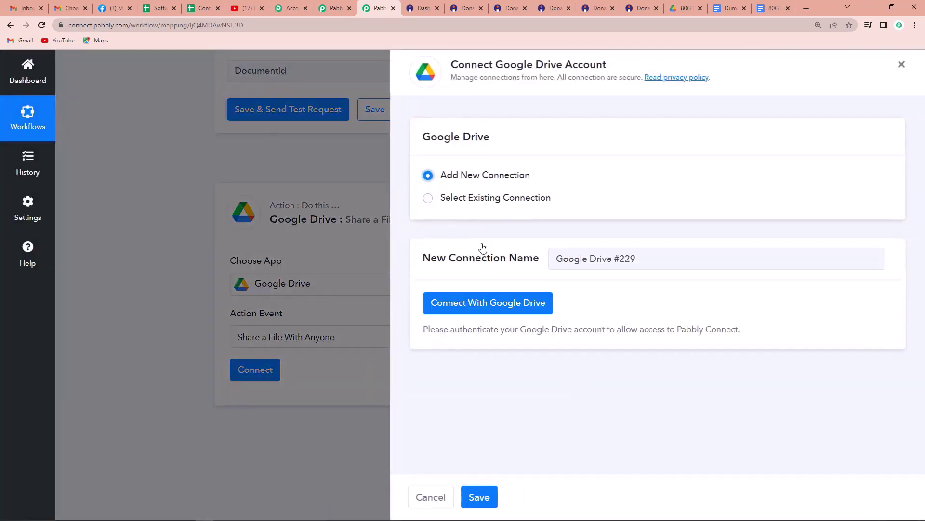
left_click(464, 307)
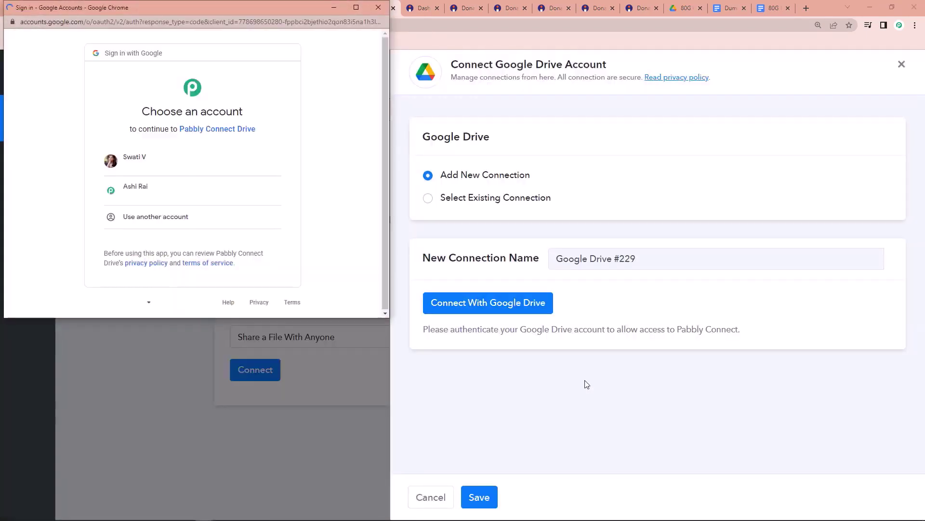
left_click(180, 191)
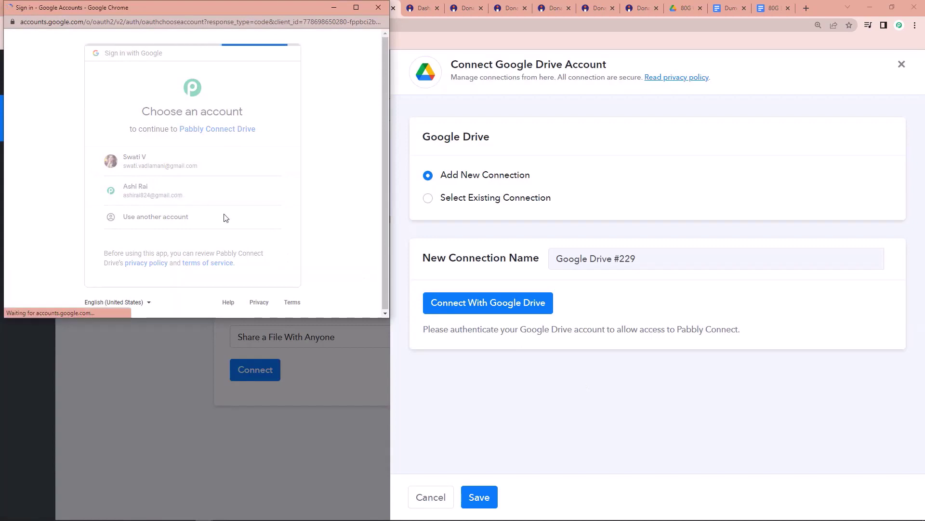
scroll(224, 213, "down", 2)
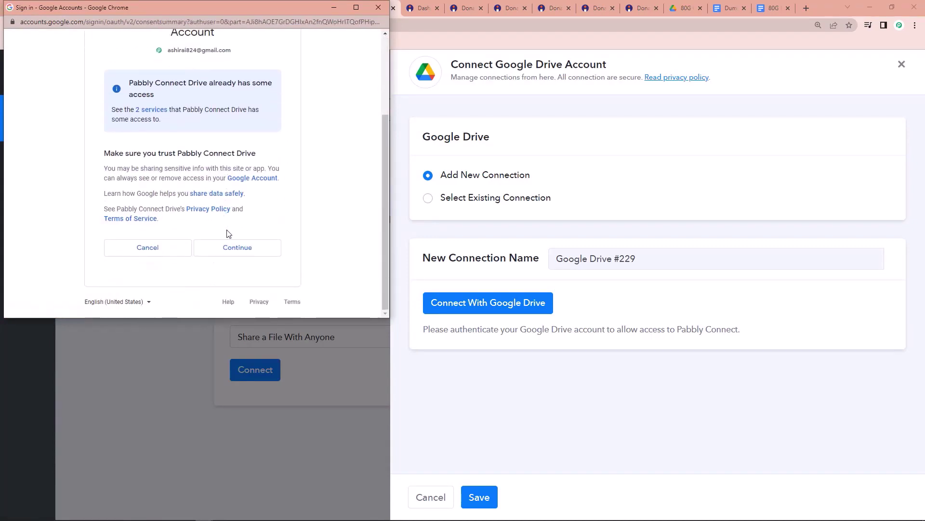
left_click(235, 244)
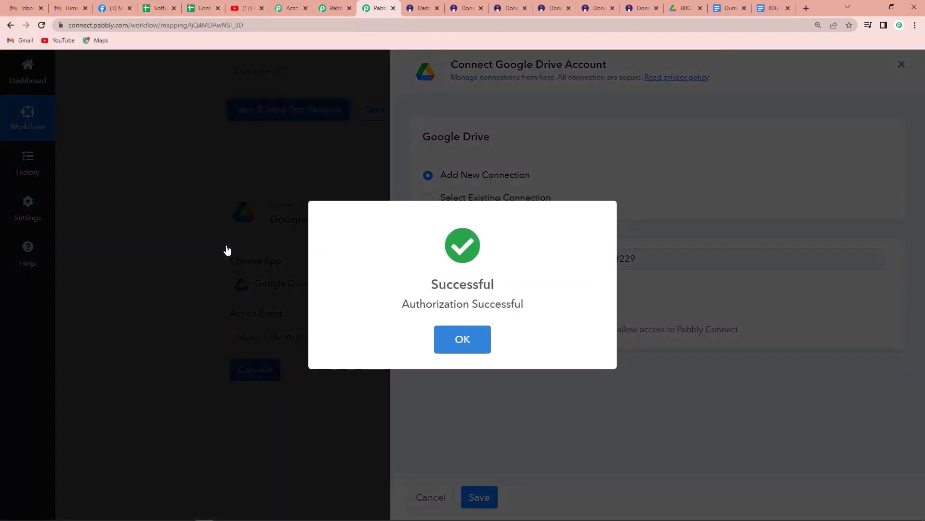
scroll(375, 344, "down", 3)
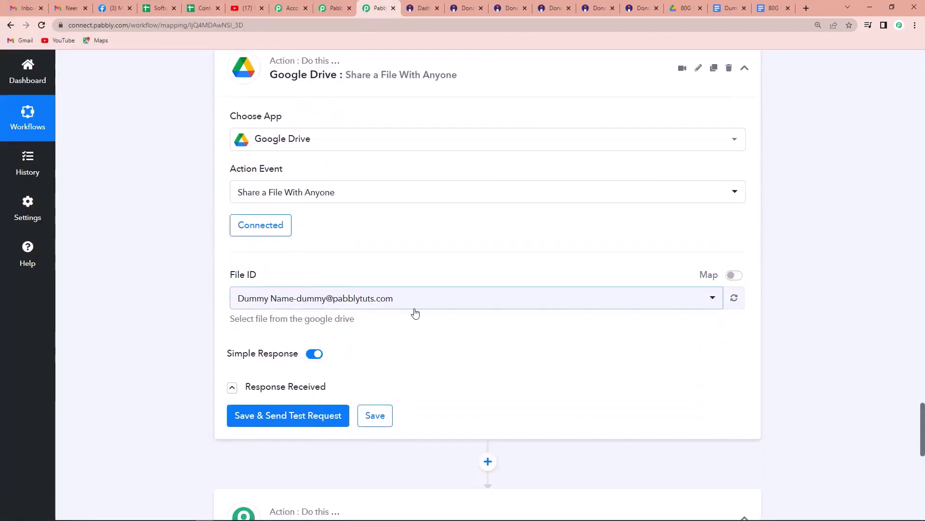
Replace File ID with the DocumentId from '3. Google Docs: Create Document from Template'.
left_click(733, 275)
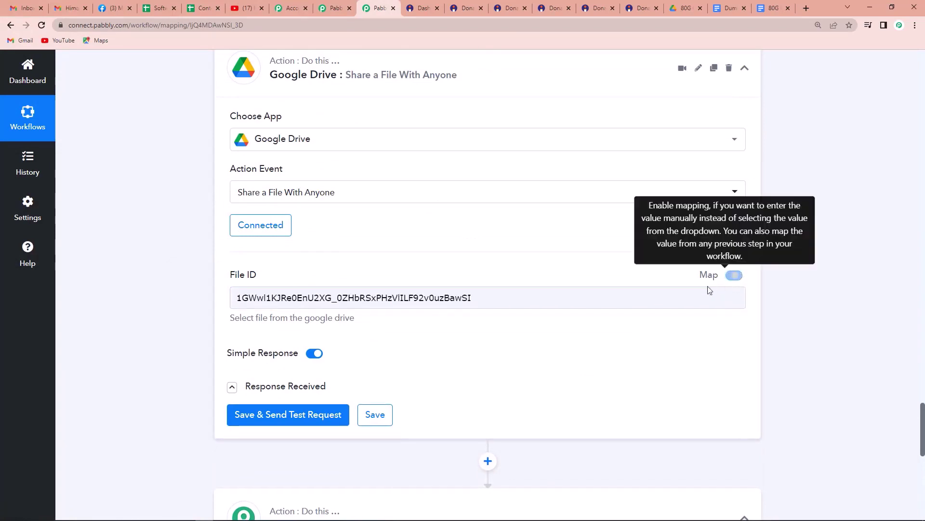
left_click(491, 300)
left_click_drag(494, 302, 97, 298)
key("BackSpace")
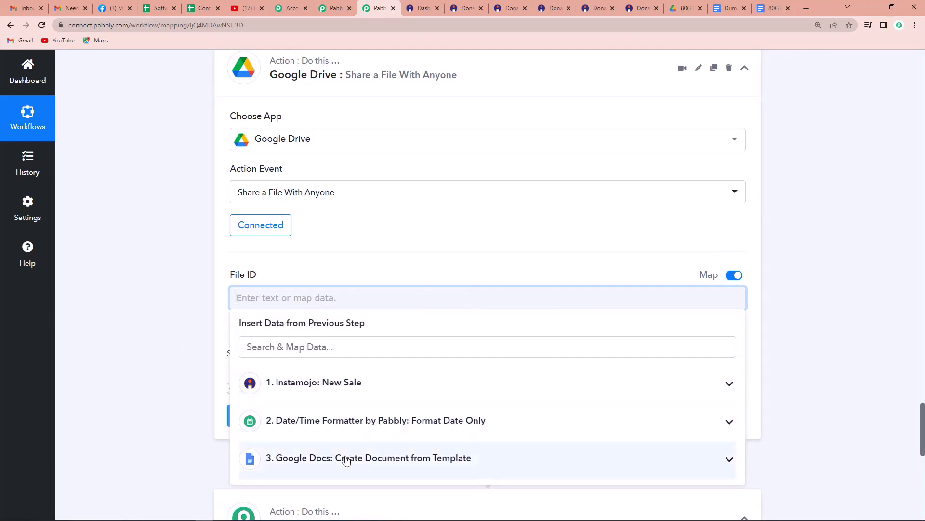
left_click(430, 456)
scroll(498, 454, "down", 3)
scroll(498, 455, "down", 3)
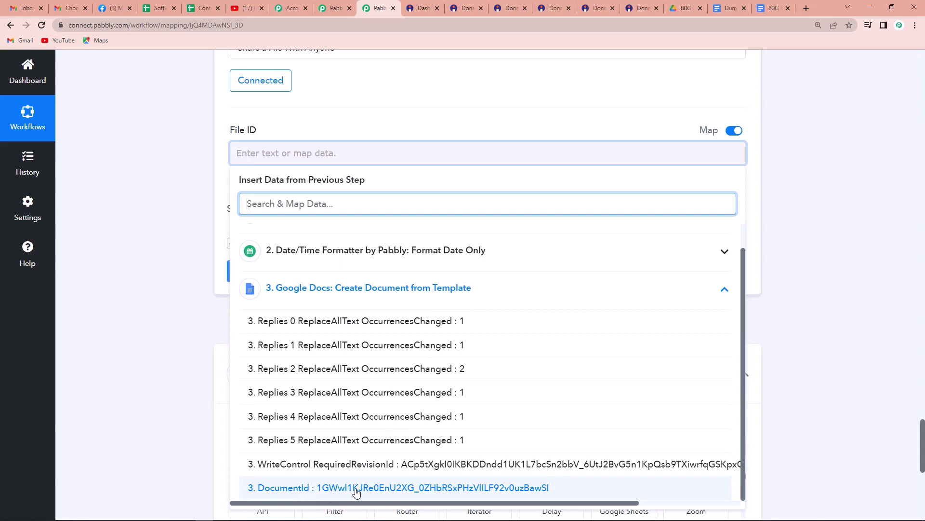
left_click(336, 489)
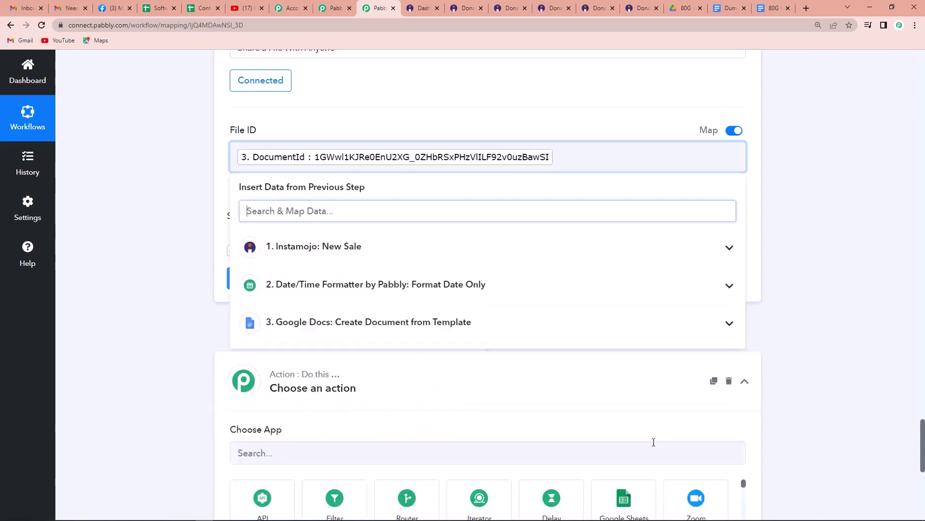
left_click(788, 281)
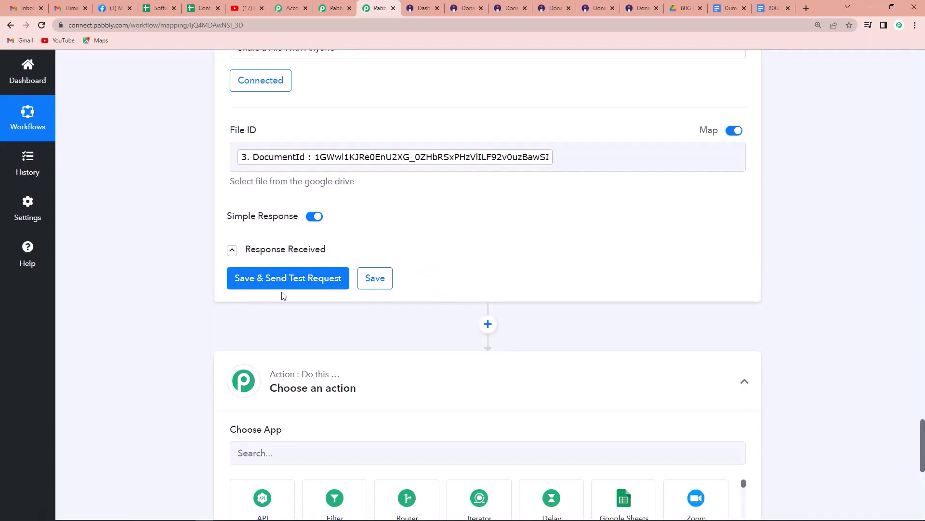
Save and test the share step, scrolling to its web view and export links.
left_click(284, 283)
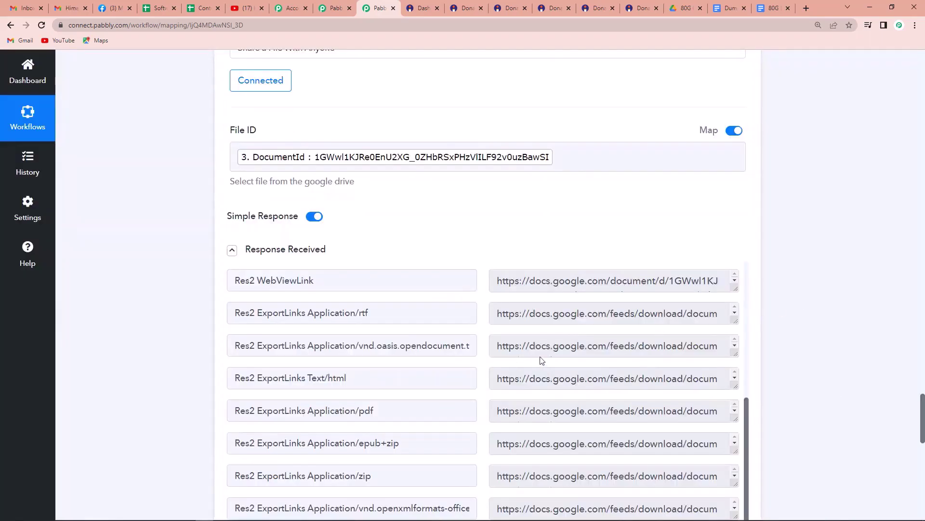
scroll(552, 355, "up", 5)
scroll(552, 355, "down", 1)
scroll(552, 354, "down", 3)
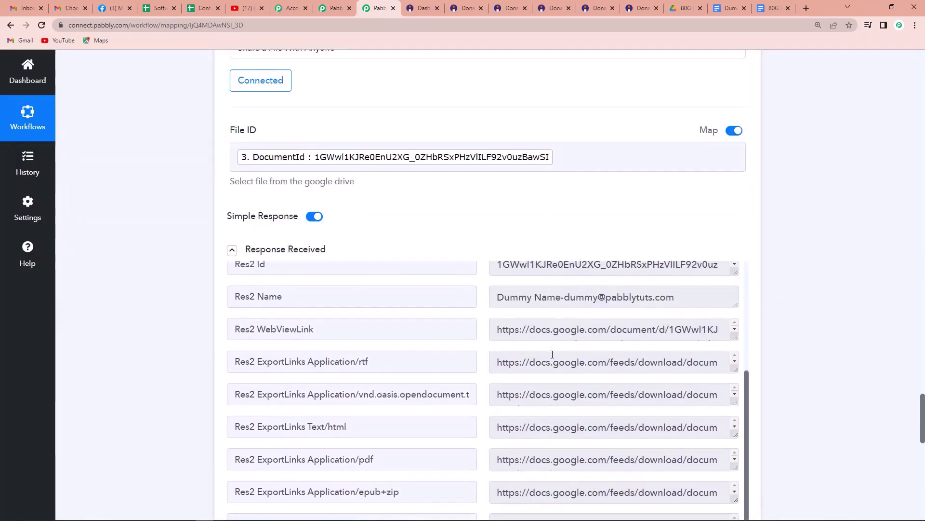
scroll(636, 389, "down", 2)
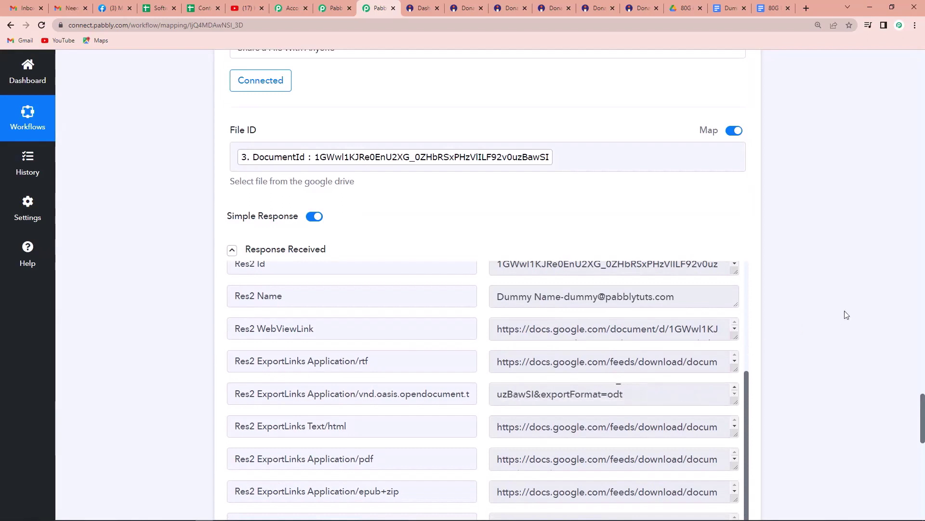
scroll(844, 314, "down", 3)
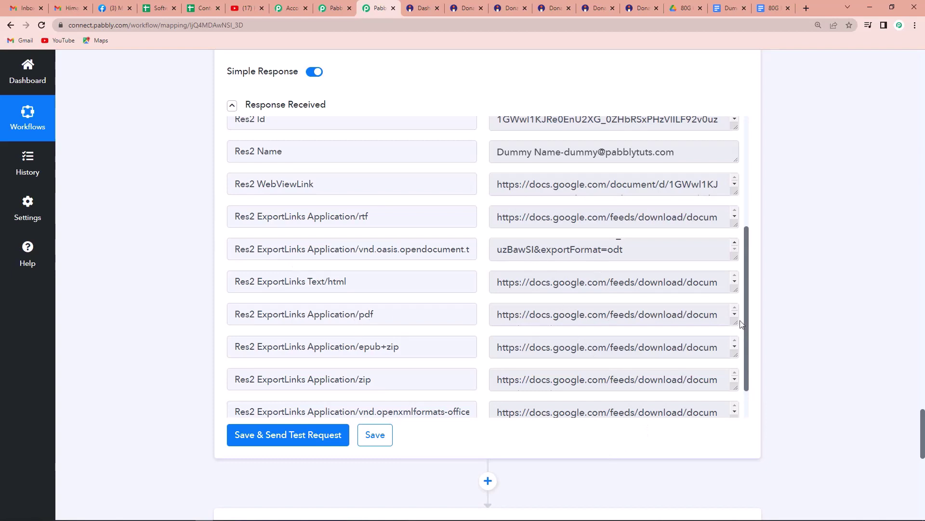
Enlarge the Res2 ExportLinks Application/pdf field to reveal the full PDF URL.
left_click_drag(735, 322, 742, 372)
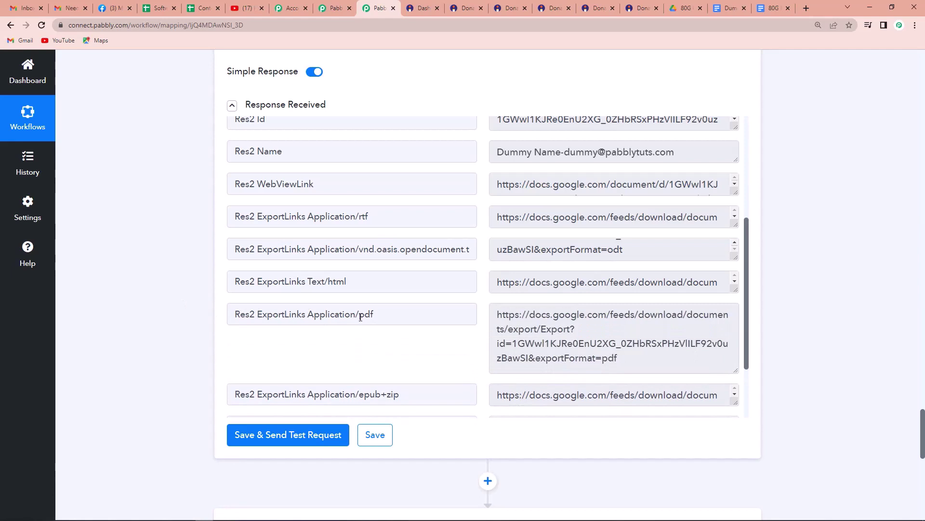
left_click_drag(624, 371, 499, 314)
left_click(626, 342)
scroll(626, 342, "down", 2)
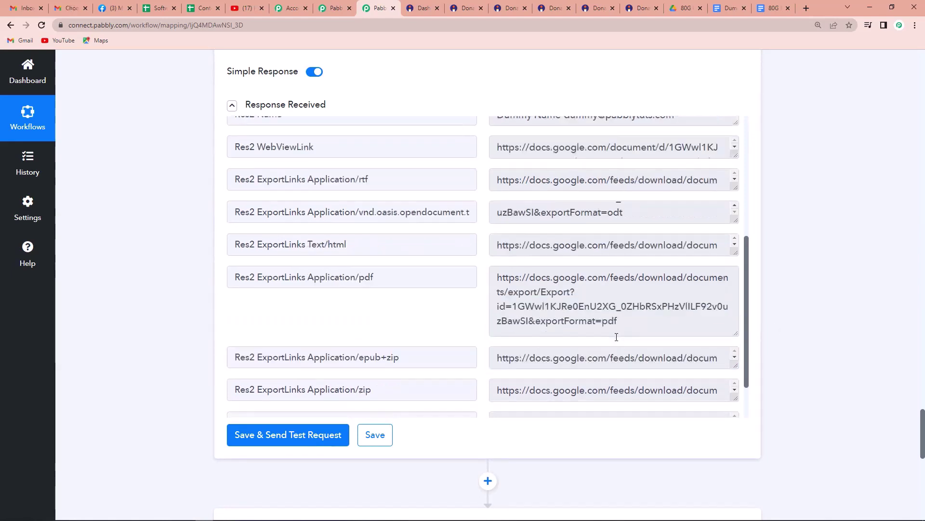
scroll(819, 313, "up", 1)
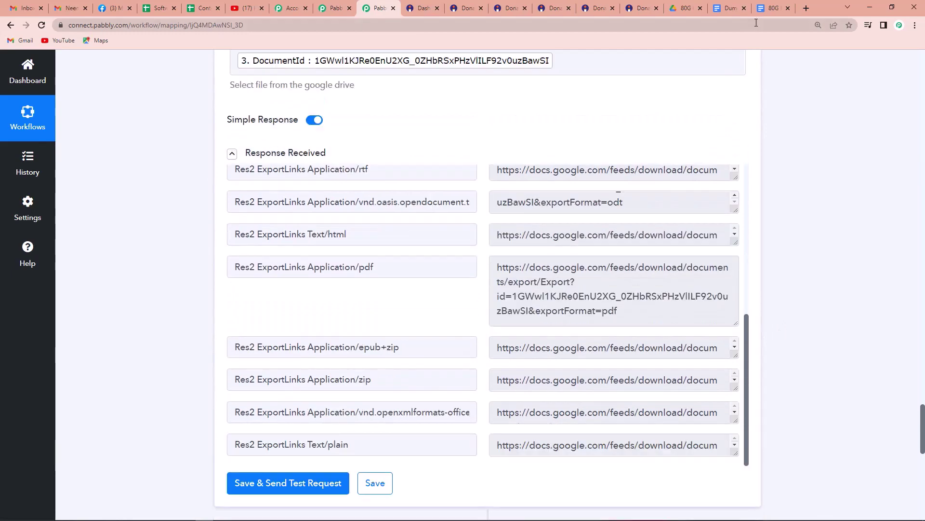
left_click(771, 9)
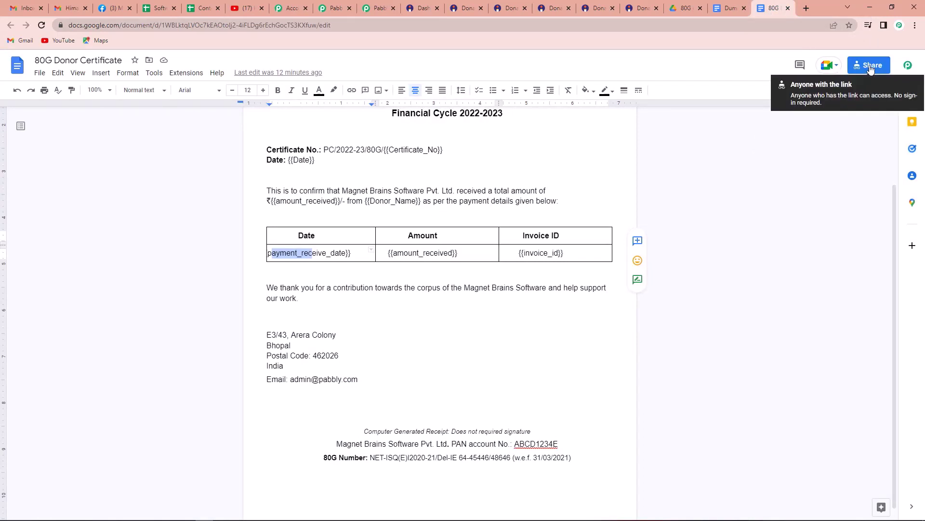
left_click(379, 6)
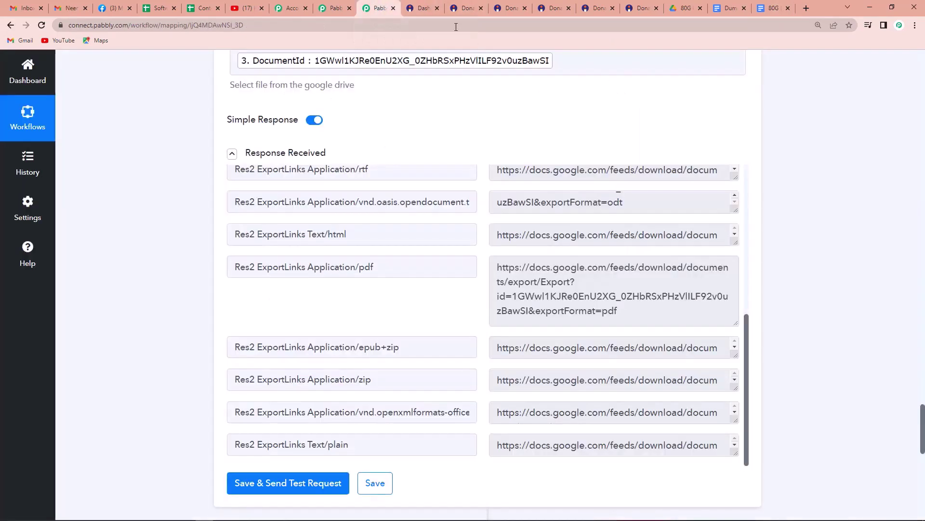
Set the new action to WhatsApp Cloud API, found by searching 'what', with Send Template Message.
scroll(814, 200, "down", 3)
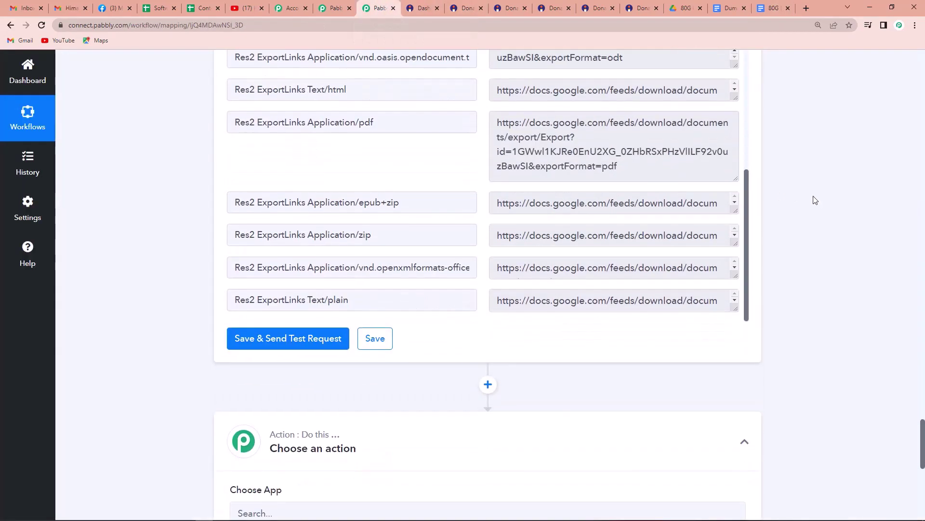
scroll(815, 200, "down", 4)
left_click(396, 326)
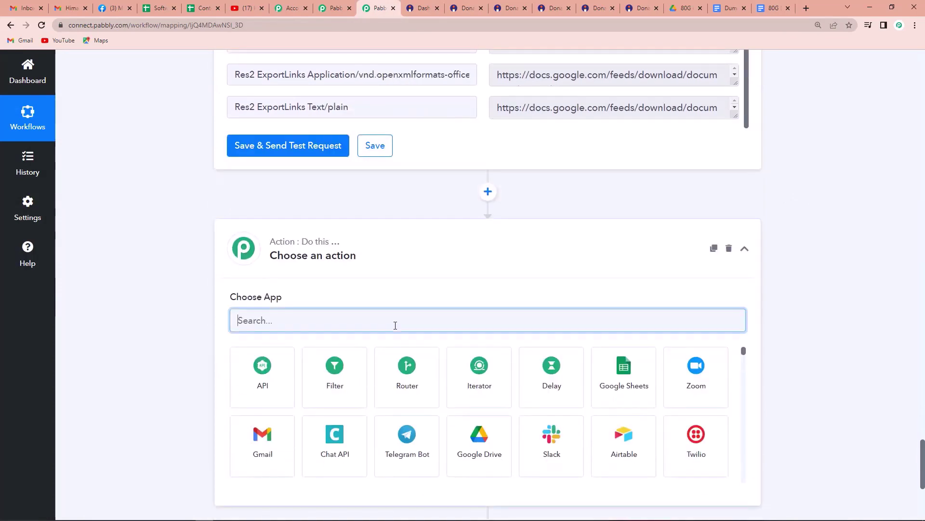
type("what")
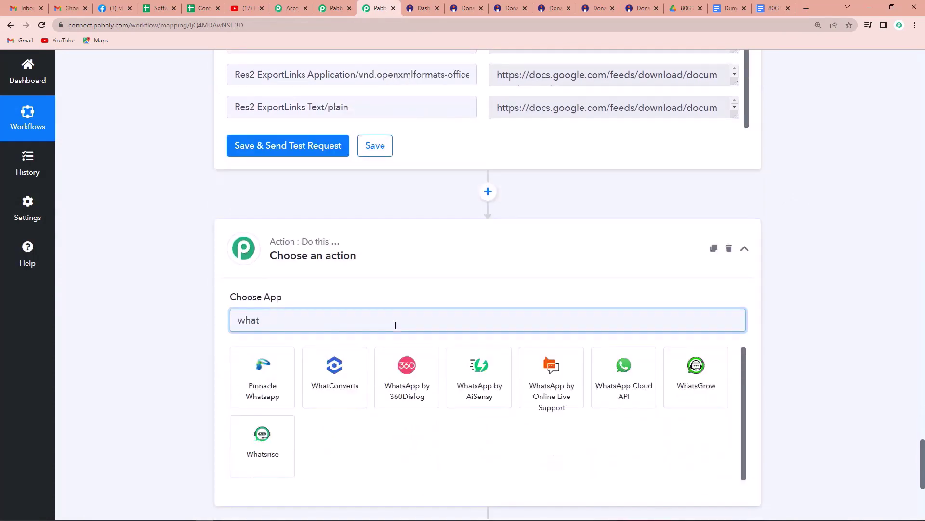
left_click(640, 400)
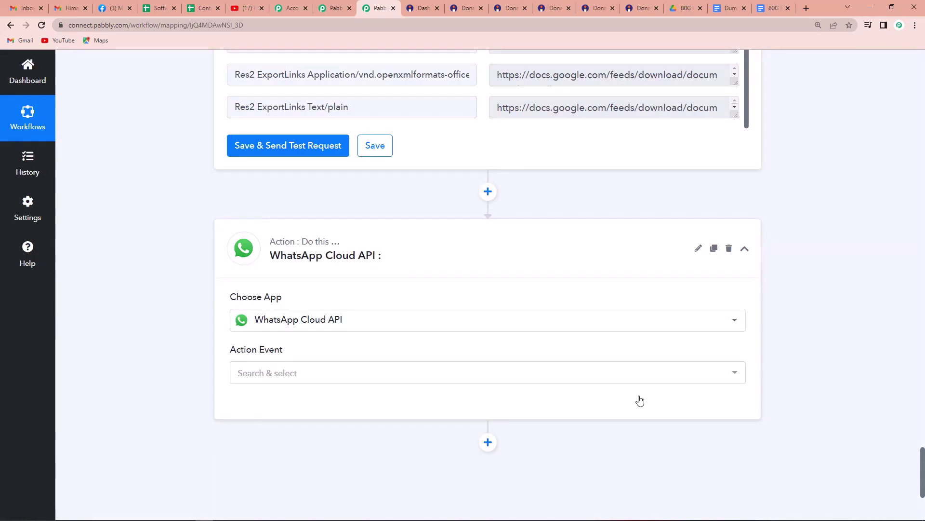
left_click(309, 383)
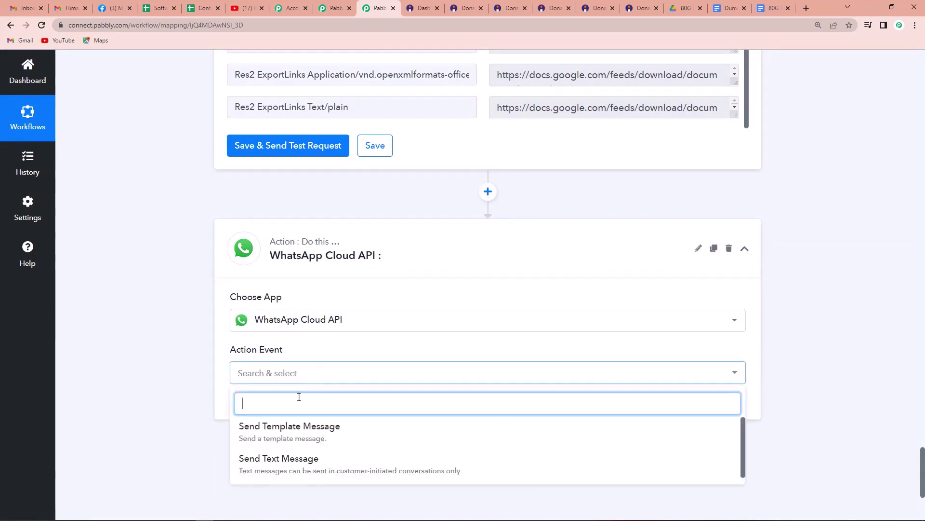
left_click(286, 427)
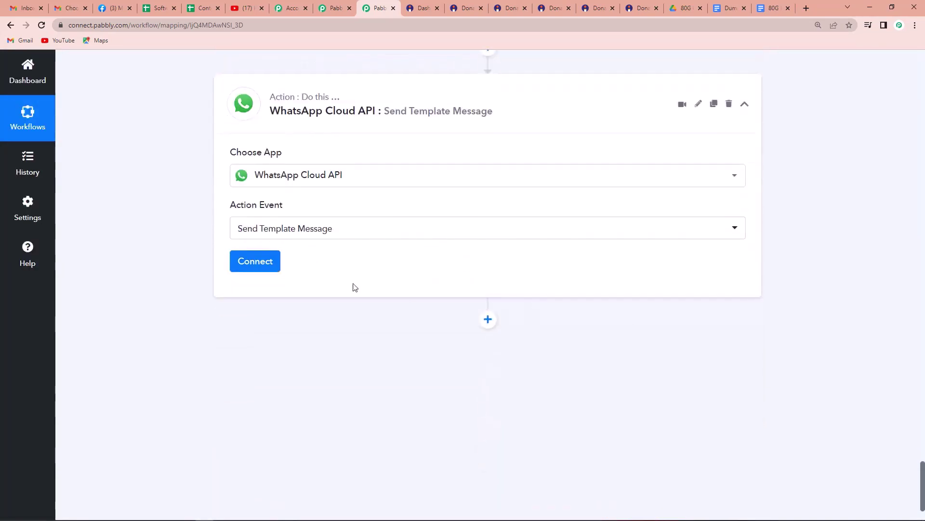
left_click(244, 264)
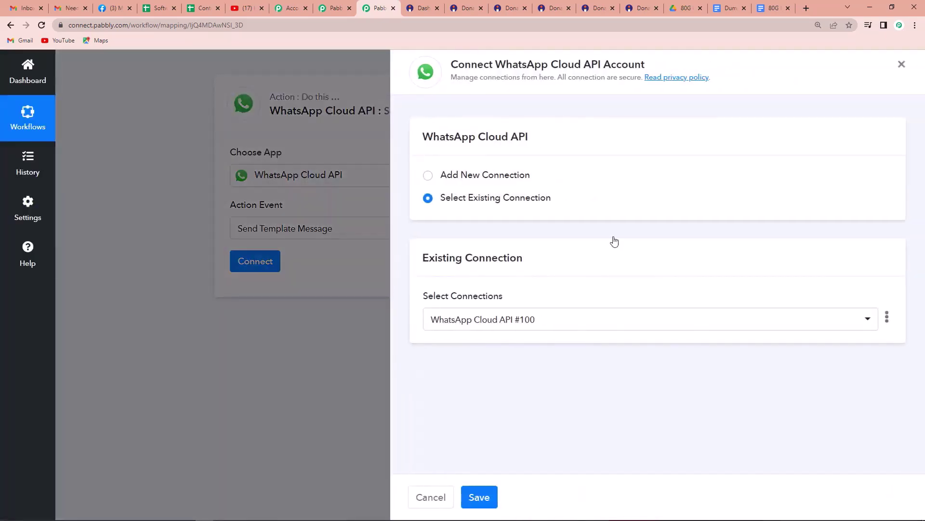
Choose Add New Connection for WhatsApp, then switch to the Meta for Developers apps page.
left_click(429, 175)
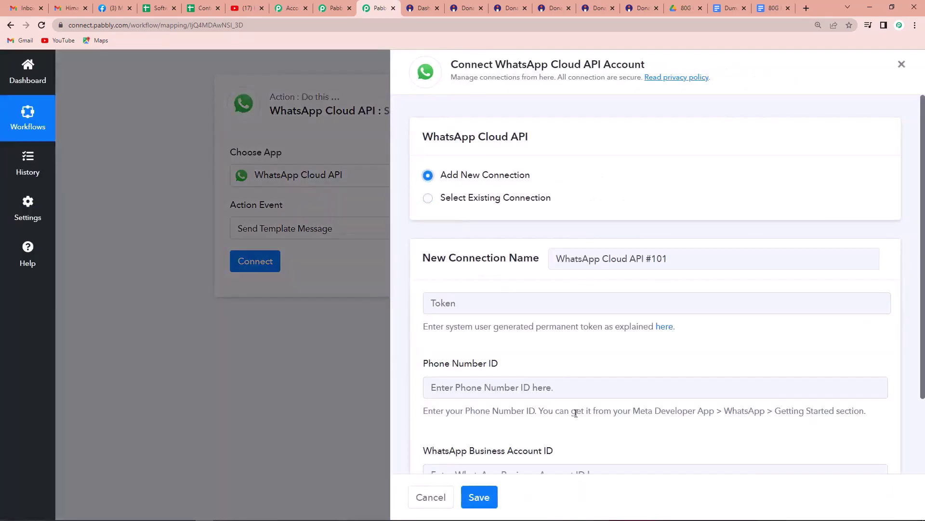
scroll(575, 334, "down", 1)
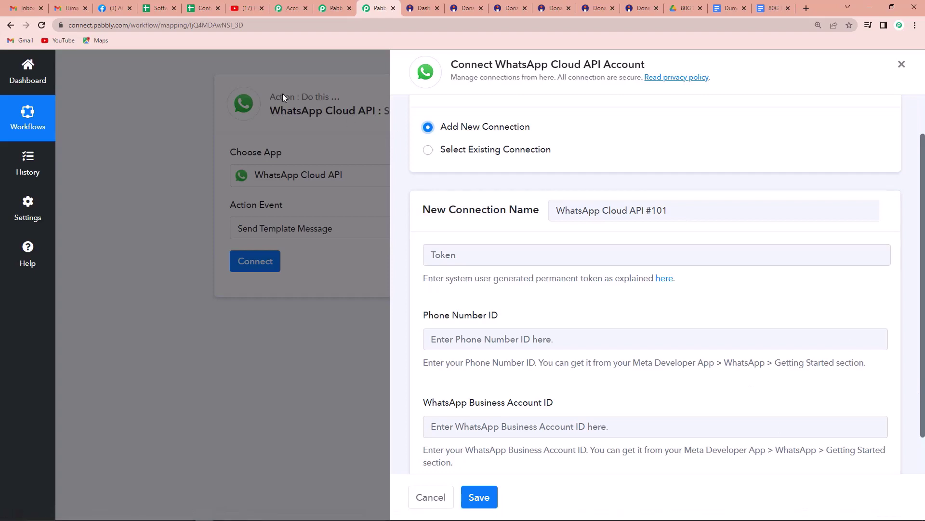
left_click(116, 10)
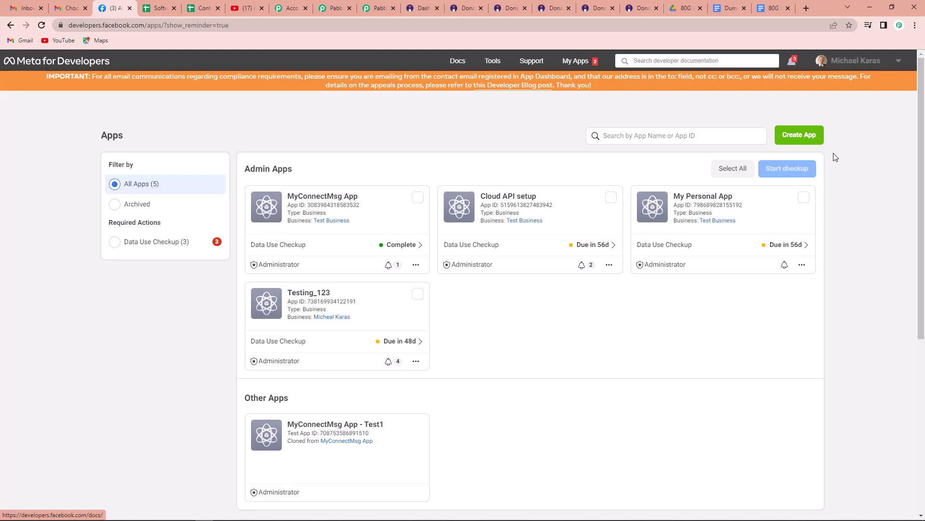
Open MyConnectMsg App's WhatsApp Getting Started page to show its access token and phone number ID.
left_click(338, 200)
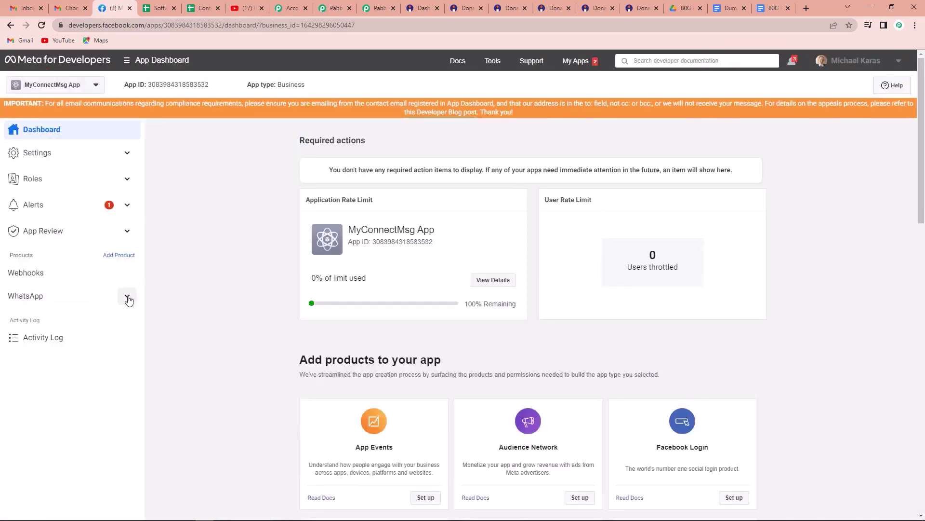
left_click(126, 296)
left_click(63, 317)
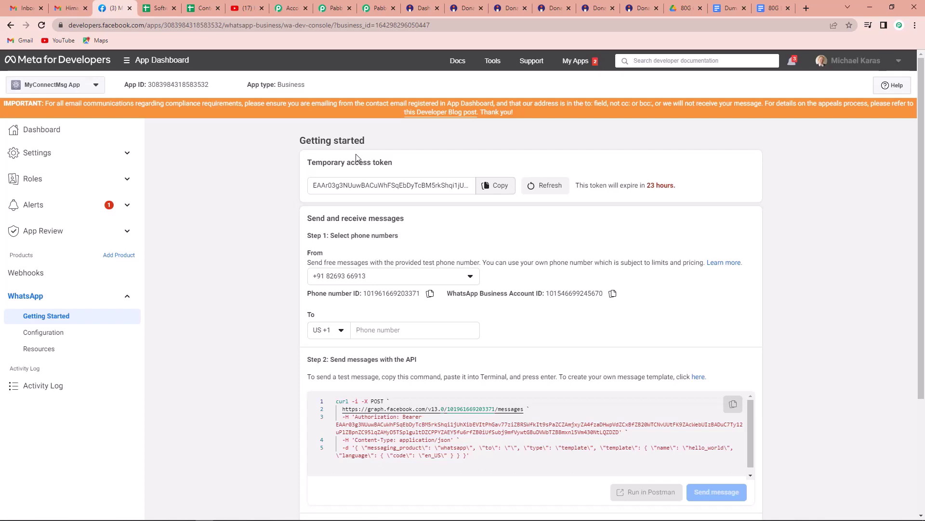
Copy Meta's temporary access token and phone number ID into the Pabbly WhatsApp connection form.
left_click(497, 185)
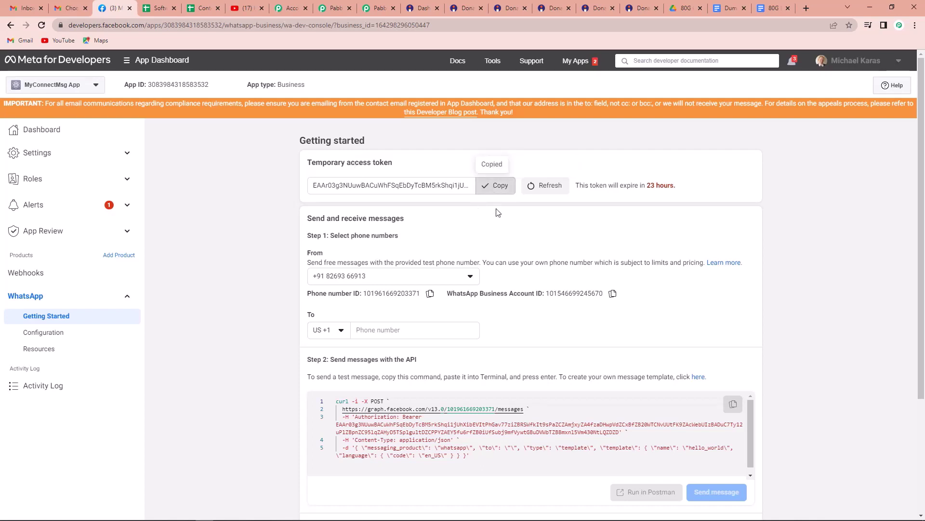
left_click(386, 8)
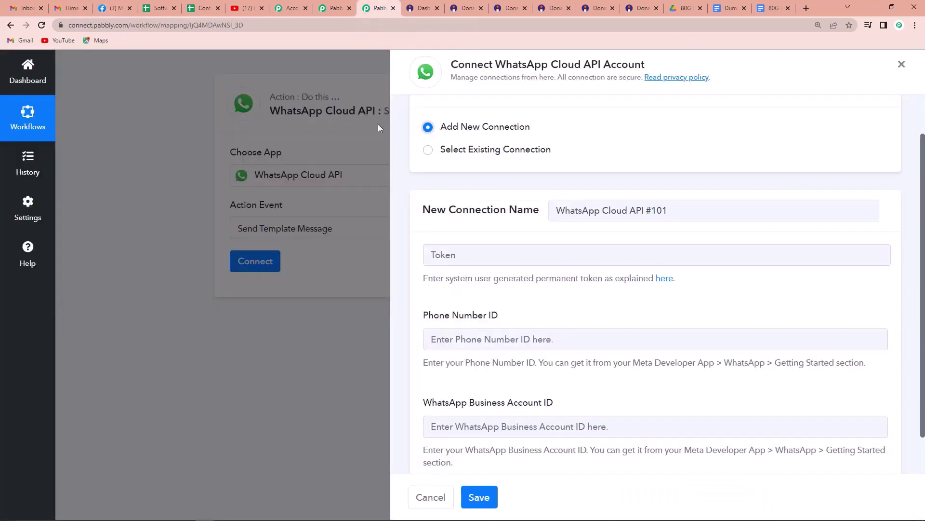
left_click(497, 260)
key("ctrl+v")
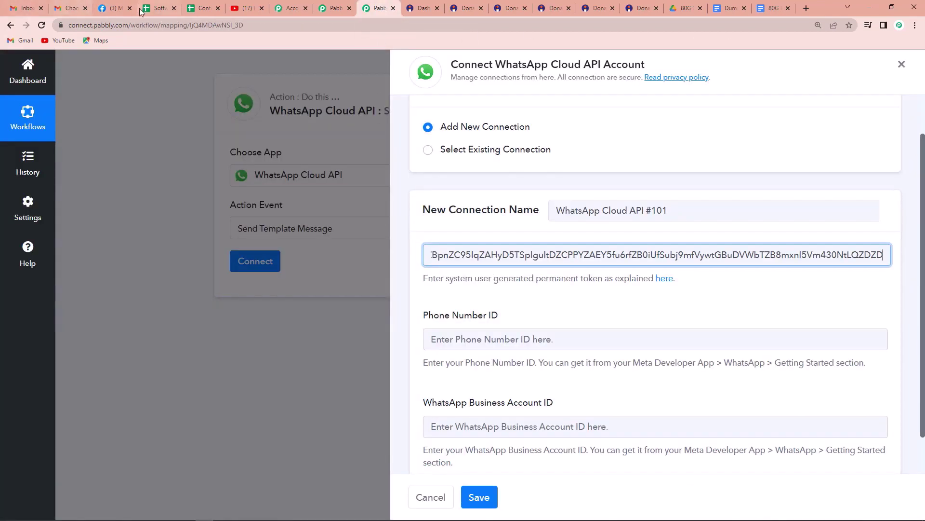
left_click(119, 8)
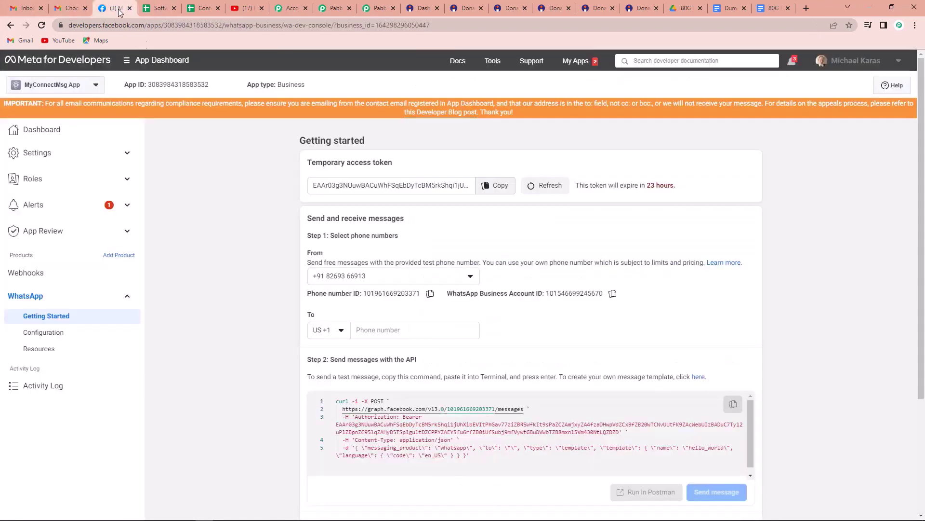
left_click(430, 293)
left_click(380, 9)
left_click(452, 338)
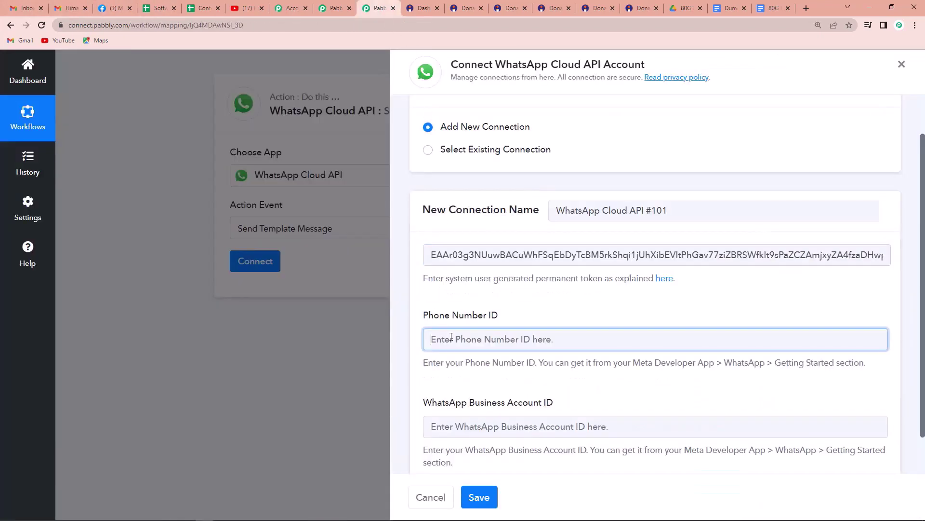
key("ctrl+v")
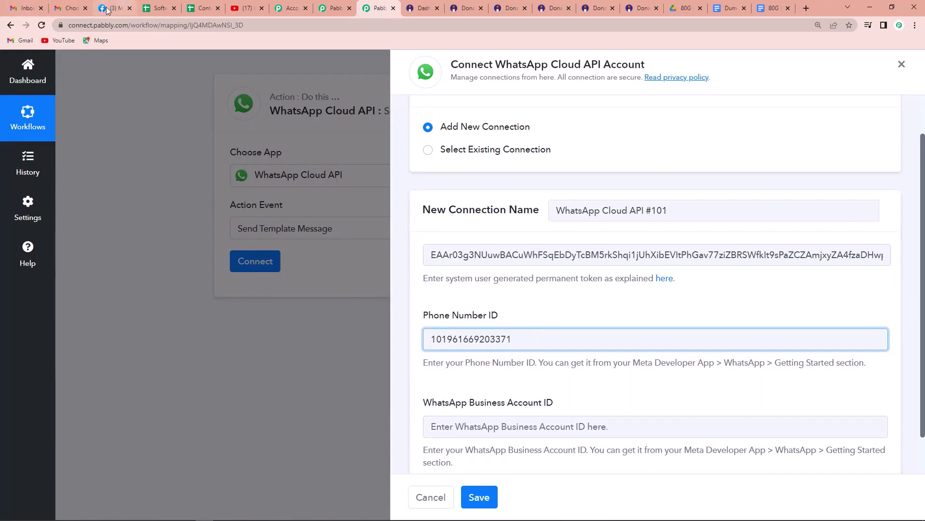
Add the WhatsApp Business Account ID and save the WhatsApp Cloud API connection.
left_click(118, 8)
left_click(613, 293)
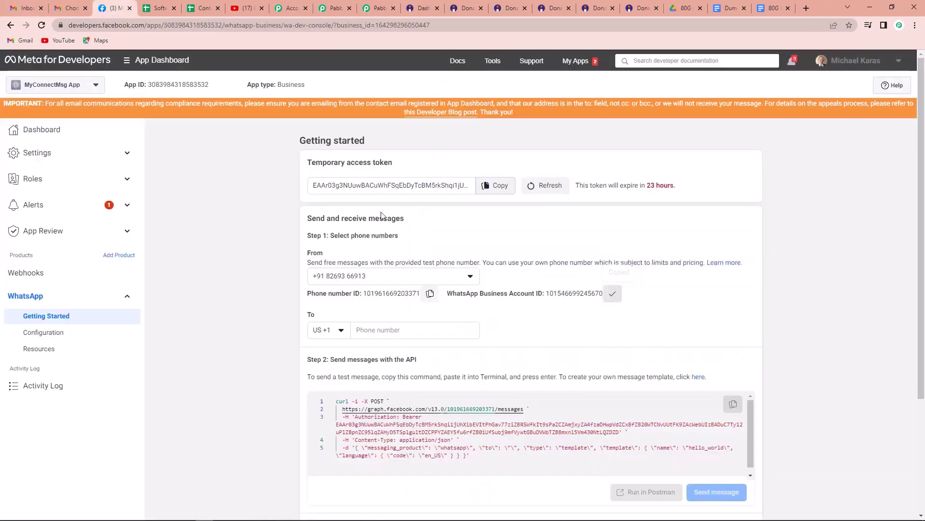
left_click(380, 8)
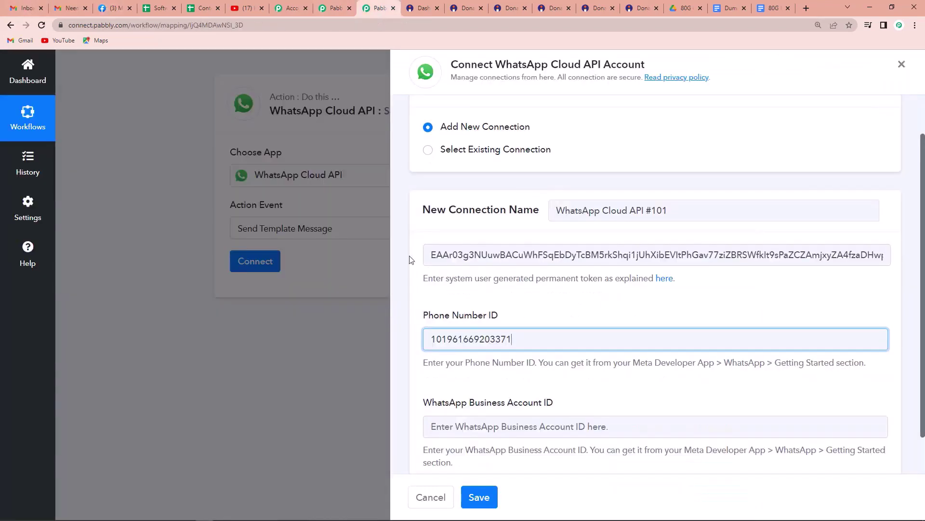
left_click(486, 421)
key("ctrl+v")
scroll(512, 404, "down", 1)
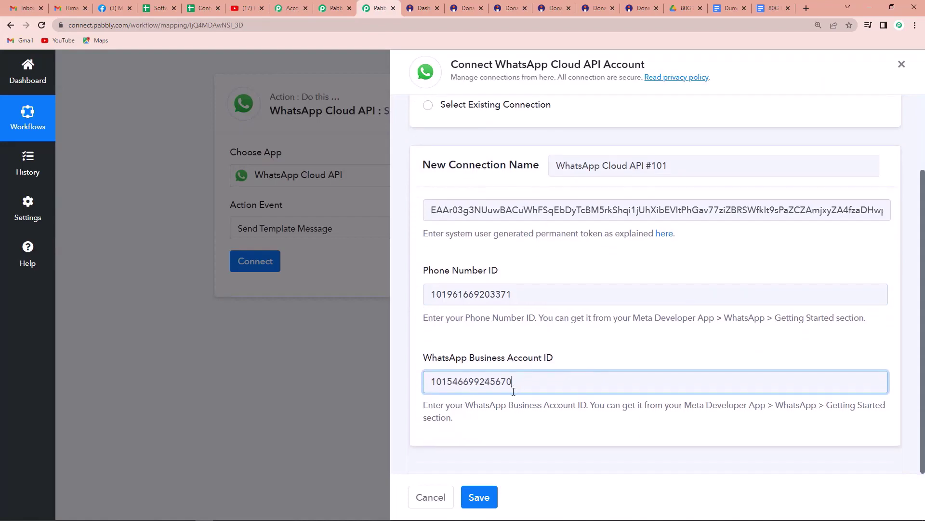
left_click(485, 502)
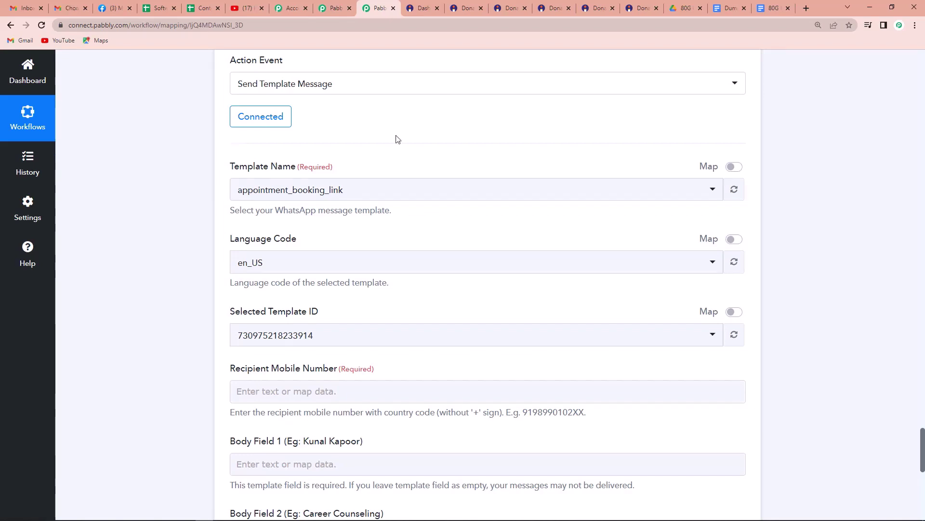
Open WhatsApp Manager's message templates and search 'donation' to list donation_certificate.
left_click(114, 10)
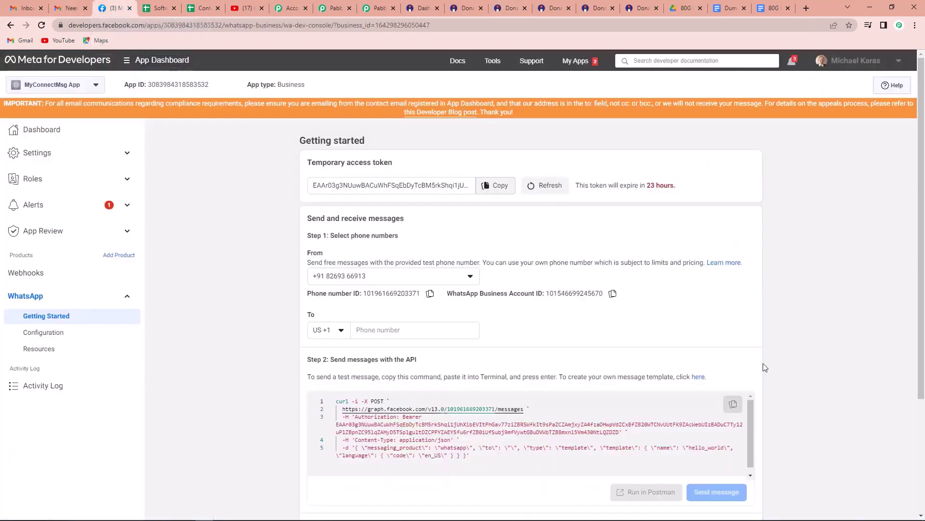
left_click(699, 376)
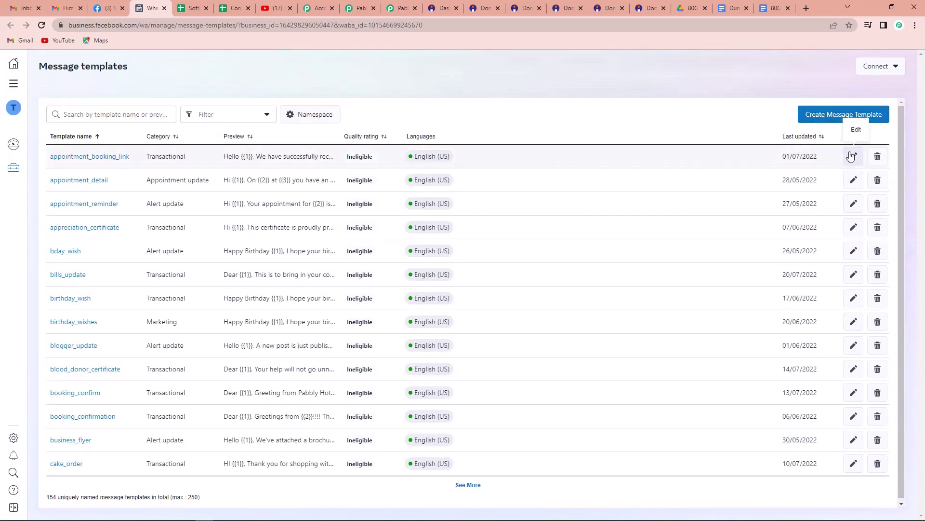
left_click(73, 114)
type("donation")
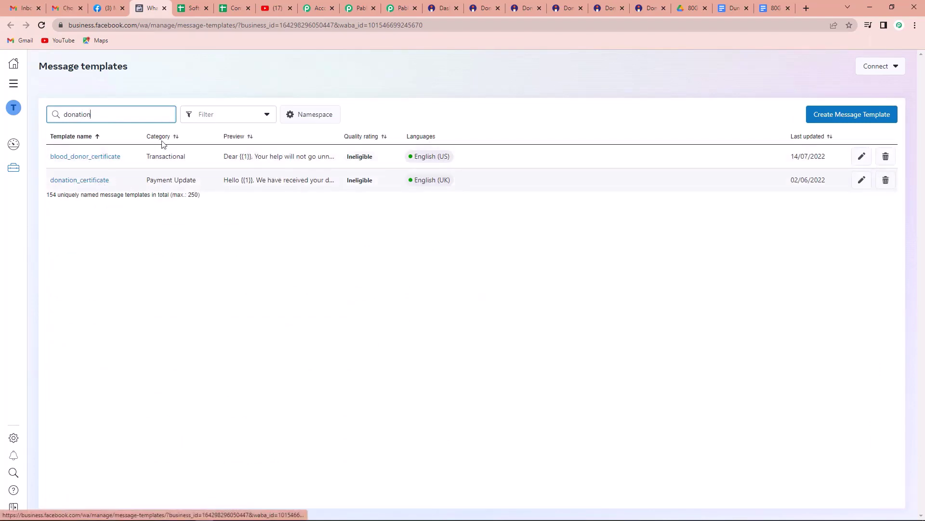
left_click(404, 9)
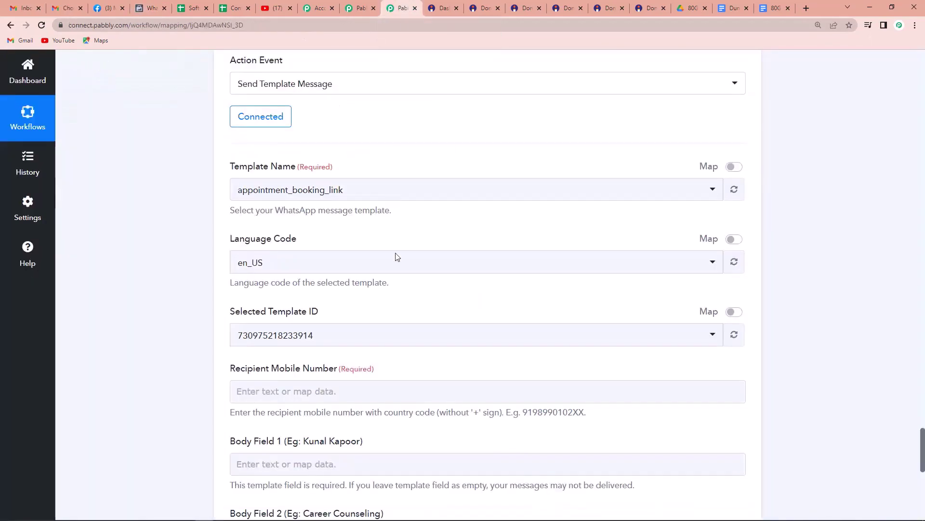
left_click(350, 189)
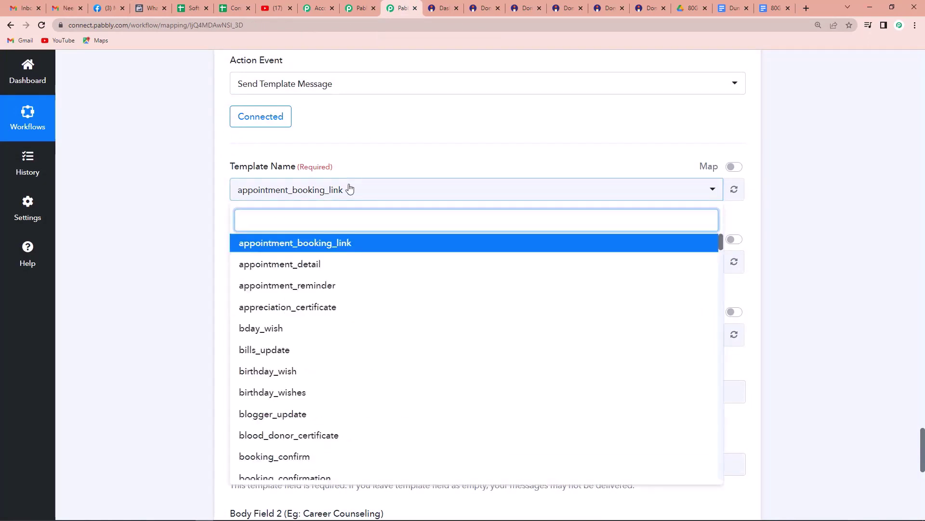
type("donatio")
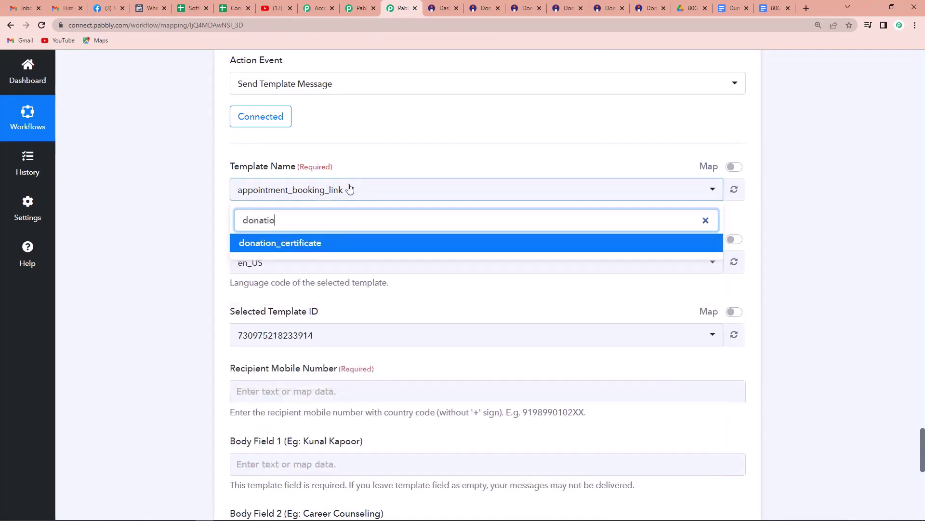
type("n")
left_click(331, 242)
scroll(380, 261, "down", 2)
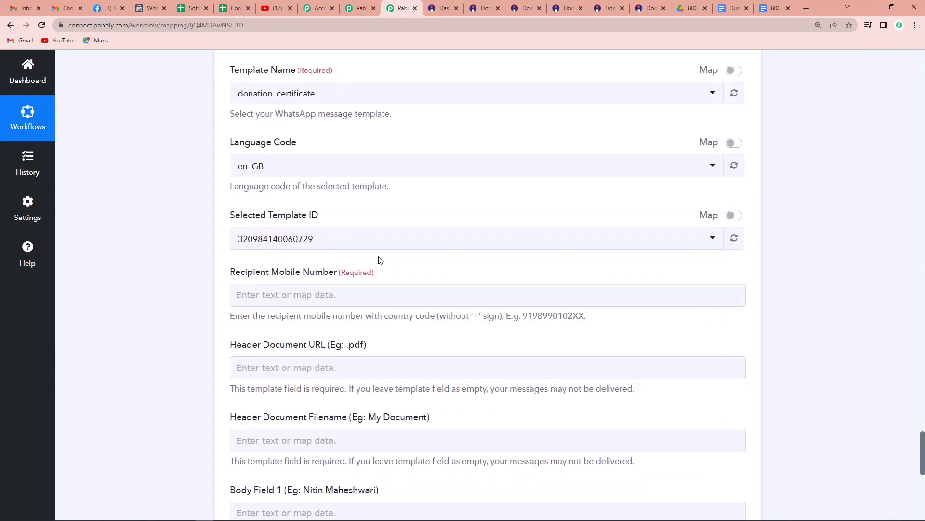
Browse the Instamojo sale fields for Recipient Mobile Number, then close the list without inserting.
left_click(337, 291)
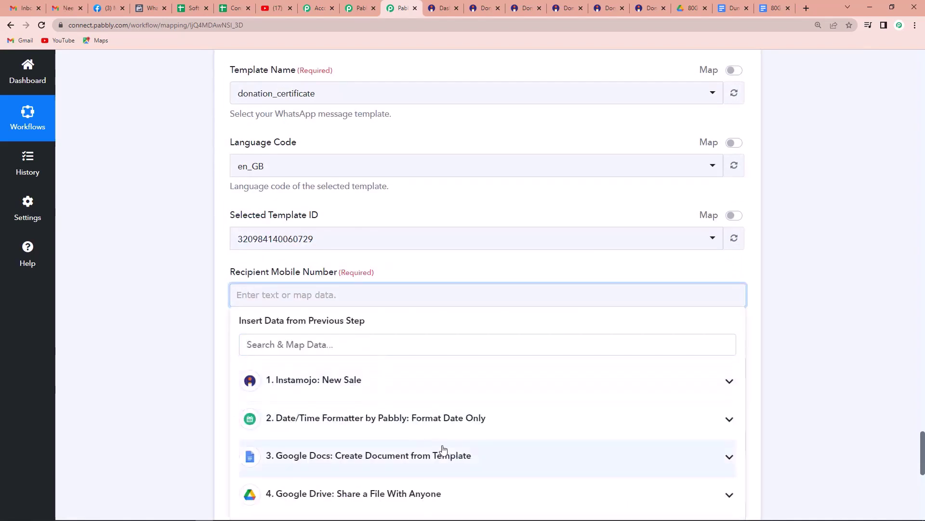
scroll(440, 448, "down", 3)
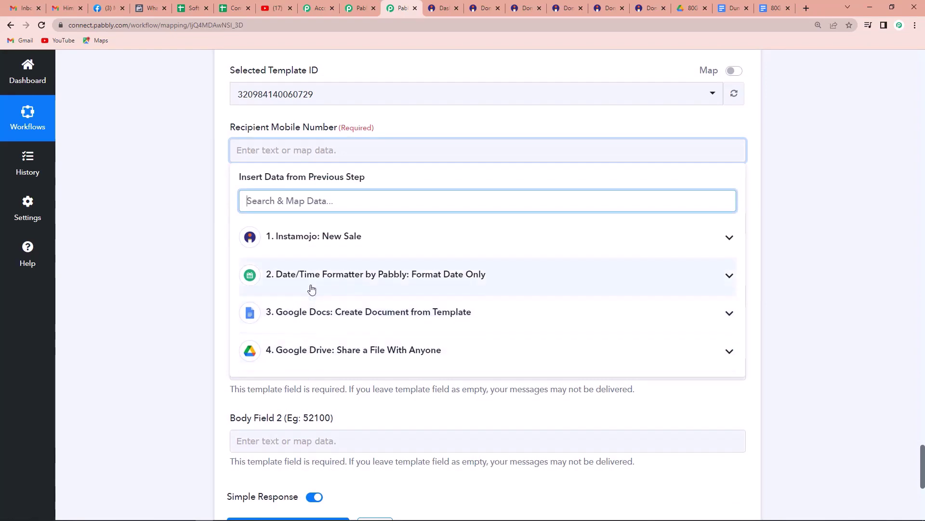
left_click(413, 243)
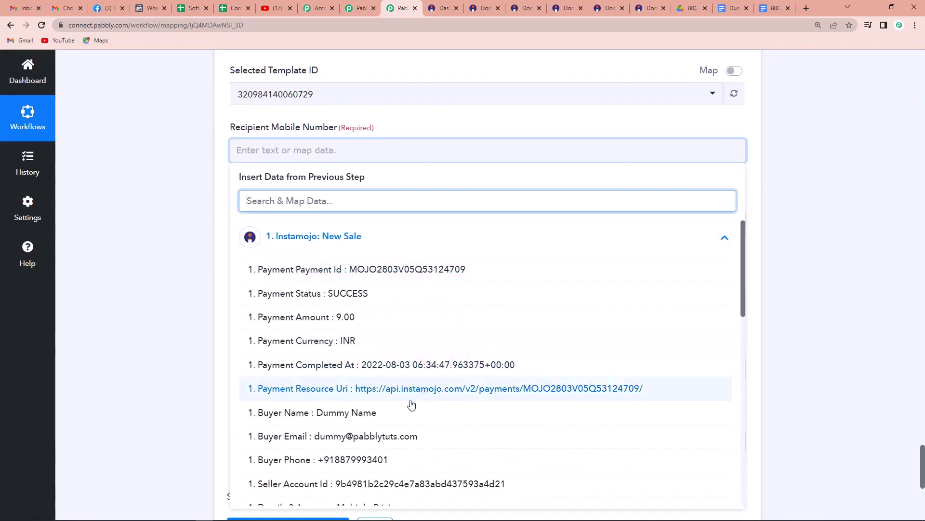
scroll(424, 400, "down", 2)
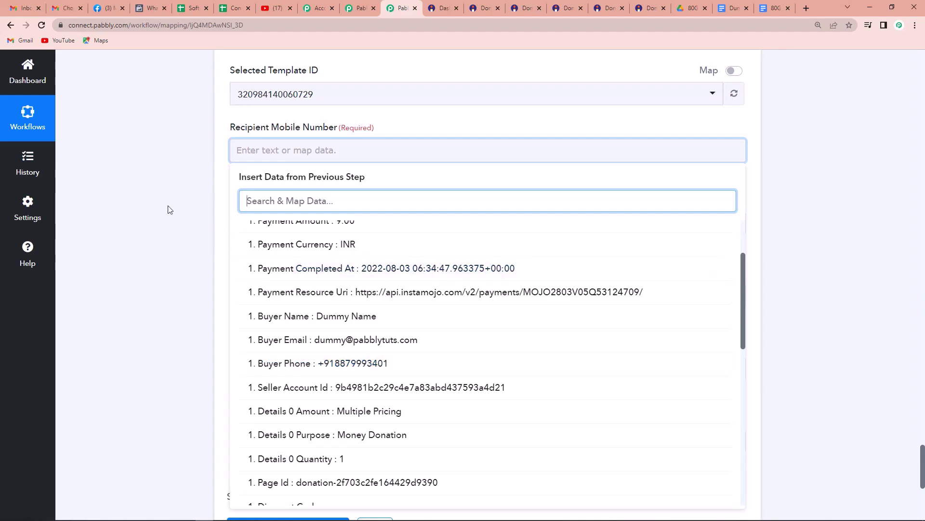
left_click(174, 217)
scroll(380, 287, "up", 2)
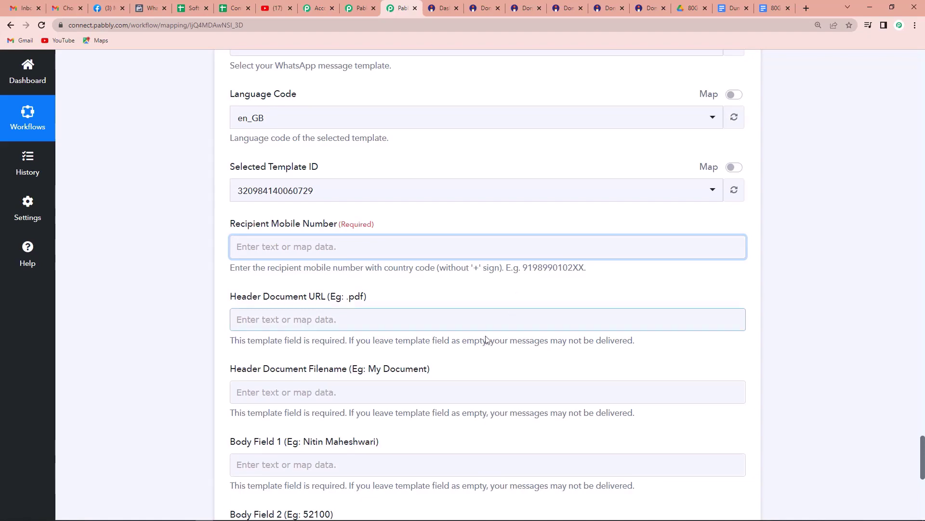
scroll(484, 350, "up", 8)
Insert a connected Text Formatter Split Text step before the WhatsApp step.
scroll(484, 350, "up", 3)
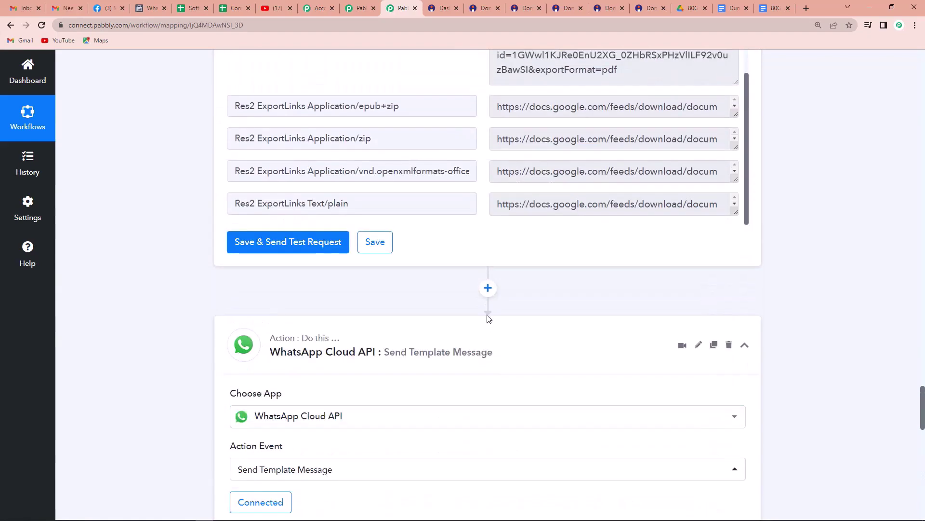
left_click(488, 288)
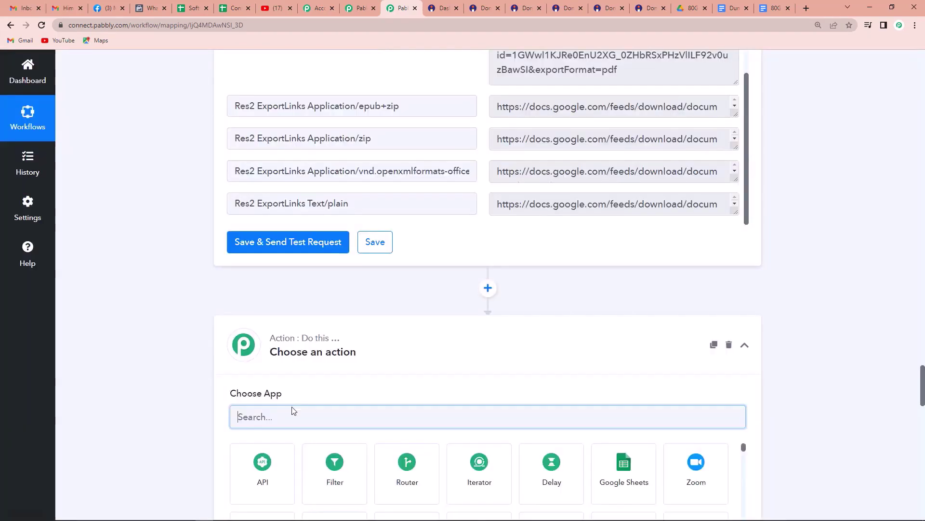
type("text")
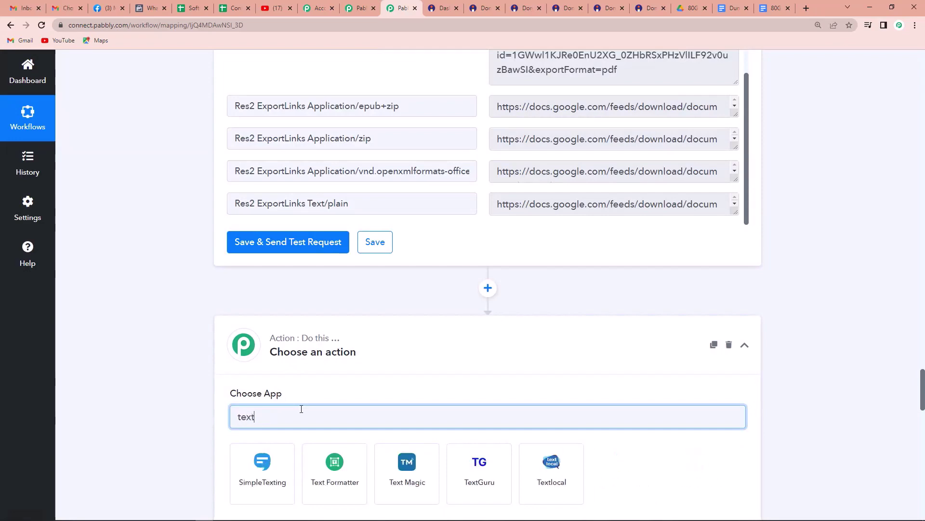
left_click(352, 483)
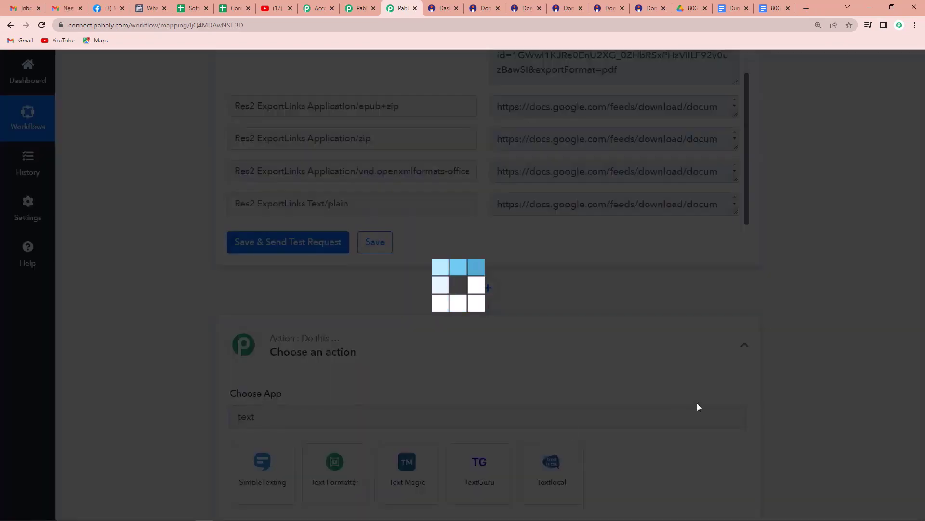
scroll(820, 320, "down", 4)
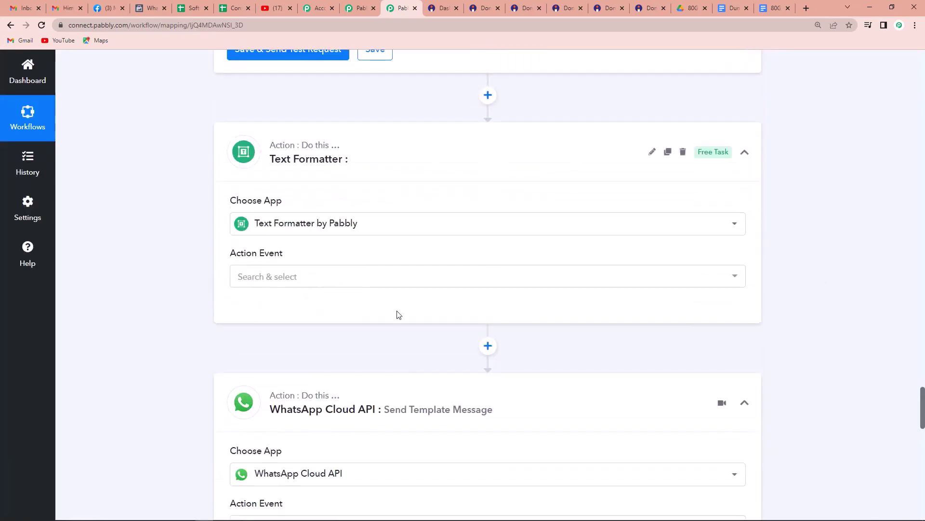
left_click(310, 276)
left_click(261, 462)
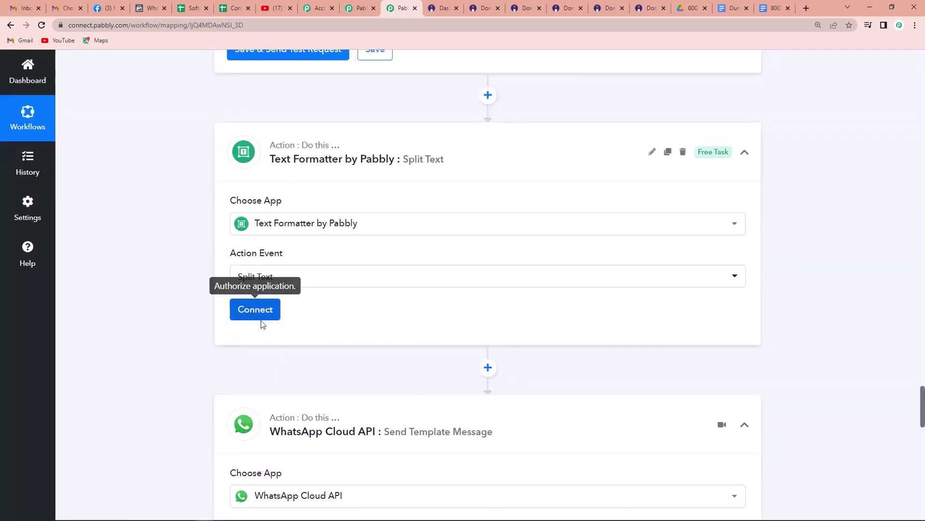
left_click(259, 310)
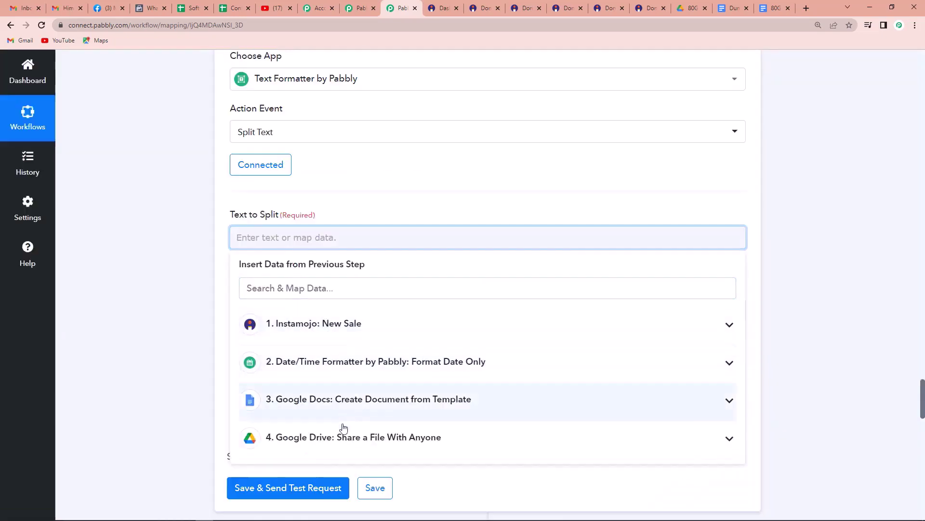
Split the Instamojo Buyer Phone using '+' as the separator.
left_click(331, 333)
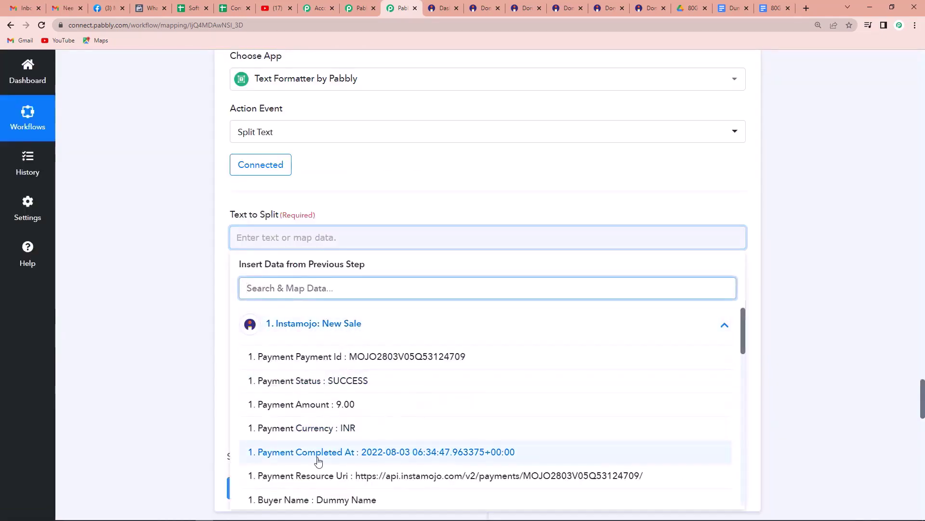
scroll(404, 449, "down", 5)
scroll(404, 449, "down", 3)
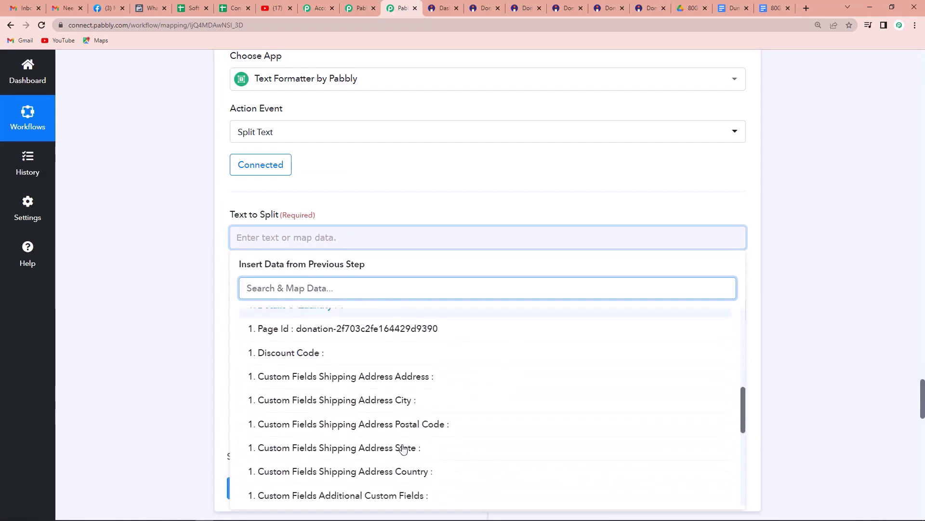
scroll(407, 447, "up", 3)
left_click(370, 359)
left_click(137, 247)
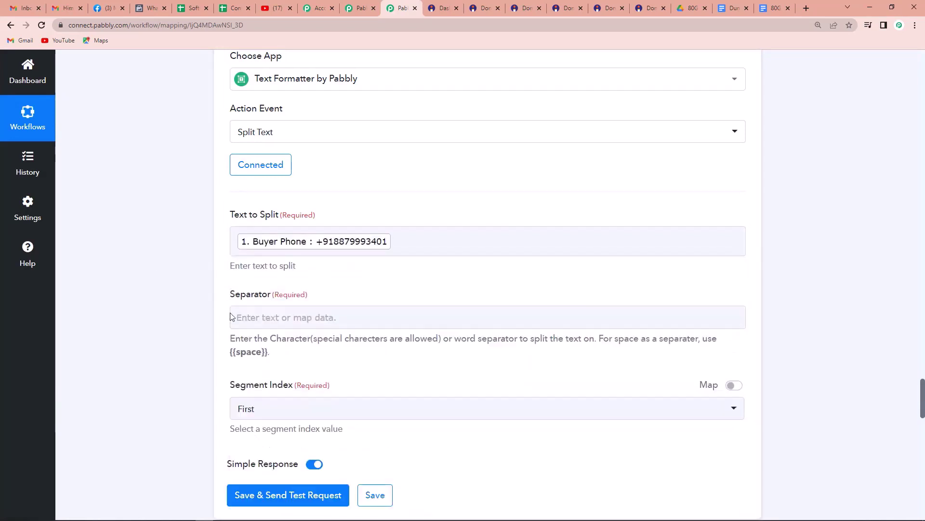
left_click(261, 319)
type("+")
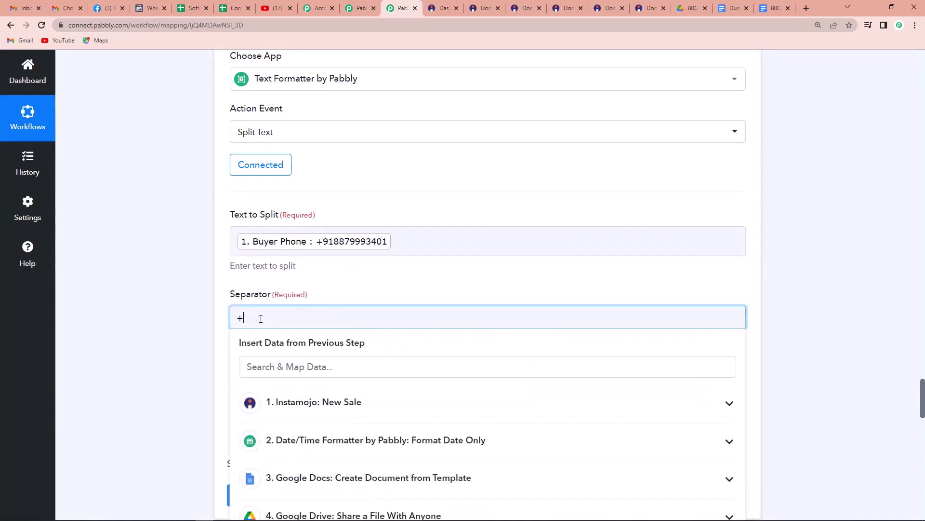
left_click(198, 283)
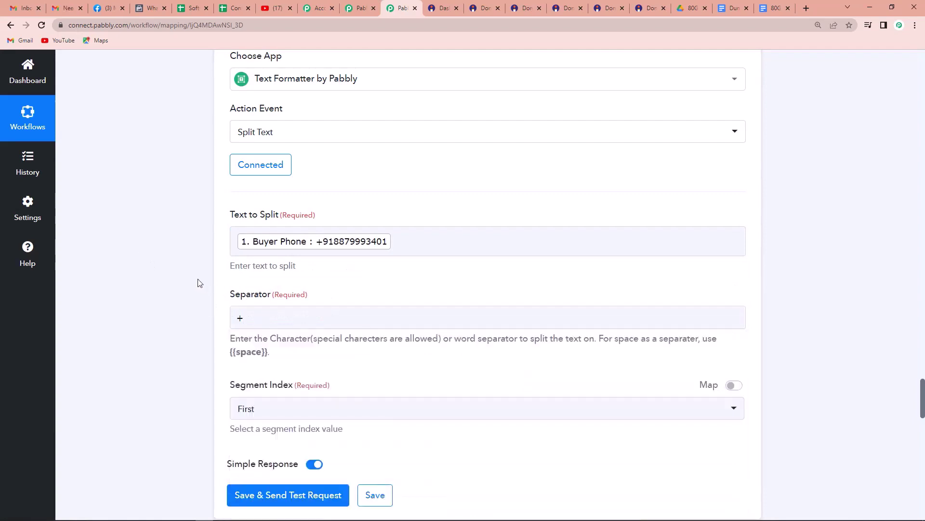
Set Segment Index to Second, then save and run a successful test split.
scroll(197, 331, "down", 3)
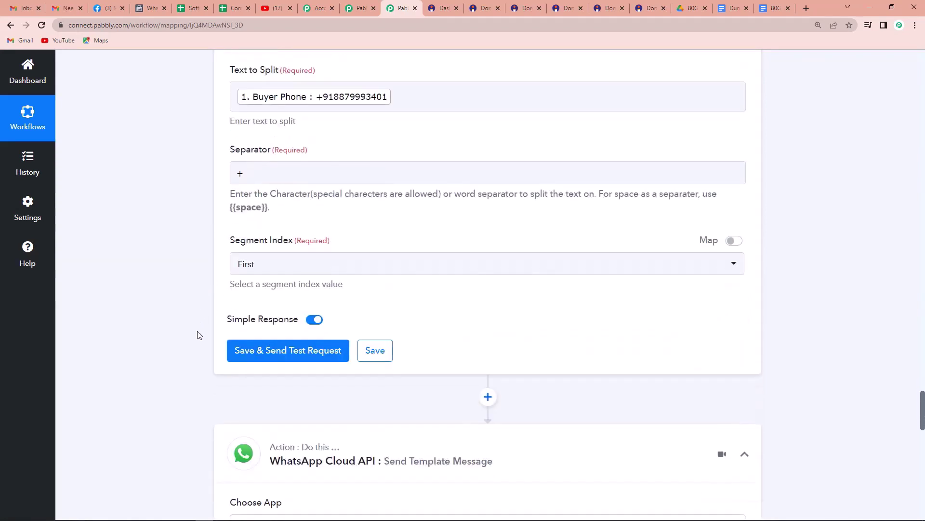
left_click(264, 267)
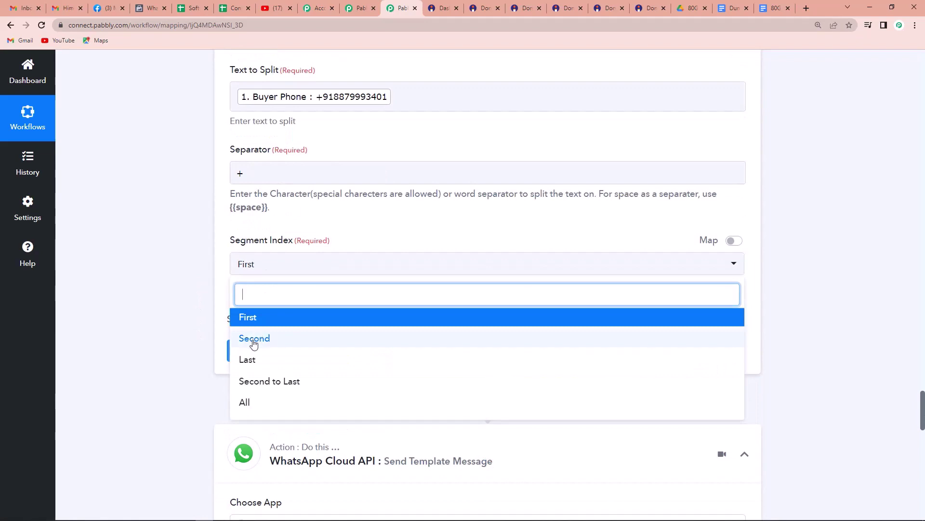
left_click(254, 340)
left_click(288, 350)
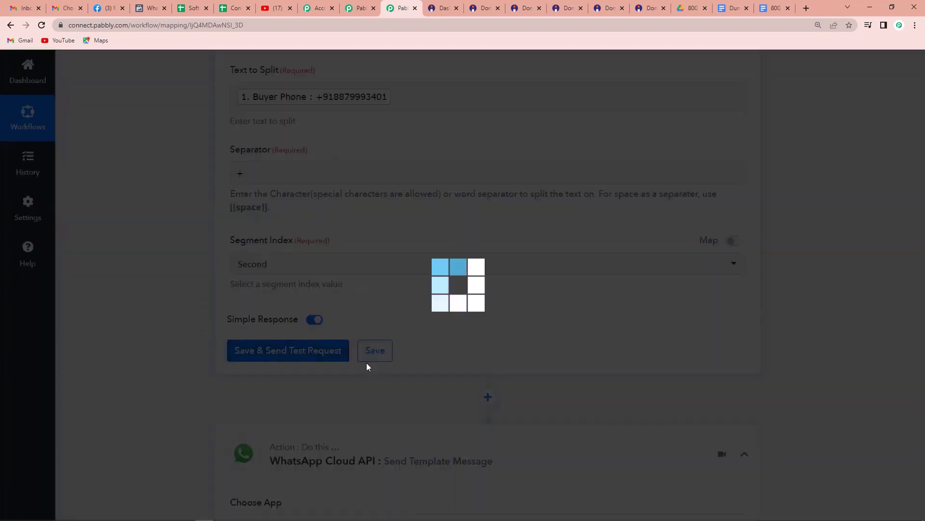
scroll(811, 337, "down", 1)
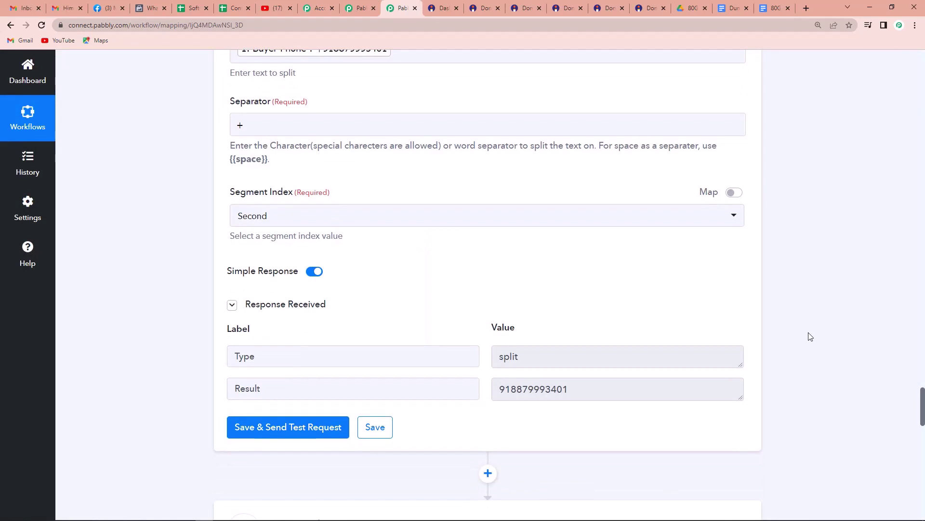
scroll(810, 337, "down", 9)
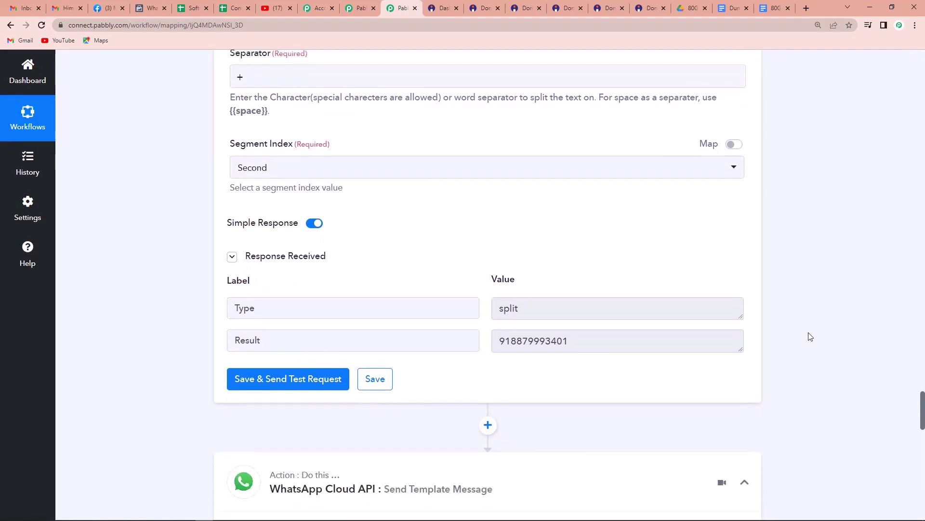
Keep the existing WhatsApp connection and set the recipient to the Split Text phone number.
left_click(270, 253)
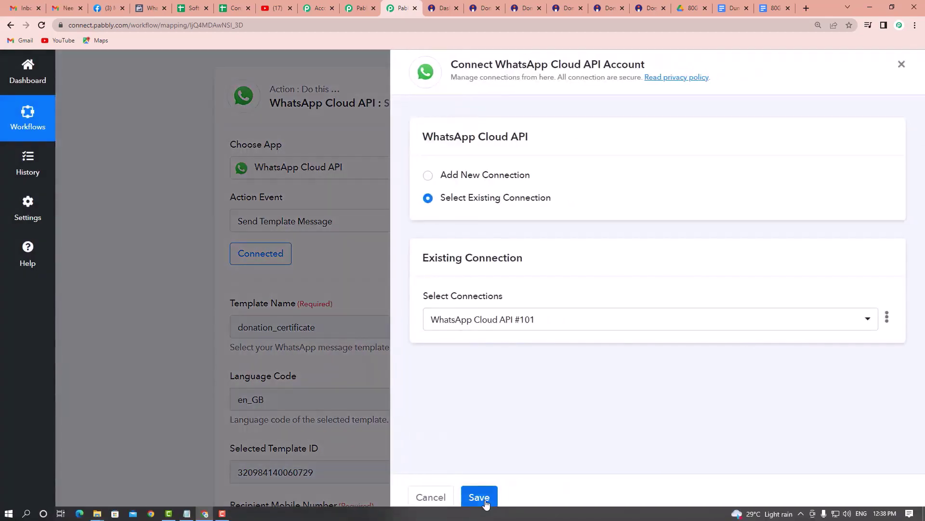
left_click(482, 497)
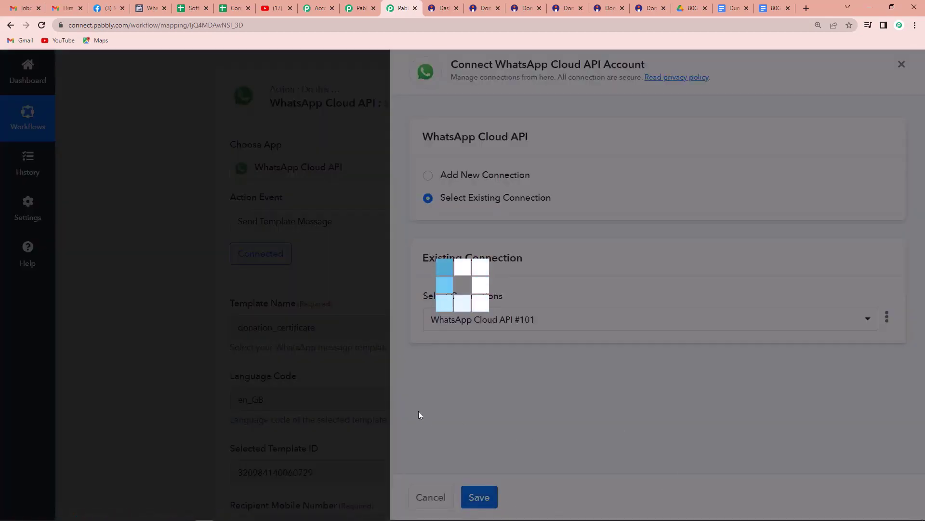
scroll(357, 284, "down", 5)
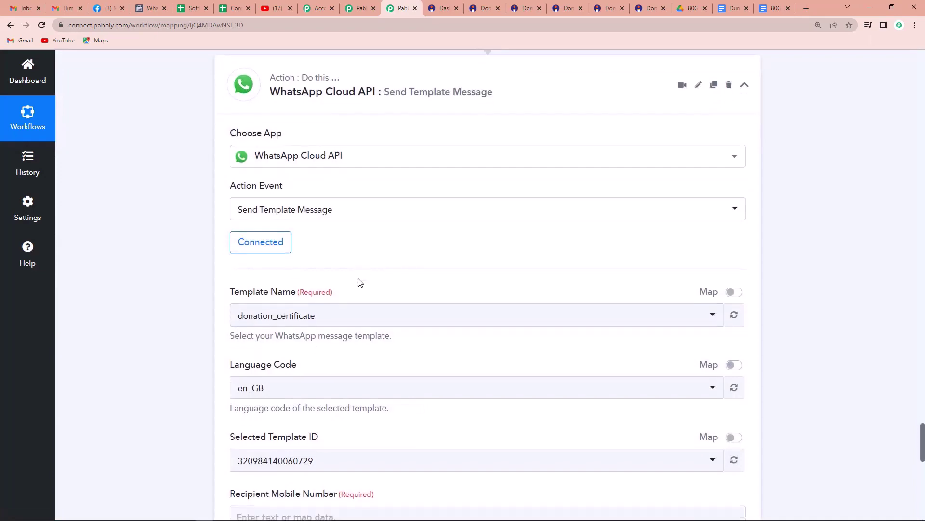
left_click(314, 244)
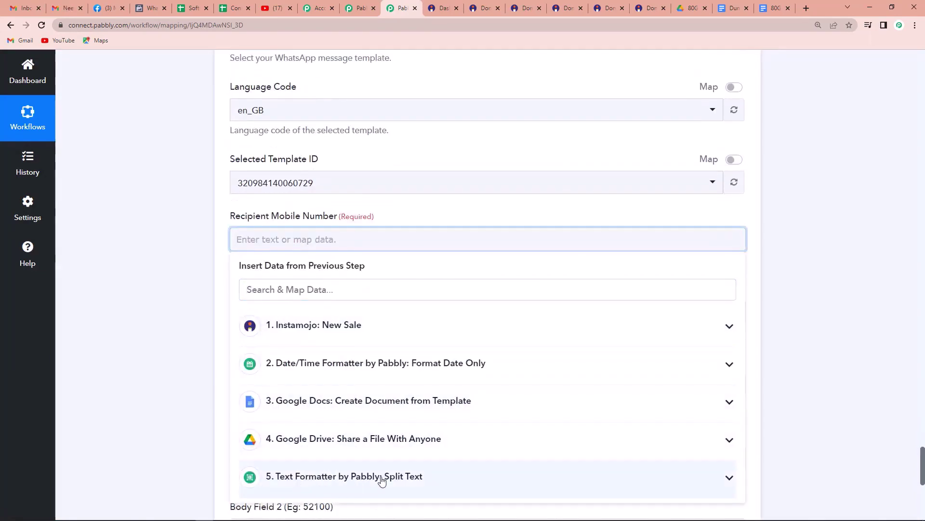
left_click(413, 477)
scroll(457, 431, "down", 1)
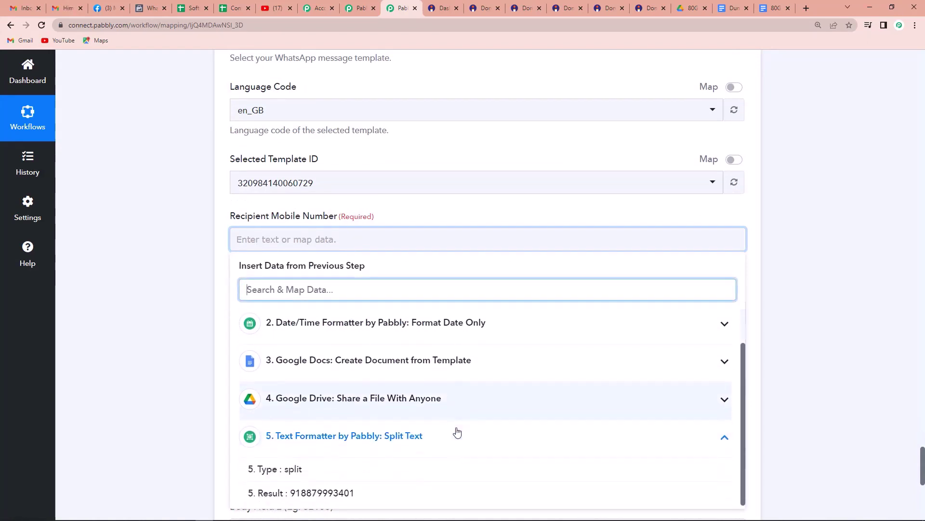
left_click(383, 491)
left_click(144, 256)
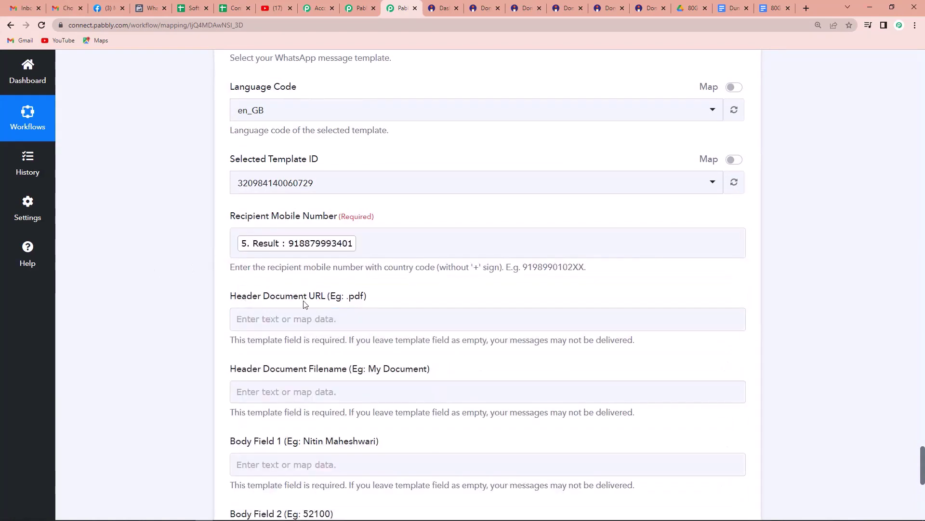
Set the header document to the Google Drive PDF export link, with a filename beginning '80'.
left_click(311, 318)
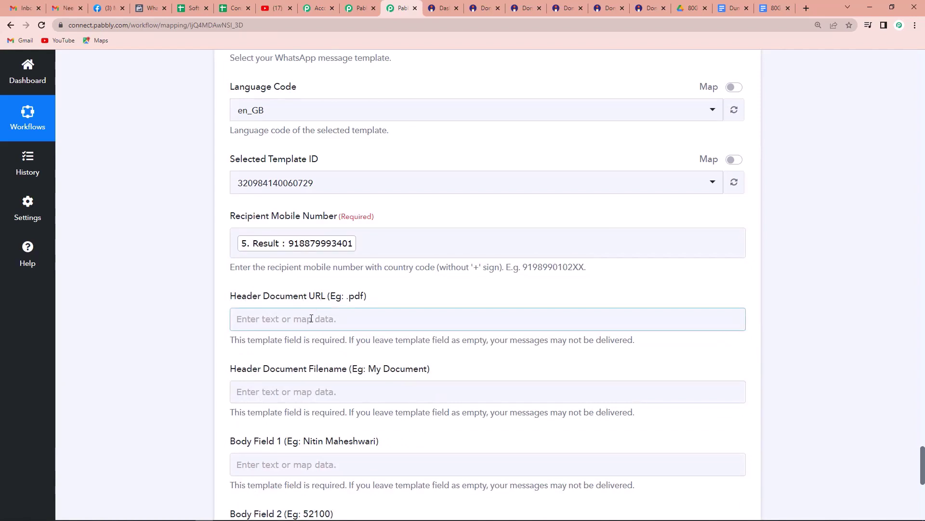
left_click(311, 318)
scroll(319, 414, "down", 2)
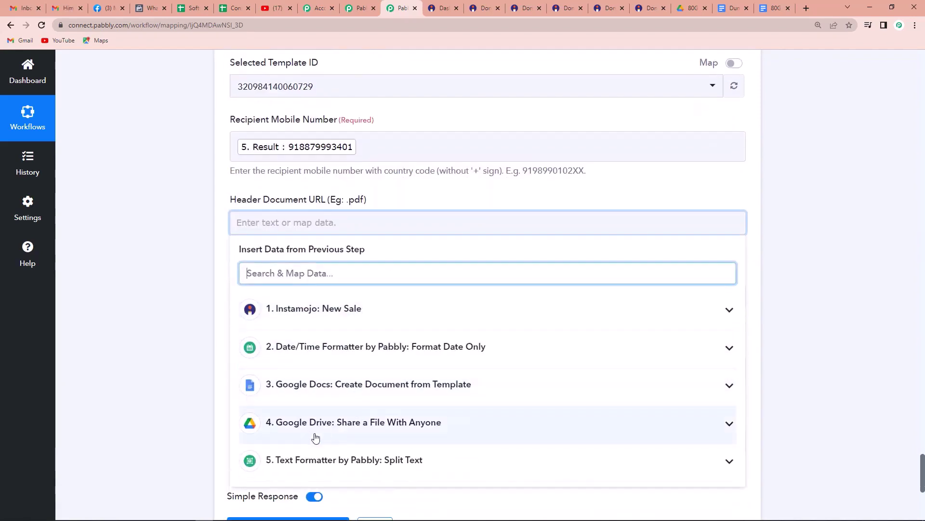
left_click(347, 426)
scroll(393, 458, "down", 3)
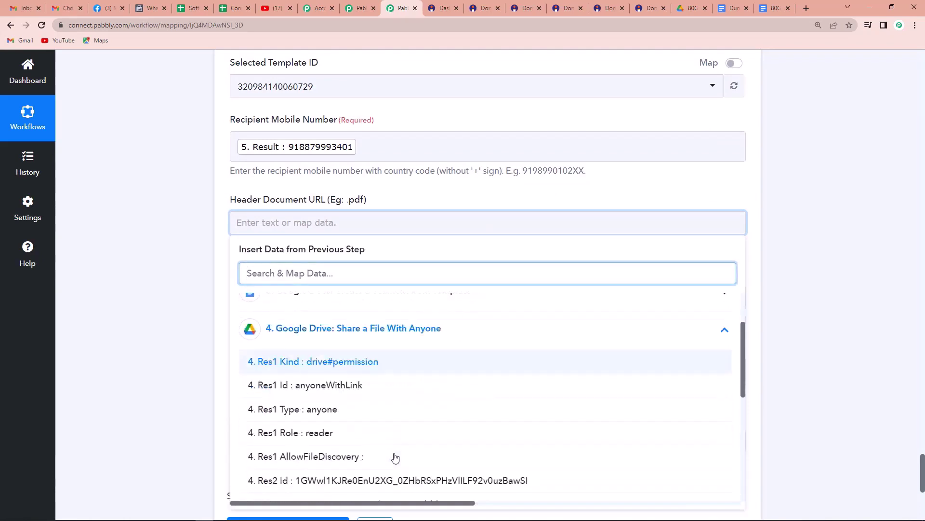
scroll(394, 457, "down", 2)
scroll(424, 443, "down", 1)
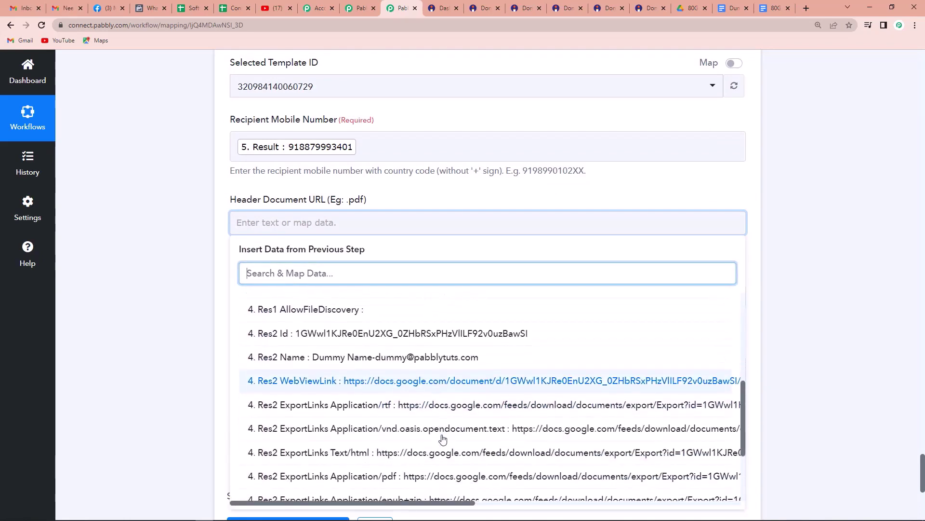
left_click(361, 480)
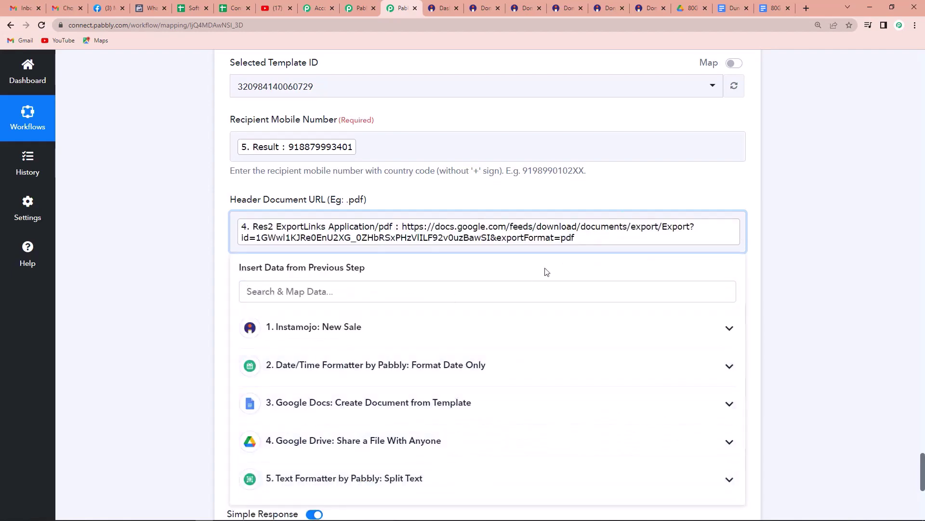
left_click(313, 315)
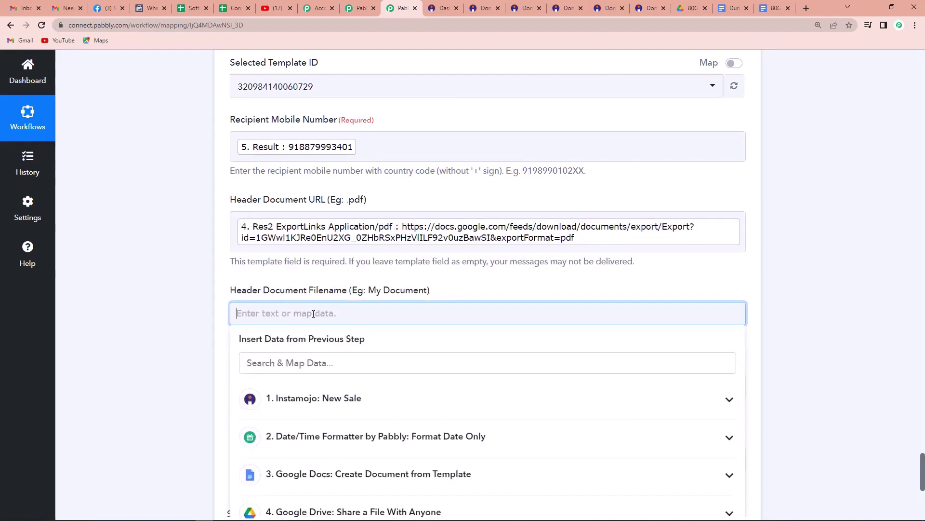
type("80G Certificate")
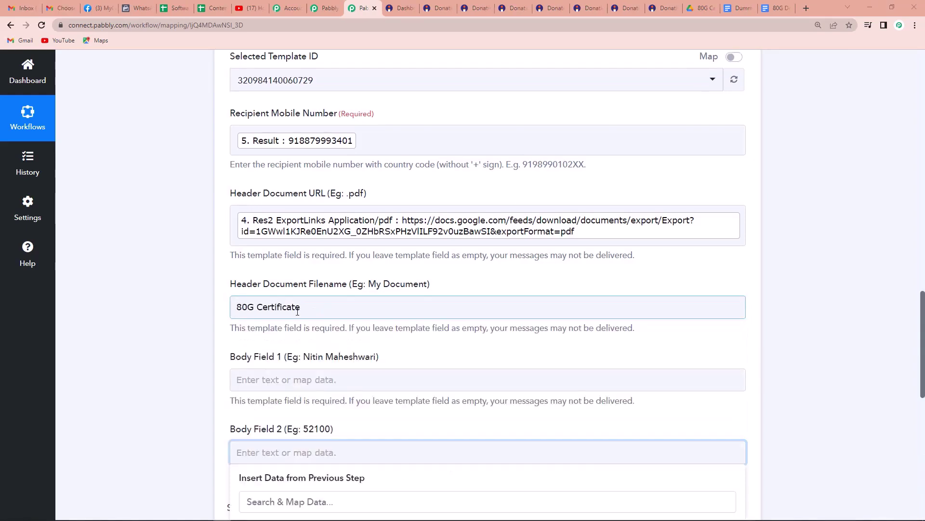
Map Body Field 1 to the buyer name and Body Field 2 to the payment amount.
left_click(253, 381)
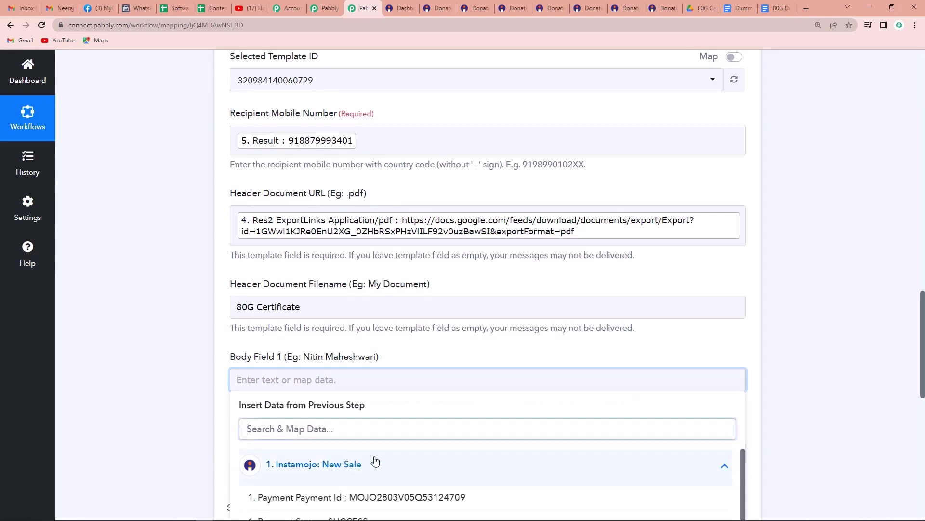
scroll(375, 463, "down", 5)
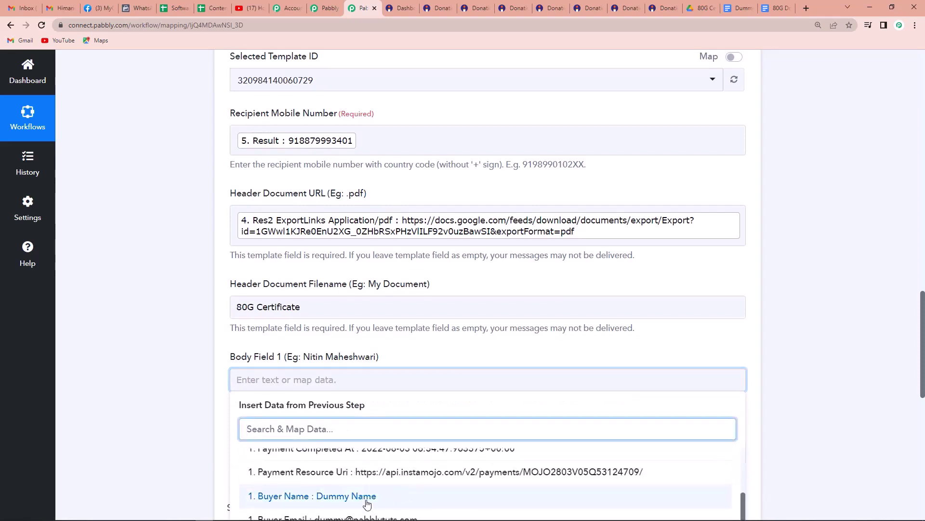
left_click(366, 501)
left_click(162, 330)
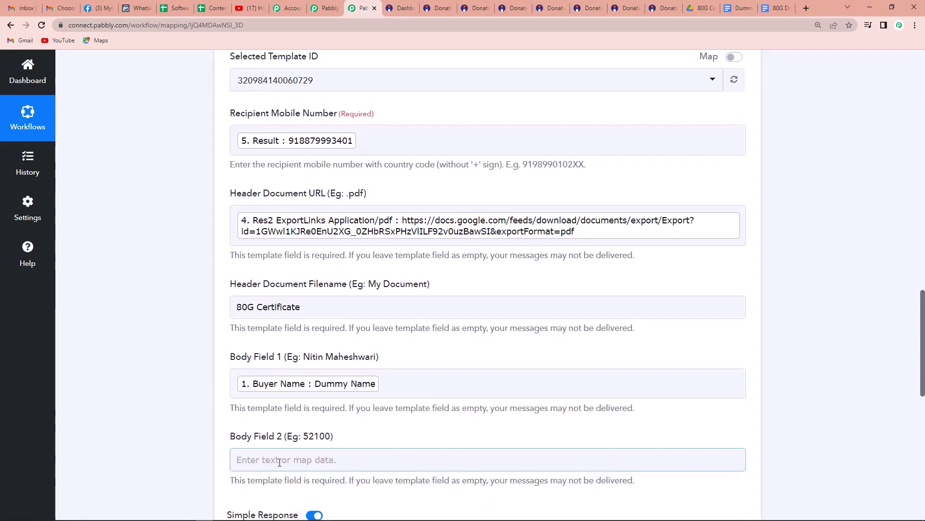
left_click(315, 461)
scroll(389, 453, "down", 4)
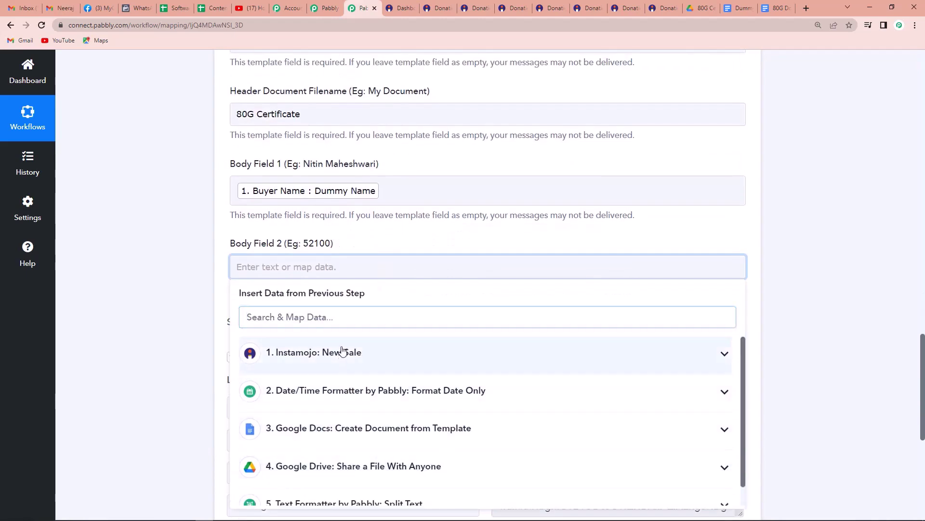
left_click(342, 352)
left_click(294, 434)
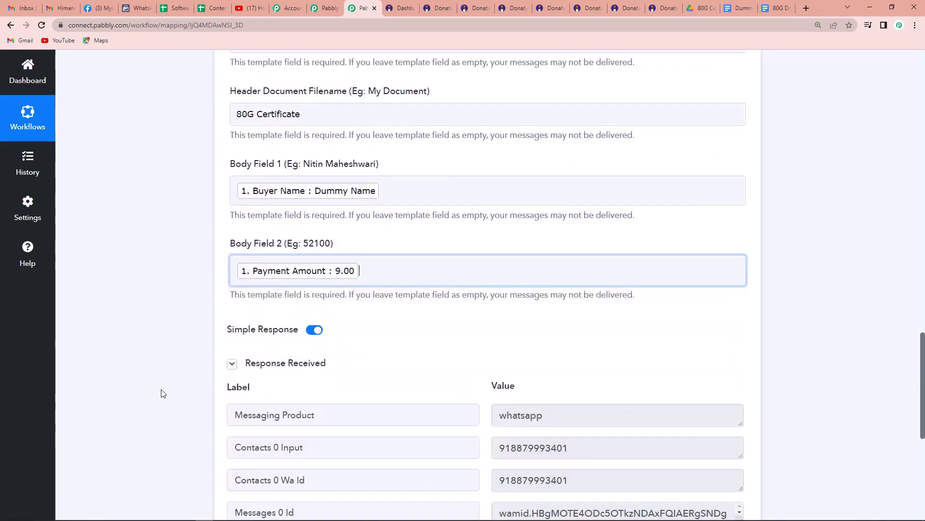
scroll(180, 350, "up", 2)
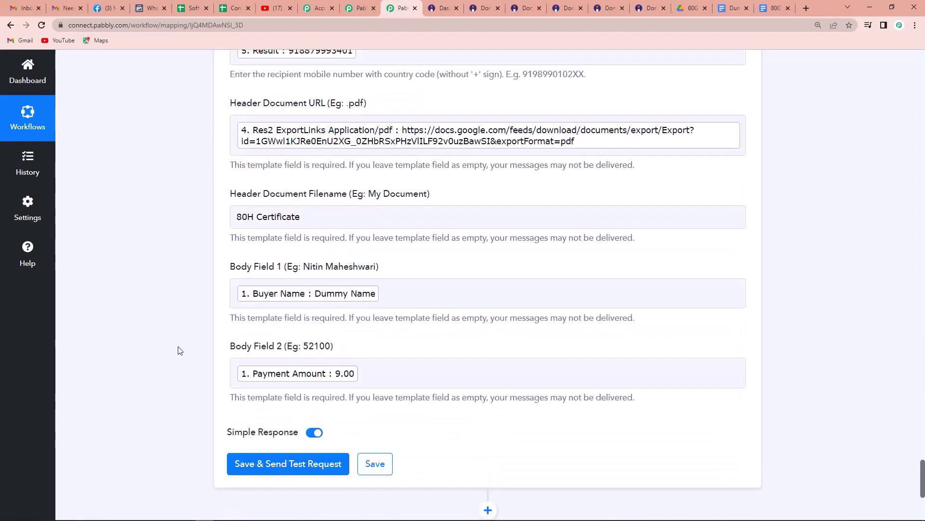
scroll(180, 351, "down", 3)
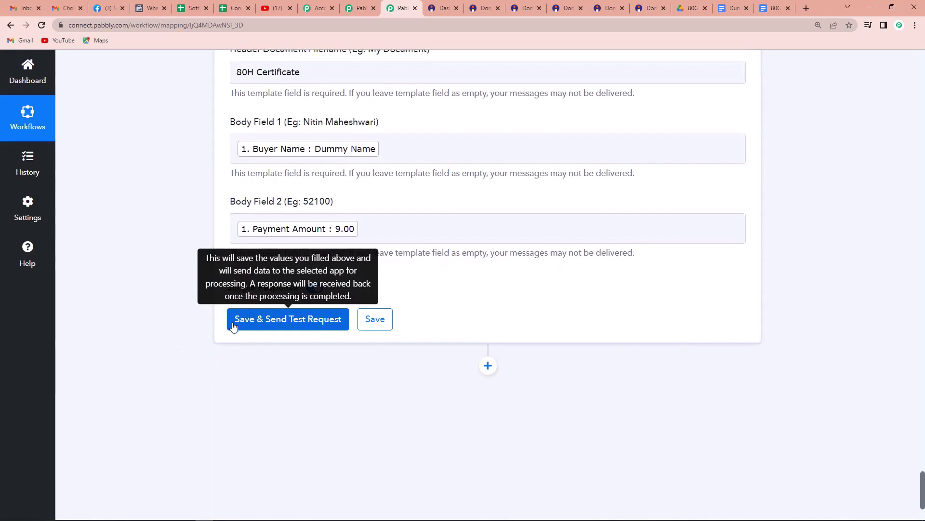
Send a test template message, confirm the returned WhatsApp message ID, then collapse the step.
left_click(268, 323)
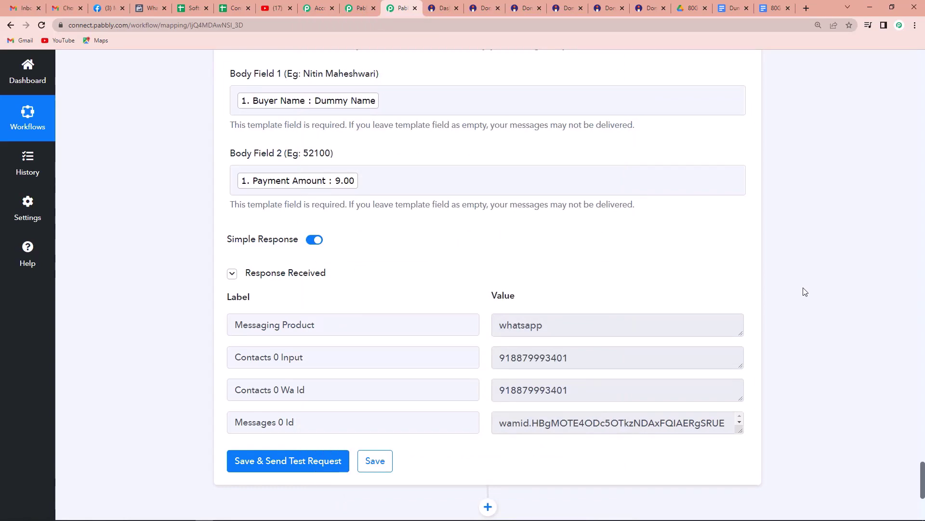
scroll(641, 362, "up", 10)
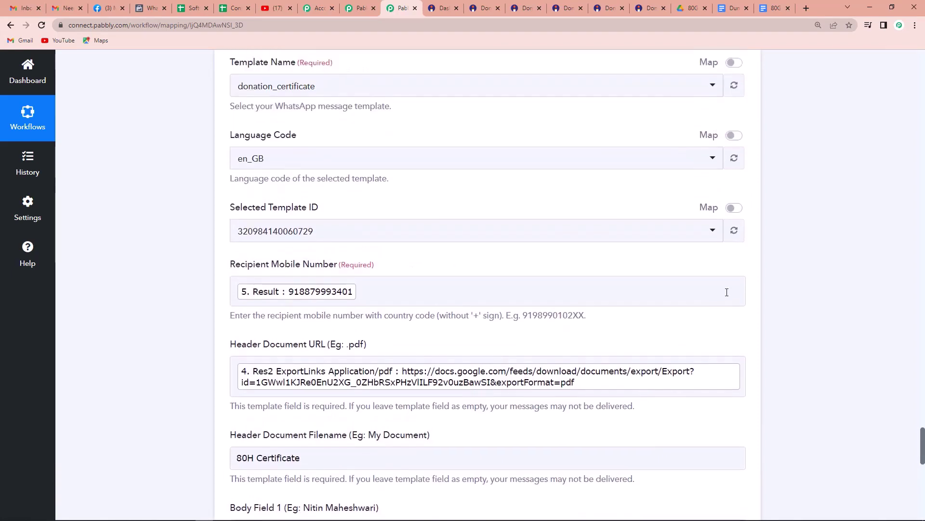
scroll(740, 236, "up", 5)
left_click(743, 194)
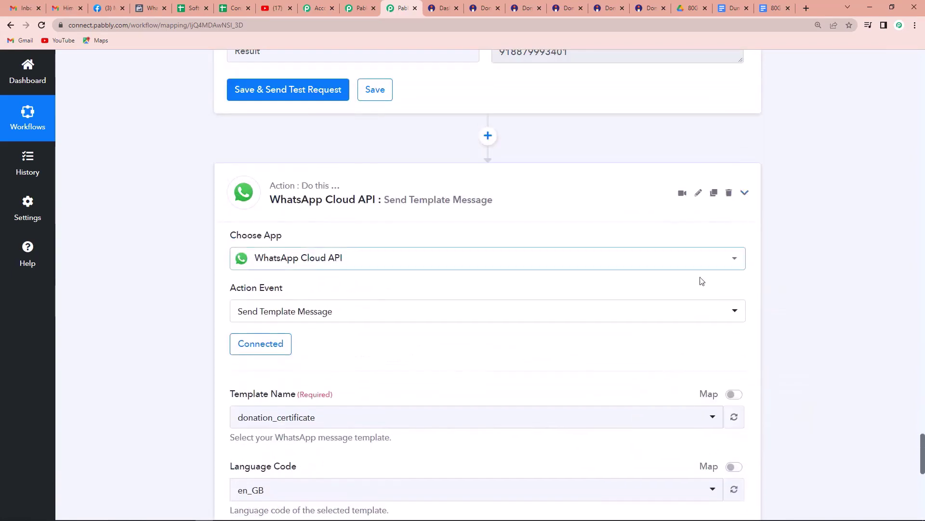
scroll(702, 281, "up", 15)
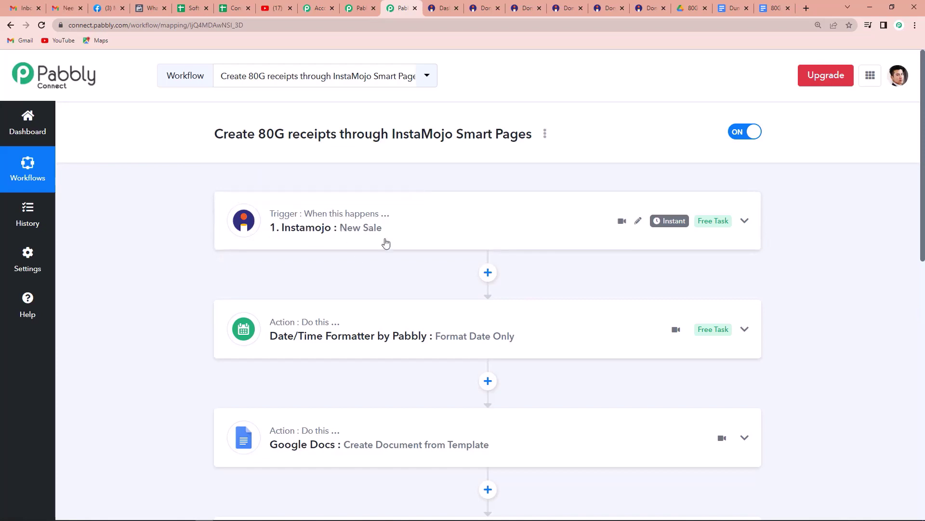
Expand the Instamojo trigger, Date/Time Formatter and Google Docs create-from-template steps to review them.
left_click(493, 225)
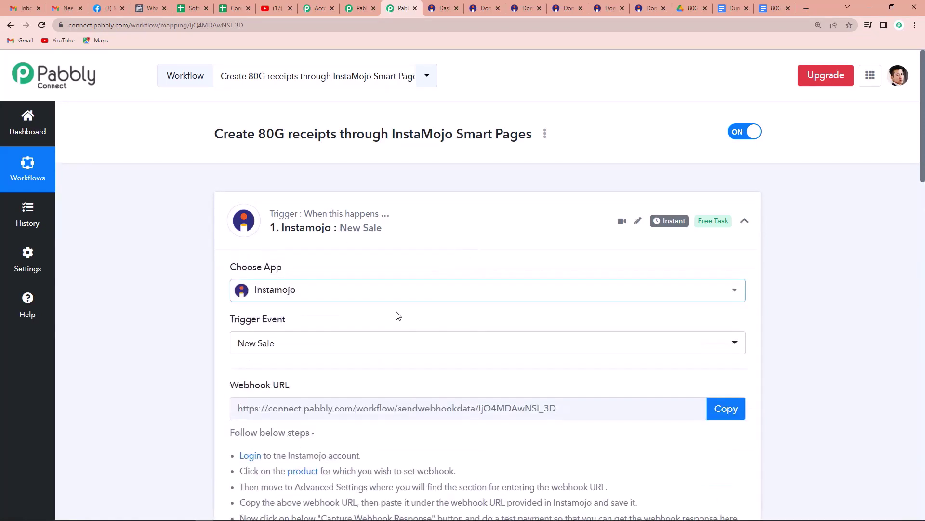
scroll(389, 310, "down", 3)
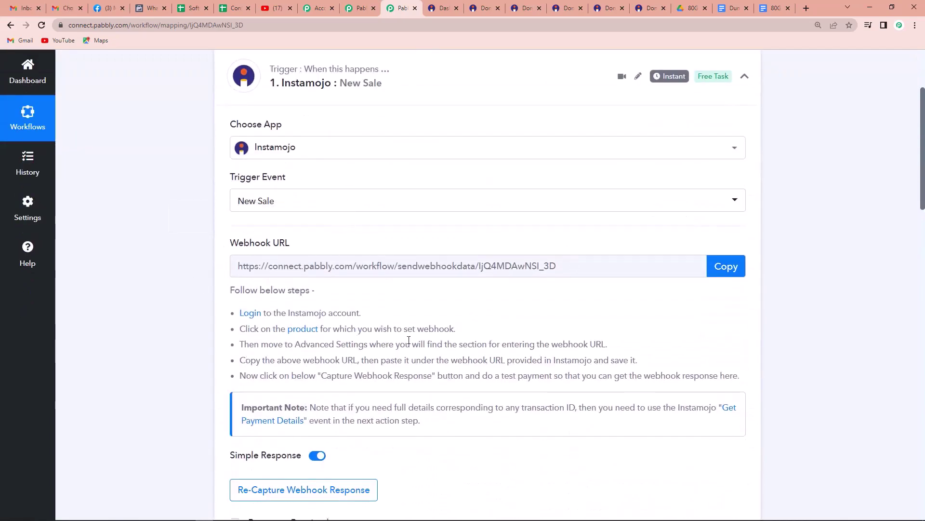
scroll(398, 357, "up", 3)
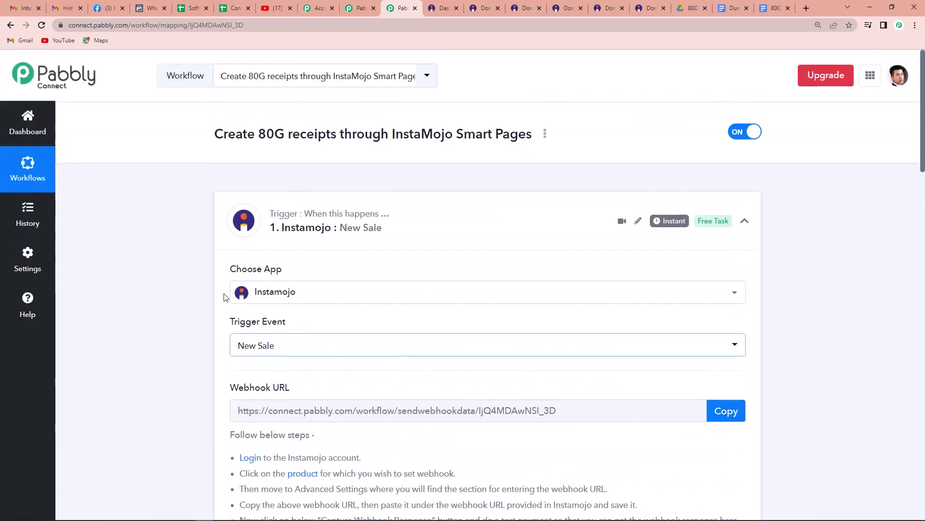
scroll(399, 358, "down", 10)
scroll(399, 357, "down", 5)
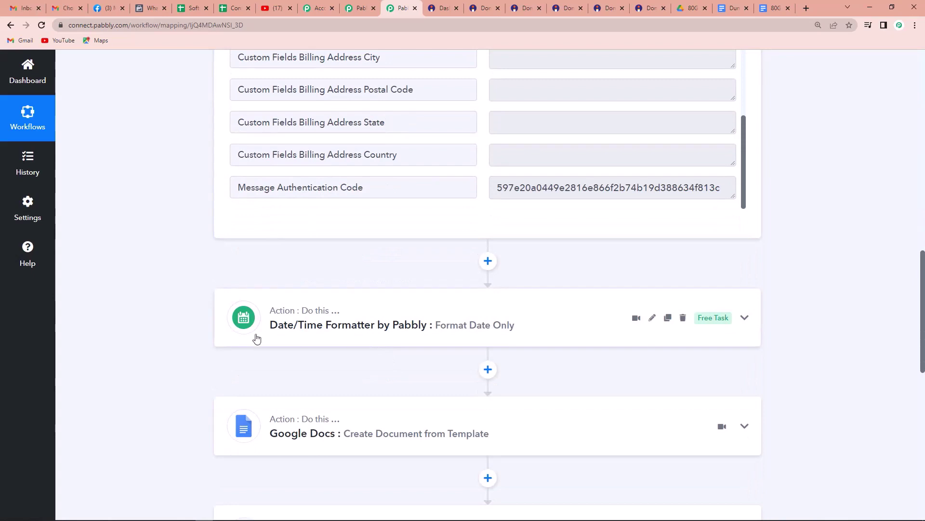
left_click(381, 340)
scroll(477, 399, "down", 7)
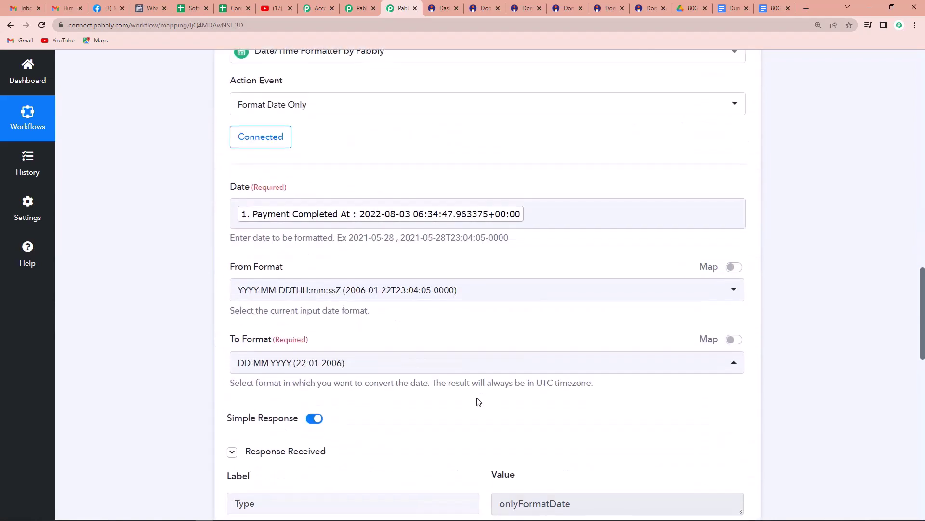
scroll(478, 401, "down", 3)
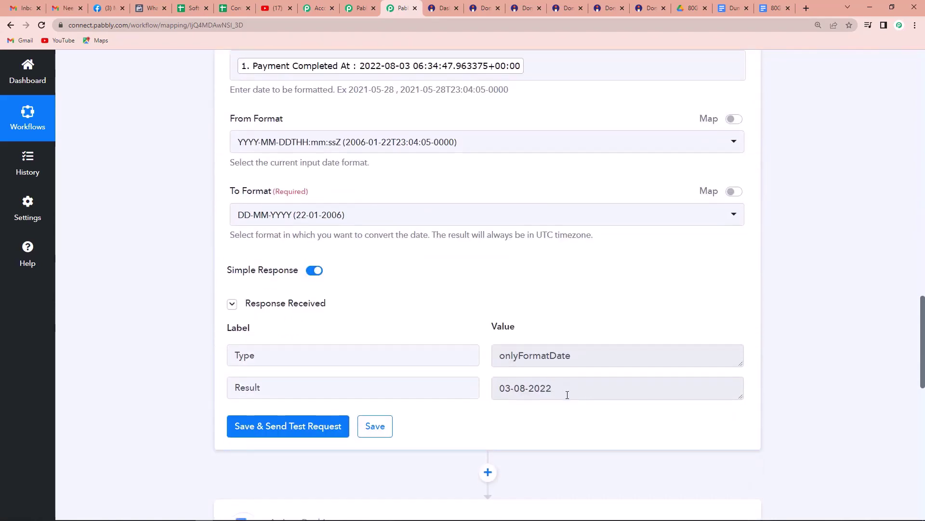
scroll(458, 399, "down", 7)
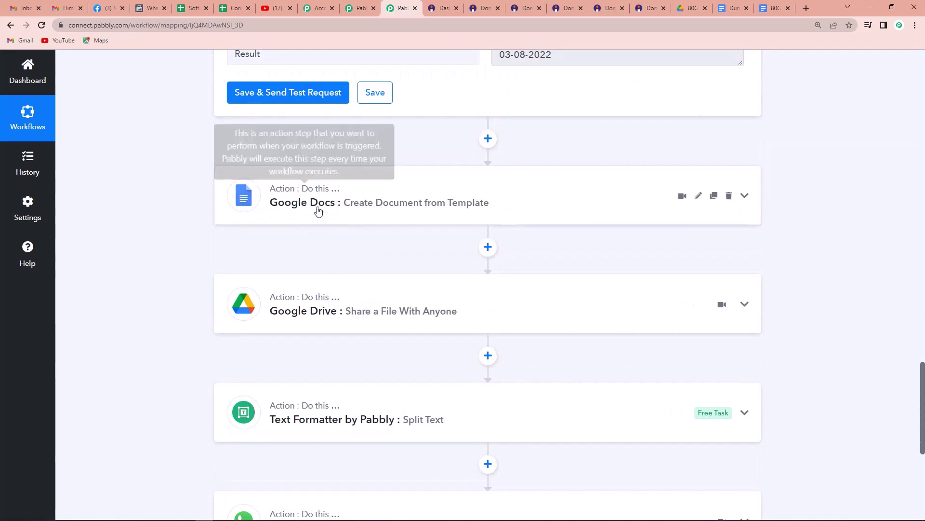
left_click(322, 215)
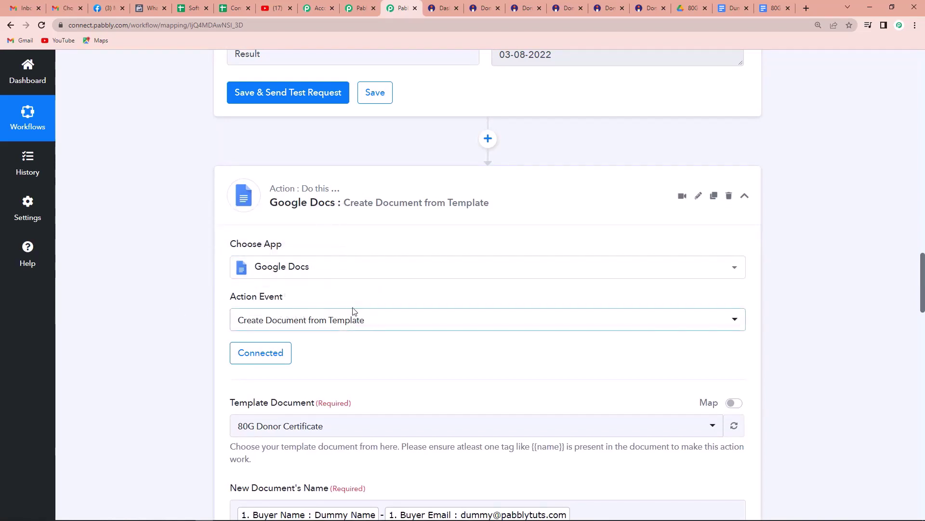
Review the Google Docs fields, then expand the Google Drive Share a File With Anyone step.
scroll(404, 320, "down", 2)
scroll(404, 320, "down", 6)
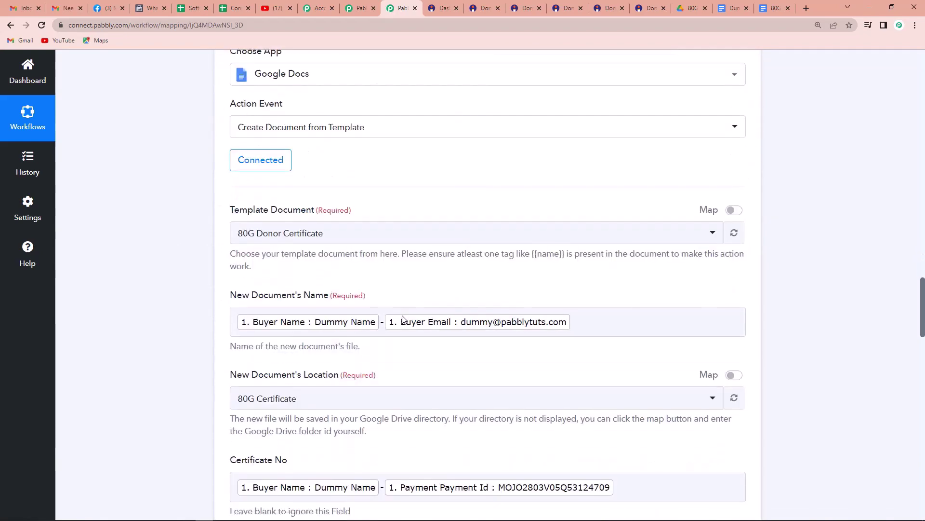
scroll(404, 320, "down", 10)
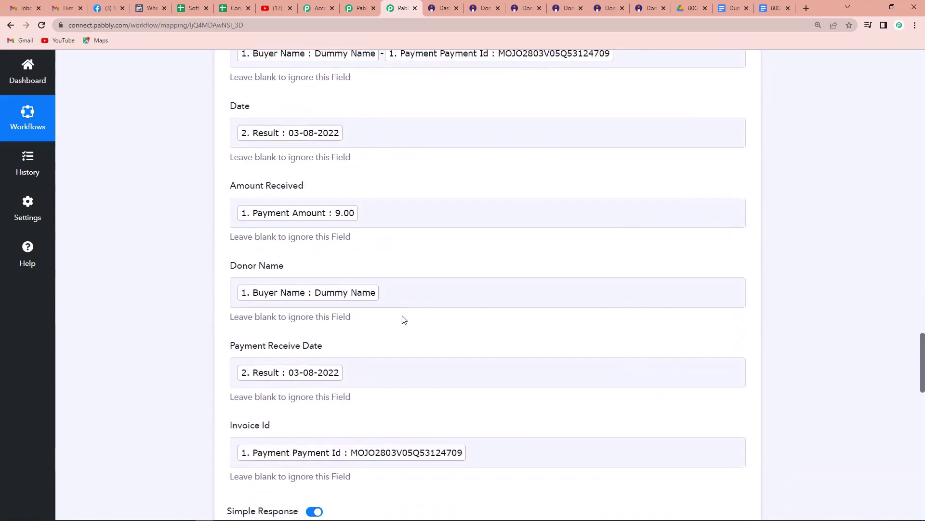
scroll(403, 320, "down", 6)
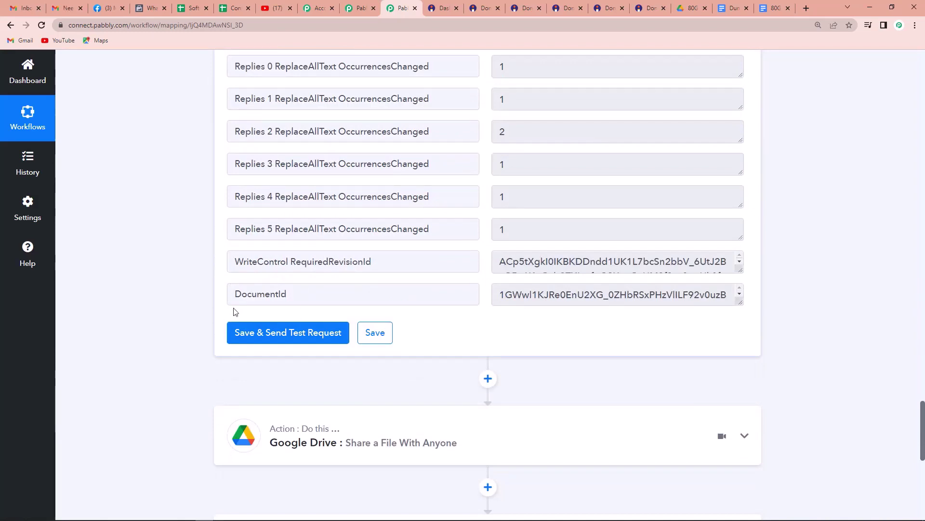
scroll(340, 285, "down", 1)
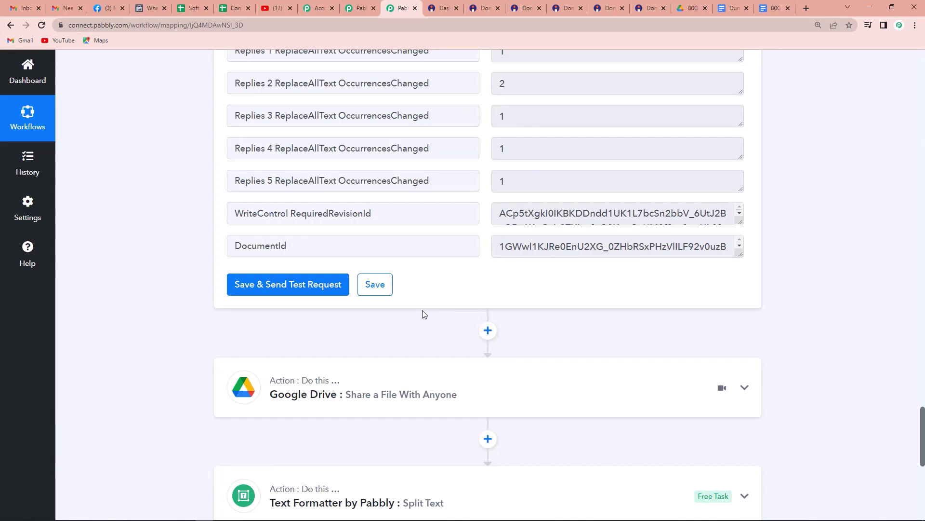
scroll(423, 314, "down", 2)
left_click(288, 299)
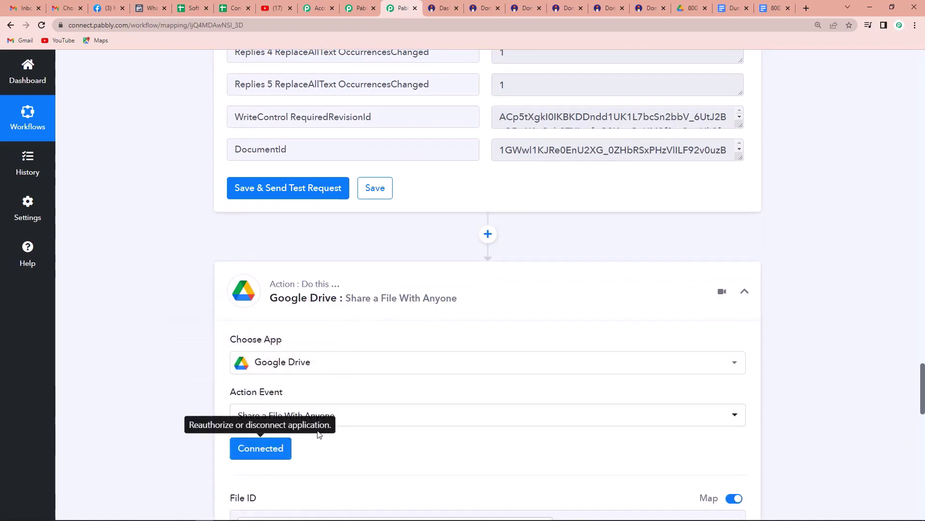
scroll(376, 425, "down", 3)
scroll(376, 425, "down", 5)
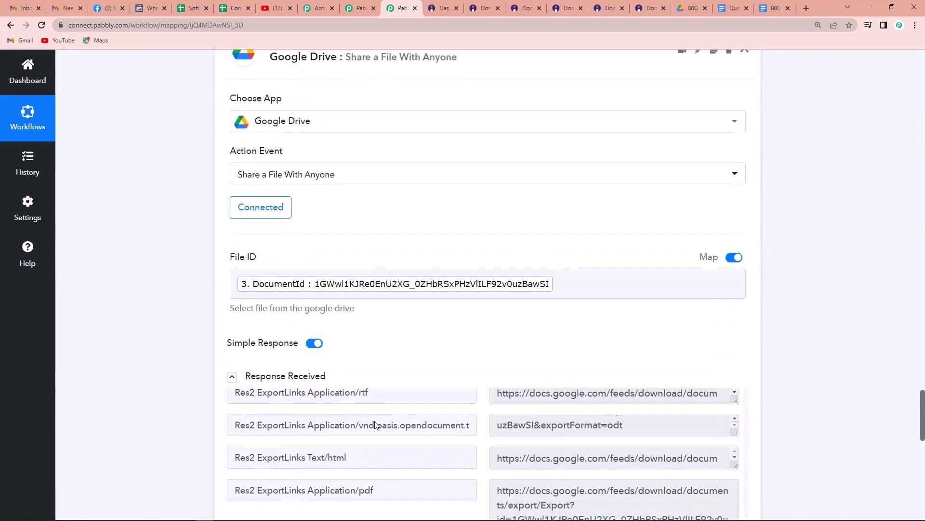
scroll(442, 382, "down", 5)
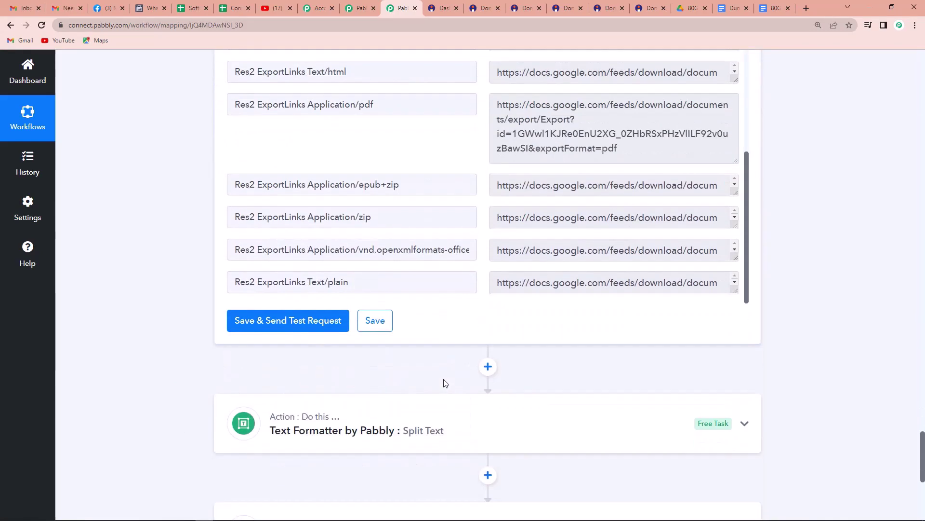
scroll(807, 326, "down", 2)
scroll(675, 380, "down", 1)
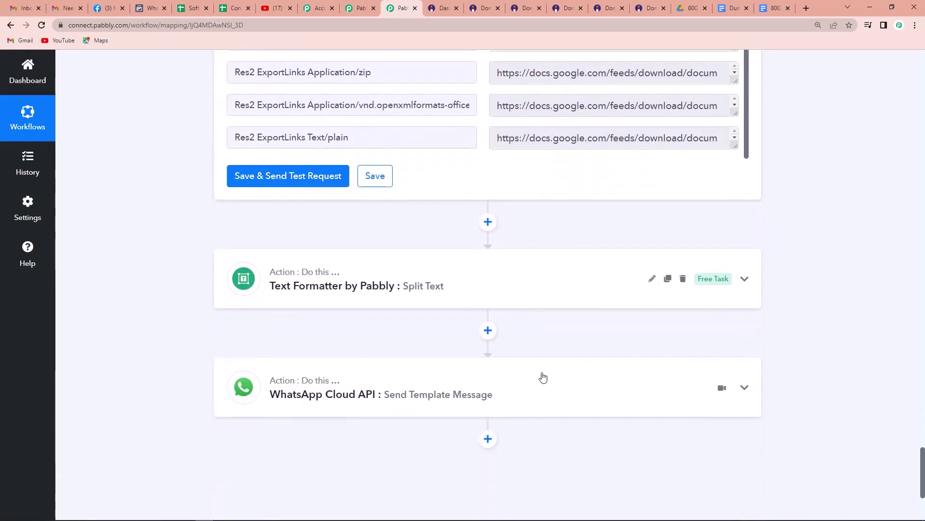
Expand the Split Text and donation_certificate WhatsApp steps, then switch to Instamojo's Smart Pages list.
left_click(307, 297)
scroll(389, 334, "down", 7)
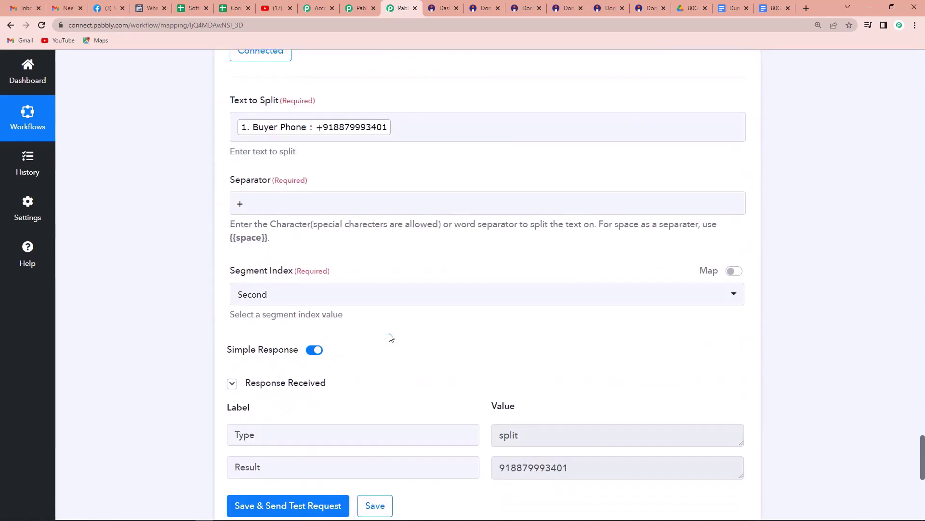
scroll(389, 336, "down", 5)
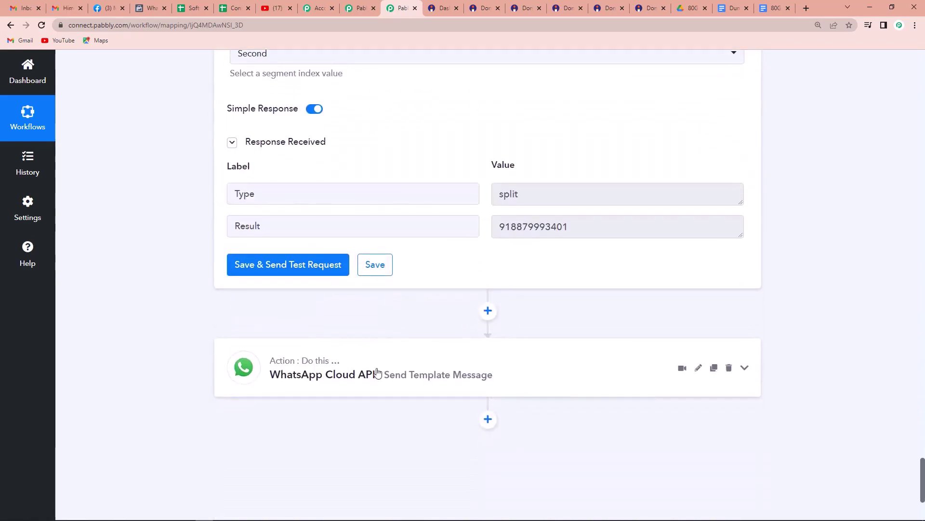
left_click(377, 372)
scroll(786, 328, "down", 4)
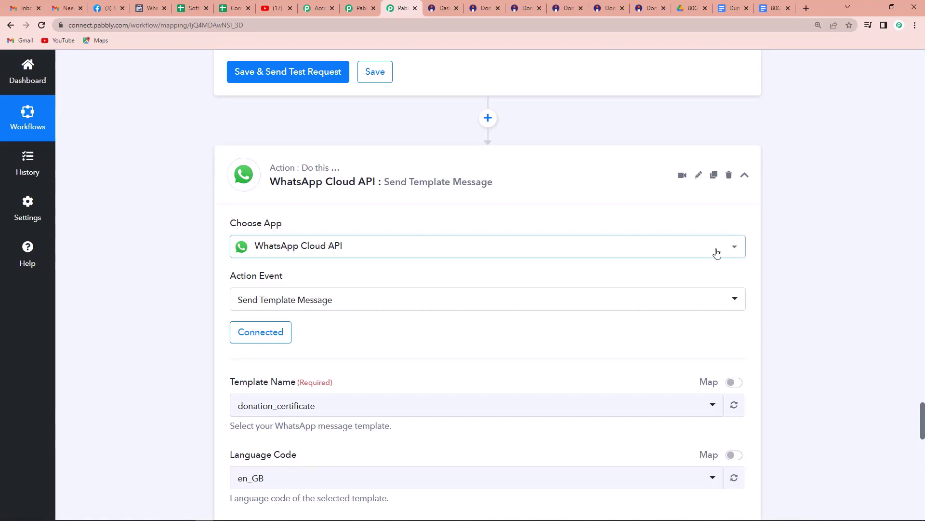
left_click(444, 8)
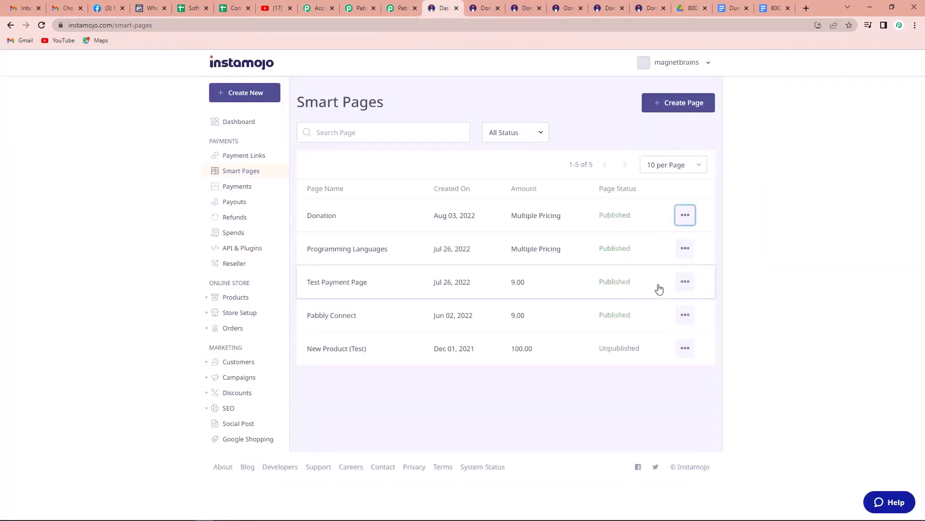
From the Donation row's options, view the public page and start checkout for the ₹9 Blood Donation.
left_click(689, 219)
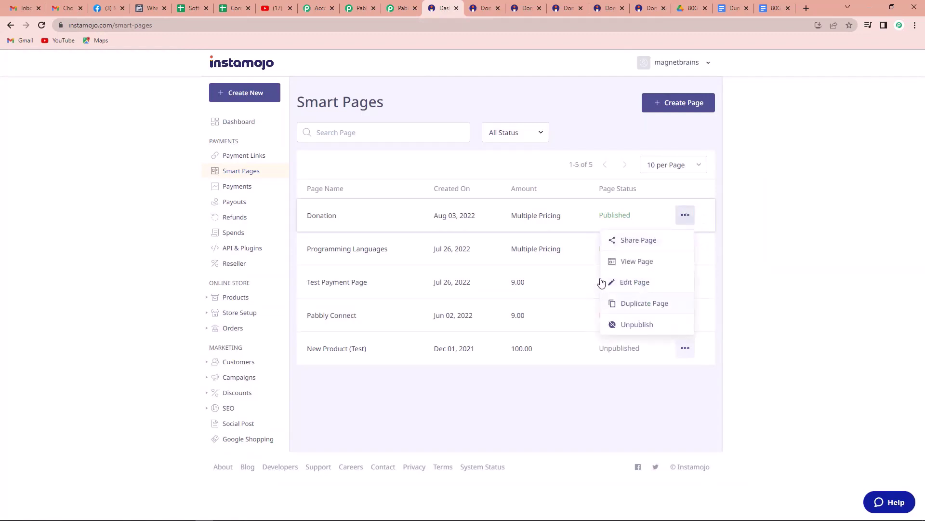
left_click(637, 262)
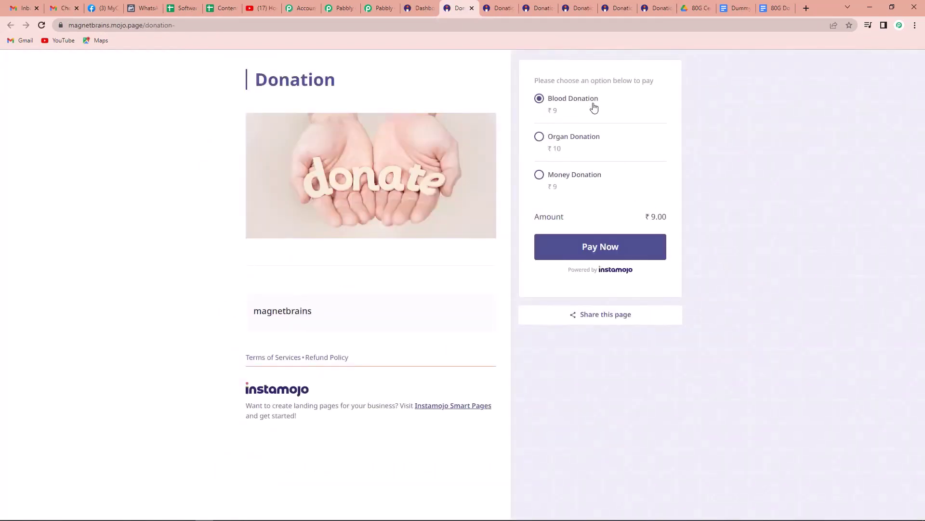
left_click(586, 254)
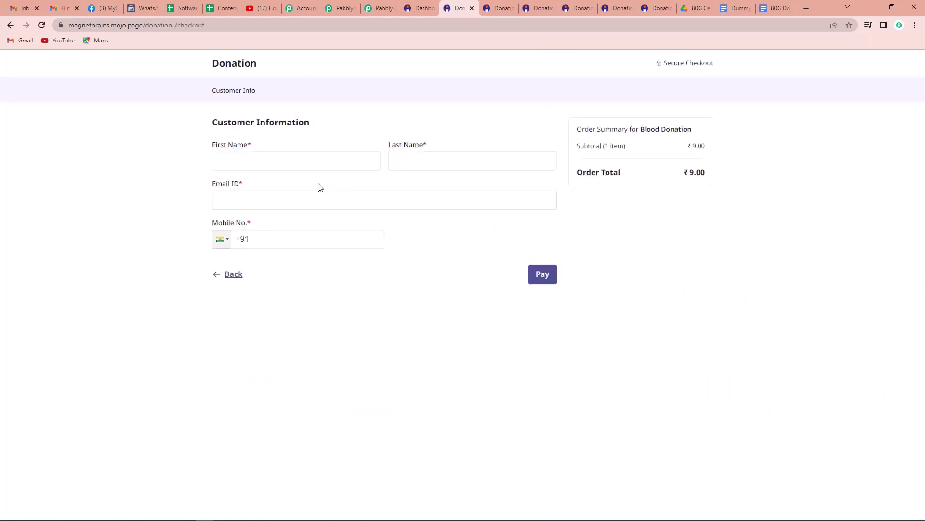
Enter the donor's first and last name in the Customer Information fields.
left_click(316, 162)
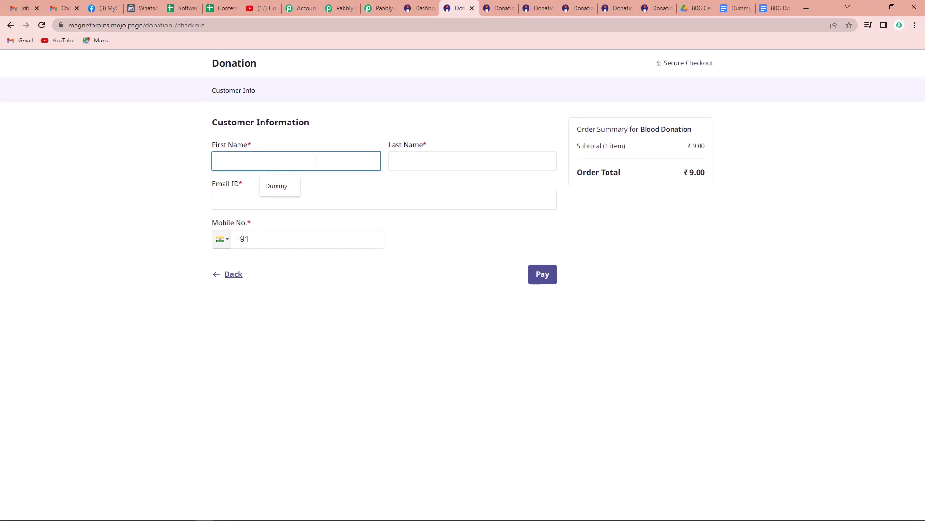
type("Payment ")
type("Du")
key("BackSpace")
key("BackSpace")
type("demo")
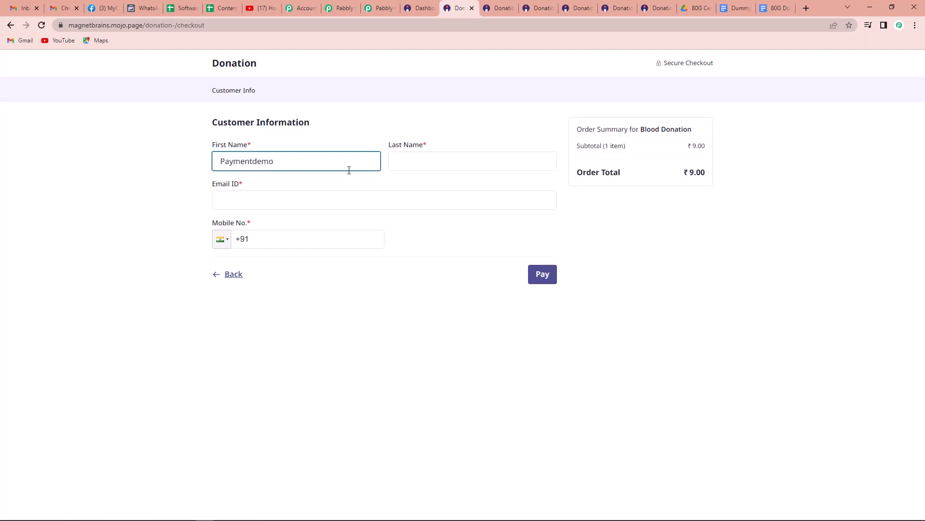
left_click(403, 163)
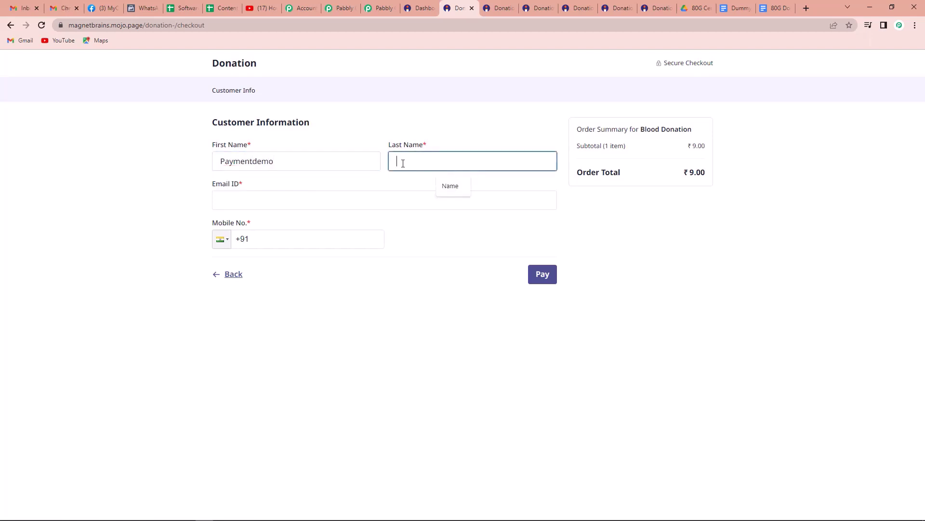
type("Testing")
Fill in the donor's e-mail address and mobile number.
left_click(278, 201)
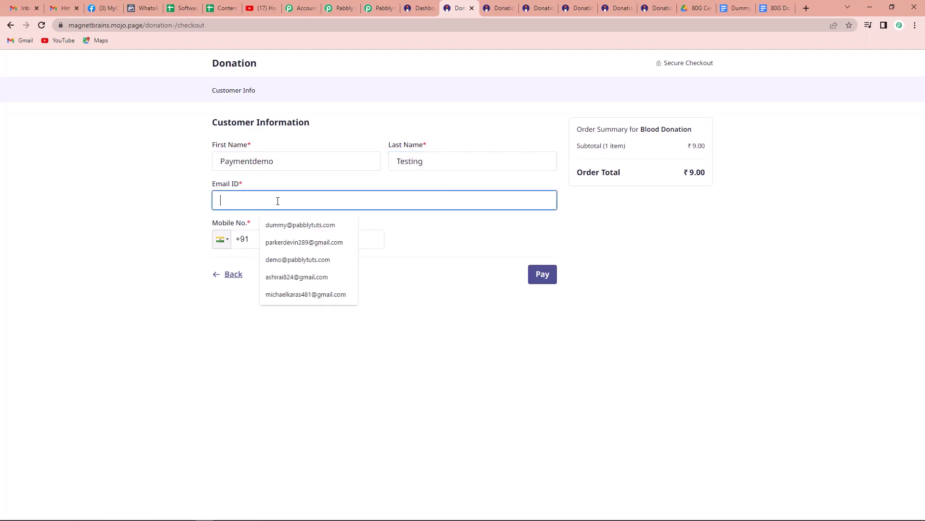
type("payment")
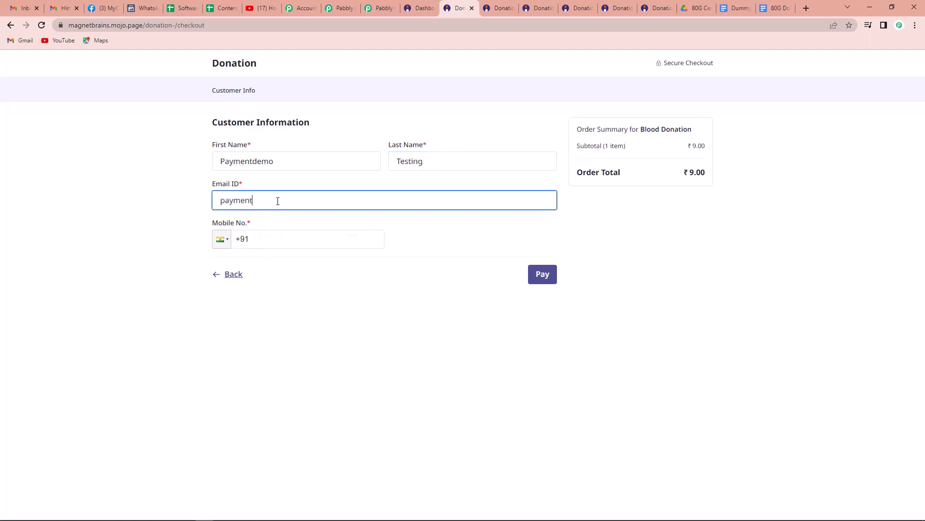
left_click(260, 246)
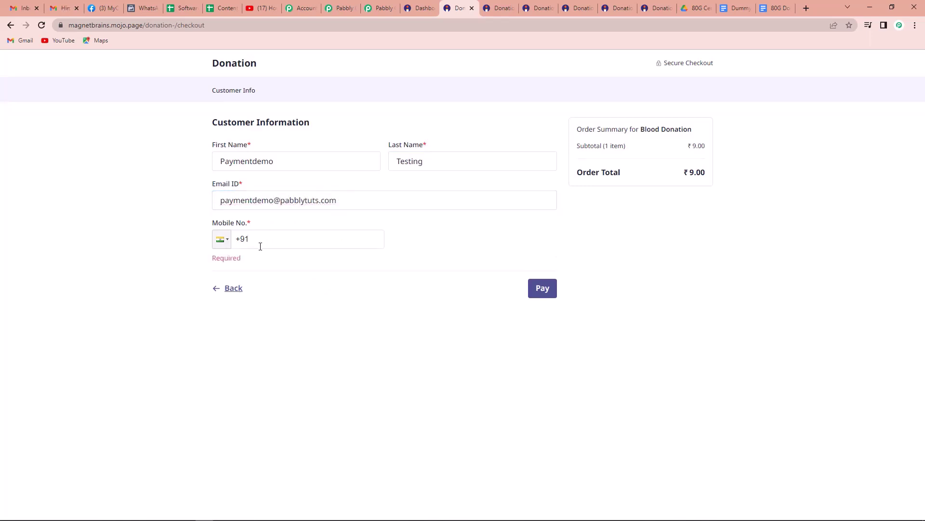
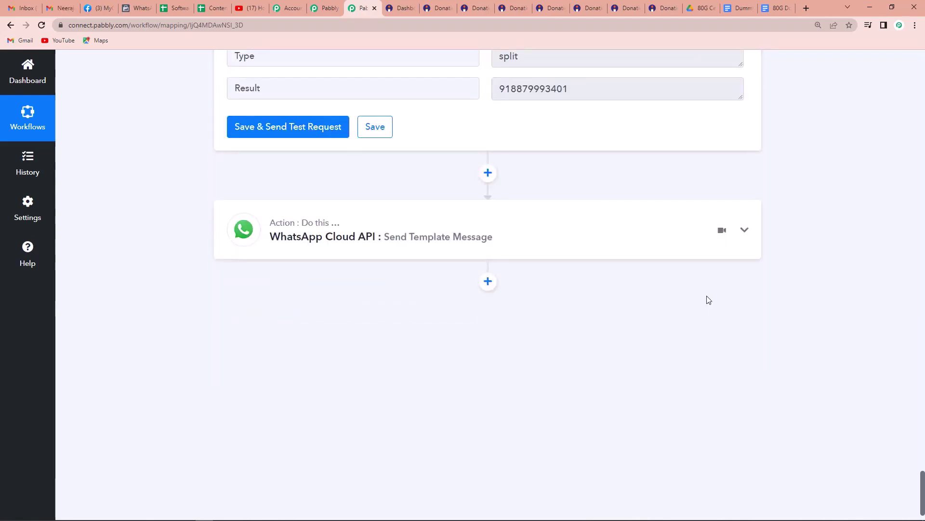
Scroll up and collapse the Text Formatter by Pabbly: Split Text step's settings.
scroll(708, 300, "up", 6)
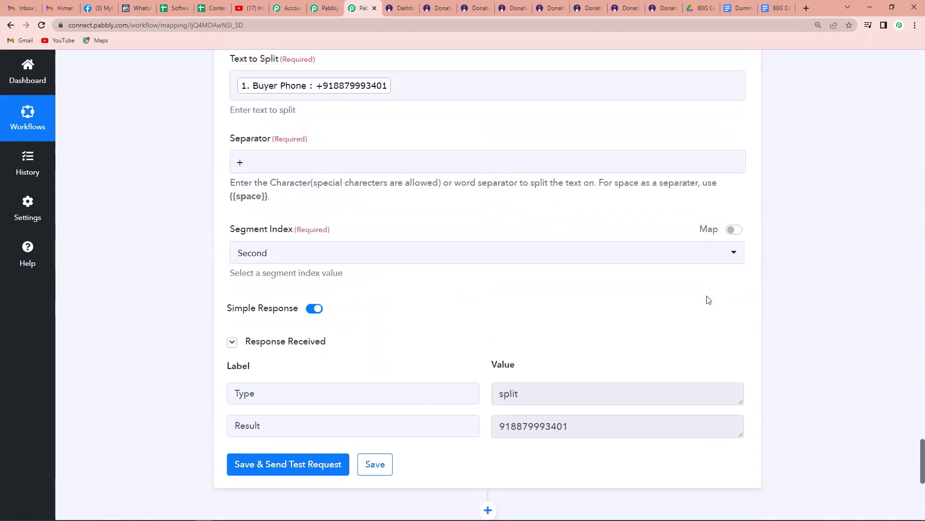
scroll(742, 269, "up", 2)
scroll(742, 269, "up", 4)
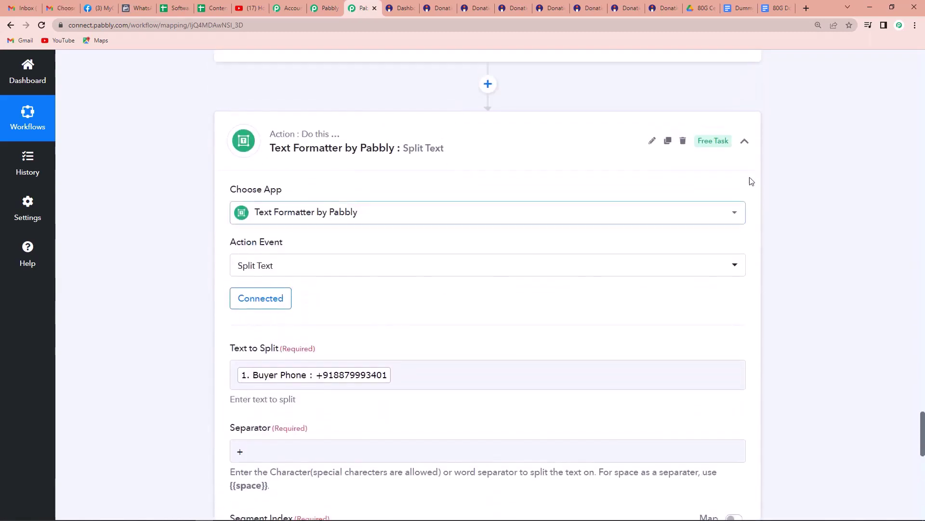
left_click(745, 141)
scroll(655, 256, "up", 7)
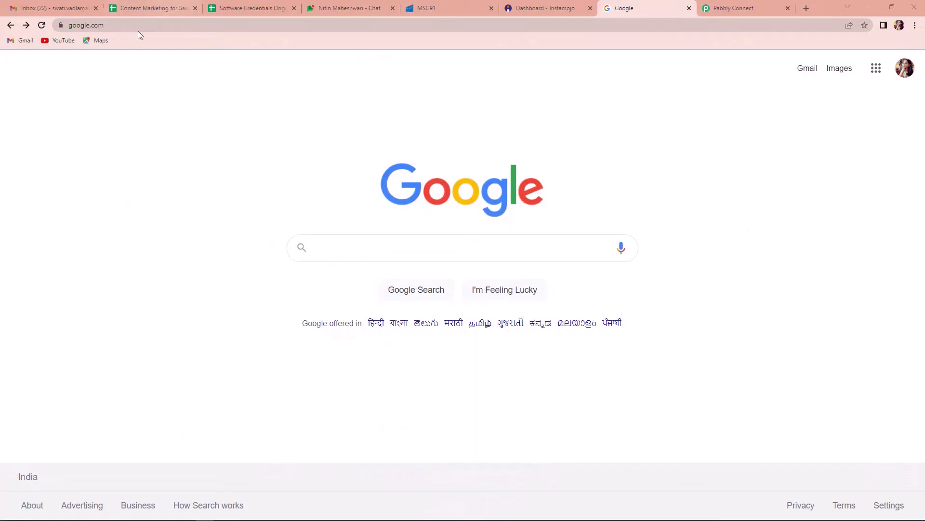
Go to pabbly.com/connect, sign in, and launch Pabbly Connect from the account's apps.
left_click(135, 26)
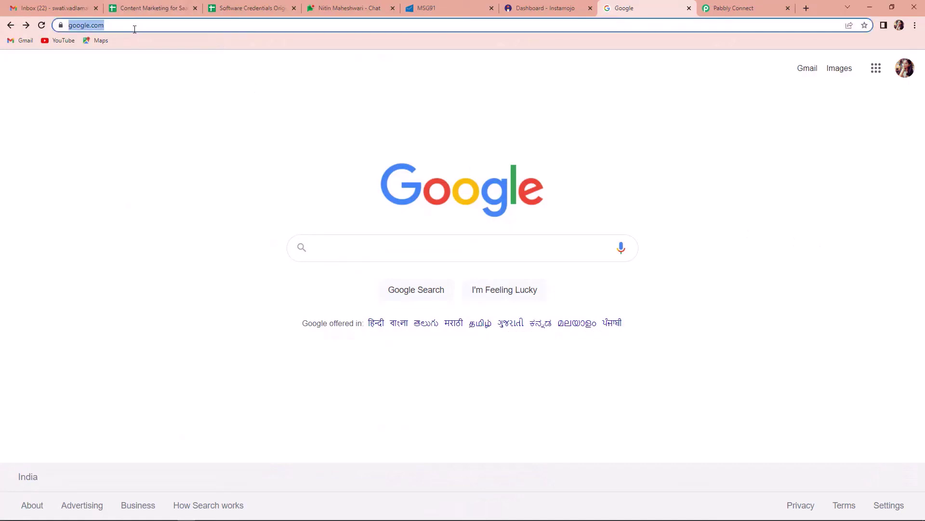
type("pa")
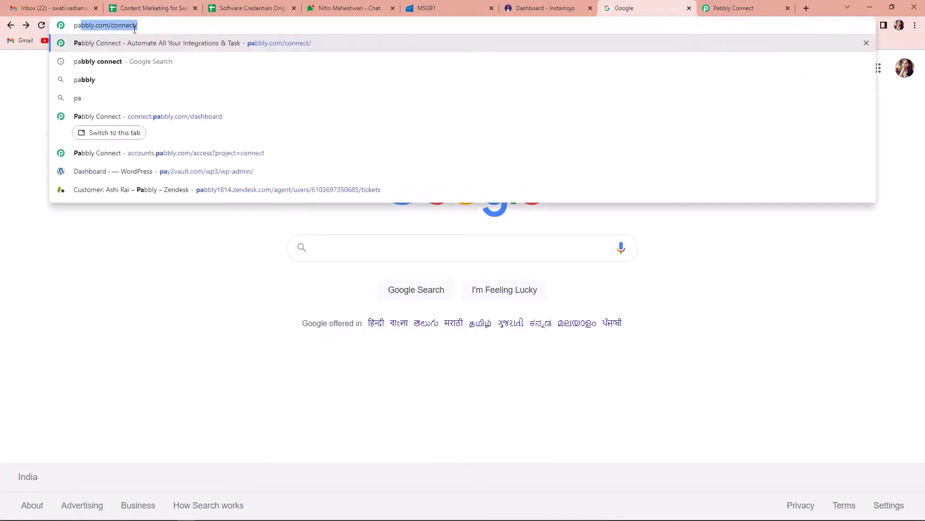
key("Return")
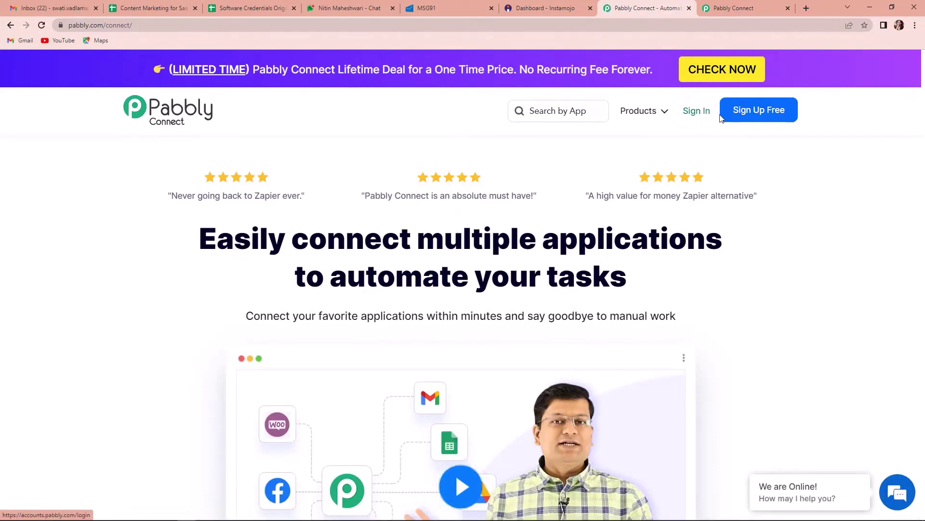
left_click(695, 114)
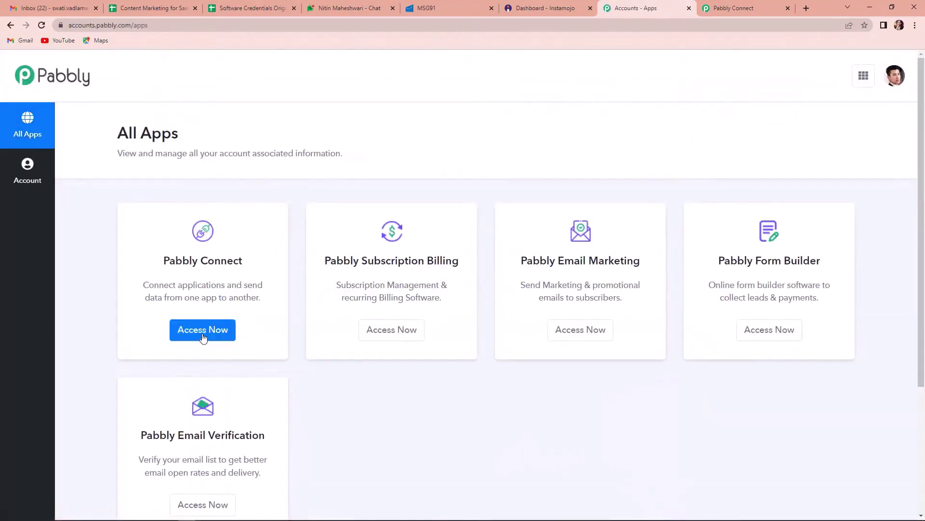
left_click(203, 337)
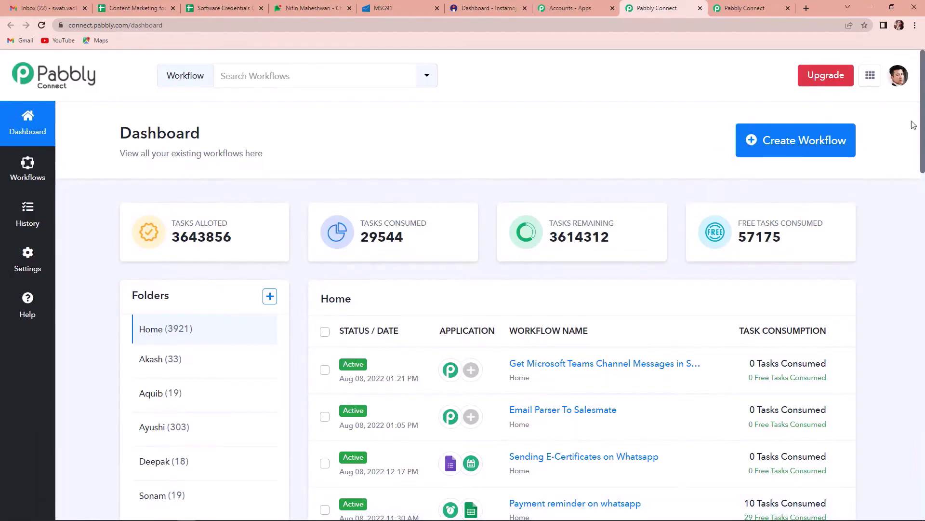
Start a new workflow, paste in the name 'Instamojo to MSG91 Integration', and create it.
left_click(793, 146)
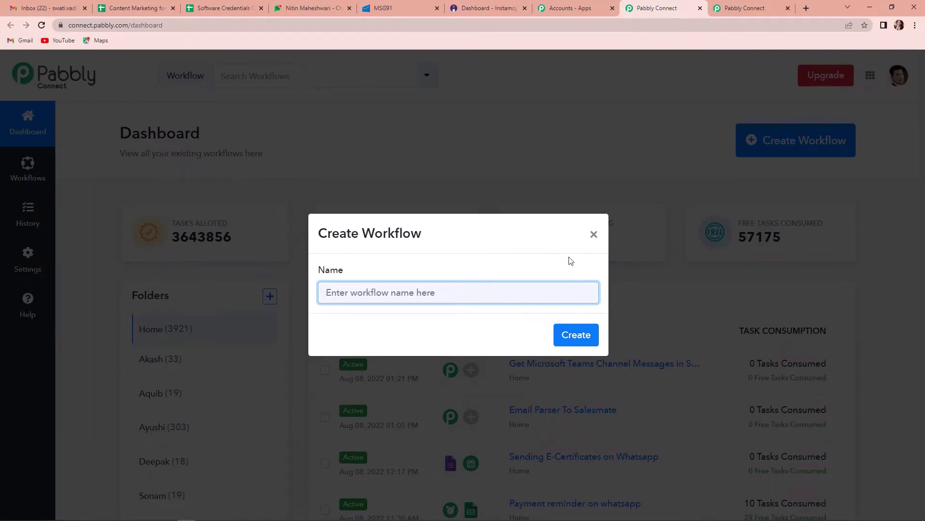
type("Instamojo to MSG91 Integration")
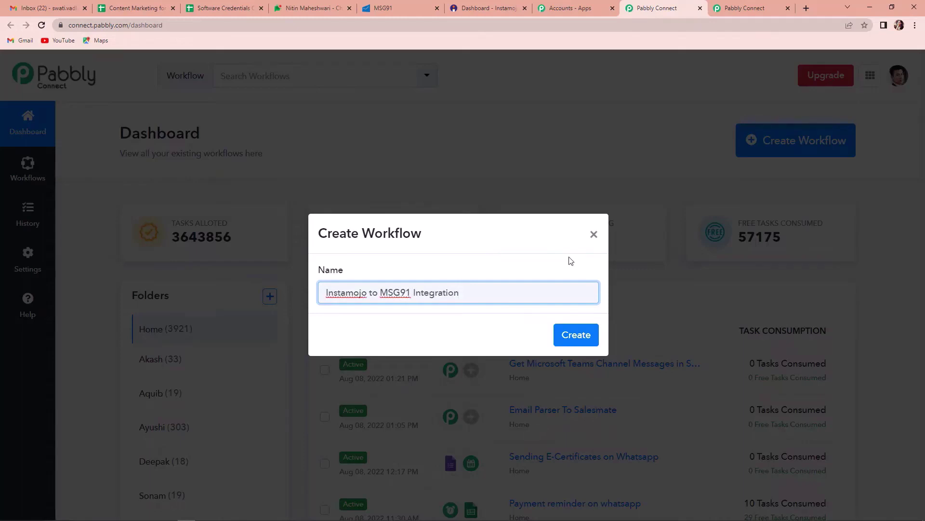
key("Return")
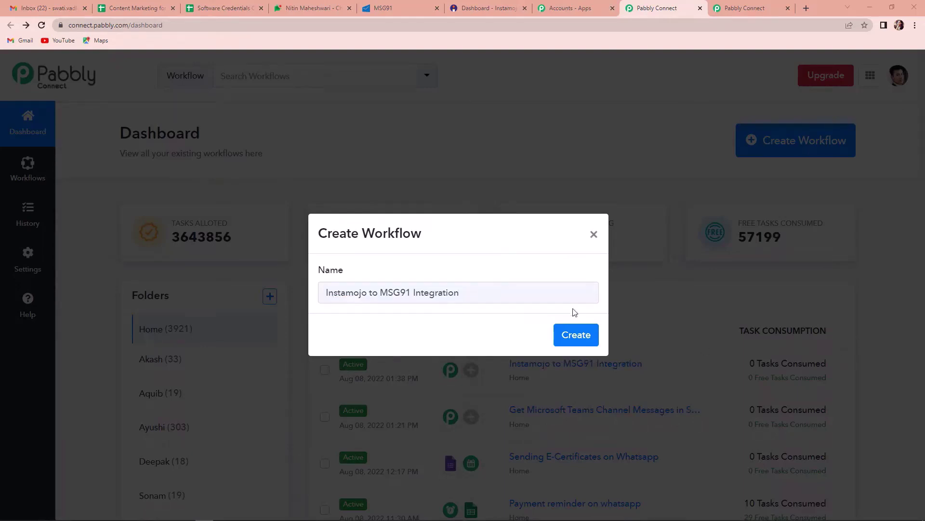
left_click(577, 338)
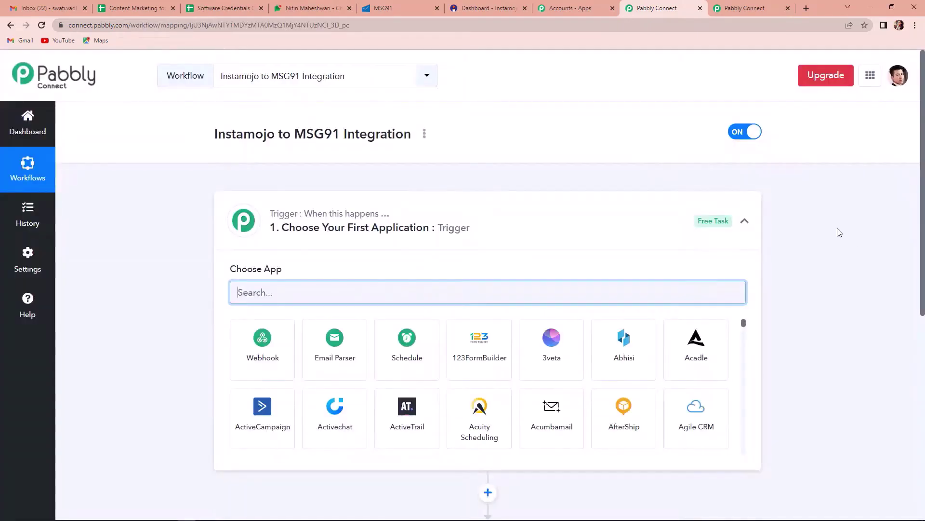
Set the trigger app to Instamojo with New Sale as the trigger event.
scroll(496, 250, "down", 4)
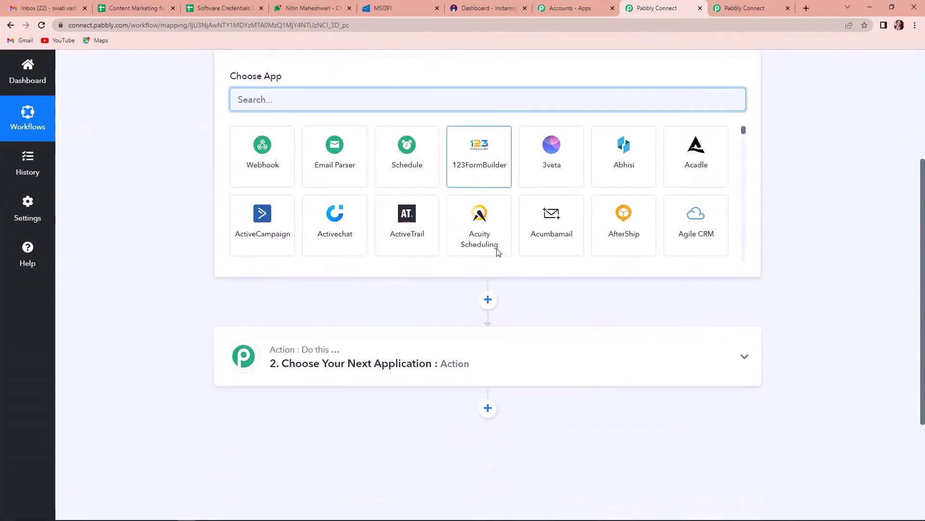
scroll(542, 365, "up", 2)
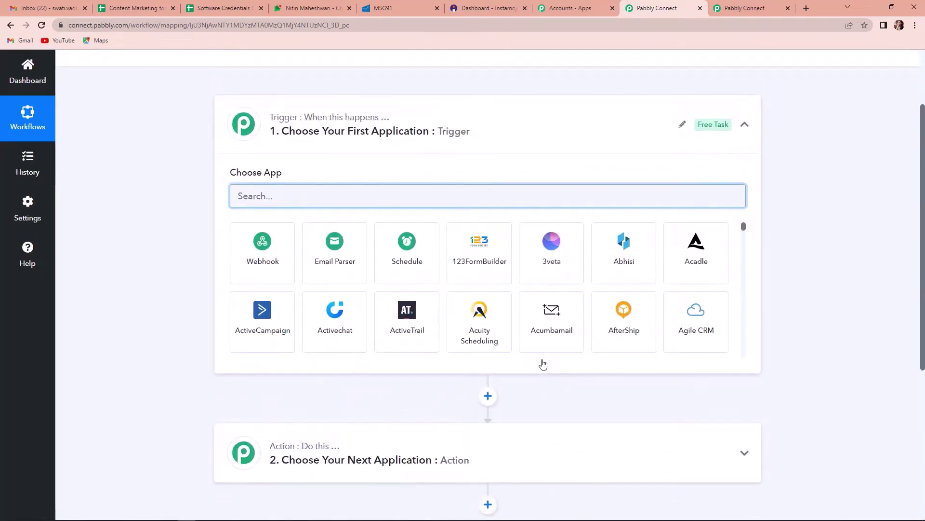
scroll(541, 364, "up", 2)
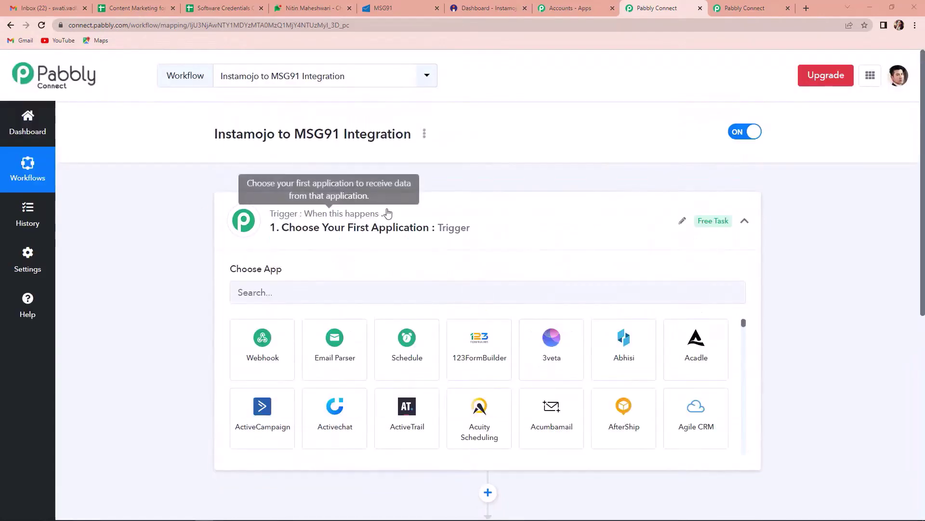
scroll(388, 212, "down", 2)
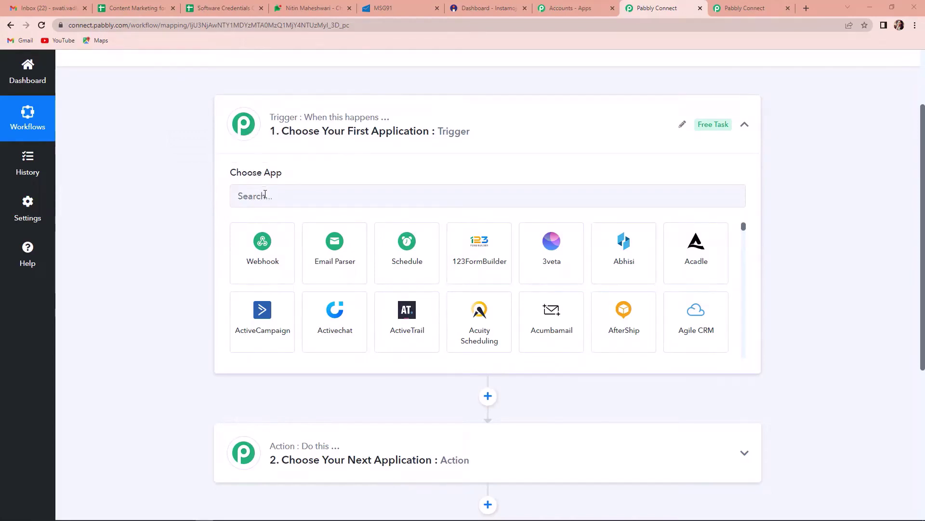
left_click(264, 193)
type("Ins")
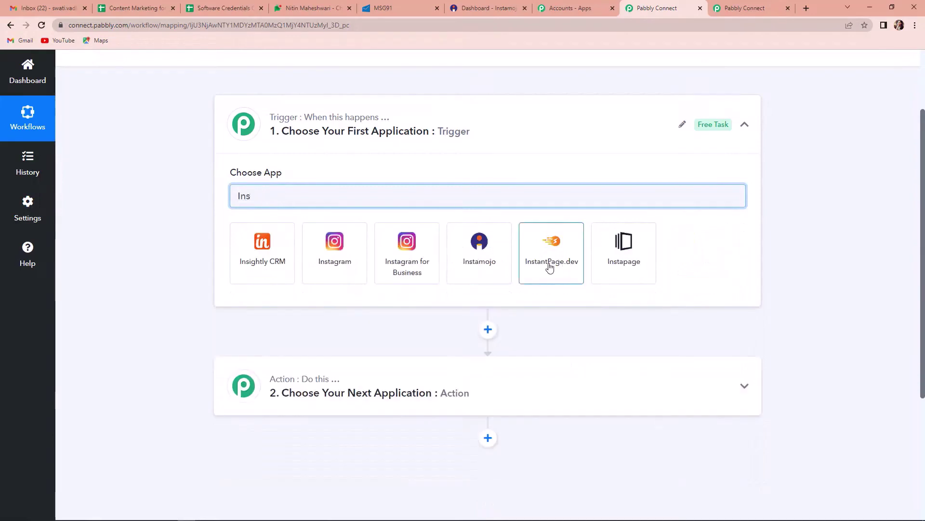
left_click(494, 265)
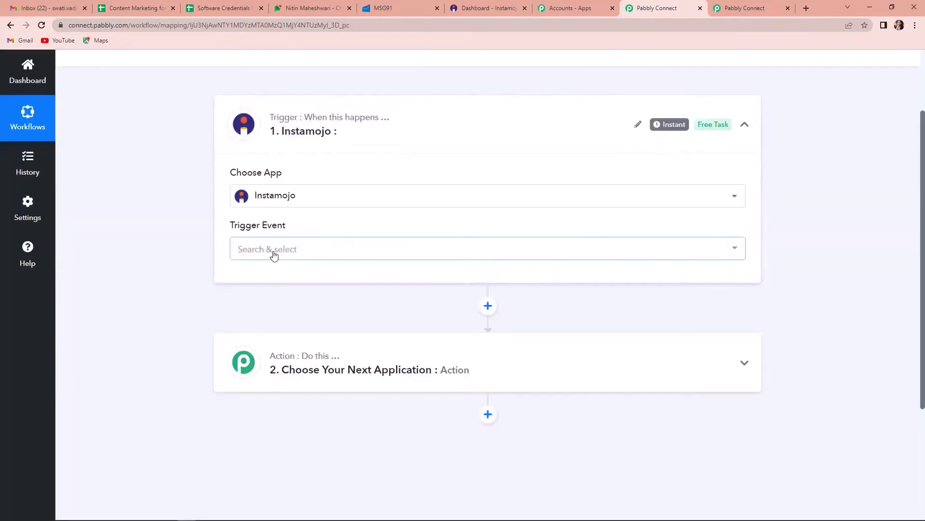
left_click(273, 251)
left_click(270, 301)
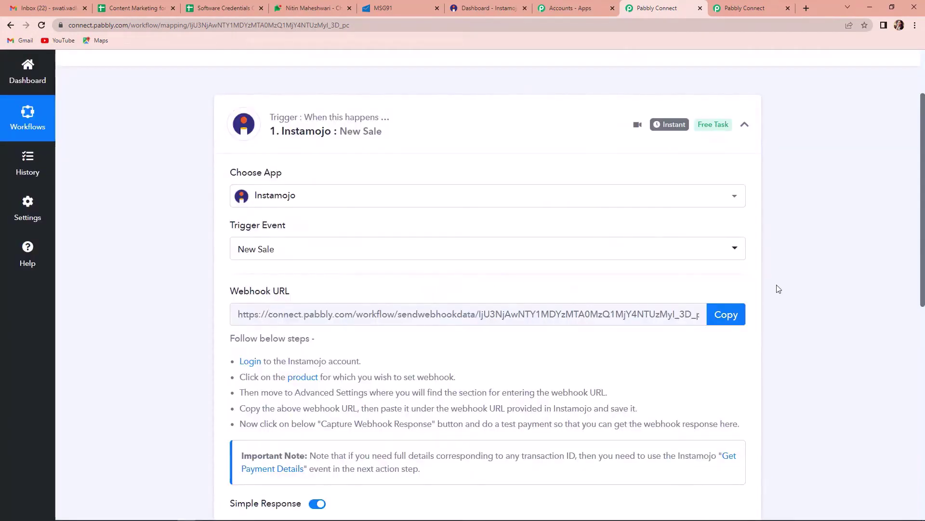
scroll(776, 260, "down", 1)
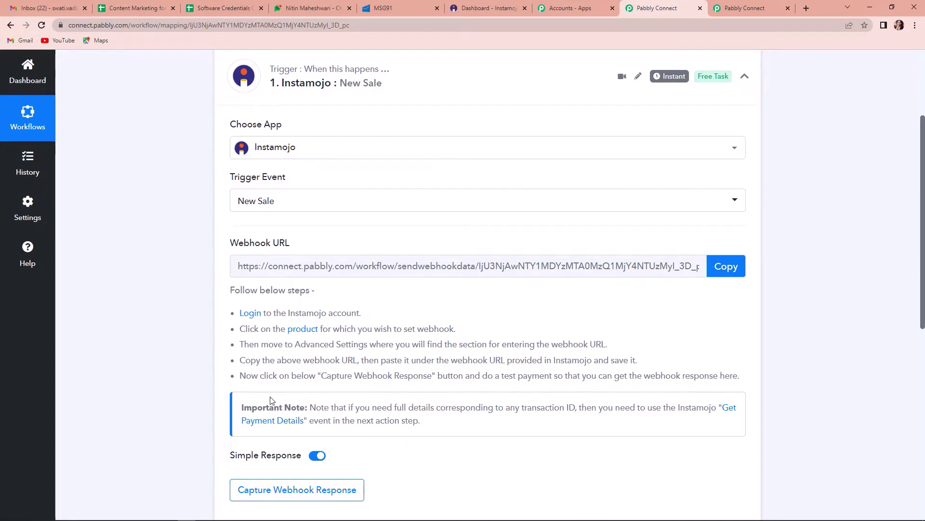
From Instamojo's Smart Pages list, open the Programming Languages page's Edit Page screen.
left_click(489, 8)
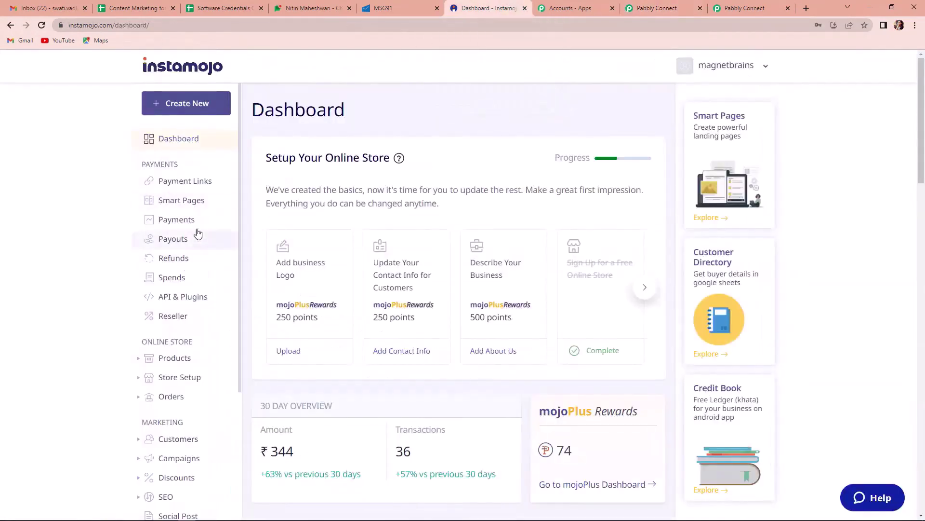
left_click(170, 204)
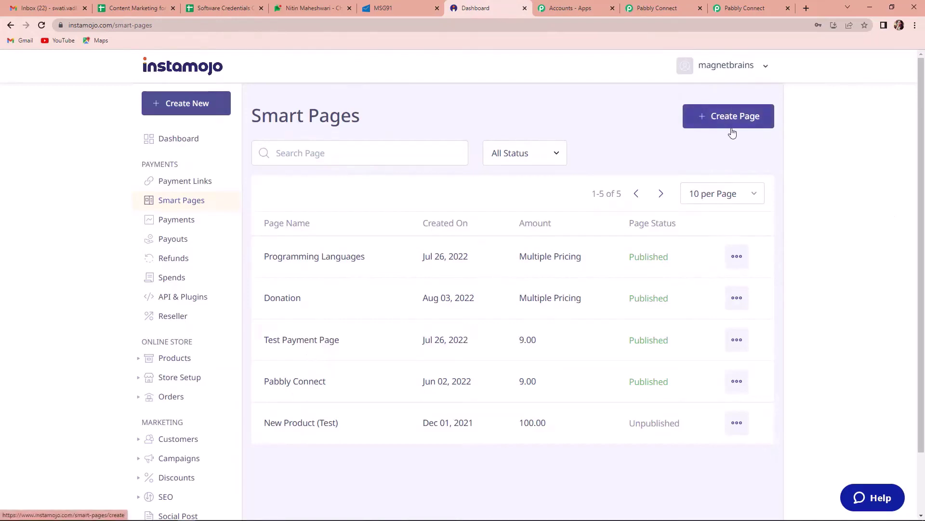
left_click(738, 258)
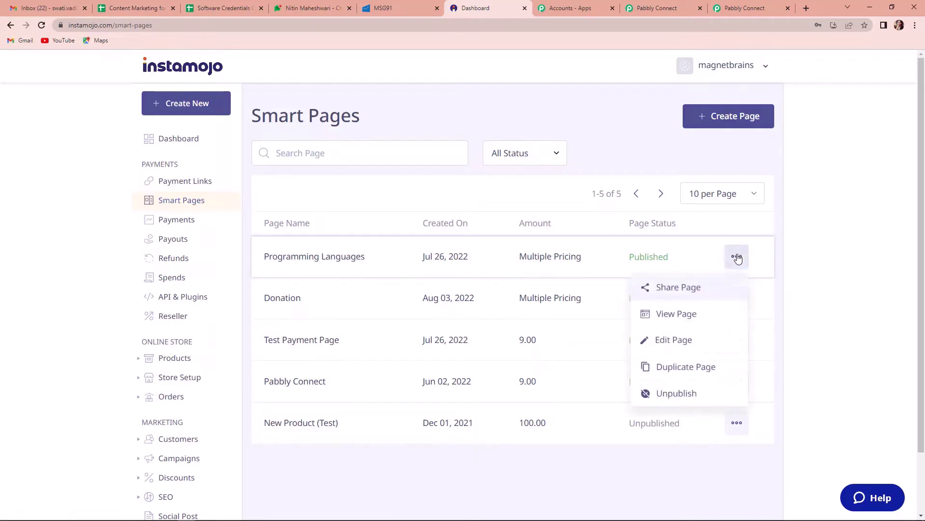
left_click(677, 342)
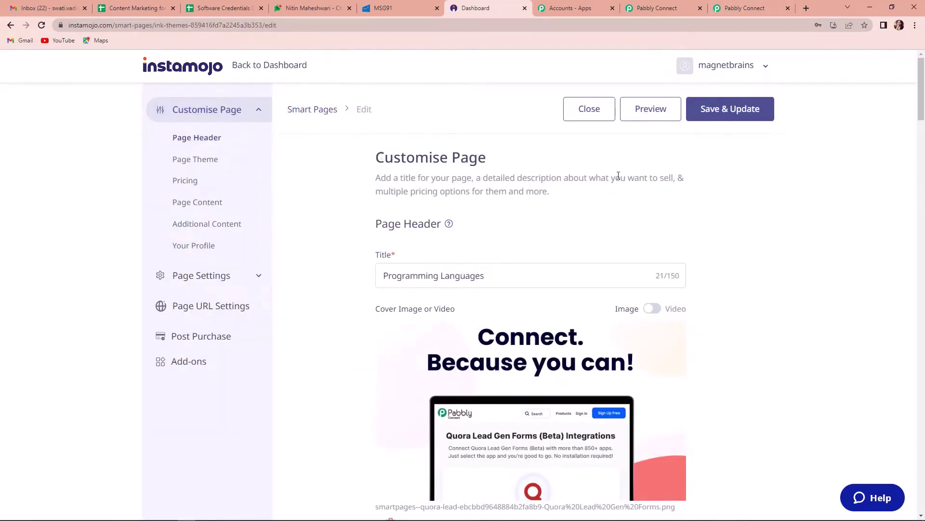
Scroll the page editor past Pricing, Additional Content and Your Profile to the Add Webhook toggle.
scroll(713, 247, "down", 1)
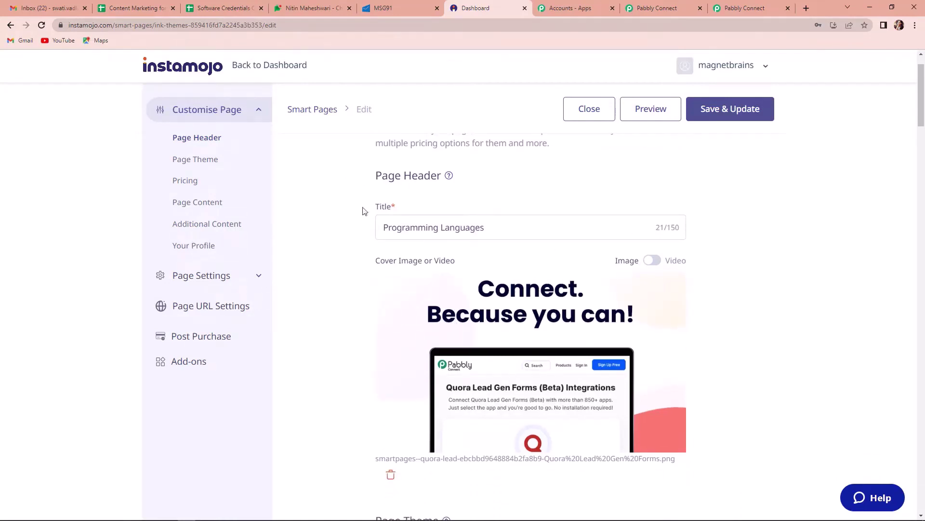
scroll(718, 252, "down", 7)
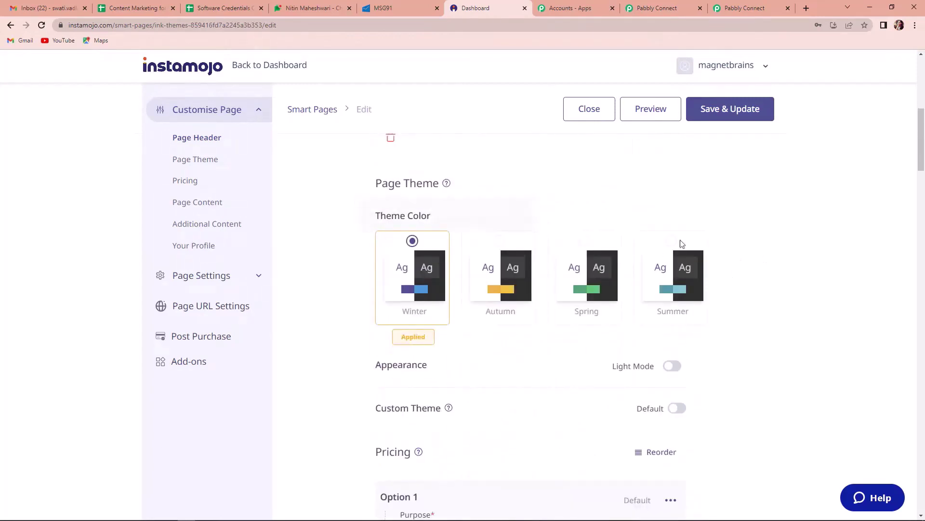
scroll(813, 268, "down", 3)
scroll(813, 269, "down", 1)
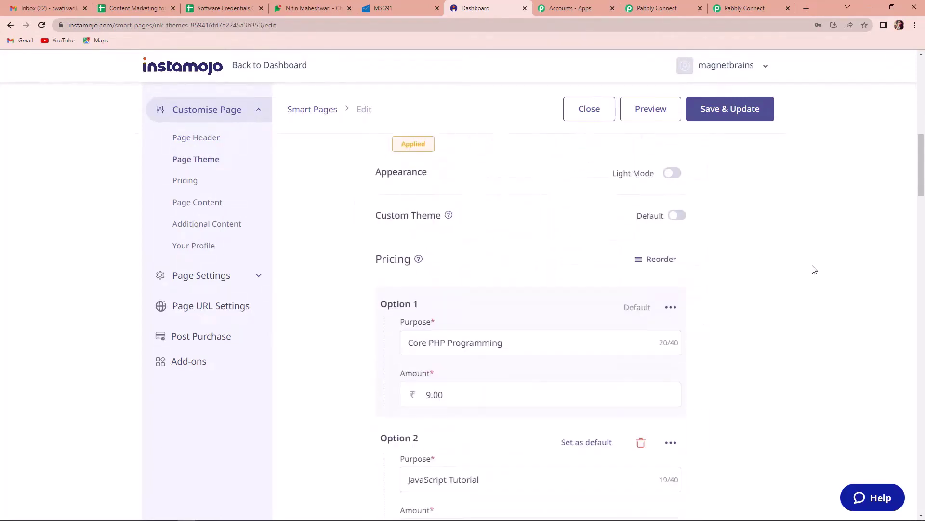
scroll(836, 288, "down", 1)
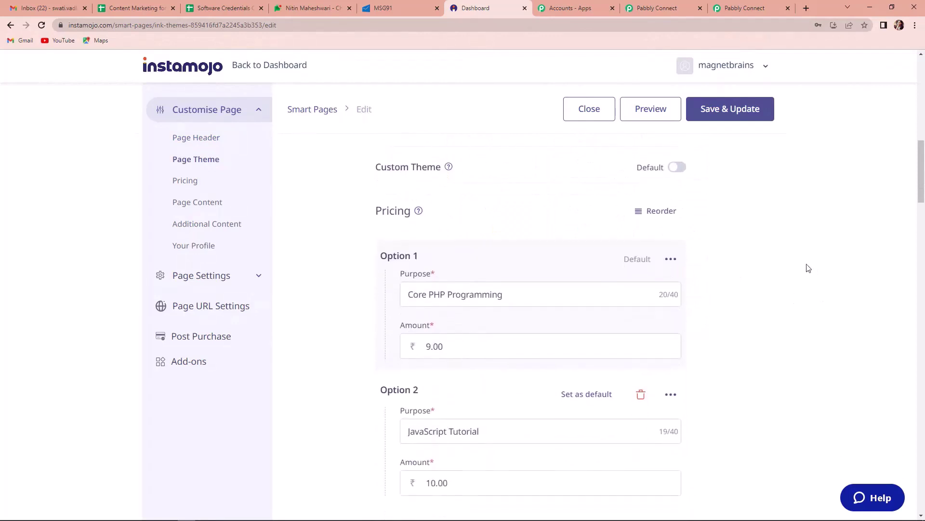
scroll(808, 267, "down", 2)
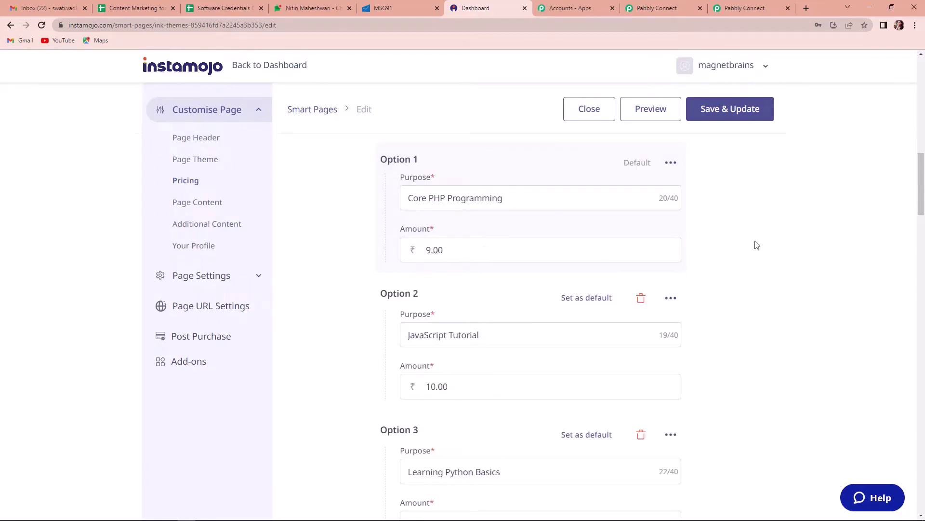
scroll(754, 244, "down", 3)
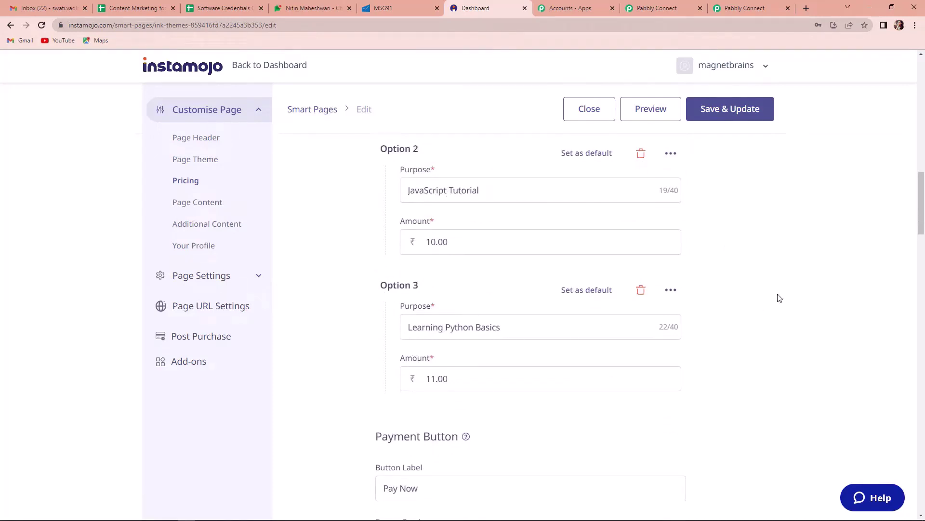
scroll(782, 288, "down", 4)
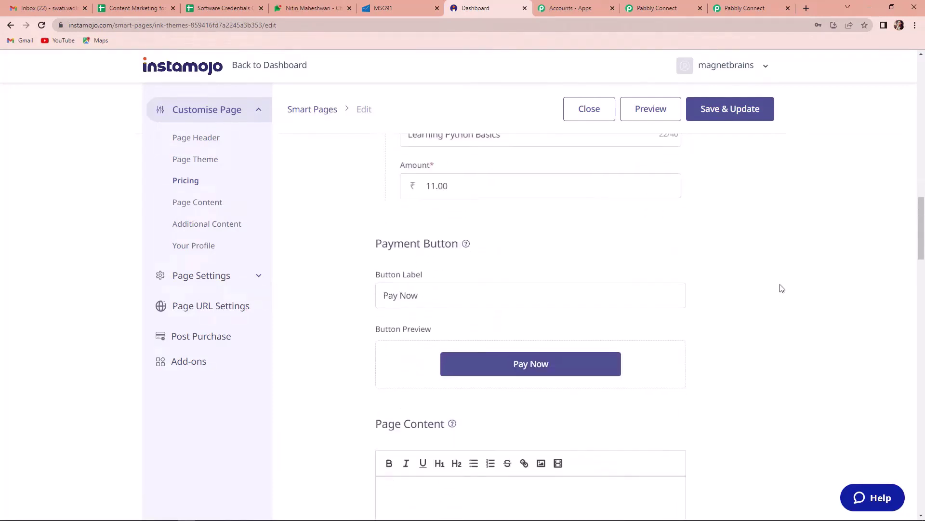
scroll(781, 288, "down", 1)
scroll(782, 289, "down", 8)
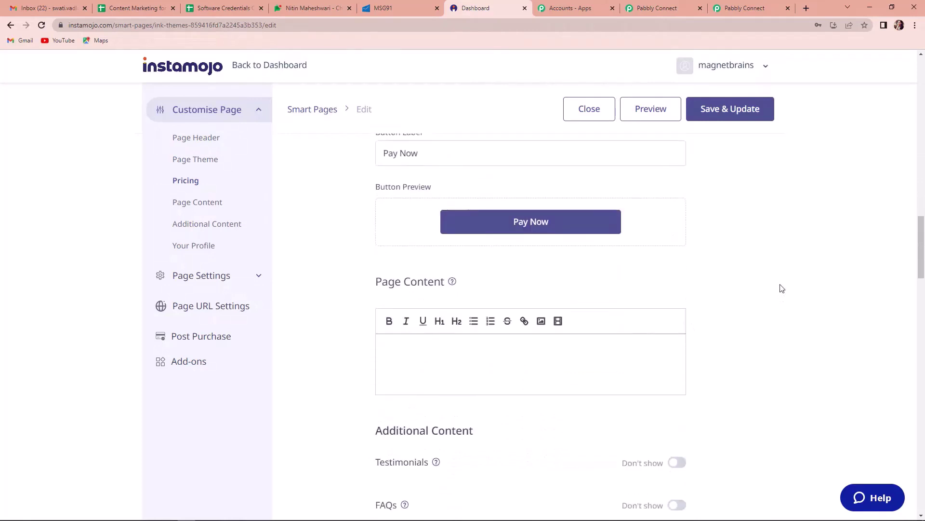
scroll(782, 288, "down", 2)
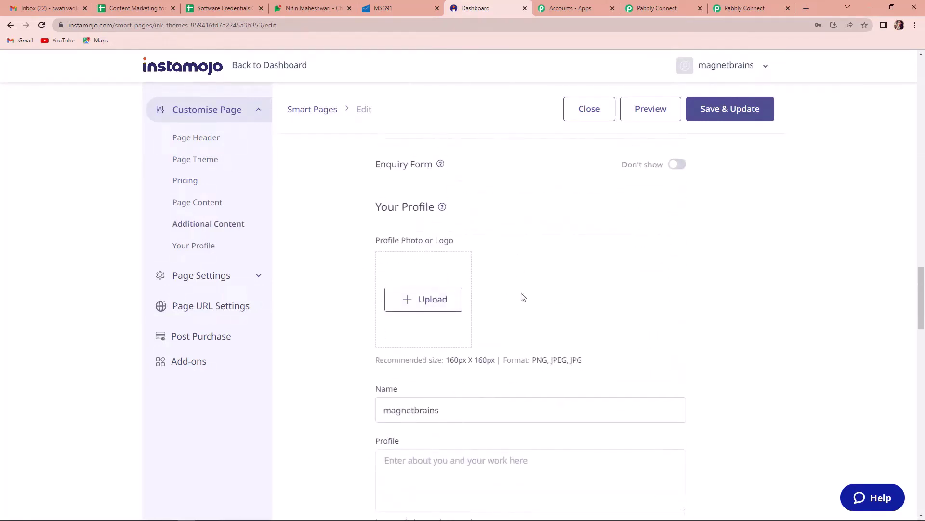
scroll(760, 299, "down", 8)
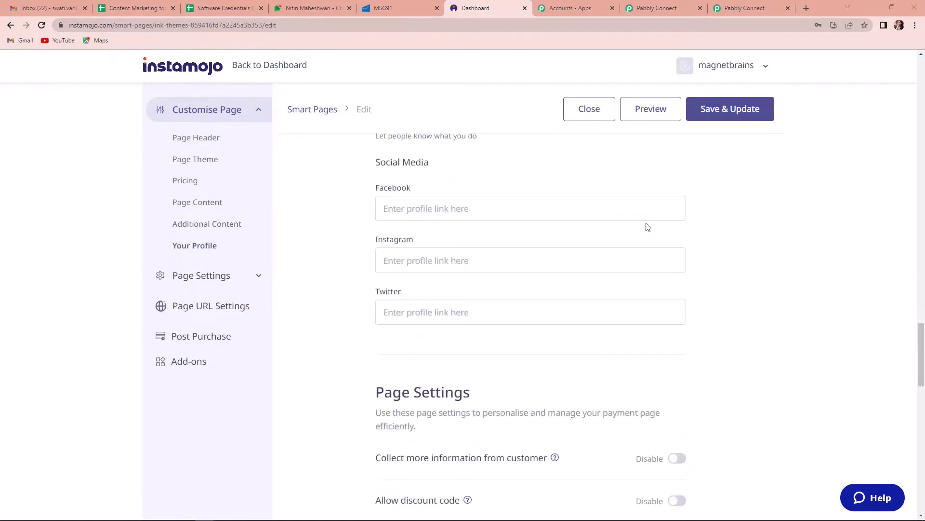
scroll(560, 292, "down", 4)
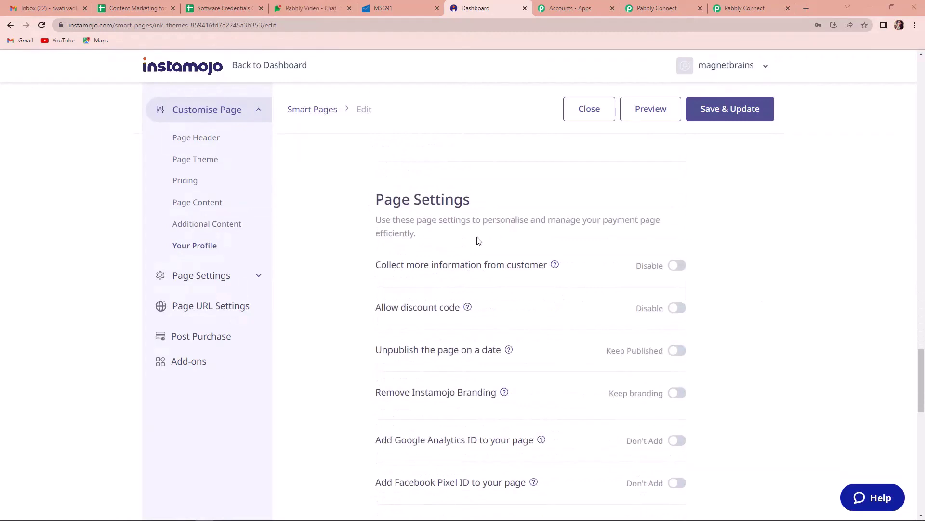
scroll(480, 244, "down", 3)
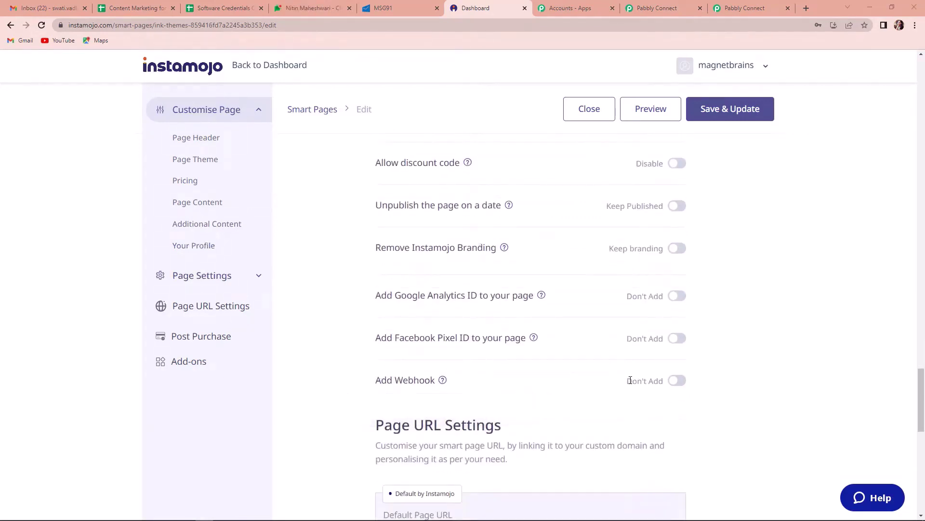
Turn on Add Webhook, paste the Pabbly Connect webhook URL, and Save & Update the page.
left_click(676, 380)
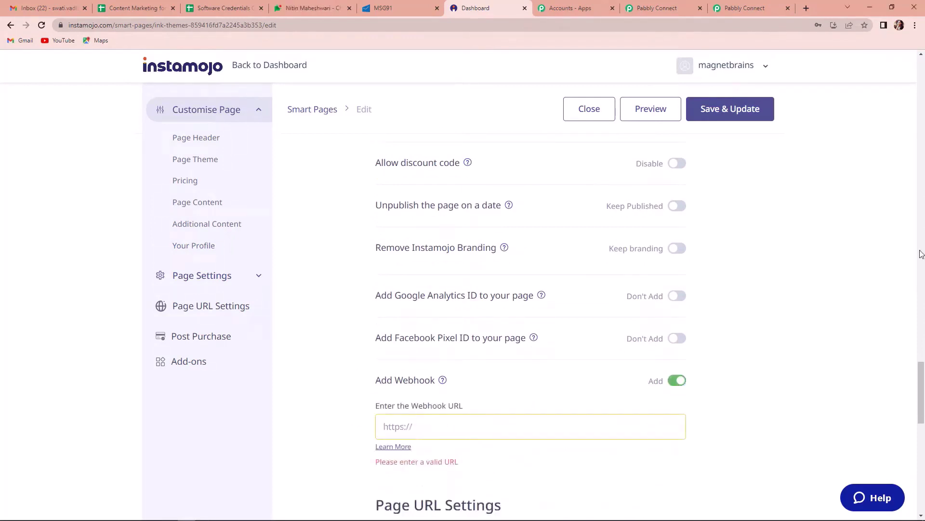
left_click(680, 9)
left_click(726, 170)
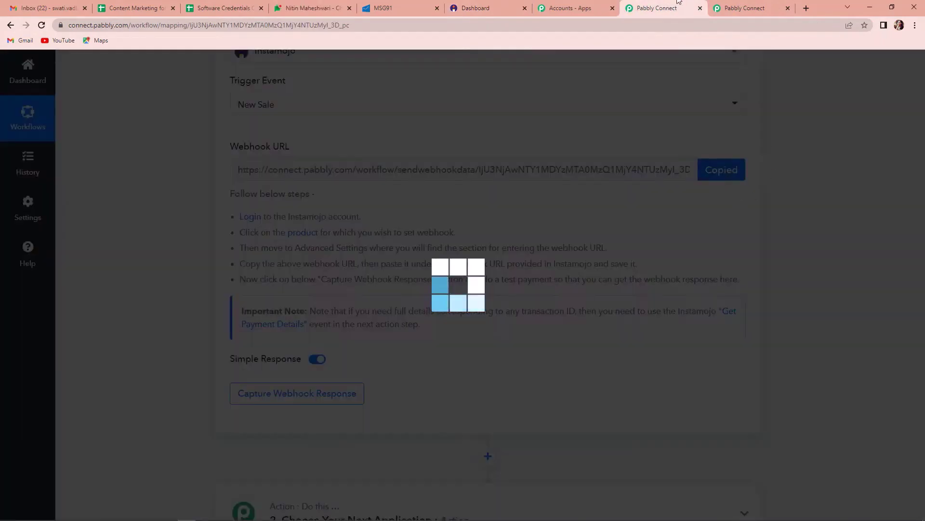
left_click(503, 9)
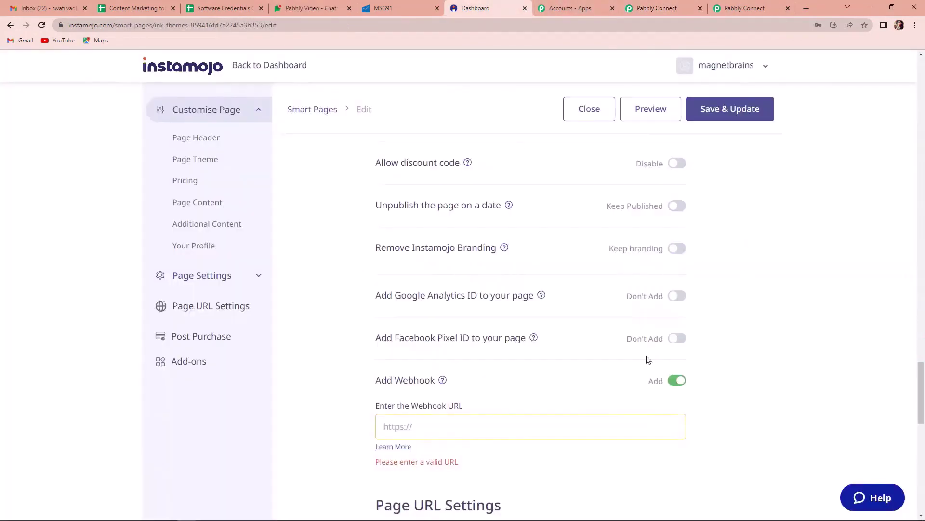
key("ctrl+v")
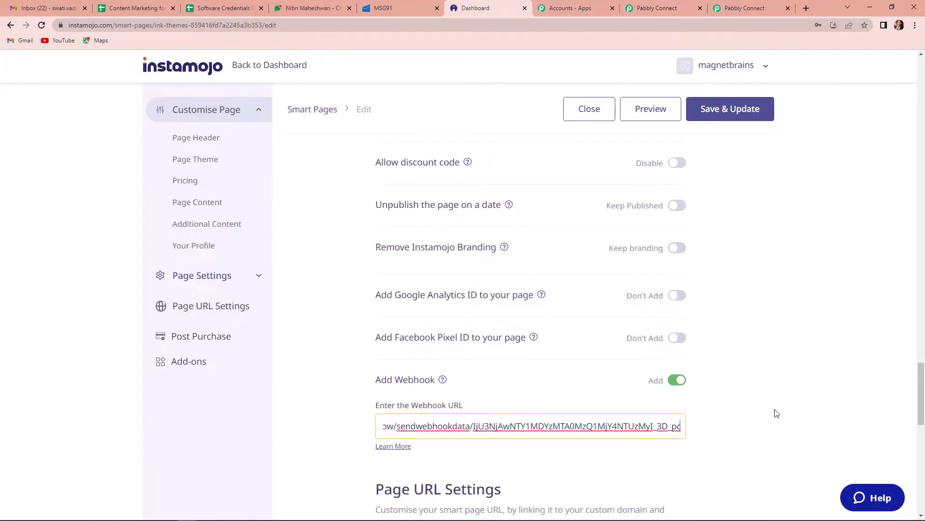
scroll(777, 413, "down", 7)
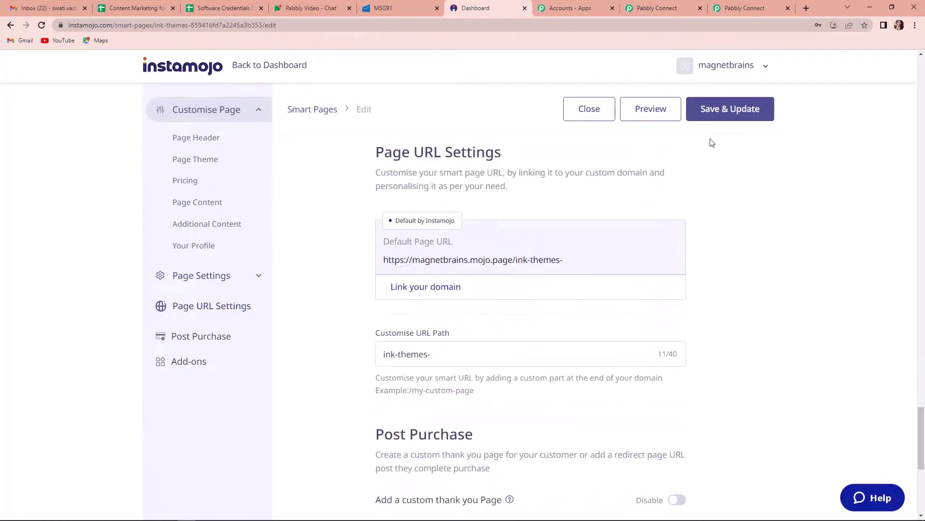
left_click(752, 116)
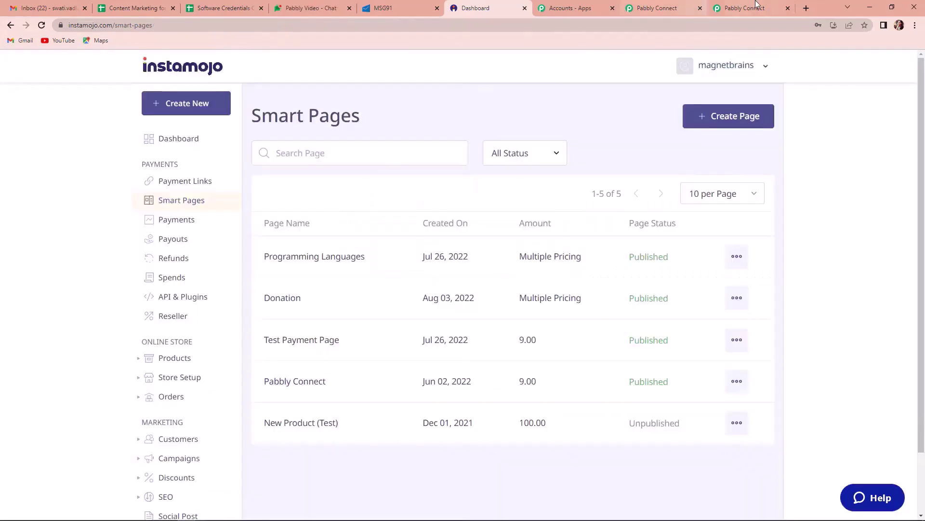
left_click(654, 12)
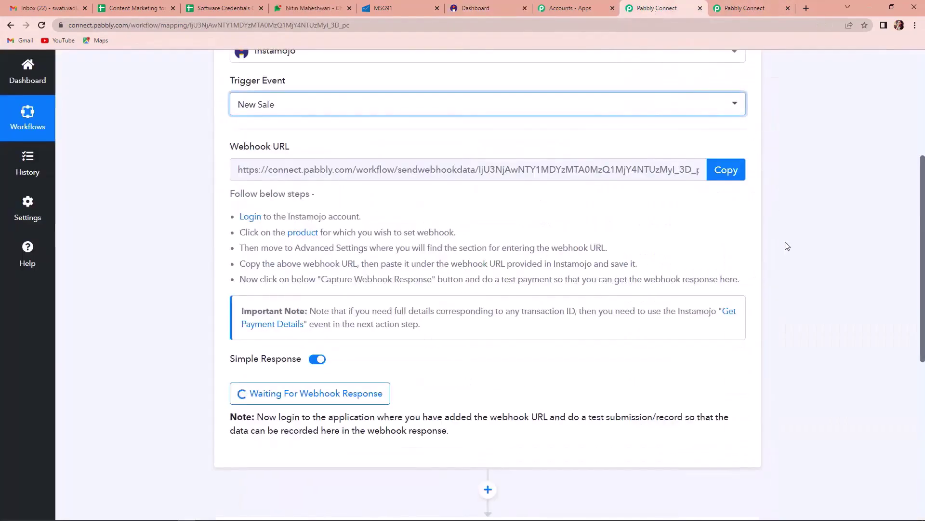
scroll(784, 246, "down", 2)
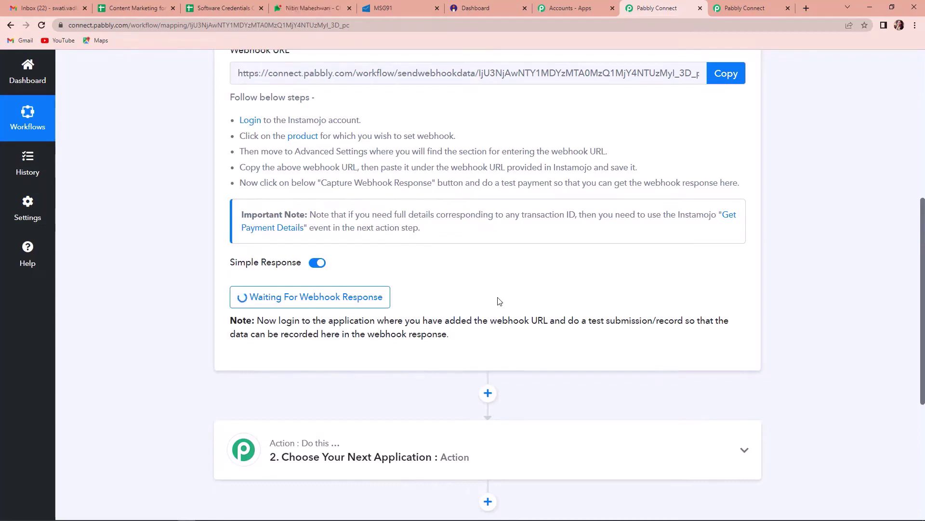
left_click(487, 12)
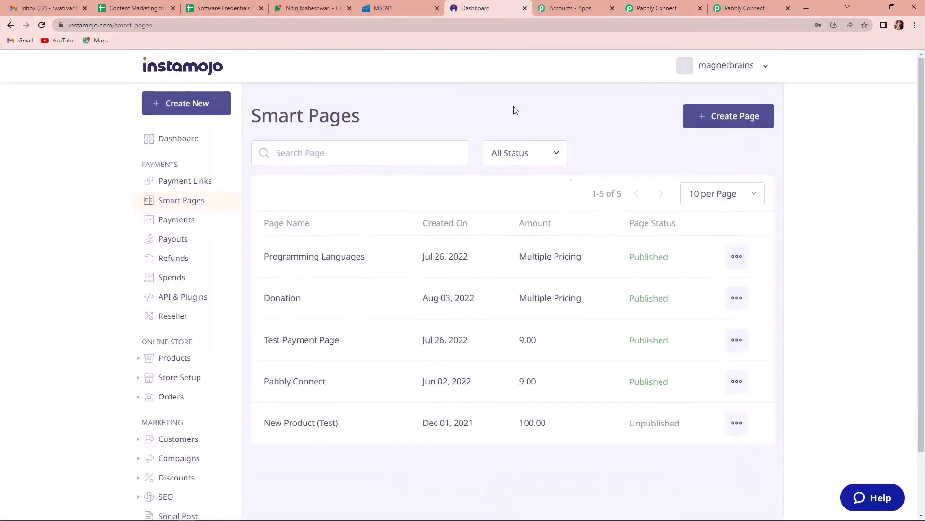
View the live Programming Languages page and check out the ₹10 JavaScript Tutorial.
left_click(739, 259)
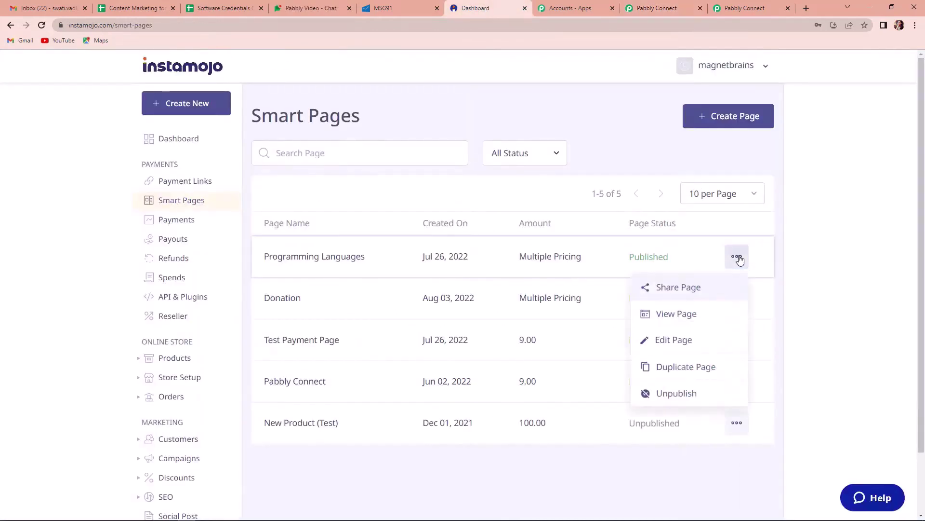
left_click(673, 316)
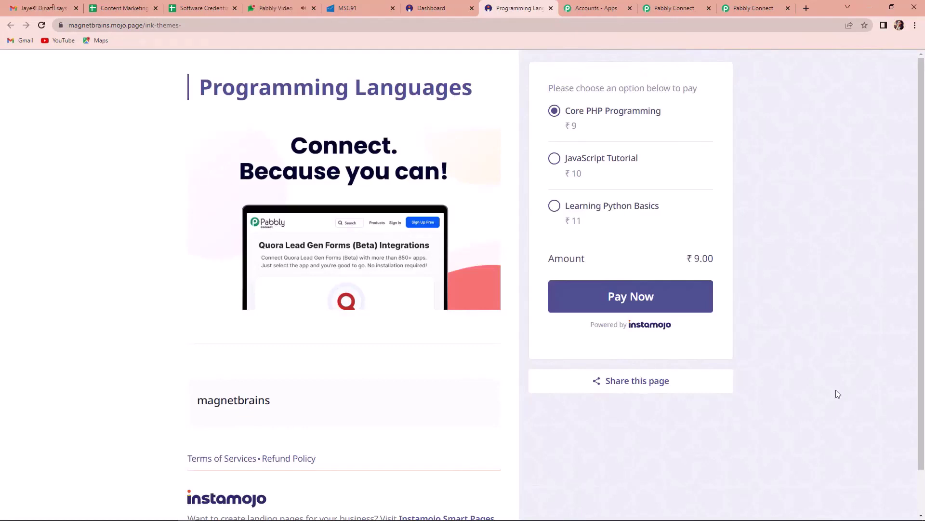
left_click(555, 161)
left_click(609, 307)
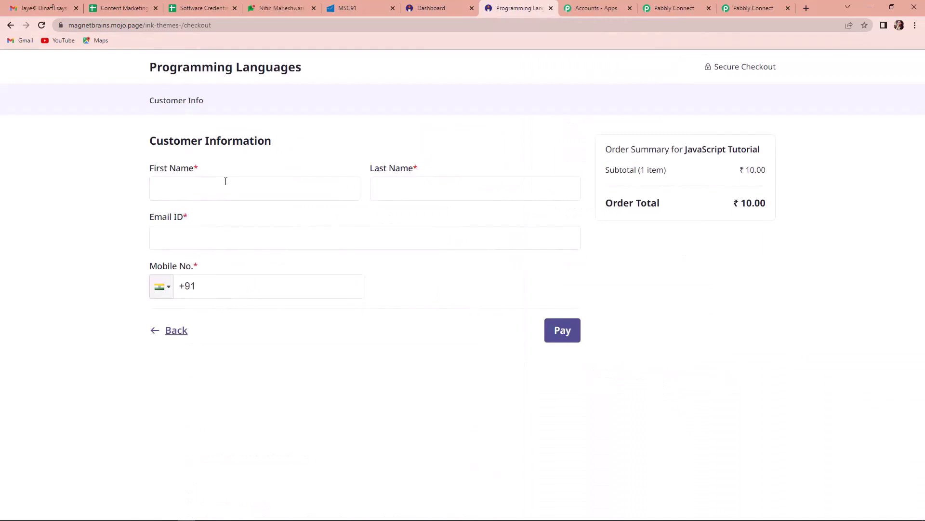
Fill in the customer's name, e-mail and mobile number, then submit the order for payment.
left_click(226, 185)
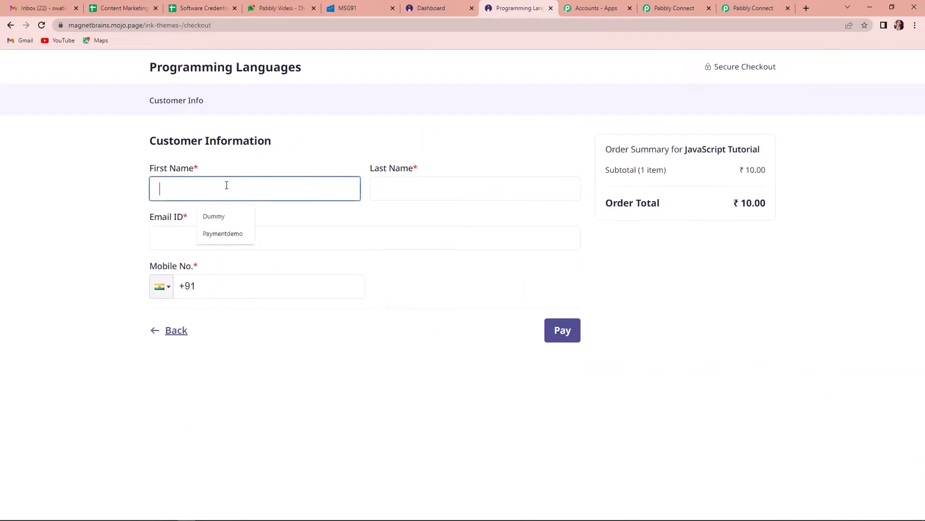
left_click(231, 216)
key("Tab")
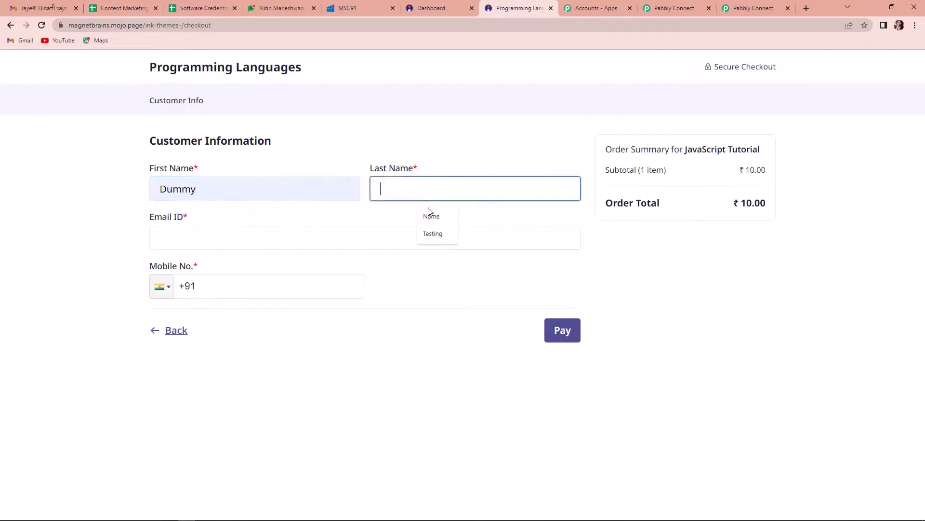
left_click(430, 233)
left_click(185, 240)
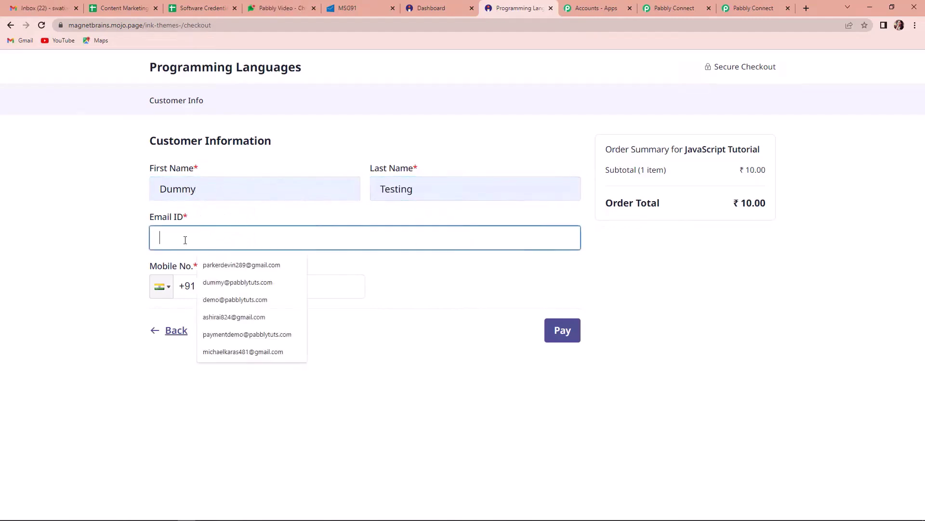
left_click(226, 283)
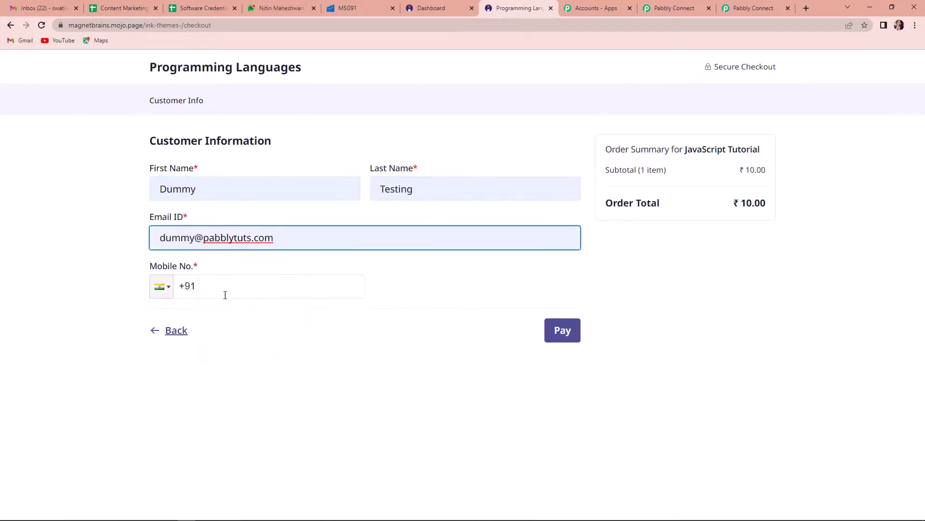
left_click(227, 287)
type("XXXXXXXXX")
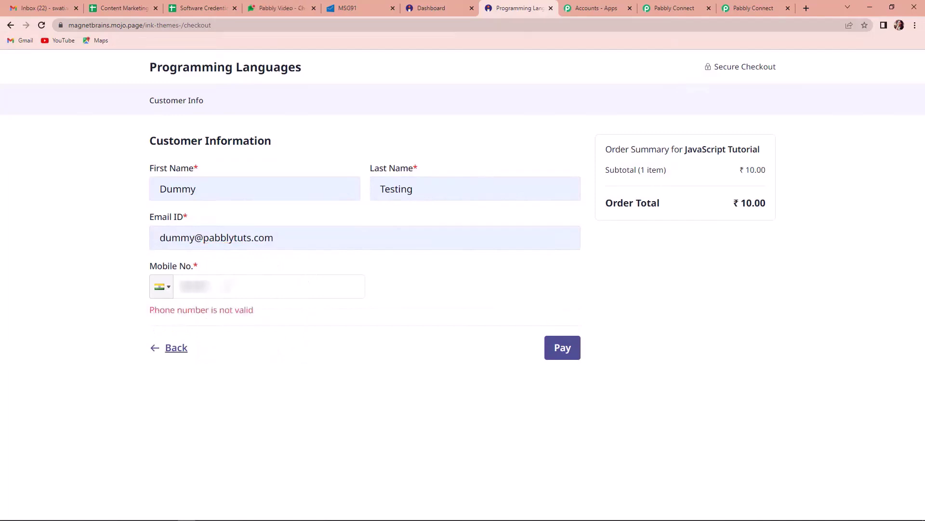
type("XX")
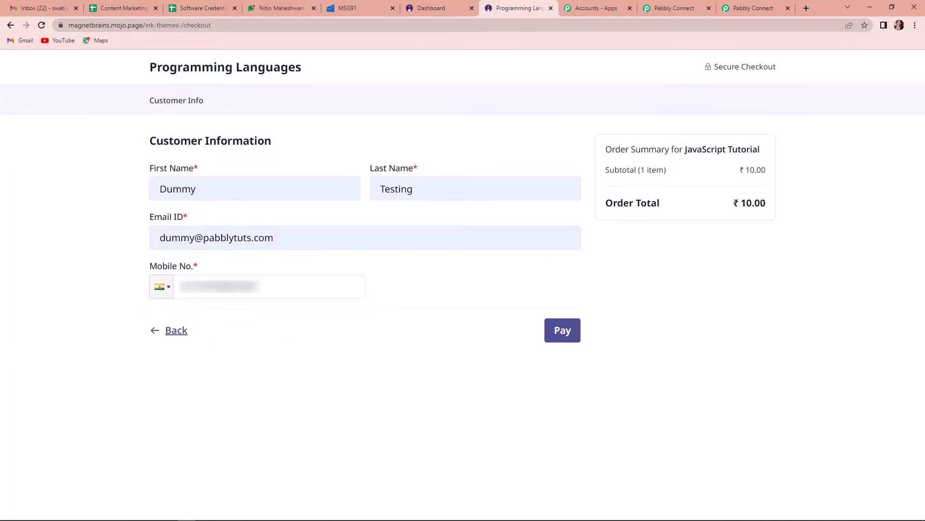
left_click(569, 333)
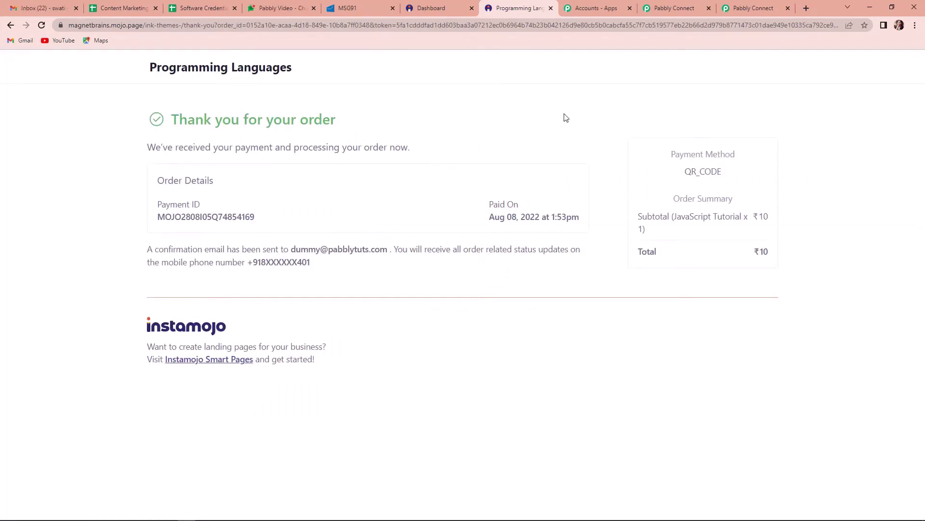
Inspect the captured sale data, highlighting the Details 0 Purpose value 'JavaScript Tutorial'.
left_click(669, 9)
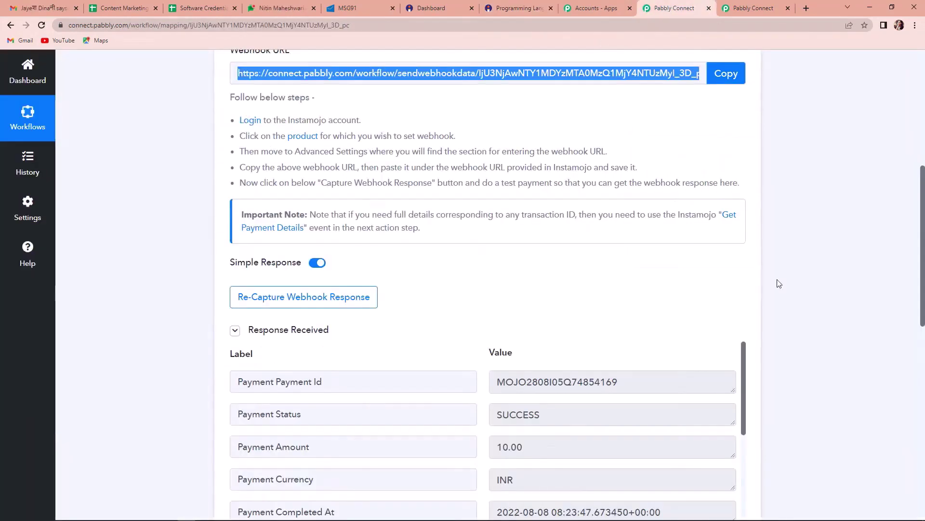
scroll(780, 284, "down", 3)
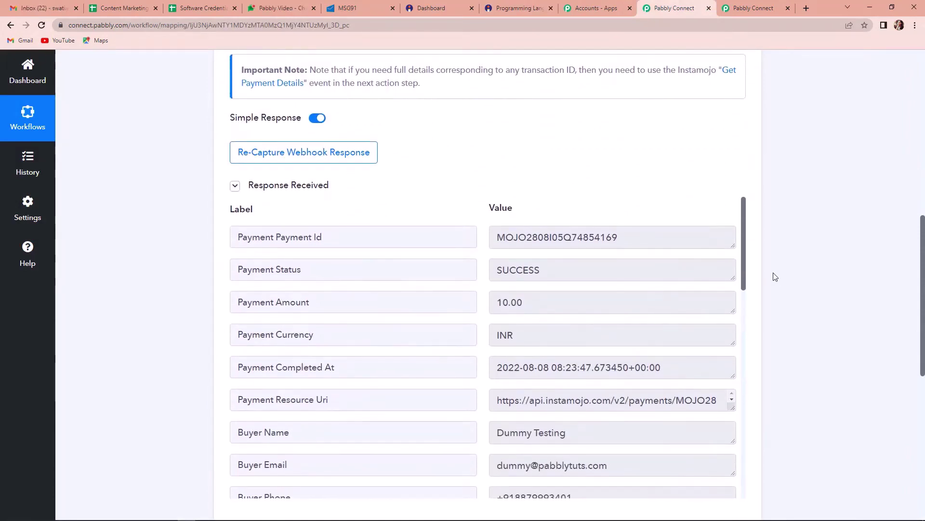
scroll(775, 276, "down", 3)
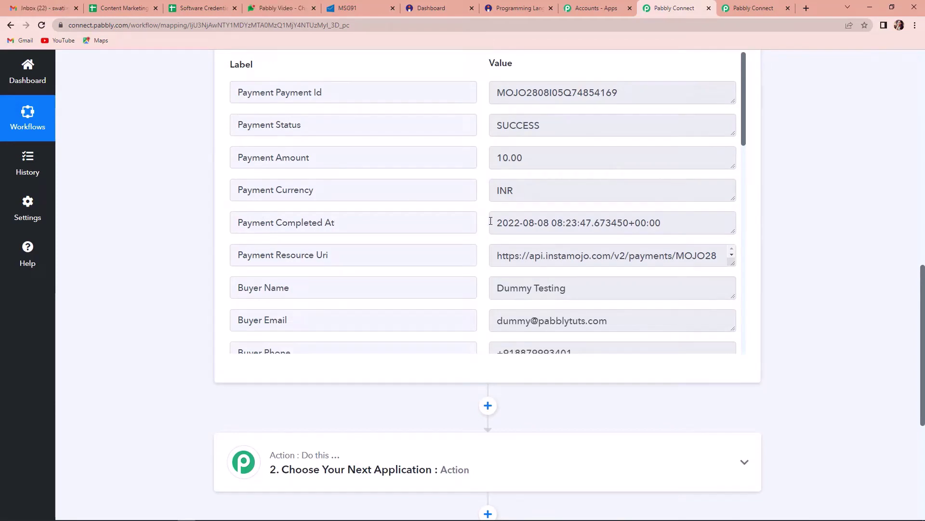
scroll(376, 247, "down", 2)
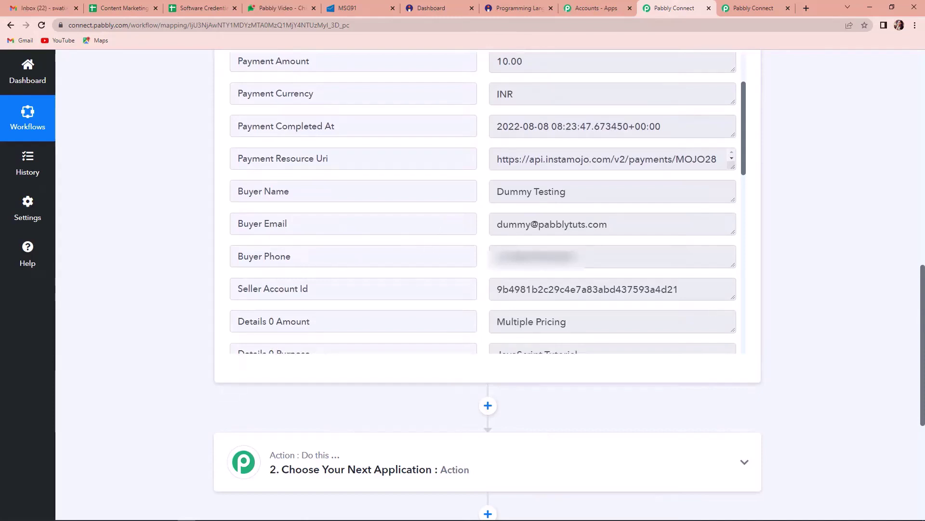
scroll(575, 259, "down", 4)
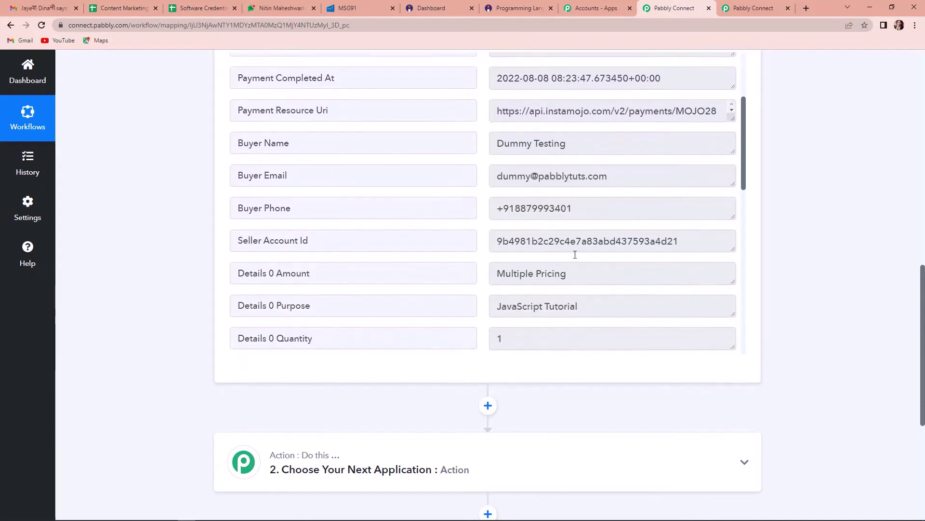
left_click(325, 156)
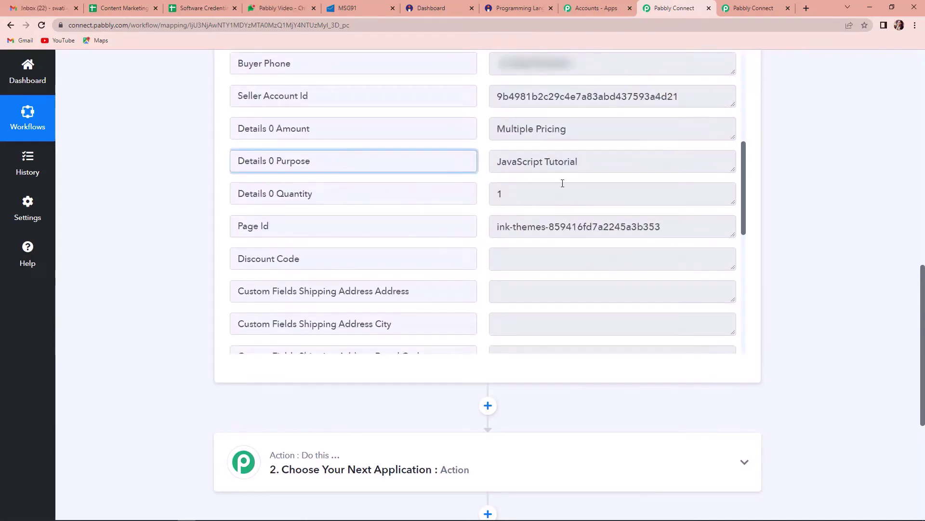
left_click_drag(582, 166, 478, 168)
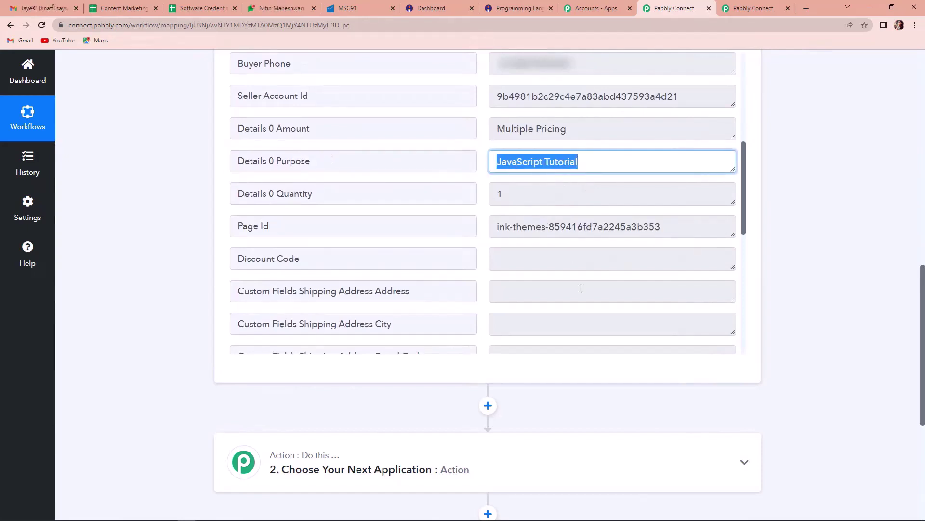
left_click(781, 256)
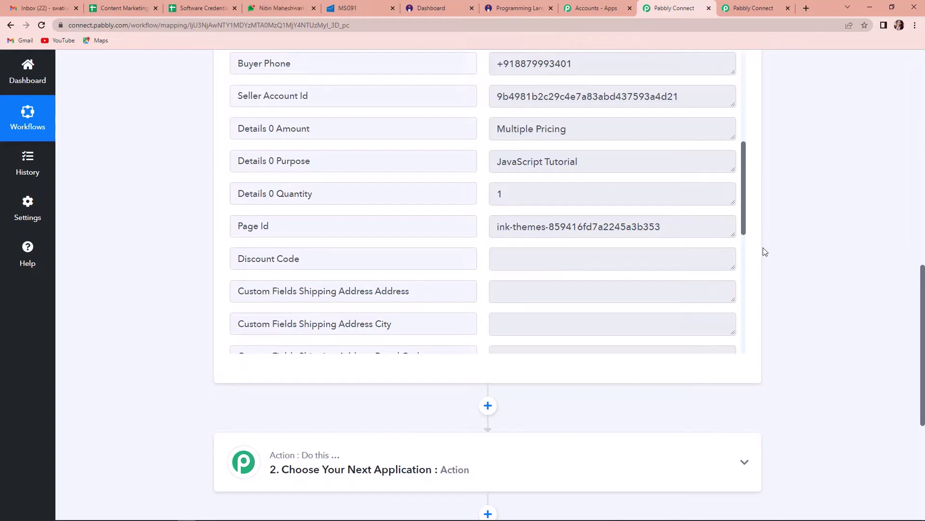
scroll(863, 274, "down", 3)
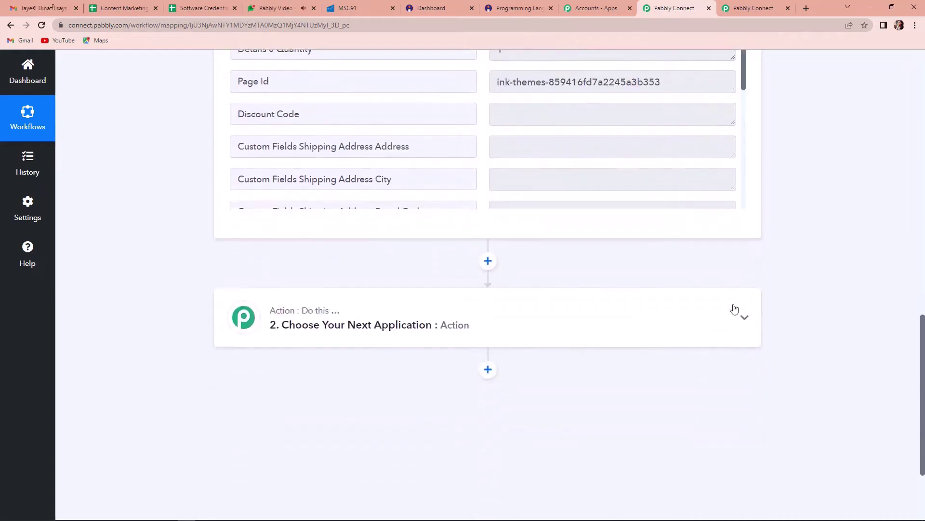
Expand the second action step and search 'MSG' to choose MSG91 as its app.
left_click(296, 311)
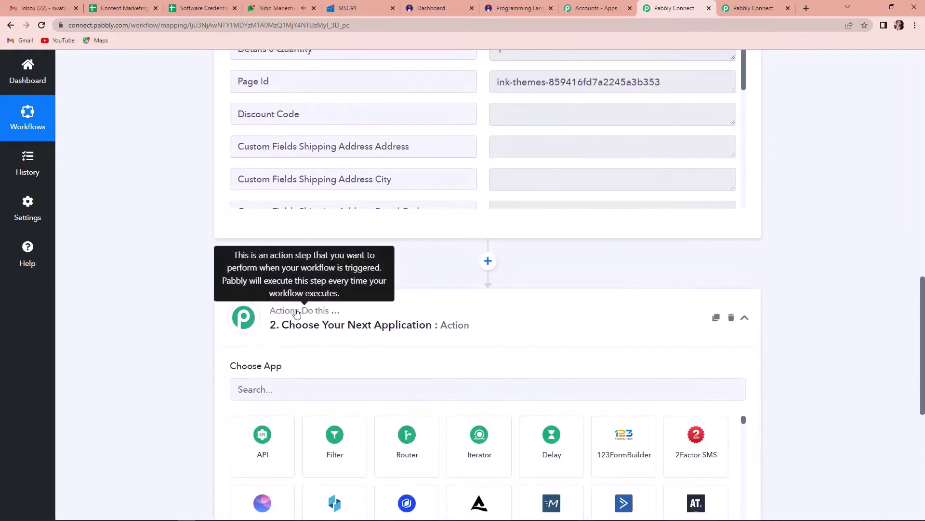
left_click(297, 389)
type("MG")
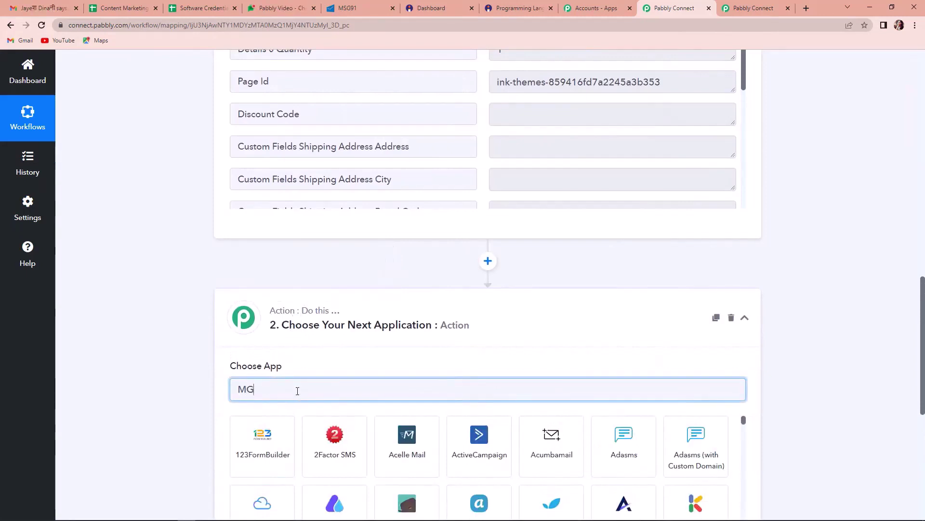
key("BackSpace")
type("SG")
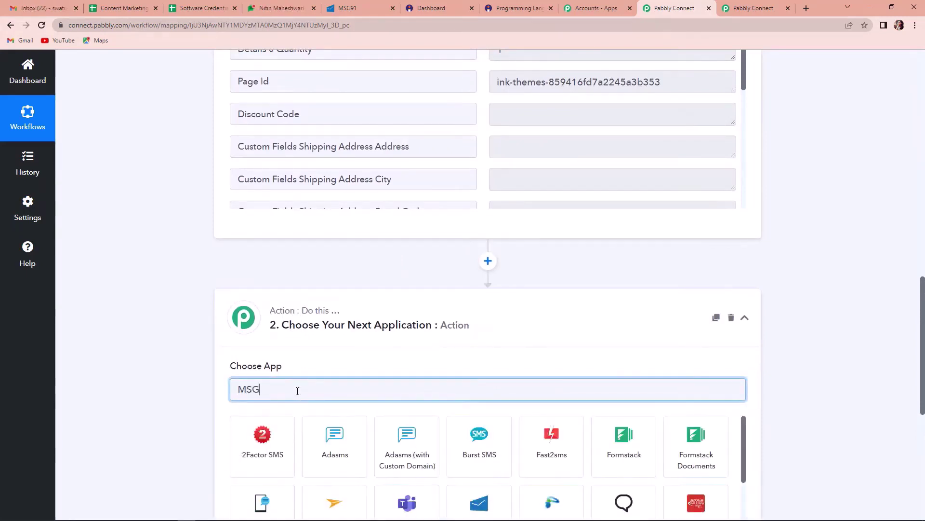
left_click(274, 439)
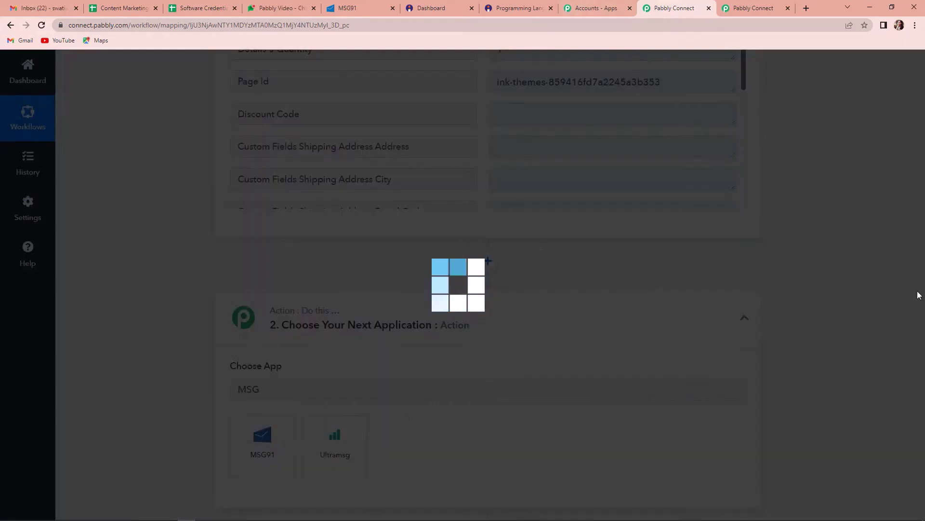
Choose Send Campaign as the MSG91 action event and start connecting the MSG91 account.
scroll(623, 345, "down", 3)
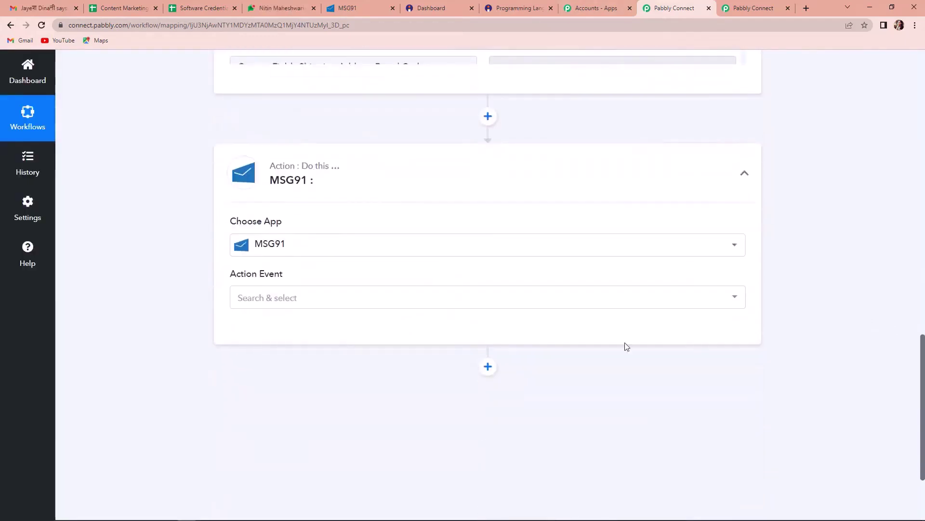
left_click(275, 301)
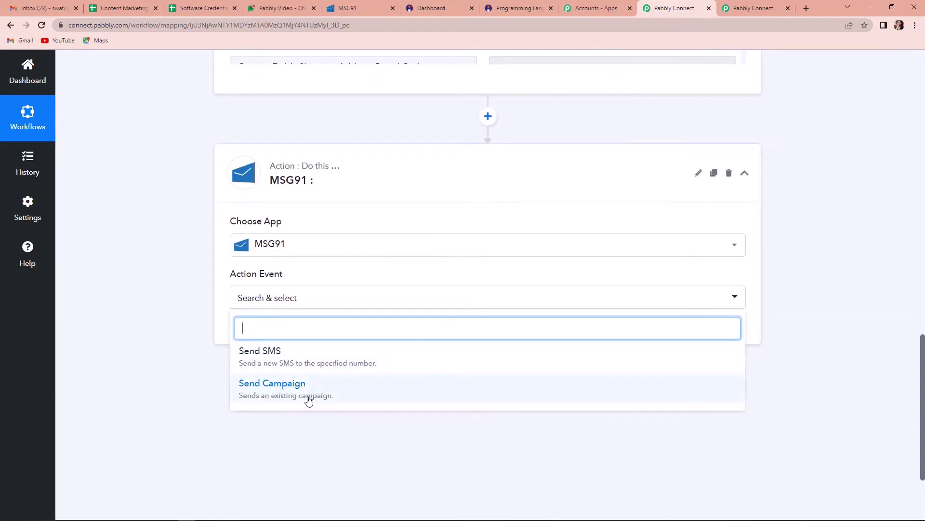
left_click(286, 392)
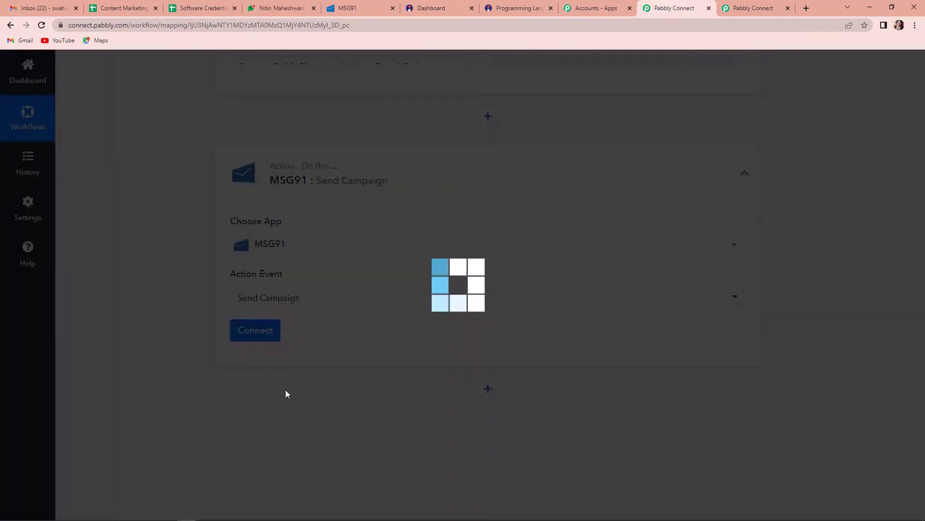
left_click(255, 332)
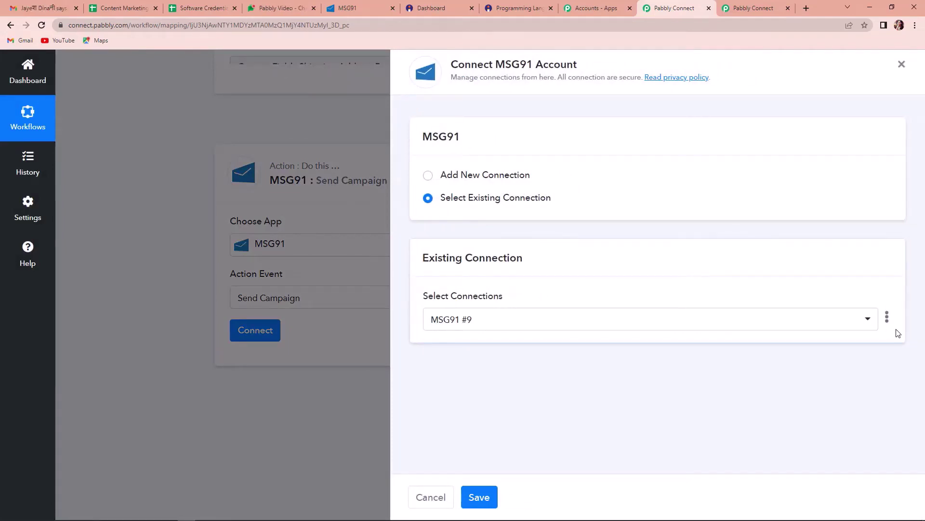
Add a new MSG91 connection, MSG91 #10, then switch to the MSG91 dashboard tab.
left_click(428, 175)
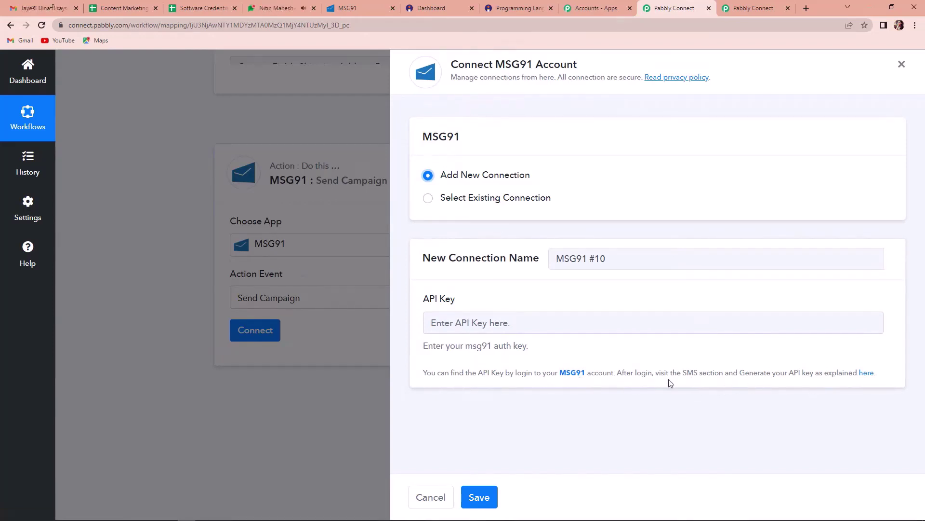
left_click(348, 9)
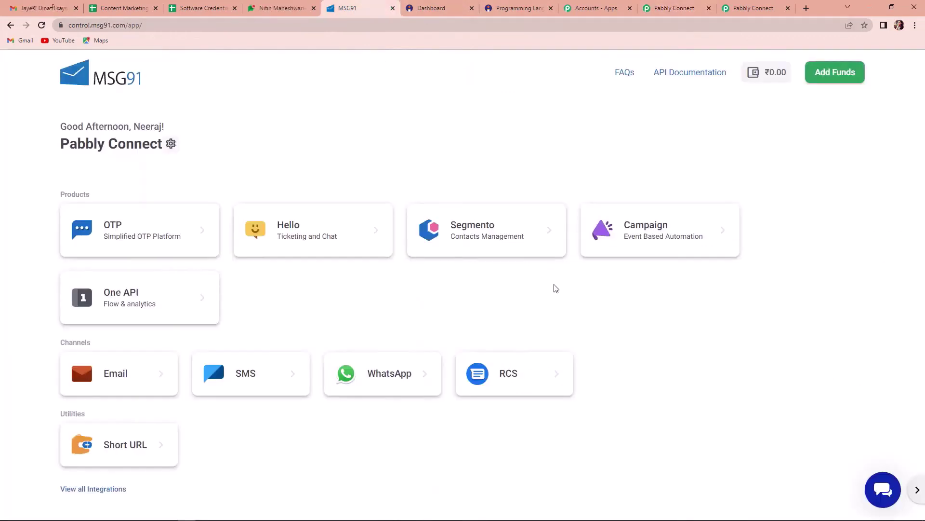
Pass MSG91's OTP phone verification on the Authkey page and copy the Testing authkey.
left_click(244, 378)
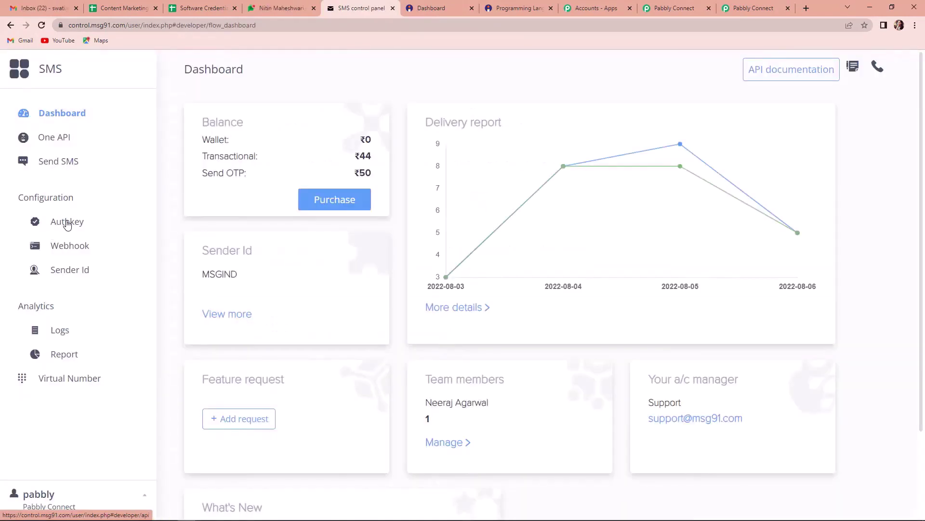
left_click(66, 221)
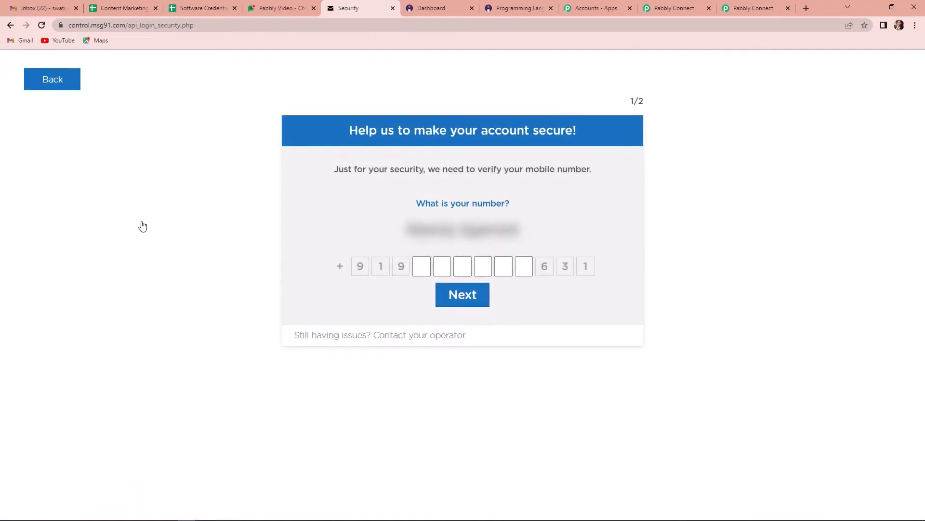
left_click(475, 295)
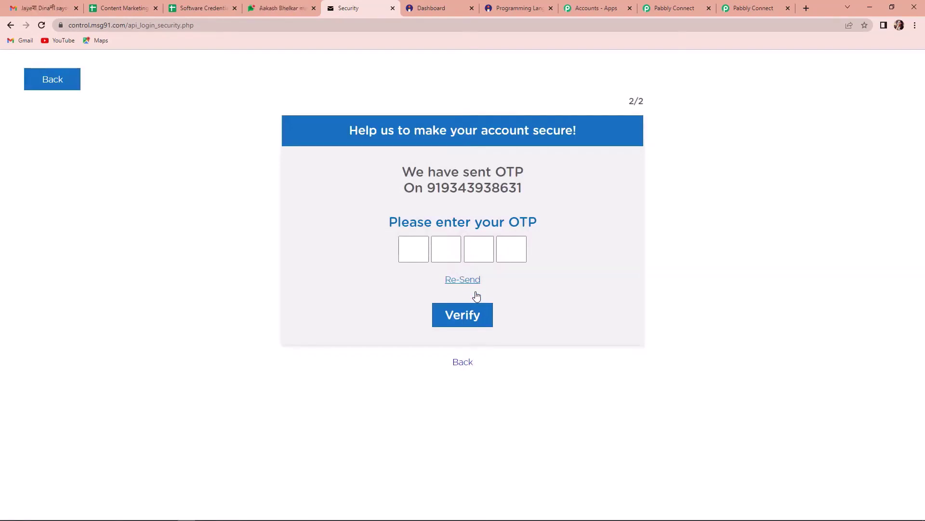
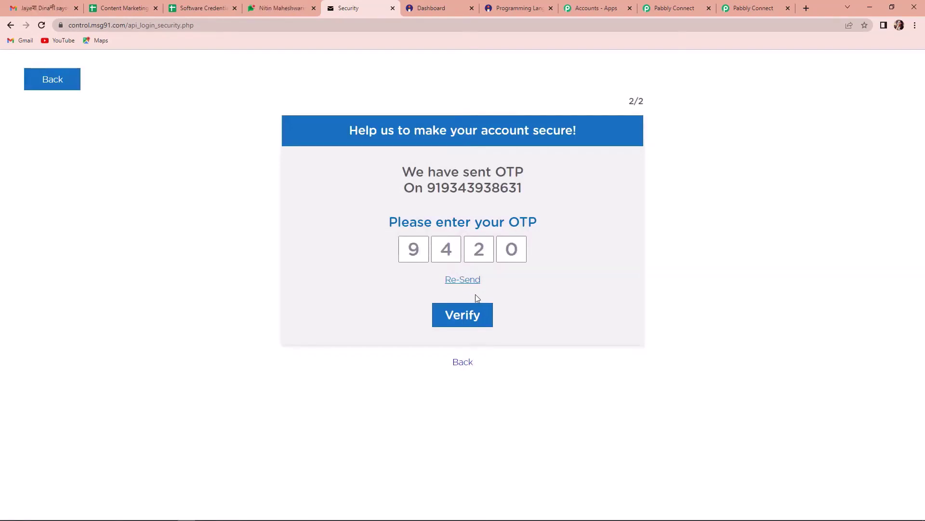
left_click(470, 318)
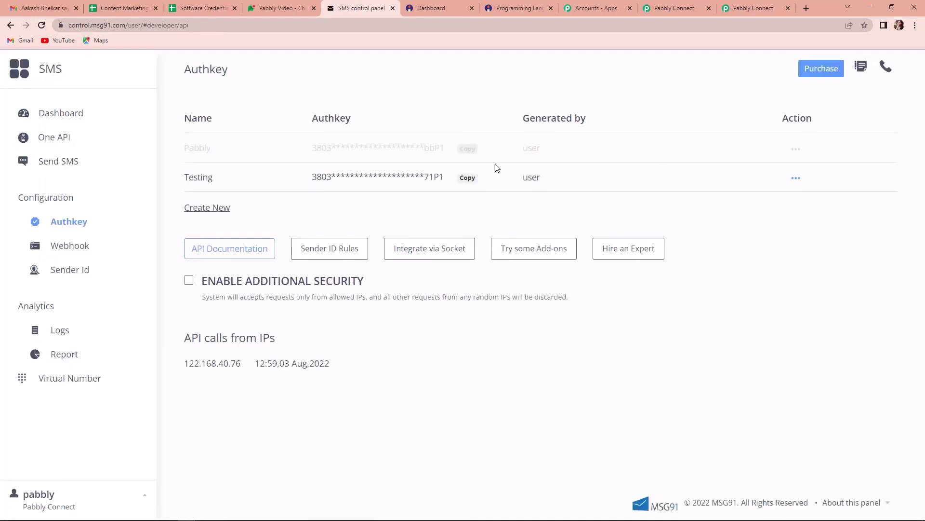
left_click(467, 178)
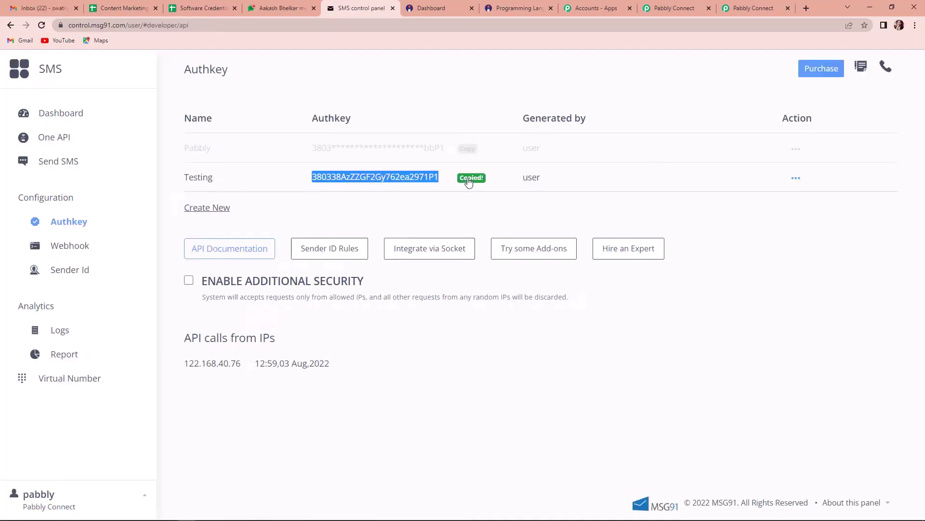
left_click(675, 7)
Paste the Testing authkey as the API Key and save the MSG91 #10 connection.
left_click(508, 324)
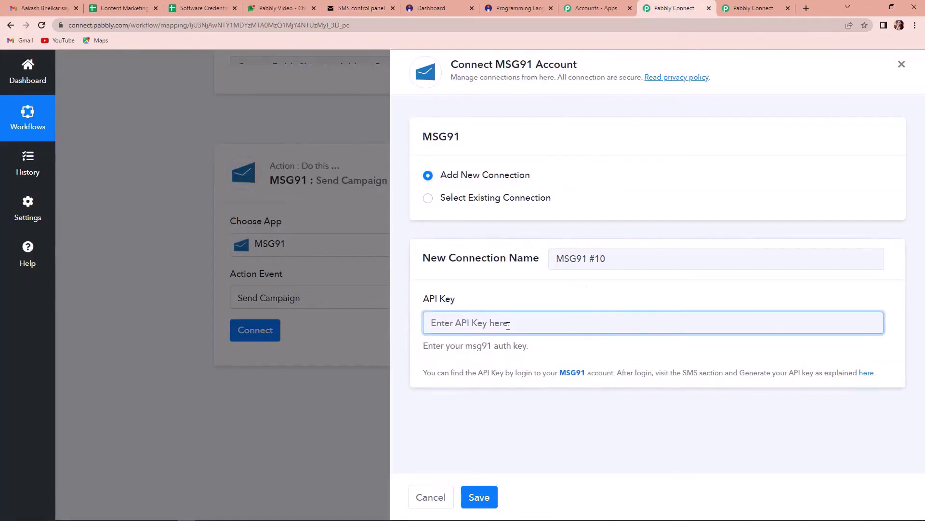
key("ctrl+v")
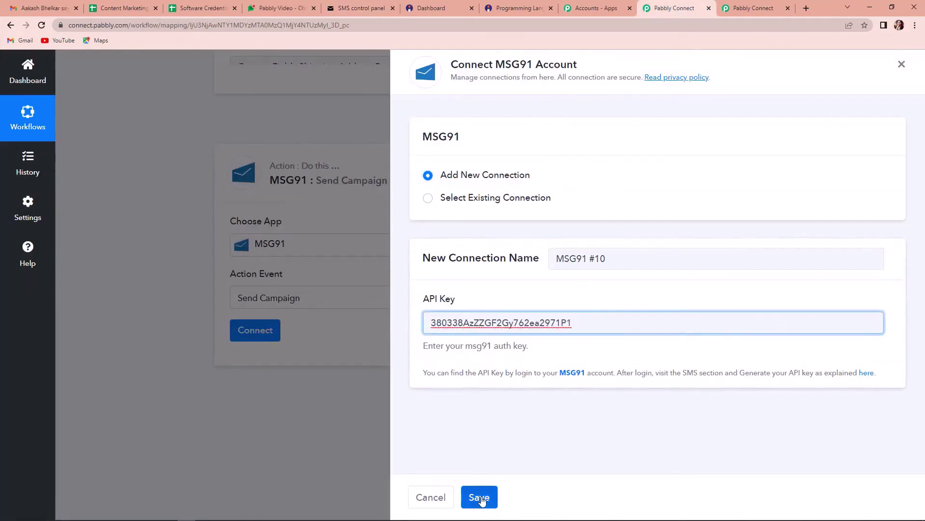
left_click(480, 499)
scroll(625, 274, "down", 3)
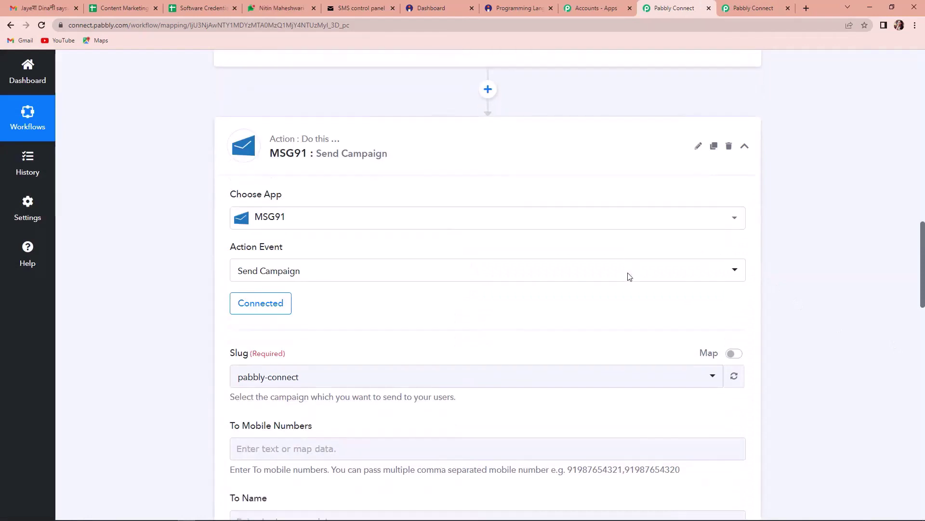
scroll(629, 276, "down", 1)
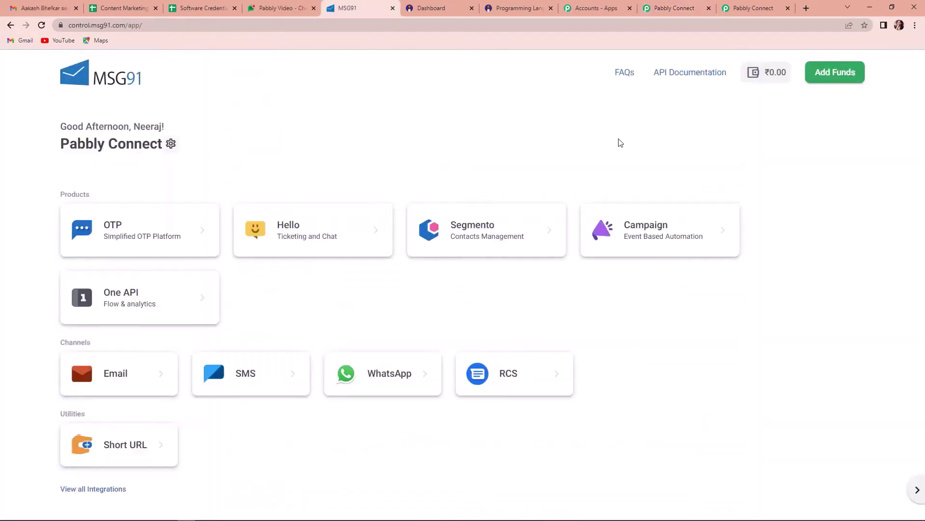
left_click(644, 229)
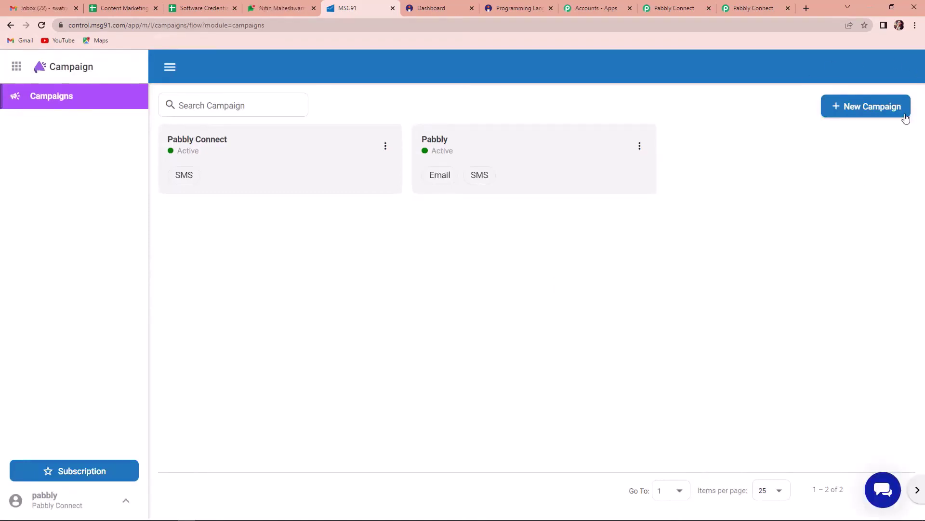
left_click(677, 8)
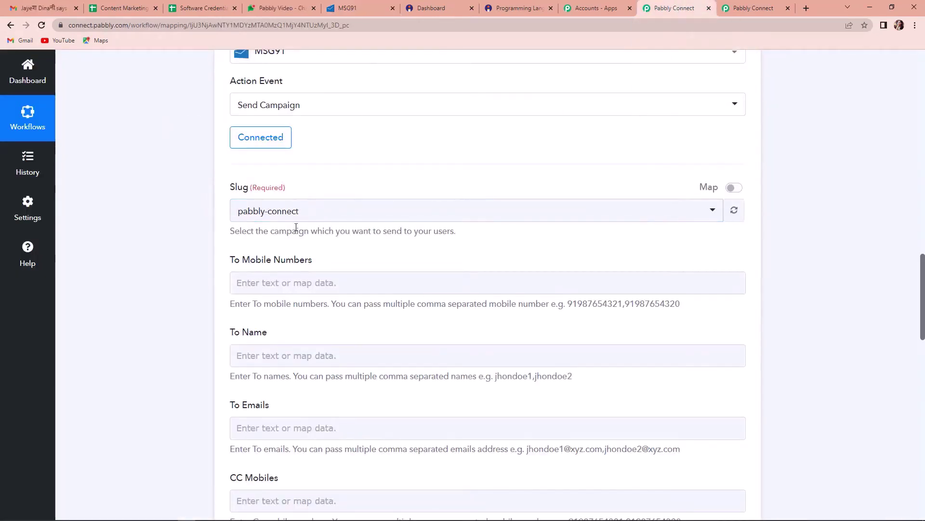
Enter the recipient mobile number and set To Name to 'Pabbly Connect'.
scroll(296, 227, "down", 3)
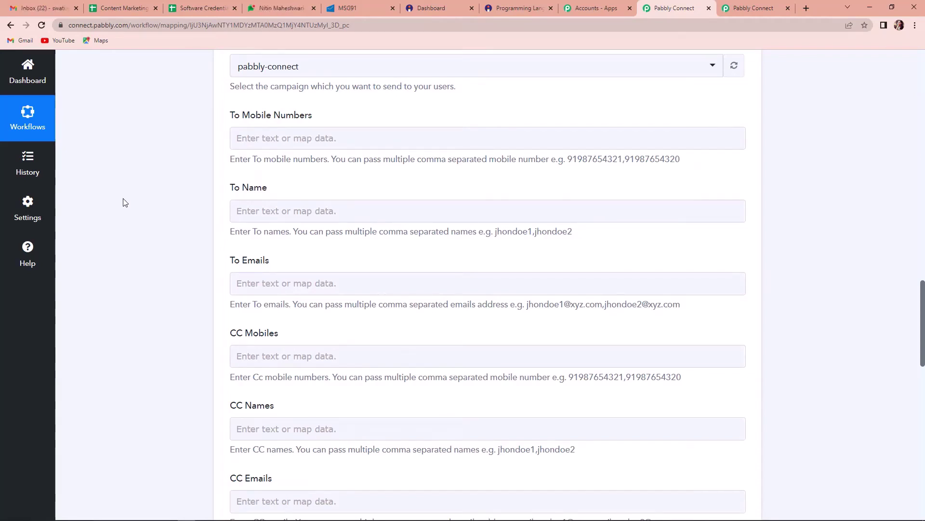
left_click(340, 138)
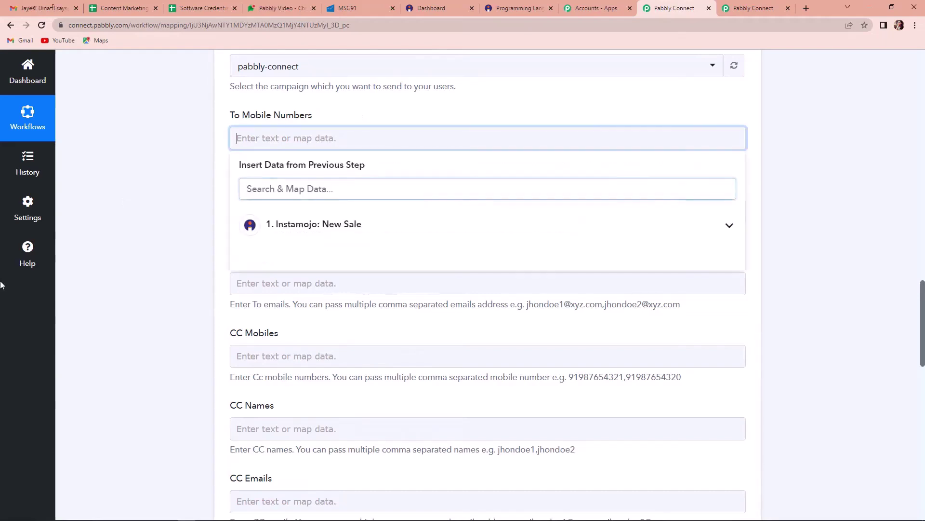
type("••••")
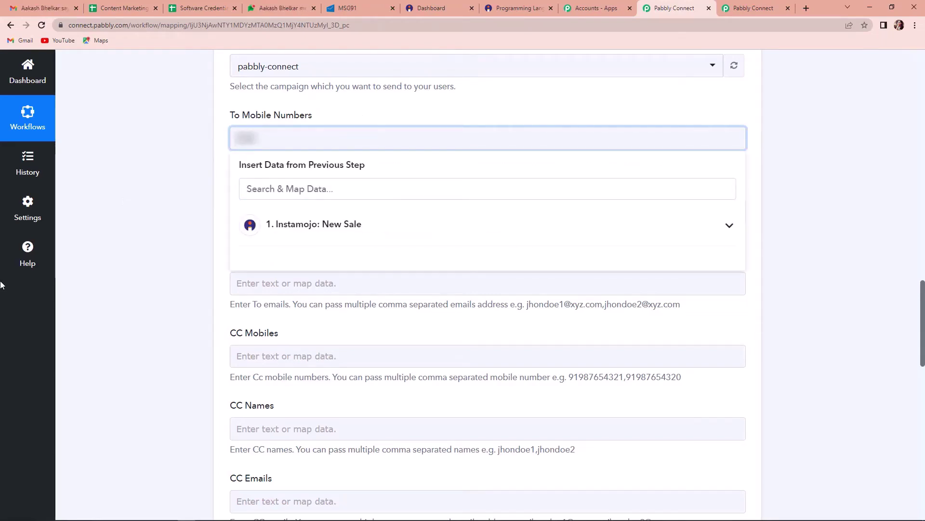
left_click(273, 218)
type("P")
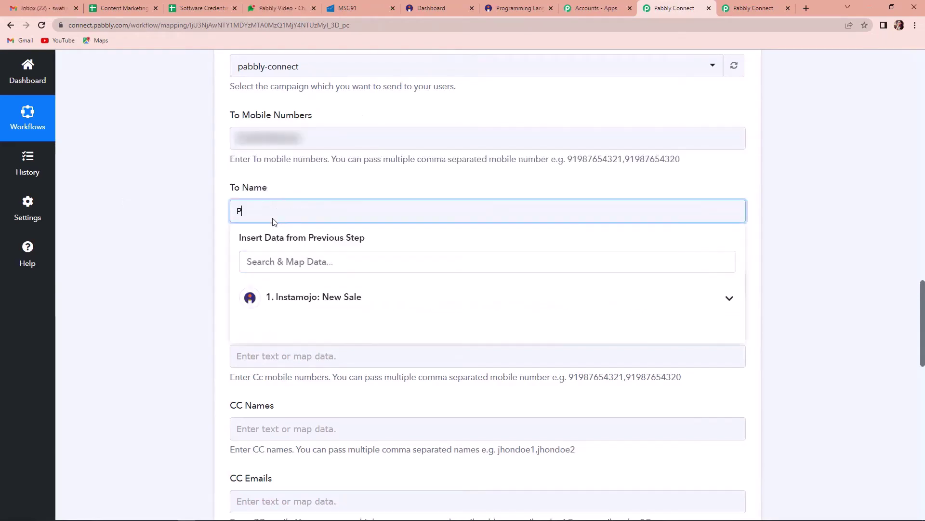
type("abbly Connect")
left_click(168, 241)
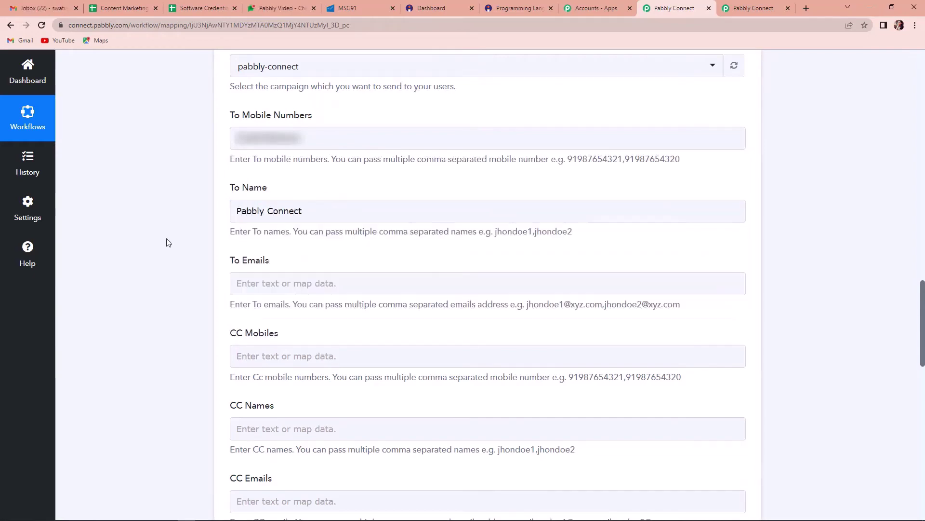
Scroll down to the Name, Username and Mobile custom fields and focus Name.
scroll(171, 248, "down", 4)
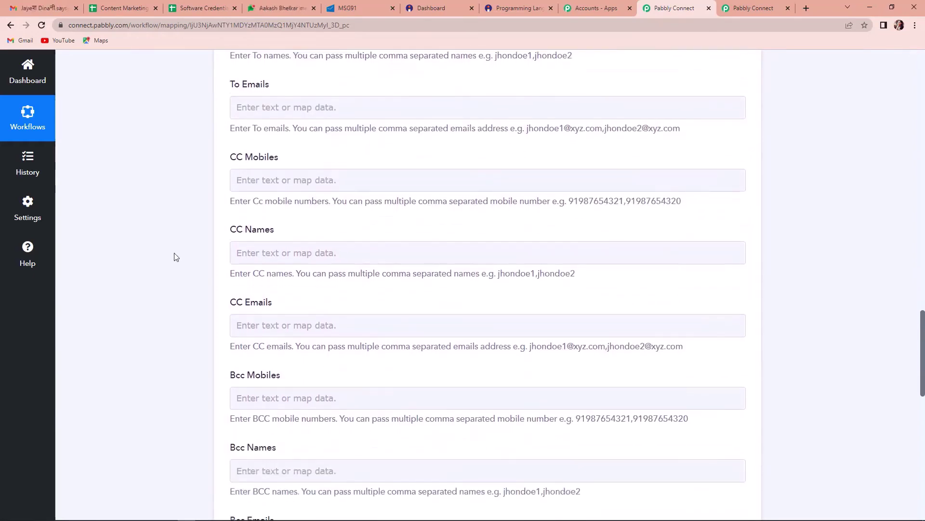
scroll(176, 257, "down", 5)
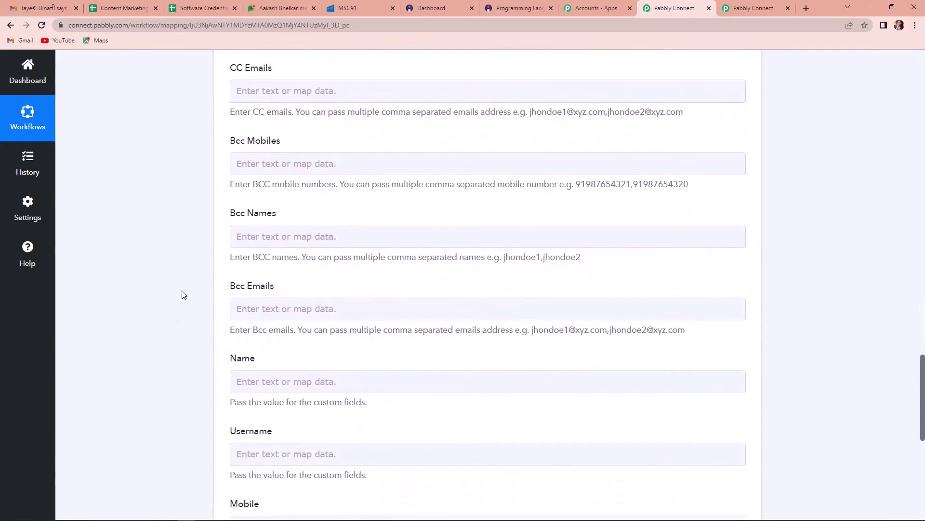
scroll(184, 294, "down", 3)
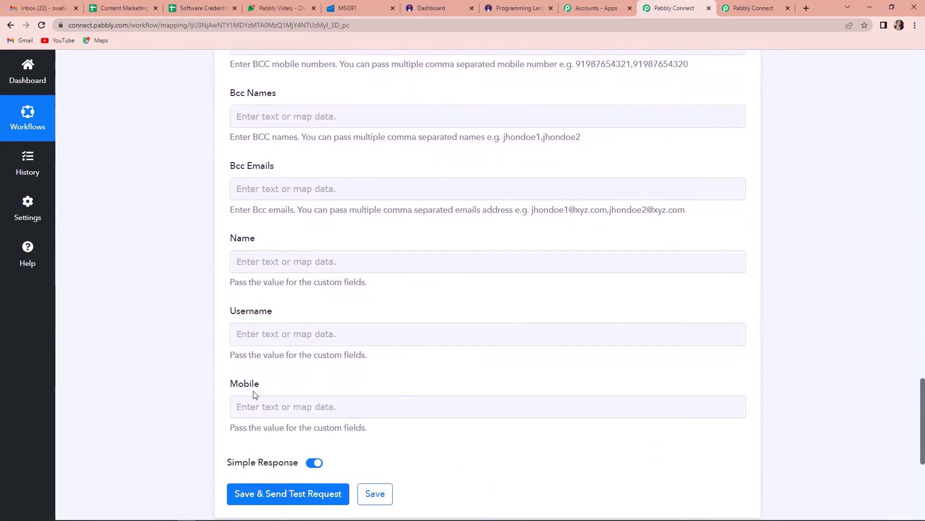
left_click(260, 261)
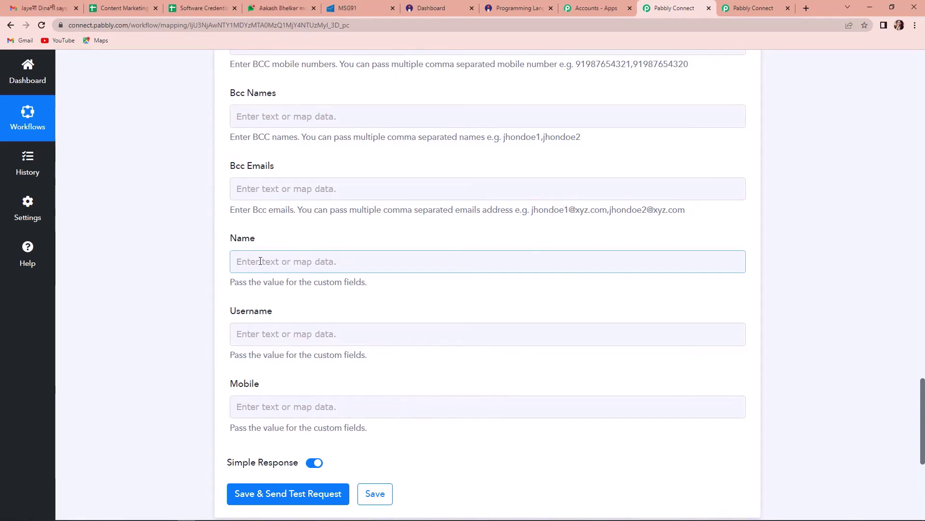
Map the Instamojo Buyer Name into both the Name and Username custom fields.
left_click(260, 261)
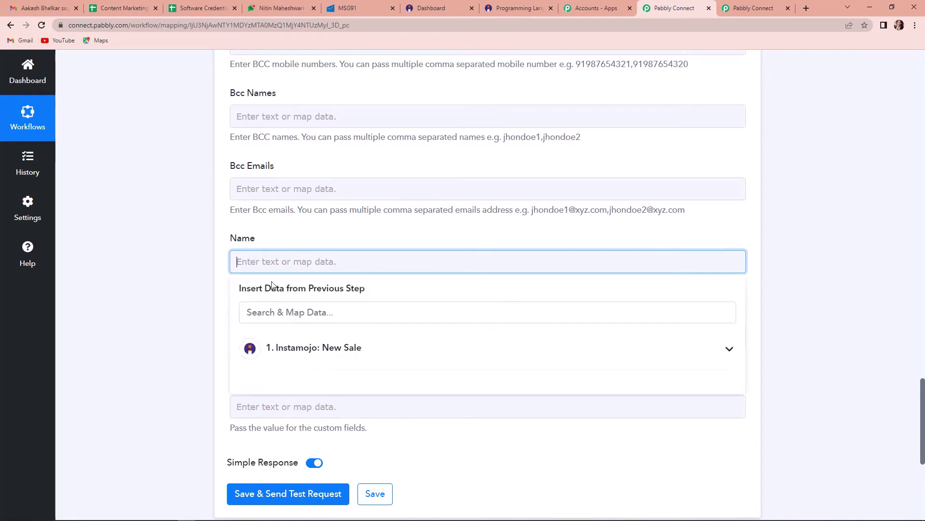
left_click(297, 350)
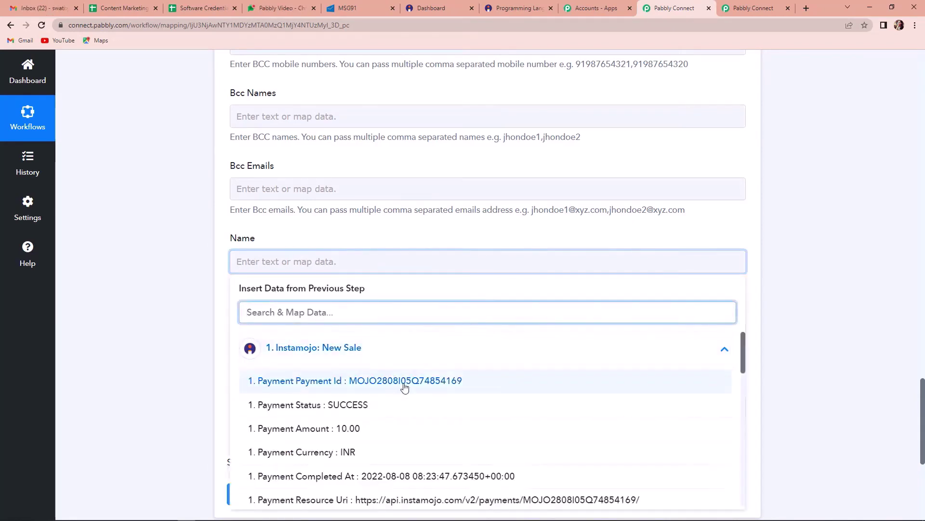
scroll(405, 387, "down", 2)
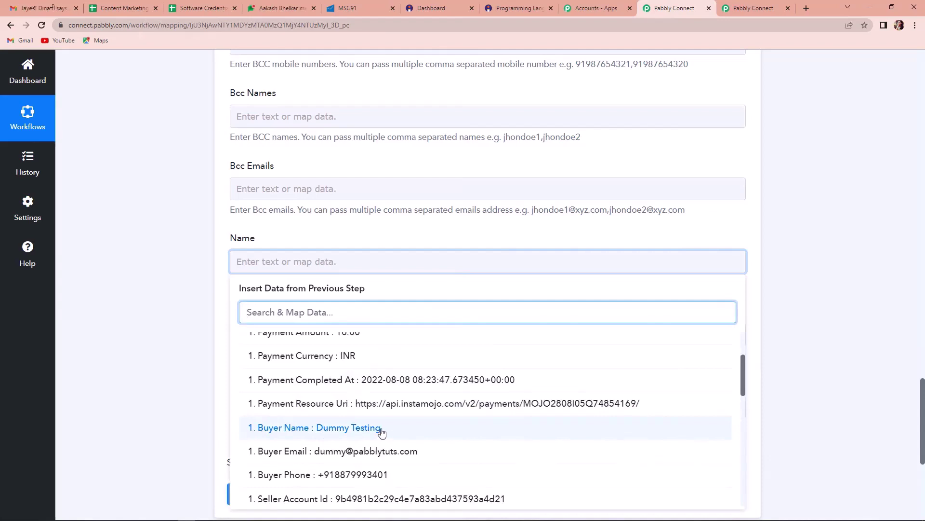
left_click(262, 433)
scroll(195, 375, "down", 1)
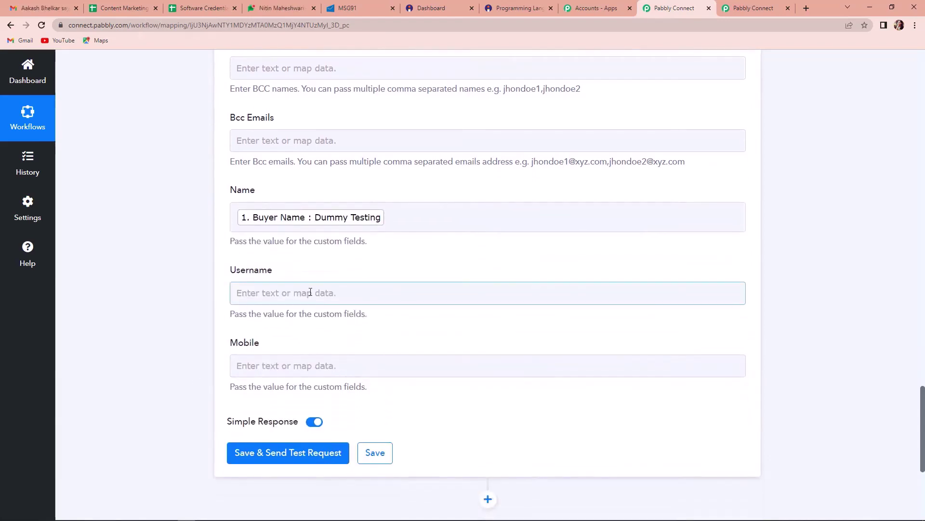
left_click(310, 291)
left_click(316, 377)
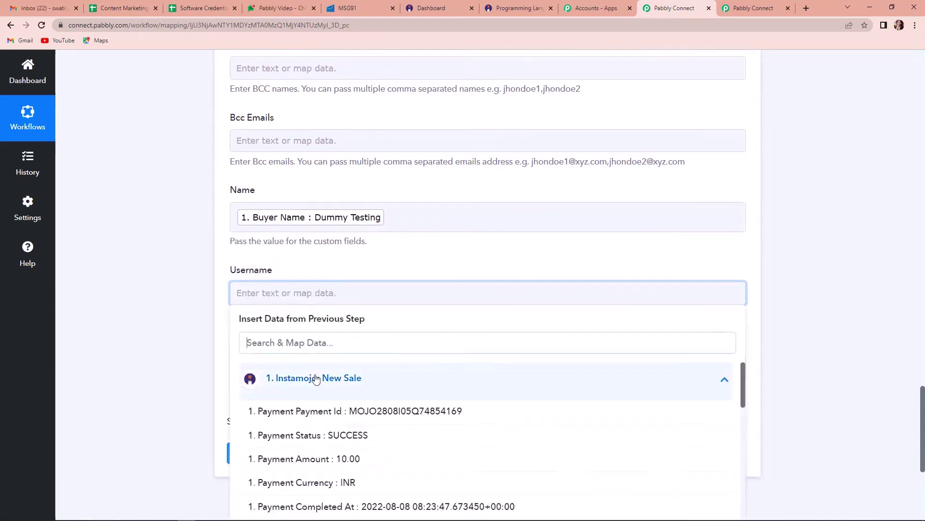
scroll(314, 438, "down", 2)
left_click(282, 460)
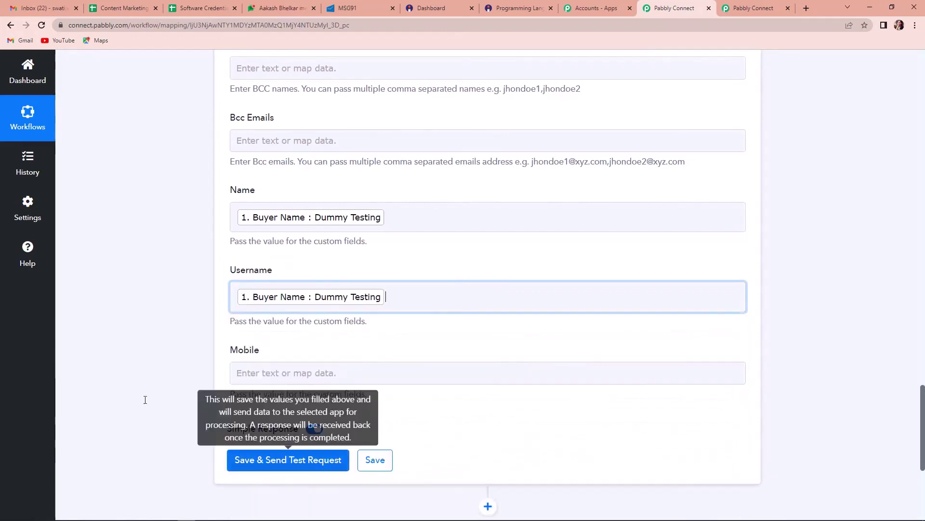
Map the Instamojo Buyer Phone into Mobile, then save and send a test request.
scroll(162, 360, "down", 2)
scroll(162, 359, "down", 1)
left_click(249, 231)
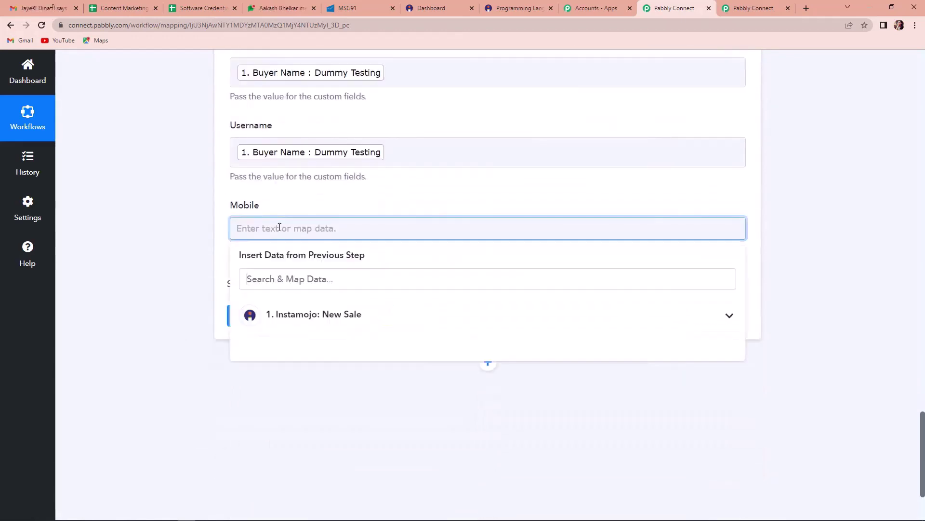
left_click(376, 322)
scroll(434, 393, "down", 3)
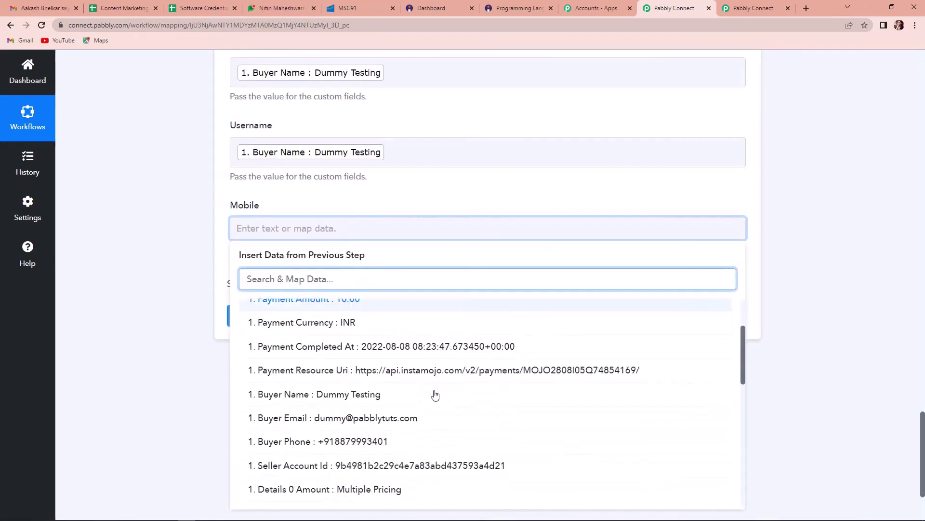
left_click(337, 393)
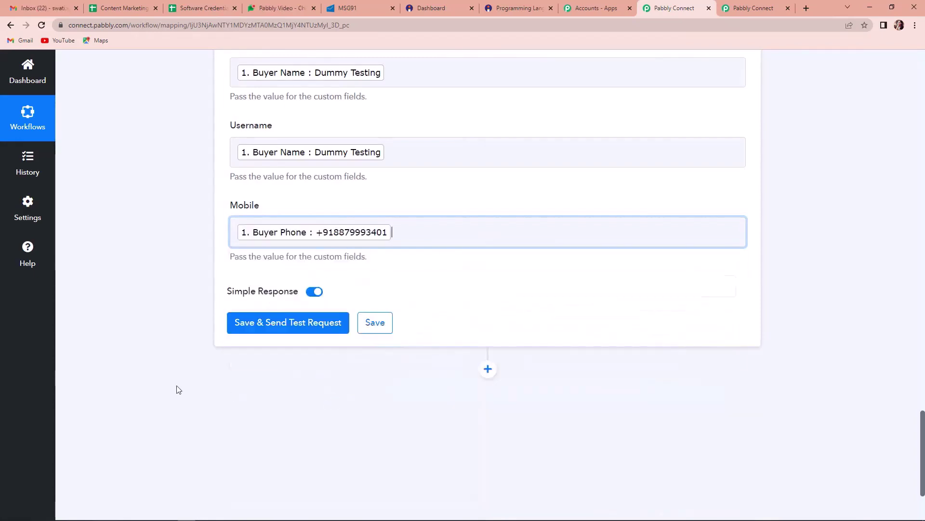
left_click(175, 320)
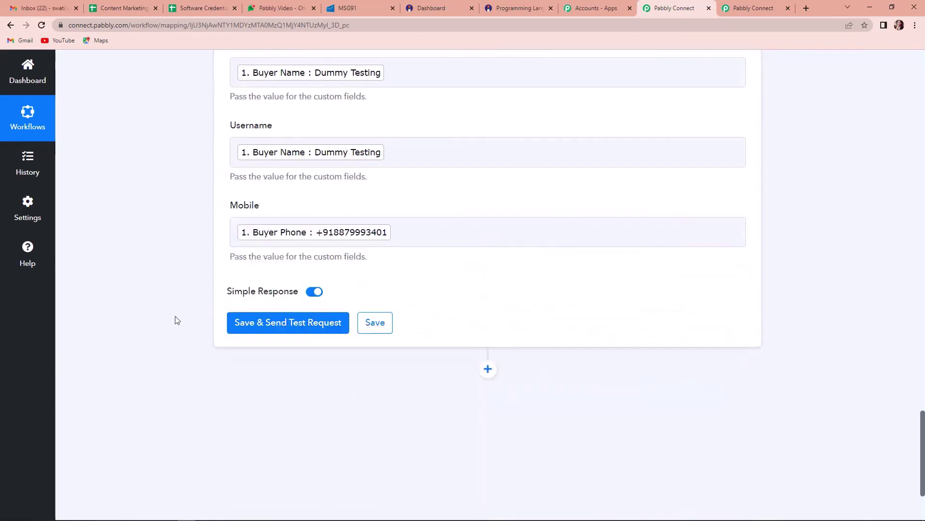
left_click(295, 324)
Review the successful queued test response, then return to the Instamojo Smart Pages list.
scroll(789, 323, "down", 2)
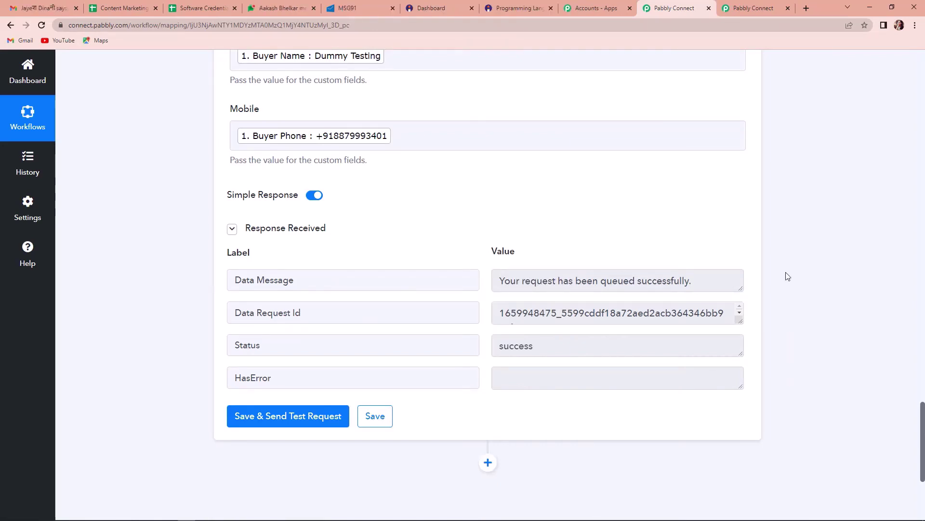
left_click(439, 11)
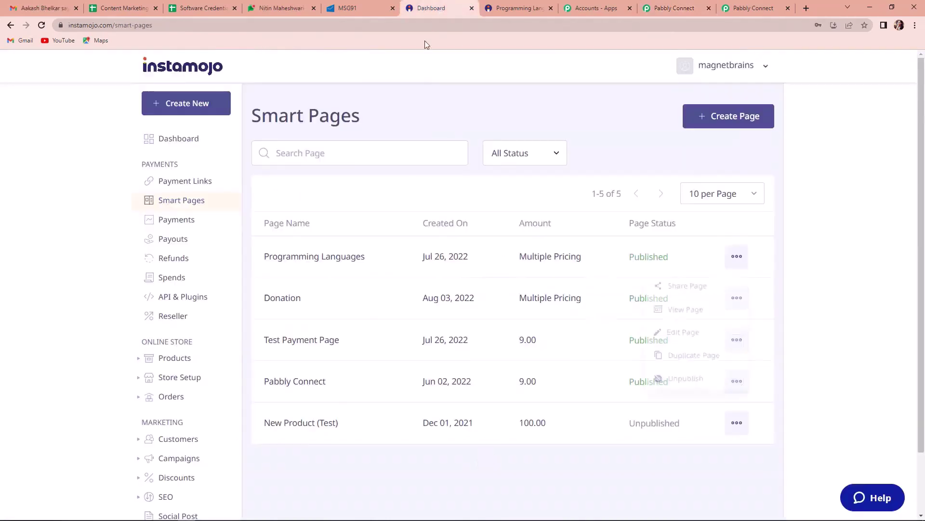
View the Programming Languages page, choose Learning Python Basics for ₹11, and proceed to checkout.
left_click(738, 260)
left_click(661, 319)
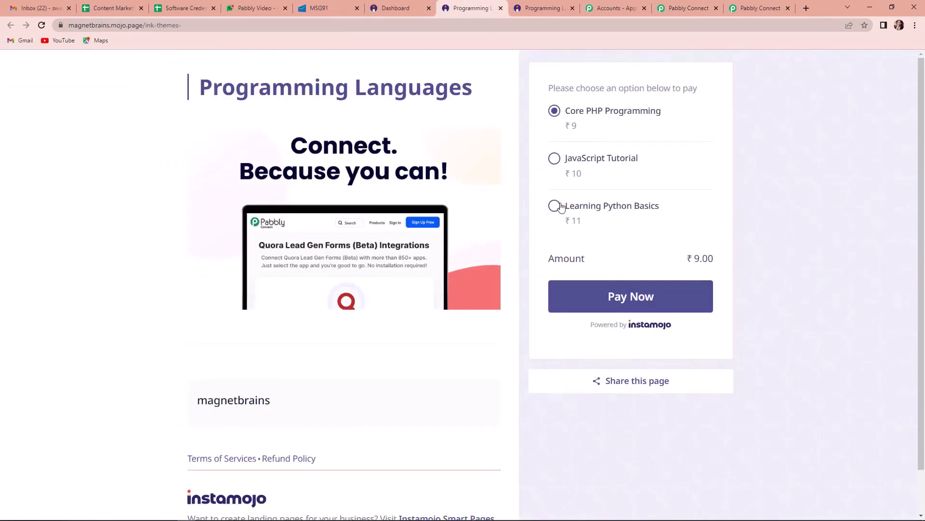
left_click(556, 206)
left_click(646, 295)
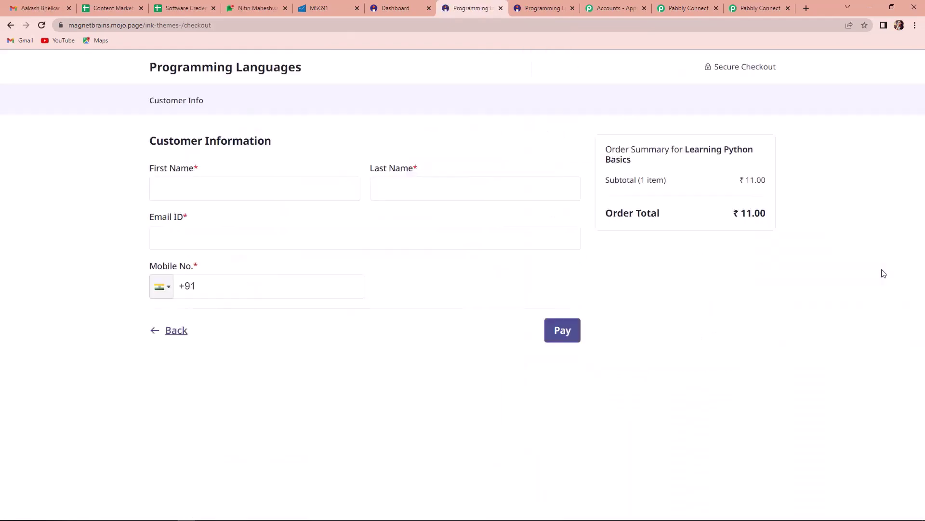
Autofill the checkout's First Name, Last Name and Email ID from saved suggestions.
left_click(306, 192)
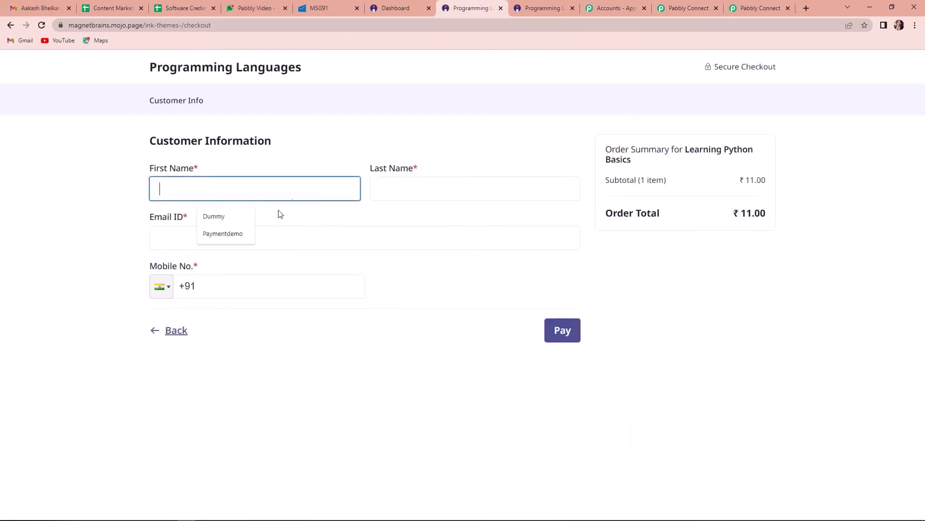
left_click(223, 235)
left_click(419, 190)
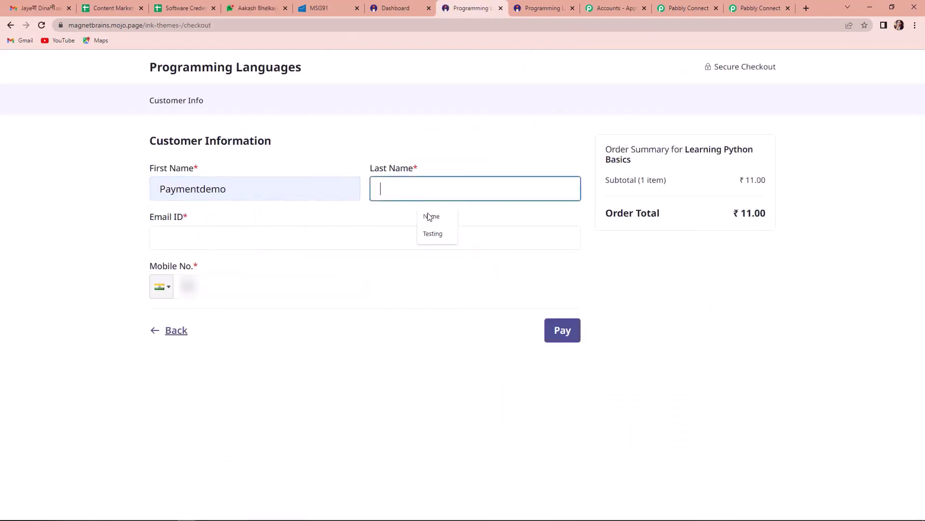
key("Return")
left_click(193, 240)
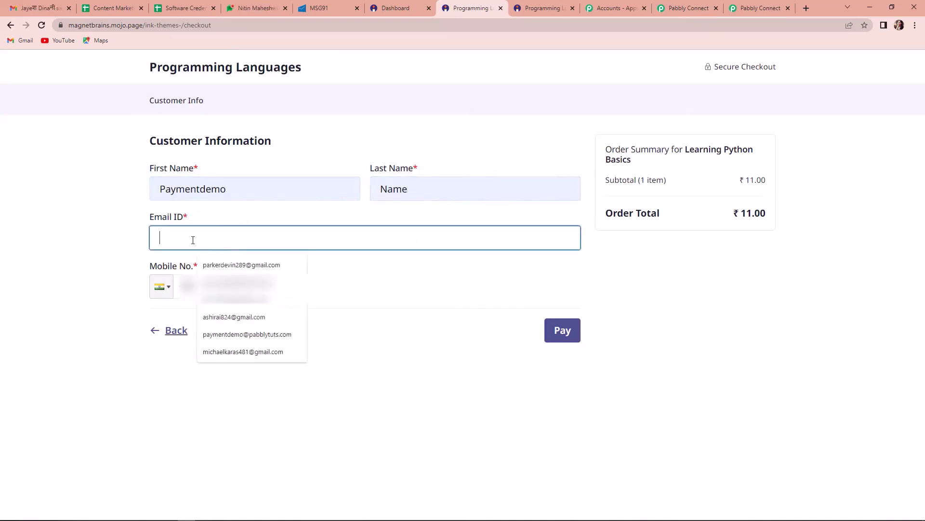
left_click(225, 338)
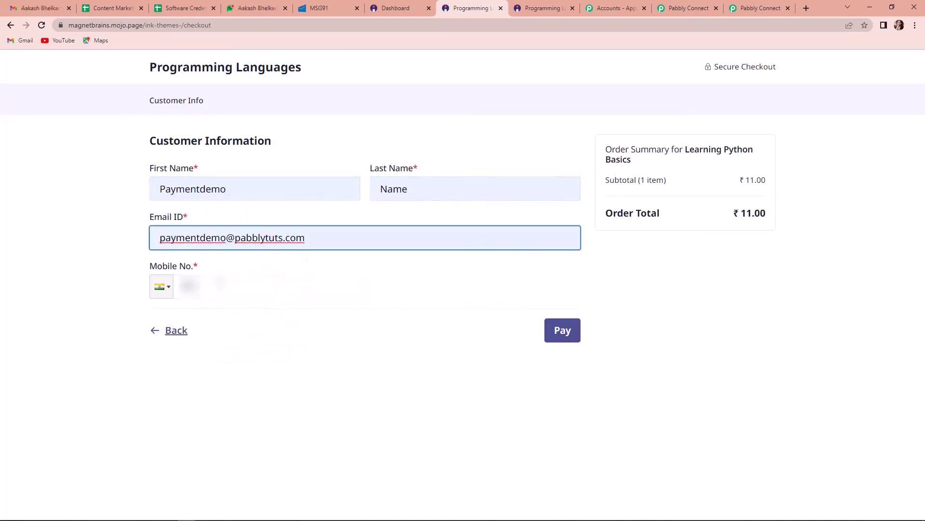
left_click(221, 284)
Enter the buyer's mobile number in the Mobile No. field.
type("????????")
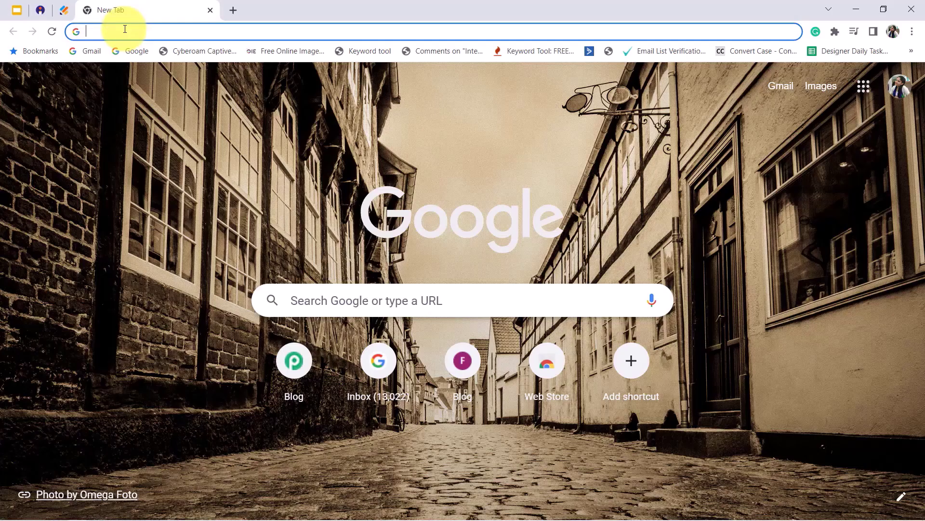
Load pabbly.com/connect, sign in, and open the Pabbly Connect dashboard.
type("pabbly.")
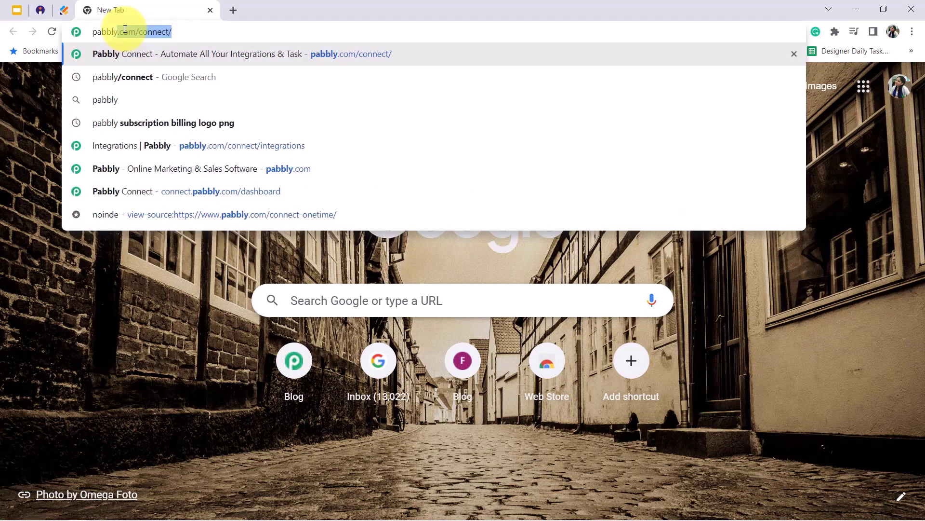
type("com/con")
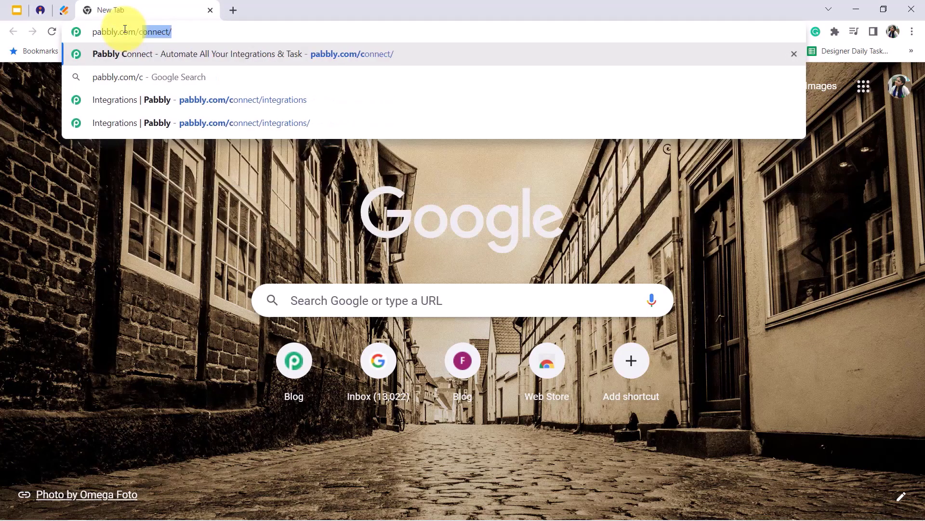
type("nect")
key("Return")
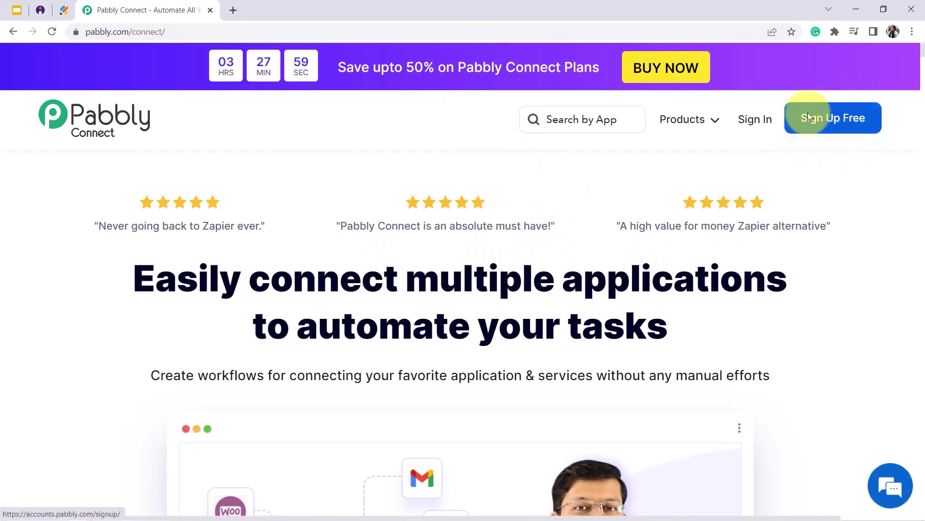
left_click(747, 122)
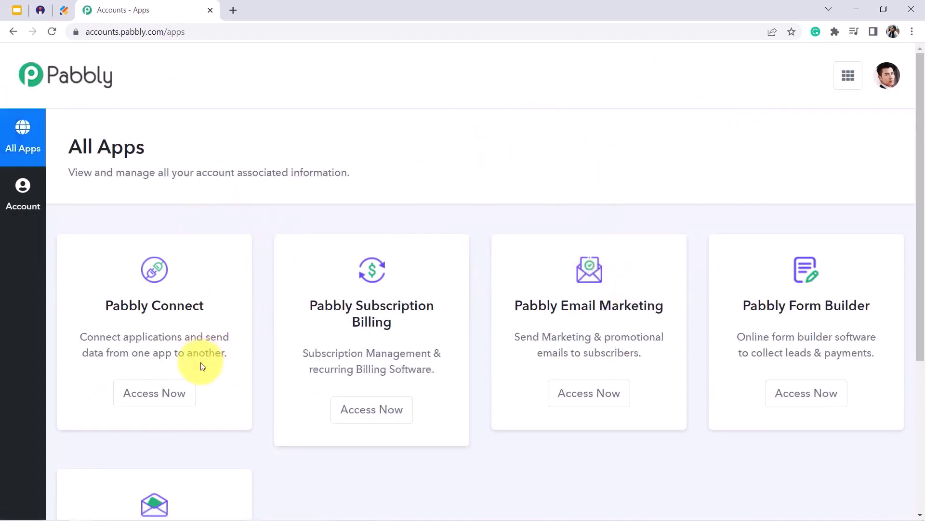
left_click(148, 395)
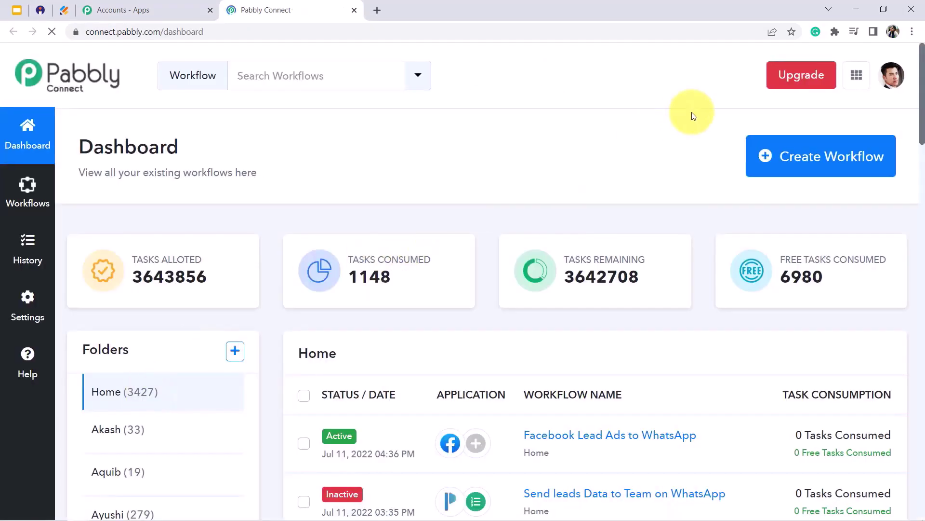
Create a new workflow named 'Instsmojo to Jotform to WhatsApp'.
left_click(790, 154)
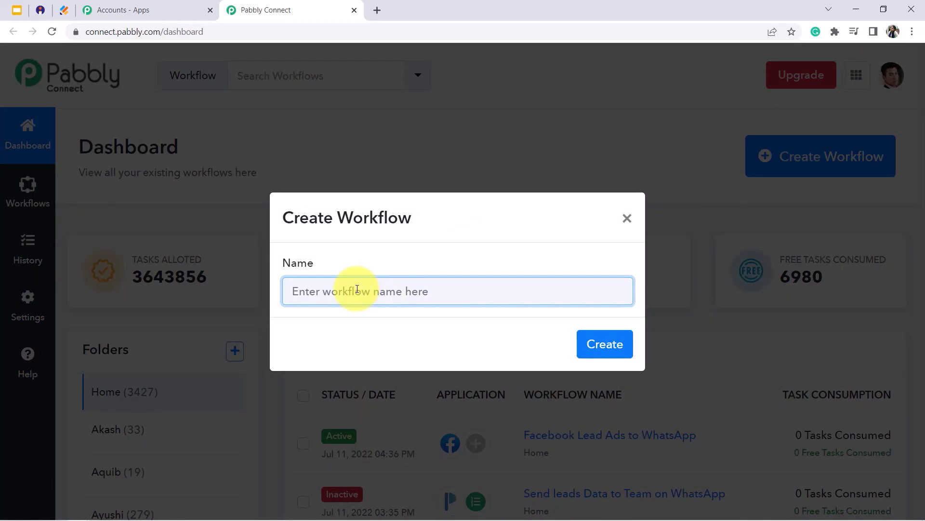
type("In")
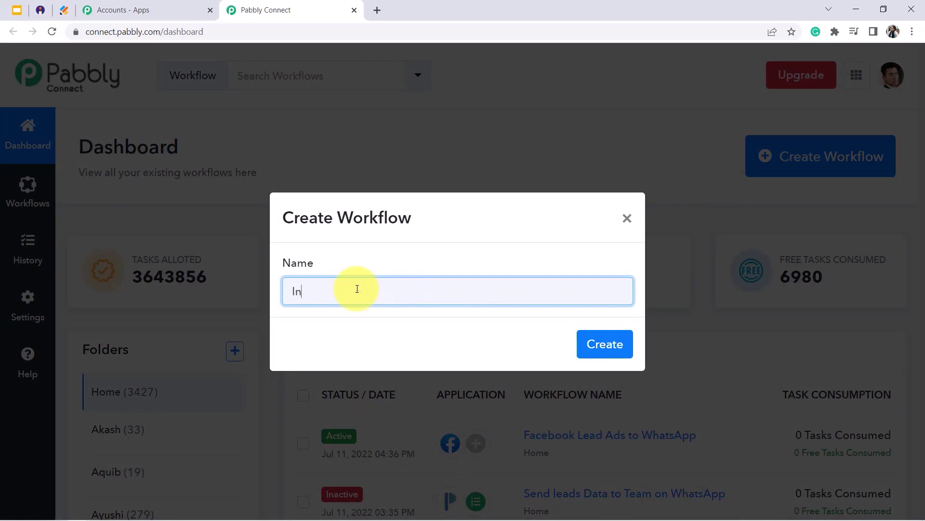
type("stsmojo to Jotfor")
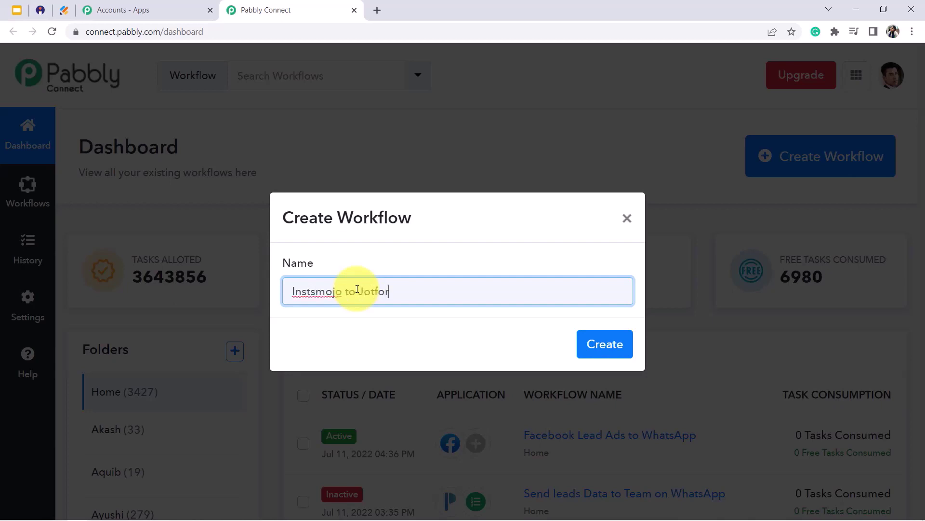
type("m To WhatsApp")
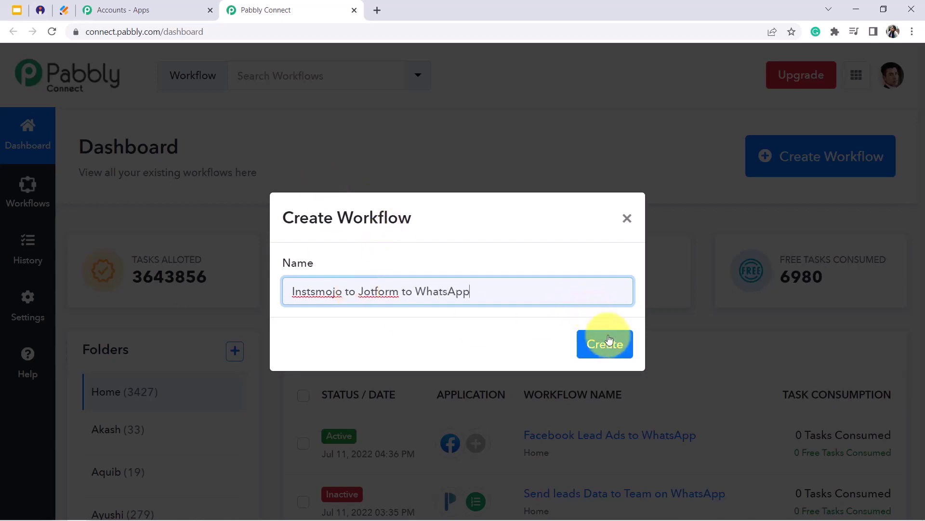
left_click(610, 345)
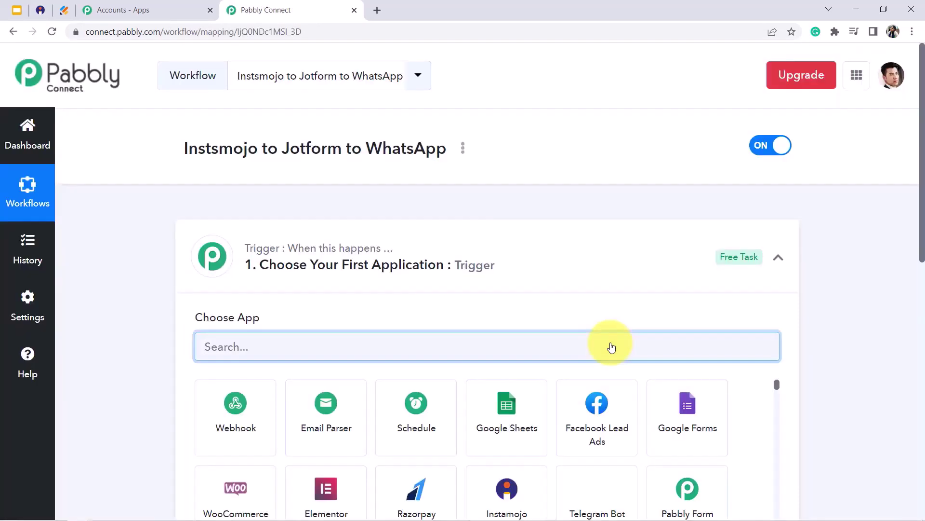
Search the trigger's app list for 'jotf' and select JotForm as the trigger app.
left_click(428, 257)
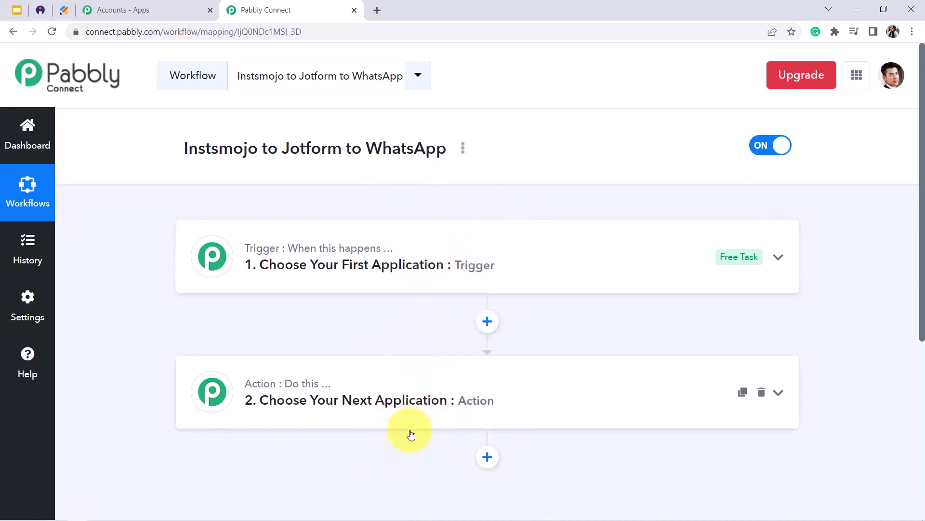
left_click(325, 272)
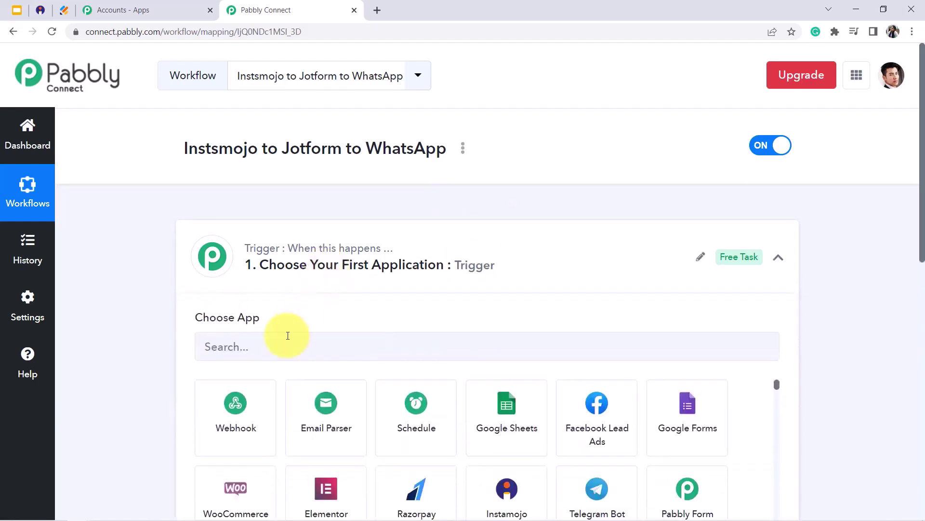
left_click(262, 348)
type("jotf")
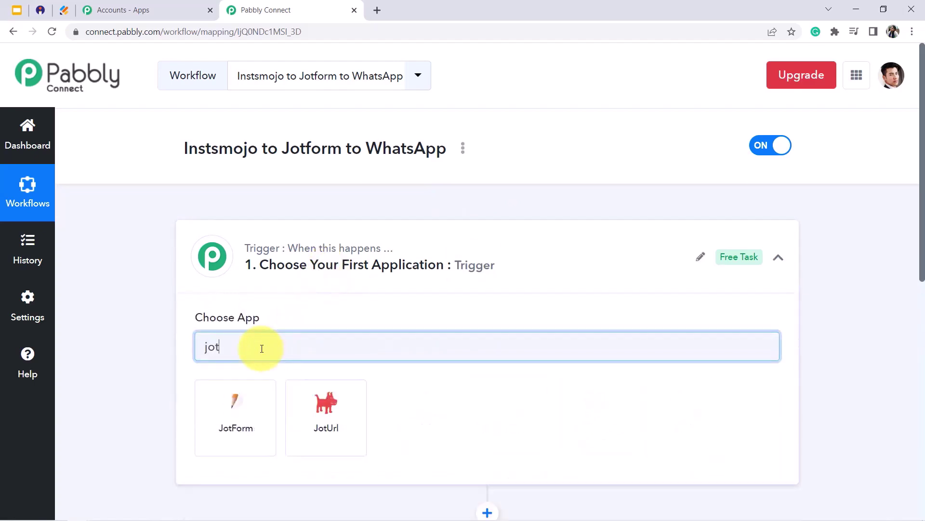
left_click(235, 429)
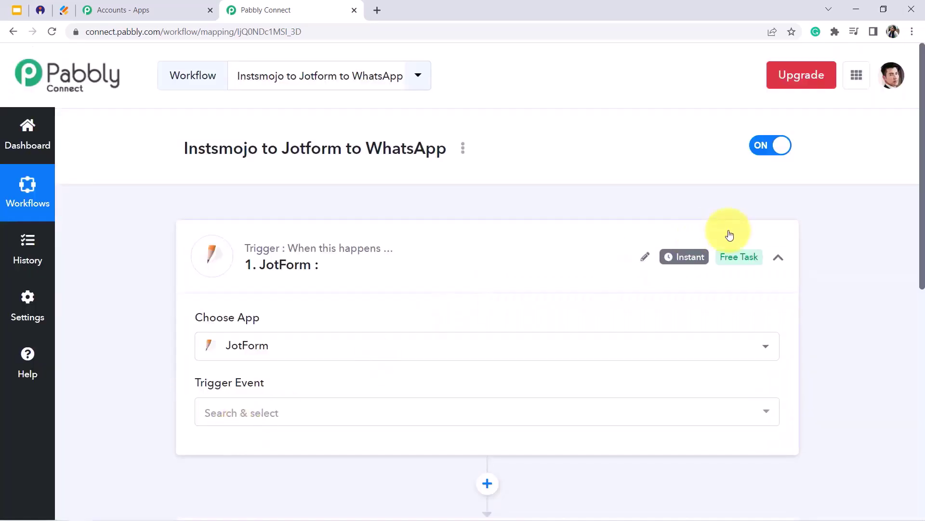
left_click_drag(921, 191, 921, 277)
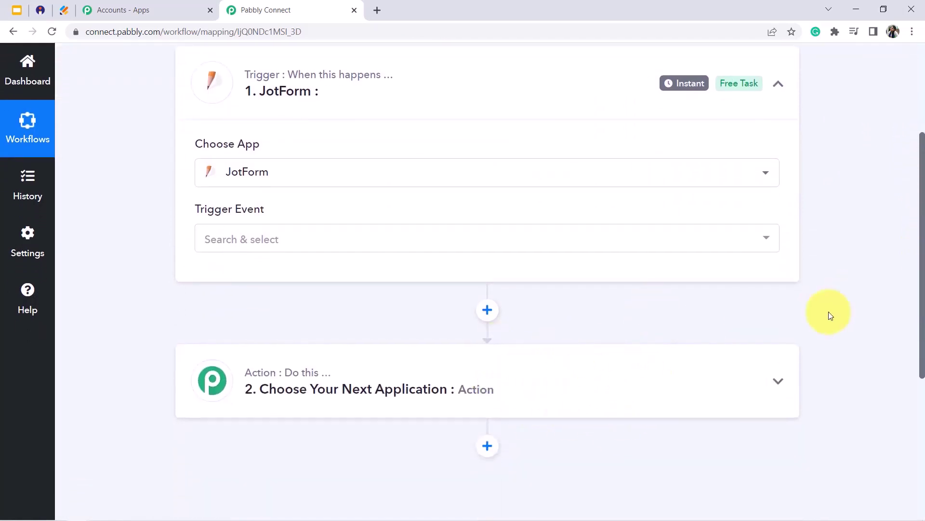
left_click_drag(921, 290, 920, 250)
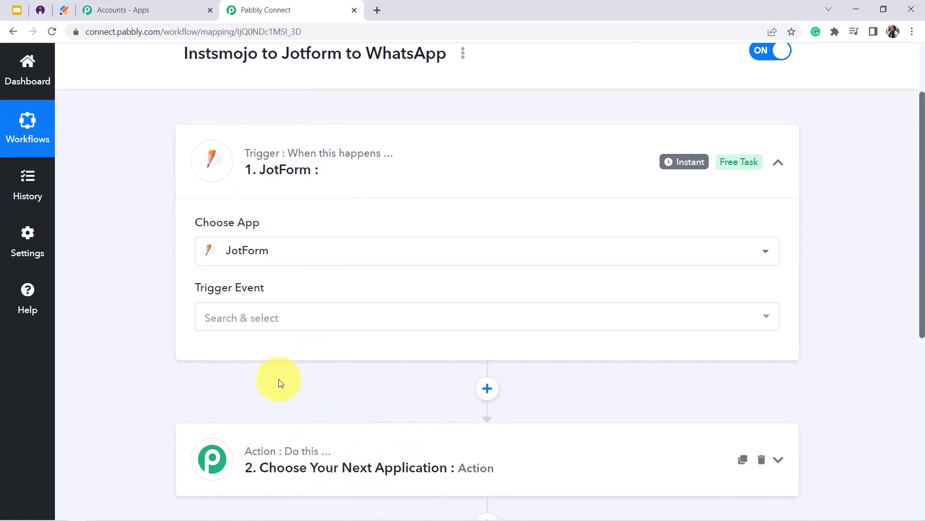
Choose New Response as the JotForm trigger event and copy the generated webhook URL.
left_click(233, 316)
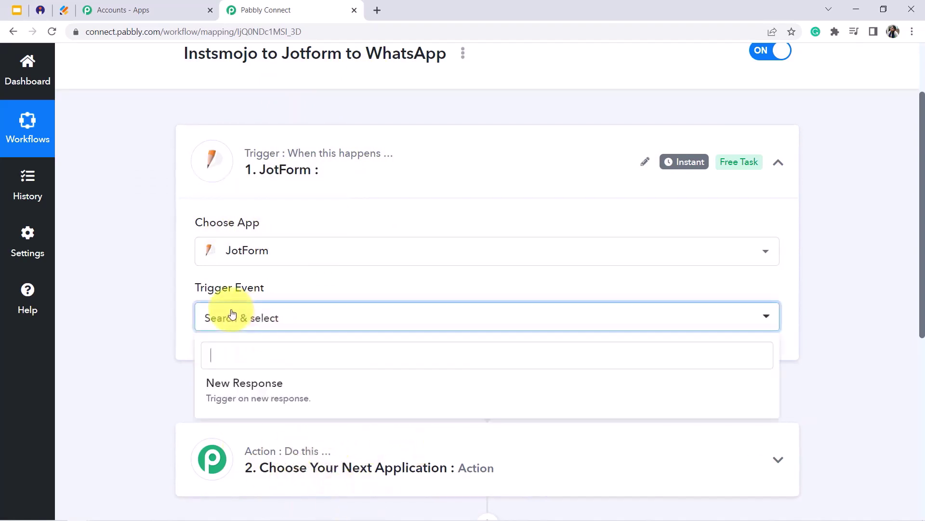
left_click(238, 386)
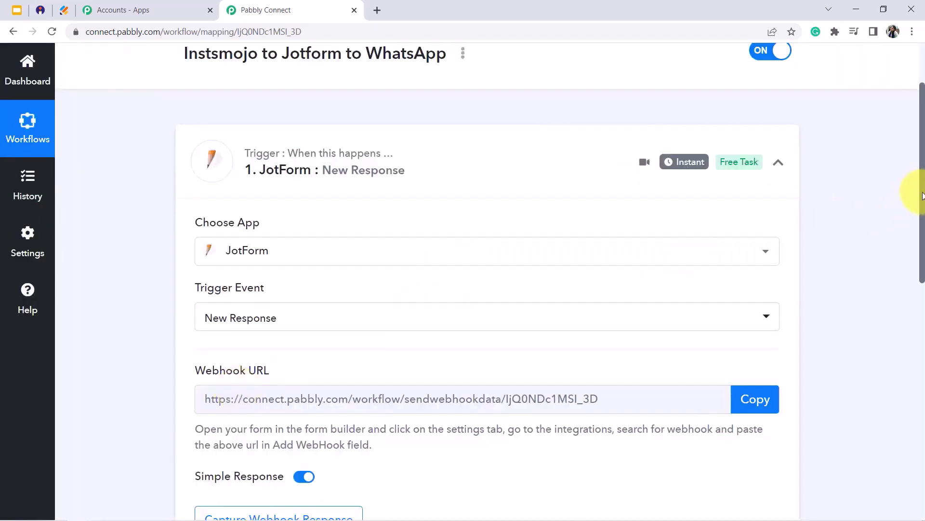
left_click_drag(922, 195, 919, 239)
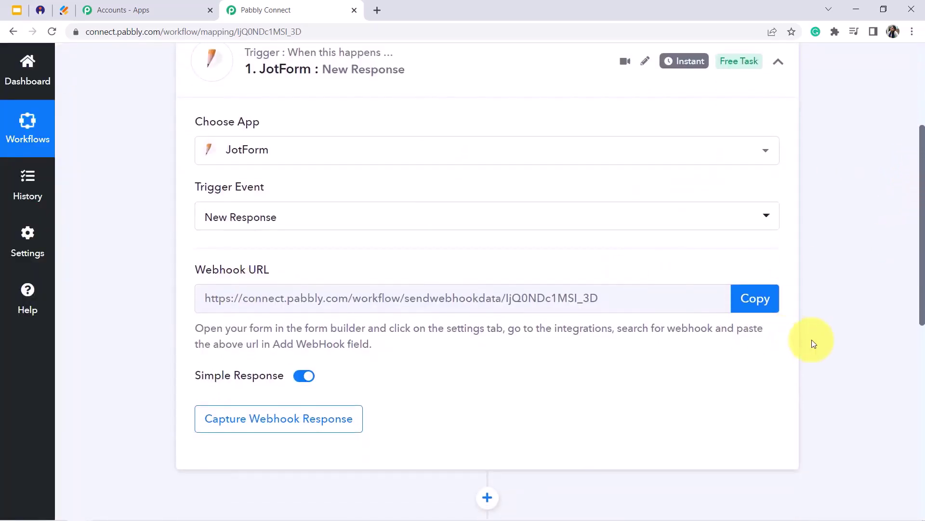
left_click(752, 301)
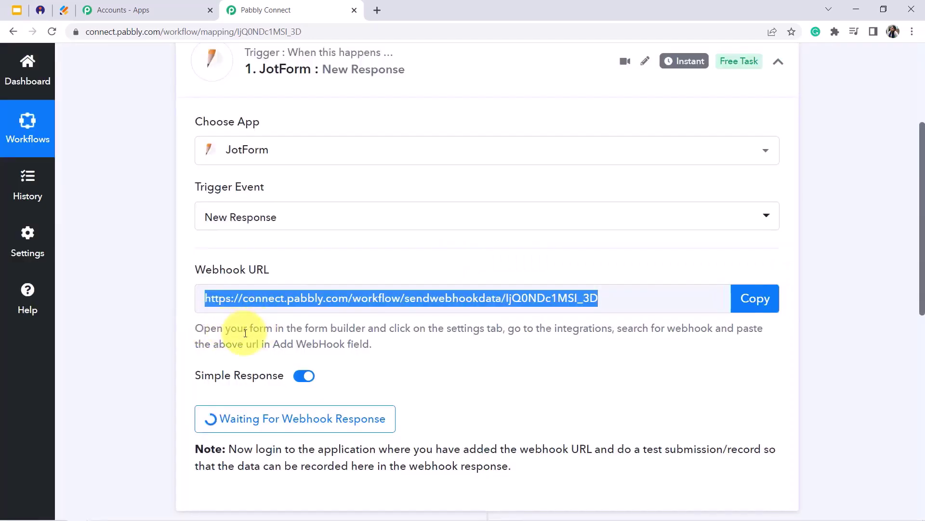
triple_click(246, 332)
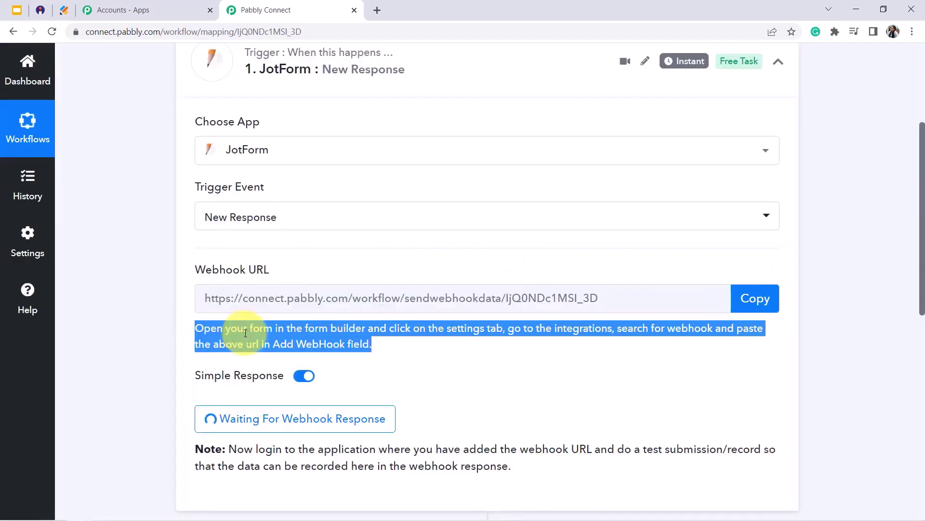
triple_click(274, 332)
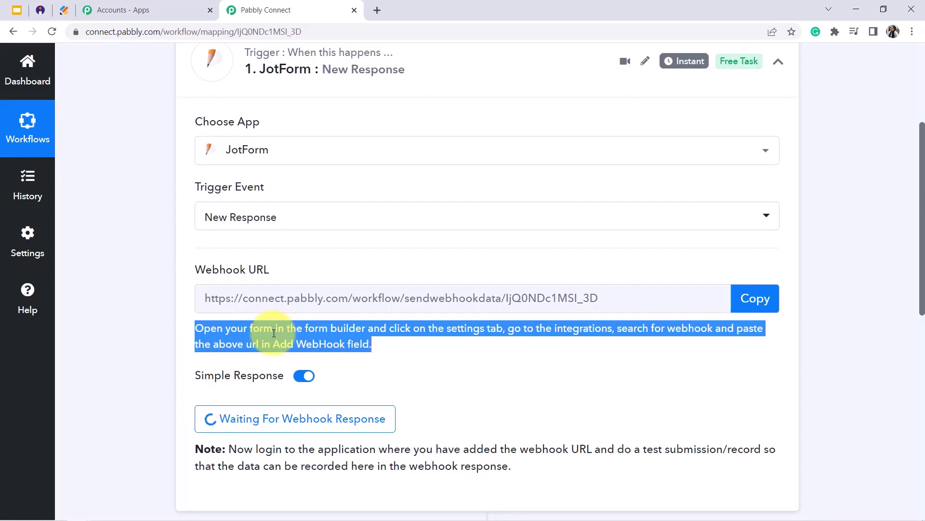
Go to jotform.com in a new tab and edit the Form for Collecting Paid Registrations.
left_click(65, 10)
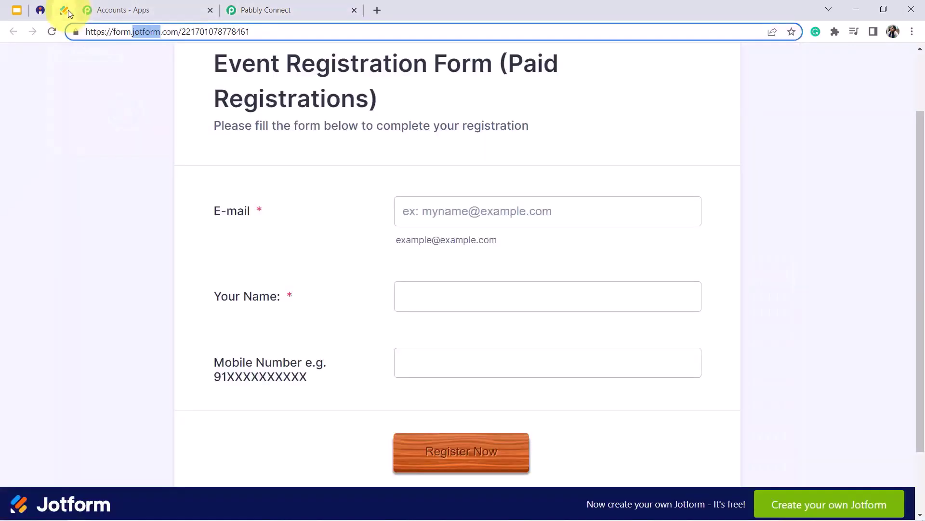
left_click(96, 117)
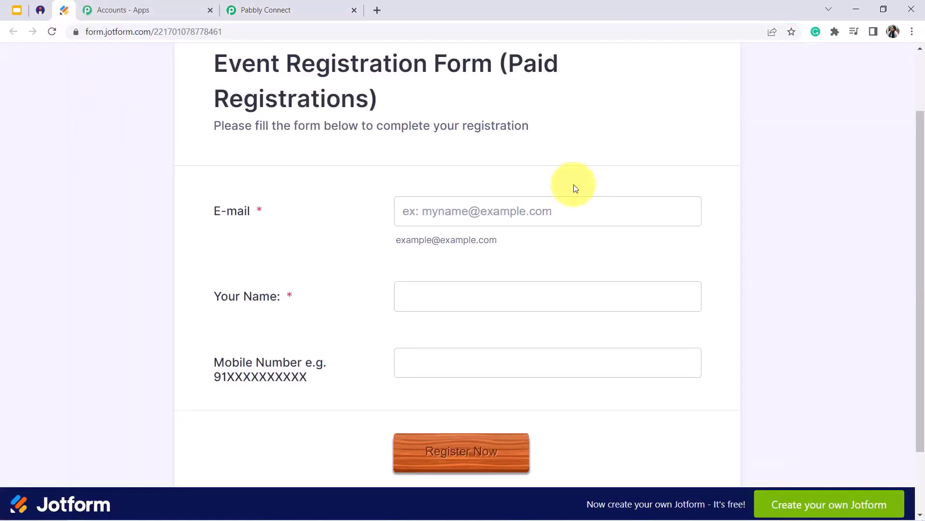
left_click_drag(920, 252, 919, 194)
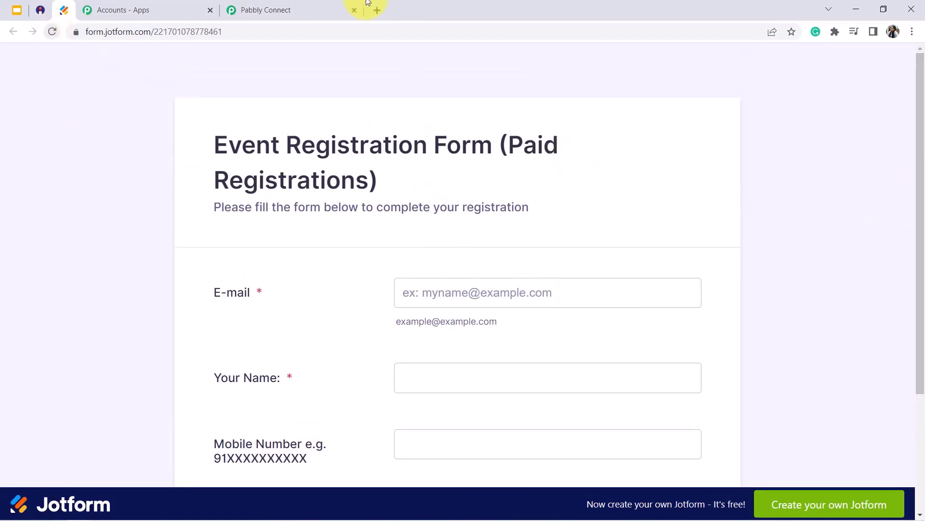
left_click(377, 8)
type("jotg")
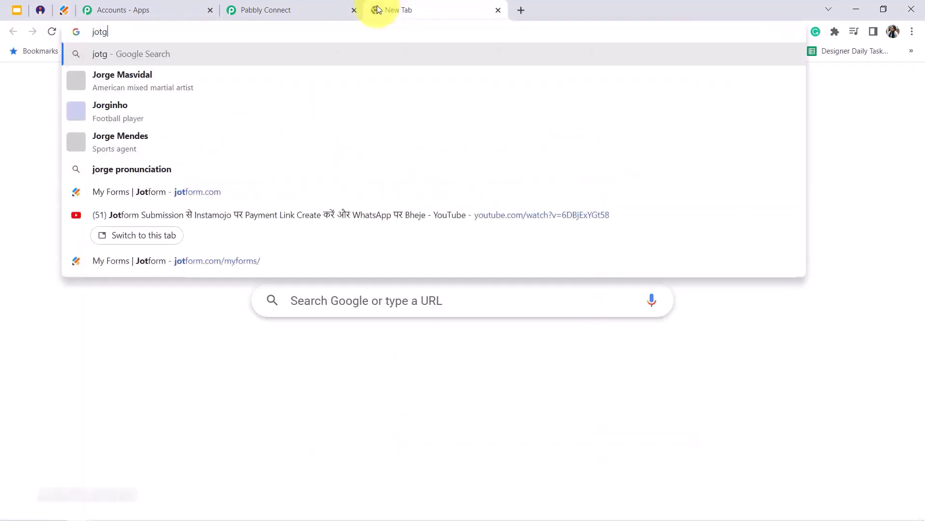
key("BackSpace")
type("f")
key("Return")
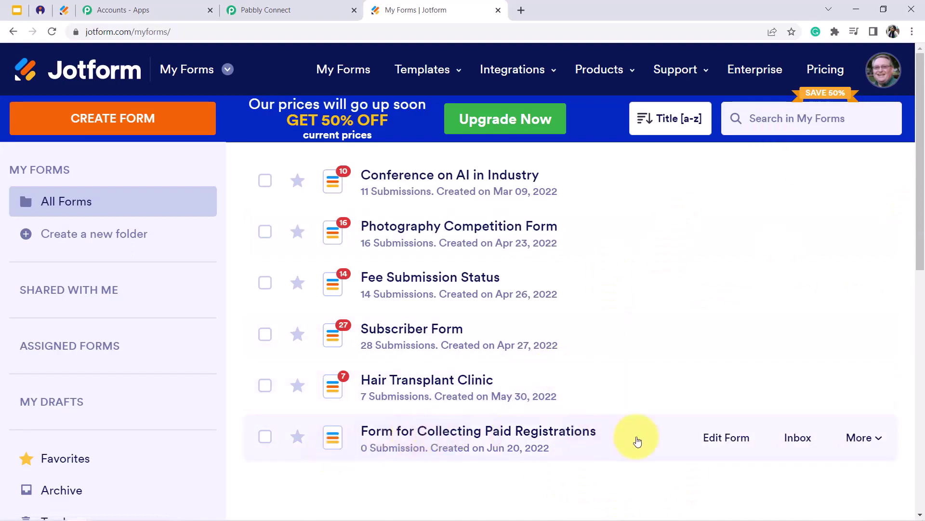
left_click(727, 441)
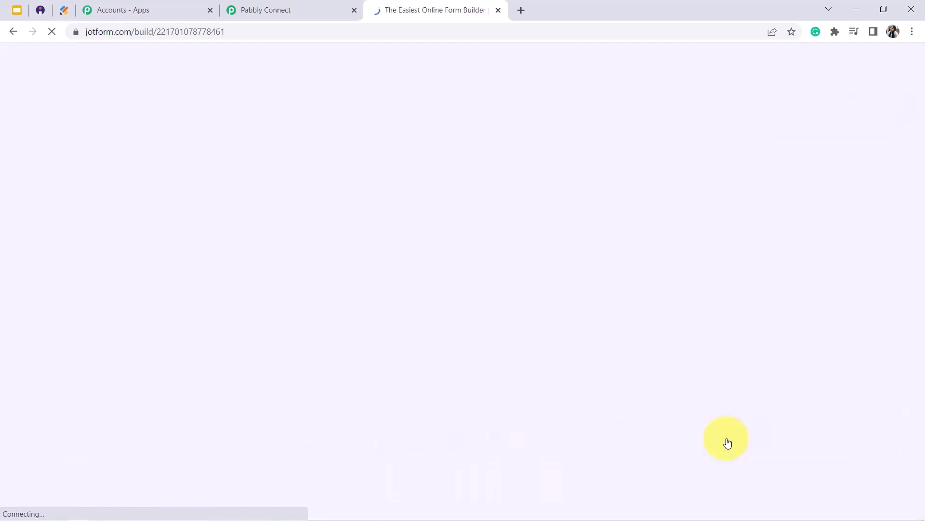
left_click(264, 4)
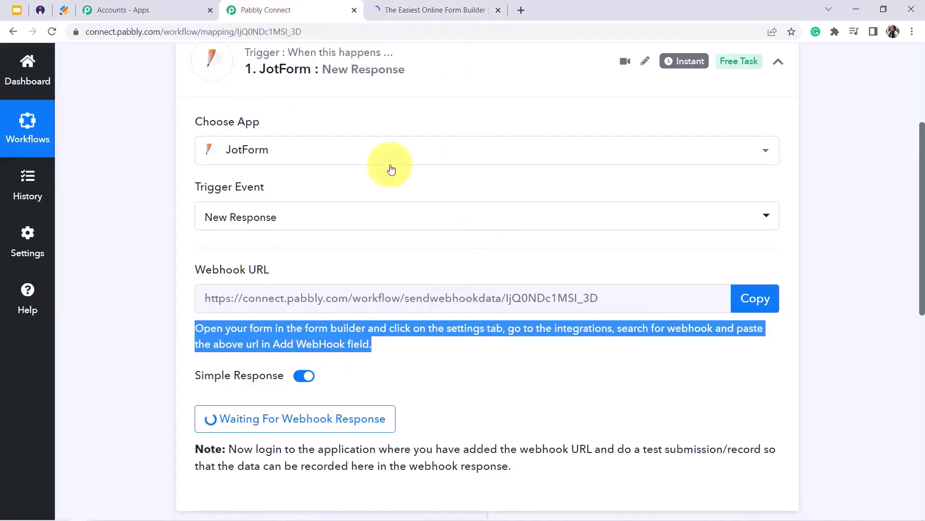
left_click(435, 9)
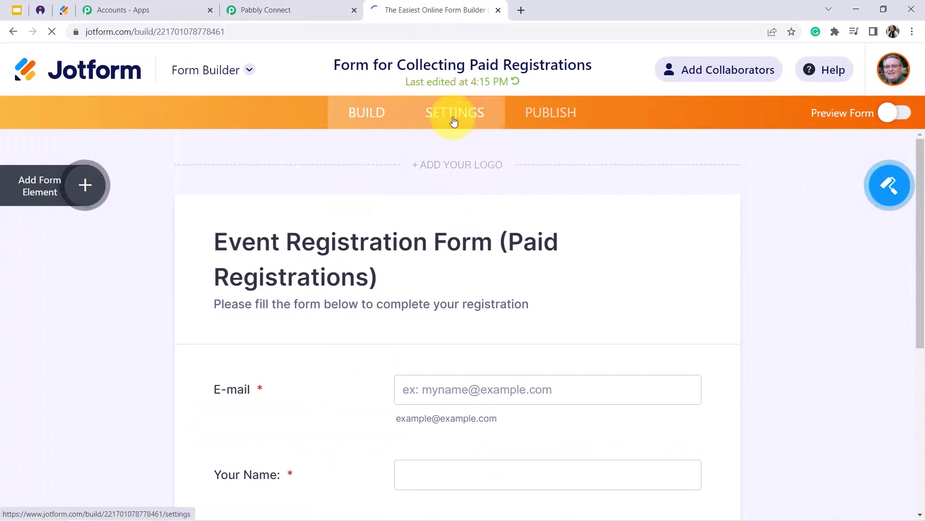
Open the form's WebHooks integration via a 'webh' search and paste the Pabbly webhook URL.
left_click(454, 120)
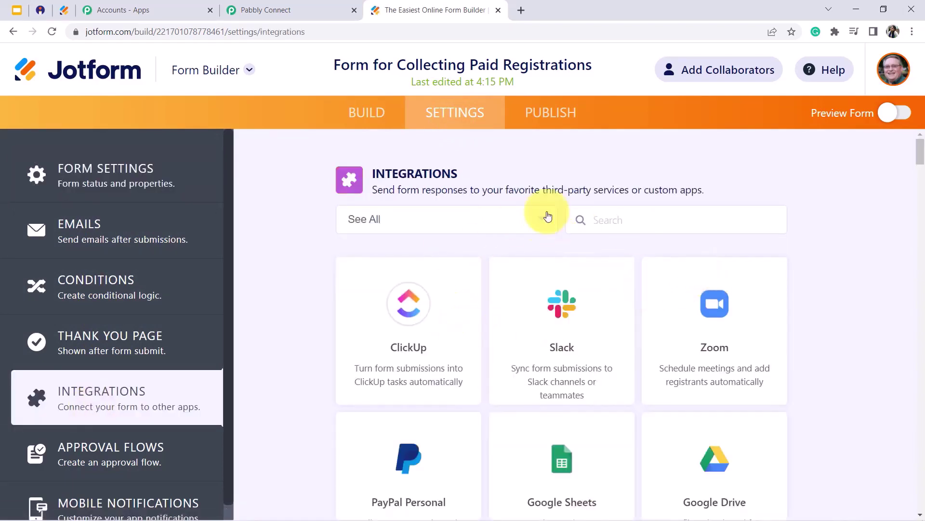
type("webh")
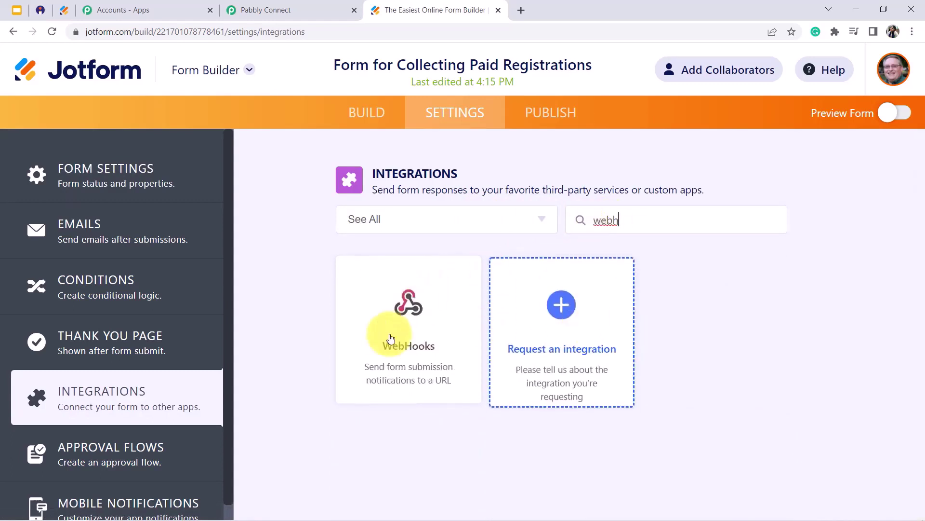
left_click(388, 341)
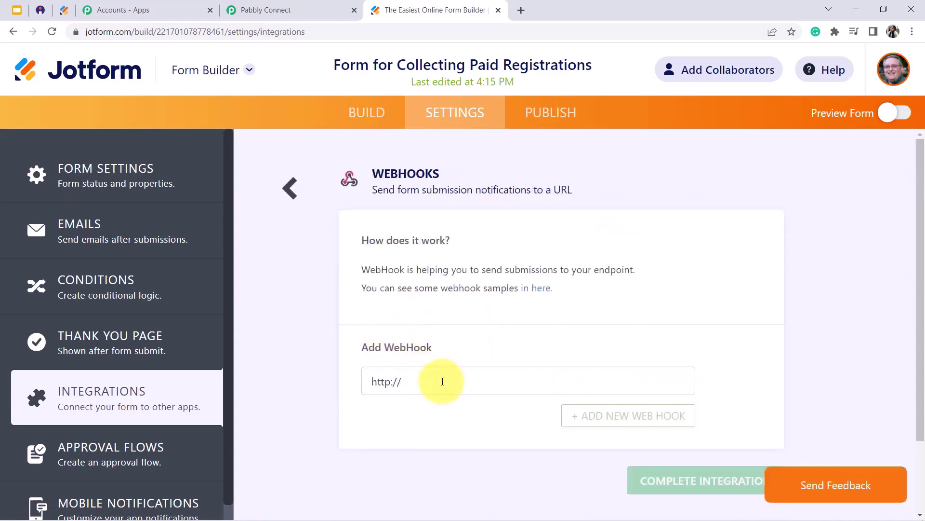
key("ctrl+v")
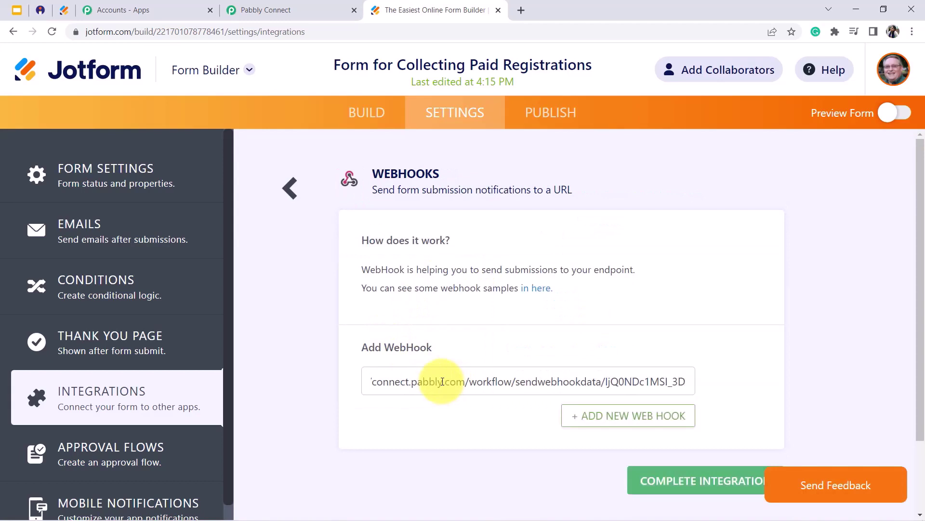
Remove the extra empty webhook field and complete the WebHooks integration.
left_click(637, 421)
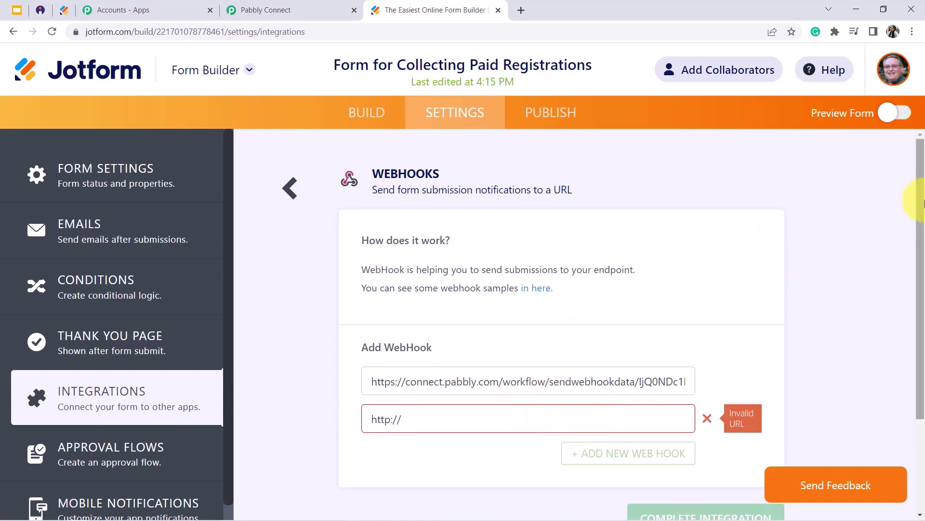
left_click_drag(920, 199, 919, 265)
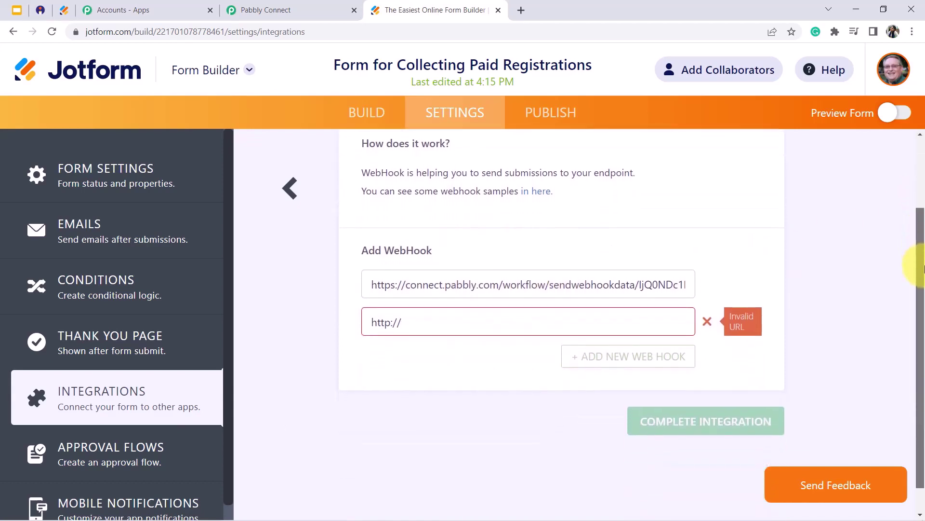
left_click(708, 325)
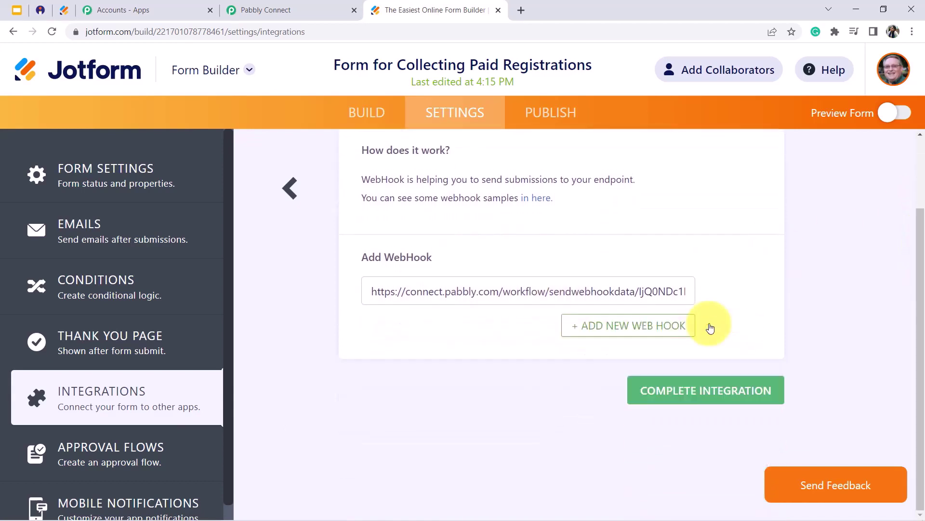
left_click(670, 391)
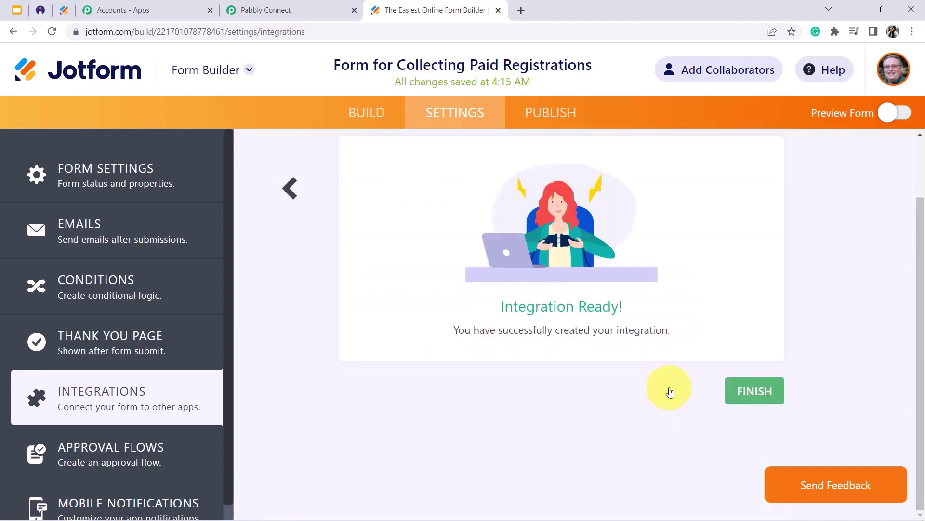
left_click_drag(527, 306, 571, 331)
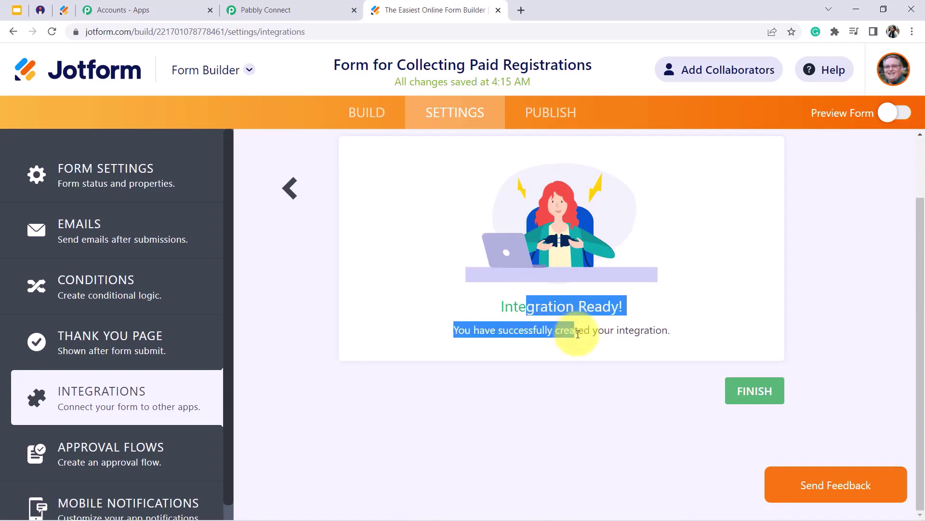
left_click(570, 331)
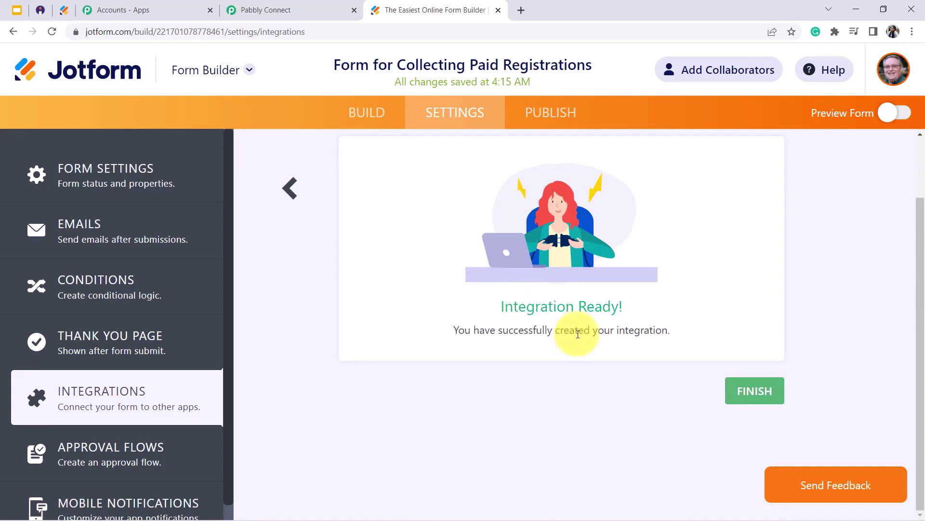
left_click(290, 8)
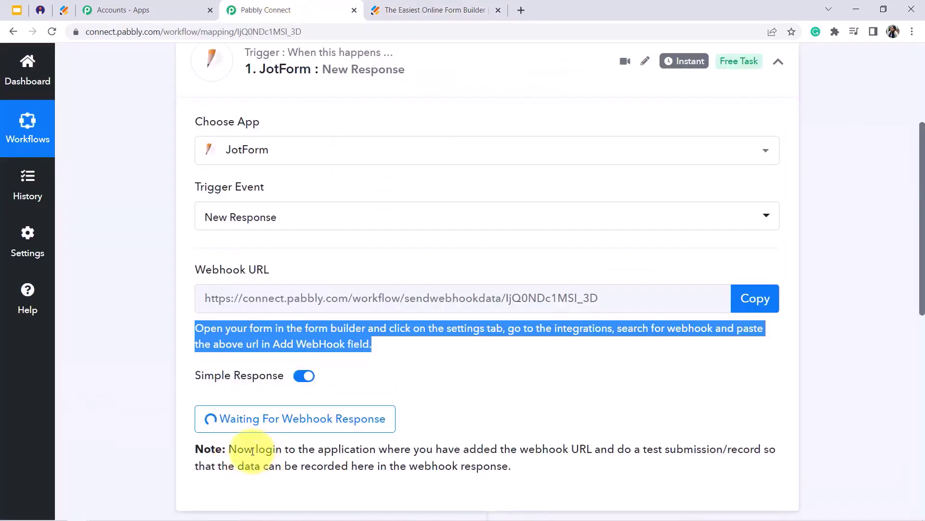
Note Pabbly's test-submission hint, then reload the live Event Registration Form tab.
left_click_drag(254, 448, 354, 468)
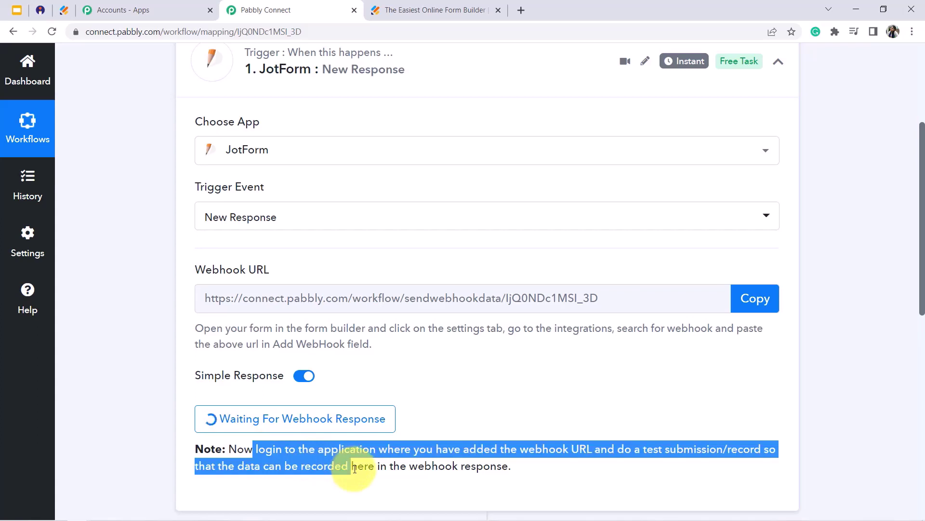
left_click(564, 477)
left_click(417, 4)
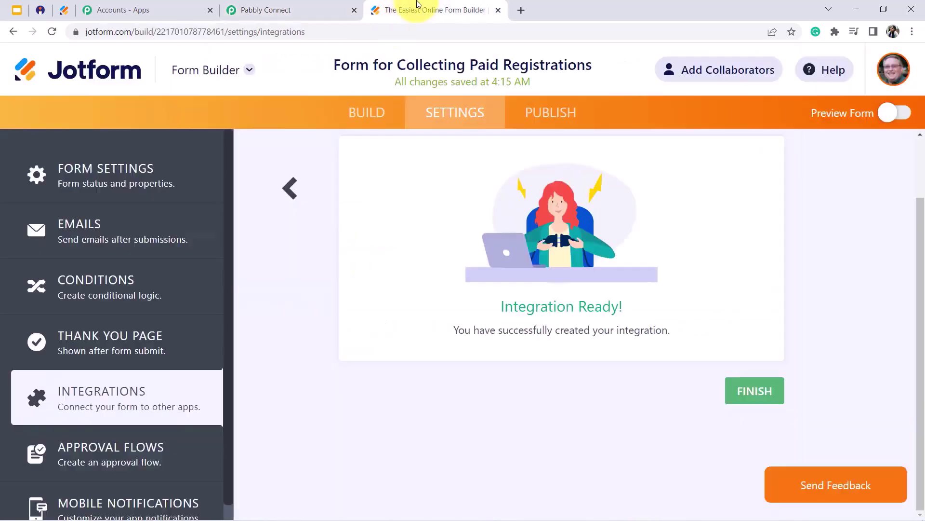
left_click(67, 10)
left_click(54, 31)
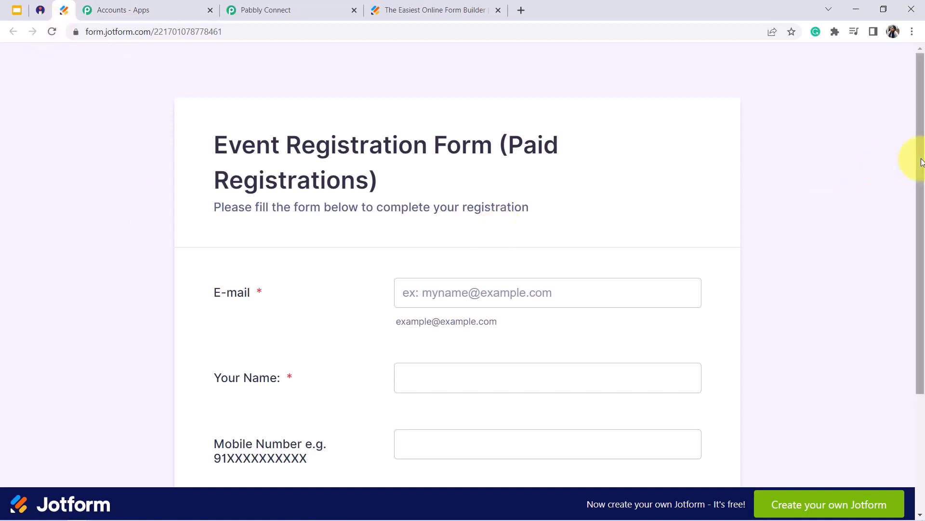
Fill in E-mail, Your Name and Mobile Number with test values and submit with Register Now.
left_click_drag(921, 157, 915, 186)
left_click(537, 243)
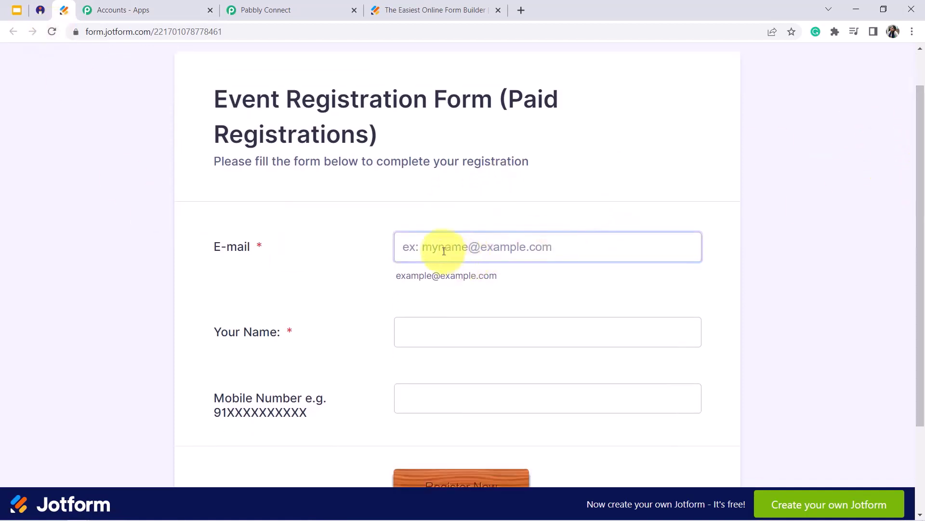
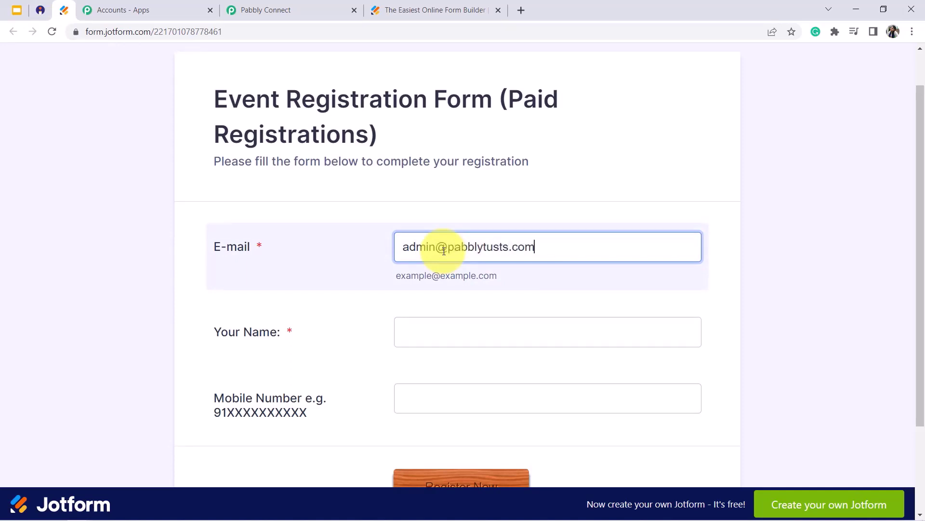
key("Tab")
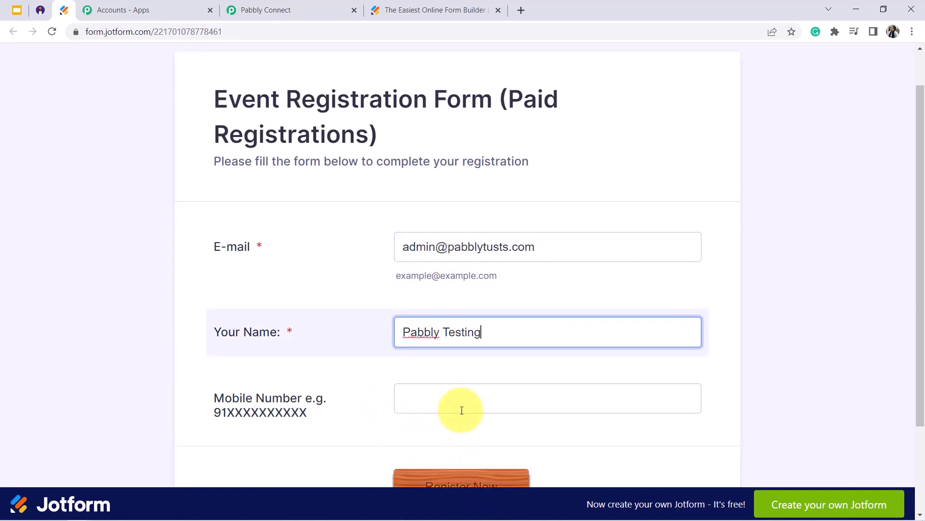
left_click(426, 397)
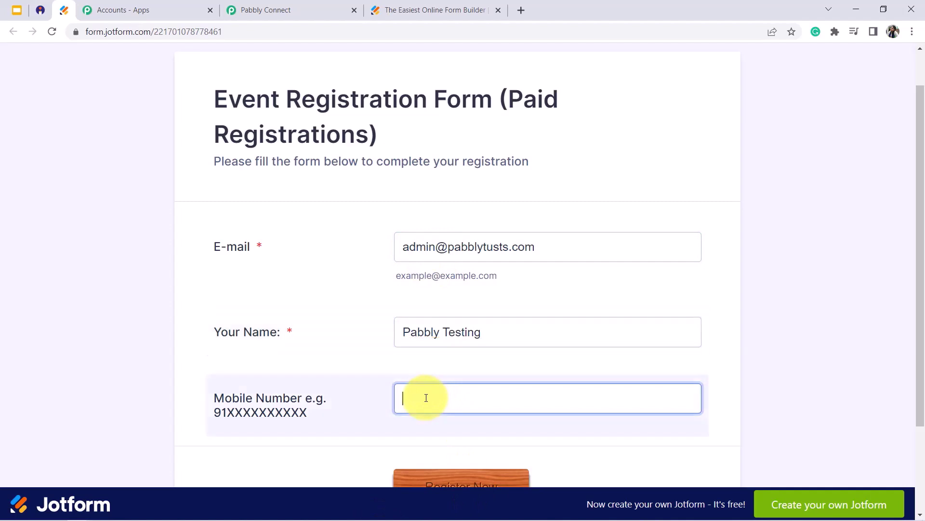
scroll(427, 398, "down", 2)
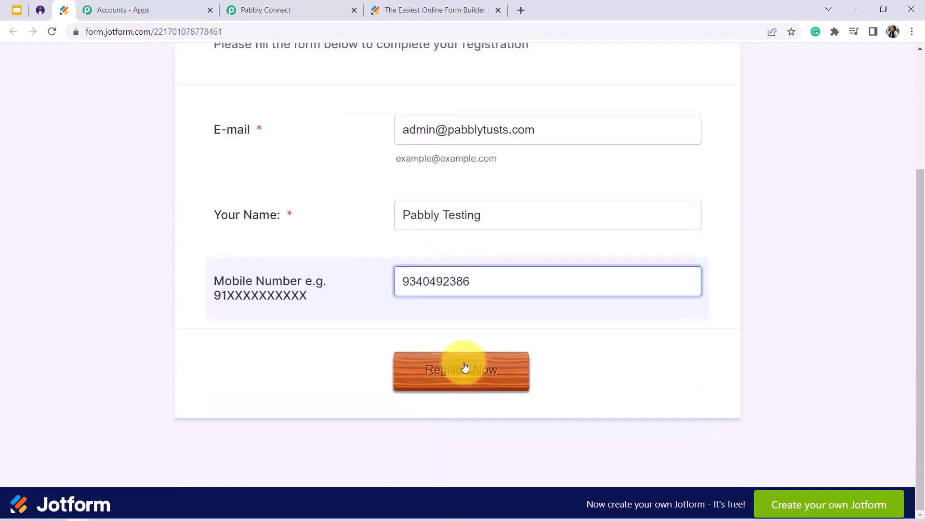
left_click(462, 371)
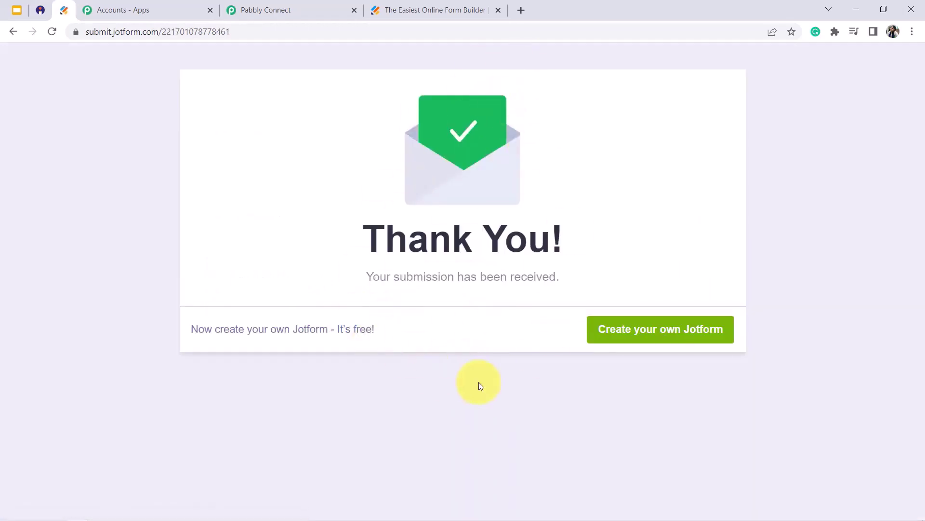
Review the captured email, YourName and mobile number values in the trigger's Response Received data.
left_click(299, 6)
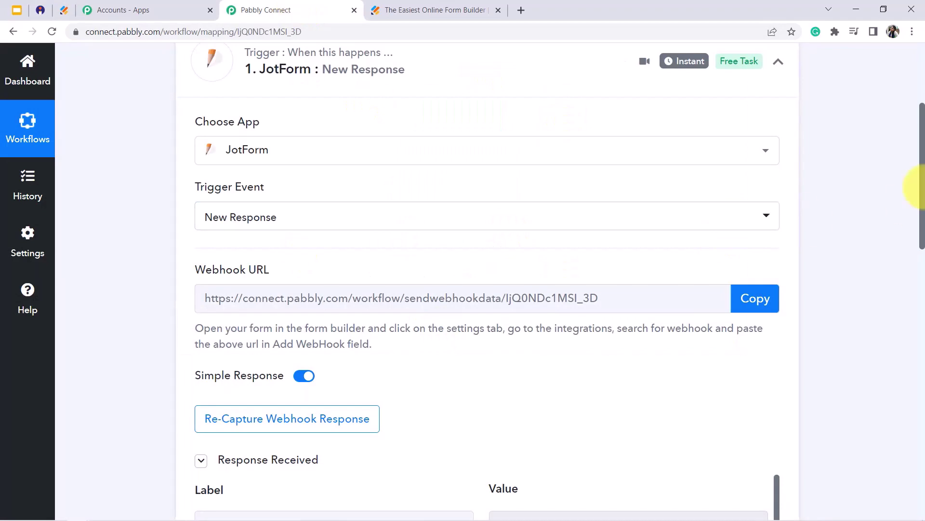
left_click_drag(923, 168, 923, 290)
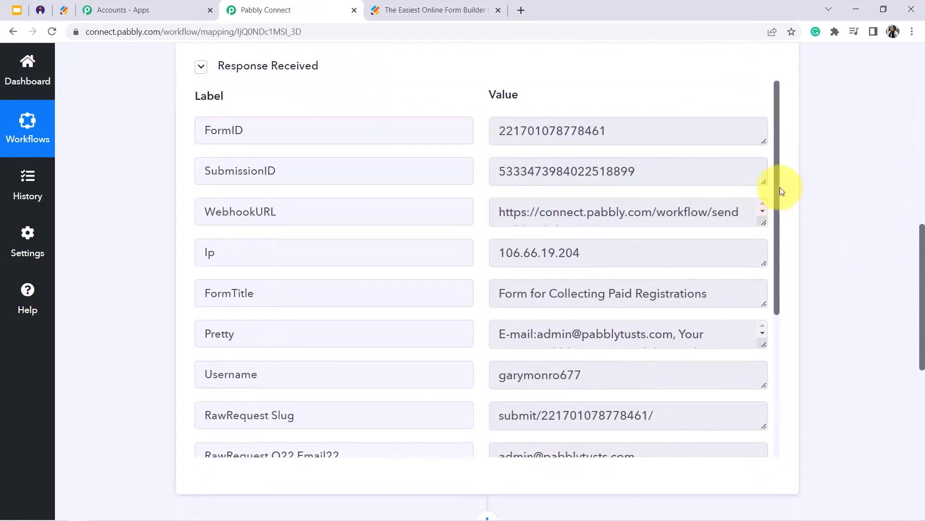
left_click_drag(777, 187, 780, 246)
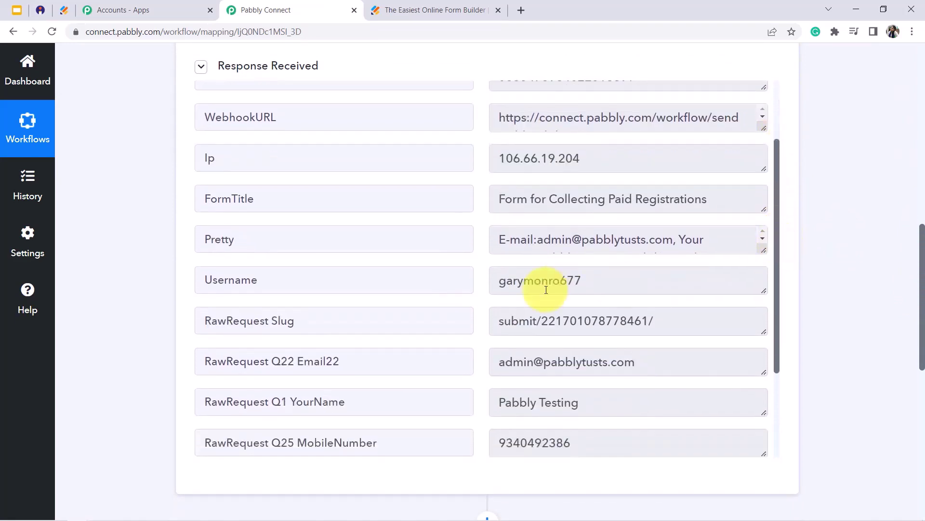
triple_click(547, 374)
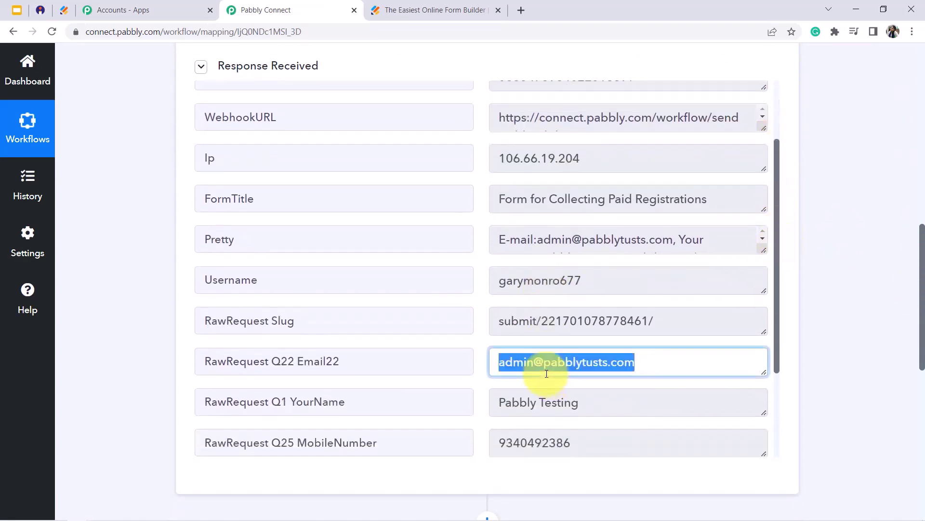
double_click(562, 397)
triple_click(585, 361)
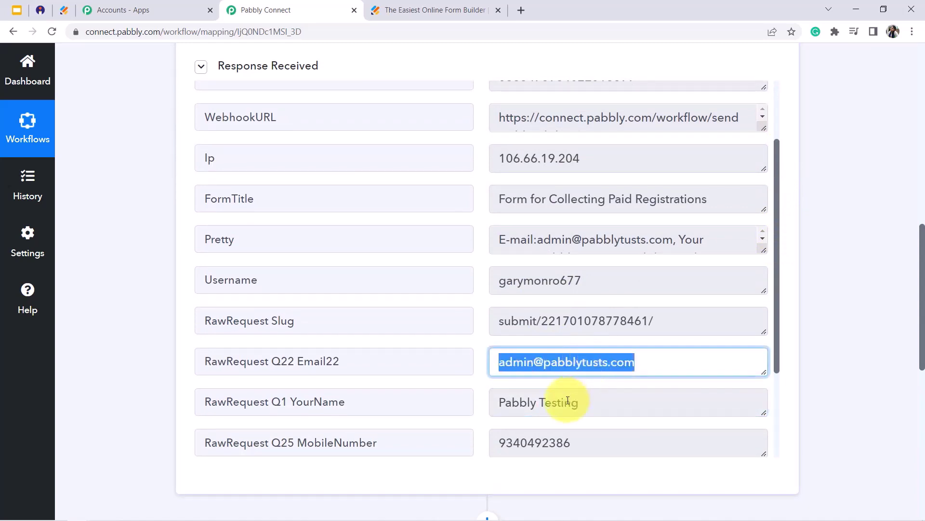
triple_click(567, 400)
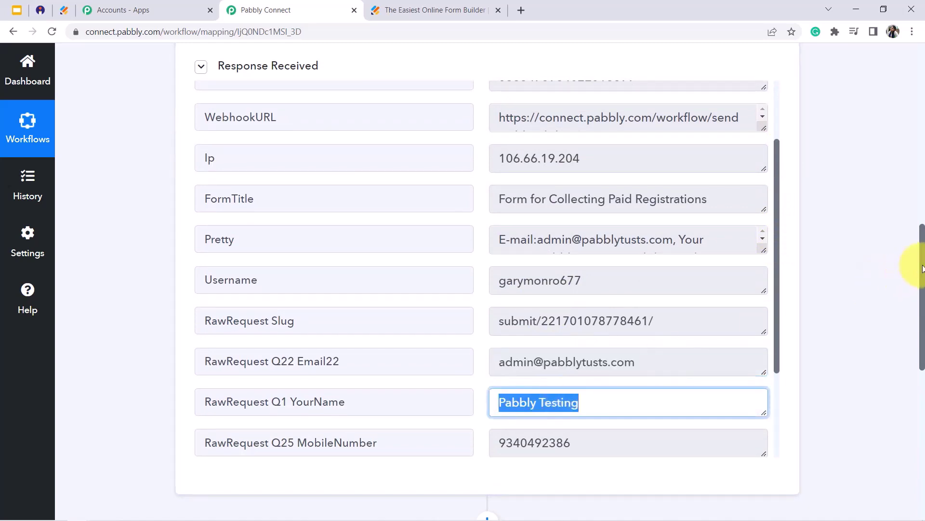
left_click_drag(923, 274, 923, 470)
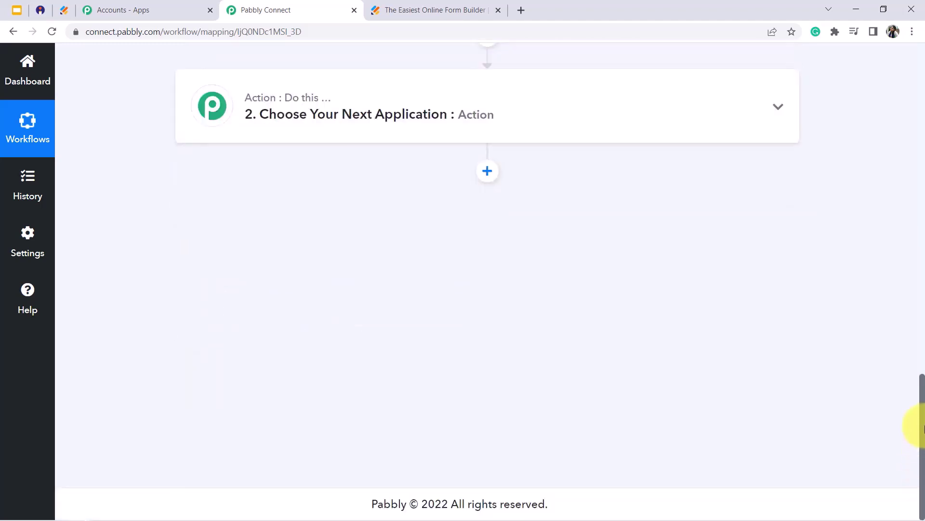
Set step 2 to Instamojo (searched as 'inst') with the Create Payment Link event, then click Connect.
left_click(386, 100)
left_click(238, 194)
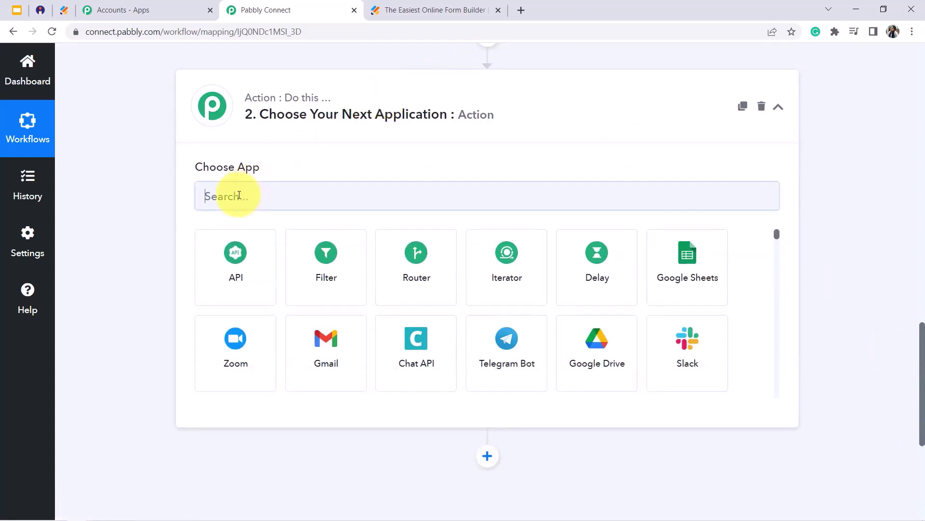
type("inst")
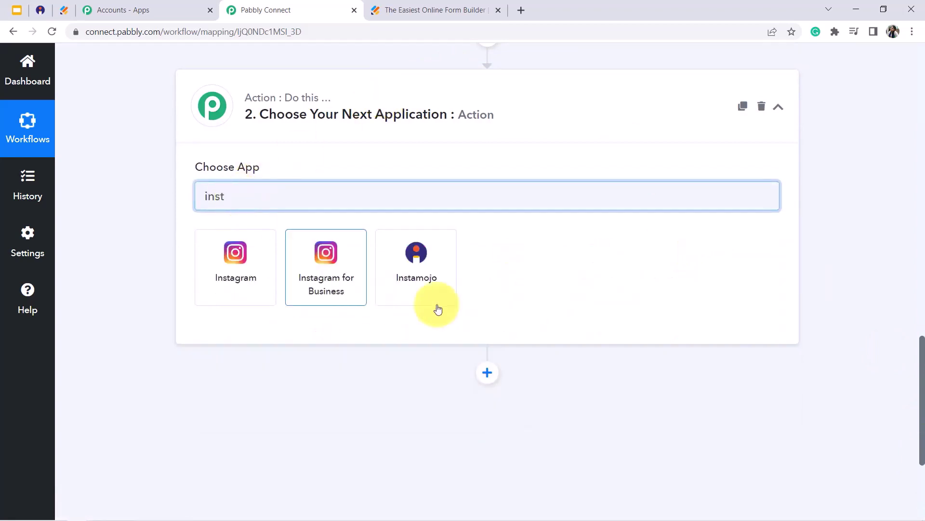
left_click(423, 283)
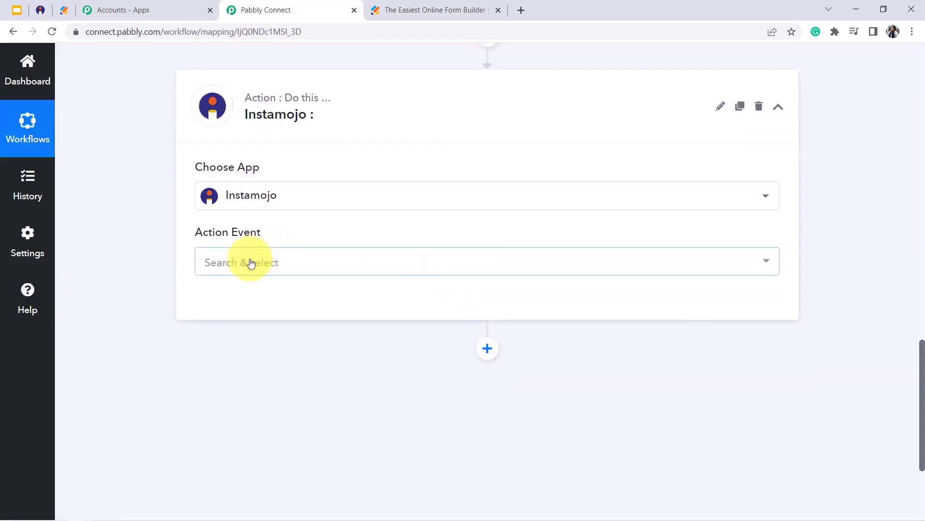
left_click(248, 262)
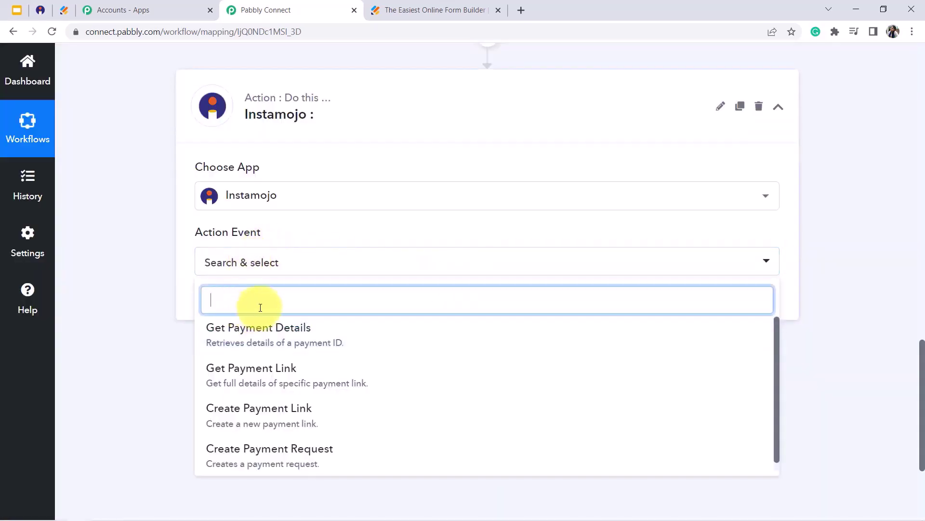
left_click(254, 413)
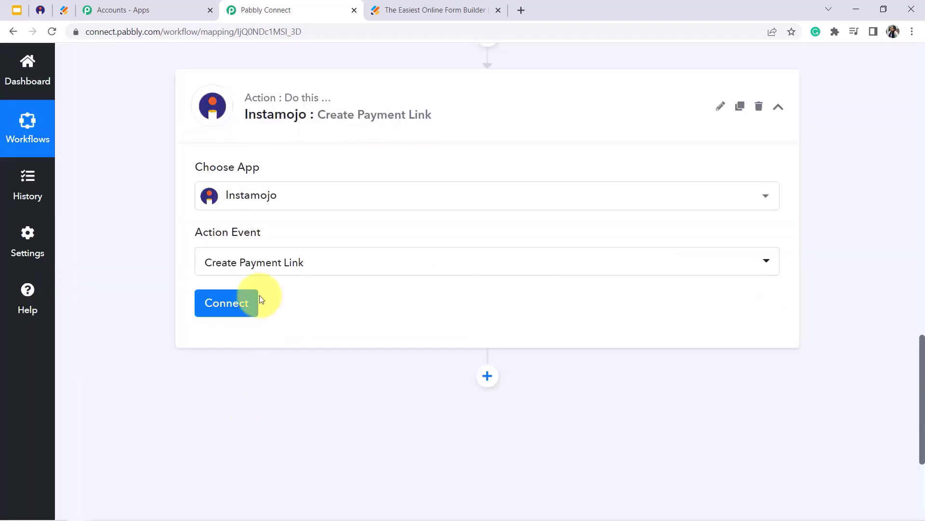
left_click(216, 305)
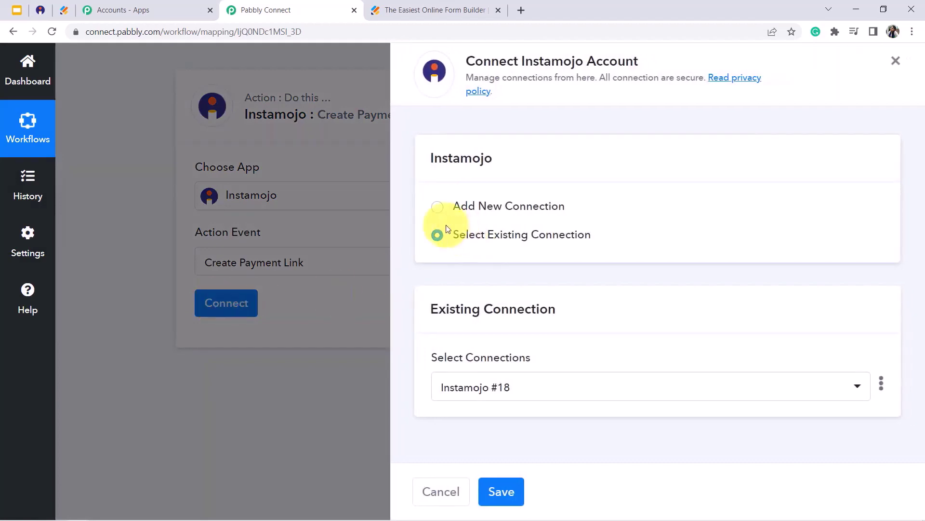
Add a new Instamojo connection and follow the API & Plugins link to find the keys.
left_click(463, 206)
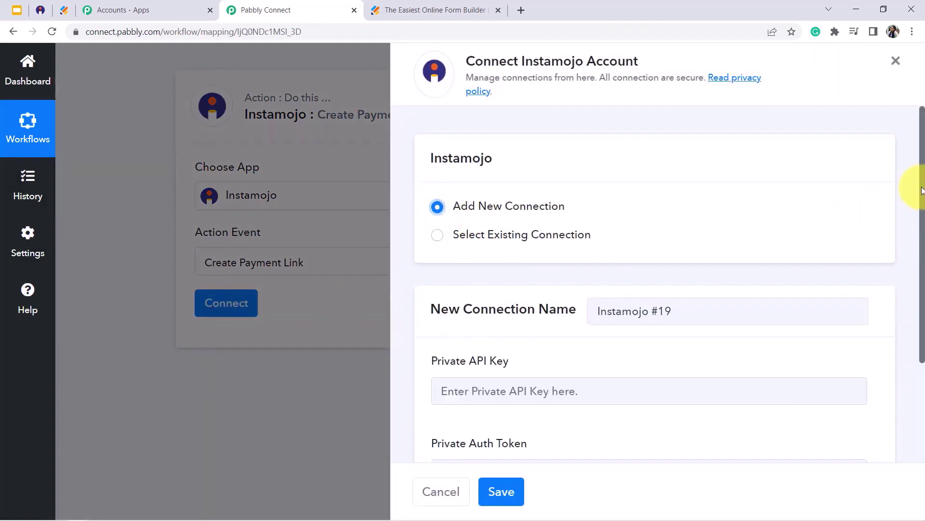
left_click_drag(921, 189, 921, 289)
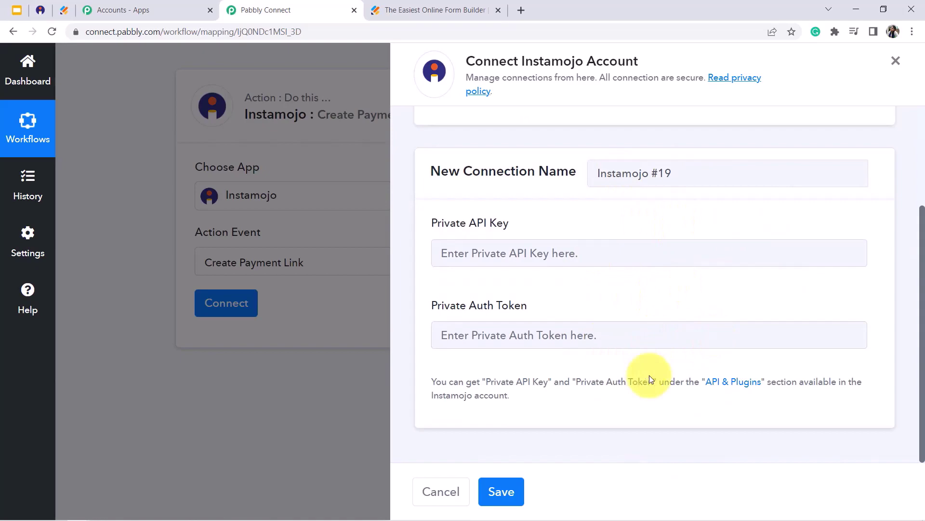
left_click(37, 3)
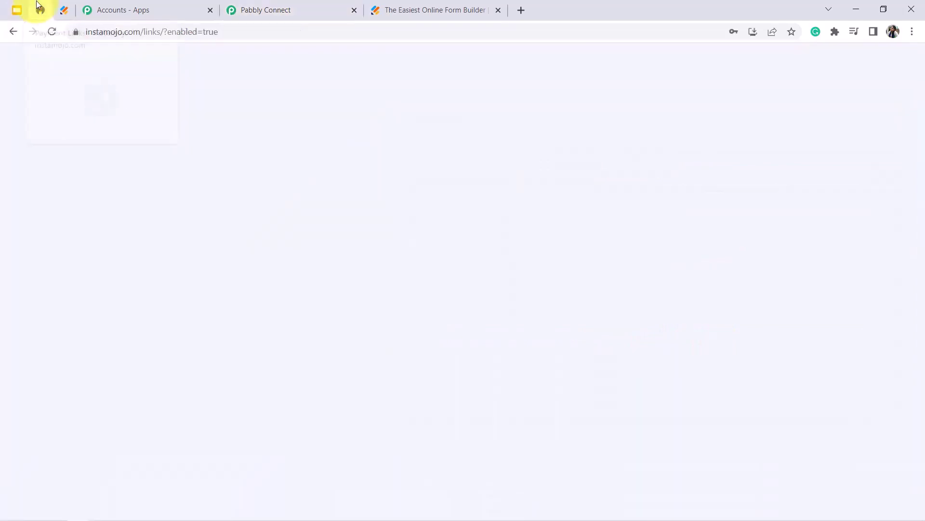
left_click(287, 6)
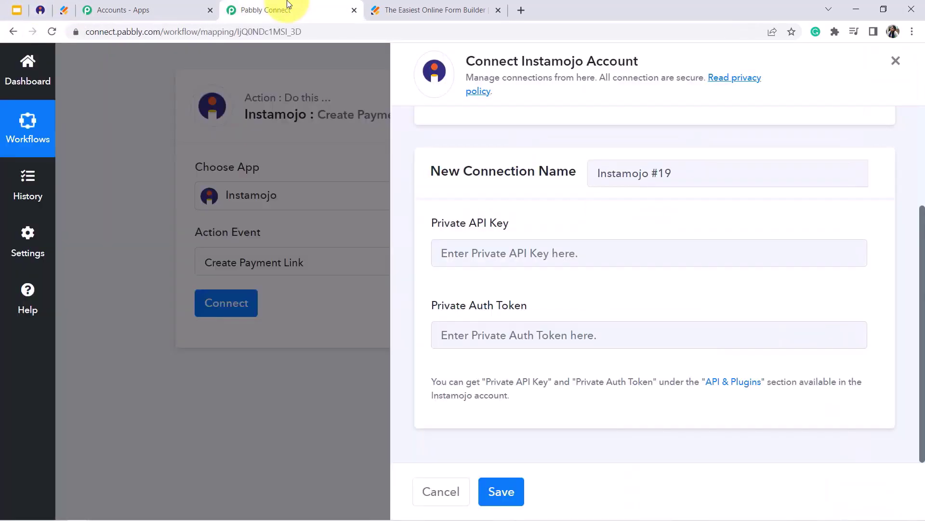
left_click(724, 383)
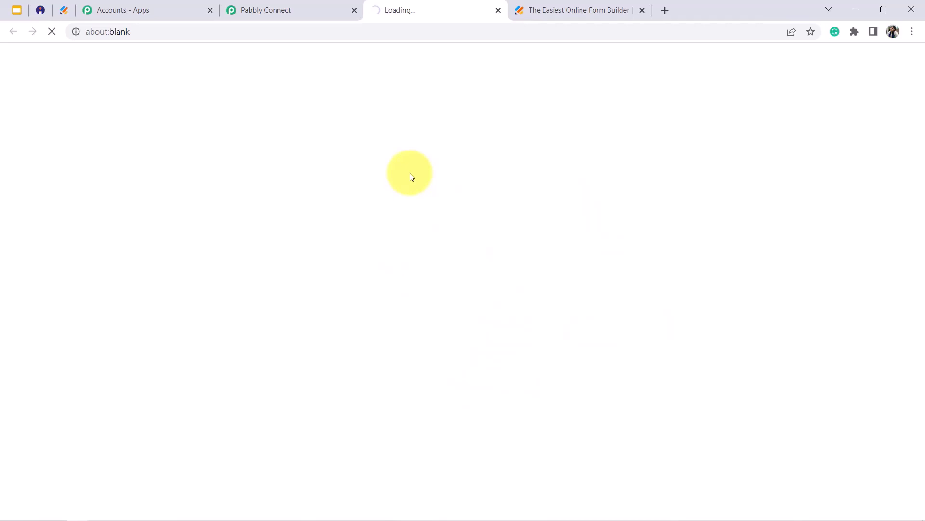
Copy the Private API Key from Instamojo's API & Plugins page into the connection form.
left_click(245, 9)
left_click_drag(441, 220, 506, 224)
left_click_drag(453, 303, 510, 304)
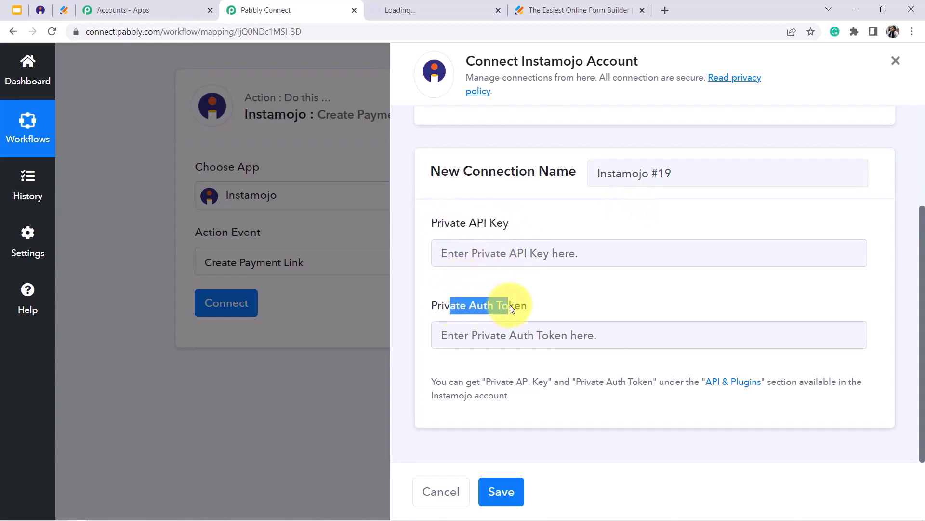
left_click(438, 230)
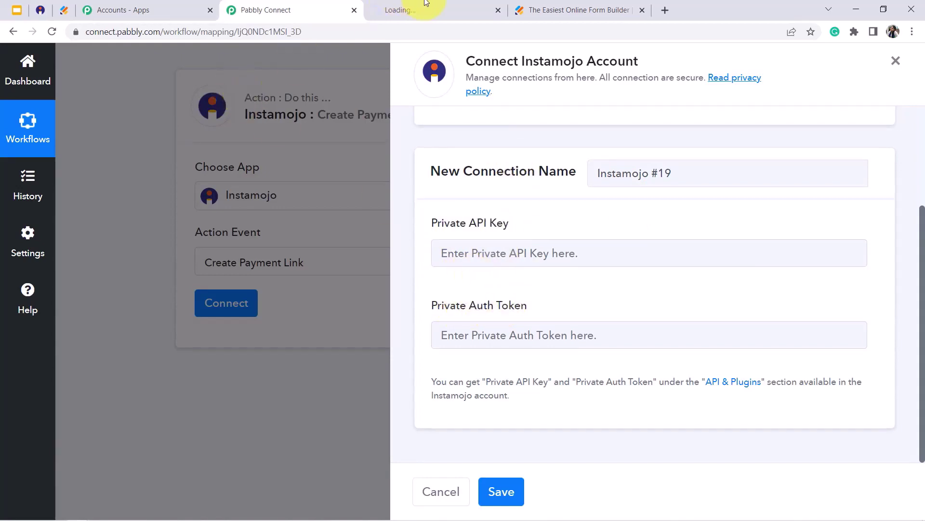
left_click(447, 6)
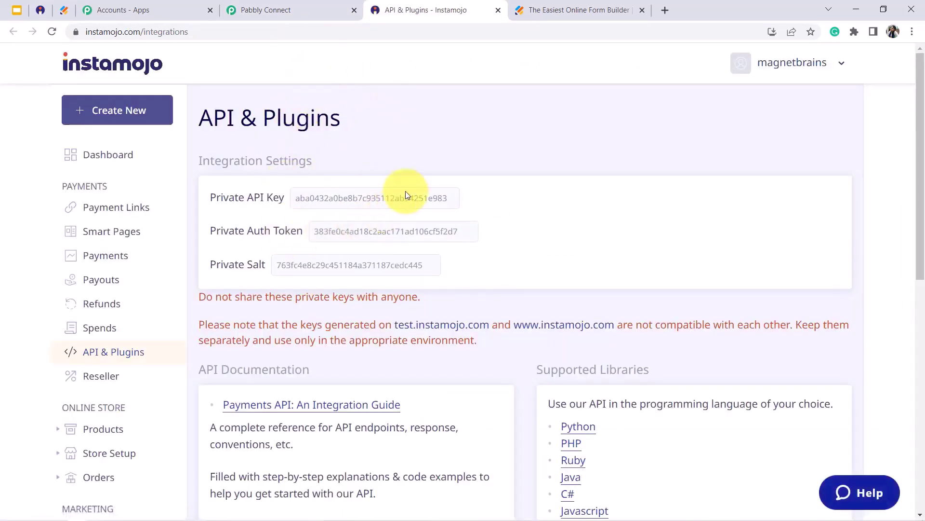
double_click(381, 205)
key("ctrl+c")
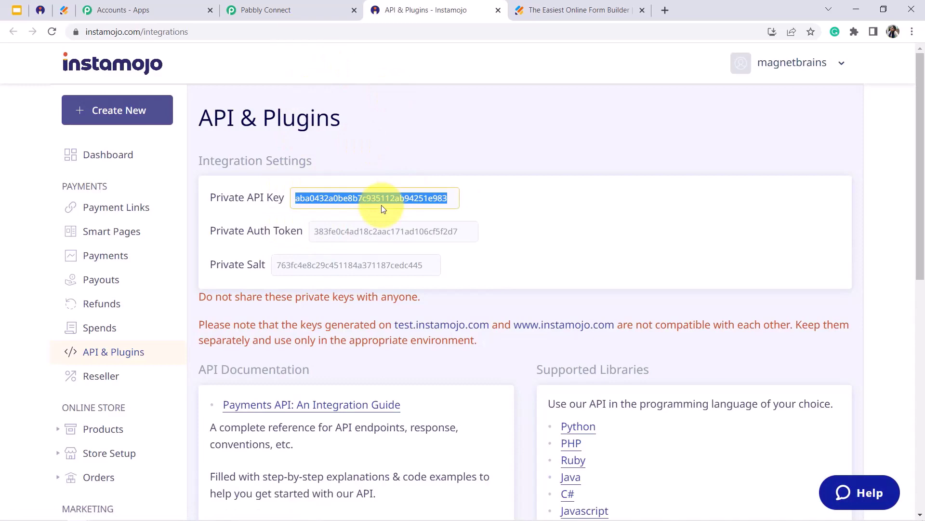
left_click(285, 15)
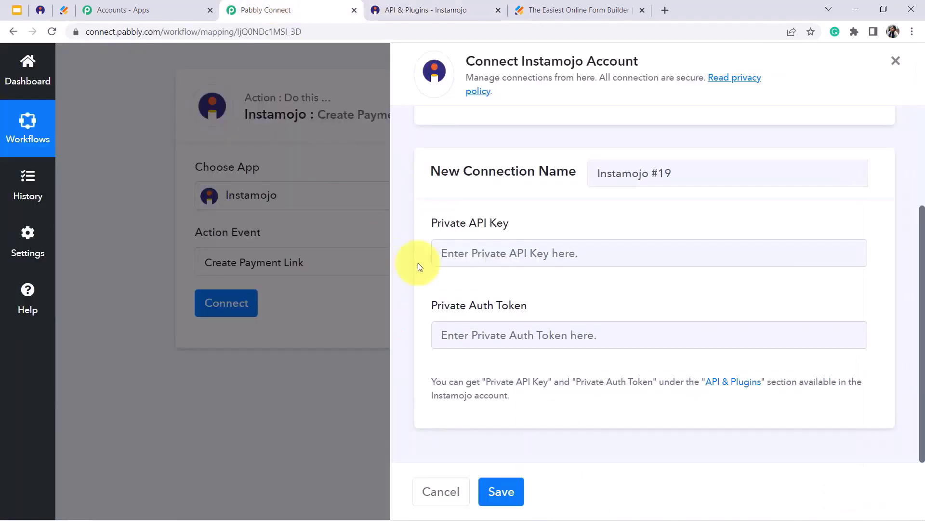
left_click(469, 247)
key("ctrl+v")
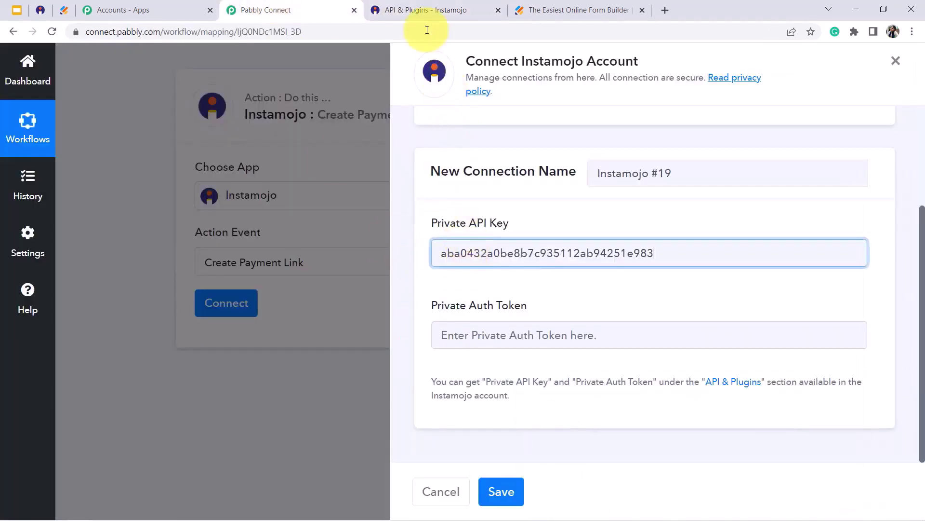
Copy the Private Auth Token into its field and save the Instamojo connection.
left_click(407, 3)
left_click(340, 231)
key("ctrl+c")
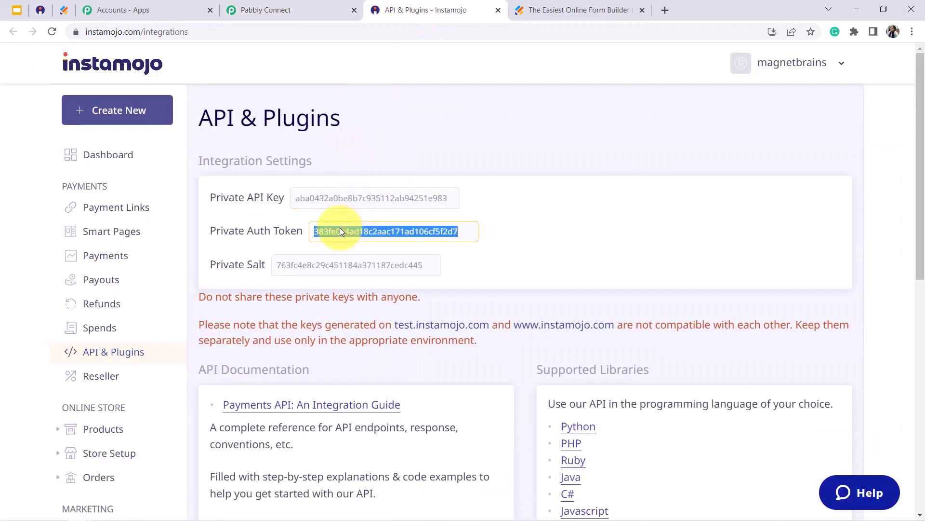
left_click(293, 6)
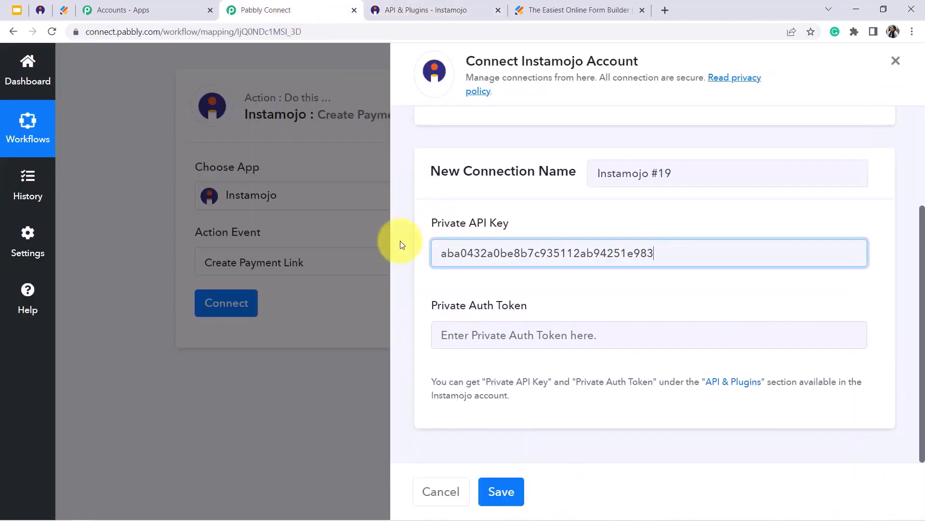
left_click(459, 336)
key("ctrl+v")
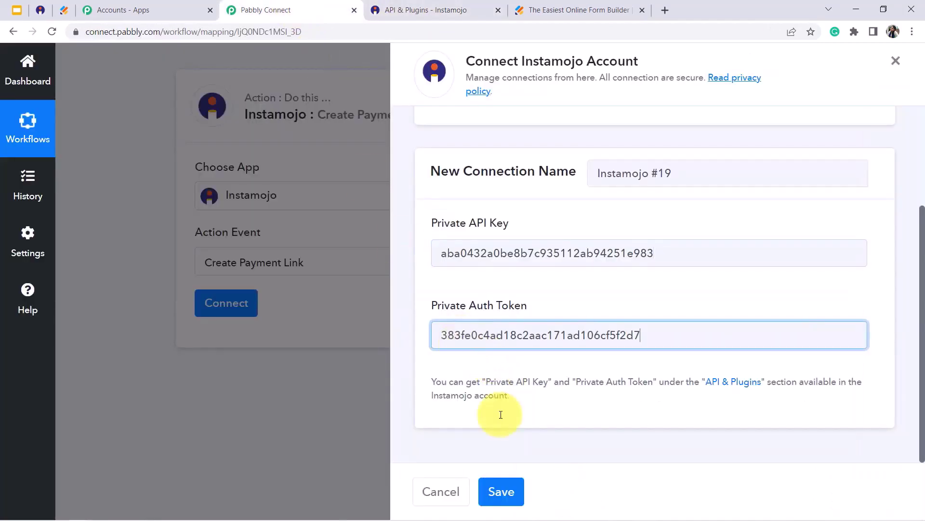
left_click(501, 492)
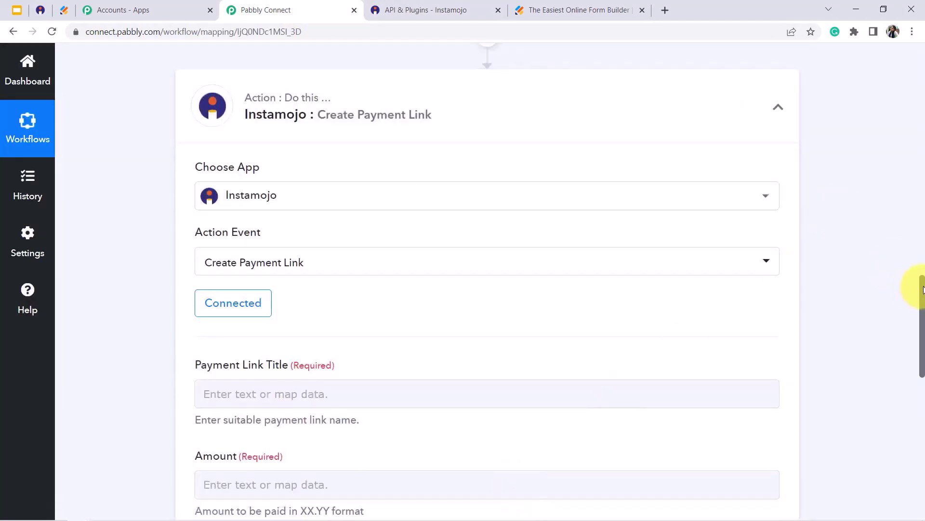
Type 'Paid Registration Link for upcoming event' as the Instamojo Payment Link Title.
left_click_drag(922, 289, 919, 305)
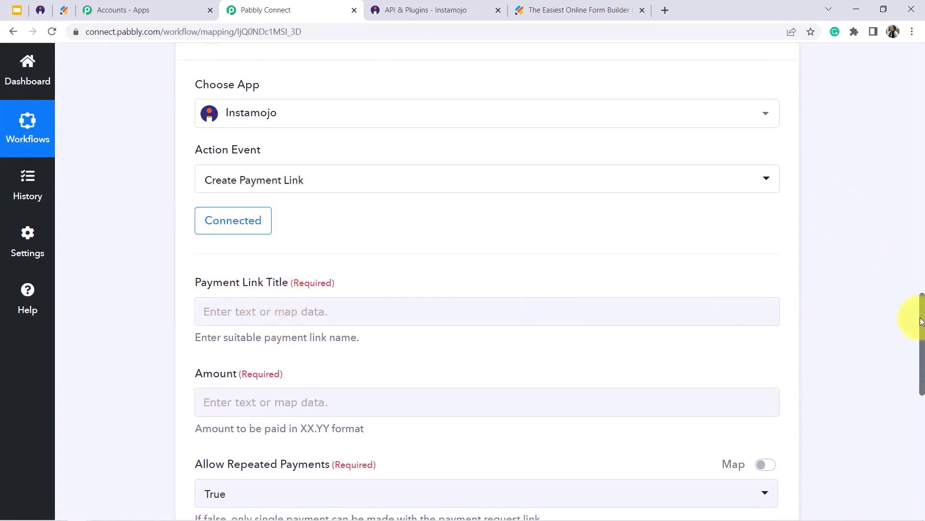
left_click_drag(921, 321, 921, 347)
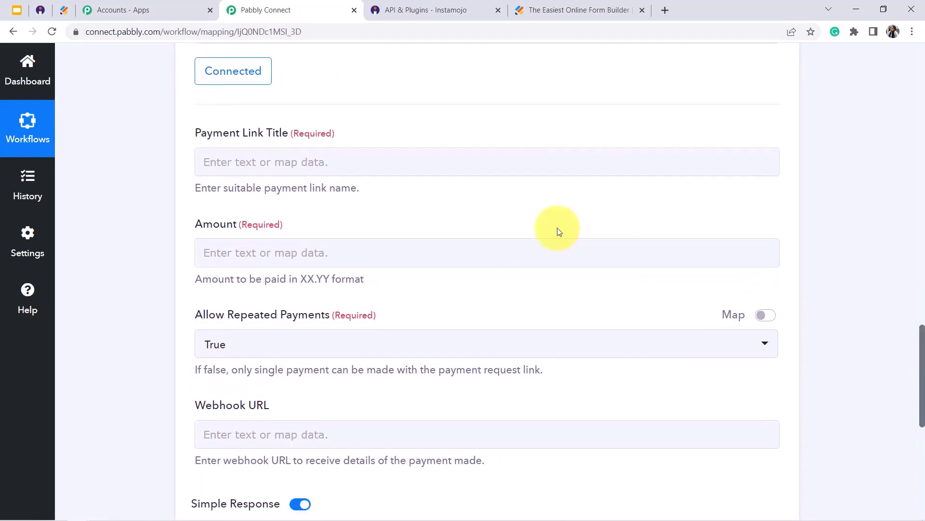
left_click(232, 157)
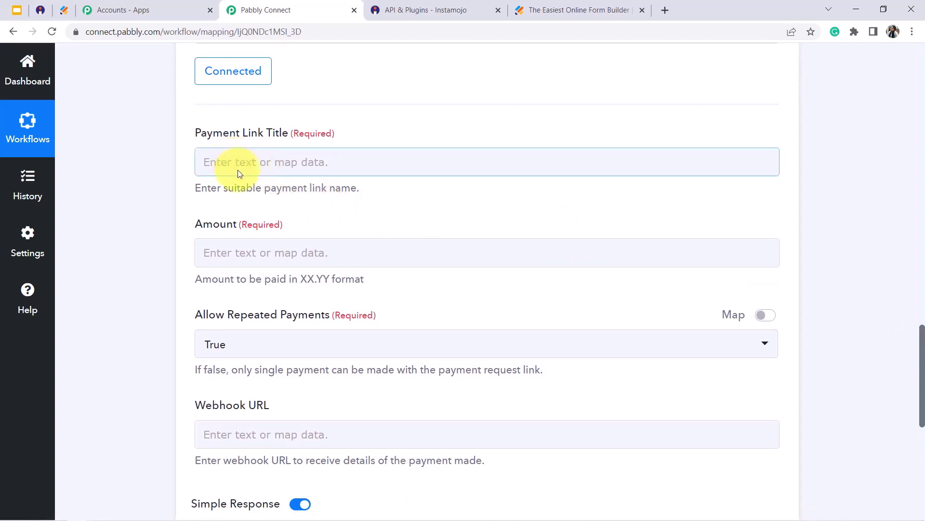
left_click(241, 178)
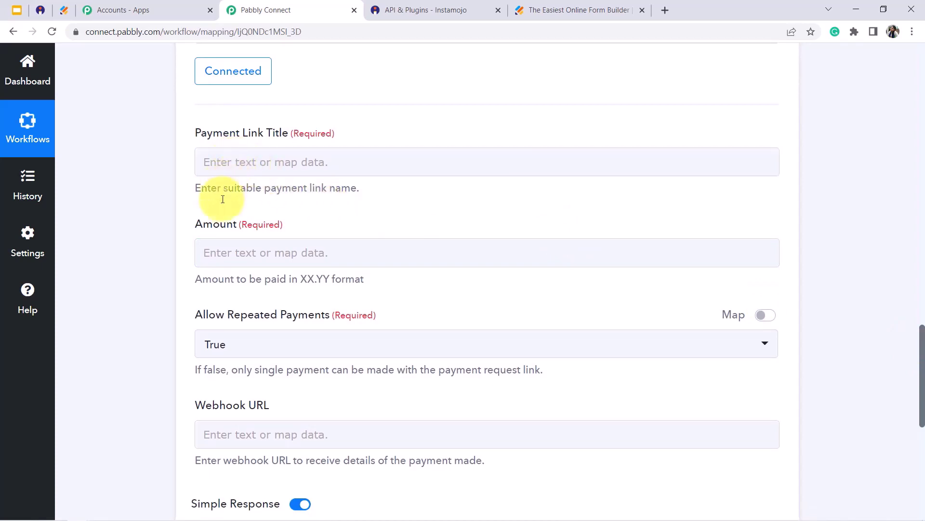
left_click(251, 158)
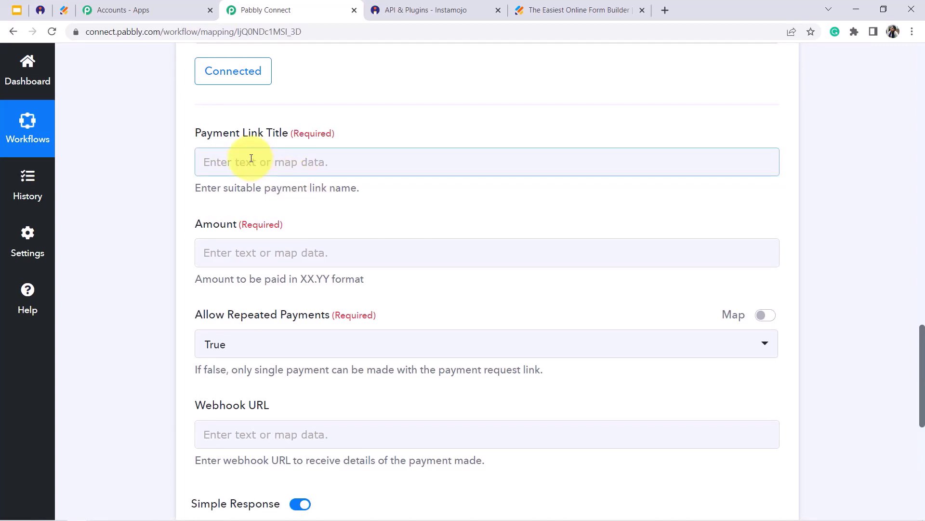
type("P")
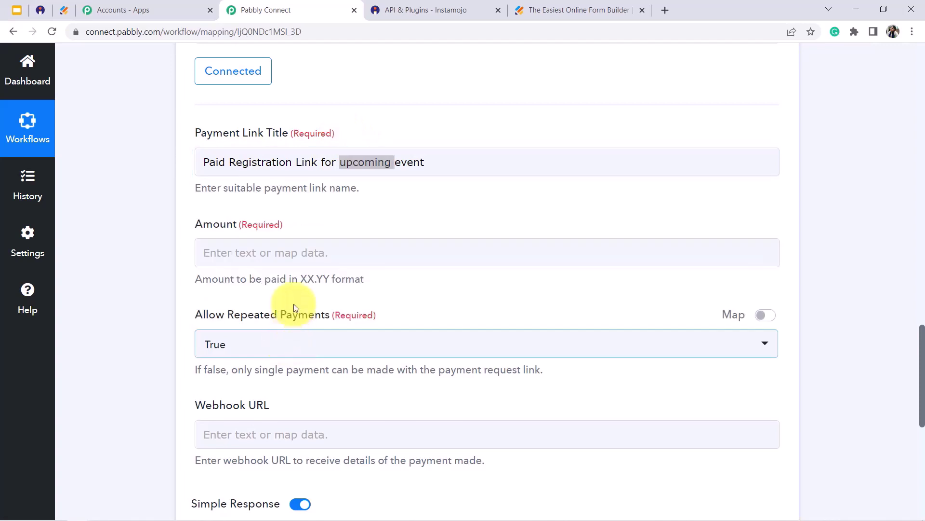
Enter 599.00 as the payment link amount, following the XX.YY format hint.
left_click(259, 253)
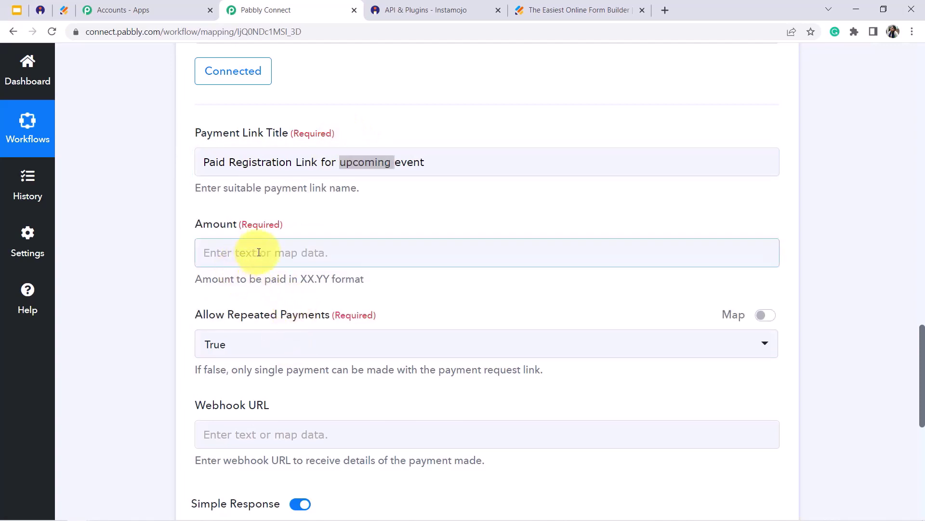
left_click(259, 252)
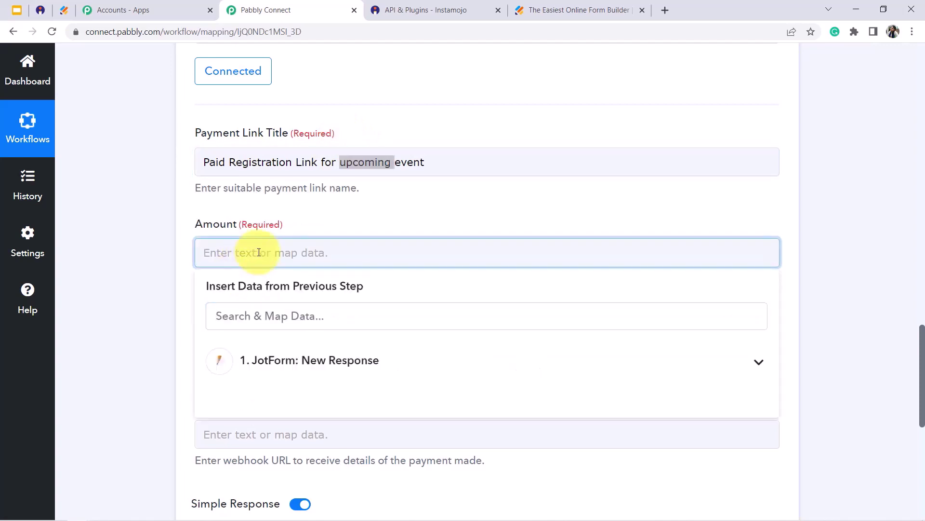
type("5")
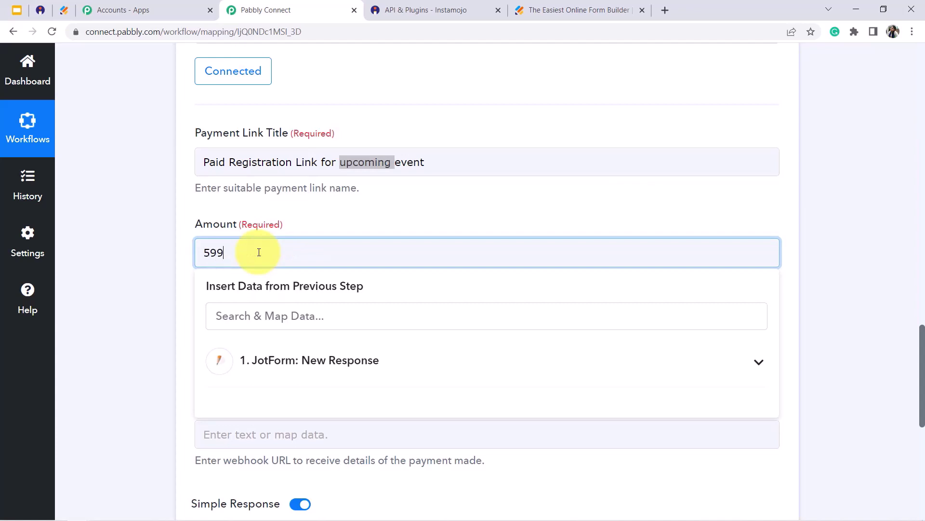
type("99")
left_click(108, 262)
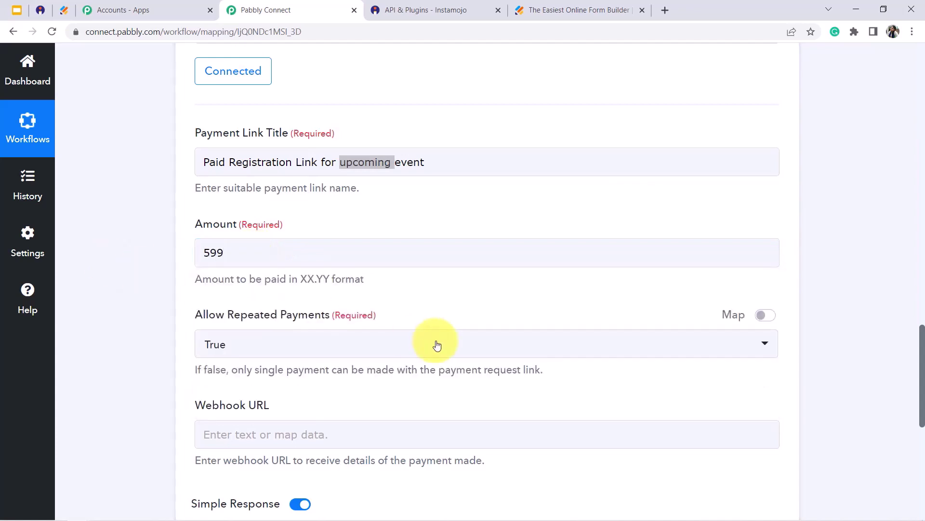
left_click_drag(224, 279, 356, 284)
left_click(313, 277)
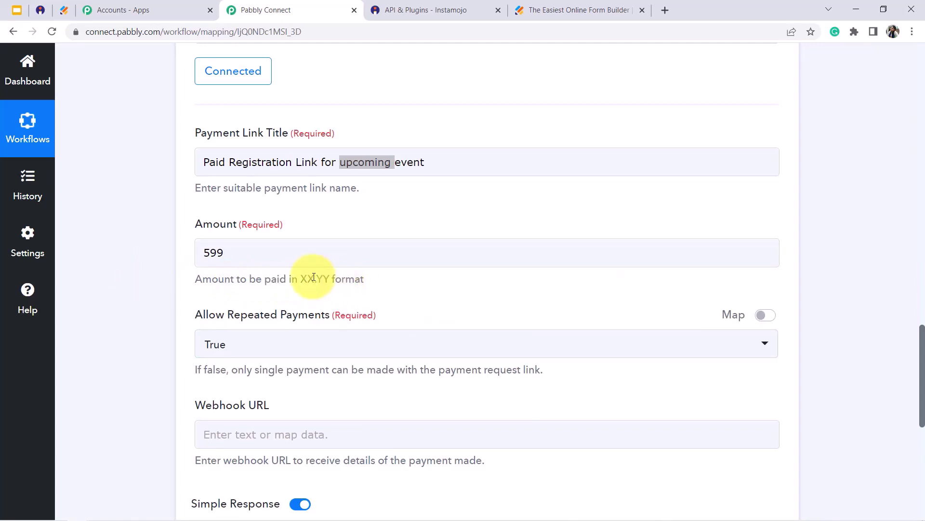
left_click(230, 251)
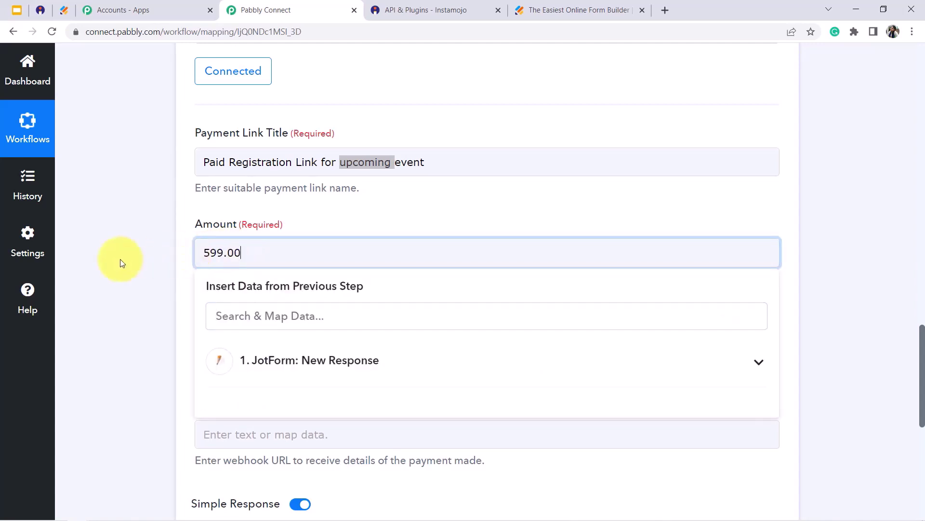
left_click(149, 279)
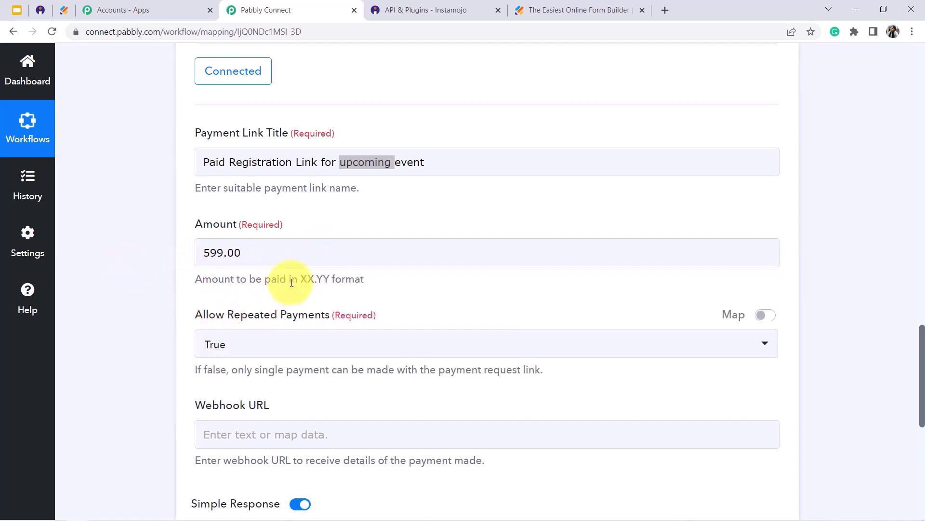
left_click_drag(292, 282, 340, 290)
left_click(183, 306)
Set Allow Repeated Payments to False, then save and send a test request.
scroll(205, 196, "down", 3)
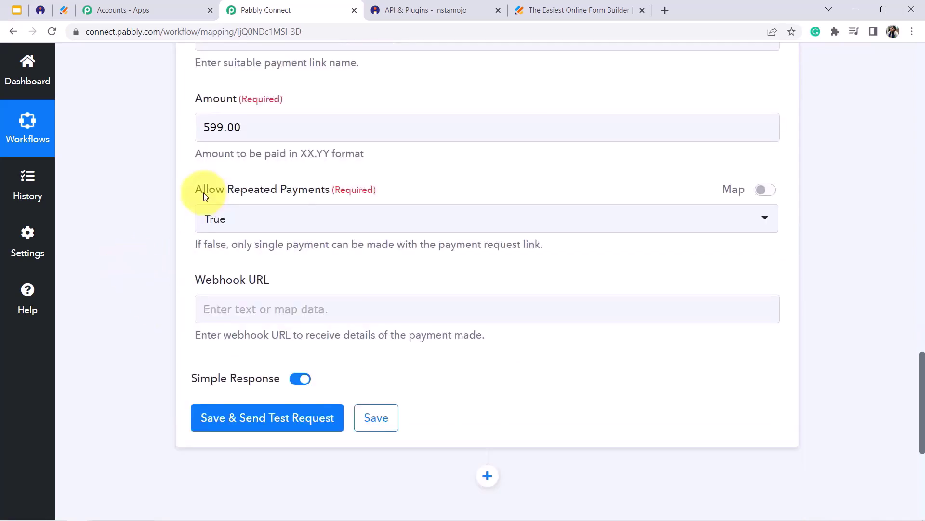
left_click_drag(203, 194, 314, 191)
left_click(313, 191)
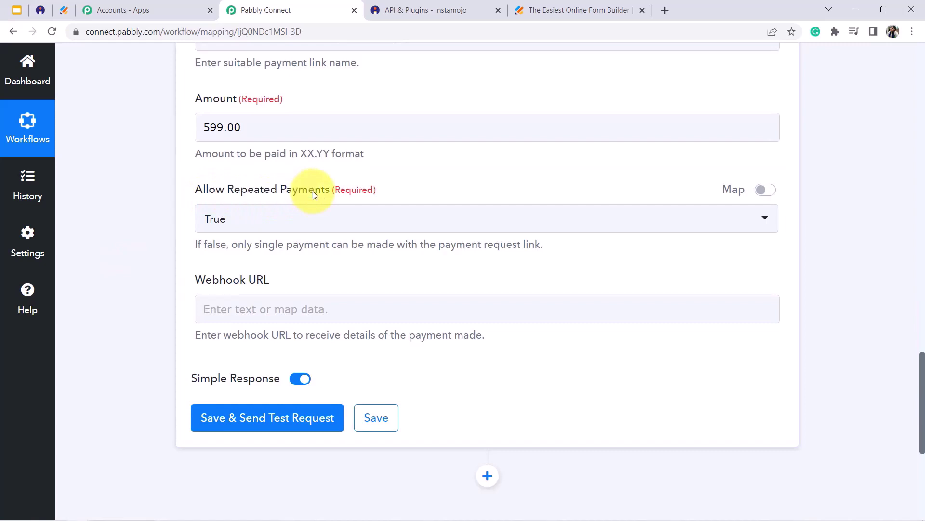
left_click_drag(209, 248, 246, 253)
left_click(247, 253)
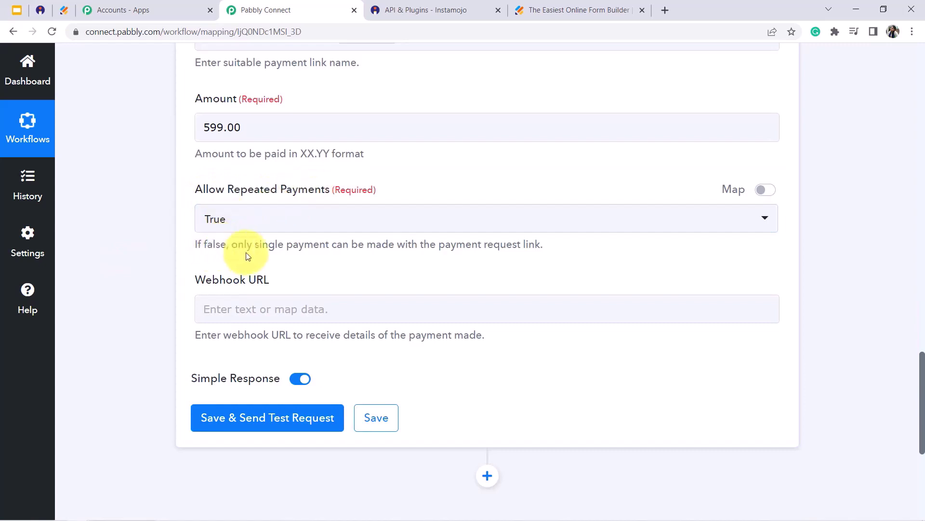
left_click(290, 219)
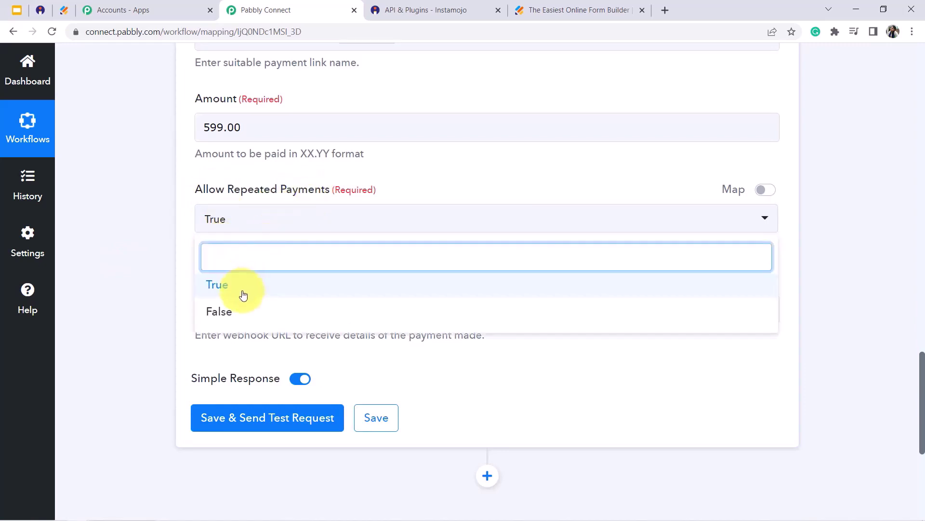
left_click(239, 311)
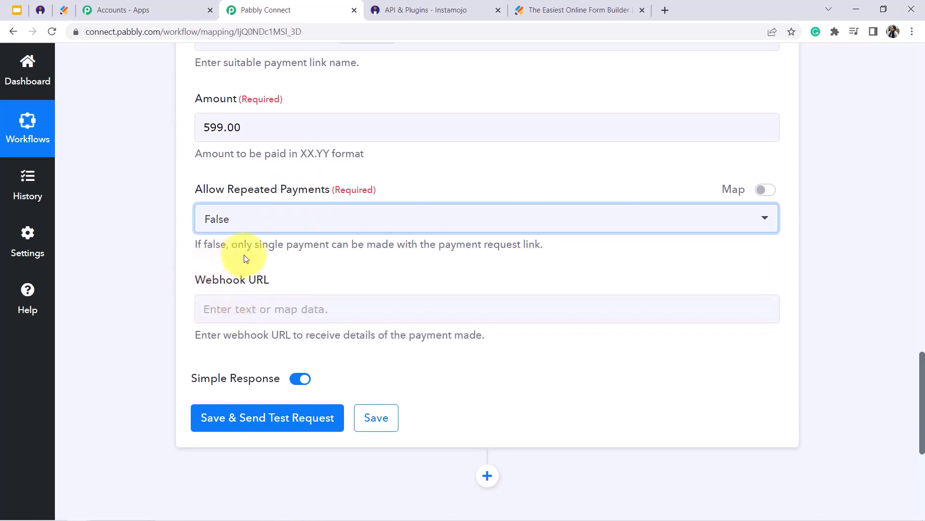
left_click_drag(258, 244, 501, 254)
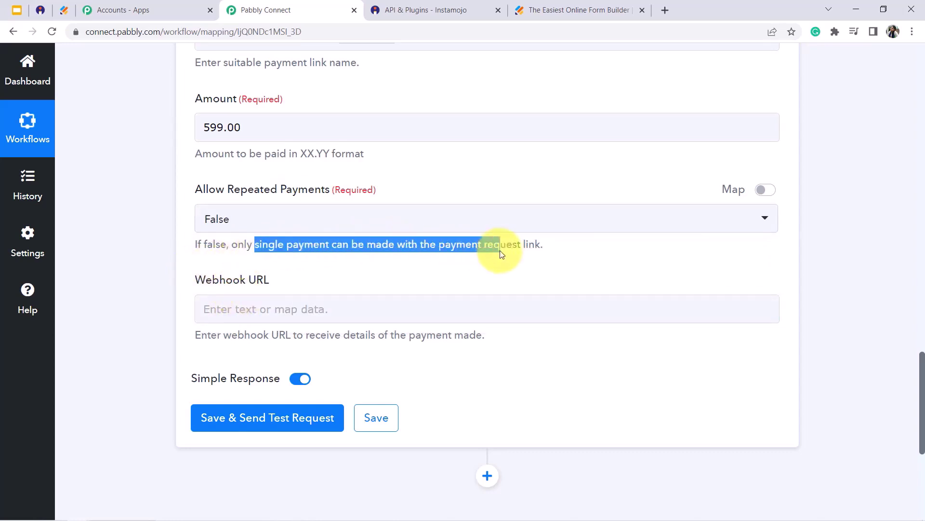
left_click(239, 251)
left_click_drag(197, 248, 229, 250)
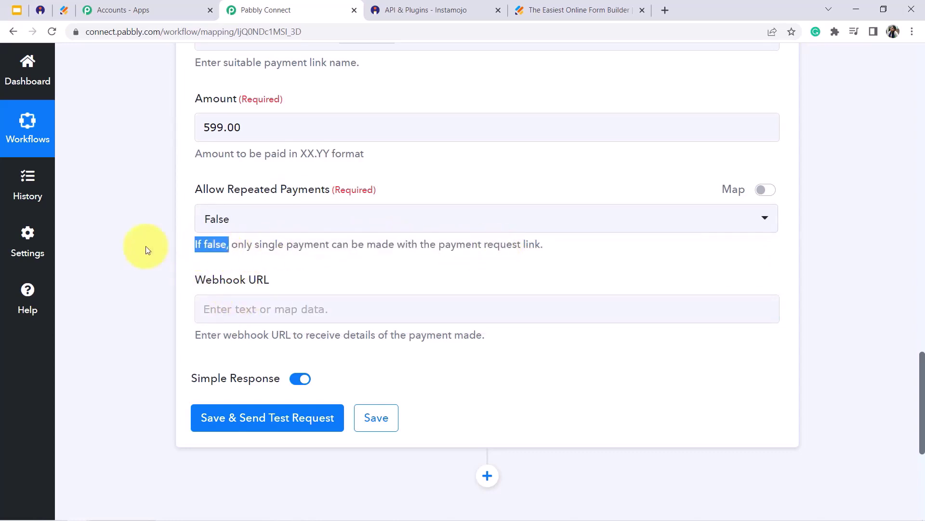
left_click(128, 244)
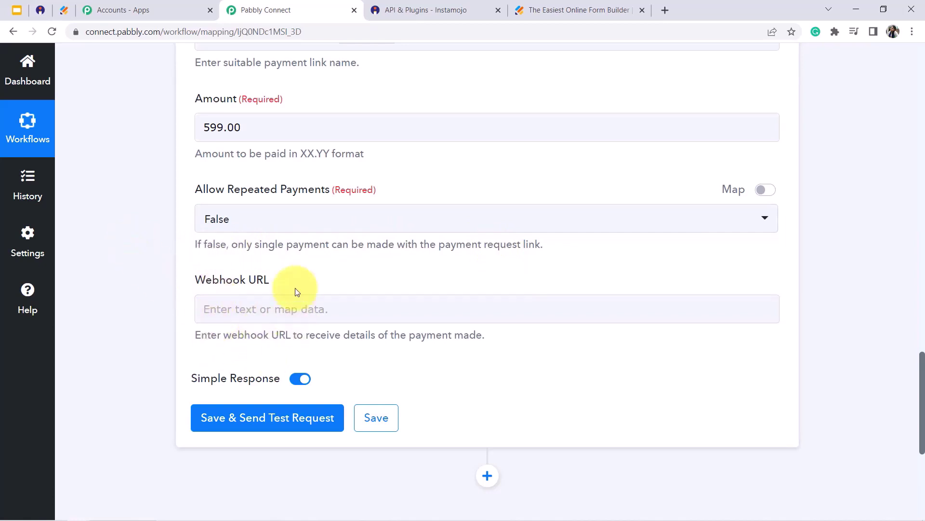
left_click(256, 419)
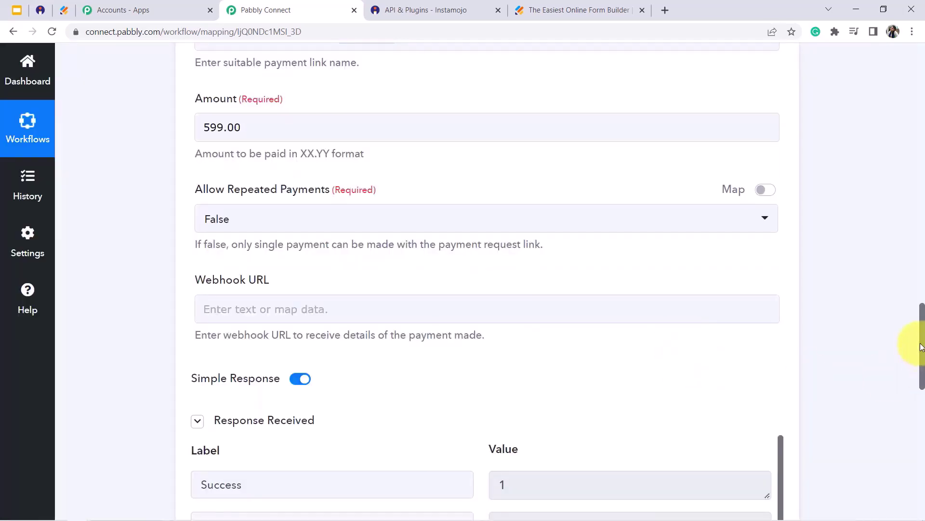
Copy the Payment Request Longurl from the test response and open a new browser tab.
scroll(921, 346, "down", 3)
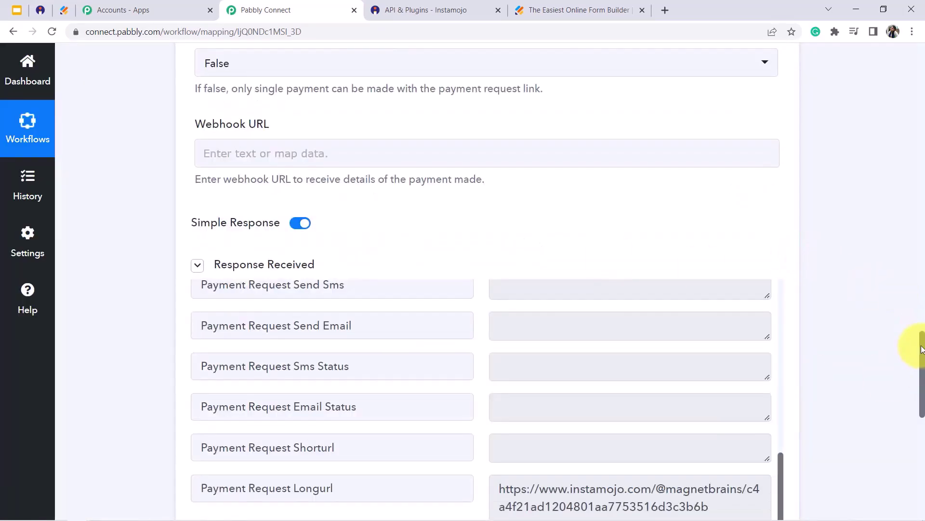
left_click_drag(923, 346, 923, 379)
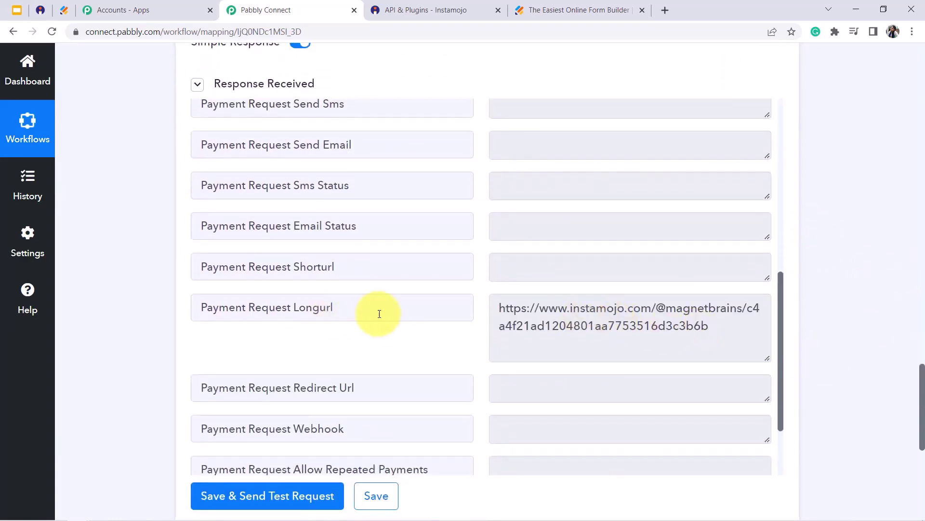
left_click(599, 319)
key("ctrl+a")
key("ctrl+c")
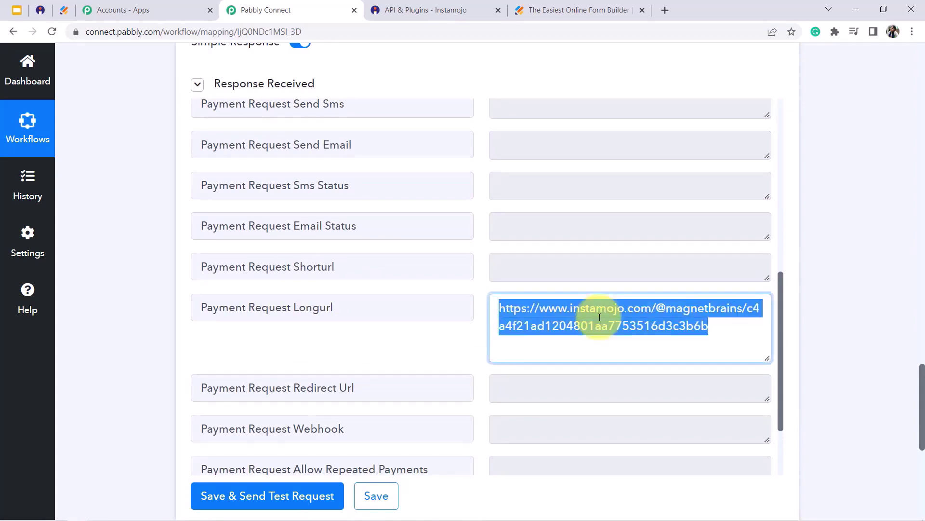
key("ctrl+t")
key("ctrl+v")
key("Return")
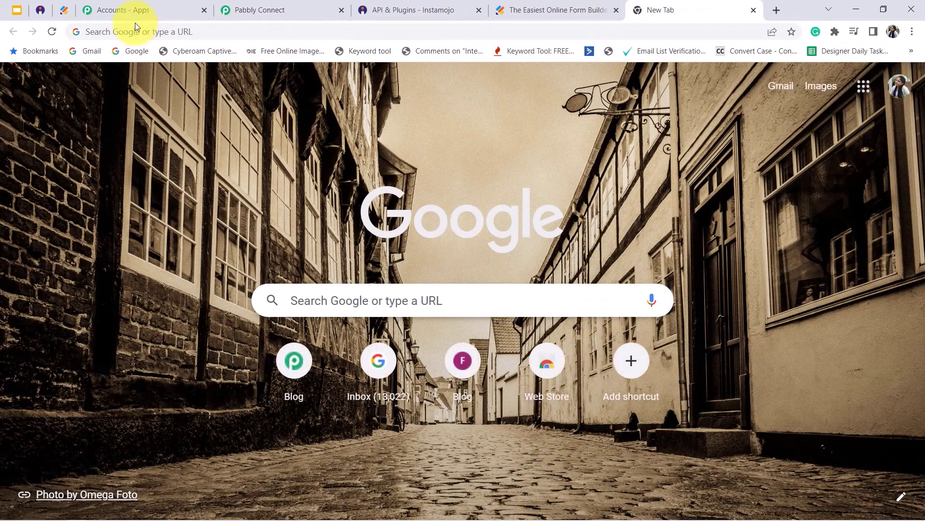
Load the copied Instamojo payment link in the new tab.
left_click(137, 27)
key("ctrl+v")
key("Return")
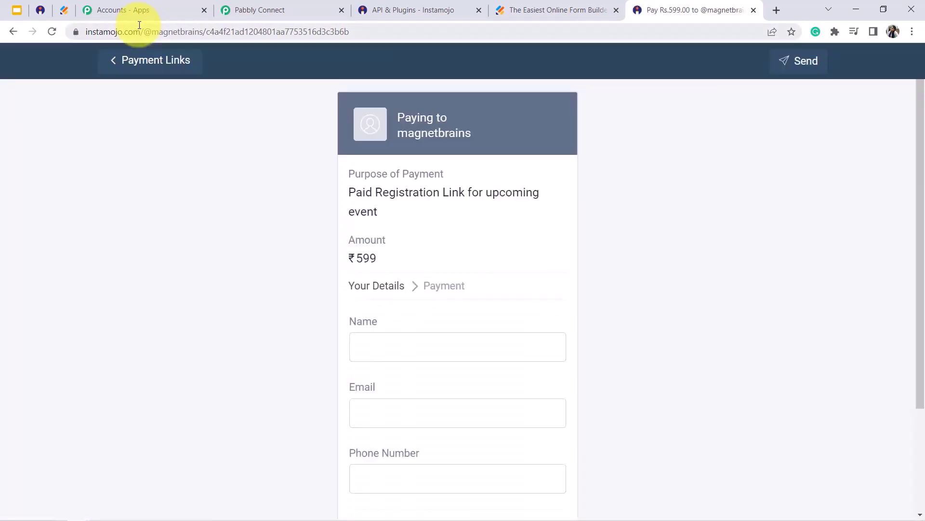
left_click(283, 5)
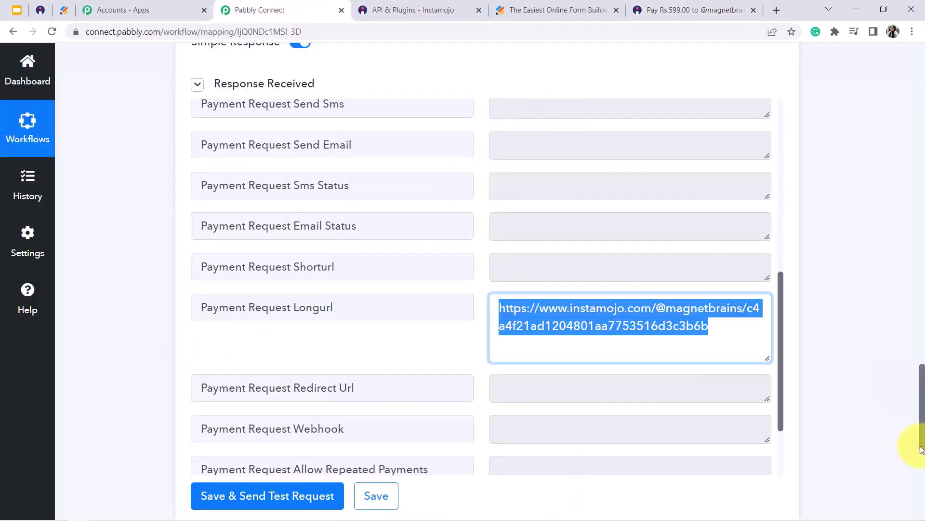
left_click_drag(923, 432, 918, 353)
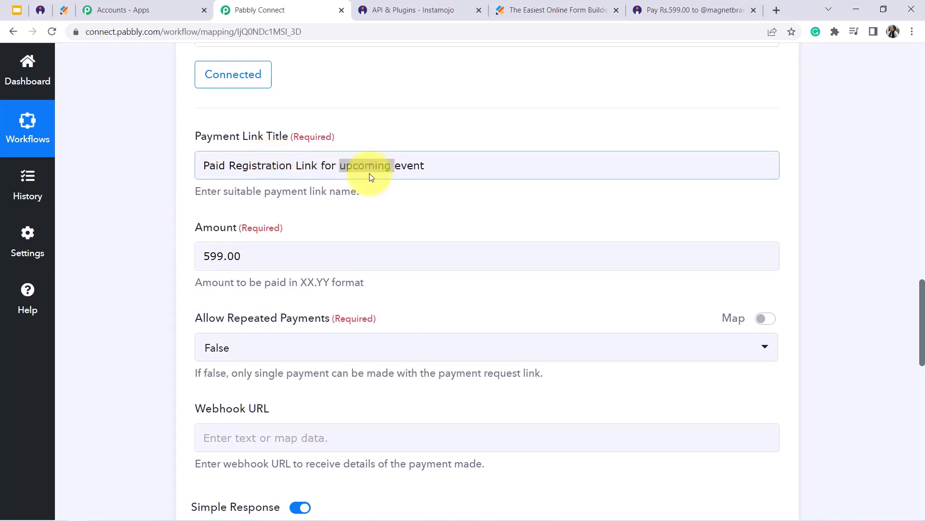
Review the upcoming-event registration purpose and ₹599 amount, then close the payment page.
left_click(703, 7)
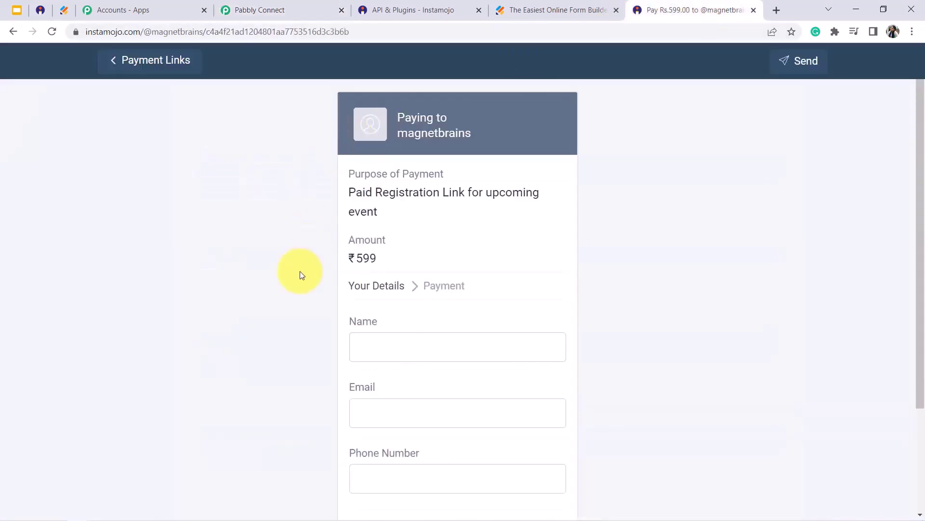
triple_click(379, 191)
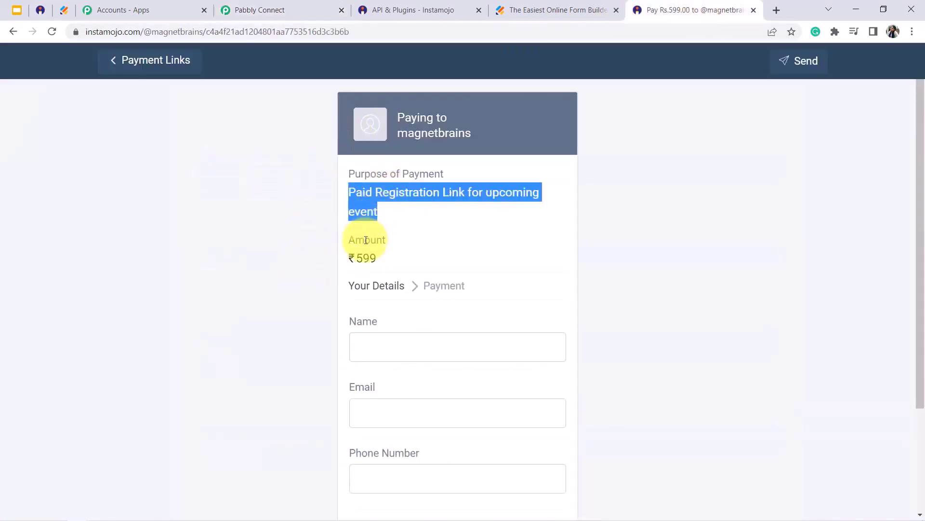
double_click(376, 261)
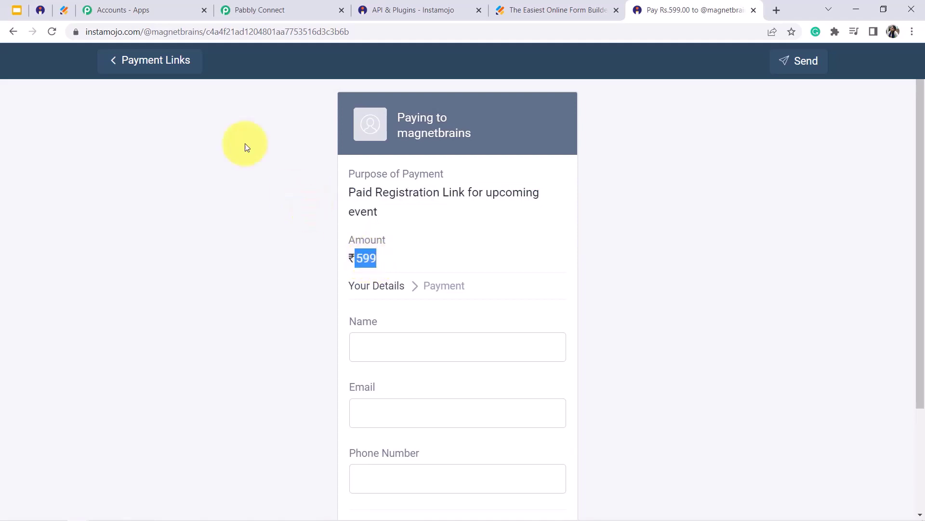
double_click(102, 36)
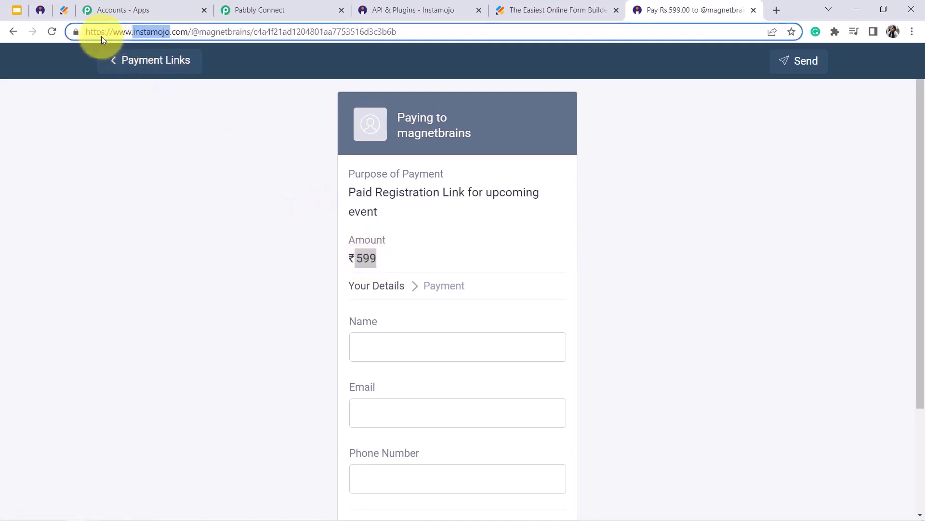
left_click(220, 285)
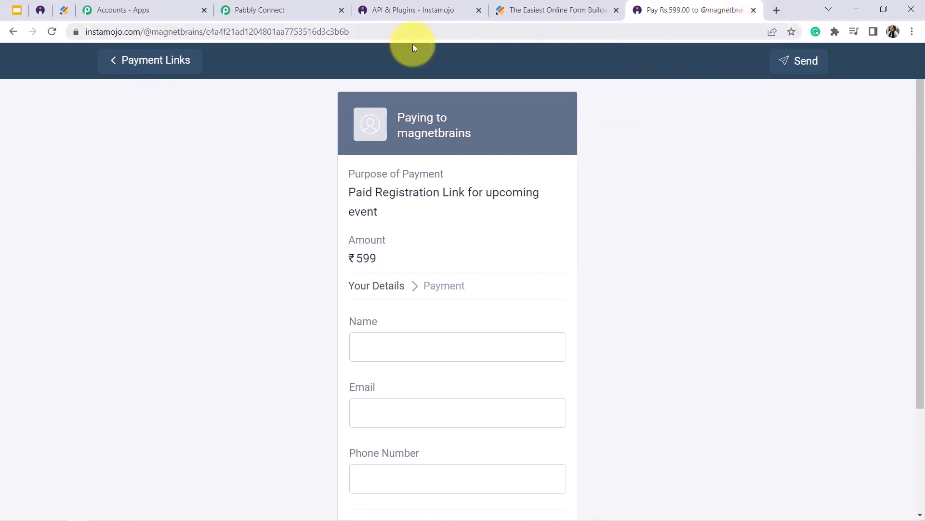
left_click(288, 33)
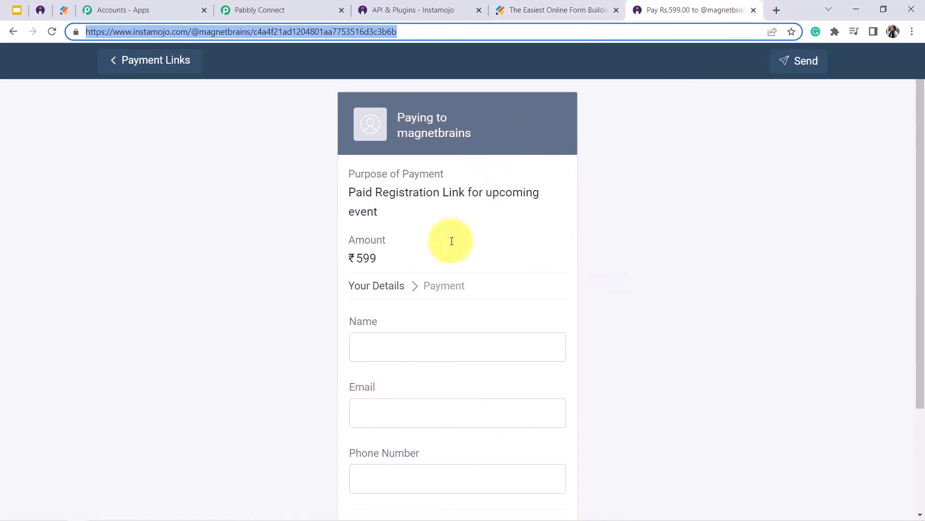
left_click(753, 10)
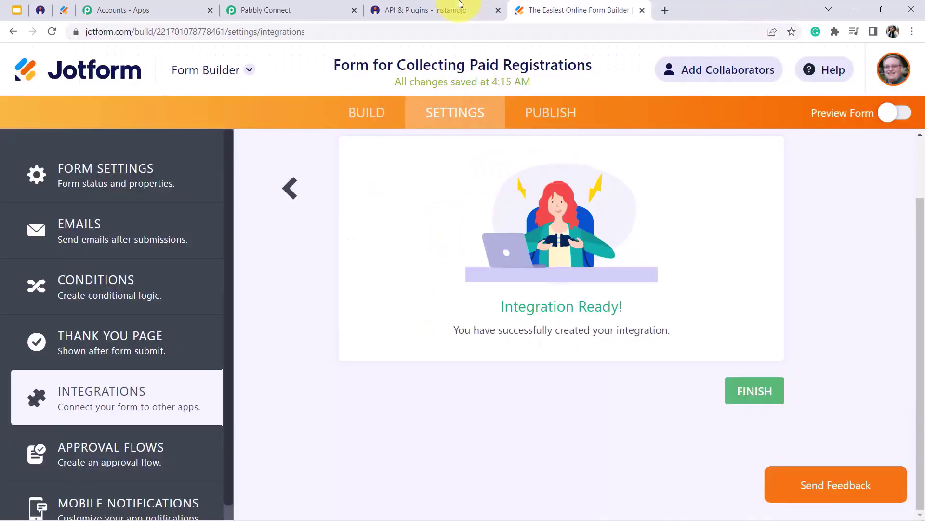
left_click(269, 9)
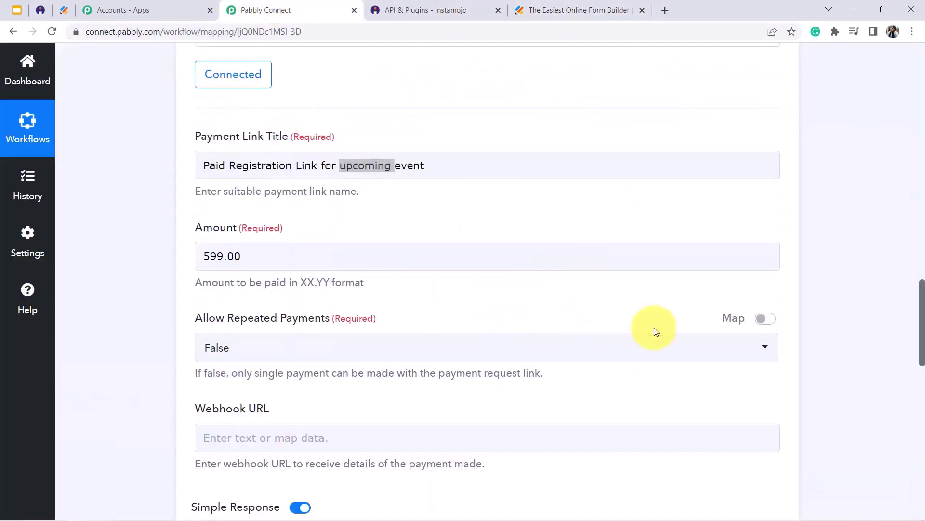
Add a WhatsApp Cloud API action step with the Send Template Message event.
left_click_drag(922, 293, 922, 460)
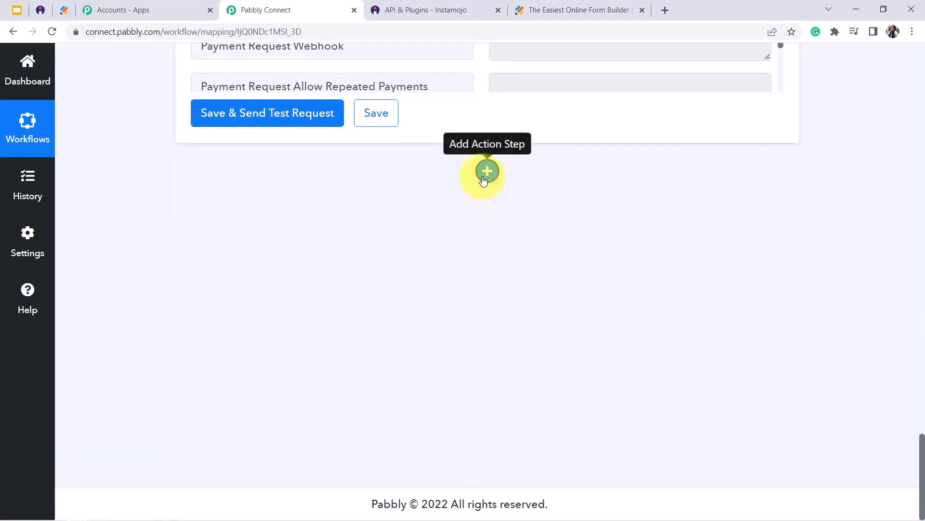
left_click(486, 171)
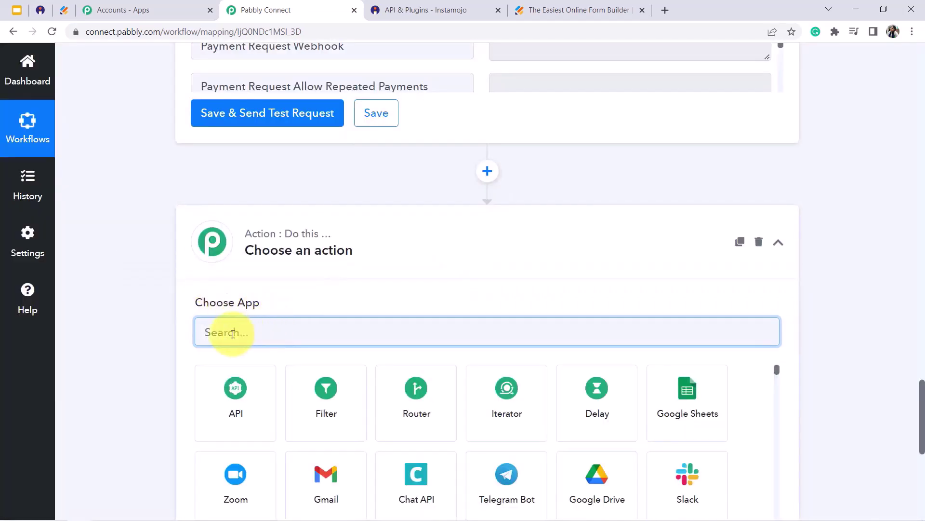
type("wha")
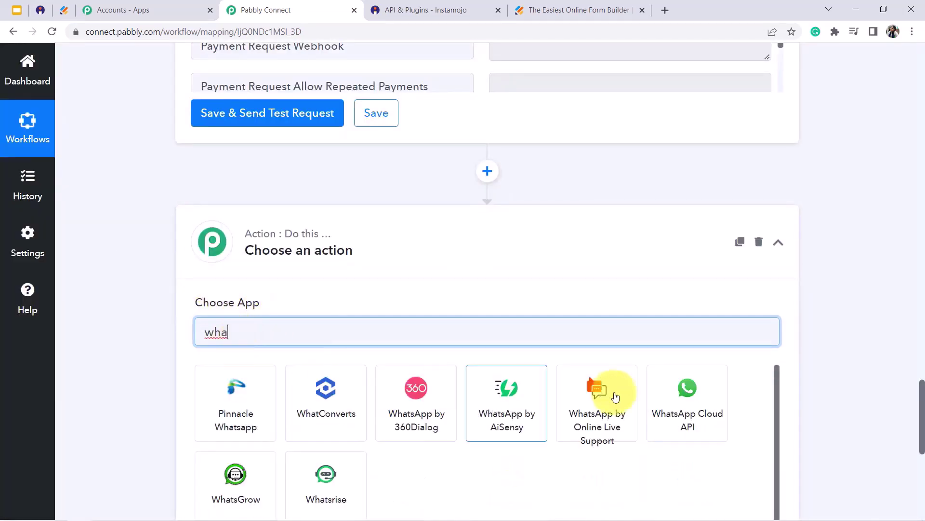
left_click(694, 404)
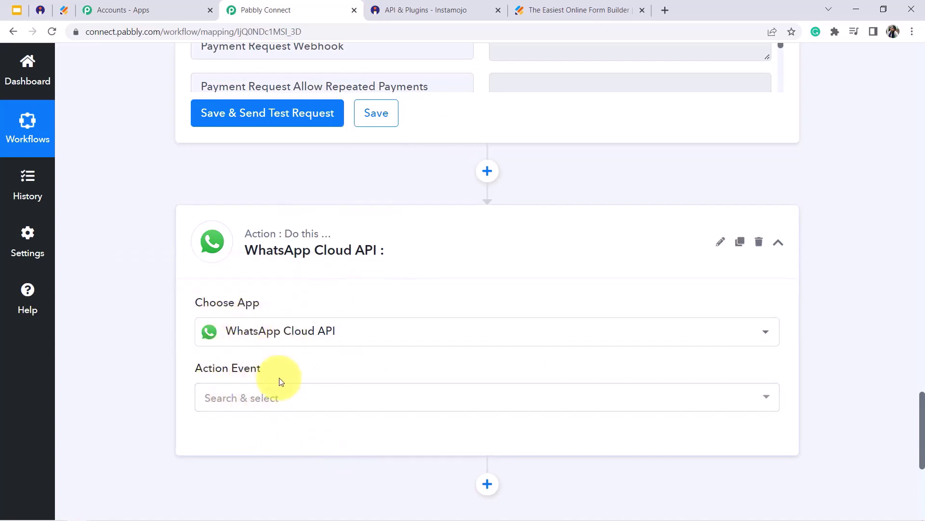
left_click(259, 406)
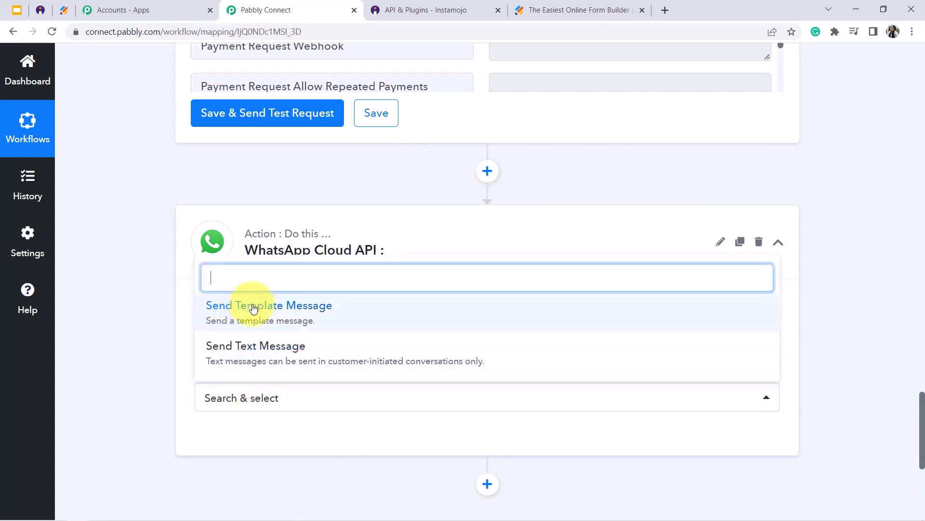
left_click(253, 309)
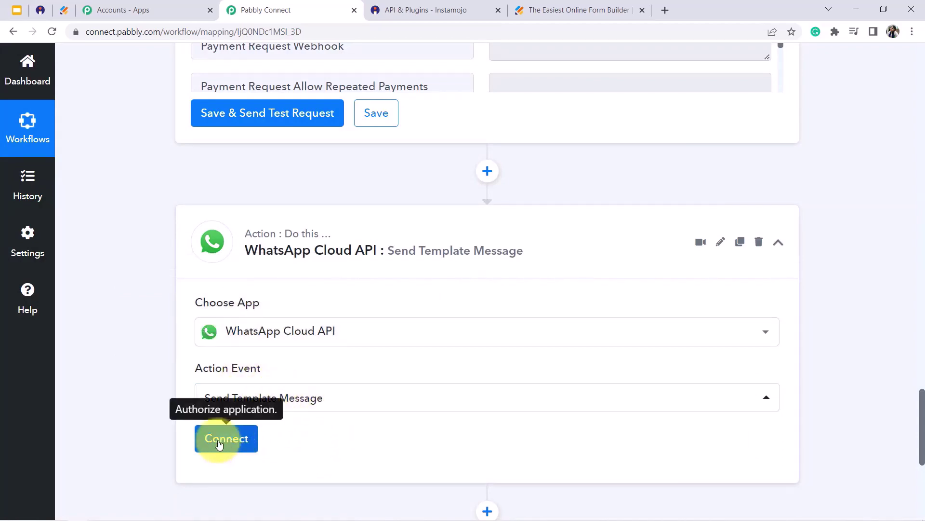
Start a new WhatsApp Cloud API account connection.
left_click(219, 443)
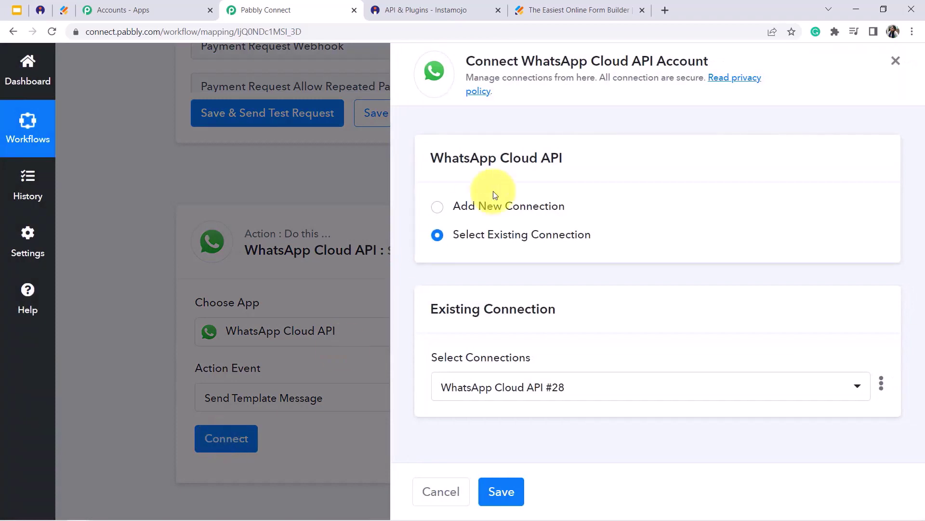
left_click(438, 208)
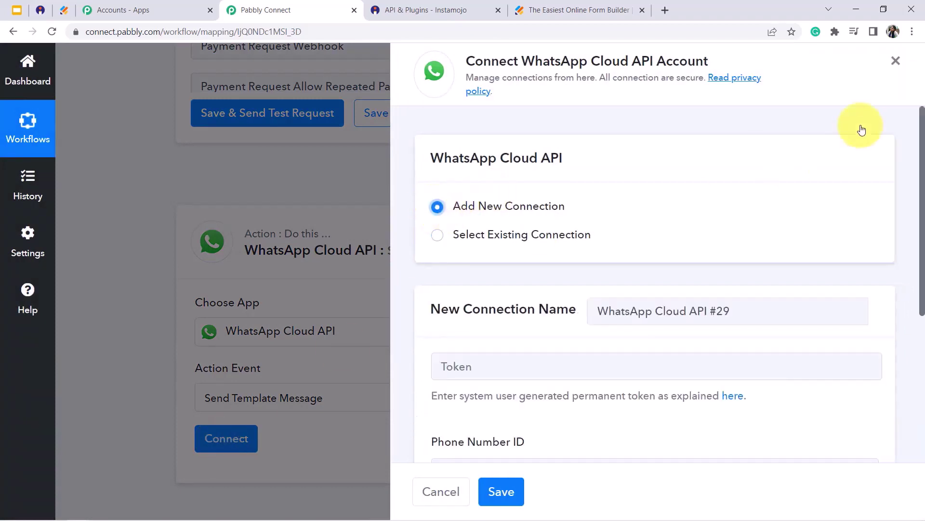
left_click_drag(923, 139, 923, 242)
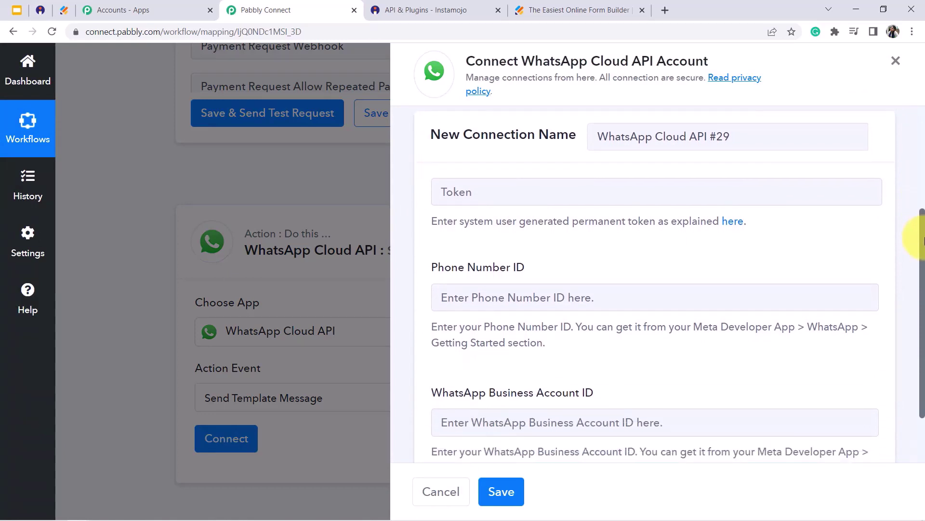
left_click(664, 10)
Go to developers.facebook.com, correcting the misspelled address.
type("devl")
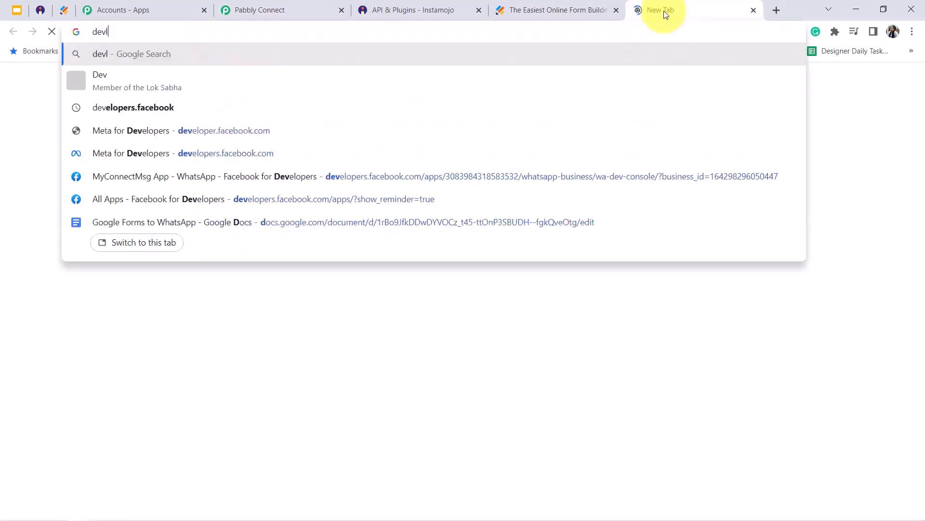
type("opers.fac")
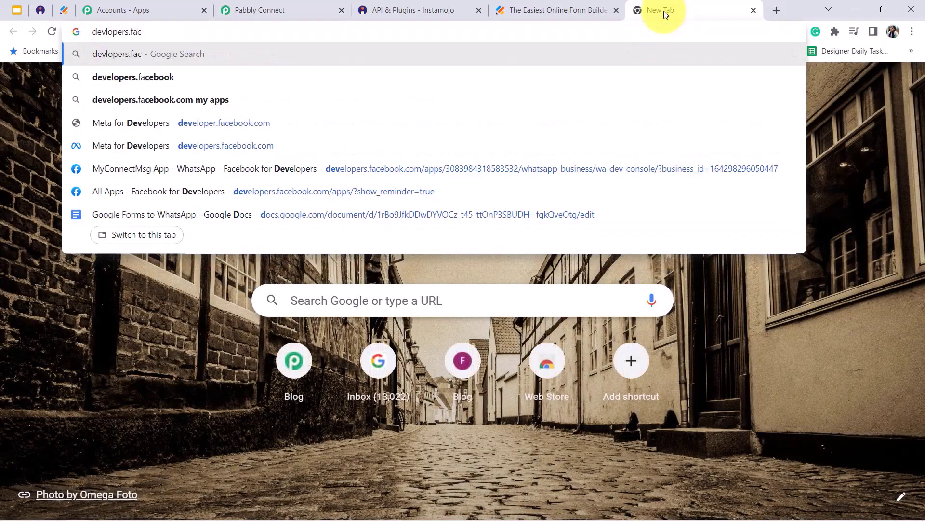
type("eboo")
type("k.com")
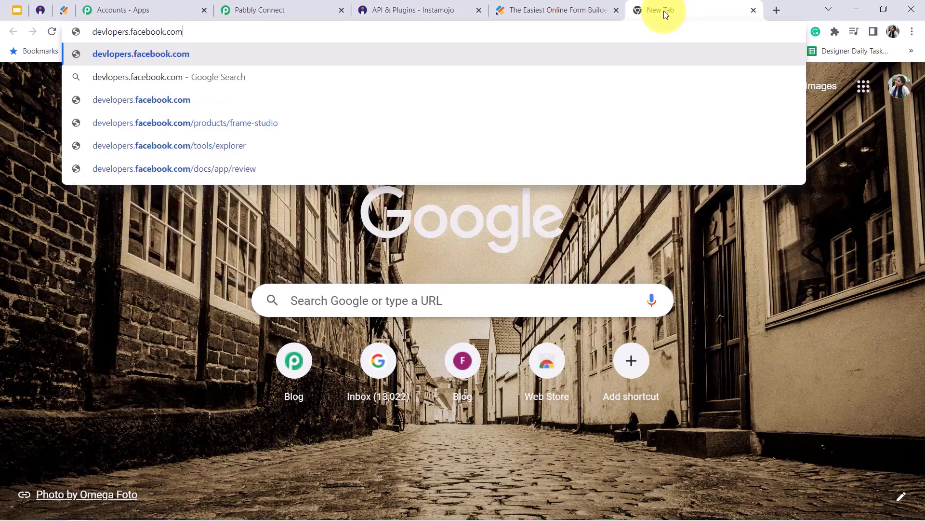
key("Return")
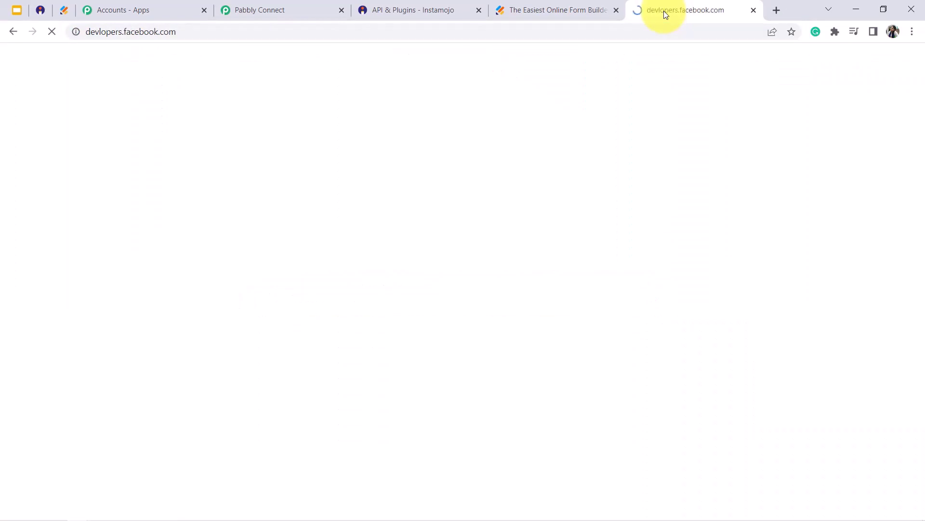
left_click(100, 33)
left_click(98, 33)
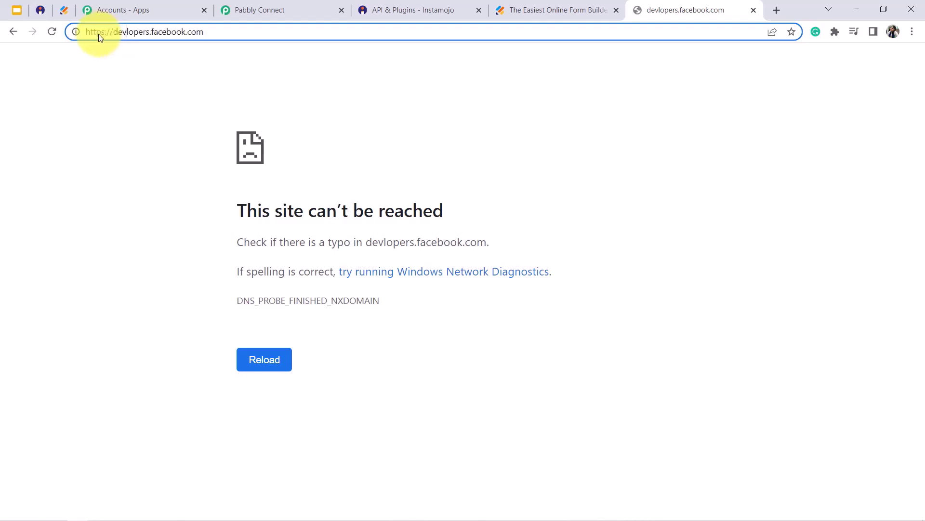
type("e")
key("Return")
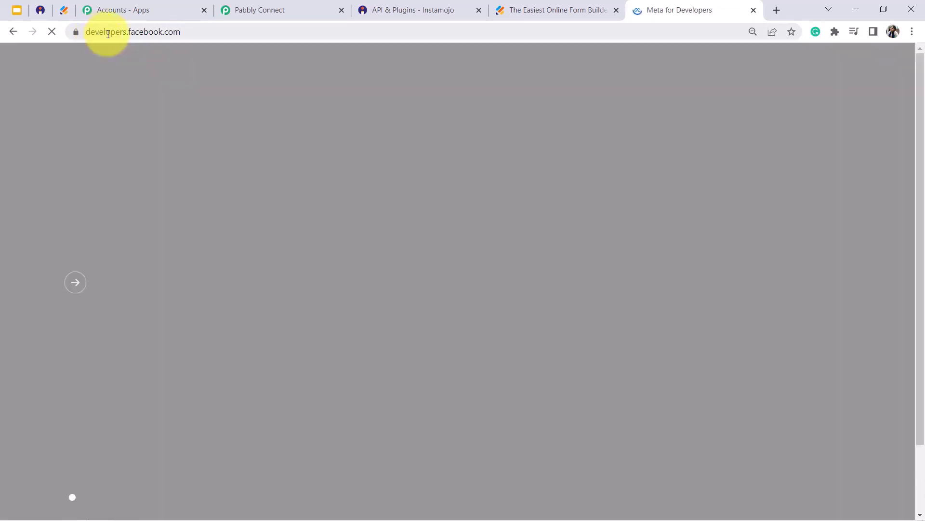
Open My Apps to list the MyConnectMsg App.
left_click(108, 33)
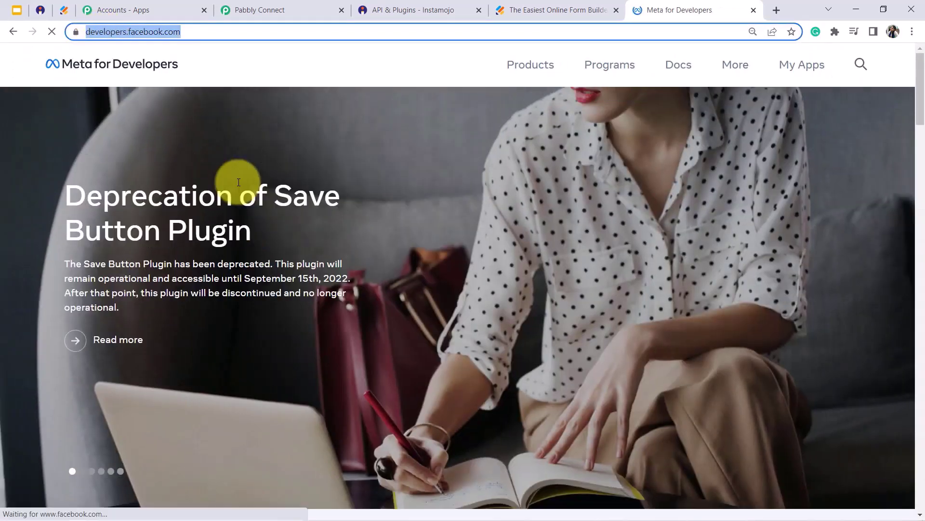
left_click(239, 182)
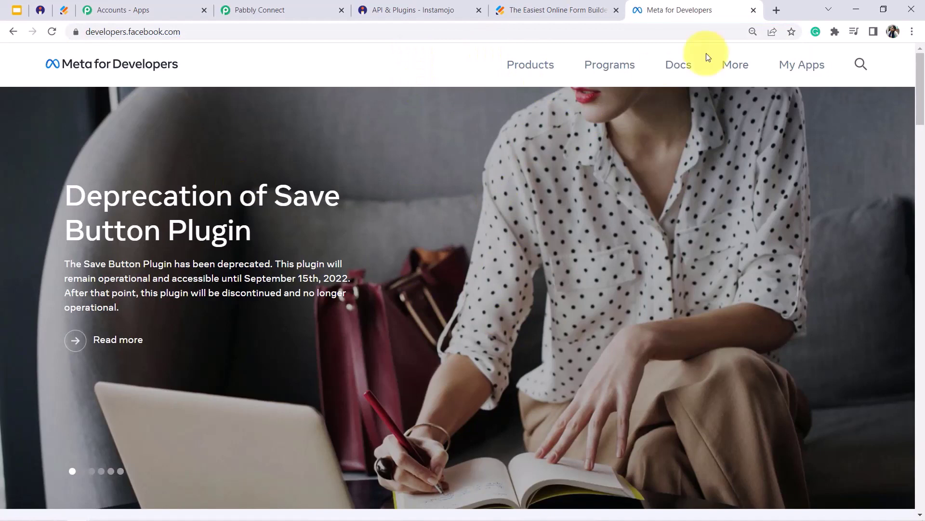
left_click(798, 69)
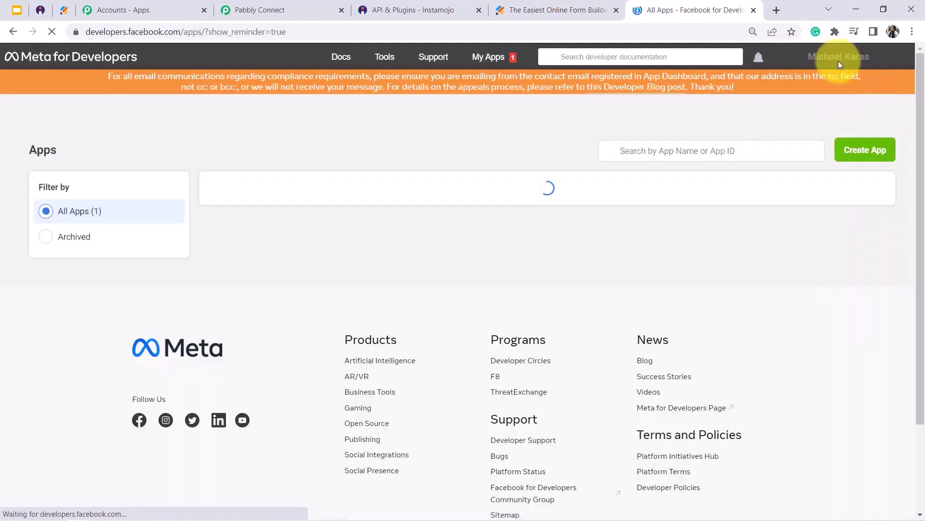
left_click(433, 56)
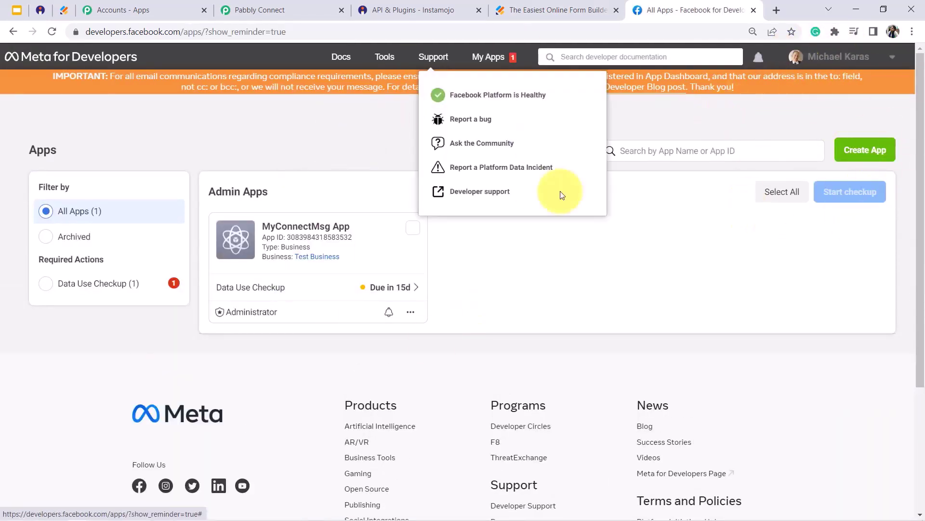
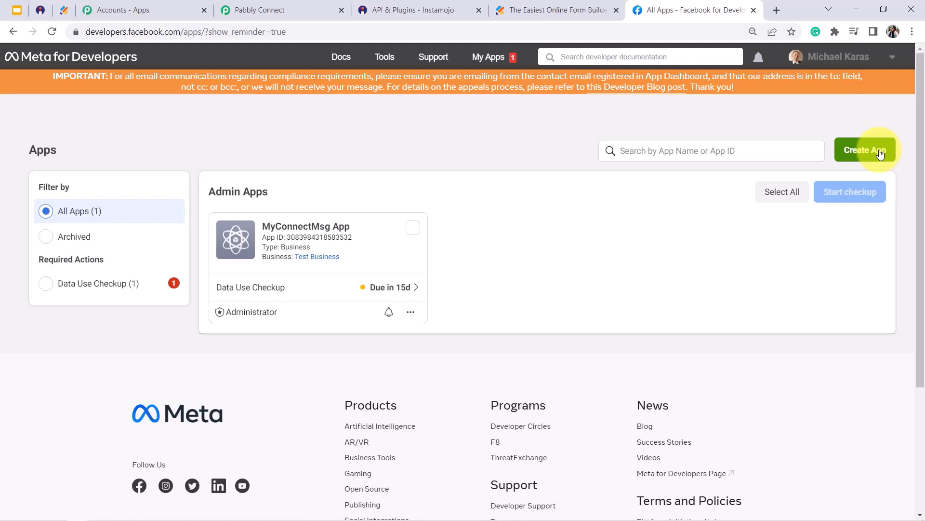
Open the MyConnectMsg App dashboard and dismiss the Data Use Checkup notice.
left_click(878, 151)
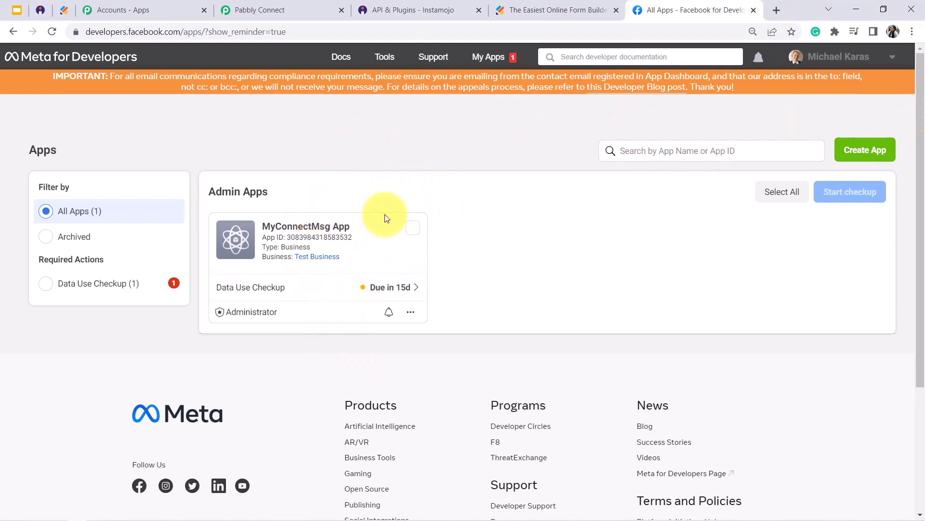
left_click(290, 226)
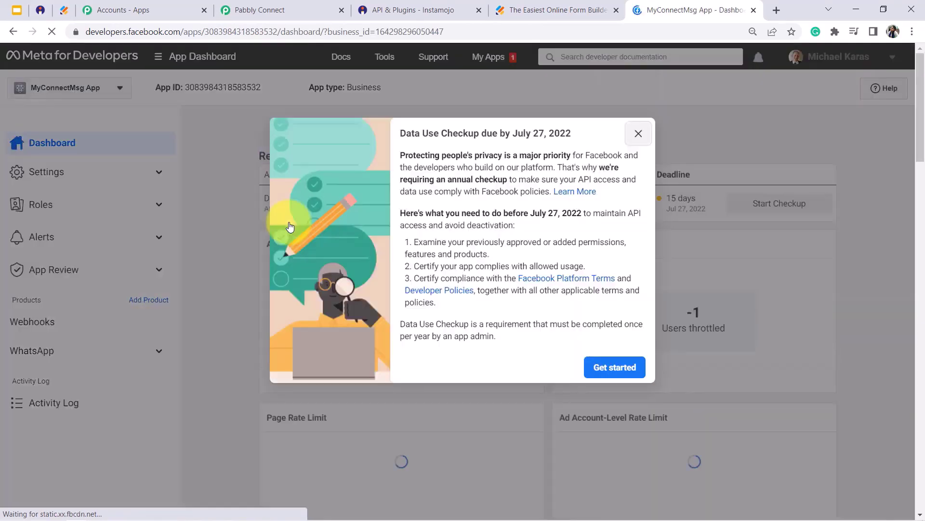
left_click(639, 143)
Go to WhatsApp Getting Started and copy the temporary access token, which expires in 23 hours.
left_click(29, 355)
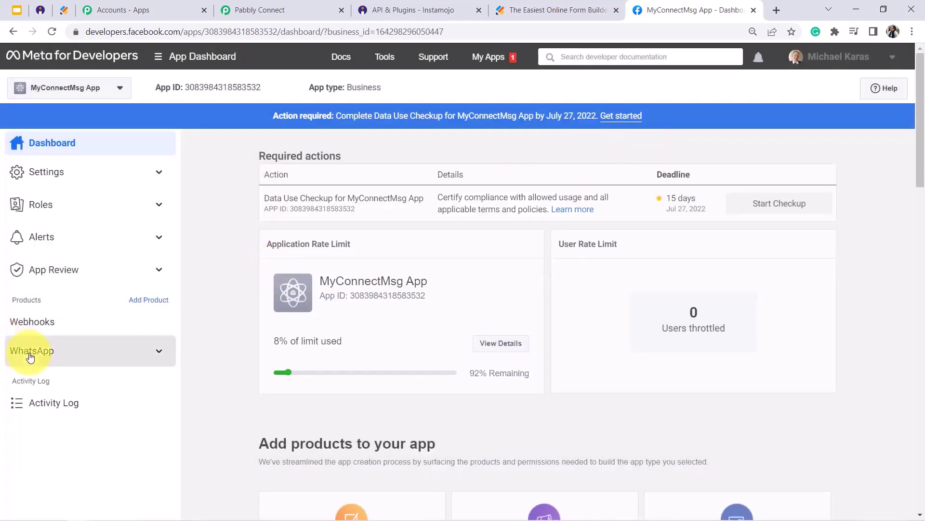
left_click(48, 379)
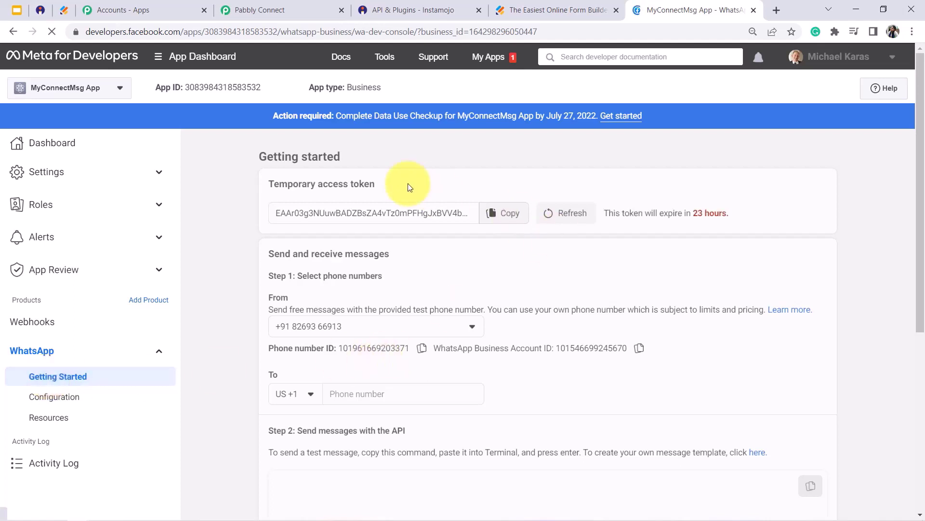
left_click(504, 215)
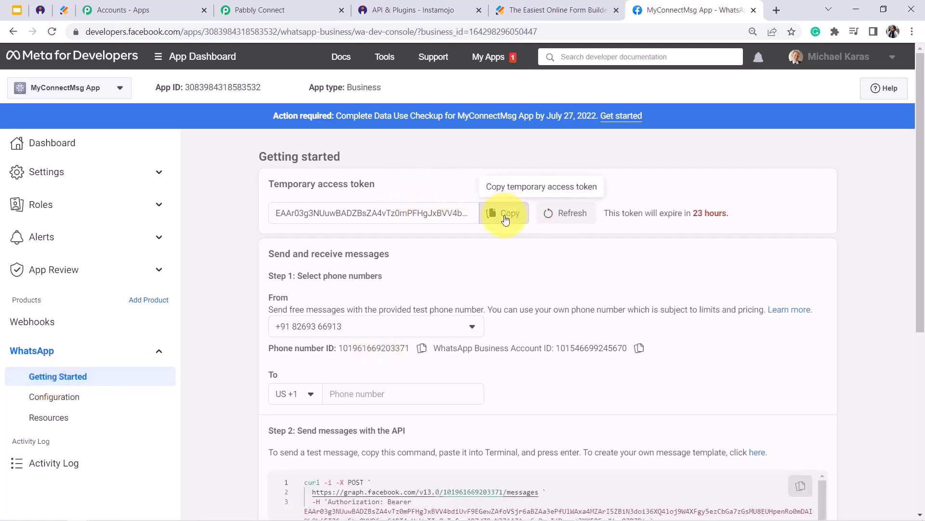
left_click_drag(295, 188, 387, 187)
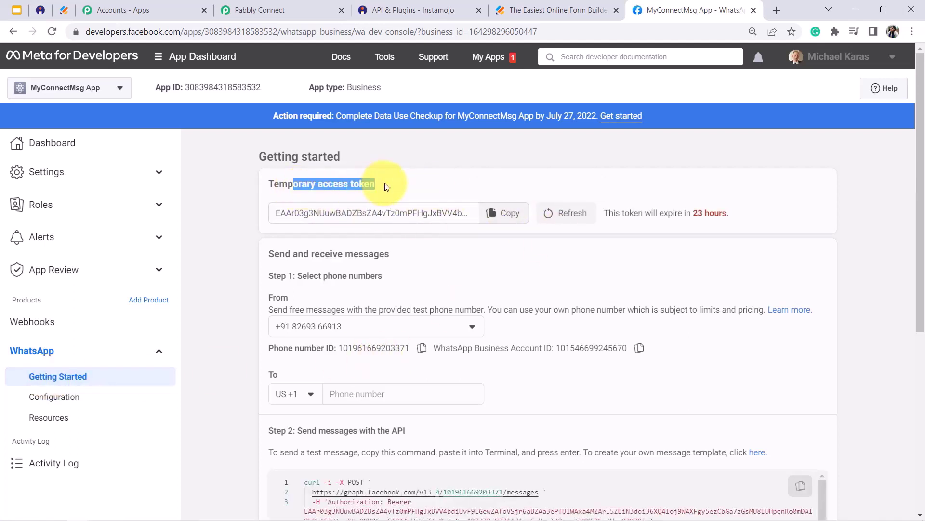
left_click_drag(639, 213, 724, 214)
left_click(725, 214)
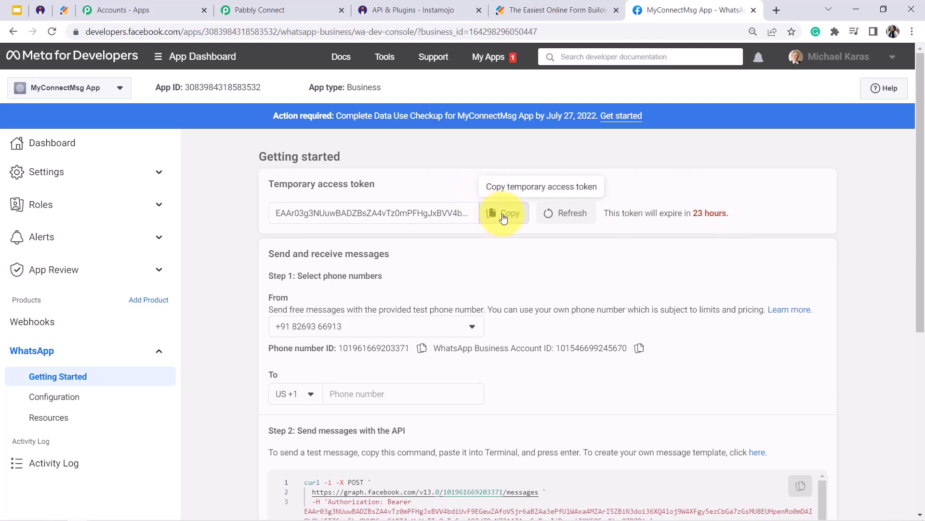
Paste the copied access token into the Pabbly connection's Token field.
left_click(284, 11)
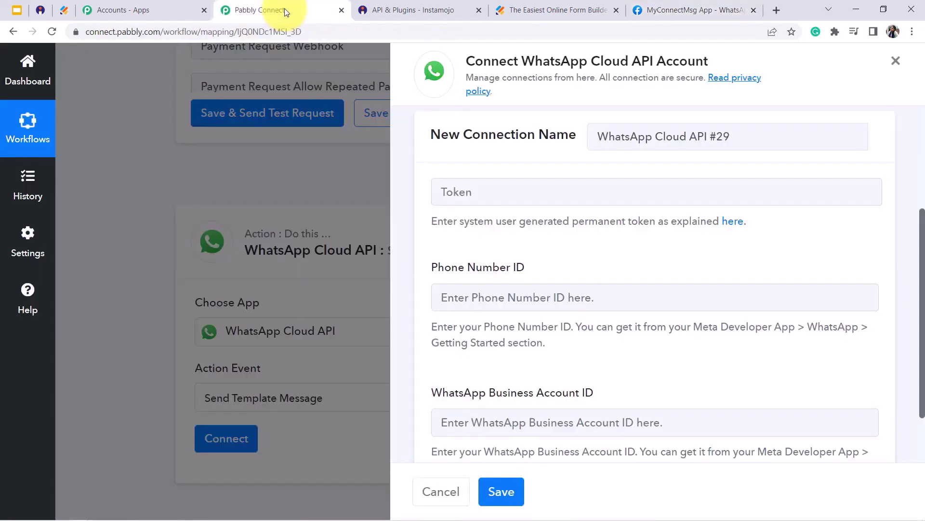
left_click(461, 194)
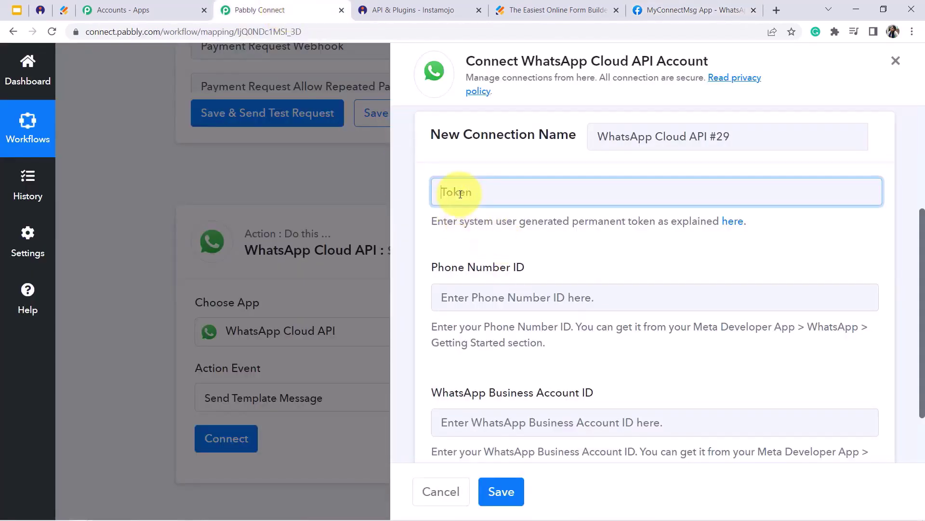
key("ctrl+v")
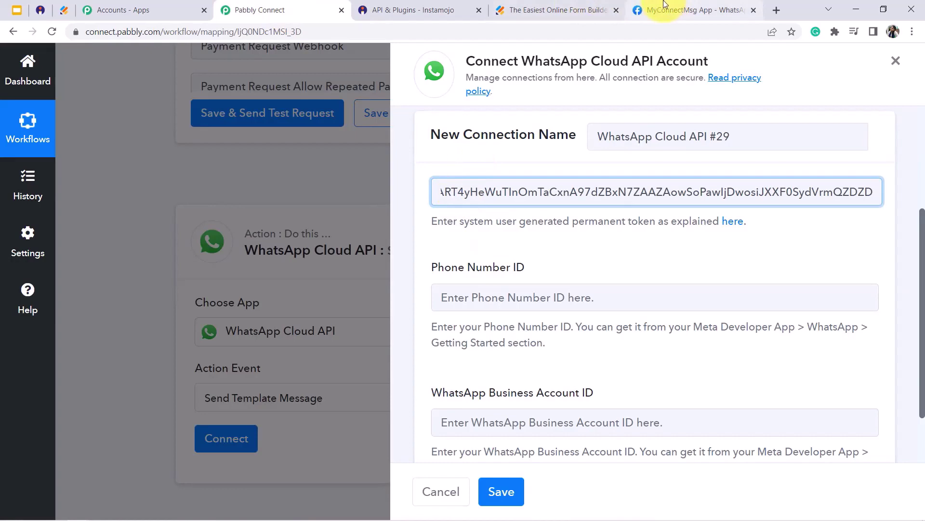
left_click_drag(663, 4, 389, 5)
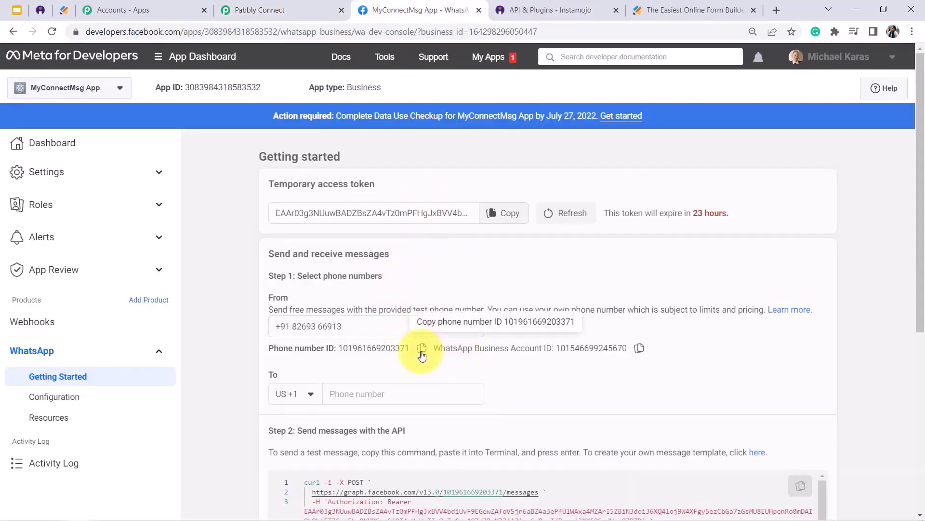
left_click(263, 6)
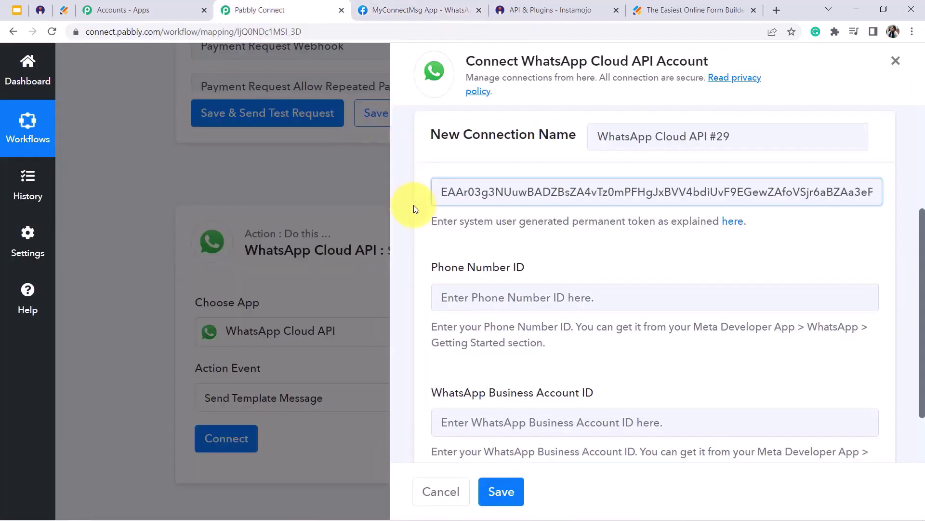
Fill in the Phone Number ID and WhatsApp Business Account ID, then save the connection.
left_click(466, 298)
key("ctrl+v")
left_click(415, 10)
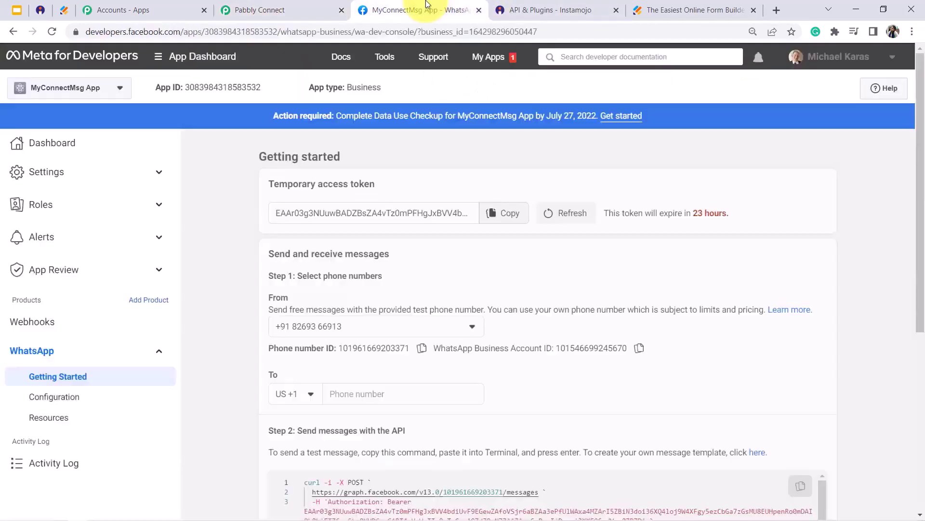
left_click(638, 348)
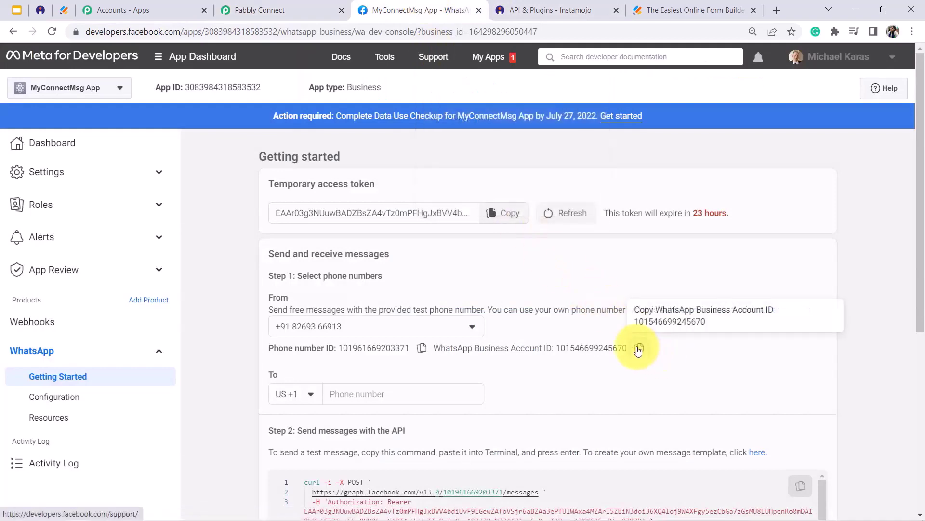
left_click(250, 9)
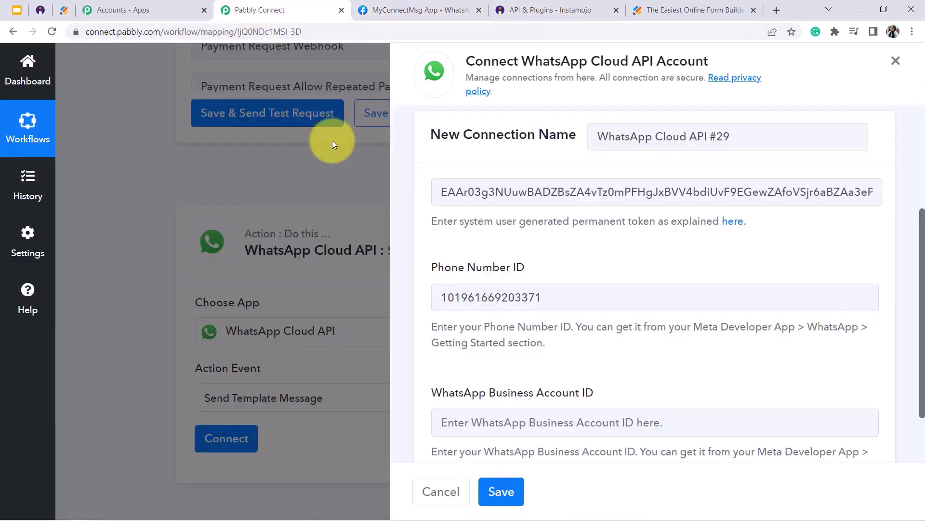
left_click(521, 422)
key("ctrl+v")
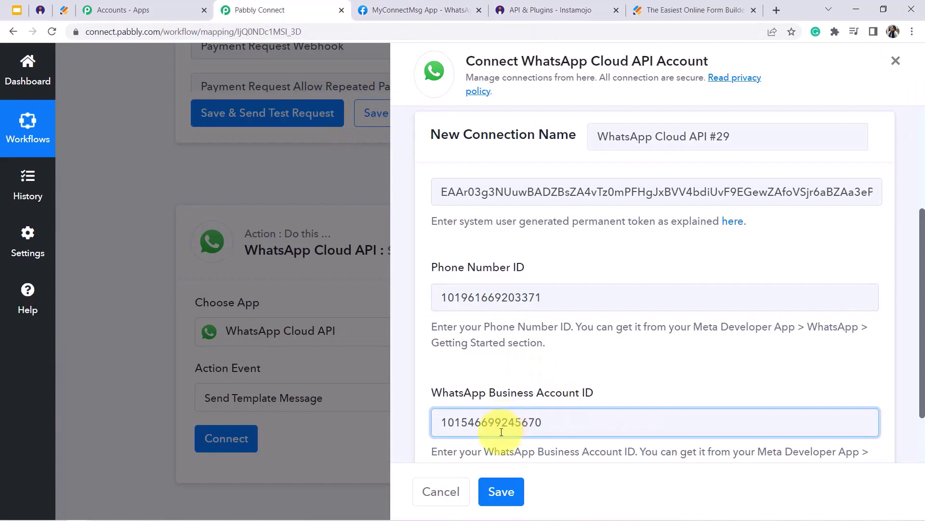
left_click(505, 501)
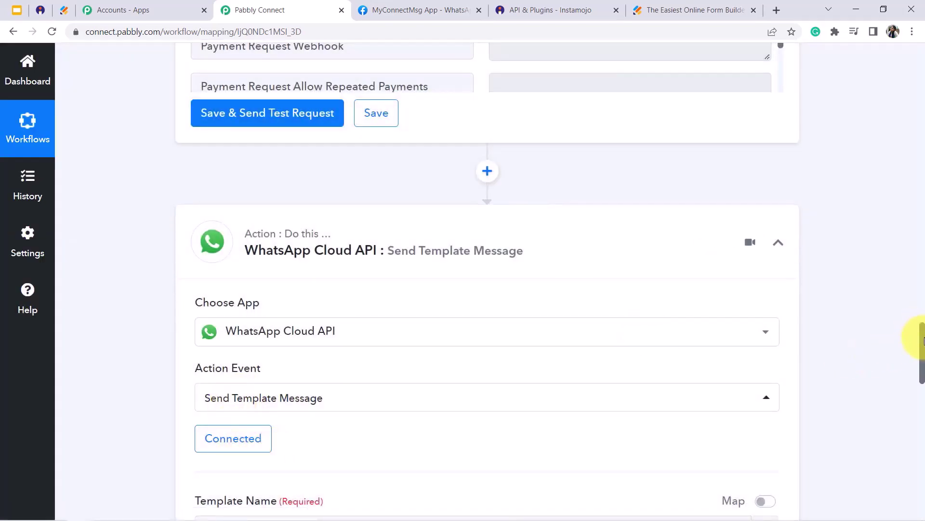
left_click_drag(922, 331, 922, 375)
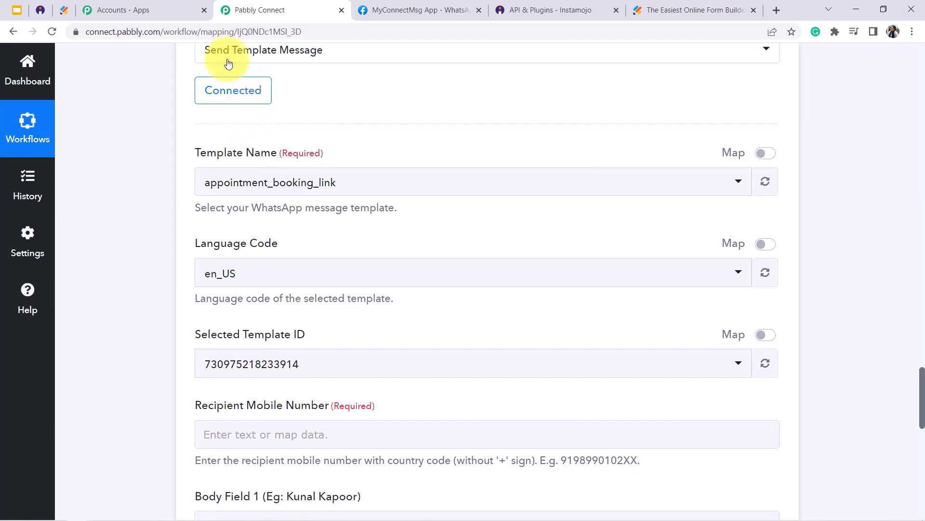
Browse Pabbly's WhatsApp template list, then return to the Meta Getting Started page.
left_click(278, 188)
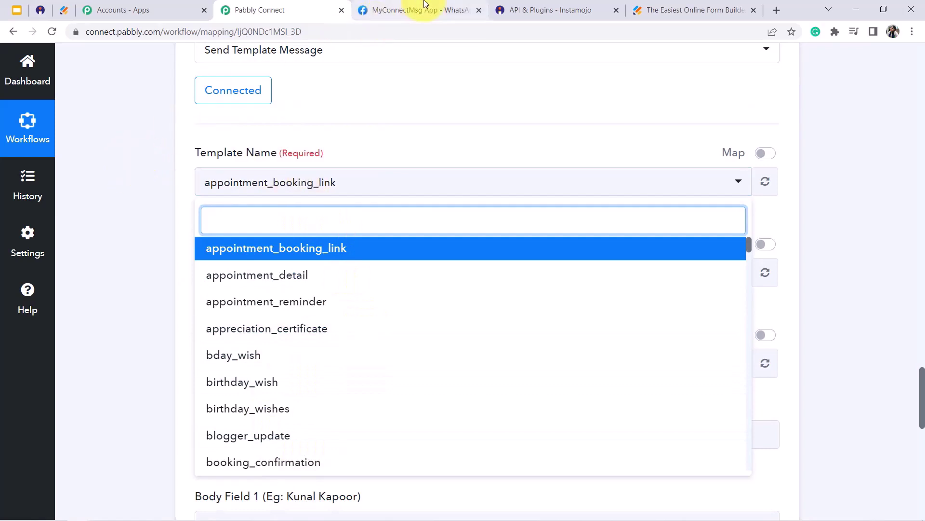
left_click(386, 10)
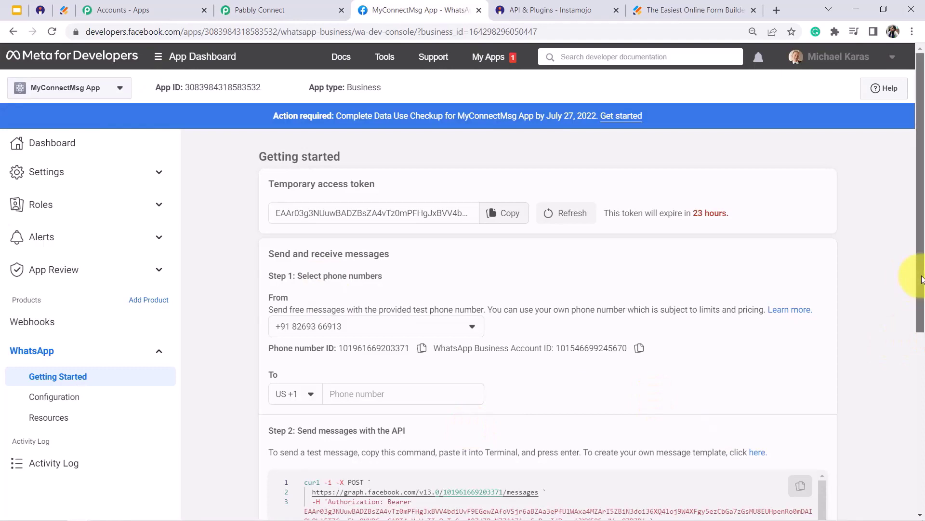
Open WhatsApp Manager's Message templates from the Step 2 link and compare them with Pabbly's template list.
scroll(918, 275, "down", 1)
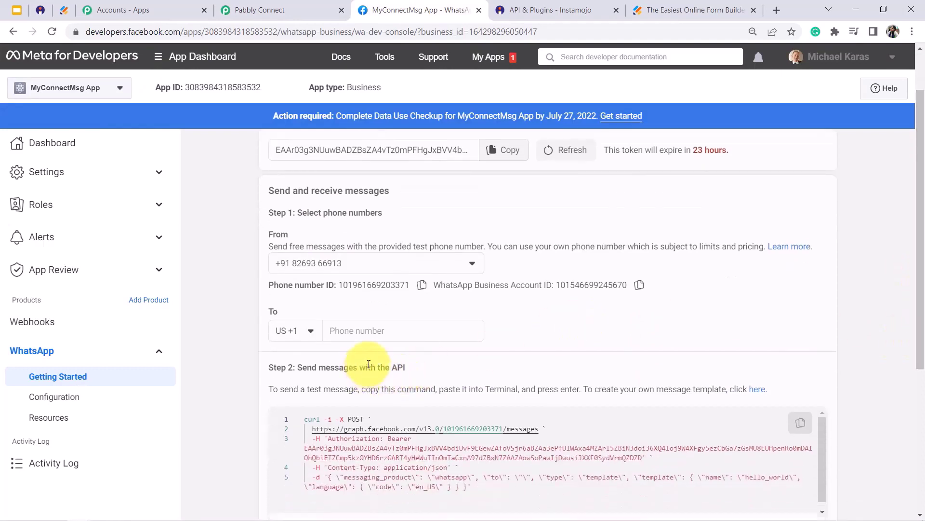
triple_click(370, 367)
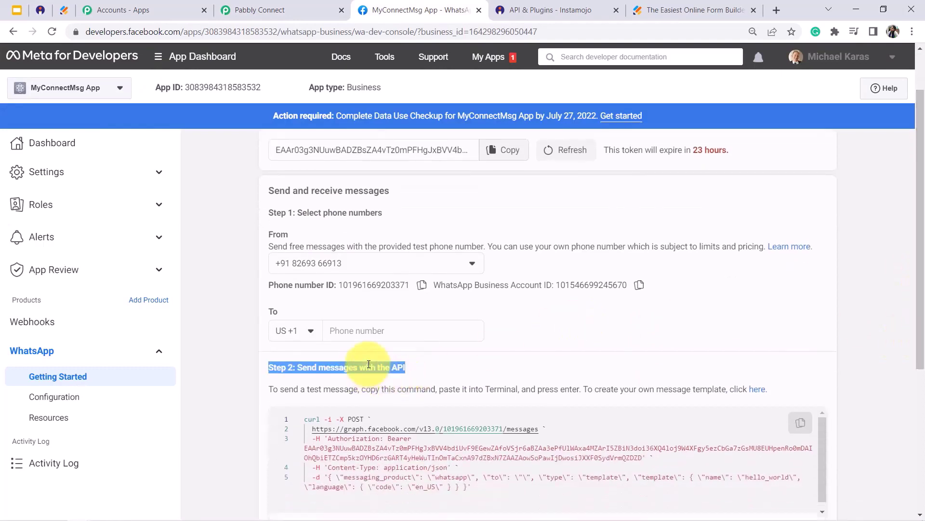
left_click(757, 390)
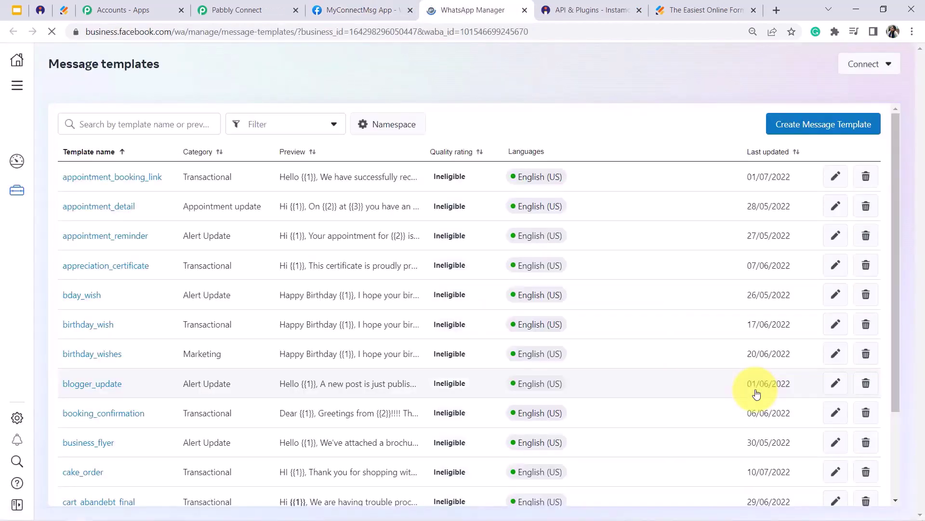
triple_click(113, 67)
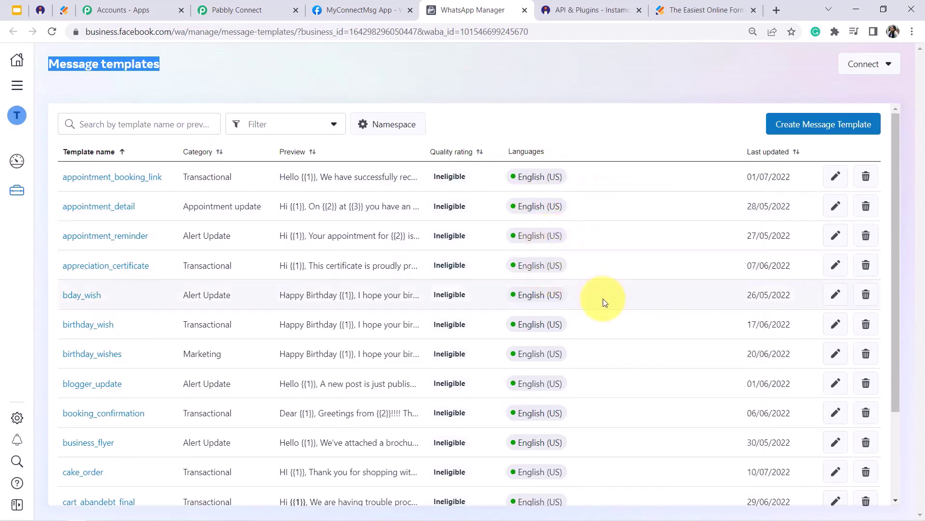
left_click(252, 10)
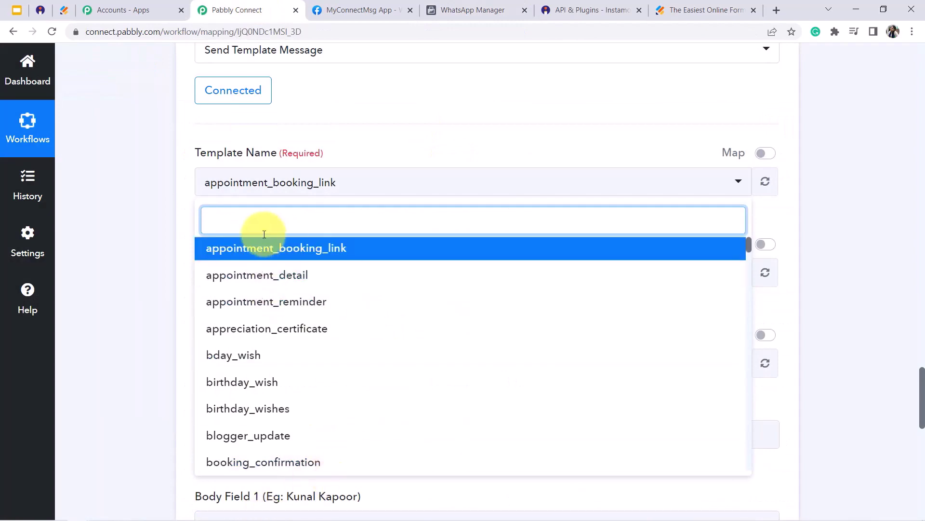
left_click(121, 213)
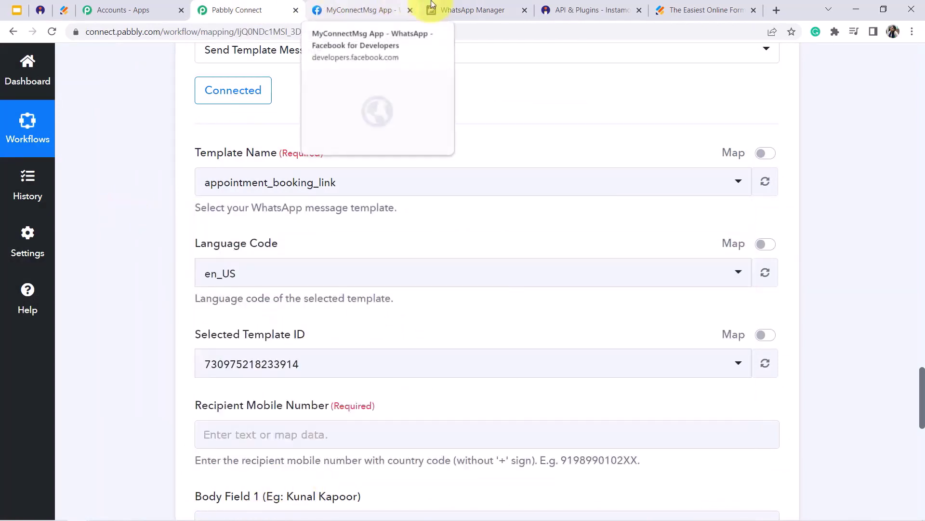
left_click(474, 5)
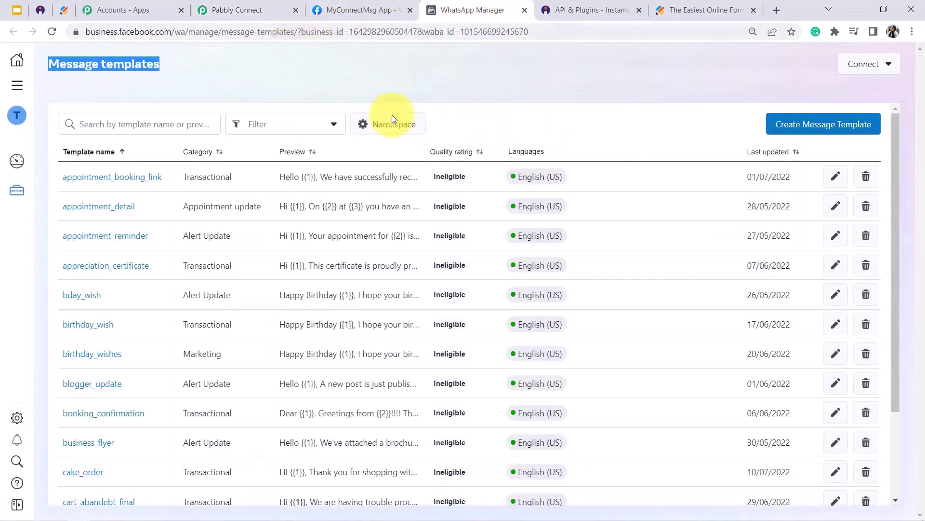
left_click(496, 88)
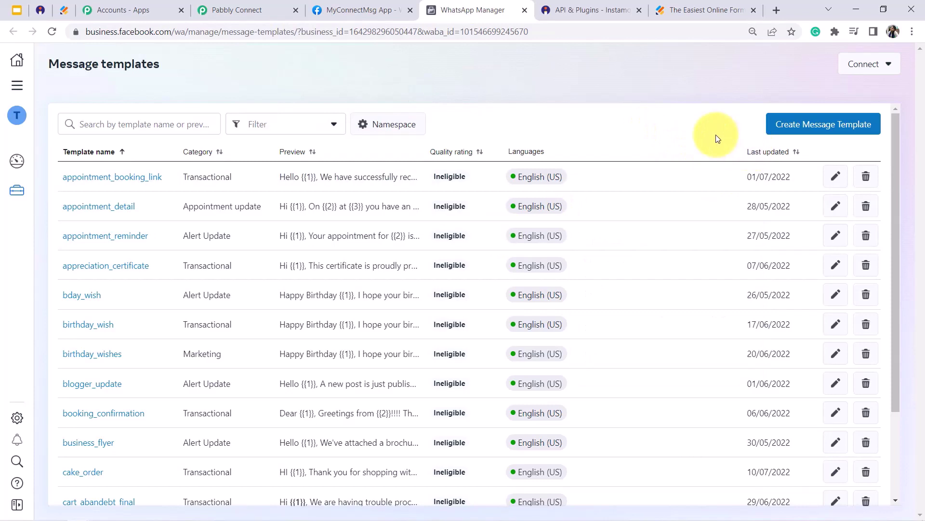
Create a Transactional template named paid_regist in English and continue to its content editor.
left_click(806, 123)
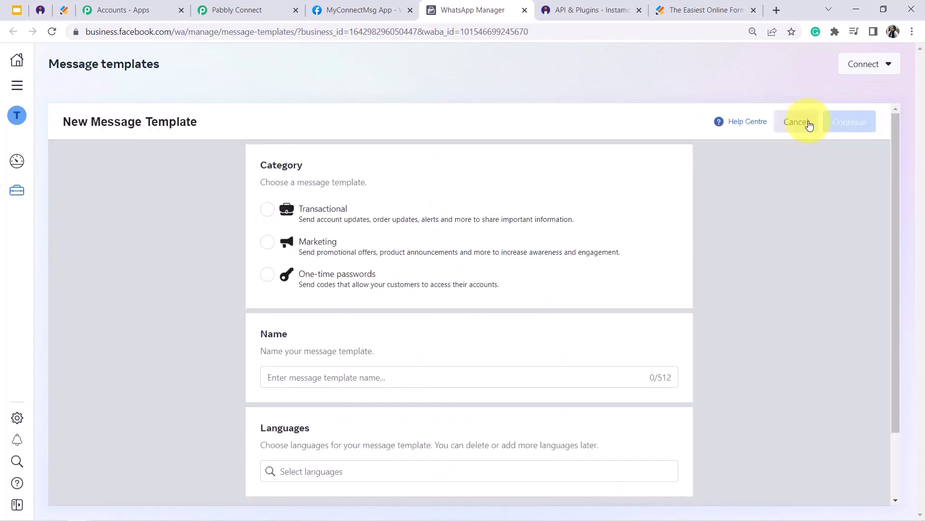
left_click(268, 216)
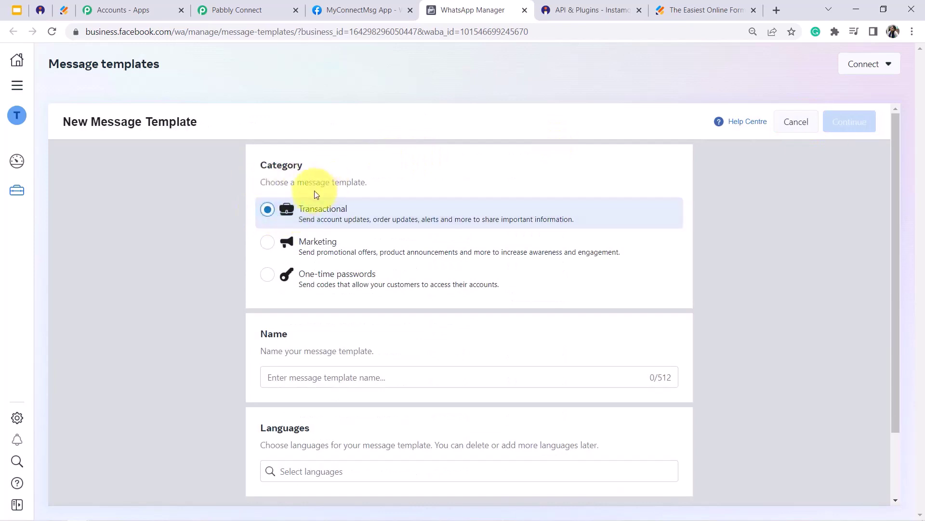
left_click(283, 380)
type("pal")
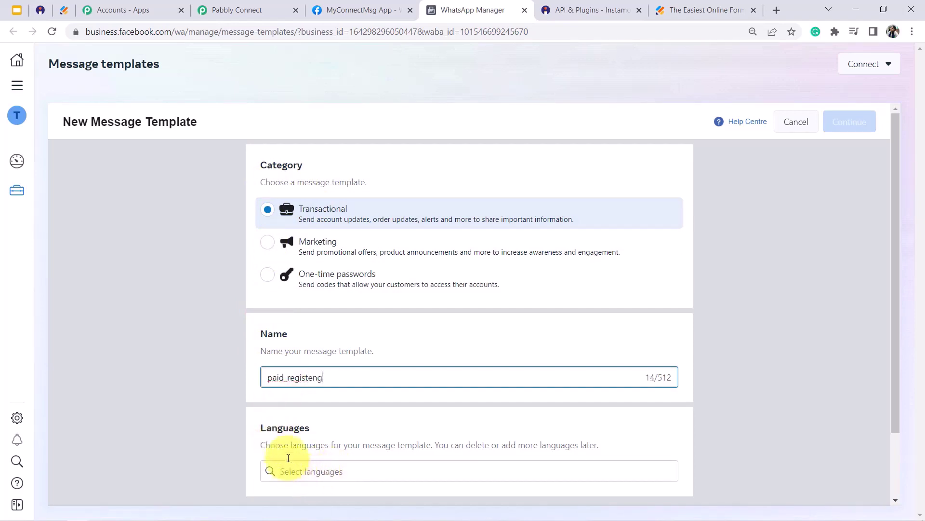
key("BackSpace")
key("BackSpace")
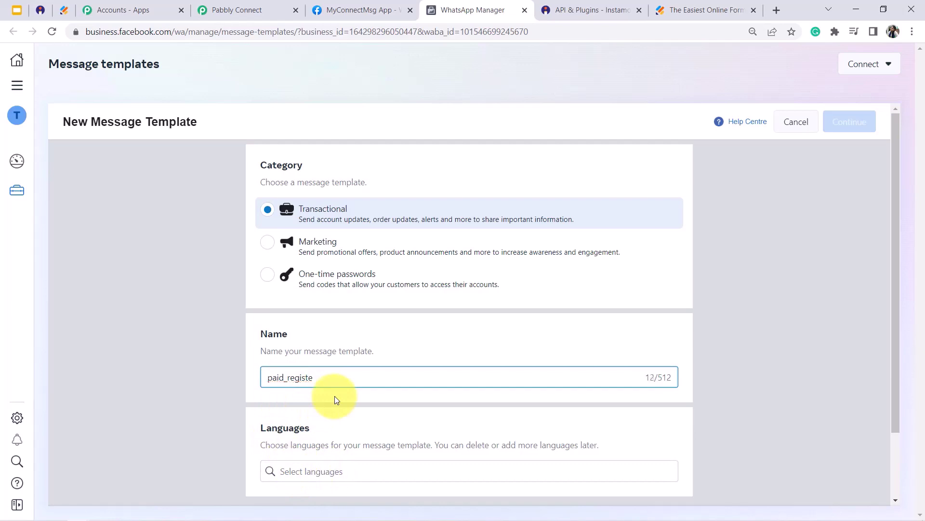
left_click(298, 470)
type("eng")
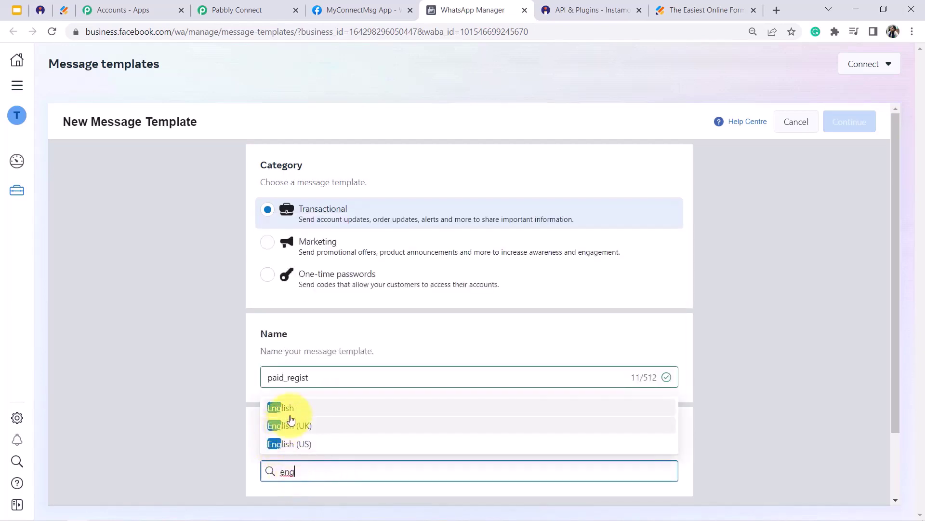
left_click(298, 412)
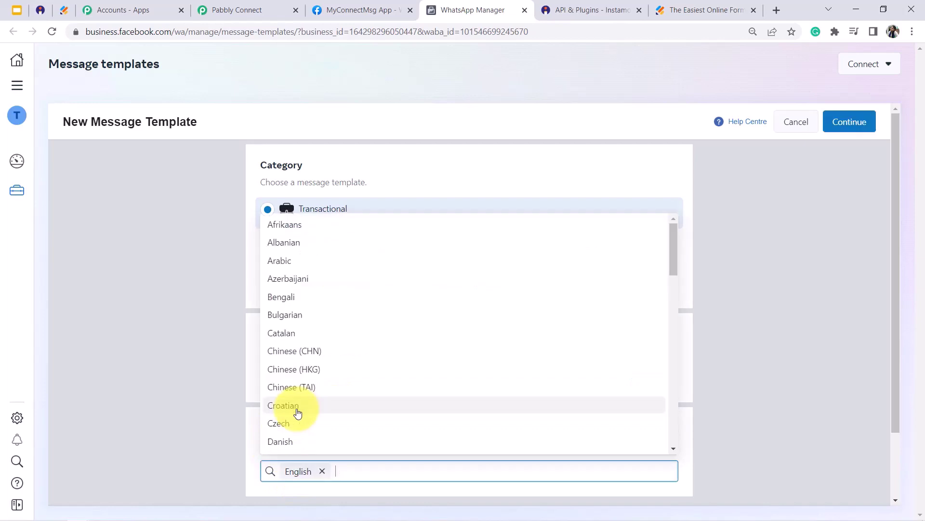
left_click(849, 131)
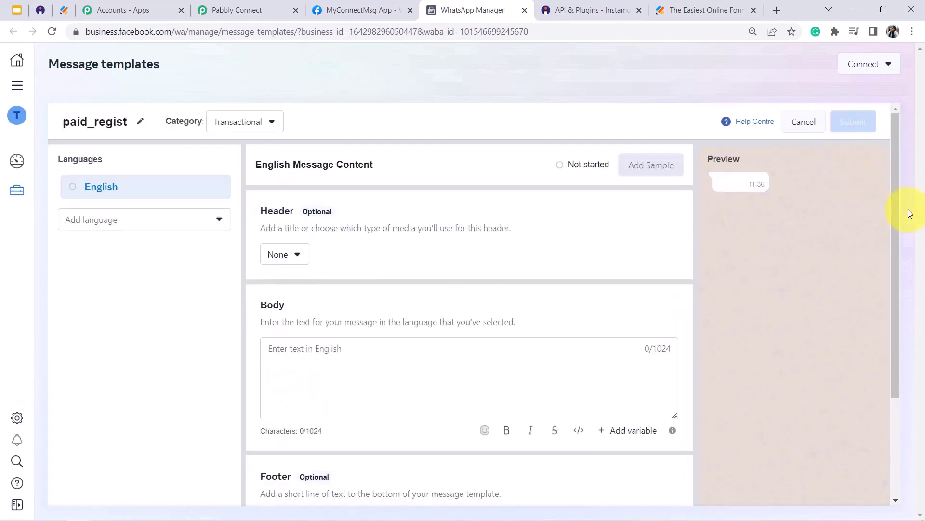
Write the body as 'Hello {{1}}, Thank you for registration' using an inserted variable.
scroll(896, 217, "down", 1)
scroll(898, 220, "down", 2)
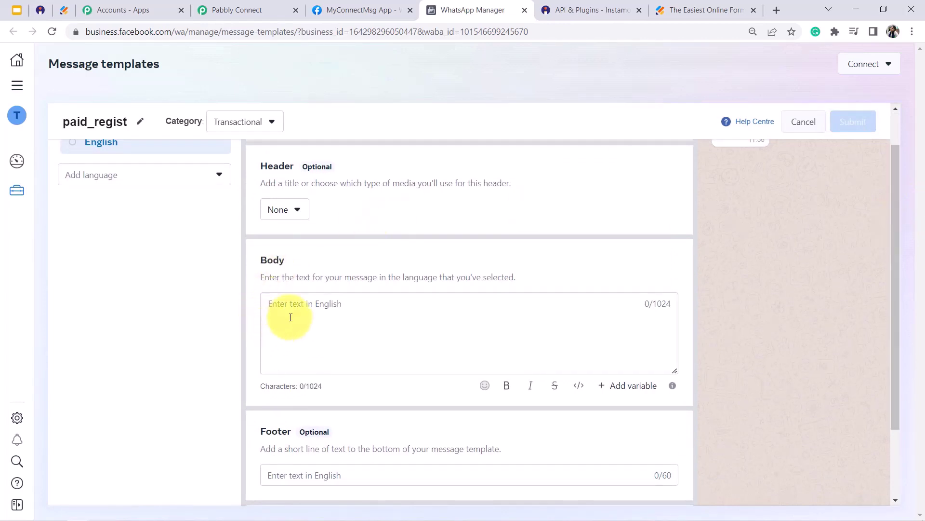
left_click(290, 317)
type("Hello")
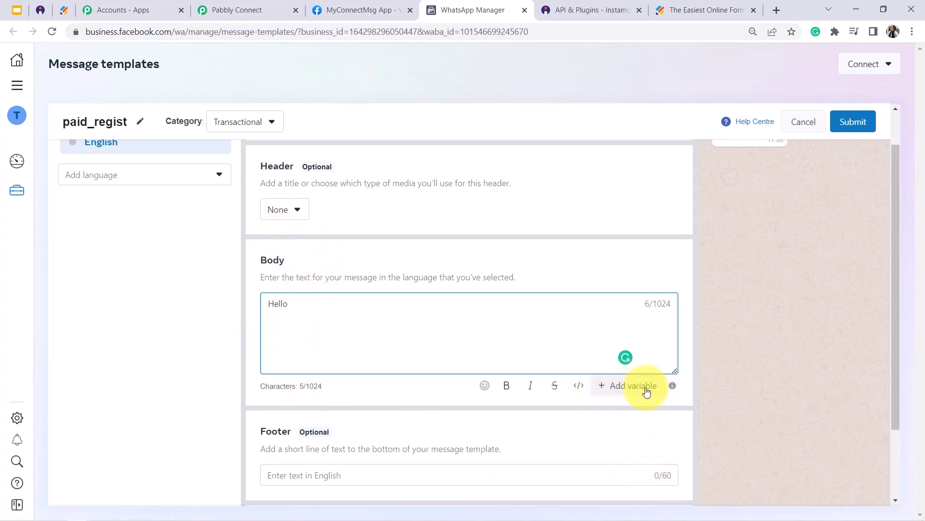
left_click(627, 385)
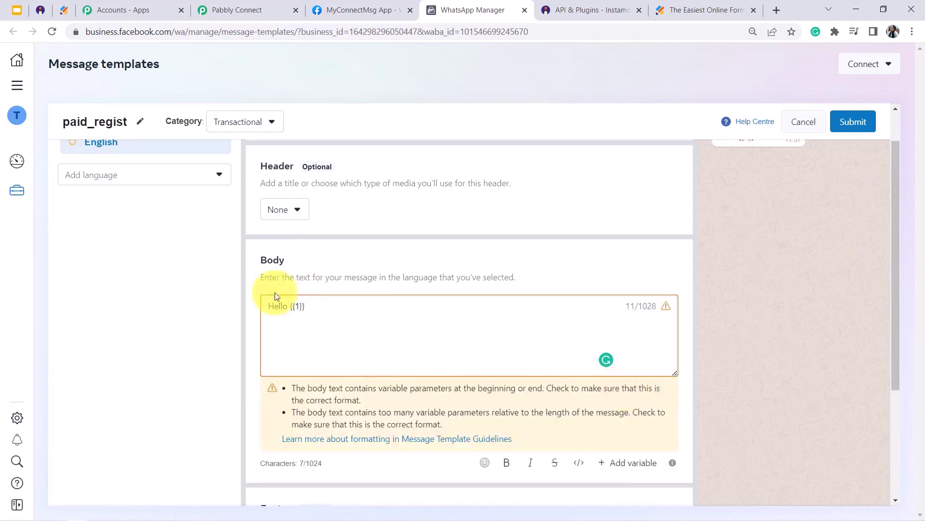
left_click_drag(293, 306, 305, 307)
left_click(311, 307)
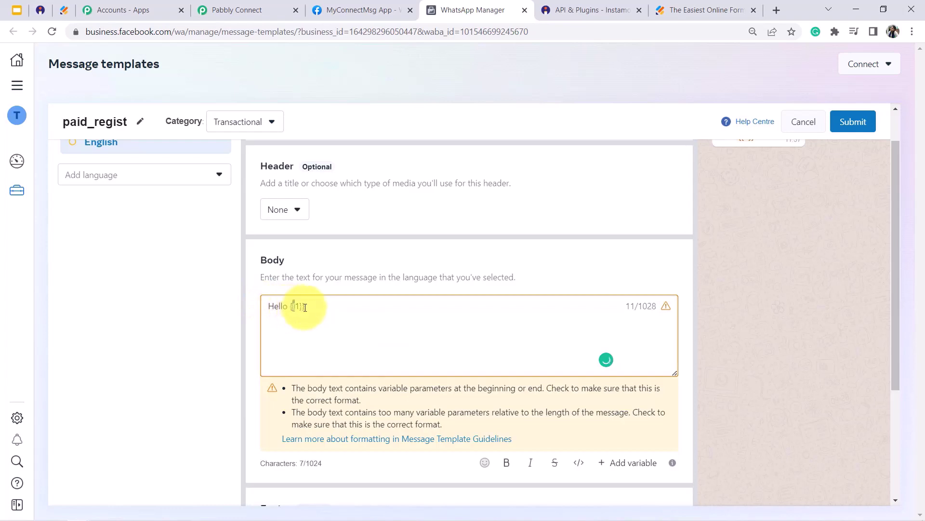
left_click(315, 307)
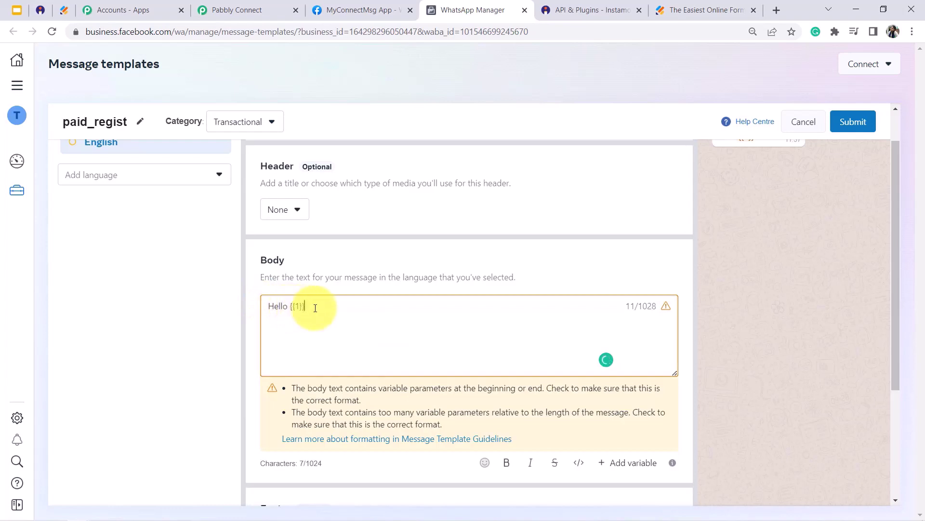
type(".")
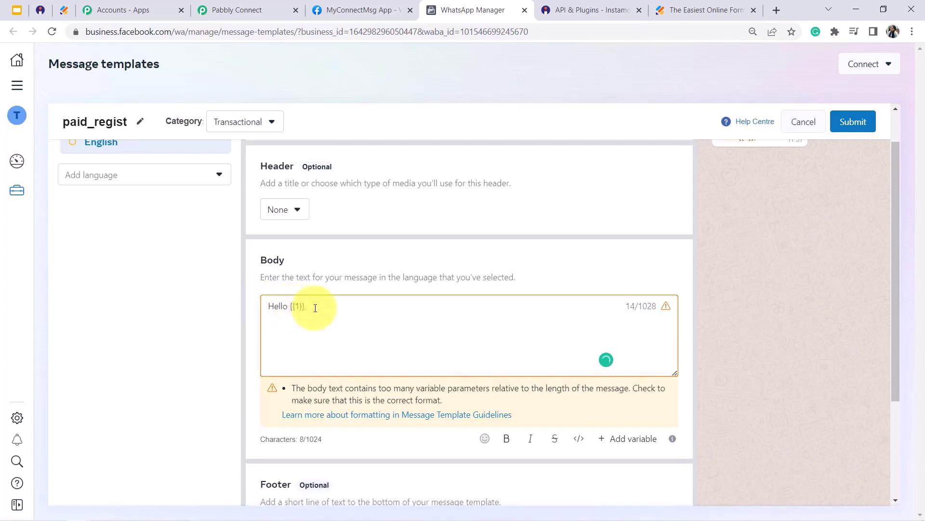
type("Thank yiu")
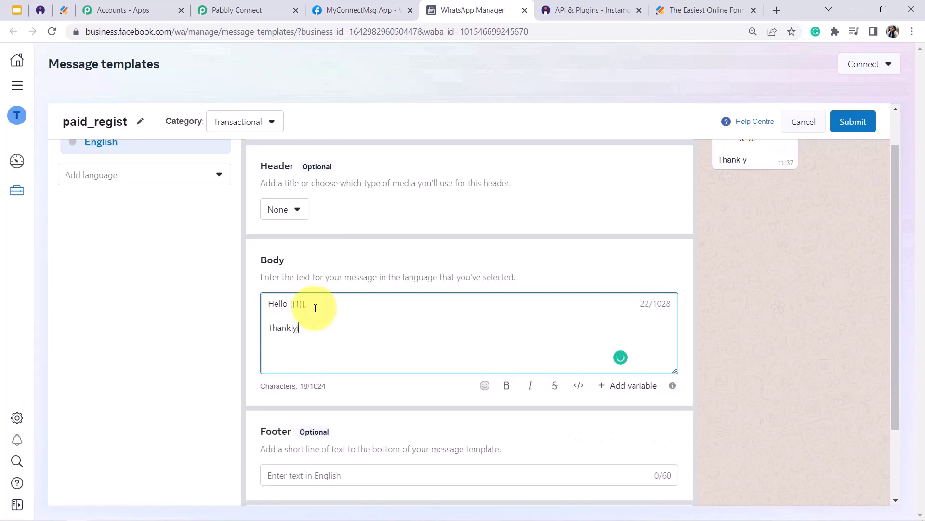
key("BackSpace")
key("BackSpace")
type("ou for registration")
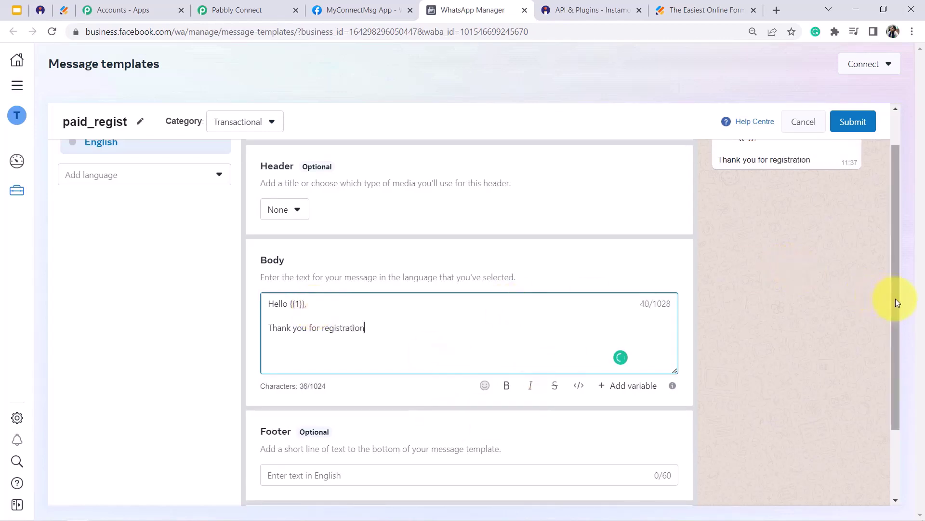
Review the message preview and set the template header type to Text.
left_click_drag(895, 299, 895, 255)
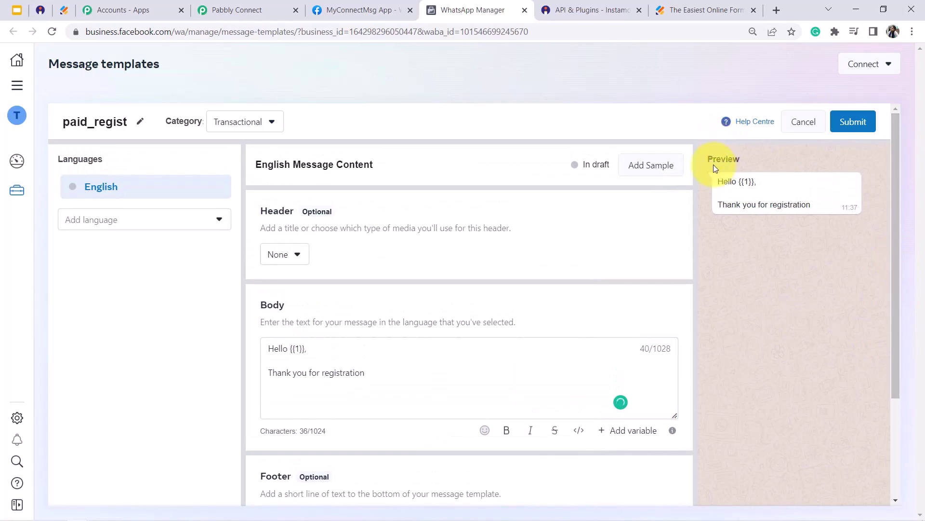
left_click_drag(714, 164, 776, 211)
left_click(773, 217)
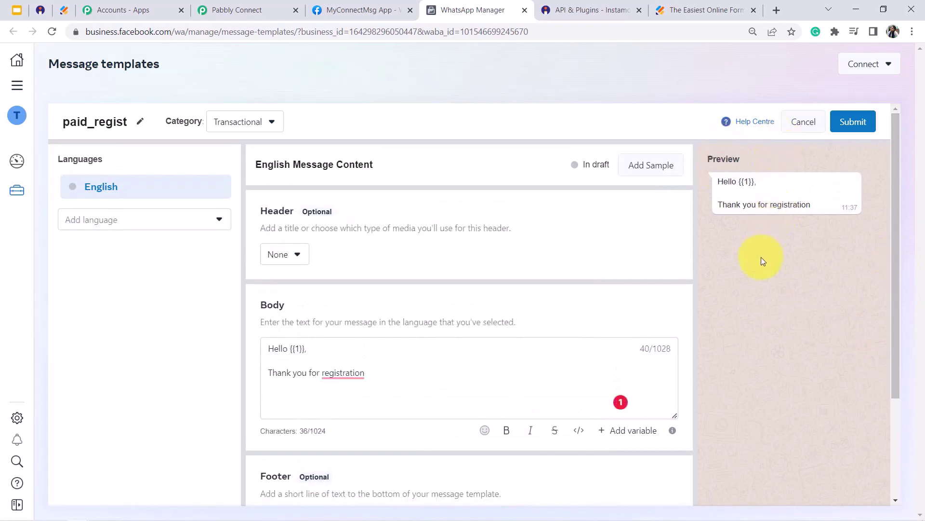
double_click(272, 215)
double_click(279, 484)
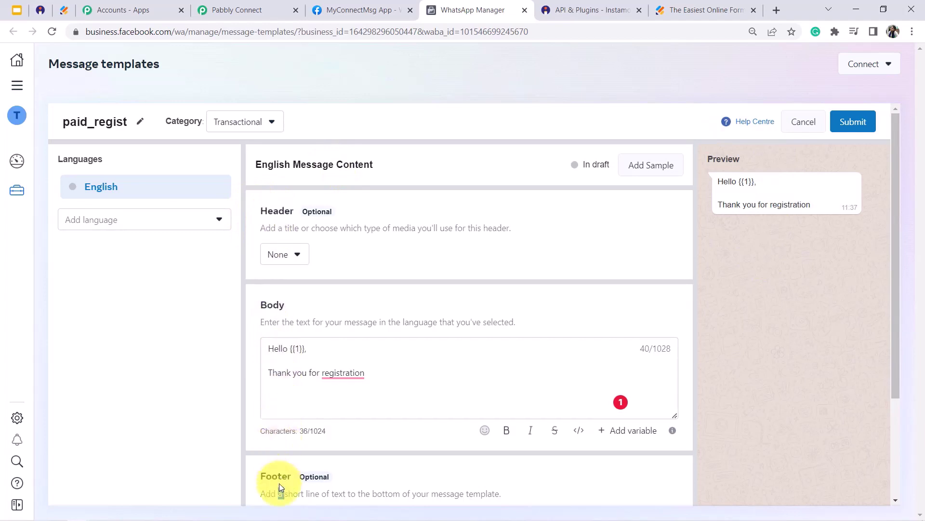
left_click_drag(898, 302, 891, 255)
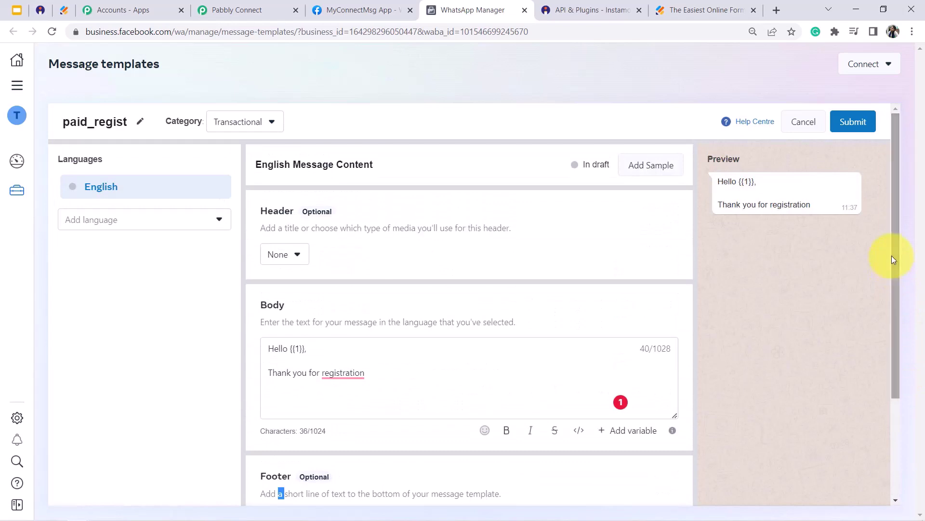
left_click(283, 255)
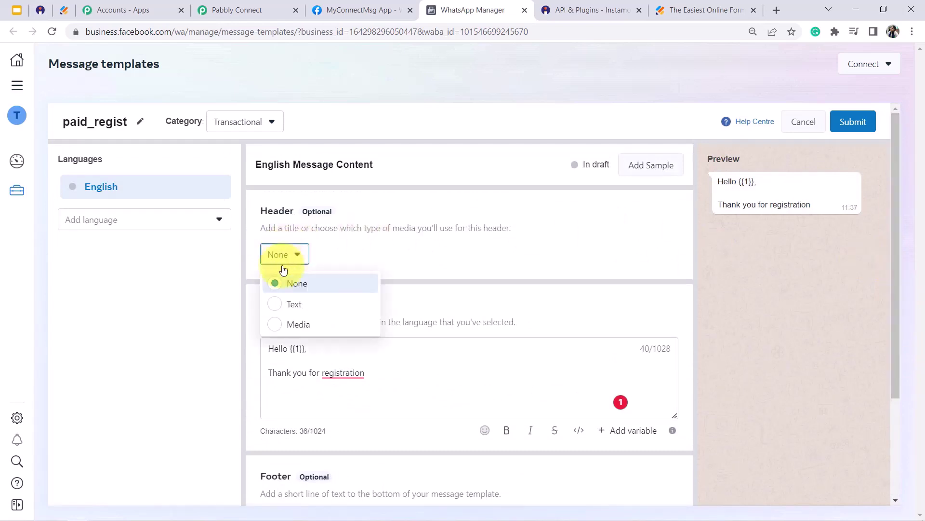
left_click(293, 308)
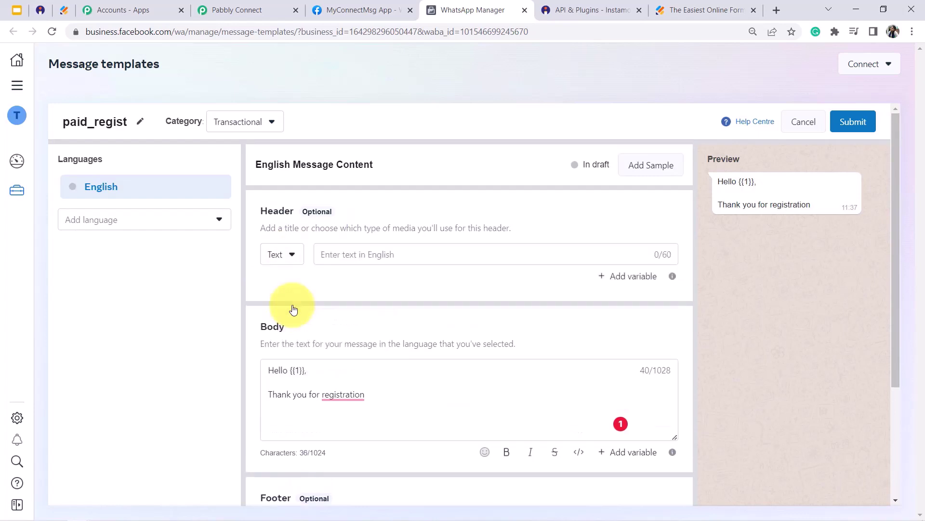
Change the header to an Image media header and open the sample content form.
left_click(282, 255)
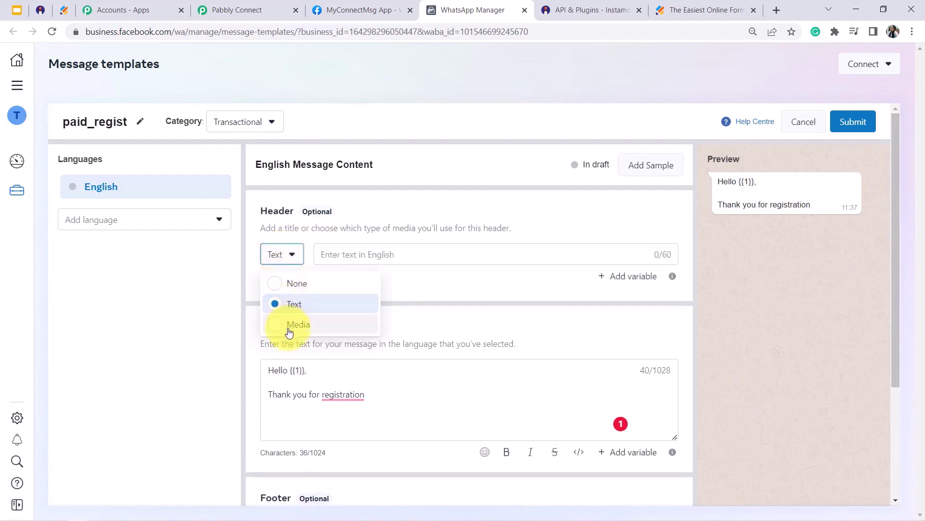
left_click(284, 325)
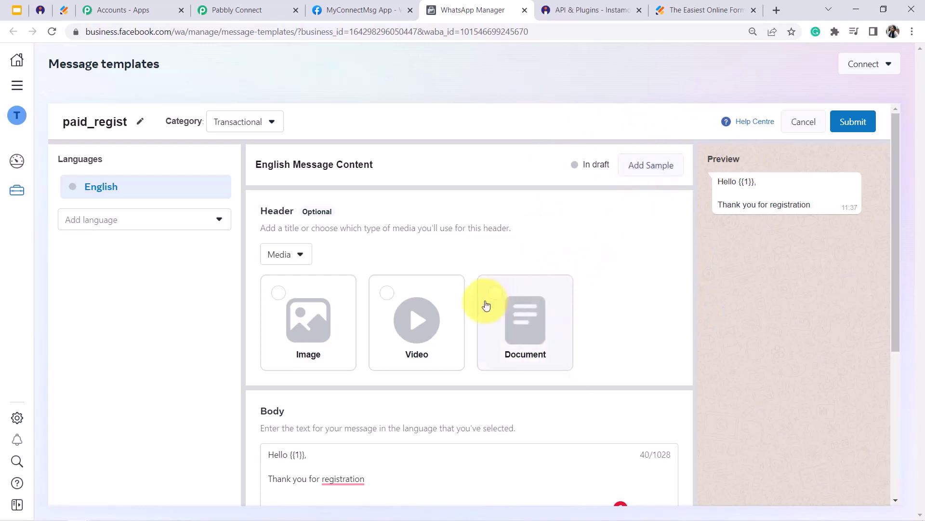
left_click(289, 316)
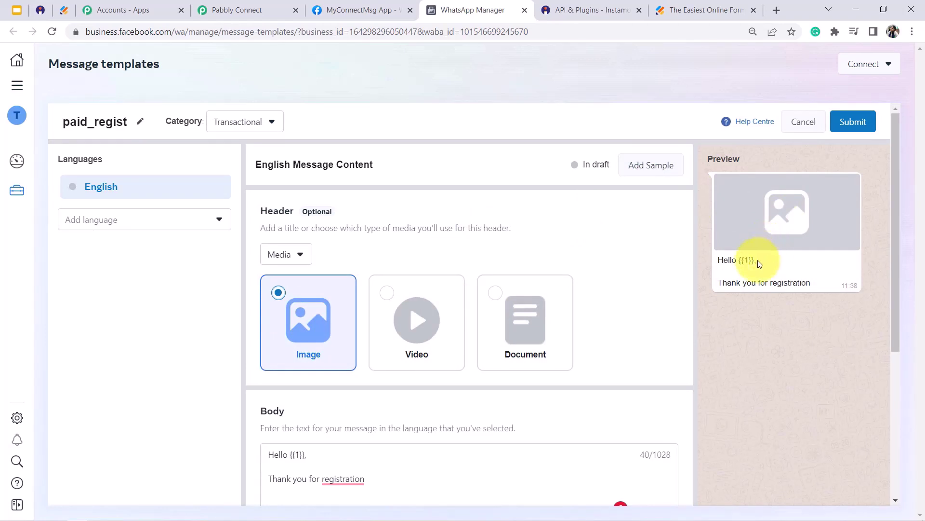
left_click_drag(752, 260, 743, 259)
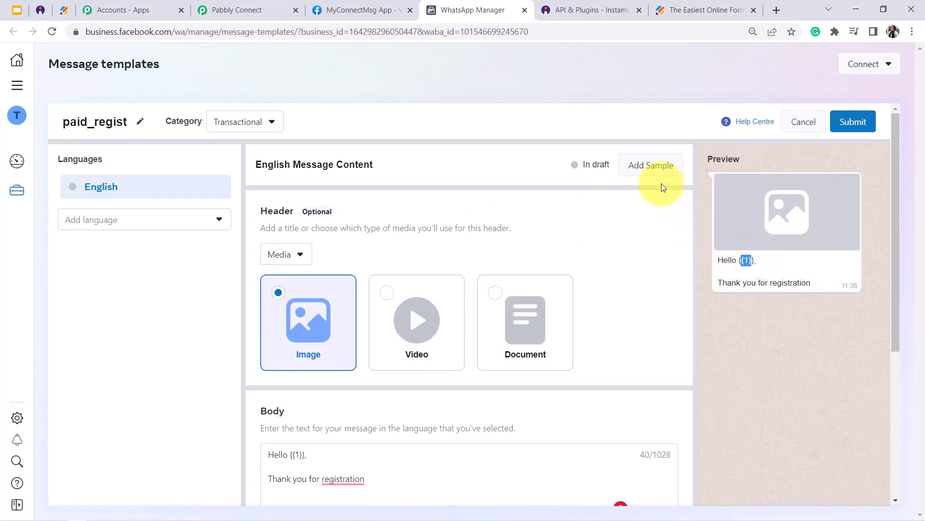
left_click(652, 168)
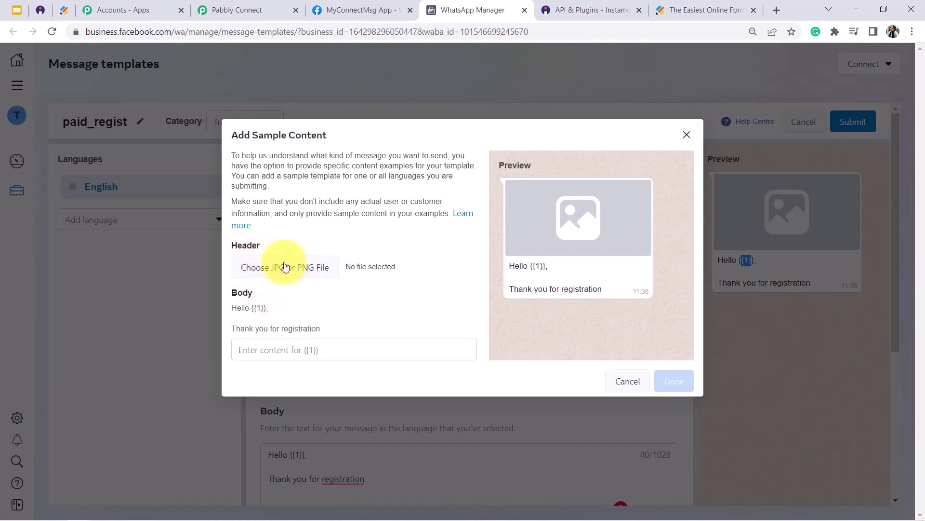
Abandon the sample value, close the form, and discard the paid_regist draft.
left_click(255, 352)
type("sonam")
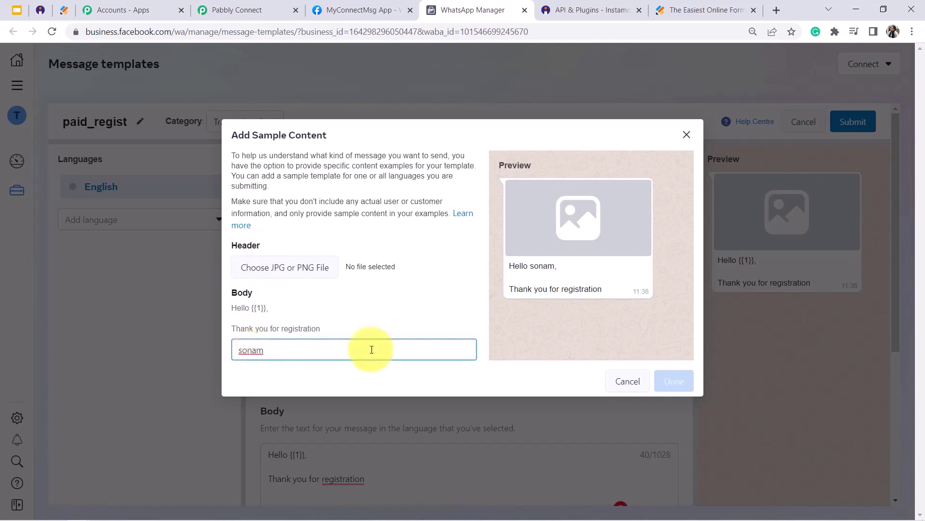
left_click(688, 135)
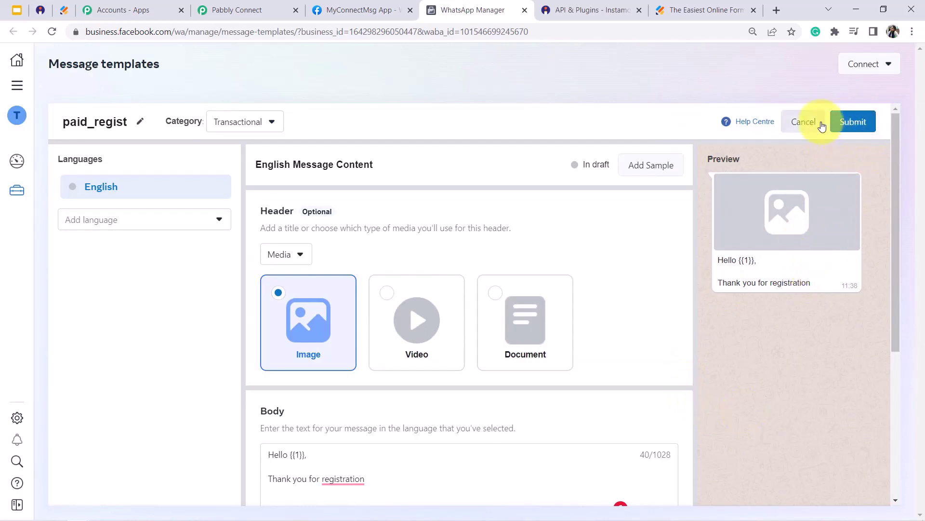
left_click(801, 123)
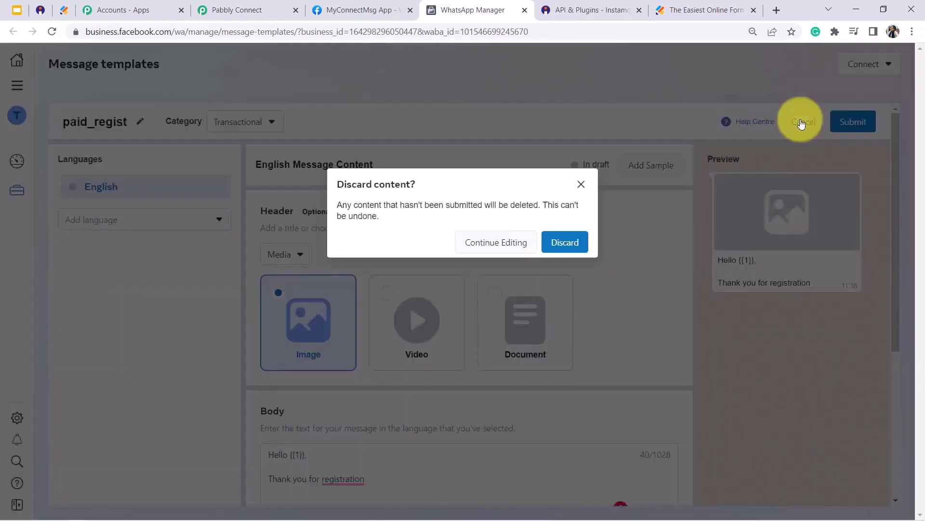
left_click(565, 243)
Search the template list for 'reg' and open the registration_process template.
left_click(97, 123)
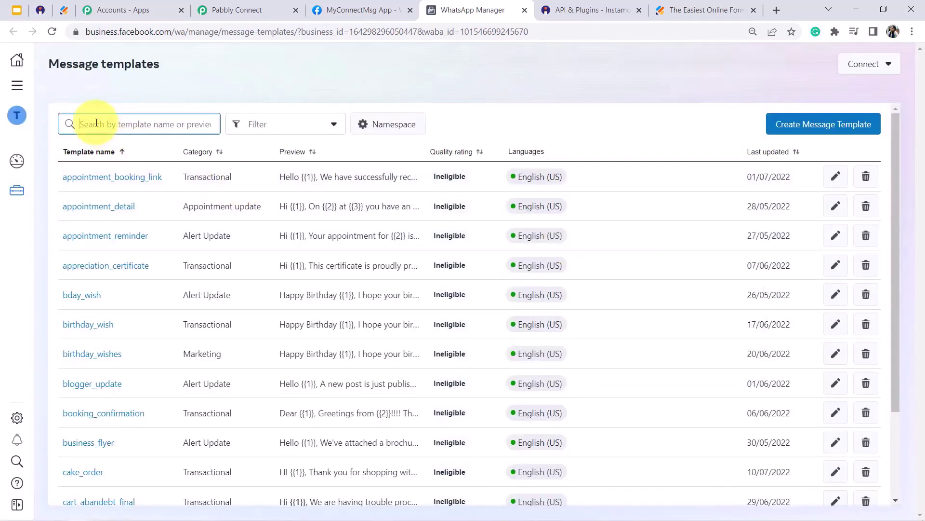
type("regis")
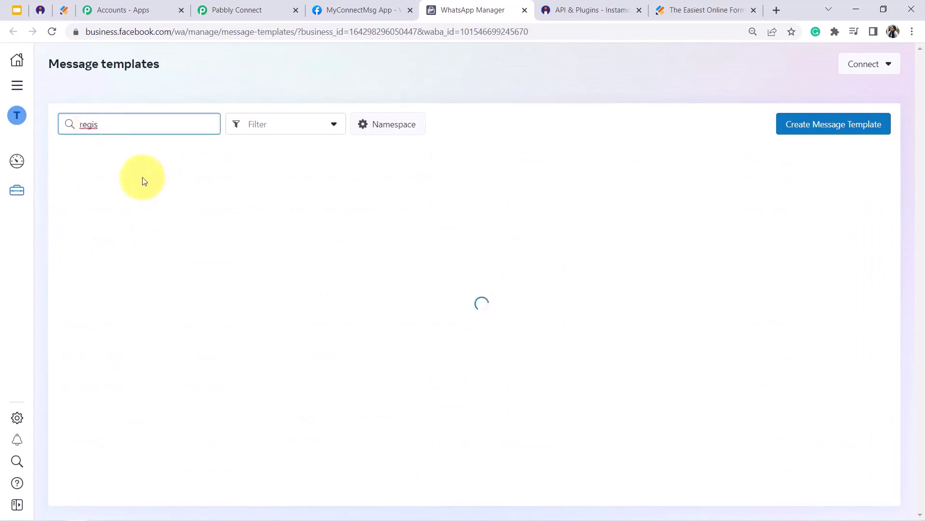
key("BackSpace")
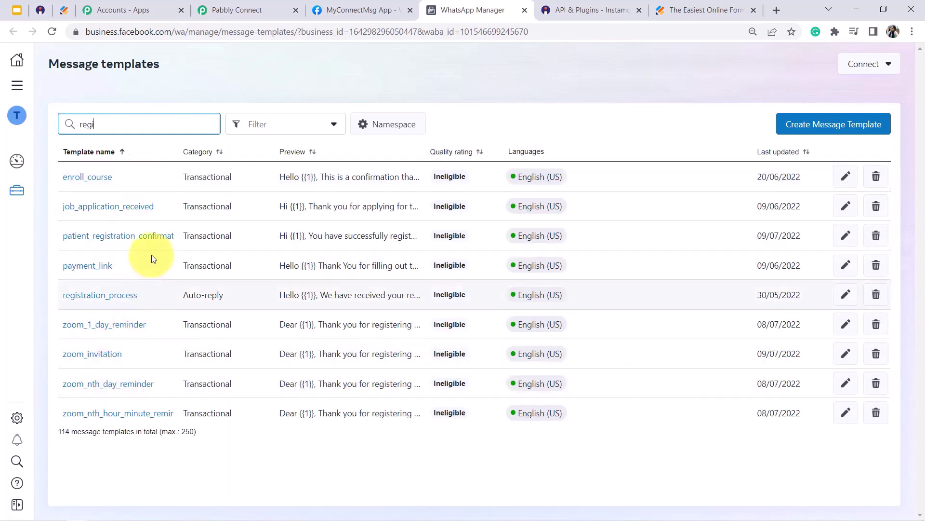
left_click(101, 299)
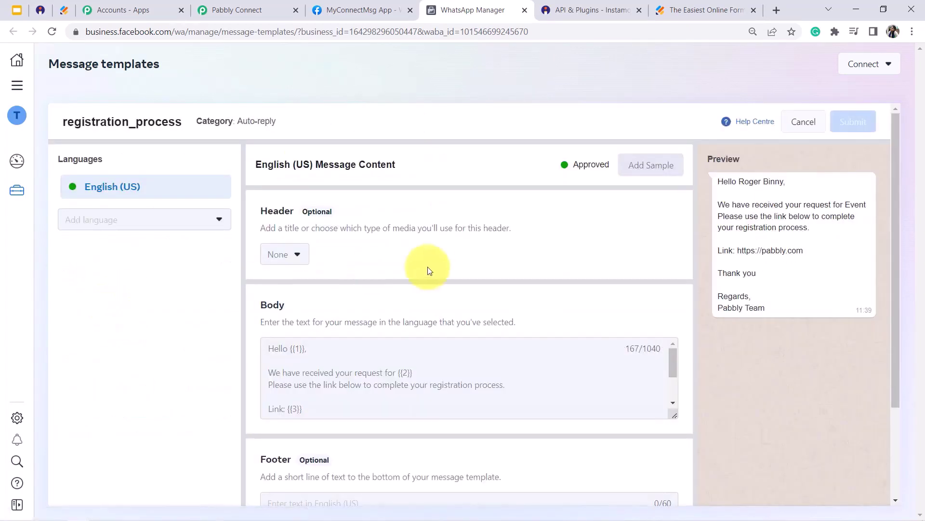
Review its preview and the {{1}}, {{2}}, {{3}} body placeholders, then return to Pabbly Connect.
left_click_drag(722, 181, 781, 295)
left_click(779, 303)
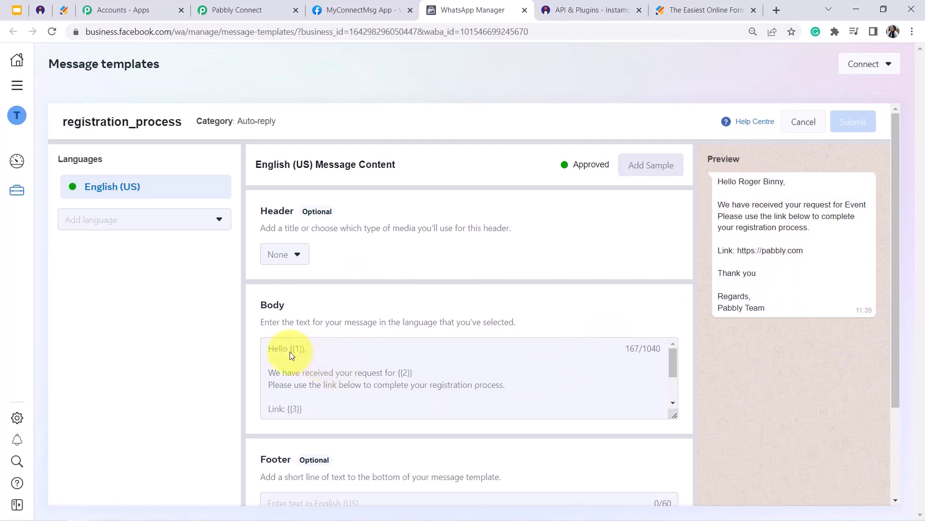
left_click_drag(289, 349, 306, 349)
left_click_drag(398, 372, 426, 379)
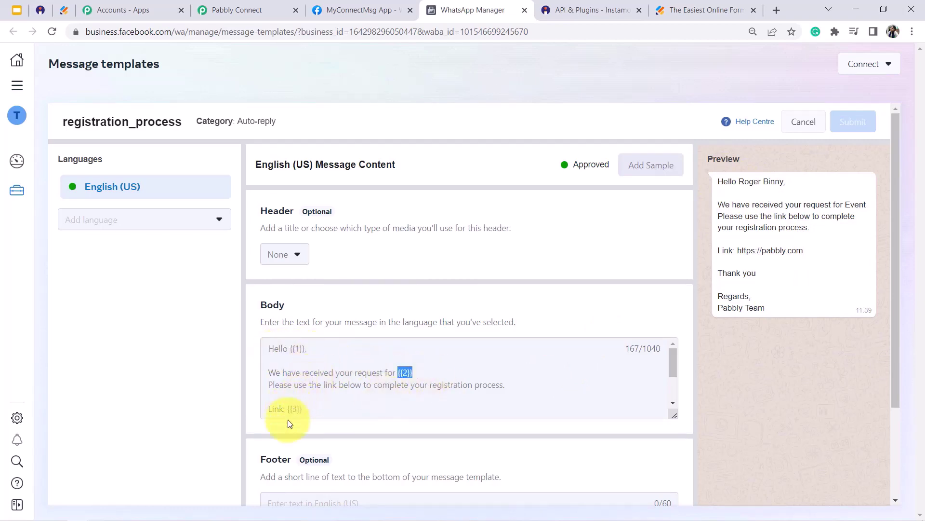
left_click_drag(286, 408, 313, 413)
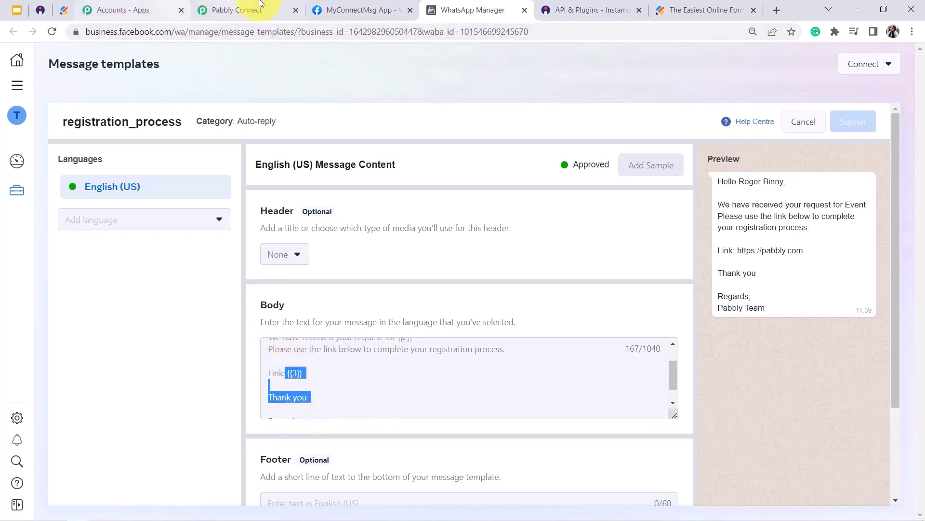
left_click(276, 4)
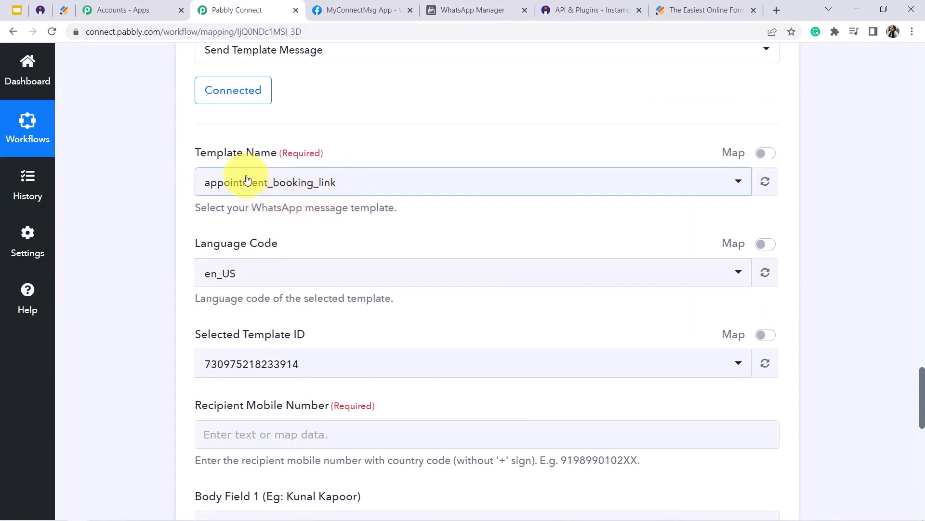
left_click(260, 188)
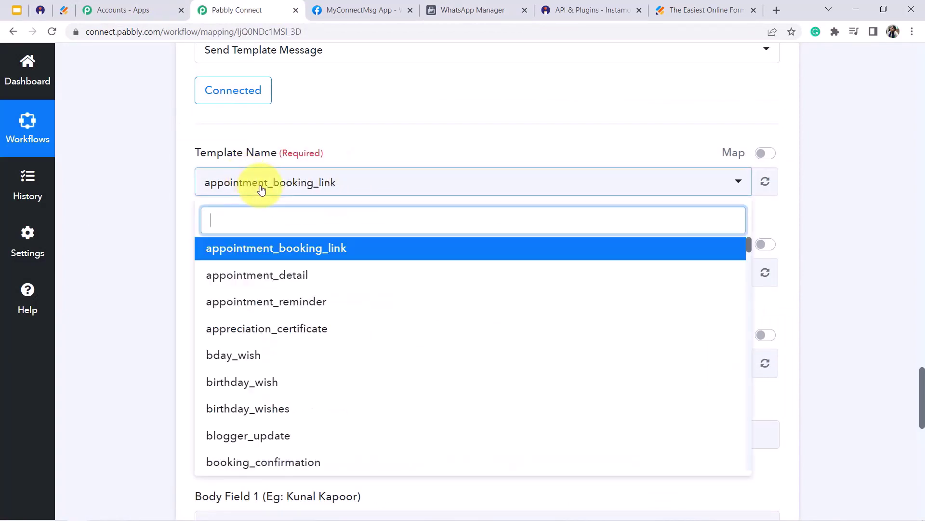
type("reh")
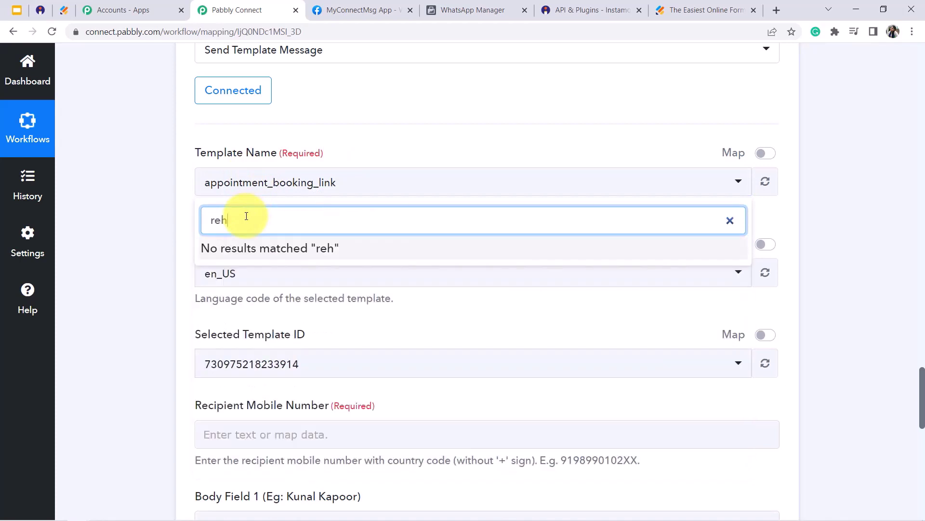
key("BackSpace")
type("g")
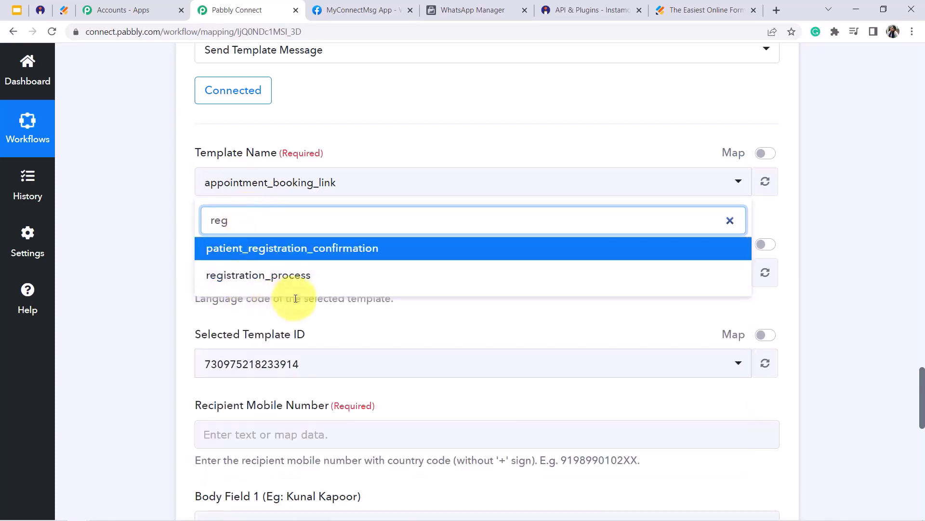
left_click(243, 276)
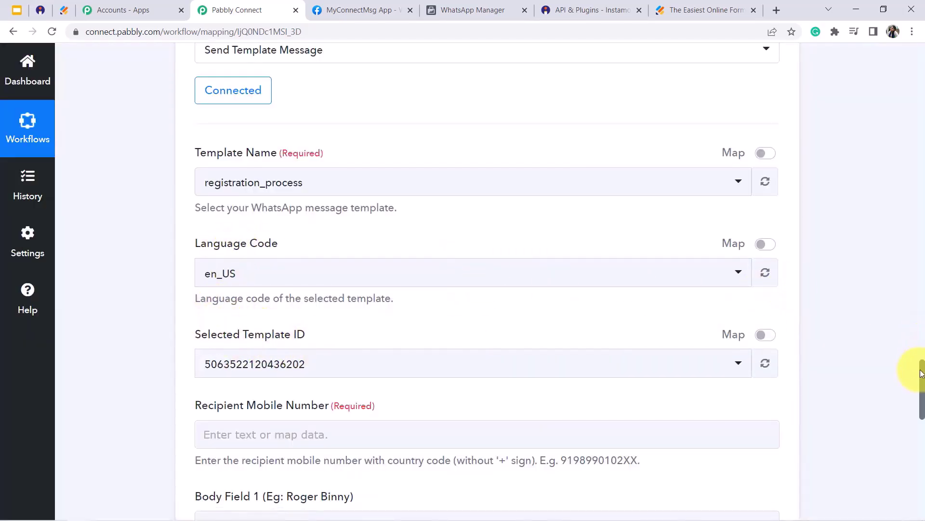
left_click_drag(923, 372, 923, 406)
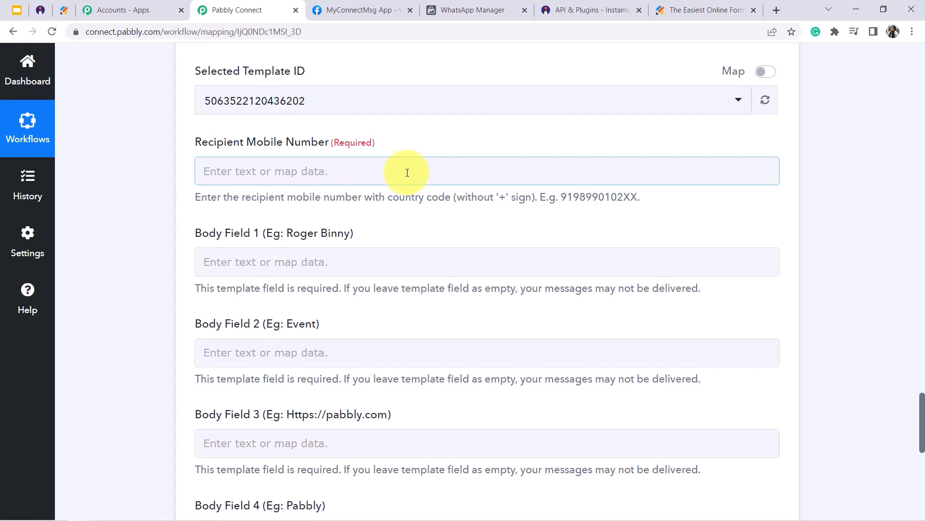
Map the JotForm Q25 MobileNumber answer into the Recipient Mobile Number field.
left_click(407, 172)
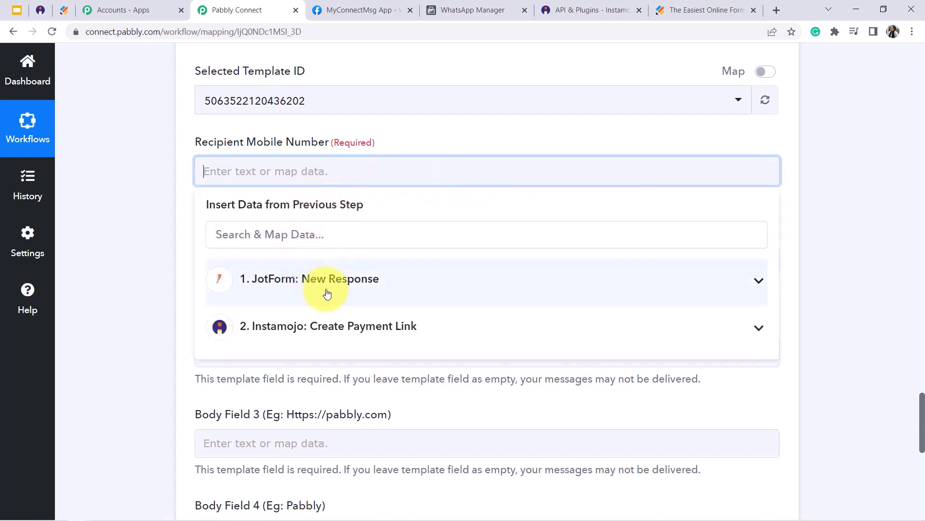
left_click(340, 283)
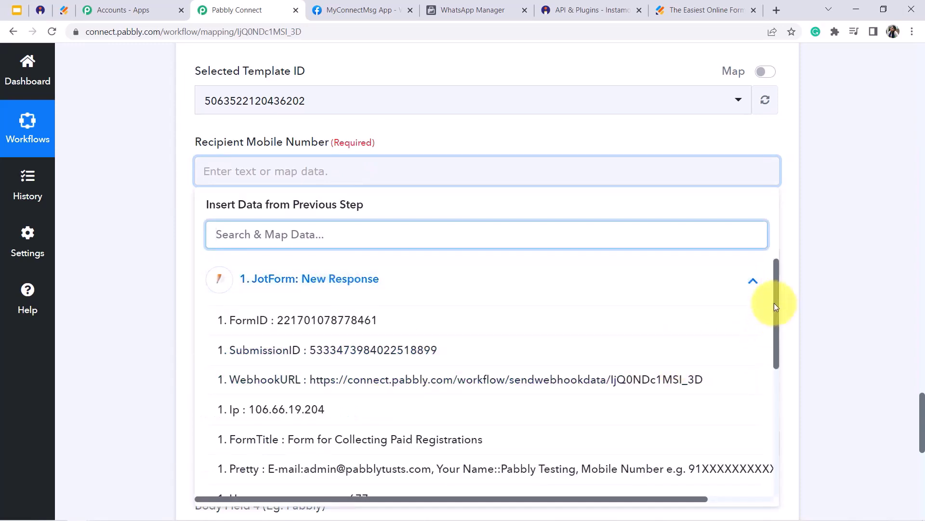
left_click_drag(774, 303, 779, 392)
left_click(479, 432)
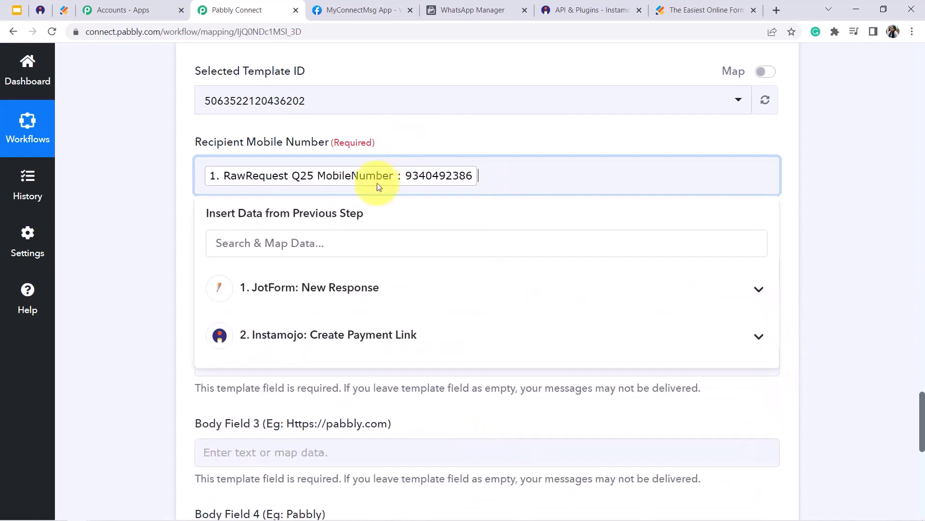
left_click(401, 138)
scroll(409, 140, "up", 1)
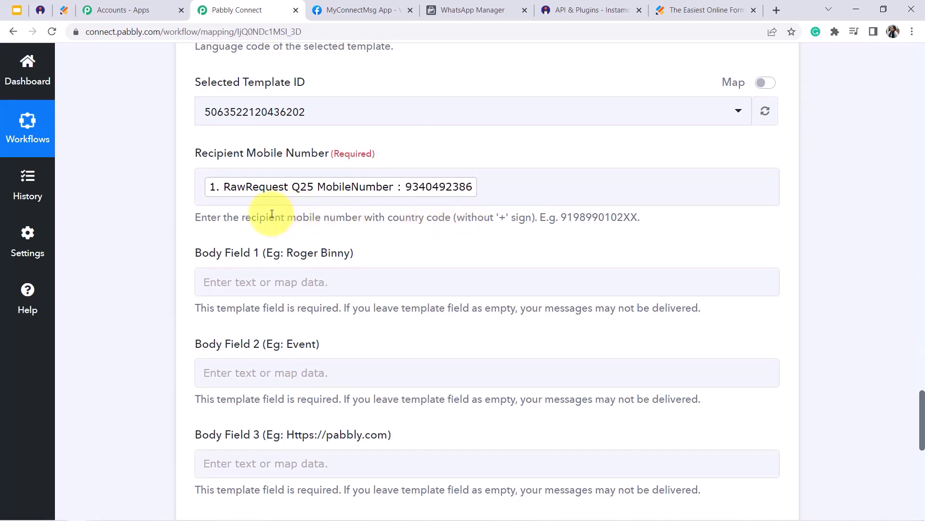
Prefix the mapped mobile number with country code 91, then bring up the Jotform tab.
left_click_drag(269, 214, 529, 230)
left_click(416, 218)
left_click(529, 230)
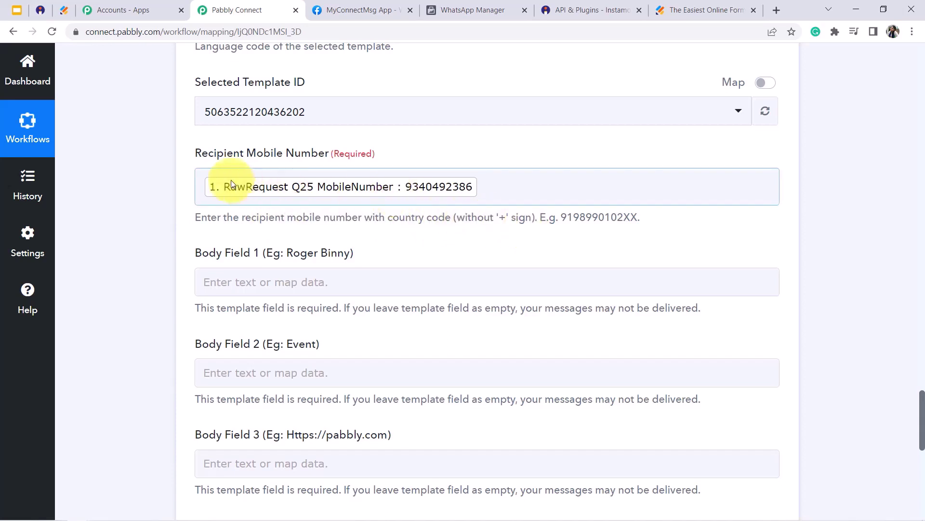
left_click(203, 187)
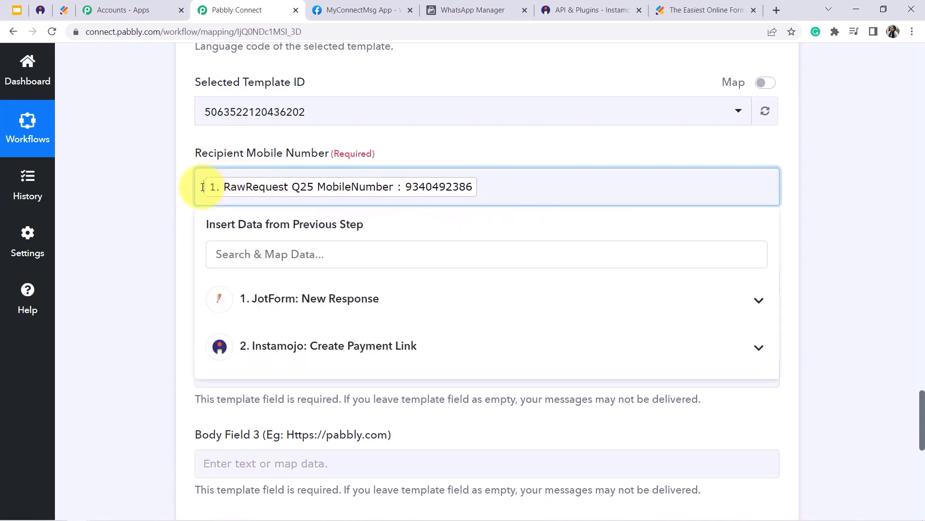
type("91")
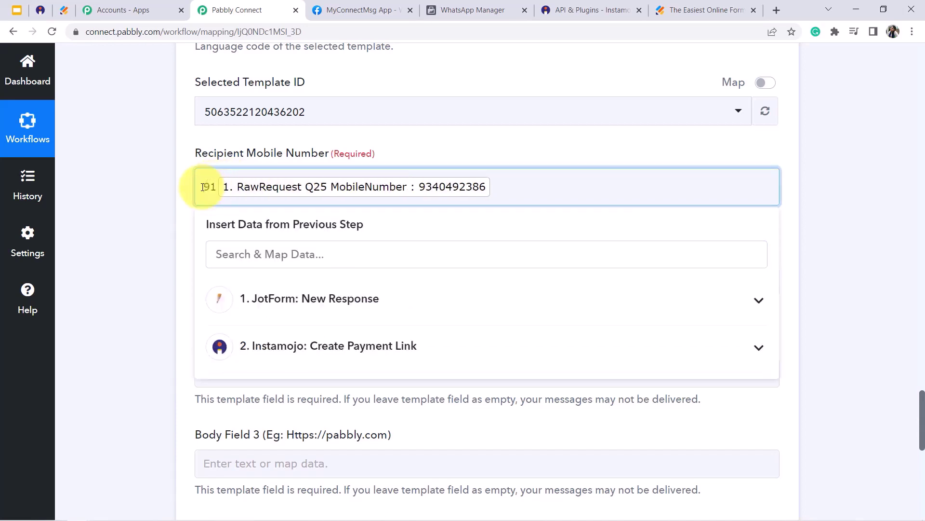
left_click(146, 195)
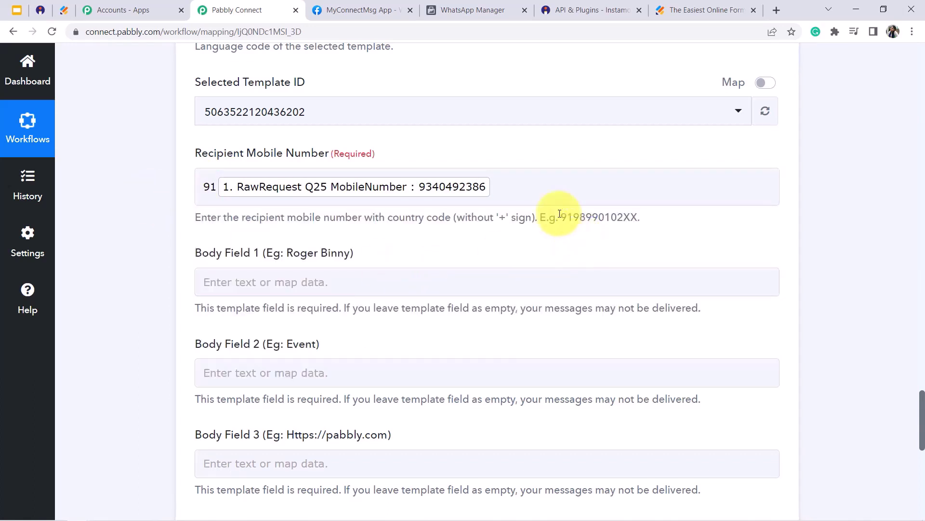
left_click_drag(562, 218, 593, 218)
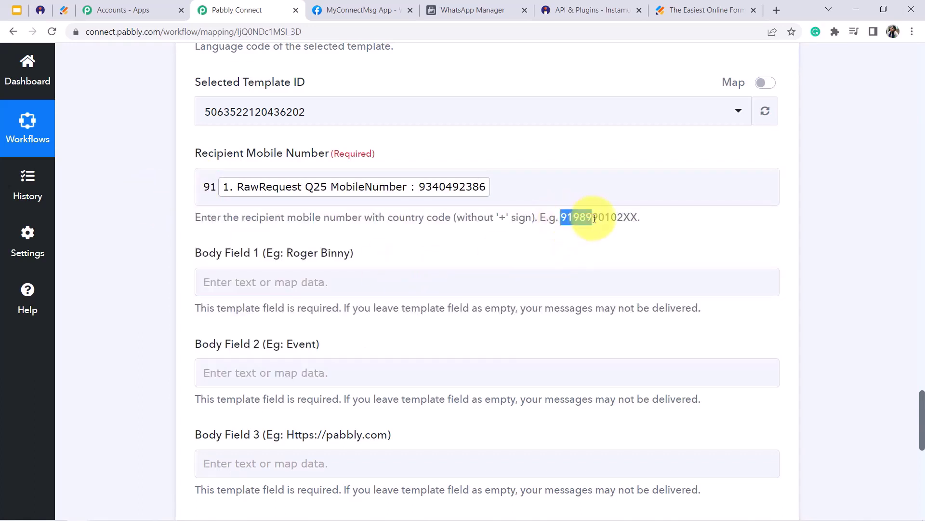
left_click(593, 217)
left_click(64, 7)
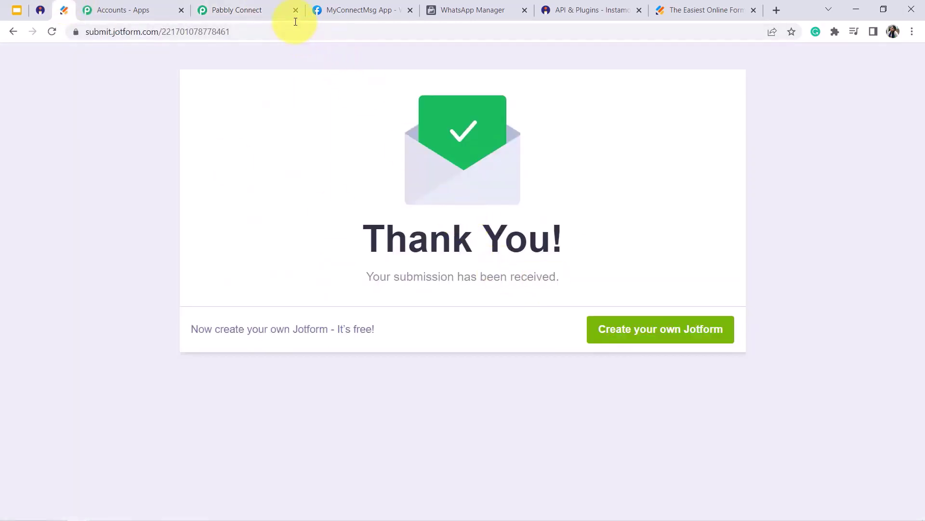
Reload the Jotform Event Registration Form and confirm its mobile number example starts with 91.
key("F5")
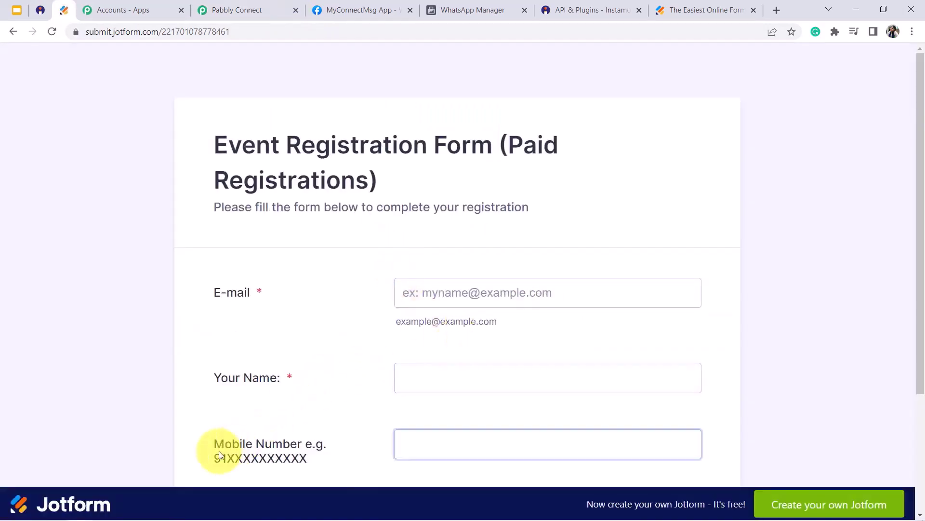
left_click_drag(218, 456, 230, 459)
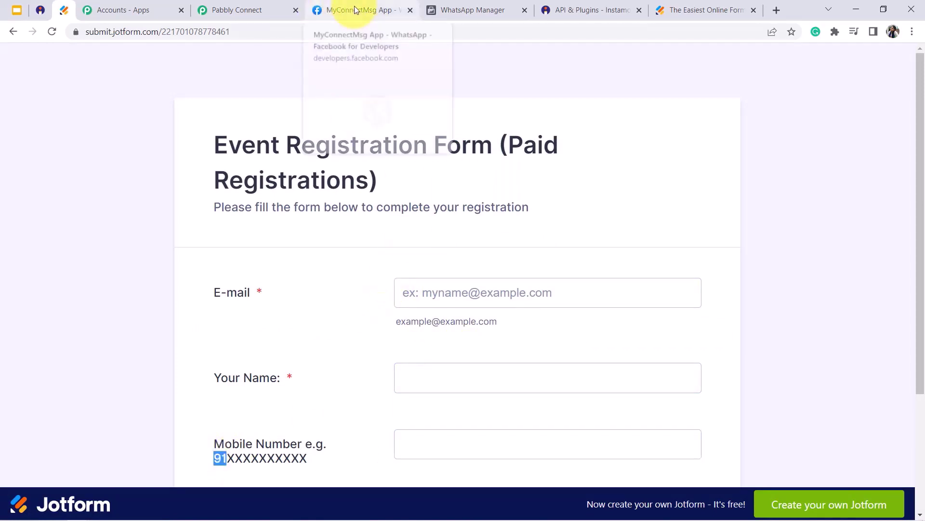
left_click(241, 10)
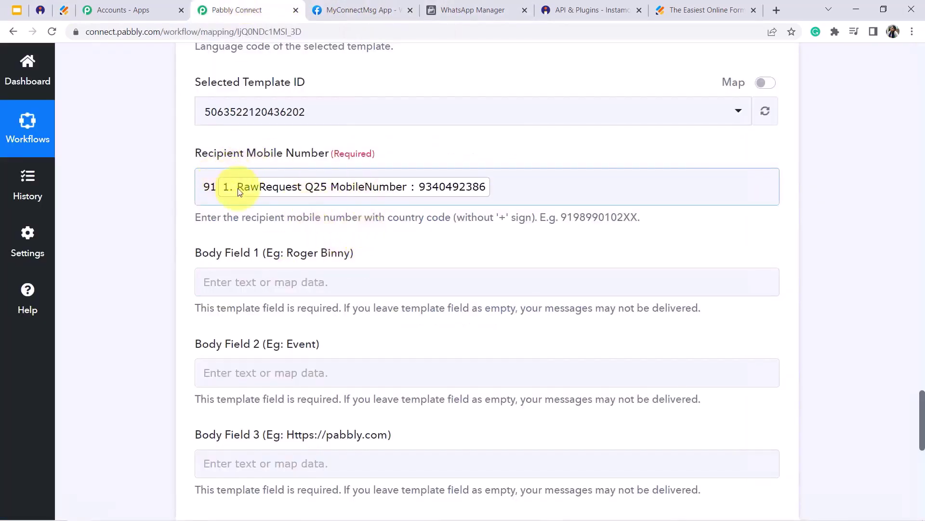
Review the four empty body fields, then move to the MyConnectMsg page.
left_click(274, 277)
left_click(867, 357)
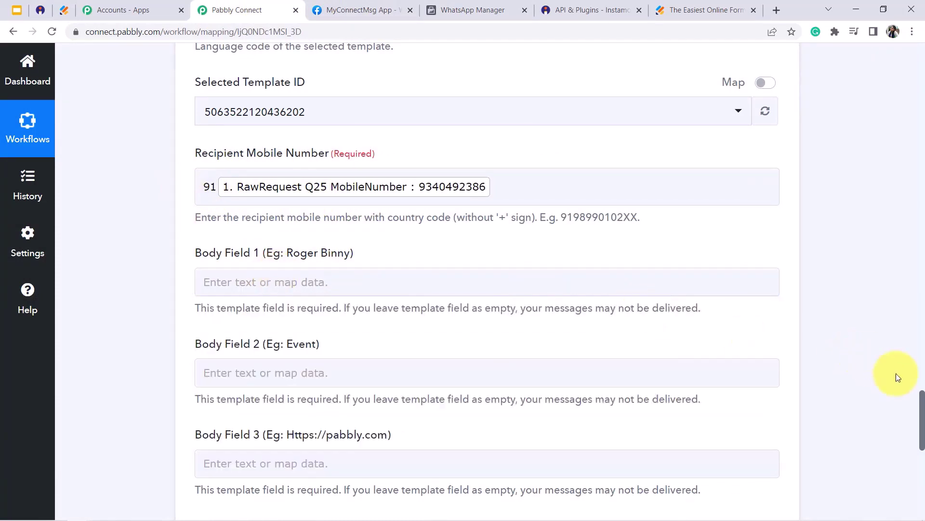
left_click_drag(922, 399, 921, 416)
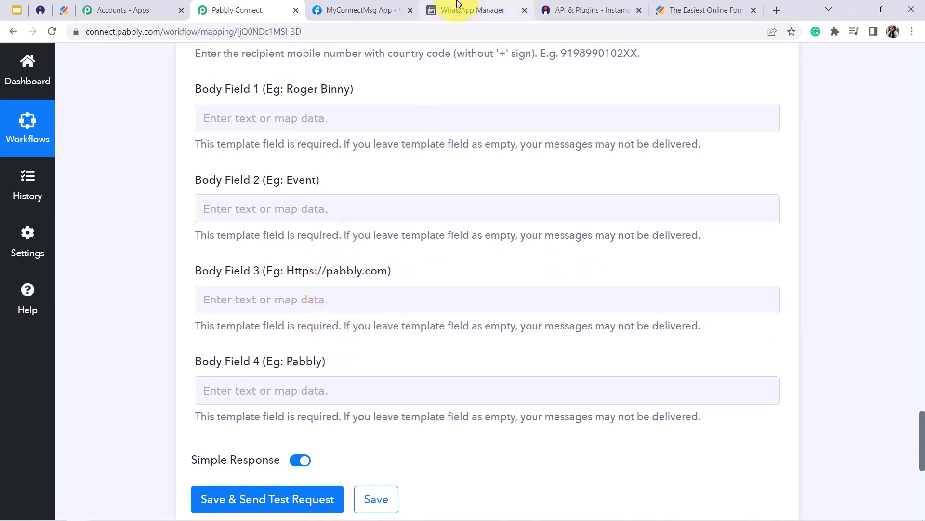
left_click(350, 4)
Place the WhatsApp Manager tab beside Pabbly Connect and review the template's {{1}}–{{4}} body placeholders.
left_click(484, 9)
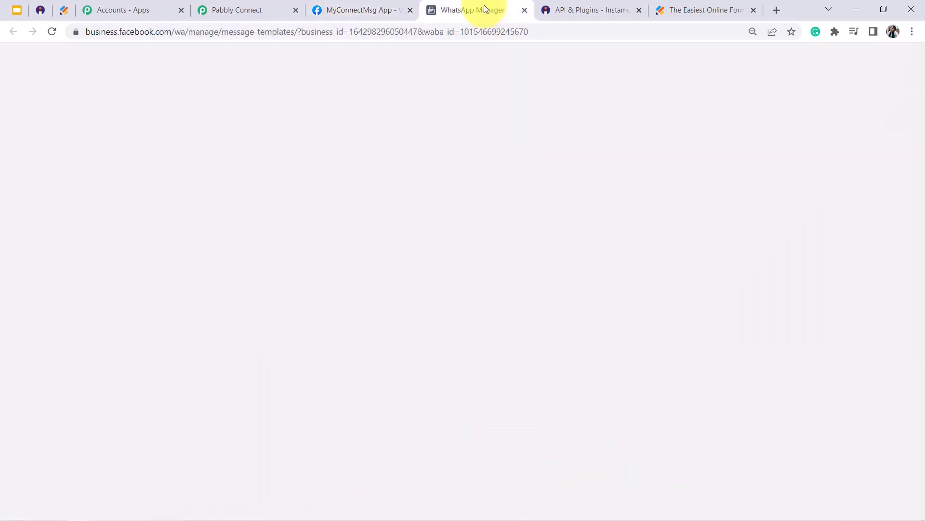
left_click_drag(484, 8, 372, 8)
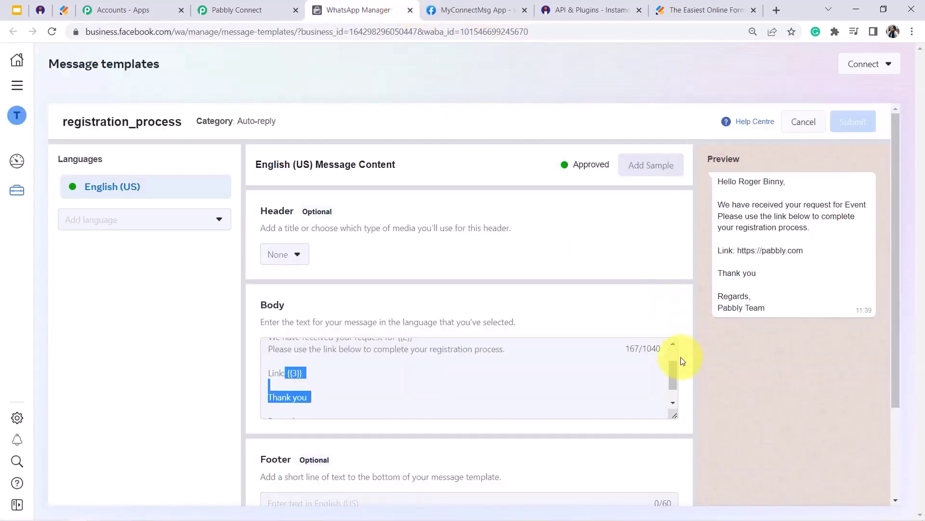
mouse_move(676, 372)
left_mouse_down()
mouse_move(675, 356)
mouse_move(680, 388)
left_mouse_up()
scroll(293, 346, "up", 3)
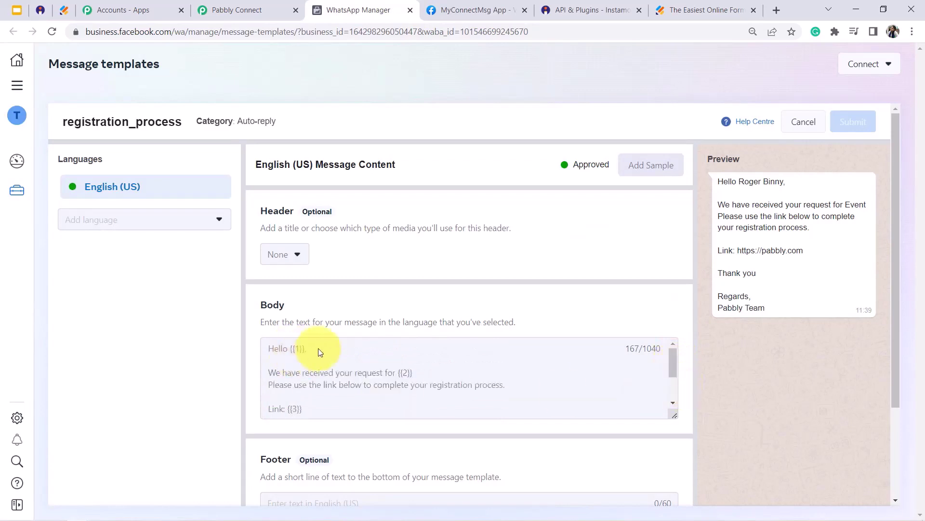
left_click_drag(673, 367, 677, 398)
left_click(222, 2)
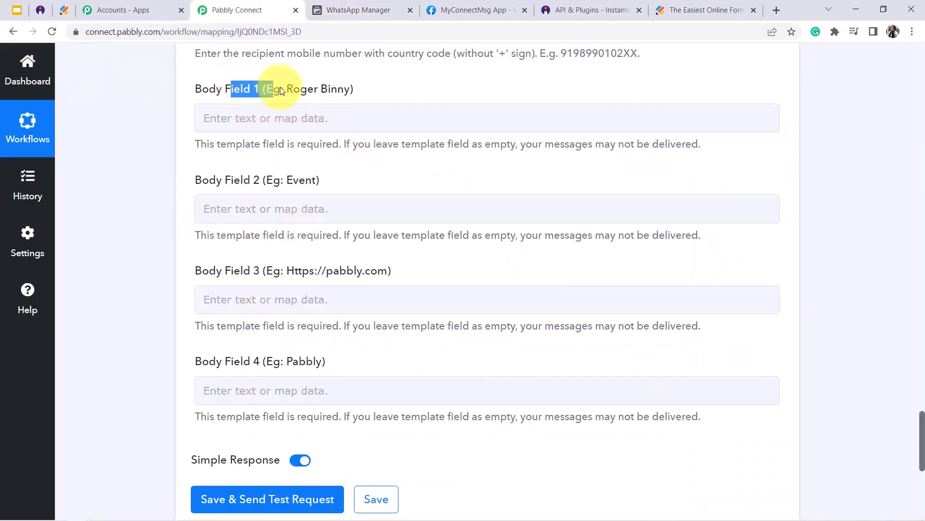
Map Body Field 1 to the JotForm RawRequest Q1 YourName answer.
left_click(300, 111)
left_click(301, 112)
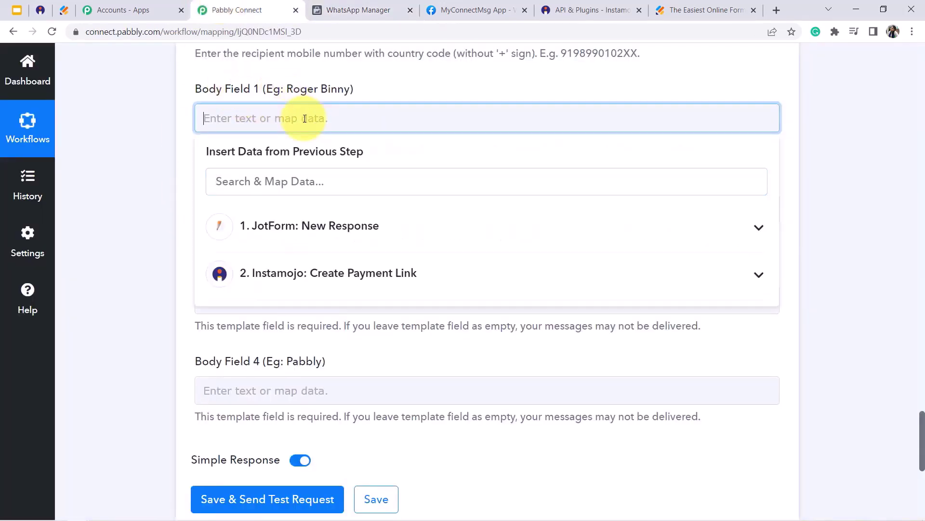
left_click(292, 226)
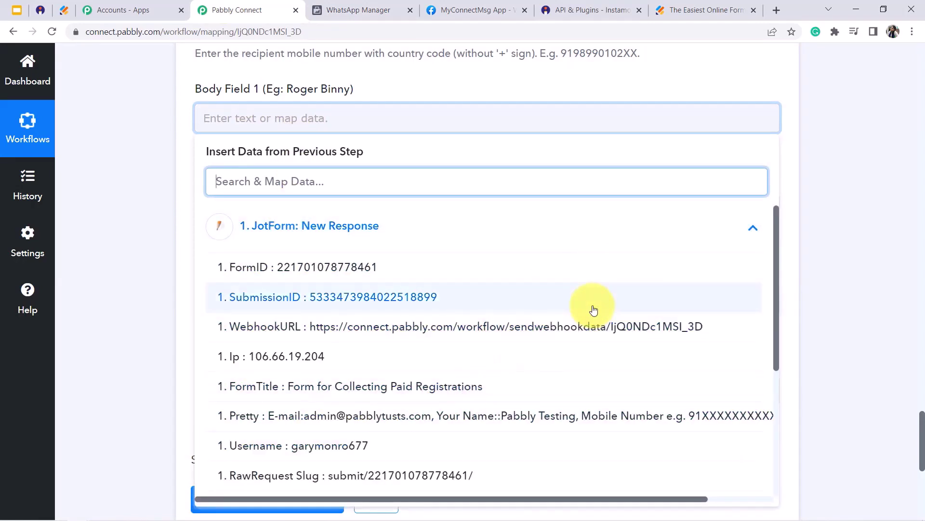
left_click_drag(776, 253, 779, 313)
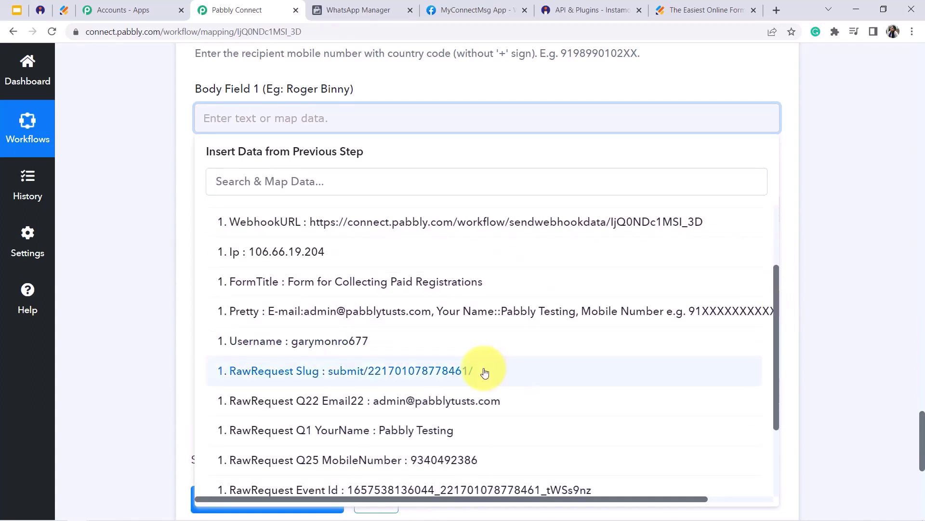
left_click(429, 436)
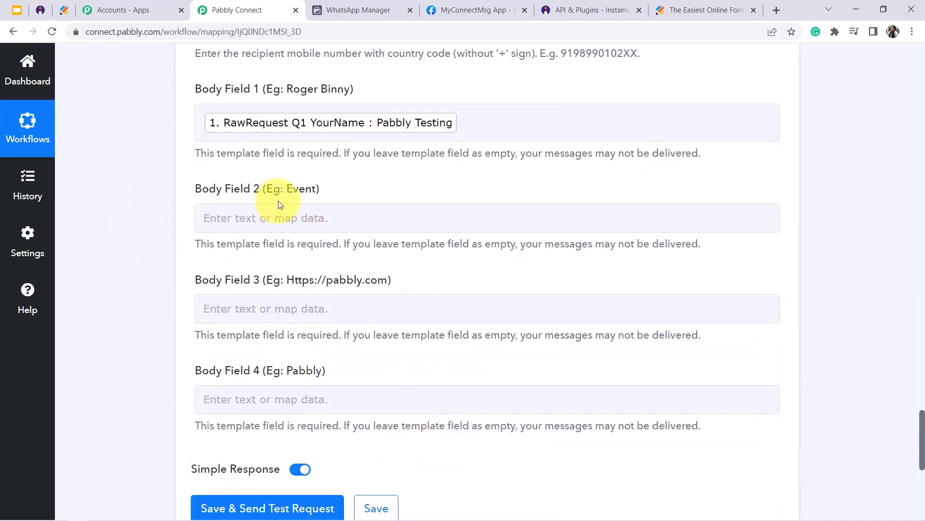
Enter 'Event Registration' as plain text in Body Field 2.
left_click(268, 218)
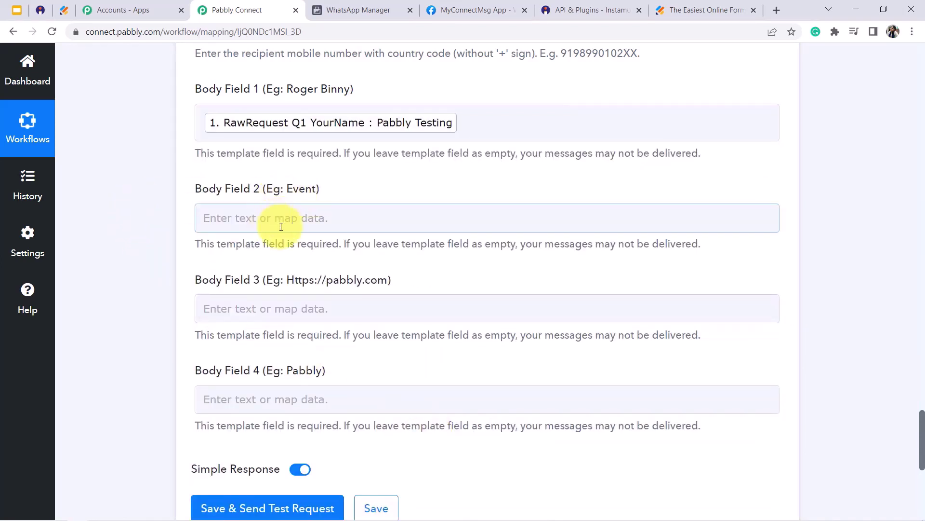
left_click(294, 219)
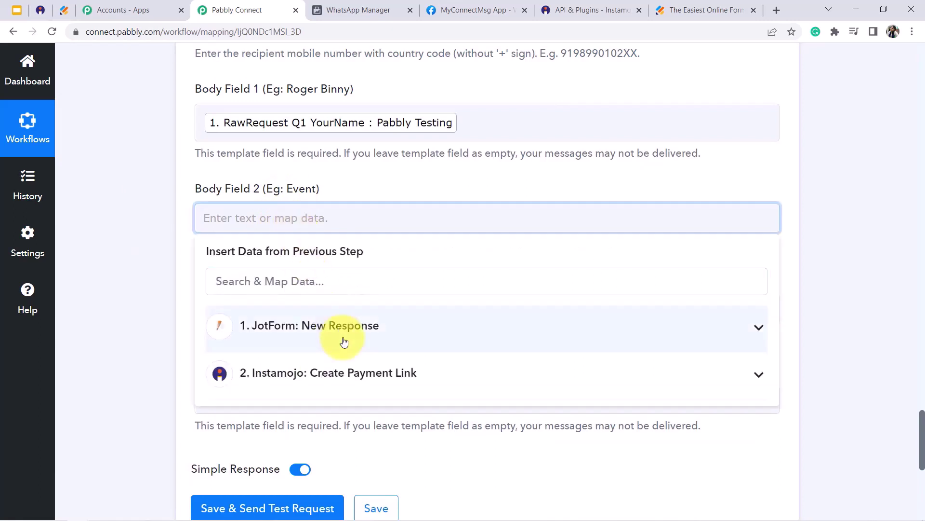
left_click(378, 324)
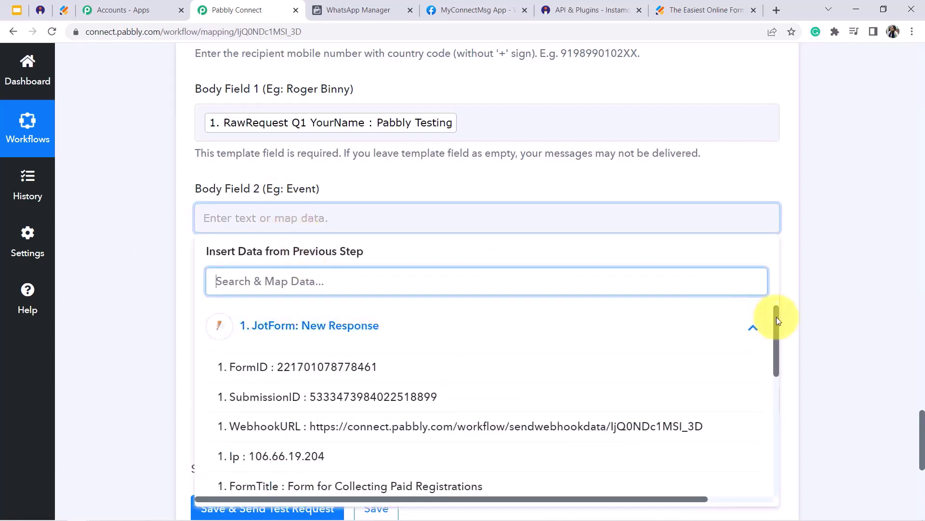
left_click_drag(776, 316, 780, 349)
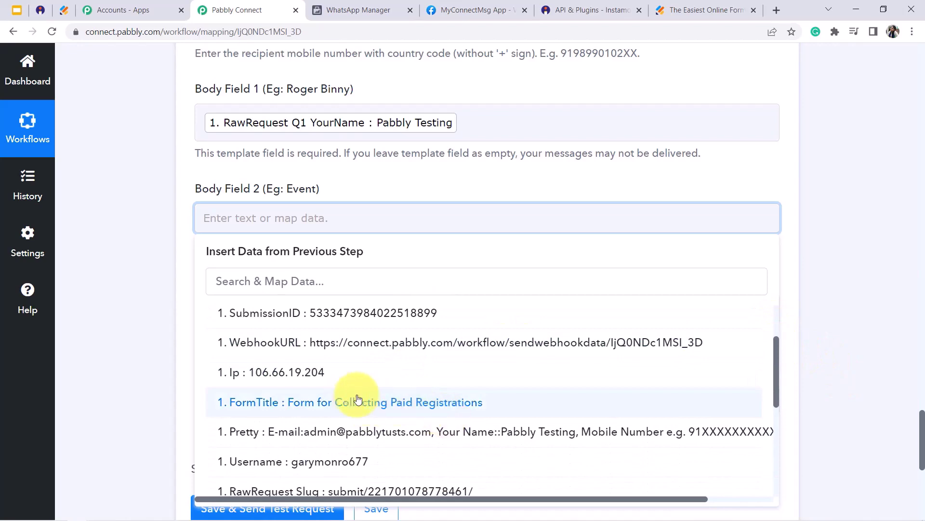
left_click(129, 241)
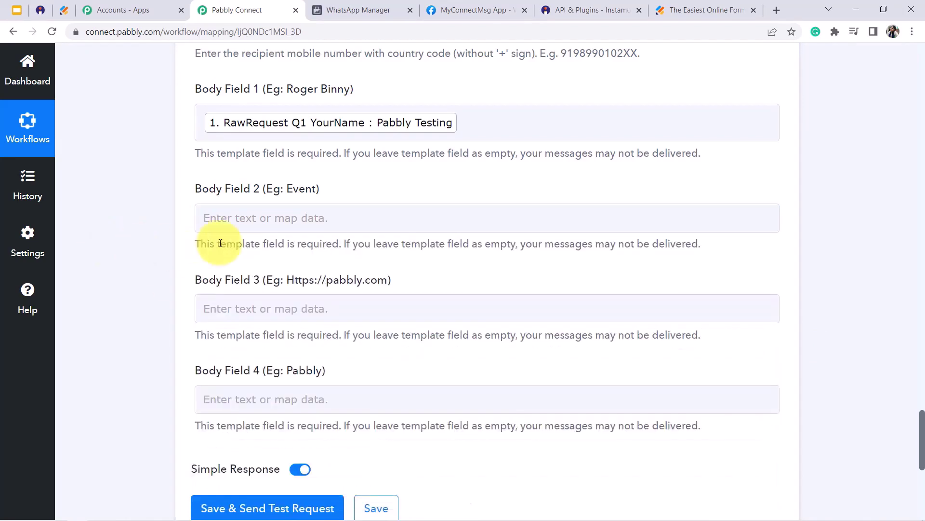
left_click(270, 217)
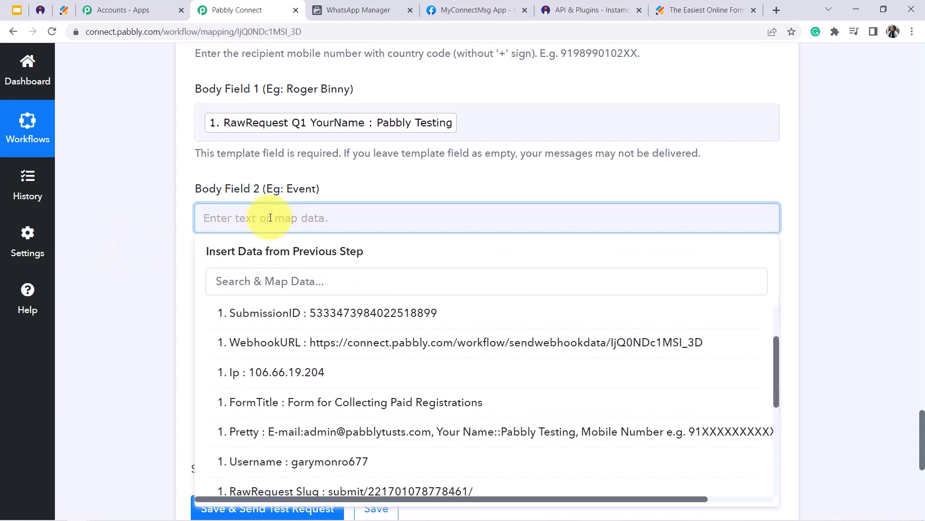
type("Event Registration")
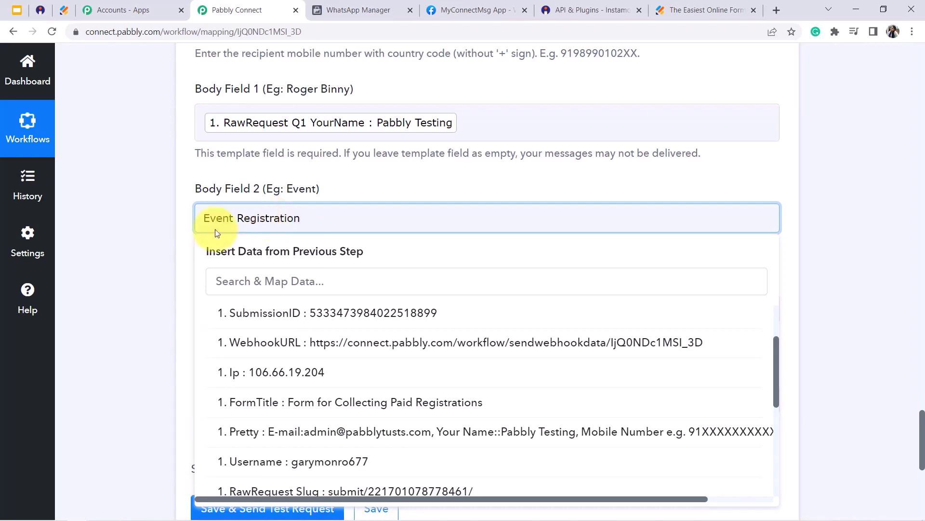
left_click(172, 244)
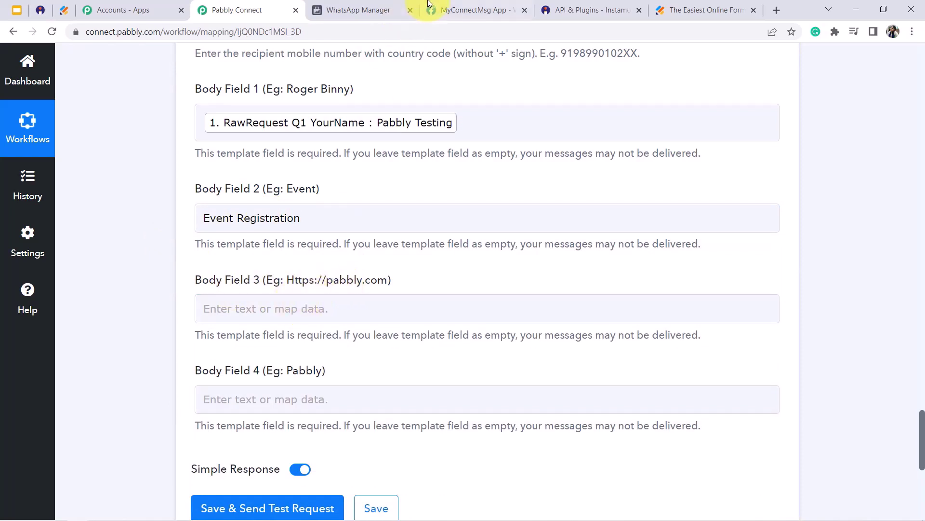
Map Body Field 3 to the Instamojo Payment Request Longurl, matching the template's example link.
left_click(359, 10)
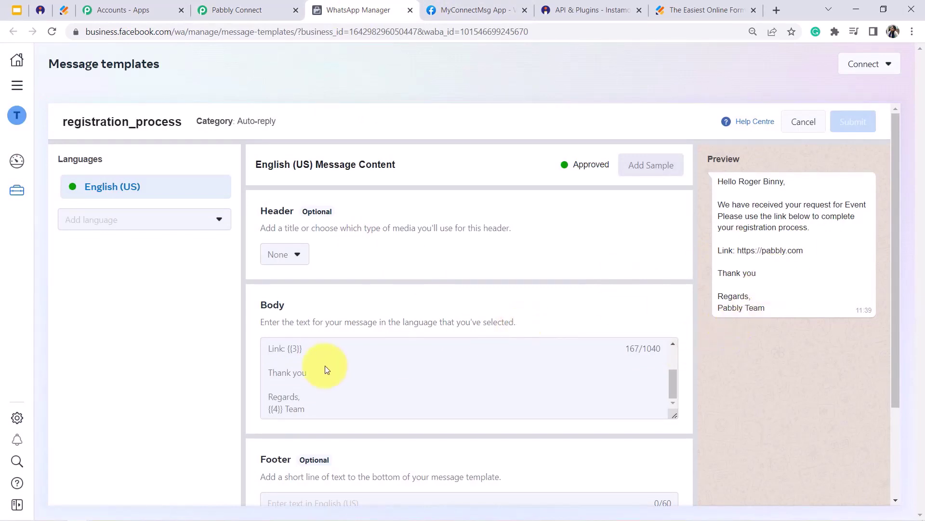
left_click_drag(751, 250, 796, 250)
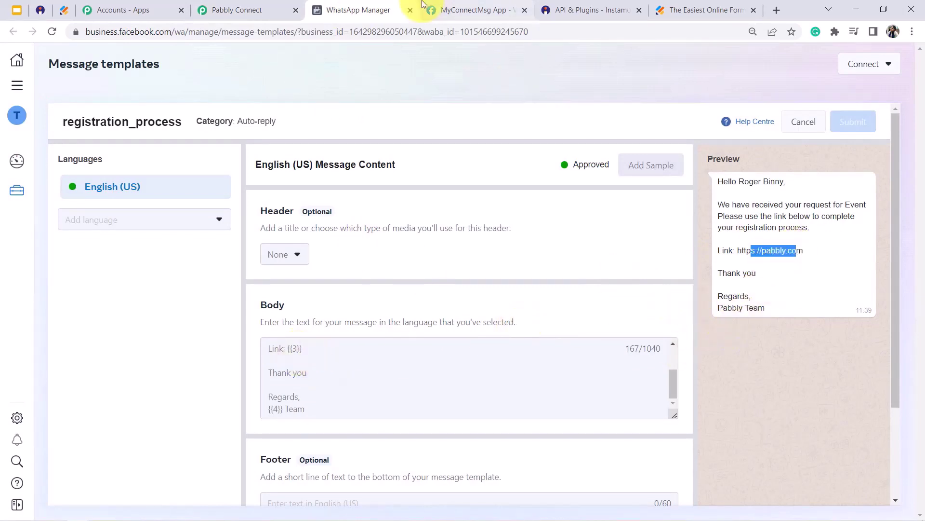
left_click(208, 11)
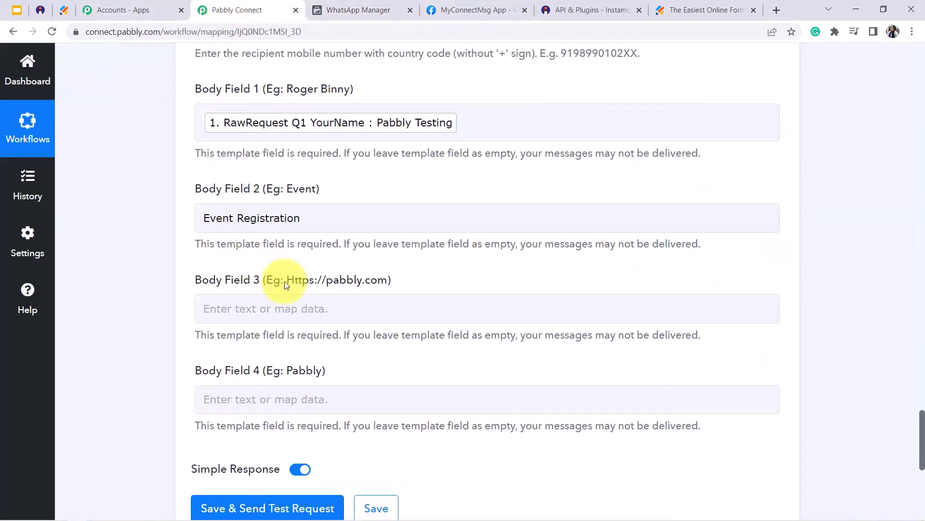
left_click(340, 312)
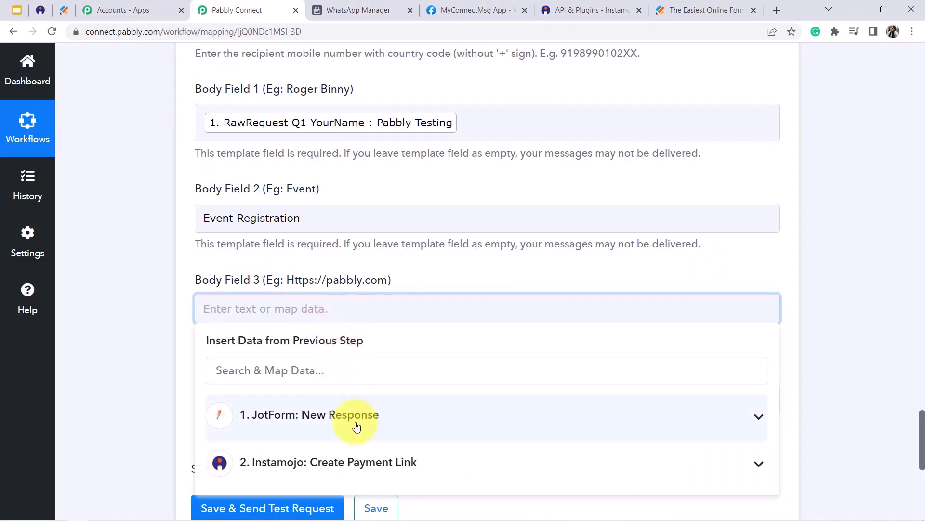
left_click(362, 461)
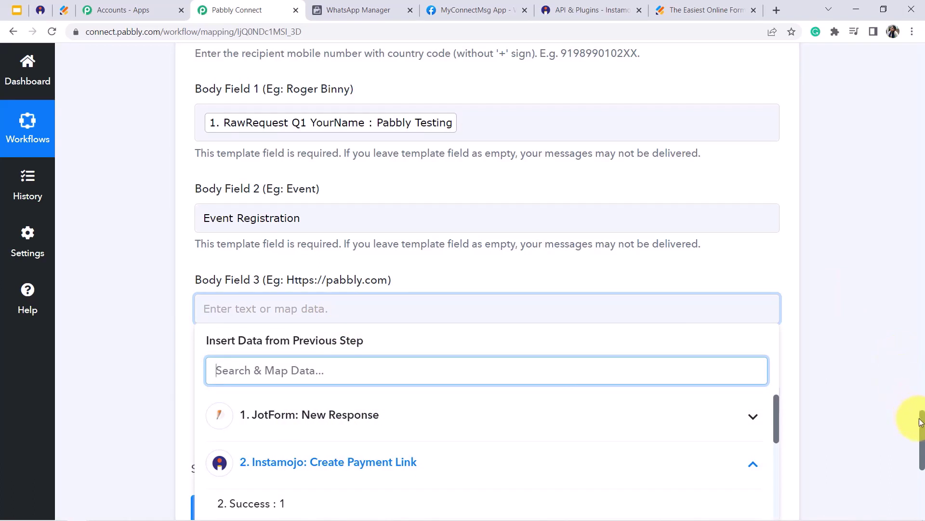
left_click_drag(923, 421, 921, 465)
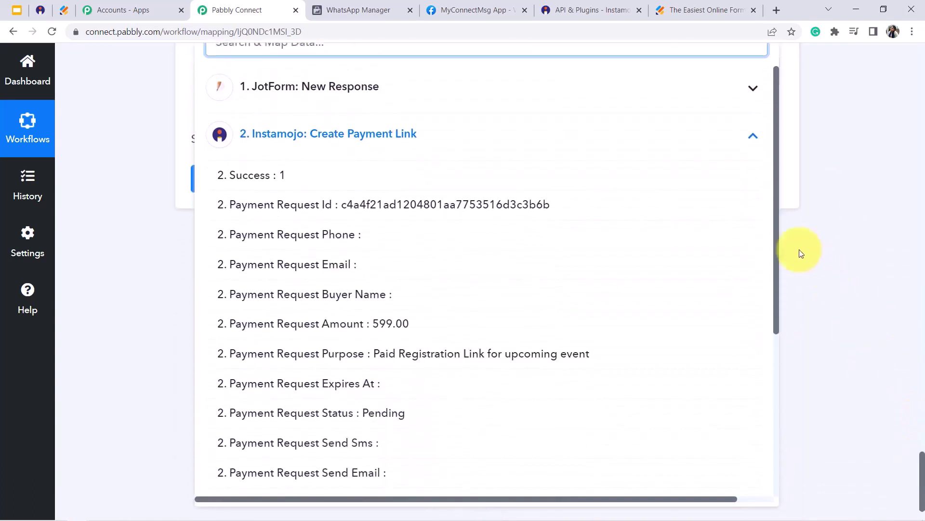
left_click_drag(776, 234, 775, 336)
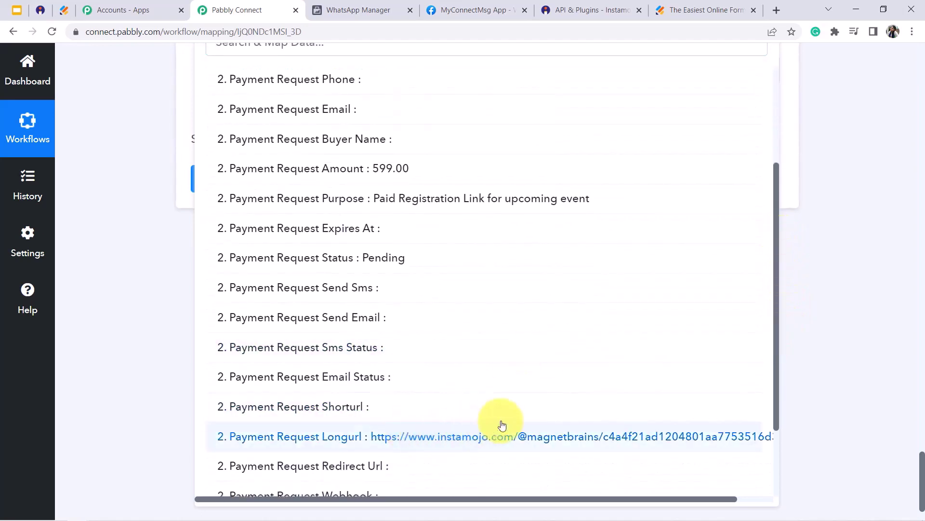
left_click(475, 441)
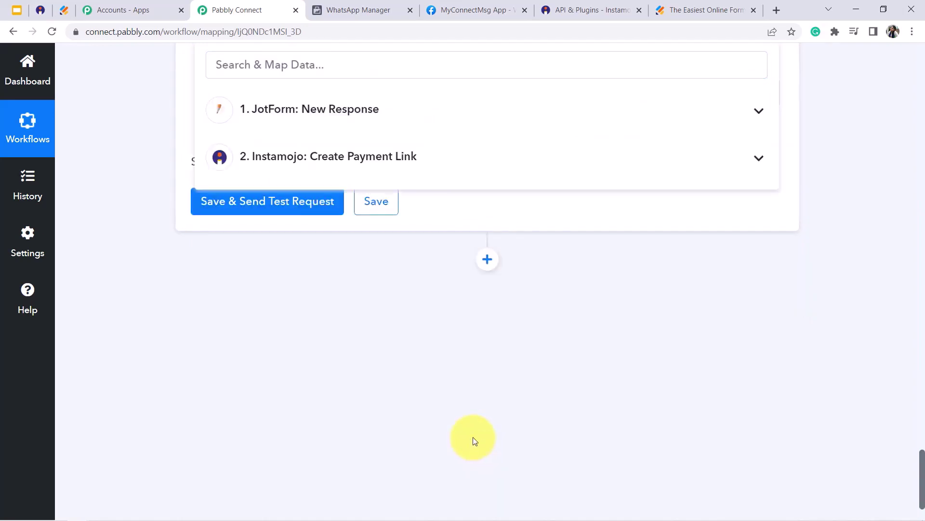
left_click(626, 393)
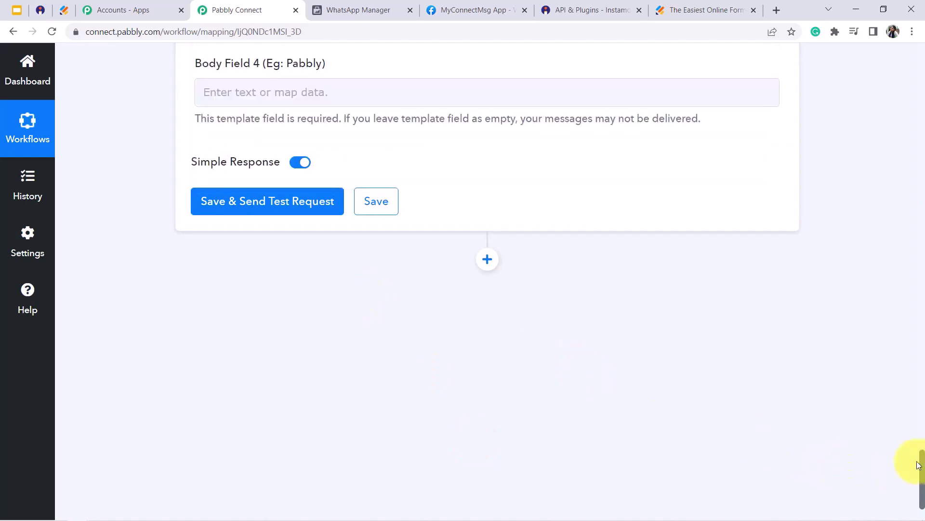
scroll(922, 466, "up", 2)
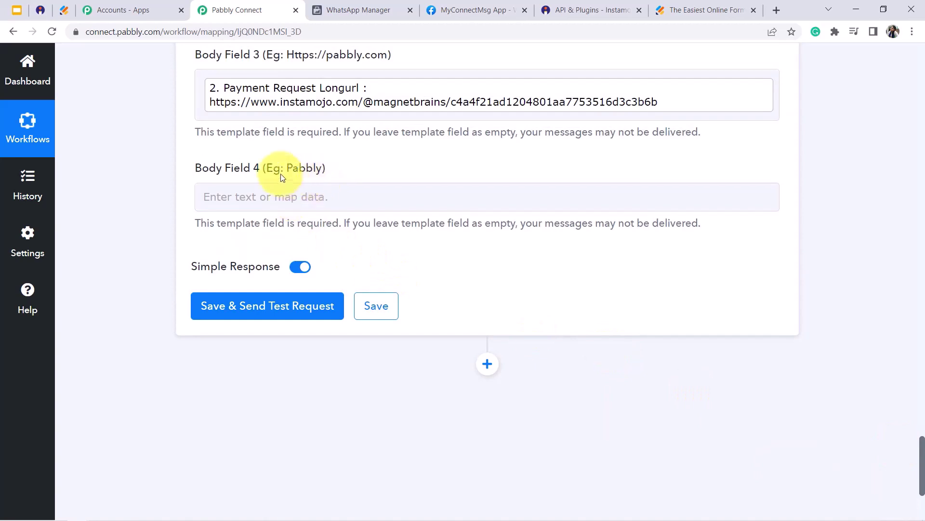
Enter 'Pabbly' in Body Field 4, completing all four template body fields.
left_click(275, 191)
left_click(274, 192)
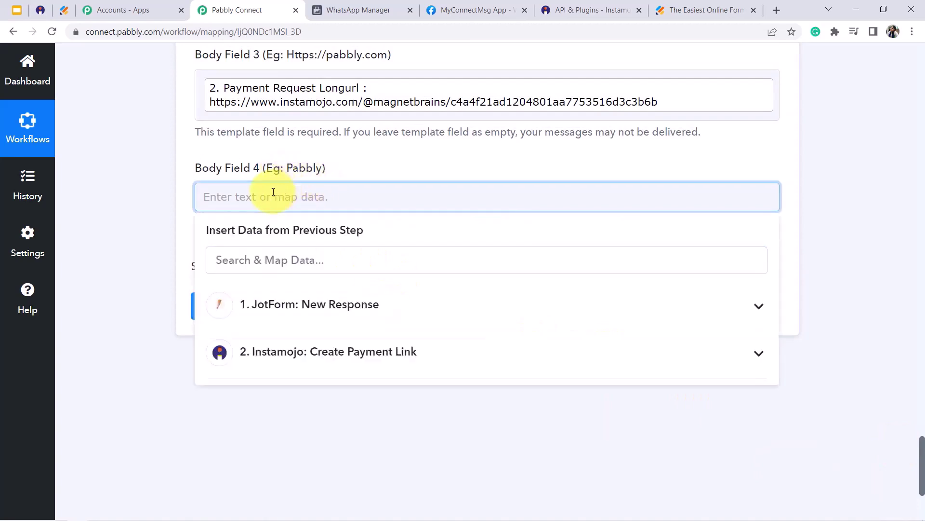
type("P")
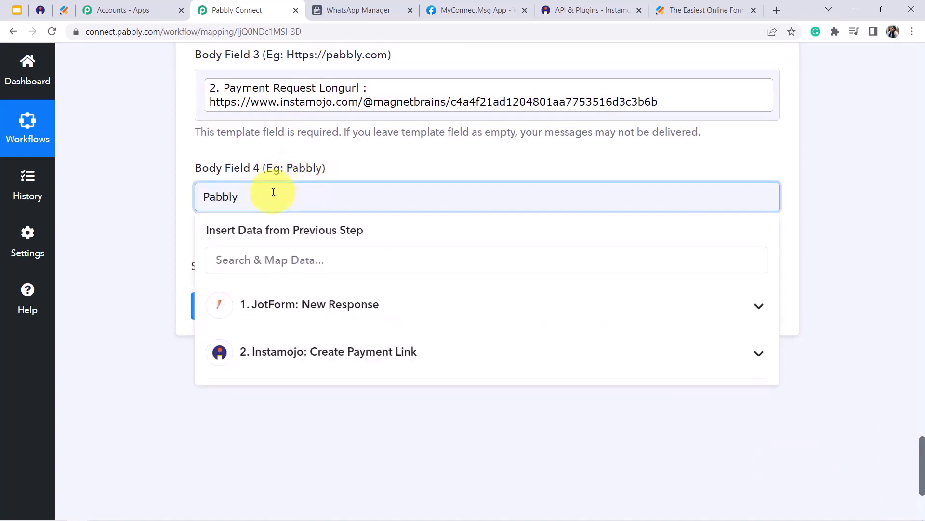
type("abbly")
left_click(120, 176)
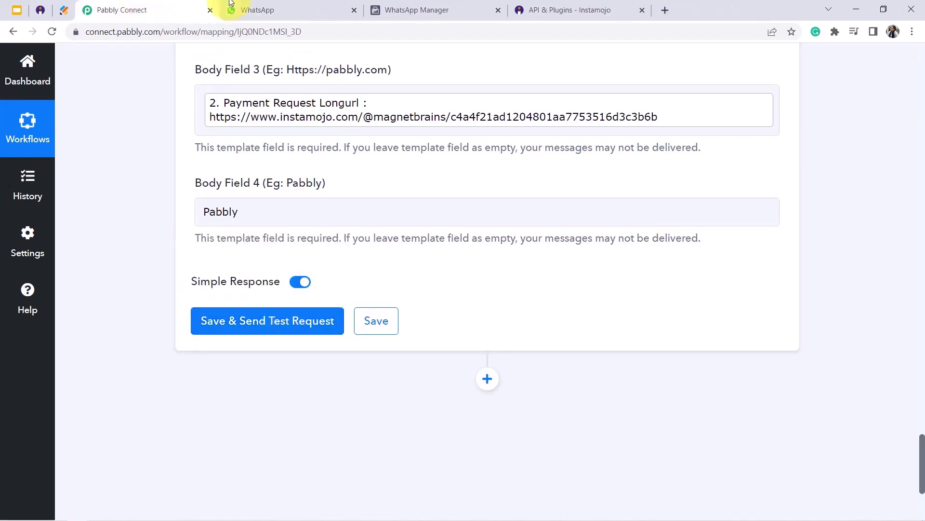
Save the WhatsApp step to send a test message, then reload WhatsApp Web and open the Pabbly Team chat.
left_click(288, 10)
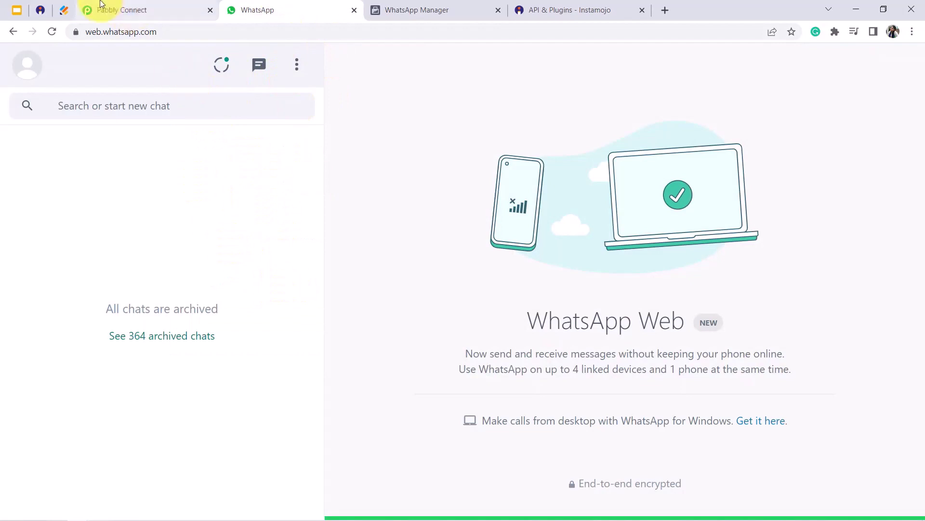
left_click(139, 13)
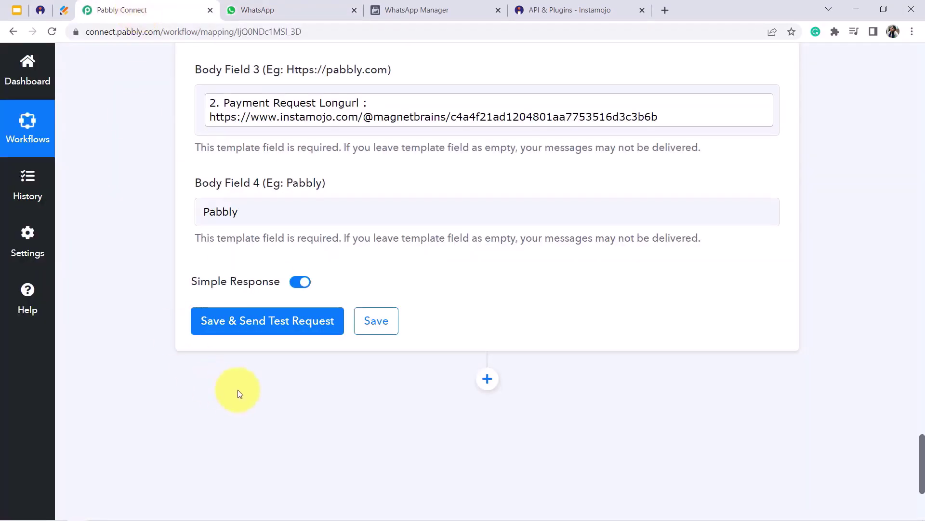
left_click(295, 331)
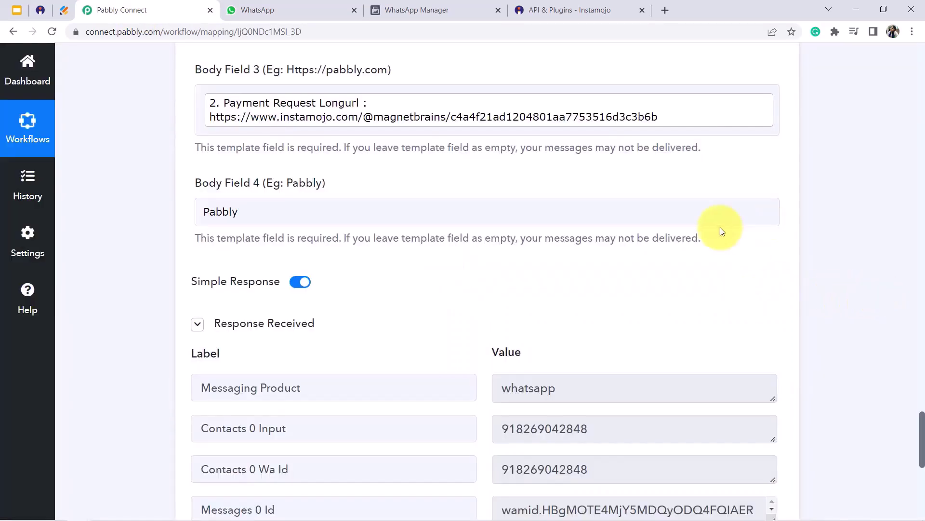
left_click(246, 8)
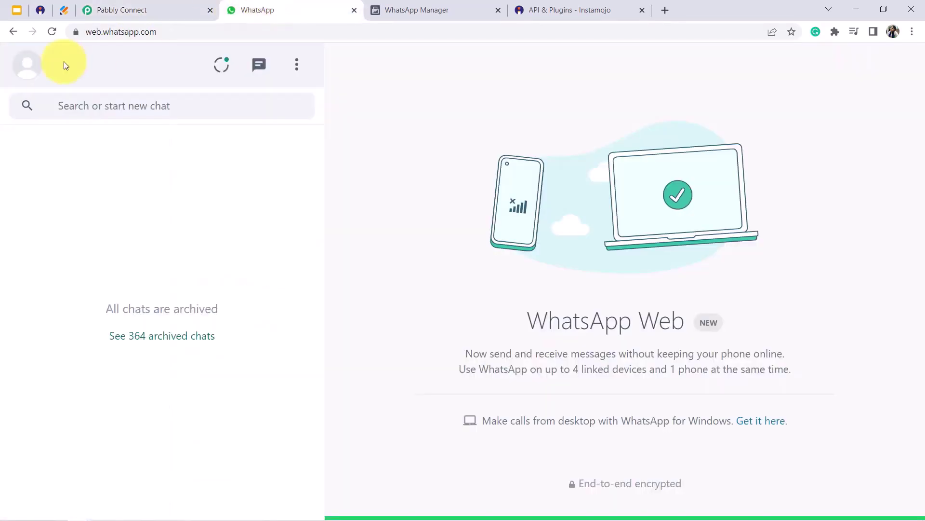
left_click(105, 31)
key("Return")
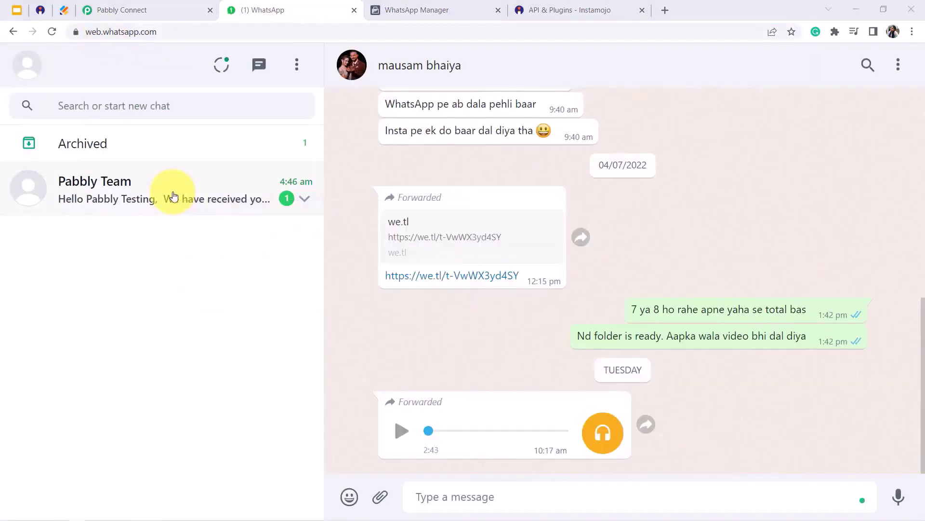
left_click(174, 195)
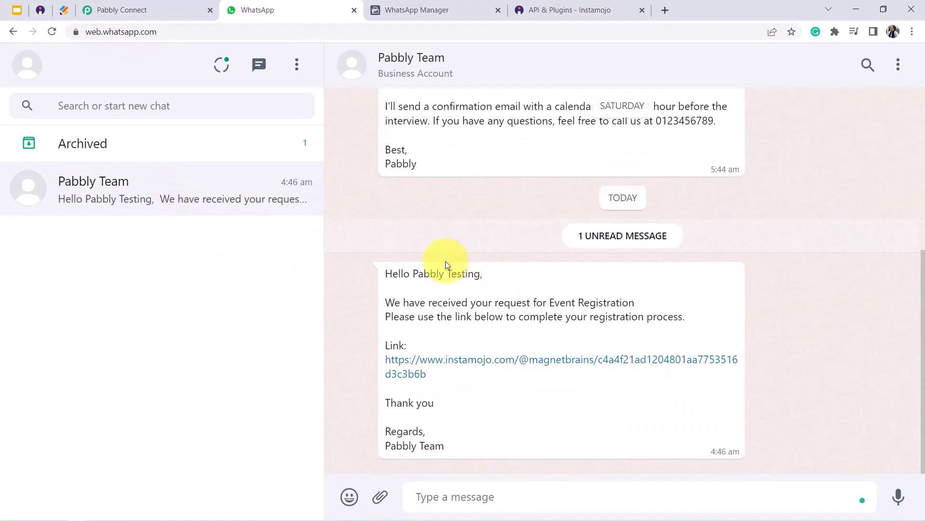
Review the received name, Event Registration text and payment link, then open the Instamojo link.
left_click_drag(414, 273, 480, 277)
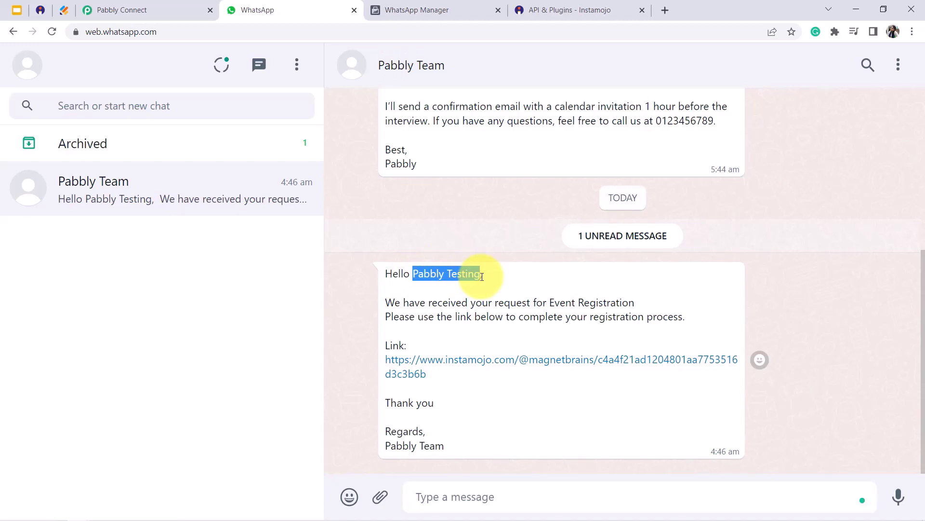
left_click_drag(431, 303, 622, 299)
left_click(583, 307)
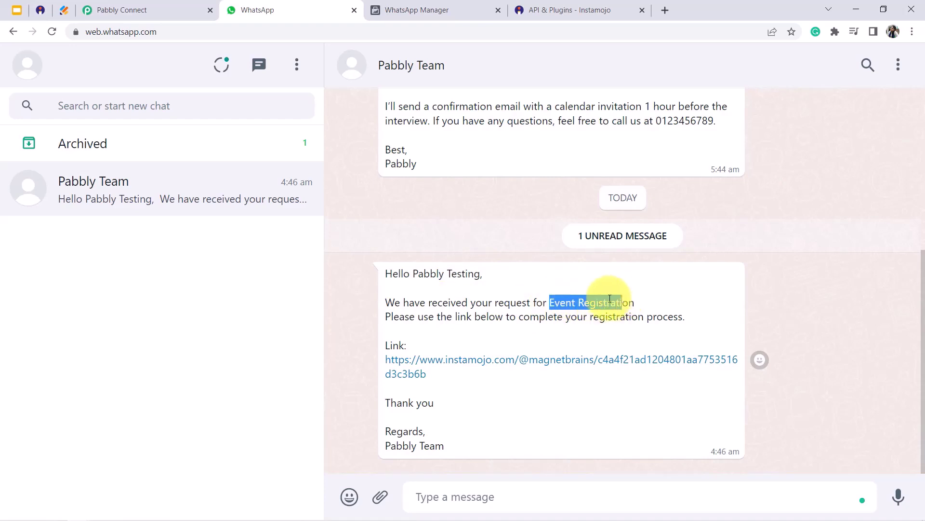
left_click_drag(393, 346, 427, 389)
left_click(427, 389)
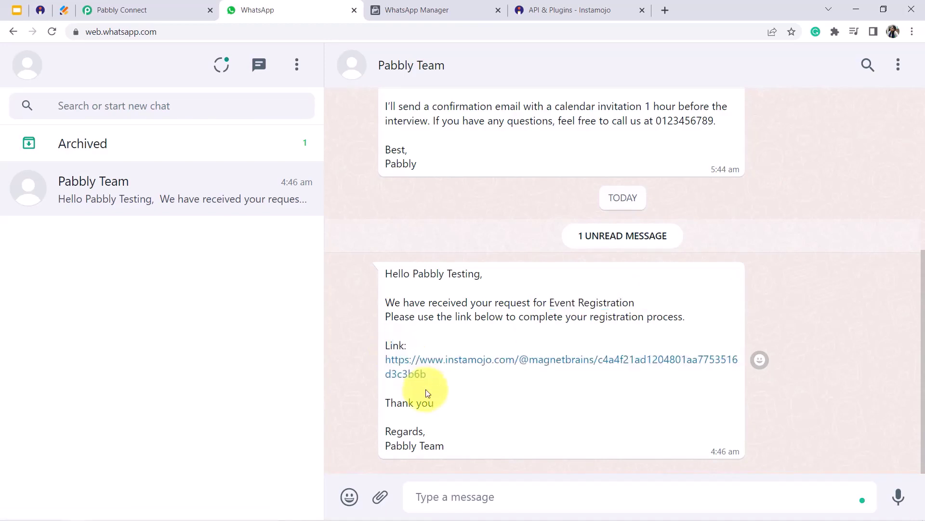
left_click(405, 368)
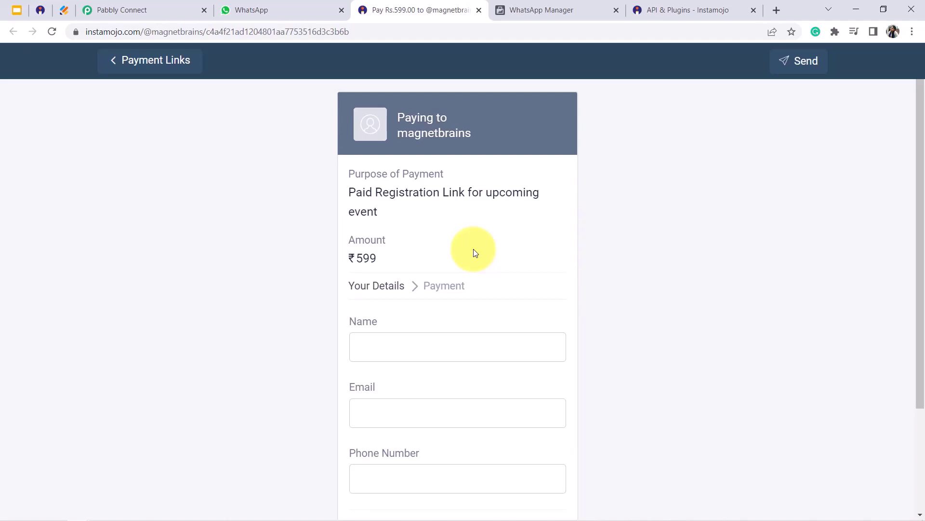
Return to the Pabbly Connect workflow after reviewing the ₹599 payment page.
left_click(159, 9)
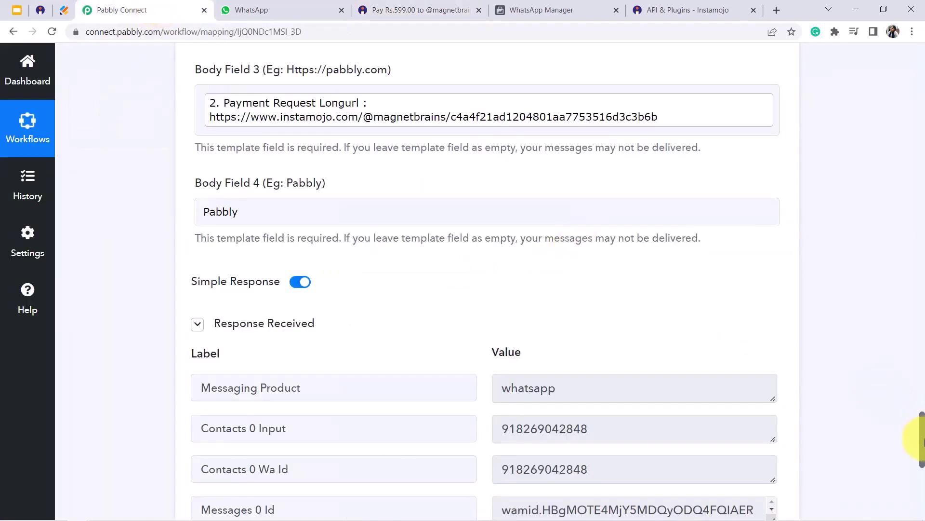
Collapse the WhatsApp Cloud API, Instamojo and JotForm step cards, then return to the Instamojo payment page.
left_click_drag(922, 445, 907, 342)
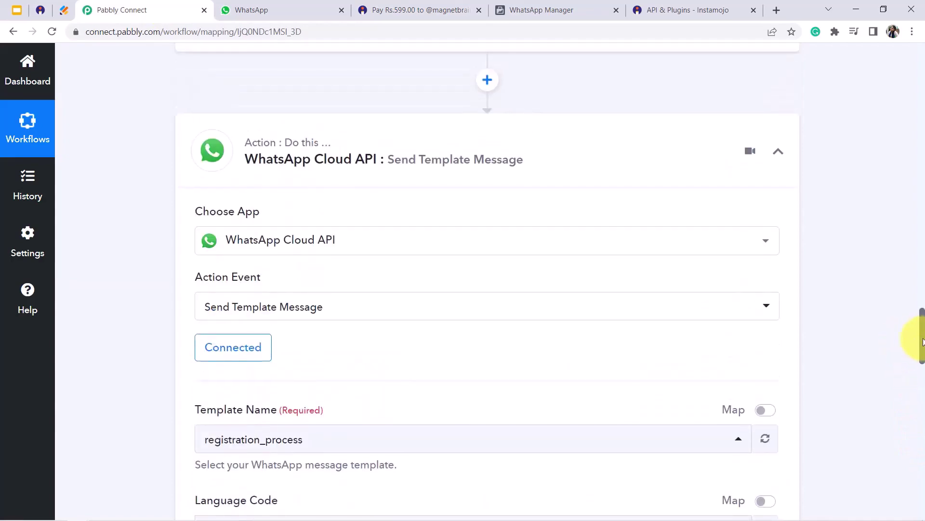
scroll(481, 252, "up", 2)
left_click(482, 254)
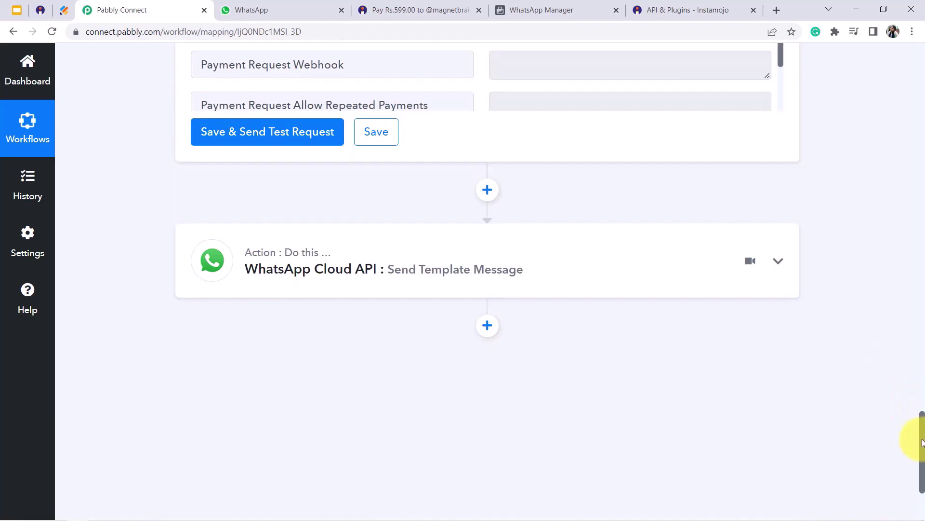
left_click_drag(921, 443, 918, 268)
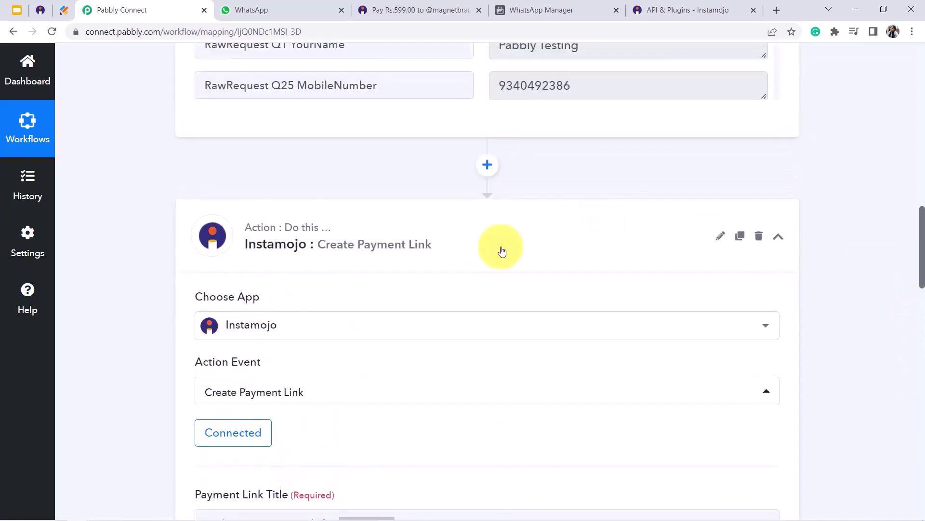
left_click(350, 252)
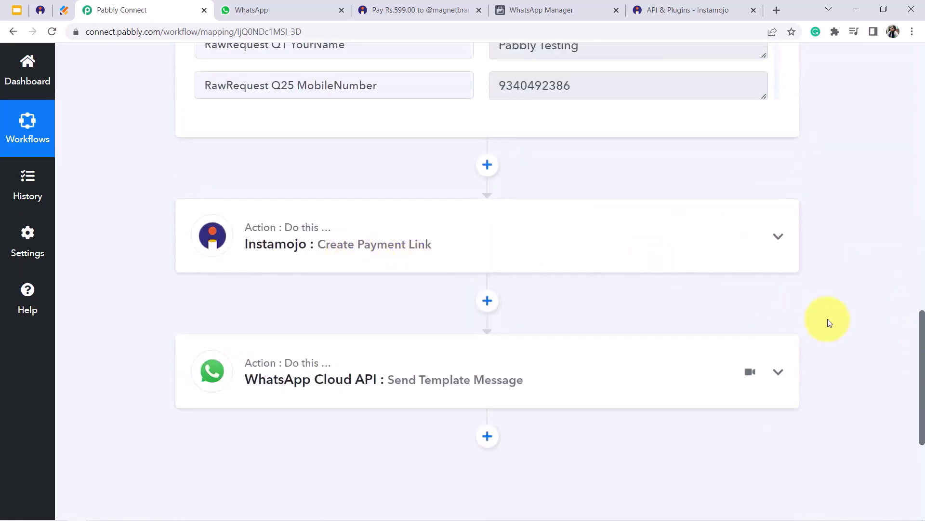
left_click_drag(923, 347, 919, 50)
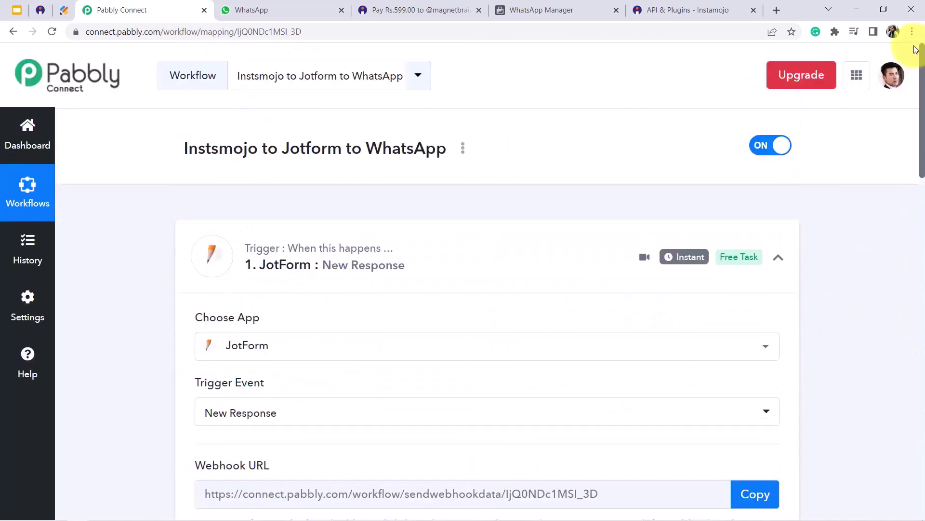
left_click(298, 266)
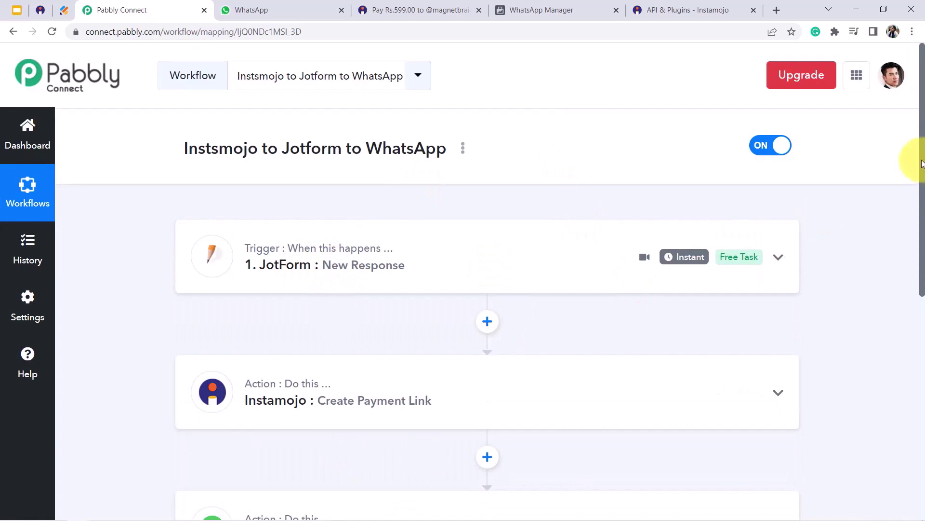
left_click_drag(921, 163, 924, 209)
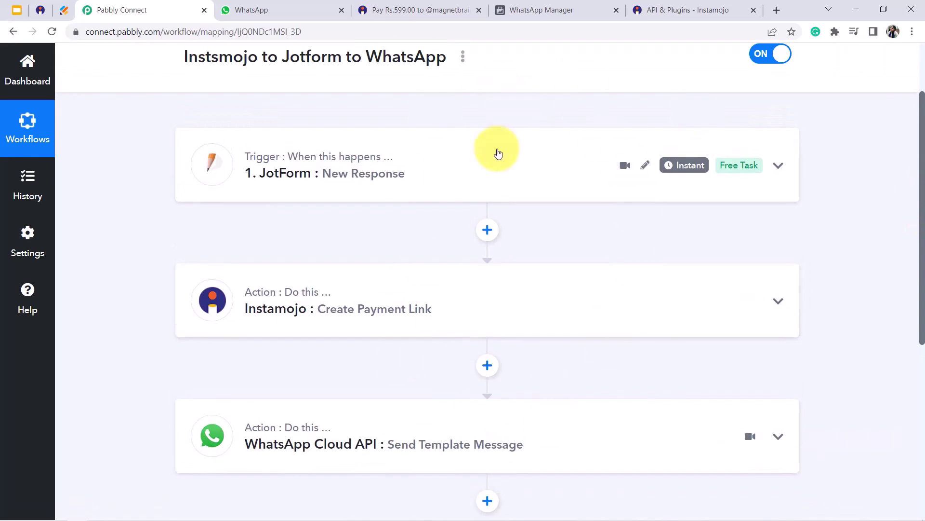
left_click(439, 9)
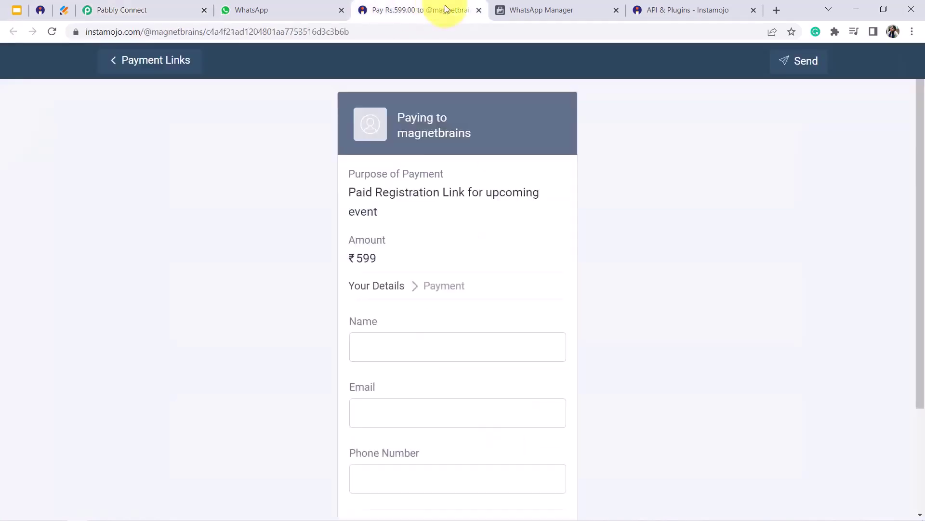
Close the Instamojo payment, WhatsApp Manager, Instamojo API & Plugins and Pabbly Connect tabs.
left_click(478, 10)
left_click(478, 11)
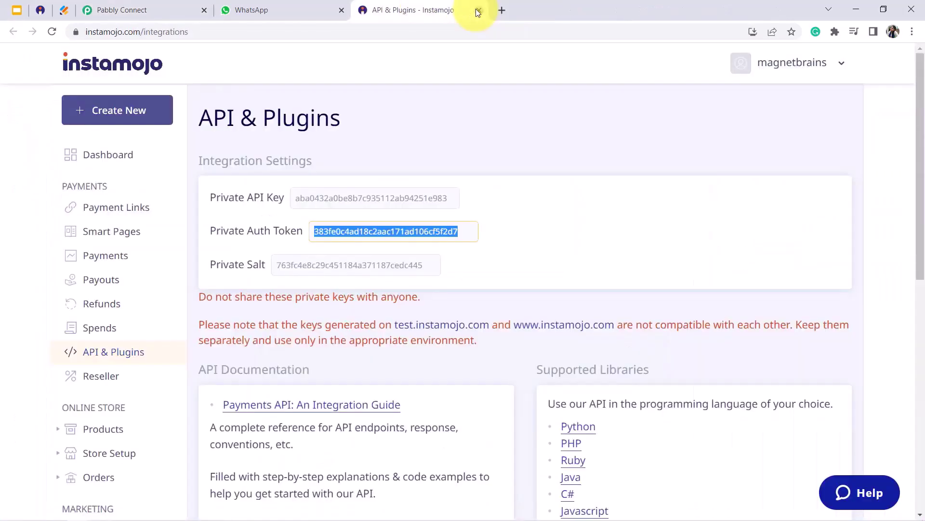
left_click(477, 10)
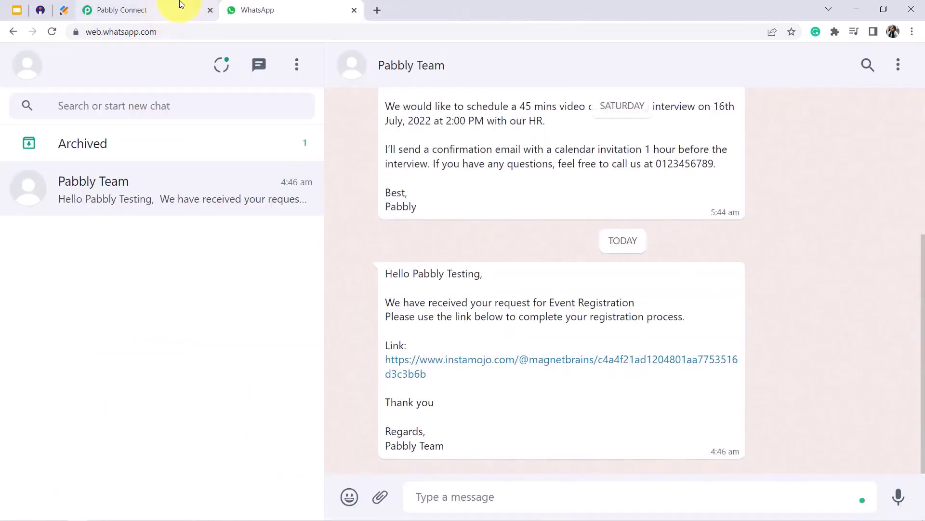
left_click(181, 7)
left_click(211, 11)
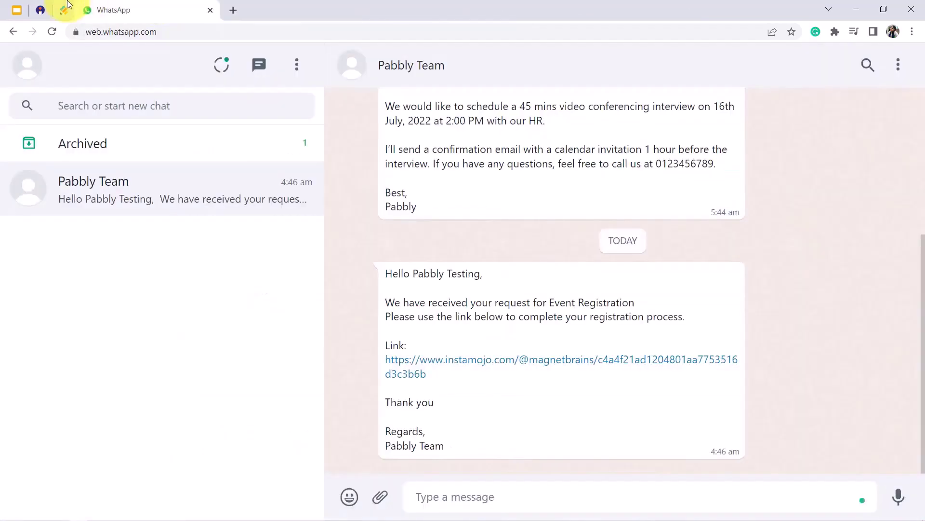
Look over the pinned Jotform registration form and Instamojo payment links, ending on WhatsApp Web.
left_click(63, 10)
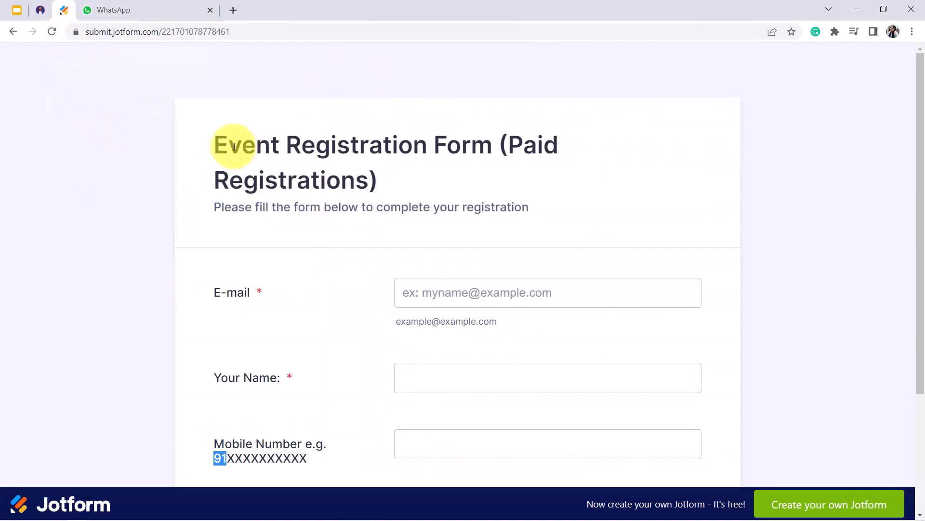
double_click(294, 117)
left_click(275, 144)
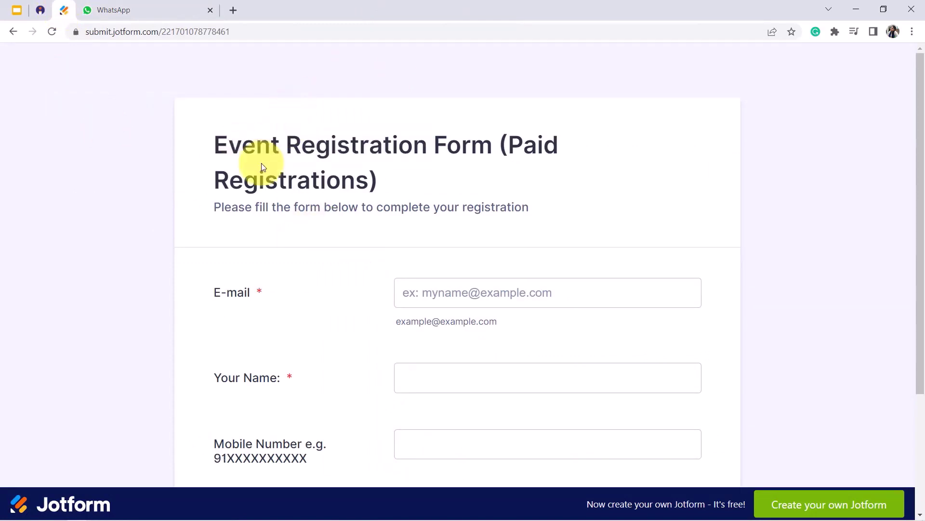
left_click(40, 12)
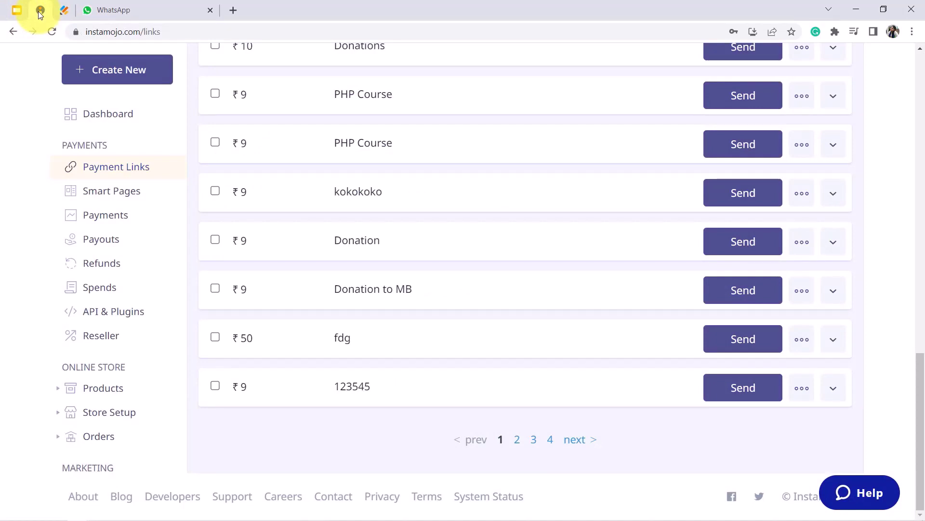
left_click(118, 7)
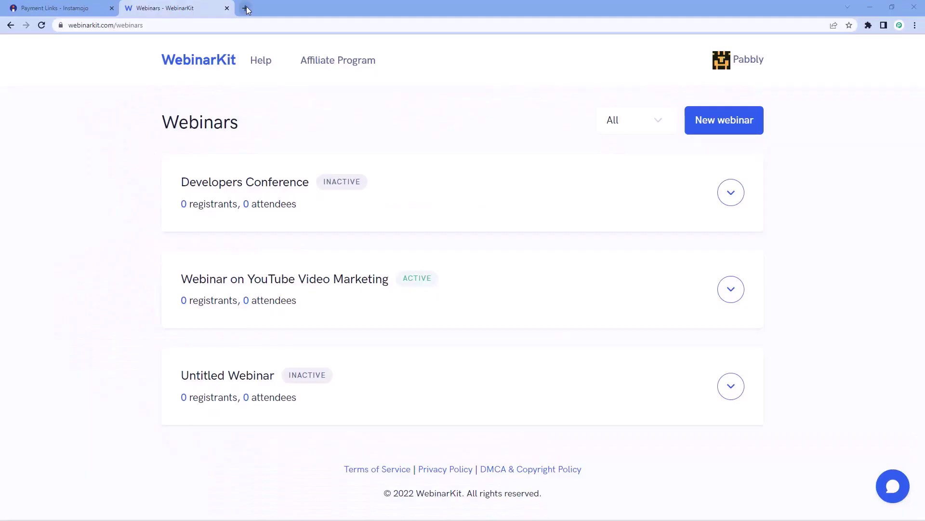
Load pabbly.com/connect in a new tab, sign in, and launch Pabbly Connect from the apps list.
left_click(245, 8)
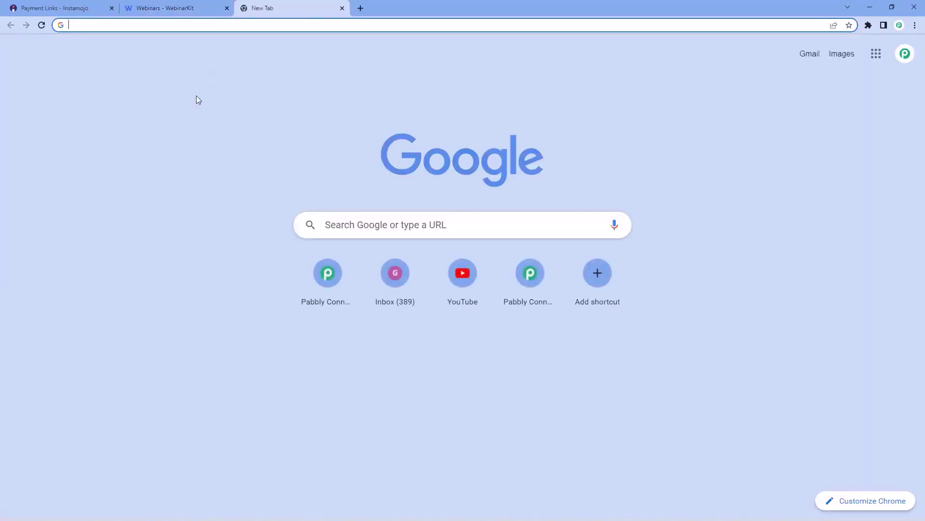
type("p")
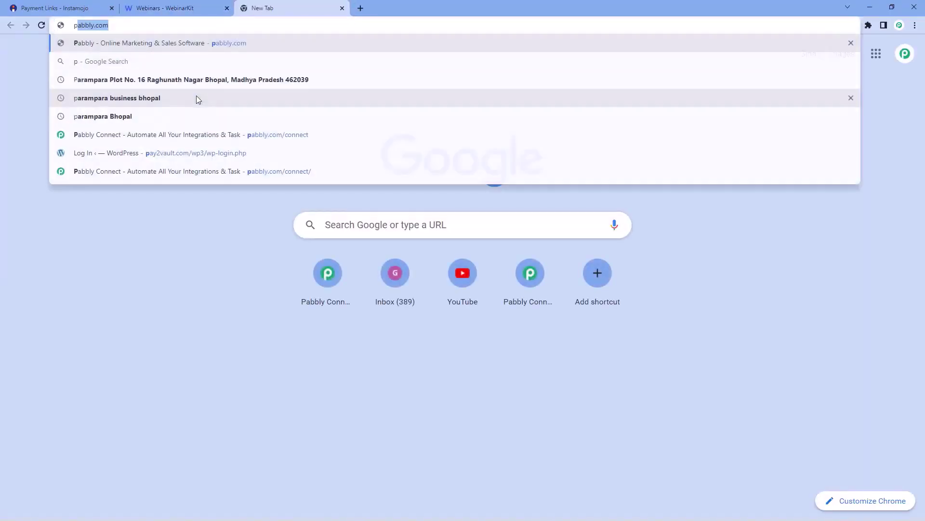
type("abbly.com")
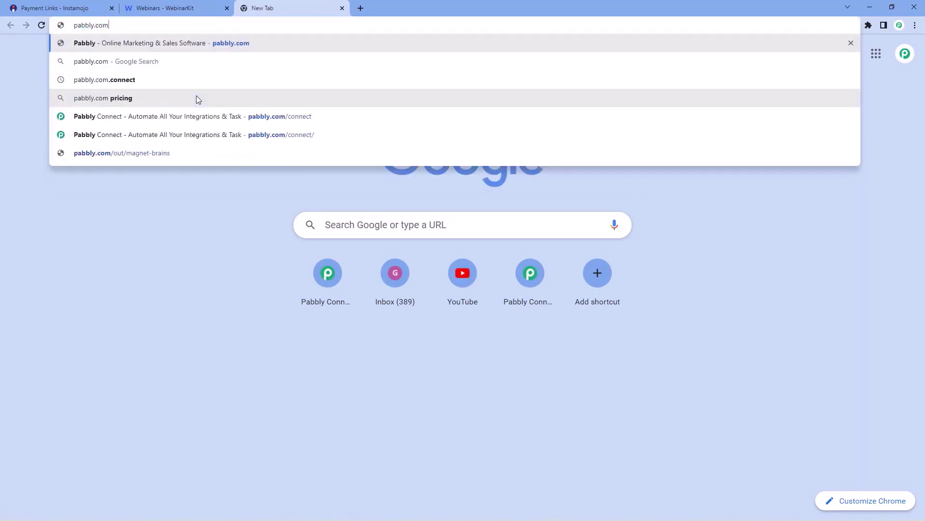
type("/connect")
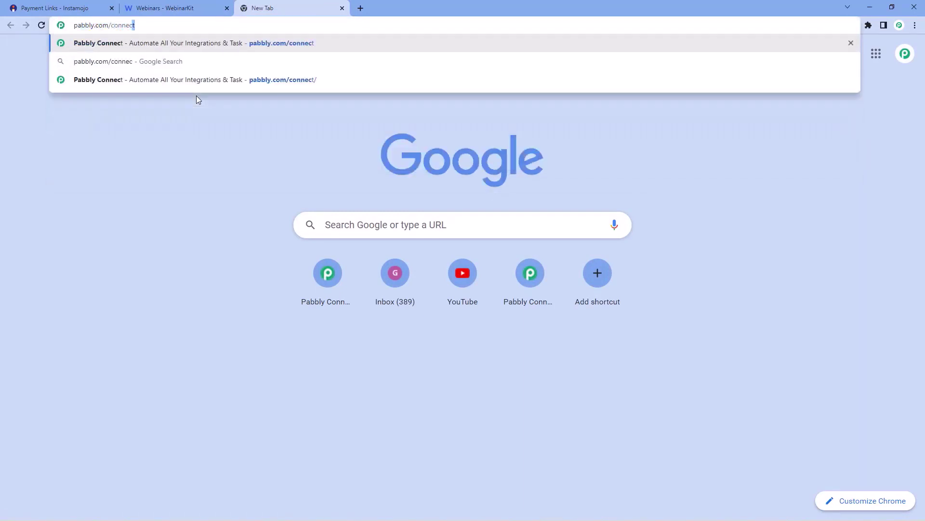
key("Return")
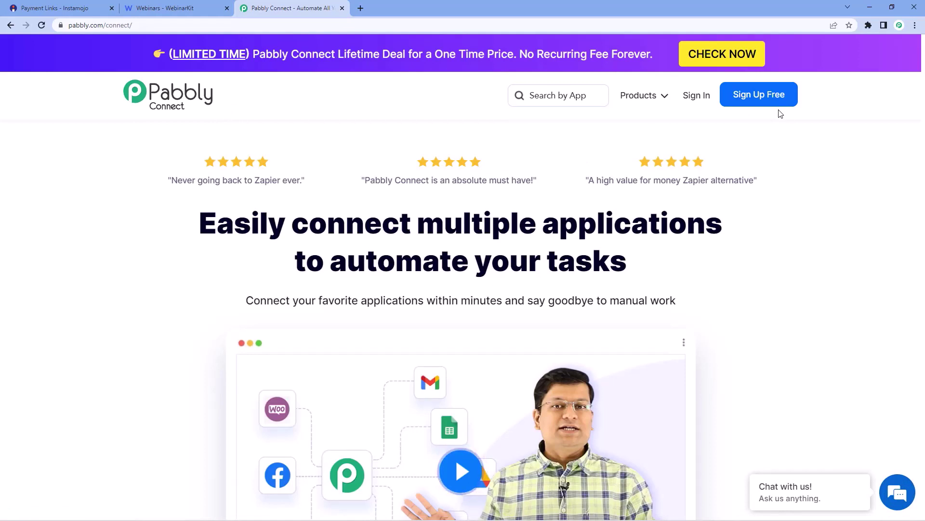
left_click(696, 96)
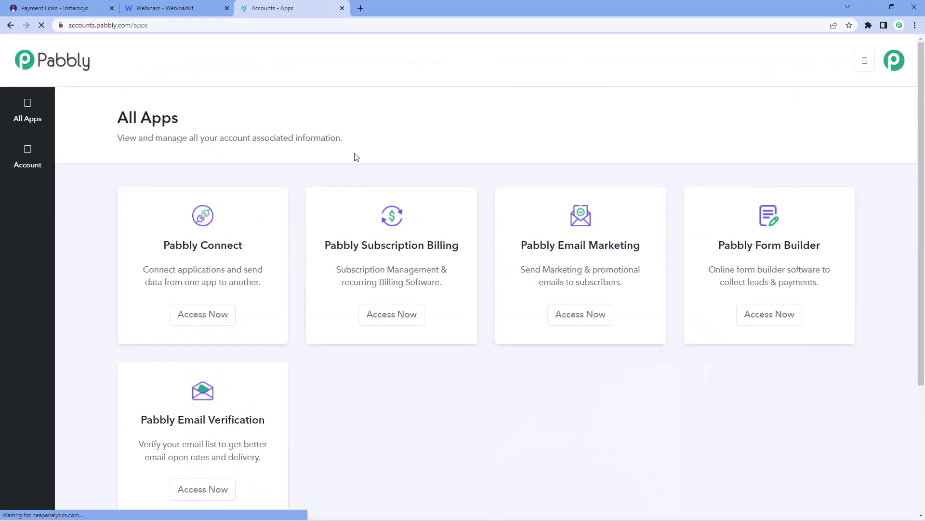
scroll(341, 94, "up", 1)
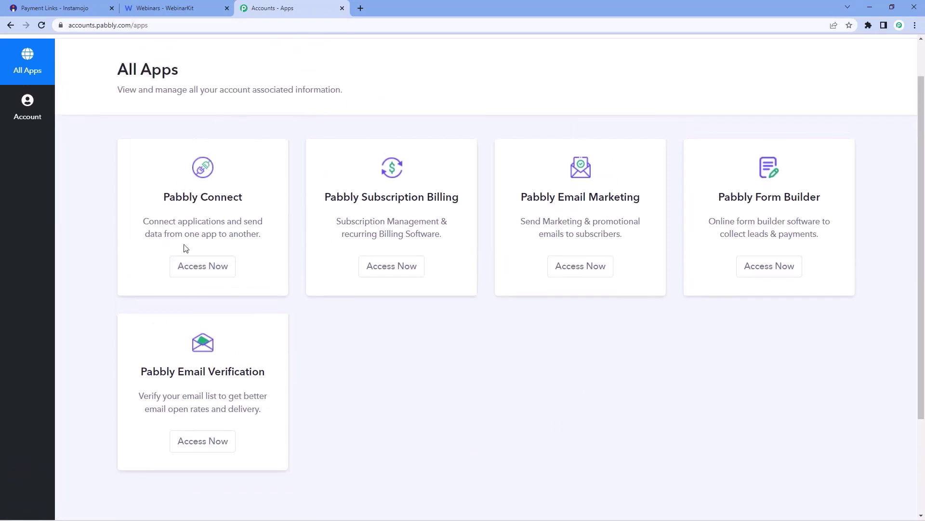
left_click(202, 270)
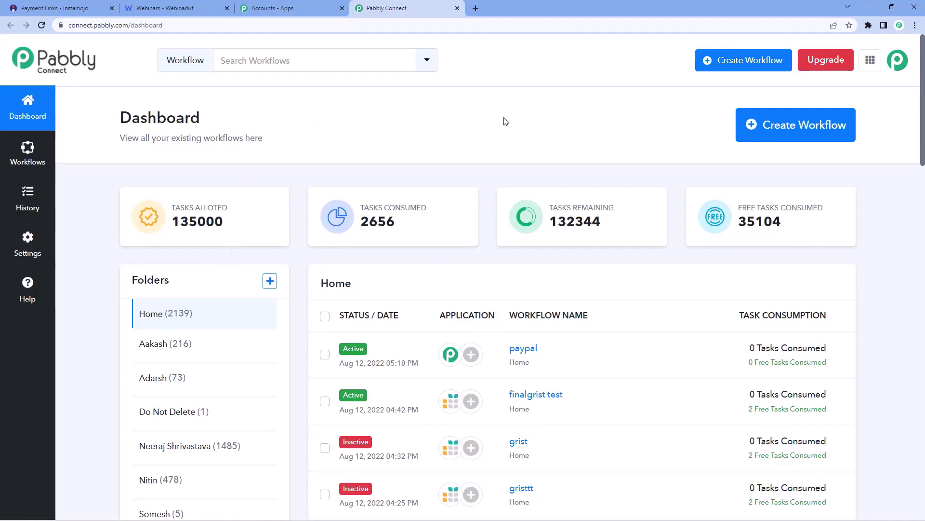
Create a new workflow named 'Instamojo to WebinarKit'.
left_click(781, 128)
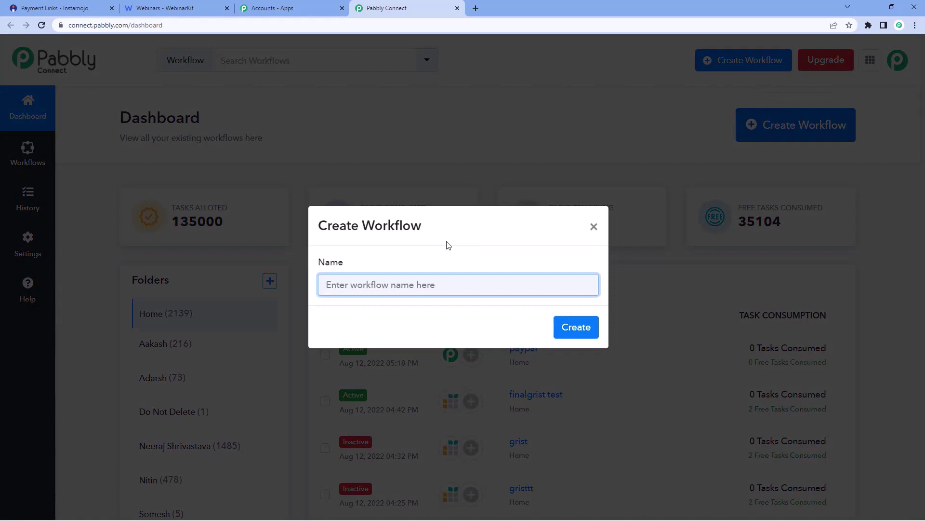
type("Instamojo to ")
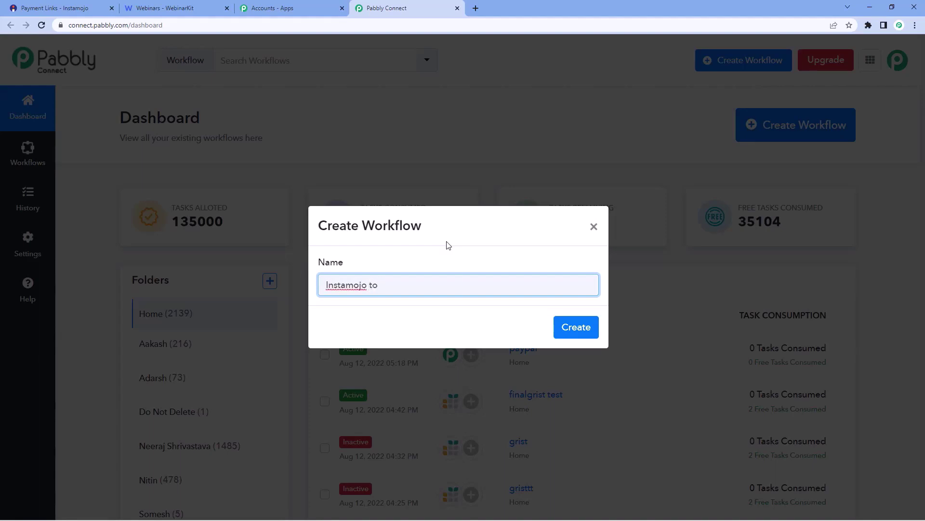
type("webinarKit")
left_click(390, 285)
key("BackSpace")
type("W")
left_click(593, 334)
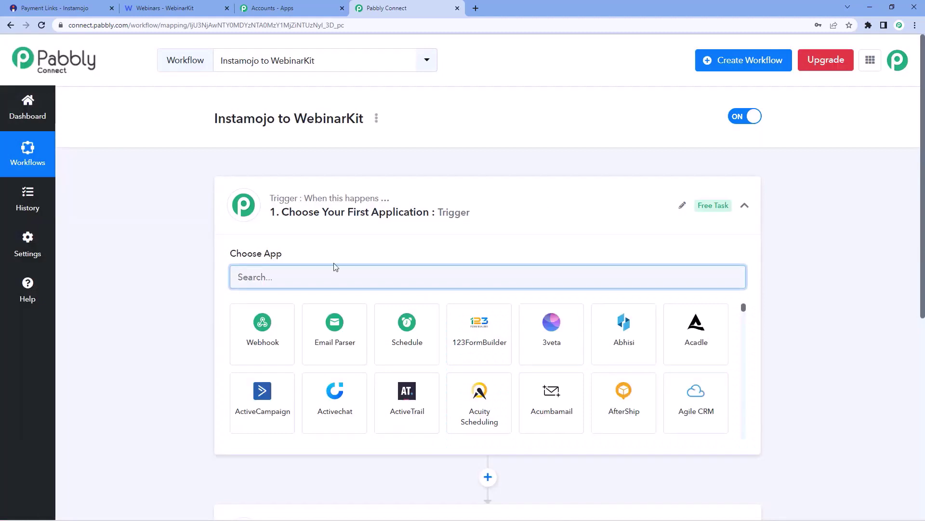
Collapse and re-expand the trigger step to show its app picker.
left_click(425, 222)
scroll(202, 211, "down", 1)
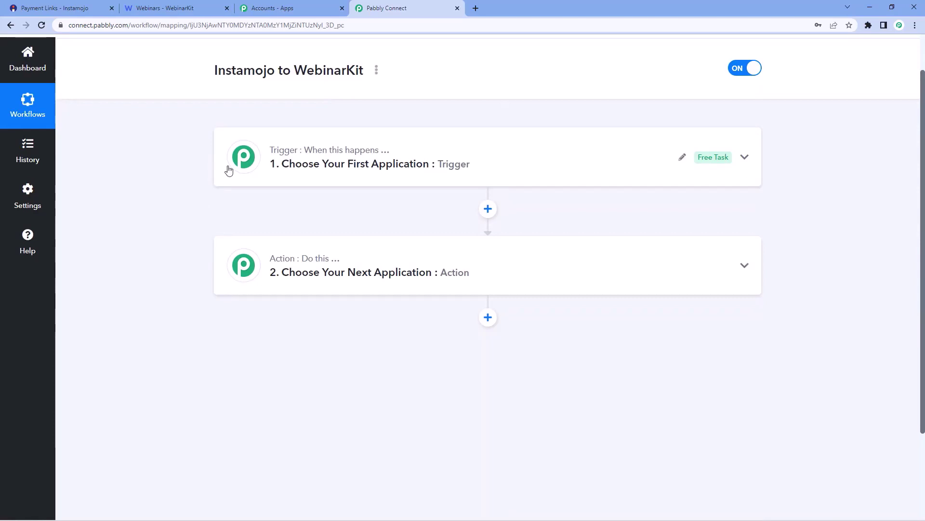
mouse_move(243, 286)
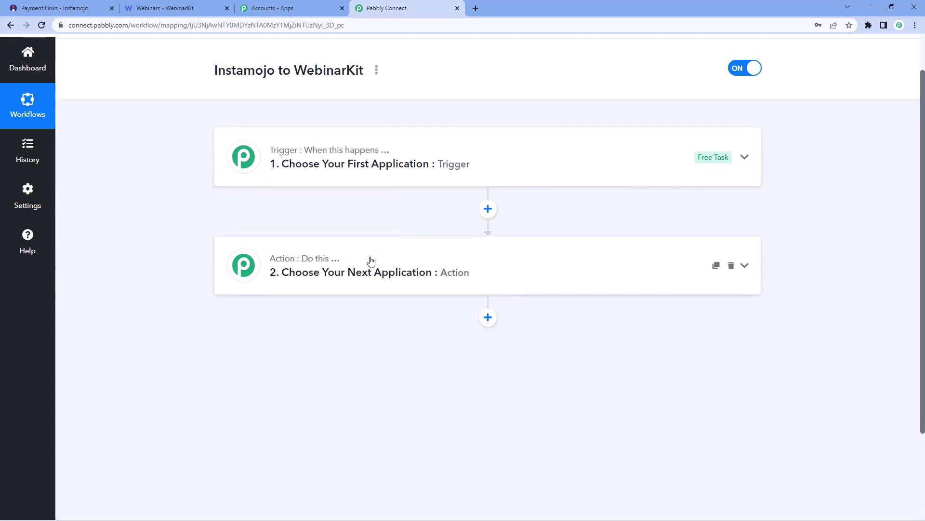
left_click(345, 172)
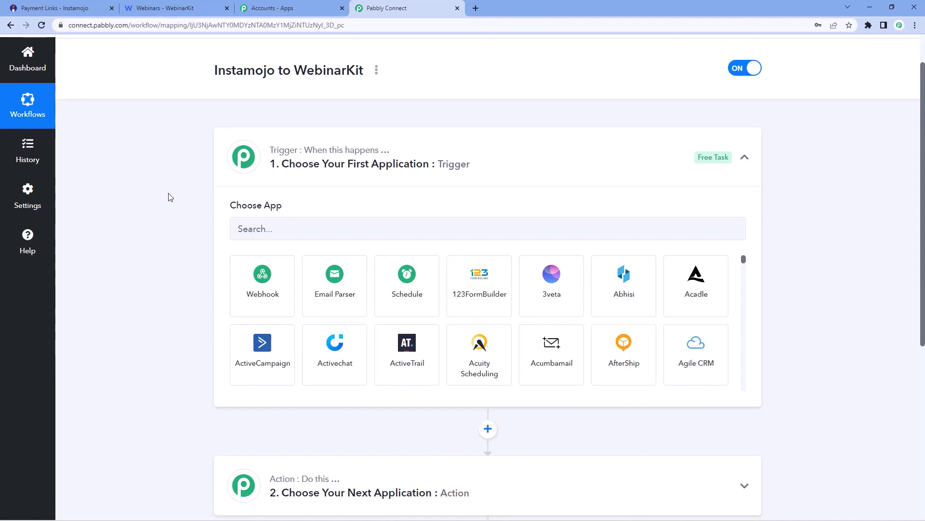
Set the trigger to Instamojo with New Sale as the trigger event.
scroll(198, 209, "down", 1)
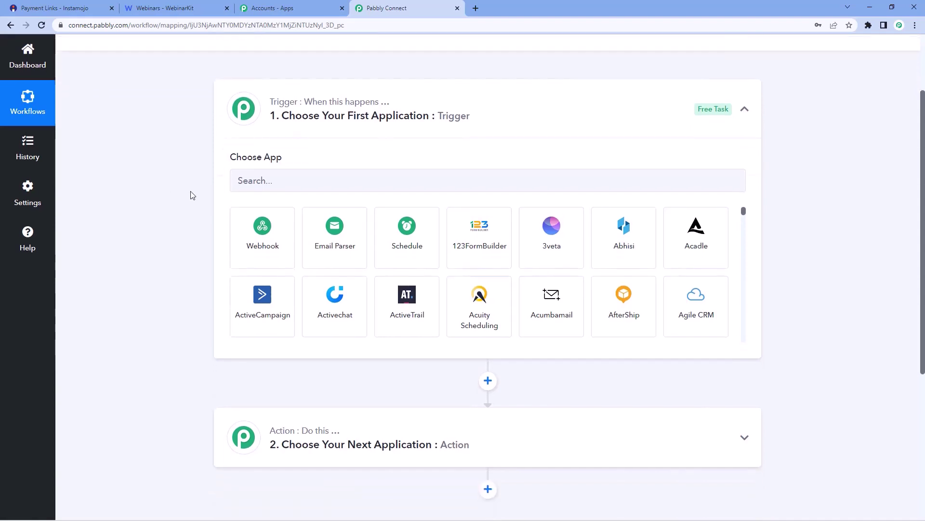
left_click(287, 182)
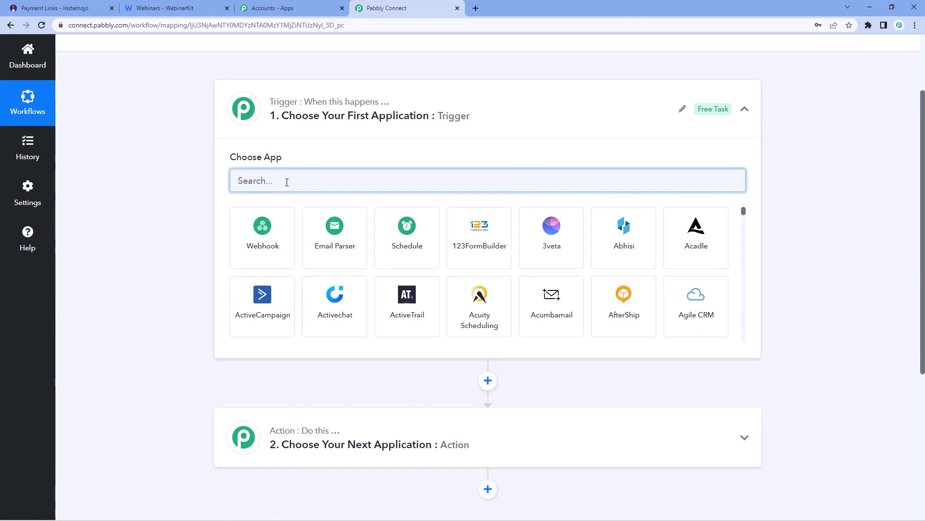
type("Instamojo")
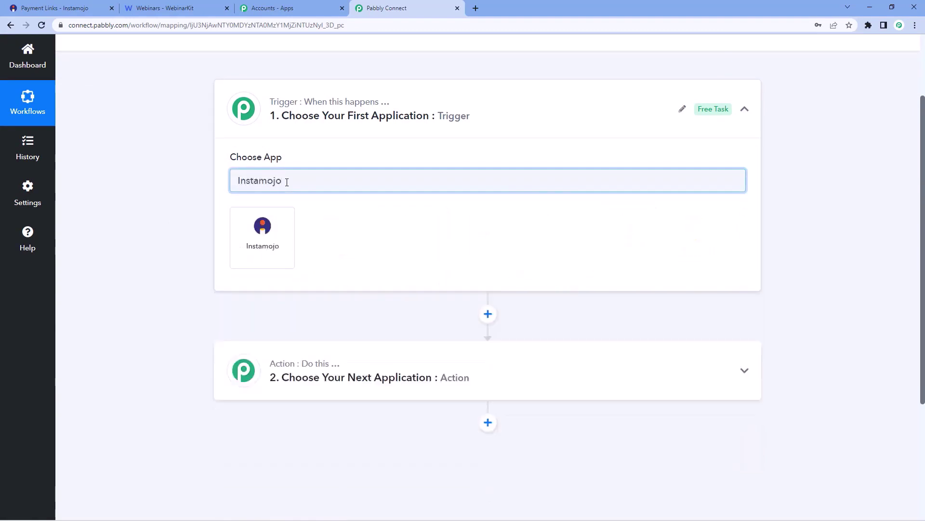
left_click(284, 220)
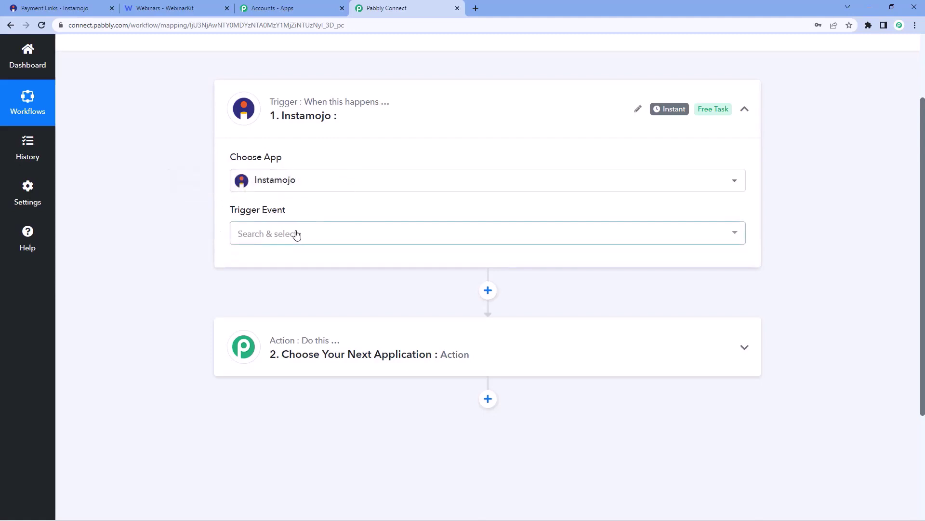
left_click(297, 235)
left_click(302, 290)
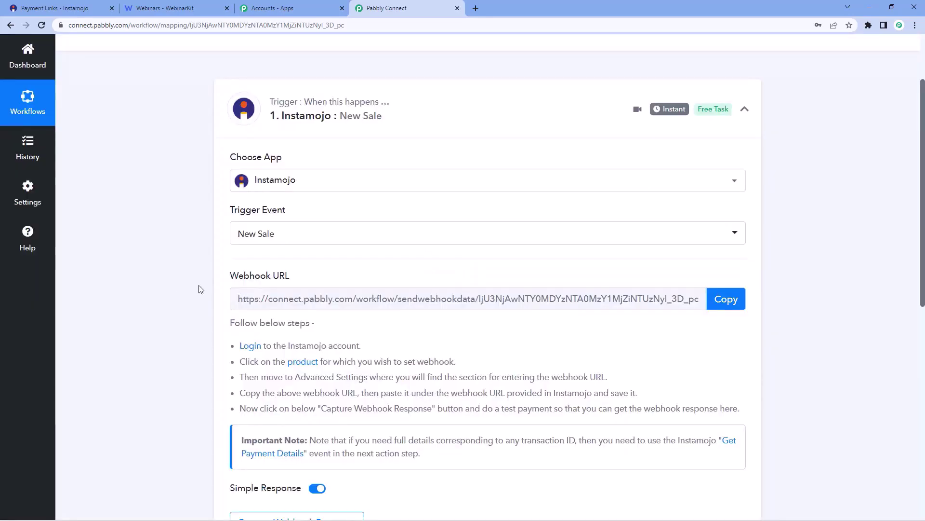
Copy the trigger's webhook URL and go to the Instamojo payment links tab.
scroll(315, 272, "down", 1)
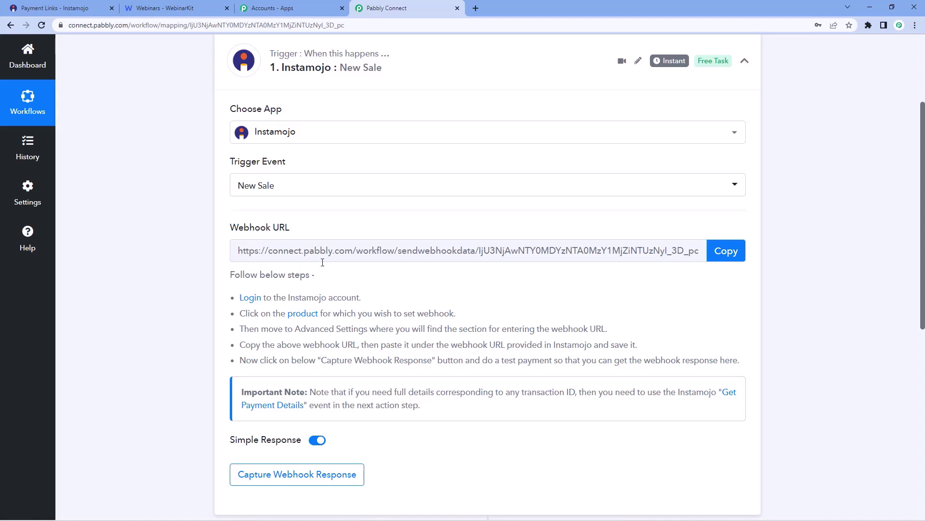
left_click_drag(239, 296, 696, 360)
left_click(666, 336)
left_click(726, 251)
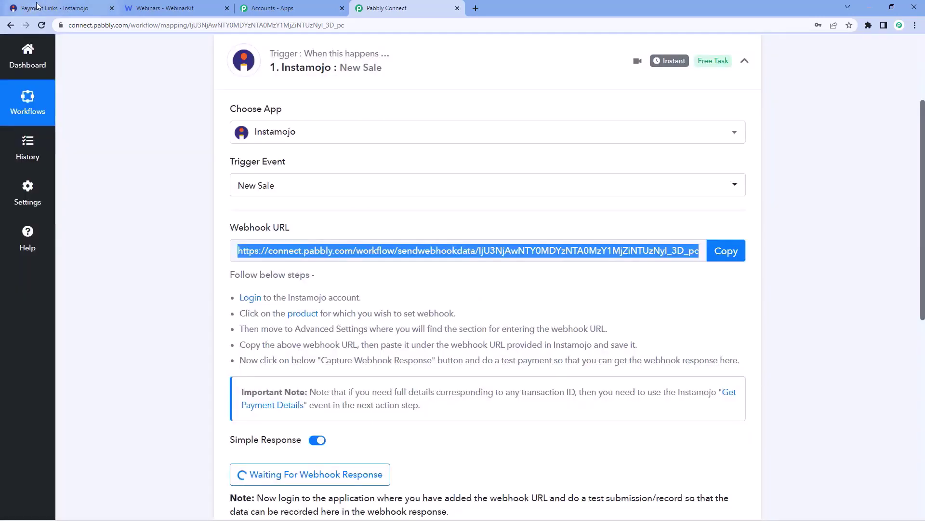
left_click(20, 14)
scroll(91, 95, "up", 2)
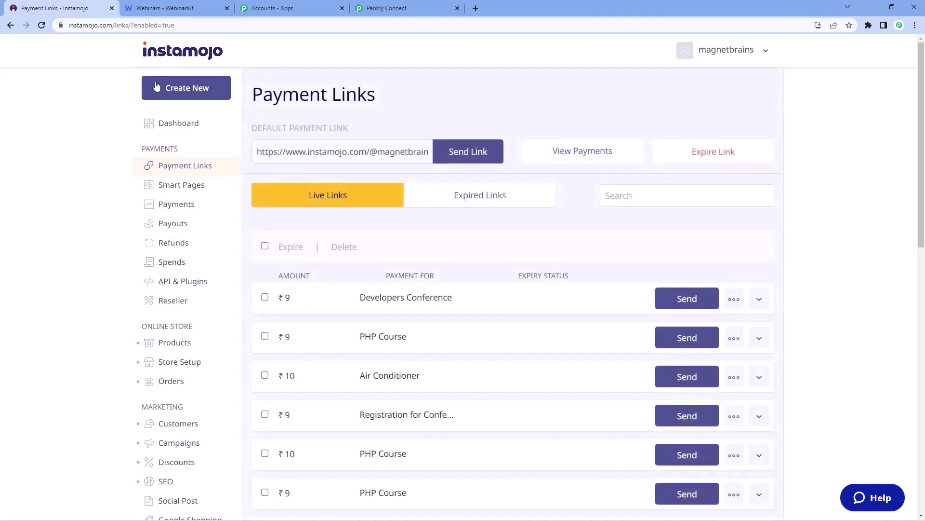
Start a new smart payment link with purpose 'Webinar on YouTube Marketing'.
left_click(171, 87)
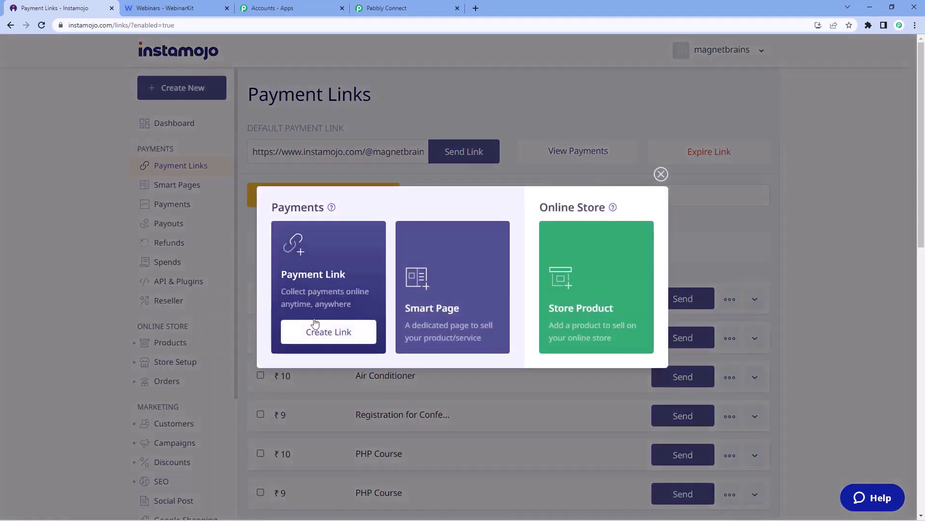
left_click(329, 338)
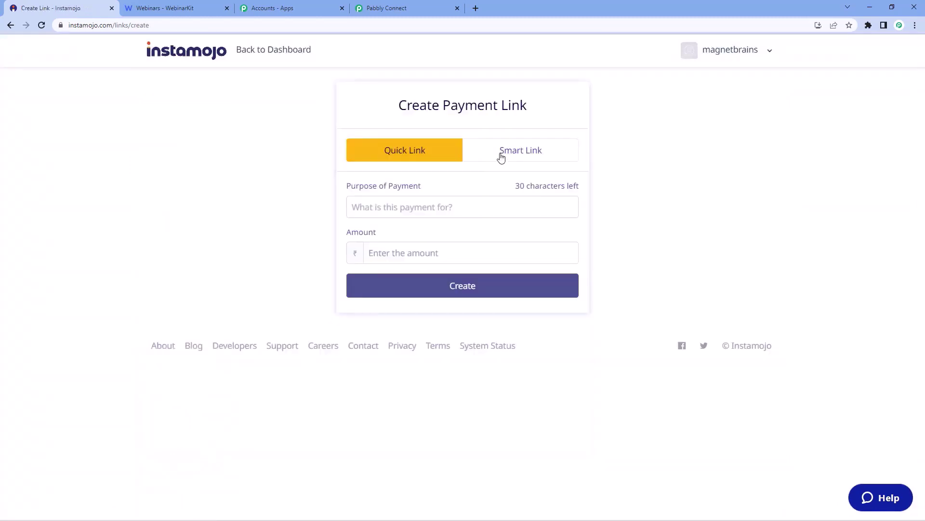
left_click(501, 154)
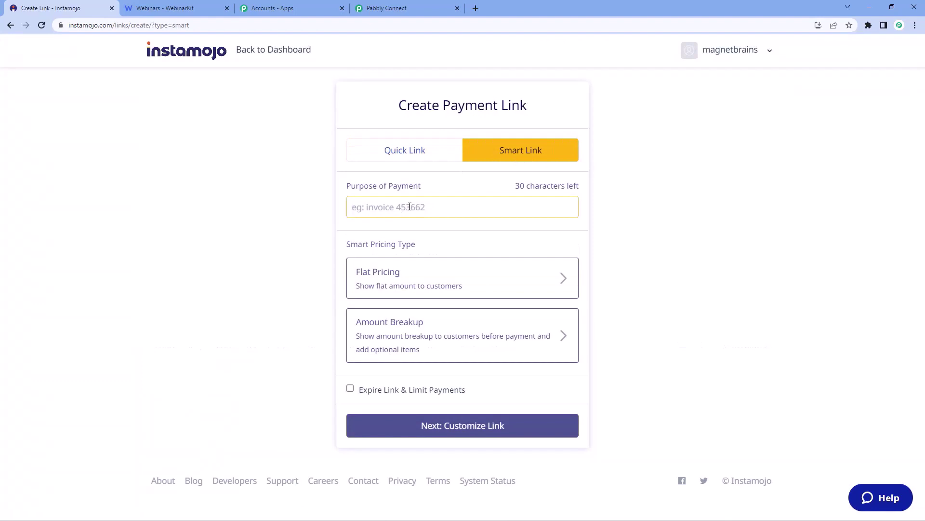
type("Webinar on YouTube marketing")
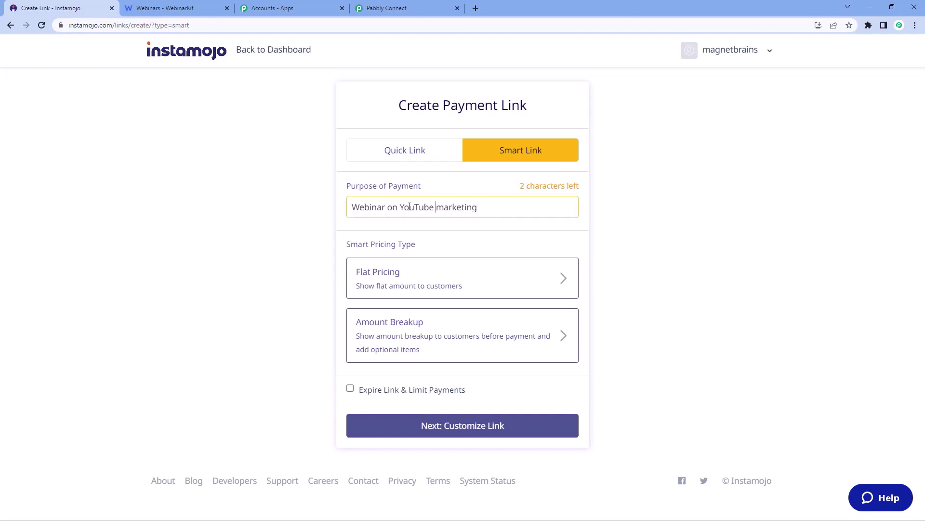
key("Delete")
type("M")
Give the link flat pricing of 9, then enable Smart Actions and Add Webhook.
left_click(420, 279)
left_click(392, 289)
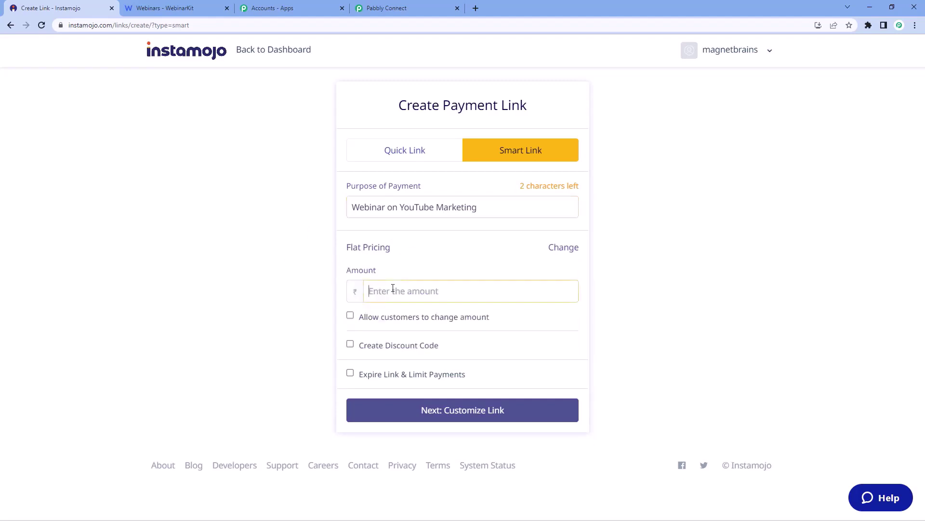
type("9")
left_click(460, 413)
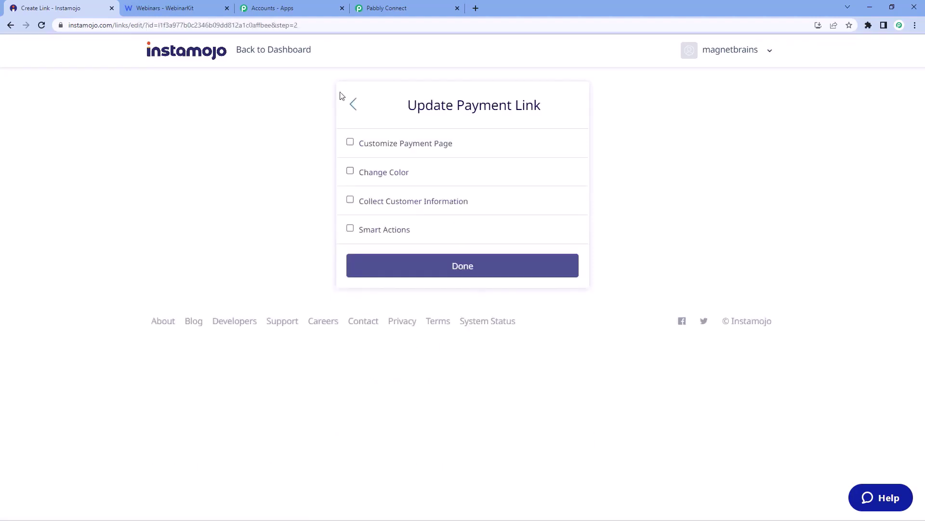
left_click(350, 230)
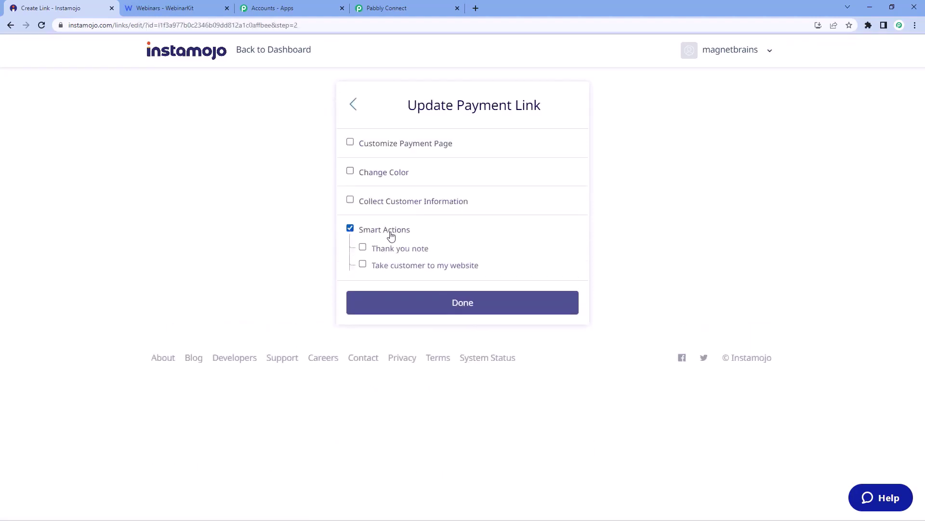
left_click(363, 282)
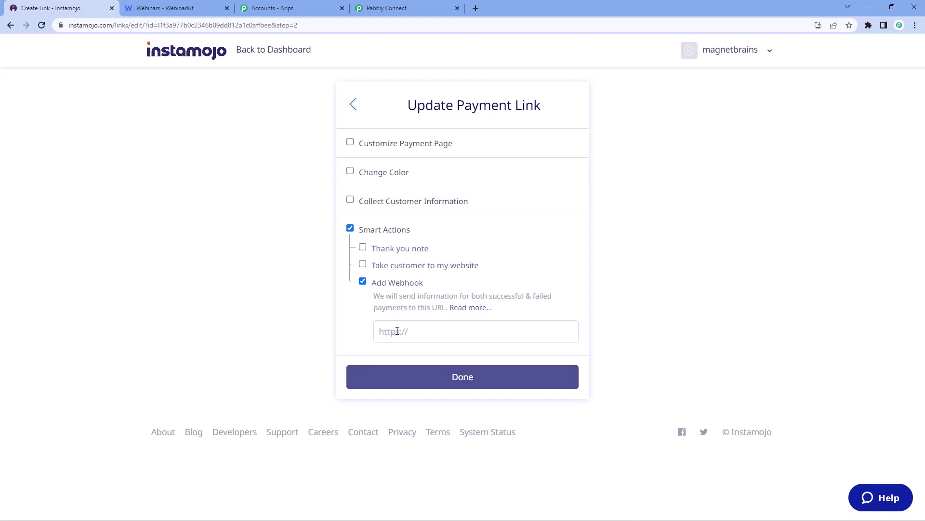
Paste the Pabbly webhook URL into the Instamojo link's webhook field and save the link.
left_click(381, 8)
left_click(726, 251)
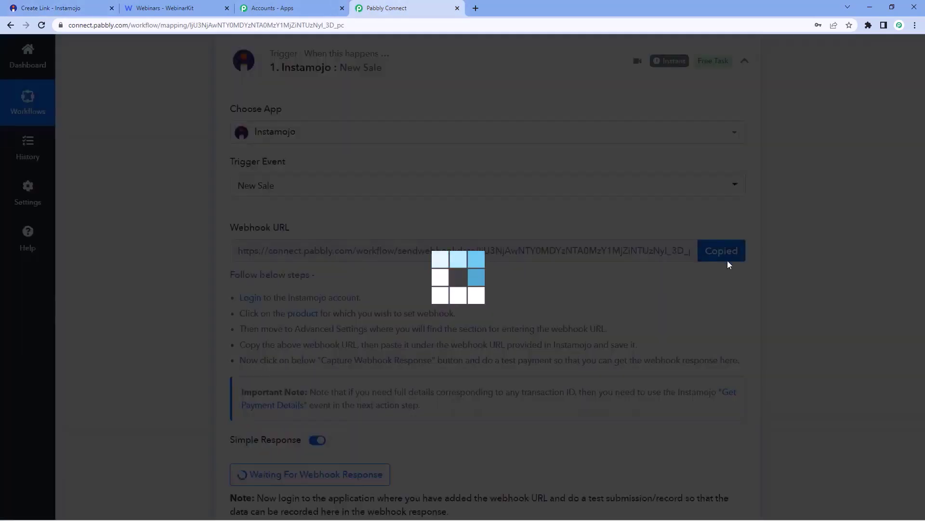
left_click(50, 8)
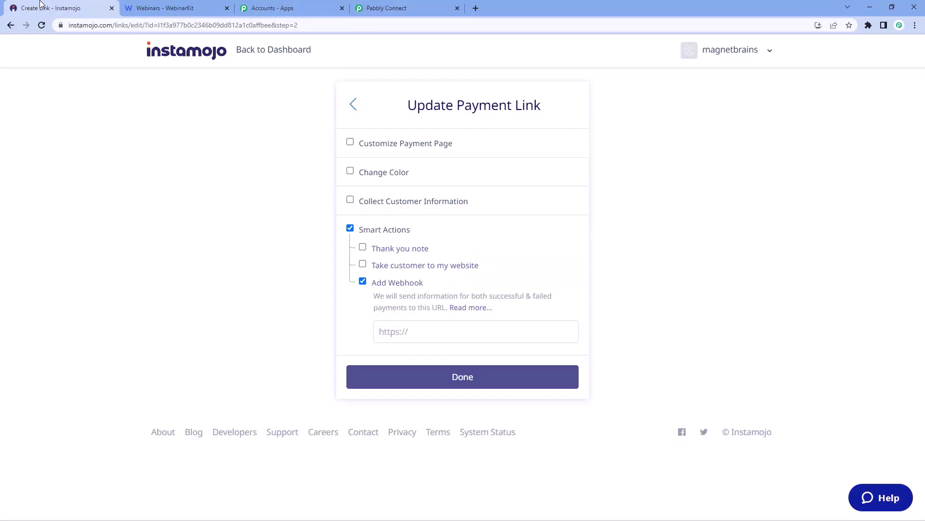
right_click(400, 328)
left_click(409, 407)
left_click(293, 338)
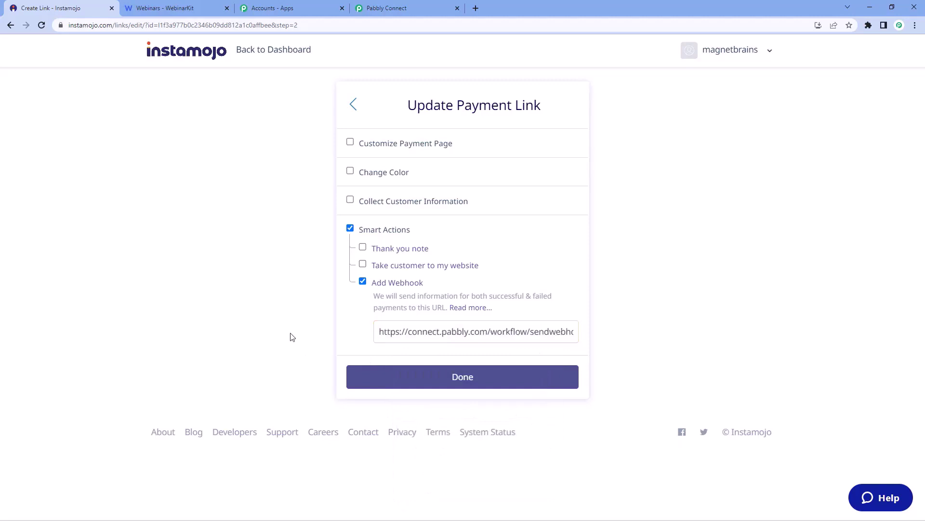
left_click(421, 378)
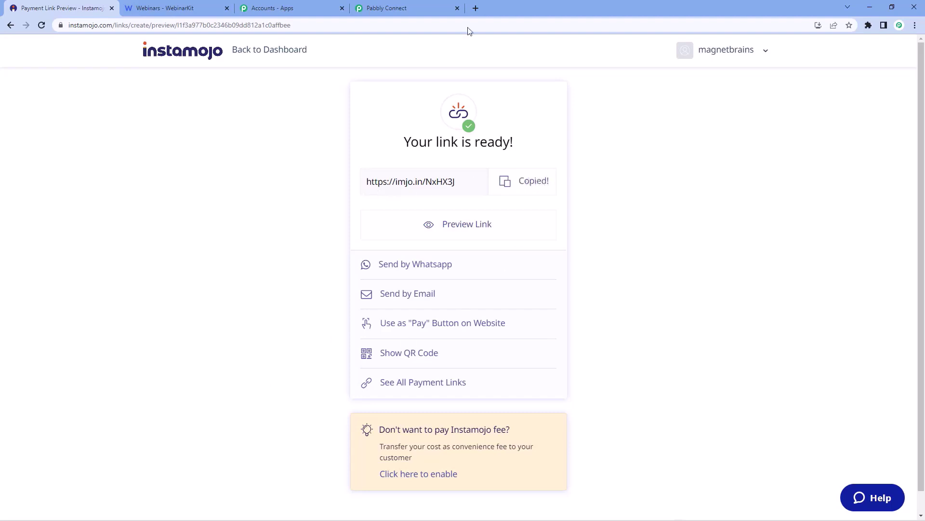
Open the copied payment link in a new tab.
left_click(476, 8)
key("ctrl+v")
key("Return")
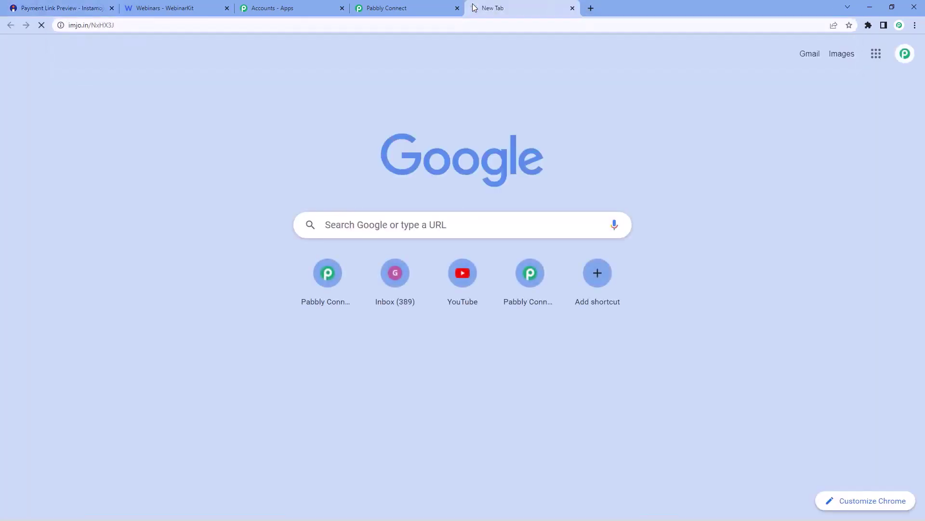
Fill the payment form with a dummy name, demo email and phone, and pay ₹9.
left_click(392, 7)
scroll(251, 233, "down", 3)
left_click(385, 365)
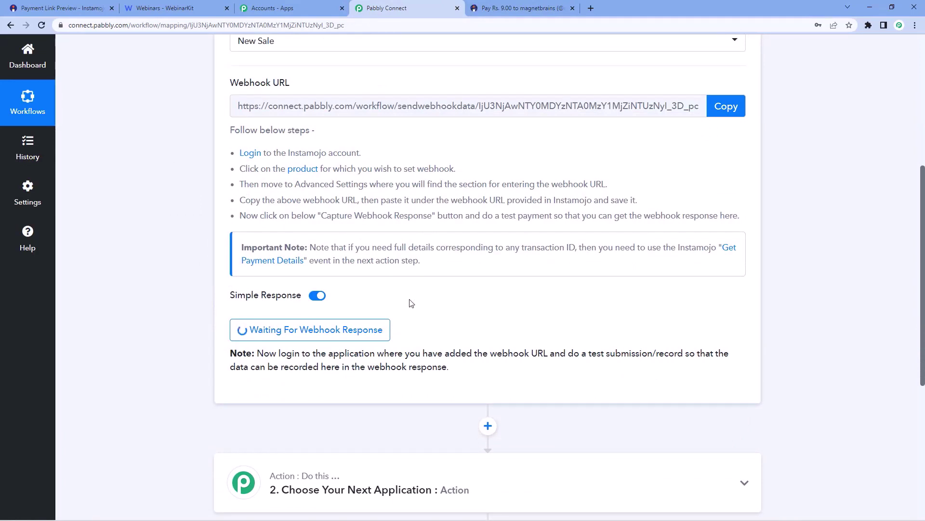
left_click(488, 5)
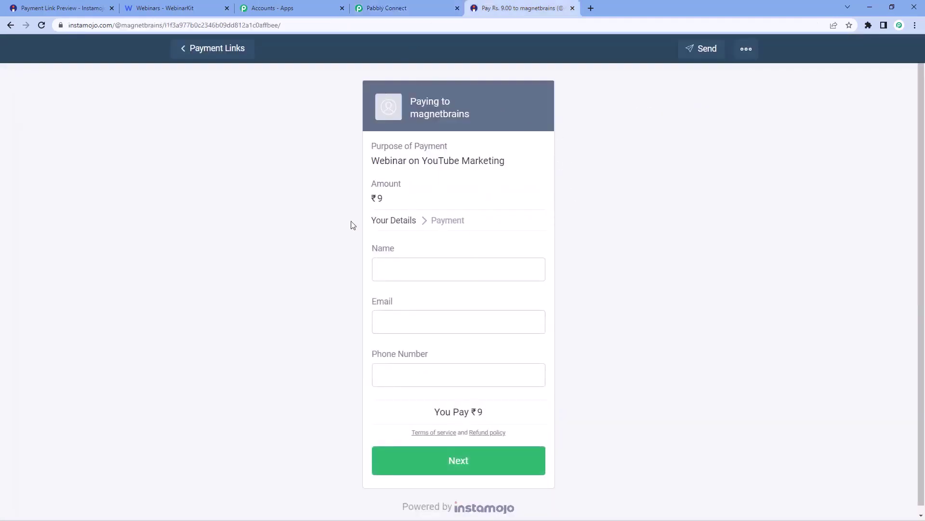
scroll(340, 236, "down", 1)
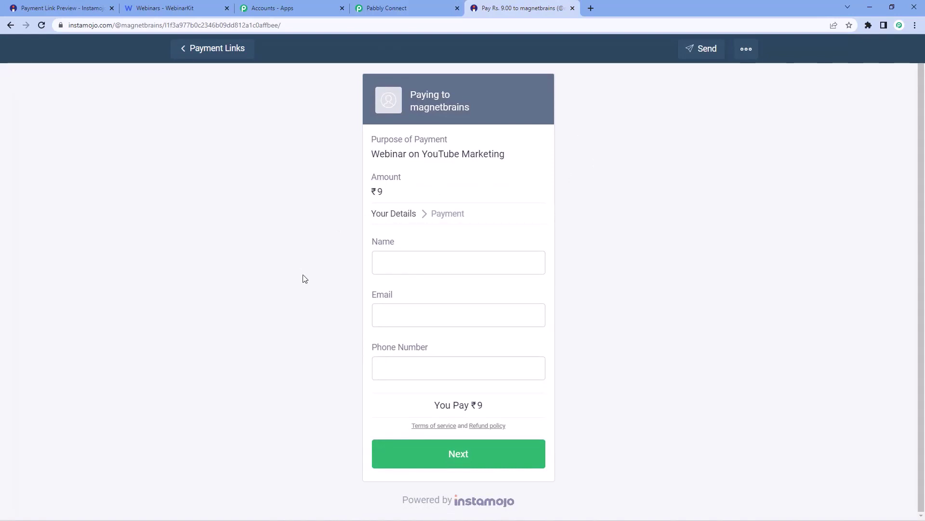
left_click(435, 263)
type("Dumm")
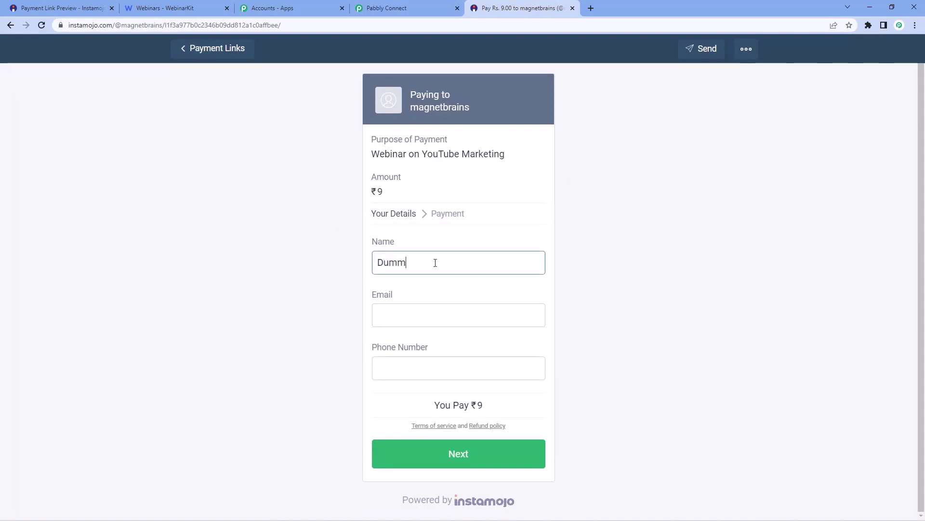
type("y Name")
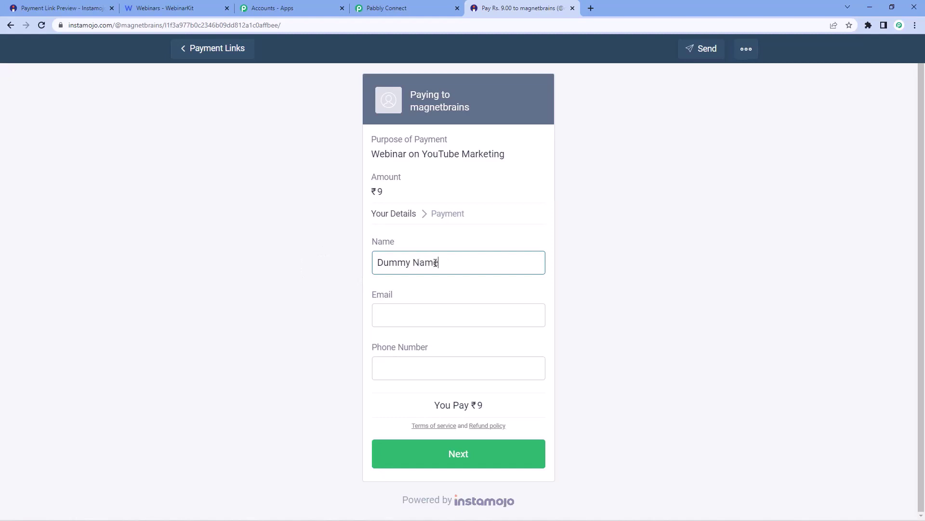
key("Tab")
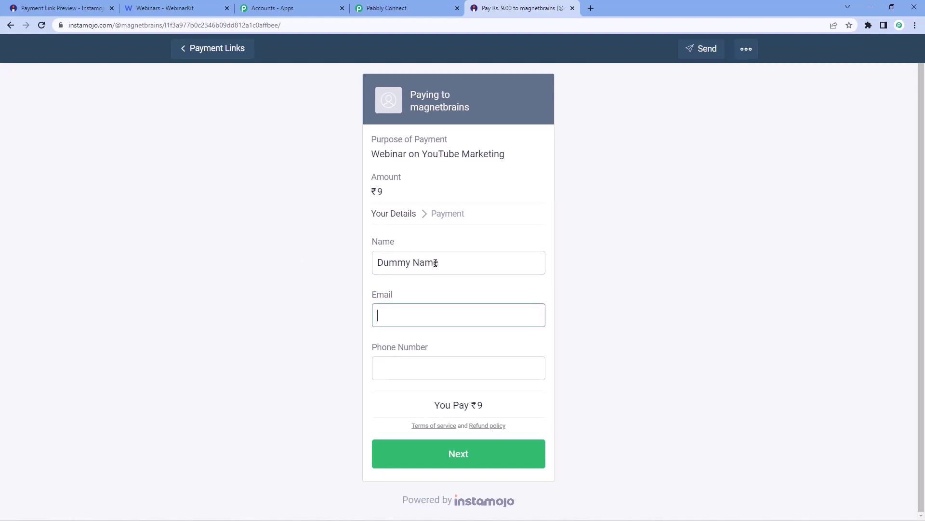
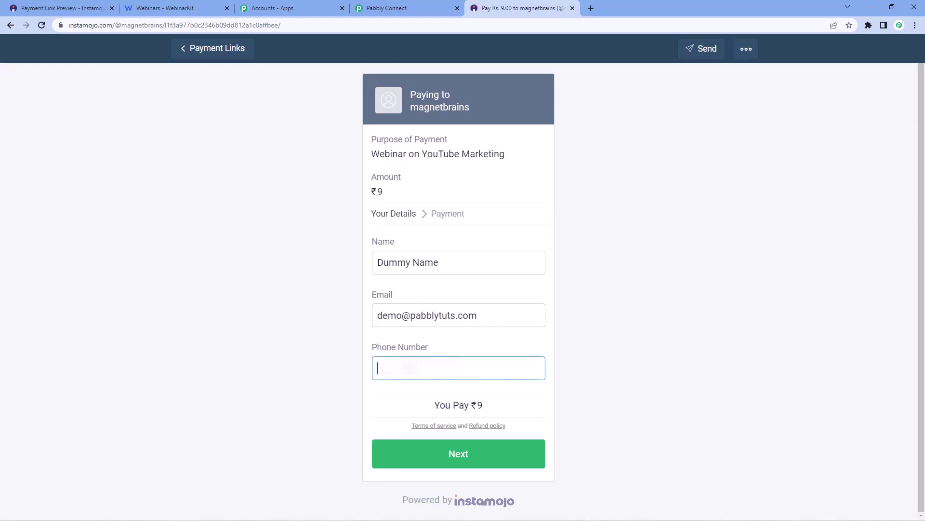
type("9")
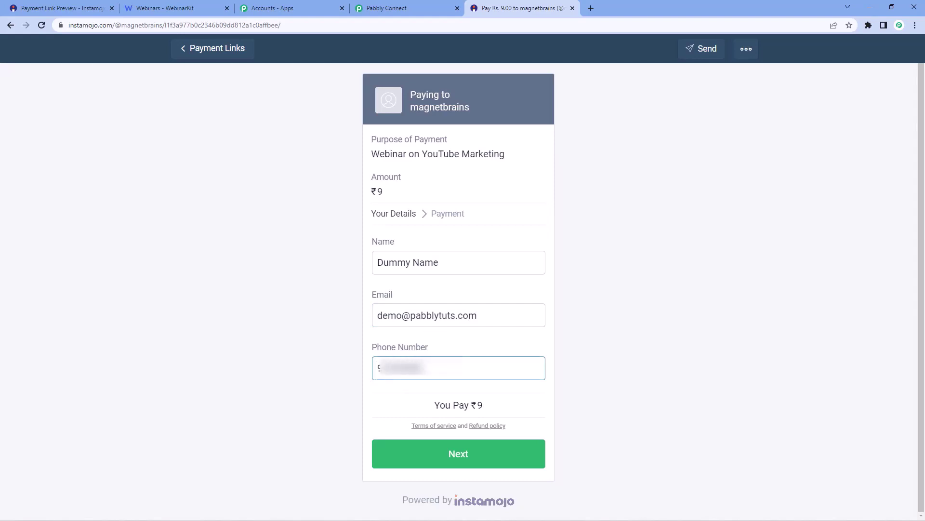
left_click(456, 450)
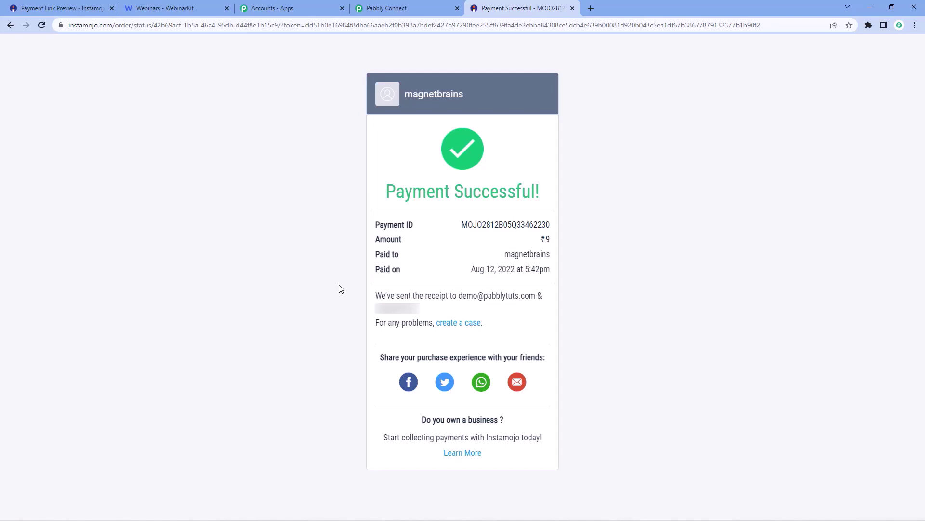
Review the captured Link Id, Payment Id, Status successful, INR currency, amount 9.00 and Mac values.
left_click(387, 8)
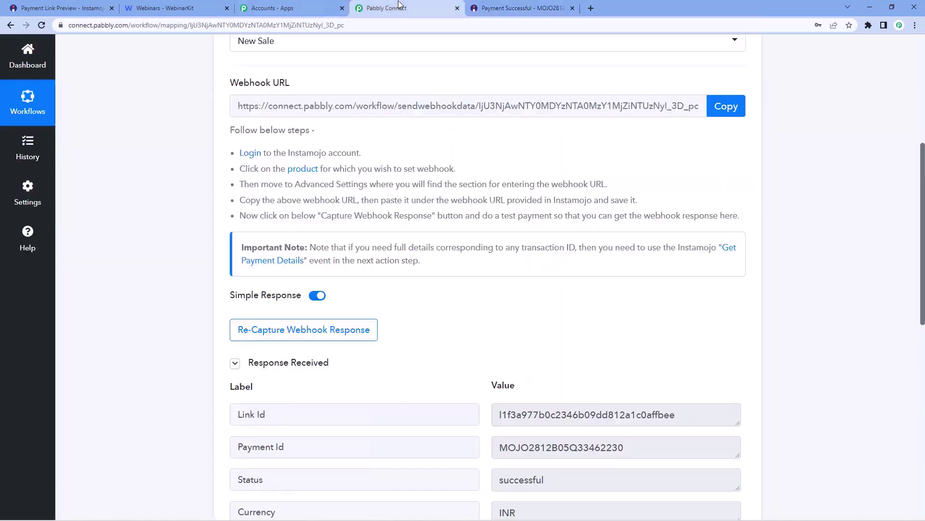
scroll(188, 208, "down", 4)
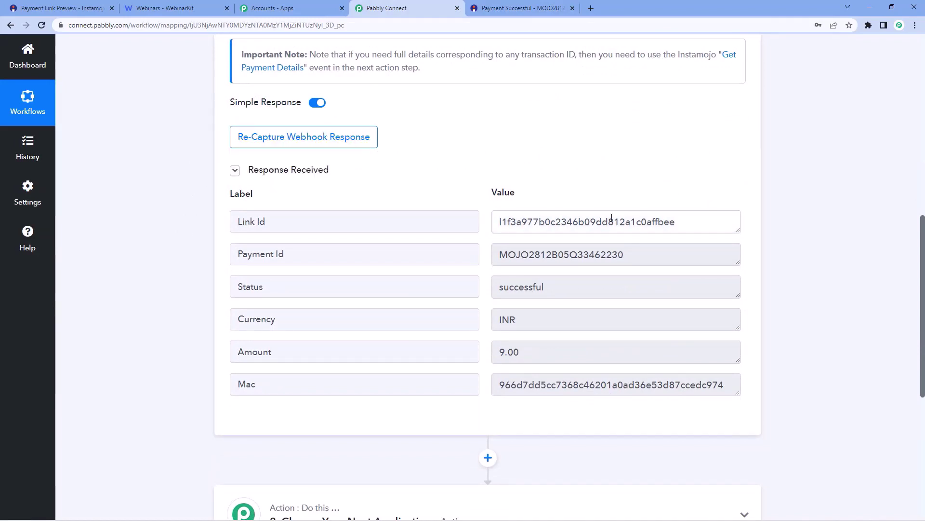
left_click_drag(676, 221, 488, 221)
left_click(487, 226)
left_click_drag(628, 253, 472, 258)
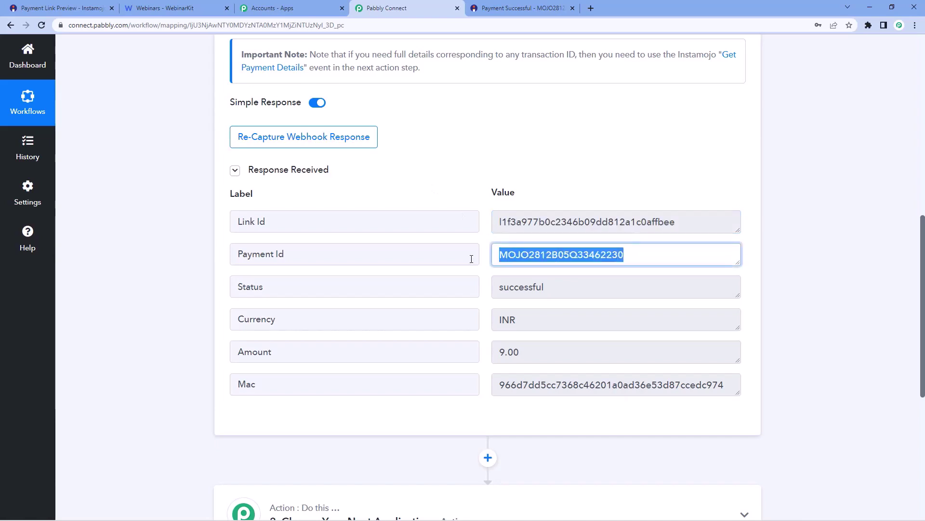
left_click_drag(558, 286, 496, 286)
left_click(558, 320)
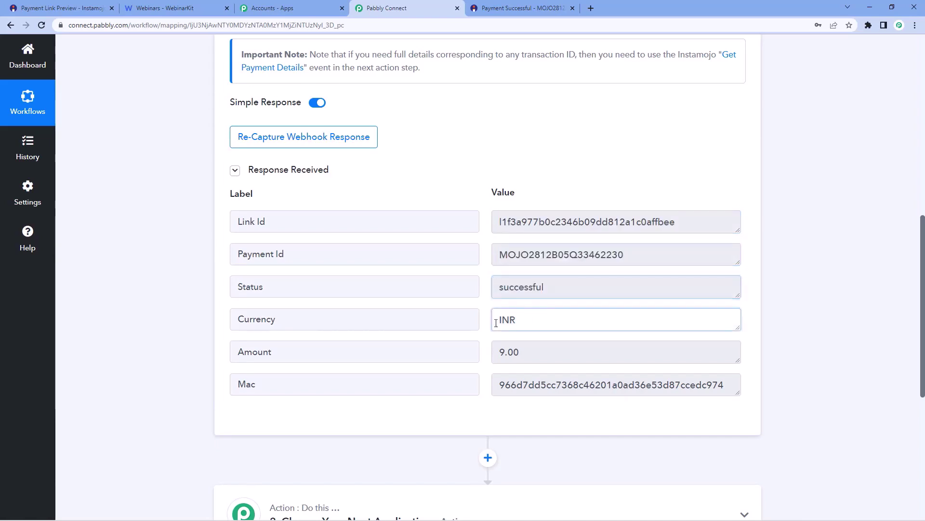
double_click(538, 350)
left_click(540, 385)
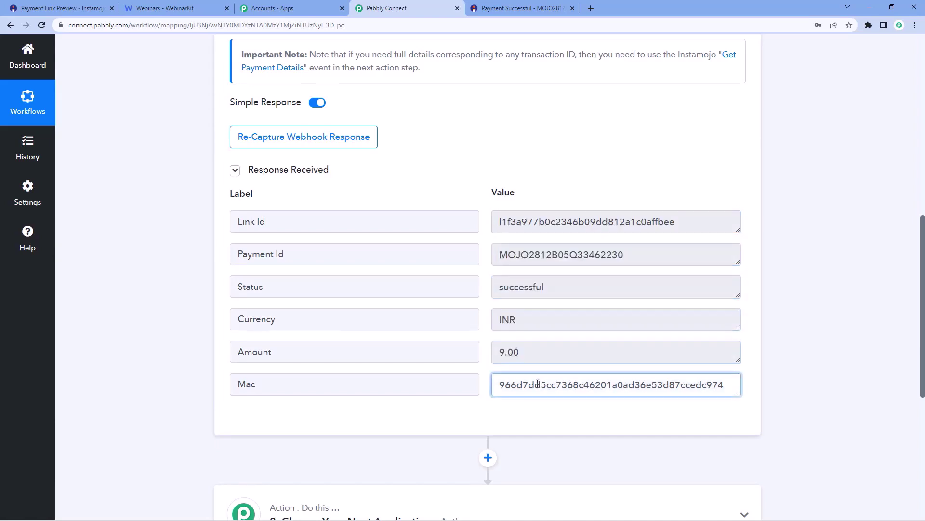
left_click(487, 311)
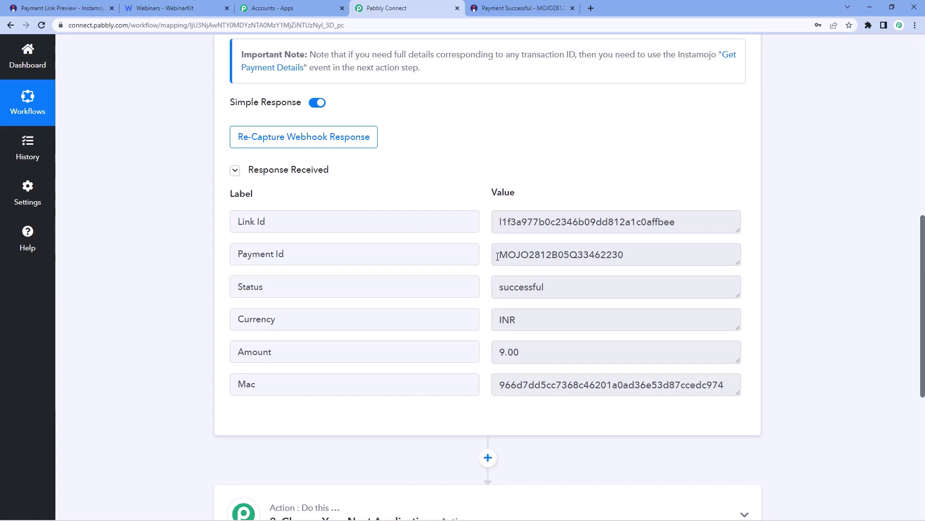
left_click_drag(498, 256, 642, 264)
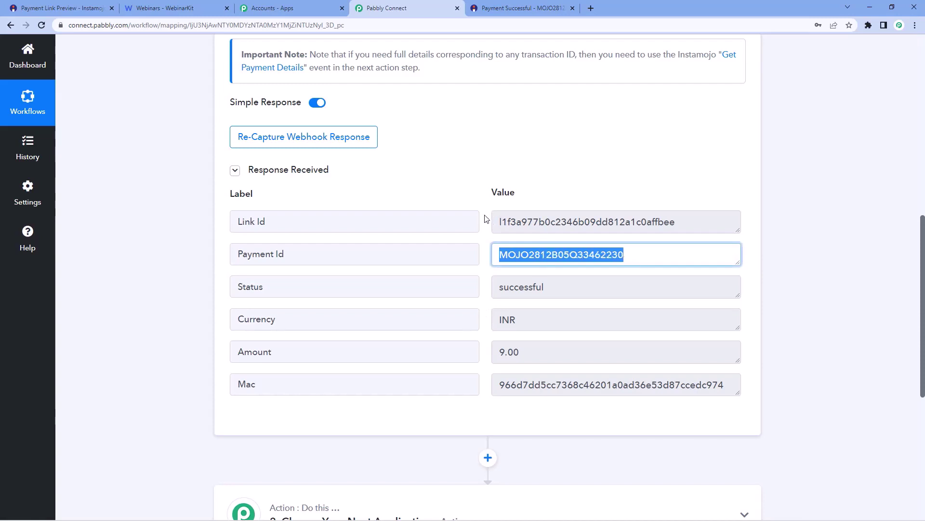
scroll(488, 218, "up", 2)
left_click(402, 202)
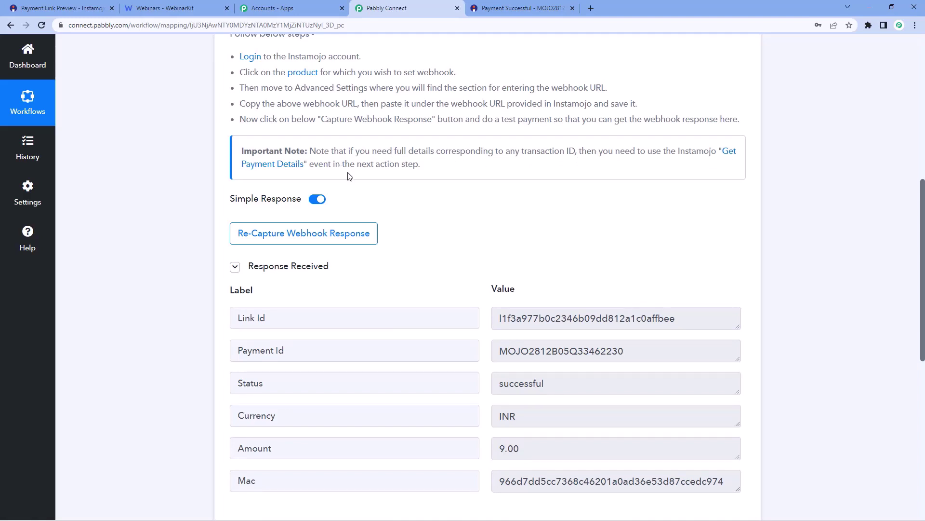
Make the action step Instamojo with the Get Payment Details event and begin connecting the account.
scroll(454, 227, "down", 1)
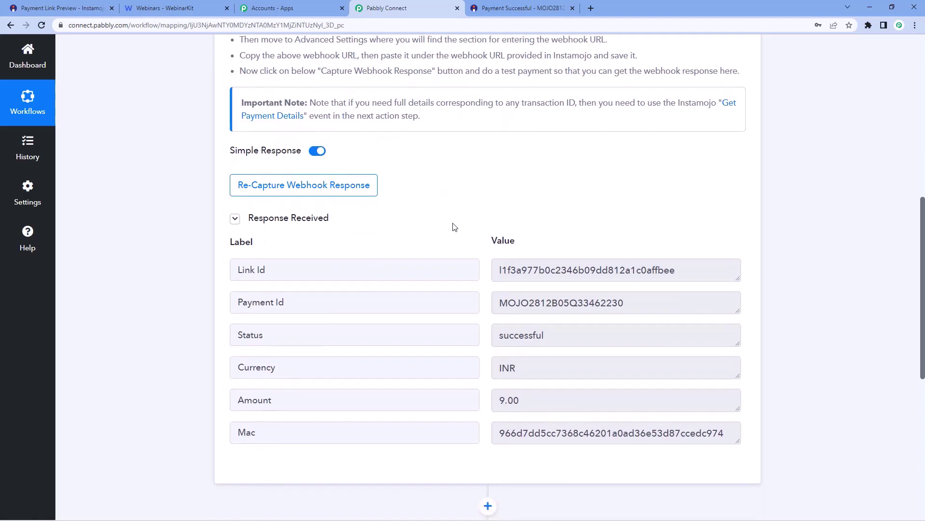
scroll(454, 227, "down", 8)
left_click(427, 211)
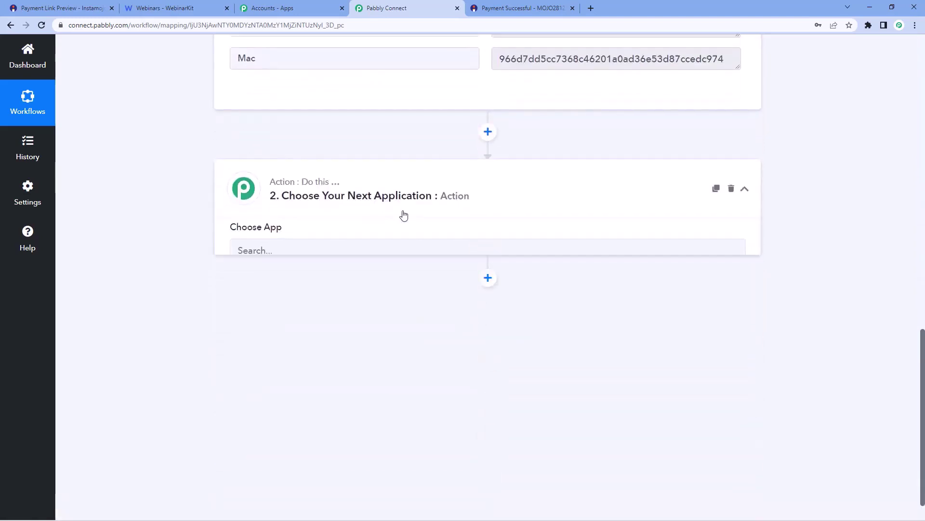
left_click(243, 261)
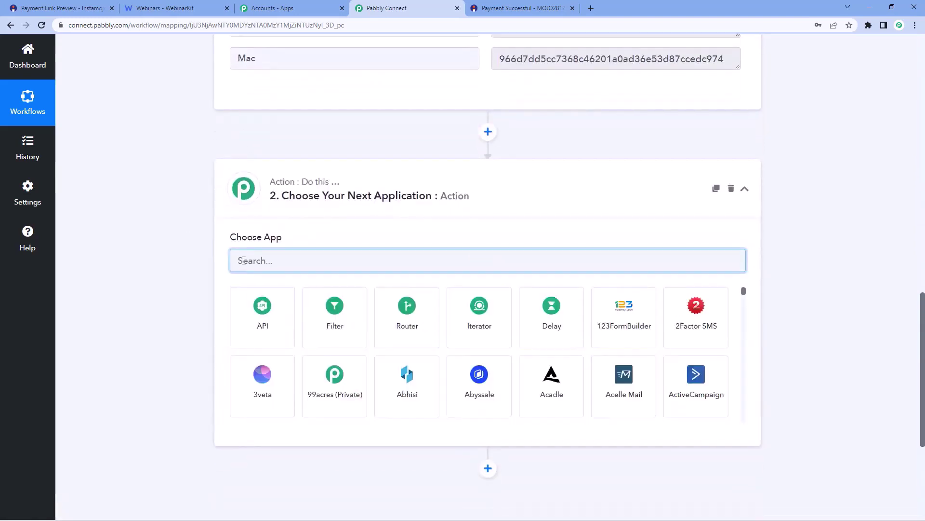
type("Instamoj")
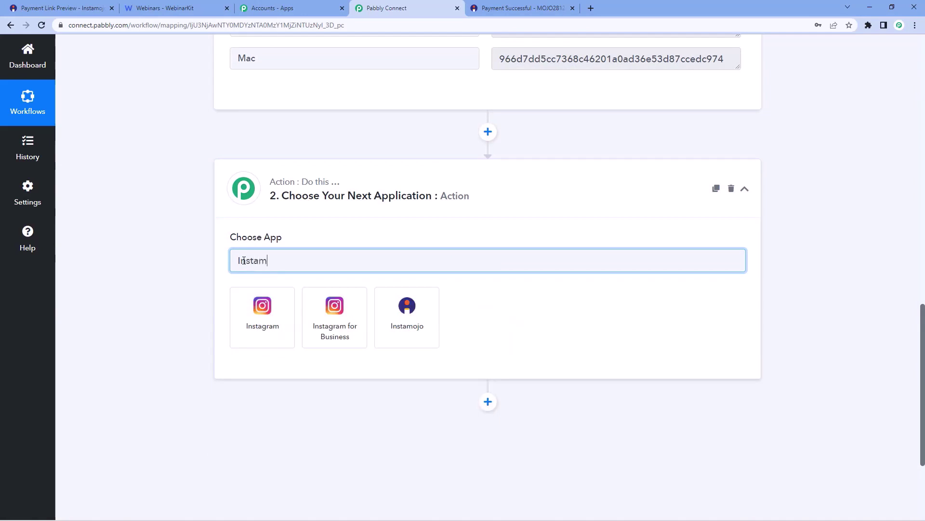
type("o")
left_click(276, 324)
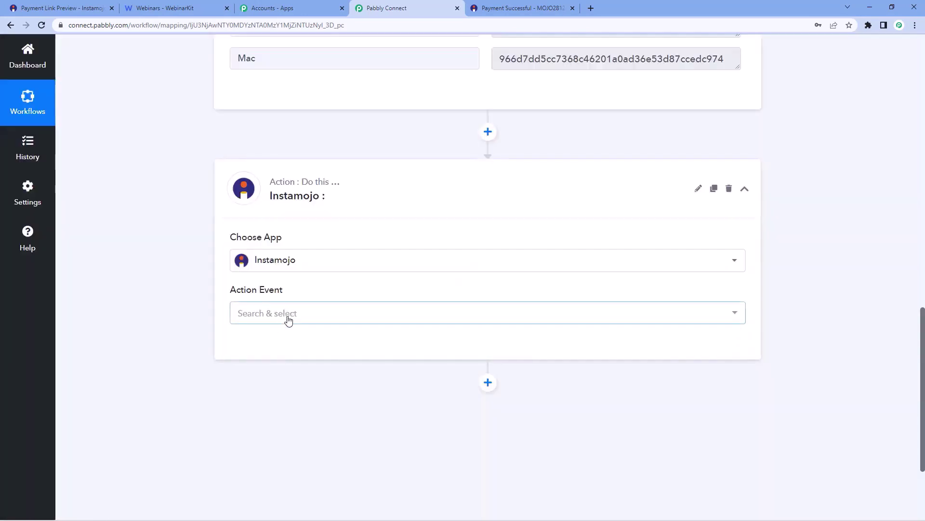
left_click(320, 315)
scroll(314, 297, "down", 2)
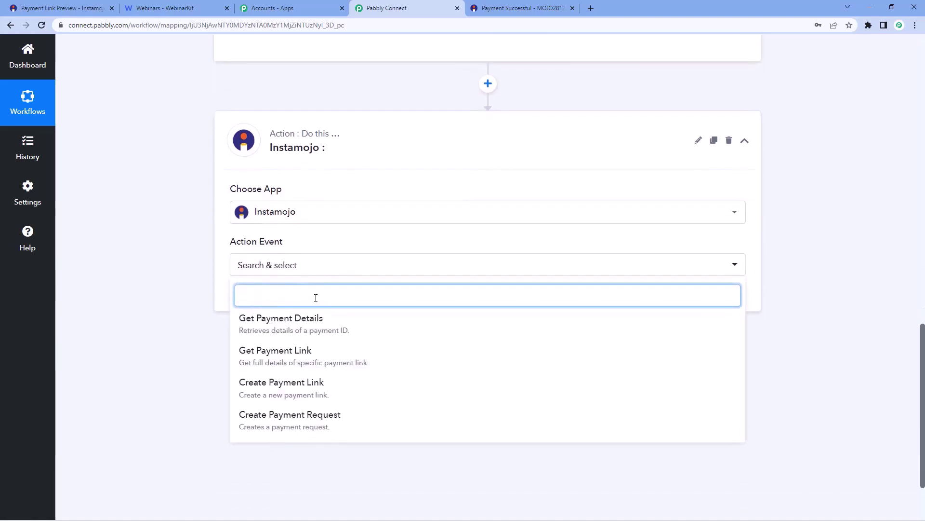
left_click(359, 283)
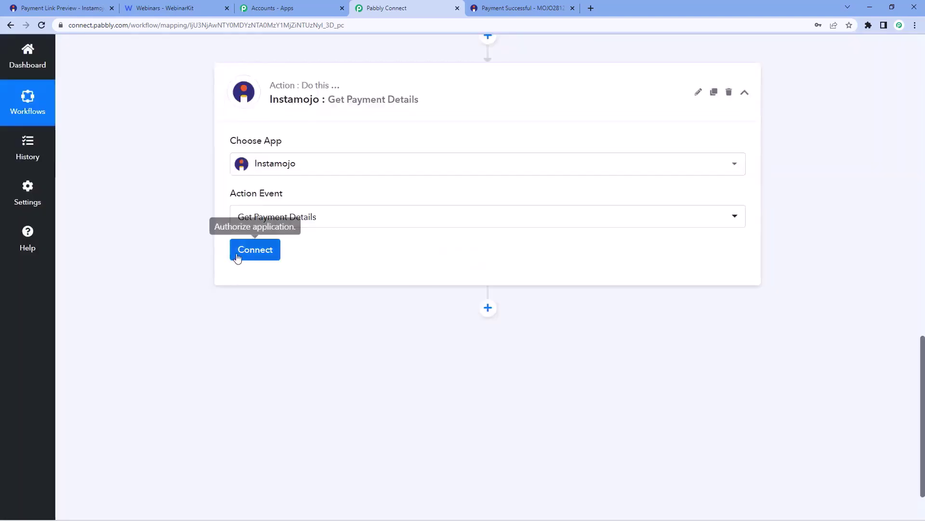
left_click(255, 250)
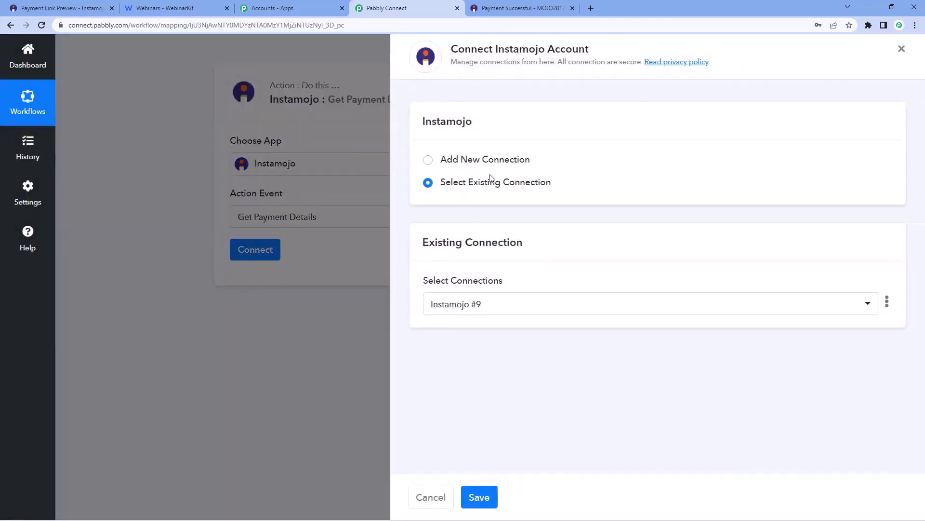
After checking the Instamojo dashboard, connect the step via existing connection Instamojo #9 and save.
left_click(428, 160)
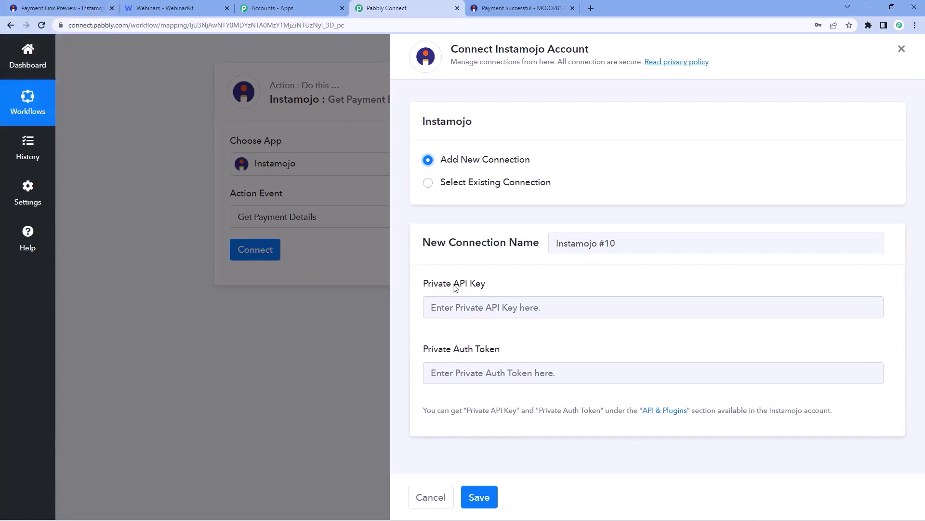
left_click(48, 8)
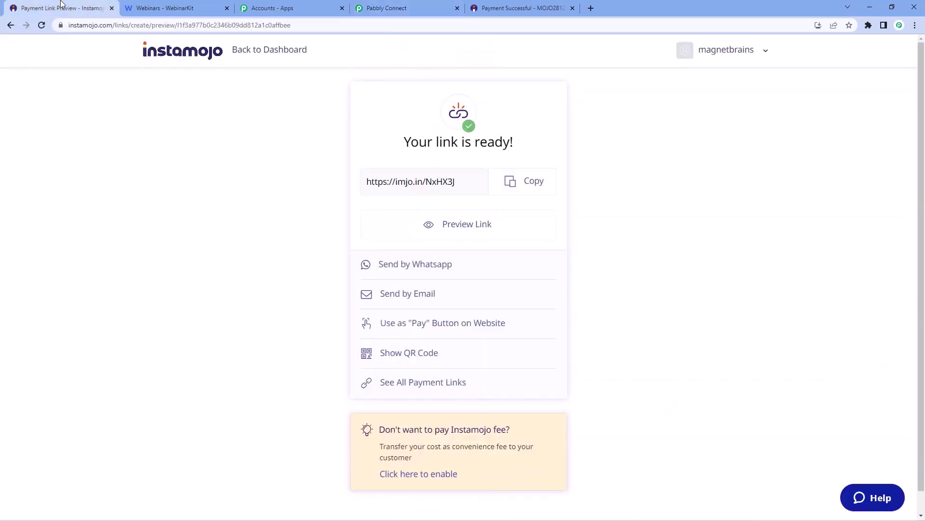
left_click(283, 53)
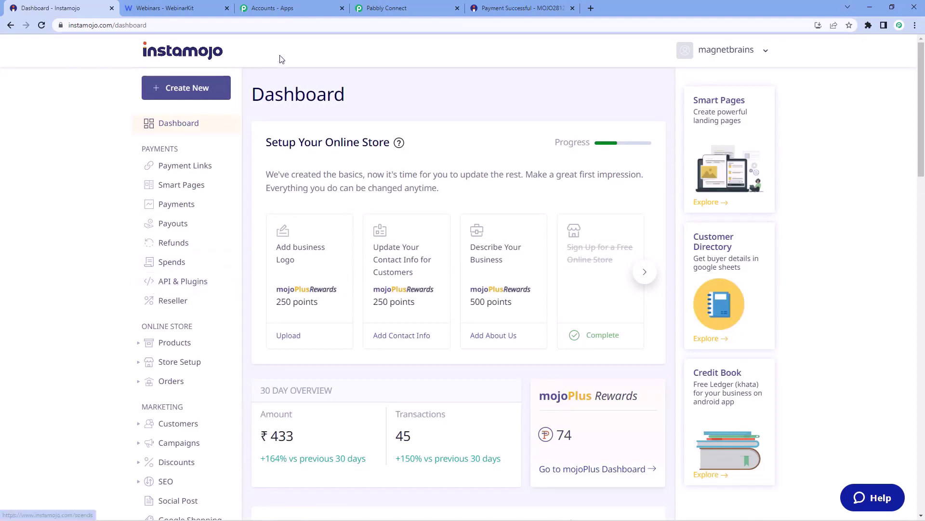
left_click(408, 8)
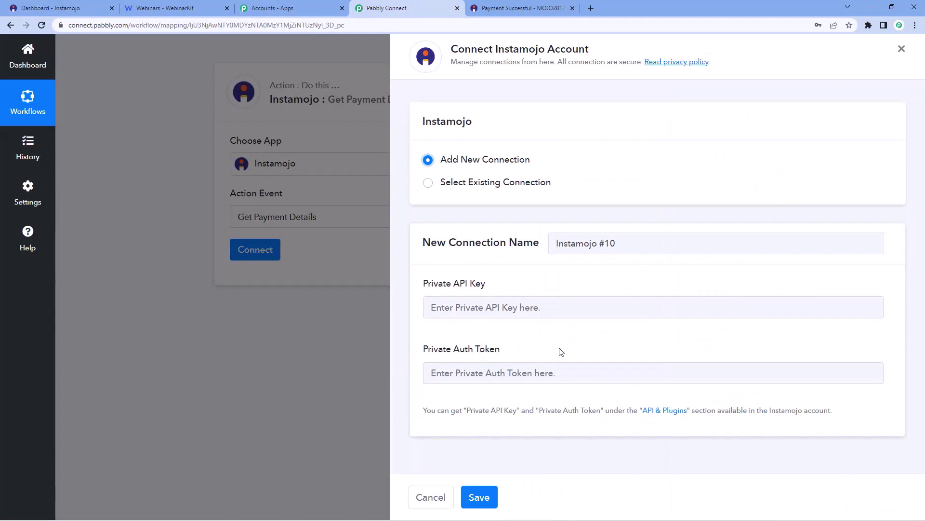
key("ctrl+1")
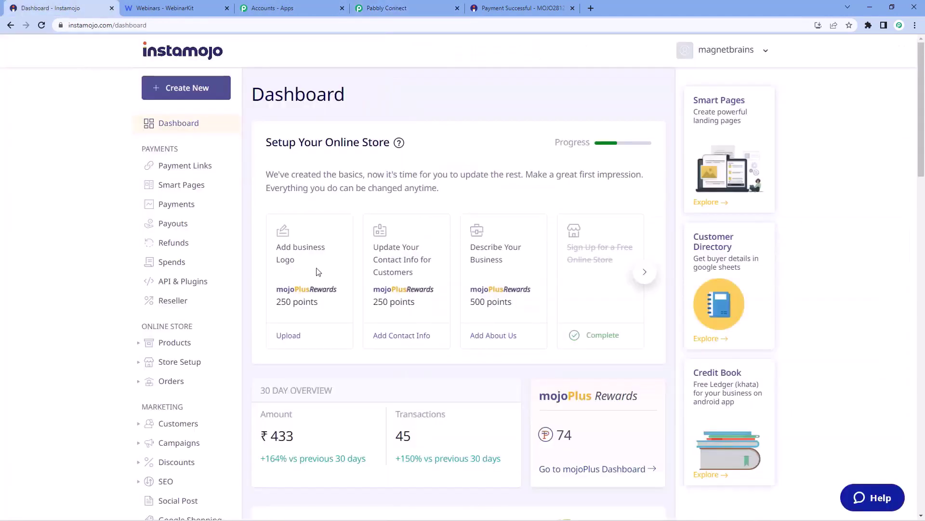
left_click(376, 8)
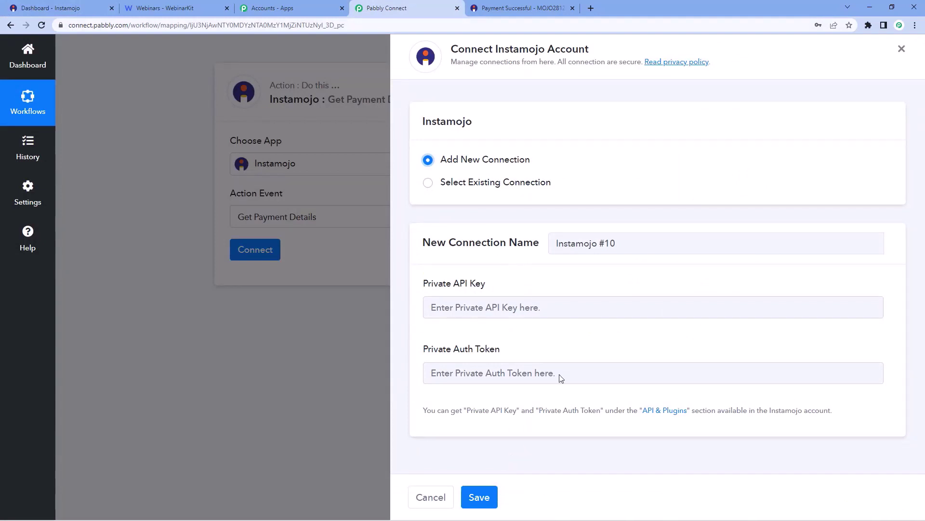
left_click(428, 184)
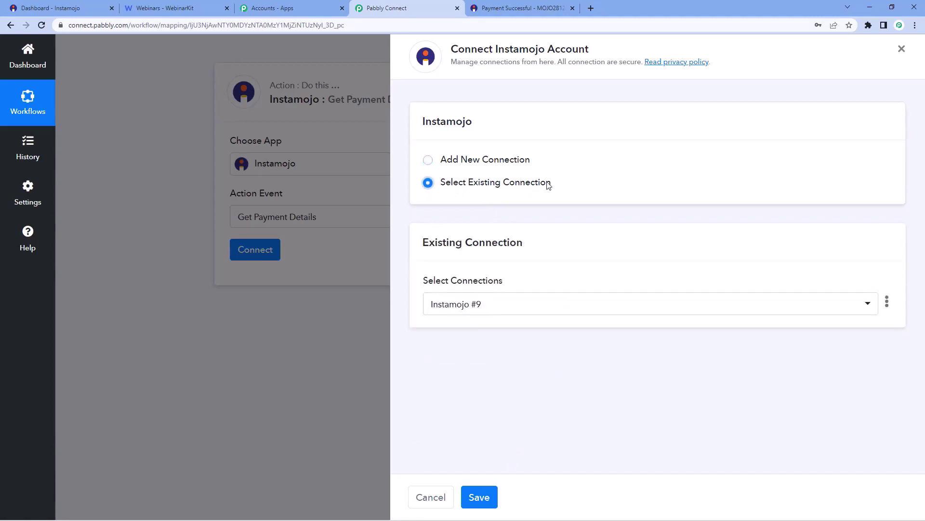
left_click(478, 496)
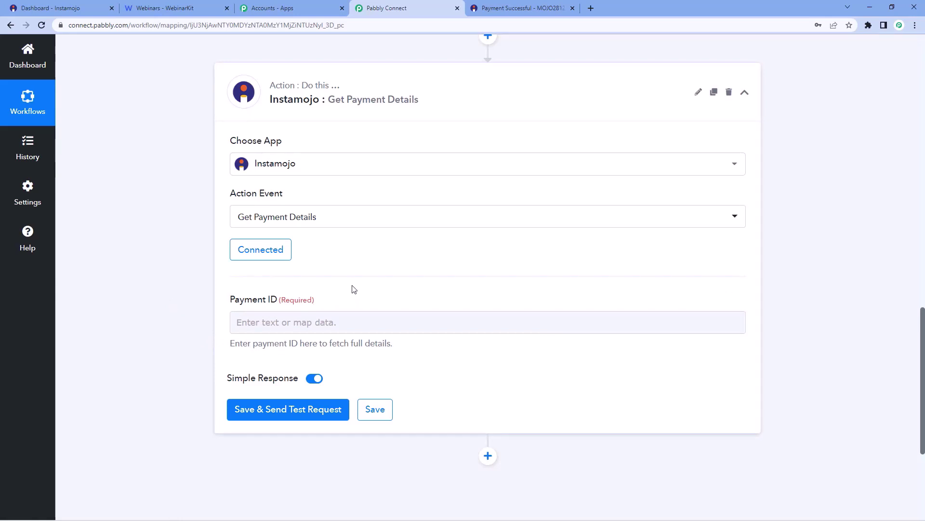
Review the Payment Id value captured by the Instamojo New Sale trigger.
scroll(354, 288, "up", 8)
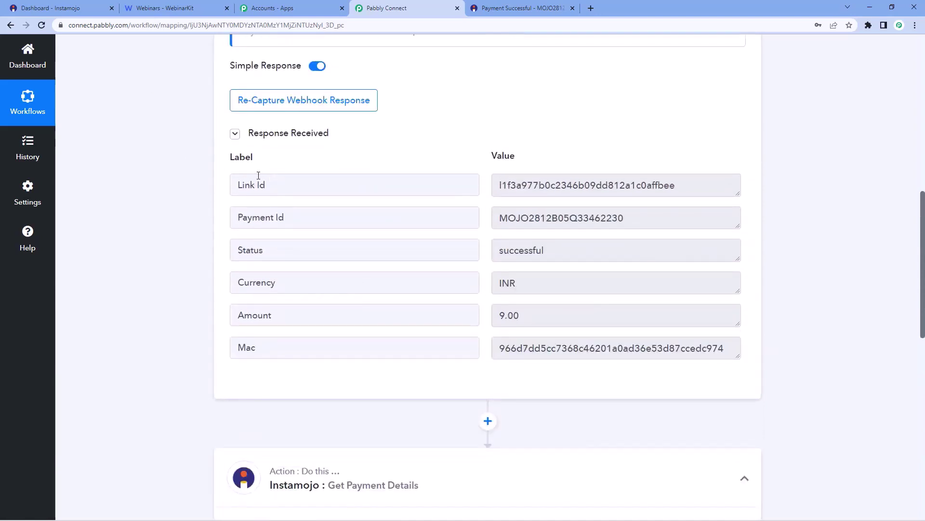
scroll(322, 165, "up", 1)
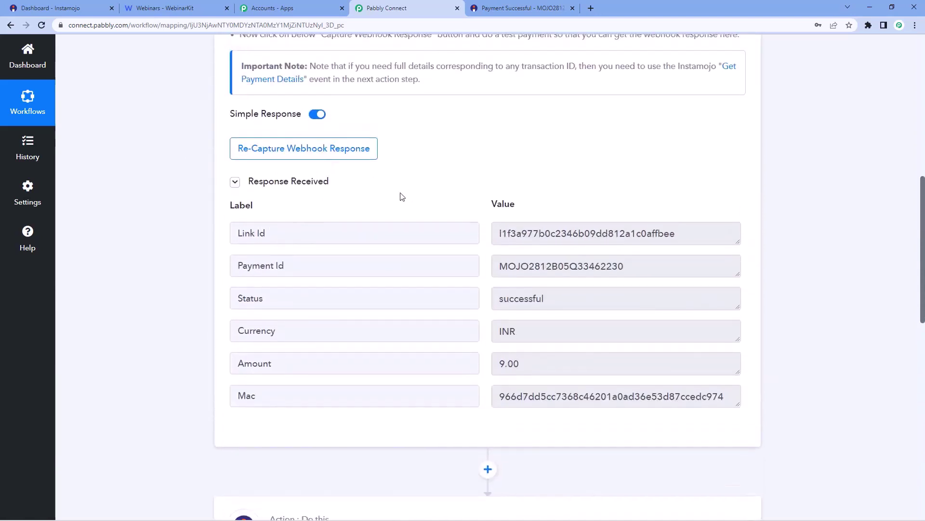
left_click_drag(652, 265, 479, 265)
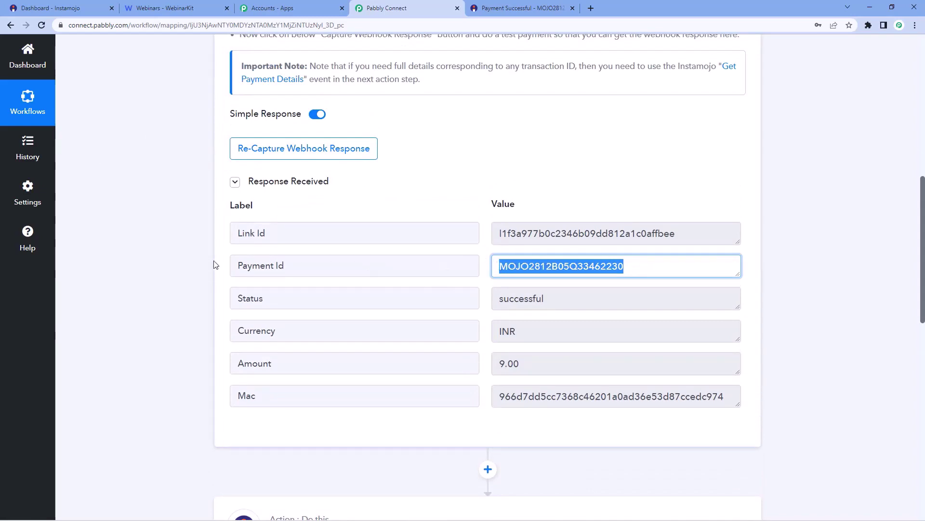
left_click(195, 267)
Map '1. Instamojo: New Sale' Payment Id into the Get Payment Details Payment ID field.
scroll(194, 267, "down", 1)
scroll(195, 271, "down", 1)
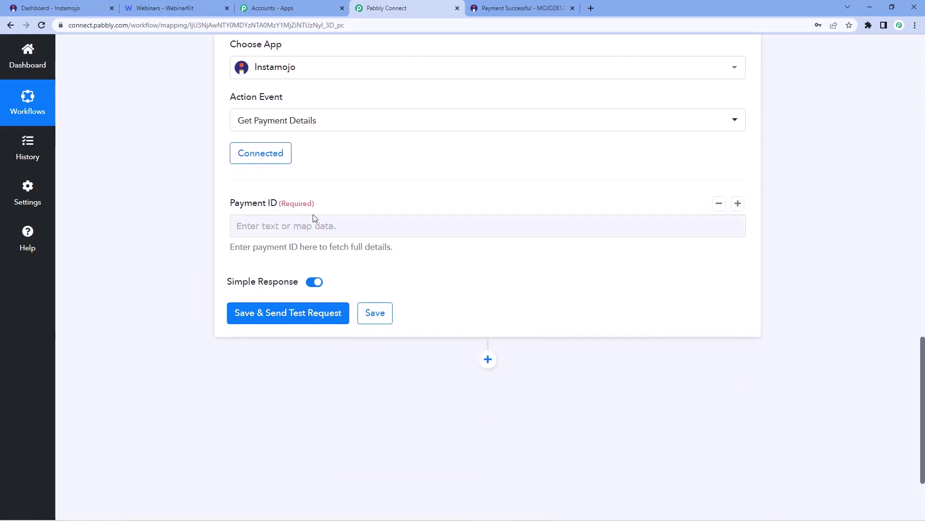
left_click(257, 226)
scroll(198, 227, "down", 3)
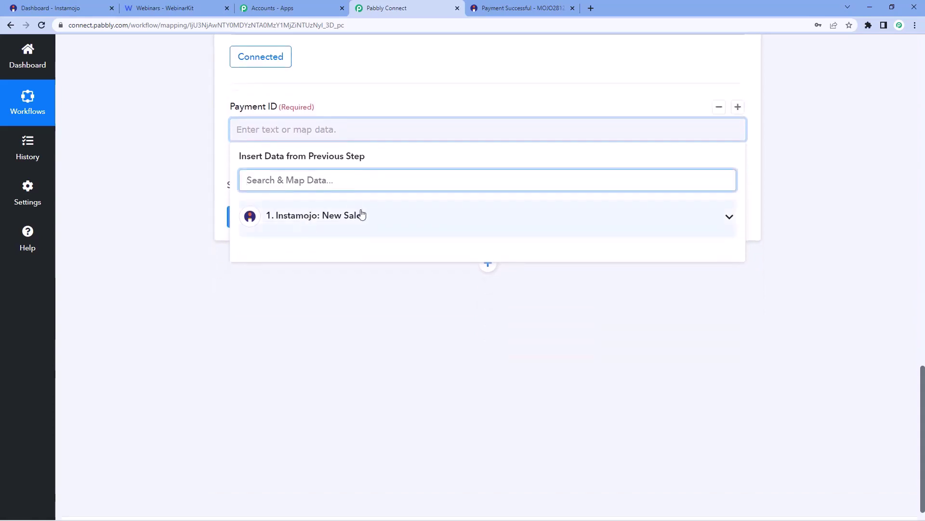
left_click(322, 215)
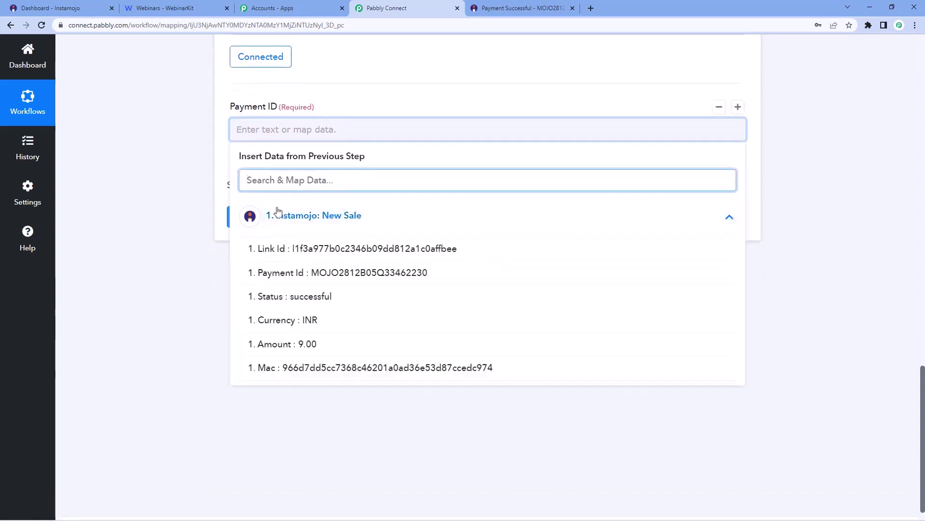
left_click(280, 274)
left_click(204, 208)
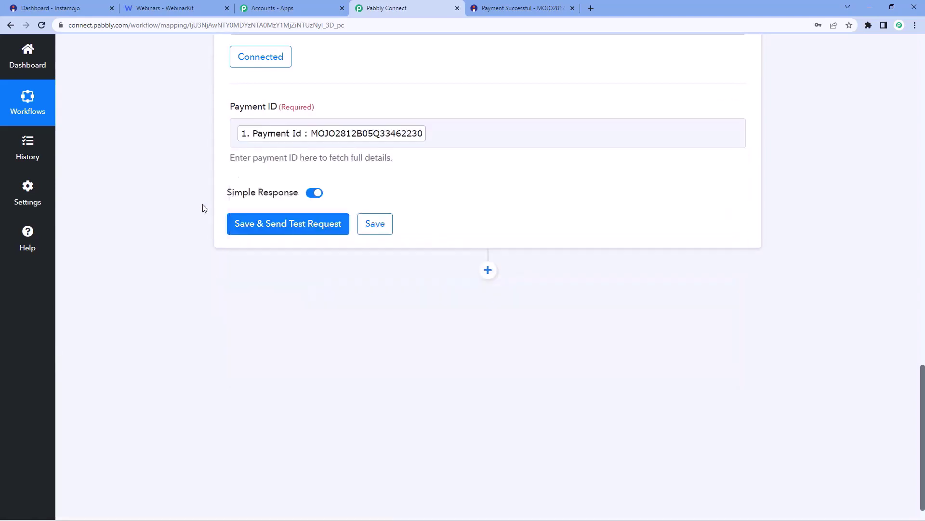
scroll(204, 208, "up", 1)
Save and send a test request, then review the returned buyer name, phone and email.
left_click(301, 274)
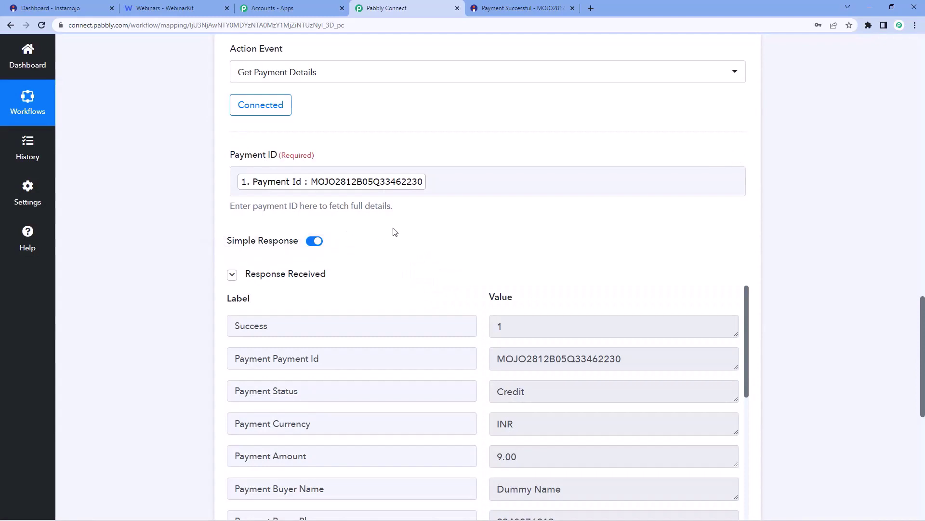
scroll(429, 236, "down", 2)
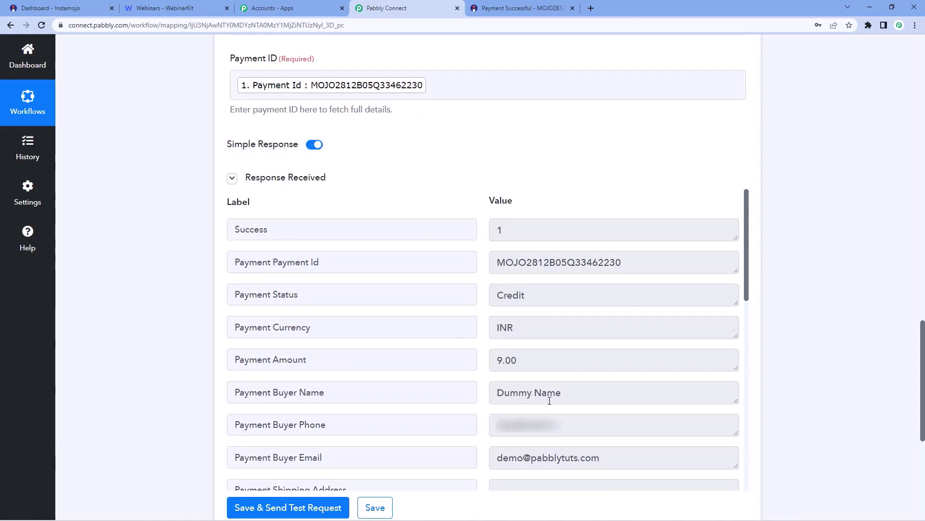
left_click(577, 391)
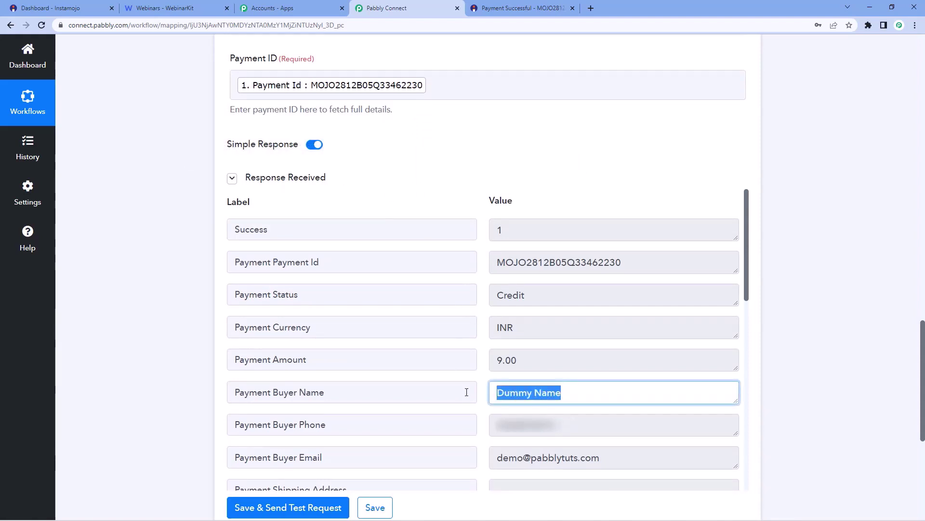
left_click(579, 430)
left_click(617, 459)
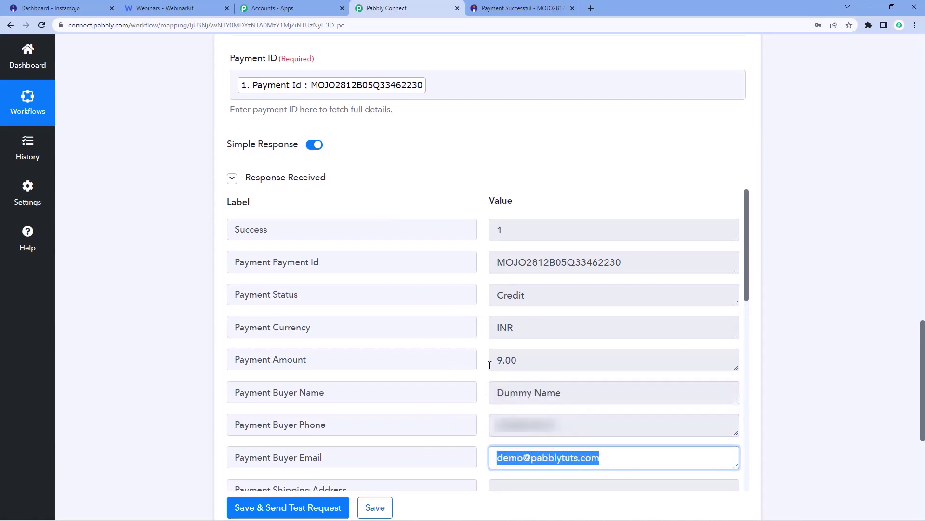
scroll(490, 369, "down", 5)
scroll(474, 289, "up", 1)
Review the returned unit price and payment creation timestamp in the response.
left_click(530, 254)
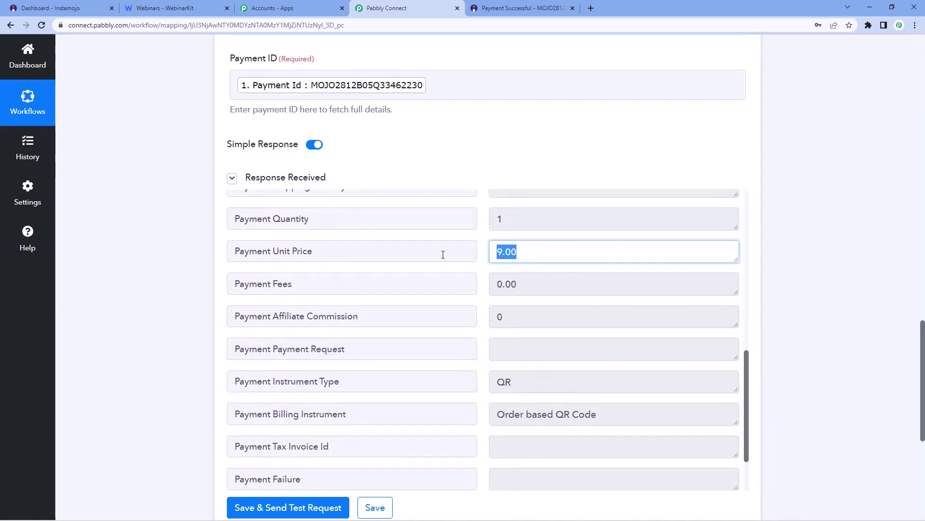
scroll(472, 262, "down", 2)
scroll(478, 265, "up", 1)
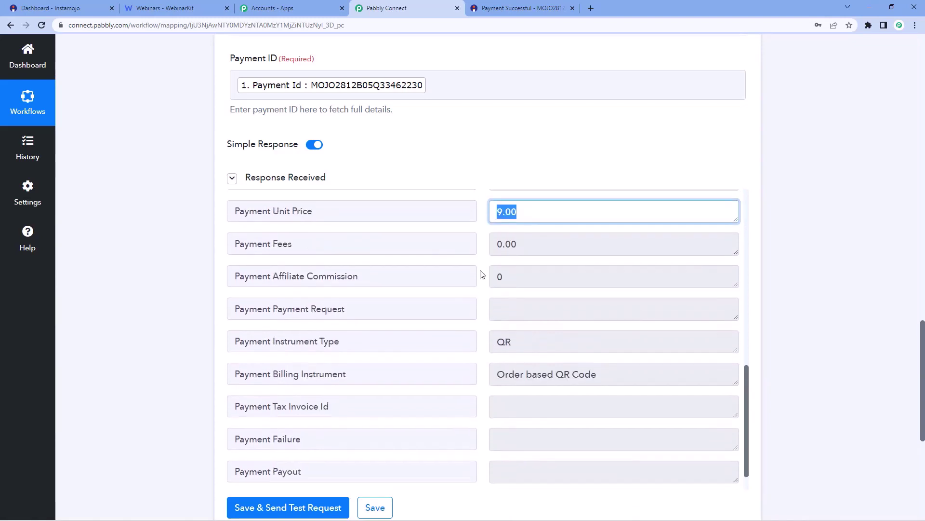
scroll(481, 272, "down", 1)
left_click(648, 468)
left_click(488, 362)
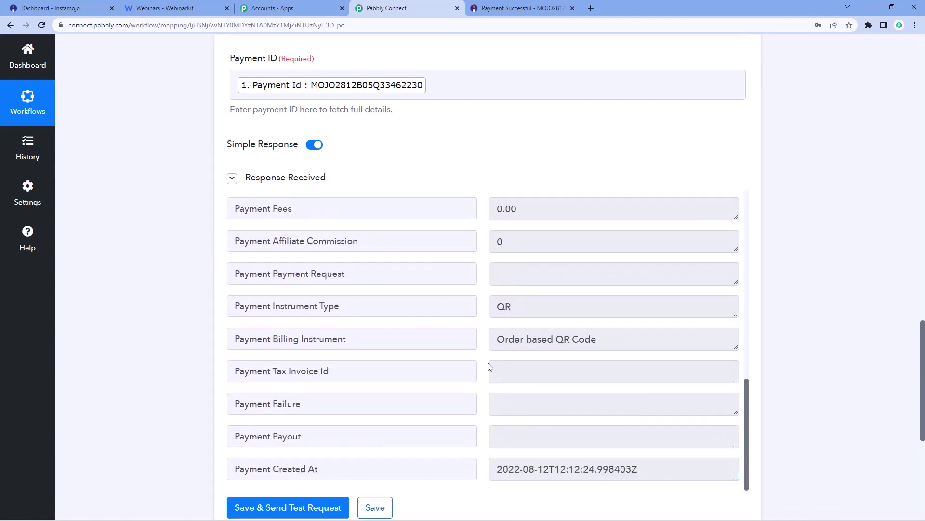
scroll(484, 364, "up", 3)
scroll(483, 364, "up", 3)
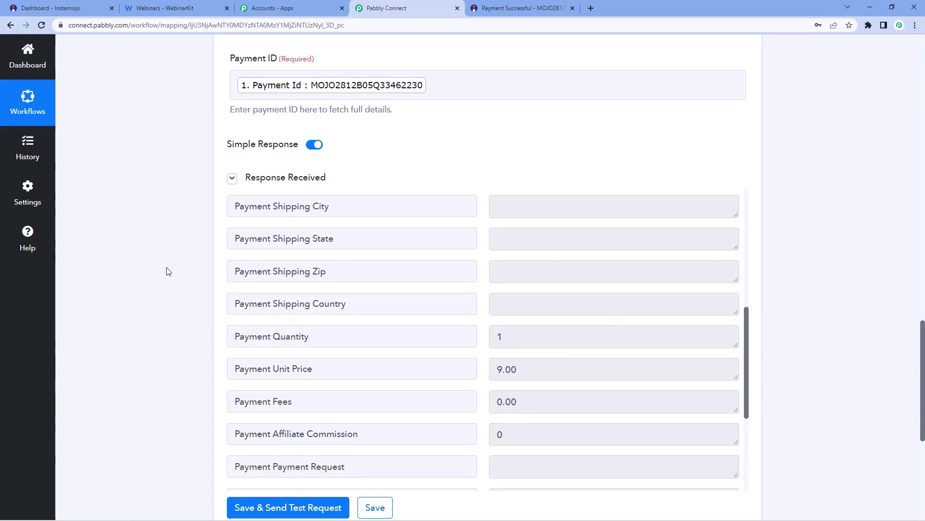
scroll(479, 318, "up", 4)
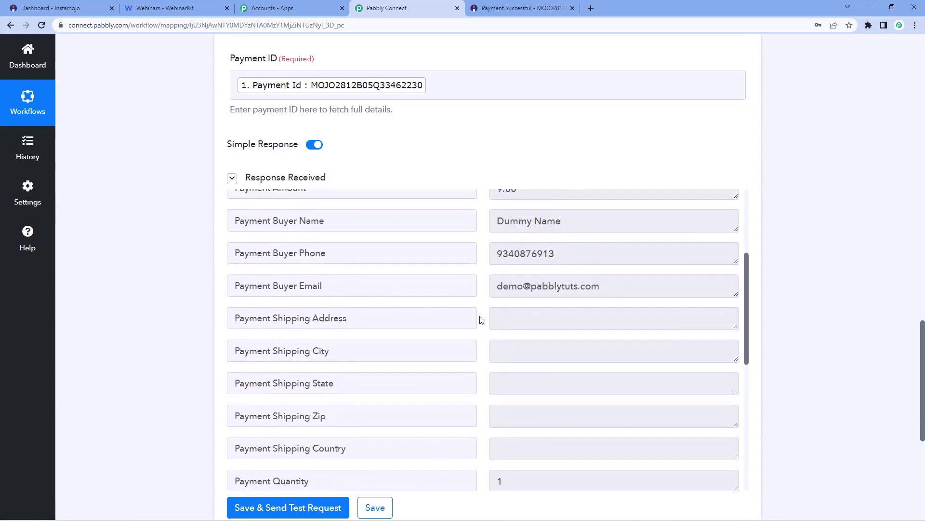
scroll(601, 276, "up", 1)
Check the returned payment amount and buyer name, then add a third action step.
left_click(529, 277)
triple_click(572, 318)
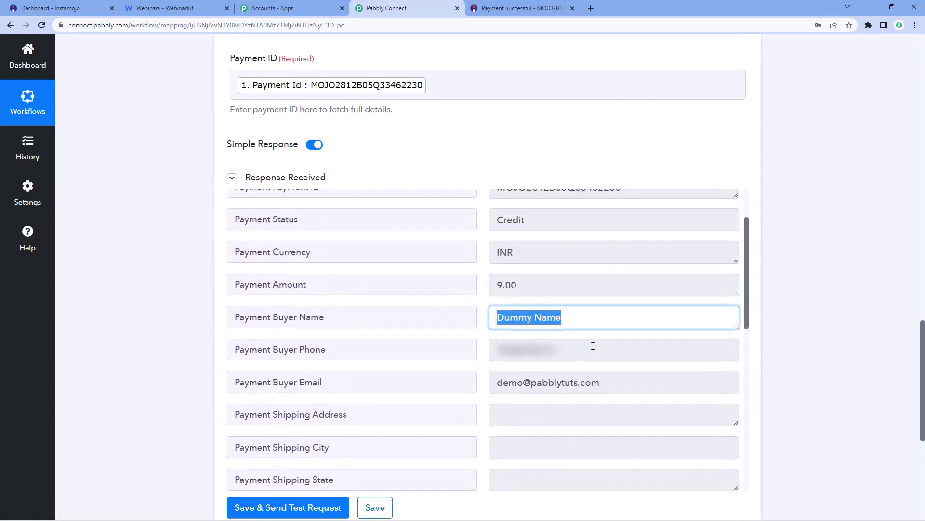
left_click(481, 320)
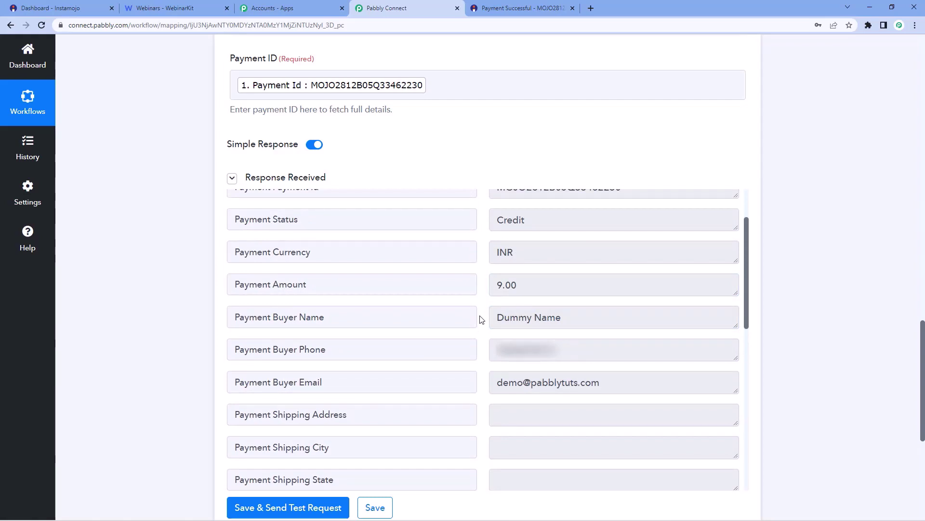
scroll(797, 263, "down", 6)
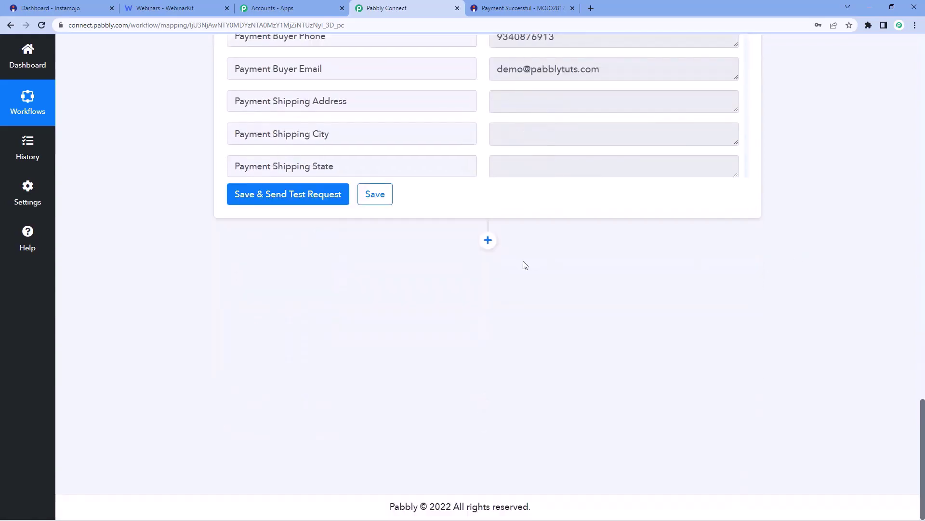
left_click(489, 241)
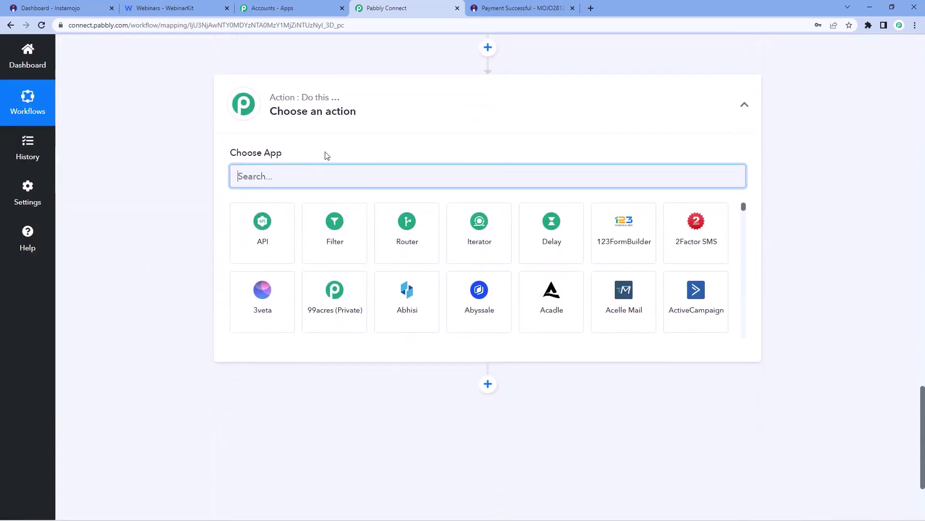
Search 'Webinar', pick WebinarKit with New Webinar Registration, and choose Add New Connection.
type("We")
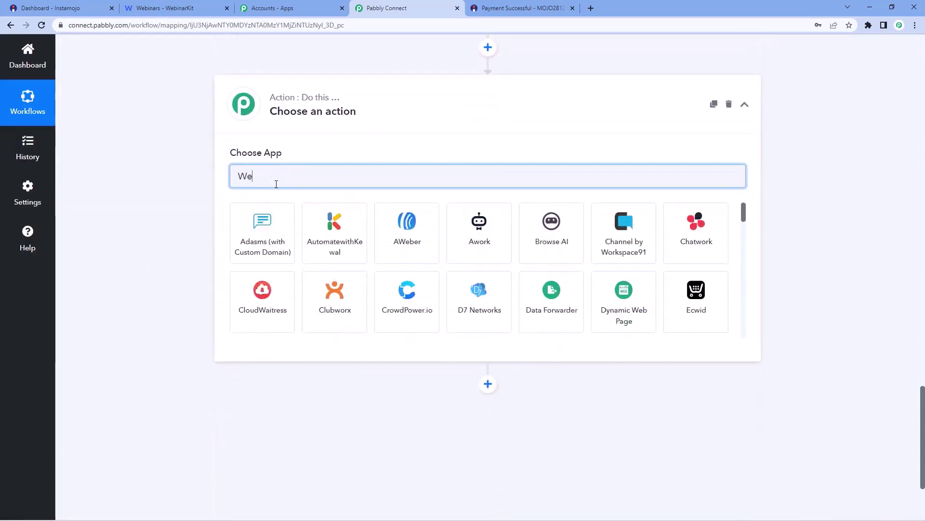
type("binar")
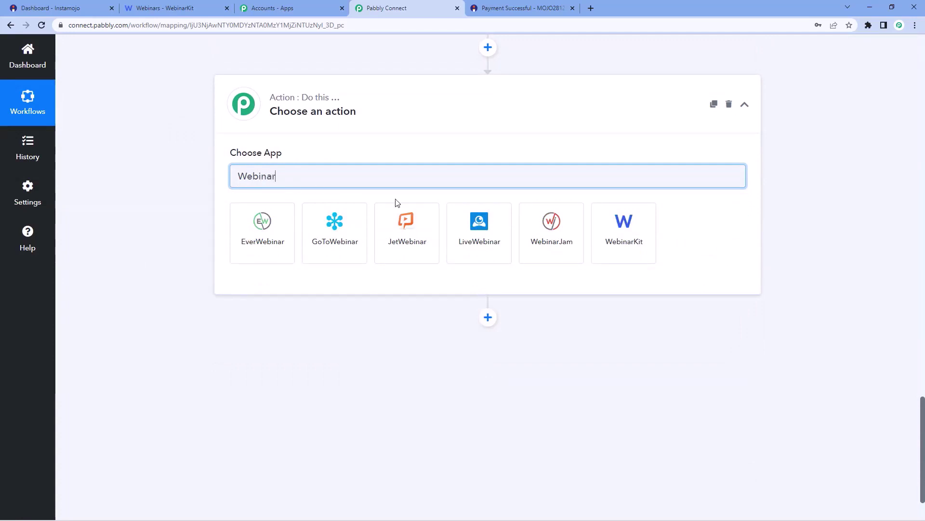
left_click(627, 243)
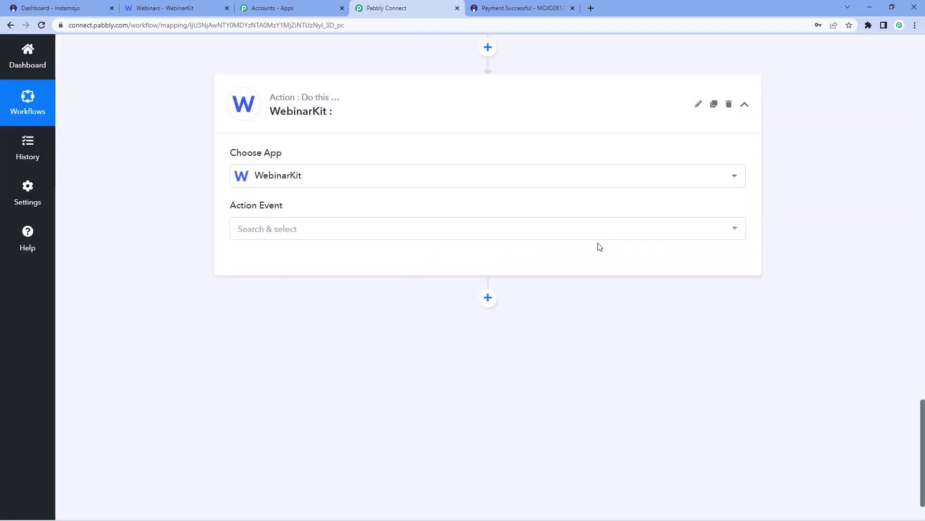
left_click(288, 235)
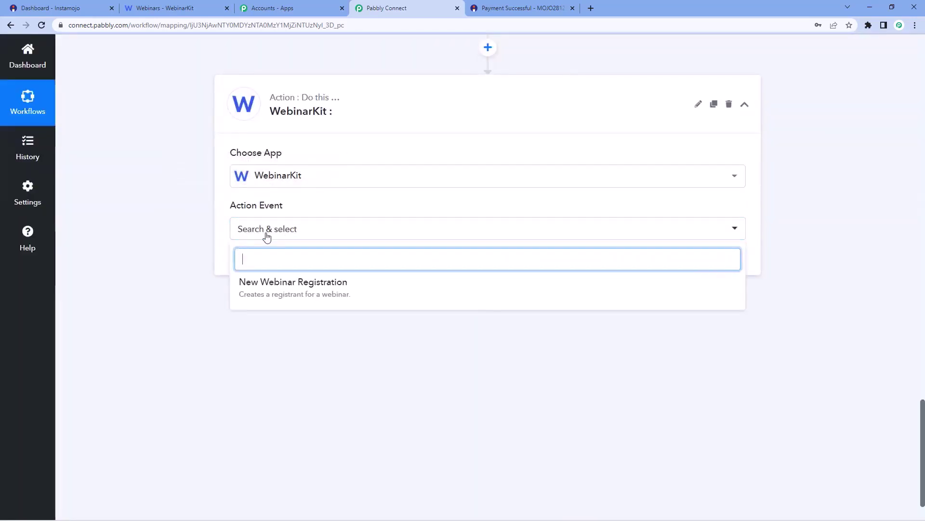
left_click(299, 283)
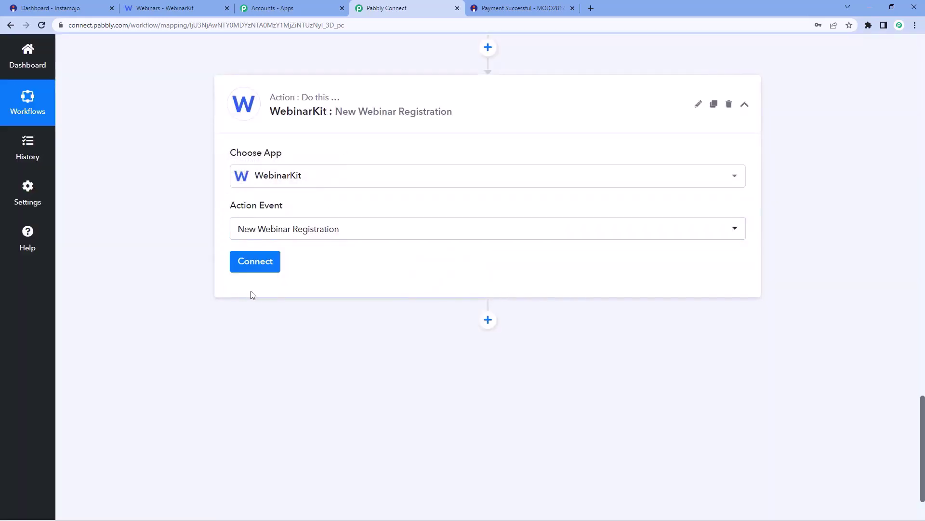
left_click(263, 266)
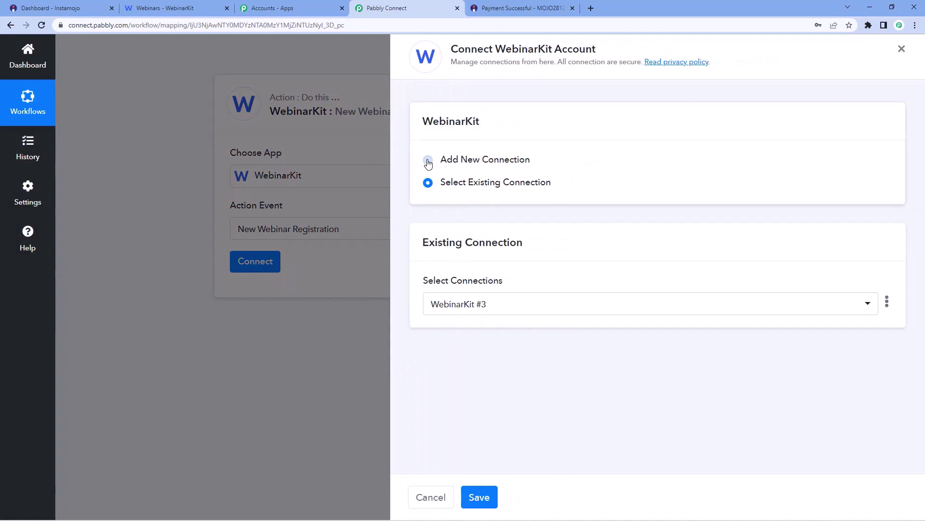
left_click(428, 162)
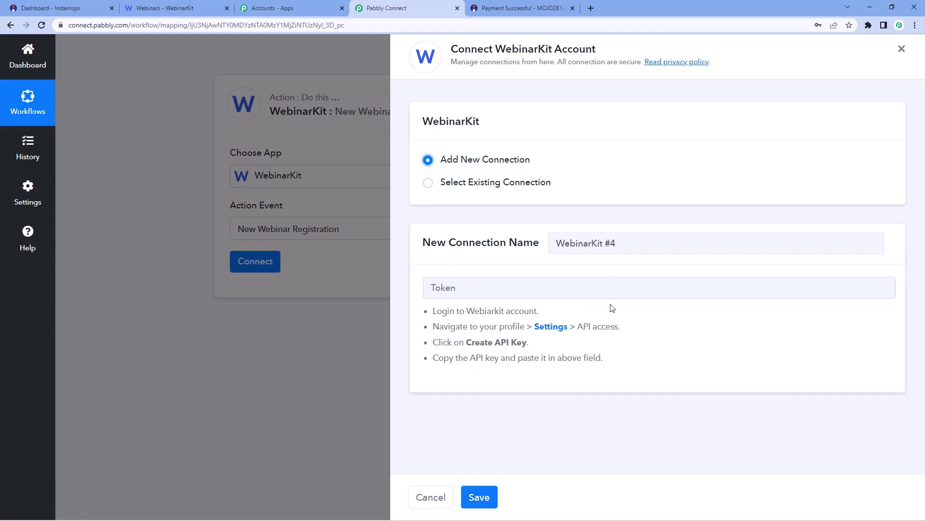
Open WebinarKit's account Settings page and scroll down toward the API access section.
left_click(173, 8)
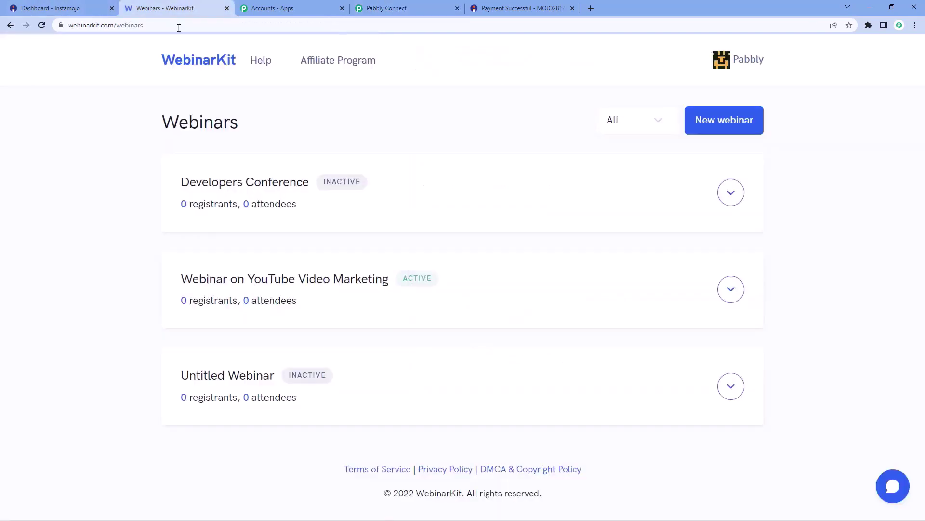
left_click(720, 62)
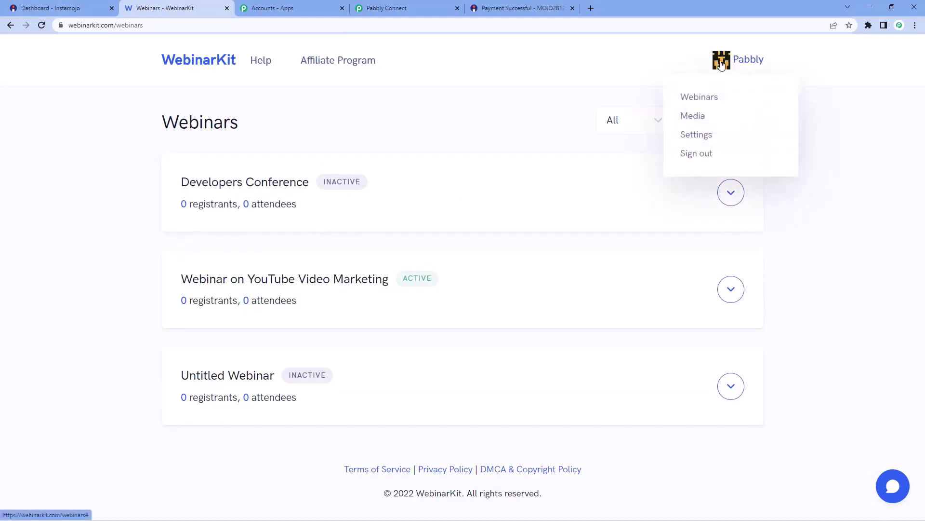
left_click(689, 136)
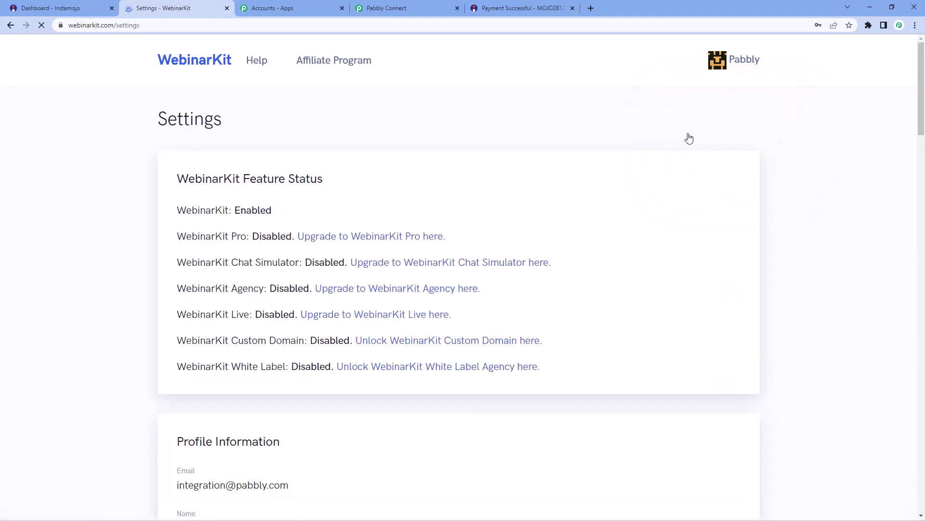
scroll(145, 199, "down", 20)
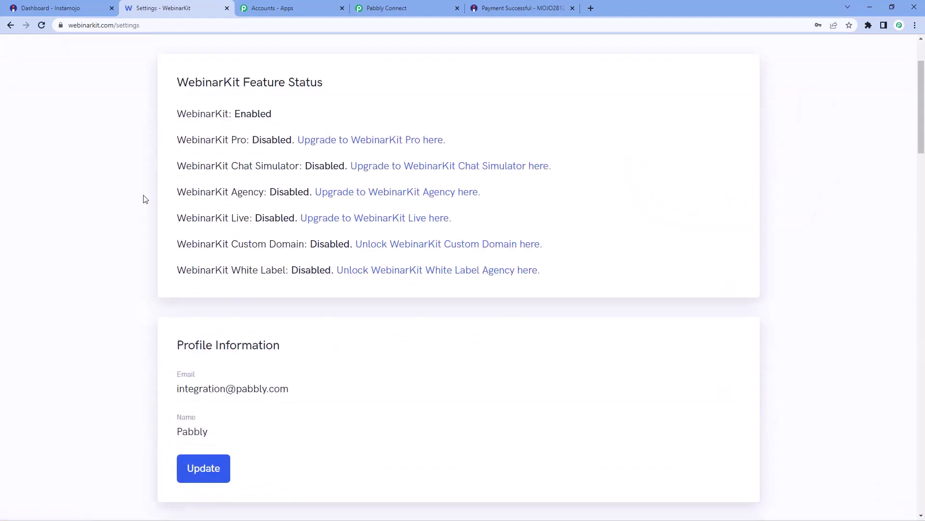
scroll(145, 199, "down", 20)
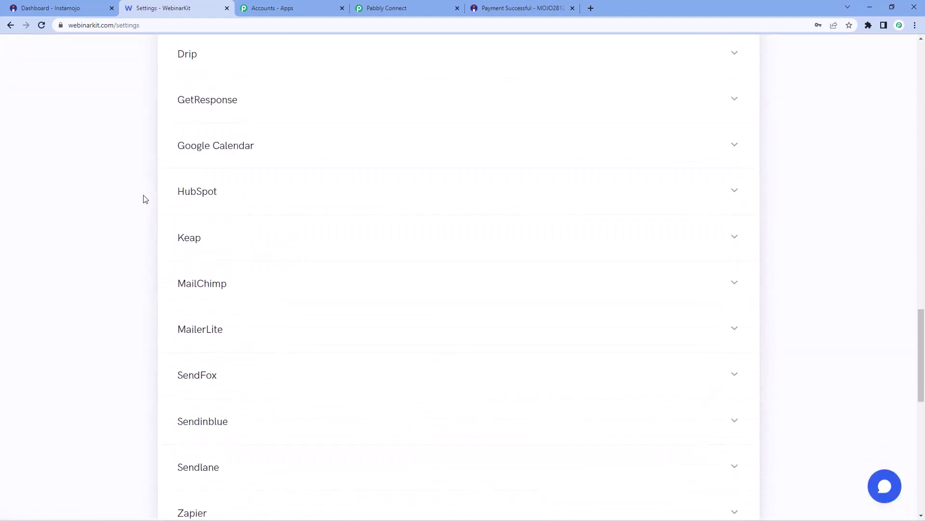
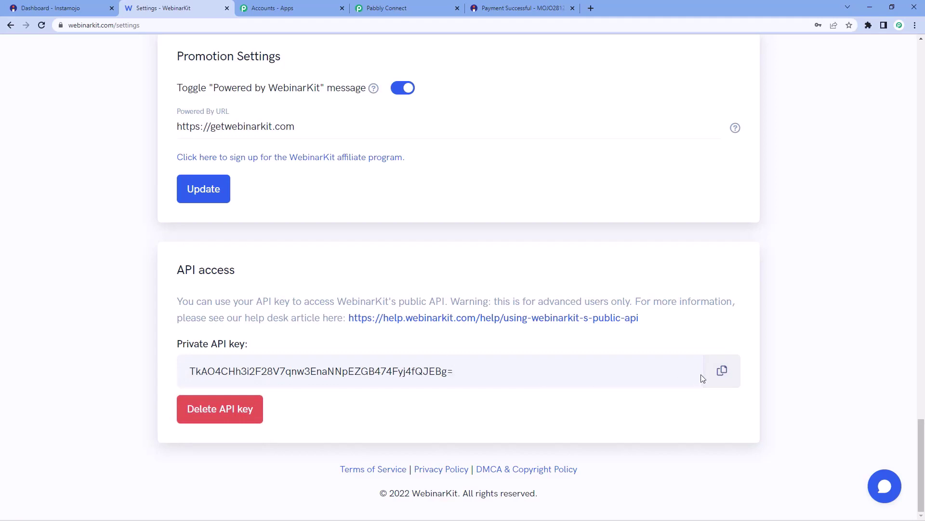
Paste the copied WebinarKit private API key into the Token field and save the connection.
left_click(718, 376)
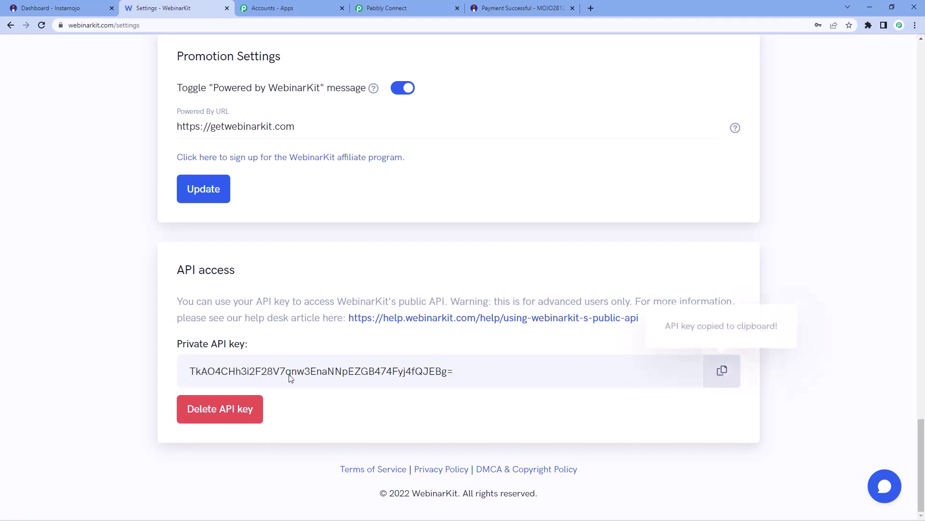
left_click(407, 8)
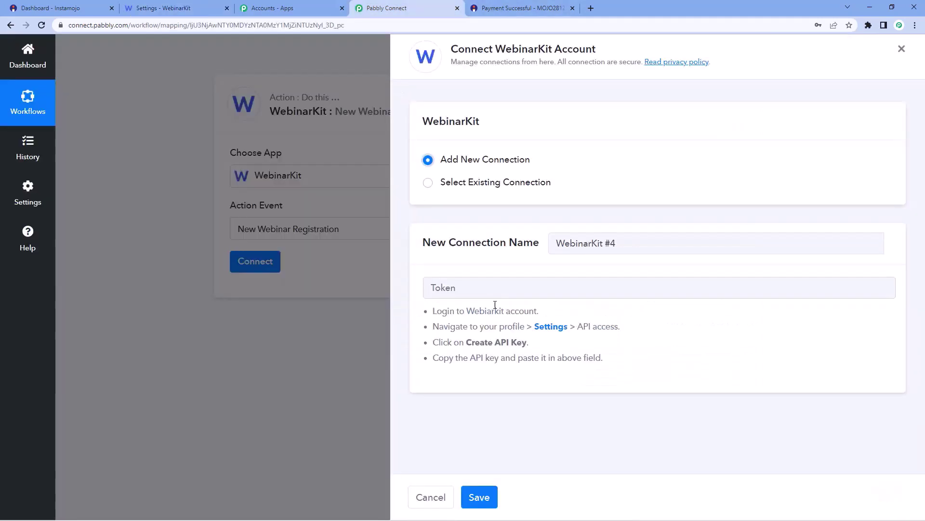
left_click(490, 292)
right_click(489, 292)
left_click(523, 368)
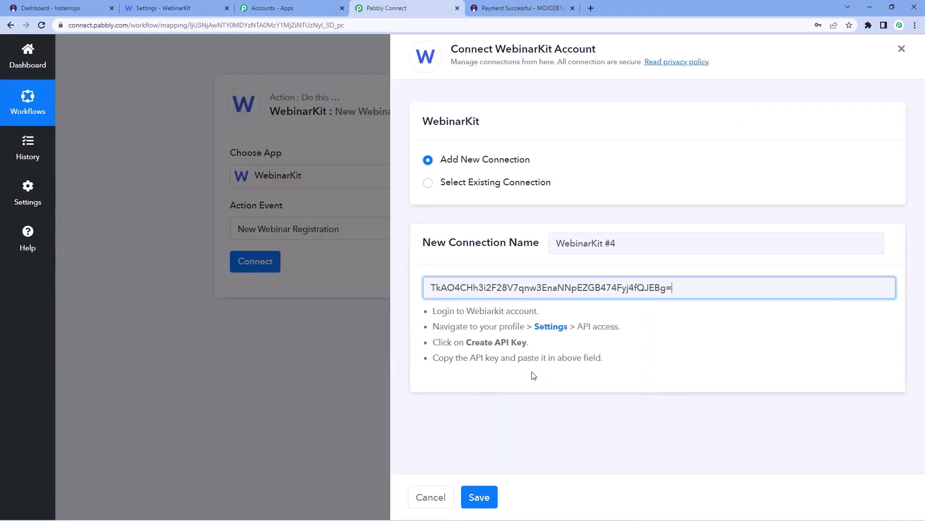
left_click(479, 497)
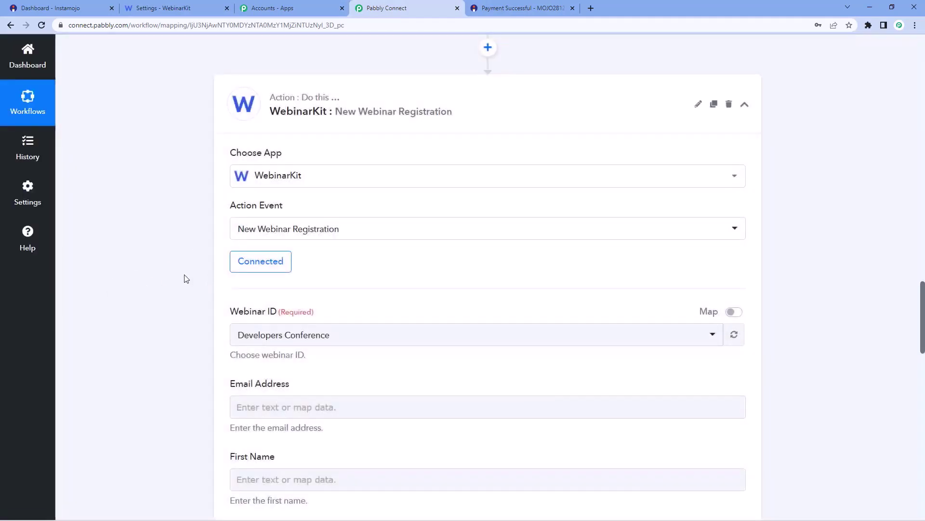
Change the Webinar ID from Developers Conference to 'Webinar on YouTube Video Marketing'.
scroll(198, 254, "down", 3)
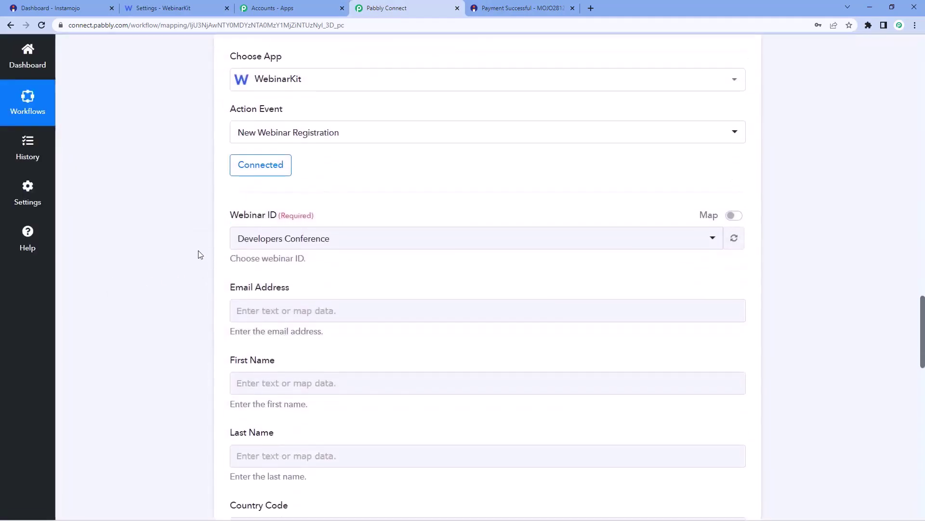
scroll(199, 219, "down", 2)
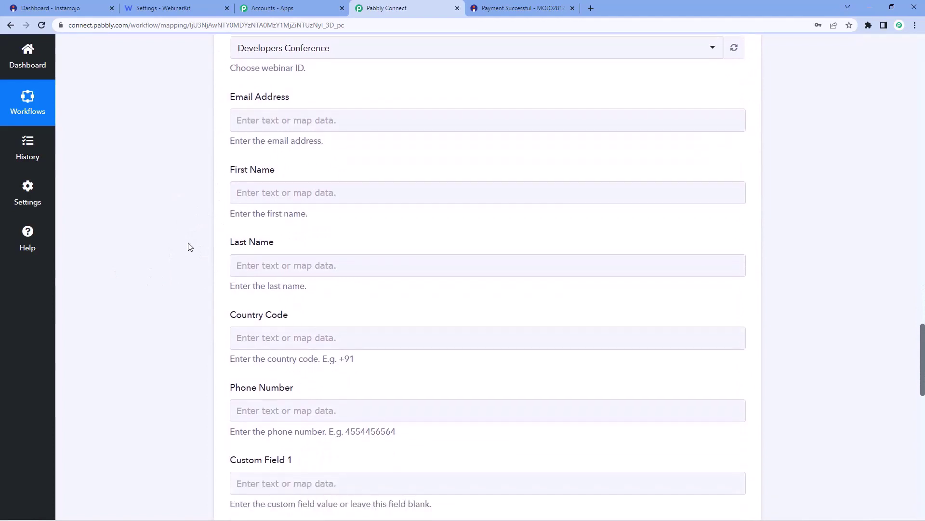
scroll(189, 247, "up", 2)
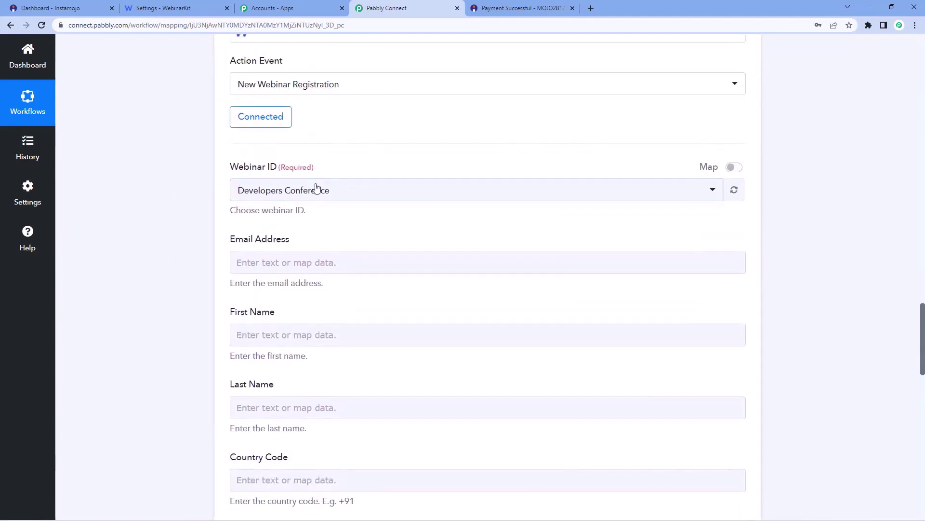
left_click(360, 190)
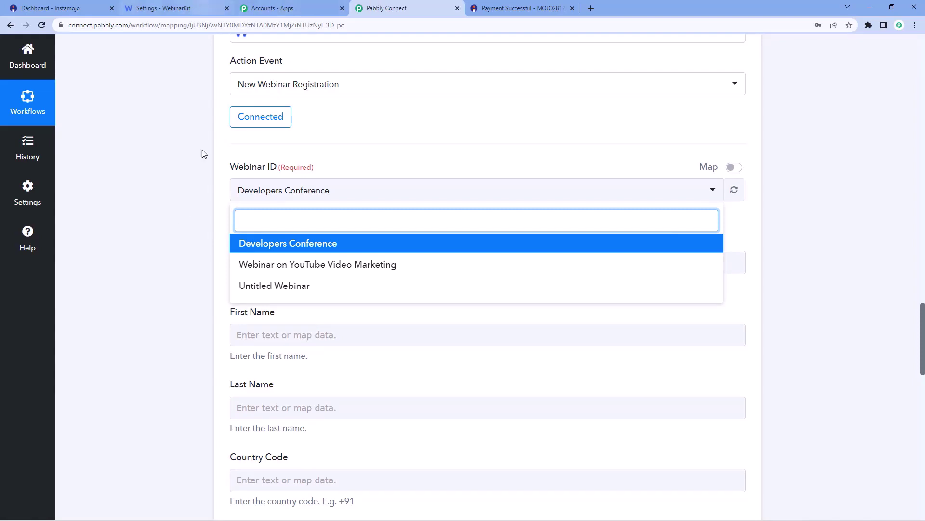
left_click(333, 267)
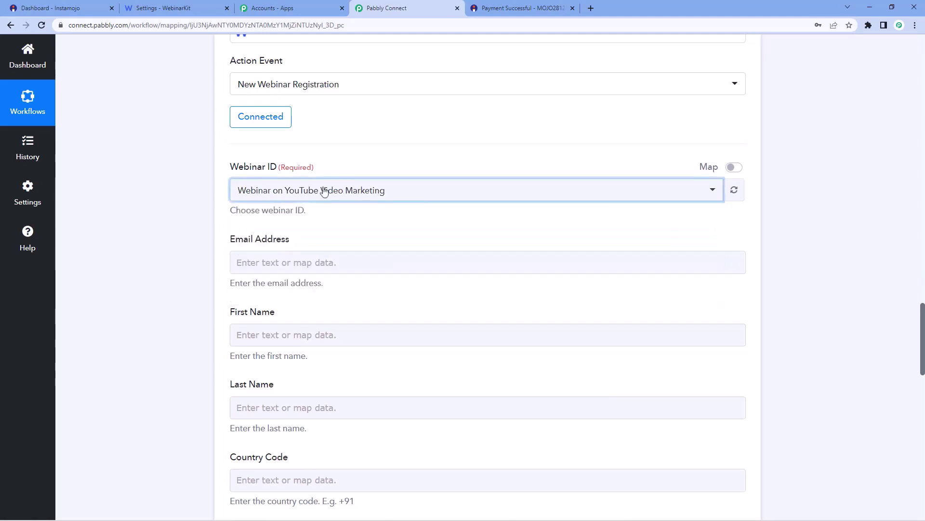
Review the sample buyer email in the payment details response.
scroll(207, 238, "down", 1)
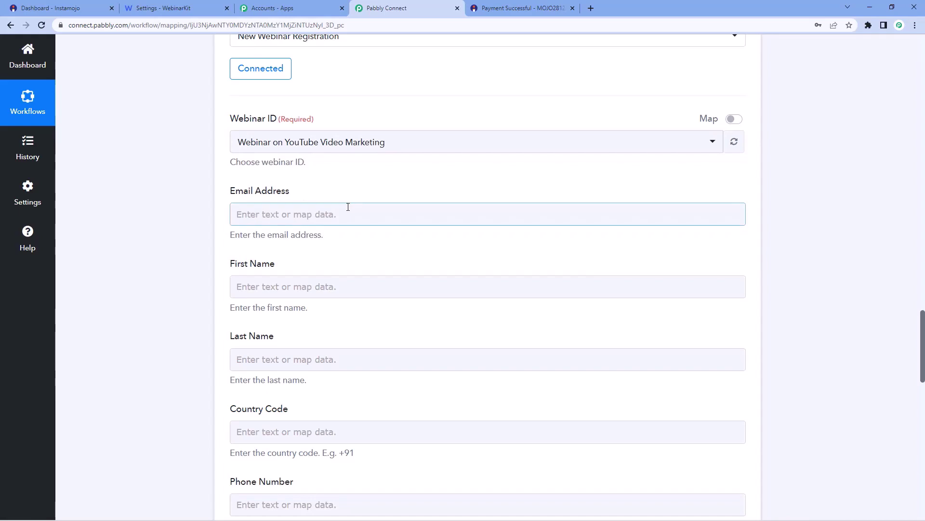
scroll(369, 205, "up", 1)
scroll(487, 242, "up", 10)
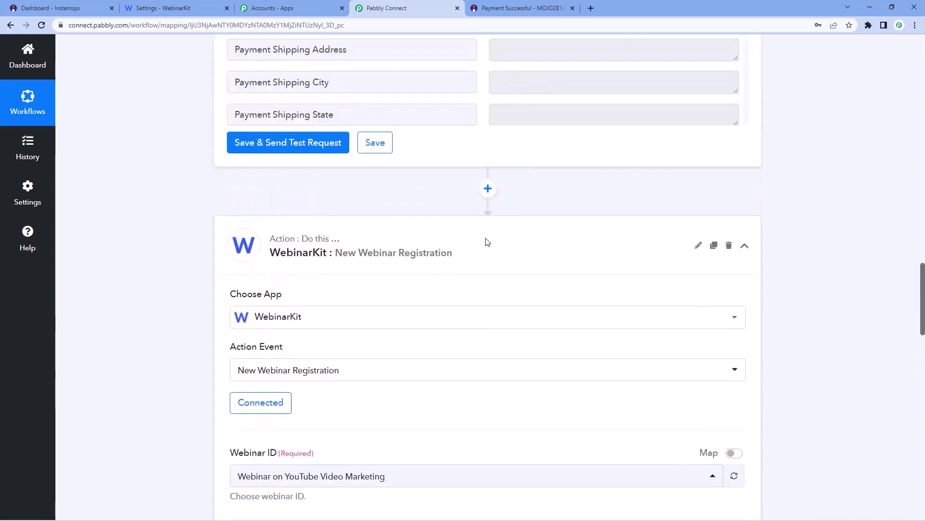
left_click_drag(616, 166, 442, 169)
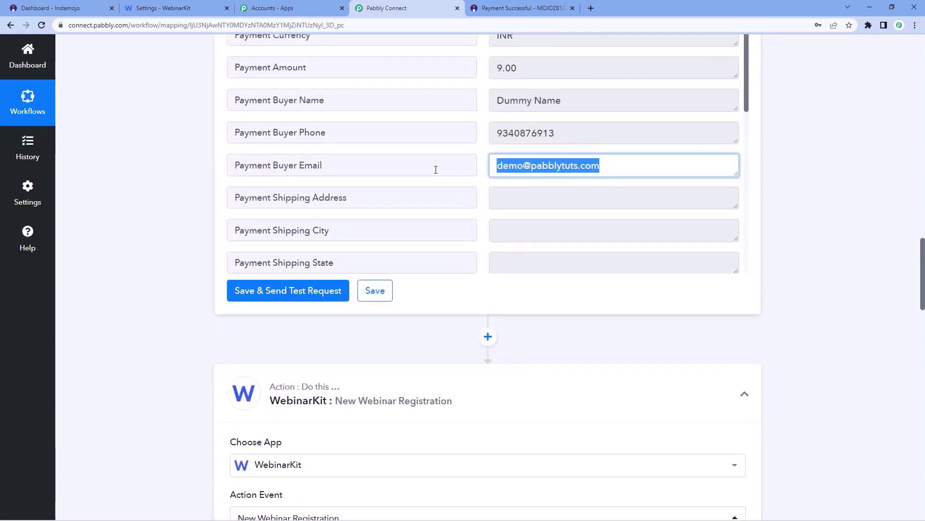
left_click(484, 172)
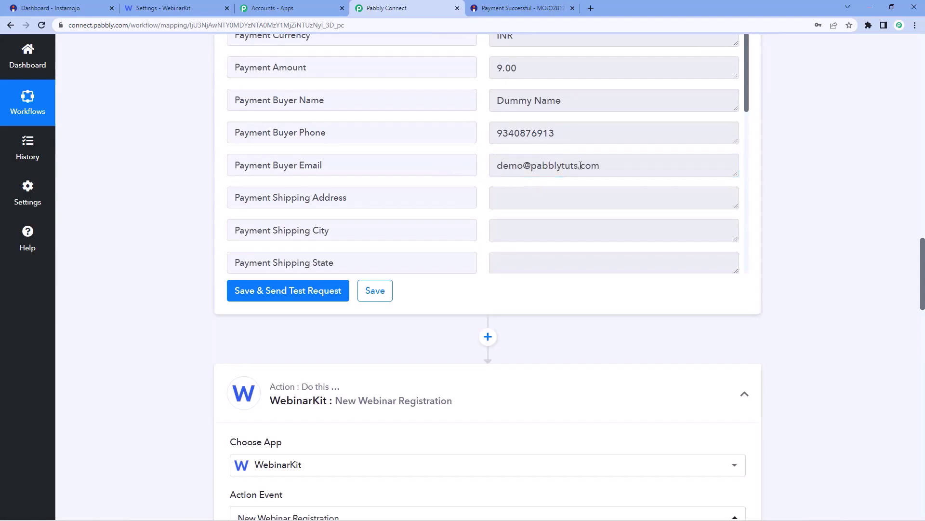
left_click_drag(626, 166, 487, 168)
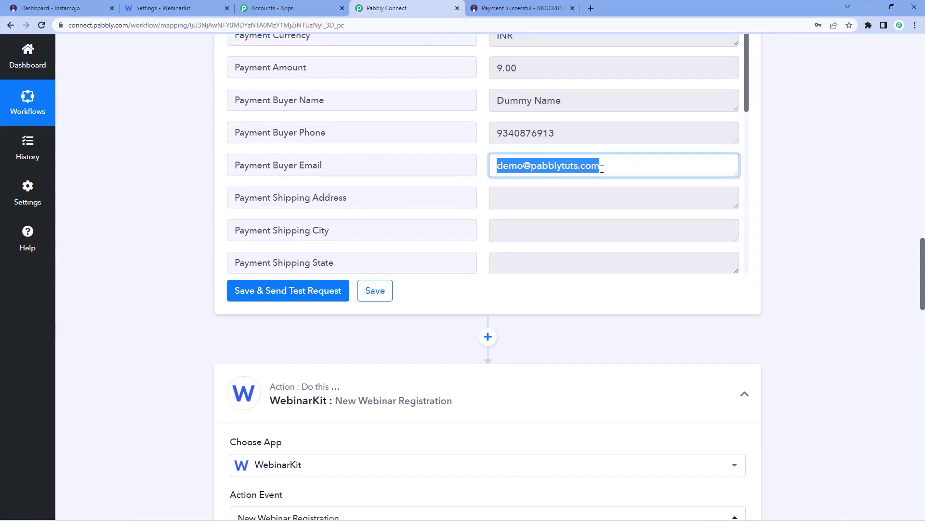
Map Payment Buyer Email from '2. Instamojo: Get Payment Details' into Email Address.
scroll(174, 231, "down", 10)
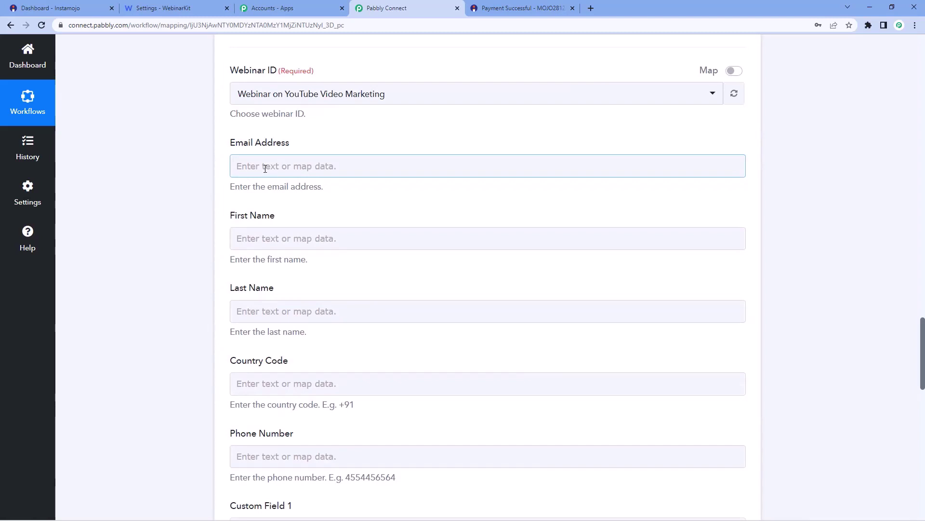
left_click(265, 169)
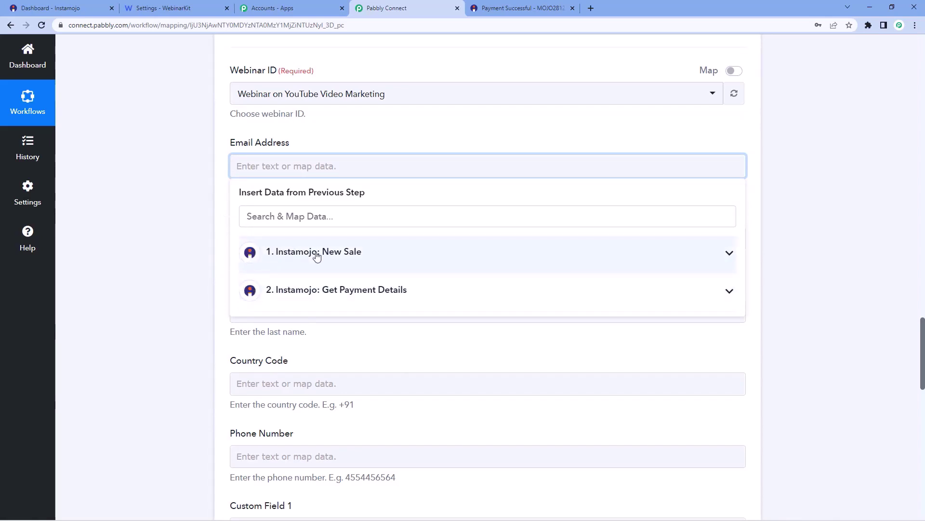
left_click(303, 291)
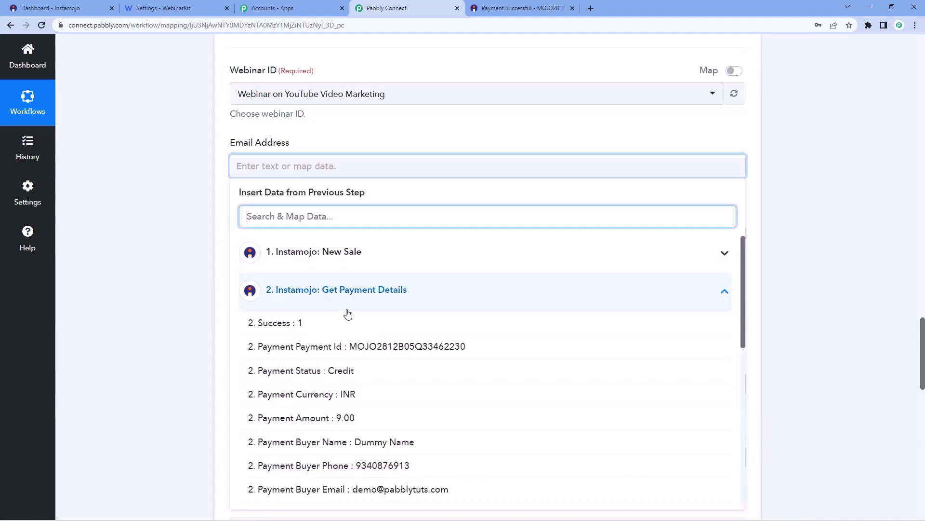
left_click(366, 490)
left_click(198, 314)
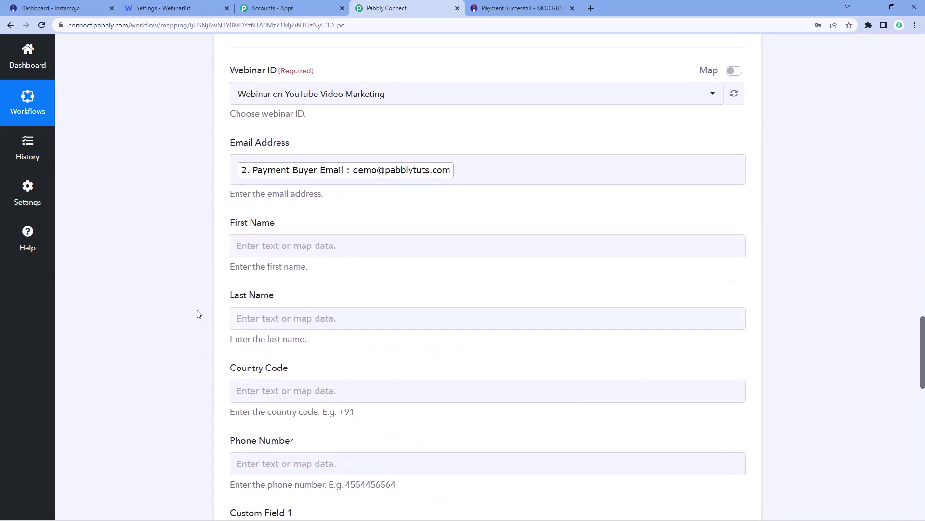
scroll(199, 313, "down", 2)
scroll(199, 313, "down", 2)
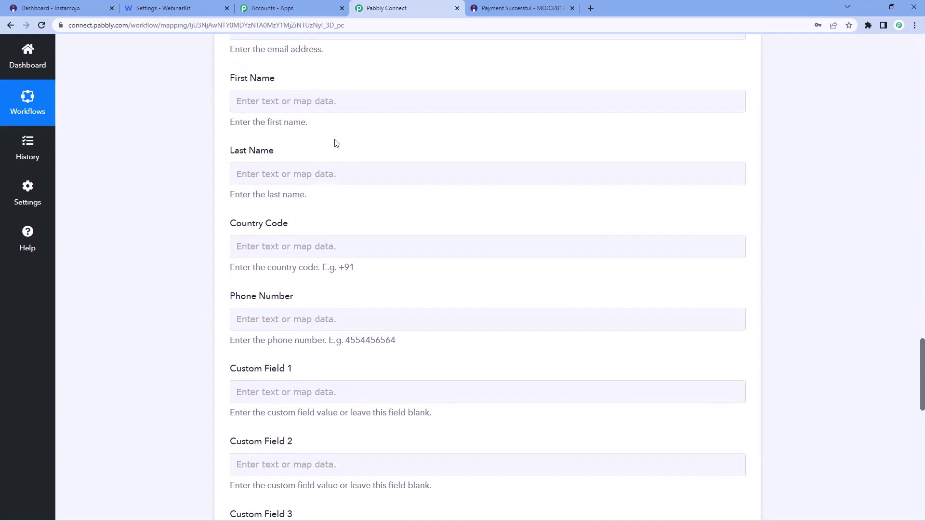
Check the sample buyer name, then add an action step above the WebinarKit action.
scroll(493, 119, "up", 15)
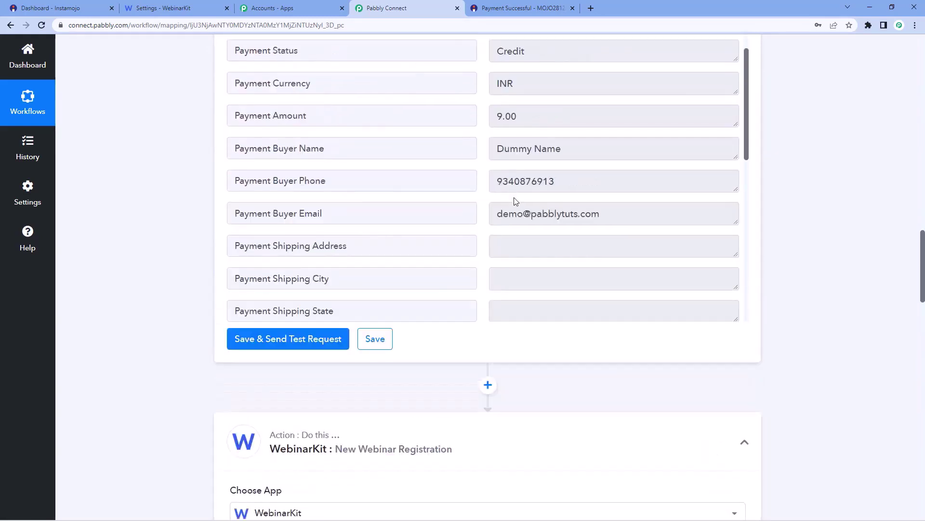
left_click_drag(579, 151, 482, 150)
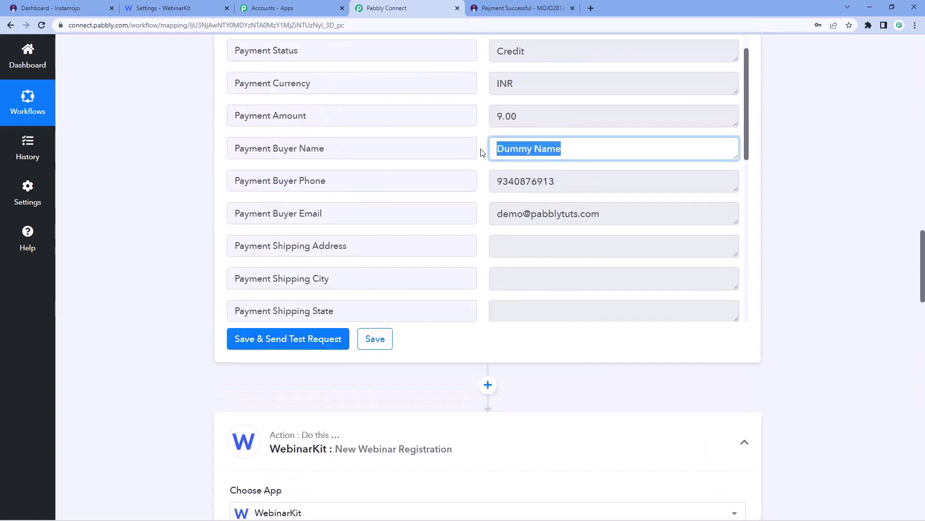
left_click(481, 152)
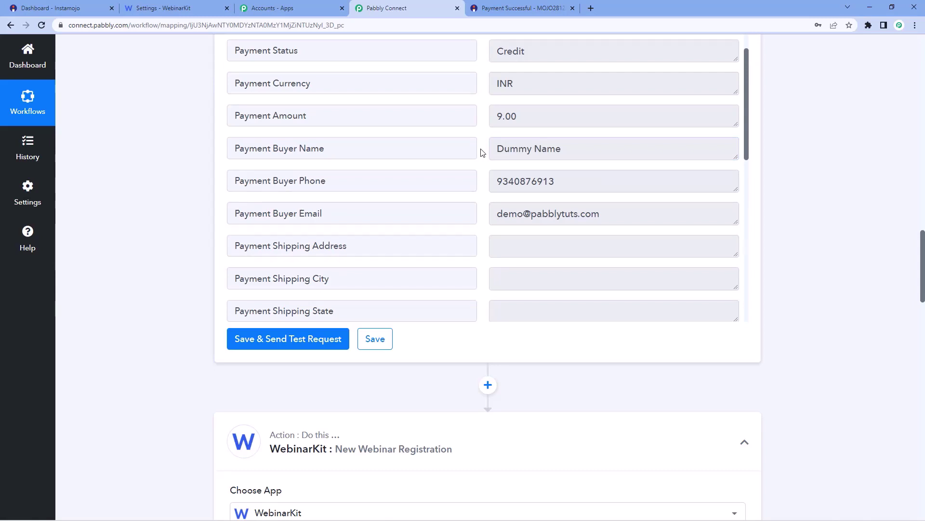
scroll(477, 159, "down", 3)
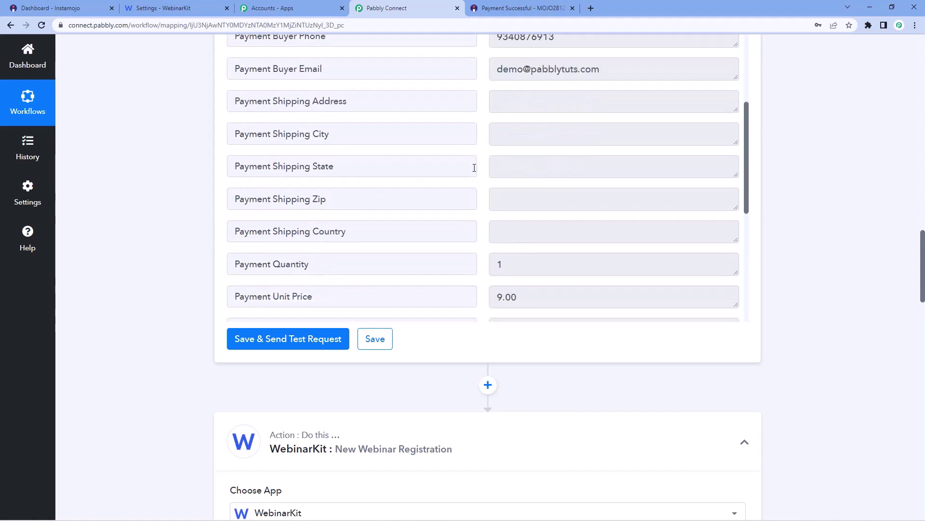
left_click(487, 384)
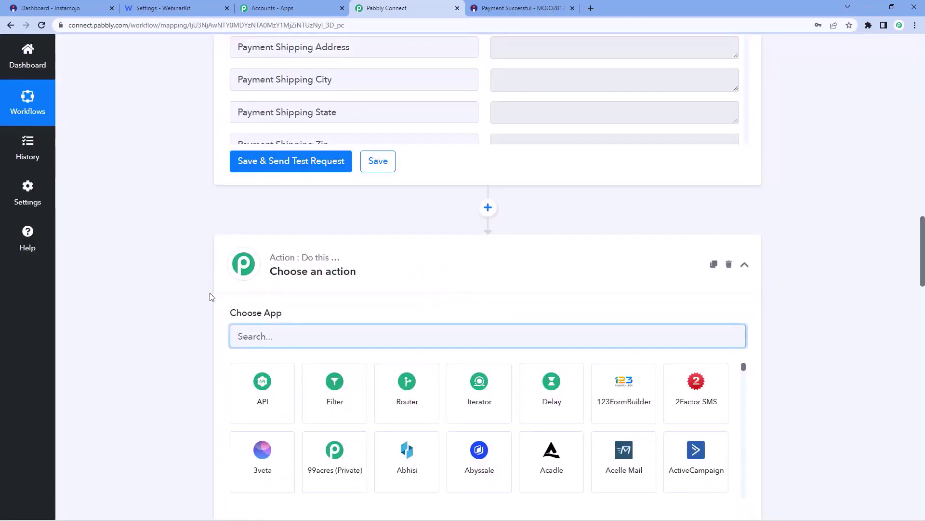
Make the new step a Text Formatter Split Text action and connect it.
scroll(183, 313, "down", 3)
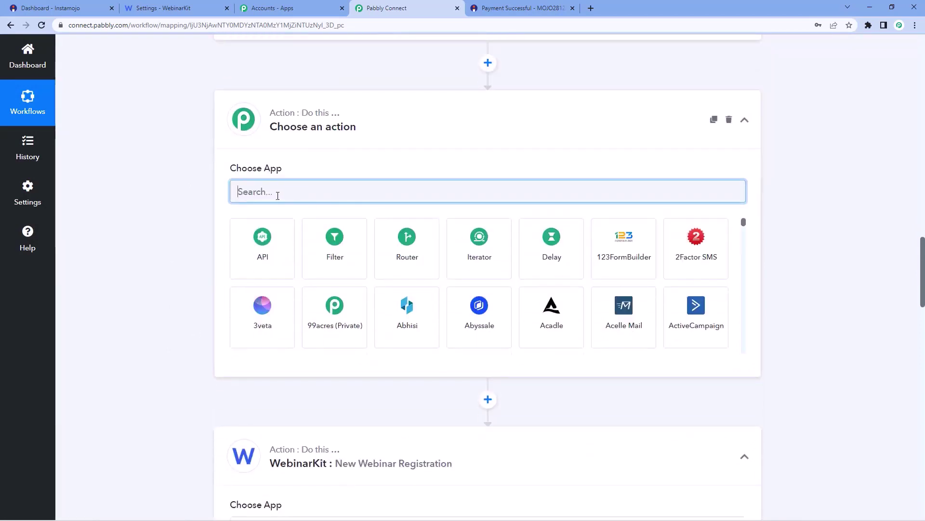
type("text")
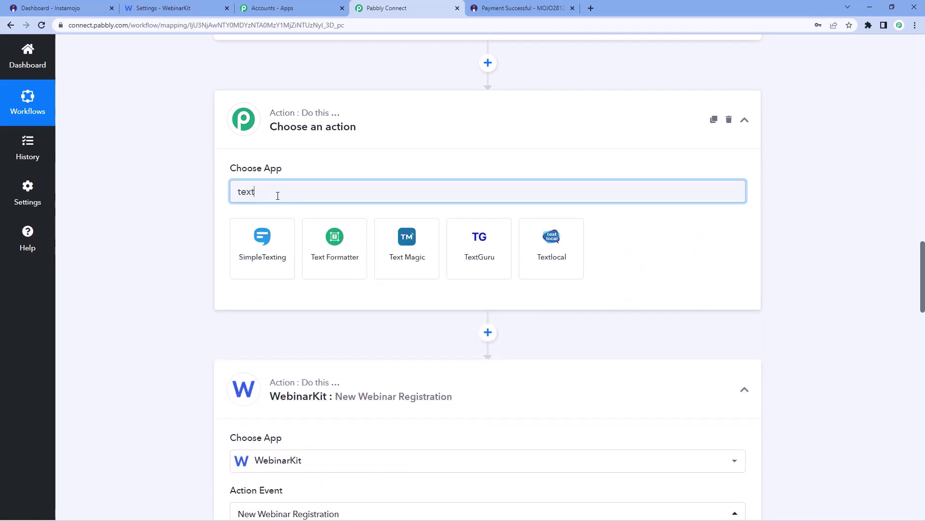
left_click(332, 237)
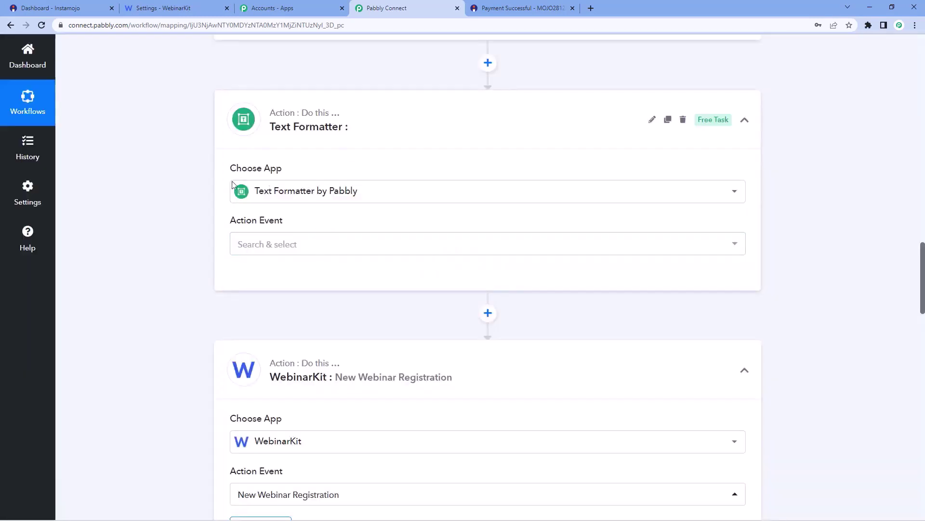
left_click(316, 243)
scroll(189, 294, "down", 2)
left_click(296, 336)
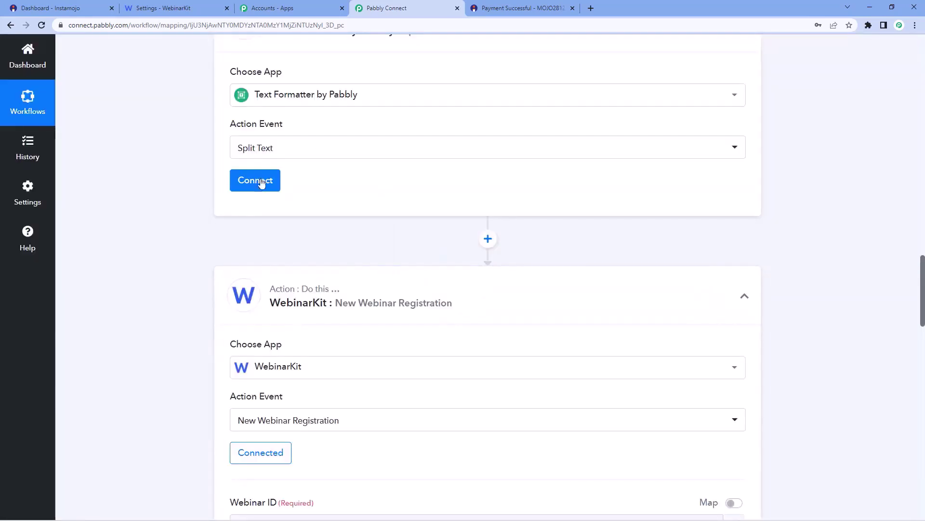
left_click(262, 183)
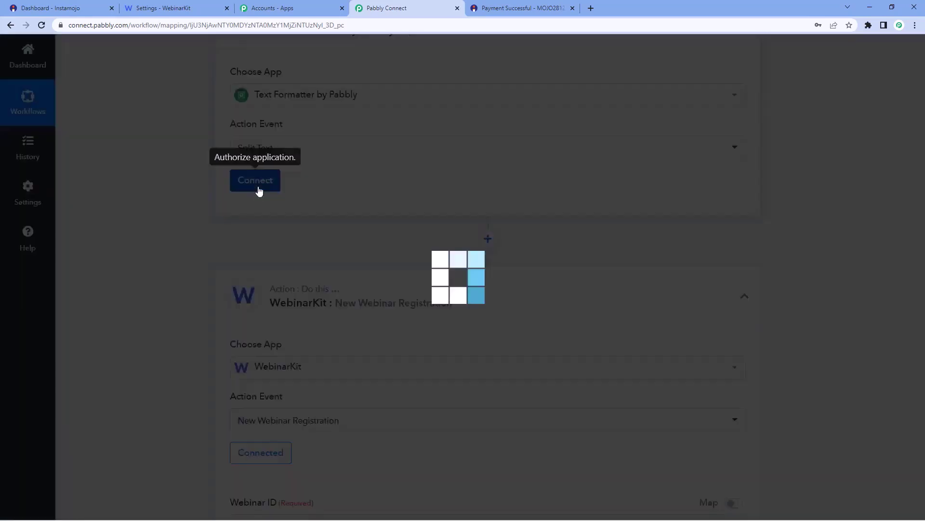
scroll(303, 190, "down", 1)
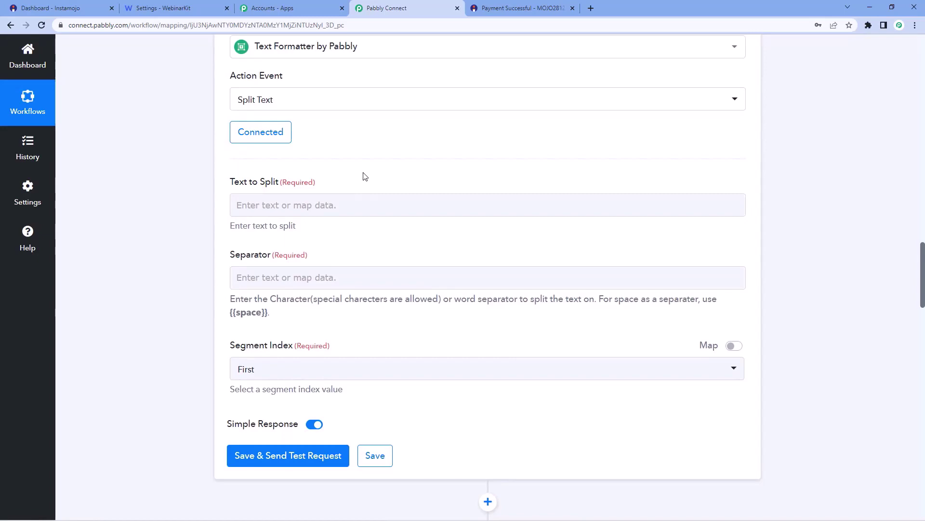
Map '2. Payment Buyer Name' into the Text to Split field.
scroll(365, 176, "up", 4)
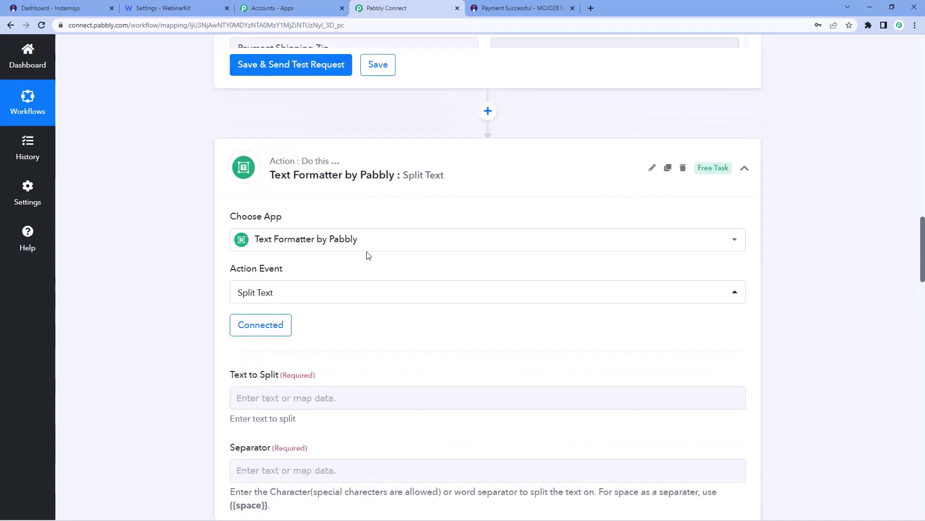
scroll(367, 256, "down", 4)
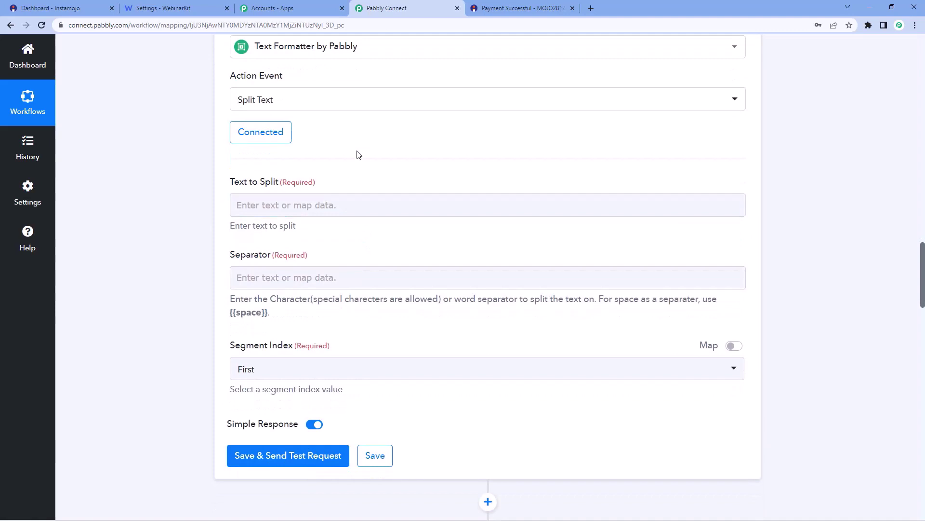
left_click(269, 197)
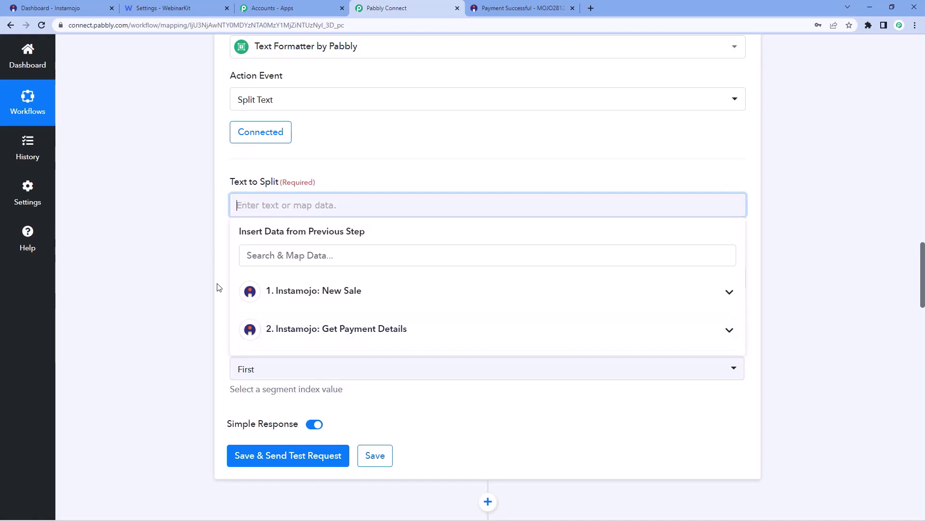
left_click(321, 337)
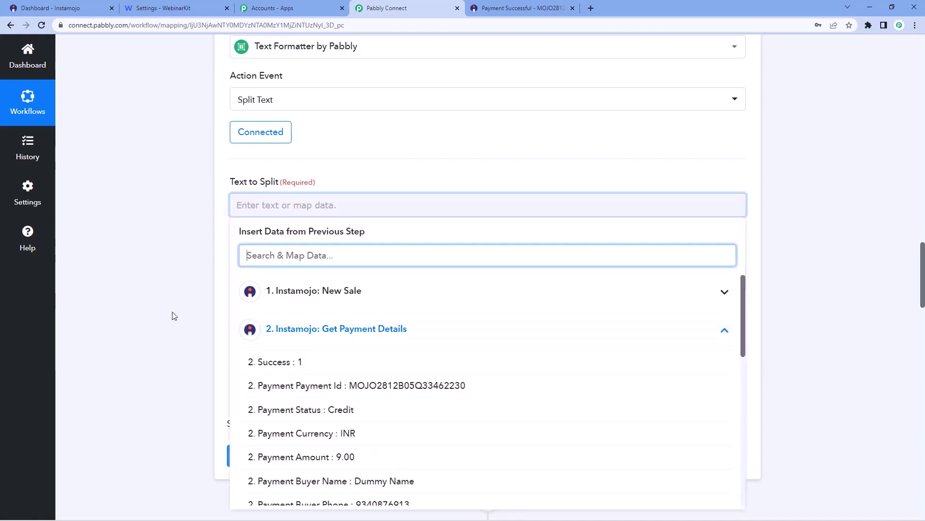
scroll(174, 315, "down", 2)
scroll(315, 289, "down", 2)
left_click(324, 335)
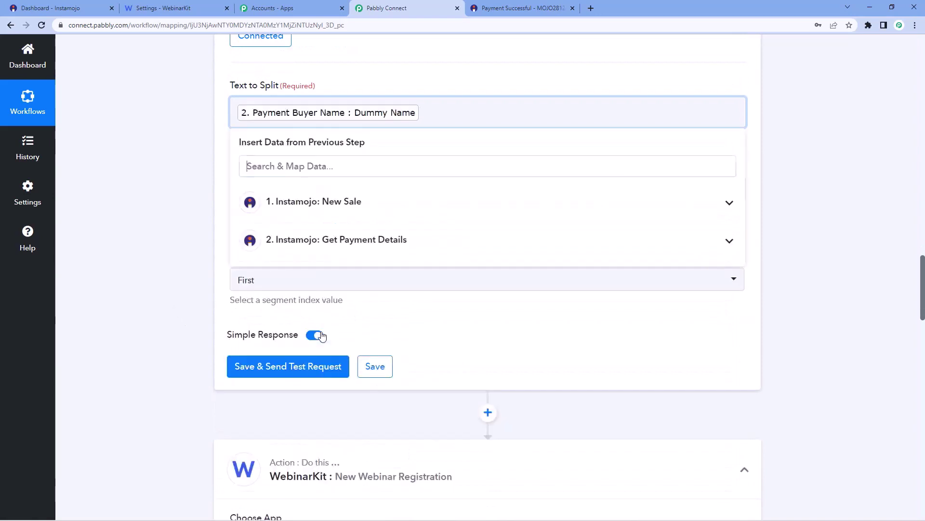
left_click(198, 231)
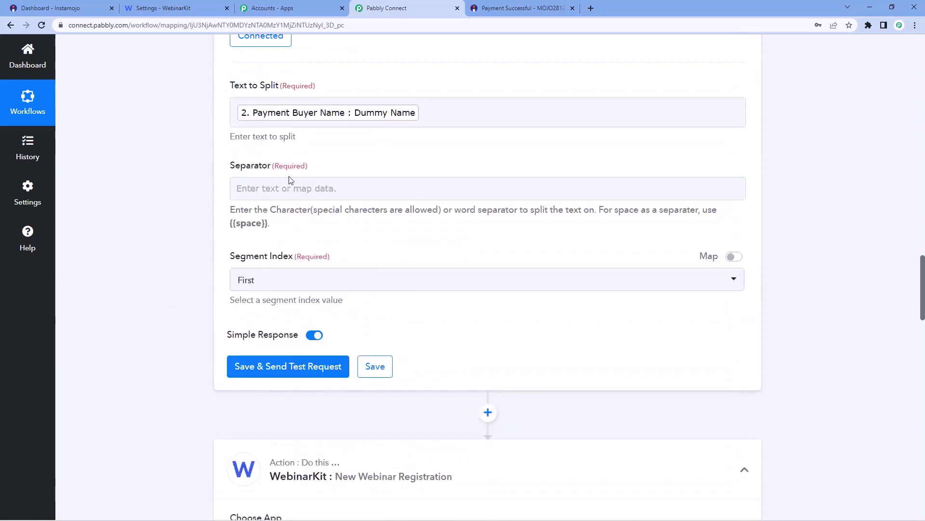
Set the Separator to {{space}} and the Segment Index to All.
left_click(257, 182)
left_click(269, 225)
left_click_drag(267, 224, 231, 223)
right_click(232, 225)
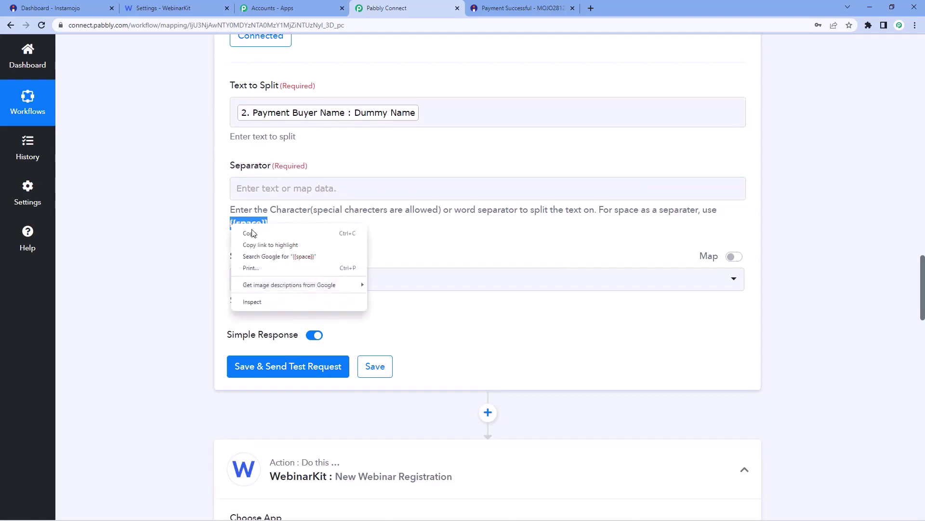
left_click(247, 233)
left_click(234, 187)
right_click(263, 190)
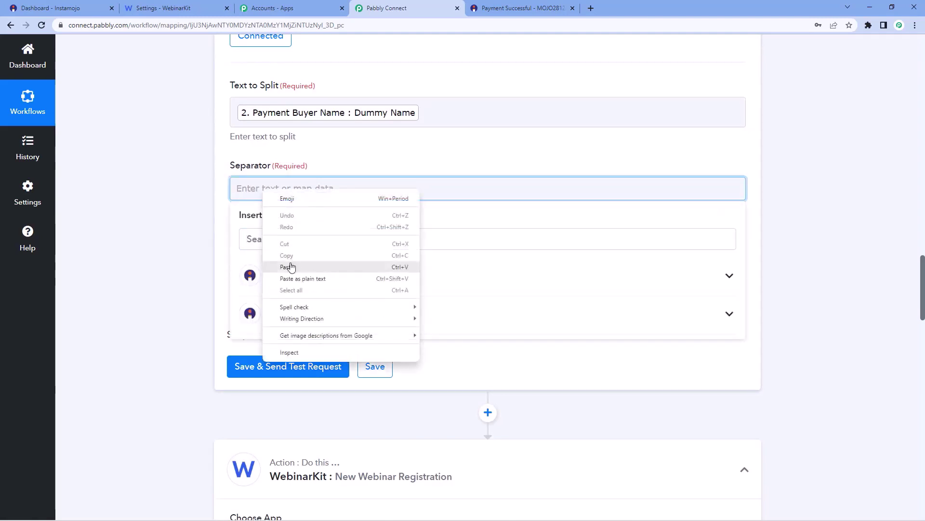
left_click(288, 267)
left_click(390, 121)
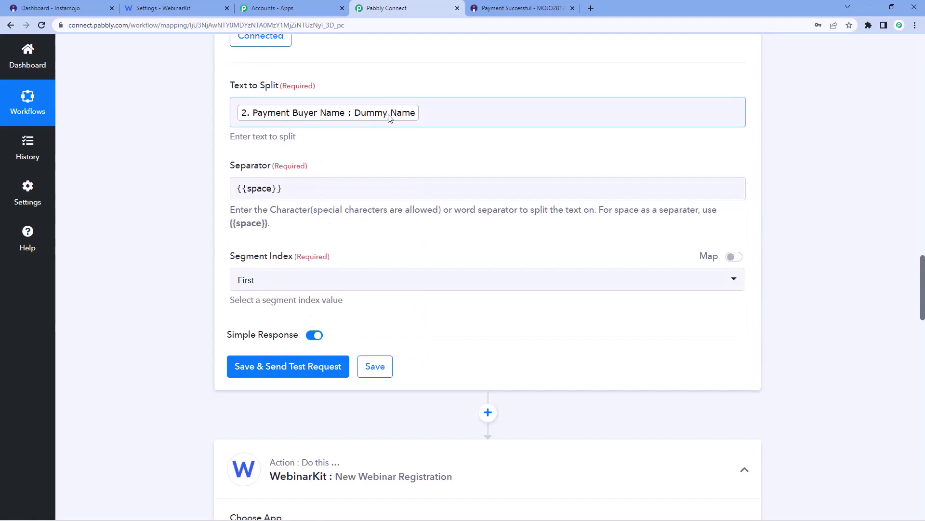
left_click(316, 281)
left_click(244, 417)
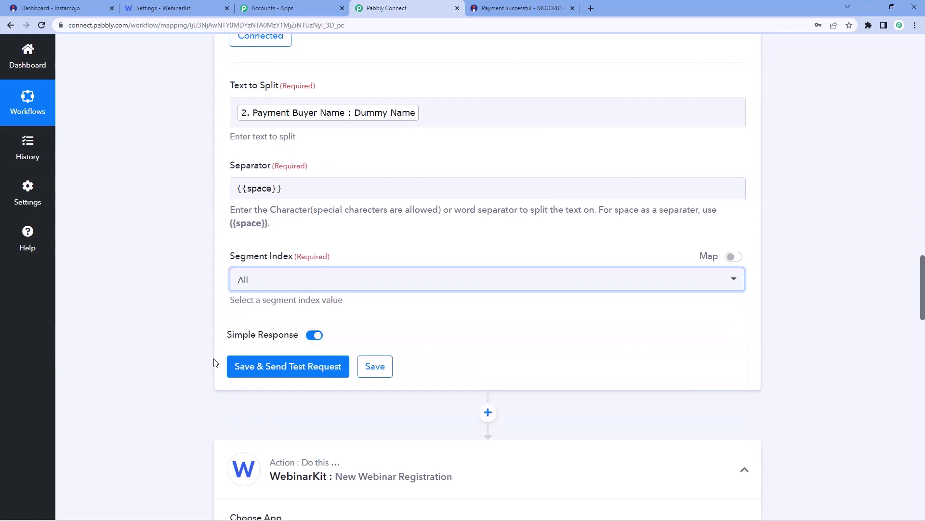
Test the Split Text step to get Dummy and Name, then open WebinarKit's connection settings.
left_click(299, 365)
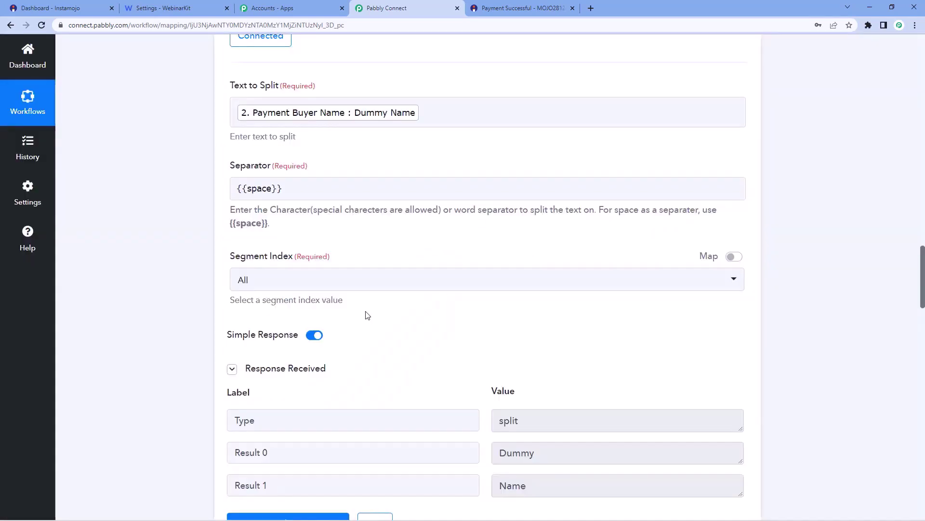
scroll(367, 316, "down", 1)
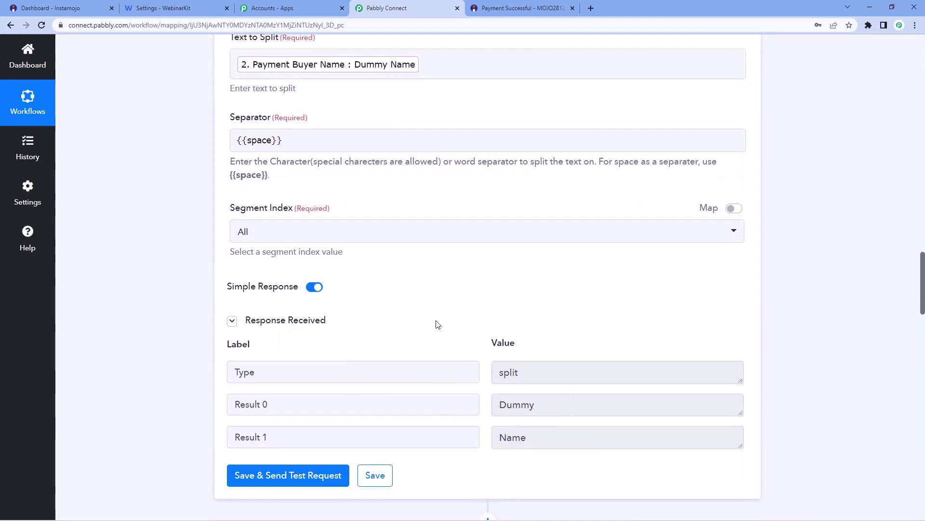
scroll(437, 320, "down", 3)
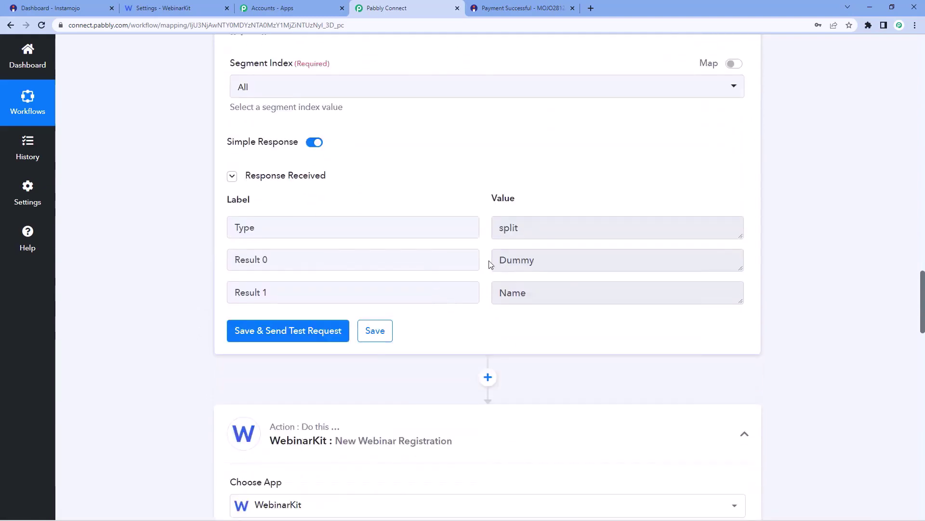
scroll(490, 252, "down", 10)
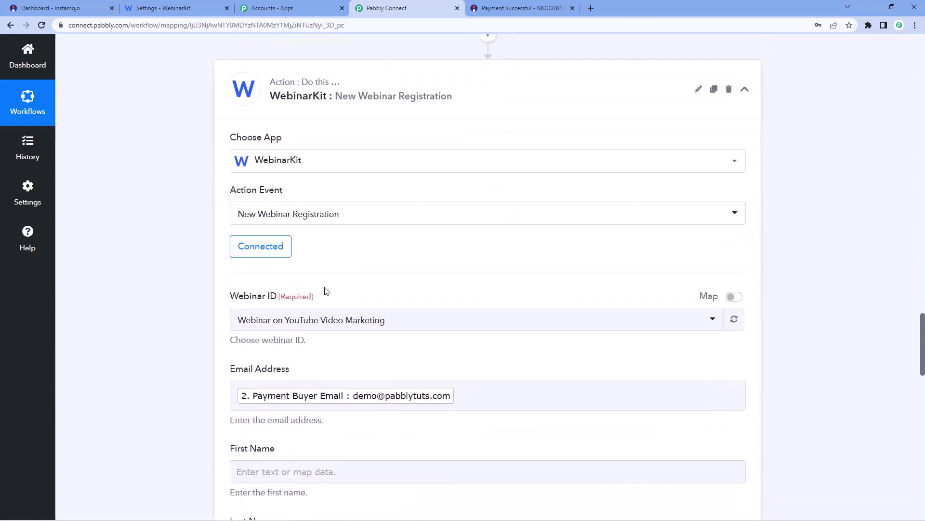
scroll(270, 333, "up", 3)
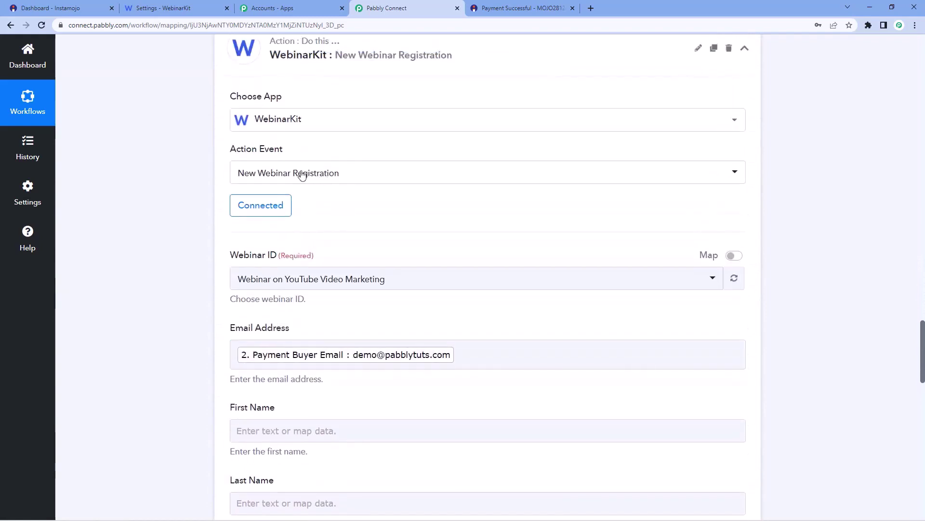
left_click(269, 207)
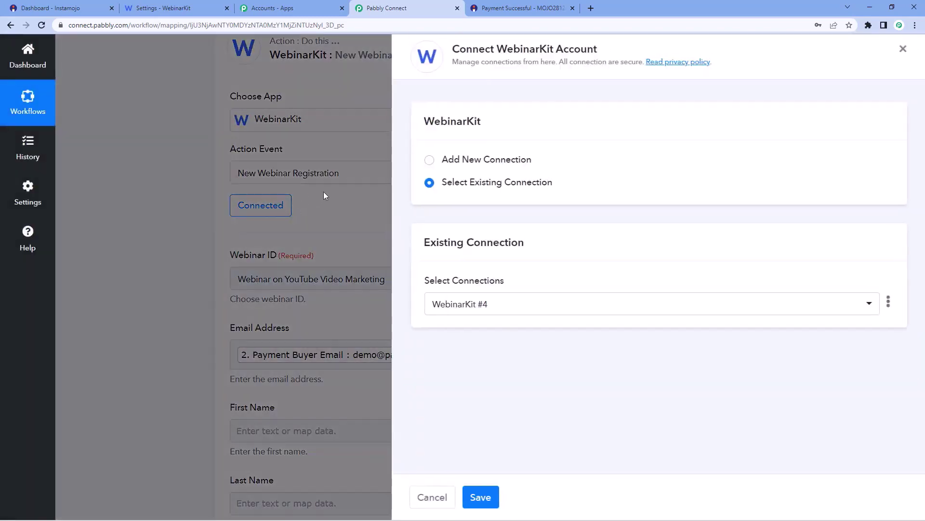
Keep the WebinarKit #4 connection and map Split Text Result 0 (Dummy) into First Name.
left_click(479, 497)
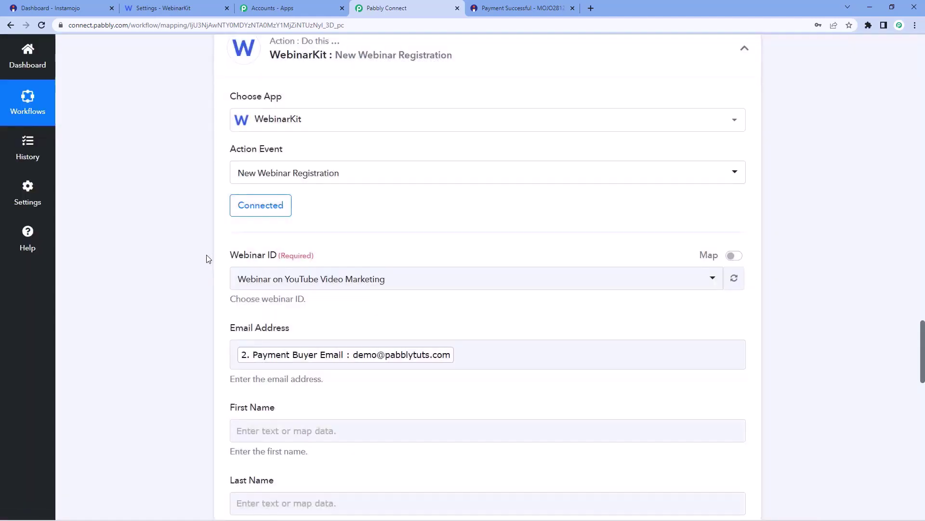
scroll(163, 256, "down", 5)
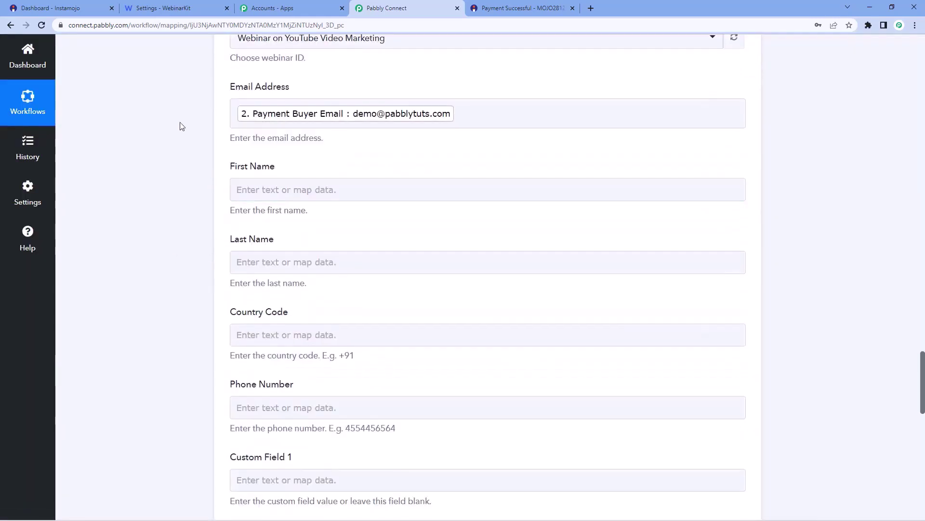
left_click(291, 184)
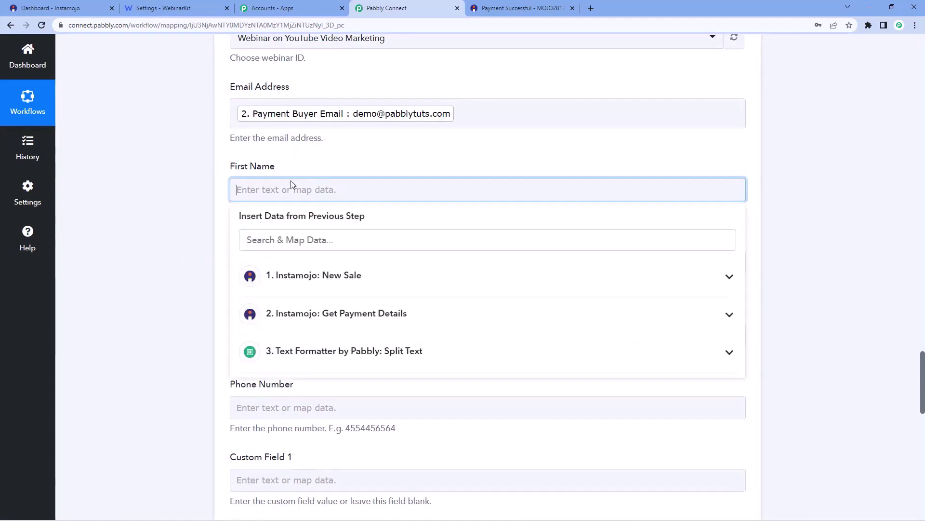
left_click(310, 353)
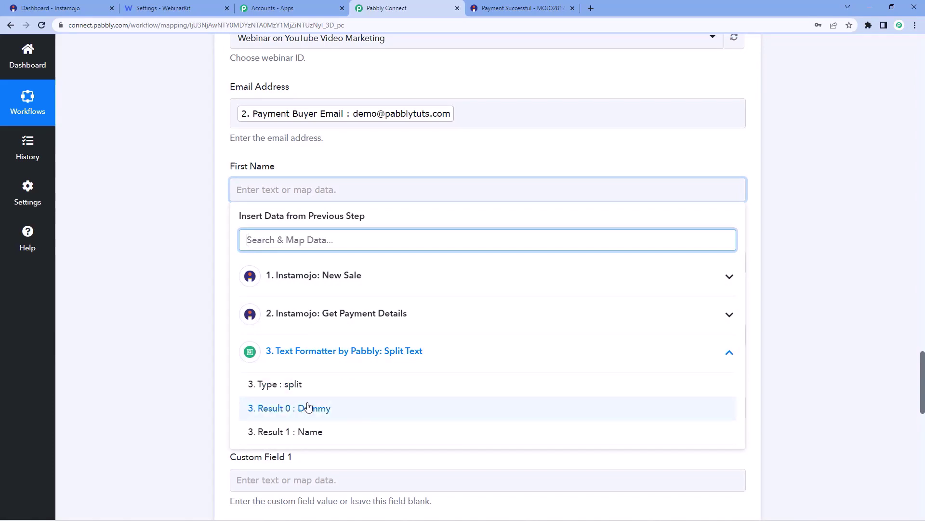
left_click(309, 408)
left_click(208, 303)
Map Split Text Result 1 (Name) into the Last Name field.
scroll(284, 185, "down", 2)
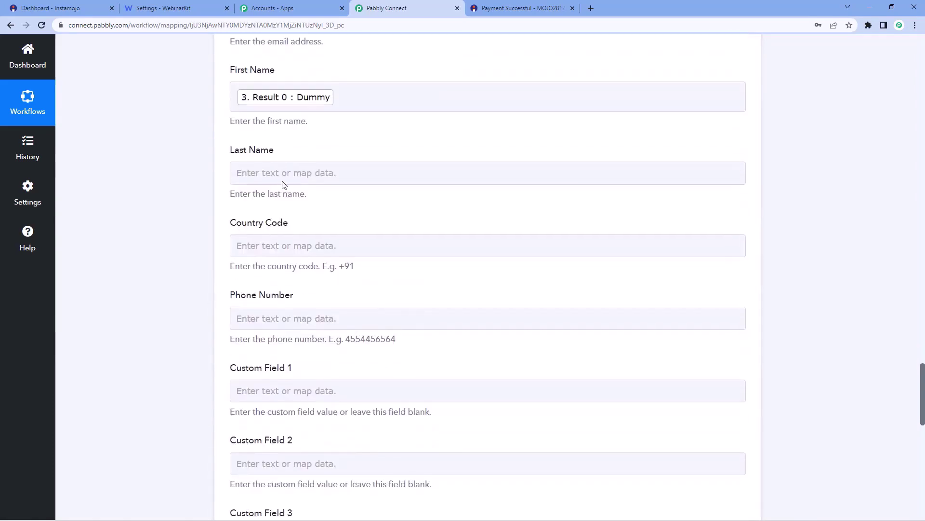
left_click(283, 178)
left_click(288, 335)
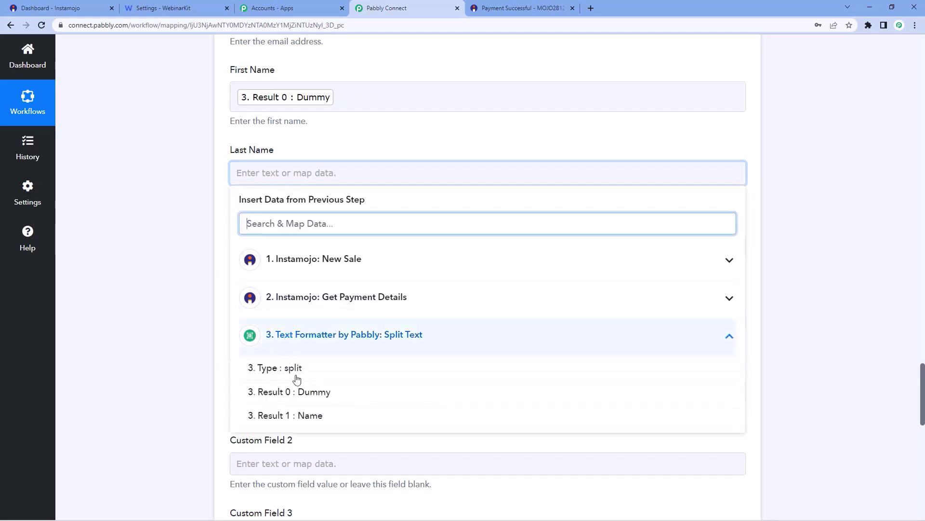
left_click(298, 417)
left_click(179, 256)
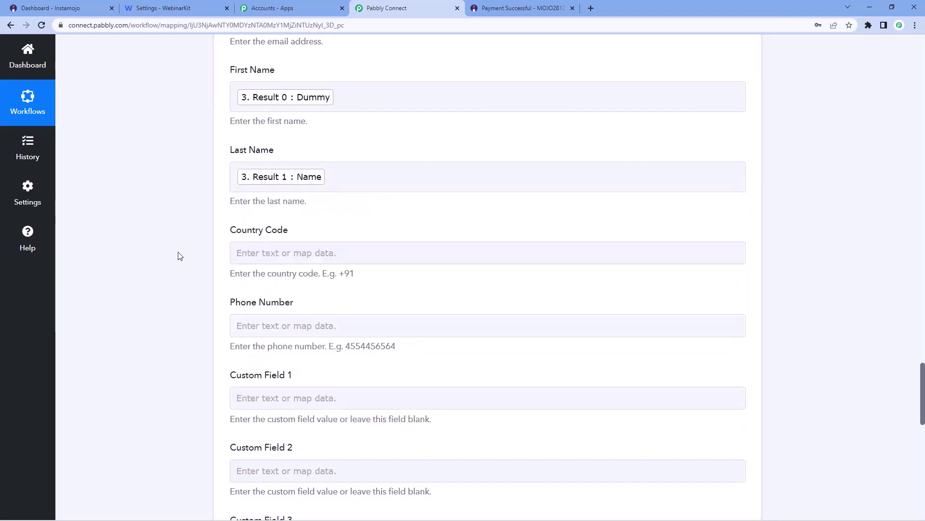
scroll(193, 241, "down", 1)
Enter '+9' in the Country Code field.
left_click(247, 206)
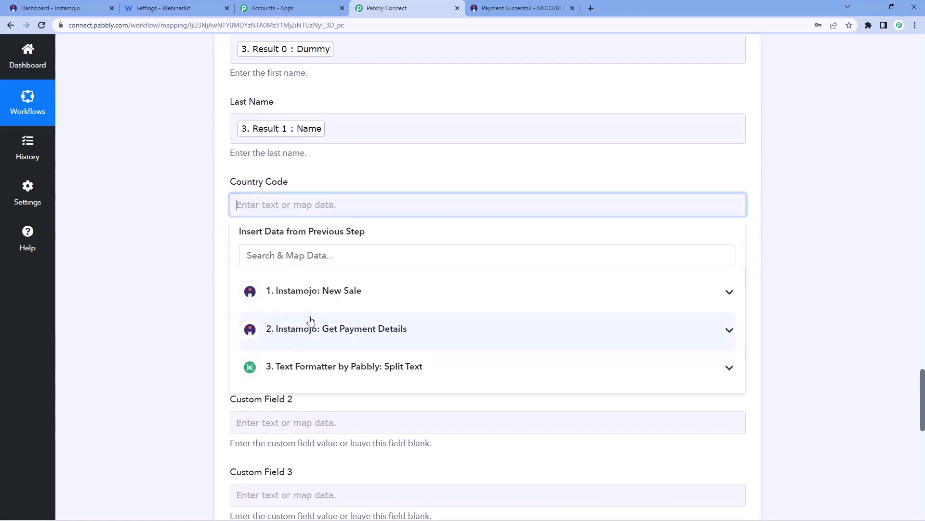
left_click(311, 328)
scroll(322, 373, "down", 7)
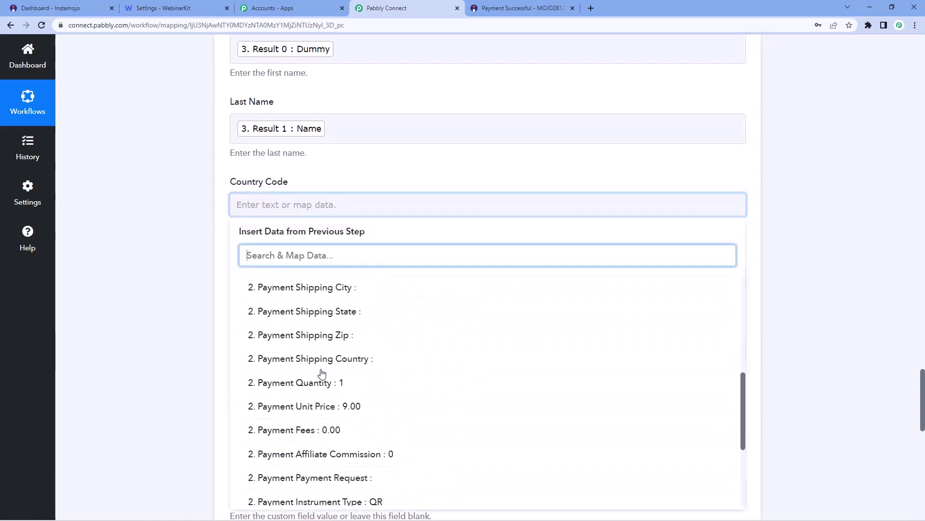
scroll(322, 373, "down", 3)
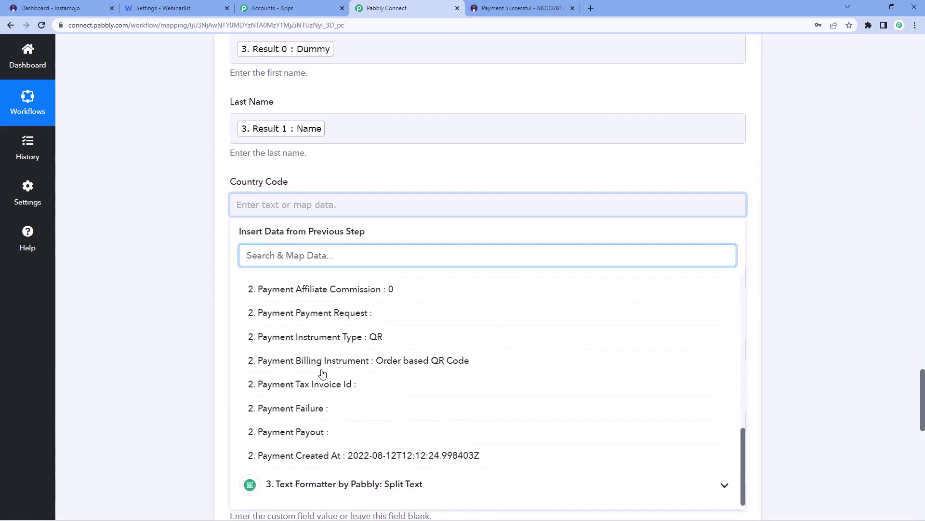
scroll(322, 373, "up", 4)
scroll(322, 373, "up", 2)
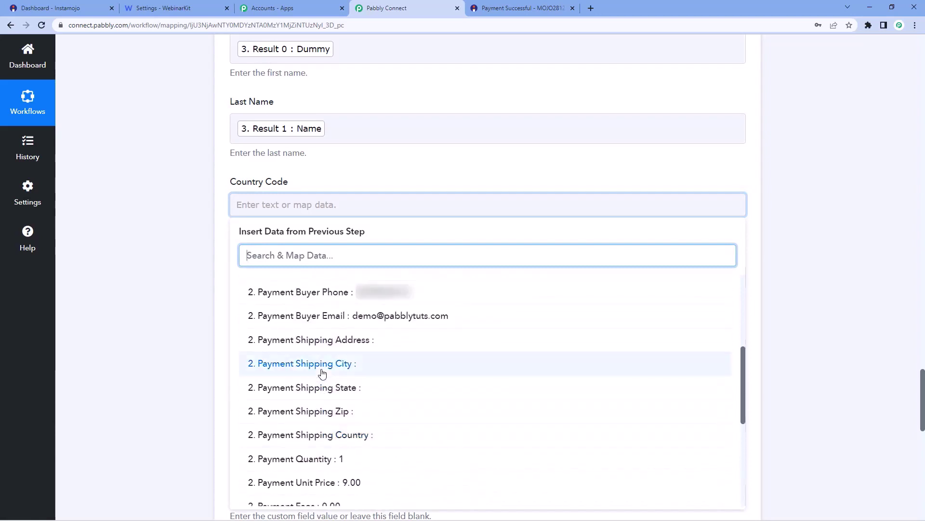
scroll(281, 205, "down", 1)
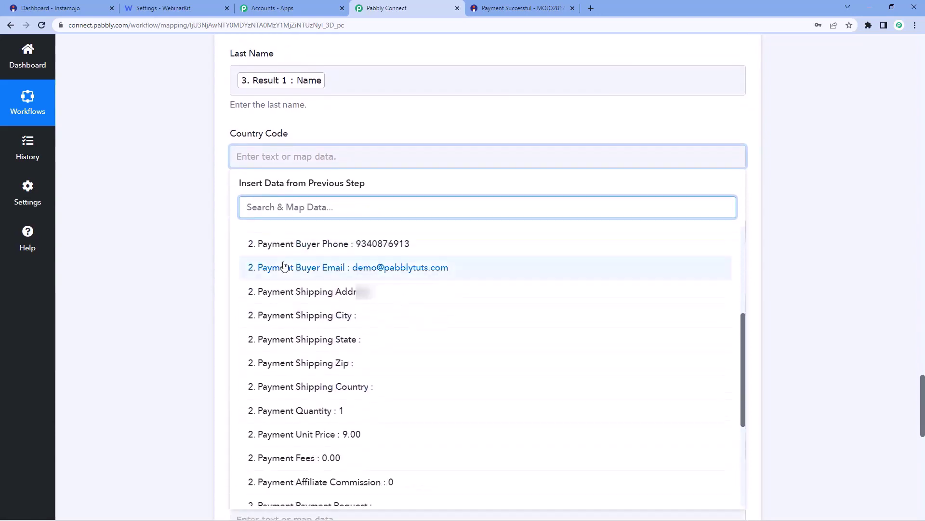
scroll(258, 264, "down", 2)
type("+91")
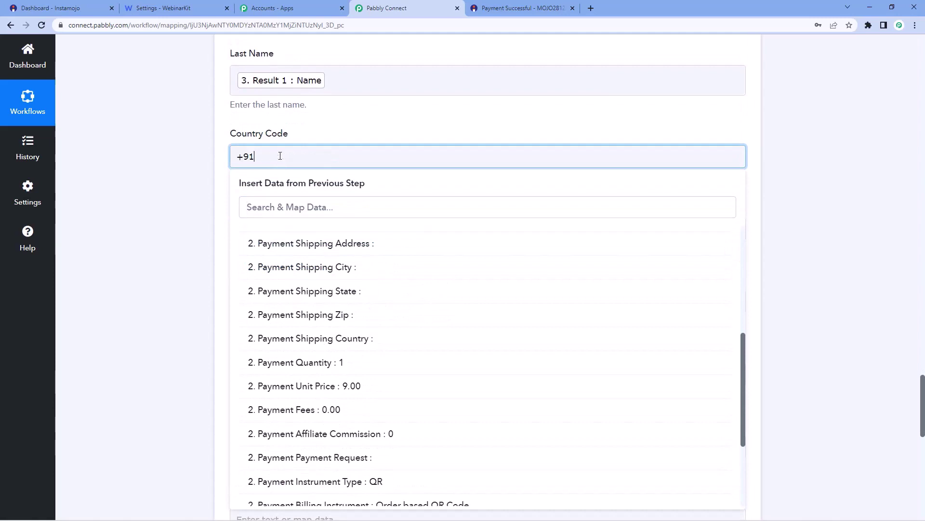
left_click(194, 181)
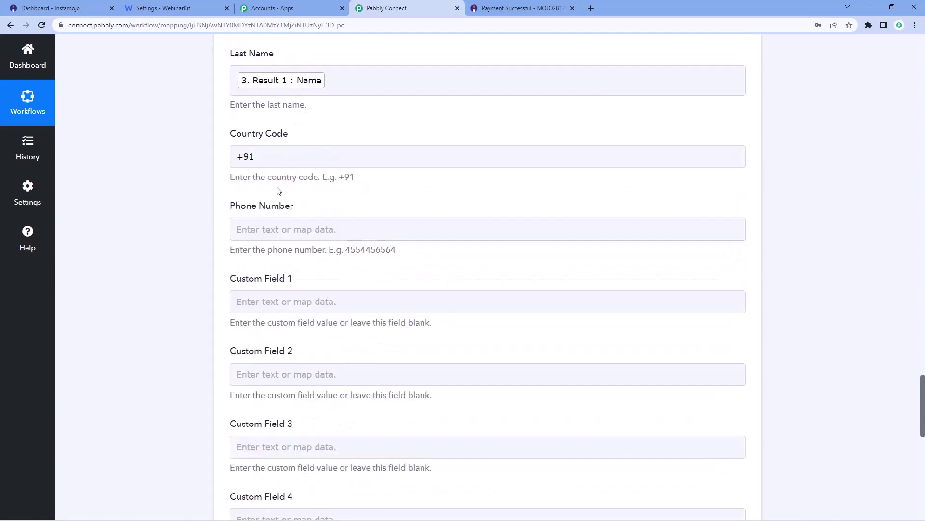
Map Payment Buyer Phone from the payment details step into Phone Number.
left_click(241, 229)
scroll(296, 242, "down", 2)
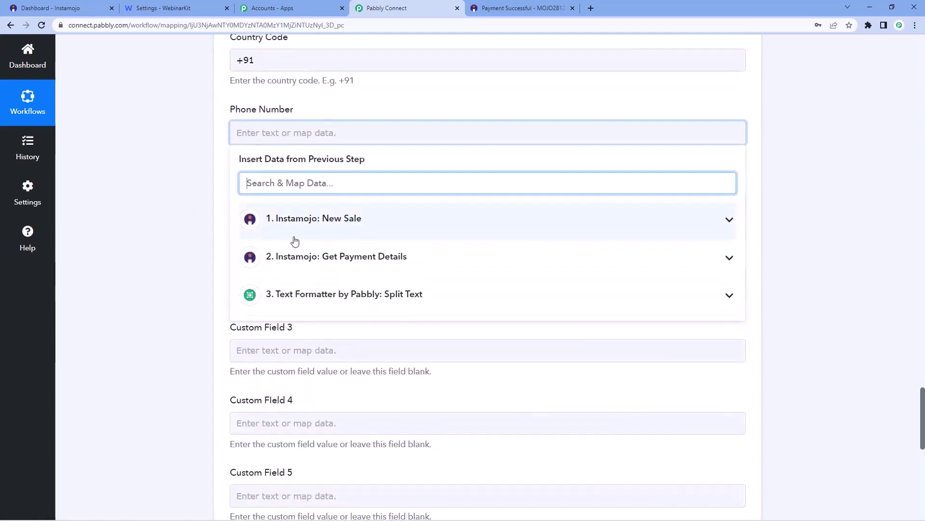
left_click(319, 262)
scroll(316, 318, "down", 2)
left_click(320, 333)
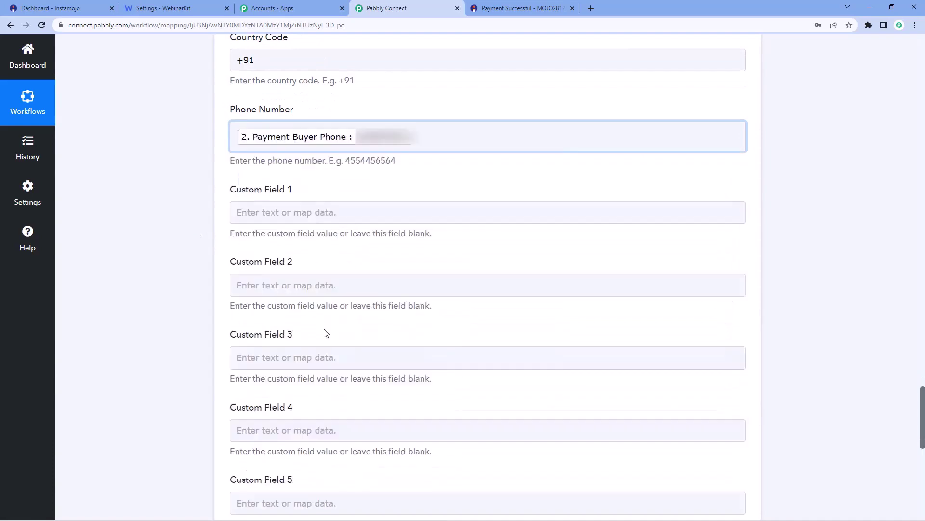
left_click(195, 227)
scroll(195, 227, "down", 7)
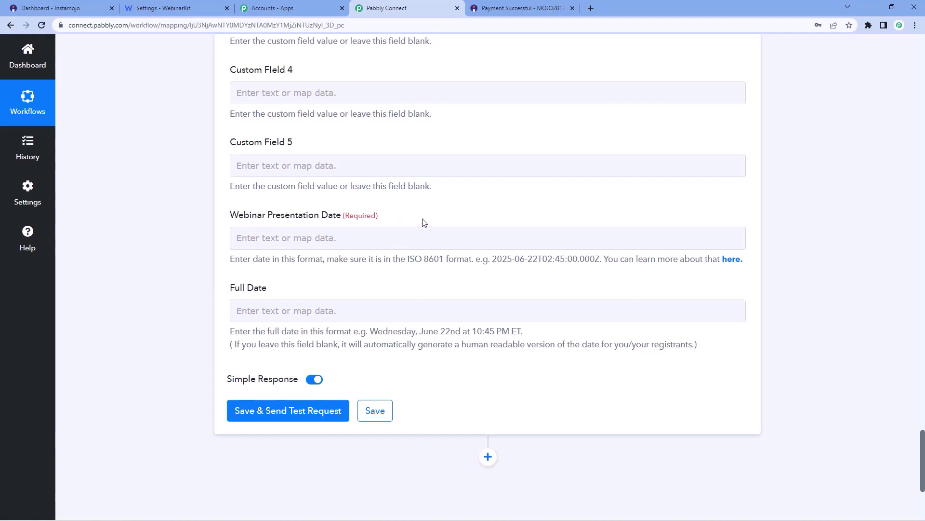
left_click(182, 9)
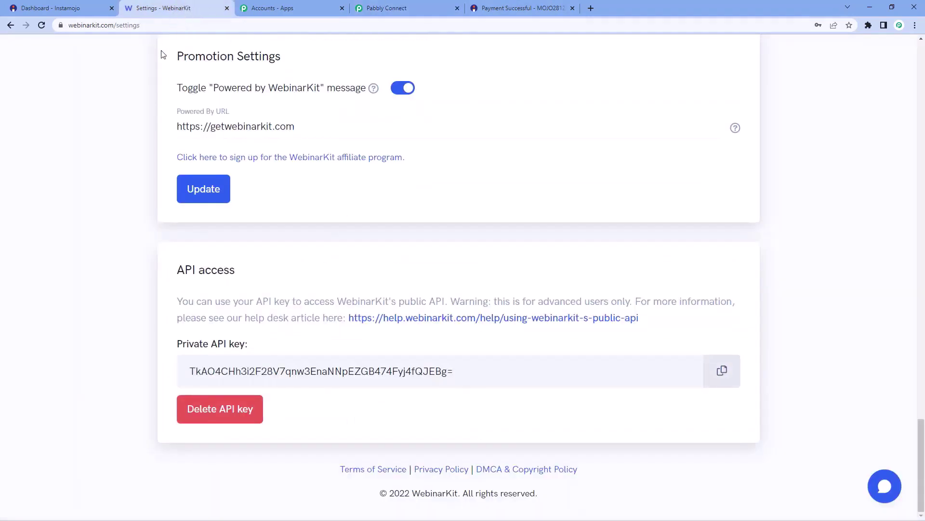
scroll(149, 97, "up", 20)
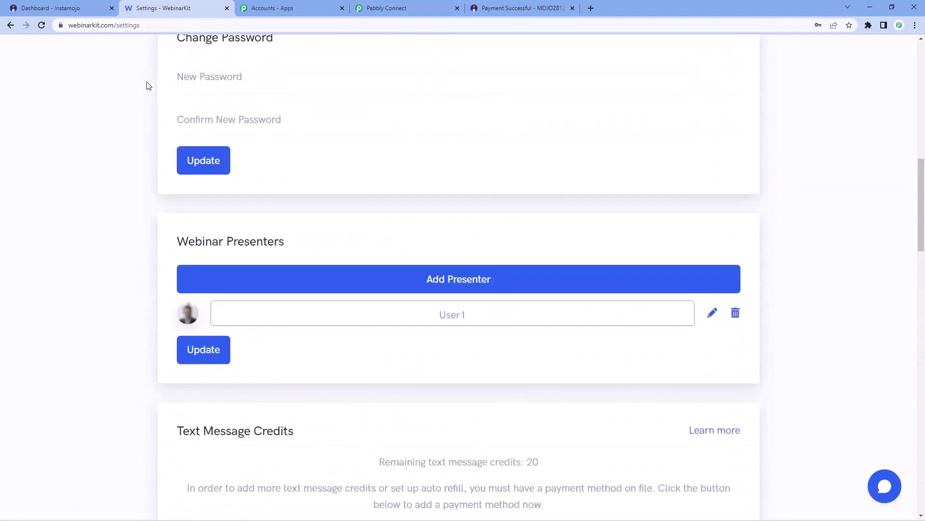
scroll(149, 86, "up", 10)
left_click(183, 63)
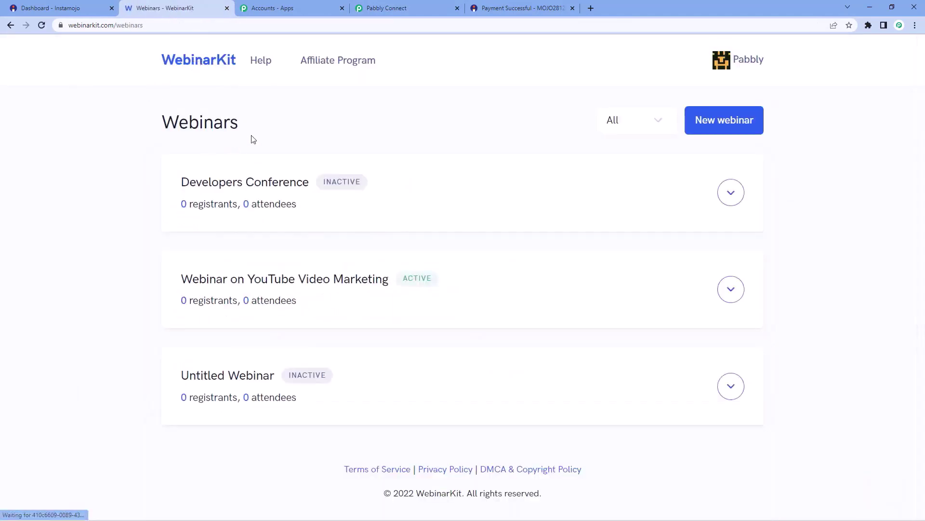
left_click(731, 288)
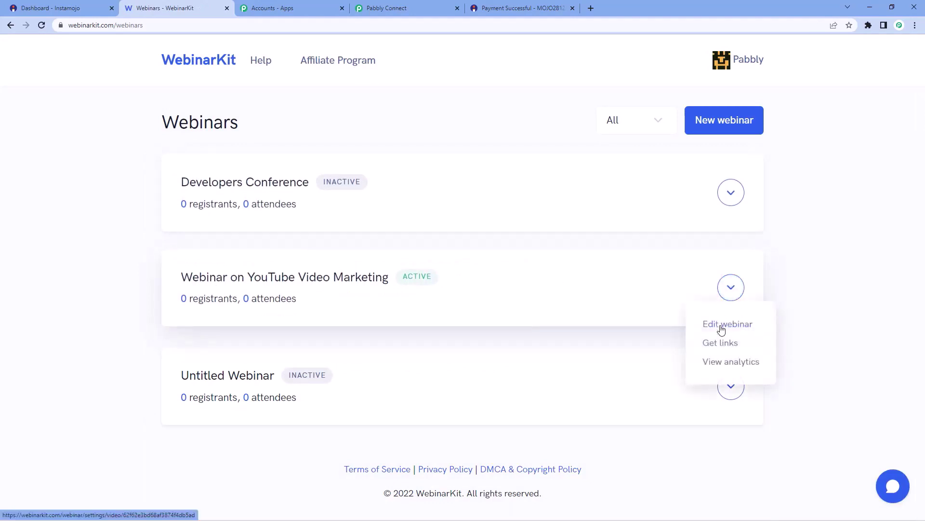
left_click(721, 323)
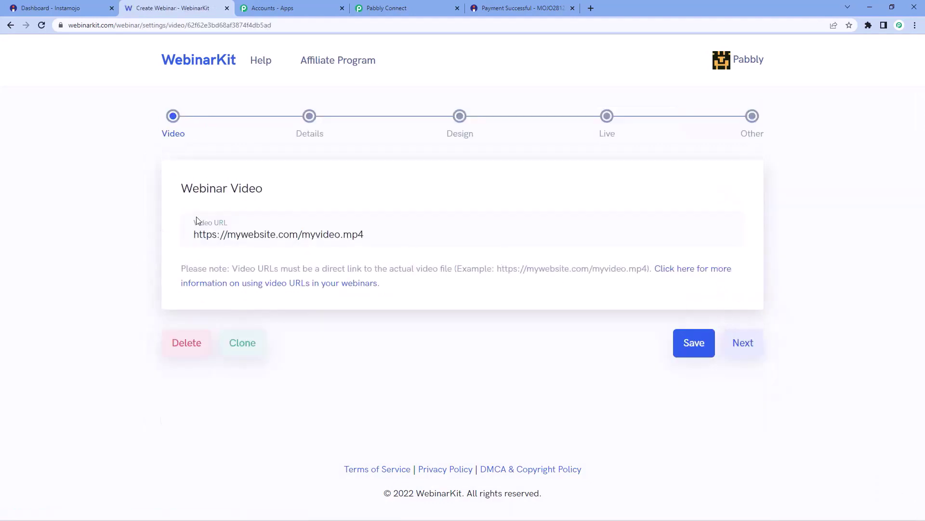
left_click(755, 342)
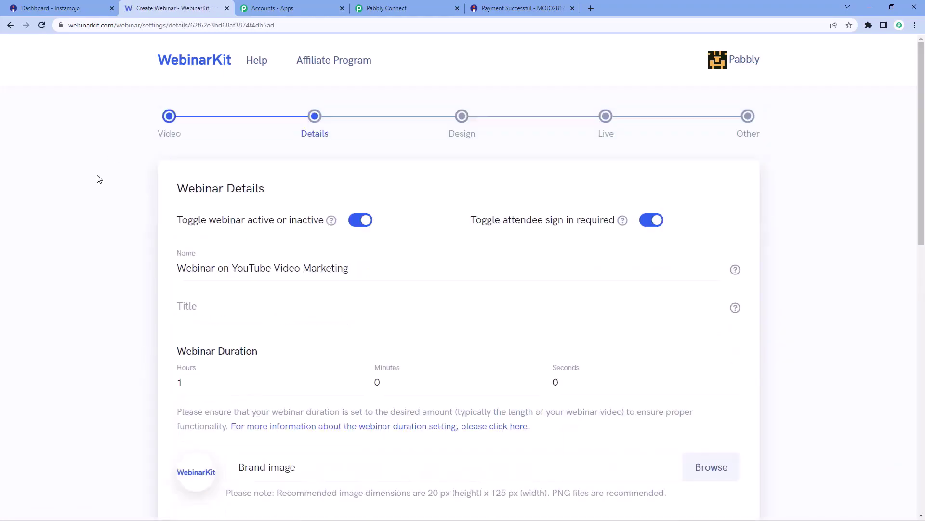
scroll(106, 200, "down", 13)
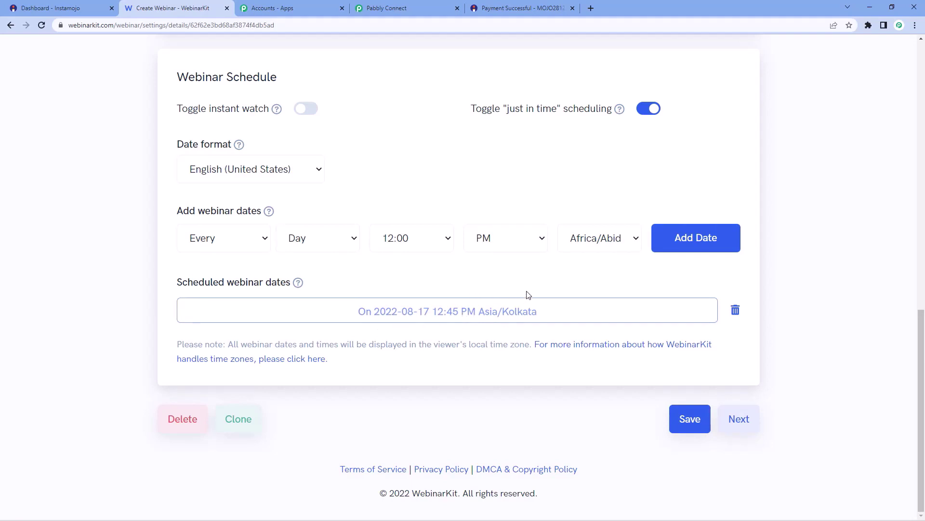
left_click(421, 6)
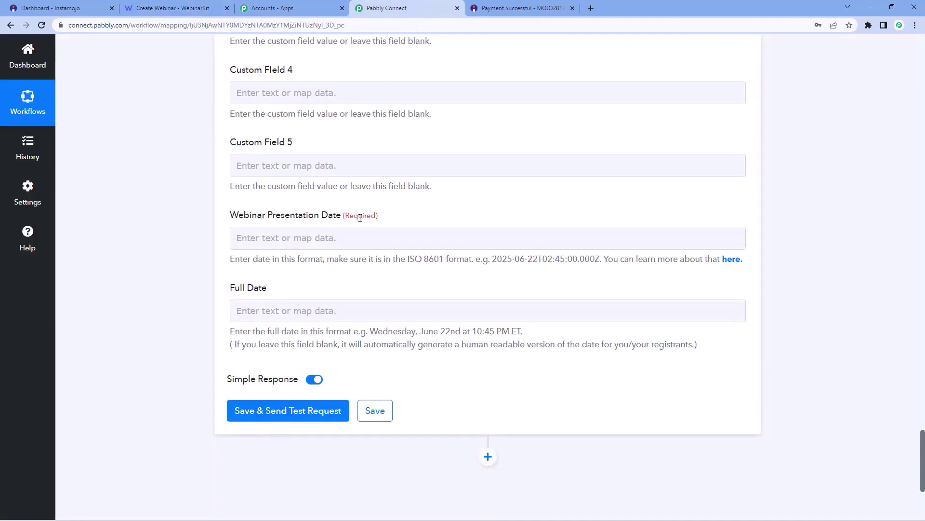
Copy the example ISO date from the help text into the Webinar Presentation Date field.
left_click(349, 232)
left_click_drag(406, 261, 601, 271)
right_click(589, 261)
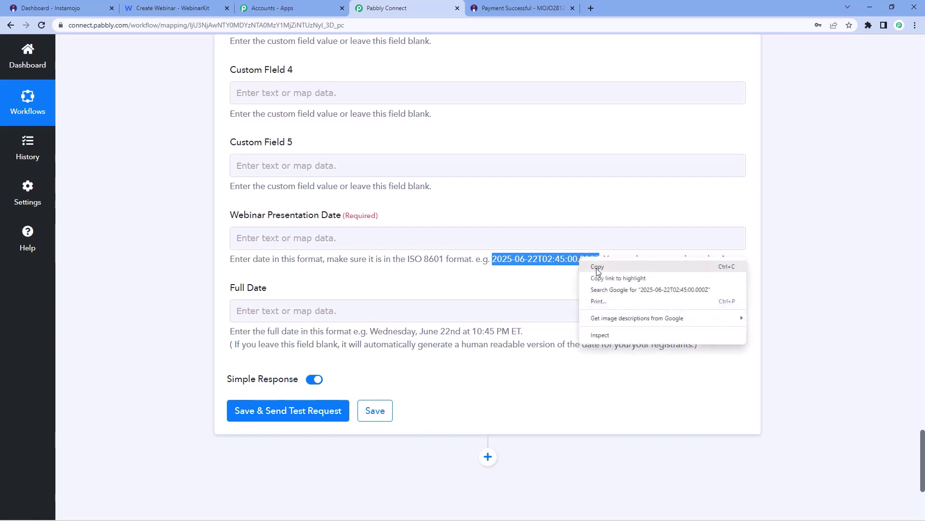
left_click(598, 267)
left_click(317, 239)
right_click(316, 240)
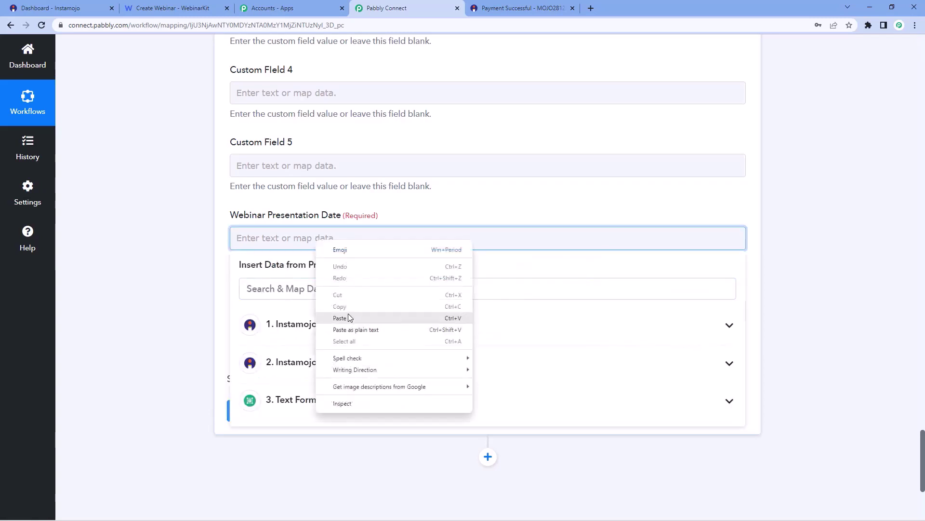
left_click(348, 314)
left_click(261, 255)
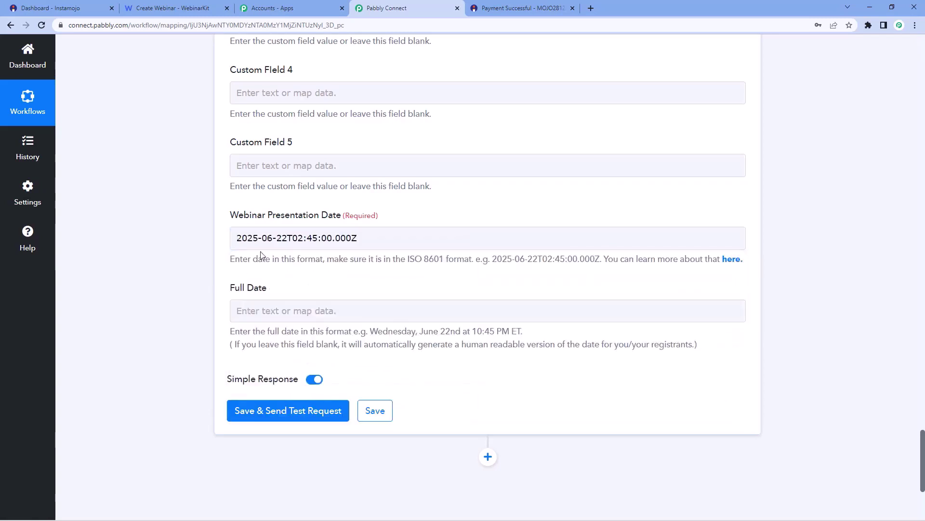
Edit the pasted date to 2022-08-17T12:45:00.000Z, checking the session time in WebinarKit.
left_click(286, 240)
left_click_drag(286, 240, 277, 241)
type("17")
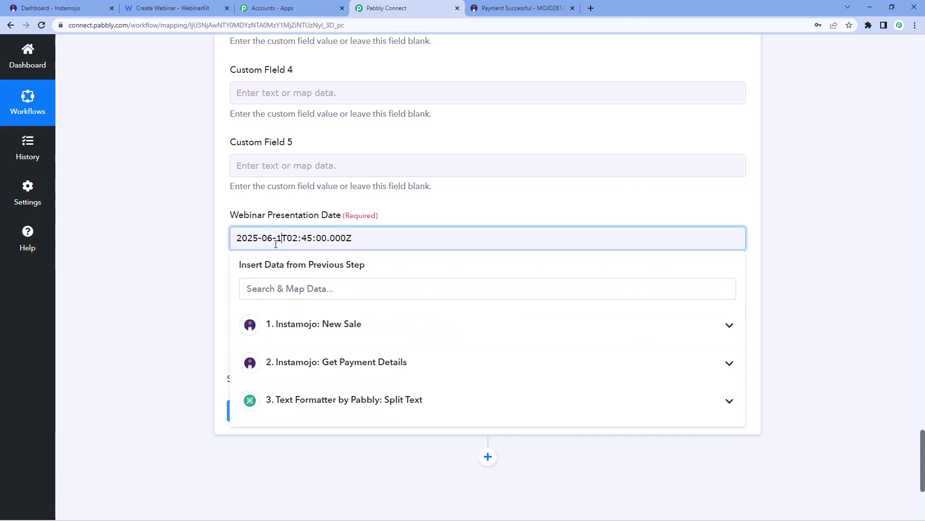
key("BackSpace")
type("8")
key("Left")
key("Left")
key("Left")
key("BackSpace")
type("2")
left_click(165, 7)
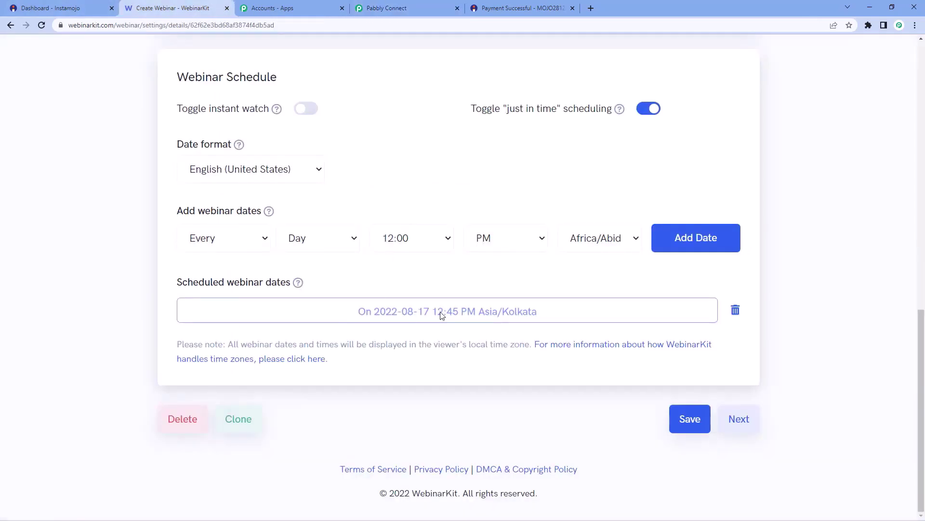
left_click(395, 8)
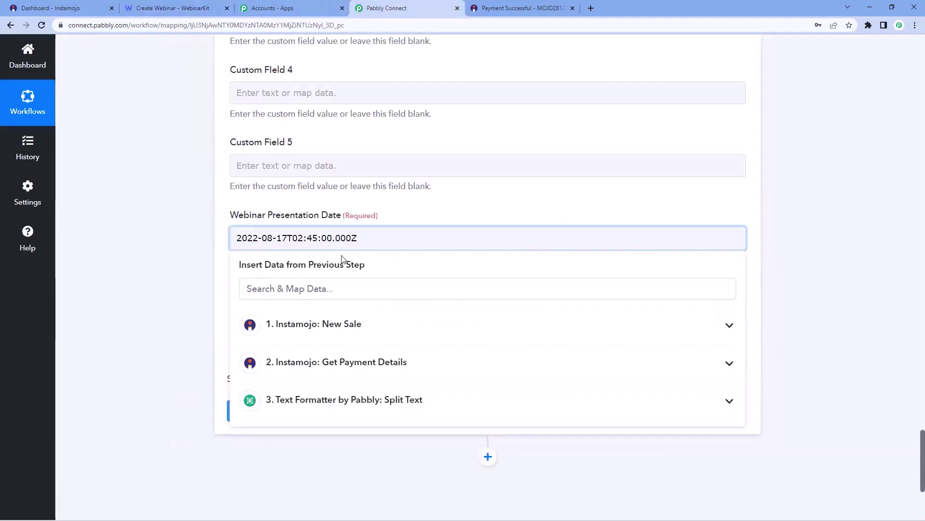
key("BackSpace")
key("BackSpace")
type("12")
left_click(230, 260)
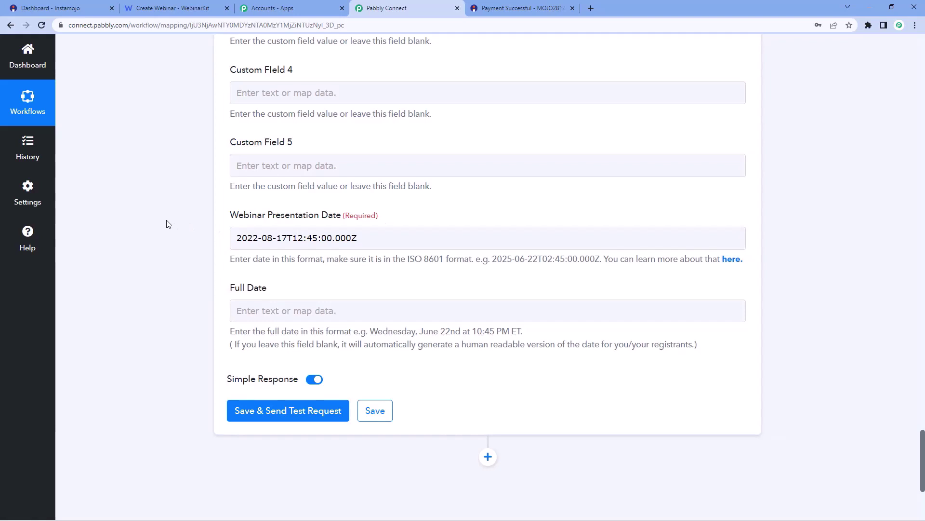
scroll(169, 219, "down", 4)
Save the WebinarKit registration step and send a test request.
left_click(296, 220)
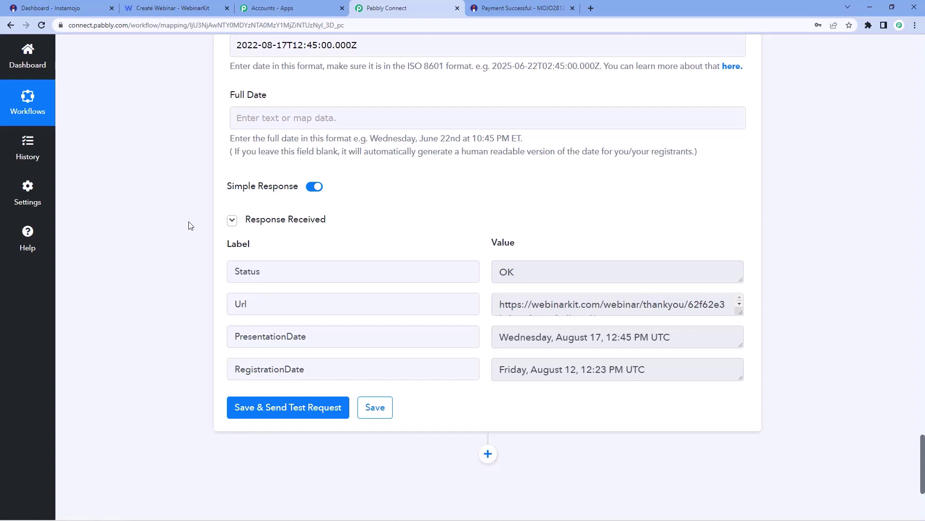
Check the YouTube Video Marketing webinar's analytics for the test registrant, then return to Pabbly Connect.
left_click(174, 7)
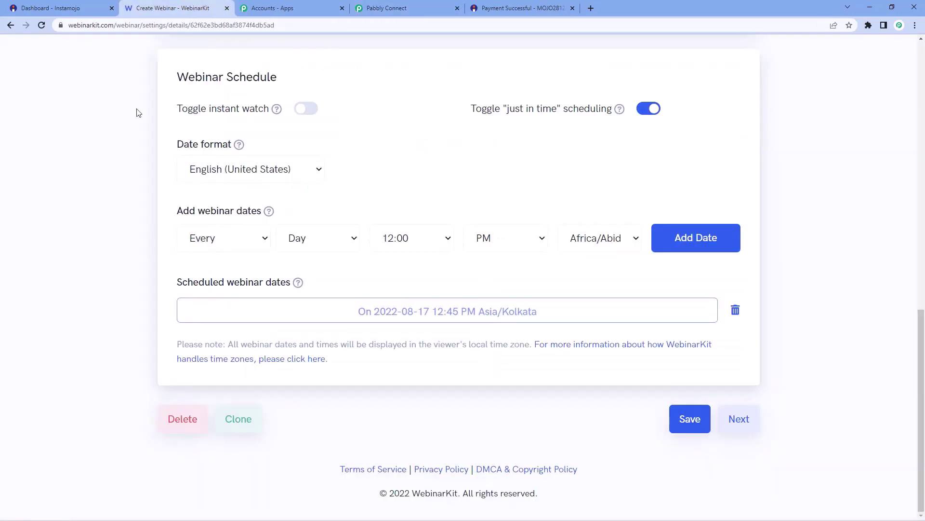
scroll(135, 164, "up", 3)
scroll(136, 164, "up", 10)
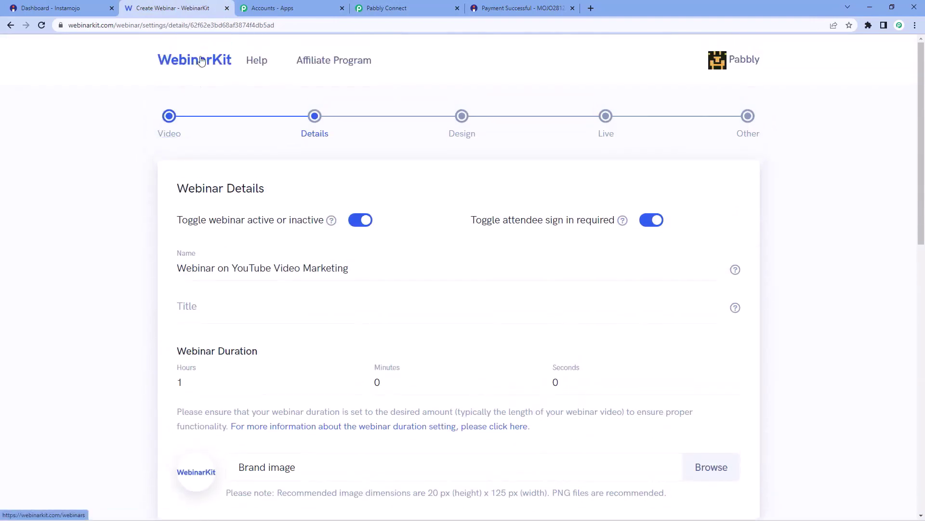
left_click(201, 60)
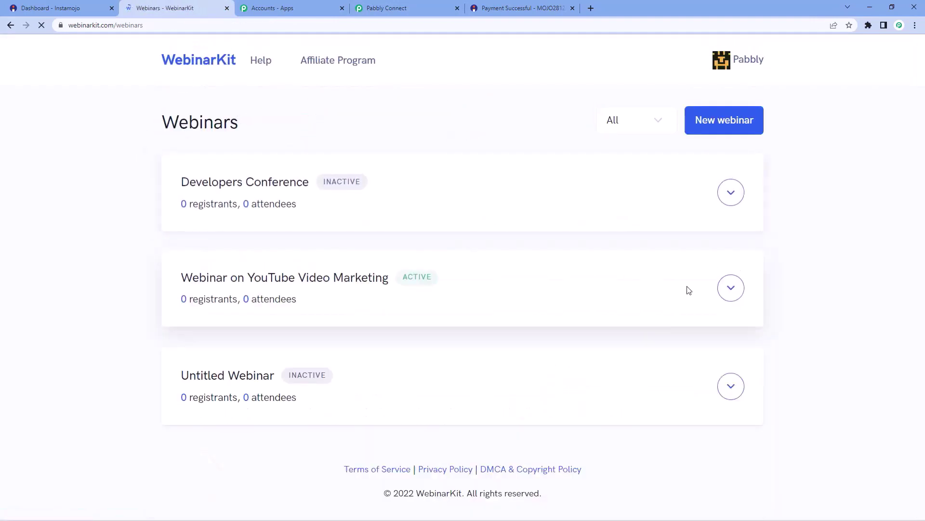
left_click(740, 289)
left_click(709, 363)
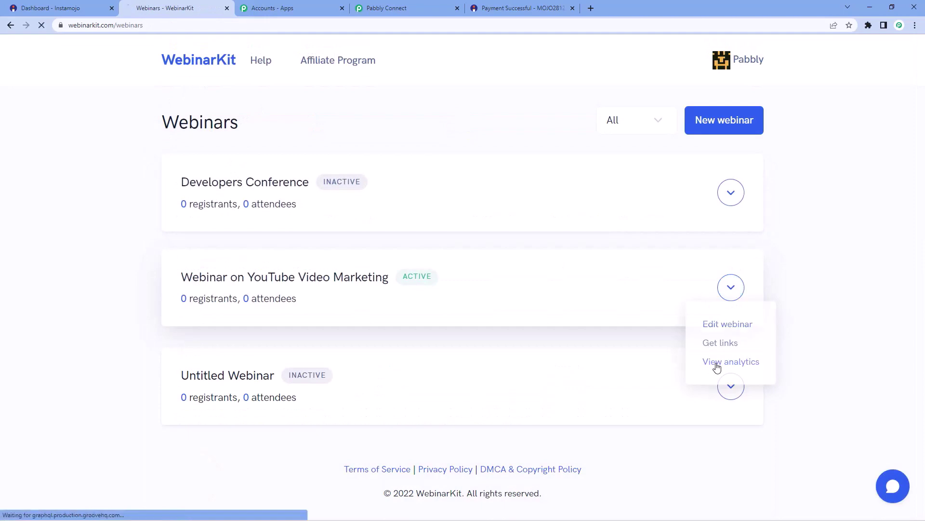
scroll(131, 287, "down", 15)
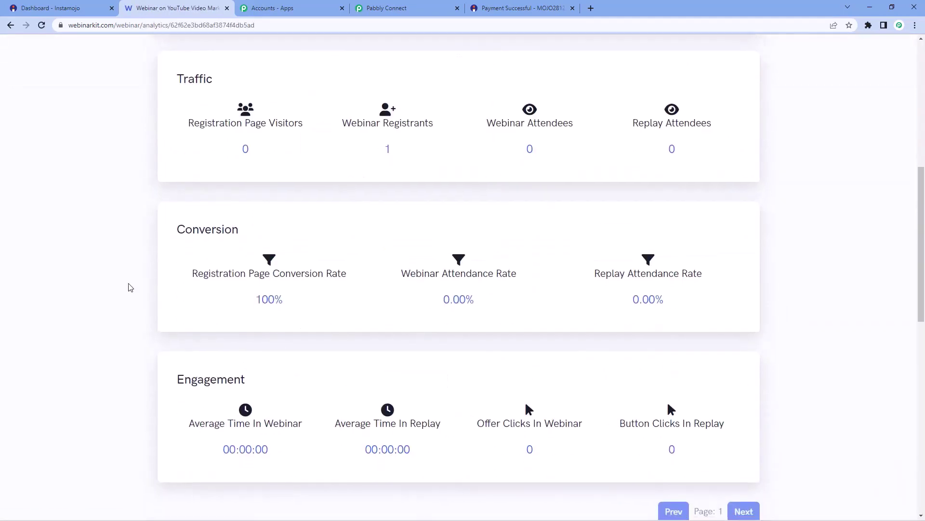
scroll(130, 287, "down", 4)
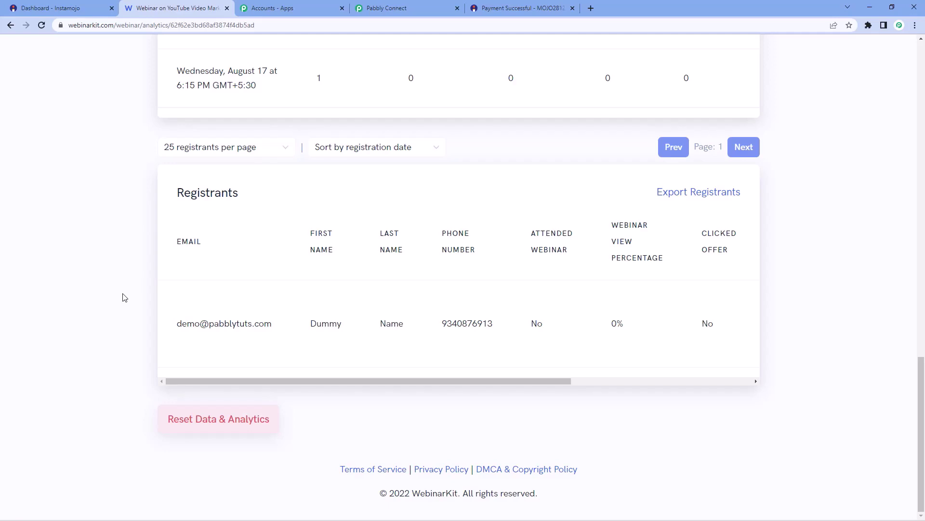
left_click(436, 8)
Collapse the Instamojo New Sale trigger step and review the four-step workflow chain.
scroll(760, 246, "up", 15)
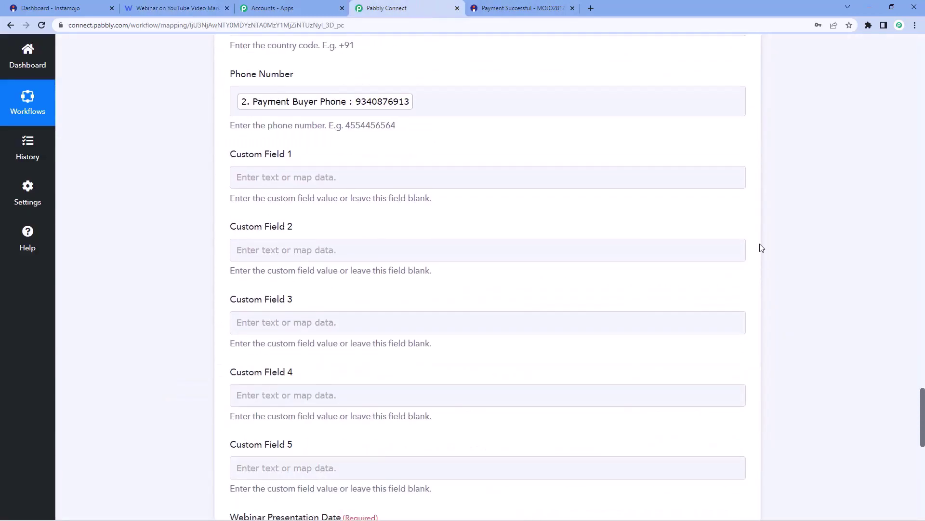
scroll(760, 250, "up", 15)
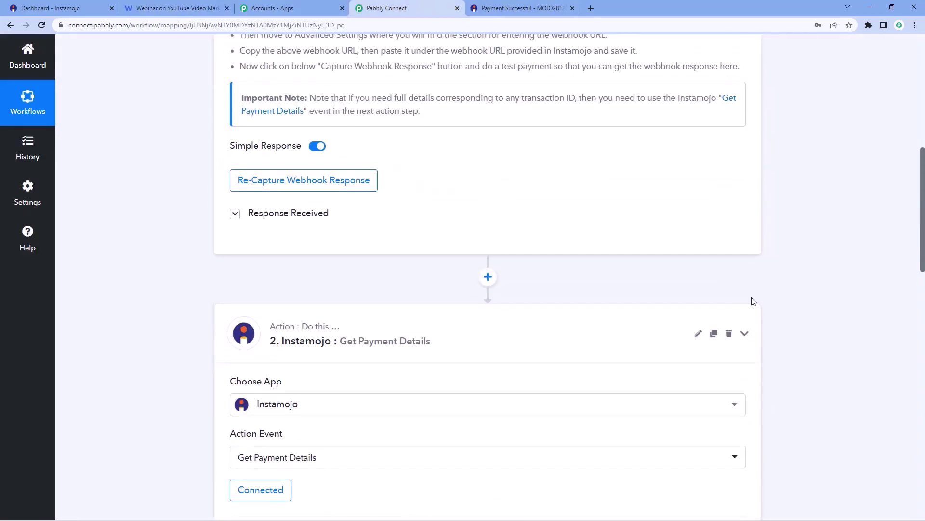
scroll(754, 283, "up", 9)
left_click(744, 205)
scroll(196, 250, "down", 3)
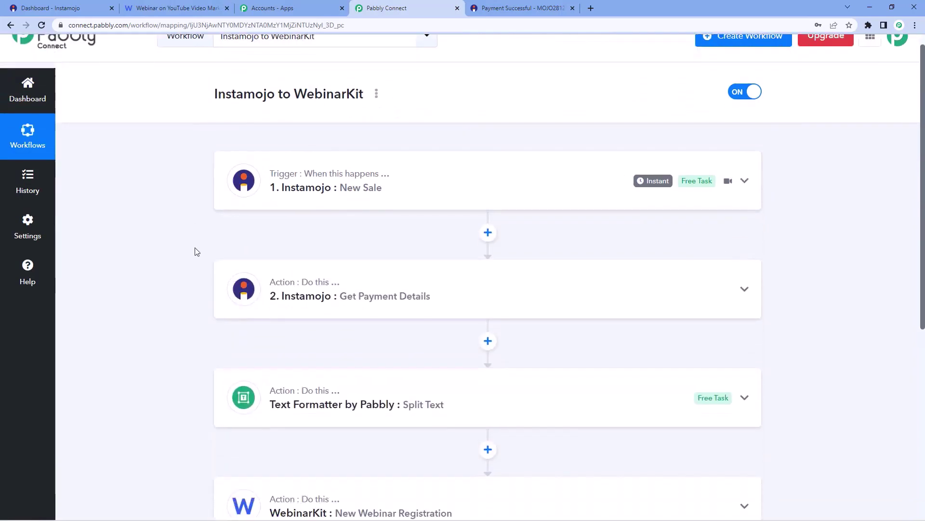
scroll(179, 246, "up", 2)
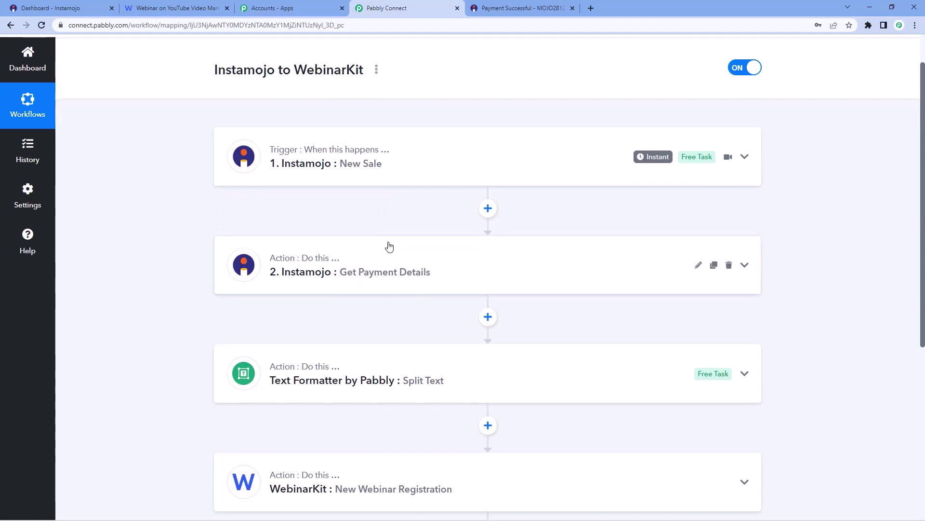
scroll(387, 246, "down", 1)
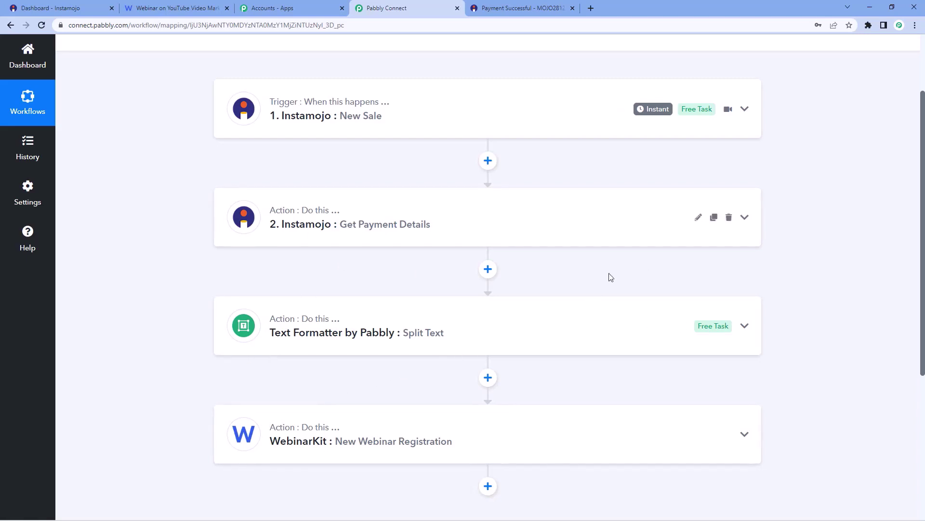
scroll(581, 261, "up", 2)
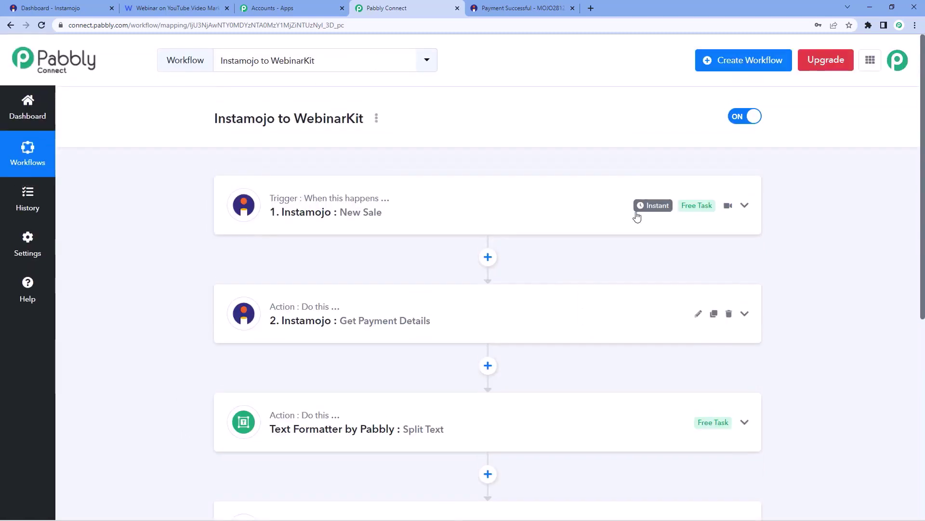
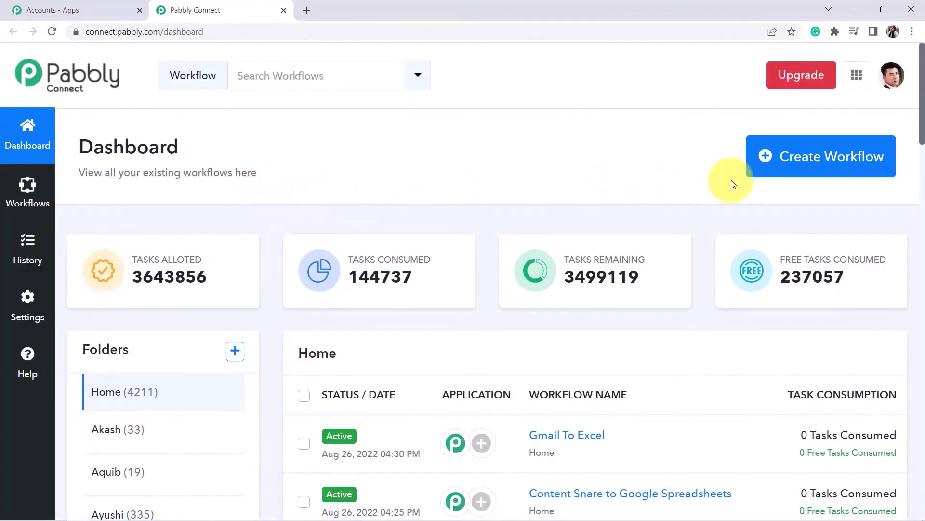
Create a workflow named 'Instamojo to MS Excel Automation' and bring up the trigger's app list.
left_click(785, 167)
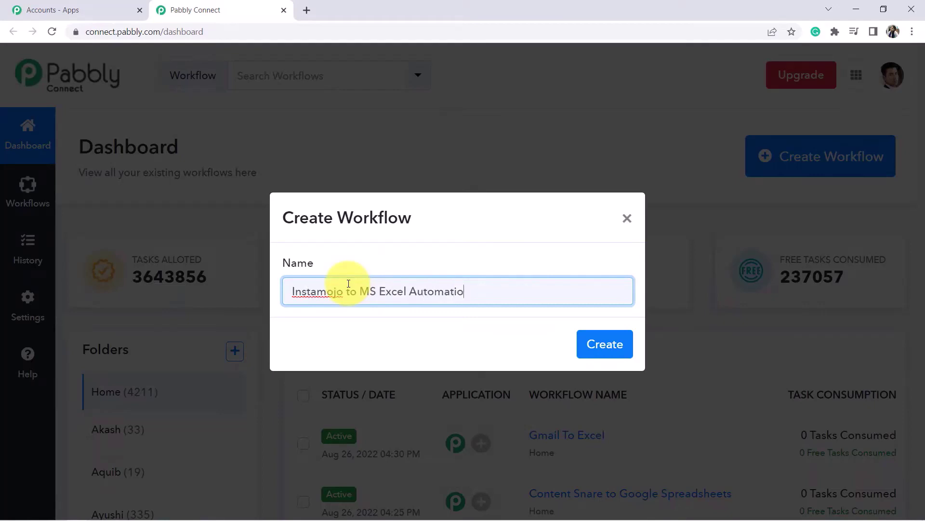
left_click(614, 343)
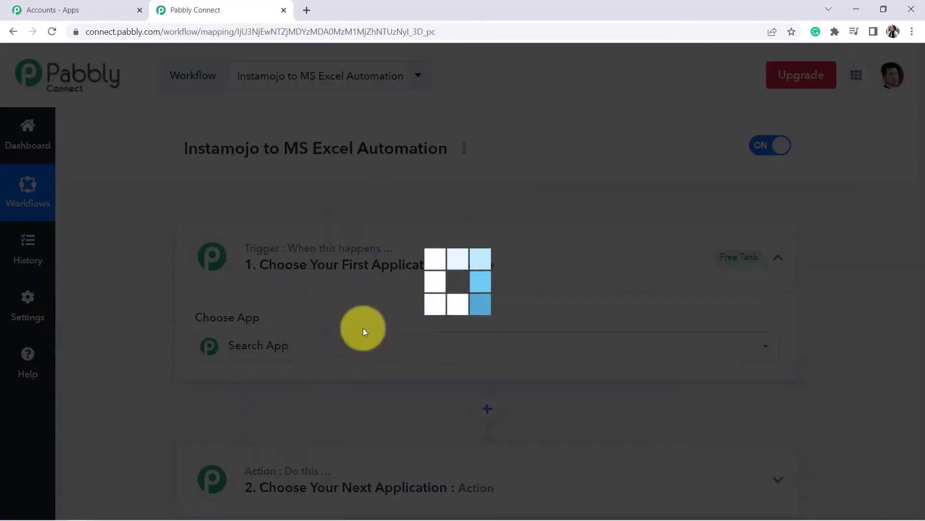
left_click(279, 347)
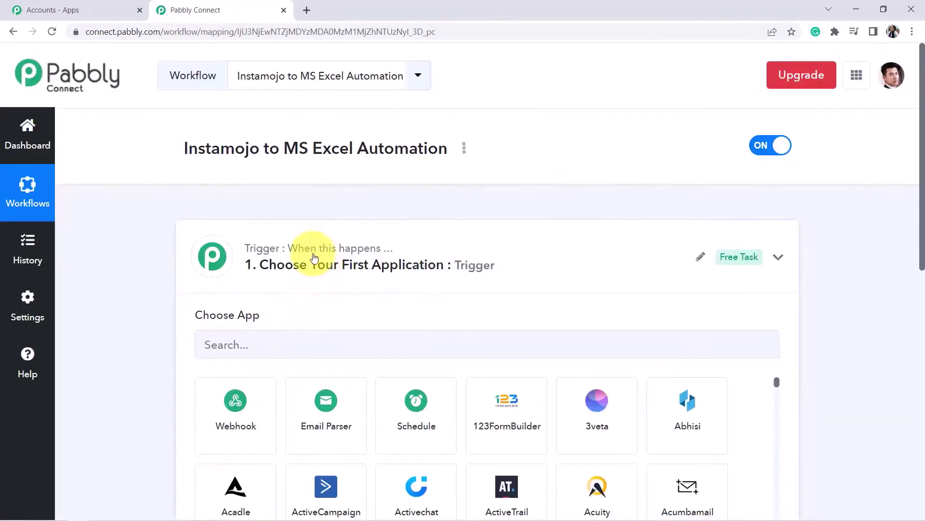
Set the trigger app to Instamojo with the New Sale trigger event.
left_click(303, 245)
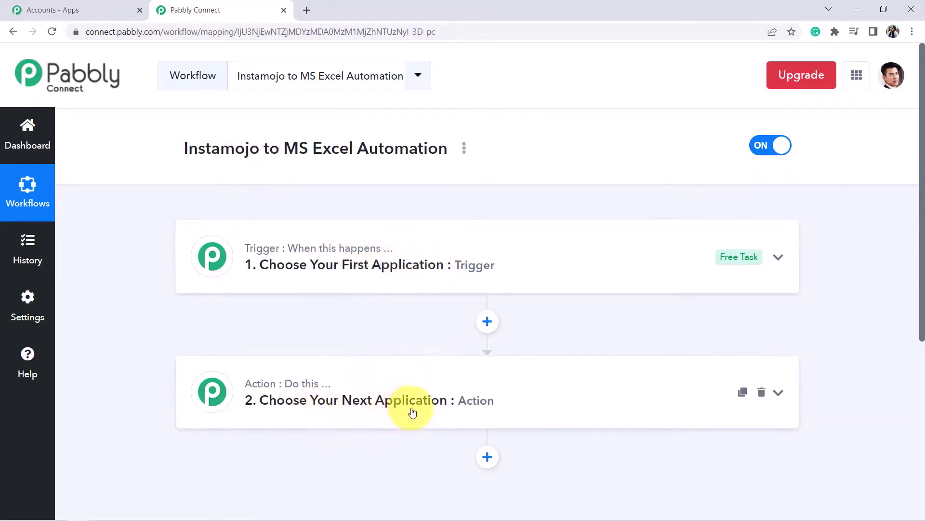
left_click(383, 264)
left_click(243, 234)
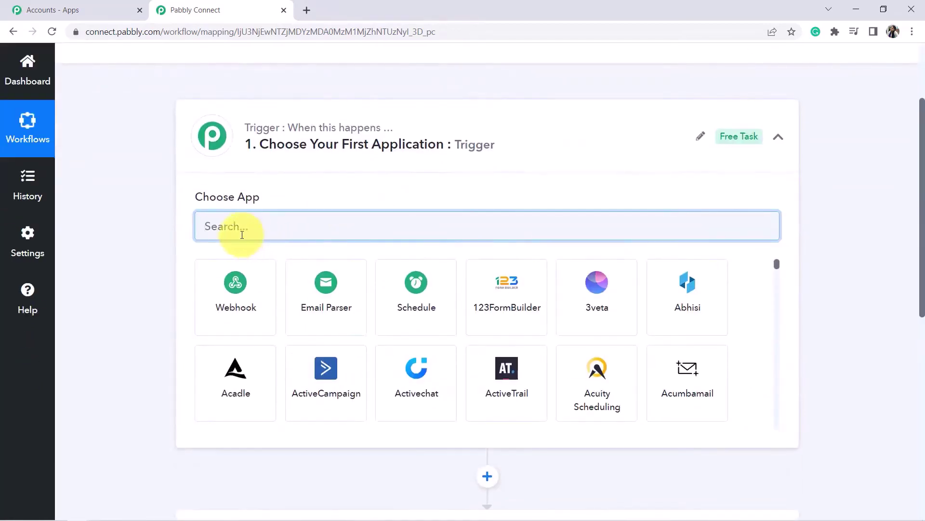
type("inst")
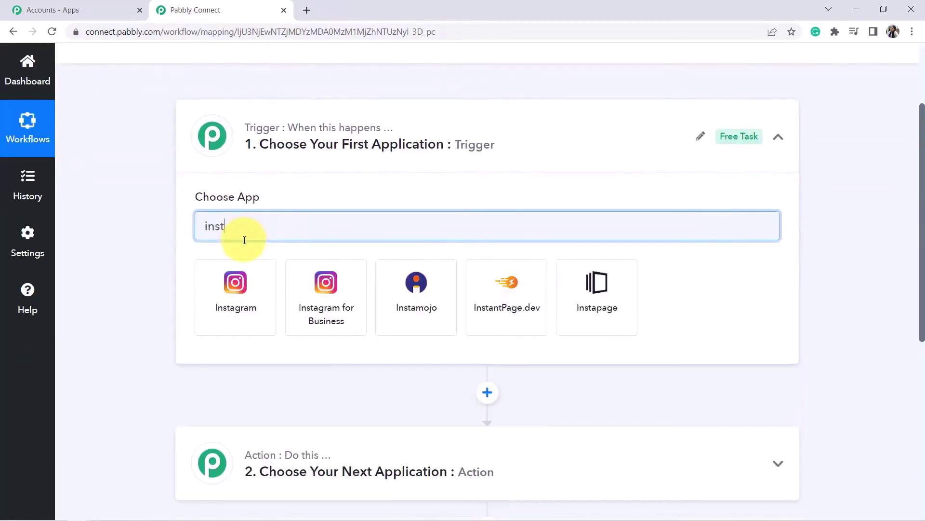
type("a")
left_click(420, 286)
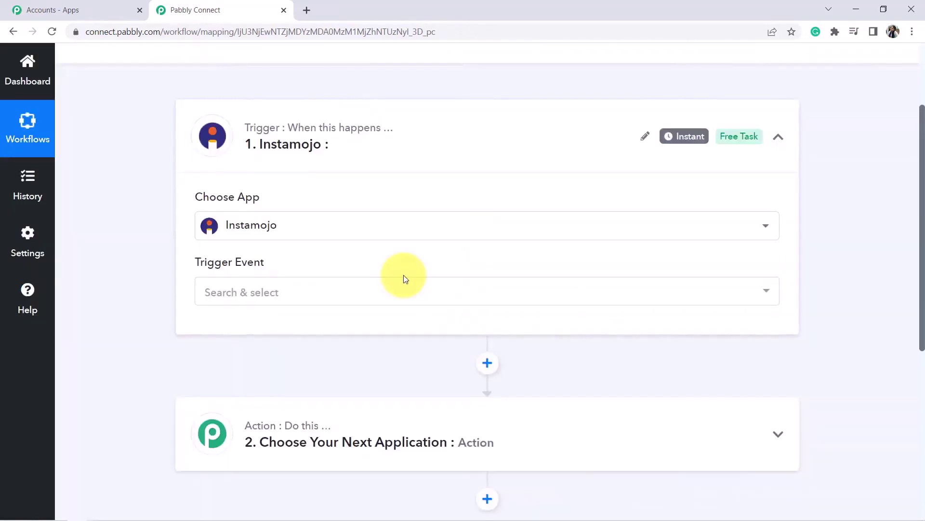
left_click(291, 233)
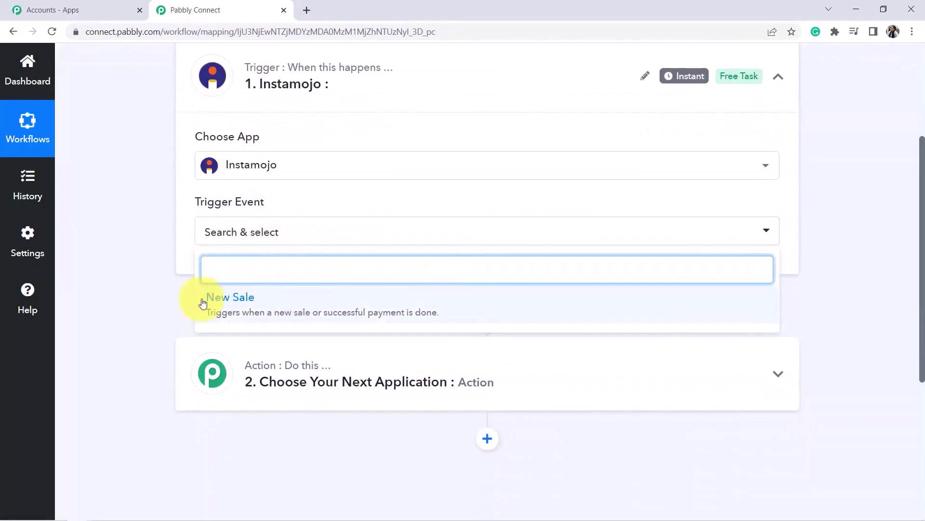
left_click(232, 305)
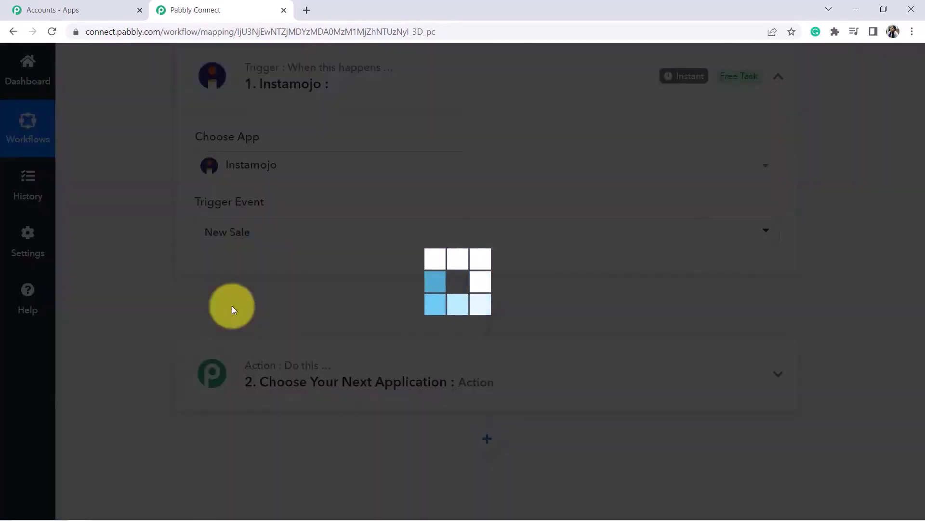
Review the webhook setup instructions and copy the trigger's Webhook URL.
scroll(299, 256, "down", 1)
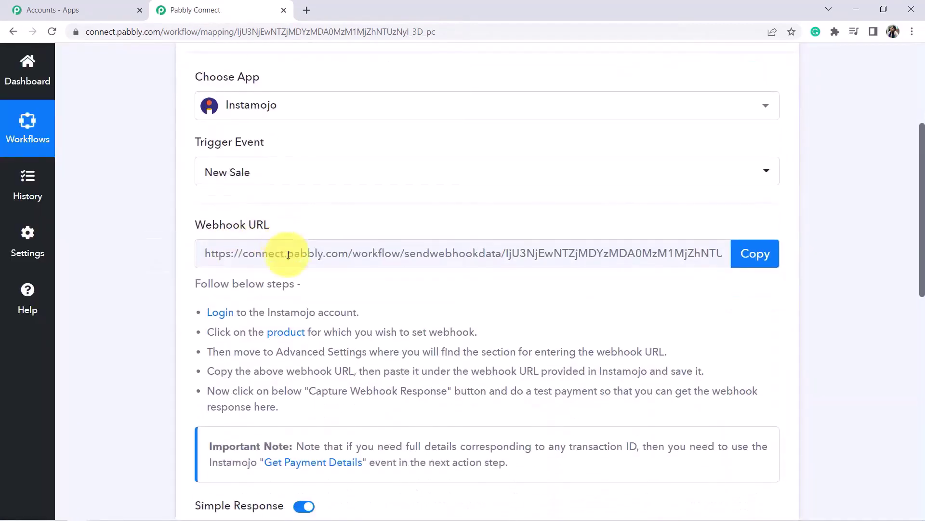
mouse_move(226, 227)
left_click_drag(214, 228, 279, 227)
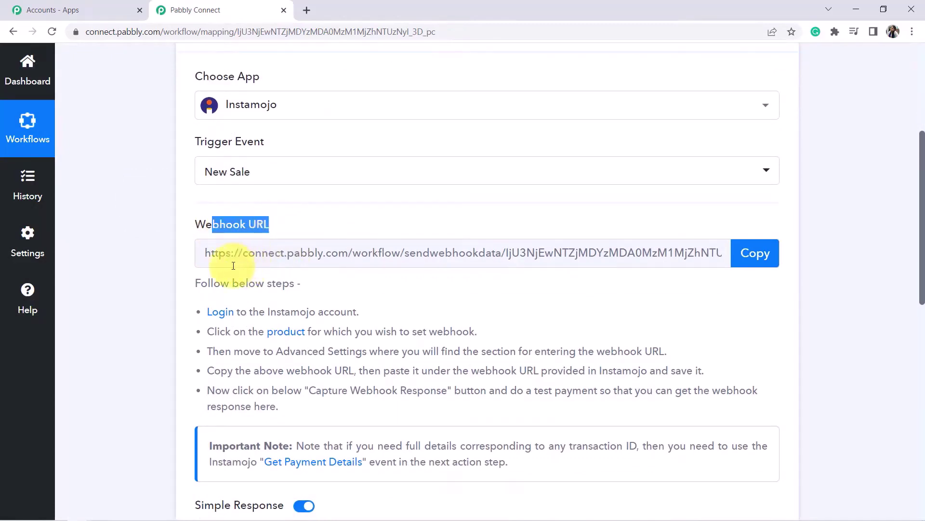
left_click_drag(208, 285, 479, 385)
left_click(446, 332)
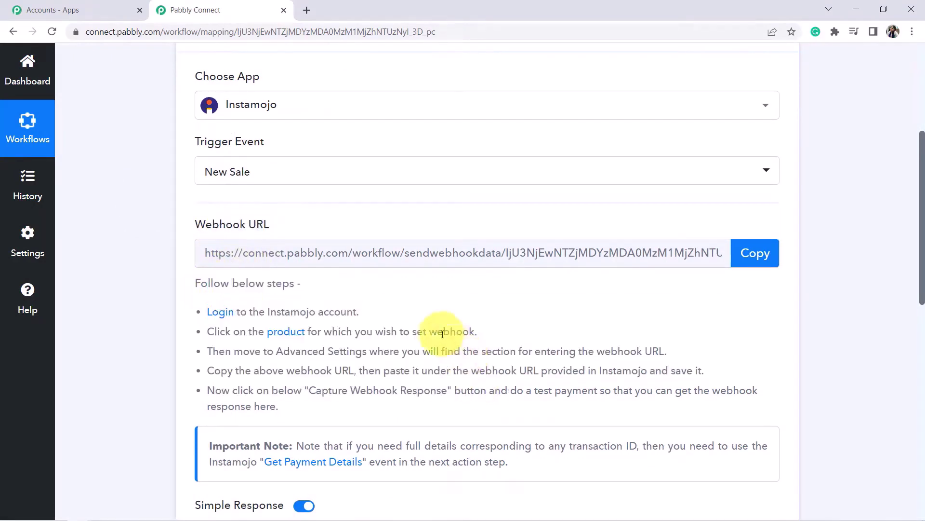
scroll(423, 324, "up", 4)
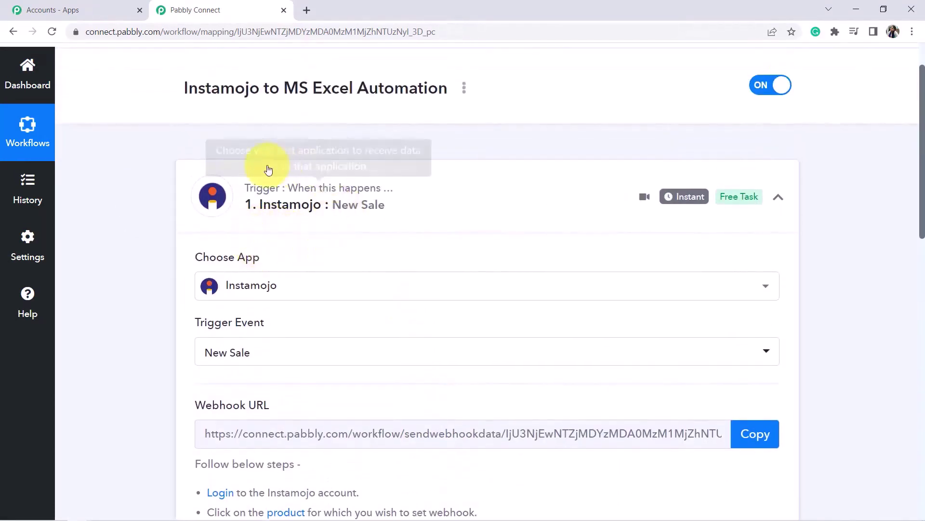
scroll(100, 103, "up", 2)
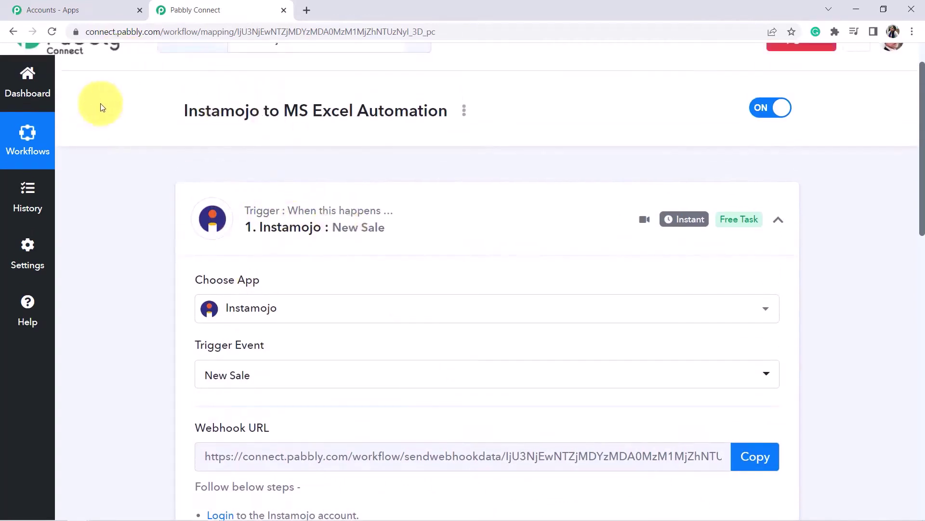
scroll(429, 259, "down", 4)
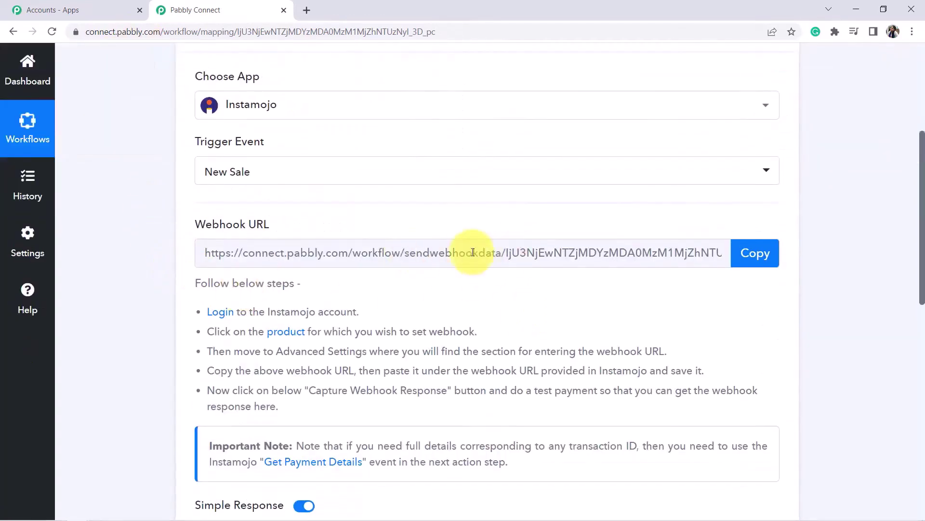
left_click(756, 258)
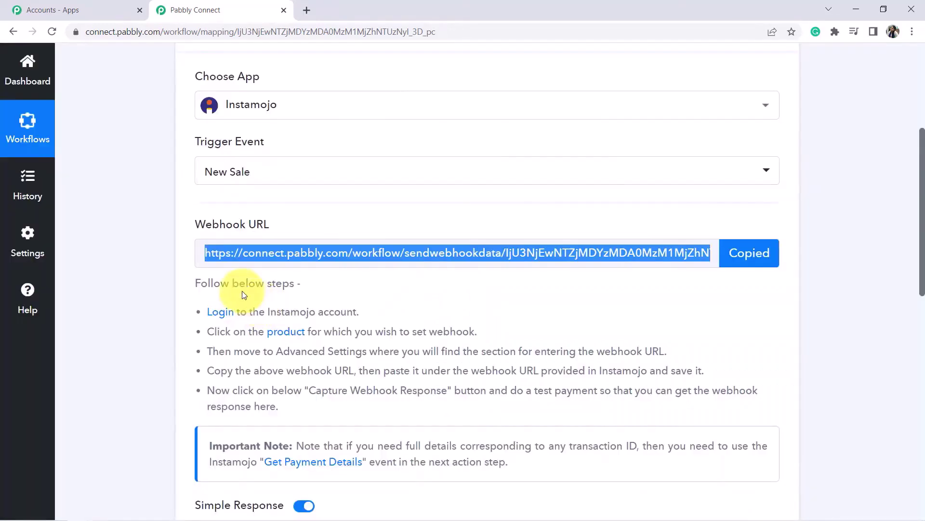
left_click_drag(209, 285, 276, 406)
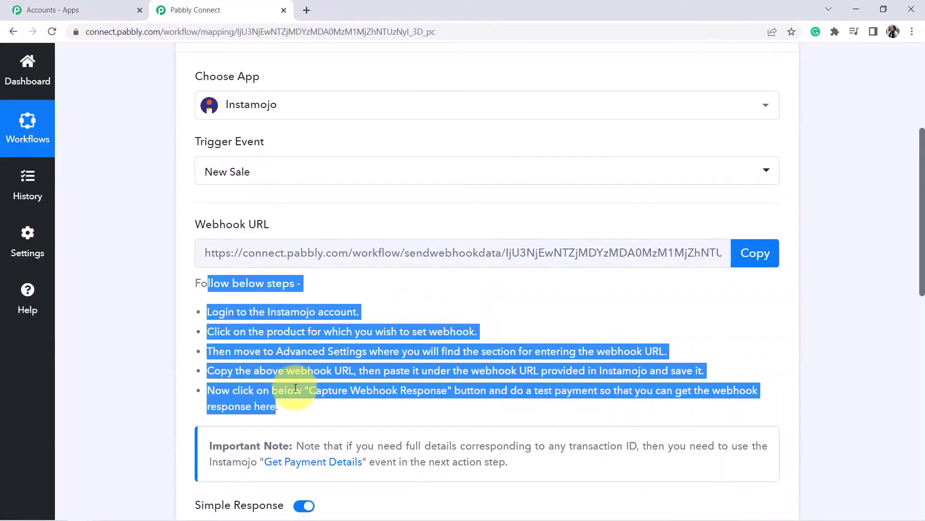
left_click(266, 372)
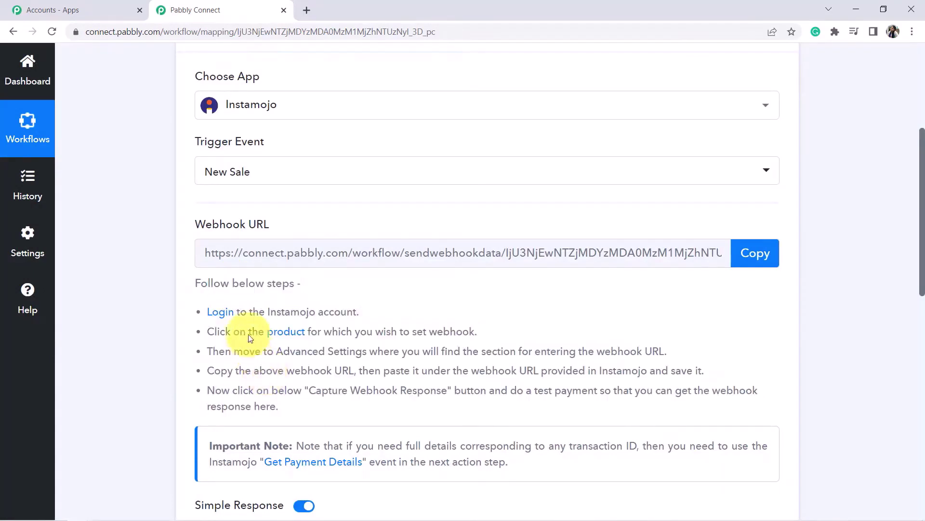
Log in to Instamojo and start a new Smart Link from Payment Links.
left_click(216, 311)
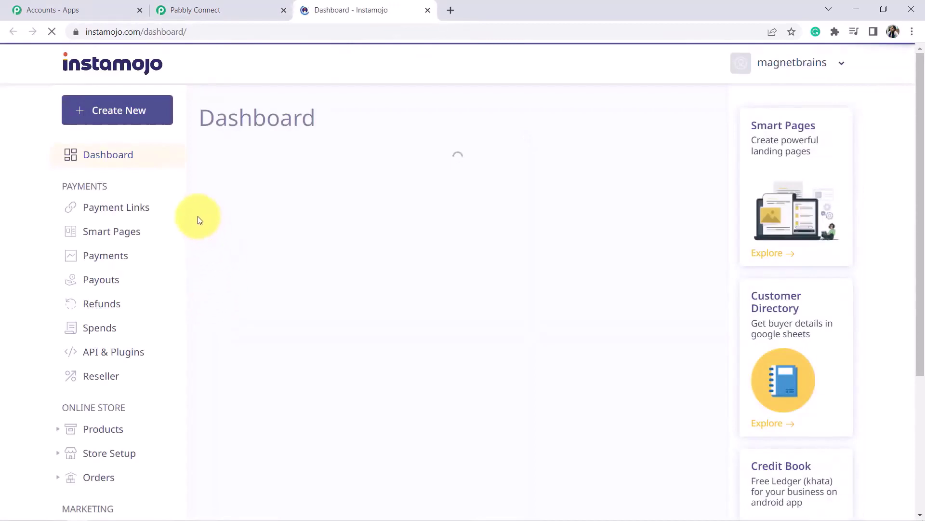
left_click(98, 208)
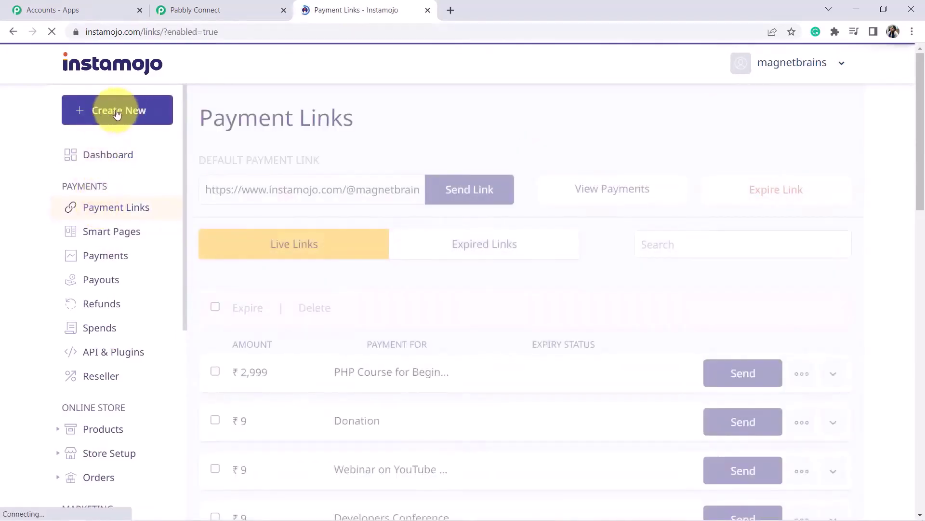
left_click(116, 111)
mouse_move(272, 330)
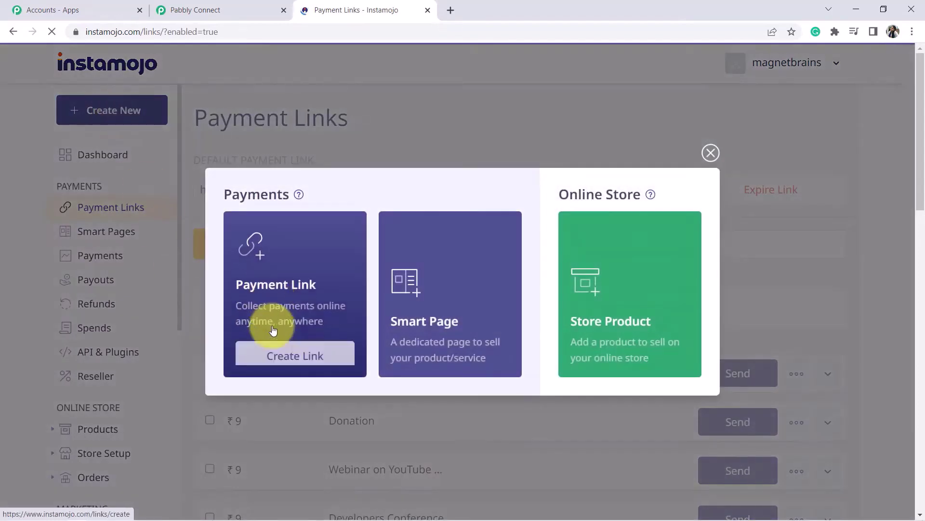
left_click(299, 348)
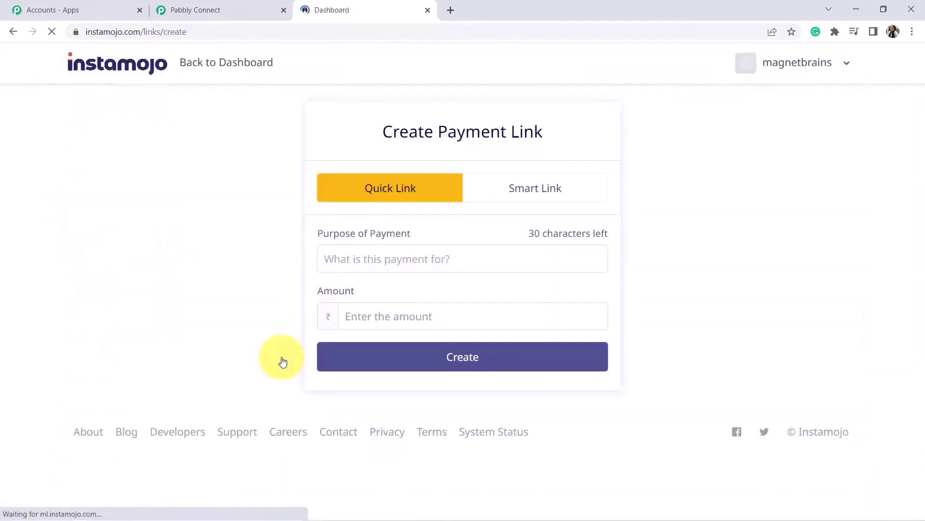
left_click(547, 189)
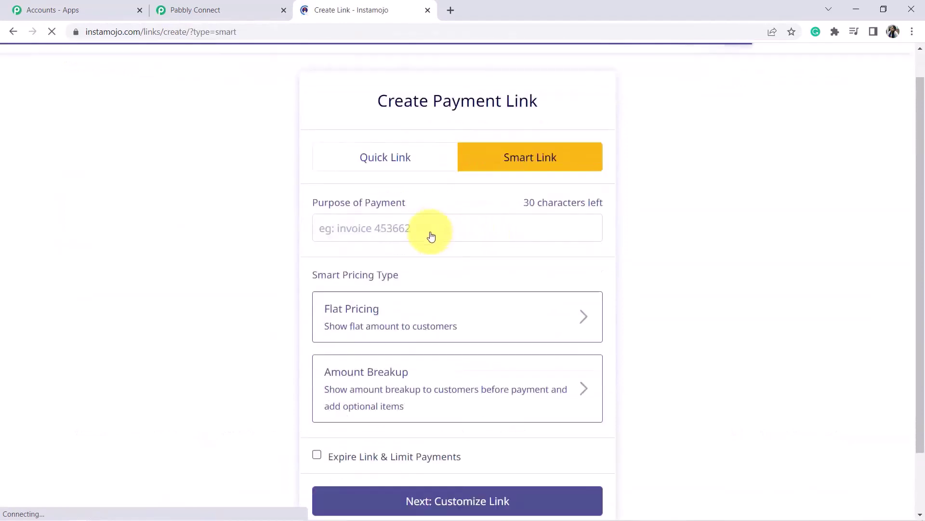
Enter 'PHP Notes' as the purpose with flat pricing of 9, then continue to customising.
scroll(385, 202, "down", 1)
left_click(377, 200)
type("PHP Notes")
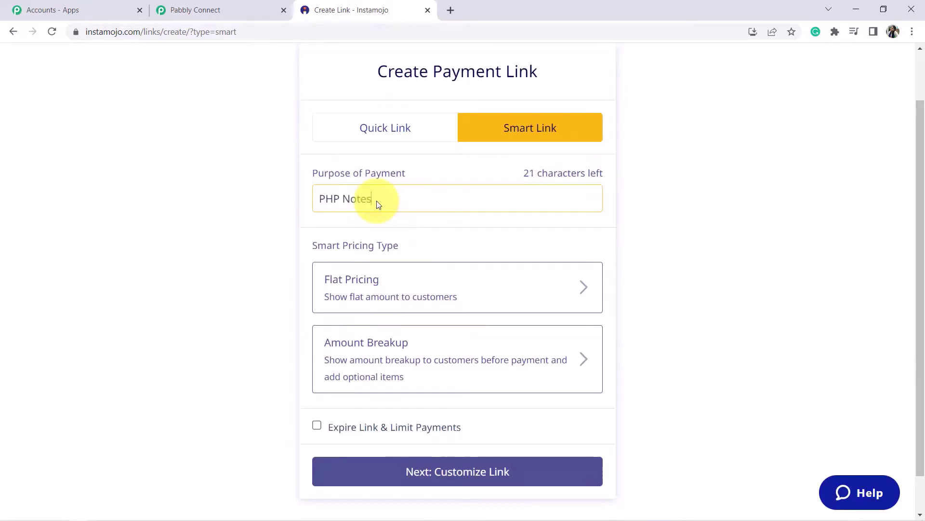
left_click(409, 282)
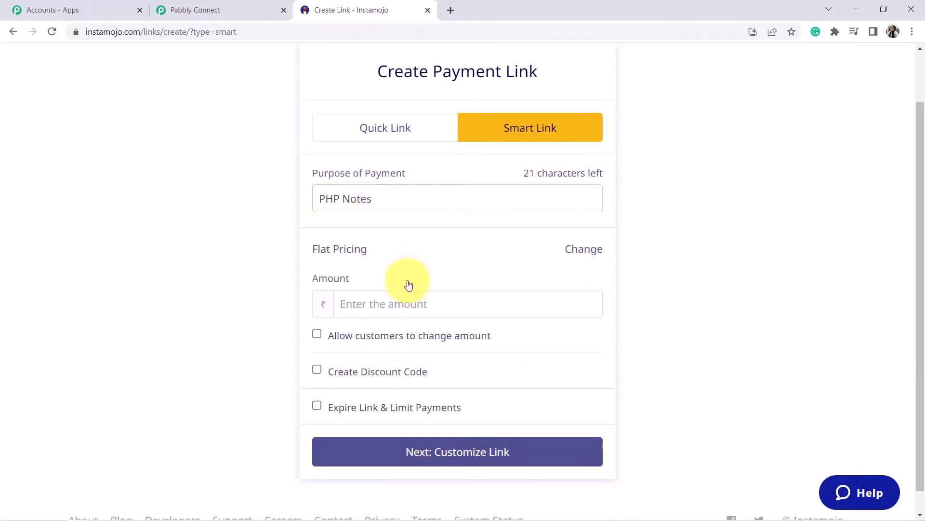
left_click(343, 303)
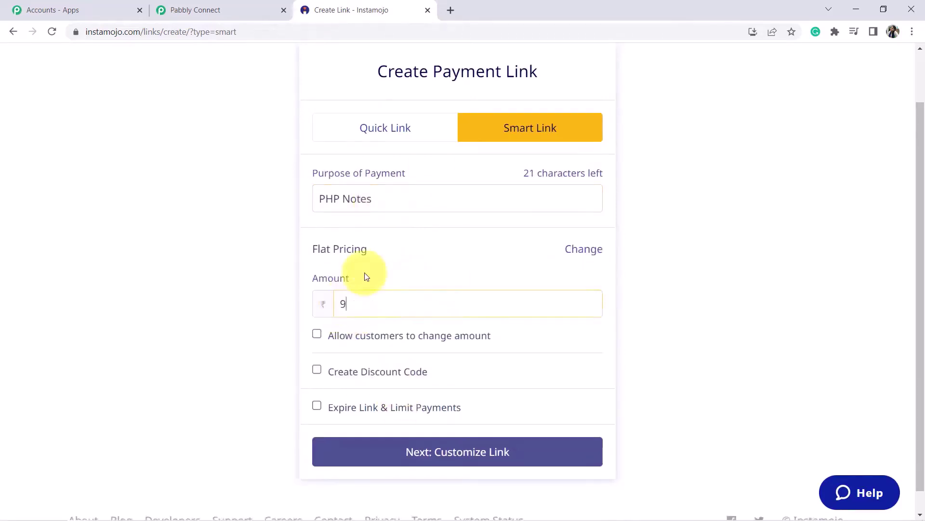
type("9")
scroll(458, 241, "down", 1)
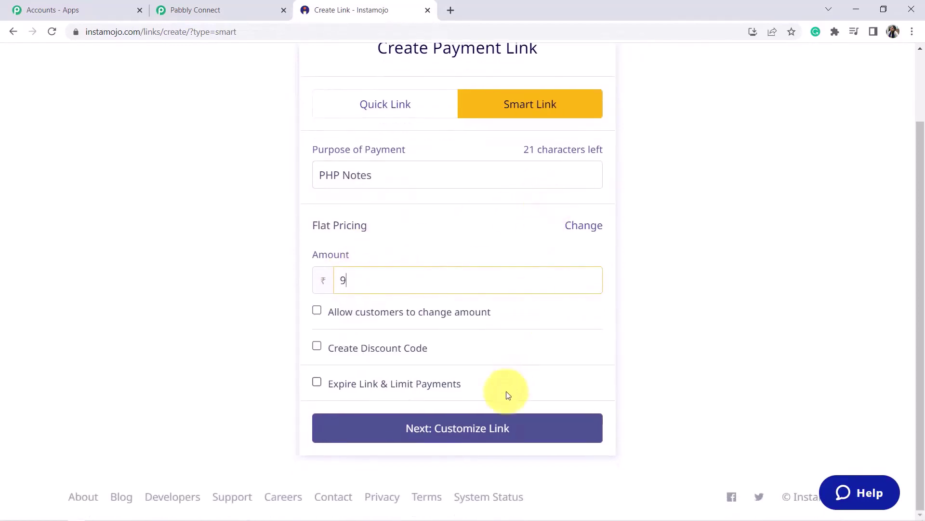
left_click(470, 433)
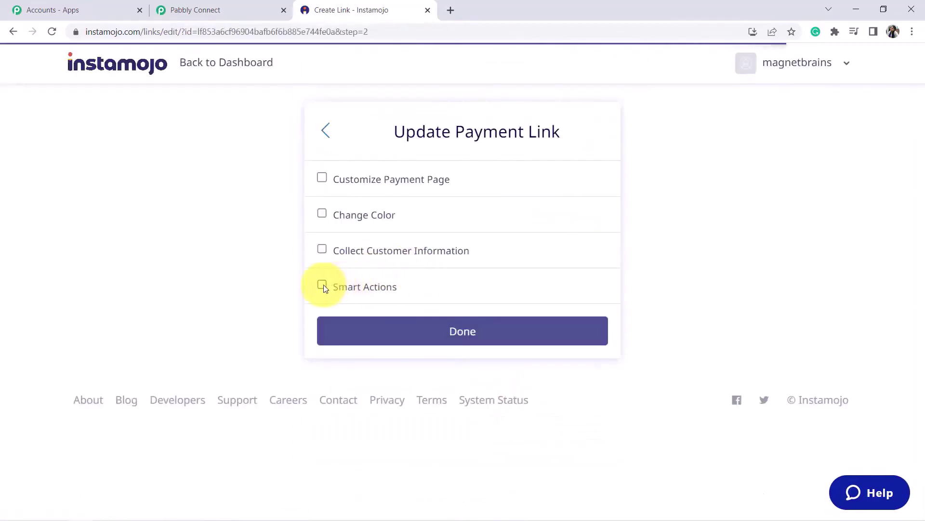
Enable Smart Actions and add the Pabbly webhook URL as the payment link's webhook.
left_click(323, 286)
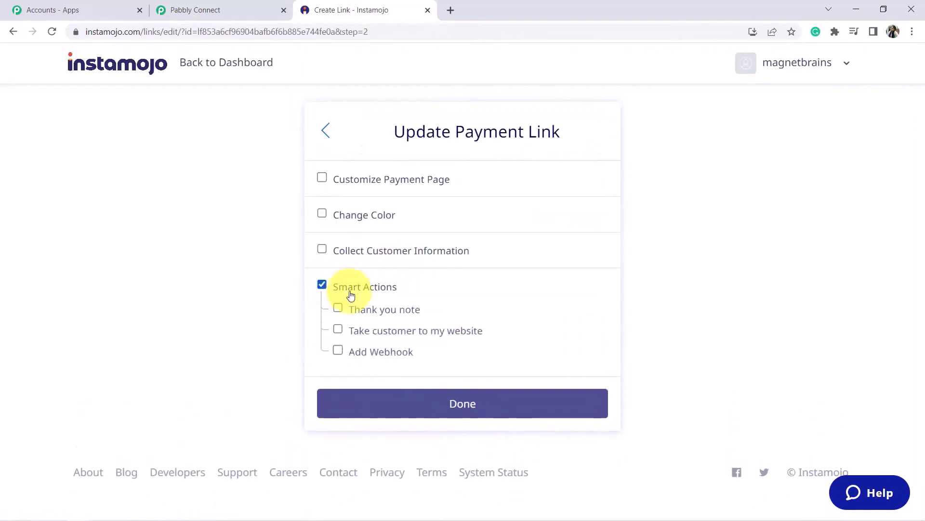
left_click(337, 350)
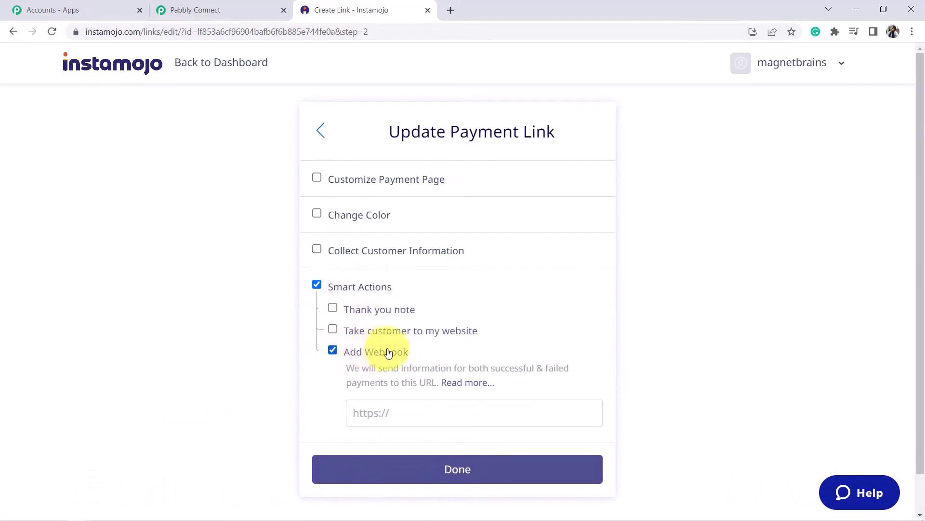
scroll(388, 354, "down", 1)
left_click(231, 5)
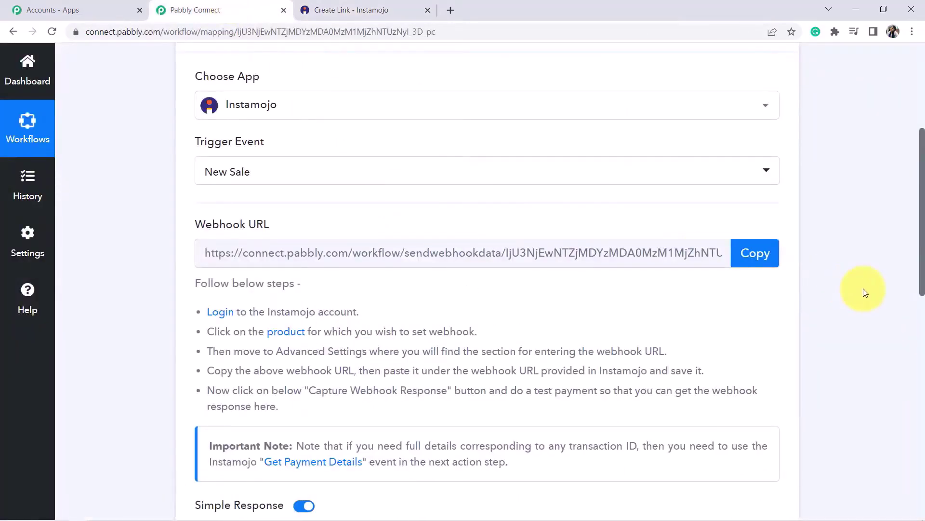
left_click(755, 253)
left_click(351, 10)
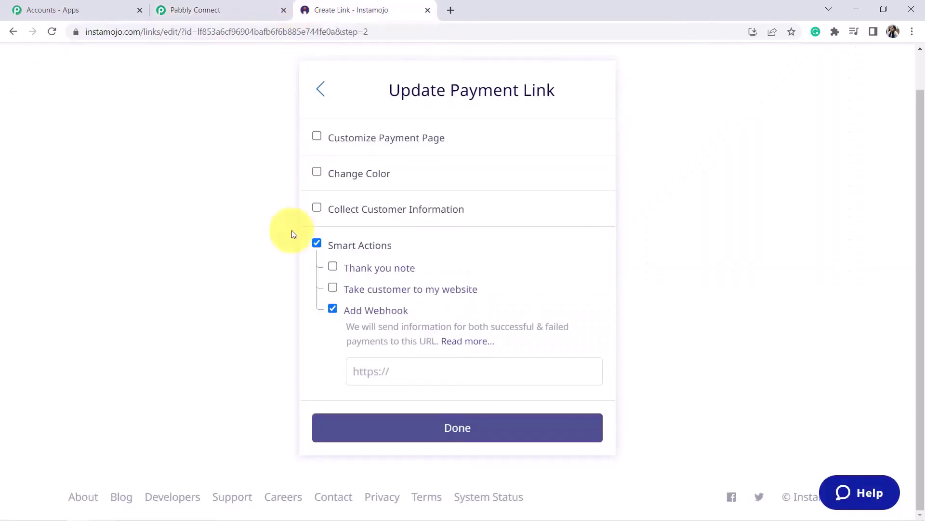
key("ctrl+v")
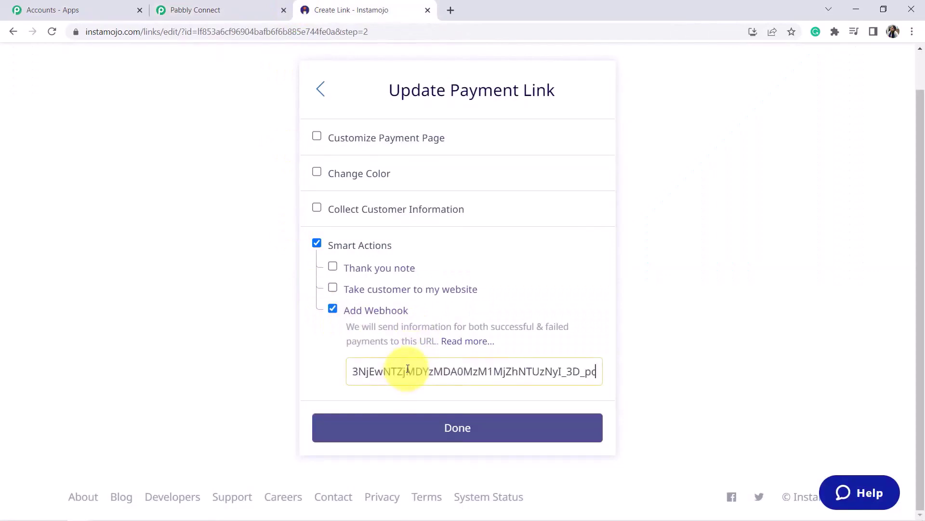
left_click(470, 430)
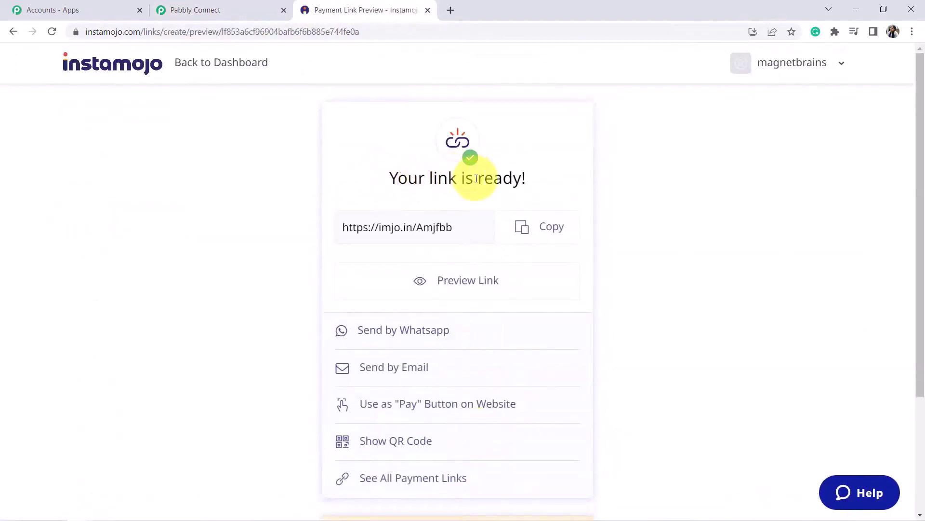
Load the copied PHP Notes payment link in a new browser tab.
scroll(496, 212, "down", 1)
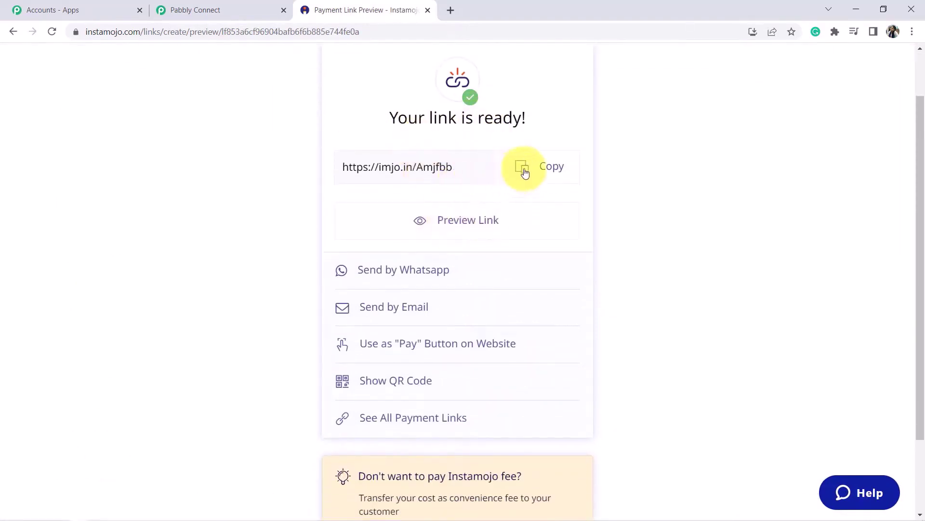
key("ctrl+t")
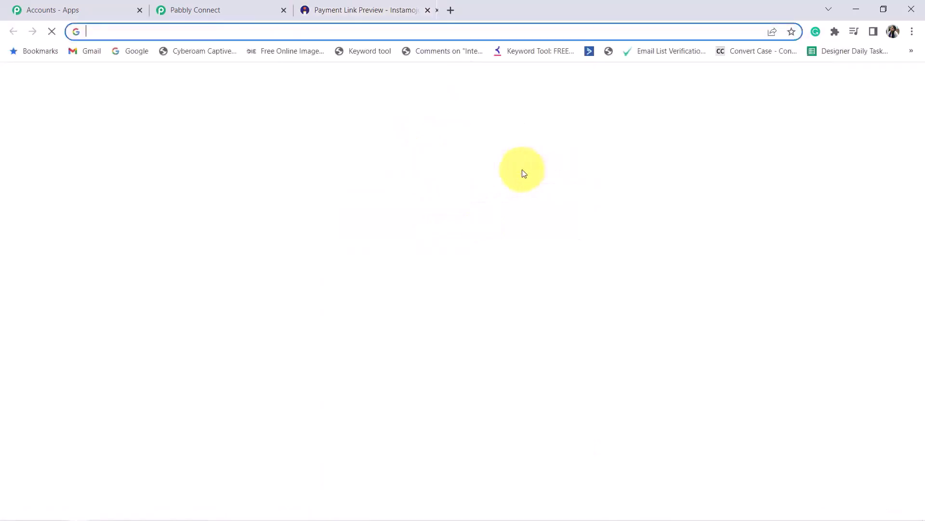
key("ctrl+v")
key("Return")
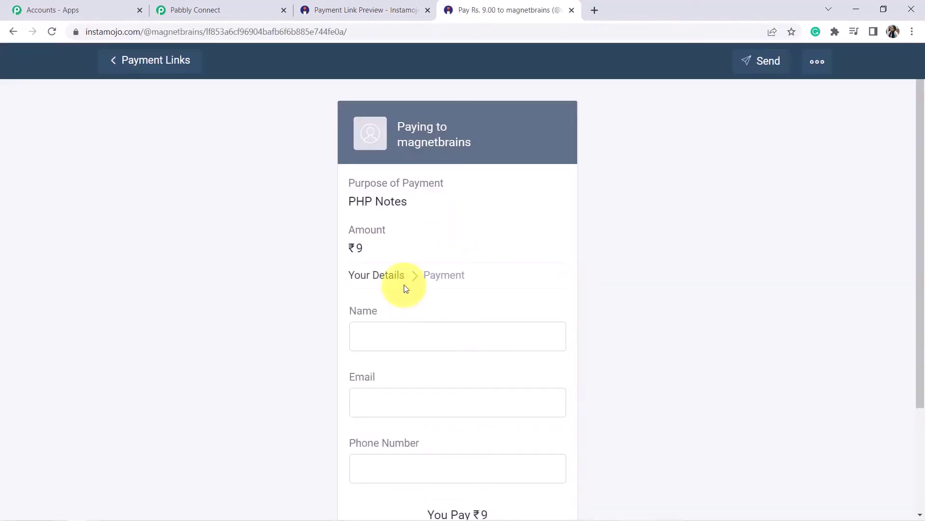
left_click(190, 9)
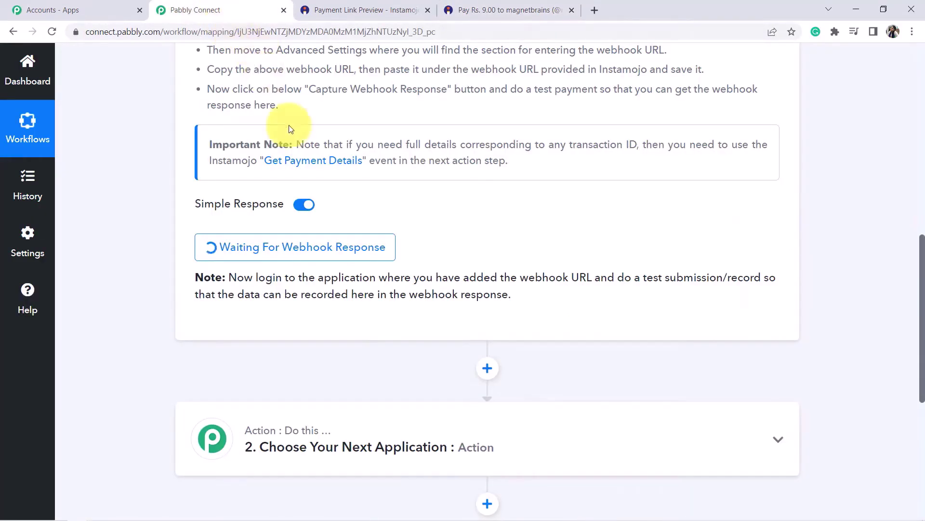
scroll(320, 151, "up", 8)
scroll(320, 170, "down", 6)
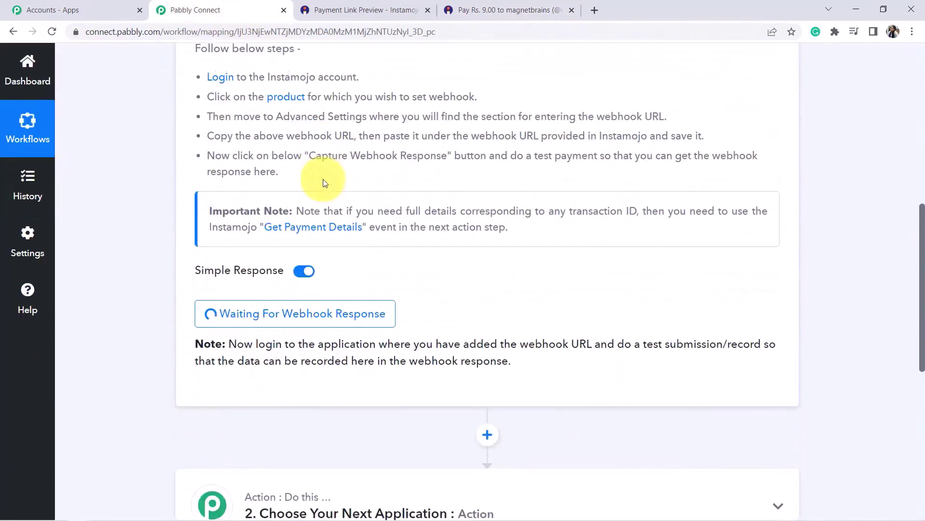
scroll(324, 183, "down", 3)
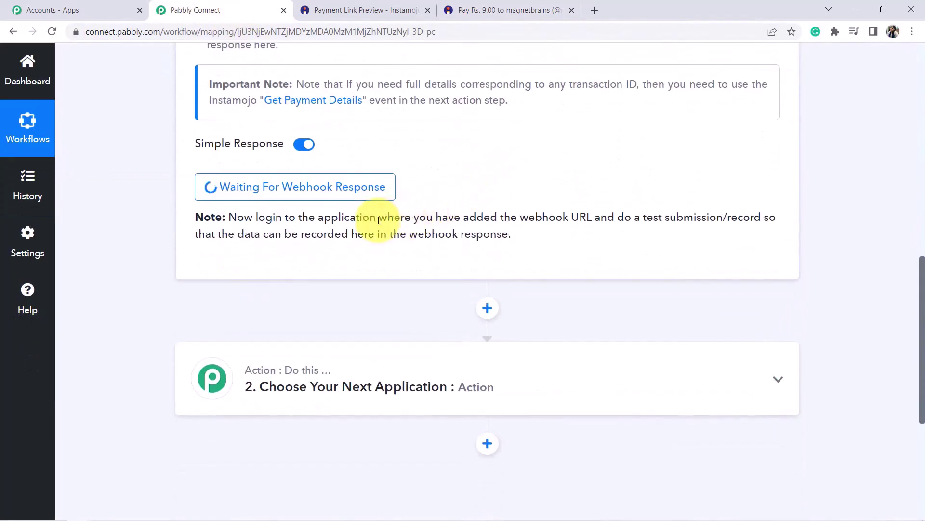
left_click_drag(379, 221, 758, 219)
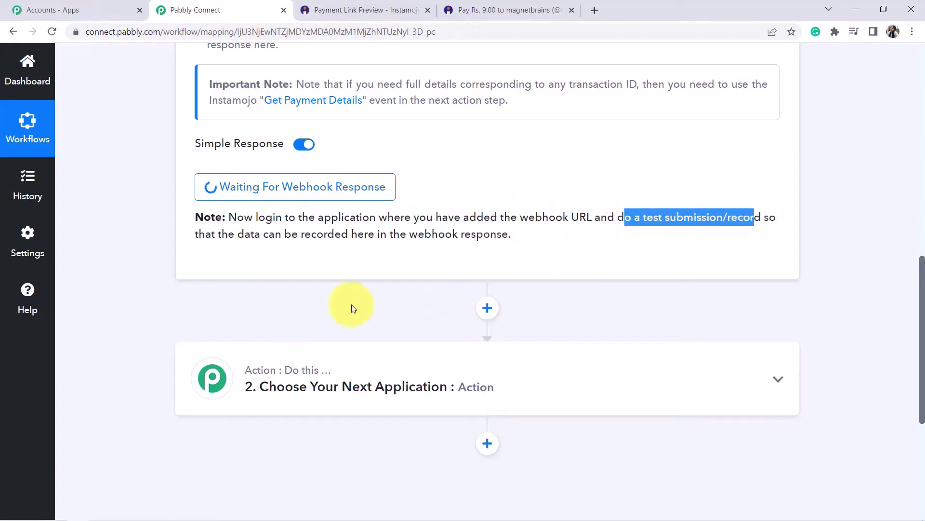
left_click_drag(263, 235, 478, 236)
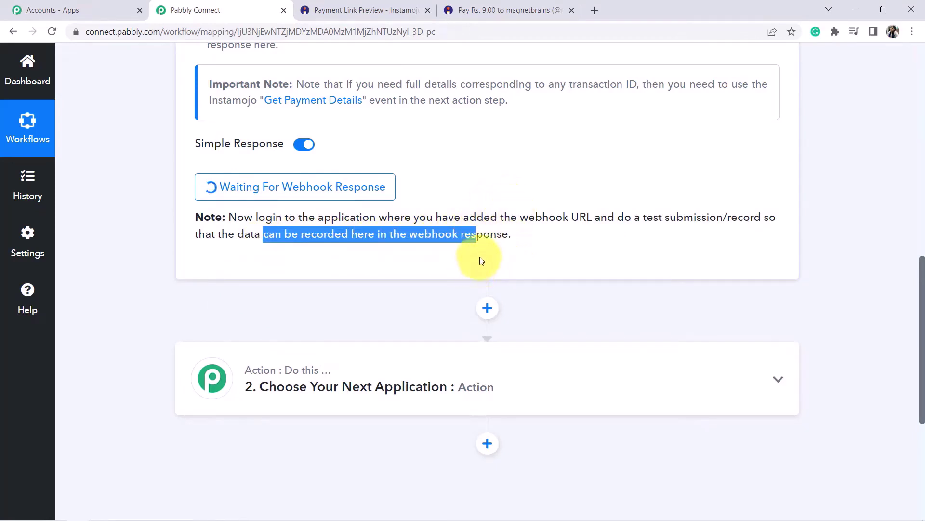
left_click(571, 224)
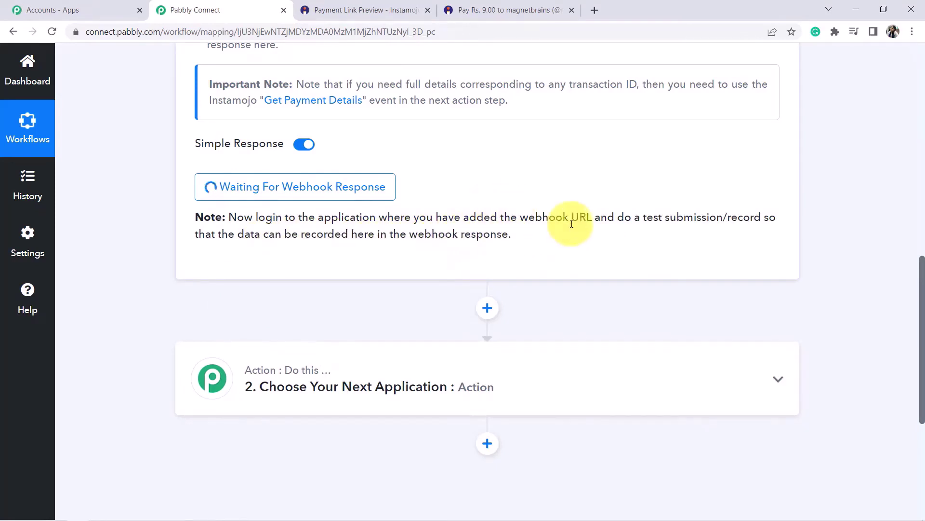
scroll(554, 222, "up", 5)
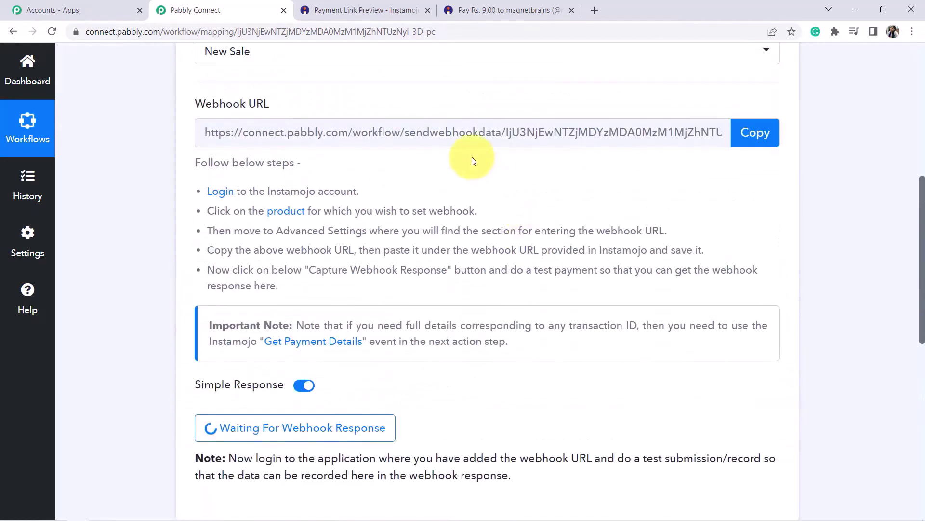
scroll(497, 192, "down", 4)
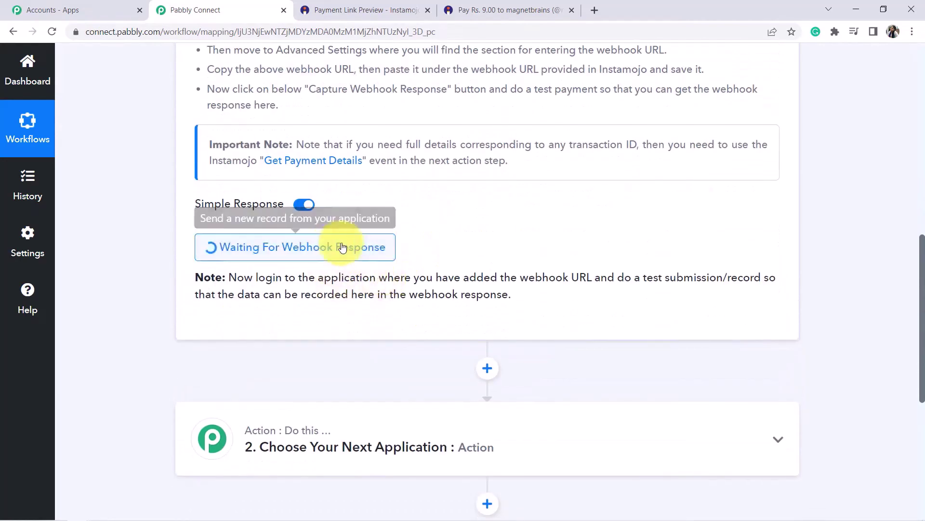
left_click(470, 11)
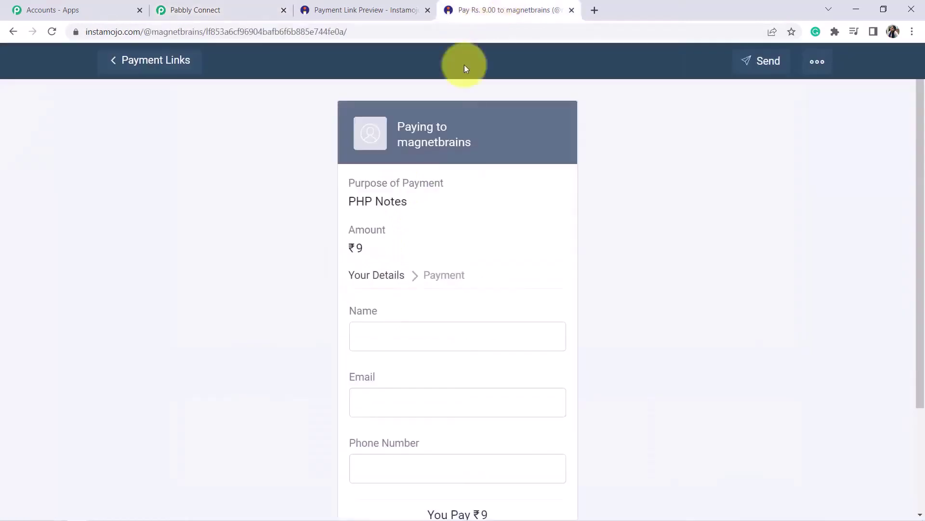
Fill in the buyer's name, e-mail address and phone number on the checkout form.
scroll(381, 256, "down", 1)
left_click(412, 216)
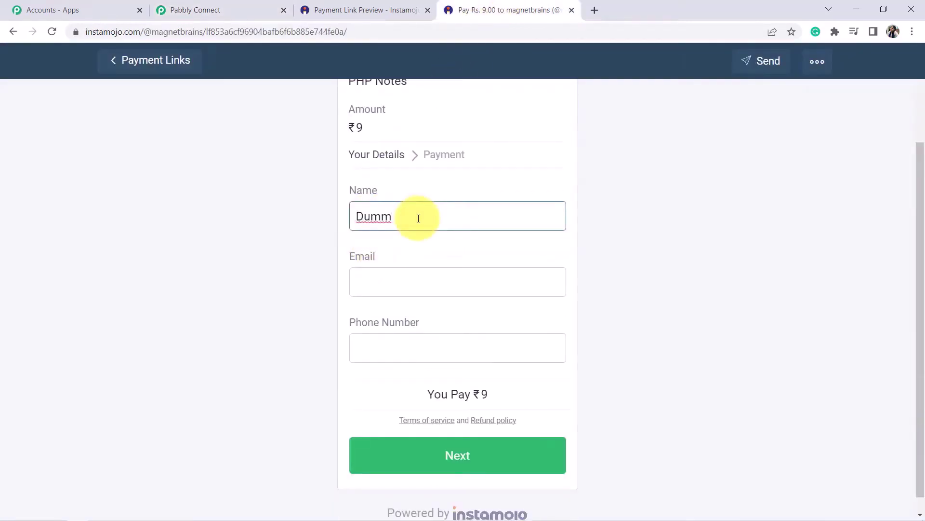
type("Dummy User")
key("Tab")
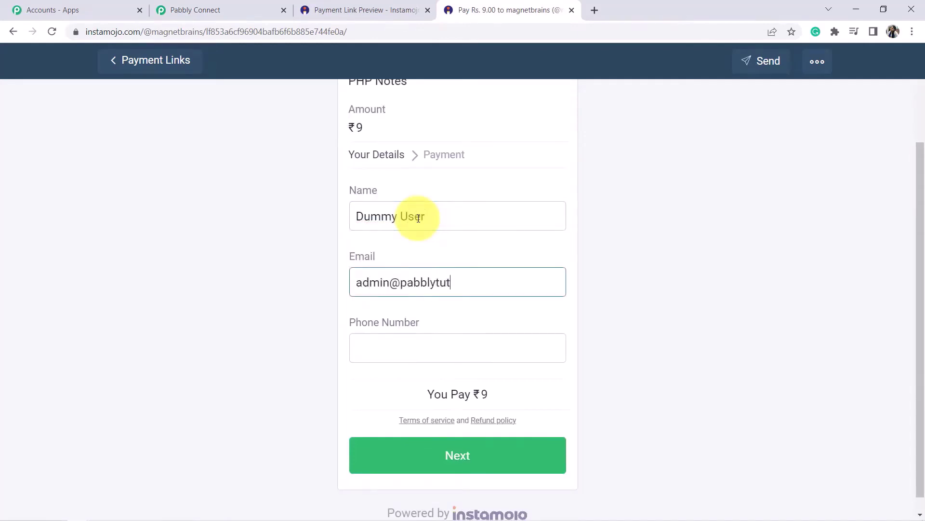
key("Tab")
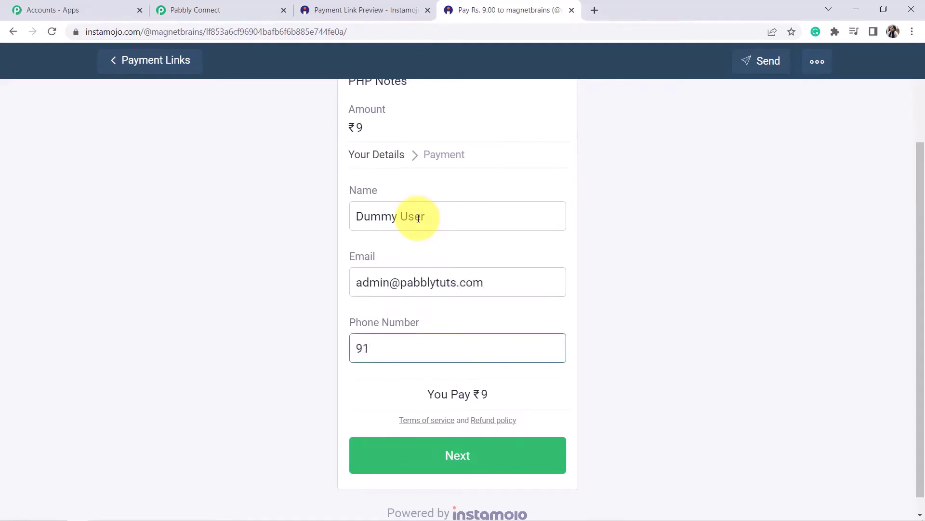
type("9111111111")
Complete the ₹9 payment and return to Pabbly to view the captured response.
scroll(473, 330, "down", 1)
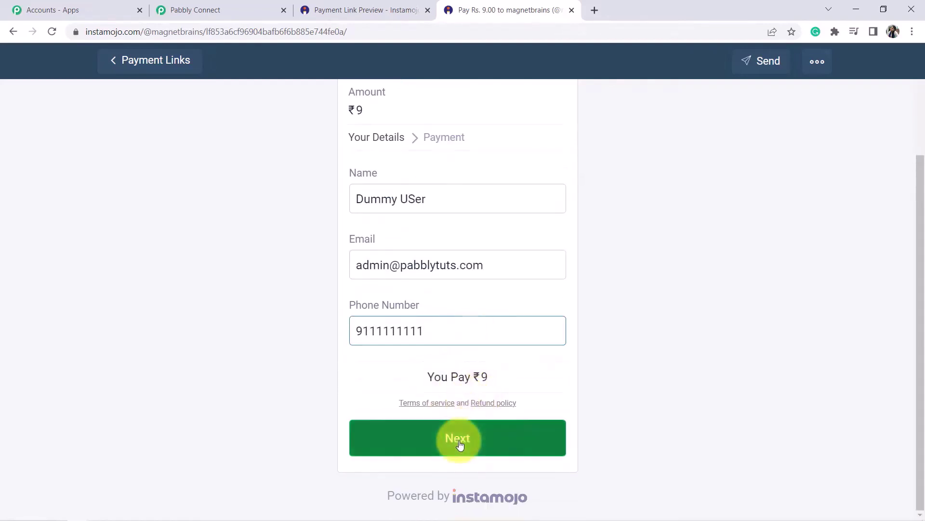
left_click(460, 442)
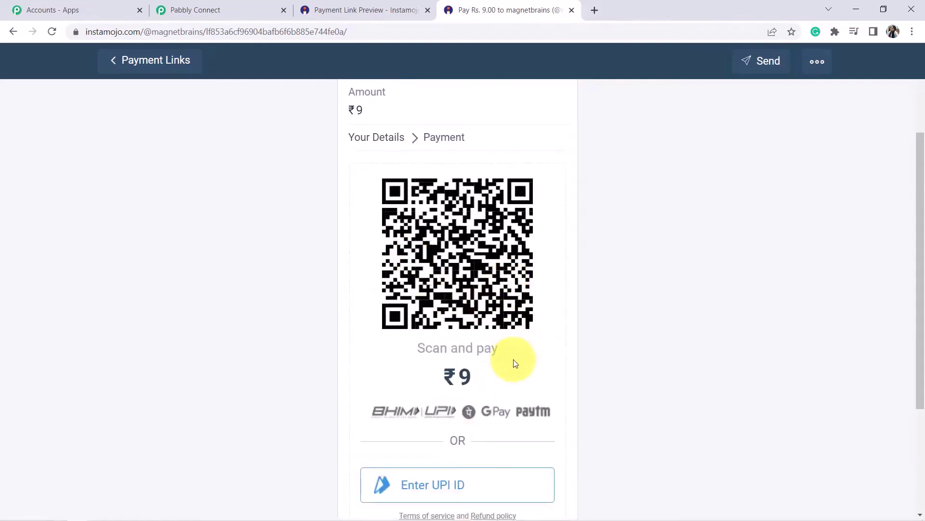
left_click_drag(385, 239, 499, 305)
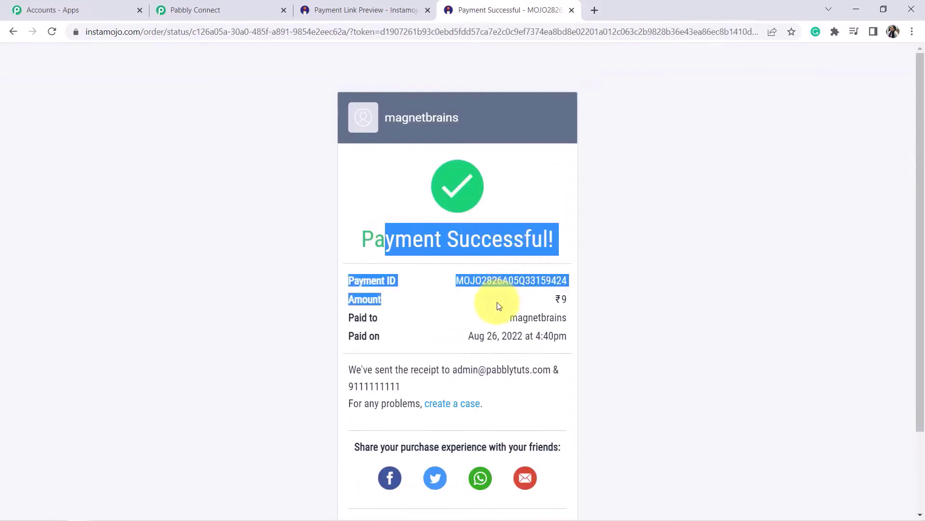
left_click(221, 10)
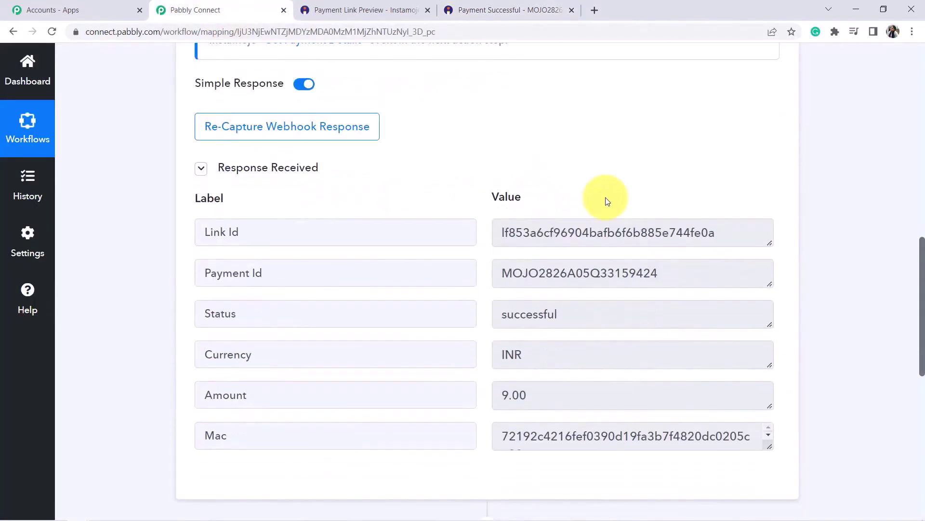
scroll(607, 201, "down", 2)
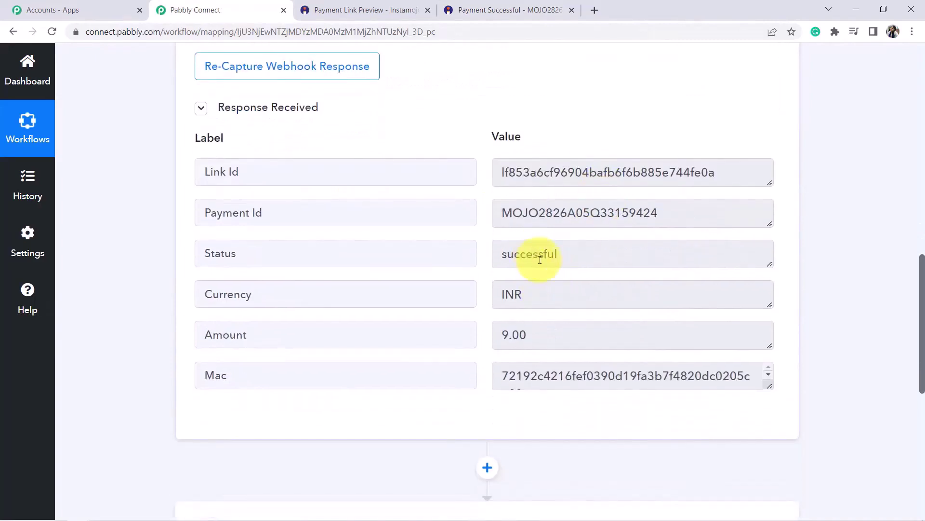
scroll(540, 260, "down", 2)
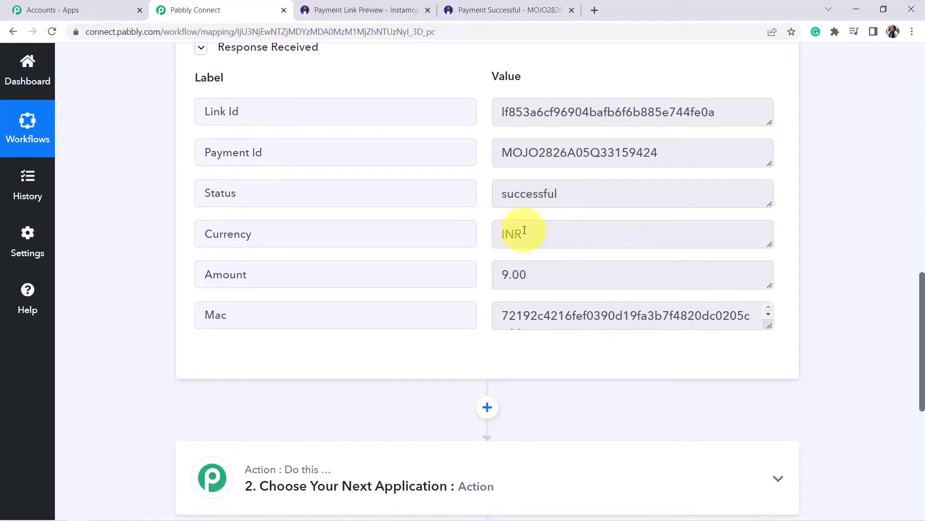
left_click_drag(520, 114, 666, 109)
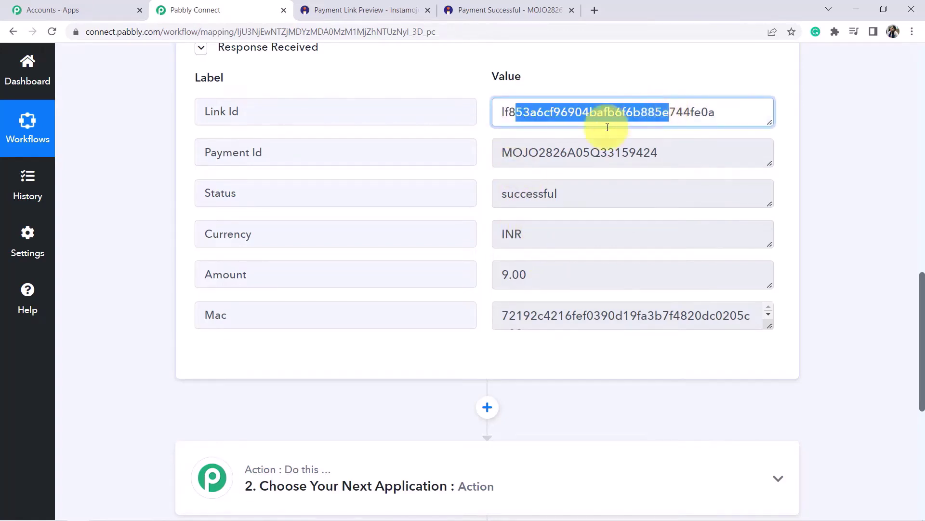
left_click_drag(528, 154, 671, 147)
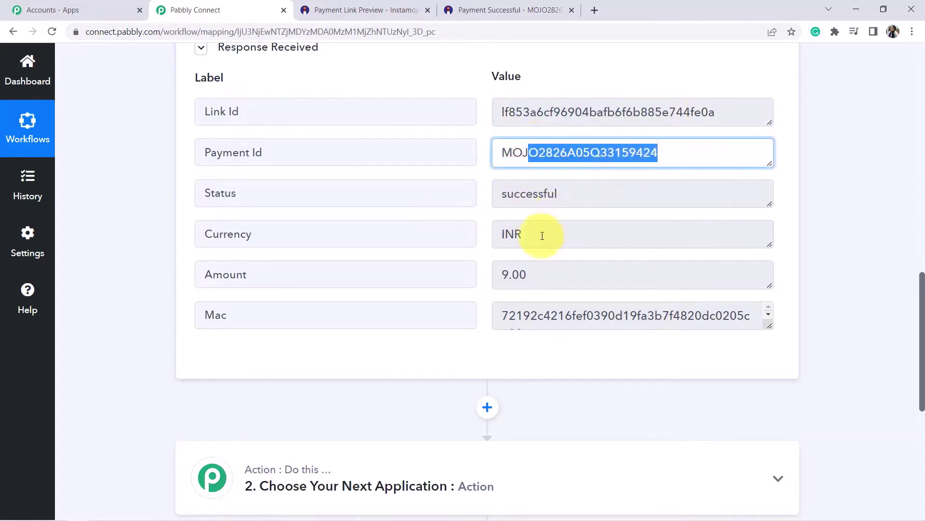
left_click_drag(542, 236, 499, 235)
left_click_drag(533, 272, 500, 275)
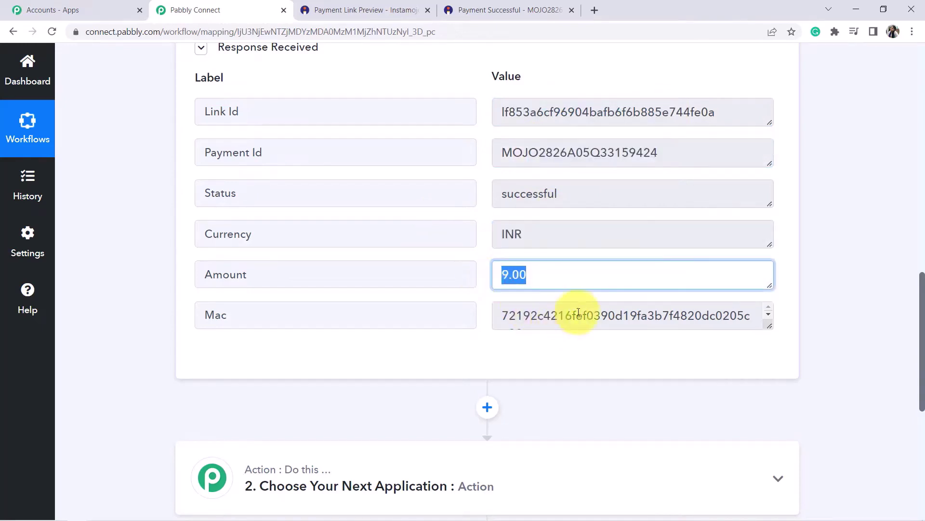
left_click_drag(542, 305, 543, 245)
scroll(661, 151, "down", 3)
scroll(557, 310, "up", 3)
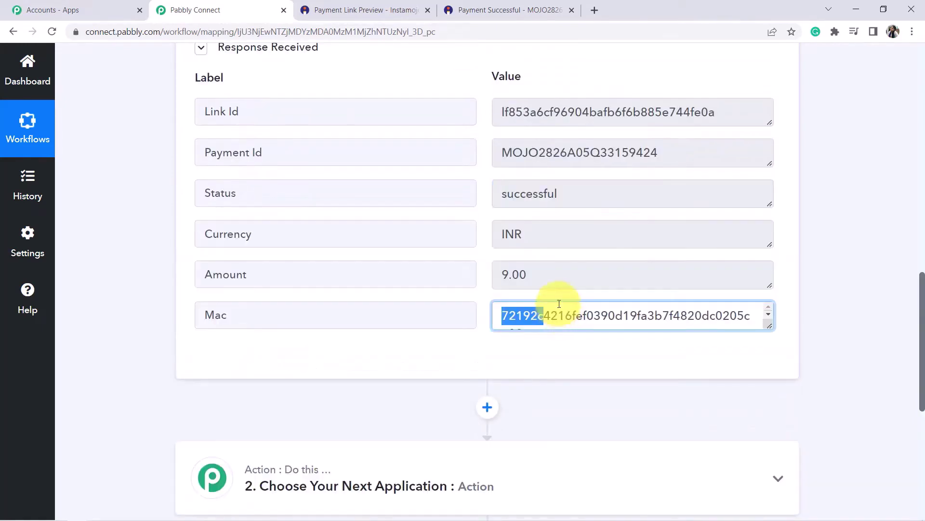
scroll(561, 262, "up", 1)
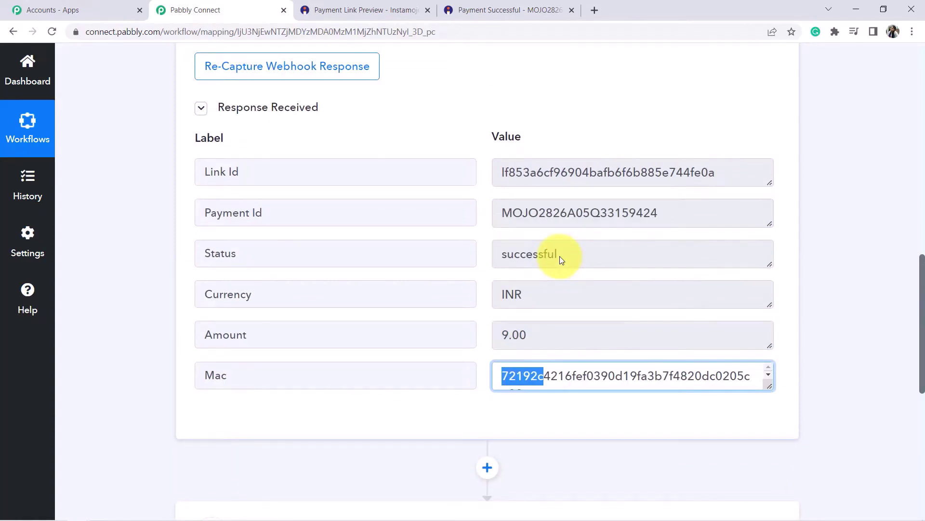
scroll(560, 255, "up", 3)
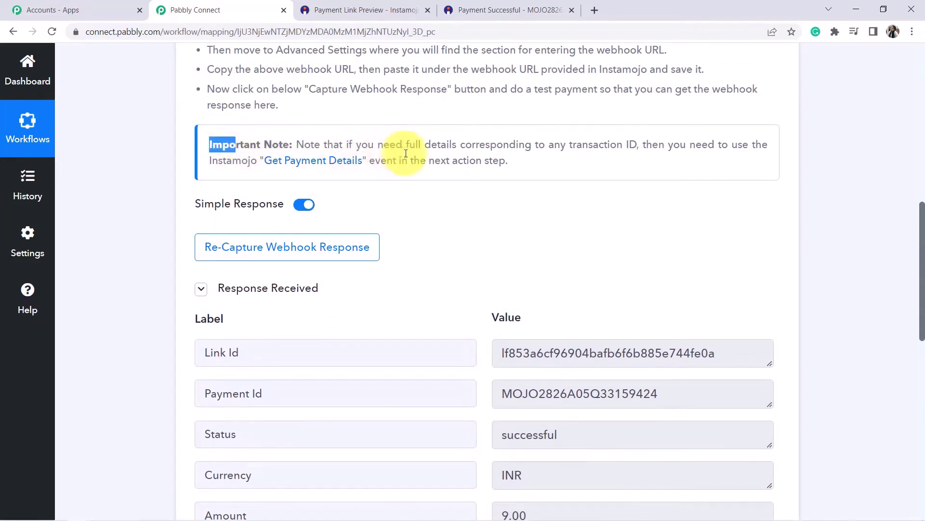
left_click_drag(417, 147, 477, 159)
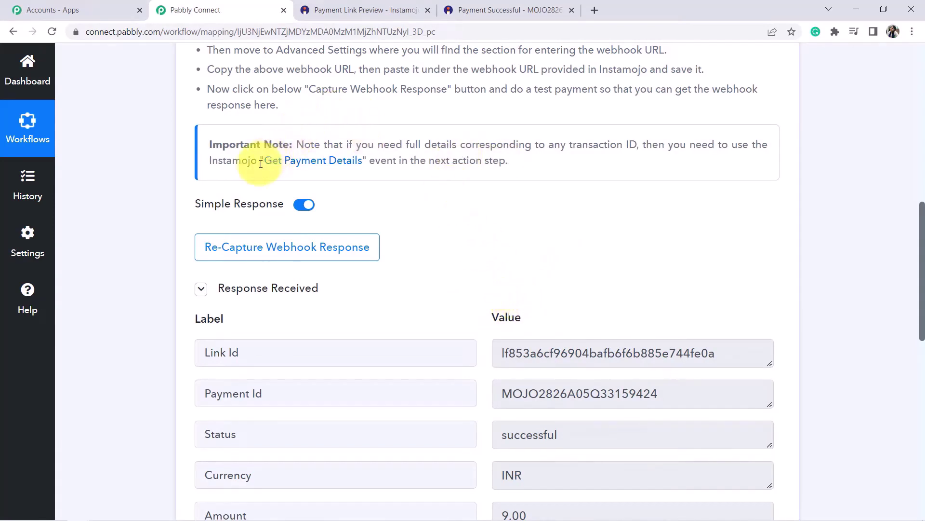
left_click_drag(241, 160, 400, 163)
left_click(403, 165)
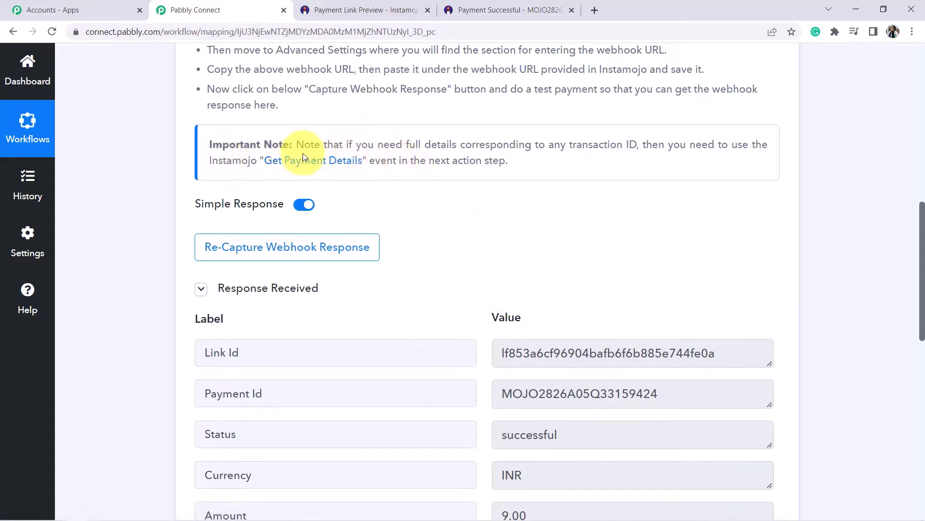
scroll(378, 180, "down", 9)
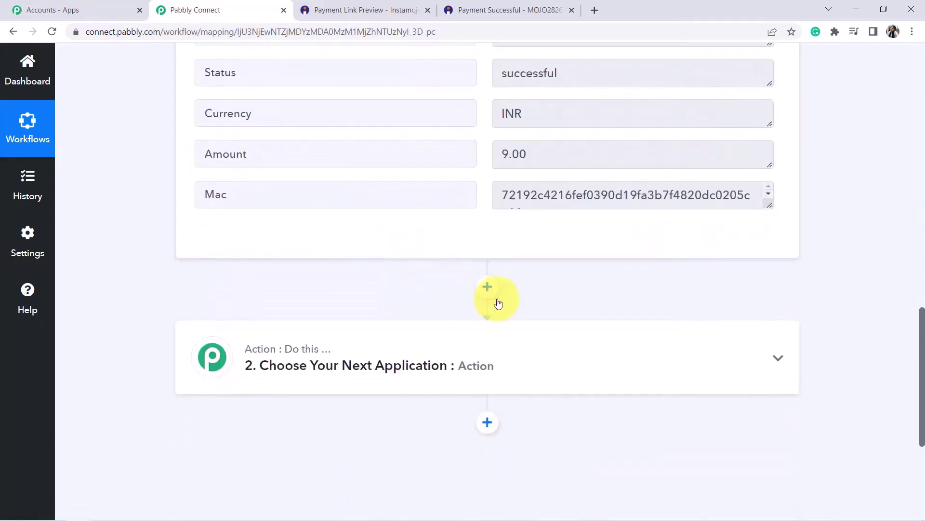
Search 'inst' and choose Instamojo as the app for action step 2.
left_click(289, 208)
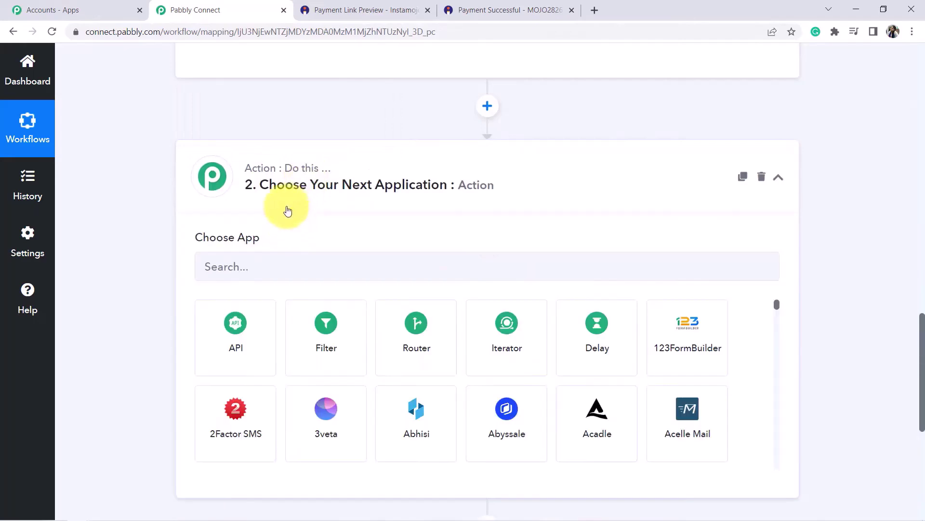
left_click(232, 271)
type("inst")
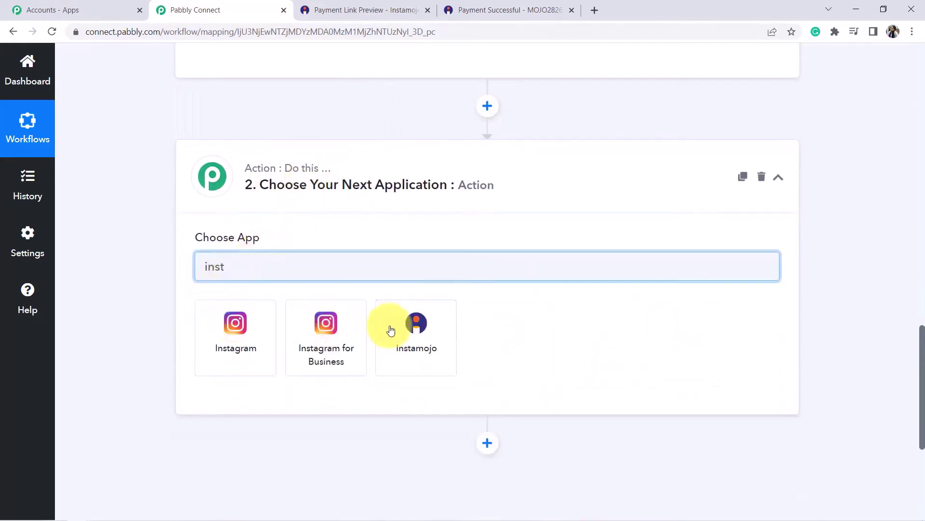
left_click(412, 324)
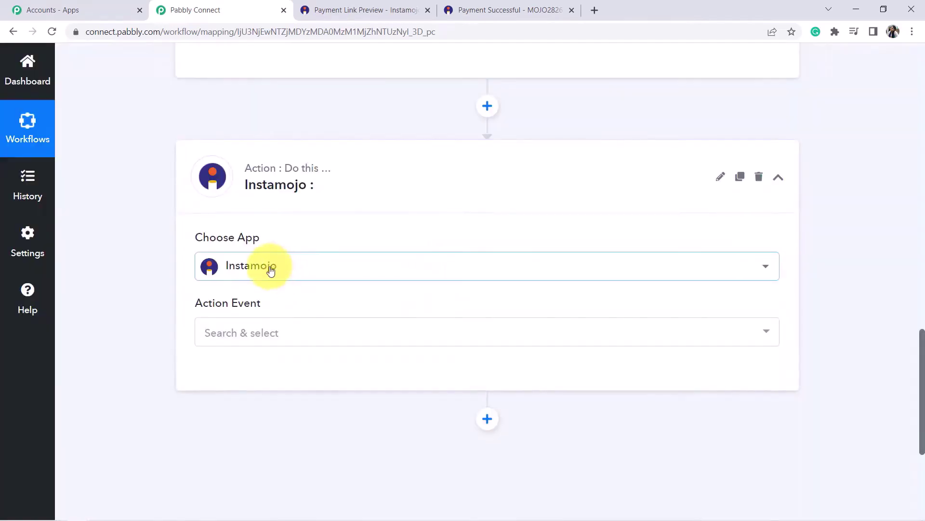
Set the action event to Get Payment Details and start connecting an Instamojo account.
scroll(260, 241, "down", 3)
left_click(254, 219)
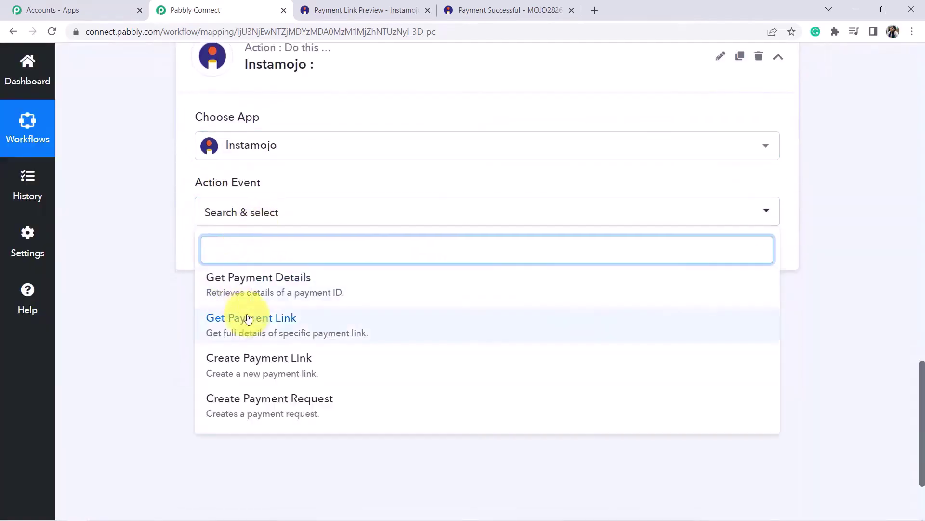
left_click(156, 309)
scroll(248, 262, "up", 5)
scroll(250, 261, "up", 10)
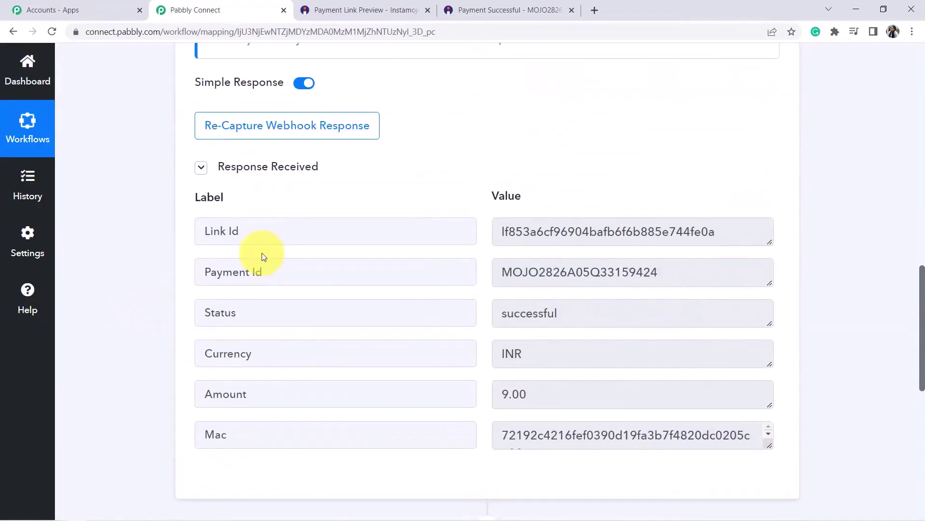
scroll(165, 318, "down", 14)
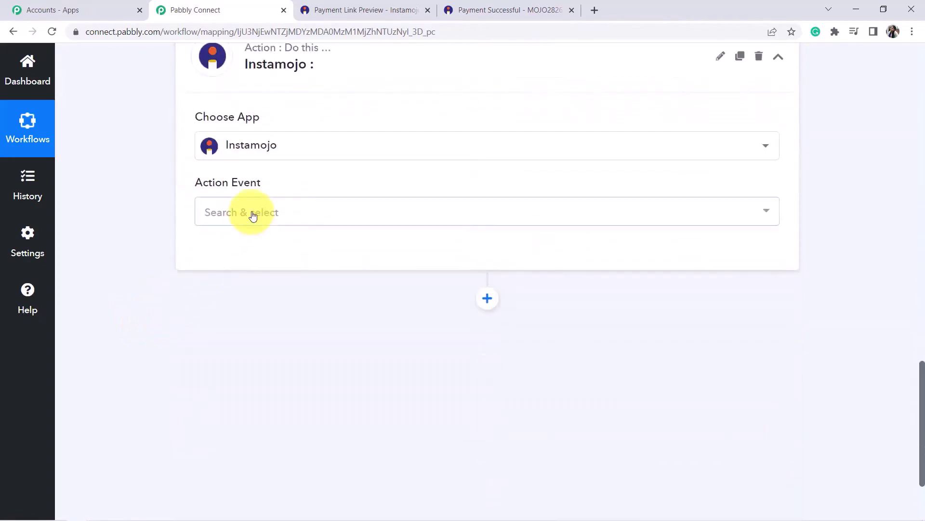
left_click(253, 216)
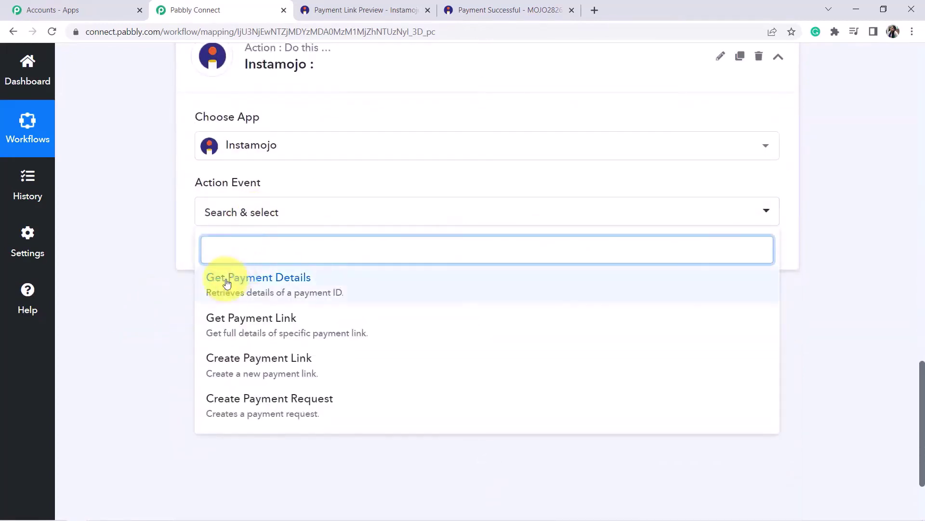
left_click(265, 284)
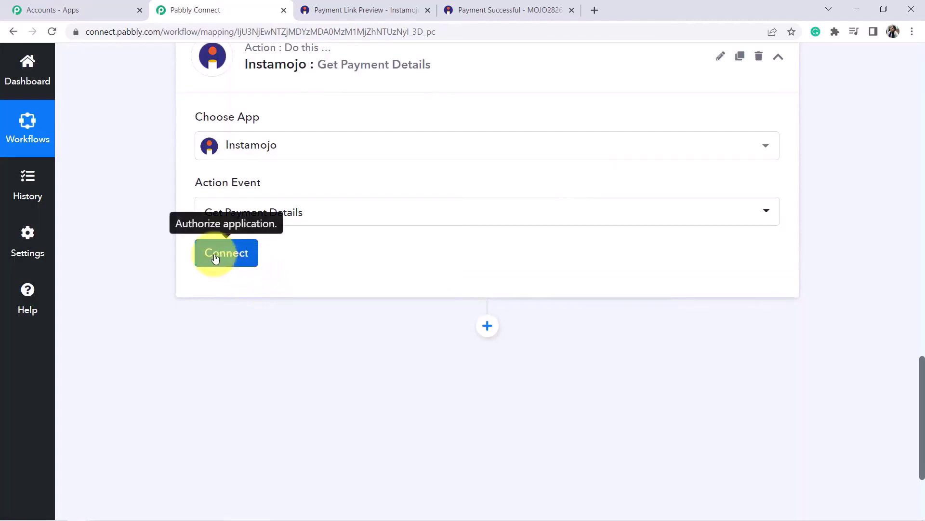
left_click(215, 258)
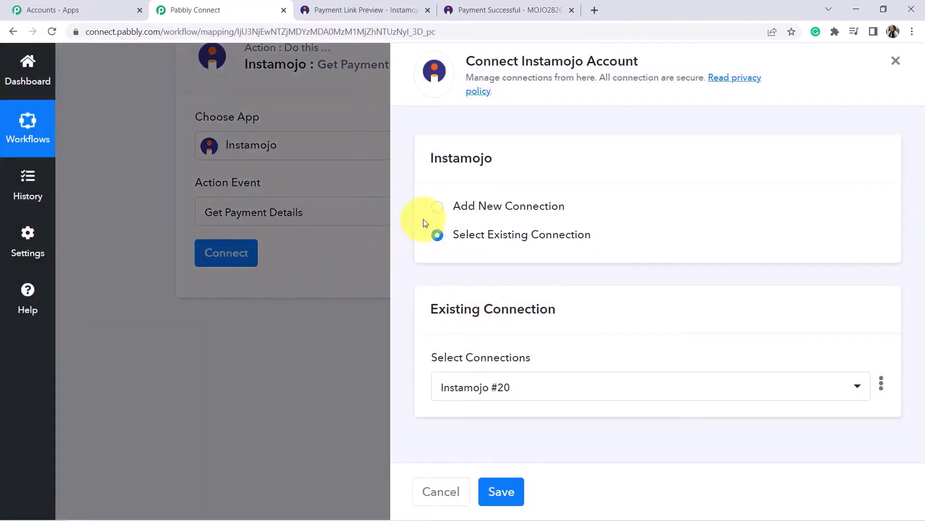
Add a new Instamojo connection and open Instamojo's API & Plugins page for its keys.
left_click(462, 213)
scroll(488, 252, "down", 3)
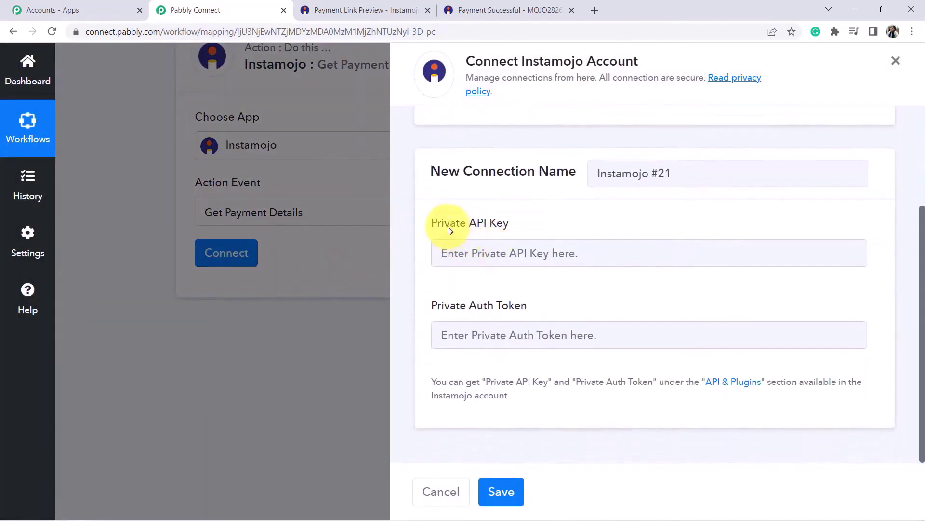
left_click_drag(441, 227, 501, 239)
left_click_drag(440, 305, 591, 322)
left_click_drag(432, 382, 530, 398)
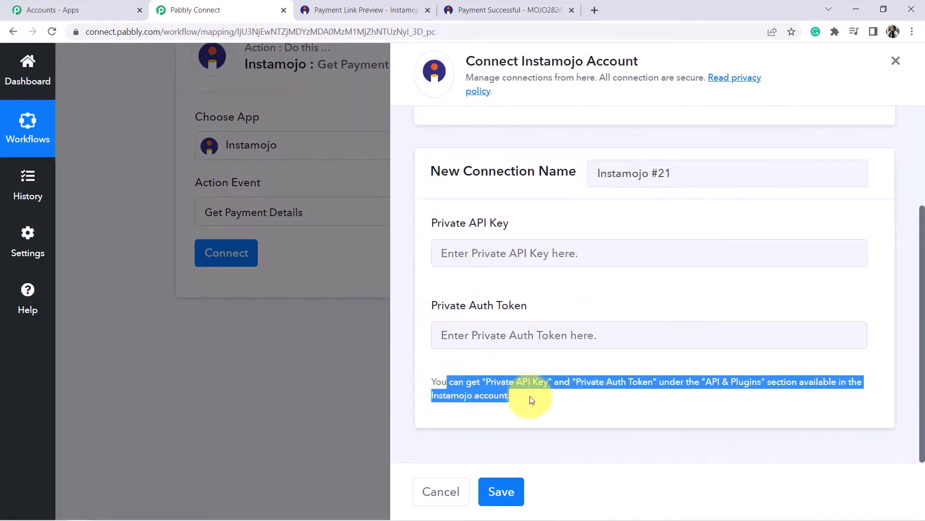
left_click(530, 399)
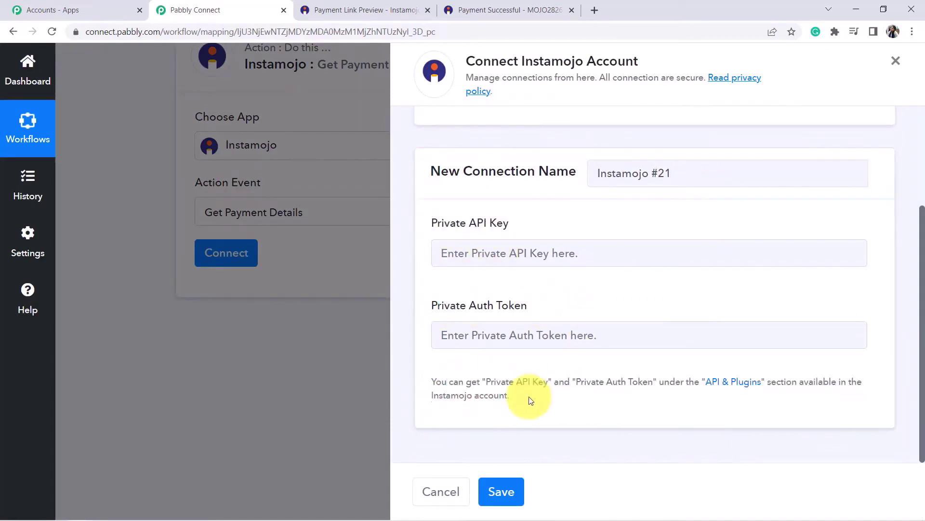
left_click(728, 382)
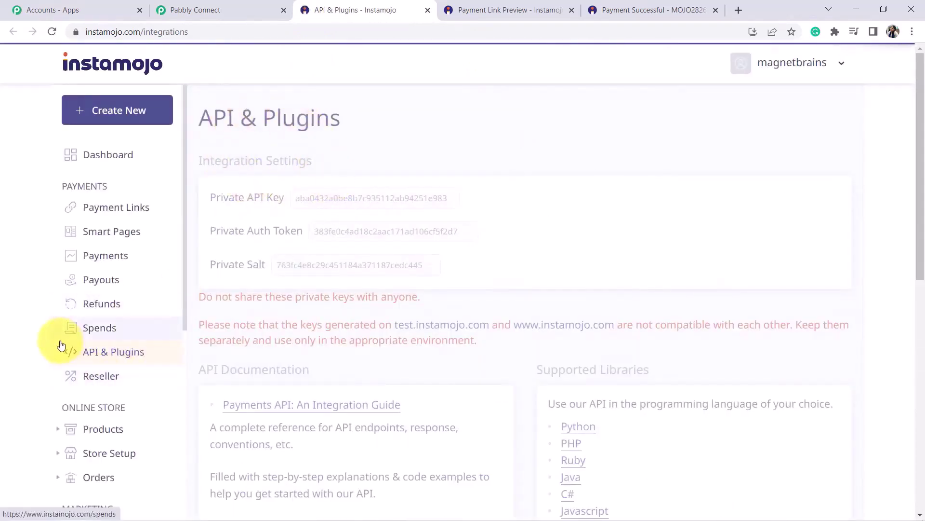
Copy the Private API Key from Instamojo's API & Plugins page into the clipboard.
scroll(113, 422, "down", 3)
scroll(112, 421, "down", 1)
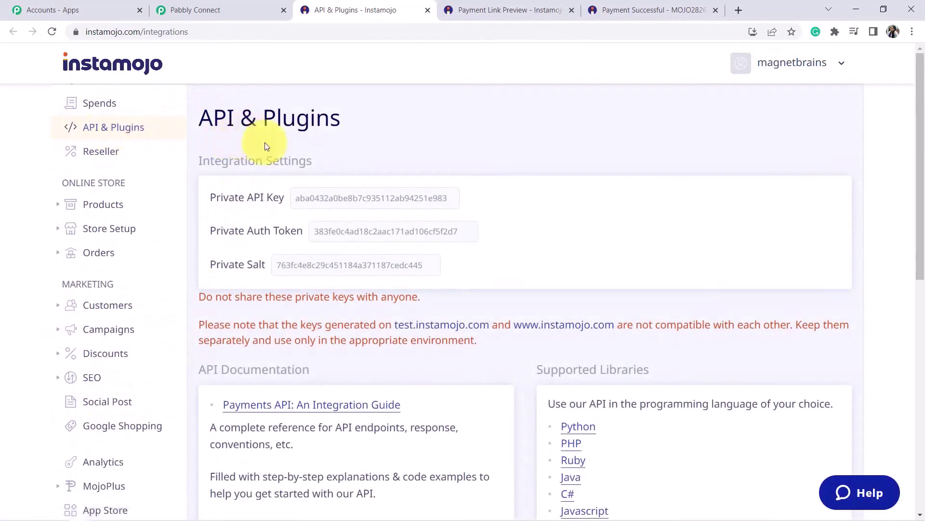
left_click(224, 2)
left_click_drag(439, 226, 510, 223)
left_click(356, 9)
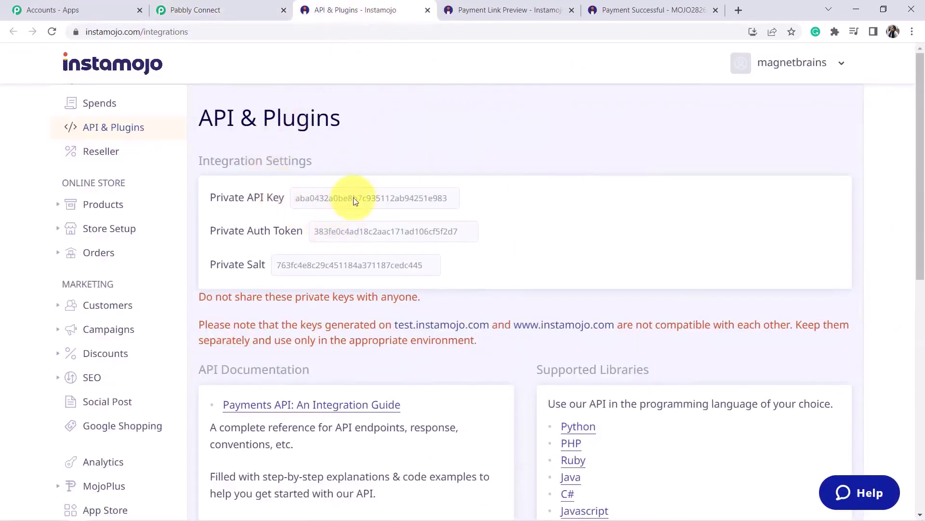
left_click(195, 9)
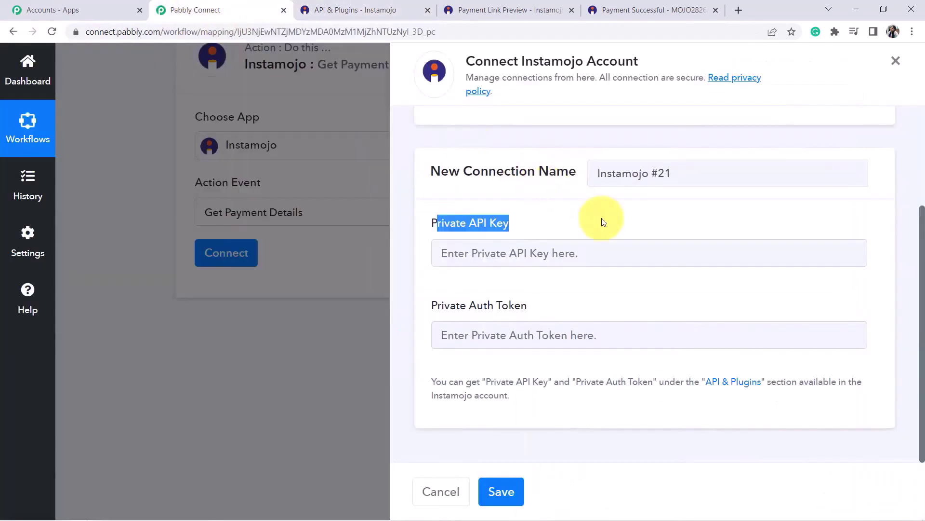
Paste the private API key and auth token into the Instamojo connection and save it.
left_click(478, 256)
key("ctrl+v")
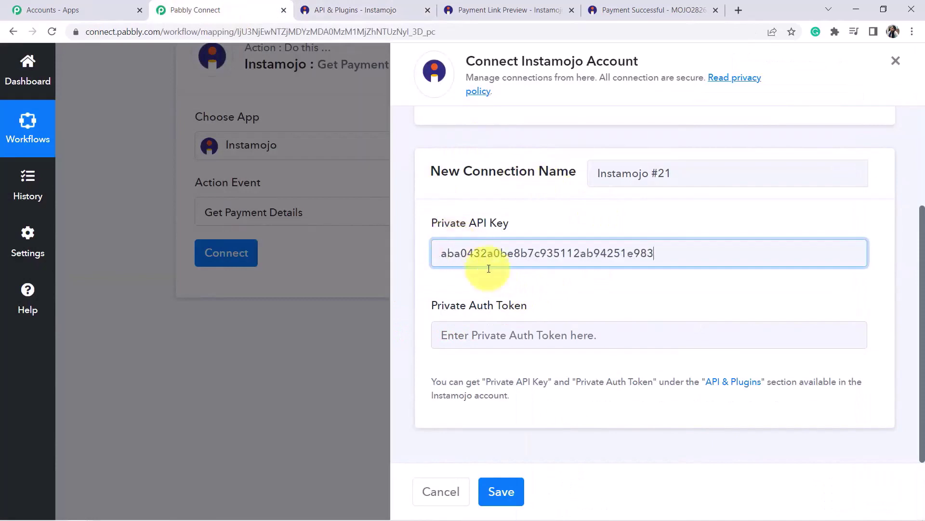
left_click(322, 6)
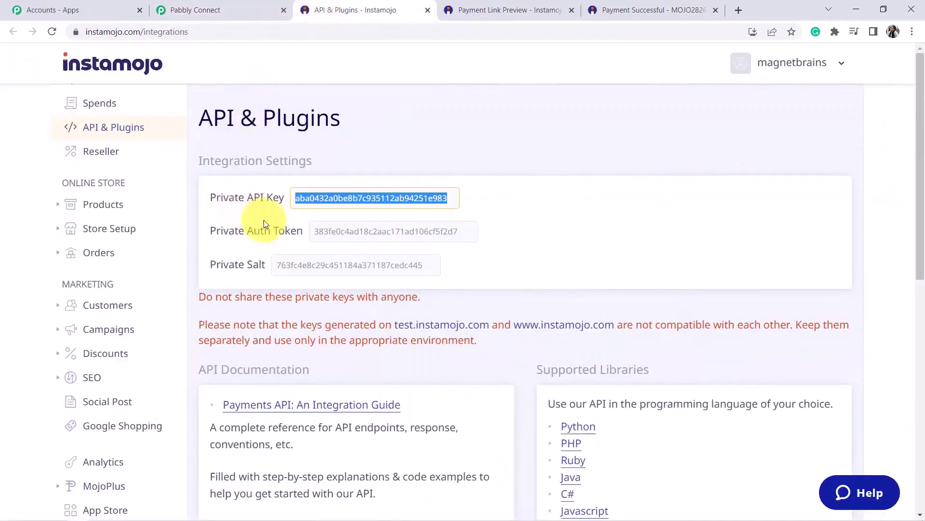
left_click(331, 235)
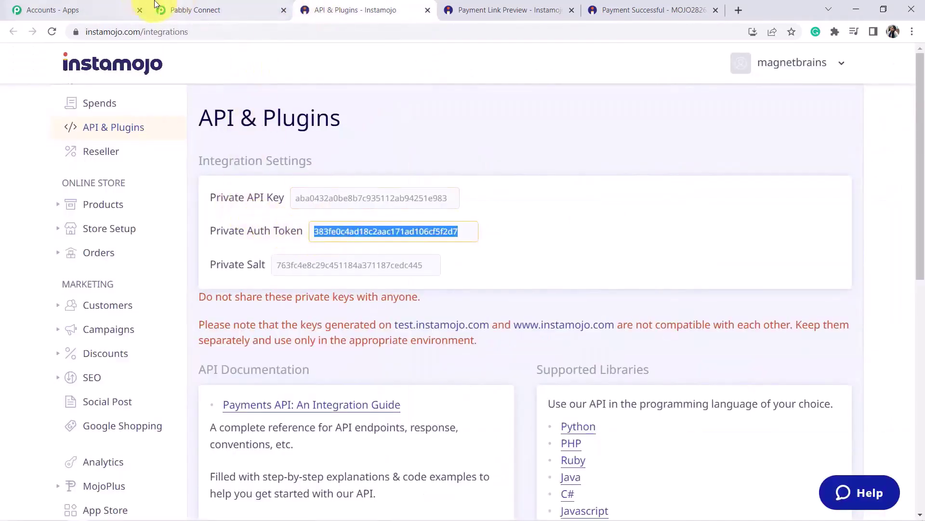
left_click(178, 9)
left_click(477, 335)
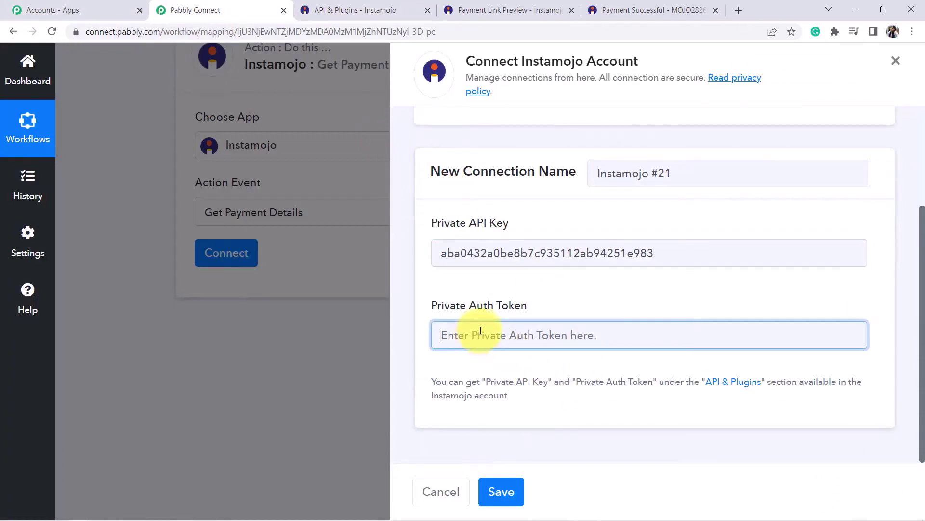
key("ctrl+v")
left_click(493, 497)
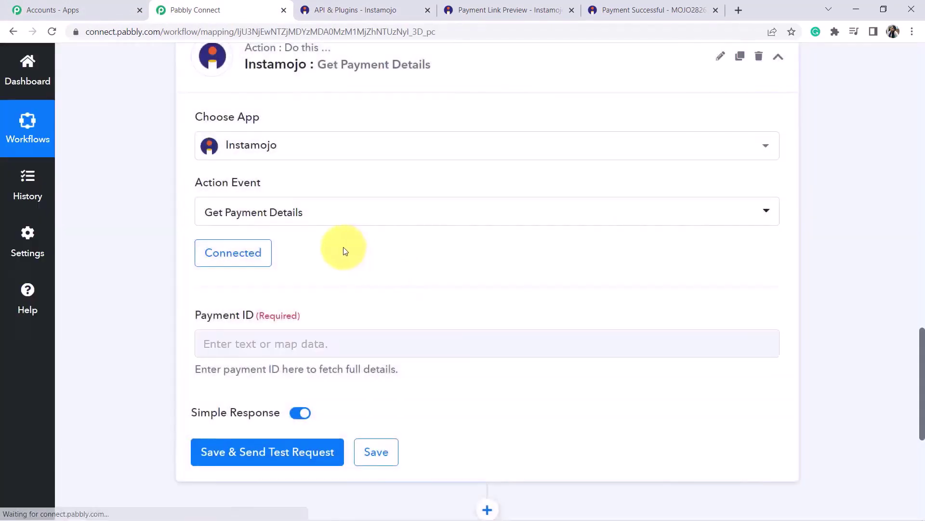
Review the required Payment ID field and the trigger's captured Payment Id value.
scroll(289, 295, "up", 1)
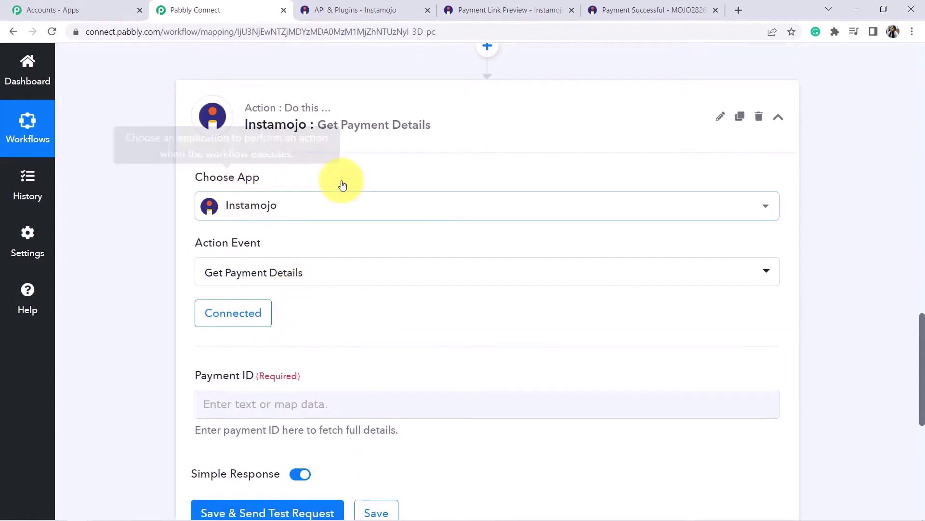
scroll(297, 235, "down", 3)
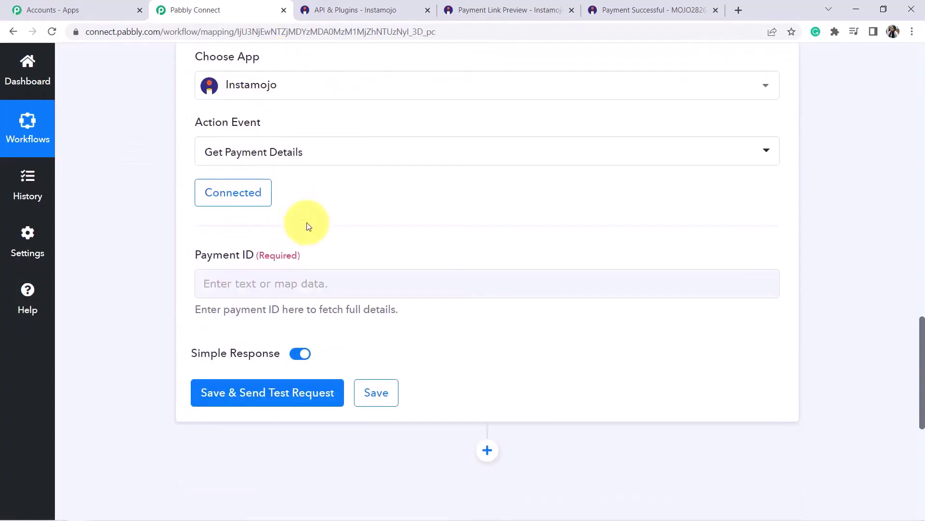
left_click_drag(201, 197, 280, 196)
left_click_drag(210, 250, 370, 254)
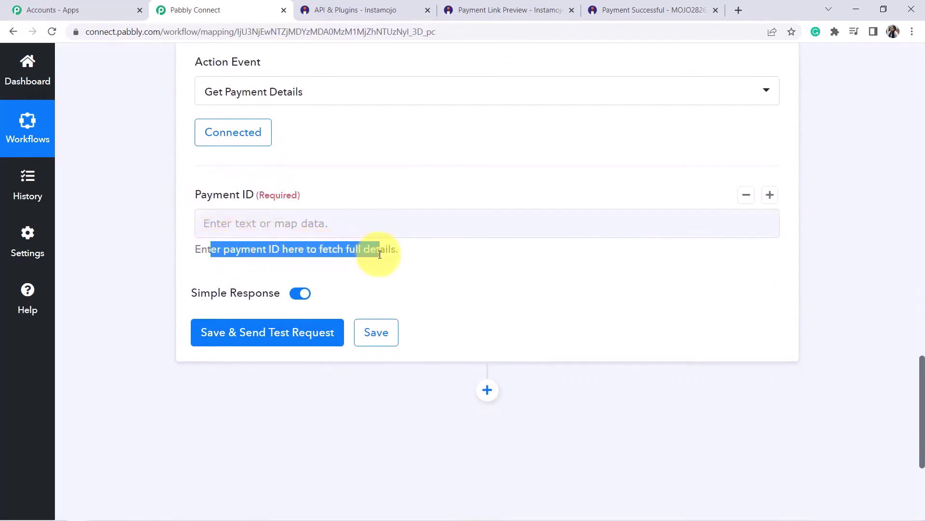
scroll(511, 313, "up", 8)
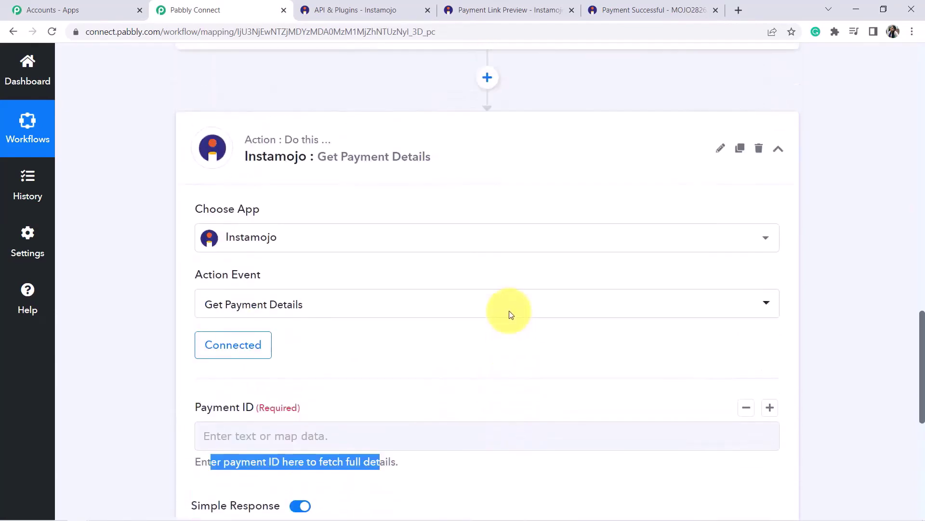
scroll(513, 314, "up", 3)
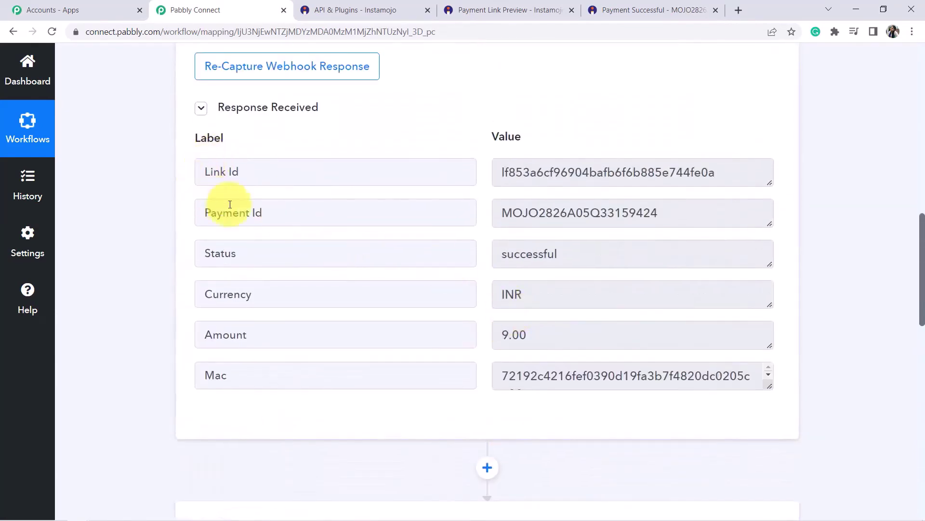
left_click_drag(205, 213, 255, 212)
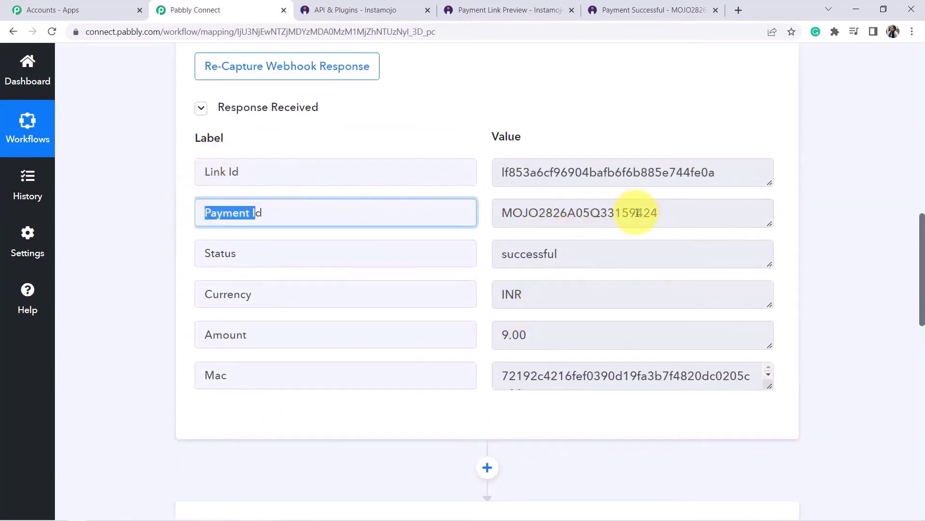
left_click_drag(650, 212, 472, 222)
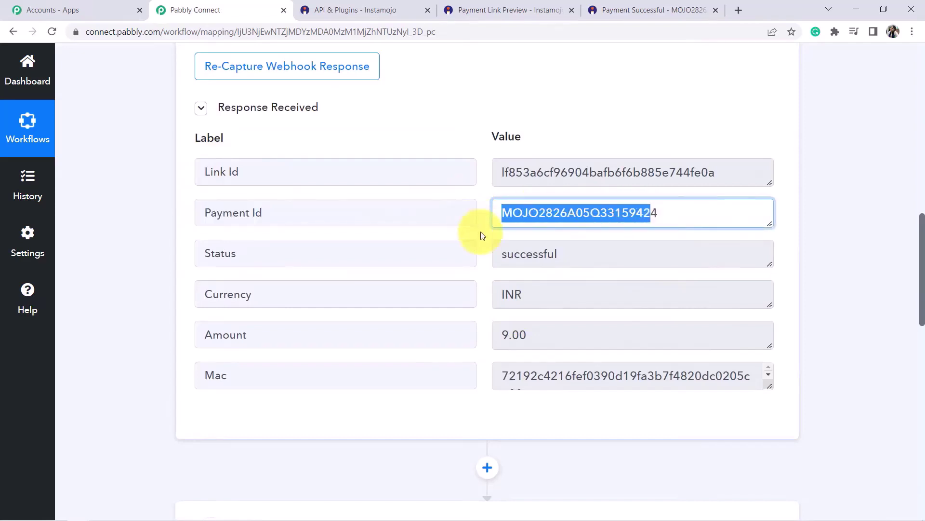
scroll(573, 231, "down", 7)
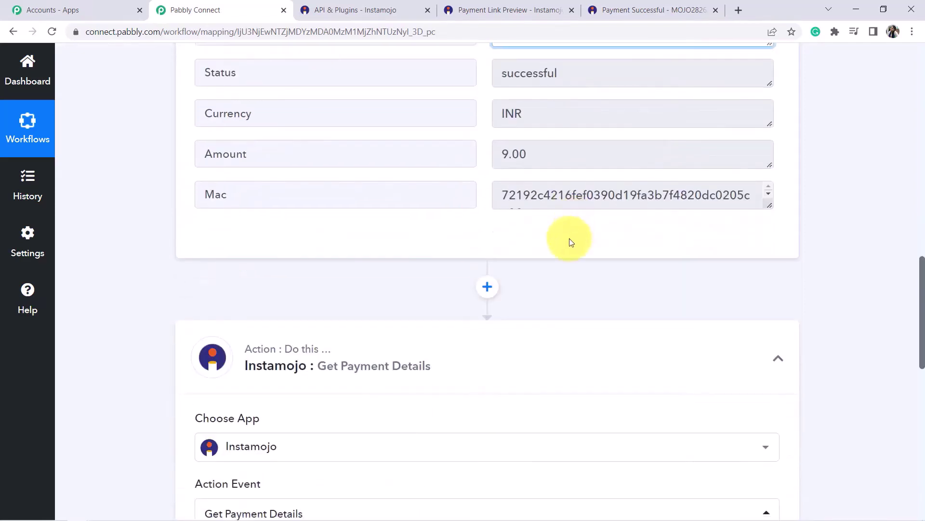
scroll(531, 209, "up", 1)
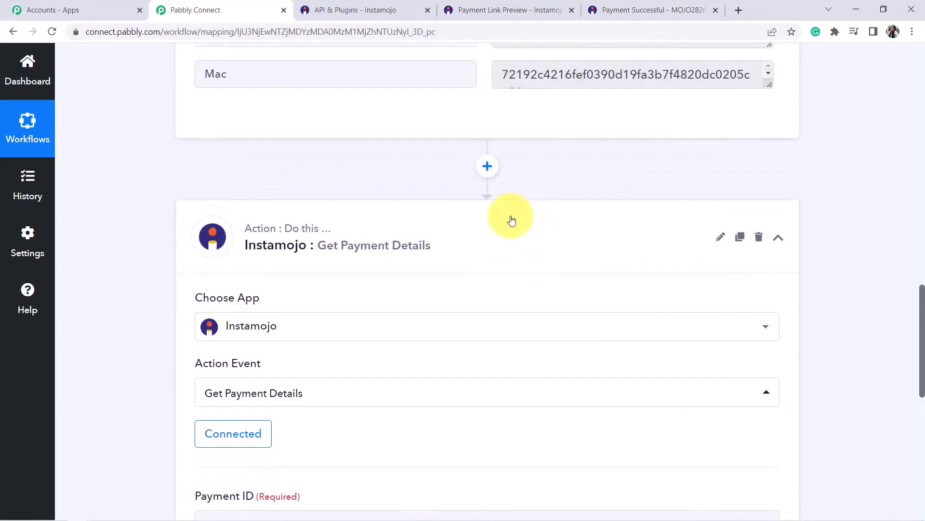
scroll(434, 241, "down", 5)
Map Payment ID to the New Sale trigger's Payment Id and send a test request.
left_click(255, 218)
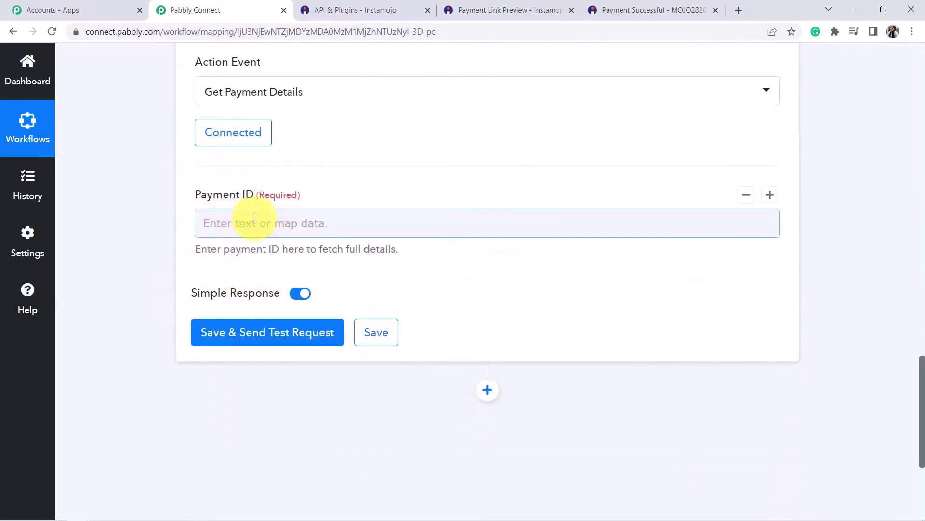
left_click(281, 333)
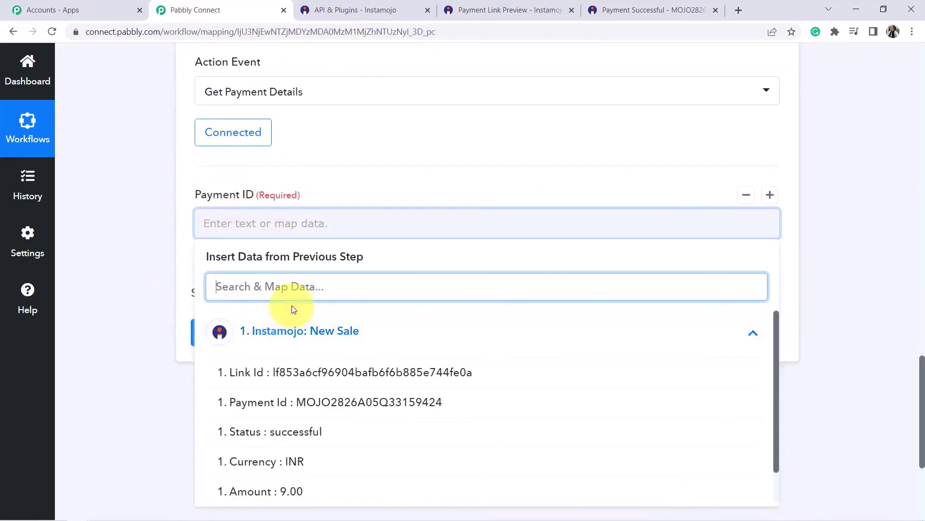
scroll(292, 310, "down", 2)
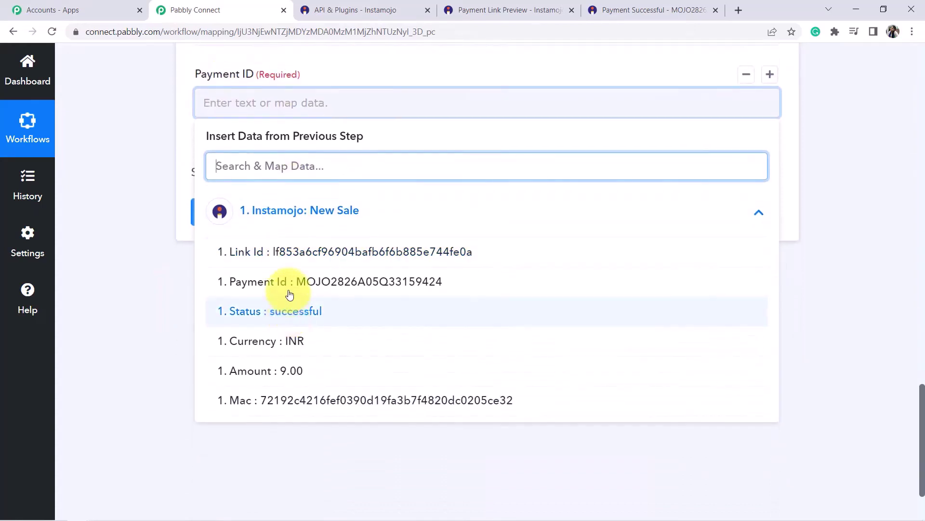
left_click(358, 285)
scroll(206, 253, "up", 2)
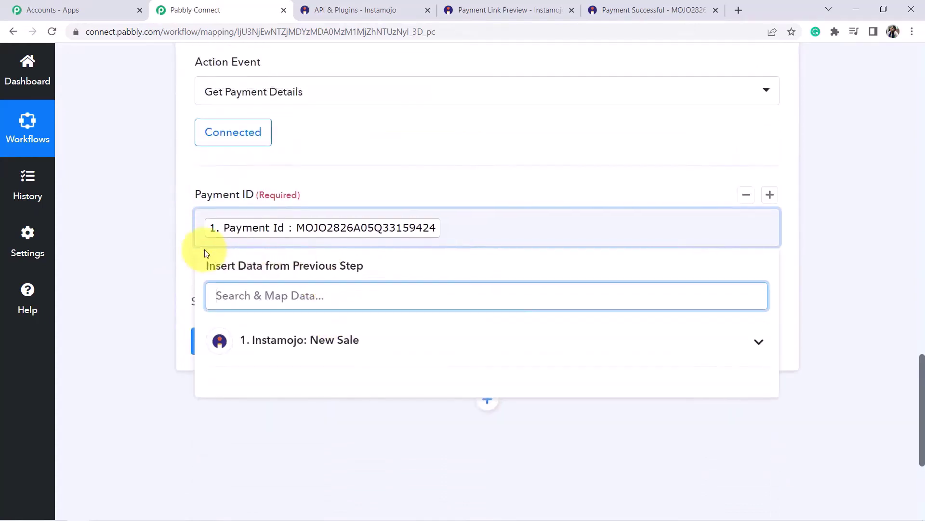
left_click(189, 253)
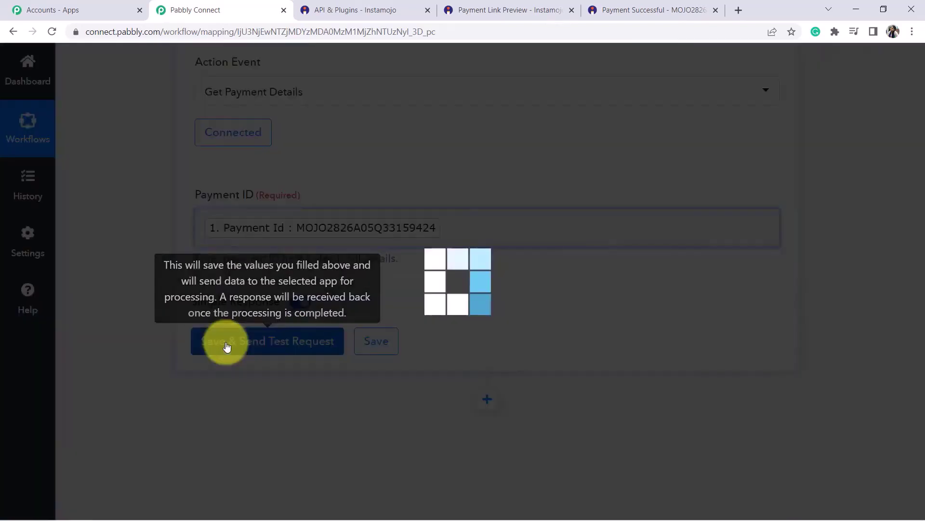
left_click(225, 343)
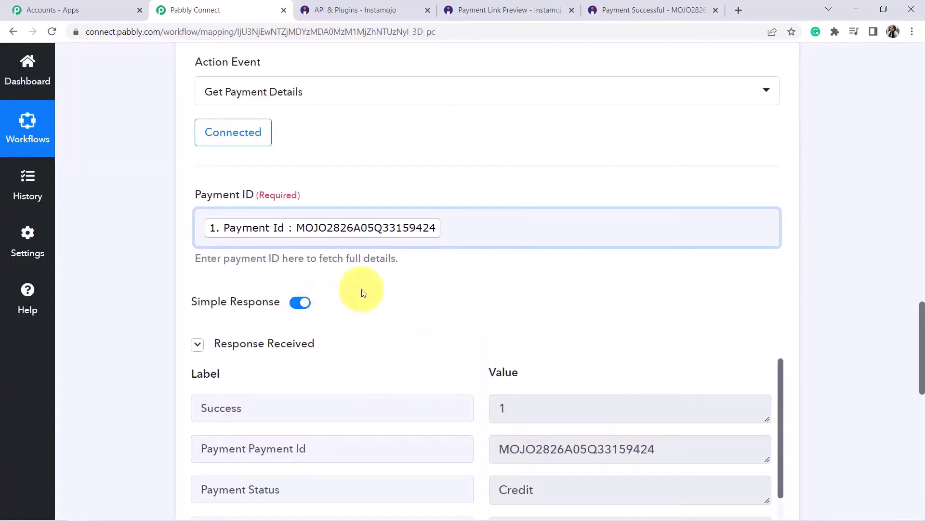
Review the returned buyer name and phone number in the test response.
scroll(545, 276, "down", 1)
scroll(544, 277, "down", 4)
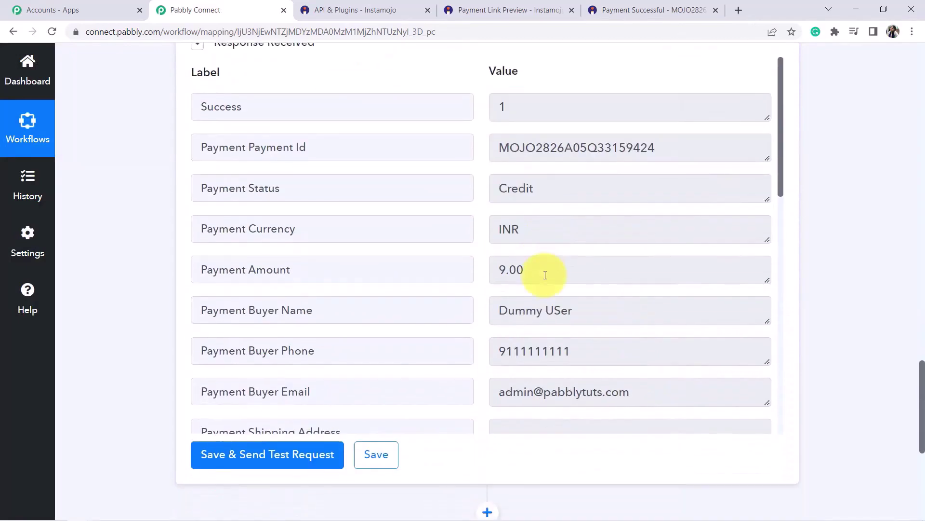
scroll(546, 275, "down", 2)
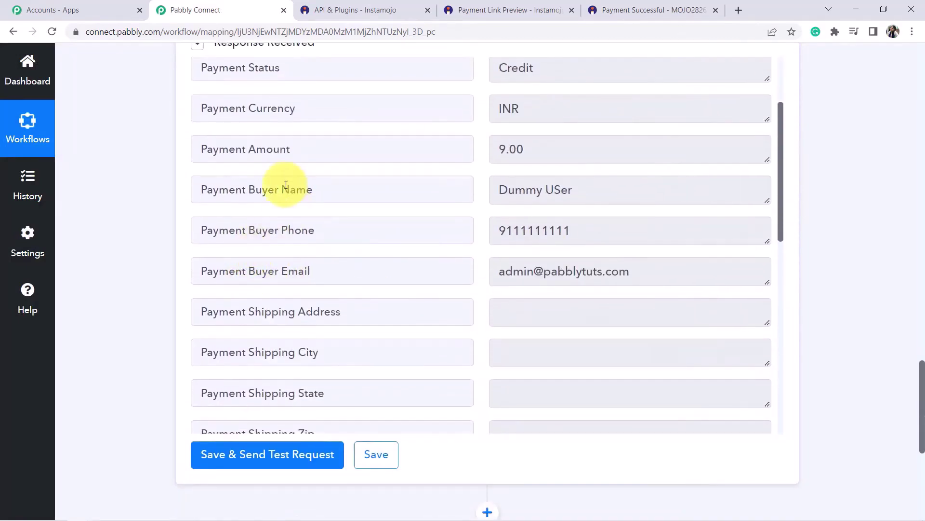
left_click_drag(281, 189, 405, 187)
left_click_drag(496, 190, 583, 189)
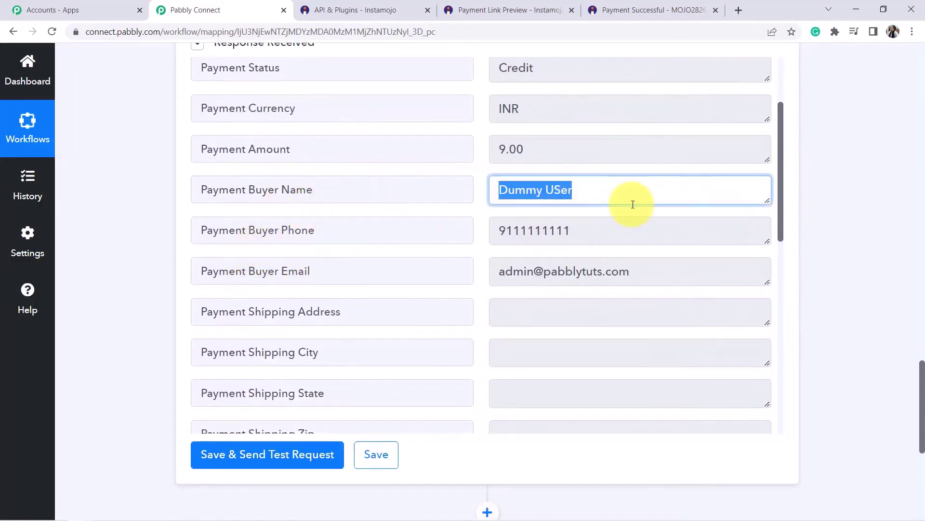
left_click(554, 190)
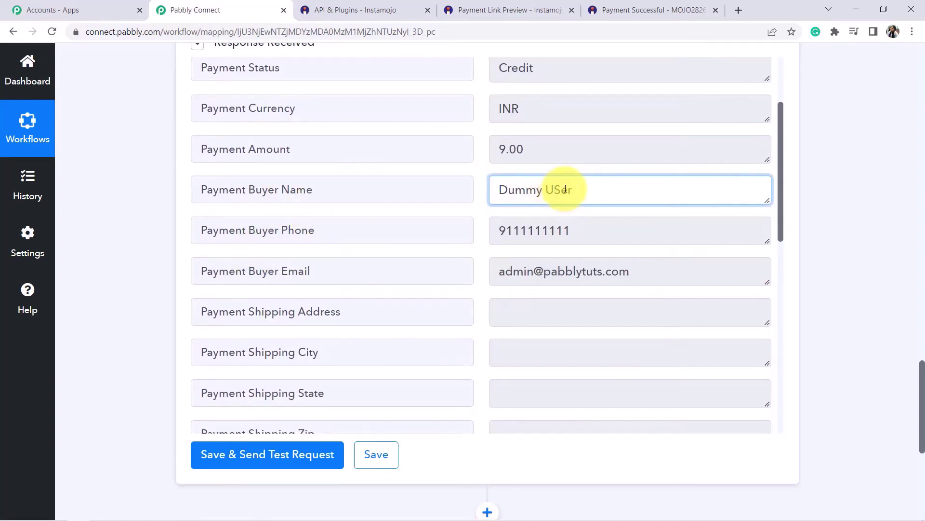
left_click_drag(537, 189, 567, 192)
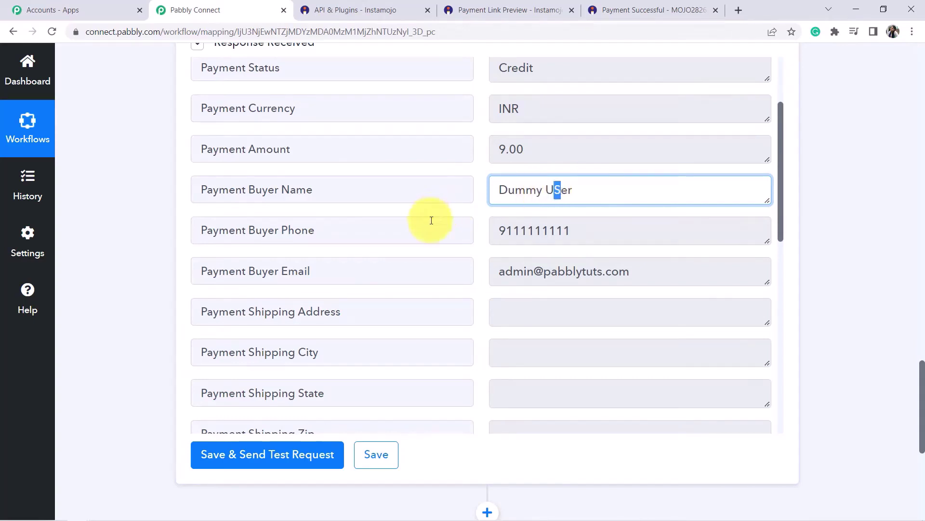
left_click_drag(498, 231, 619, 272)
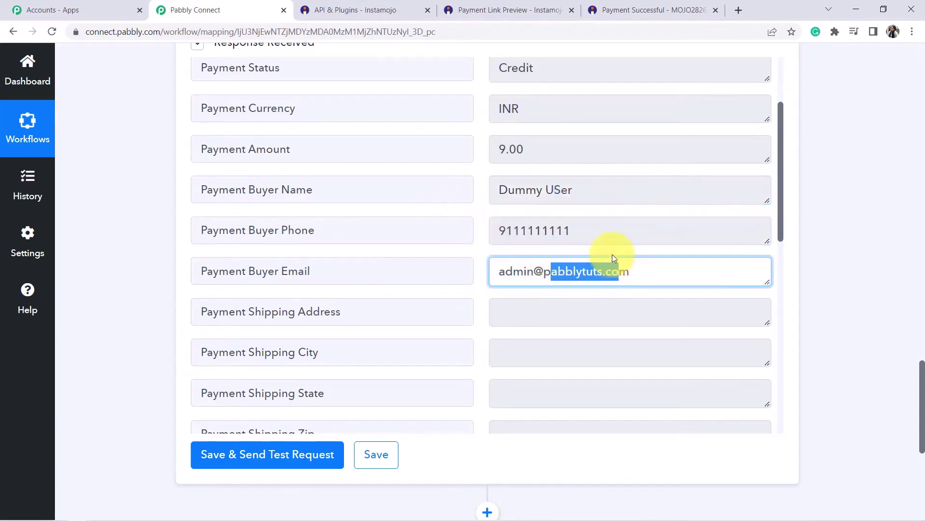
Scroll further through the response to the Payment Created At field.
scroll(612, 254, "down", 3)
scroll(609, 250, "up", 5)
scroll(609, 251, "down", 2)
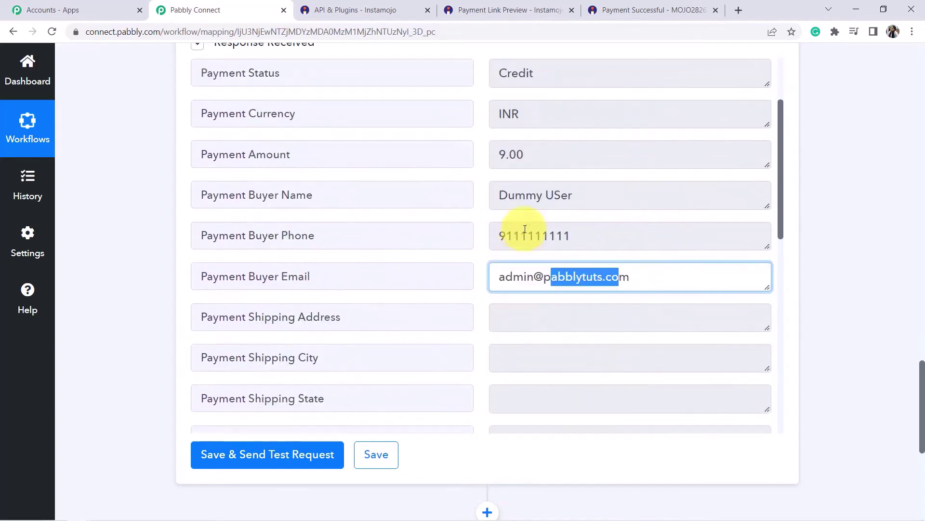
left_click_drag(529, 146, 500, 146)
left_click_drag(512, 107, 523, 115)
scroll(566, 340, "down", 9)
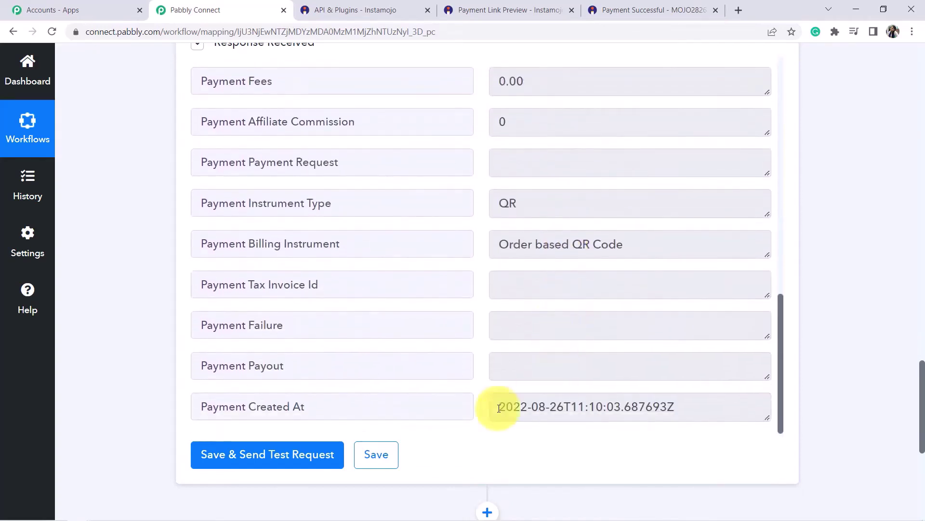
left_click_drag(347, 407, 265, 412)
left_click(138, 285)
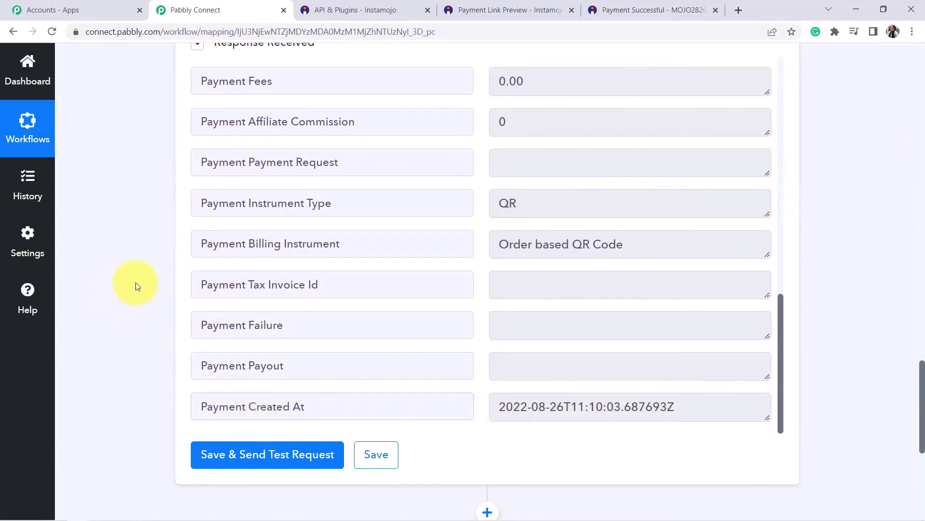
scroll(134, 282, "down", 6)
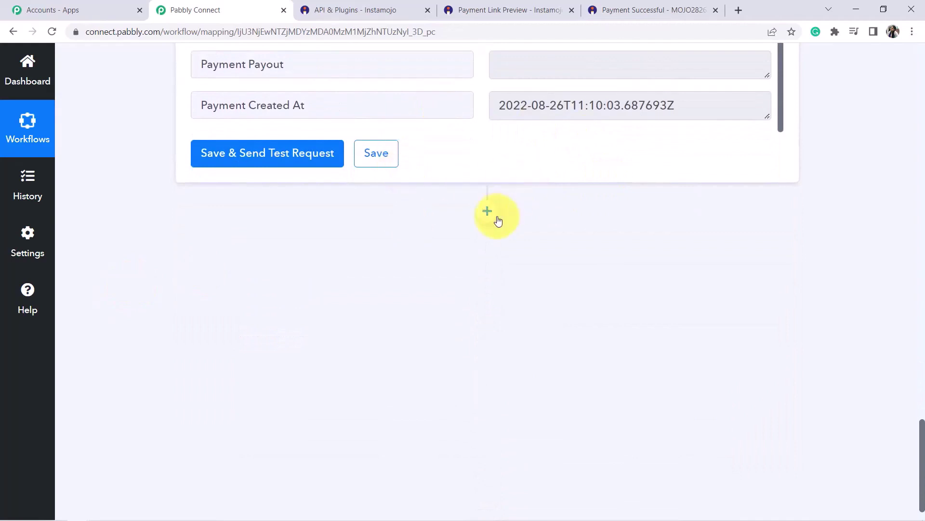
Add a new Microsoft Excel action step using the Add Row To Worksheet event.
left_click(488, 213)
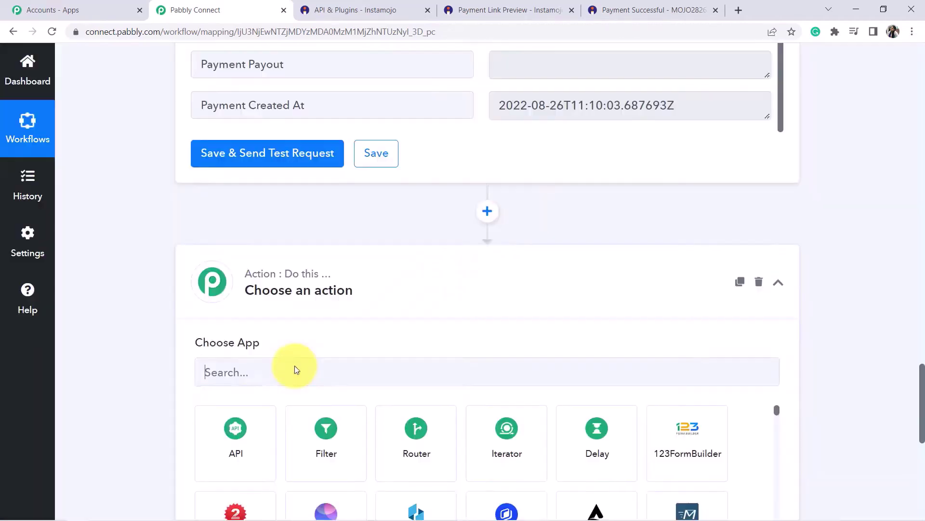
left_click(263, 374)
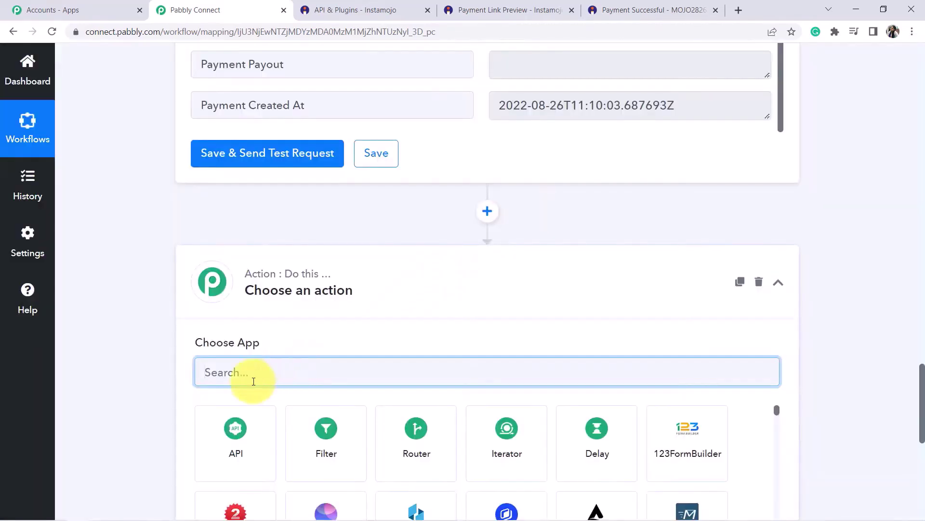
type("mis")
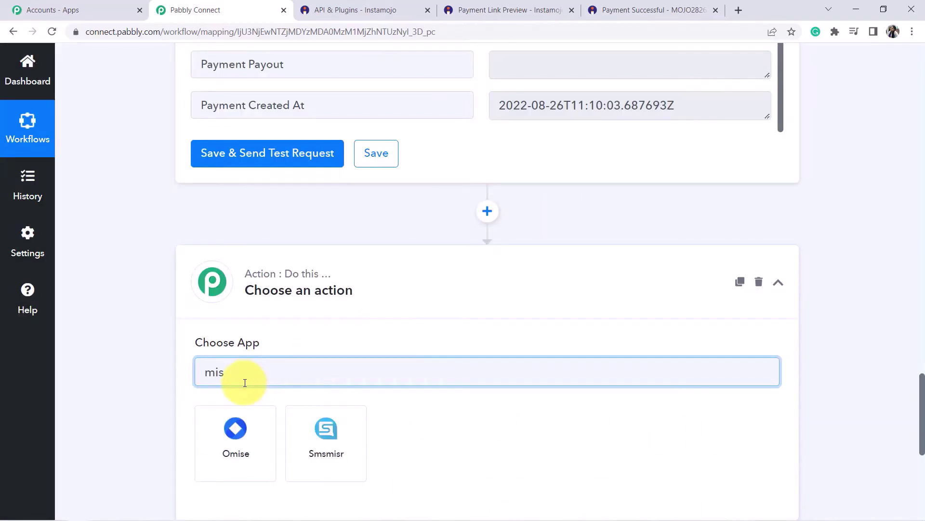
type("cro")
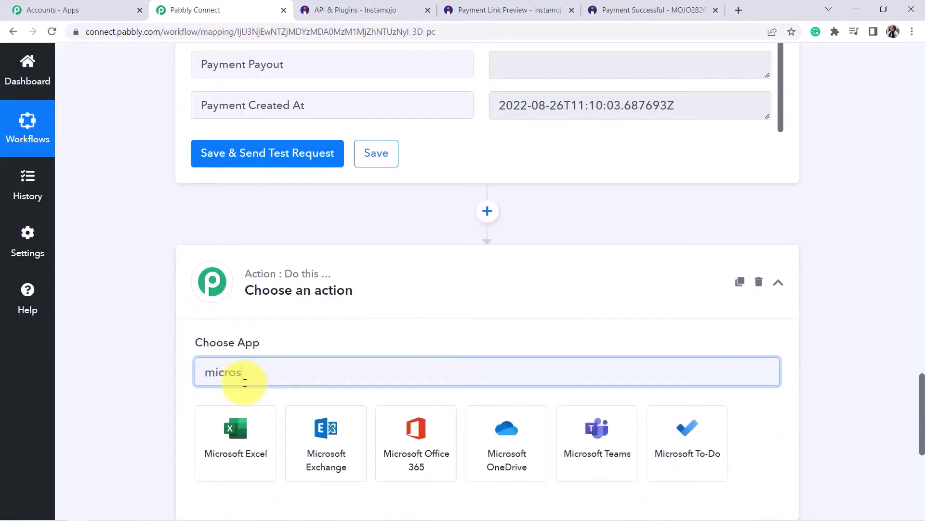
left_click(236, 434)
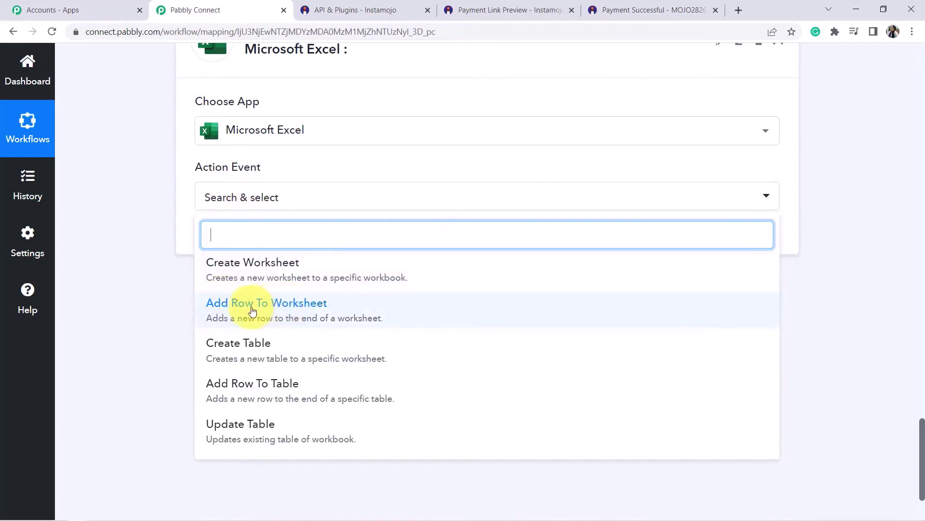
left_click(252, 311)
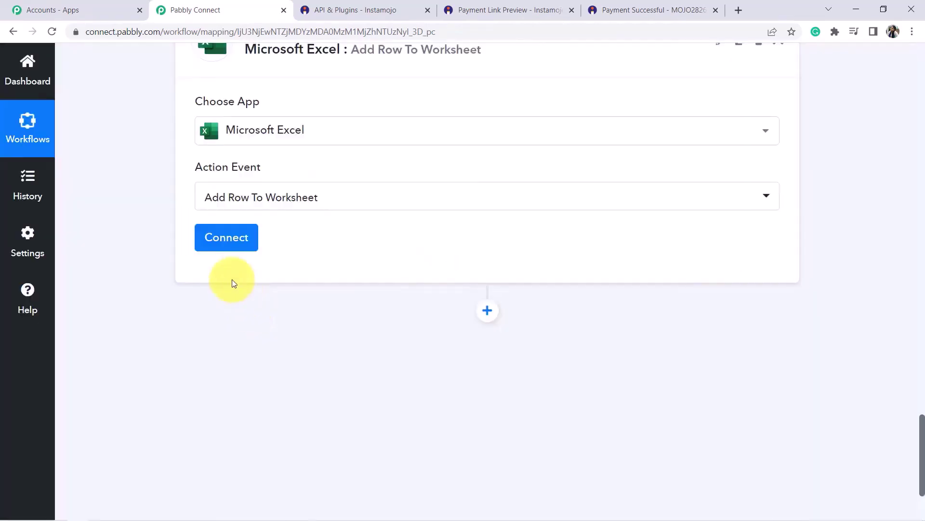
scroll(250, 173, "up", 1)
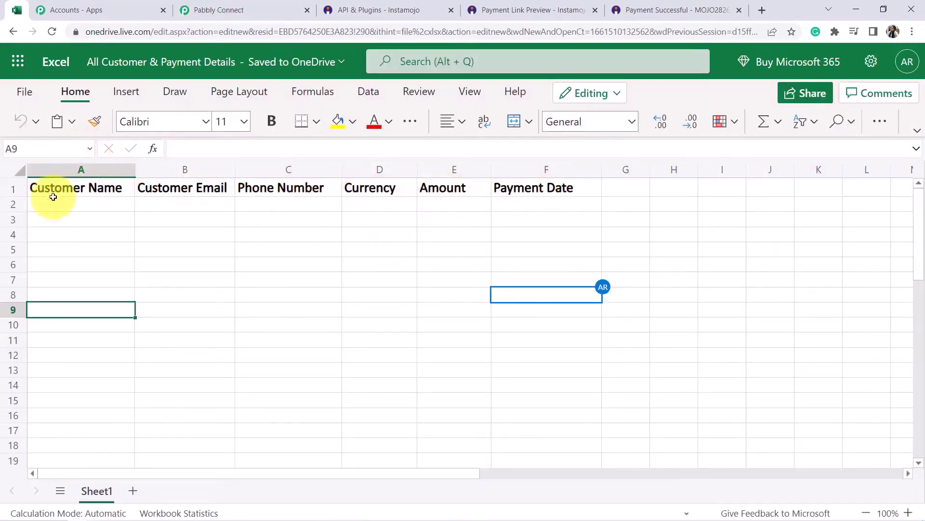
left_click_drag(103, 186, 508, 355)
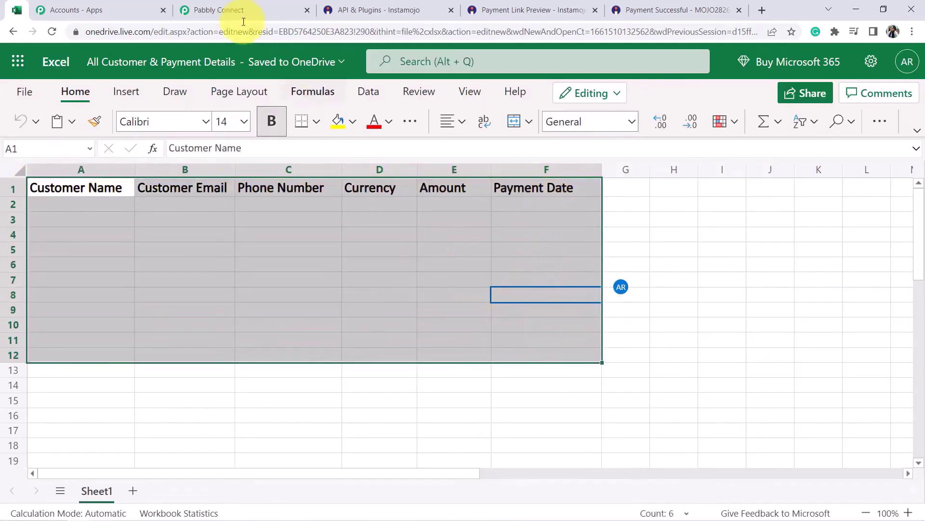
left_click(210, 11)
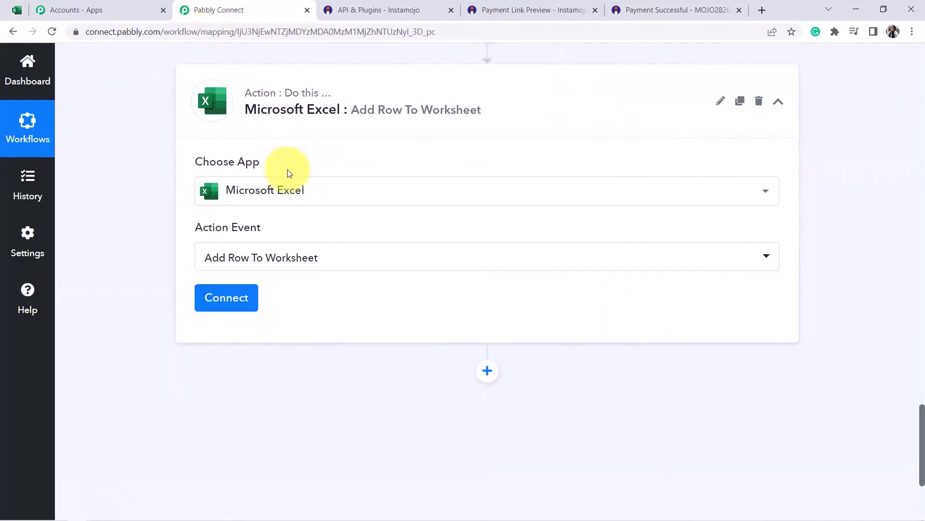
Add a new Microsoft Excel connection, approve Pabbly's access, then view OneDrive's files.
scroll(279, 186, "down", 1)
left_click(226, 238)
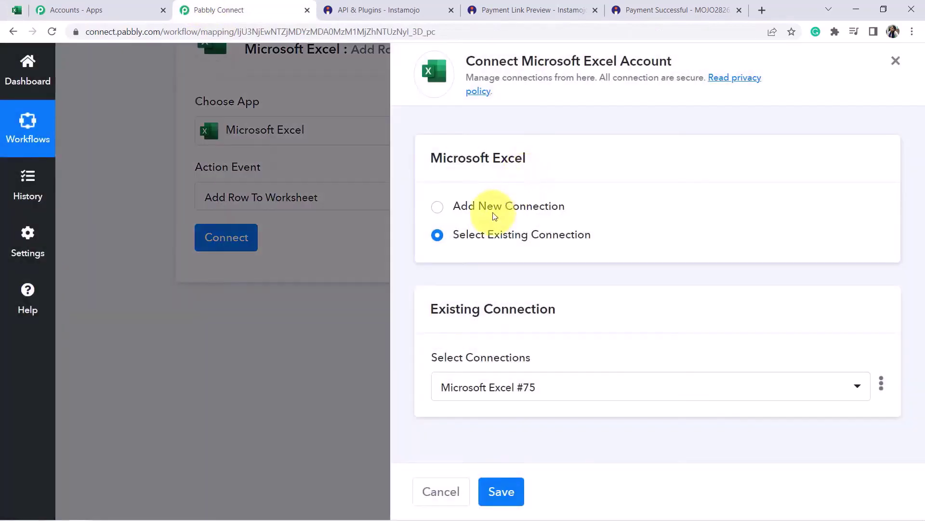
left_click(499, 212)
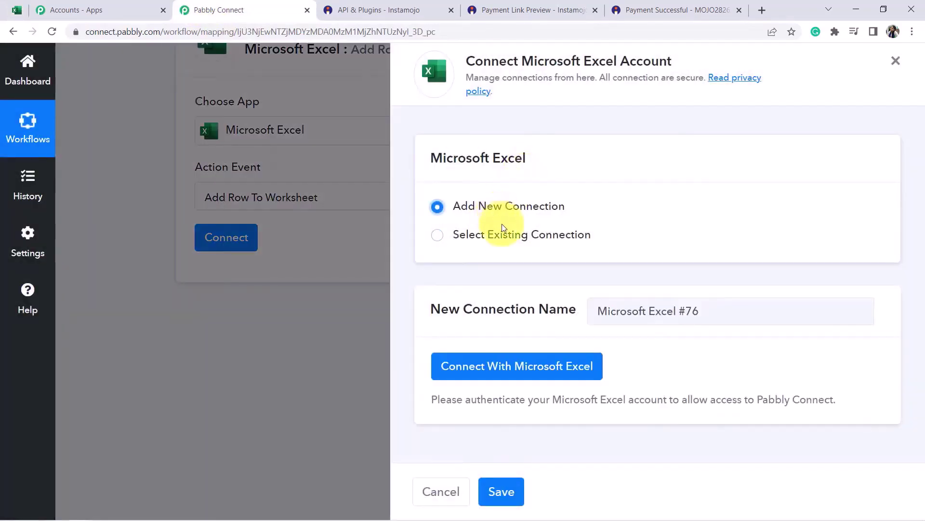
left_click(452, 365)
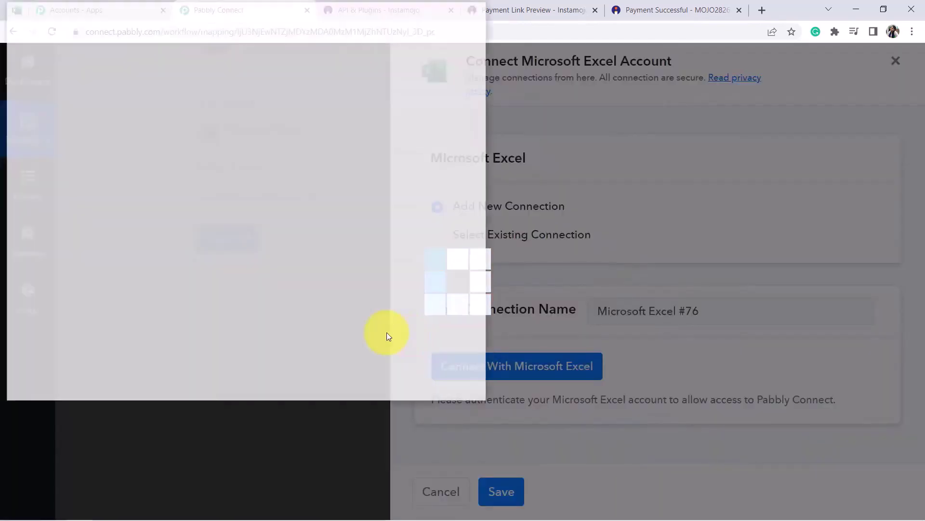
scroll(227, 227, "down", 10)
left_click(322, 455)
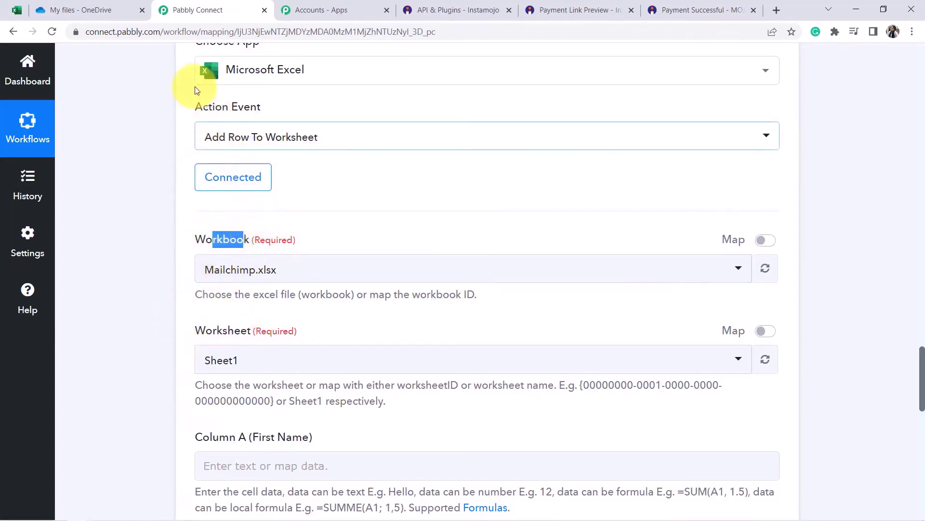
left_click(73, 10)
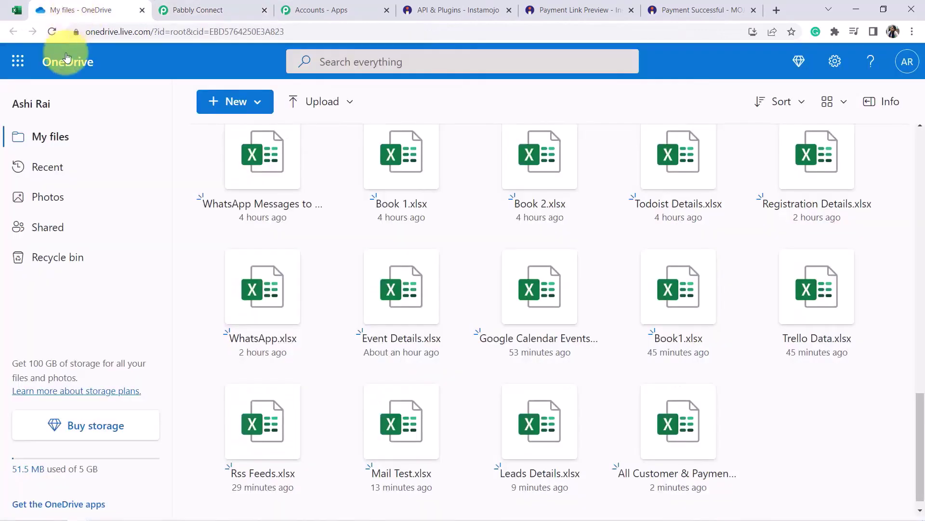
Browse the workbooks in OneDrive My files, then return to the Pabbly Excel step.
scroll(430, 271, "up", 3)
scroll(433, 274, "up", 4)
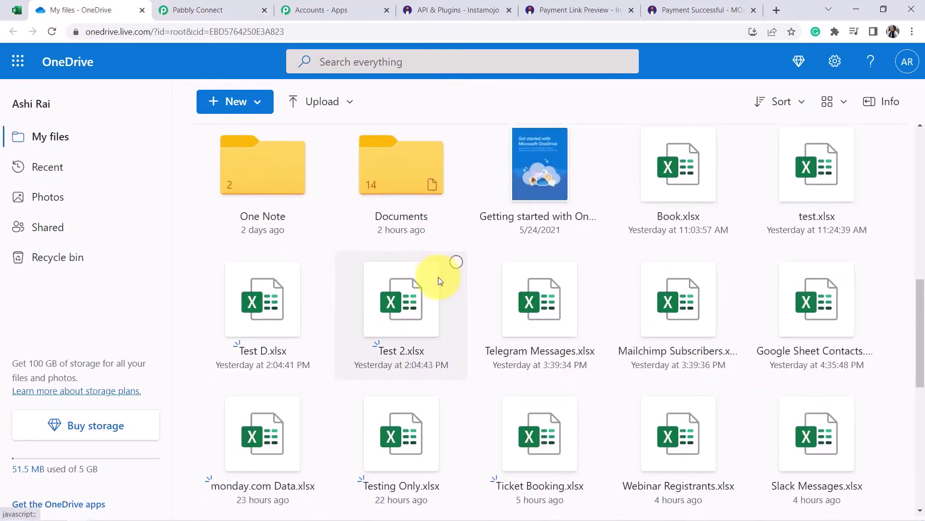
scroll(438, 279, "down", 7)
scroll(675, 241, "up", 1)
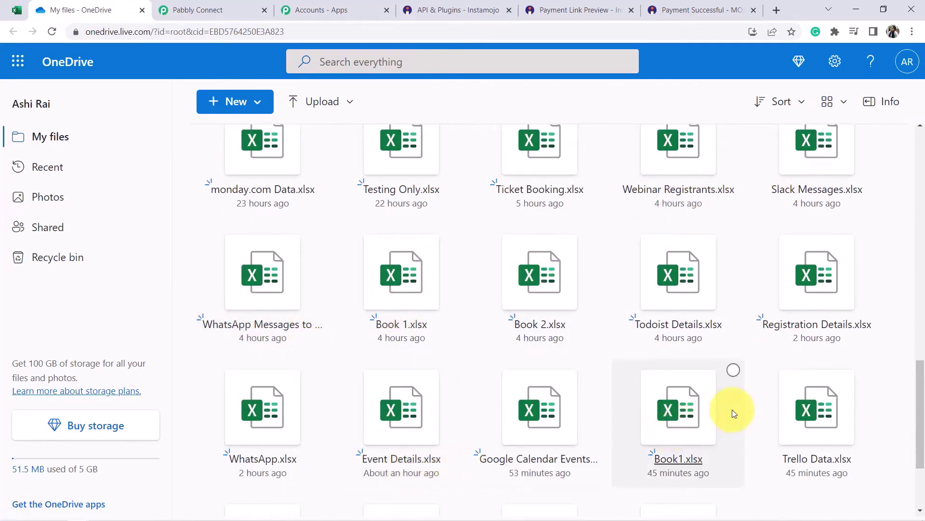
scroll(732, 409, "down", 3)
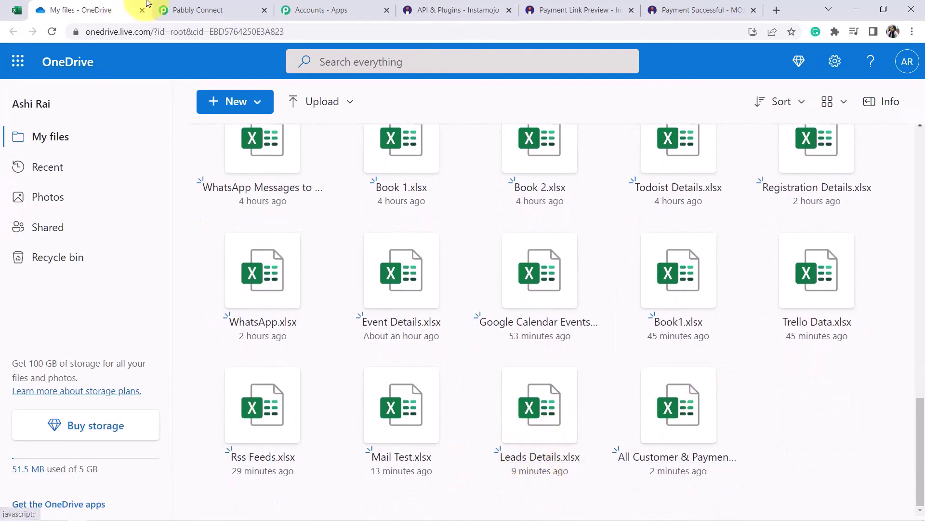
left_click(198, 10)
scroll(166, 257, "down", 3)
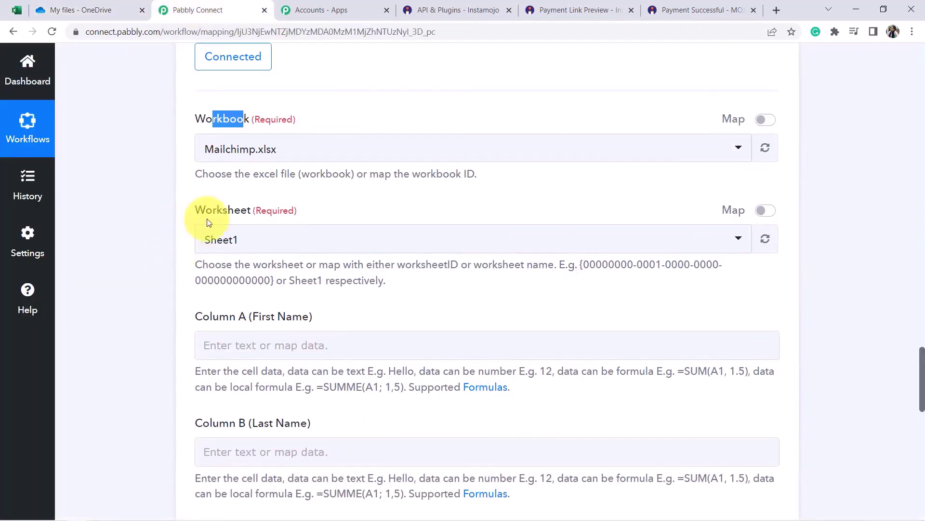
Choose All Customer & Payment Details.xlsx as the Excel step's workbook.
left_click(241, 157)
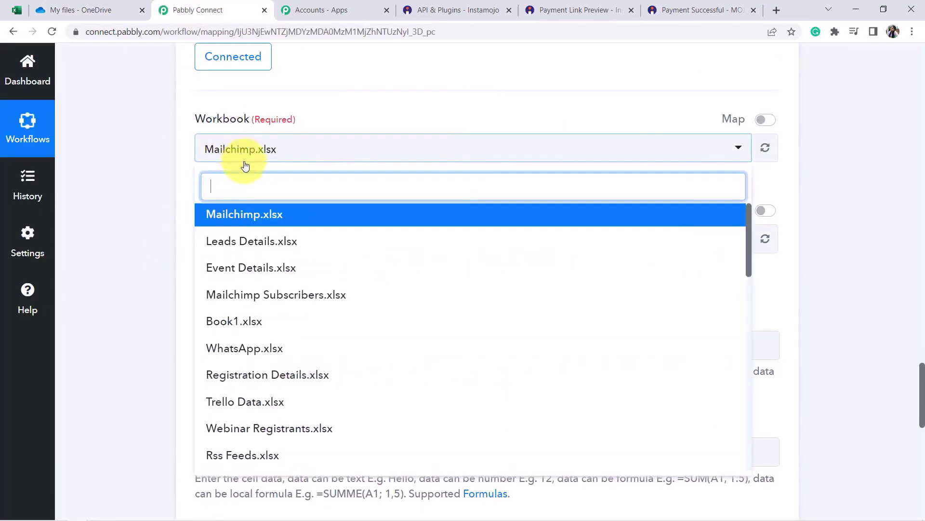
scroll(245, 165, "up", 3)
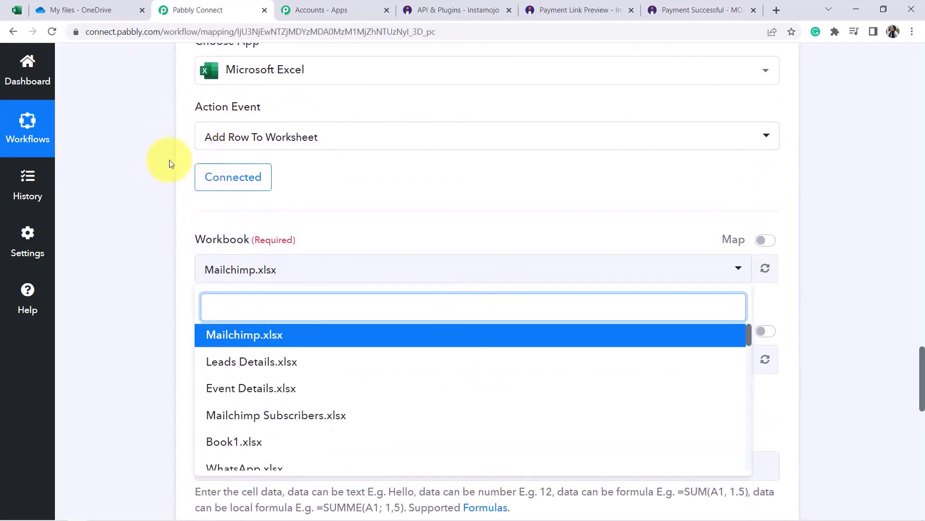
scroll(80, 247, "down", 4)
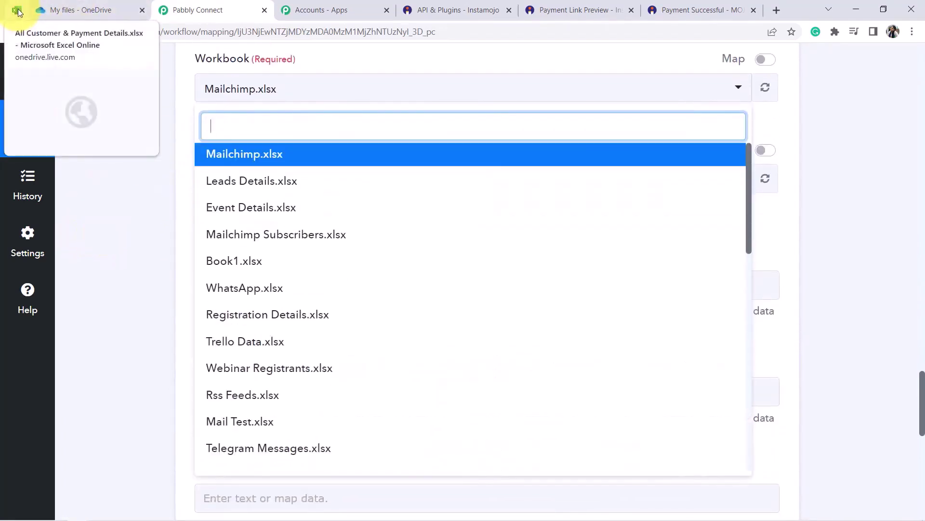
left_click(19, 12)
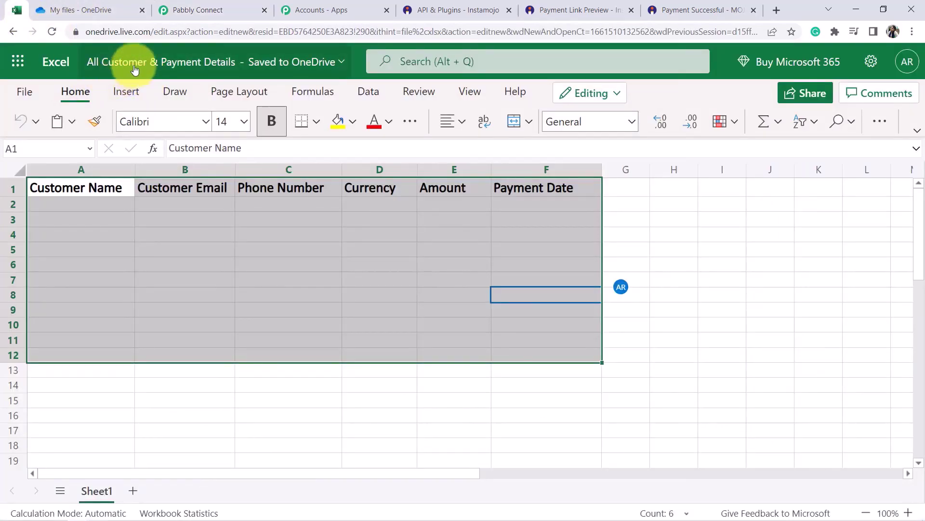
left_click(210, 19)
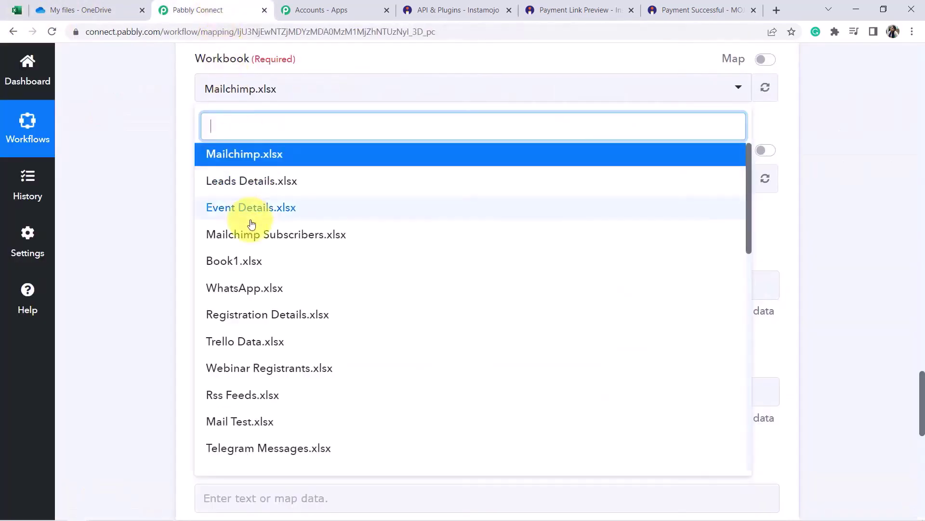
scroll(251, 225, "down", 3)
scroll(275, 287, "down", 10)
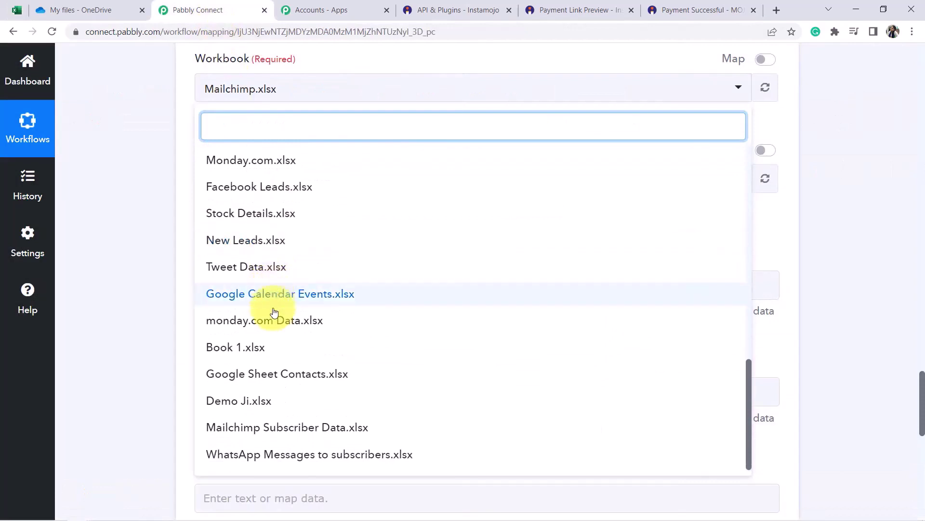
scroll(271, 314, "up", 1)
scroll(273, 309, "up", 3)
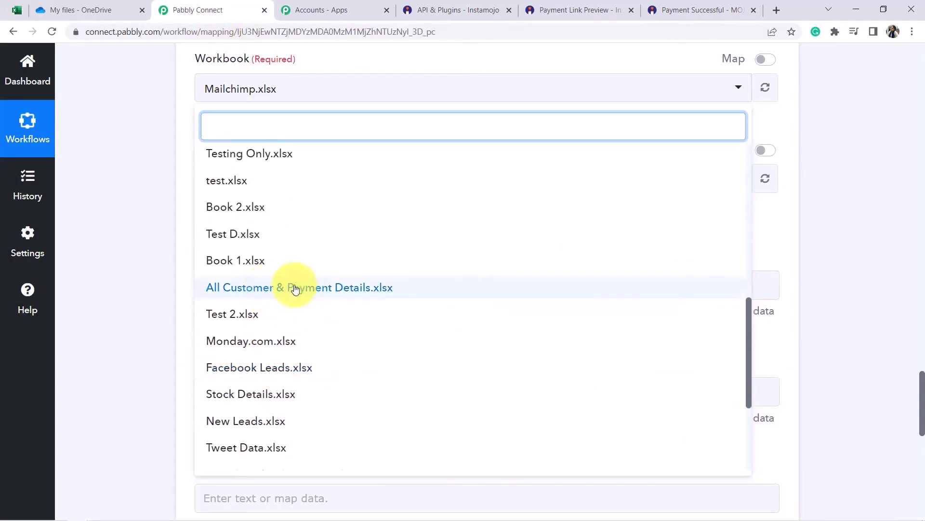
left_click(296, 289)
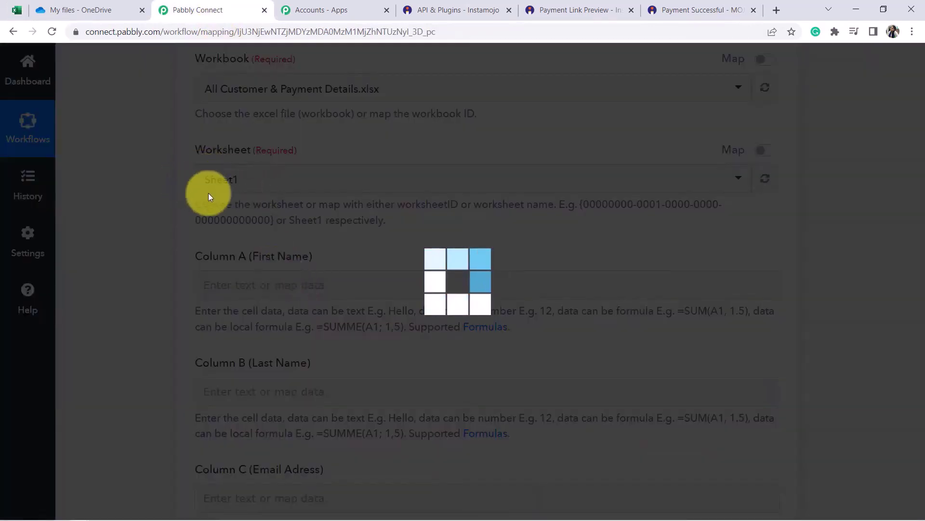
Compare the workbook's column headers A–F with Pabbly's Column A–F fields.
left_click(17, 10)
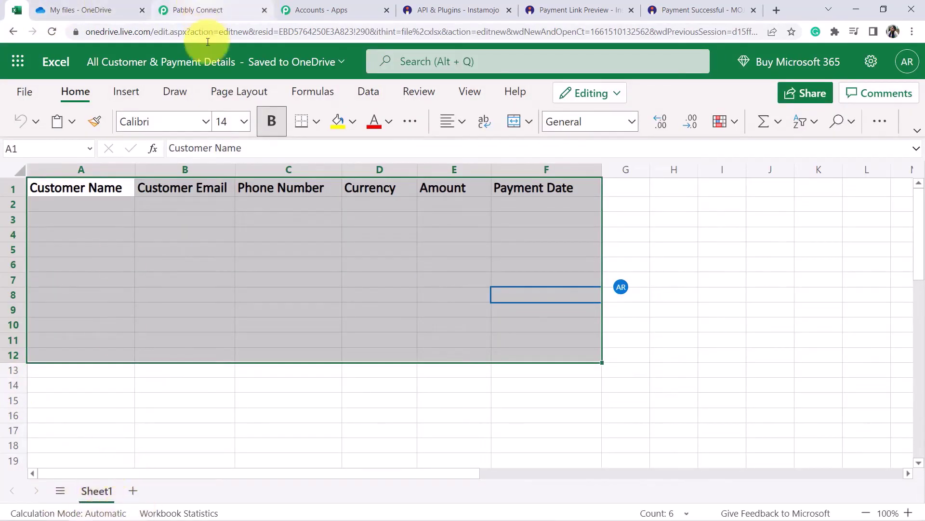
left_click(204, 11)
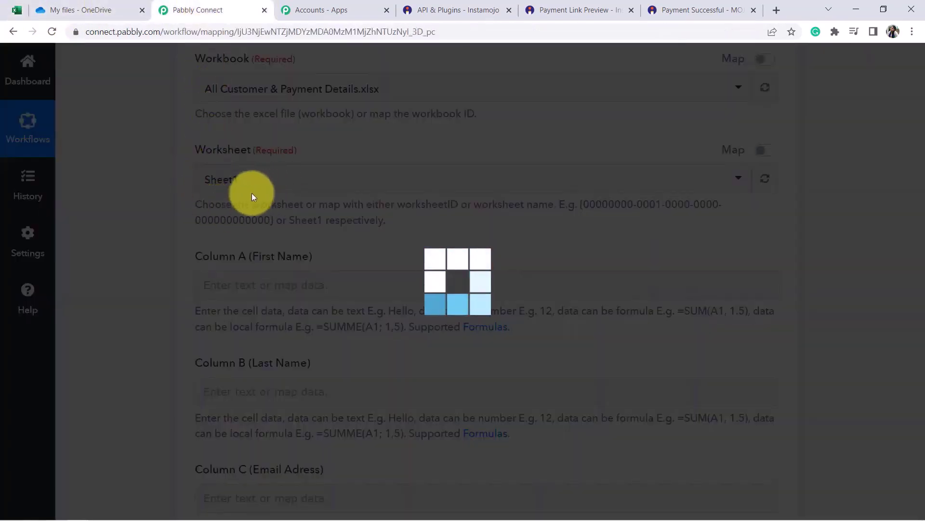
scroll(208, 188, "down", 1)
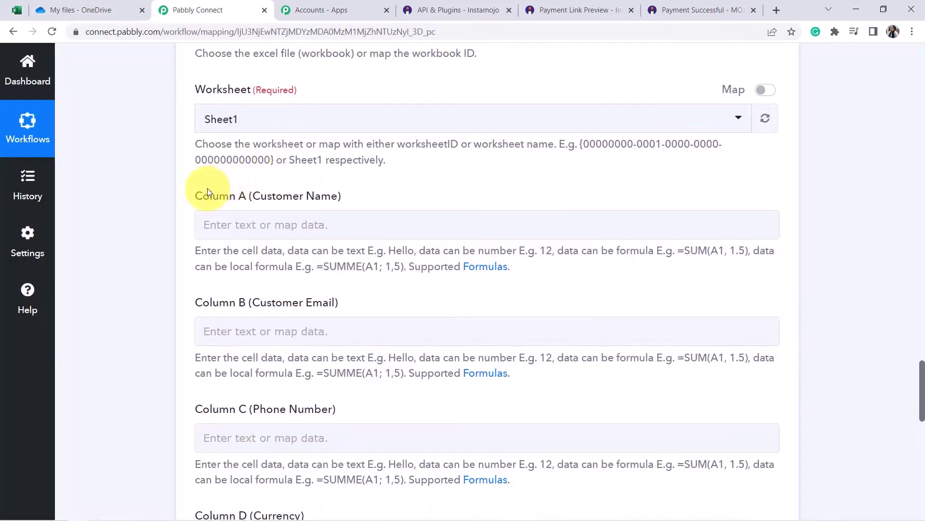
left_click_drag(208, 191, 250, 190)
scroll(239, 230, "down", 5)
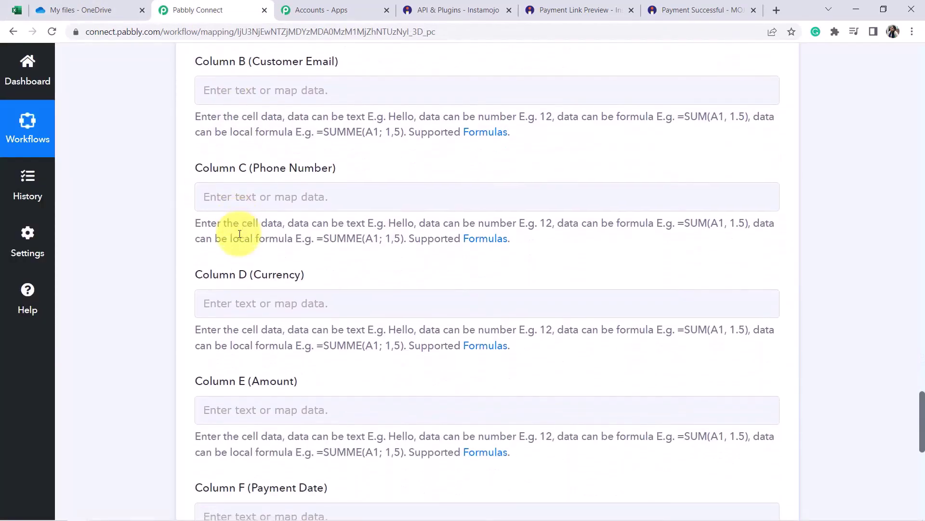
scroll(238, 236, "down", 5)
scroll(227, 246, "up", 4)
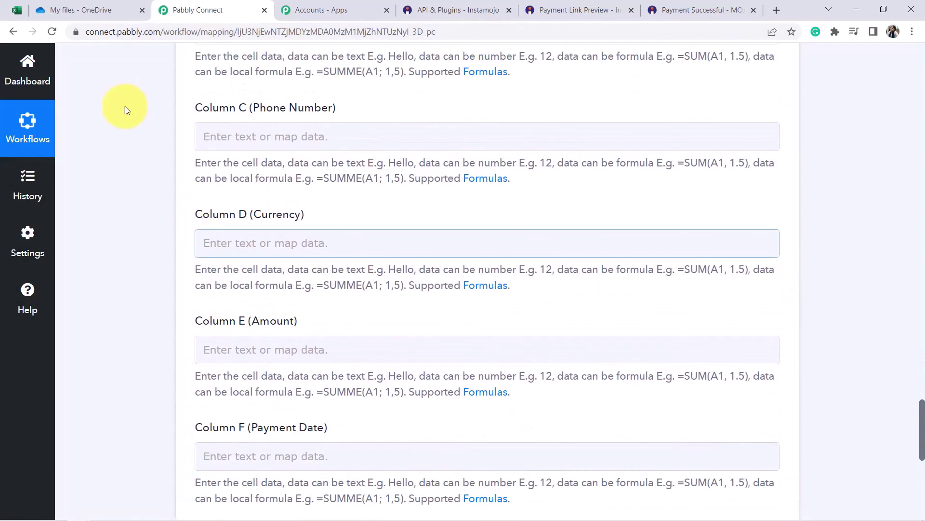
left_click(12, 14)
left_click(183, 252)
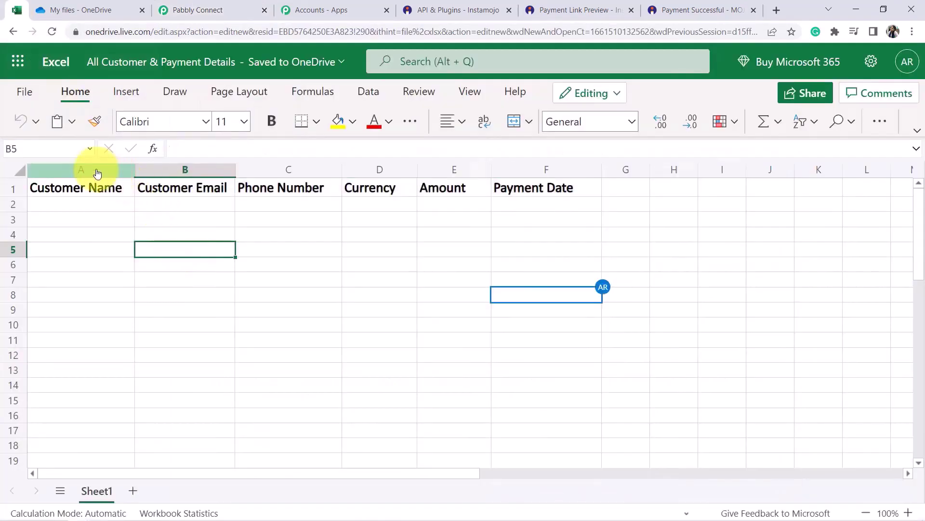
left_click_drag(97, 172, 520, 186)
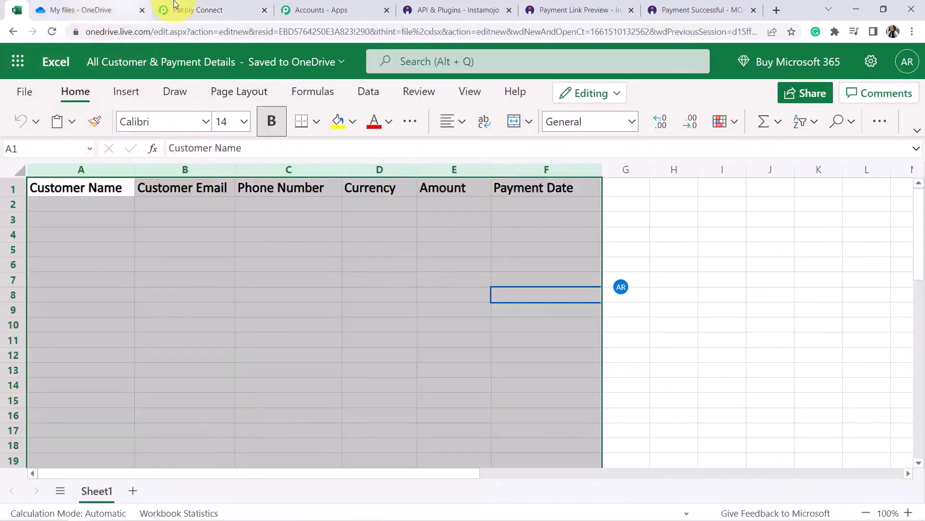
left_click(192, 10)
Open the earlier-step data list for Column A (Customer Name).
scroll(290, 134, "up", 3)
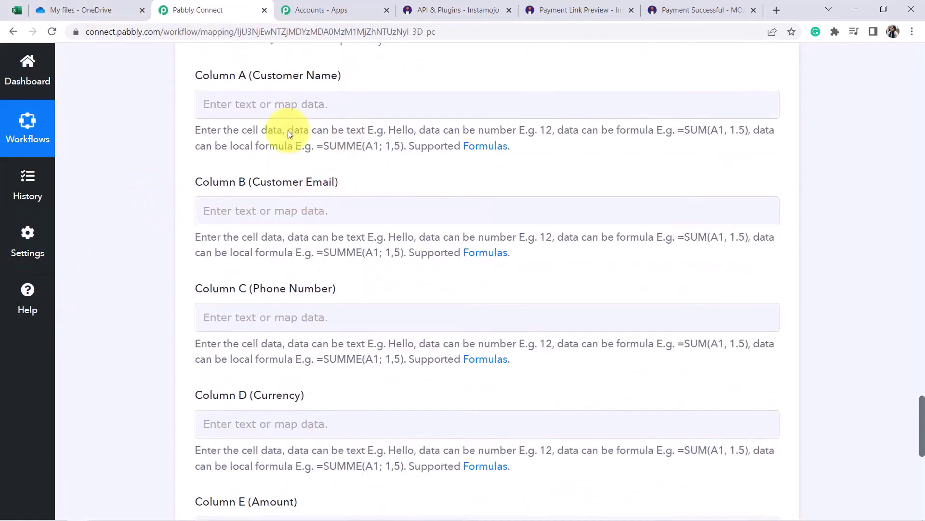
scroll(250, 181, "down", 1)
scroll(236, 152, "up", 3)
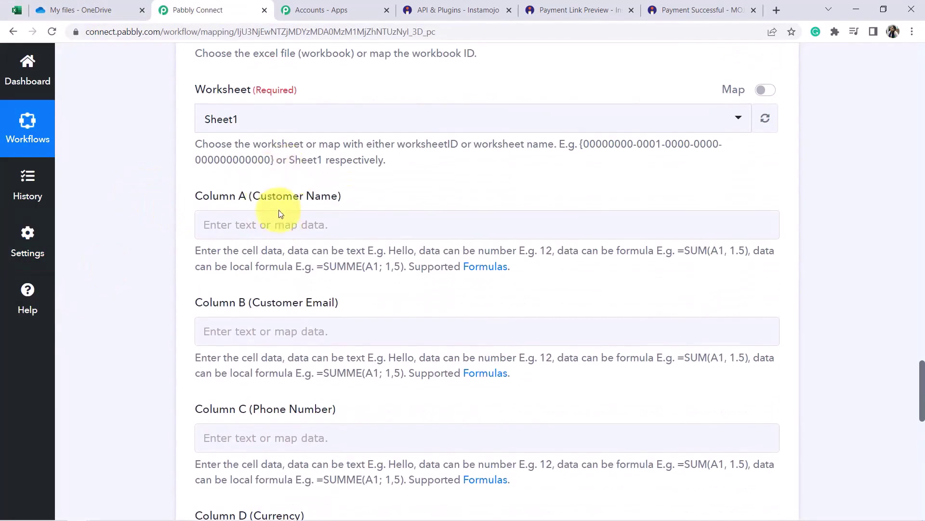
left_click(310, 191)
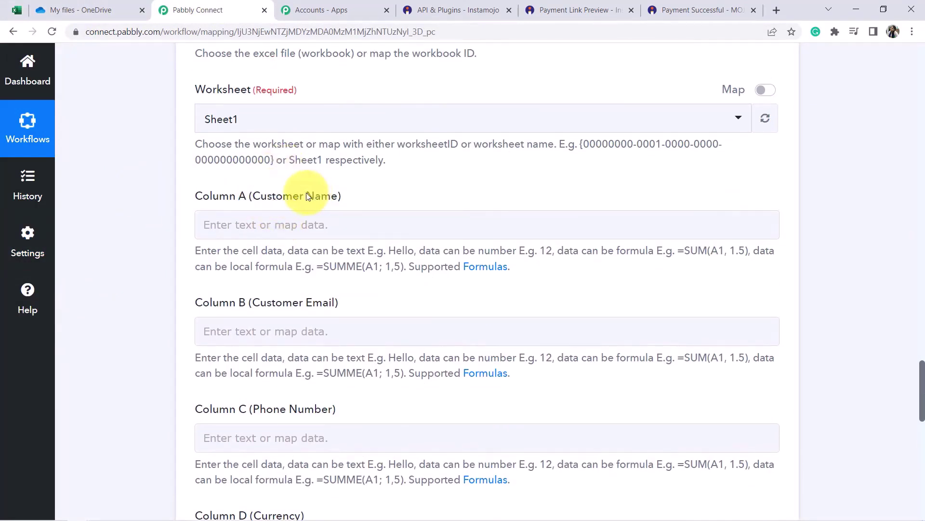
left_click(250, 223)
scroll(281, 185, "down", 1)
scroll(289, 178, "up", 12)
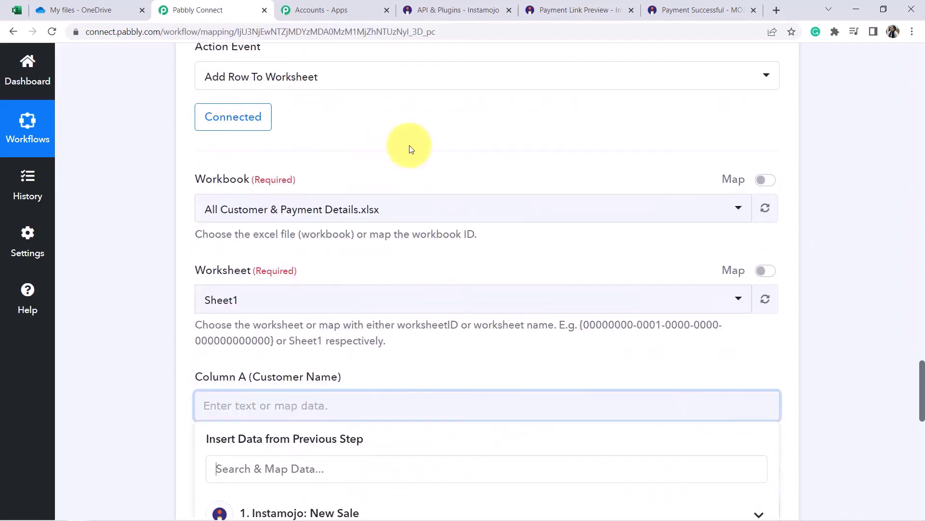
Map Column A to the buyer's name from Get Payment Details.
scroll(206, 264, "up", 3)
scroll(159, 287, "down", 7)
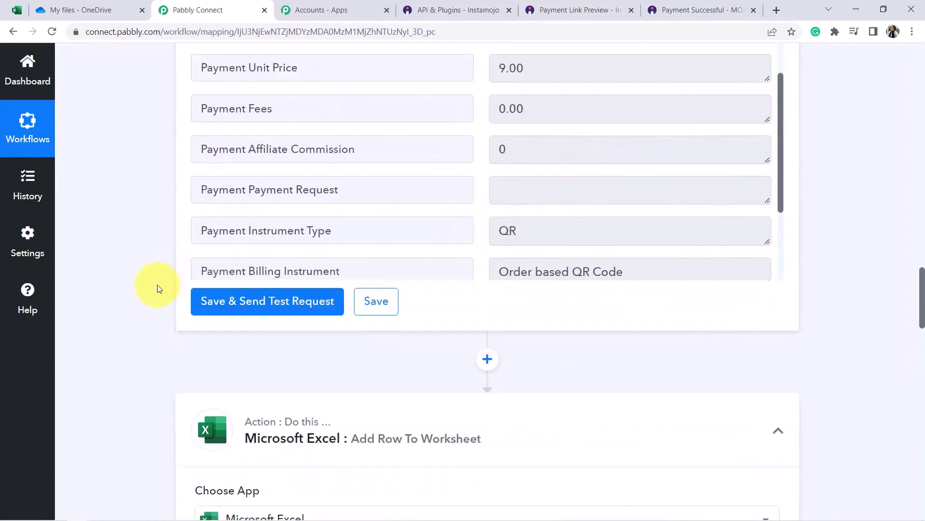
scroll(135, 286, "down", 5)
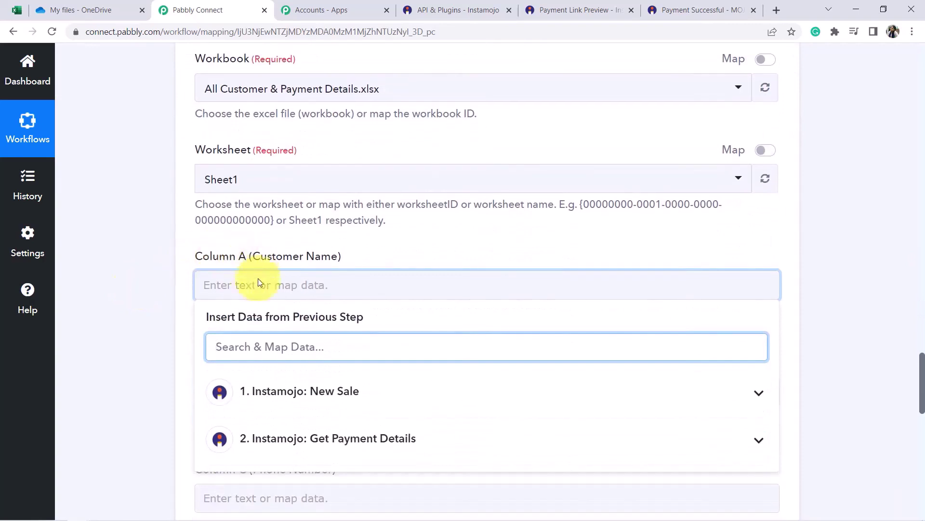
scroll(272, 261, "down", 3)
scroll(275, 258, "down", 1)
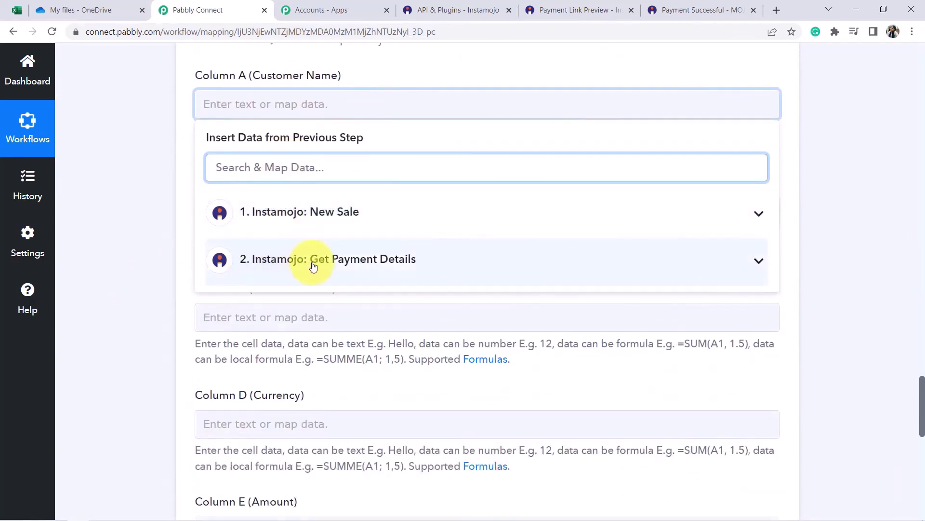
left_click(349, 261)
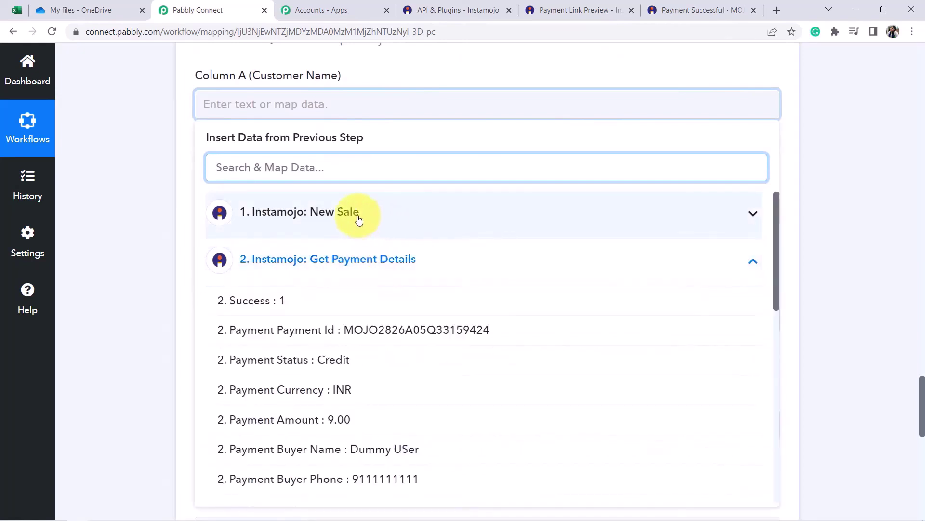
scroll(320, 211, "down", 1)
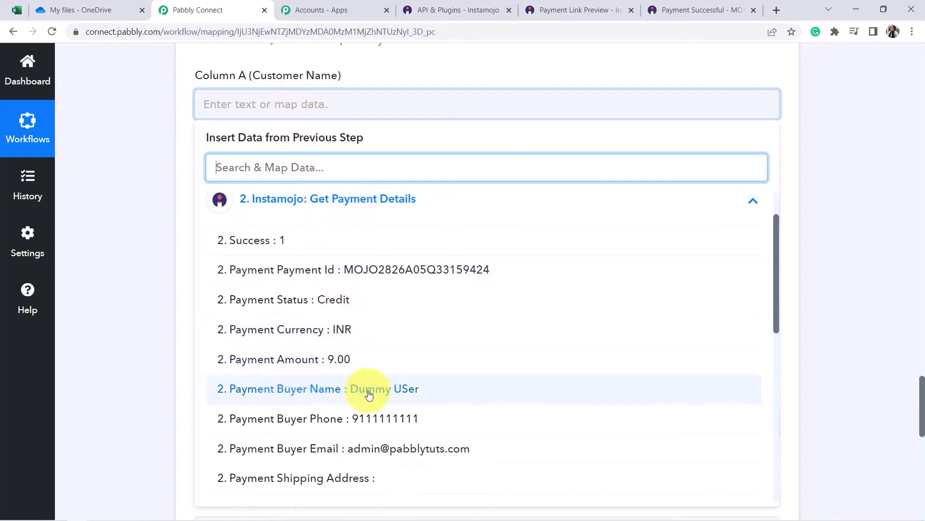
left_click(318, 388)
left_click(154, 314)
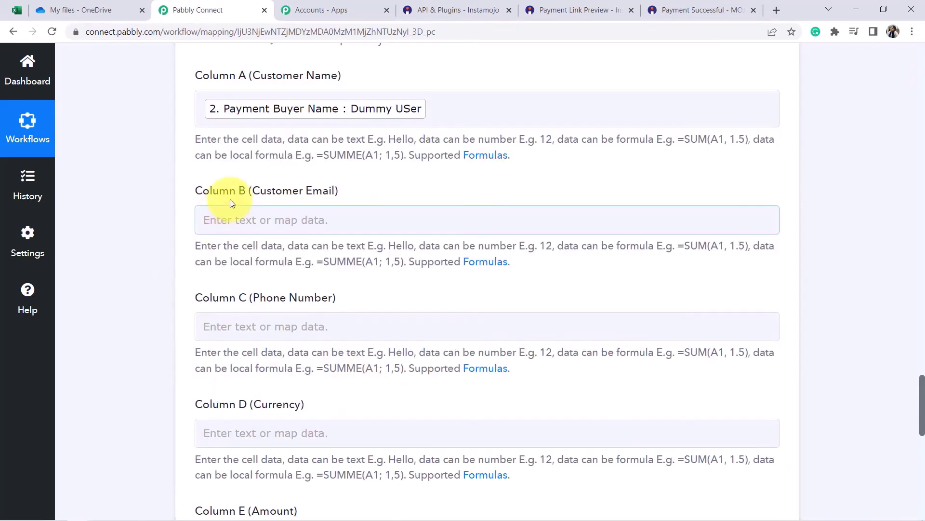
Map Column B to the buyer's email and Column C to the buyer's phone.
left_click(268, 219)
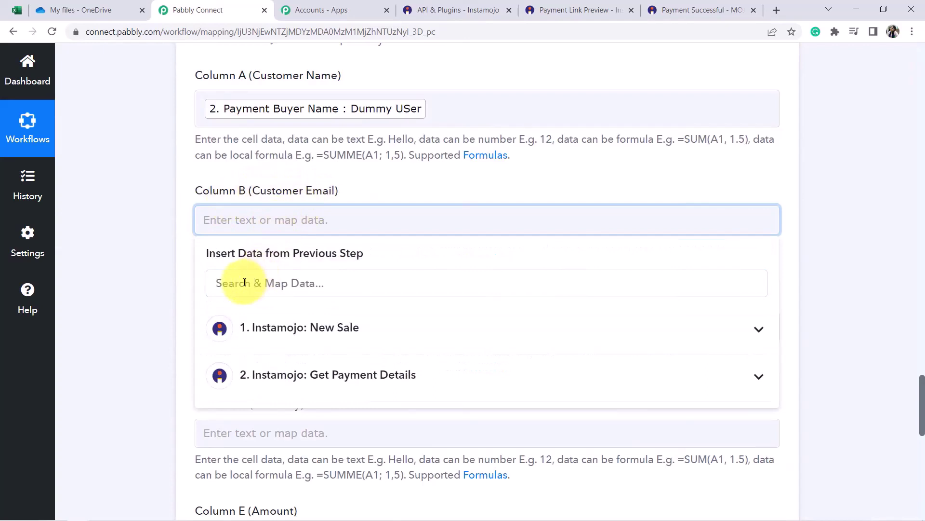
left_click(239, 374)
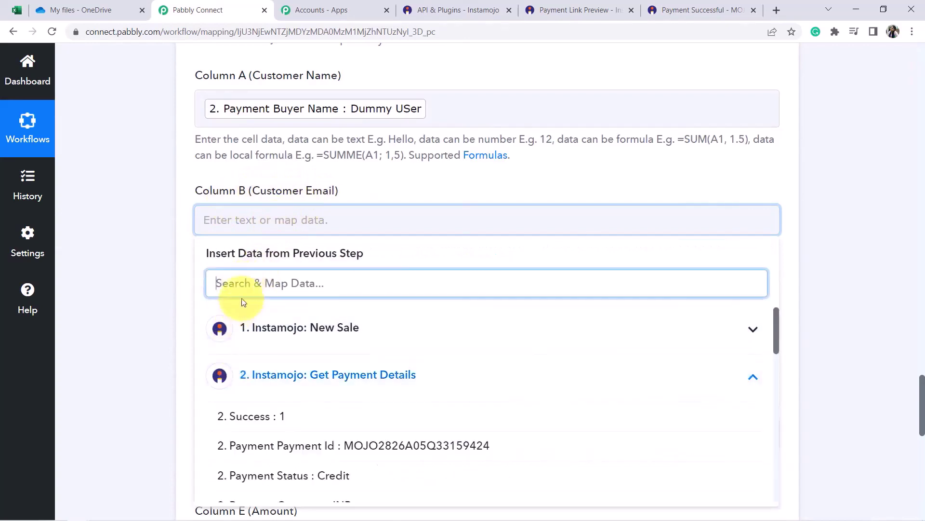
type("emai")
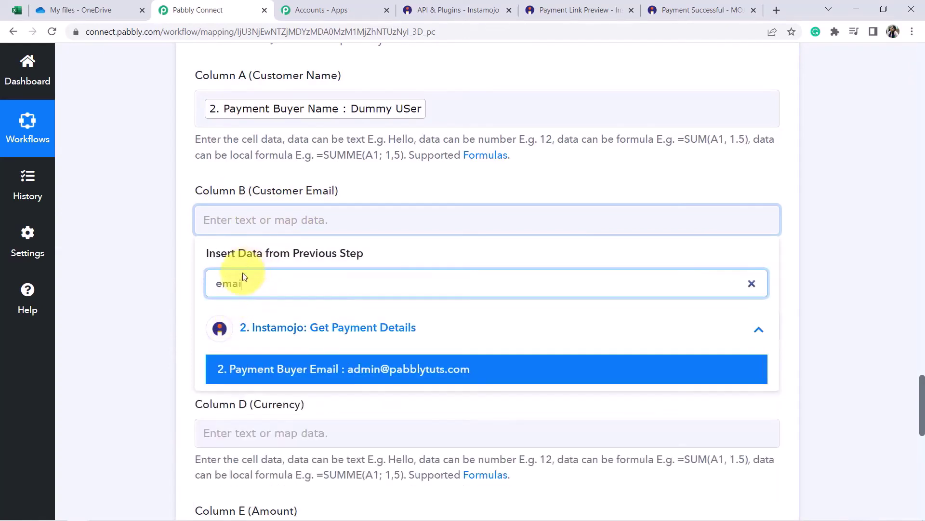
type("l")
left_click(367, 370)
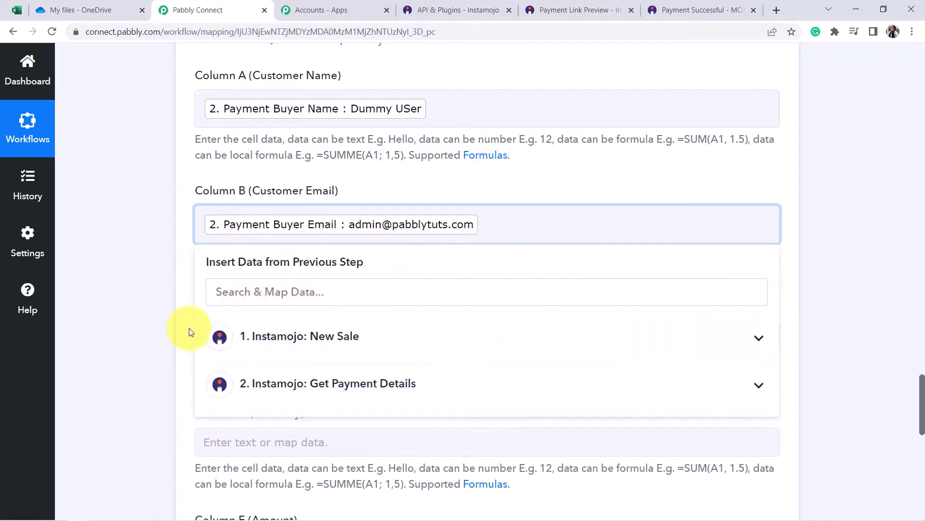
left_click(129, 363)
scroll(215, 269, "down", 4)
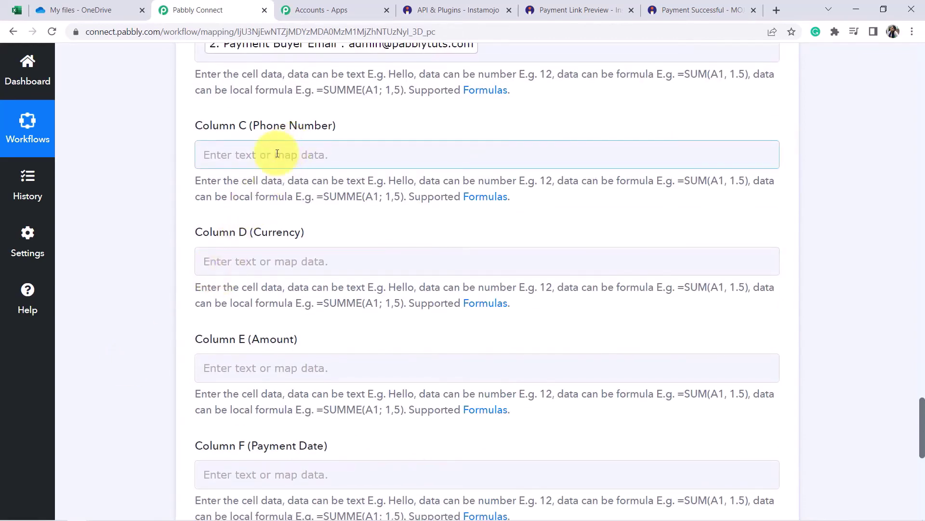
left_click(277, 154)
left_click(252, 213)
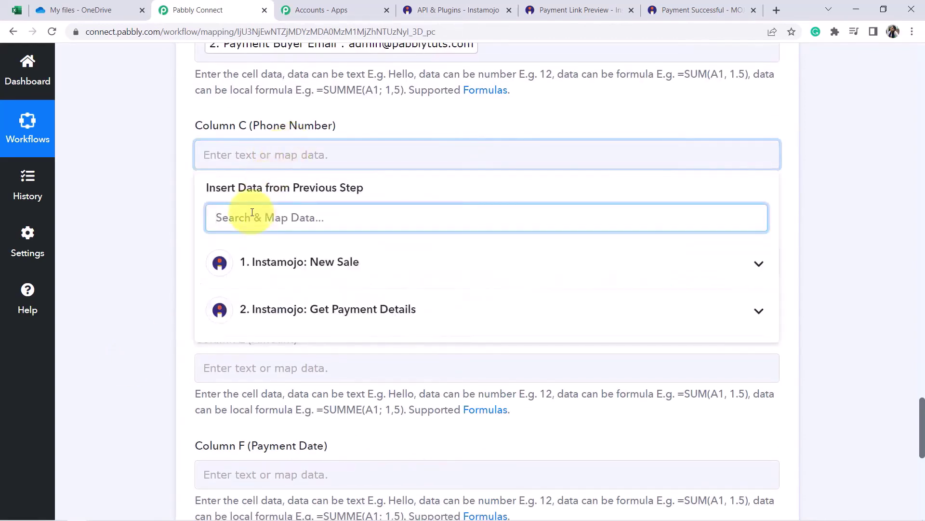
type("pho")
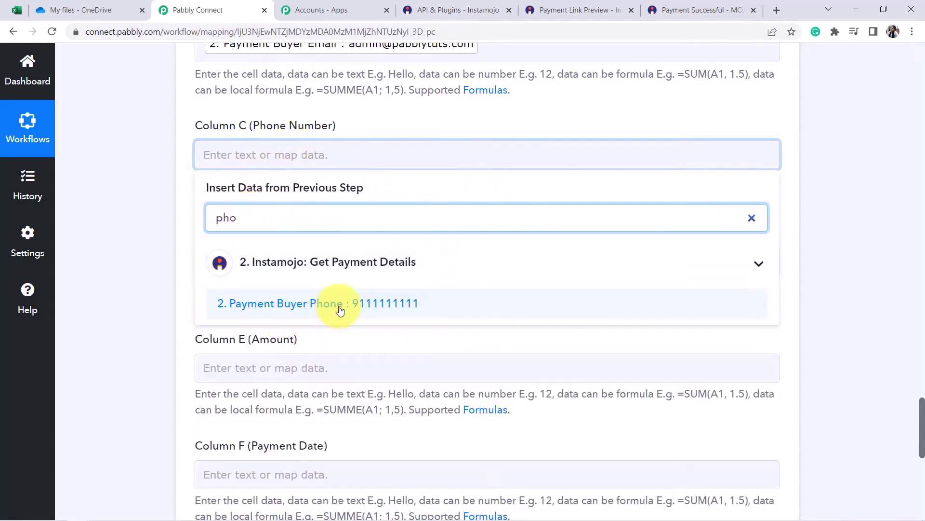
left_click(340, 304)
left_click(175, 317)
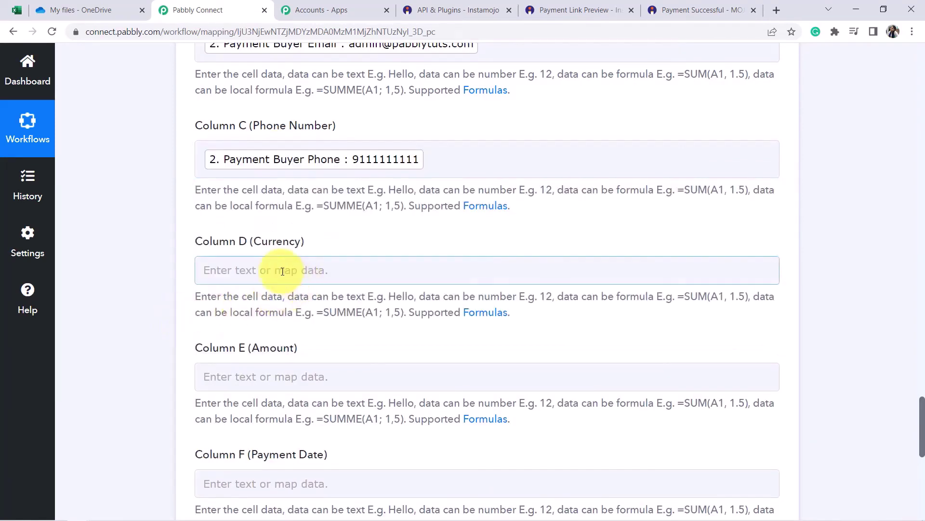
Map Column D to Currency (INR) and Column E to Amount (9.00).
left_click(282, 271)
left_click(267, 334)
type("c")
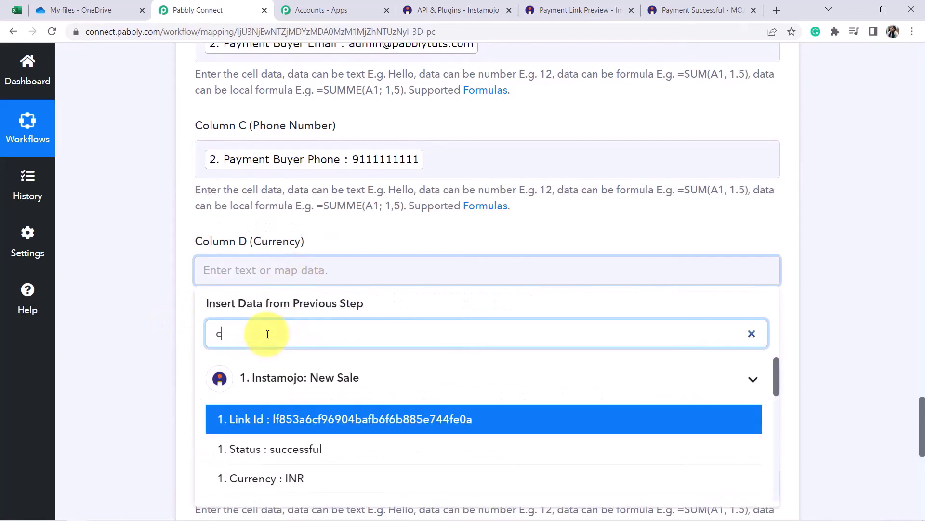
type("urr")
left_click(287, 428)
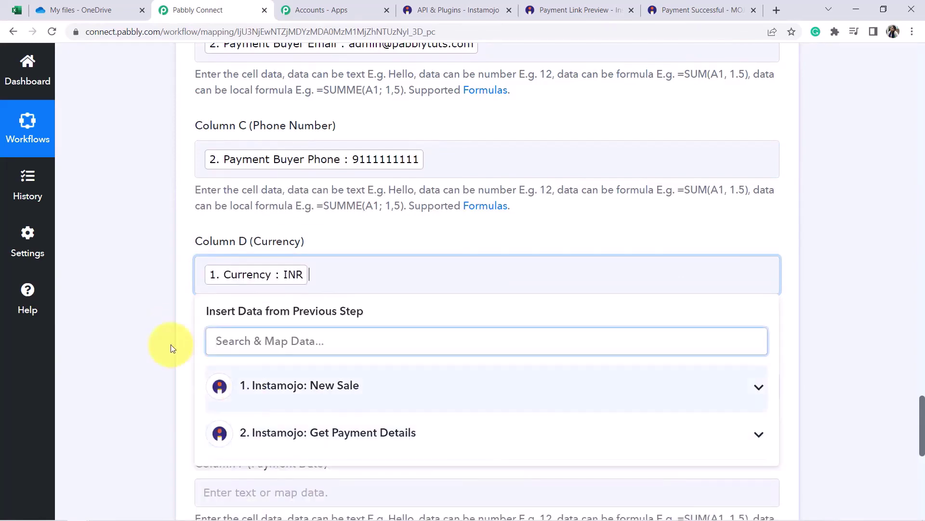
left_click(164, 343)
scroll(164, 343, "down", 3)
left_click(226, 272)
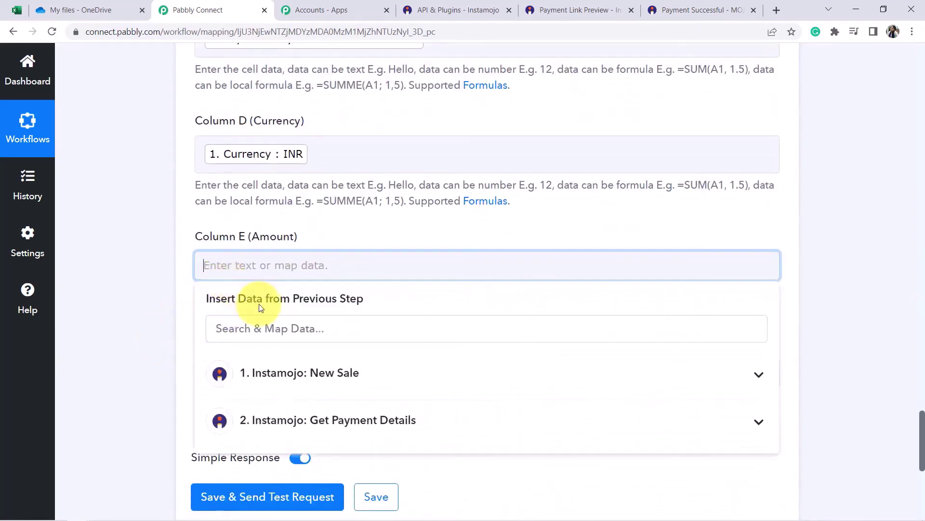
left_click(250, 333)
type("amo")
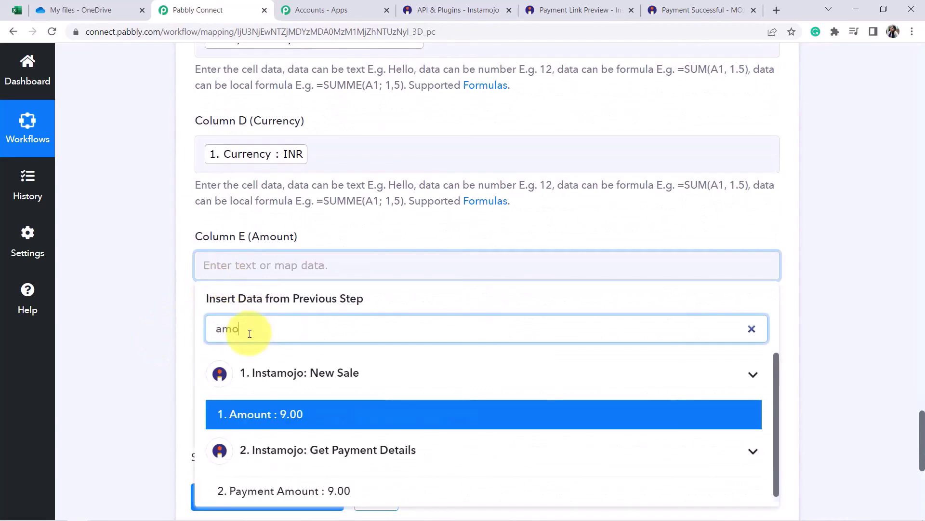
type("u")
left_click(264, 415)
left_click(126, 315)
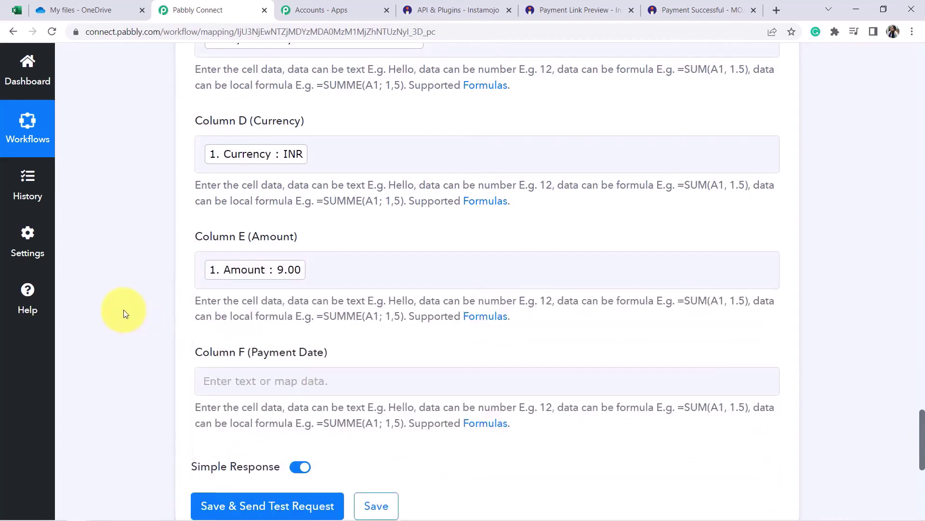
Map Column F to Payment Created At.
scroll(269, 256, "down", 3)
left_click(257, 267)
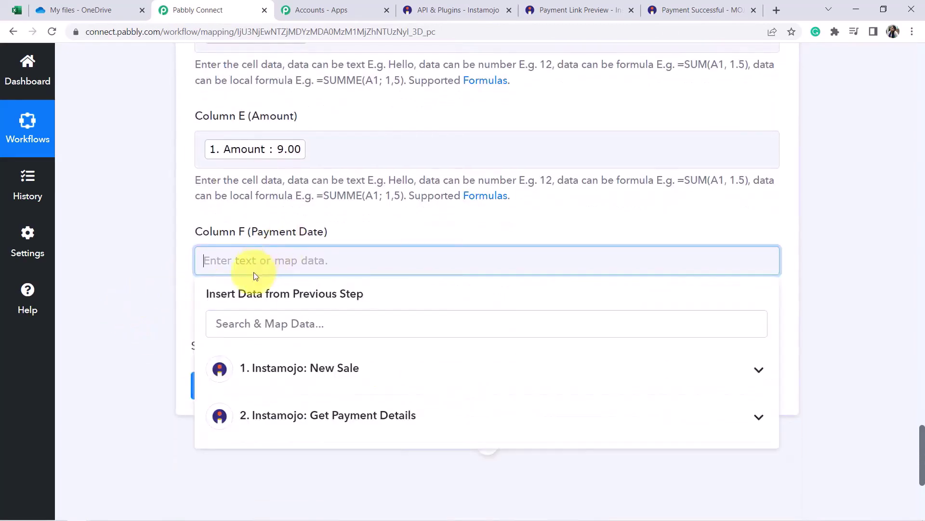
left_click(228, 323)
type("da")
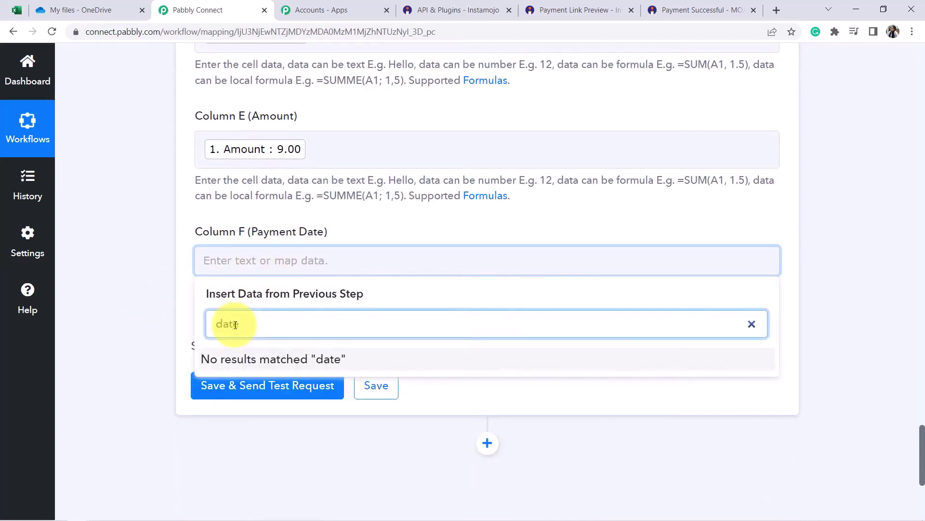
type("te")
key("BackSpace")
key("BackSpace")
key("BackSpace")
key("BackSpace")
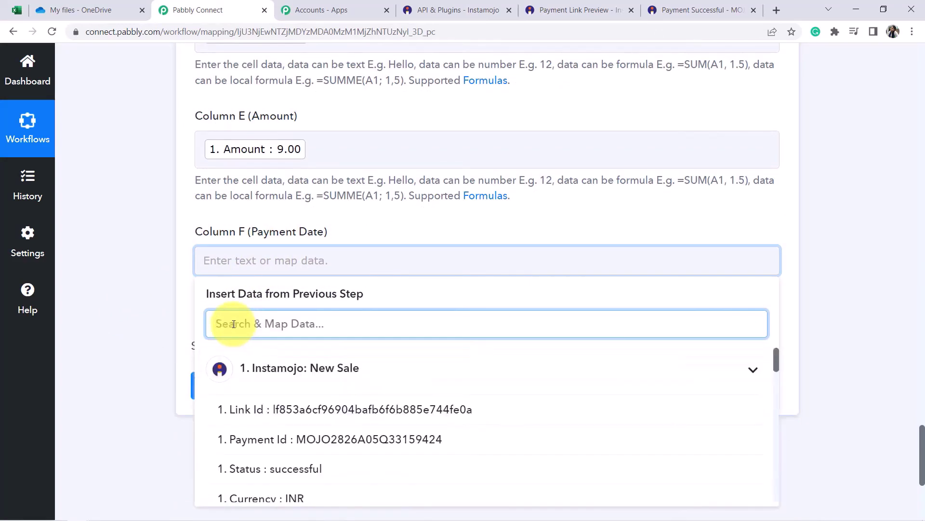
type("create")
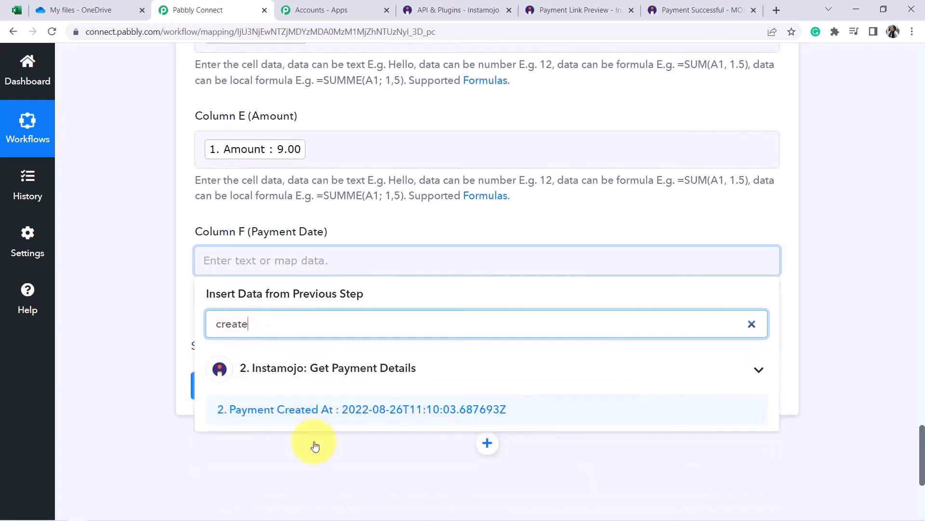
left_click(370, 409)
left_click(175, 365)
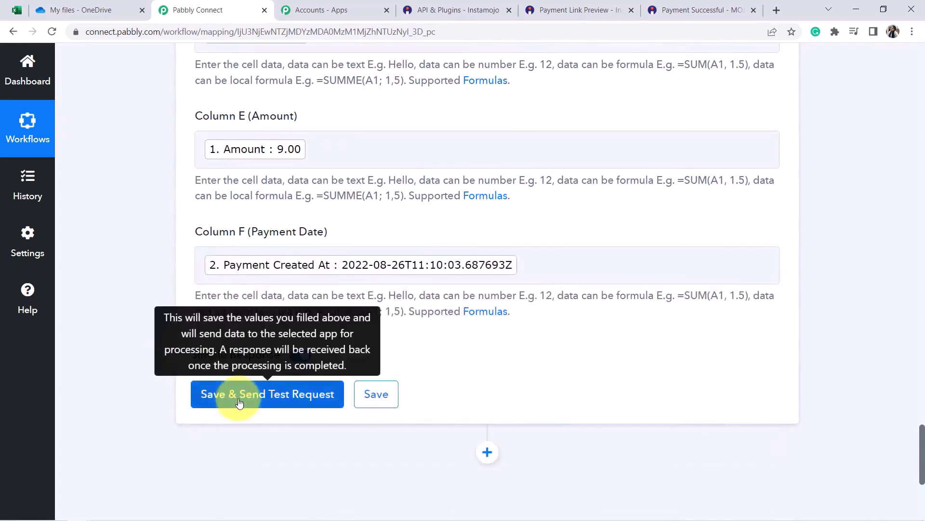
Save and test the Excel step, confirming the row at Sheet1!A2:F2, then view the workbook.
left_click(238, 398)
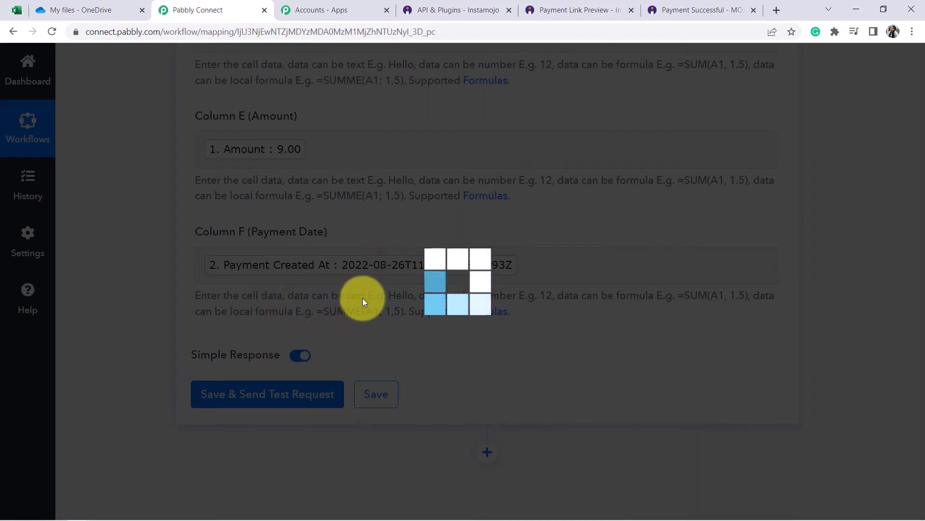
scroll(482, 294, "down", 2)
scroll(500, 290, "down", 2)
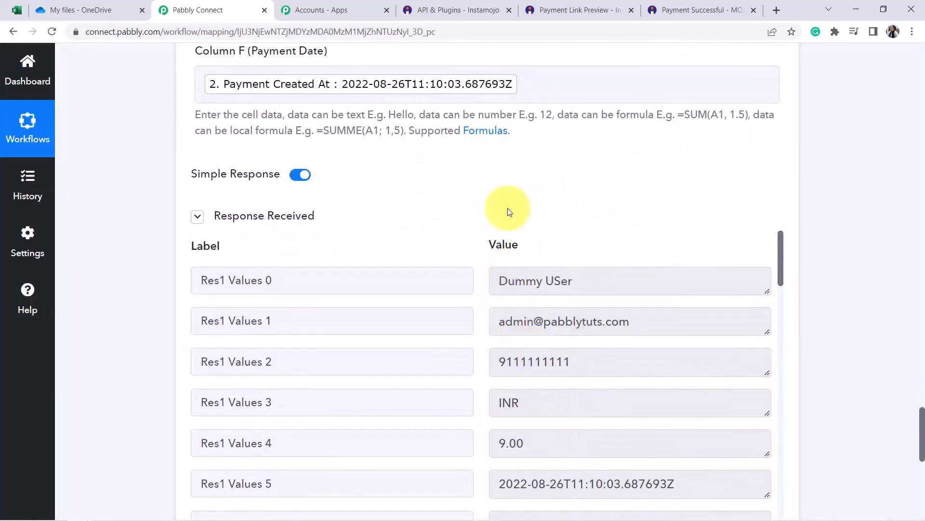
scroll(559, 281, "down", 10)
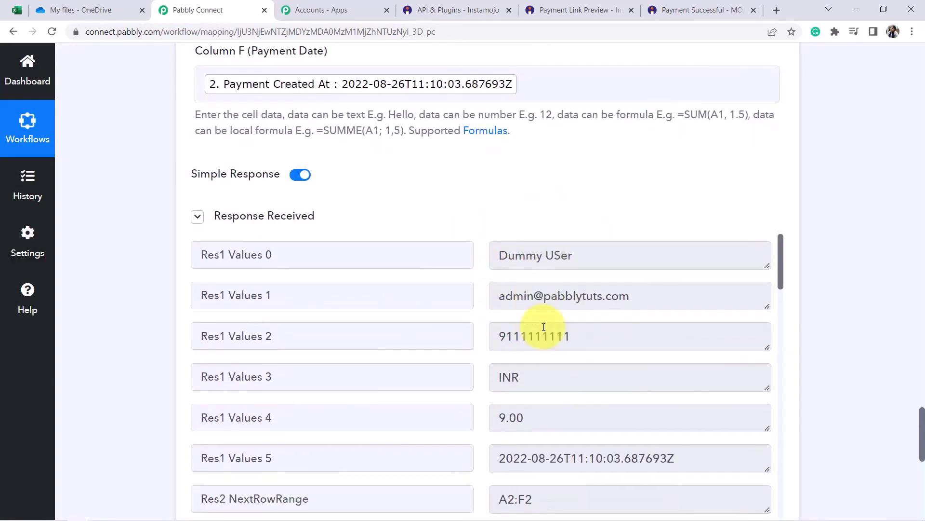
scroll(551, 363, "up", 5)
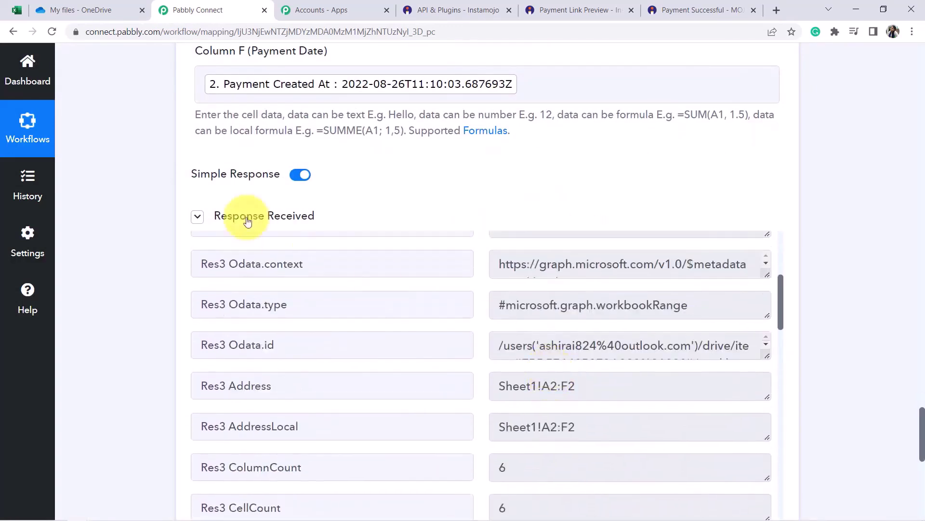
left_click(18, 8)
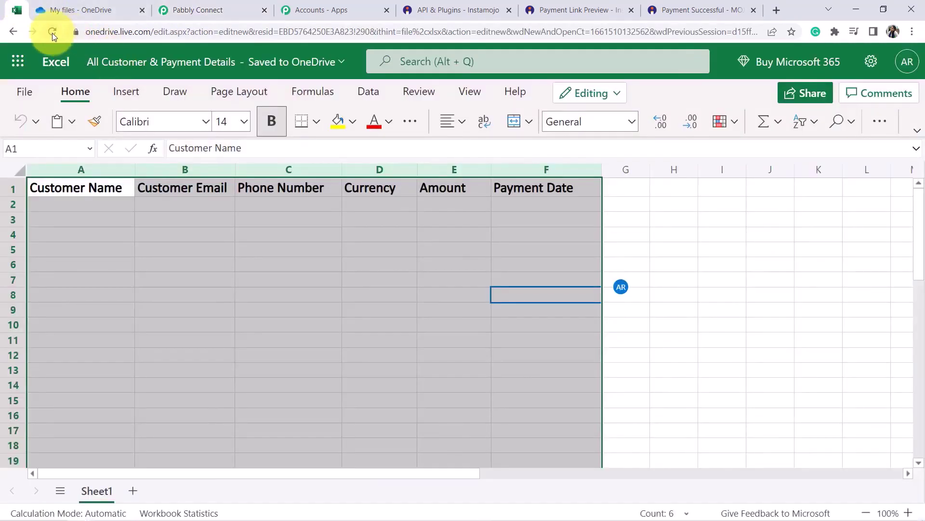
Reload the Excel workbook so the new test sale appears in row 2.
left_click(52, 32)
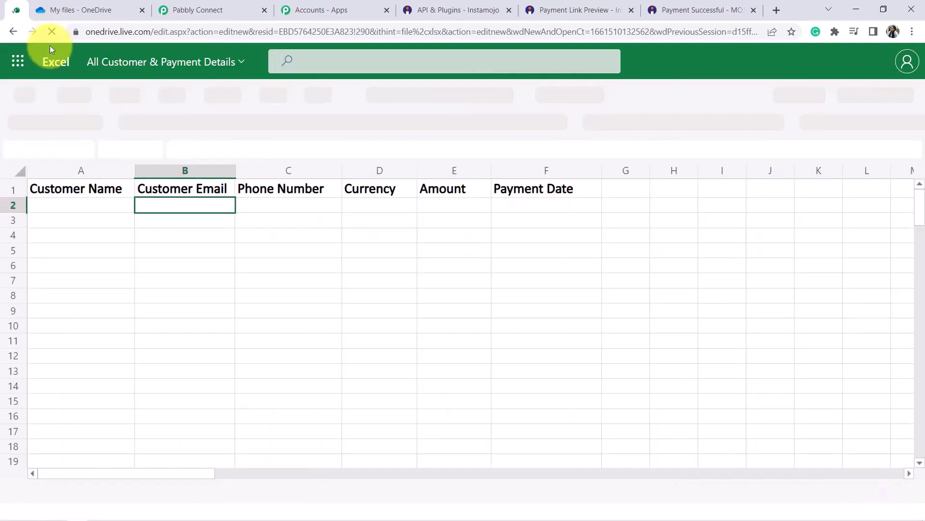
left_click(100, 247)
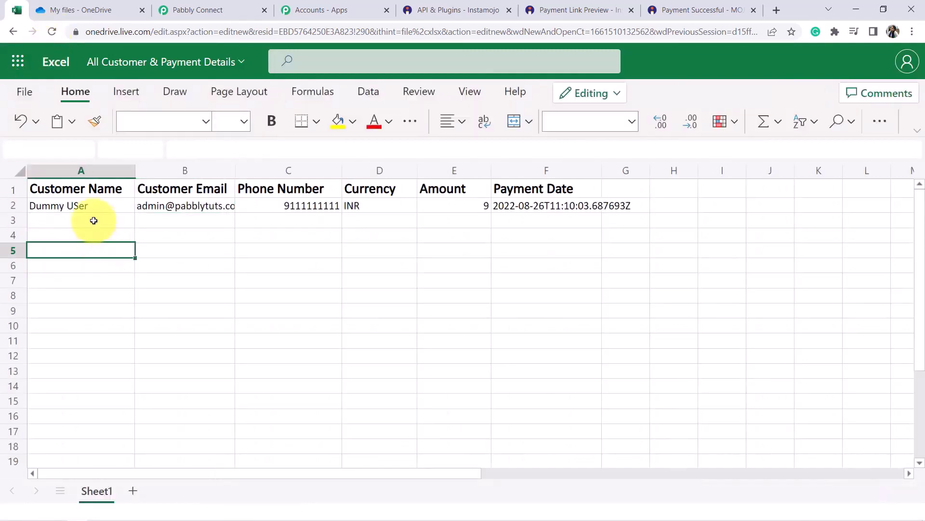
left_click_drag(93, 213, 582, 209)
left_click(613, 220)
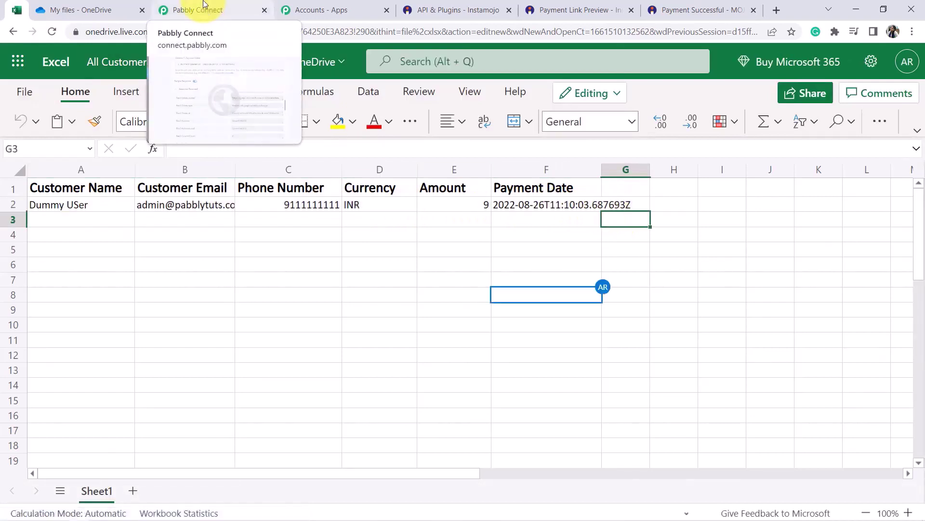
Autofit column B to show the full buyer email and review row 2's values.
double_click(237, 171)
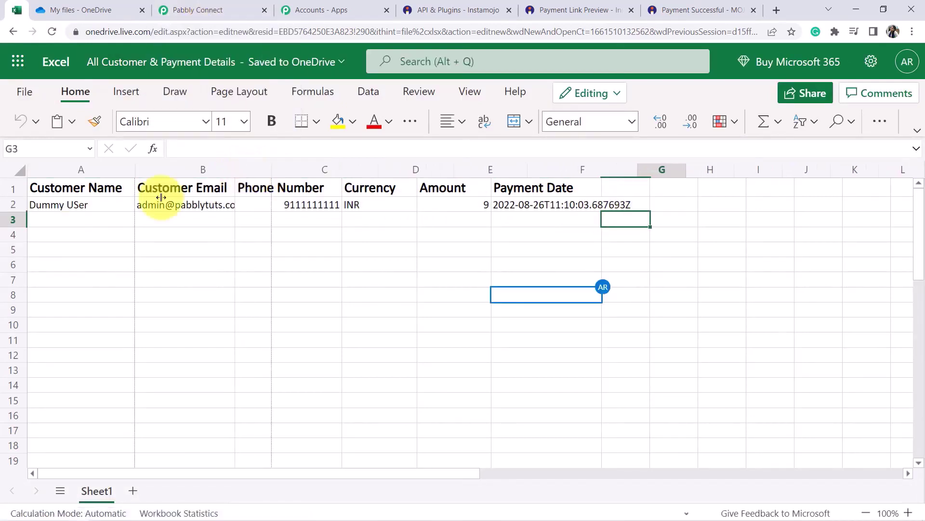
left_click(123, 206)
left_click(183, 206)
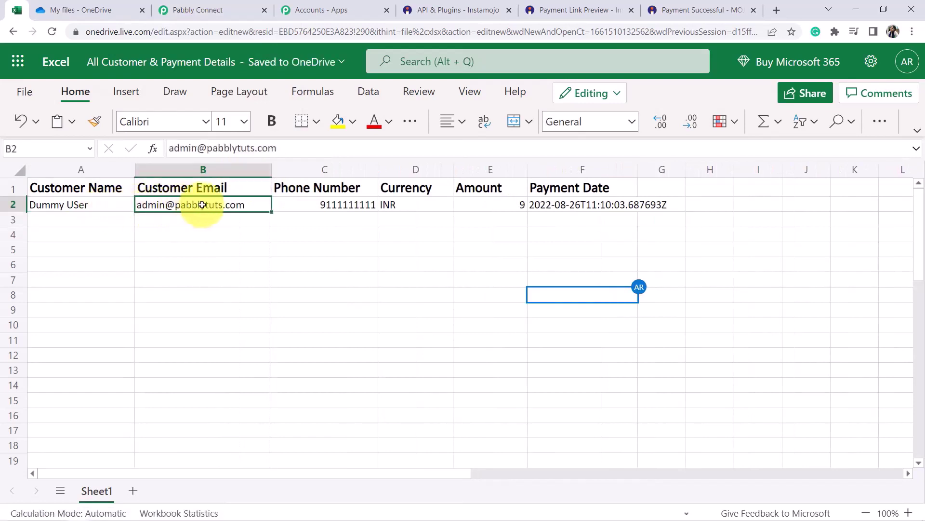
left_click(355, 202)
left_click(414, 201)
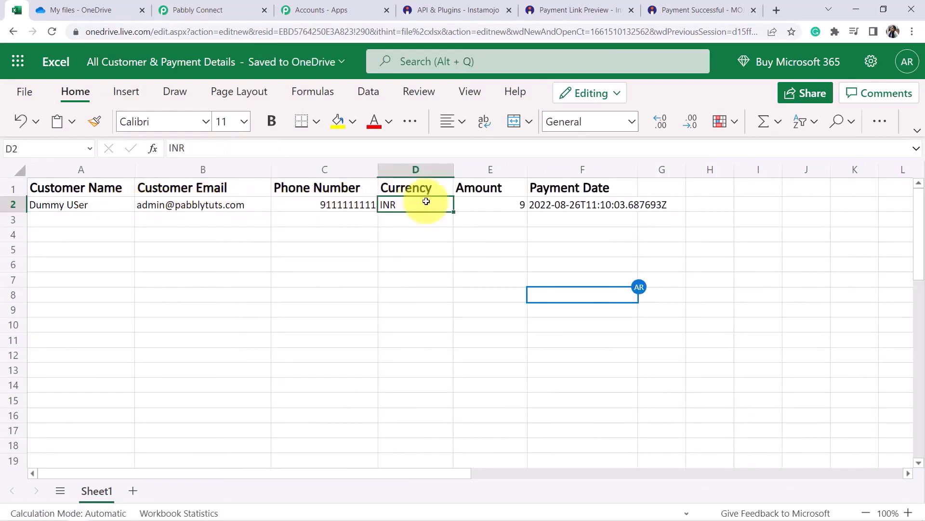
left_click(491, 200)
Left-align the Amount column and return to Pabbly Connect.
left_click(493, 171)
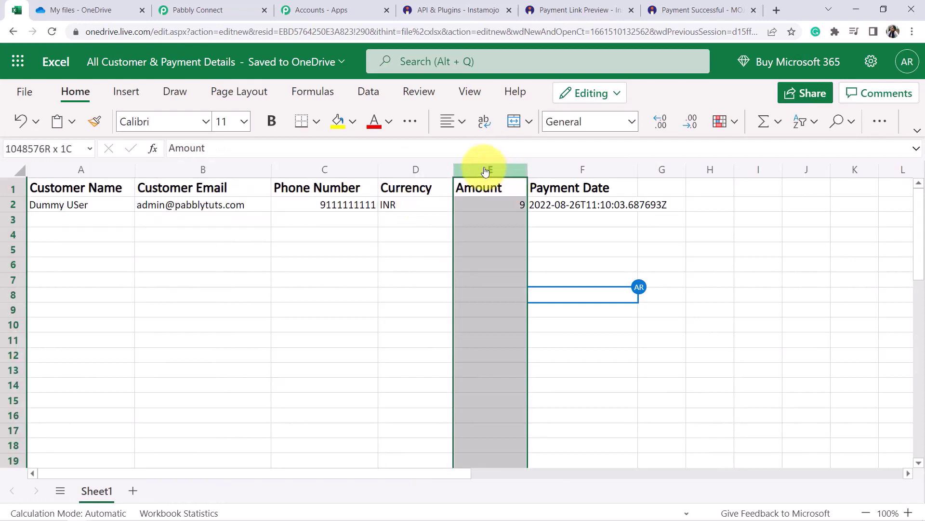
left_click(441, 114)
left_click(441, 171)
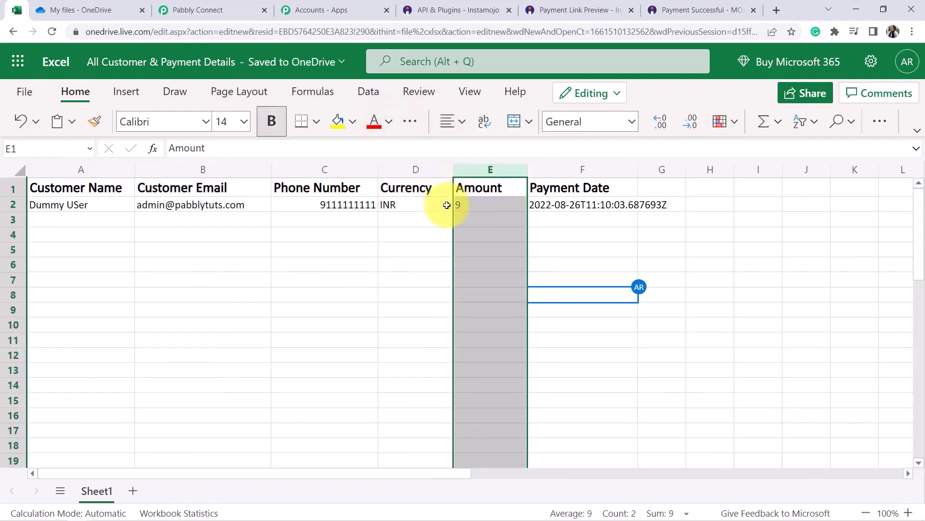
left_click(417, 248)
left_click(586, 207)
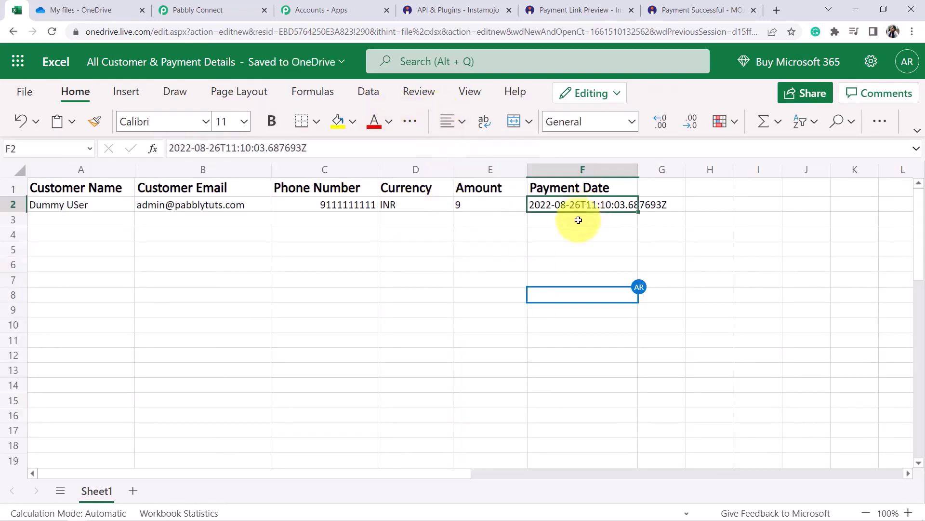
left_click(210, 5)
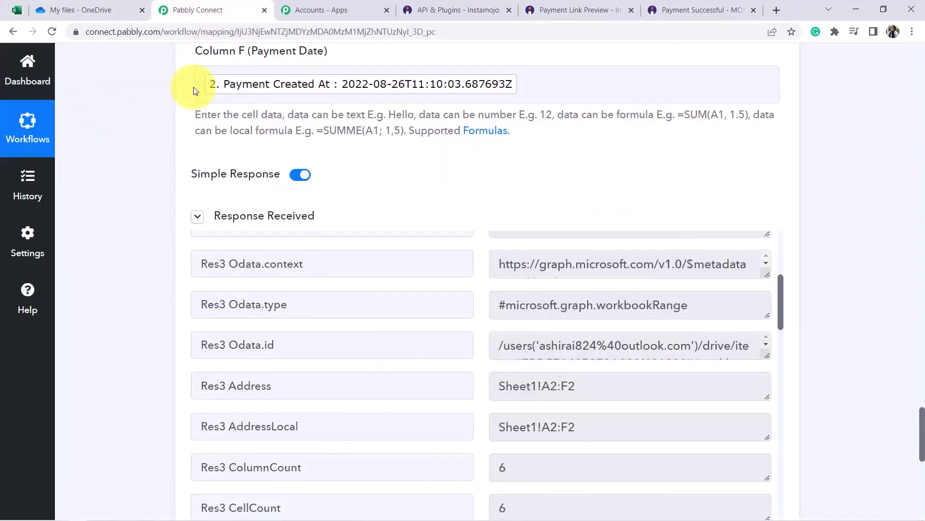
Collapse the New Sale, Get Payment Details and Add Row steps, then open the workflow's options menu.
scroll(137, 226, "up", 10)
scroll(138, 230, "up", 20)
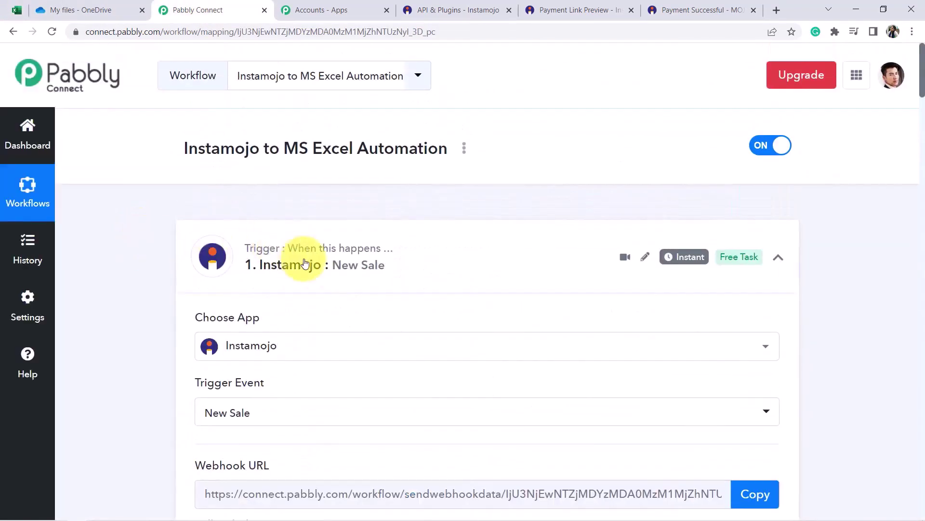
left_click(303, 258)
scroll(289, 251, "down", 4)
left_click(290, 220)
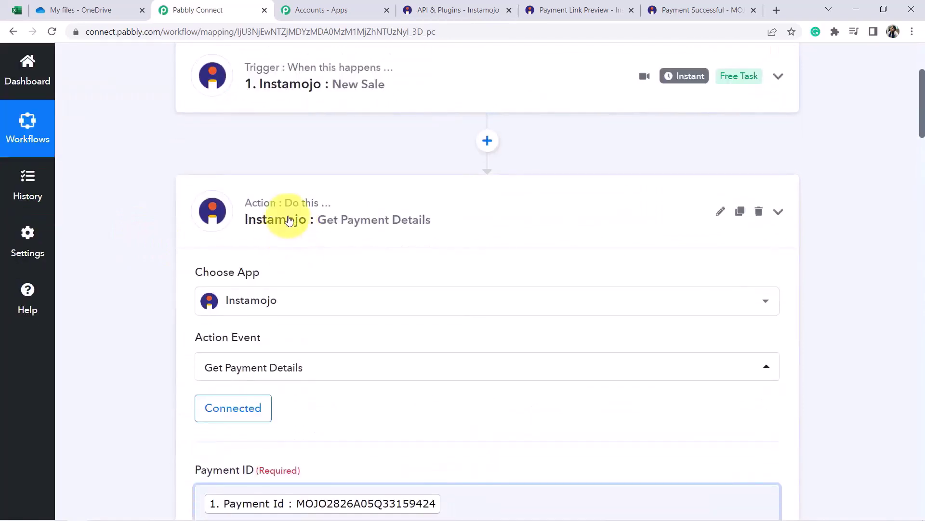
scroll(289, 216, "down", 4)
scroll(278, 201, "up", 2)
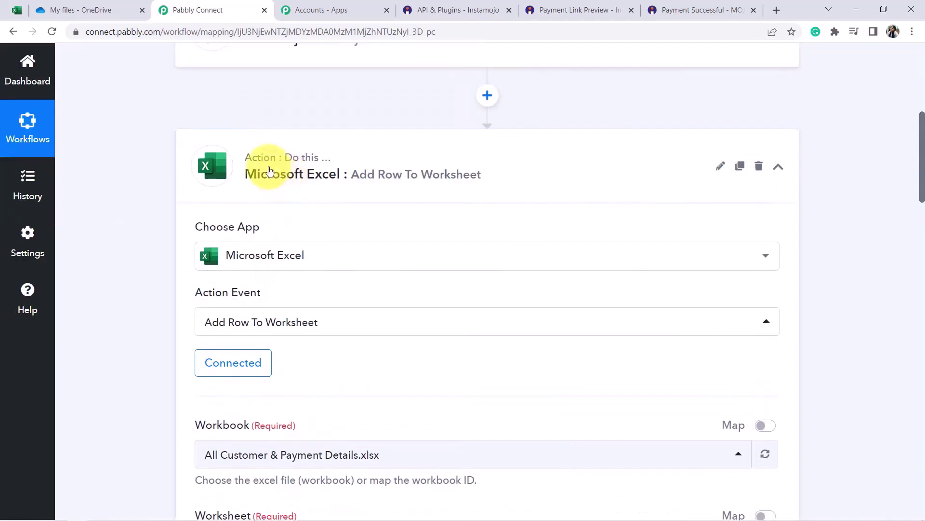
left_click(269, 171)
scroll(289, 218, "up", 6)
scroll(284, 203, "down", 2)
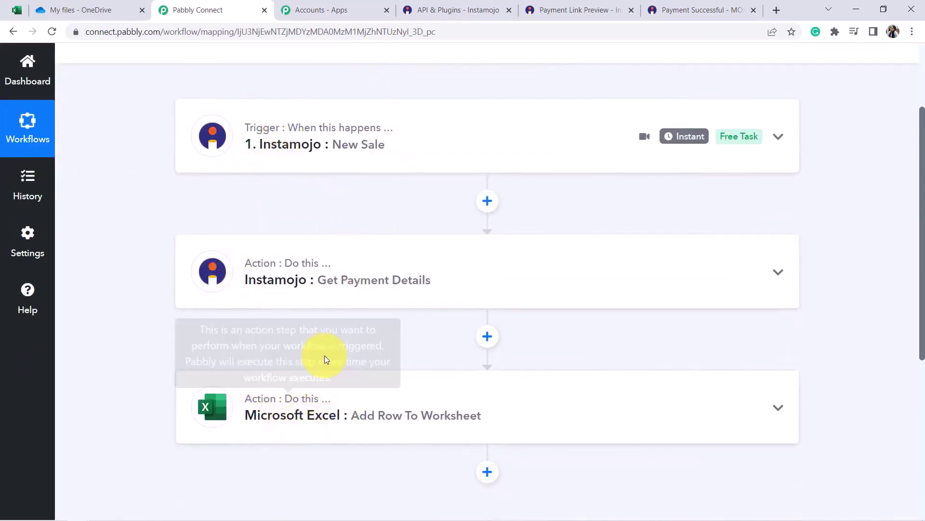
scroll(367, 248, "up", 3)
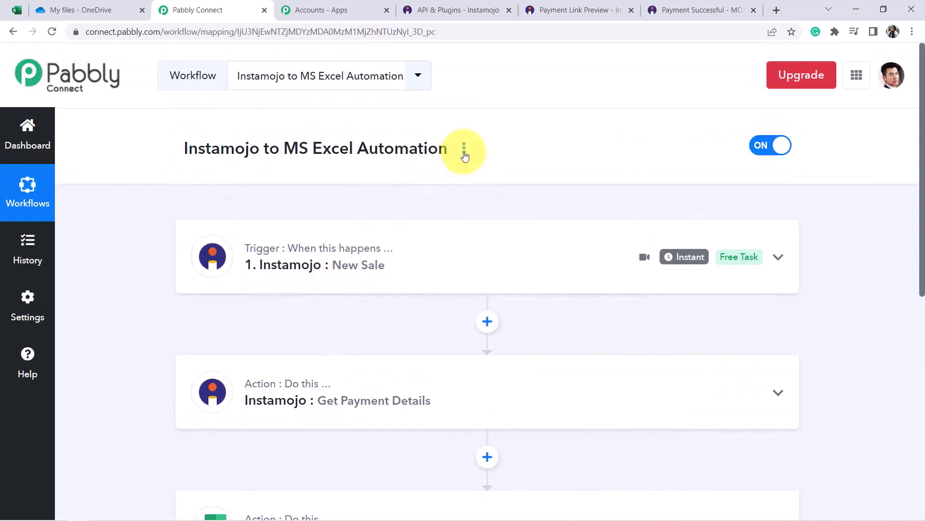
left_click(465, 150)
Generate a share link for the Instamojo to MS Excel Automation workflow, select it, and close the dialog.
left_click(366, 221)
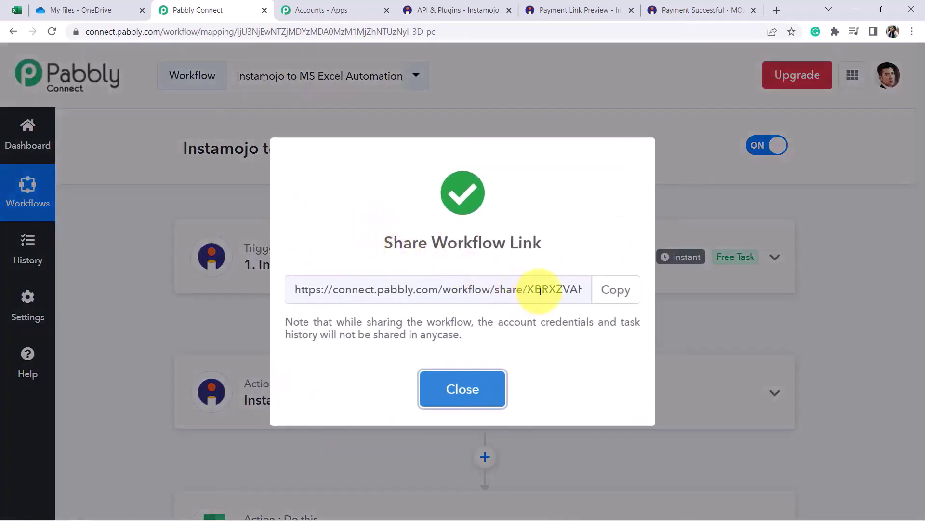
left_click_drag(540, 291, 324, 288)
left_click(426, 287)
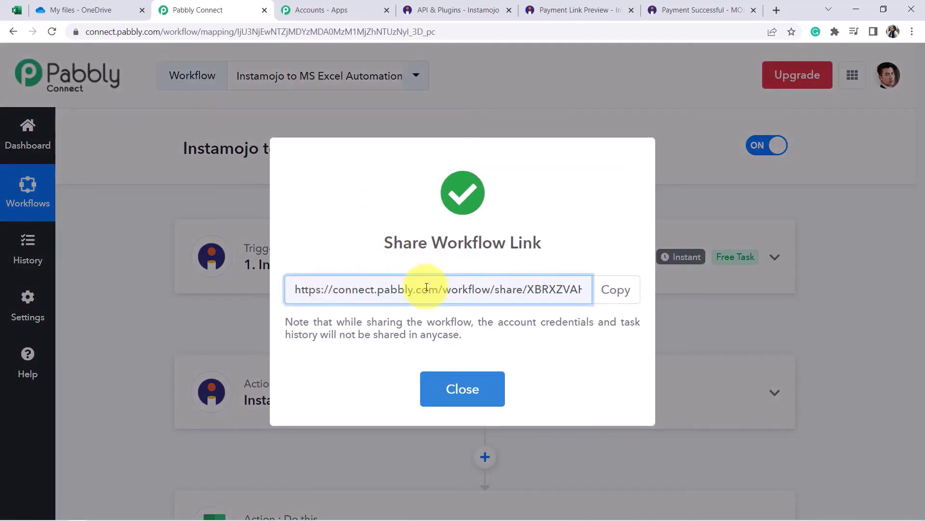
left_click(458, 388)
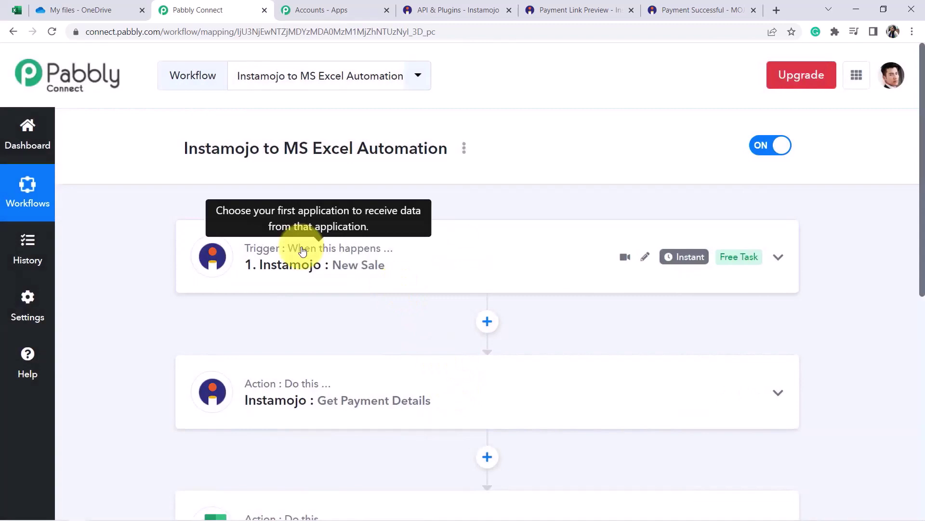
scroll(302, 251, "down", 4)
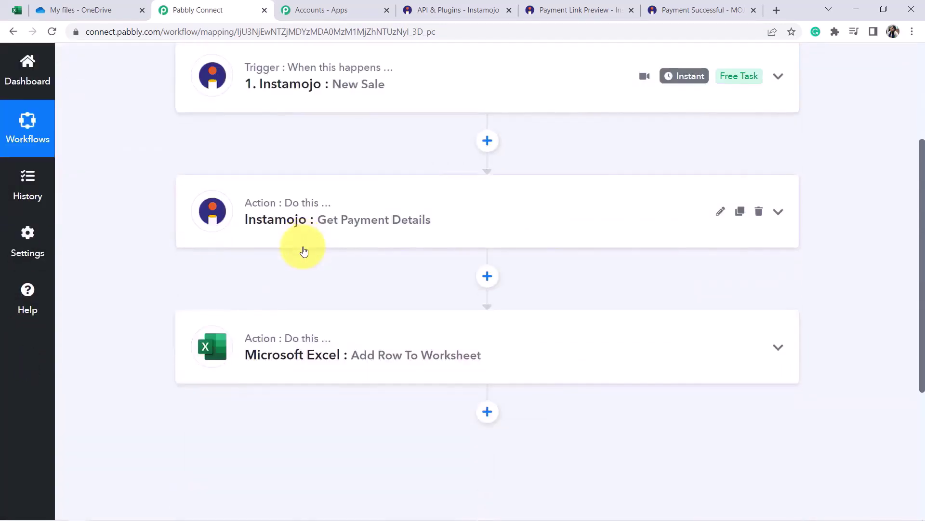
scroll(304, 251, "up", 1)
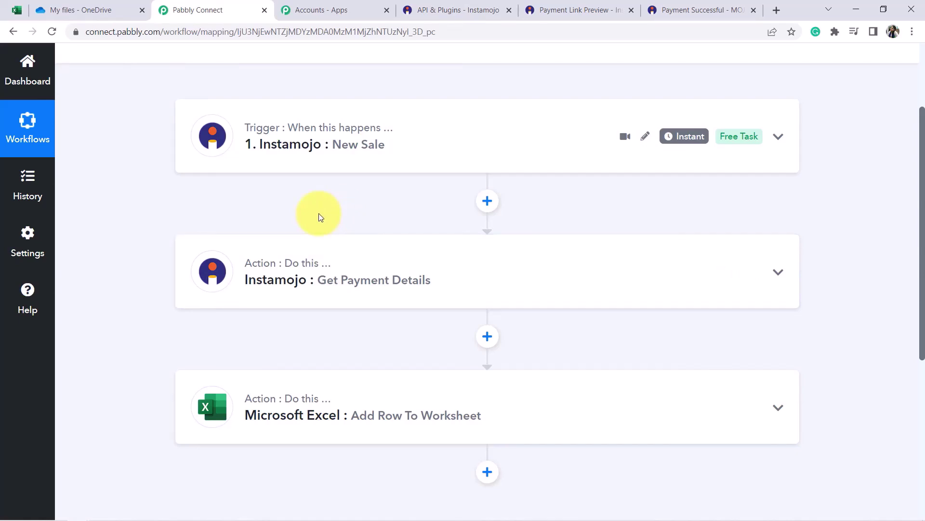
scroll(318, 234, "up", 3)
scroll(321, 235, "down", 4)
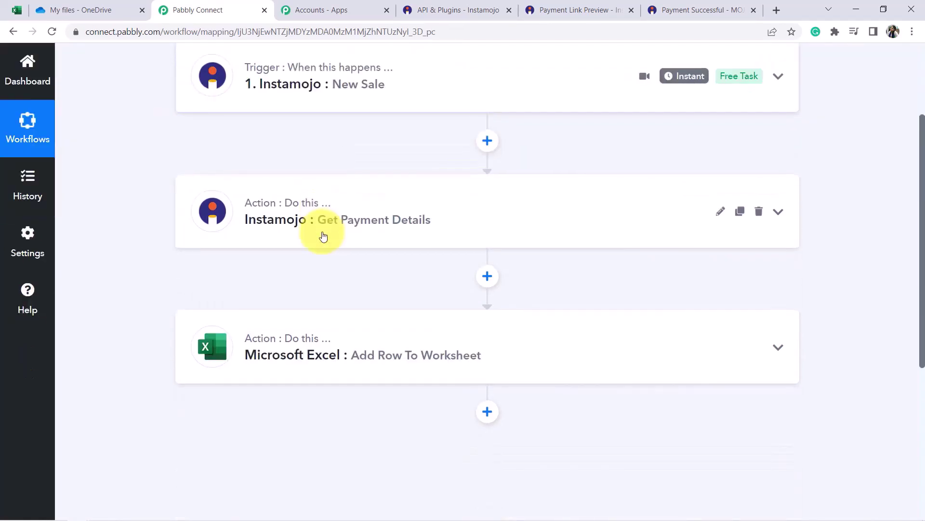
scroll(323, 236, "up", 3)
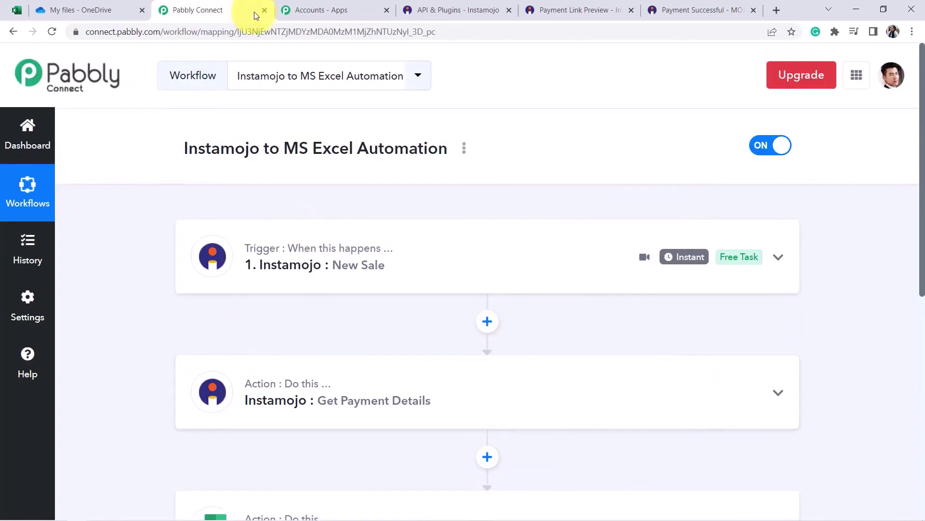
scroll(350, 212, "down", 1)
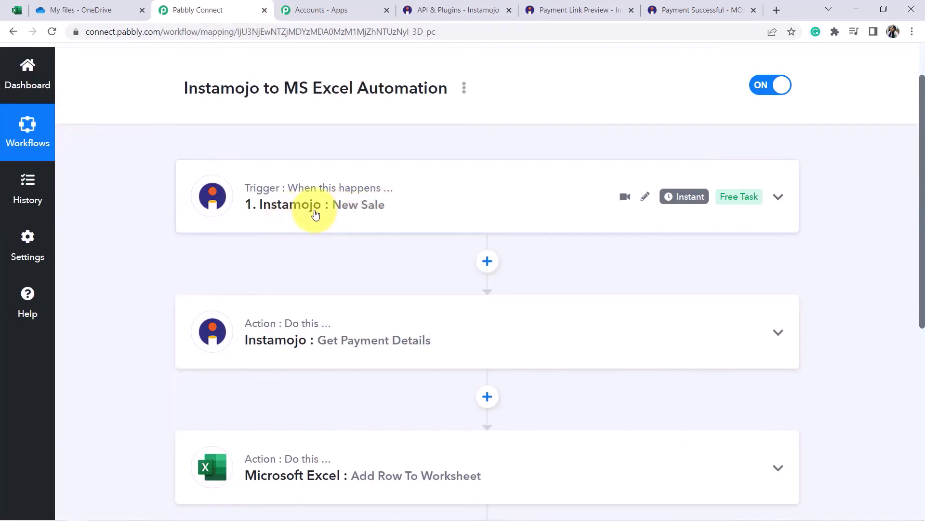
scroll(314, 214, "down", 4)
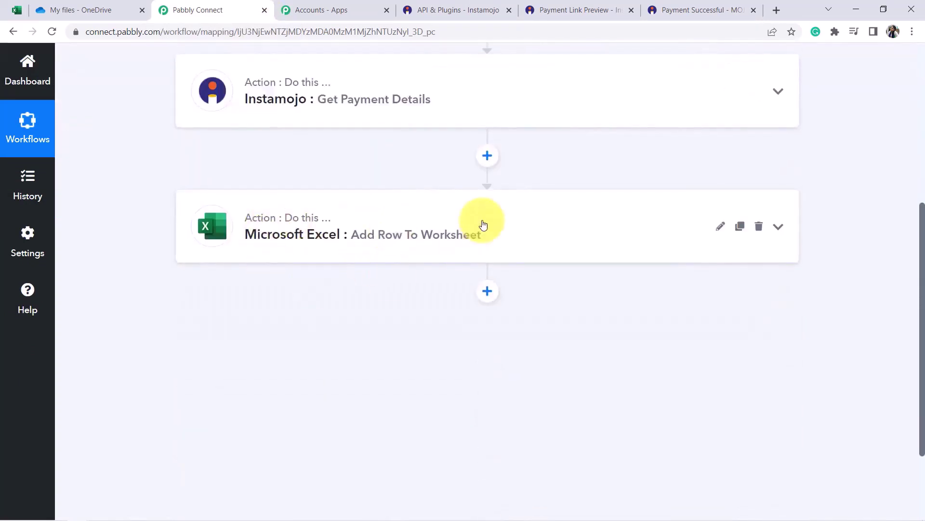
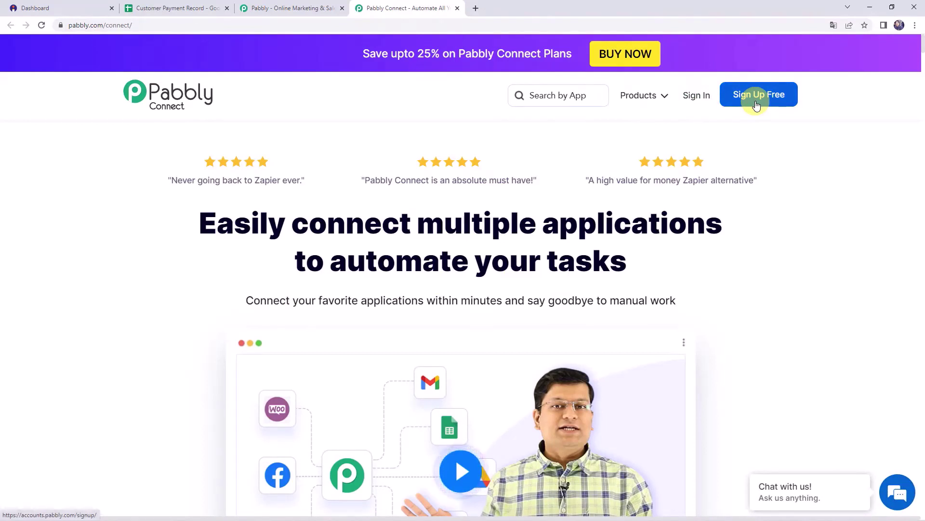
Sign in, open Pabbly Connect and create a workflow named 'Instamojo to MS Excel Integration'.
left_click(699, 96)
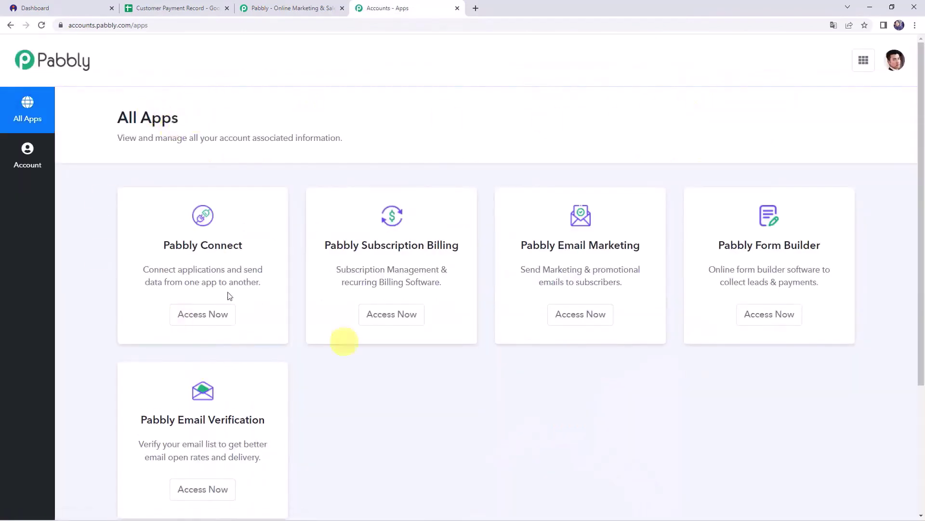
left_click(211, 319)
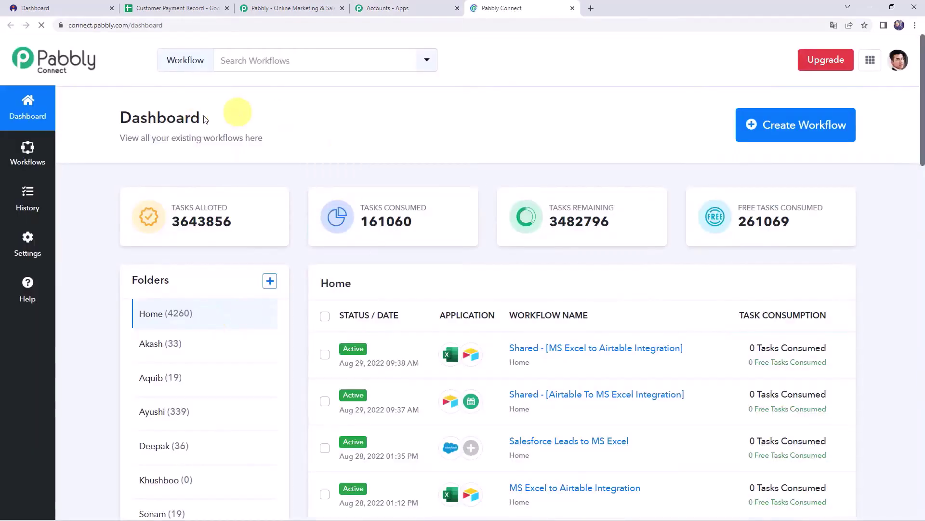
scroll(462, 286, "down", 5)
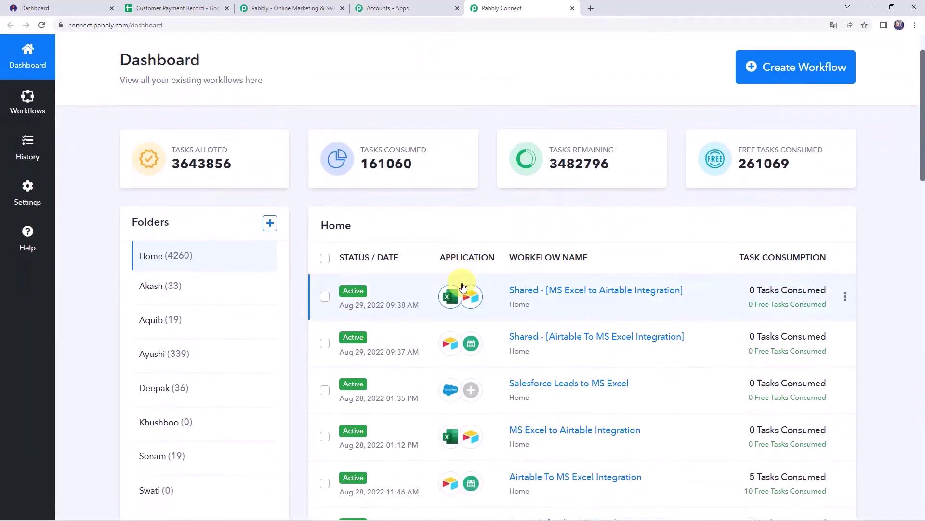
scroll(462, 286, "up", 5)
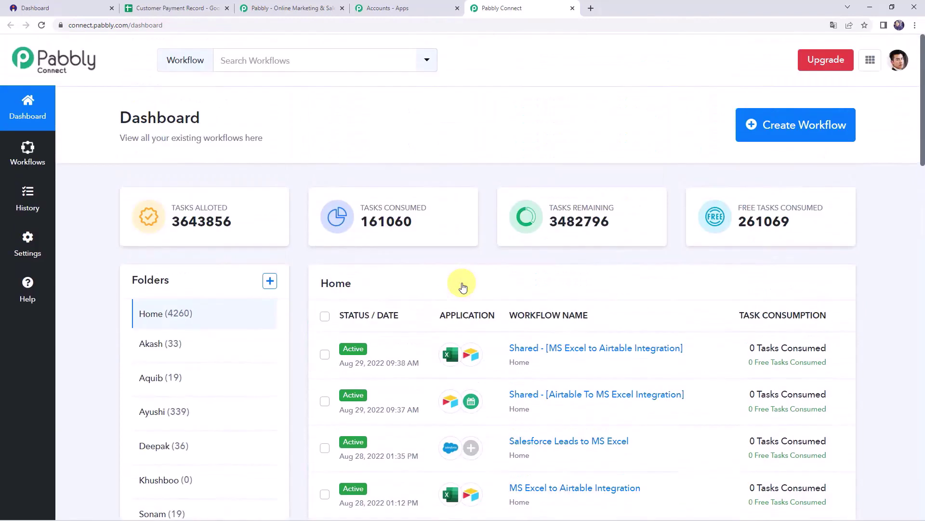
left_click(788, 135)
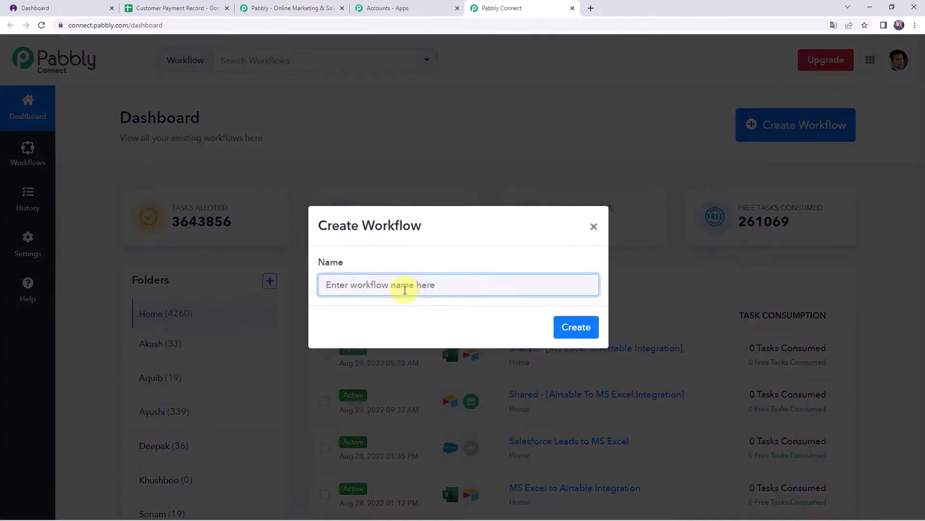
type("Instamojo to MS Excel Integration")
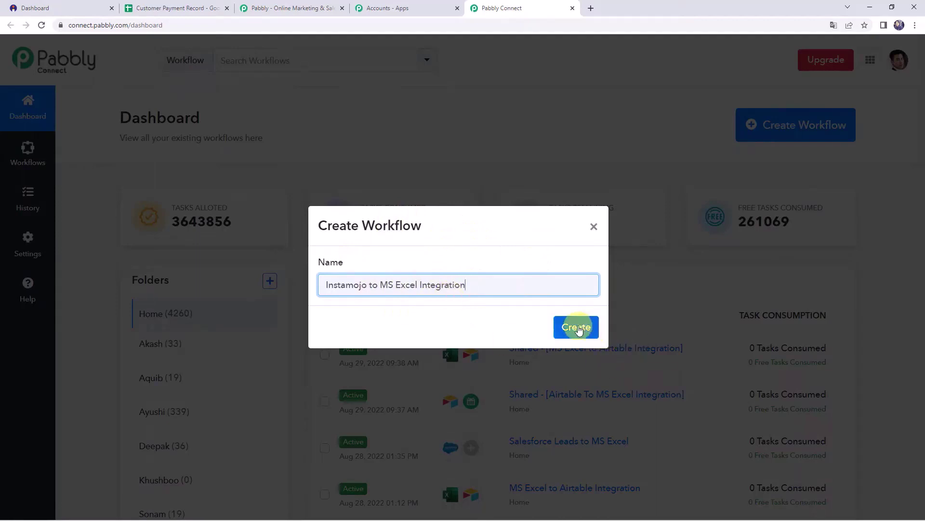
left_click(577, 326)
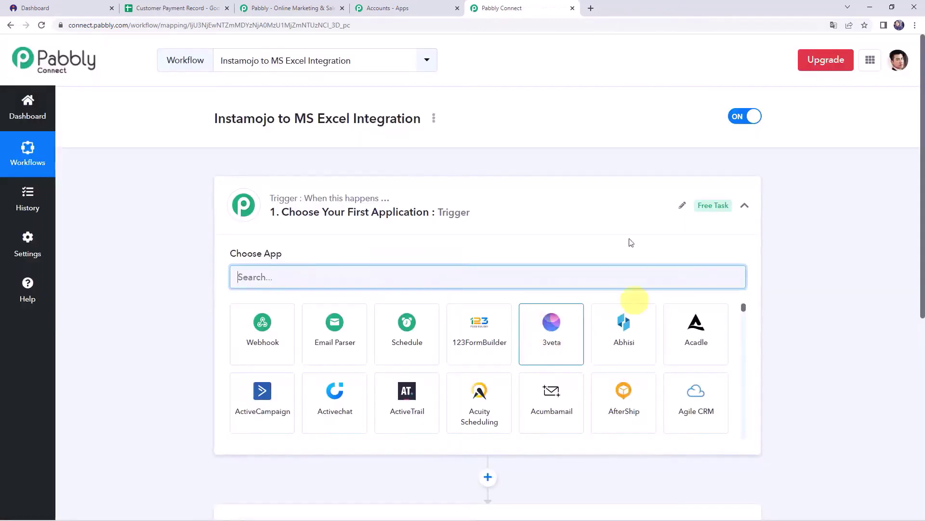
Search 'Insta' and choose Instamojo as the trigger app.
left_click(471, 215)
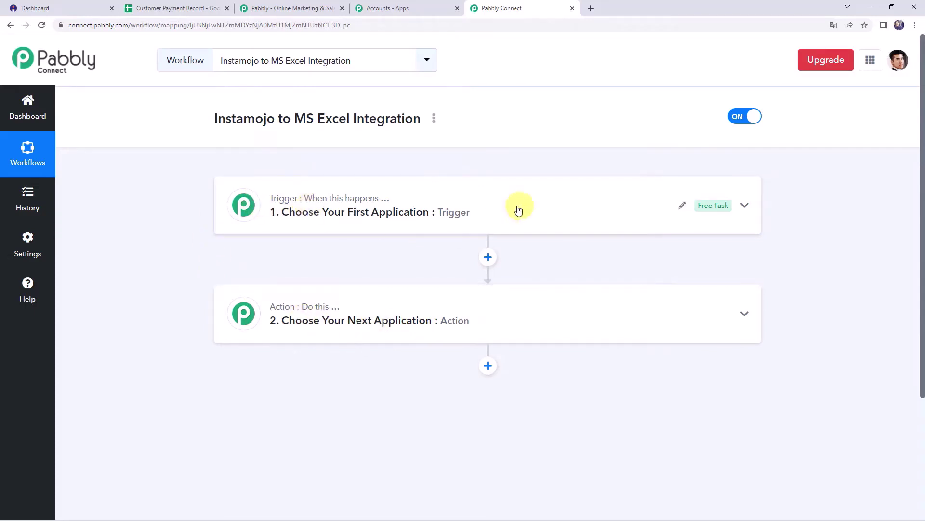
left_click(498, 210)
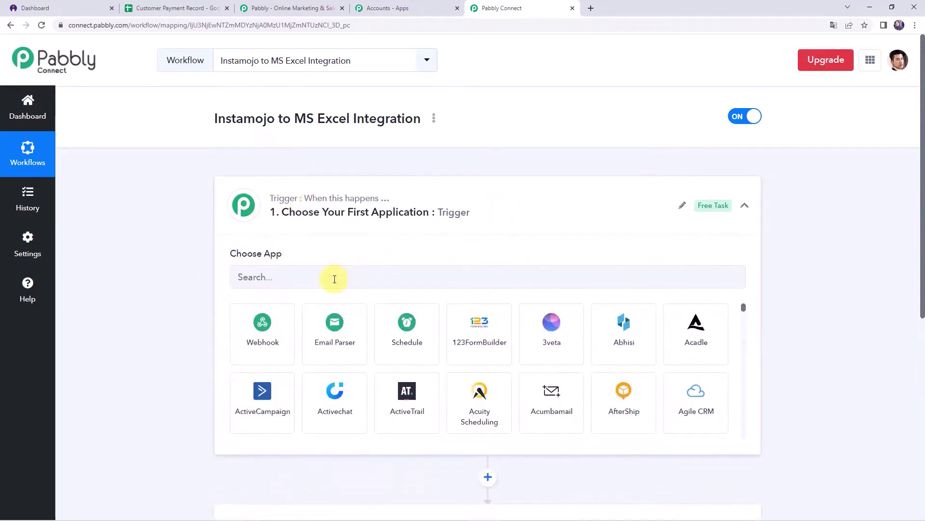
left_click(334, 279)
type("Ist")
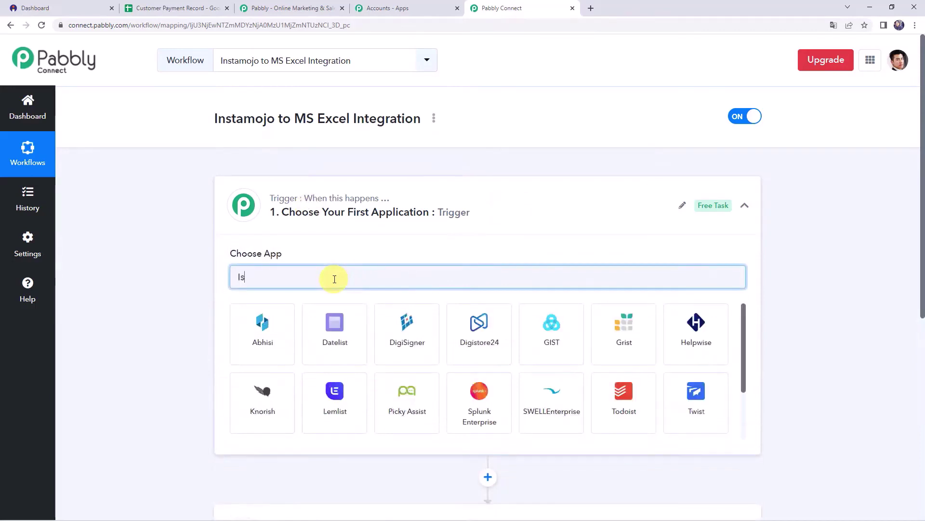
key("BackSpace")
type("nsta")
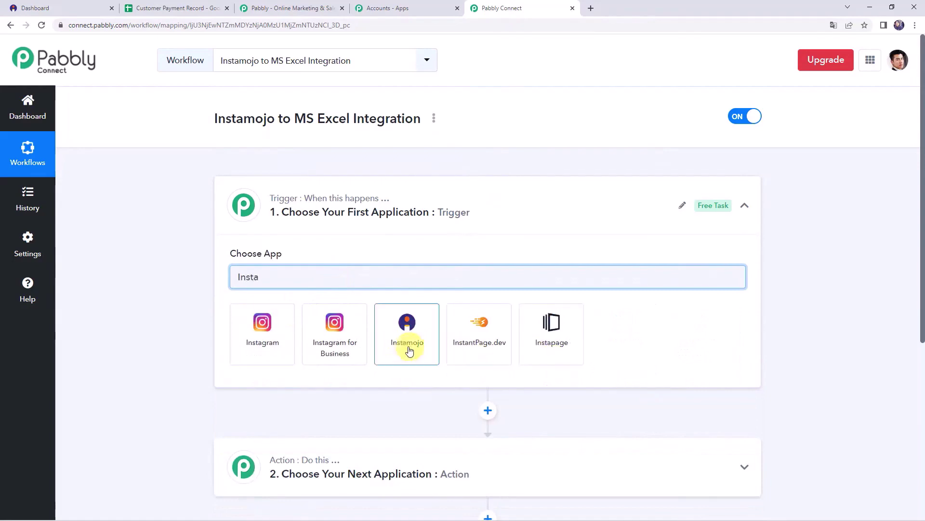
left_click(408, 346)
Set the trigger event to New Sale and copy its webhook URL for Instamojo.
left_click(258, 331)
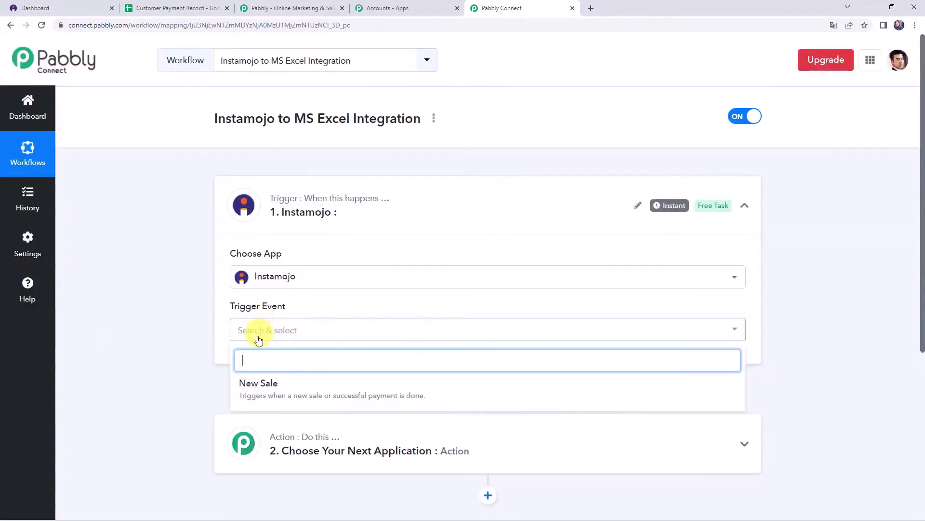
left_click(262, 383)
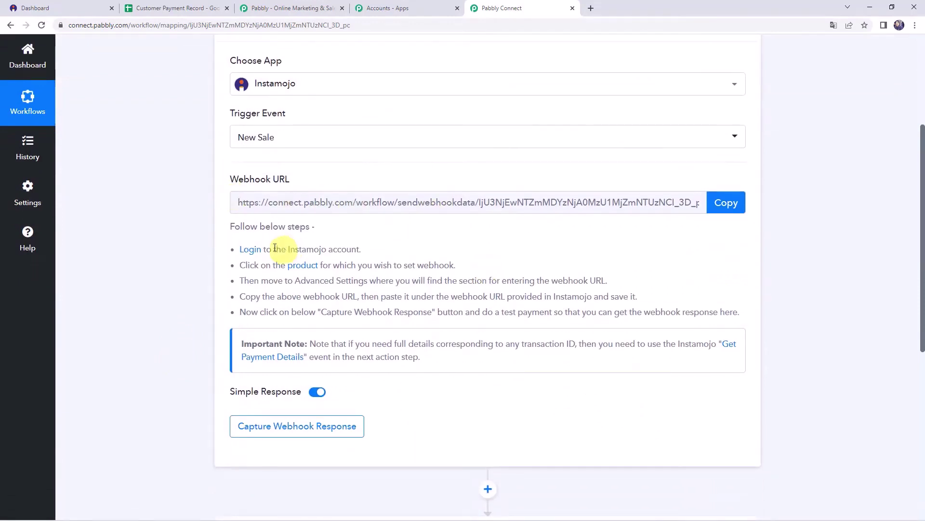
left_click(730, 207)
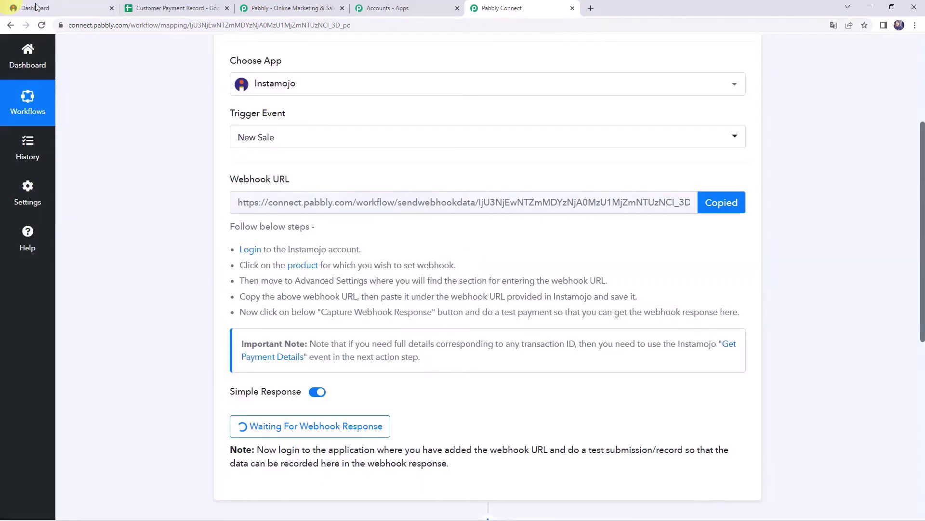
left_click(48, 12)
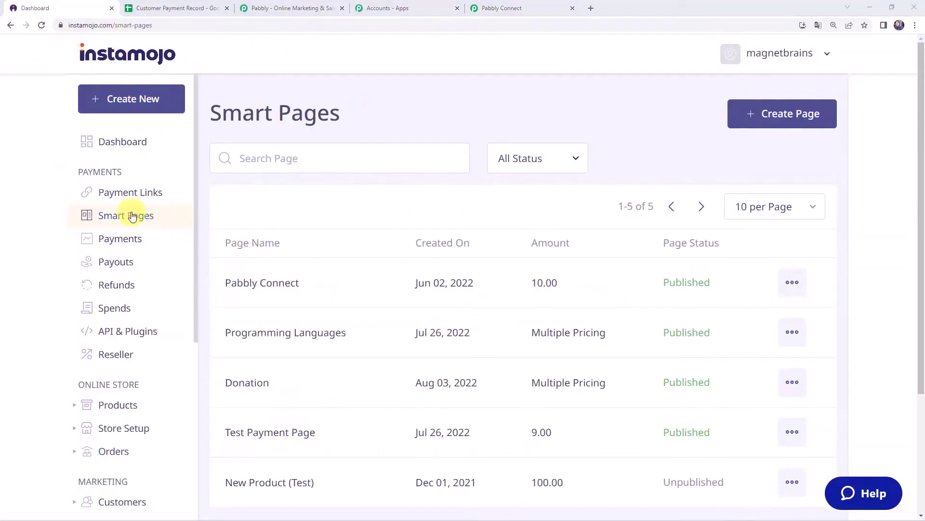
Open the Pabbly Connect smart page for editing and review its title and pricing Purpose.
left_click(132, 215)
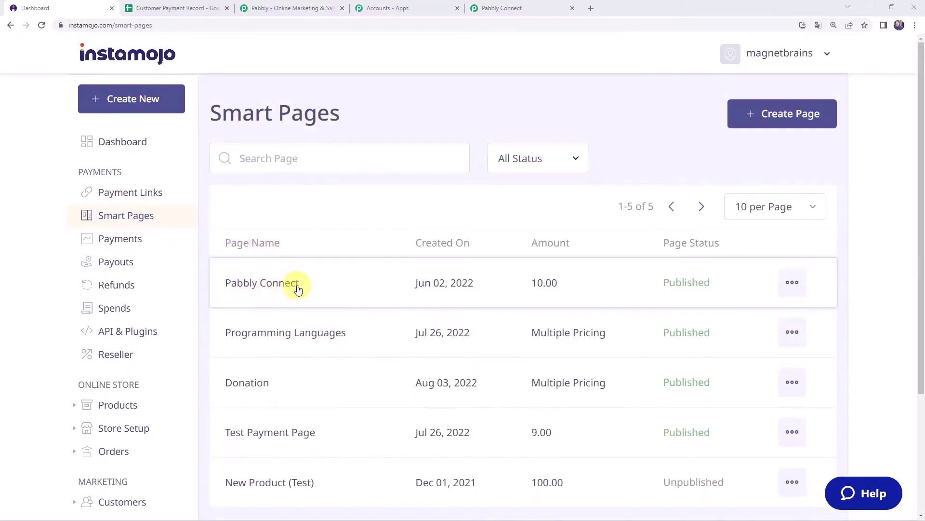
left_click(794, 288)
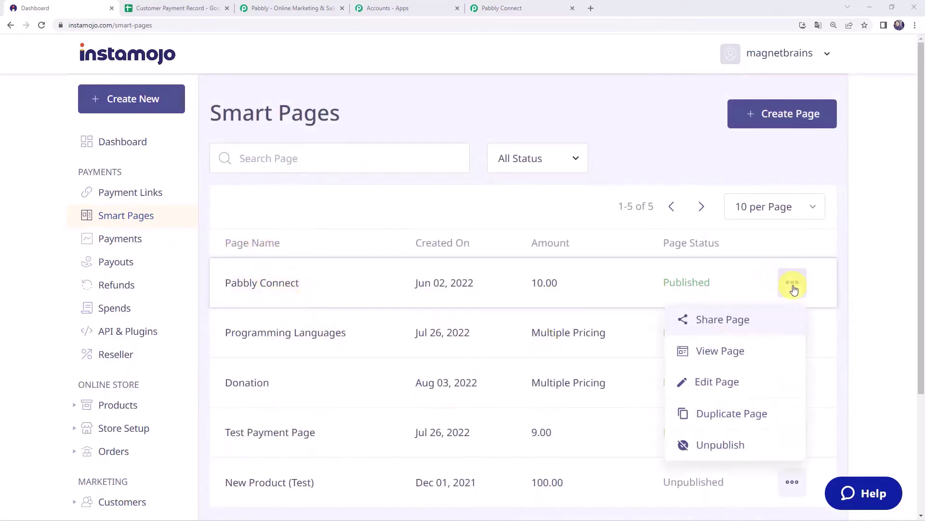
left_click(709, 381)
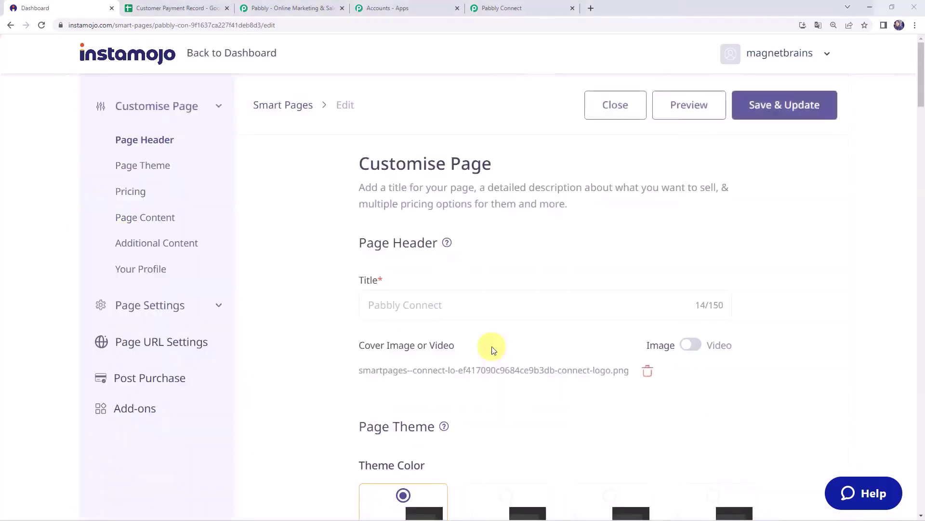
scroll(376, 294, "down", 1)
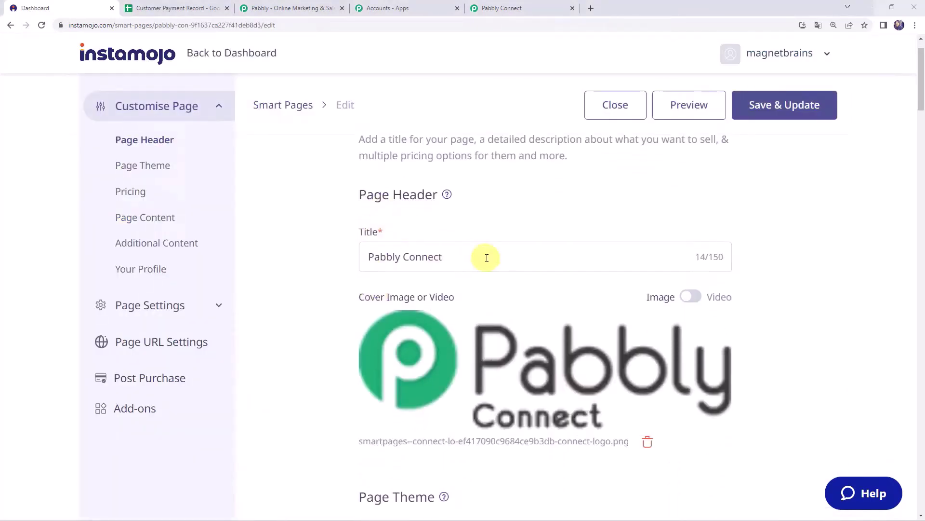
left_click_drag(487, 257, 308, 255)
scroll(309, 254, "down", 1)
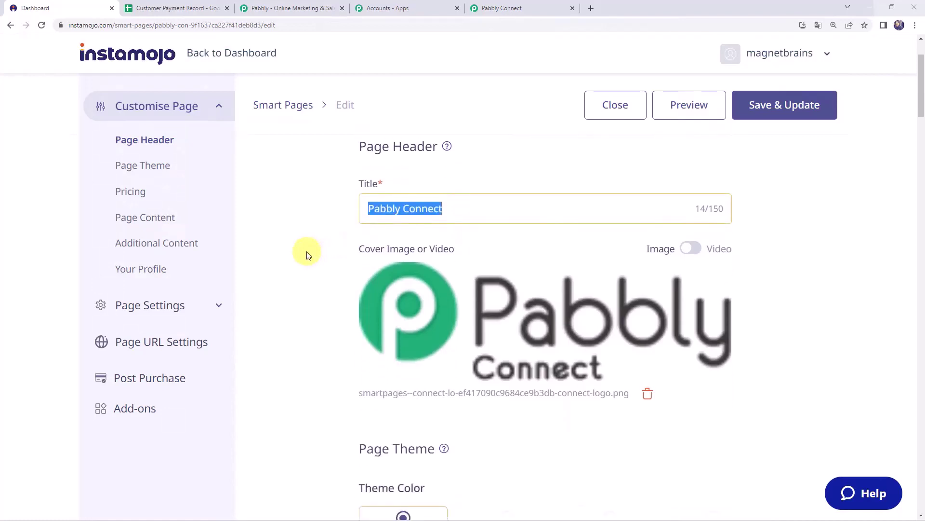
scroll(309, 255, "down", 6)
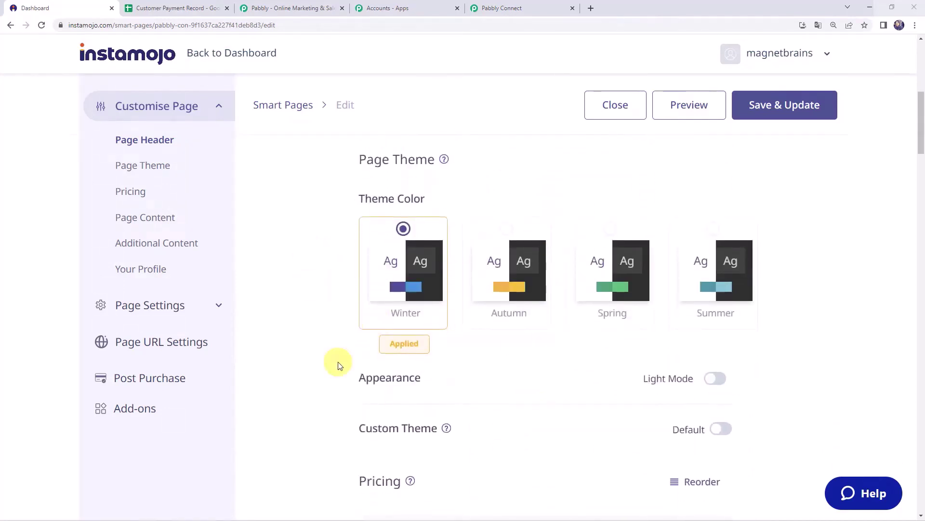
scroll(338, 365, "down", 7)
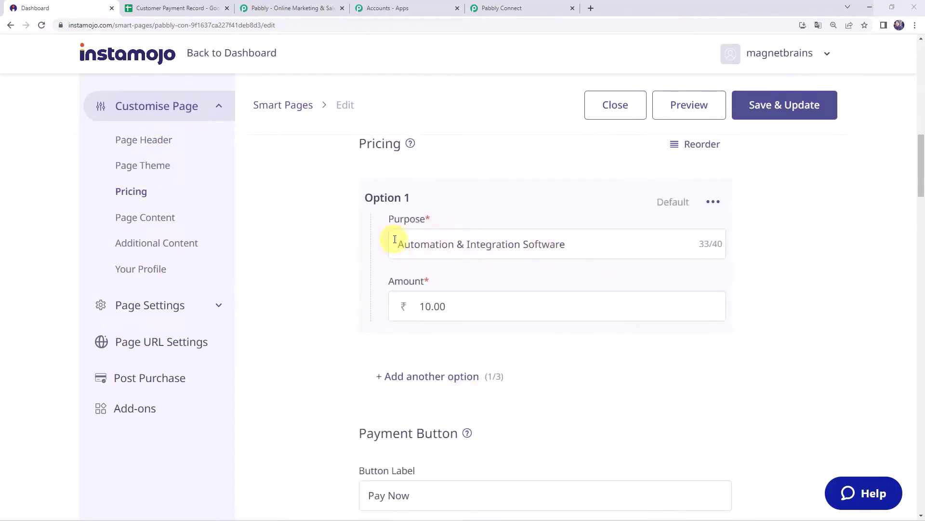
left_click_drag(395, 240, 591, 244)
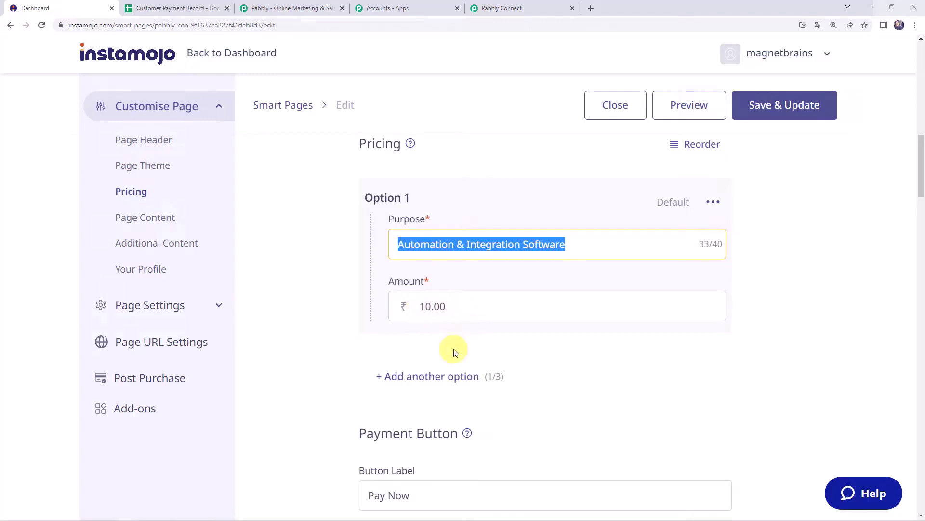
scroll(454, 353, "down", 15)
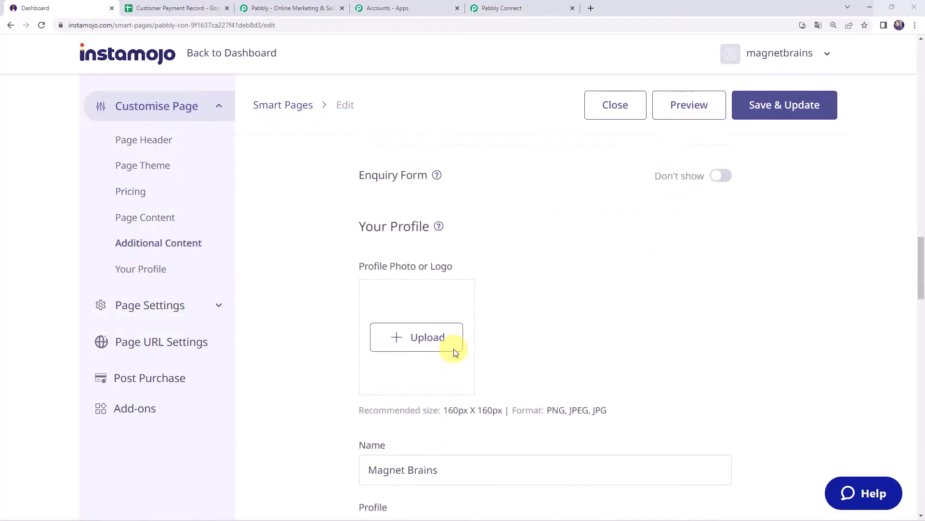
scroll(454, 353, "down", 14)
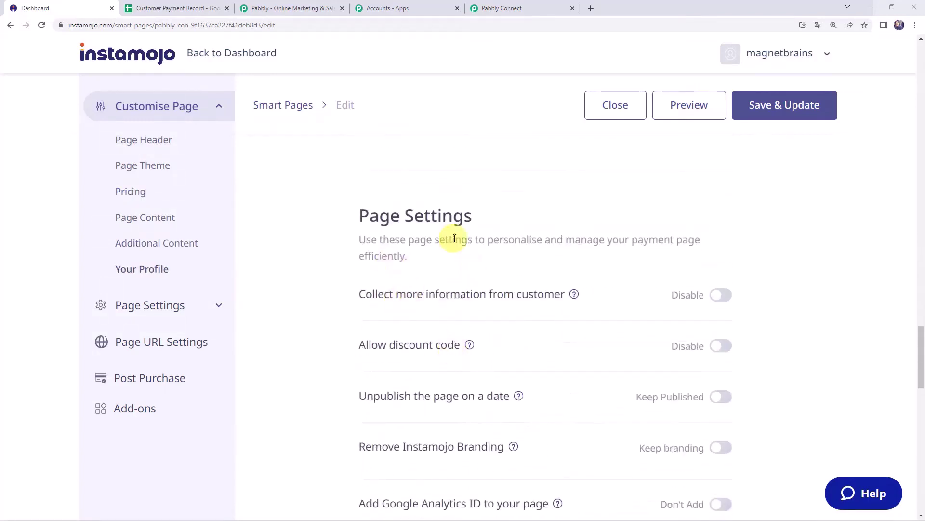
scroll(443, 235, "down", 6)
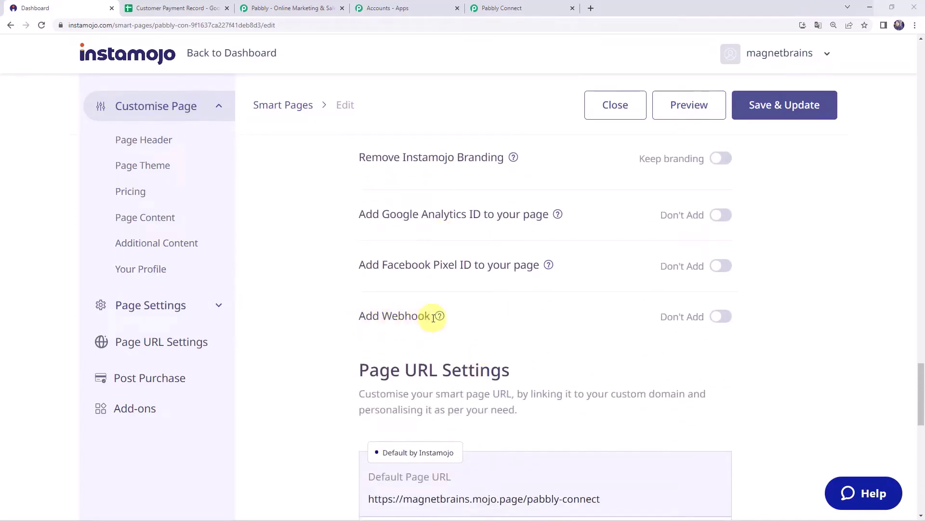
Enable the page webhook, paste the Pabbly webhook URL, and save and confirm the update.
left_click(723, 317)
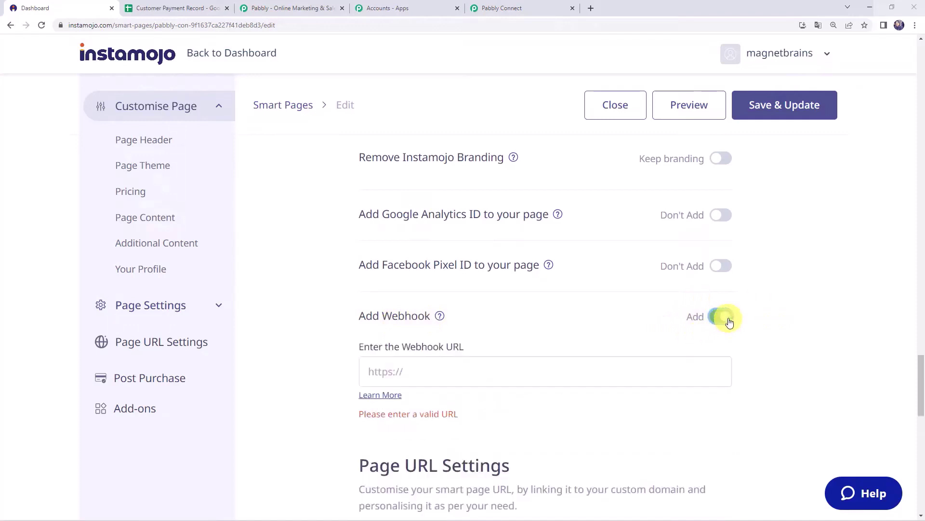
right_click(416, 370)
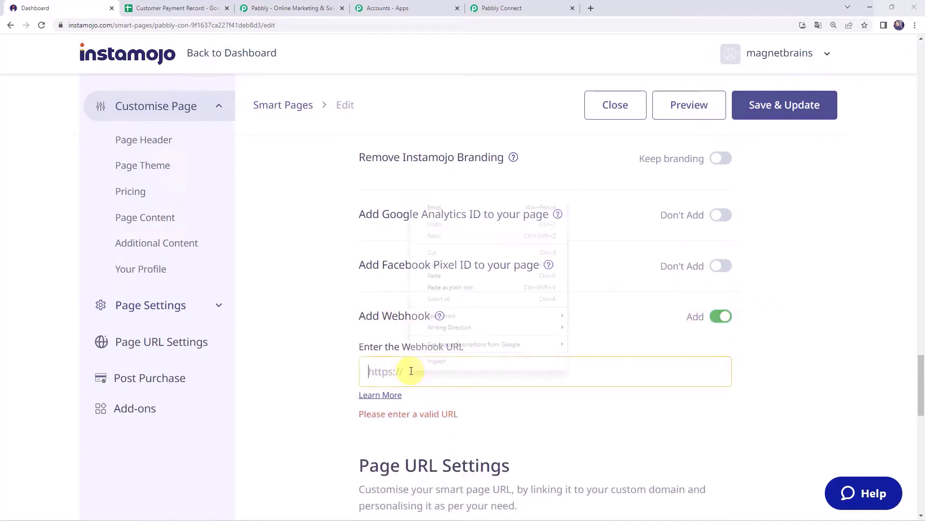
left_click(434, 276)
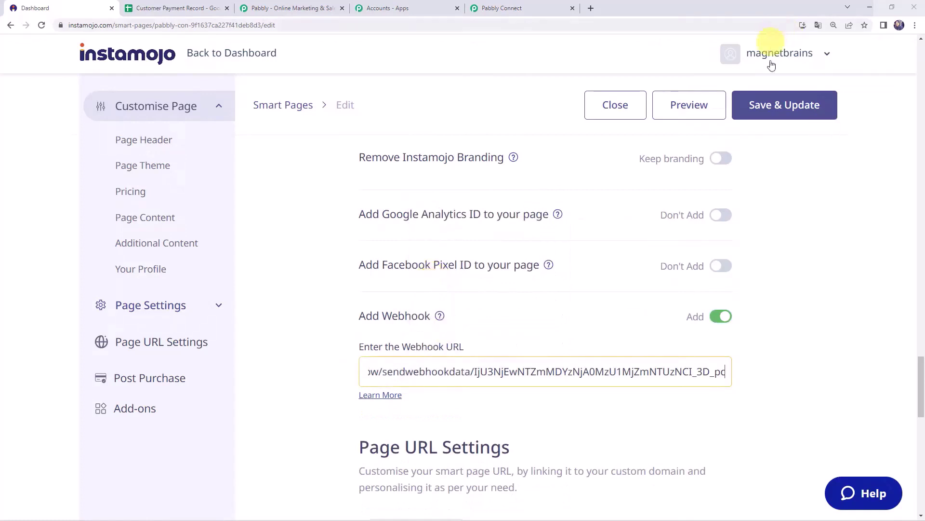
left_click(790, 115)
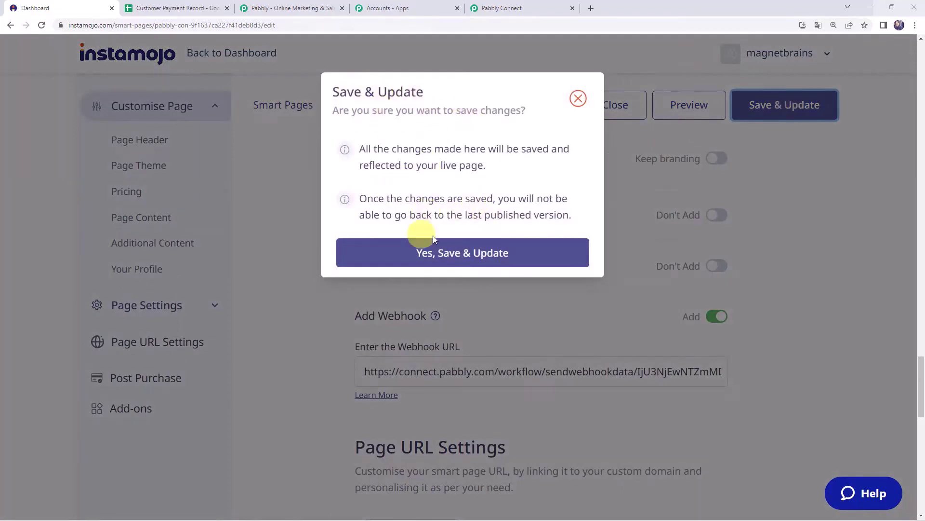
left_click(432, 254)
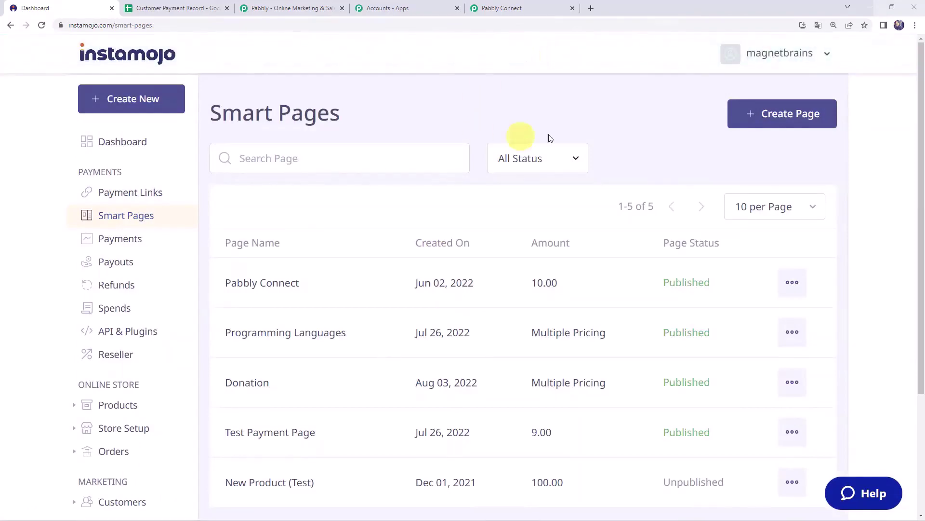
left_click(515, 7)
Copy the Pabbly Connect page's share link and load it in a new browser tab.
scroll(279, 155, "down", 1)
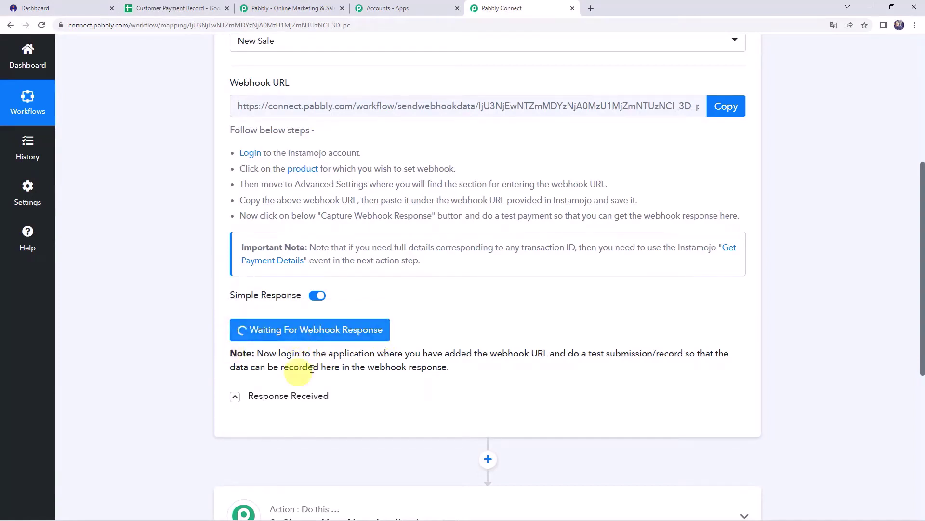
left_click(69, 9)
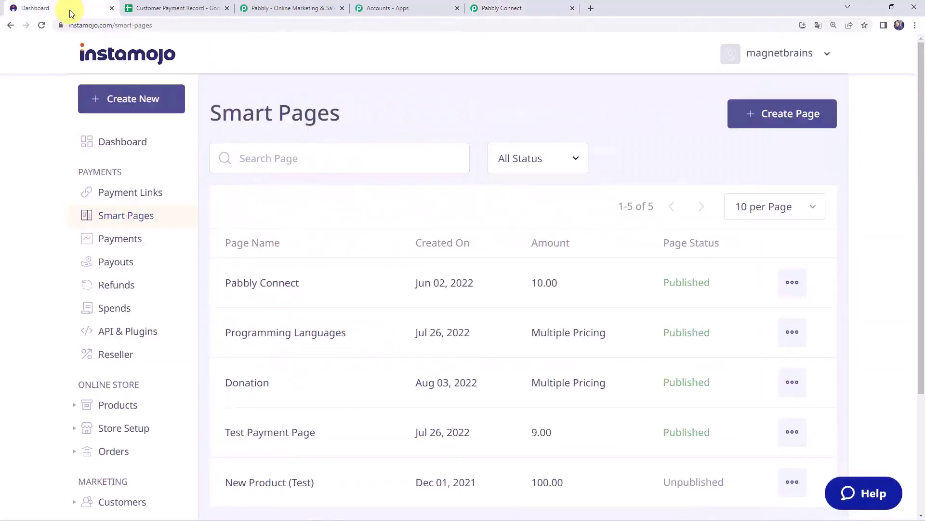
left_click(790, 283)
left_click(729, 320)
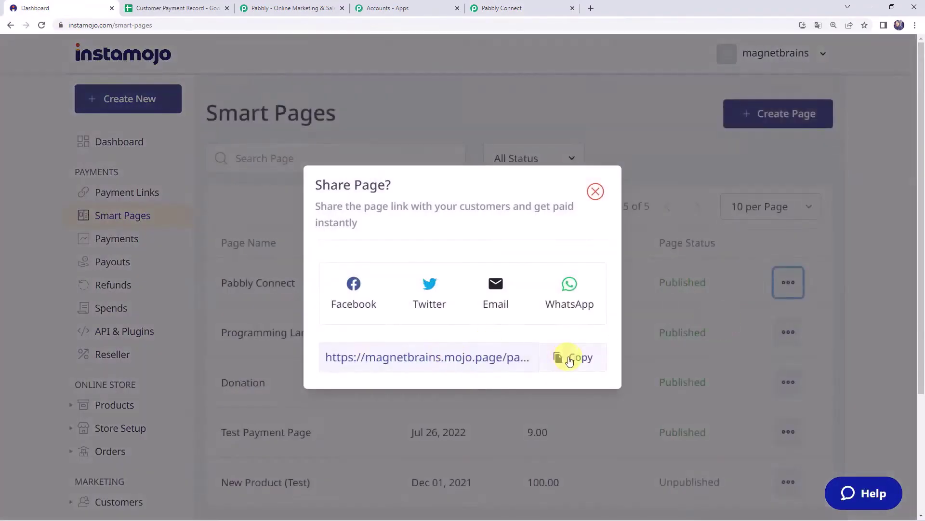
left_click(570, 359)
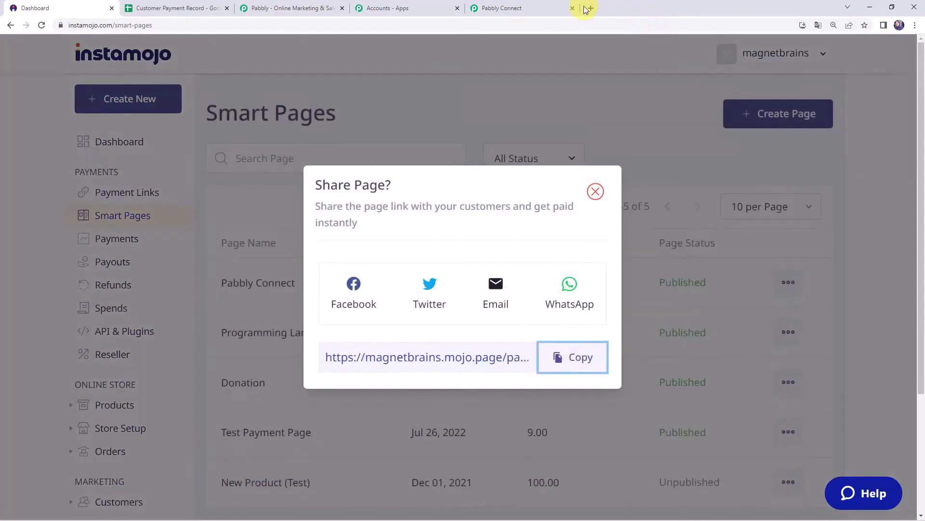
left_click(591, 8)
key("ctrl+v")
key("Return")
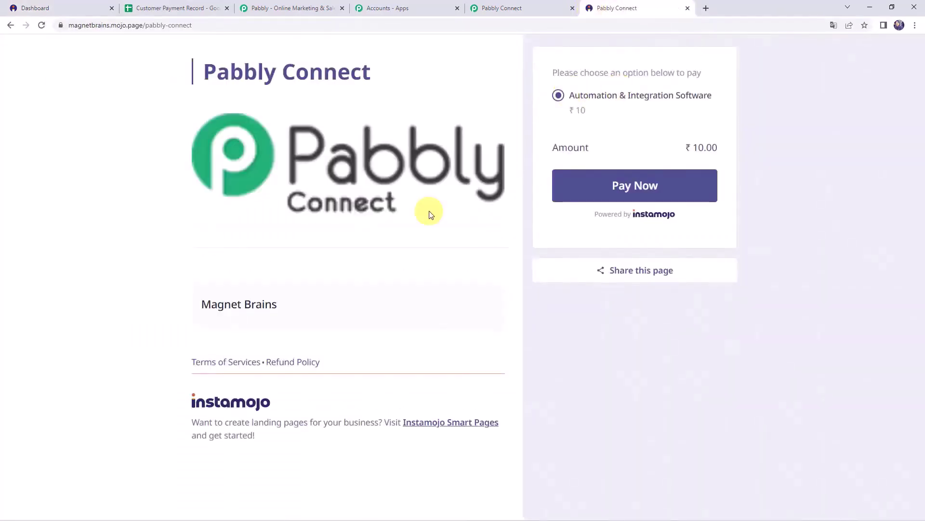
Check out the ₹10 option, entering the buyer's name, e-mail and mobile number.
left_click(631, 192)
left_click(253, 170)
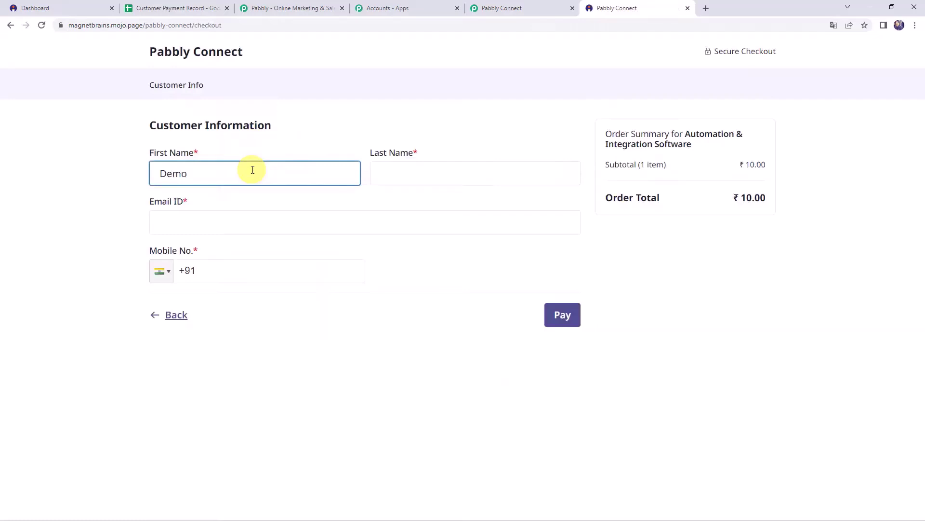
key("Tab")
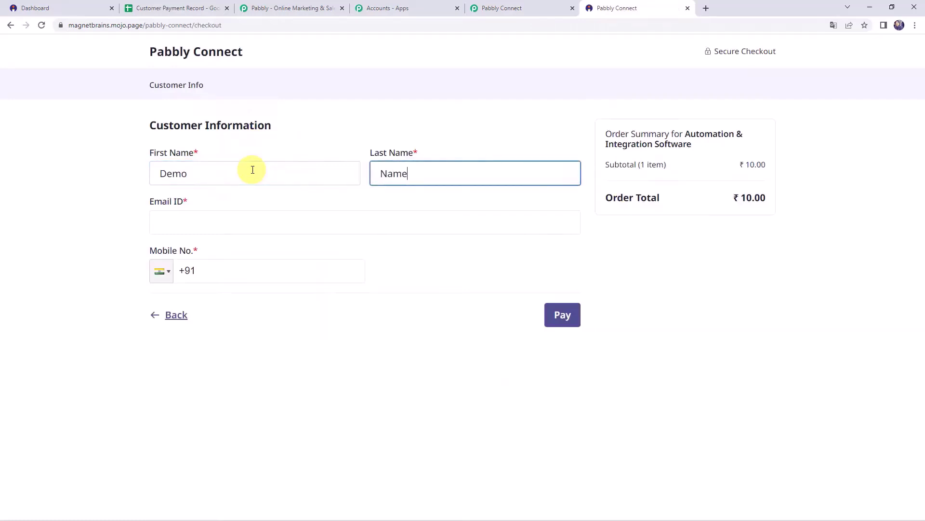
key("Tab")
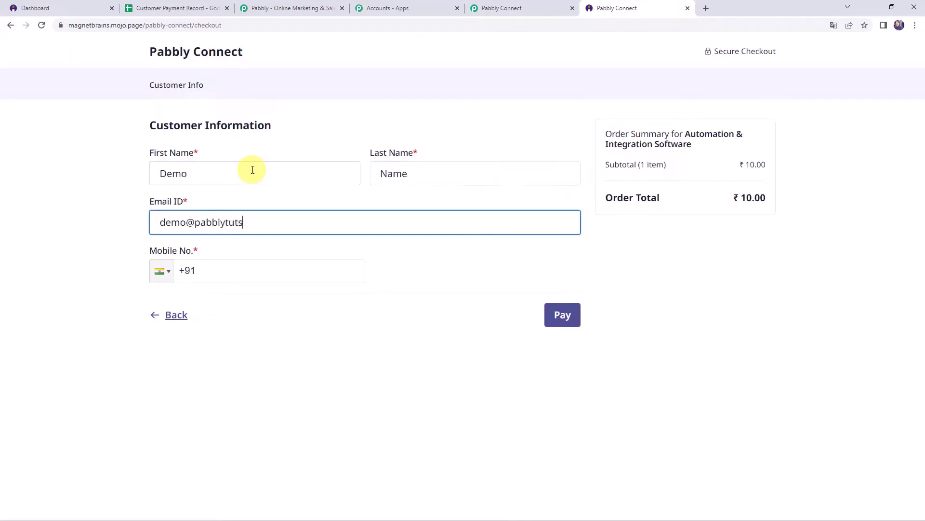
key("Tab")
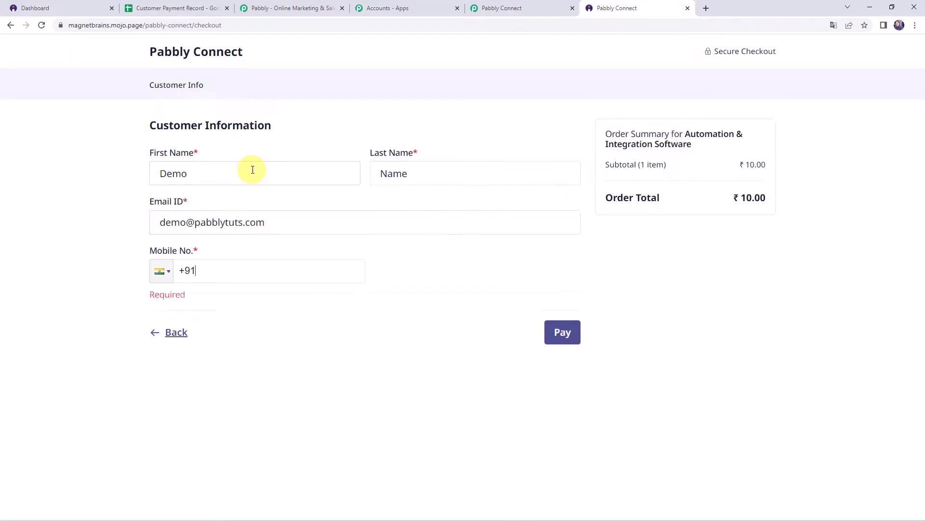
type("90000-00000")
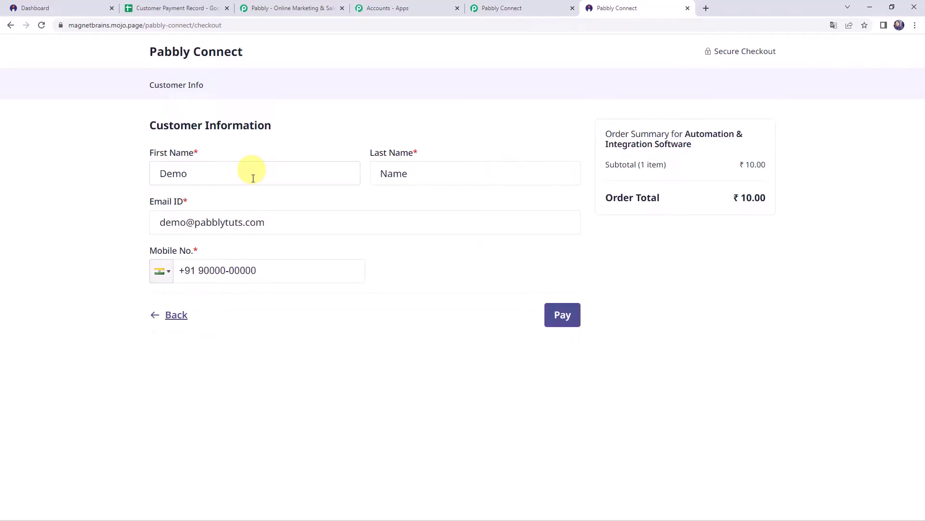
Pay ₹10 by credit card using a test card number, expiry and CVV.
left_click(566, 314)
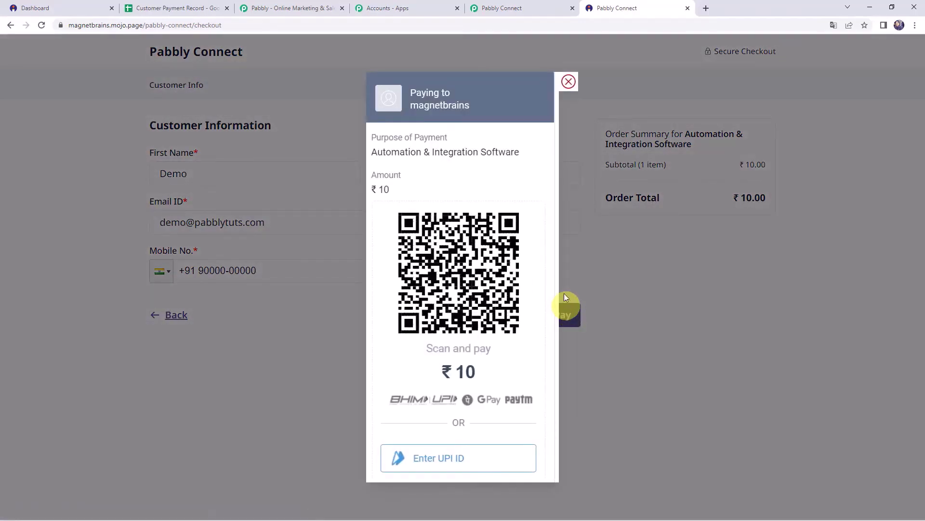
scroll(450, 351, "down", 3)
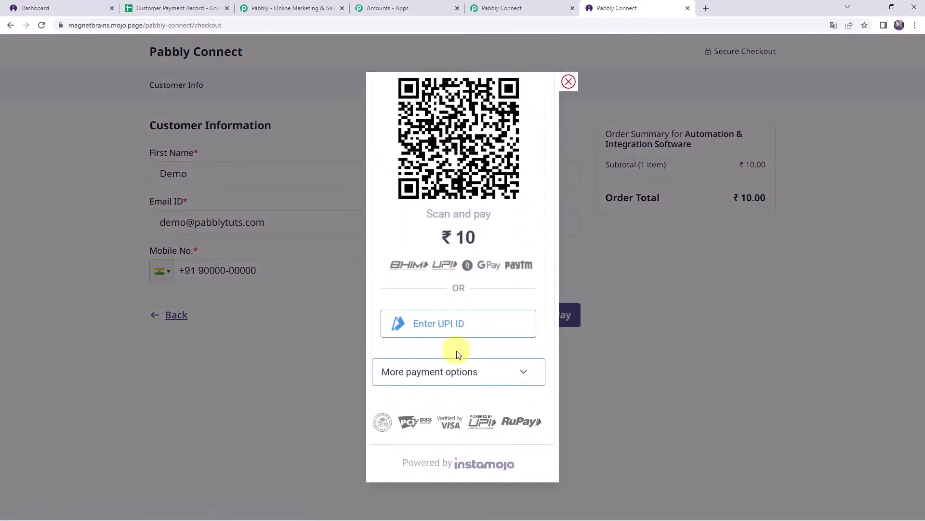
left_click(439, 373)
left_click(430, 254)
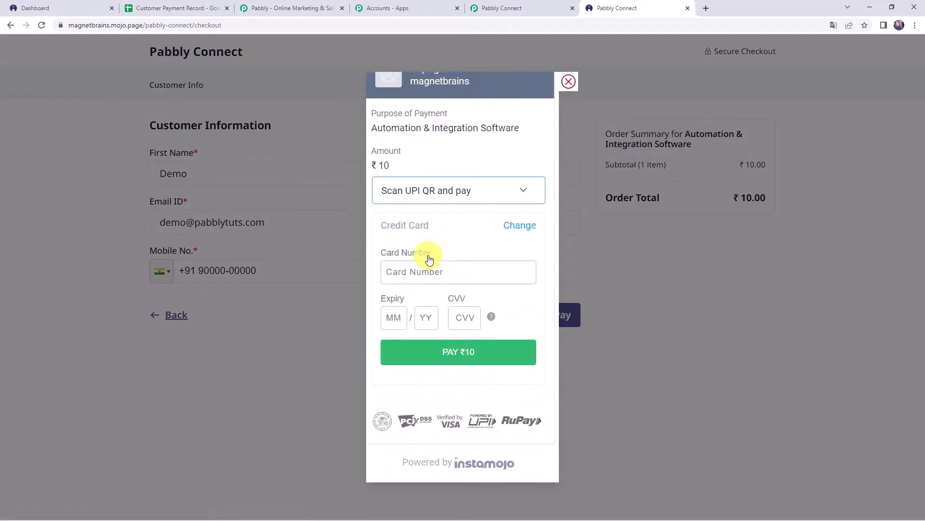
type("4111 1111 11")
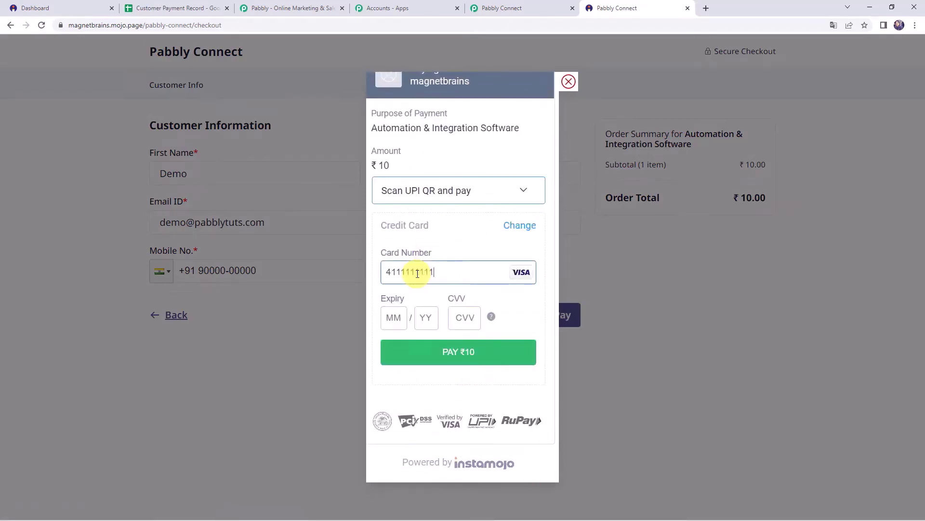
type("11 1111")
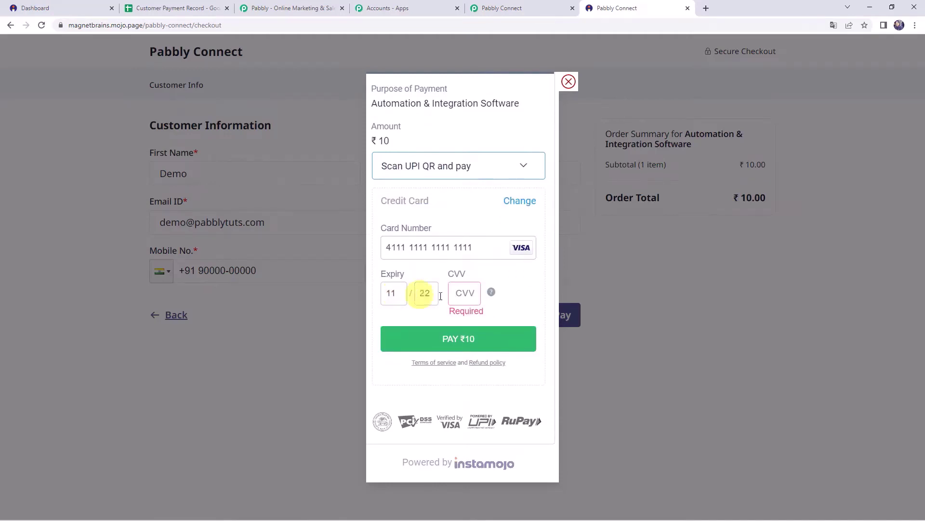
left_click(455, 295)
type("111")
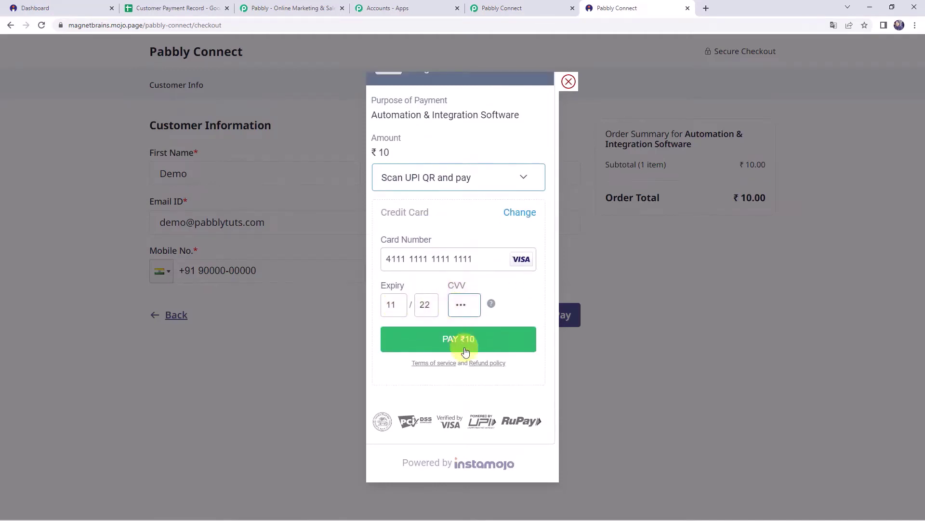
left_click(465, 348)
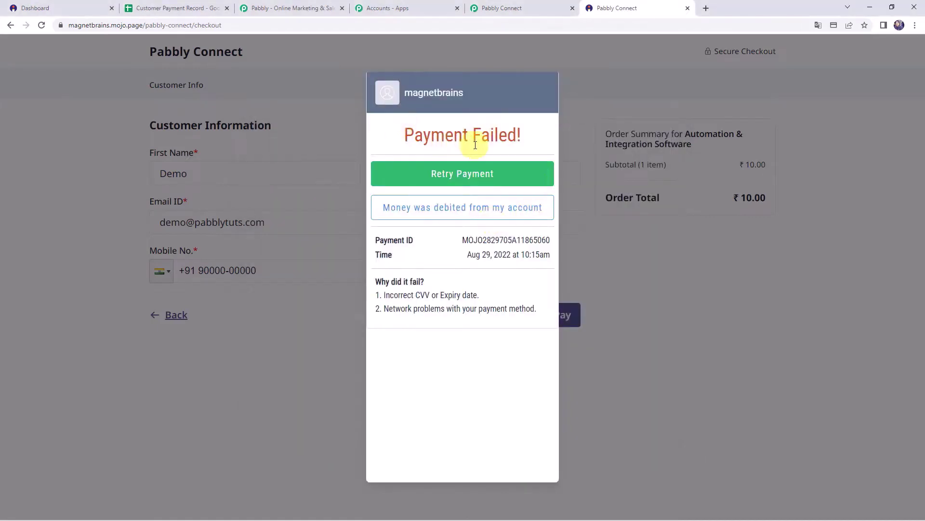
Review the captured response: payment id, status FAILURE, amount 10.00 INR, completion time, buyer details.
left_click(506, 4)
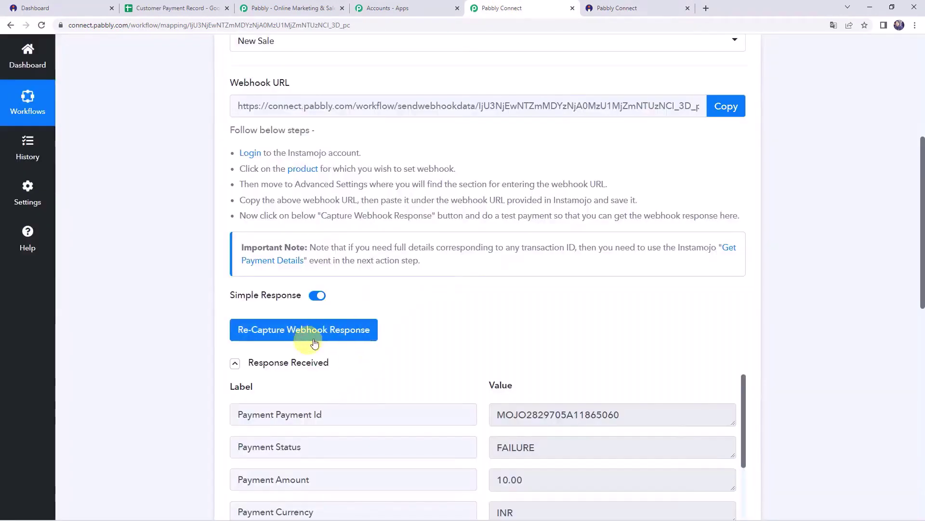
scroll(201, 316, "down", 5)
scroll(202, 321, "down", 1)
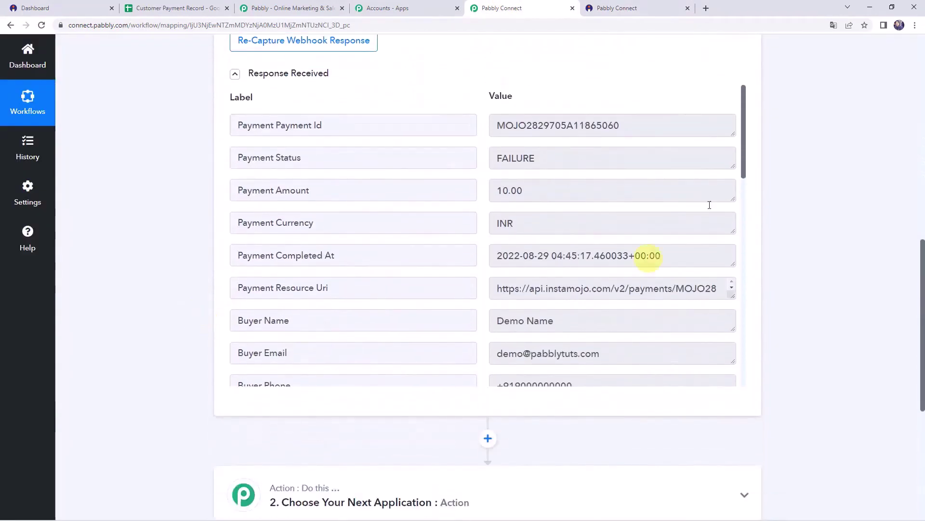
left_click(678, 127)
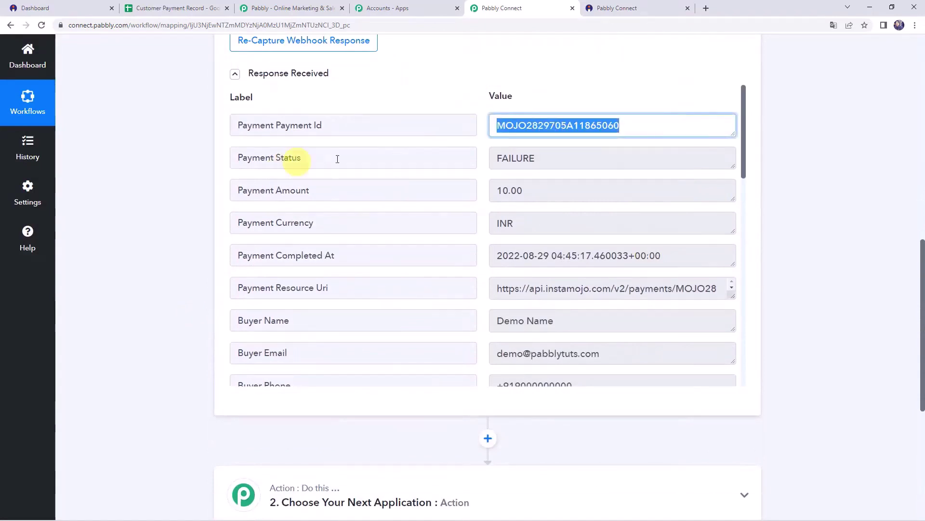
left_click(559, 158)
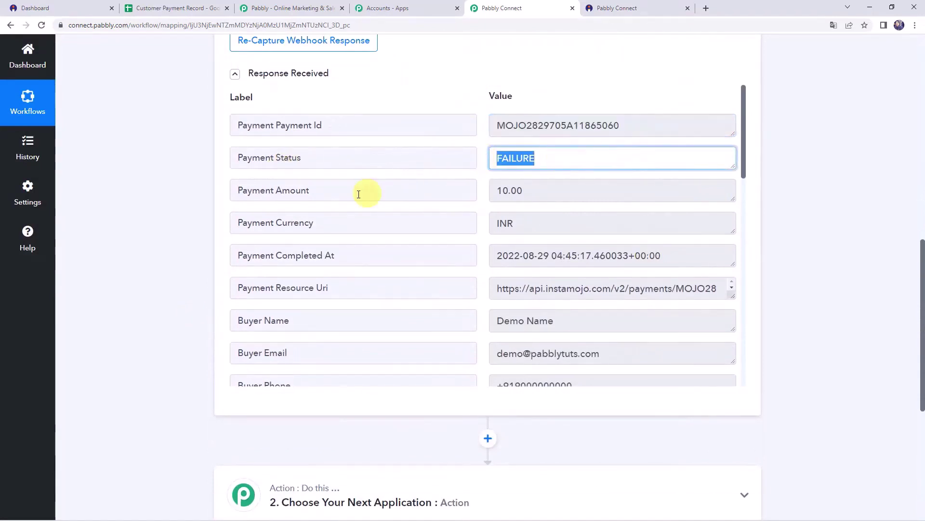
left_click(559, 190)
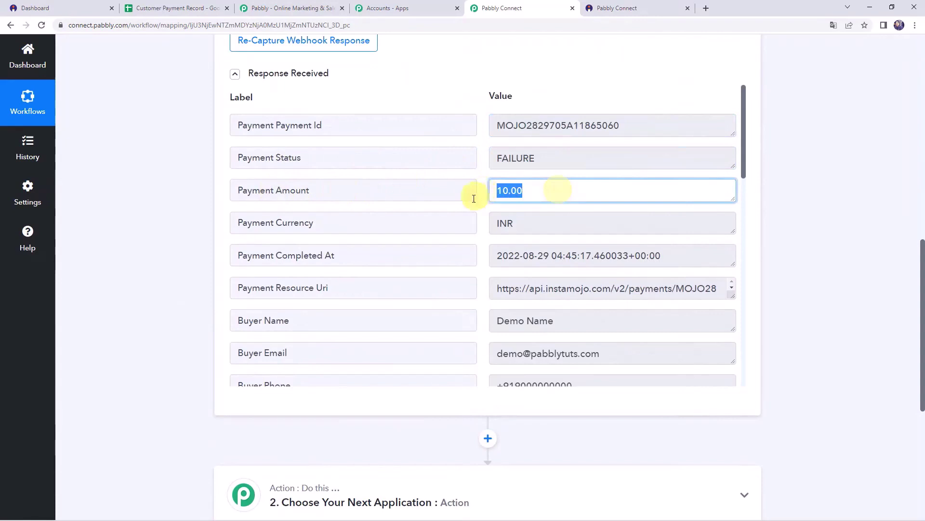
left_click(515, 223)
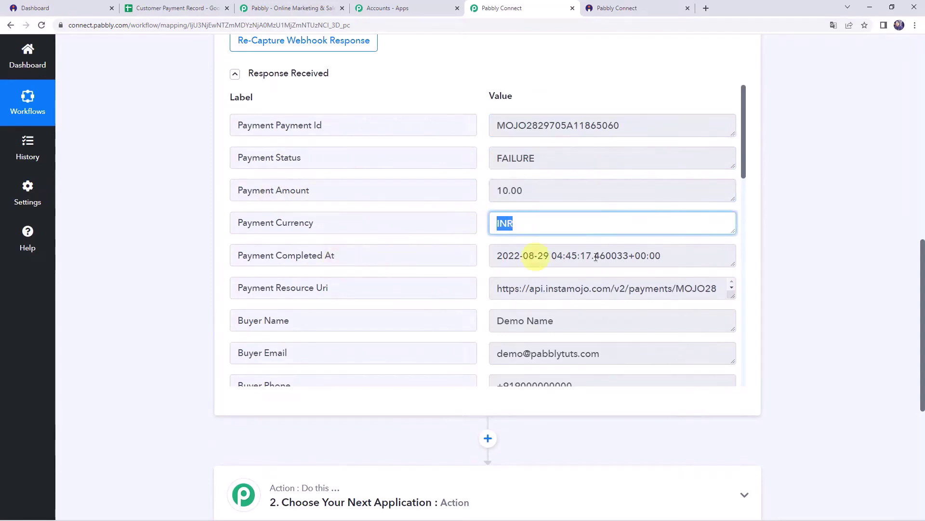
left_click_drag(688, 257, 479, 256)
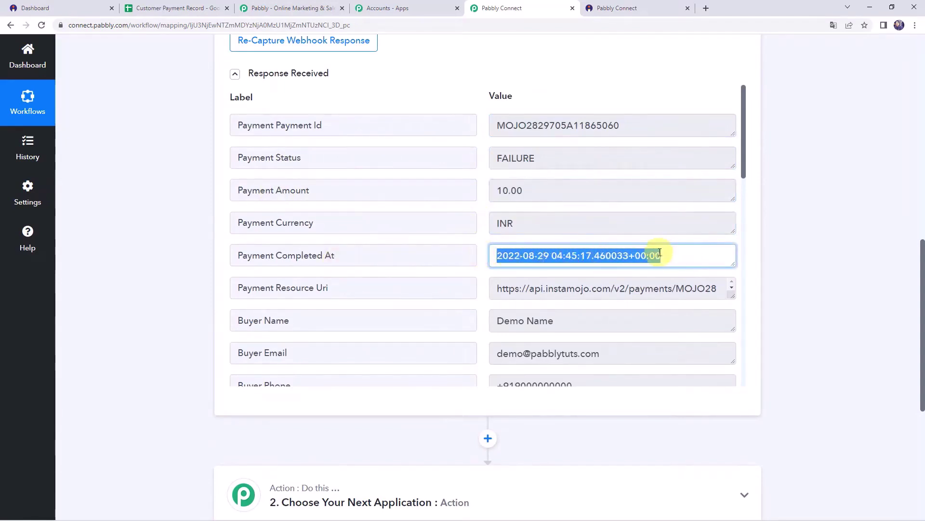
scroll(423, 250, "down", 2)
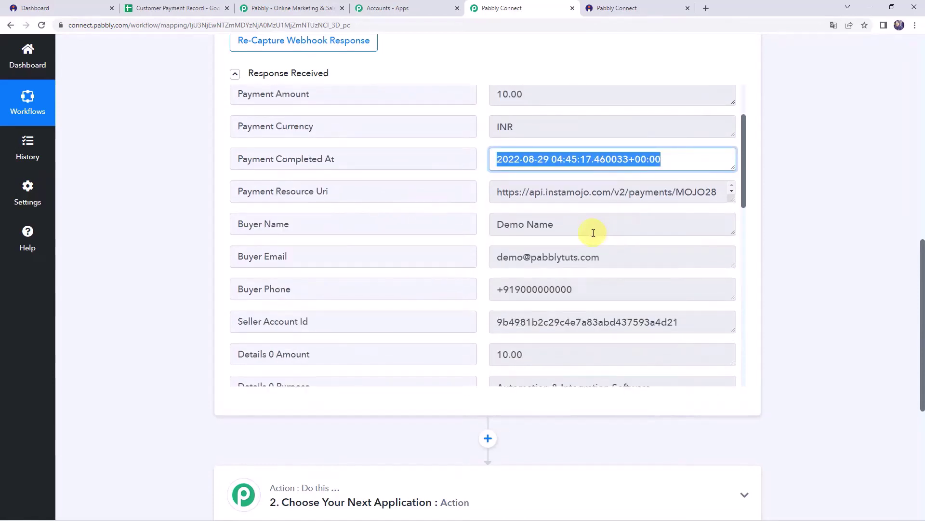
left_click(599, 230)
left_click(637, 257)
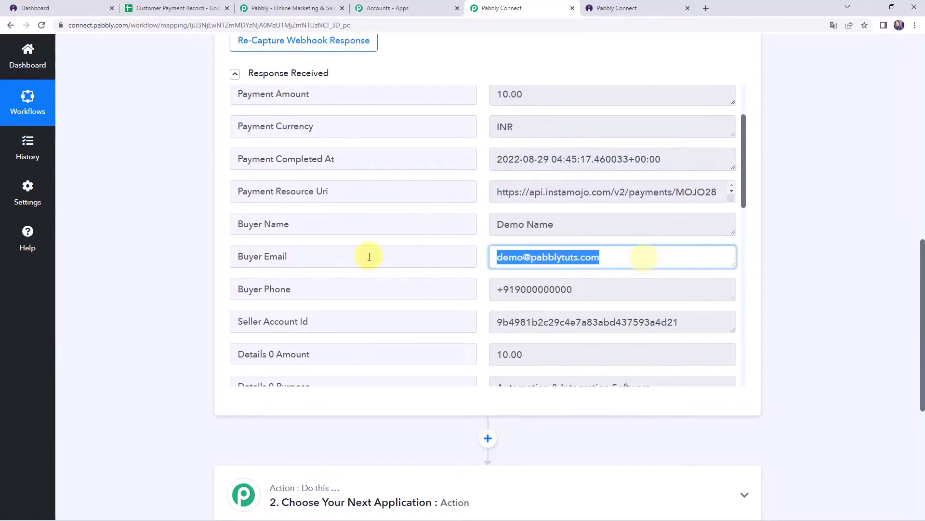
left_click(592, 289)
Highlight the Details 0 Purpose value, then the Payment Status value FAILURE.
scroll(401, 289, "down", 7)
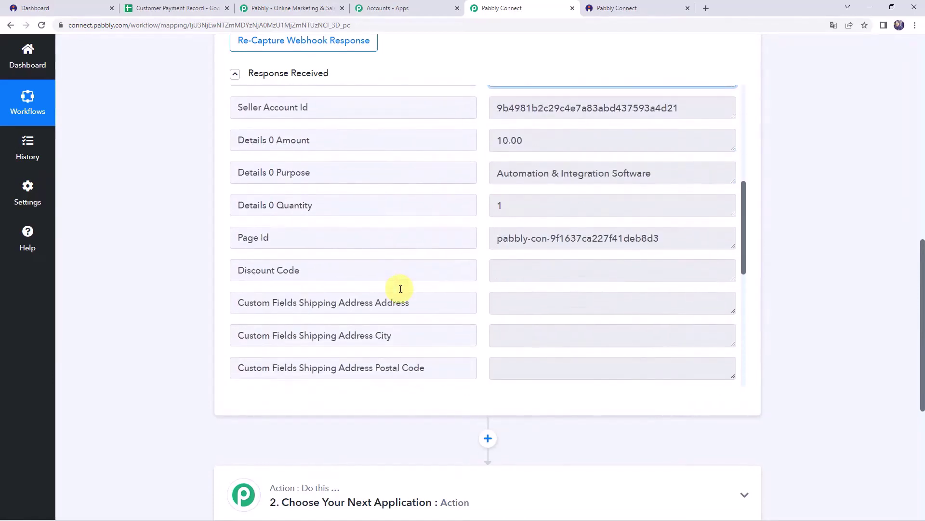
scroll(401, 289, "down", 8)
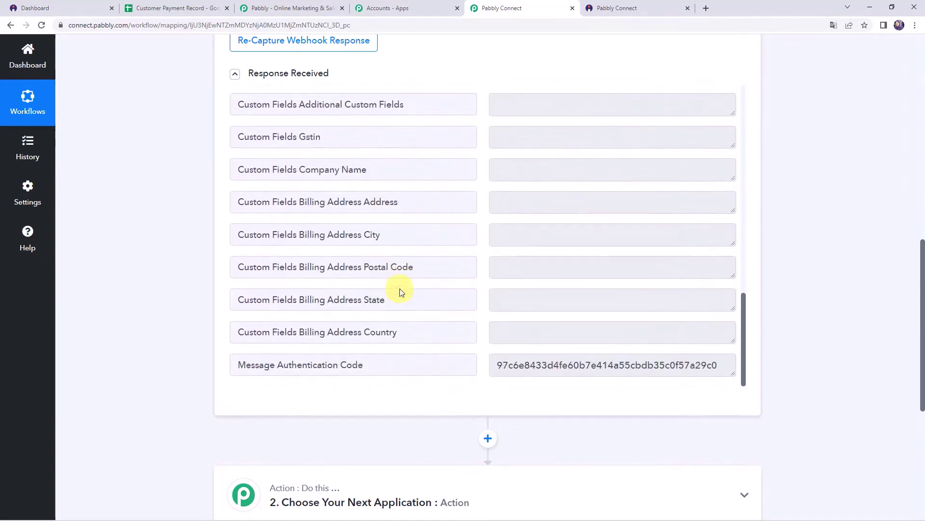
scroll(401, 288, "up", 5)
scroll(400, 289, "up", 5)
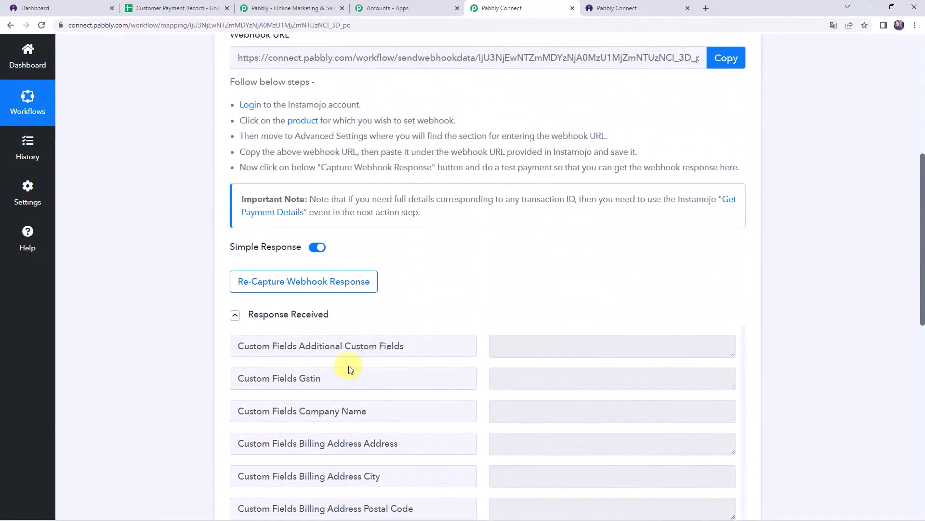
scroll(348, 366, "up", 6)
scroll(205, 374, "down", 3)
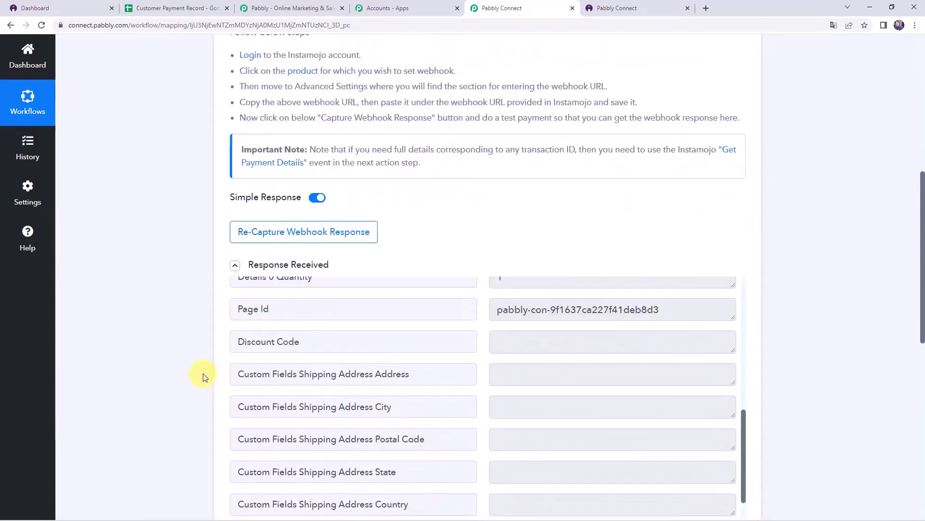
scroll(461, 374, "up", 3)
scroll(678, 342, "up", 1)
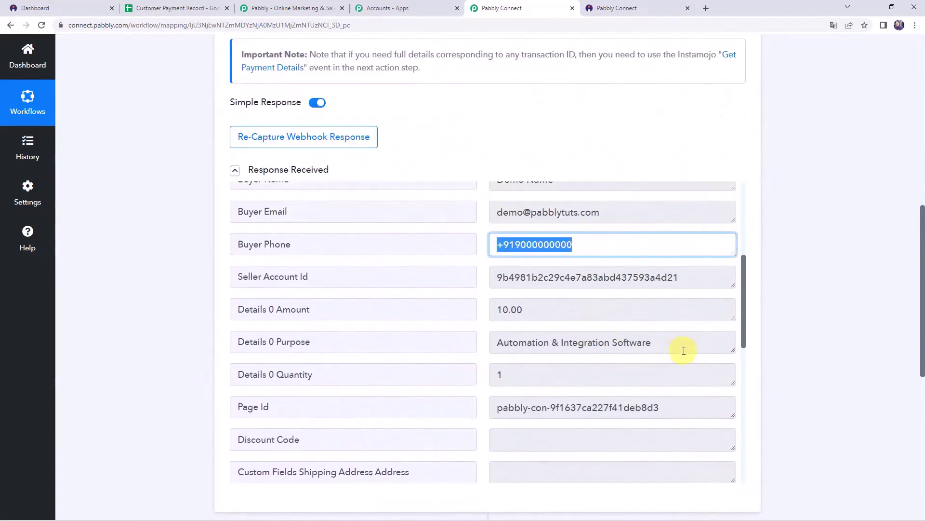
left_click_drag(686, 350, 325, 341)
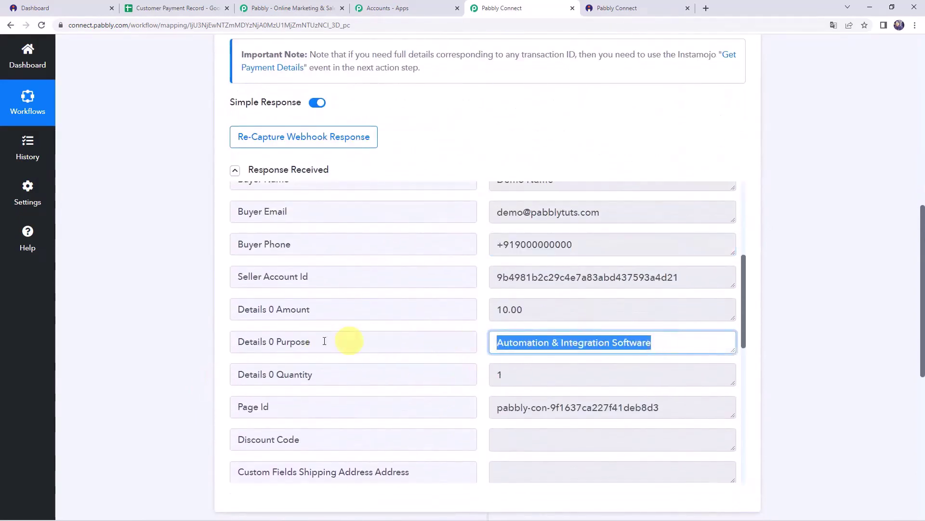
left_click(248, 355)
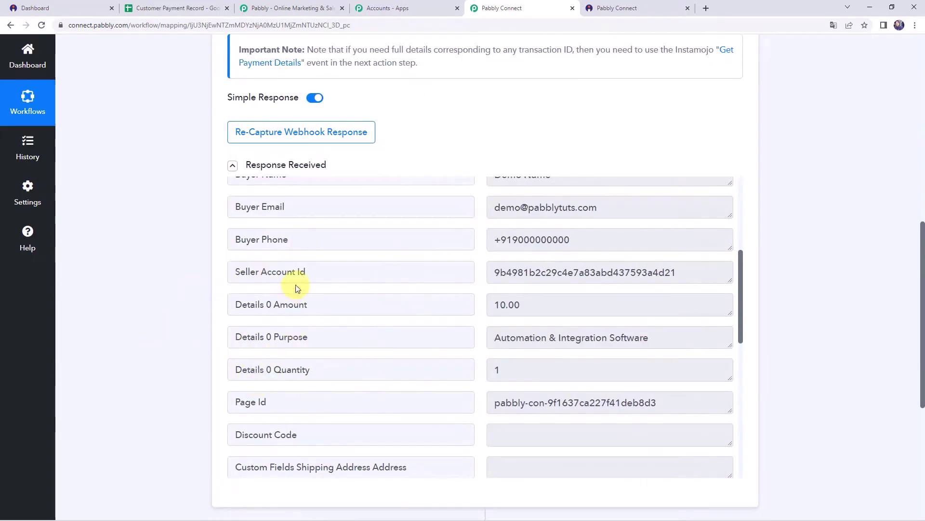
scroll(293, 304, "up", 5)
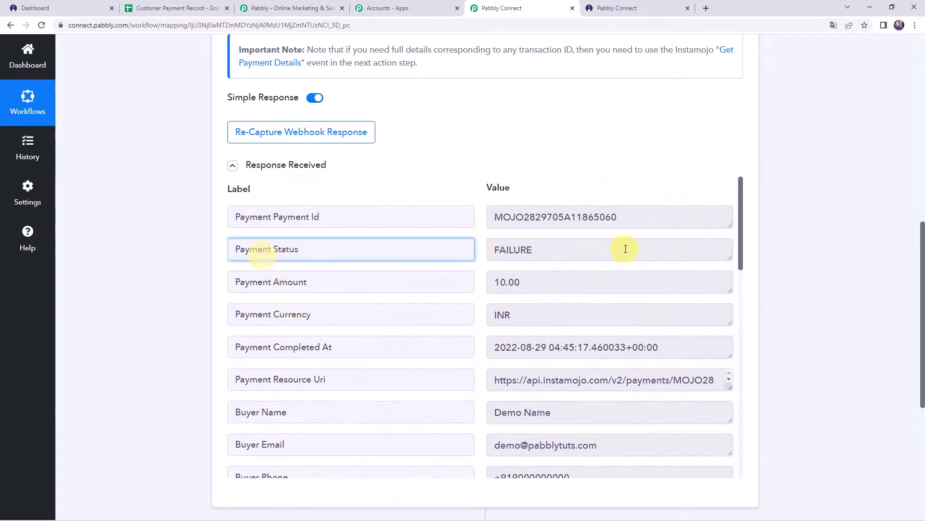
left_click(611, 250)
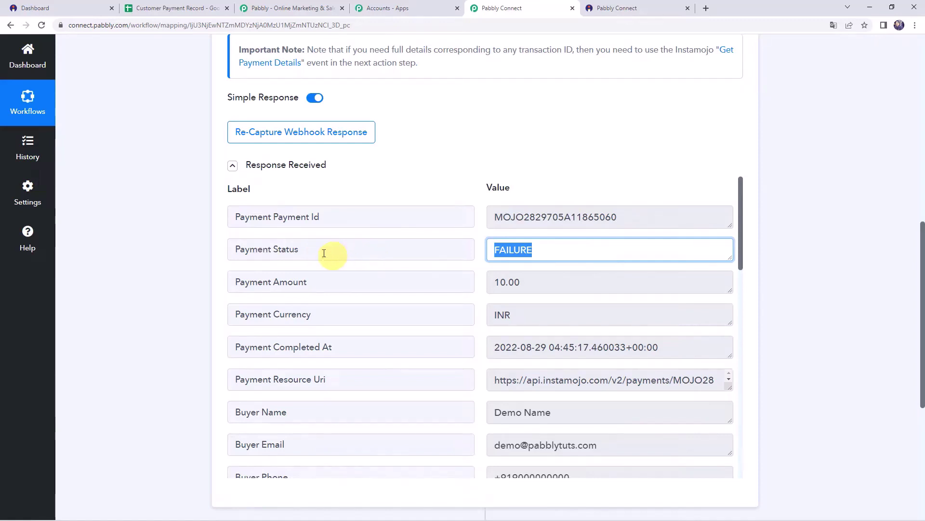
left_click(333, 248)
left_click(540, 249)
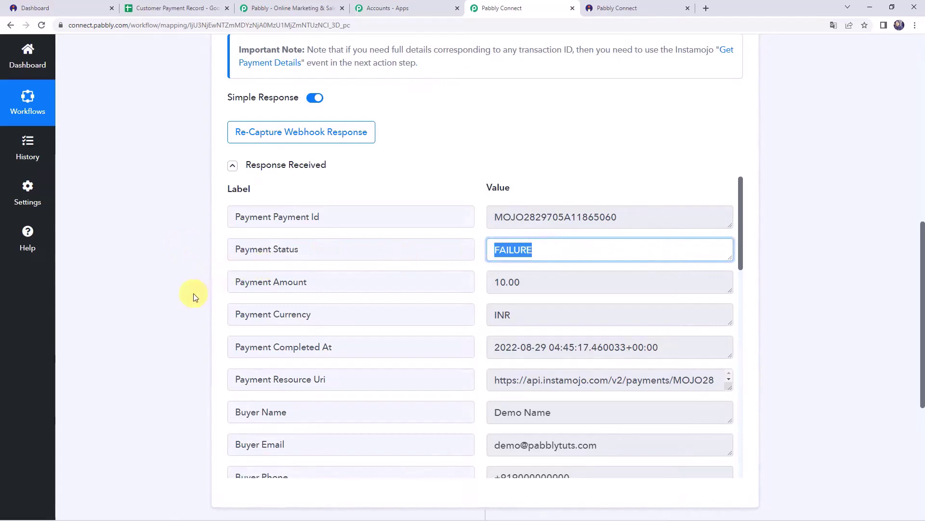
scroll(195, 296, "down", 5)
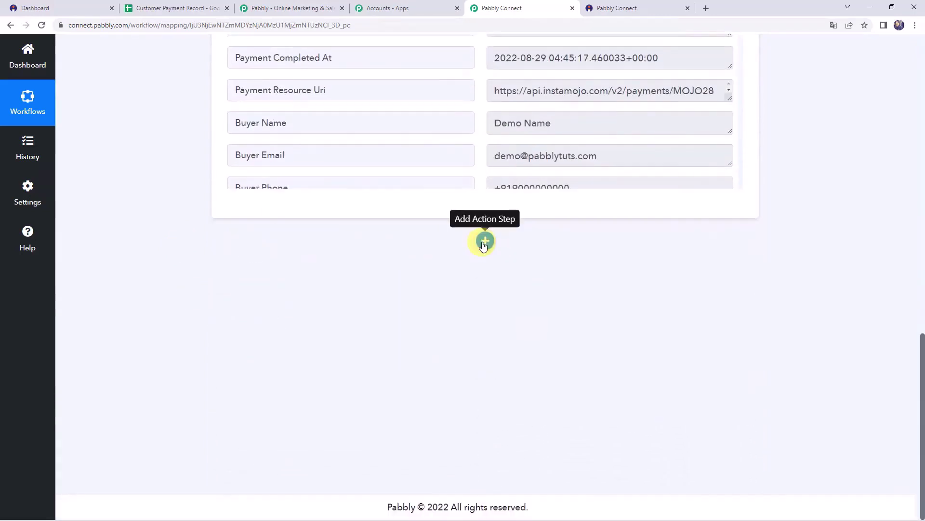
Add a Filter action step comparing the New Sale Payment Status, Equal to, value FAILURE.
left_click(484, 245)
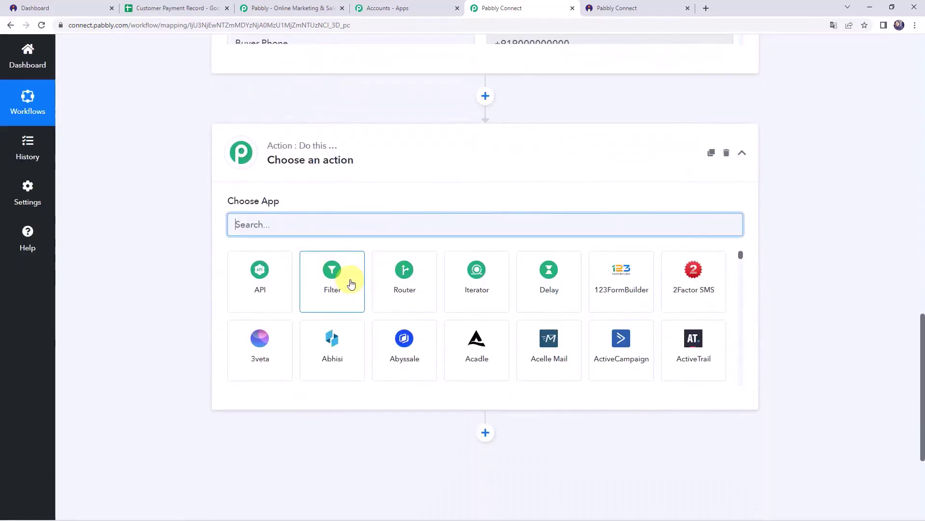
left_click(345, 287)
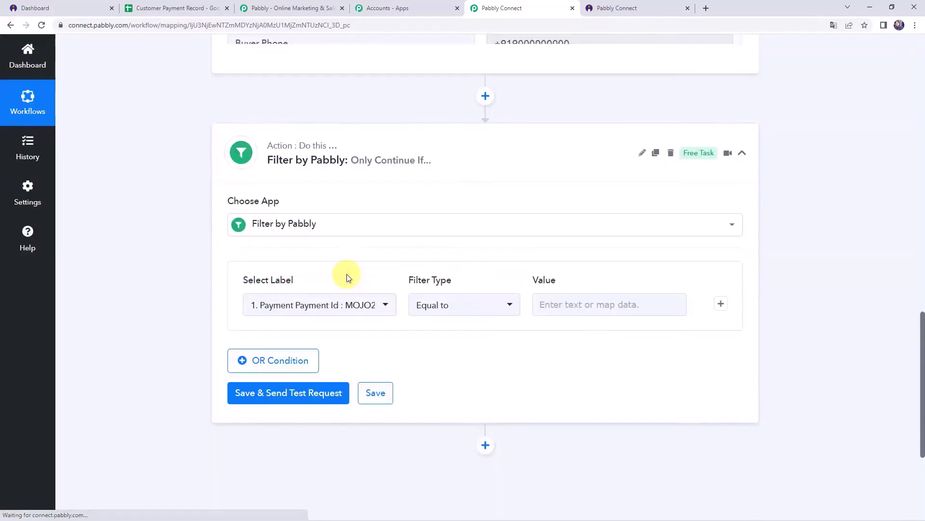
left_click(281, 307)
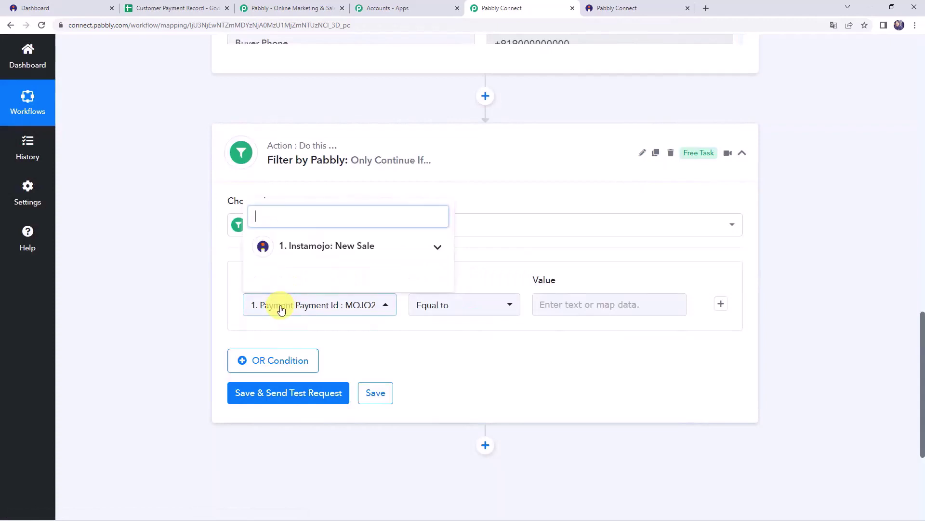
left_click(296, 247)
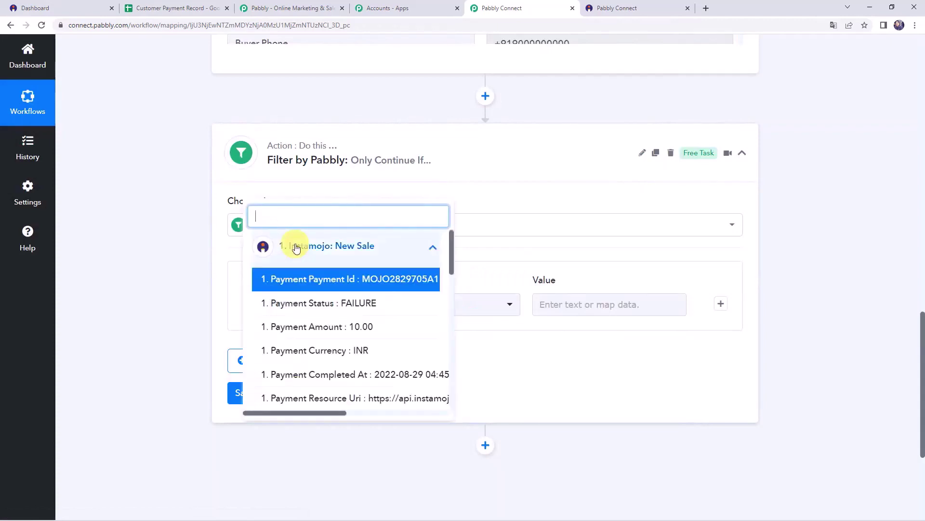
left_click(320, 303)
left_click(560, 306)
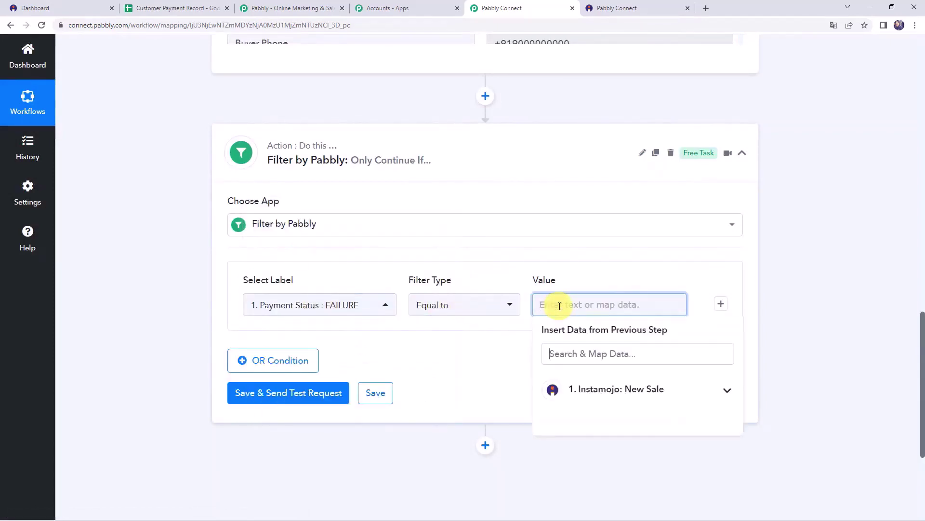
type("FAILURE")
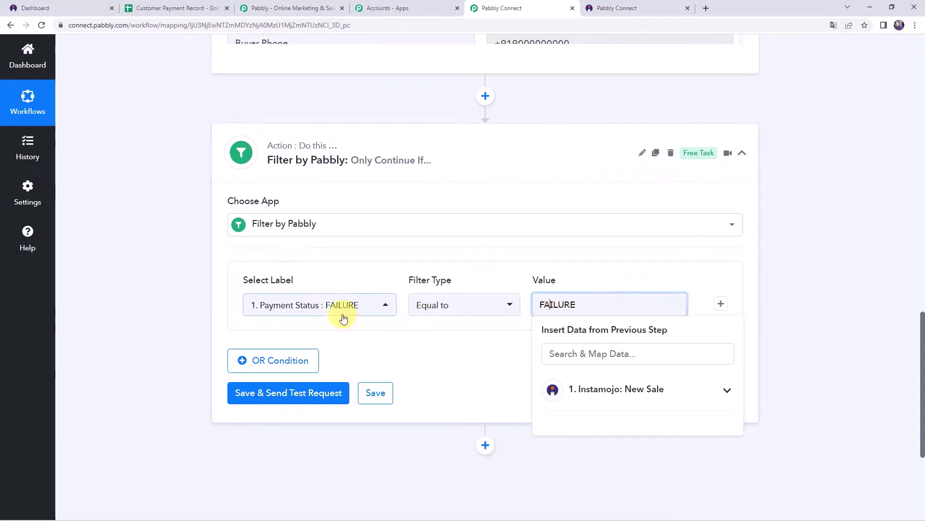
left_click(485, 340)
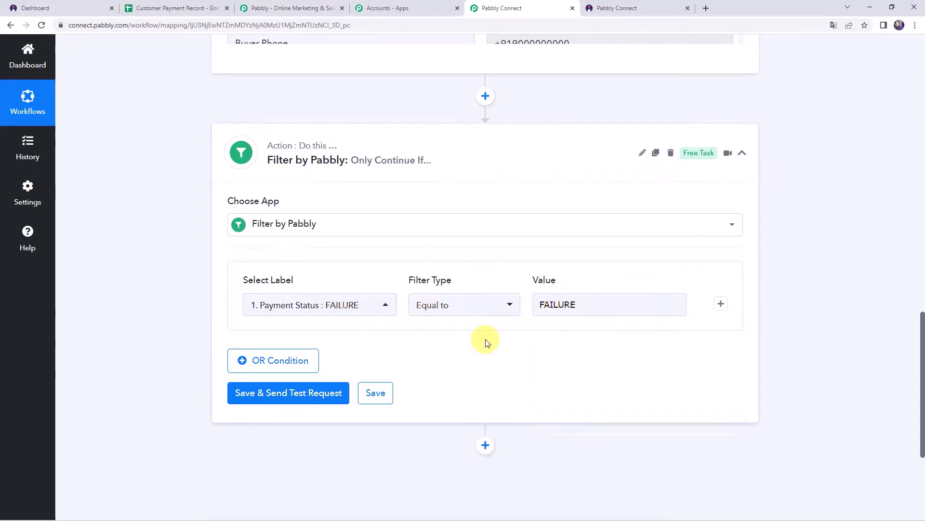
mouse_move(288, 162)
Test the filter to confirm 'Condition is true', then add a new action step below it.
left_click(290, 393)
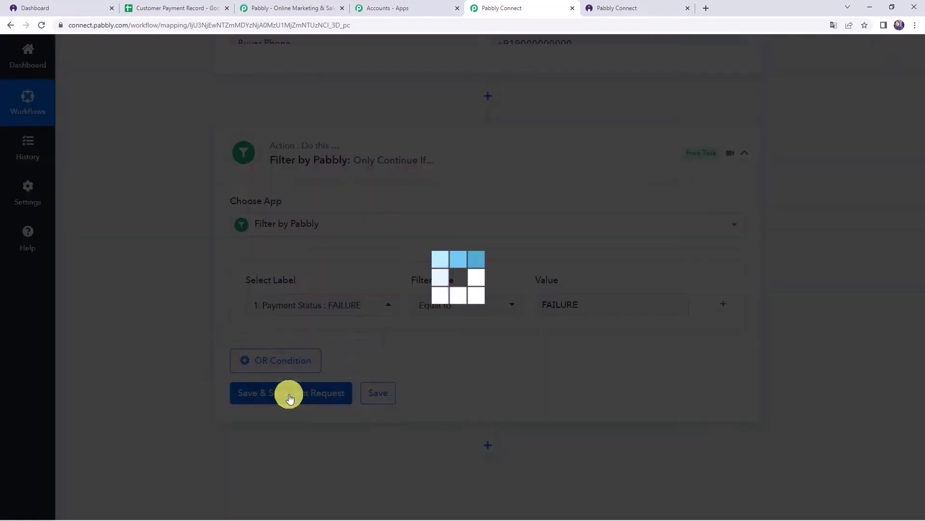
scroll(289, 398, "down", 2)
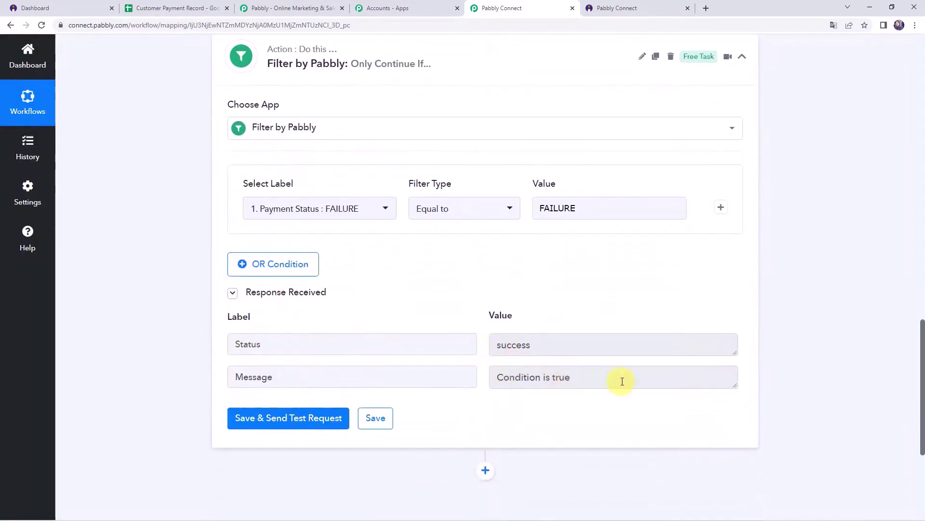
left_click(622, 381)
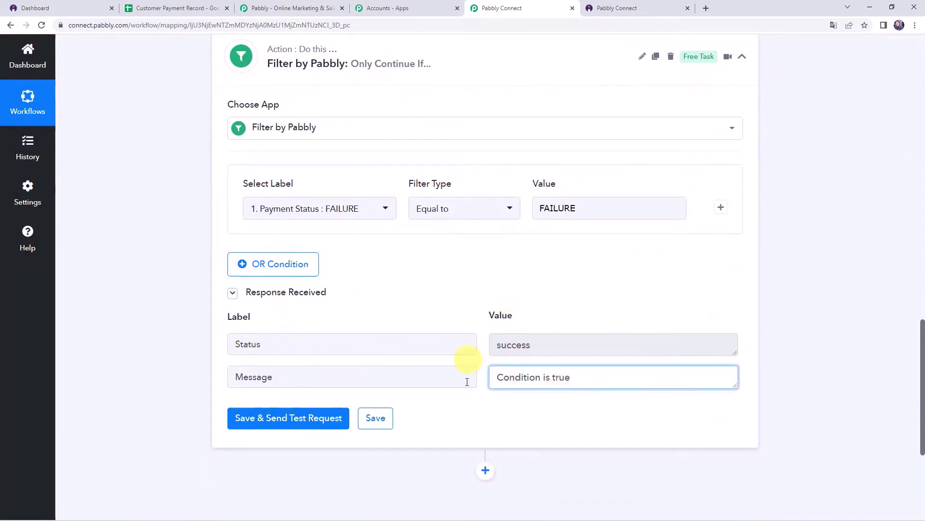
scroll(462, 352, "up", 10)
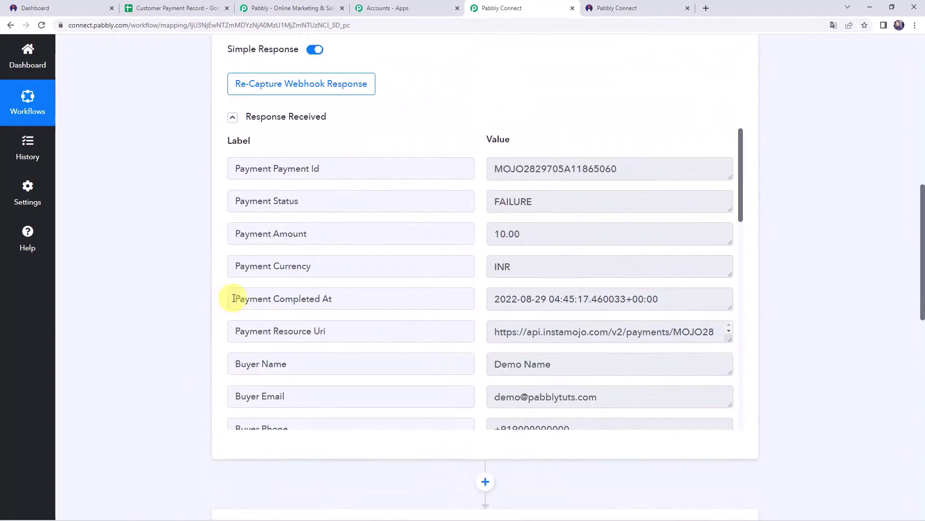
left_click_drag(234, 299, 657, 298)
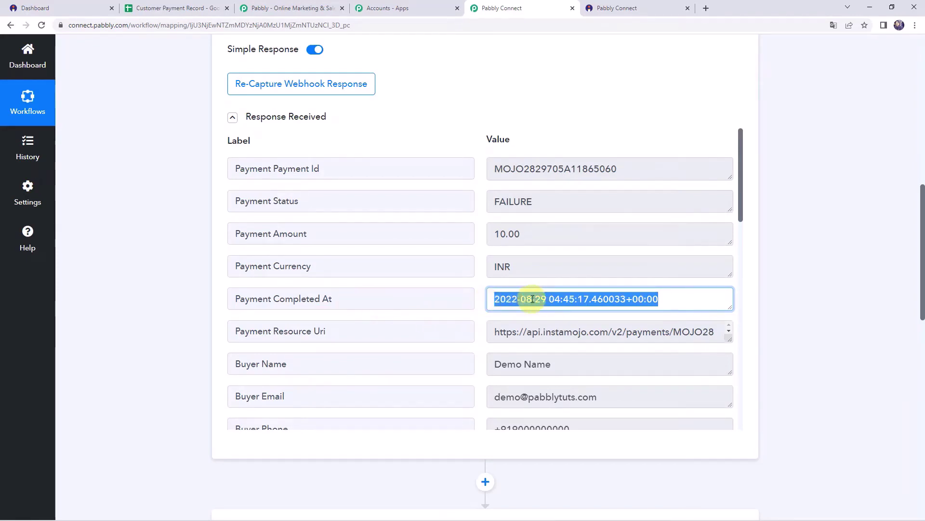
scroll(135, 305, "down", 12)
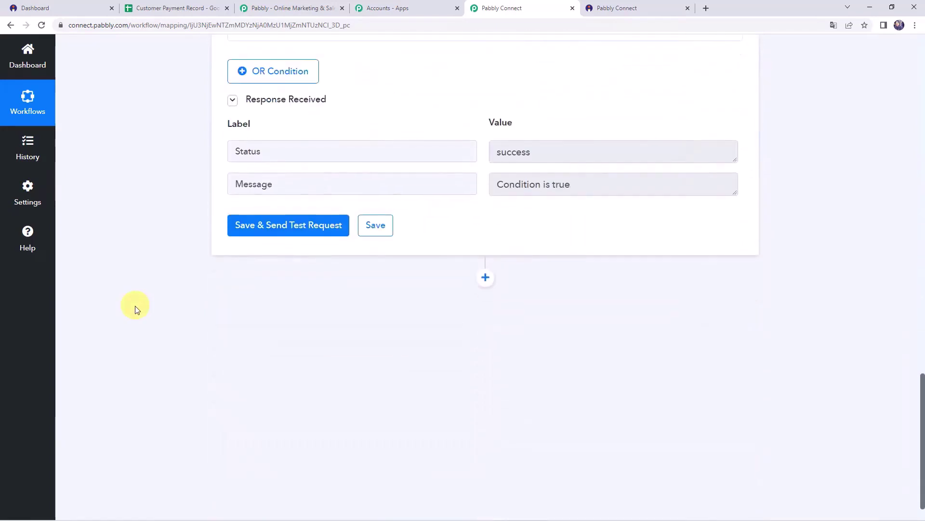
left_click(485, 279)
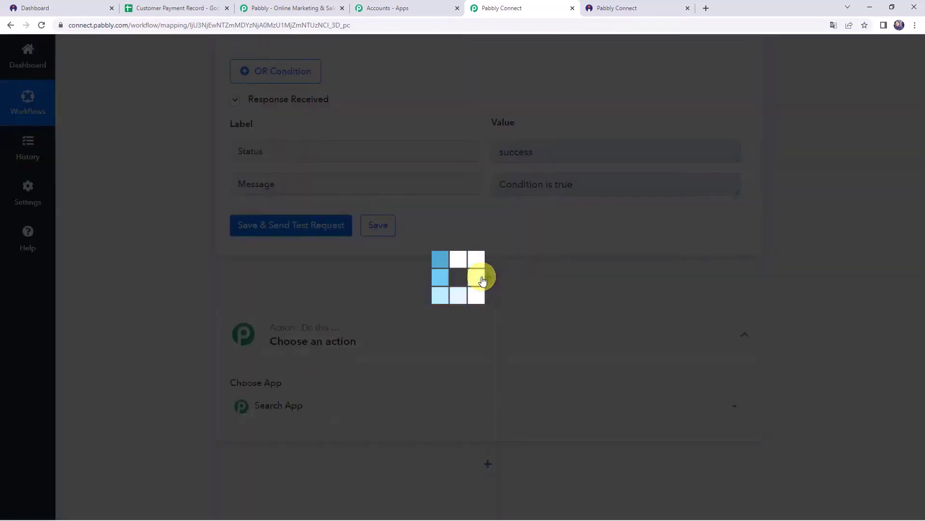
Set up a Date/Time Formatter Format Date Only step with Date mapped to Payment Completed At.
type("DATE")
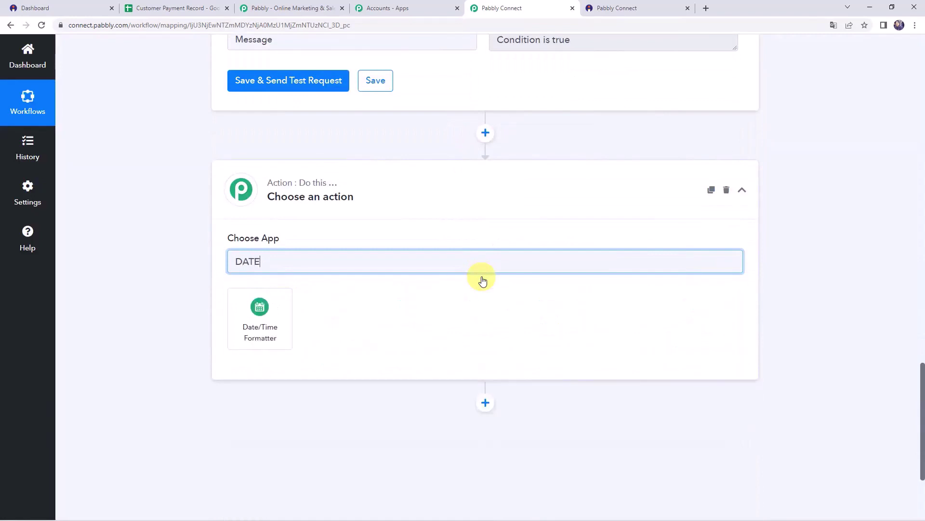
left_click(259, 316)
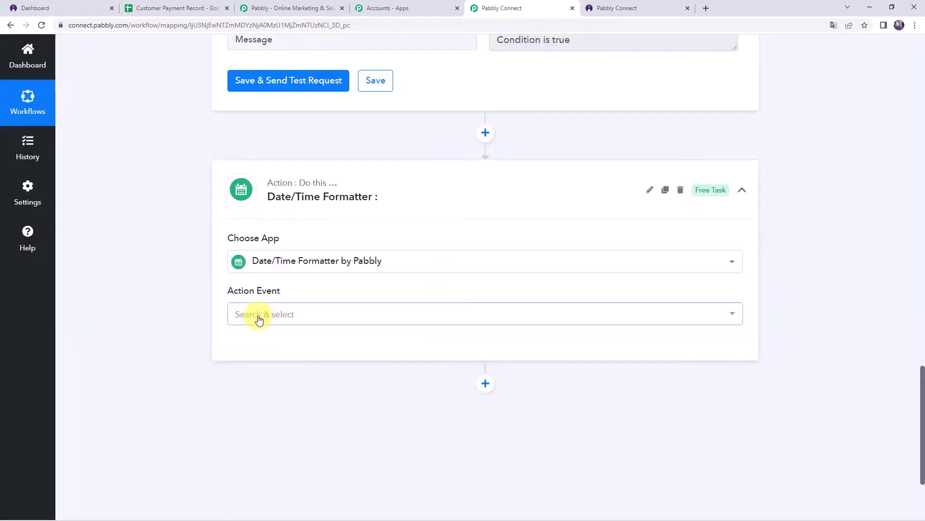
left_click(259, 316)
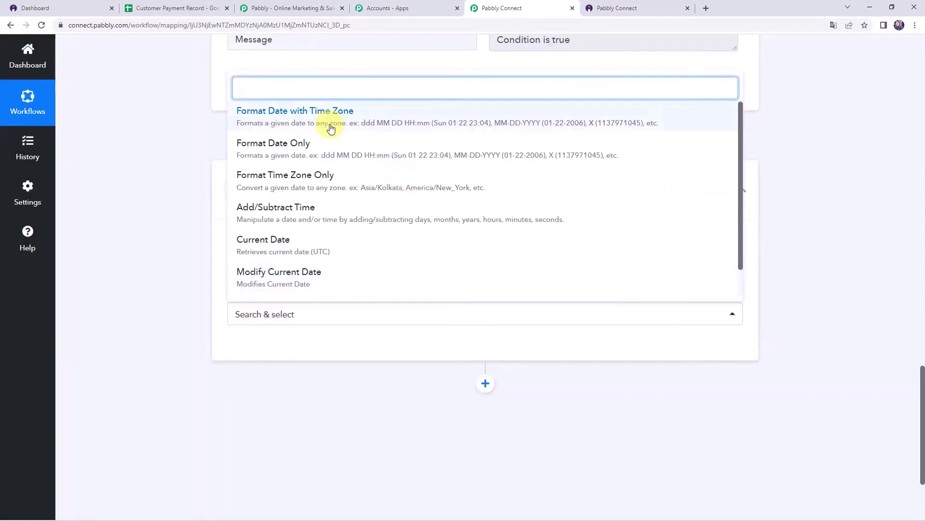
left_click(292, 149)
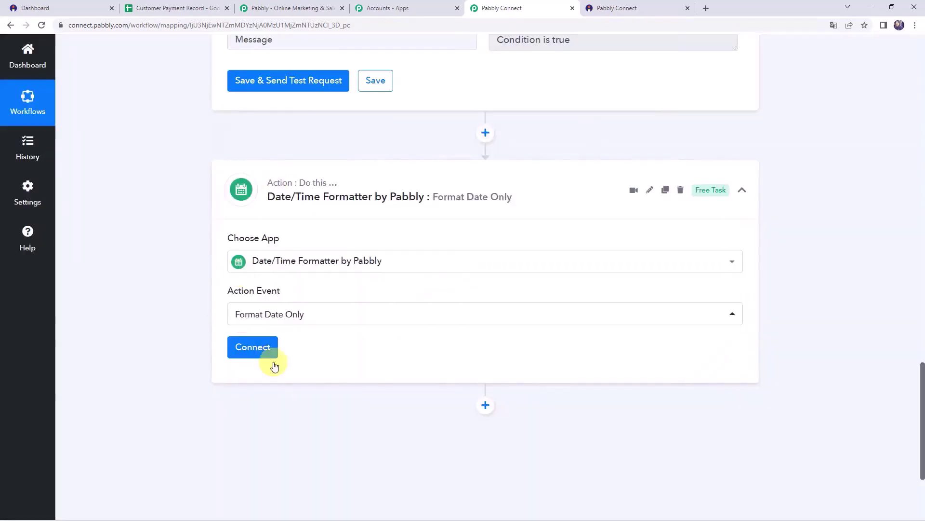
left_click(263, 347)
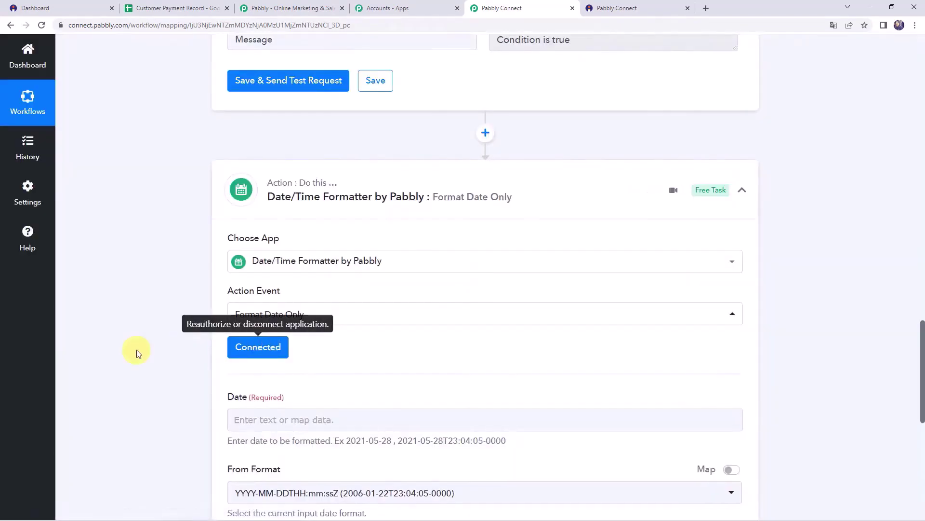
scroll(136, 351, "down", 4)
left_click(263, 228)
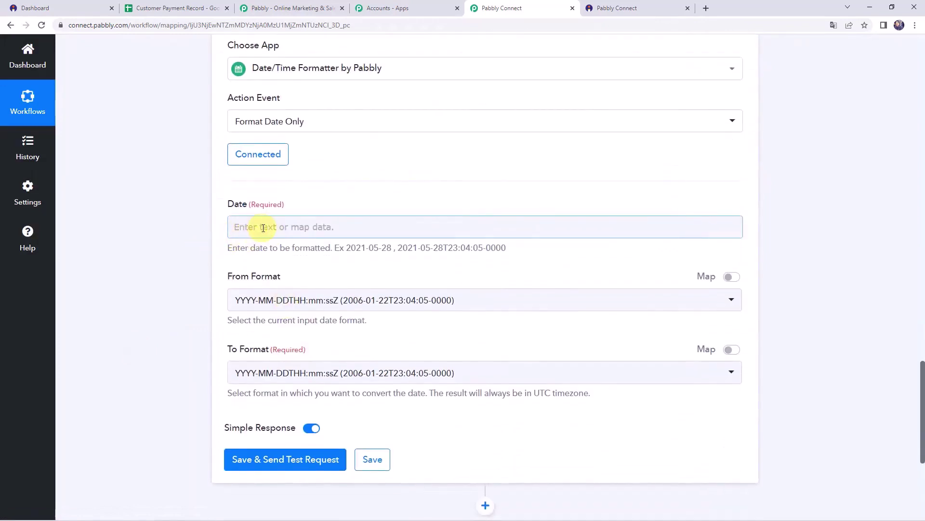
left_click(292, 313)
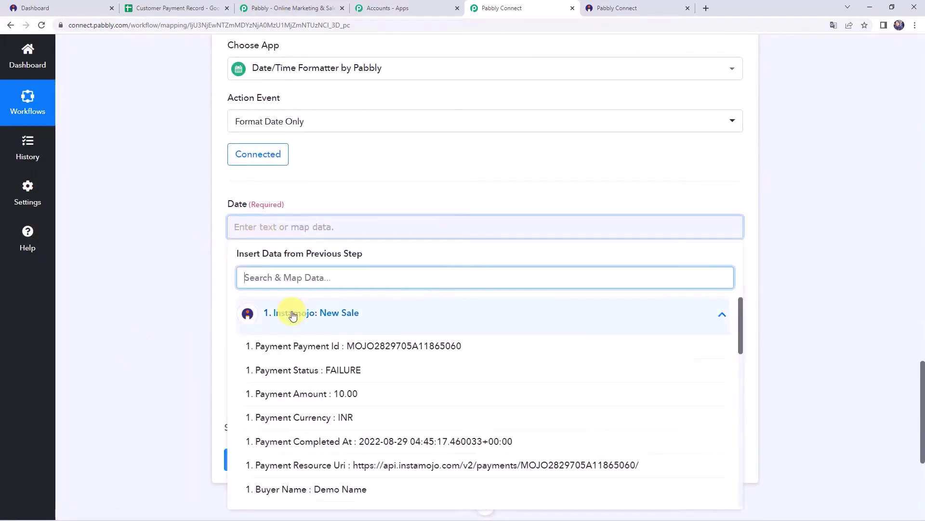
left_click(324, 441)
left_click(122, 247)
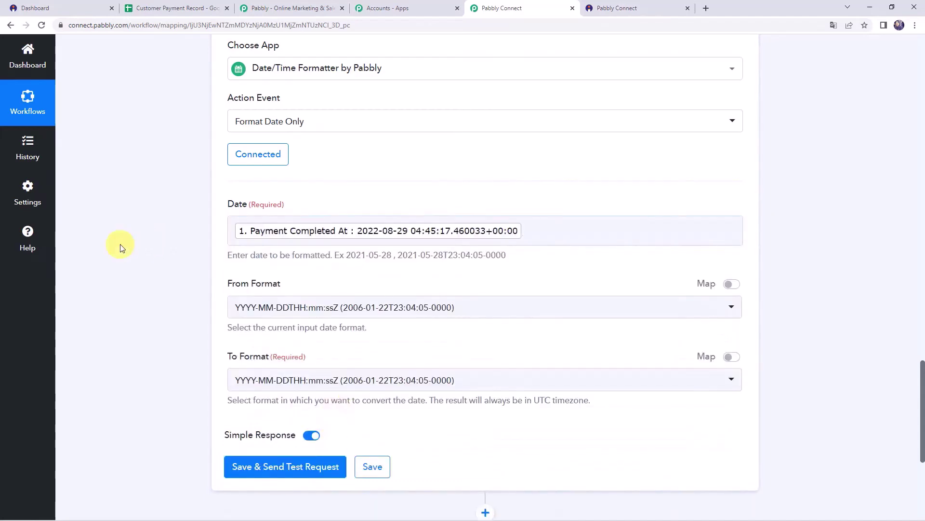
Set the output format to DD/MM/YYYY hh:mm:ss A and test, getting 29/08/2022 04:45:17 AM.
scroll(273, 236, "down", 1)
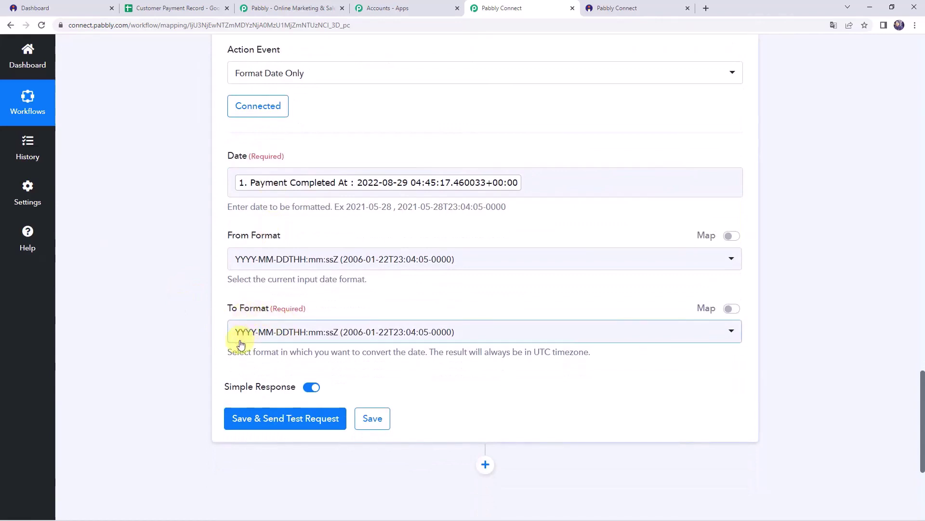
left_click(272, 333)
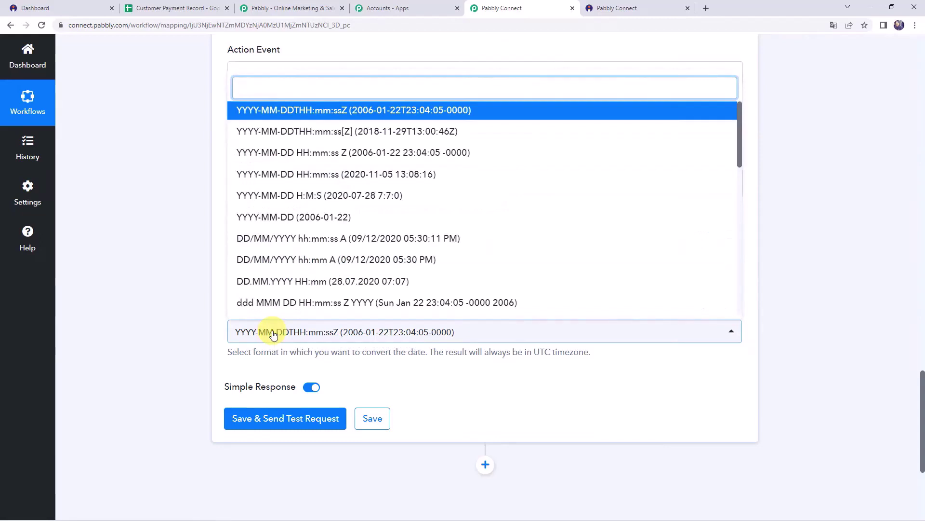
scroll(296, 265, "down", 3)
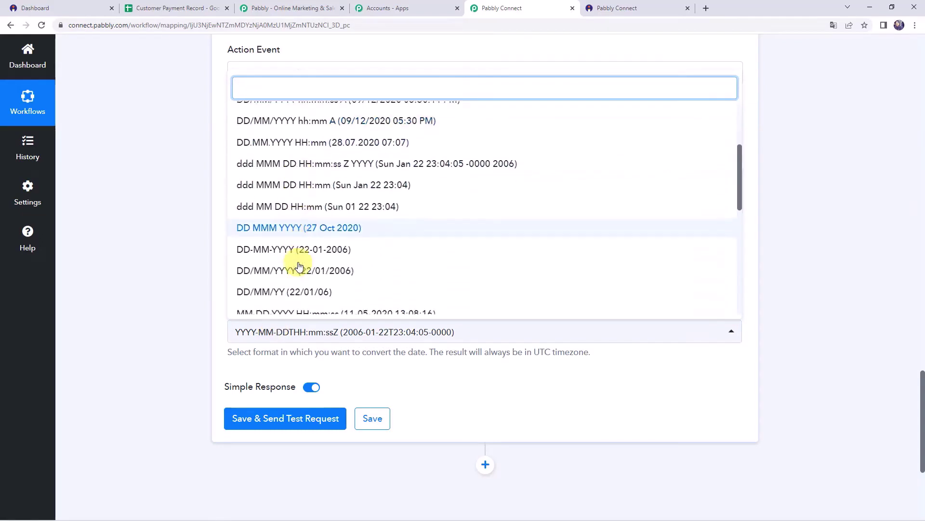
scroll(299, 266, "down", 1)
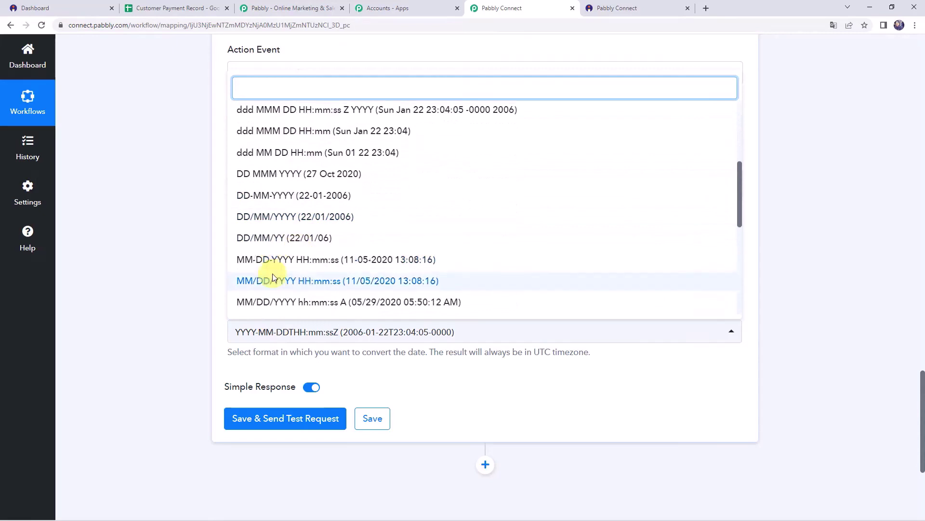
scroll(274, 272, "down", 7)
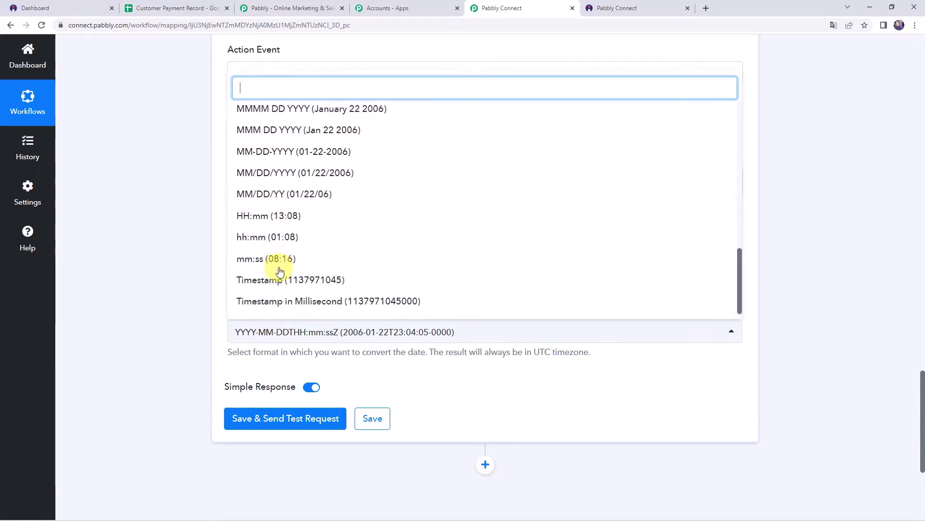
scroll(280, 272, "up", 7)
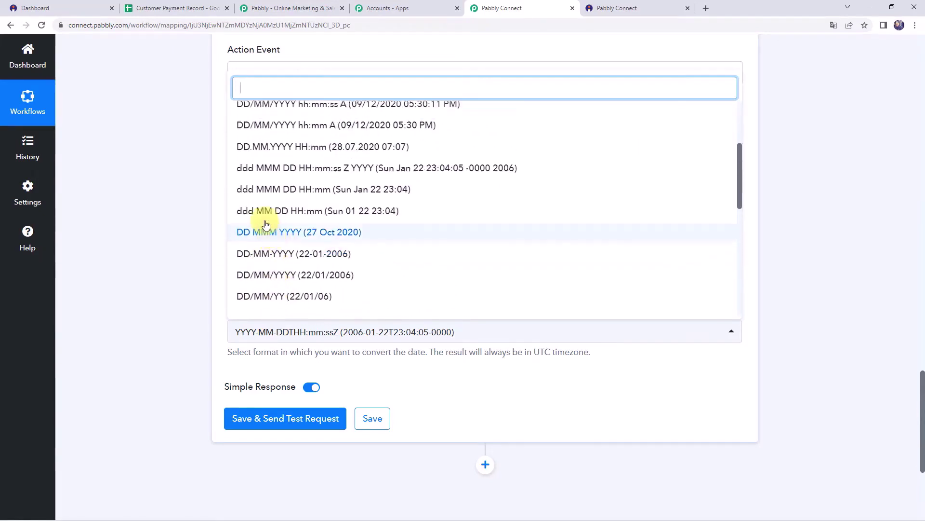
scroll(270, 155, "up", 1)
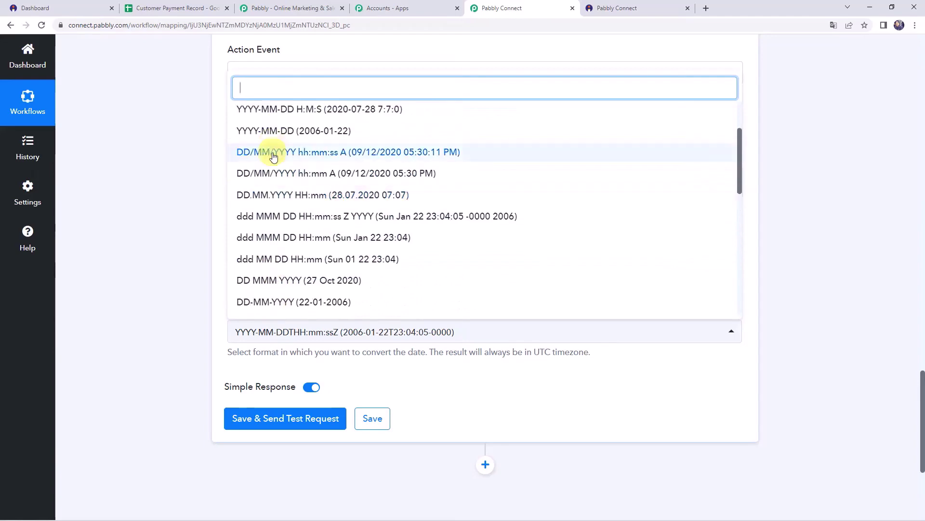
left_click(310, 154)
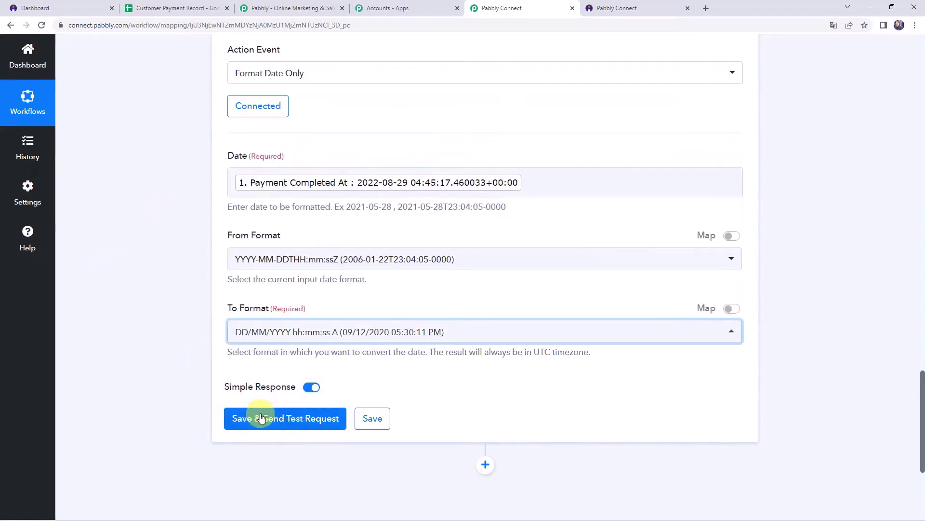
left_click(305, 418)
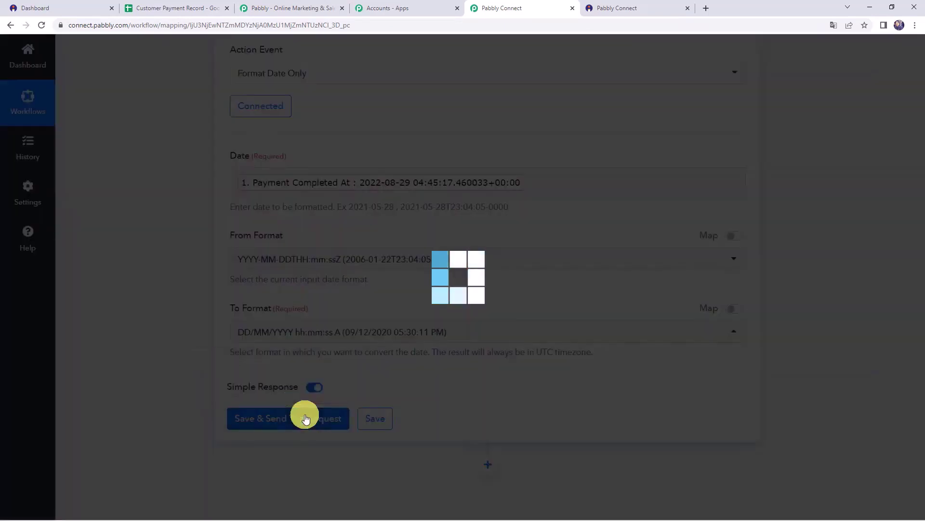
scroll(156, 391, "down", 2)
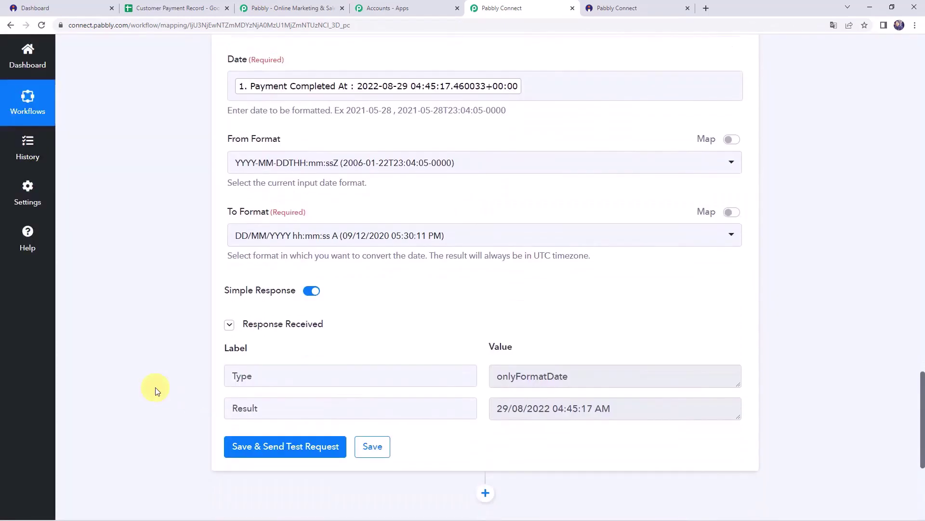
left_click_drag(496, 408, 559, 408)
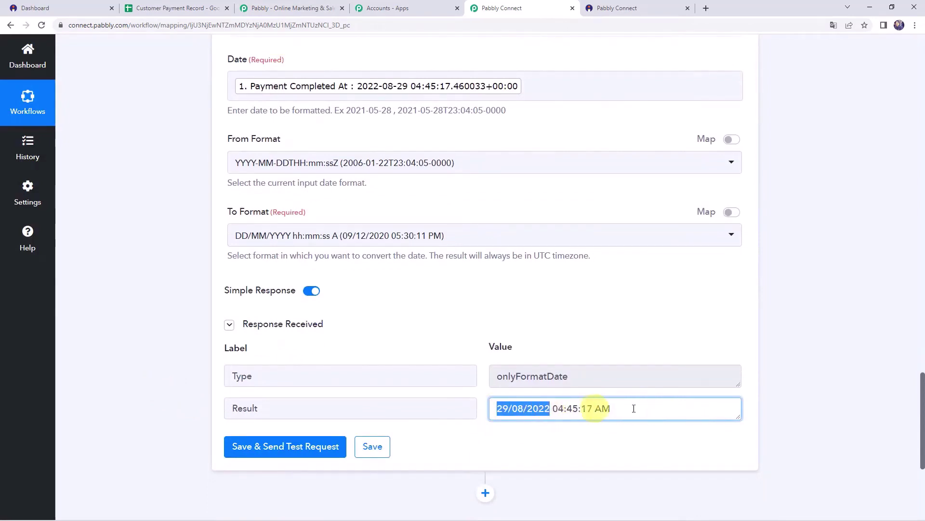
scroll(155, 327, "down", 2)
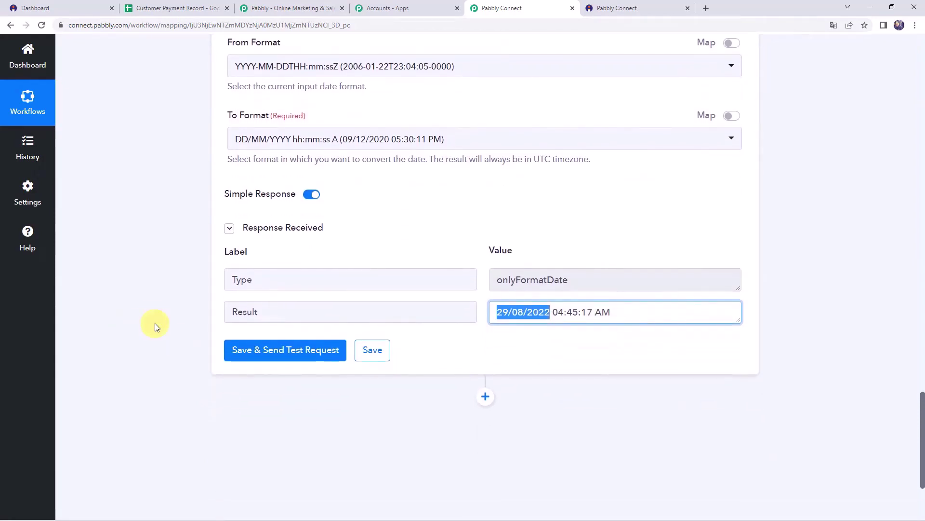
scroll(155, 326, "down", 2)
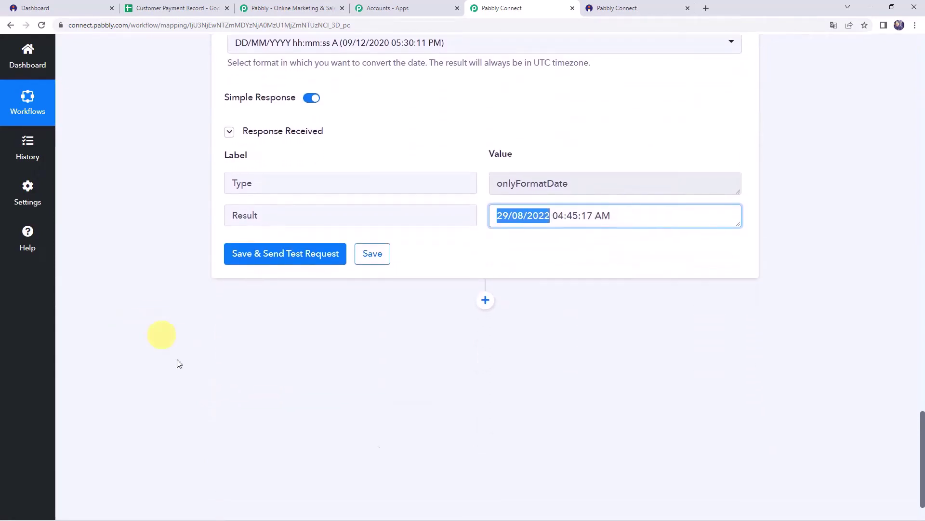
Add a Microsoft Excel action step with the Add Row To Worksheet event.
left_click(485, 302)
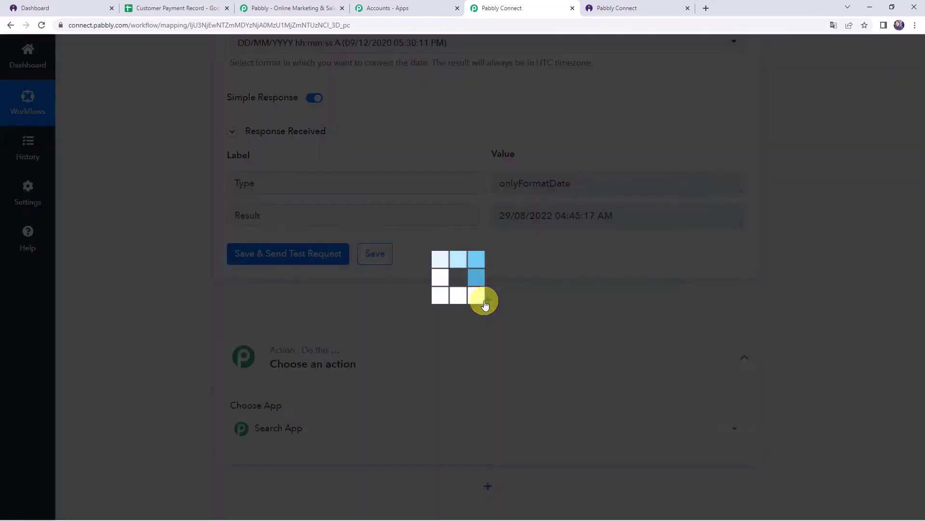
scroll(396, 294, "down", 3)
type("excel")
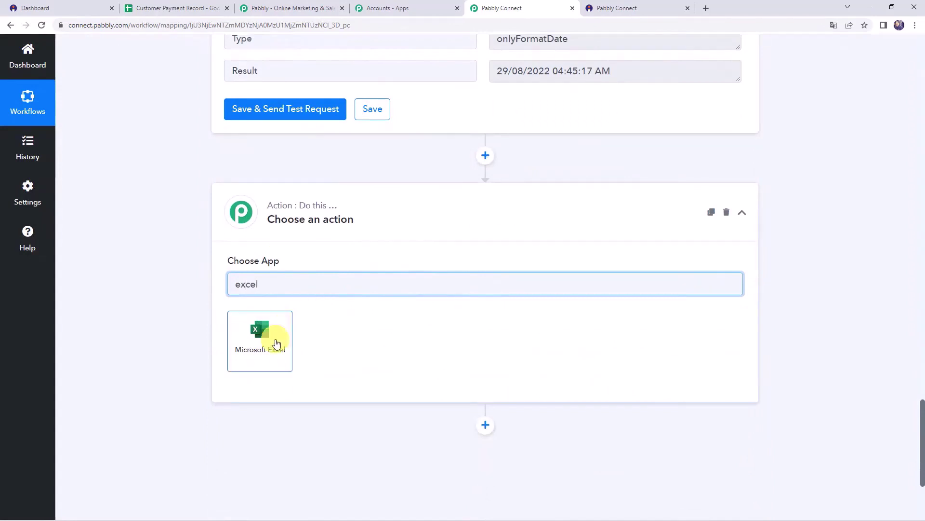
left_click(274, 339)
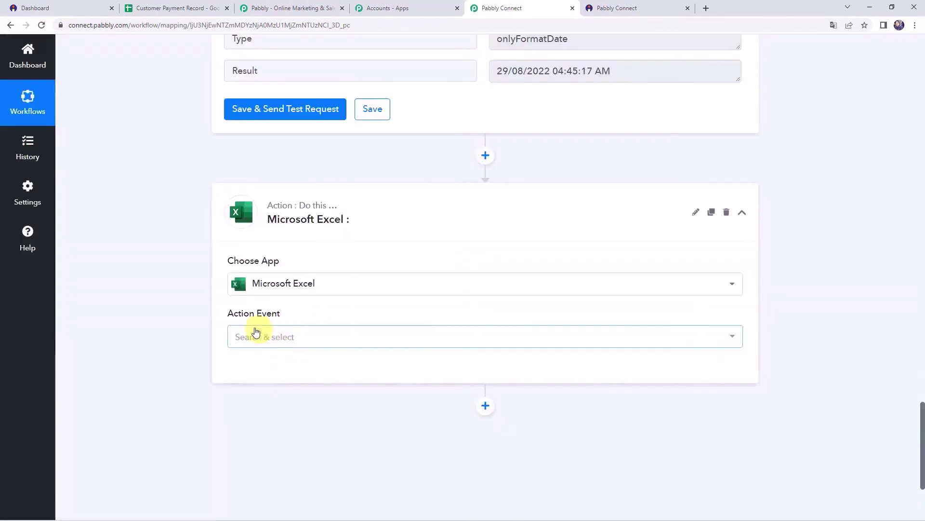
left_click(264, 338)
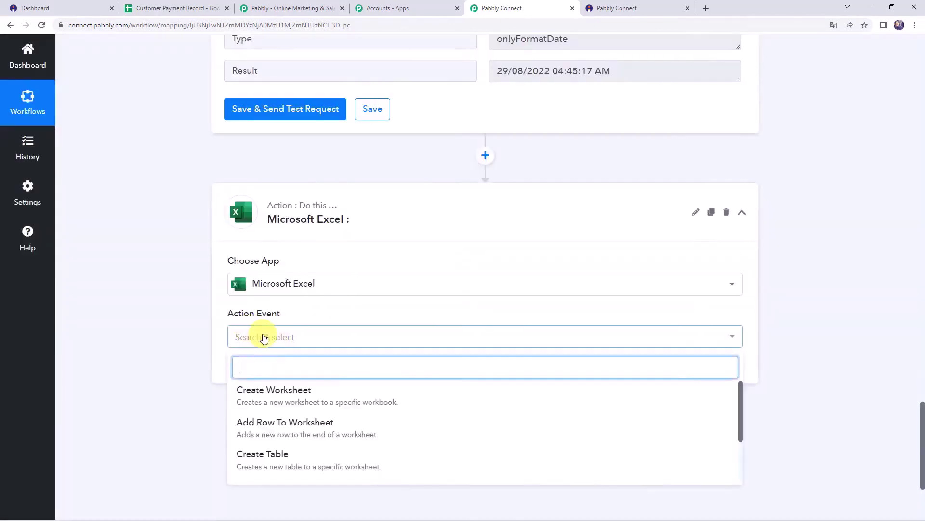
left_click(300, 425)
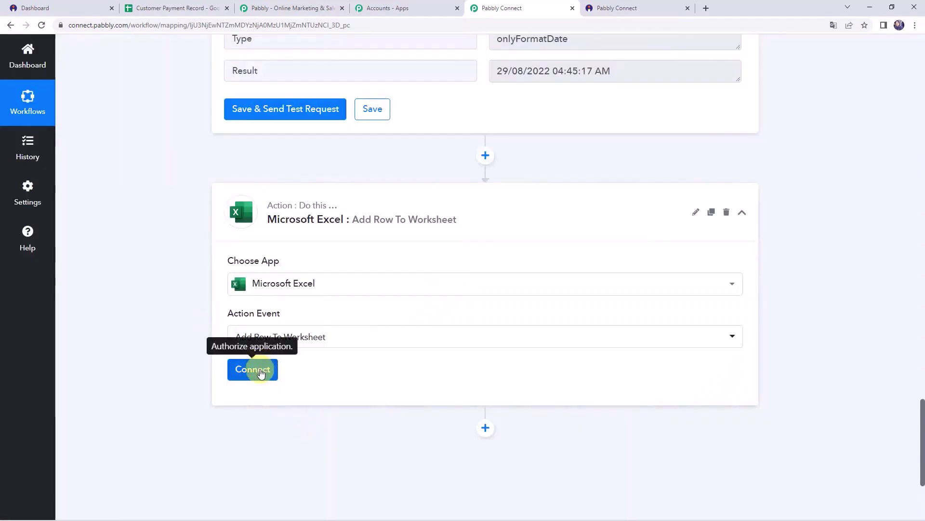
Authorize a new Microsoft Excel connection for the step.
left_click(260, 370)
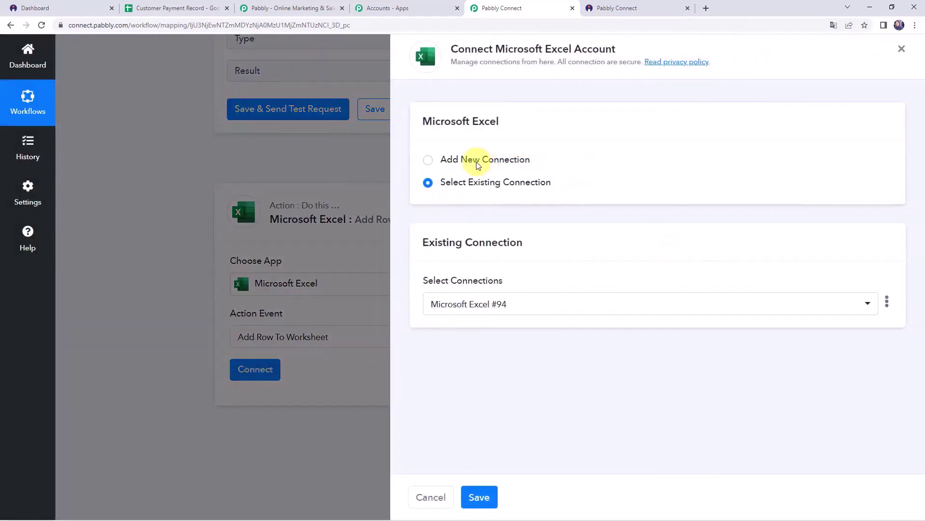
left_click(477, 164)
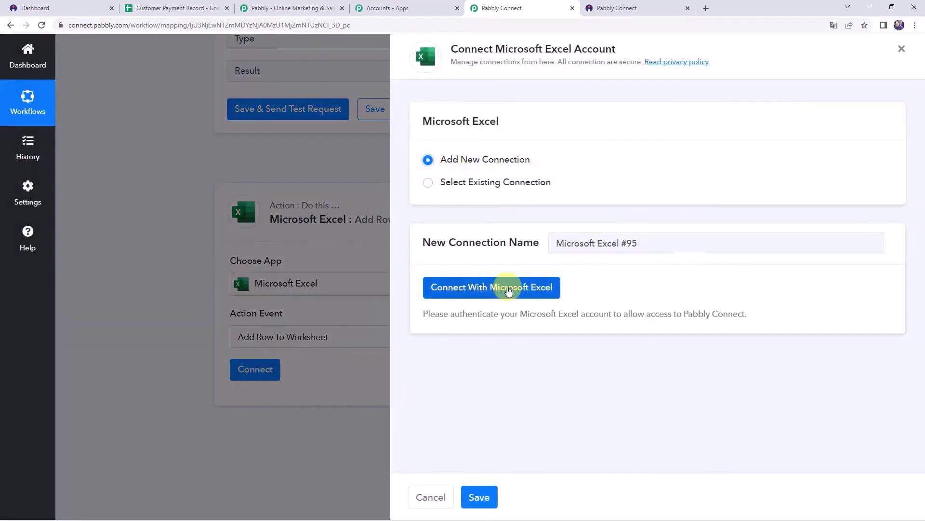
left_click(509, 290)
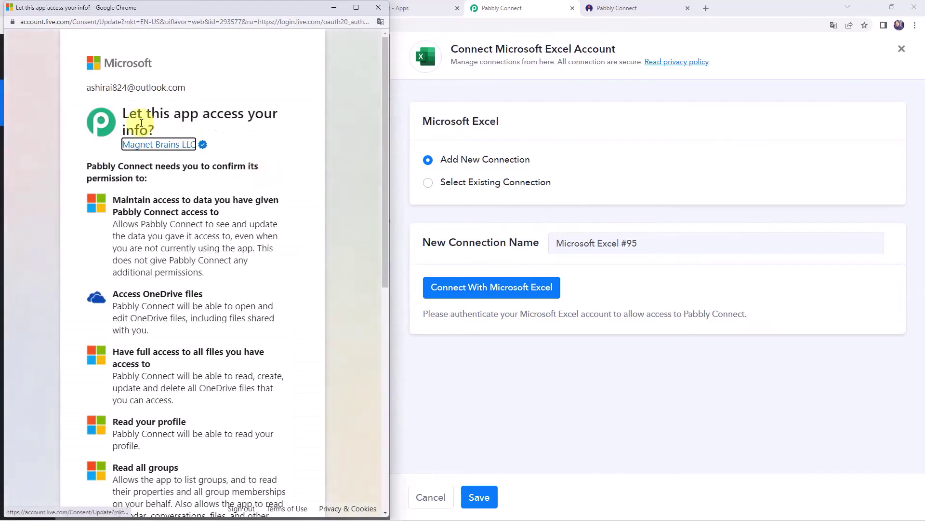
scroll(293, 186, "down", 9)
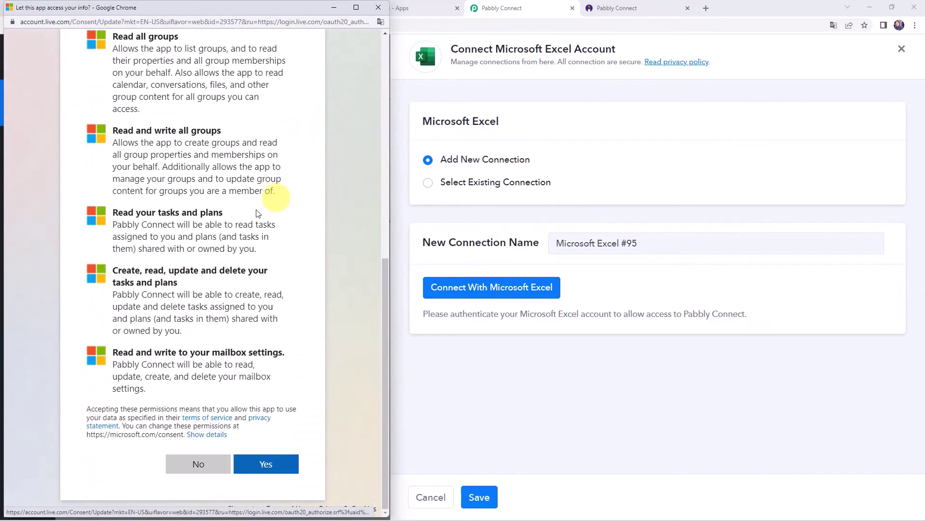
left_click(254, 463)
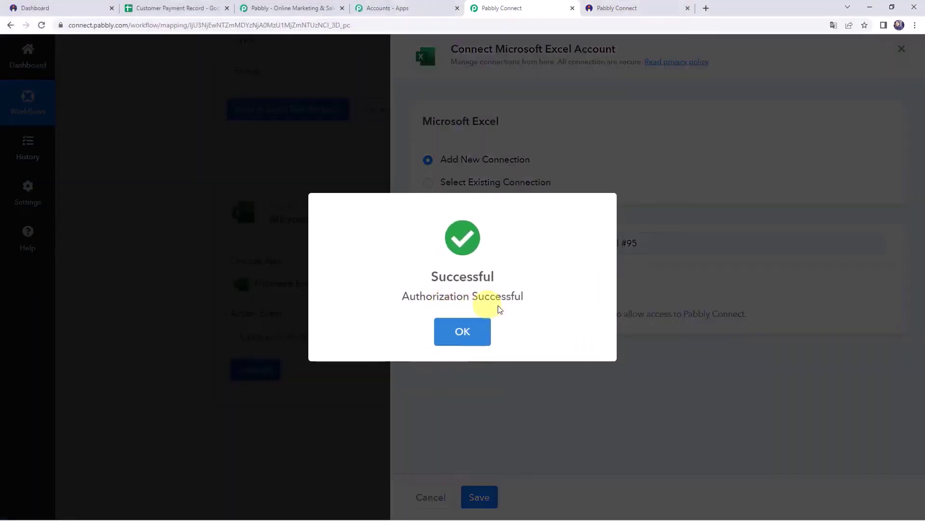
left_click(472, 316)
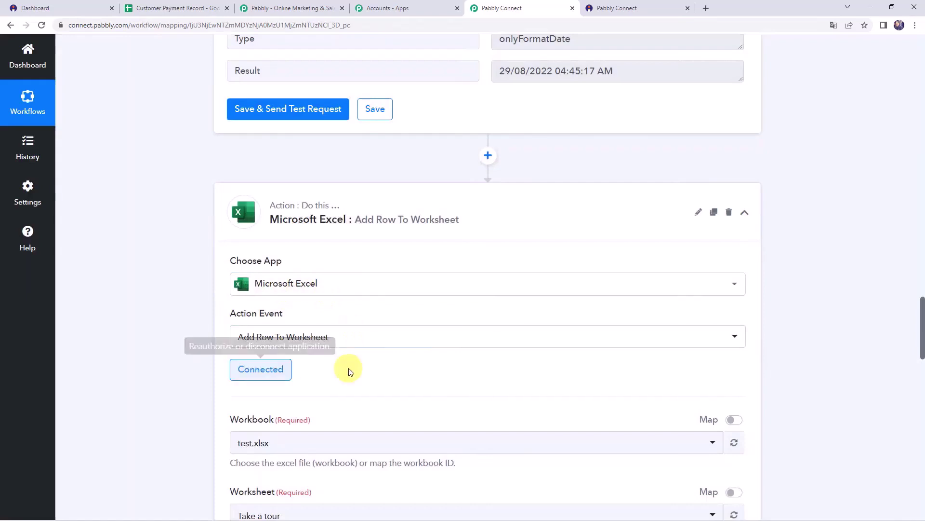
Check the workbook list and keep test.xlsx as the workbook.
scroll(299, 364, "down", 2)
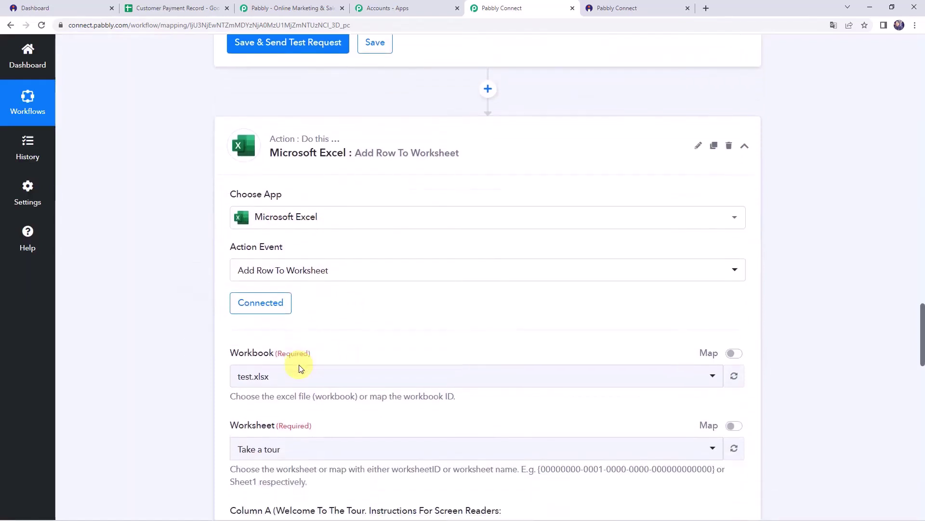
scroll(366, 264, "down", 1)
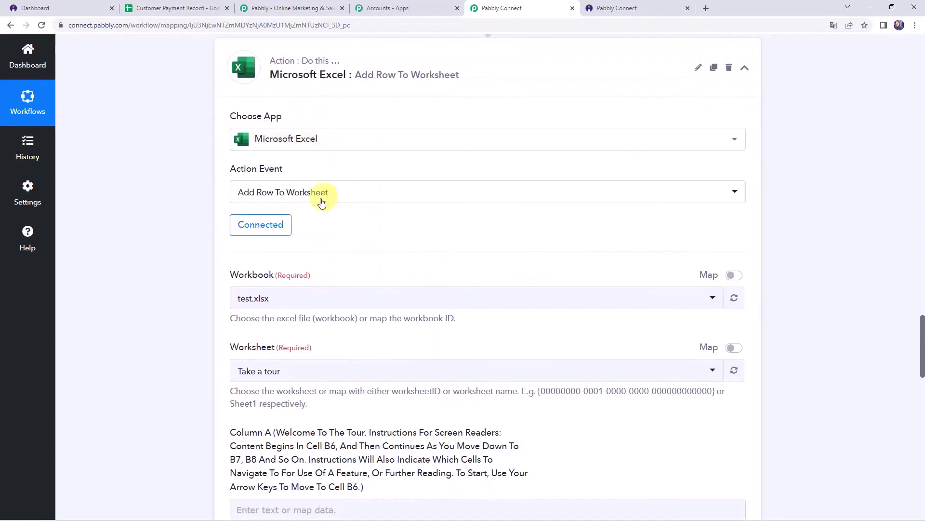
scroll(309, 207, "down", 1)
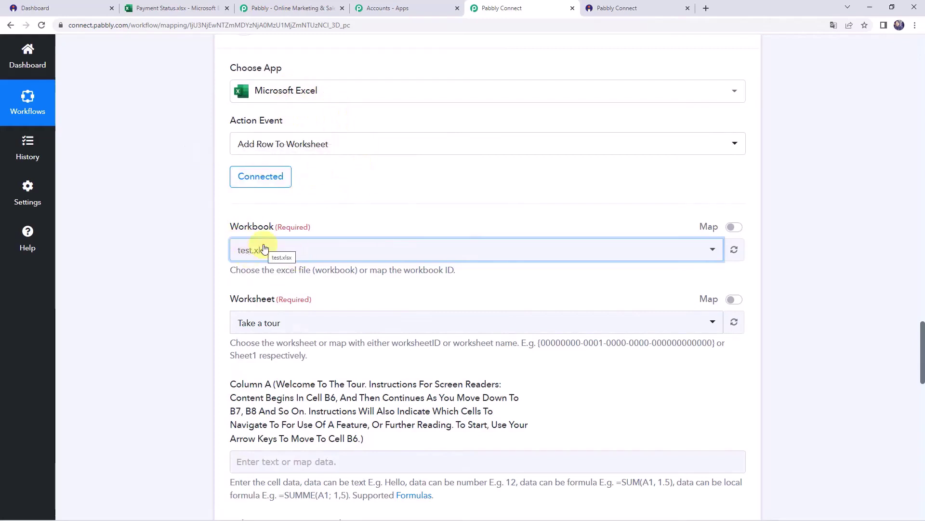
left_click(288, 251)
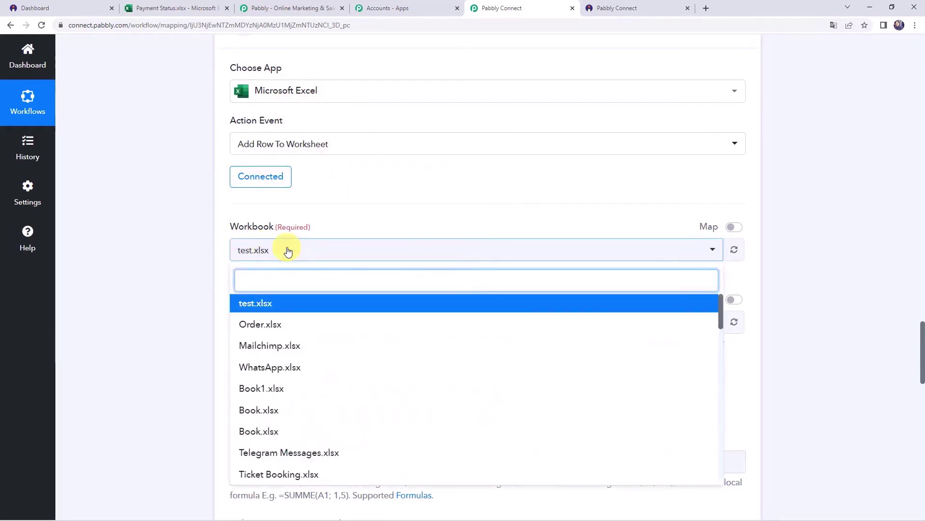
left_click(161, 256)
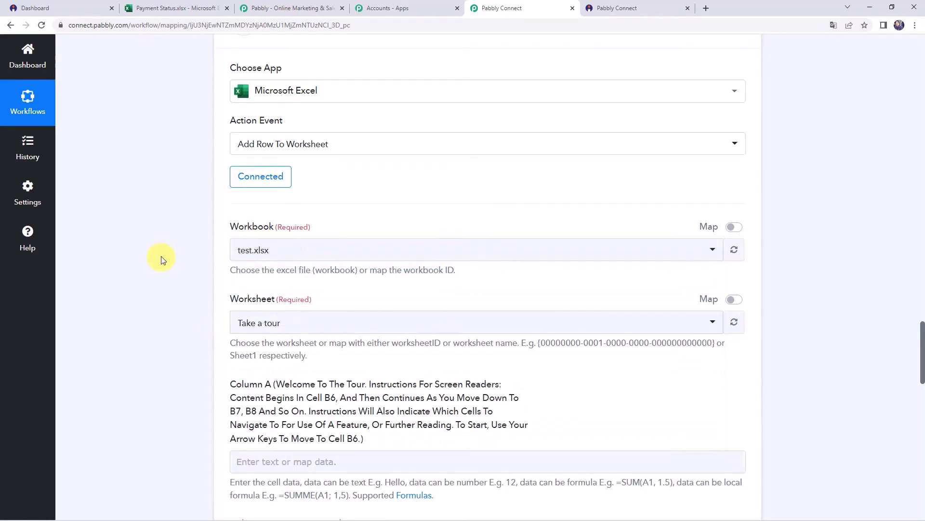
Review the seven Payment Status headers, Date through Status, then return to Pabbly Connect.
left_click(162, 8)
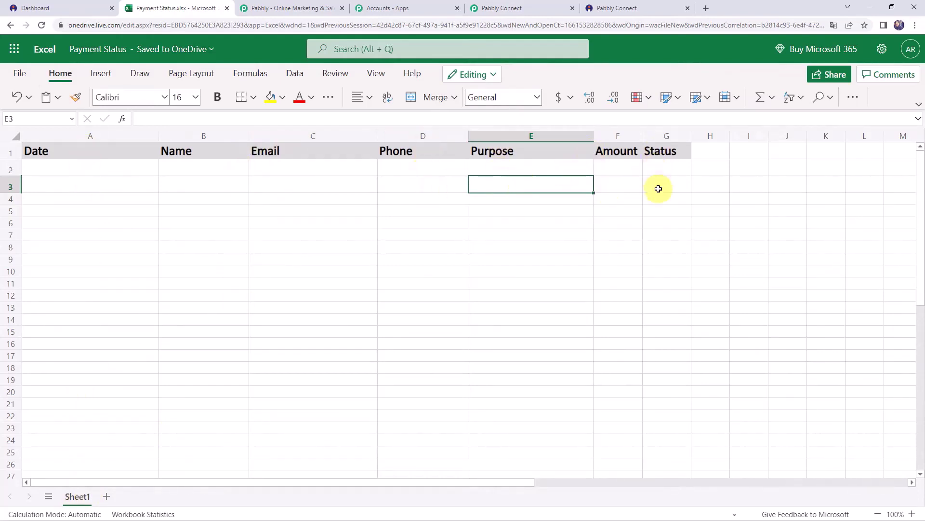
left_click(275, 202)
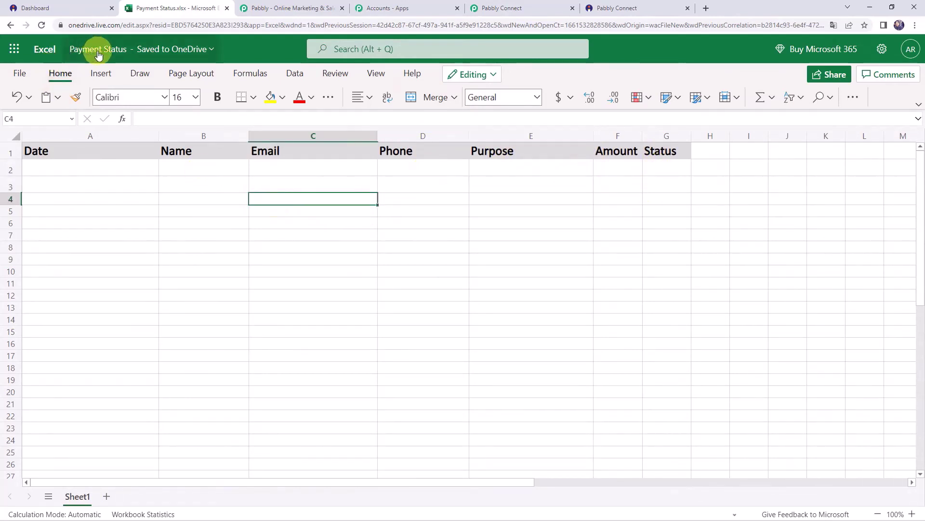
left_click(502, 8)
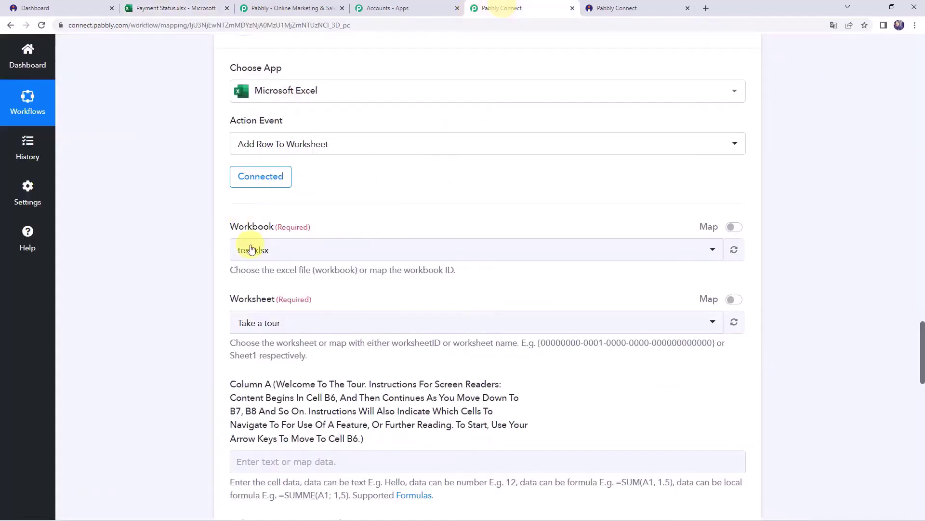
Search 'pay' and select Payment Status.xlsx as the workbook.
left_click(253, 251)
type("pay")
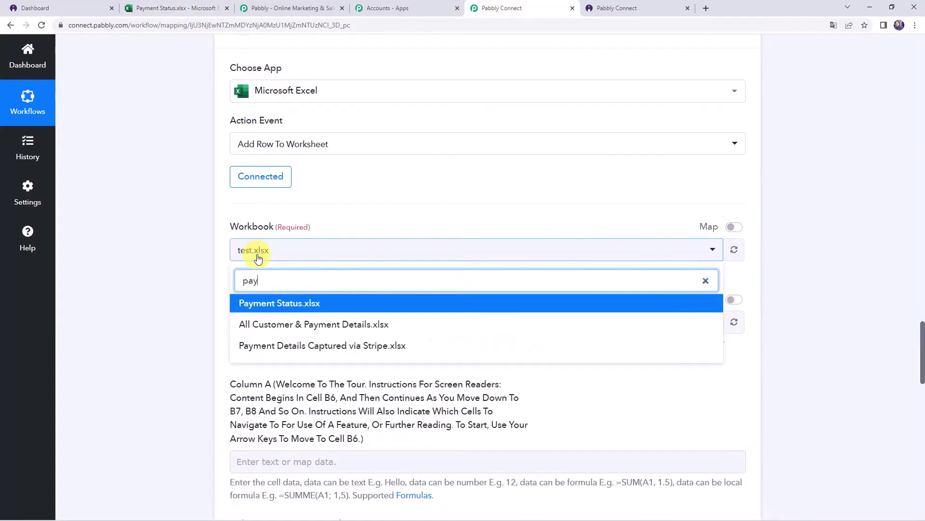
left_click(285, 304)
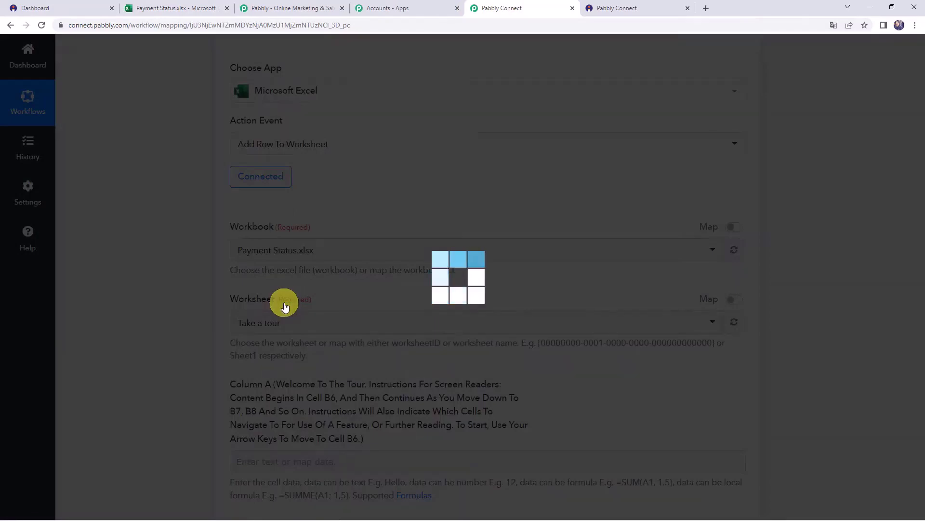
left_click(175, 9)
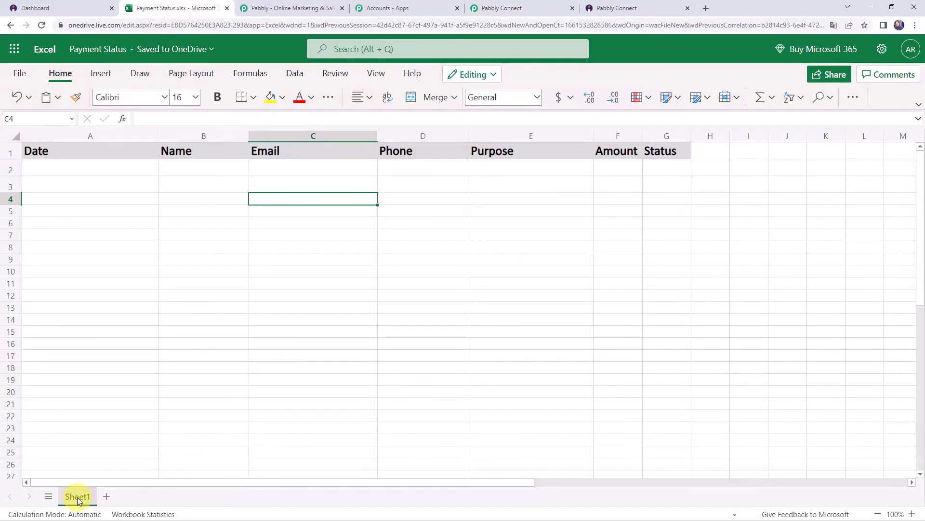
left_click(529, 7)
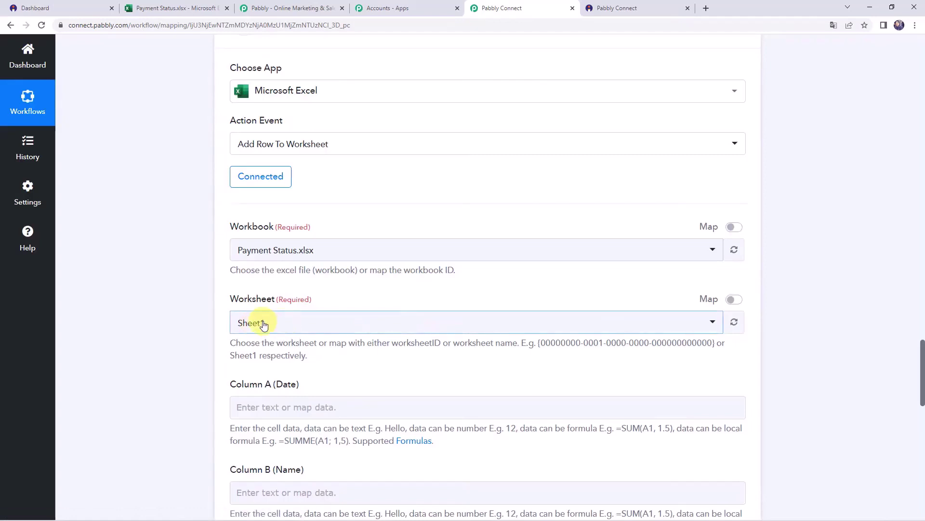
Choose Sheet1 as the worksheet, loading the Date through Status column fields.
left_click(265, 325)
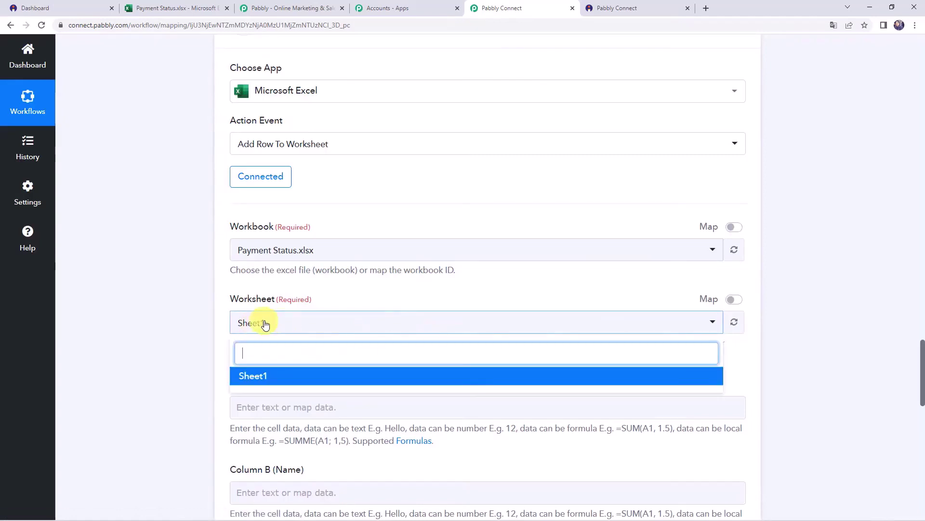
left_click(263, 377)
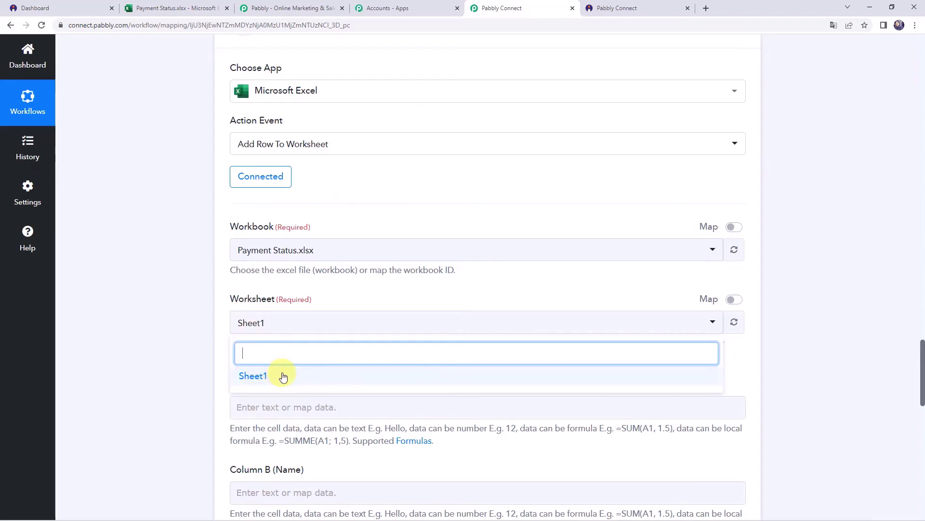
left_click(283, 376)
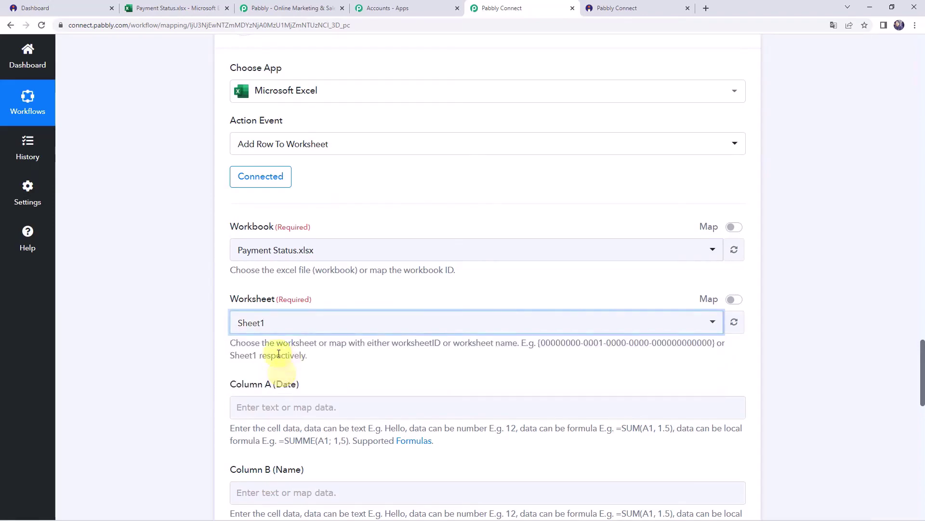
scroll(188, 339, "down", 4)
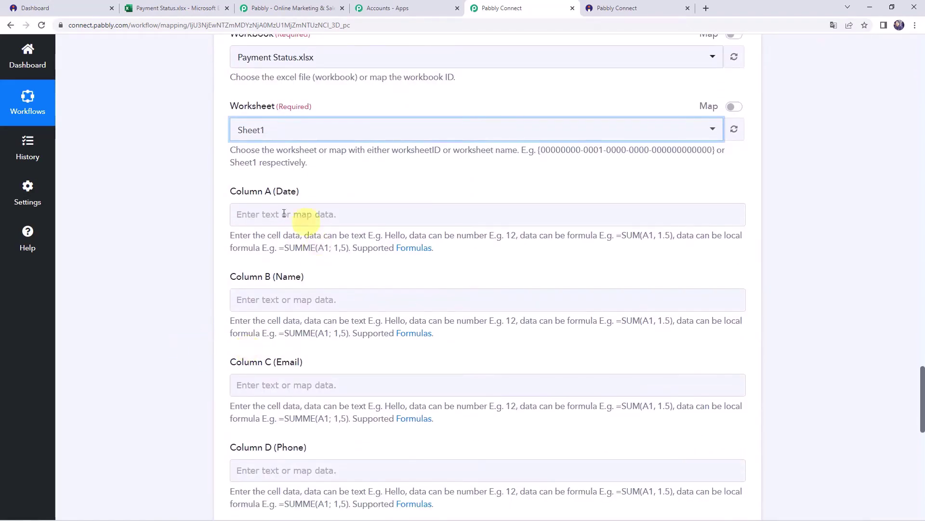
left_click(270, 214)
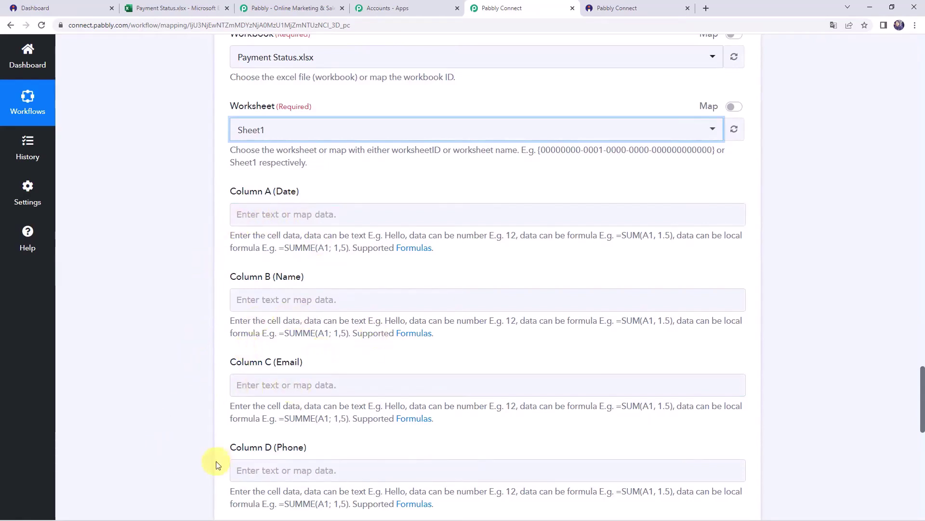
scroll(176, 285, "up", 20)
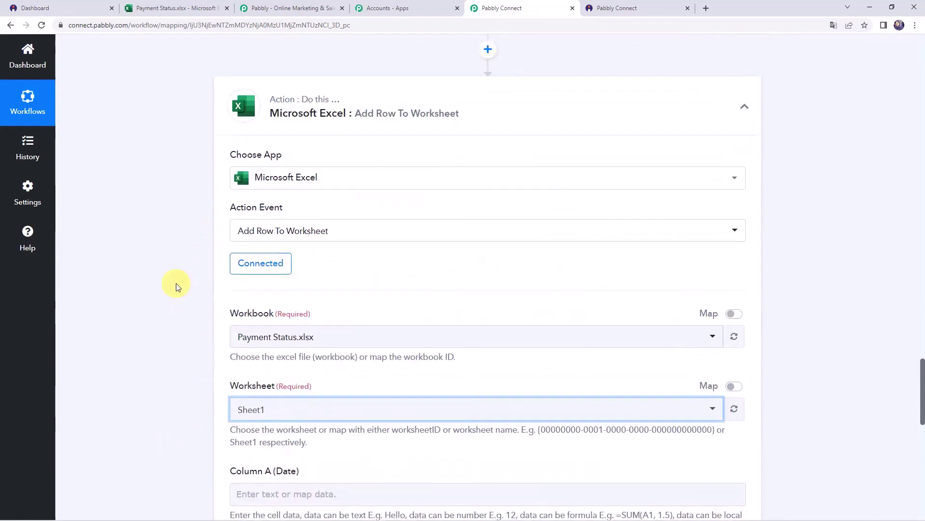
scroll(176, 284, "up", 5)
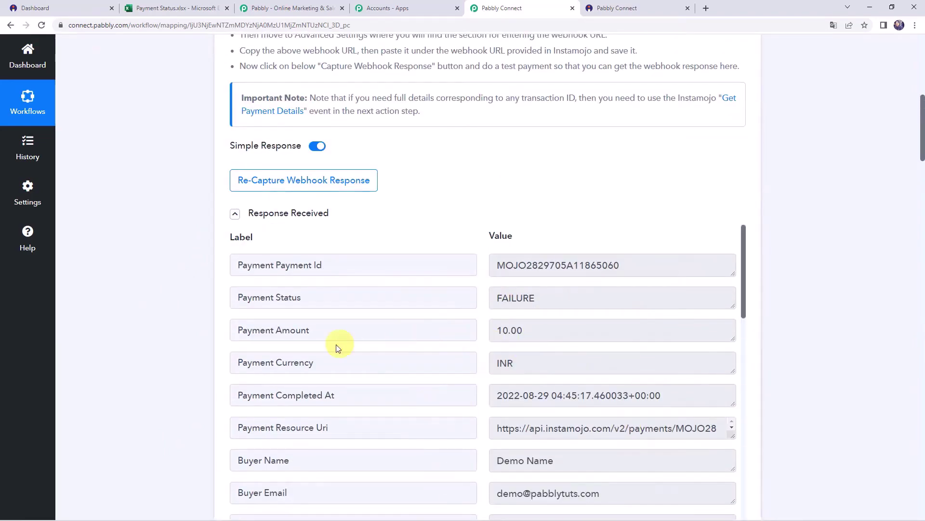
scroll(129, 306, "down", 20)
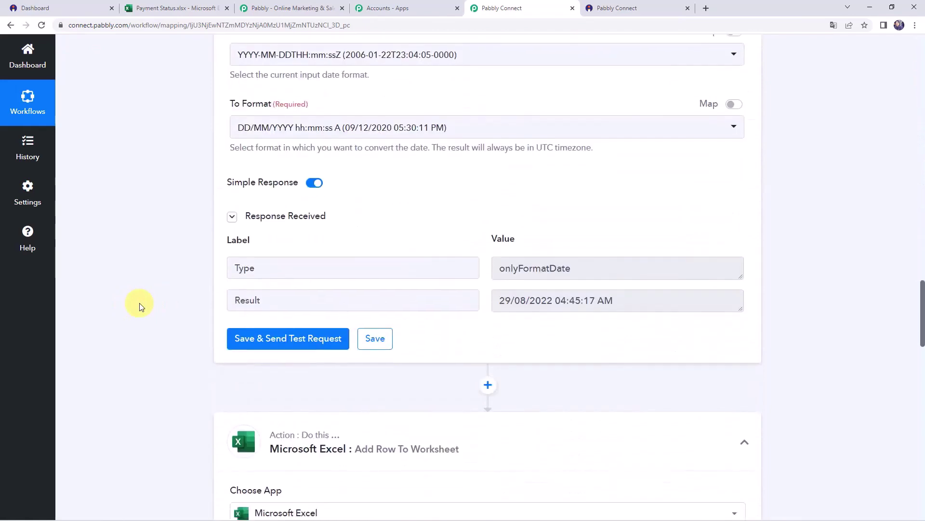
scroll(139, 307, "down", 4)
Map the formatted date Result into Column A and Buyer Name into Column B.
left_click(270, 262)
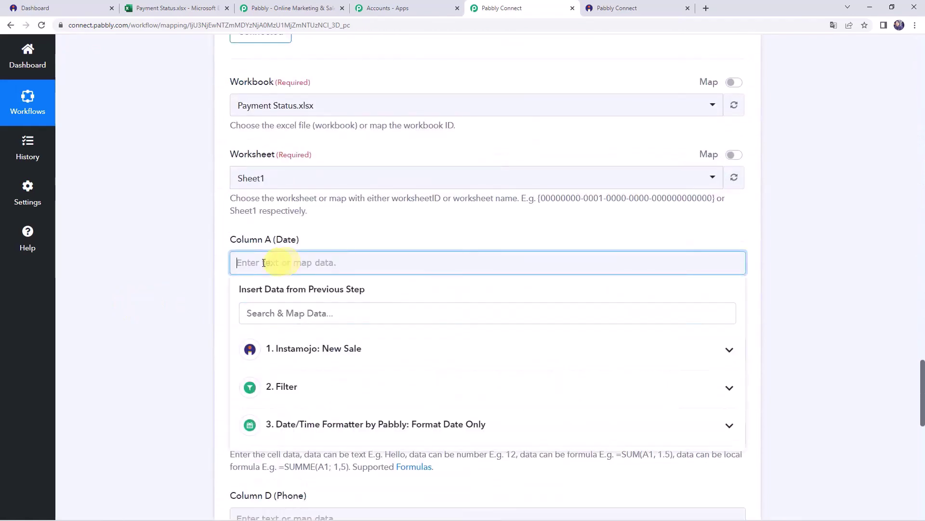
scroll(159, 268, "down", 2)
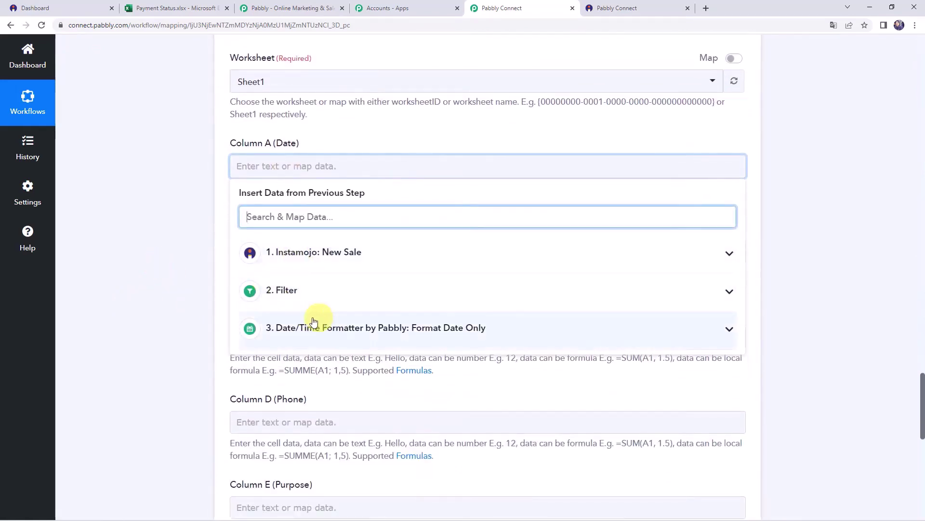
left_click(294, 328)
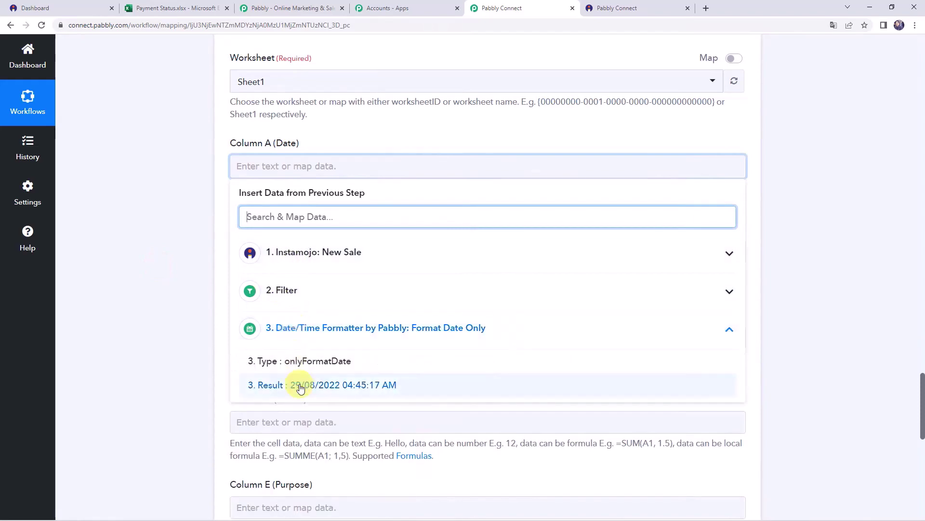
left_click(297, 384)
left_click(189, 306)
scroll(189, 306, "down", 1)
left_click(296, 210)
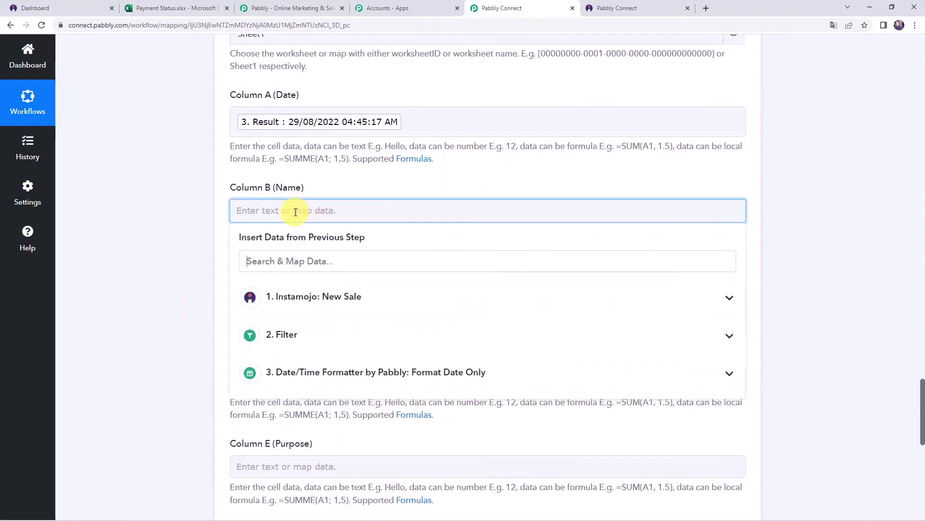
left_click(305, 299)
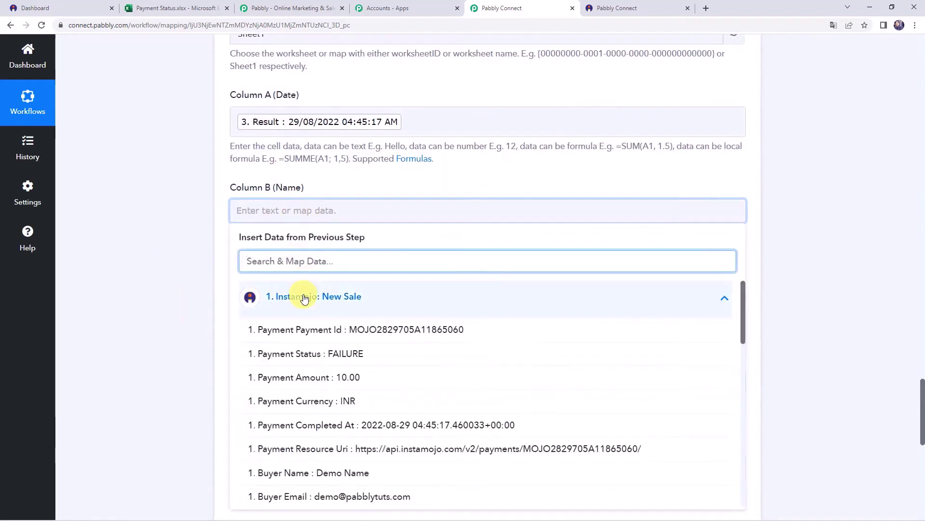
left_click(297, 472)
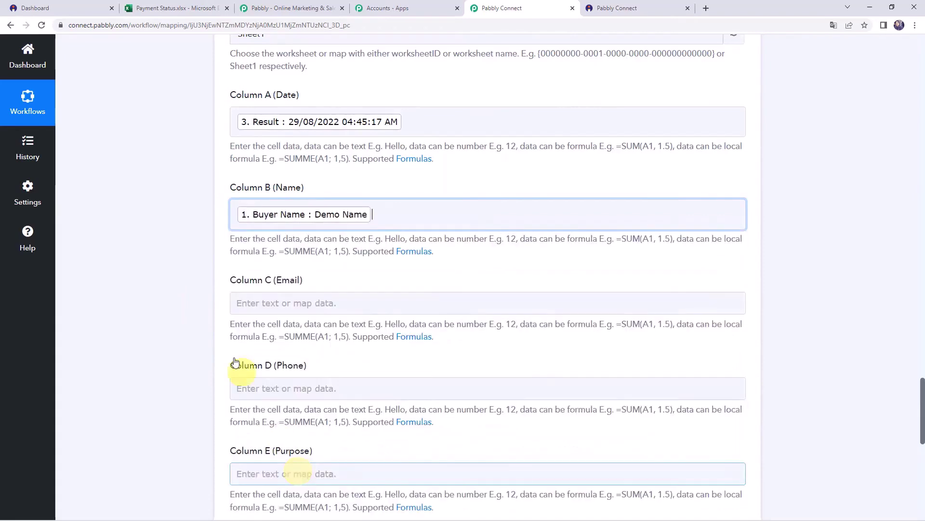
left_click(160, 276)
Map Buyer Email into Column C and Buyer Phone into Column D.
scroll(160, 276, "down", 1)
scroll(160, 275, "down", 2)
left_click(267, 158)
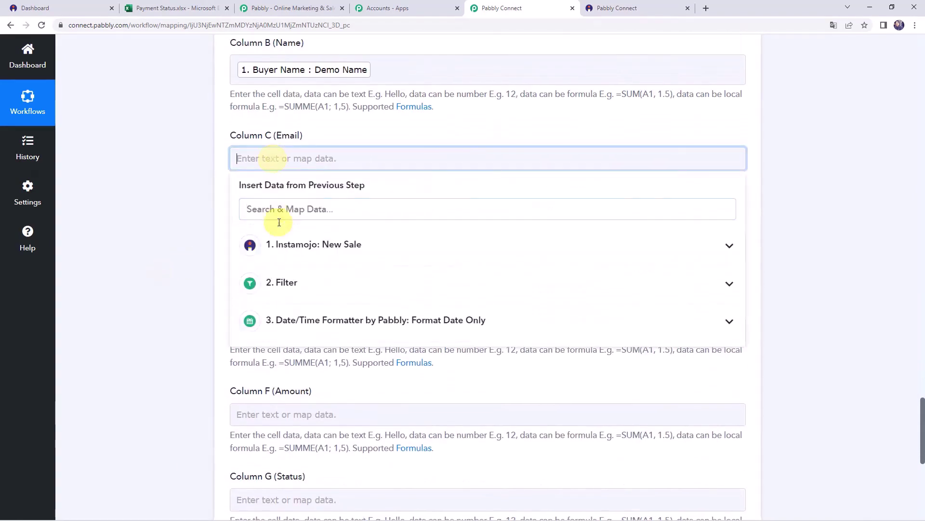
left_click(279, 245)
left_click(338, 444)
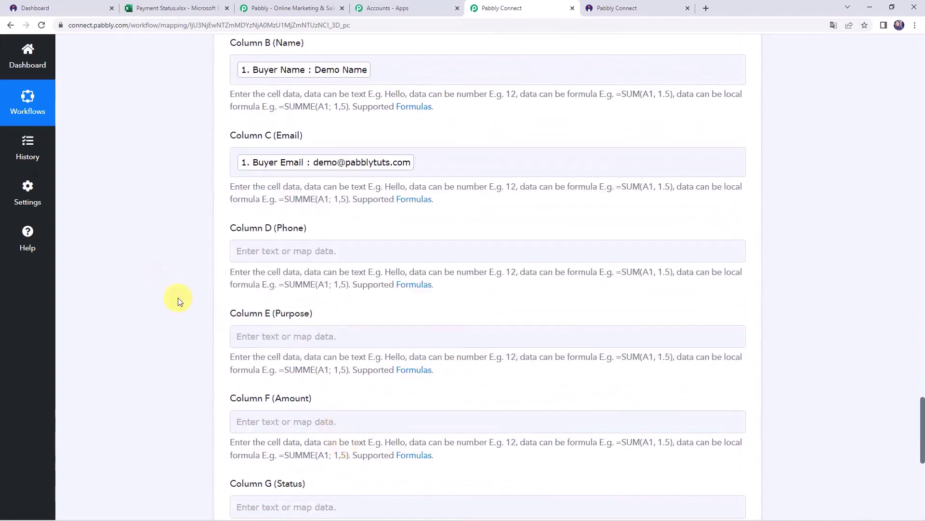
left_click(297, 249)
left_click(299, 336)
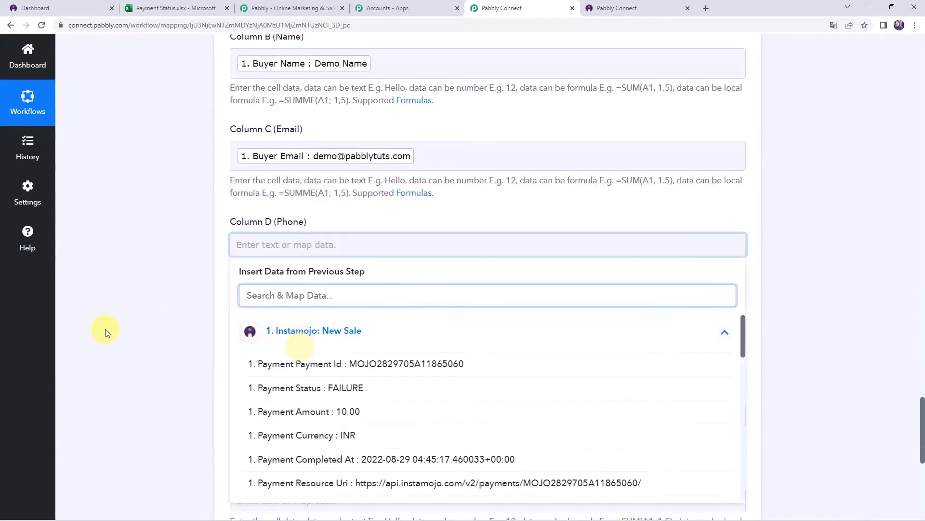
scroll(103, 387, "down", 4)
left_click(331, 370)
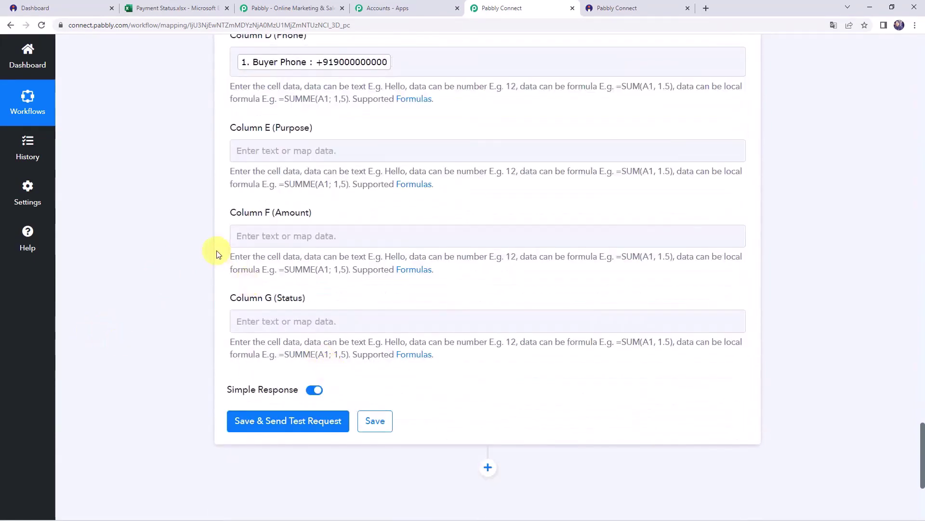
Map Details 0 Purpose into Column E and Payment Amount into Column F.
left_click(265, 151)
left_click(281, 234)
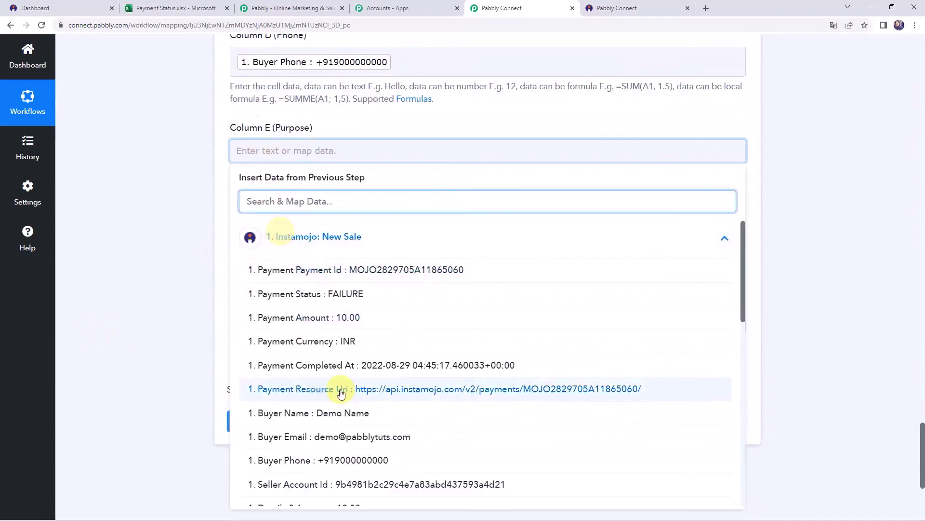
scroll(318, 365, "down", 3)
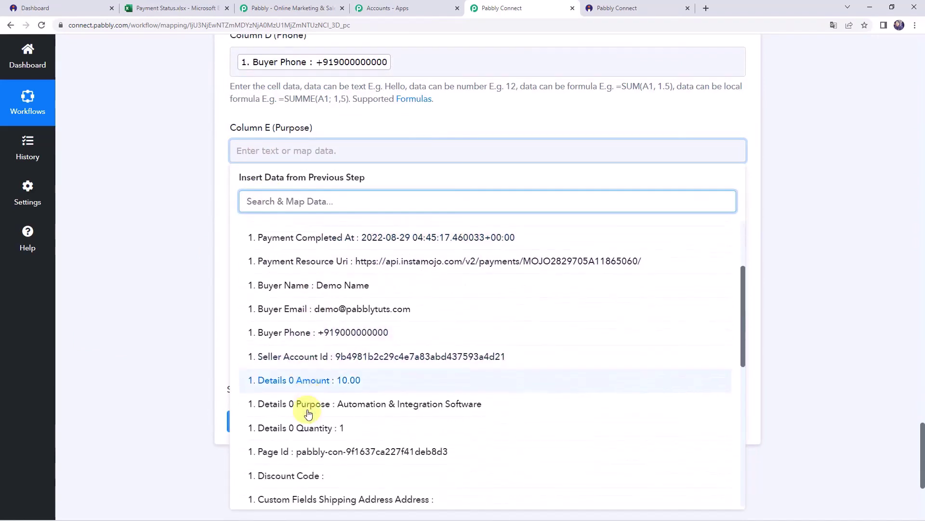
left_click(353, 394)
left_click(133, 198)
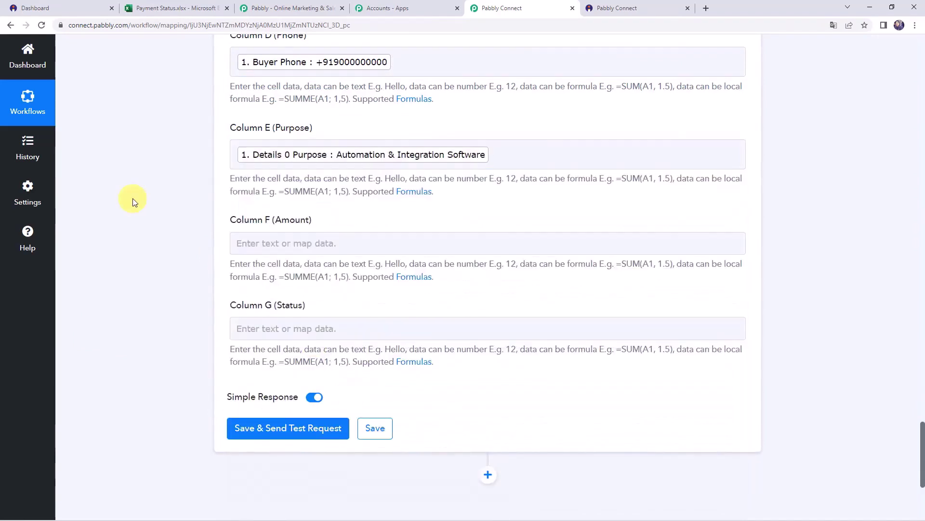
left_click(286, 238)
left_click(290, 329)
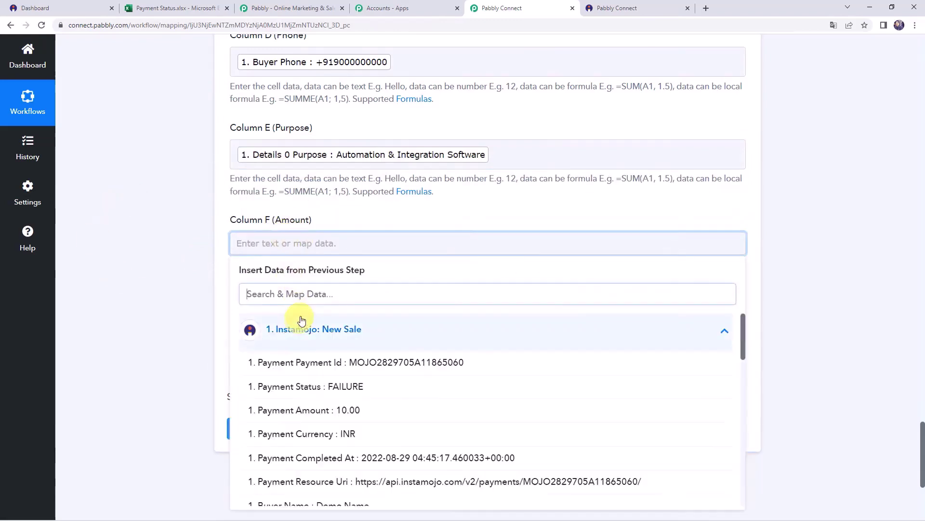
left_click(296, 411)
left_click(153, 259)
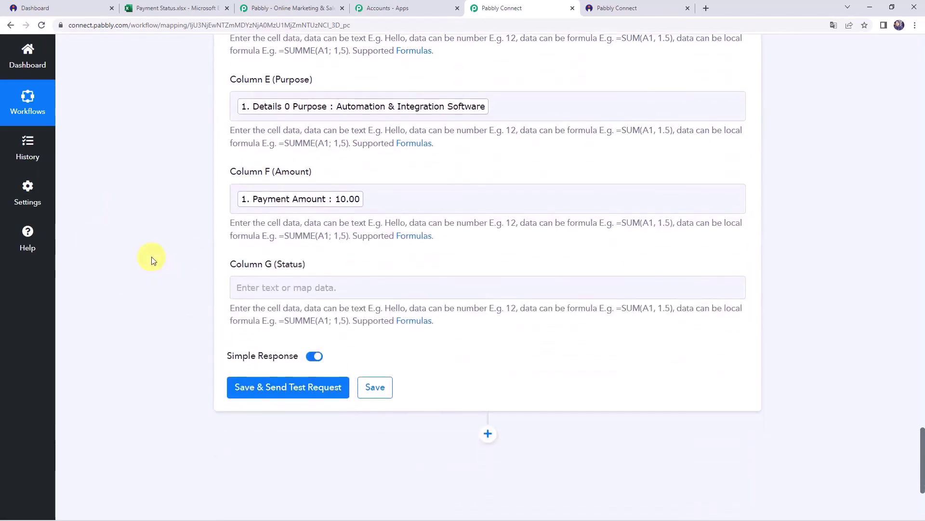
Map Payment Status into Column G, then save and send a test request.
left_click(260, 287)
left_click(282, 371)
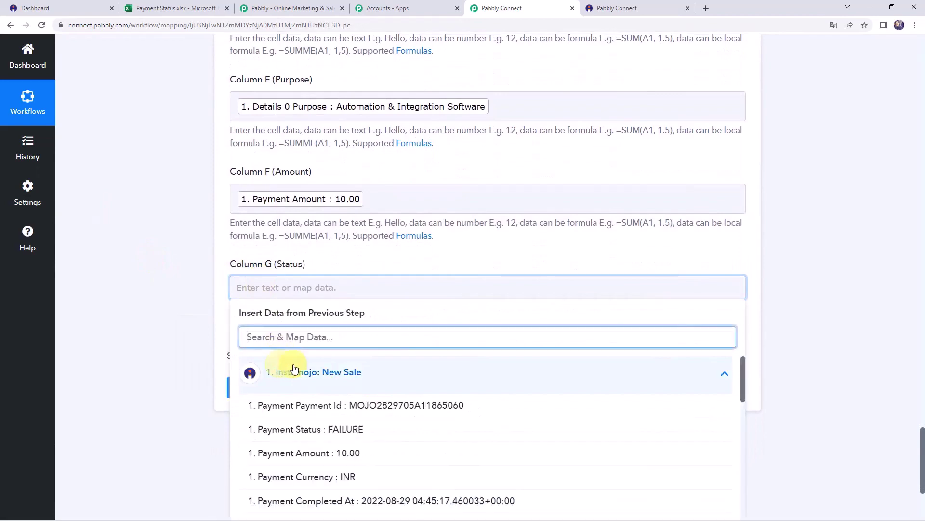
left_click(338, 429)
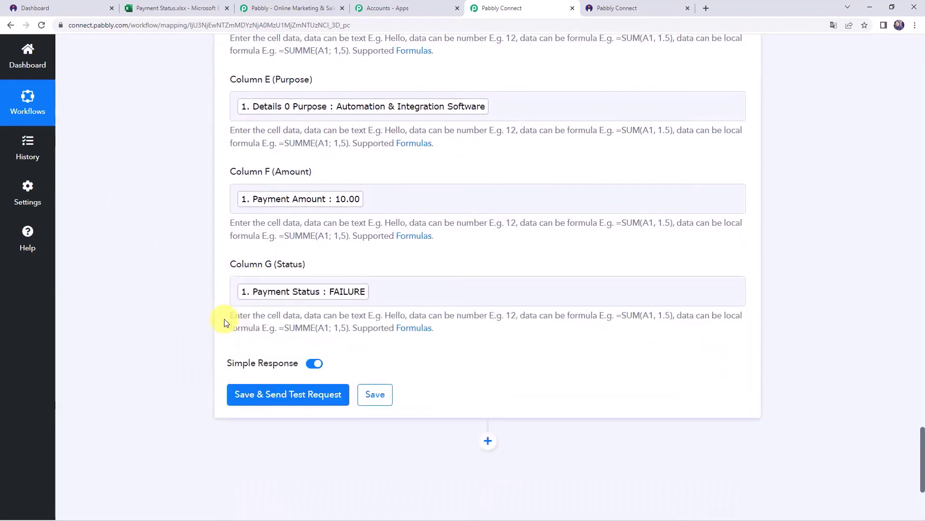
scroll(192, 291, "up", 5)
scroll(192, 291, "down", 6)
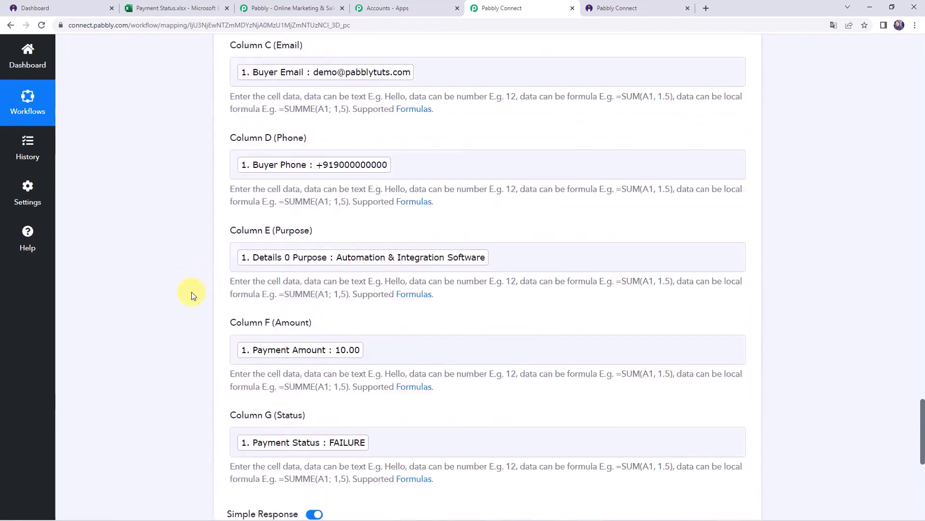
left_click(295, 353)
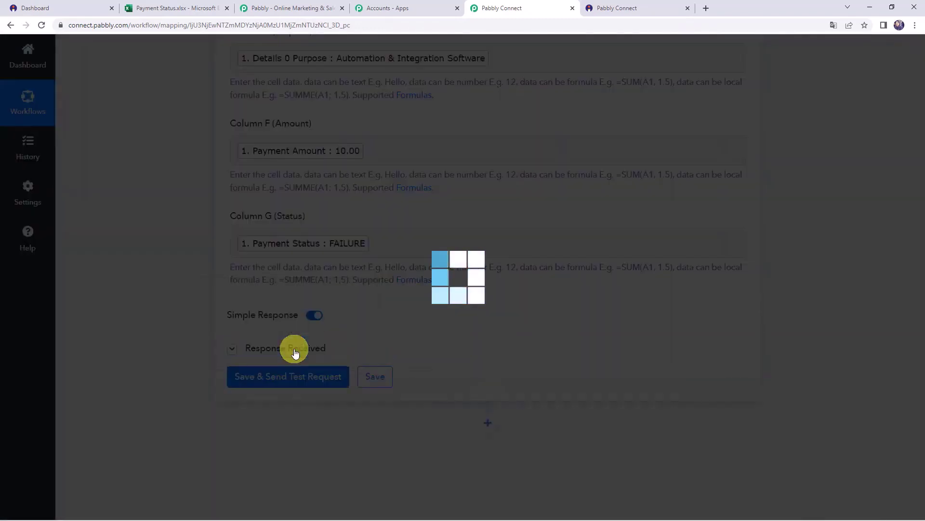
Review the test response values, then switch to the Payment Status workbook to see the new row.
scroll(217, 345, "down", 2)
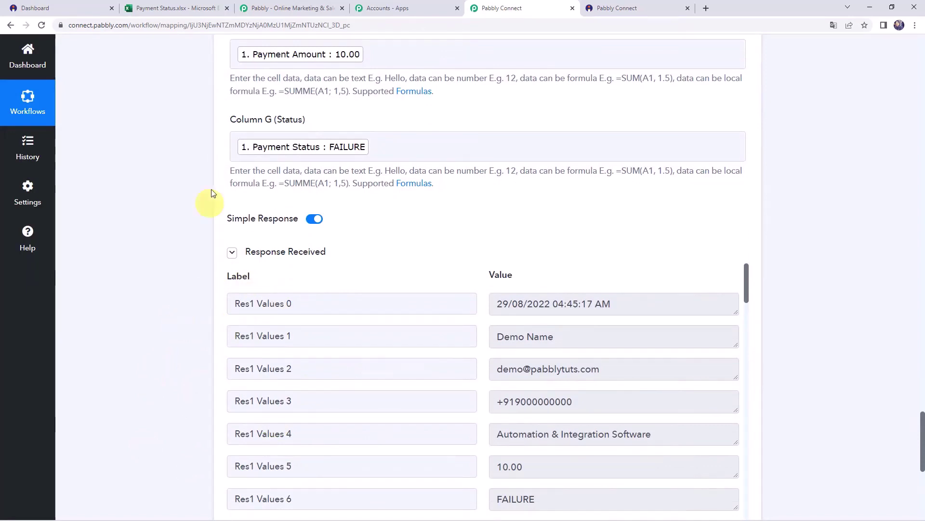
left_click(162, 12)
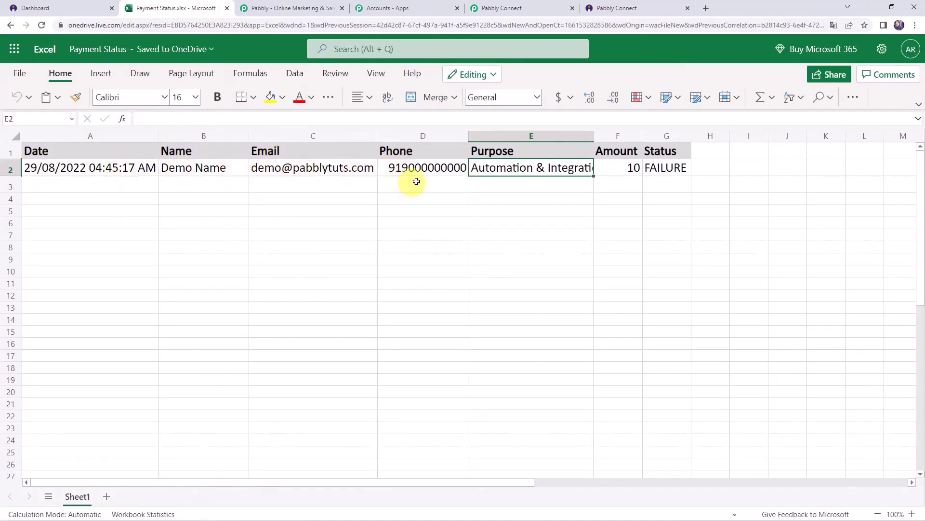
Autofit the Purpose column in Excel and save the Excel step in Pabbly Connect.
double_click(595, 135)
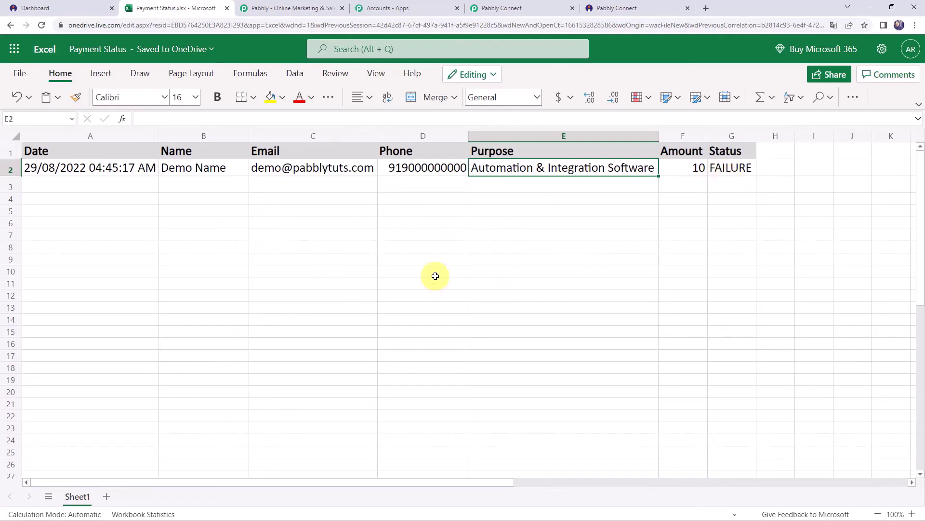
left_click(503, 8)
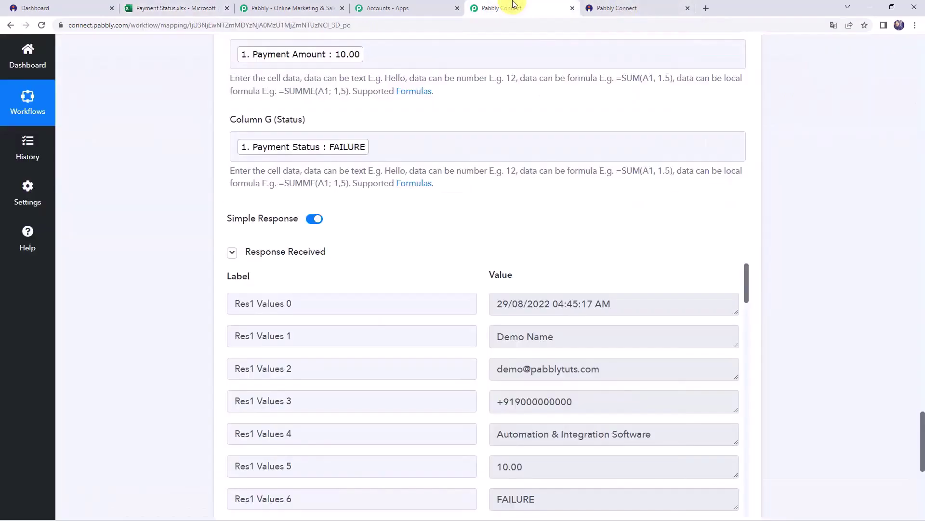
scroll(128, 230, "down", 3)
left_click(375, 438)
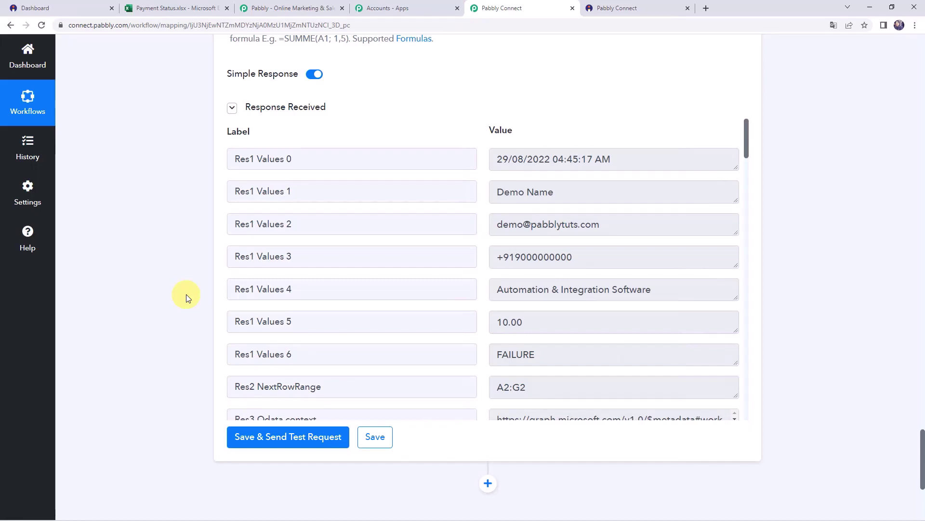
left_click(161, 8)
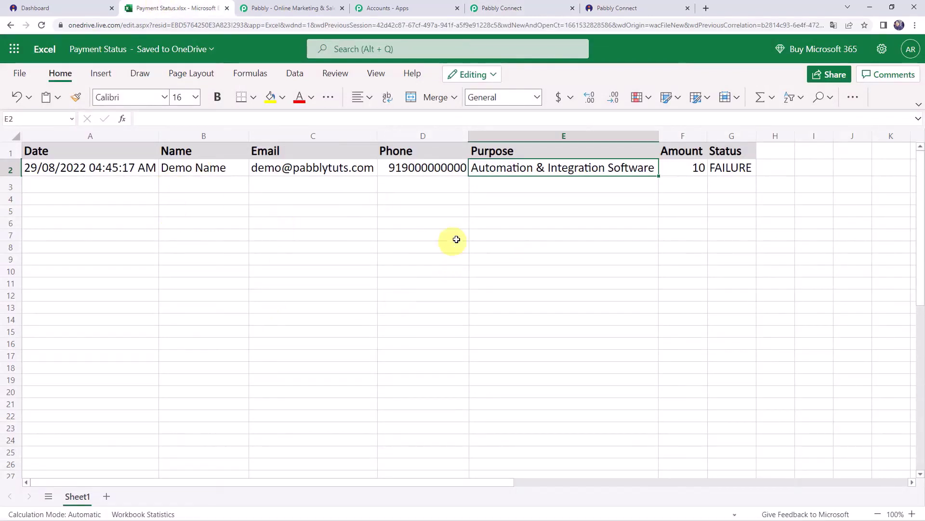
Reload the checkout and place a new order with the customer's name, e-mail and mobile number.
left_click(615, 9)
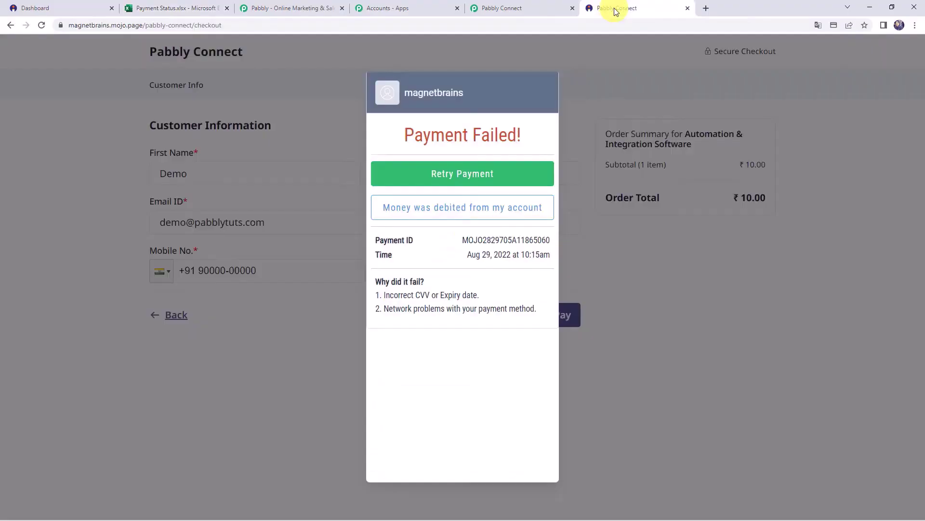
left_click(484, 21)
key("Return")
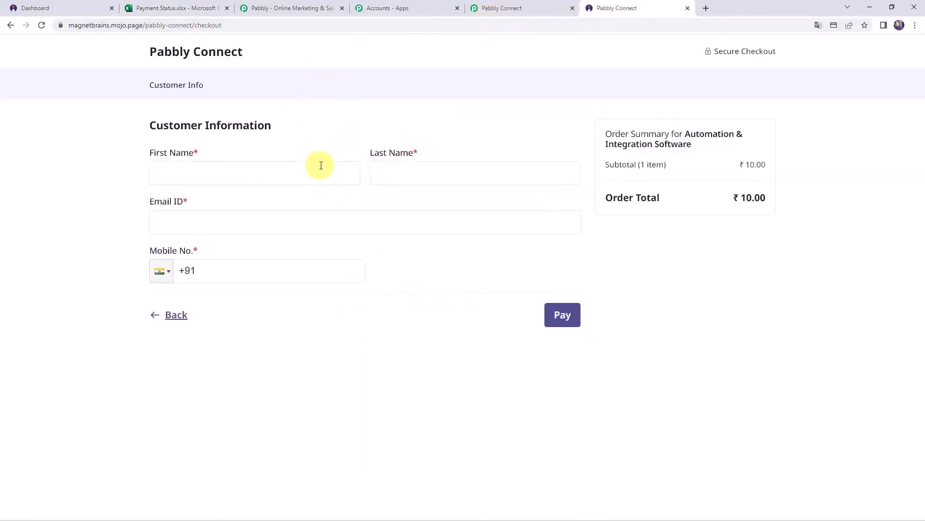
left_click(303, 171)
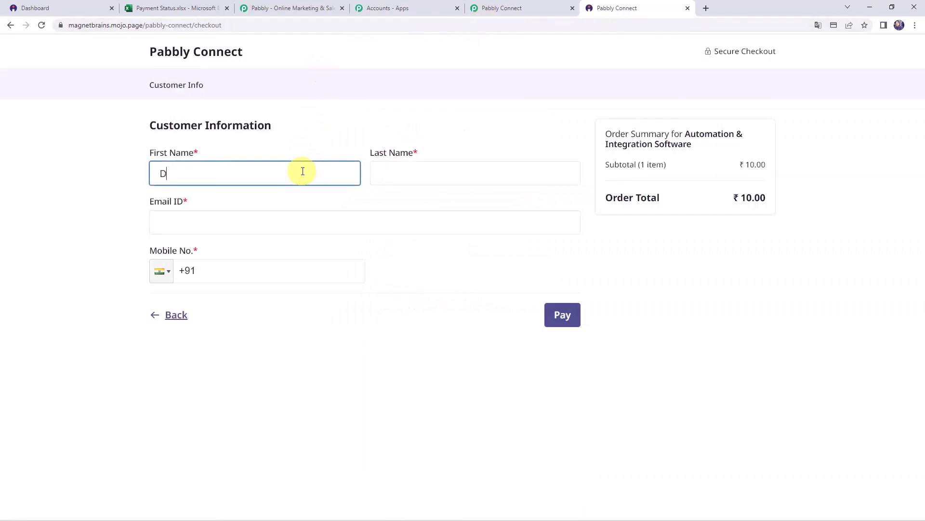
key("Tab")
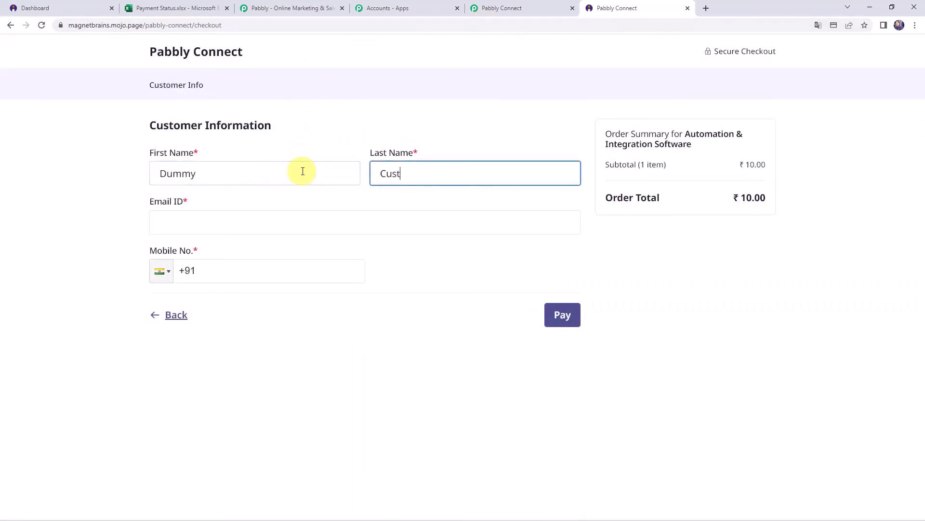
key("Tab")
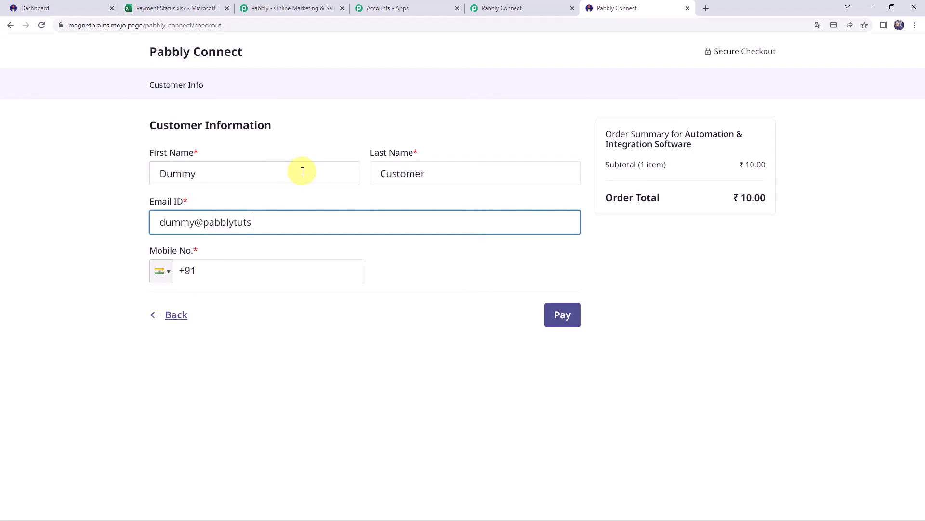
key("Tab")
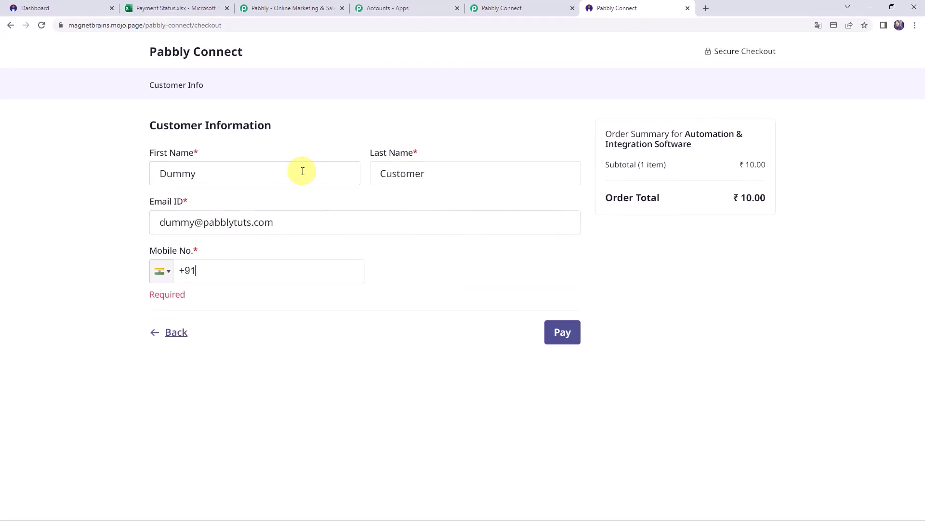
type("80000-00000")
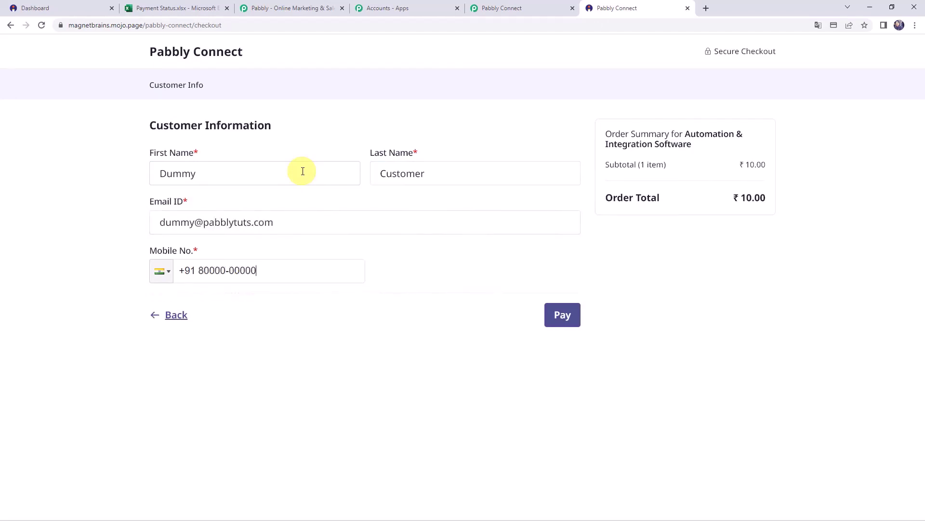
left_click(563, 315)
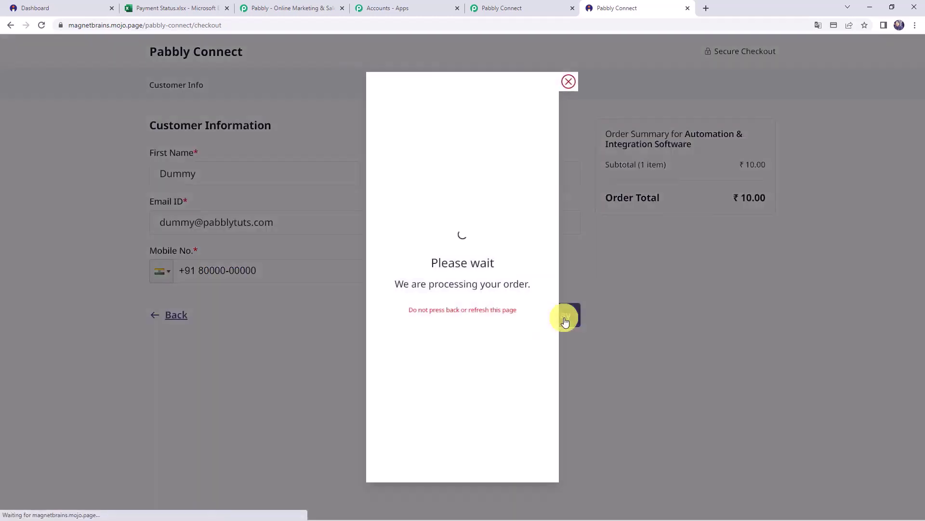
Pay ₹10 by credit card with the test card details, ending on Payment Failed.
scroll(404, 356, "down", 3)
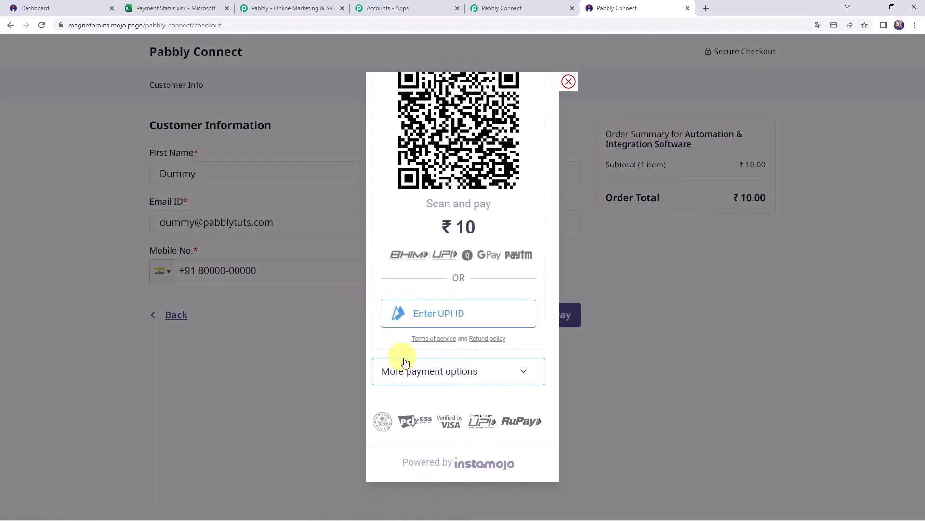
left_click(424, 371)
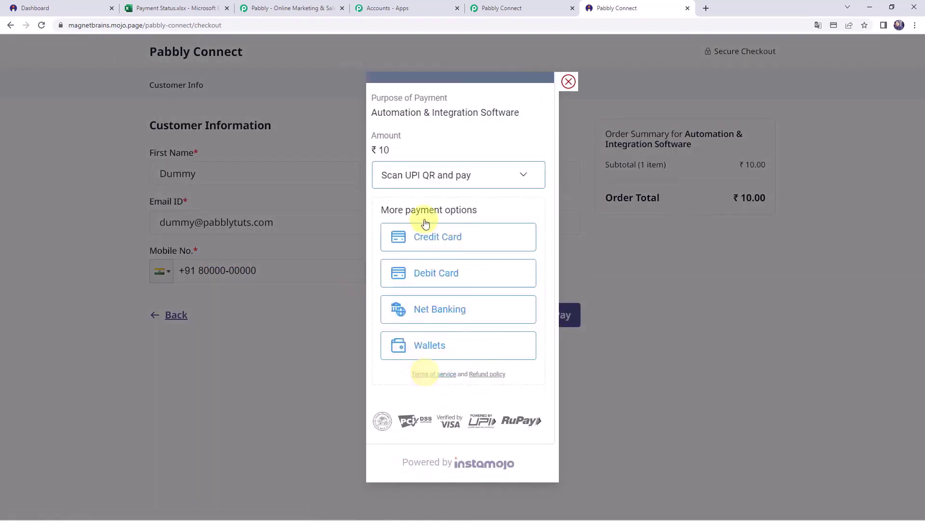
left_click(428, 246)
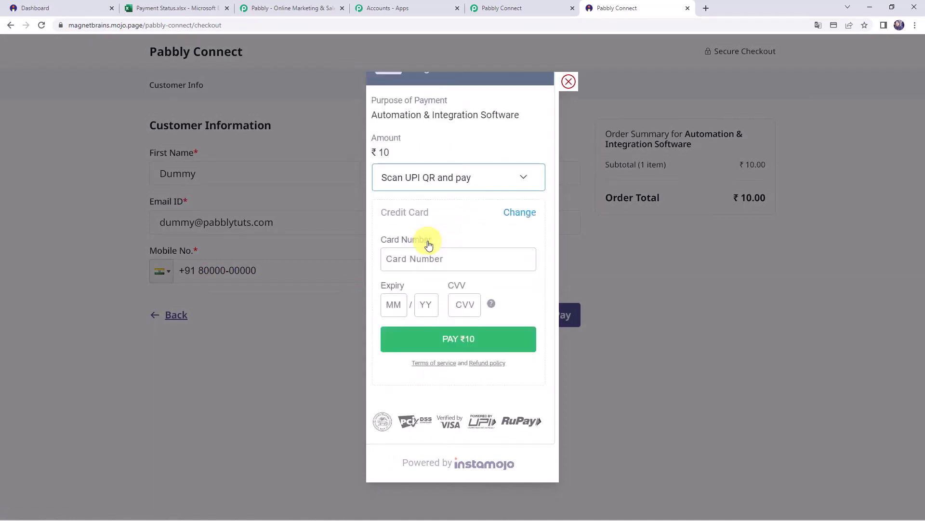
left_click(416, 259)
type("4111111111111")
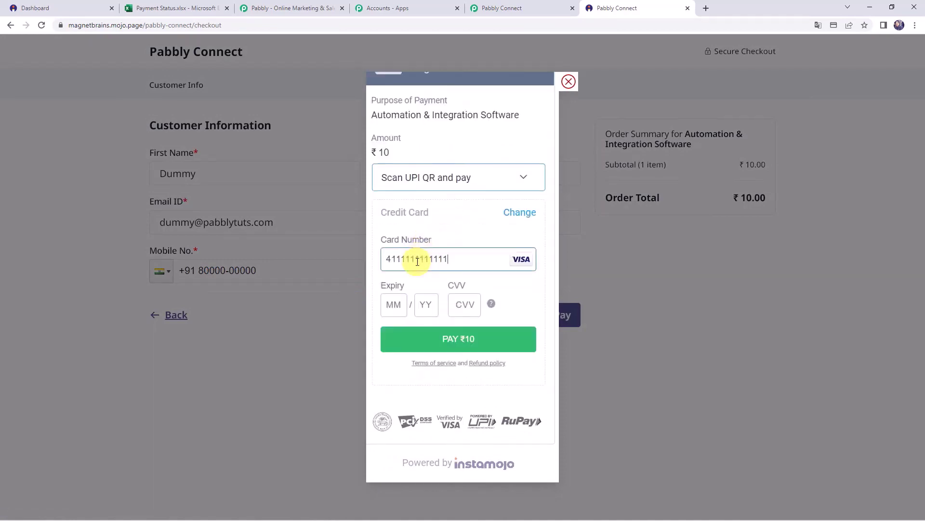
type("1111")
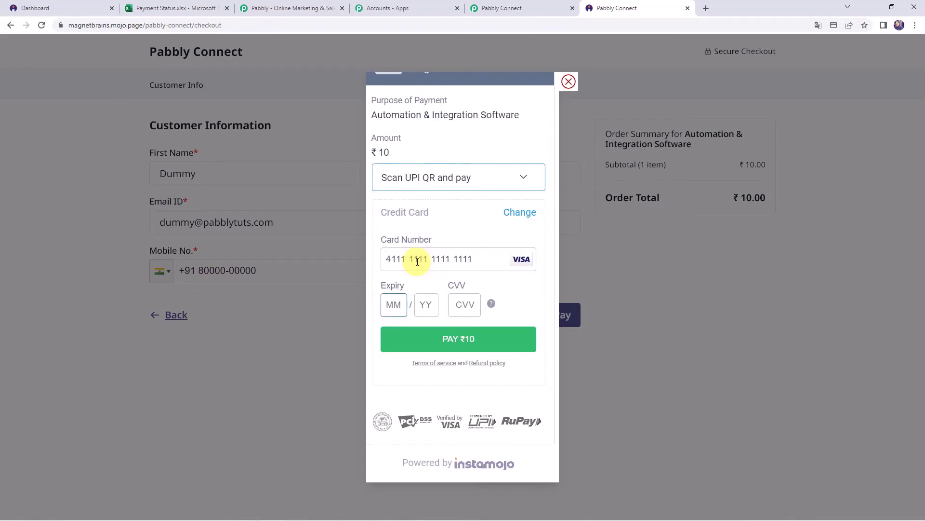
type("1")
type("22")
left_click(455, 343)
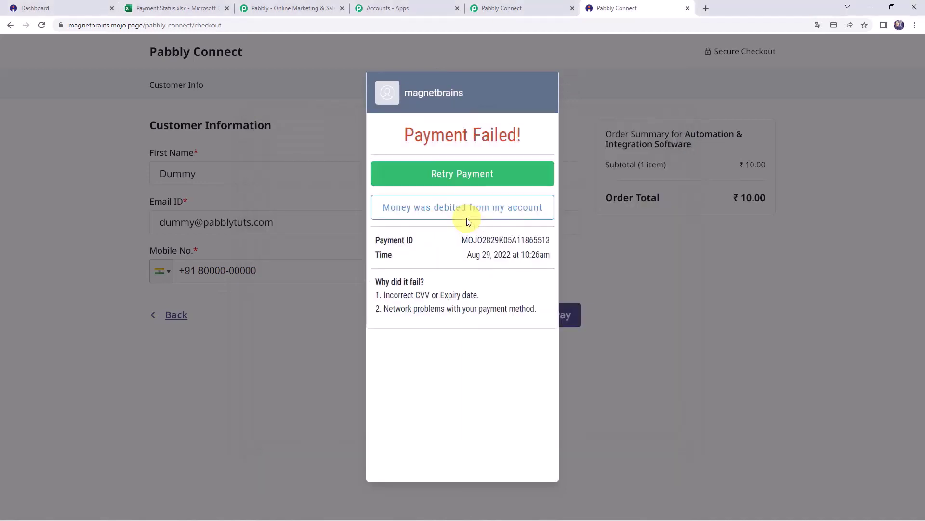
left_click_drag(404, 135, 518, 136)
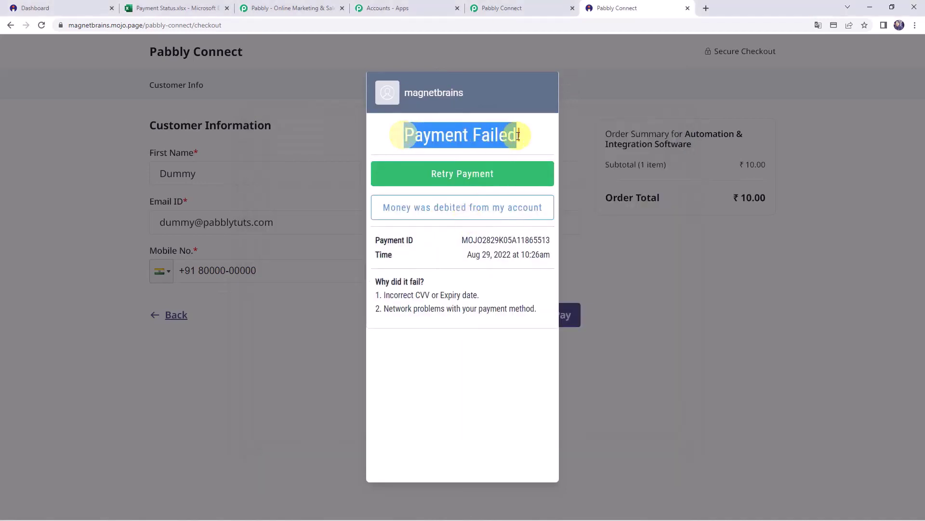
Reload the Payment Status sheet and widen the Name column to fit the new entry.
left_click(153, 9)
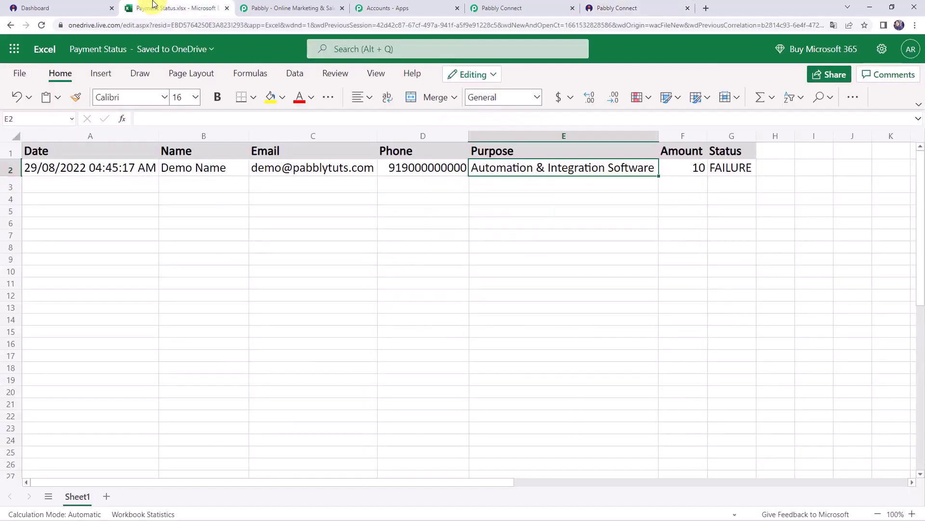
left_click(42, 24)
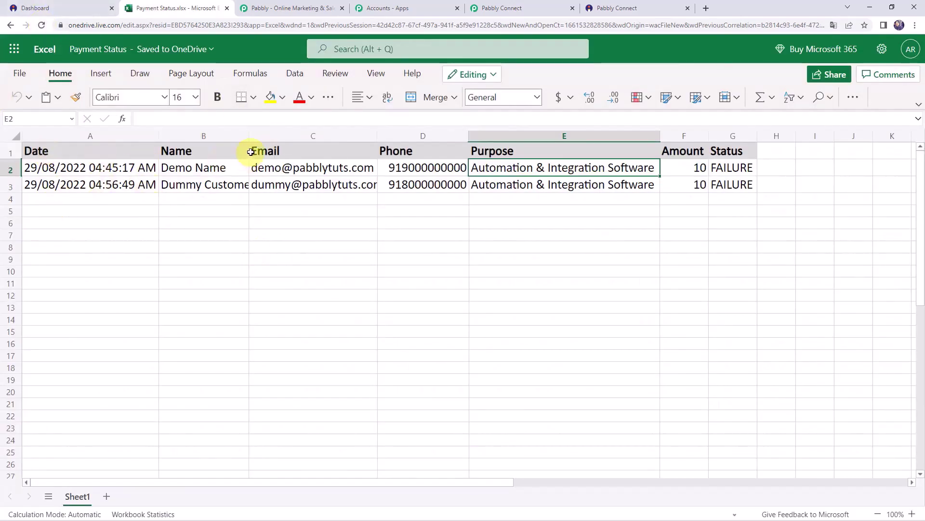
left_click_drag(249, 135, 261, 135)
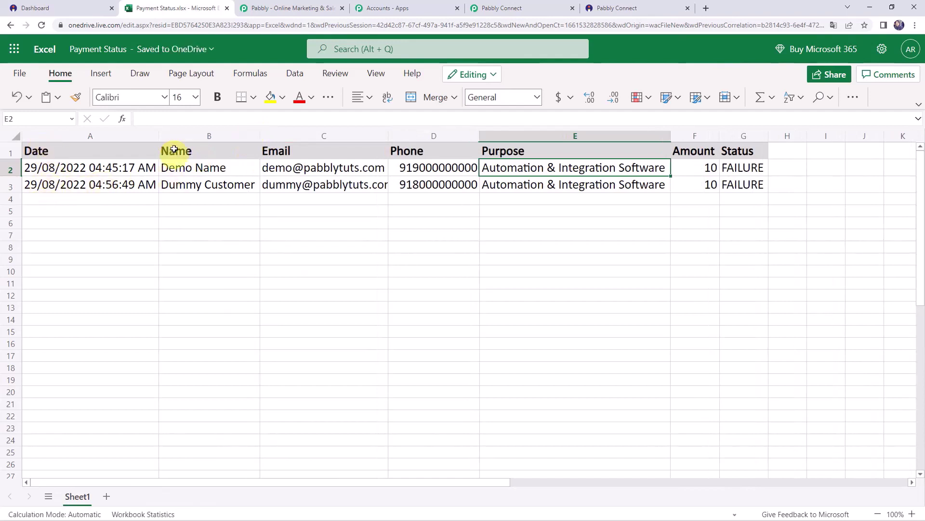
Inspect row 3's name, e-mail, phone, purpose, amount 10 and FAILURE status.
left_click(181, 188)
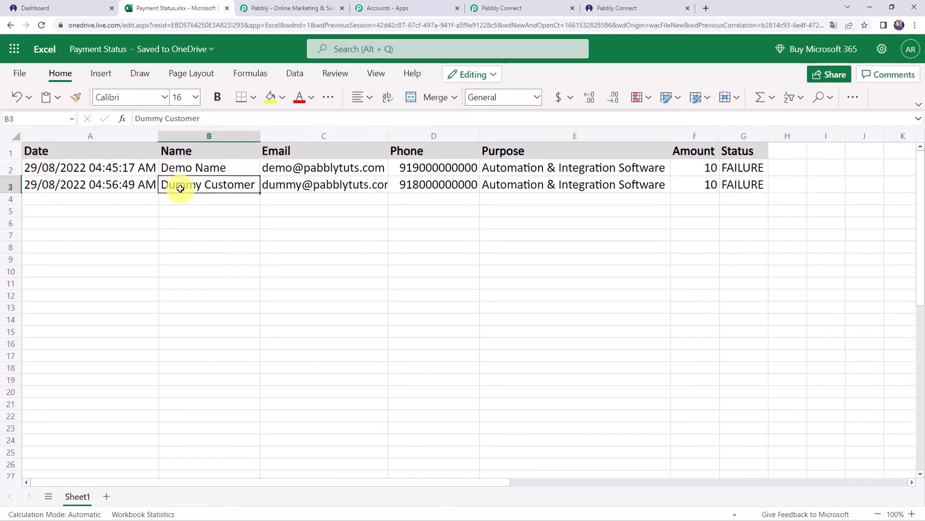
left_click(291, 187)
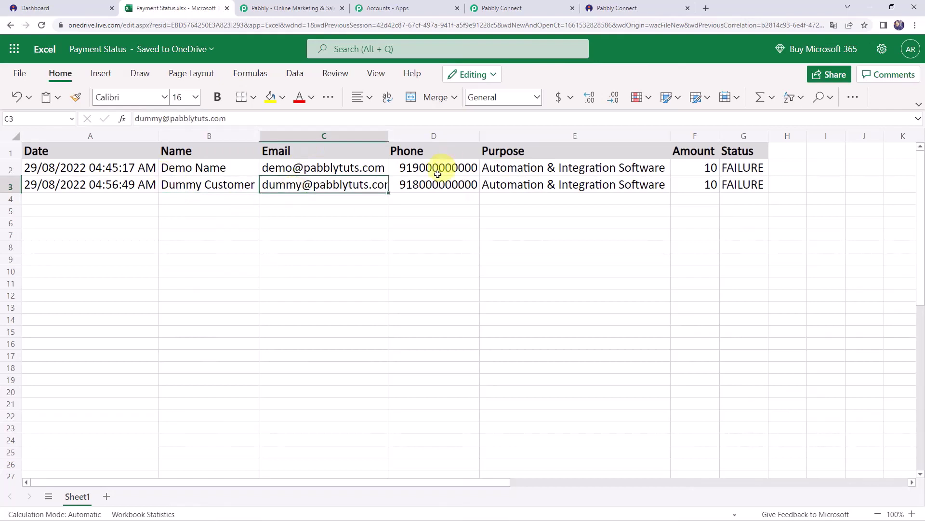
left_click(429, 186)
left_click(501, 184)
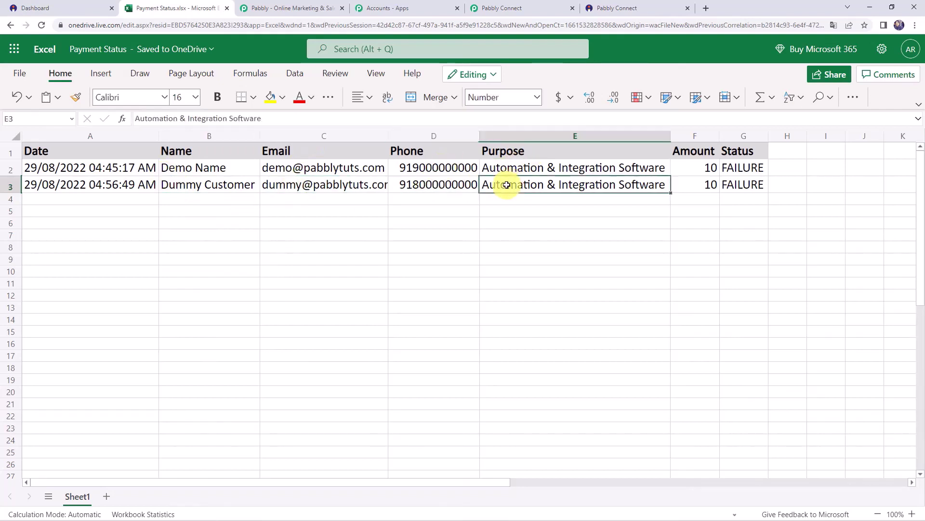
left_click(705, 181)
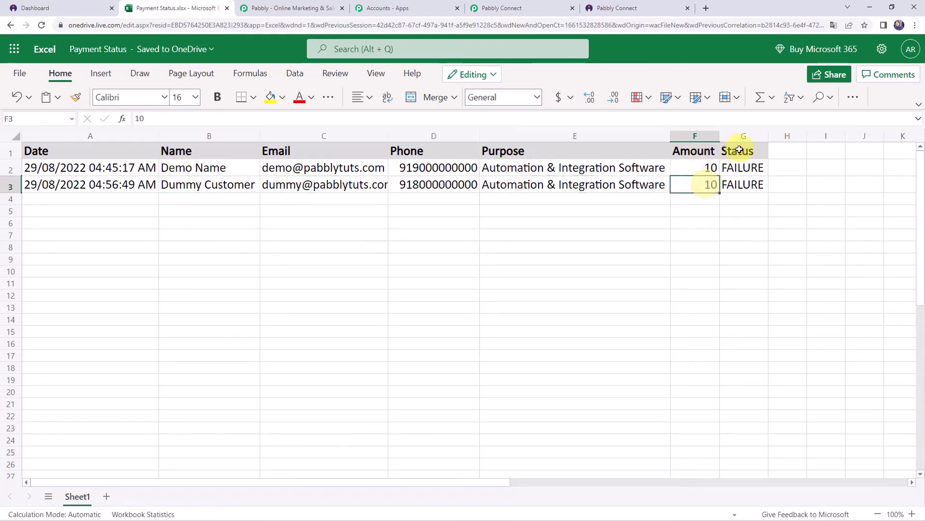
left_click(740, 182)
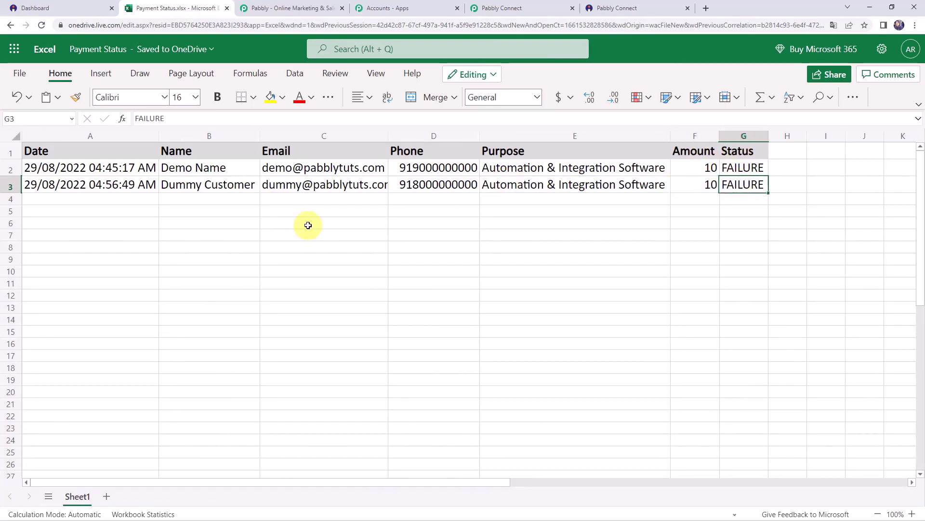
left_click(518, 7)
Collapse the Filter by Pabbly and Instamojo trigger steps and scroll to the workflow's top.
scroll(131, 238, "up", 20)
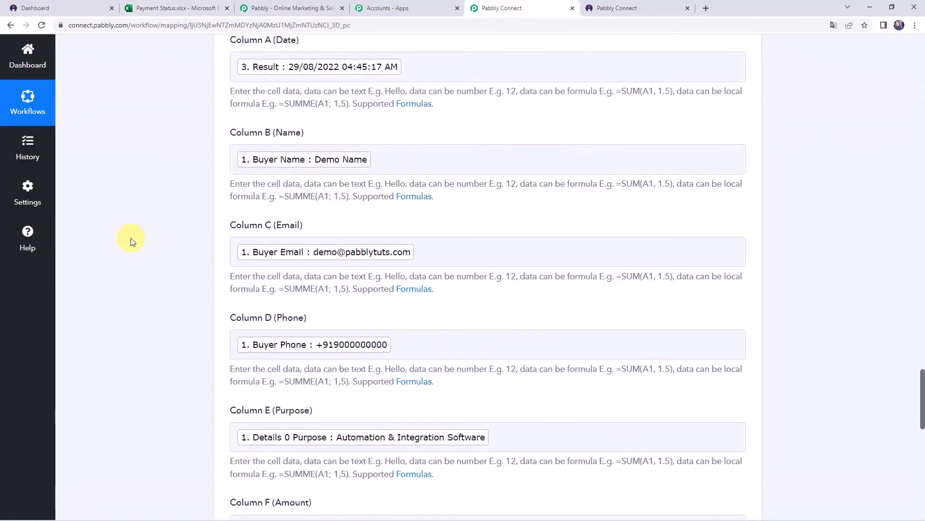
scroll(378, 359, "up", 16)
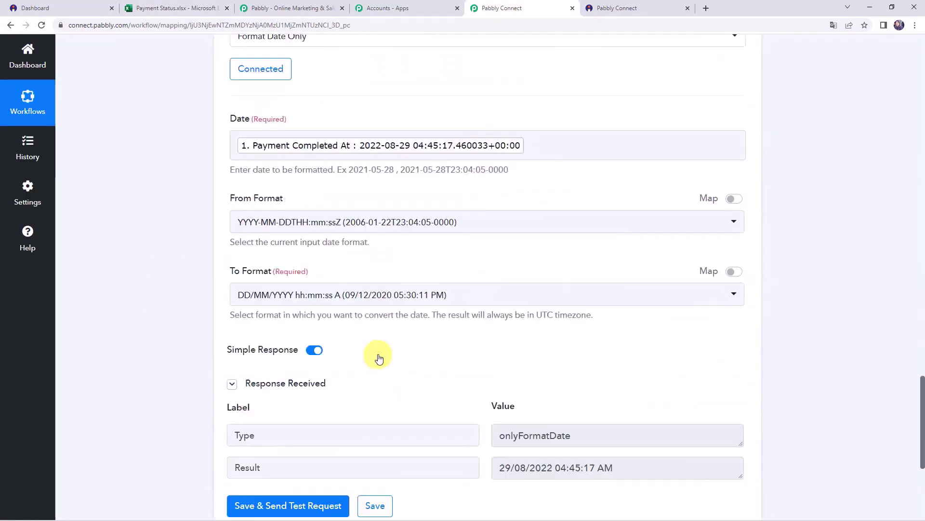
scroll(377, 479, "up", 12)
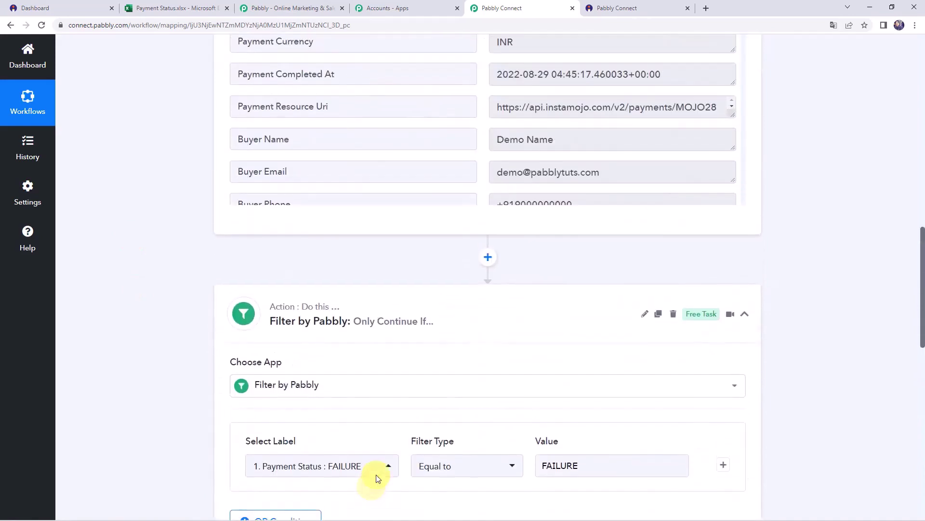
scroll(378, 465, "down", 7)
left_click(390, 244)
scroll(392, 242, "up", 18)
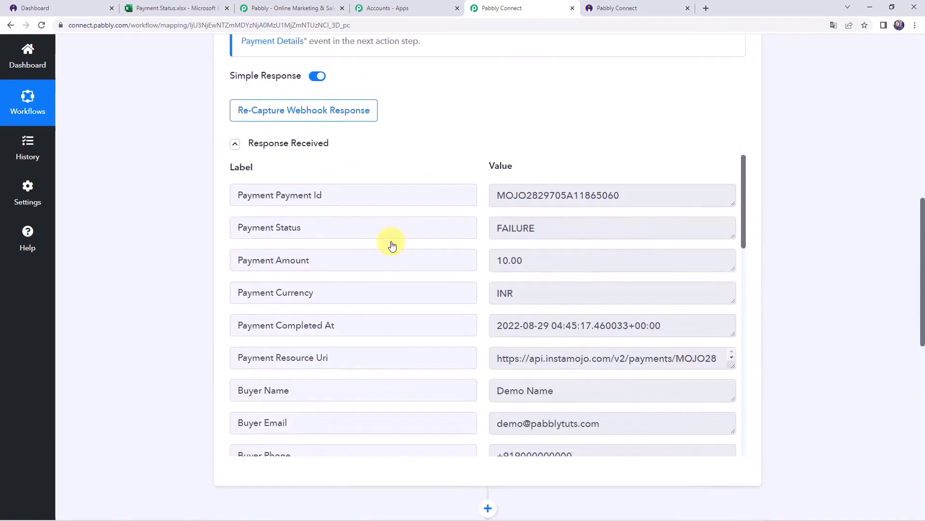
left_click(435, 153)
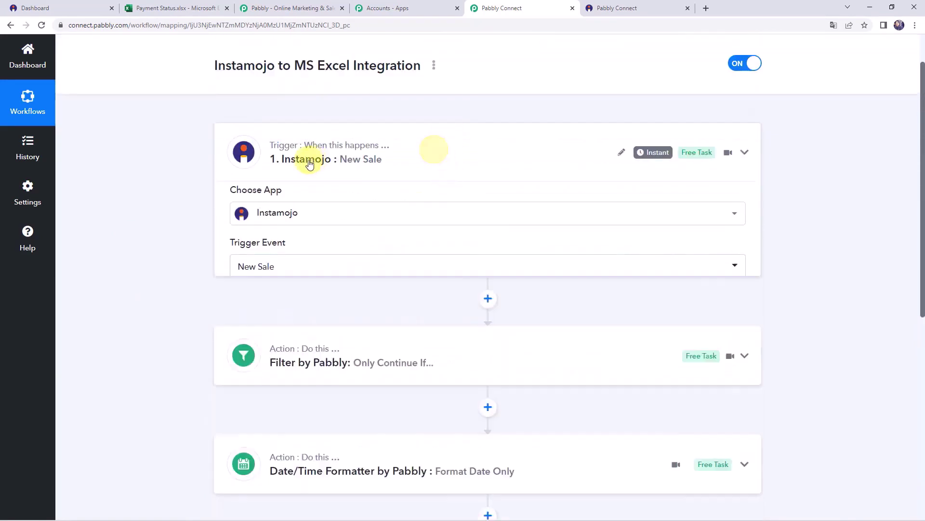
scroll(314, 162, "up", 2)
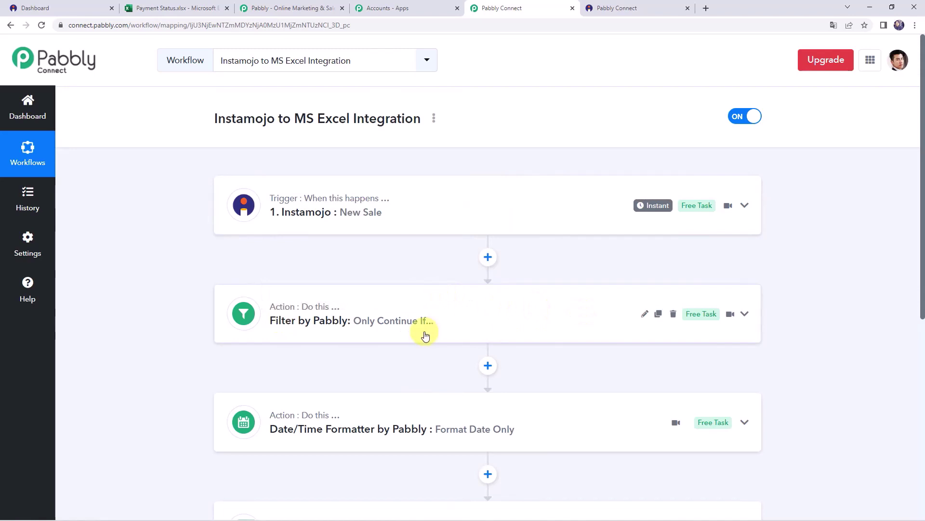
scroll(424, 333, "down", 1)
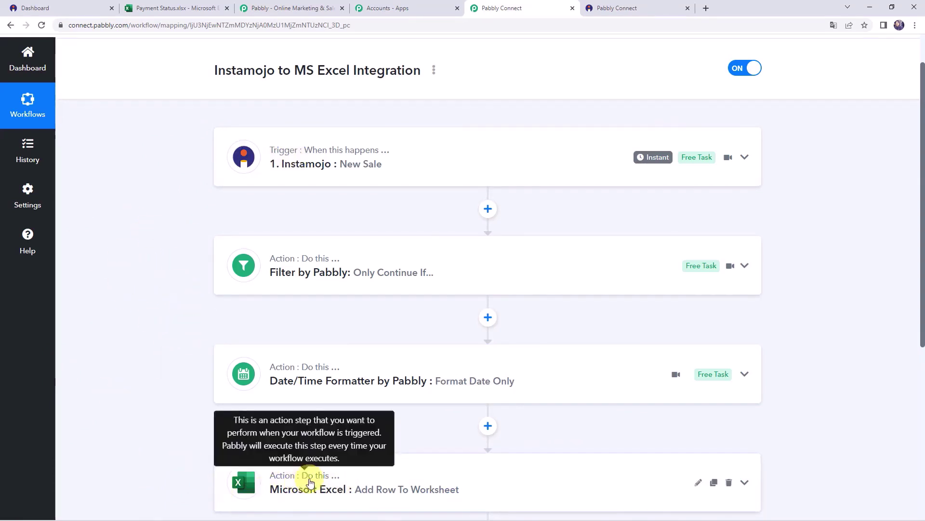
scroll(198, 379, "down", 1)
scroll(197, 379, "up", 2)
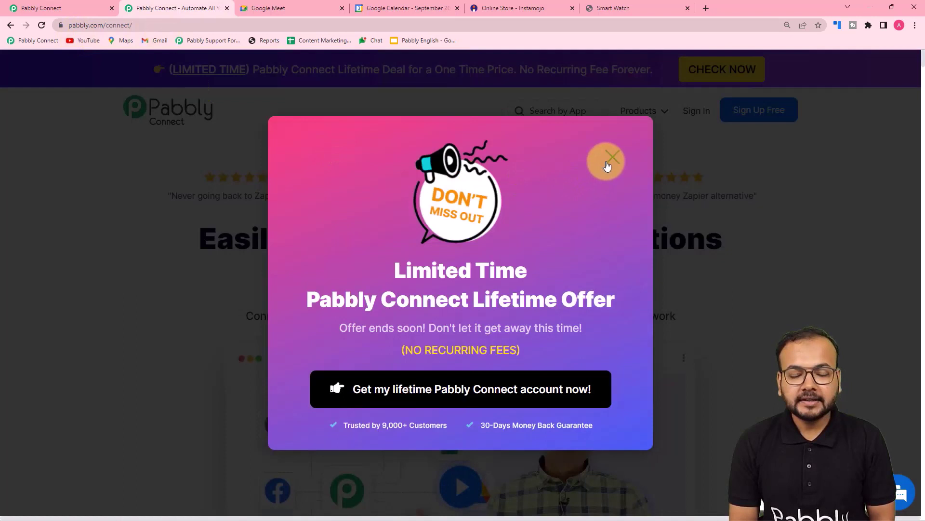
Close the limited-time offer popup and switch to the Pabbly Connect dashboard tab.
left_click(610, 162)
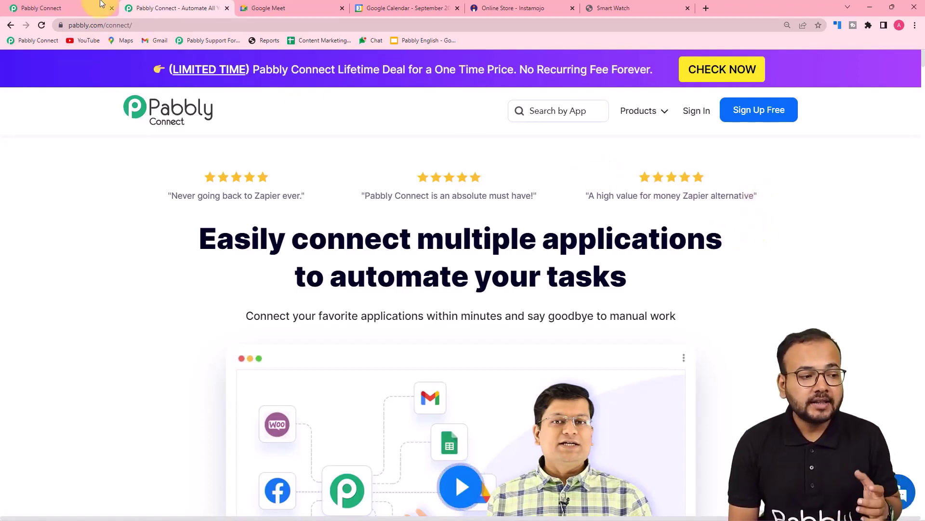
left_click(81, 4)
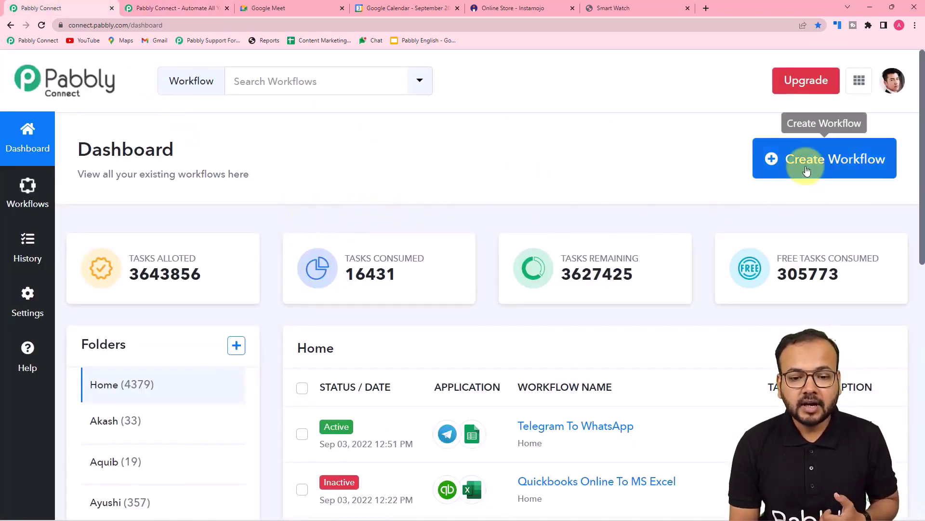
Create a workflow and name it 'Instamojo to Google Meets Automation'.
left_click(825, 174)
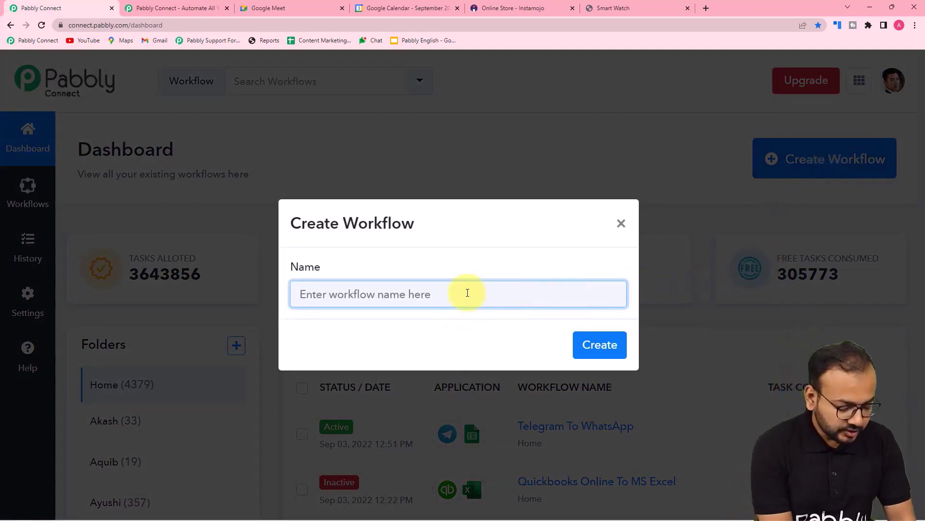
type("I")
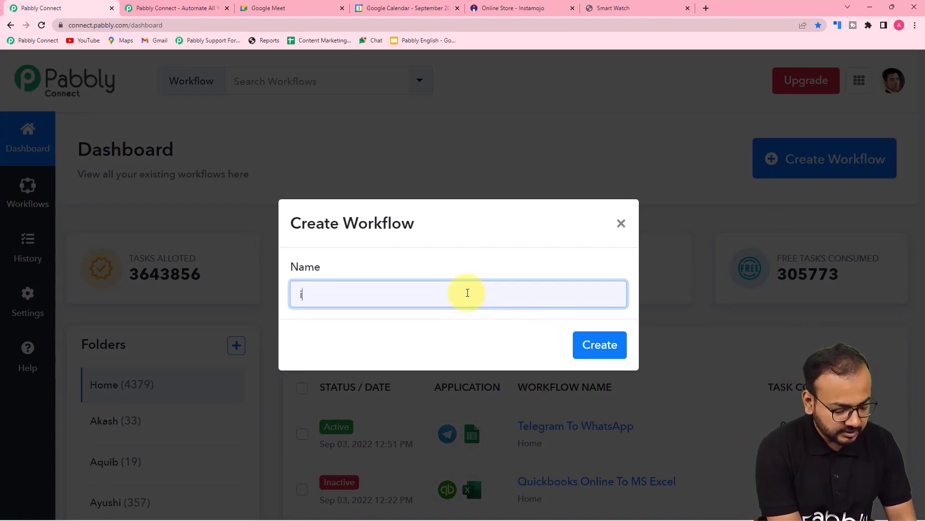
key("BackSpace")
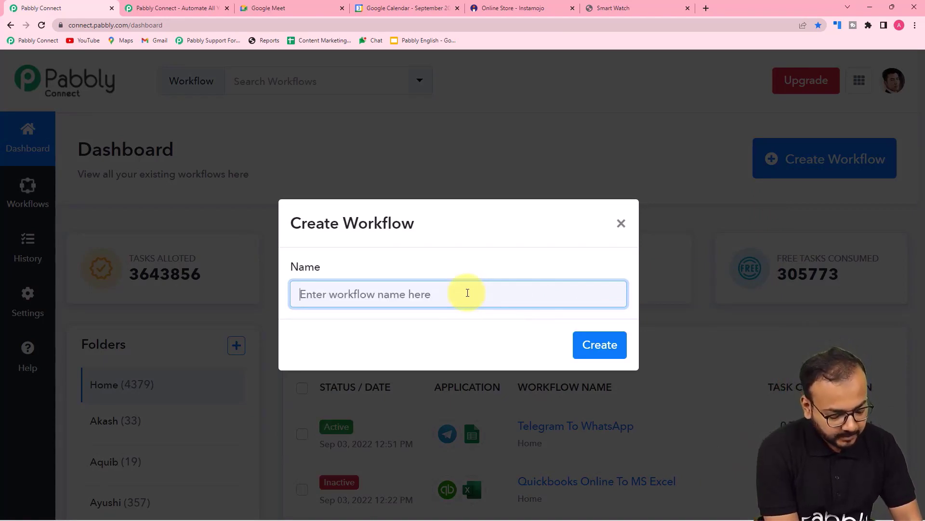
type("Instamojo to")
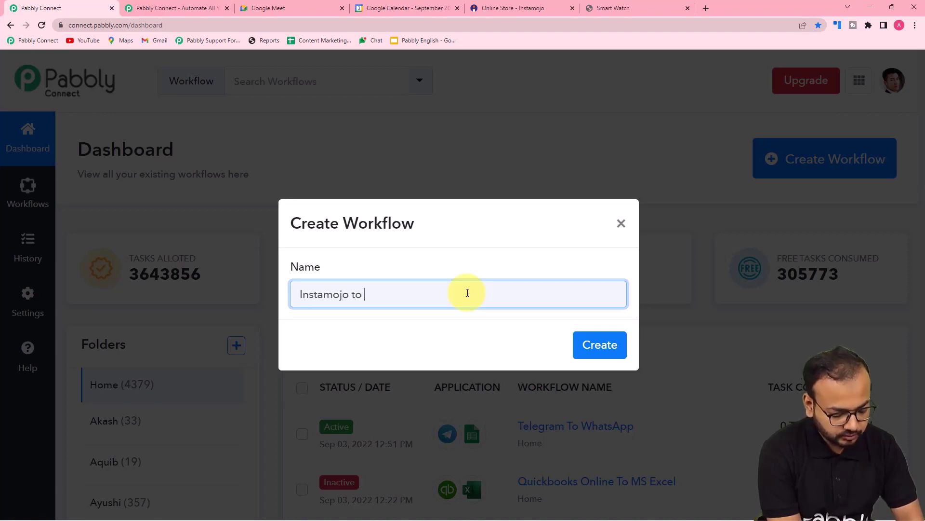
type(" Google ")
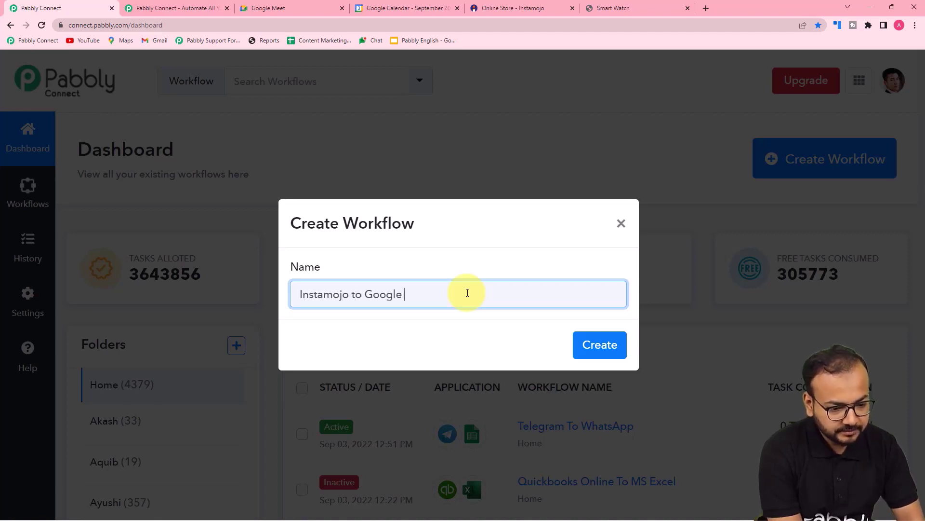
type("Meets Automation")
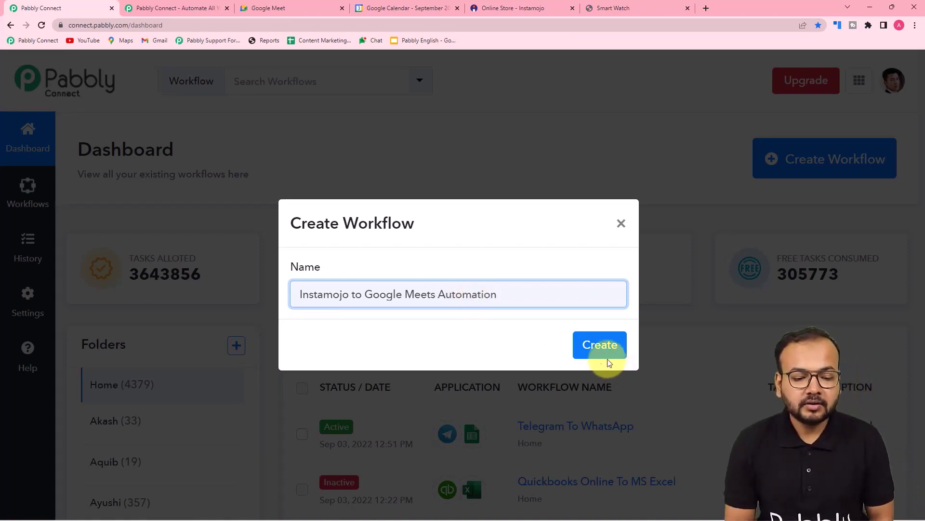
left_click(608, 357)
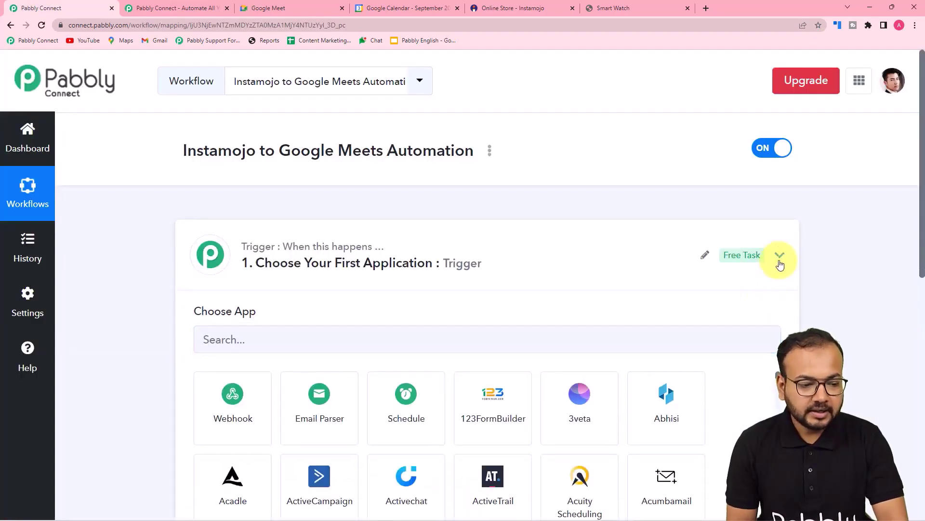
Expand and collapse the trigger and action steps to reach the trigger's app picker.
left_click(780, 255)
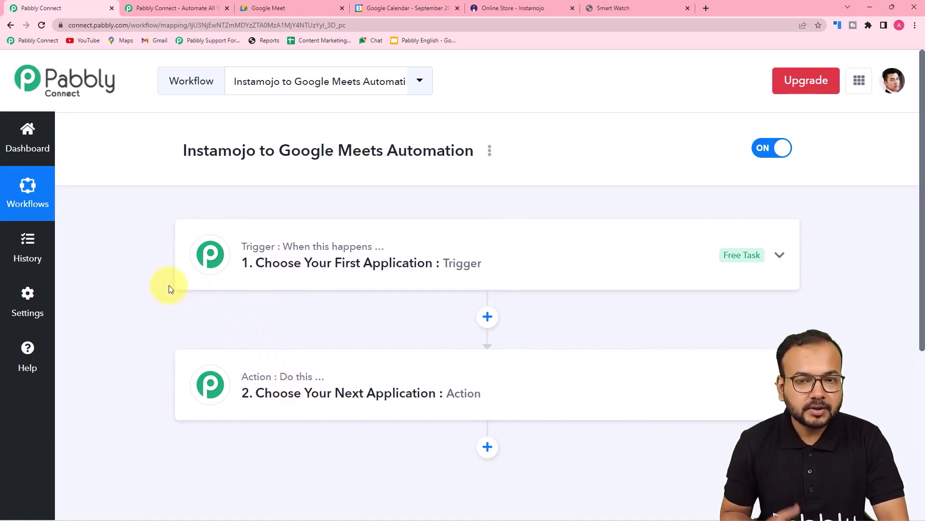
left_click(319, 263)
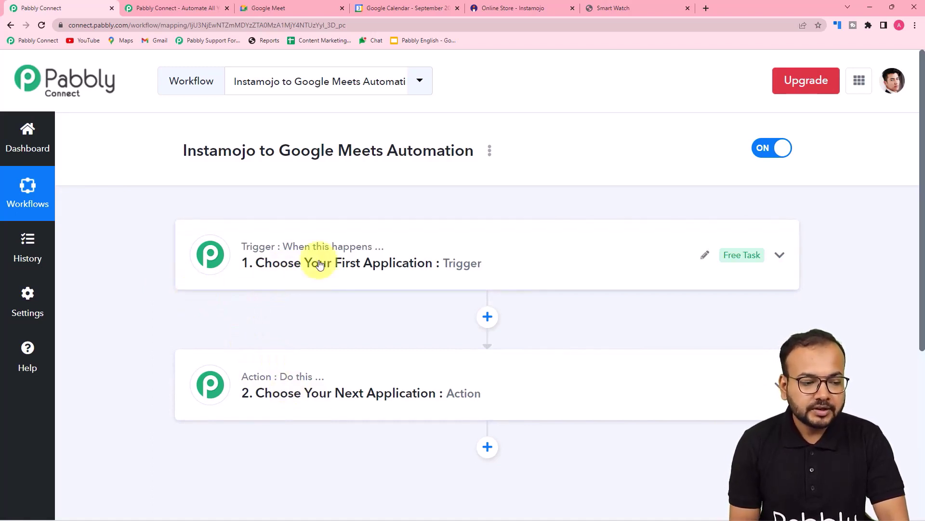
scroll(320, 263, "down", 1)
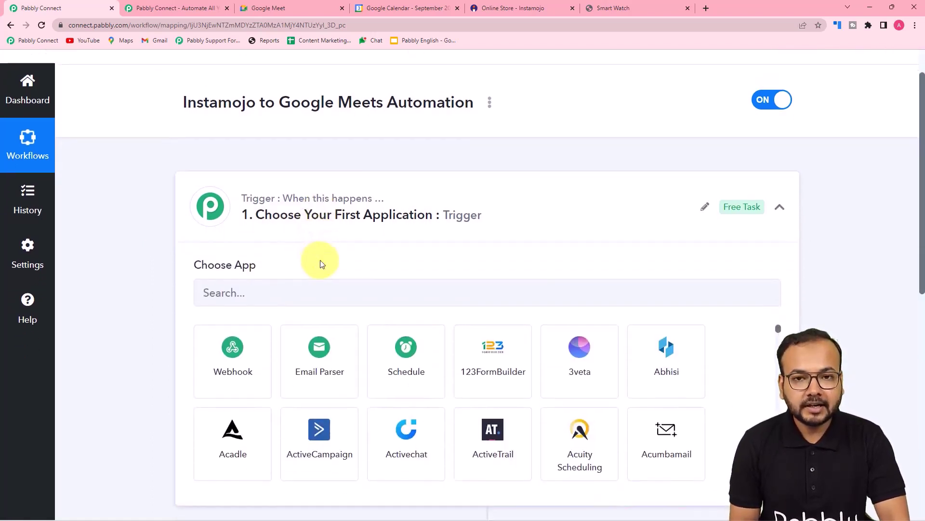
scroll(322, 263, "down", 1)
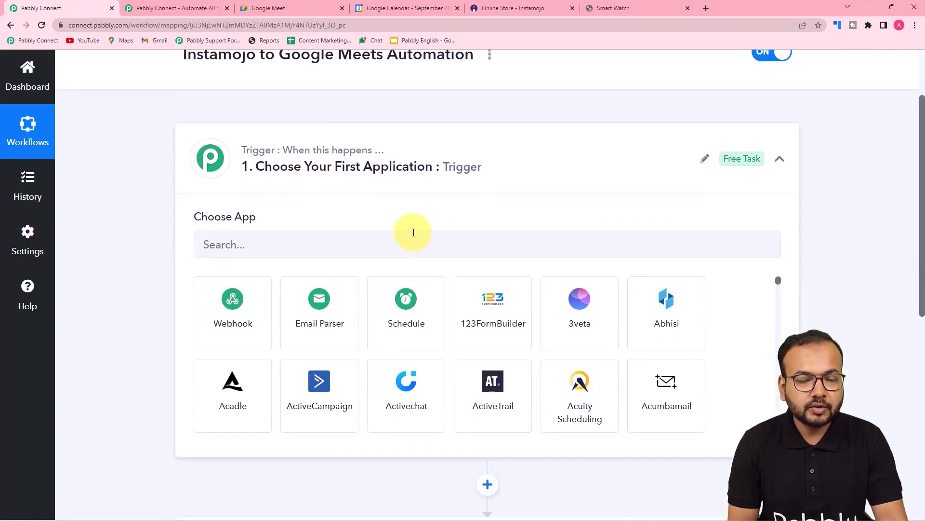
left_click(386, 178)
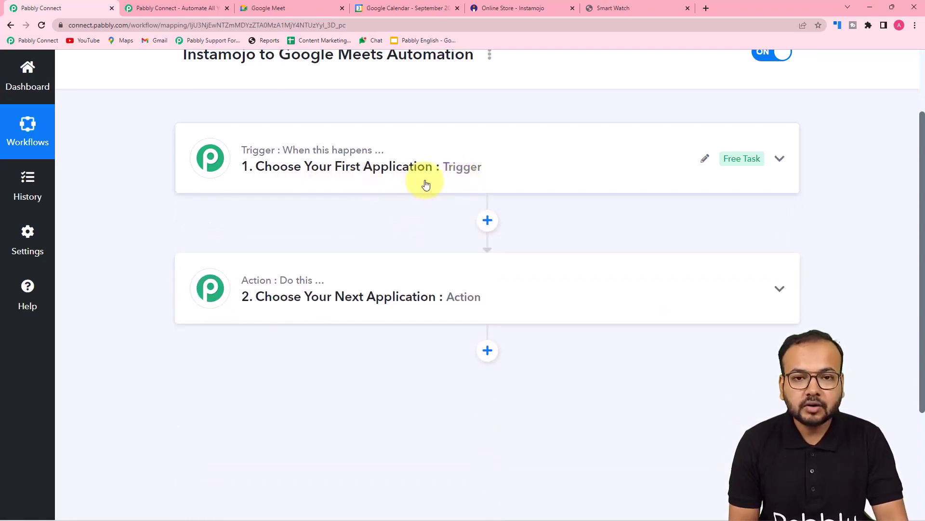
left_click(271, 300)
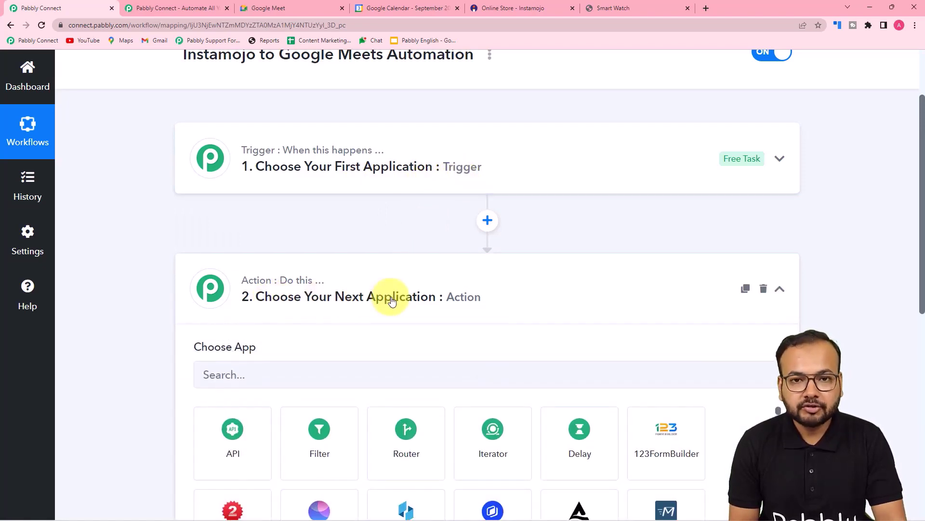
scroll(290, 303, "up", 3)
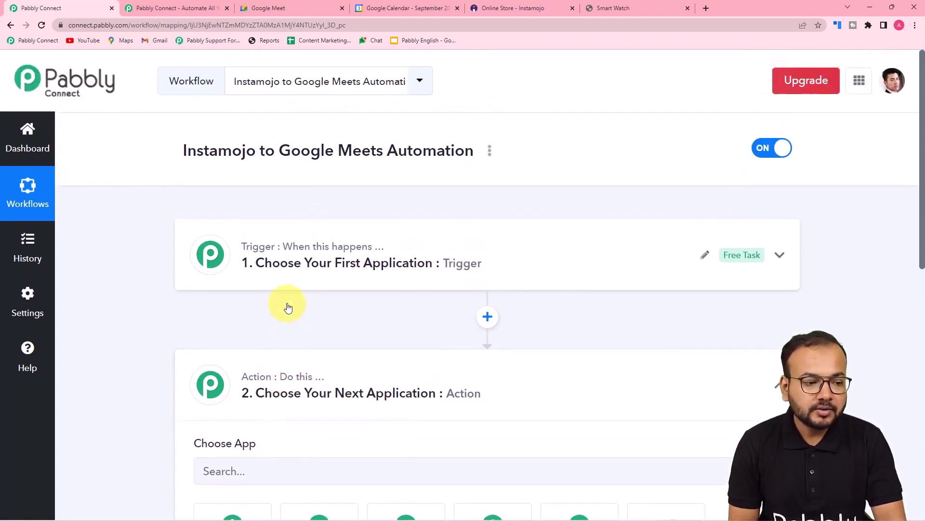
left_click(320, 265)
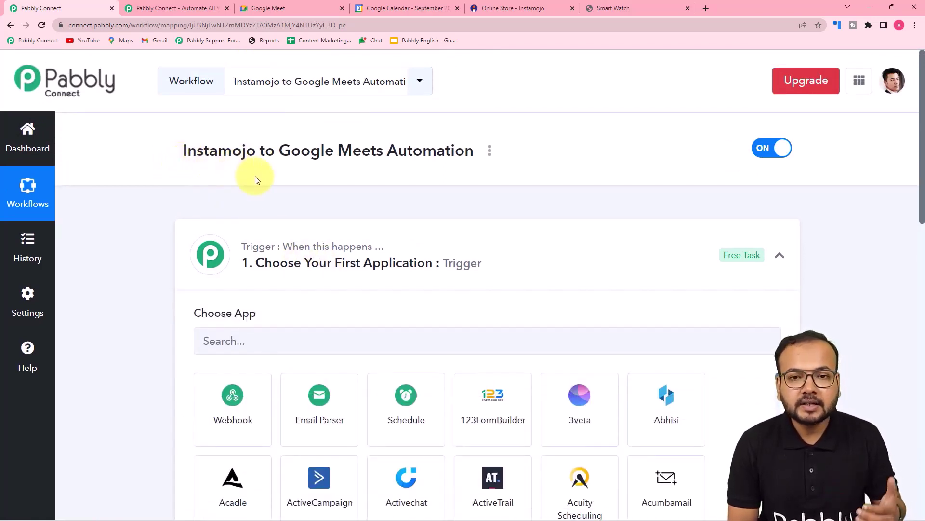
scroll(257, 181, "down", 2)
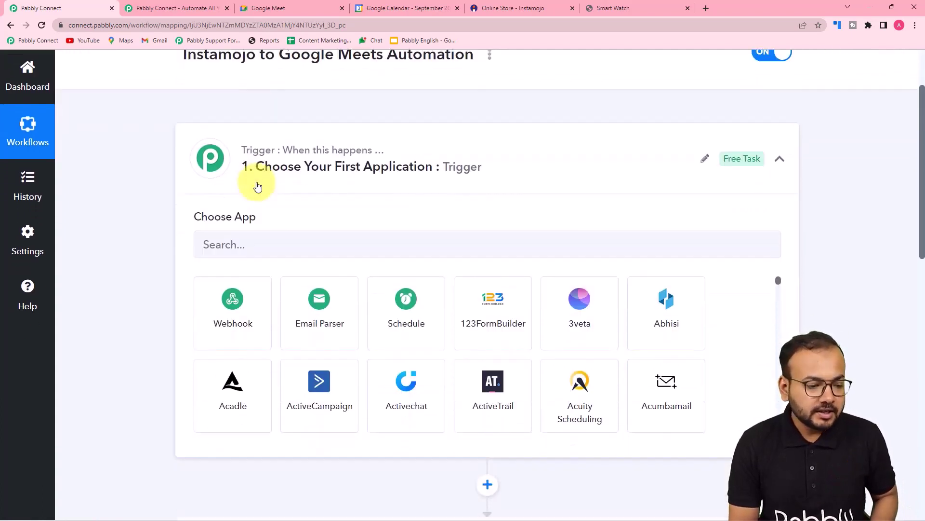
Choose Instamojo as the trigger app with the New Sale event, revealing its webhook URL.
left_click(270, 244)
type("in")
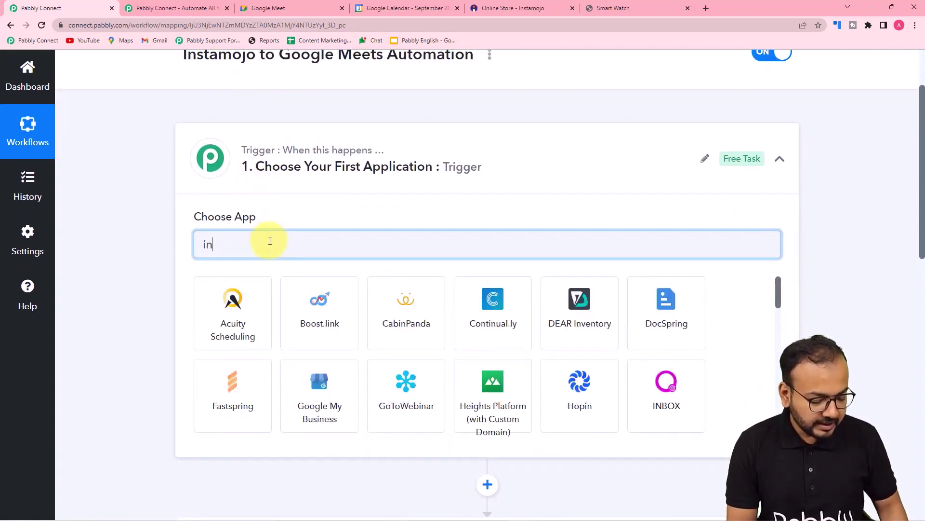
type("st")
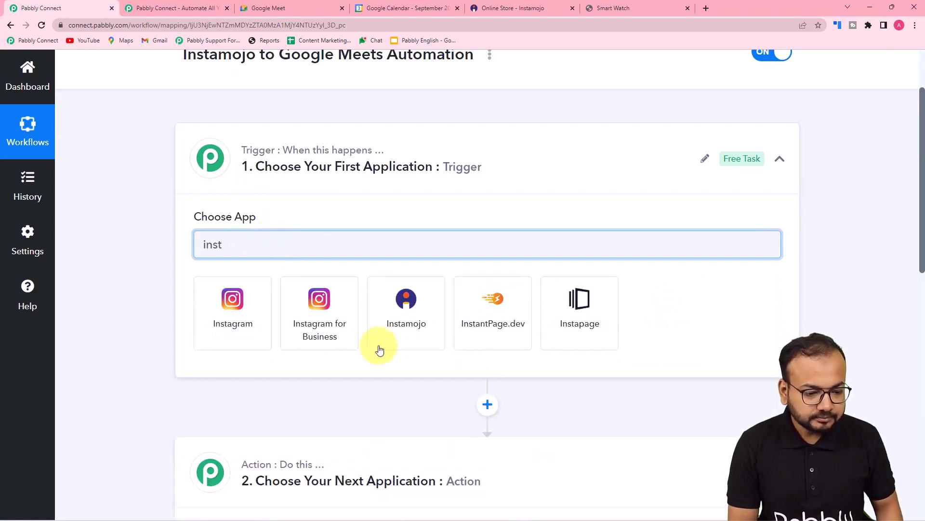
left_click(388, 333)
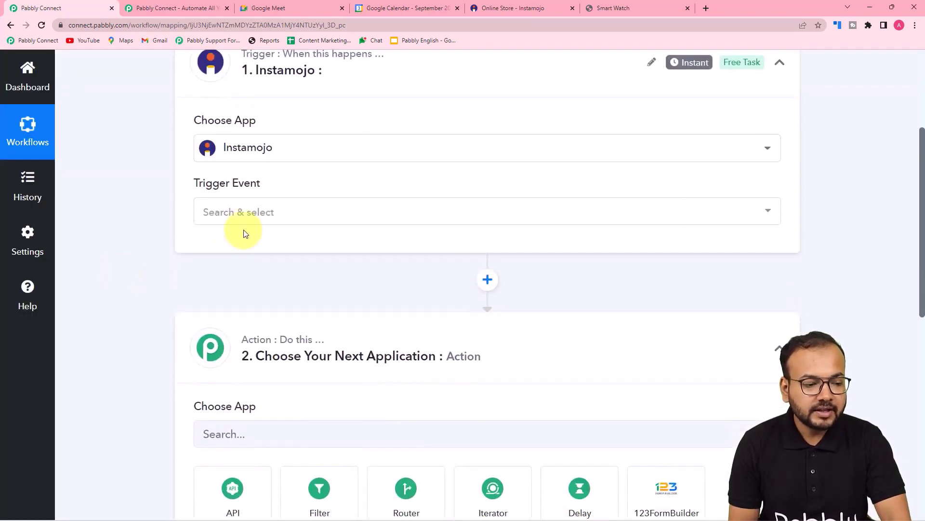
left_click(244, 211)
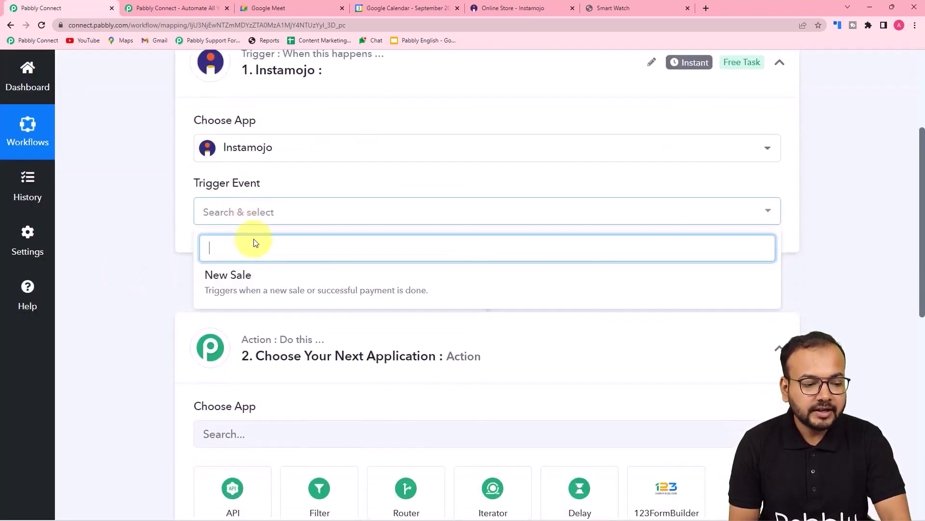
left_click(224, 273)
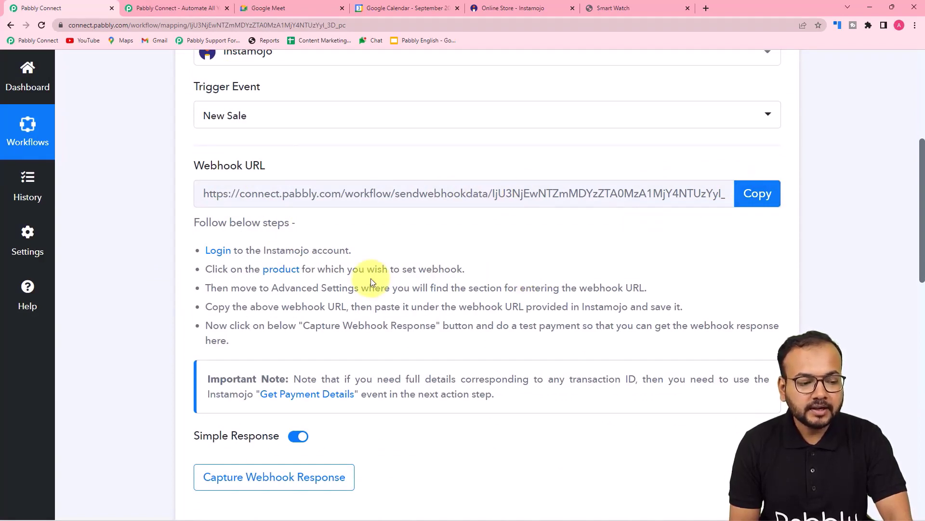
scroll(372, 278, "down", 1)
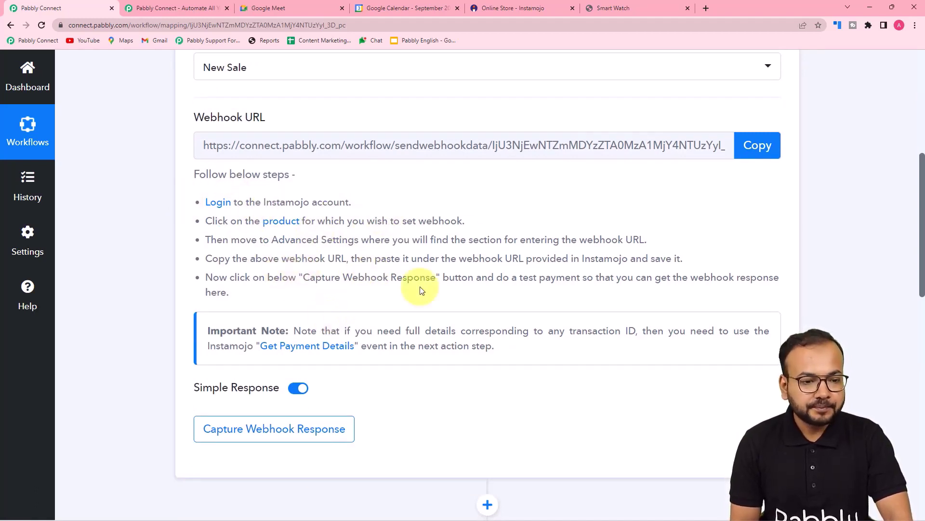
left_click(510, 9)
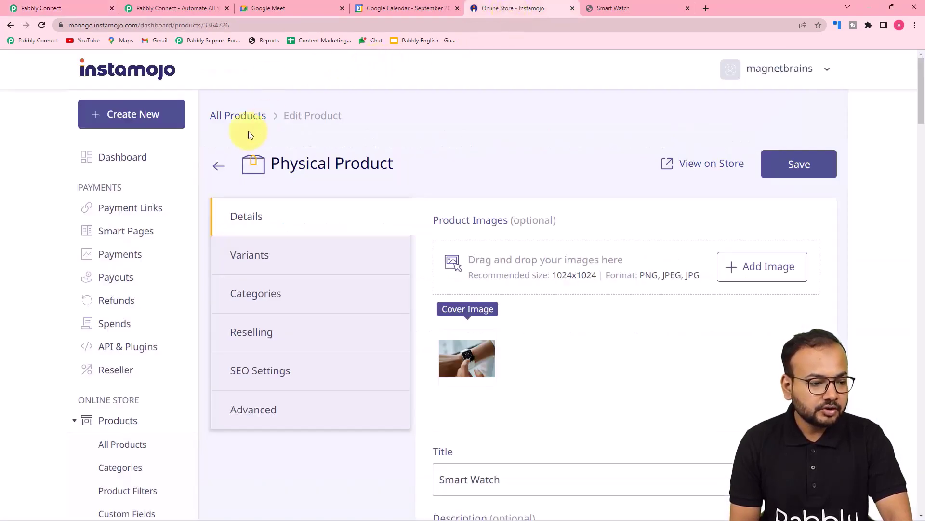
Clear the webhook URL in the Pabbly Connect product's advanced settings in Instamojo.
left_click(218, 167)
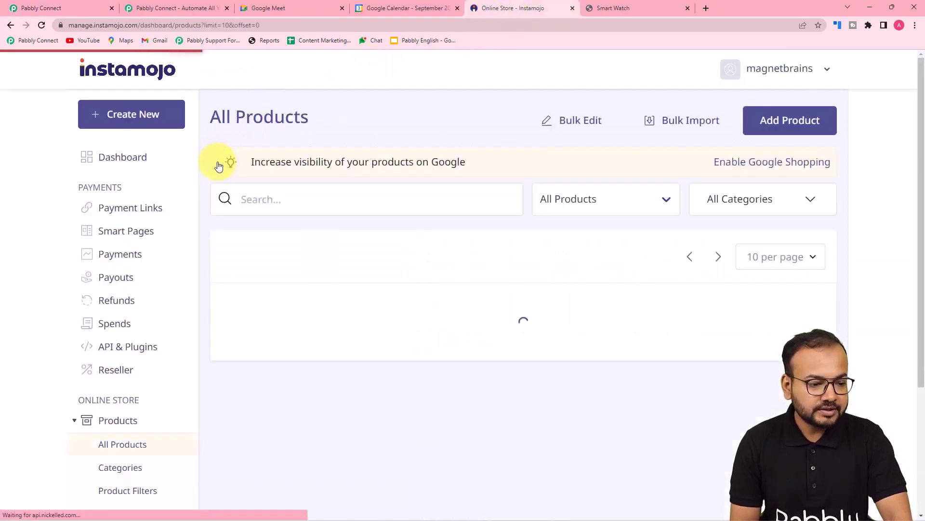
scroll(398, 248, "down", 4)
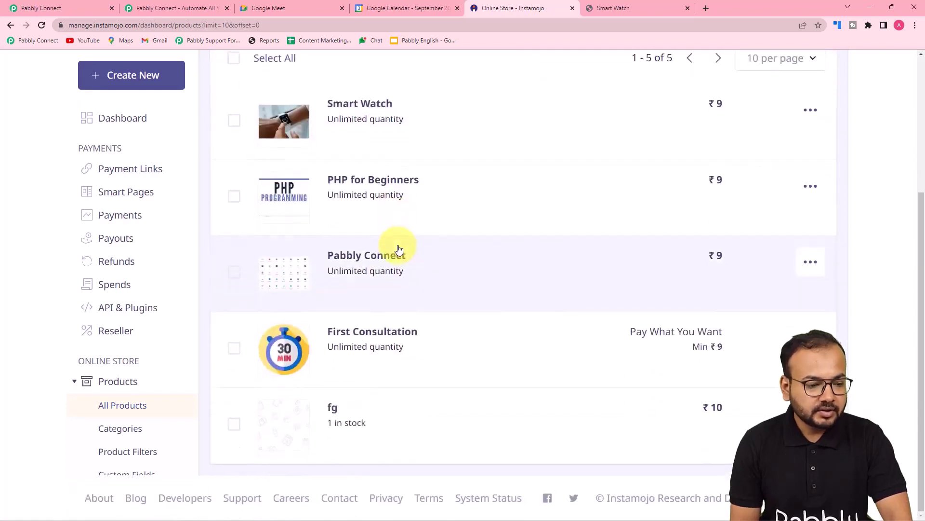
scroll(399, 248, "up", 1)
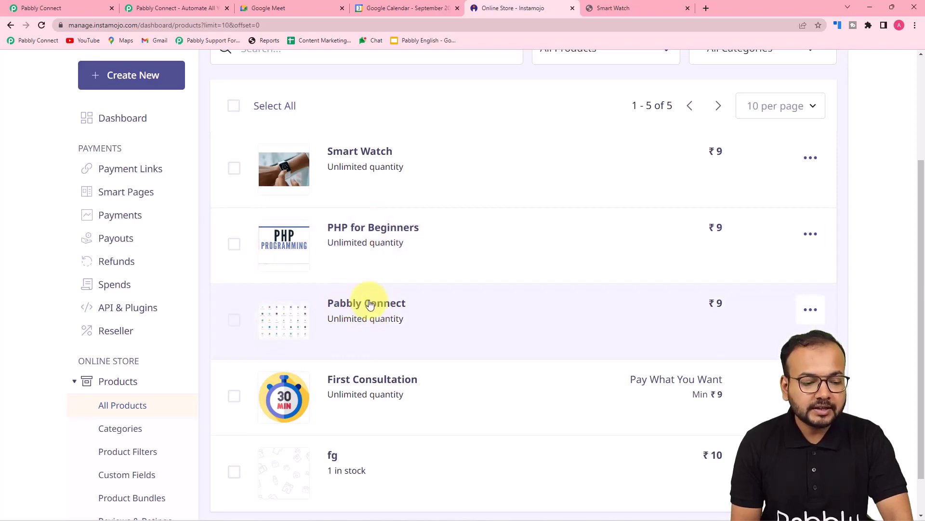
left_click(335, 303)
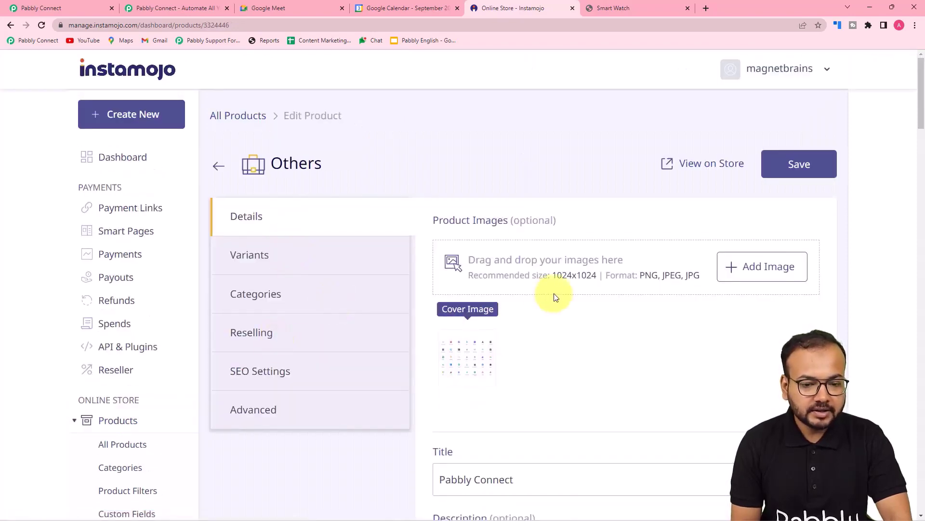
left_click(244, 420)
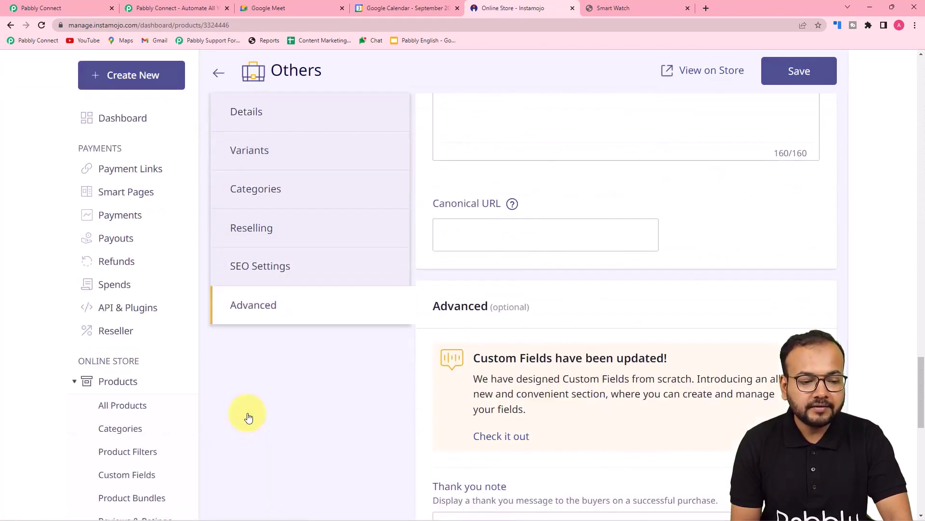
scroll(548, 381, "down", 4)
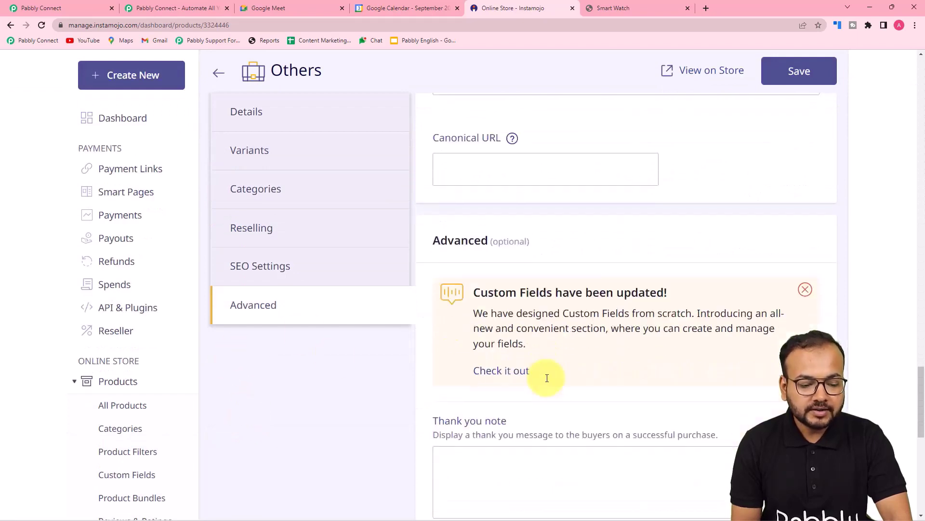
scroll(548, 382, "down", 5)
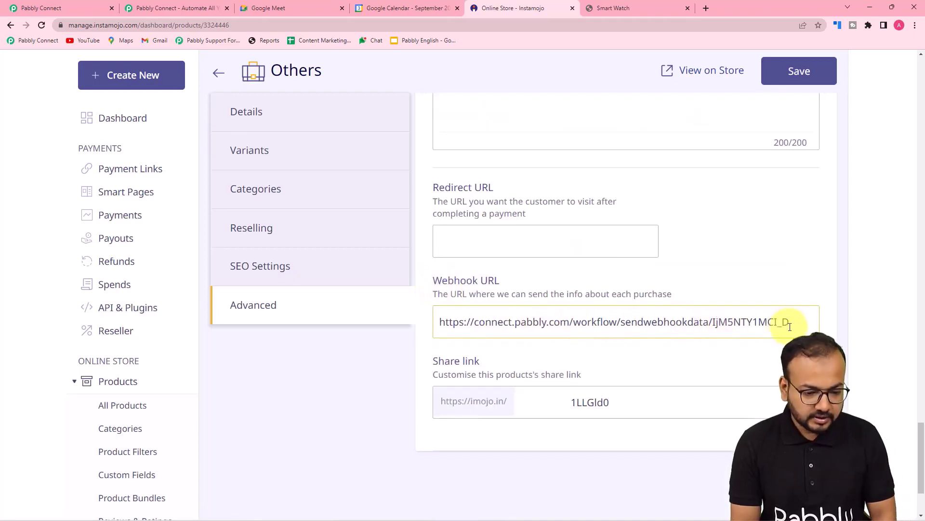
key("BackSpace")
key("BackSpace")
key("BackSpace")
key("BackSpace")
key("BackSpace")
key("BackSpace")
key("BackSpace")
key("BackSpace")
key("BackSpace")
key("BackSpace")
key("BackSpace")
key("BackSpace")
key("BackSpace")
key("BackSpace")
key("BackSpace")
key("BackSpace")
key("BackSpace")
key("BackSpace")
key("BackSpace")
key("BackSpace")
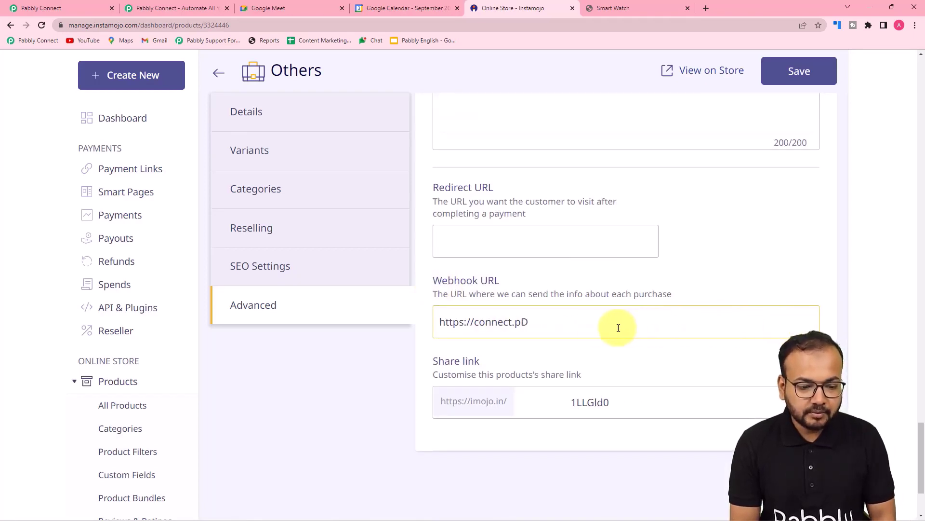
key("BackSpace")
key("BackSpace")
key("BackSpace")
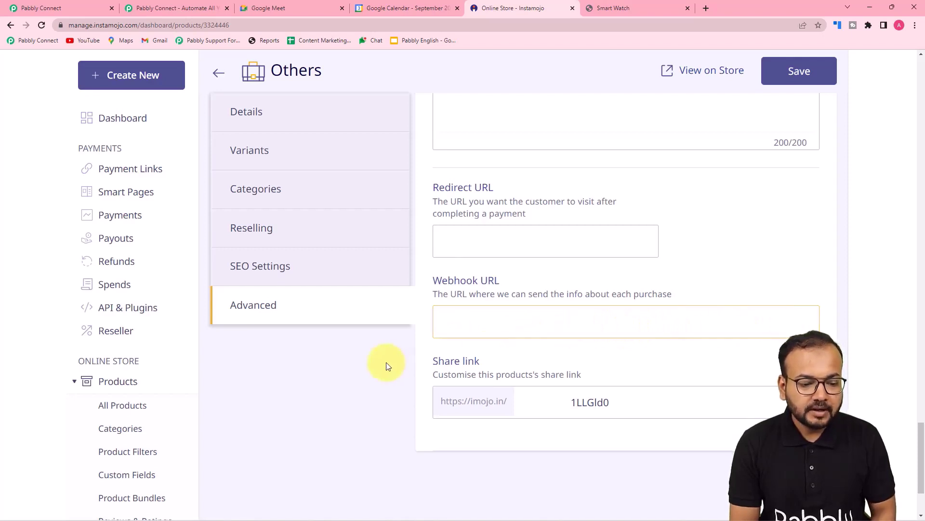
left_click(473, 355)
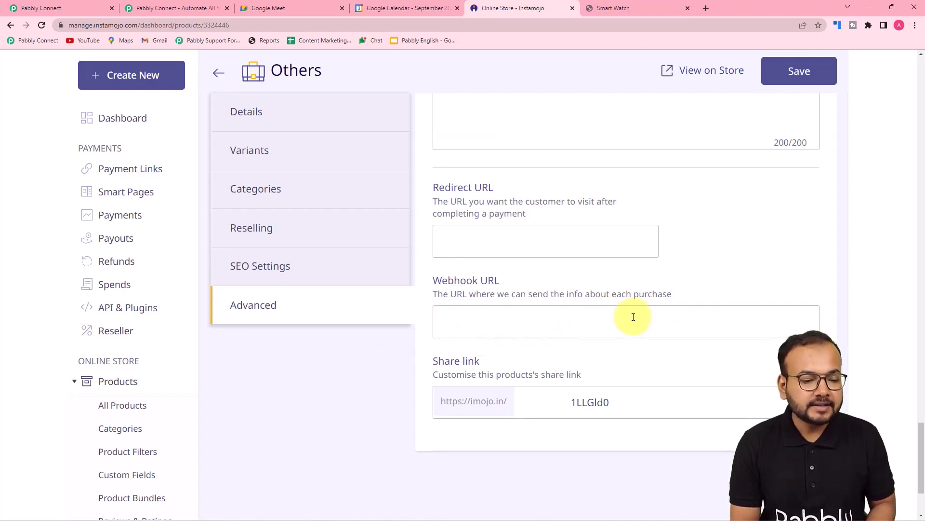
Copy the workflow's webhook URL and start capturing the webhook response.
left_click(45, 10)
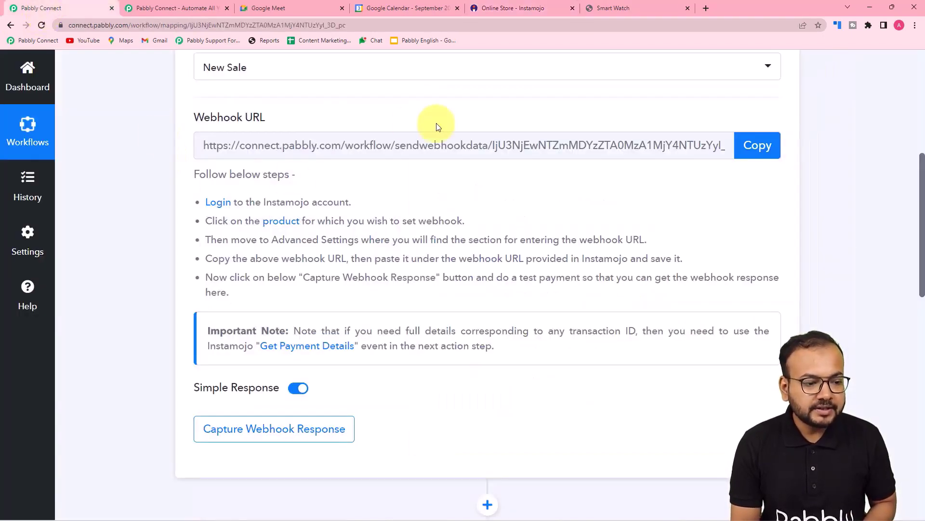
left_click(760, 146)
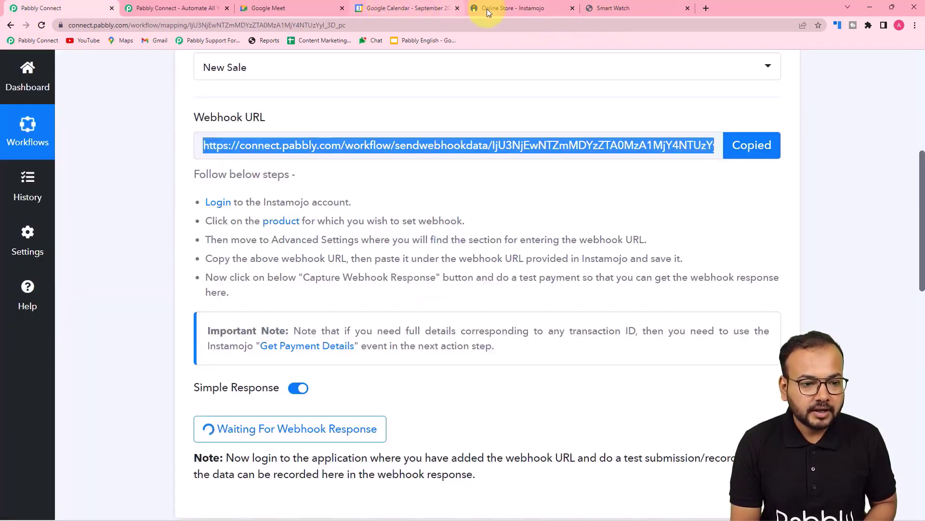
left_click(492, 9)
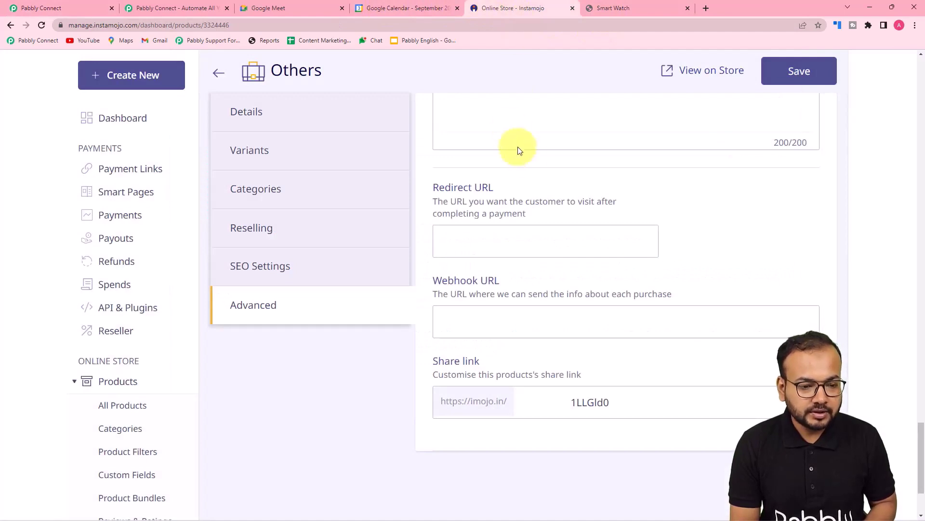
Paste the Pabbly webhook URL into the product's Webhook URL field and save it.
right_click(465, 332)
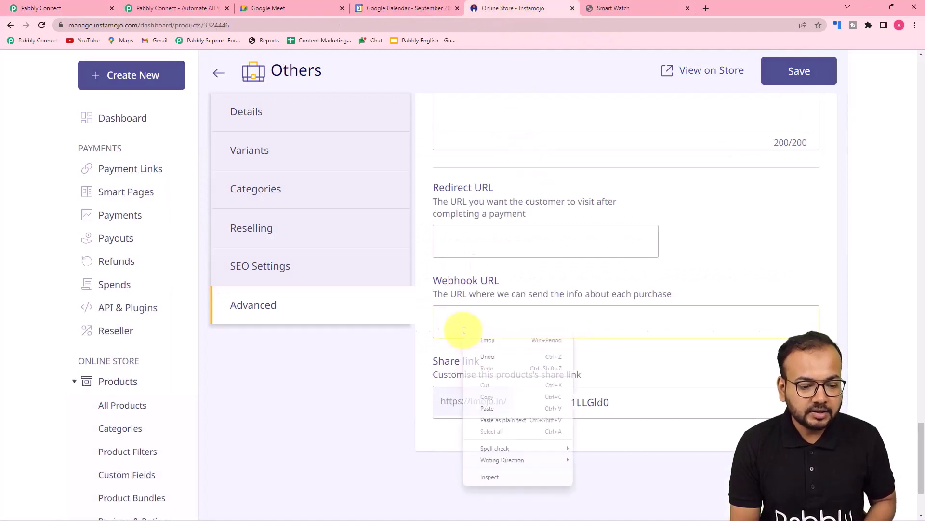
left_click(496, 413)
left_click(380, 379)
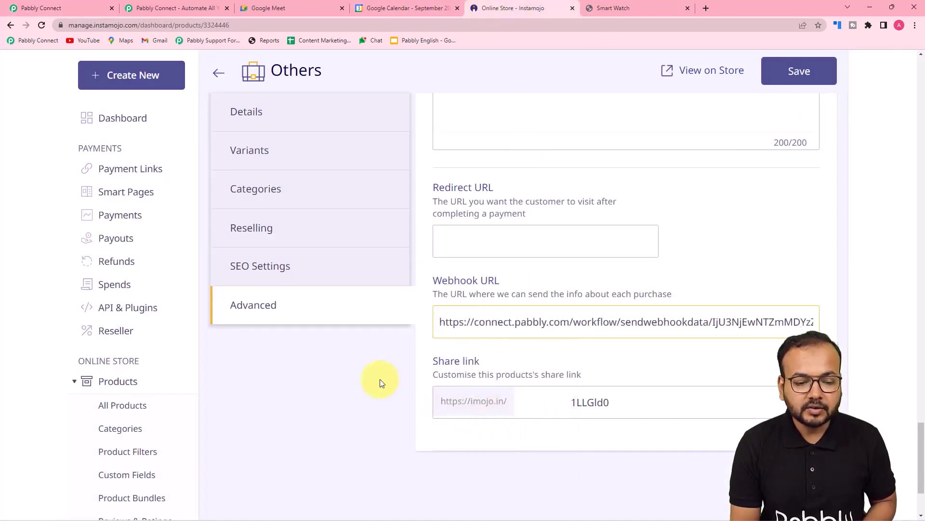
left_click(804, 80)
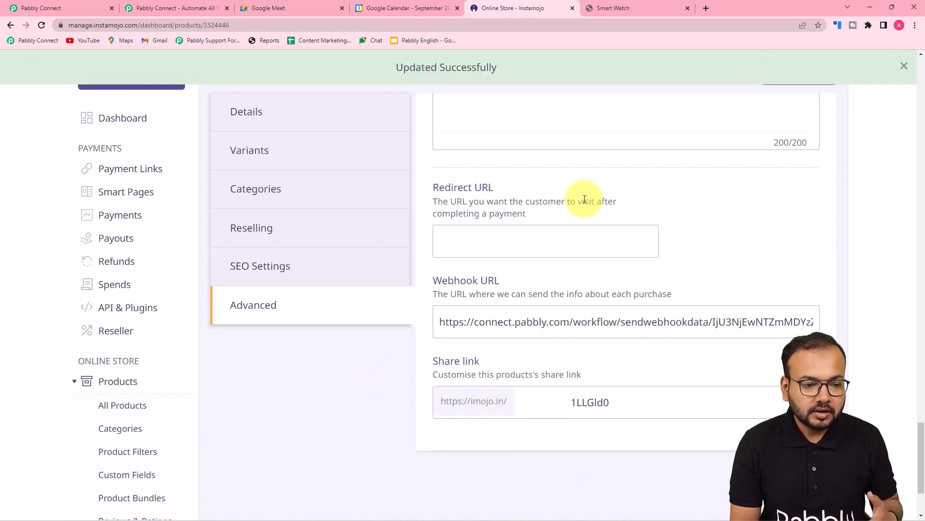
scroll(597, 211, "up", 4)
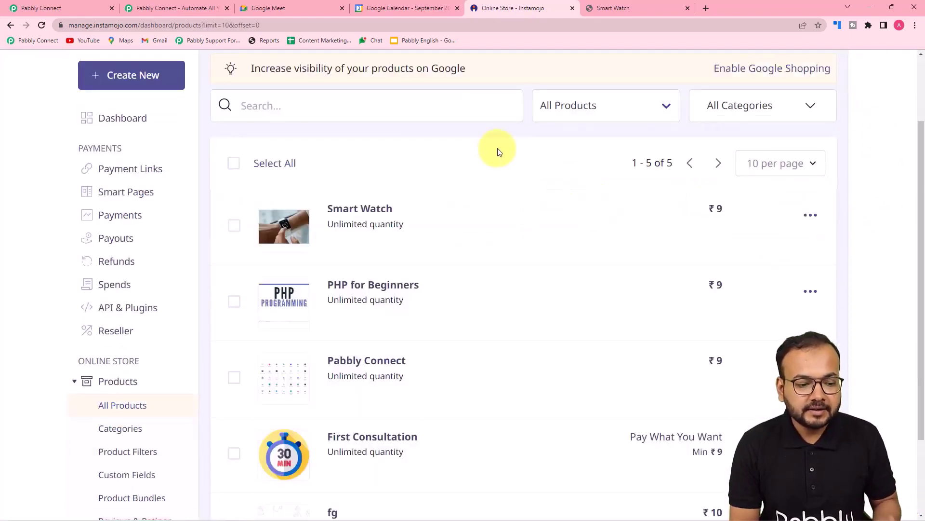
Confirm the Pabbly trigger is still awaiting a response, then return to Instamojo's product list.
left_click(74, 5)
scroll(163, 162, "down", 3)
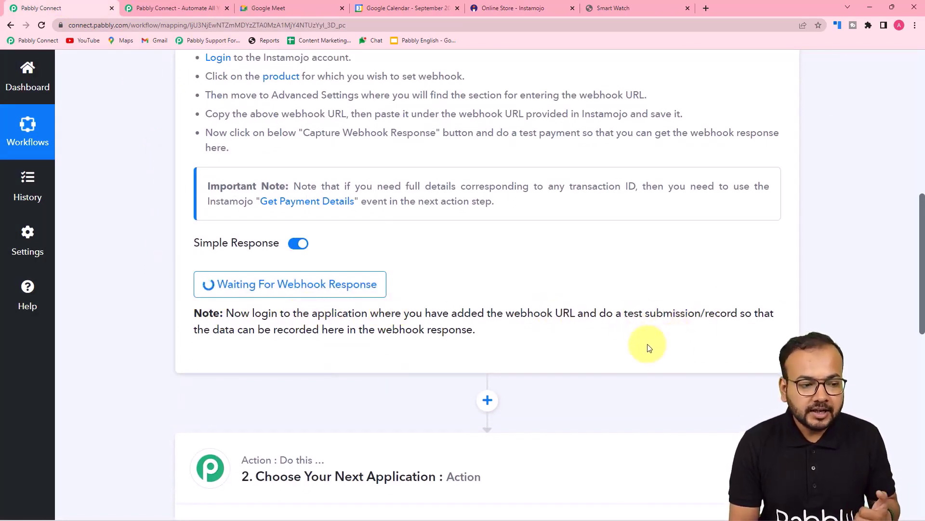
scroll(648, 347, "up", 4)
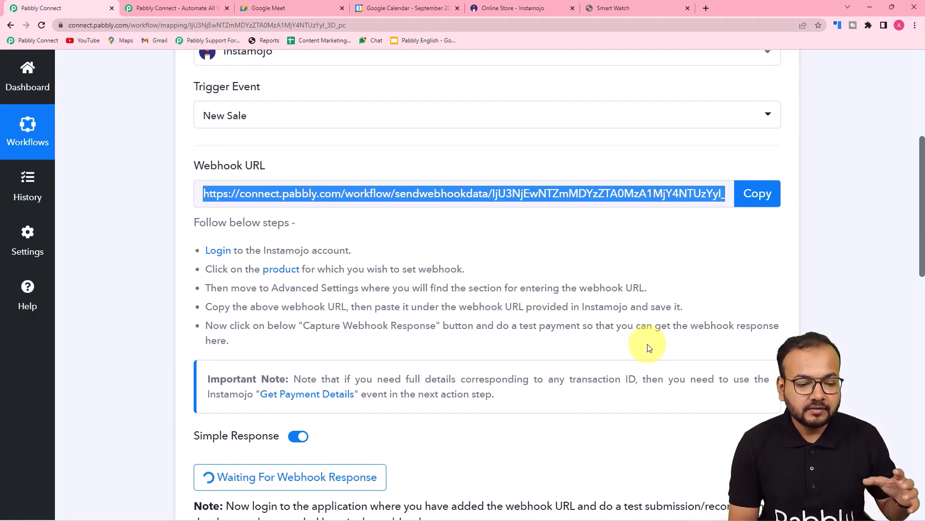
scroll(649, 347, "down", 2)
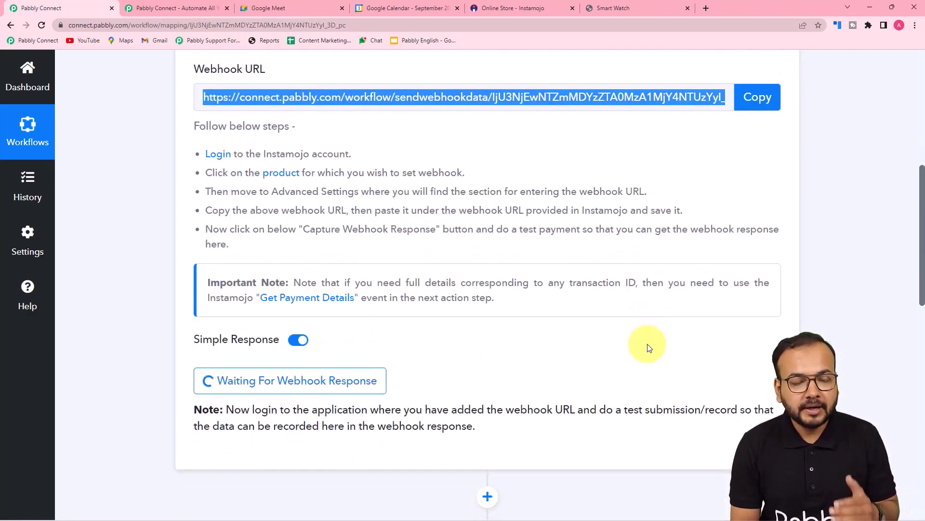
scroll(648, 347, "down", 2)
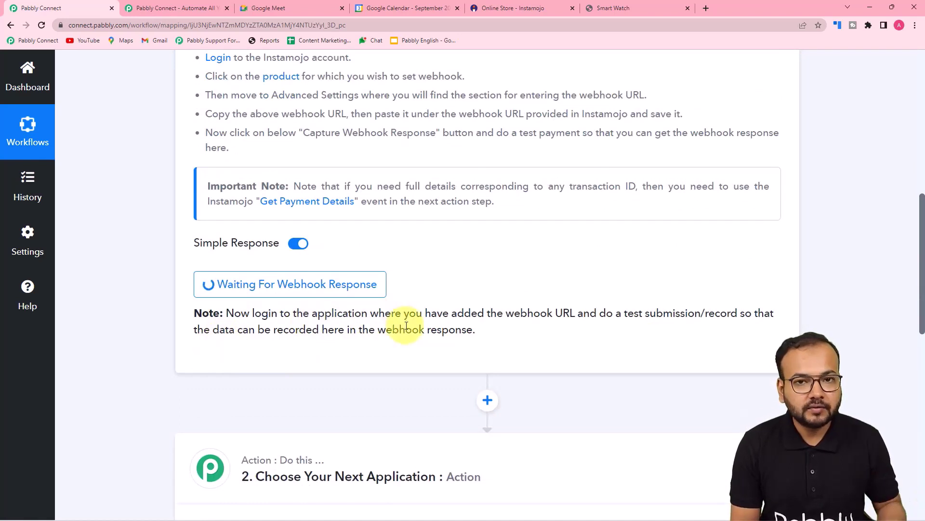
left_click(514, 8)
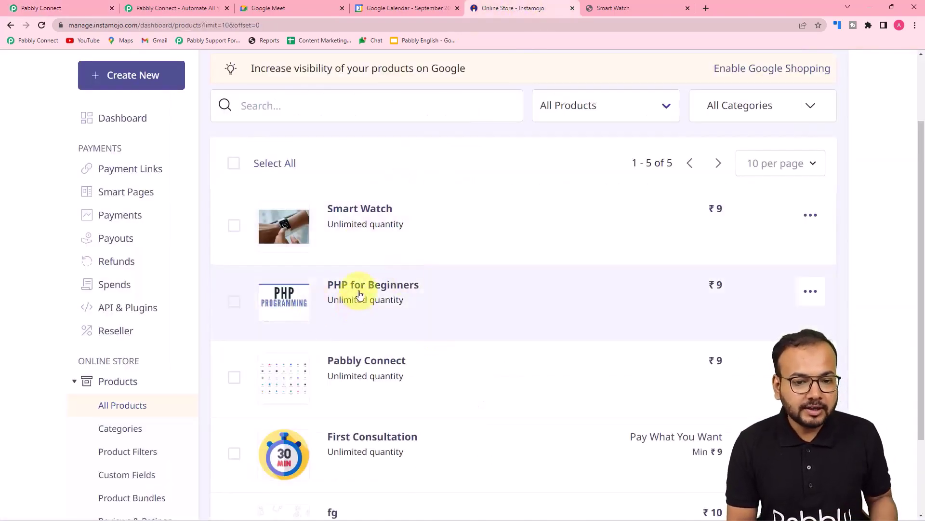
Open the PHP for Beginners product's store page in an incognito window.
left_click(362, 295)
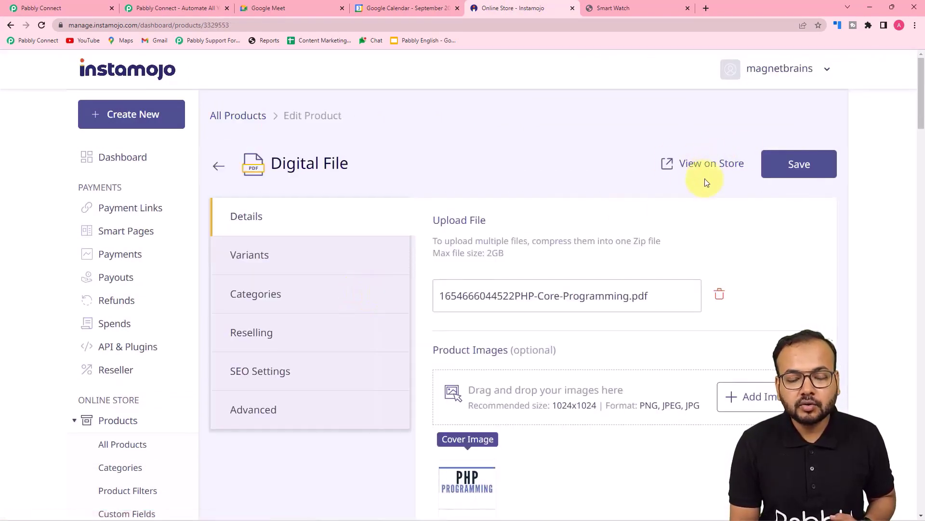
right_click(692, 165)
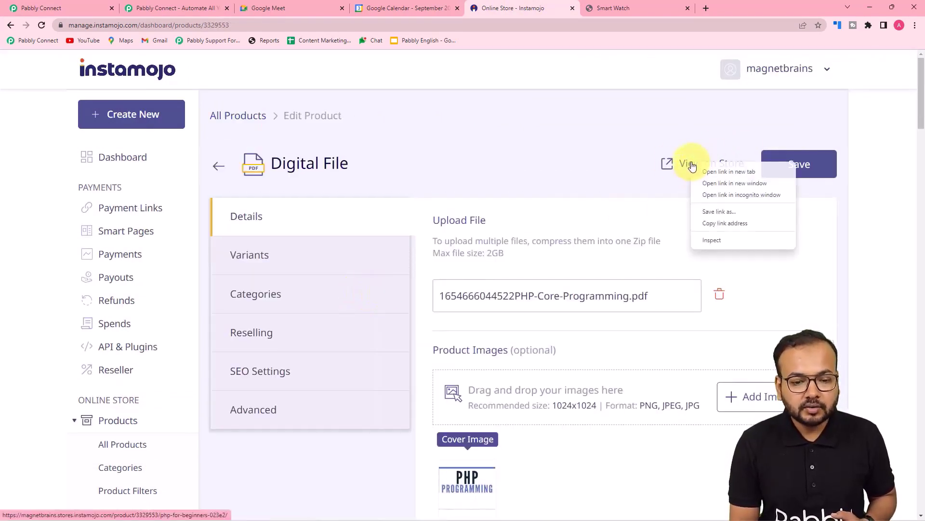
left_click(718, 195)
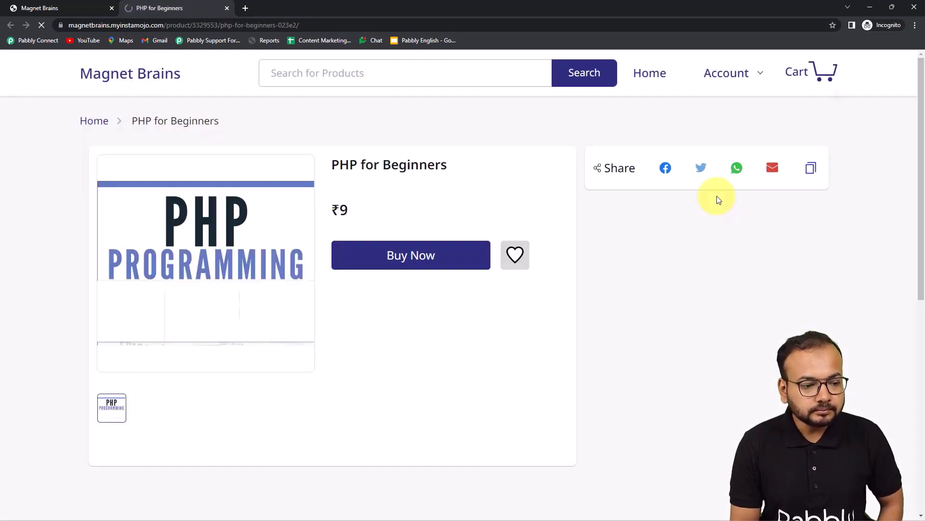
Start buying PHP for Beginners and enter the customer's first name, last name and e-mail.
left_click(482, 268)
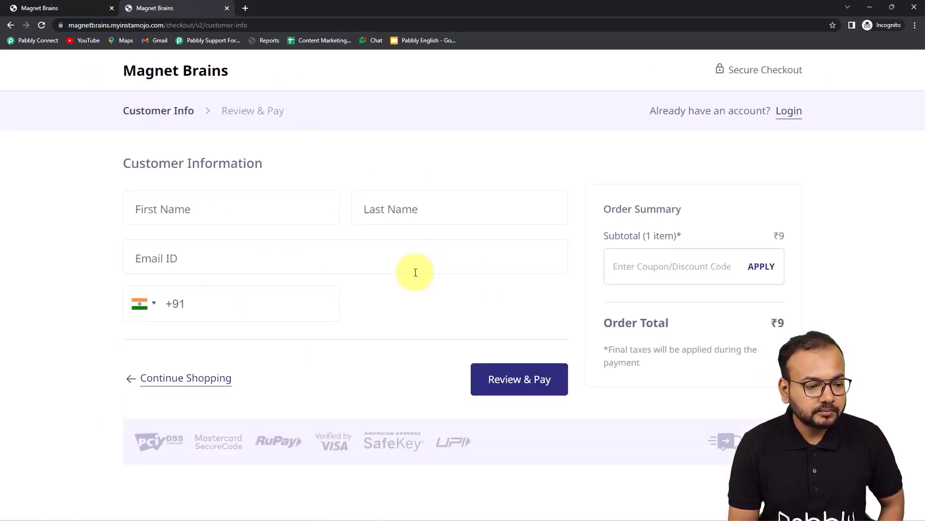
left_click(271, 211)
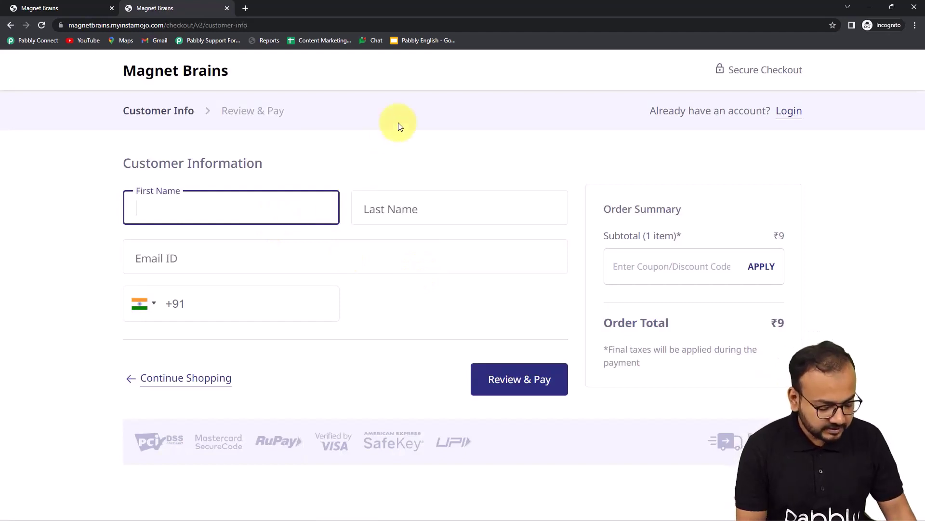
type("D")
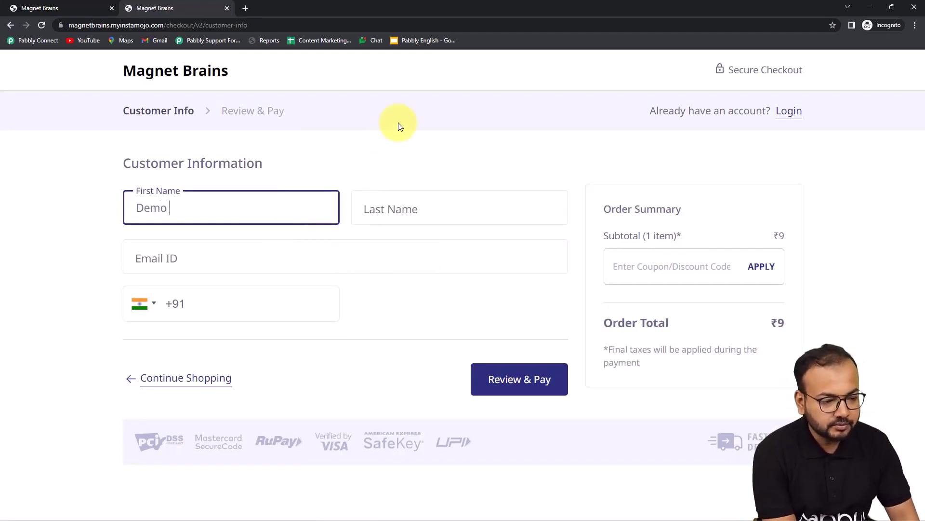
type("emo")
left_click(436, 213)
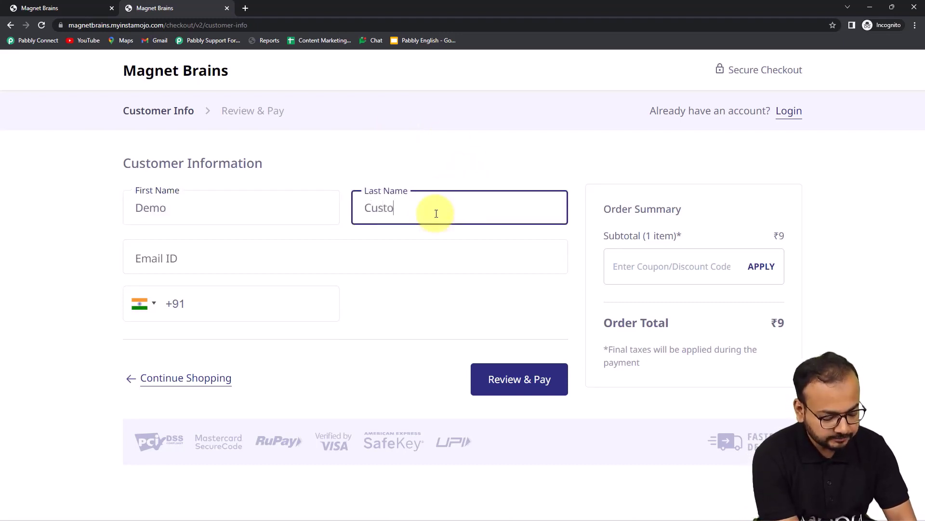
left_click(357, 252)
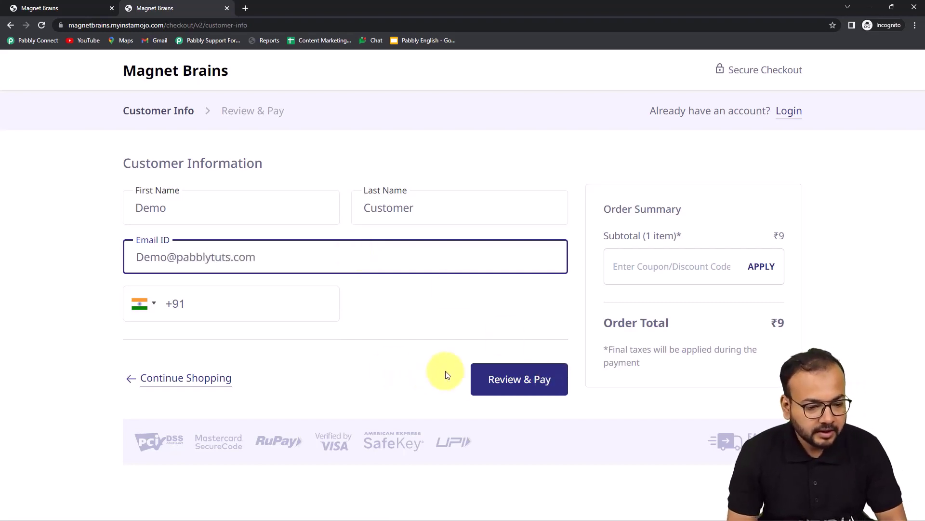
Add the customer's mobile number, review the order and make the ₹9 payment.
left_click(518, 384)
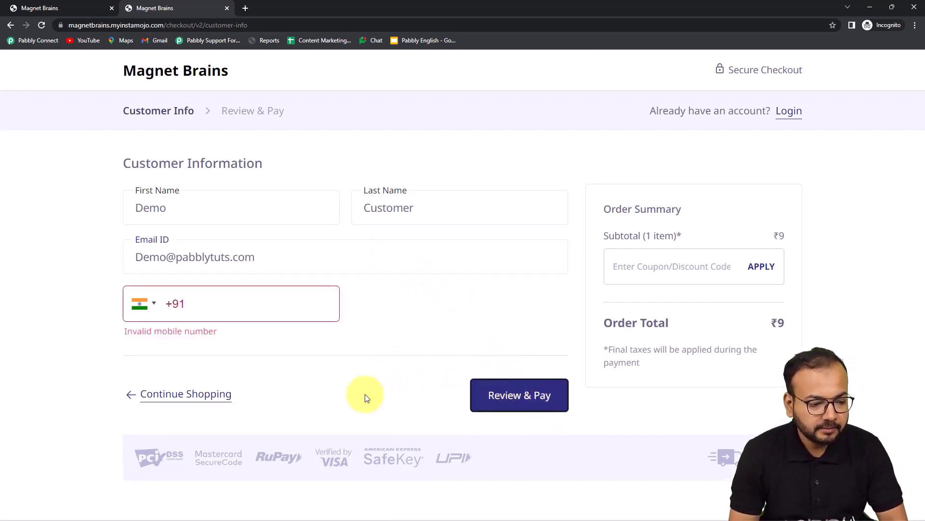
left_click(266, 305)
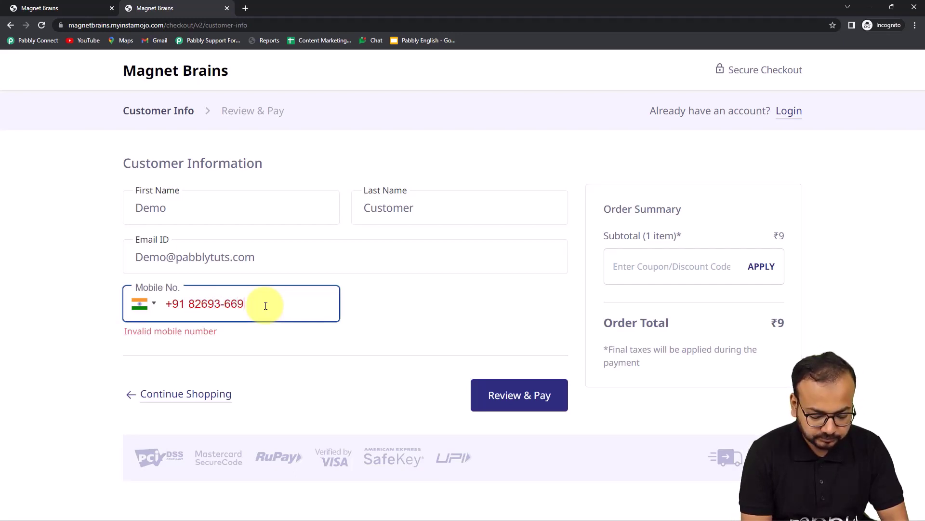
type("13")
left_click(523, 380)
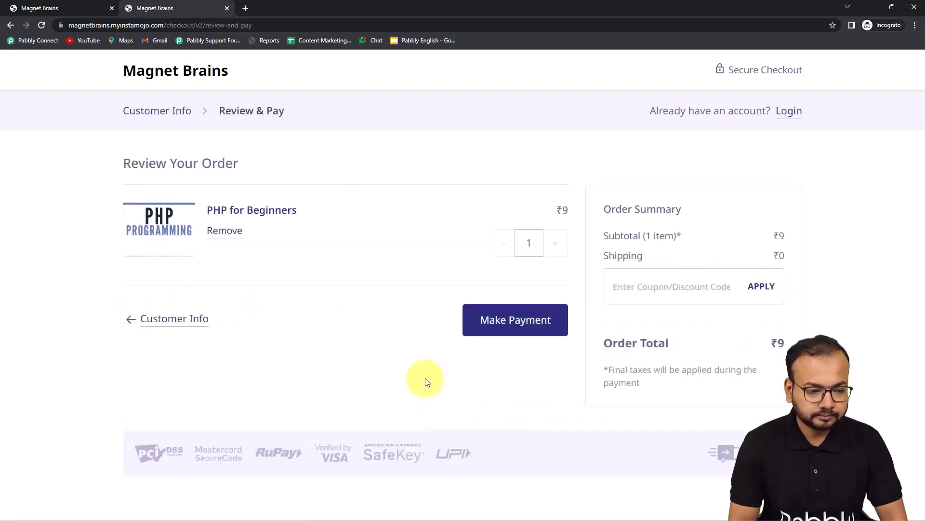
left_click(471, 320)
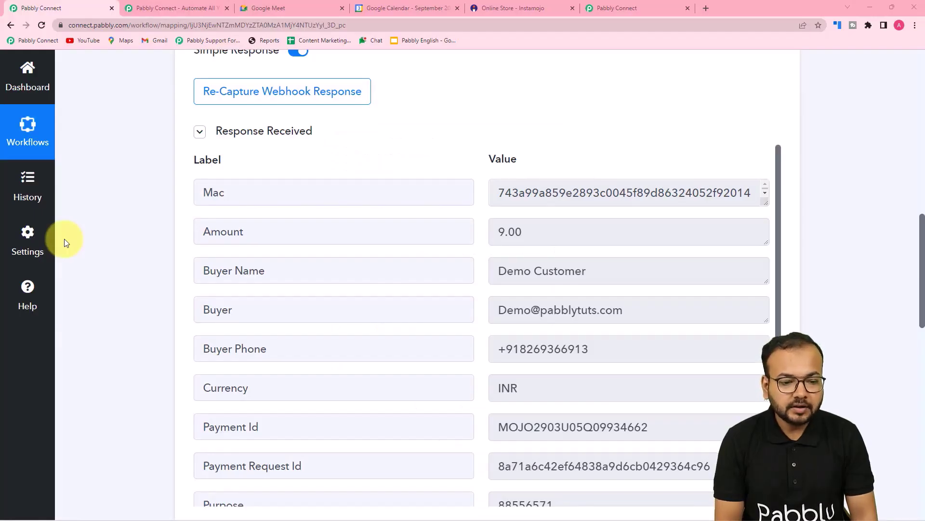
Review the captured response (9.00 INR, status Credit) and scroll down to the next action card.
scroll(65, 239, "down", 1)
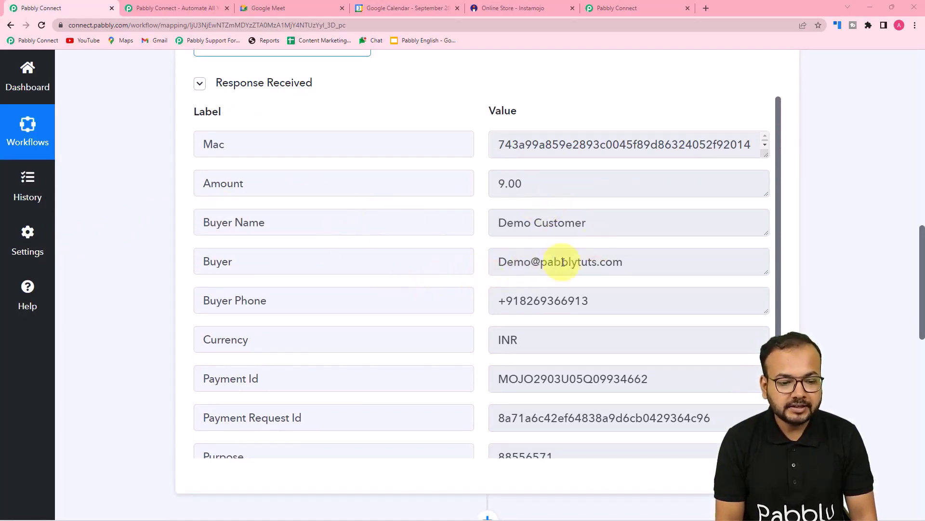
scroll(378, 317, "down", 2)
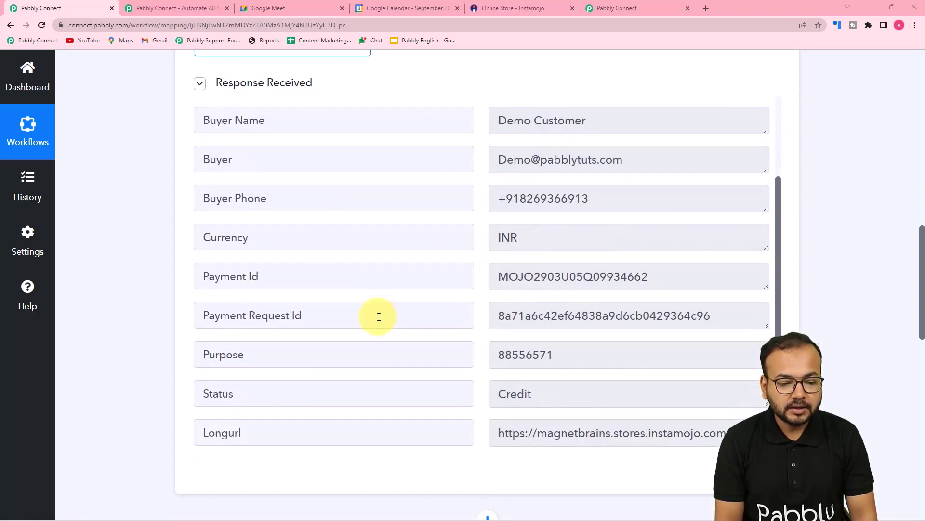
scroll(378, 316, "down", 3)
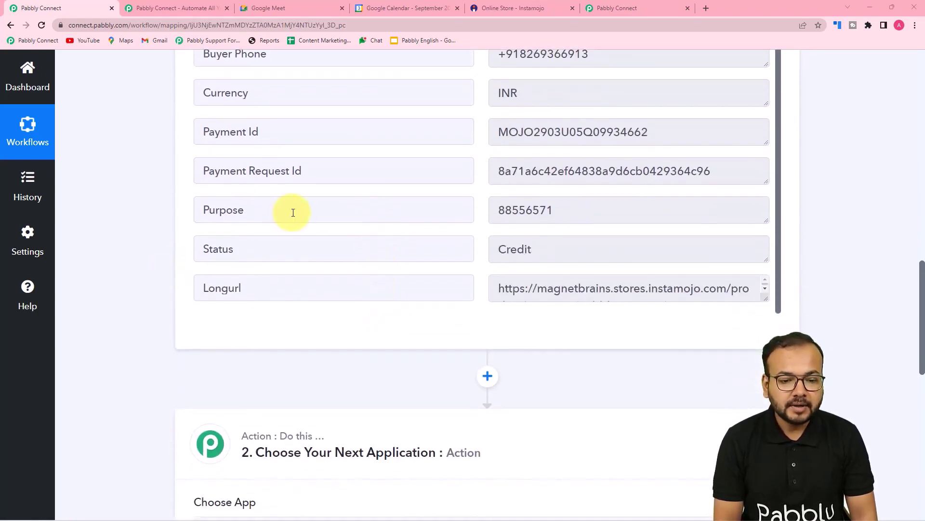
scroll(296, 221, "up", 2)
scroll(268, 270, "up", 5)
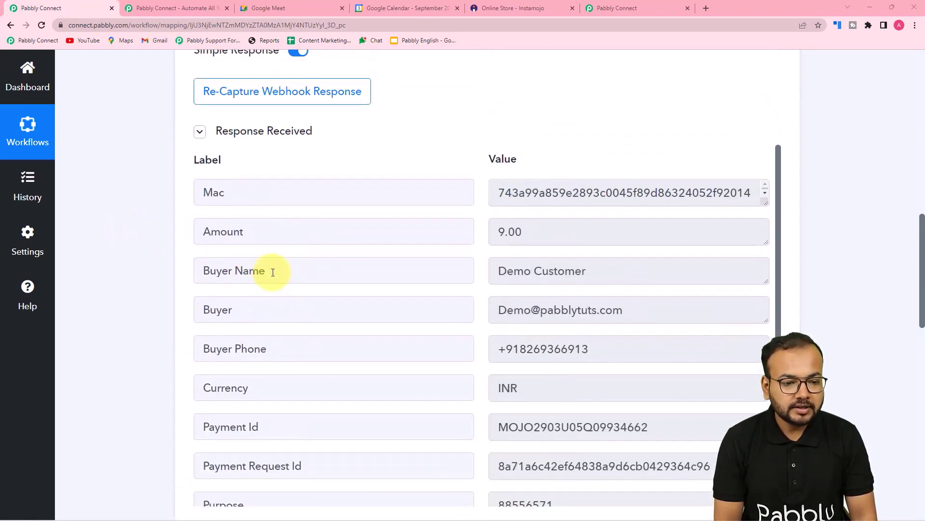
scroll(250, 339, "down", 2)
scroll(251, 339, "down", 5)
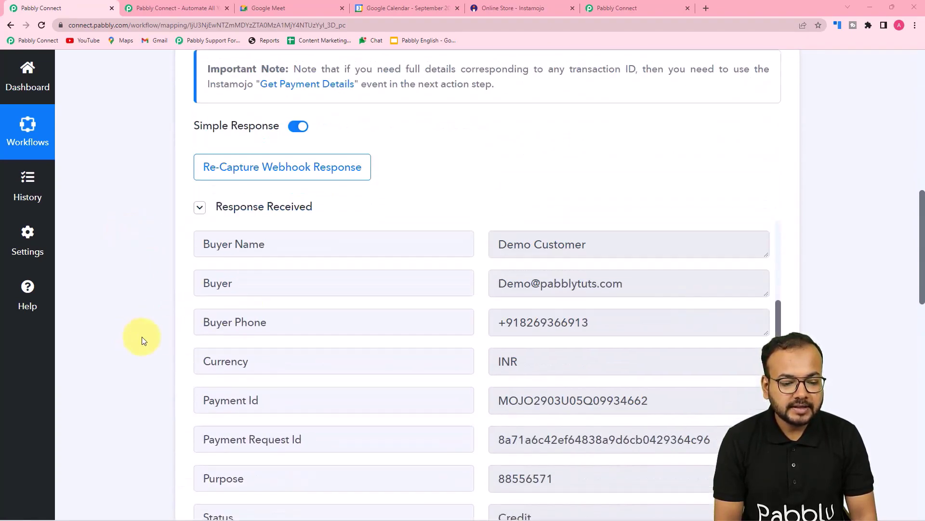
scroll(290, 307, "up", 6)
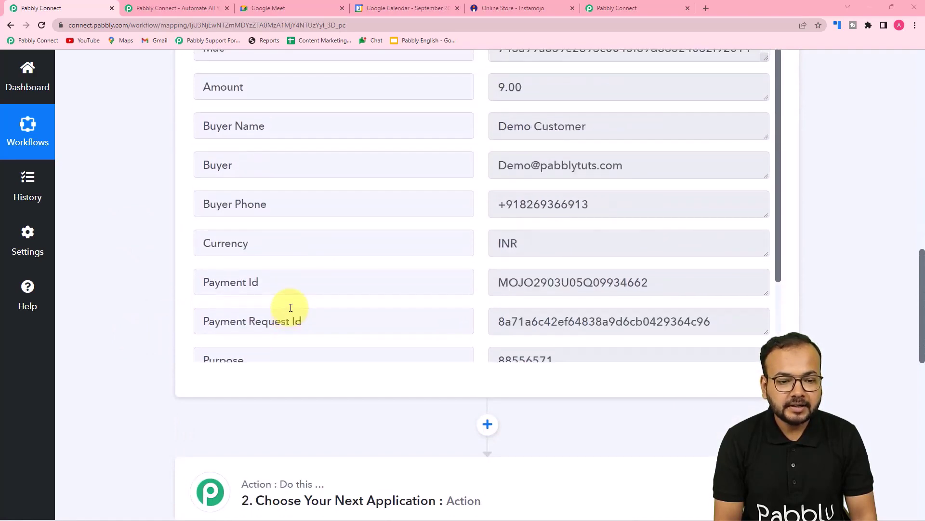
scroll(164, 295, "down", 4)
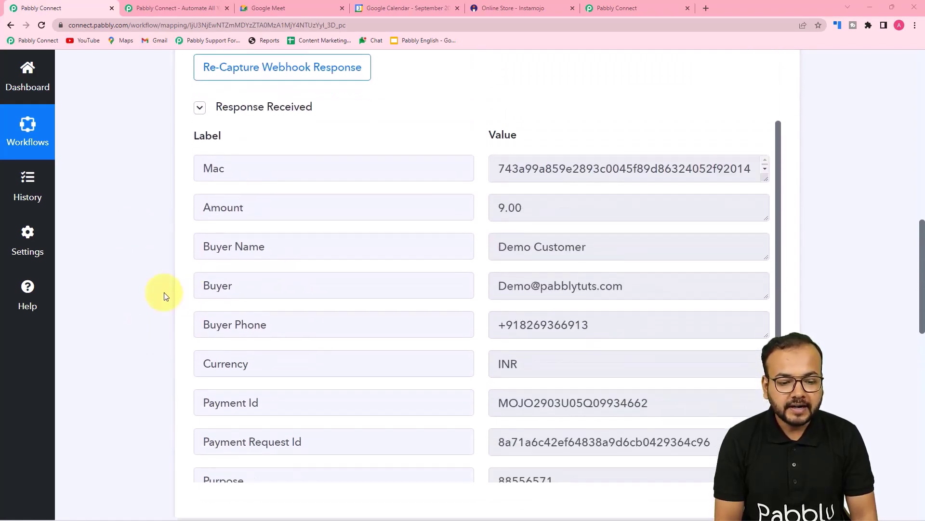
scroll(288, 256, "down", 3)
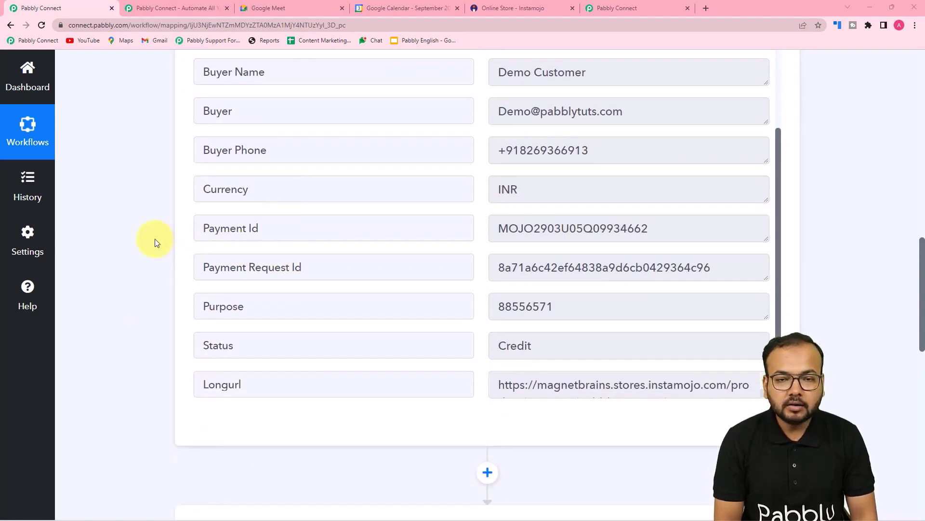
scroll(155, 238, "down", 8)
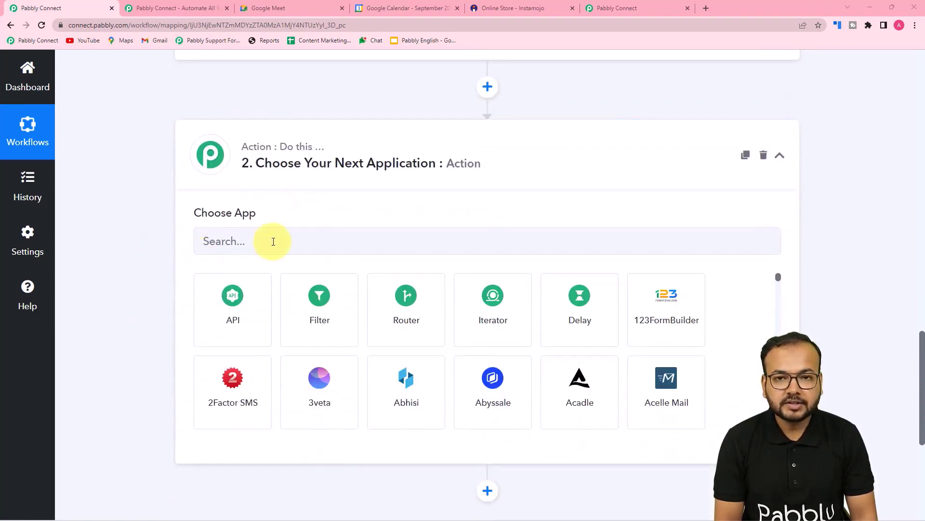
Set the action to Instamojo's Get Payment Details event and bring up its connection options.
left_click(283, 244)
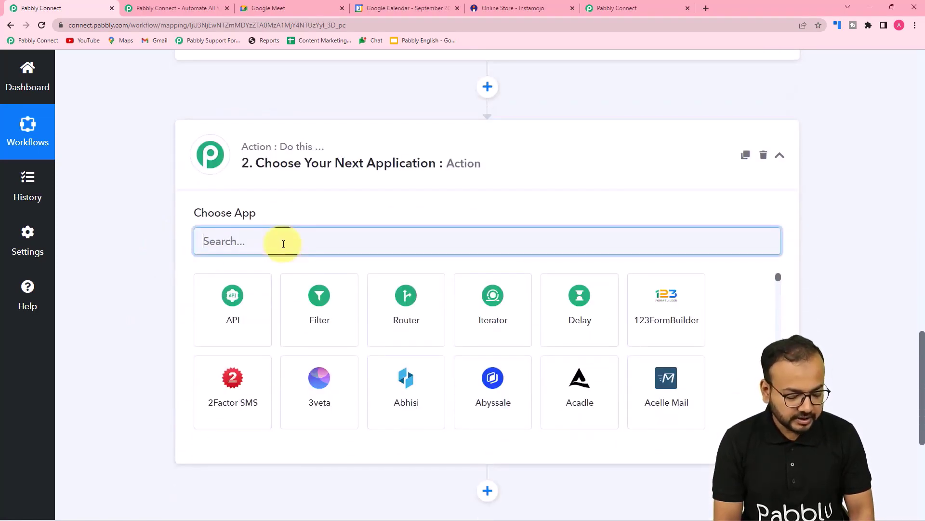
type("i")
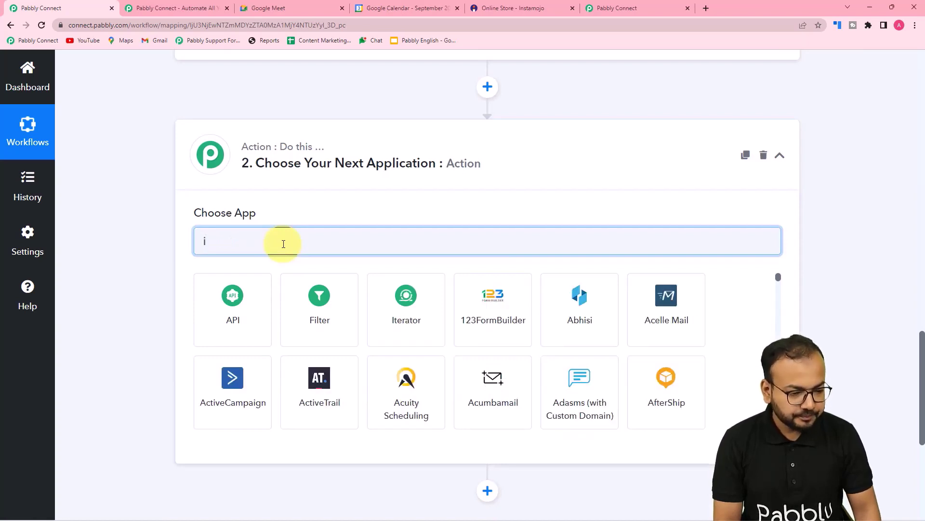
type("nst")
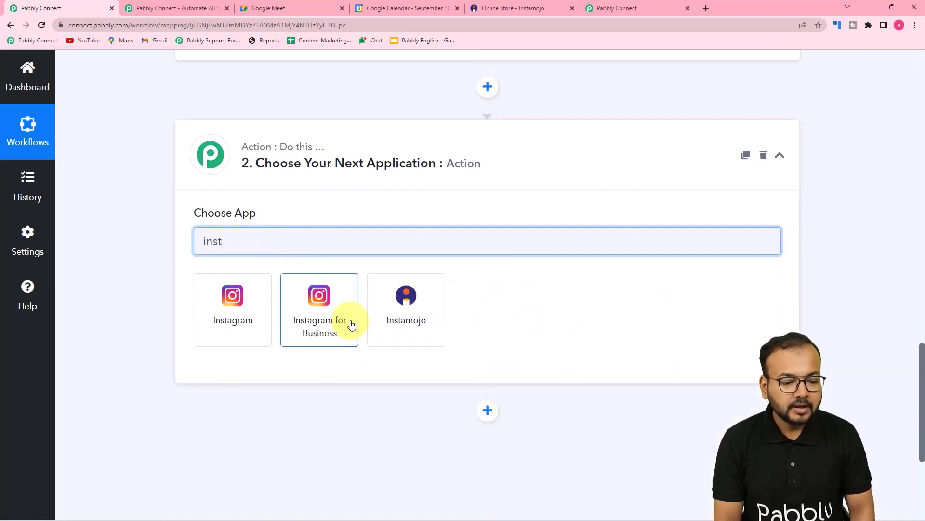
left_click(392, 318)
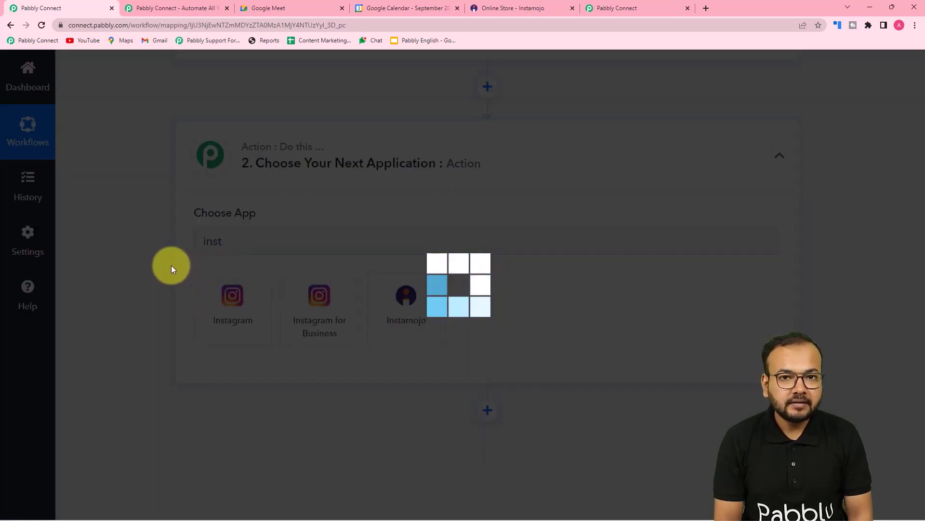
scroll(176, 270, "down", 1)
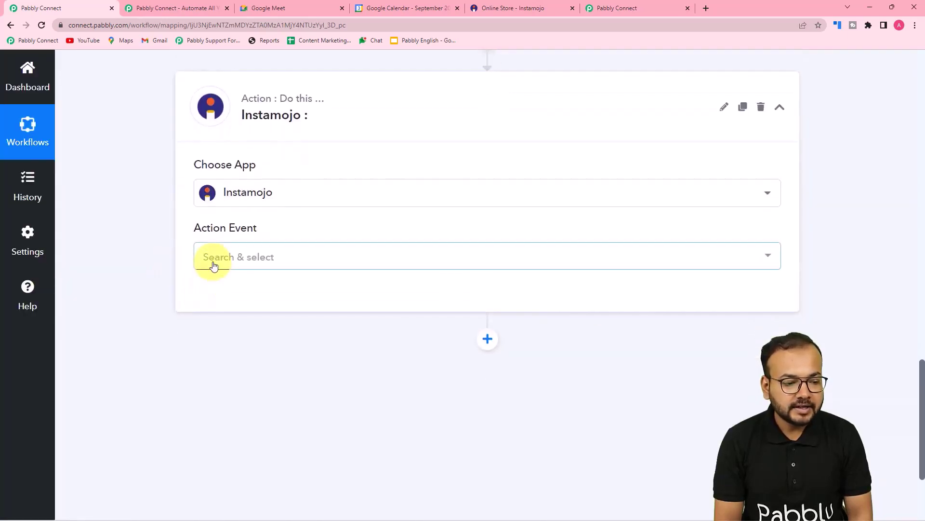
left_click(214, 263)
scroll(258, 392, "down", 2)
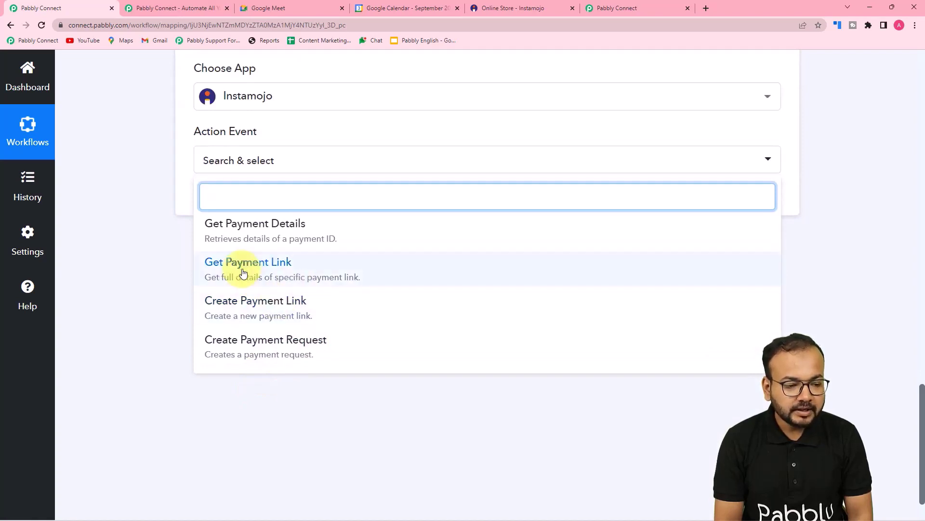
left_click(261, 228)
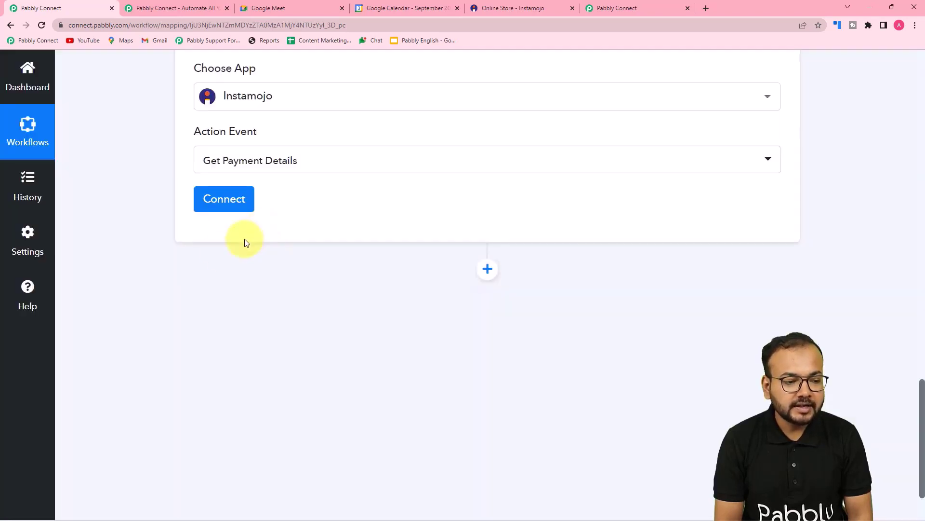
left_click(225, 202)
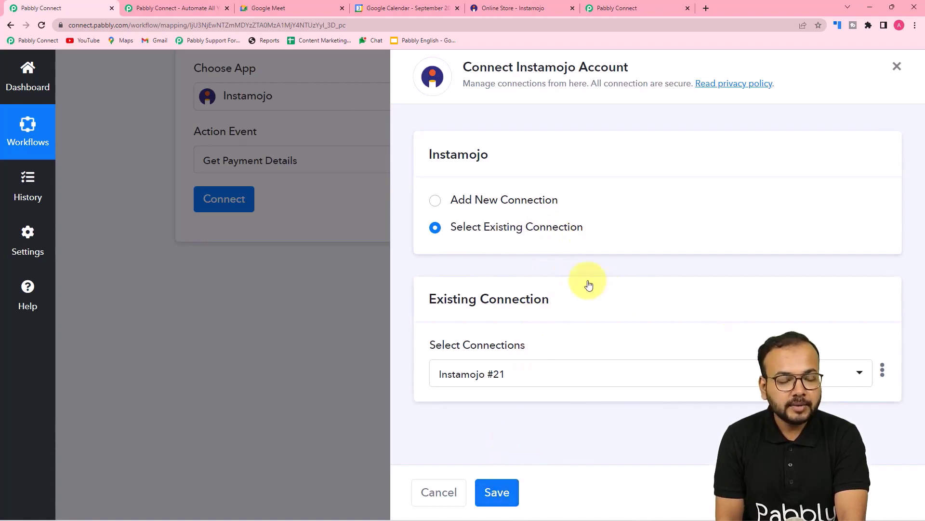
Start a new Instamojo connection and paste in the Private API Key from Instamojo's API settings.
left_click(435, 202)
scroll(440, 208, "down", 1)
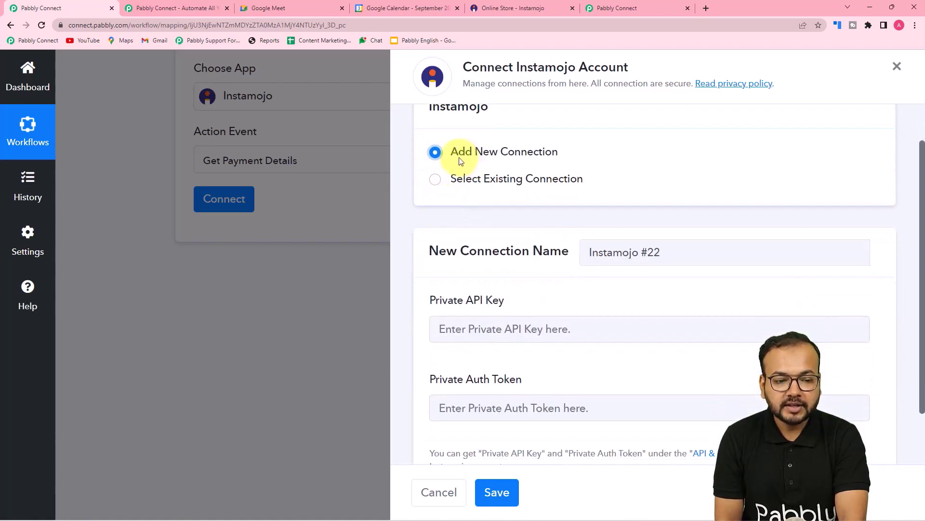
scroll(559, 260, "down", 1)
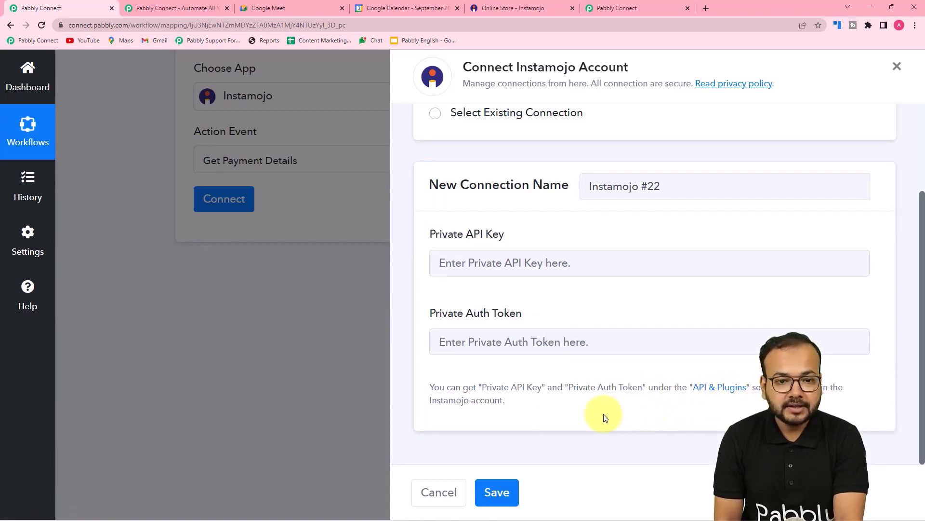
left_click(510, 8)
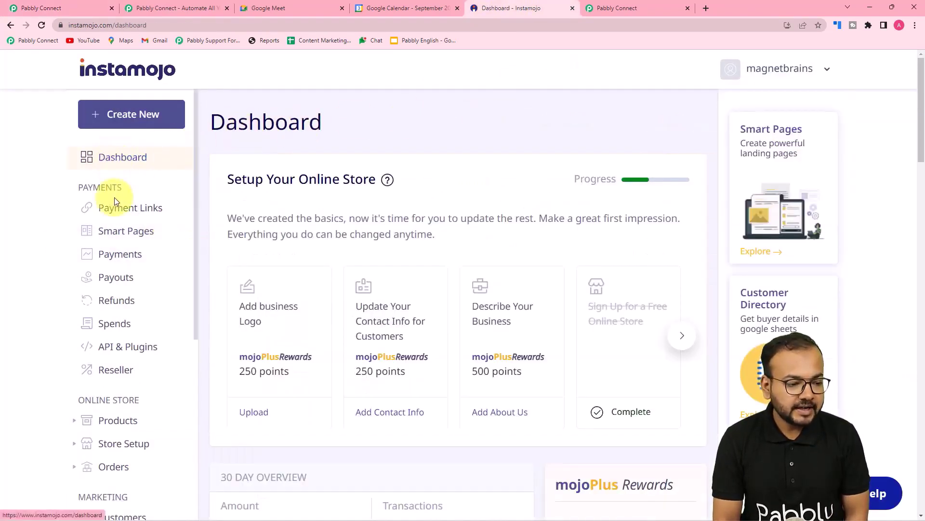
left_click(123, 352)
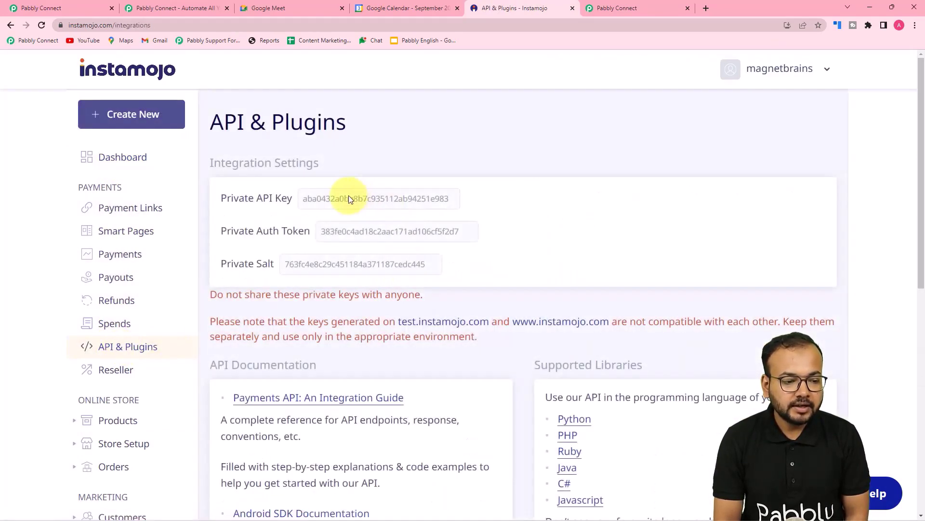
double_click(349, 198)
right_click(349, 199)
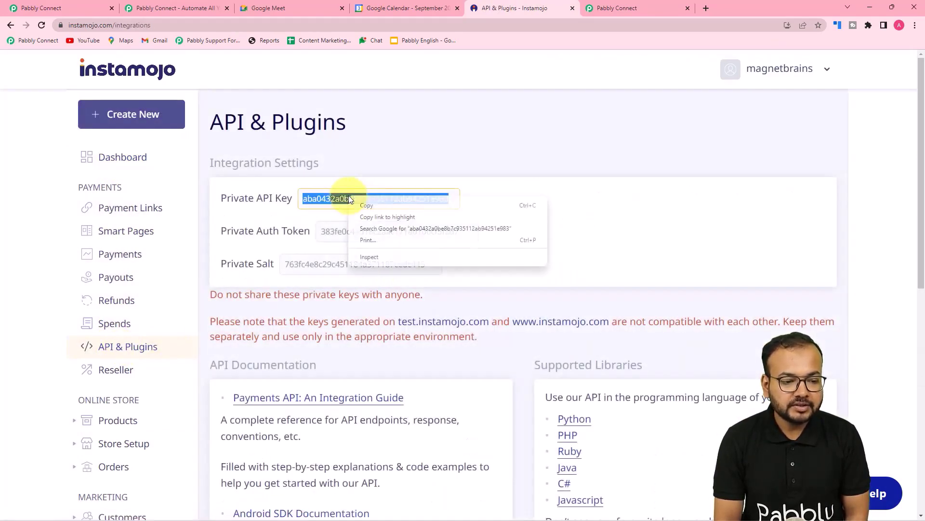
left_click(360, 205)
left_click(81, 5)
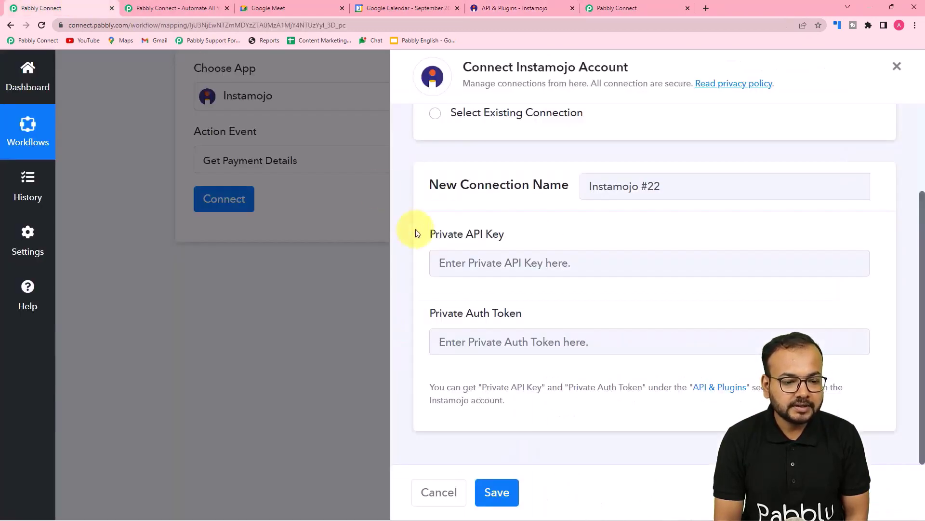
right_click(448, 263)
left_click(472, 337)
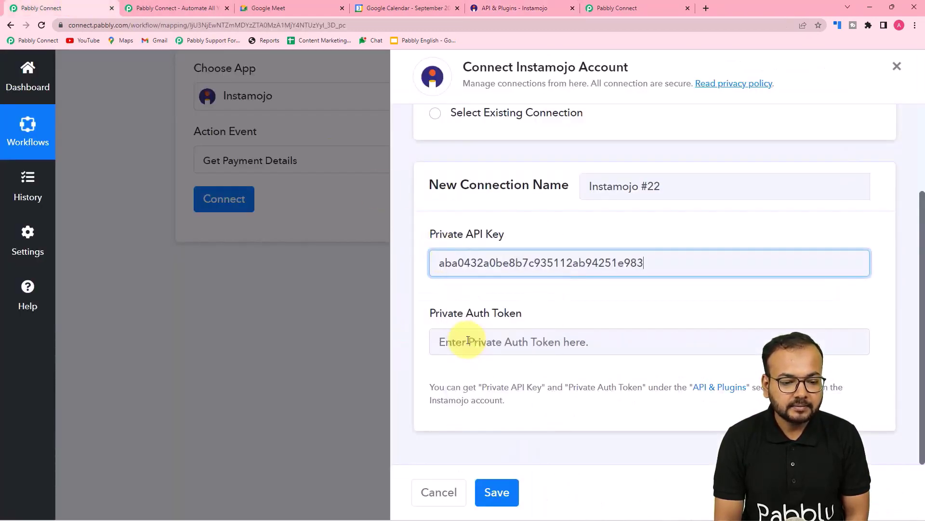
Paste the Private Auth Token into the connection form and save the new Instamojo #22 connection.
left_click(514, 8)
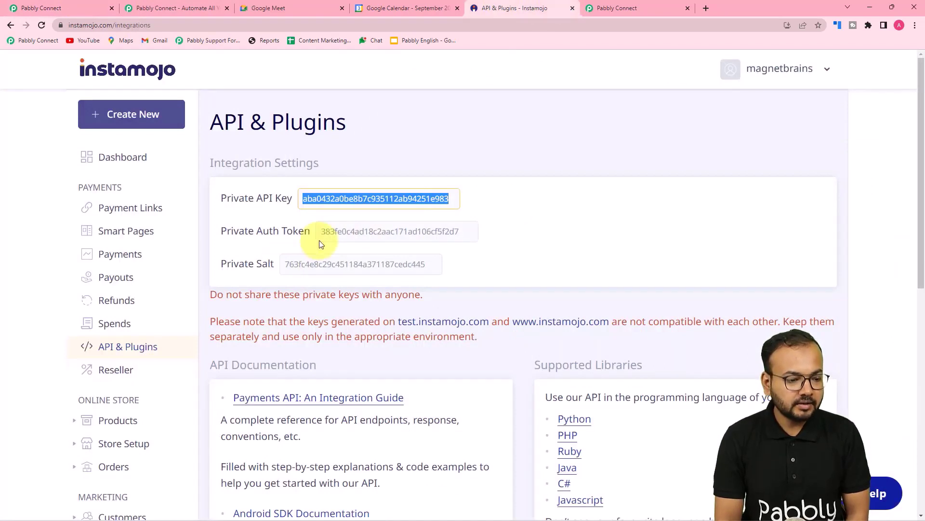
left_click(352, 228)
right_click(352, 228)
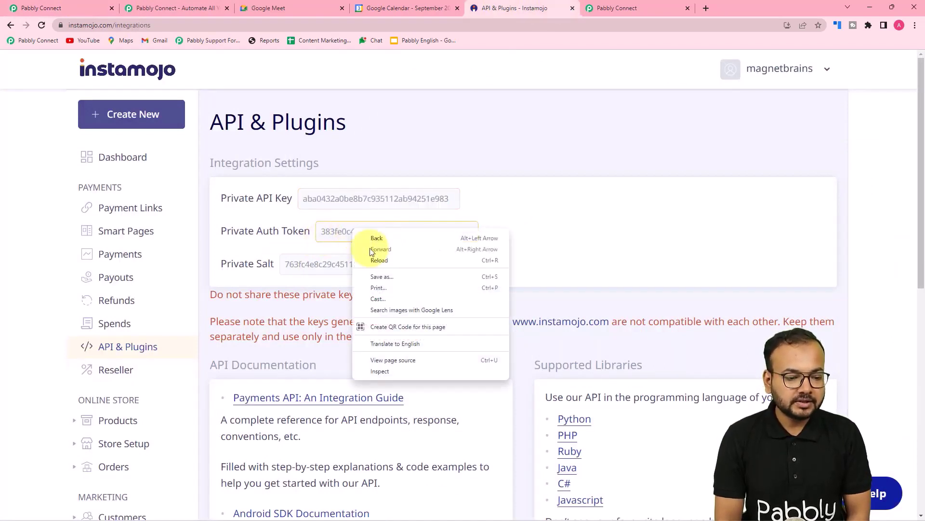
double_click(326, 233)
right_click(326, 234)
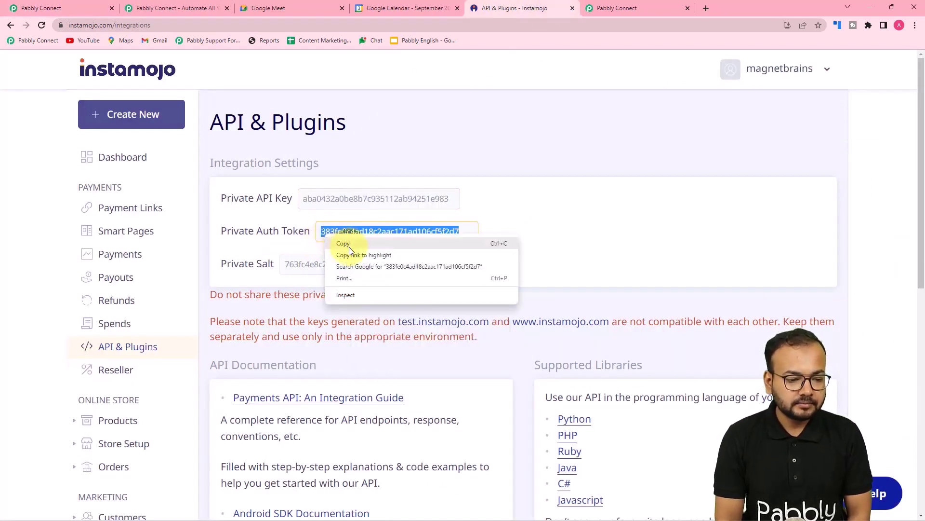
left_click(339, 242)
left_click(72, 8)
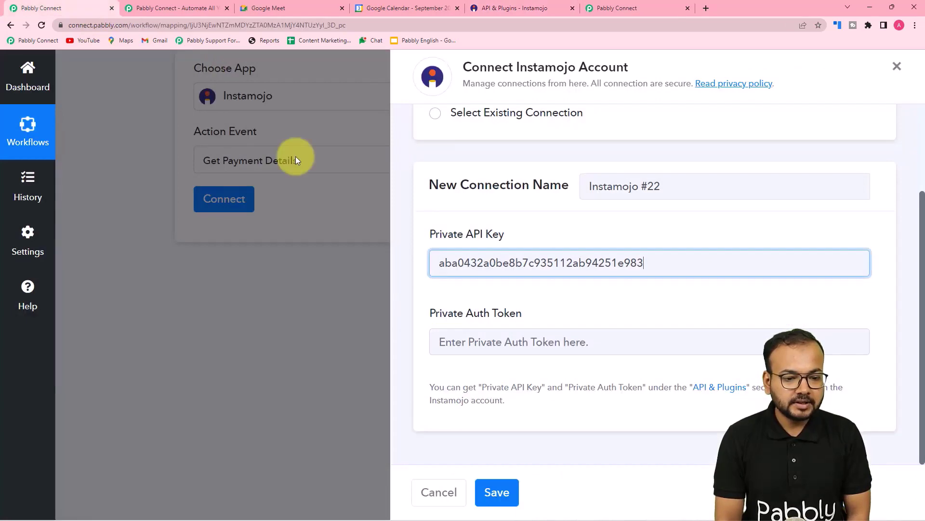
right_click(448, 341)
left_click(472, 414)
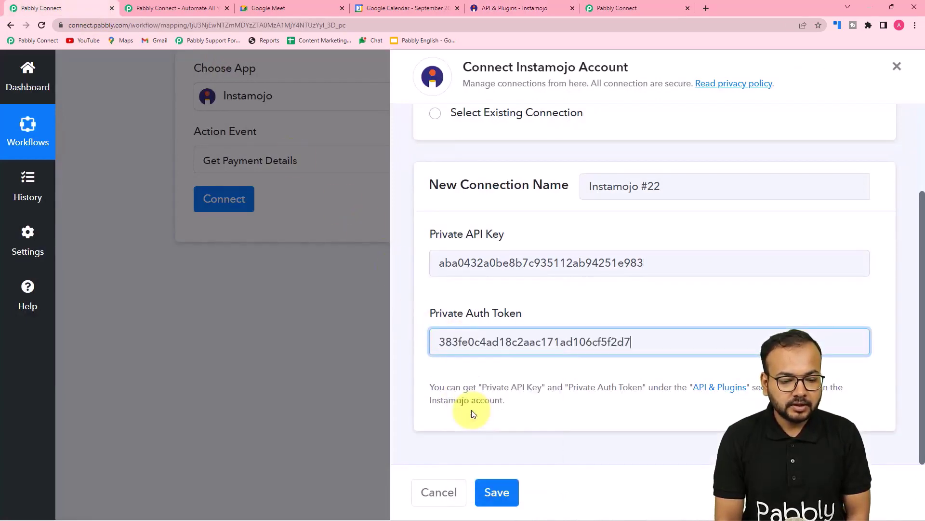
left_click(496, 491)
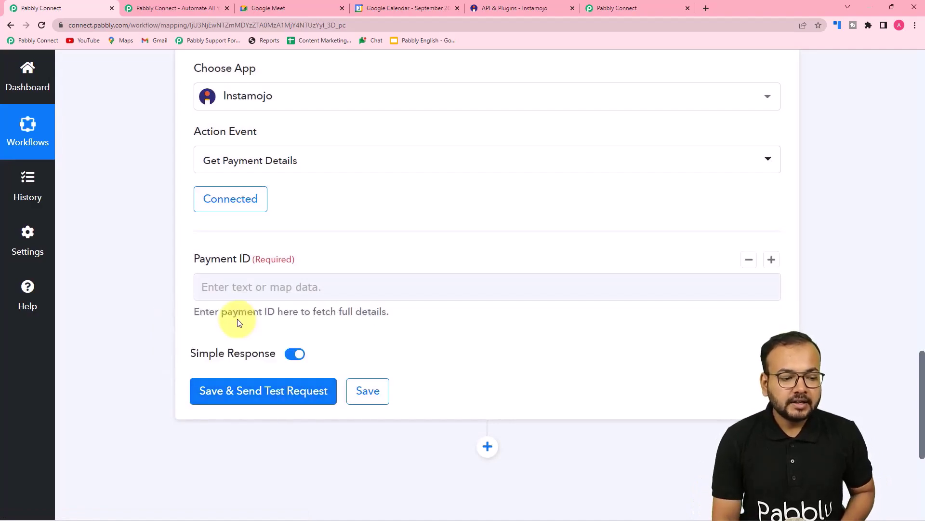
Insert Payment Id from '1. Instamojo: New Sale' into the required Payment ID field.
scroll(366, 242, "down", 1)
scroll(379, 249, "up", 12)
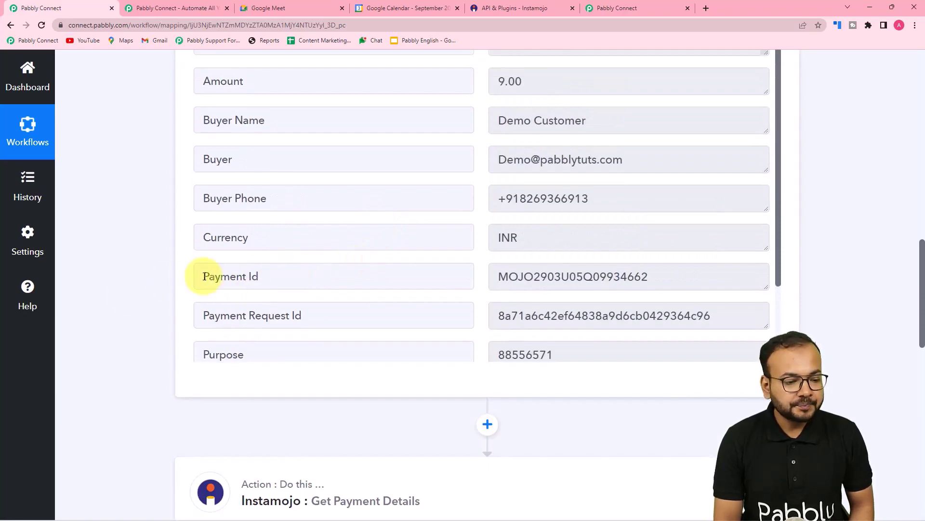
scroll(251, 315, "down", 2)
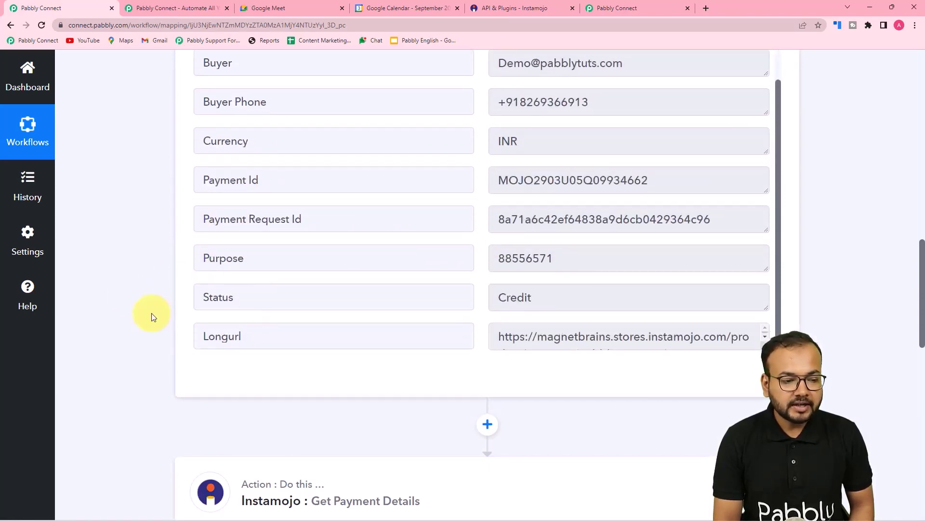
scroll(152, 315, "down", 12)
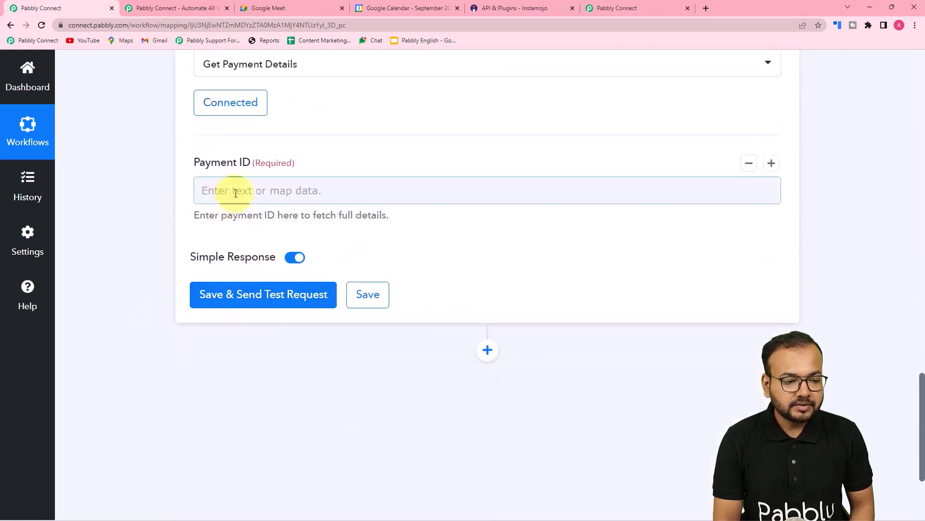
left_click(239, 190)
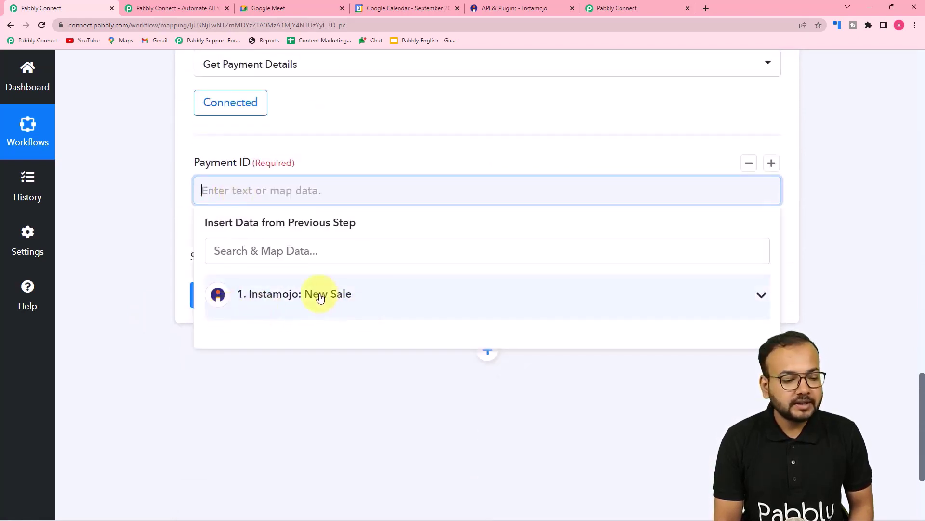
left_click(327, 301)
scroll(320, 385, "down", 3)
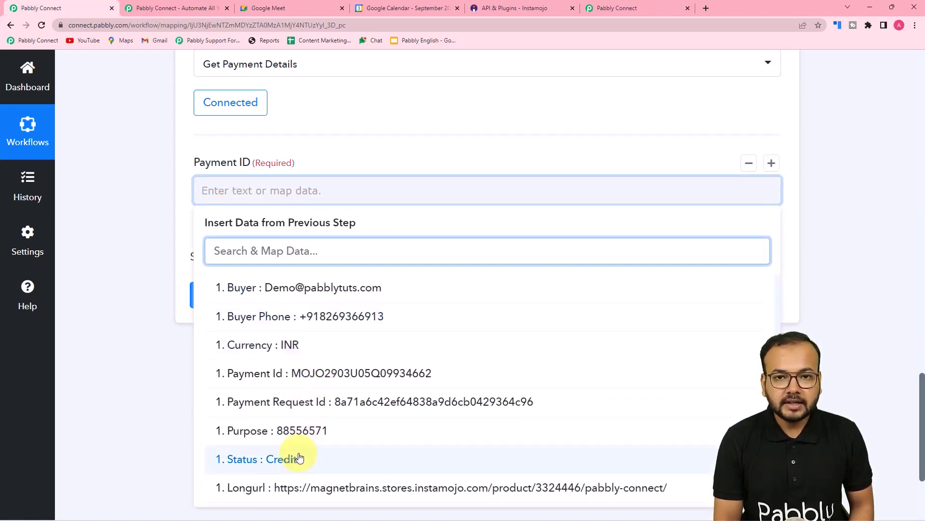
left_click(265, 374)
left_click(155, 295)
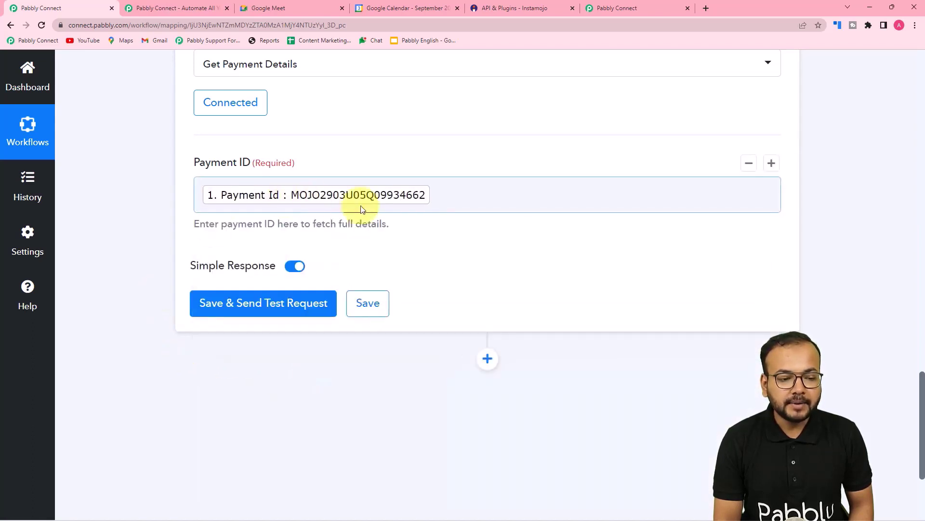
Save the Get Payment Details action, send a test request, and review the response: Credit status, 9.00 INR, fees 3.18.
left_click(207, 305)
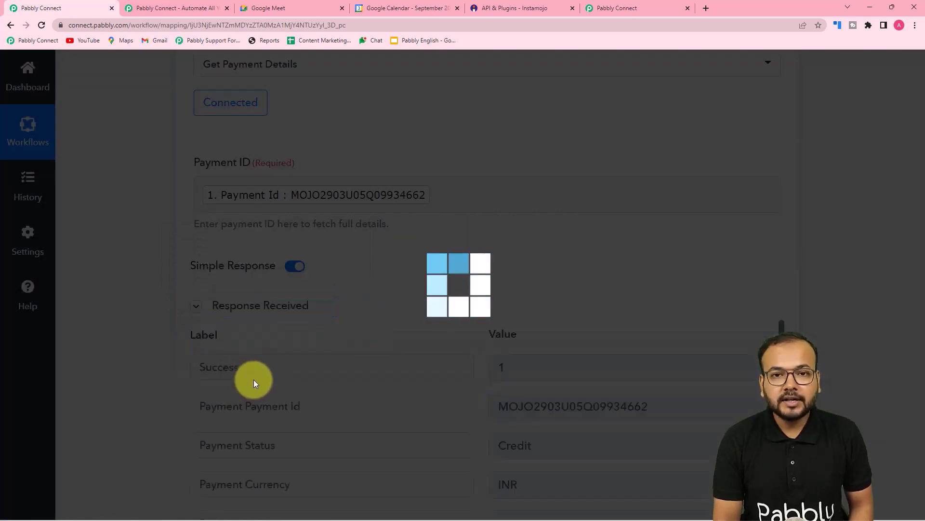
scroll(99, 368, "down", 4)
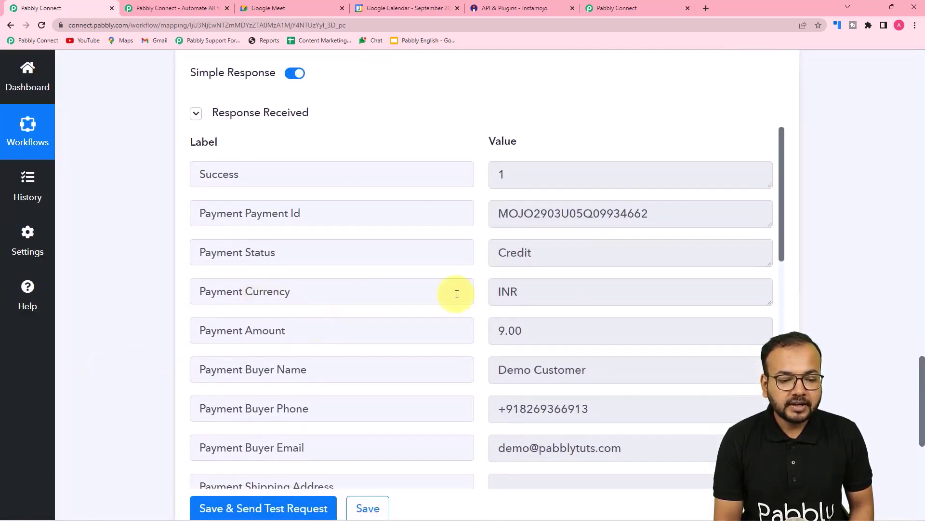
scroll(352, 357, "down", 2)
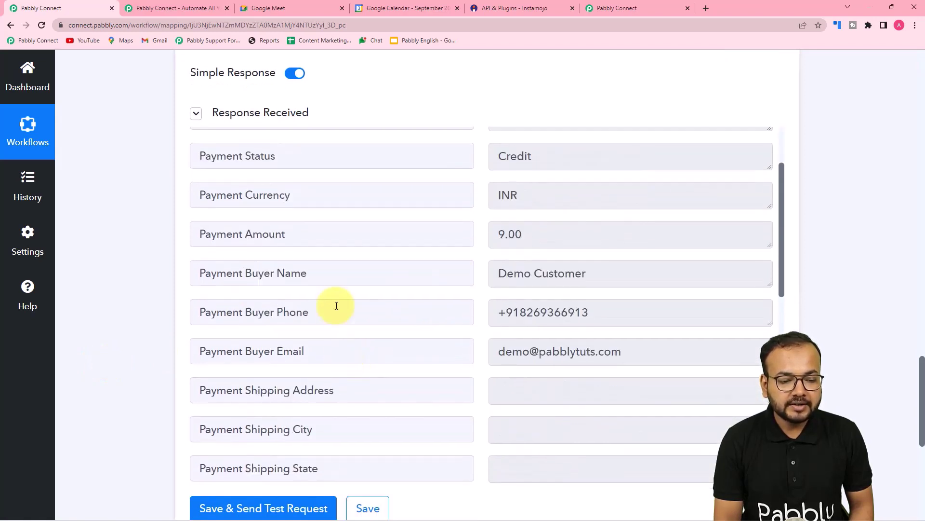
scroll(335, 306, "down", 5)
scroll(337, 305, "down", 6)
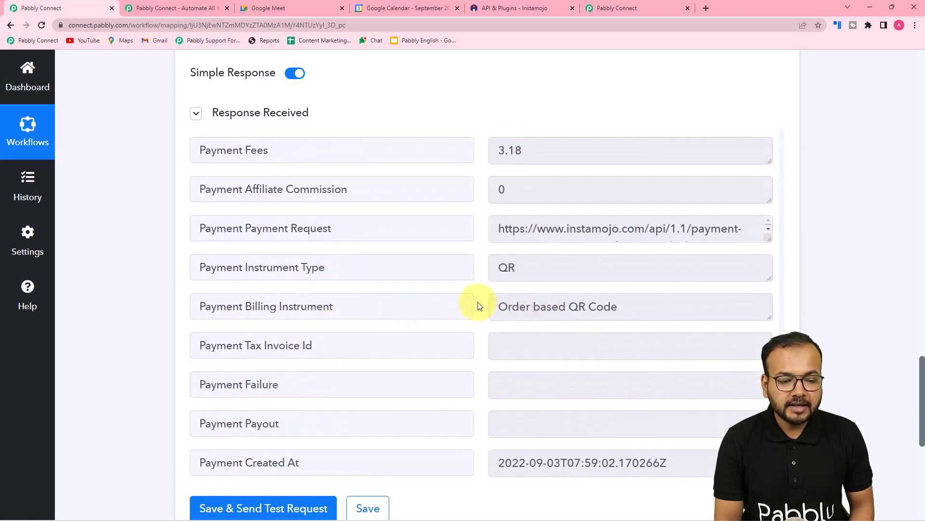
scroll(388, 306, "down", 5)
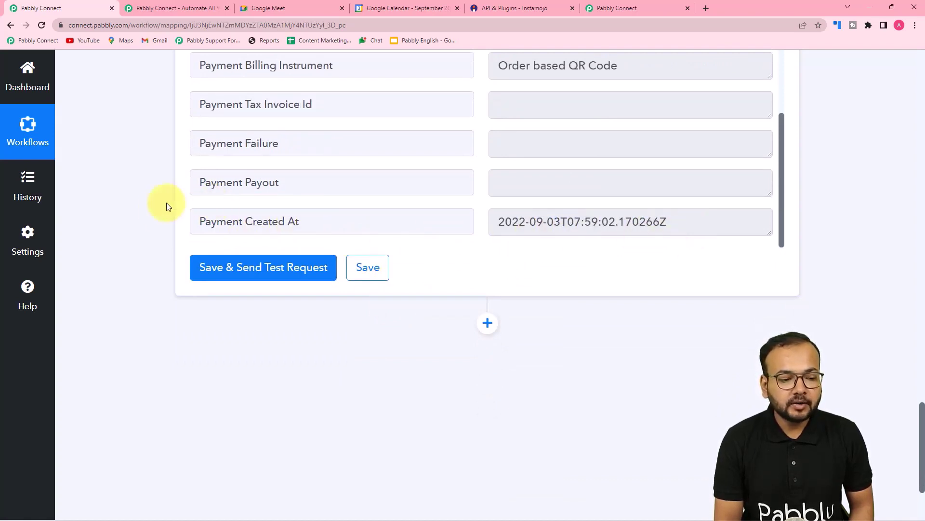
scroll(140, 224, "down", 3)
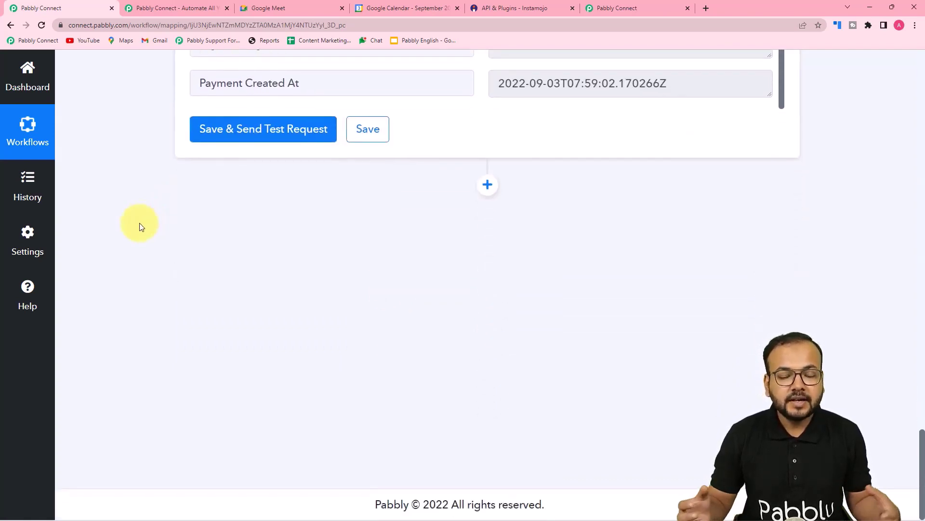
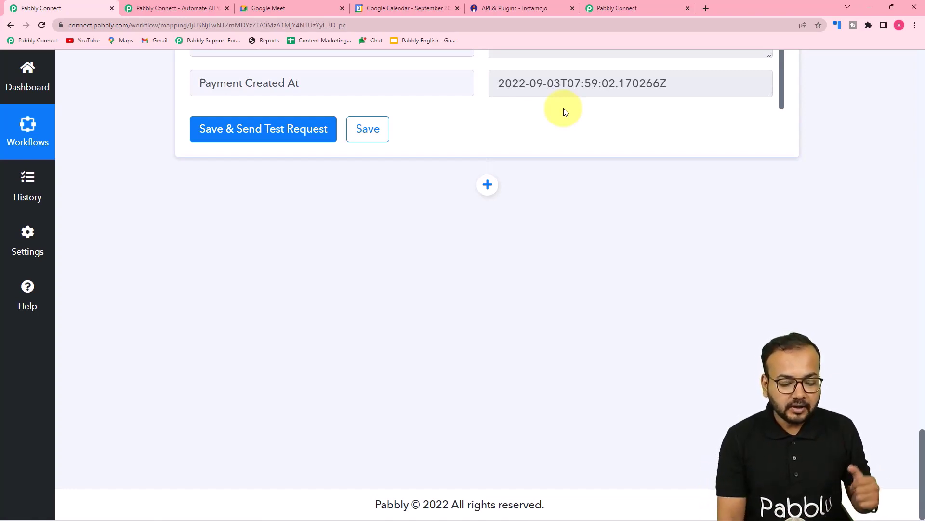
Add a Date/Time Formatter step below the trigger, set to Modify Current Date, and connect it.
left_click(487, 184)
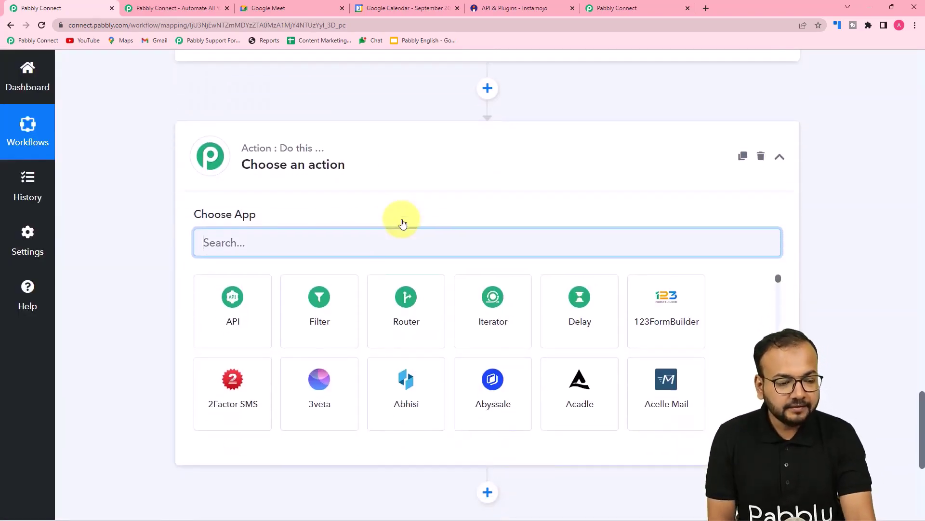
type("date")
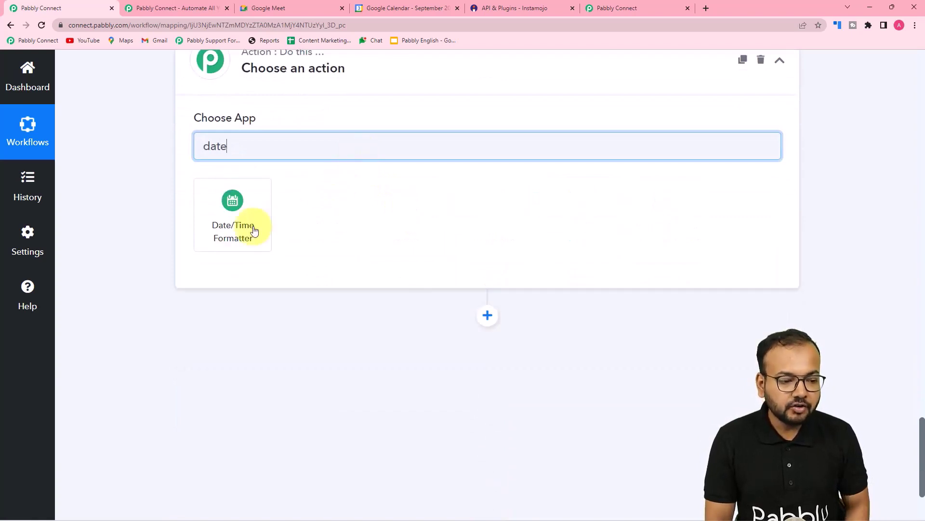
left_click(236, 235)
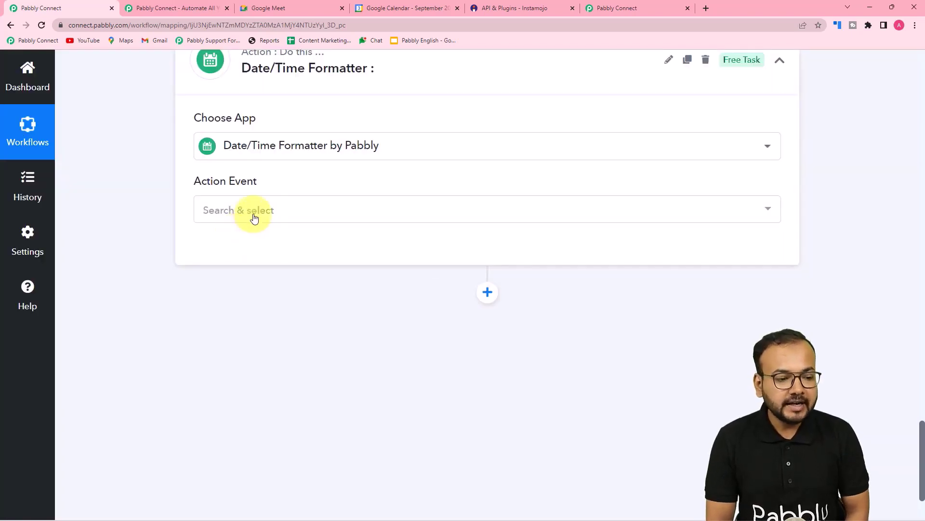
scroll(455, 174, "up", 4)
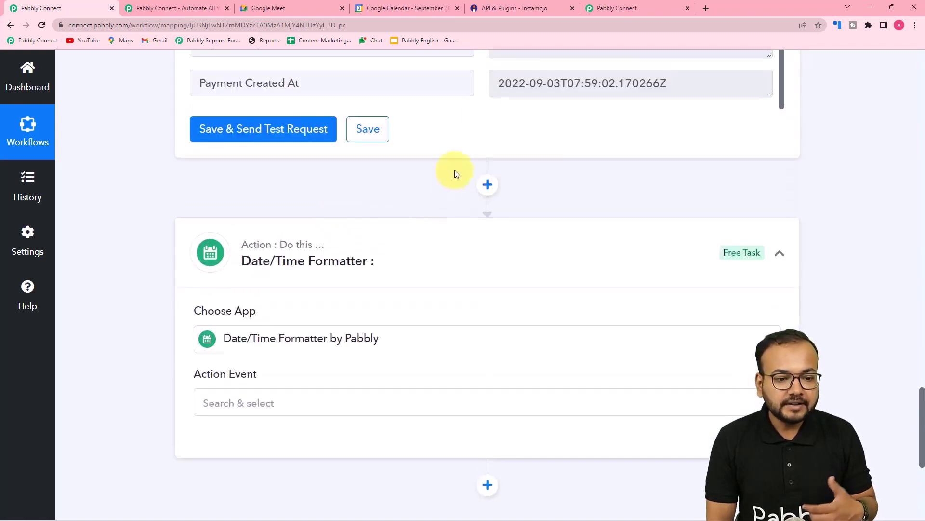
scroll(391, 174, "down", 3)
scroll(392, 174, "down", 2)
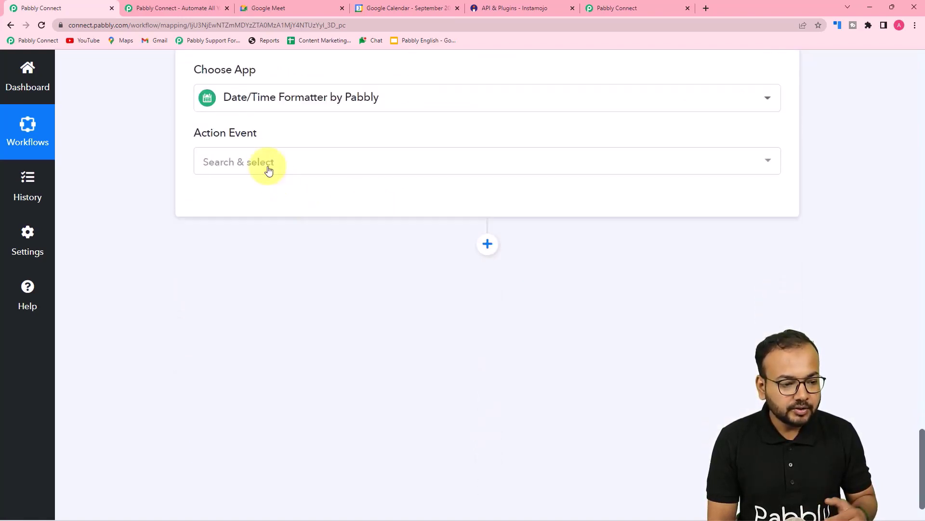
left_click(267, 161)
scroll(268, 394, "down", 1)
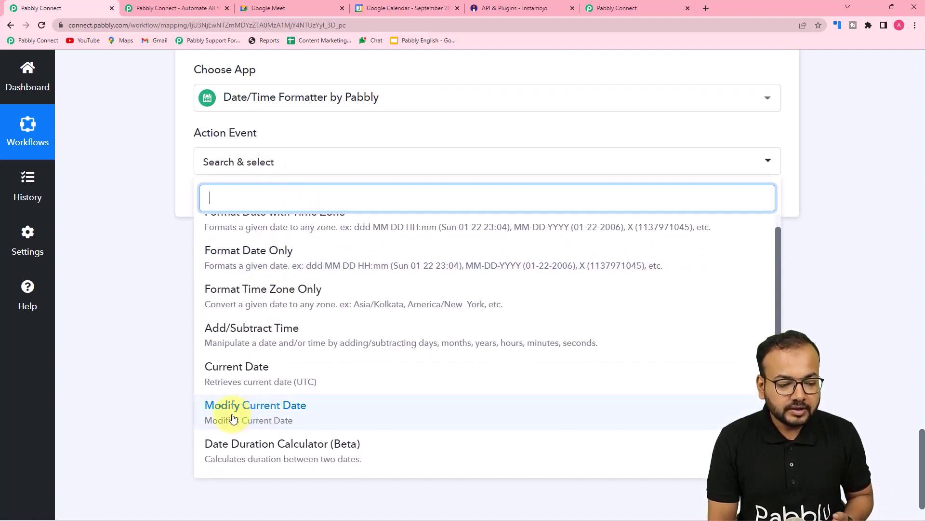
left_click(232, 415)
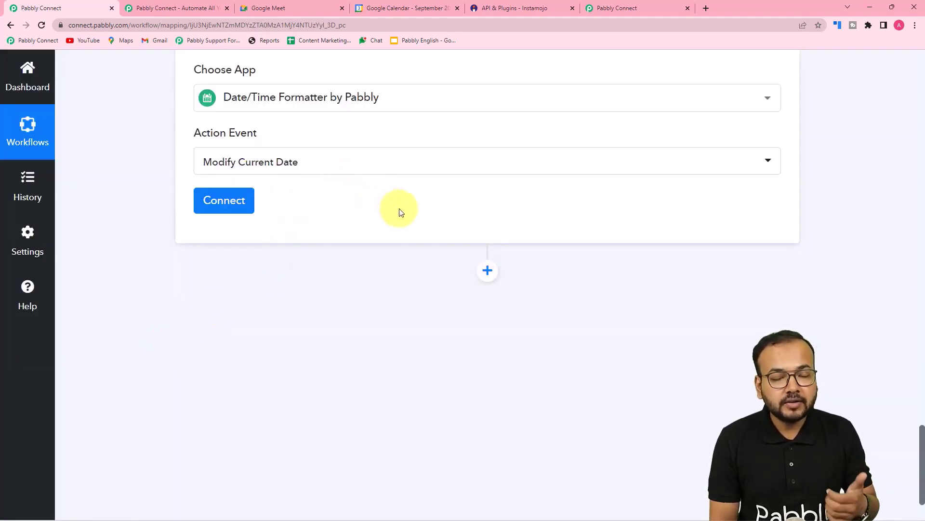
left_click(225, 200)
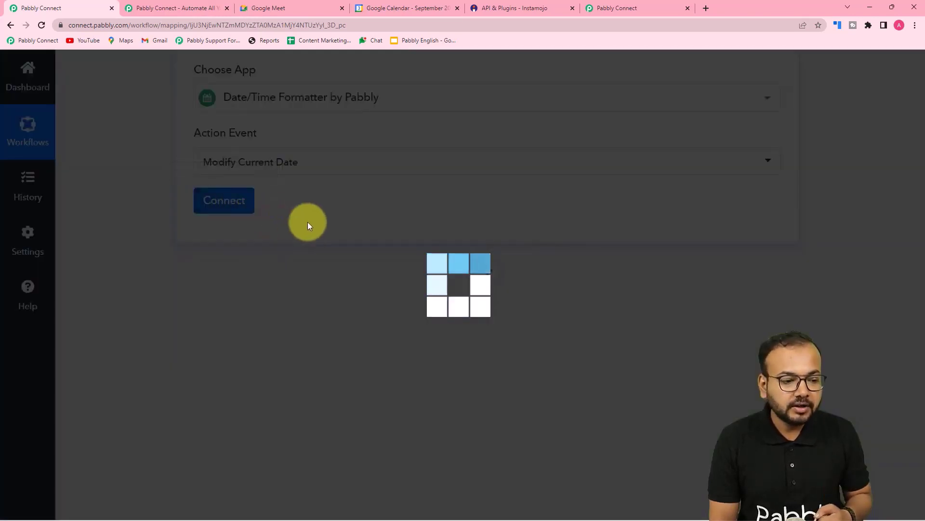
Set the date step's time zone to Asia/Kolkata.
scroll(306, 214, "down", 2)
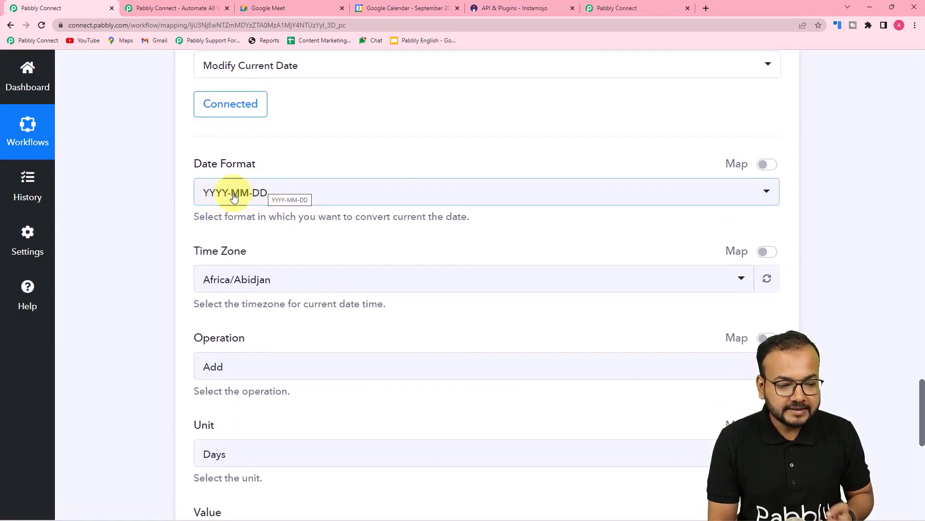
scroll(255, 197, "down", 2)
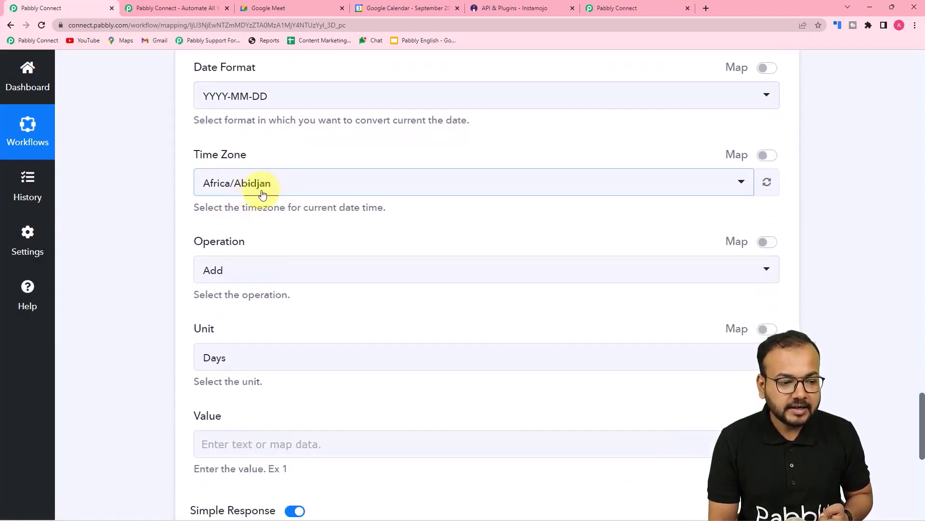
left_click(268, 191)
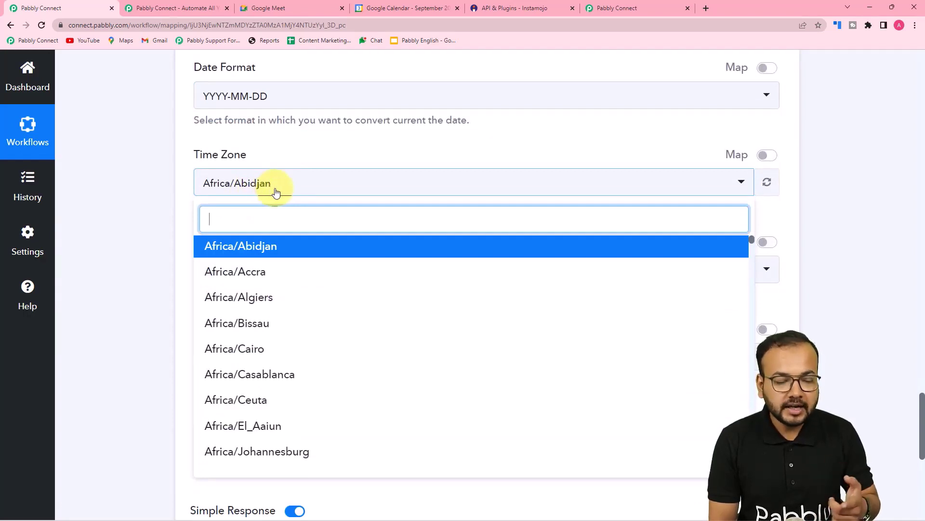
type("kol")
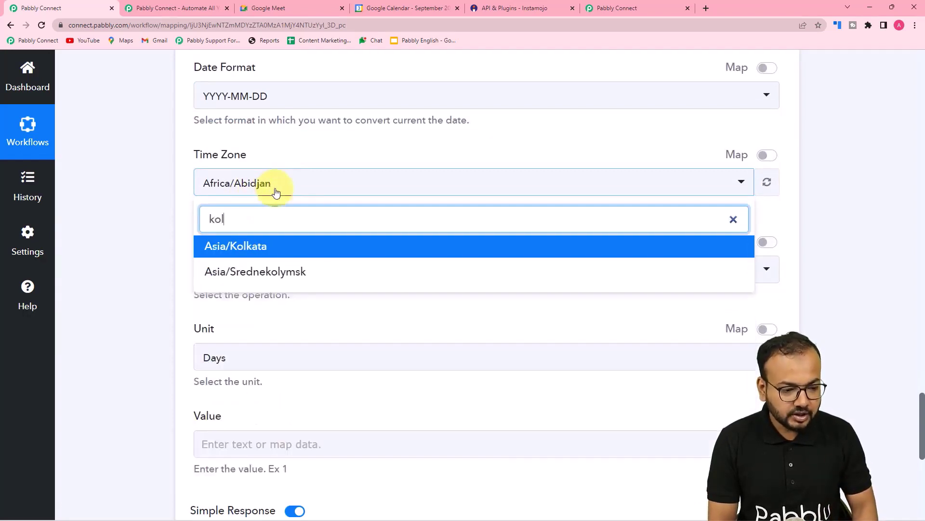
left_click(254, 250)
Configure the modification as operation Add, unit Days, value 1.
scroll(155, 227, "down", 2)
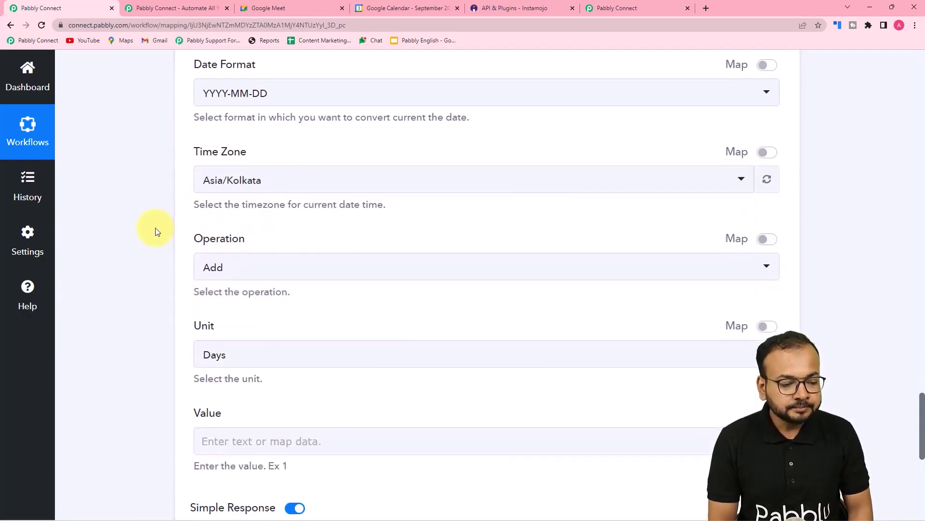
left_click(228, 181)
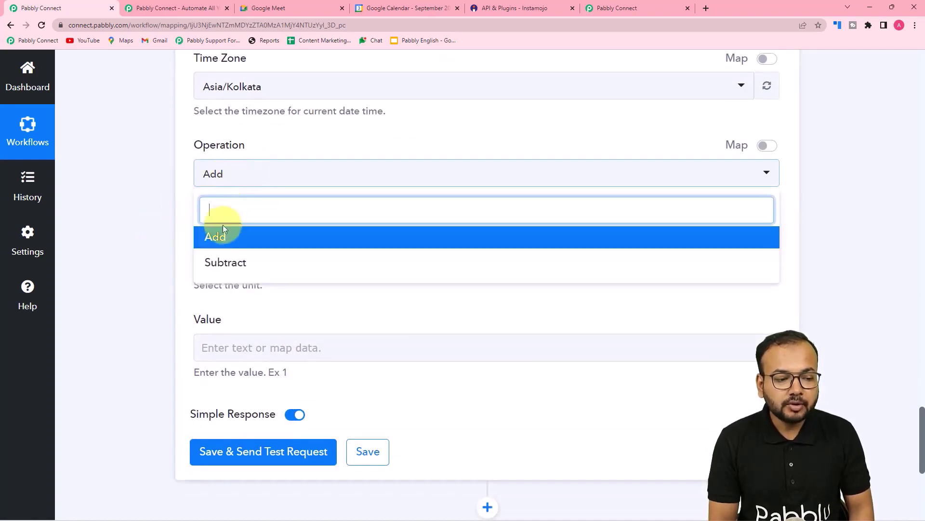
left_click(217, 237)
scroll(175, 229, "down", 2)
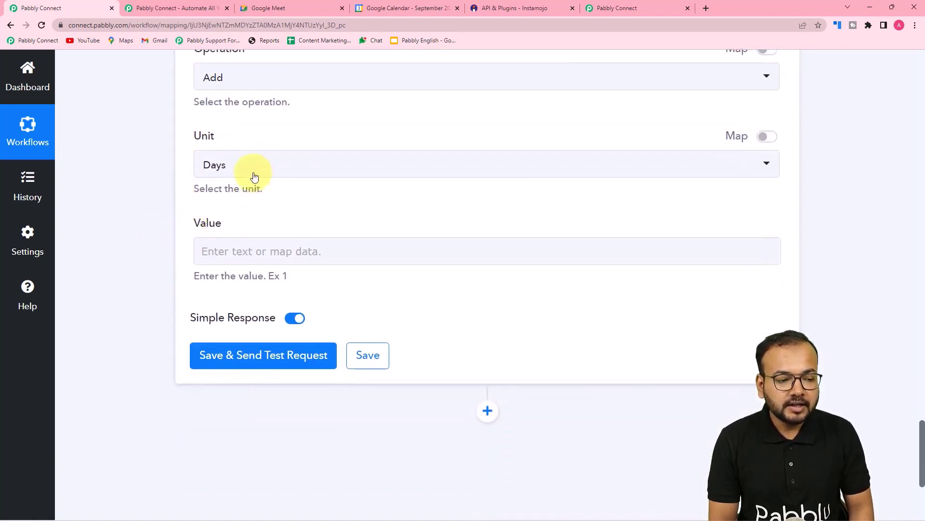
left_click(252, 169)
left_click(227, 227)
left_click(201, 251)
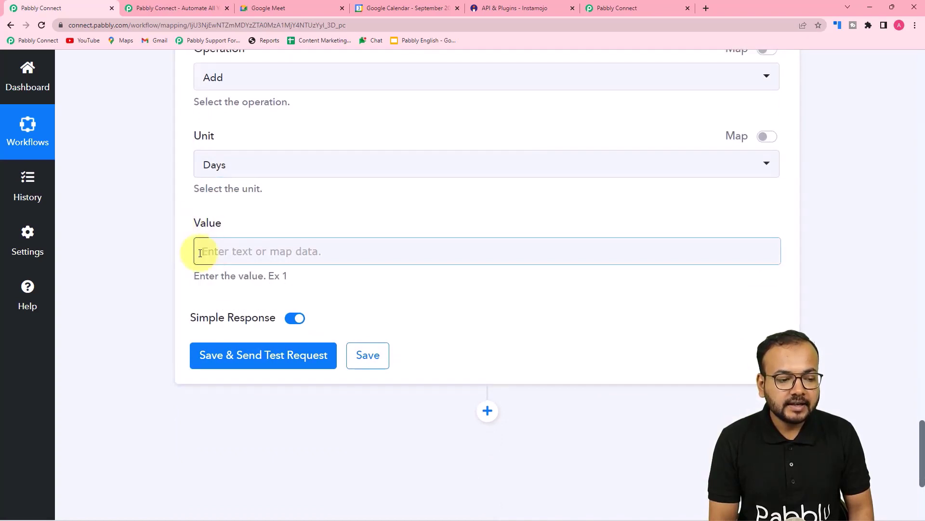
type("1")
left_click(147, 256)
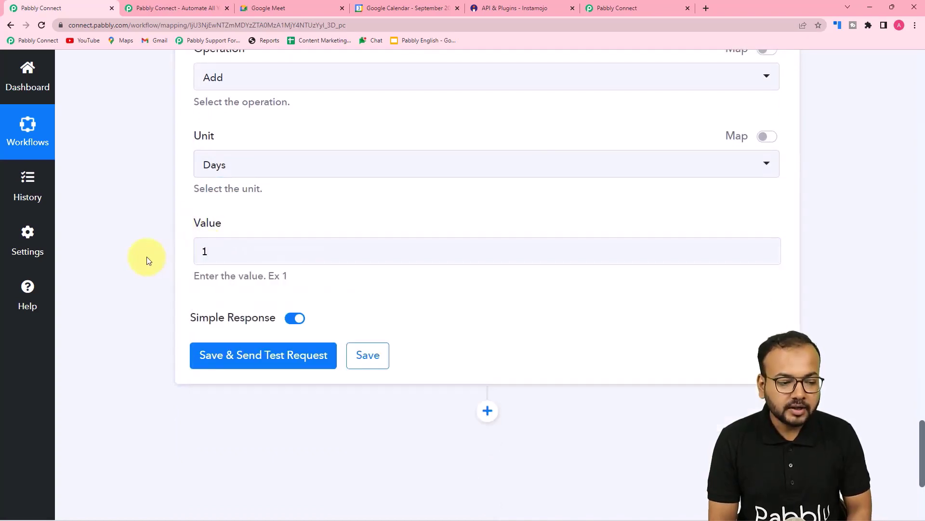
Save the date step and send a test request, returning 2022-09-04.
scroll(146, 257, "up", 5)
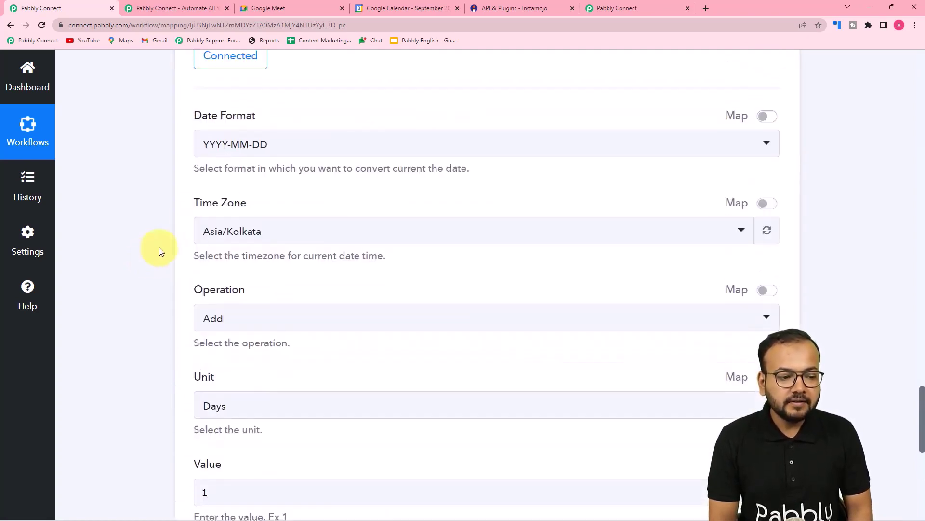
scroll(306, 190, "up", 6)
scroll(309, 195, "down", 12)
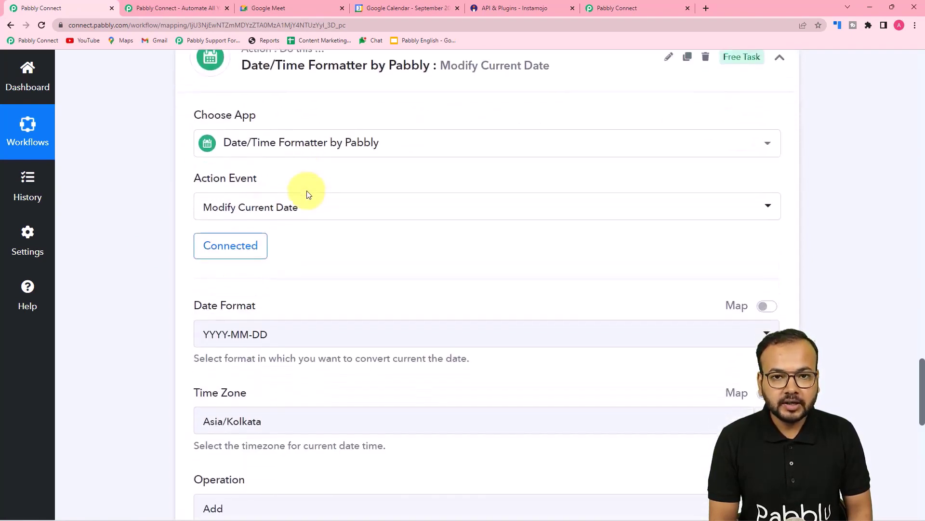
left_click(224, 222)
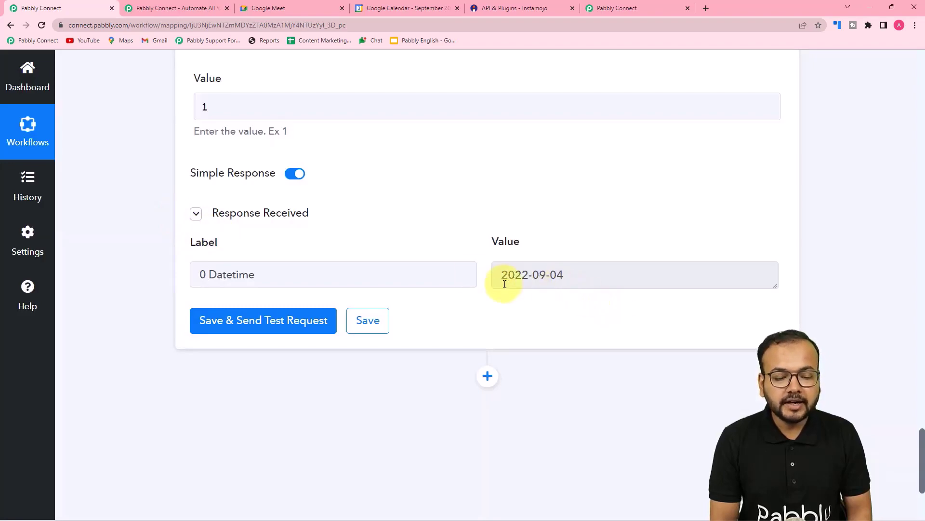
Review the date step's test response showing 2022-09-04.
scroll(504, 285, "up", 12)
scroll(504, 288, "up", 4)
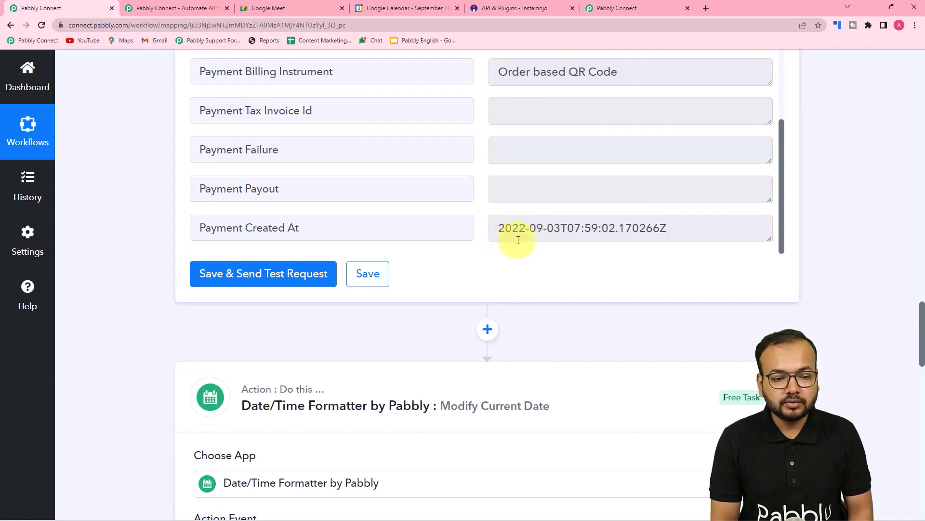
scroll(538, 266, "down", 1)
scroll(539, 268, "down", 15)
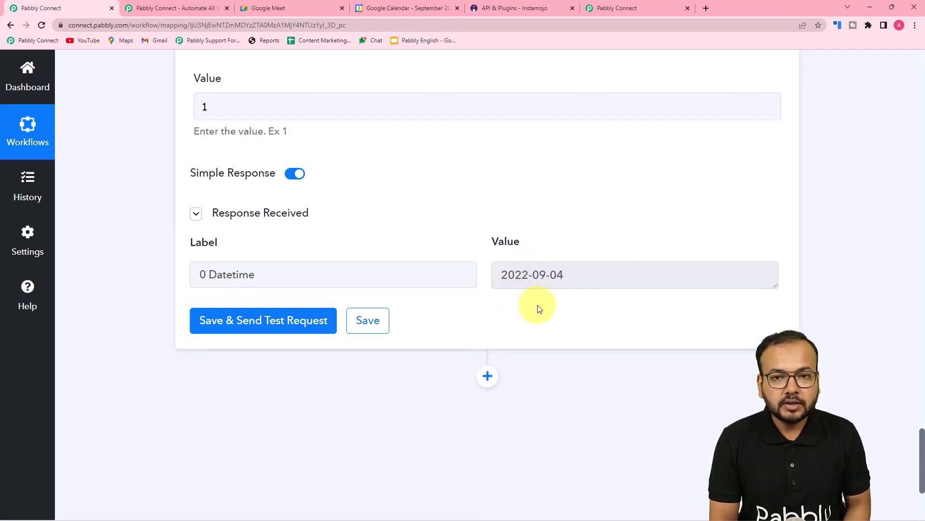
scroll(539, 308, "down", 2)
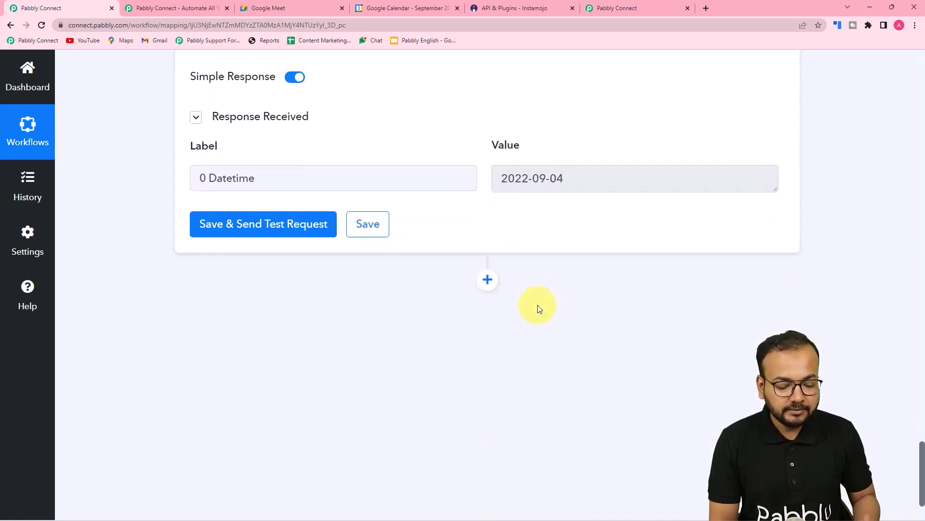
scroll(537, 306, "down", 2)
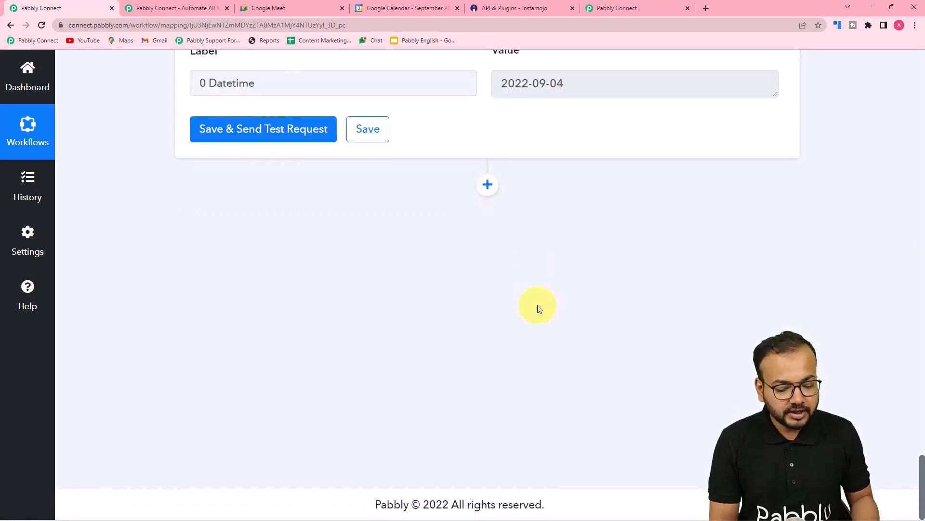
Insert a new empty action step below the Date/Time Formatter step.
left_click(487, 184)
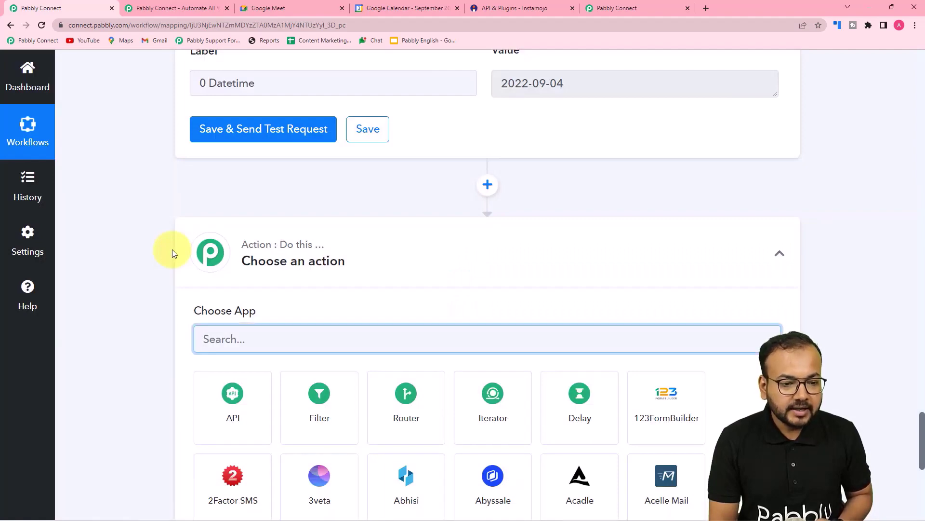
scroll(173, 250, "up", 10)
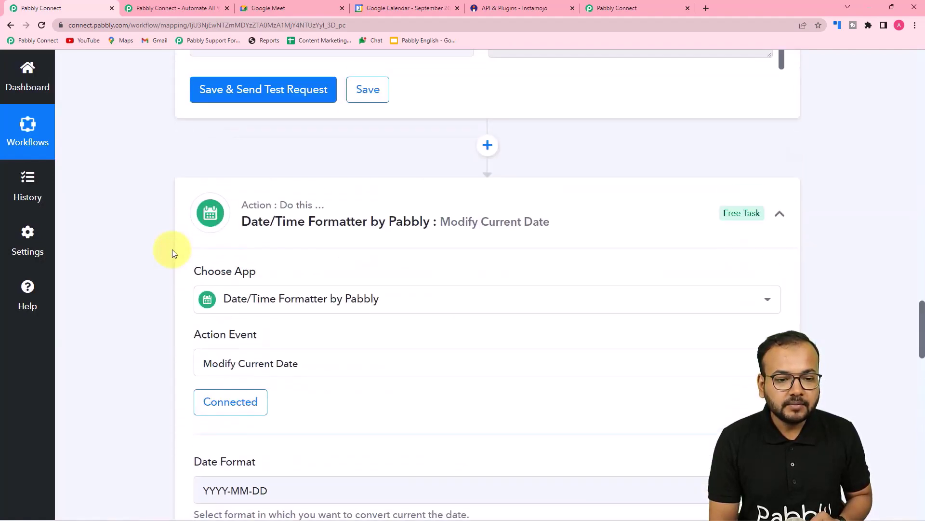
scroll(172, 249, "up", 5)
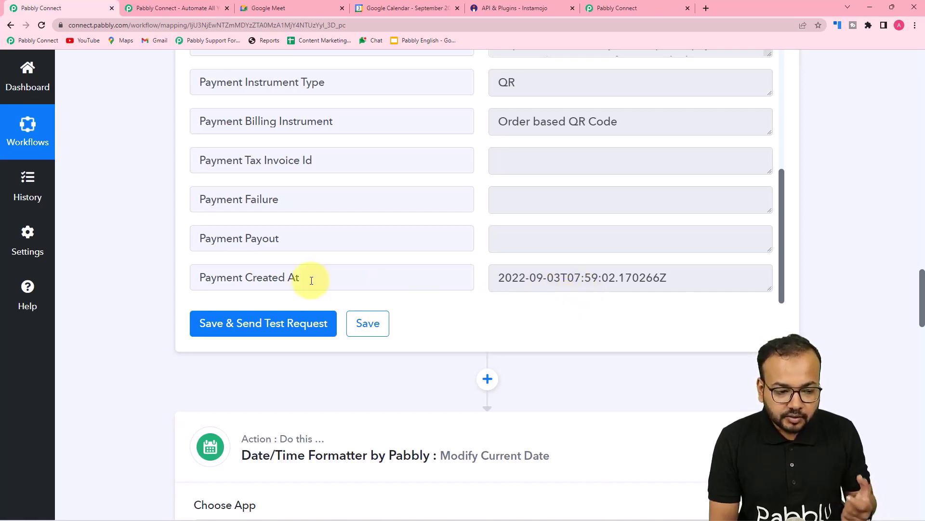
scroll(237, 287, "down", 15)
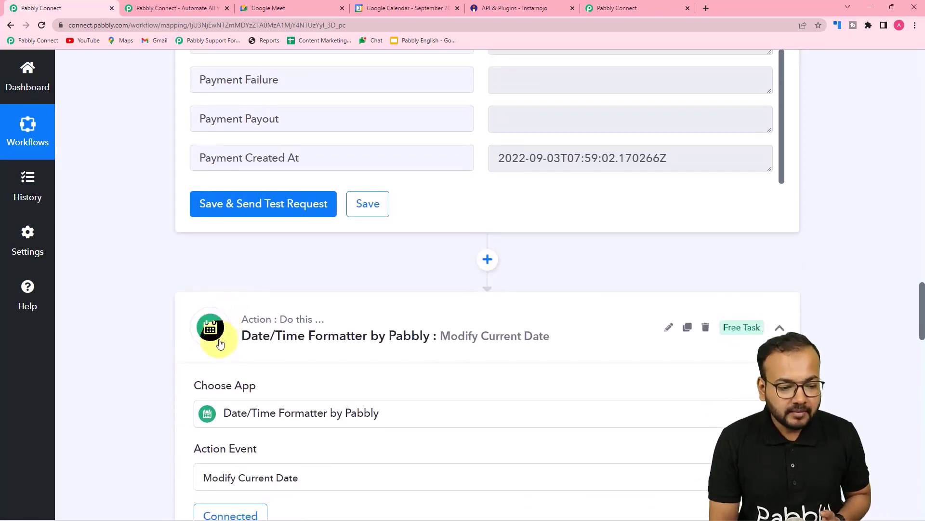
scroll(216, 349, "down", 7)
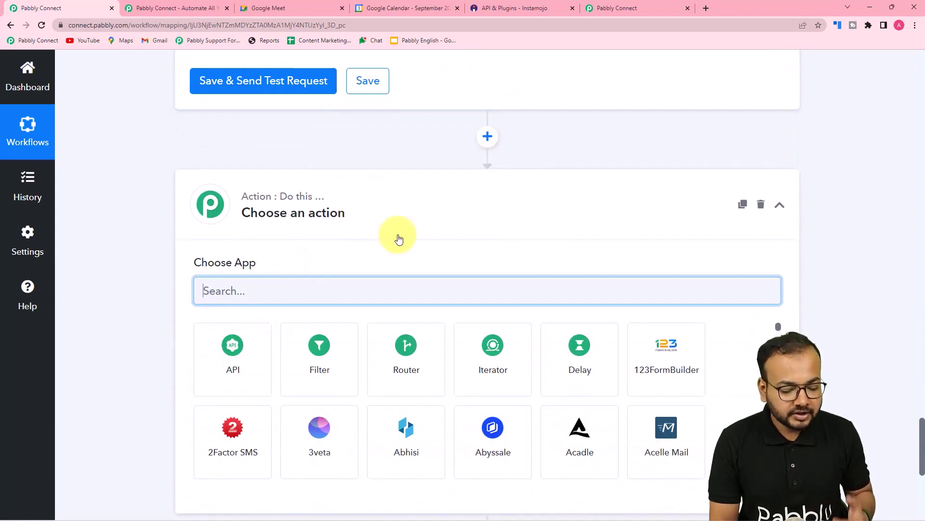
Make the new step a Date/Time Formatter with Format Date Only and connect it.
scroll(398, 240, "down", 1)
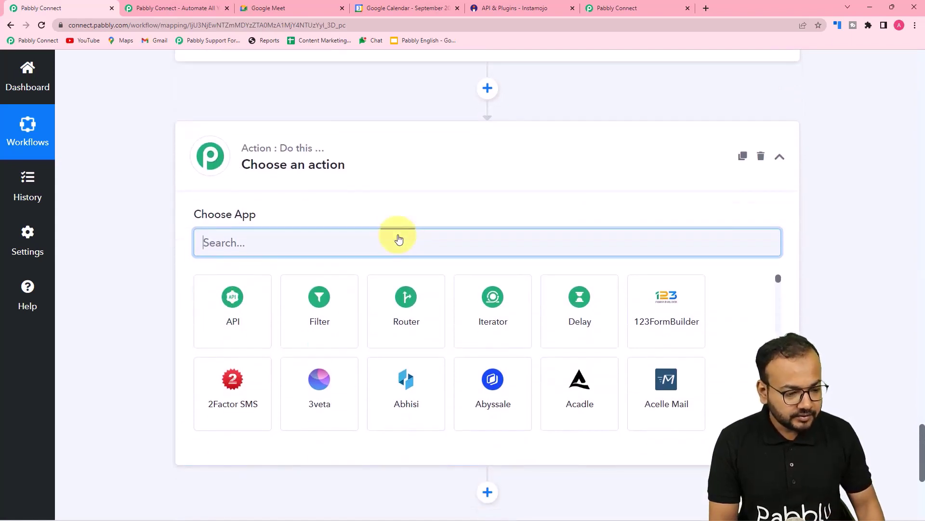
type("date")
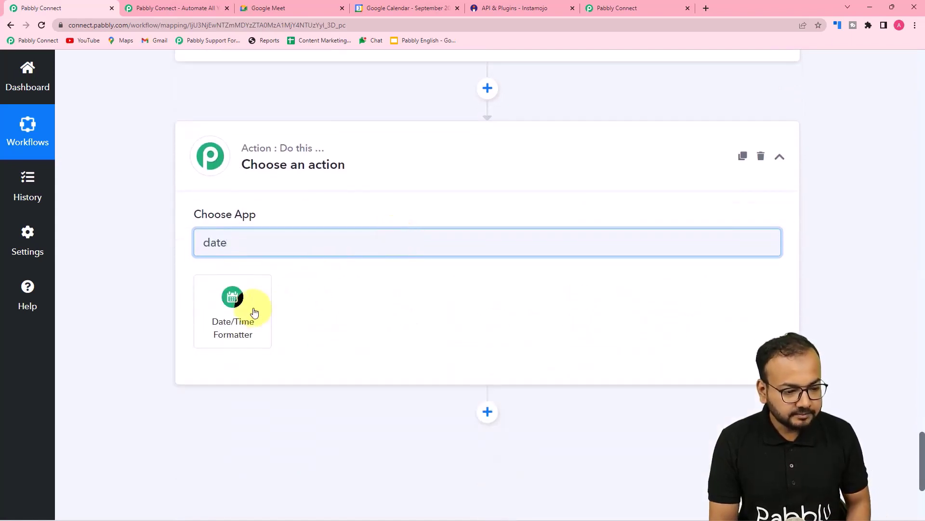
left_click(241, 315)
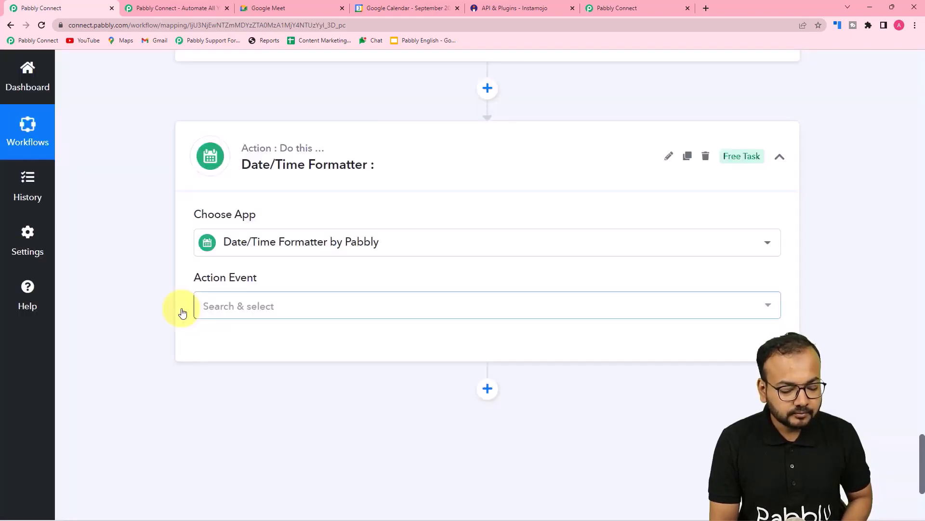
scroll(183, 312, "down", 1)
left_click(265, 260)
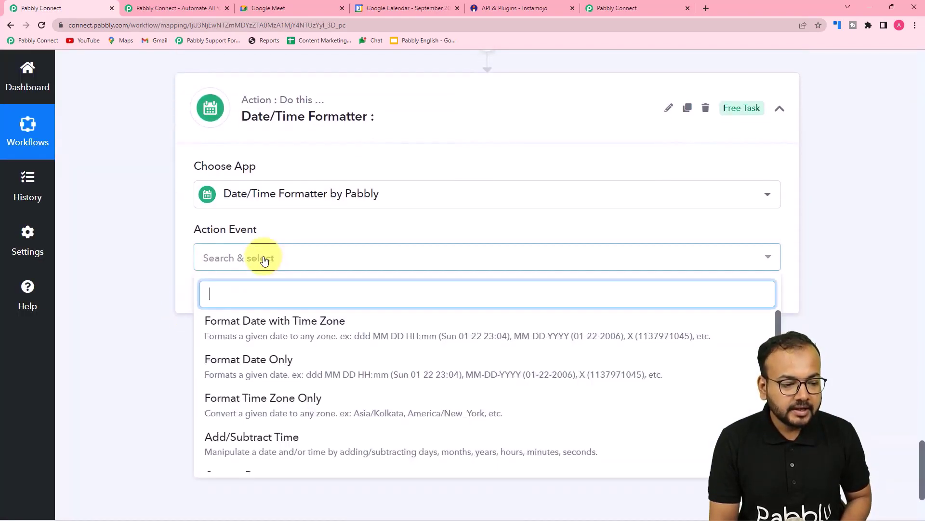
left_click(254, 367)
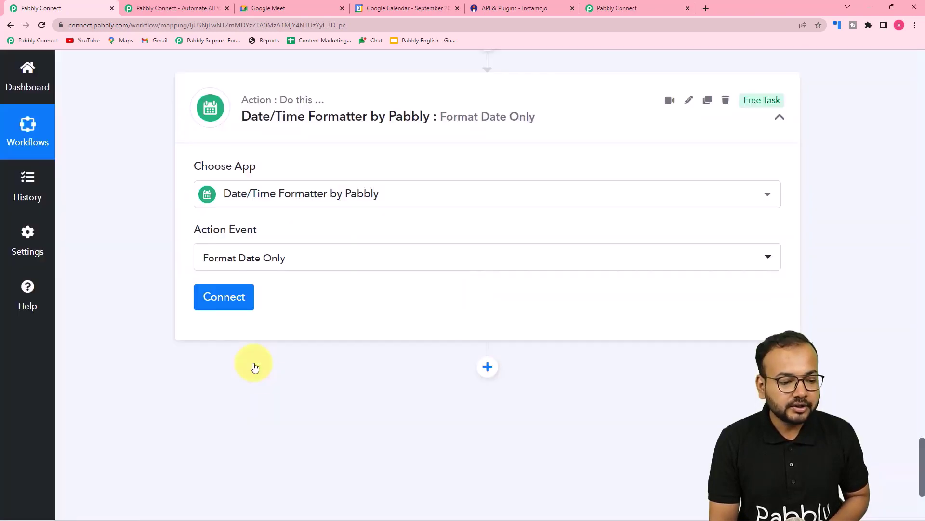
left_click(208, 299)
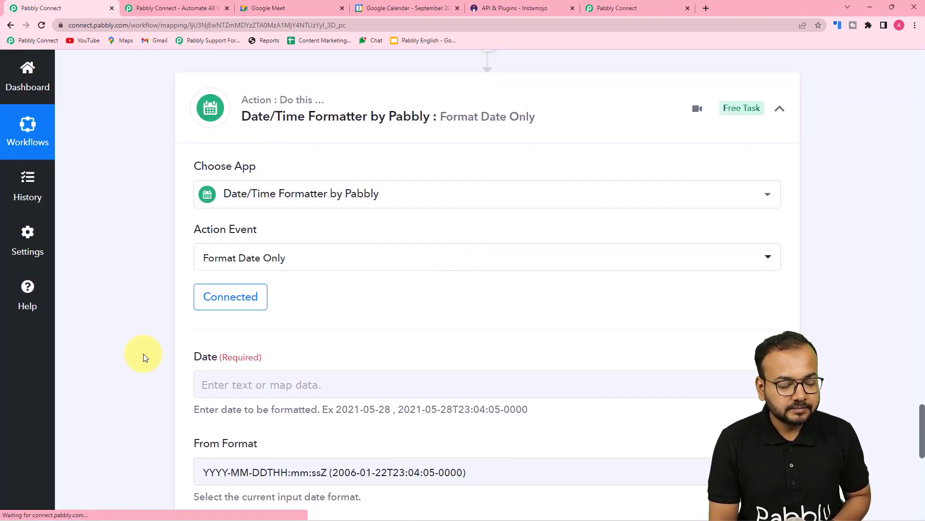
scroll(143, 354, "down", 3)
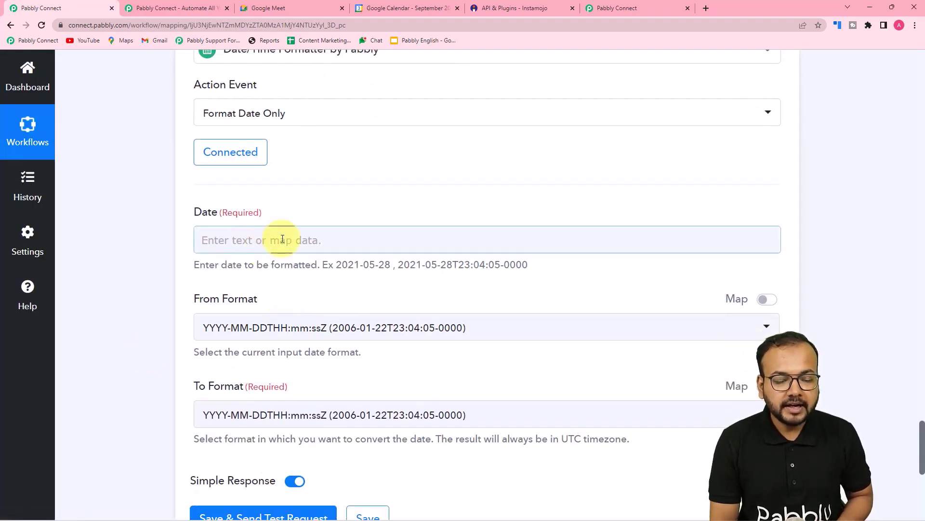
scroll(283, 251, "up", 15)
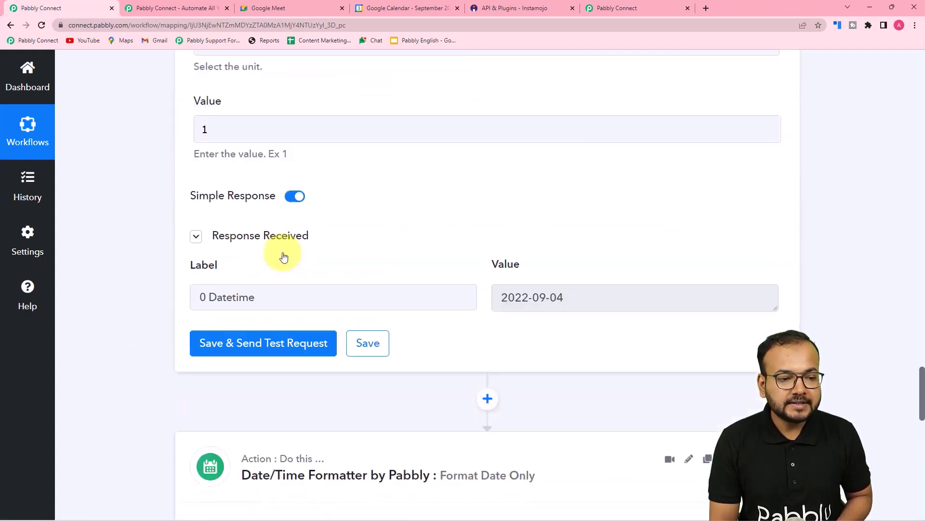
scroll(282, 256, "up", 10)
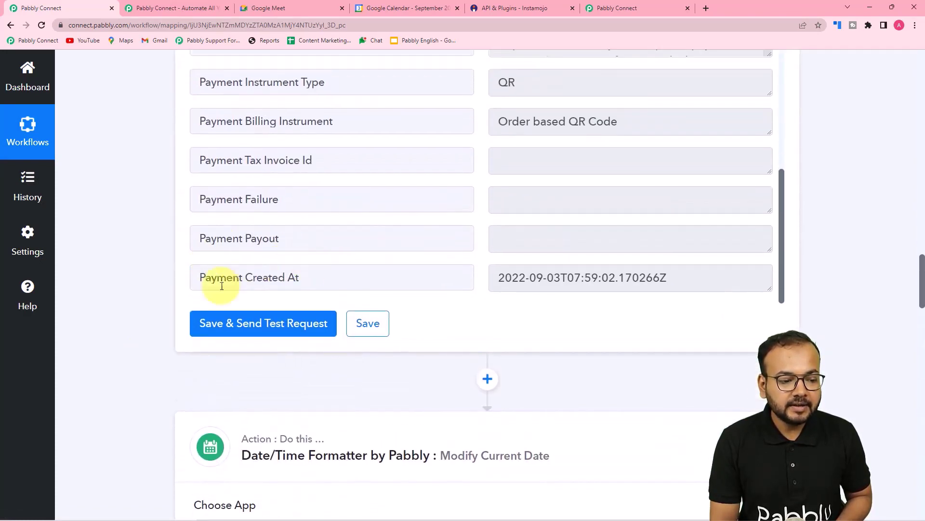
scroll(193, 289, "down", 1)
scroll(169, 296, "down", 20)
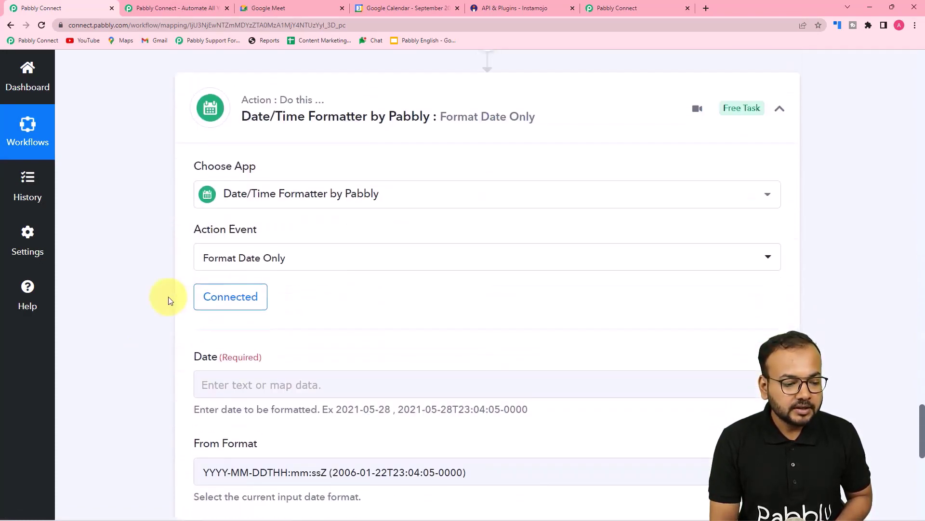
Map Payment Created At from Get Payment Details into the Date field.
left_click(279, 192)
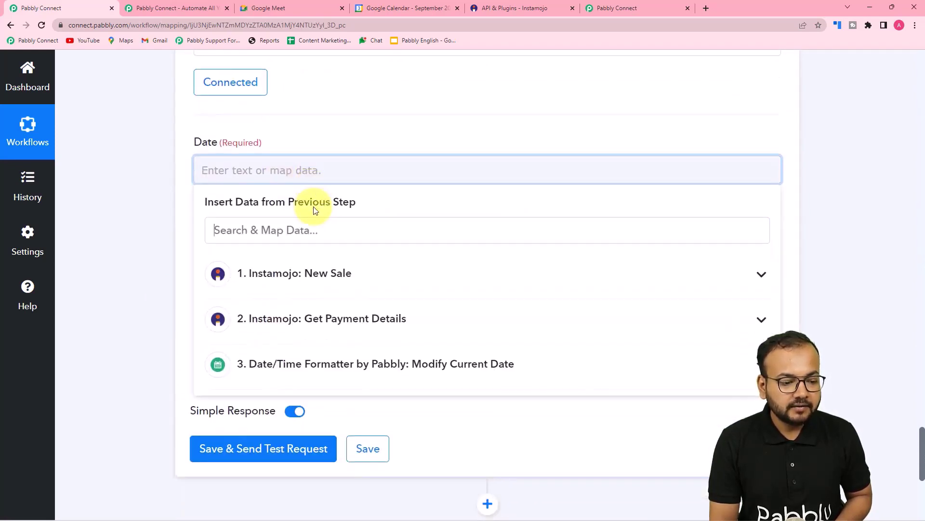
left_click(305, 216)
scroll(297, 362, "down", 10)
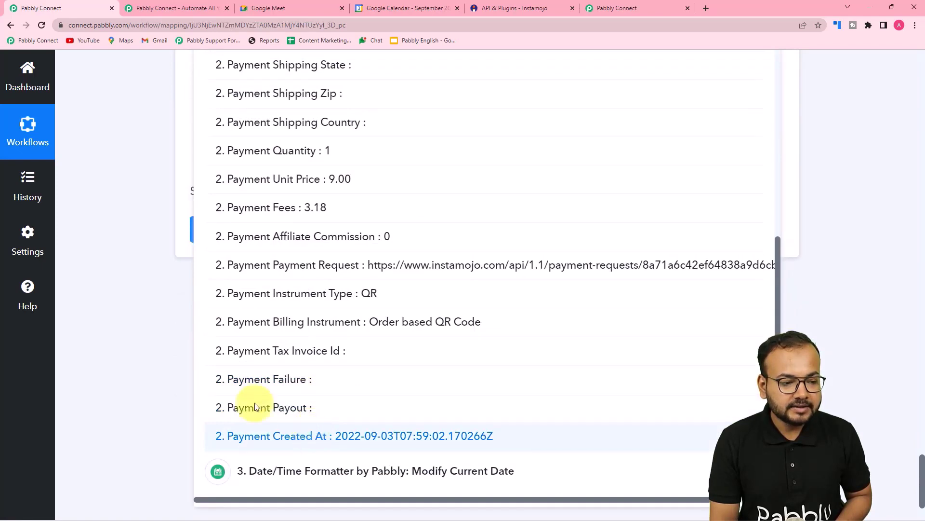
left_click(289, 436)
left_click(169, 261)
Set the output format to HH:mm (13:08).
scroll(168, 260, "down", 2)
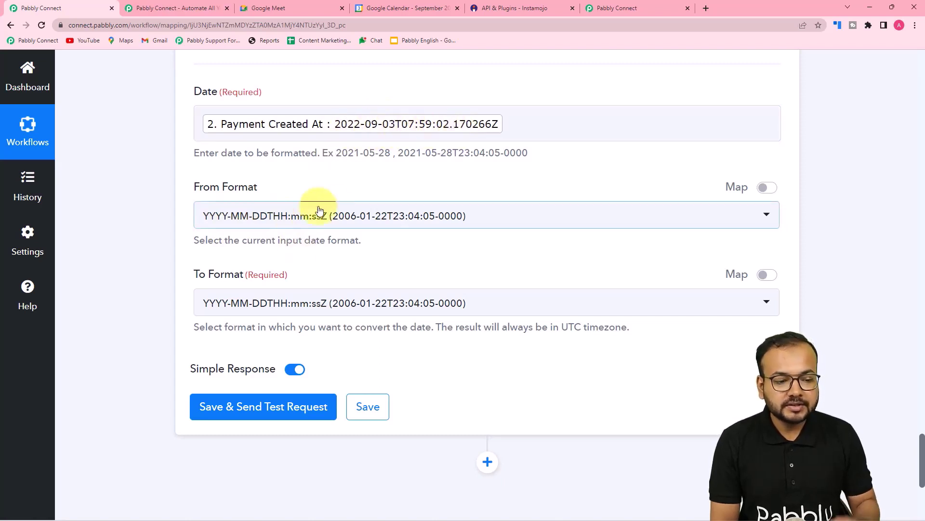
scroll(318, 218, "down", 2)
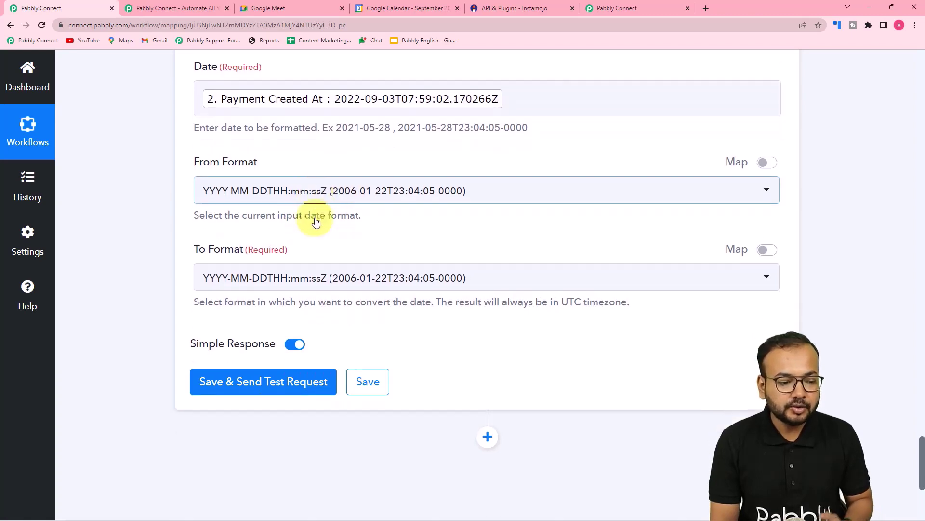
left_click(248, 206)
scroll(299, 305, "down", 4)
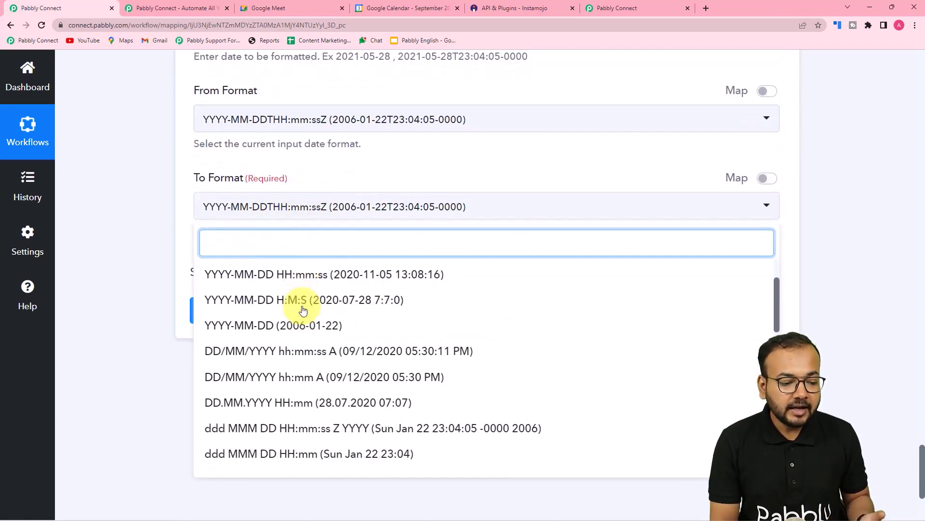
scroll(303, 310, "down", 9)
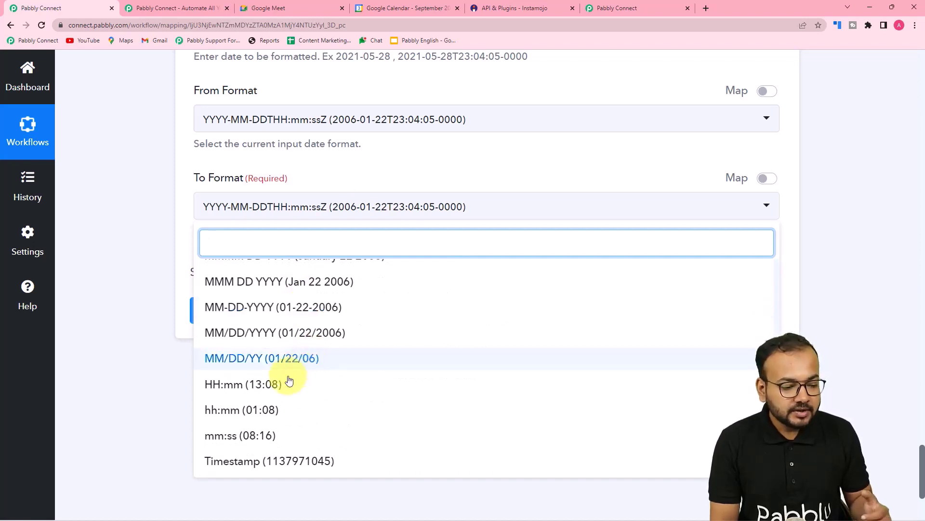
left_click(223, 386)
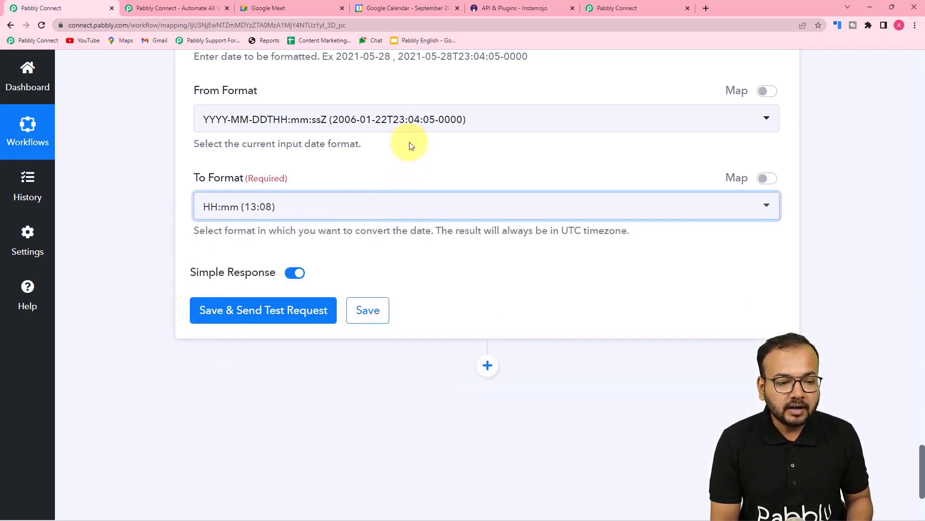
scroll(413, 143, "up", 1)
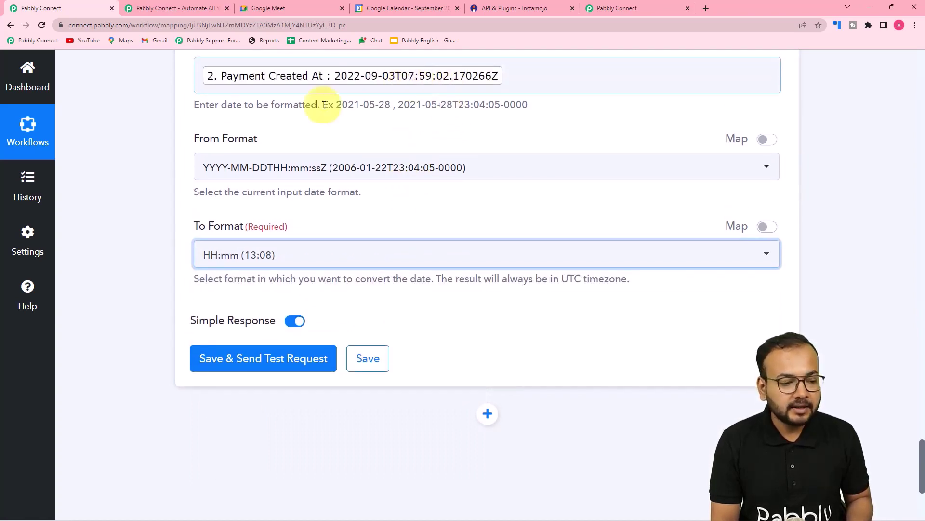
Save the Format Date Only step and test it, returning 07:59.
scroll(193, 217, "down", 3)
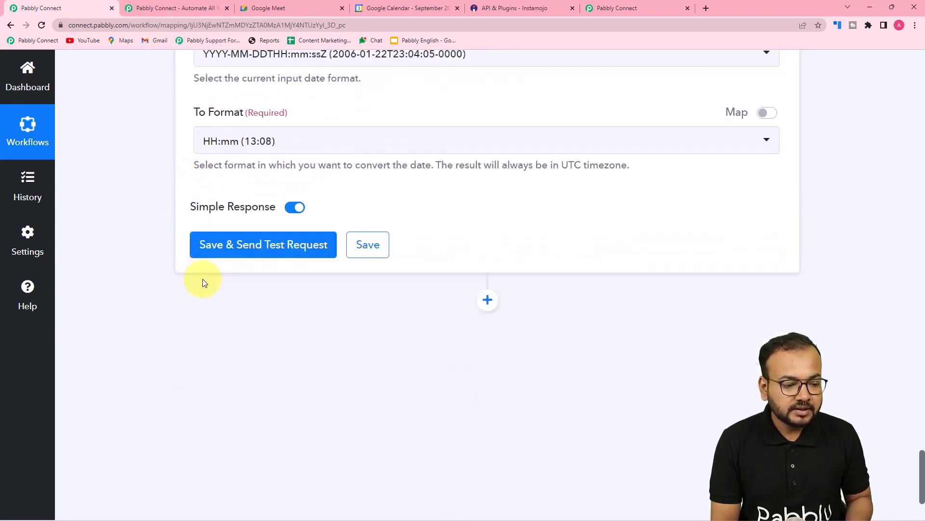
left_click(227, 215)
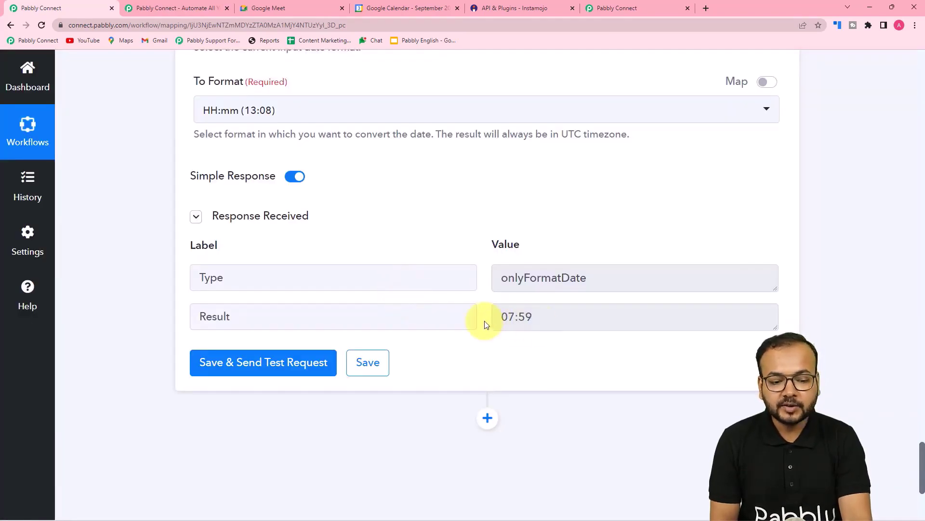
scroll(488, 297, "up", 5)
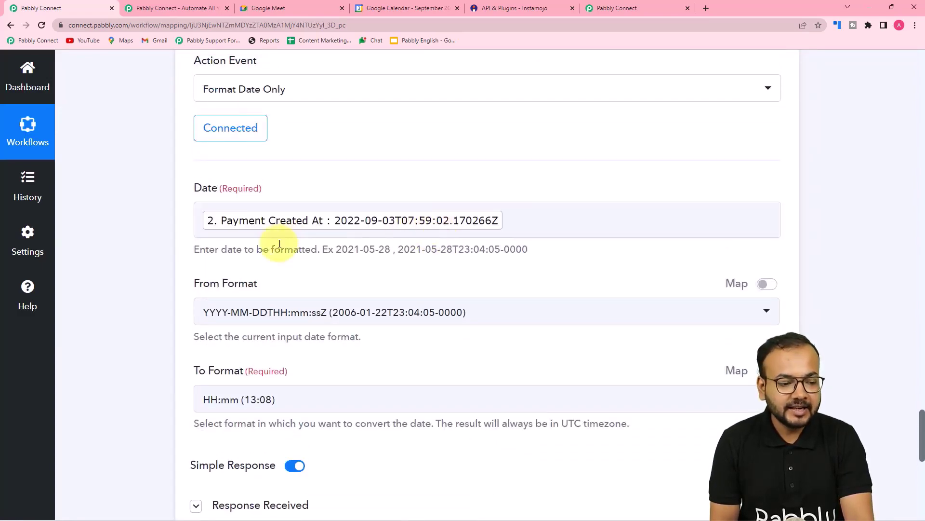
scroll(155, 245, "down", 4)
scroll(155, 245, "down", 7)
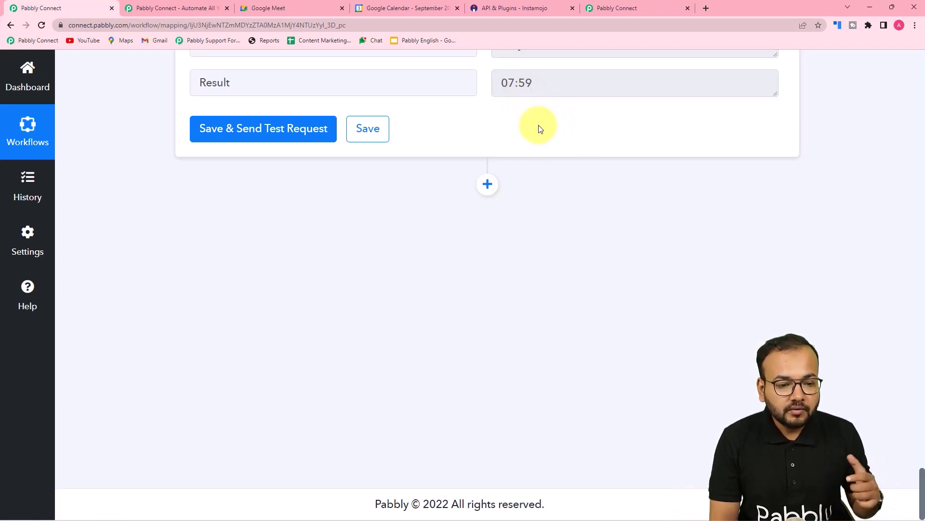
Add a Number Formatter by Pabbly step with the Counter action event.
left_click(487, 189)
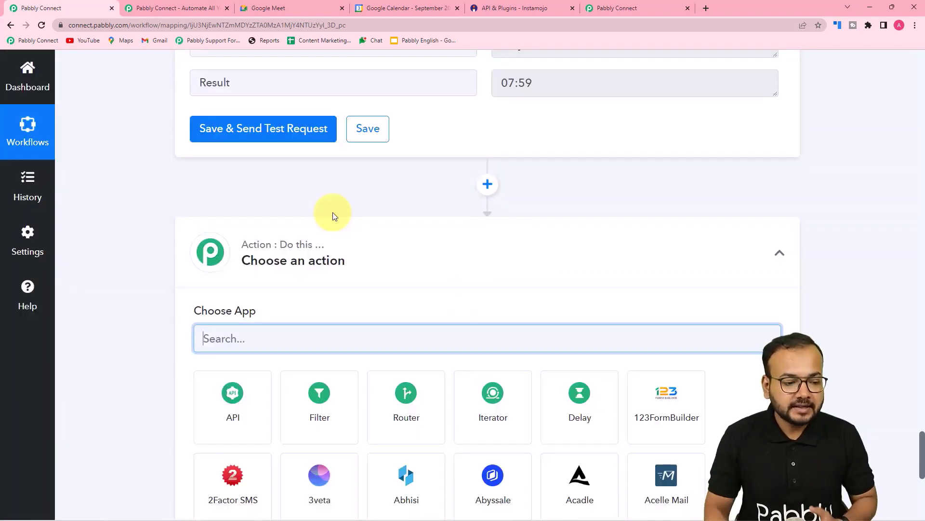
scroll(332, 215, "down", 3)
type("n")
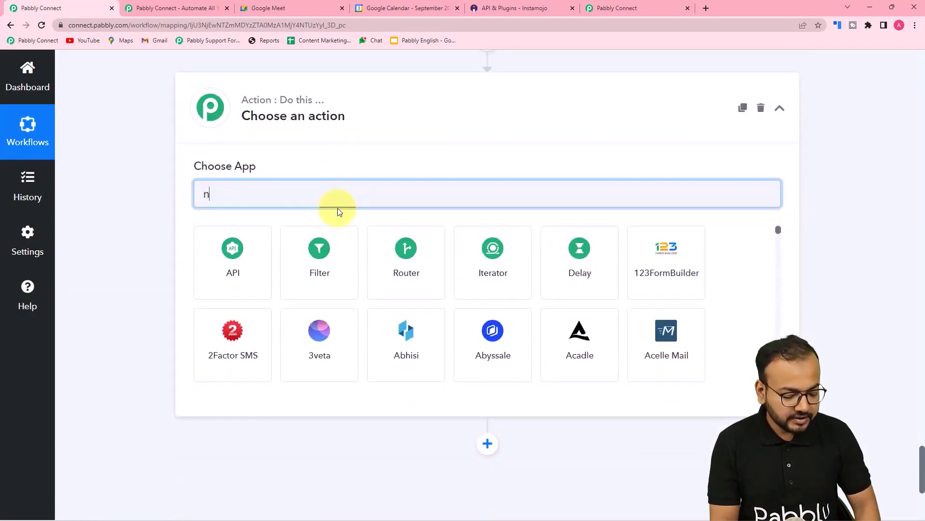
type("umber")
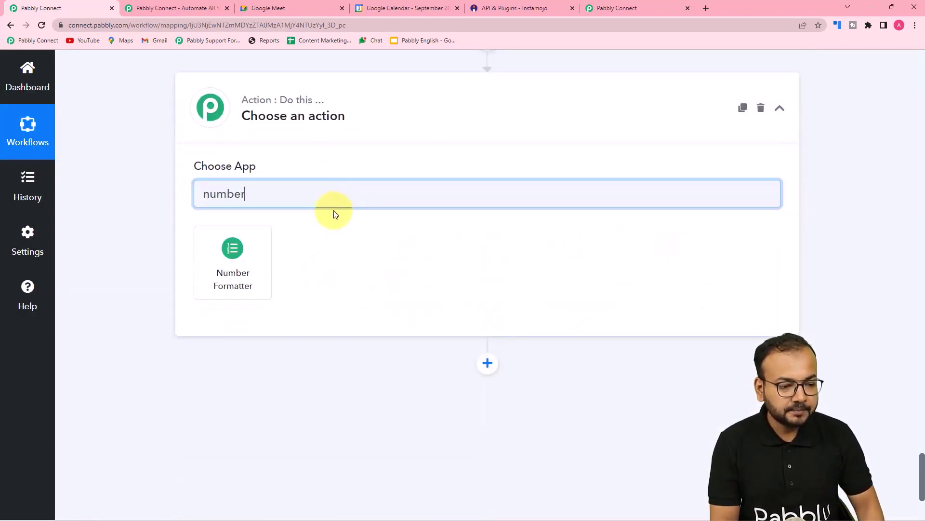
left_click(262, 271)
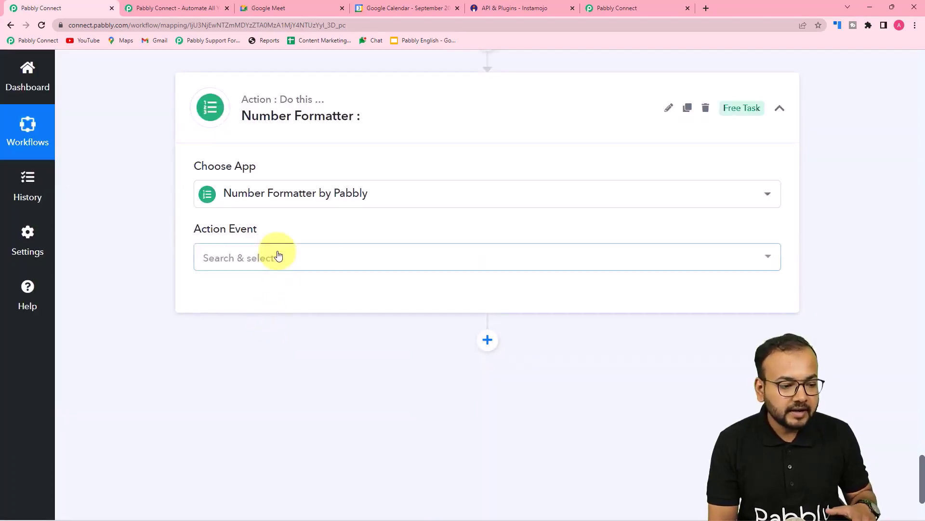
left_click(278, 256)
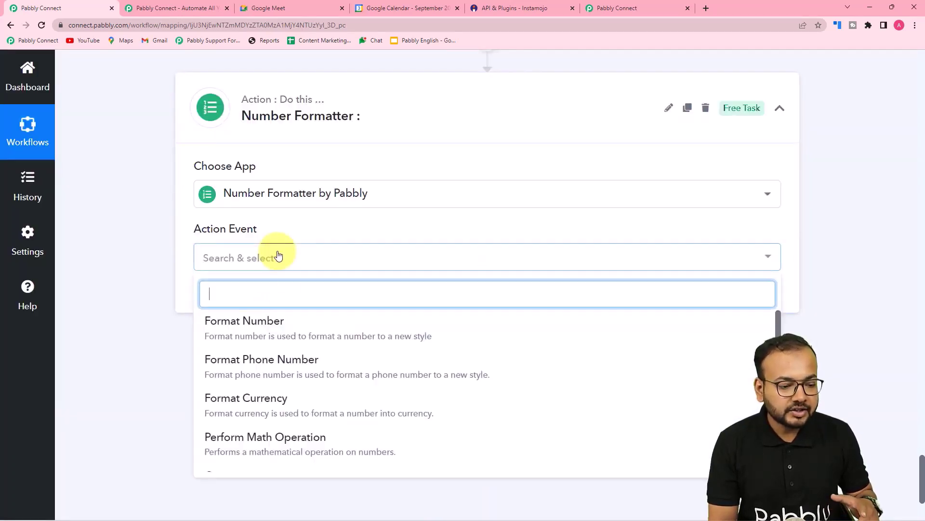
scroll(275, 385, "down", 2)
left_click(273, 381)
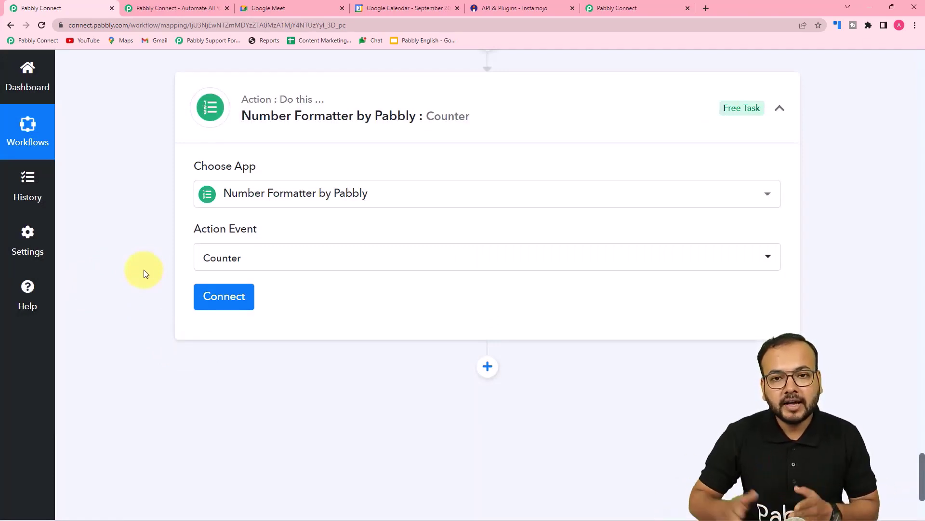
Connect the Counter step and set its Initial Value to 10.
left_click(203, 296)
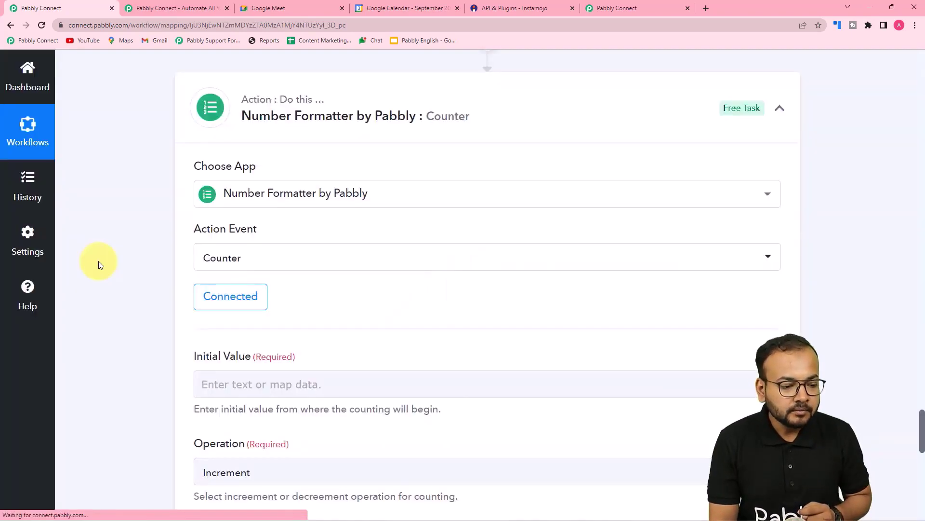
scroll(99, 261, "down", 3)
scroll(99, 261, "down", 2)
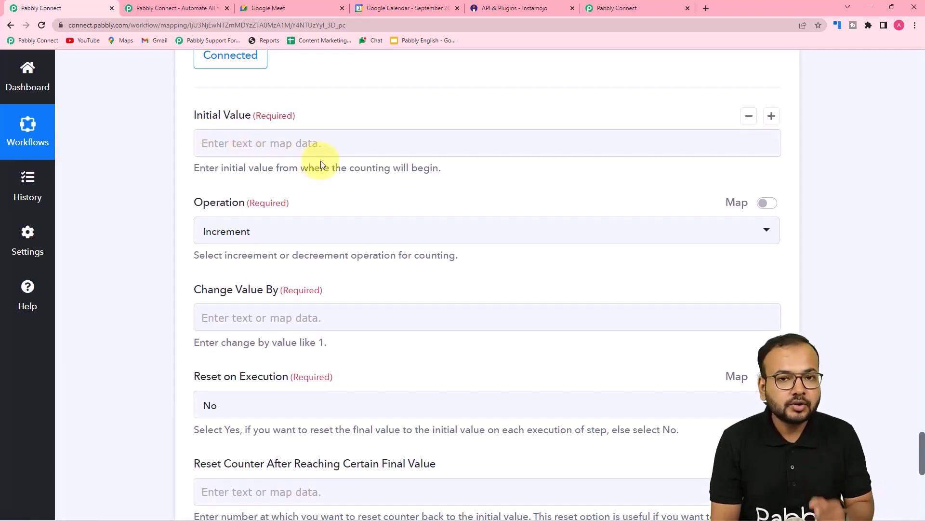
left_click(299, 140)
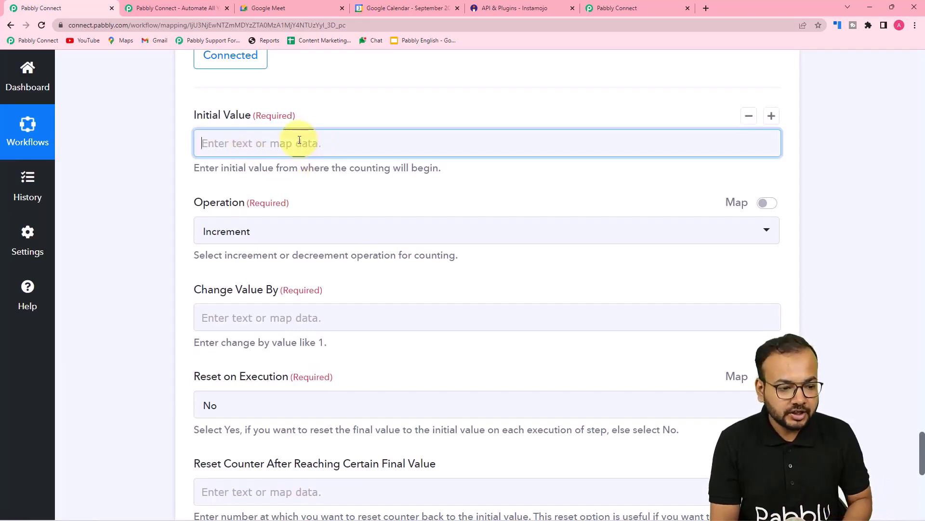
type("10")
left_click(155, 181)
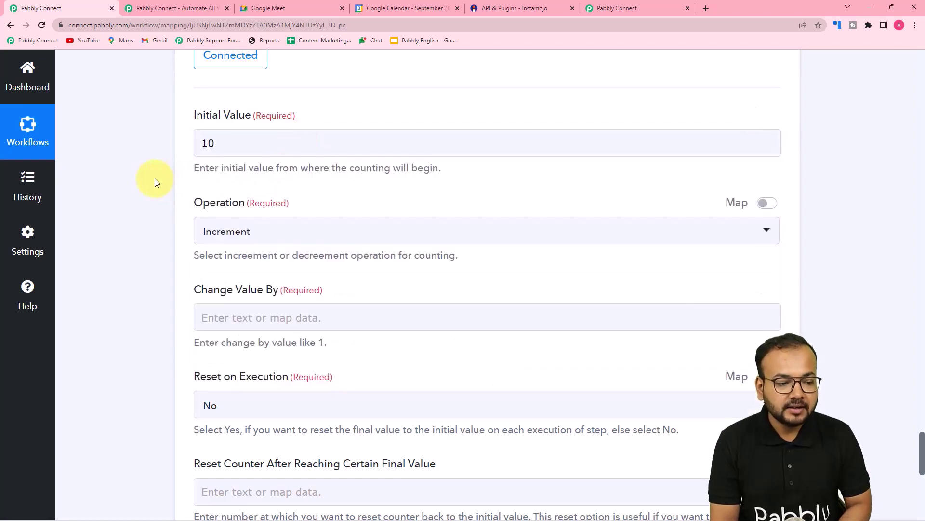
Set Change Value By to 1 and Reset Counter to 18.
scroll(155, 181, "down", 1)
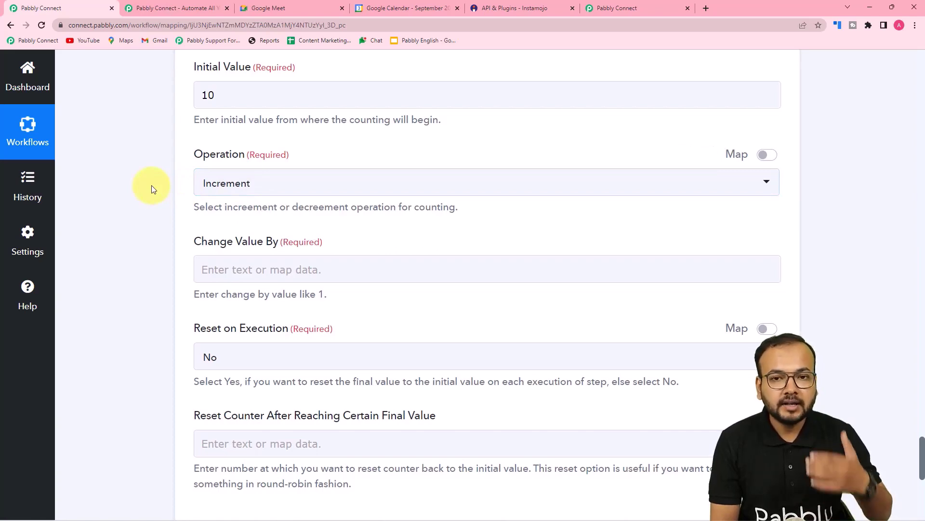
scroll(151, 188, "down", 3)
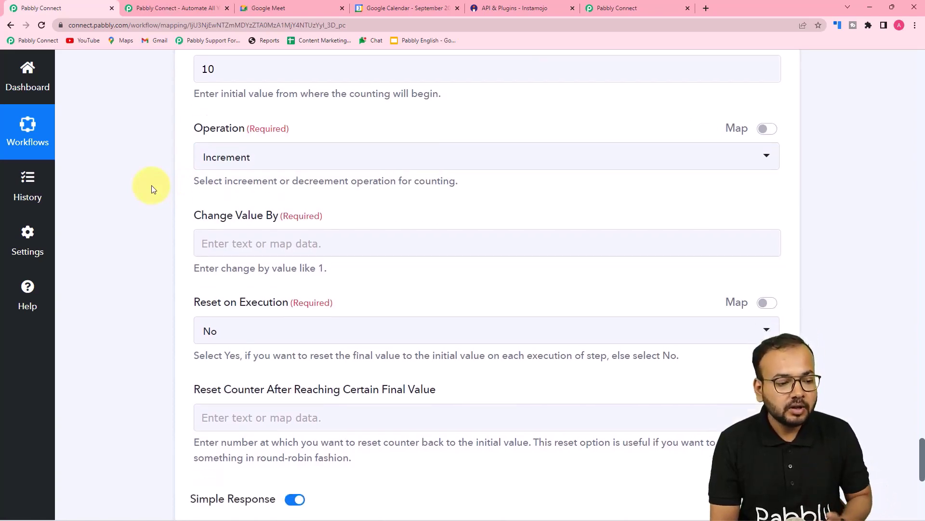
left_click(226, 121)
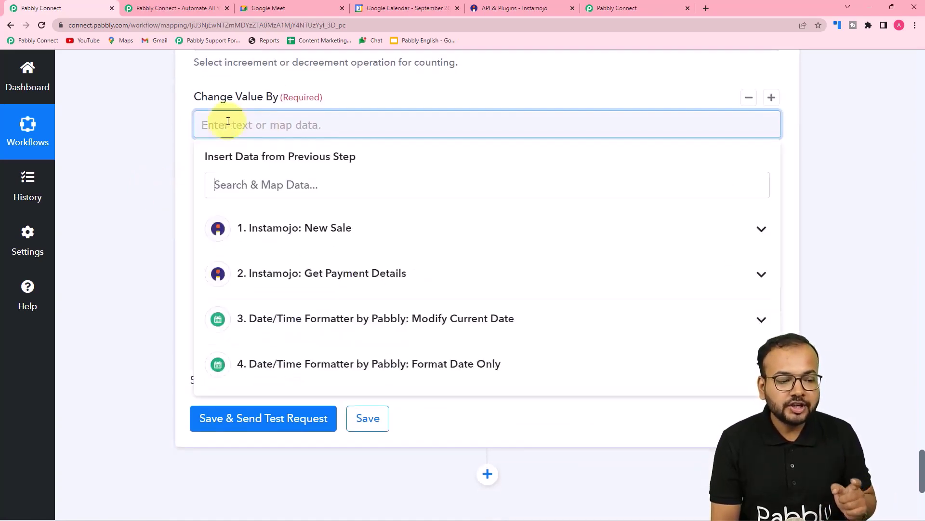
type("1")
left_click(156, 127)
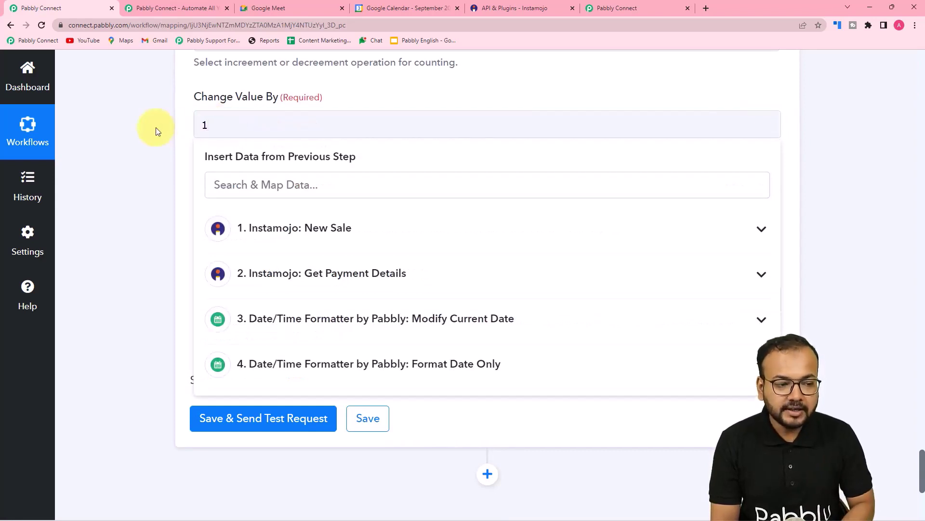
scroll(248, 151, "down", 2)
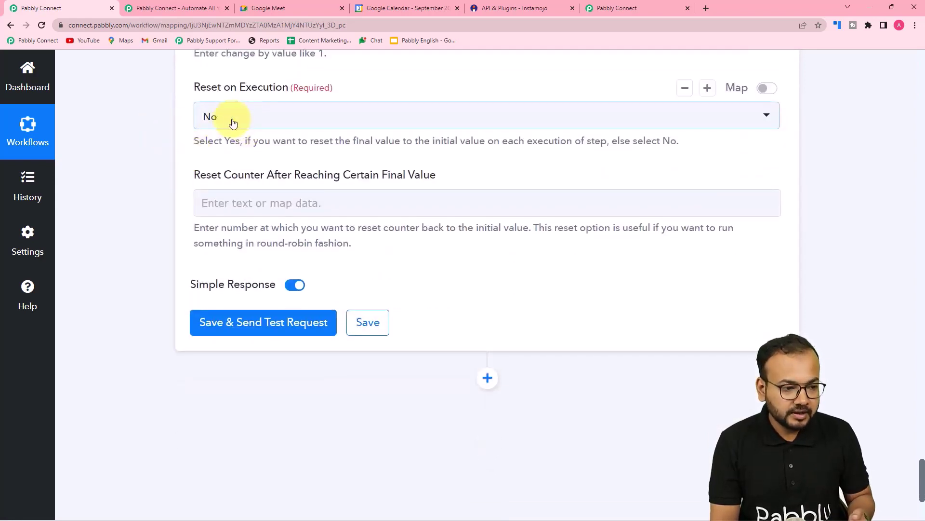
left_click(266, 194)
type("18")
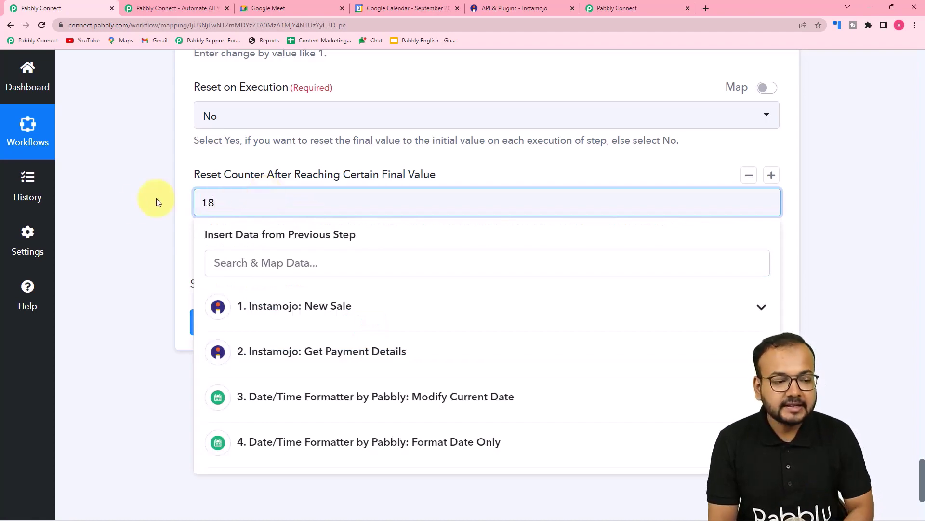
left_click(129, 204)
Save the Counter step and test it, getting Final Value 11.
left_click(208, 322)
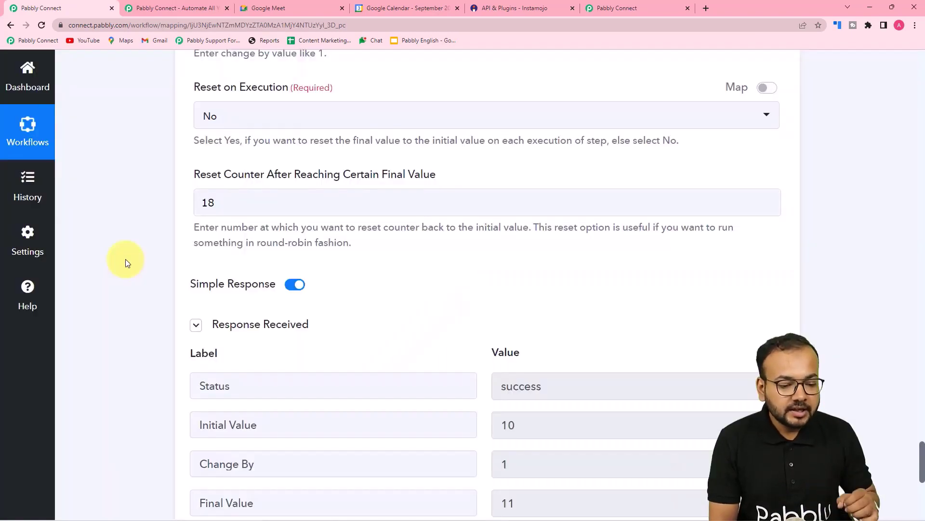
scroll(125, 259, "down", 4)
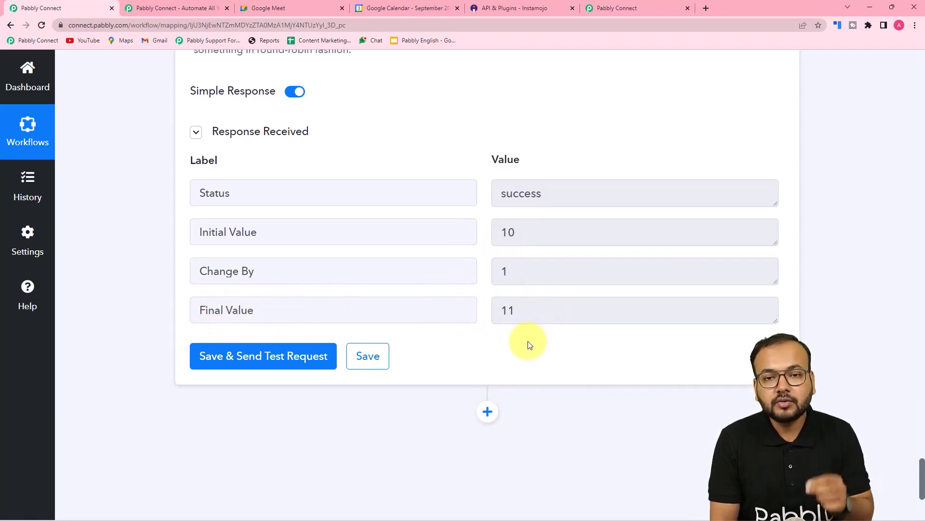
scroll(529, 343, "up", 4)
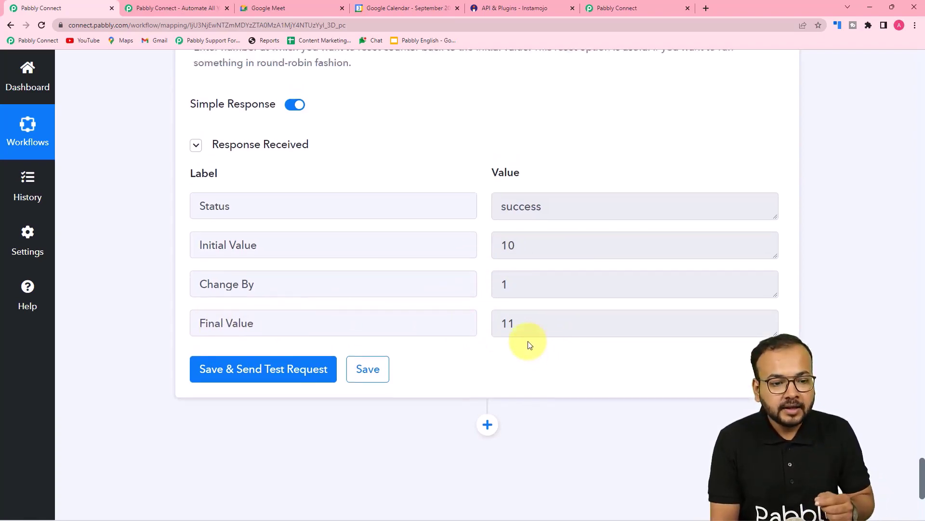
scroll(529, 343, "down", 4)
scroll(530, 320, "up", 15)
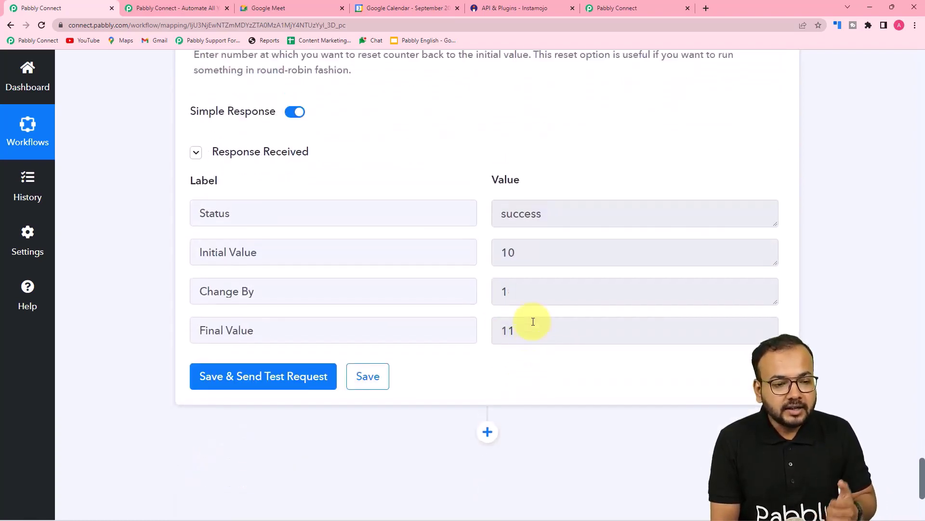
scroll(532, 325, "up", 3)
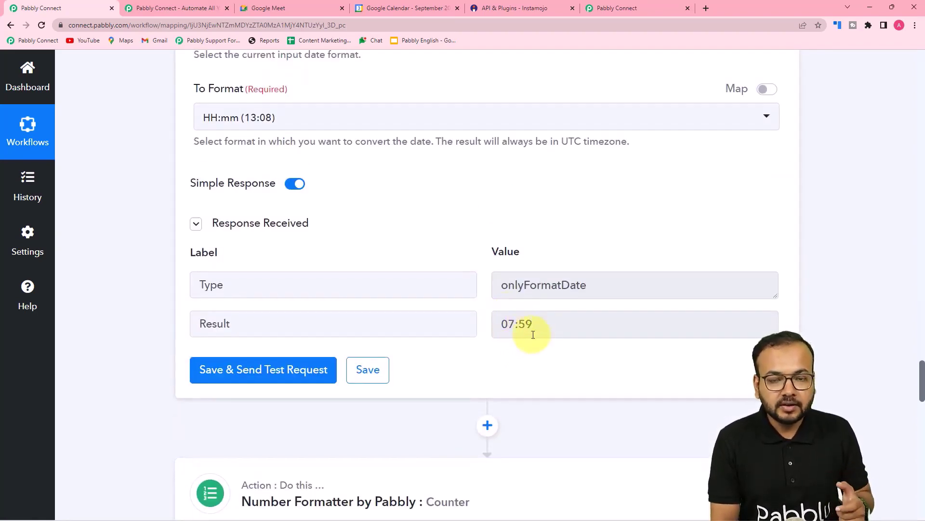
scroll(533, 335, "down", 15)
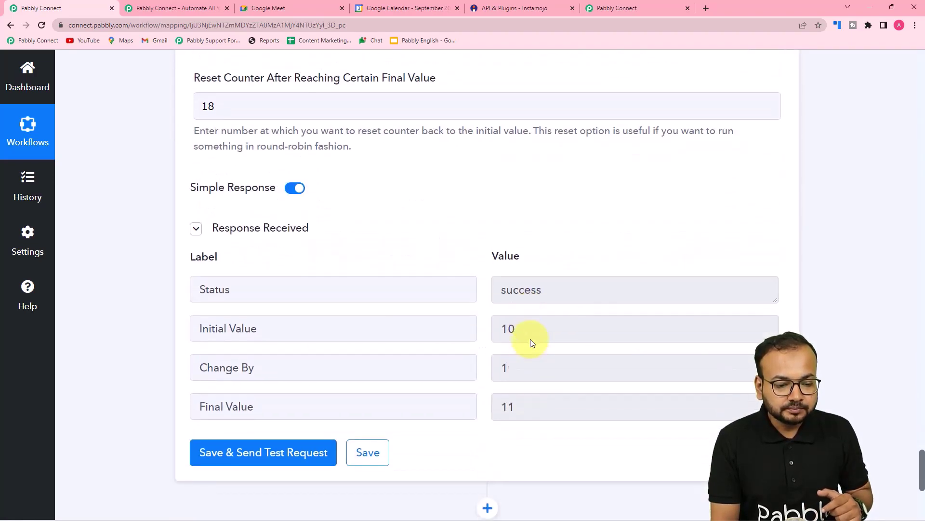
scroll(530, 339, "down", 5)
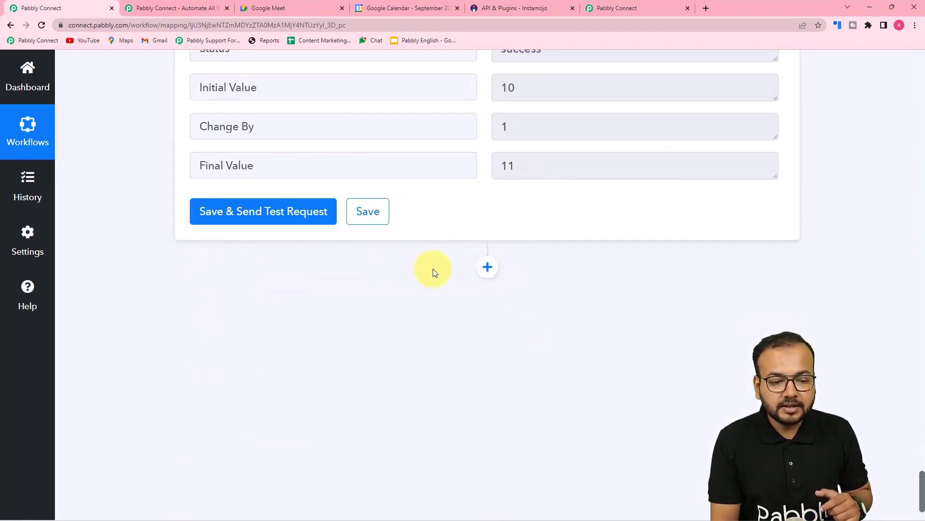
Add a Text Formatter by Pabbly step below the counter with Split Text, and connect it.
left_click(487, 266)
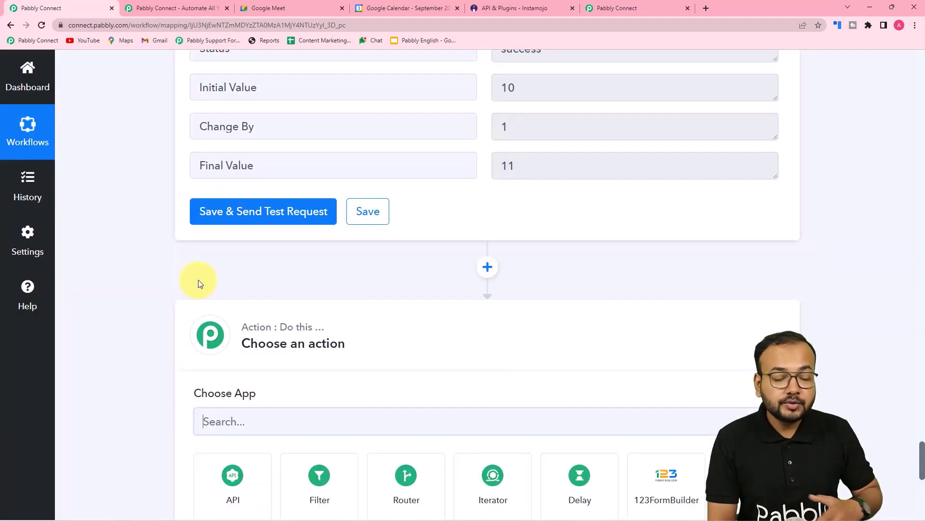
type("t")
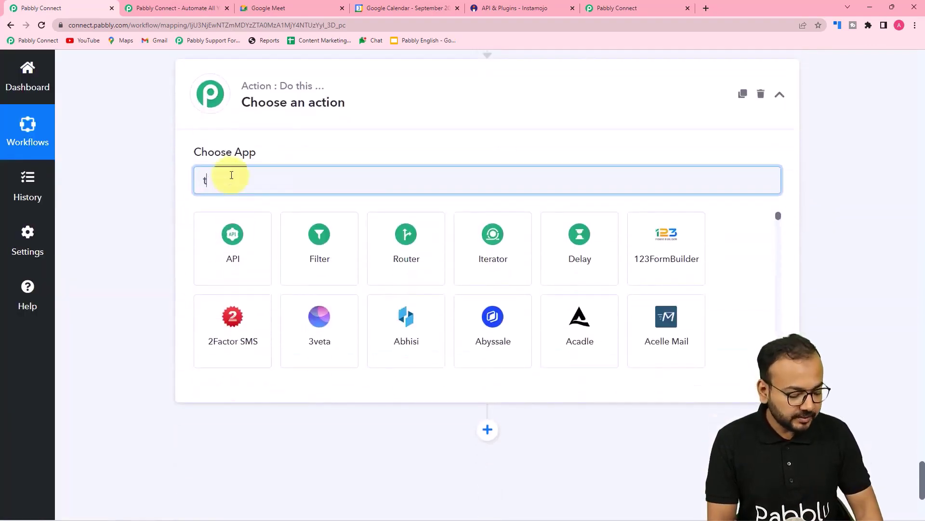
type("ext")
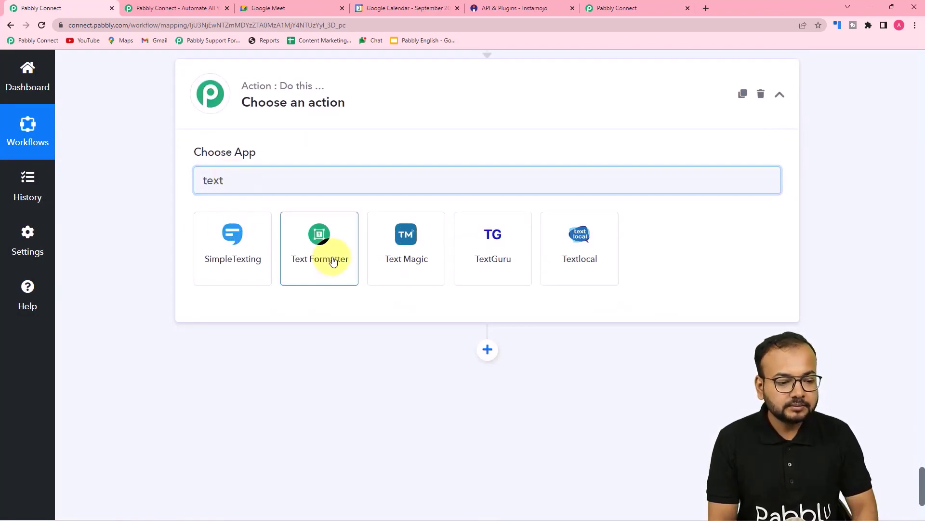
left_click(332, 261)
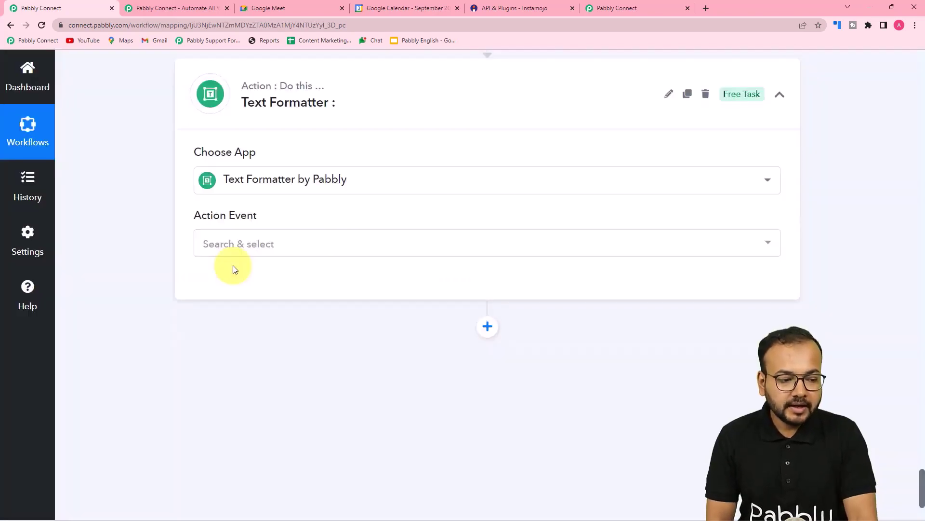
left_click(236, 252)
scroll(250, 384, "down", 2)
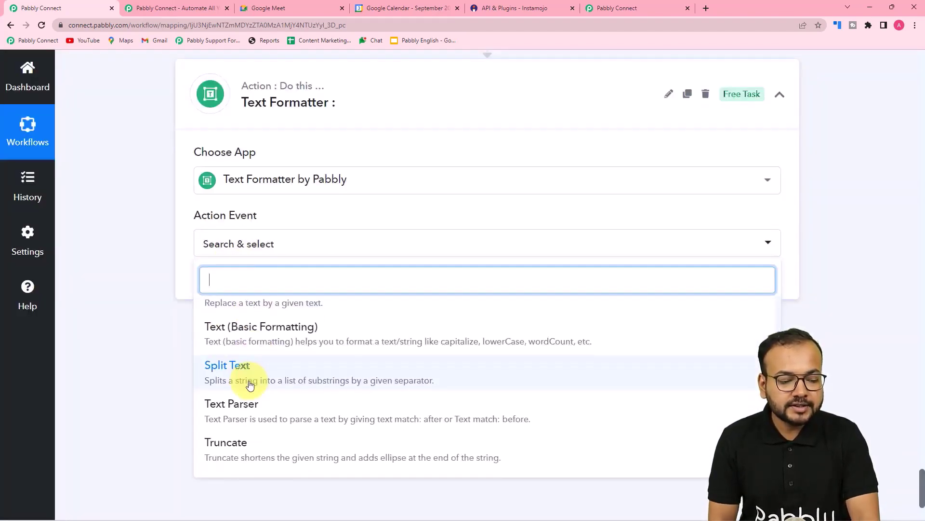
left_click(246, 380)
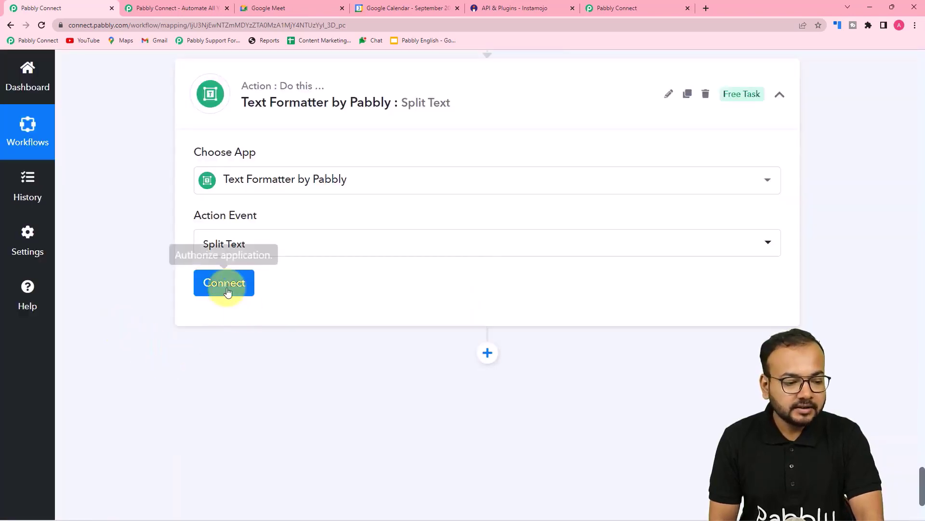
left_click(225, 284)
scroll(141, 313, "down", 2)
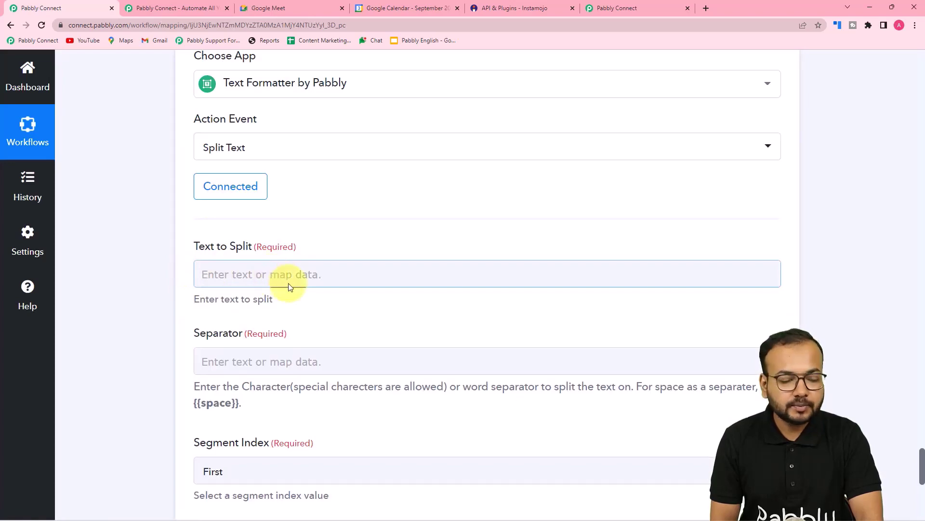
scroll(290, 287, "up", 20)
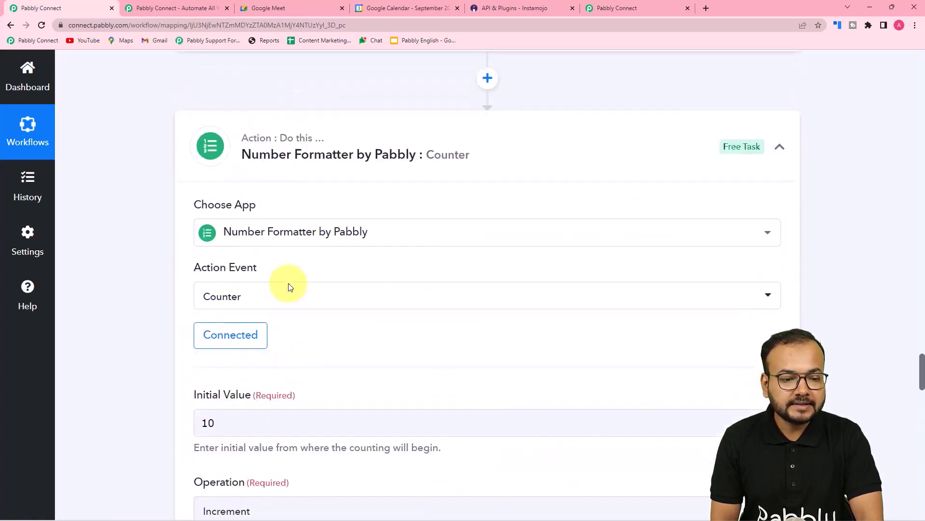
scroll(290, 287, "up", 4)
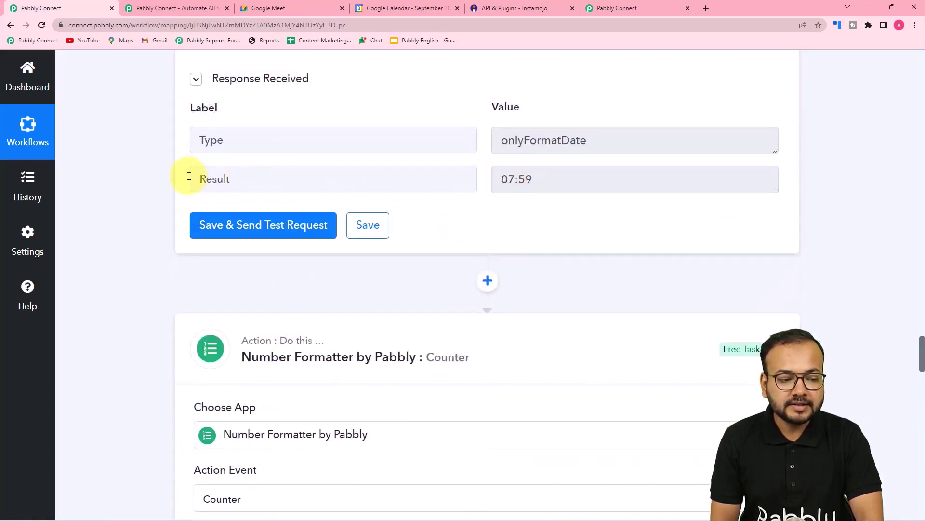
scroll(201, 189, "down", 20)
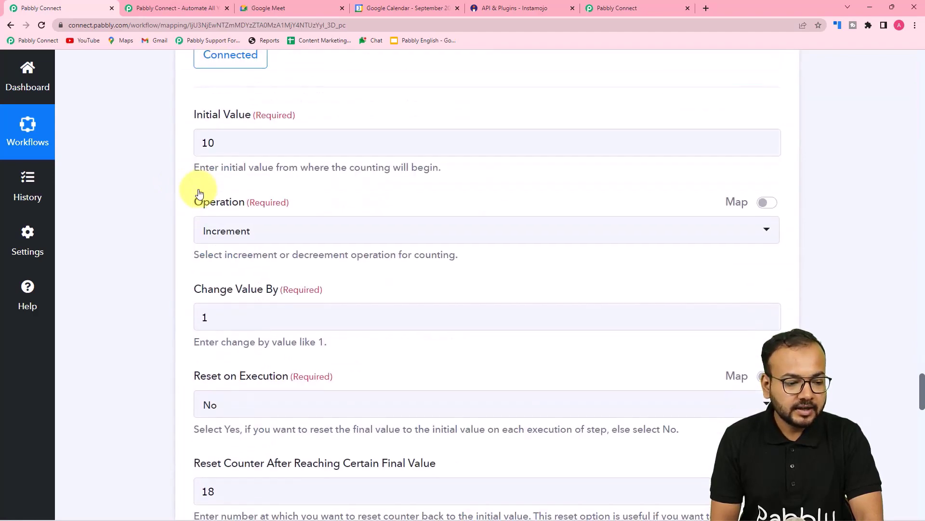
scroll(200, 192, "down", 7)
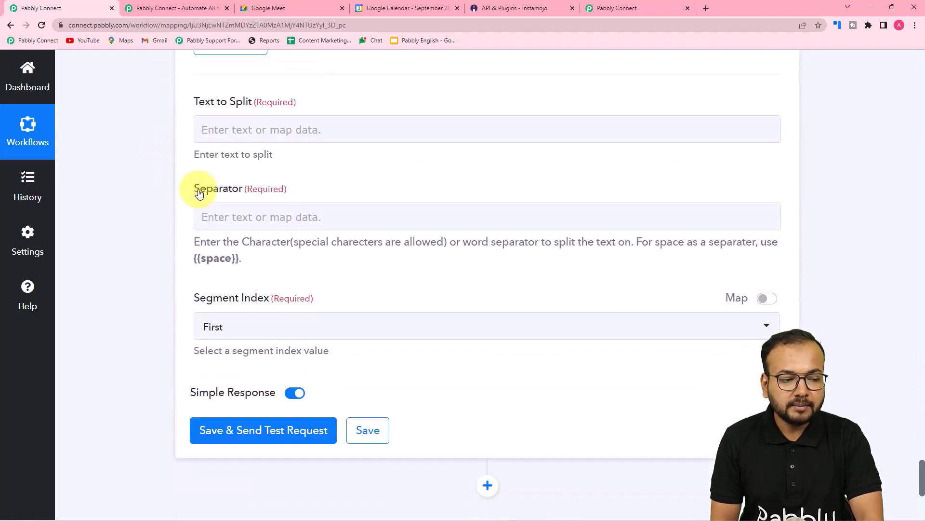
Map the Format Date Only result (07:59) into Text to Split.
left_click(269, 130)
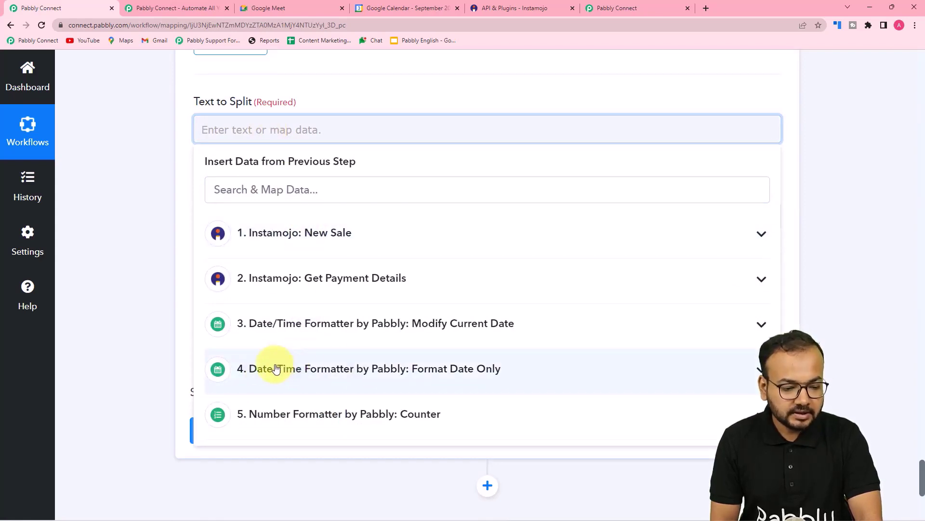
left_click(388, 375)
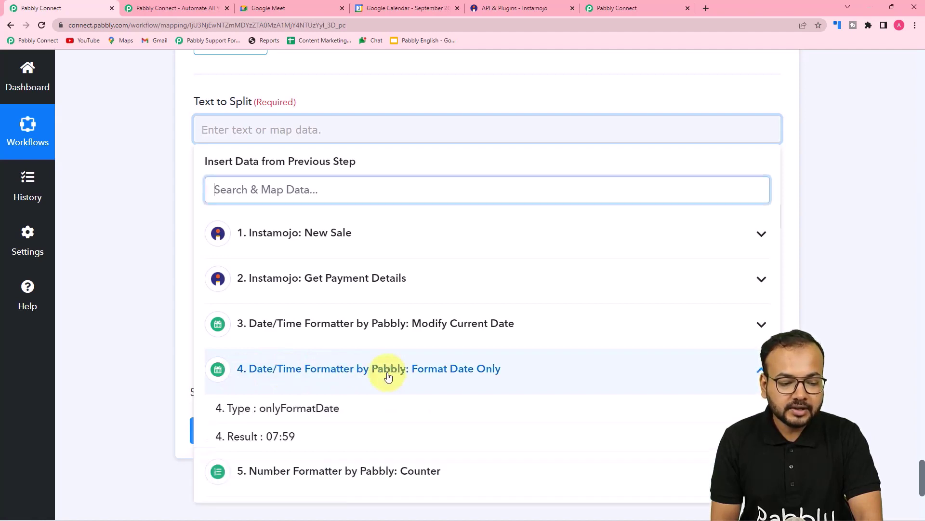
left_click(256, 437)
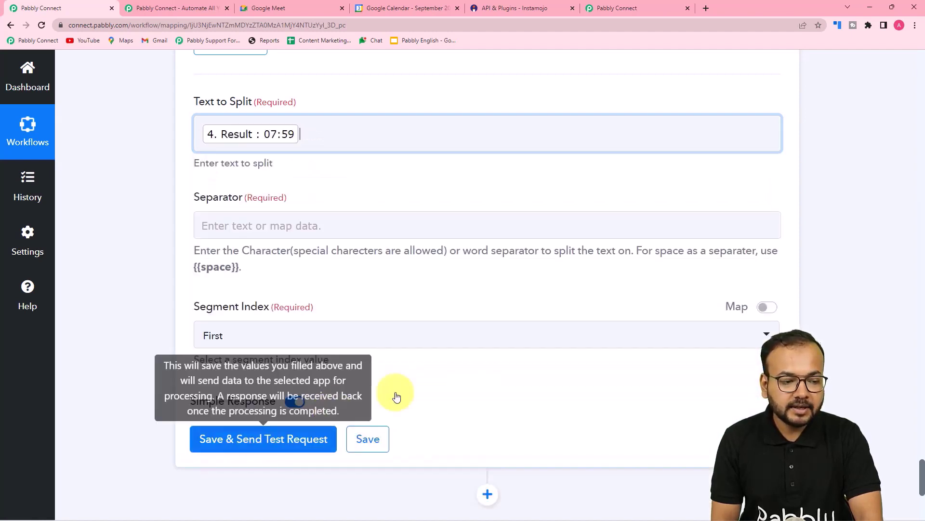
left_click(160, 218)
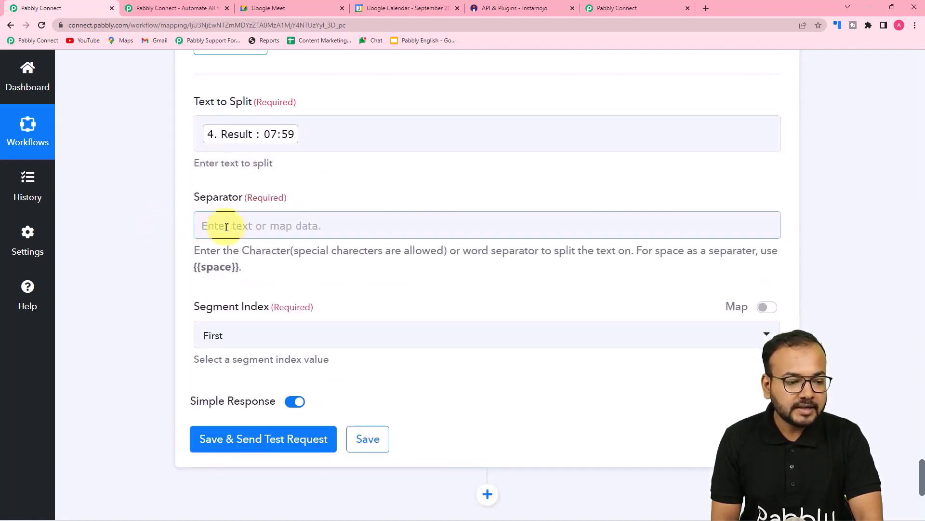
Set the separator to ':' and the Segment Index to Second.
left_click(225, 227)
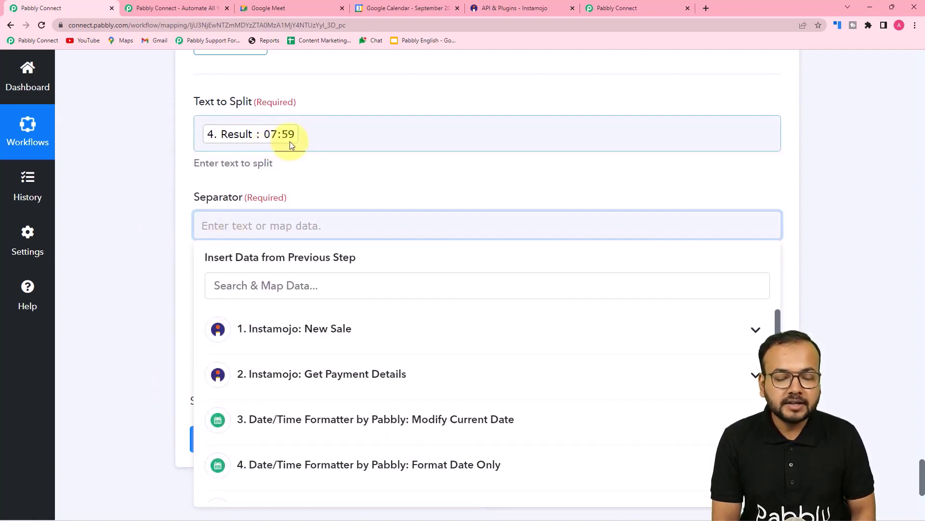
type(":")
left_click(171, 176)
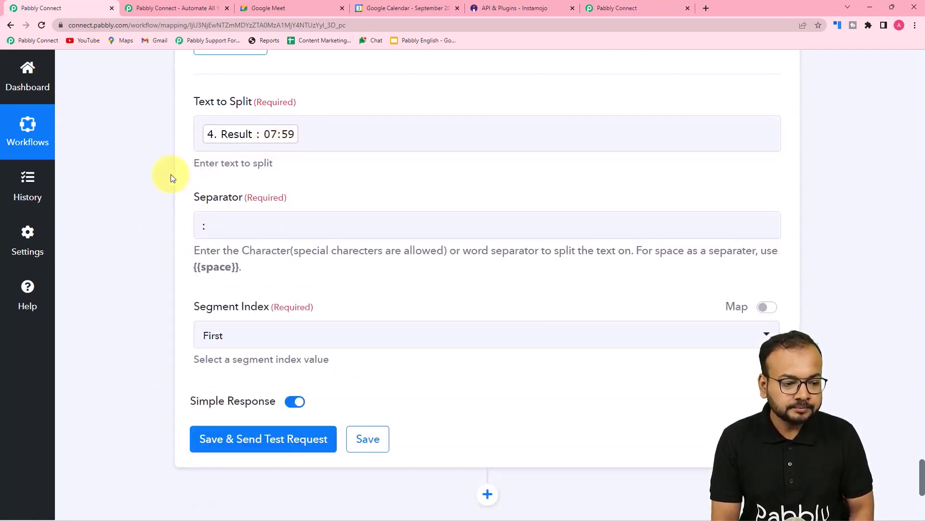
scroll(173, 178, "down", 2)
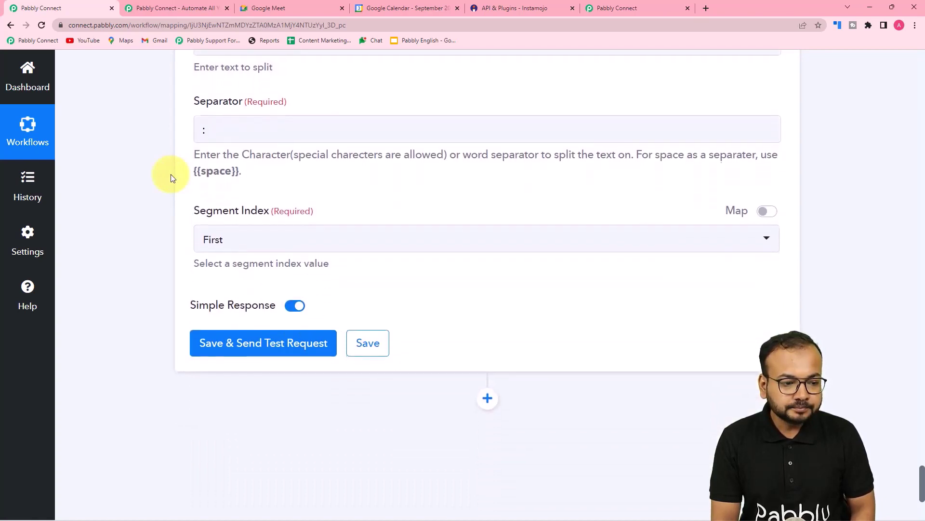
left_click(230, 246)
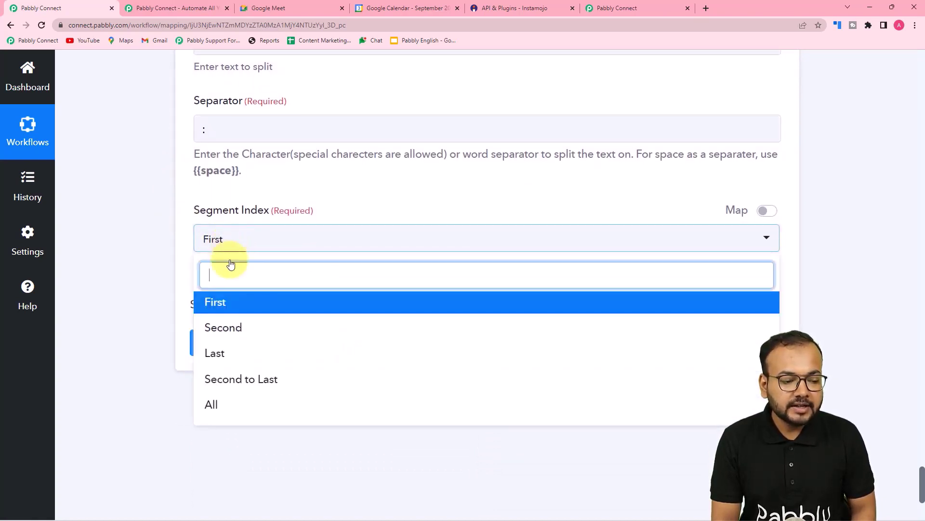
left_click(217, 327)
Save the Split Text step and send a test request.
scroll(146, 254, "up", 3)
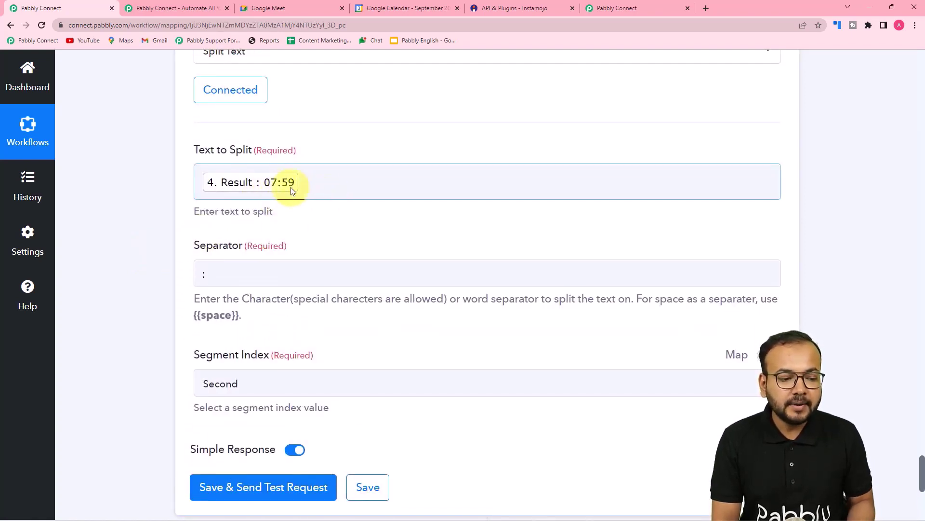
scroll(283, 275, "down", 3)
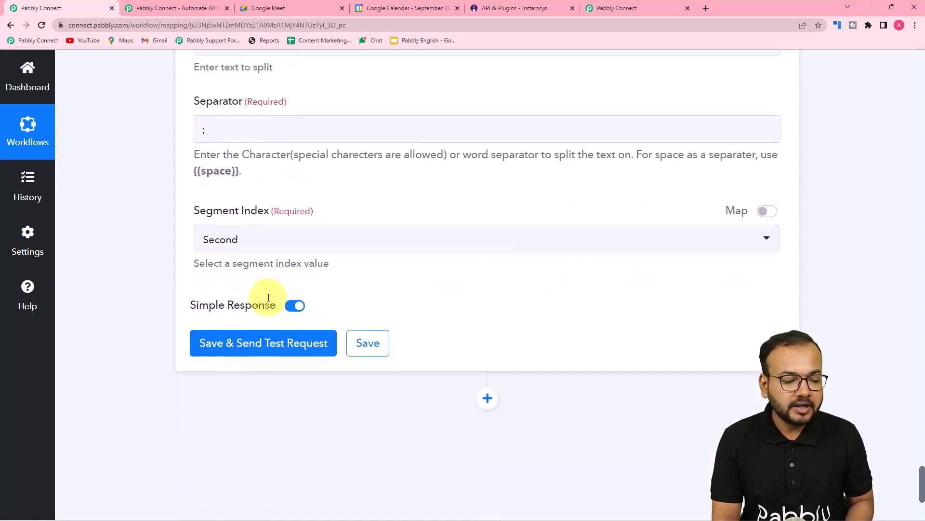
left_click(218, 346)
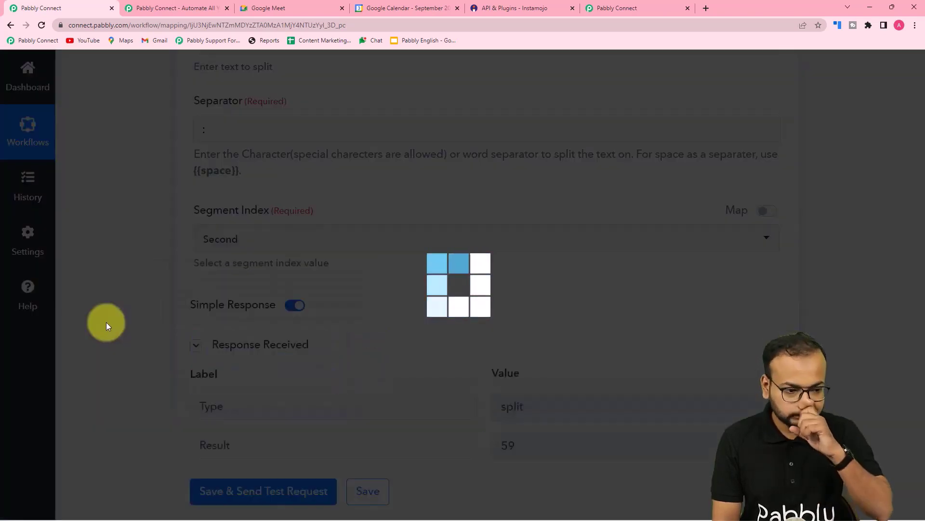
Check that the Split Text response shows Result 59, then insert a new action step beneath it.
scroll(106, 322, "down", 2)
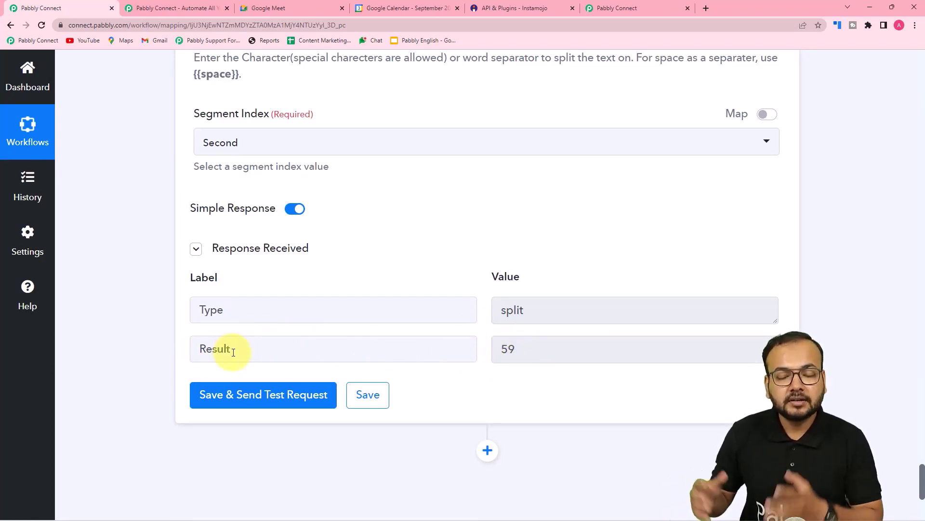
scroll(233, 352, "up", 13)
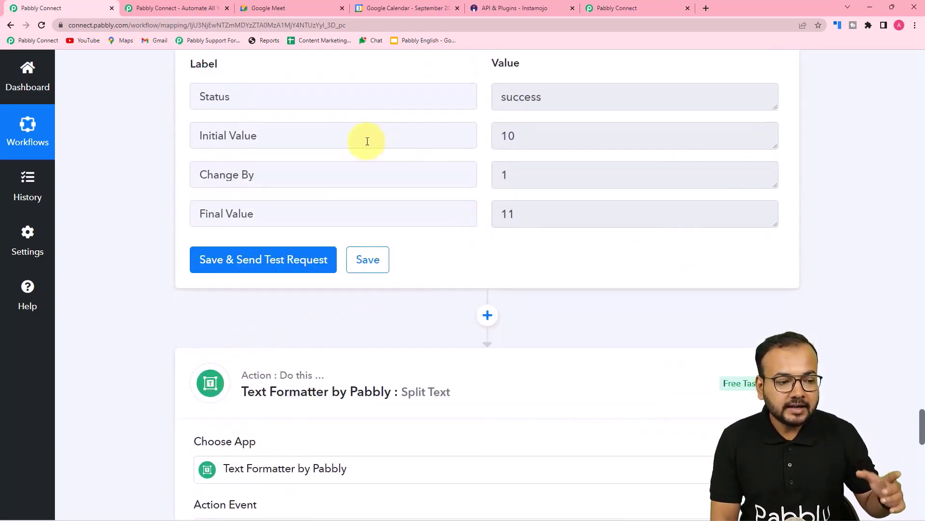
scroll(287, 216, "down", 13)
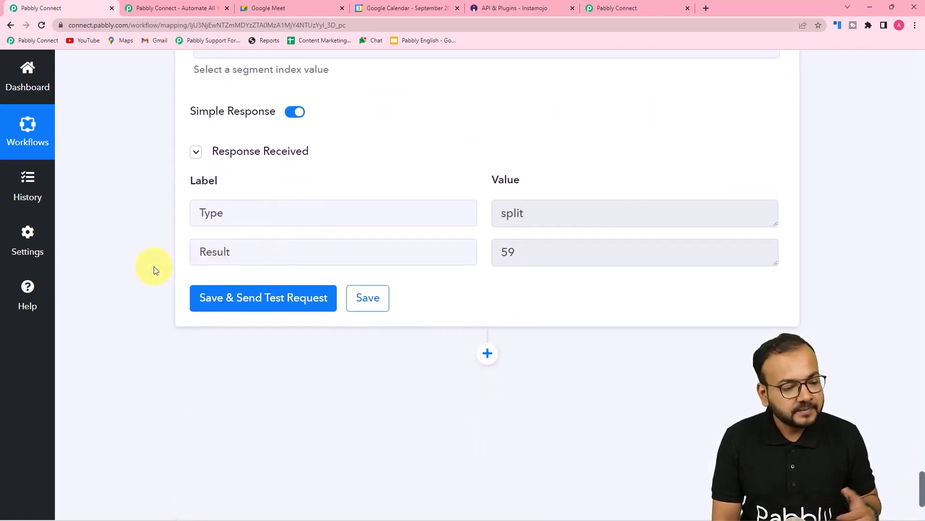
scroll(152, 268, "down", 3)
scroll(155, 268, "down", 1)
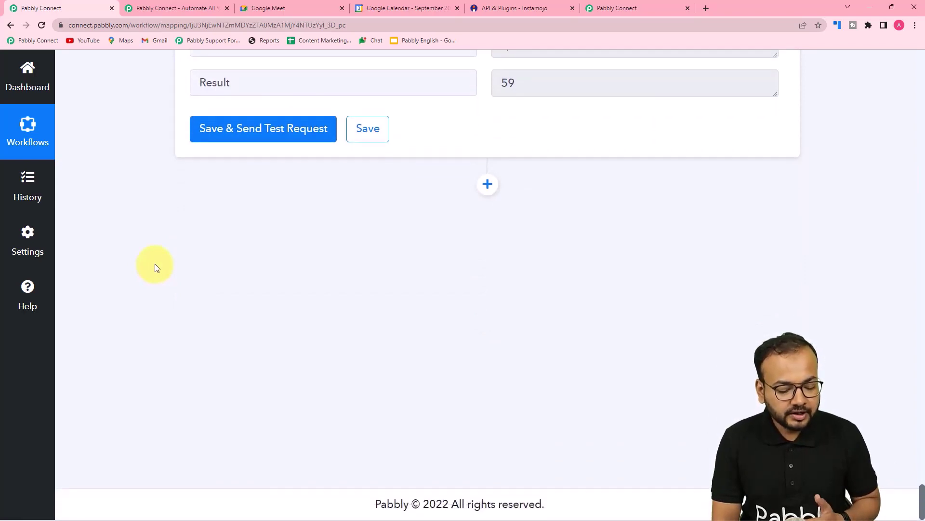
left_click(485, 191)
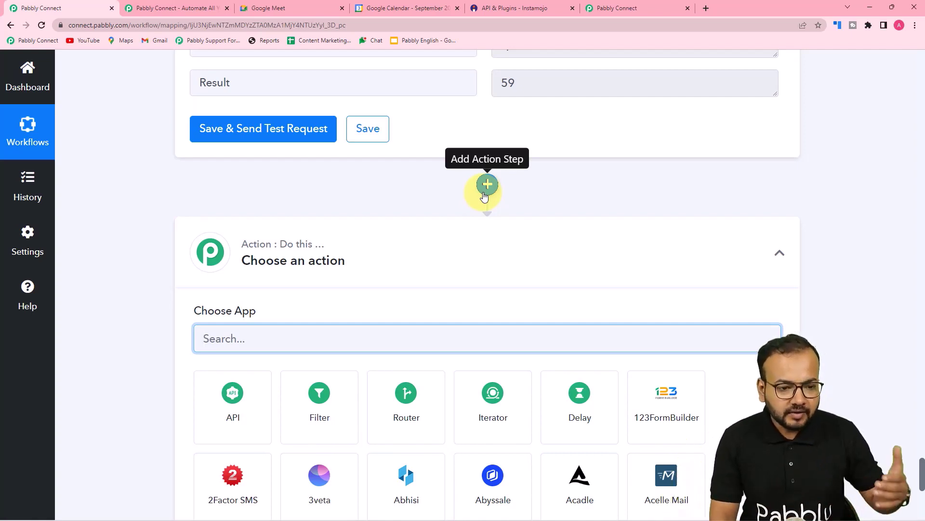
Make the new step a Date/Time Formatter using the Format Date with Time Zone event, and connect it.
scroll(166, 227, "down", 2)
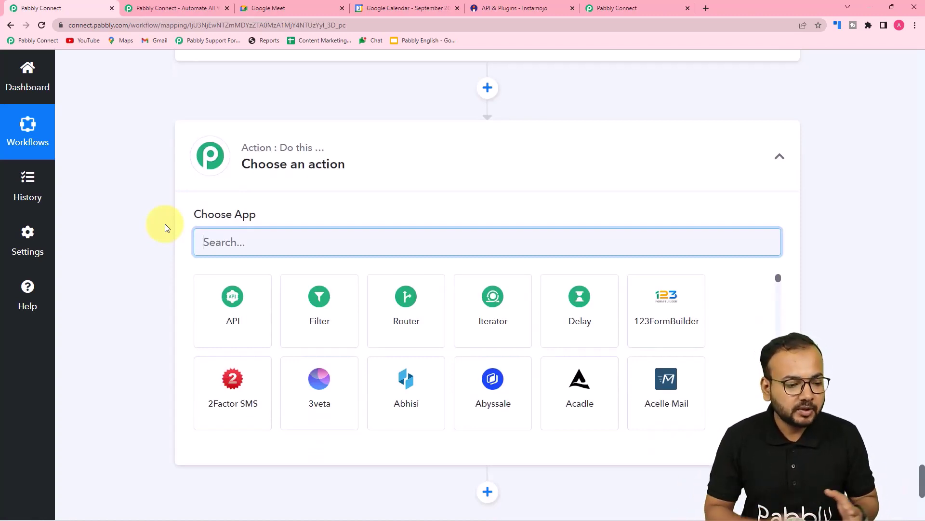
type("d")
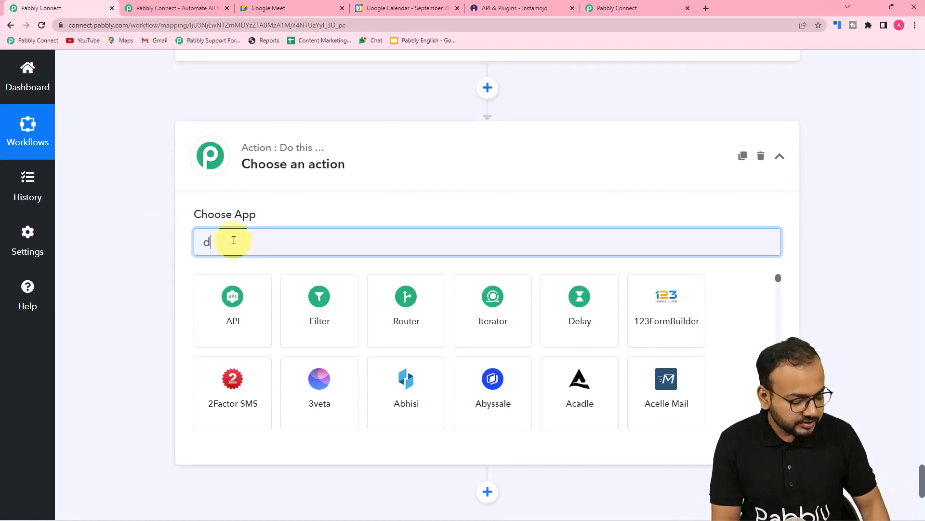
type("ate")
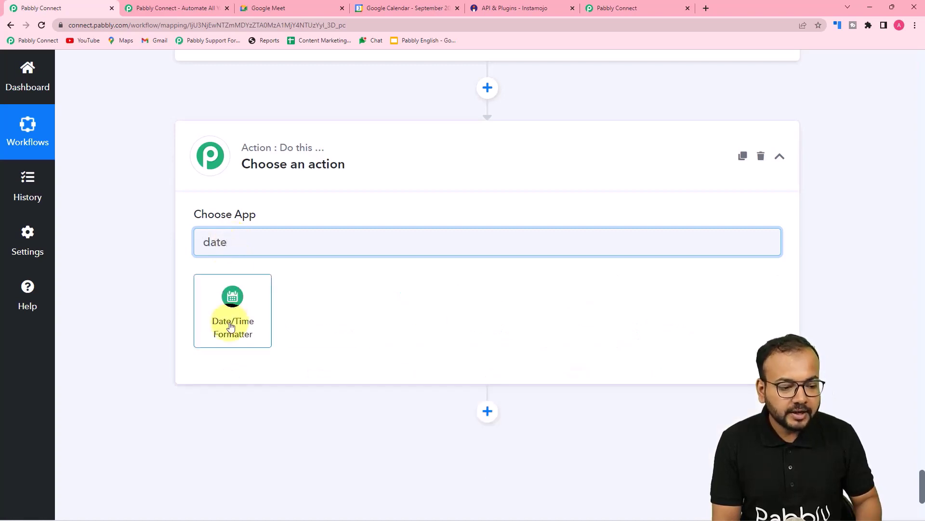
left_click(232, 324)
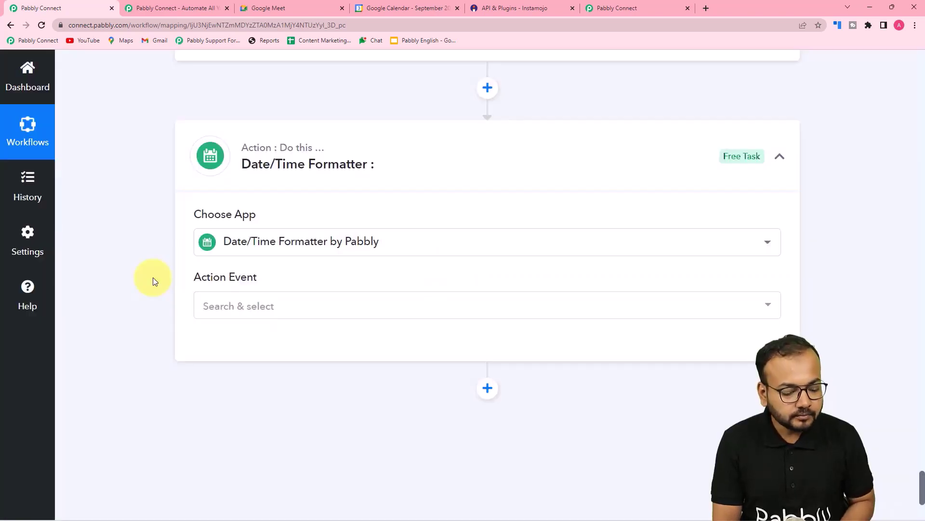
scroll(152, 277, "down", 2)
left_click(234, 207)
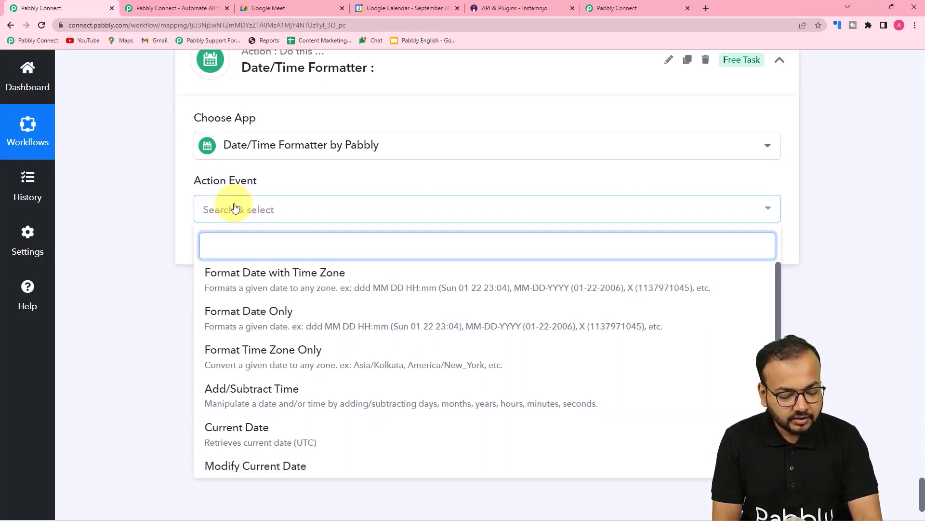
scroll(234, 207, "down", 1)
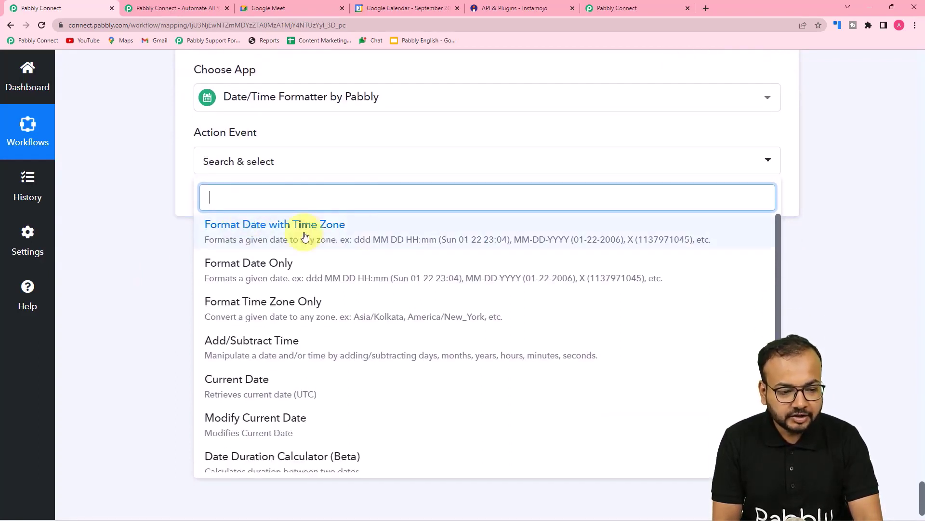
left_click(230, 229)
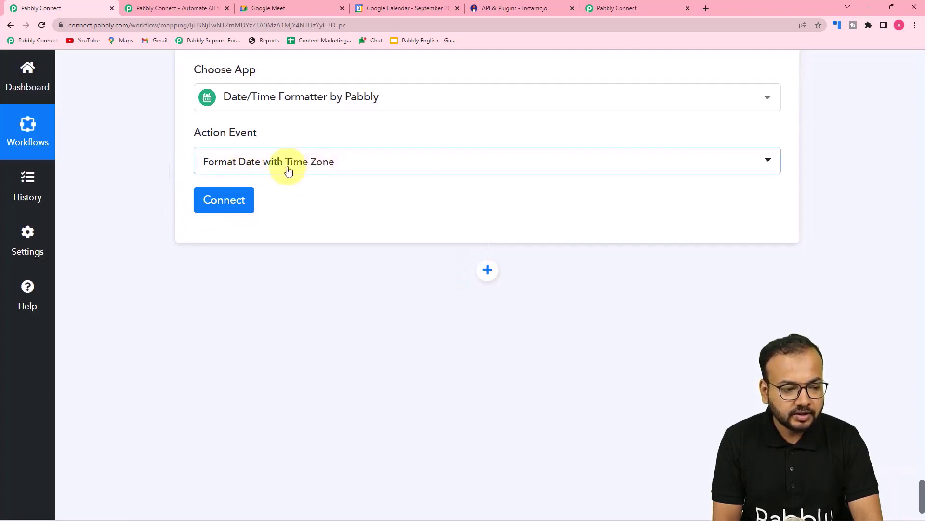
left_click(206, 206)
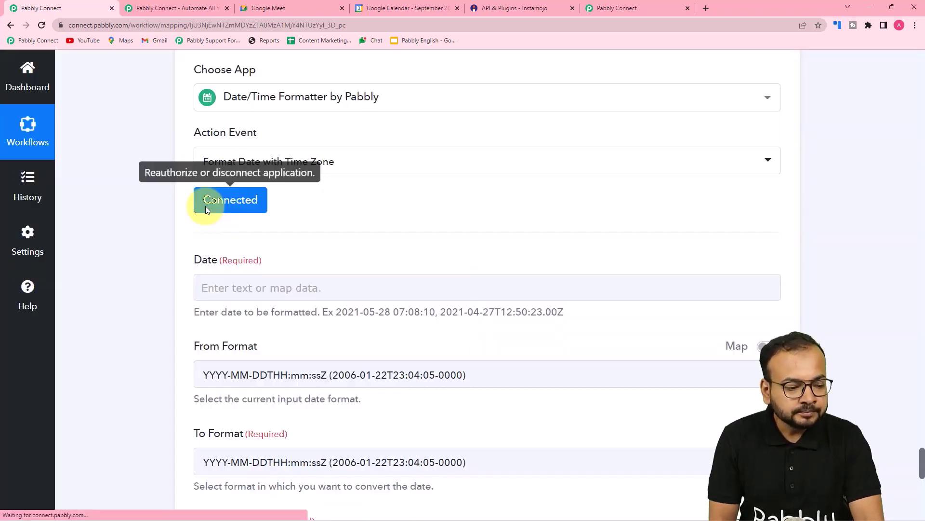
Map the Modify Current Date step's Datetime value 2022-09-04 into the Date field.
scroll(206, 206, "down", 2)
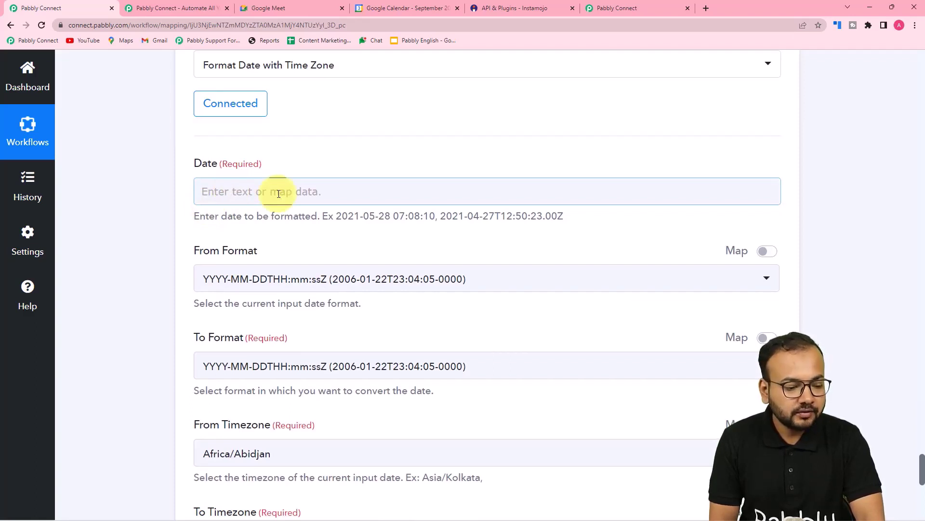
scroll(191, 229, "up", 1)
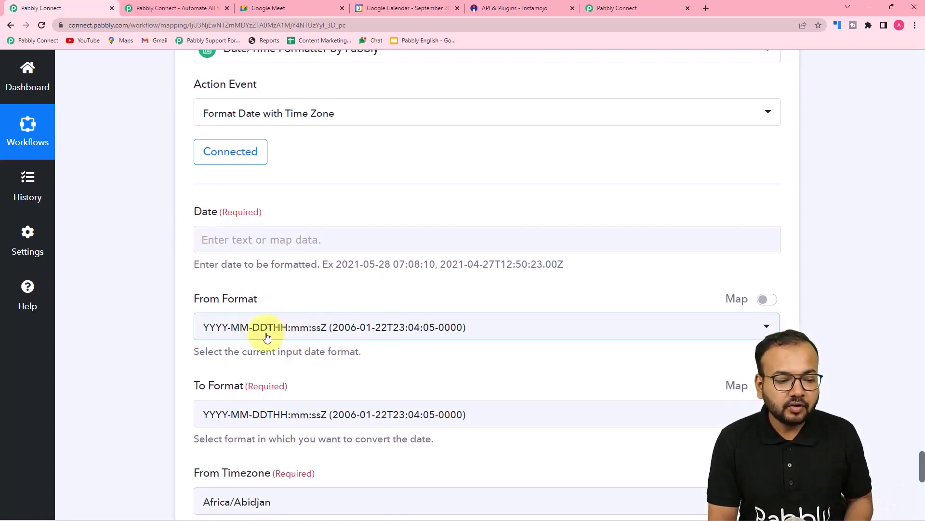
scroll(267, 336, "down", 1)
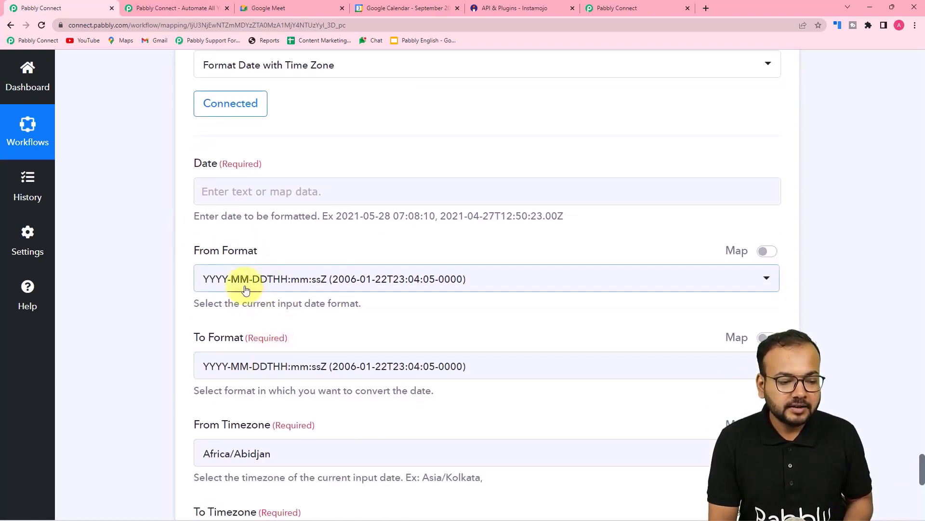
scroll(255, 362, "down", 1)
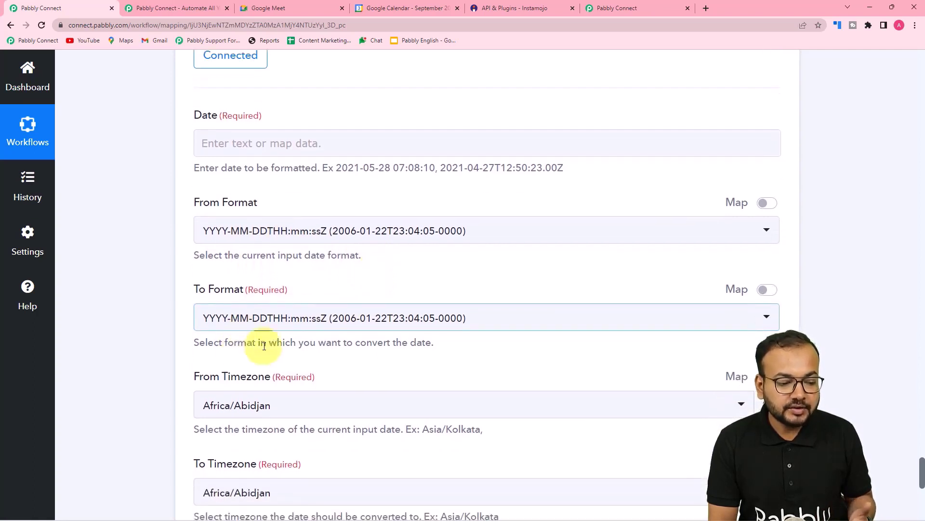
scroll(381, 283, "up", 1)
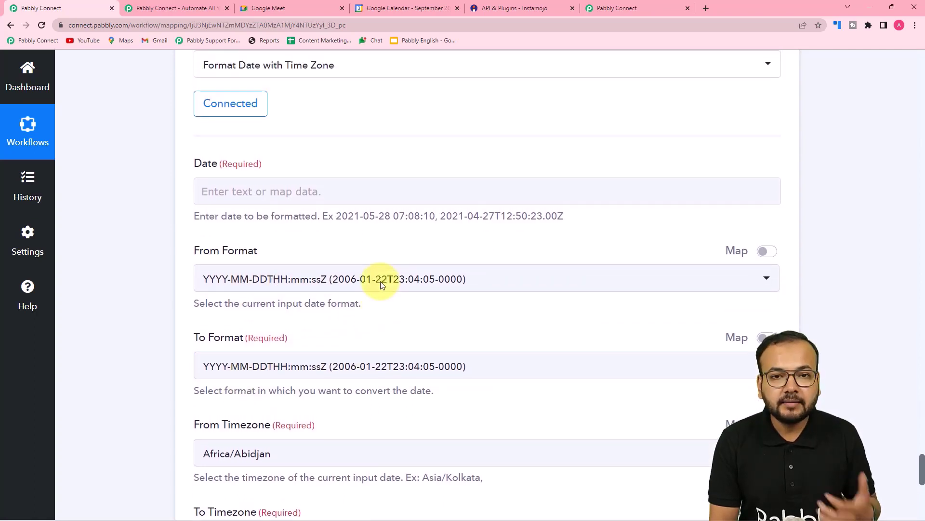
left_click(236, 192)
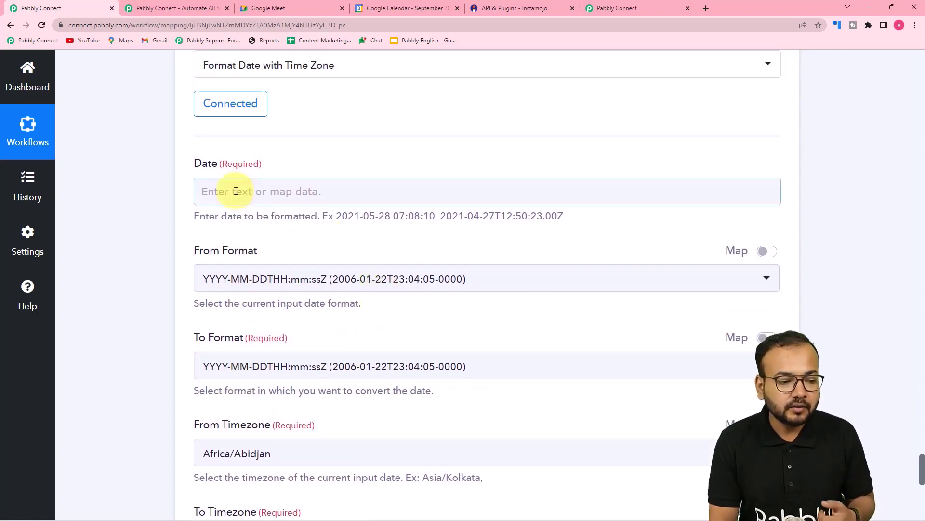
left_click(237, 191)
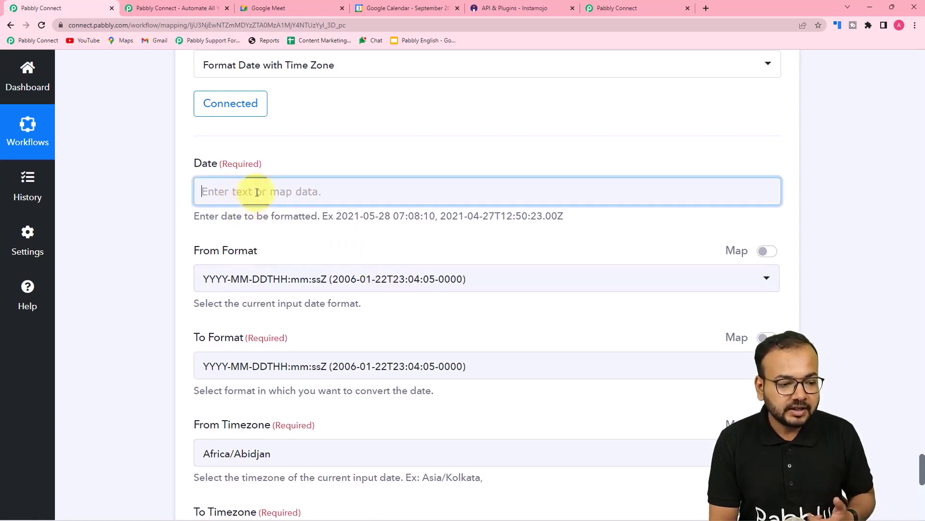
scroll(122, 259, "down", 1)
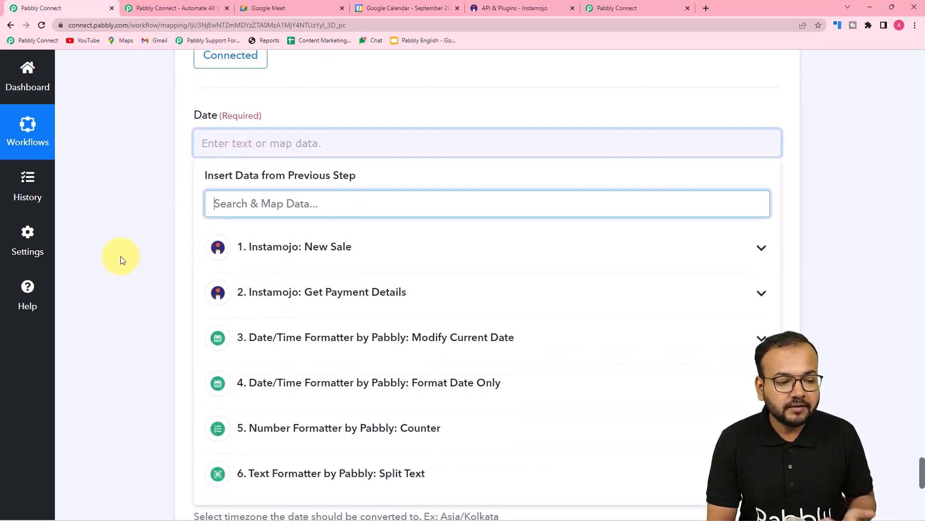
scroll(123, 258, "down", 2)
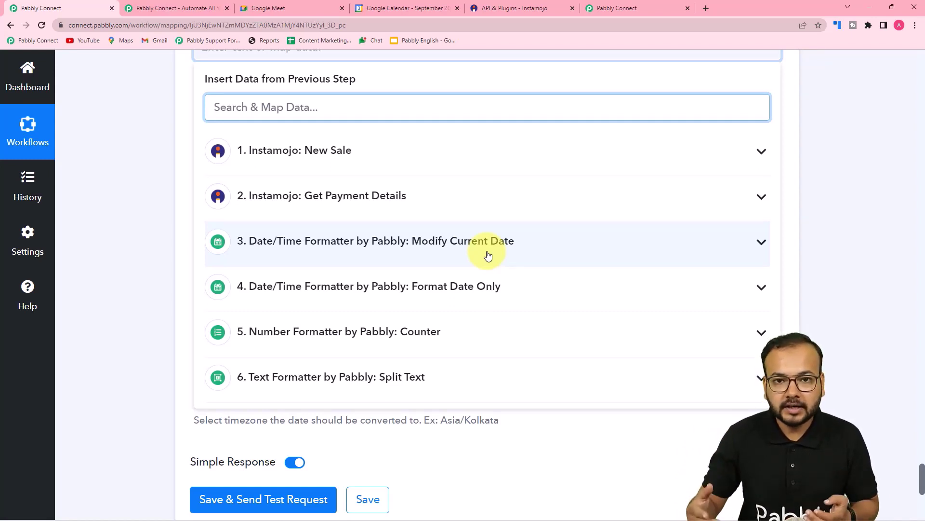
left_click(450, 256)
left_click(320, 277)
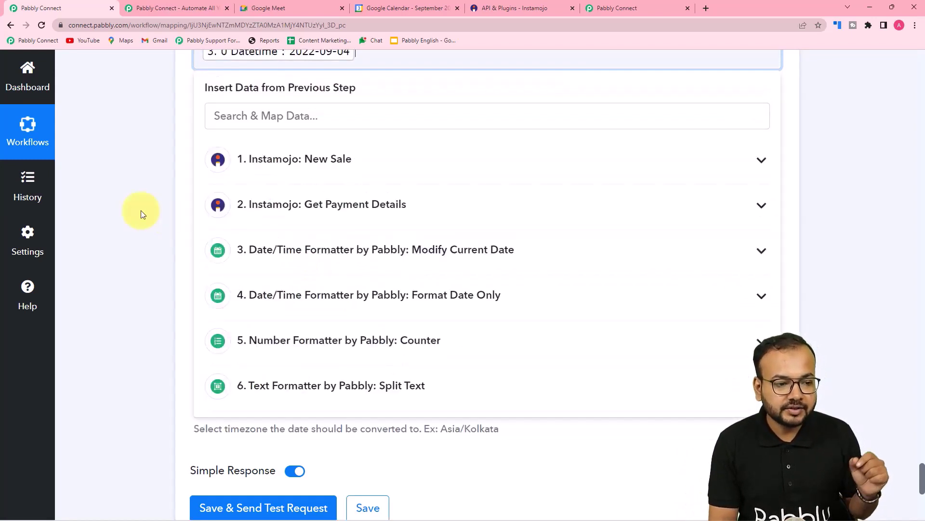
left_click(141, 210)
Append the Counter step's Final Value 11 to the end of the Date value.
scroll(141, 210, "up", 2)
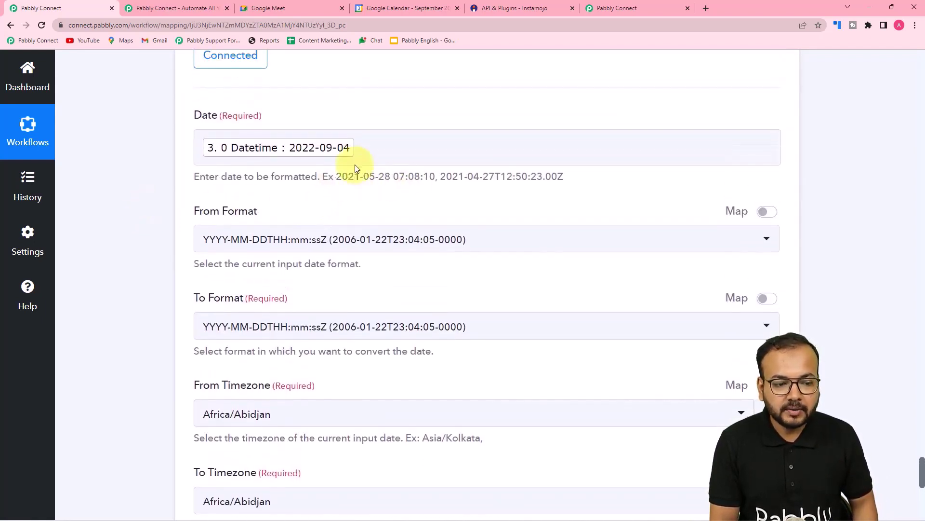
left_click(362, 150)
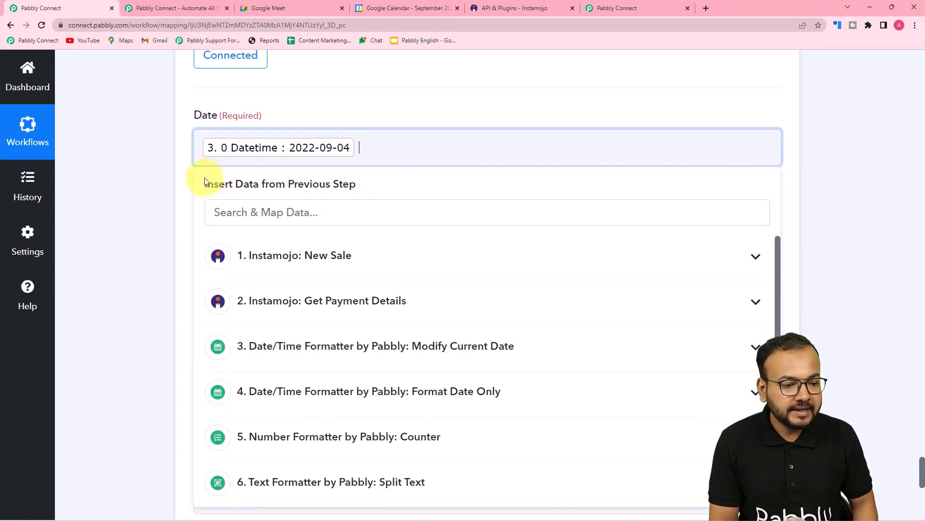
left_click(163, 183)
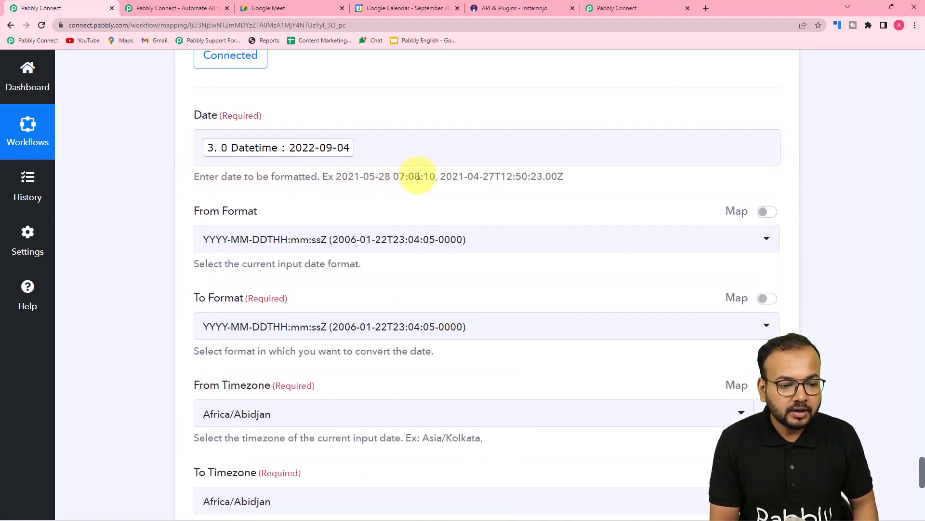
left_click(359, 149)
left_click(366, 152)
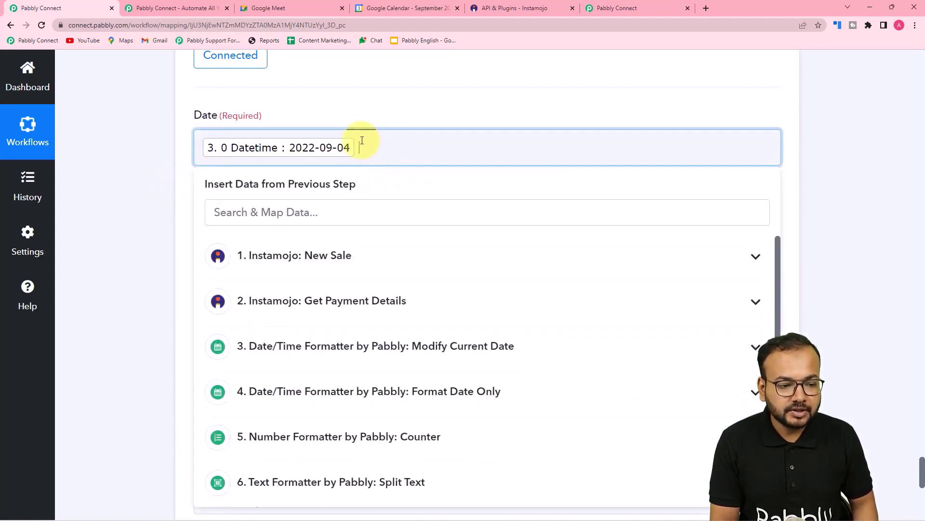
scroll(178, 263, "down", 2)
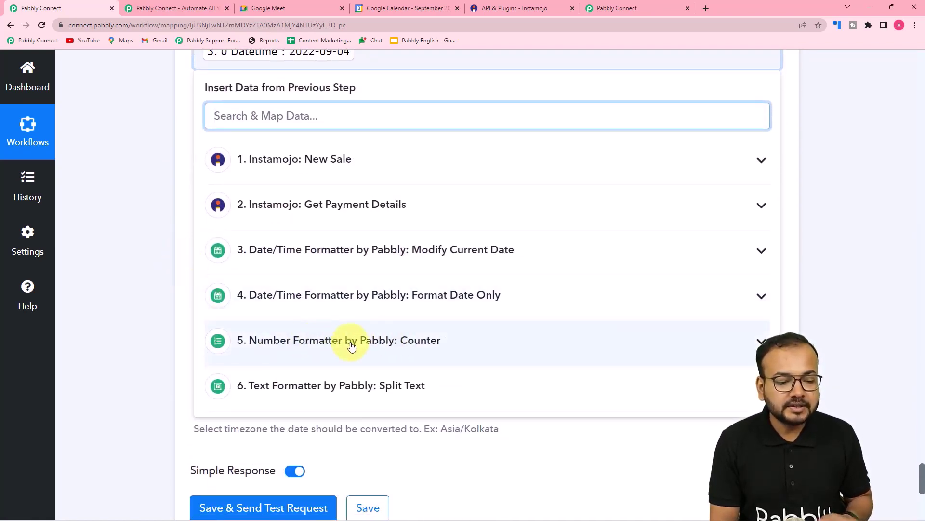
left_click(412, 351)
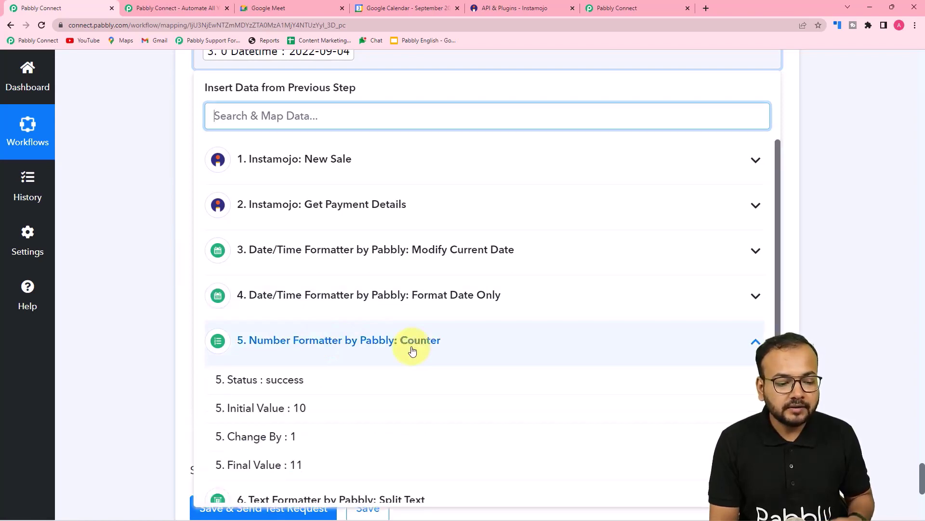
left_click(306, 465)
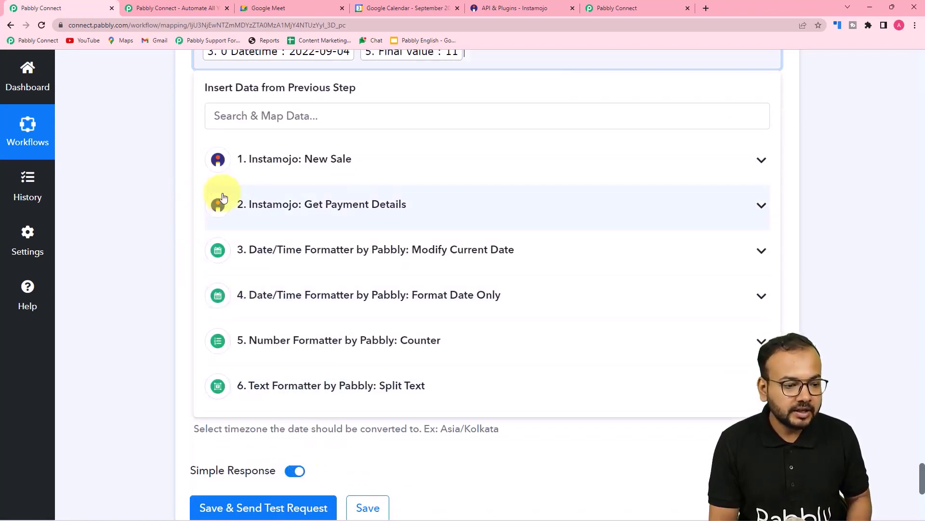
scroll(146, 182, "up", 3)
left_click(466, 197)
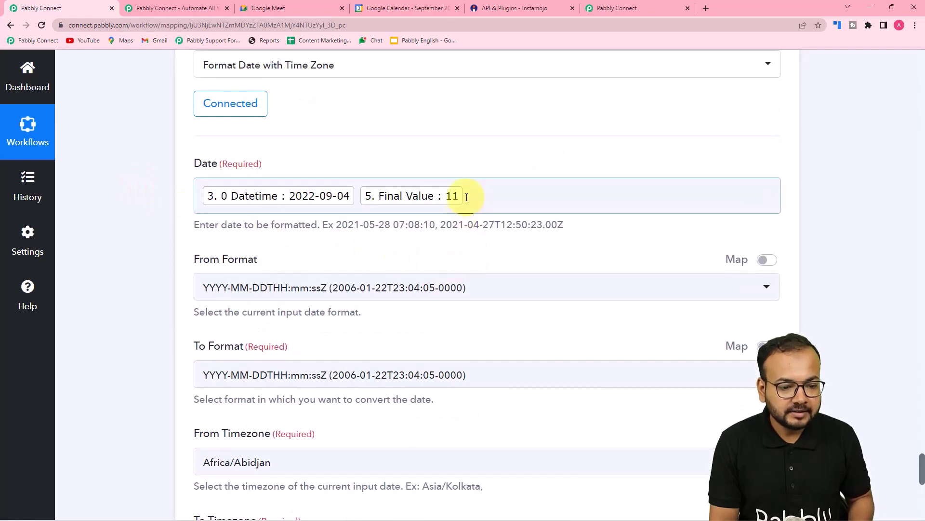
Add a colon and the Split Text Result 59, ending the Date value with ':00'.
type(":")
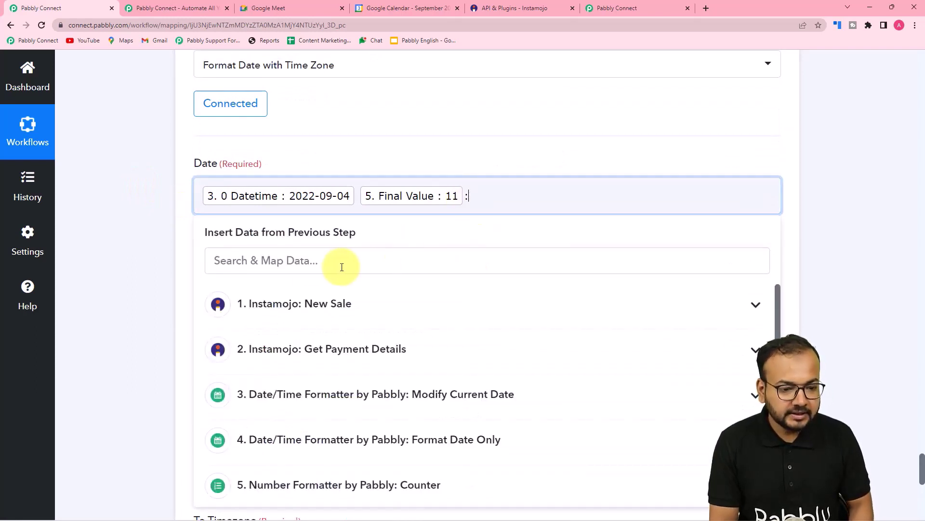
scroll(165, 268, "down", 2)
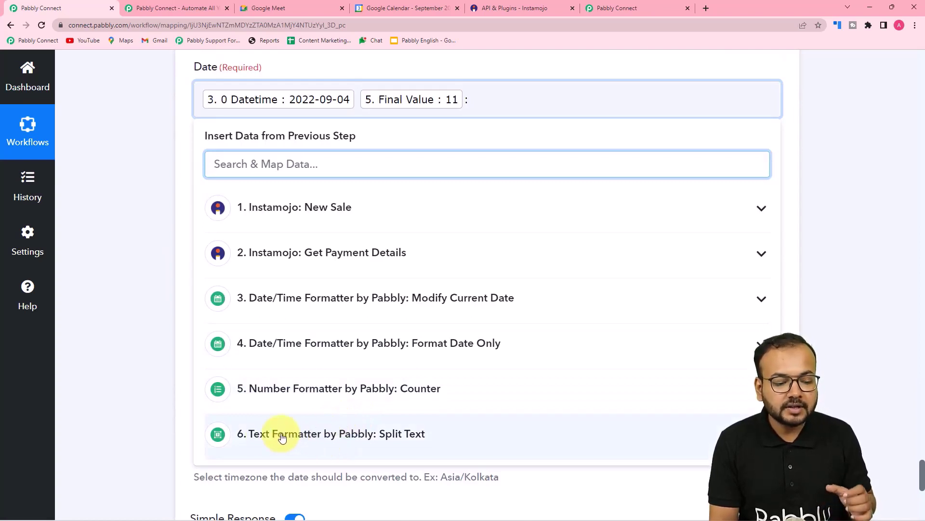
left_click(368, 436)
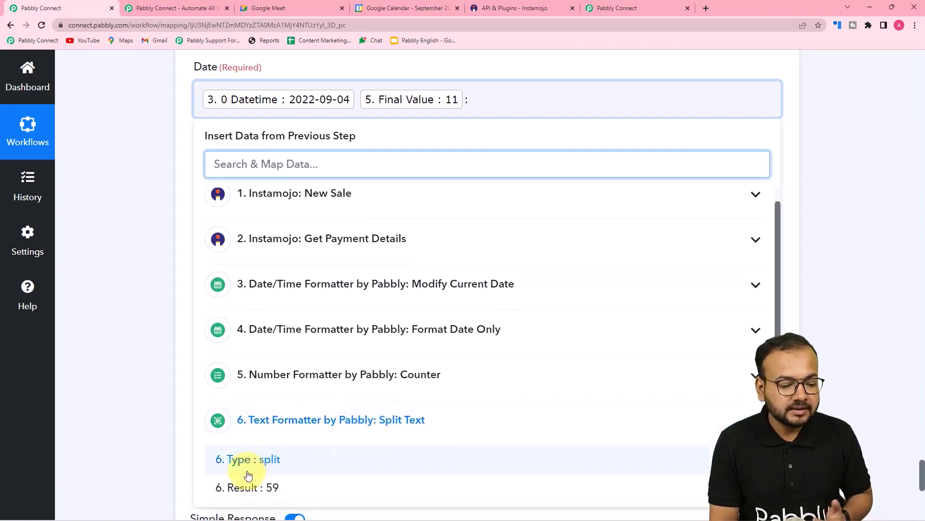
left_click(254, 488)
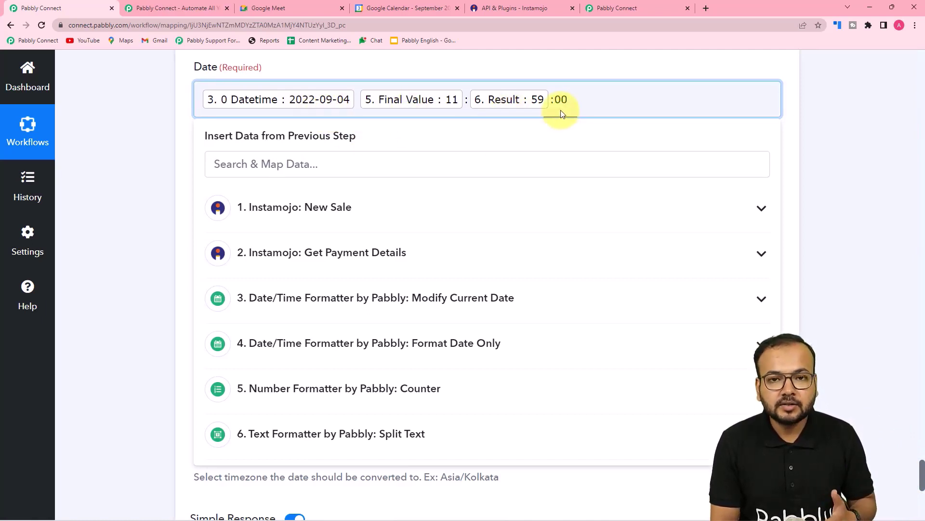
left_click(117, 124)
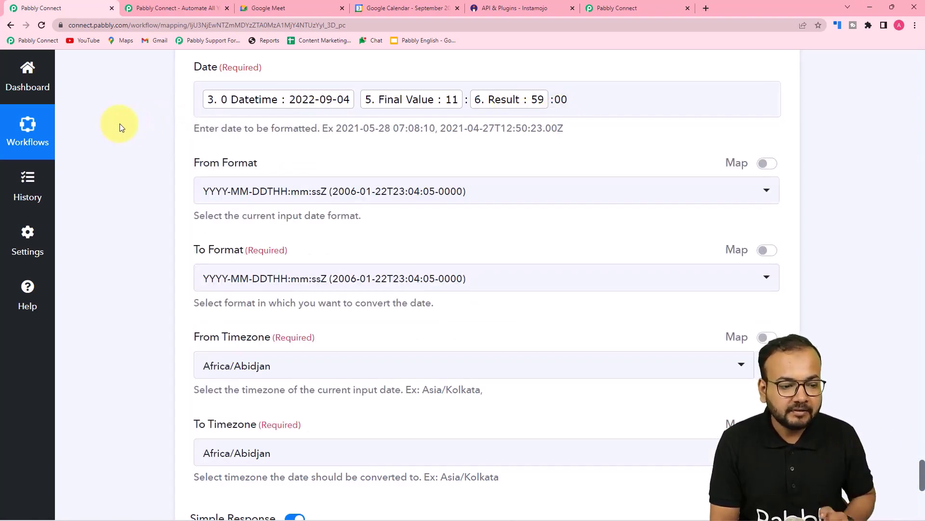
Set From Format to YYYY-MM-DD HH:mm:ss Z and From Timezone to Asia/Kolkata.
scroll(120, 124, "down", 2)
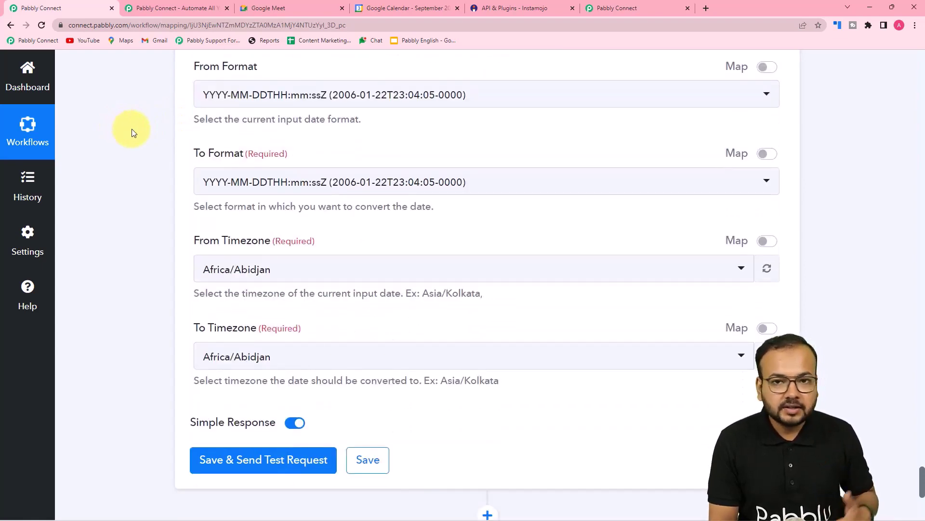
scroll(132, 129, "up", 1)
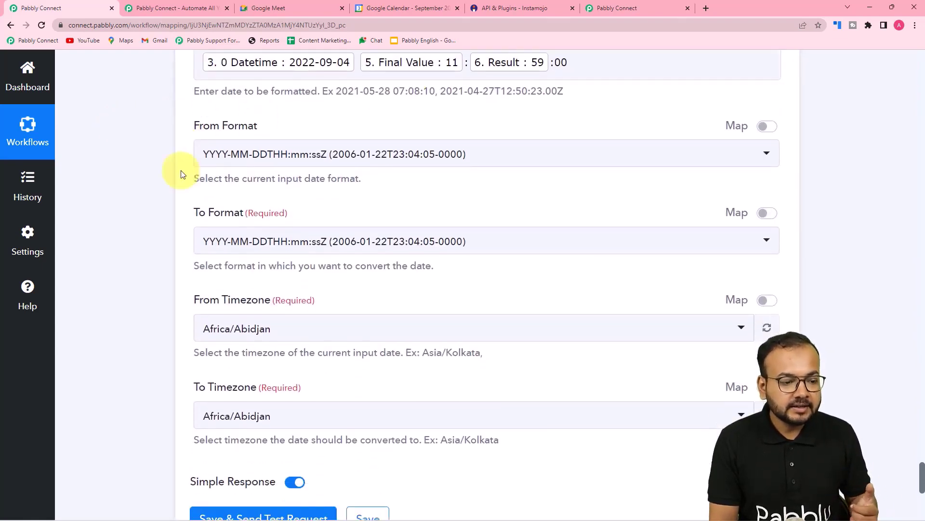
scroll(181, 174, "down", 1)
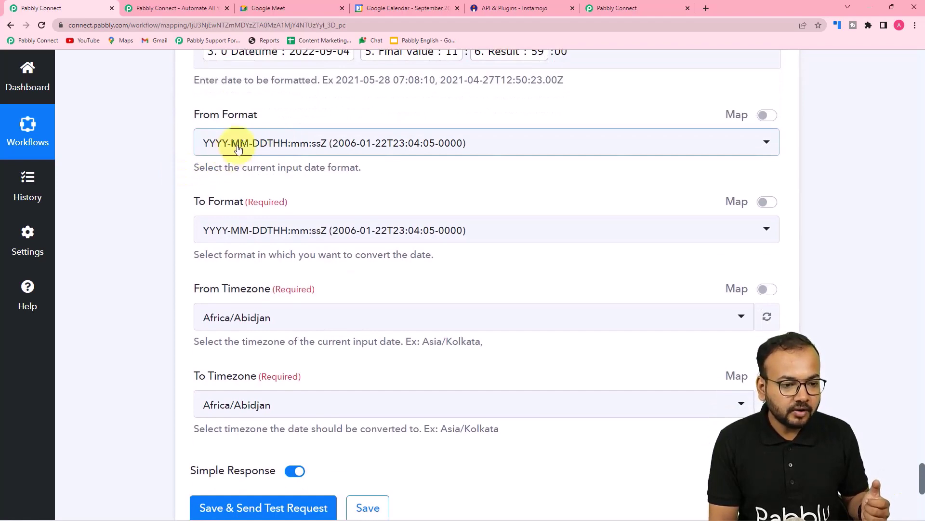
left_click(237, 143)
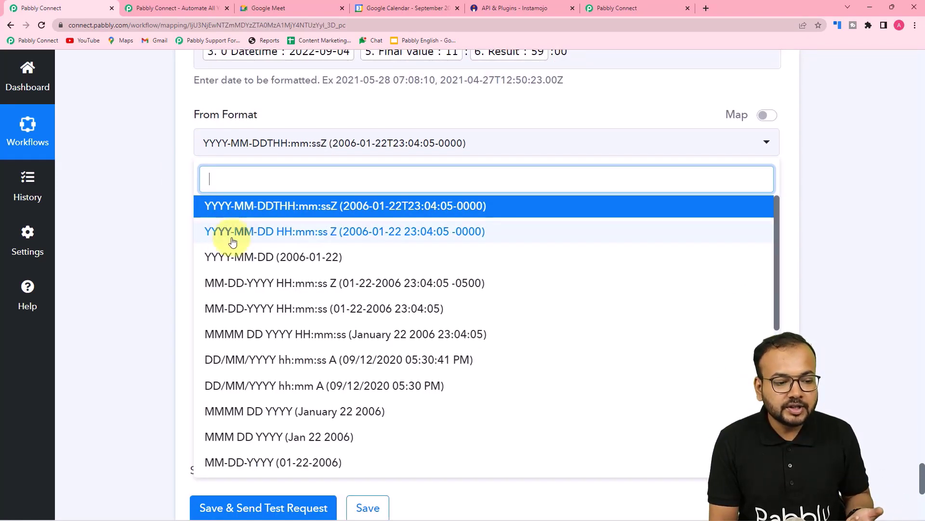
left_click(255, 236)
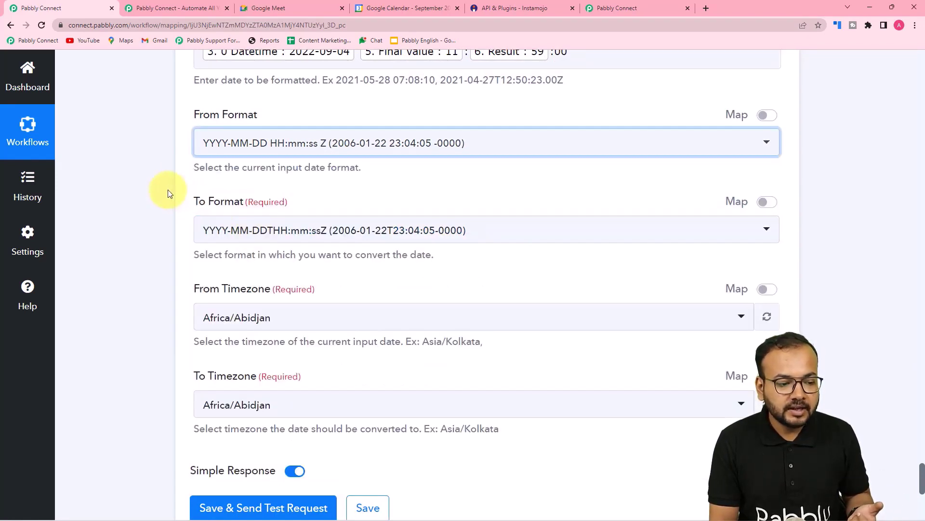
scroll(167, 190, "down", 3)
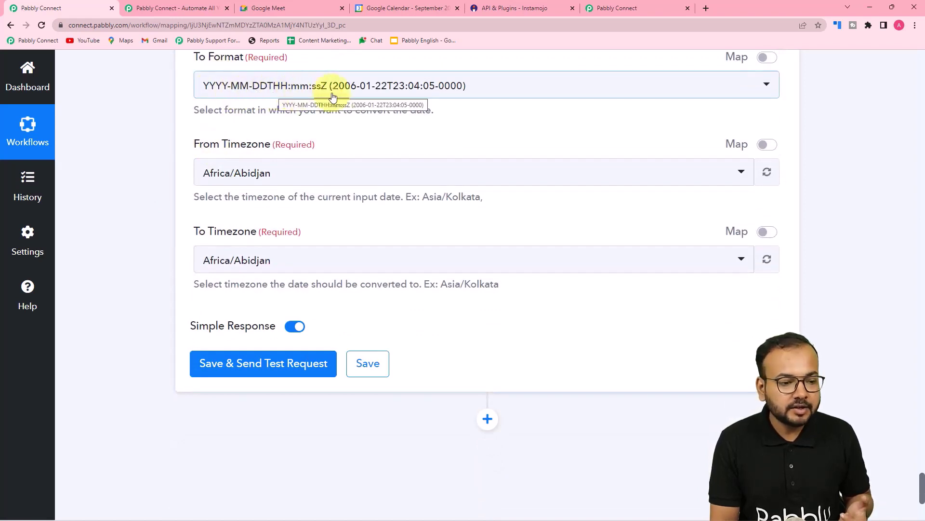
left_click(289, 181)
type("kol")
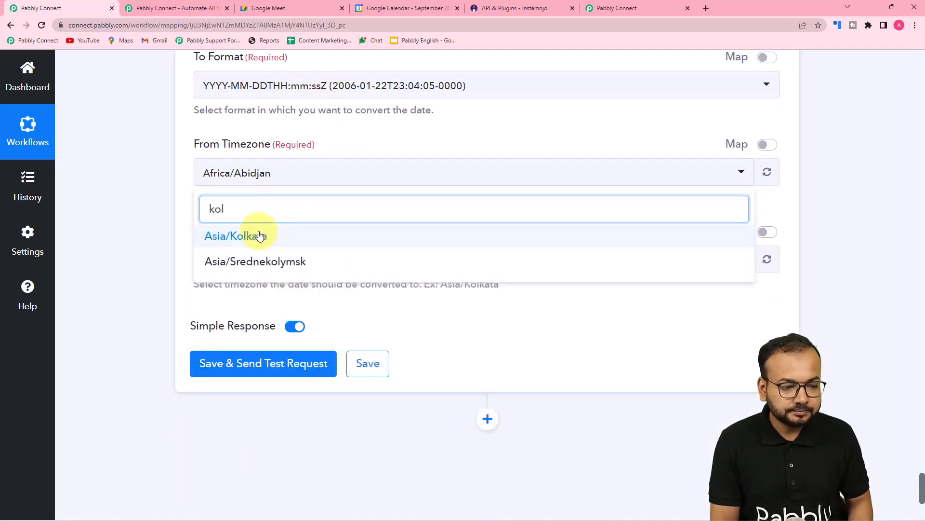
left_click(264, 234)
Set To Timezone to Etc/UTC and test the step, getting 2022-09-04T06:29:00+00:00.
scroll(254, 235, "down", 1)
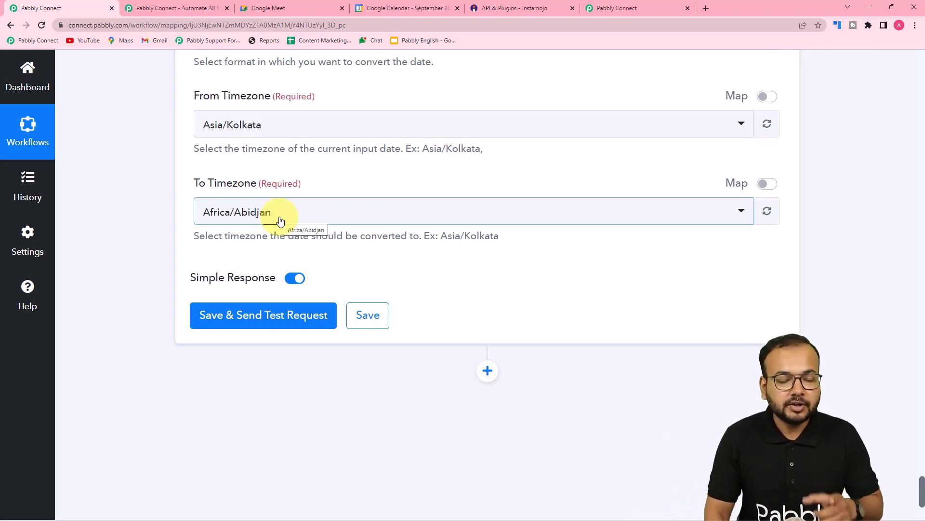
left_click(281, 222)
type("ut")
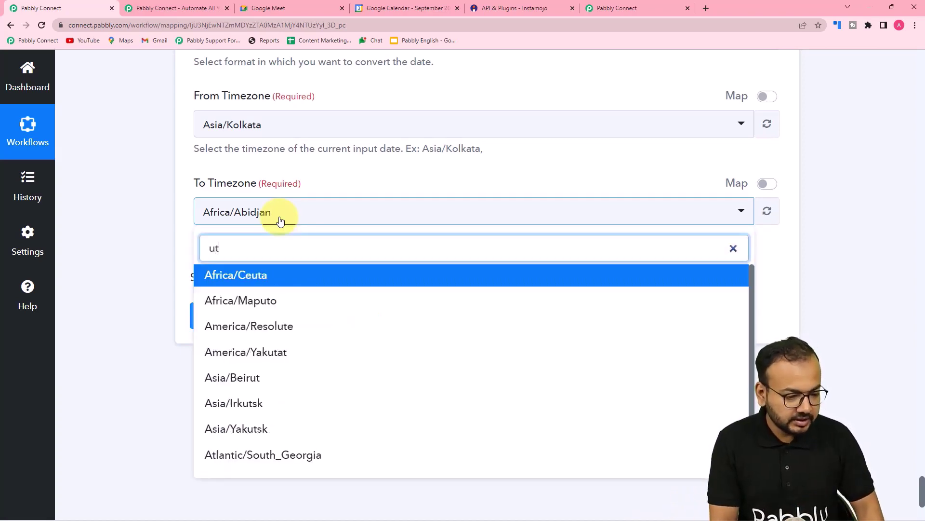
type("c")
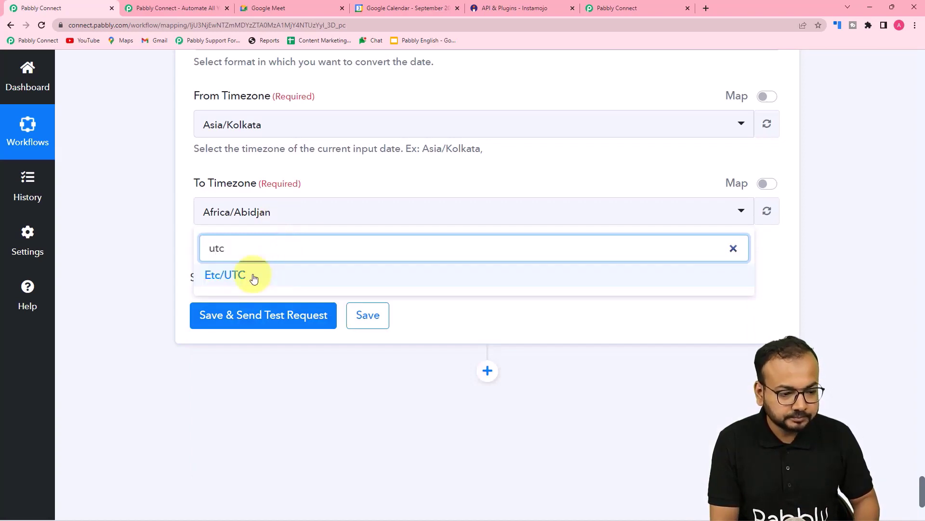
left_click(251, 276)
scroll(97, 219, "down", 2)
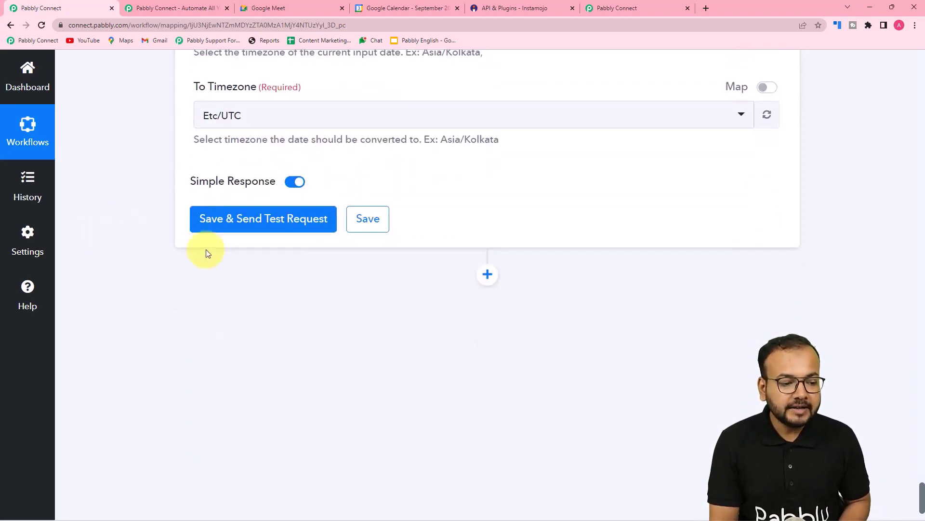
left_click(203, 226)
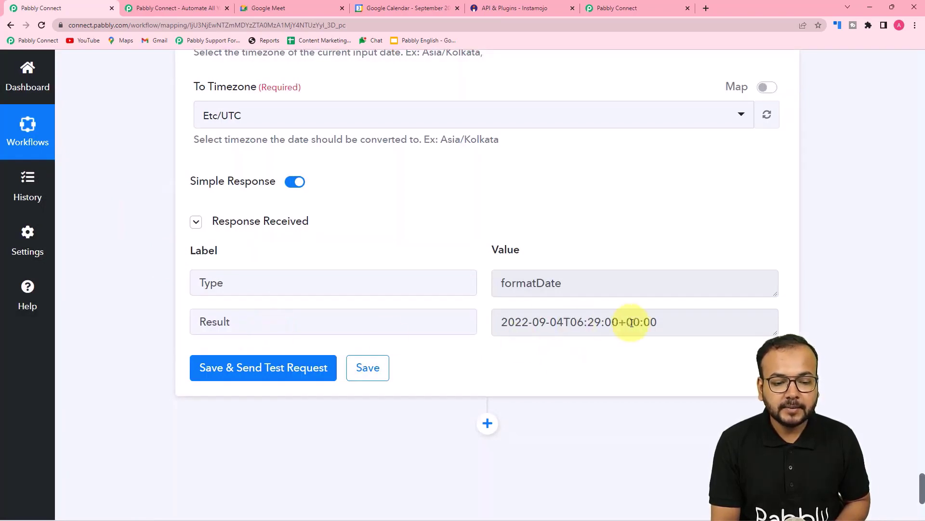
scroll(567, 339, "down", 2)
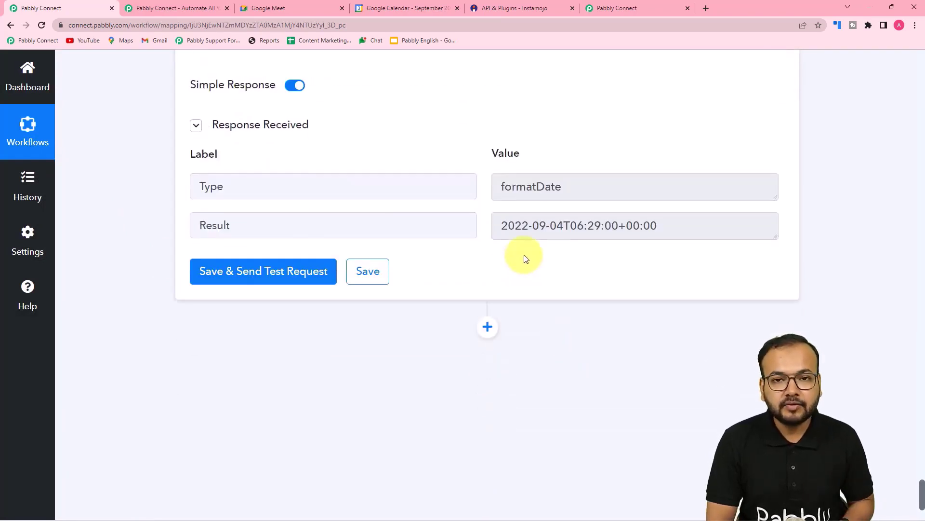
scroll(526, 259, "down", 1)
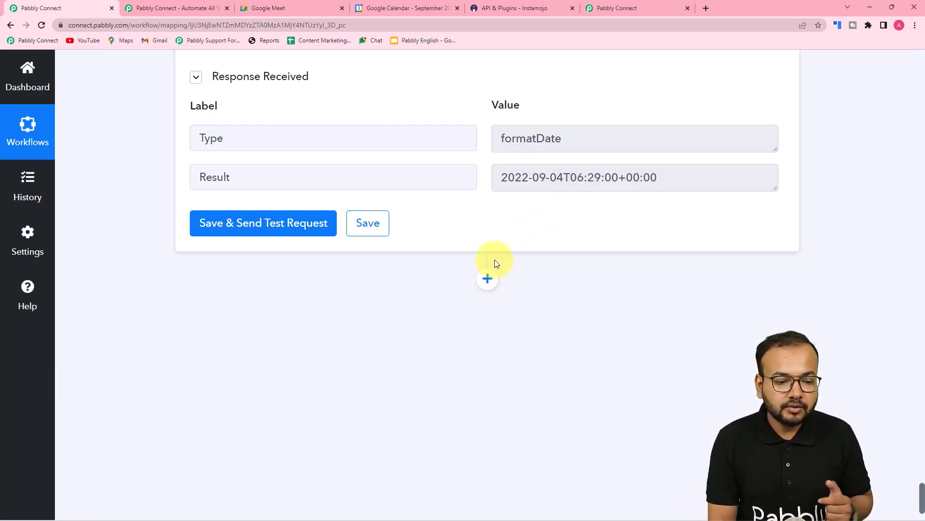
Add another Date/Time Formatter step with the Add/Subtract Time event and connect it.
left_click(487, 279)
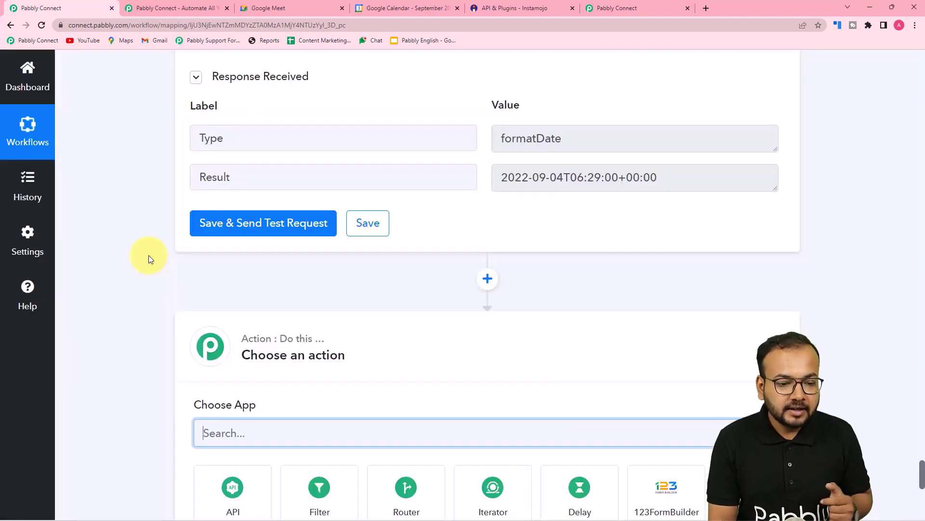
type("date")
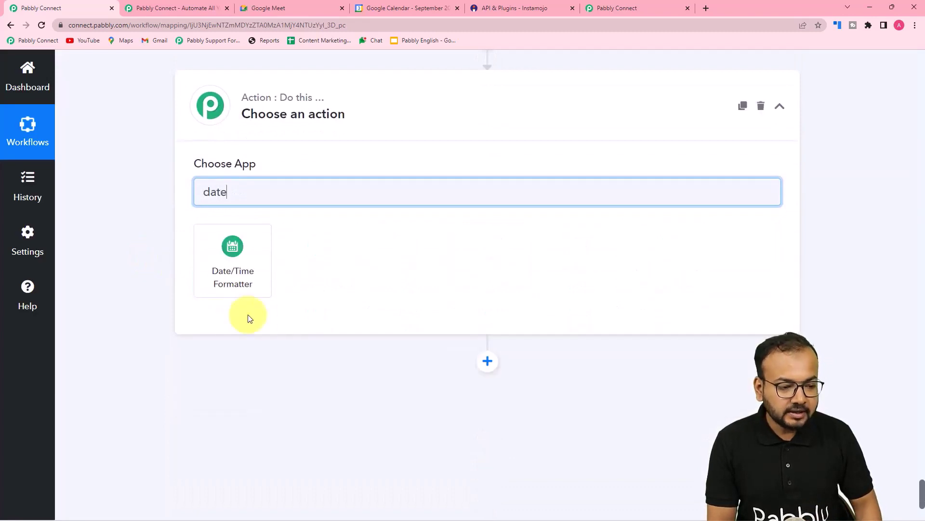
left_click(245, 279)
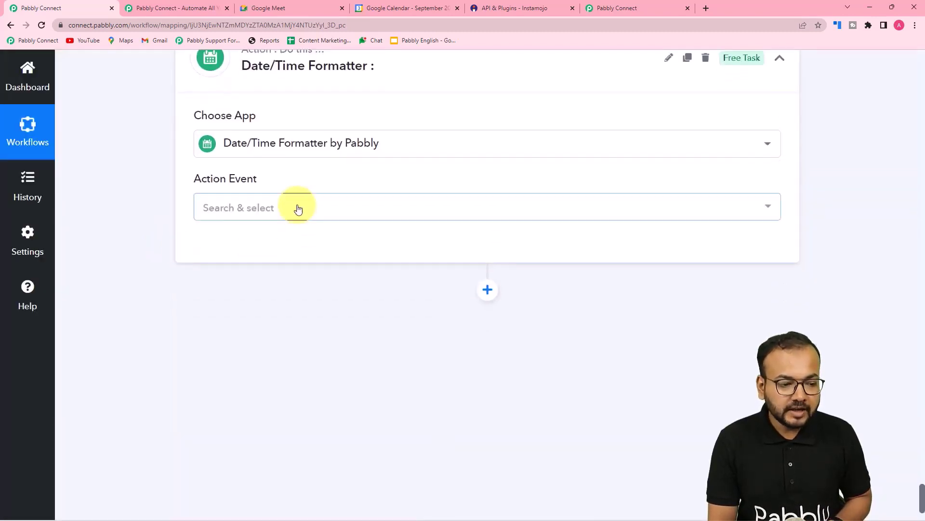
left_click(296, 207)
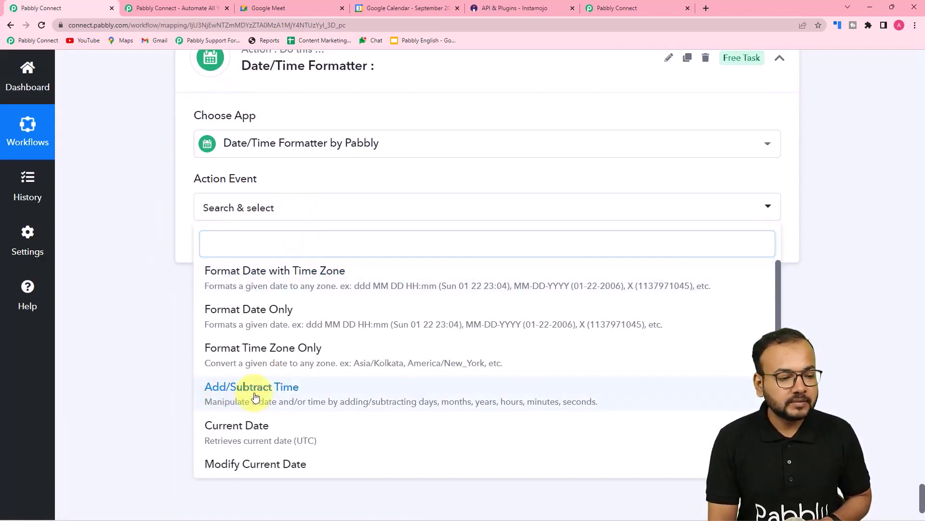
left_click(256, 397)
left_click(224, 247)
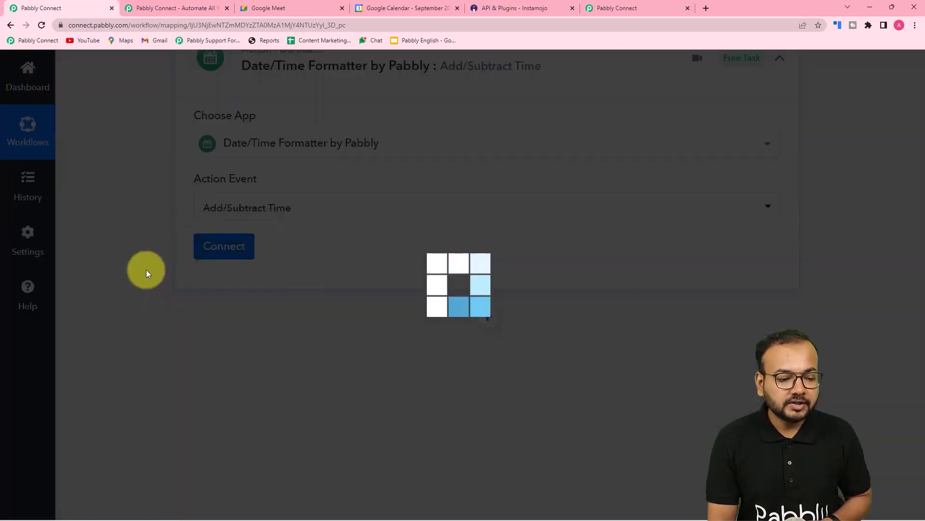
Map step 7's Result into Enter Date and enter '+15 minute' as the expression.
scroll(173, 271, "down", 4)
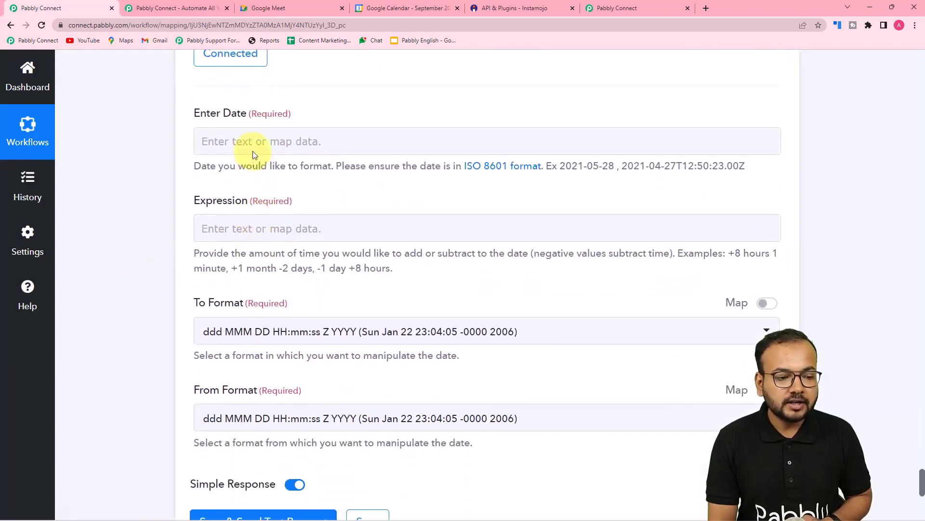
left_click(248, 141)
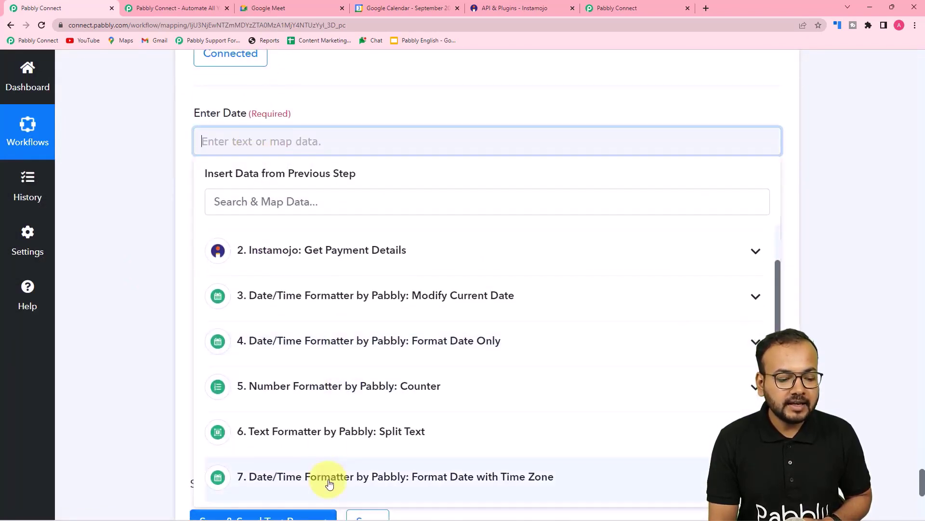
left_click(324, 474)
scroll(325, 470, "down", 1)
left_click(324, 482)
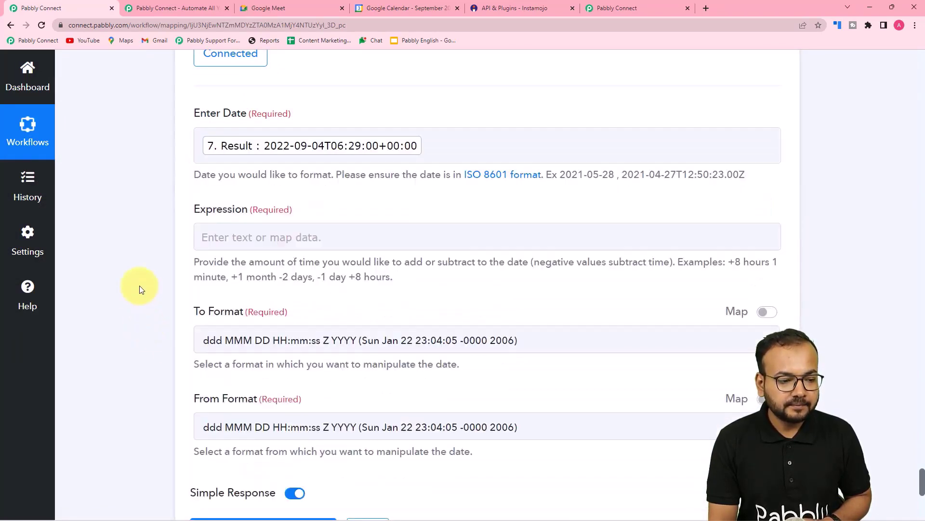
scroll(141, 288, "down", 2)
left_click(307, 141)
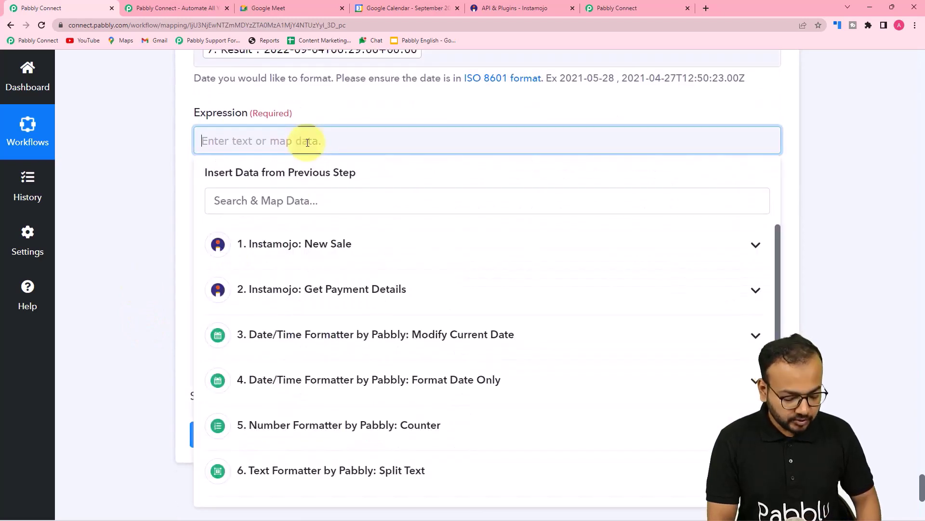
type("+15 minute")
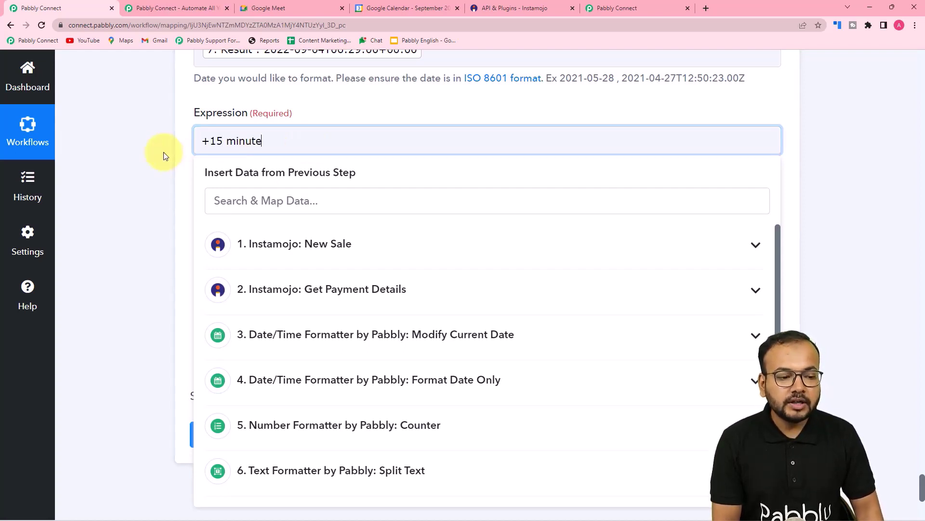
left_click(164, 156)
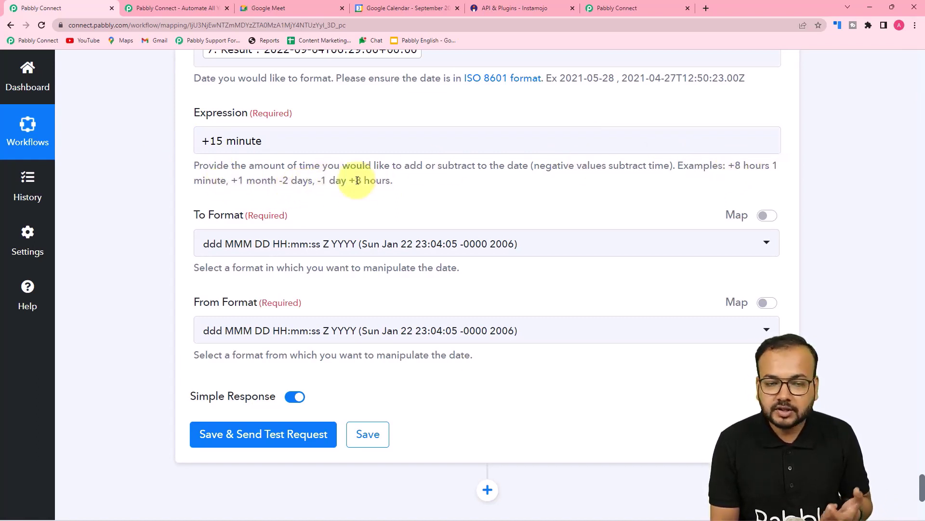
left_click(263, 141)
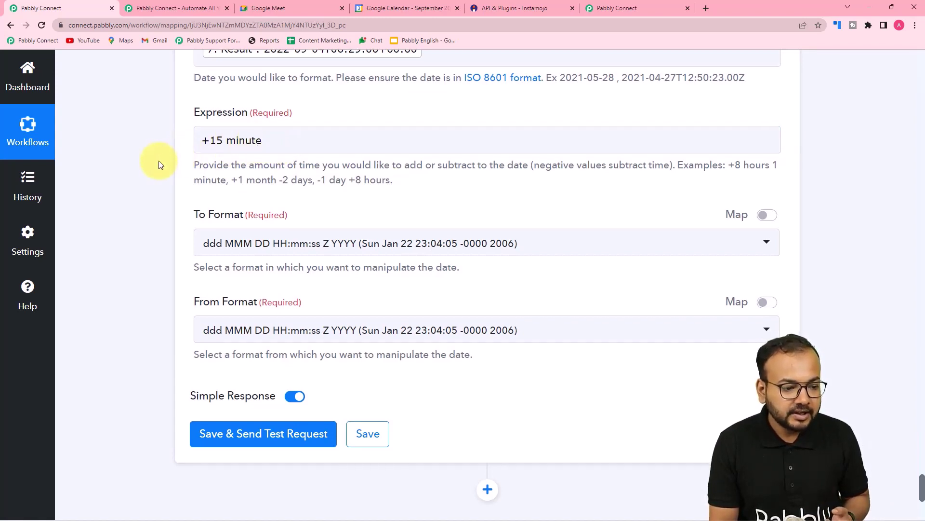
Set both To Format and From Format to YYYY-MM-DDTHH:mm:ssZ.
scroll(155, 161, "down", 3)
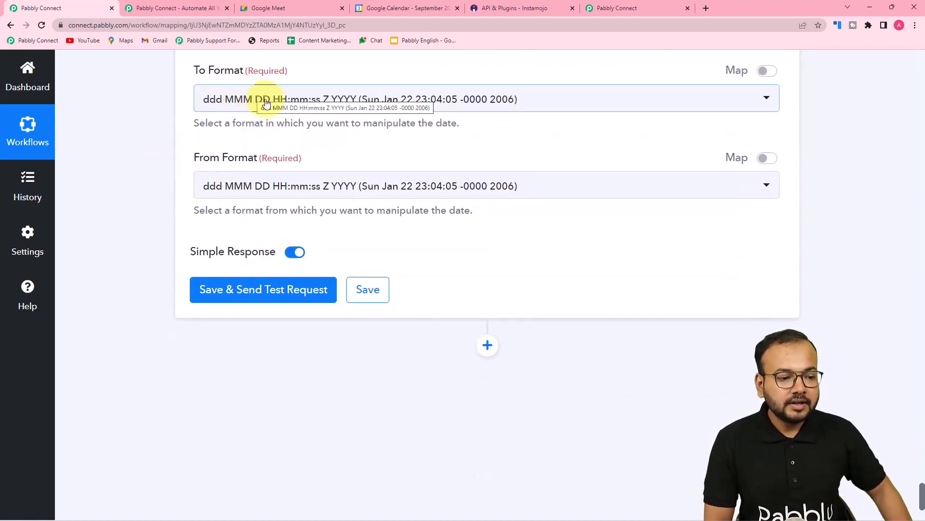
left_click(242, 107)
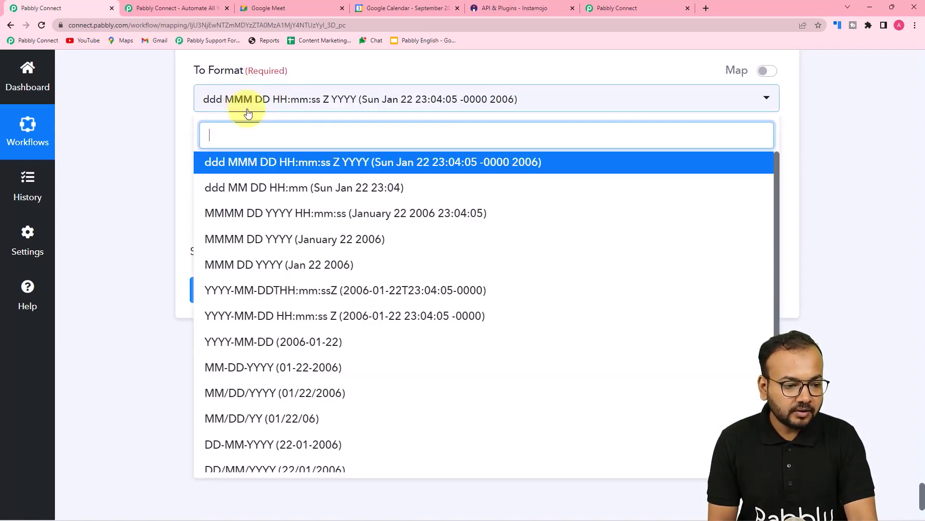
left_click(250, 292)
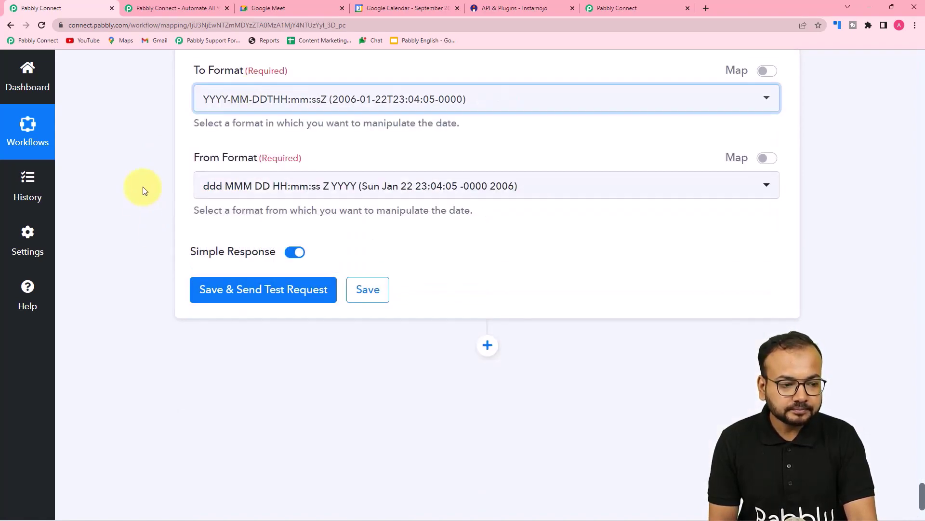
scroll(304, 118, "up", 5)
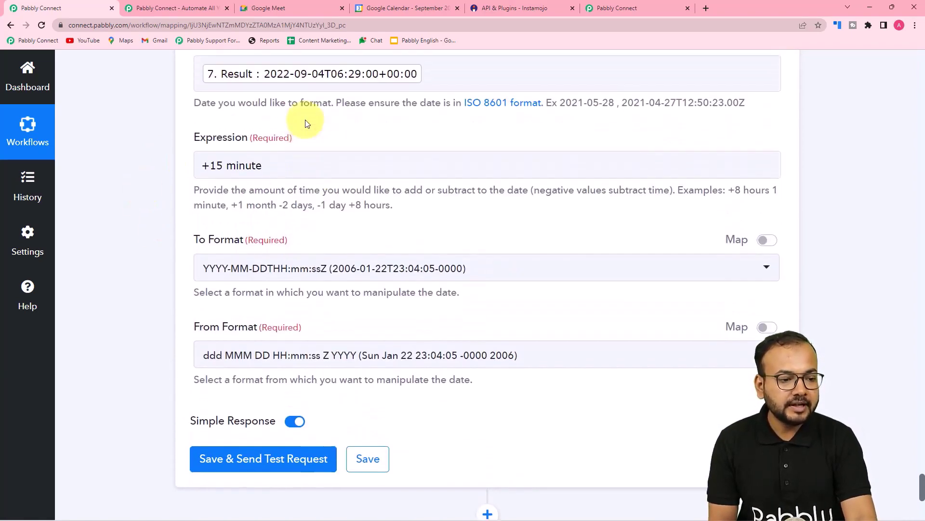
scroll(160, 187, "down", 4)
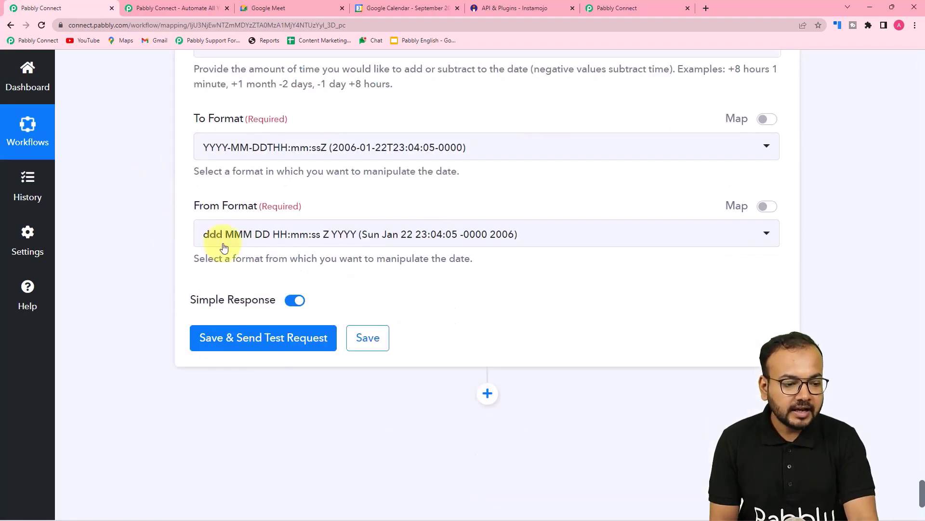
left_click(243, 235)
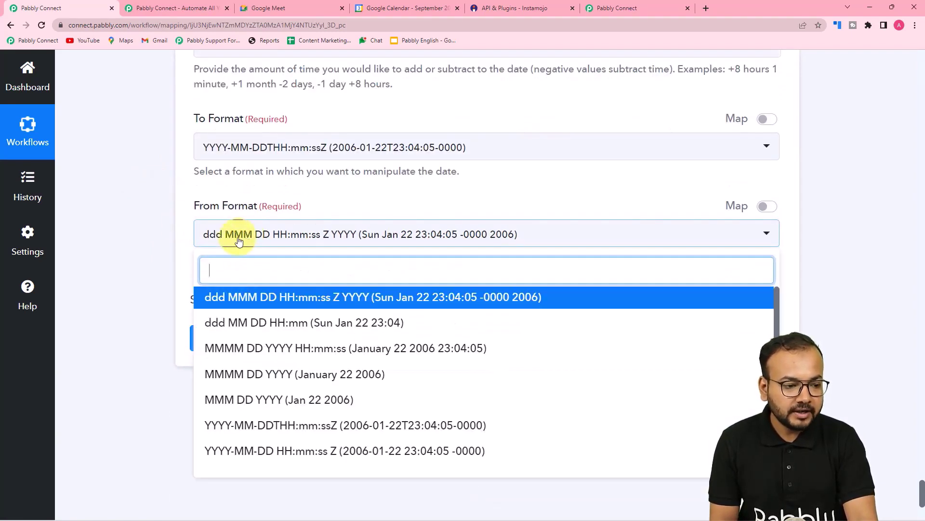
scroll(182, 237, "down", 2)
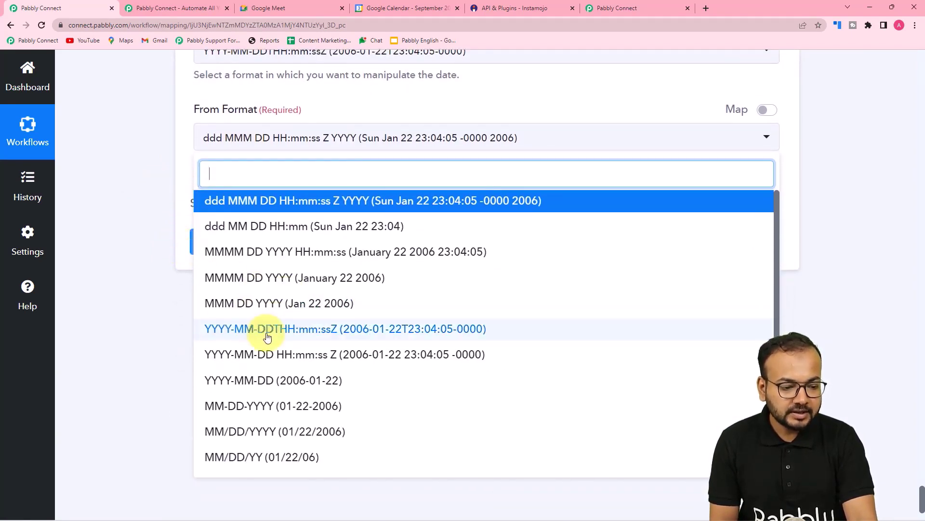
left_click(234, 328)
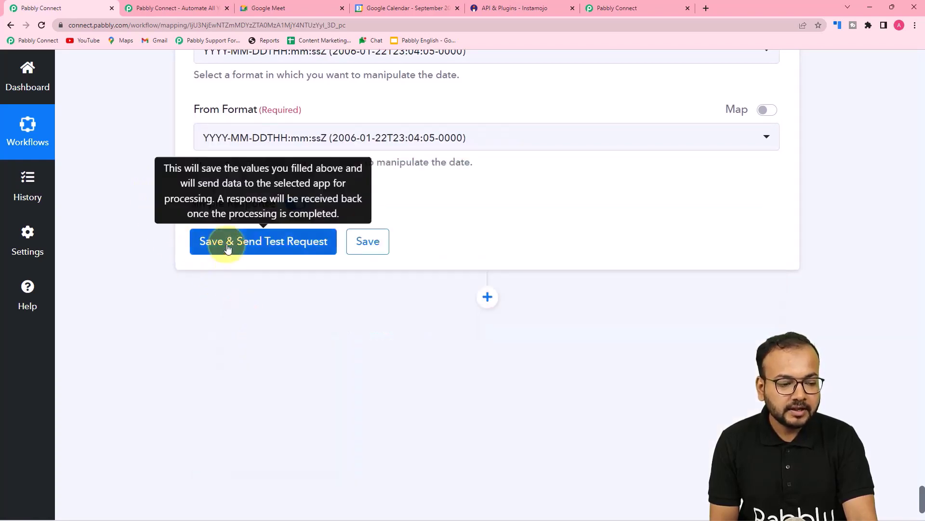
Save and test the step, confirming the Result 2022-09-04T06:44:00+00:00.
left_click(226, 243)
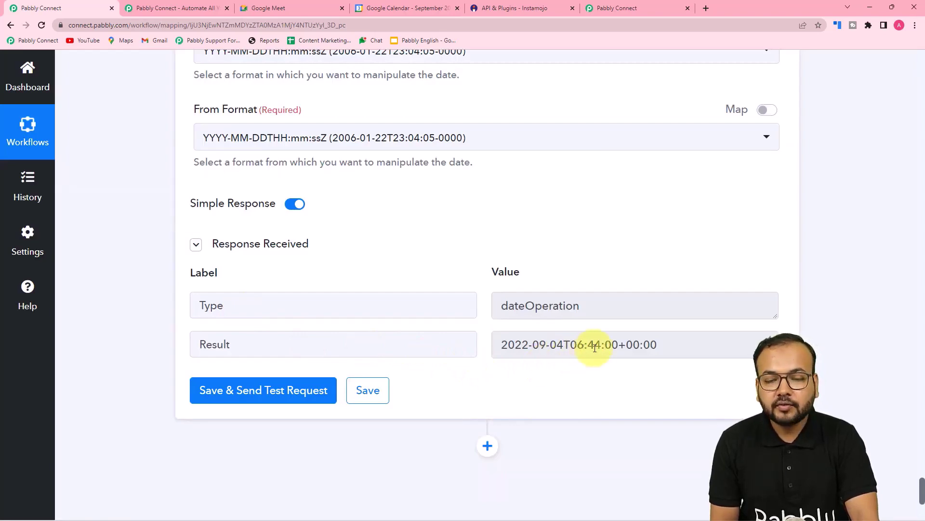
scroll(600, 347, "up", 6)
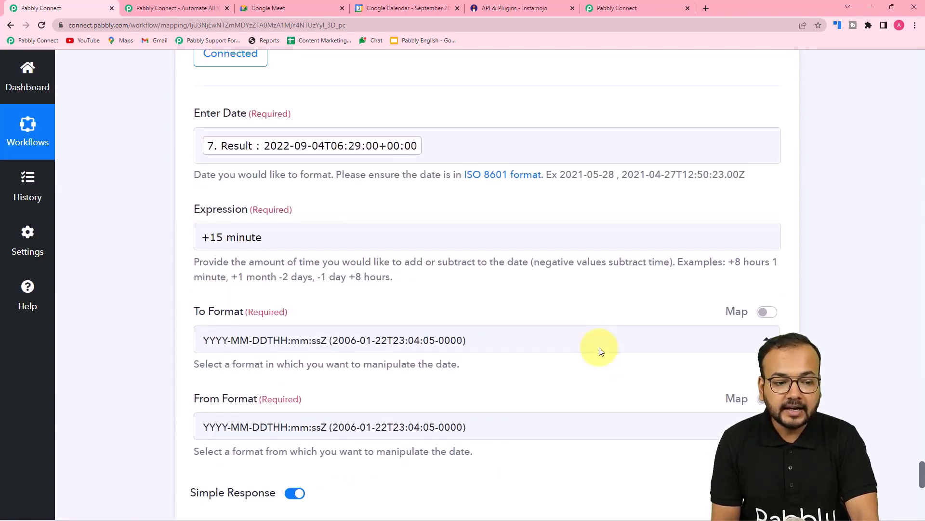
scroll(600, 350, "down", 1)
scroll(600, 350, "up", 2)
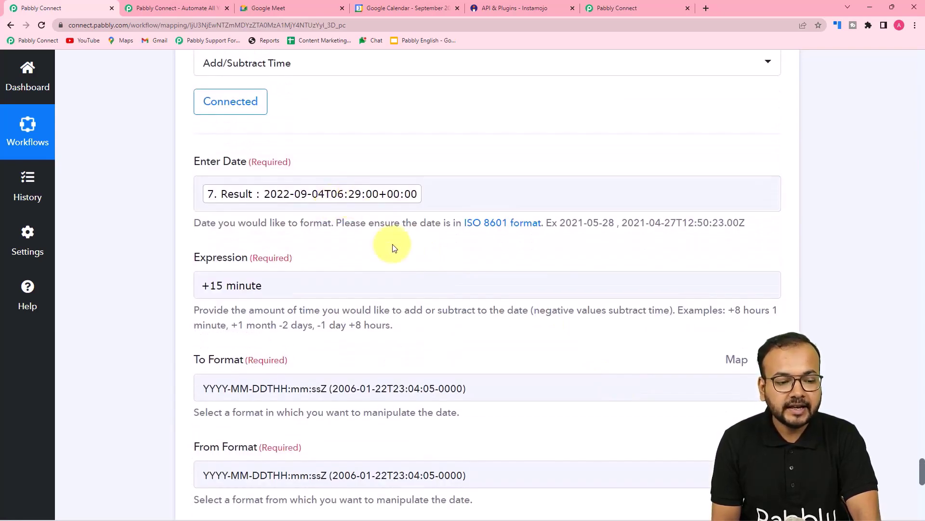
scroll(392, 244, "down", 6)
scroll(393, 243, "down", 1)
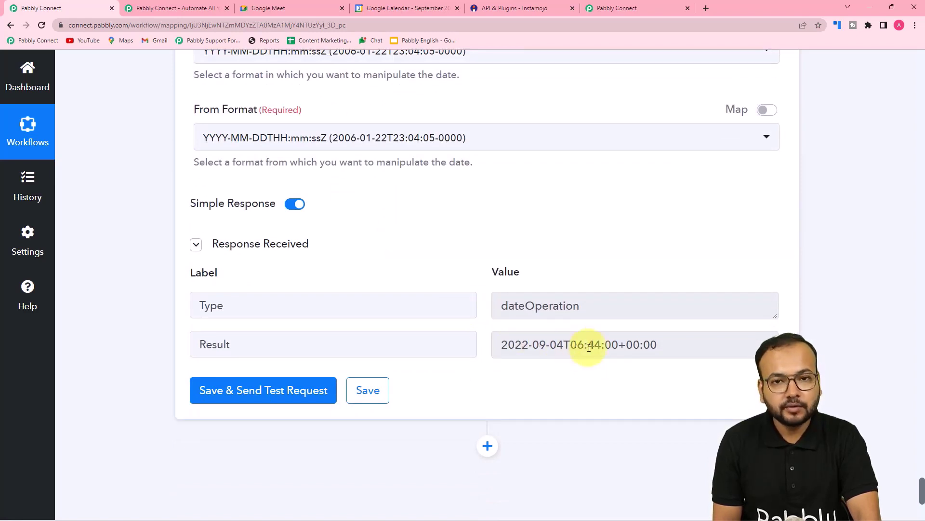
scroll(133, 261, "down", 5)
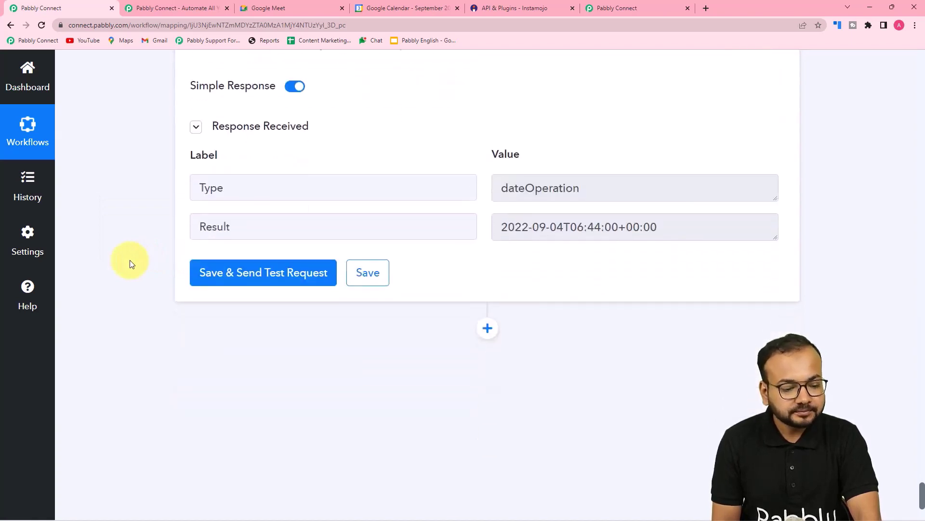
scroll(131, 264, "down", 1)
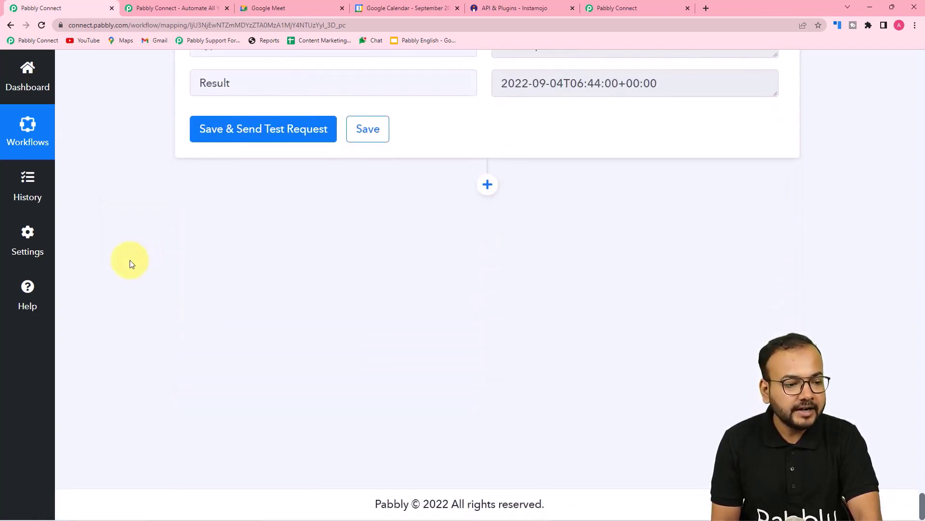
Add a Router by Pabbly step after the formatter, creating empty Route 1 and Route 2.
left_click(487, 184)
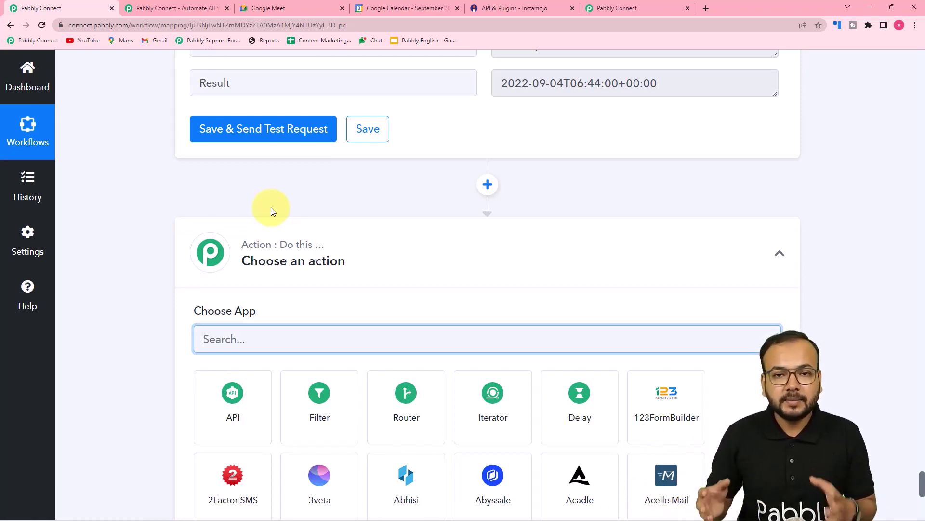
scroll(300, 250, "down", 3)
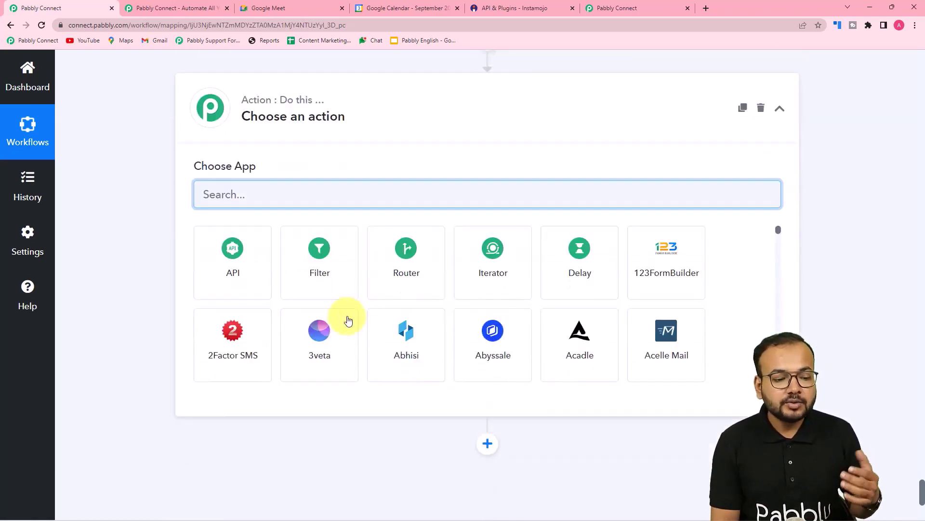
left_click(408, 265)
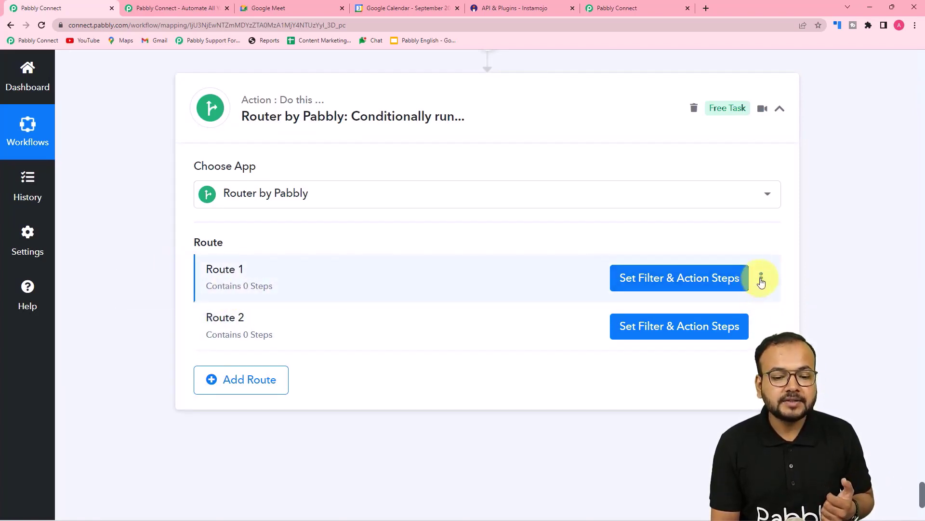
Rename Route 1 to '10,11,12 team mem1' and open its filter and action steps.
left_click(761, 278)
left_click(715, 303)
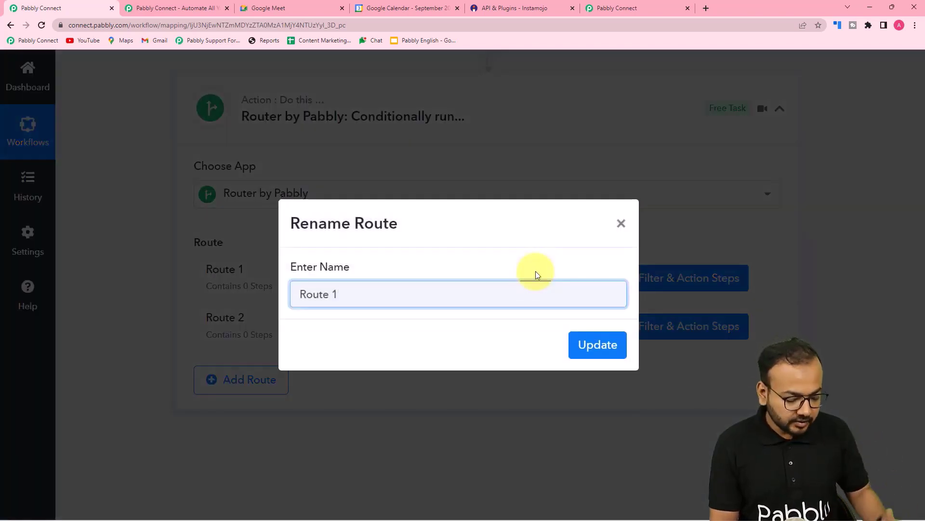
key("BackSpace")
key("BackSpace")
key("BackSpace")
key("BackSpace")
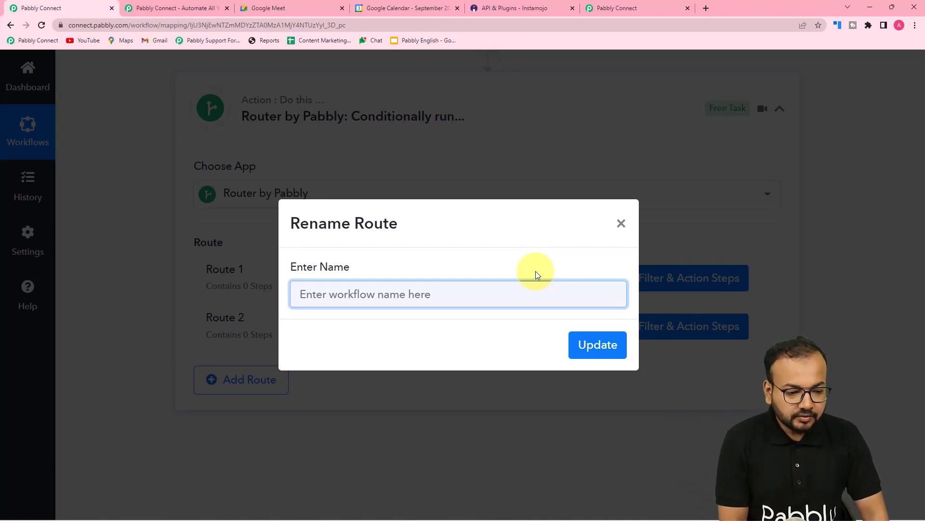
type("10,11,12 t")
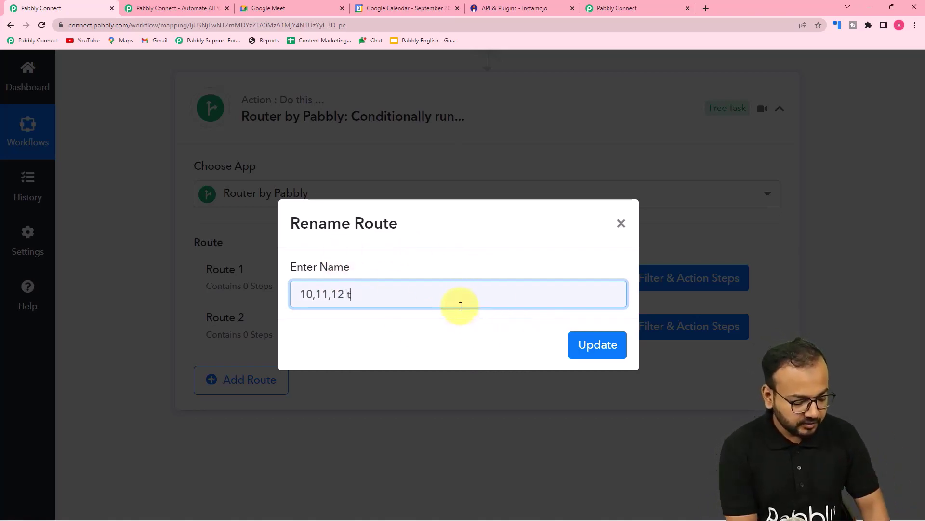
type("eam mw")
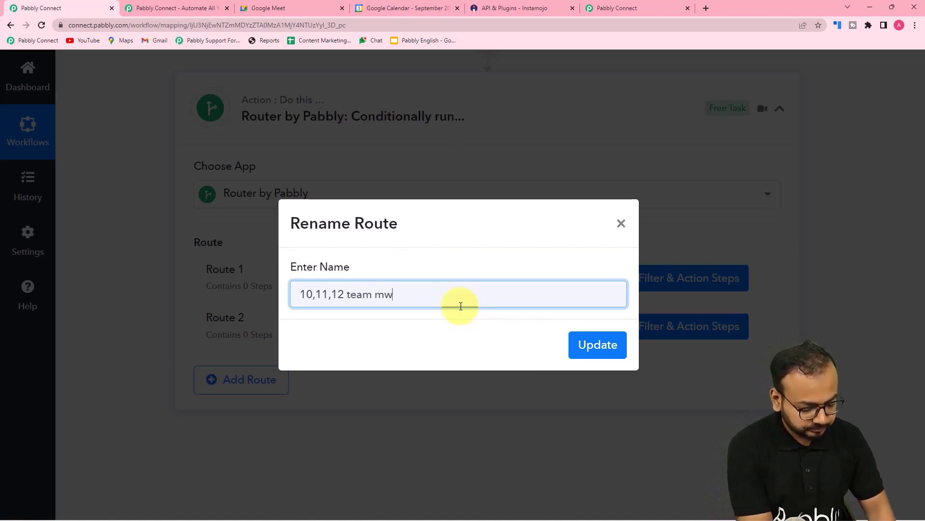
type("m")
key("BackSpace")
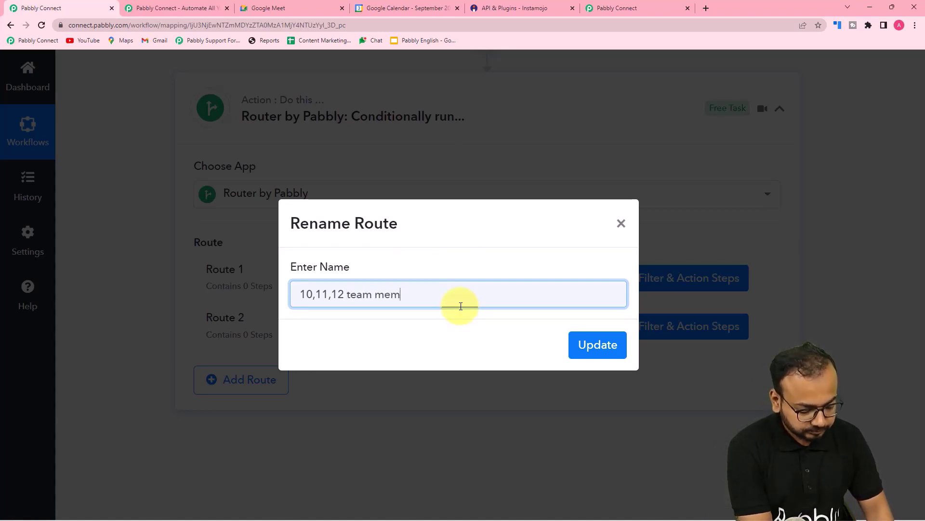
key("Return")
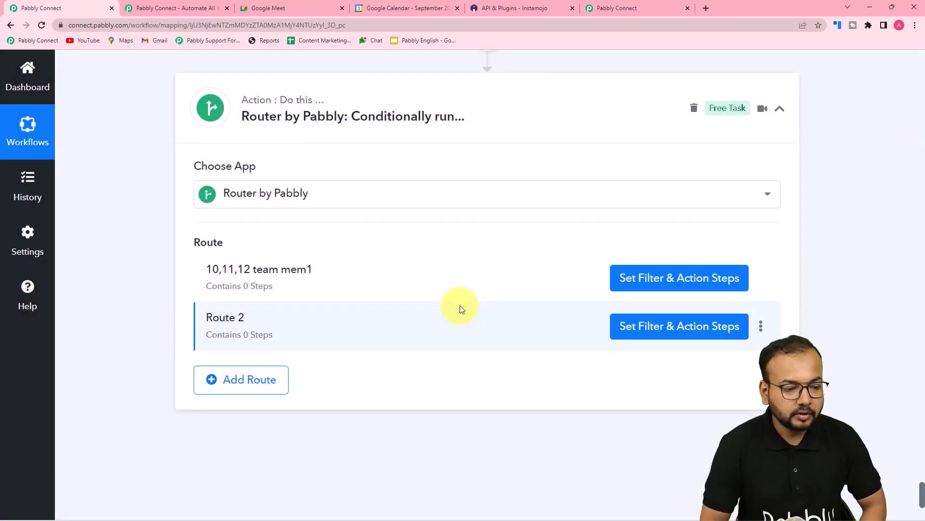
left_click(641, 279)
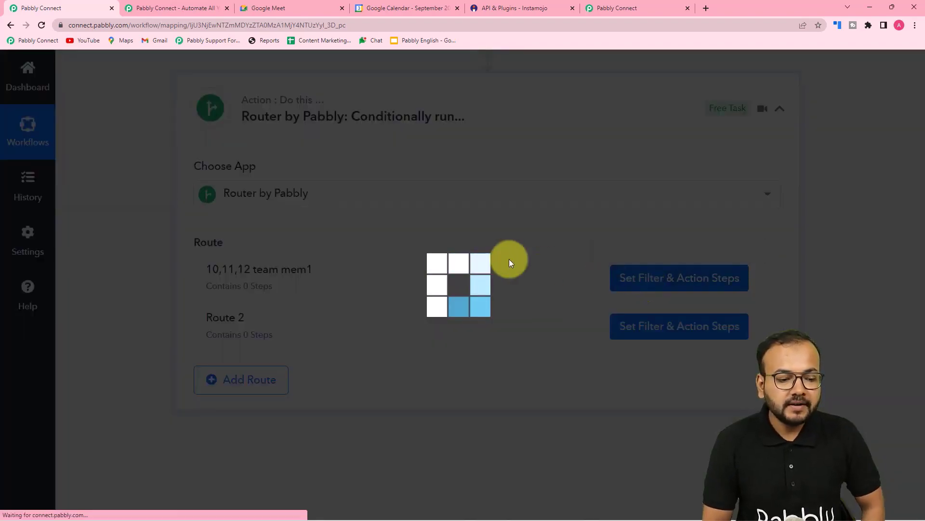
Choose the Number Formatter step's Final Value as the route filter's label field.
scroll(510, 261, "down", 3)
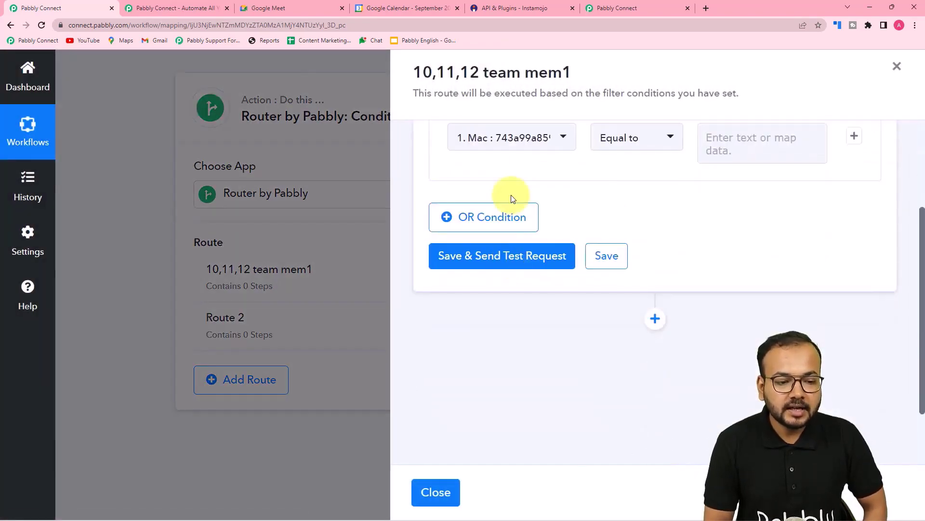
scroll(524, 213, "up", 2)
scroll(538, 229, "up", 1)
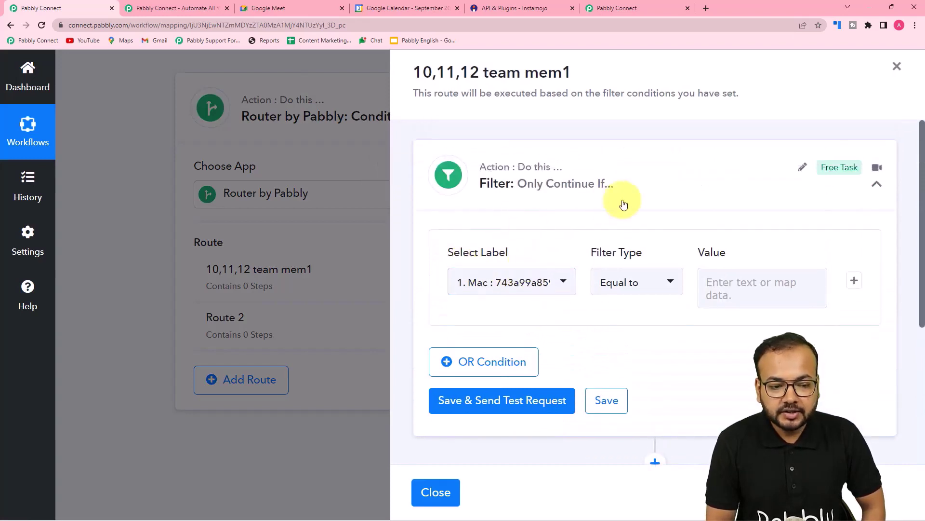
mouse_move(508, 249)
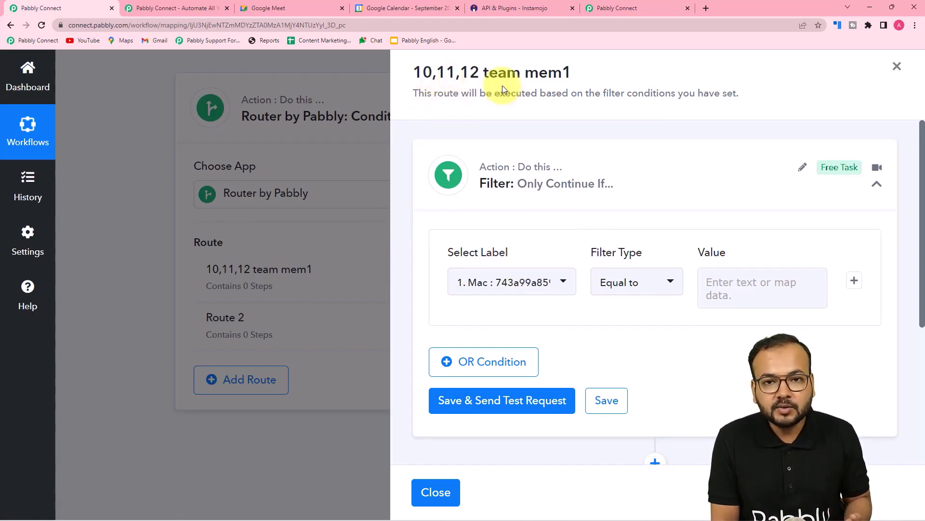
scroll(578, 173, "down", 2)
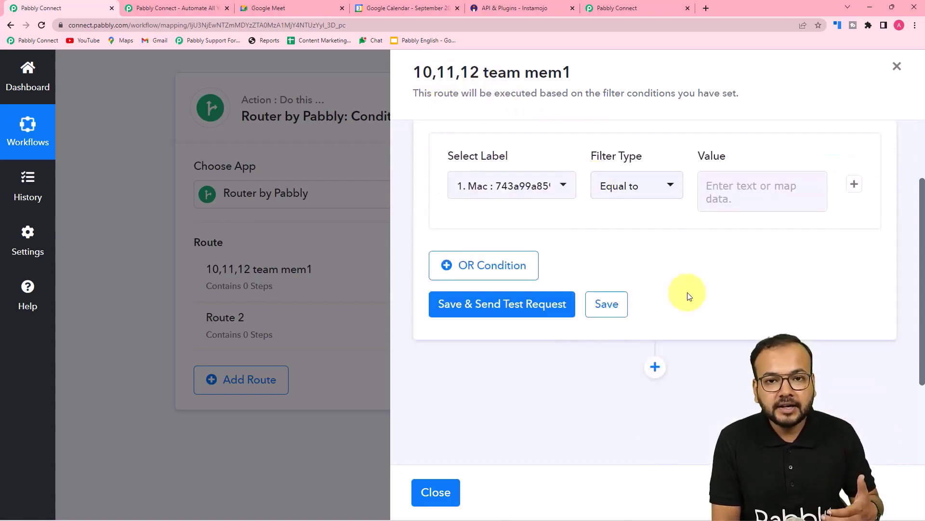
scroll(687, 292, "up", 2)
scroll(687, 293, "down", 3)
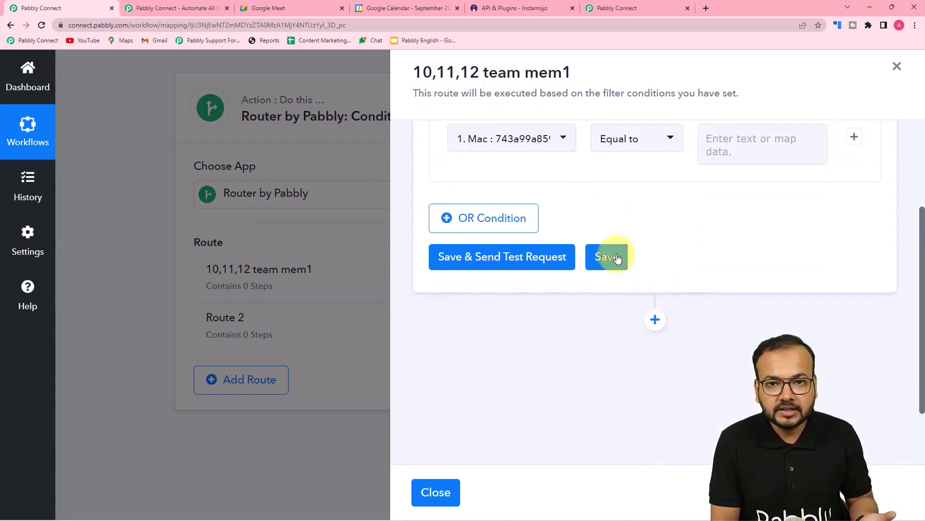
scroll(617, 258, "up", 2)
scroll(588, 222, "up", 1)
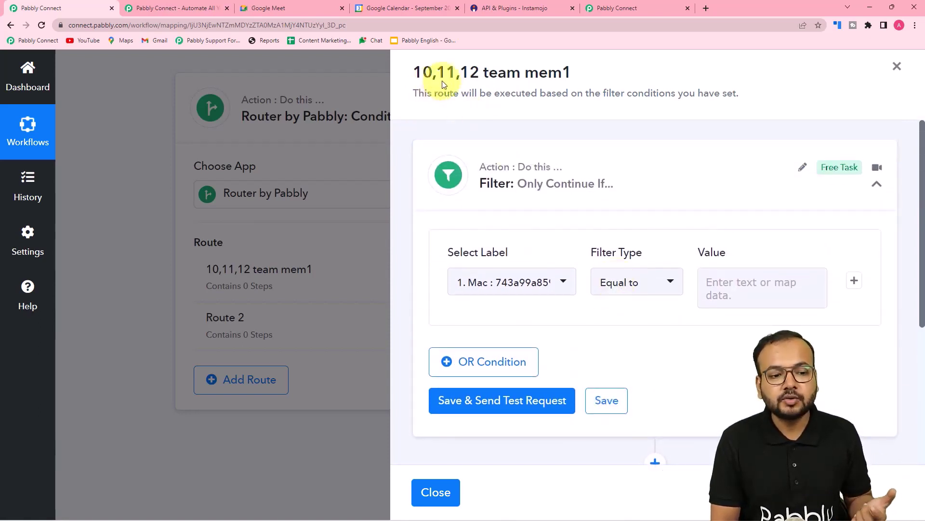
scroll(487, 320, "down", 1)
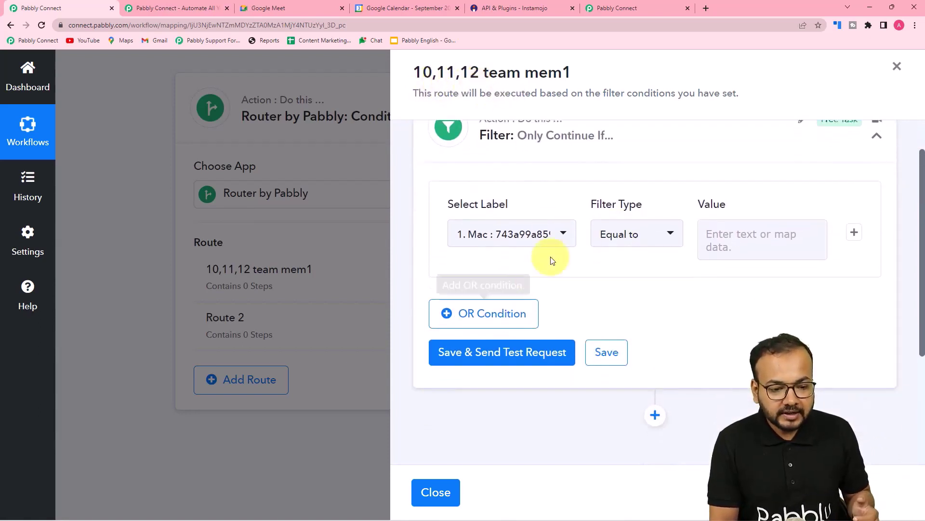
left_click(527, 234)
scroll(530, 234, "down", 3)
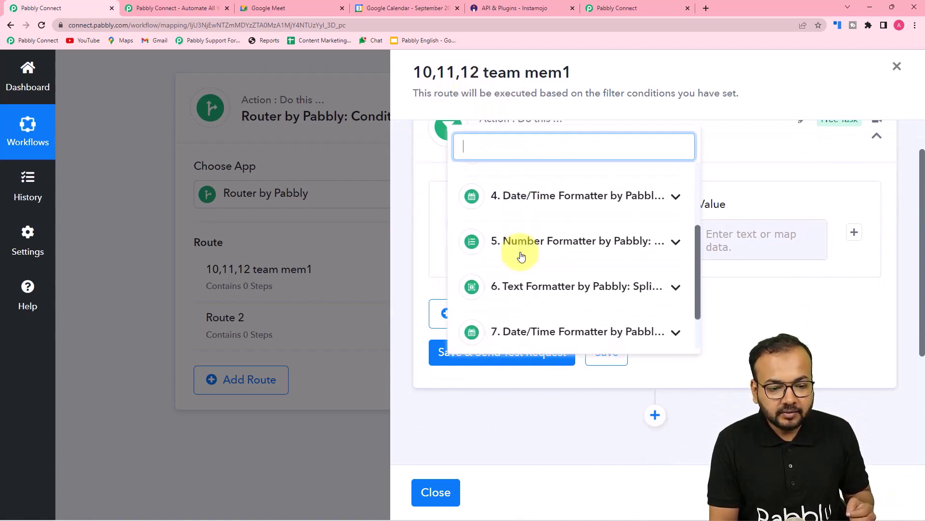
left_click(570, 230)
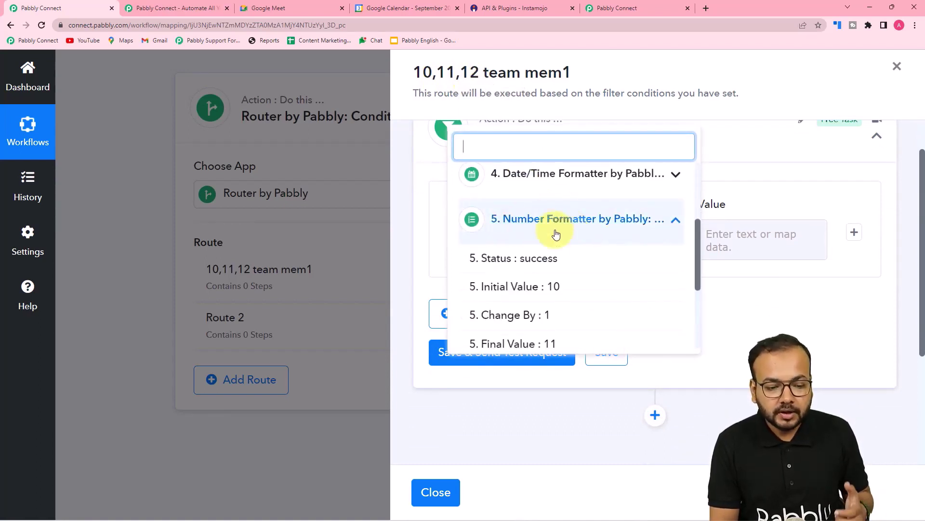
scroll(545, 262, "down", 2)
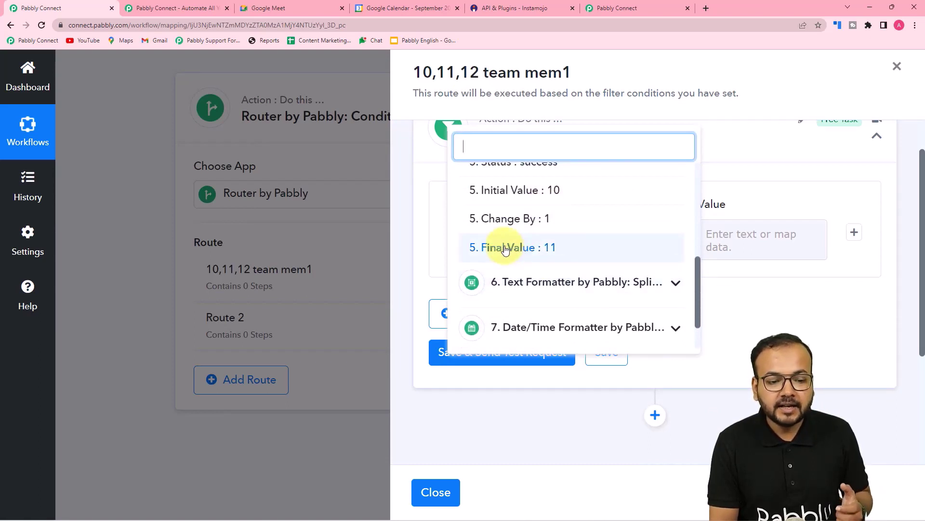
left_click(505, 249)
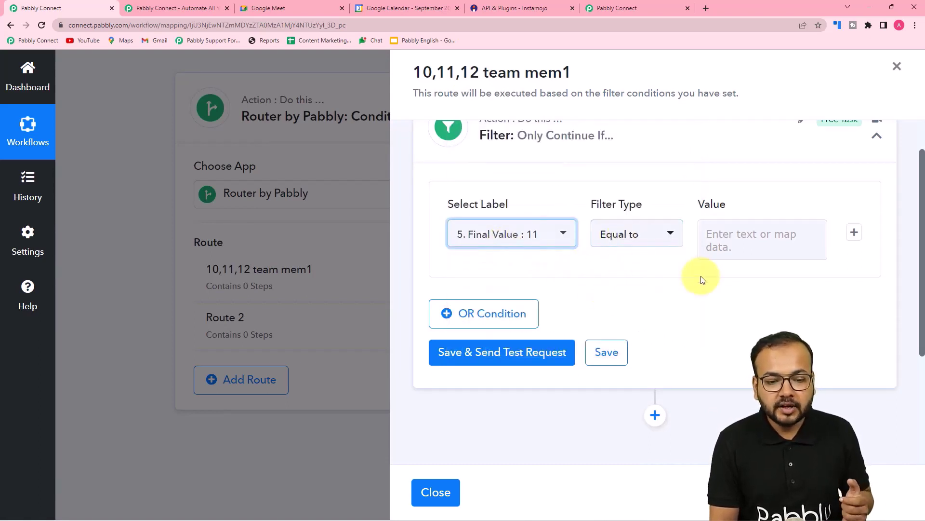
Keep the Equal to condition and enter 10 as the filter value.
left_click(622, 284)
scroll(622, 284, "up", 1)
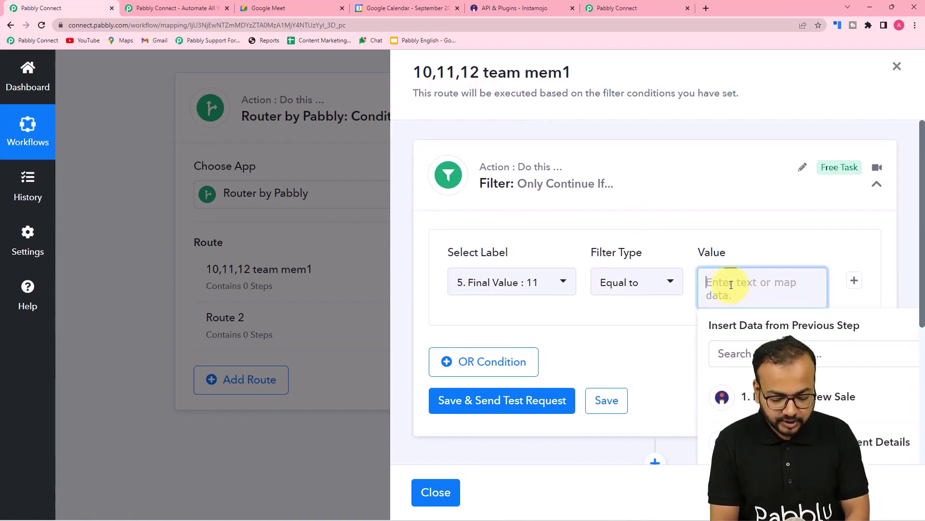
type("10")
left_click(687, 332)
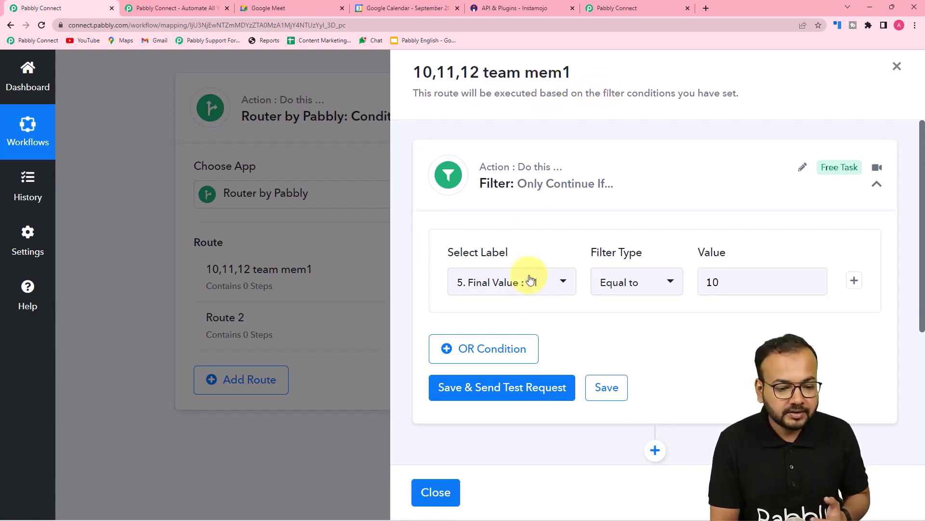
Add a second OR condition: Number Formatter's Final Value equals 11.
left_click(491, 345)
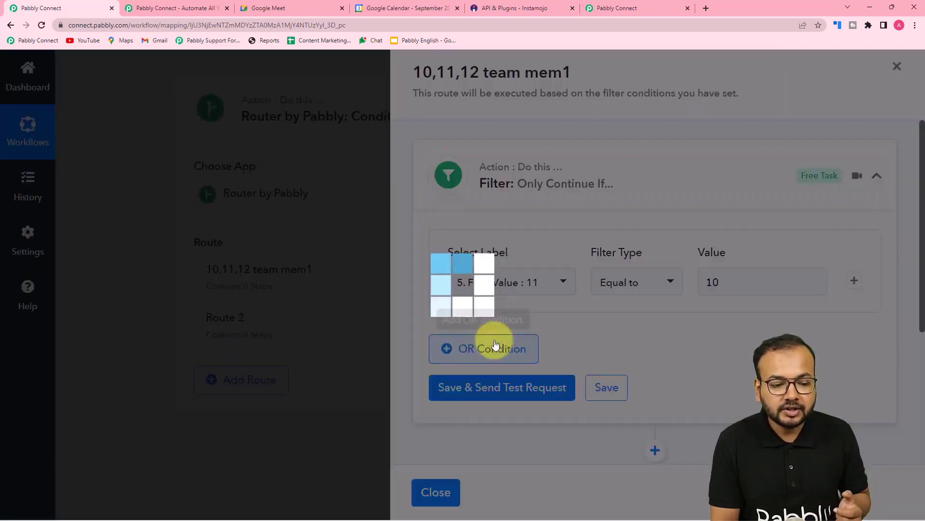
scroll(495, 343, "down", 2)
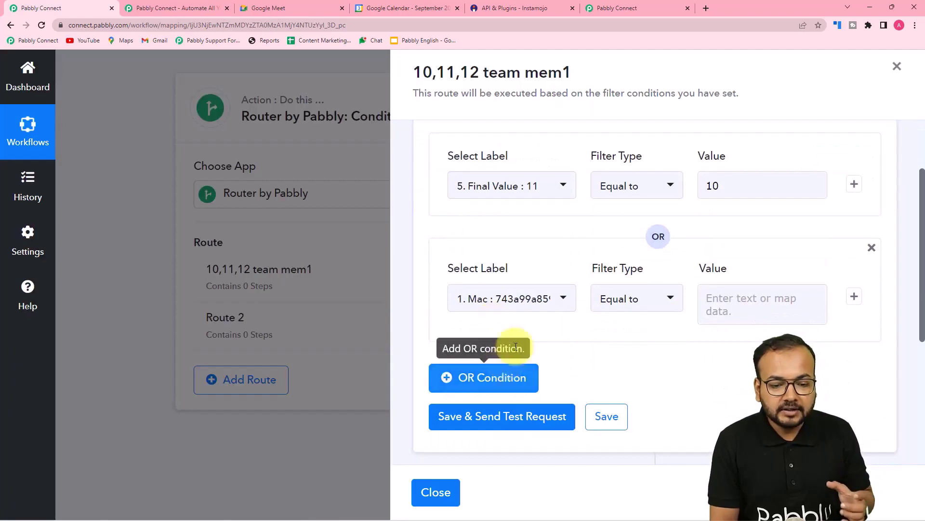
left_click(525, 299)
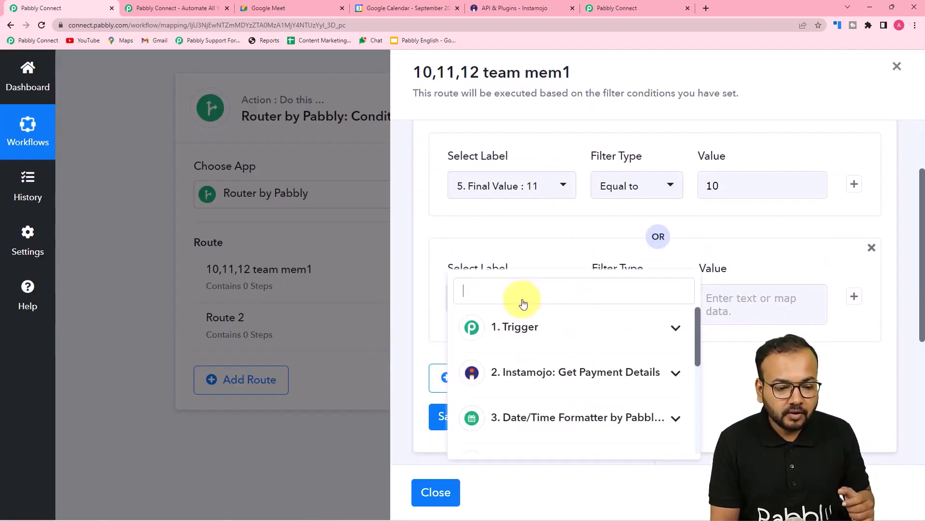
scroll(523, 351, "down", 3)
left_click(528, 364)
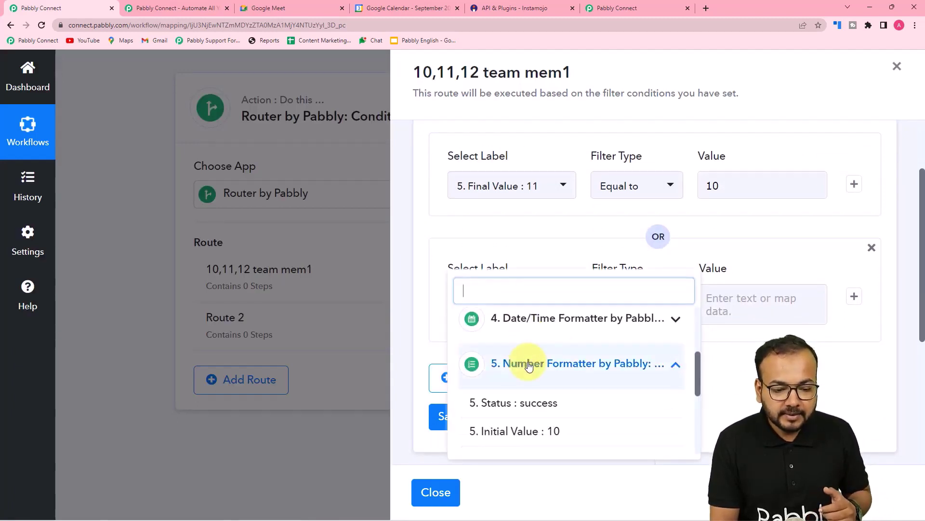
scroll(529, 427, "down", 2)
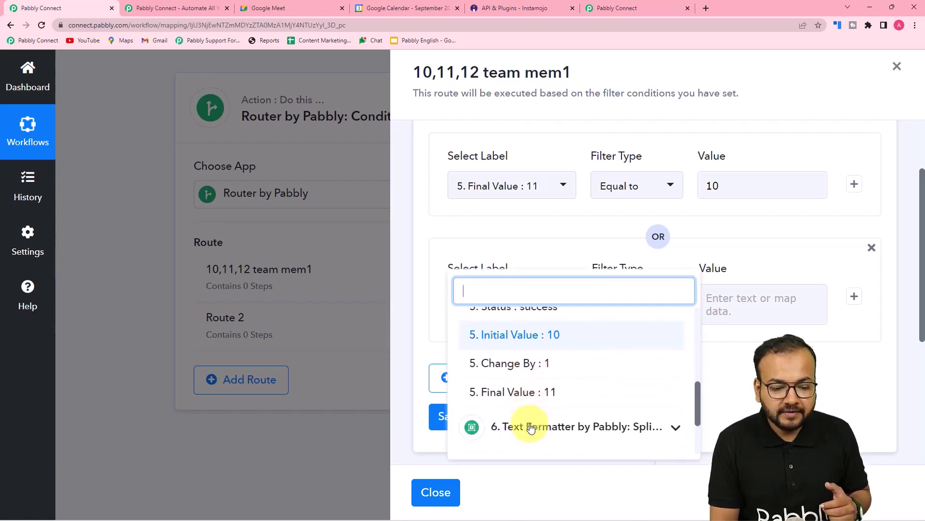
left_click(519, 391)
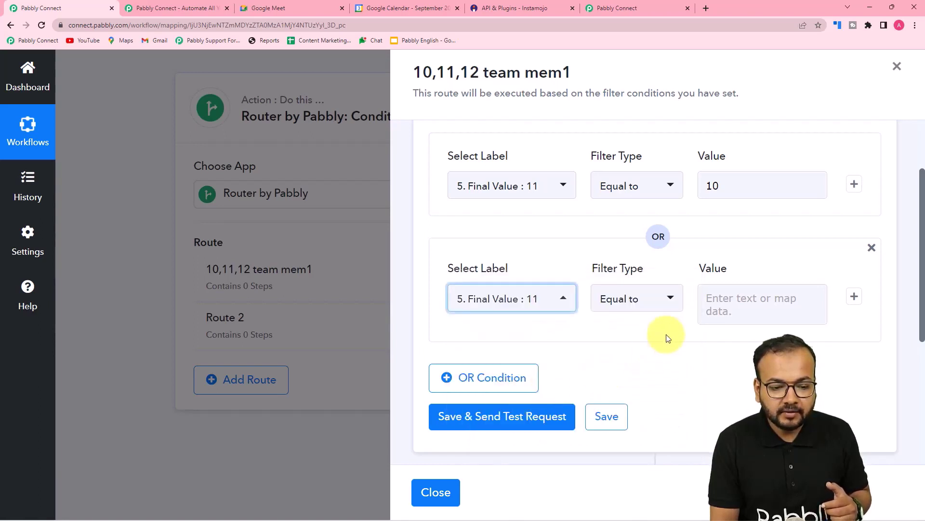
left_click(737, 310)
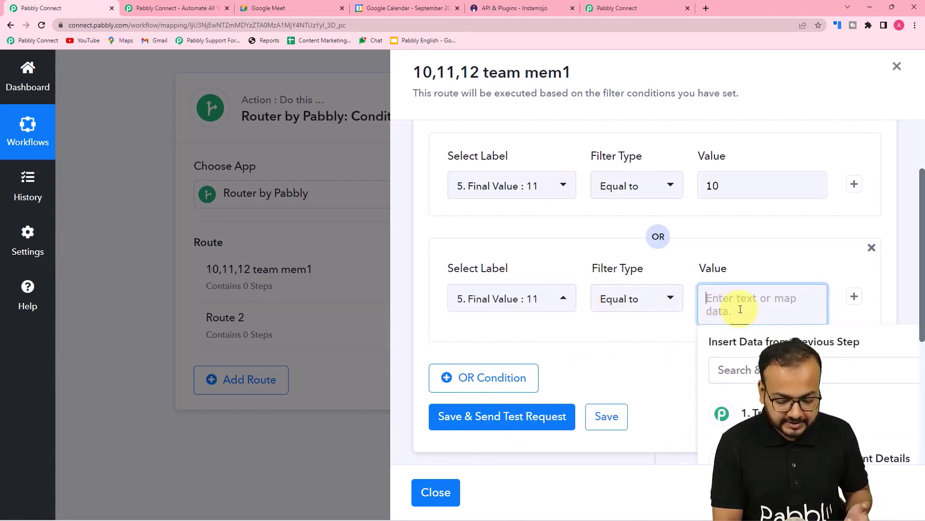
type("11")
left_click(597, 355)
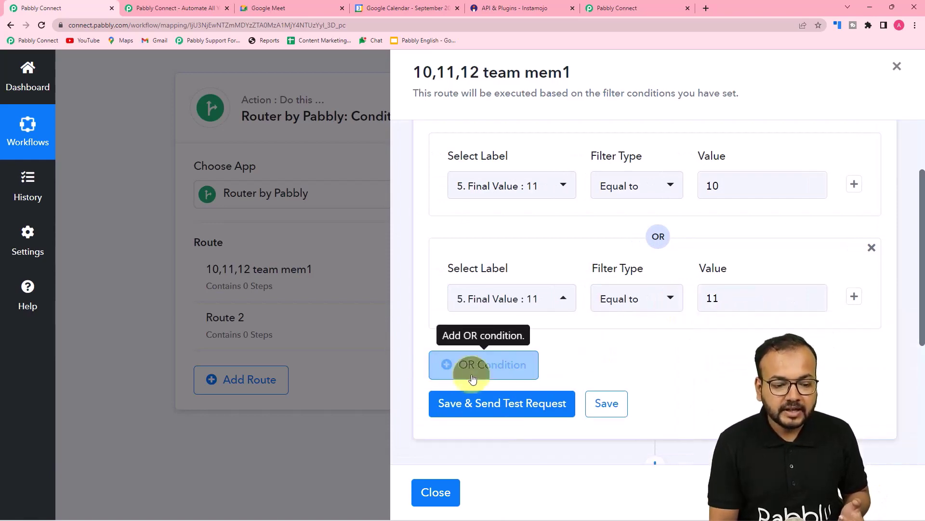
Add a third OR condition: Final Value equals 12.
left_click(473, 379)
scroll(511, 337, "down", 2)
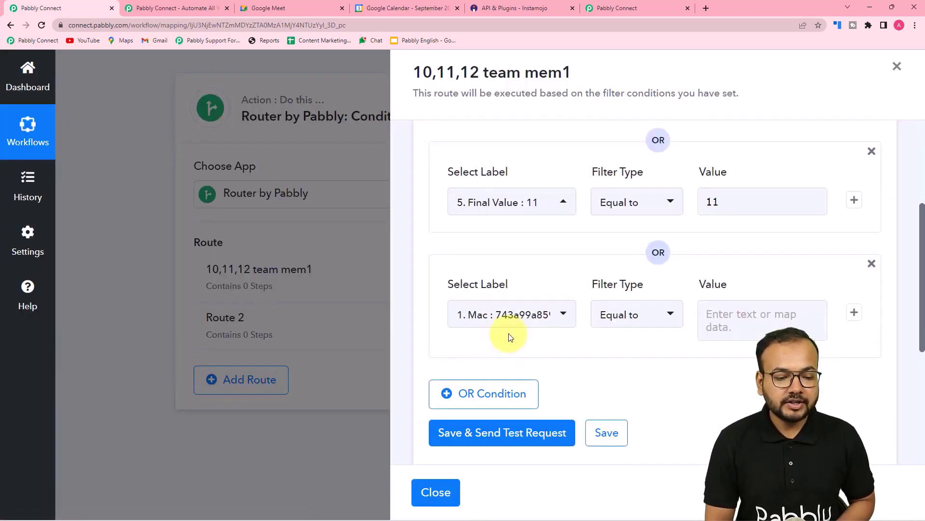
left_click(504, 316)
scroll(501, 361, "down", 3)
left_click(504, 363)
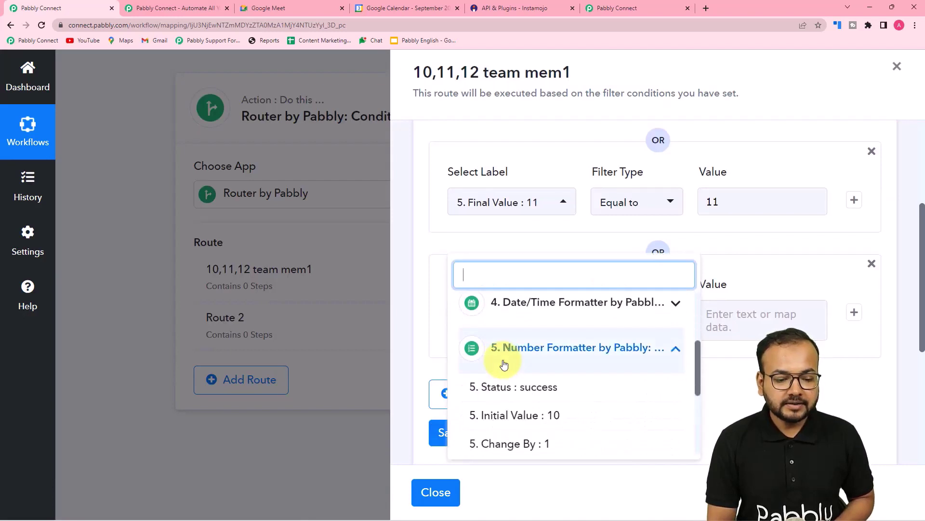
scroll(506, 366, "down", 2)
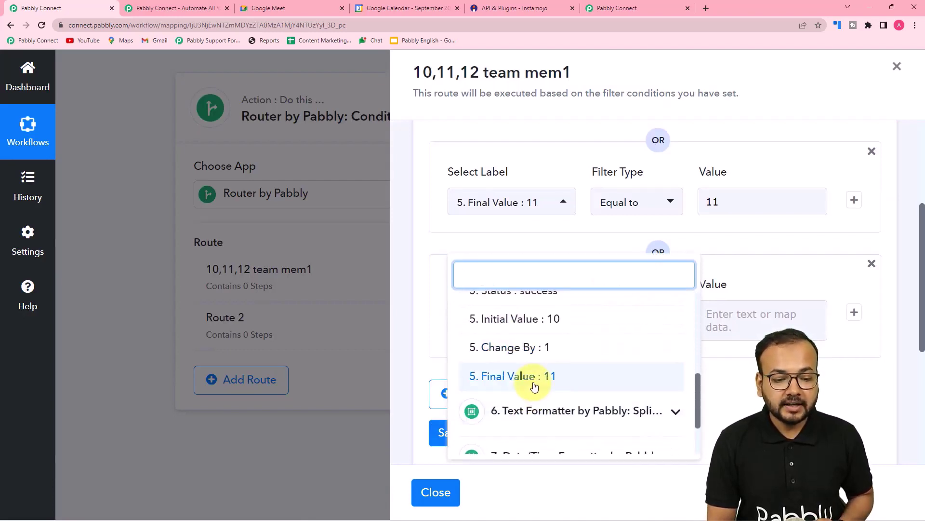
left_click(534, 385)
left_click(712, 318)
type("1")
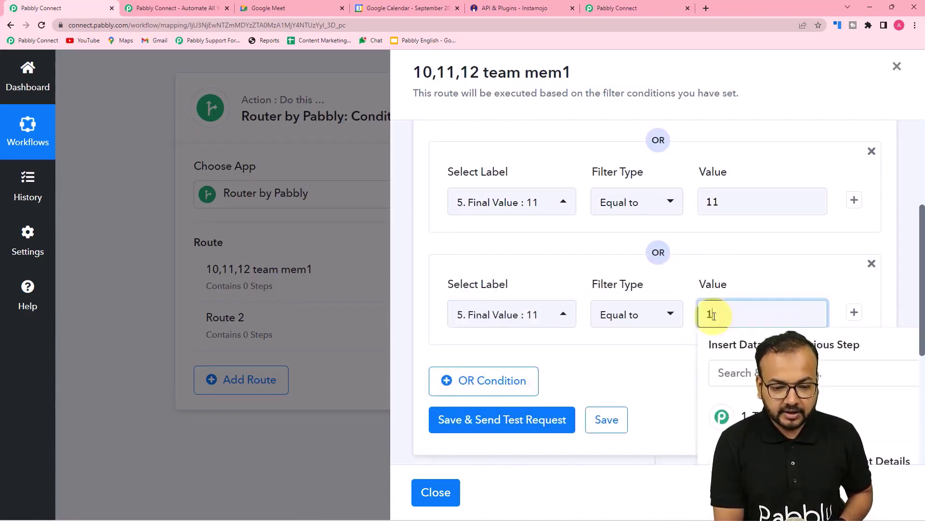
type("2")
left_click(688, 351)
Review the three OR conditions (10, 11, 12), then save the filter and send a test request.
scroll(640, 368, "up", 2)
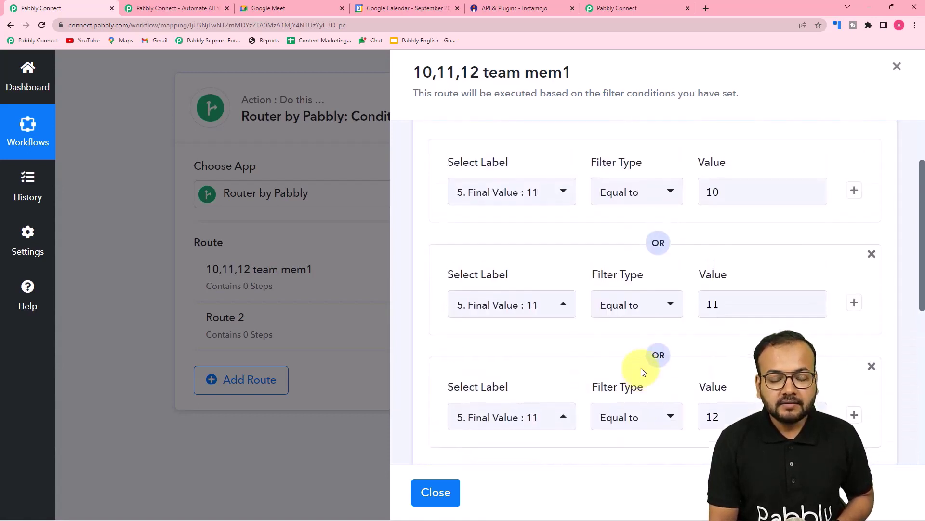
scroll(641, 371, "up", 2)
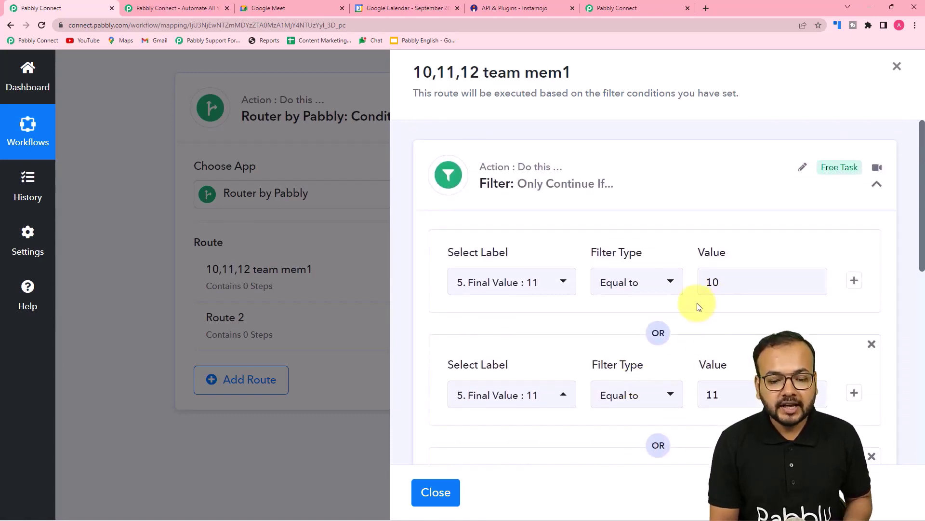
scroll(698, 306, "down", 1)
scroll(711, 345, "down", 2)
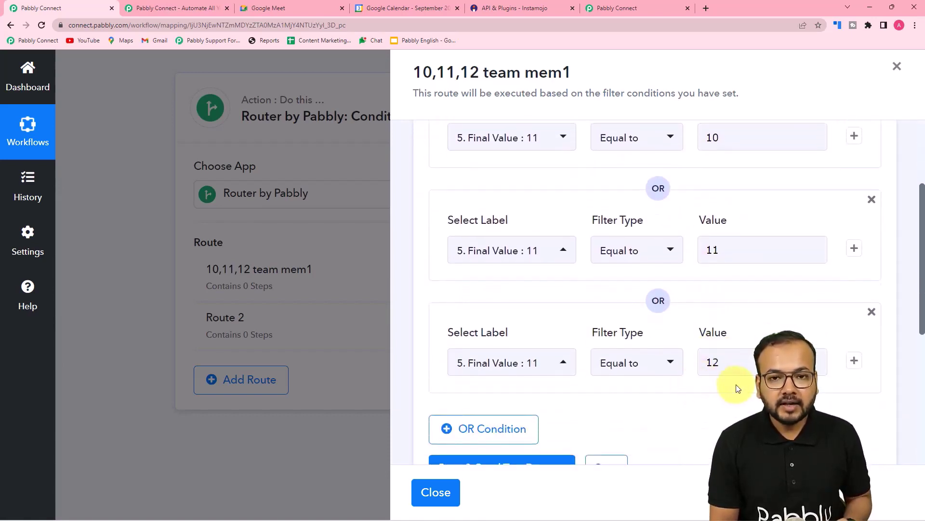
scroll(735, 388, "down", 1)
scroll(733, 386, "down", 2)
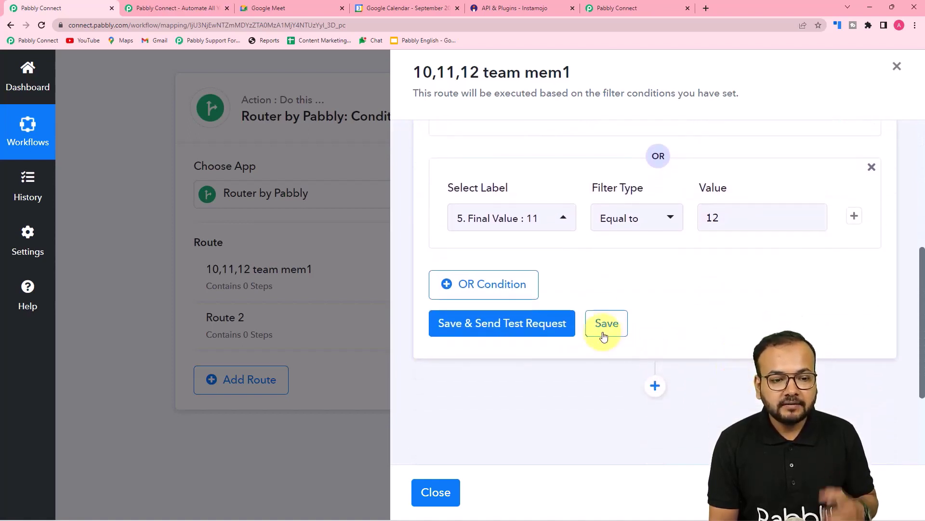
left_click(487, 326)
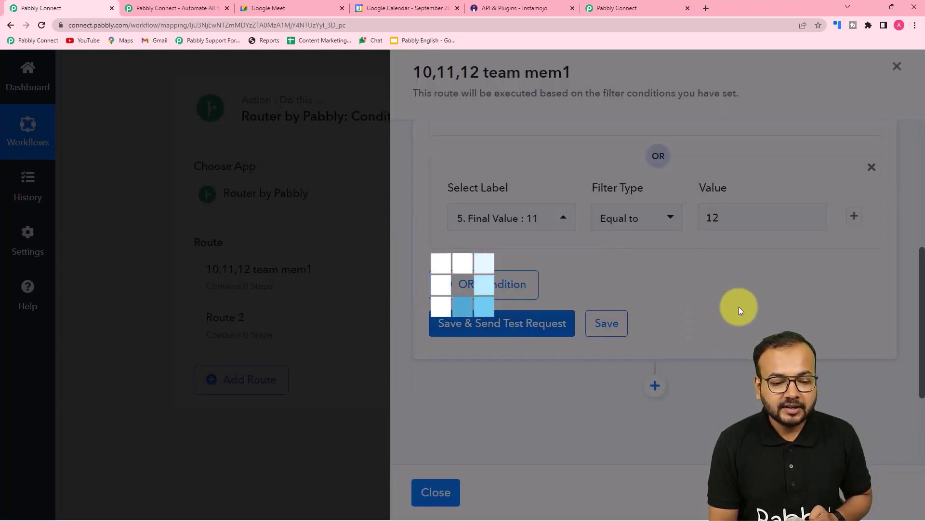
Add a new action step below the route filter, choosing the Google Meet app.
scroll(709, 304, "down", 3)
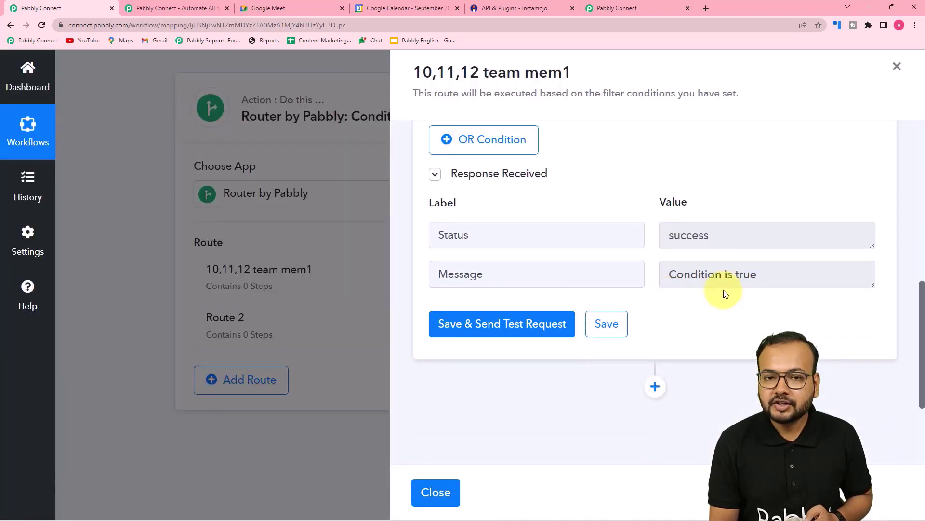
scroll(725, 293, "down", 3)
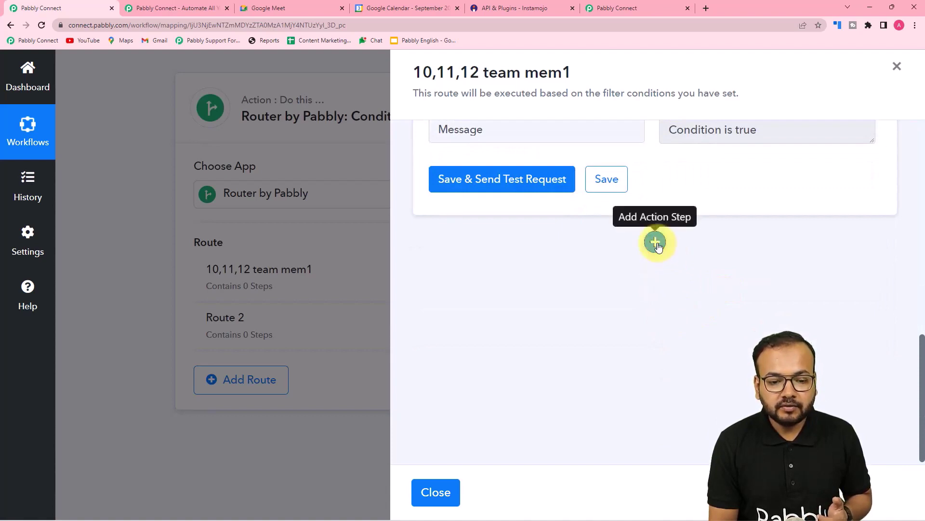
left_click(654, 244)
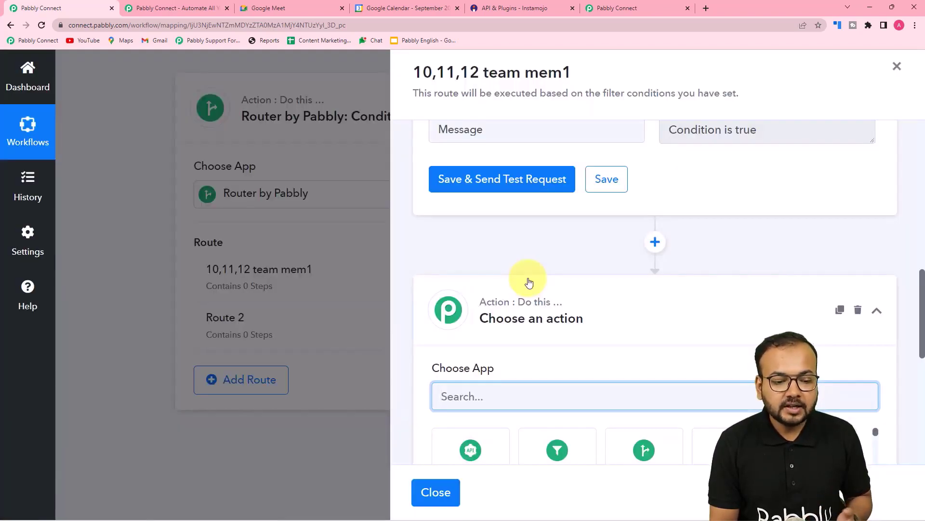
scroll(475, 332, "down", 4)
type("g")
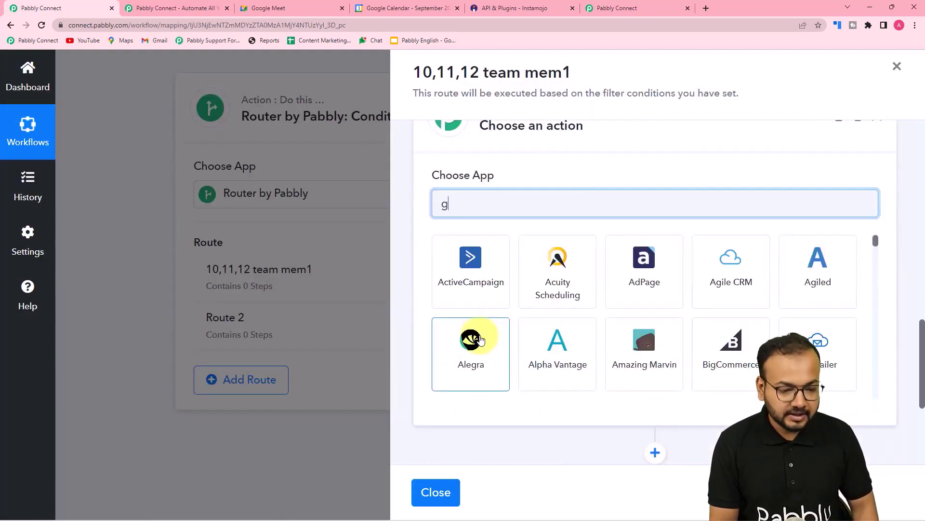
type("ooglr")
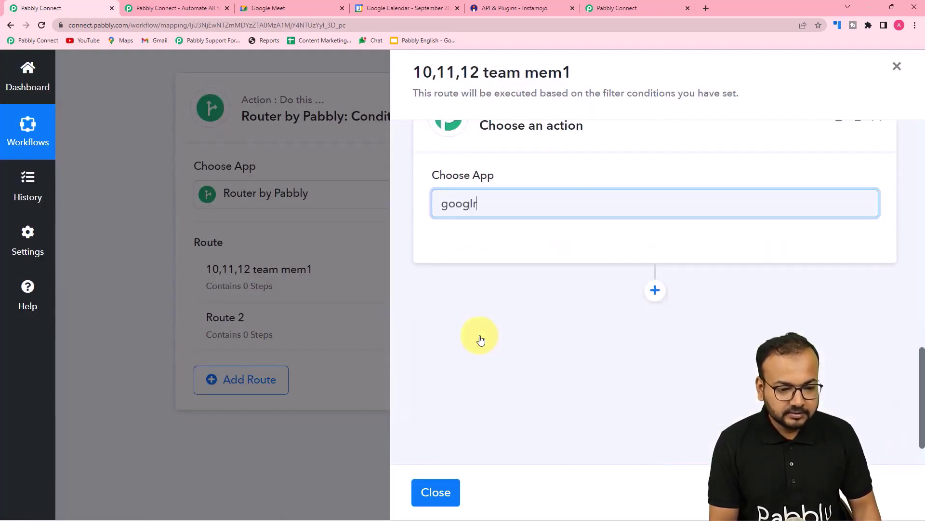
key("BackSpace")
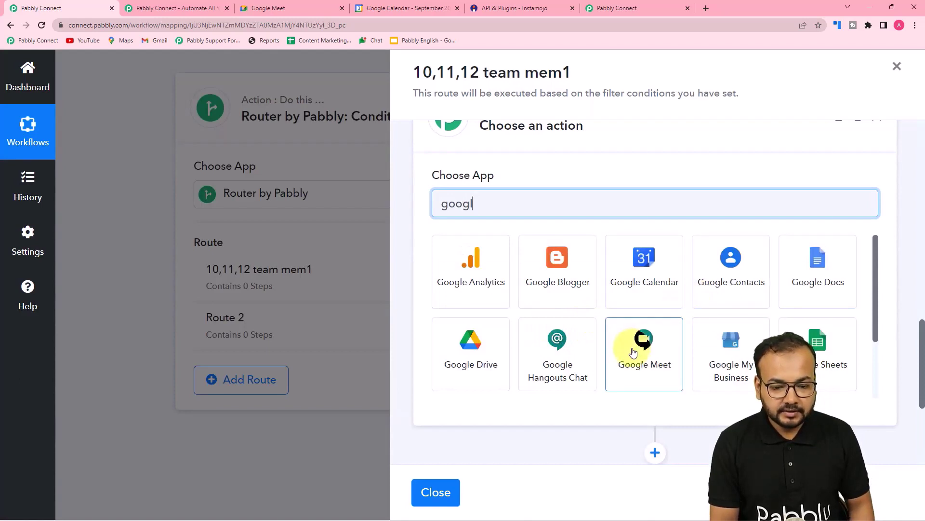
left_click(460, 336)
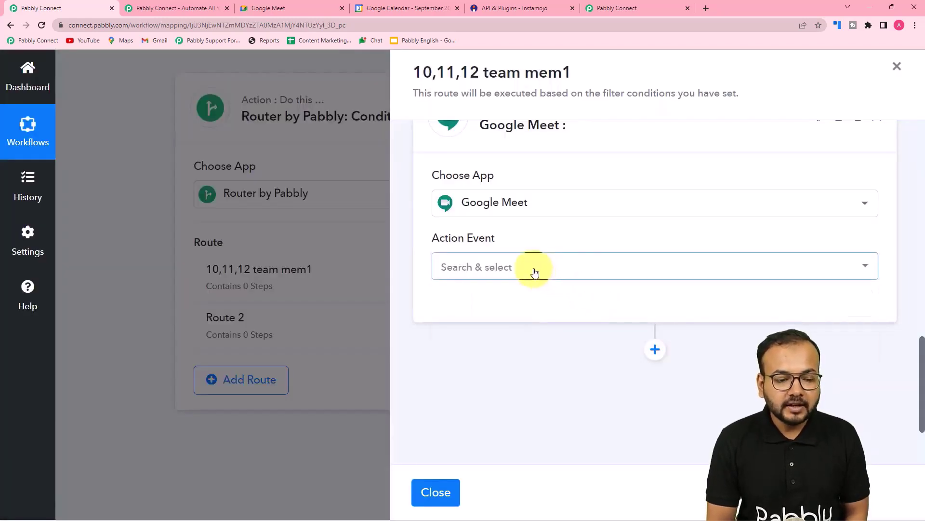
Set the action event to Schedule a Meeting and start connecting an account.
left_click(534, 272)
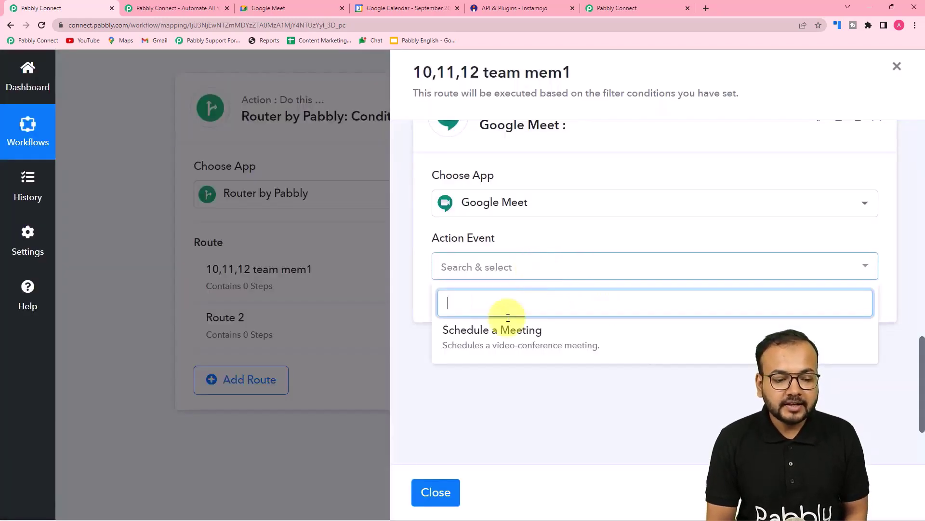
left_click(487, 337)
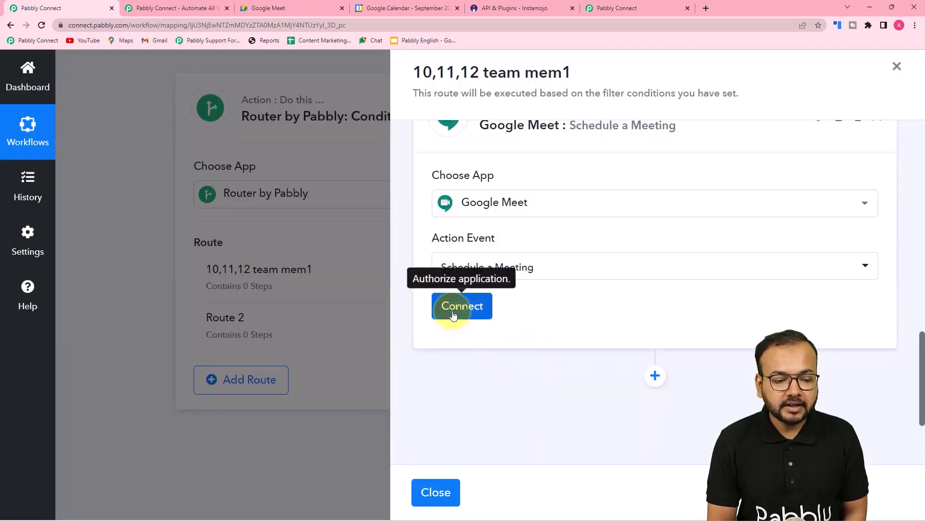
left_click(450, 311)
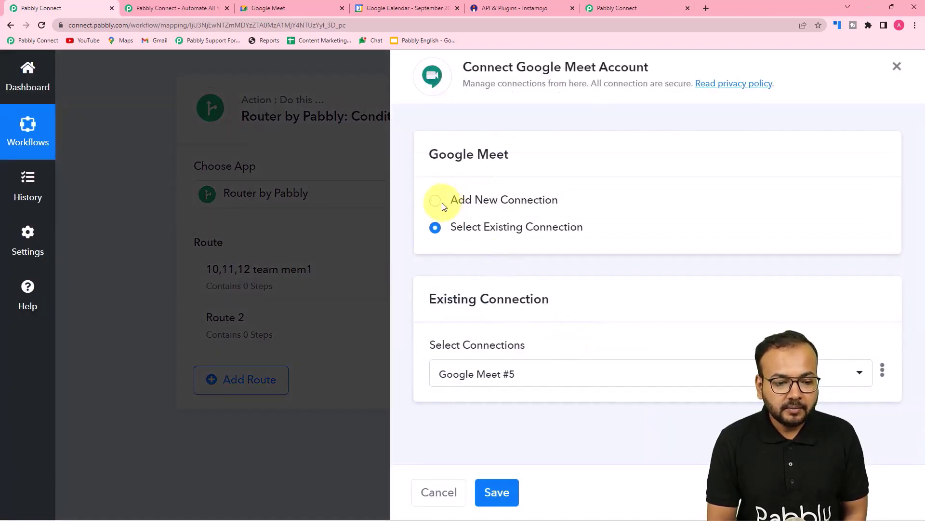
Create a new Google Meet connection by signing in with a Google account and granting access.
left_click(439, 206)
left_click(489, 354)
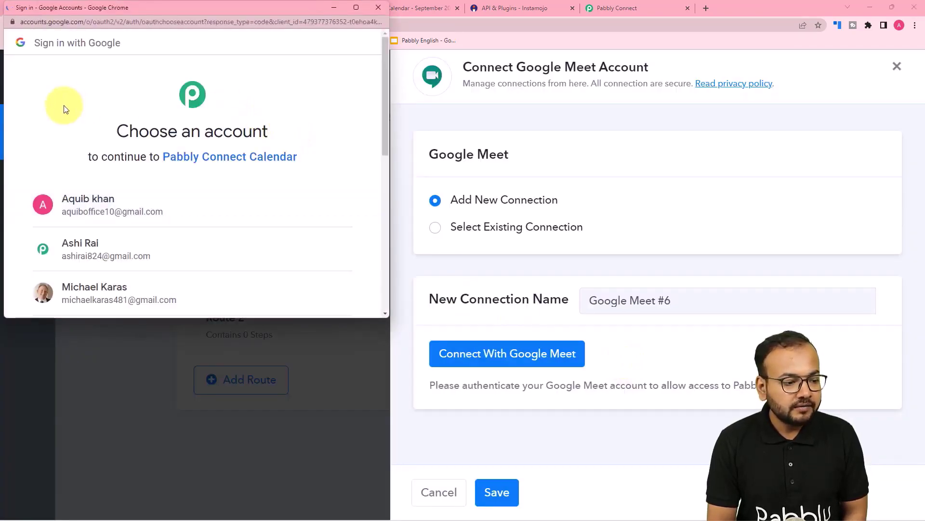
scroll(68, 136, "down", 1)
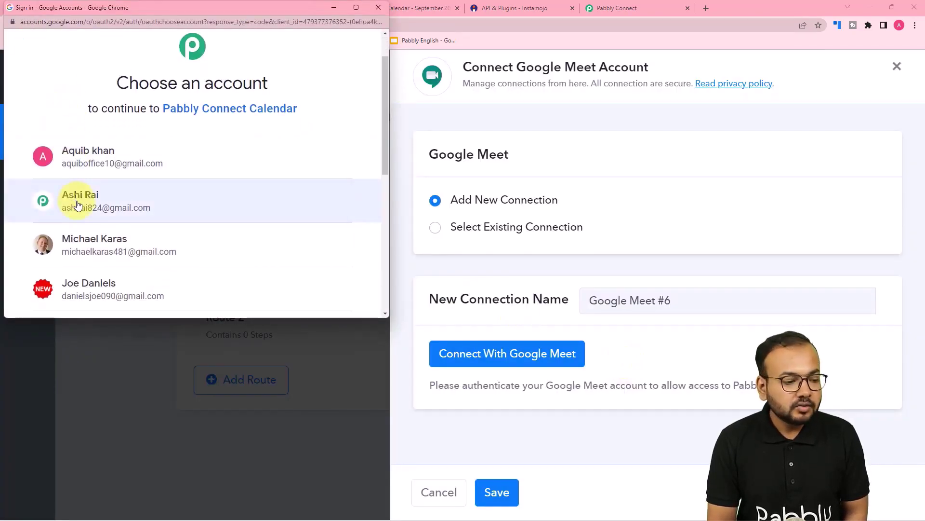
left_click(78, 205)
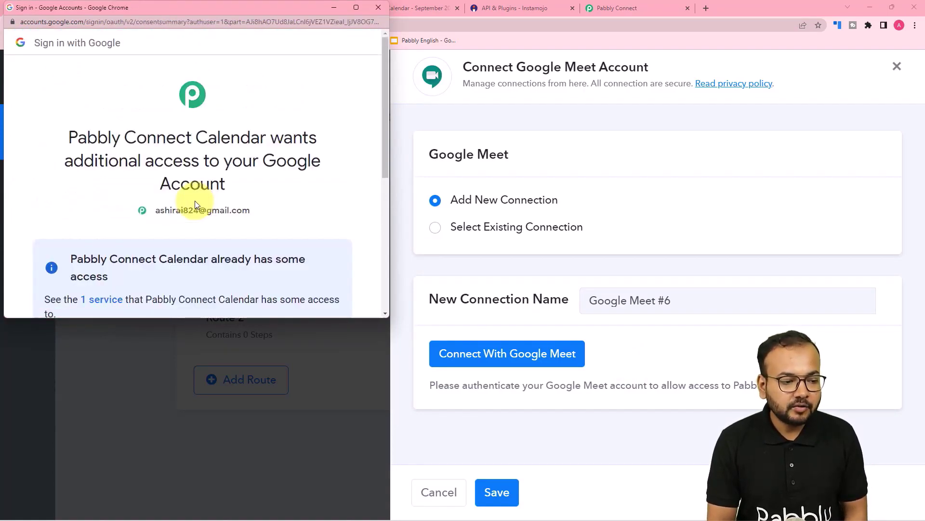
scroll(195, 200, "down", 3)
scroll(234, 187, "down", 2)
left_click(260, 246)
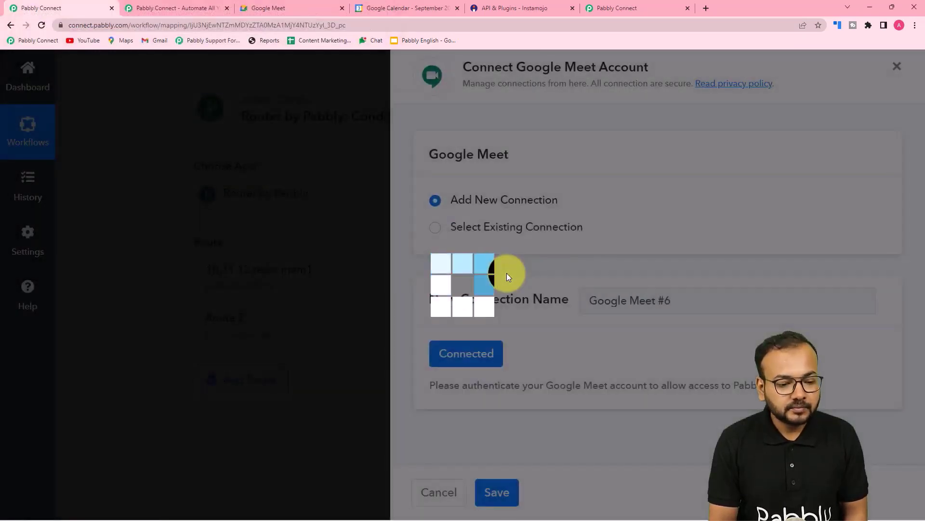
scroll(507, 276, "down", 2)
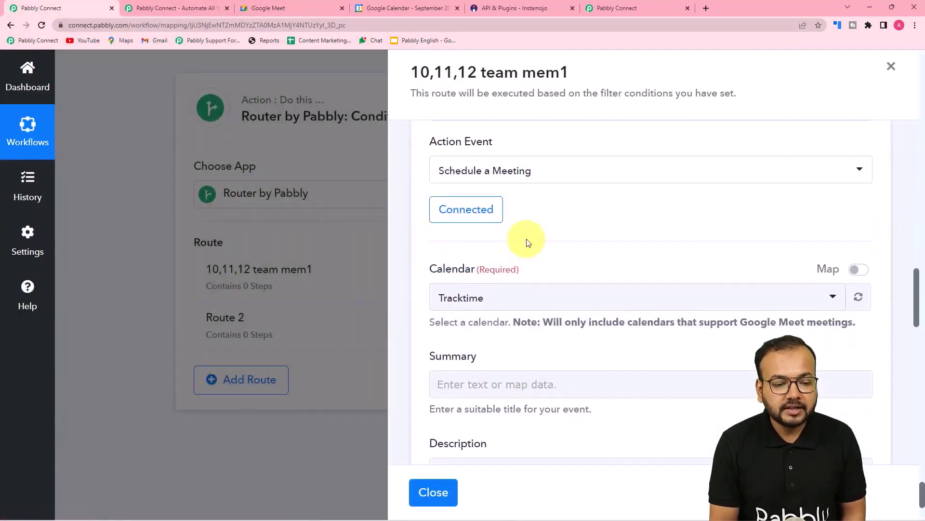
Check the available calendars in Google Calendar, then select the Workflow training calendar.
scroll(529, 241, "down", 3)
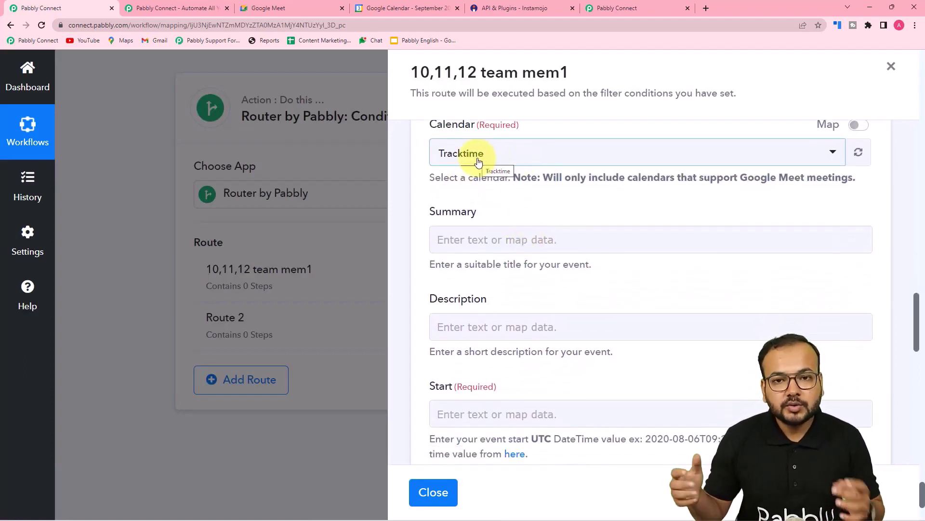
left_click(424, 9)
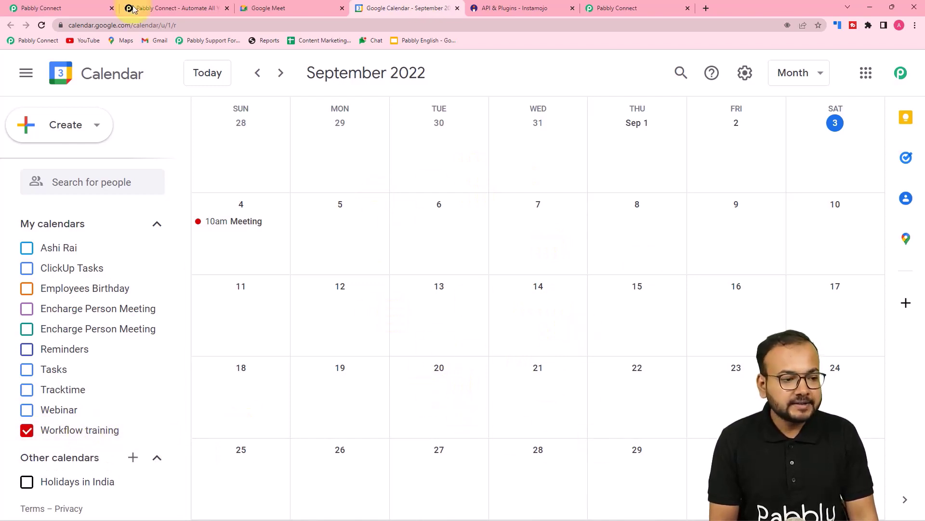
left_click(36, 6)
scroll(427, 247, "up", 1)
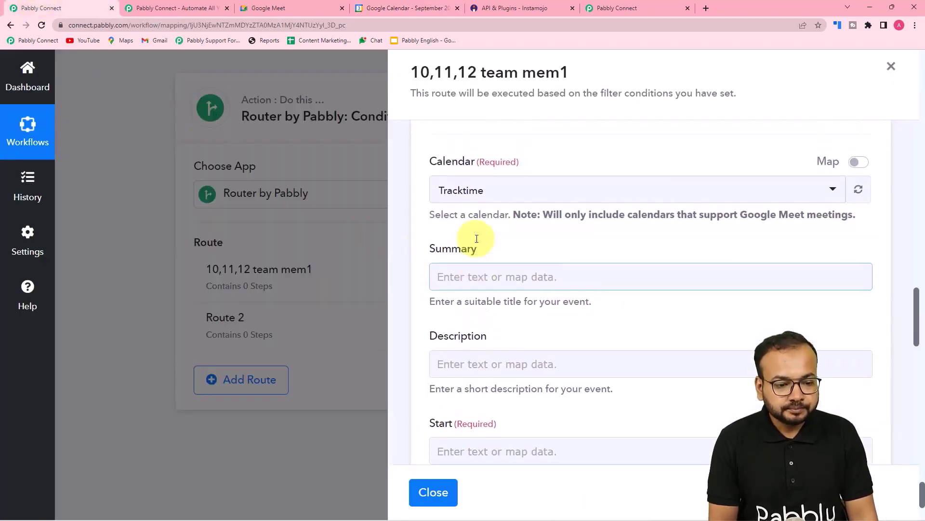
left_click(514, 209)
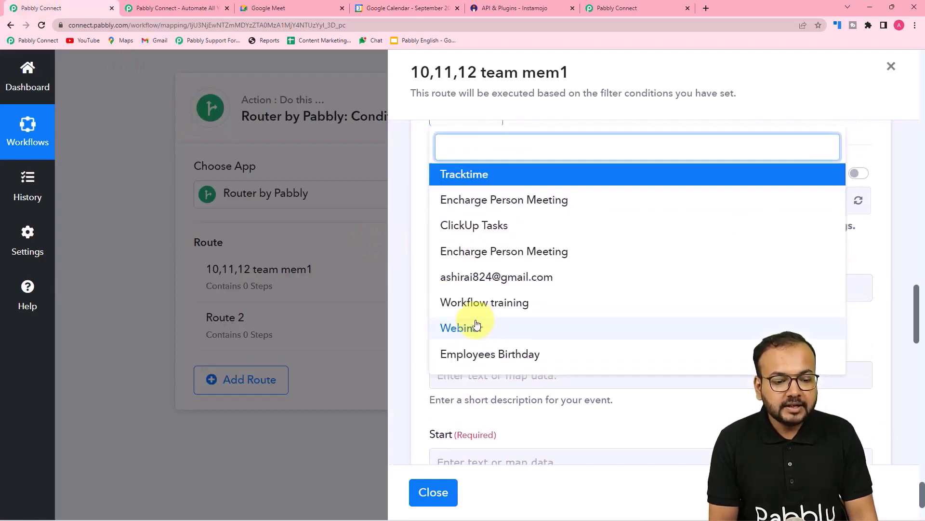
left_click(496, 303)
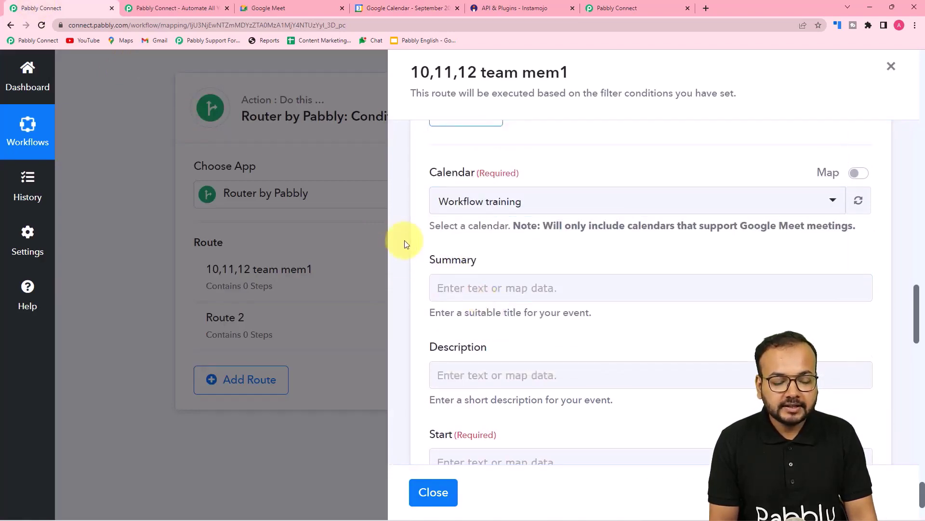
Set the meeting summary to 'Meeting for Discussion.' and begin the description.
scroll(404, 240, "down", 1)
left_click(489, 240)
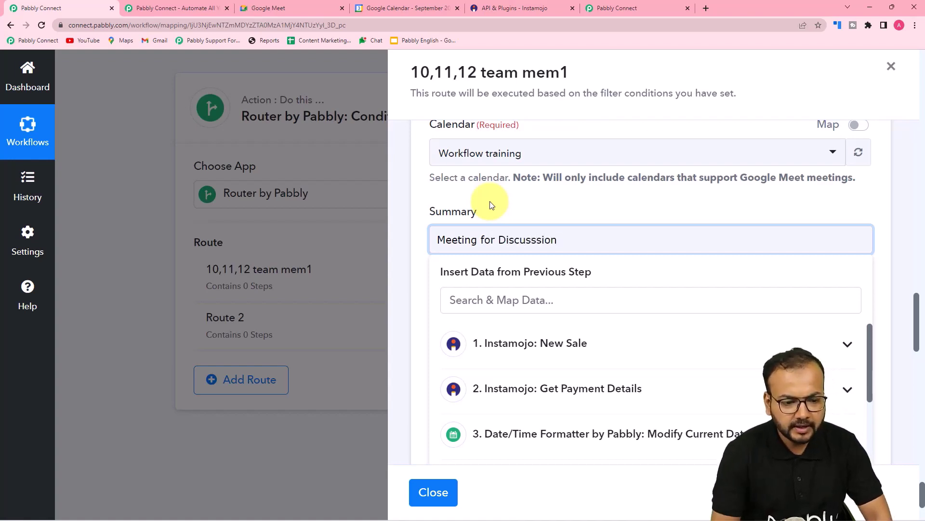
type(".")
left_click(502, 186)
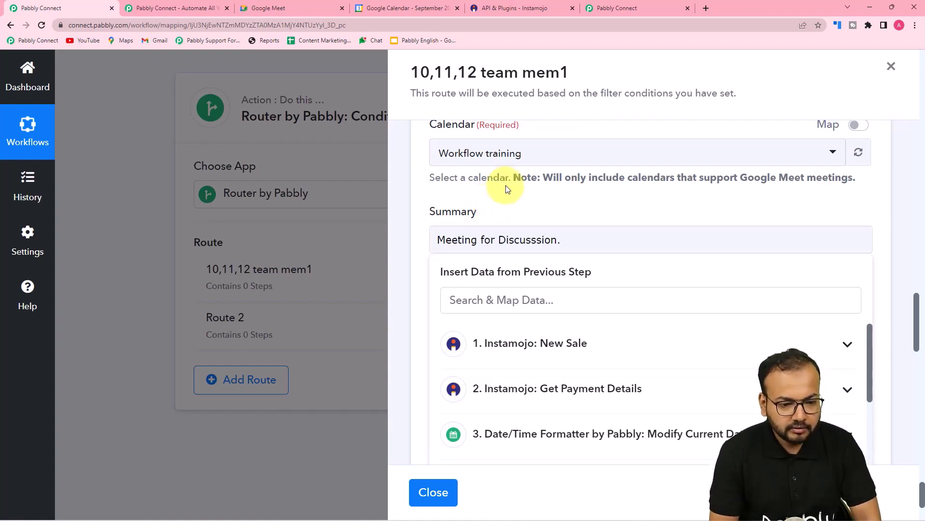
scroll(505, 202, "down", 2)
left_click(509, 223)
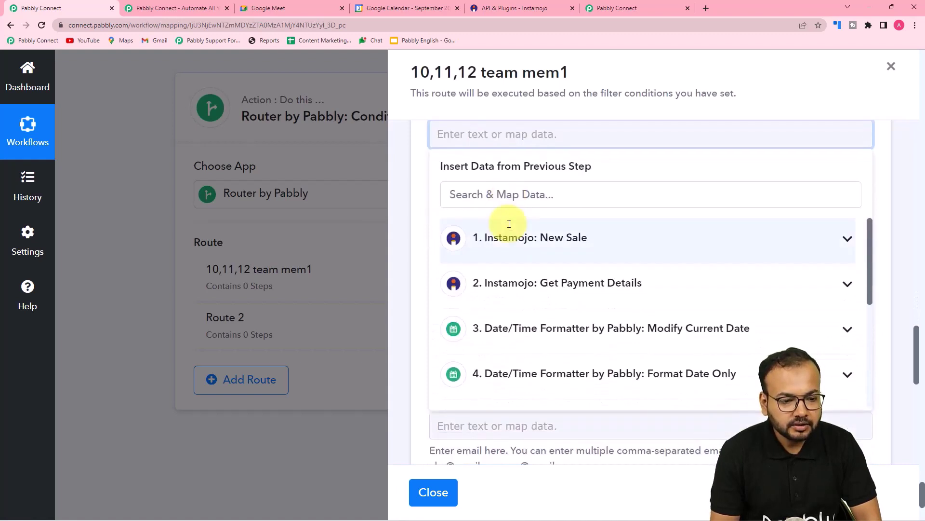
scroll(491, 155, "up", 1)
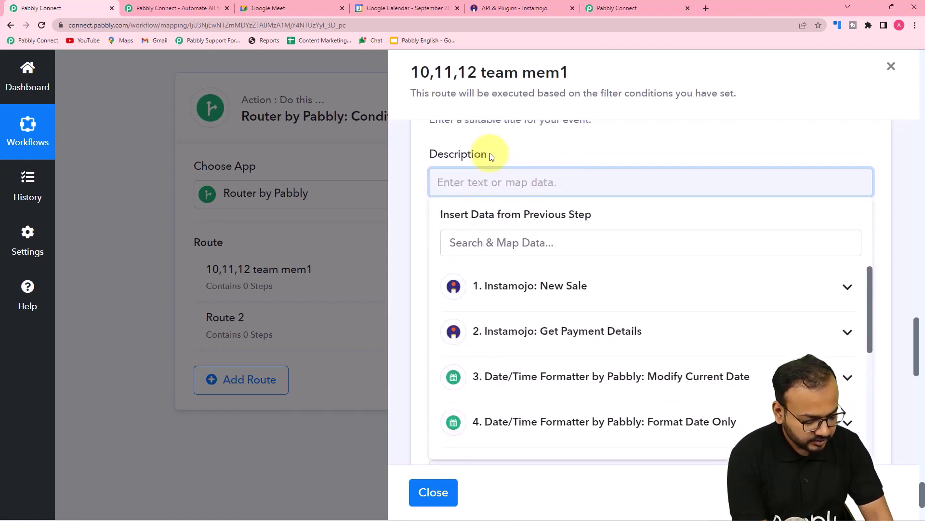
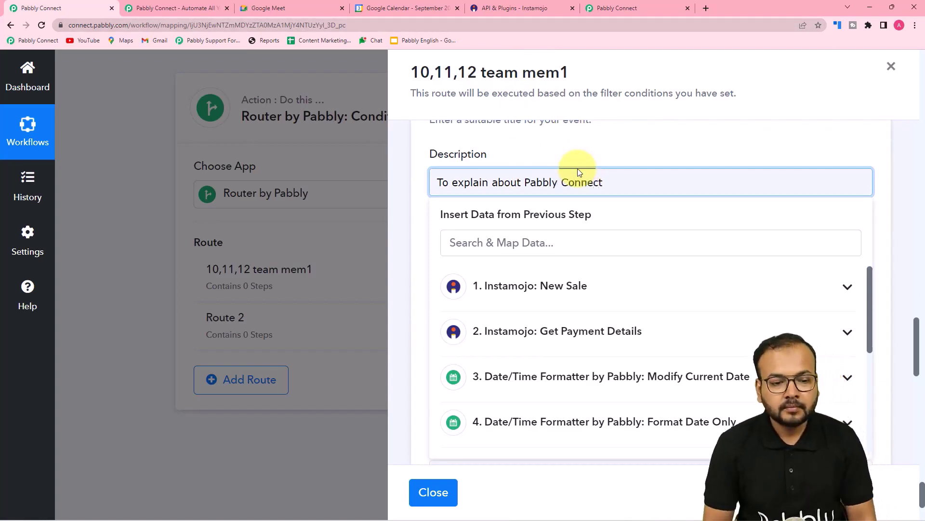
Browse the Description's mapping data from Instamojo New Sale and Get Payment Details, then close it.
left_click(582, 161)
left_click(595, 178)
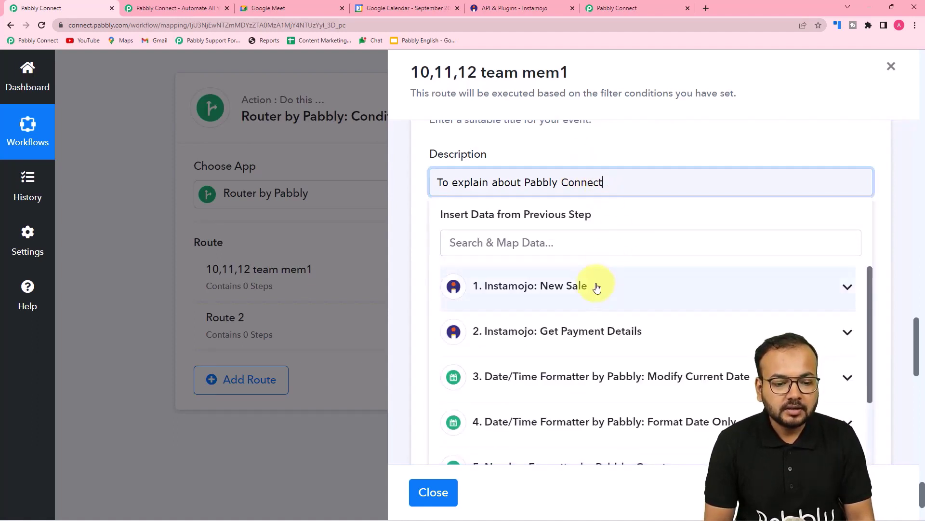
left_click(594, 287)
scroll(591, 309, "down", 4)
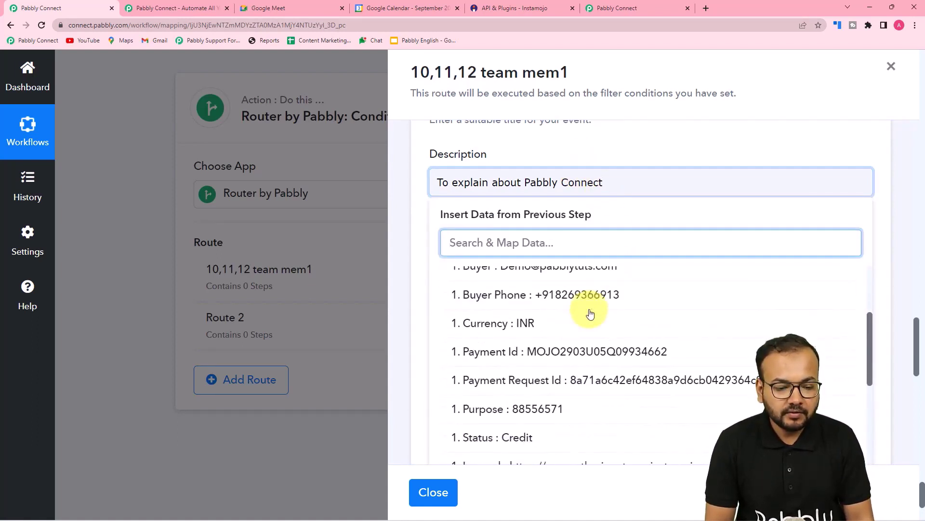
scroll(591, 314, "down", 3)
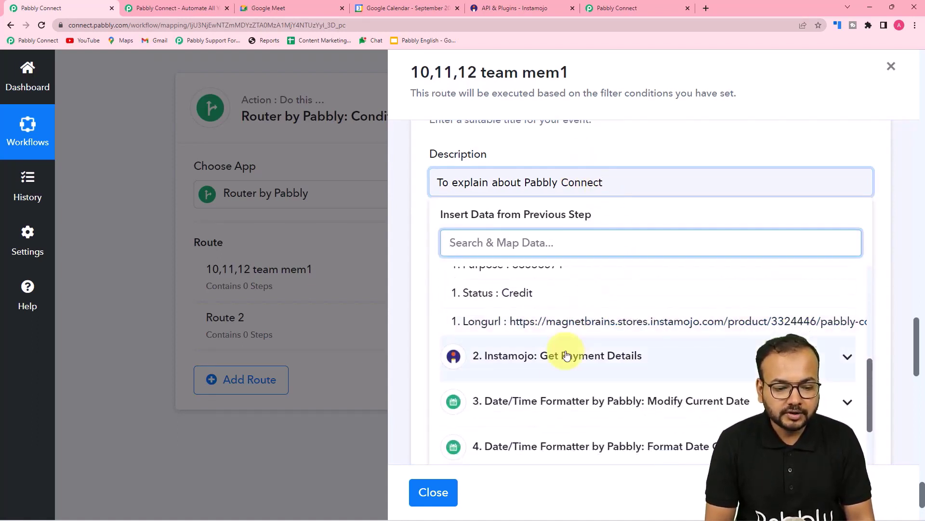
left_click(561, 374)
scroll(562, 374, "down", 10)
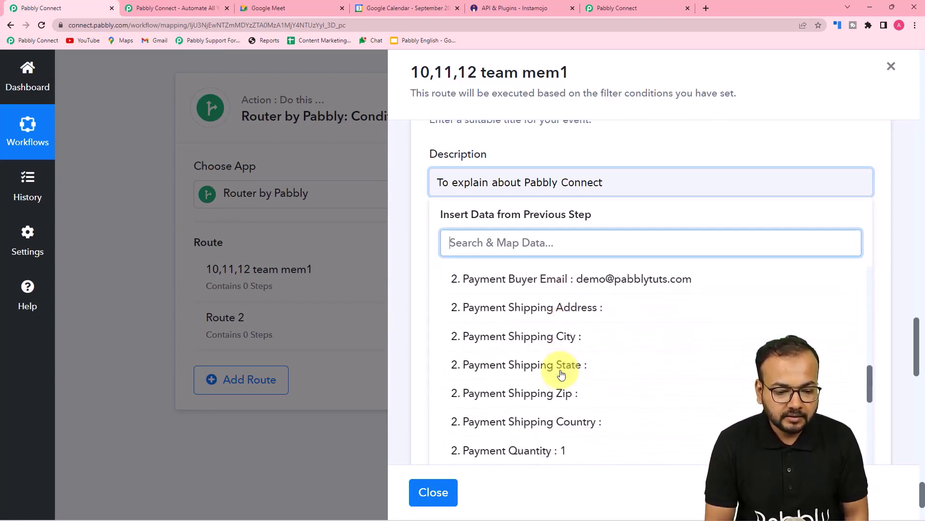
scroll(561, 374, "down", 6)
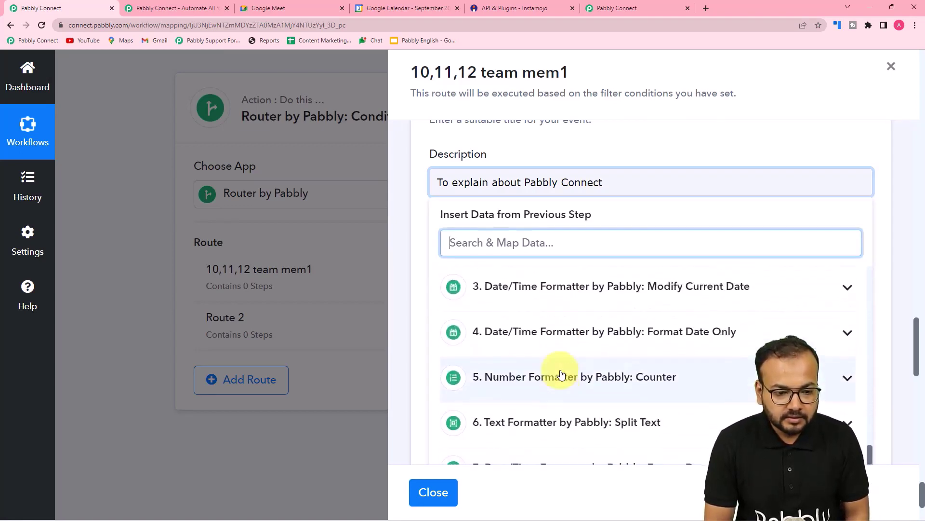
scroll(564, 371, "up", 3)
left_click(578, 146)
scroll(530, 206, "down", 2)
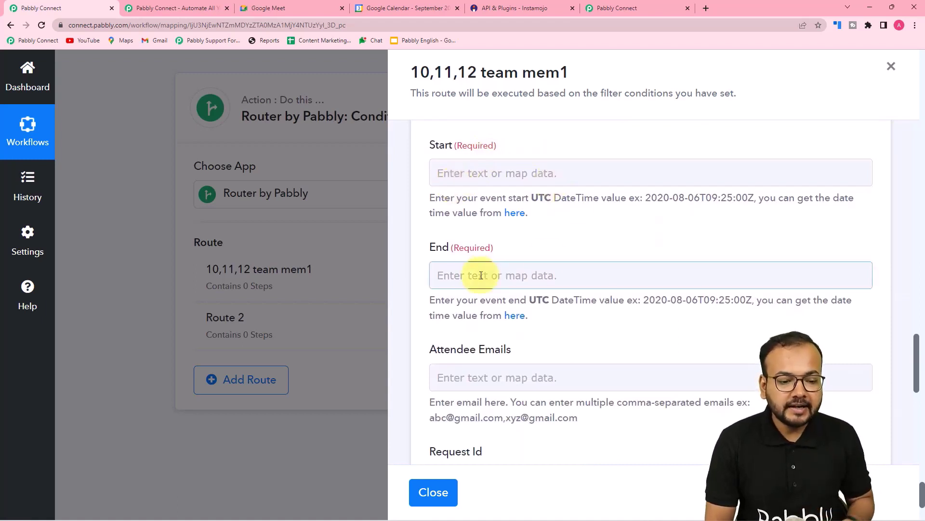
Map the event Start to the Result of step 7, Format Date with Time Zone.
left_click(502, 174)
scroll(518, 328, "down", 6)
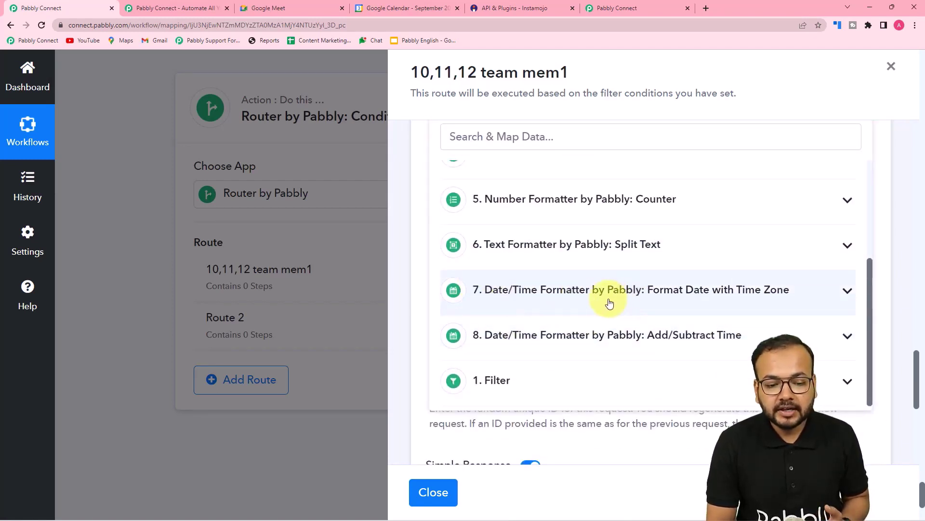
left_click(661, 307)
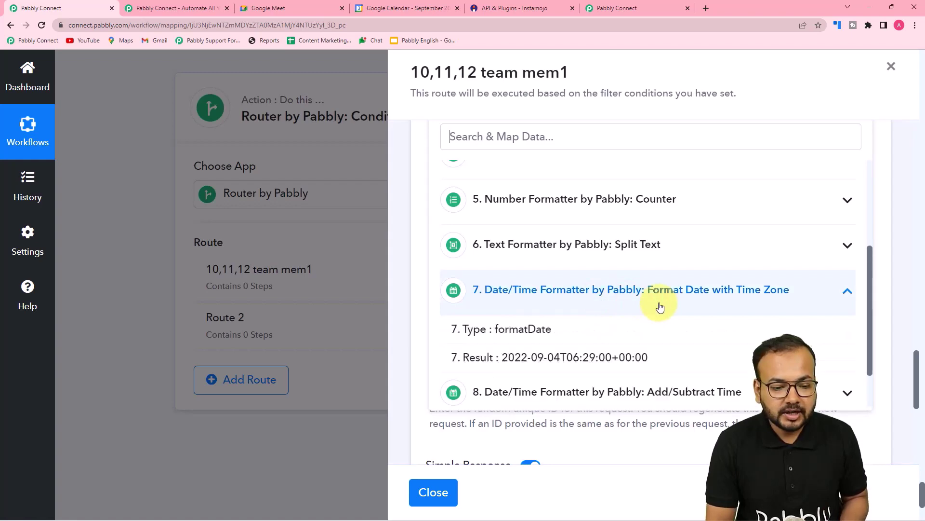
left_click(558, 359)
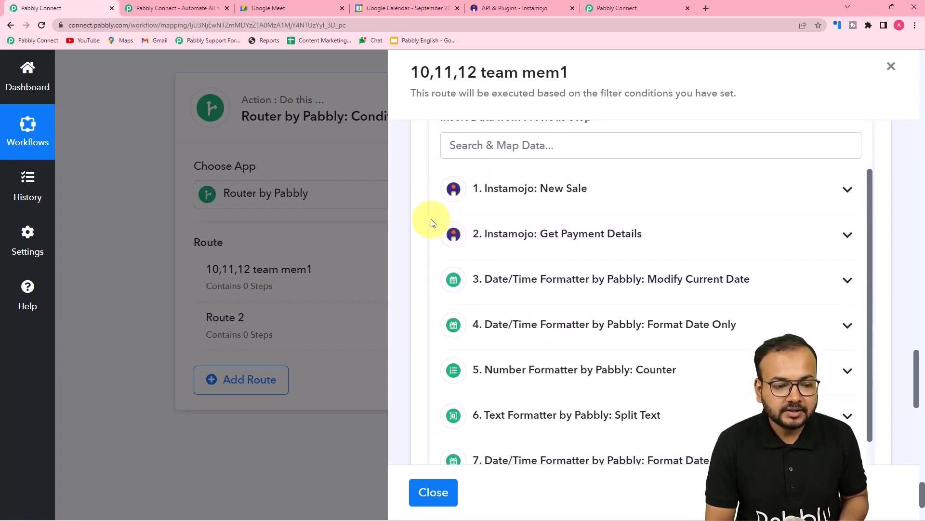
left_click(429, 217)
Map the event End to the Result of step 8, Add/Subtract Time, leaving Request Id empty.
left_click(440, 233)
scroll(455, 238, "down", 7)
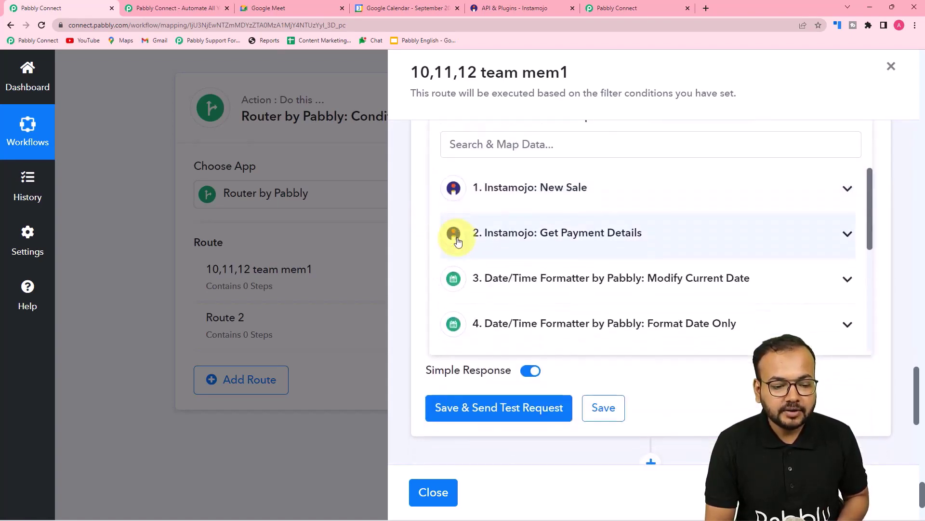
scroll(556, 328, "down", 1)
scroll(588, 308, "up", 5)
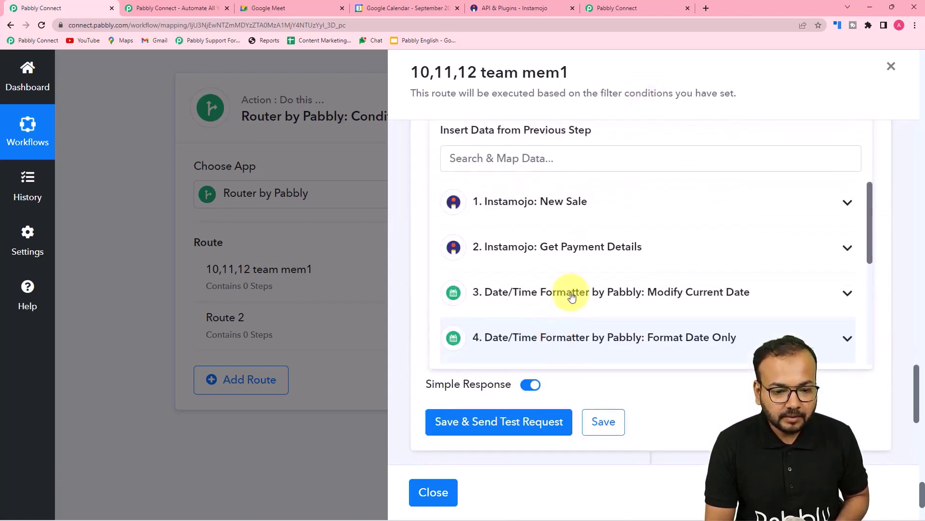
scroll(610, 265, "down", 3)
scroll(600, 238, "down", 2)
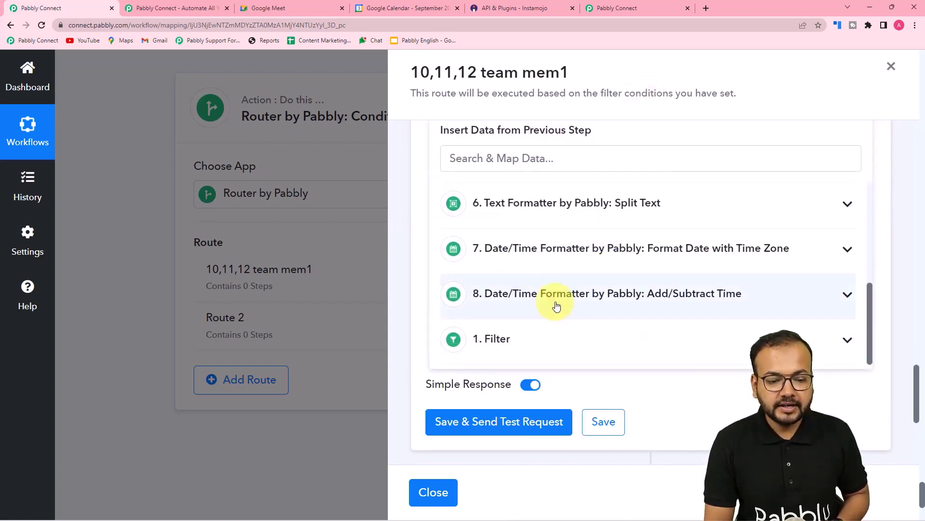
left_click(556, 306)
scroll(542, 337, "down", 1)
left_click(542, 308)
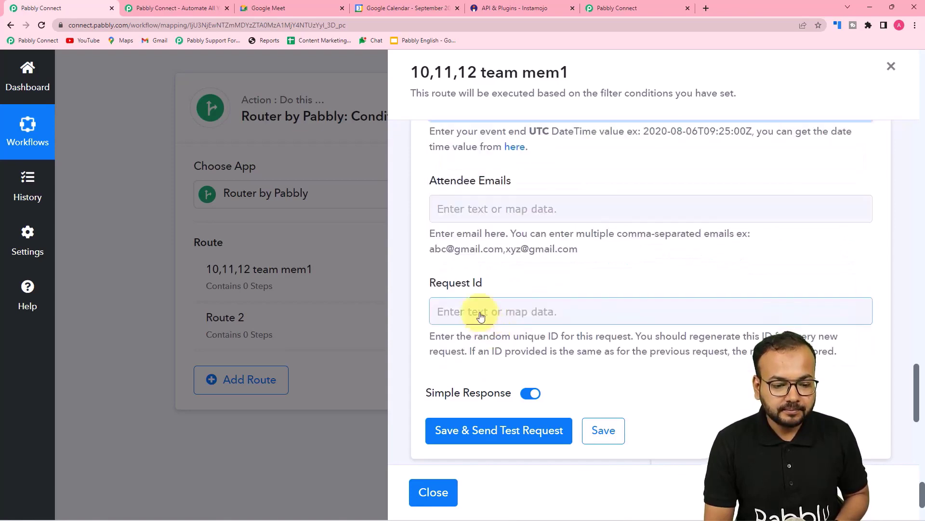
left_click(480, 316)
left_click(408, 248)
scroll(408, 250, "up", 3)
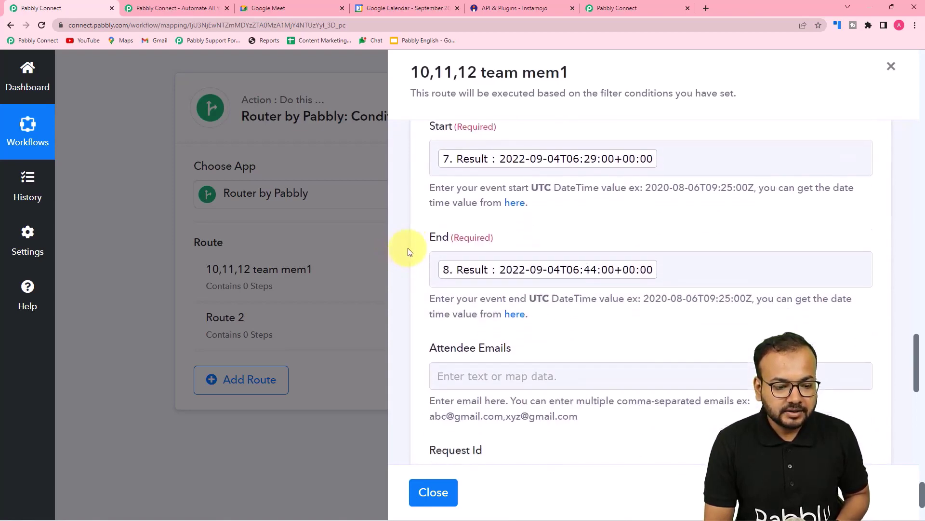
scroll(407, 252, "down", 3)
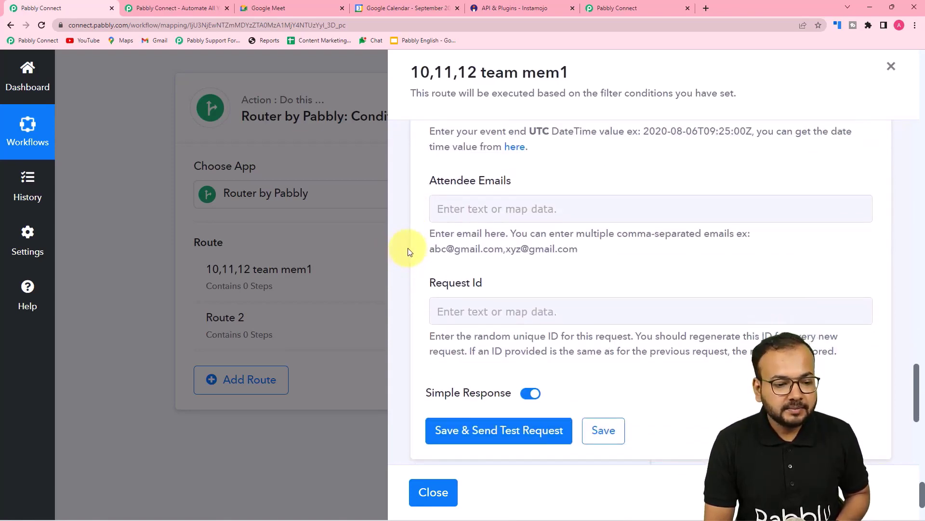
Map Payment Buyer Email from Instamojo Get Payment Details into Attendee Emails.
left_click(514, 212)
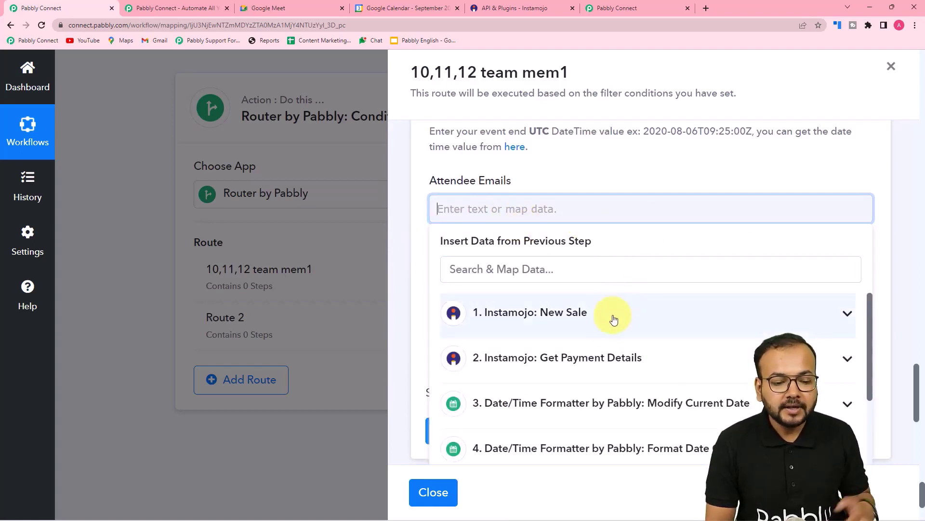
left_click(586, 357)
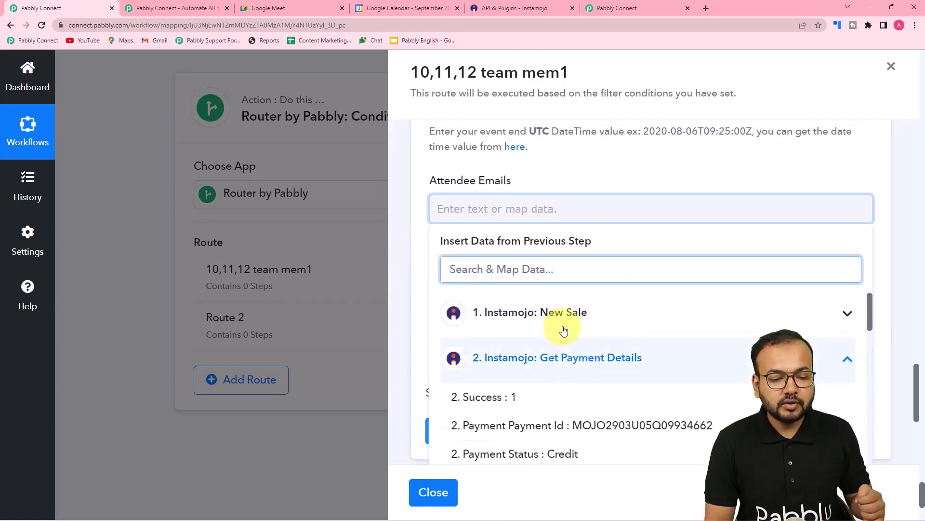
scroll(566, 328, "down", 5)
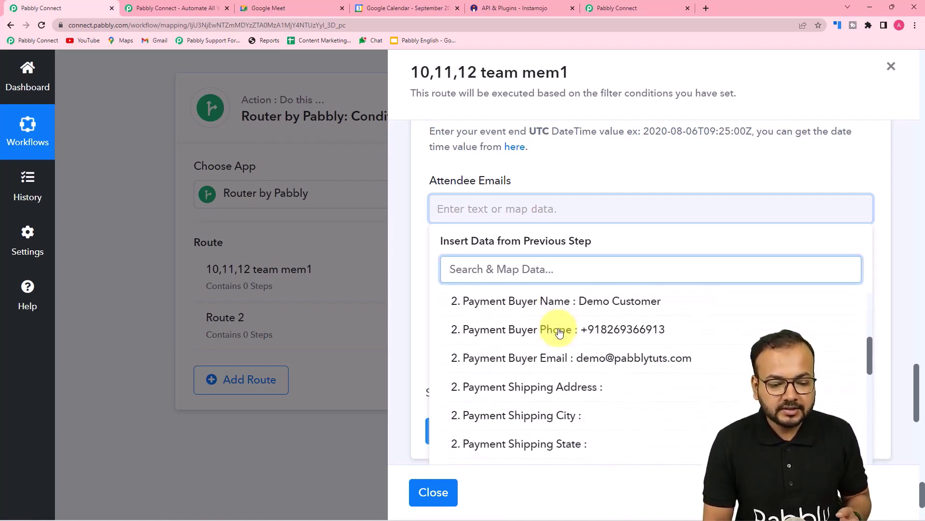
left_click(591, 367)
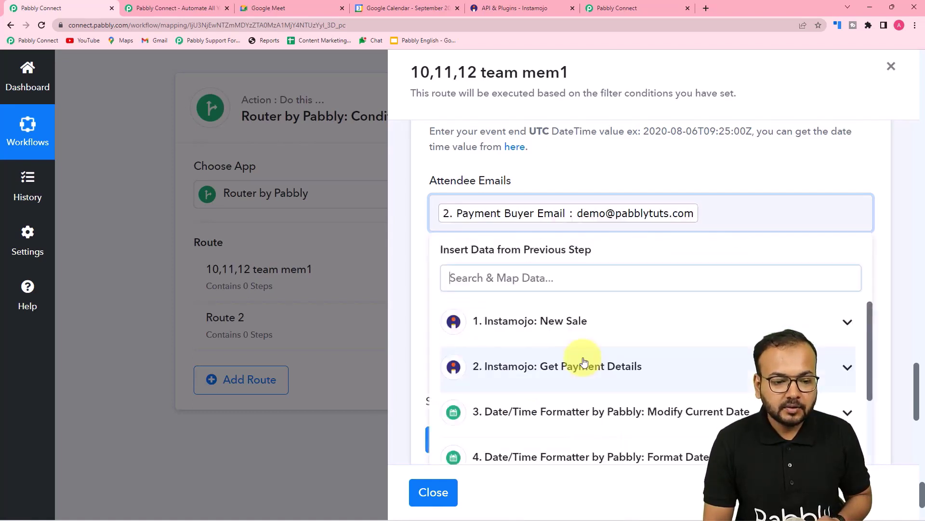
left_click(665, 164)
Append a comma and the first team member's email address to Attendee Emails.
left_click(727, 209)
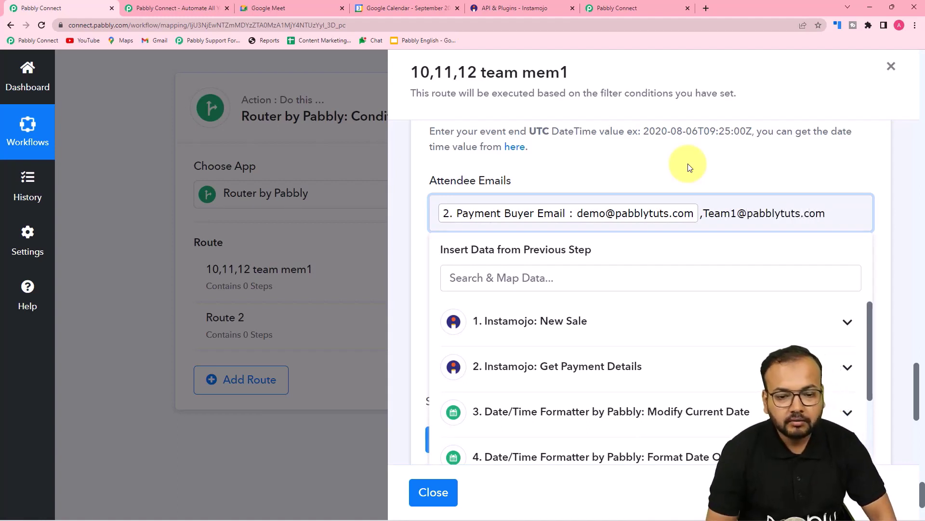
left_click(689, 167)
scroll(688, 165, "down", 2)
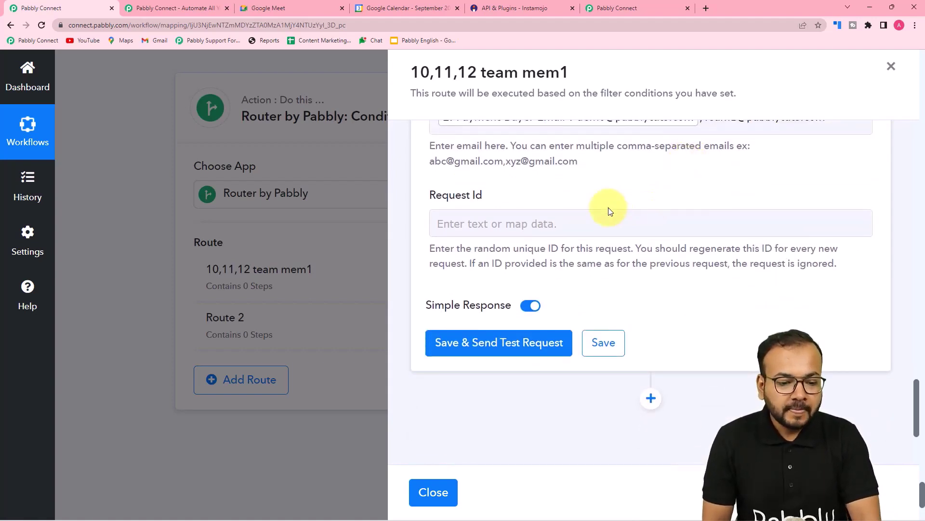
scroll(542, 226, "down", 1)
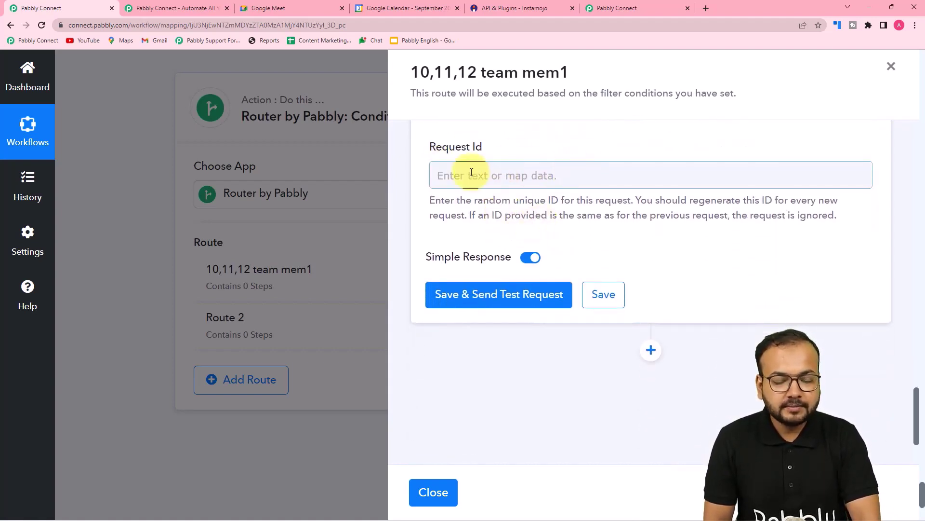
scroll(531, 191, "down", 1)
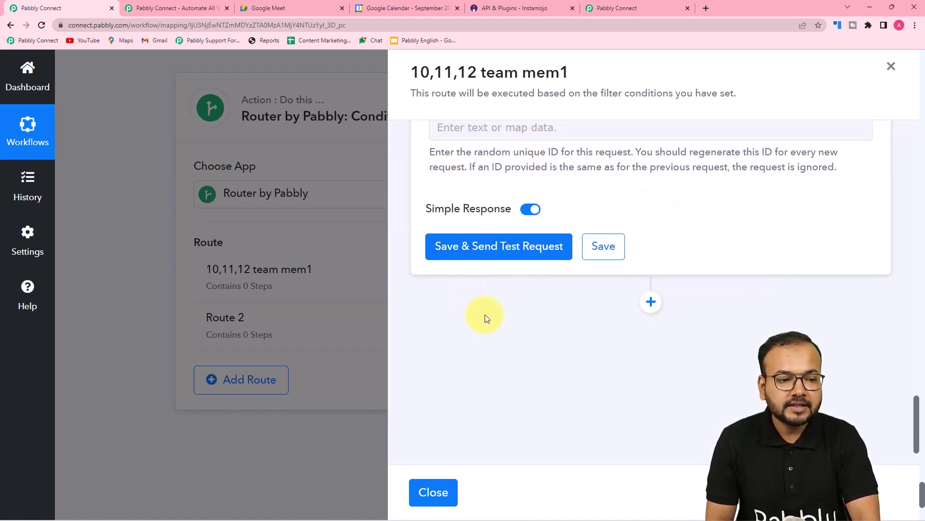
Delete the September 4 10am Meeting in Google Calendar, choosing Don't send for cancellation emails.
left_click(396, 9)
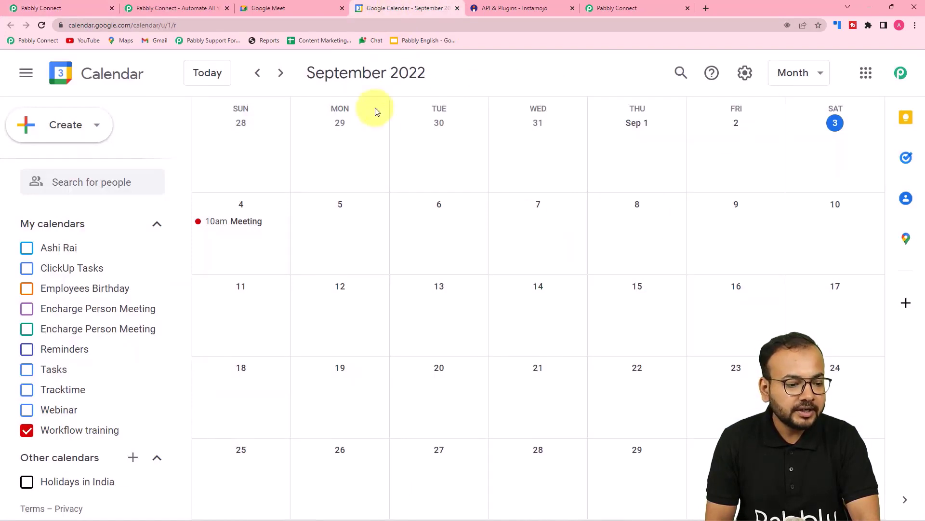
right_click(241, 224)
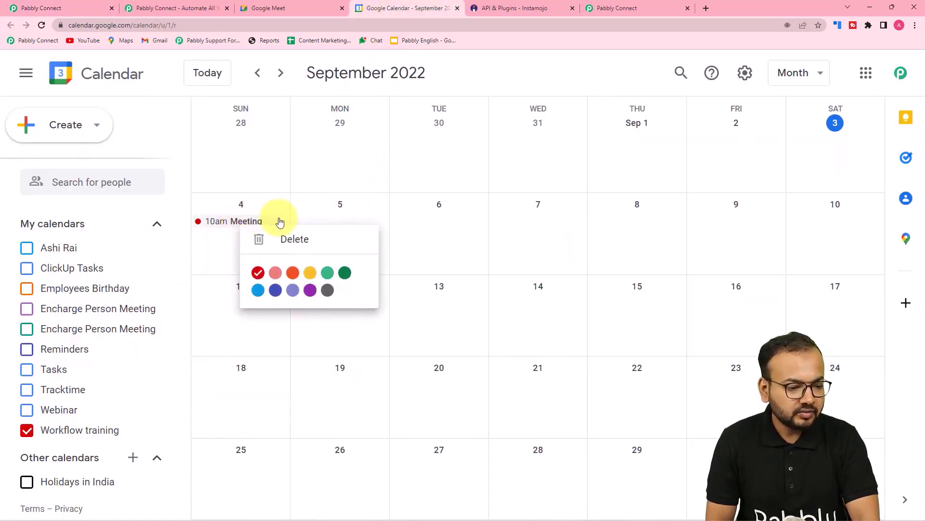
left_click(282, 239)
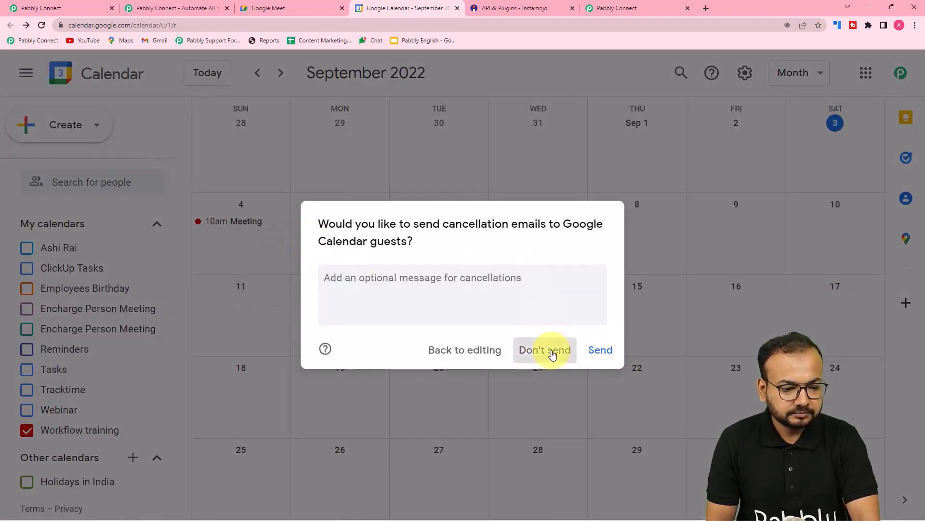
left_click(553, 355)
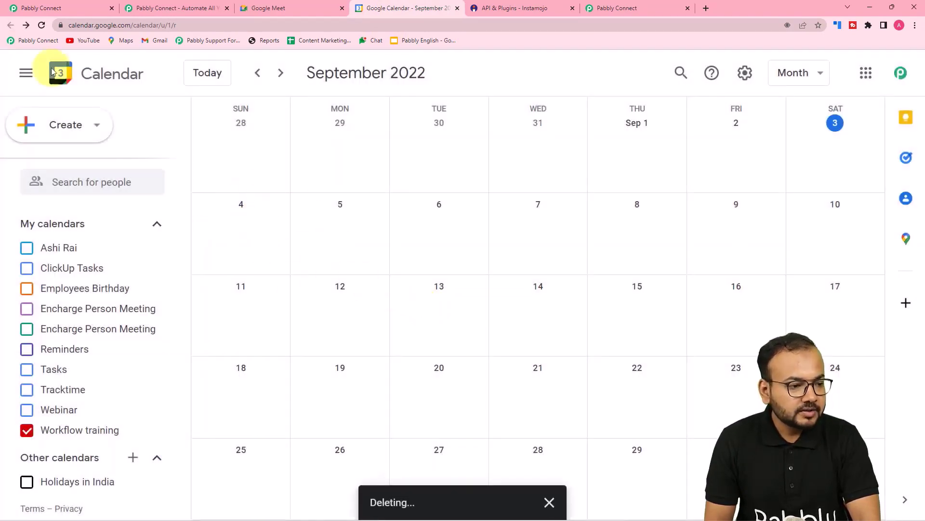
left_click(63, 8)
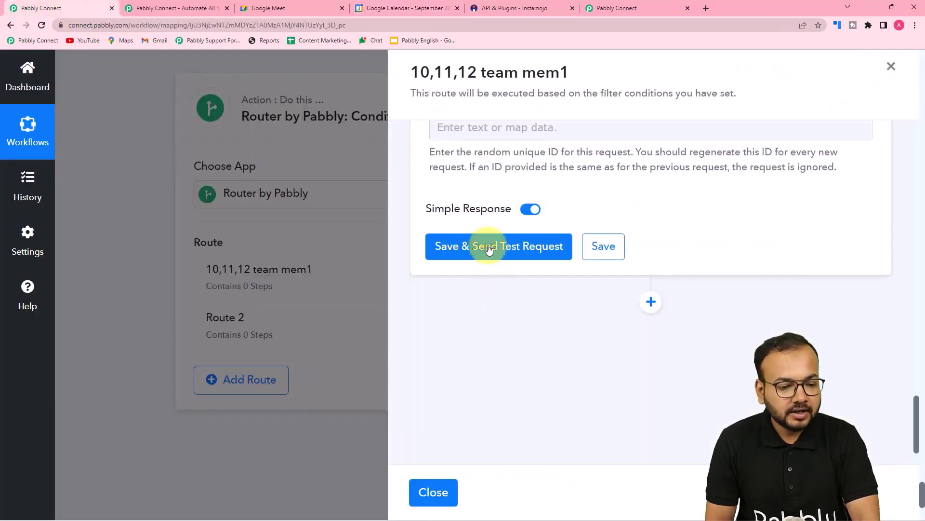
Save the Google Meet step with a test request and review the returned meeting details.
left_click(498, 248)
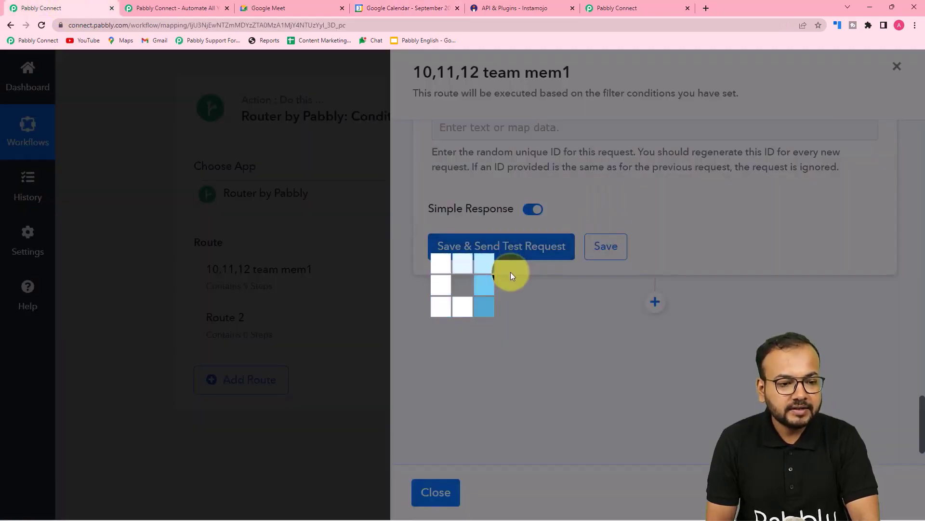
scroll(534, 336, "down", 5)
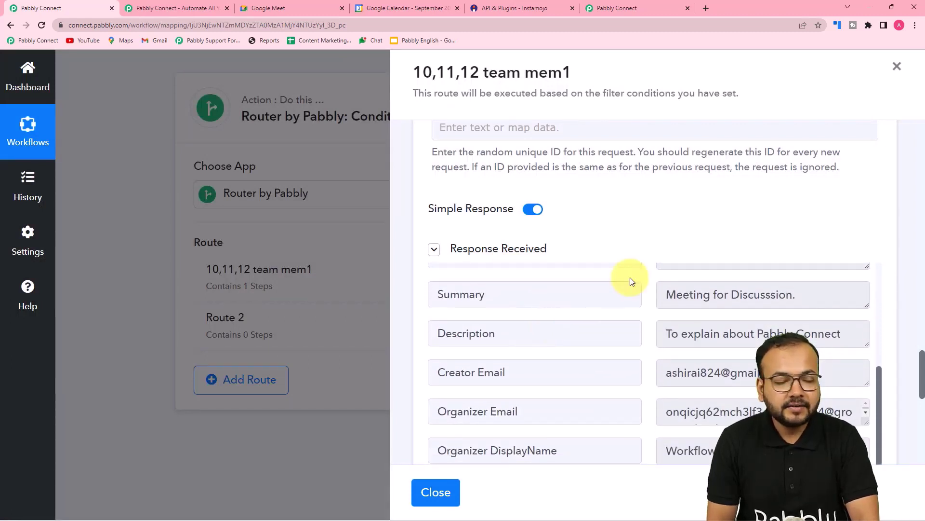
Confirm 'Meeting for Discusssion.' appears on September 4, 11:59am–12:14pm, with 2 guests.
left_click(304, 5)
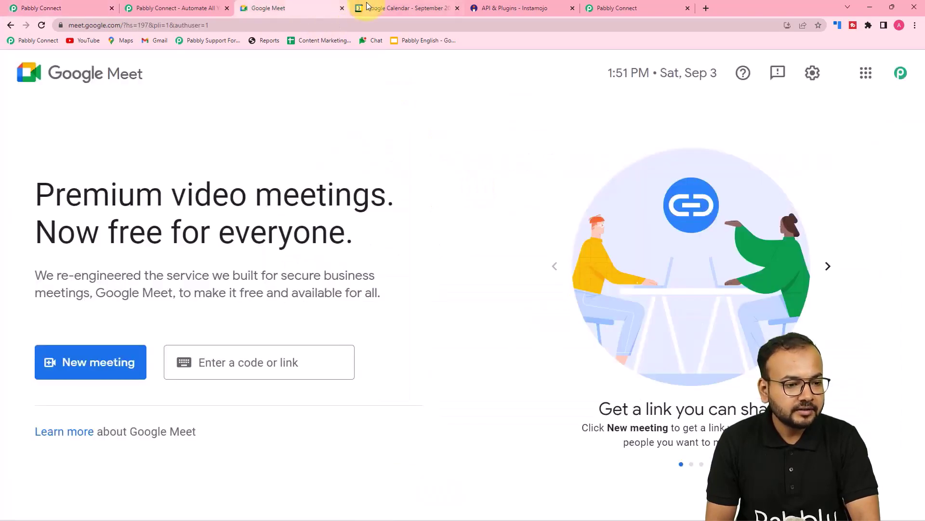
left_click(383, 7)
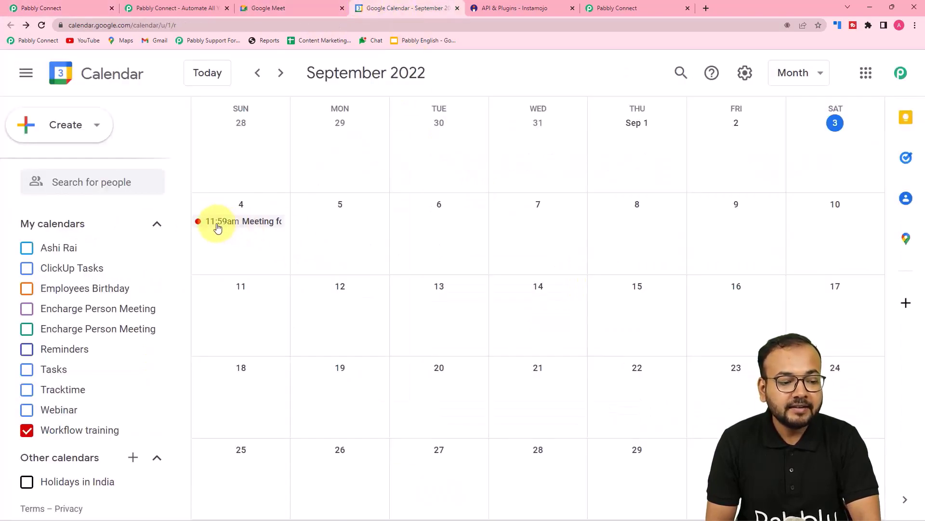
left_click(259, 221)
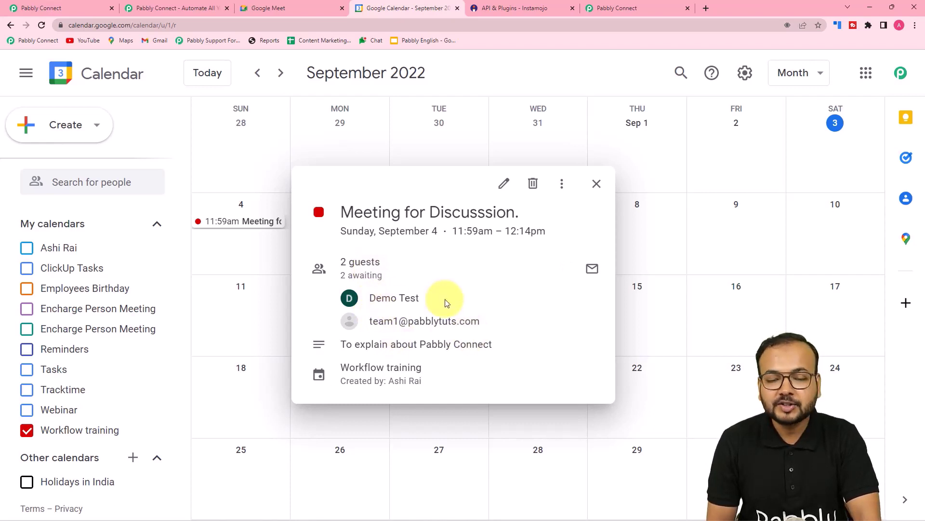
left_click(634, 254)
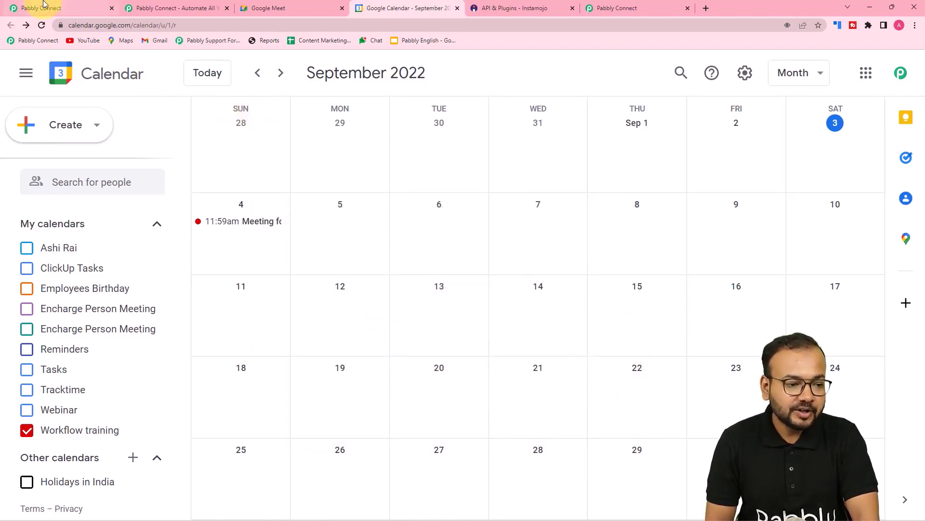
left_click(36, 8)
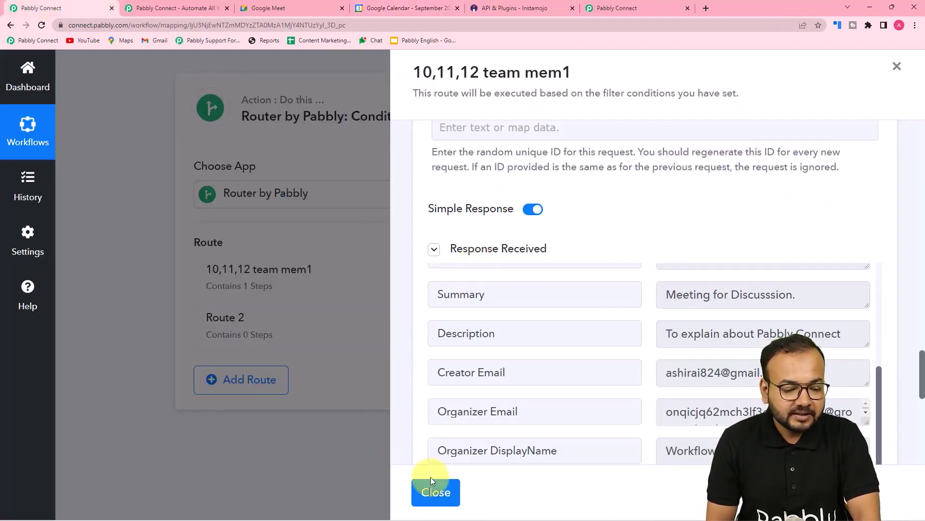
Close the team mem1 route panel and delete Route 2.
scroll(470, 407, "down", 4)
left_click(435, 491)
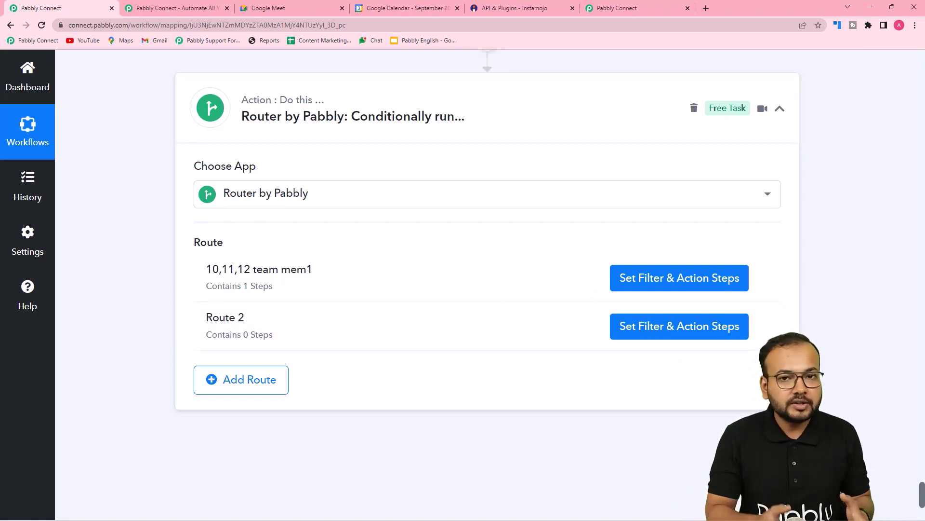
mouse_move(761, 279)
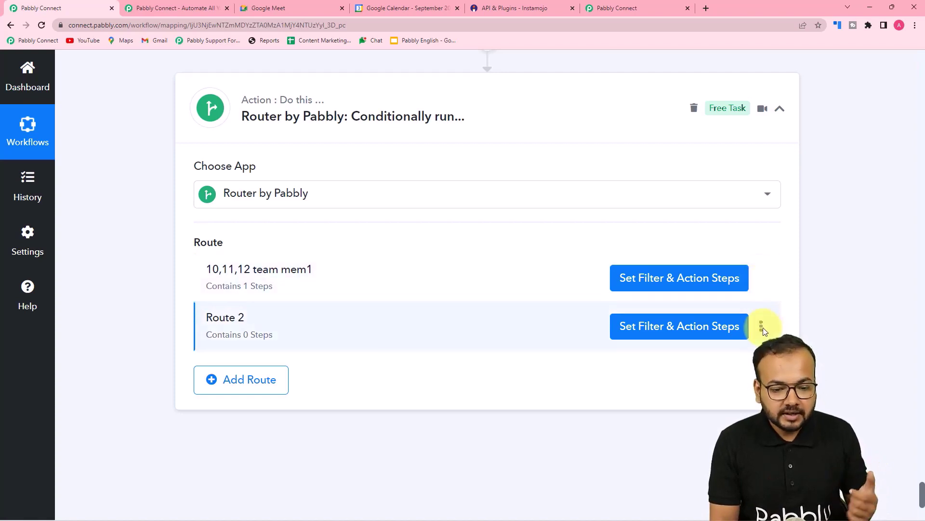
left_click(761, 327)
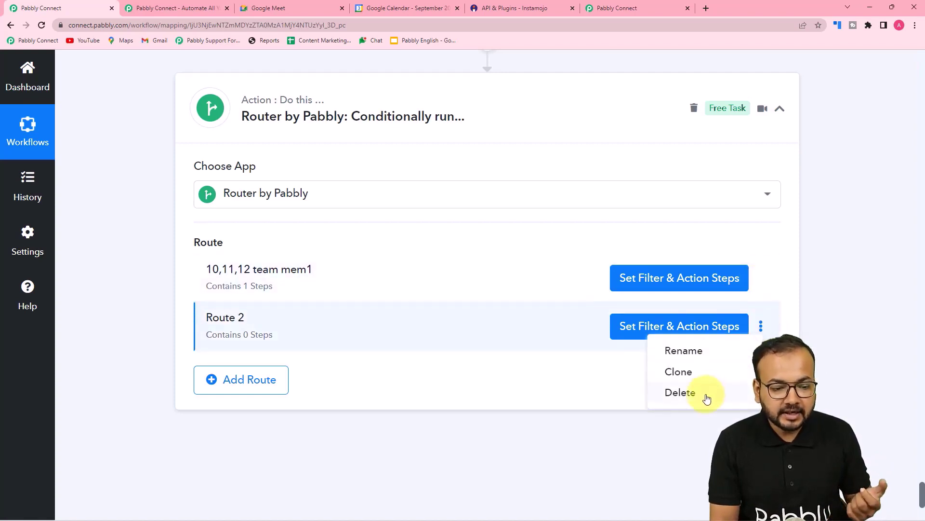
left_click(706, 397)
left_click(447, 354)
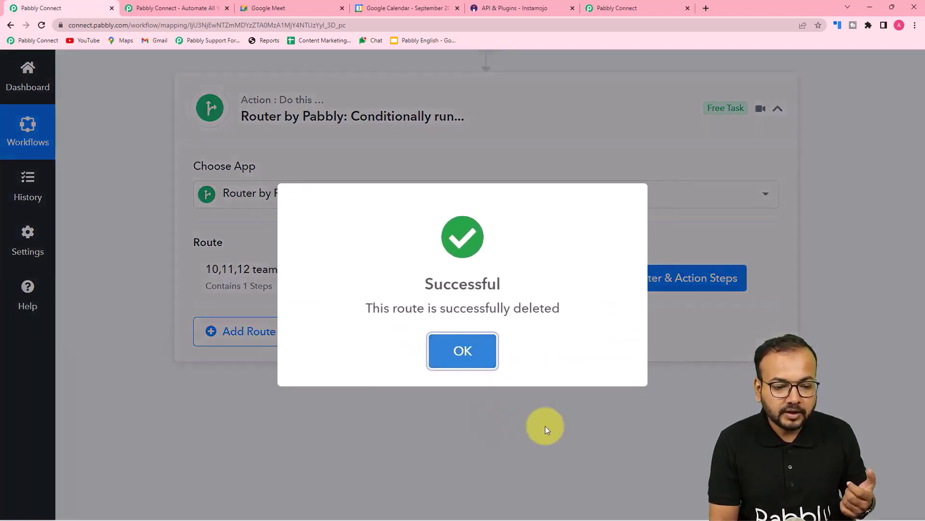
left_click(480, 356)
Clone the team mem1 route.
mouse_move(777, 295)
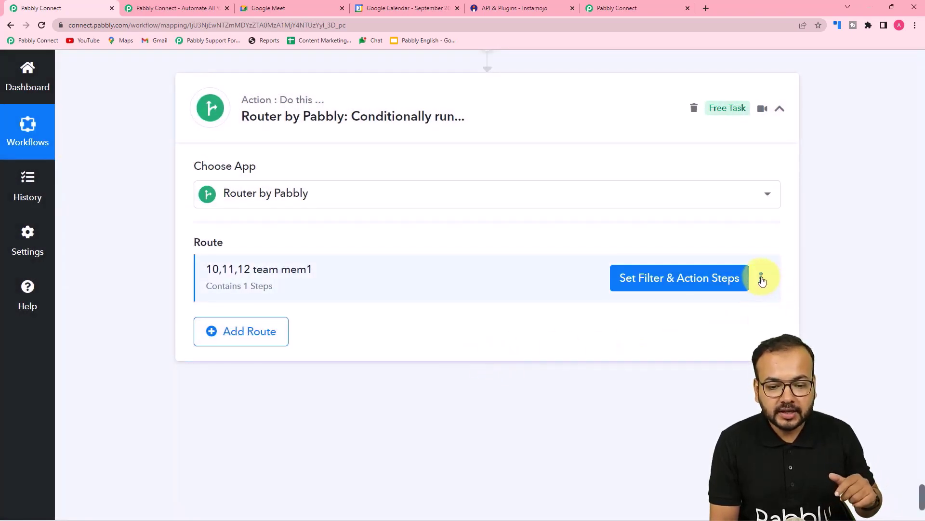
left_click(762, 279)
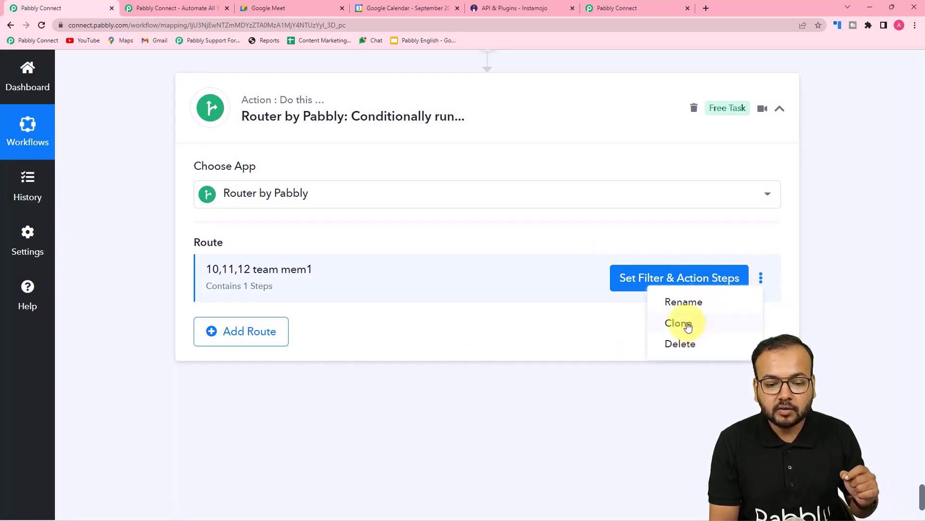
left_click(679, 323)
left_click(425, 330)
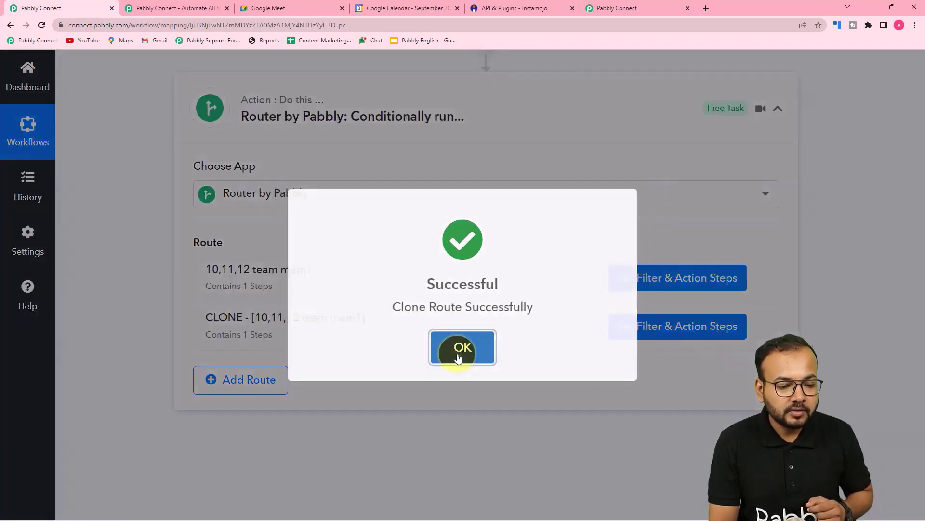
left_click(458, 356)
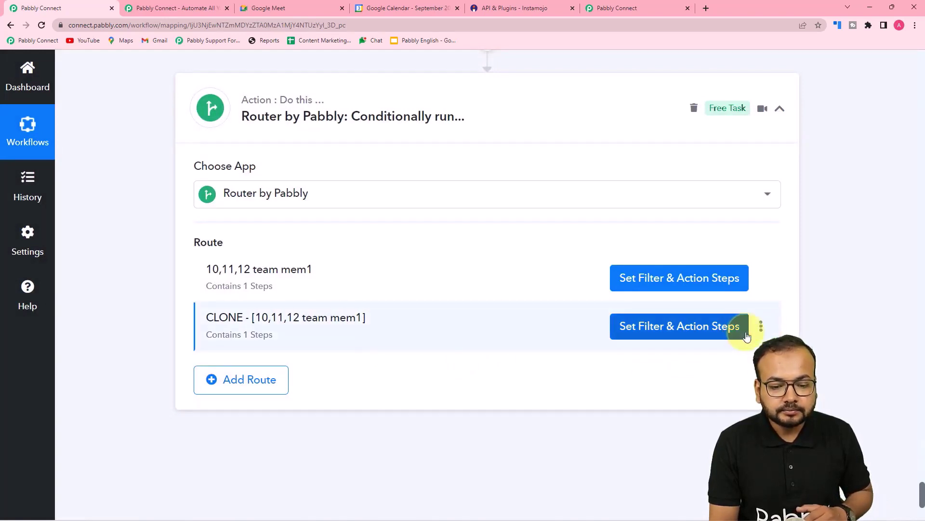
Clone the route a second time and rename the copies to '13,14,15 team mem2' and '16,17,18 team mem3'.
left_click(761, 327)
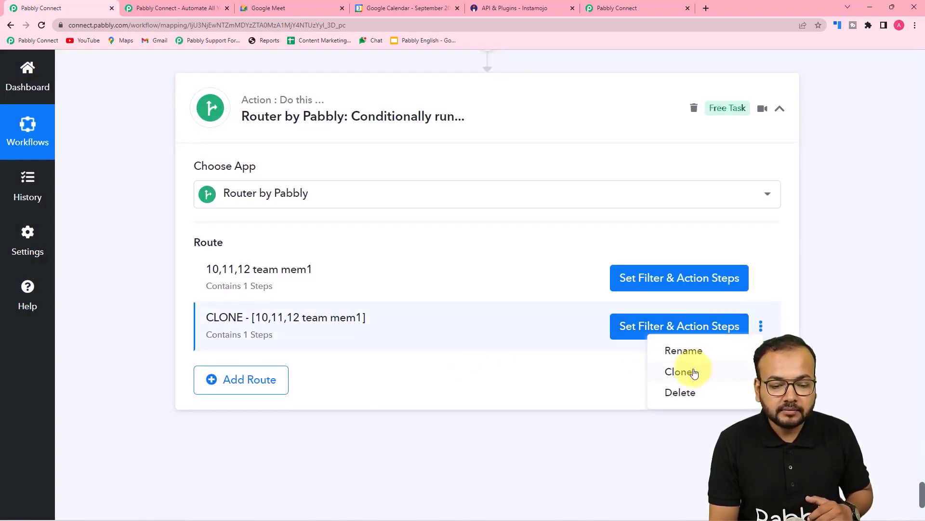
left_click(679, 374)
left_click(423, 349)
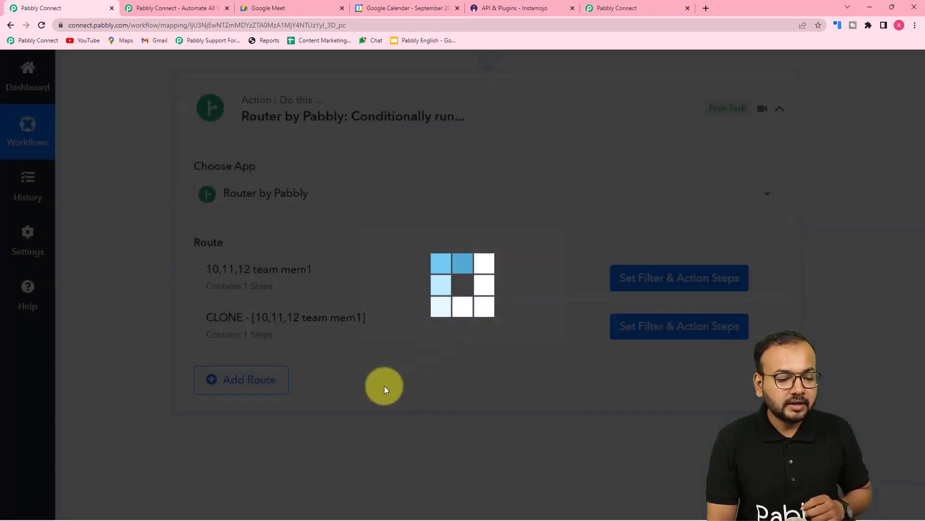
left_click(495, 348)
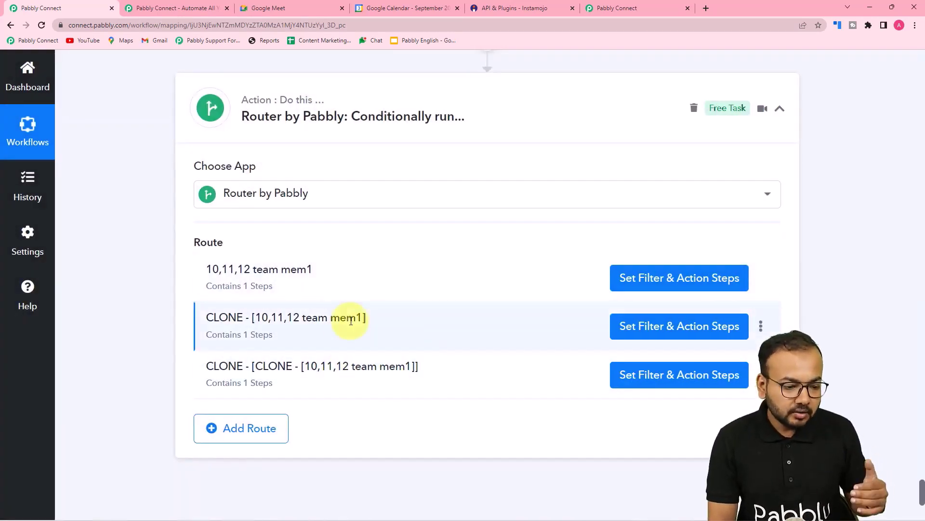
left_click(762, 326)
left_click(682, 350)
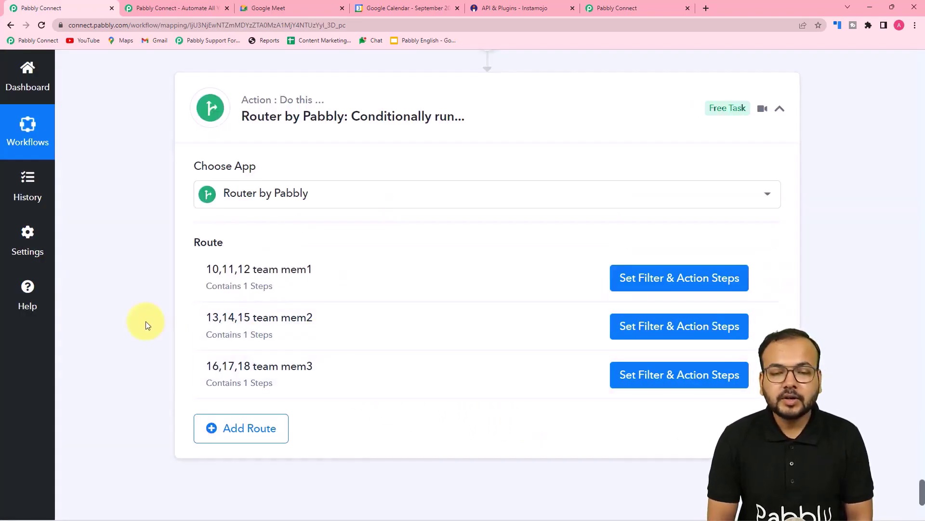
scroll(146, 323, "down", 2)
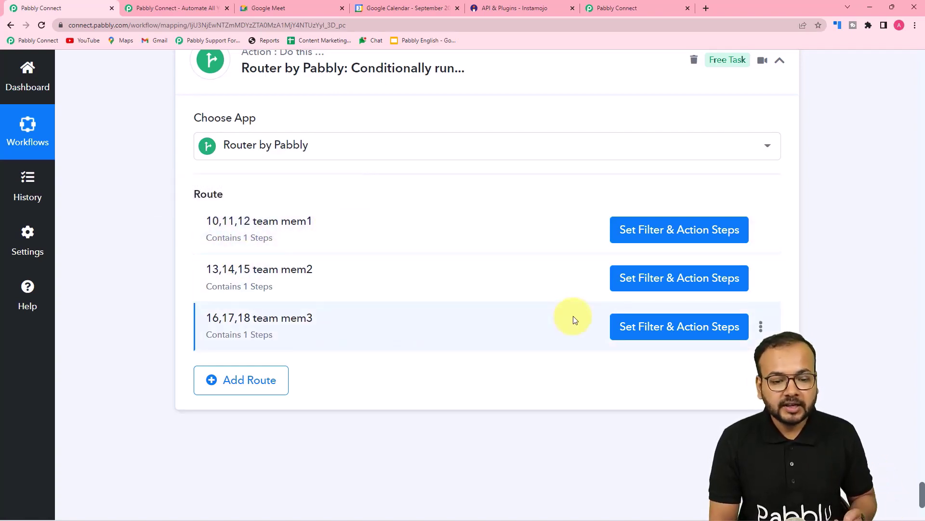
Change the team mem2 route's first two filter values to 13 and 14.
left_click(636, 289)
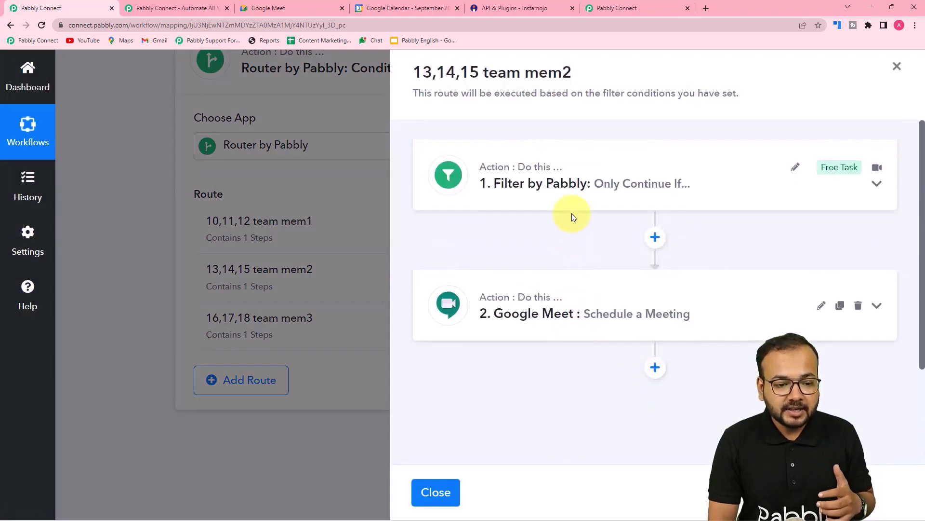
left_click(570, 206)
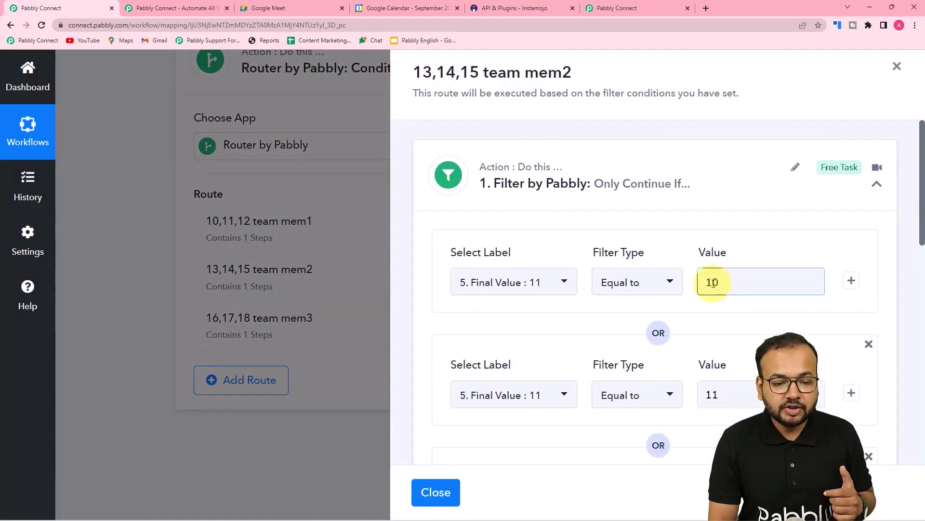
scroll(713, 283, "down", 2)
left_click(723, 187)
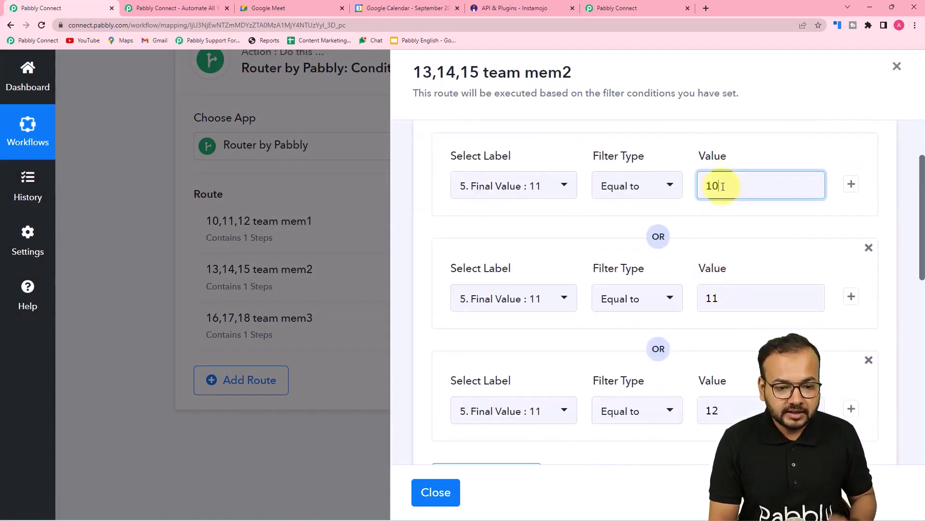
key("BackSpace")
key("BackSpace")
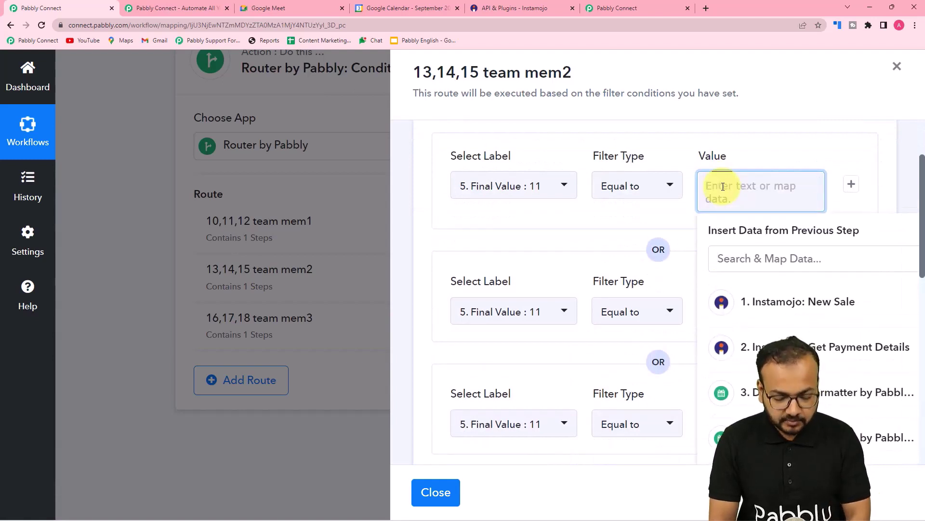
type("13")
left_click(757, 300)
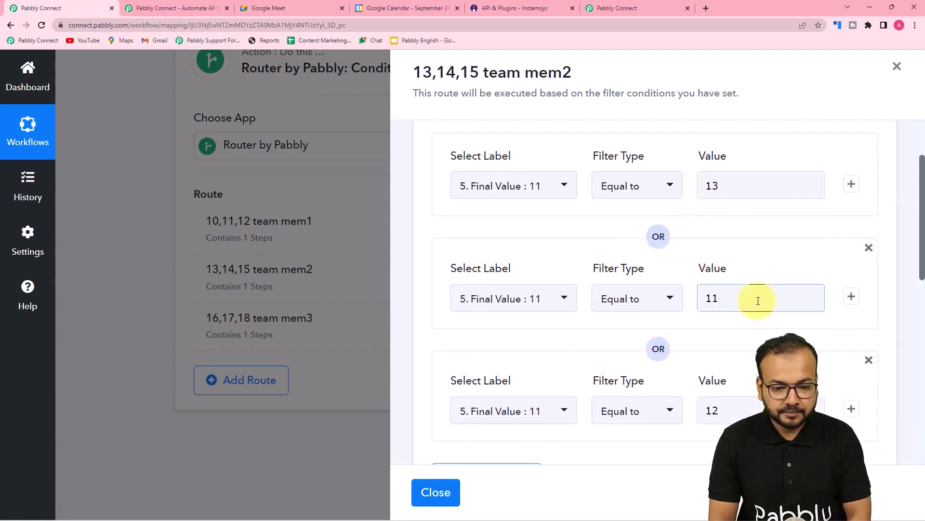
key("BackSpace")
type("4")
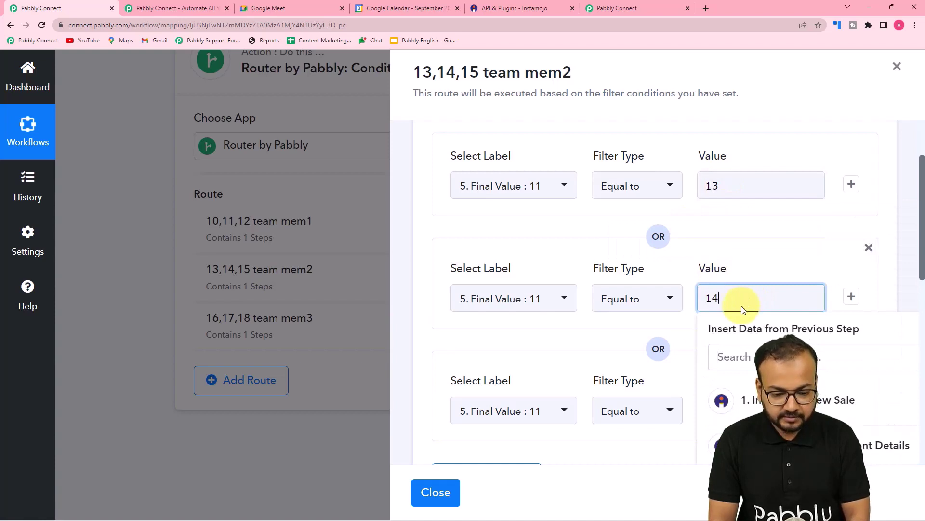
left_click(692, 330)
Set the third filter value to 15 and save the filter conditions.
scroll(692, 330, "down", 1)
left_click(733, 361)
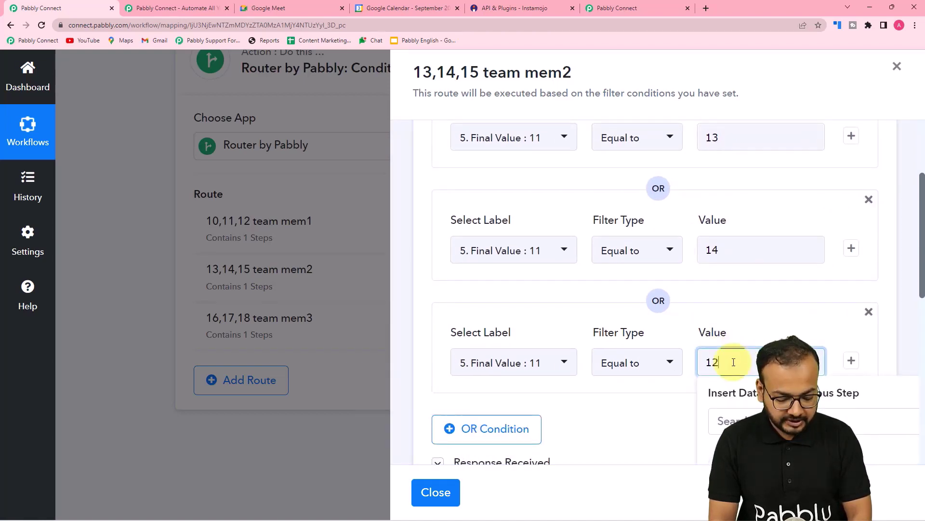
type("5")
left_click(665, 392)
scroll(665, 392, "down", 4)
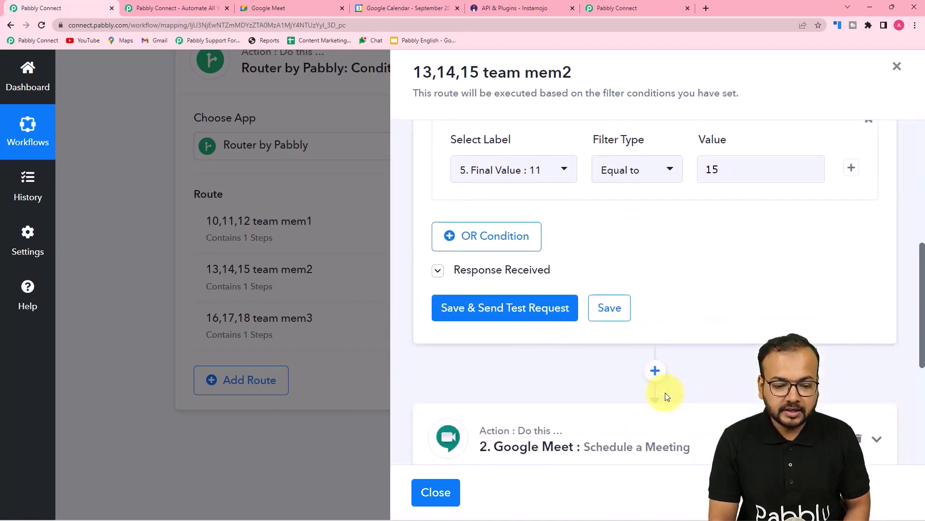
left_click(610, 308)
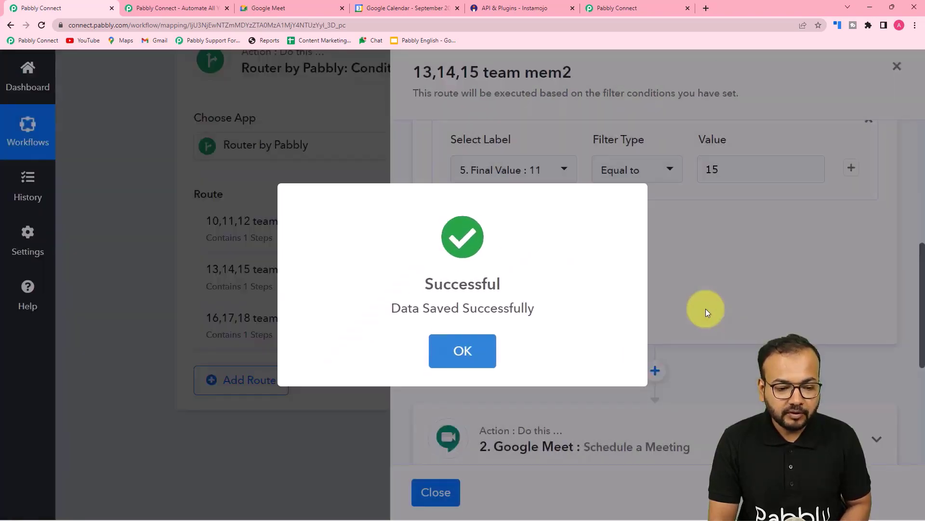
left_click(450, 354)
Change the Google Meet attendee address from Team1 to Team2, save the step, and close the route.
scroll(490, 360, "down", 5)
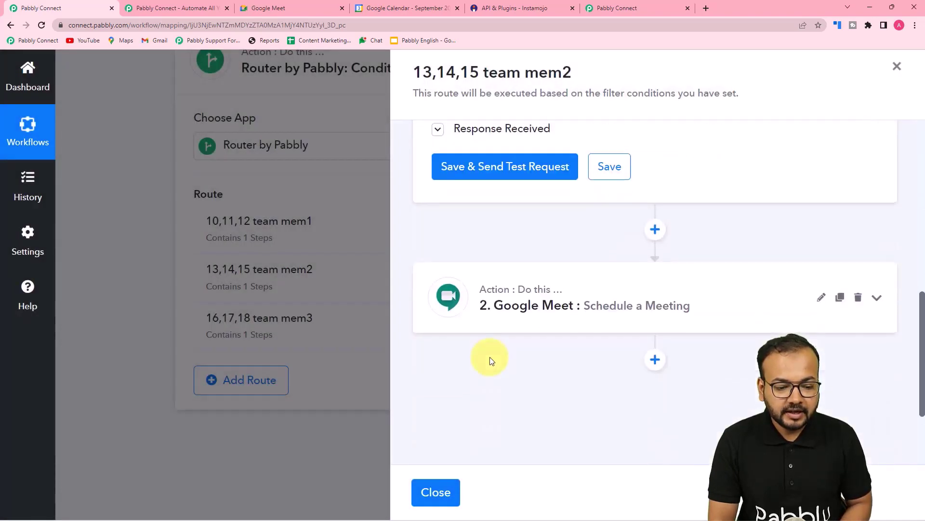
left_click(574, 213)
scroll(599, 301, "down", 6)
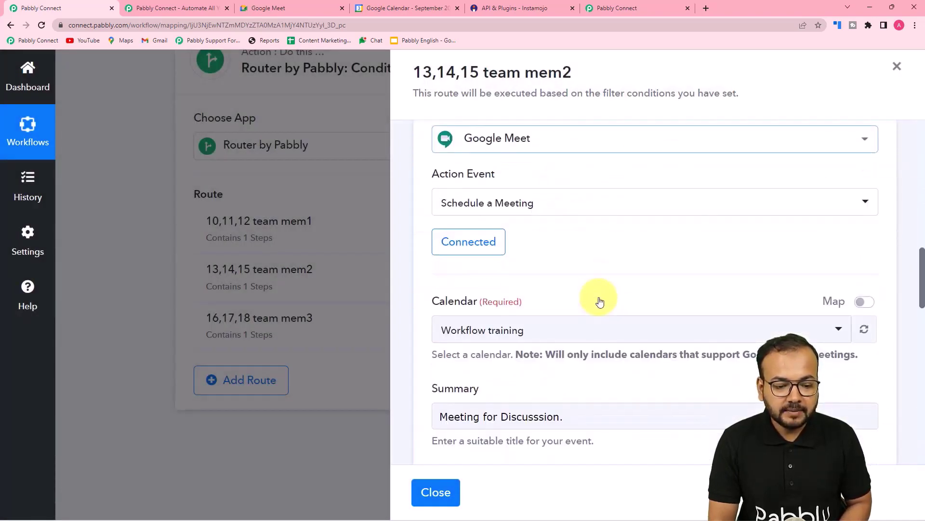
scroll(600, 301, "down", 4)
scroll(603, 310, "up", 8)
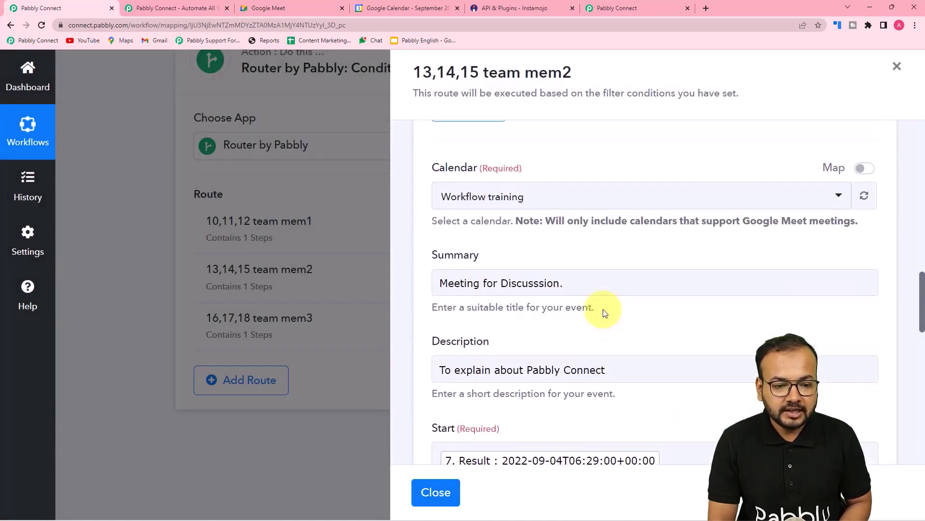
scroll(603, 308, "down", 10)
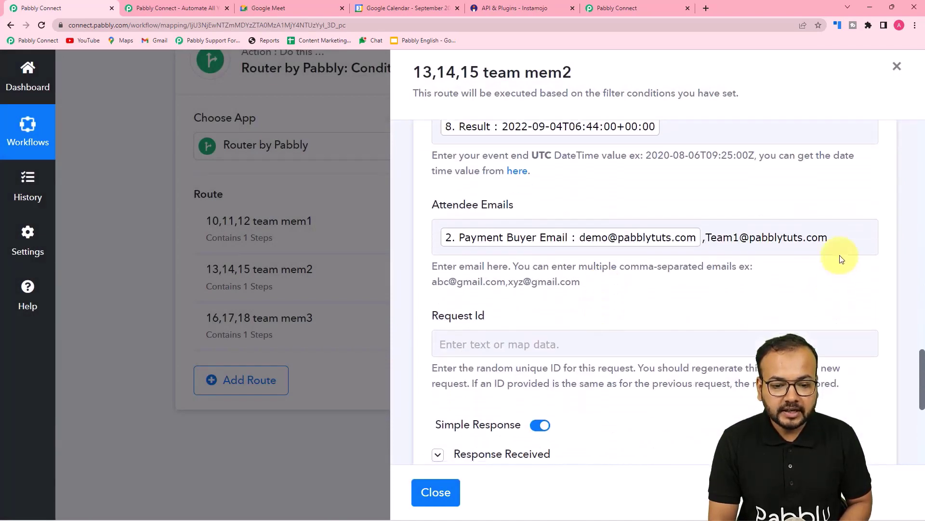
left_click(765, 234)
left_click(739, 238)
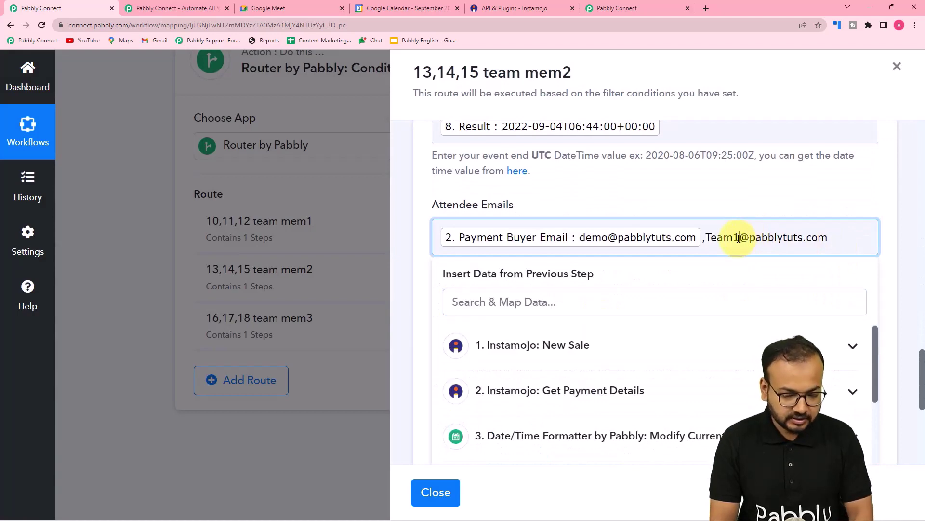
key("BackSpace")
left_click(737, 281)
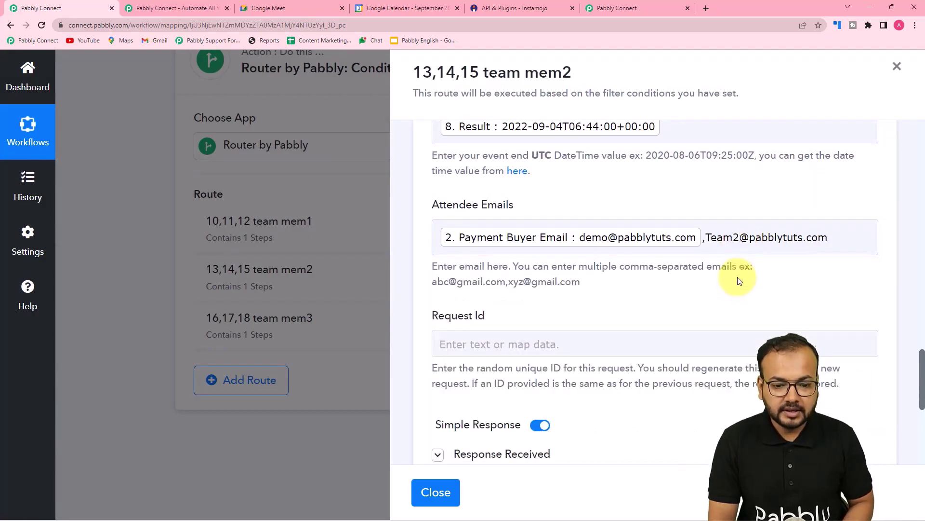
scroll(737, 278, "down", 3)
left_click(608, 295)
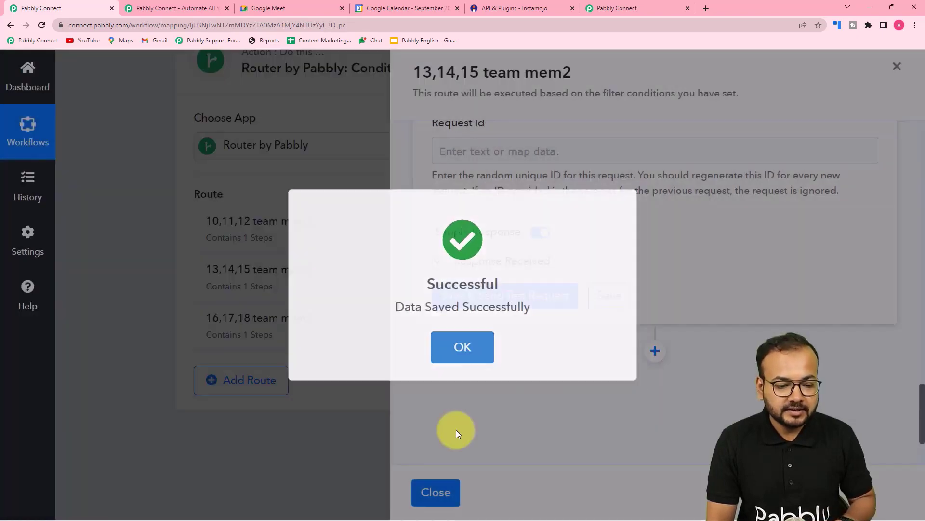
left_click(457, 427)
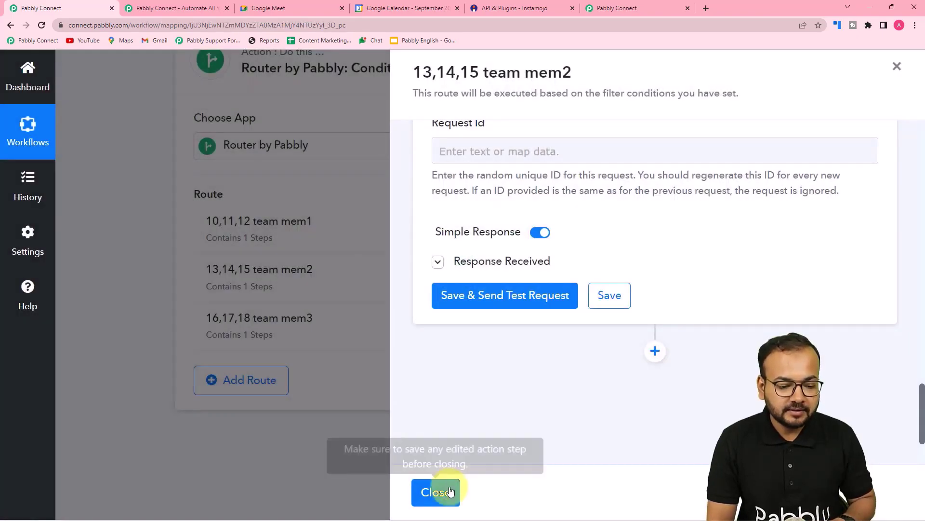
left_click(436, 492)
left_click(624, 338)
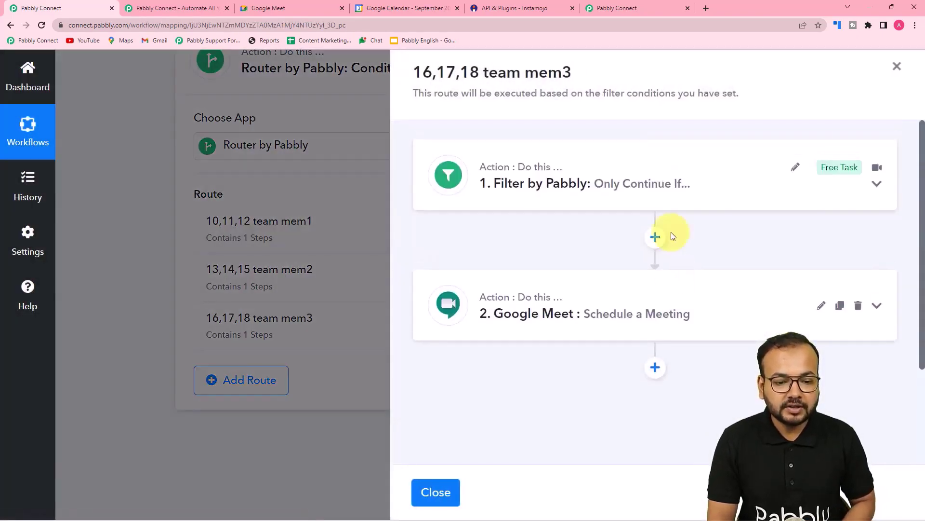
Change the team mem3 route's filter values to 16 and 18.
left_click(671, 181)
left_click(723, 286)
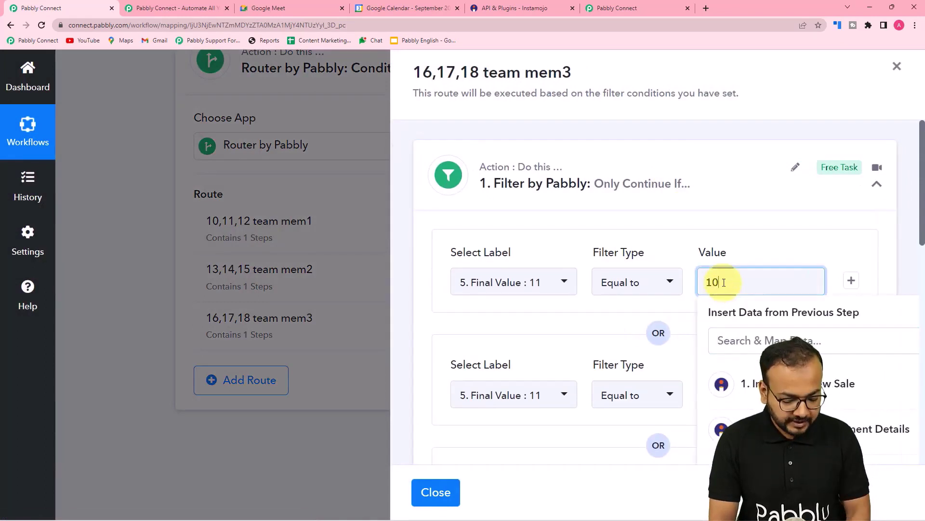
key("BackSpace")
type("6")
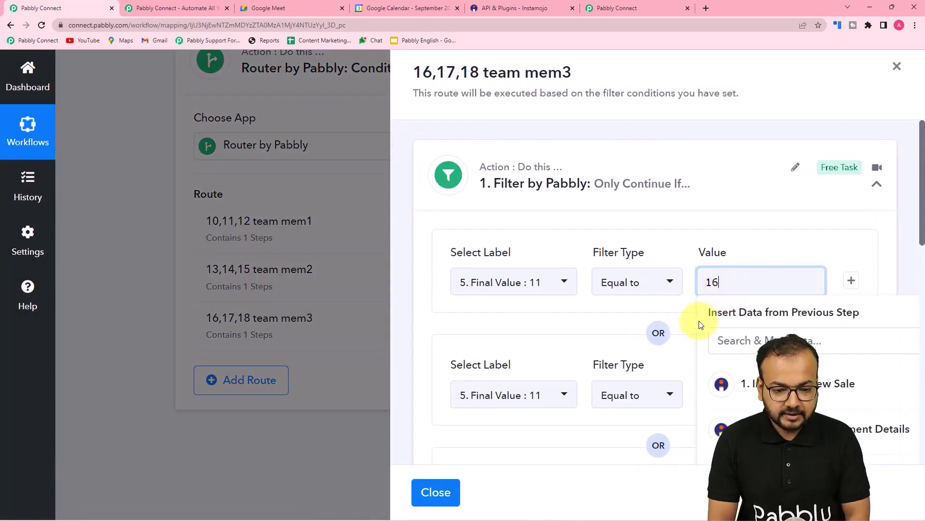
left_click(696, 324)
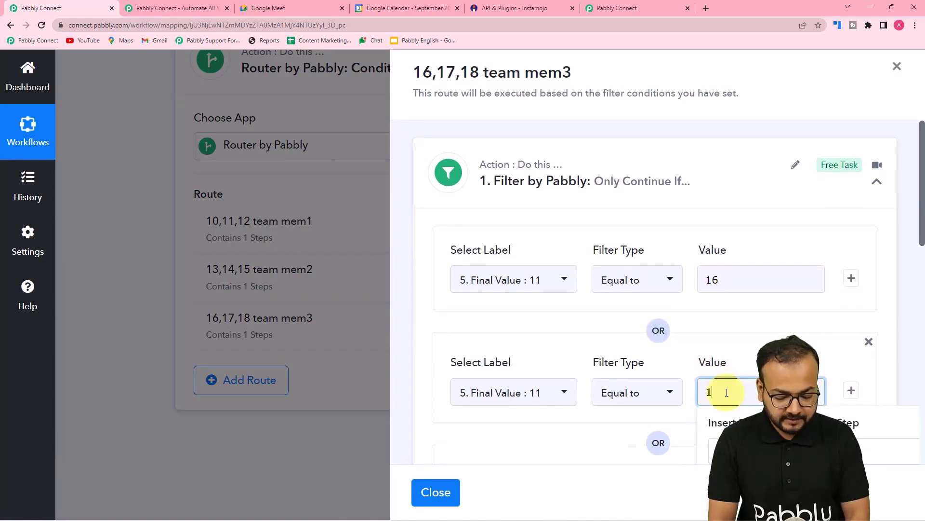
scroll(737, 365, "down", 4)
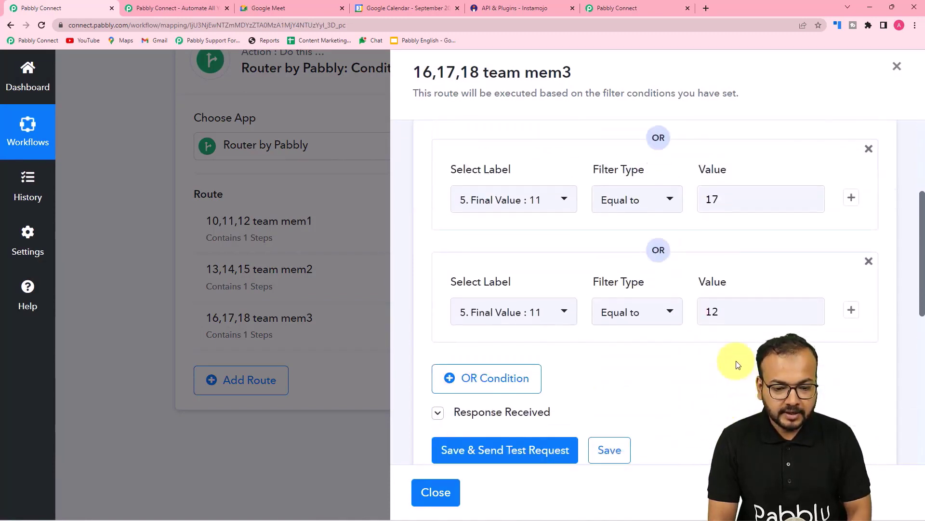
left_click(726, 313)
type("8")
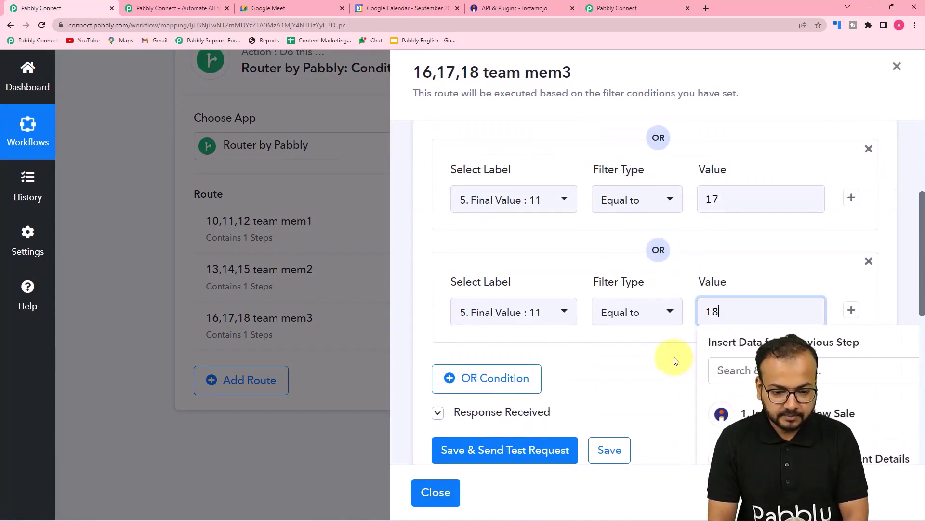
left_click(646, 368)
scroll(646, 366, "down", 6)
Change the Google Meet attendee address to Team3, save the step, and close the route.
left_click(632, 277)
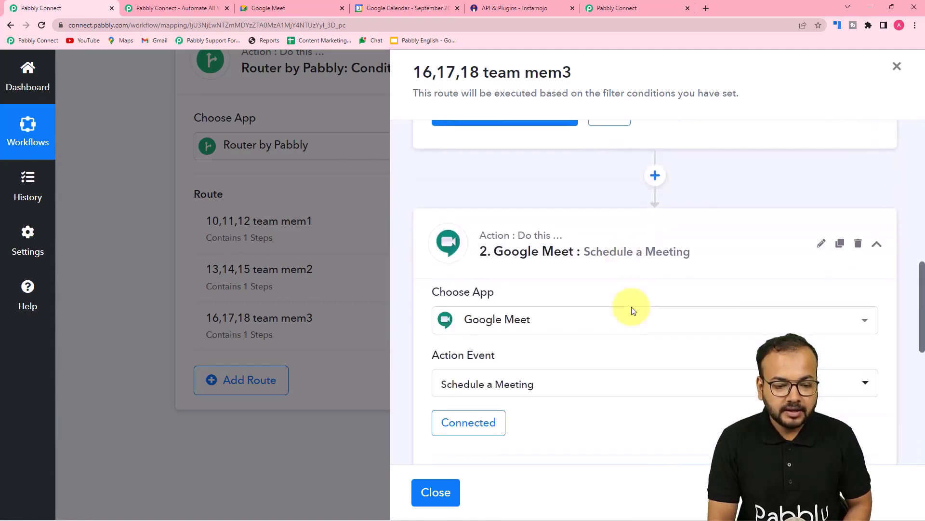
scroll(667, 404, "down", 8)
scroll(687, 414, "down", 6)
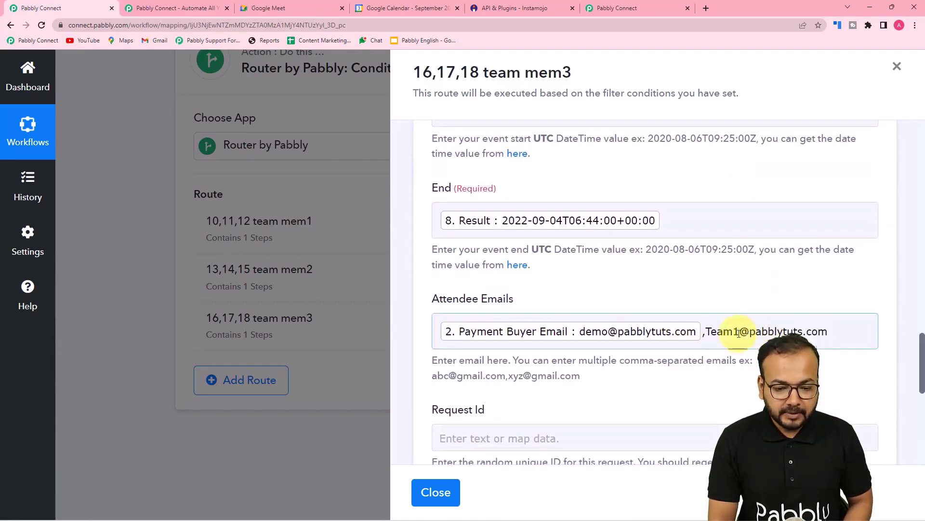
left_click(739, 334)
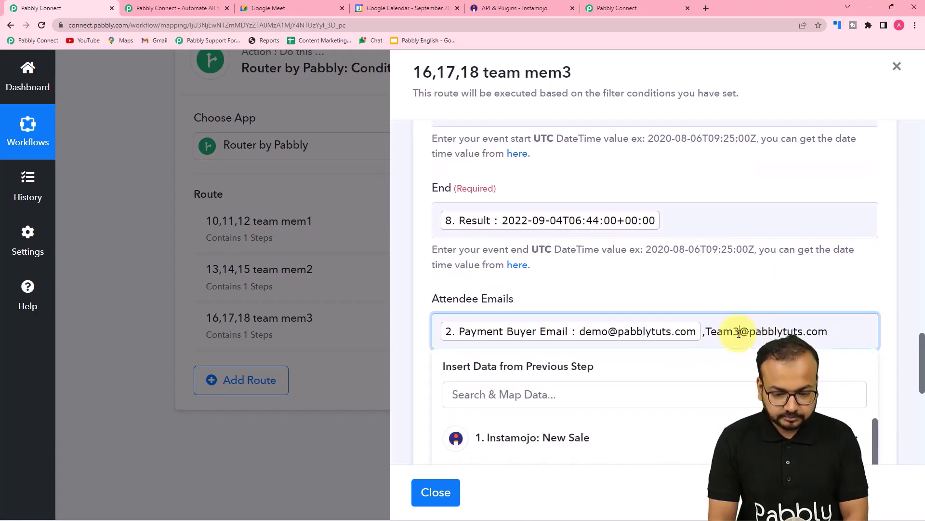
type("3")
left_click(730, 273)
scroll(730, 272, "down", 8)
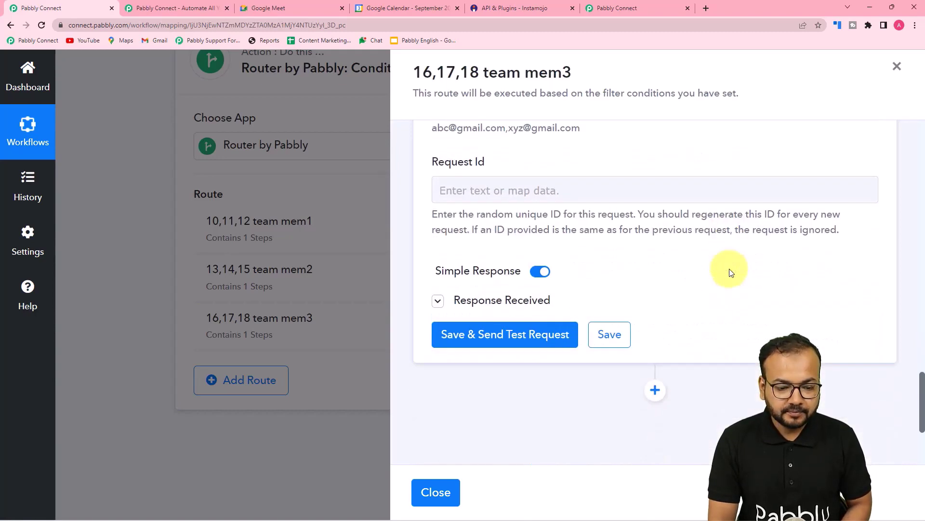
left_click(610, 197)
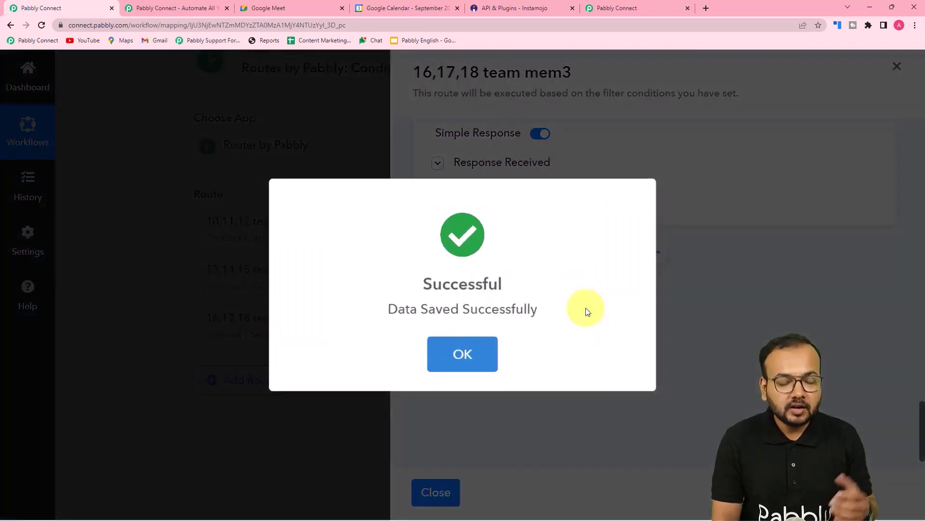
left_click(476, 346)
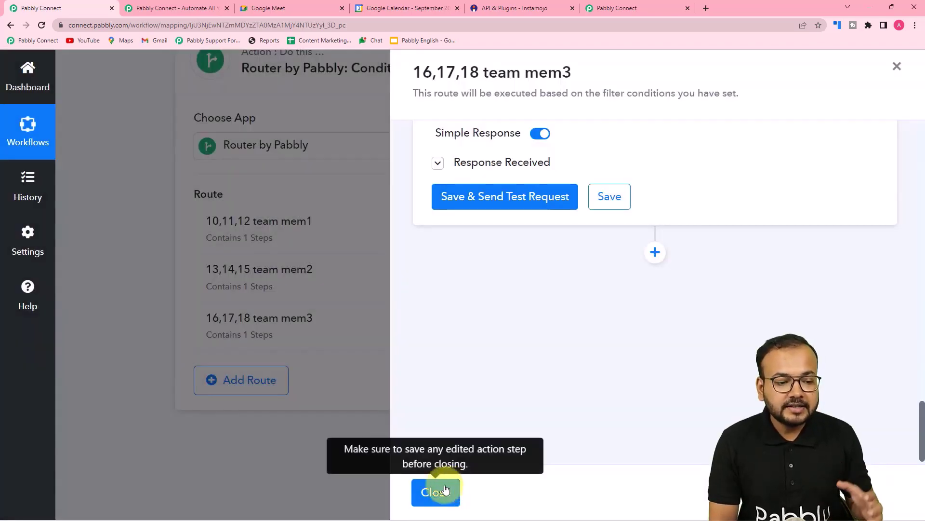
left_click(437, 490)
scroll(918, 257, "up", 15)
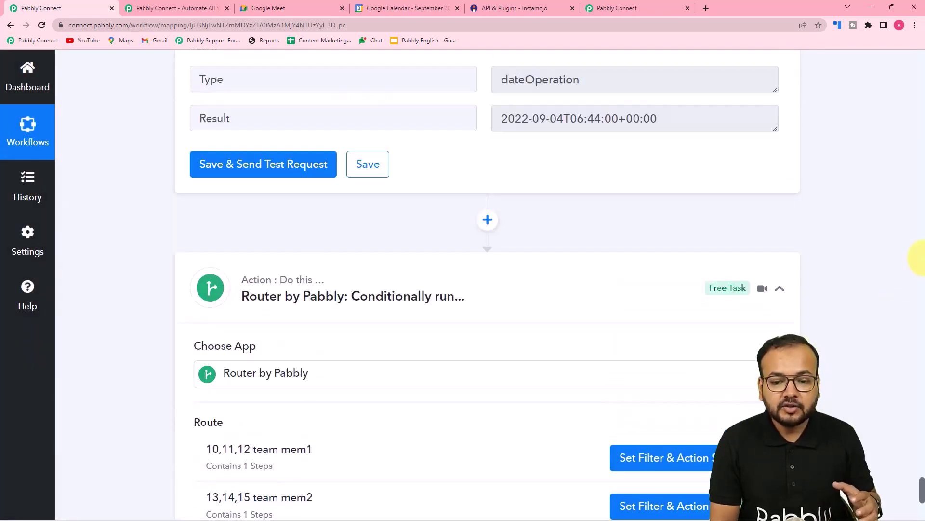
scroll(918, 257, "up", 15)
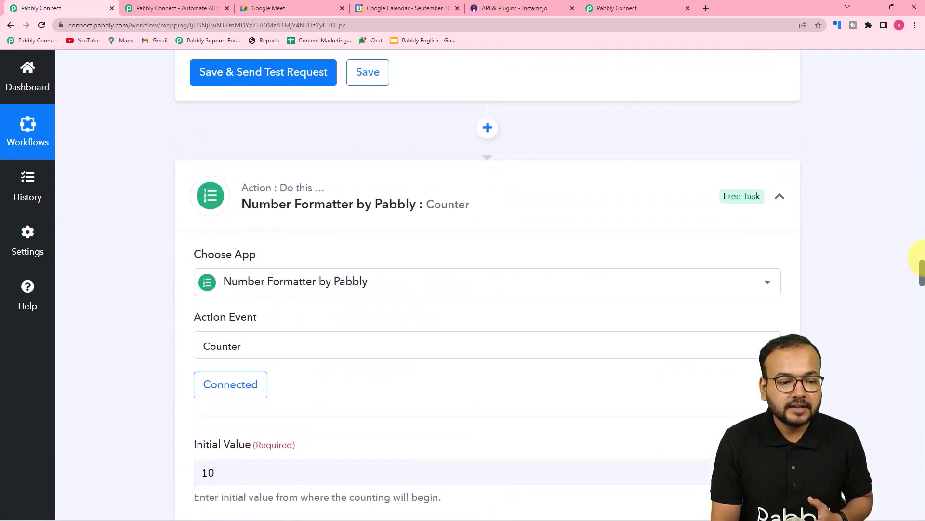
scroll(915, 116, "up", 20)
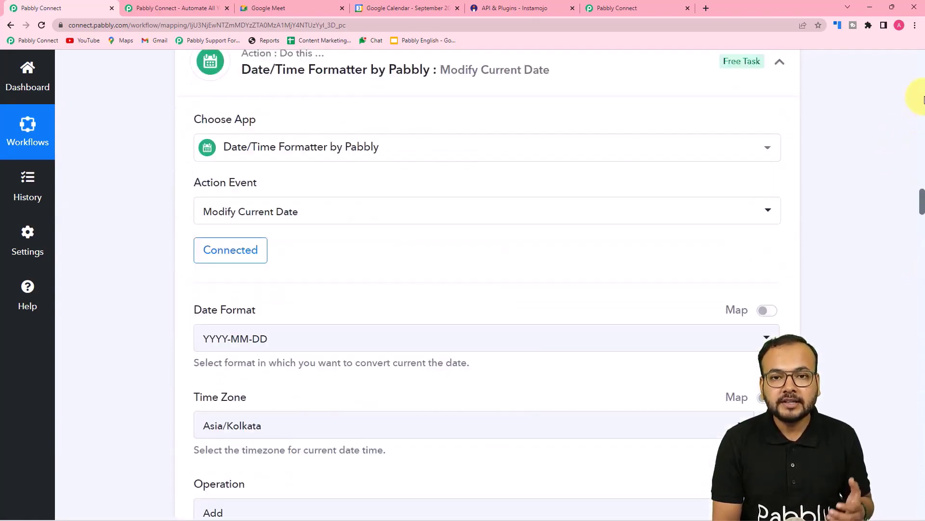
scroll(919, 94, "up", 10)
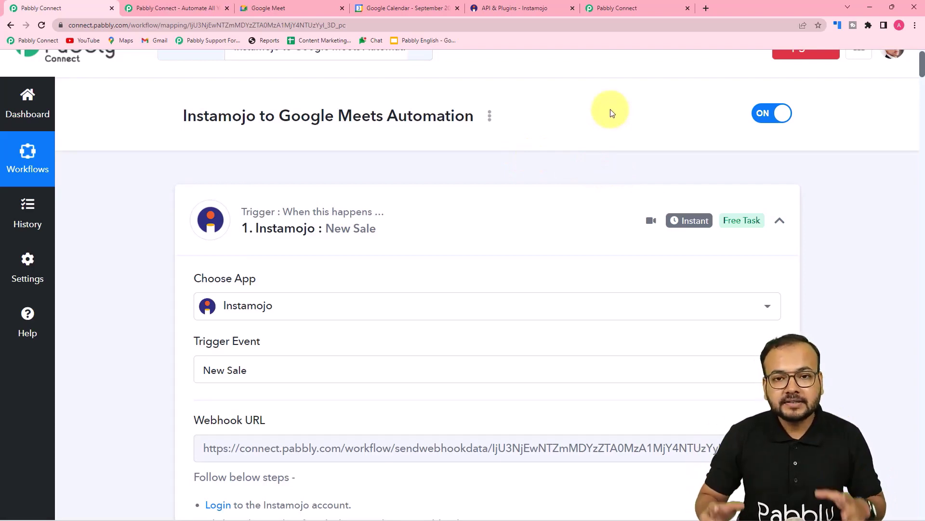
left_click(373, 7)
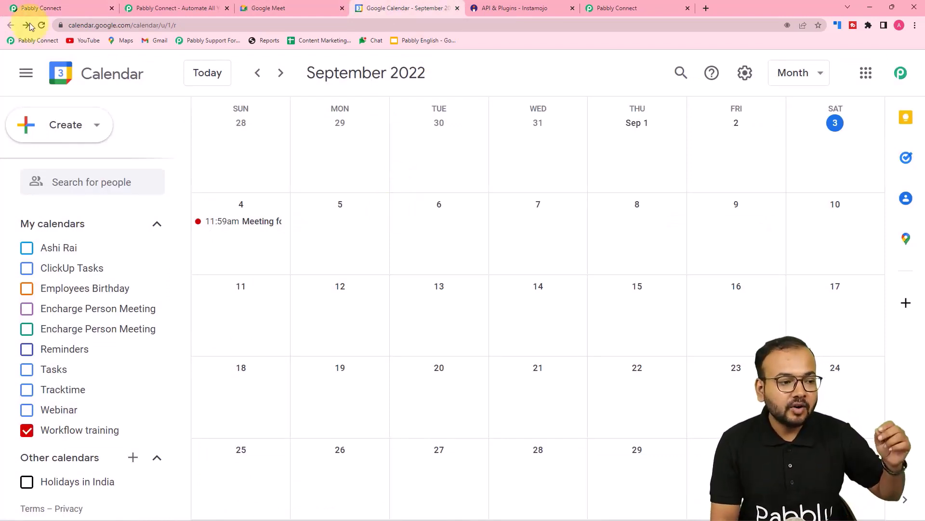
left_click(38, 10)
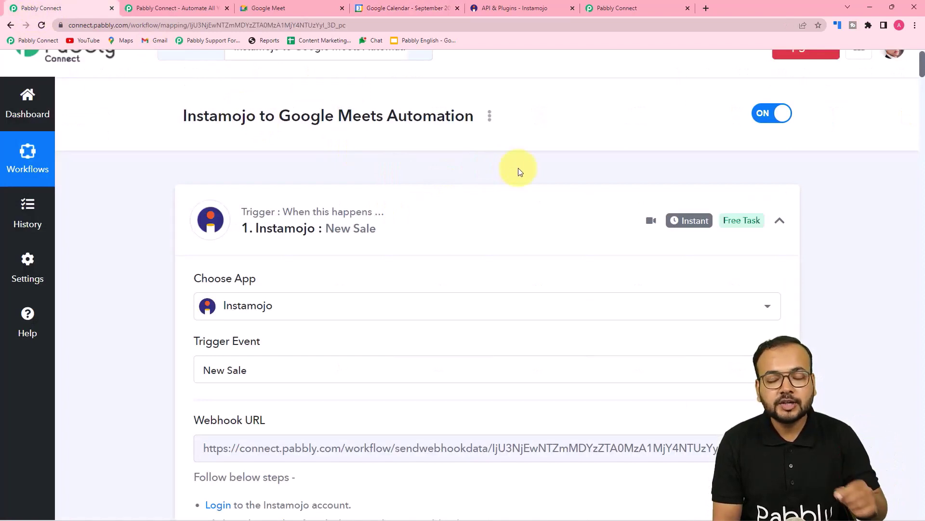
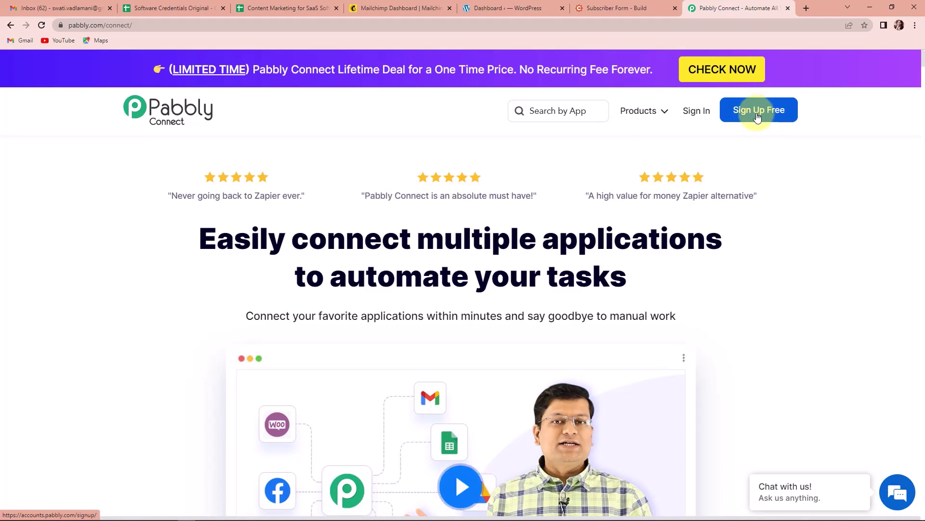
Sign in and create a Pabbly Connect workflow named 'Create Pipedrive Contact for Instamojo Payments'.
left_click(697, 114)
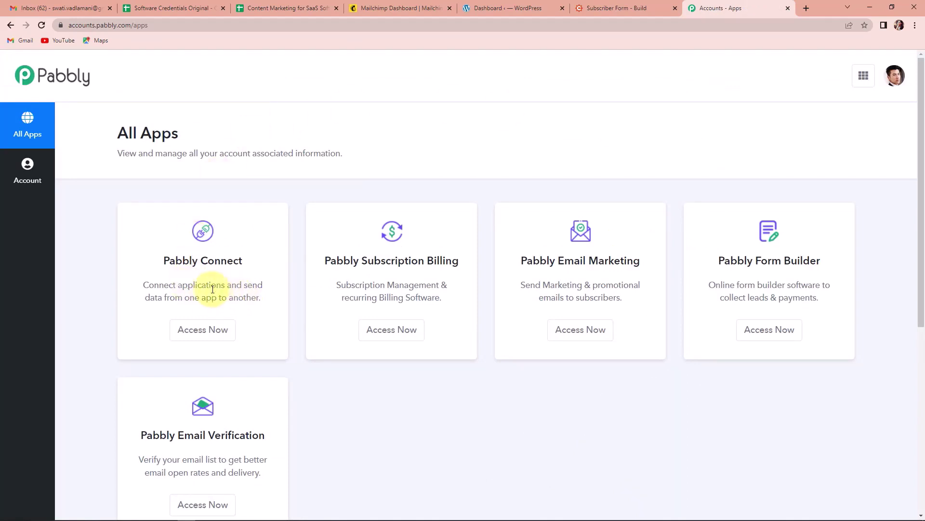
left_click(205, 329)
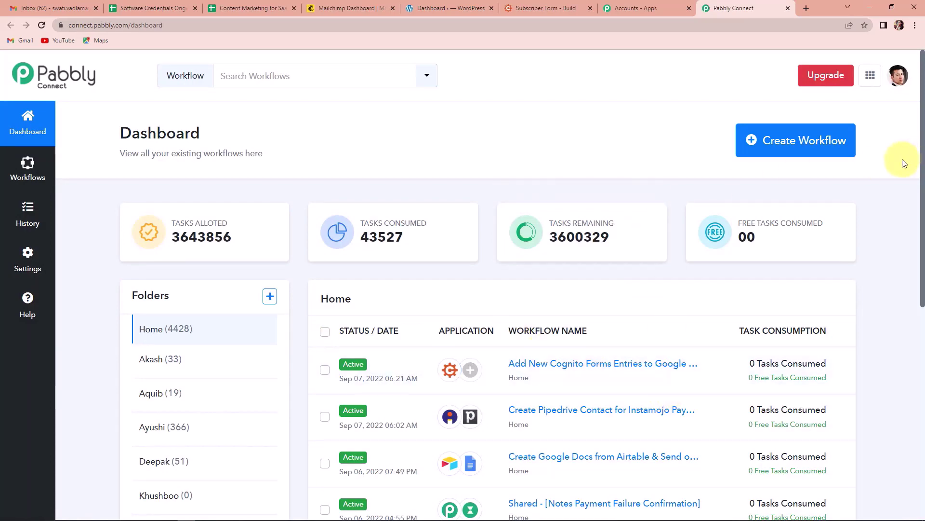
left_click(822, 140)
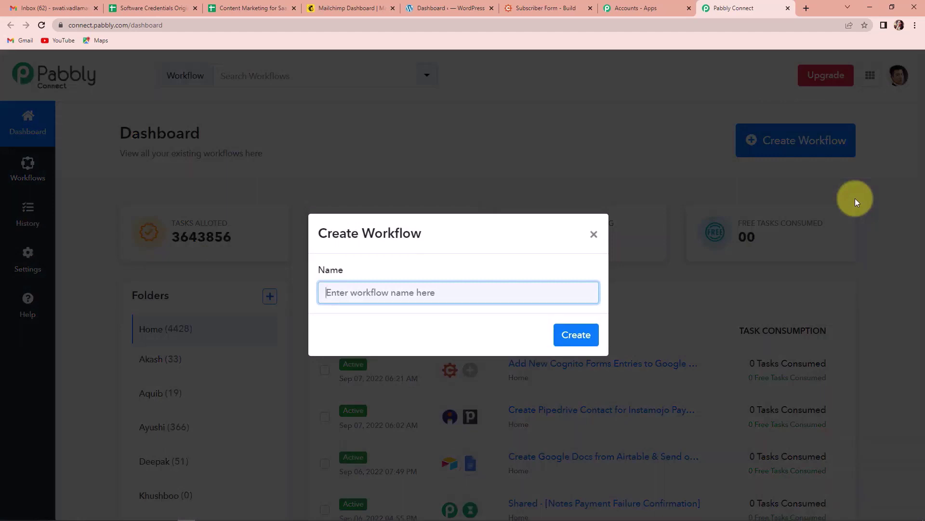
left_click(490, 297)
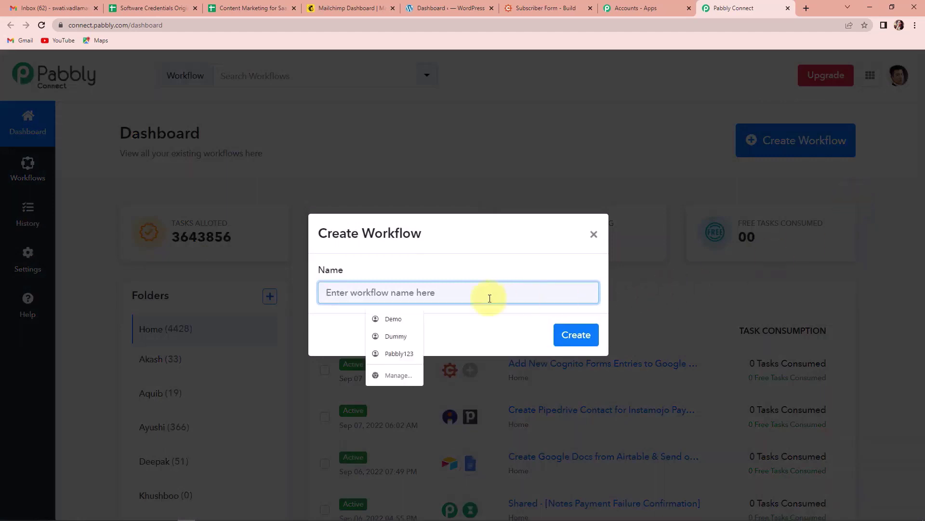
type("Create Pipedrive Contact for Instamojo Payments")
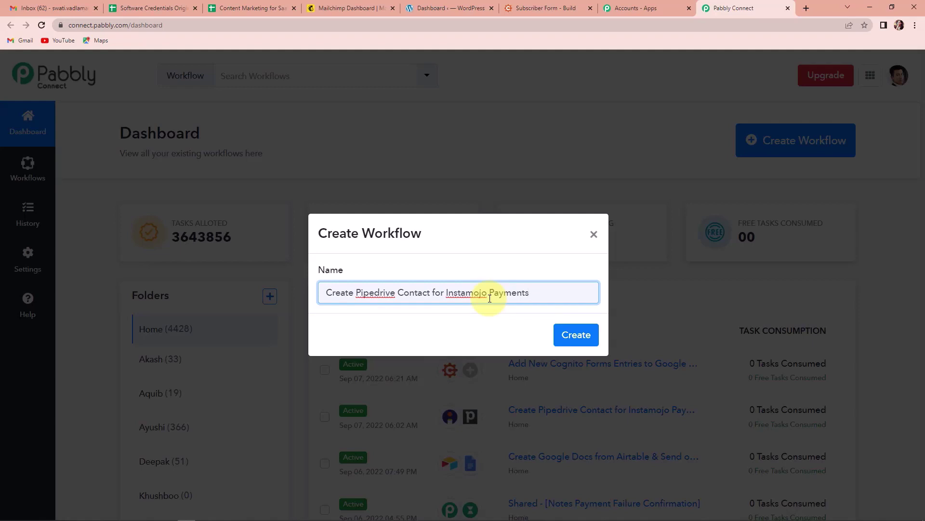
left_click(572, 339)
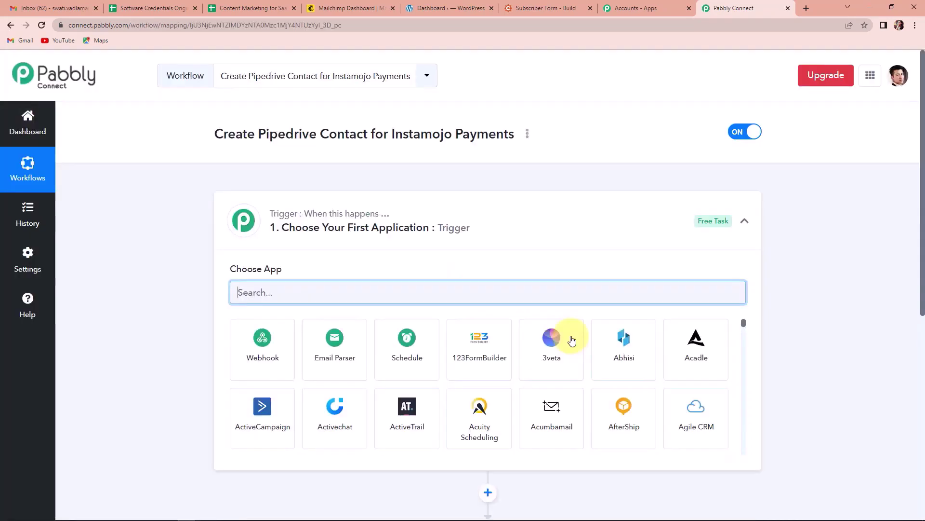
Set the workflow trigger to Instamojo with the New Sale event.
scroll(444, 231, "down", 3)
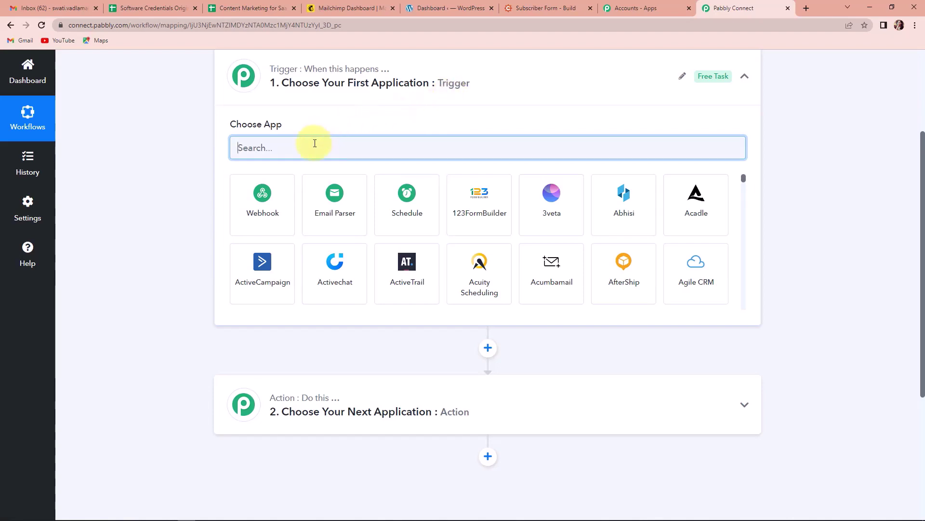
type("inst")
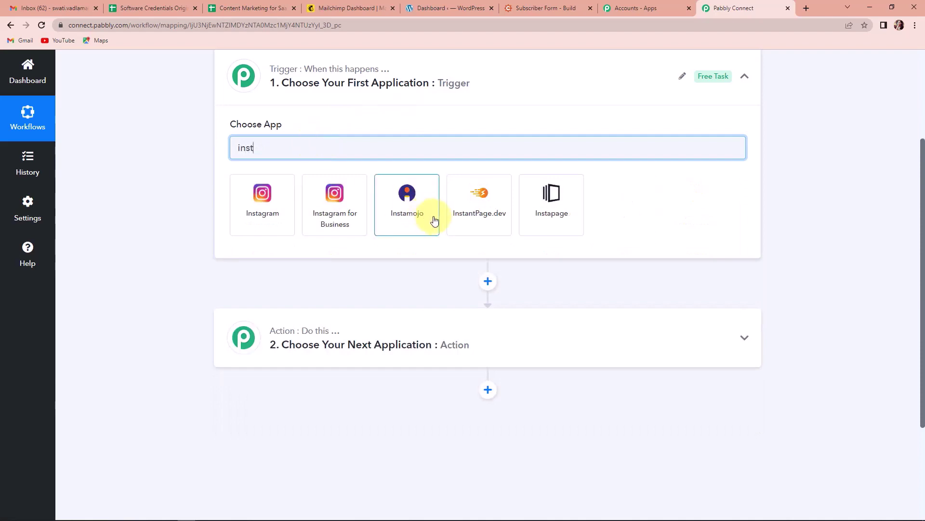
left_click(420, 215)
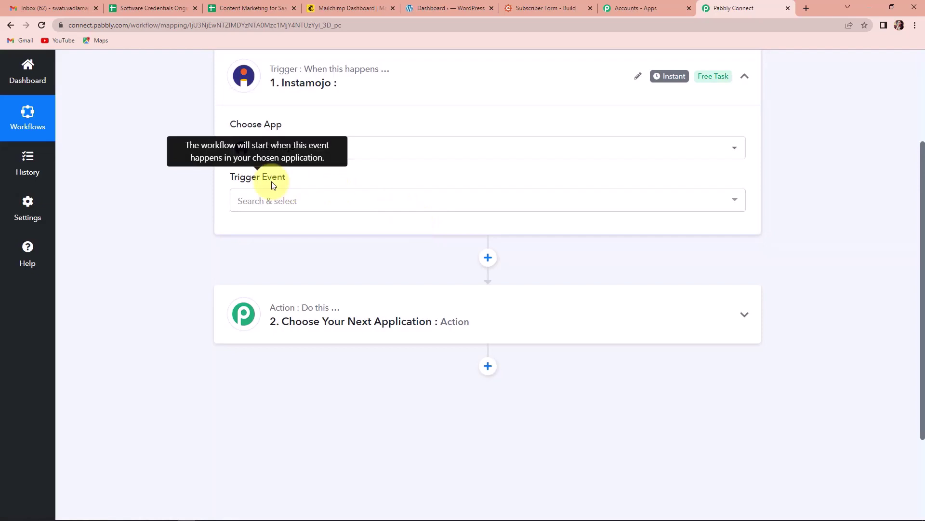
left_click(278, 201)
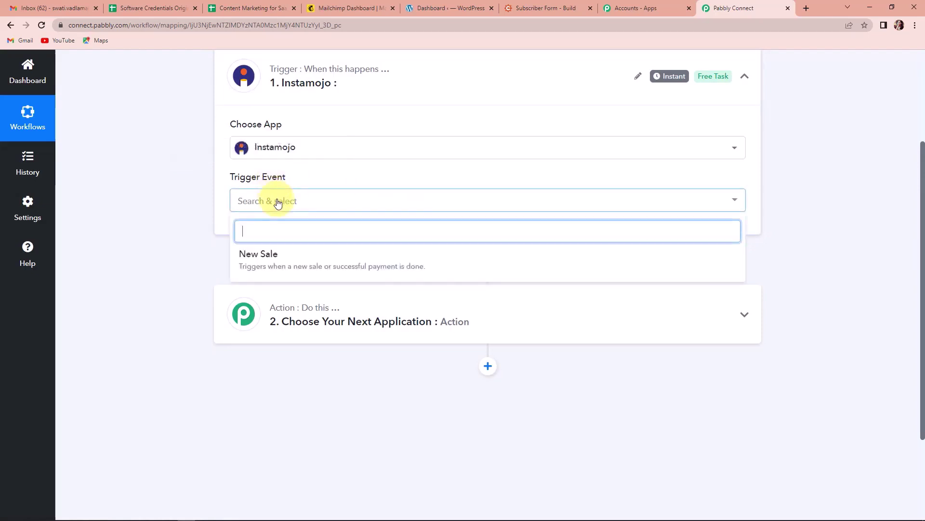
left_click(265, 254)
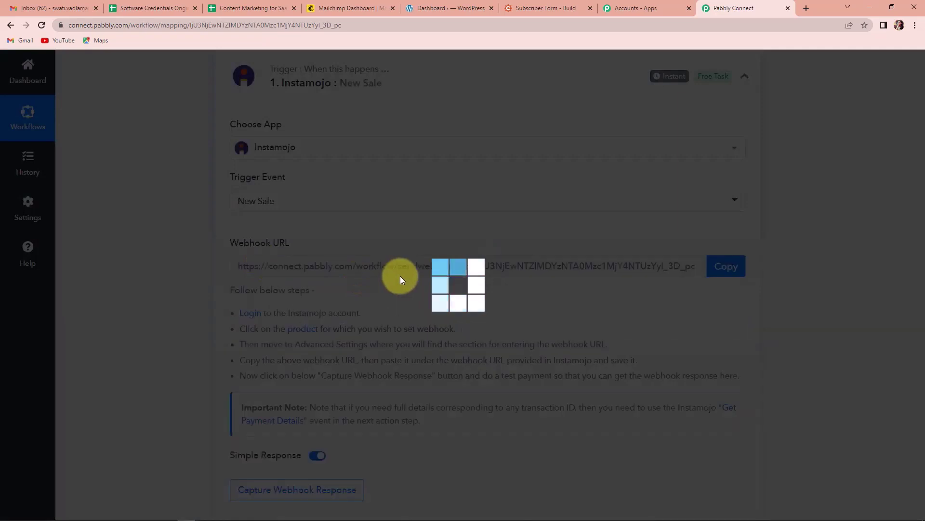
Copy the trigger's webhook URL and switch to the Instamojo dashboard.
scroll(481, 301, "down", 2)
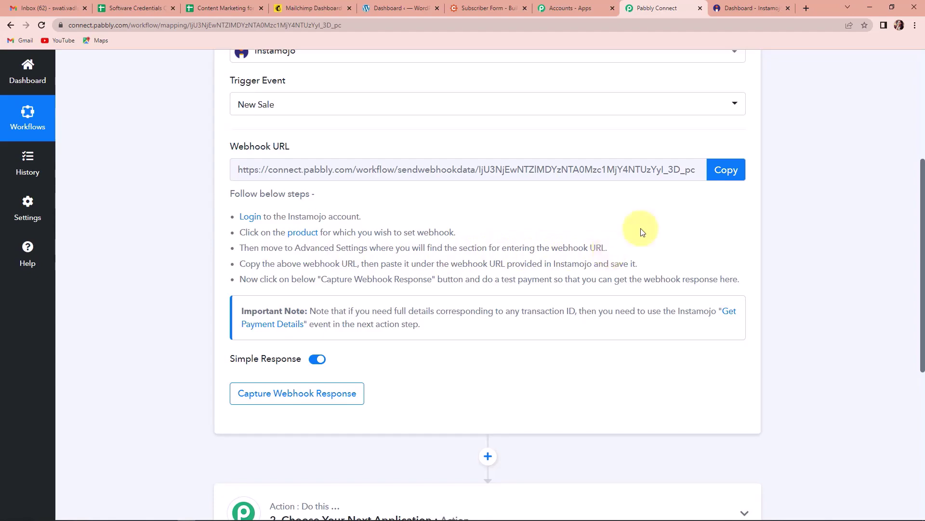
left_click(720, 170)
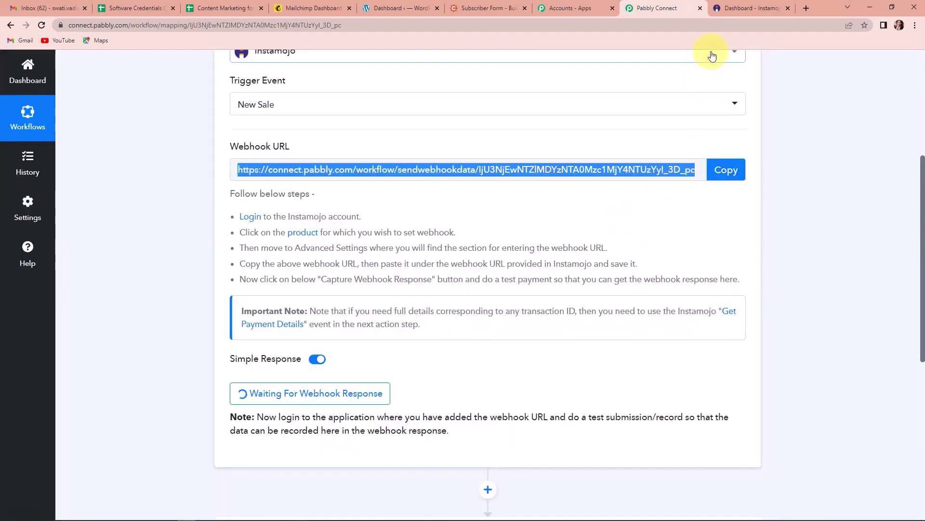
left_click(745, 8)
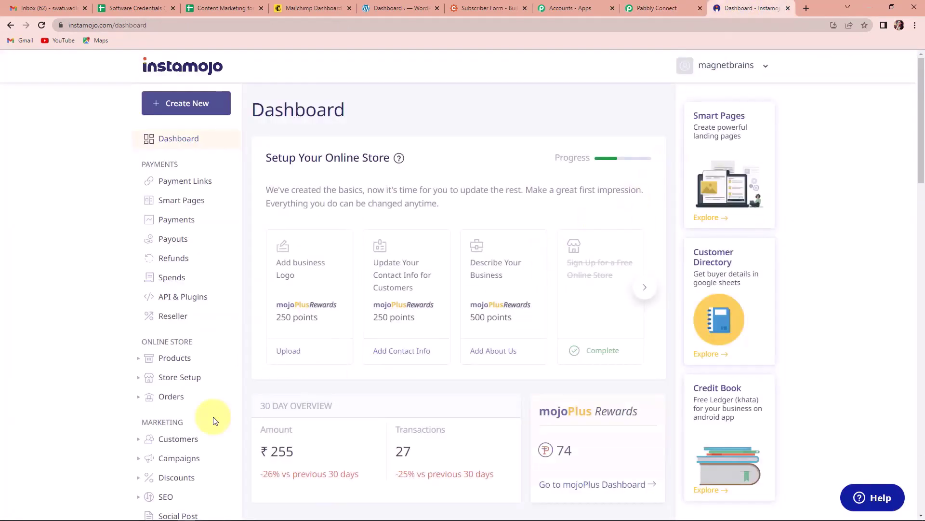
Replace PHP for Beginners' advanced Webhook URL with the pasted Pabbly URL and save.
left_click(173, 363)
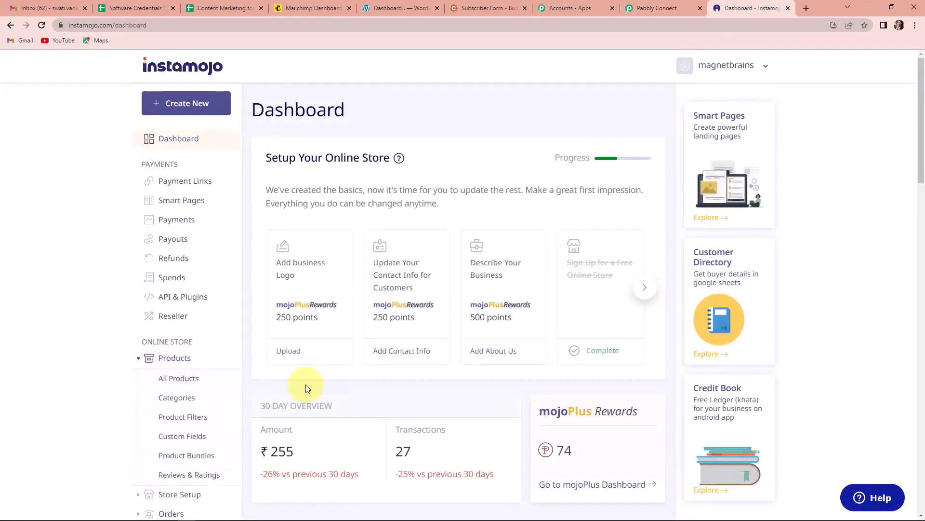
left_click(173, 378)
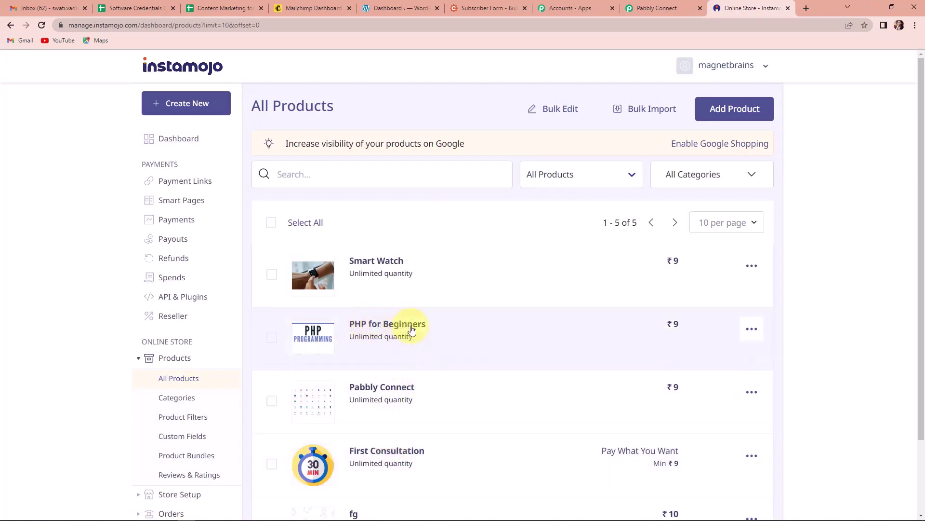
left_click(386, 324)
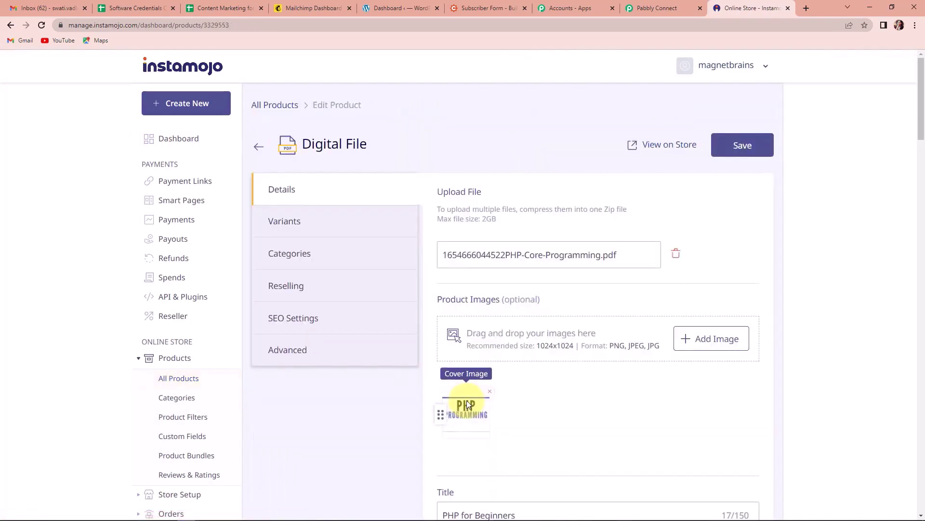
left_click(289, 352)
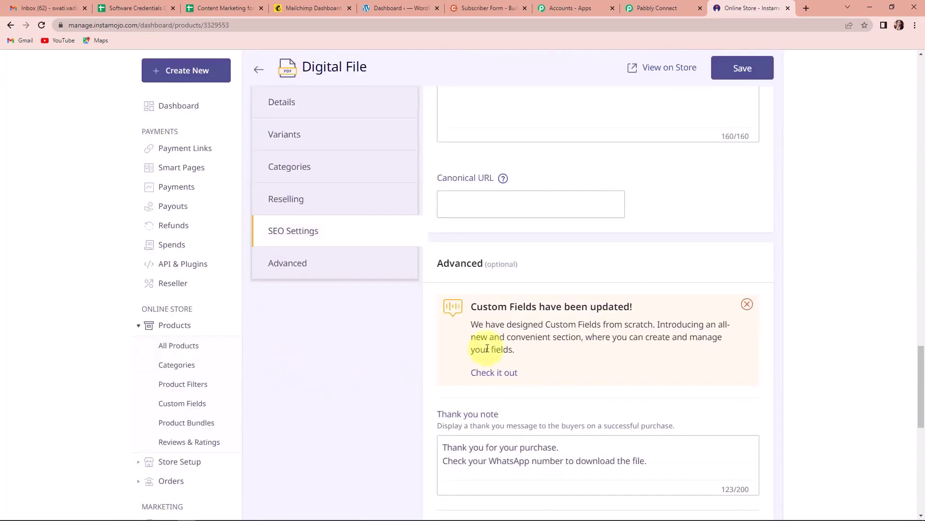
scroll(487, 348, "down", 6)
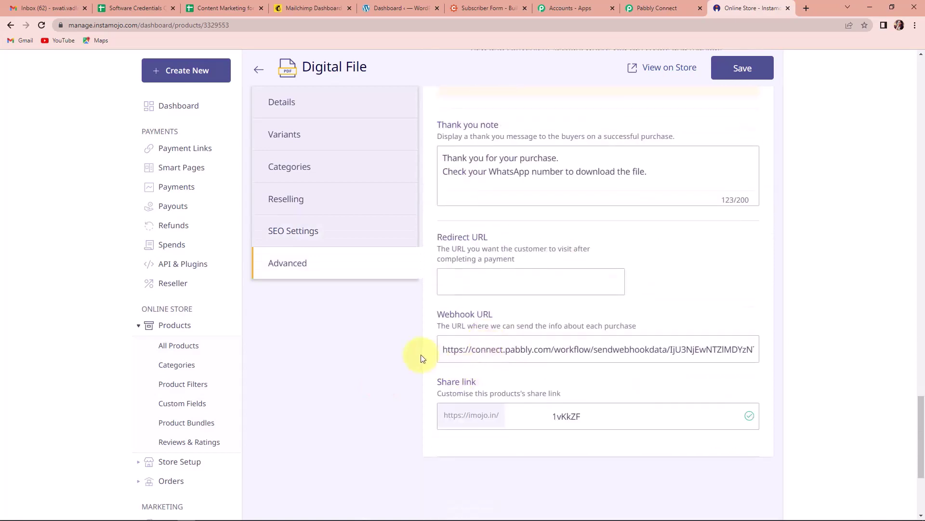
left_click_drag(440, 349, 918, 345)
key("BackSpace")
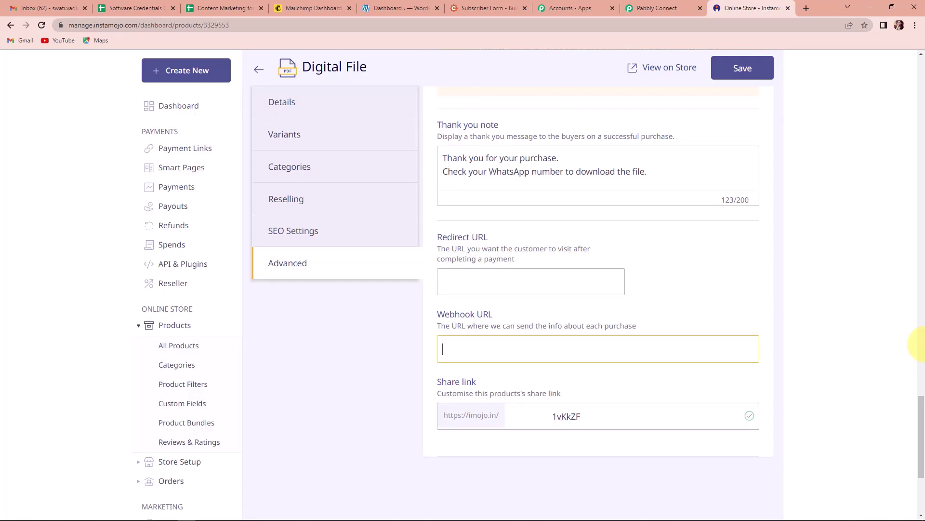
key("ctrl+v")
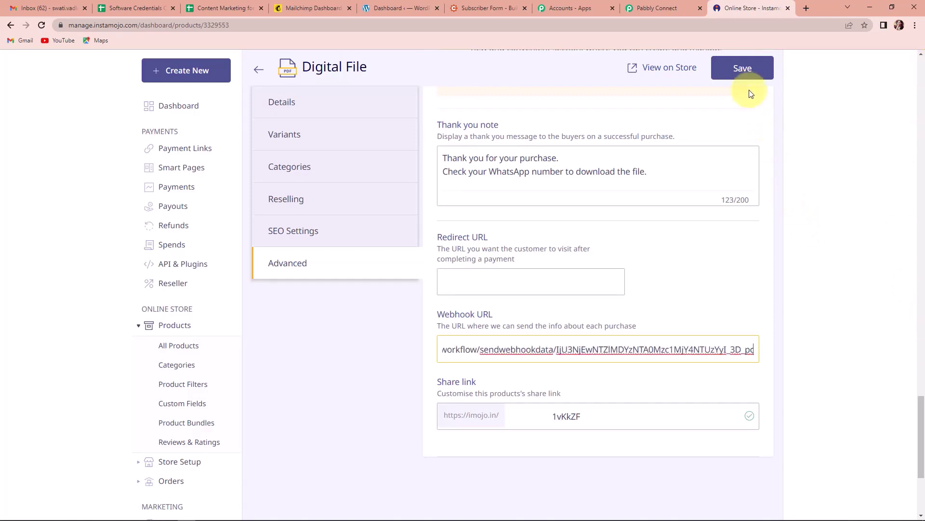
left_click(747, 69)
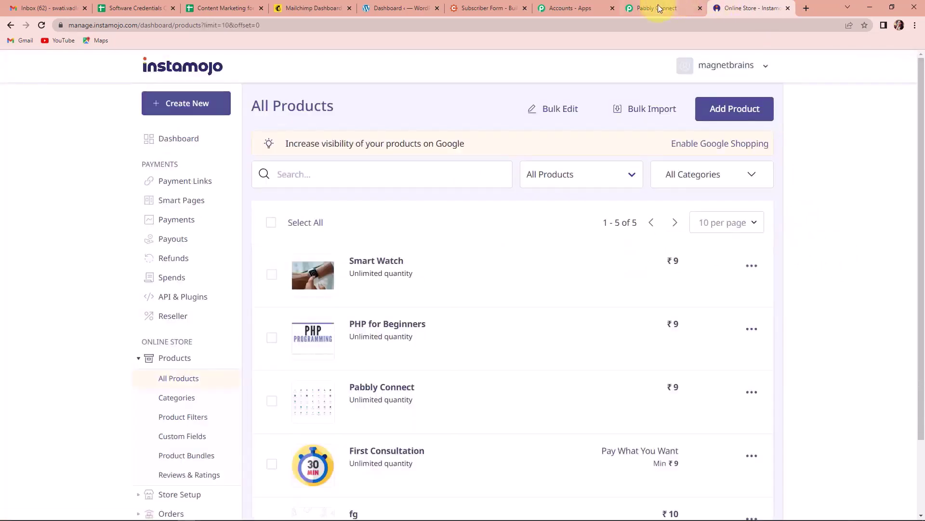
Confirm the workflow shows Waiting For Webhook Response, then return to Instamojo's product list.
left_click(658, 8)
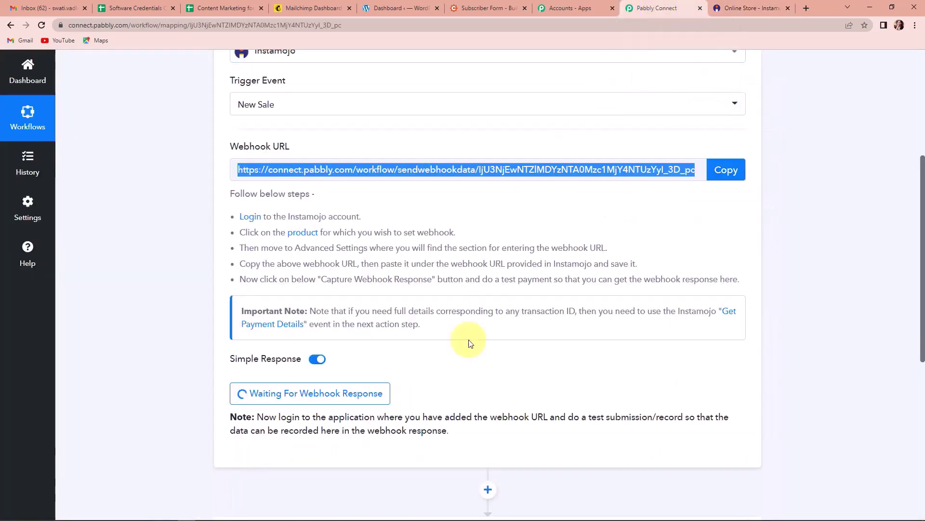
mouse_move(284, 364)
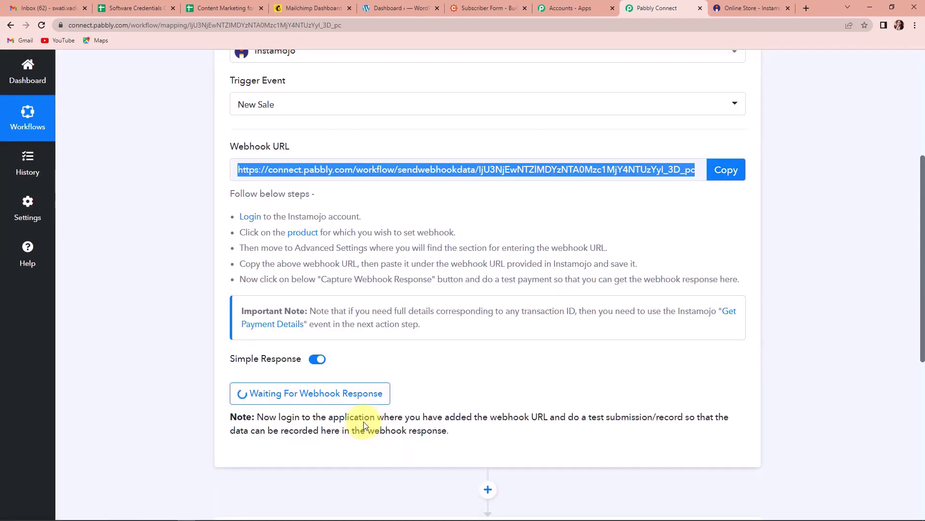
left_click(742, 9)
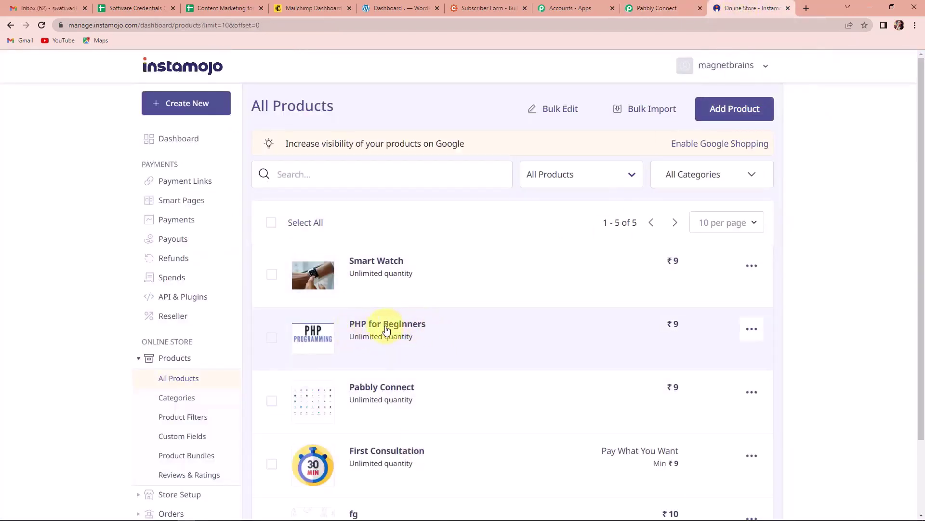
Open the PHP for Beginners public store page and start a test purchase.
left_click(385, 326)
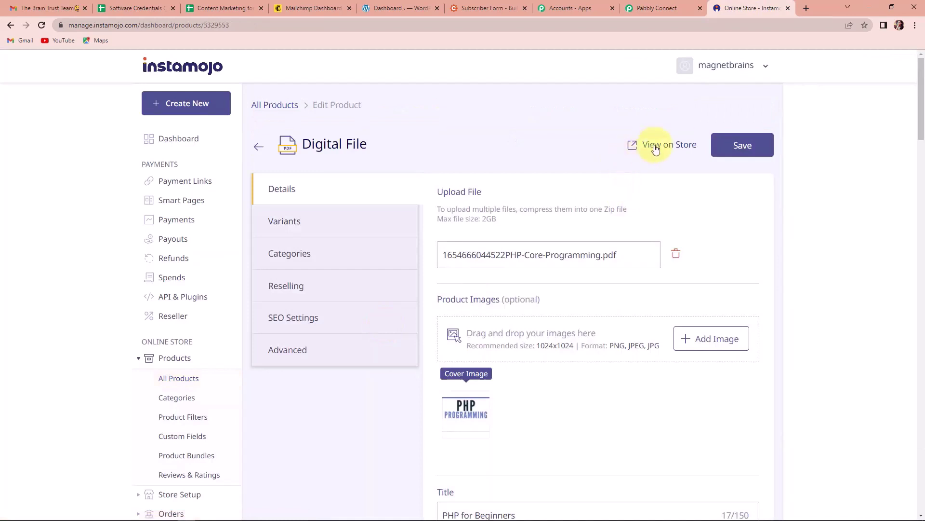
left_click(654, 145)
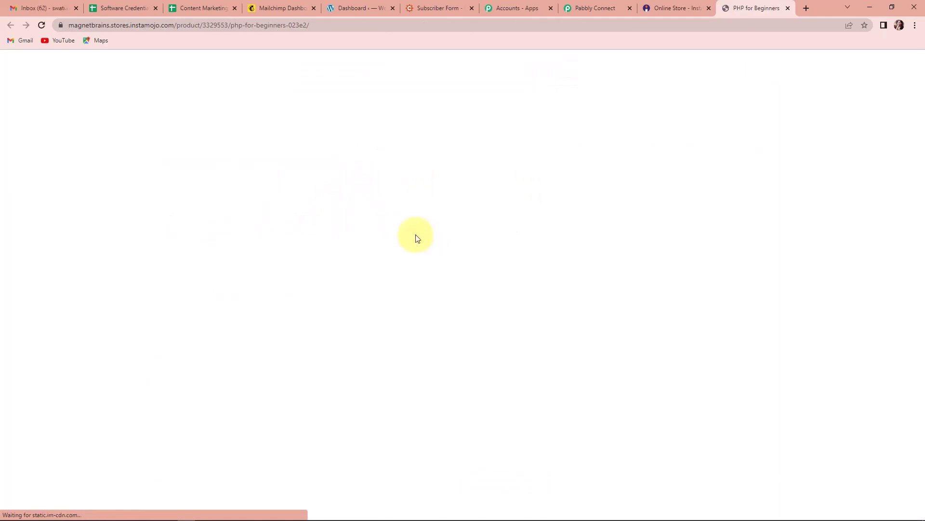
left_click(546, 289)
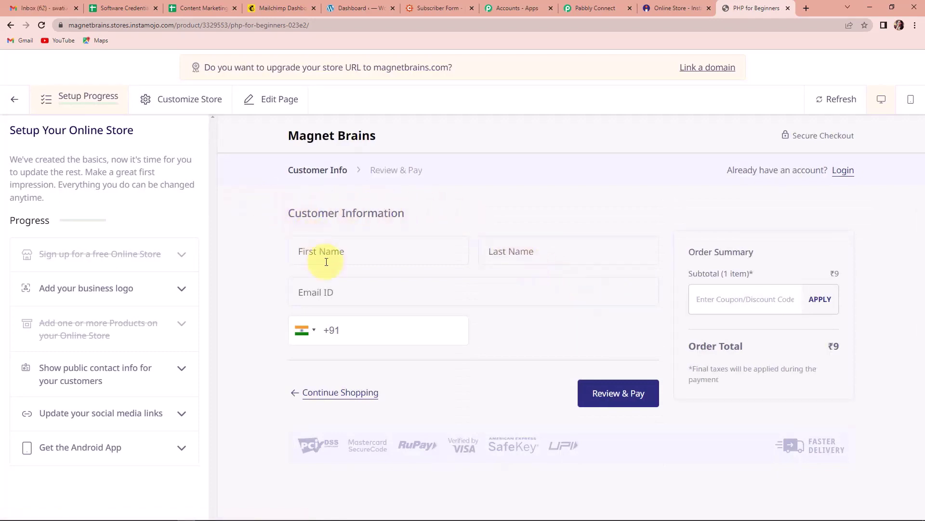
Enter buyer name TestUser 123Demo, email and phone number, then review and pay.
left_click(380, 251)
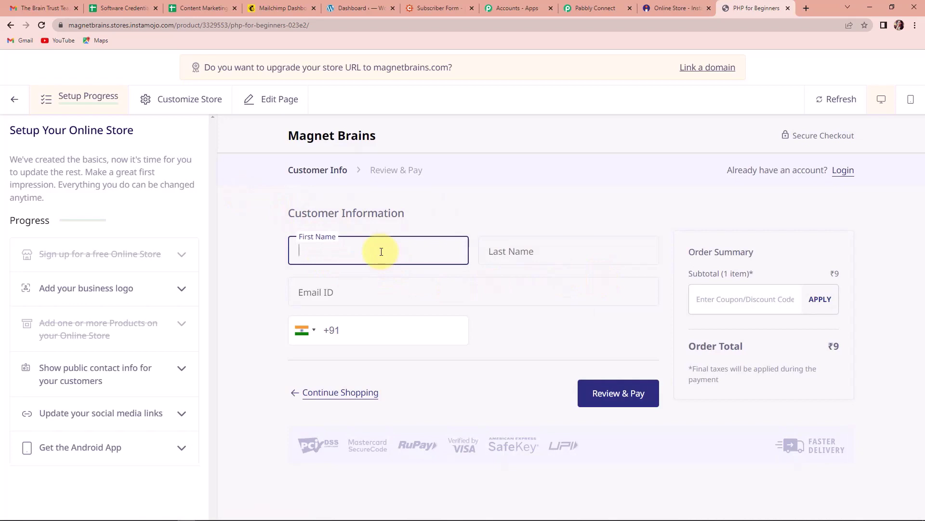
type("TestUser")
left_click(548, 249)
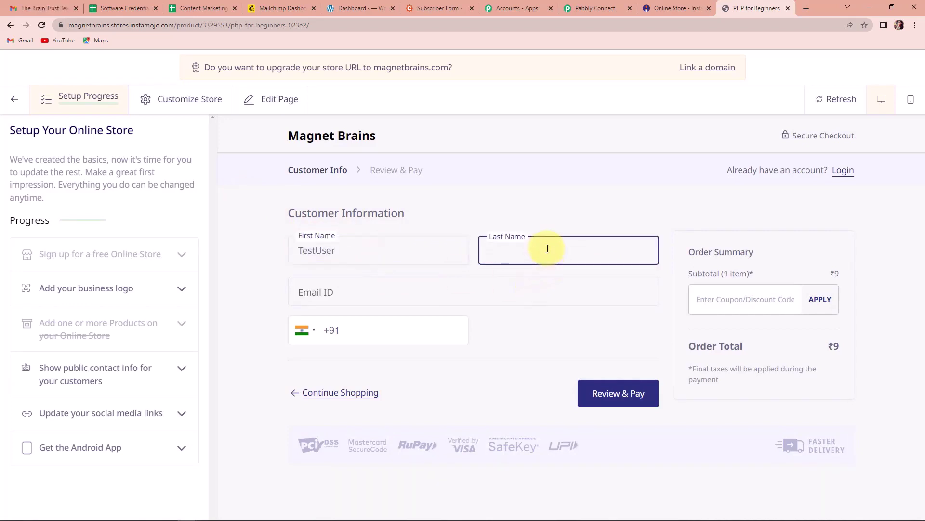
type("123Demo")
left_click(350, 288)
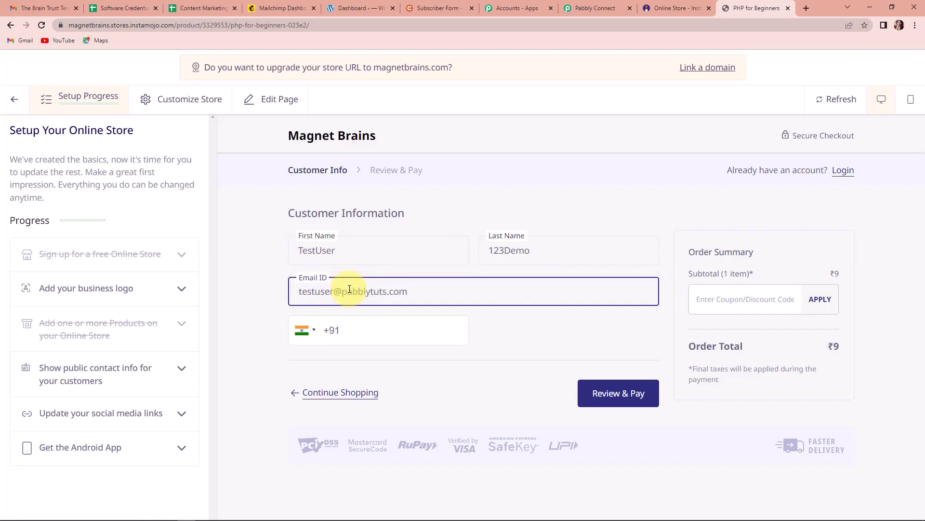
left_click(373, 331)
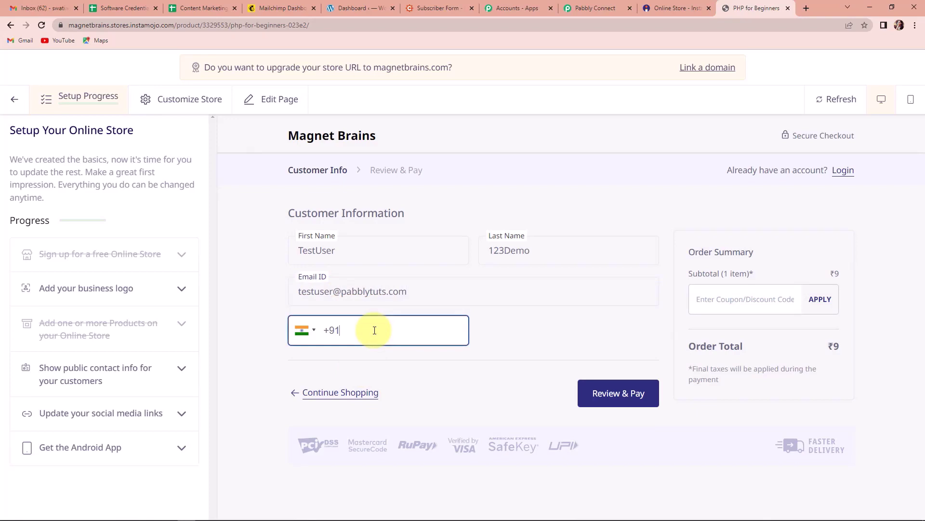
type("91111-11111")
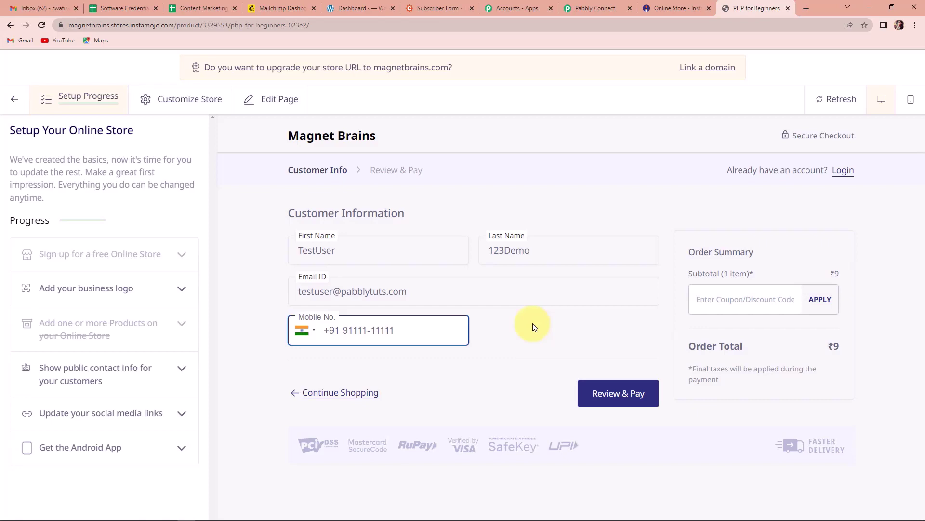
left_click(605, 393)
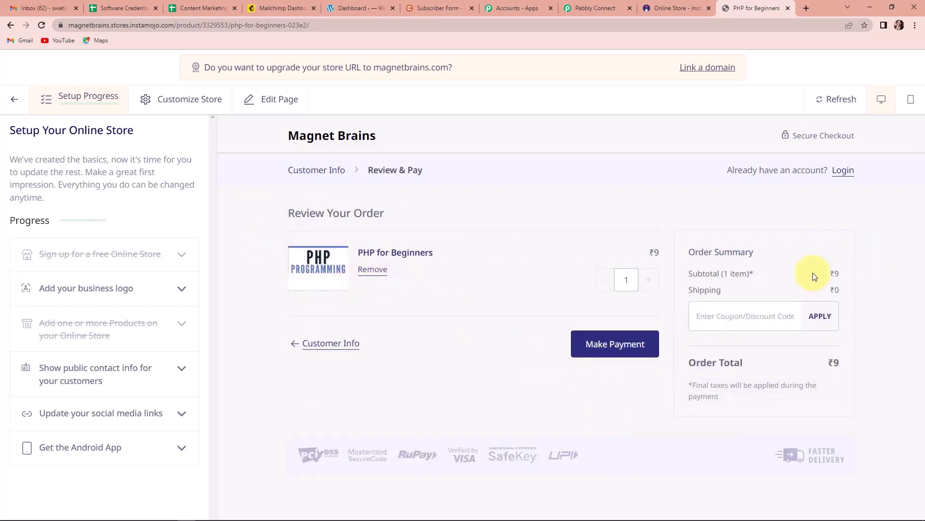
left_click(608, 345)
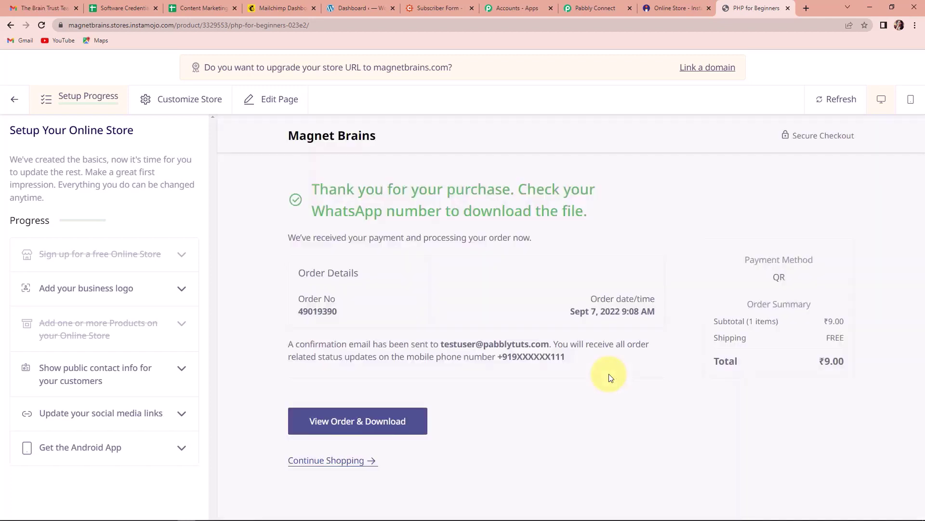
key("XF86AudioMute")
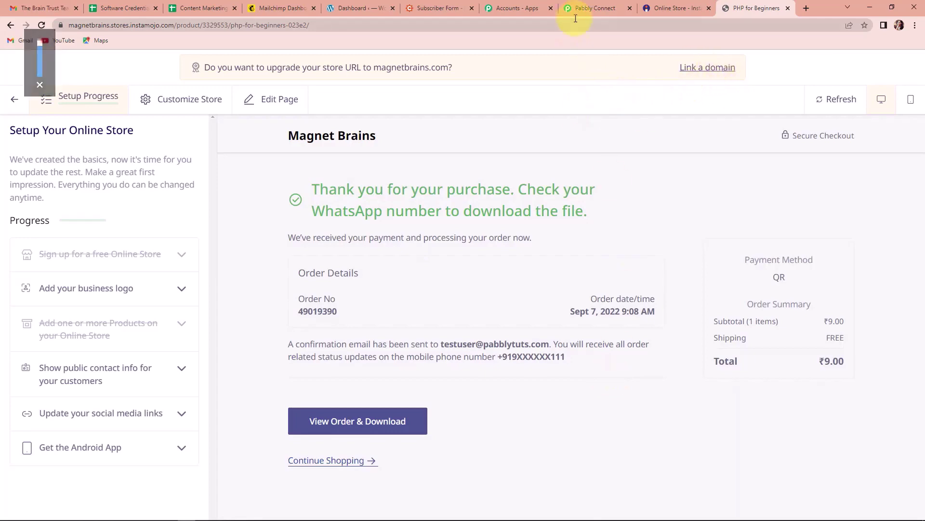
Review the captured sale response fields, including buyer details, INR currency and Credit status.
left_click(590, 11)
scroll(581, 306, "down", 6)
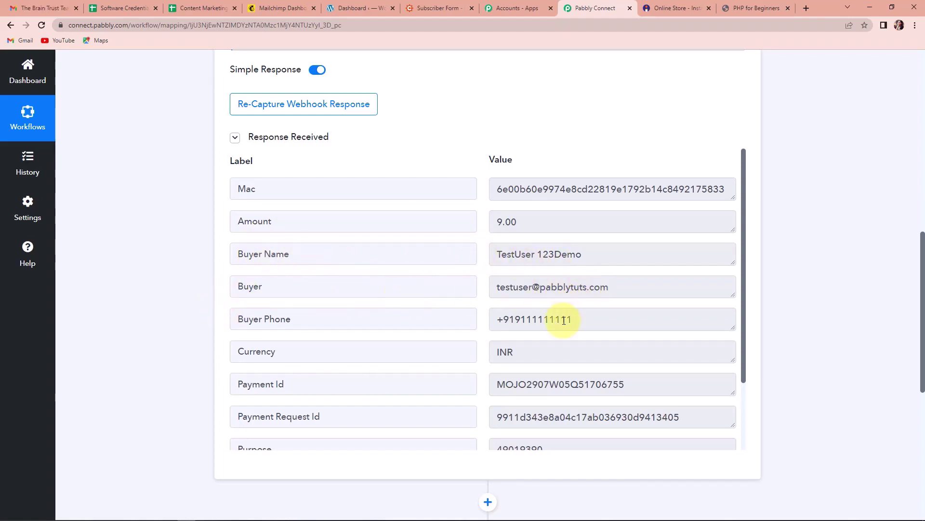
scroll(564, 320, "down", 3)
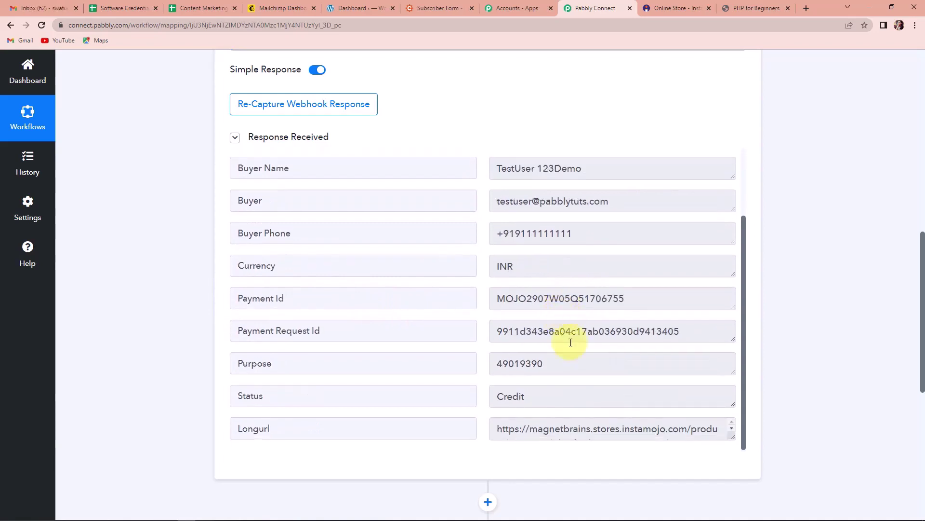
scroll(570, 342, "down", 3)
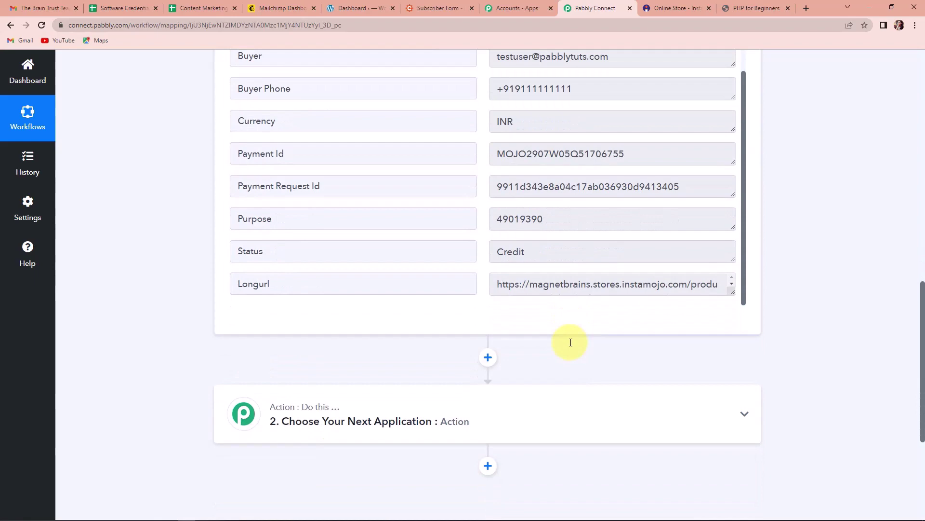
scroll(570, 342, "up", 10)
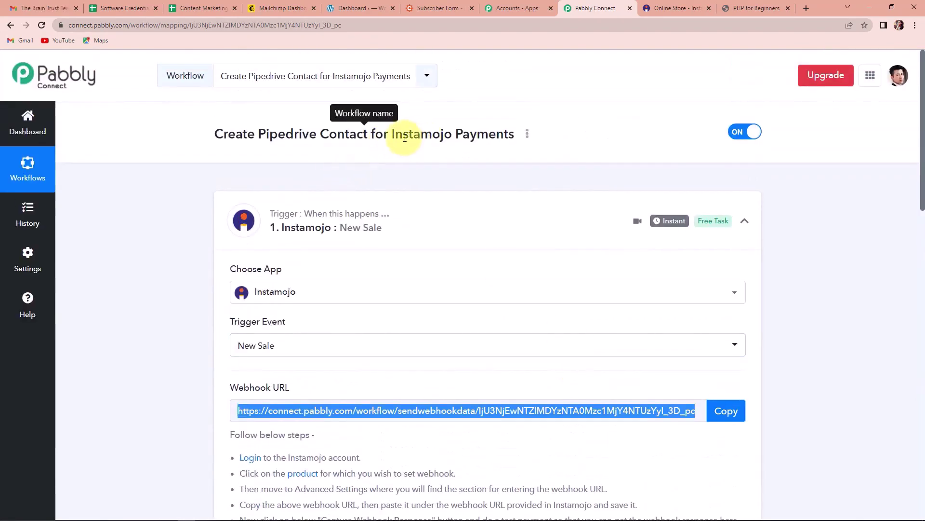
Select 'Pipedrive Contact for Instamojo Payments' in the workflow title.
left_click(393, 134)
left_click_drag(429, 135, 517, 135)
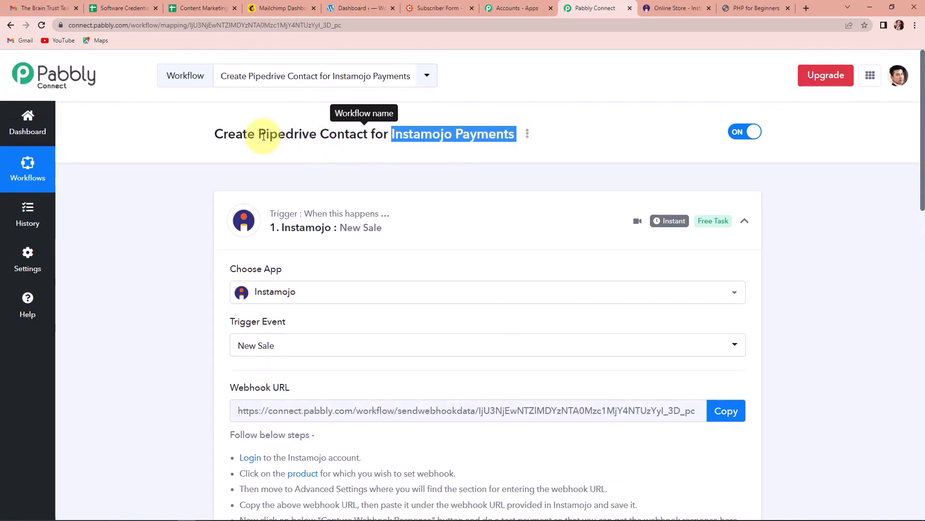
left_click(255, 130, "shift")
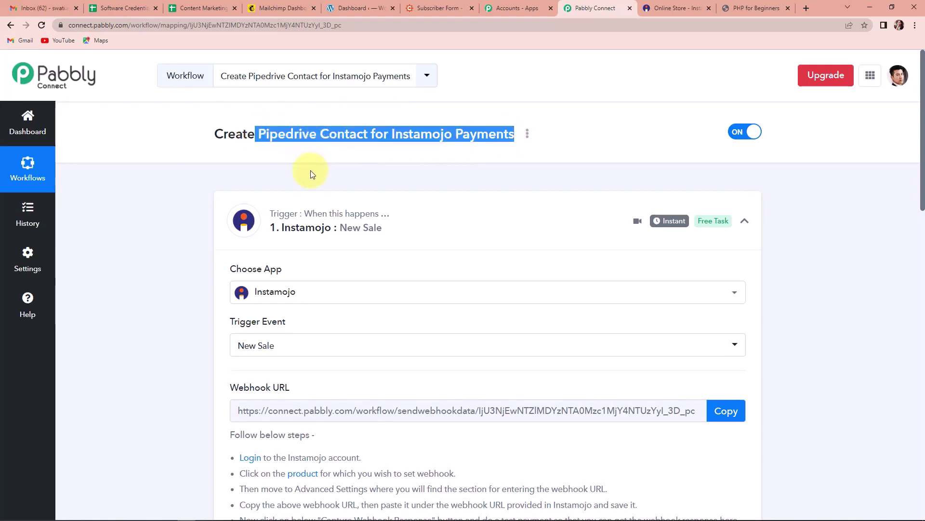
Set the second step's action to PipeDrive with the Create a Person event.
scroll(343, 210, "down", 9)
scroll(343, 210, "down", 10)
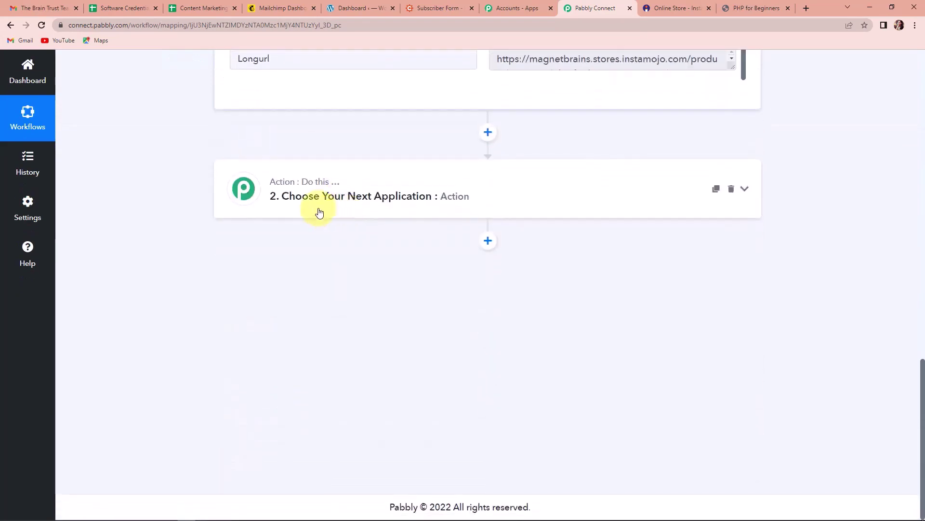
left_click(307, 204)
left_click(306, 260)
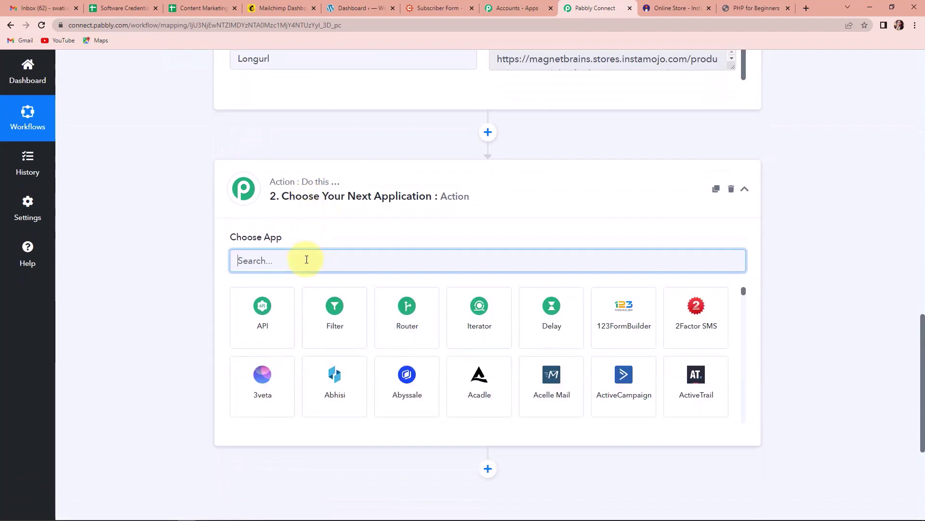
type("pipe")
left_click(335, 326)
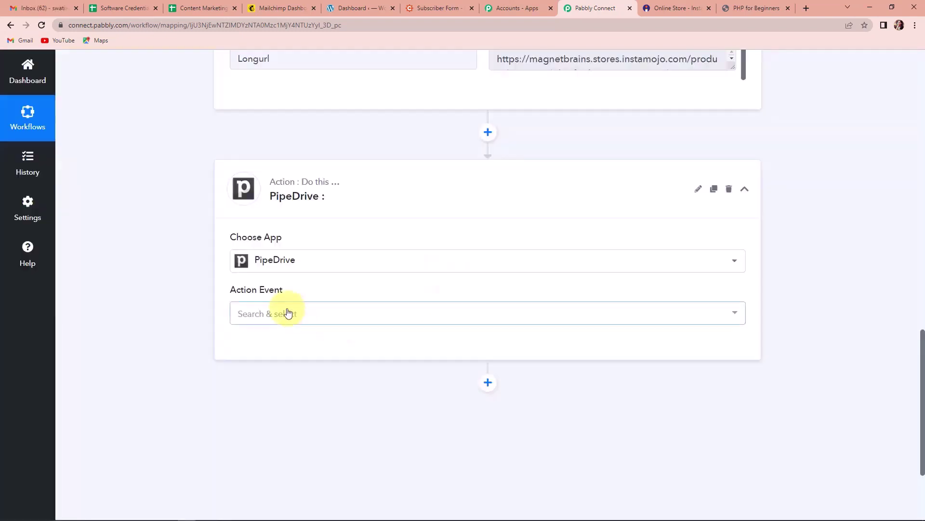
left_click(288, 312)
scroll(299, 299, "down", 1)
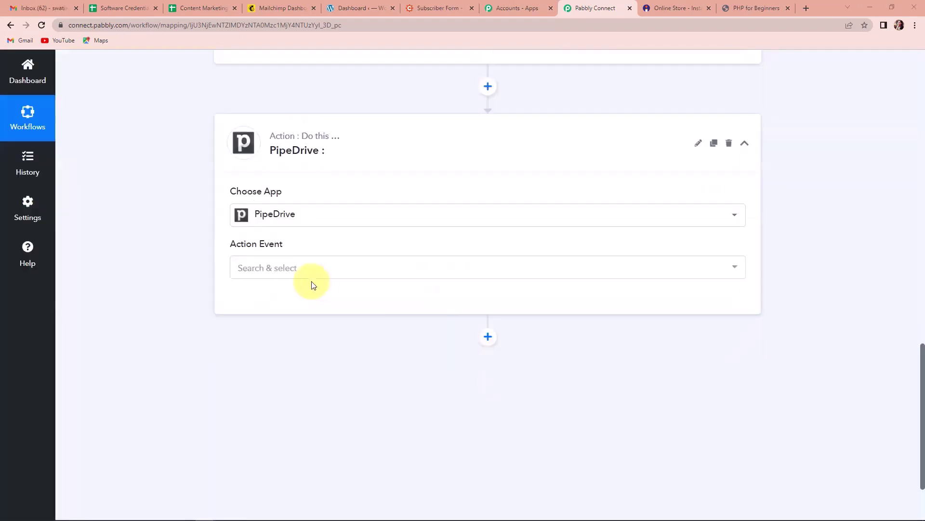
left_click(282, 269)
scroll(299, 449, "down", 2)
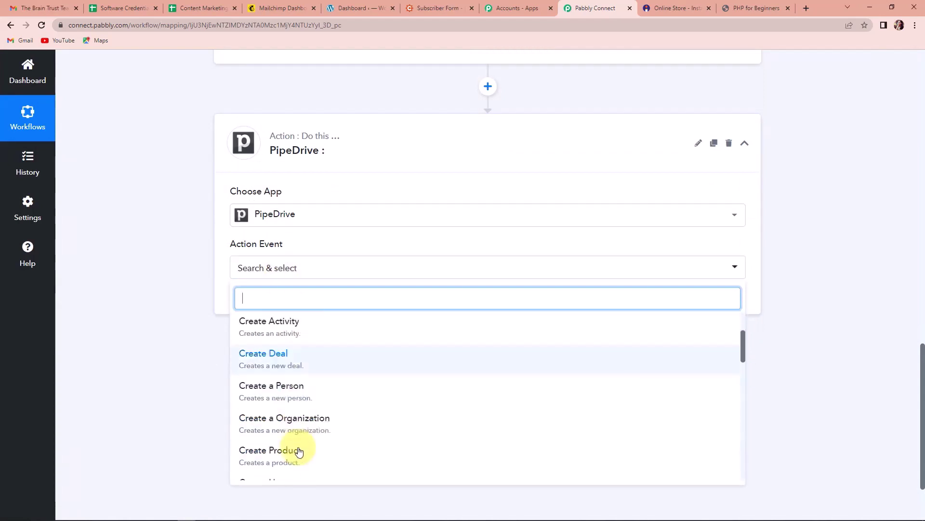
left_click(279, 406)
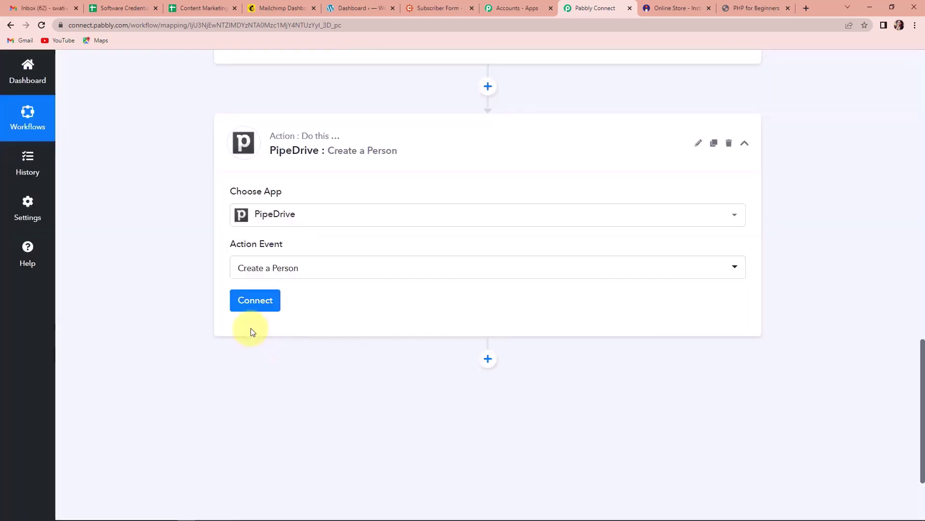
Start adding a new PipeDrive connection and go to Pipedrive for the API token.
left_click(247, 306)
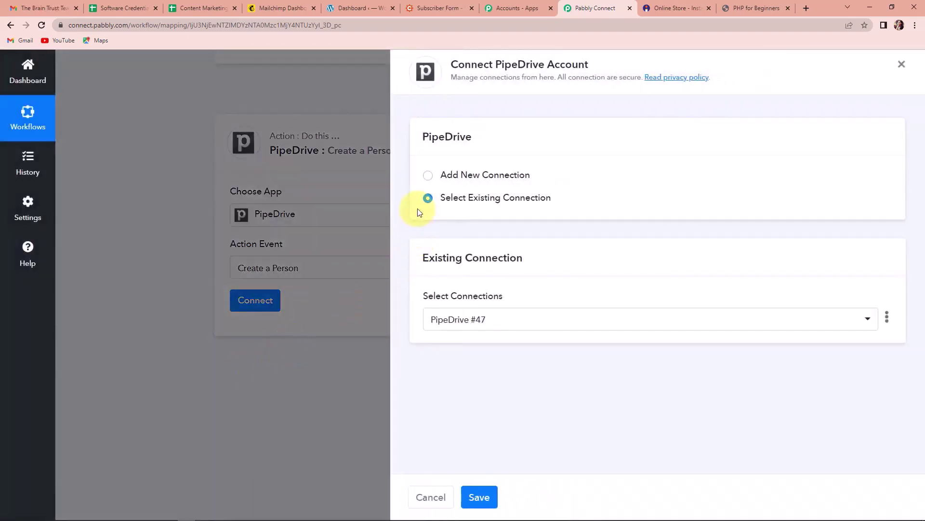
left_click(428, 176)
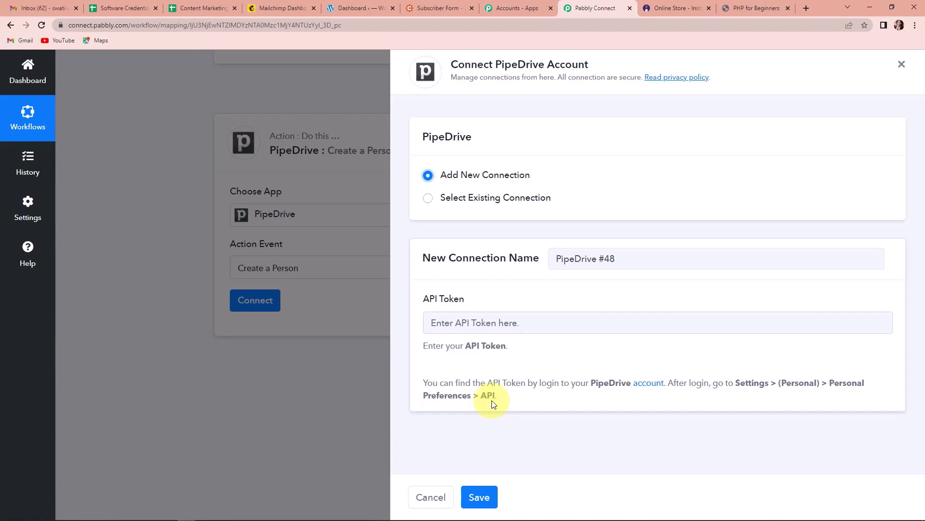
left_click(759, 9)
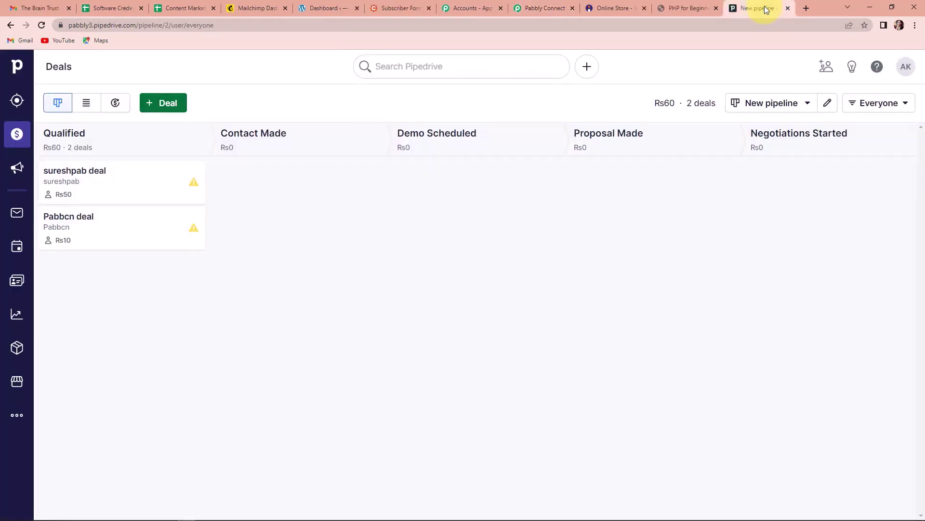
Copy the personal API token from Pipedrive's Personal preferences API tab.
left_click(905, 73)
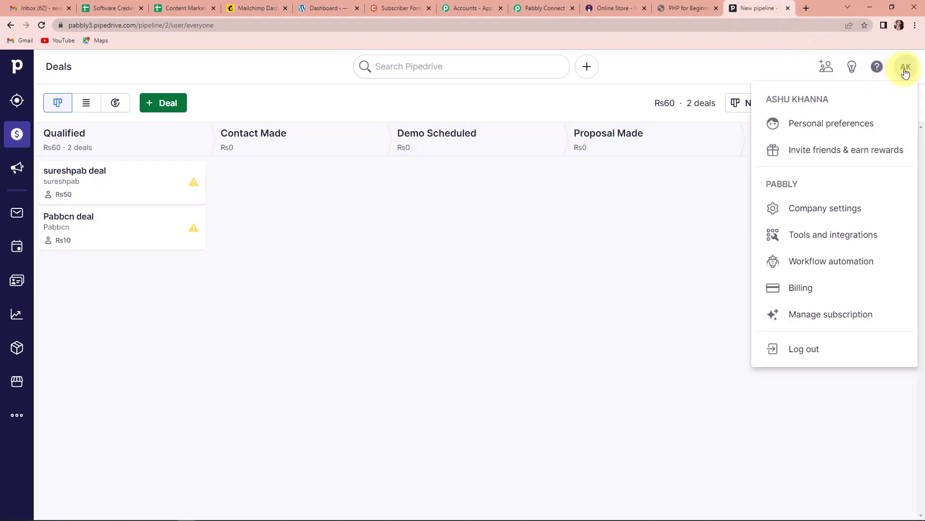
left_click(830, 212)
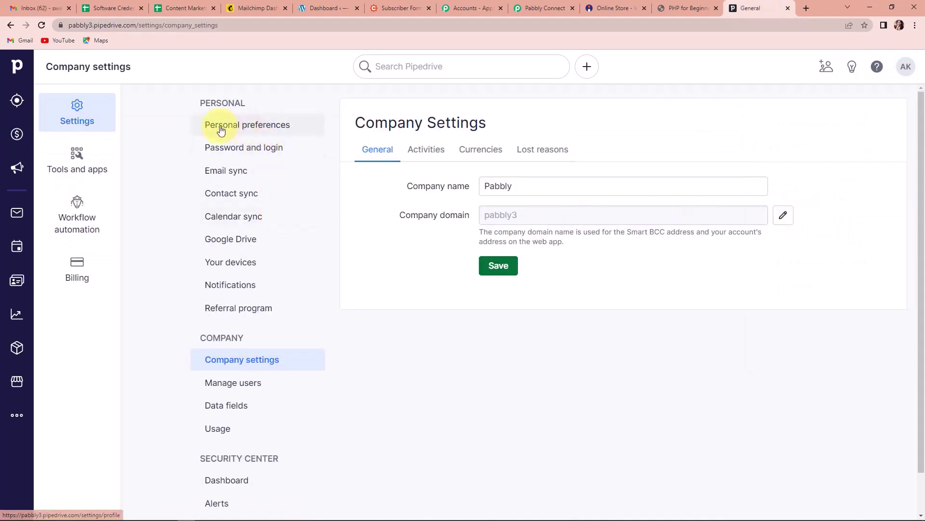
left_click(266, 125)
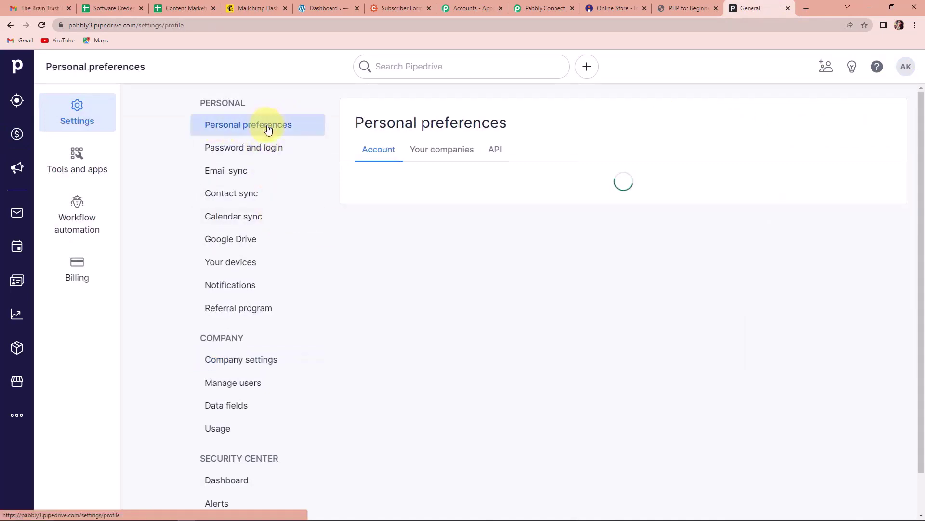
left_click(496, 150)
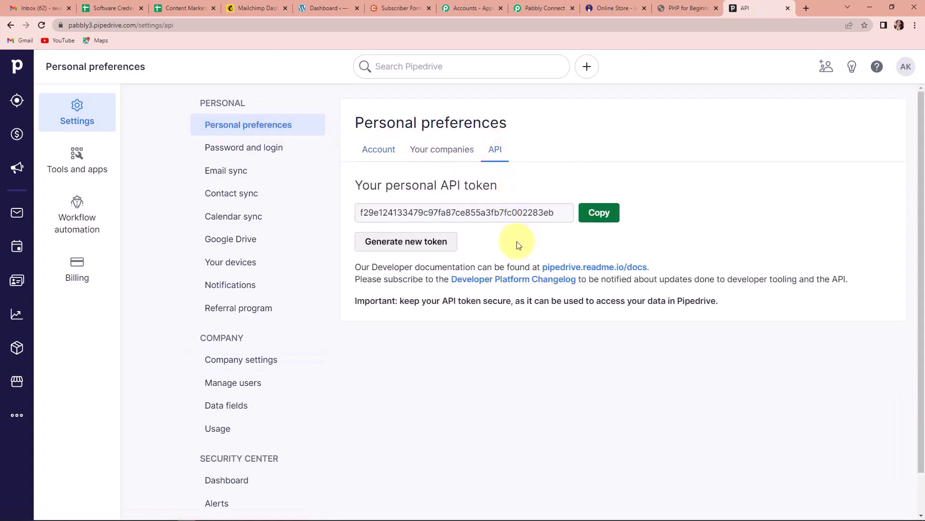
left_click(608, 215)
Paste the API token into the PipeDrive connection form and save the connection.
left_click(554, 8)
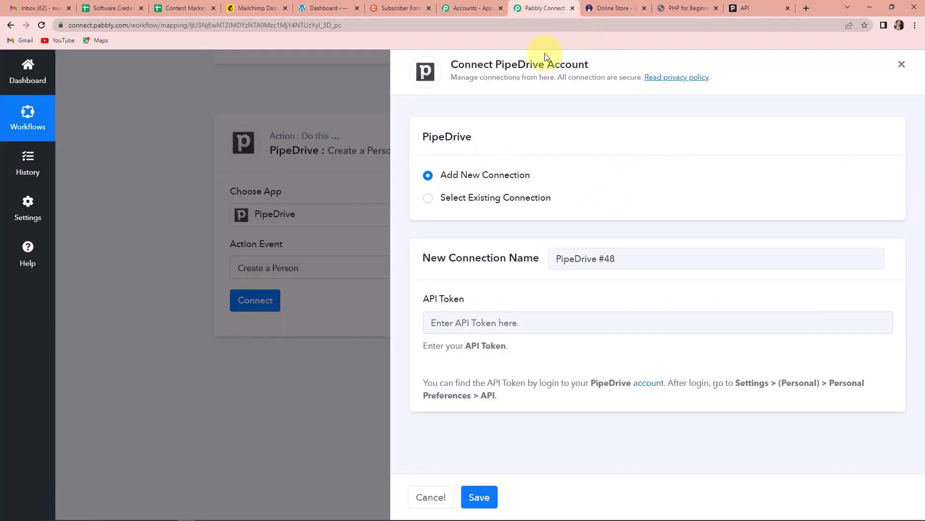
left_click(492, 323)
key("ctrl+v")
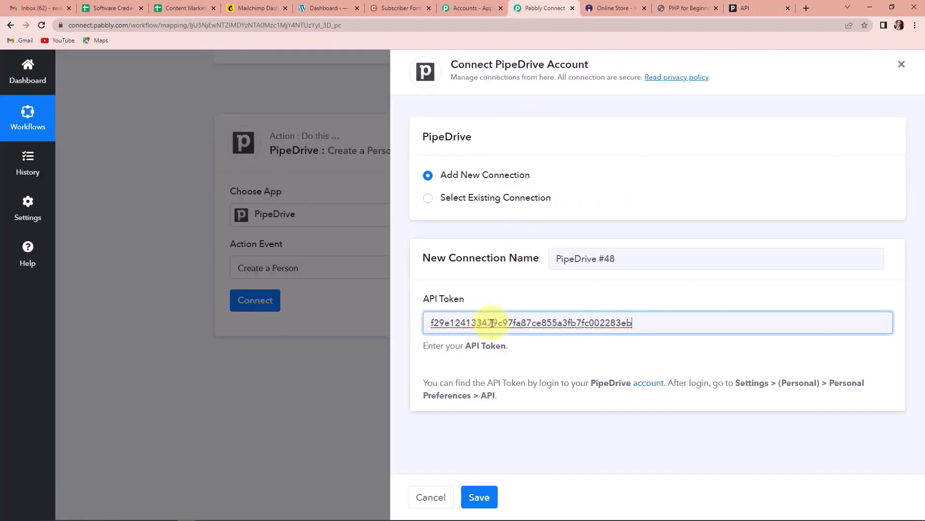
left_click(478, 497)
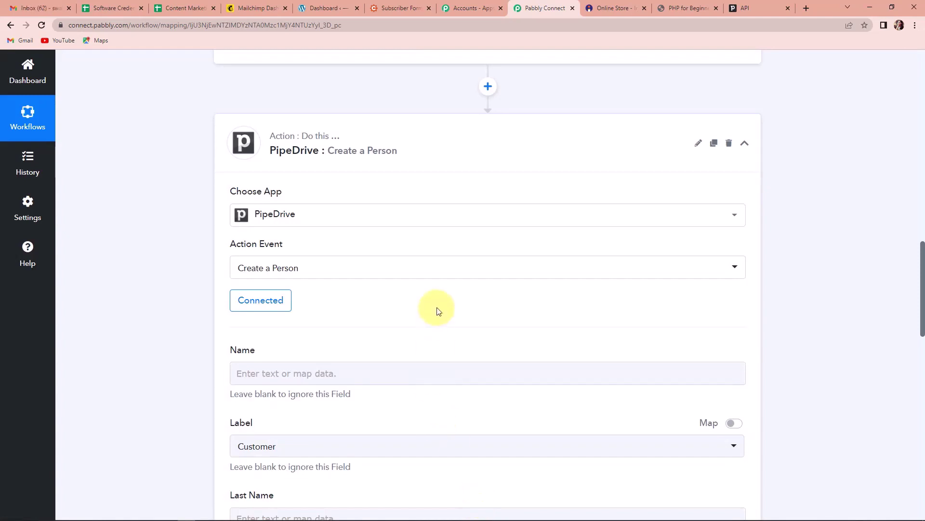
Map Instamojo's 1. Buyer Name into the Create a Person Name field.
scroll(436, 308, "down", 5)
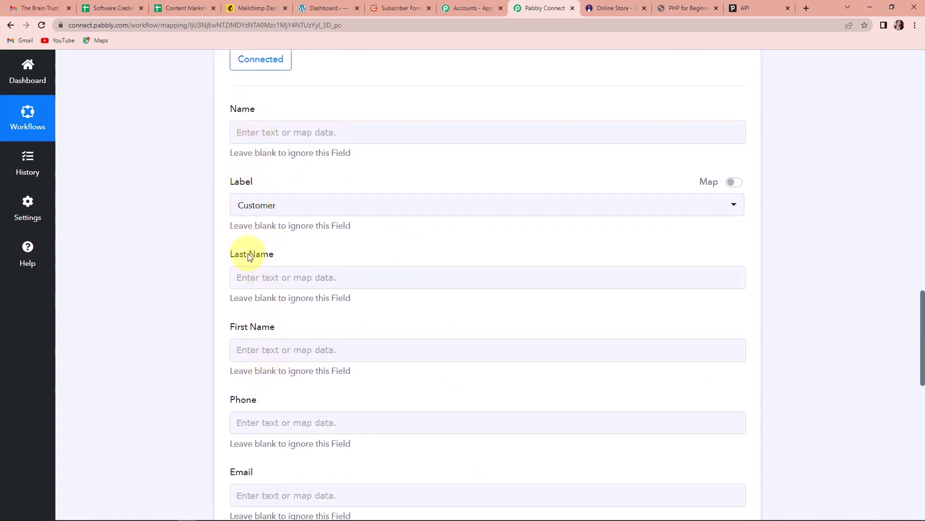
left_click(274, 351)
scroll(276, 352, "down", 2)
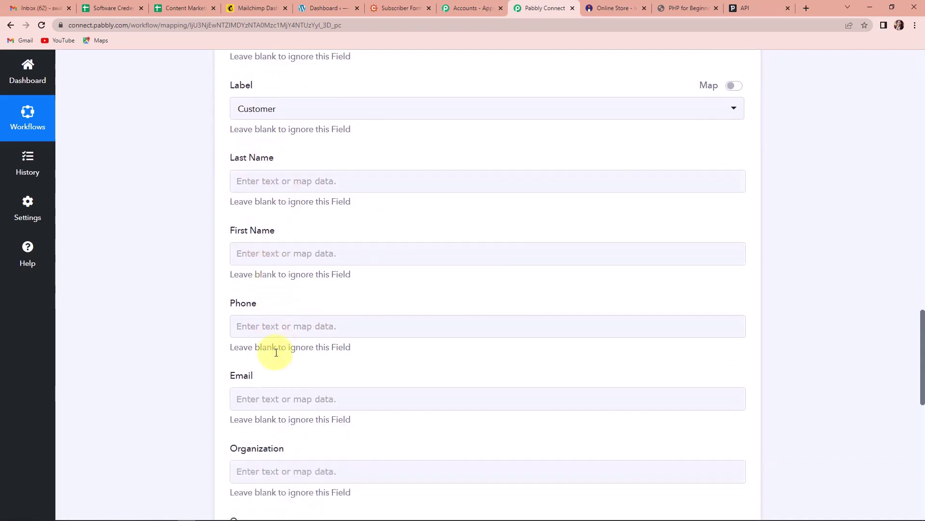
scroll(275, 353, "down", 7)
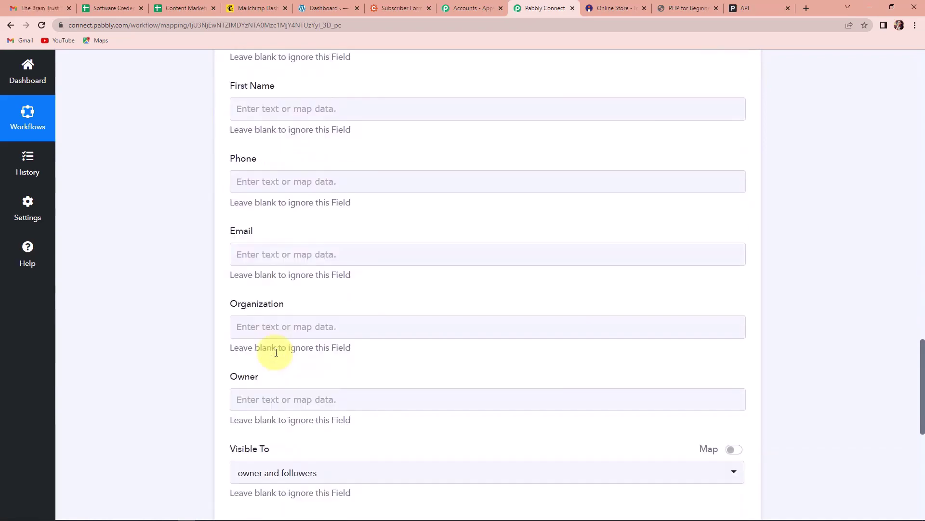
scroll(276, 352, "up", 11)
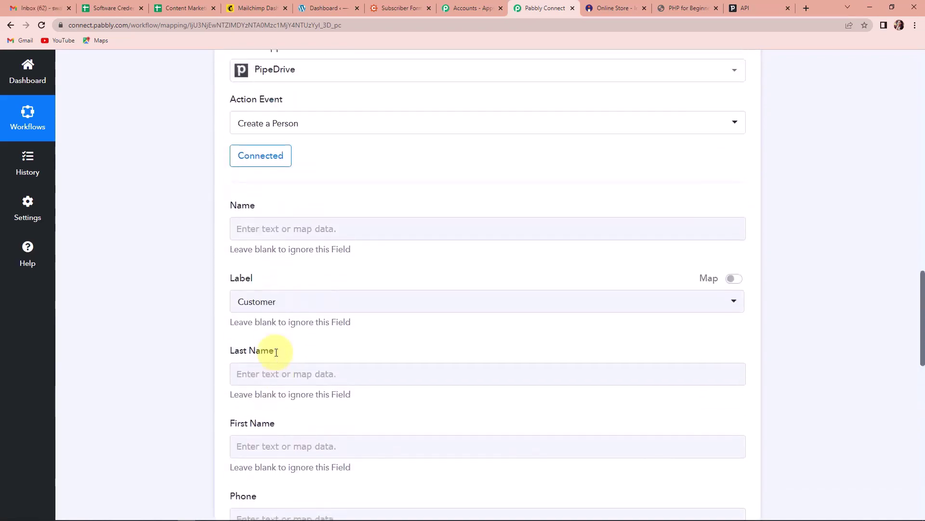
left_click(270, 229)
left_click(311, 322)
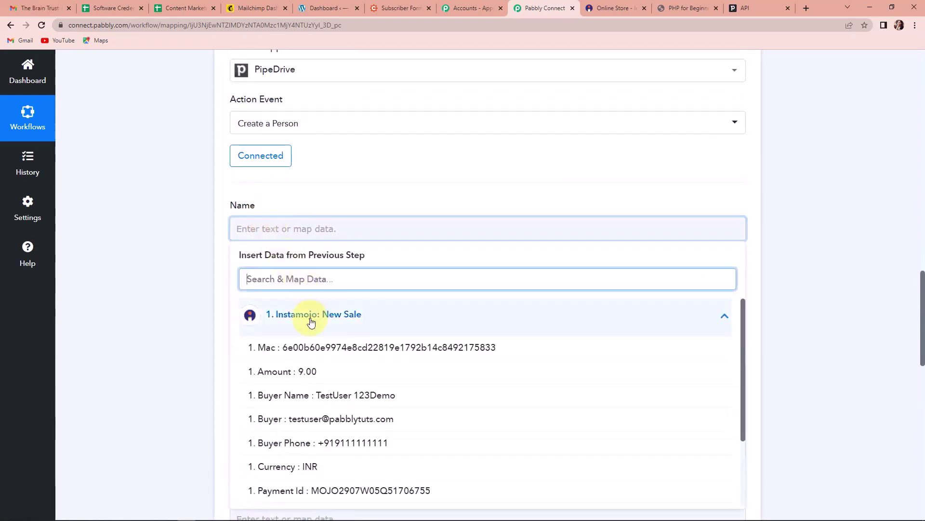
left_click(304, 396)
left_click(139, 264)
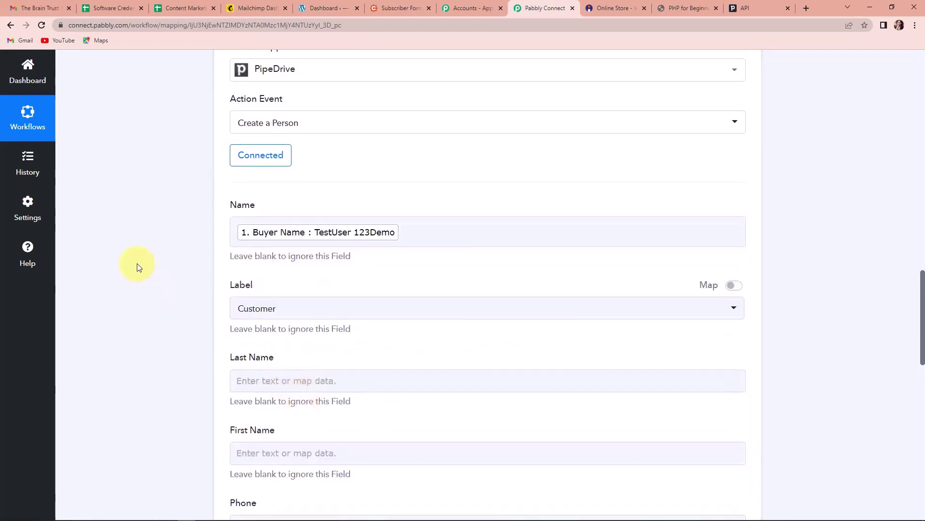
scroll(138, 267, "down", 2)
left_click(246, 285)
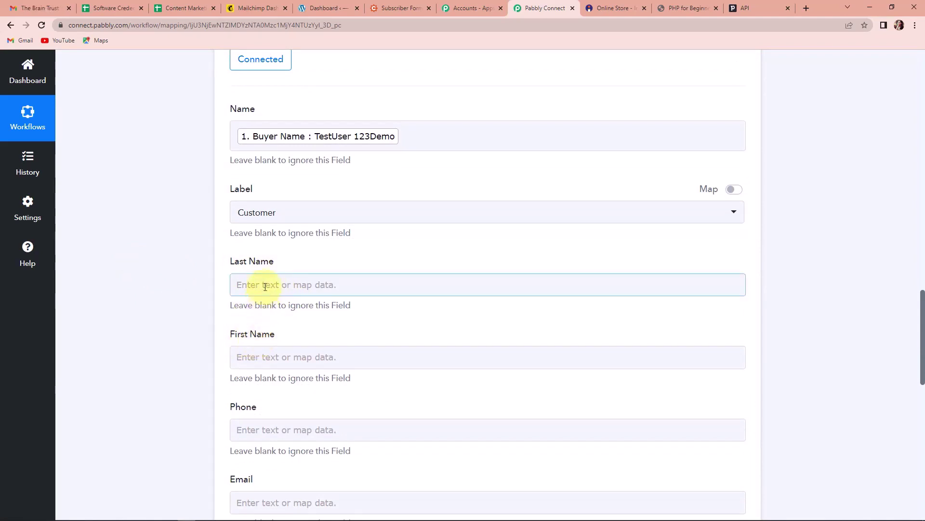
Add a Text Formatter action step using the Split Text action after the trigger.
scroll(475, 289, "up", 10)
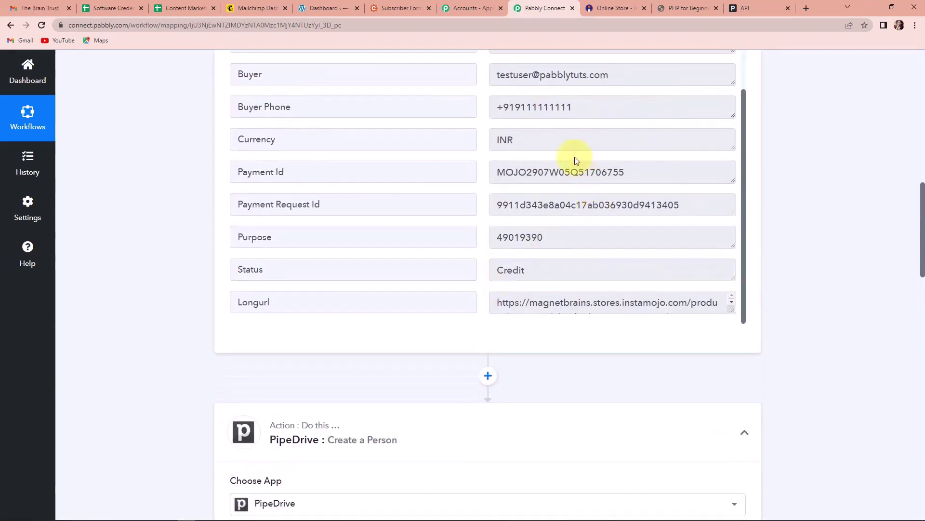
scroll(574, 159, "up", 2)
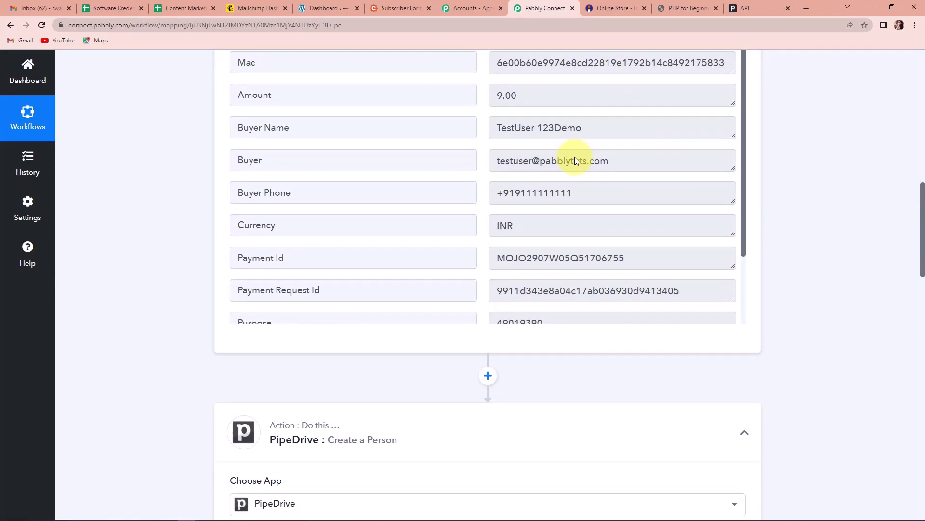
scroll(572, 207, "down", 2)
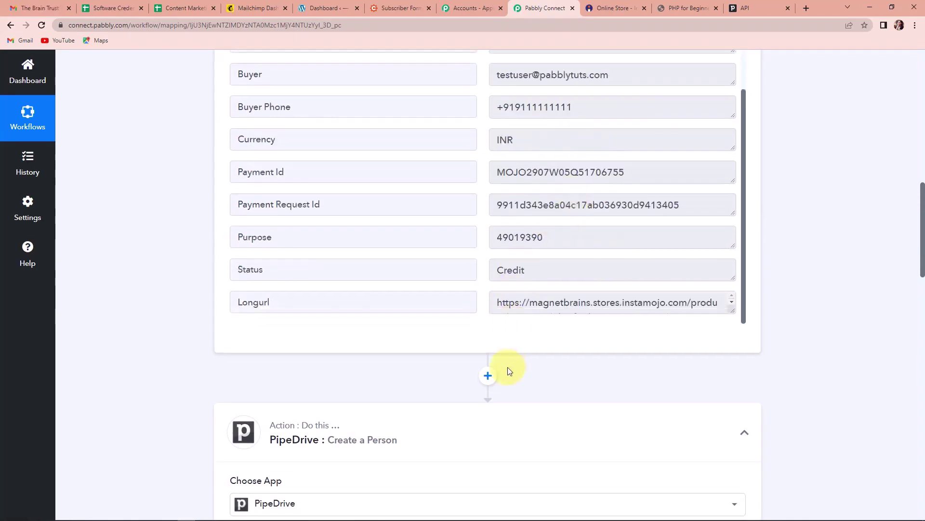
left_click(492, 379)
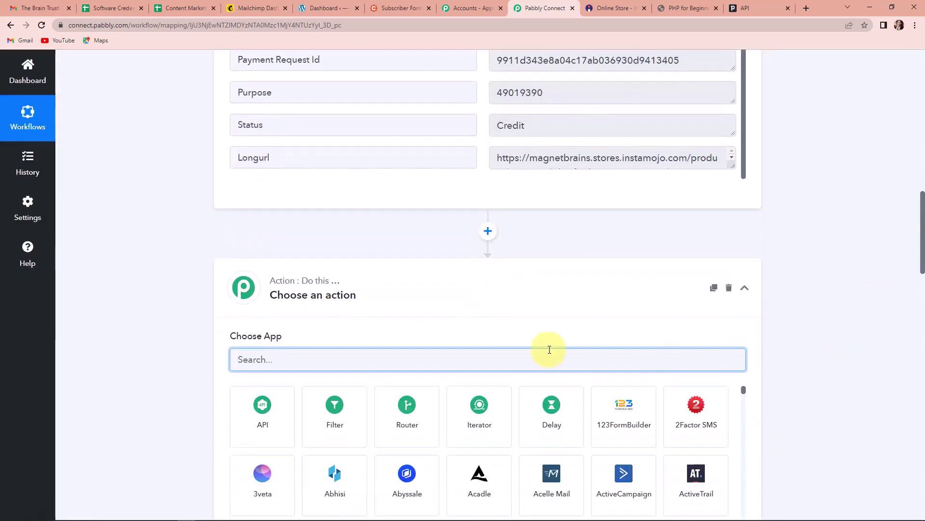
type("text")
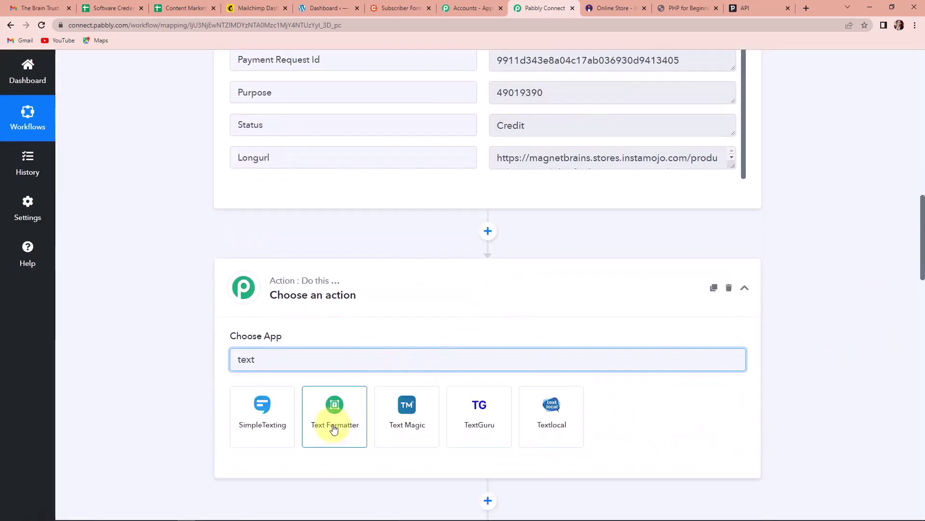
left_click(333, 424)
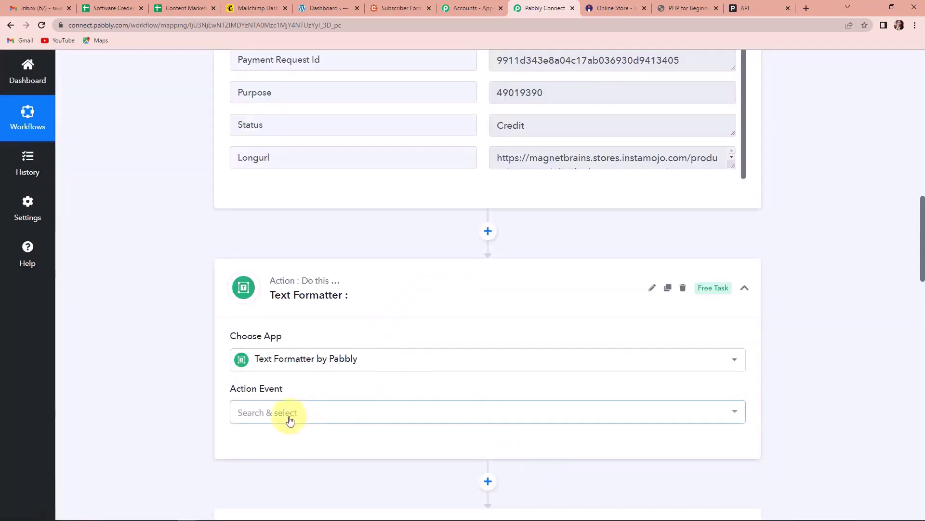
left_click(289, 417)
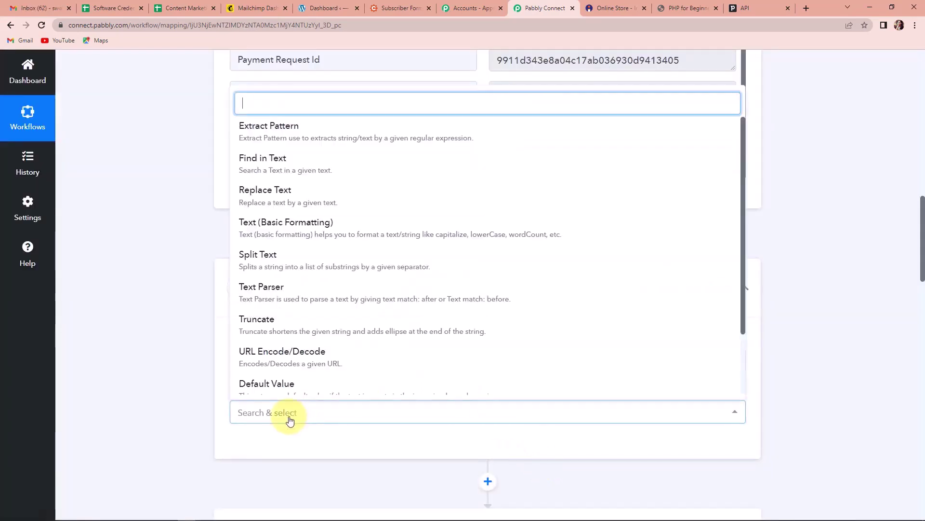
left_click(269, 263)
left_click(264, 451)
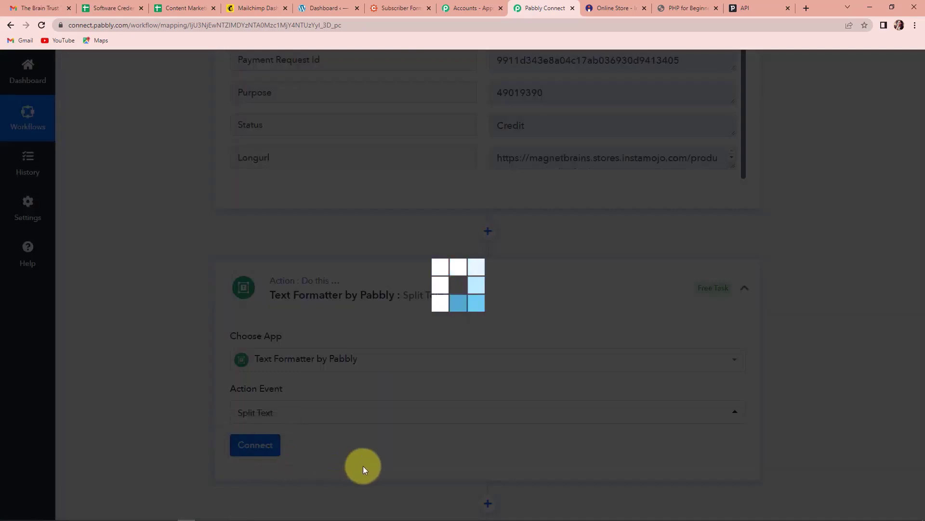
Split Buyer Name by {{space}} with Segment Index All and test, yielding TestUser and 123Demo.
scroll(294, 395, "down", 2)
scroll(294, 395, "down", 4)
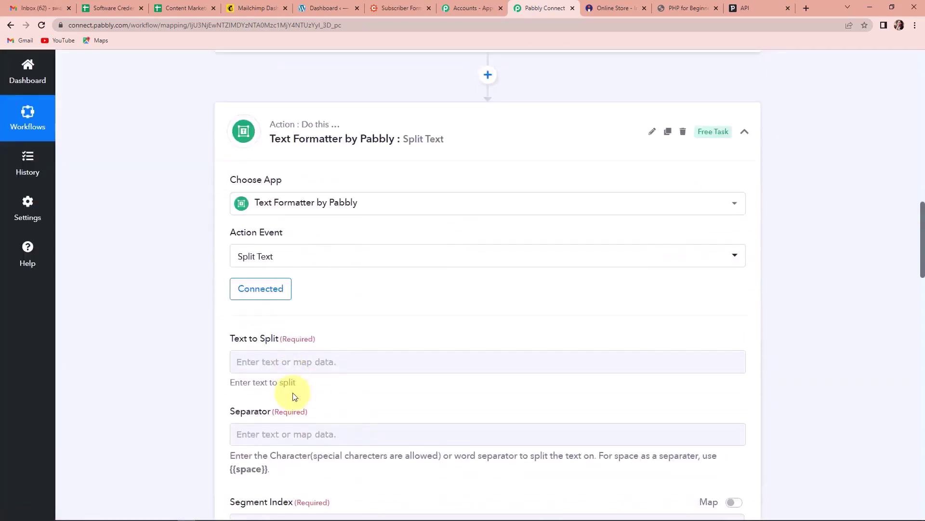
left_click(258, 222)
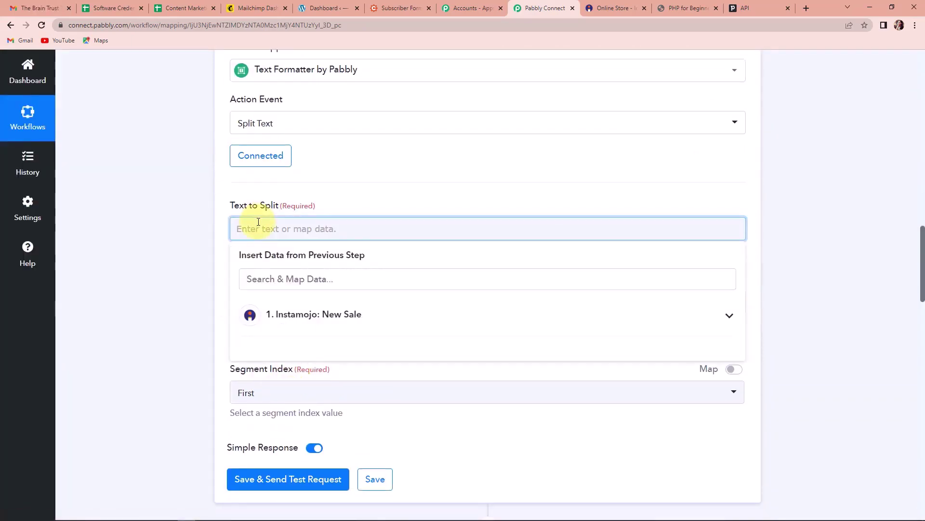
left_click(284, 322)
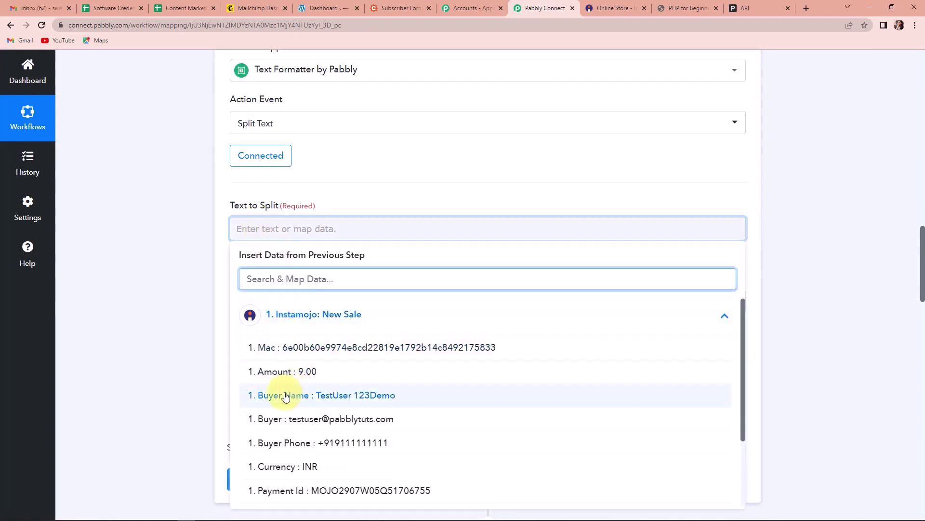
left_click(270, 395)
left_click(141, 323)
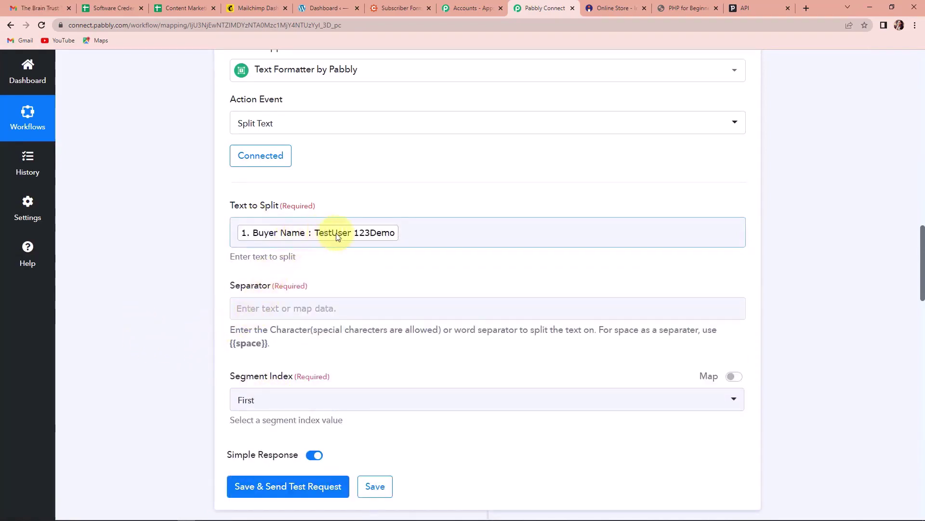
left_click(292, 307)
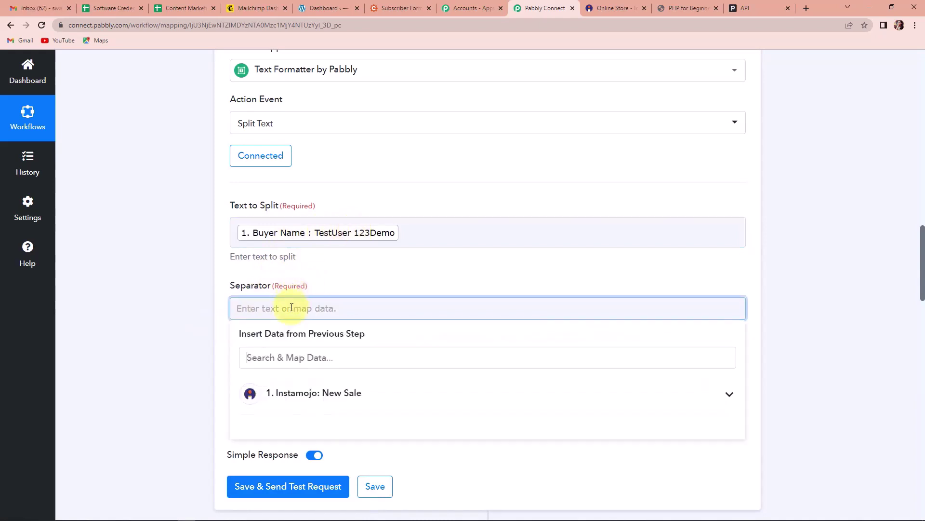
type("{{space")
left_click(149, 310)
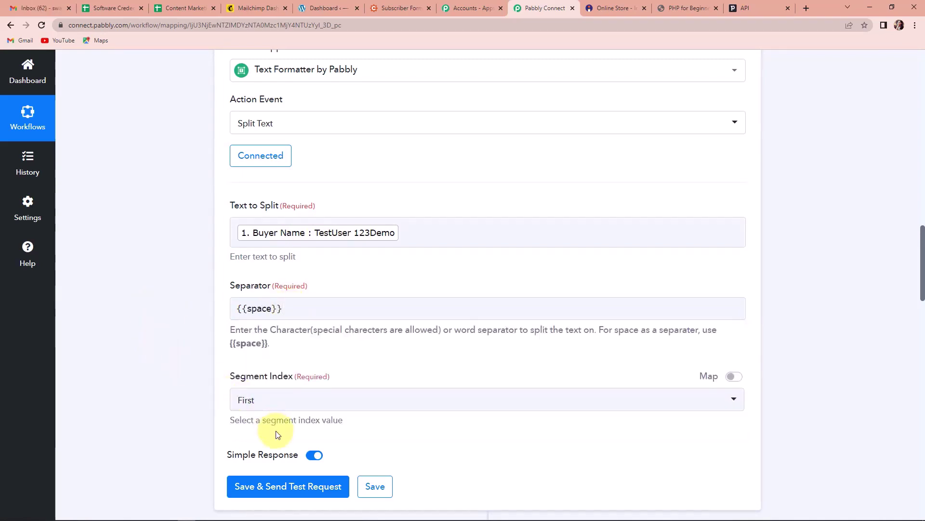
left_click(278, 396)
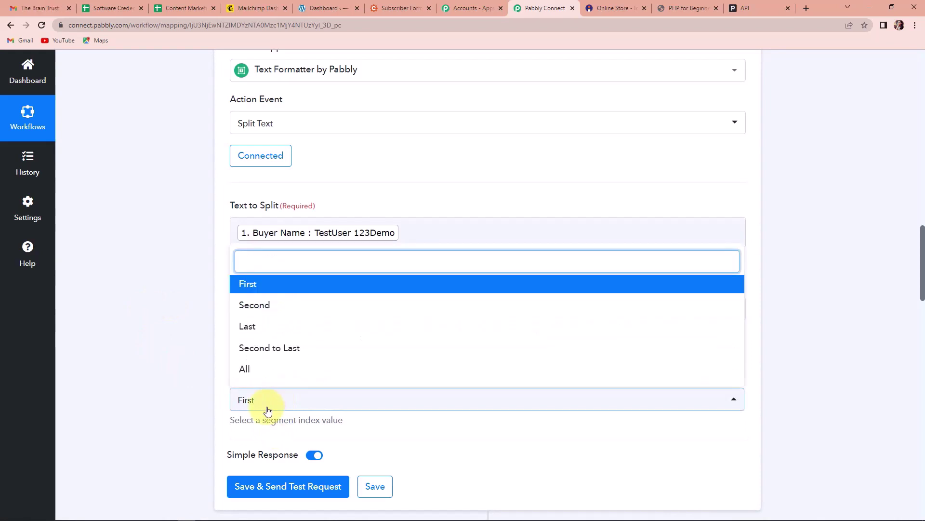
left_click(244, 368)
left_click(264, 487)
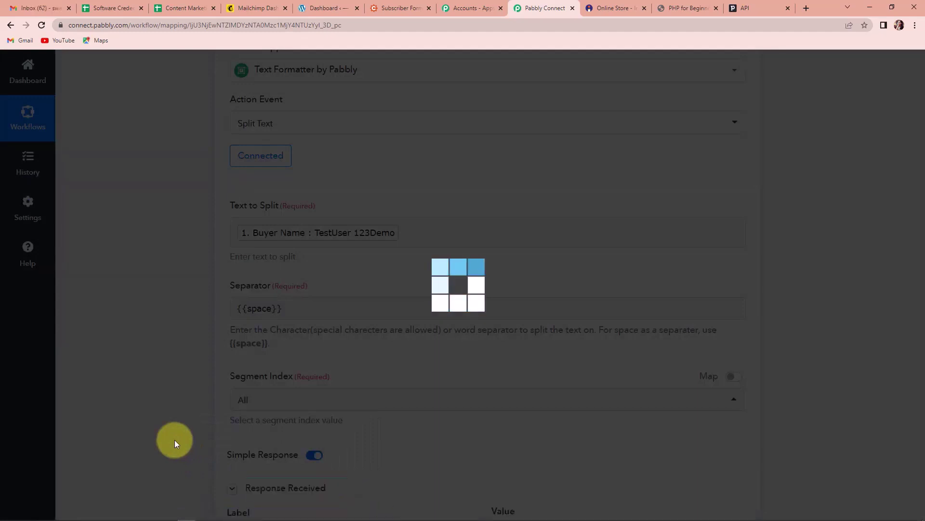
scroll(174, 443, "down", 2)
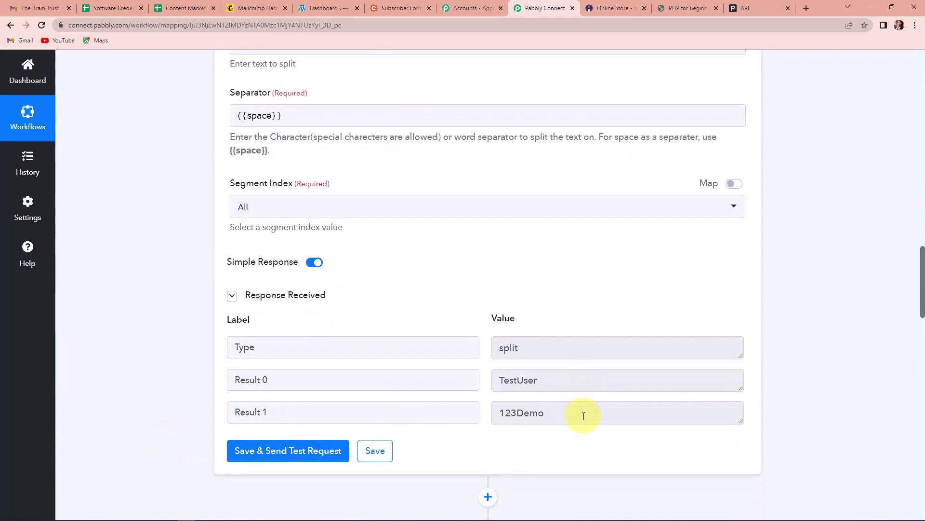
scroll(860, 306, "down", 10)
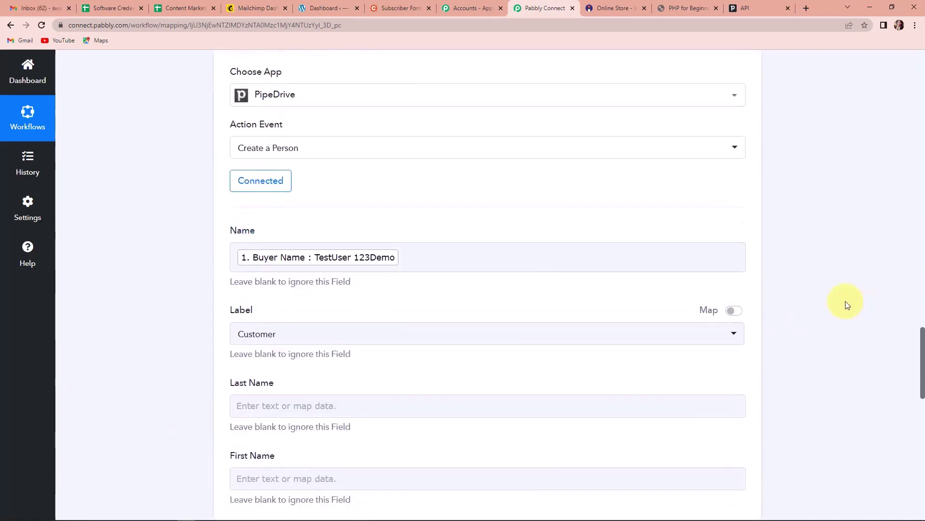
Keep the existing PipeDrive connection and map Split Text Result 1 to Last Name and Result 0 to First Name.
left_click(276, 182)
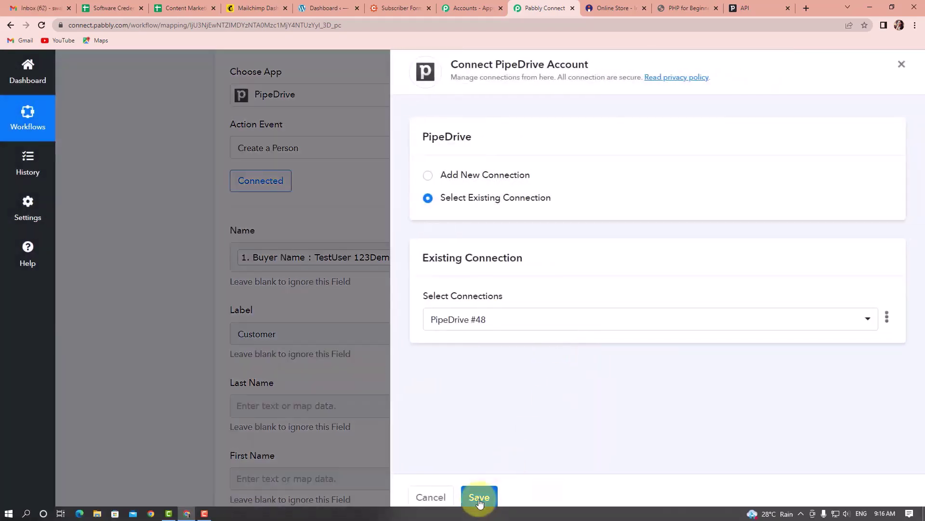
left_click(480, 497)
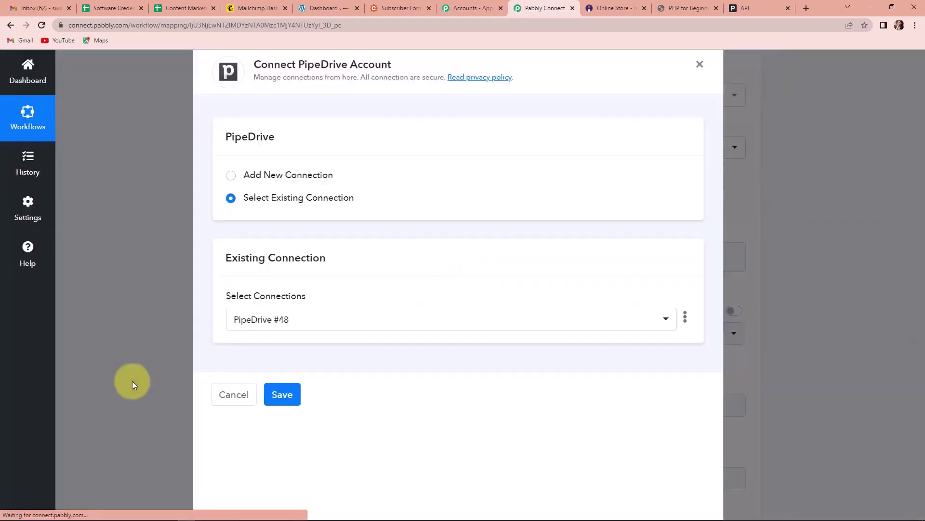
scroll(372, 332, "down", 4)
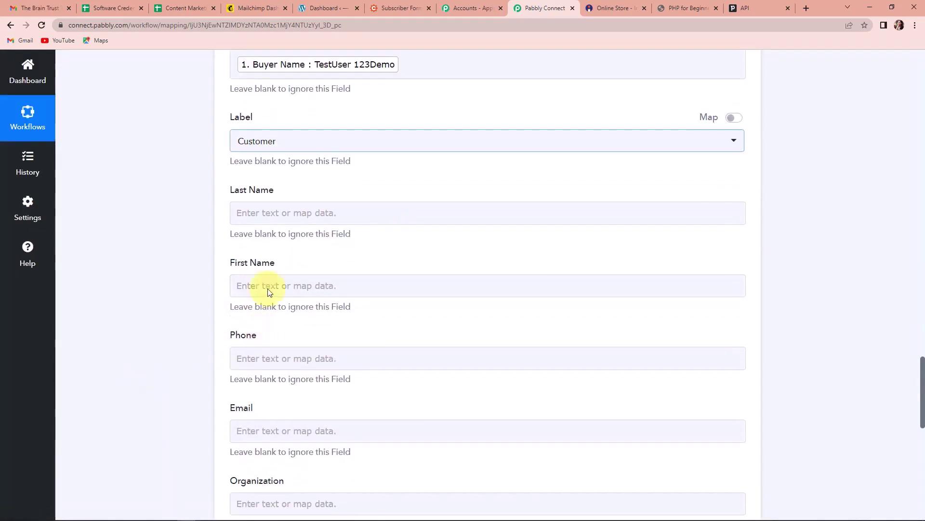
left_click(288, 213)
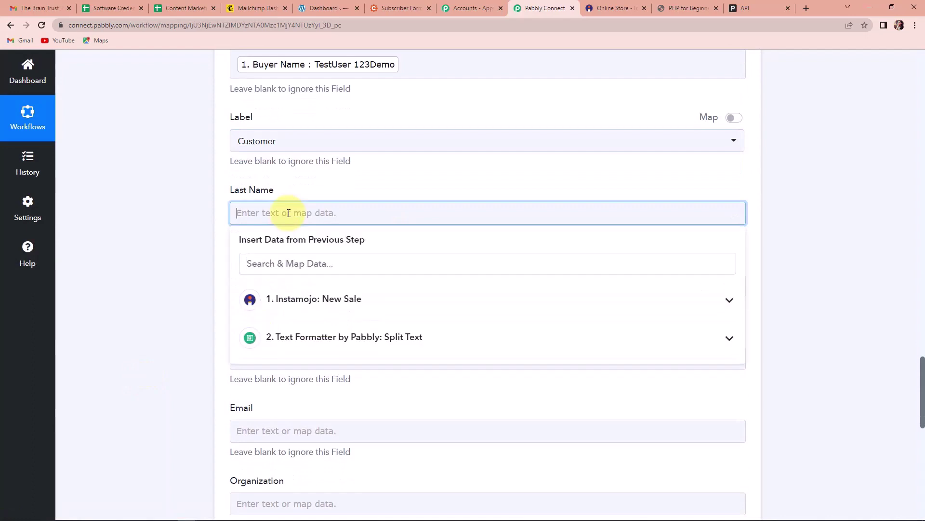
left_click(314, 338)
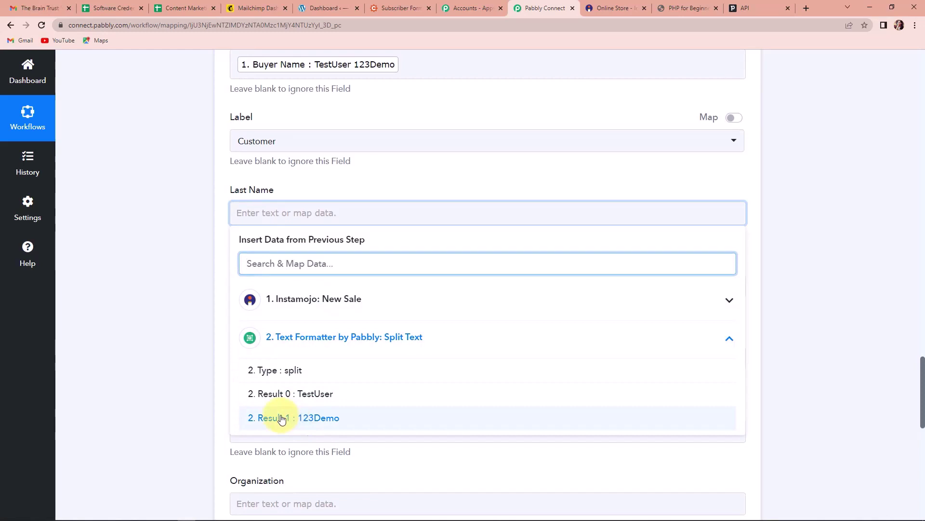
left_click(282, 418)
left_click(200, 330)
left_click(241, 300)
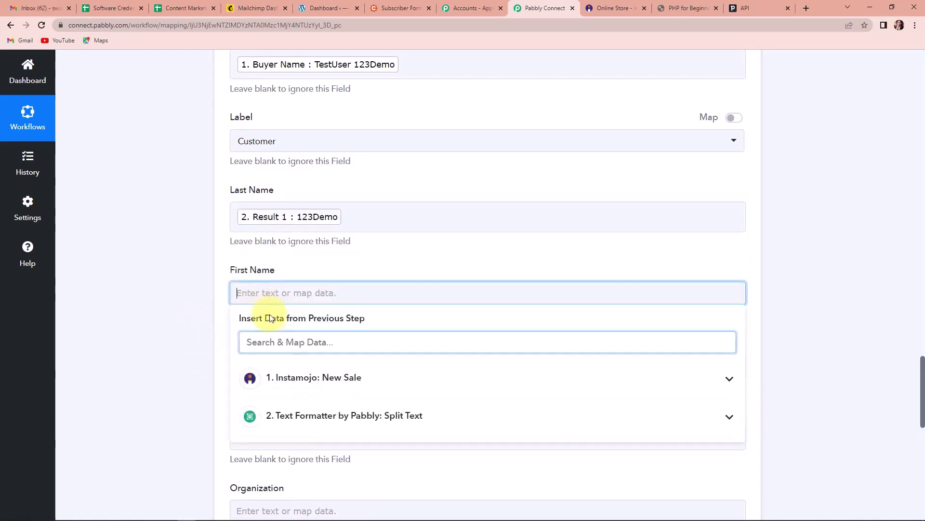
left_click(294, 416)
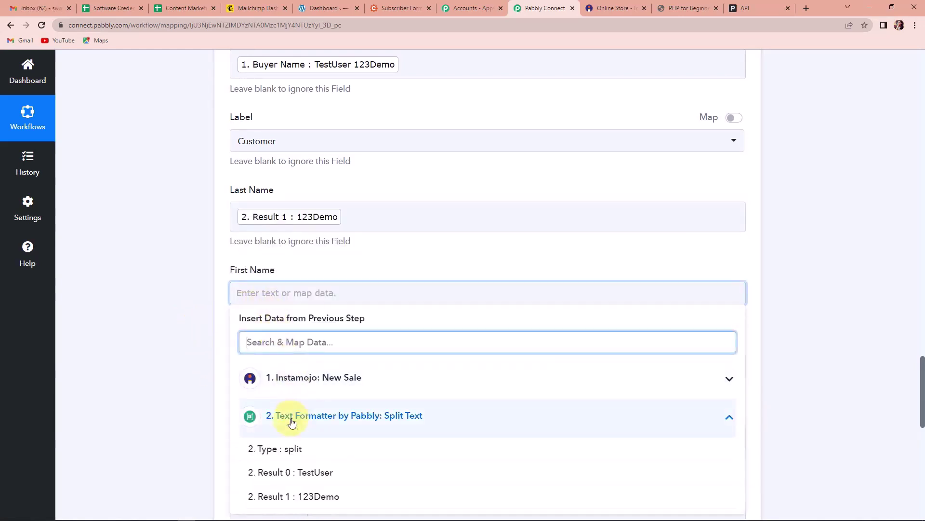
left_click(284, 472)
Map Instamojo's Buyer Phone to Phone and the buyer's email to Email.
scroll(172, 345, "down", 5)
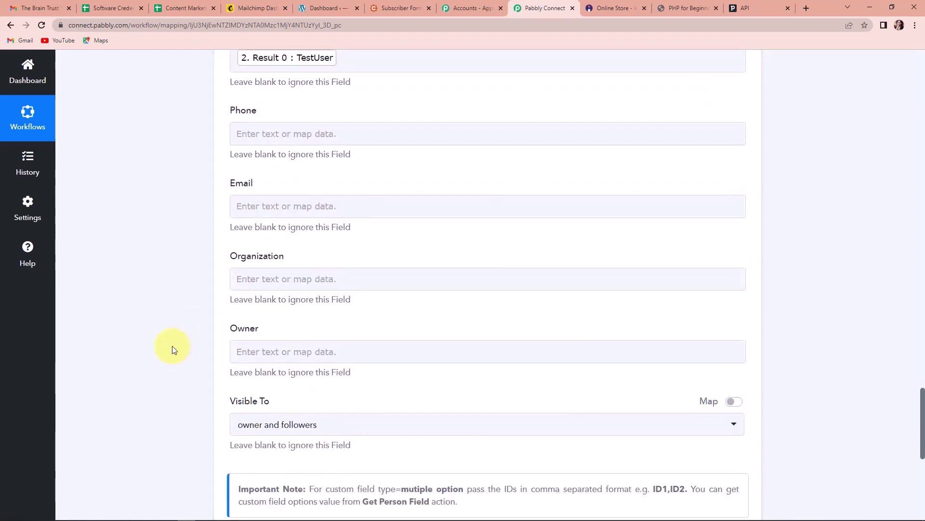
left_click(287, 129)
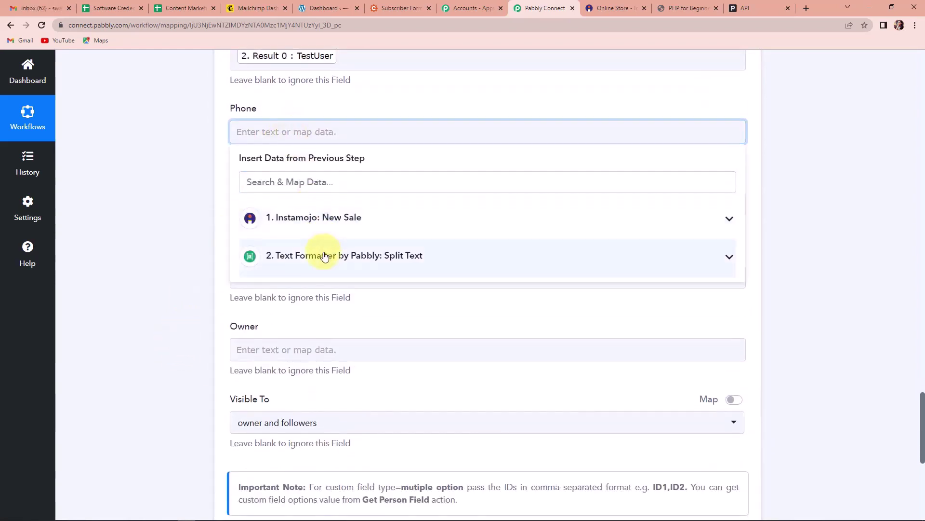
left_click(311, 218)
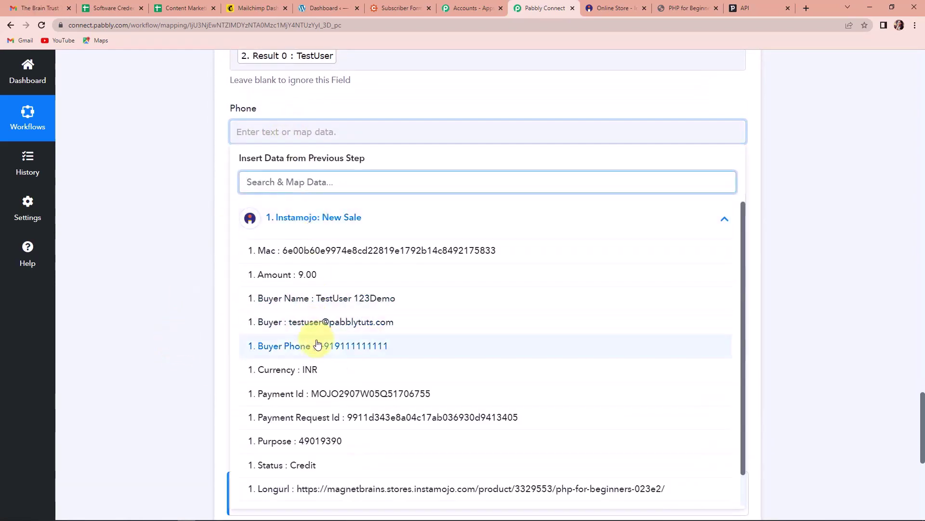
left_click(317, 345)
left_click(171, 264)
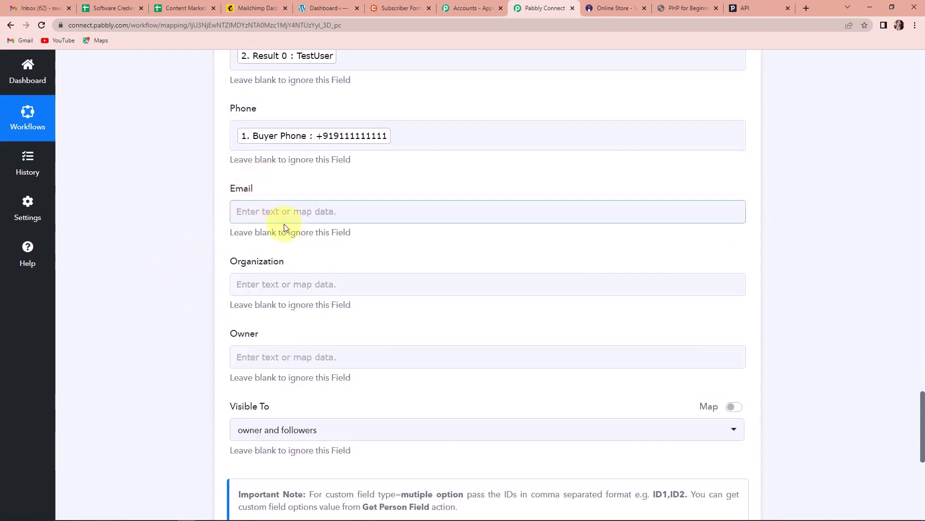
left_click(297, 212)
left_click(295, 298)
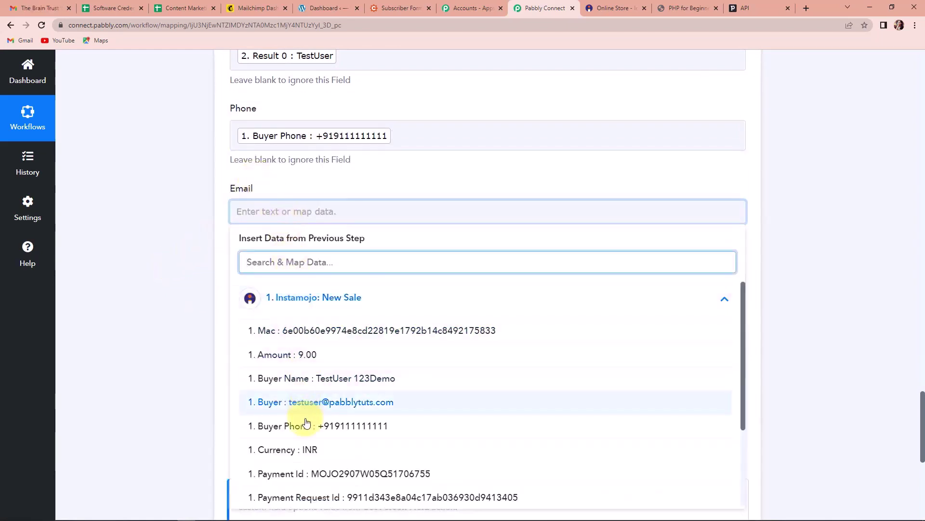
left_click(305, 402)
left_click(120, 331)
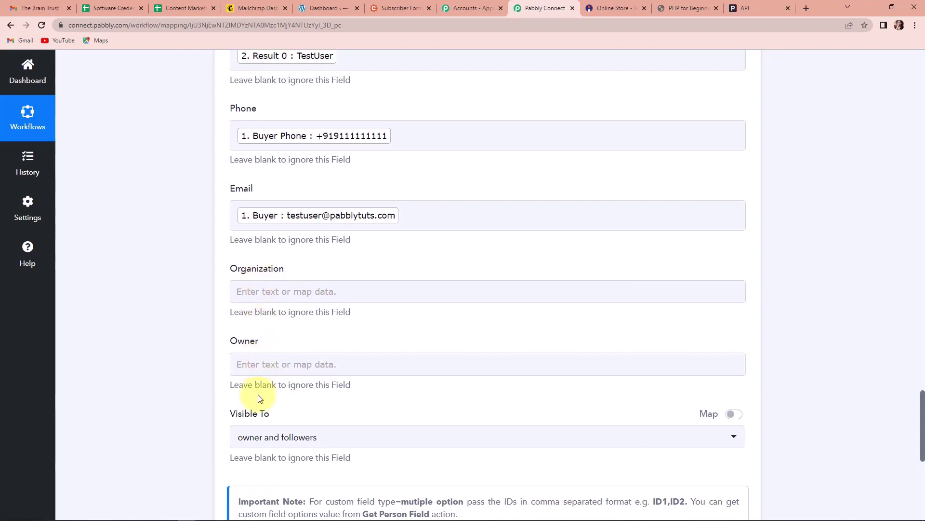
scroll(314, 411, "down", 2)
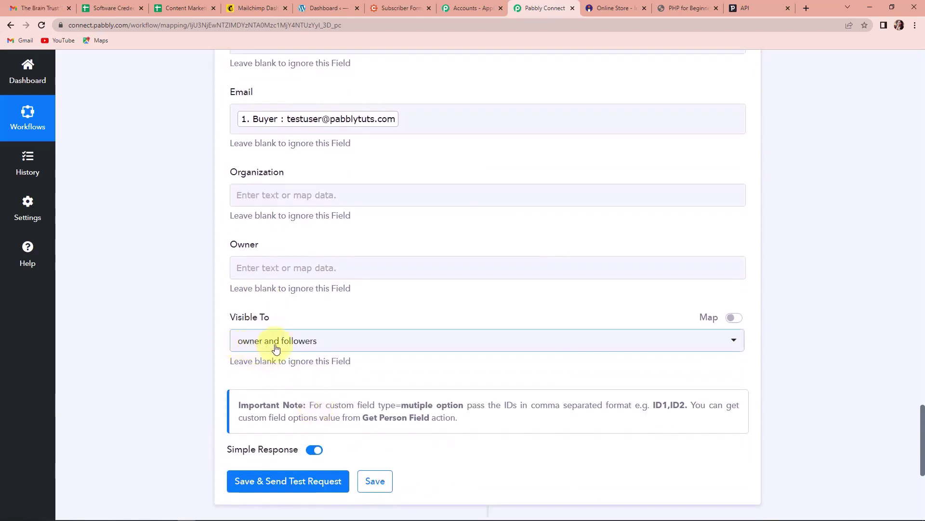
scroll(318, 371, "down", 1)
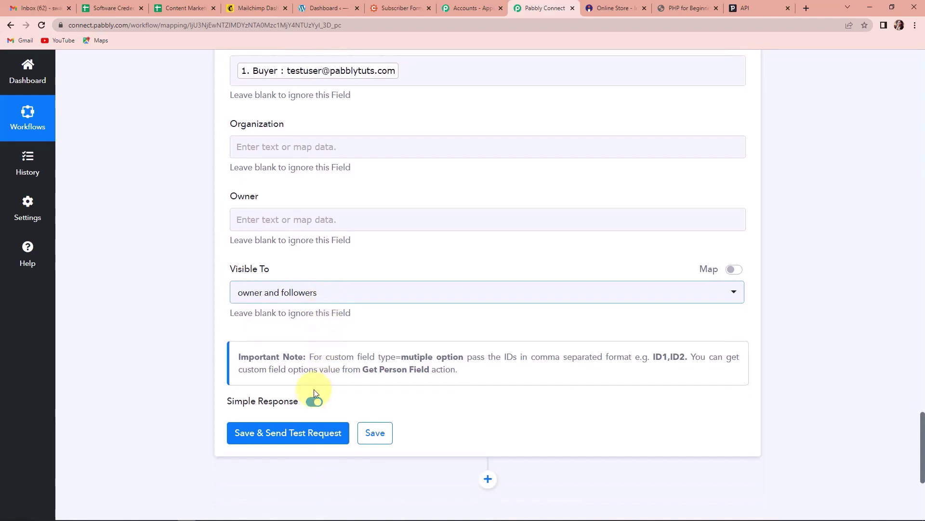
Save and send a test request, confirming Success 1 with Data Id 14, then return to Pipedrive.
left_click(269, 434)
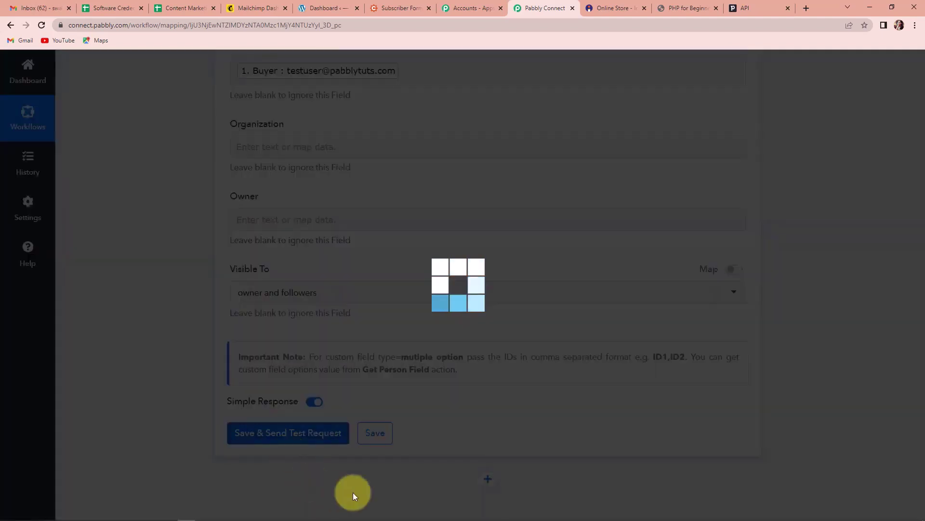
scroll(293, 310, "down", 4)
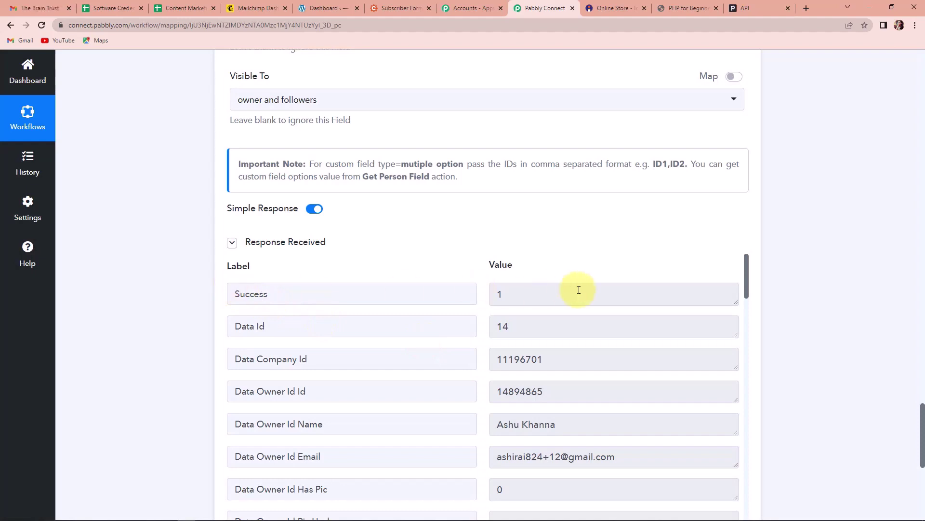
scroll(595, 356, "down", 6)
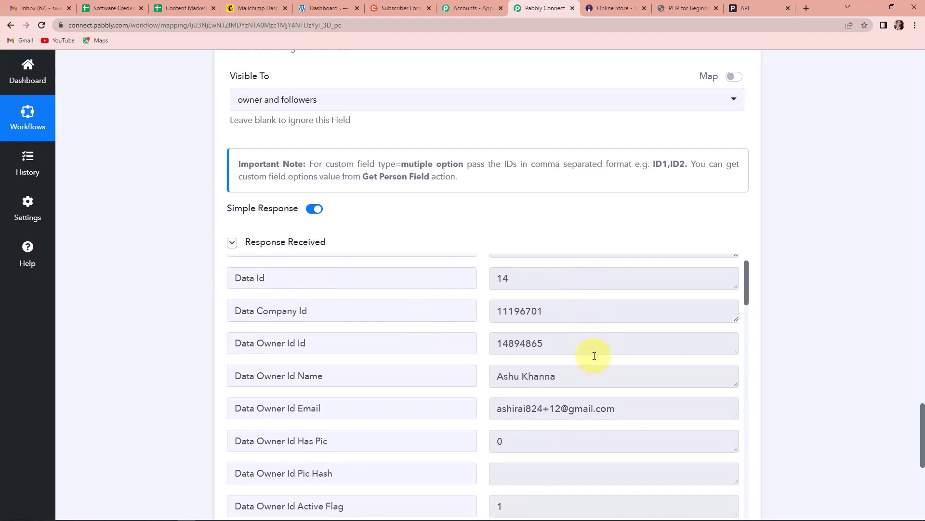
scroll(593, 359, "down", 6)
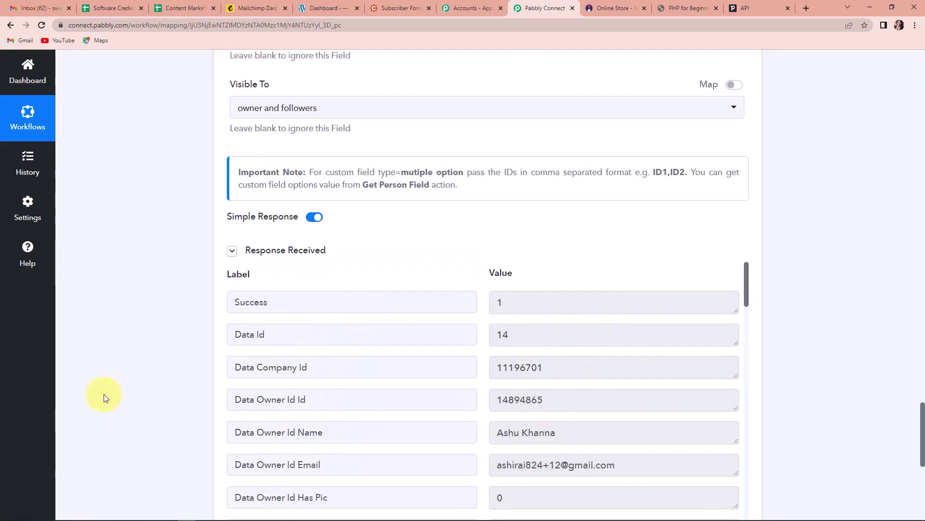
left_click(759, 8)
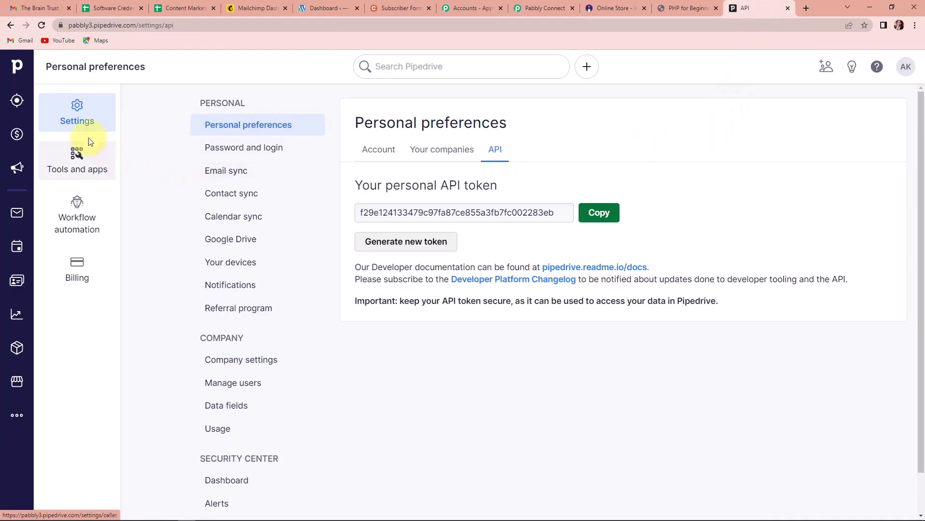
Open Pipedrive's People list to check the new test buyer's row with email and phone.
left_click(17, 134)
left_click(18, 281)
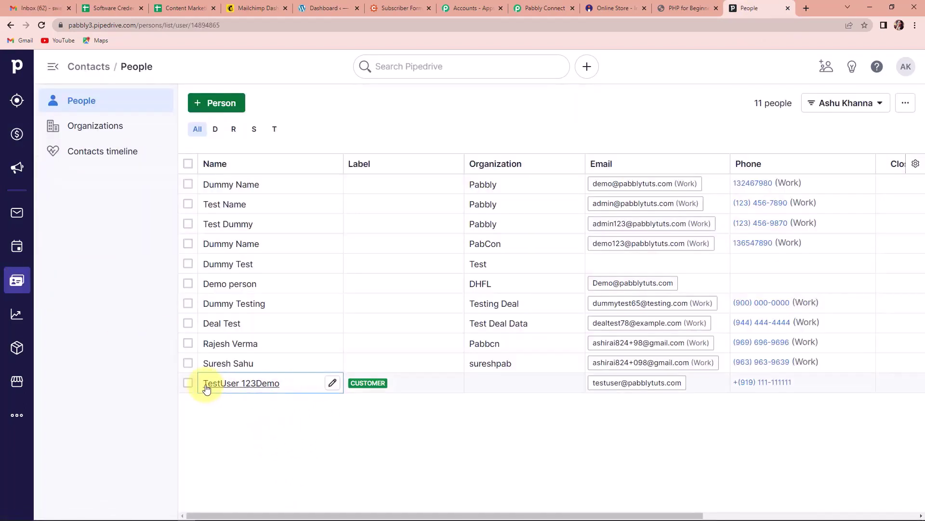
mouse_move(227, 391)
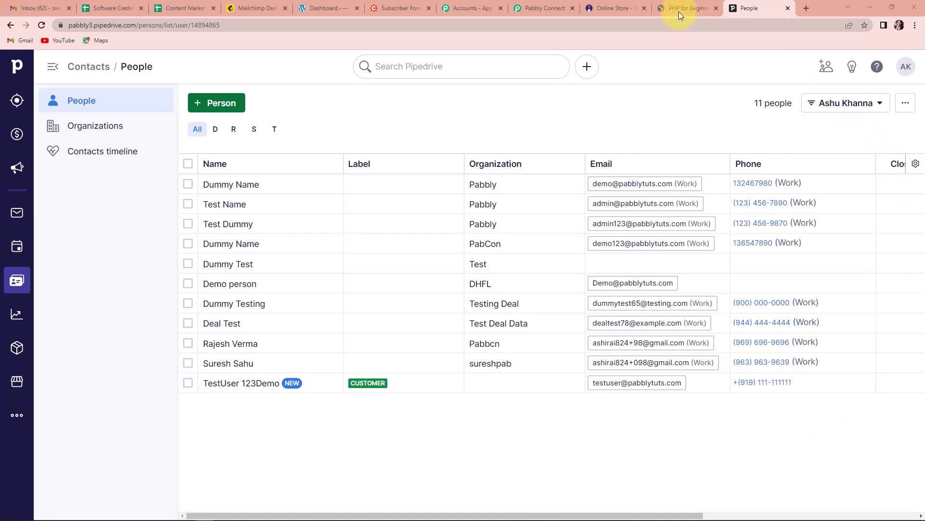
In the Instamojo store tab, collapse Products and view PHP for Beginners on the live store.
left_click(608, 7)
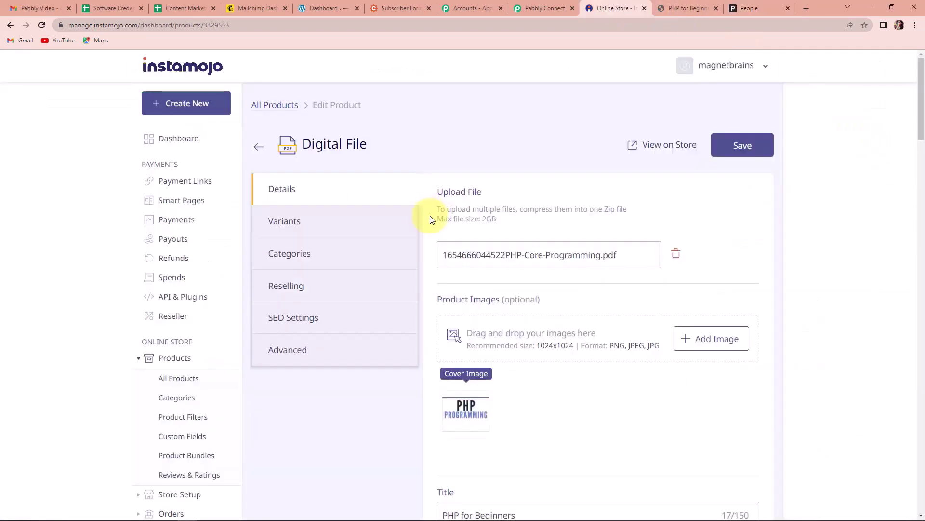
left_click(173, 359)
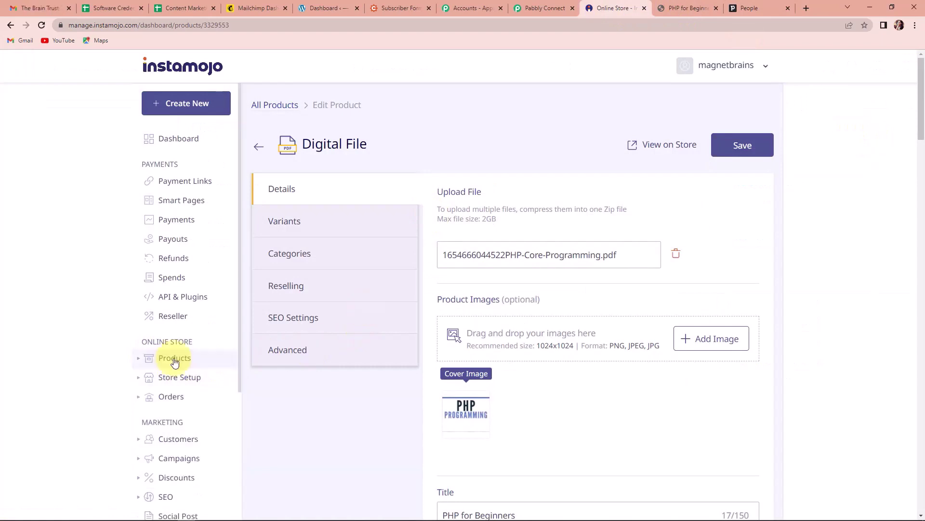
left_click(670, 145)
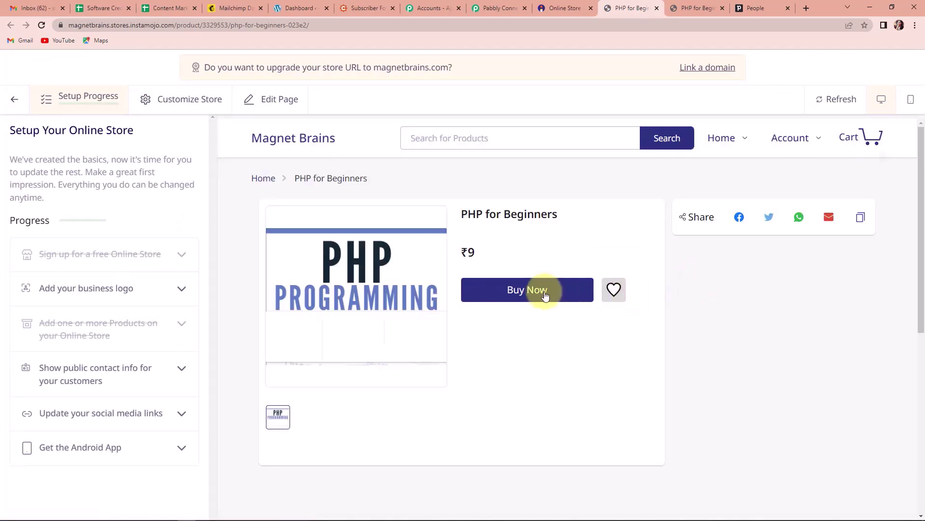
Buy PHP for Beginners, entering the buyer's first name, last name, email and mobile number.
left_click(545, 295)
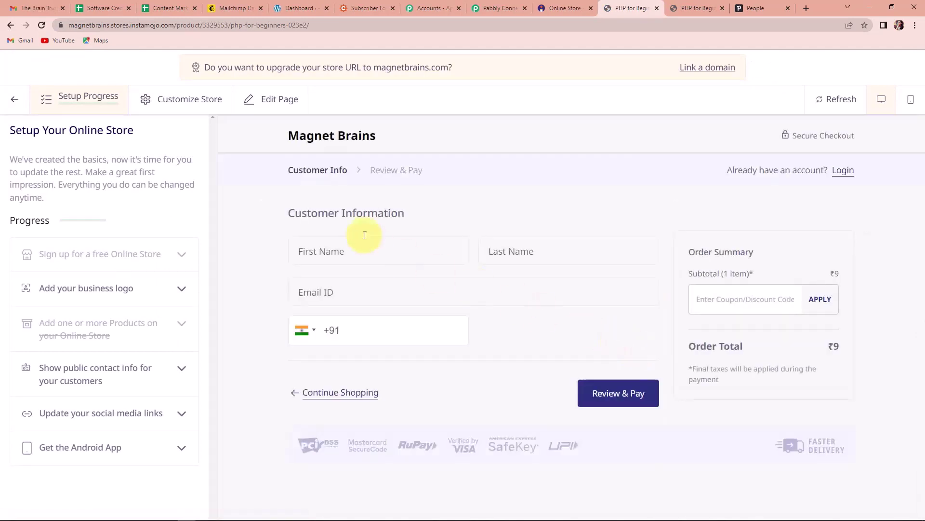
left_click(324, 254)
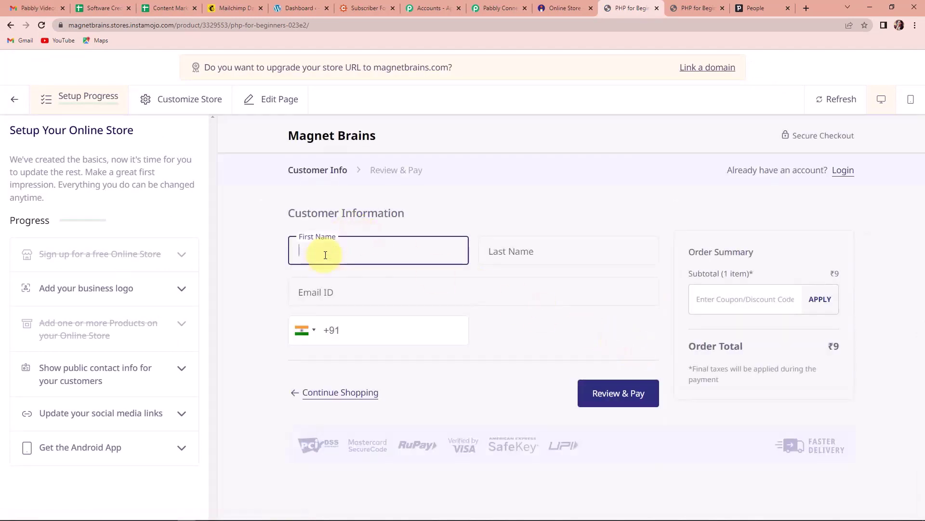
type("CustomerNew")
left_click(504, 254)
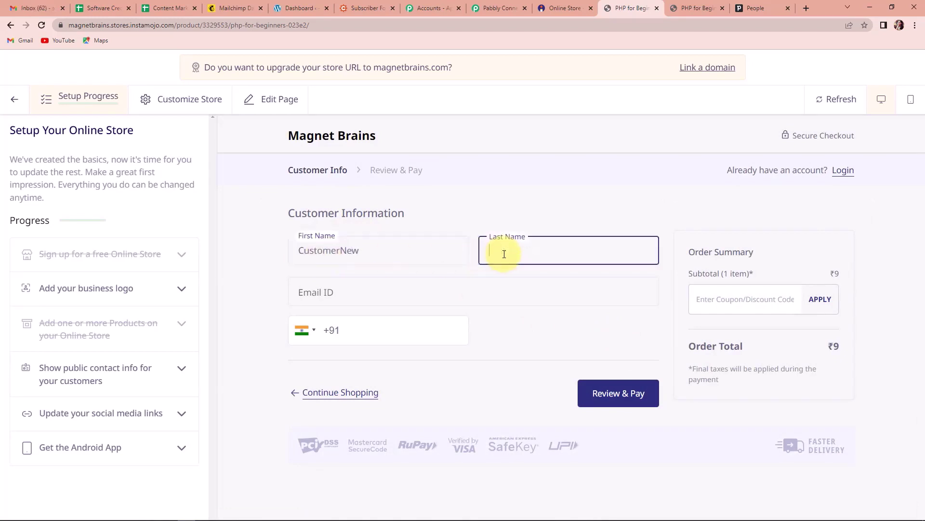
type("Demo123")
left_click(339, 289)
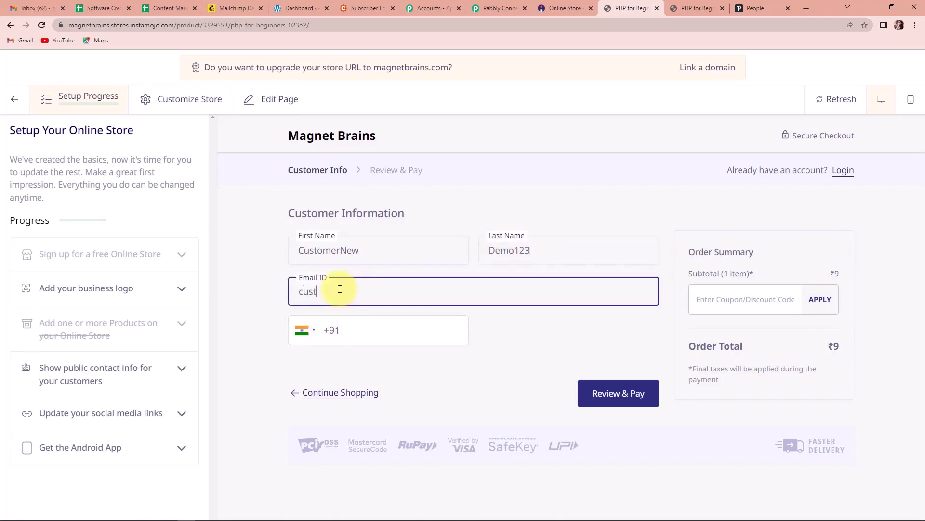
left_click(366, 322)
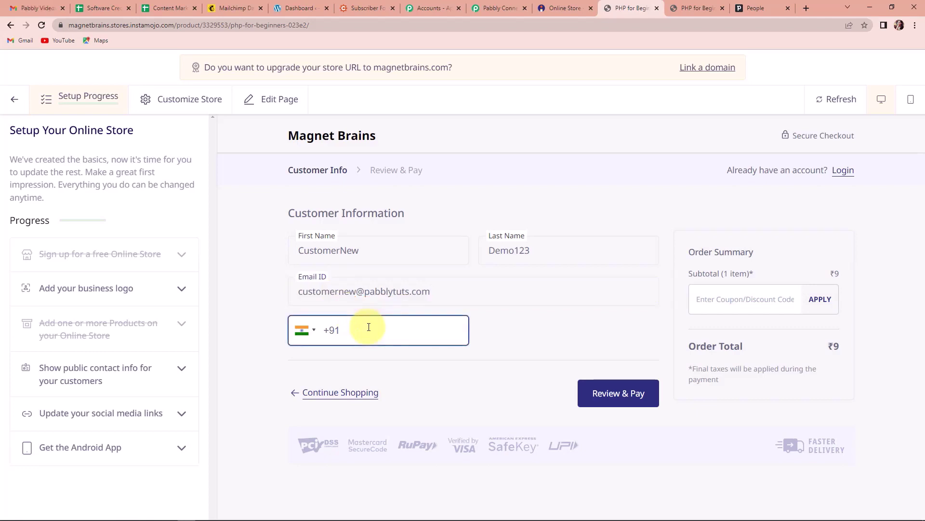
type("9")
type("1111 11111")
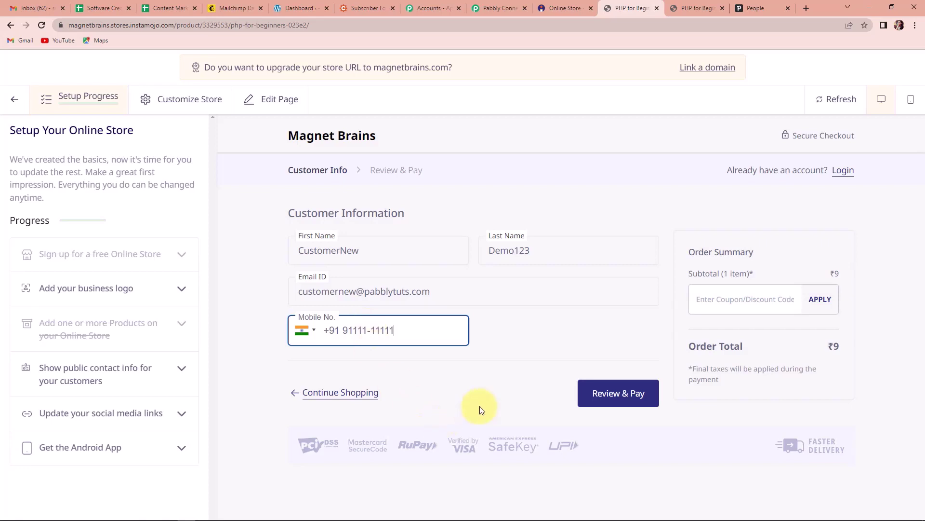
Review and pay the ₹9 order, then check Pipedrive's People list for the new buyer.
left_click(621, 404)
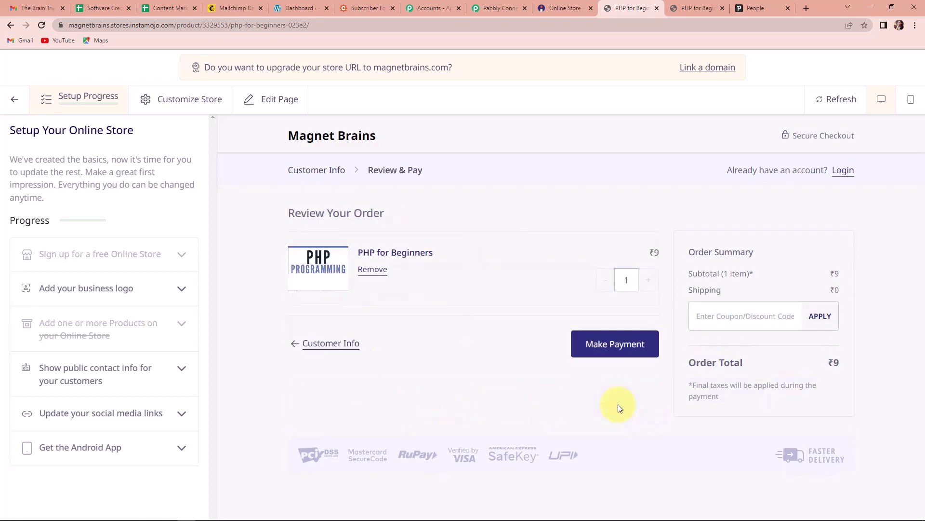
left_click(604, 343)
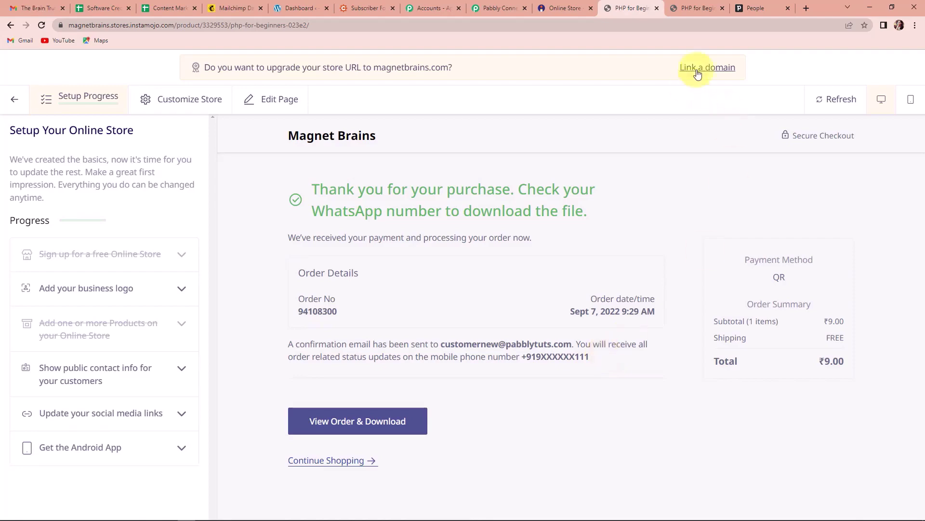
left_click(760, 8)
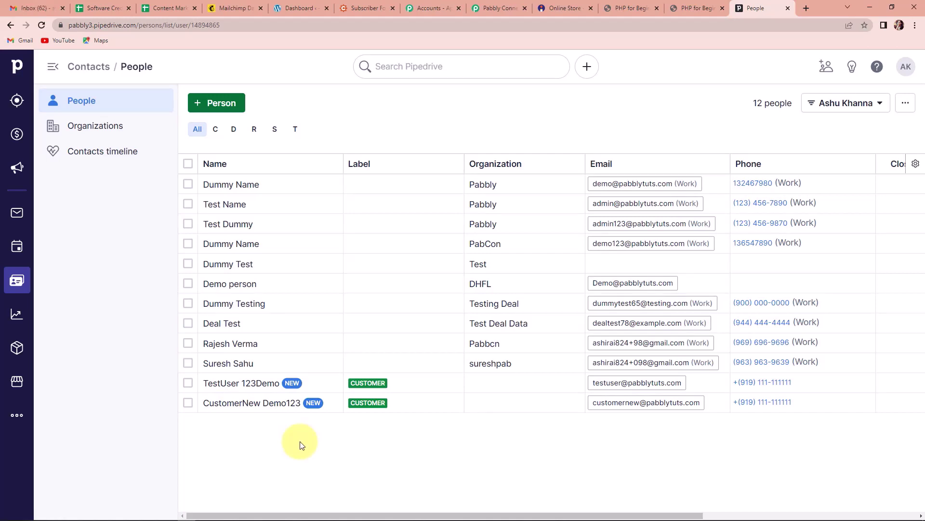
Collapse the Instamojo New Sale, Split Text and PipeDrive Create a Person cards in the workflow.
left_click(501, 9)
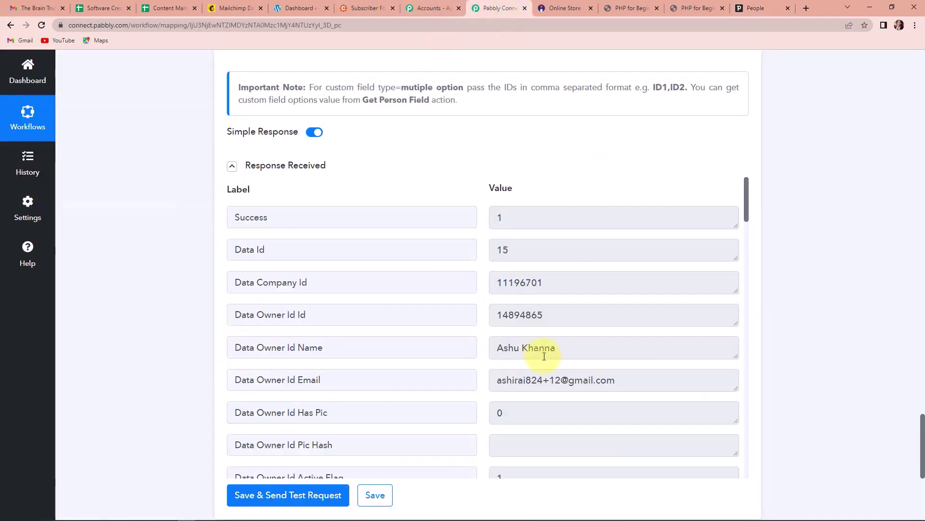
scroll(796, 358, "up", 15)
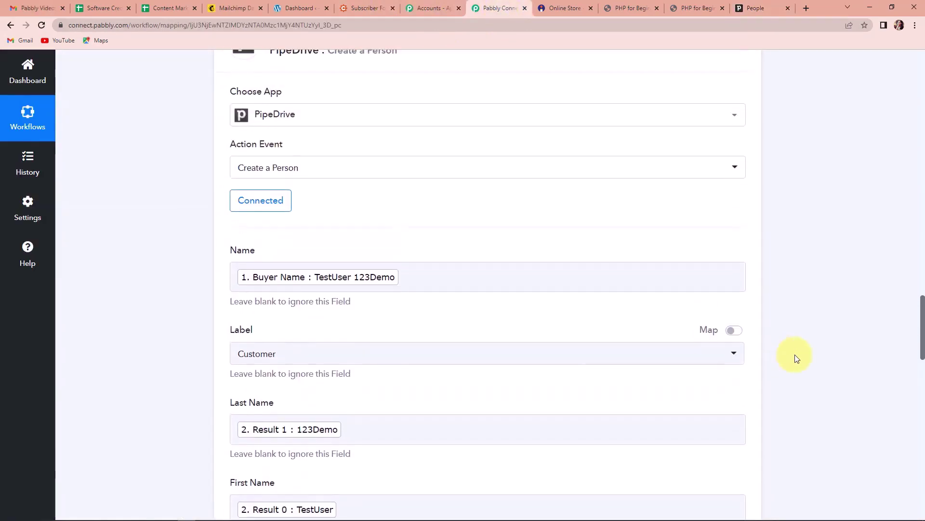
scroll(797, 359, "up", 20)
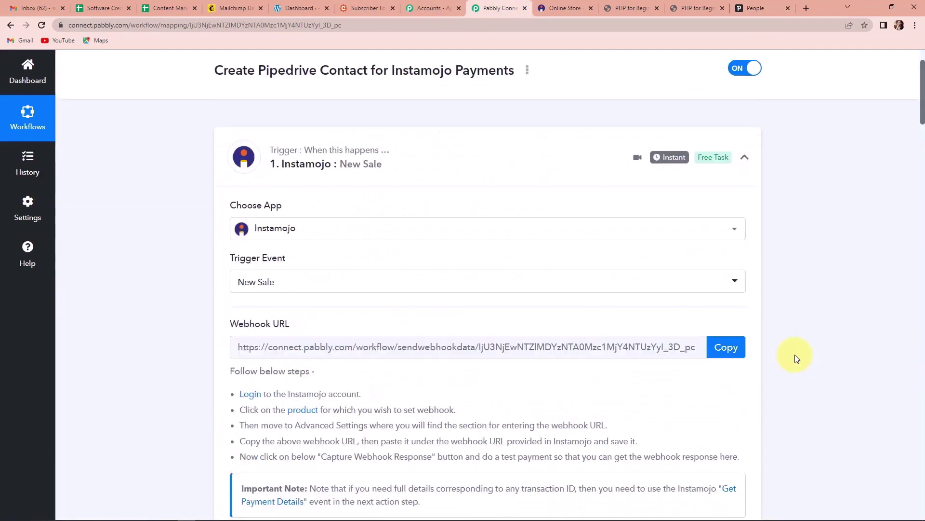
scroll(795, 354, "up", 2)
left_click(745, 221)
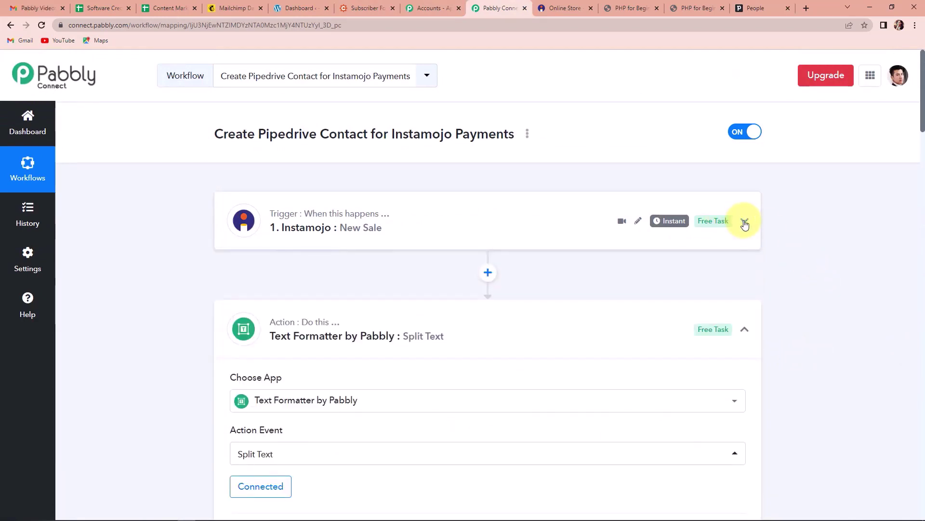
left_click(746, 330)
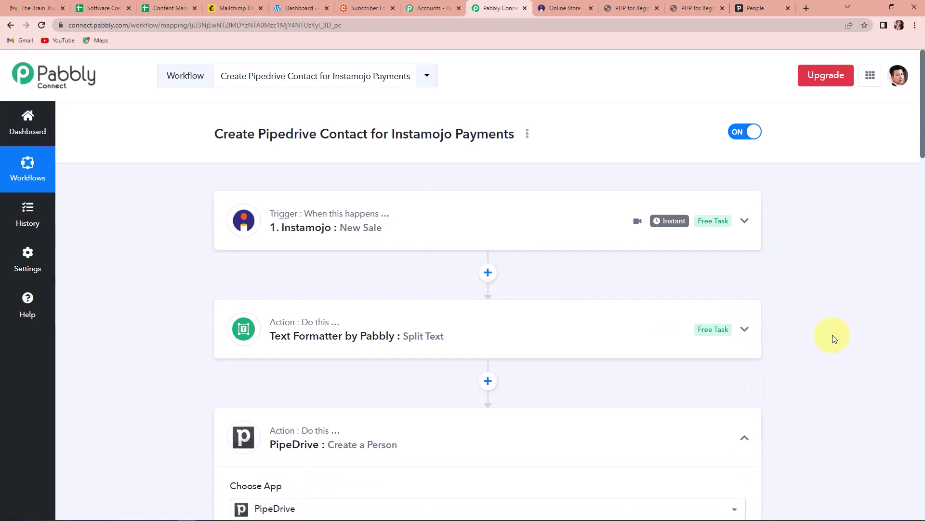
scroll(768, 330, "down", 3)
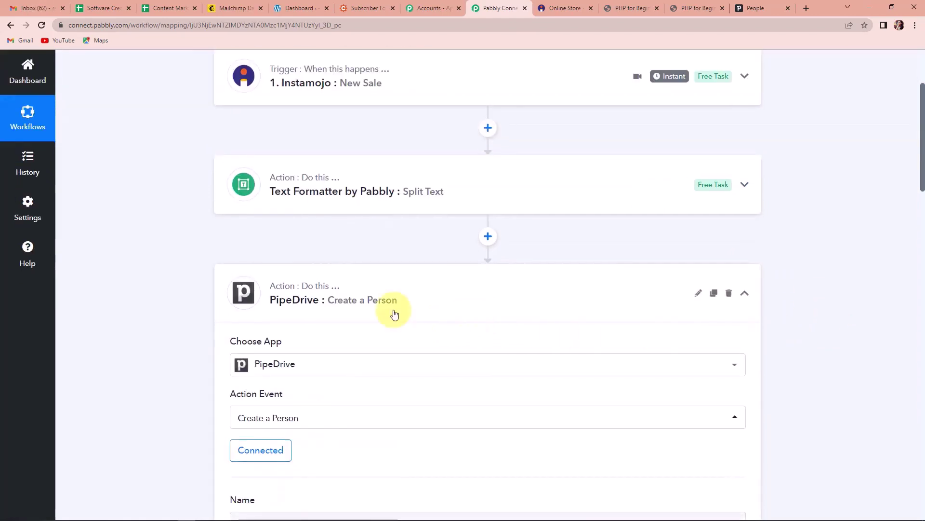
left_click(746, 294)
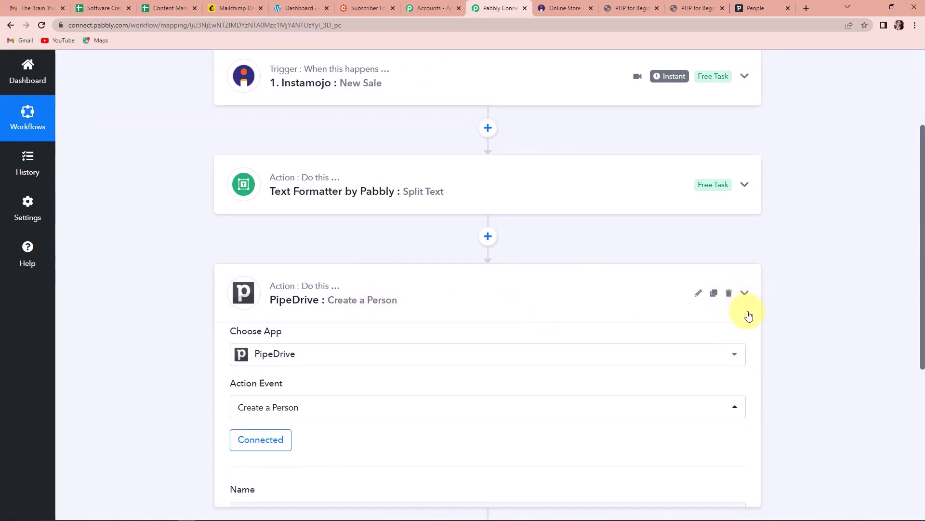
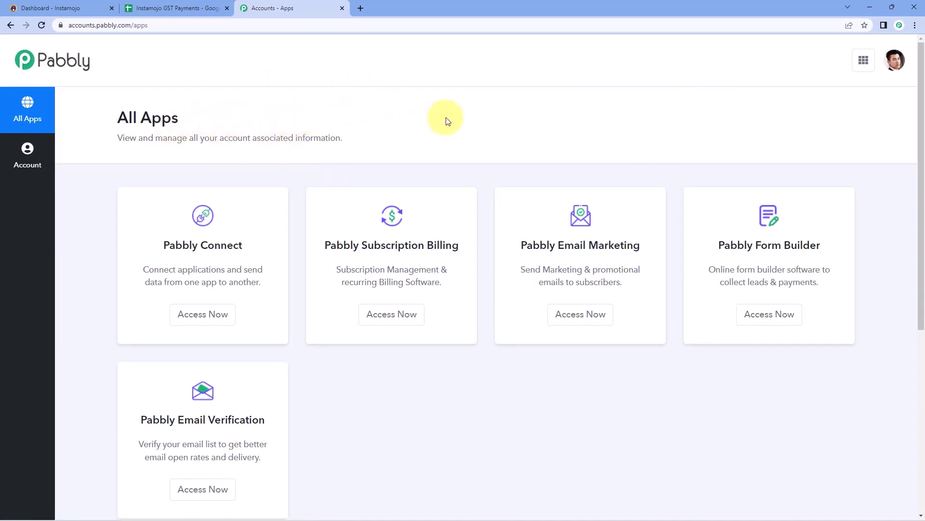
Open Pabbly Connect and create a workflow named 'Instamojo to Google Sheets GST Details'.
left_click(205, 323)
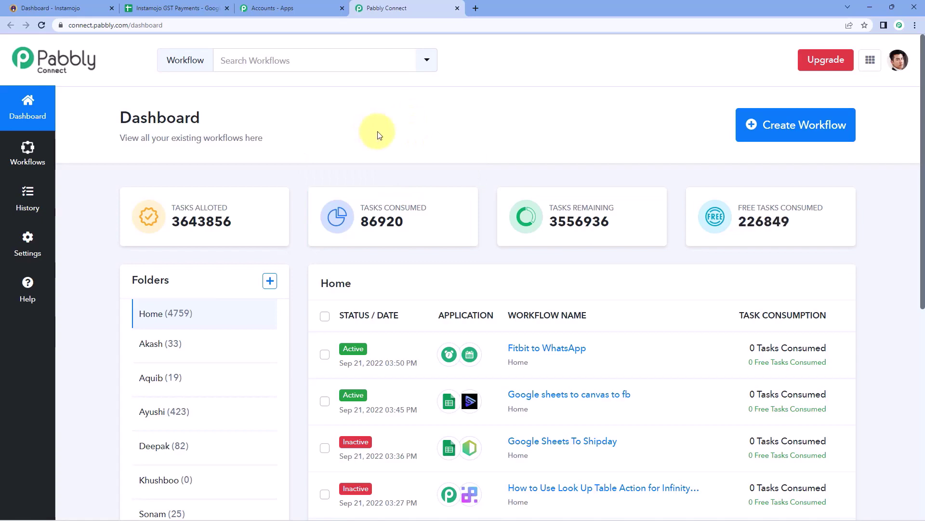
left_click(804, 125)
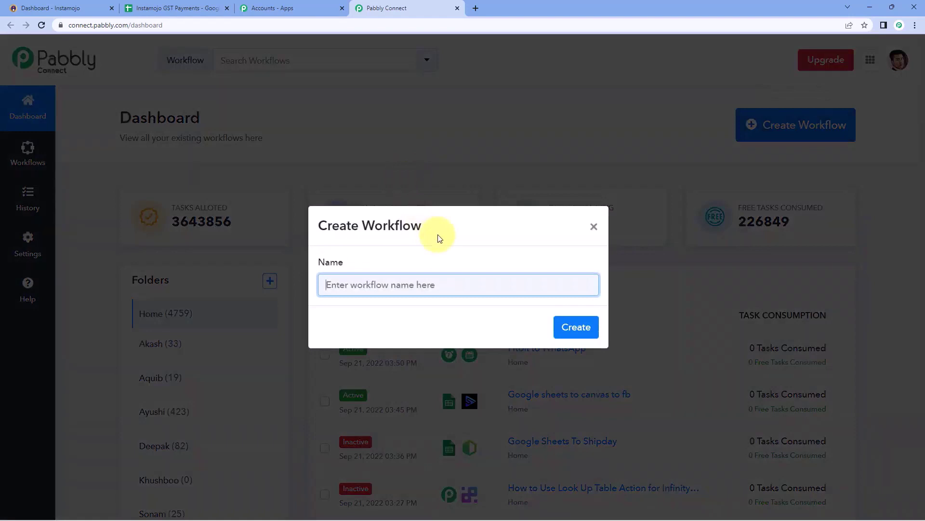
type("Instamo")
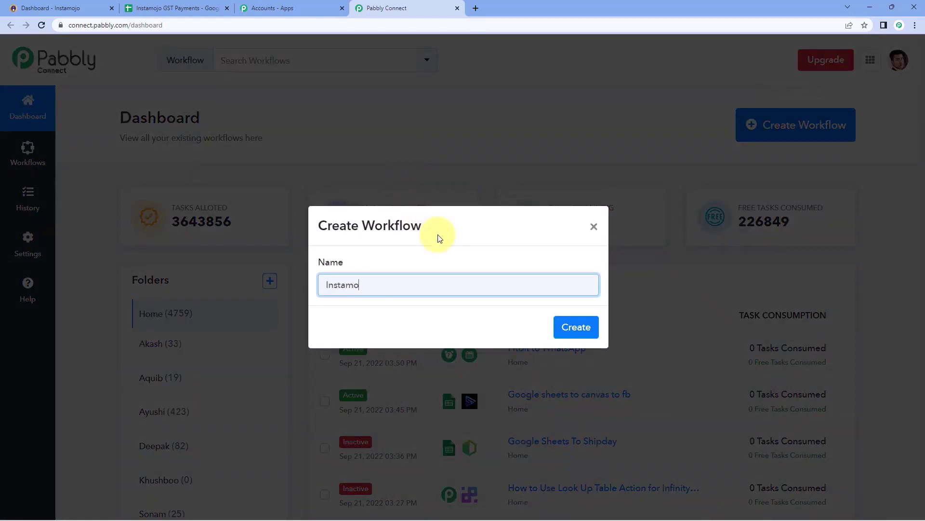
type("jo to Google Sheets")
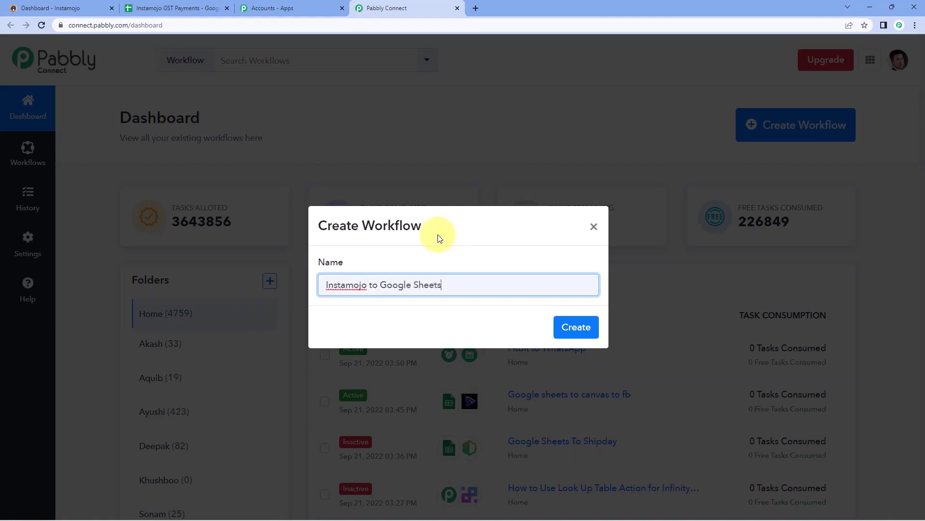
type(" GST Details")
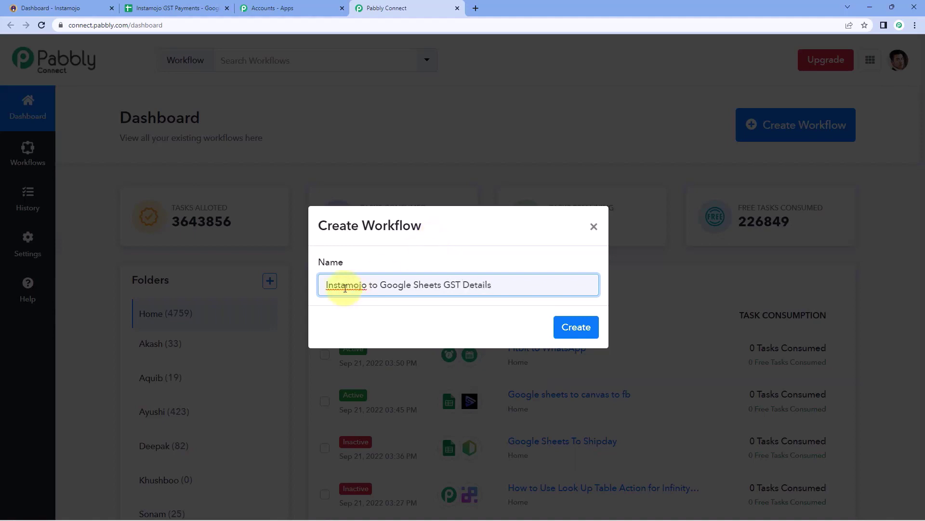
left_click(566, 325)
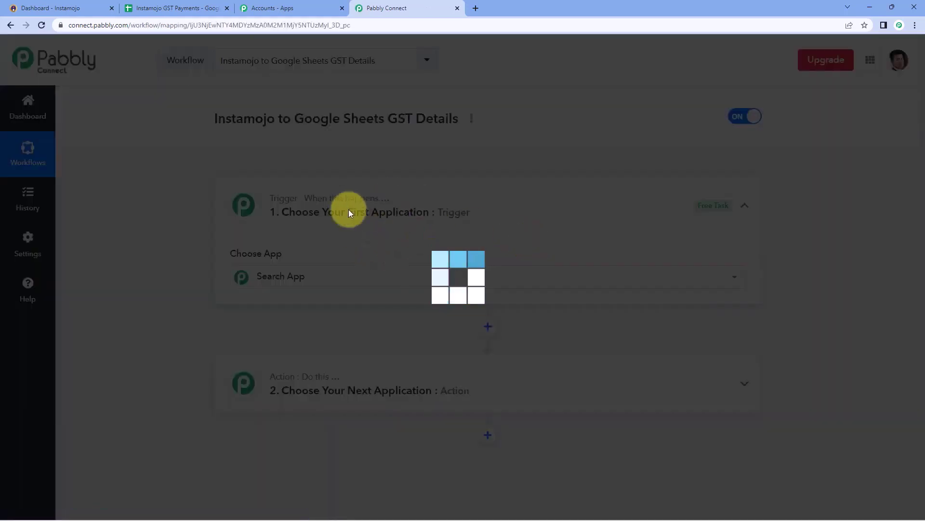
Expand the '1. Choose Your First Application' trigger card to show the app grid.
scroll(193, 208, "down", 1)
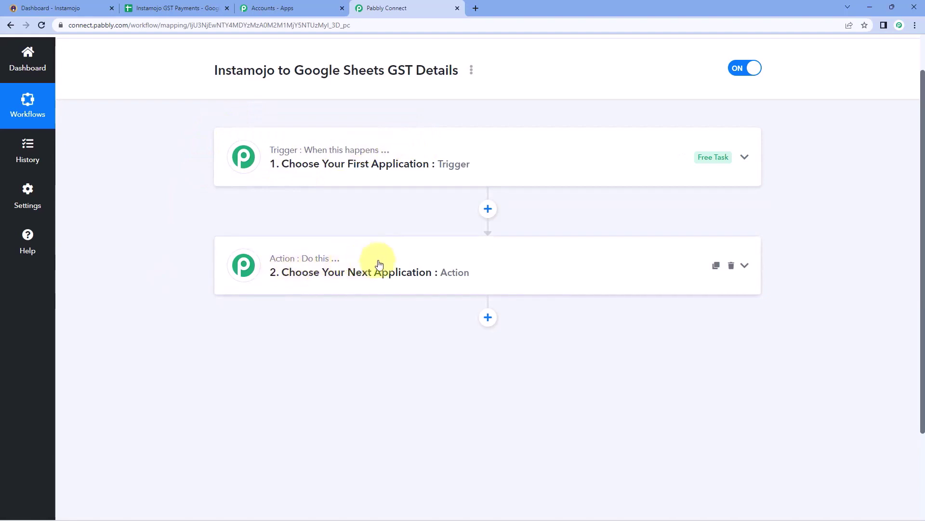
left_click(290, 155)
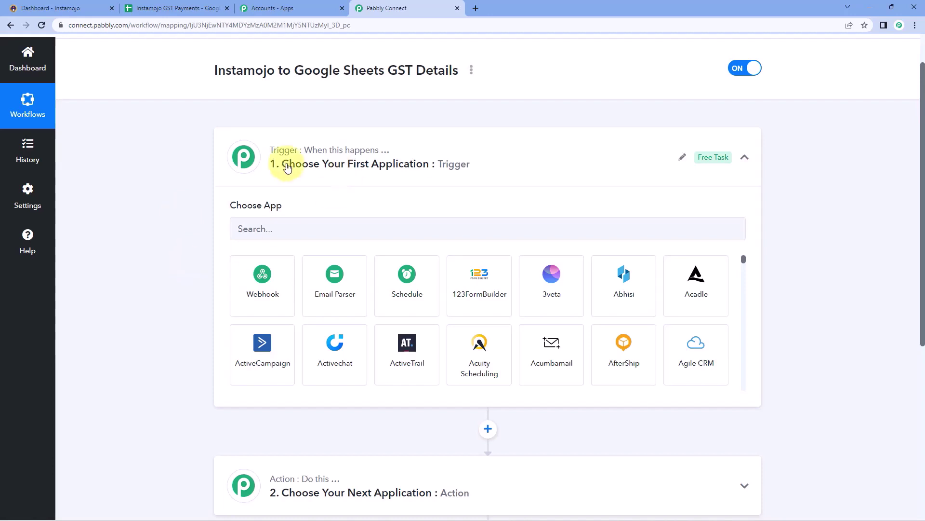
Set the trigger to the Instamojo app with the New Sale event.
scroll(267, 176, "down", 1)
left_click(256, 181)
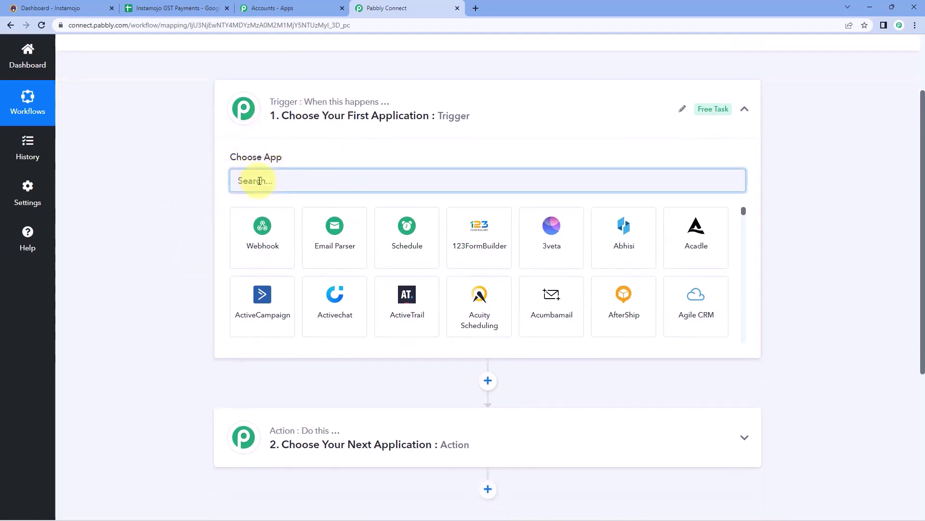
type("Instma")
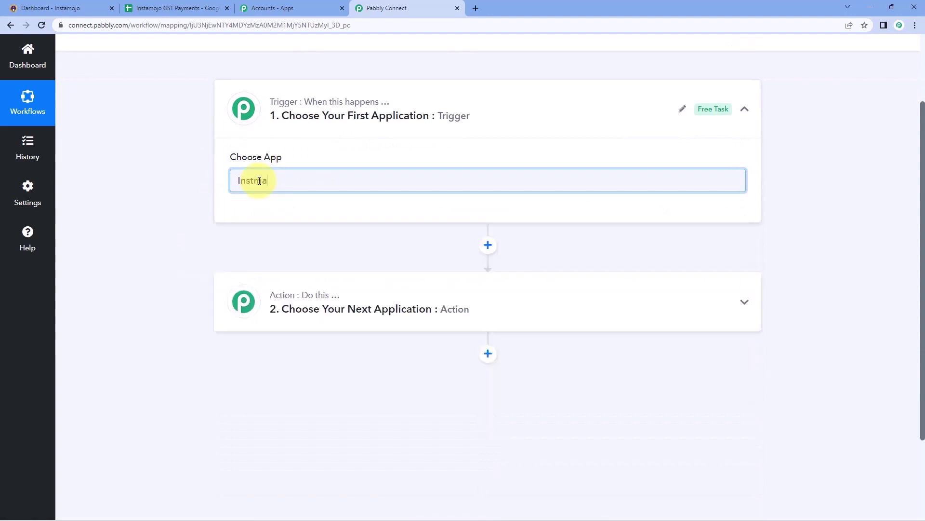
key("BackSpace")
key("BackSpace")
type("m")
key("BackSpace")
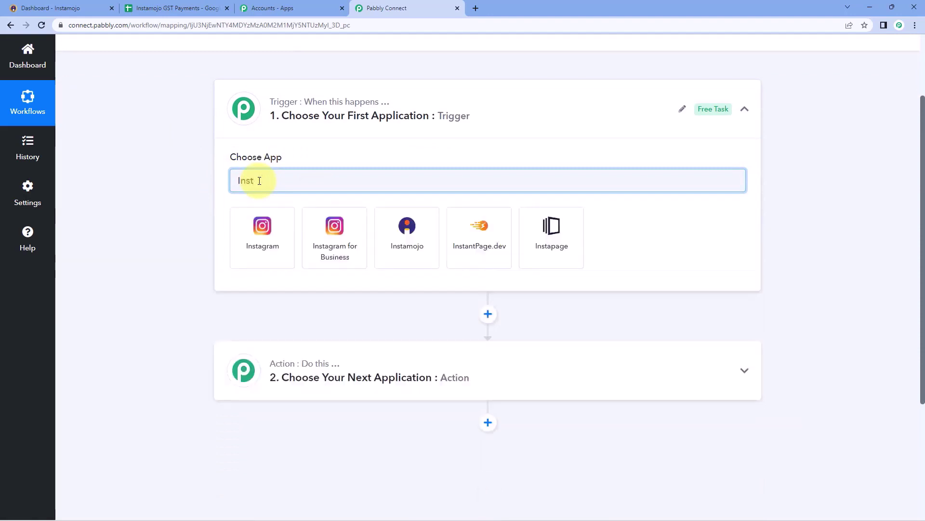
type("amojo")
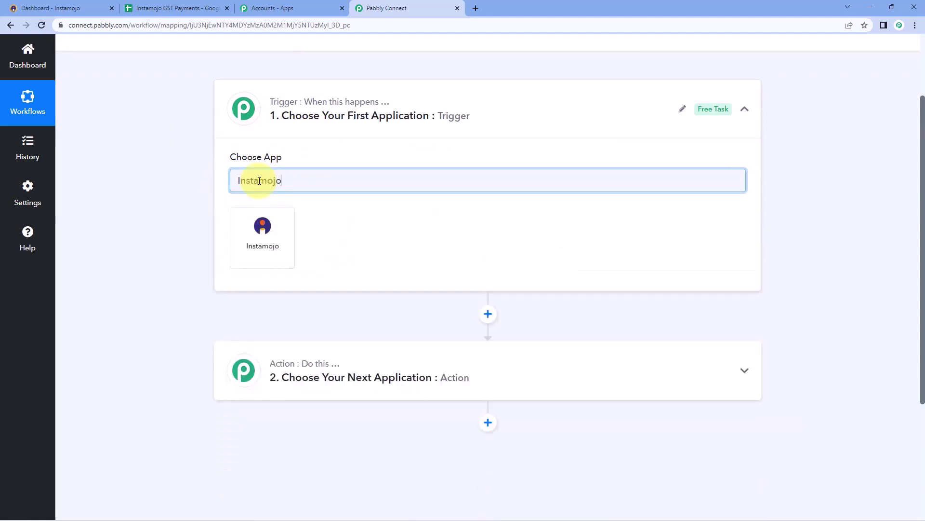
left_click(260, 253)
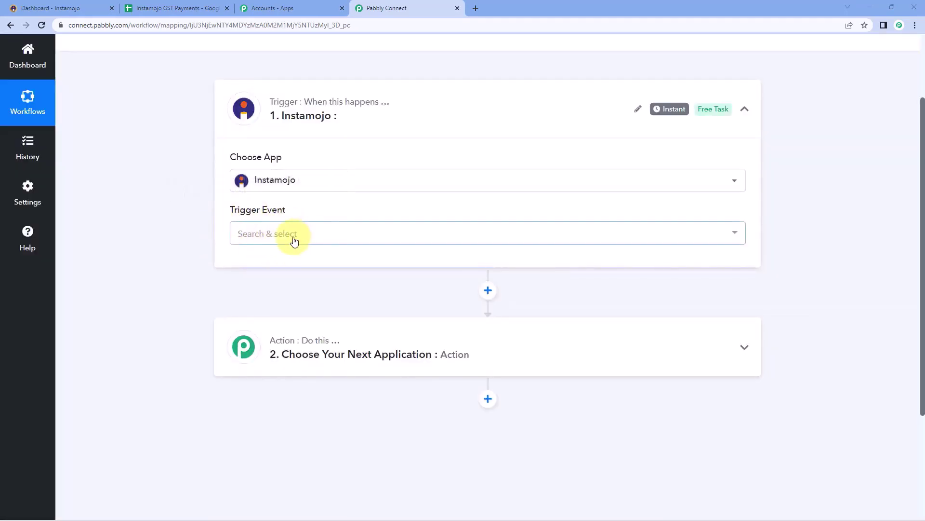
left_click(296, 237)
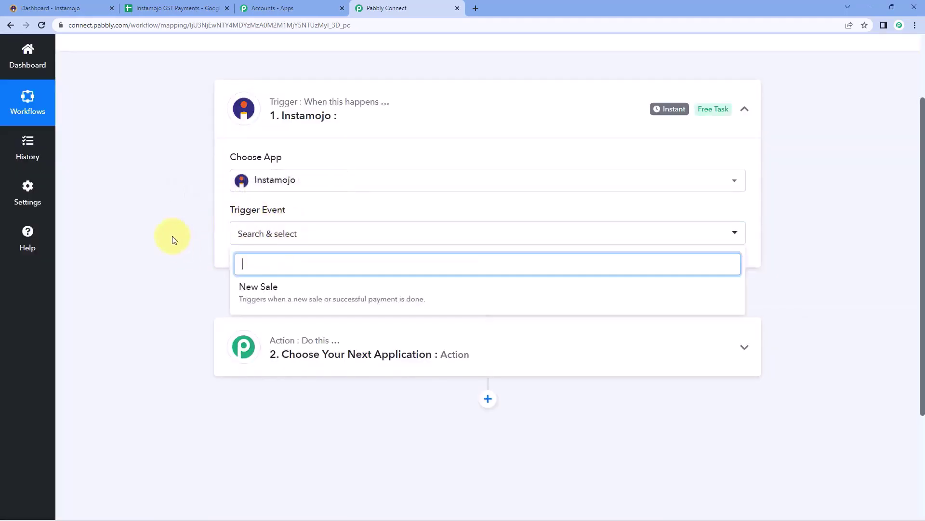
scroll(174, 240, "down", 2)
left_click(256, 201)
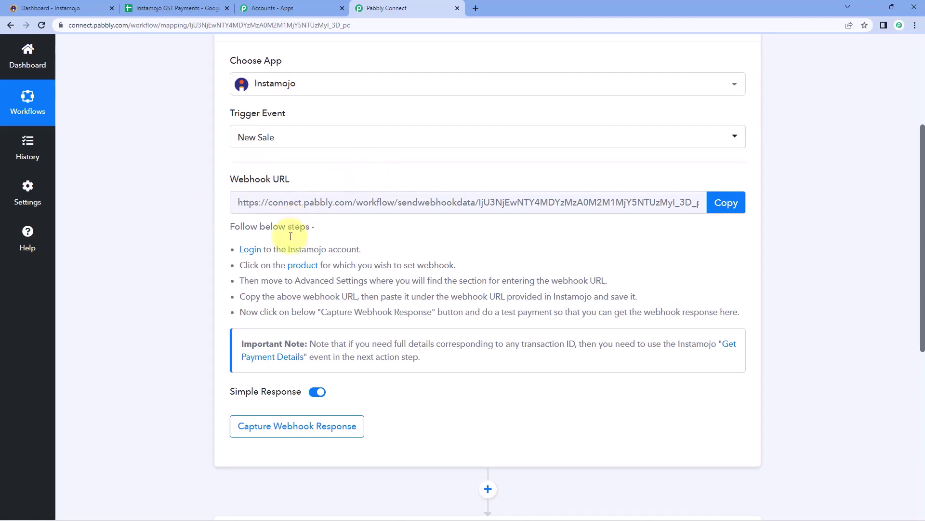
Copy the webhook URL, start capturing a response, and switch to the Instamojo dashboard.
left_click_drag(245, 245, 738, 310)
left_click(667, 282)
left_click(717, 211)
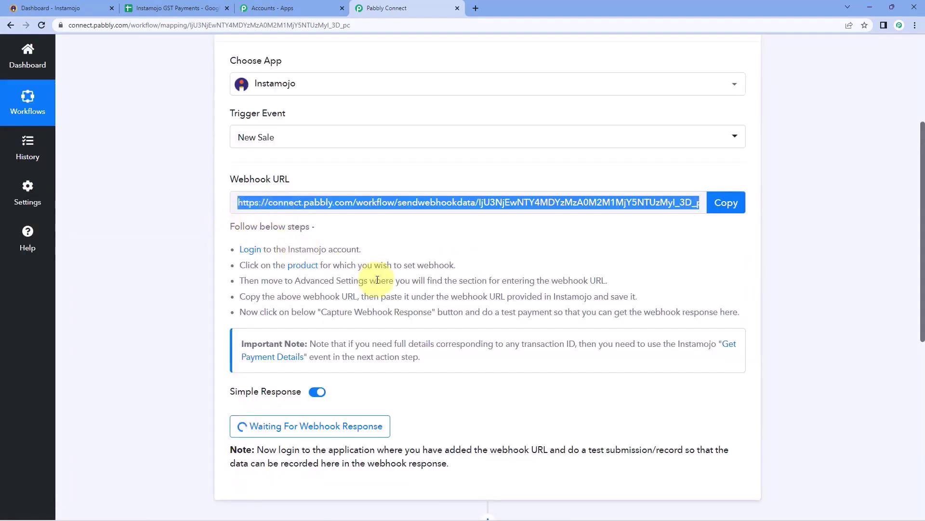
left_click(34, 8)
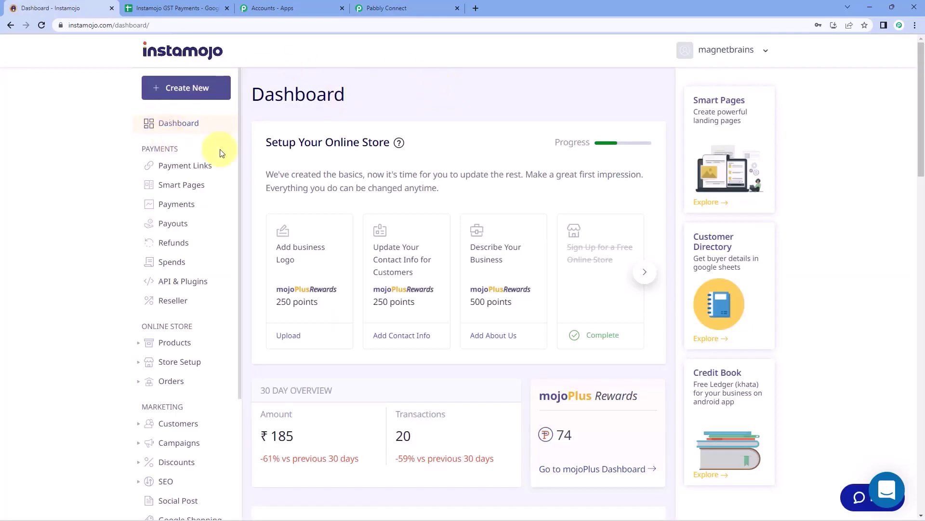
Open the New Store smart page for editing from the Smart Pages list.
left_click(184, 190)
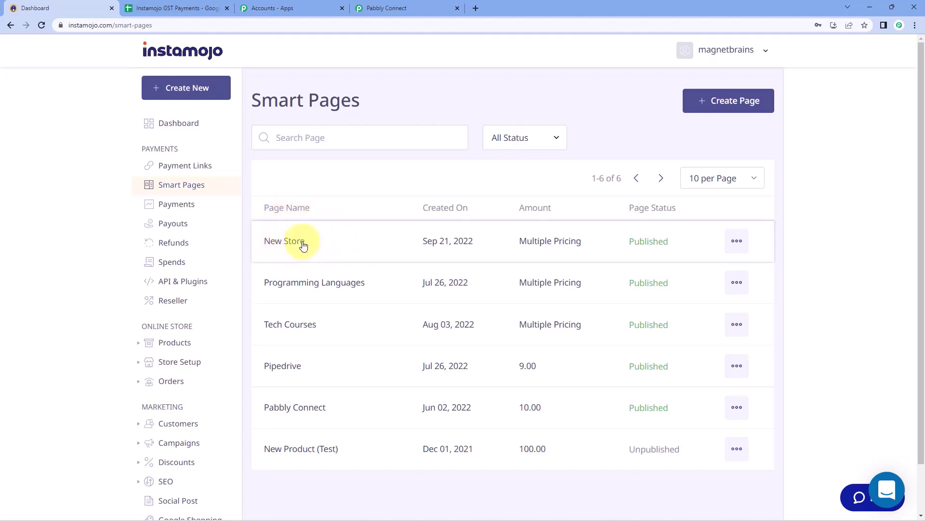
left_click(736, 242)
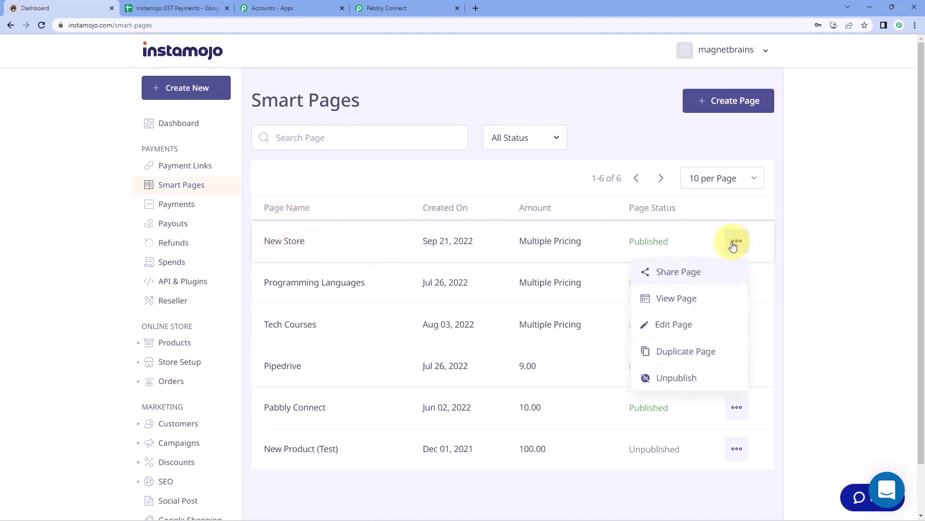
left_click(671, 331)
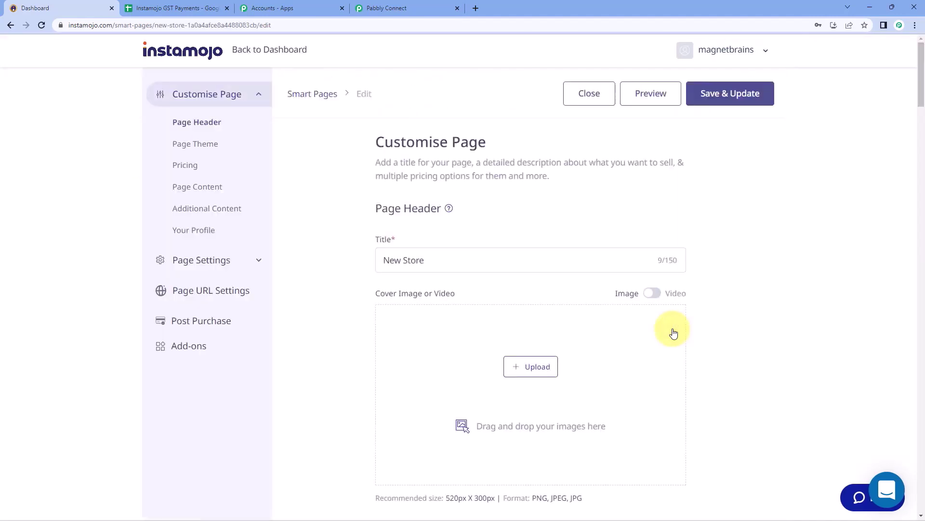
Review the pricing options Product 1, Product 2 and Product 3 at ₹9, ₹10 and ₹11.
scroll(331, 245, "down", 6)
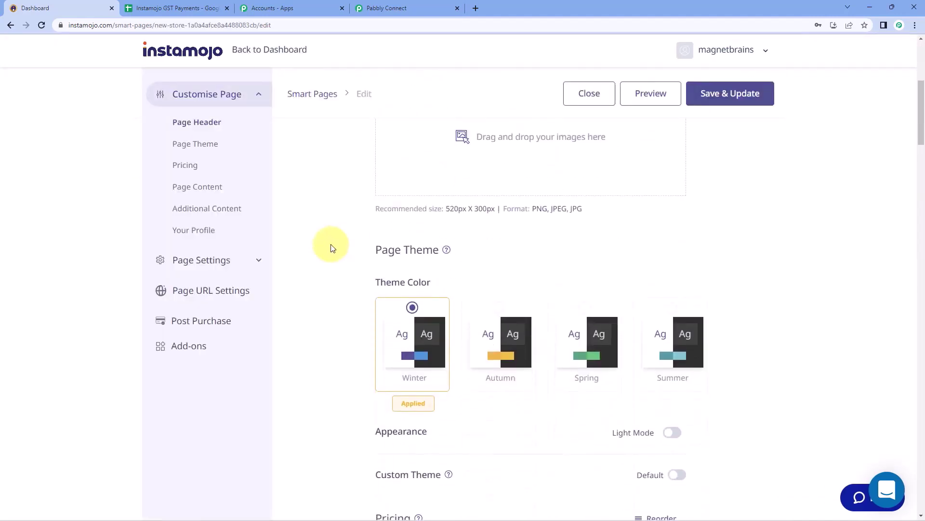
scroll(330, 248, "down", 10)
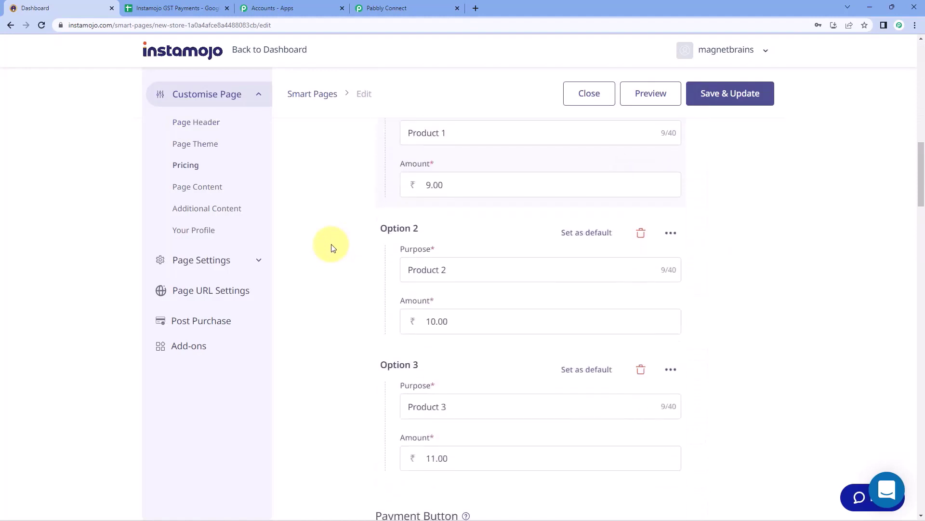
scroll(331, 245, "up", 2)
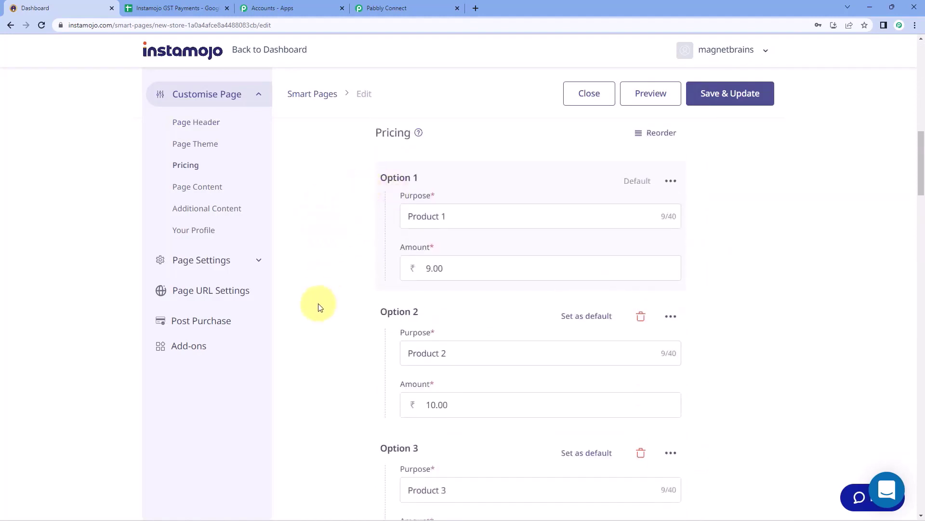
left_click_drag(481, 214, 395, 220)
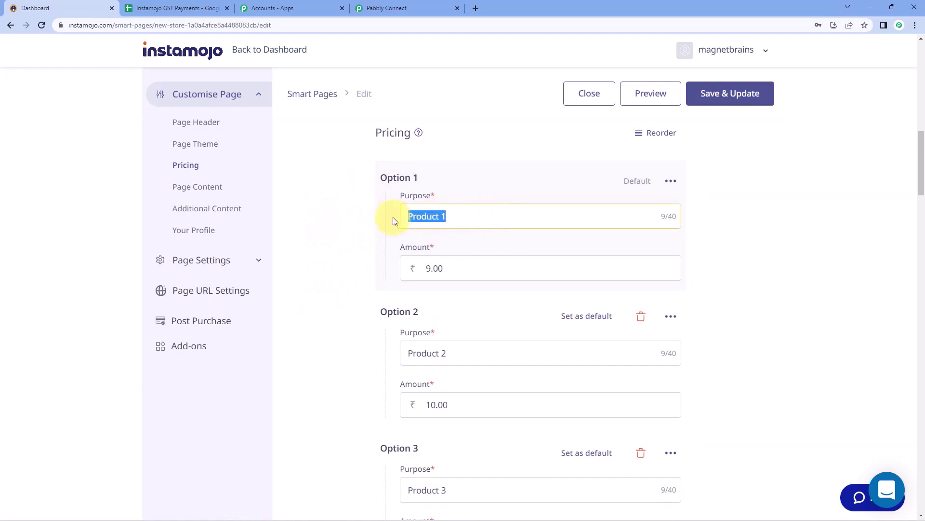
scroll(385, 232, "down", 3)
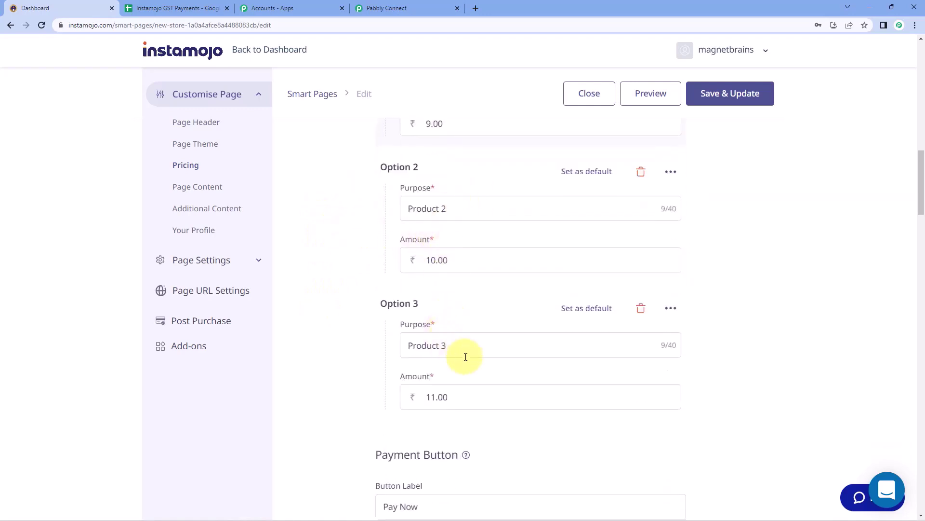
scroll(466, 357, "up", 3)
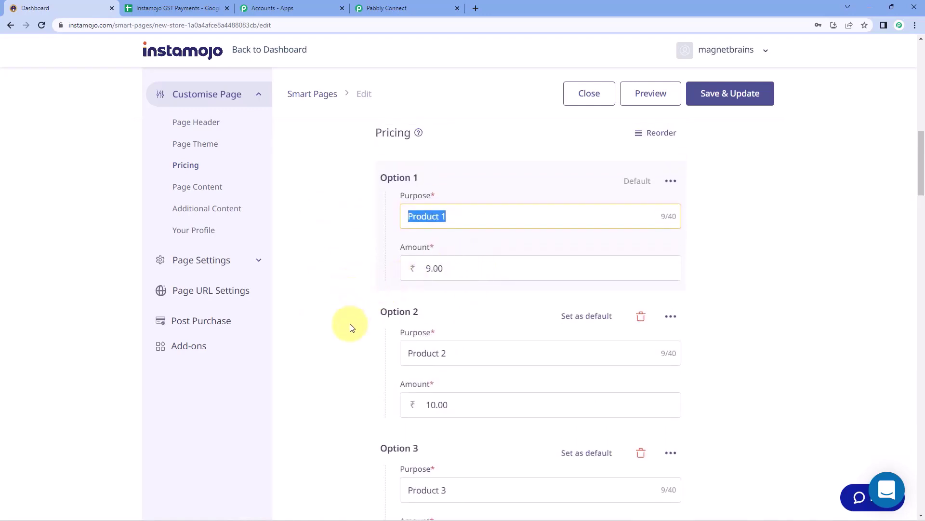
scroll(345, 262, "down", 2)
left_click(345, 262)
scroll(344, 263, "up", 2)
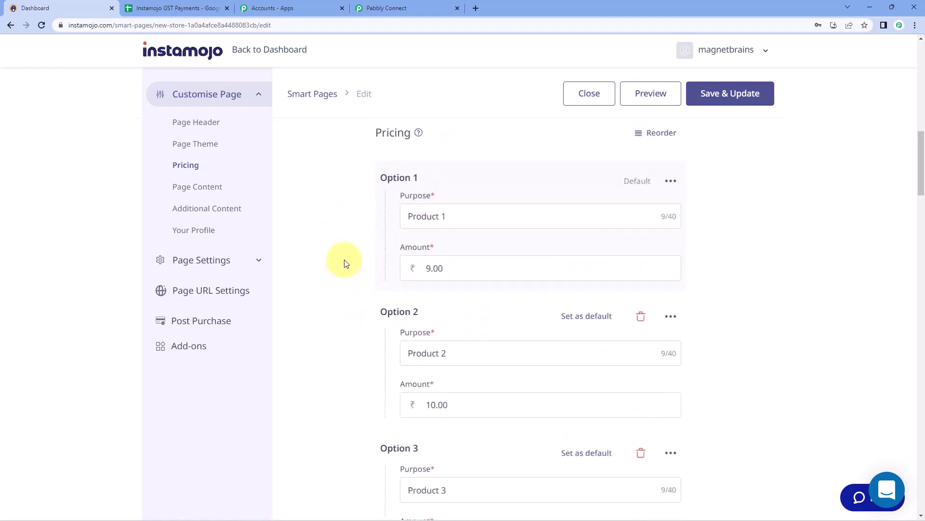
left_click(488, 217)
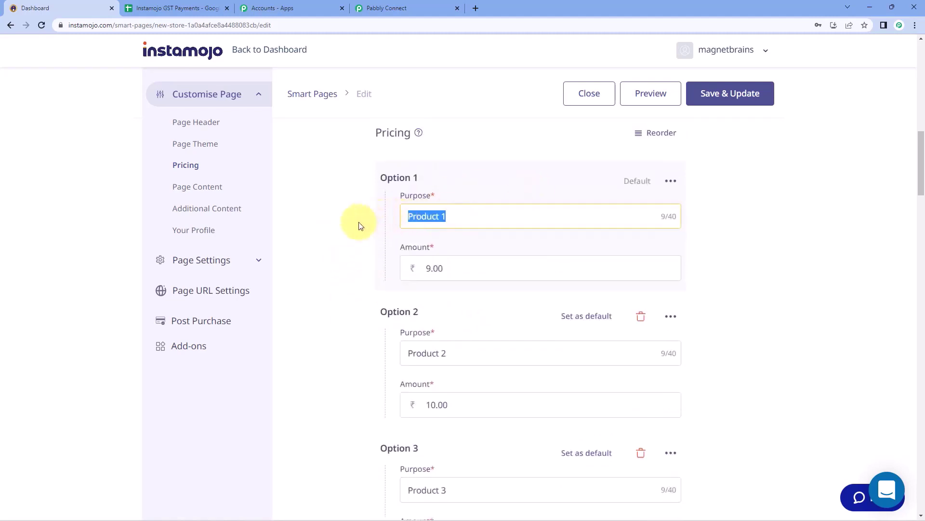
left_click(326, 231)
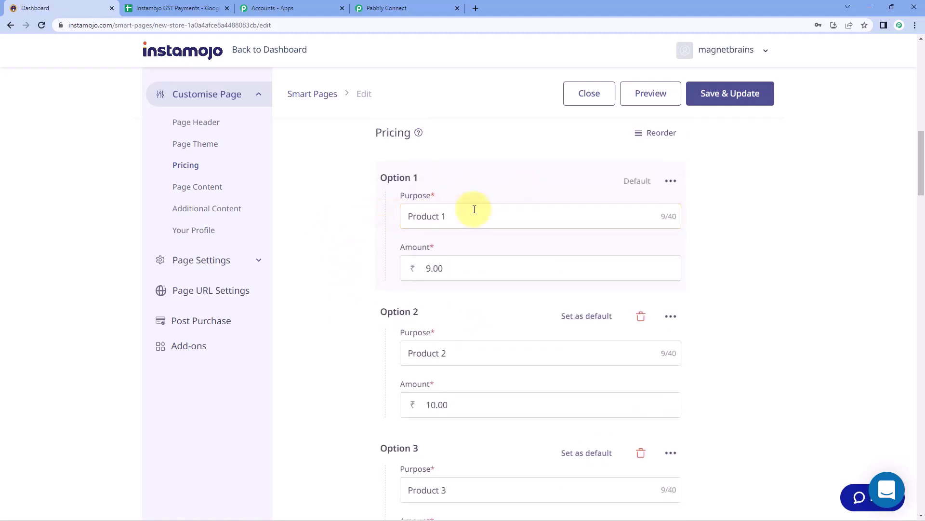
left_click_drag(473, 215, 407, 217)
left_click(326, 228)
scroll(324, 224, "down", 2)
left_click(466, 257)
left_click_drag(466, 257, 398, 259)
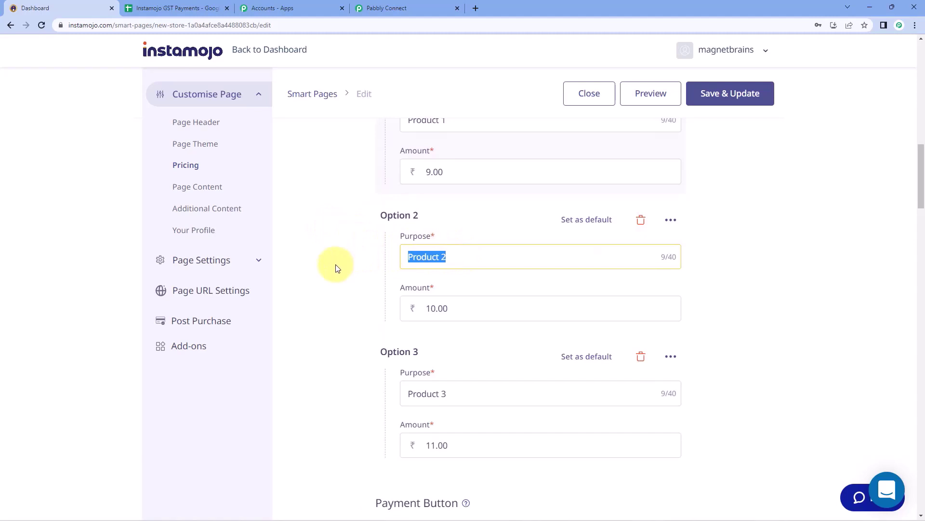
scroll(376, 289, "down", 3)
left_click_drag(468, 248, 387, 250)
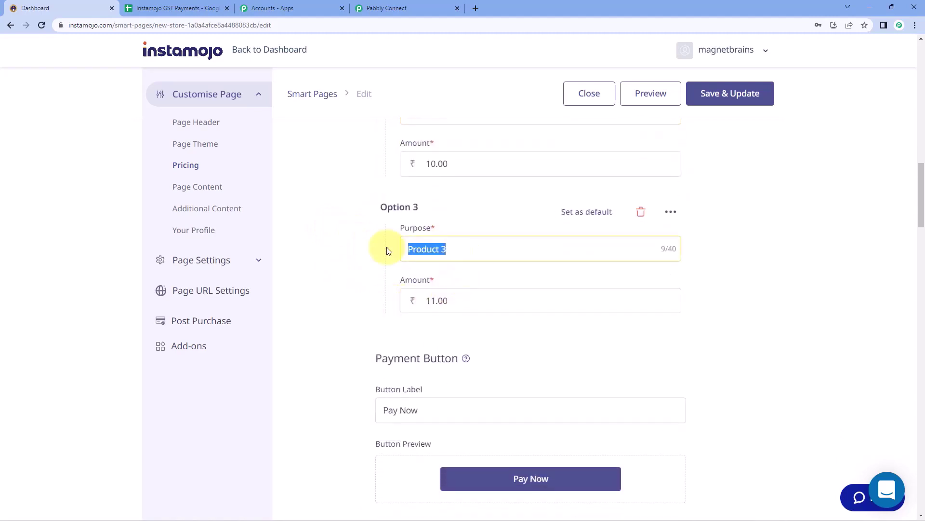
left_click(344, 254)
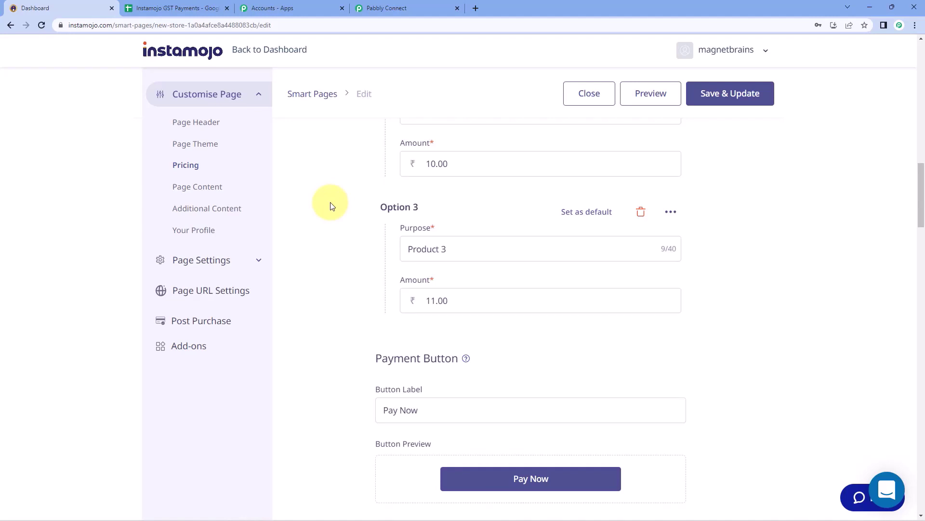
Scroll down through the page's Page Settings section.
scroll(332, 206, "down", 5)
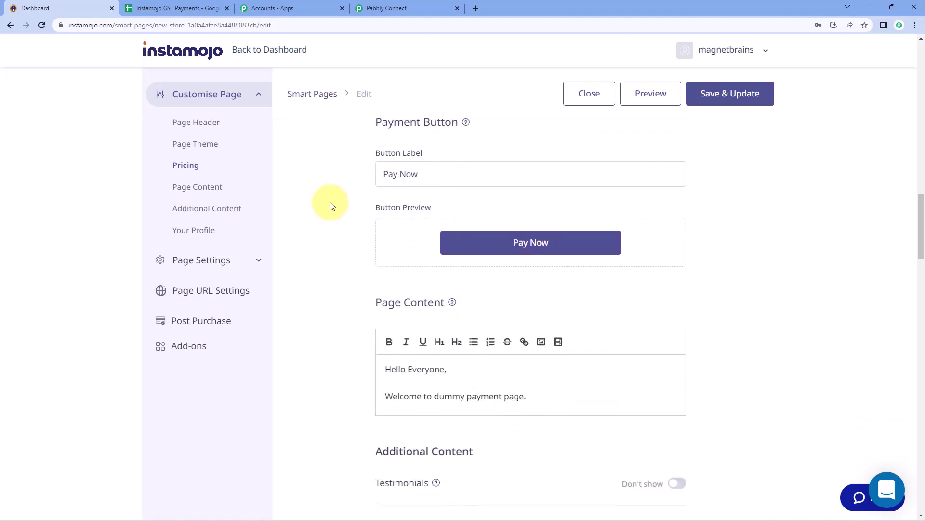
scroll(332, 206, "down", 2)
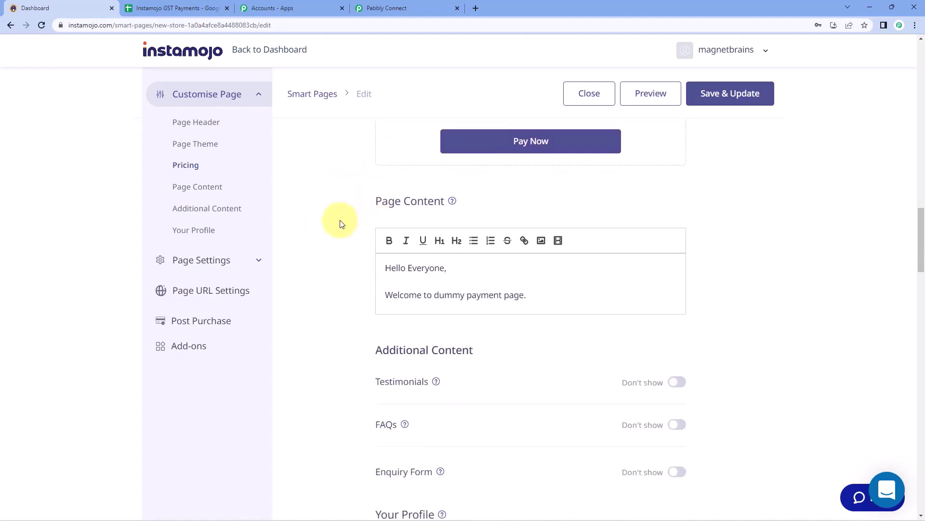
scroll(340, 222, "down", 3)
scroll(340, 222, "down", 12)
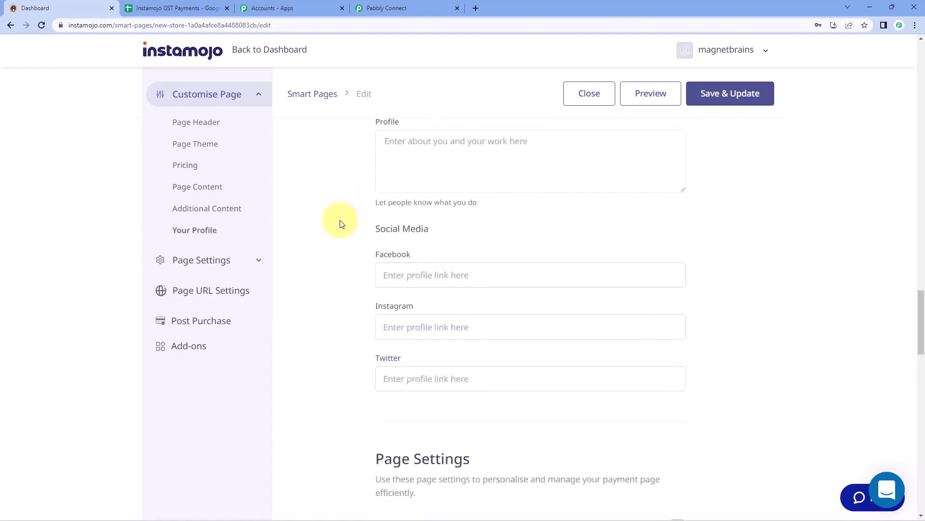
scroll(340, 222, "down", 3)
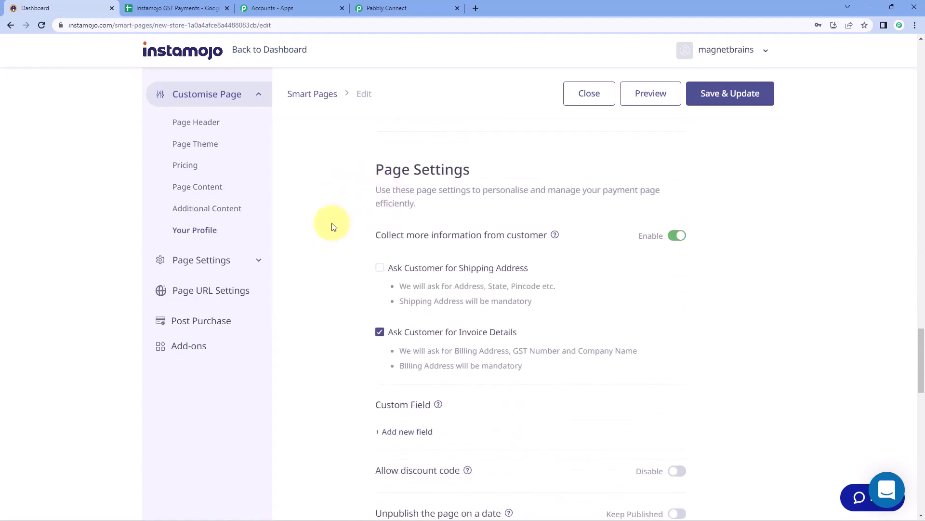
scroll(332, 224, "down", 4)
scroll(332, 224, "down", 2)
Turn on Add Webhook and replace its URL with the Pabbly Connect webhook URL.
scroll(322, 241, "down", 2)
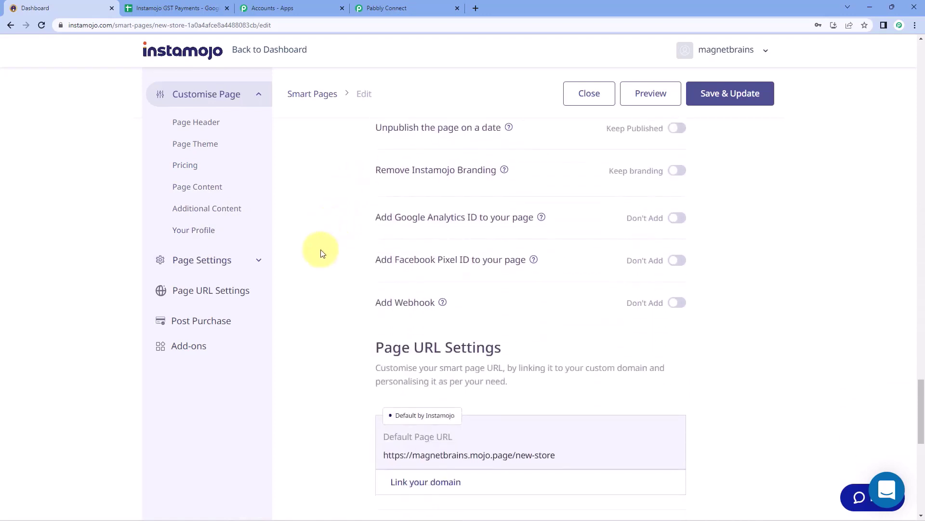
left_click(675, 304)
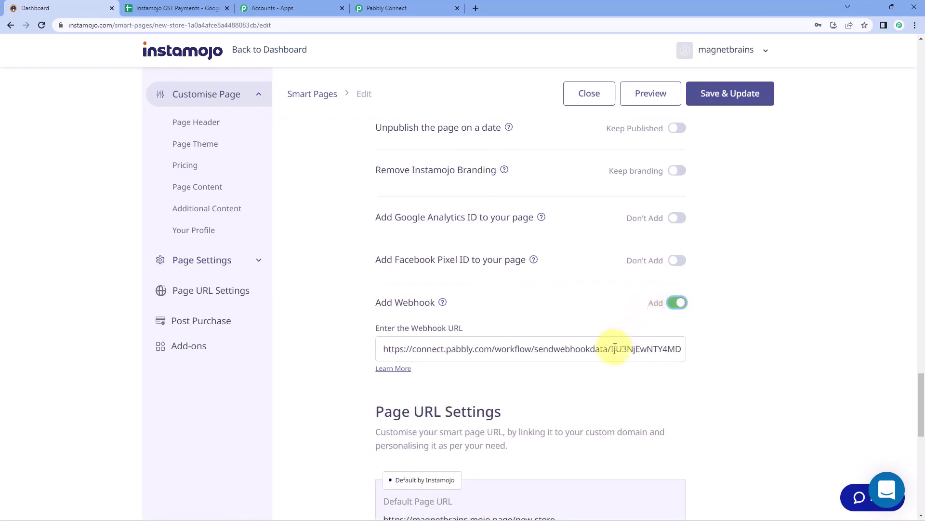
key("ctrl+a")
key("BackSpace")
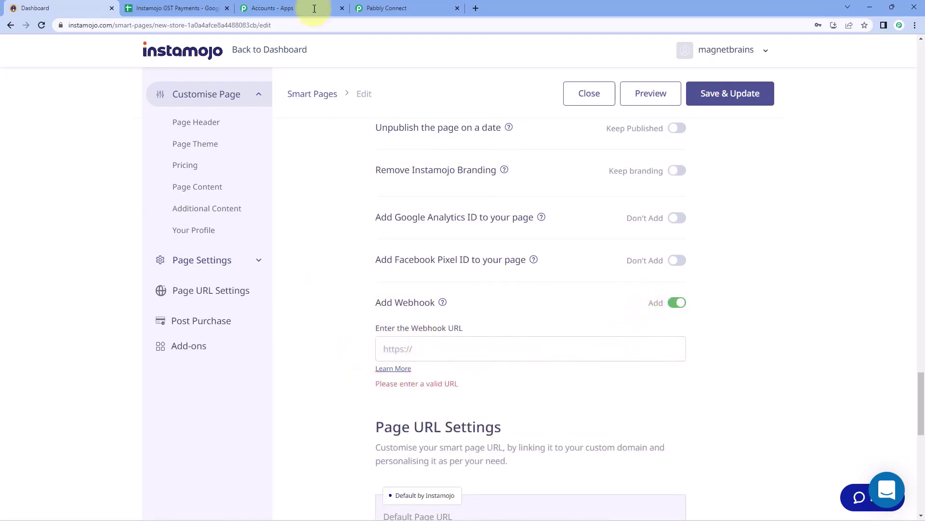
left_click(386, 9)
left_click(725, 203)
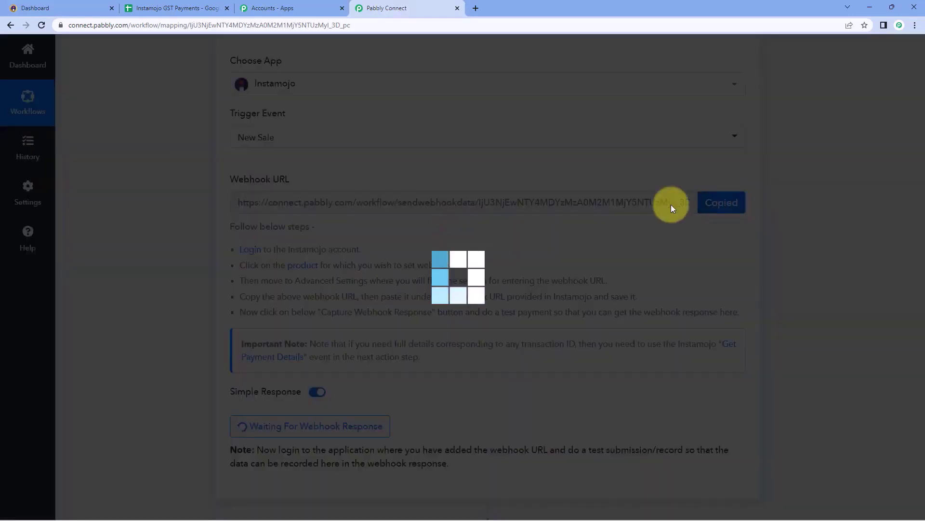
left_click(52, 5)
left_click(419, 349)
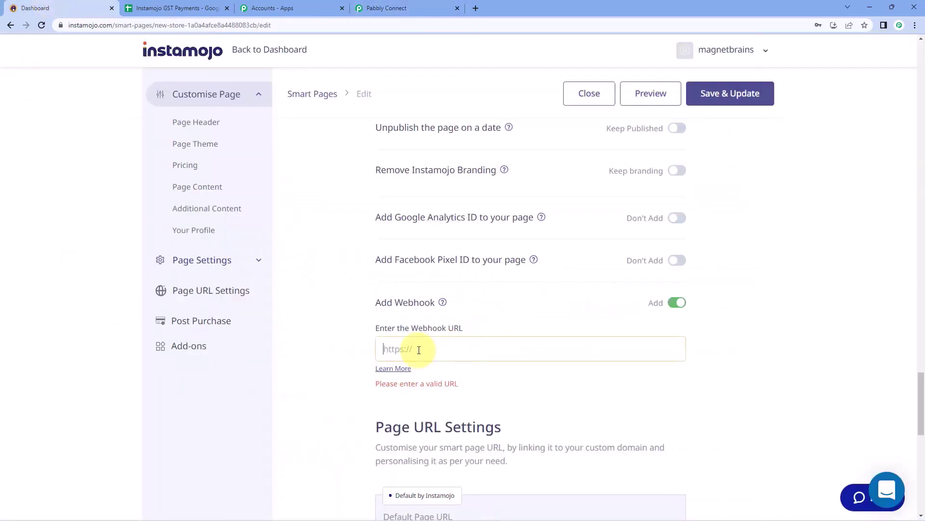
right_click(419, 349)
left_click(462, 271)
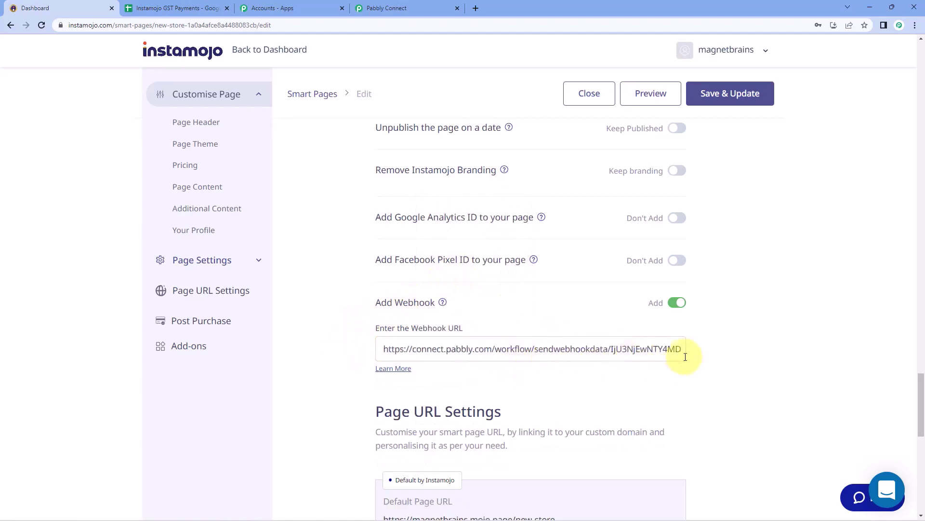
Save and update the New Store page, then return to the Pabbly workflow.
scroll(699, 342, "up", 10)
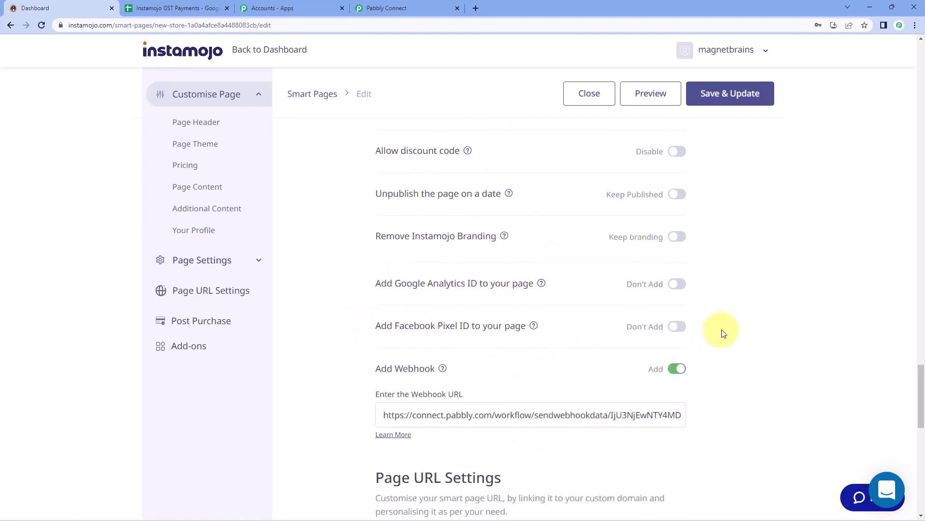
left_click(721, 100)
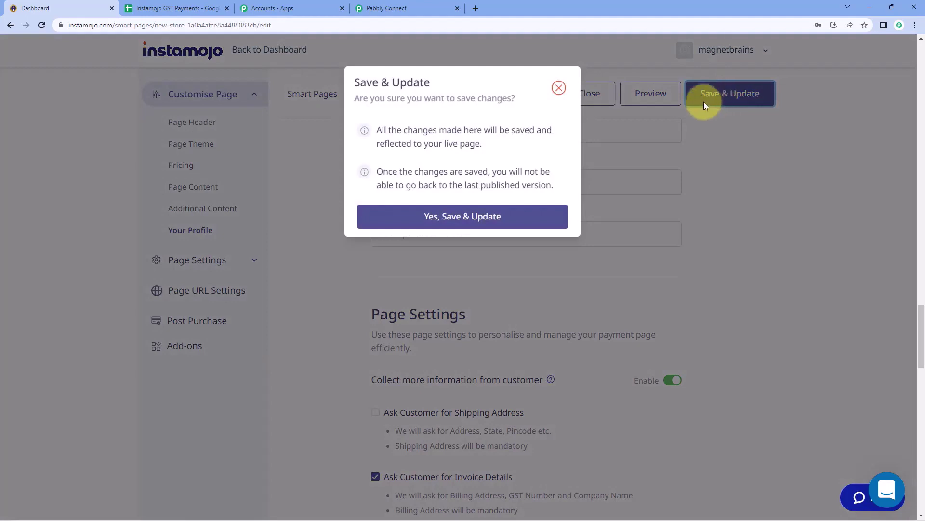
left_click(466, 215)
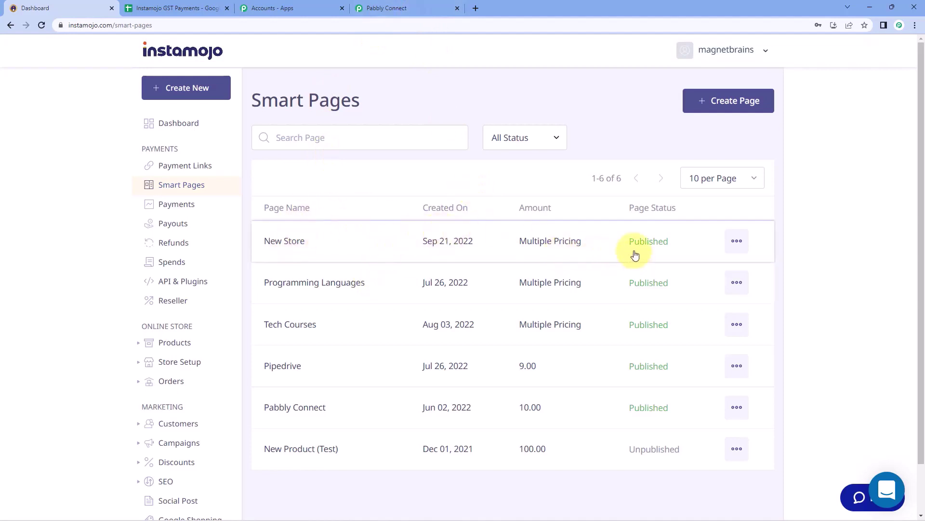
left_click(428, 4)
left_click(172, 252)
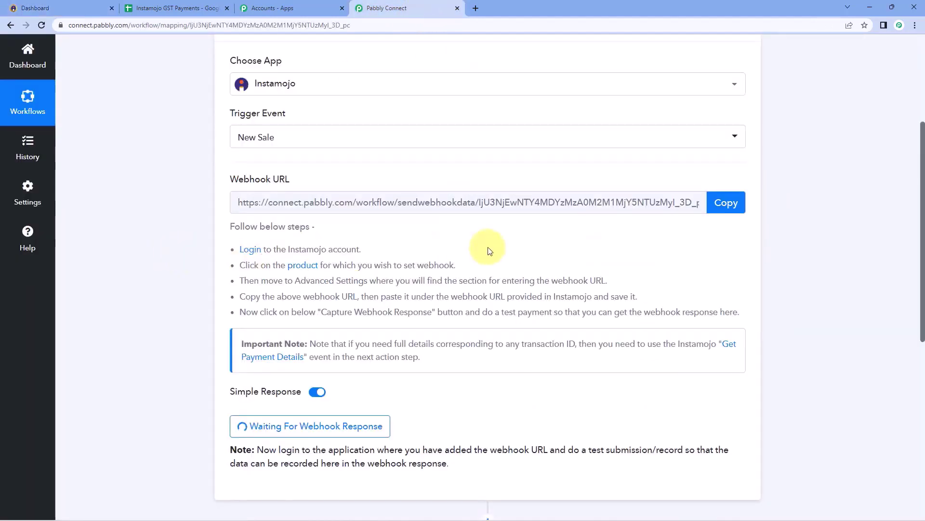
Copy the New Store page's share link and load it in a new browser tab.
scroll(497, 241, "down", 2)
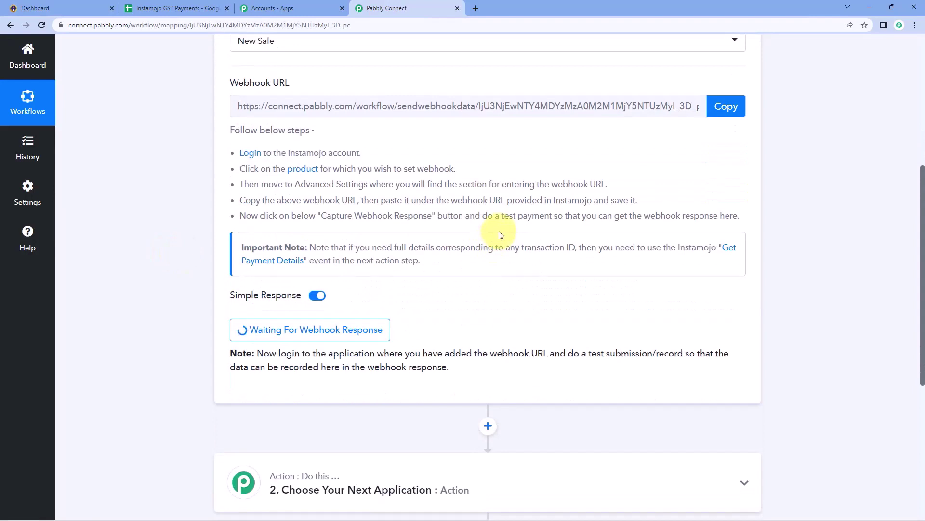
left_click(73, 8)
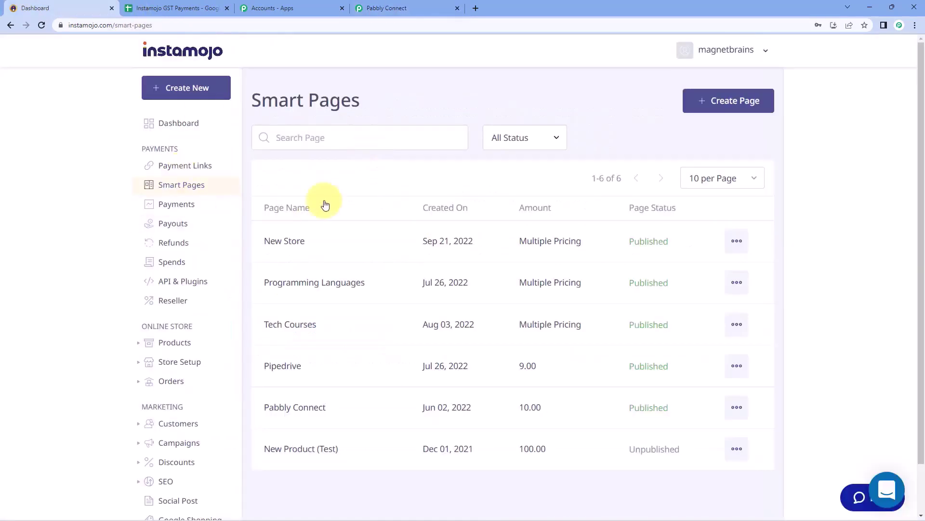
left_click(743, 242)
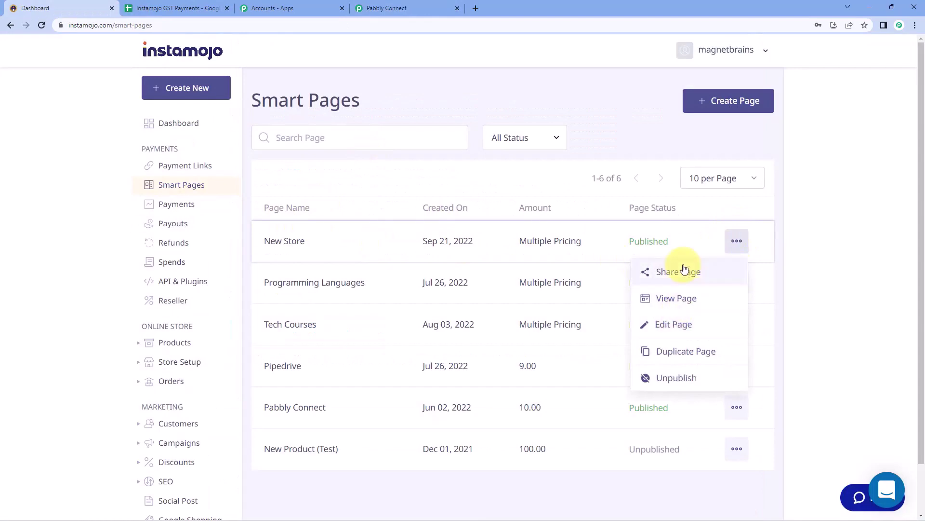
left_click(684, 270)
left_click(556, 342)
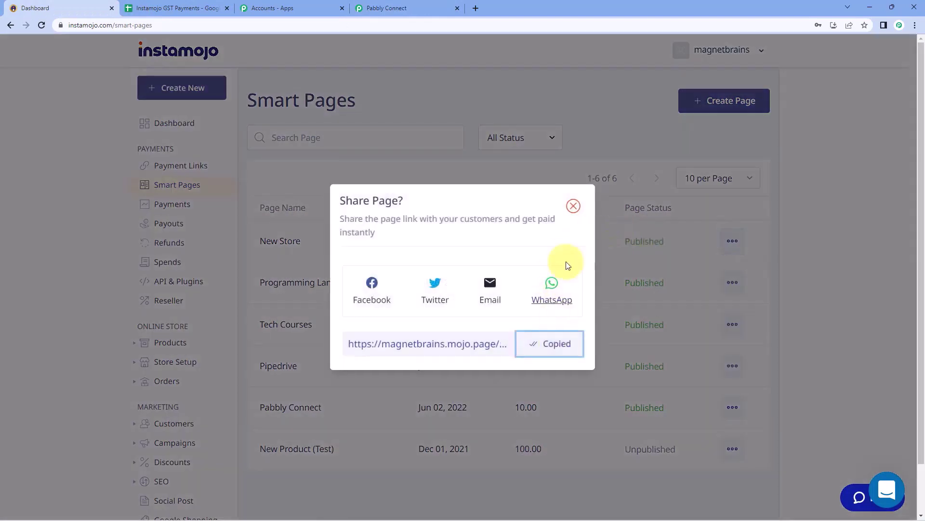
left_click(572, 212)
left_click(476, 8)
key("ctrl+v")
key("Return")
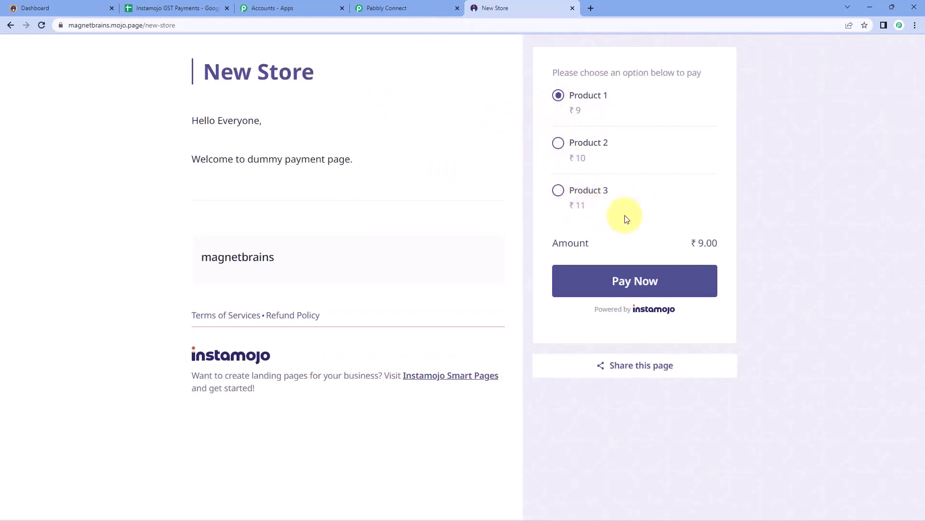
Choose Product 2 at checkout and fill in the buyer's first name, last name, e-mail and mobile number.
left_click(560, 144)
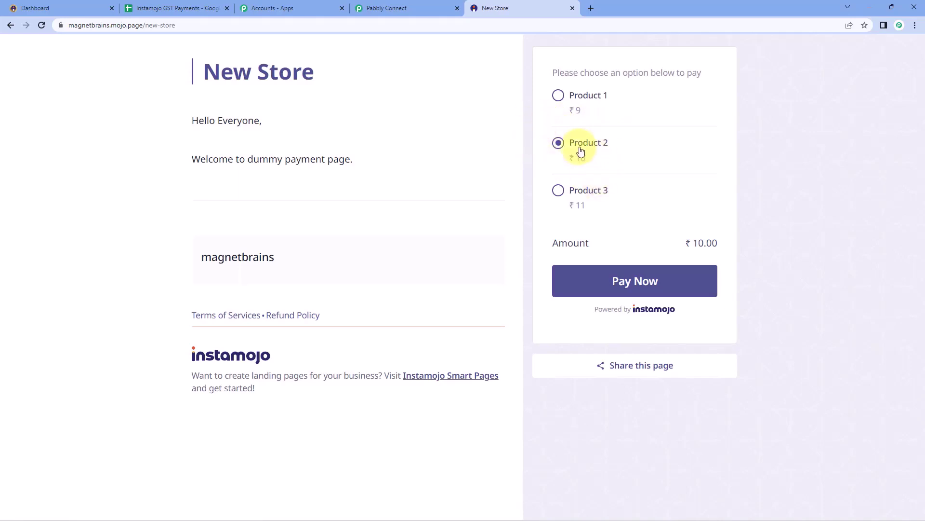
left_click(627, 277)
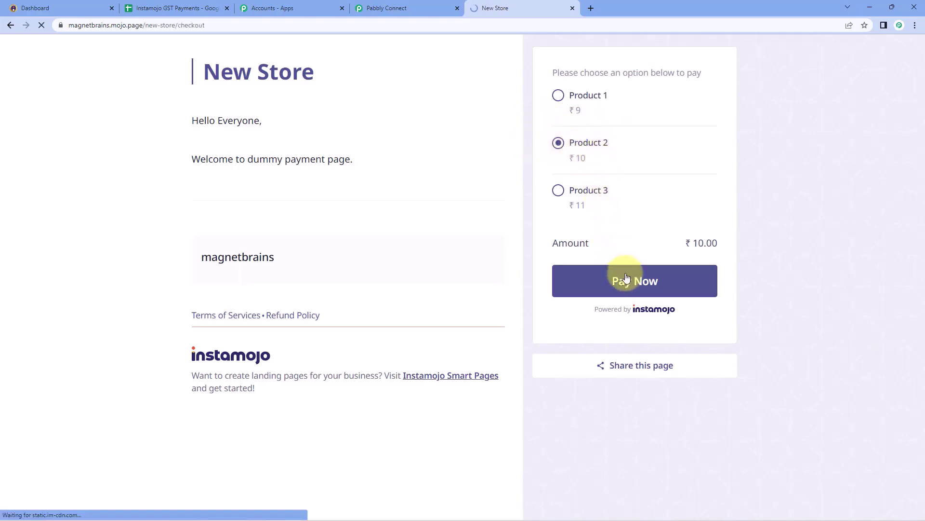
left_click(211, 176)
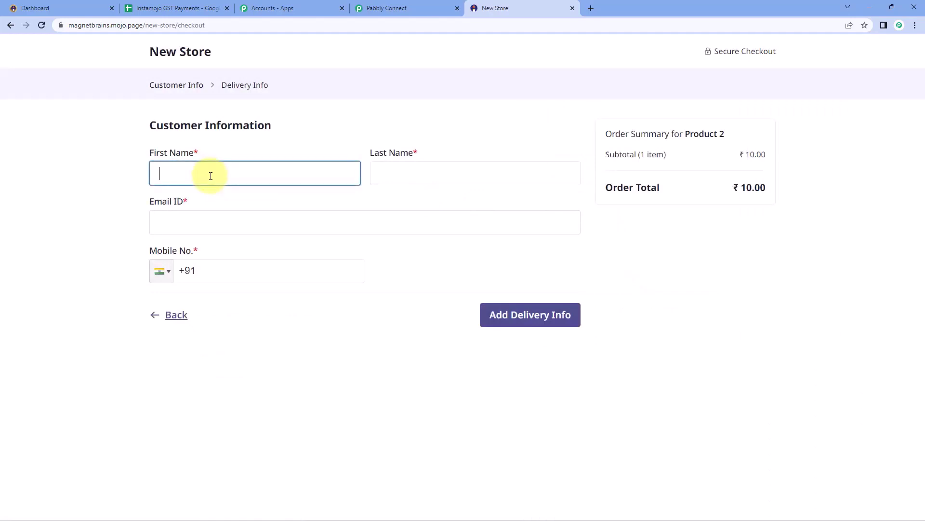
type("Dummy")
key("Tab")
type("na")
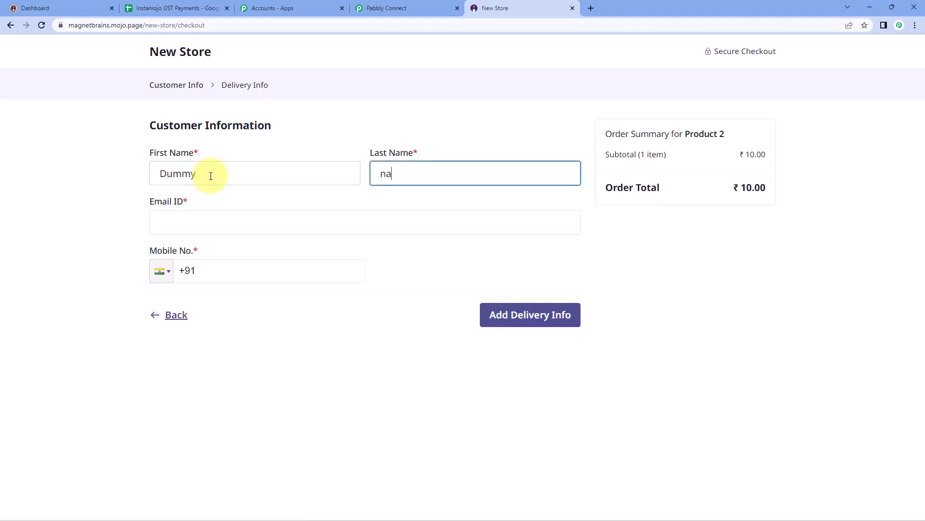
type("me")
key("Delete")
type("N")
key("Tab")
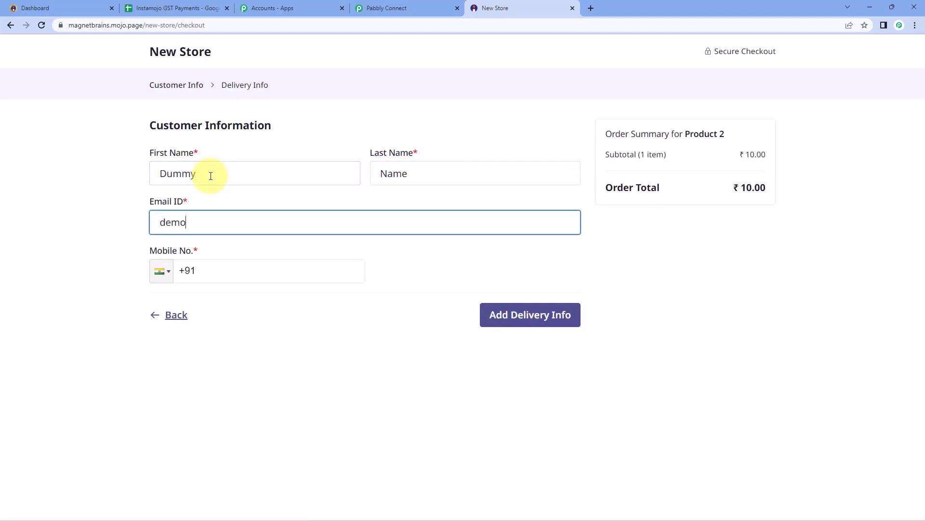
key("Tab")
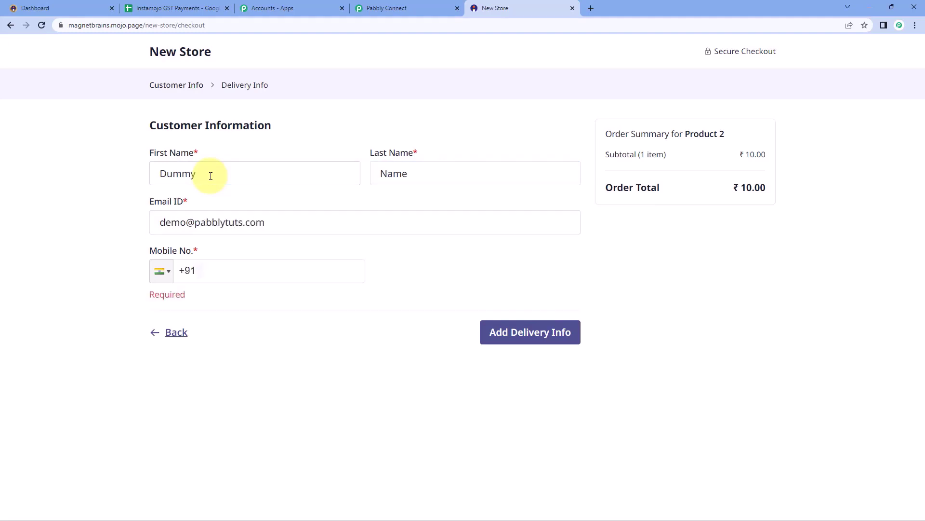
type("9876543210")
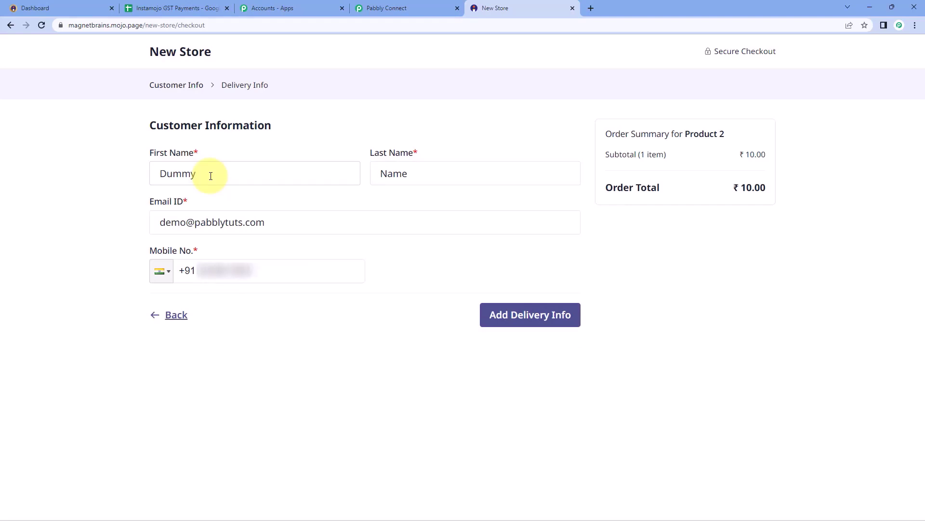
type("0")
Enter the billing address, city and pincode, with the state set to Madhya Pradesh.
left_click(514, 319)
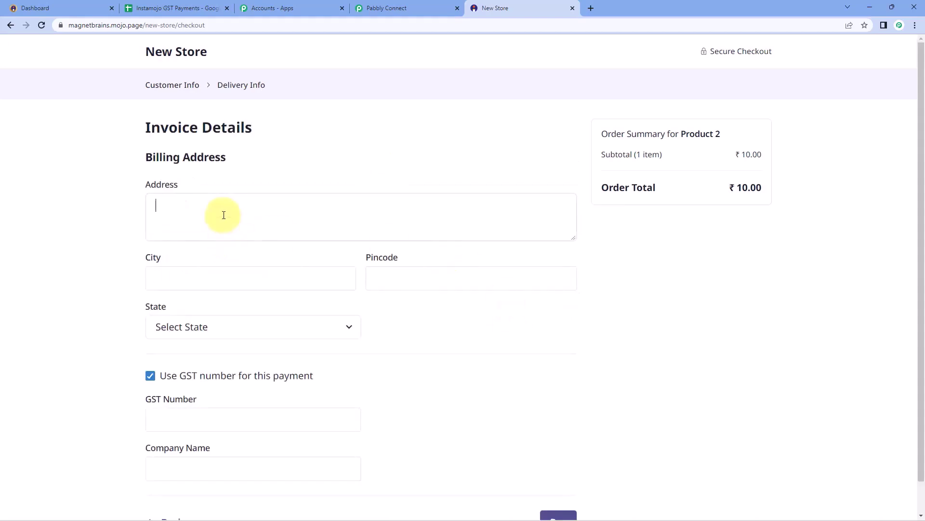
left_click(223, 215)
type("A-101")
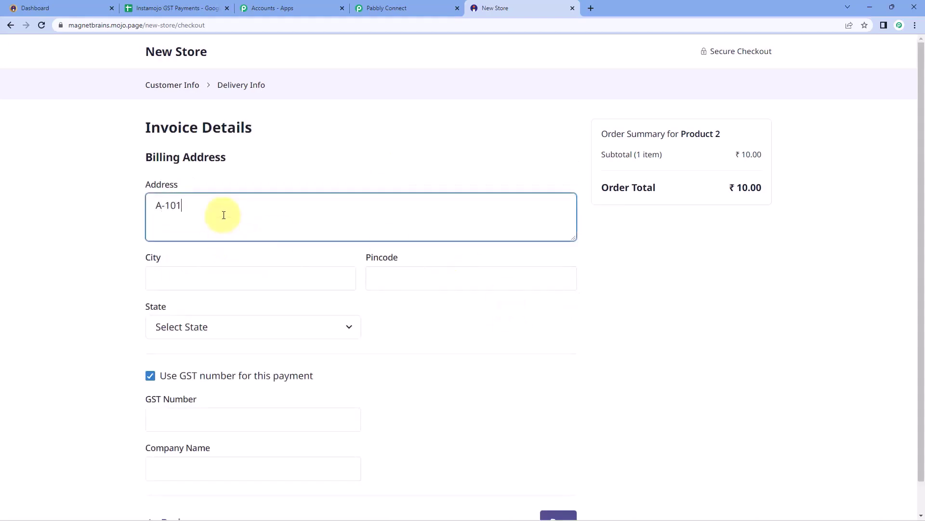
key("Tab")
type("Bhopal")
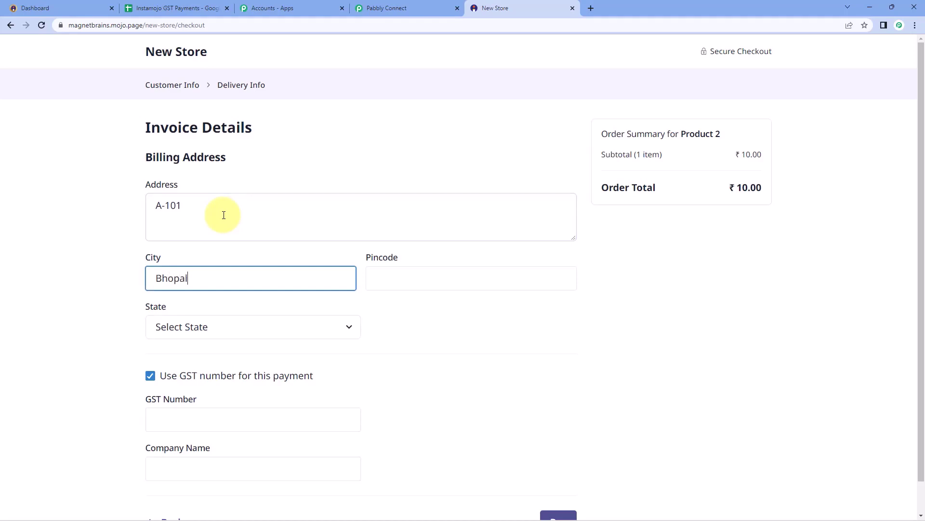
key("Tab")
type("462016")
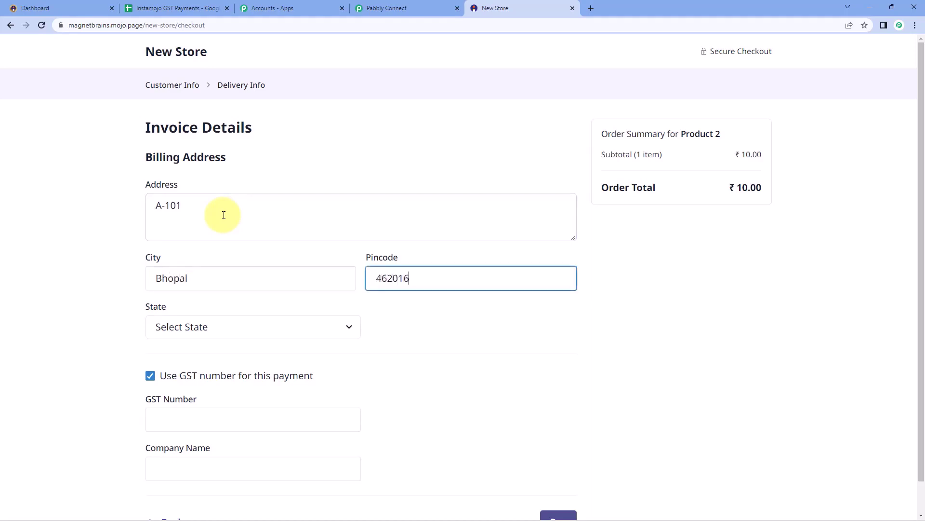
key("Tab")
key("m")
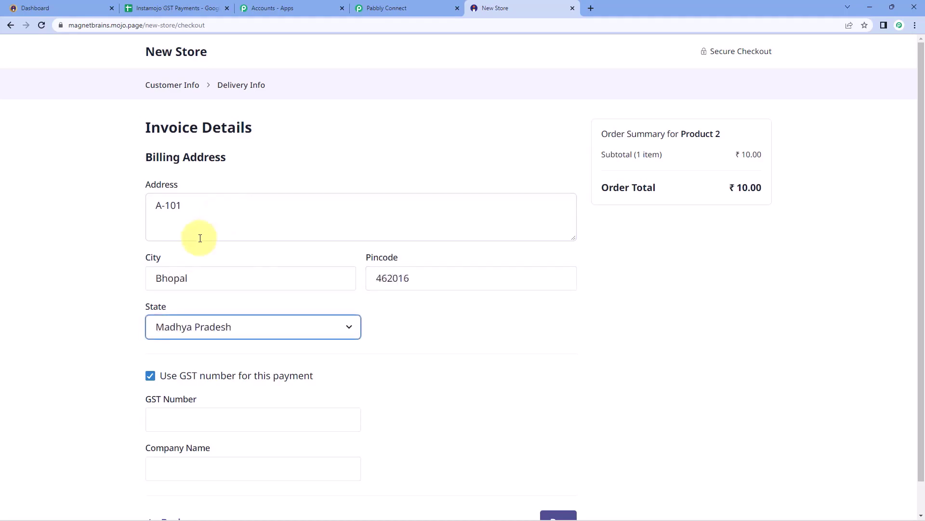
scroll(200, 238, "down", 1)
Enter the buyer's GST number and correct it until it is valid.
left_click(184, 391)
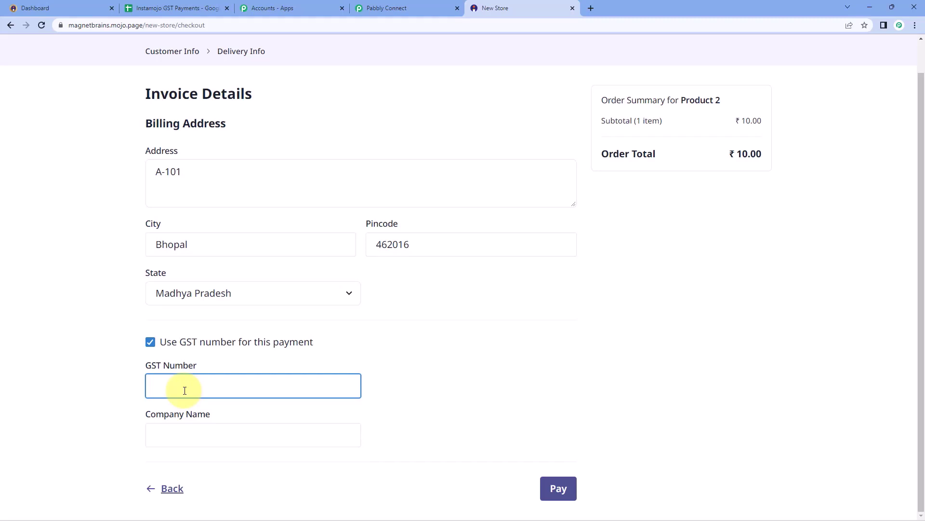
type("30AAAAA00001Z4A")
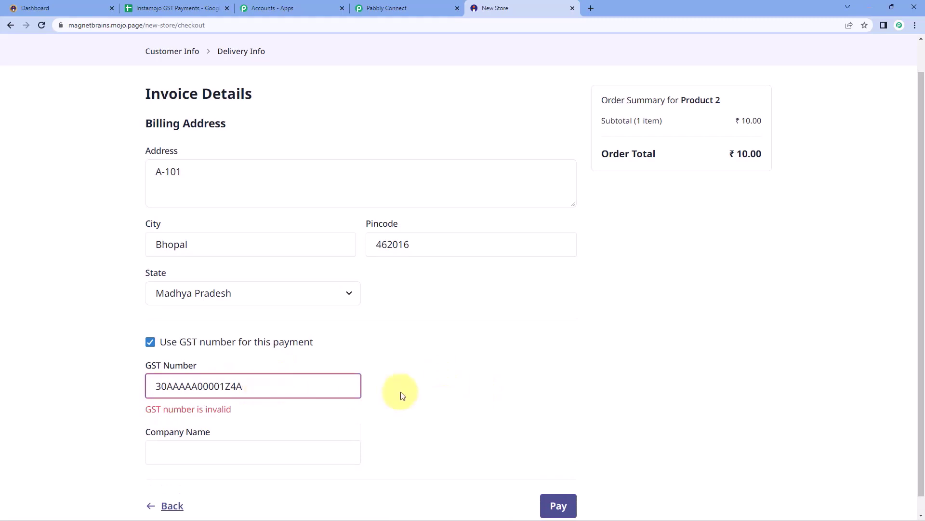
left_click(222, 387)
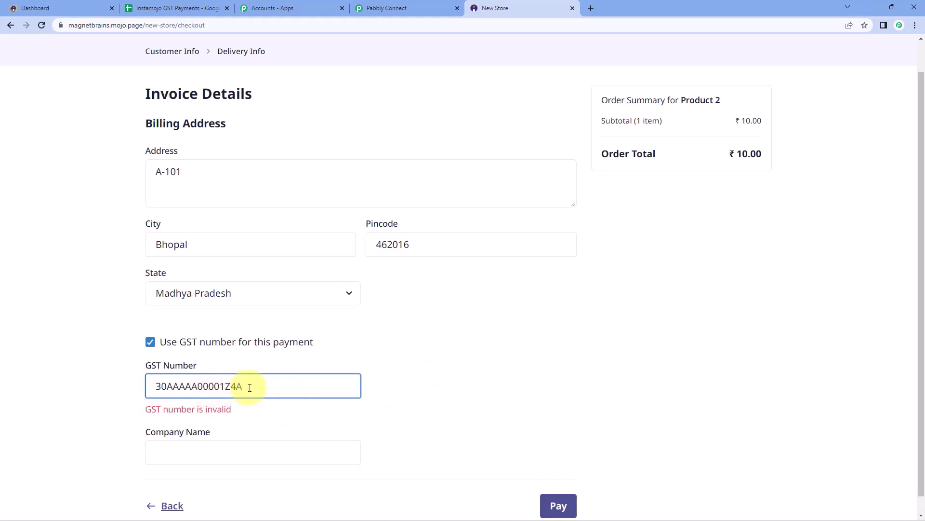
left_click(220, 386)
type("A")
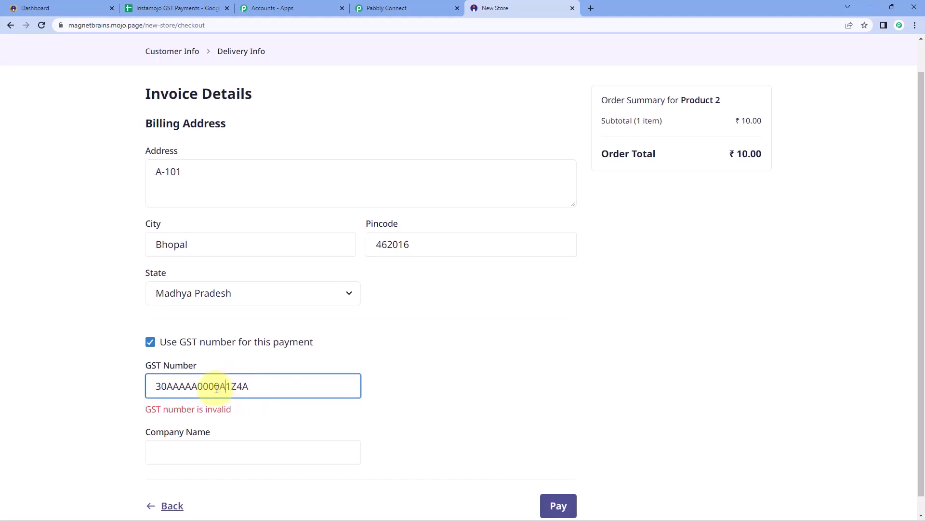
left_click(258, 386)
key("BackSpace")
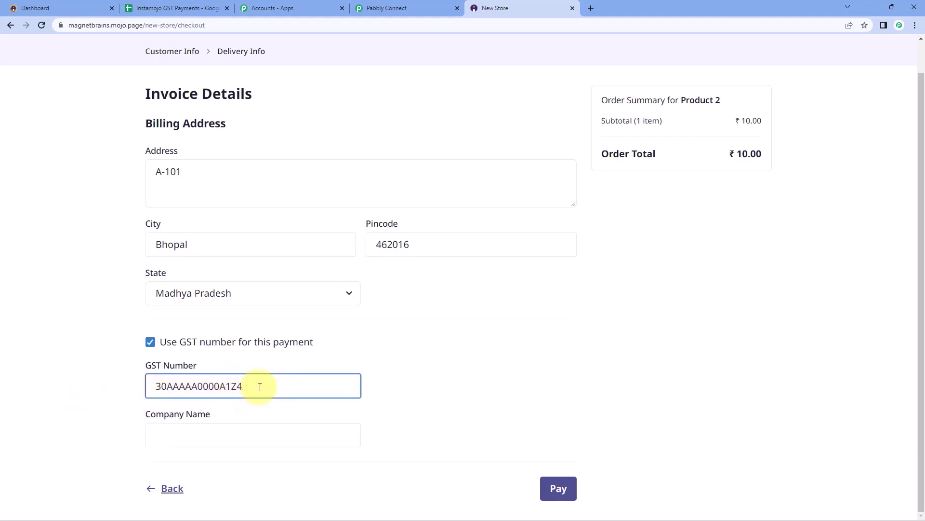
Add company name 'Dummy Business' and pay for the order.
left_click(184, 435)
type("D")
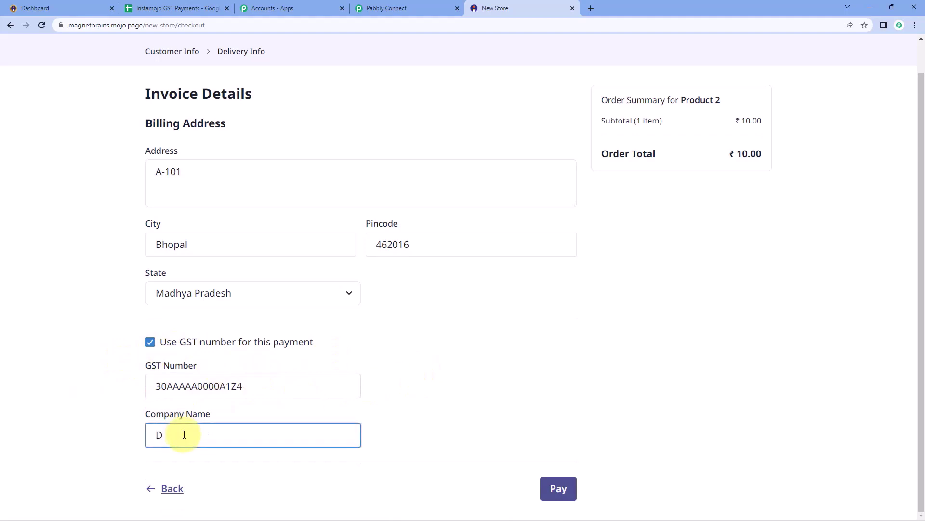
type("ummy Business")
left_click(62, 399)
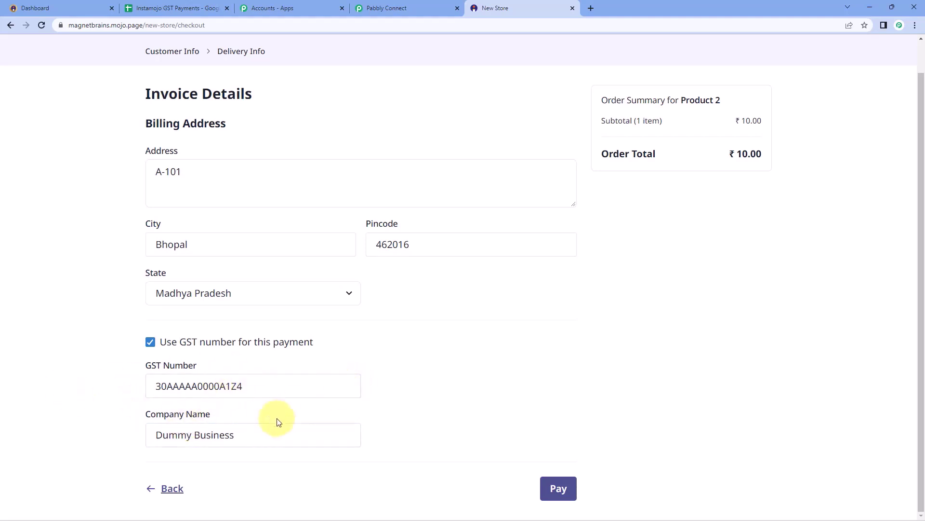
scroll(550, 365, "up", 1)
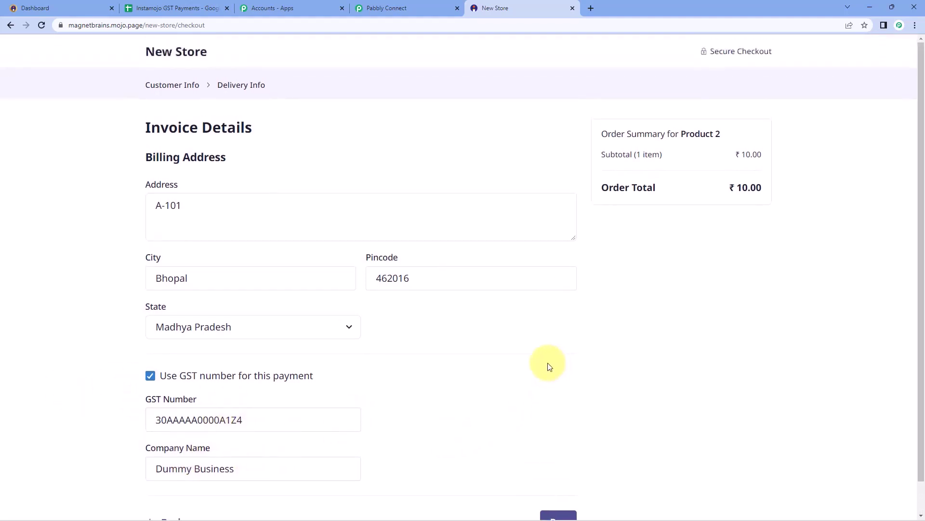
scroll(517, 245, "down", 1)
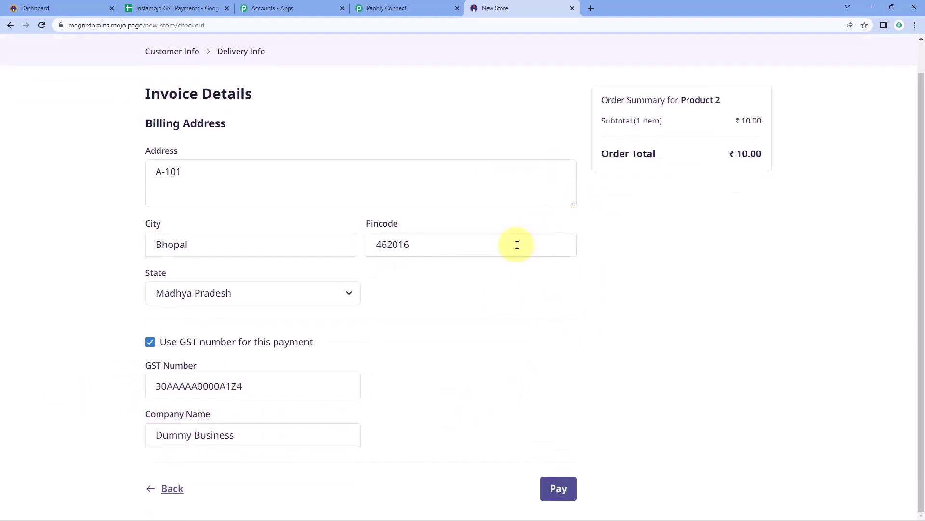
left_click(564, 490)
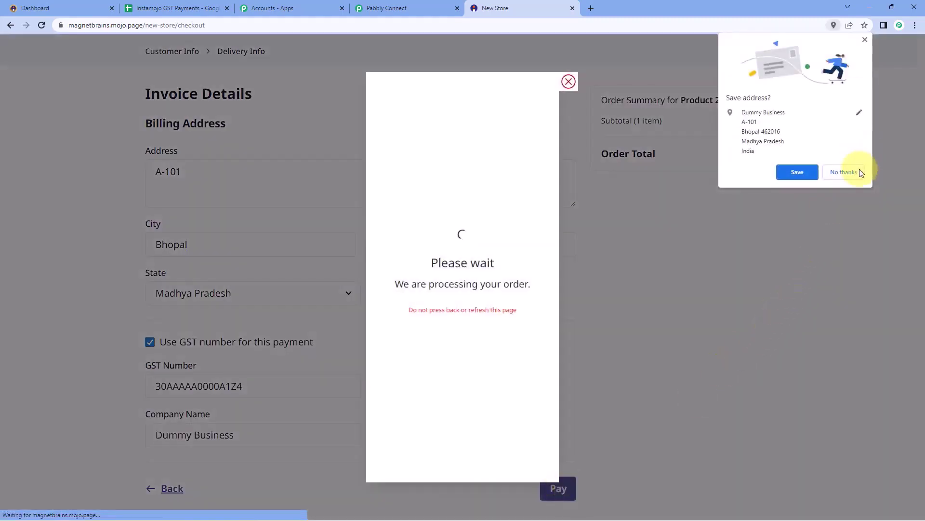
Decline Chrome's save-address prompt while the ₹10 payment completes.
left_click(844, 172)
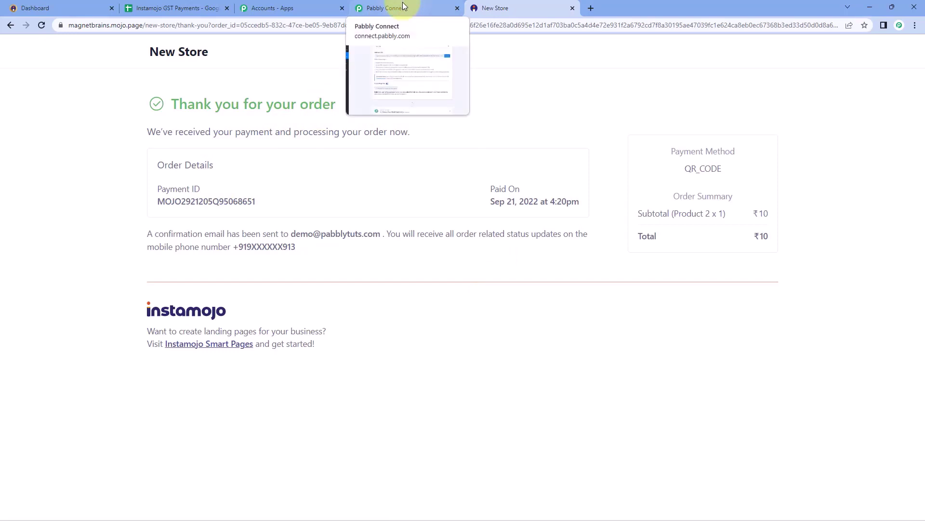
Check the captured payment ID, SUCCESS status, 10.00 amount and completion time in Pabbly.
left_click(403, 6)
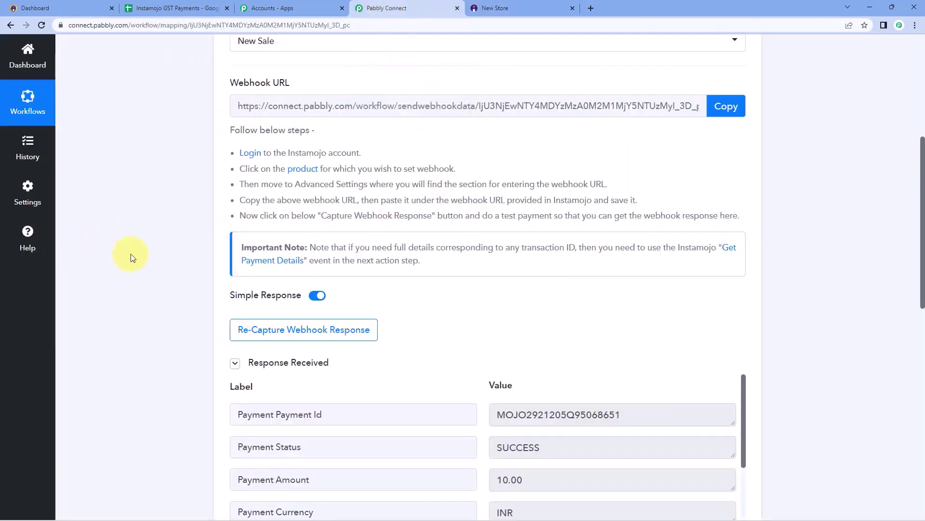
scroll(131, 253, "down", 2)
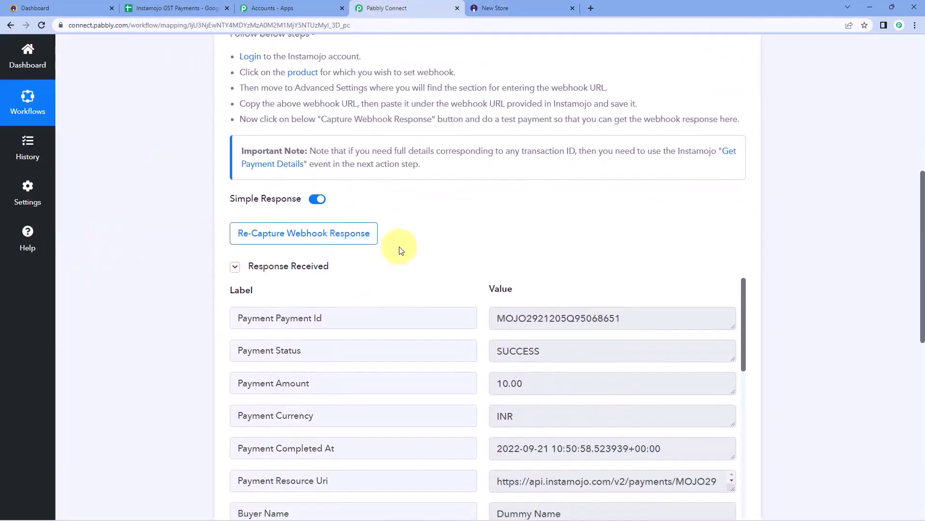
scroll(517, 266, "down", 2)
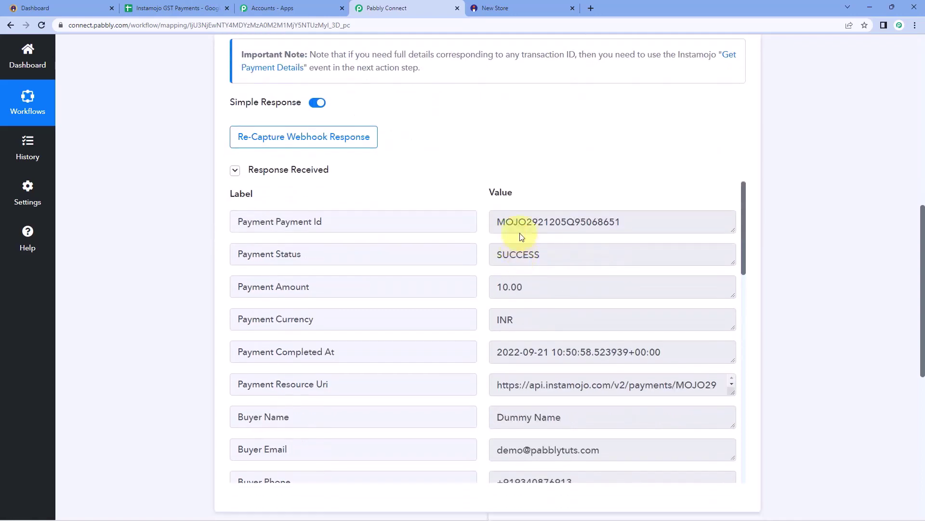
mouse_move(251, 178)
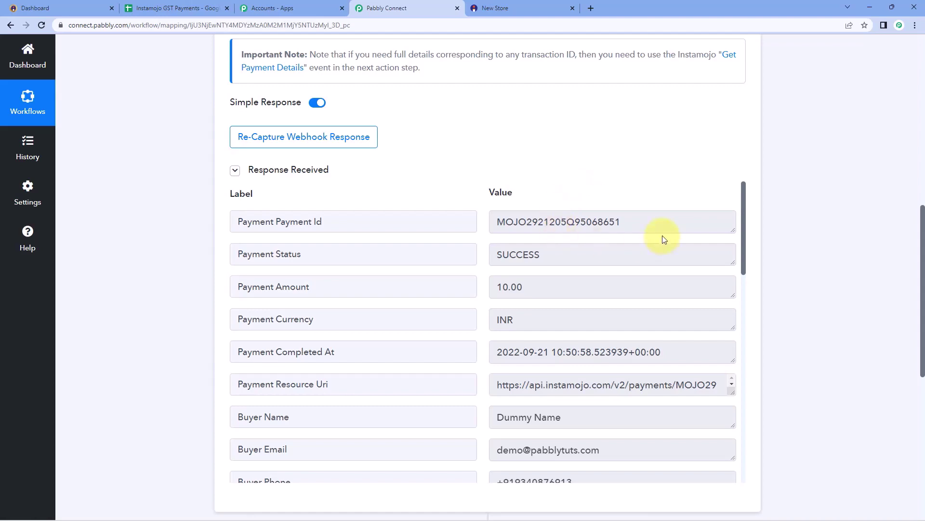
left_click_drag(655, 223, 450, 225)
left_click_drag(552, 256, 485, 256)
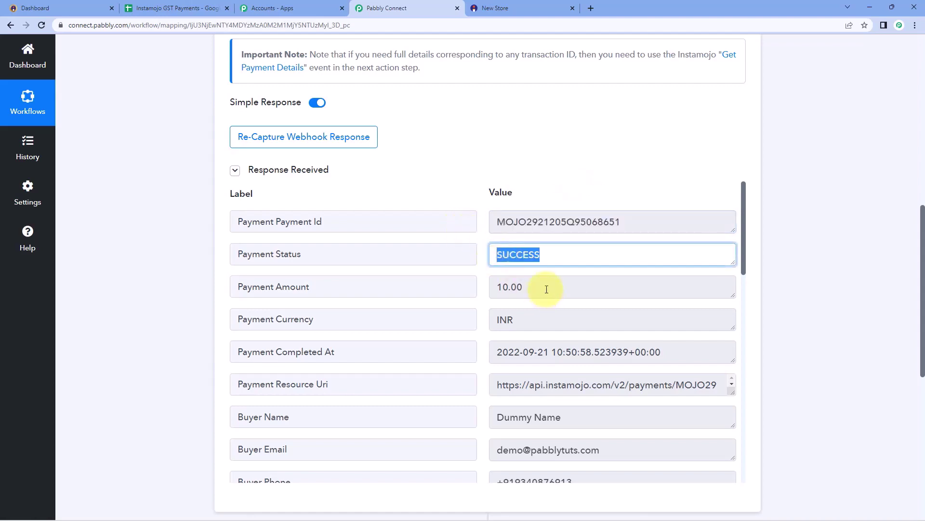
left_click_drag(547, 287, 459, 288)
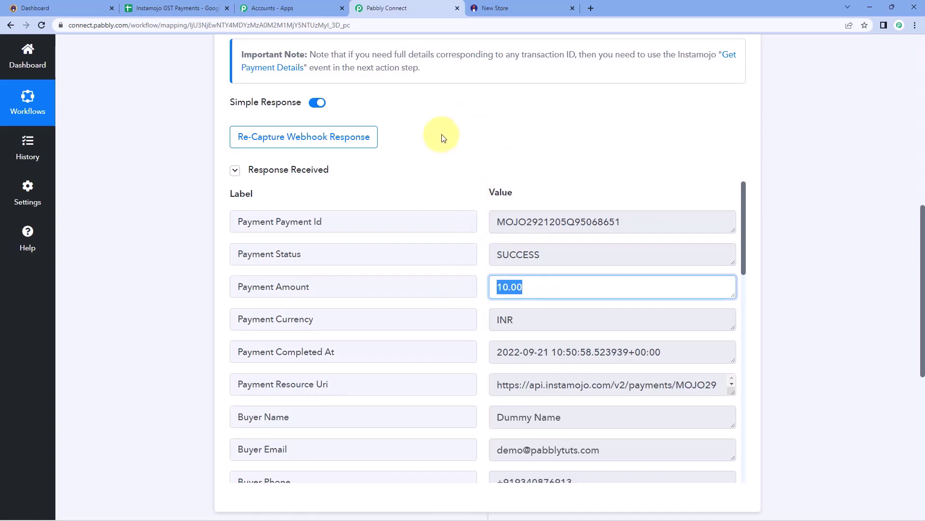
scroll(456, 139, "down", 1)
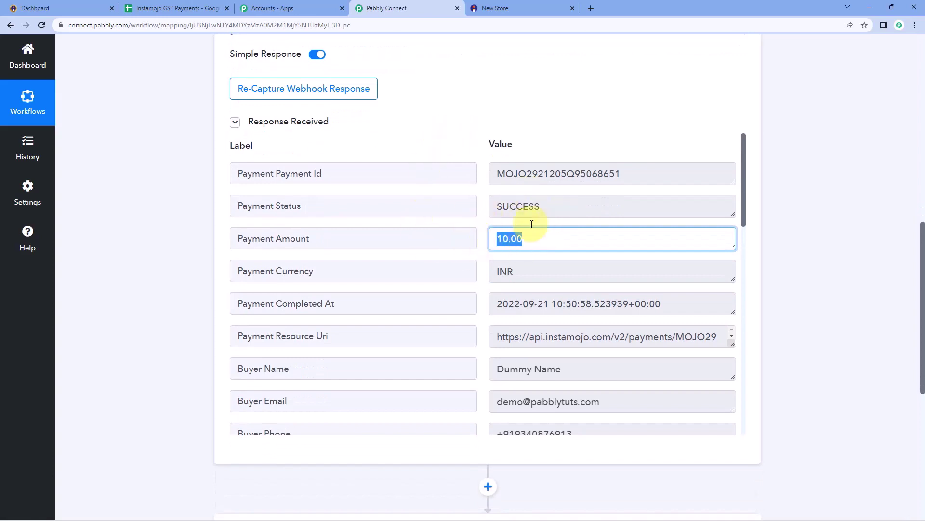
left_click_drag(661, 304, 485, 304)
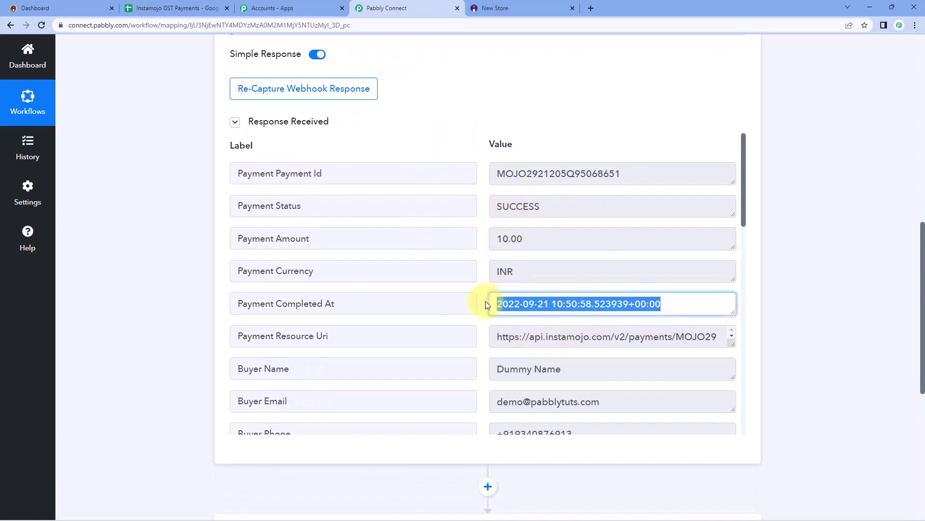
left_click(484, 257)
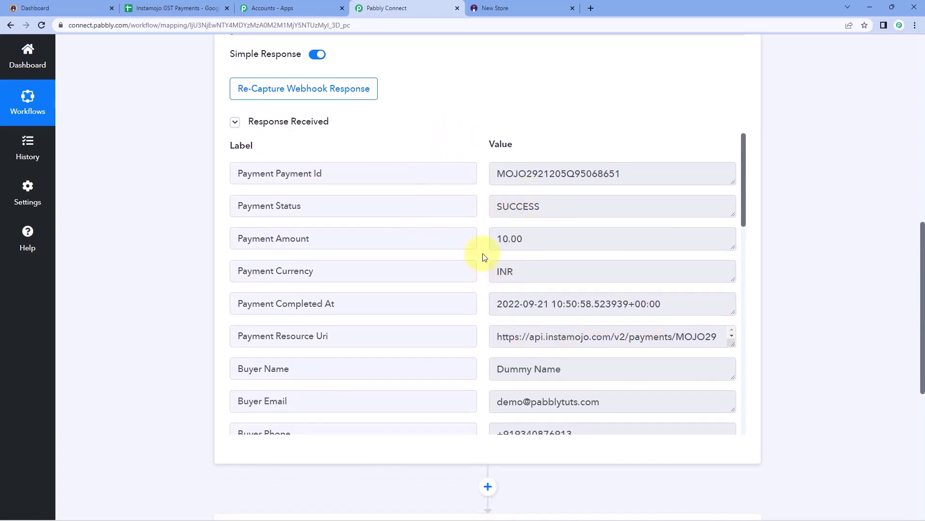
Check the captured buyer name, e-mail, phone number and the Product 2 purpose.
left_click_drag(586, 363, 475, 375)
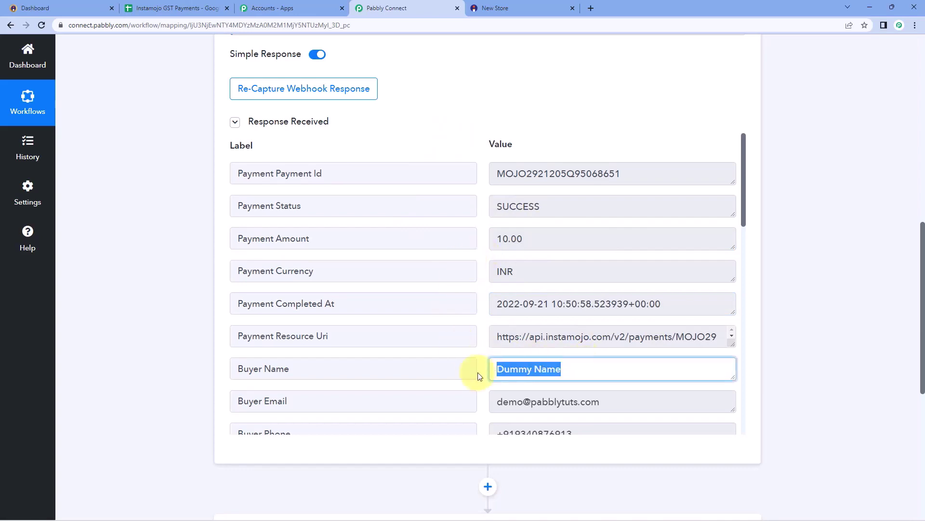
left_click_drag(602, 401, 503, 401)
left_click(620, 412)
scroll(456, 303, "down", 3)
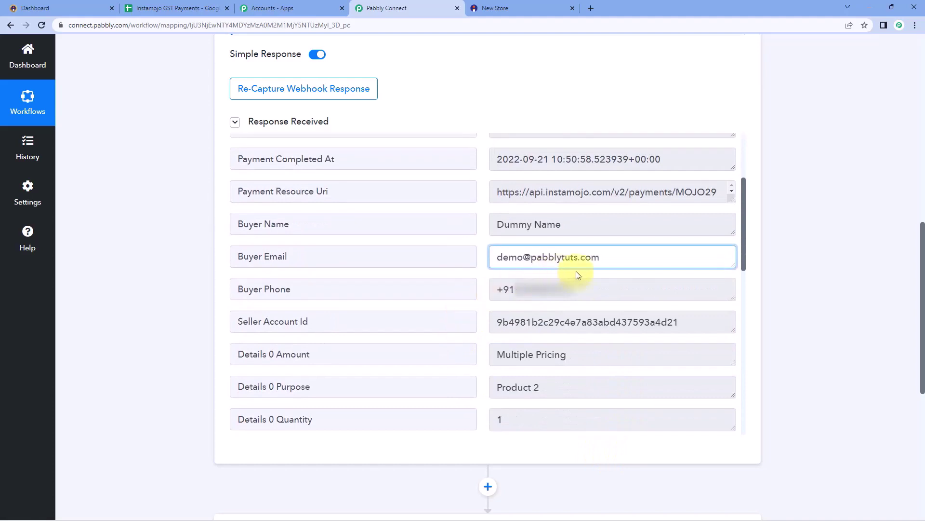
left_click(579, 288)
left_click_drag(578, 288, 477, 289)
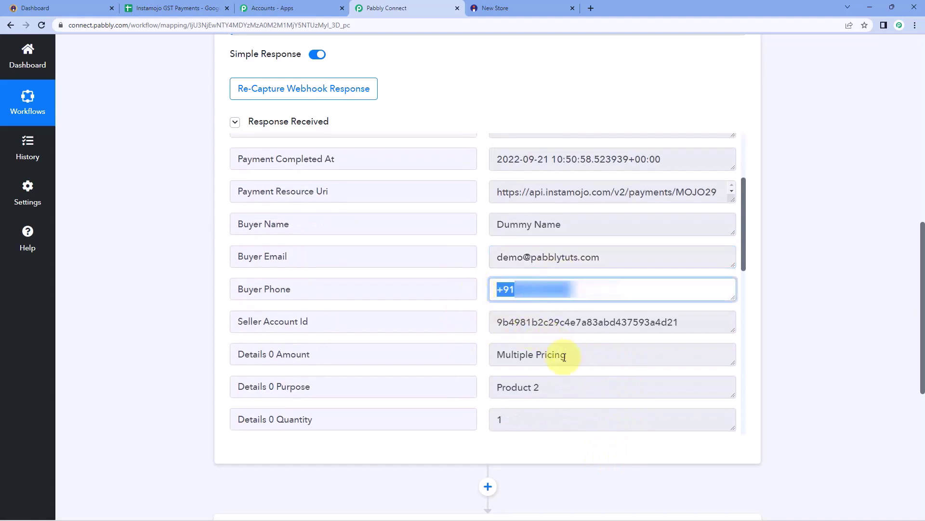
left_click_drag(540, 388, 479, 382)
left_click(487, 366)
left_click_drag(554, 388, 483, 308)
left_click(486, 304)
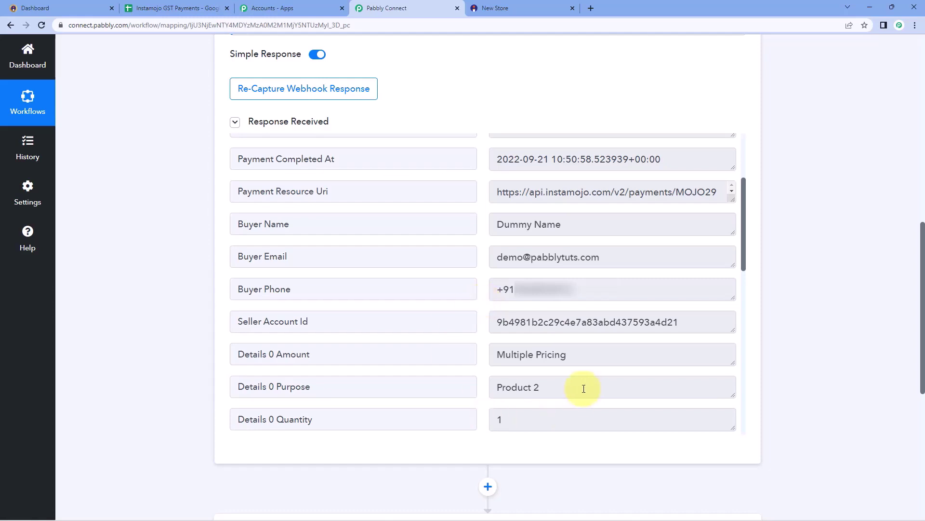
left_click_drag(583, 386, 475, 386)
left_click(476, 354)
scroll(486, 319, "down", 10)
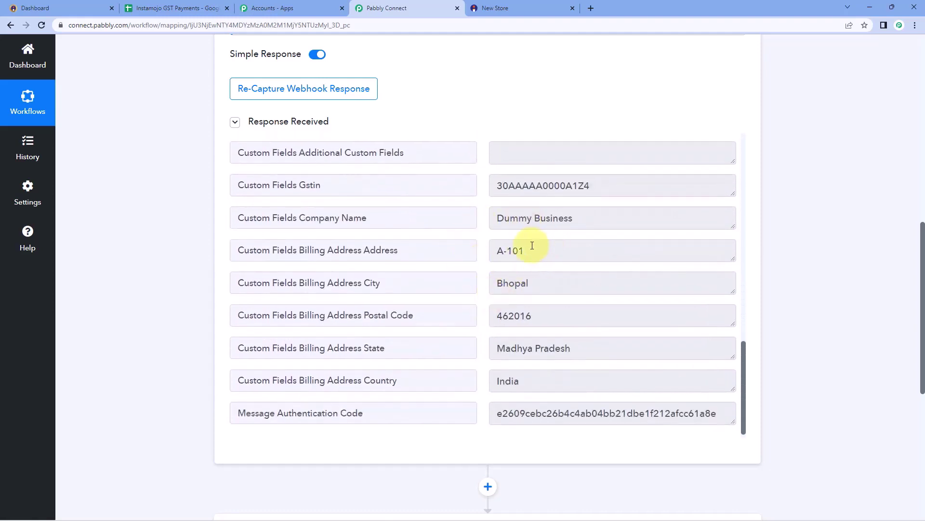
left_click_drag(529, 250, 477, 255)
left_click_drag(541, 289, 489, 289)
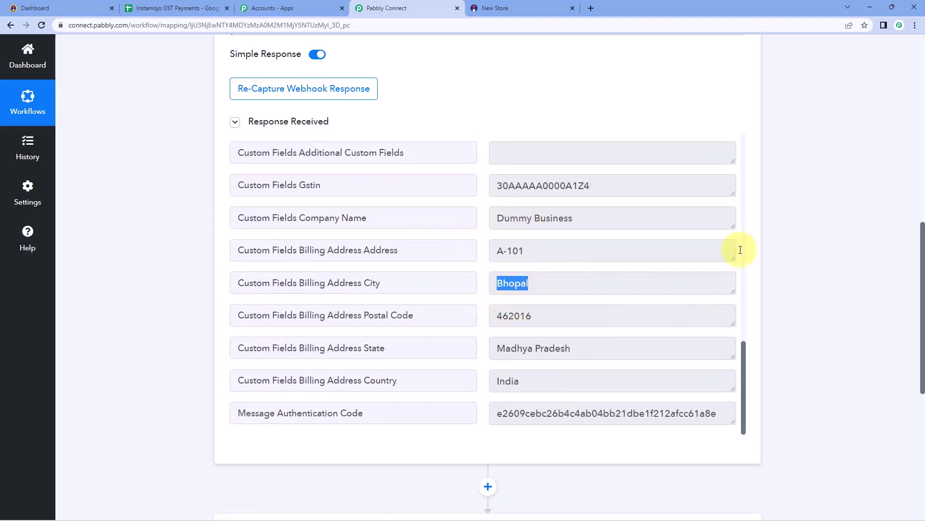
left_click(839, 250)
left_click(547, 187)
left_click_drag(547, 186, 490, 187)
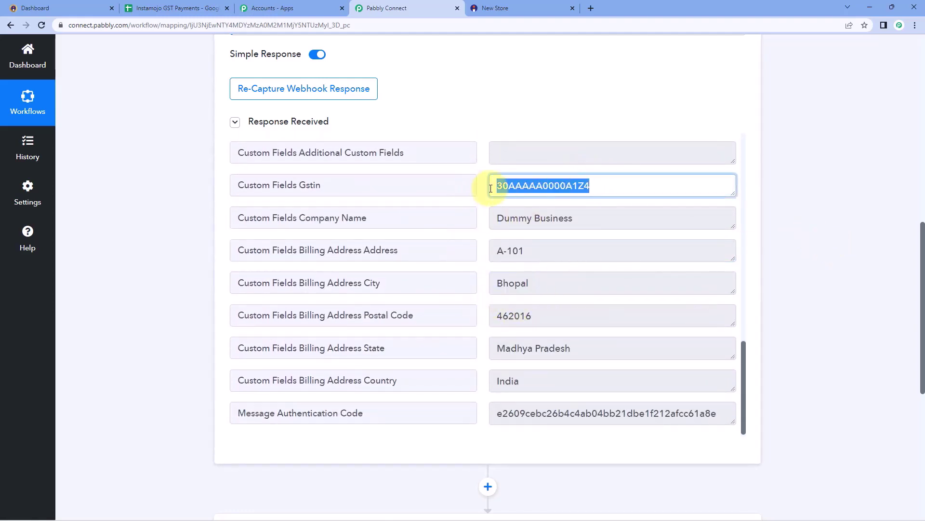
left_click(481, 190)
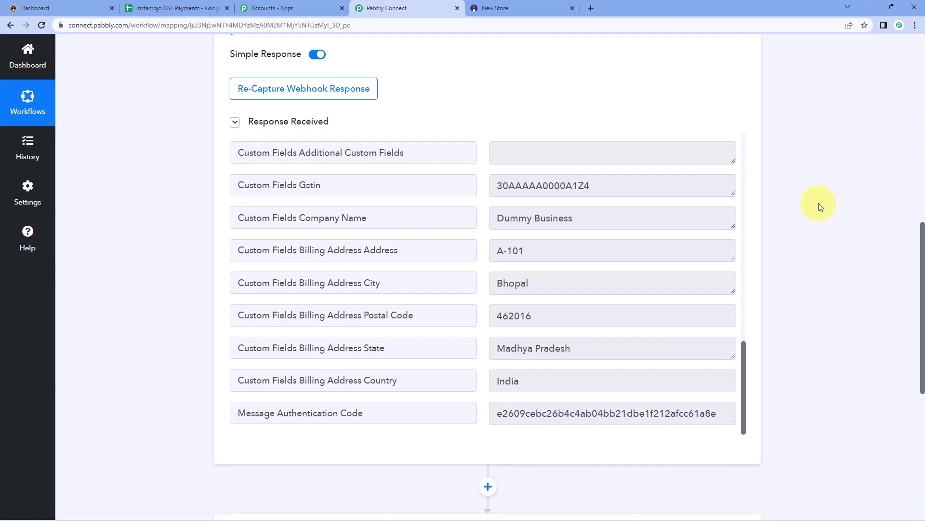
scroll(819, 206, "down", 3)
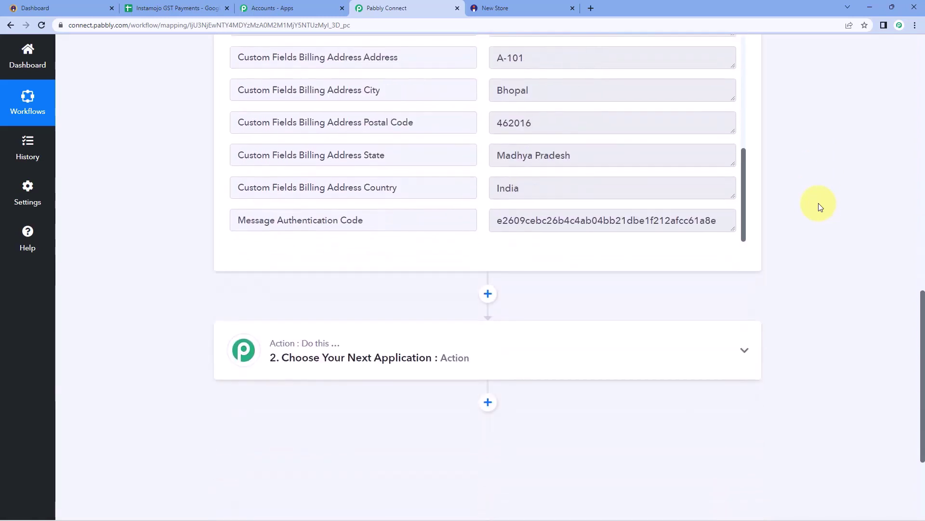
scroll(819, 206, "up", 1)
scroll(843, 219, "up", 3)
scroll(507, 264, "up", 5)
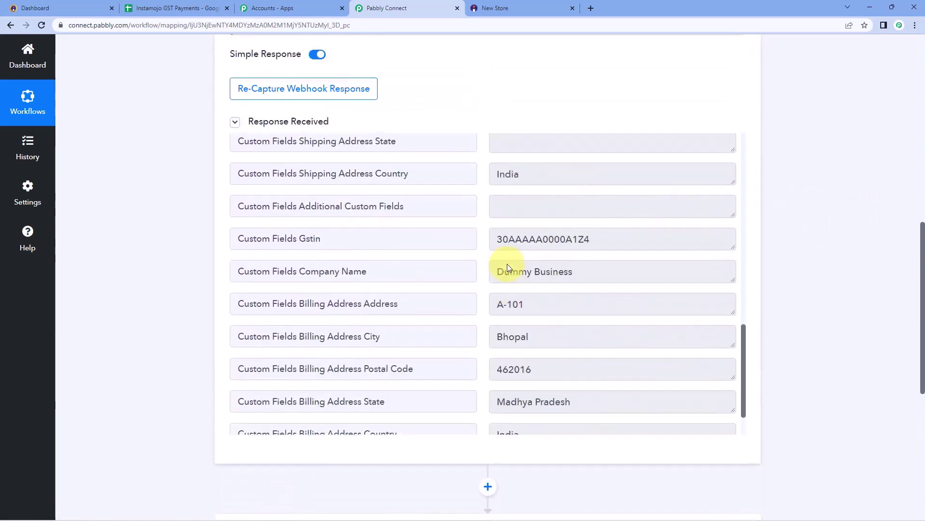
scroll(517, 267, "up", 4)
scroll(522, 265, "down", 7)
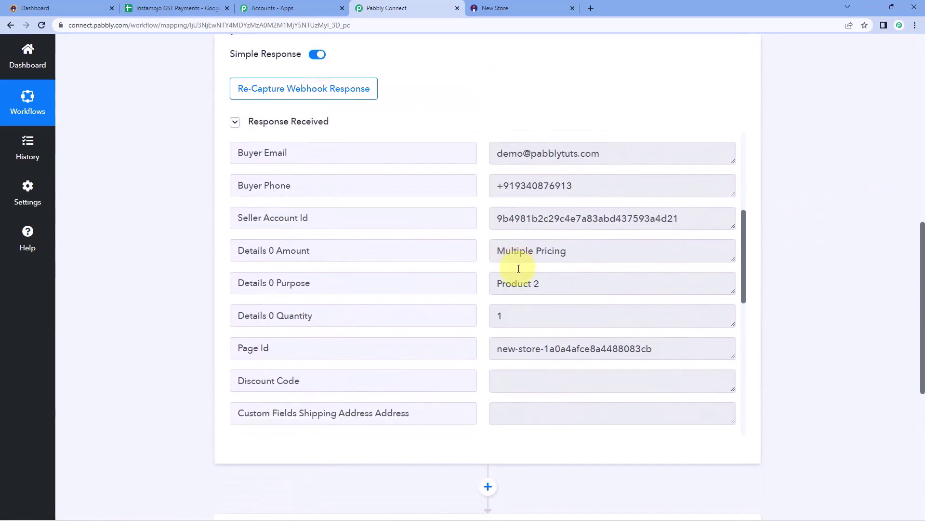
scroll(522, 241, "down", 2)
scroll(514, 230, "up", 2)
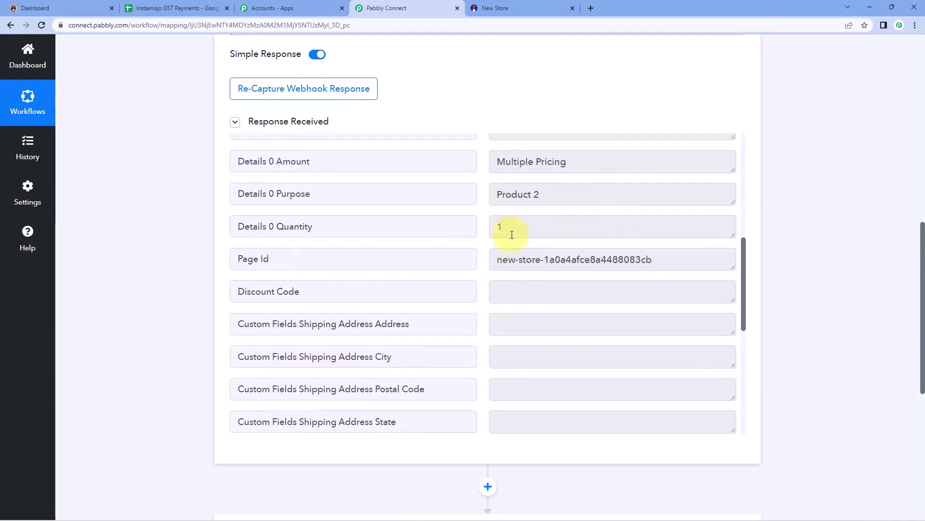
left_click(563, 195)
left_click_drag(537, 194, 490, 194)
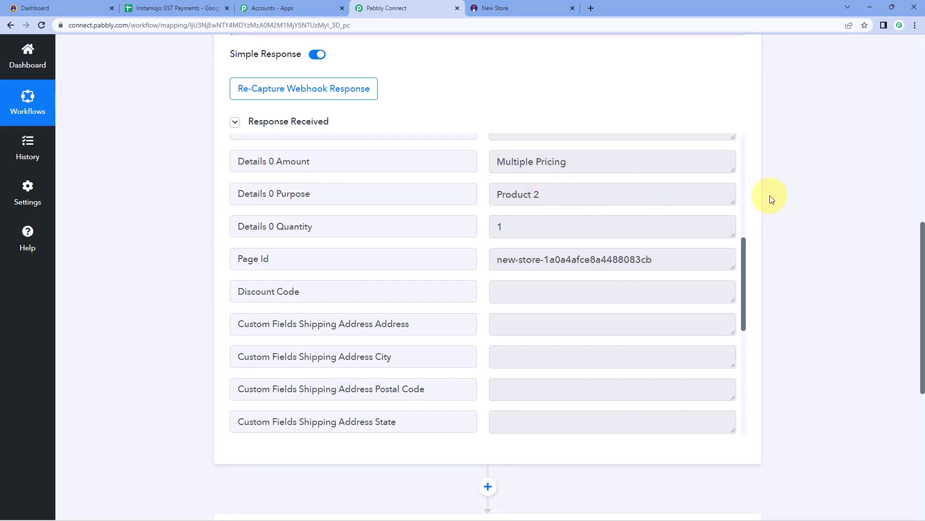
Set step 2 to the Lookup Table app and Lookup Table event, and connect it.
scroll(770, 195, "down", 7)
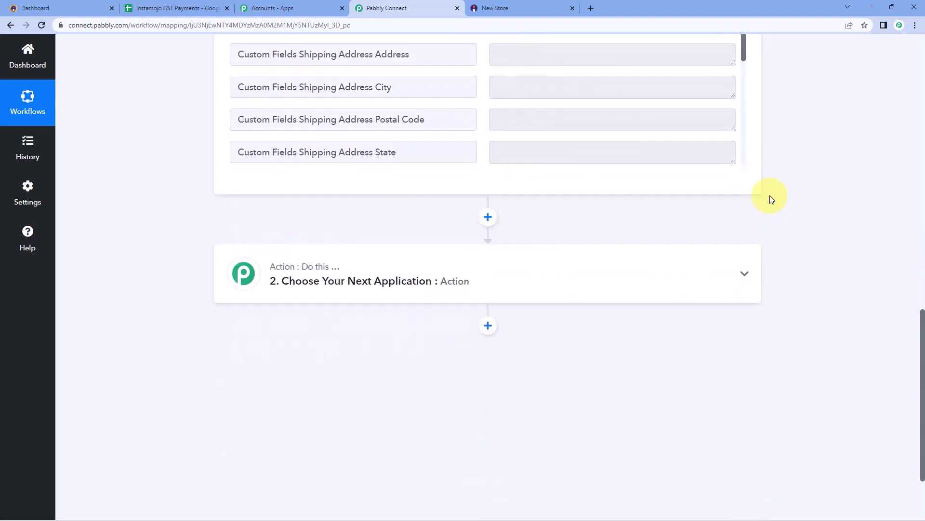
left_click(392, 197)
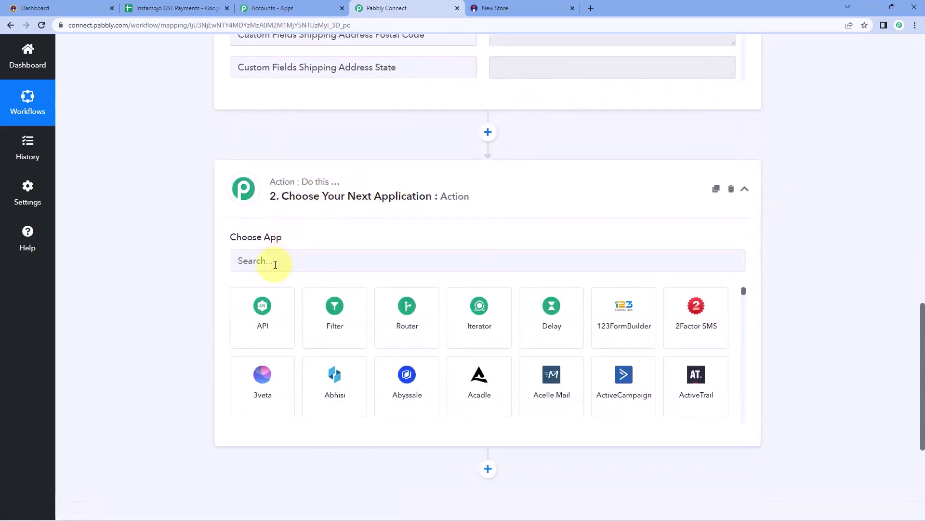
left_click(273, 262)
type("Look")
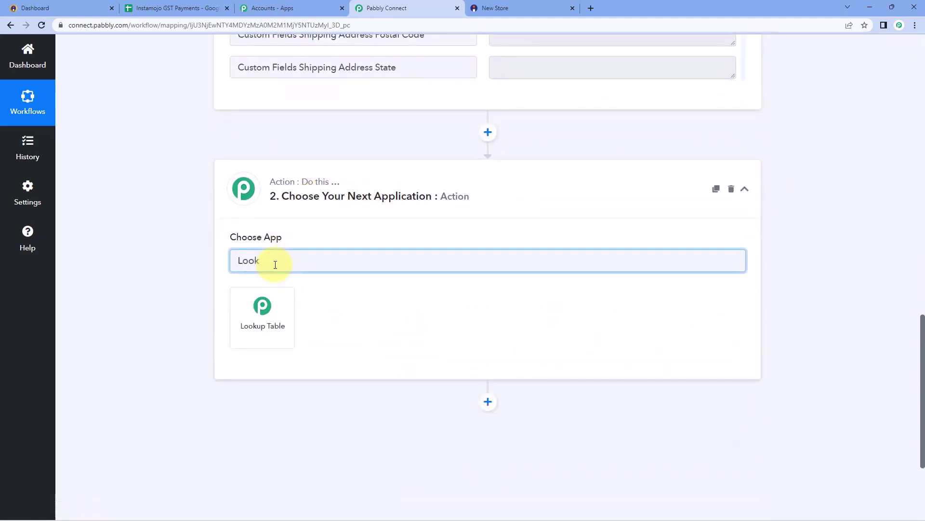
left_click(261, 306)
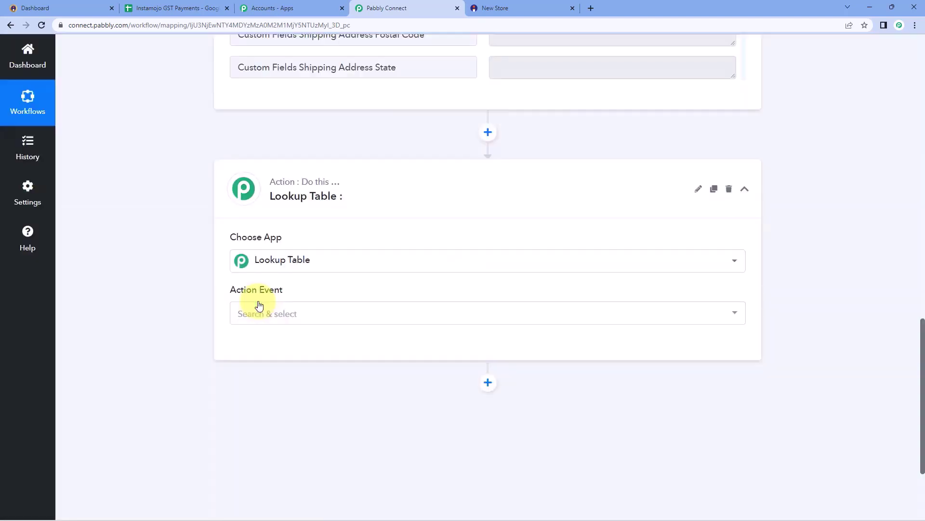
left_click(289, 316)
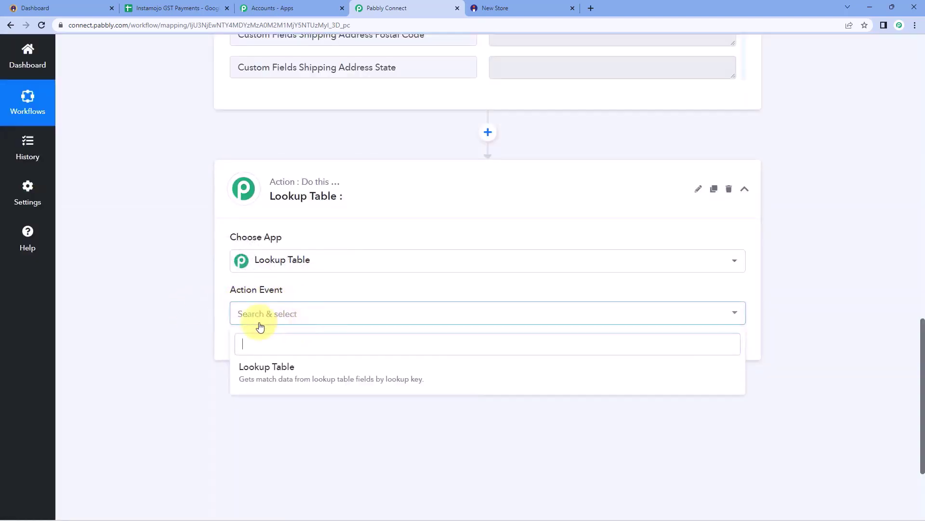
left_click(310, 368)
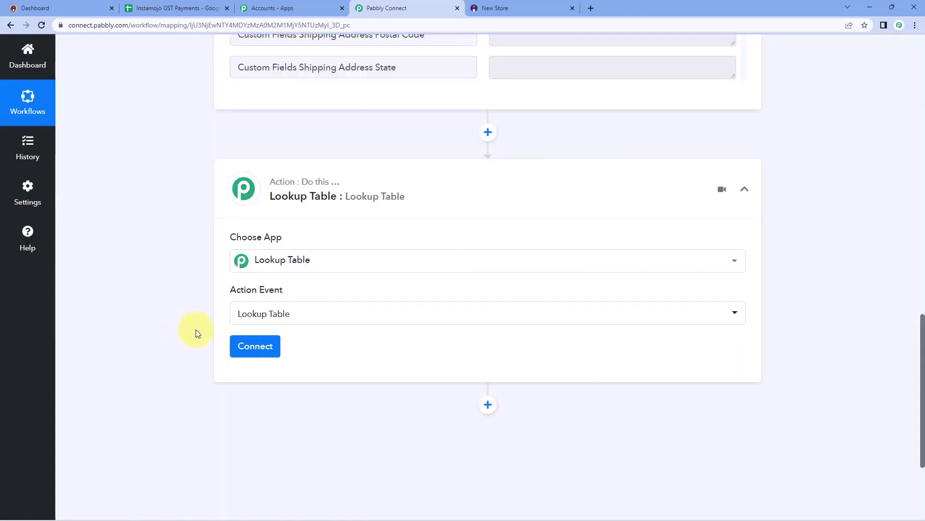
left_click(263, 352)
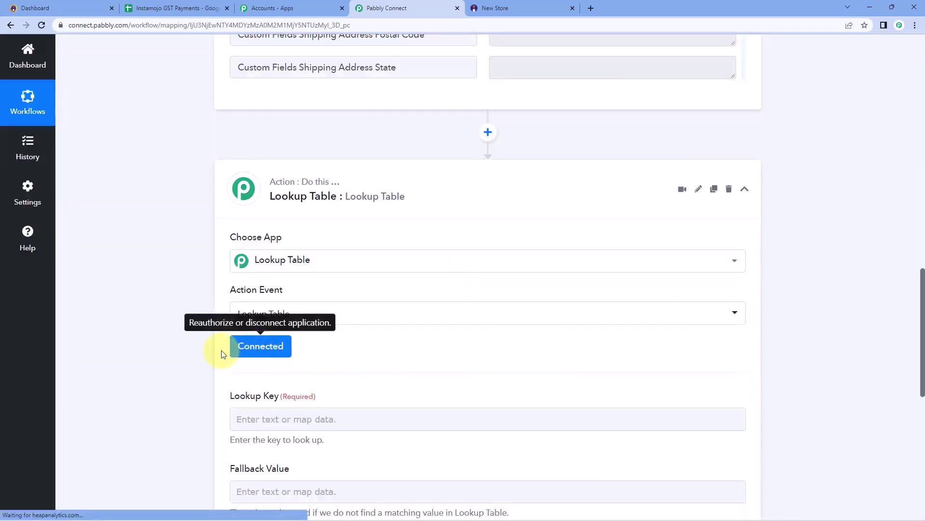
Pick out the sale's product name 'Product 2' as the lookup example.
scroll(178, 349, "down", 2)
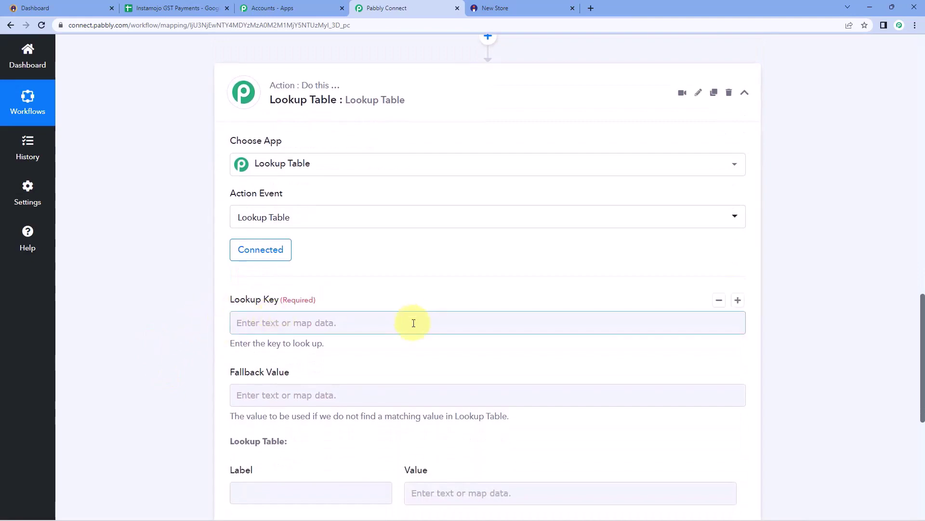
scroll(393, 309, "up", 9)
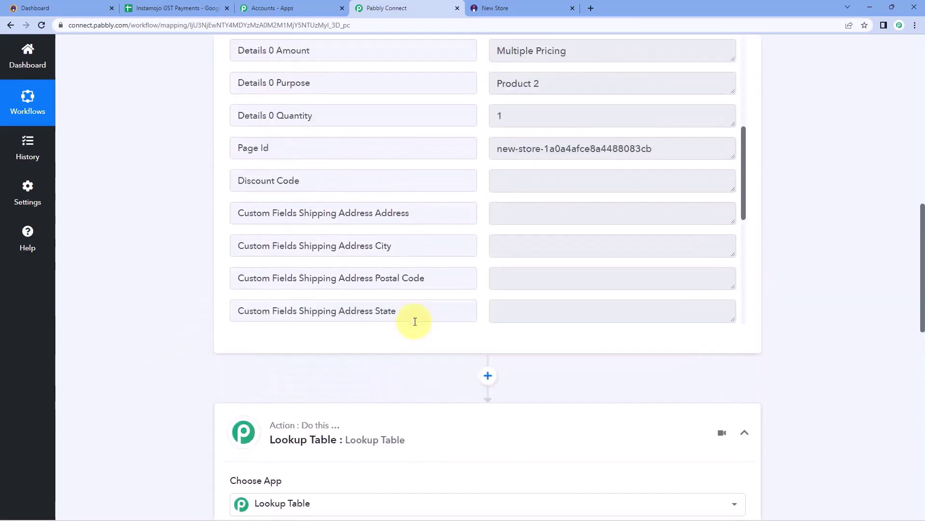
left_click_drag(555, 180, 471, 175)
left_click(481, 186)
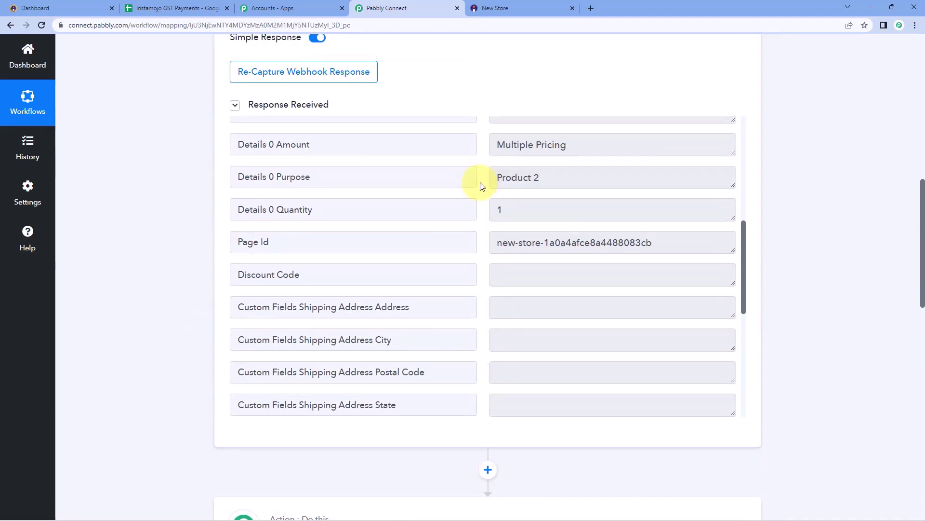
left_click_drag(545, 180, 459, 179)
left_click(481, 185)
left_click_drag(555, 180, 475, 182)
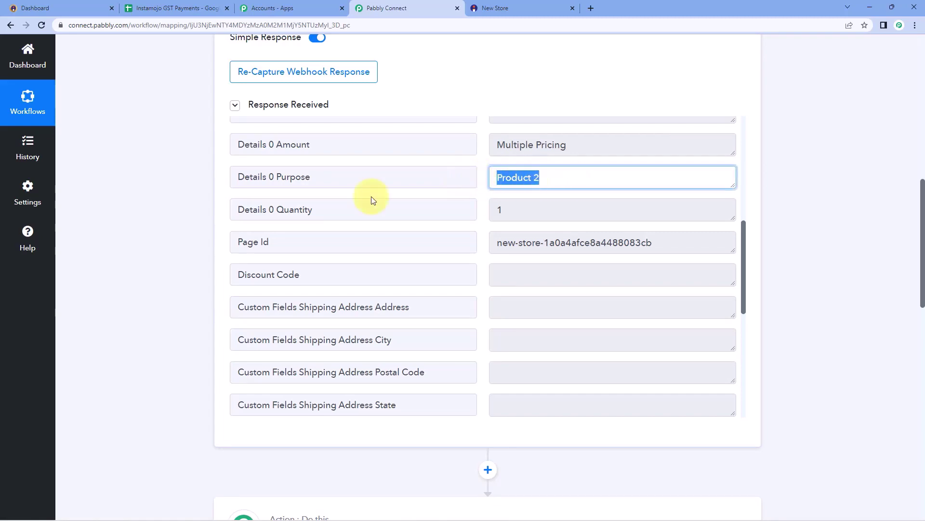
Map the Instamojo sale's Details 0 Purpose field into the Lookup Key.
scroll(161, 229, "down", 8)
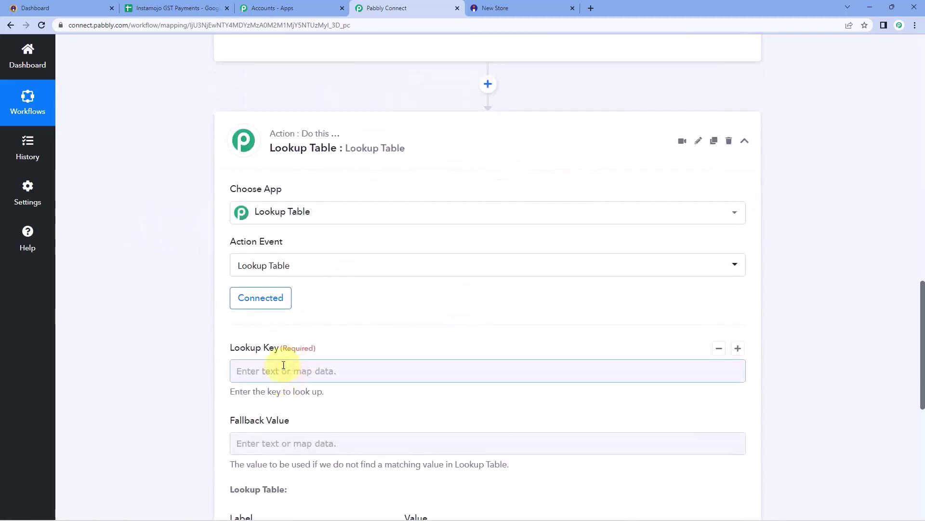
scroll(190, 337, "down", 3)
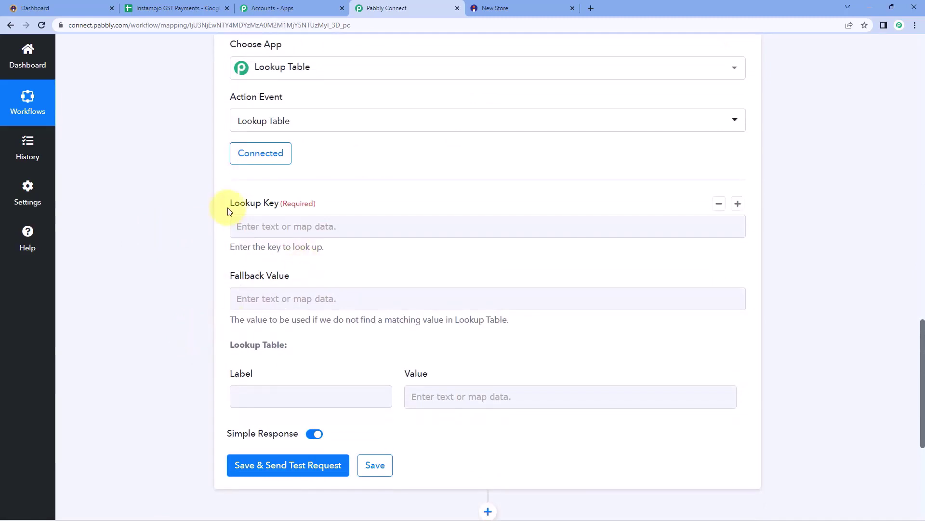
left_click(260, 227)
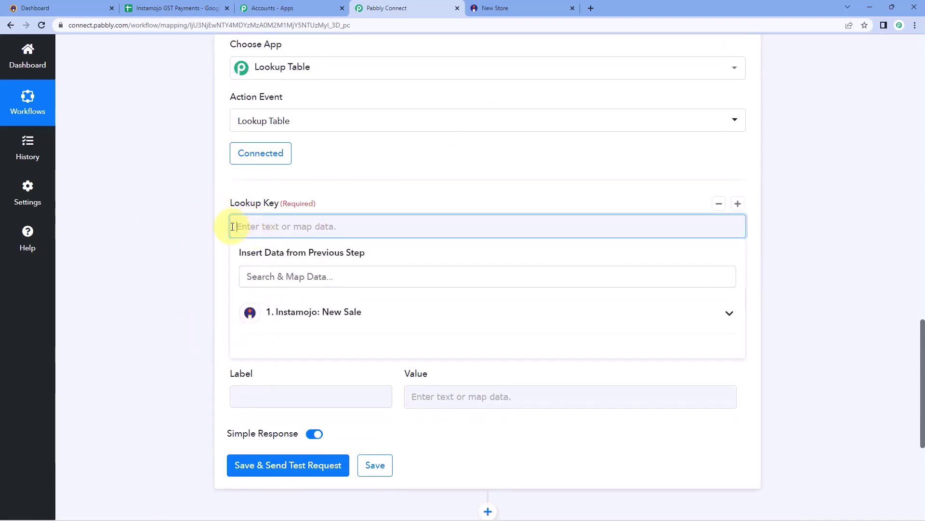
left_click(351, 312)
scroll(181, 268, "down", 1)
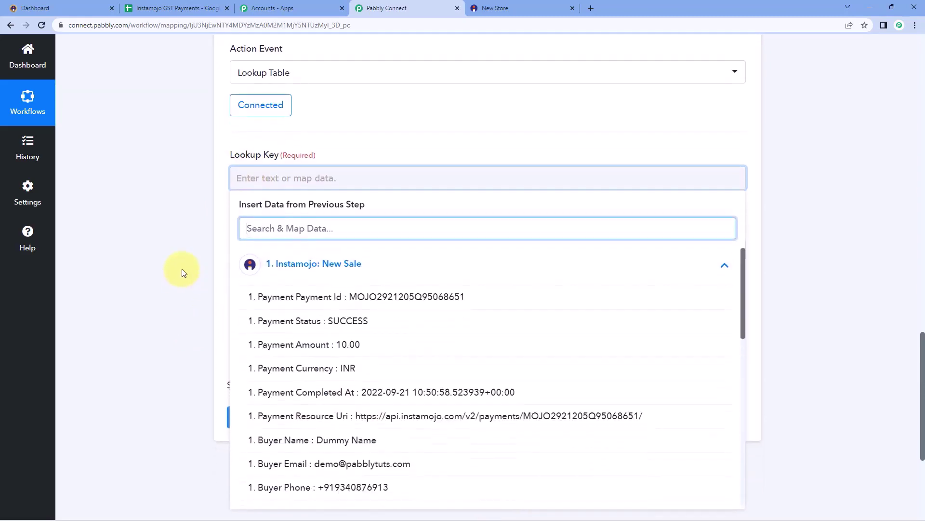
scroll(270, 333, "down", 5)
scroll(286, 330, "down", 2)
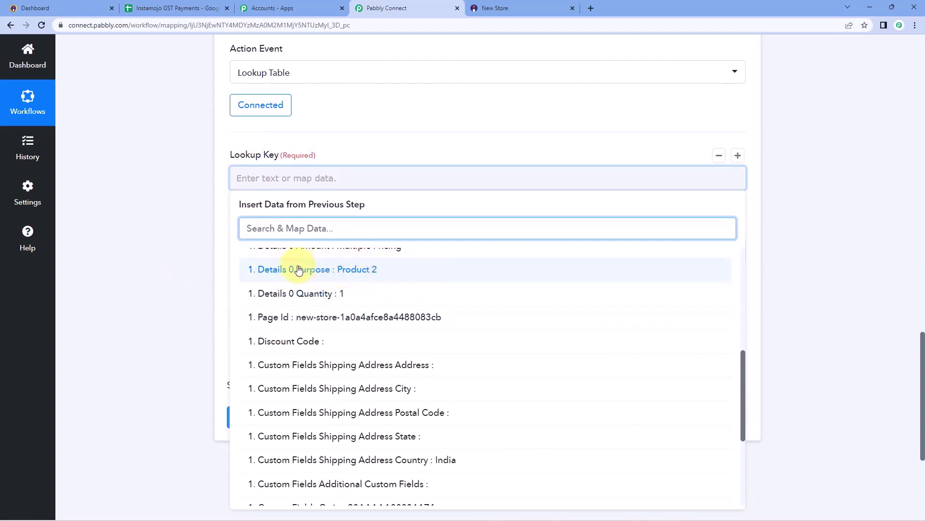
left_click(330, 274)
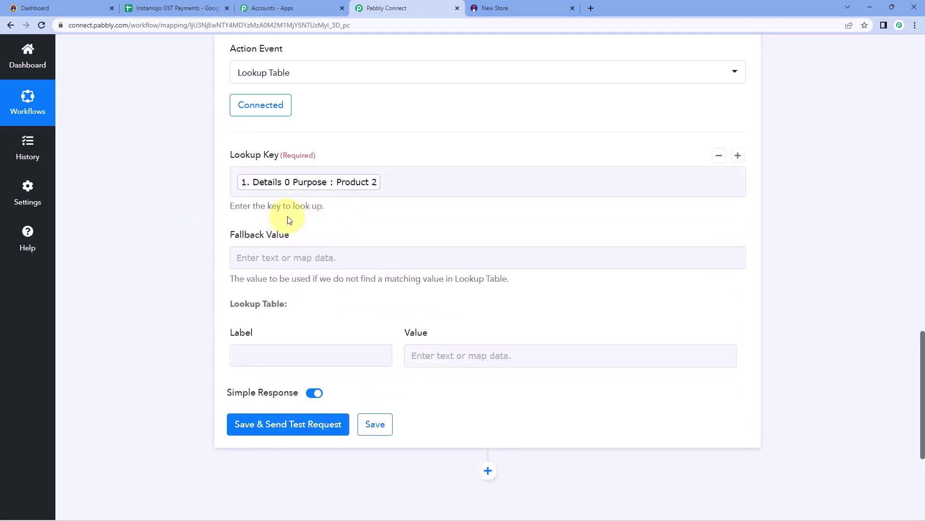
scroll(289, 220, "down", 1)
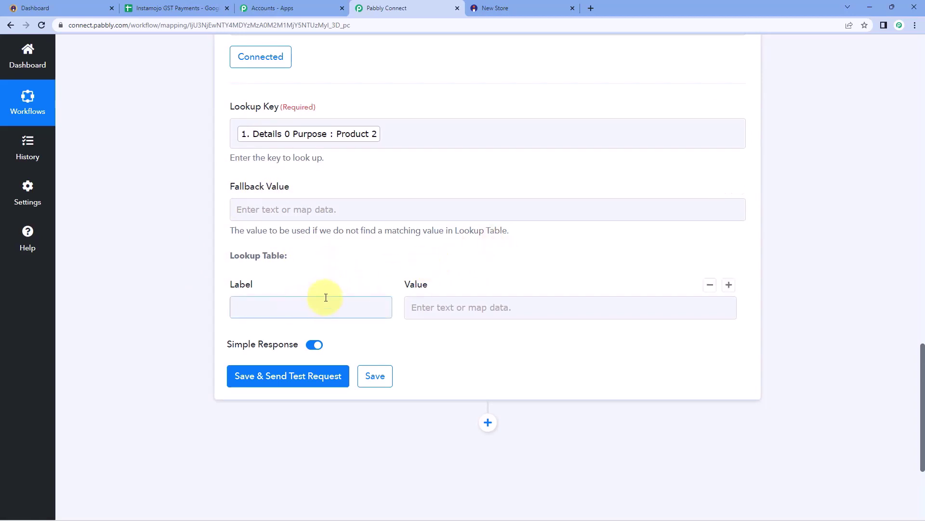
Enter the first lookup row: Product 1 mapped to 5%.
left_click(264, 304)
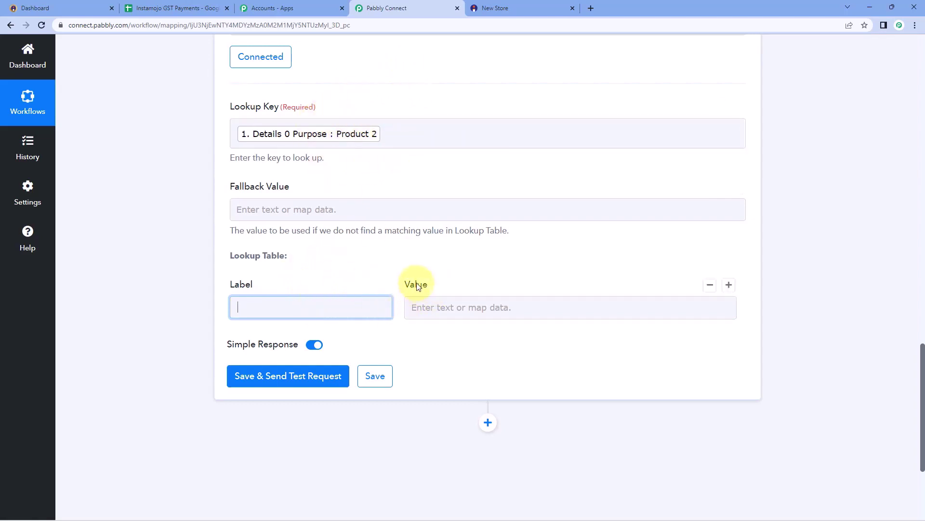
left_click(457, 271)
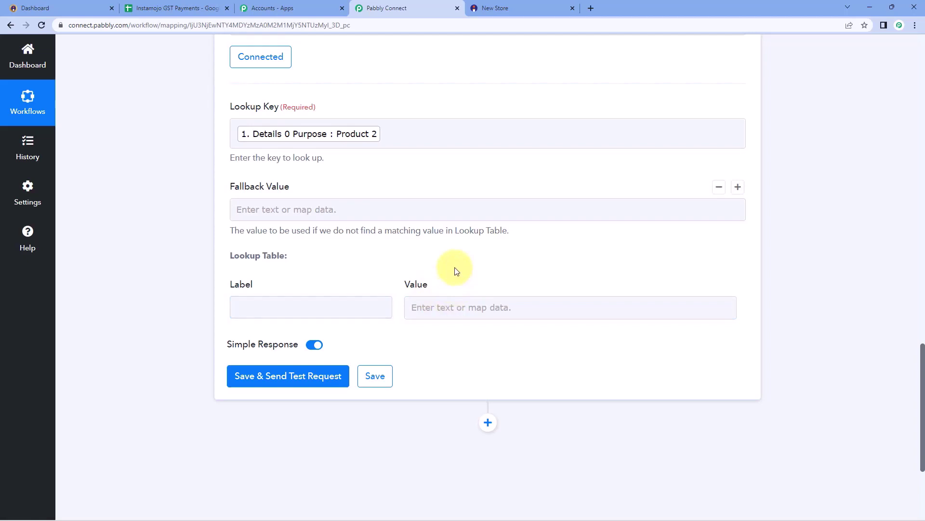
left_click(315, 307)
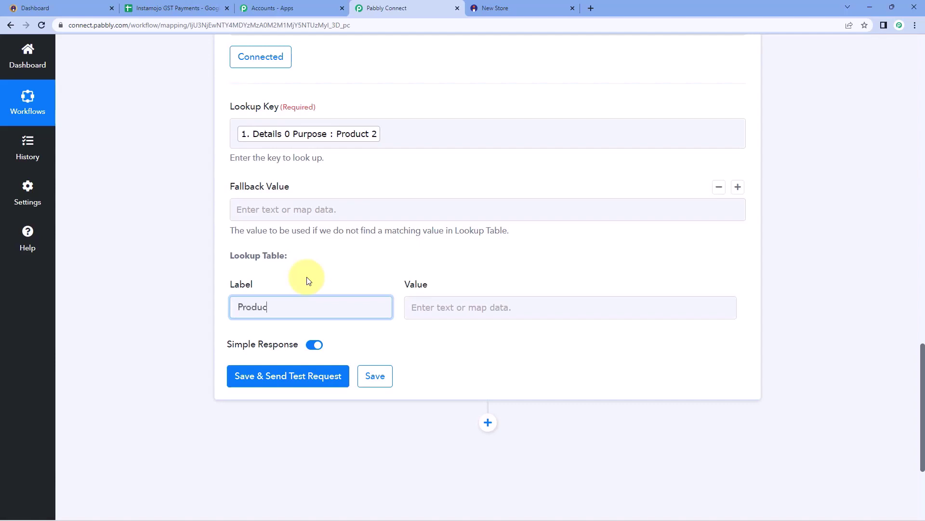
left_click(308, 280)
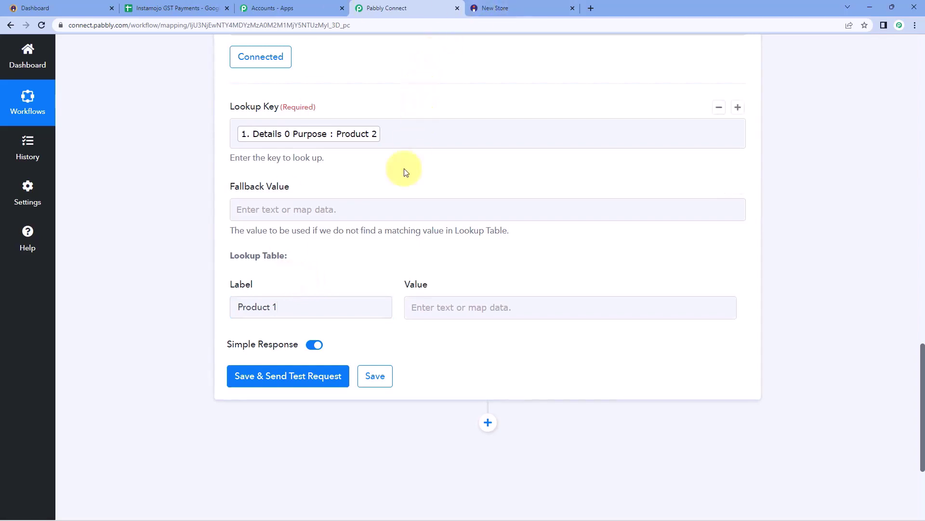
left_click(426, 311)
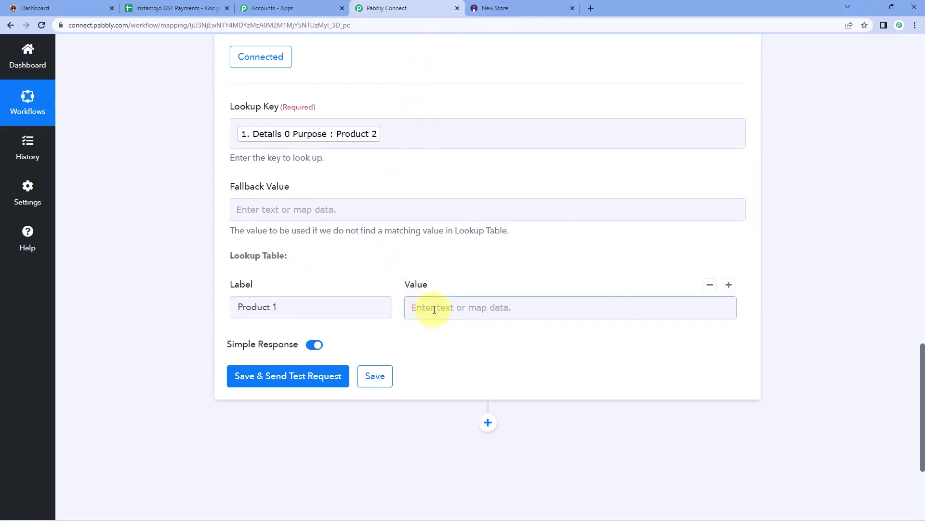
left_click(313, 306)
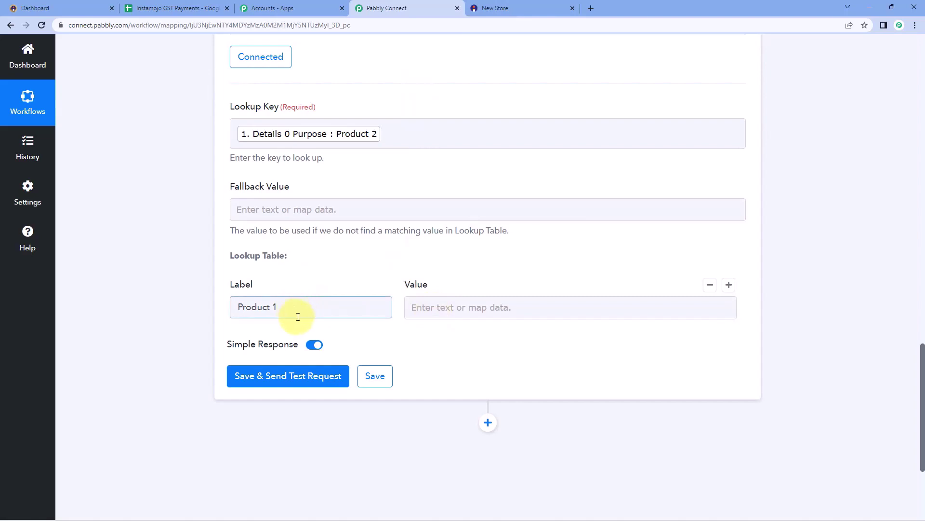
left_click(419, 306)
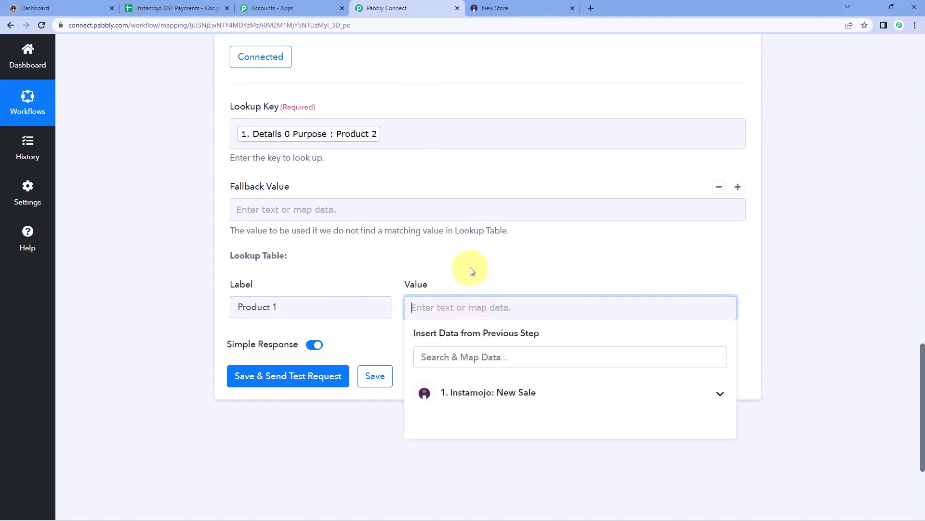
type("5")
left_click(472, 271)
scroll(394, 254, "down", 1)
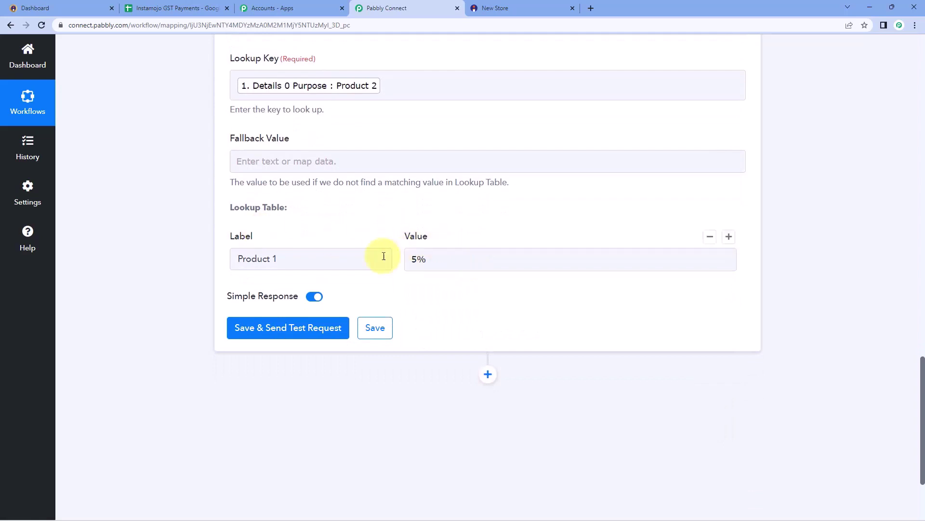
Add a second lookup row mapping Product 2 to 18%.
left_click(730, 240)
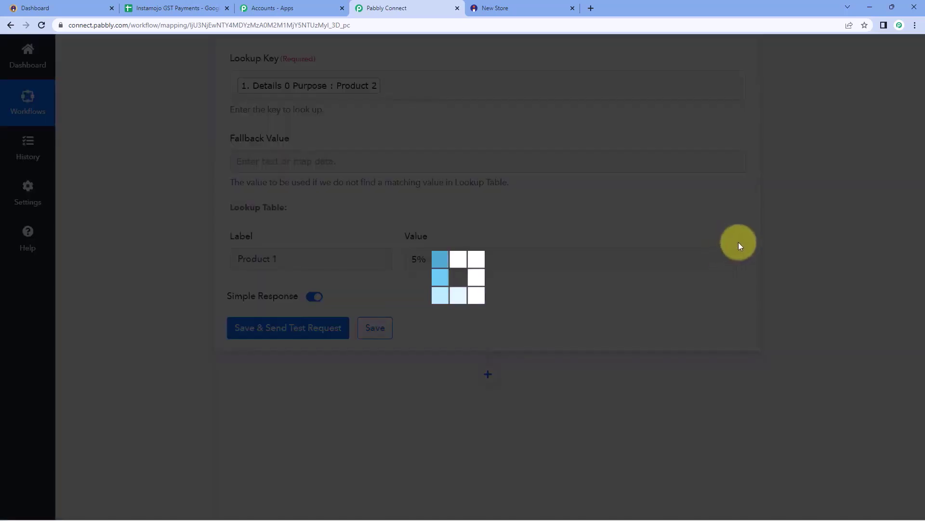
left_click(290, 314)
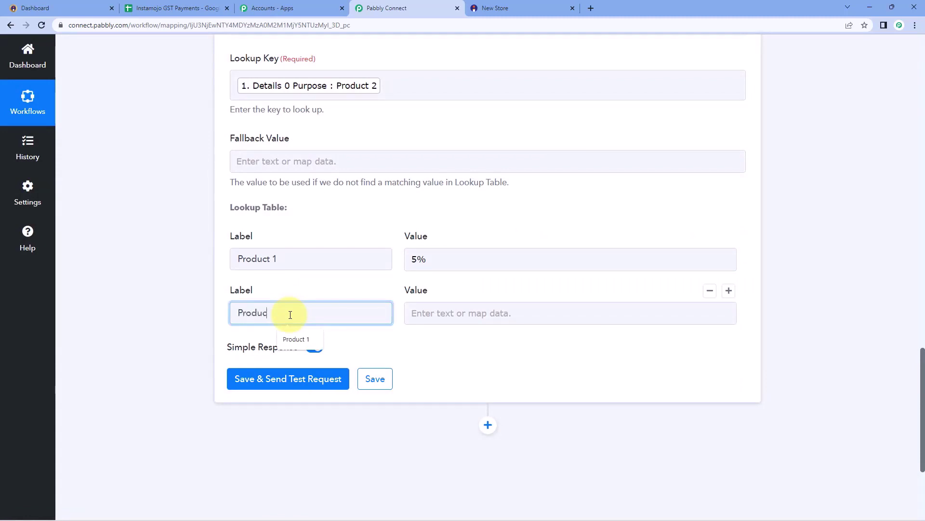
type("Product 2")
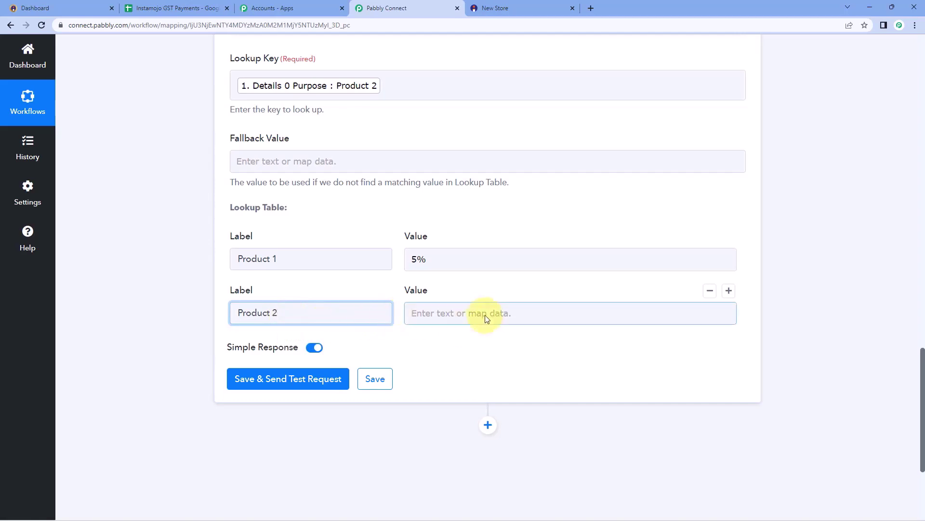
left_click(484, 313)
type("18%")
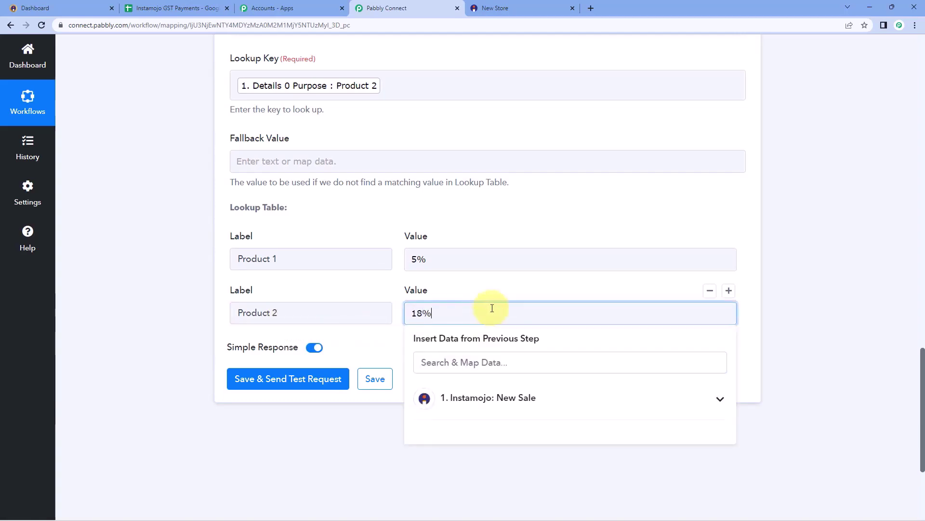
left_click(527, 290)
Add a third lookup row mapping Product 3 to 28%.
left_click(729, 290)
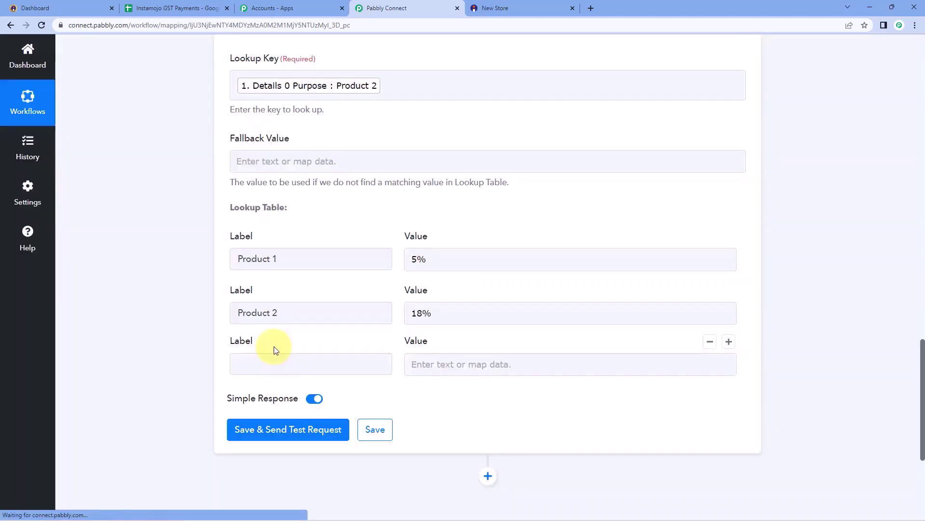
left_click(235, 367)
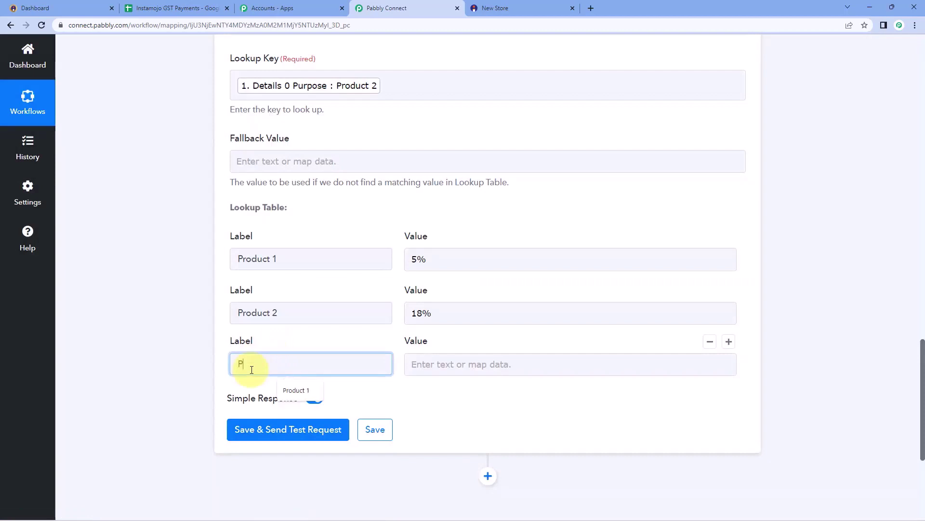
type("Product 3")
key("Tab")
left_click(421, 368)
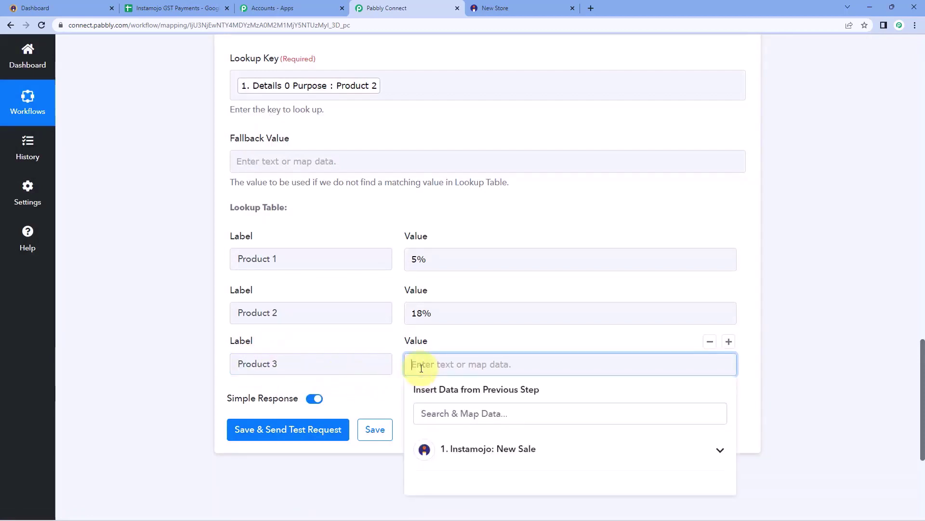
type("28%")
left_click(154, 343)
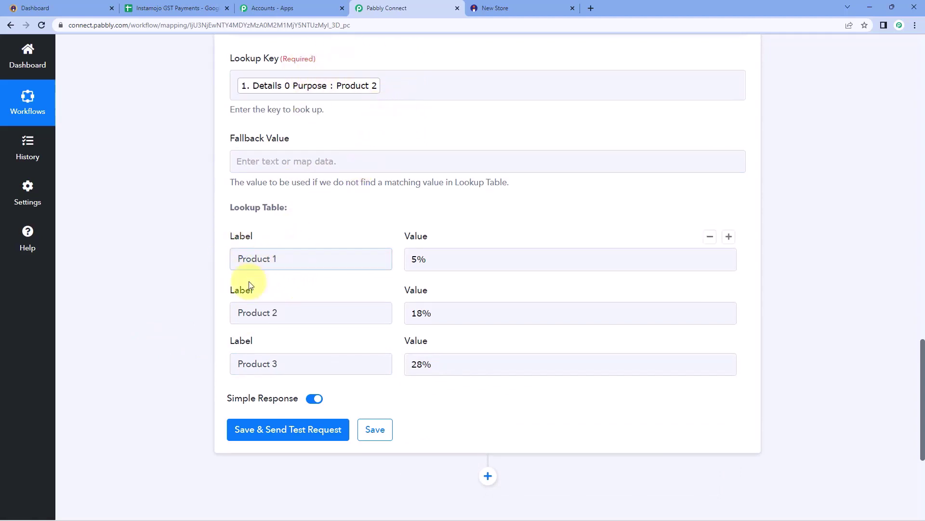
Recheck the Product 2 row and its 18% rate.
left_click(313, 324)
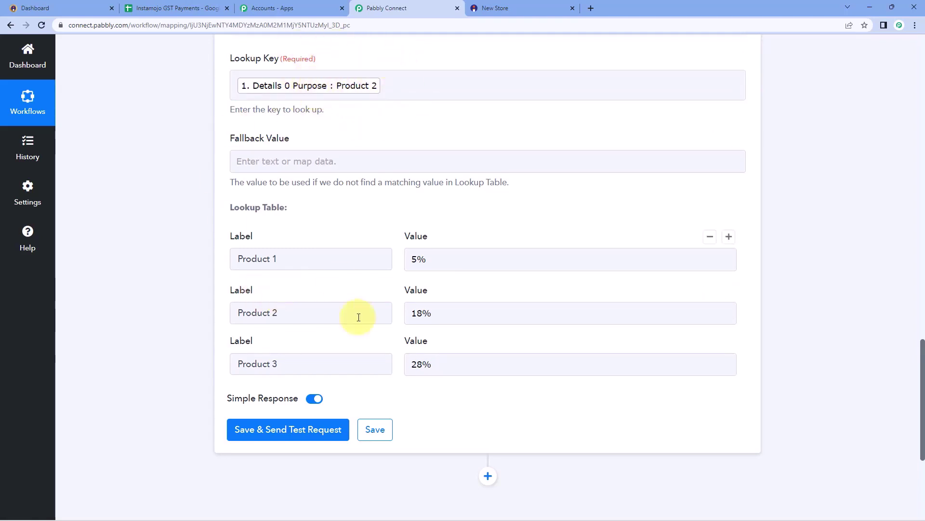
left_click_drag(446, 313, 368, 299)
left_click(304, 314)
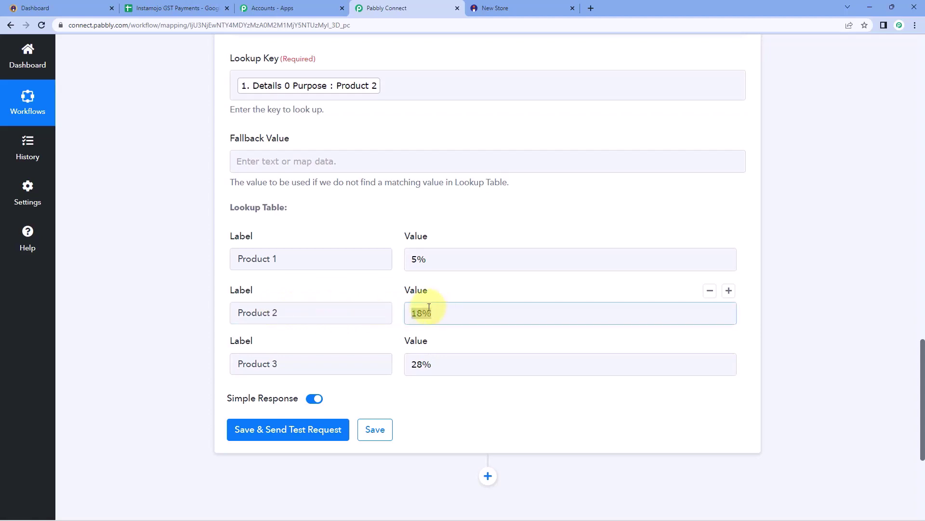
Send the test lookup, confirm it returns 18% for Product 2, and add another action step.
left_click(288, 429)
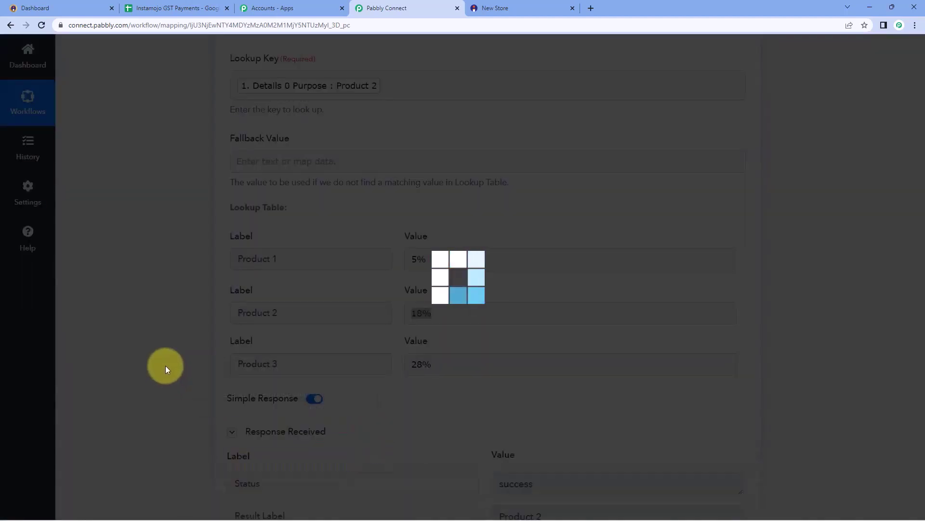
scroll(166, 365, "down", 2)
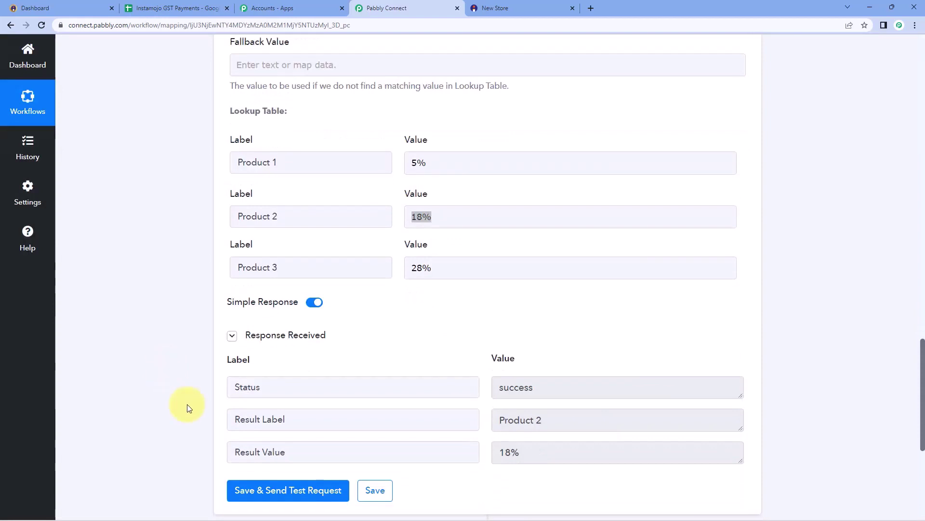
scroll(440, 324, "up", 4)
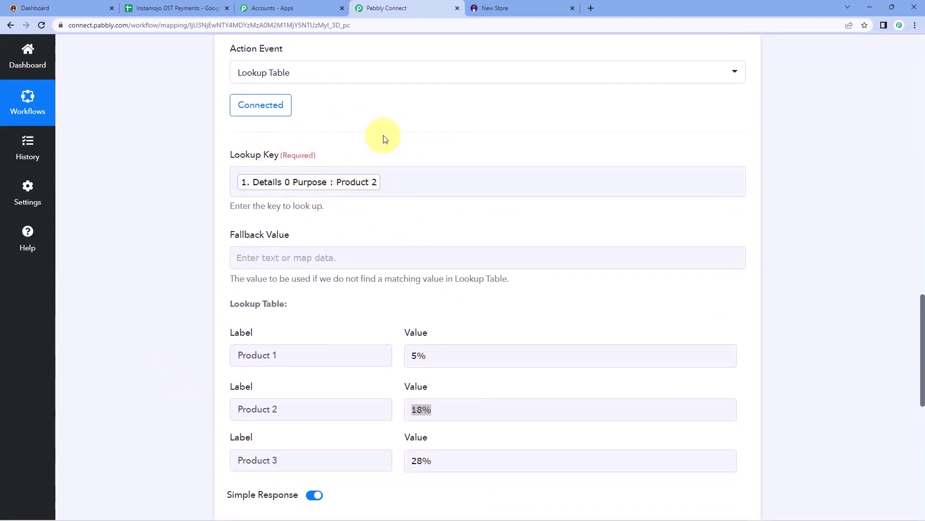
scroll(386, 138, "down", 5)
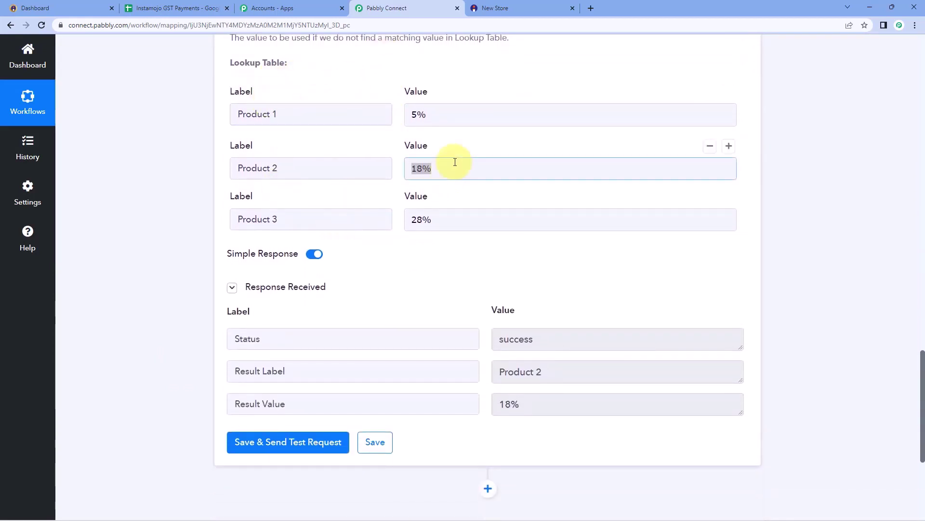
left_click(452, 168)
left_click(377, 192)
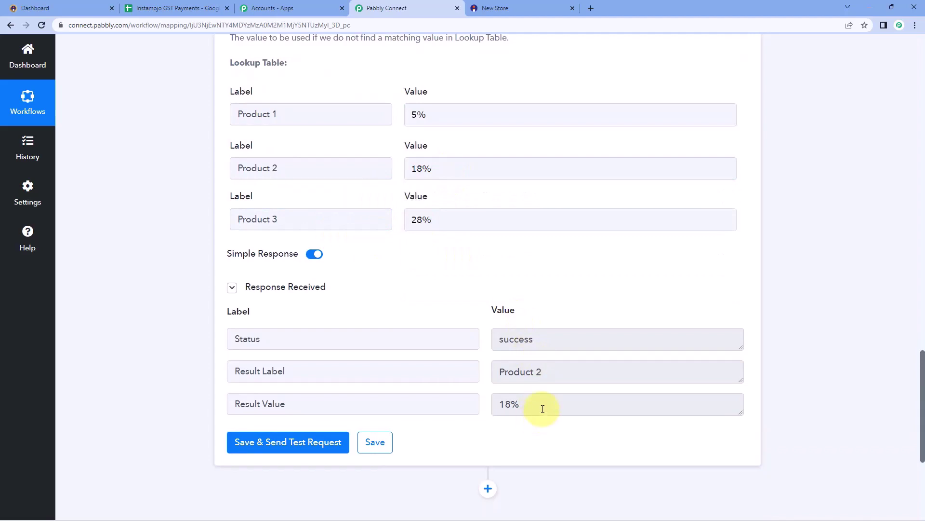
left_click(543, 409)
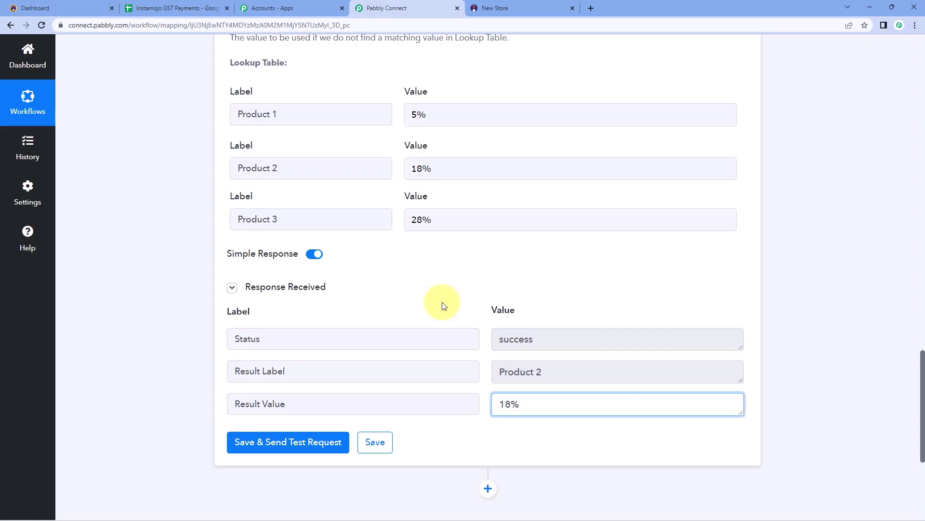
scroll(469, 284, "down", 4)
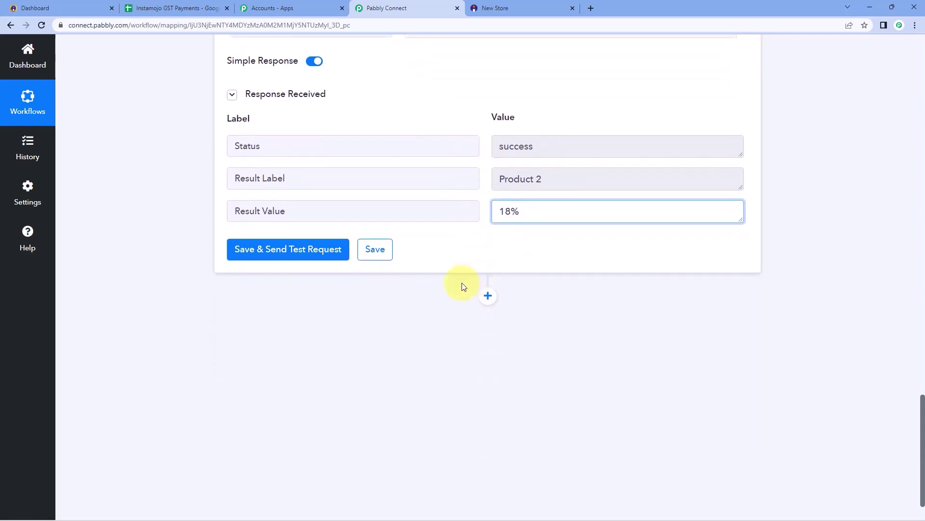
left_click(488, 295)
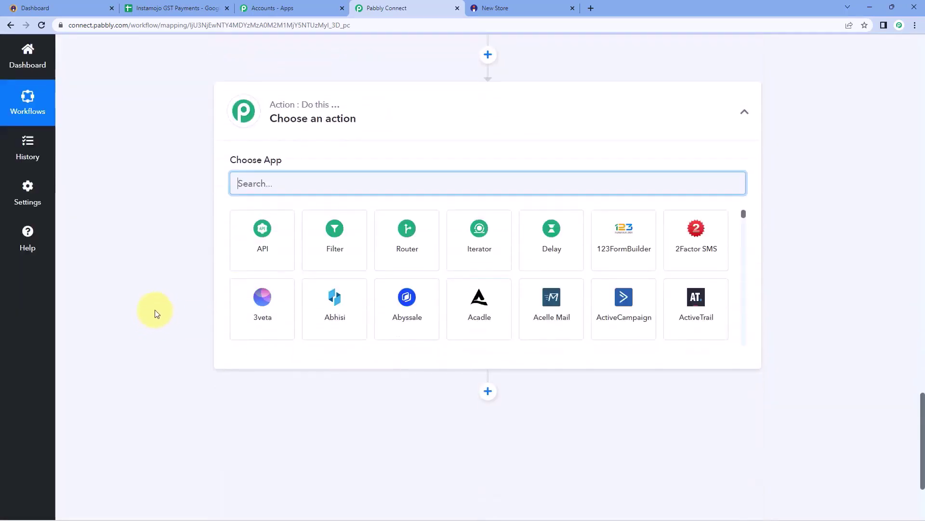
Set the third step to Google Sheets with the Add New Row action event and start connecting.
type("Google Sheets")
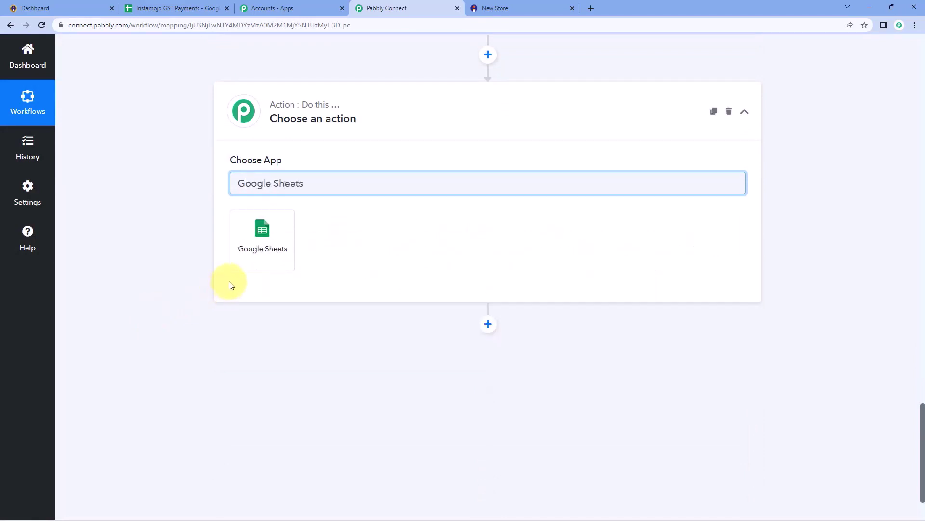
left_click(244, 250)
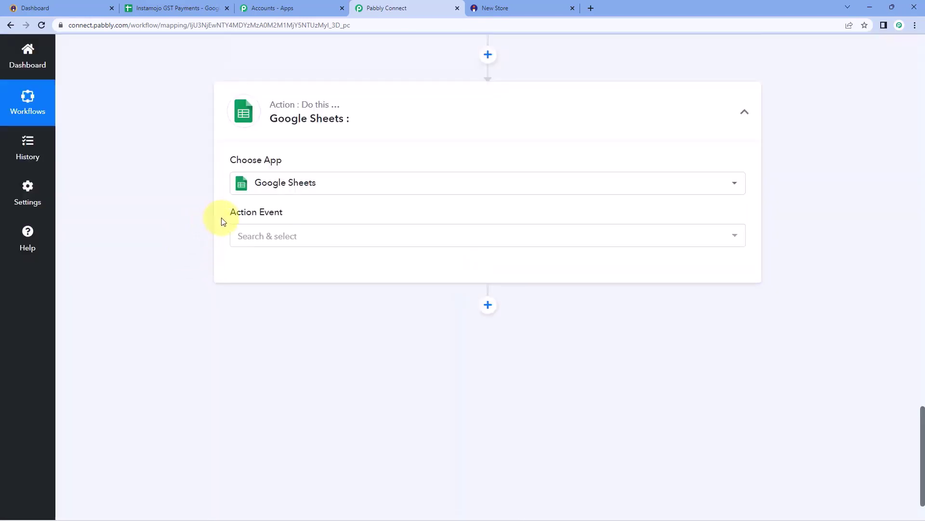
left_click(355, 236)
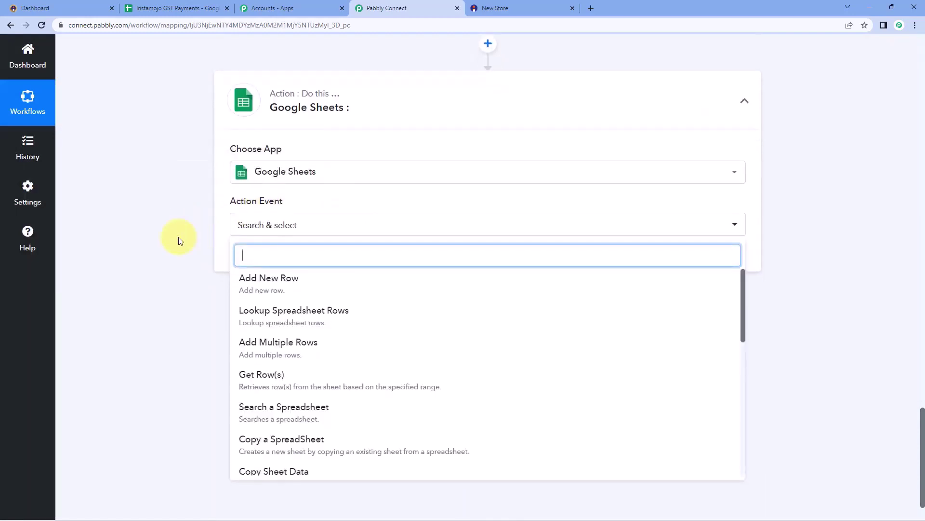
left_click(302, 241)
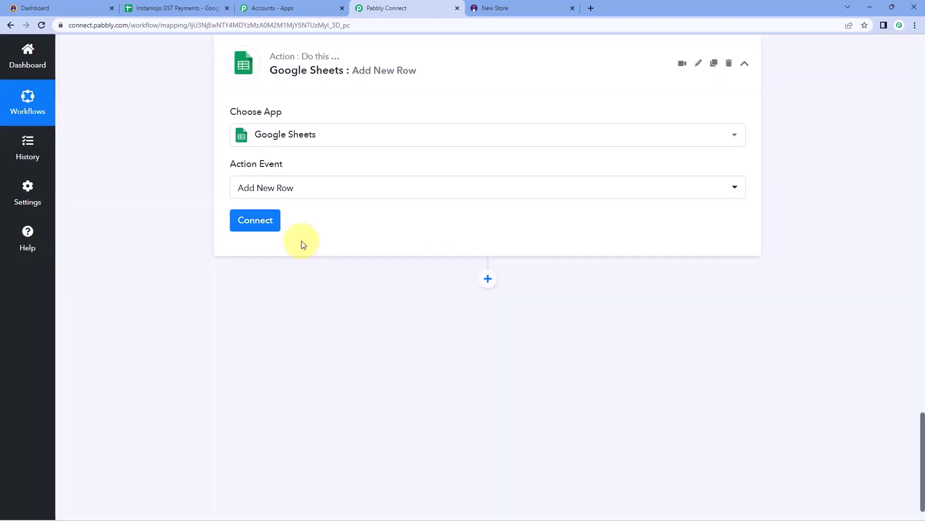
left_click(262, 217)
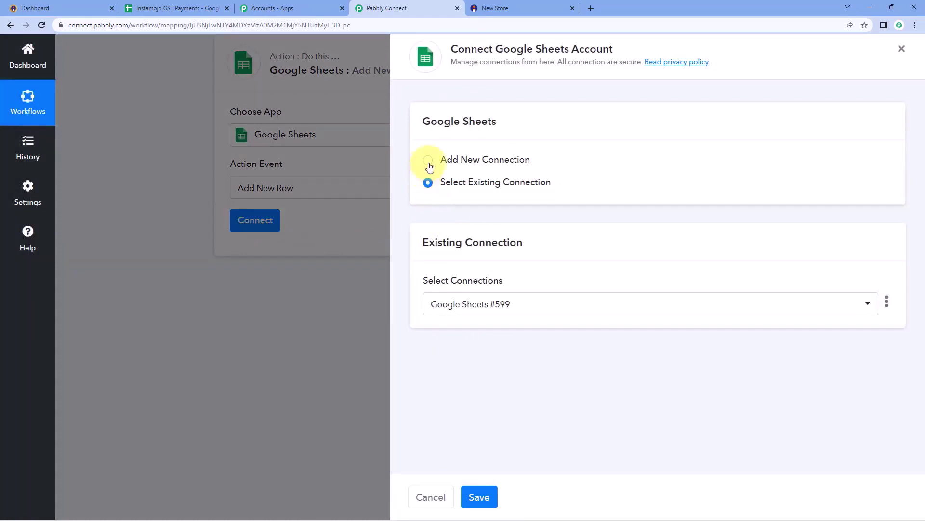
Create a new Google Sheets connection, choosing the Google account and granting access.
left_click(429, 164)
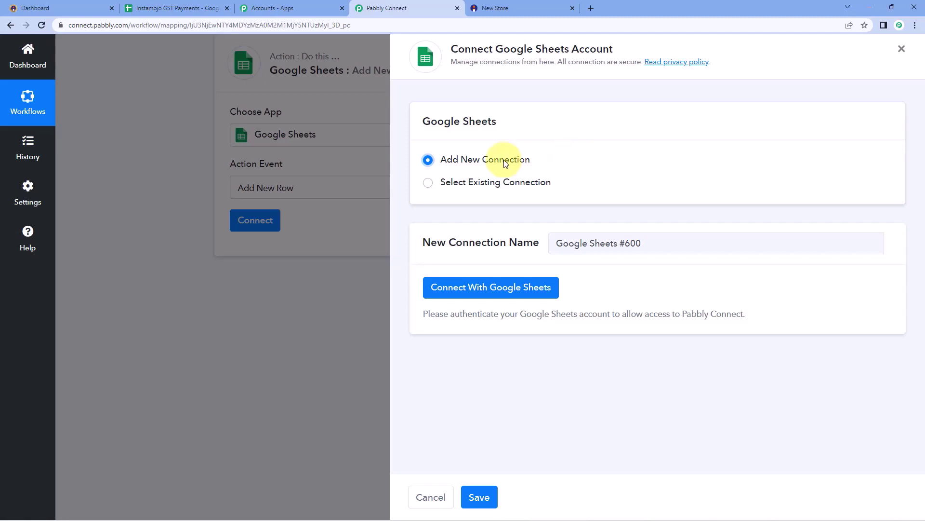
left_click(452, 293)
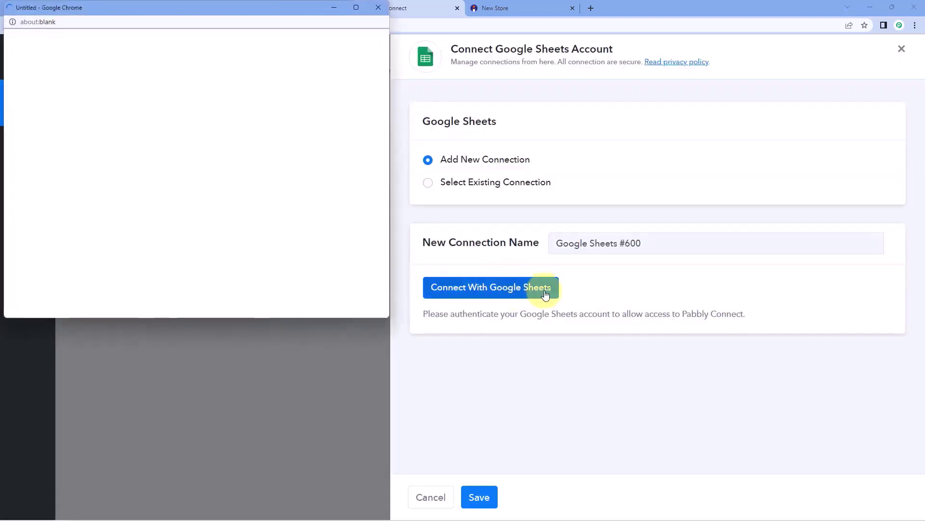
left_click(230, 204)
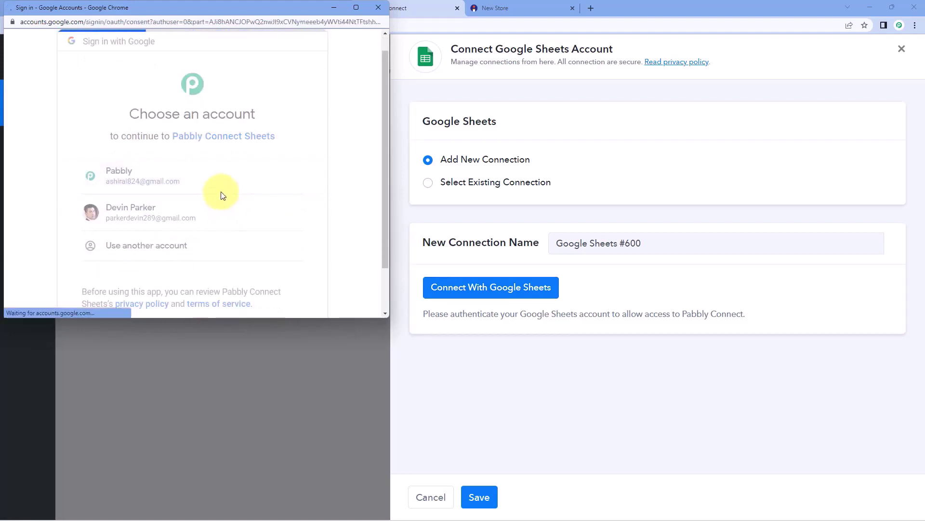
scroll(222, 193, "down", 5)
left_click(244, 240)
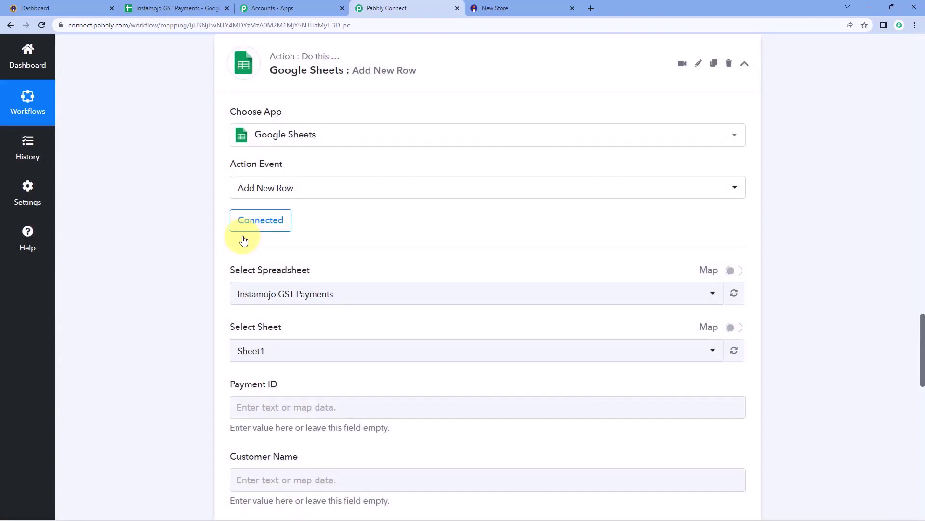
Select the Instamojo GST Payments spreadsheet and view its column headers in Google Sheets.
scroll(207, 260, "down", 2)
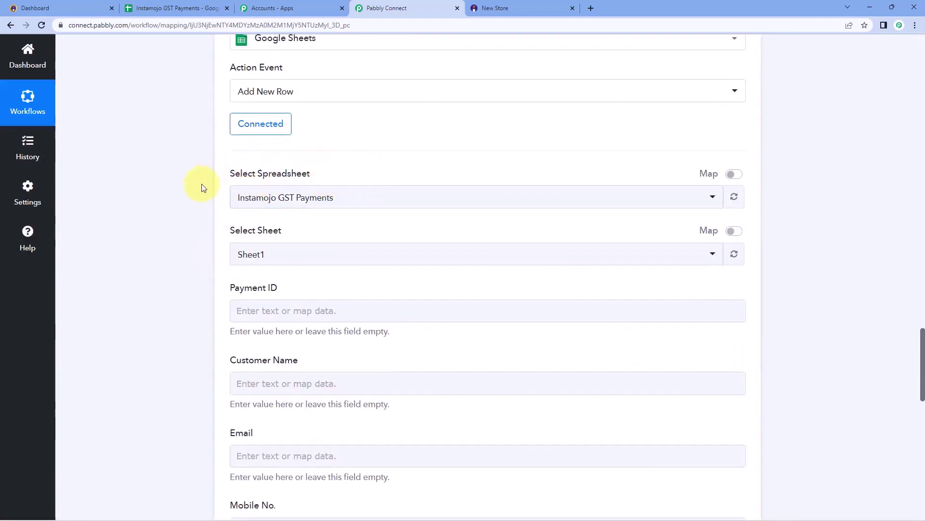
left_click(424, 198)
scroll(179, 213, "down", 2)
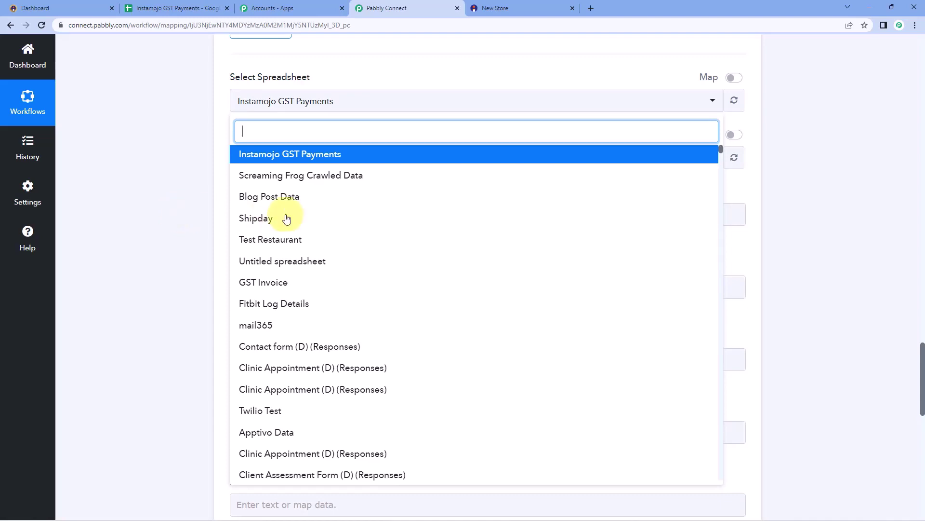
left_click(323, 159)
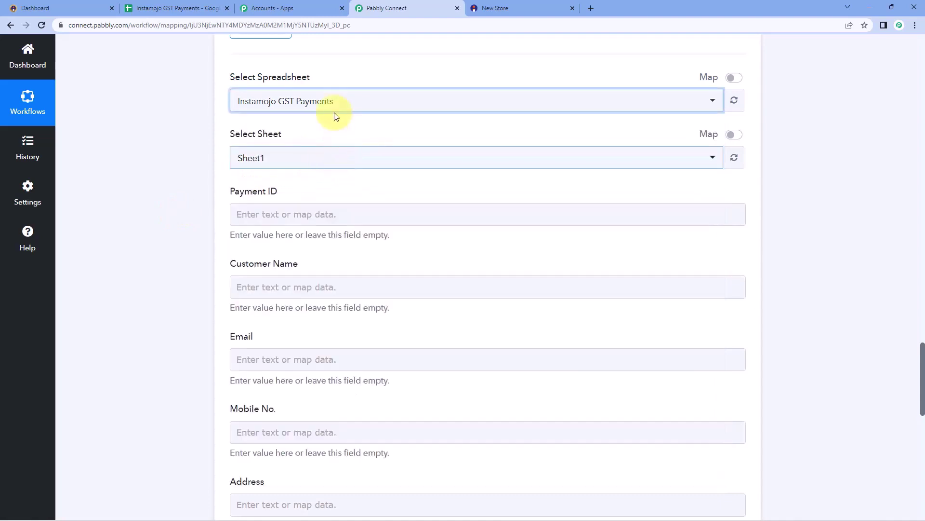
left_click(174, 8)
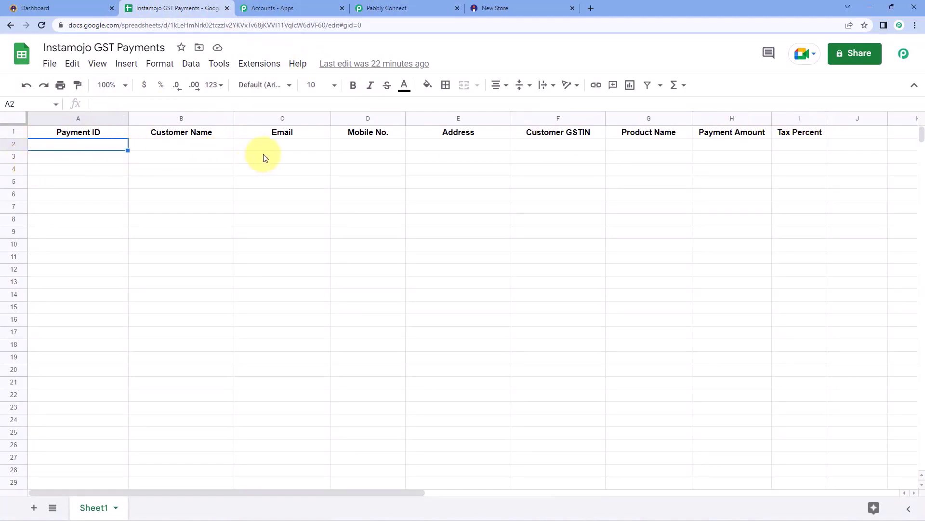
Choose Sheet1 as the target sheet after glancing at the spreadsheet's headers.
left_click(359, 8)
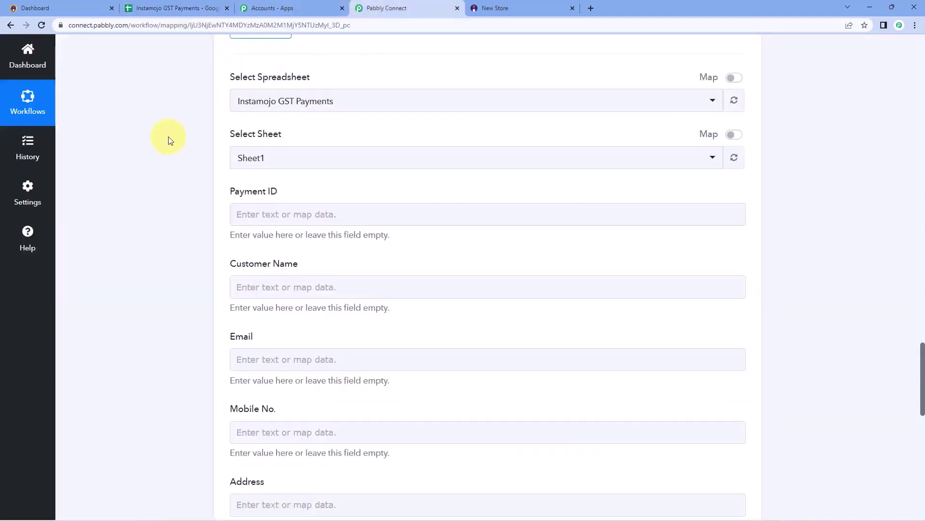
left_click(179, 6)
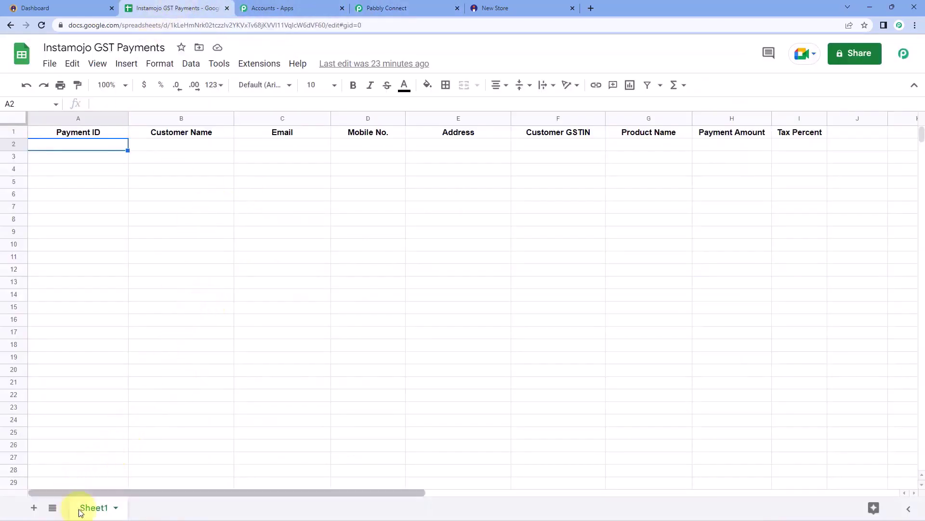
left_click(394, 5)
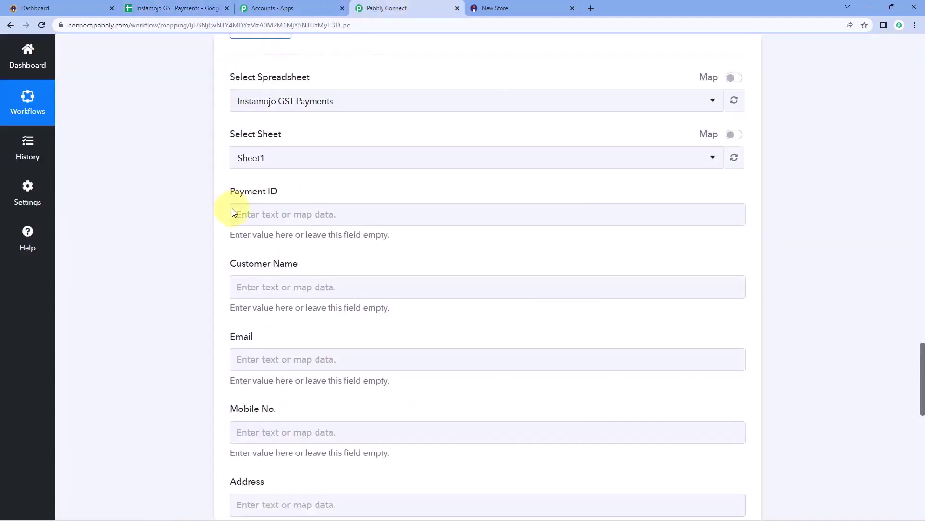
left_click(301, 159)
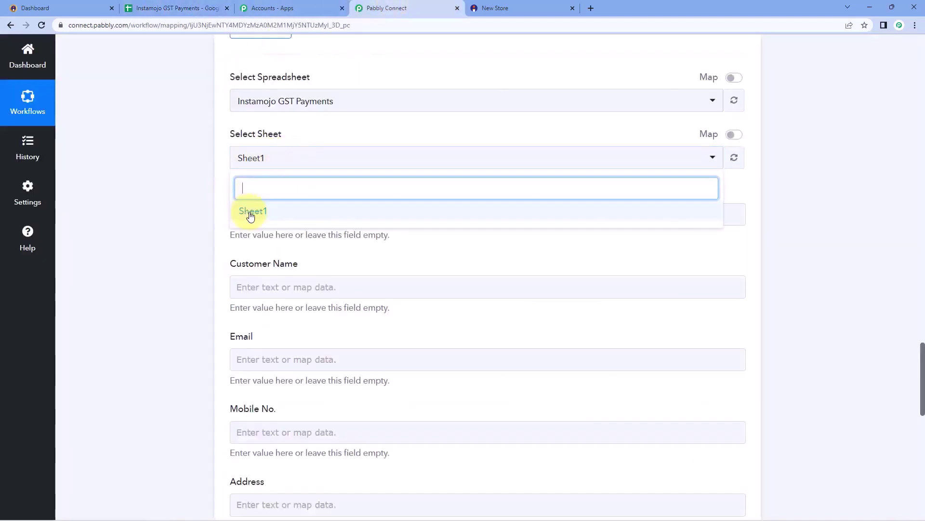
left_click(248, 208)
scroll(322, 180, "down", 1)
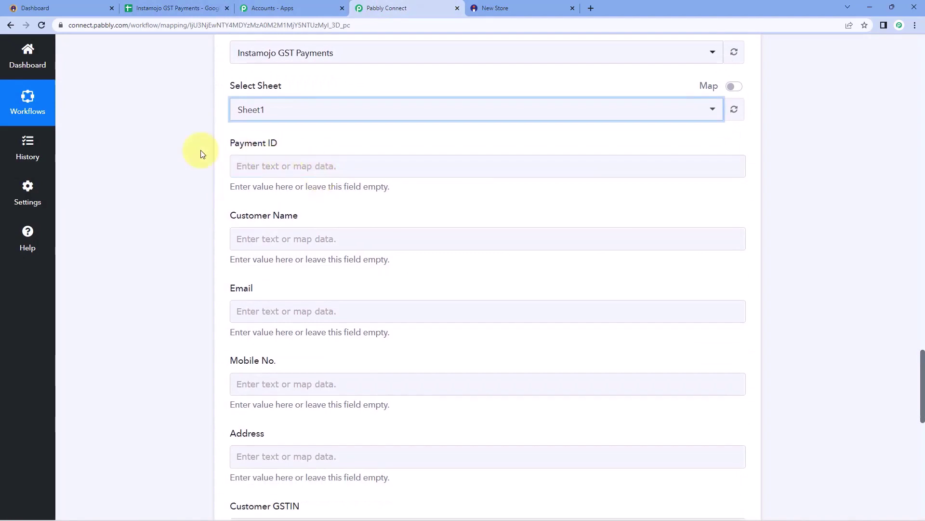
scroll(201, 150, "down", 1)
Compare the form's empty row fields, starting at Payment ID, with the spreadsheet's column headers.
left_click(144, 8)
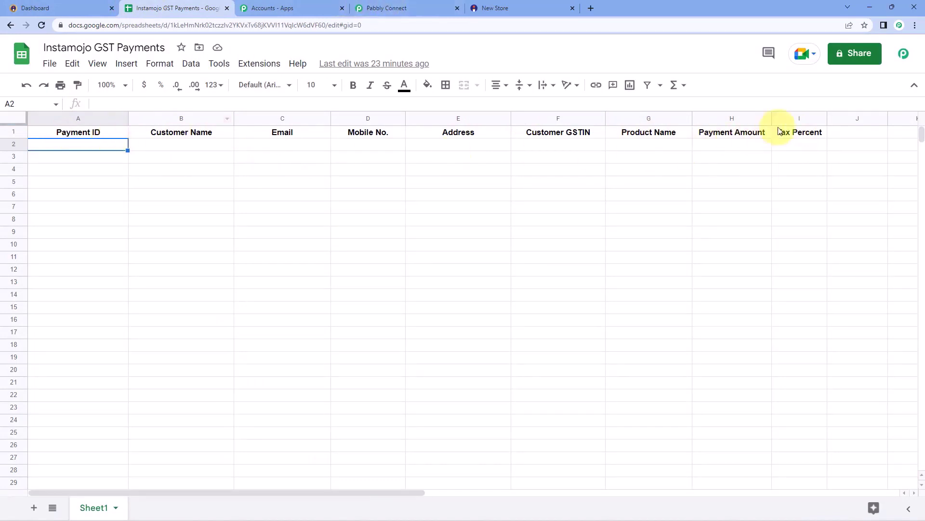
left_click(407, 8)
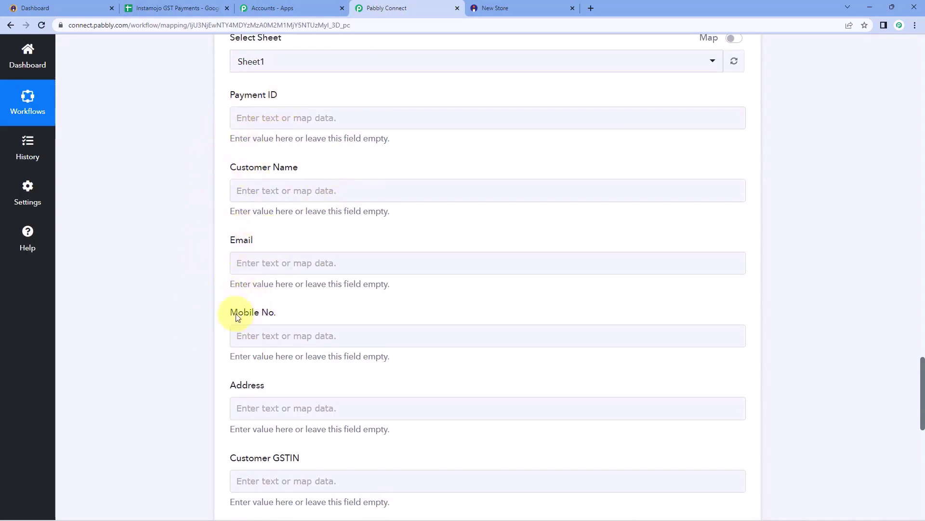
scroll(251, 275, "down", 1)
left_click(181, 8)
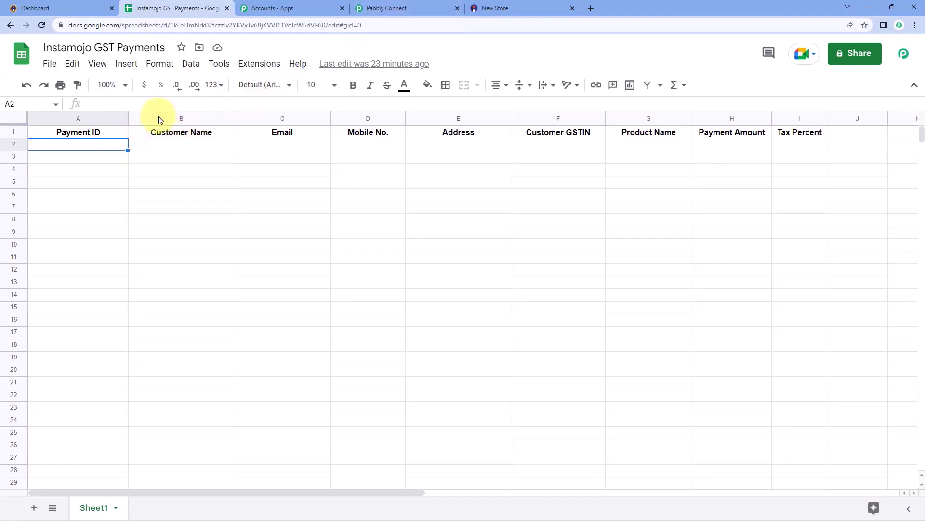
left_click(400, 7)
scroll(275, 157, "up", 2)
scroll(276, 157, "up", 1)
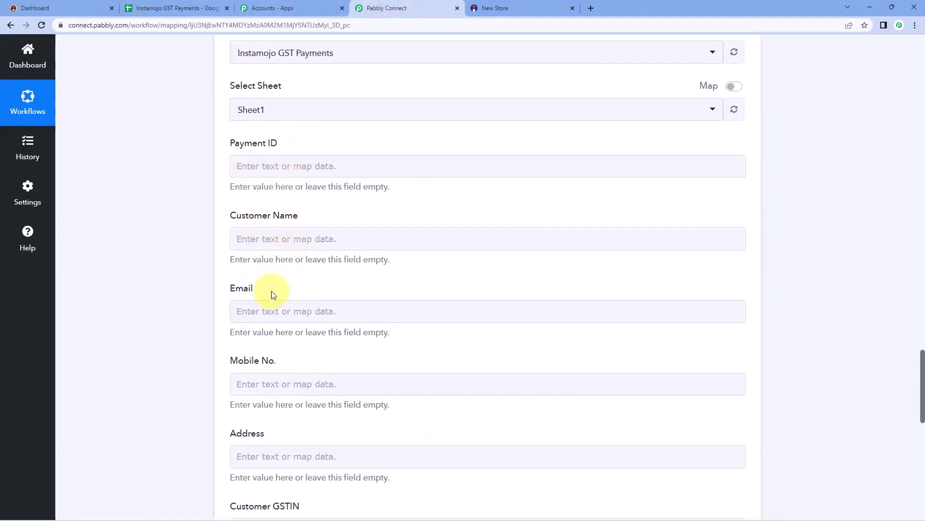
left_click(283, 320)
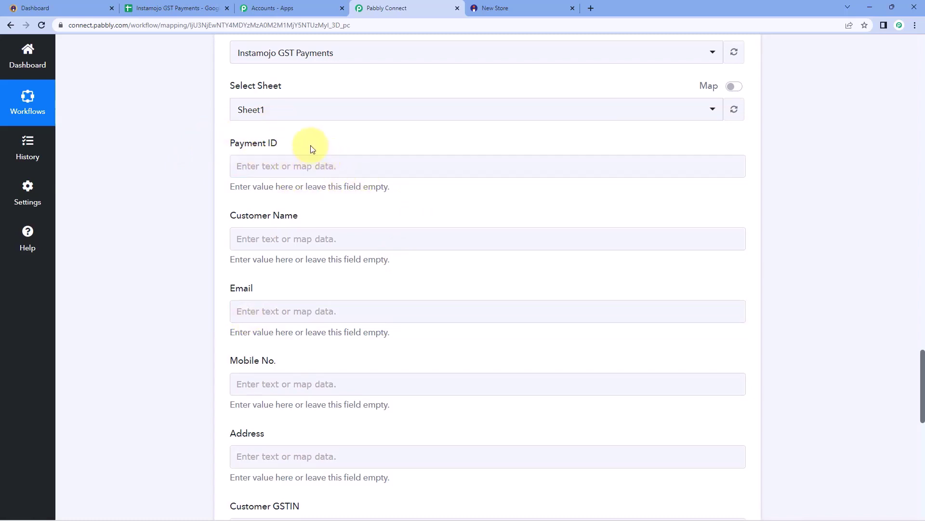
left_click(260, 164)
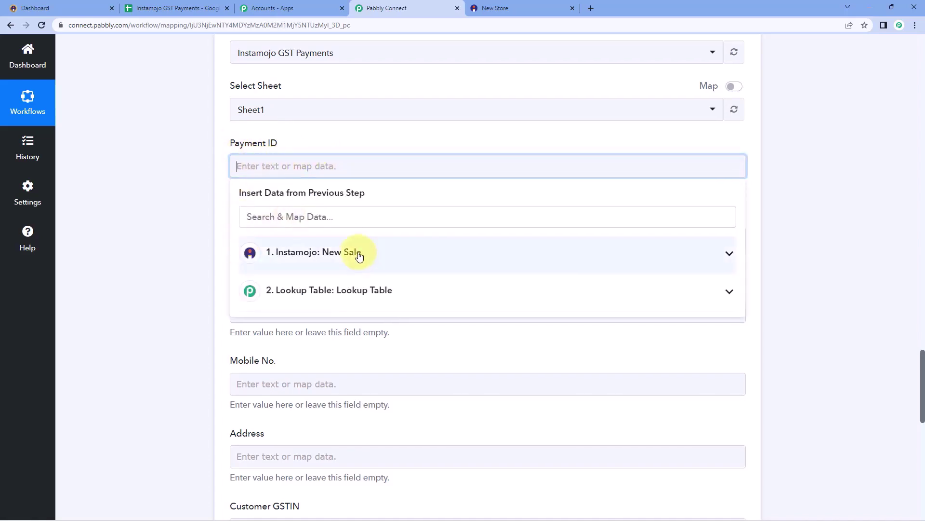
Map the sale's payment id into Payment ID and the buyer's name into Customer Name.
left_click(373, 256)
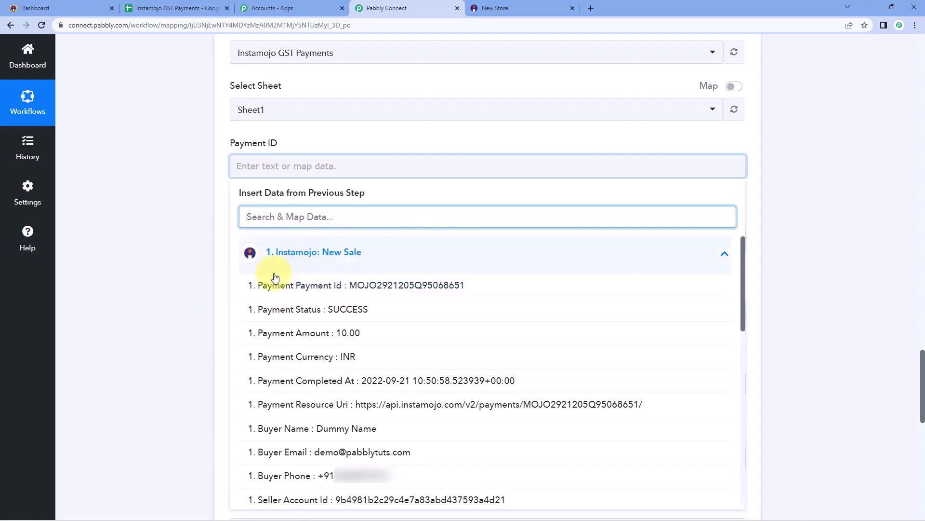
left_click(386, 291)
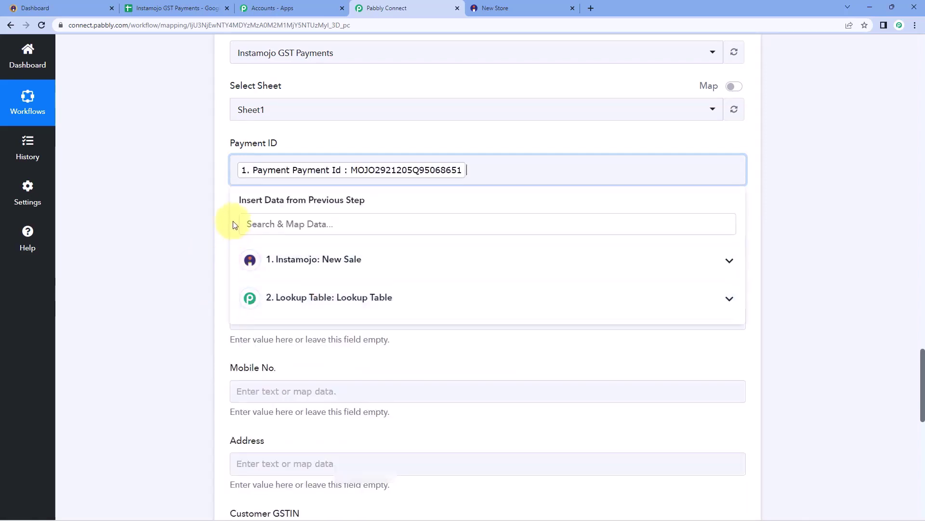
left_click(213, 215)
scroll(168, 188, "down", 2)
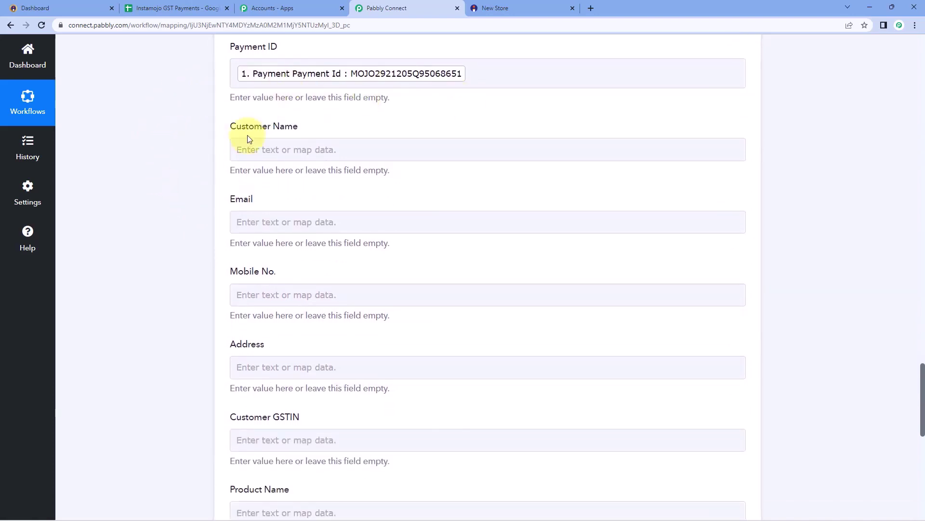
left_click(241, 150)
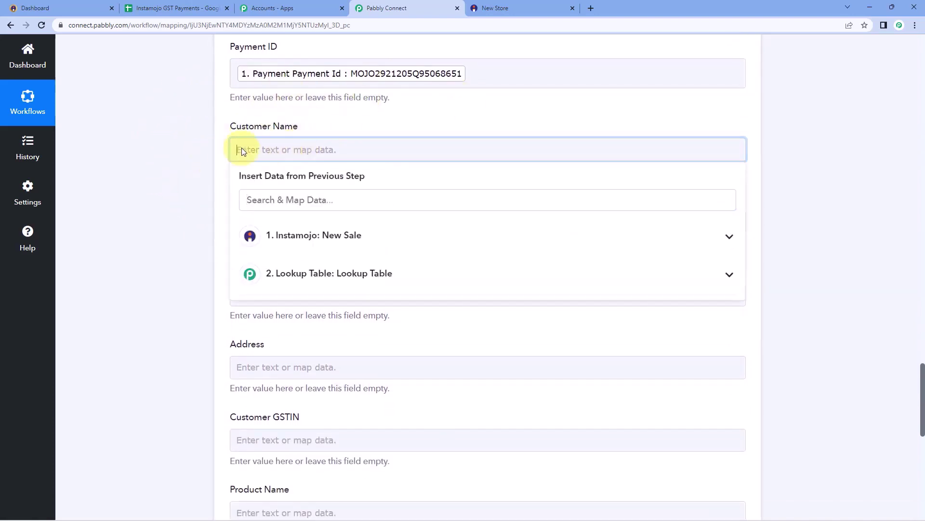
left_click(361, 238)
scroll(354, 337, "down", 1)
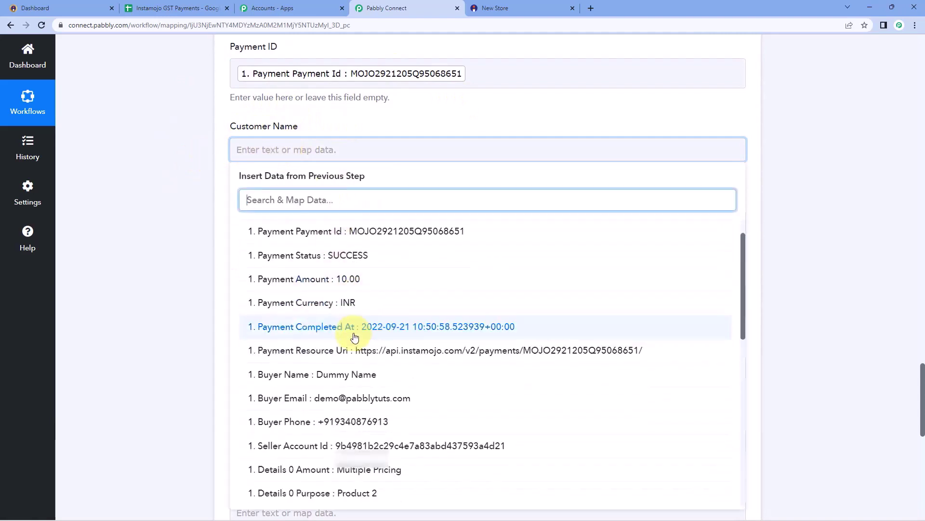
left_click(351, 357)
left_click(190, 248)
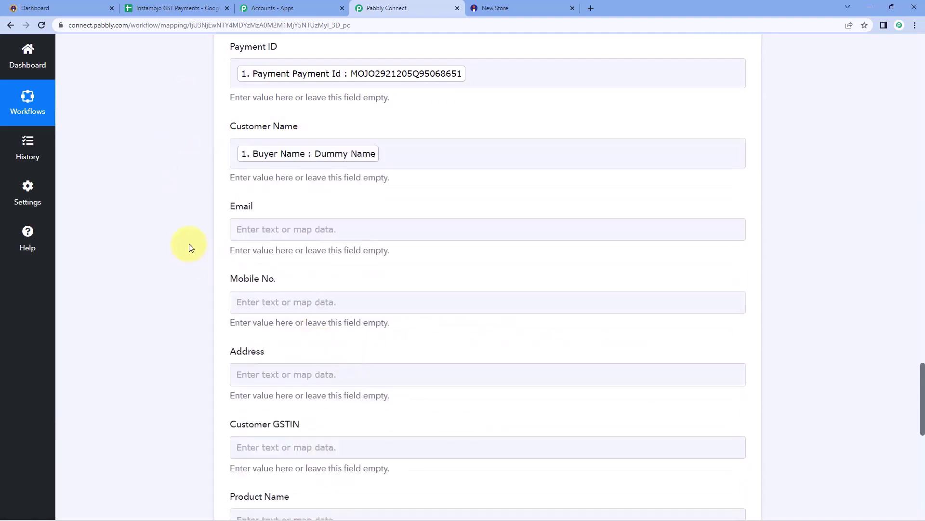
scroll(211, 238, "down", 3)
Map Buyer Email into Email and Buyer Phone into Mobile No.
left_click(272, 81)
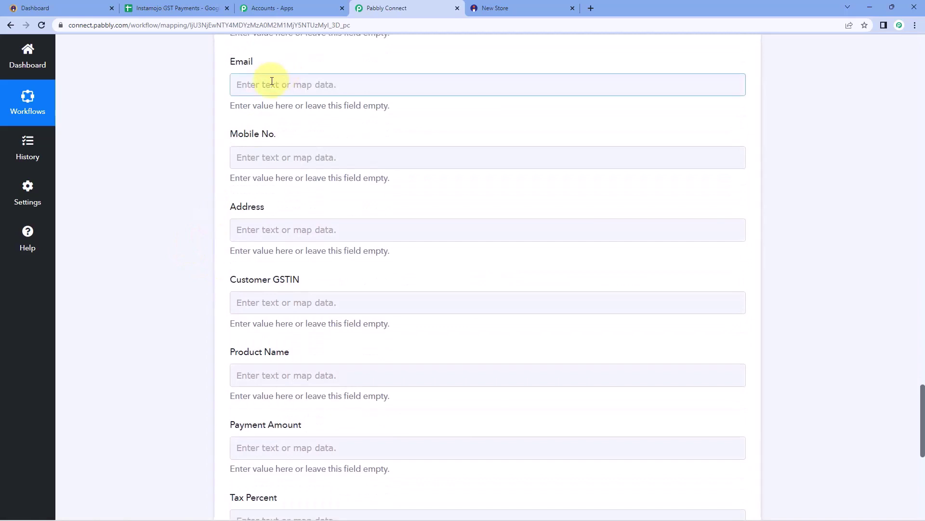
left_click(272, 81)
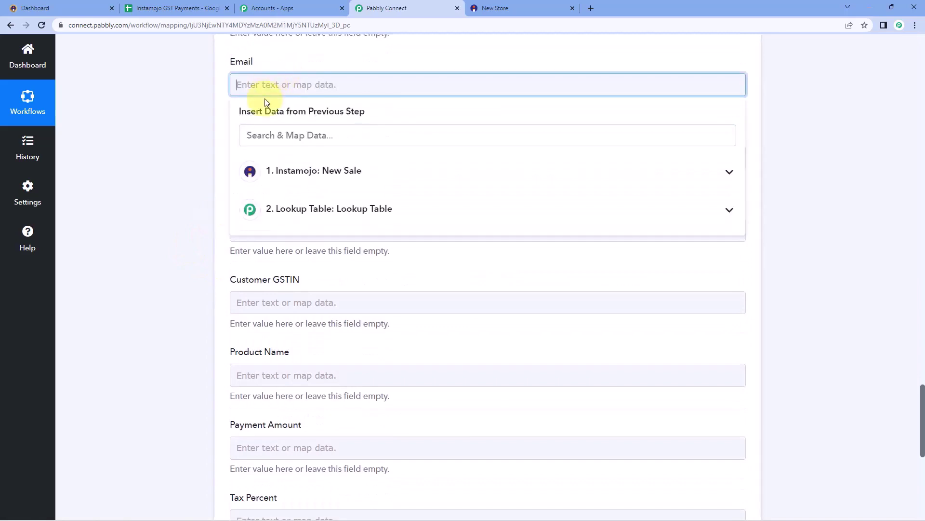
left_click(320, 172)
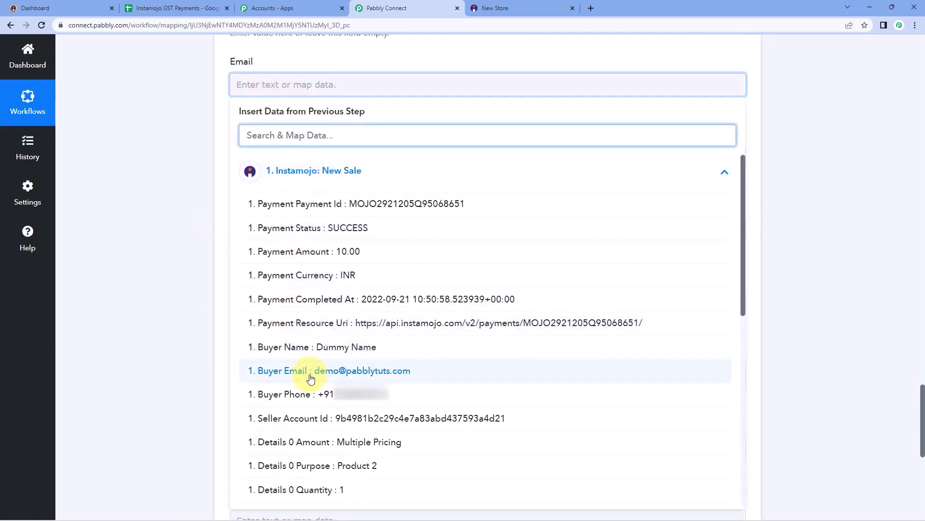
left_click(310, 374)
left_click(187, 200)
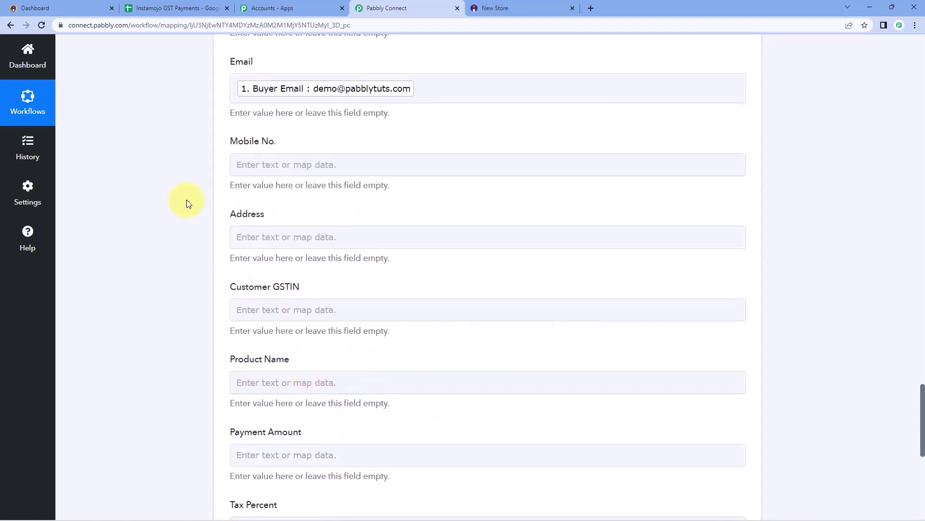
scroll(197, 178, "down", 1)
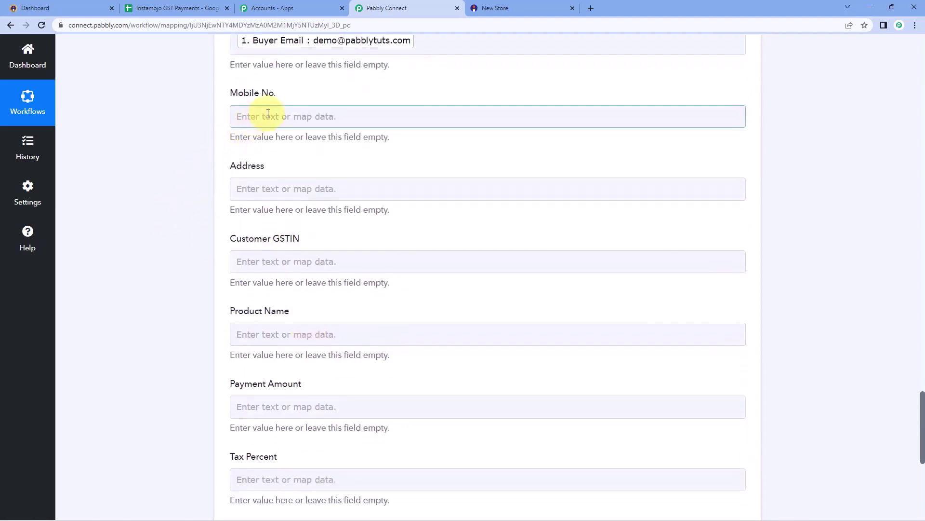
left_click(268, 113)
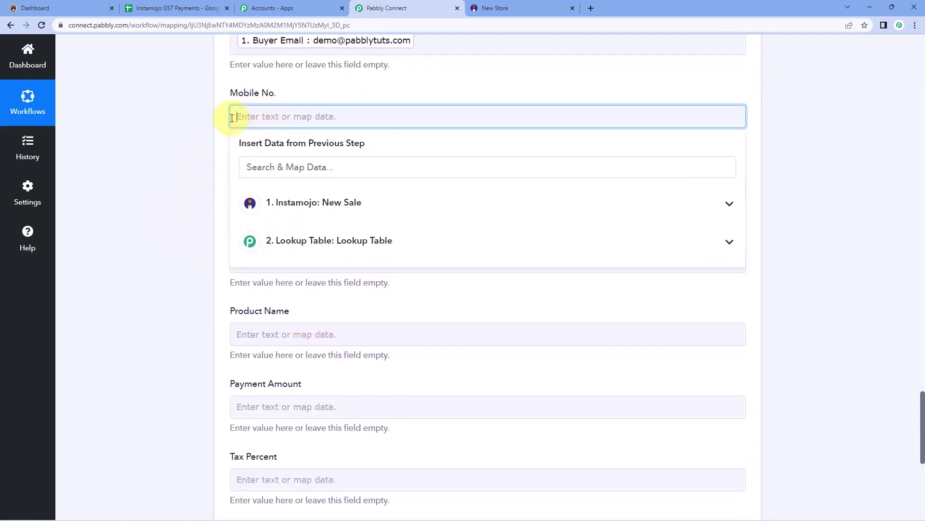
left_click(358, 206)
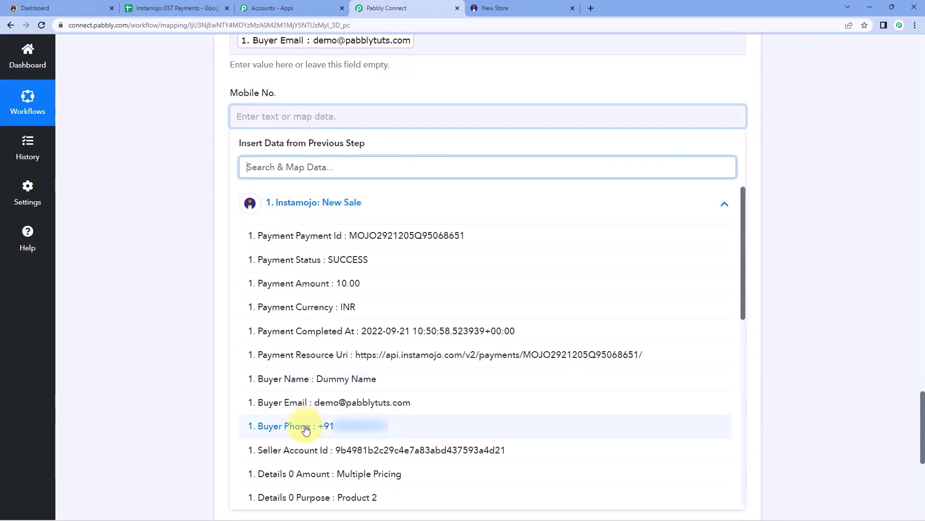
left_click(306, 428)
left_click(165, 314)
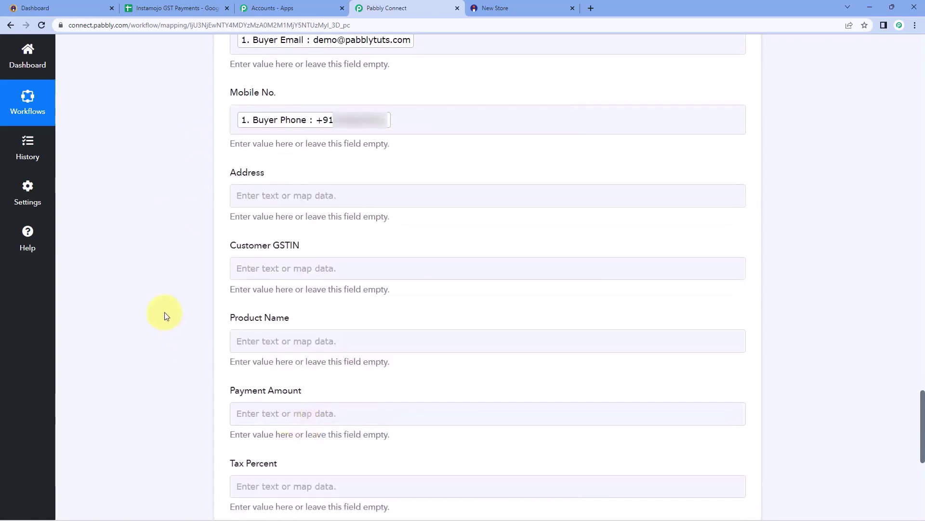
scroll(166, 316, "down", 2)
Insert the billing street address and billing city into the Address field.
left_click(264, 98)
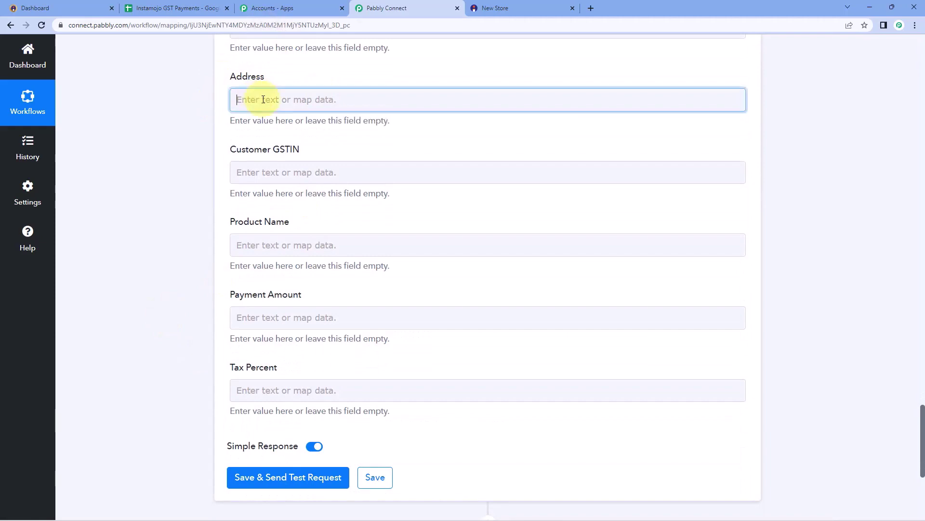
left_click(324, 186)
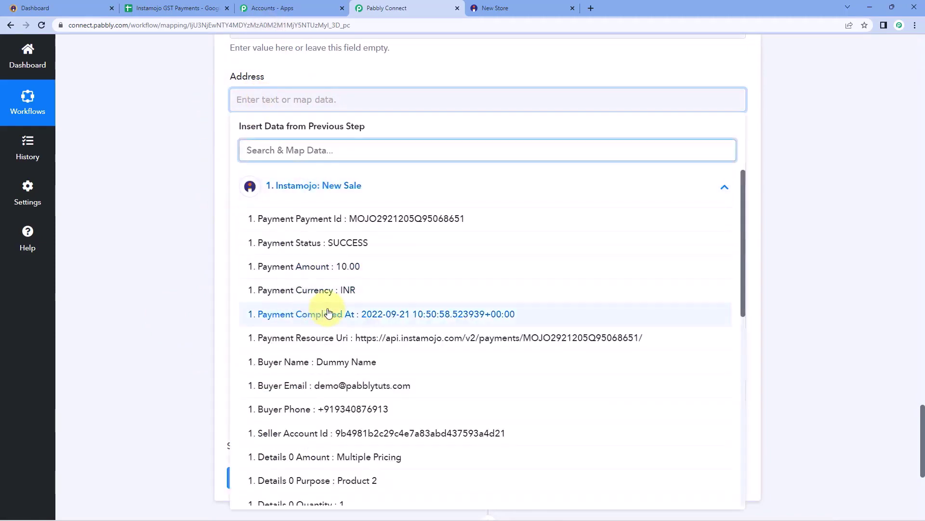
scroll(337, 314, "down", 4)
scroll(328, 313, "down", 4)
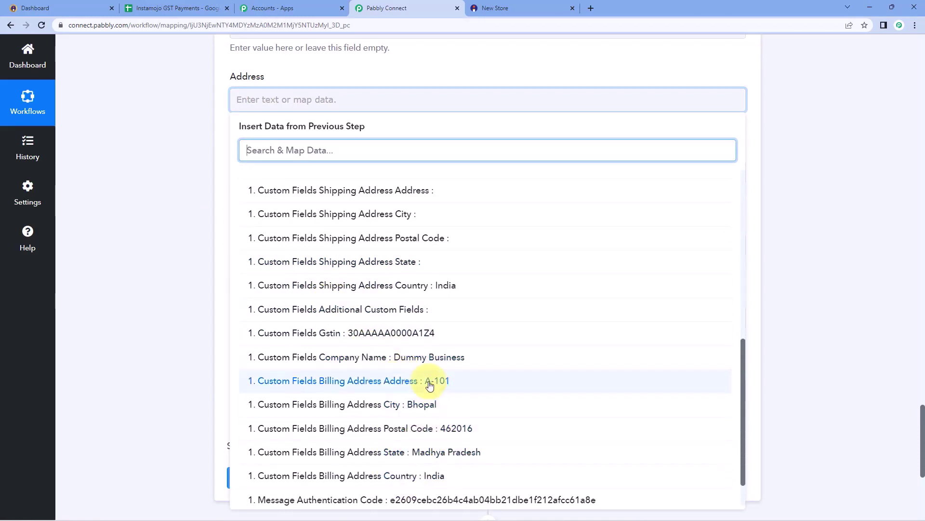
left_click(399, 381)
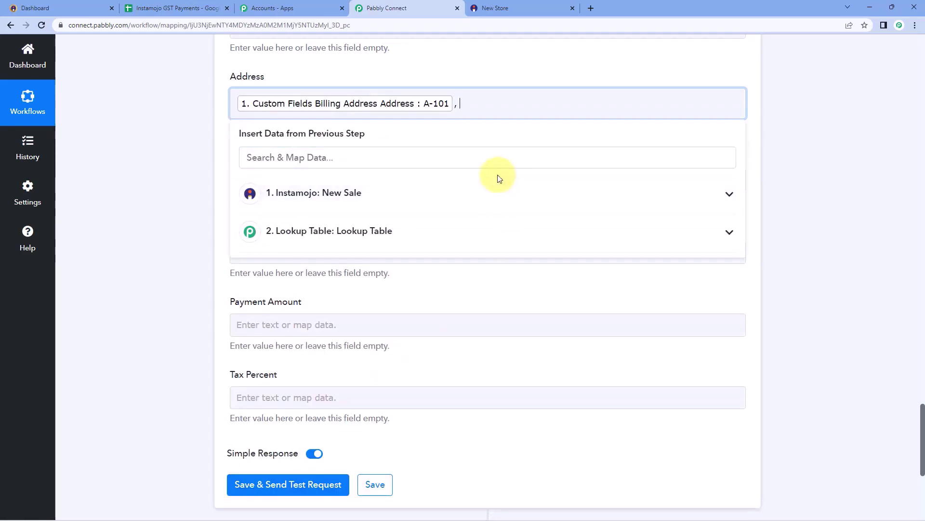
left_click(330, 207)
scroll(338, 297, "down", 2)
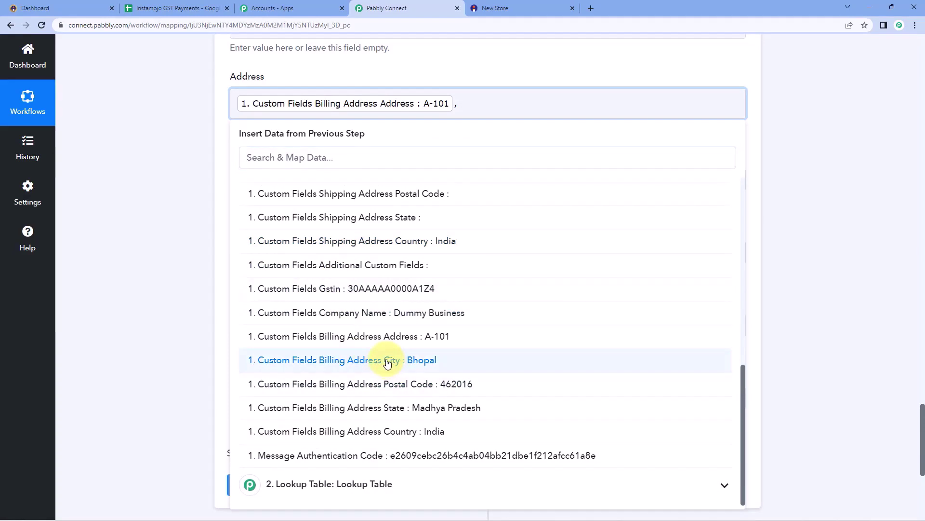
left_click(388, 362)
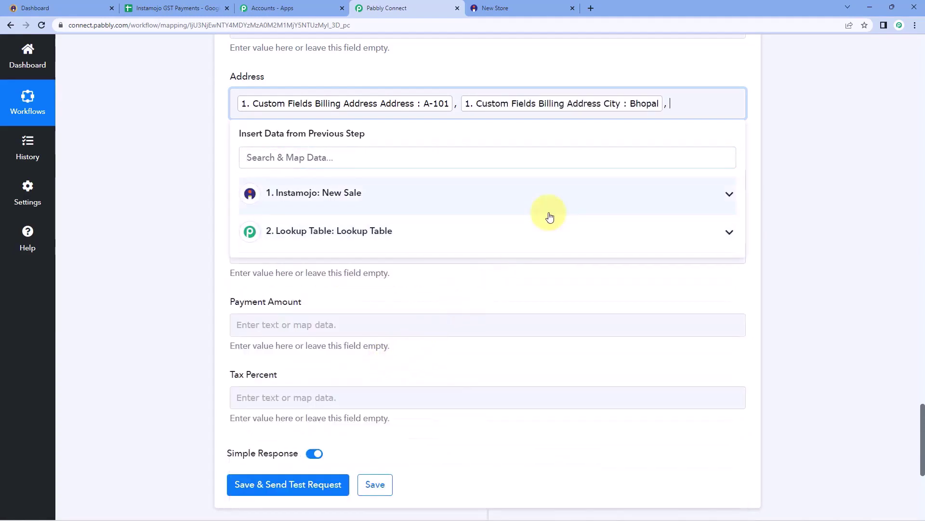
Append the billing state and postal code to the Address field.
left_click(370, 205)
scroll(332, 333, "down", 10)
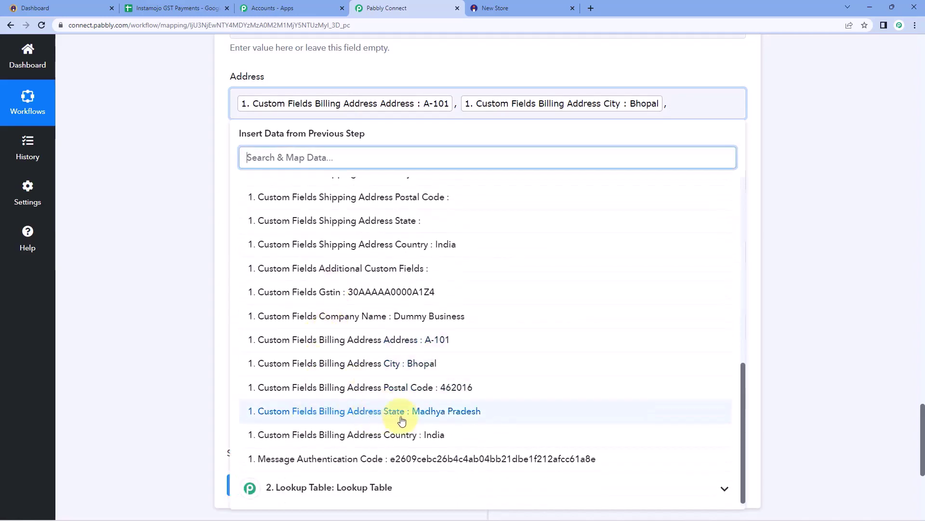
left_click(392, 413)
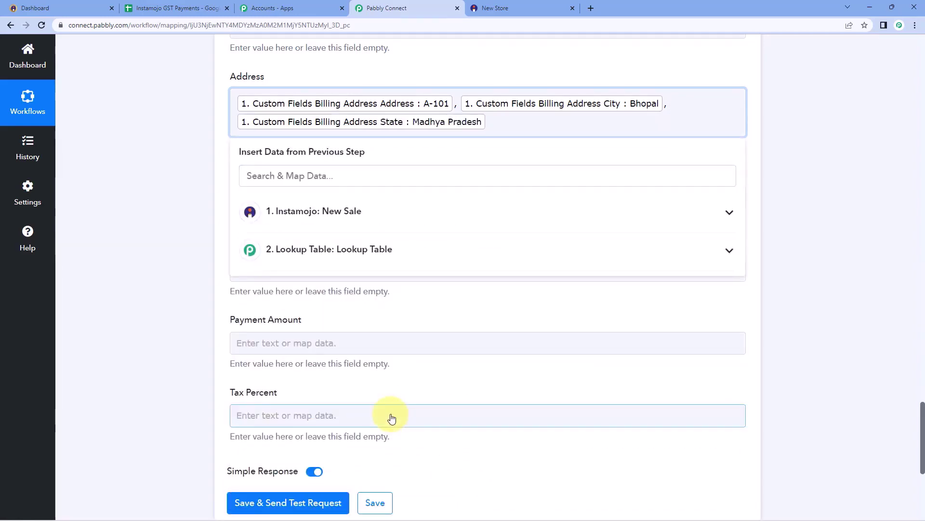
left_click(357, 211)
scroll(381, 338, "down", 3)
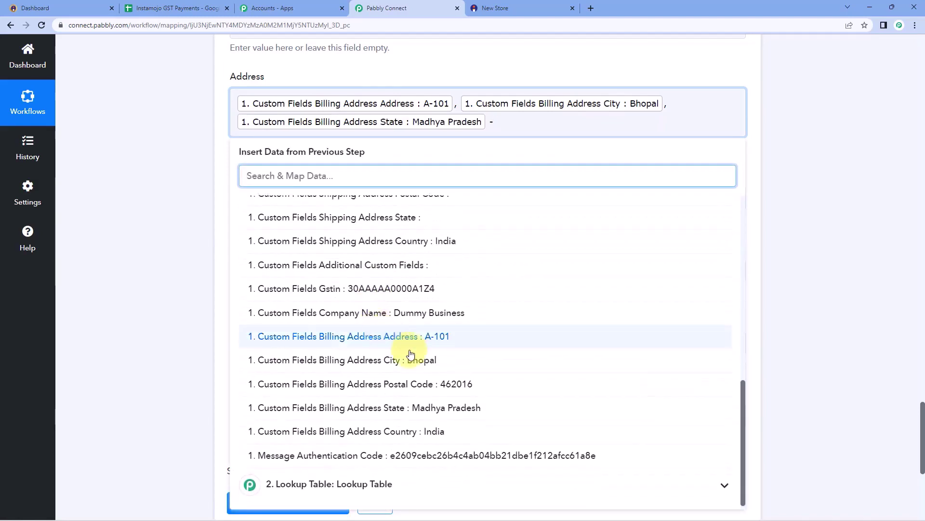
left_click(437, 385)
left_click(185, 185)
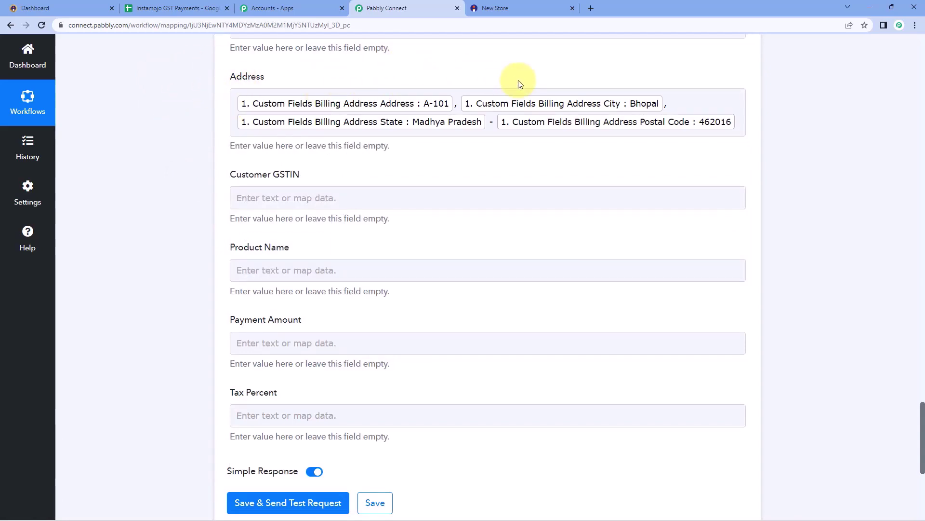
left_click(262, 196)
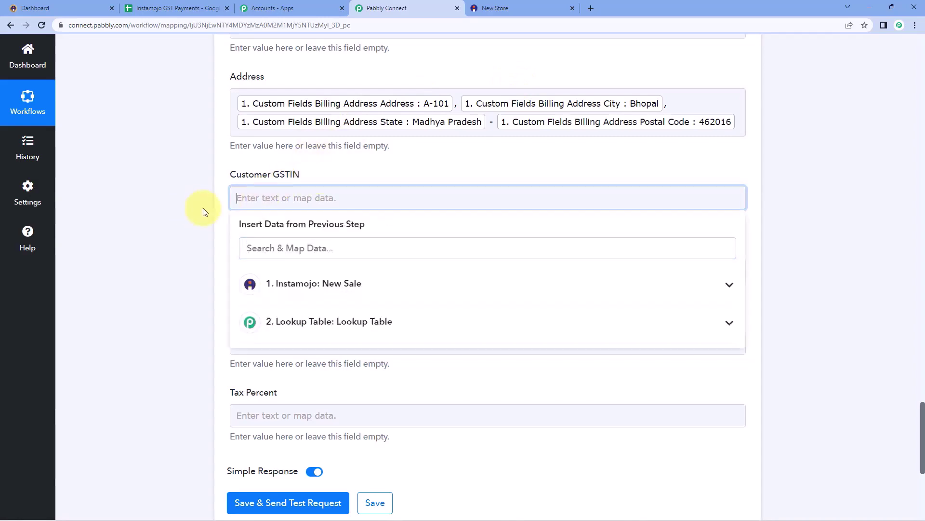
Map the Instamojo sale's Gstin field into Customer GSTIN.
left_click(350, 289)
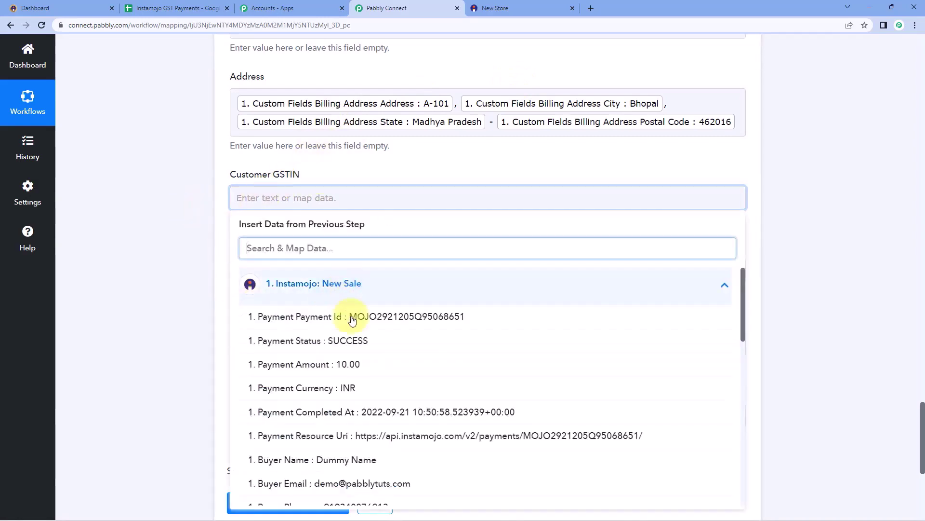
scroll(378, 361, "down", 10)
scroll(398, 354, "up", 1)
scroll(386, 353, "down", 4)
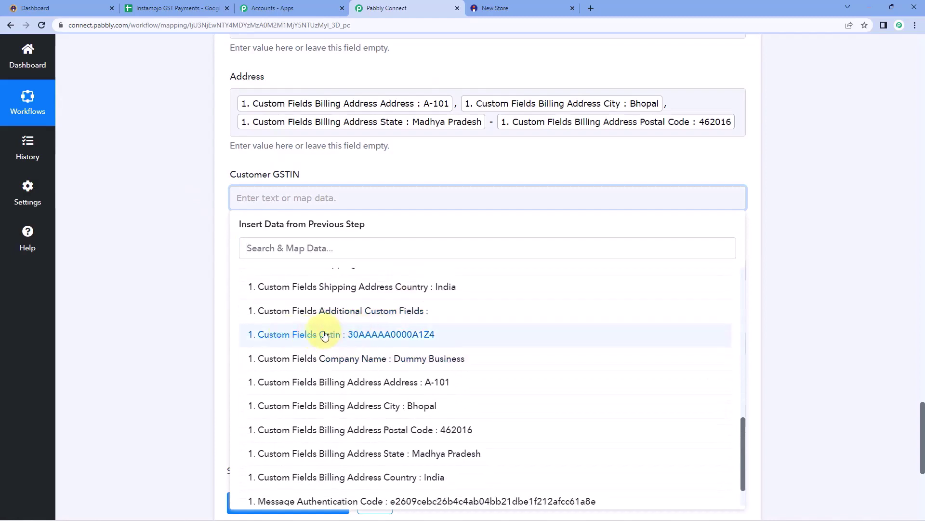
left_click(325, 335)
left_click(137, 209)
scroll(140, 208, "down", 1)
scroll(141, 207, "down", 1)
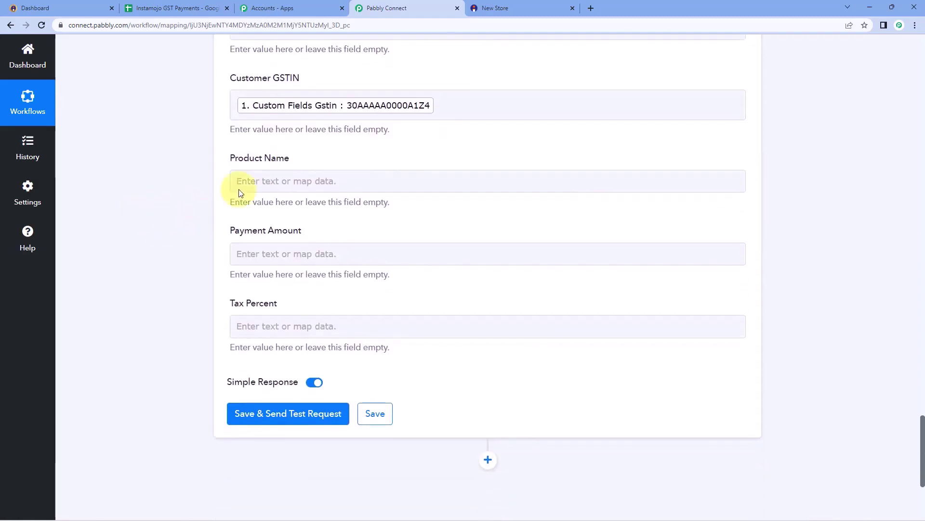
Map Instamojo's Details 0 Purpose (Product 2) into Product Name.
left_click(289, 182)
scroll(179, 209, "down", 1)
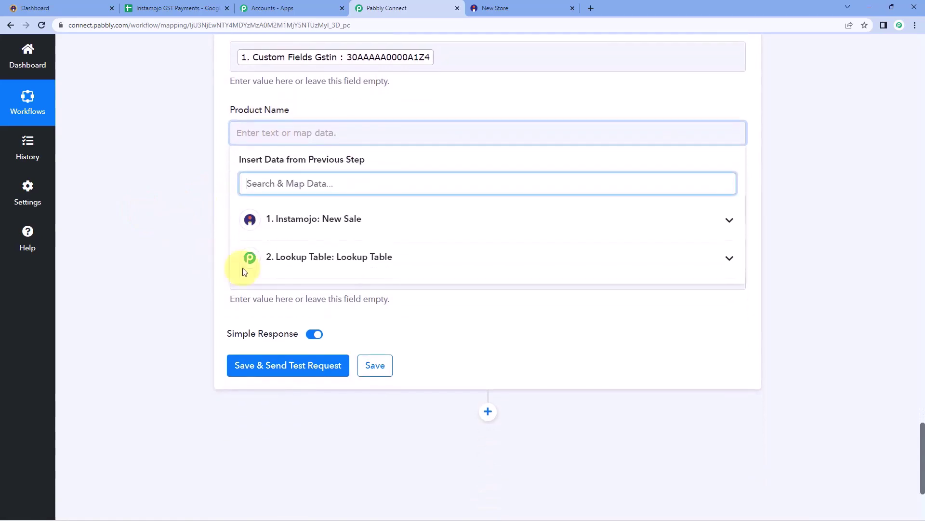
left_click(346, 228)
scroll(345, 233, "down", 8)
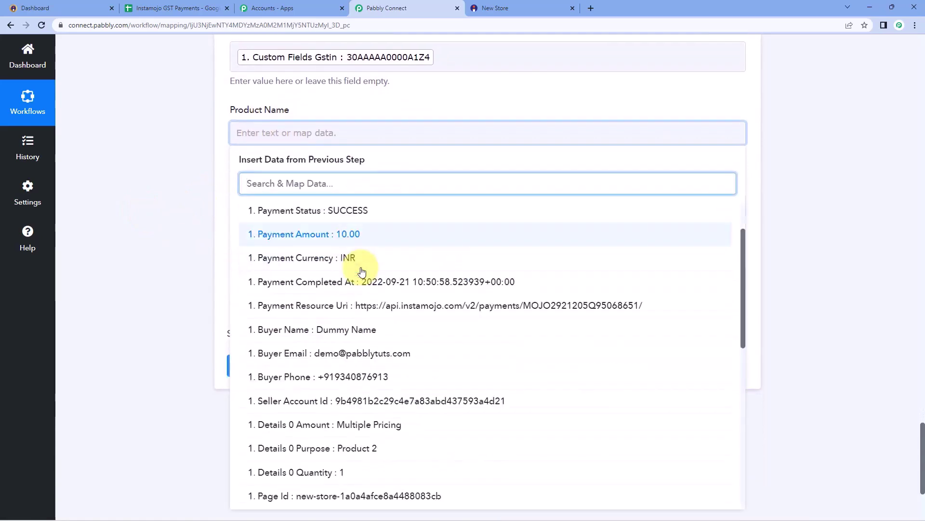
scroll(432, 288, "up", 2)
scroll(432, 289, "down", 3)
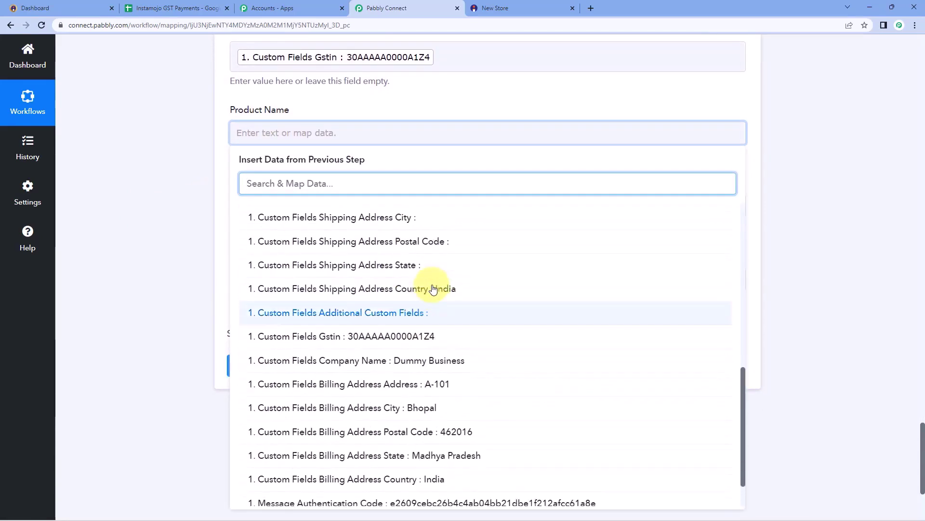
scroll(386, 289, "up", 3)
left_click(362, 226)
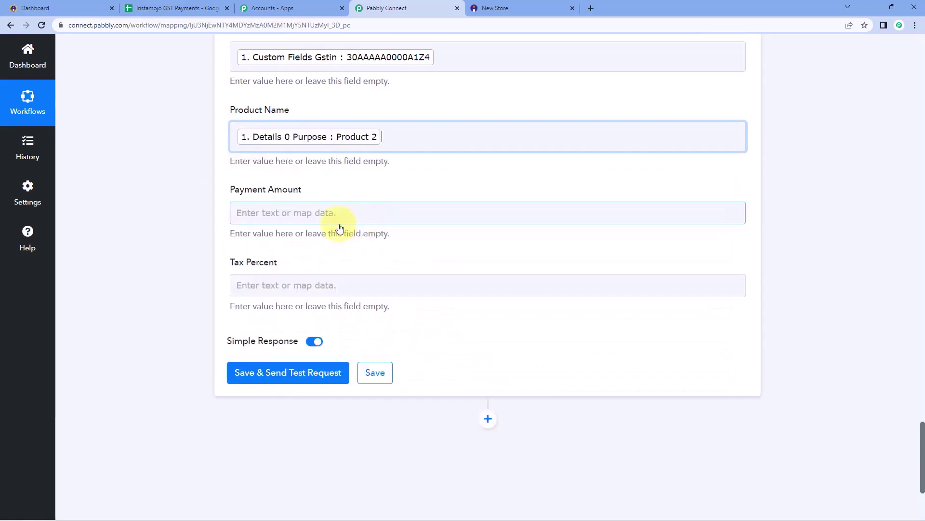
left_click(204, 201)
Map the sale's Payment Amount (10.00) into the Payment Amount field.
left_click(273, 212)
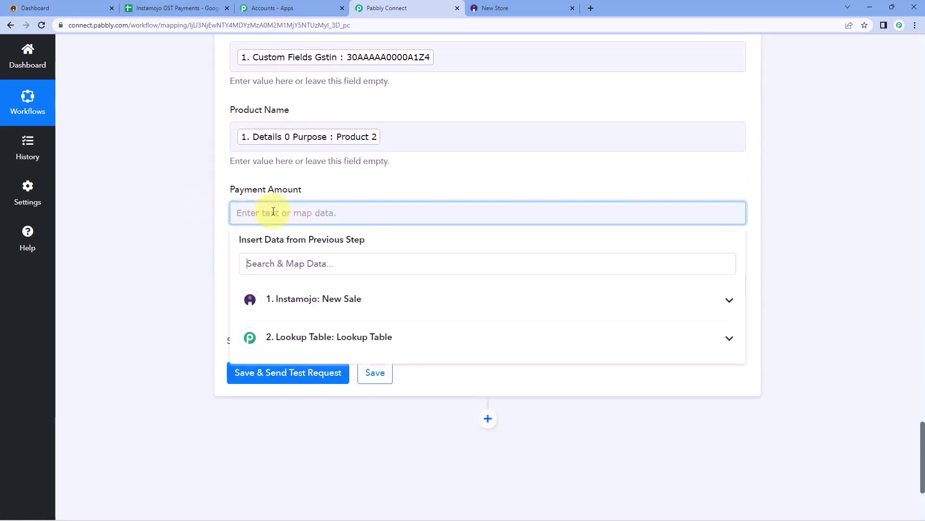
left_click(284, 297)
left_click(284, 380)
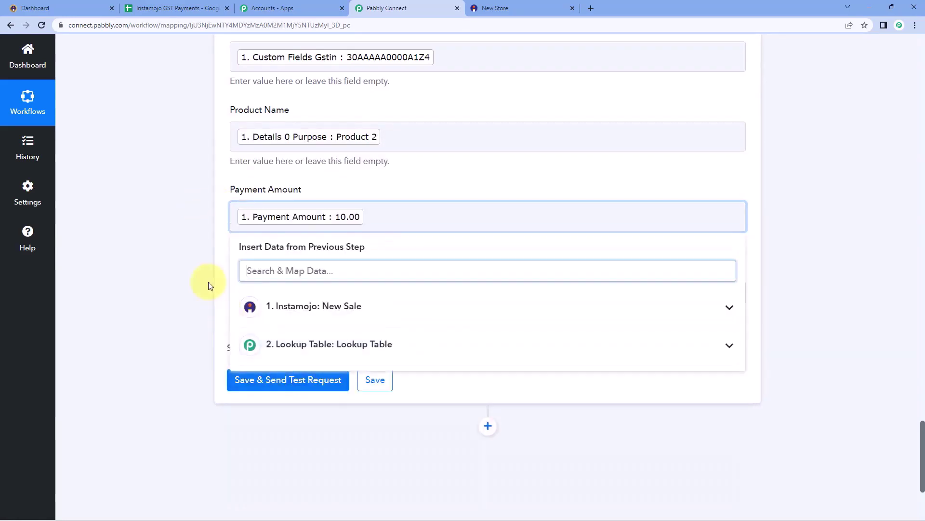
left_click(206, 283)
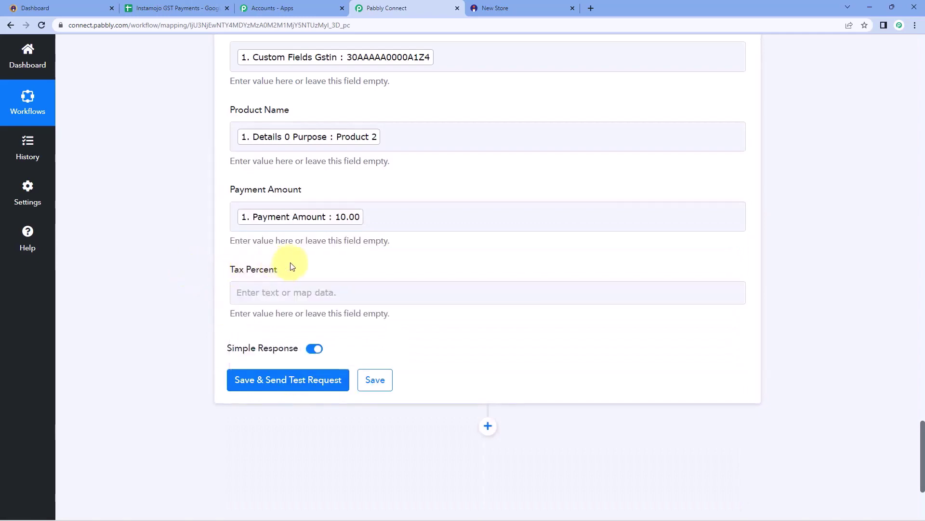
Point out the 18% Lookup Table result that remains for Tax Percent.
scroll(293, 266, "up", 15)
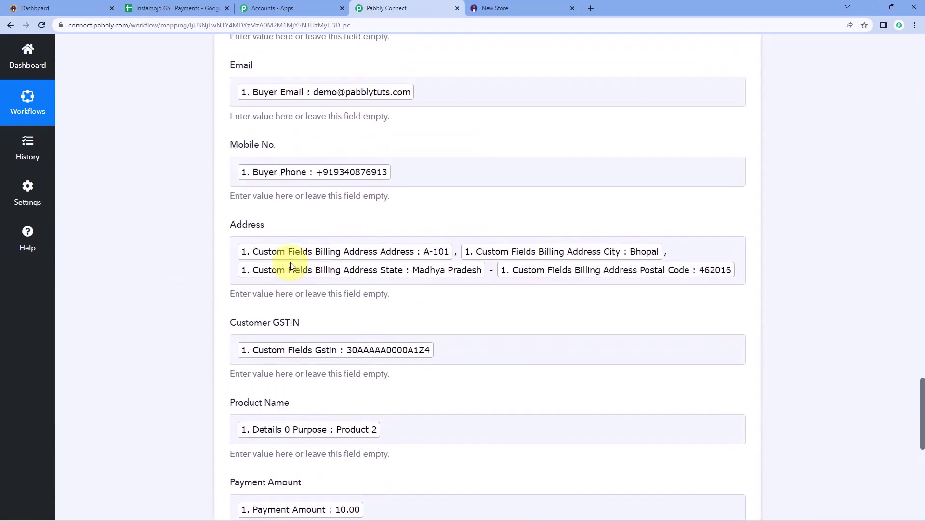
scroll(292, 266, "up", 5)
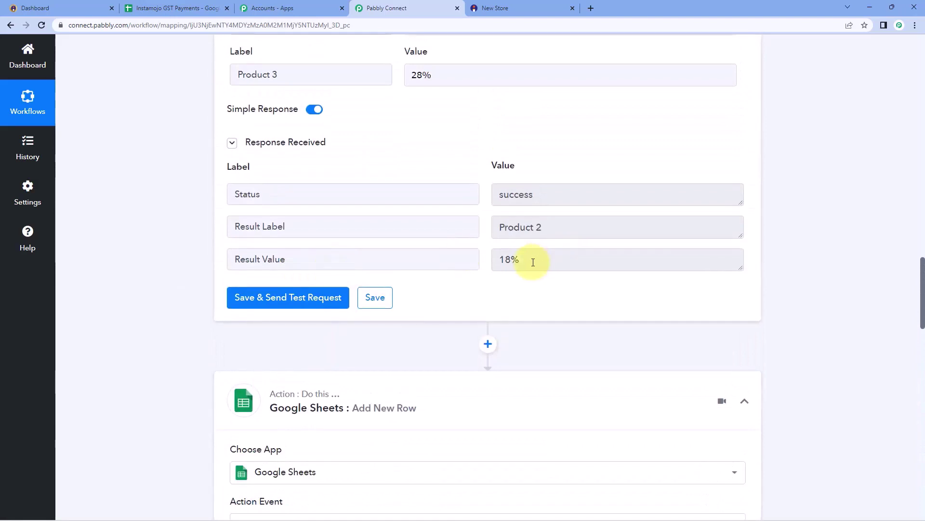
left_click_drag(533, 260, 450, 264)
left_click(487, 260)
left_click(523, 260)
left_click(525, 258)
left_click(547, 262)
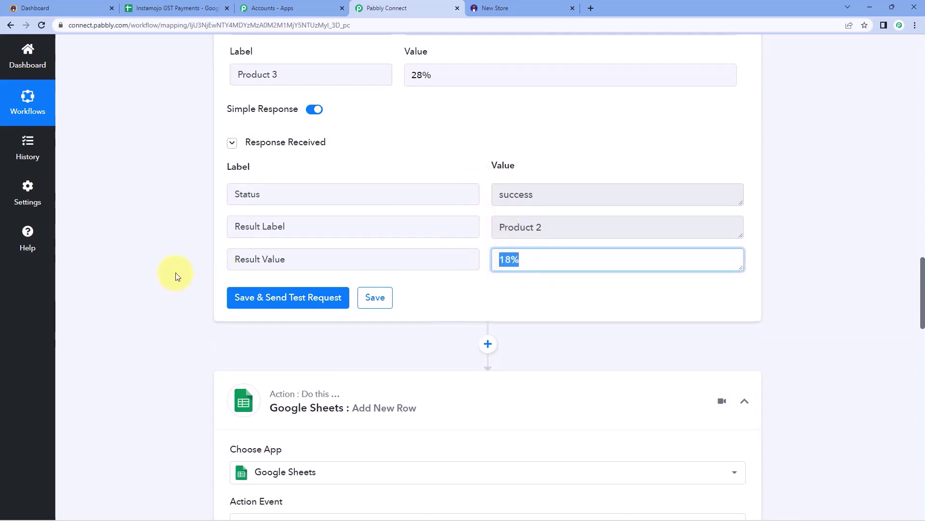
scroll(179, 271, "down", 20)
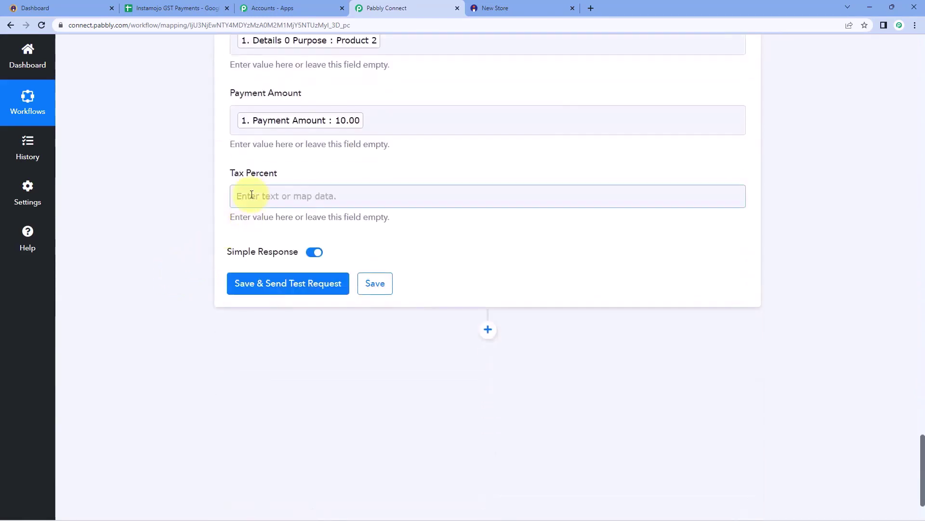
left_click(244, 193)
scroll(241, 219, "down", 2)
left_click(257, 246)
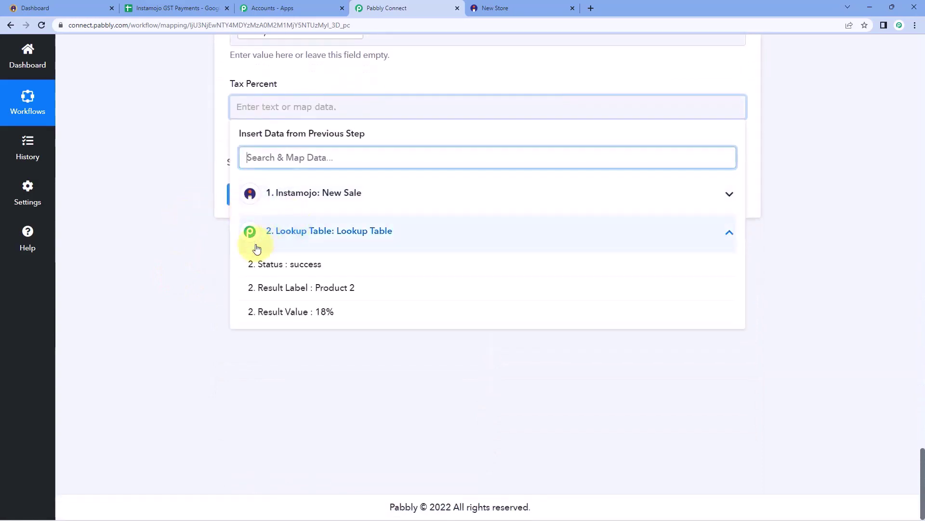
left_click(270, 312)
left_click(182, 254)
scroll(182, 254, "up", 2)
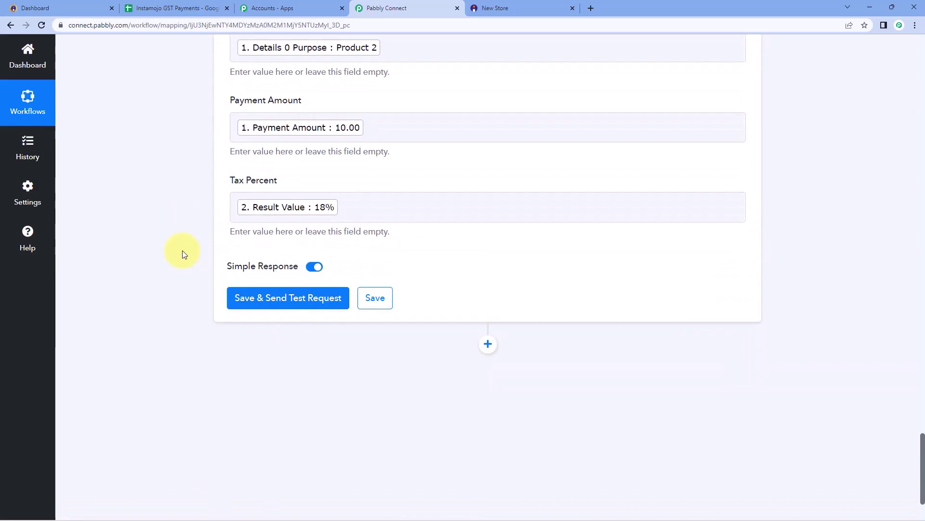
scroll(182, 254, "up", 6)
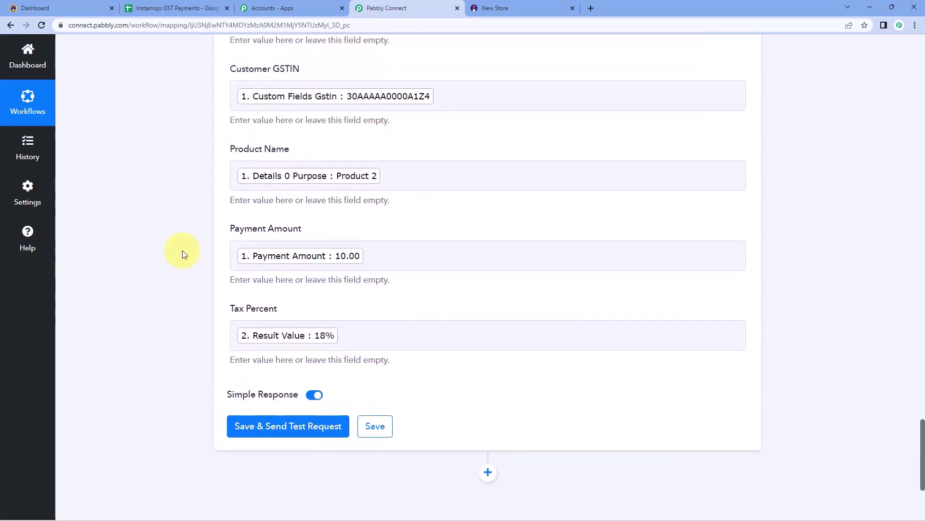
scroll(147, 252, "up", 8)
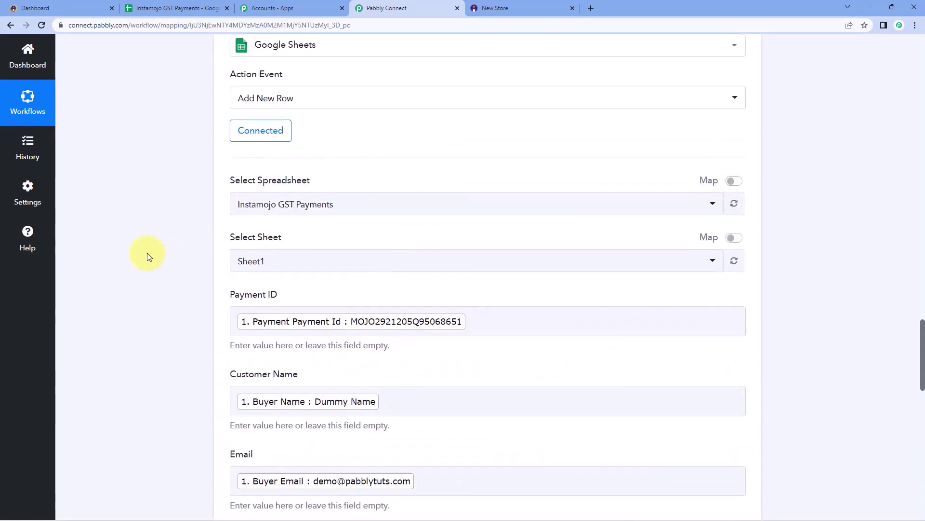
scroll(148, 252, "down", 11)
scroll(149, 251, "down", 2)
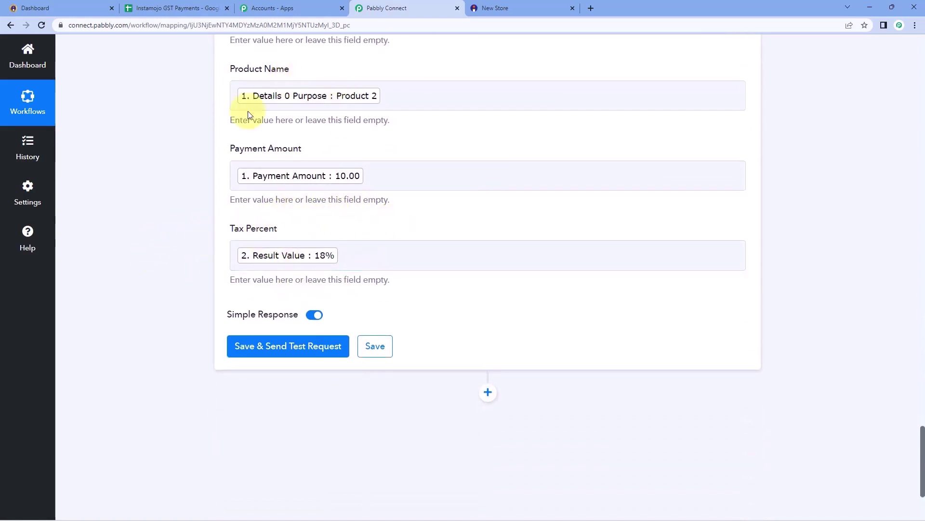
Save and send the test request, confirming one 9-cell row written to Sheet1!A2:I2.
left_click(282, 344)
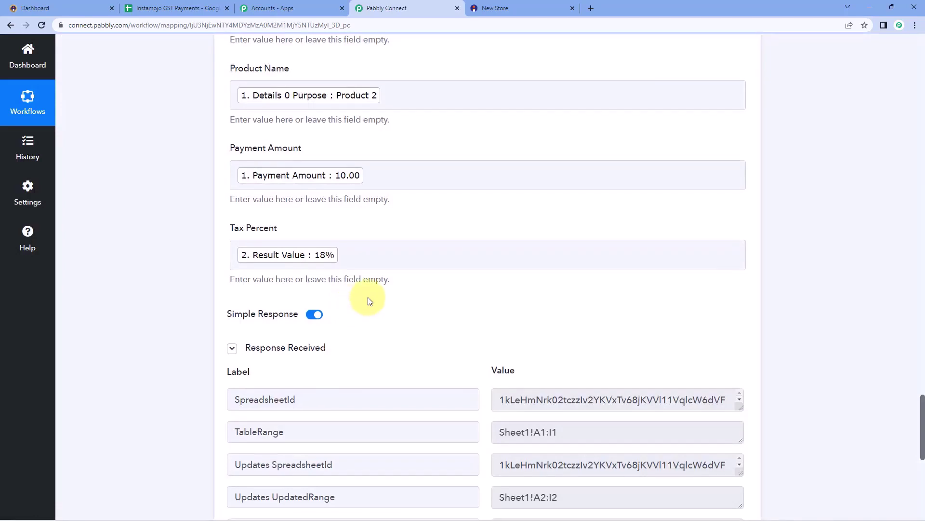
scroll(367, 250, "down", 2)
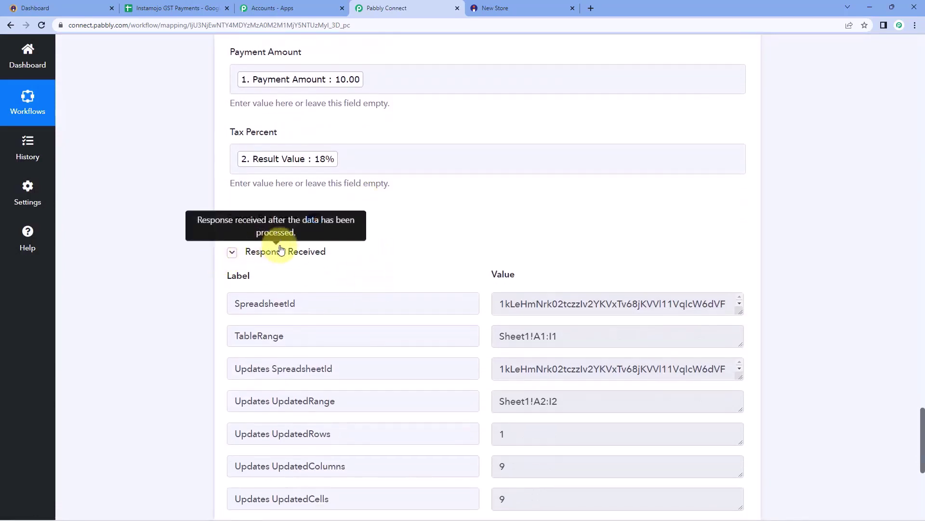
scroll(440, 178, "down", 1)
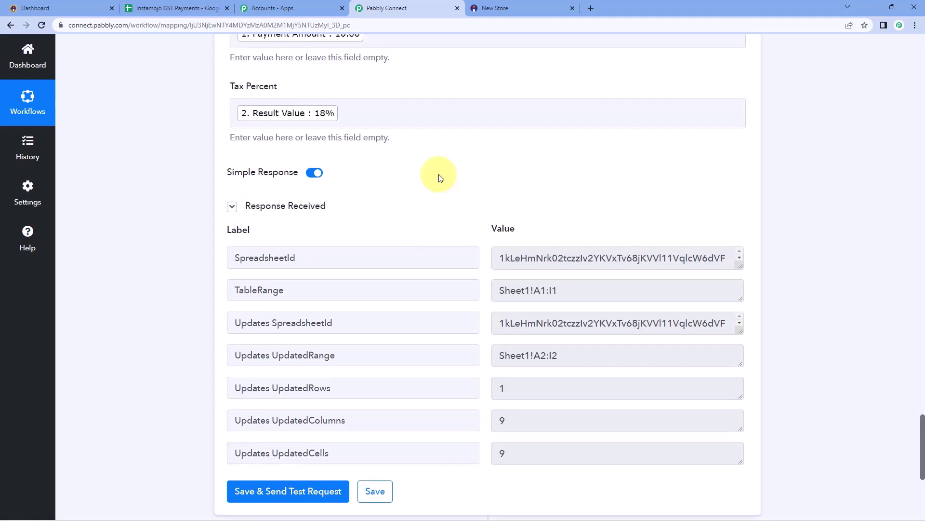
scroll(439, 176, "up", 3)
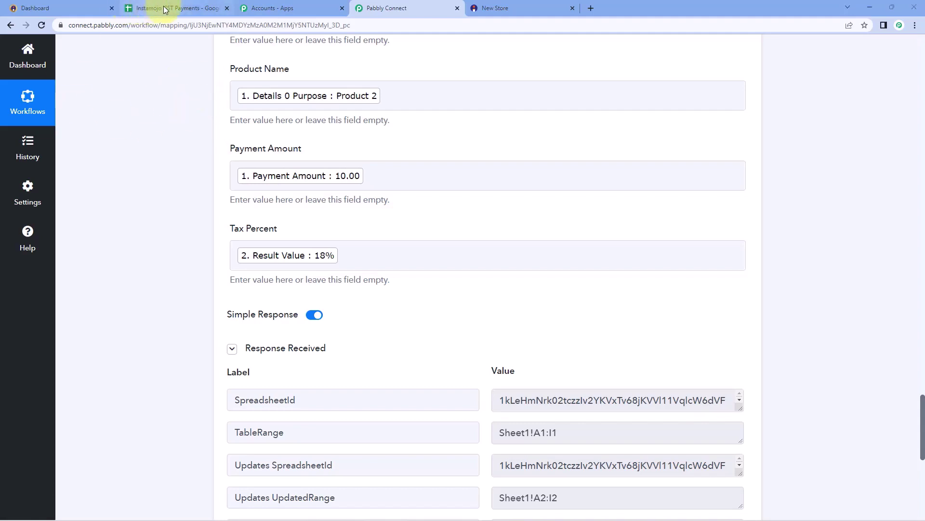
left_click(149, 7)
Check row 2's payment ID, customer contact details and Customer GSTIN values.
left_click(265, 167)
left_click(61, 165)
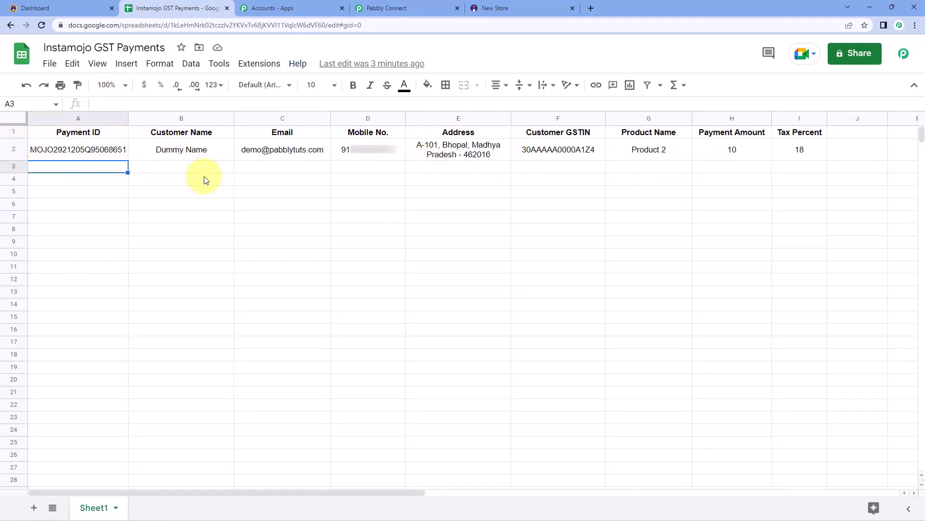
left_click(92, 147)
left_click(186, 155)
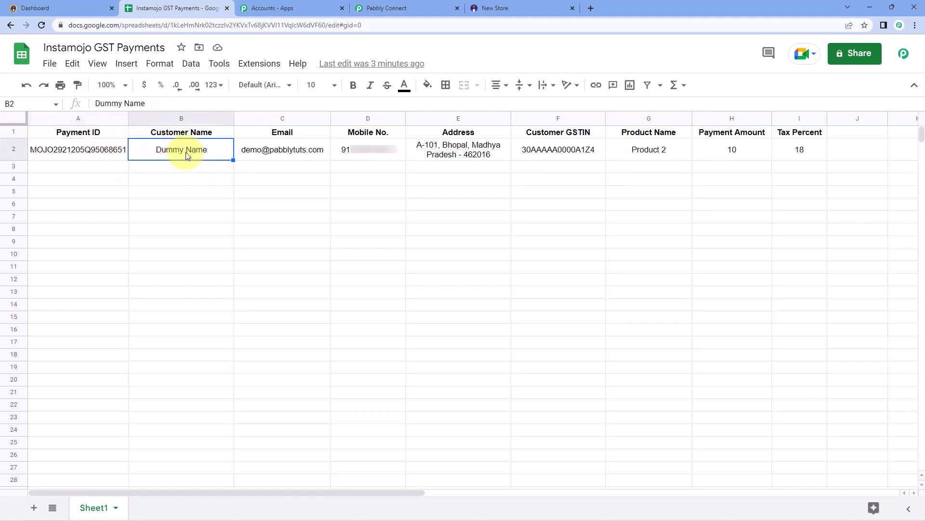
left_click(299, 152)
left_click(397, 152)
left_click(482, 155)
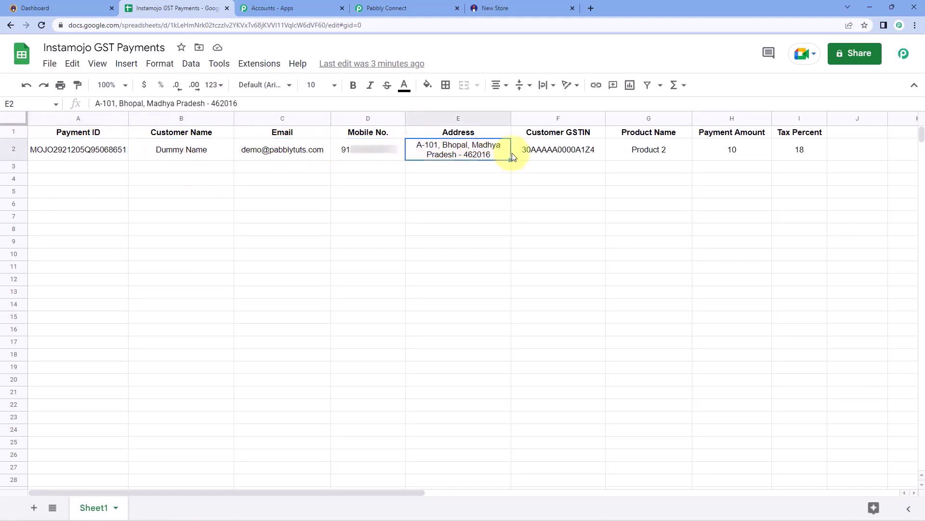
left_click(562, 152)
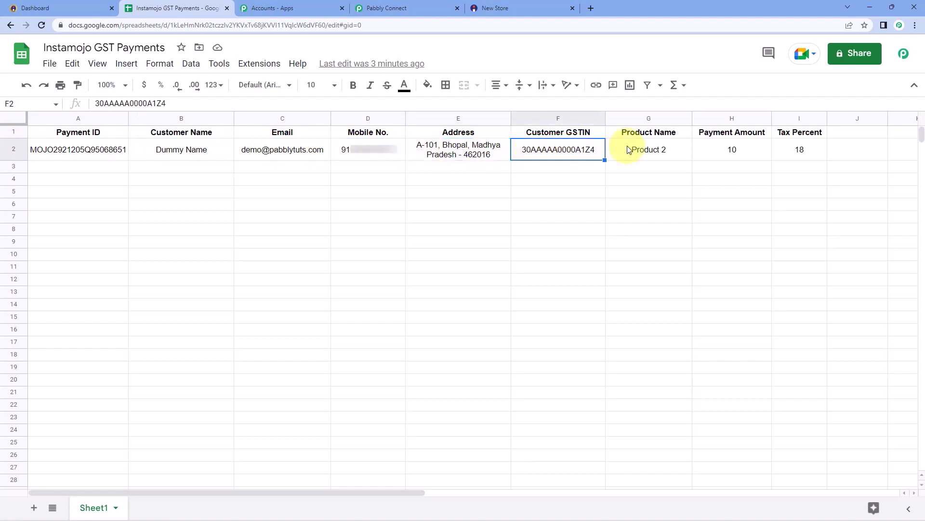
Verify row 2 shows Product 2, payment amount 10 and tax percent 18.
left_click(648, 149)
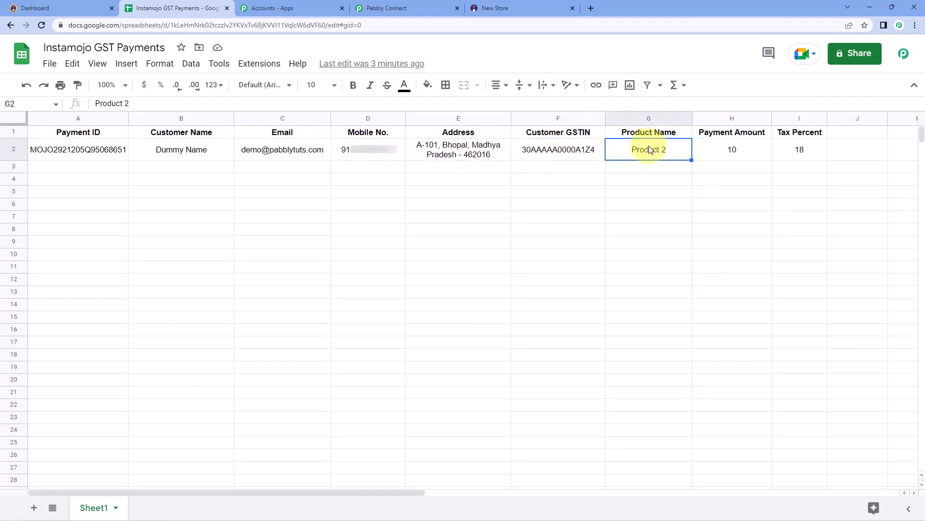
left_click(752, 150)
left_click(802, 152)
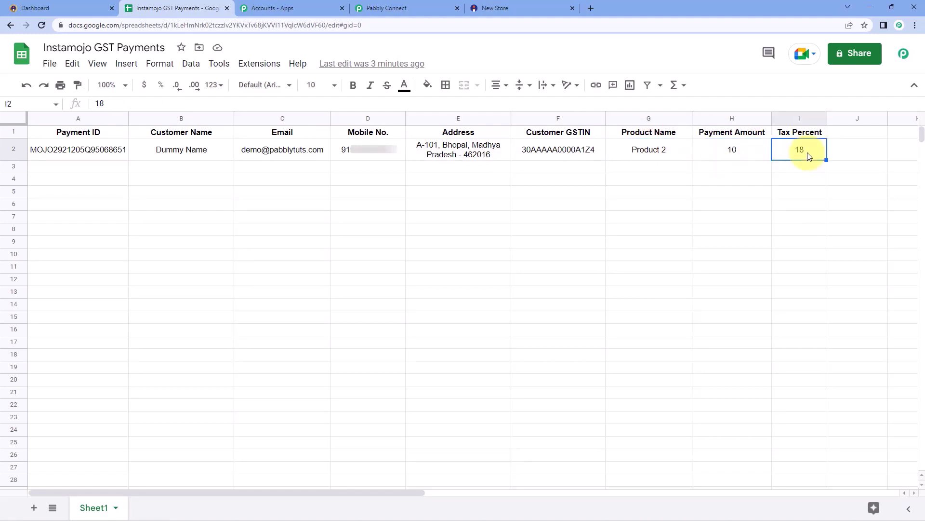
left_click(680, 150)
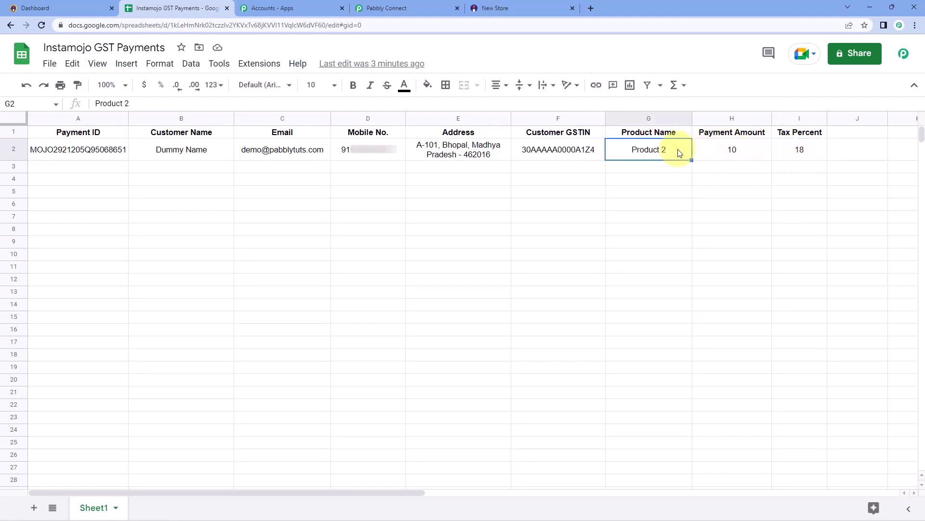
left_click(814, 150)
left_click(516, 180)
left_click(124, 171)
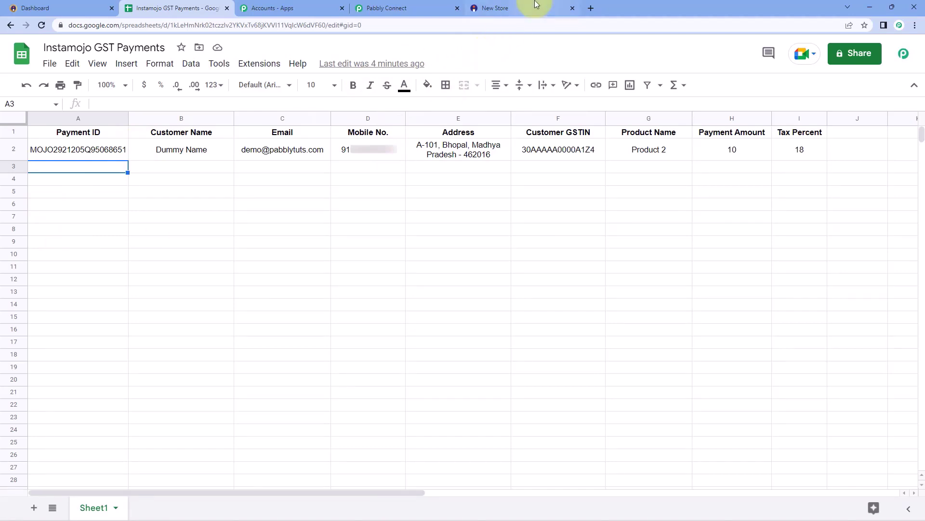
Back in Pabbly Connect, collapse the Instamojo New Sale trigger step.
left_click(415, 7)
scroll(721, 182, "up", 15)
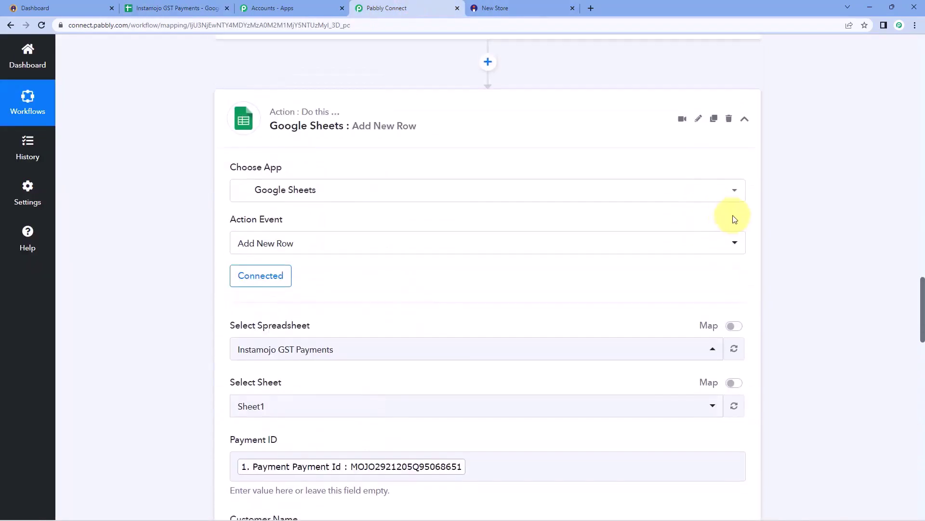
scroll(766, 160, "up", 20)
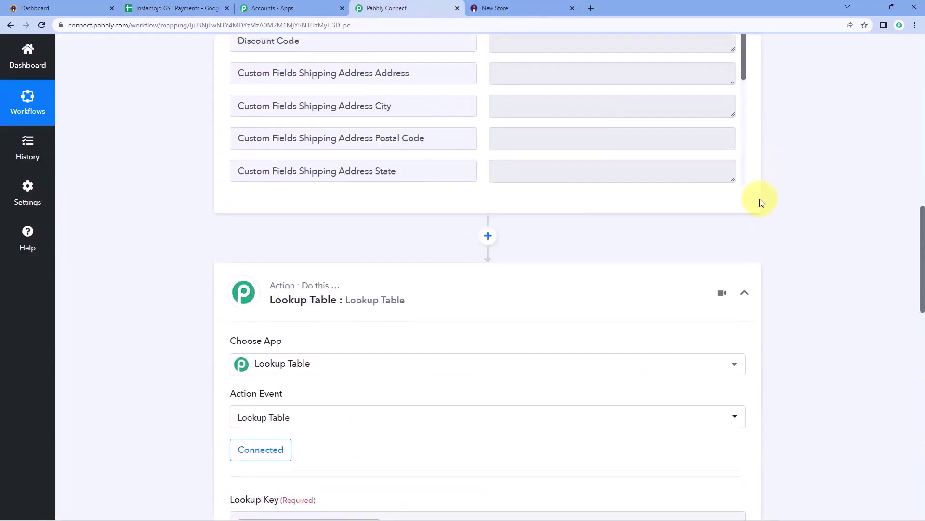
scroll(760, 199, "up", 15)
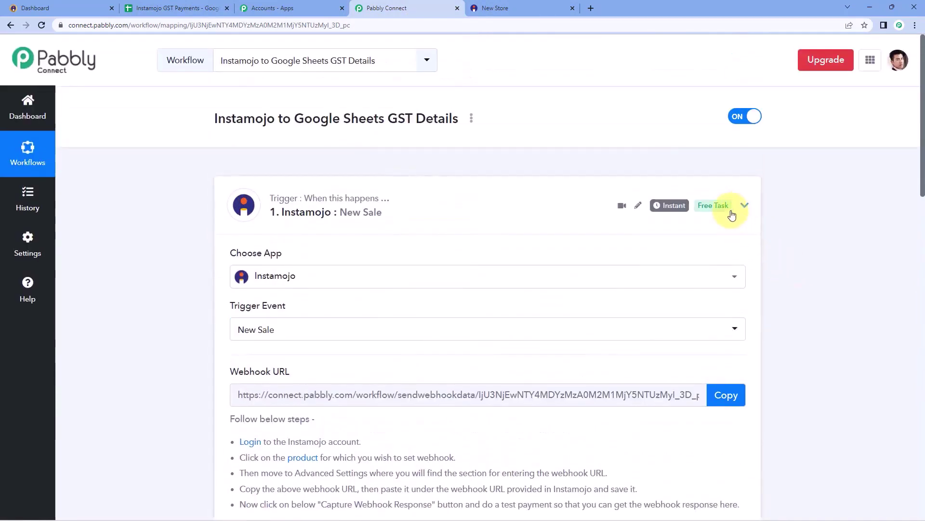
left_click(732, 216)
scroll(165, 243, "down", 1)
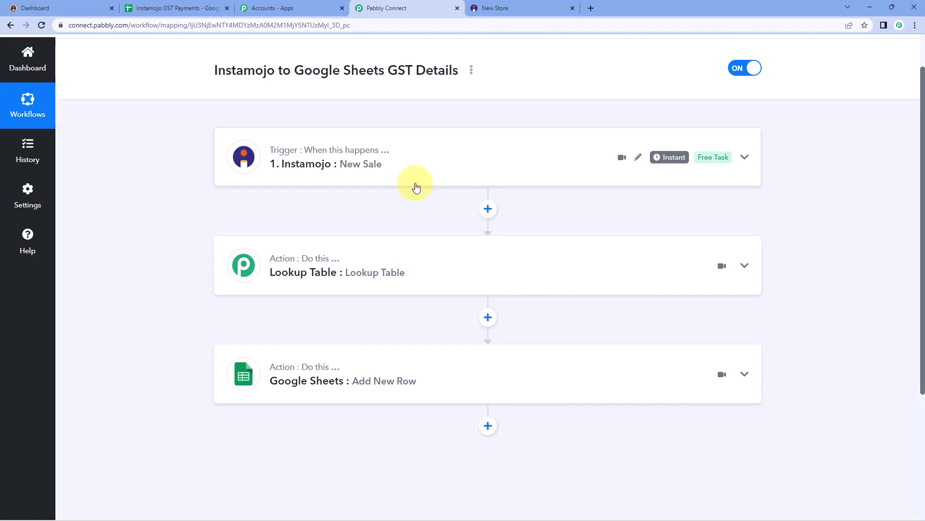
scroll(289, 243, "down", 1)
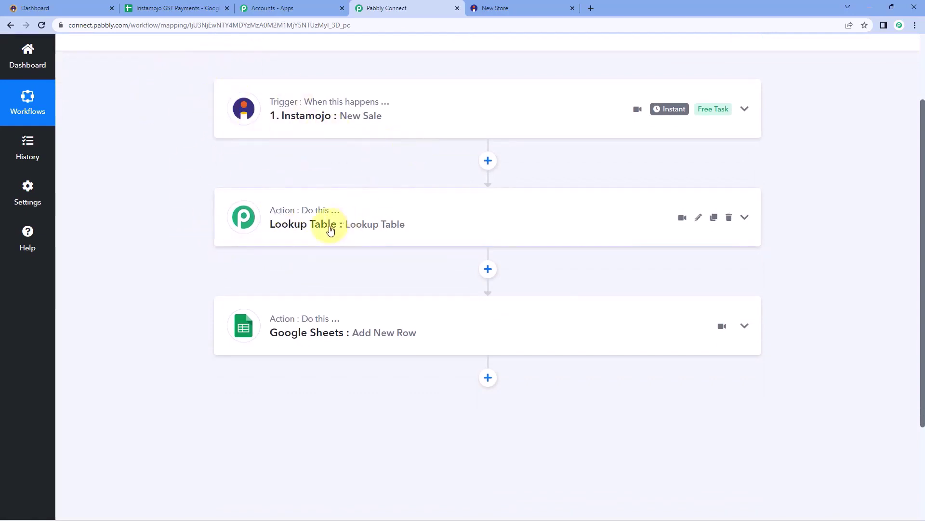
Review the Lookup Table step, collapse it, and return to the workflow's top.
left_click(330, 230)
scroll(206, 250, "down", 6)
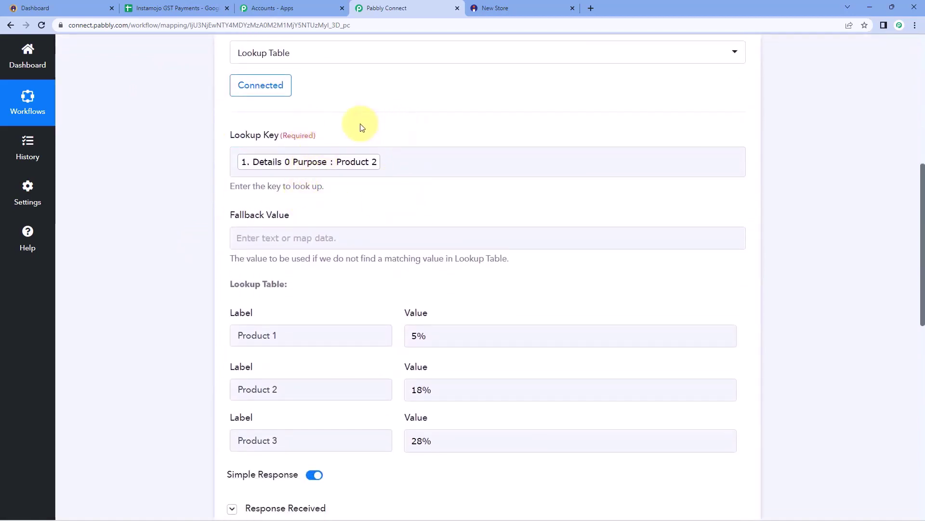
scroll(362, 128, "down", 3)
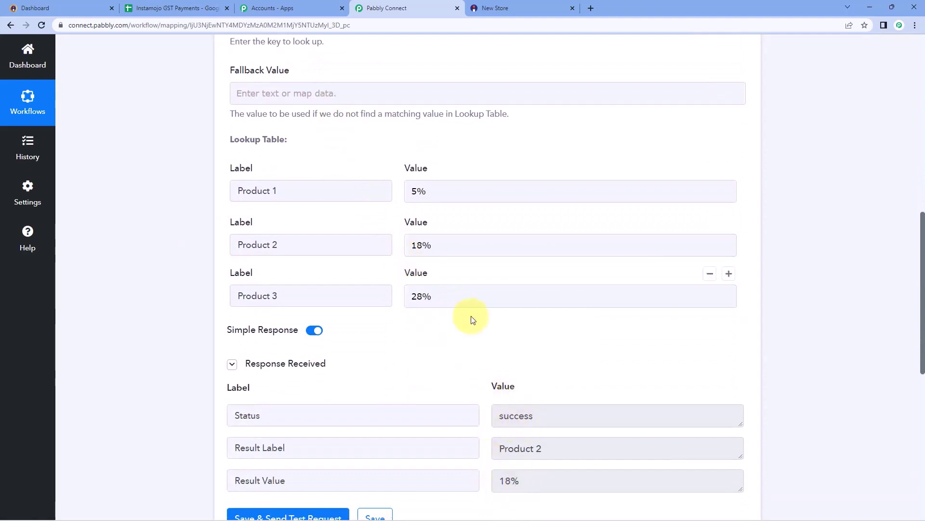
scroll(398, 173, "up", 8)
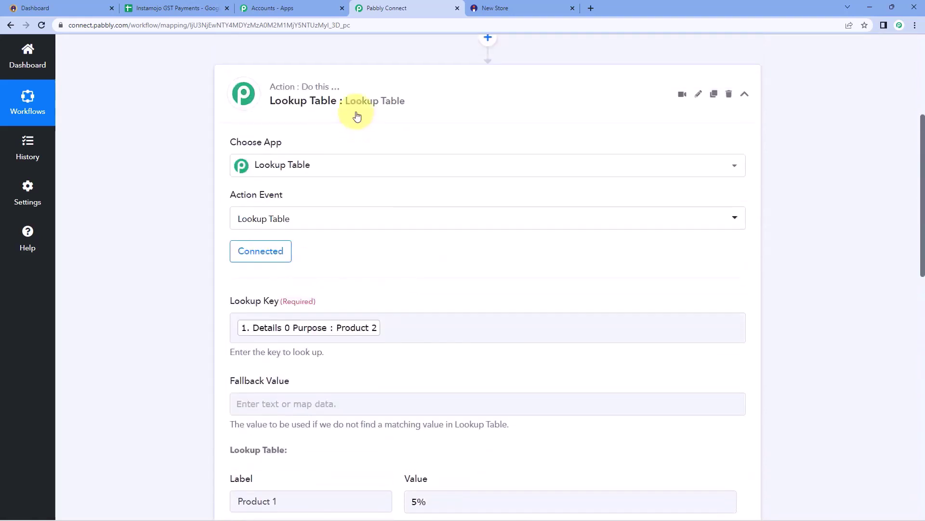
left_click(357, 176)
scroll(270, 94, "up", 1)
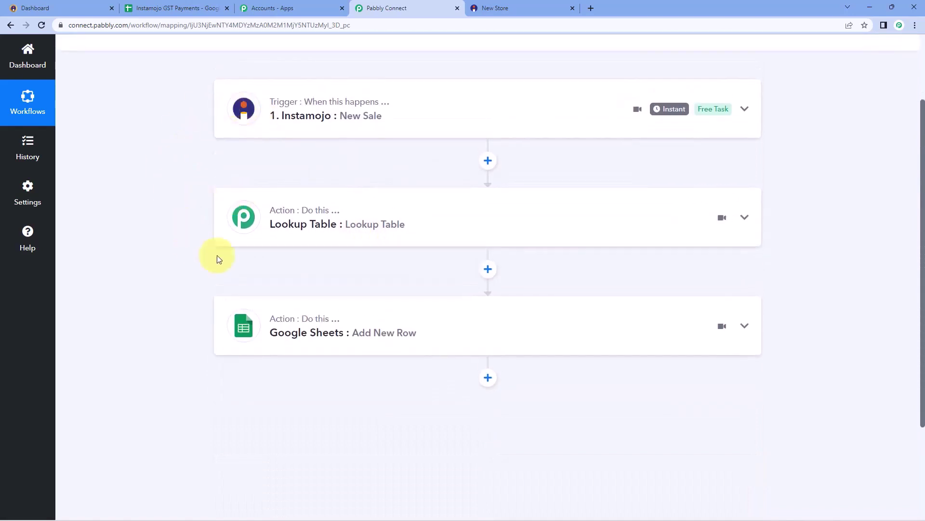
scroll(440, 278, "up", 2)
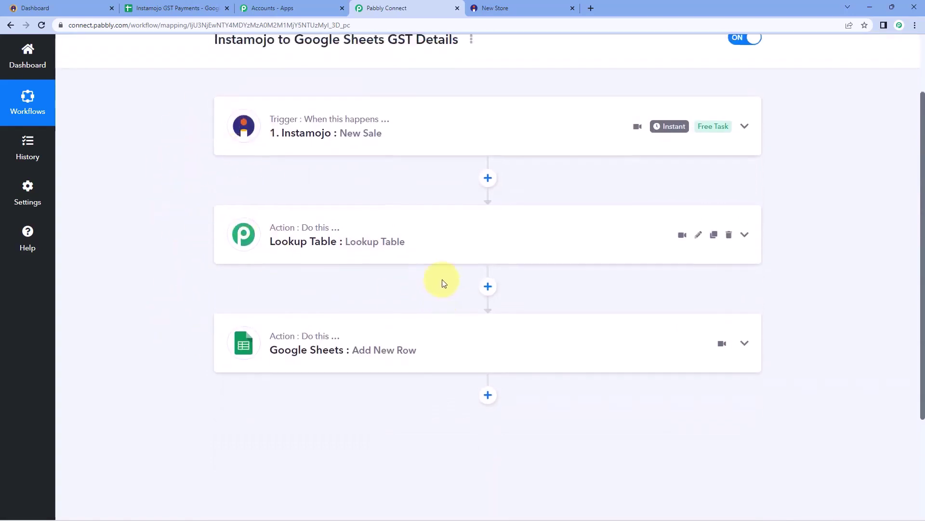
scroll(441, 279, "up", 1)
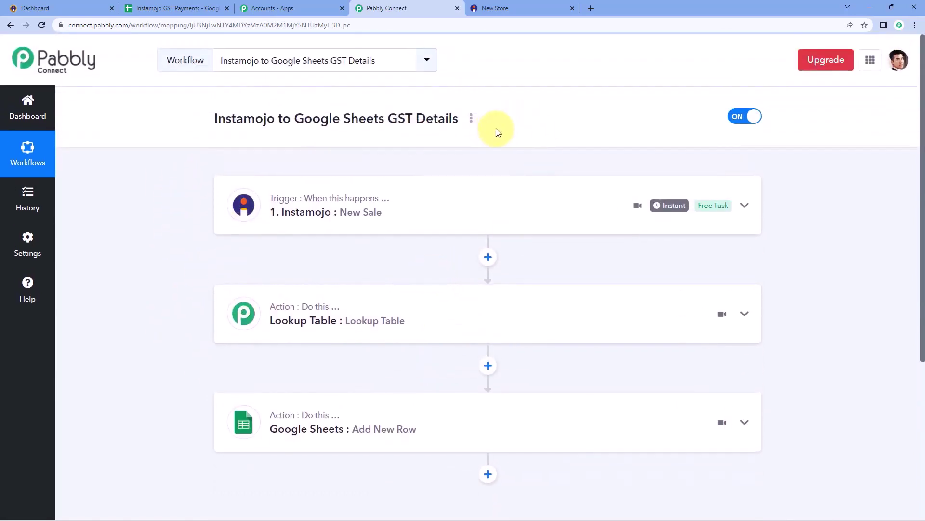
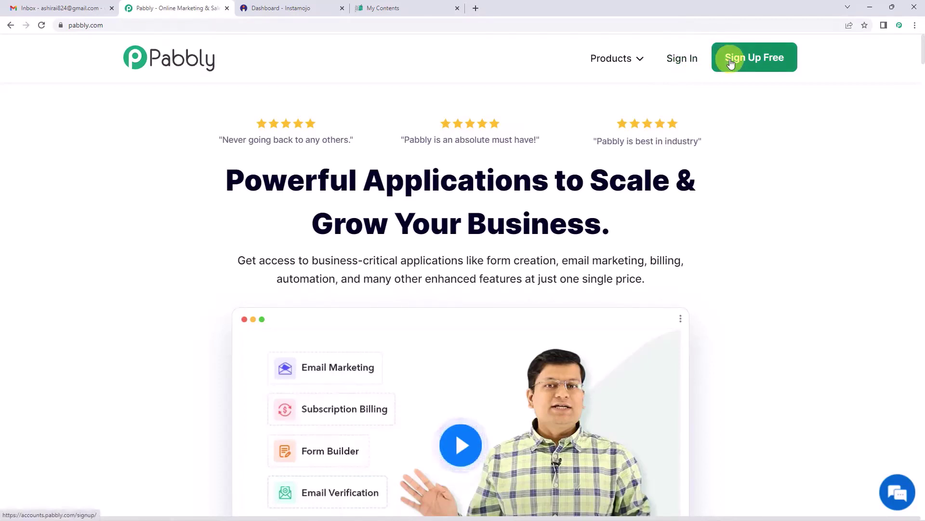
Sign in, open Pabbly Connect, and create a workflow named 'Instamojo To go4clic'.
left_click(679, 64)
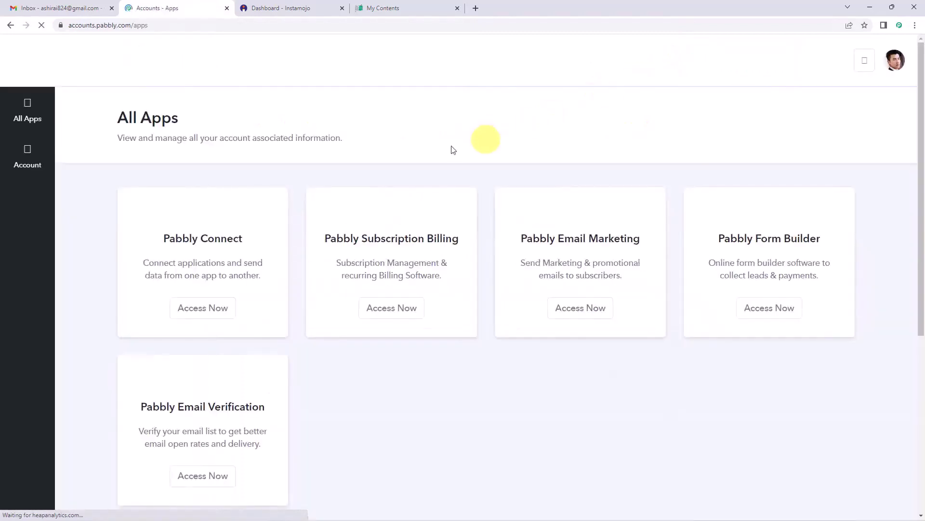
left_click(209, 316)
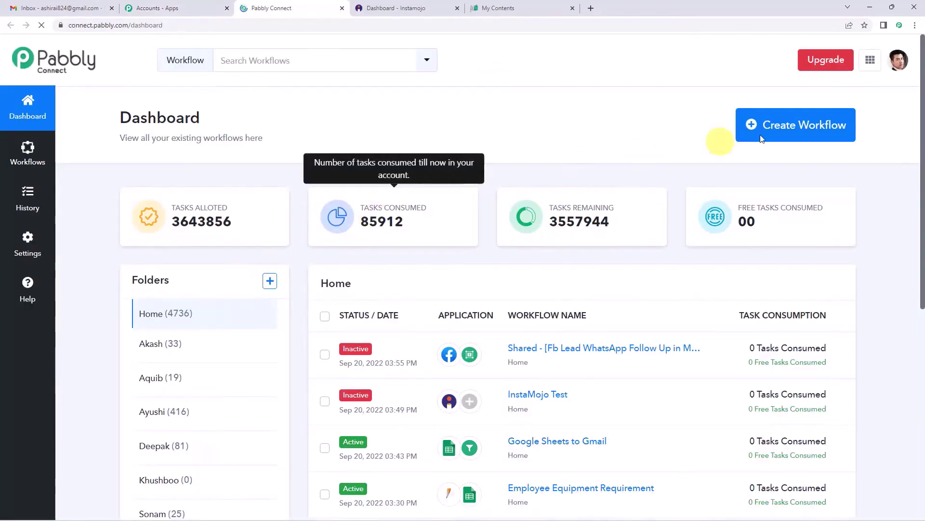
left_click(811, 136)
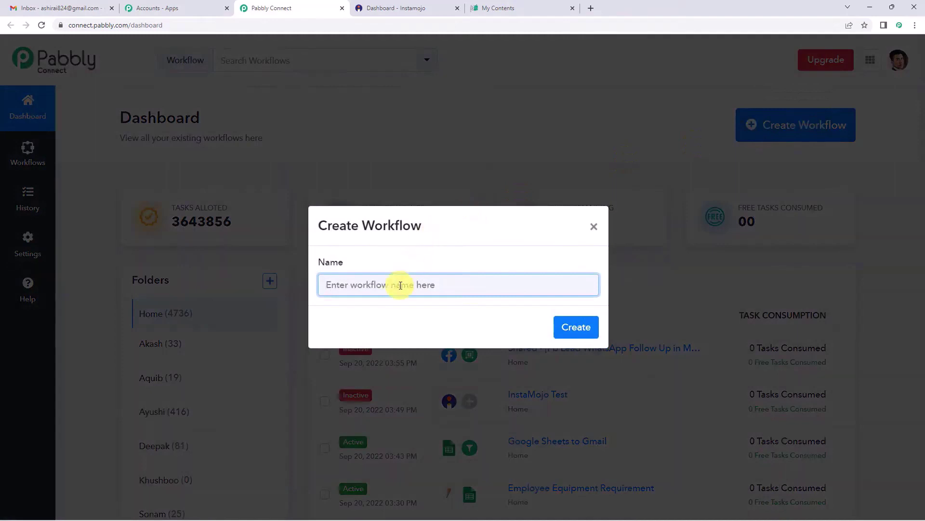
type("Instamojo To go4clic")
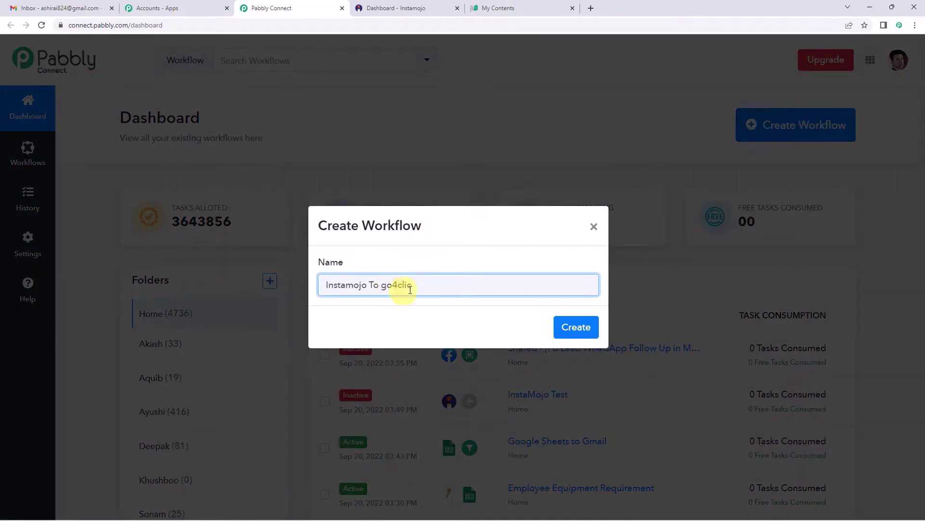
left_click(576, 326)
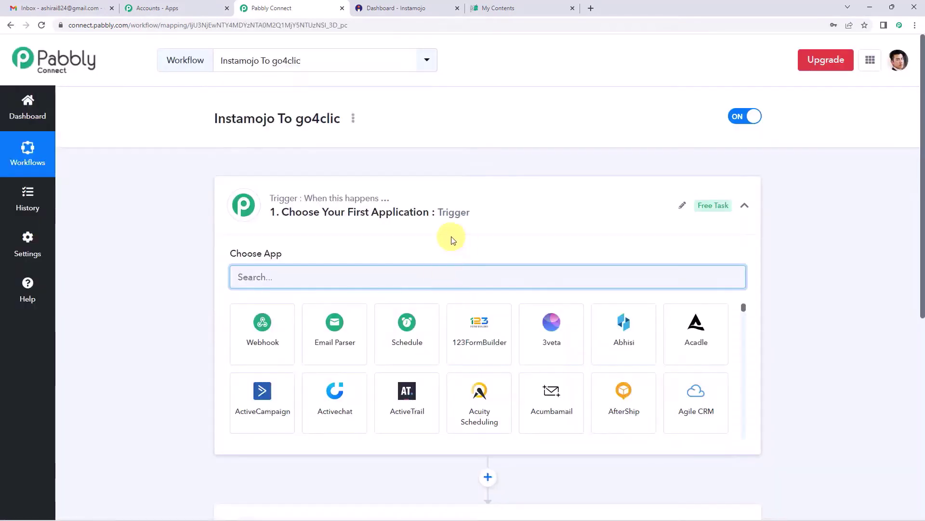
Search 'insta' and choose Instamojo as the trigger app.
left_click(432, 216)
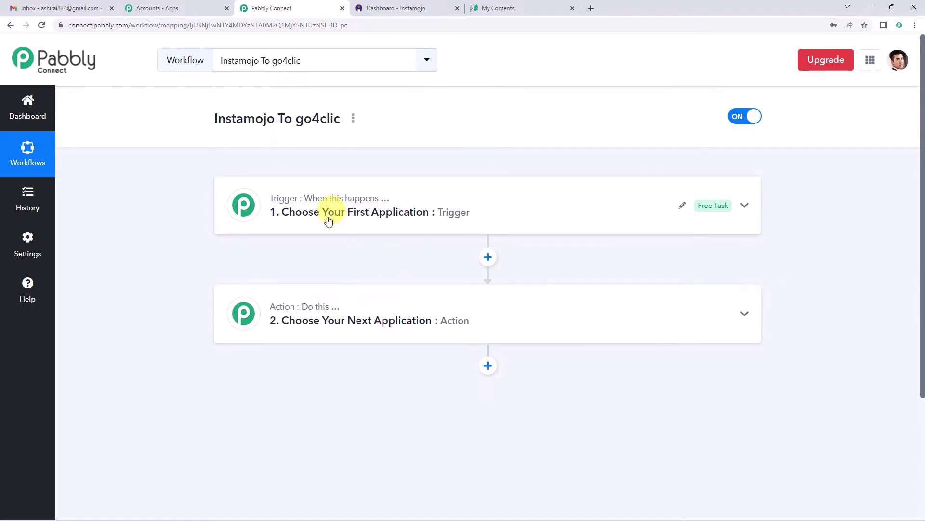
mouse_move(311, 309)
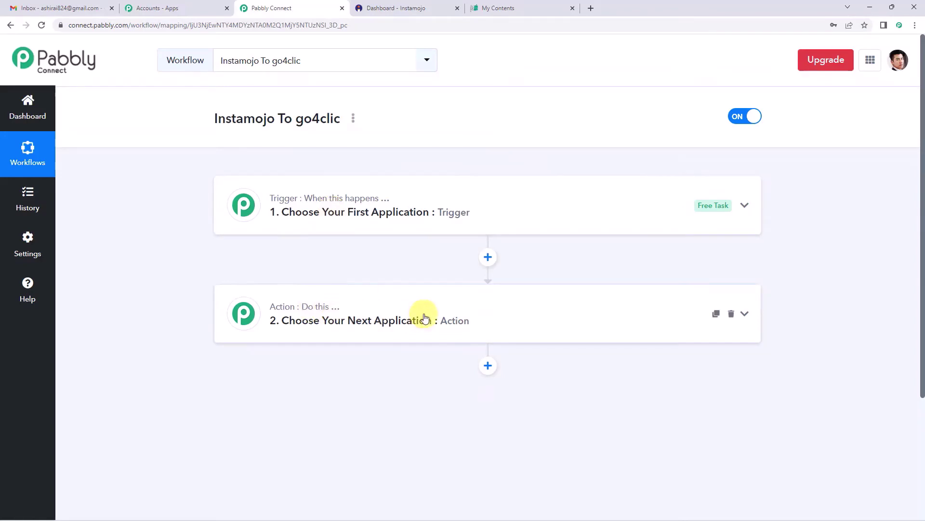
left_click(413, 228)
left_click(326, 280)
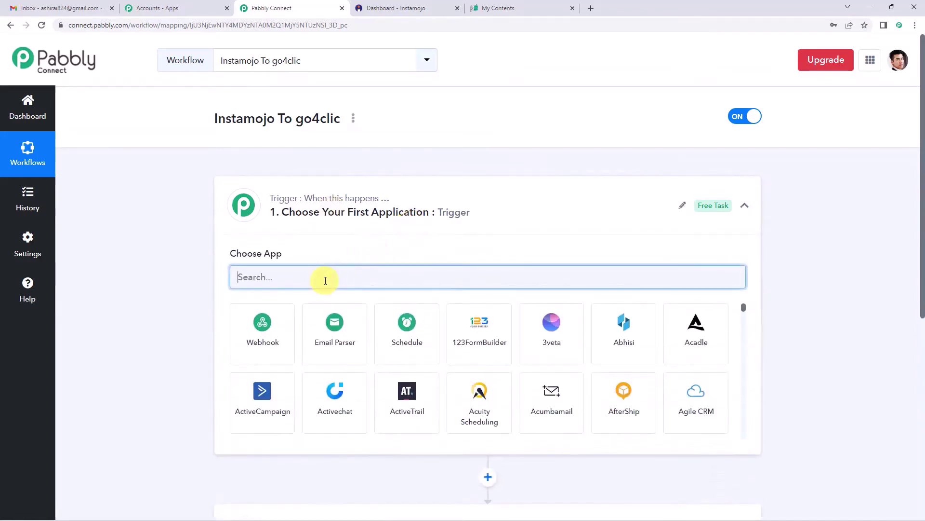
type("inst")
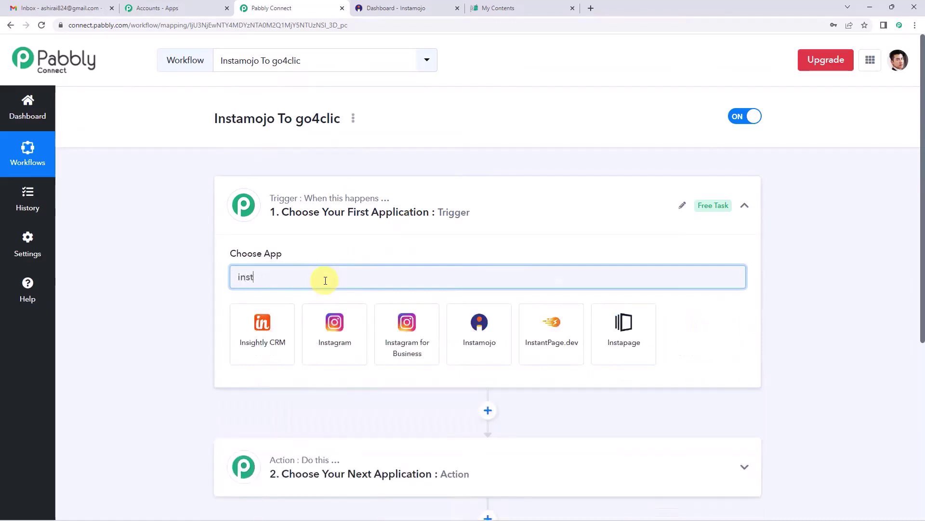
type("a")
left_click(415, 332)
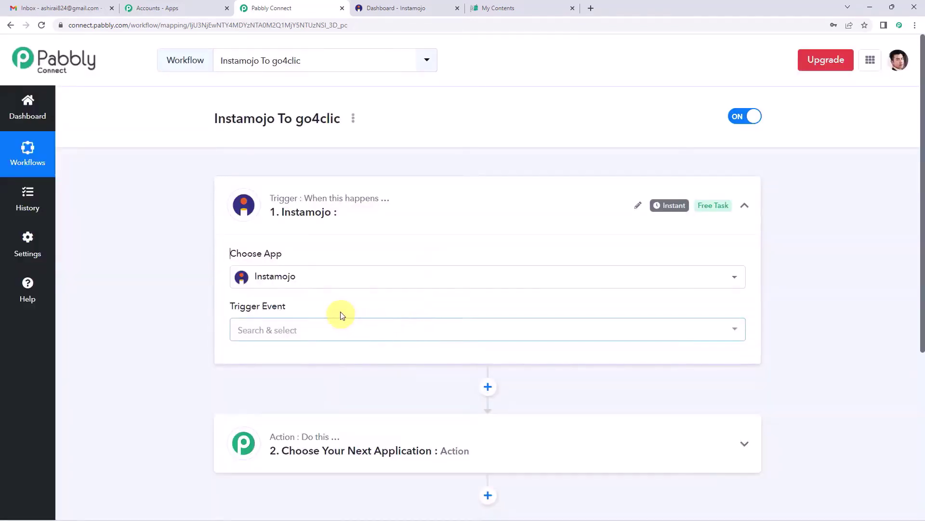
Set the trigger event to New Sale and copy the generated webhook URL.
left_click(318, 328)
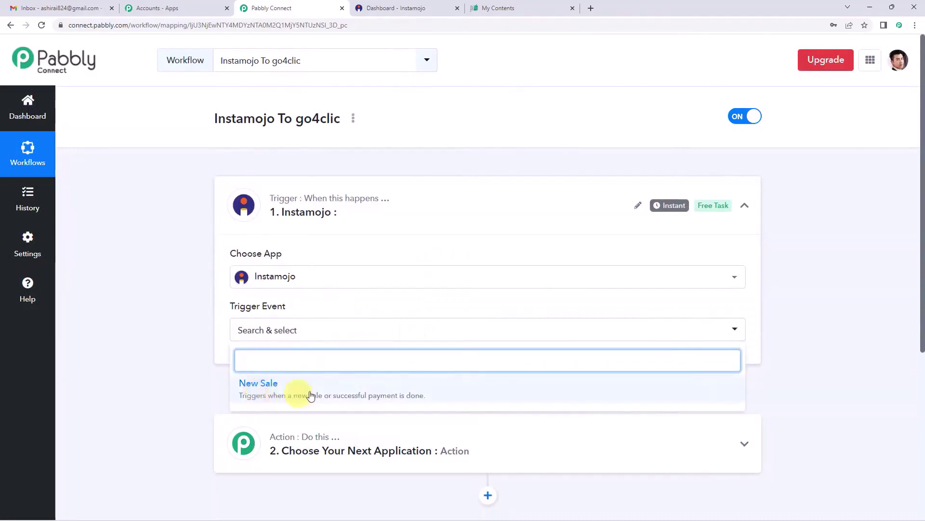
left_click(373, 396)
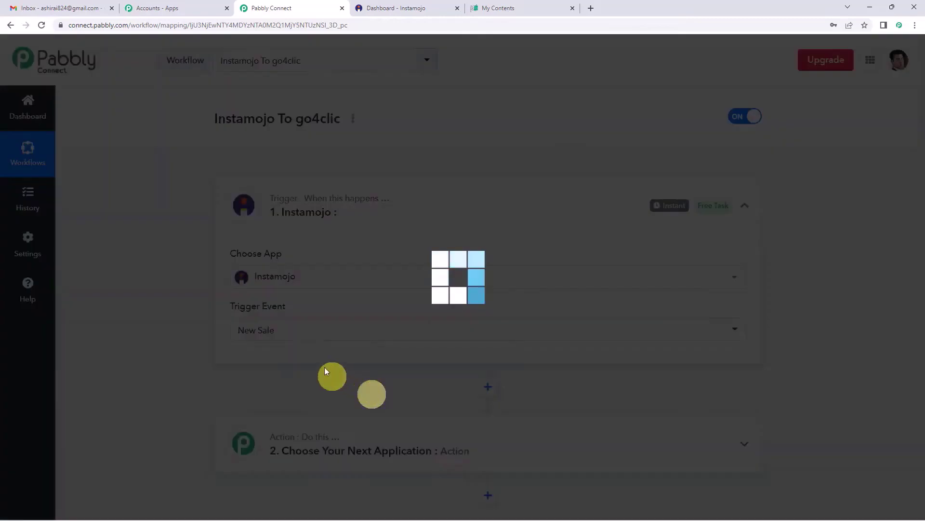
scroll(314, 313, "down", 2)
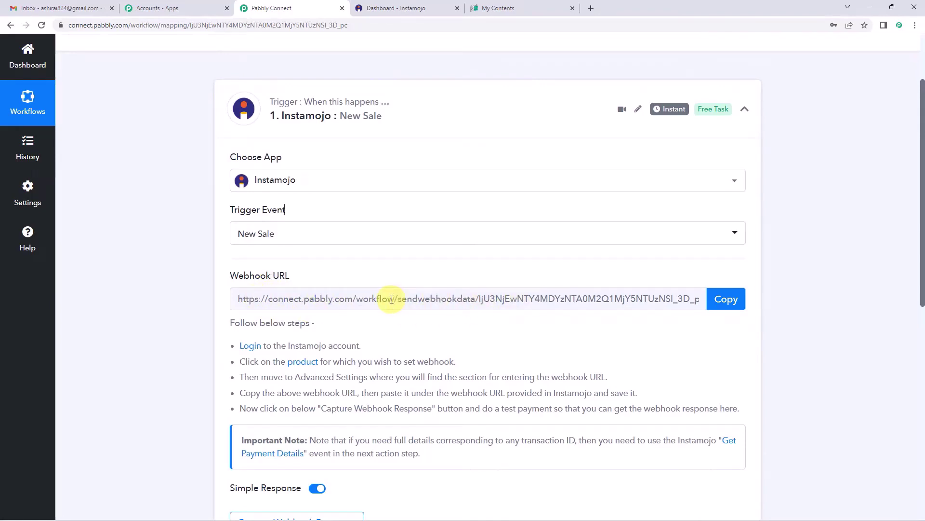
left_click(733, 300)
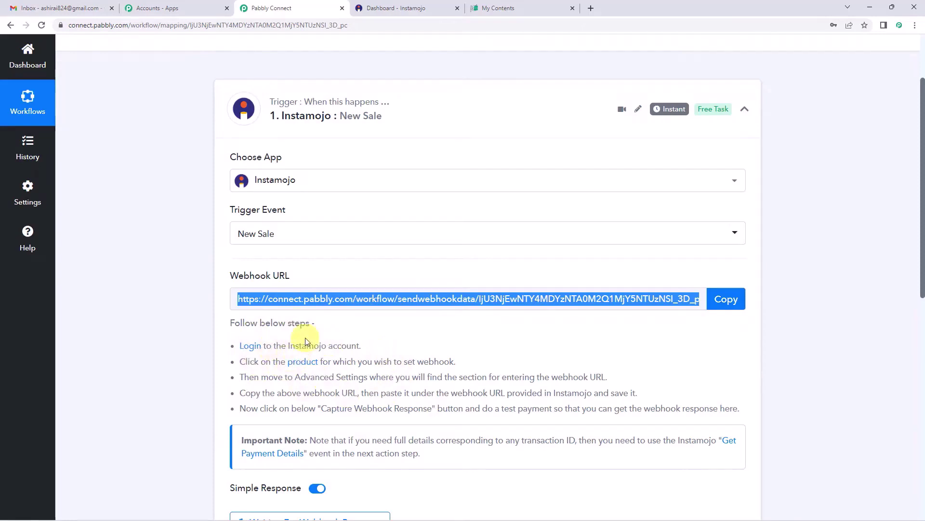
scroll(305, 341, "down", 1)
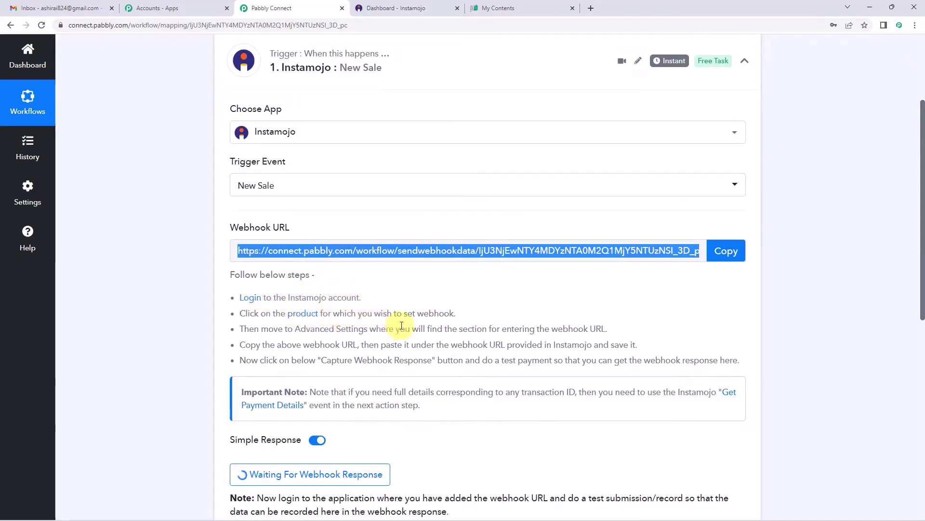
left_click(360, 7)
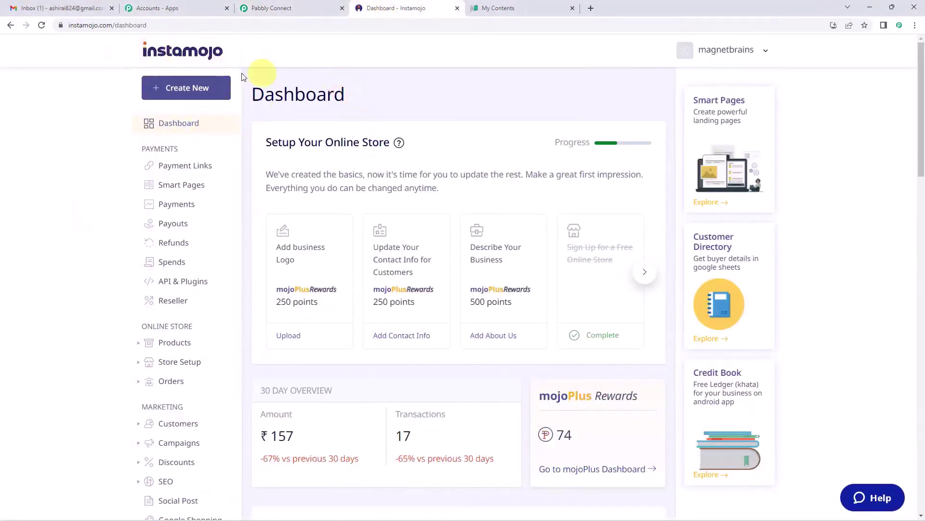
Edit the Tech Courses smart page and scroll down to its Add Webhook setting.
left_click(181, 190)
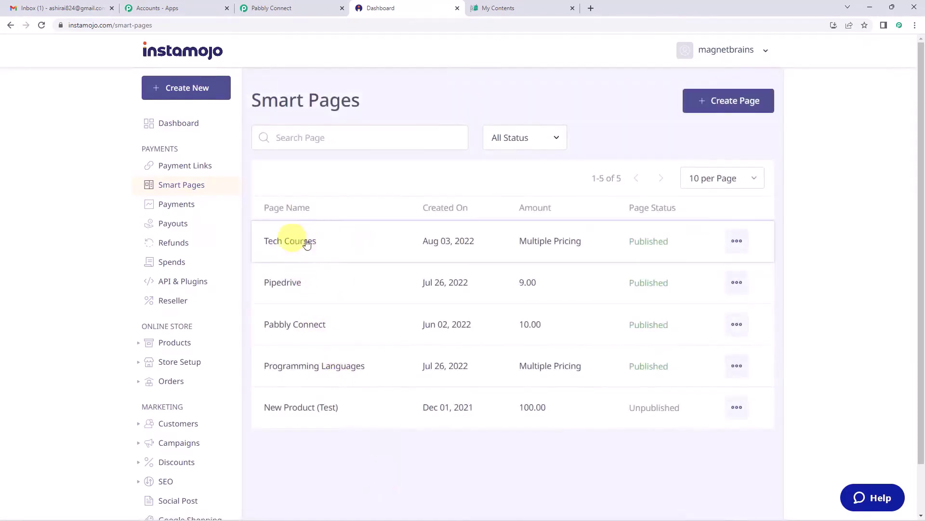
left_click(737, 241)
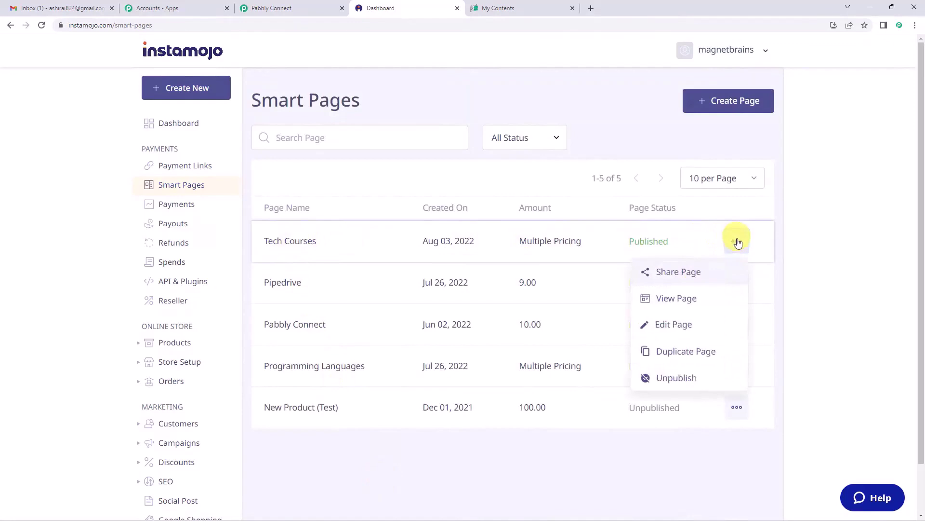
left_click(672, 327)
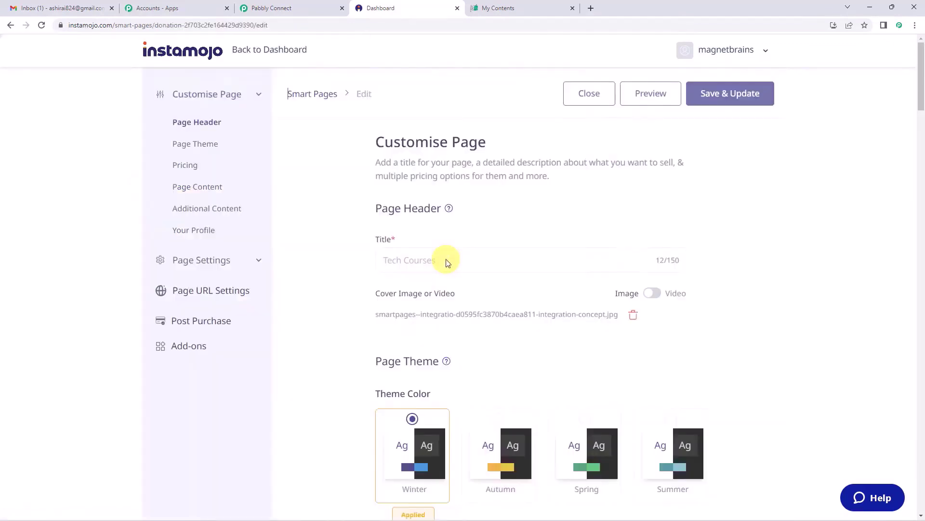
scroll(490, 216, "down", 8)
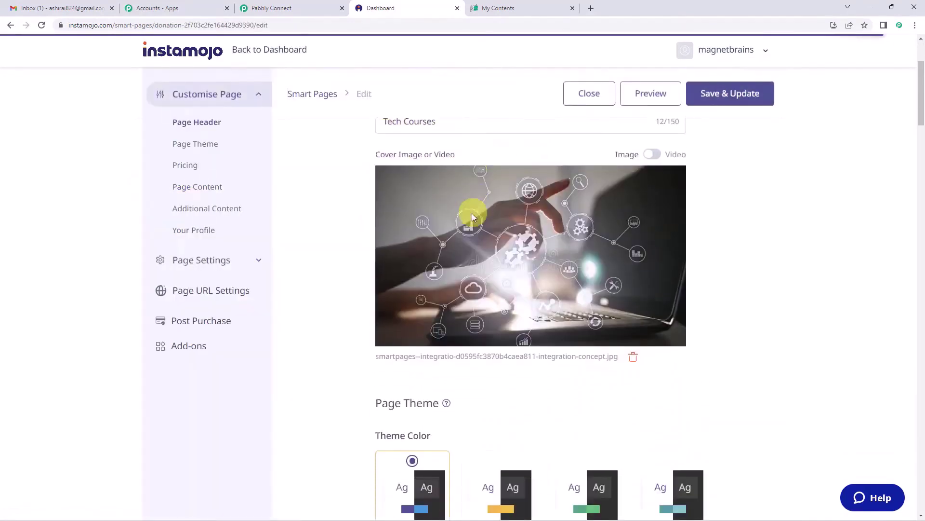
scroll(368, 272, "down", 4)
scroll(423, 244, "up", 10)
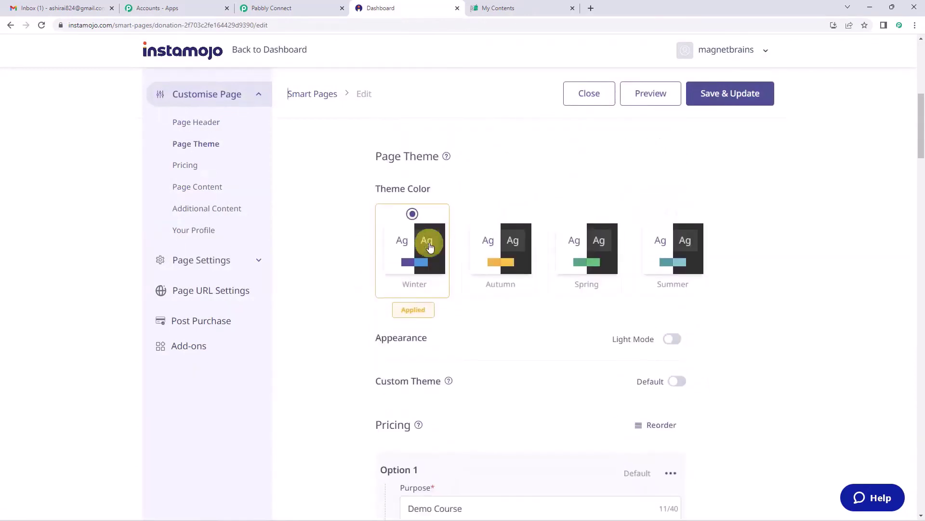
scroll(380, 270, "down", 5)
scroll(379, 271, "down", 5)
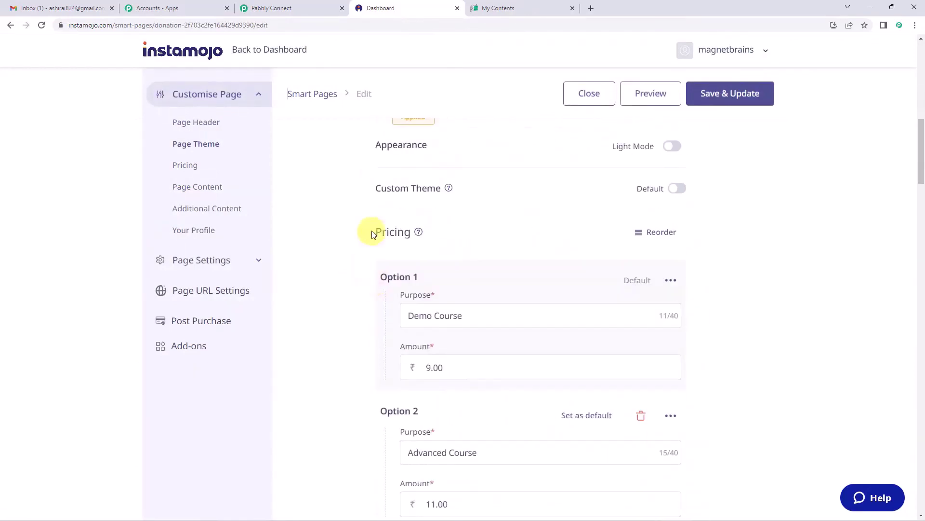
scroll(374, 232, "down", 3)
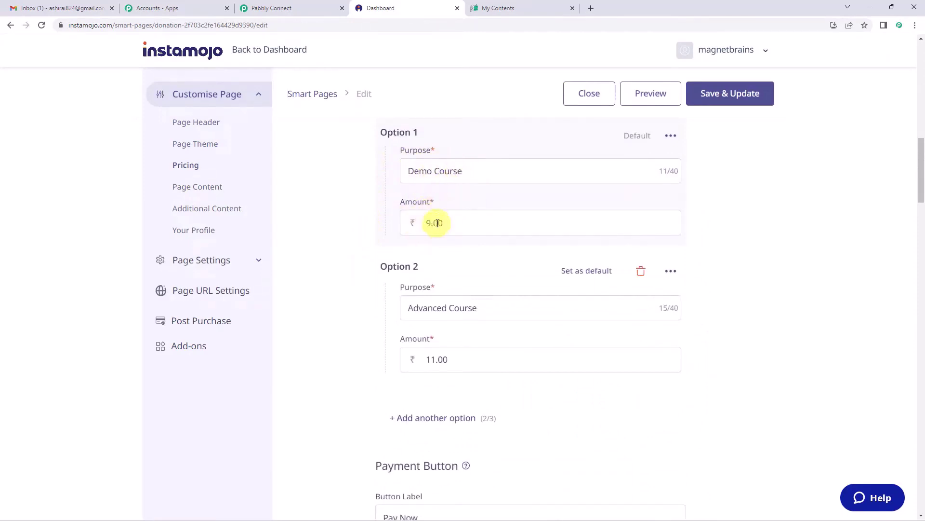
scroll(436, 222, "down", 2)
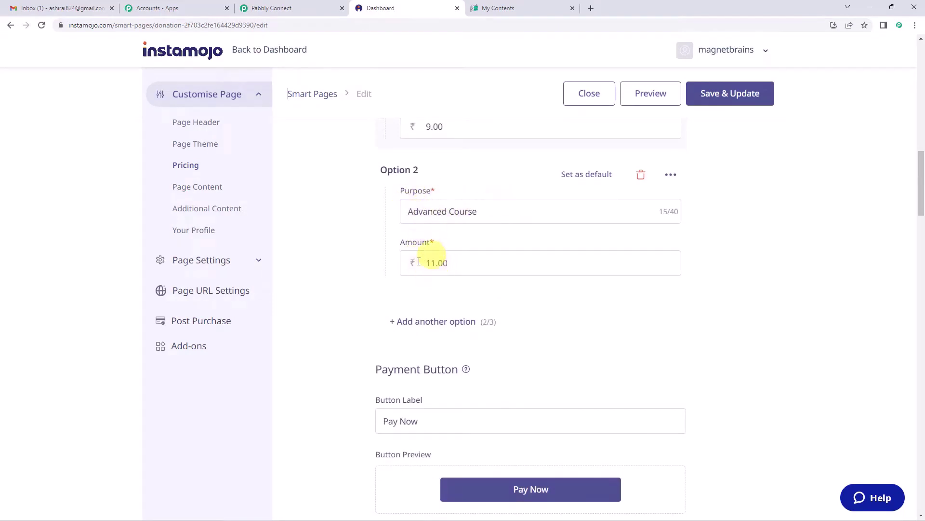
scroll(469, 265, "up", 3)
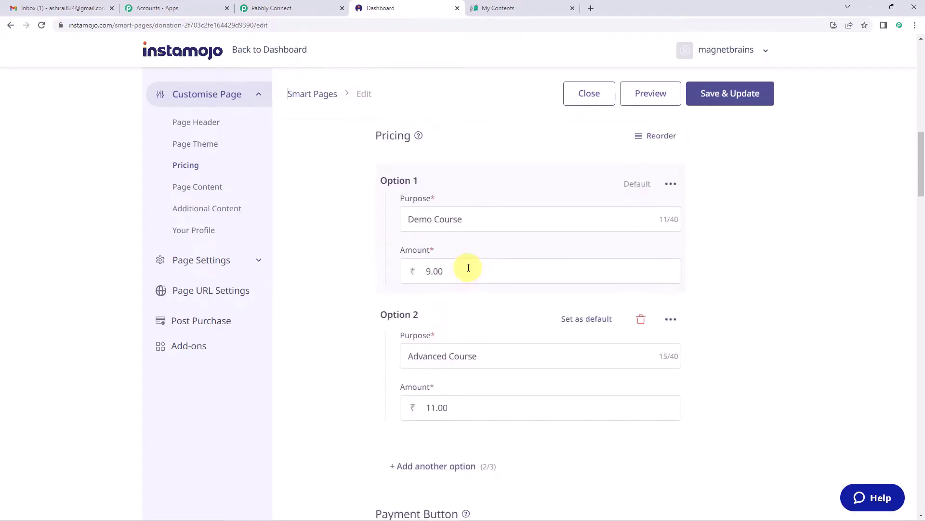
scroll(430, 267, "down", 2)
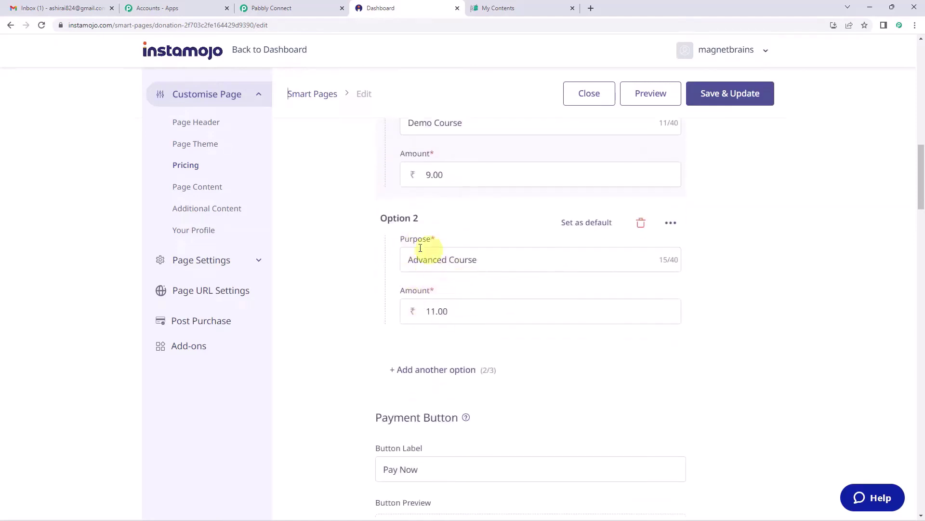
scroll(407, 243, "up", 2)
scroll(413, 248, "down", 5)
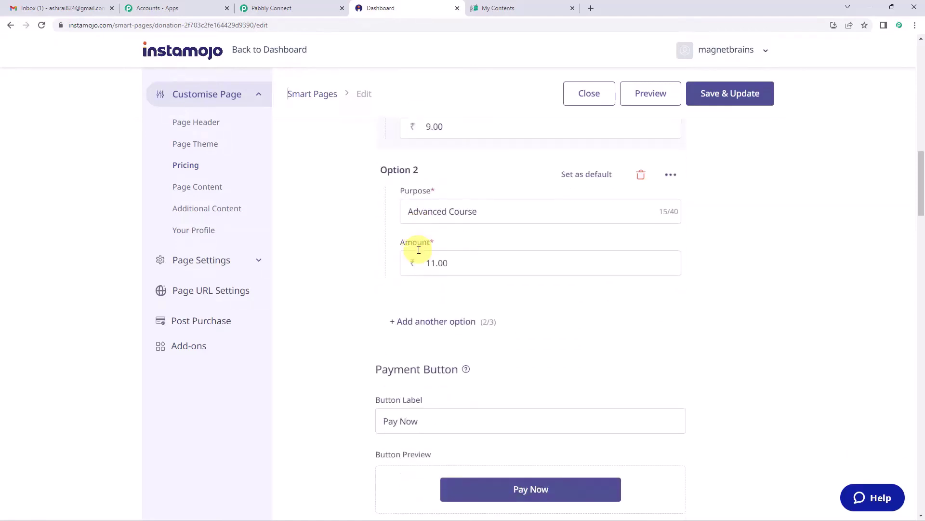
scroll(355, 231, "down", 4)
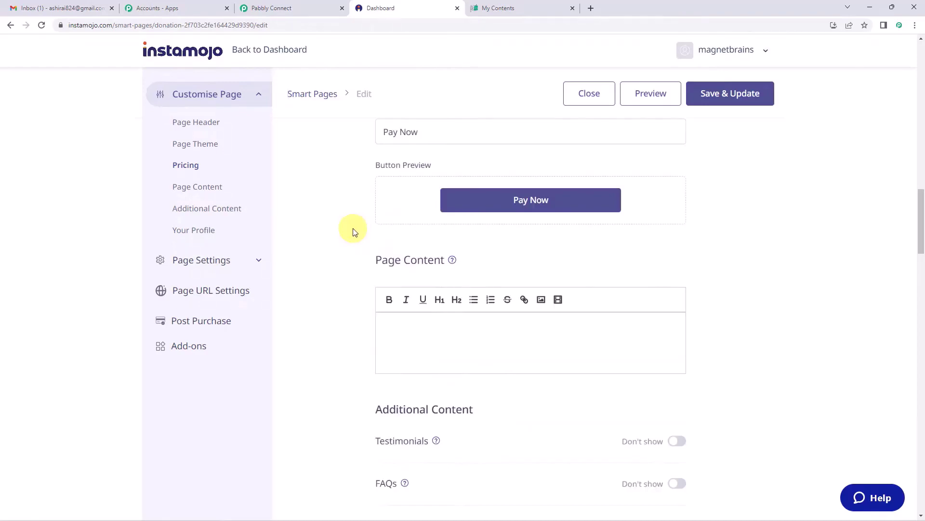
scroll(352, 228, "down", 10)
scroll(352, 227, "down", 15)
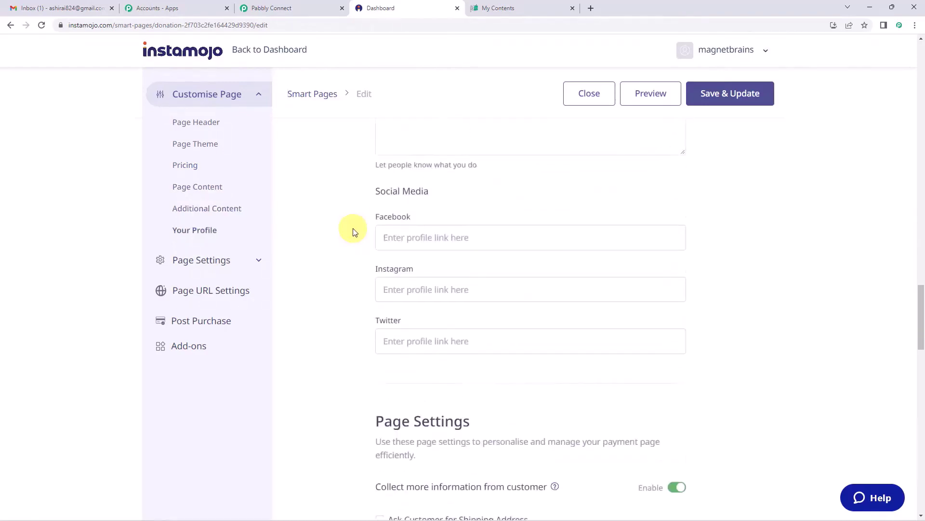
scroll(353, 228, "down", 3)
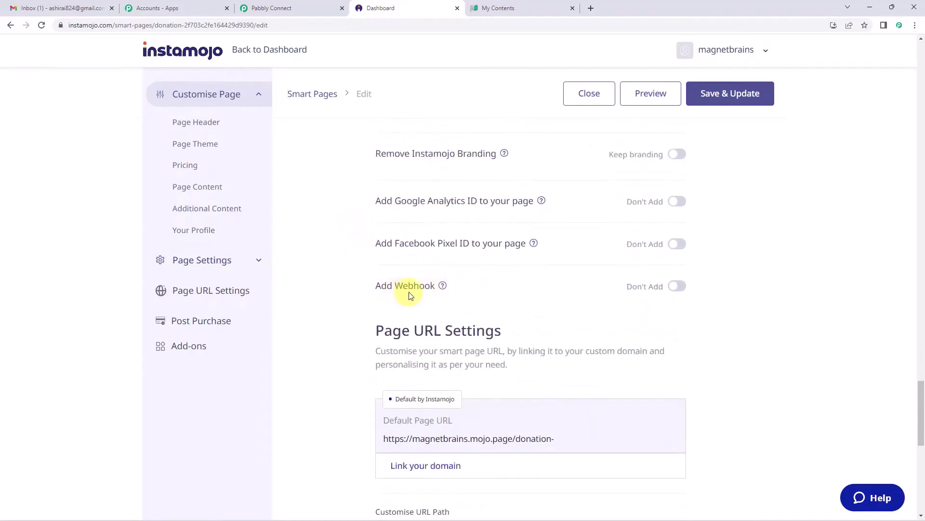
Turn on Add Webhook and paste the Pabbly webhook URL into its field.
left_click(678, 288)
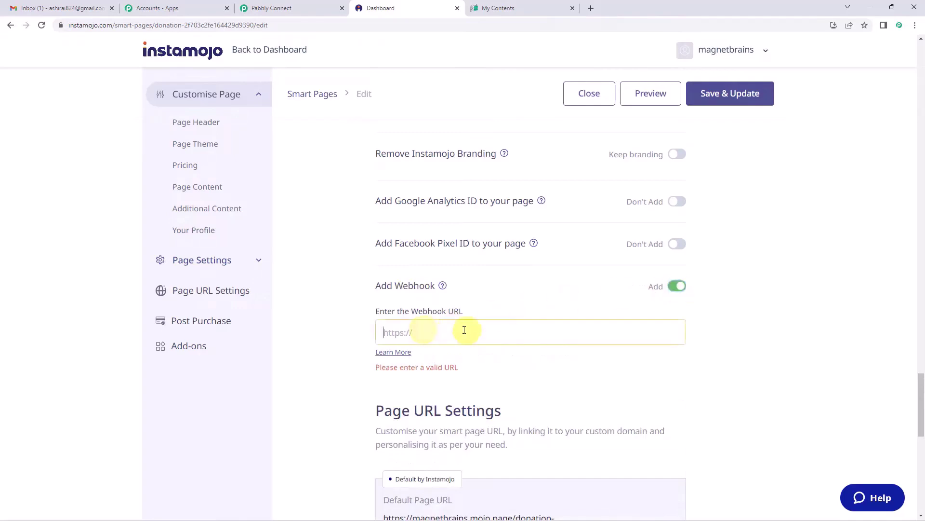
left_click(311, 8)
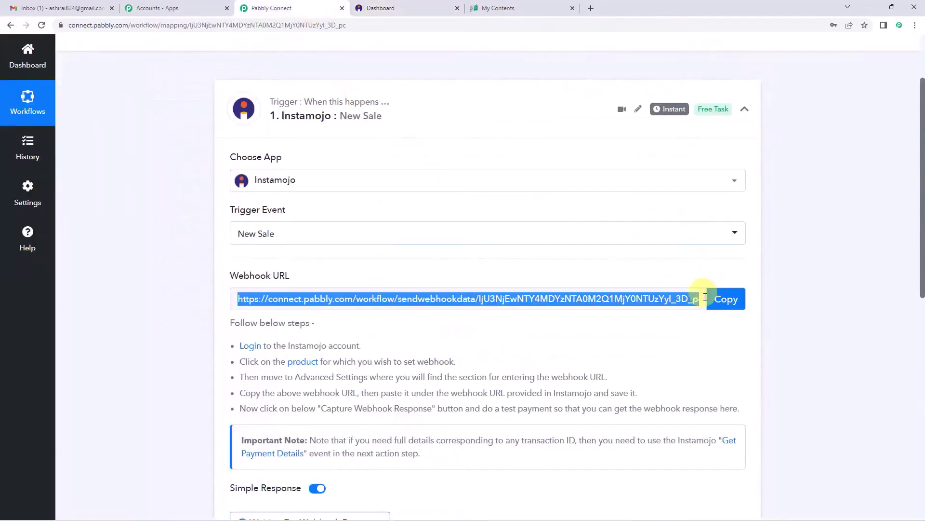
left_click(725, 297)
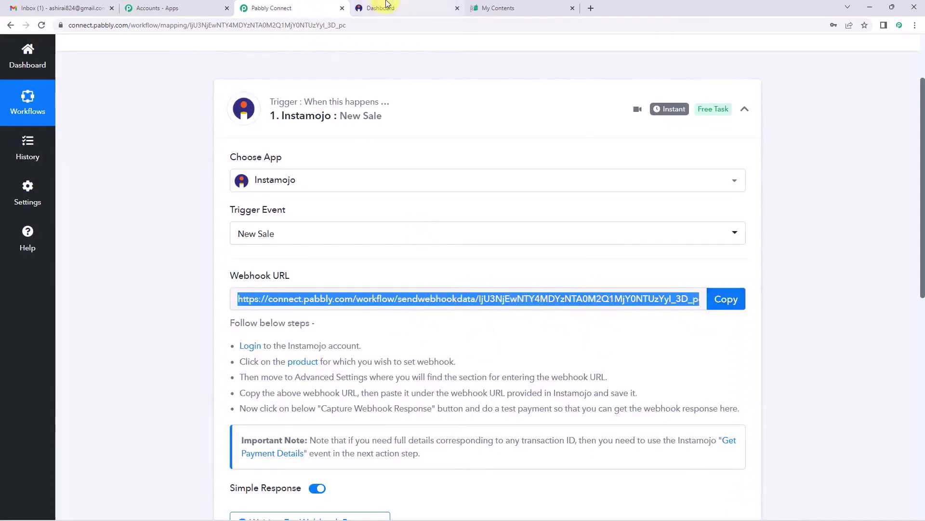
left_click(387, 6)
left_click(457, 326)
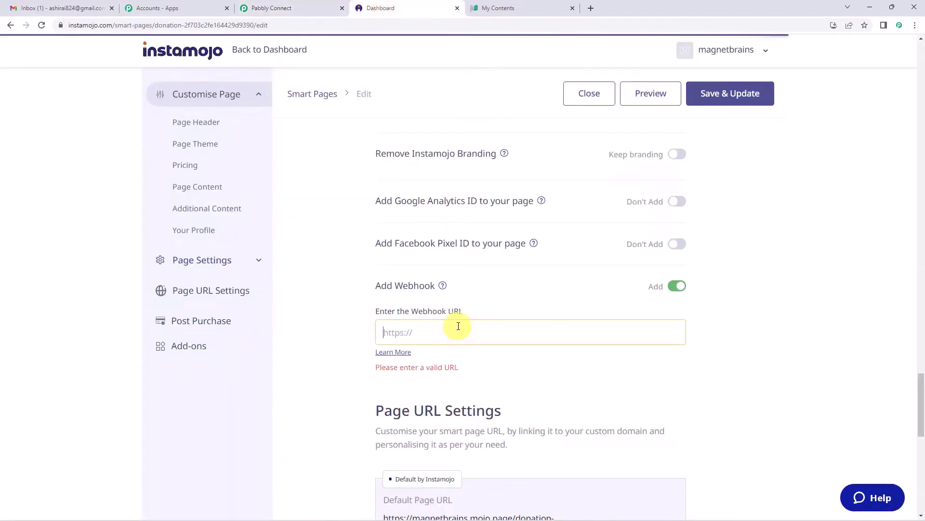
key("ctrl+v")
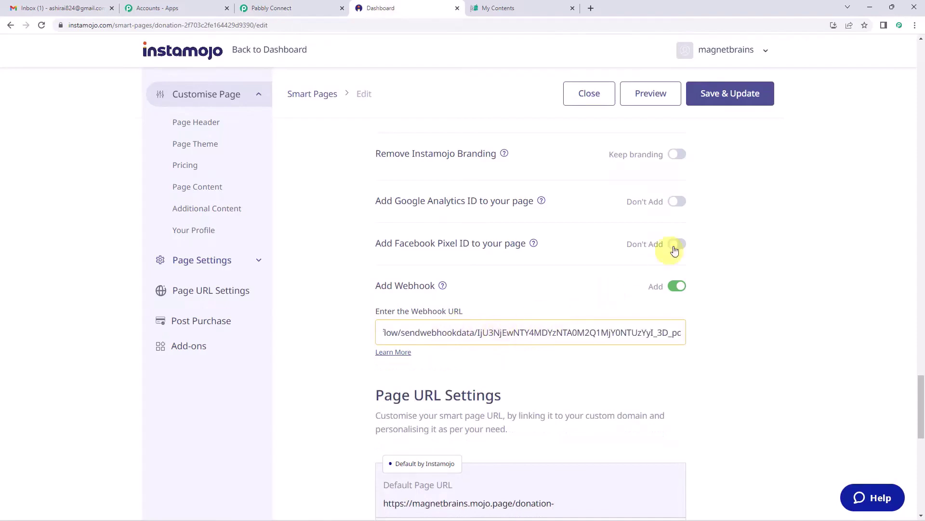
Save & Update the smart page and confirm the save.
left_click(736, 95)
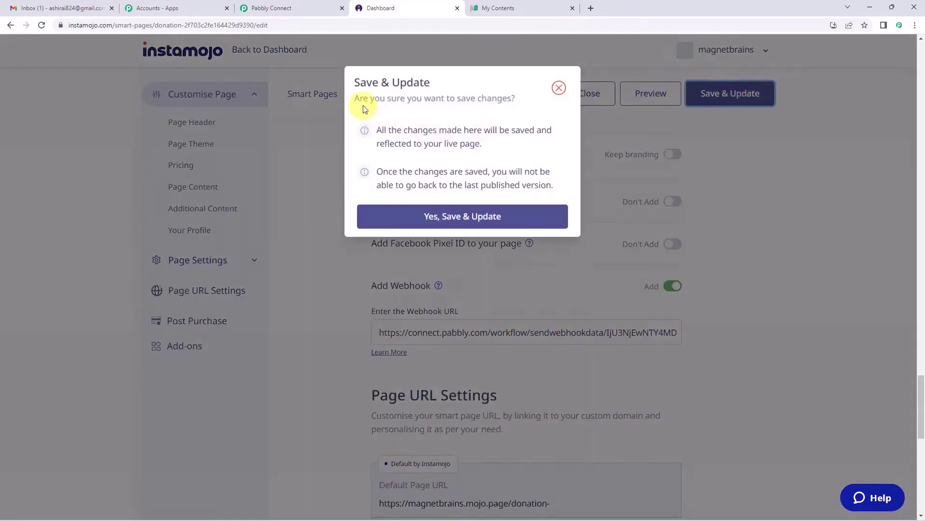
left_click_drag(375, 102, 497, 99)
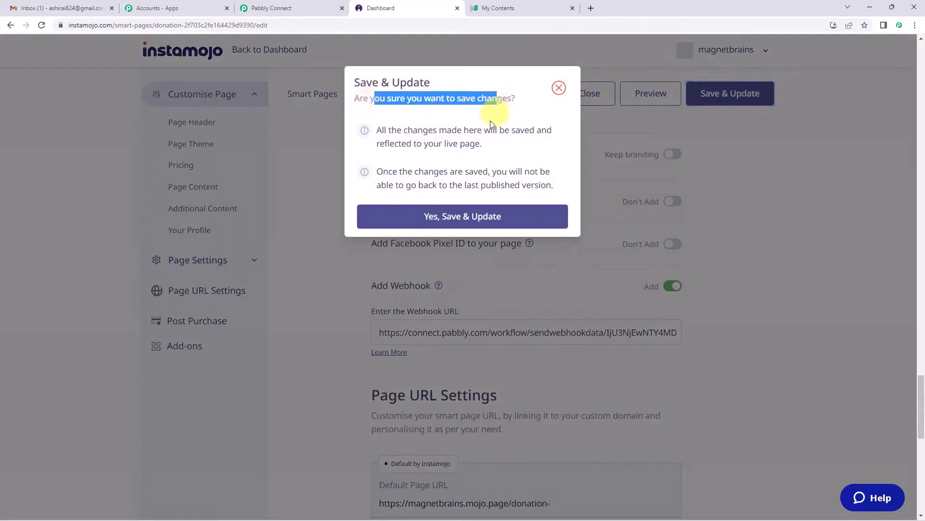
left_click(466, 220)
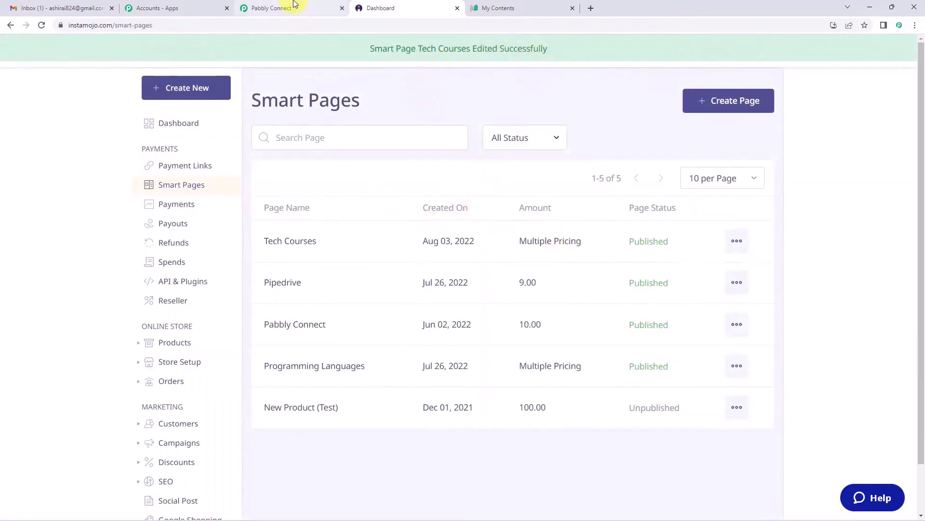
left_click(281, 8)
scroll(148, 241, "down", 2)
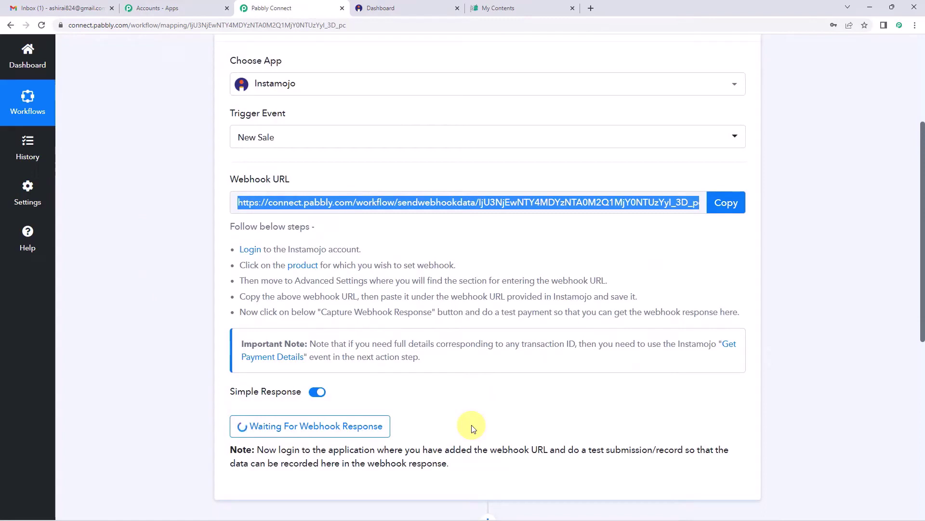
scroll(471, 426, "down", 1)
scroll(414, 329, "up", 1)
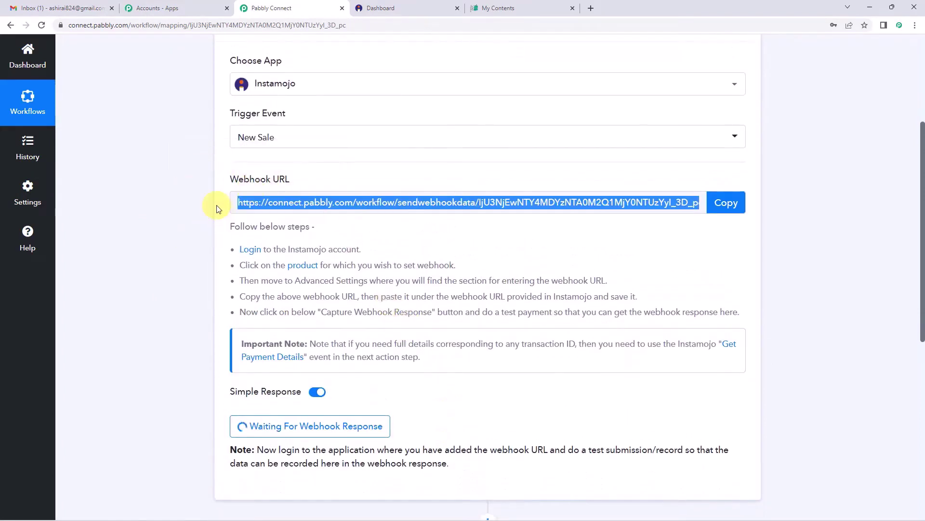
scroll(216, 208, "up", 1)
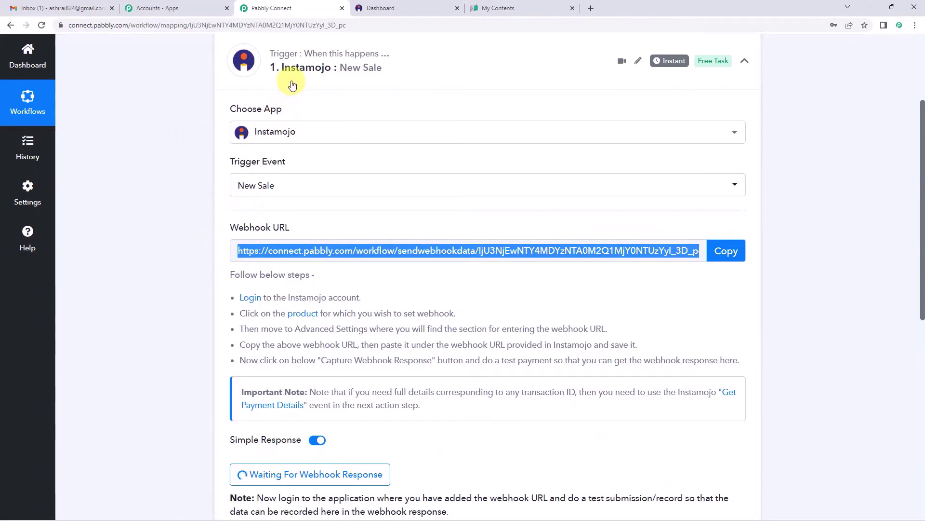
left_click(392, 6)
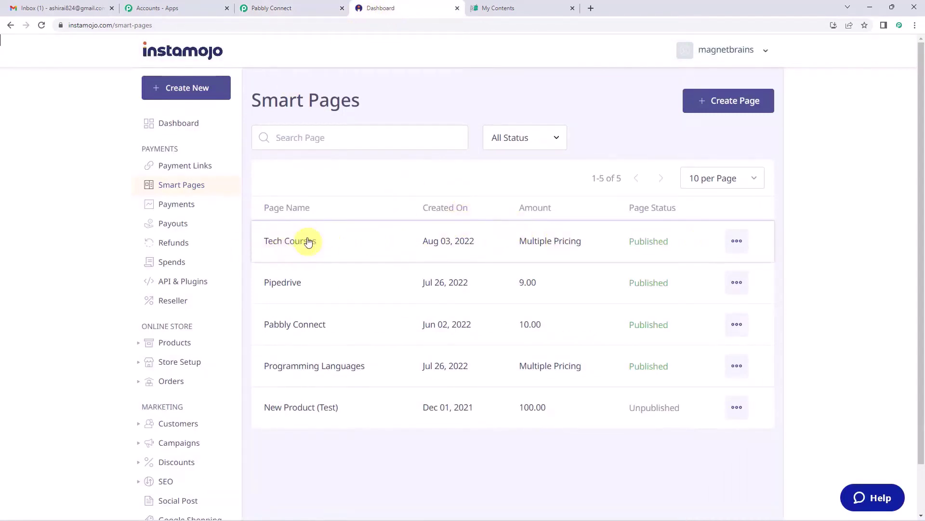
Buy the ₹9 Demo Course on the live Tech Courses page and complete the payment.
left_click(737, 241)
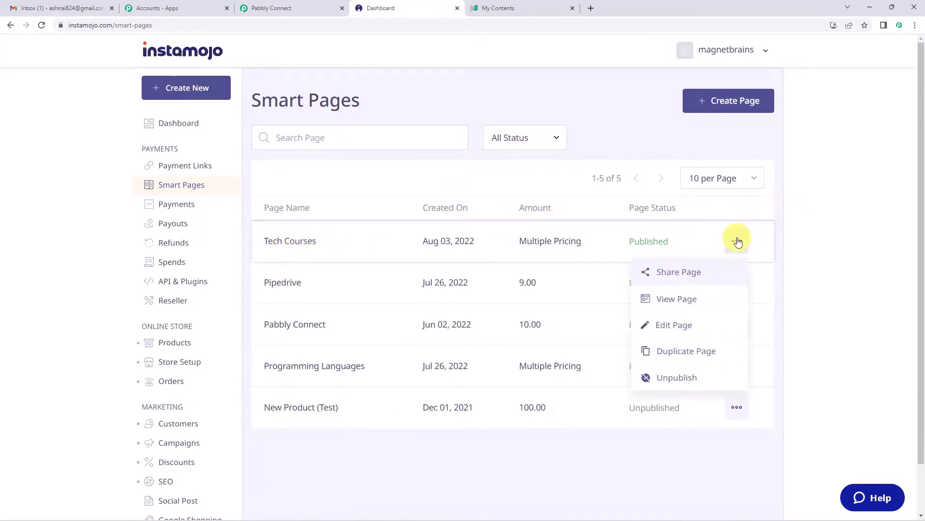
left_click(685, 300)
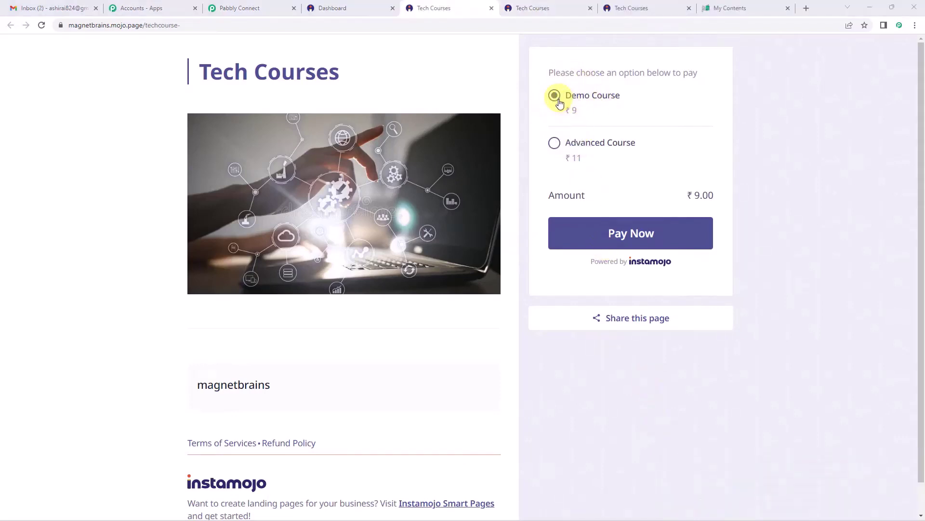
left_click(605, 235)
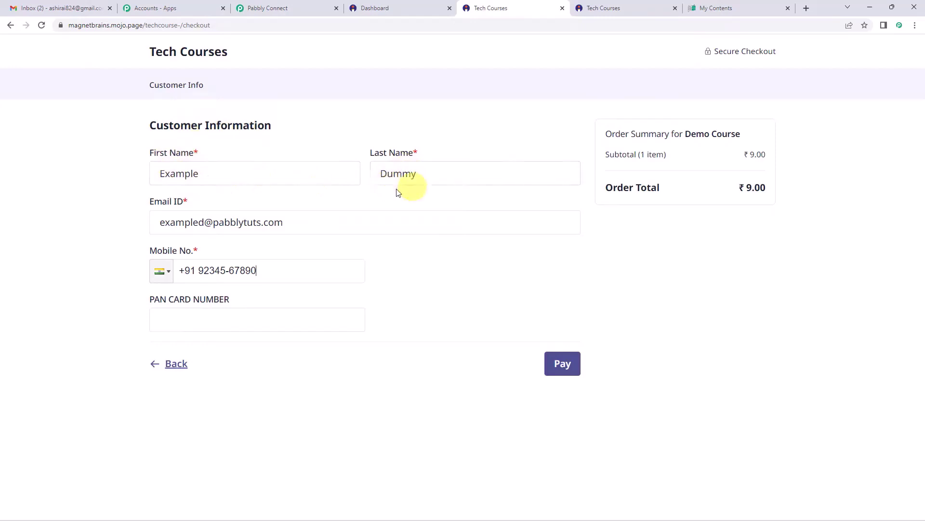
left_click(219, 267)
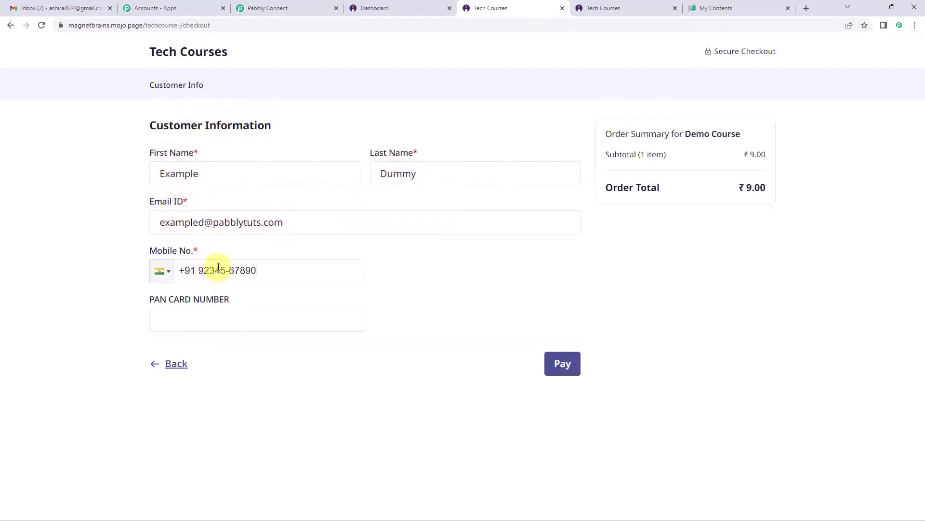
left_click(569, 365)
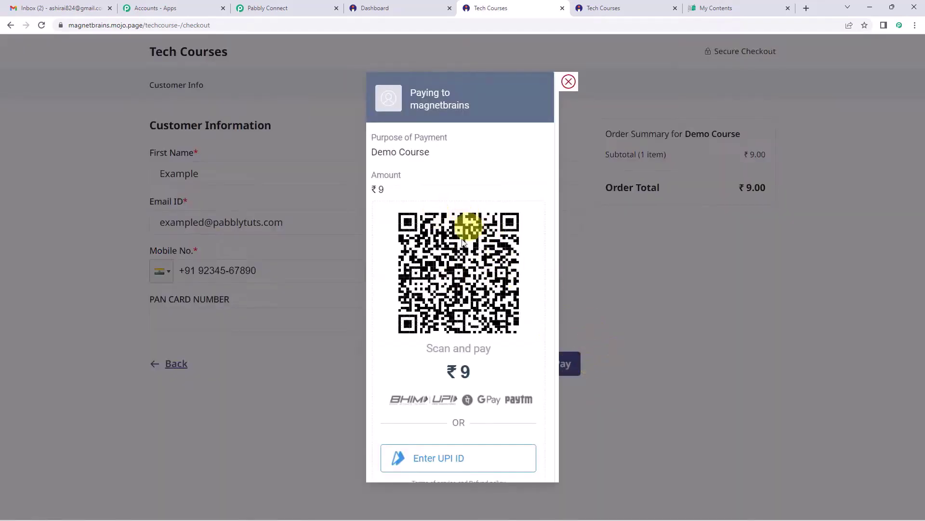
scroll(460, 222, "down", 1)
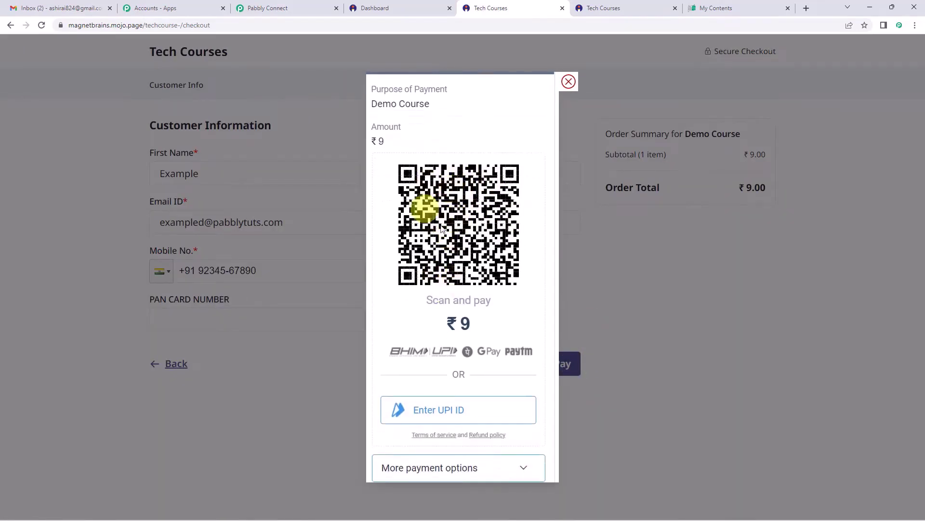
scroll(464, 229, "up", 1)
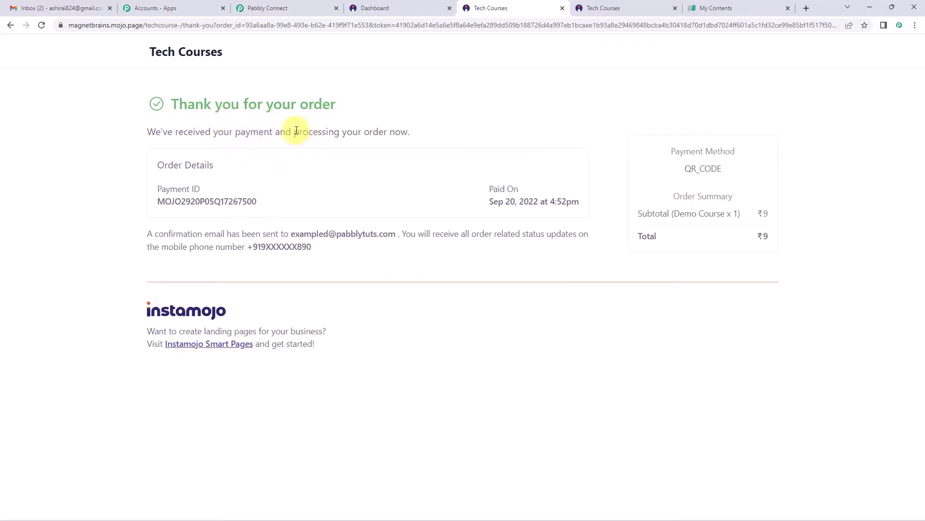
In Pabbly, check the captured Payment Status SUCCESS, amount 9.00 and currency INR.
left_click(279, 6)
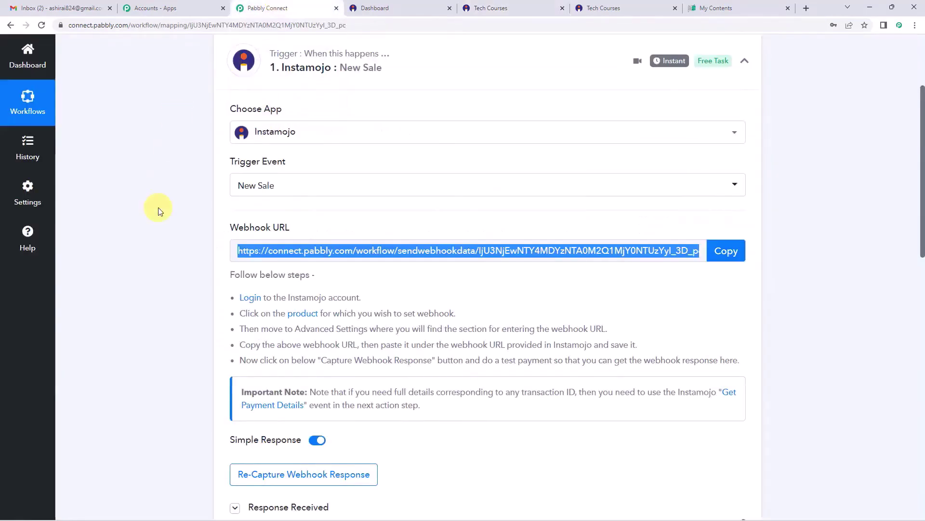
scroll(158, 207, "down", 8)
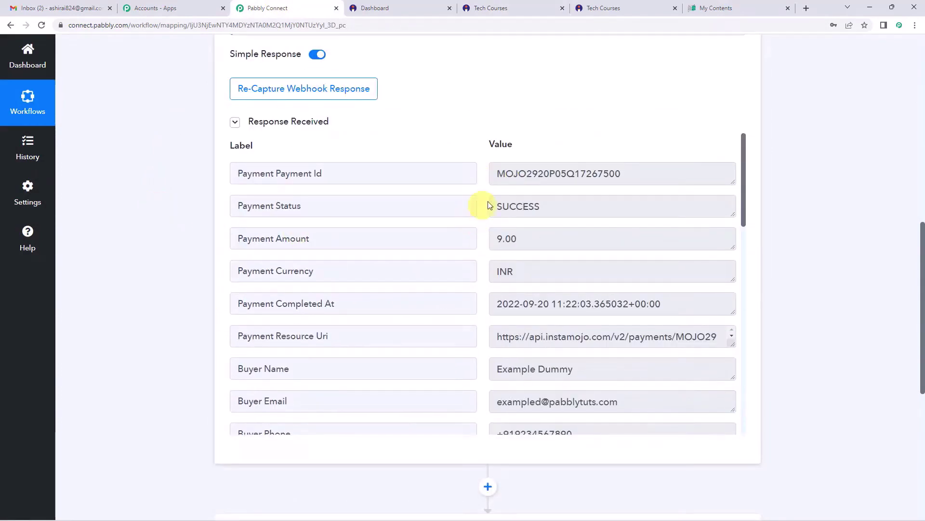
double_click(529, 207)
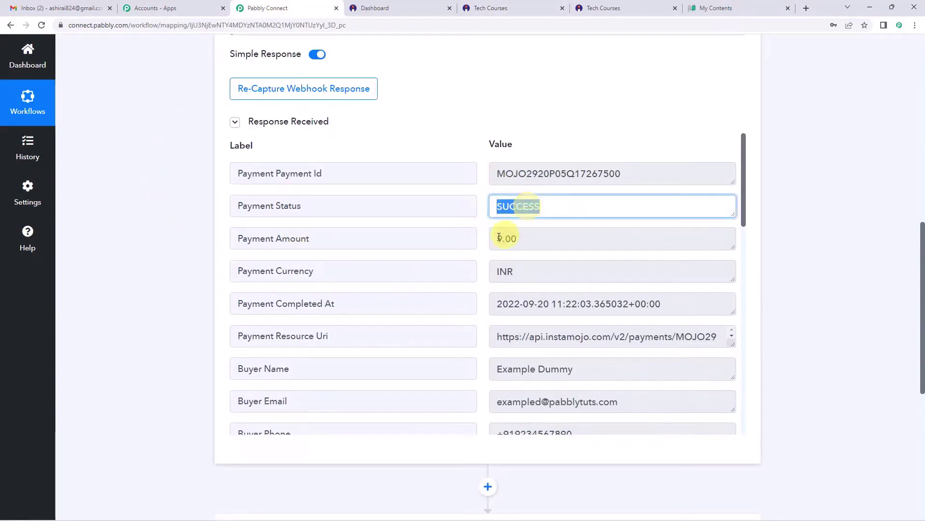
double_click(500, 238)
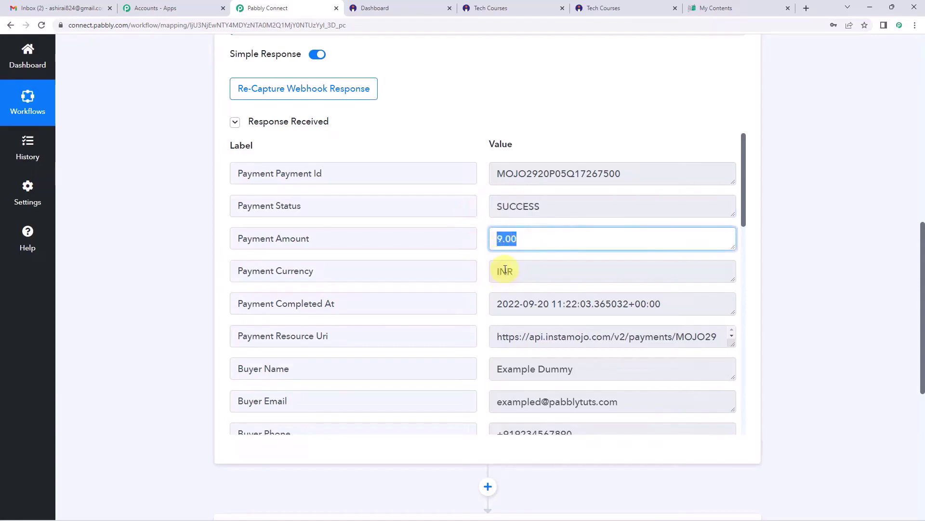
double_click(505, 270)
Check the Buyer Name and the remaining buyer details in the response.
scroll(552, 243, "down", 2)
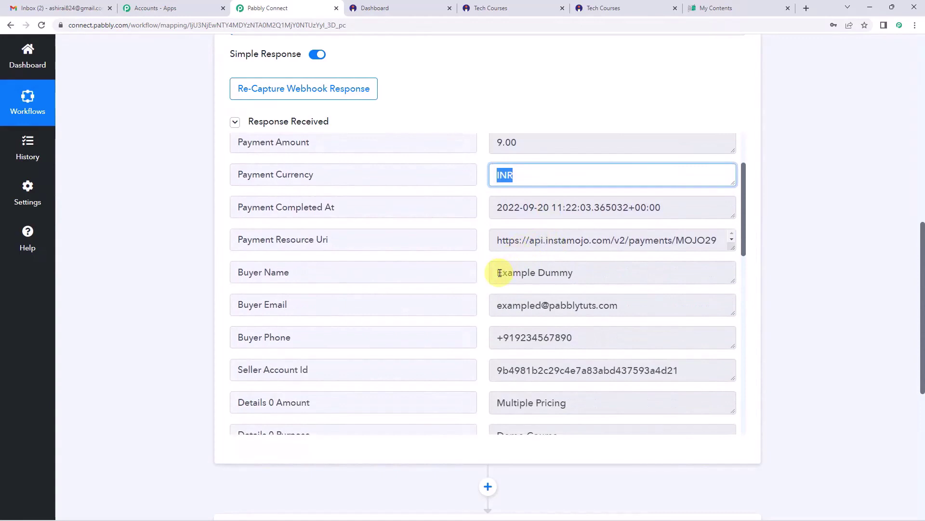
left_click_drag(500, 273, 580, 280)
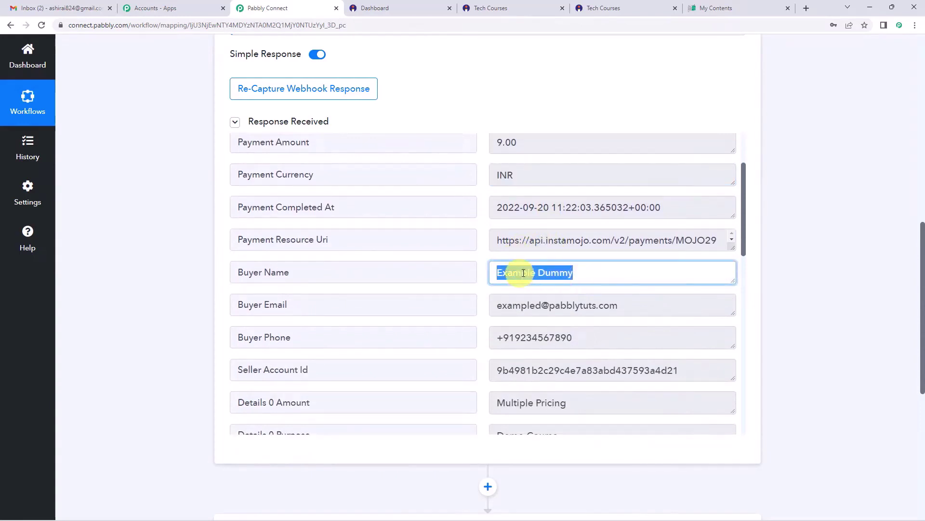
left_click(519, 272)
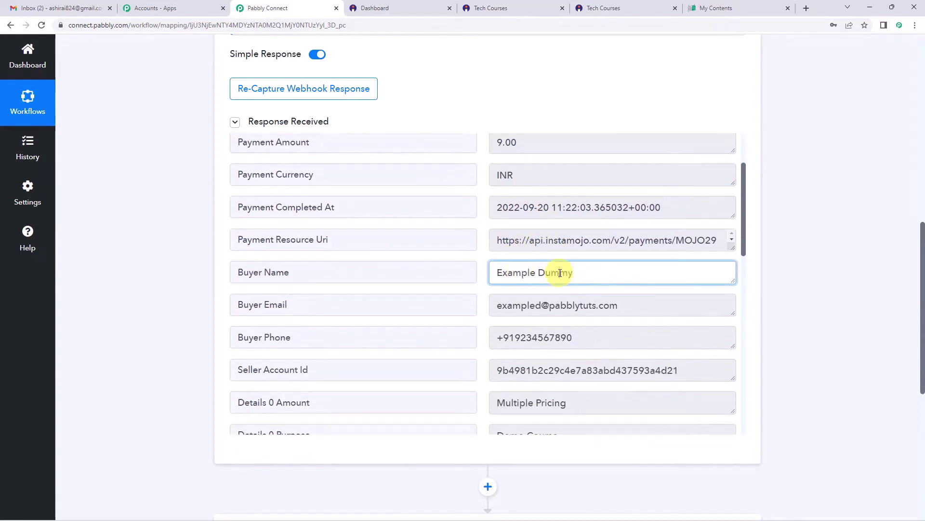
left_click_drag(498, 272, 536, 294)
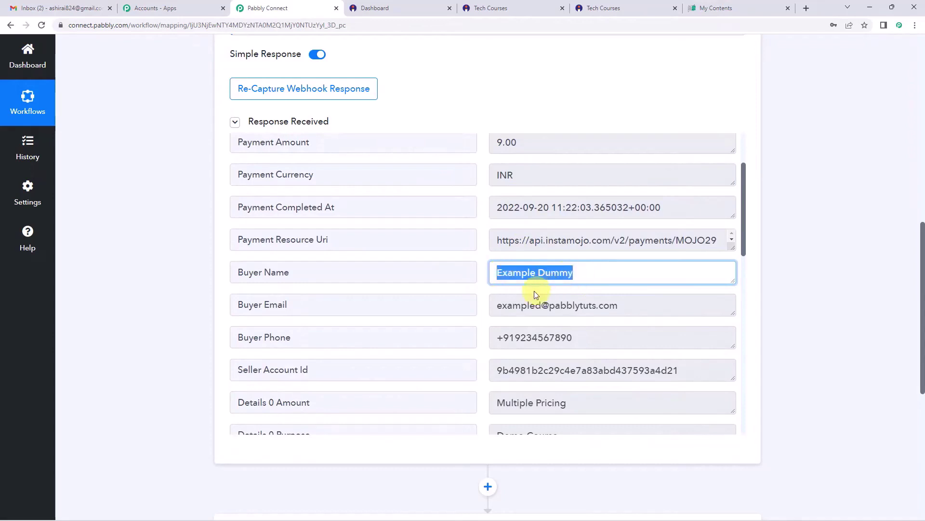
scroll(533, 304, "down", 3)
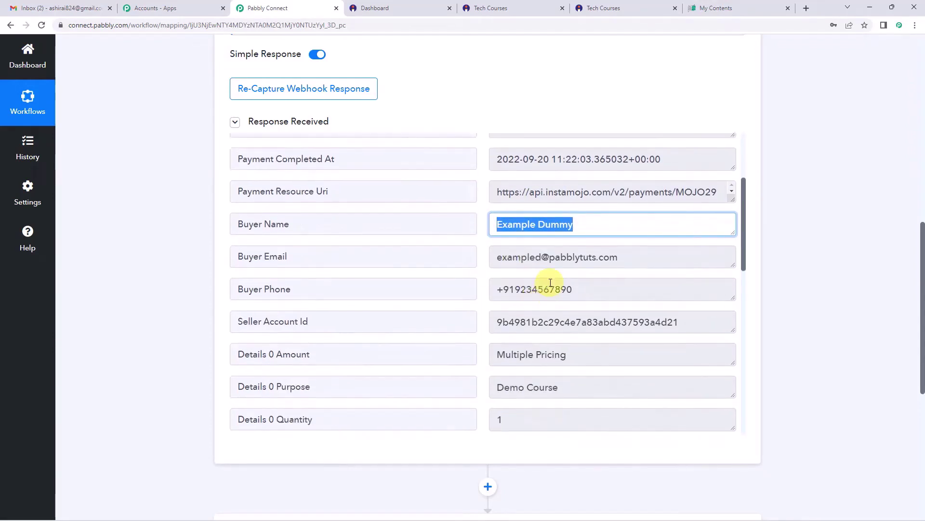
scroll(535, 250, "down", 2)
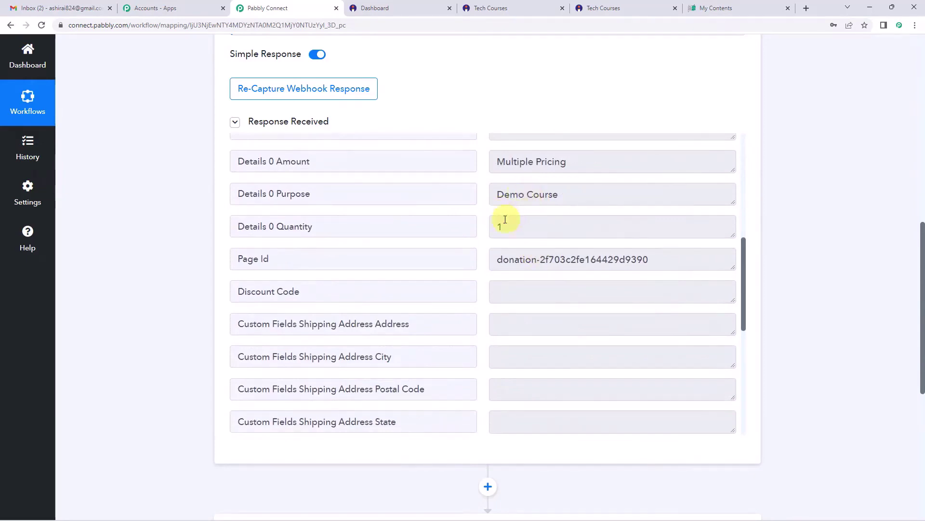
scroll(195, 313, "up", 9)
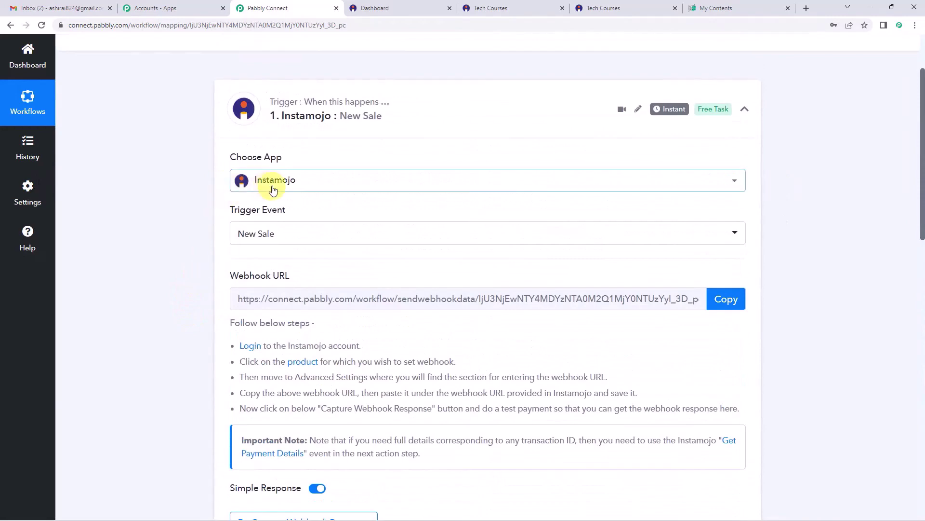
scroll(176, 299, "down", 10)
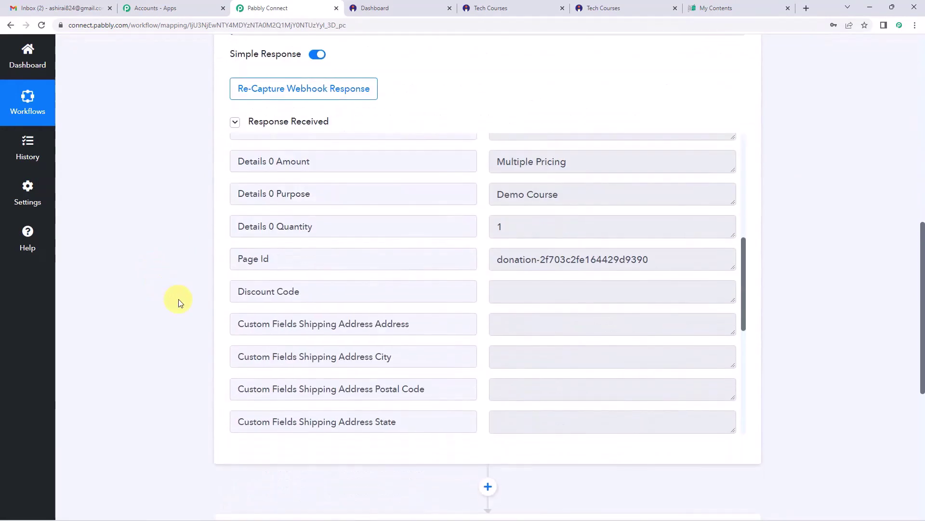
scroll(381, 350, "down", 1)
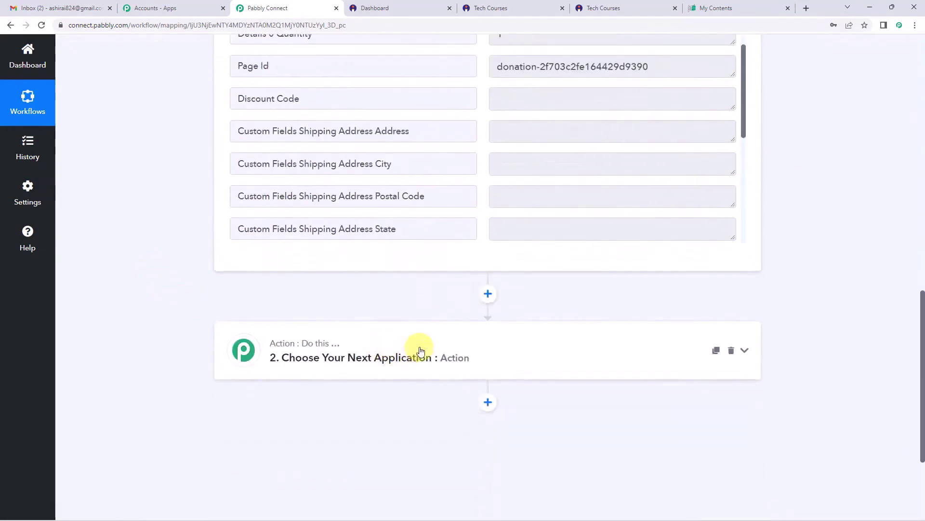
Set the action step to go4clic with the Enroll User event.
left_click(419, 351)
scroll(419, 351, "down", 2)
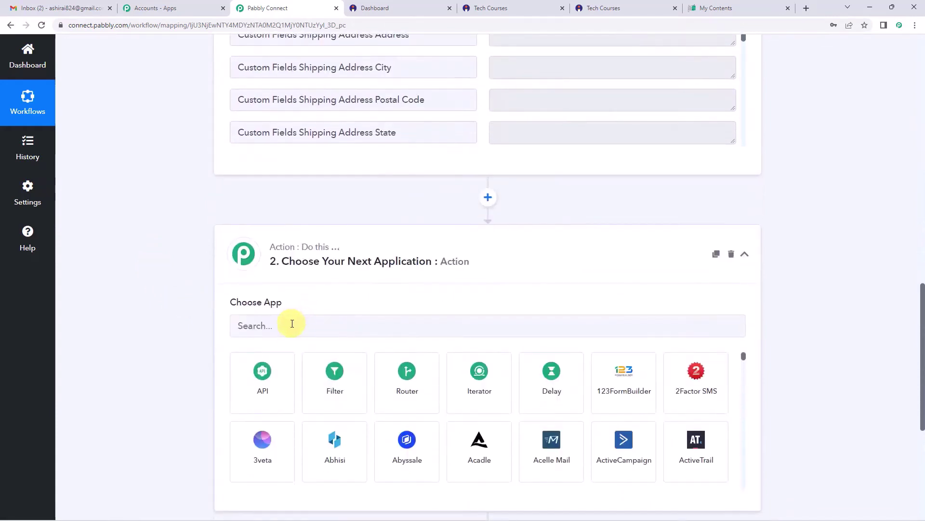
left_click(292, 324)
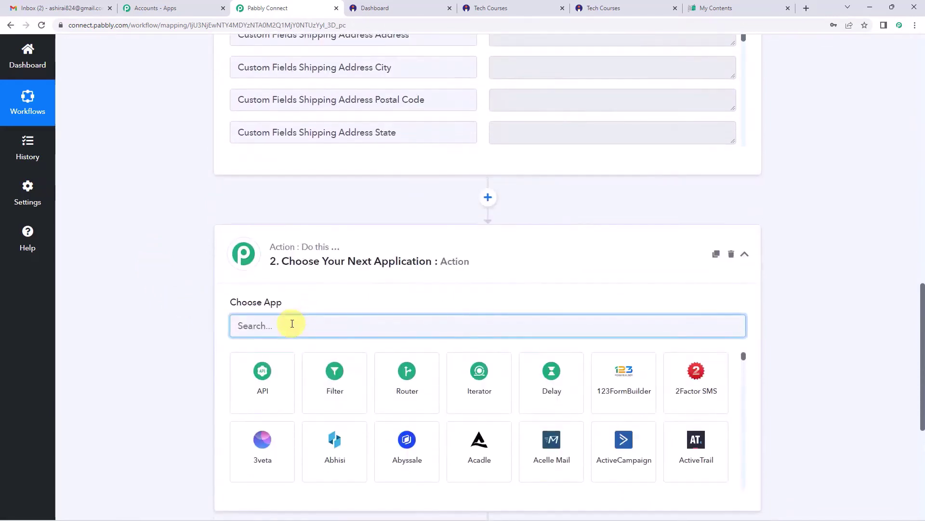
type("go")
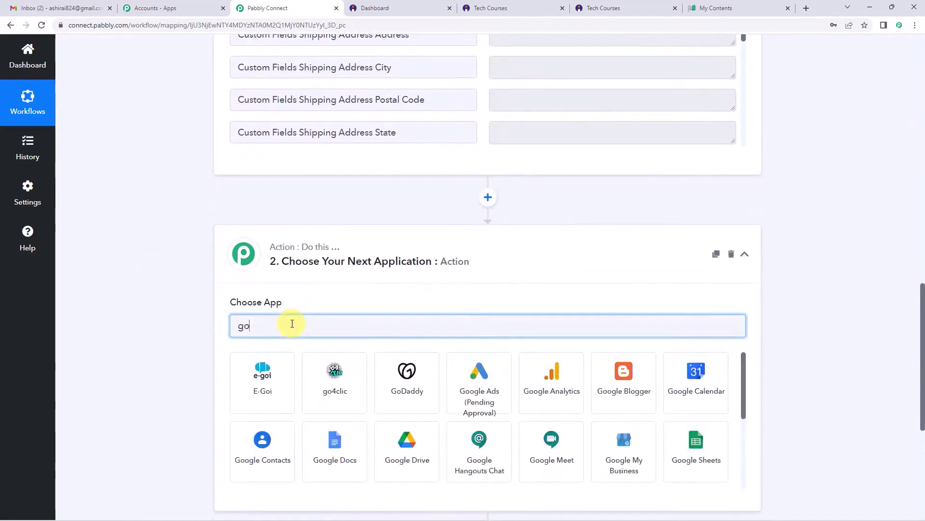
type("4")
left_click(278, 369)
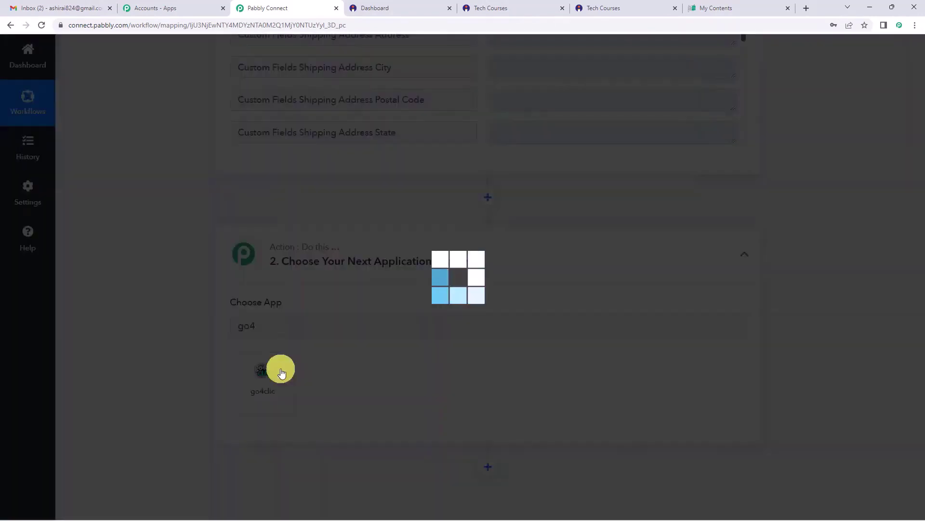
scroll(337, 272, "down", 3)
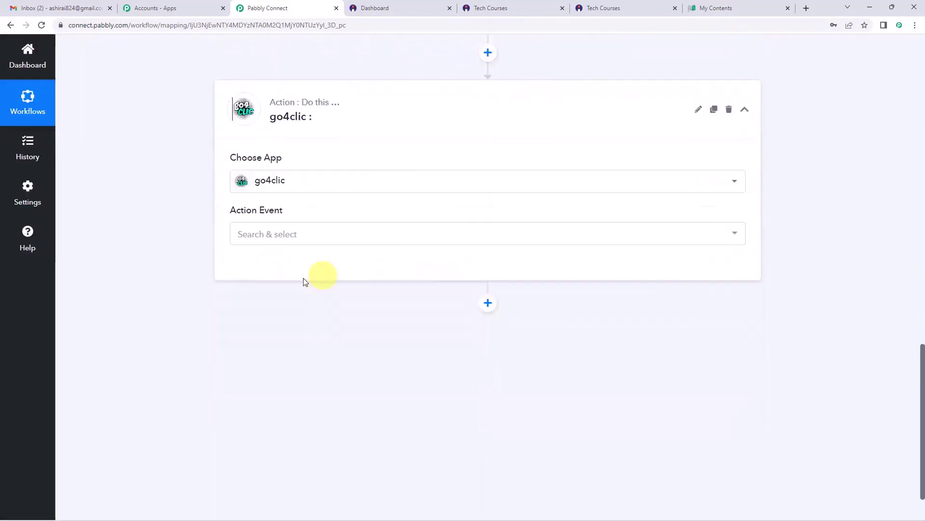
left_click(287, 241)
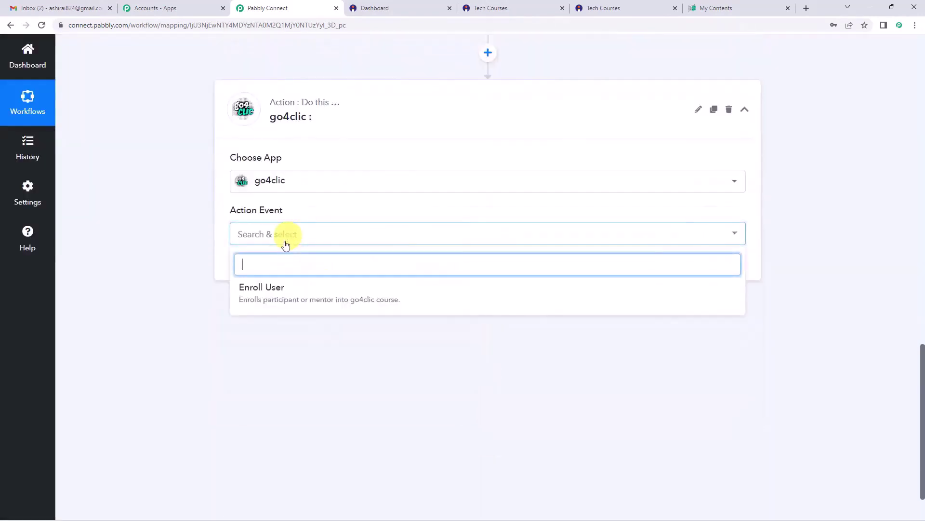
left_click(295, 292)
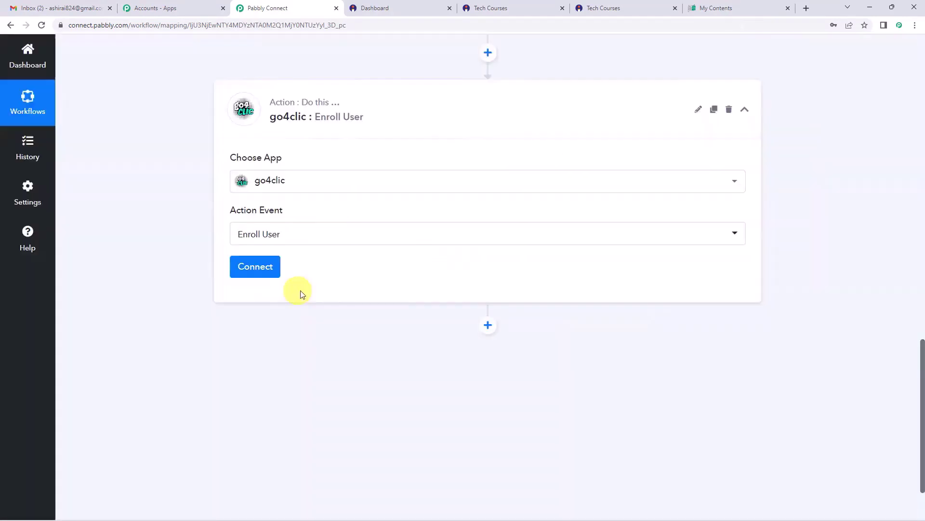
Add a new go4clic #5 connection and focus its API Key field.
left_click(244, 268)
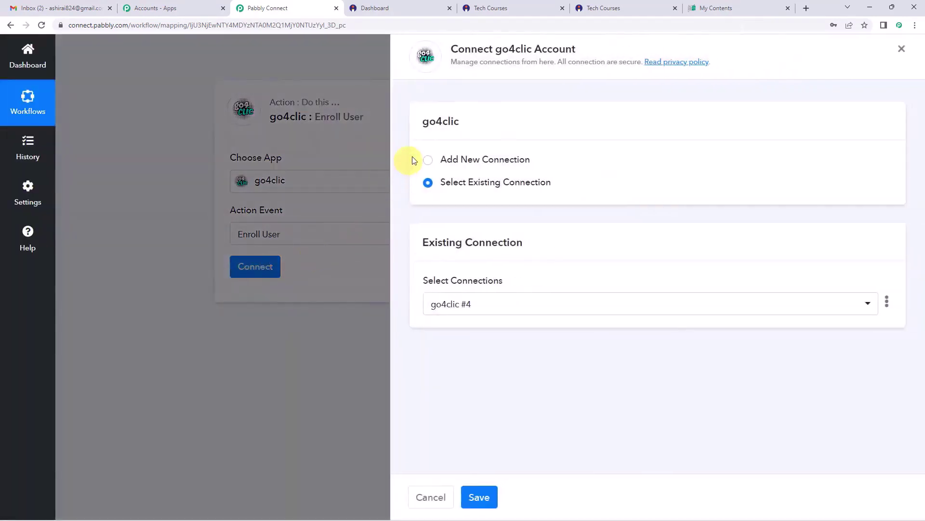
left_click(428, 160)
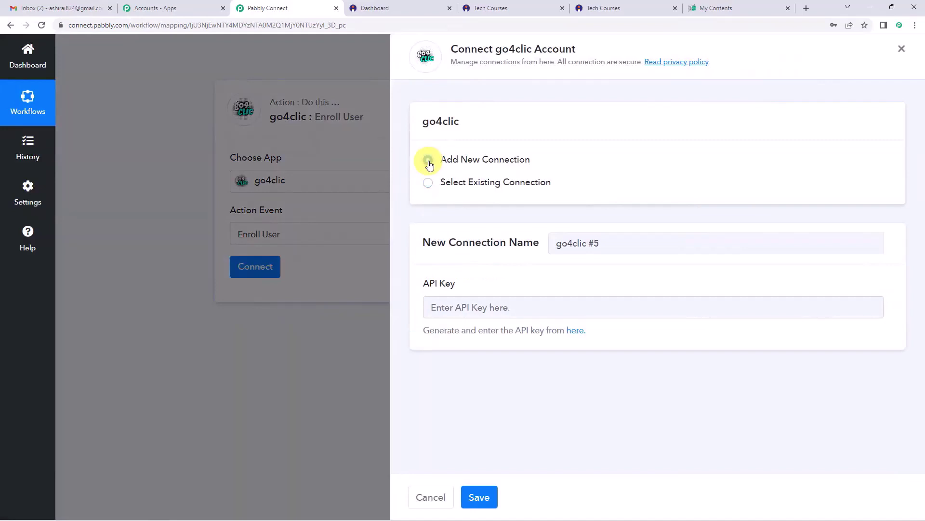
left_click(455, 308)
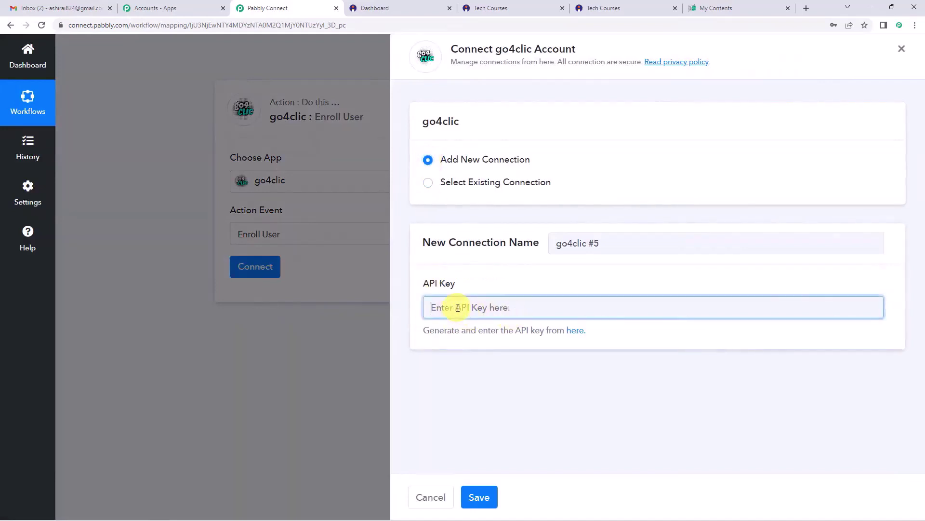
Go to the go4clic academy admin's Integrations settings.
left_click(573, 332)
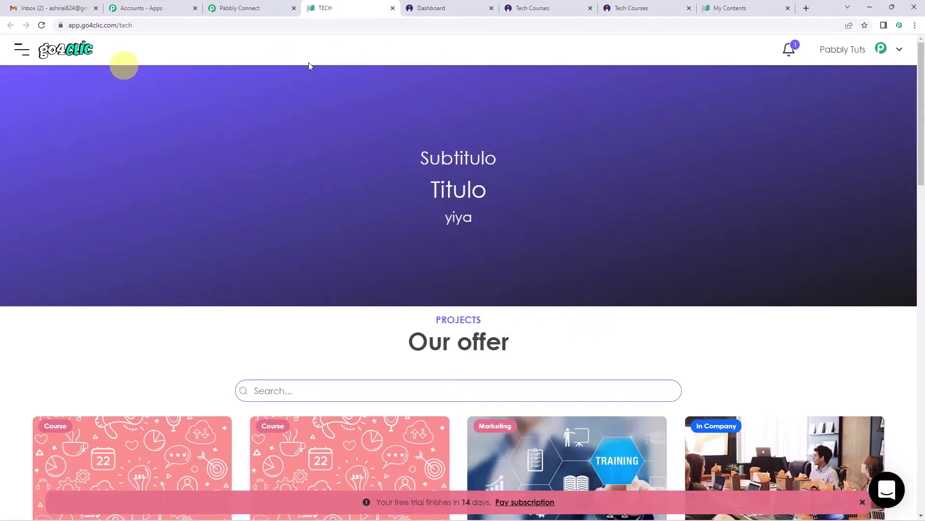
left_click(900, 57)
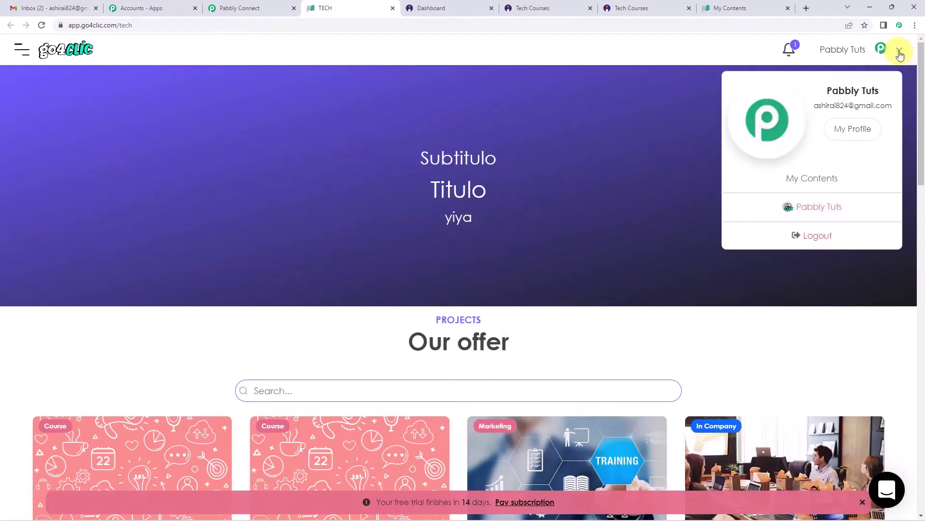
left_click(825, 207)
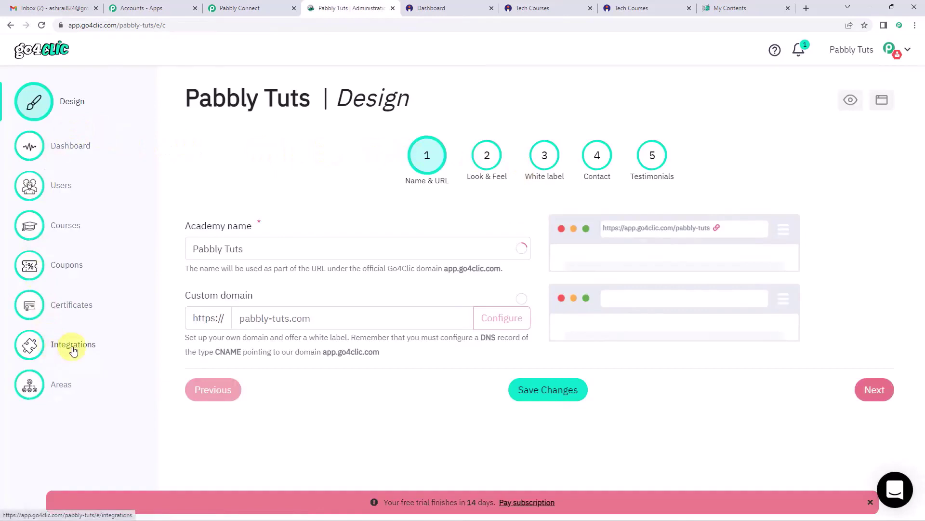
left_click(71, 348)
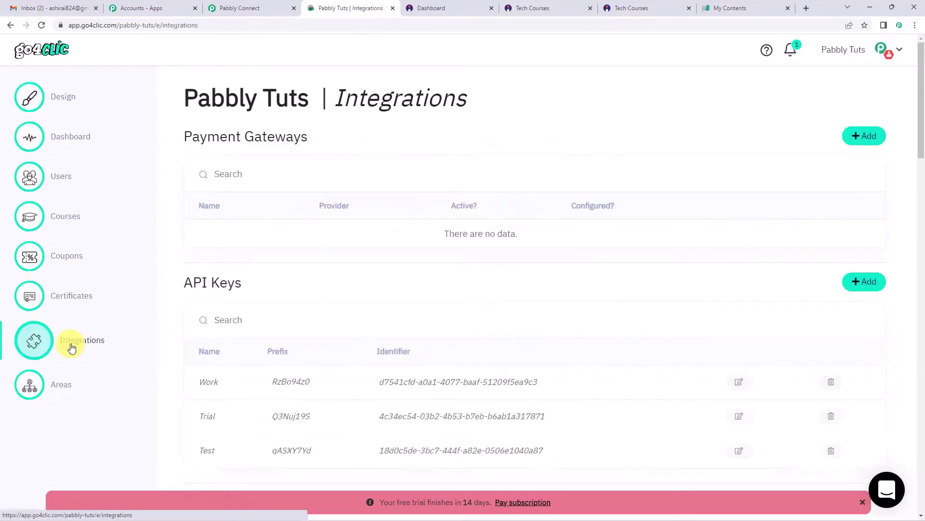
scroll(418, 268, "down", 2)
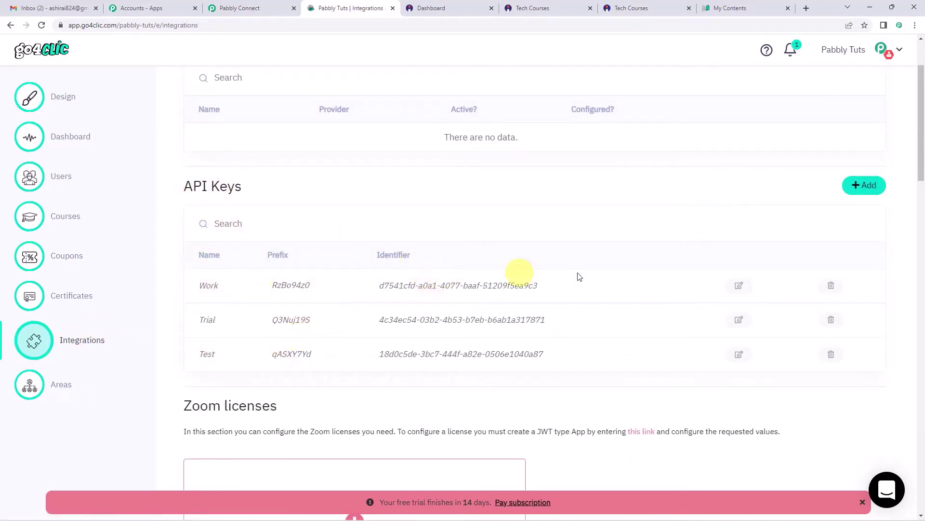
Create an API key named 'testing' and copy its value.
left_click(862, 188)
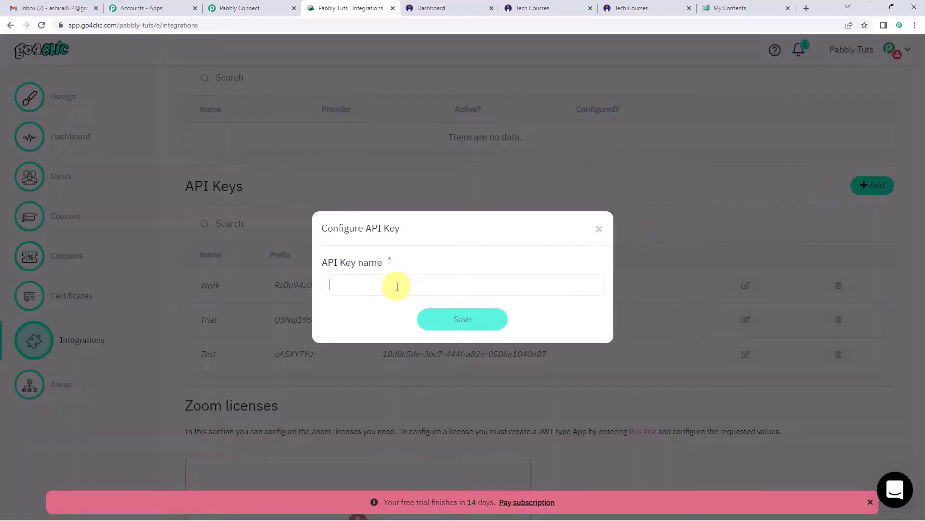
type("testing")
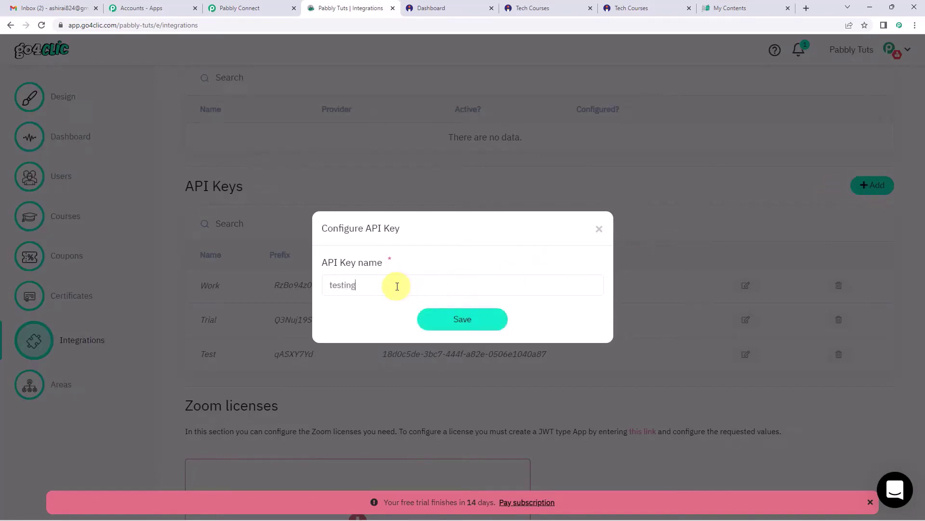
left_click(450, 319)
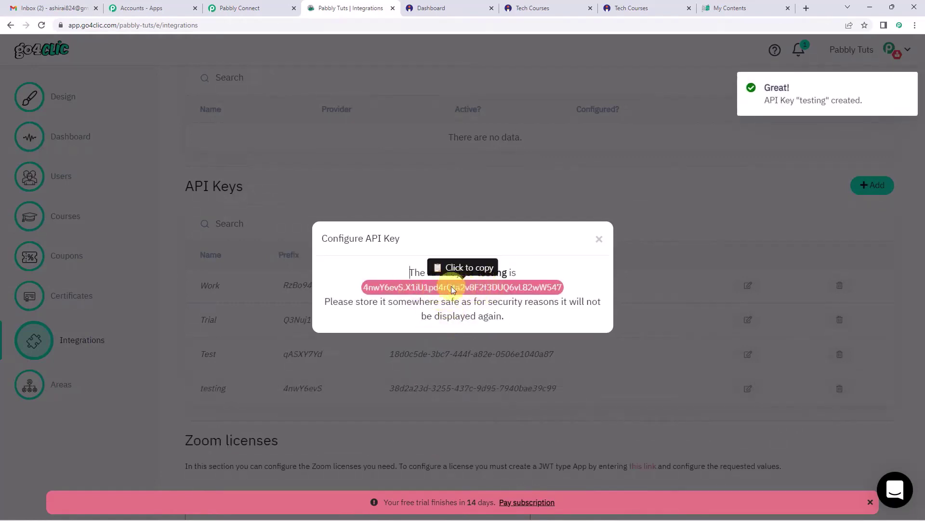
left_click(454, 288)
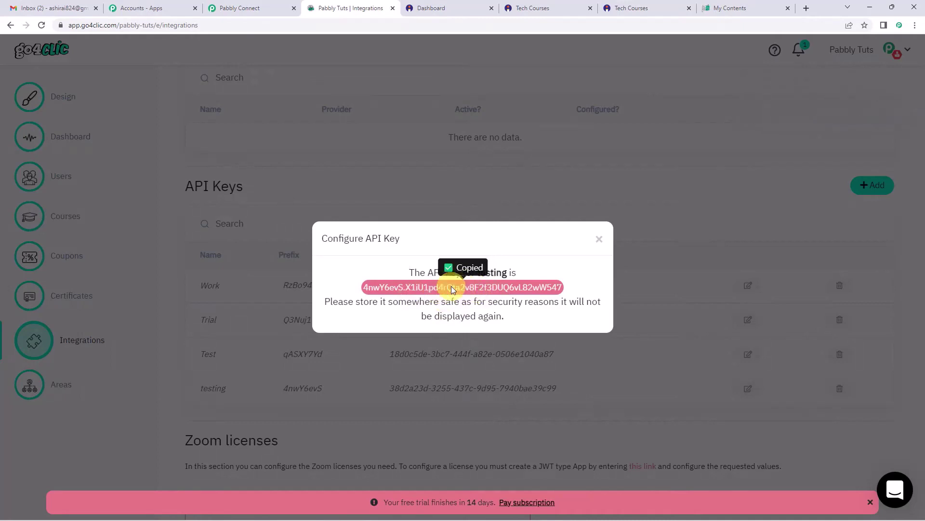
left_click(248, 9)
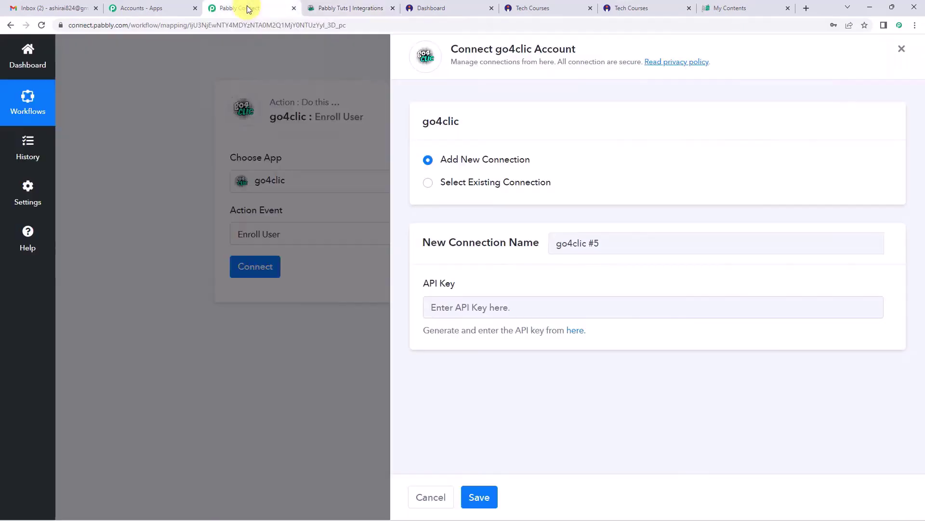
Paste the copied API key and save the go4clic connection.
left_click(467, 305)
key("ctrl+v")
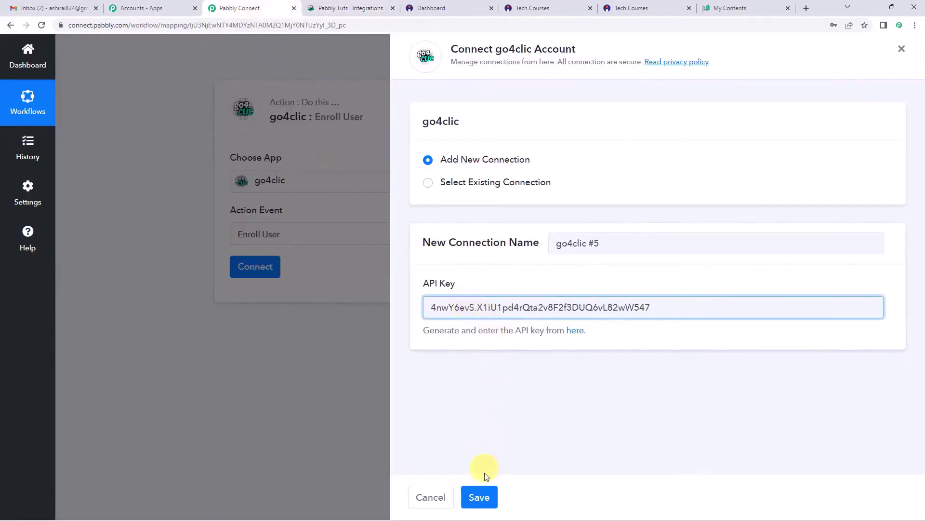
left_click(480, 495)
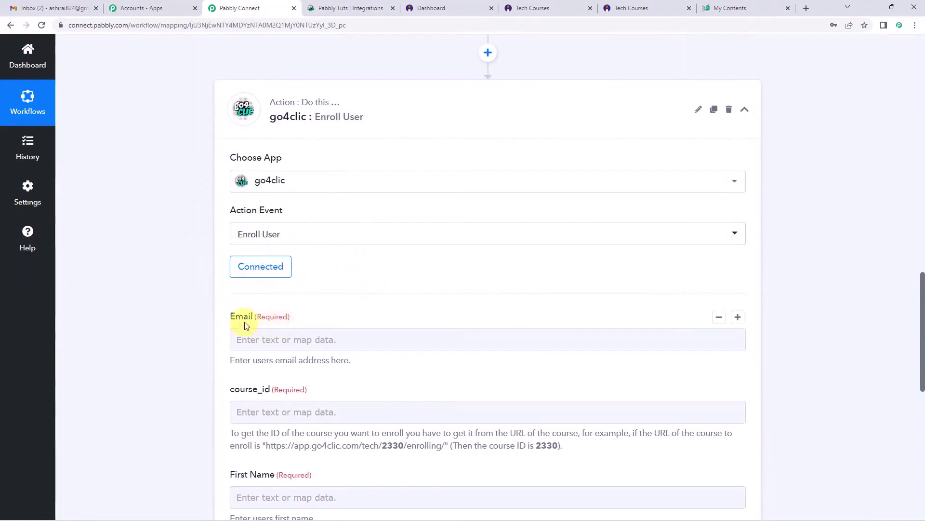
Browse the Instamojo data available for Email, then review the empty Enroll User fields.
scroll(244, 324, "down", 2)
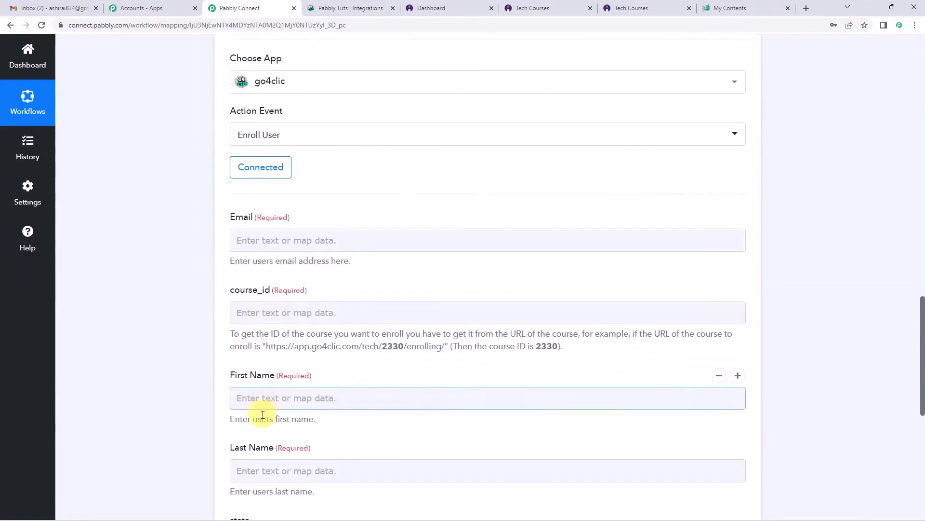
scroll(264, 411, "down", 1)
scroll(378, 336, "up", 2)
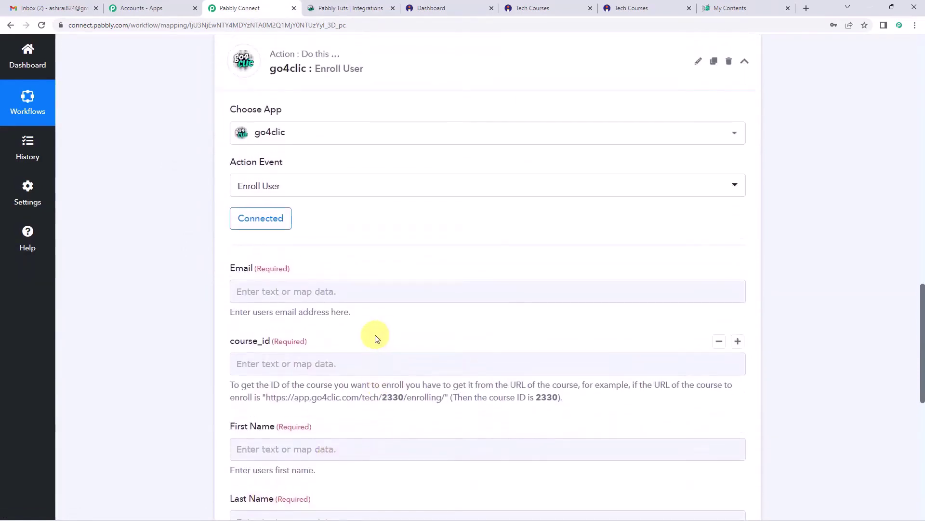
left_click(364, 293)
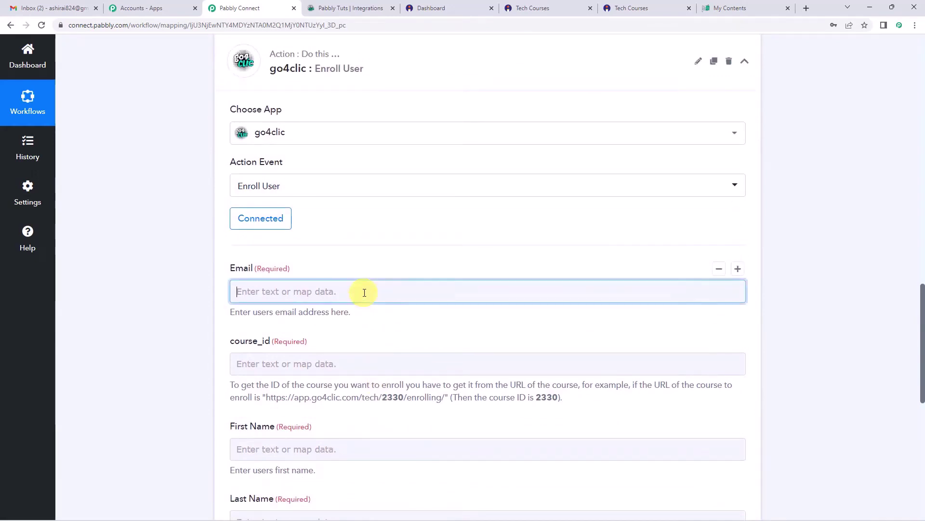
scroll(378, 278, "down", 1)
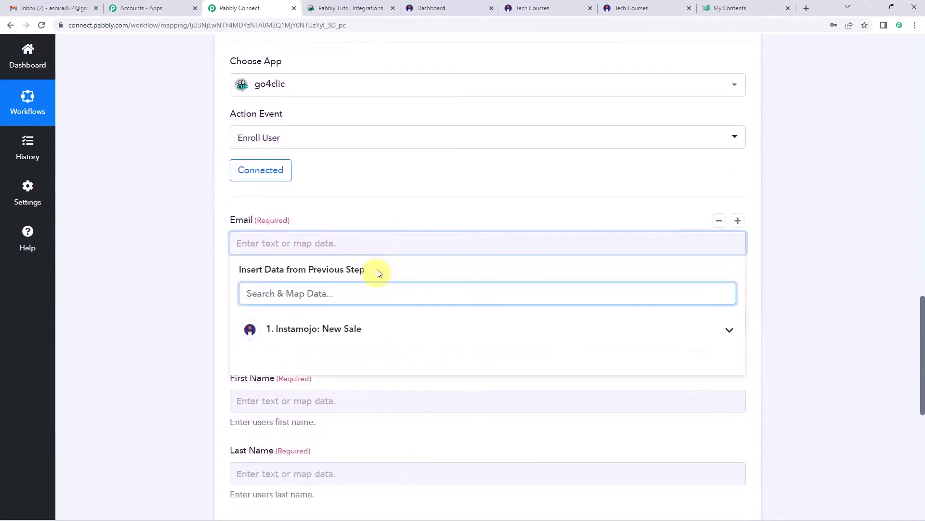
left_click(305, 331)
scroll(306, 337, "down", 3)
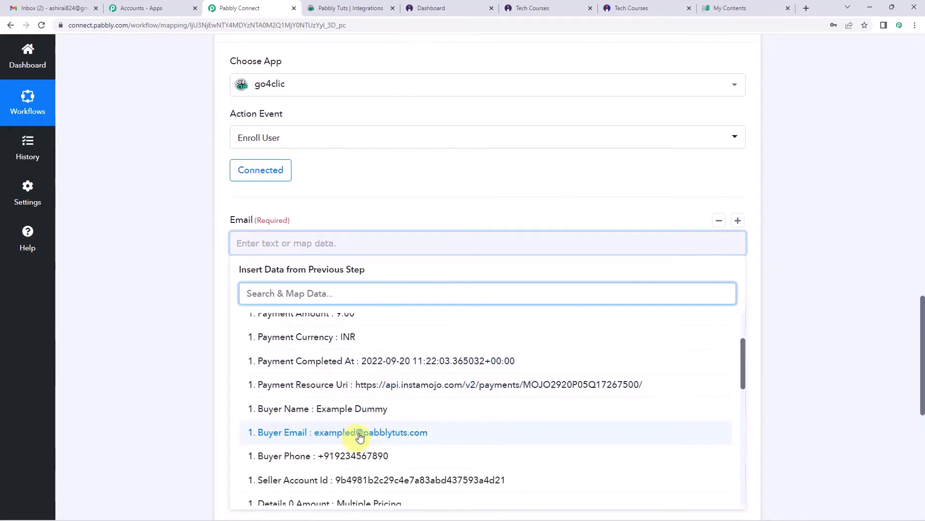
scroll(359, 433, "up", 3)
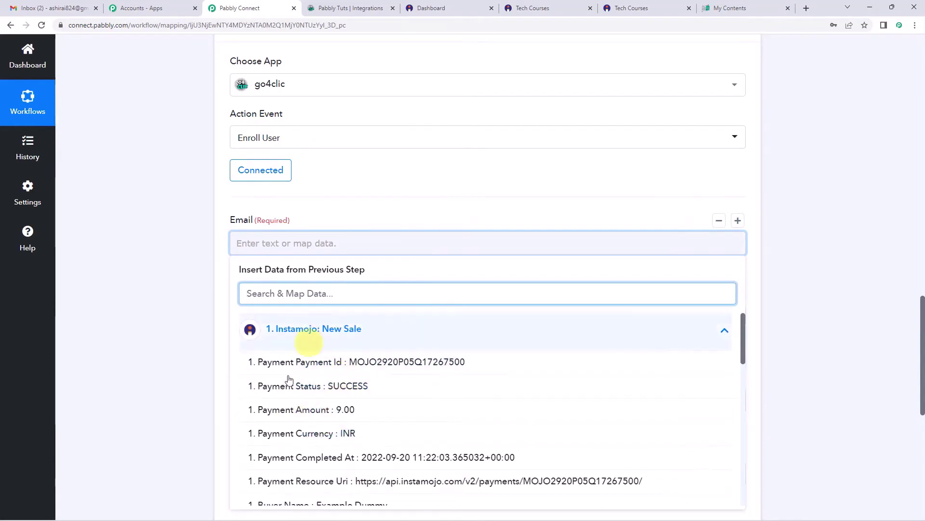
left_click(218, 299)
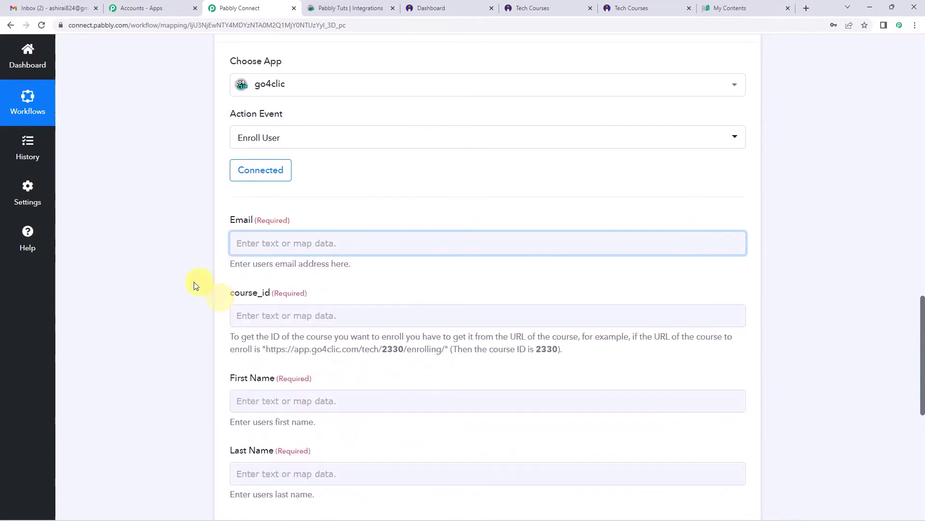
scroll(169, 294, "up", 15)
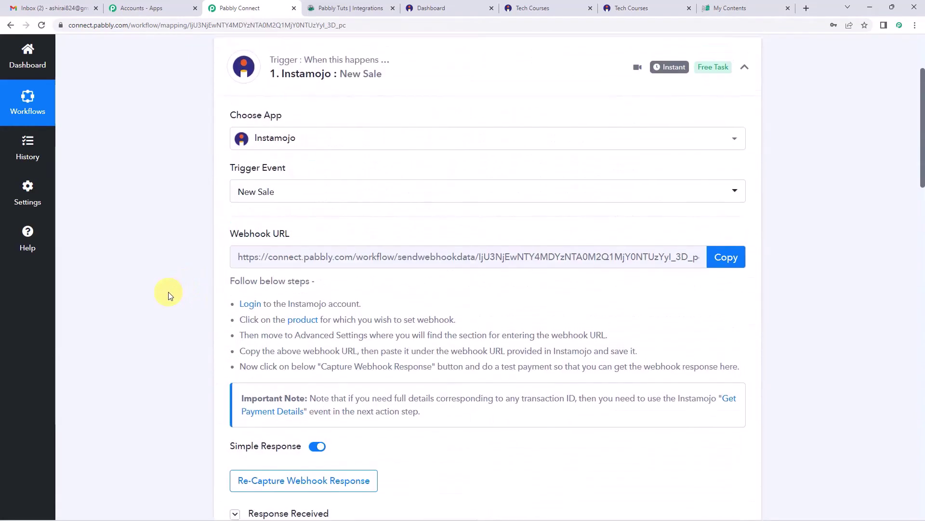
scroll(169, 291, "up", 3)
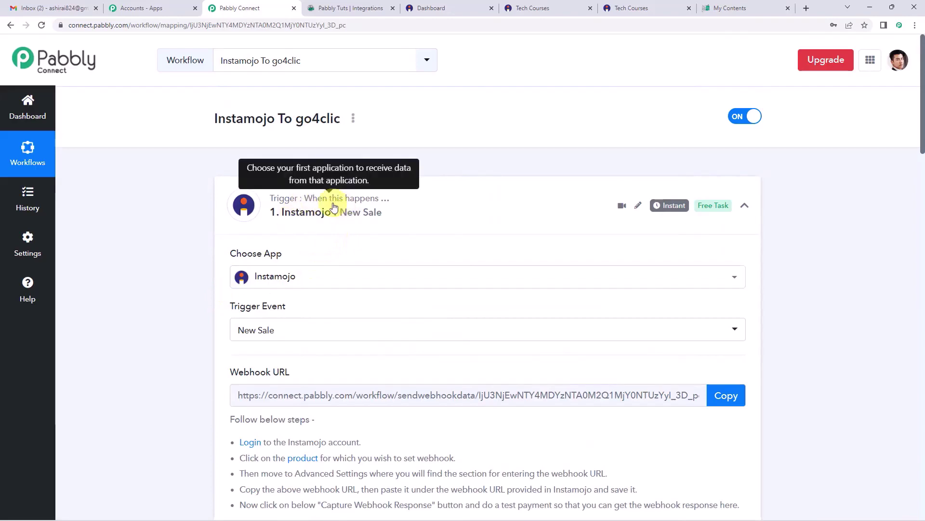
scroll(462, 241, "down", 10)
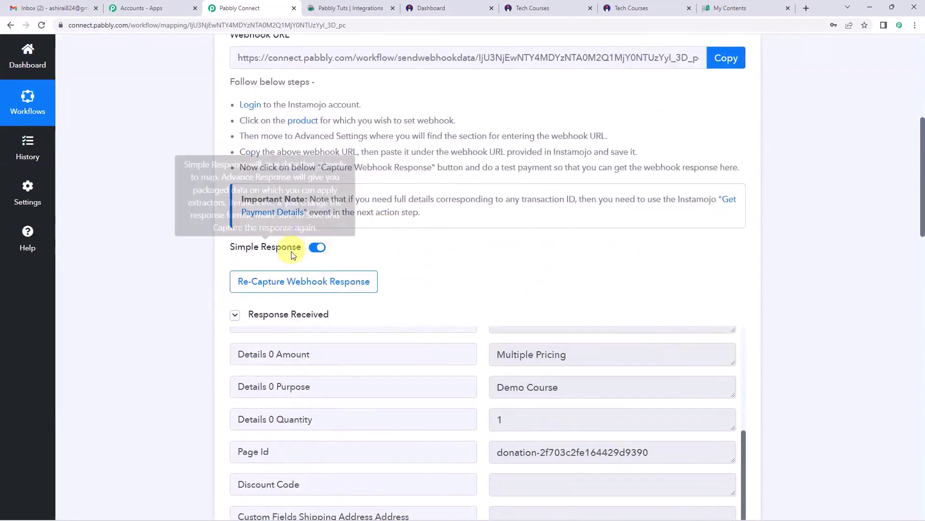
scroll(473, 253, "up", 3)
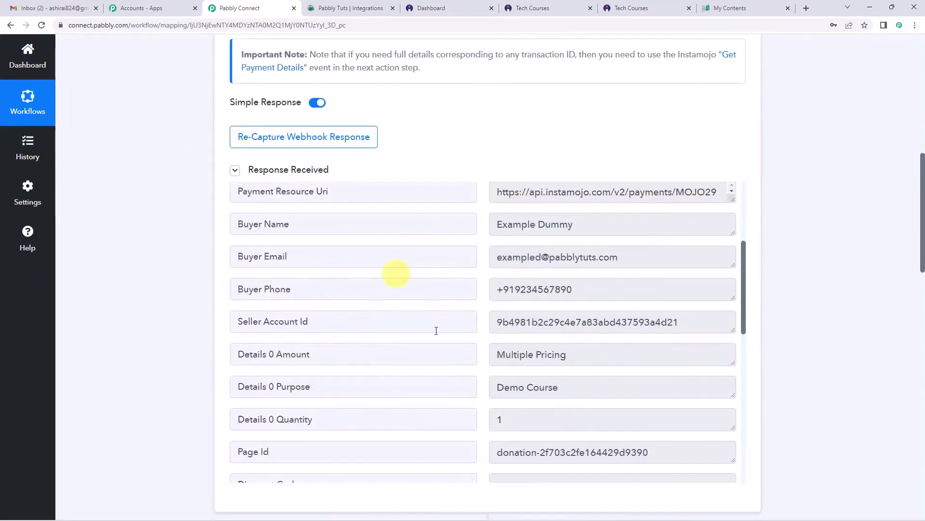
scroll(520, 288, "up", 2)
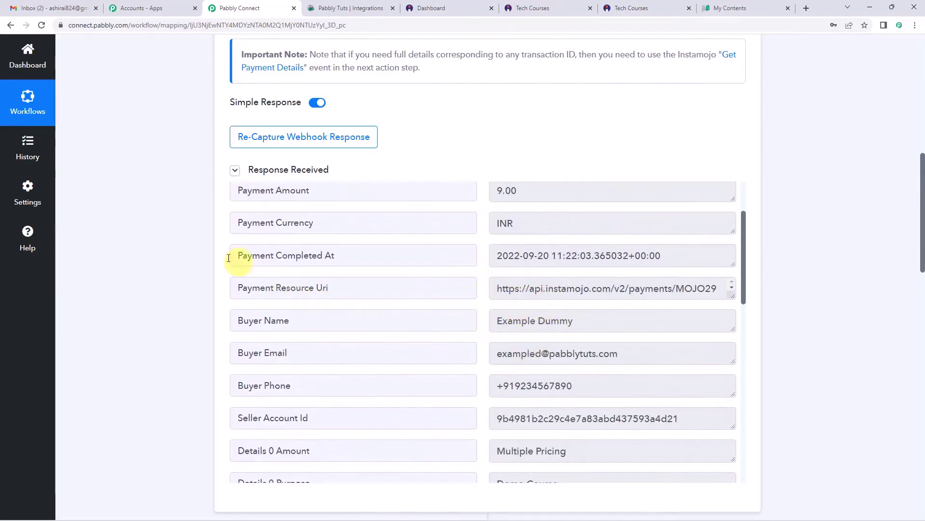
scroll(178, 230, "down", 3)
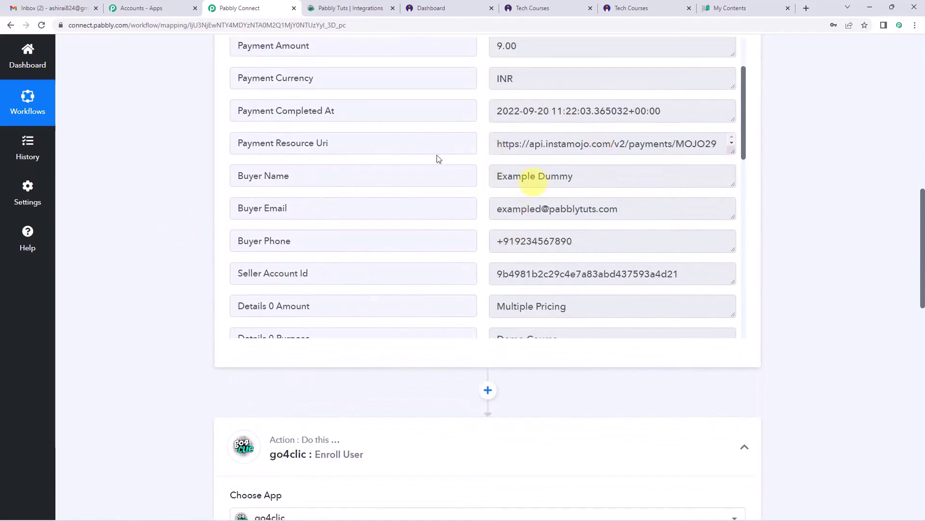
scroll(128, 317, "down", 9)
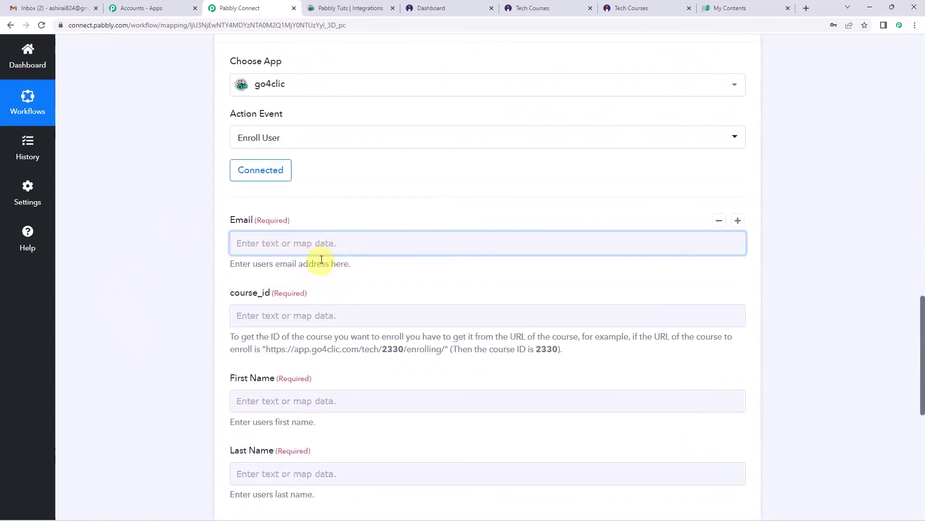
Map Buyer Email from '1. Instamojo: New Sale' into the Enroll User Email field.
left_click(320, 247)
left_click(334, 328)
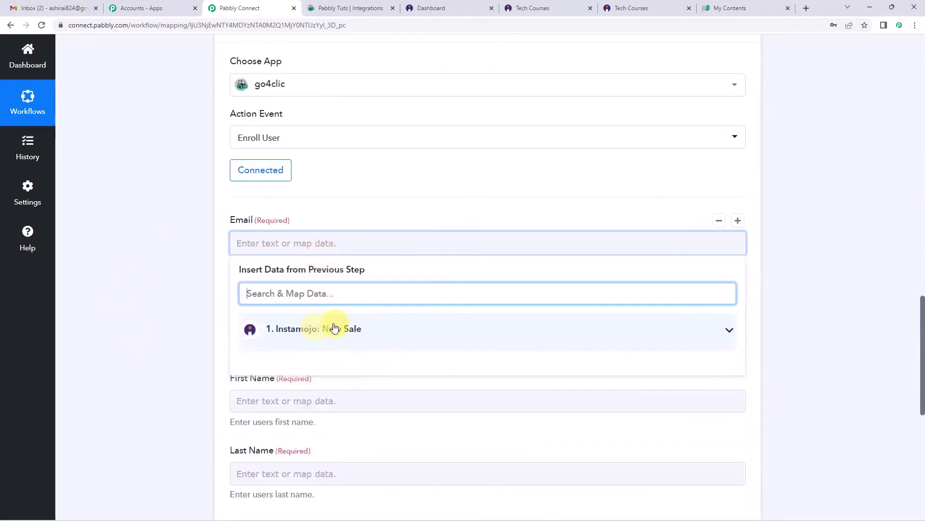
left_click(322, 331)
scroll(371, 241, "down", 2)
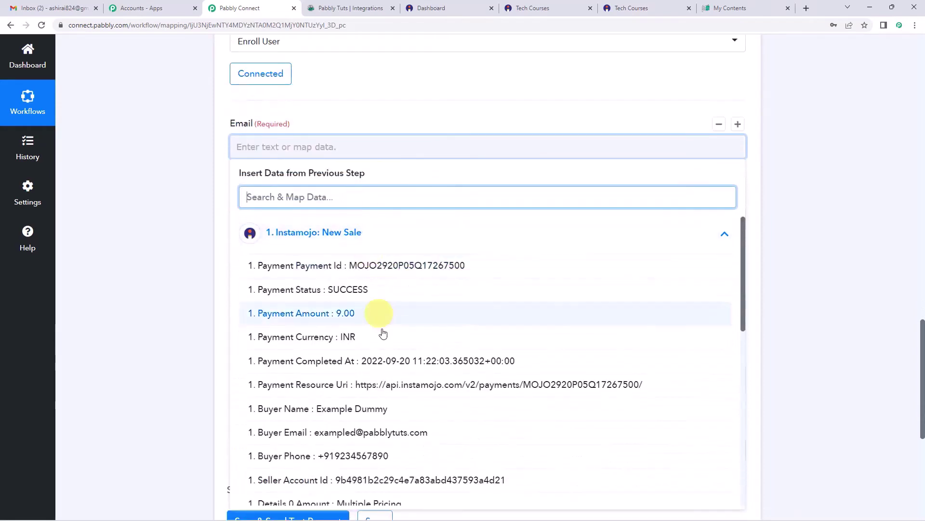
left_click(340, 432)
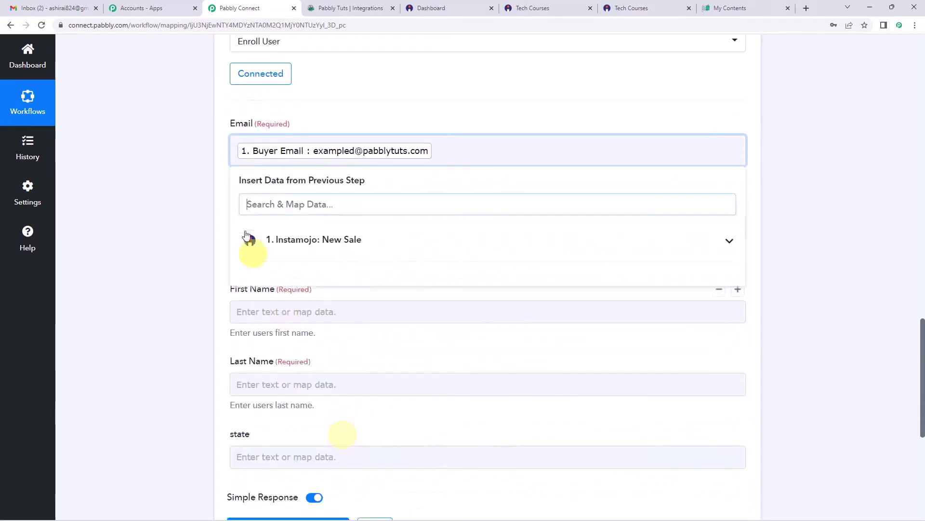
left_click(224, 163)
scroll(222, 157, "down", 2)
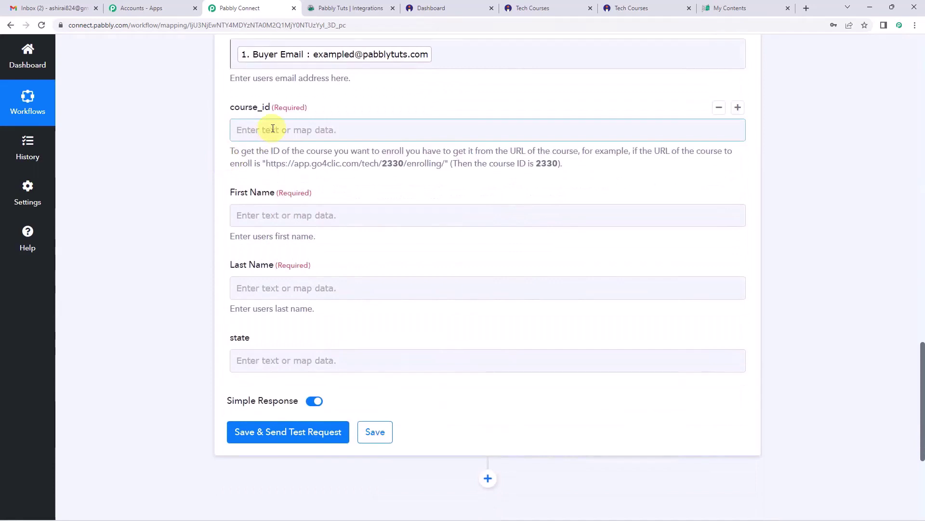
Read the course_id help text, where the course ID comes from the course URL (example 2330).
left_click_drag(231, 152, 394, 152)
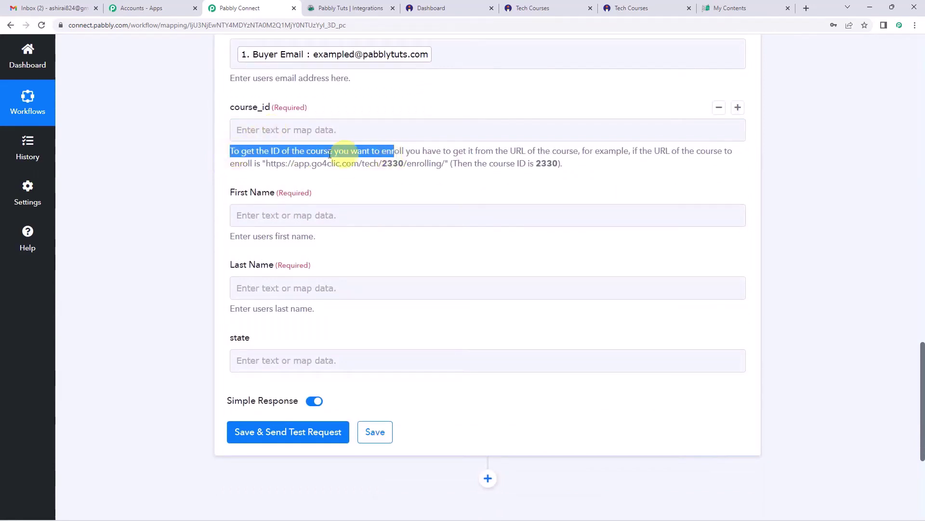
left_click(271, 156)
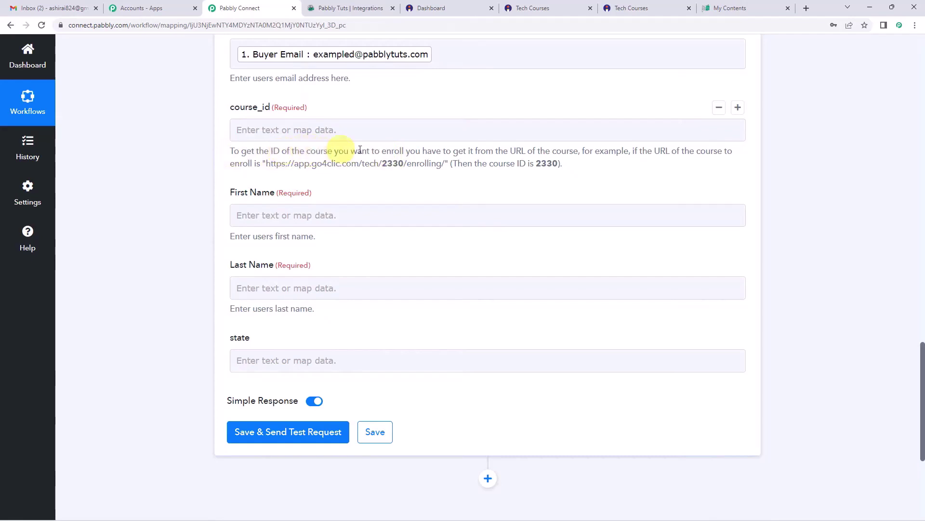
left_click_drag(420, 151, 579, 154)
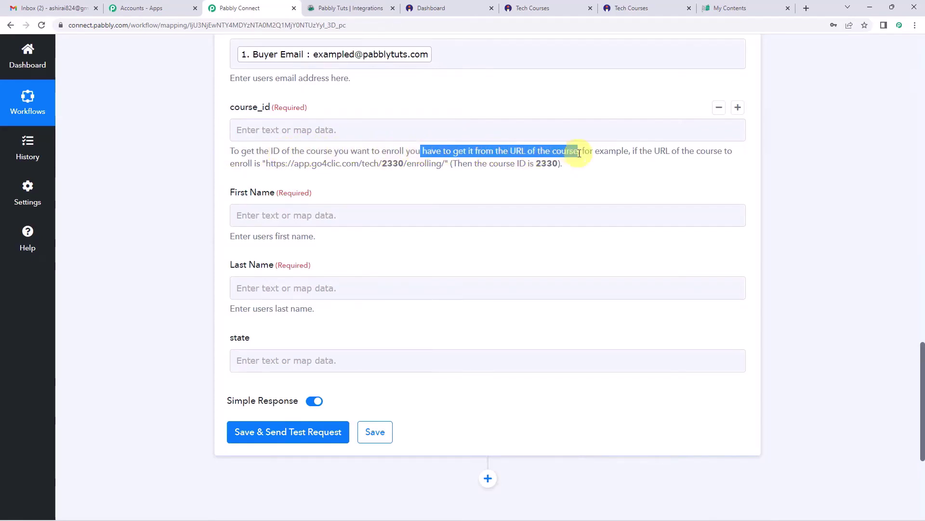
left_click(394, 164)
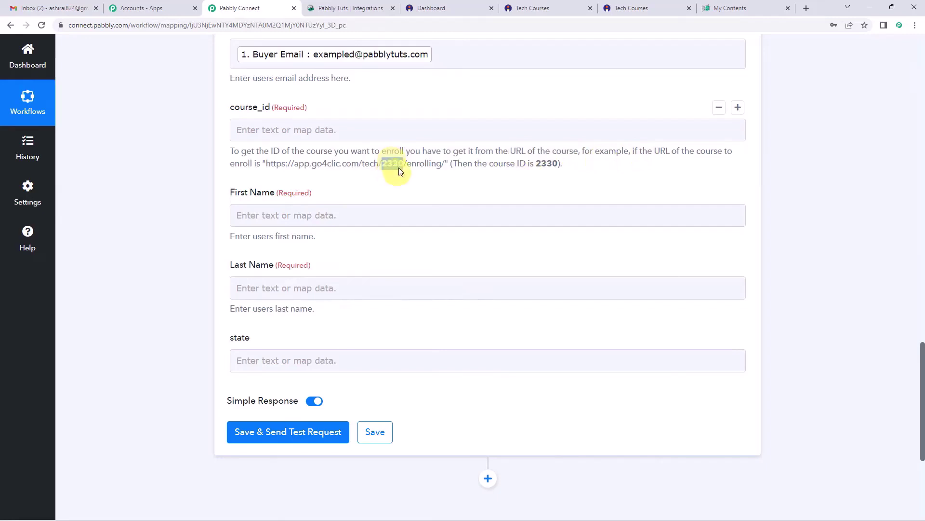
left_click_drag(266, 163, 543, 163)
left_click(542, 163)
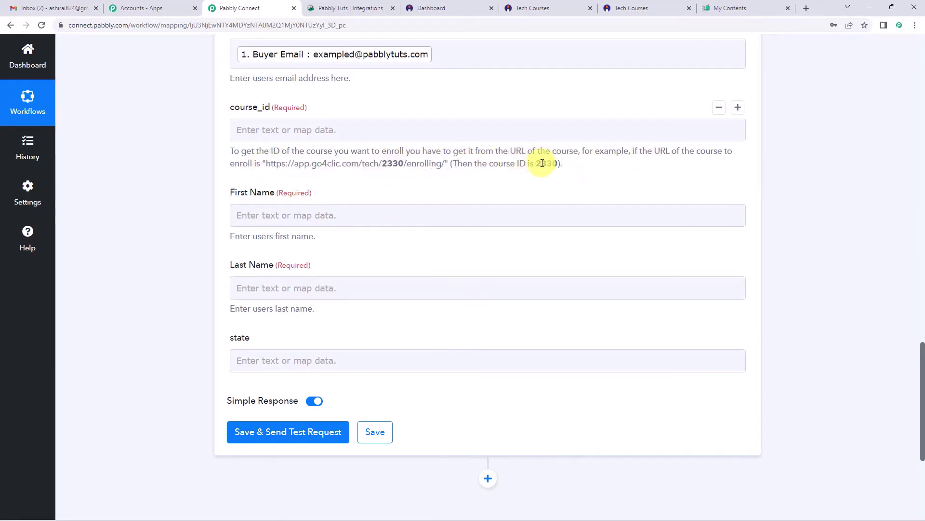
double_click(394, 163)
left_click(471, 188)
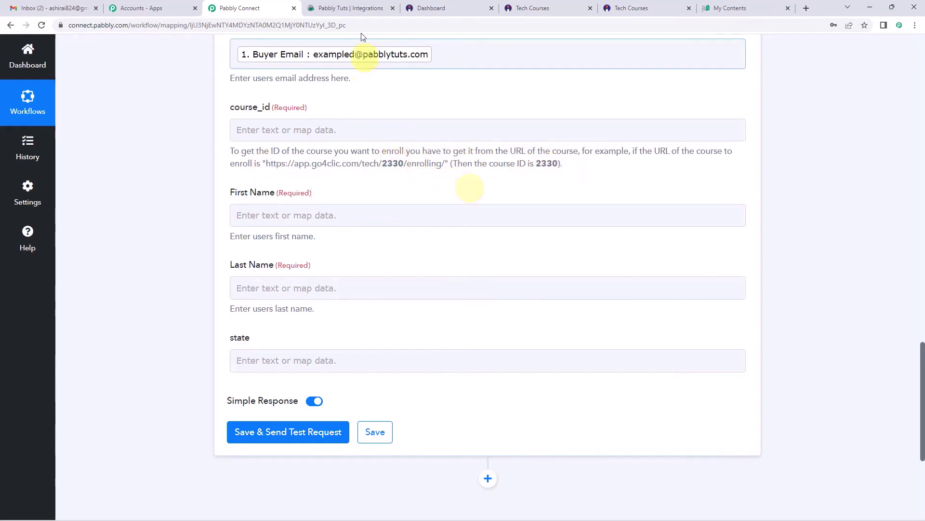
In go4clic, dismiss the API key notice and open the DEMO Course management page.
left_click(356, 6)
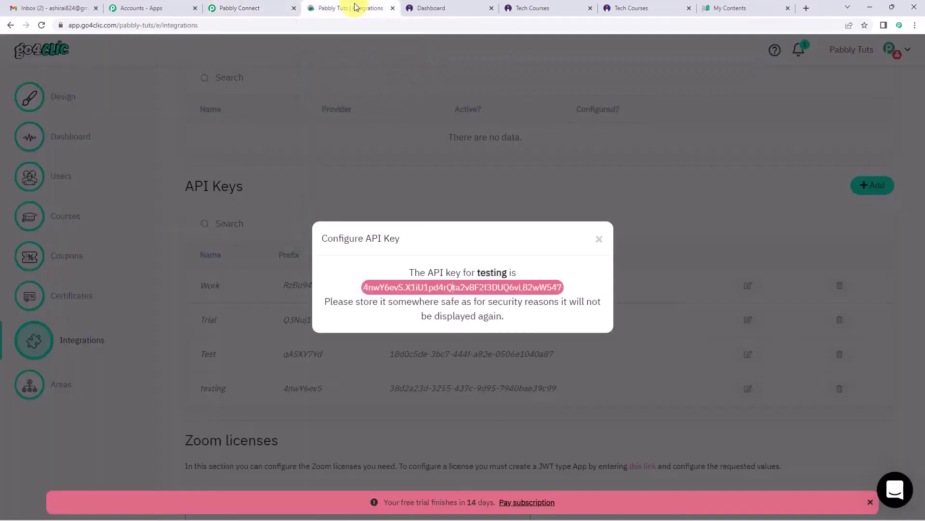
left_click(600, 241)
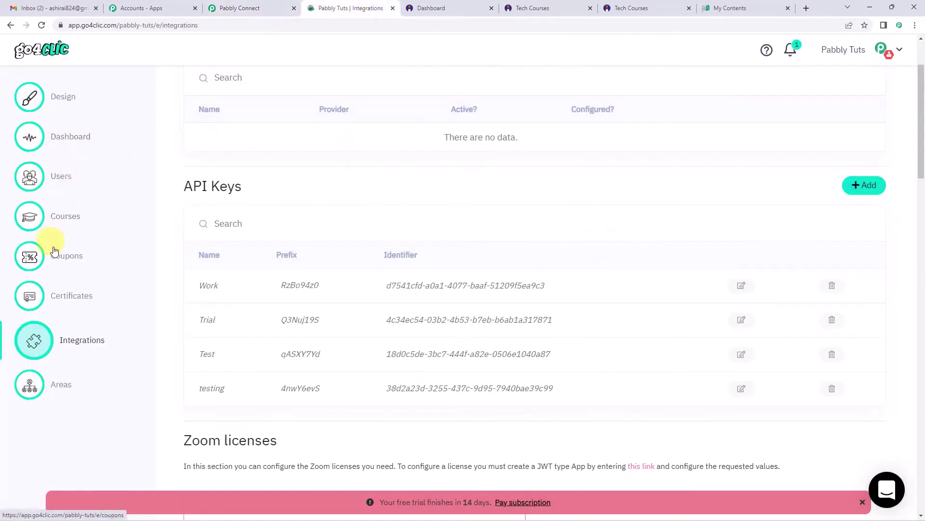
left_click(72, 222)
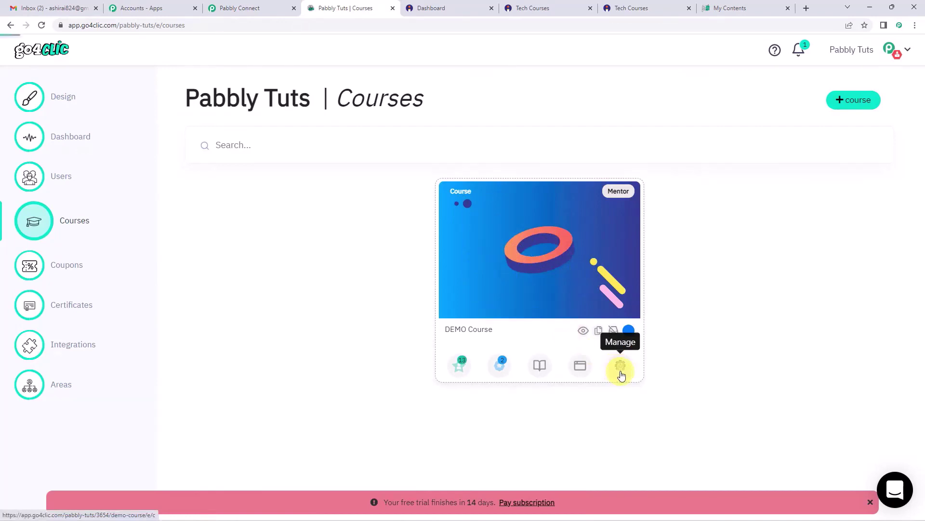
left_click(621, 367)
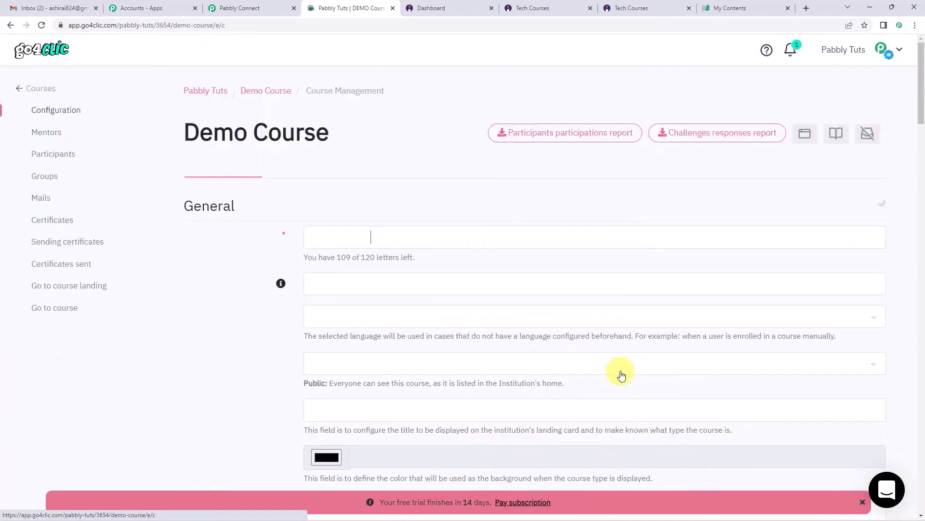
left_click(240, 27)
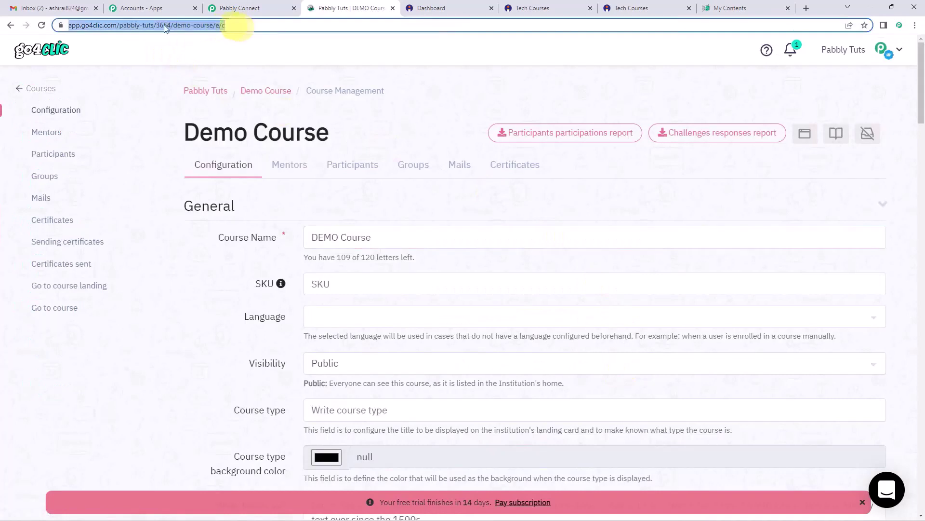
left_click(244, 27)
Compare the help text's example URL with the Demo Course address to find course ID 3654.
left_click(248, 7)
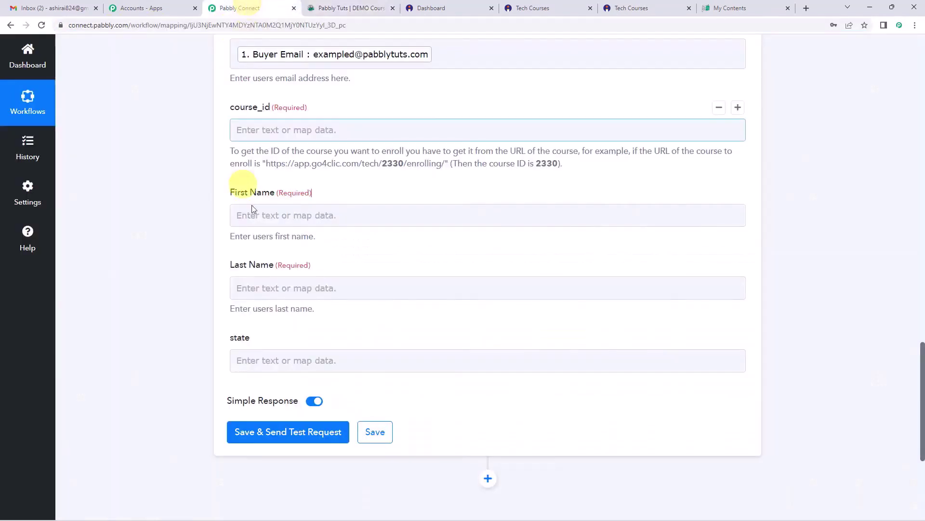
left_click_drag(269, 162, 462, 165)
double_click(392, 163)
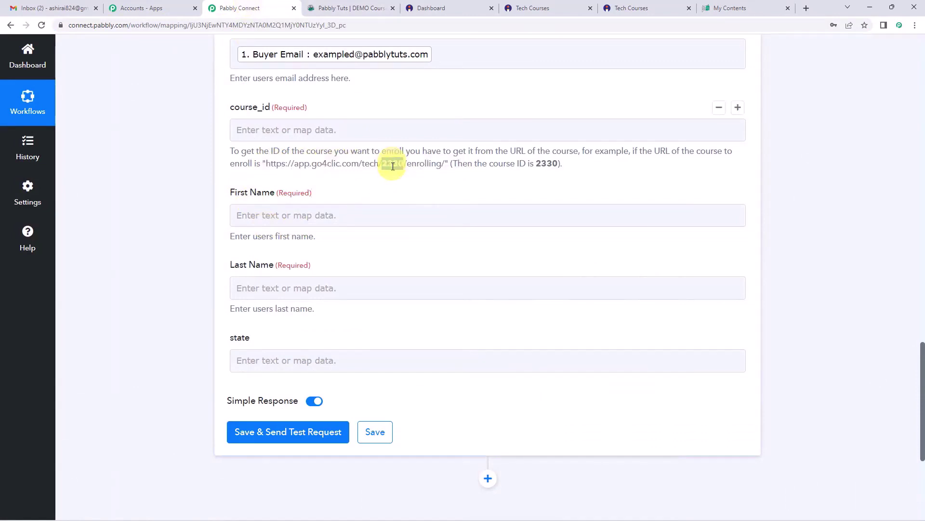
left_click(339, 8)
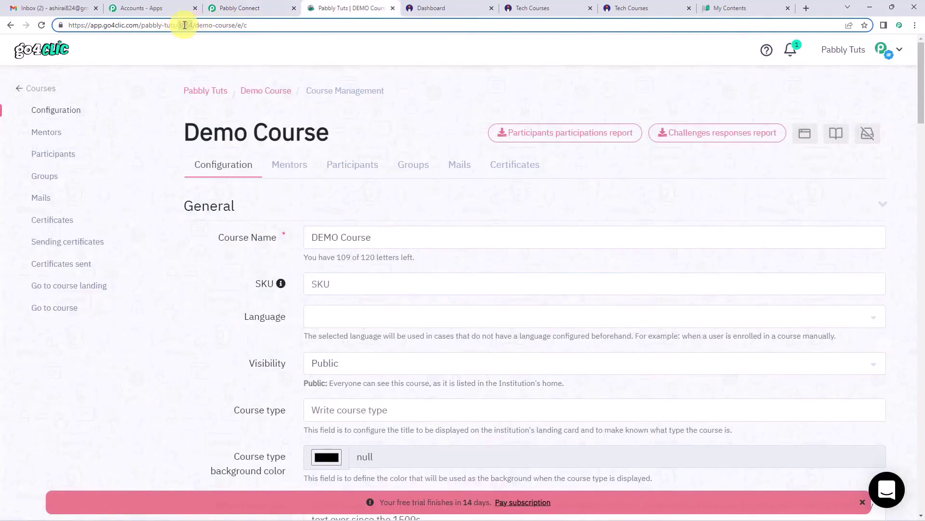
double_click(185, 26)
left_click(240, 7)
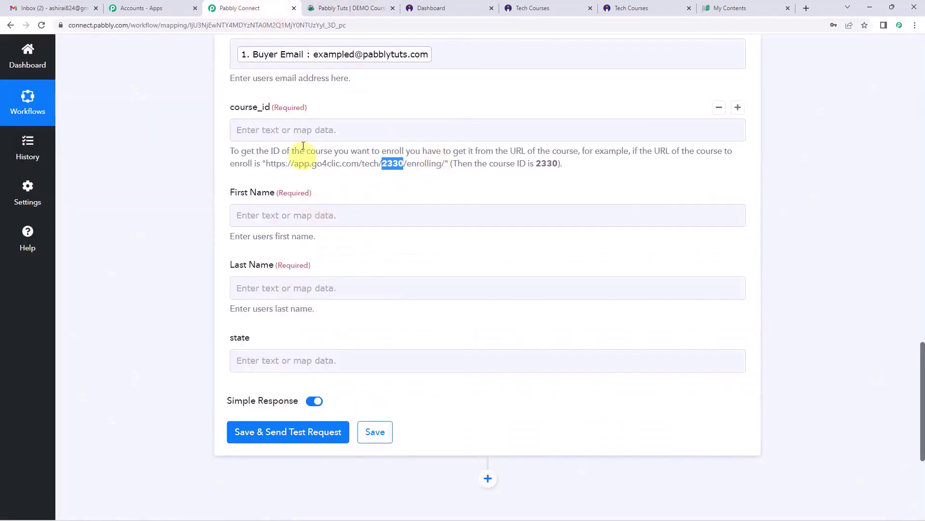
Enter 3654 as course_id and browse Instamojo data for First Name, leaving it unmapped.
left_click(304, 130)
left_click(304, 130)
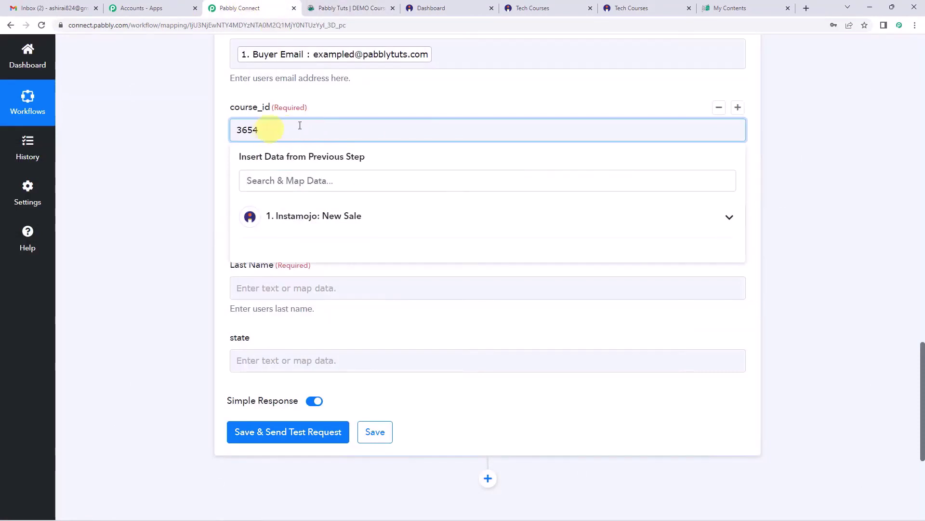
left_click(356, 108)
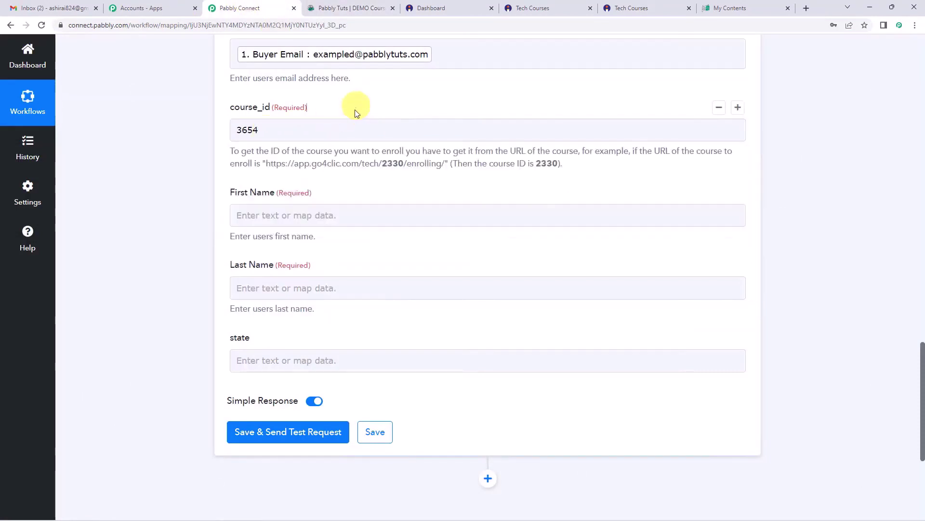
left_click(318, 212)
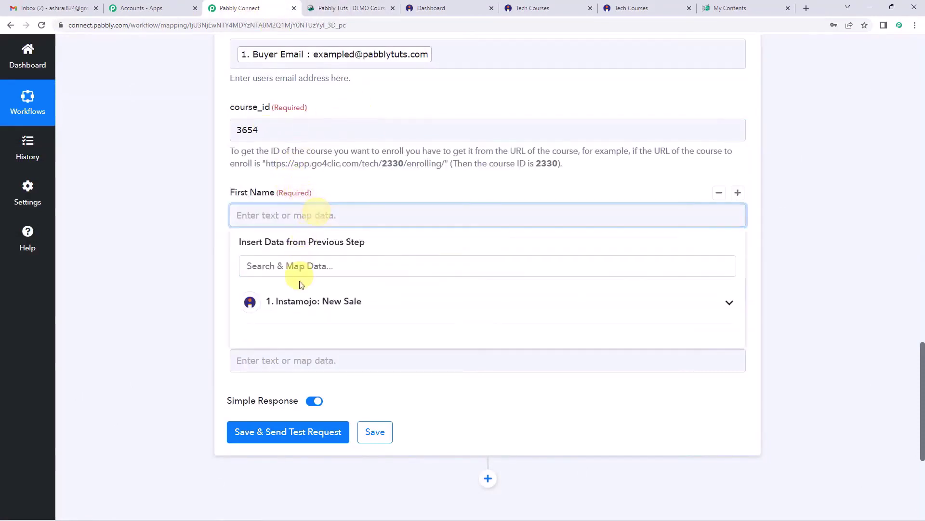
left_click(300, 301)
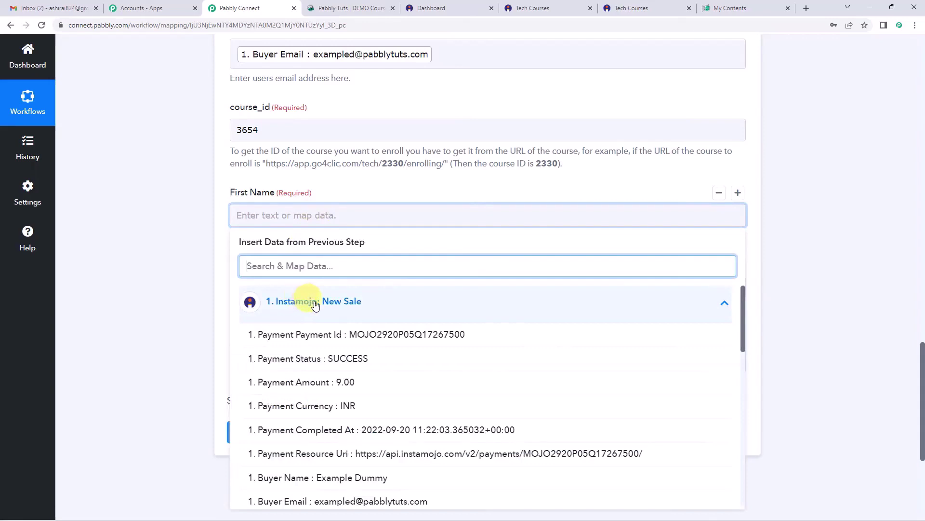
scroll(289, 337, "down", 2)
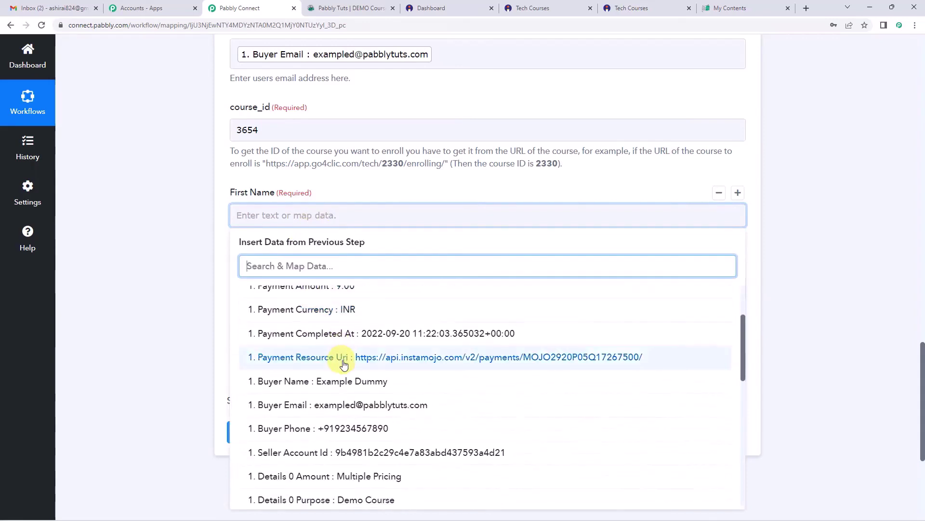
scroll(381, 387, "down", 2)
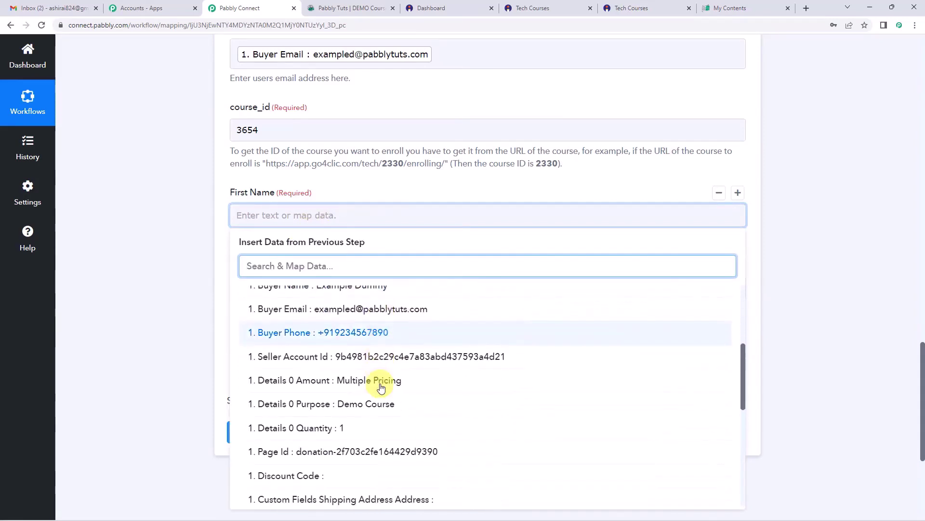
scroll(371, 365, "up", 2)
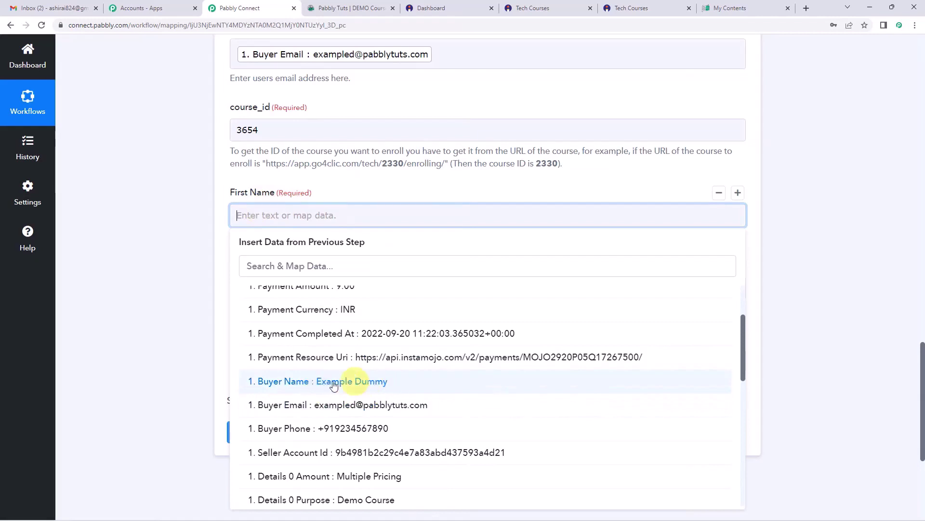
left_click(219, 218)
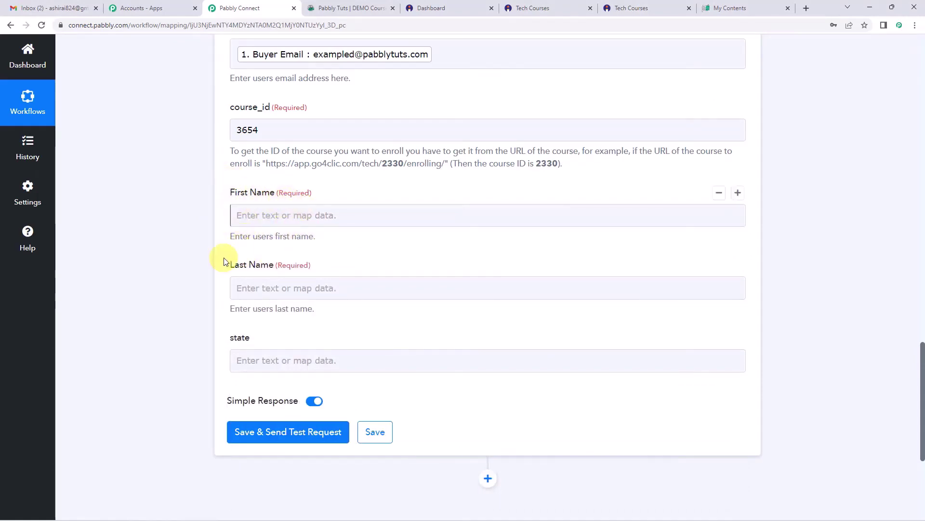
Insert a connected Text Formatter by Pabbly step with the Split Text action before go4clic Enroll User.
scroll(224, 260, "up", 10)
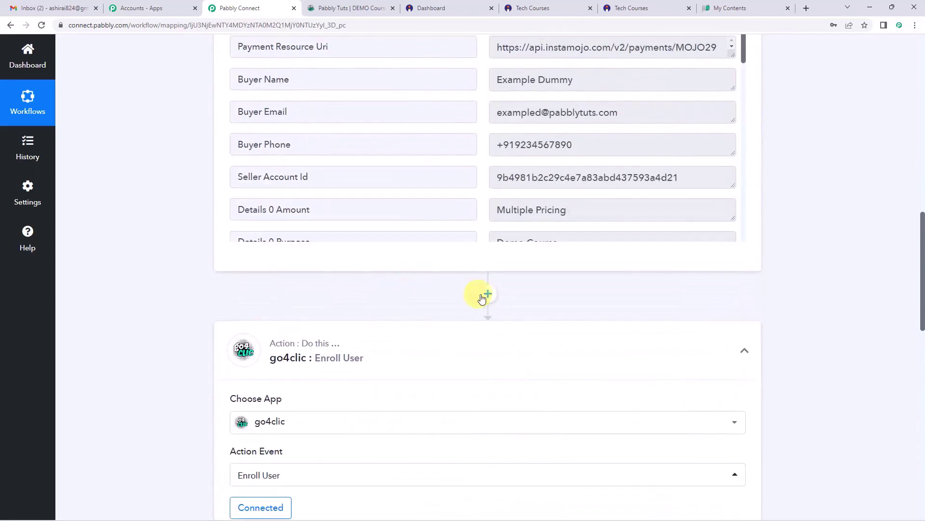
left_click(485, 297)
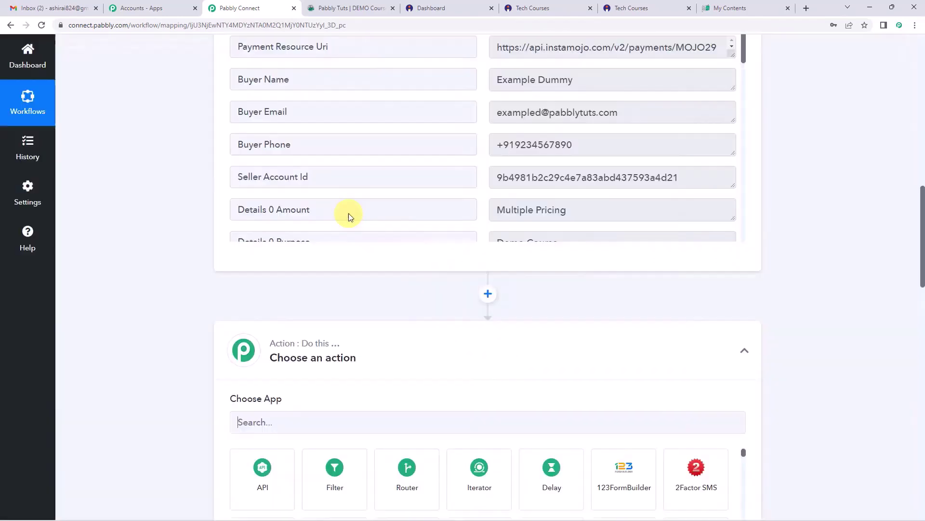
scroll(347, 215, "down", 3)
scroll(341, 367, "down", 3)
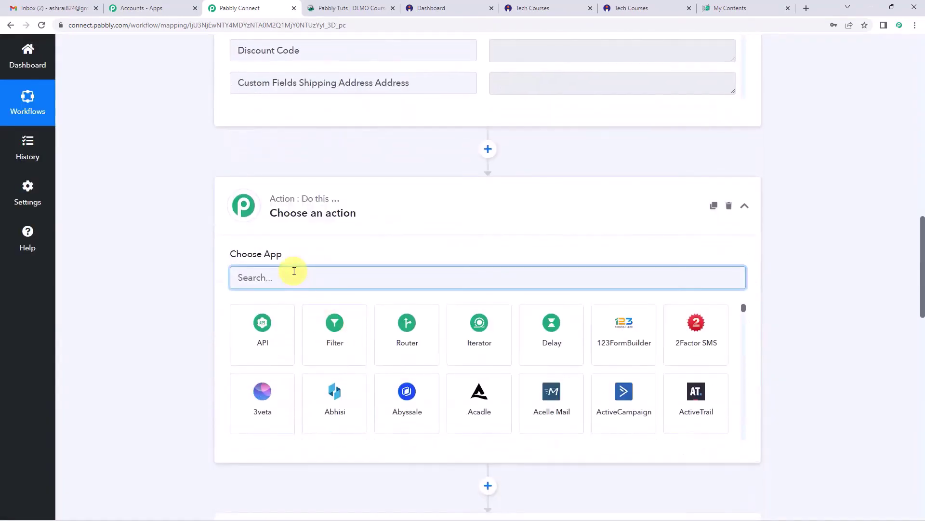
type("text")
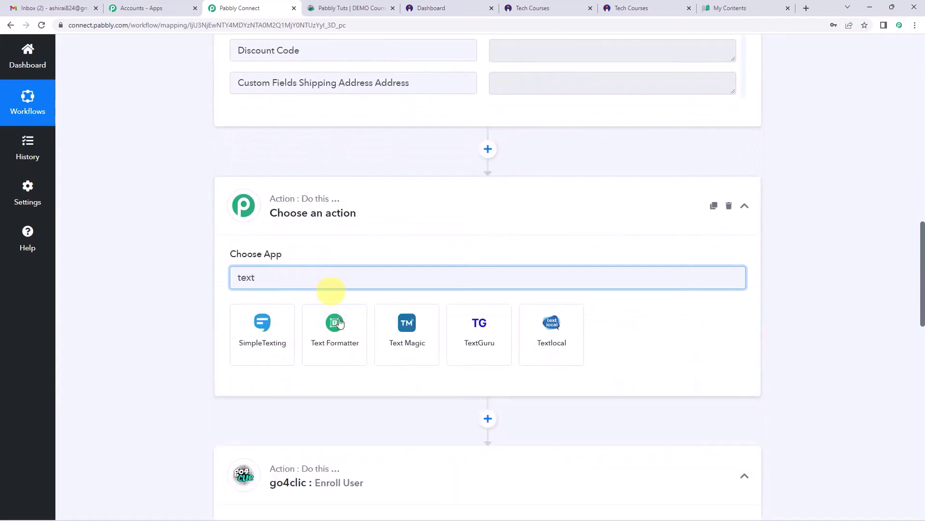
left_click(337, 322)
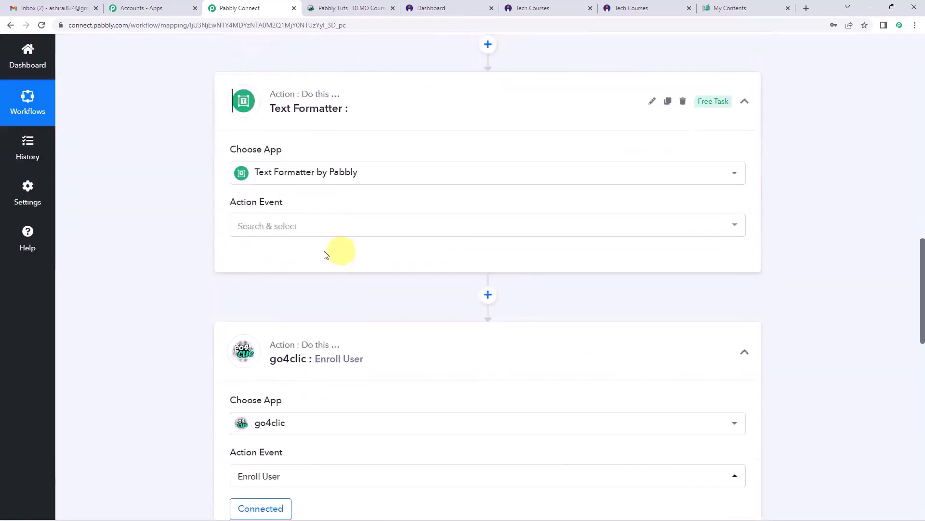
left_click(268, 186)
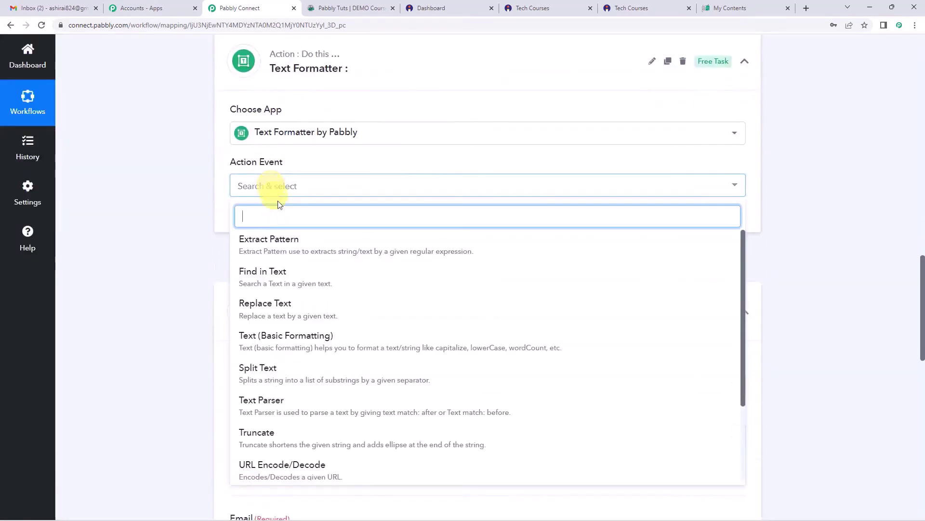
left_click(274, 369)
left_click(252, 222)
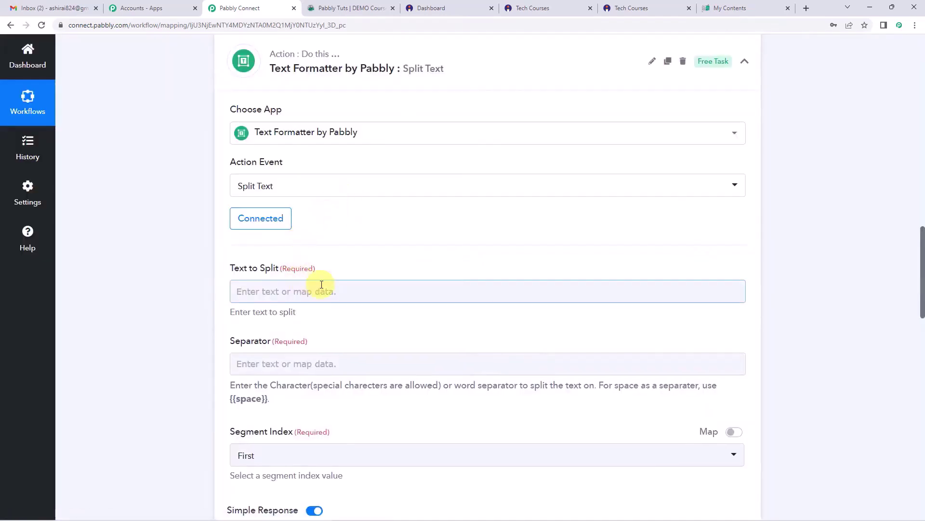
scroll(321, 284, "down", 2)
Split the Instamojo Buyer Name on a {{space}} separator with Segment Index set to All.
left_click(337, 197)
left_click(330, 281)
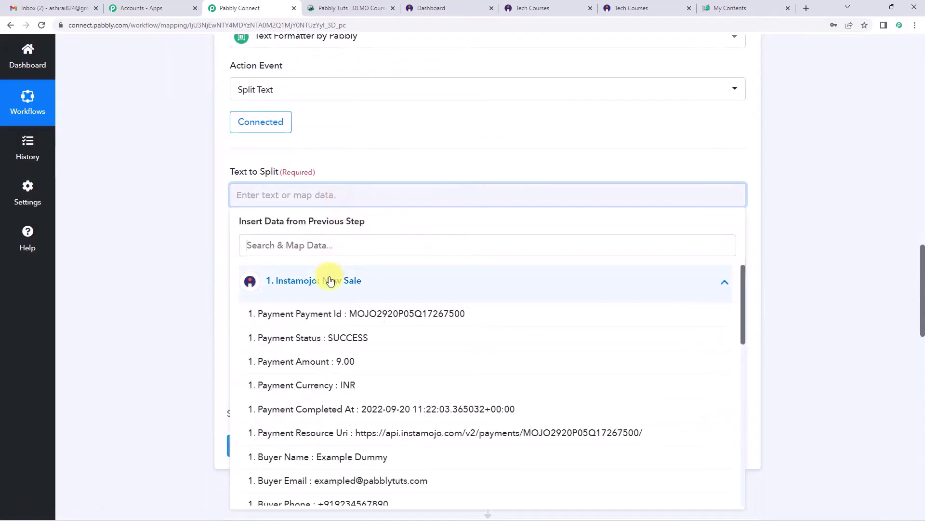
scroll(368, 362, "down", 2)
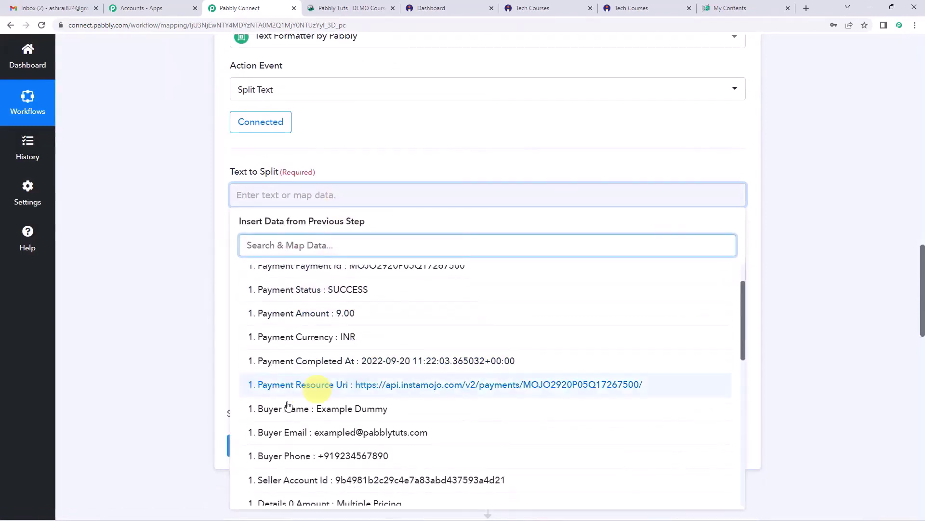
left_click(329, 409)
left_click(232, 222)
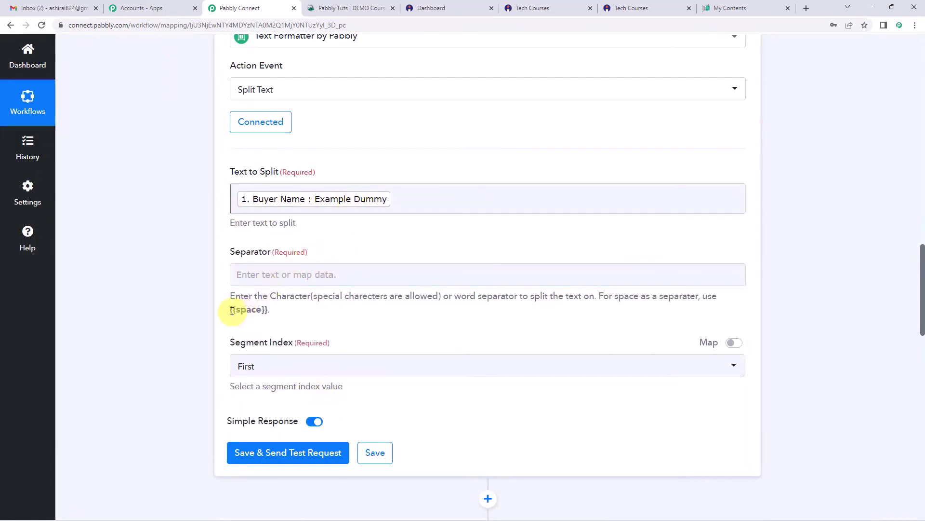
left_click_drag(230, 309, 273, 309)
key("ctrl+c")
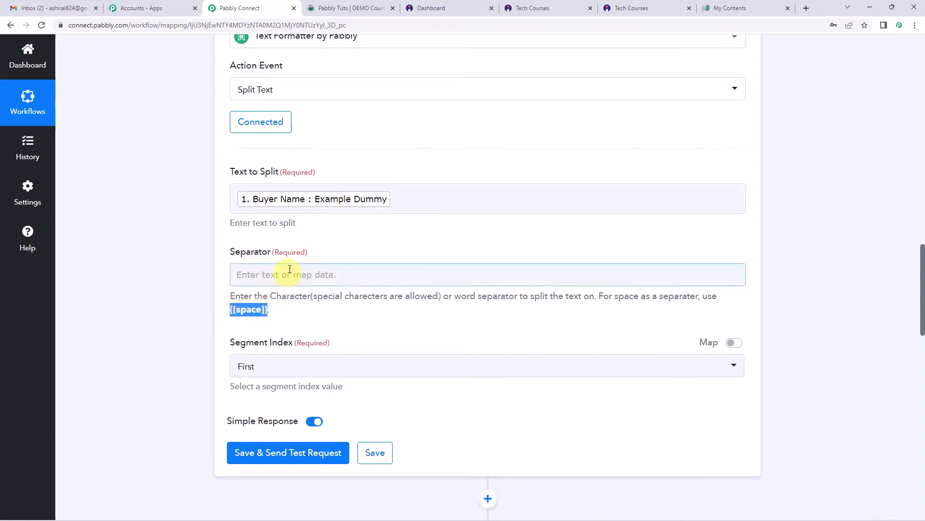
left_click(288, 273)
key("ctrl+v")
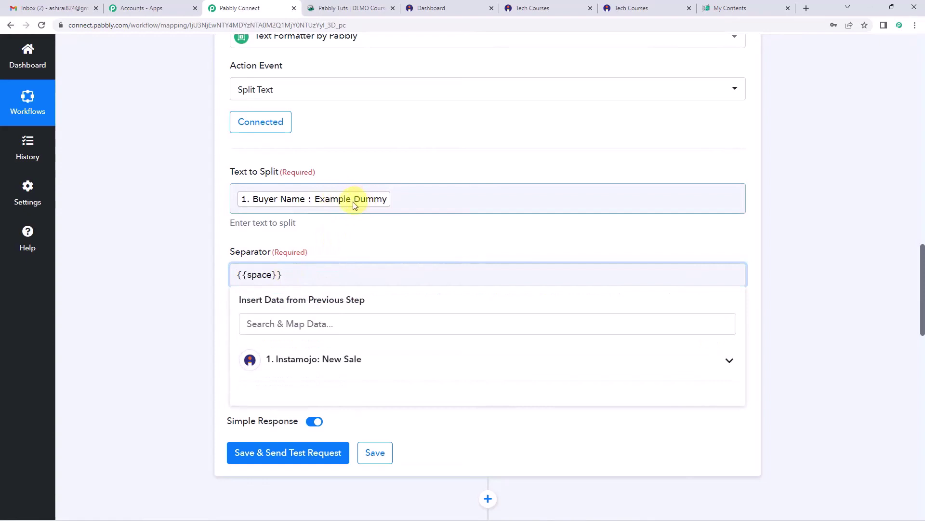
left_click(351, 223)
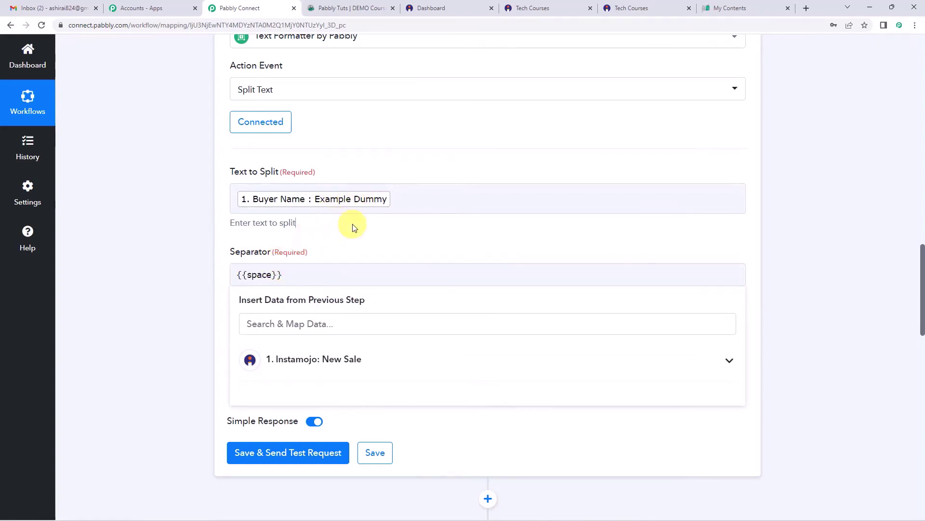
left_click(279, 369)
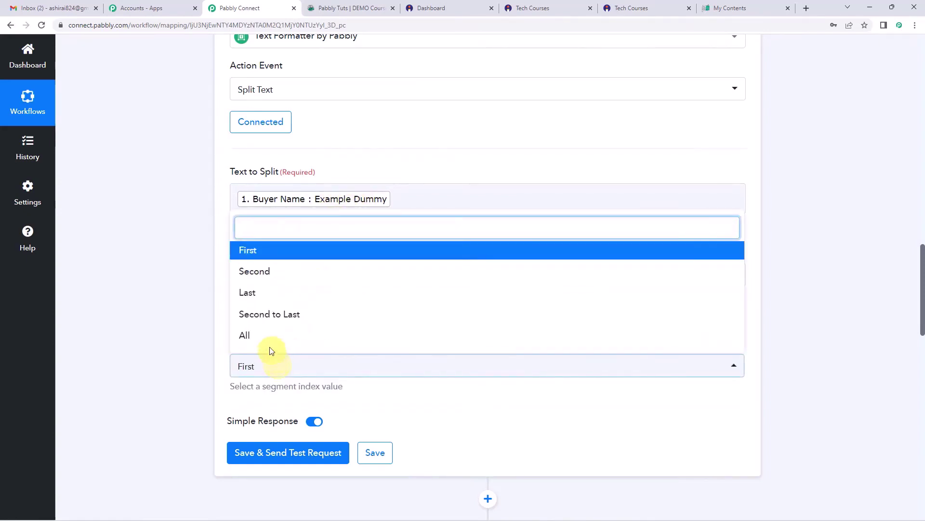
left_click(263, 336)
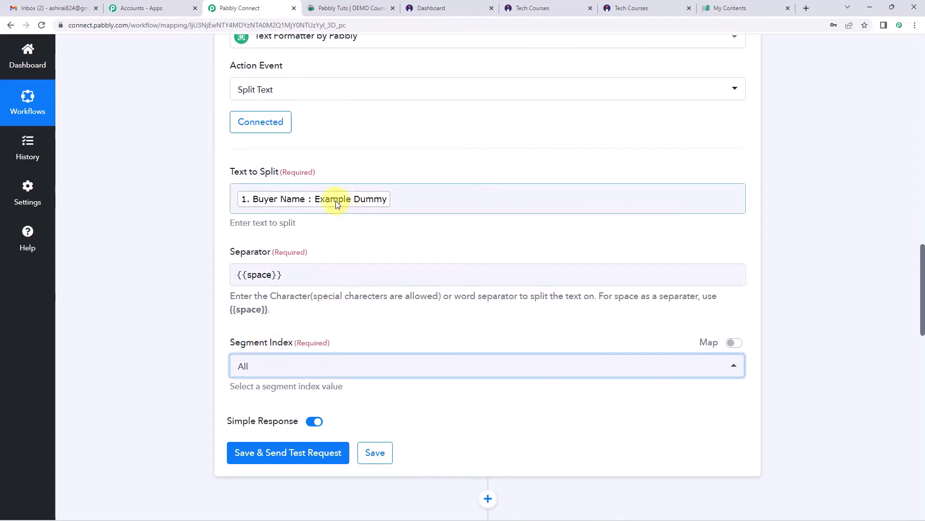
left_click(326, 328)
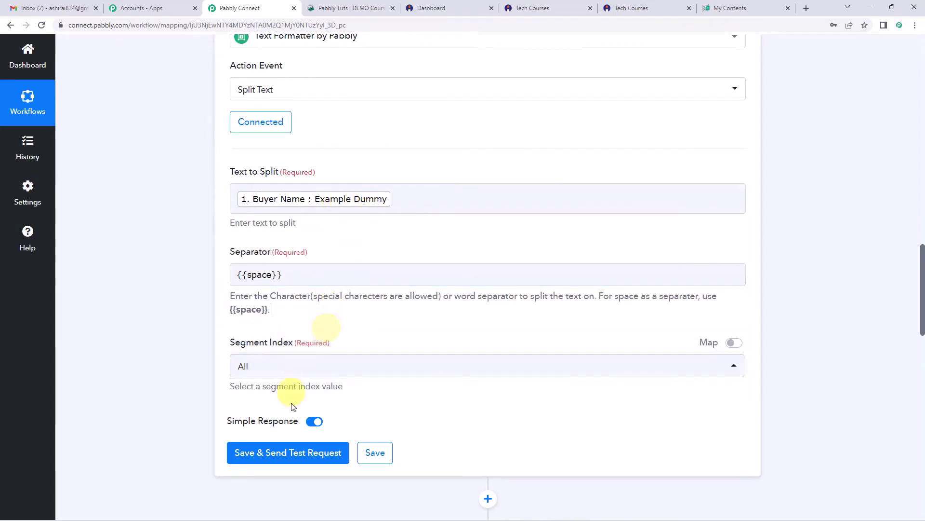
Save and test the Split Text step, checking Result 0 'Example' and Result 1 'Dummy'.
left_click(286, 453)
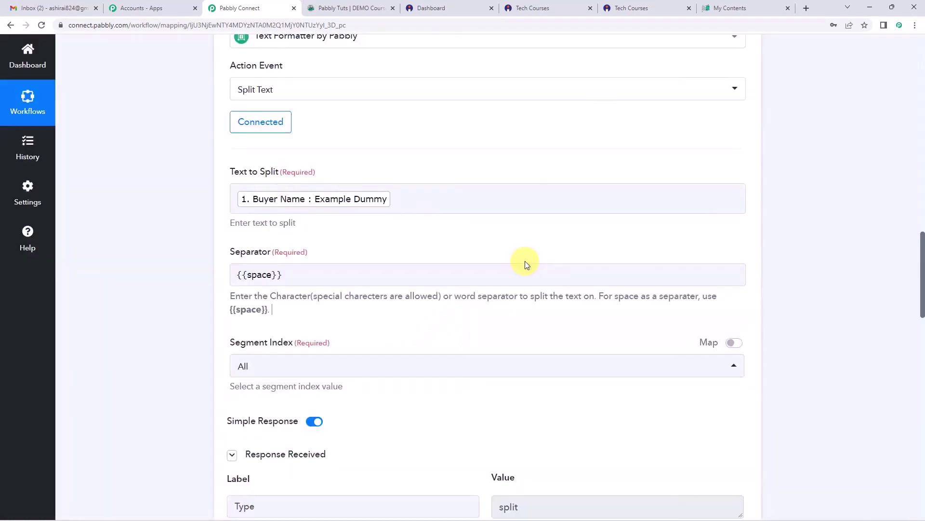
scroll(525, 262, "down", 4)
left_click(522, 297)
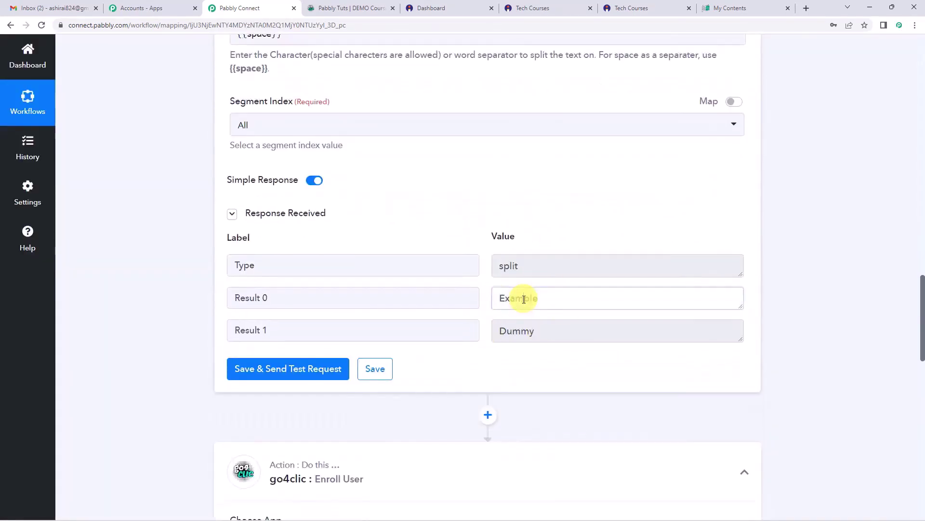
left_click(520, 331)
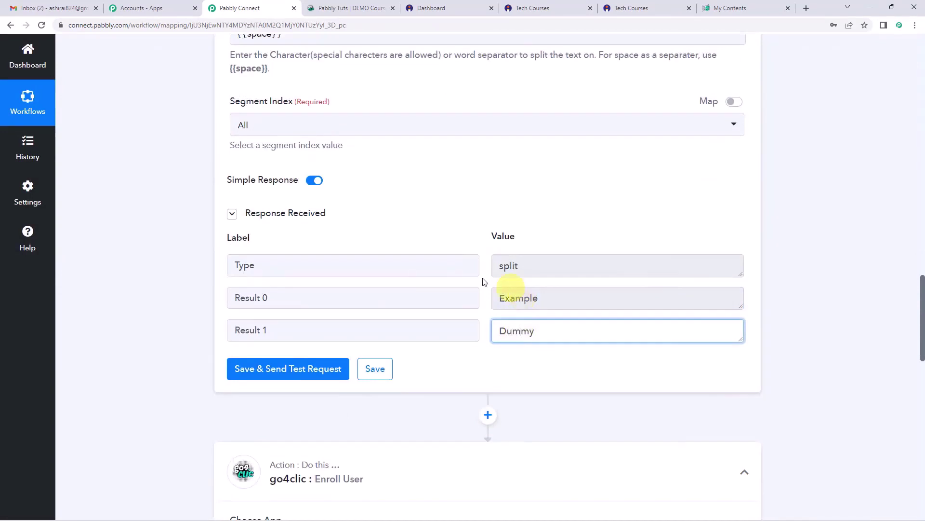
scroll(496, 260, "down", 2)
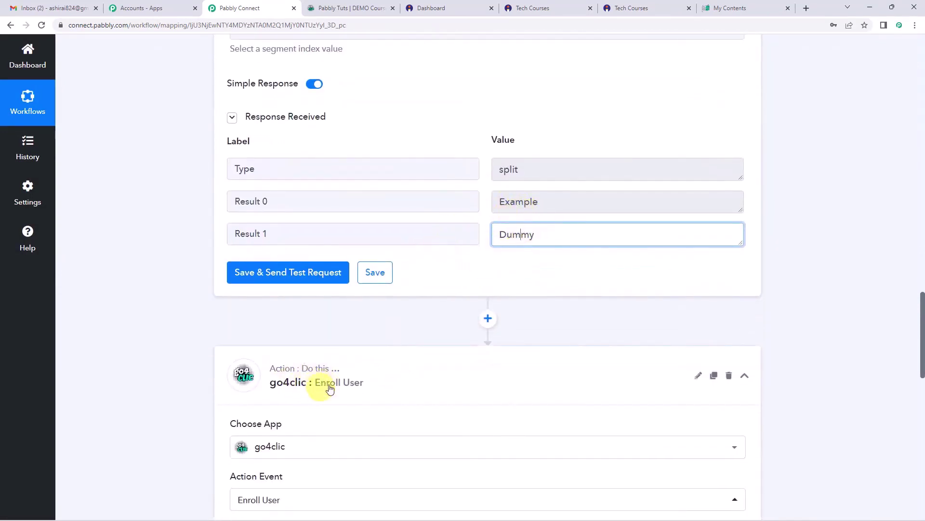
scroll(430, 254, "down", 5)
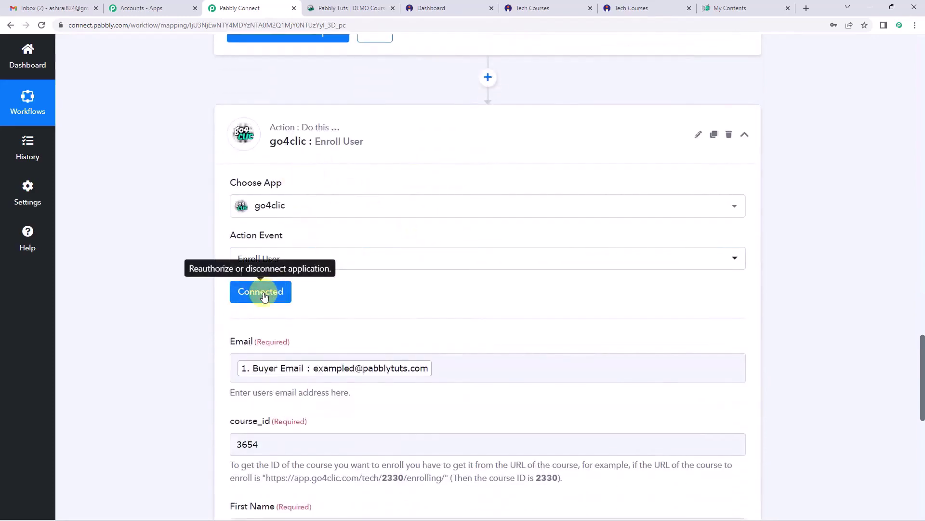
scroll(385, 278, "up", 8)
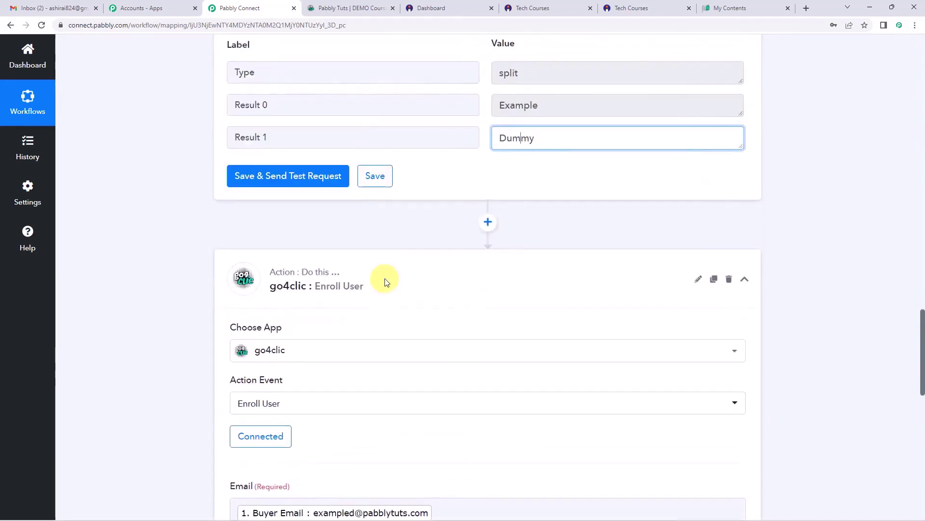
scroll(201, 233, "down", 9)
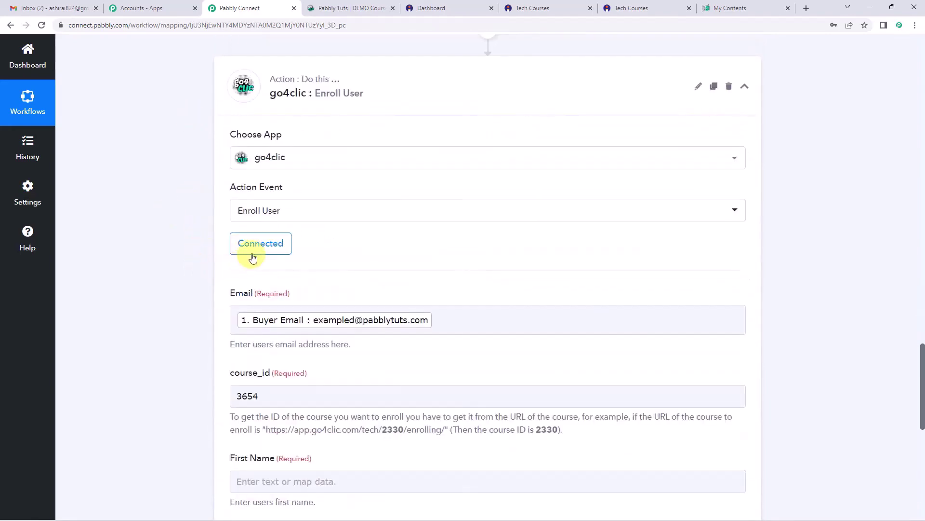
Keep the existing go4clic account connection and save it.
left_click(254, 245)
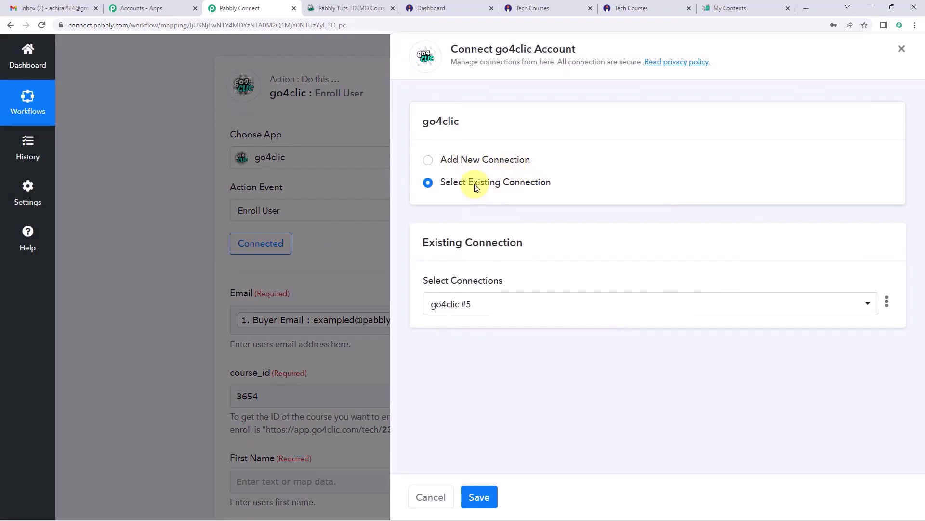
left_click_drag(472, 187, 530, 193)
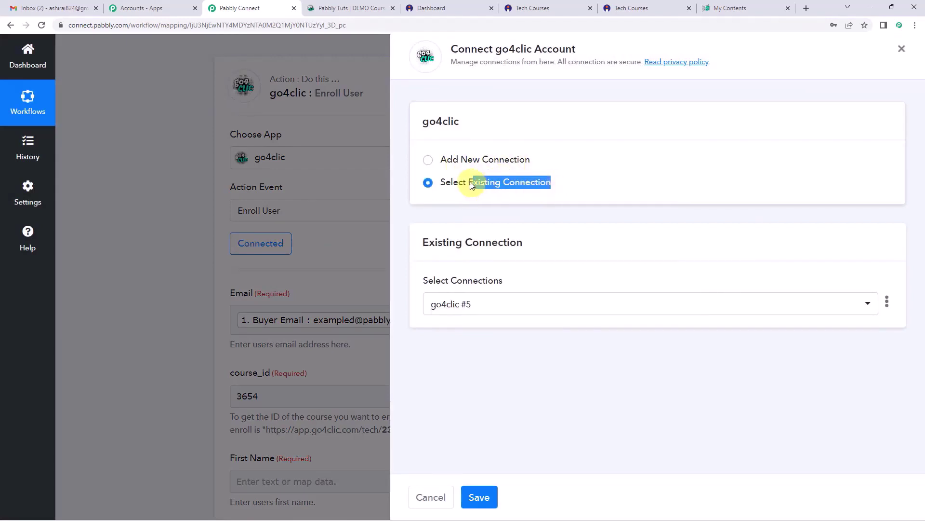
left_click_drag(471, 183, 471, 185)
left_click(479, 497)
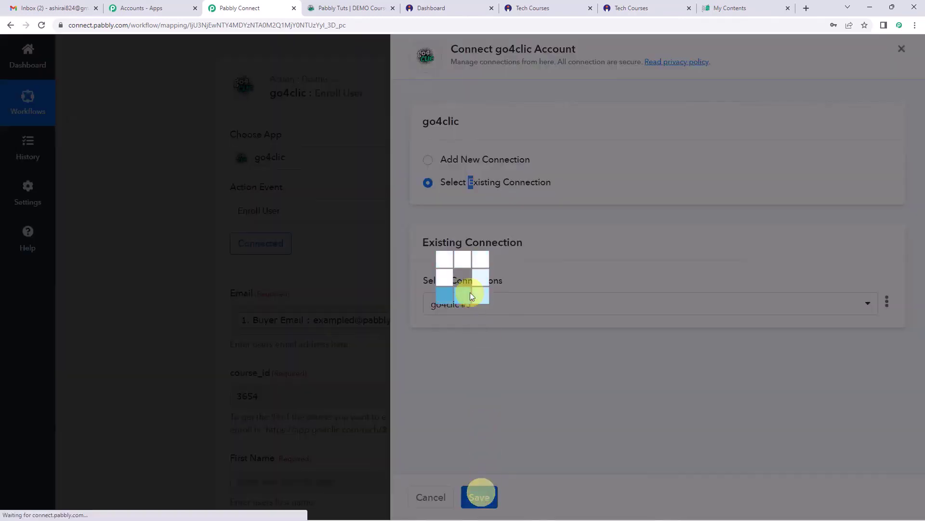
scroll(434, 268, "down", 5)
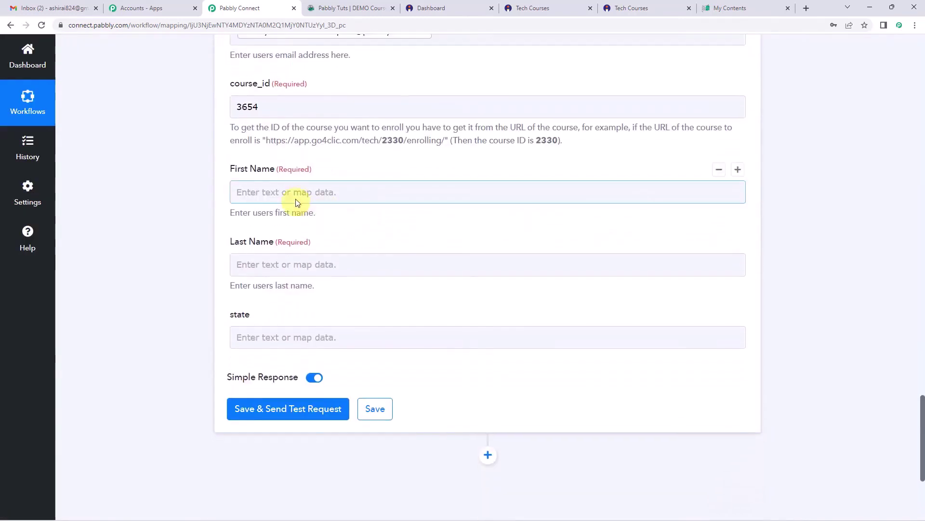
Map First Name to Split Text Result 0 and Last Name to Result 1, leaving state blank.
left_click(296, 199)
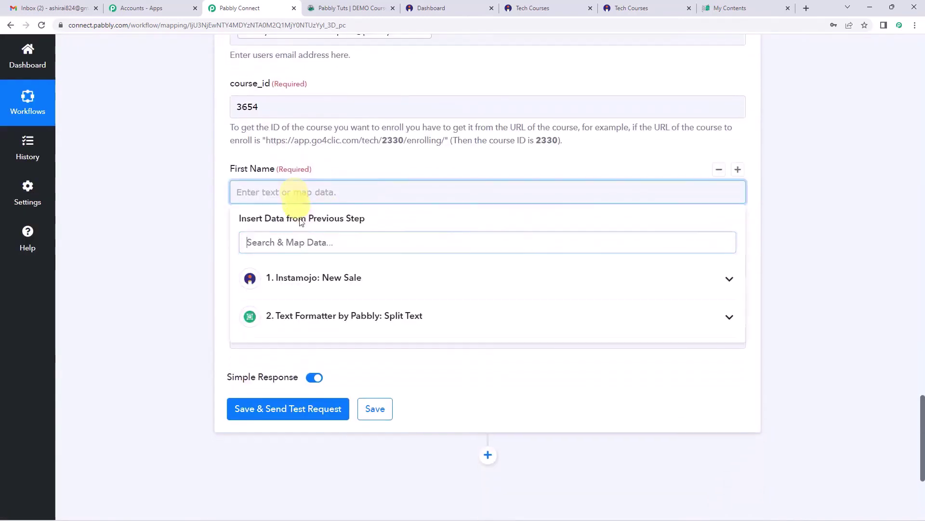
left_click(324, 316)
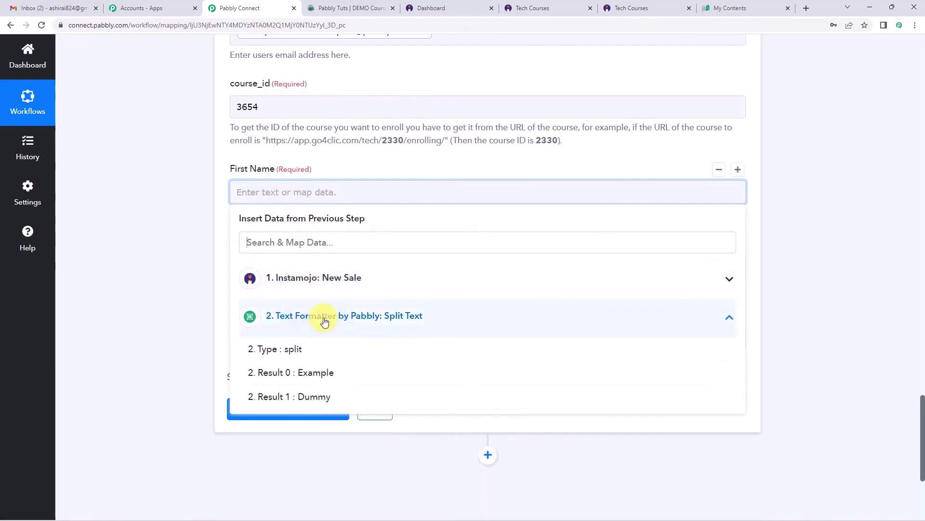
left_click(307, 377)
left_click(223, 200)
scroll(319, 202, "down", 2)
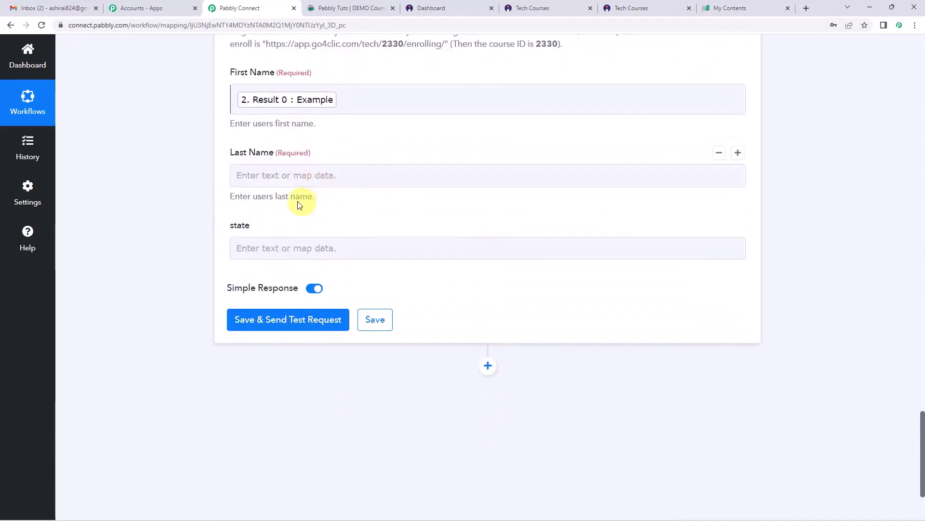
left_click(294, 175)
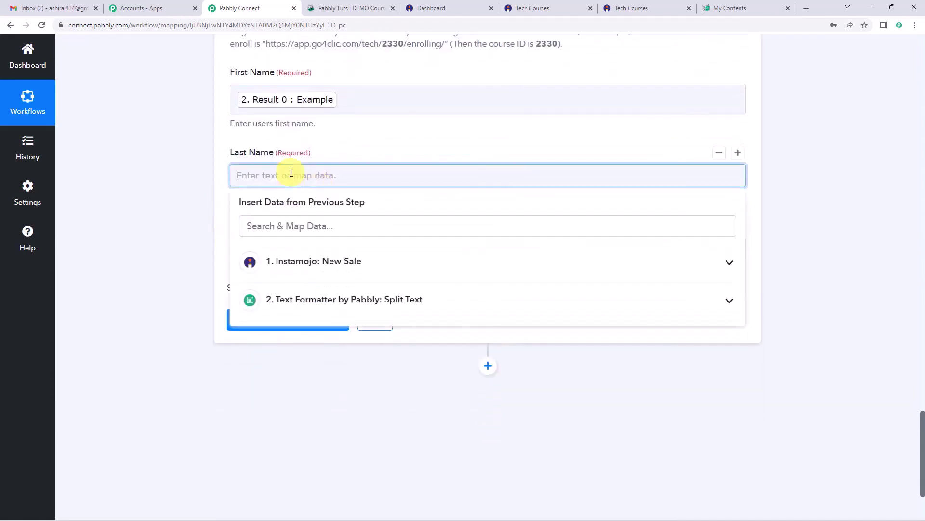
left_click(323, 306)
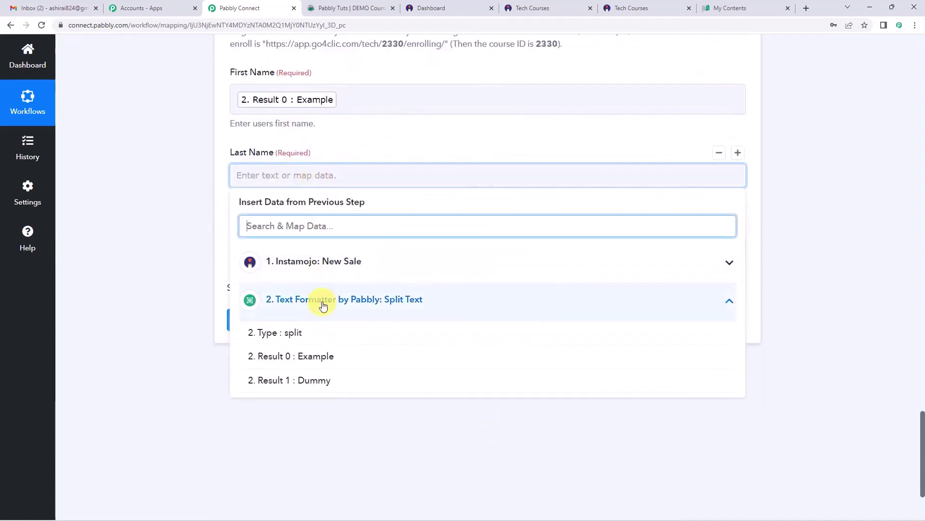
left_click(311, 381)
left_click(222, 200)
left_click(240, 257)
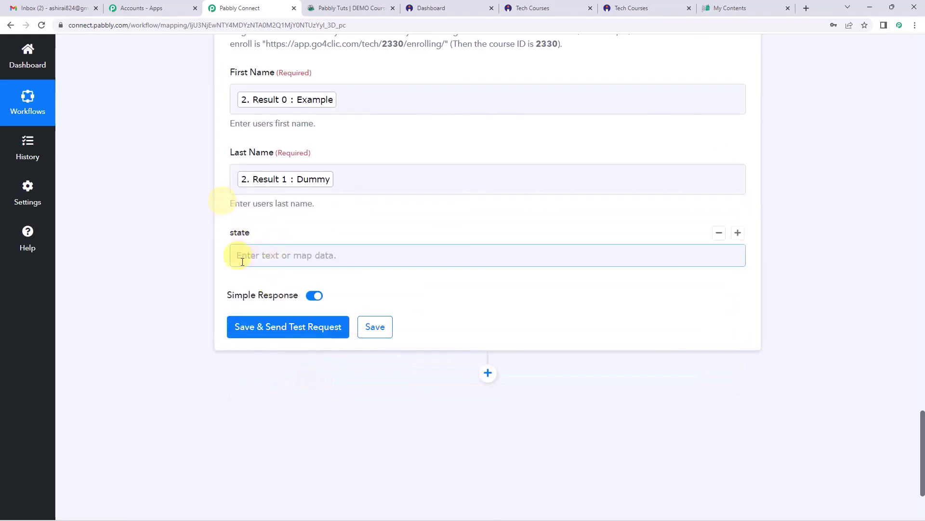
left_click(299, 240)
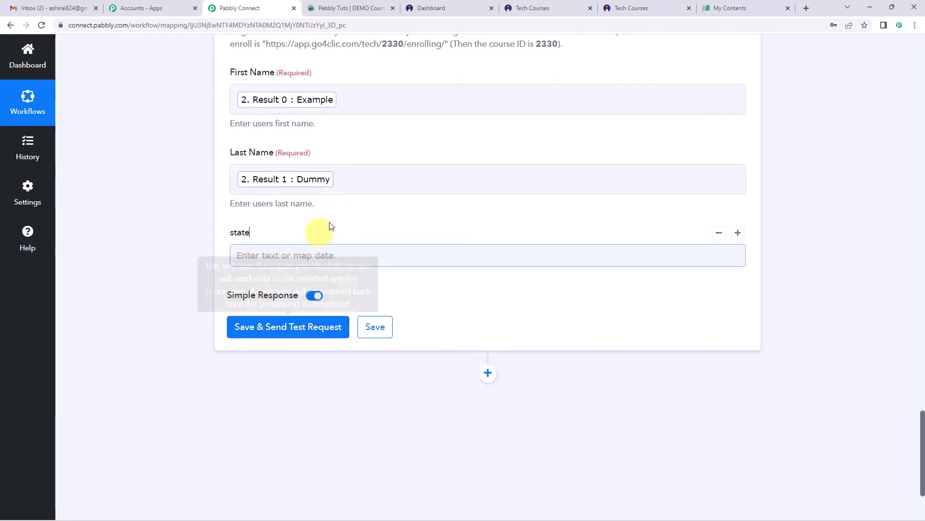
scroll(345, 222, "up", 2)
scroll(383, 264, "up", 2)
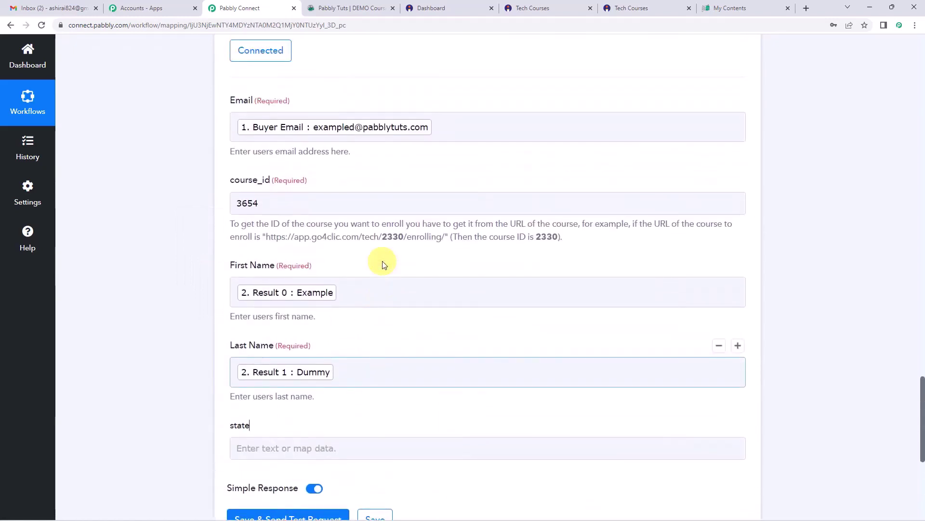
scroll(380, 231, "up", 1)
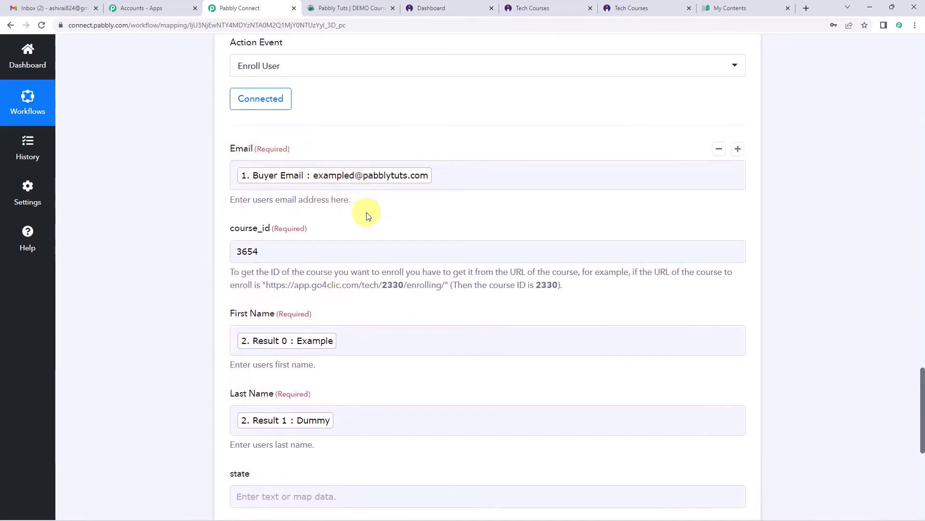
scroll(148, 289, "up", 20)
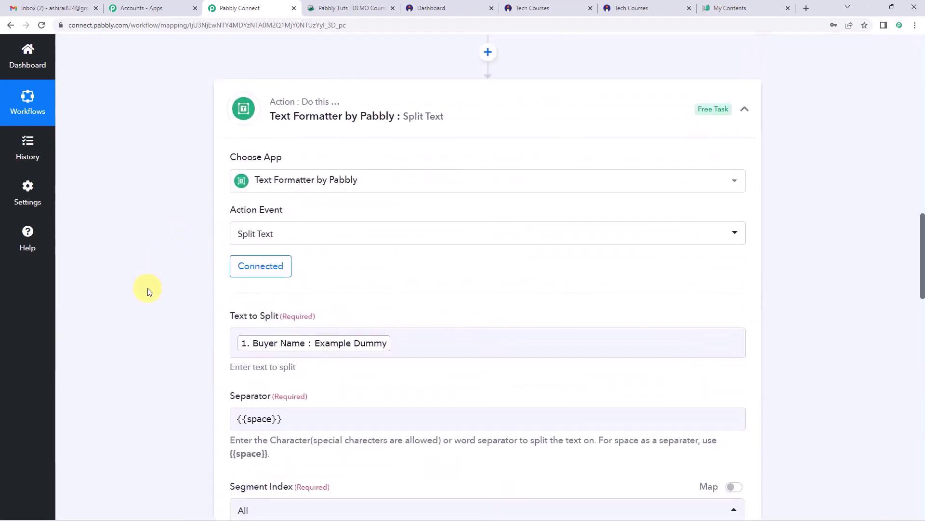
scroll(149, 289, "up", 10)
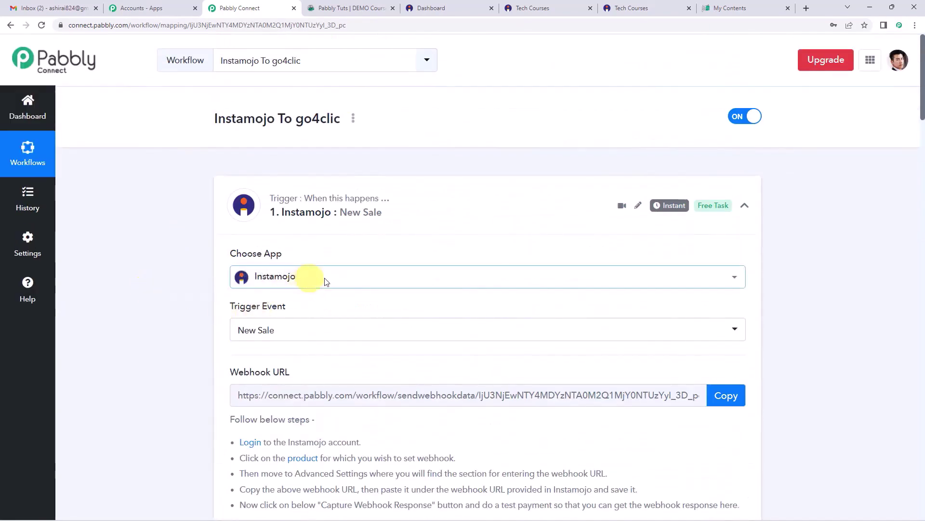
scroll(310, 276, "down", 3)
scroll(131, 280, "down", 15)
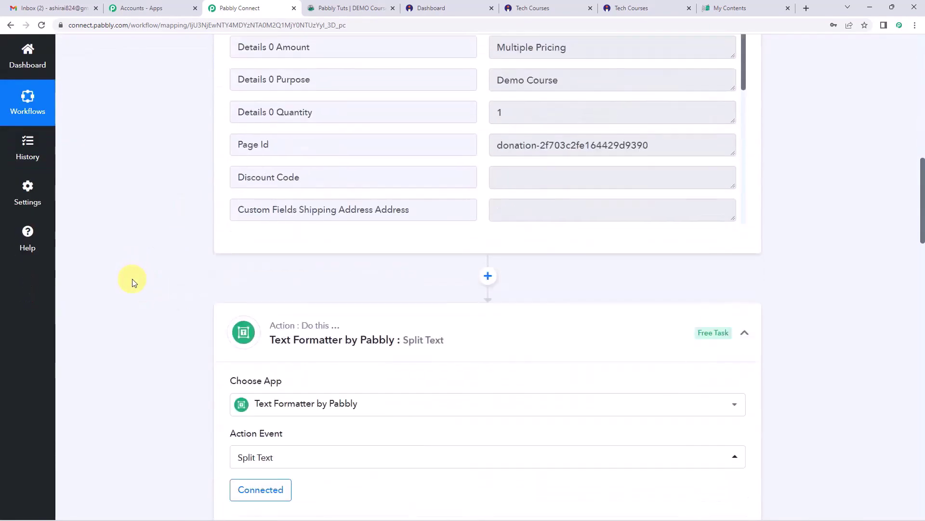
scroll(137, 290, "down", 15)
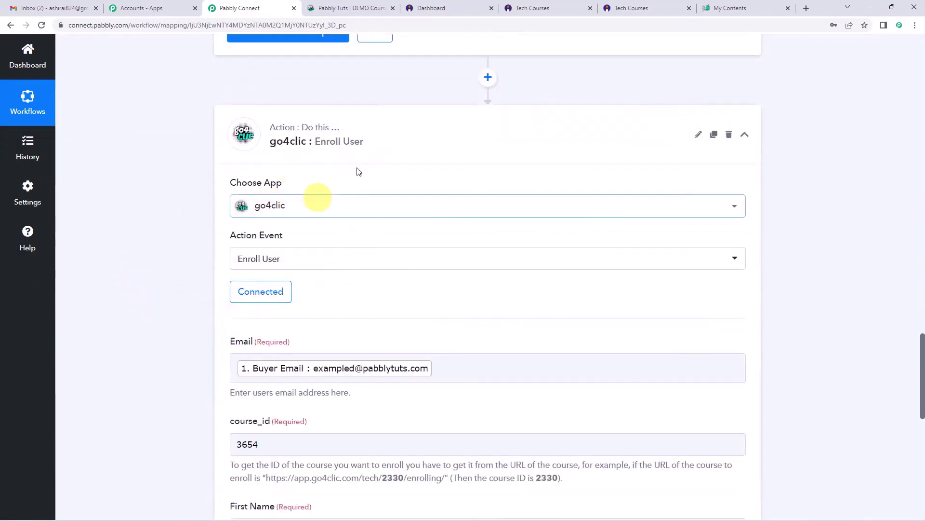
scroll(290, 231, "down", 4)
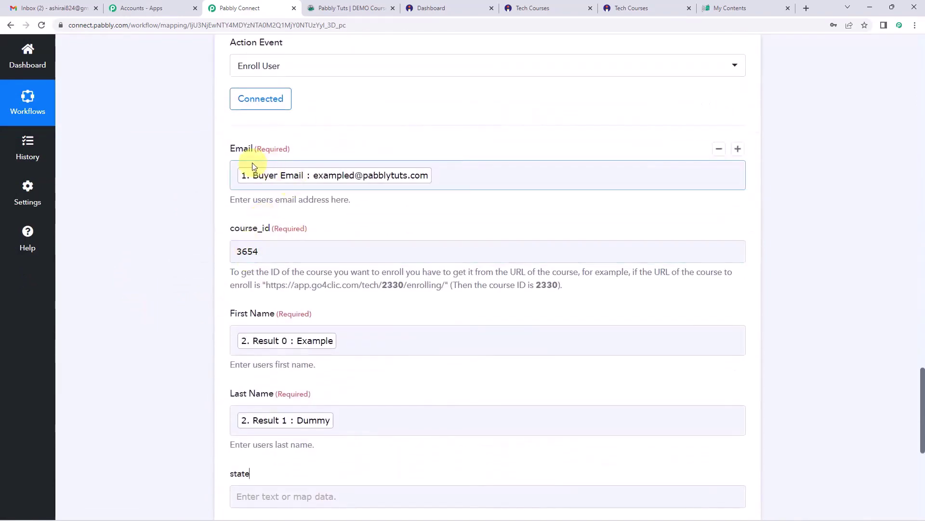
scroll(295, 269, "down", 2)
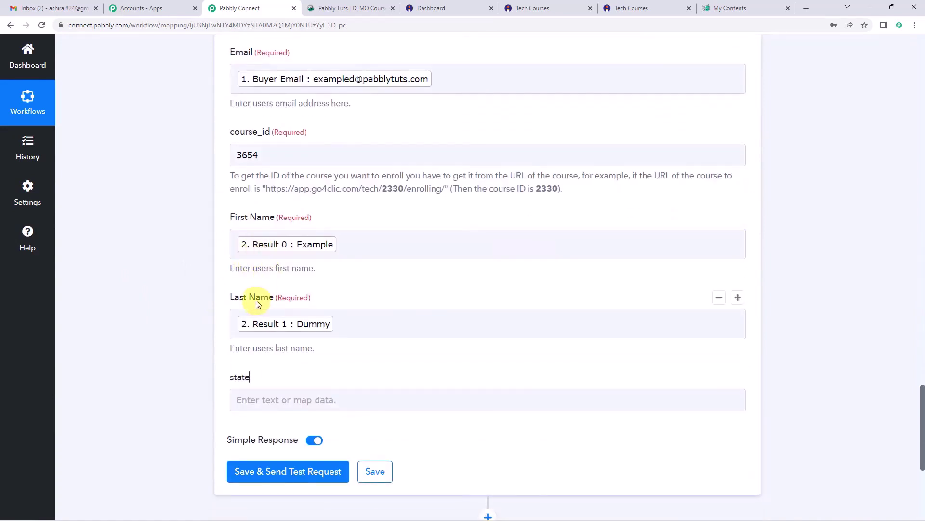
scroll(340, 285, "down", 2)
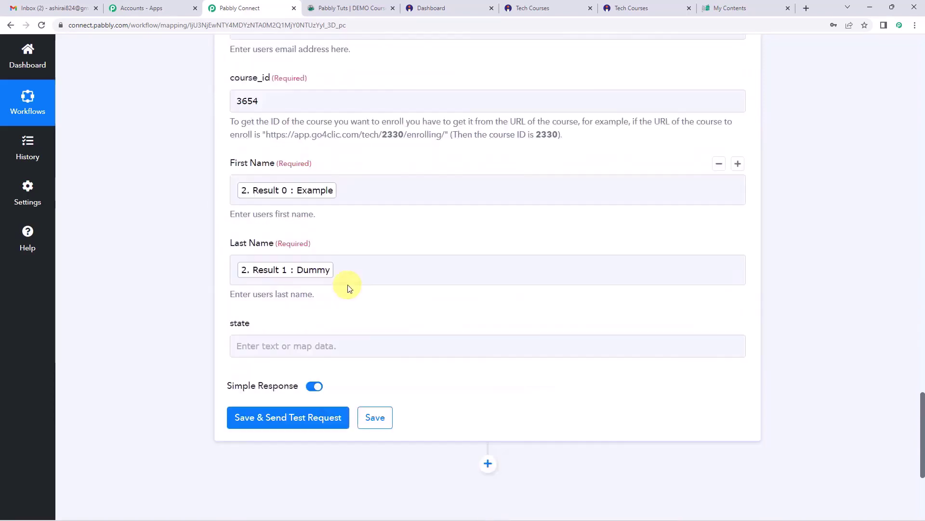
scroll(346, 272, "down", 3)
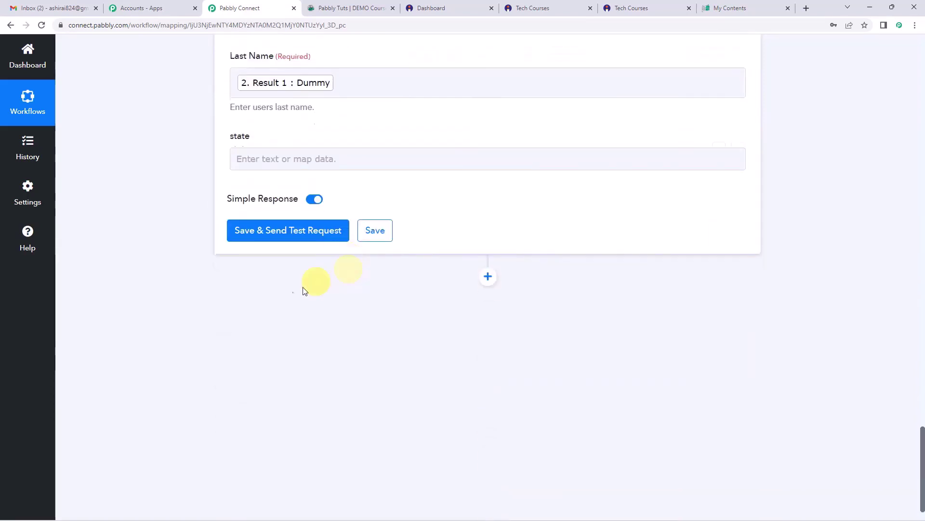
Save and test Enroll User, reviewing the response for first name Example and last name Dummy.
left_click(283, 231)
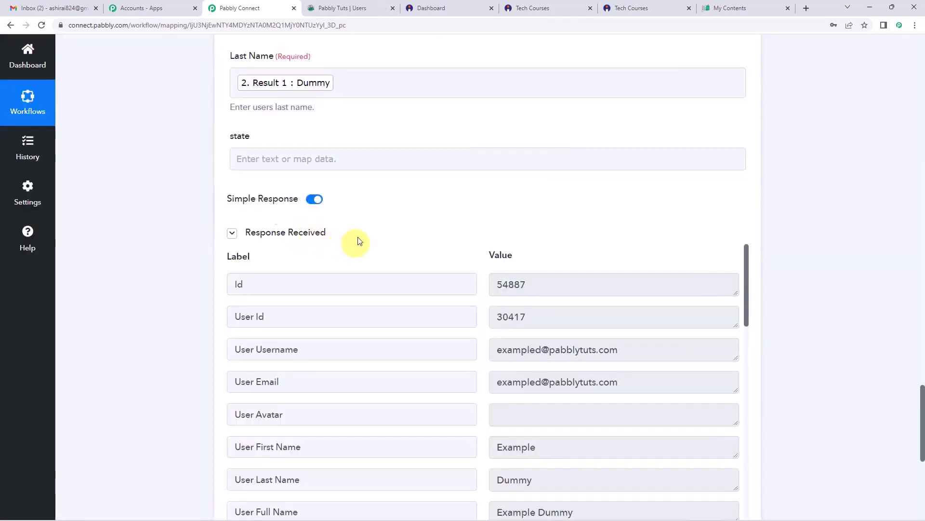
scroll(514, 184, "down", 2)
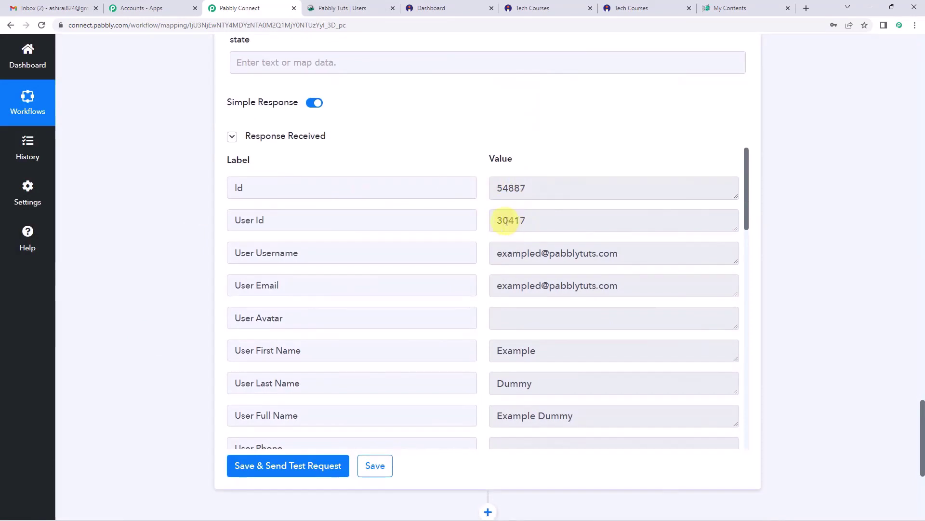
scroll(528, 203, "down", 1)
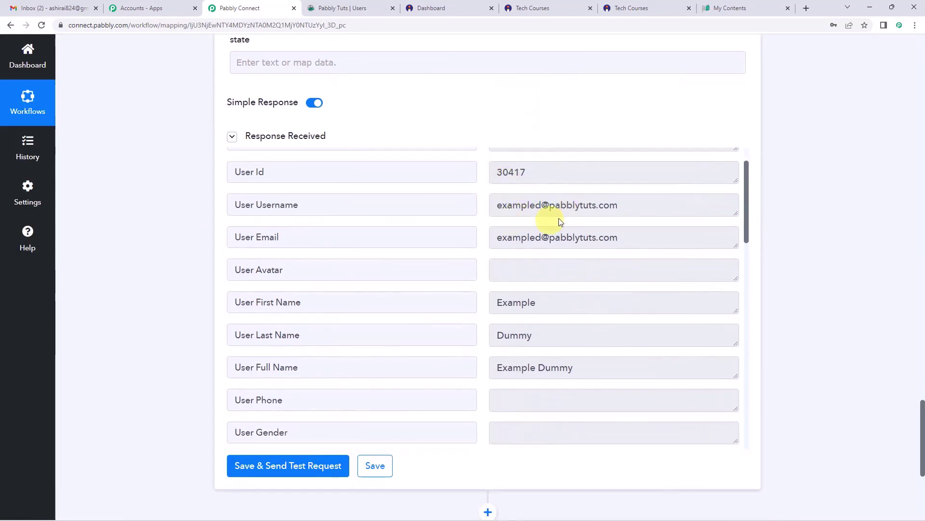
scroll(534, 241, "down", 1)
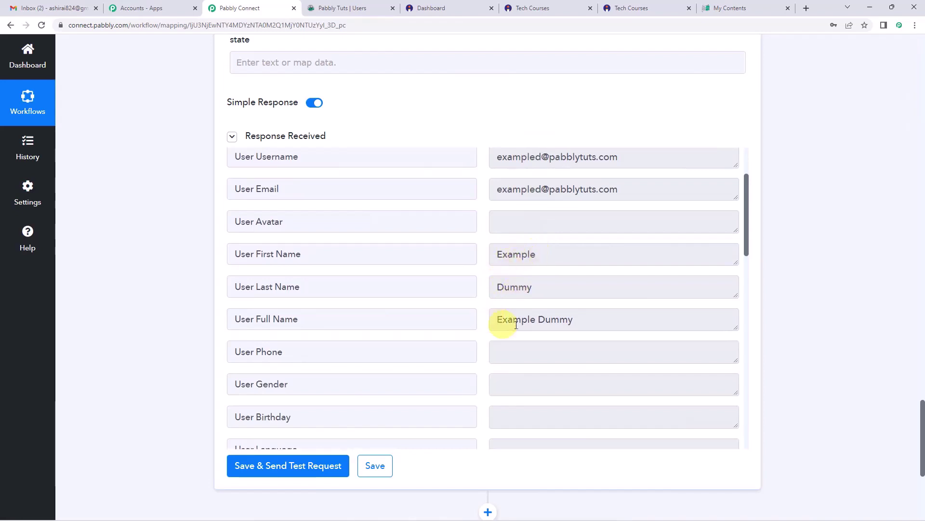
scroll(523, 289, "down", 6)
scroll(386, 279, "up", 8)
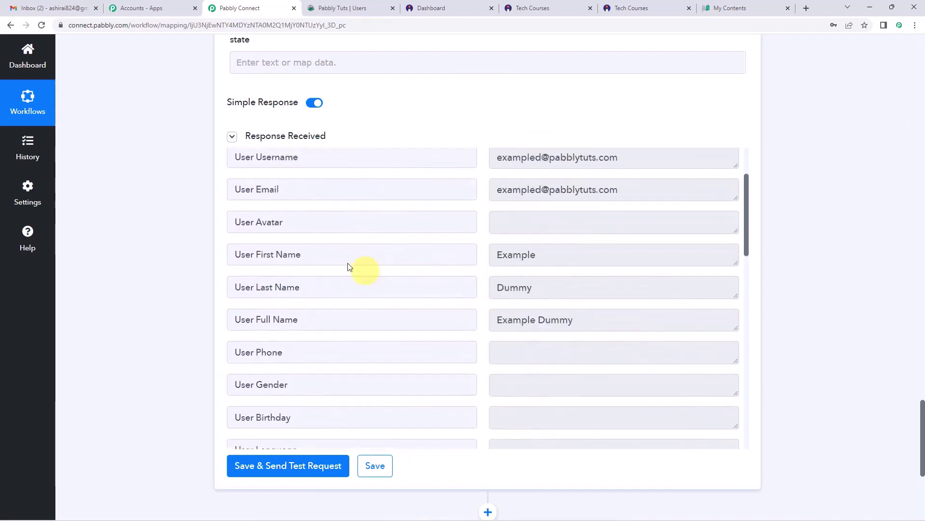
scroll(165, 238, "up", 4)
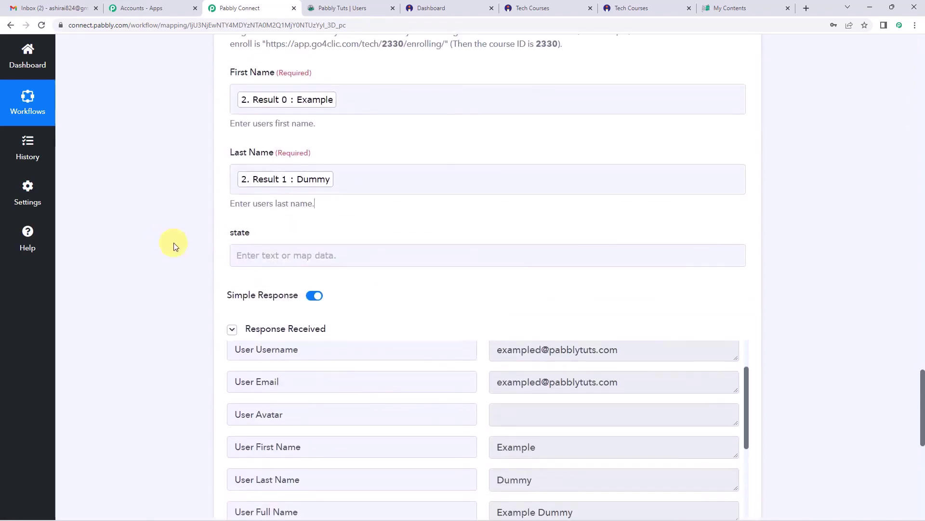
scroll(186, 253, "up", 2)
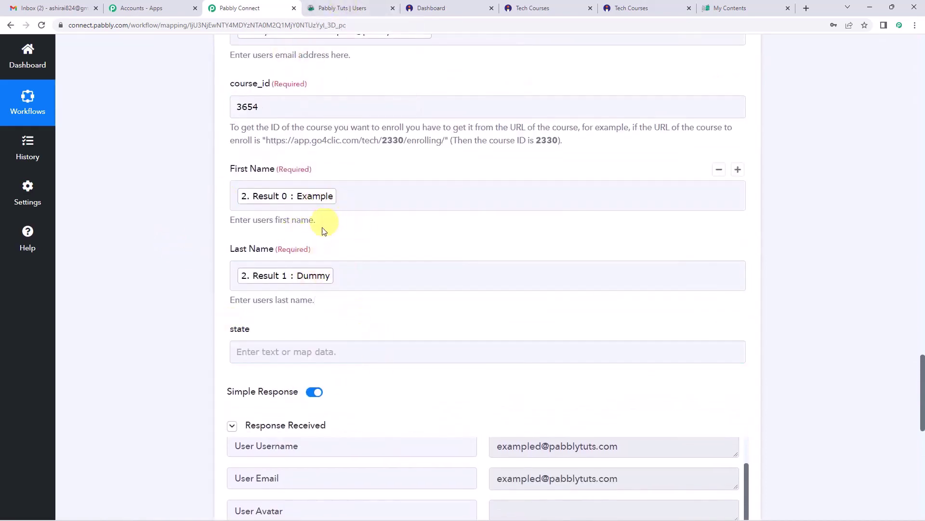
Check page 2 of the go4clic Users list for the new Example Dummy user.
left_click(359, 6)
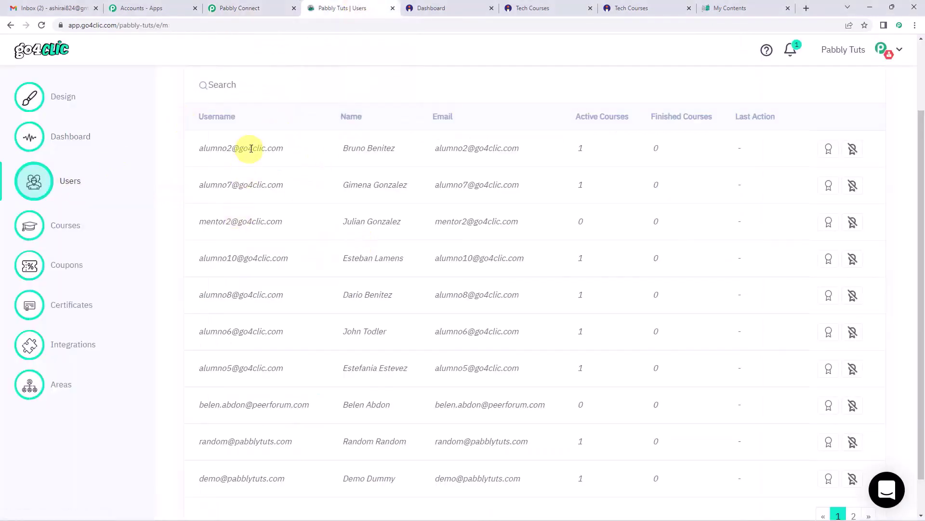
scroll(269, 231, "down", 1)
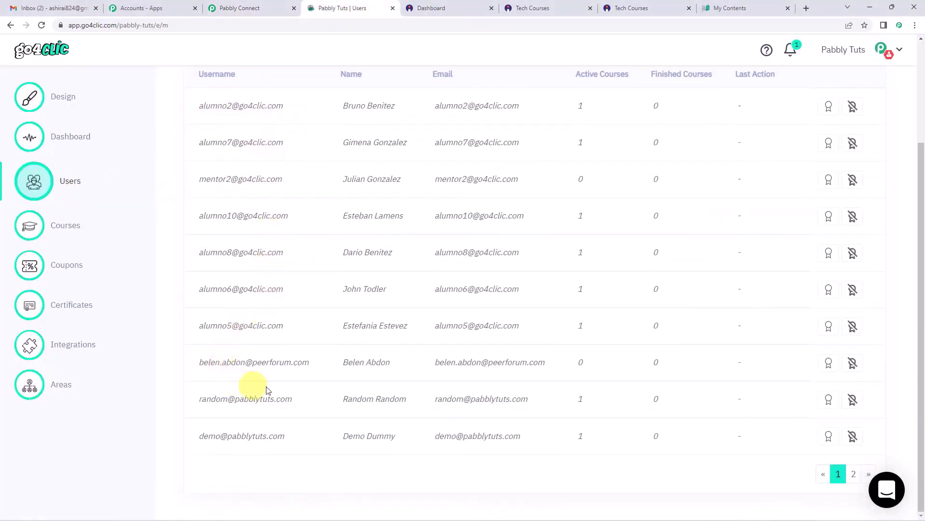
left_click(853, 475)
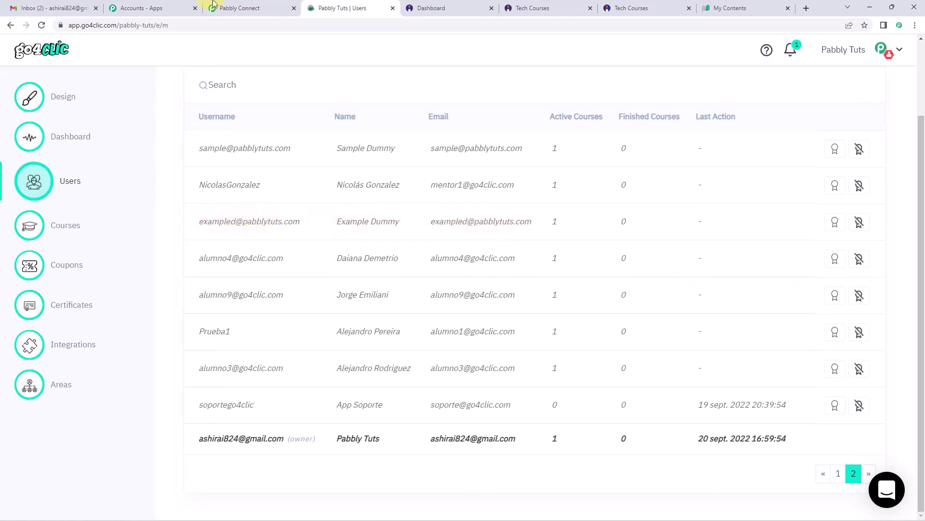
Back in Pabbly Connect, collapse the Instamojo trigger step at the top of the workflow.
left_click(230, 8)
scroll(135, 286, "up", 10)
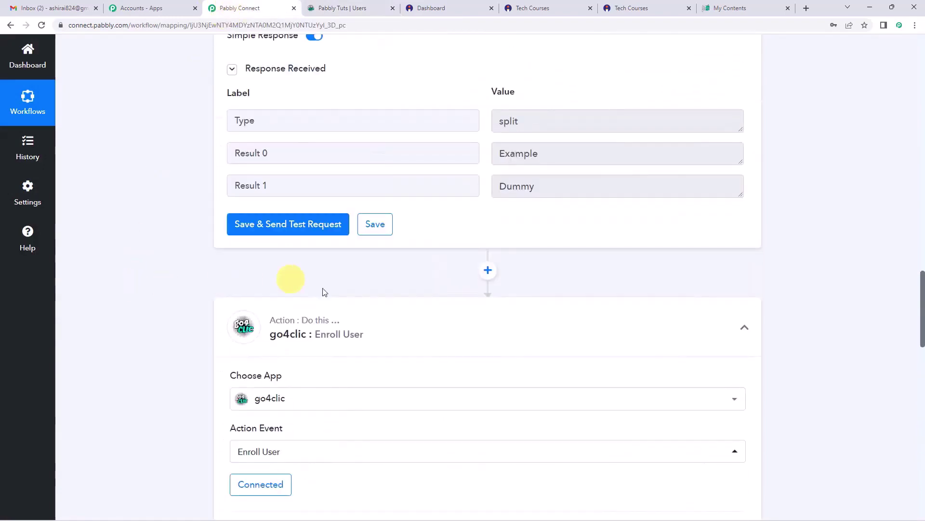
scroll(143, 260, "up", 5)
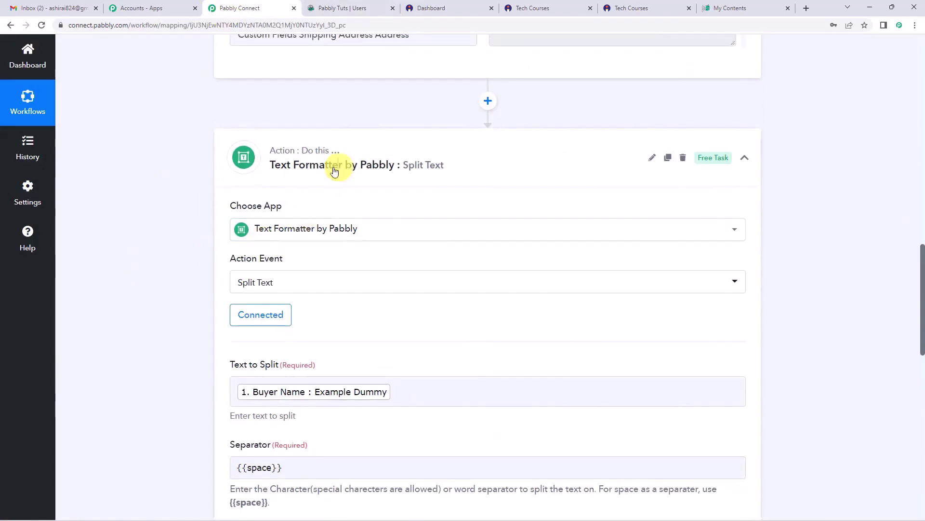
scroll(171, 252, "up", 20)
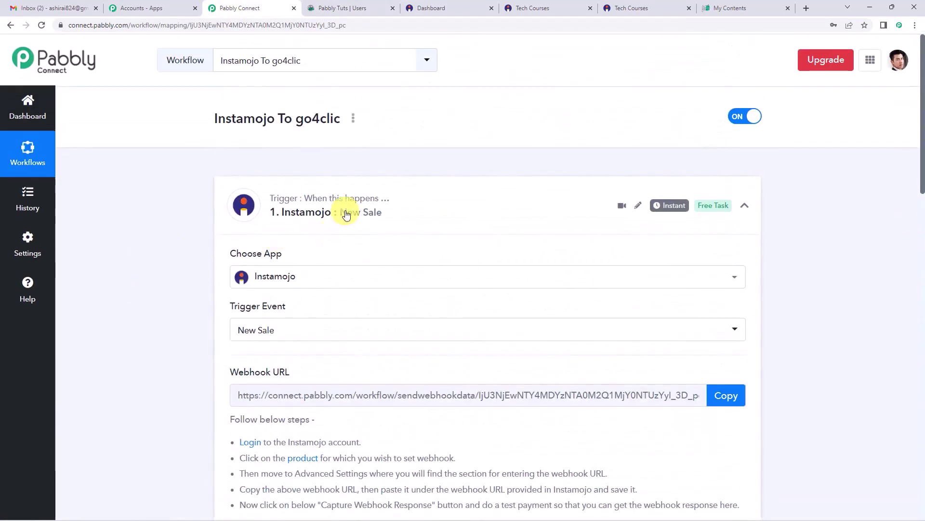
left_click(346, 215)
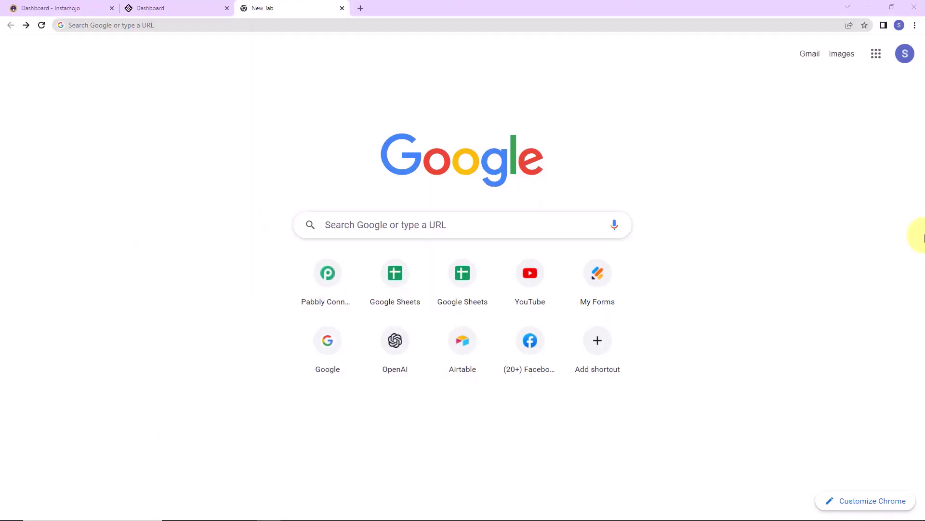
Go to the Pabbly site via the address bar and launch Pabbly Connect from the apps list.
left_click(204, 28)
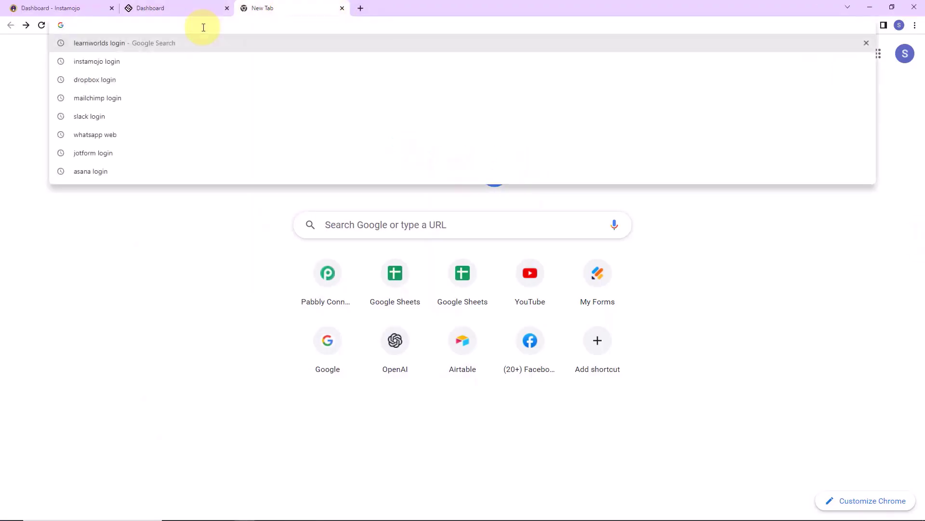
type("p")
key("Return")
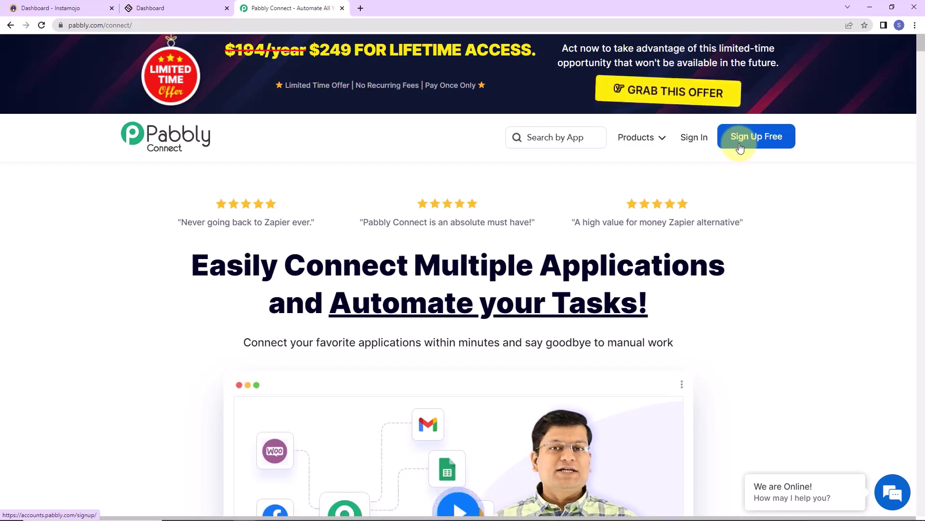
left_click(697, 138)
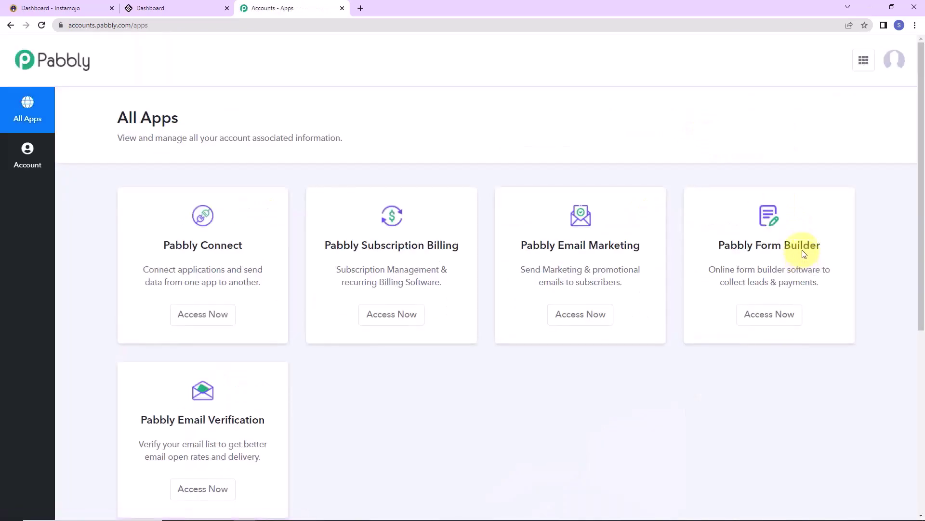
left_click(209, 316)
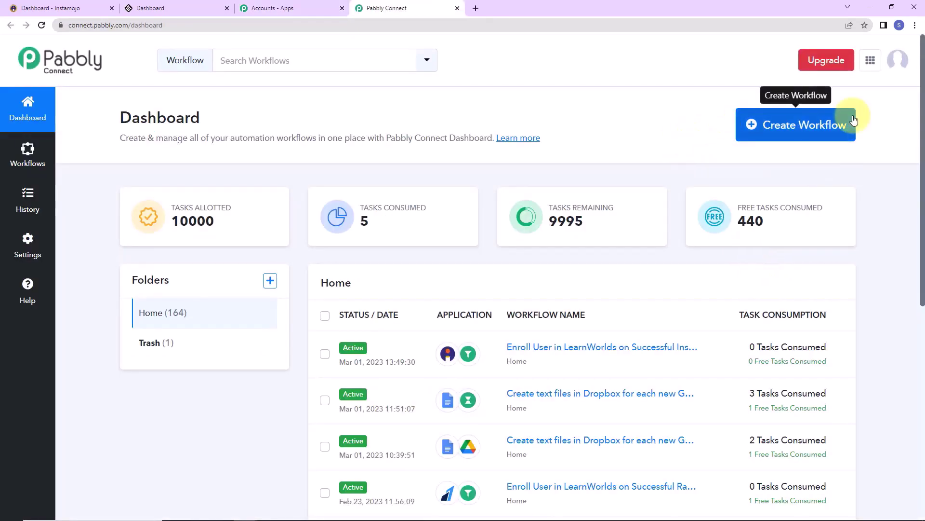
Create a new workflow named 'Enroll User in LearnWorlds on Successful Instamojo Payment'.
left_click(809, 123)
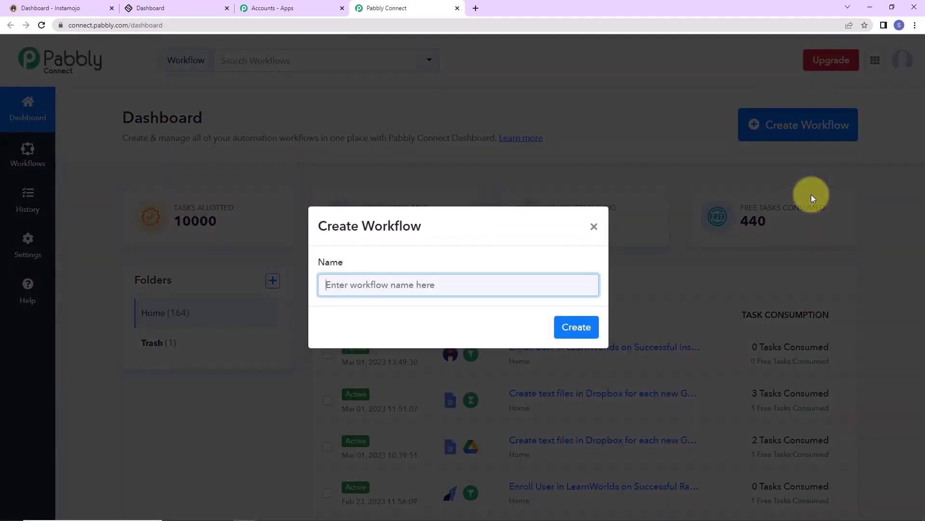
type("Enroll User in LearnWorlds on Successful Instamojo Payment")
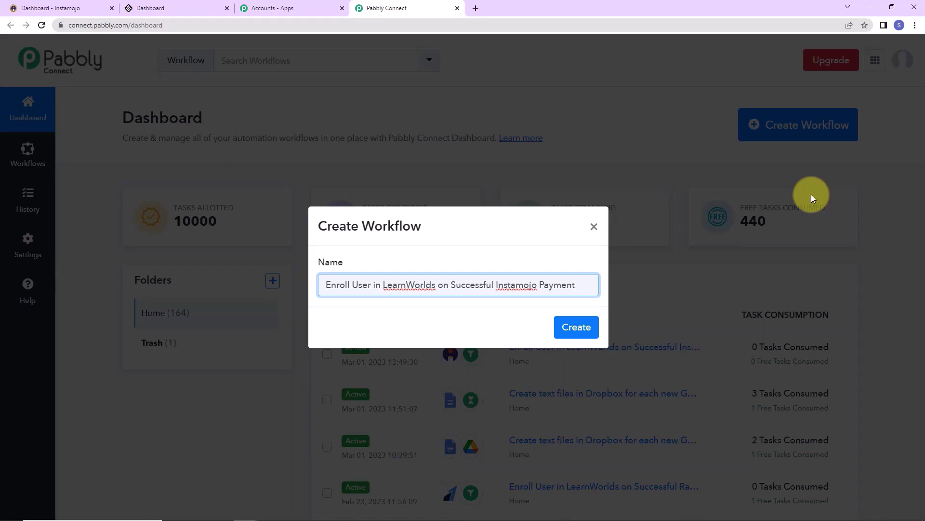
left_click(577, 326)
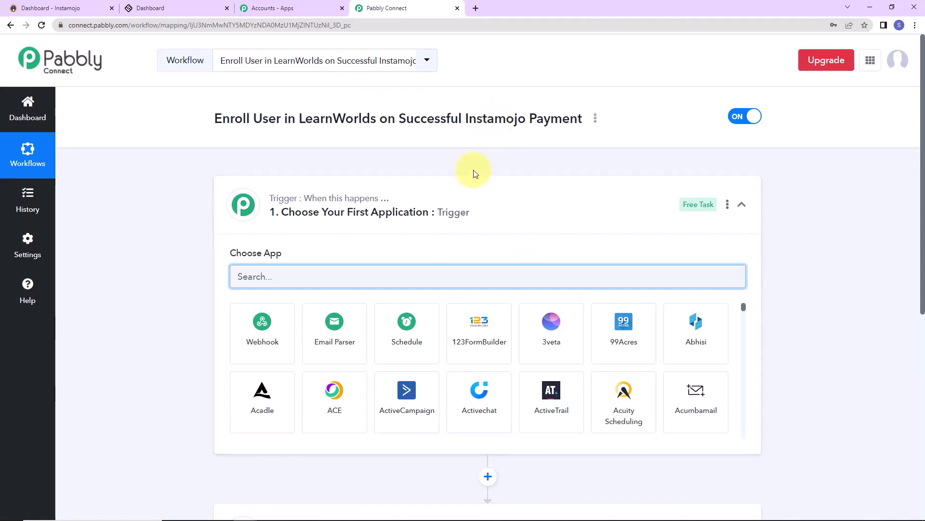
Set the trigger to Instamojo's New Sale event and copy its webhook URL.
scroll(461, 246, "down", 5)
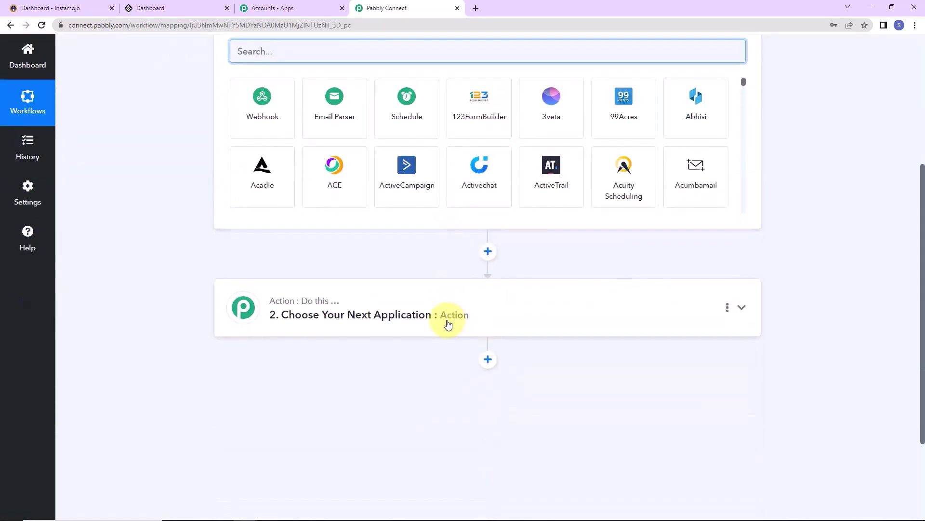
scroll(449, 324, "up", 3)
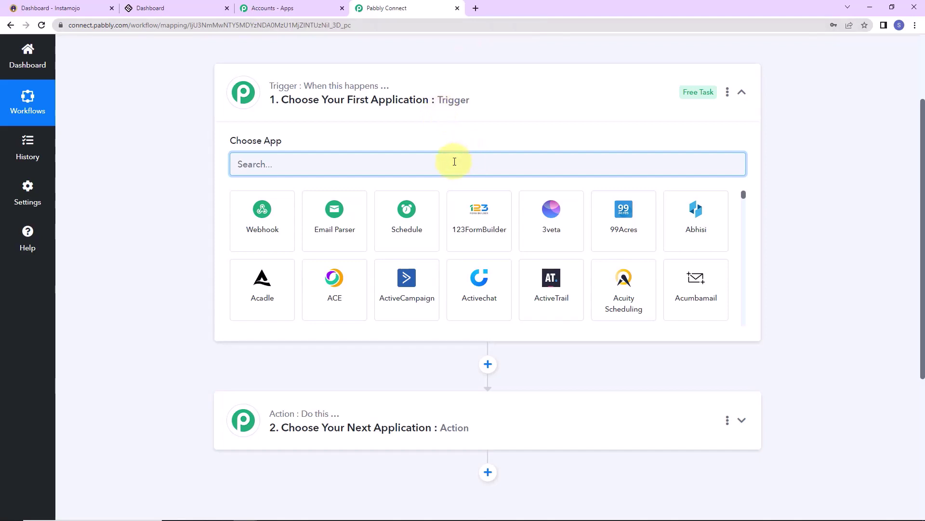
type("ins")
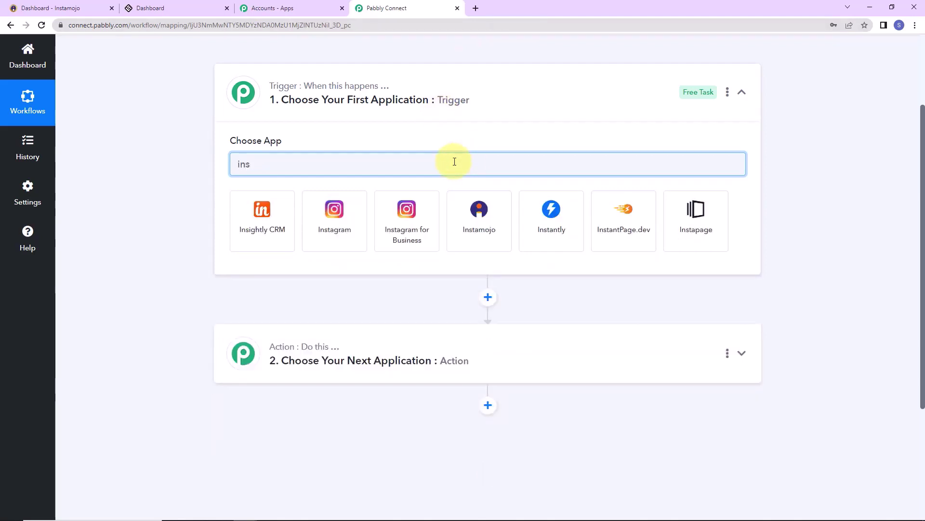
left_click(467, 240)
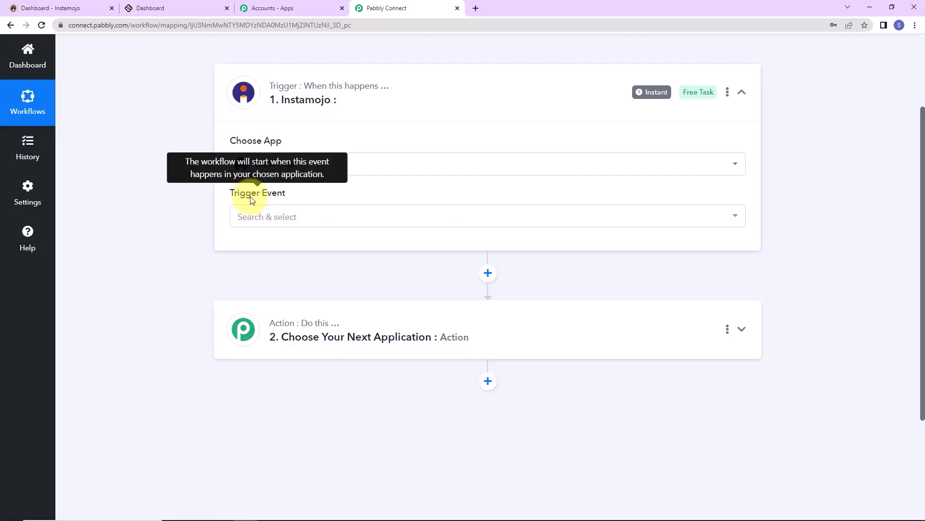
left_click(251, 217)
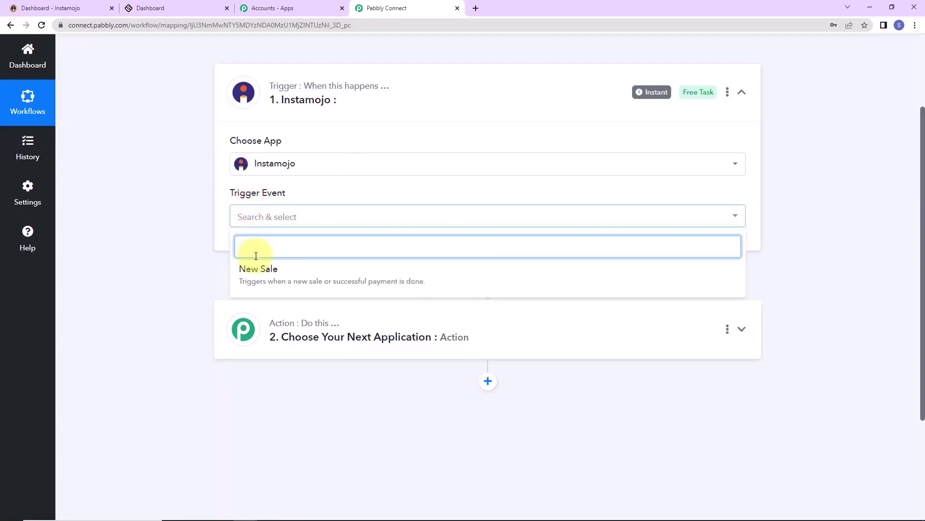
left_click(255, 273)
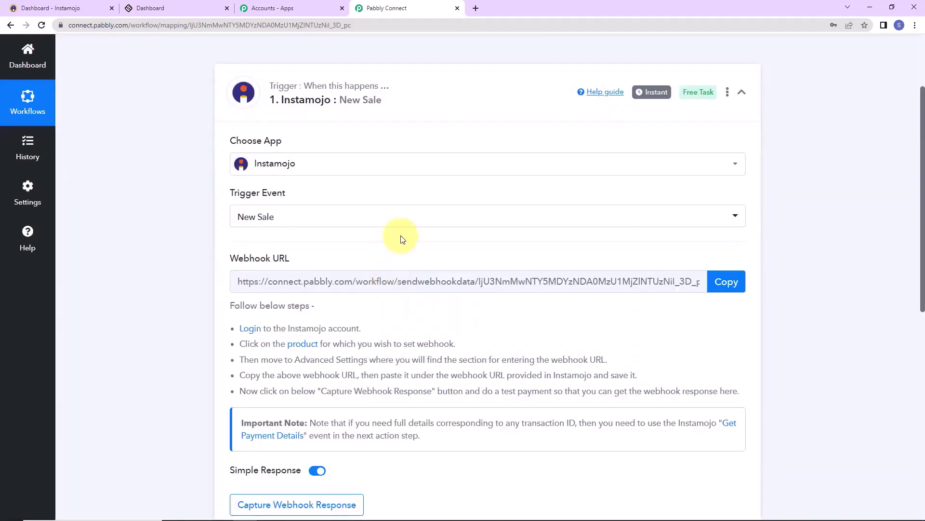
left_click(727, 282)
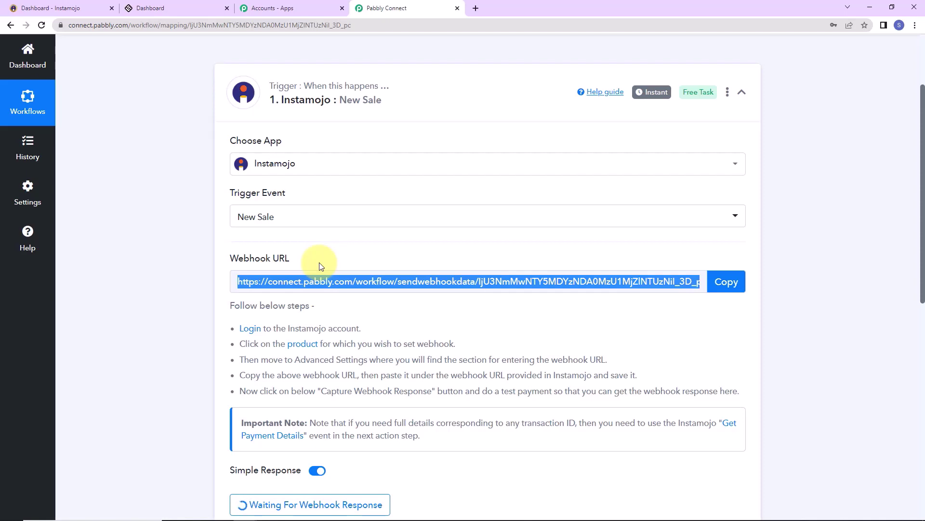
left_click(721, 279)
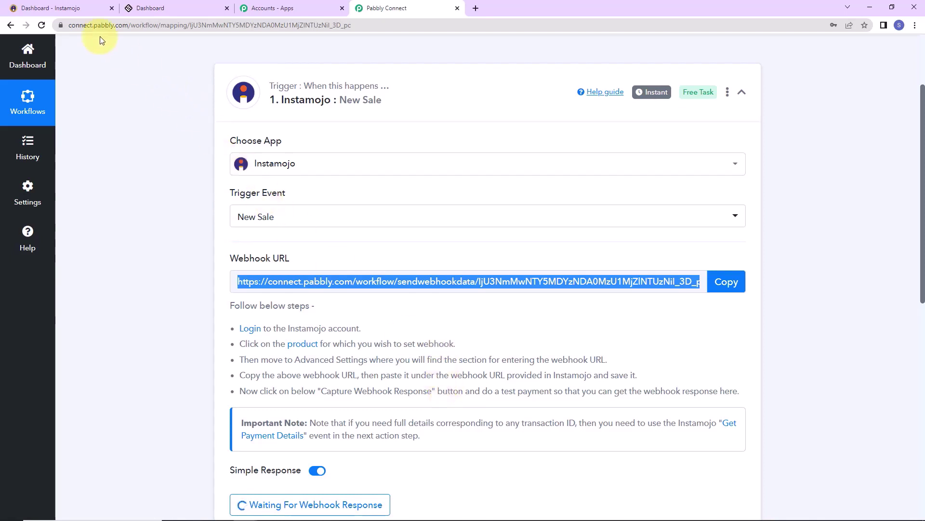
Open the MS Office Language smart page in Instamojo for editing.
left_click(63, 6)
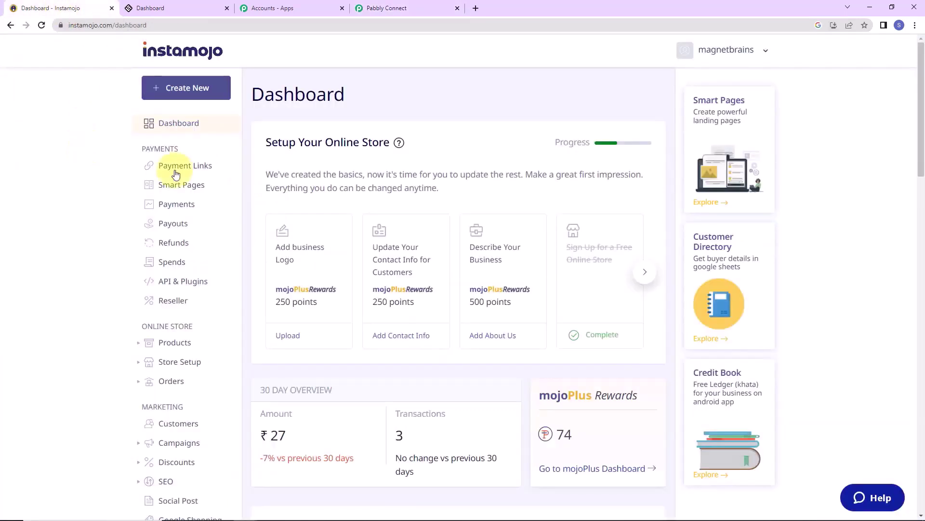
left_click(180, 187)
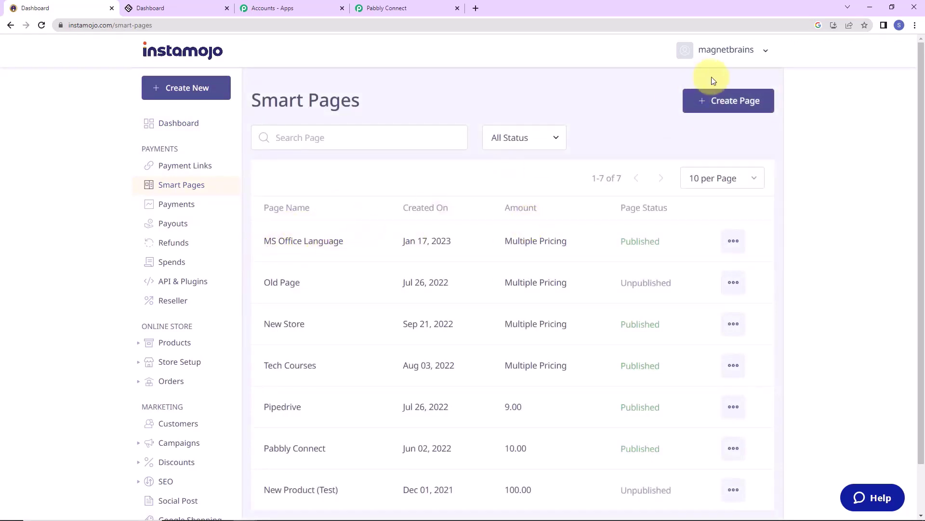
left_click(733, 240)
left_click(668, 325)
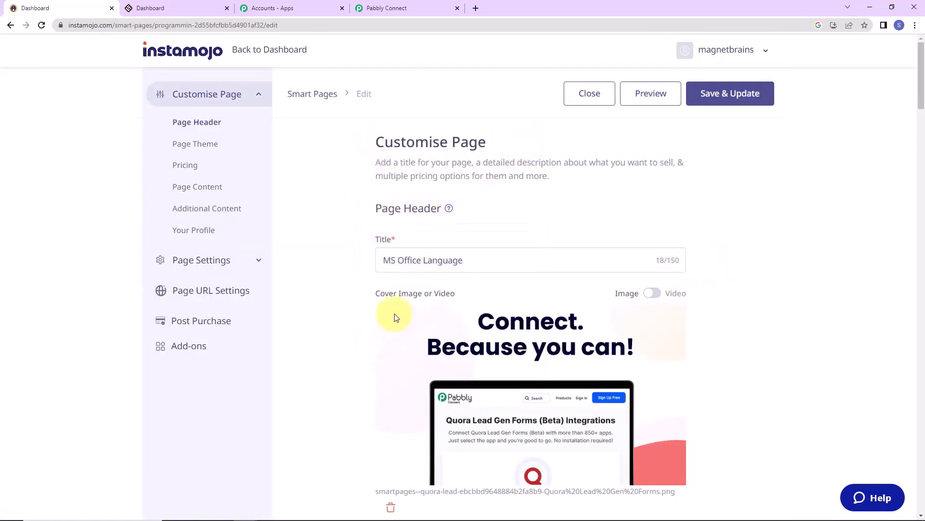
scroll(791, 308, "down", 5)
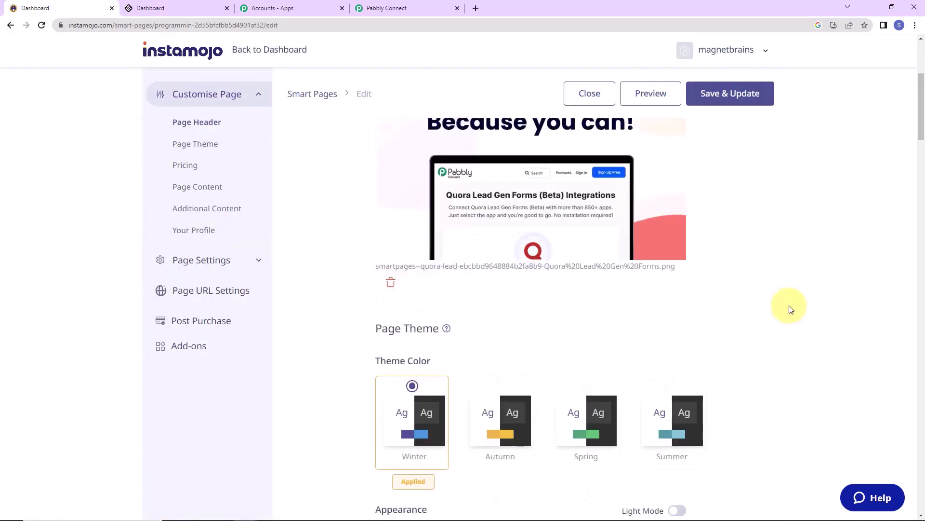
scroll(791, 308, "down", 7)
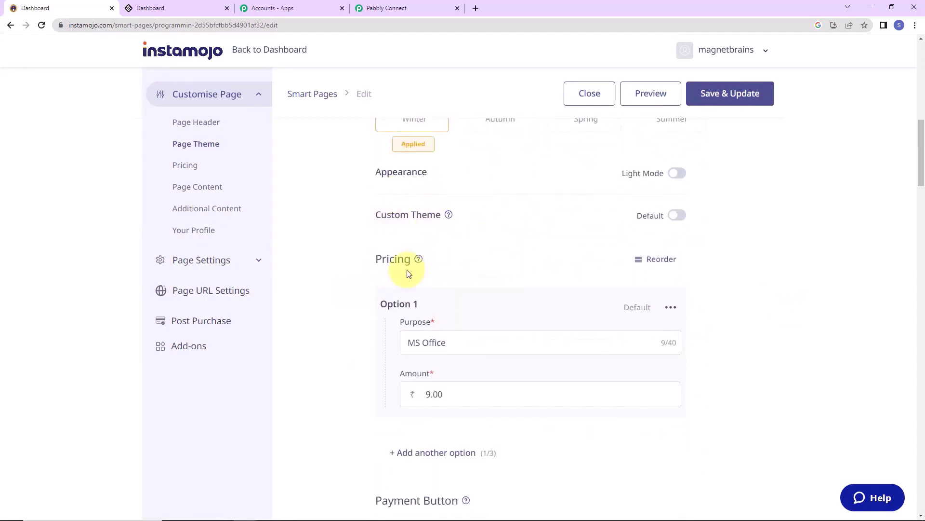
scroll(770, 283, "down", 2)
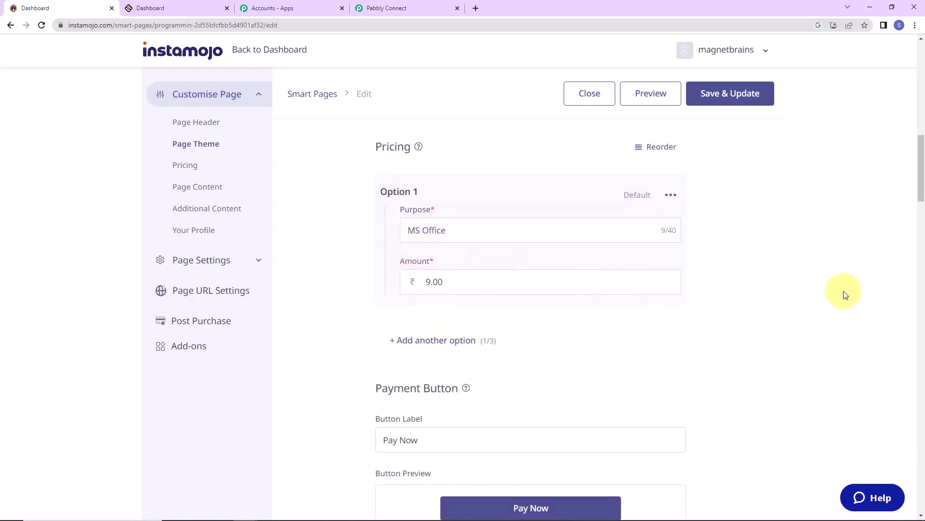
scroll(845, 294, "down", 10)
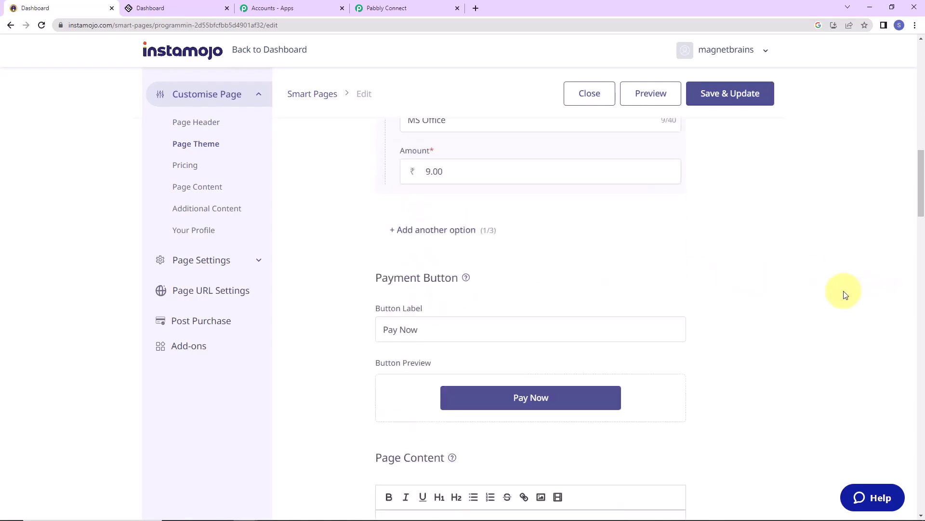
scroll(844, 295, "down", 8)
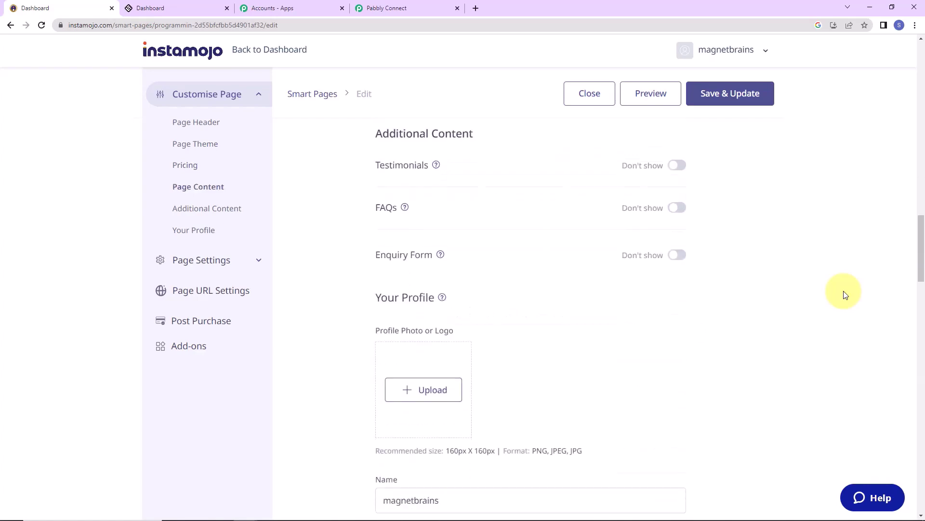
scroll(553, 255, "down", 12)
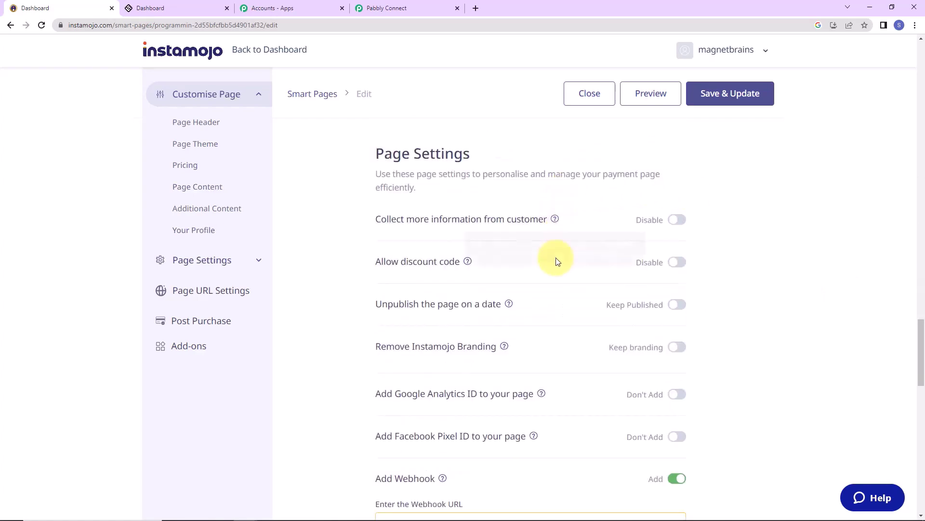
scroll(554, 256, "up", 5)
scroll(465, 300, "down", 7)
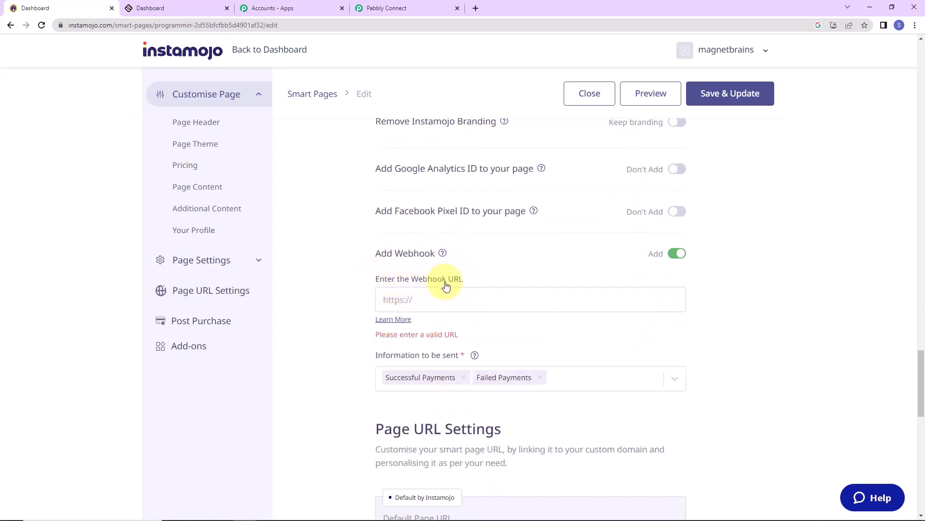
Paste the Pabbly webhook URL under Add Webhook, then save and confirm the page update.
left_click(440, 293)
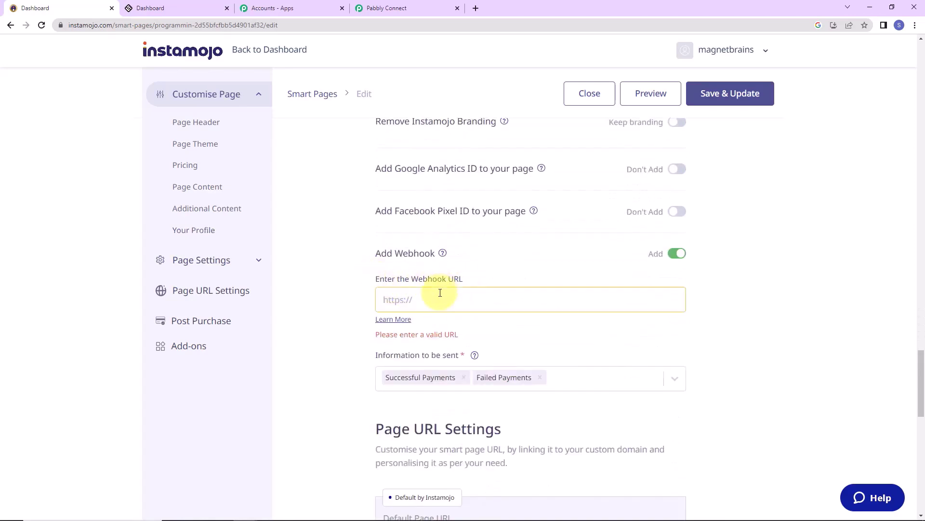
key("ctrl+v")
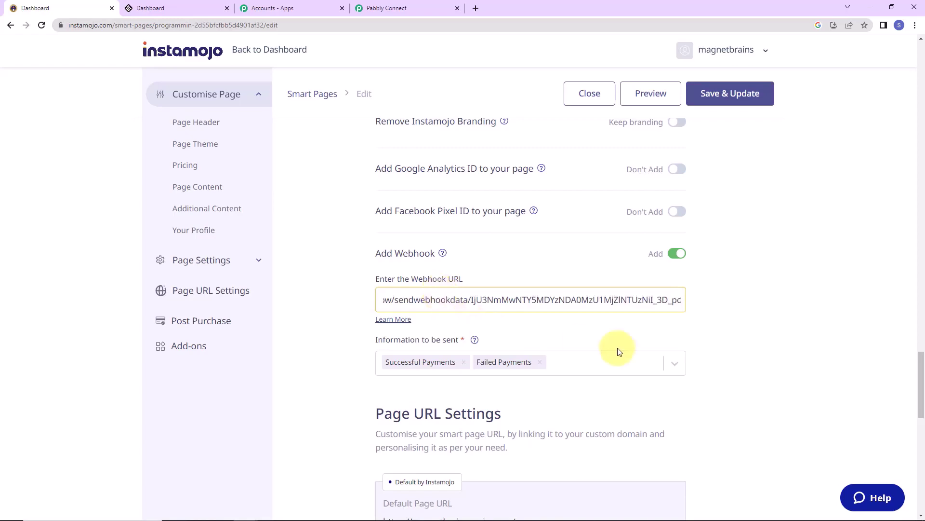
scroll(733, 320, "down", 5)
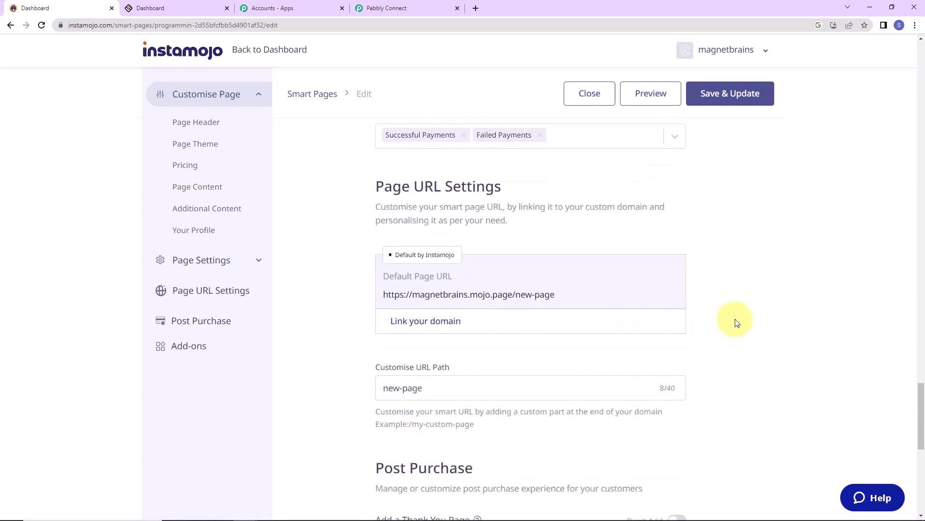
scroll(734, 321, "down", 4)
scroll(734, 321, "up", 11)
left_click(715, 100)
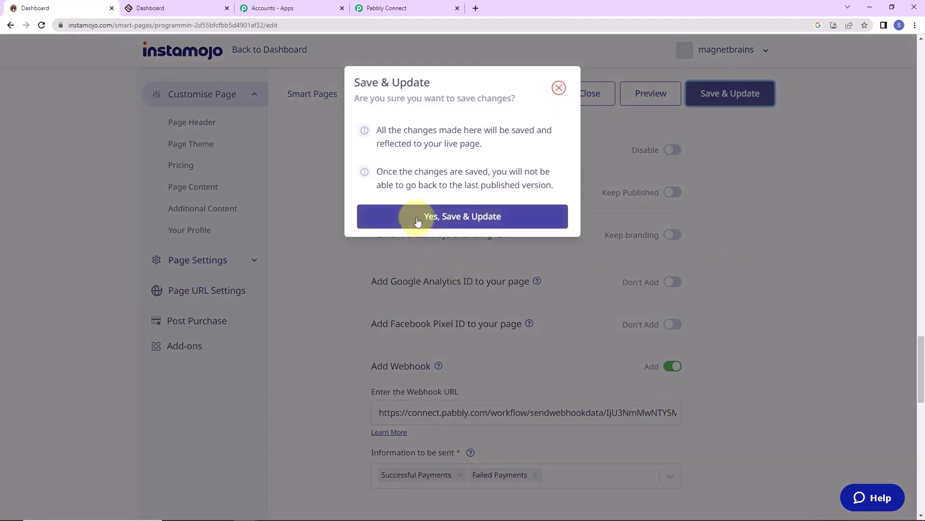
left_click(410, 219)
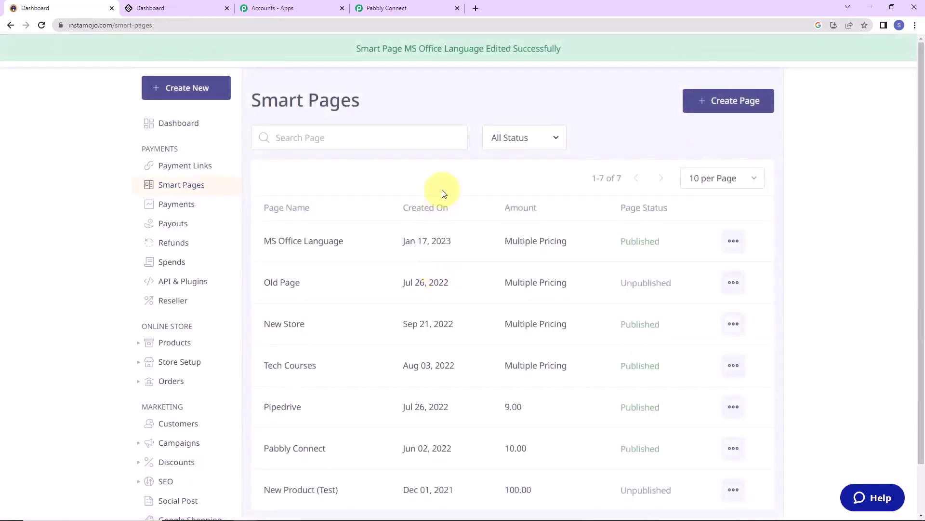
Copy the MS Office Language page's share link and open a new Incognito window.
left_click(402, 9)
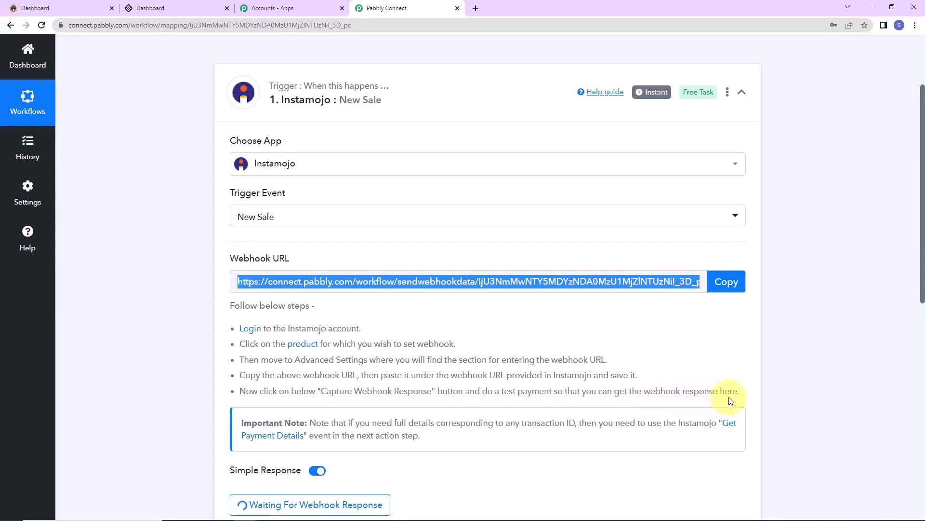
scroll(732, 400, "down", 5)
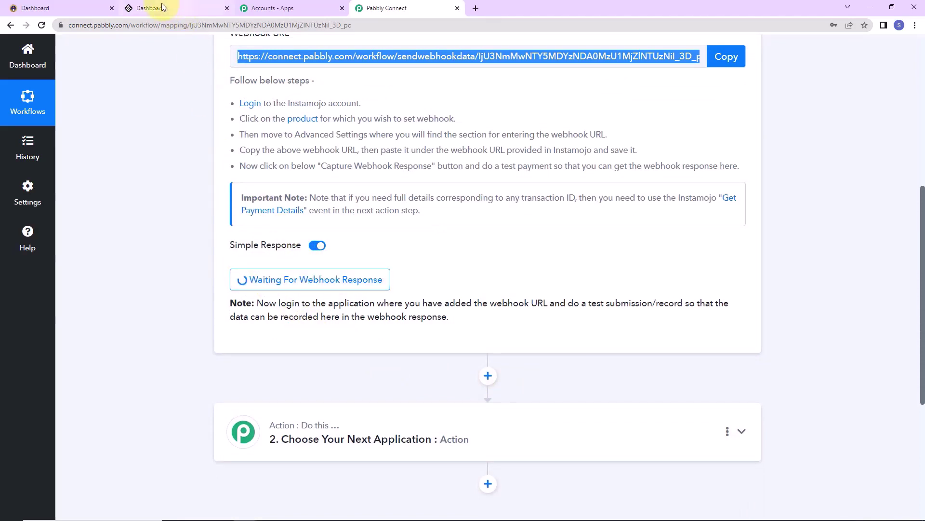
left_click(63, 8)
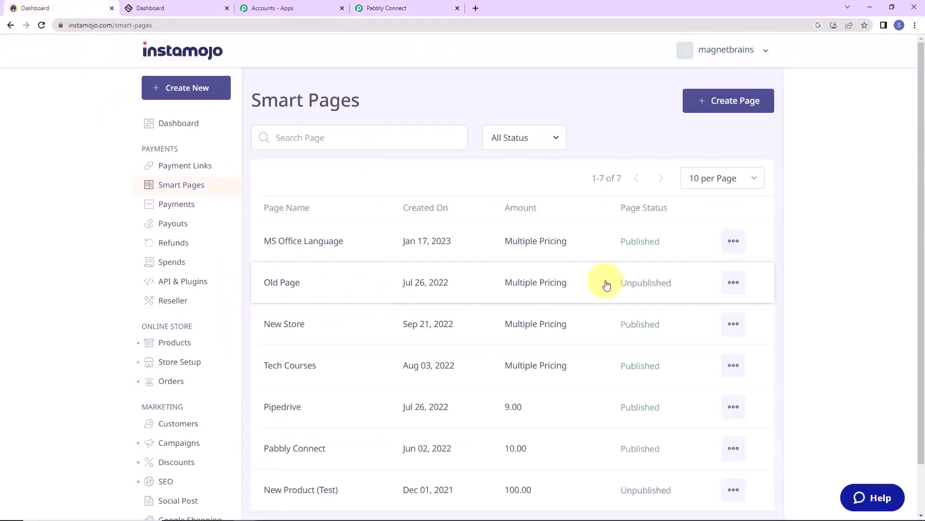
left_click(733, 241)
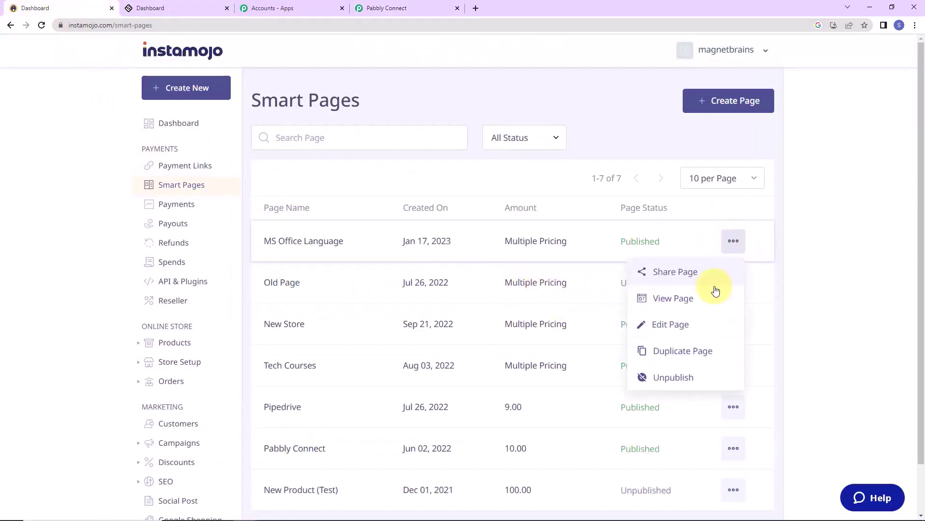
left_click(665, 272)
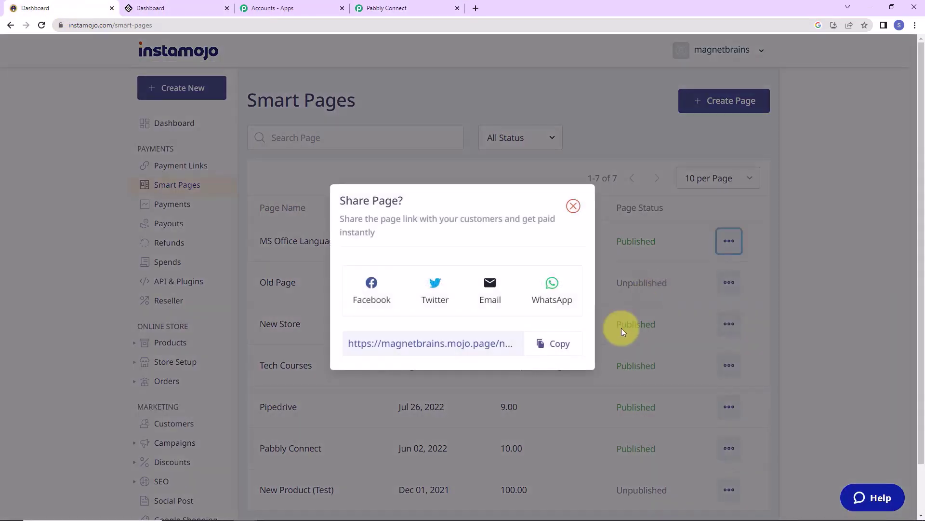
left_click(562, 346)
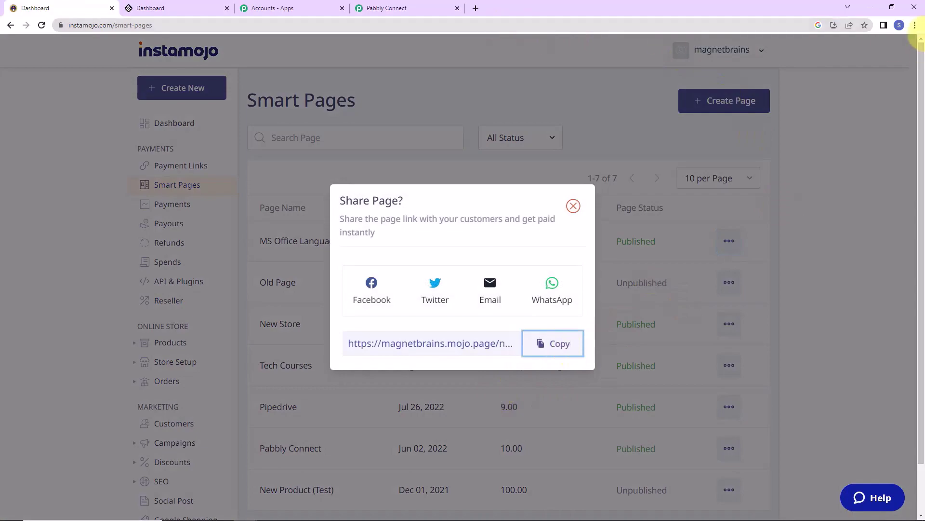
left_click(914, 25)
left_click(849, 62)
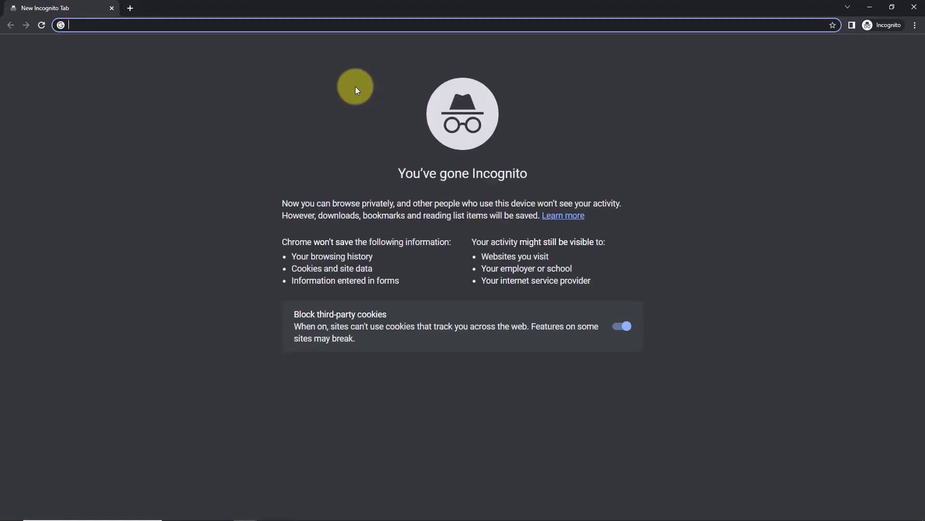
Load the MS Office Language page from the copied link and choose Pay Now.
type("https://magnetbrains.mojo.page/new-page")
key("Return")
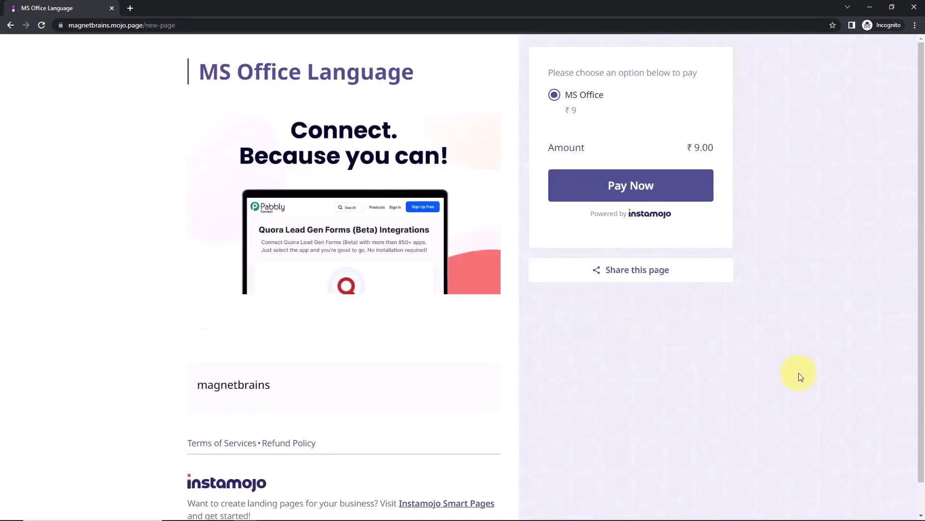
left_click(635, 186)
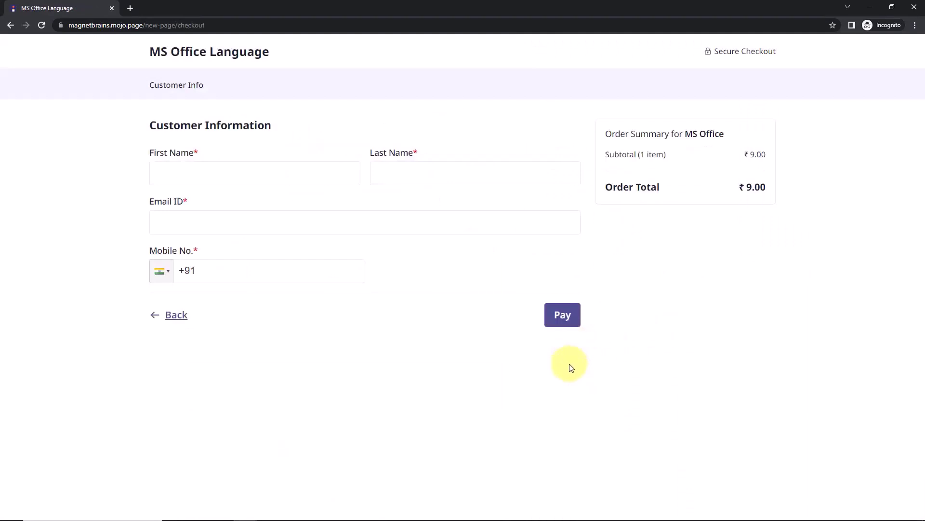
Fill in the test buyer's first name, e-mail and mobile number, then submit payment.
left_click(252, 171)
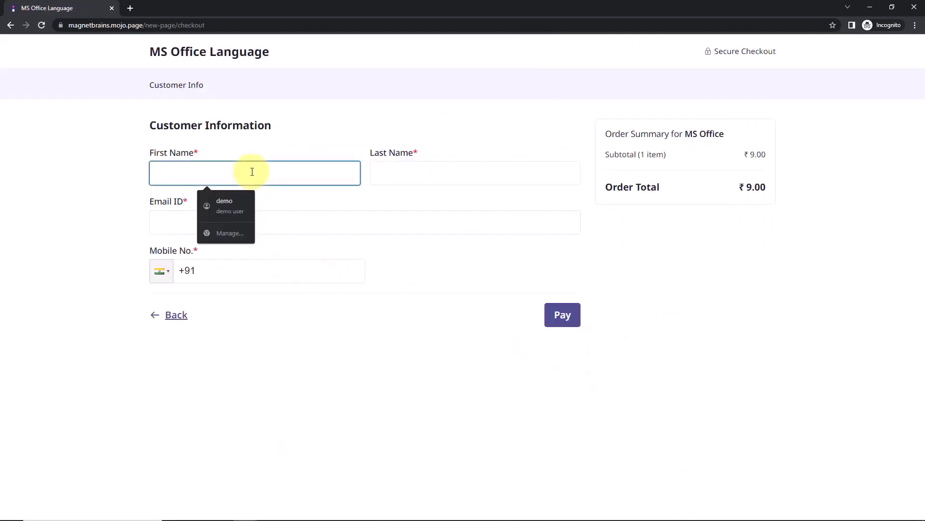
type("New")
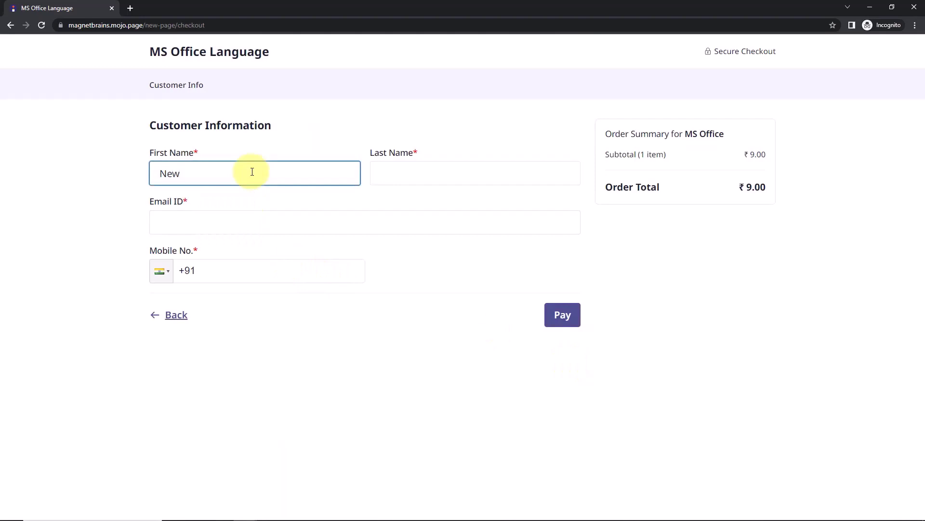
key("Tab")
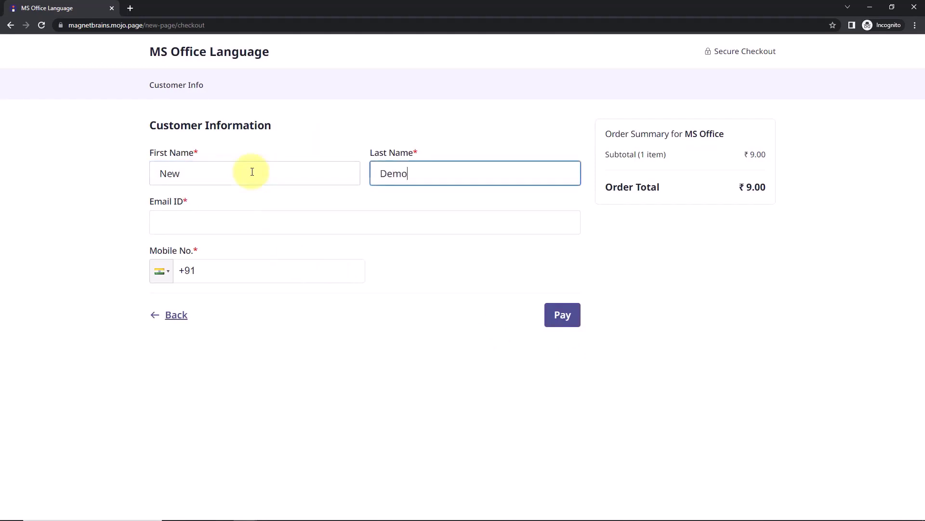
key("Tab")
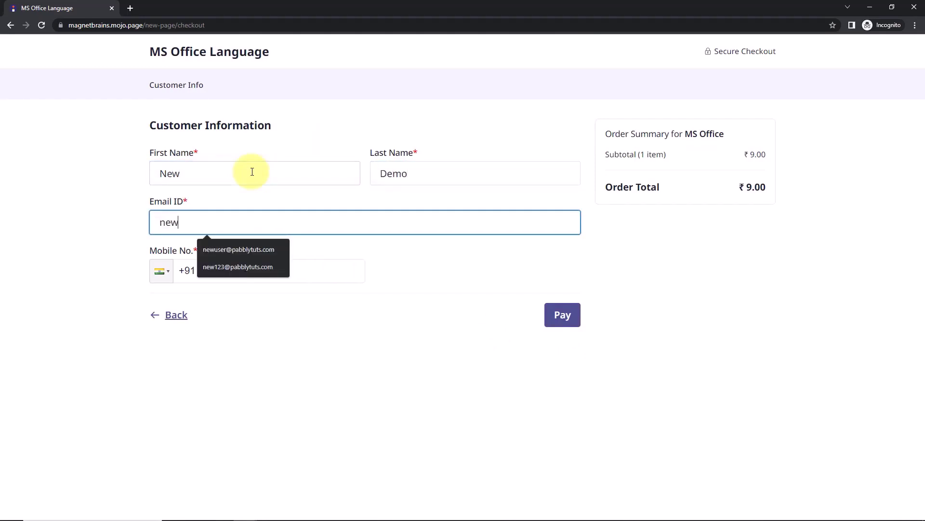
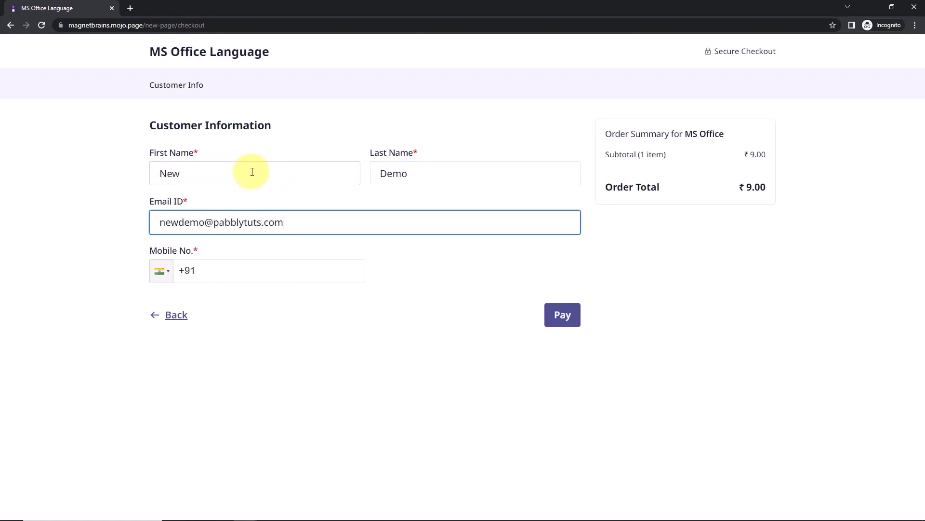
left_click(207, 271)
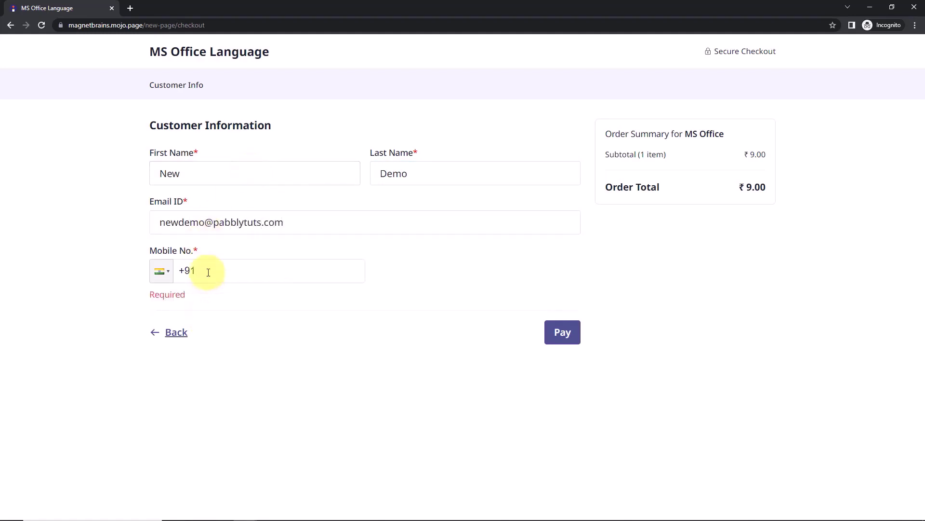
type("91111111111")
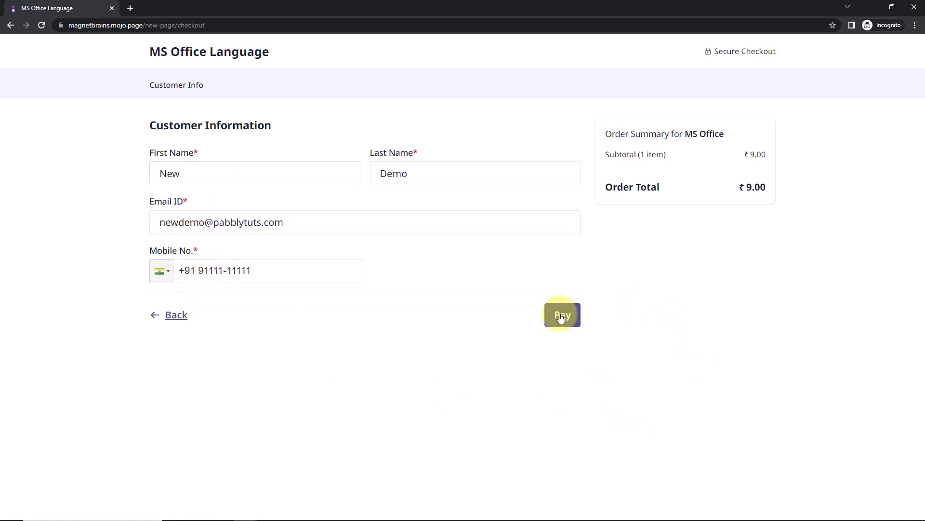
left_click(561, 316)
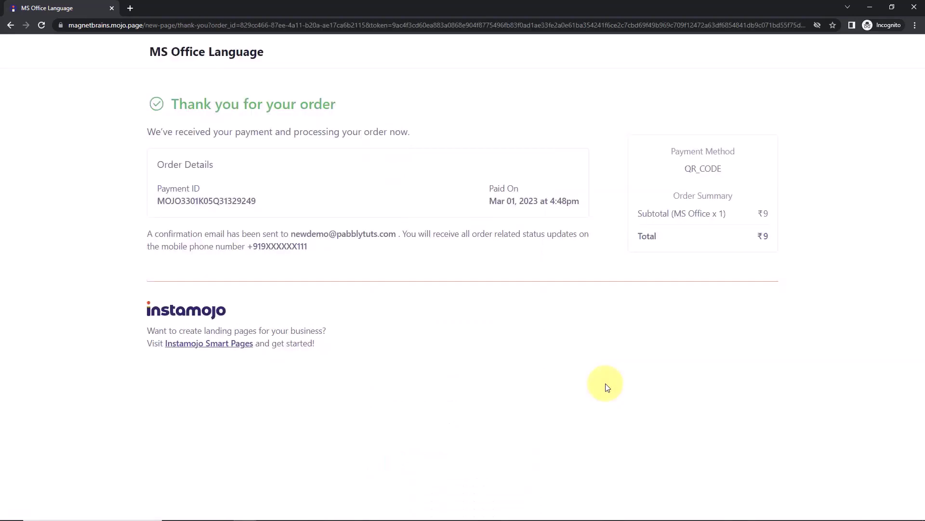
Minimize the checkout window and review the captured sale response down to Buyer Email.
left_click(878, 6)
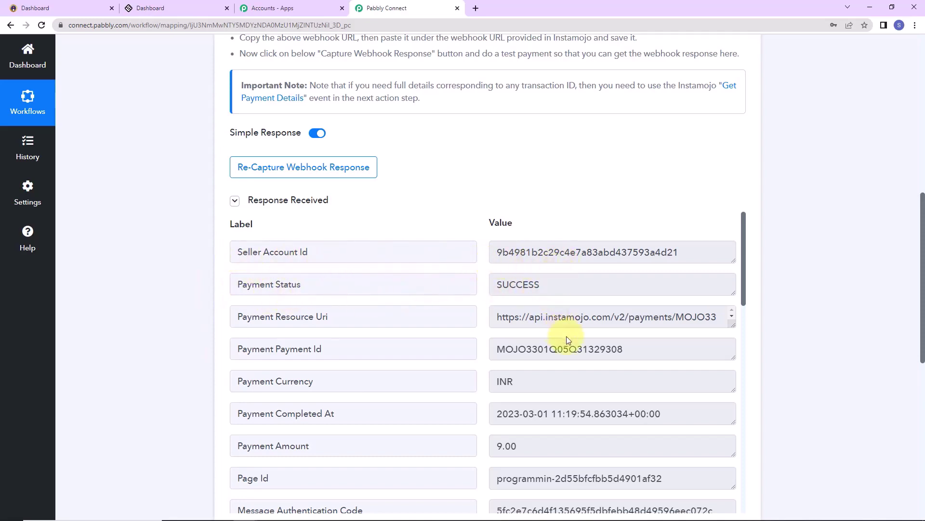
scroll(566, 336, "down", 2)
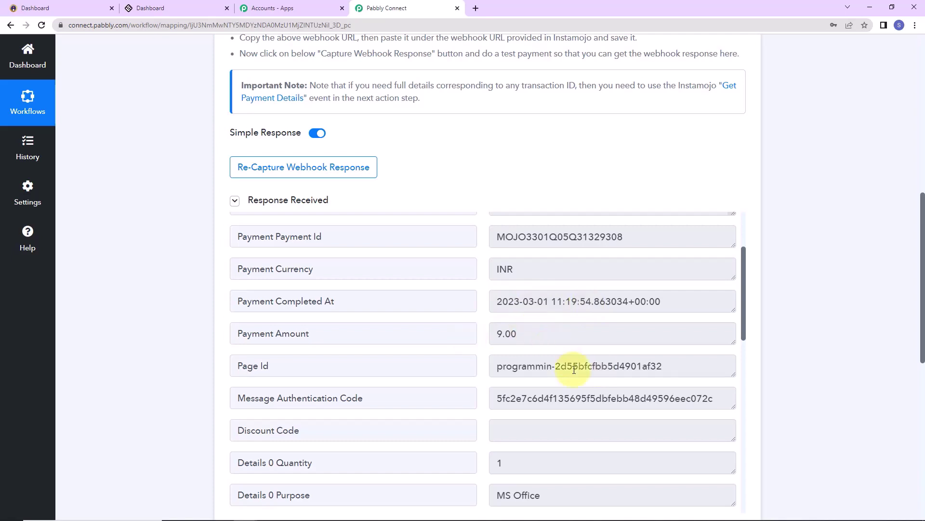
scroll(574, 369, "down", 5)
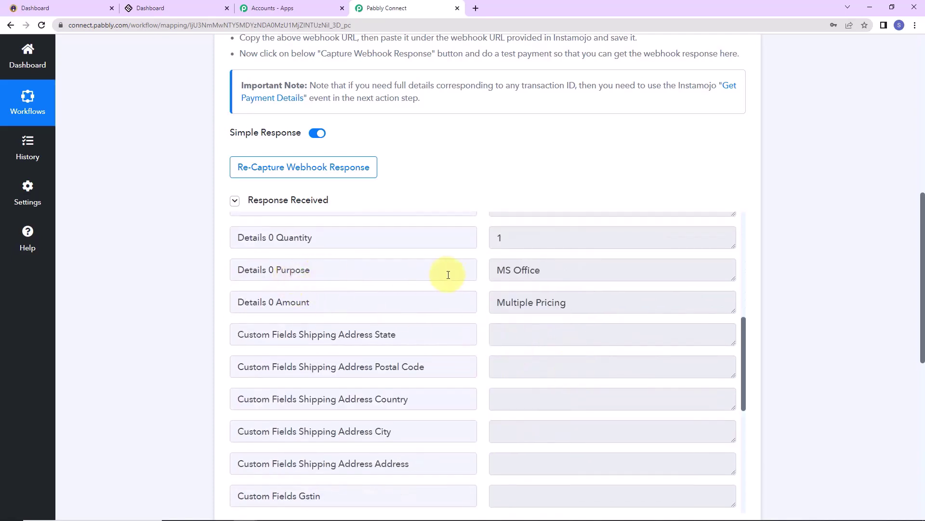
left_click_drag(491, 271, 512, 271)
left_click_drag(640, 288, 616, 297)
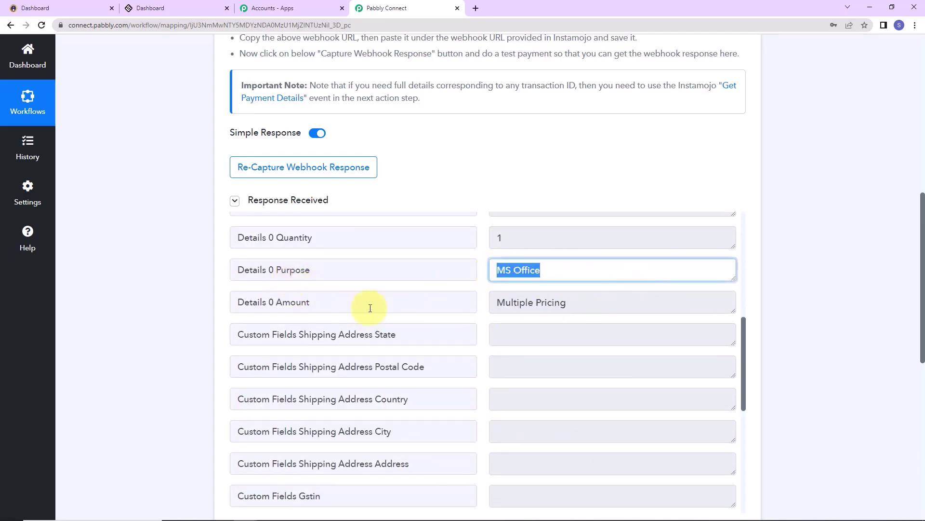
scroll(597, 358, "down", 5)
scroll(596, 358, "down", 2)
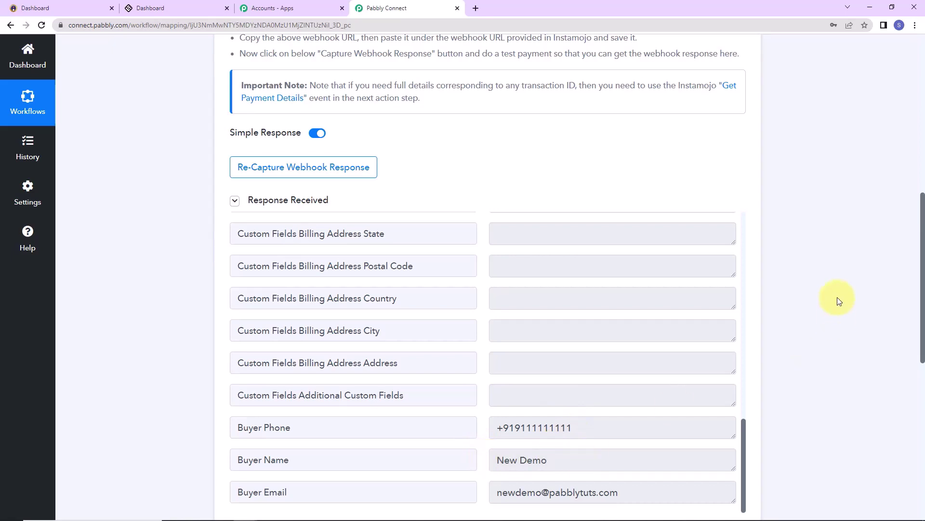
scroll(837, 296, "down", 7)
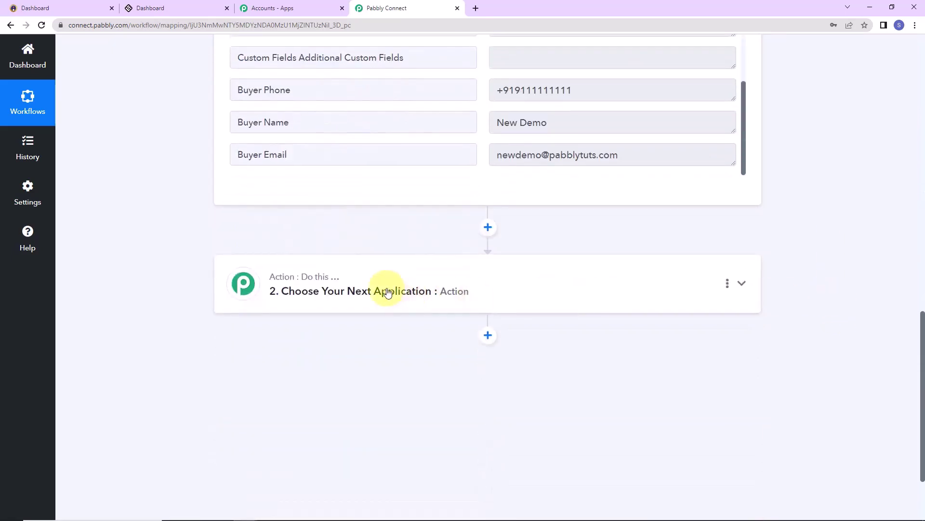
Add a Filter step passing only when Payment Status equals SUCCESS, and test it true.
left_click(348, 285)
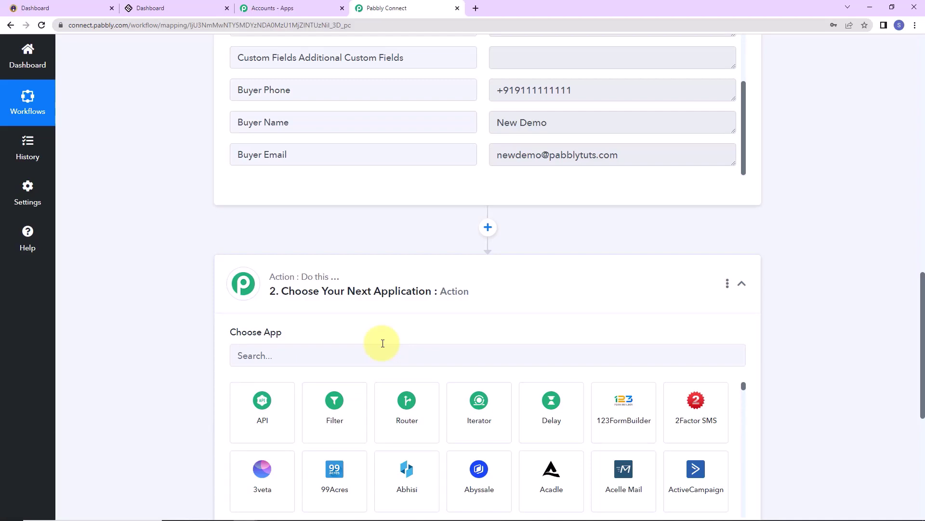
left_click(340, 432)
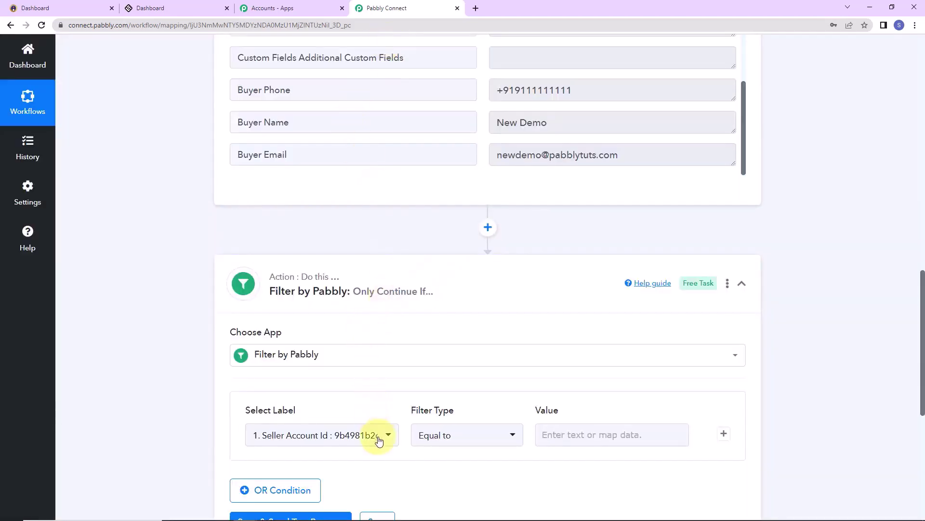
left_click(378, 437)
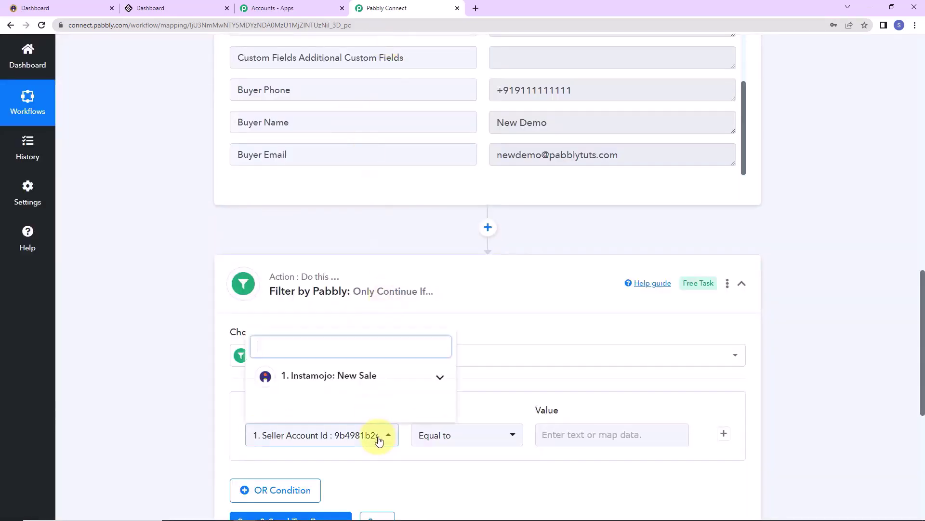
left_click(372, 376)
left_click(375, 435)
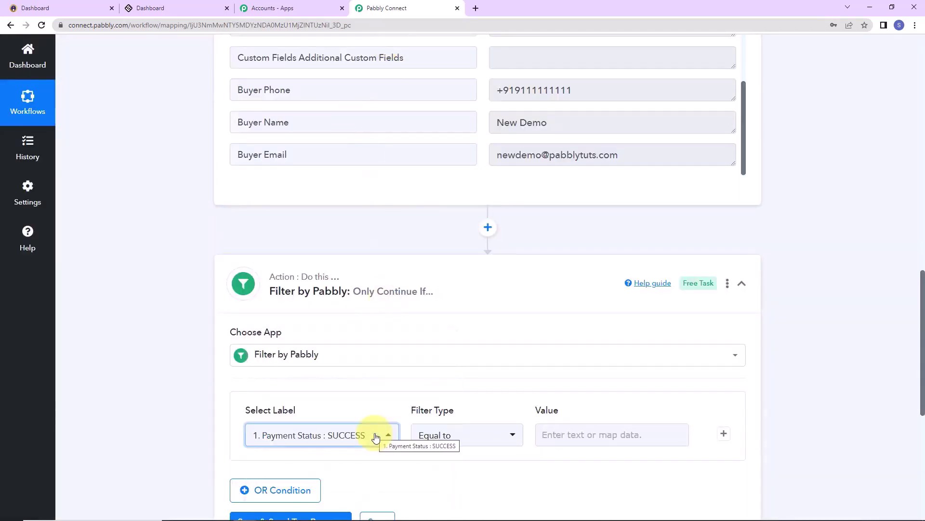
left_click(583, 434)
type("SUCCESS")
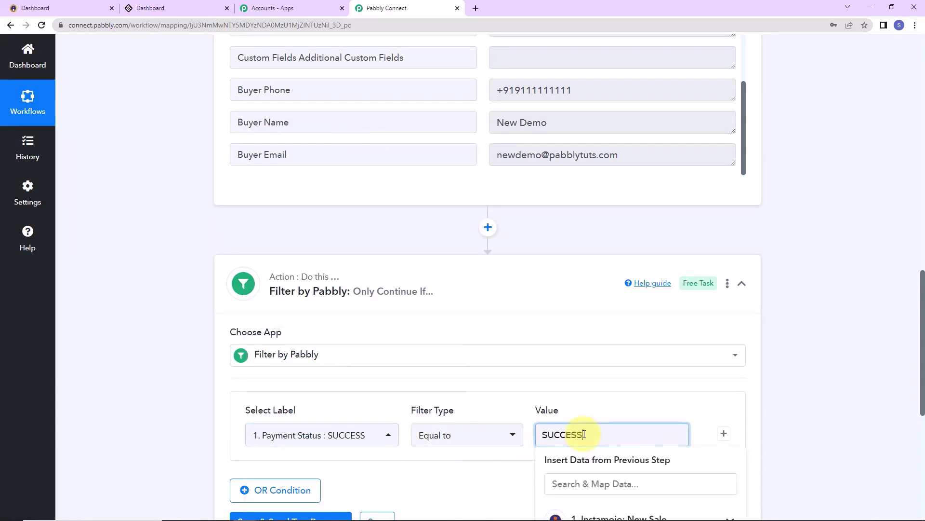
left_click(764, 423)
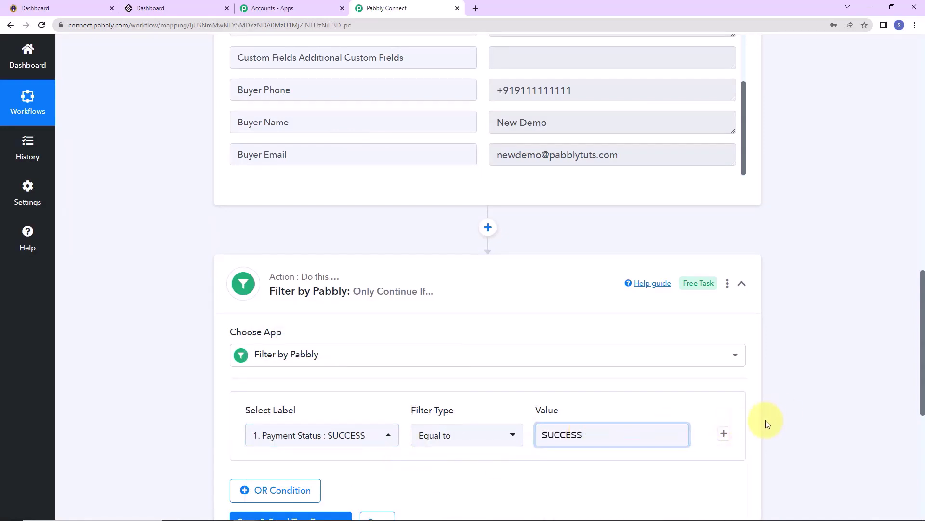
scroll(331, 458, "down", 5)
left_click(269, 295)
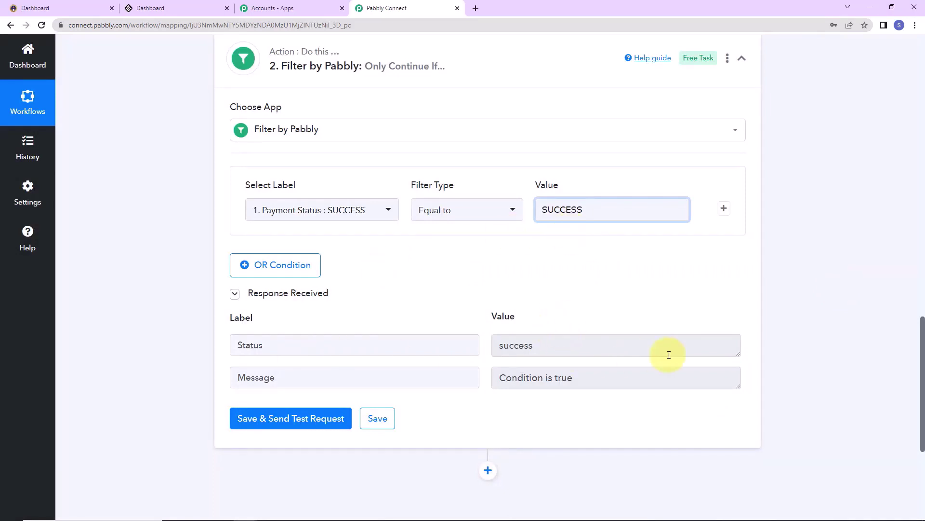
scroll(839, 347, "down", 5)
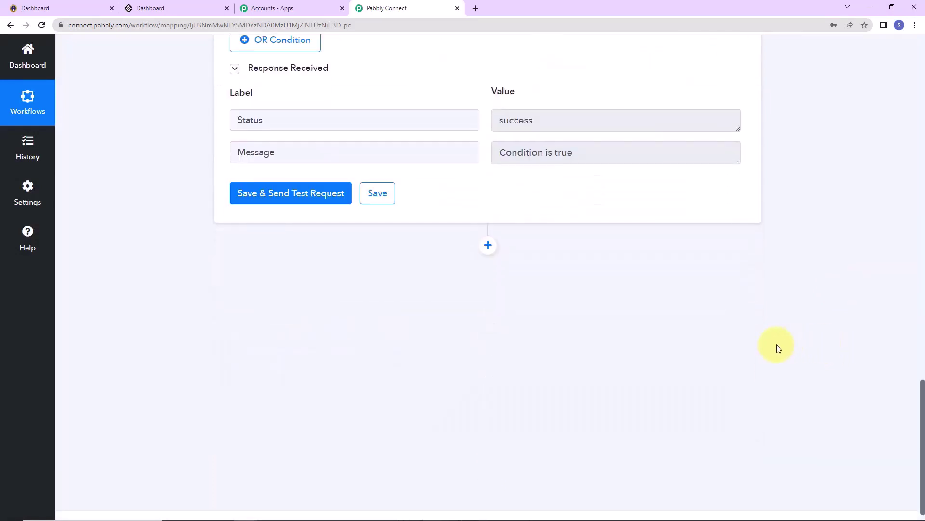
left_click(488, 245)
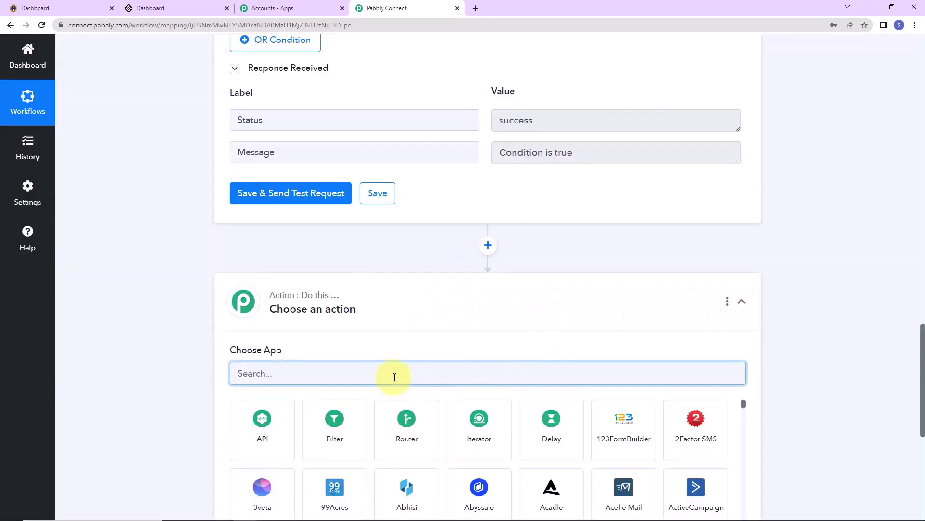
Make the next action LearnWorlds with the Create User event, and start connecting the account.
type("learn")
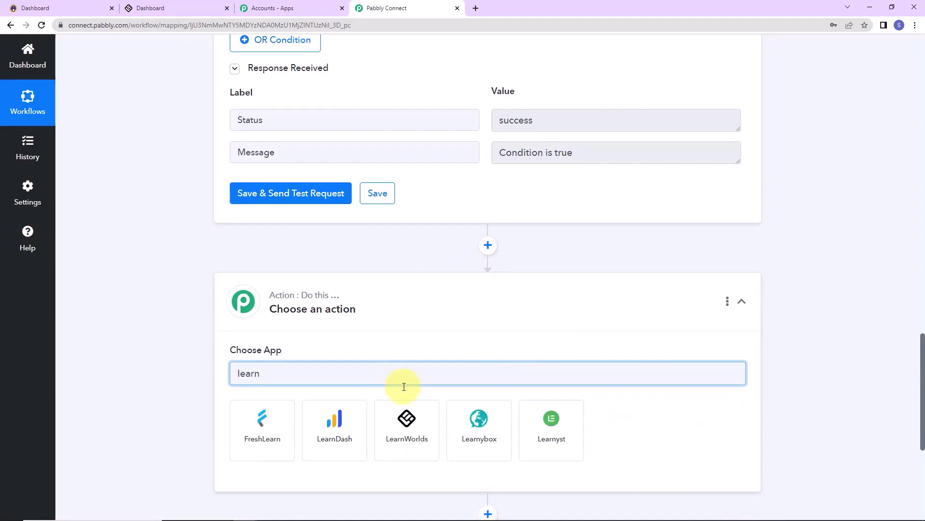
left_click(403, 448)
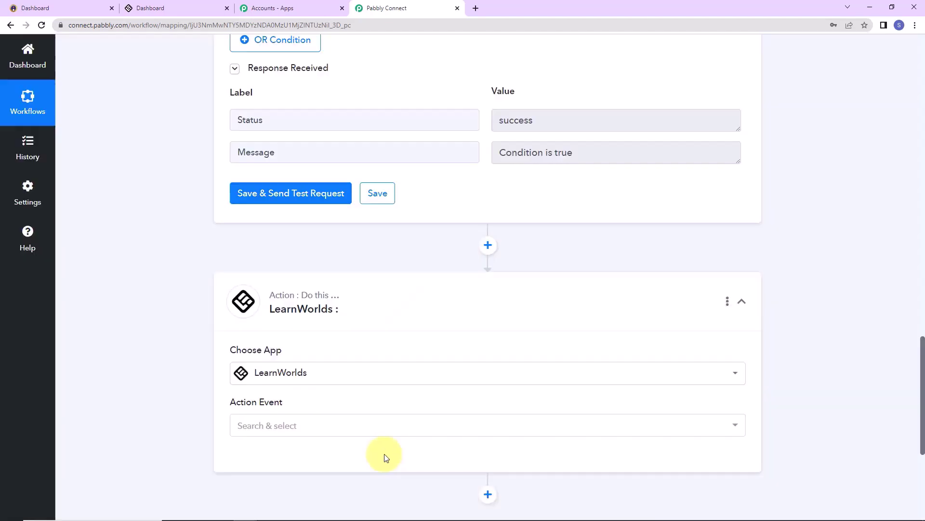
left_click(277, 427)
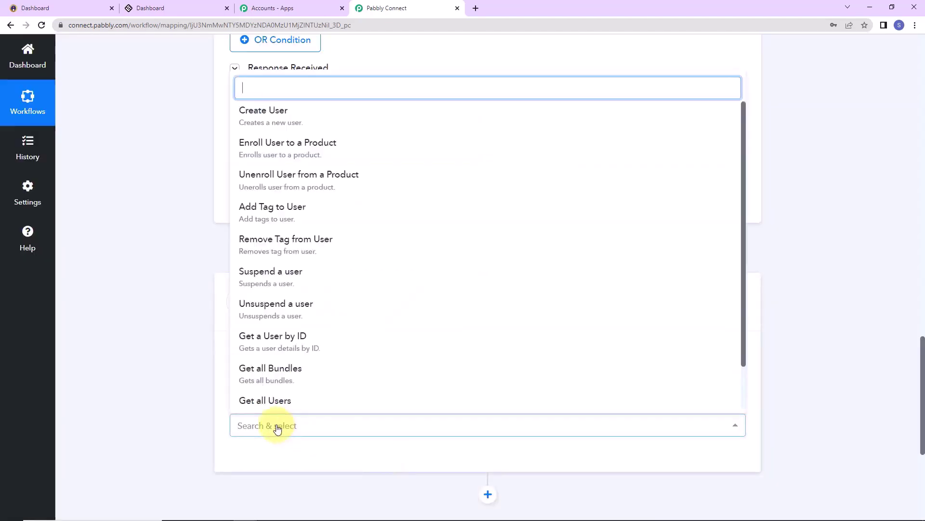
left_click(269, 118)
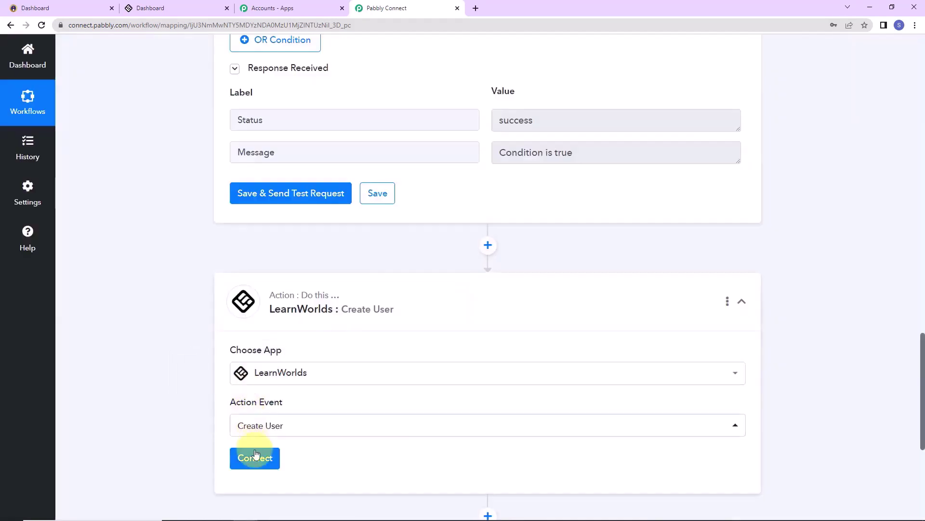
left_click(270, 464)
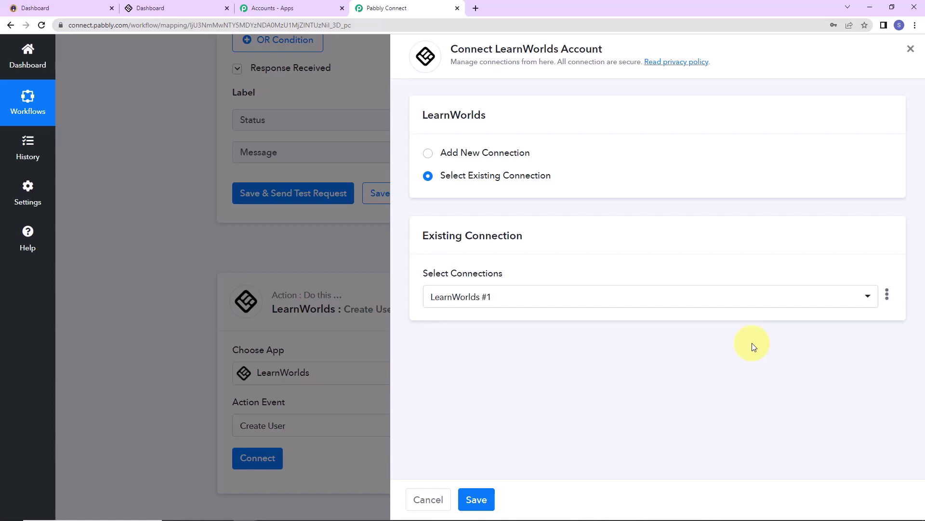
Choose to add a new LearnWorlds #2 connection, then switch to the LearnWorlds dashboard.
left_click(427, 154)
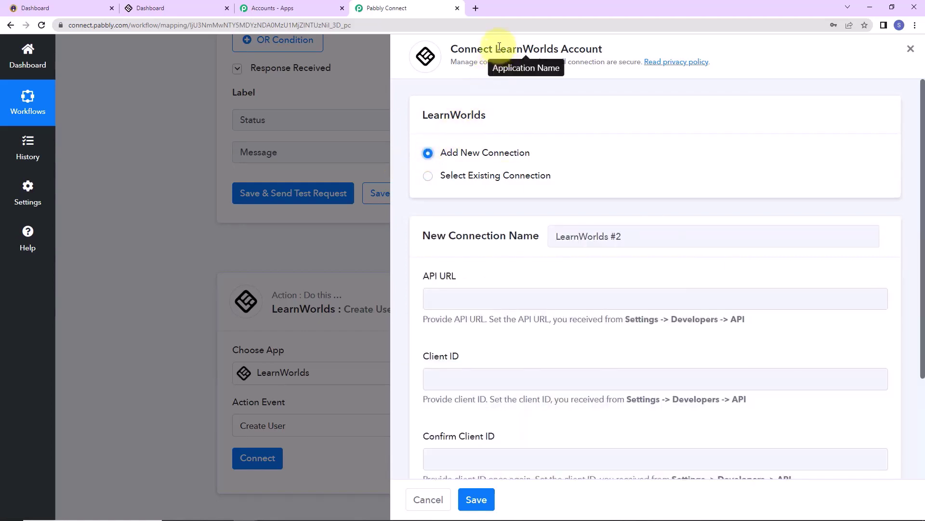
left_click_drag(497, 48, 672, 54)
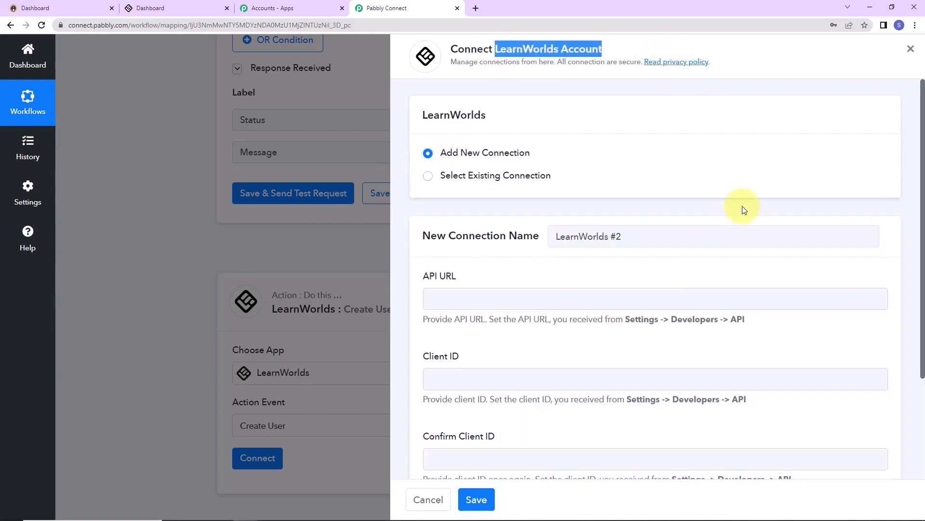
scroll(735, 220, "down", 3)
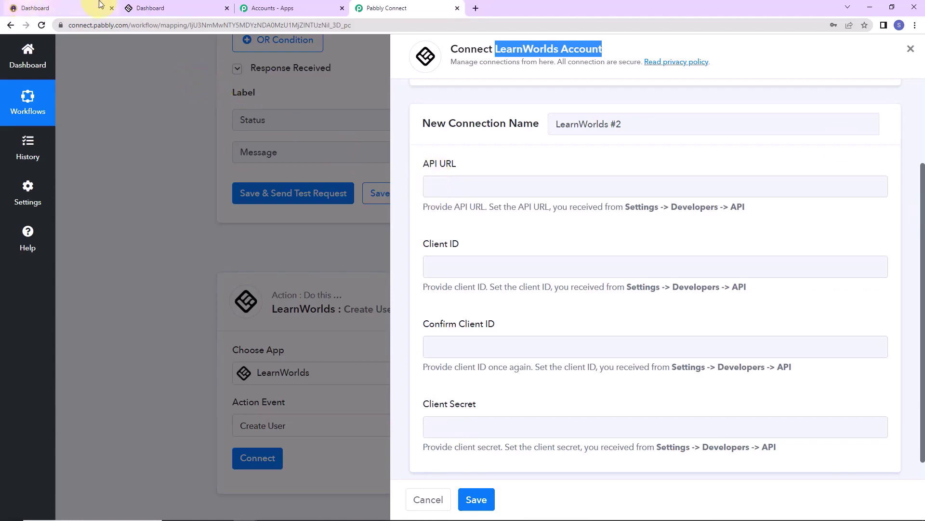
left_click(186, 4)
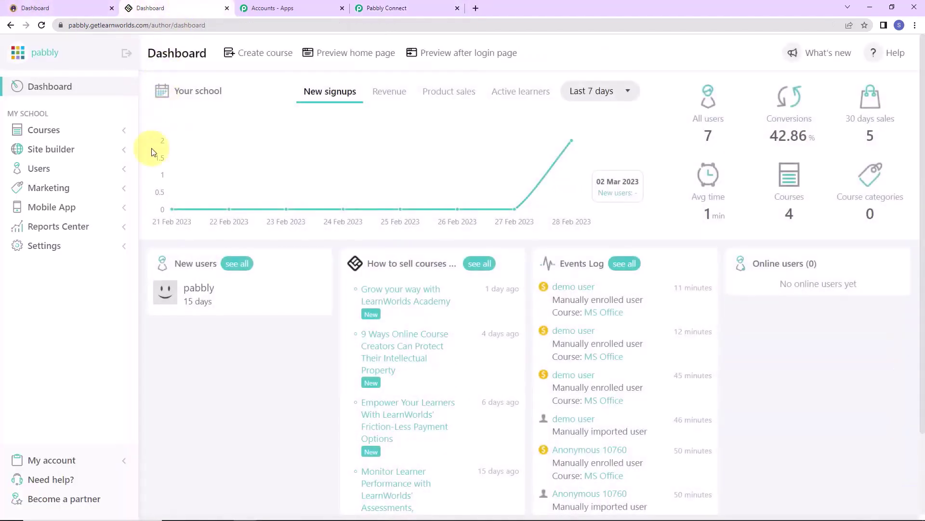
From LearnWorlds Settings > Developers > API, copy the Client ID into Pabbly's Client ID field.
left_click(34, 248)
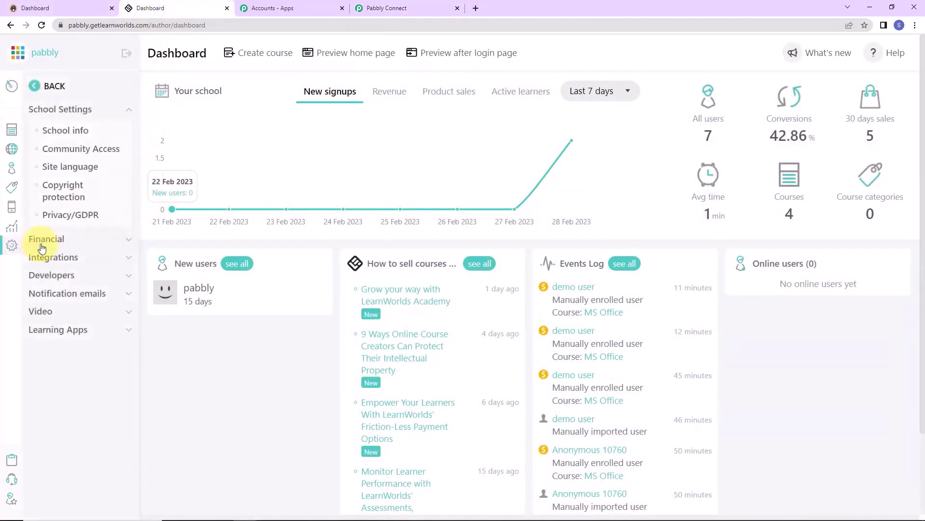
left_click(52, 279)
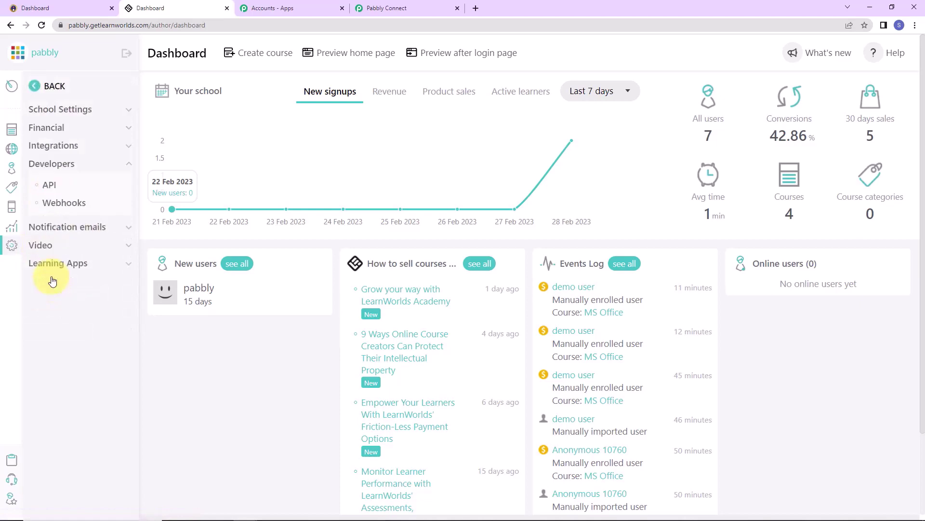
left_click(49, 186)
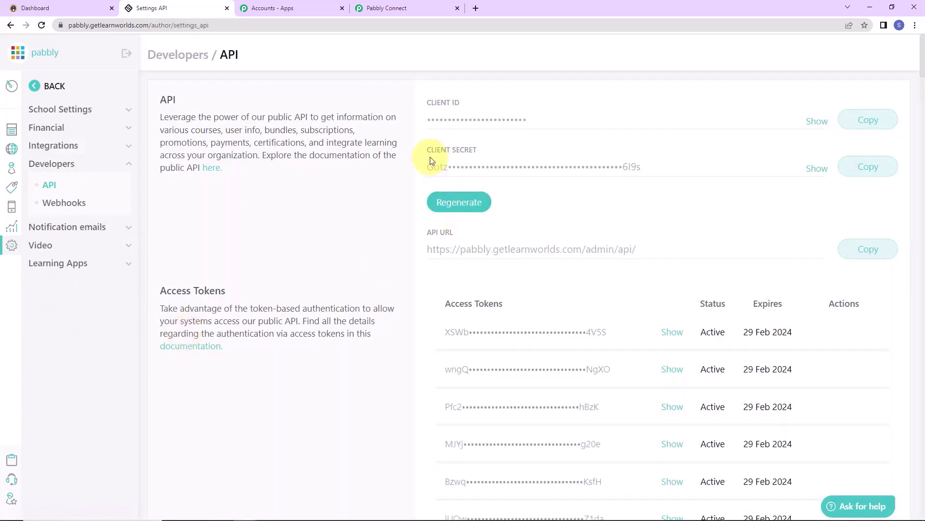
left_click(859, 124)
left_click(371, 7)
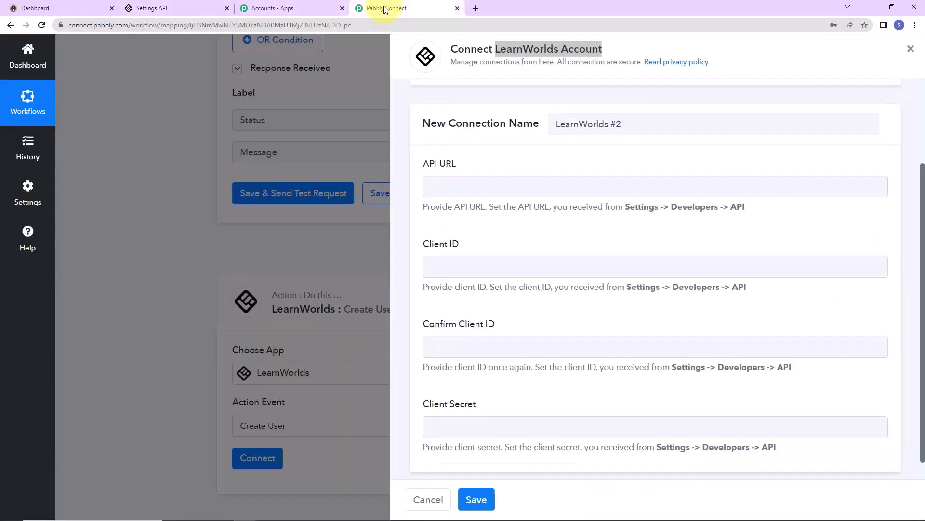
left_click(442, 273)
key("ctrl+v")
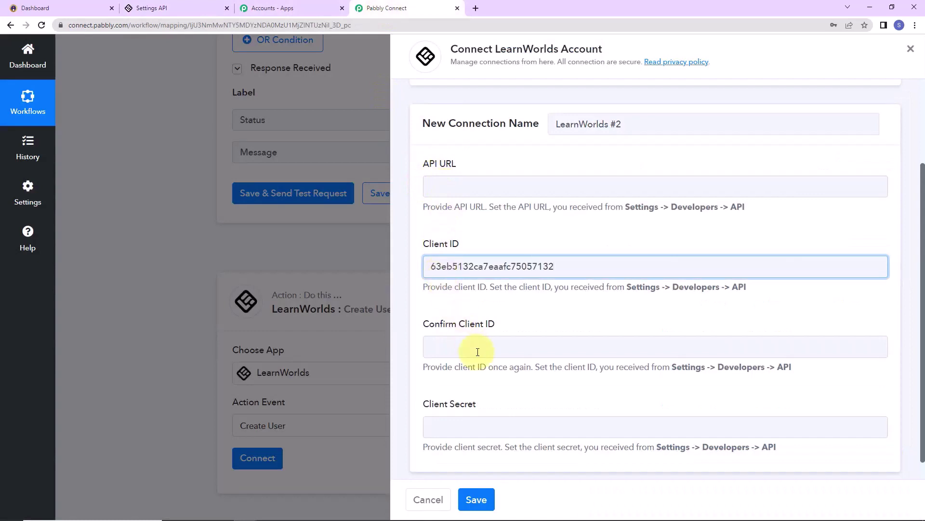
left_click(477, 351)
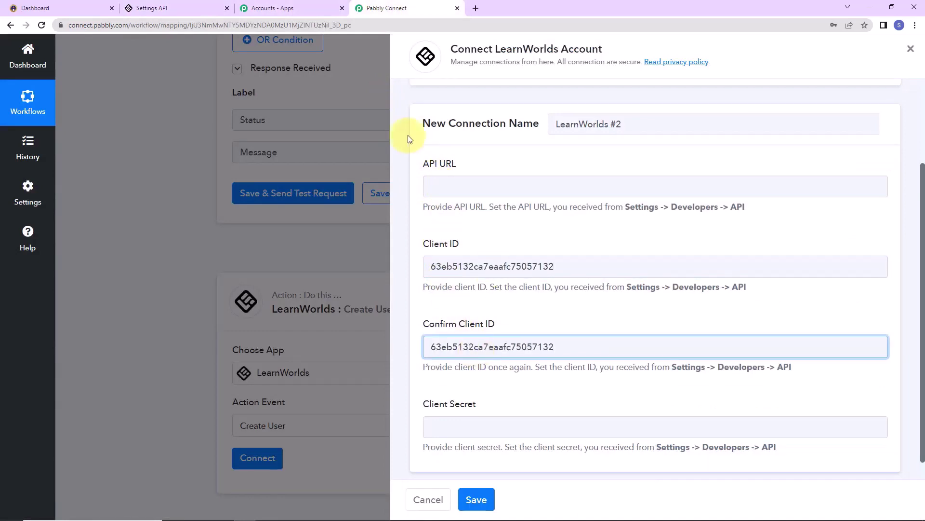
Copy the LearnWorlds API URL into the connection's API URL field.
left_click(178, 8)
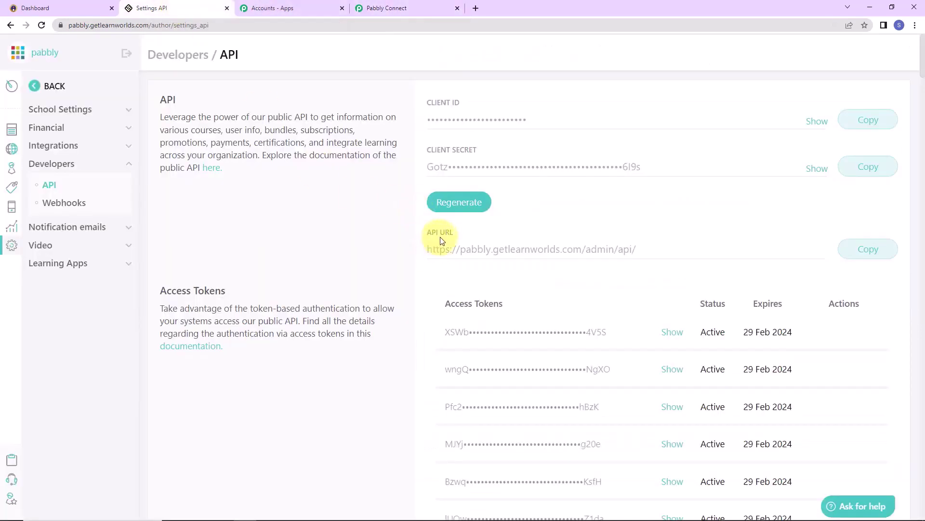
left_click(868, 249)
left_click(430, 11)
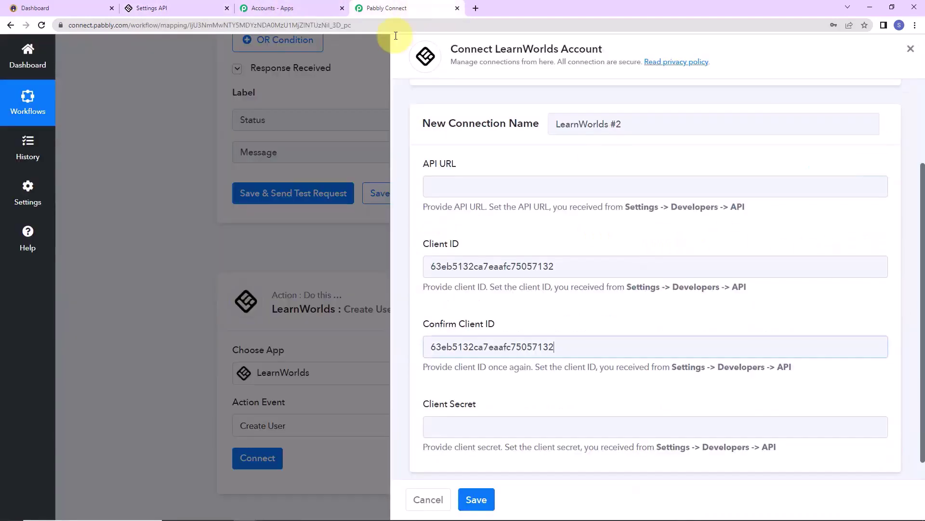
left_click(454, 179)
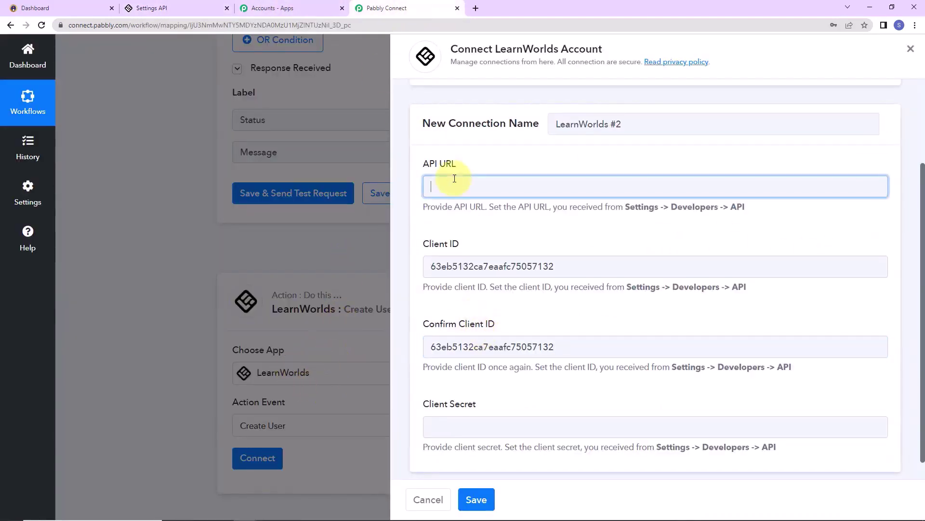
key("ctrl+v")
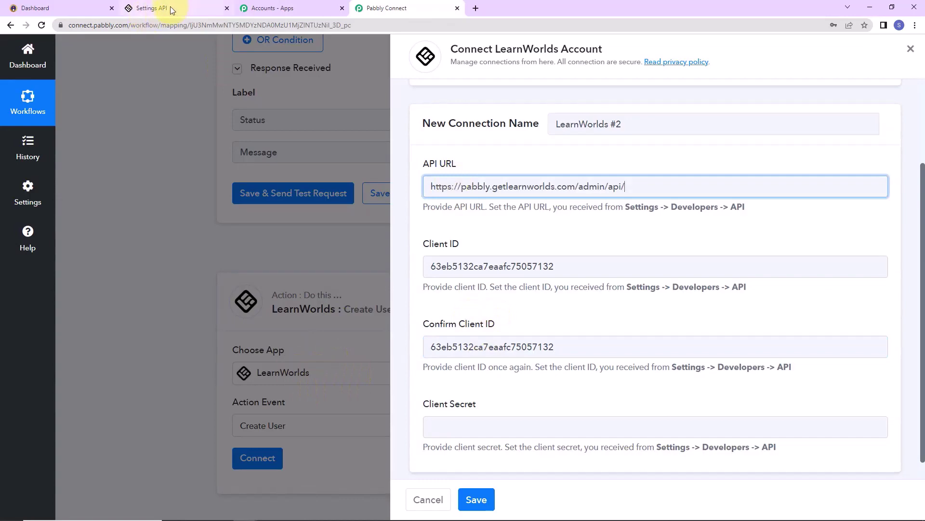
Paste the client secret into the Client Secret field and save the connection.
left_click(254, 8)
left_click(182, 3)
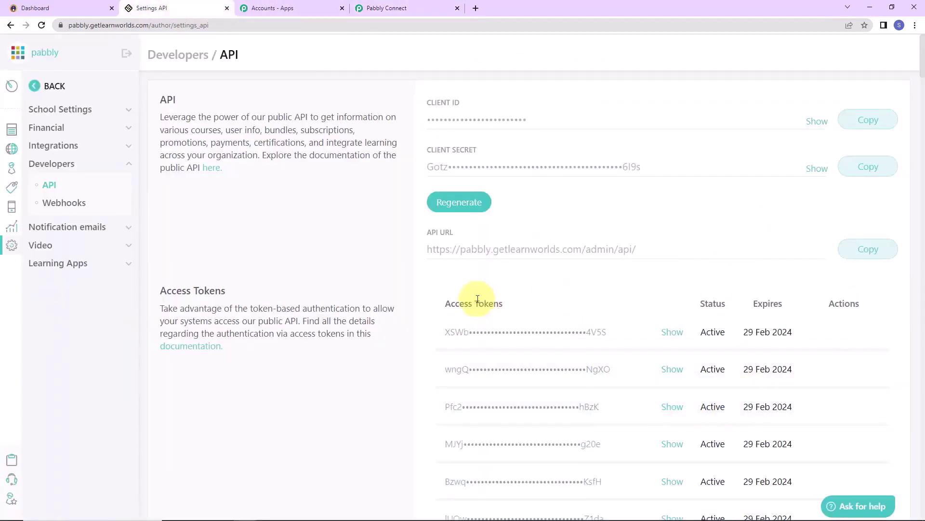
left_click(866, 169)
left_click(407, 8)
left_click(452, 427)
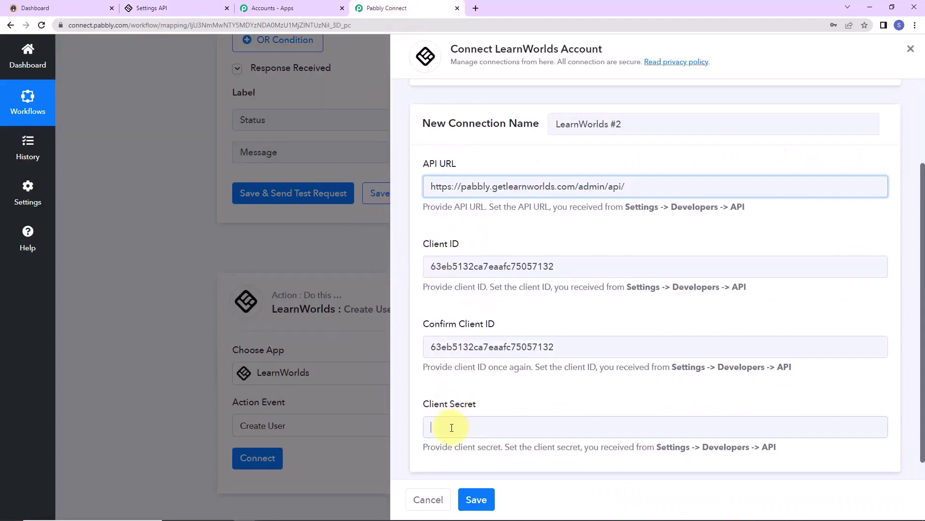
key("ctrl+v")
left_click(476, 499)
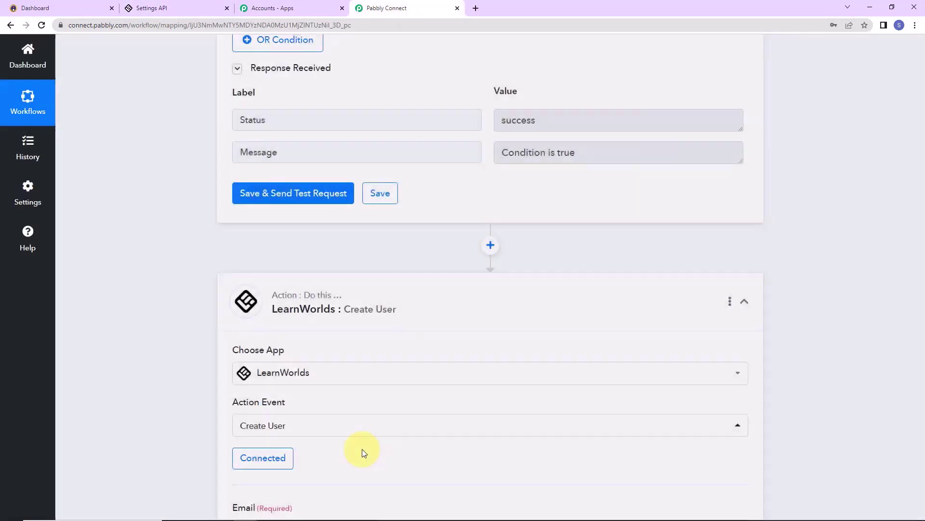
Map Buyer Email from 1. Instamojo: New Sale into the LearnWorlds Create User Email field.
scroll(409, 438, "down", 2)
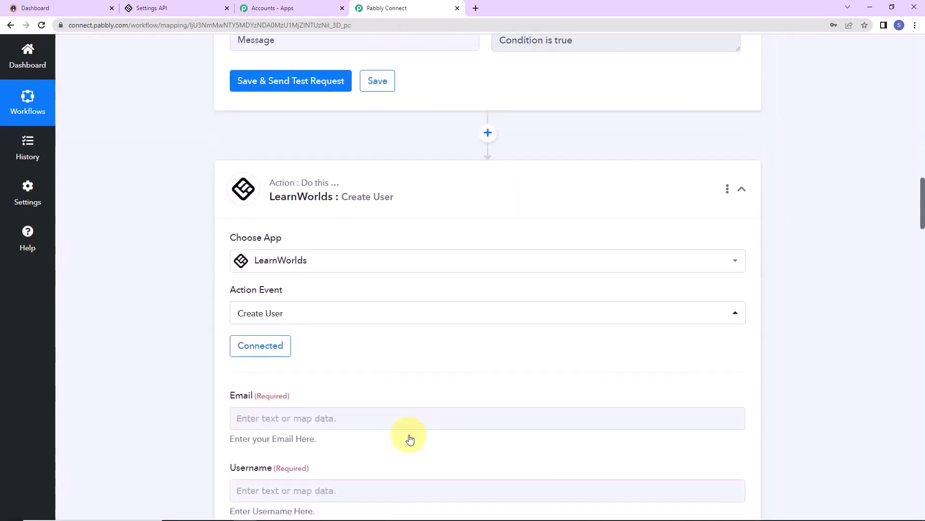
scroll(409, 439, "down", 6)
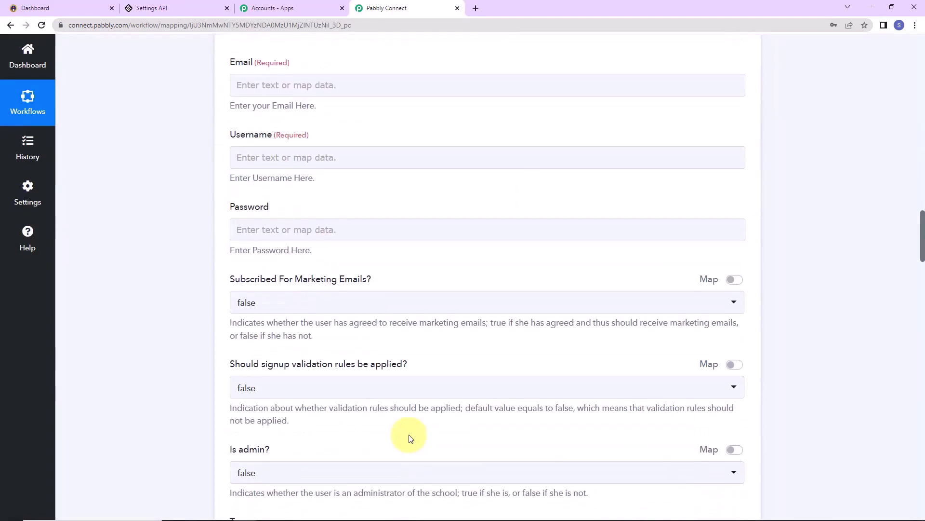
scroll(236, 227, "up", 2)
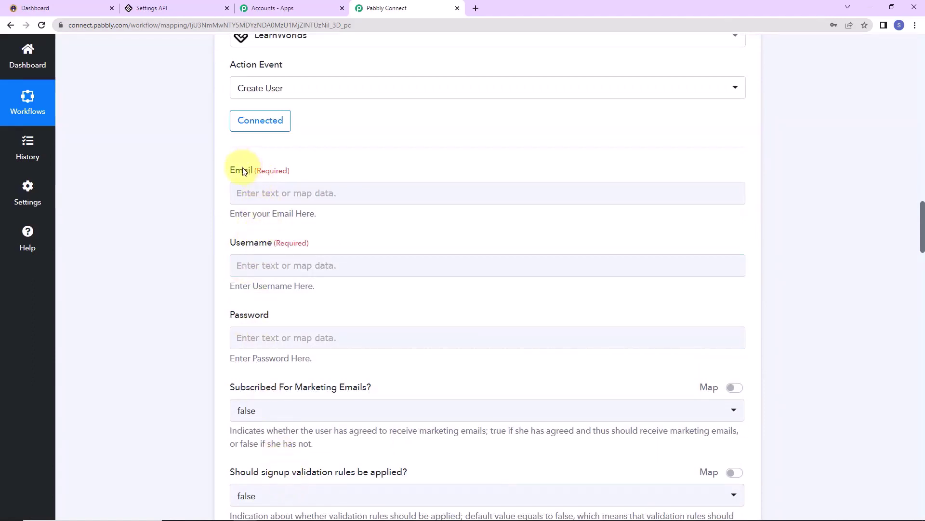
left_click(260, 192)
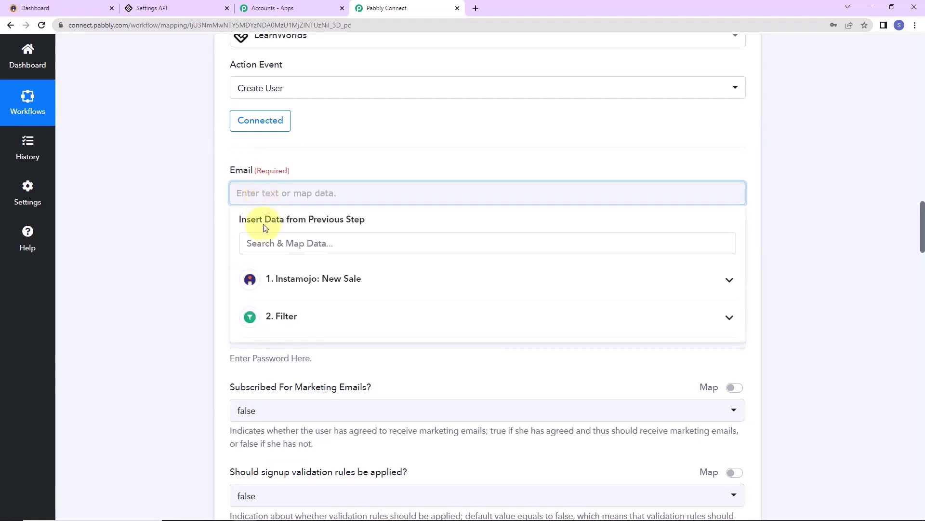
left_click(313, 279)
scroll(311, 294, "down", 10)
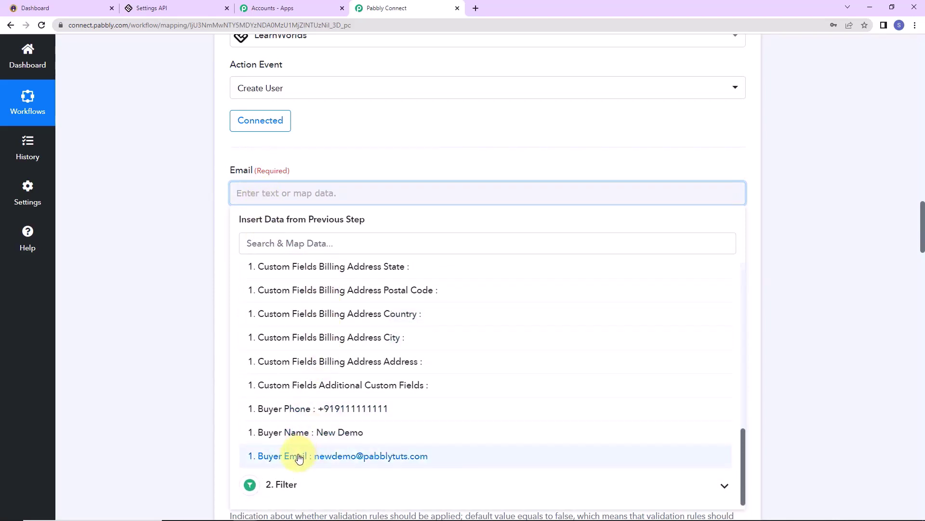
left_click(299, 456)
left_click(153, 281)
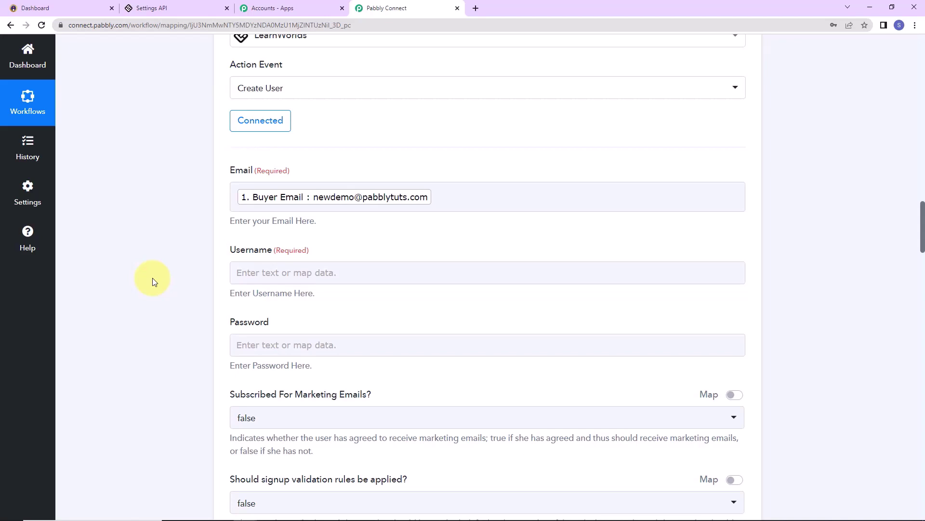
Map Buyer Name from 1. Instamojo: New Sale into the Create User Username field.
left_click(304, 271)
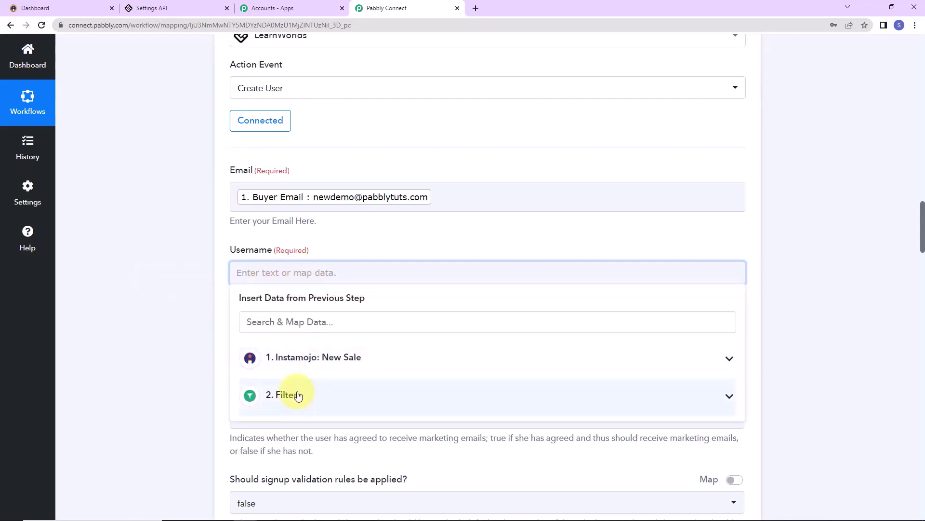
left_click(299, 359)
scroll(331, 459, "down", 10)
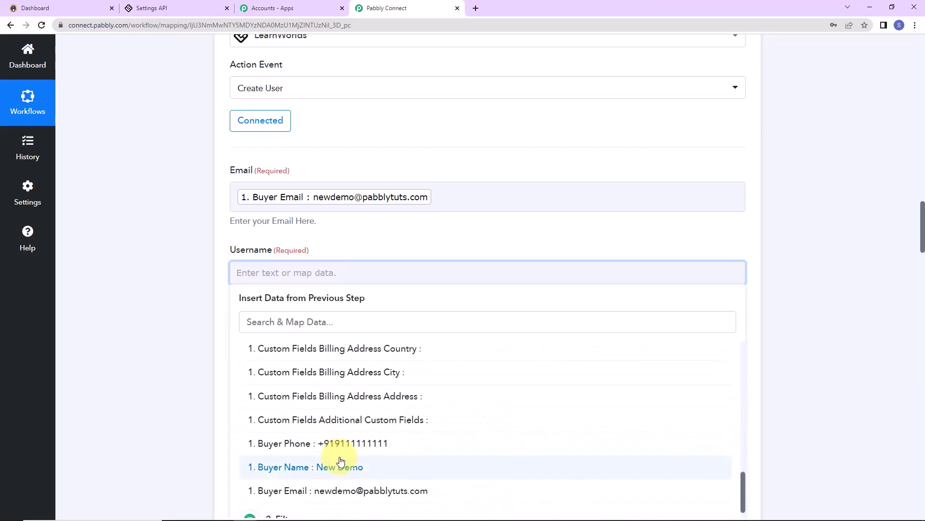
left_click(333, 467)
left_click(174, 373)
scroll(174, 372, "down", 5)
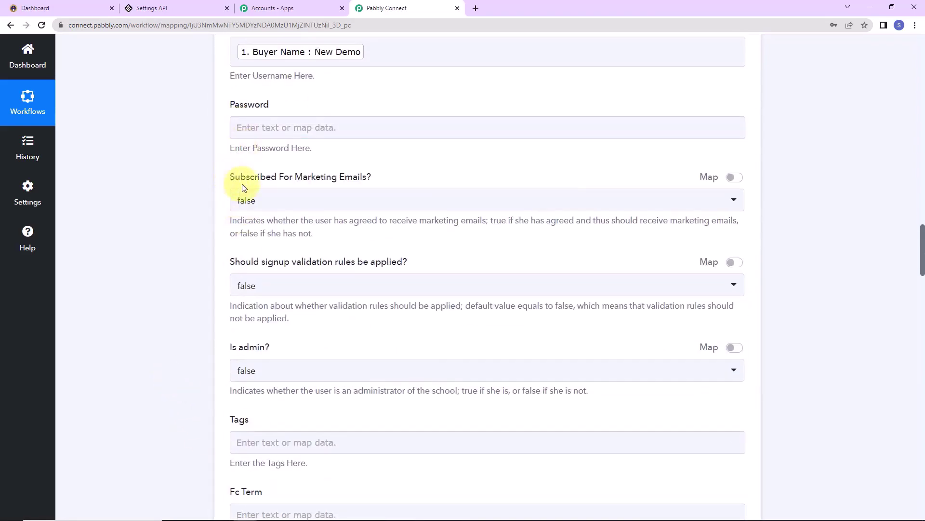
Leave marketing emails, signup validation and Is admin all set to false.
left_click(313, 199)
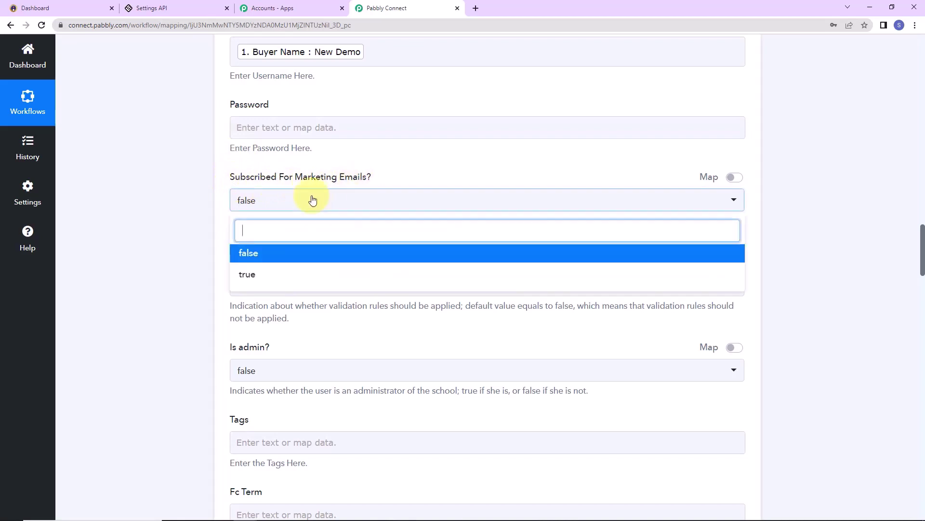
left_click(313, 200)
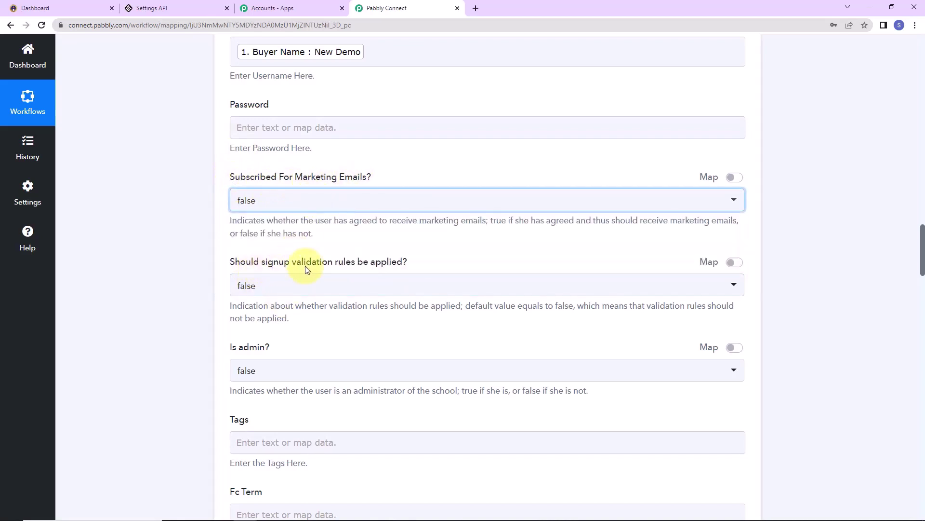
left_click(367, 284)
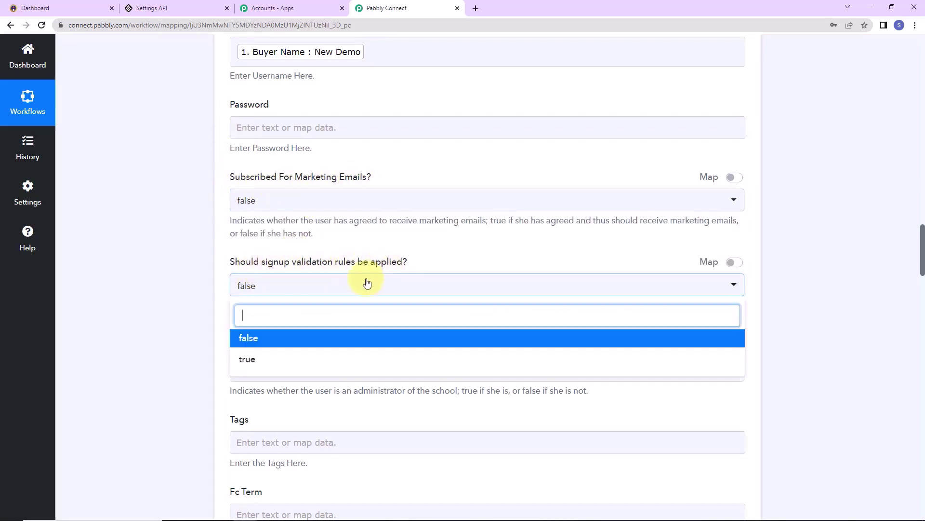
left_click(365, 287)
scroll(367, 326, "down", 2)
left_click(300, 262)
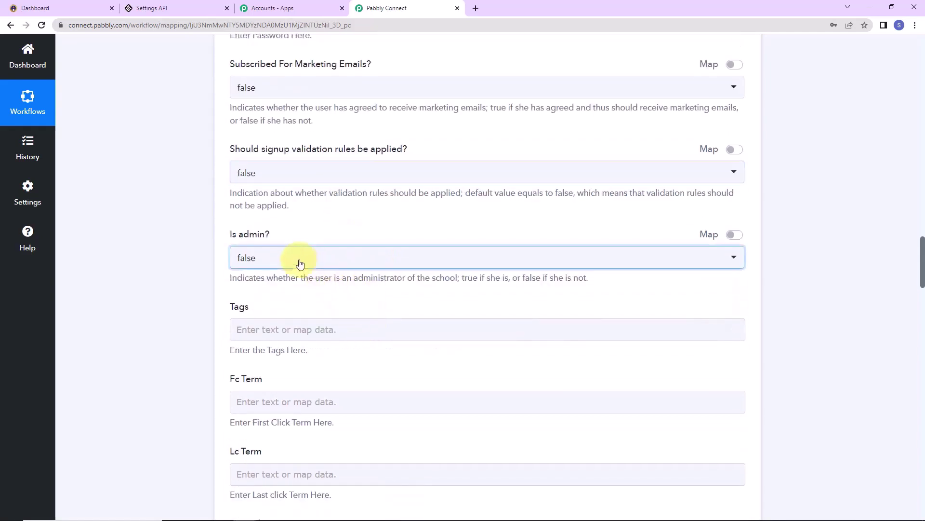
left_click(300, 263)
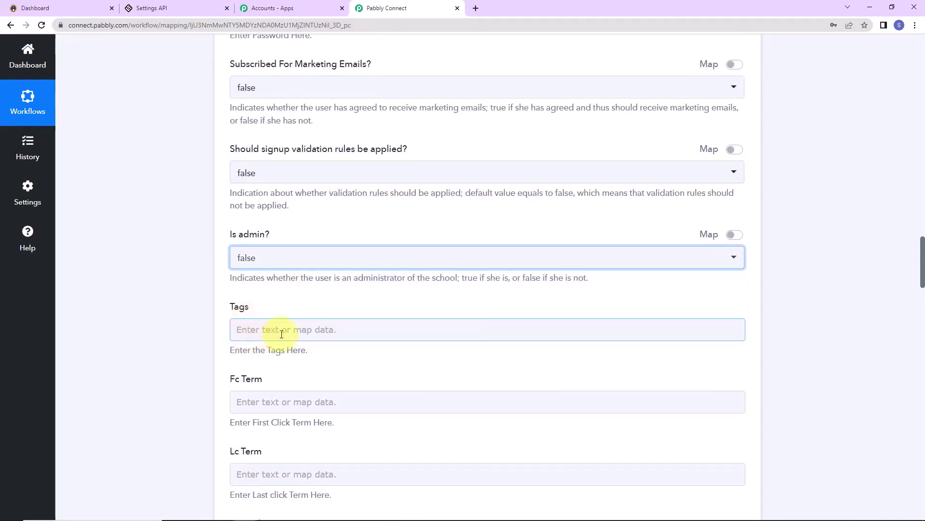
scroll(297, 334, "down", 4)
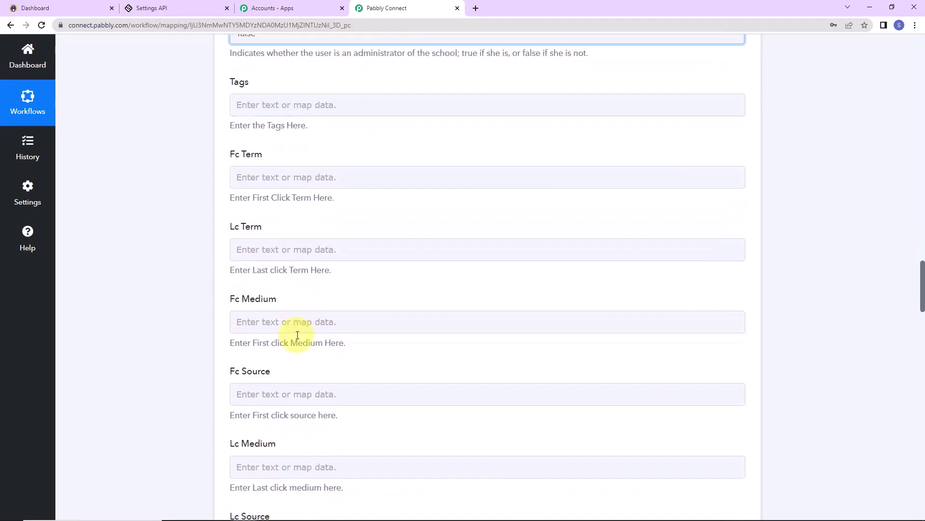
scroll(298, 334, "down", 10)
scroll(298, 334, "down", 18)
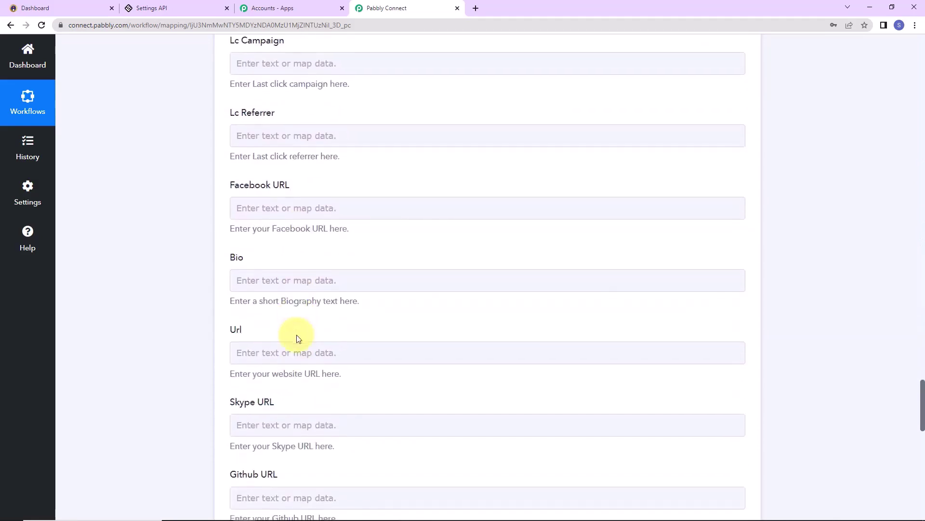
scroll(297, 337, "down", 5)
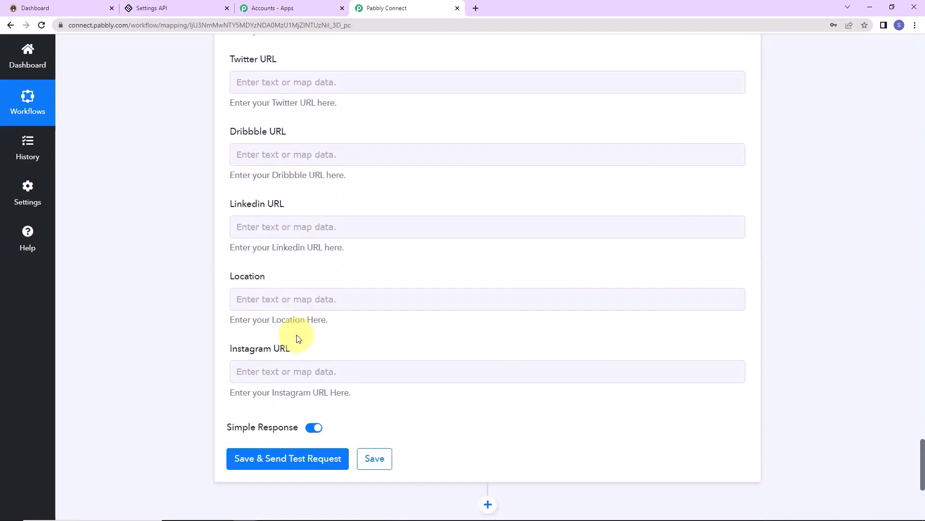
Save and test the Create User step, which returns the new user's Id, email and username.
left_click(296, 458)
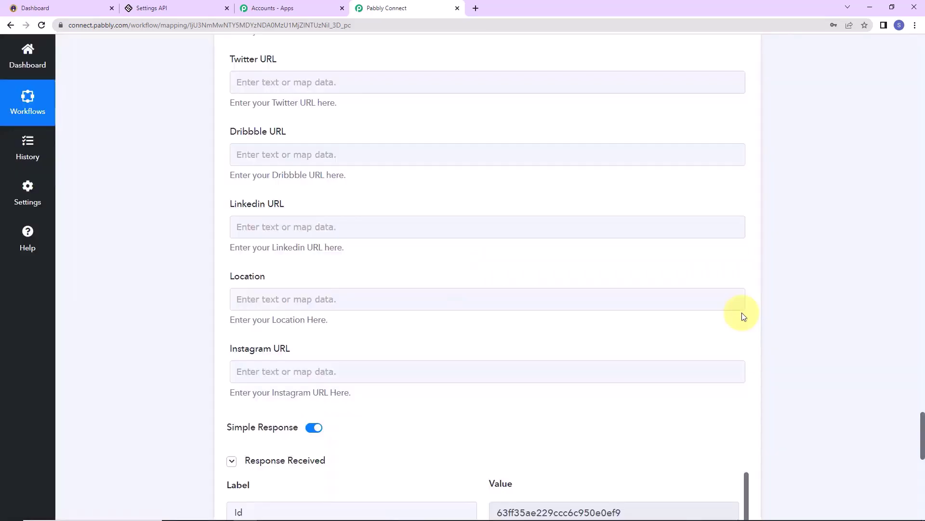
scroll(742, 312, "down", 4)
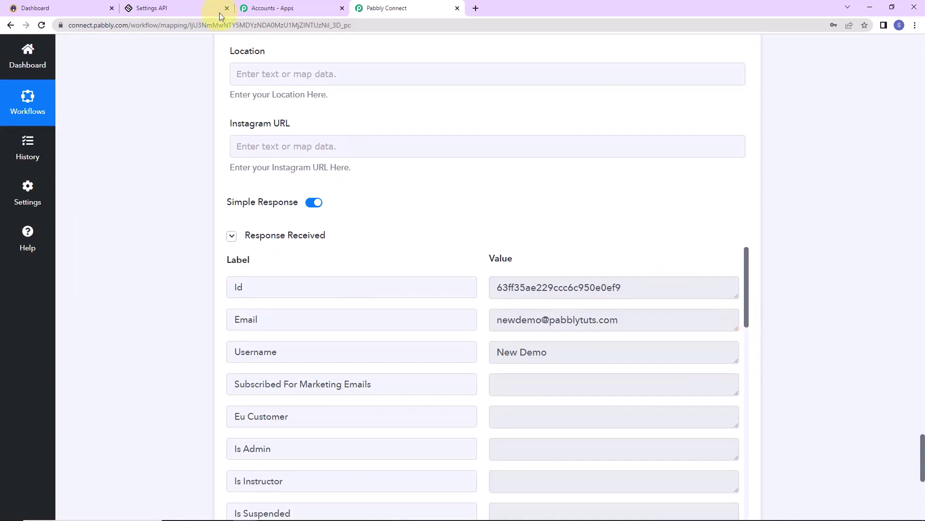
left_click(157, 7)
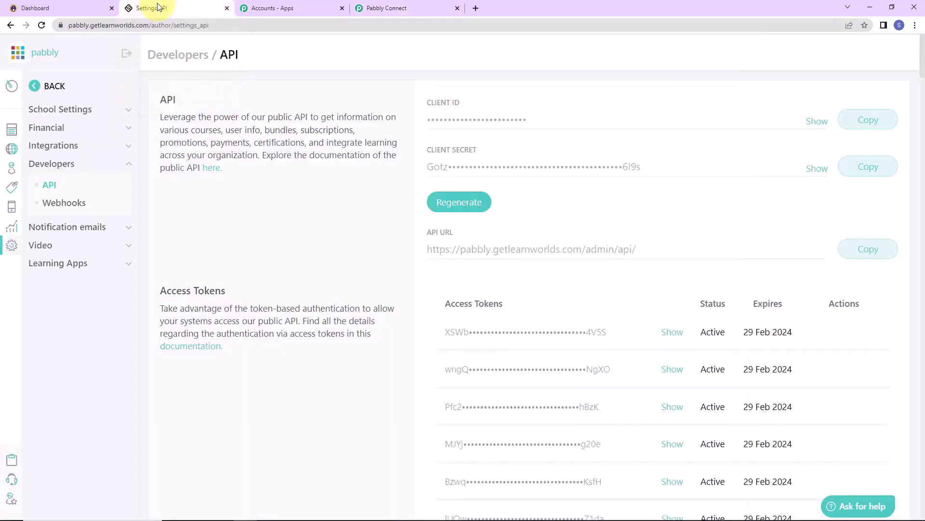
Confirm in LearnWorlds' All Users list that the test user was registered 01 Mar 2023.
left_click(12, 169)
left_click(55, 153)
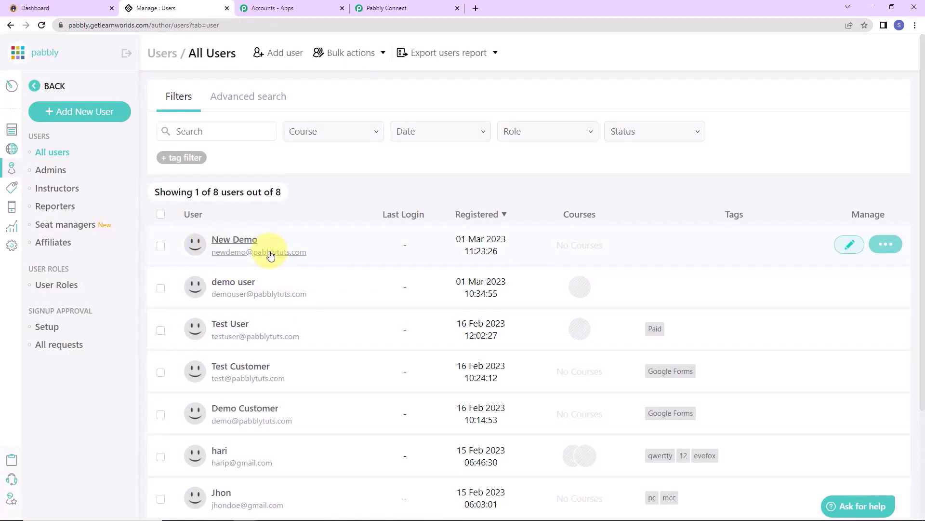
left_click(413, 7)
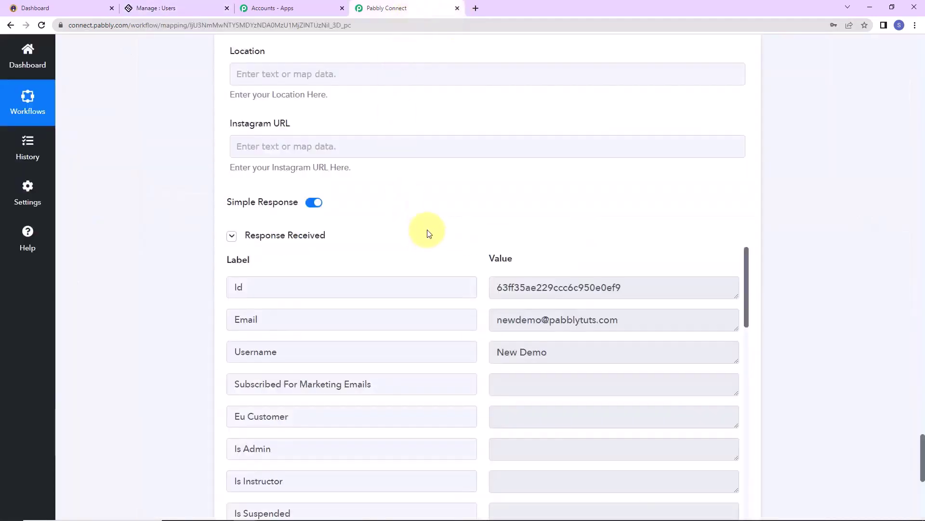
Add a LearnWorlds 'Enroll User to a Product' action using the existing LearnWorlds connection.
scroll(426, 231, "down", 6)
left_click(490, 229)
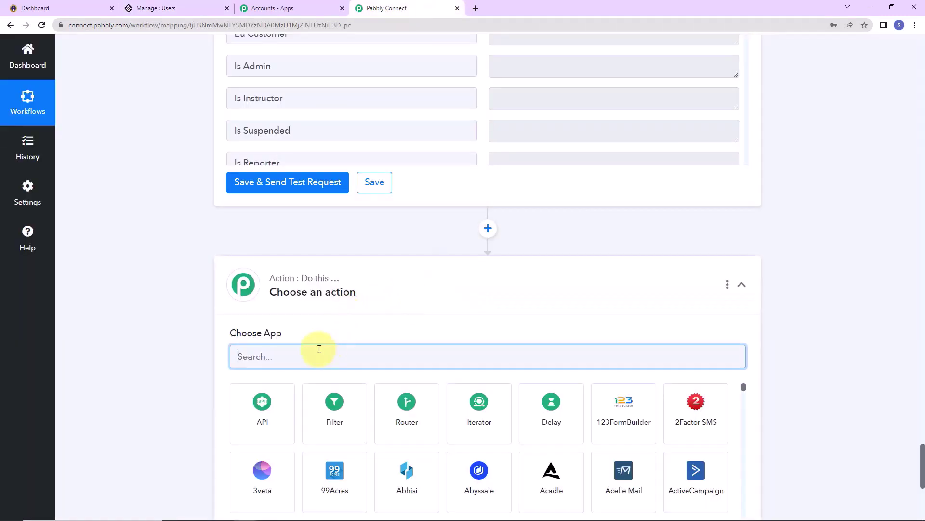
type("lear")
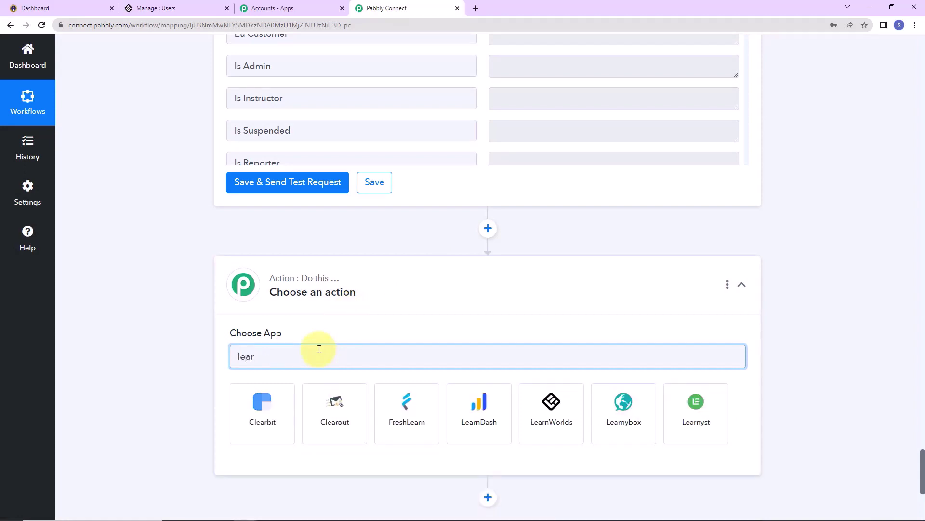
left_click(536, 422)
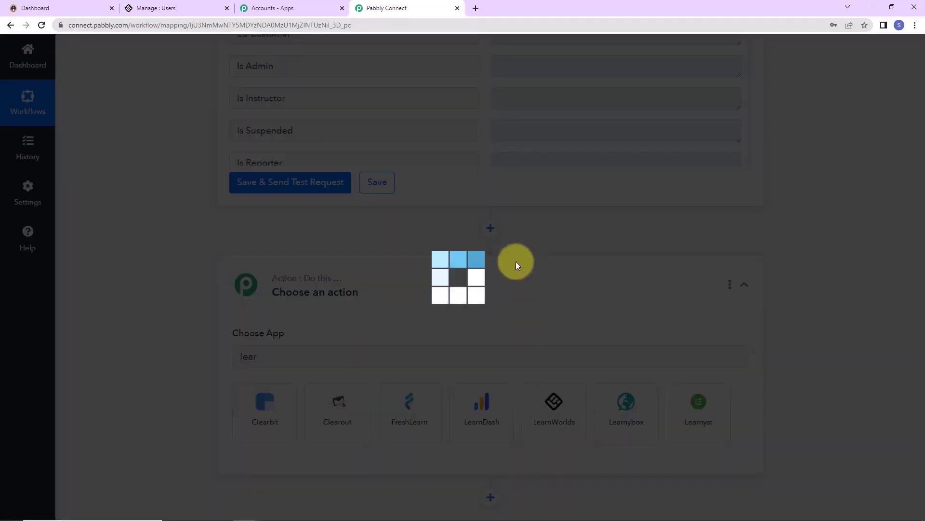
scroll(254, 308, "down", 5)
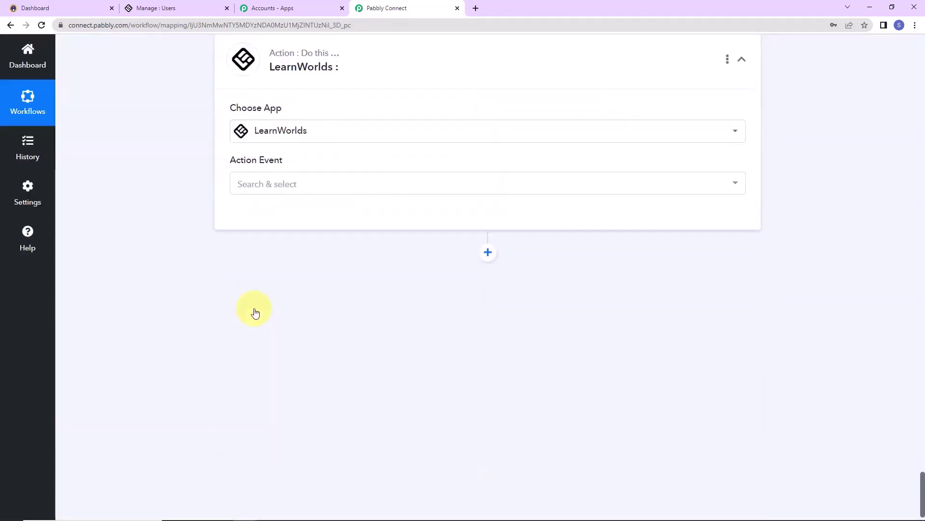
left_click(276, 182)
left_click(277, 269)
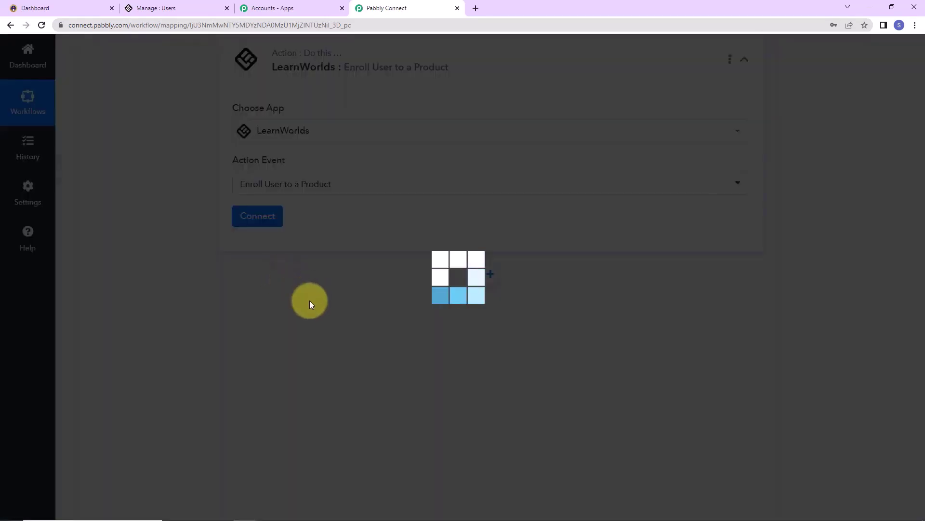
left_click(256, 225)
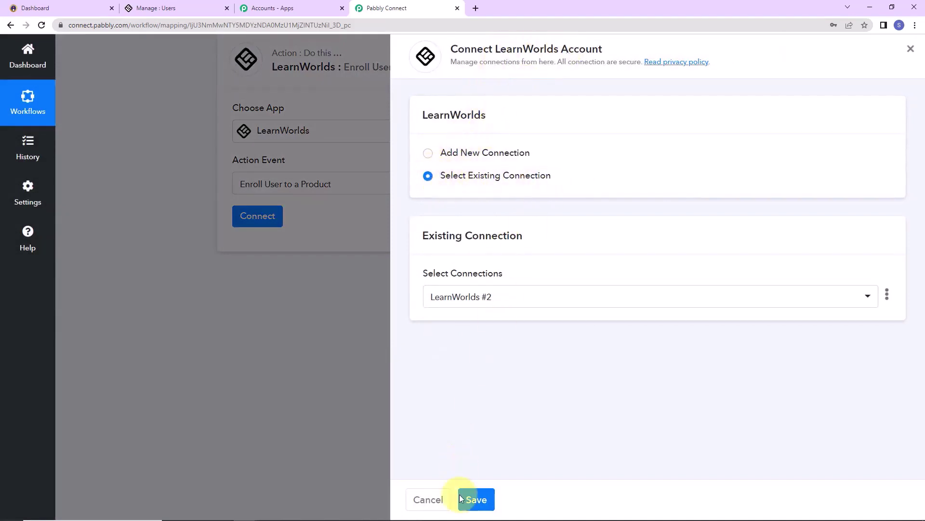
left_click(475, 499)
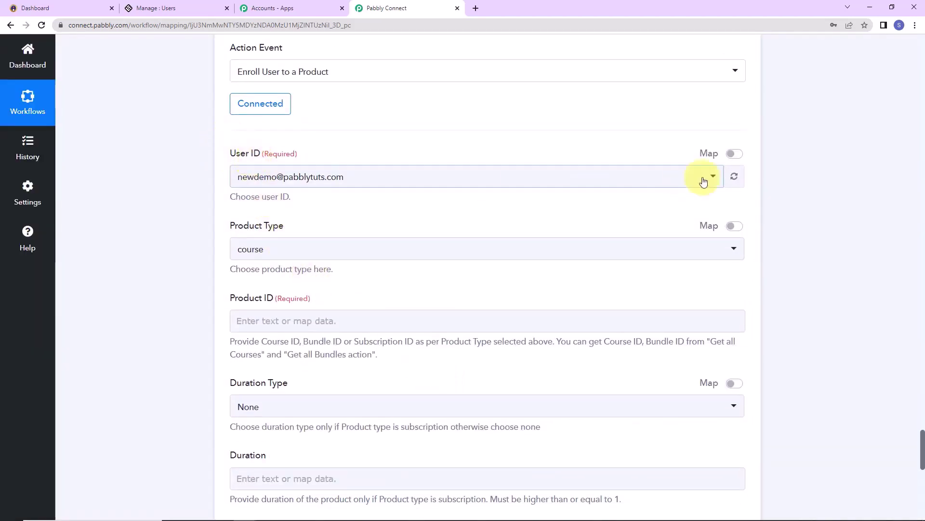
Map the enrol step's User ID to '3. Id' from the LearnWorlds: Create User step.
left_click(734, 153)
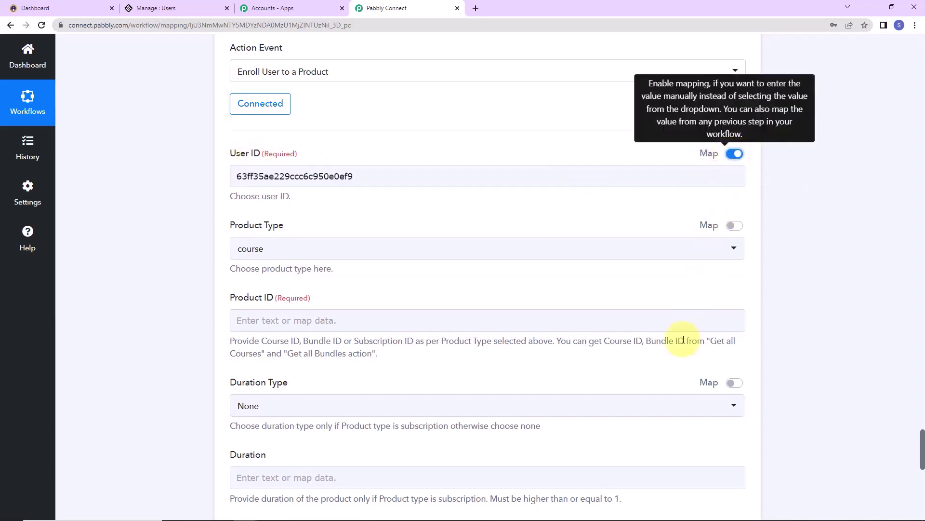
left_click(384, 176)
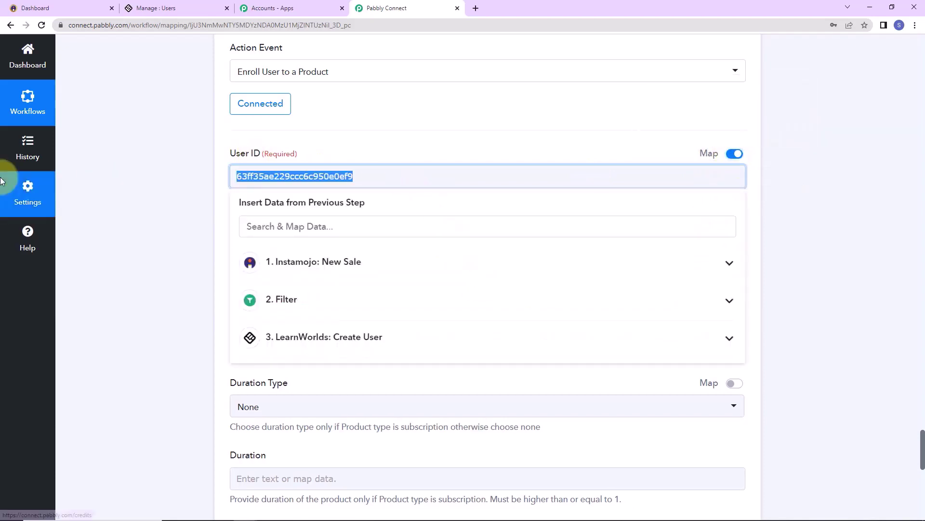
key("BackSpace")
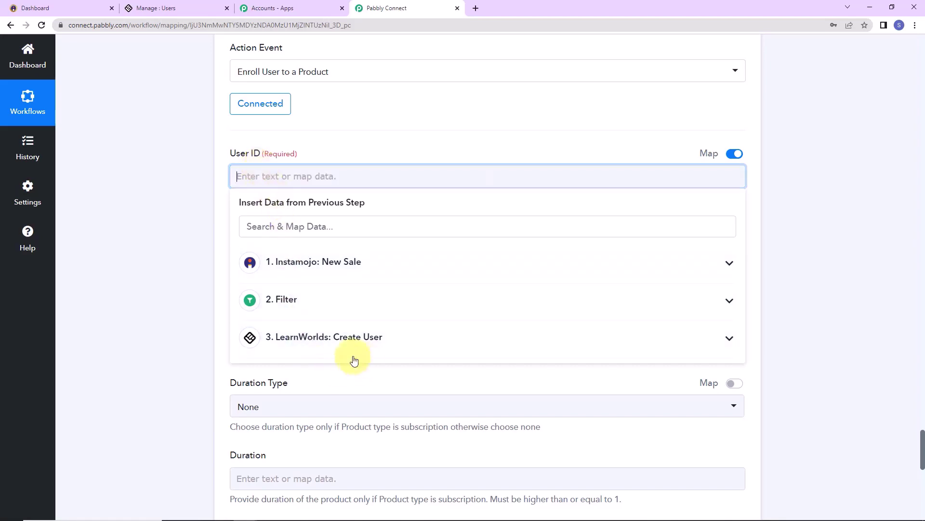
left_click(298, 344)
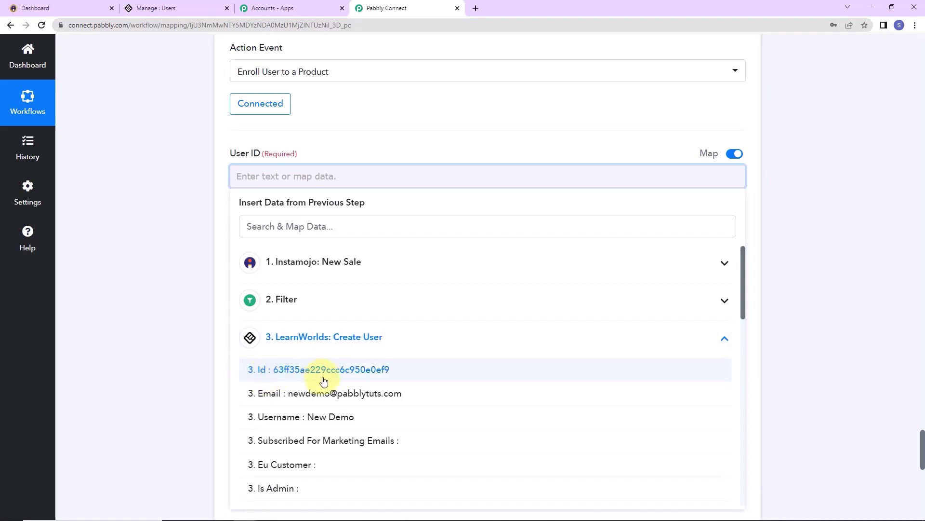
left_click(375, 377)
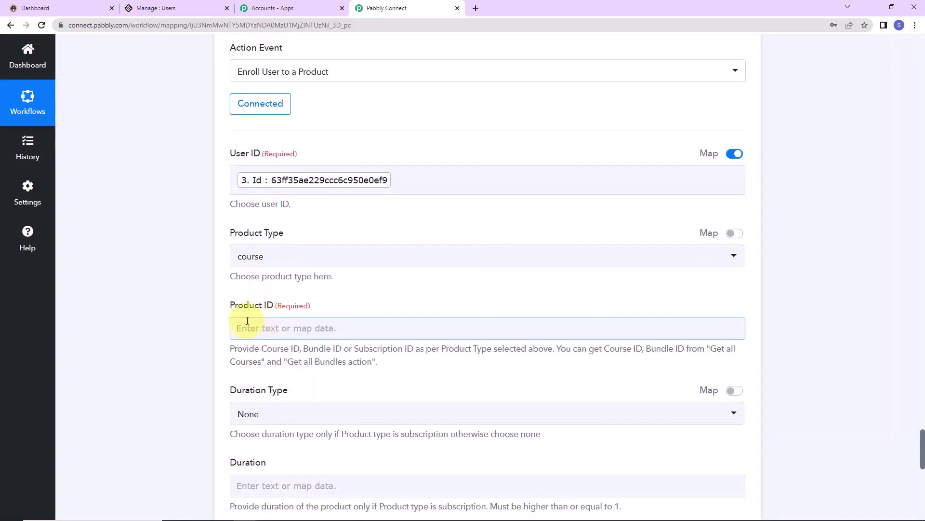
left_click(174, 4)
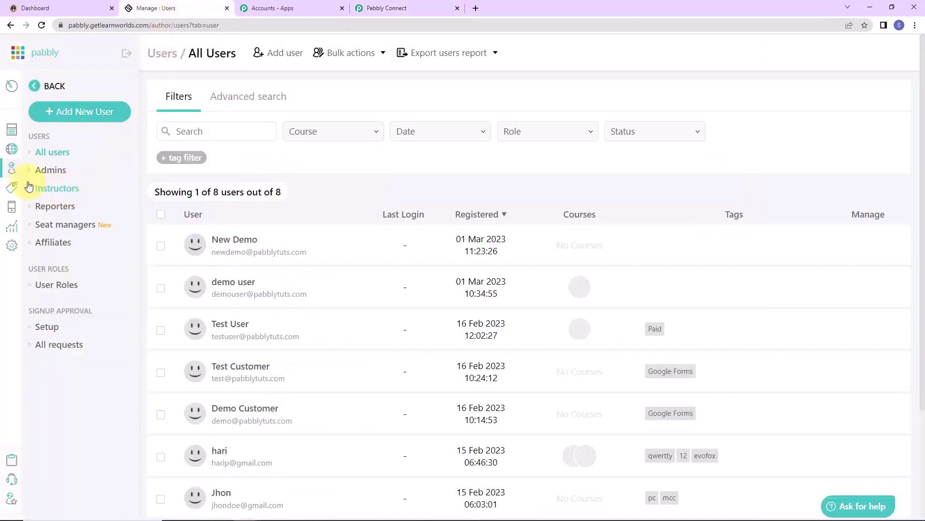
Copy the MS Office course id 'ms-office' from its LearnWorlds page address.
left_click(12, 129)
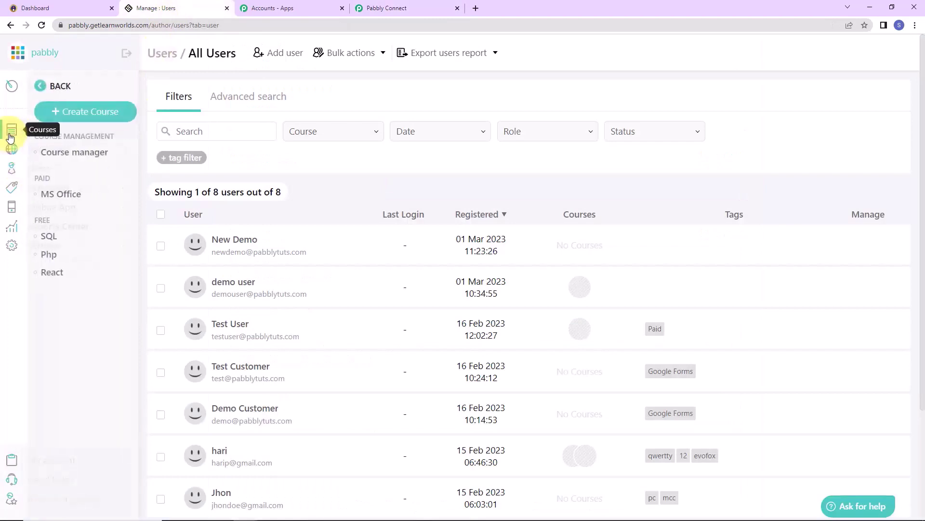
left_click(56, 197)
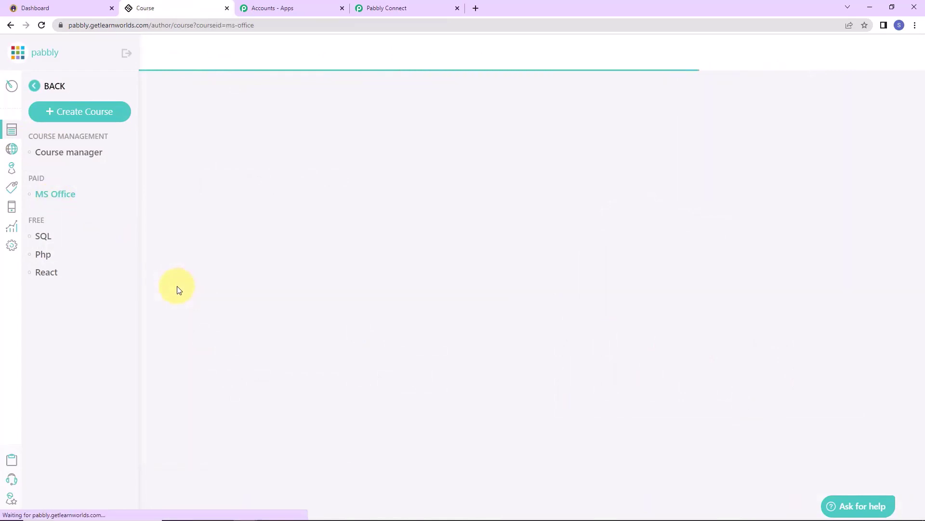
left_click_drag(199, 25, 278, 27)
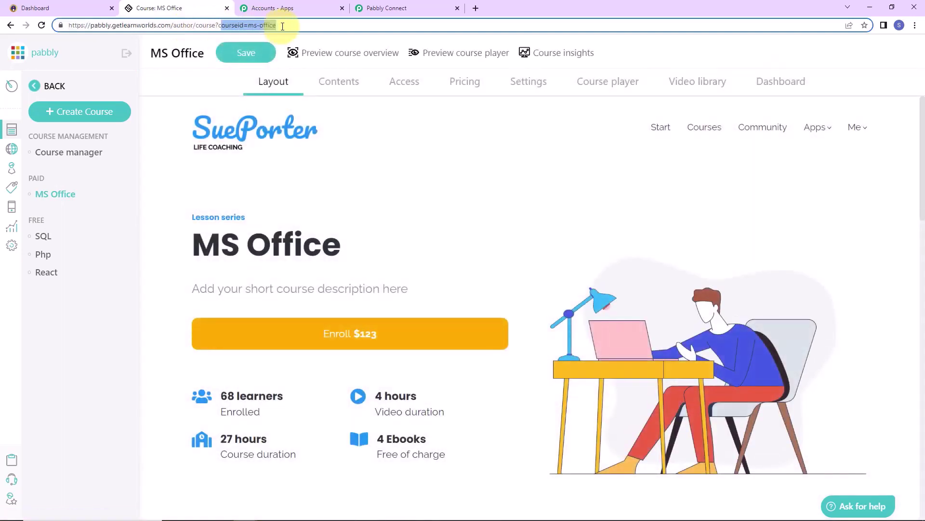
left_click_drag(250, 26, 291, 27)
right_click(270, 25)
left_click(294, 77)
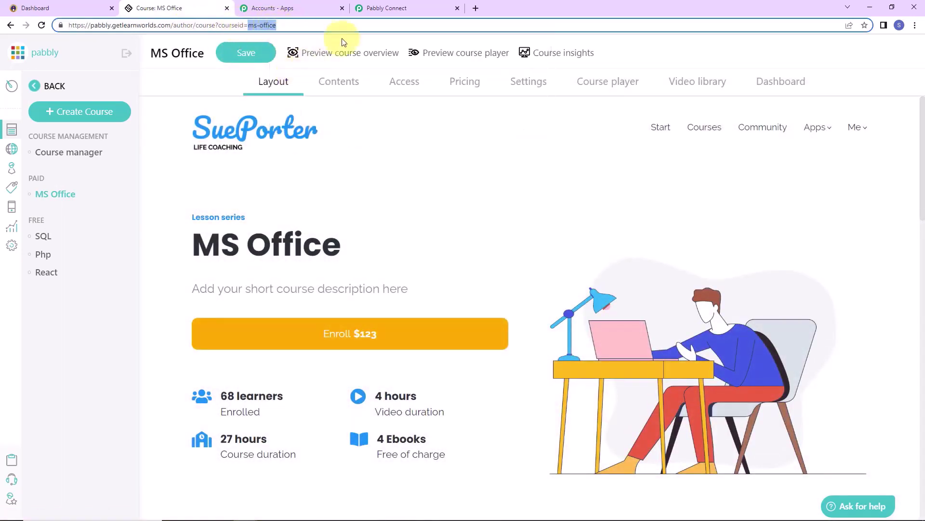
left_click(396, 10)
left_click(239, 329)
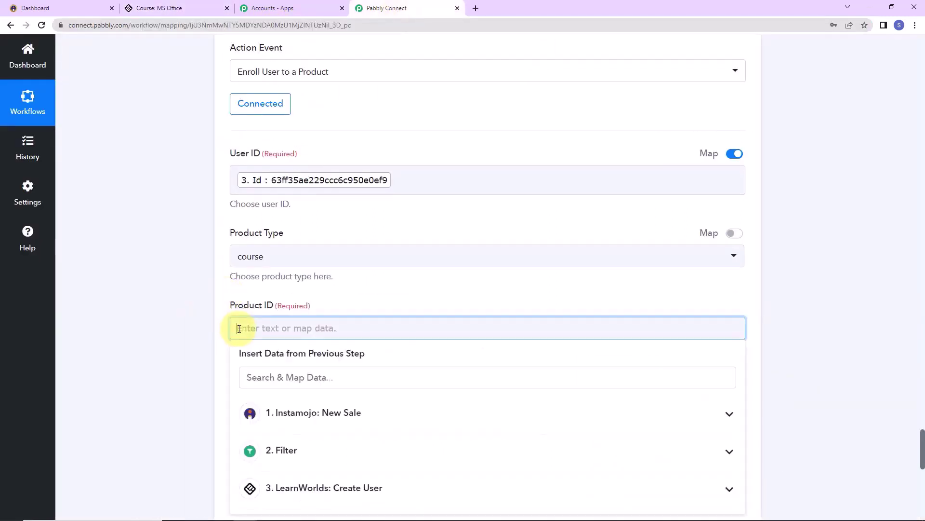
Set Product ID to ms-office and map Price to the Instamojo Payment Amount.
key("ctrl+v")
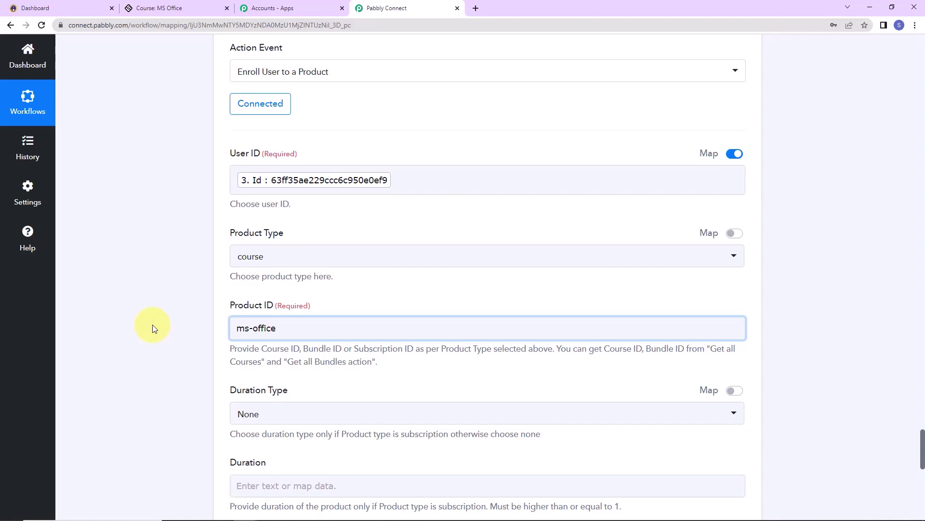
scroll(151, 364, "down", 7)
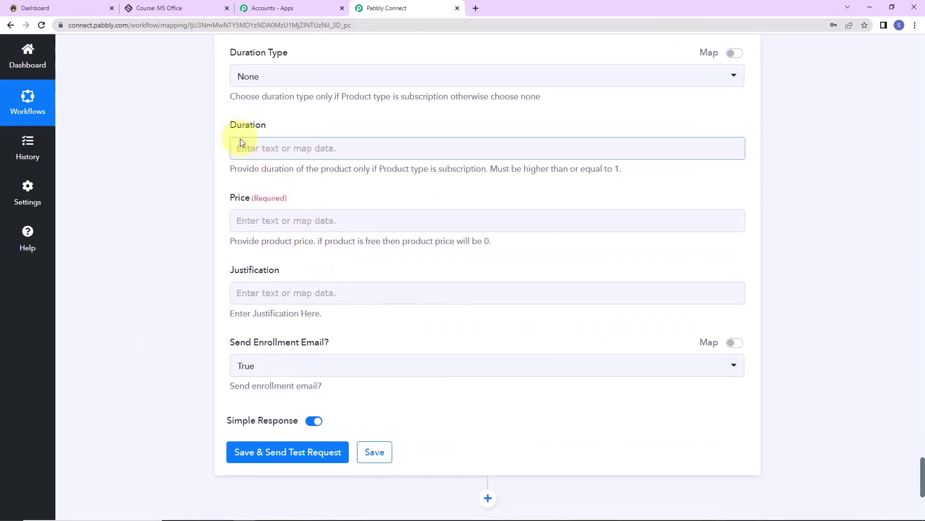
left_click(243, 221)
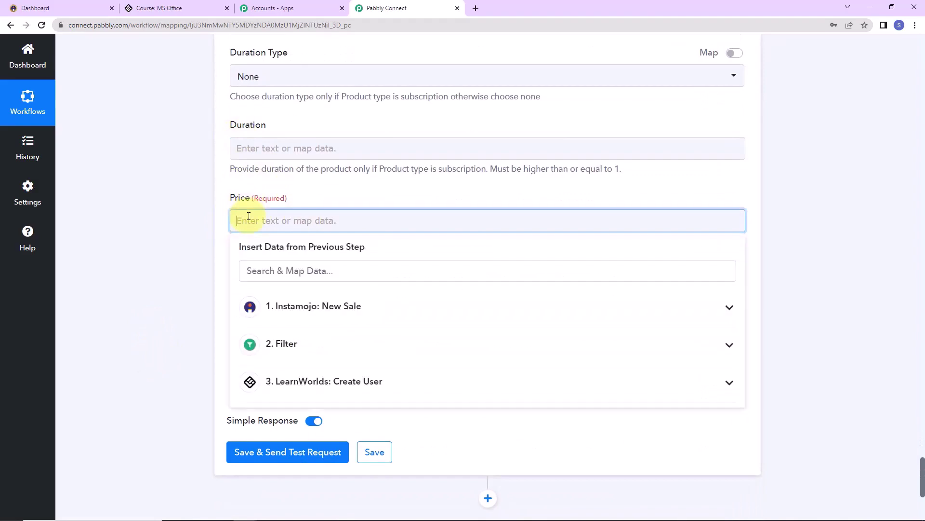
left_click(297, 316)
scroll(333, 369, "down", 3)
left_click(333, 369)
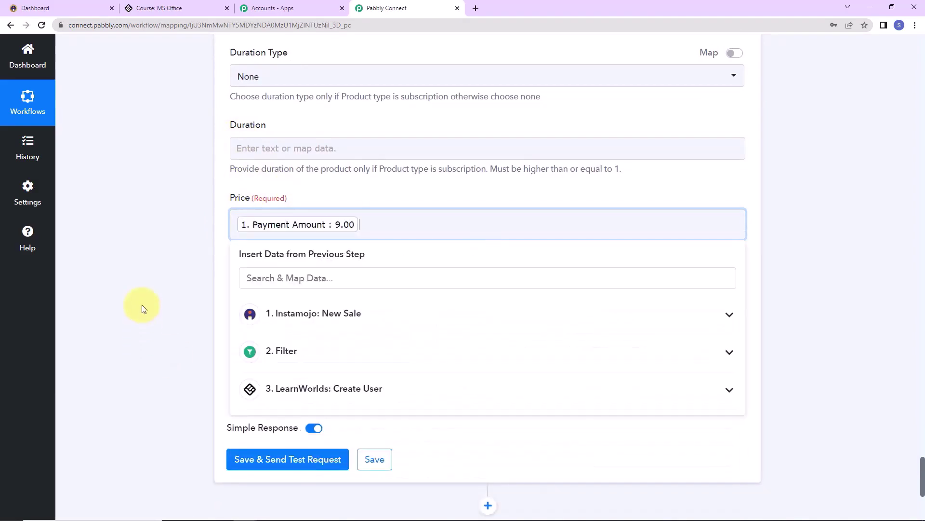
left_click(141, 306)
Save and test the enrol step, which returns Success 1.
scroll(144, 307, "down", 2)
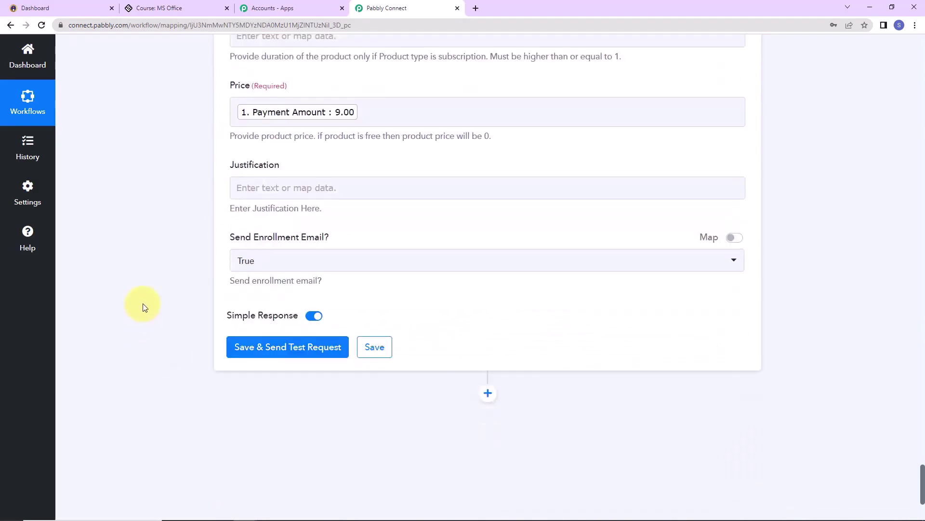
left_click(270, 351)
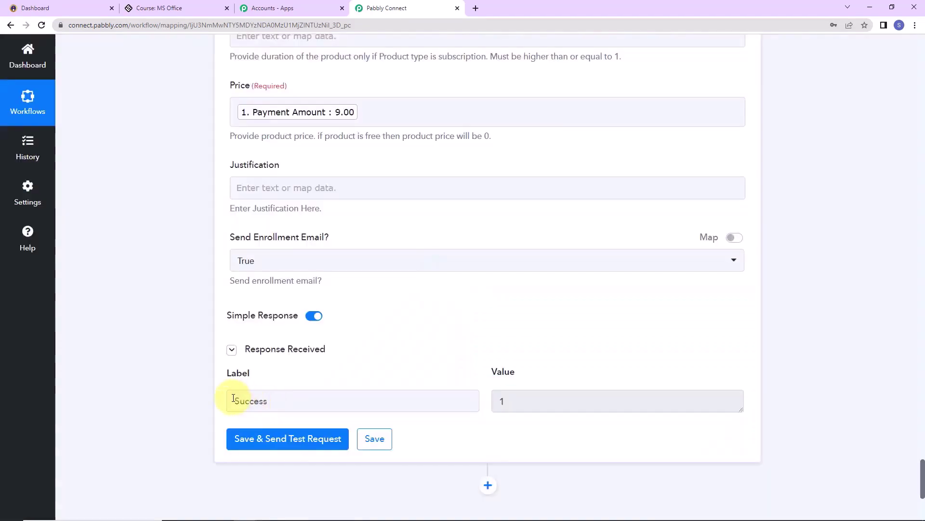
left_click_drag(240, 396, 474, 400)
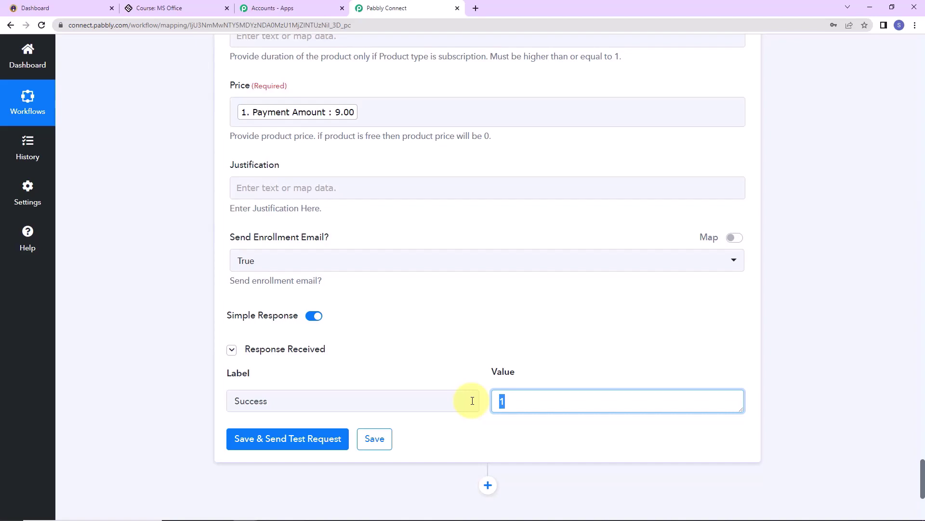
Check the MS Office course dashboard for New Demo's new $9 sale.
left_click(170, 8)
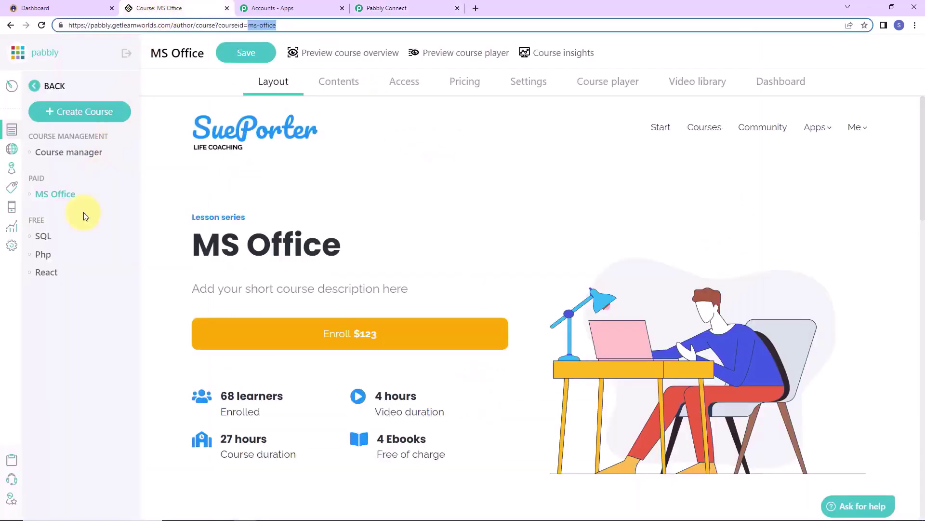
left_click(42, 194)
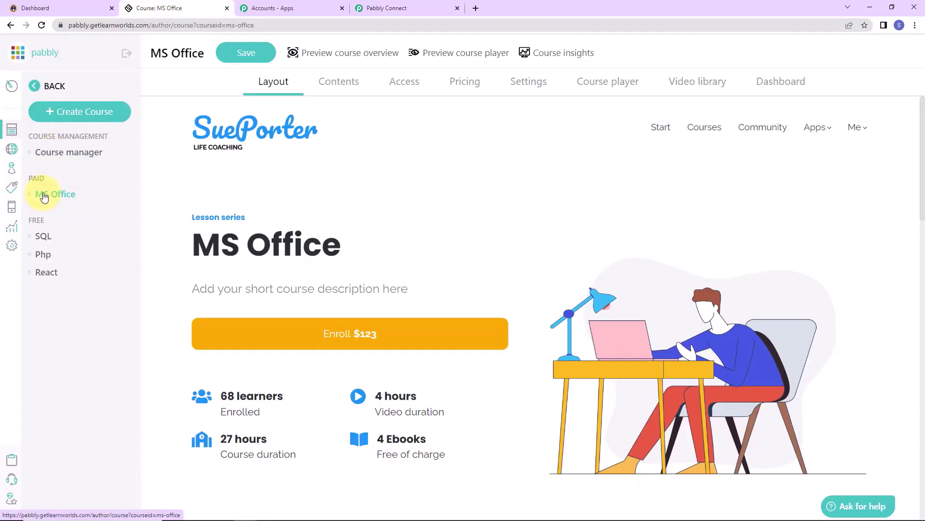
left_click(765, 83)
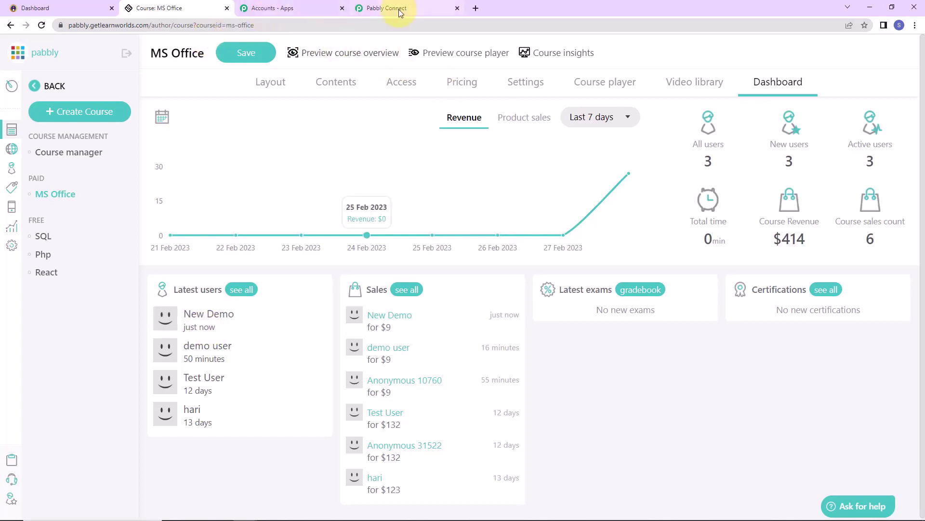
left_click(35, 9)
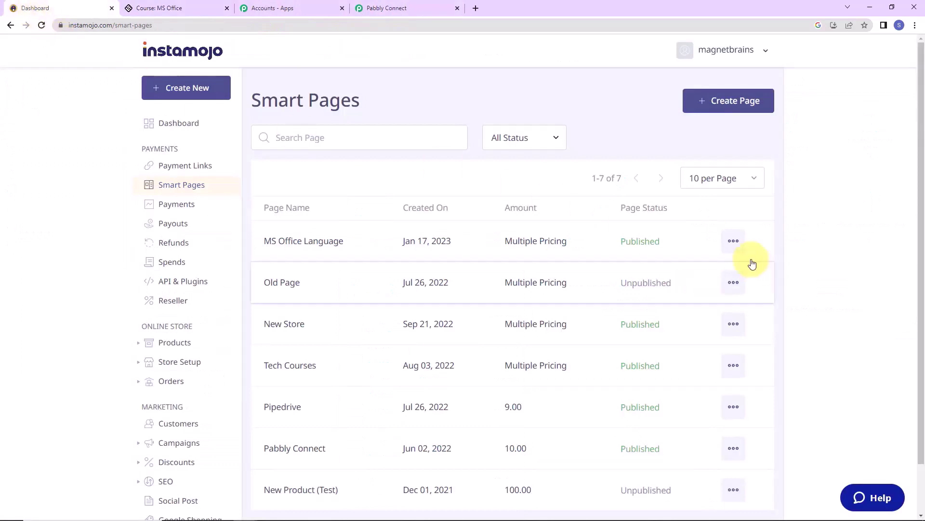
Open the MS Office Language page's share link in a private browsing window.
left_click(734, 240)
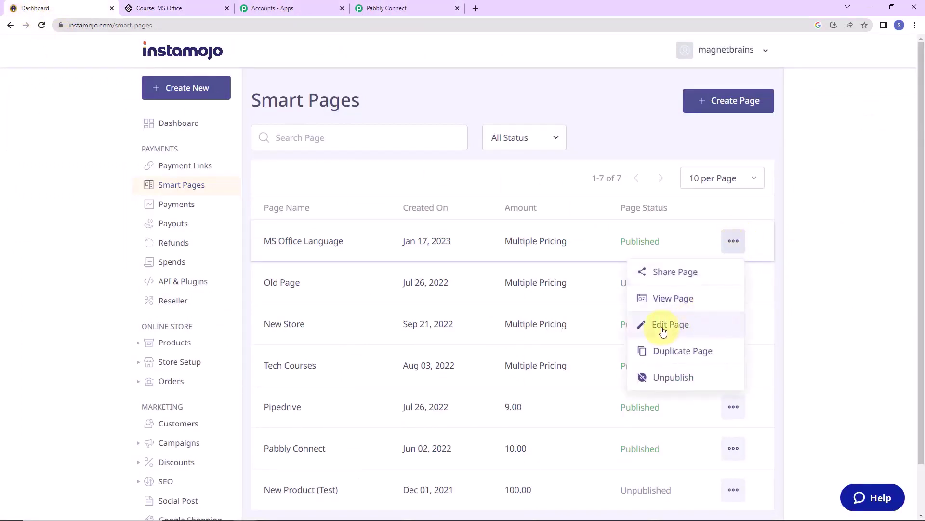
left_click(665, 271)
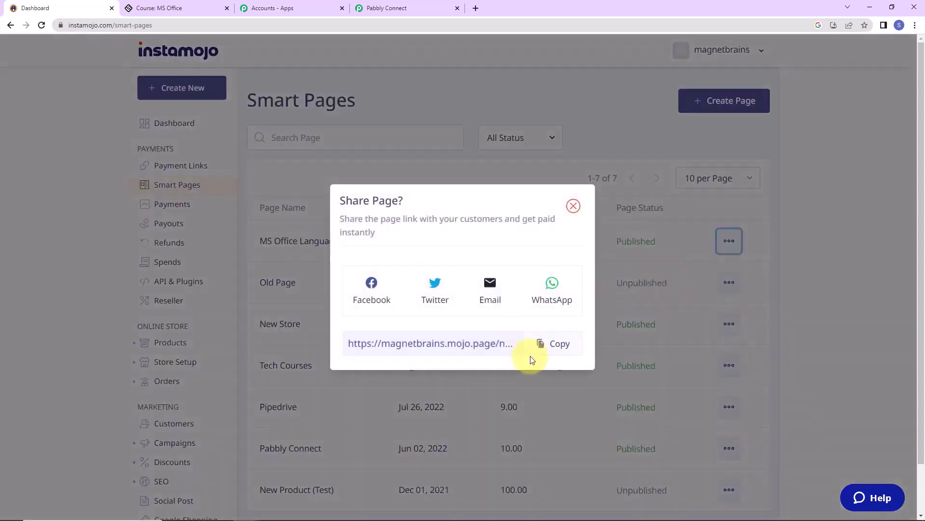
left_click(554, 345)
left_click(915, 25)
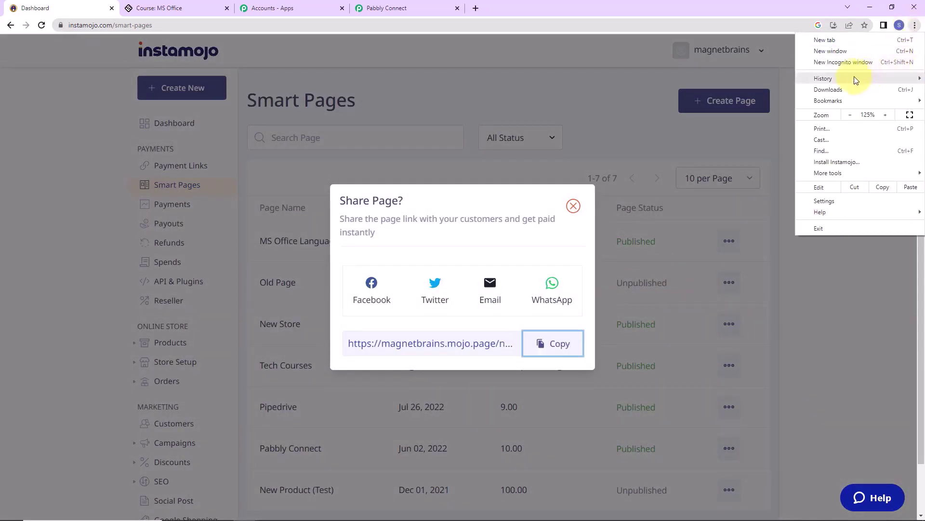
left_click(850, 63)
key("ctrl+v")
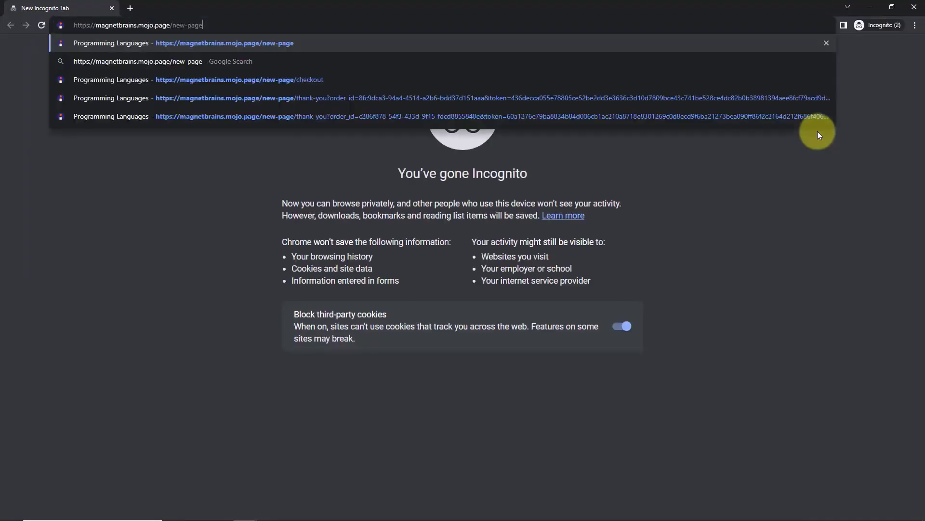
key("Return")
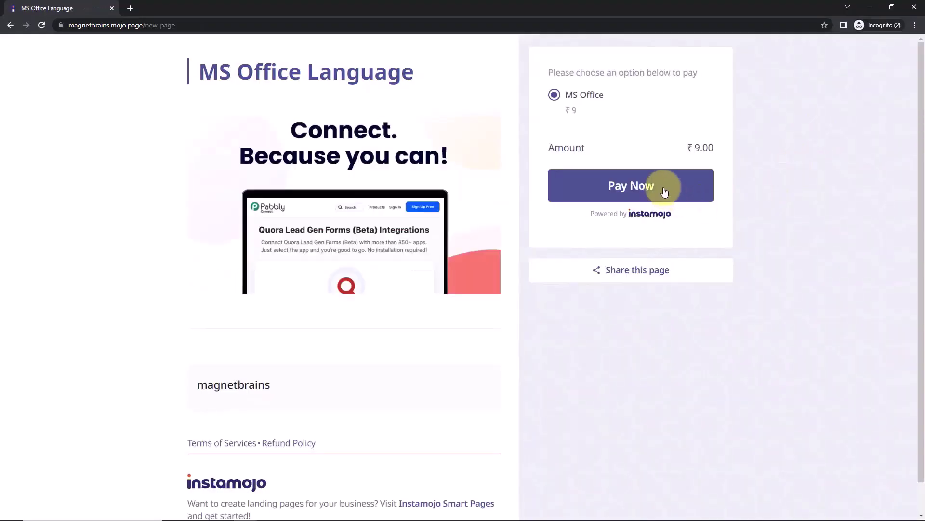
Pay ₹9 for MS Office, filling in the buyer's name, e-mail and mobile number.
left_click(641, 187)
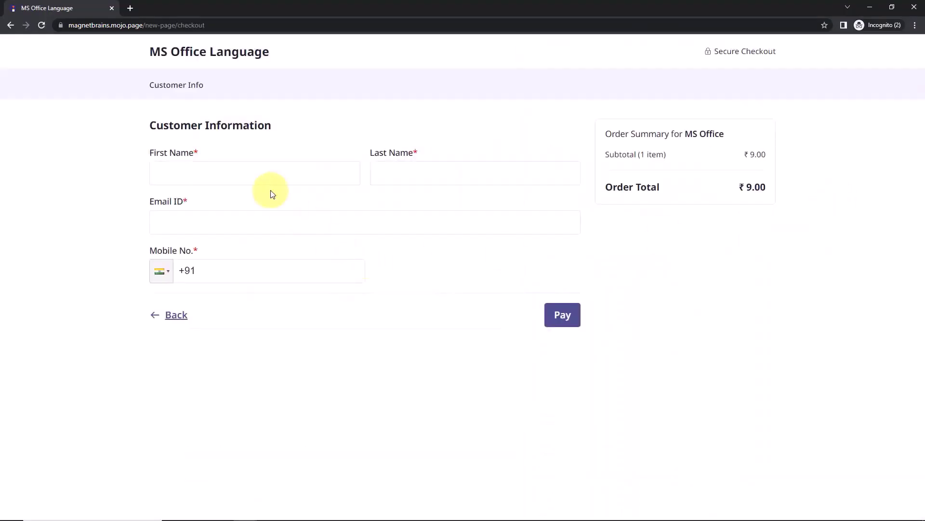
left_click(255, 174)
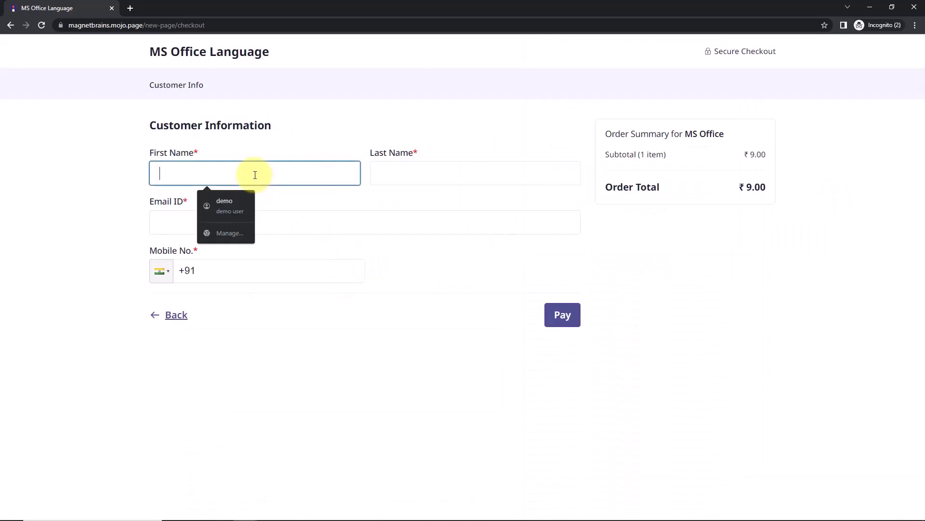
type("Dummy")
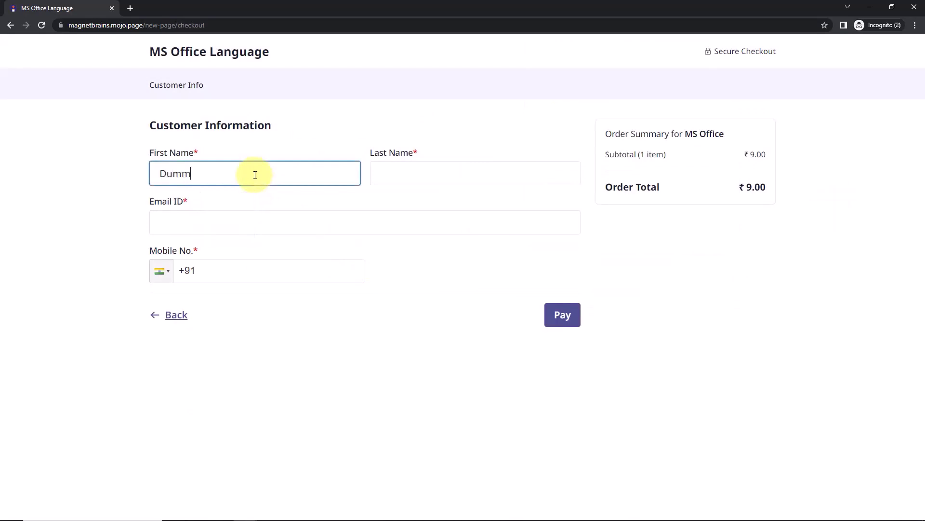
key("Tab")
type("User")
left_click(275, 216)
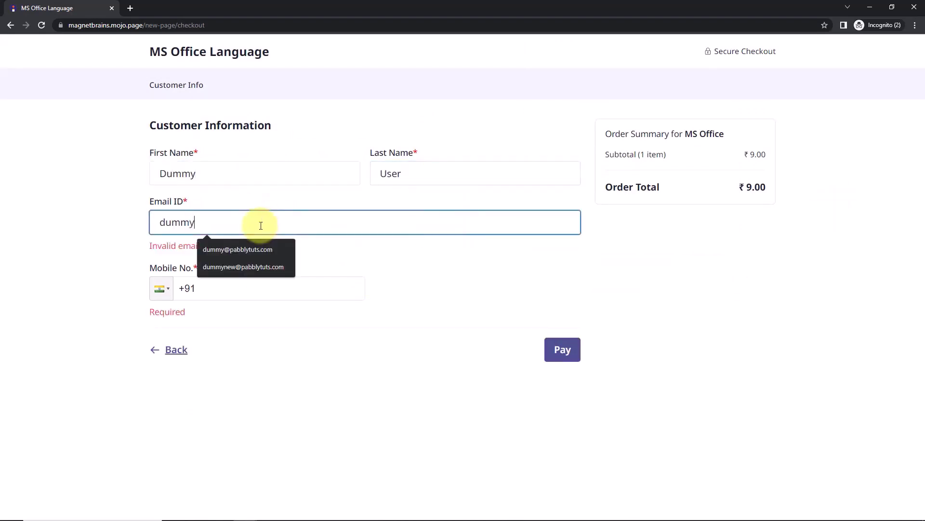
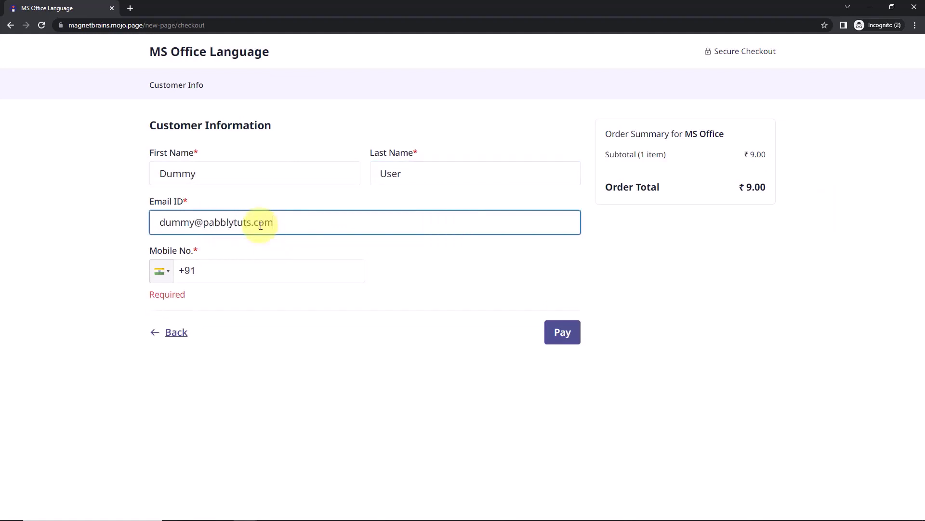
left_click(30, 268)
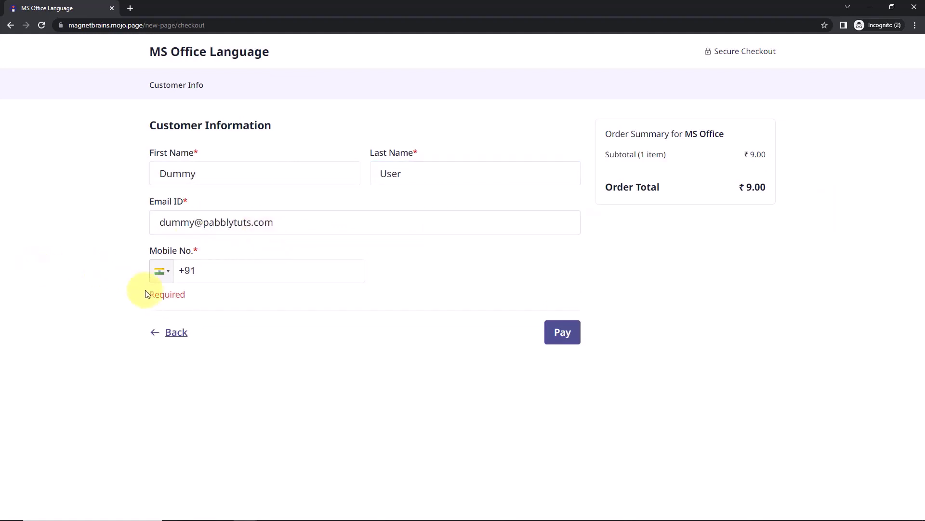
left_click(196, 221)
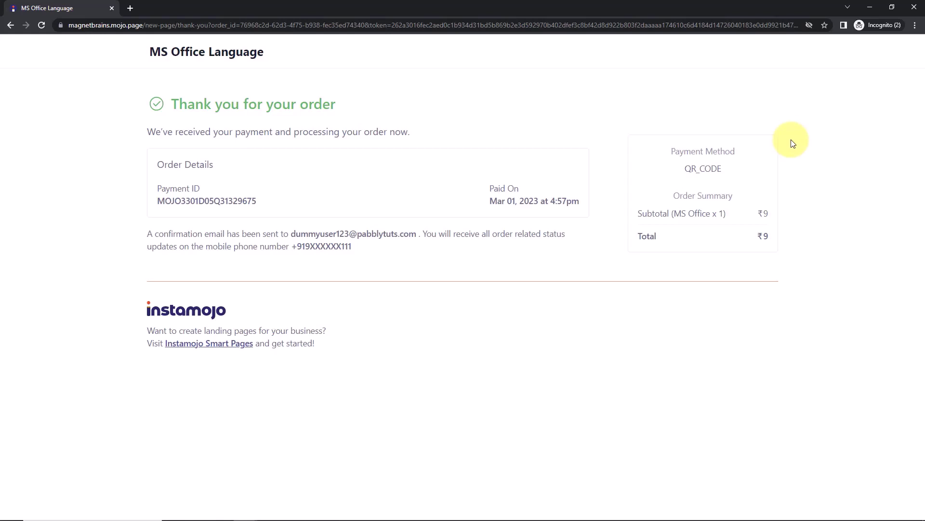
left_click(871, 7)
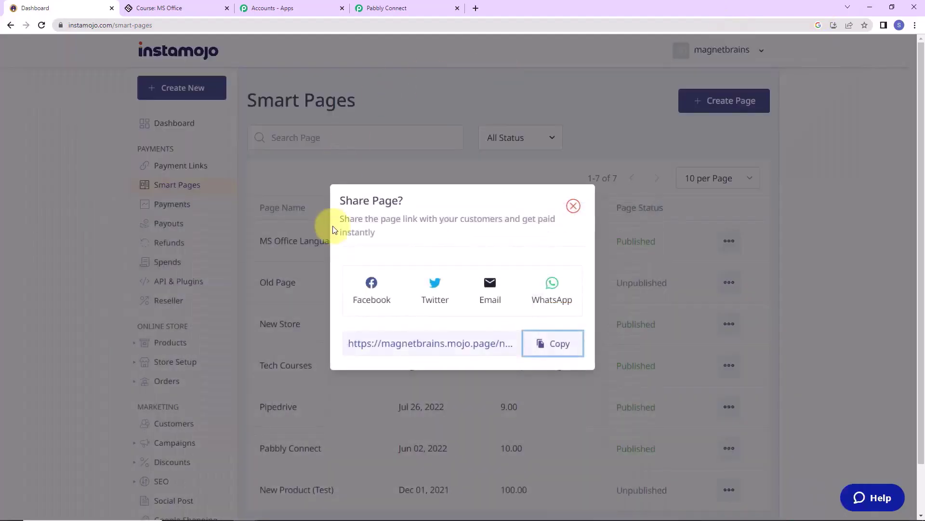
left_click(574, 207)
Reload the MS Office course dashboard to confirm 5 users, with the test buyer newest.
left_click(153, 13)
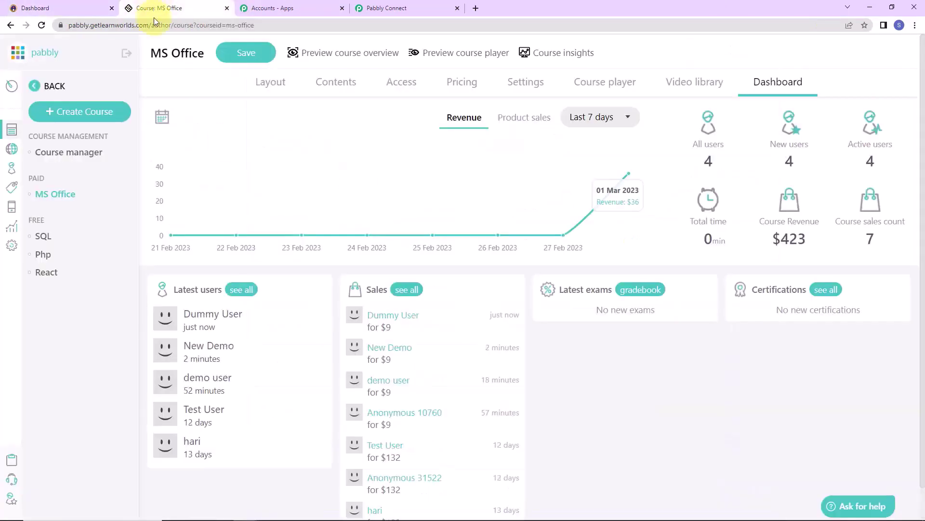
left_click(41, 25)
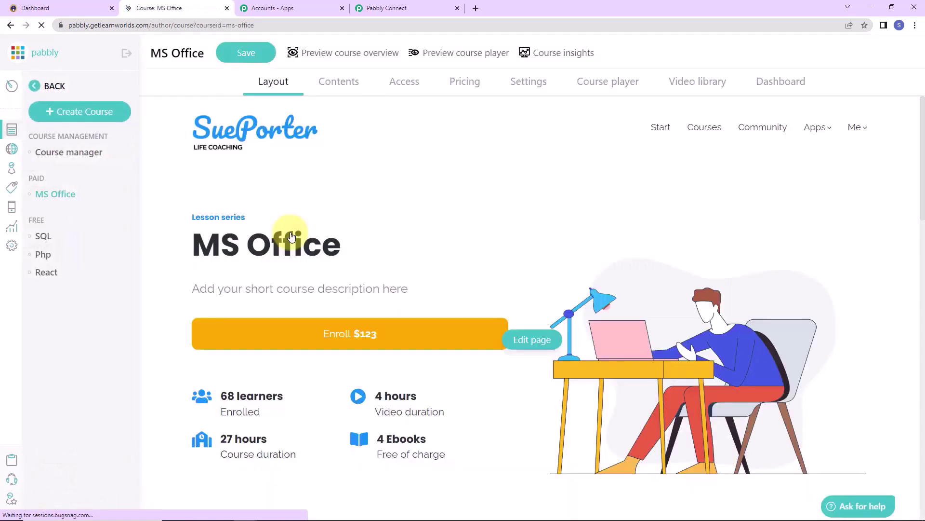
left_click(798, 88)
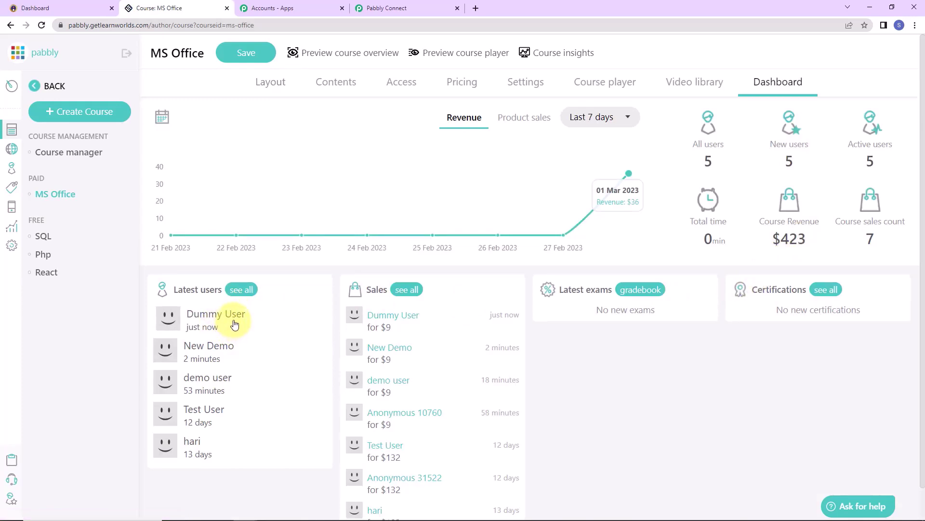
left_click(420, 8)
Collapse the Instamojo New Sale trigger, filter, Create User and Enroll User to a Product steps.
left_click_drag(919, 469, 884, 44)
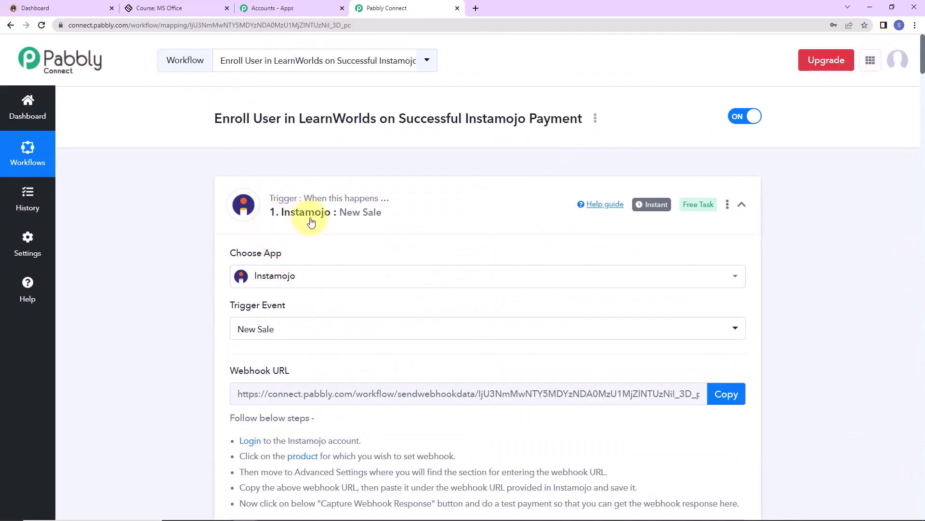
left_click(743, 204)
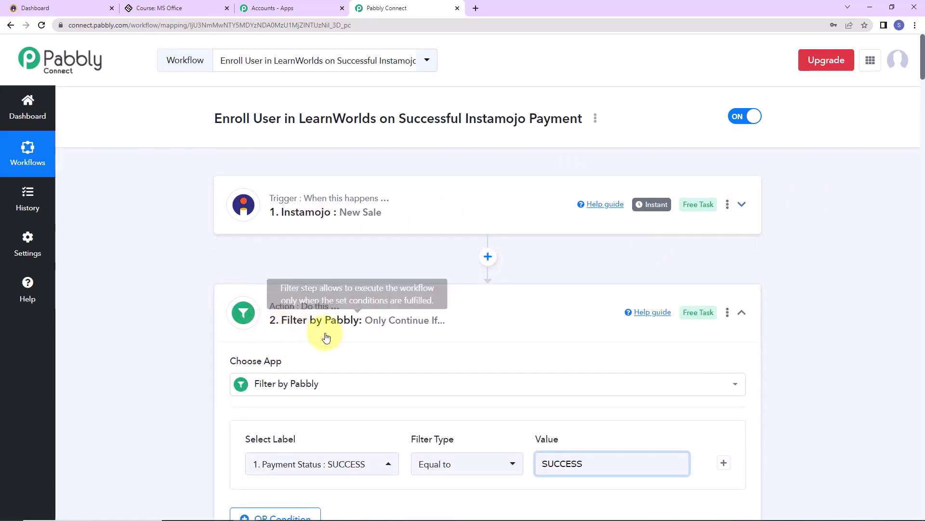
left_click(743, 313)
scroll(777, 332, "down", 5)
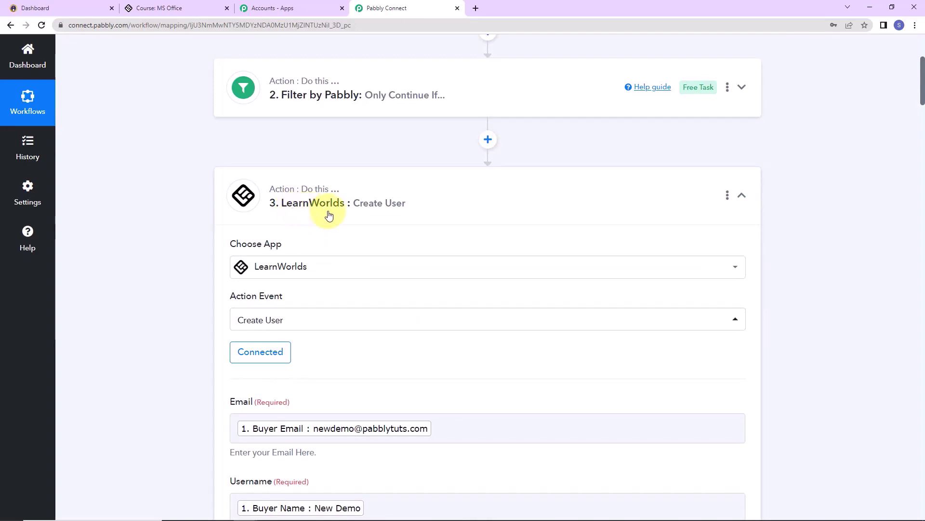
left_click(742, 195)
scroll(746, 254, "down", 5)
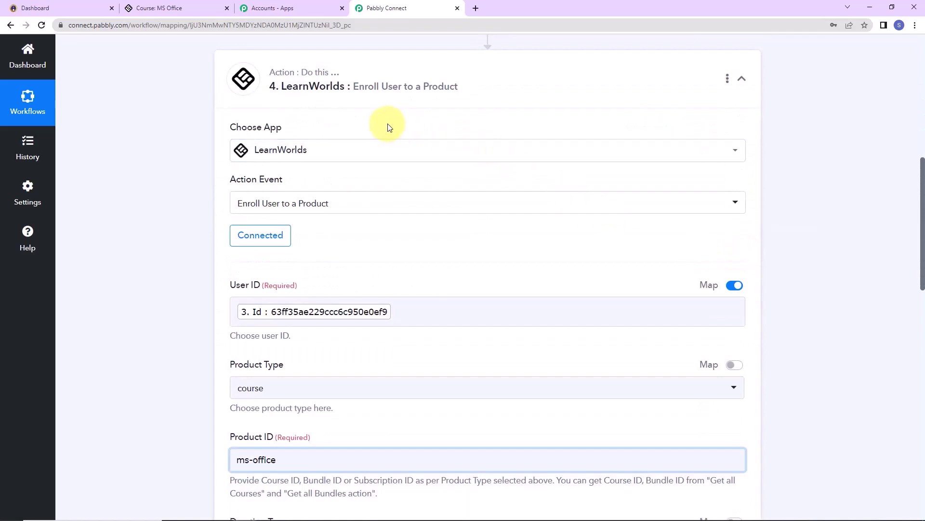
left_click(741, 78)
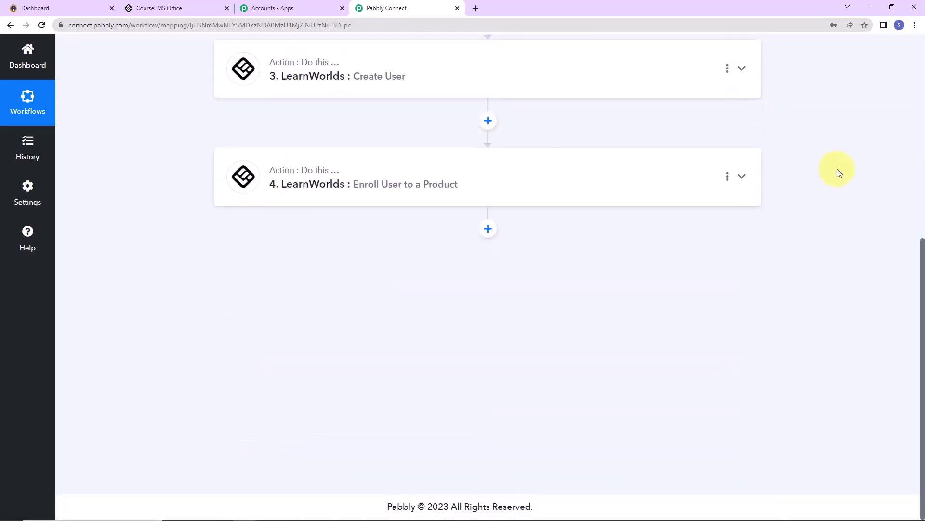
scroll(834, 157, "up", 2)
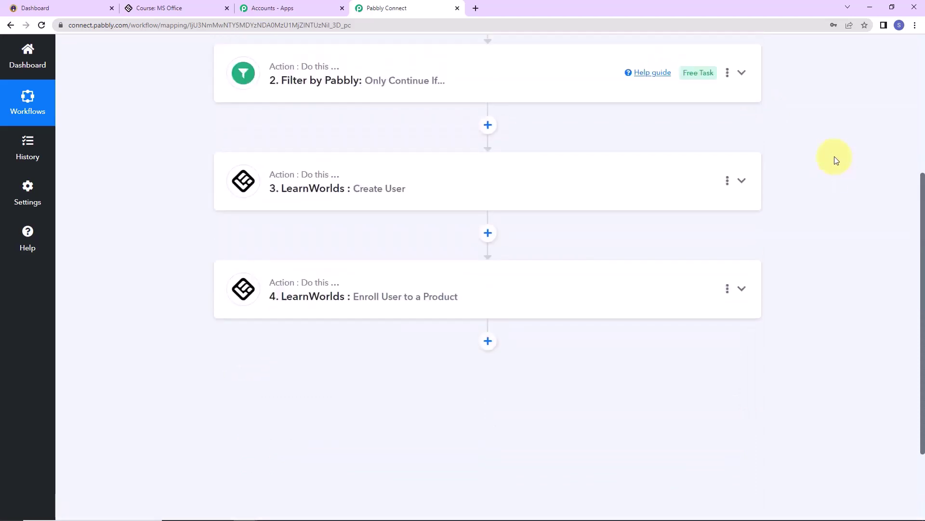
scroll(834, 157, "up", 4)
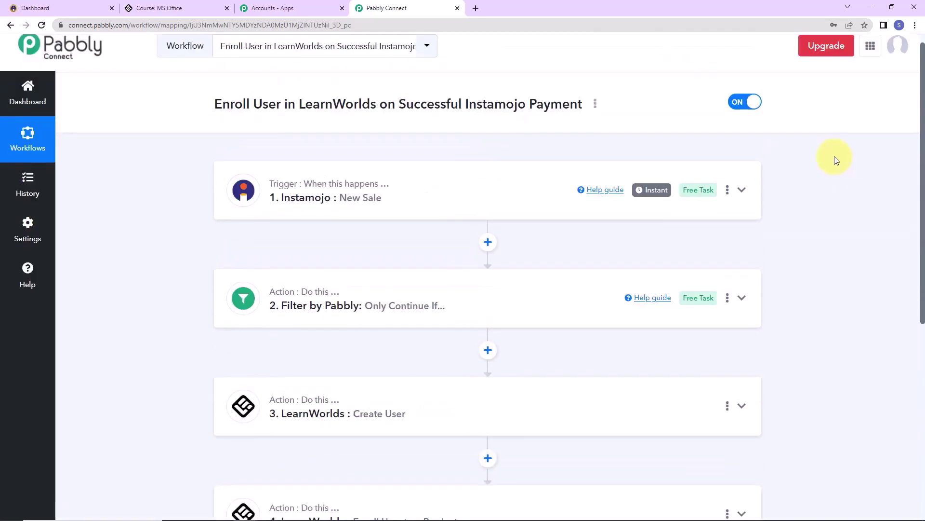
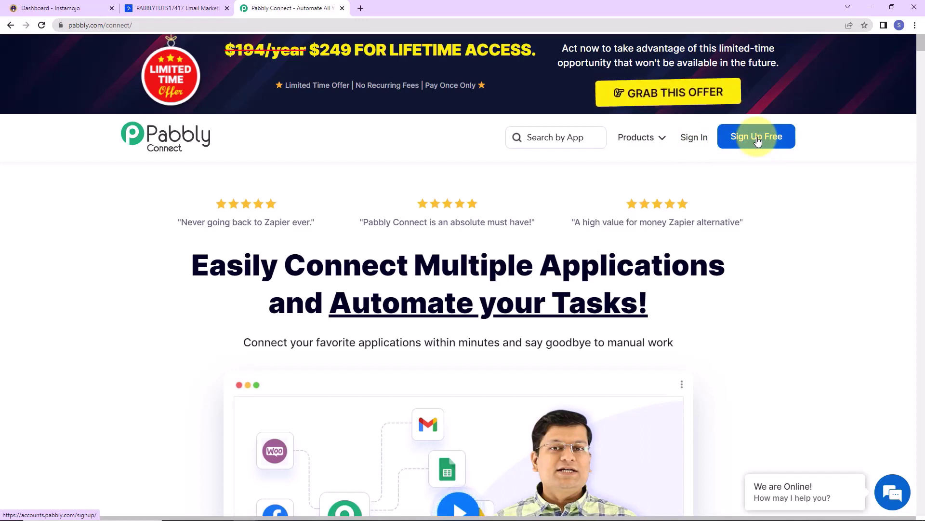
Sign in to Pabbly Connect and start a workflow named 'InstaMojo to ActiveCampaign Using Pabbly Connect'.
left_click(698, 139)
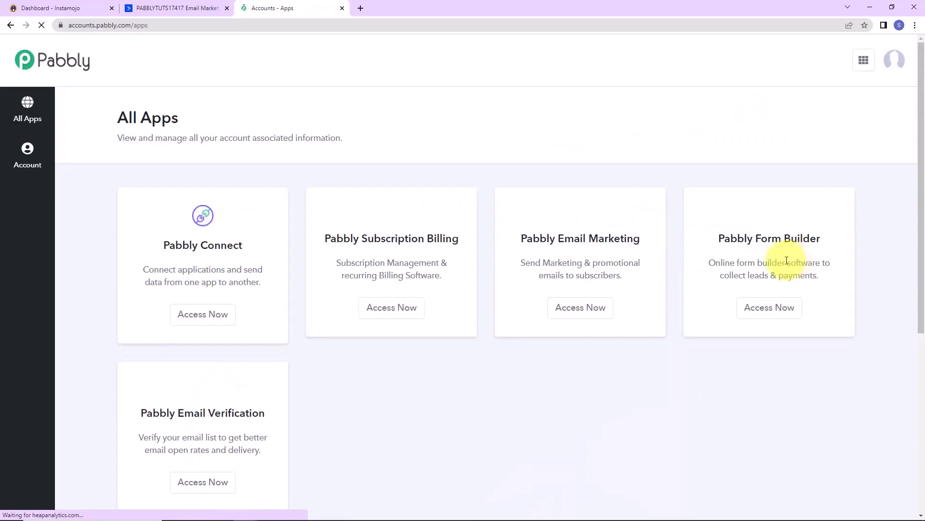
left_click(205, 322)
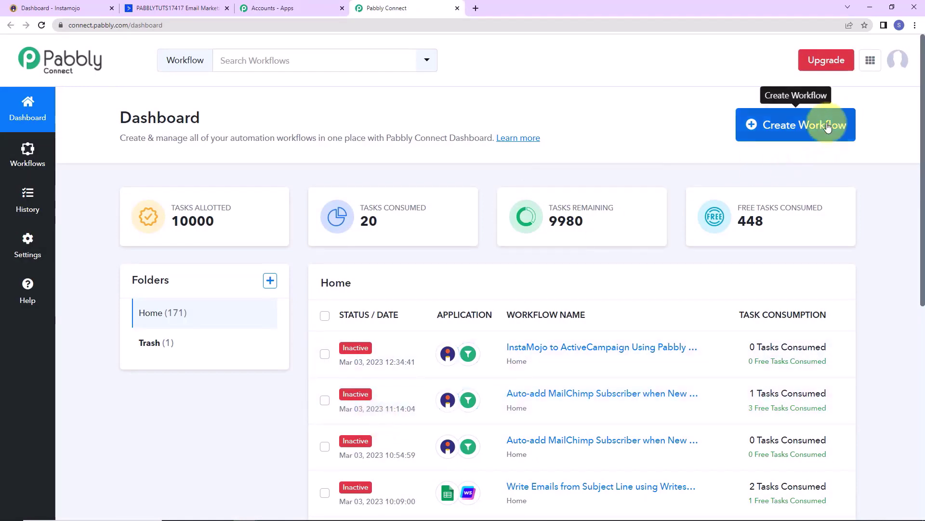
left_click(800, 129)
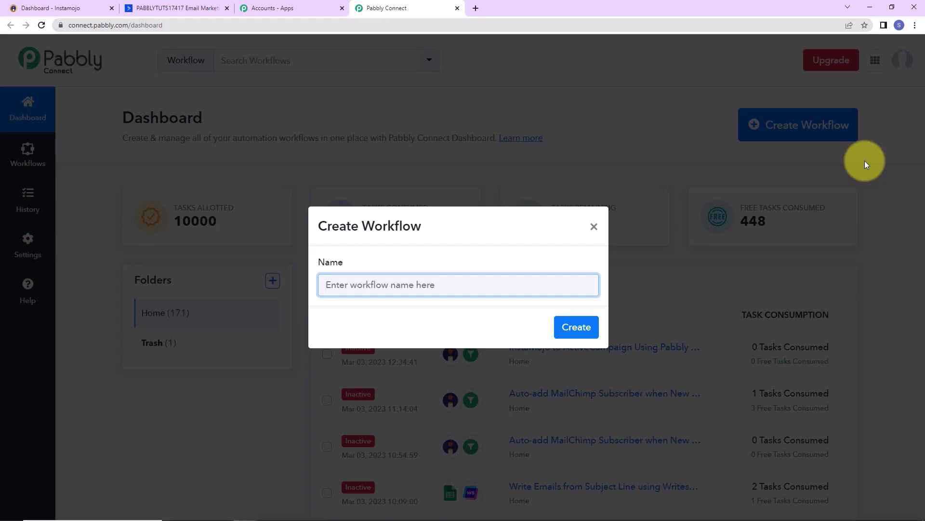
type("InstaMojo to ActiveCampaign Using Pabbly Connect")
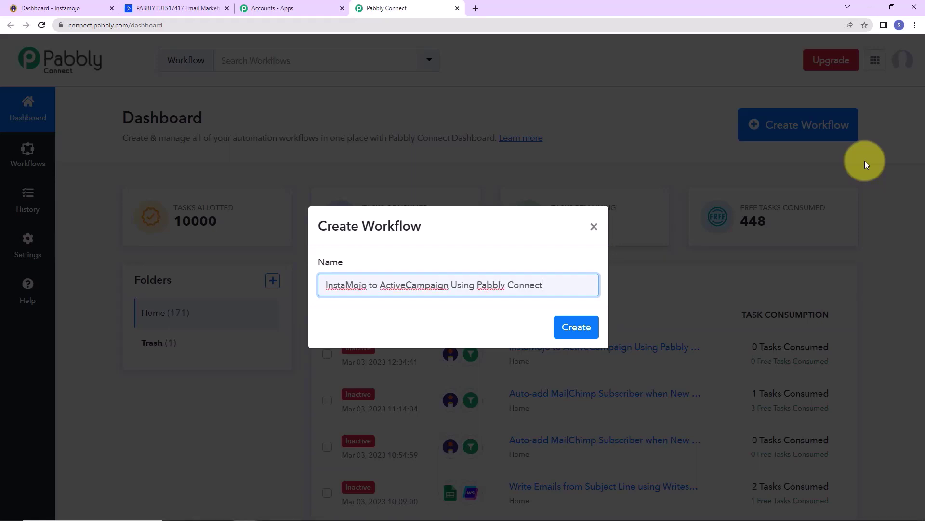
Create the workflow with an Instamojo New Sale trigger and copy its webhook URL.
left_click(583, 326)
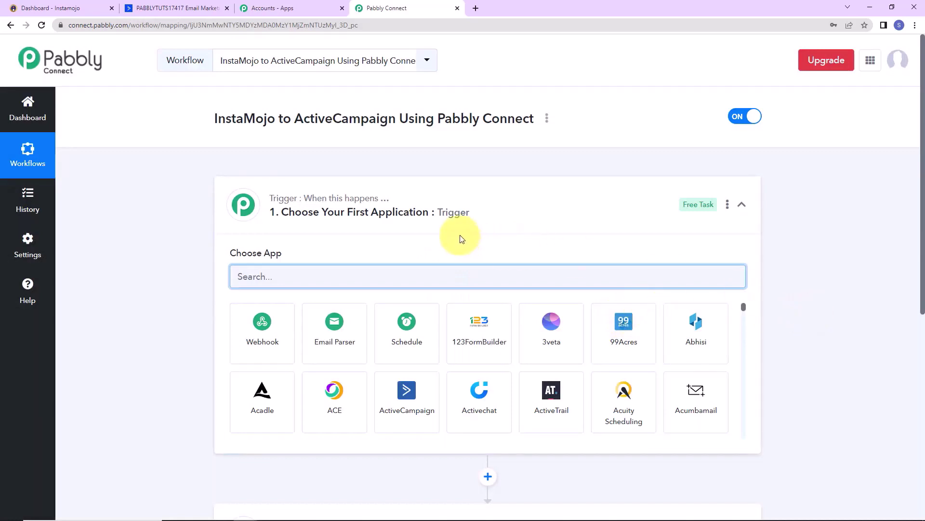
scroll(462, 238, "down", 2)
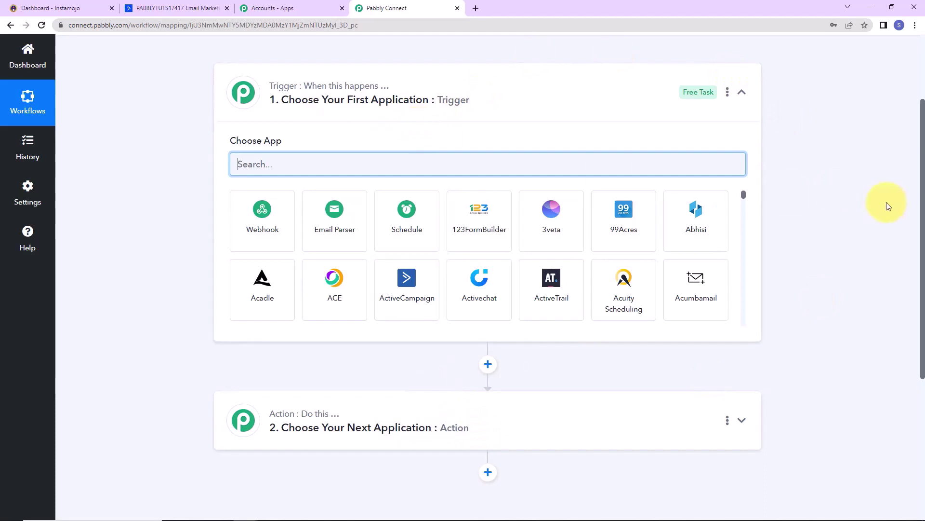
type("ins")
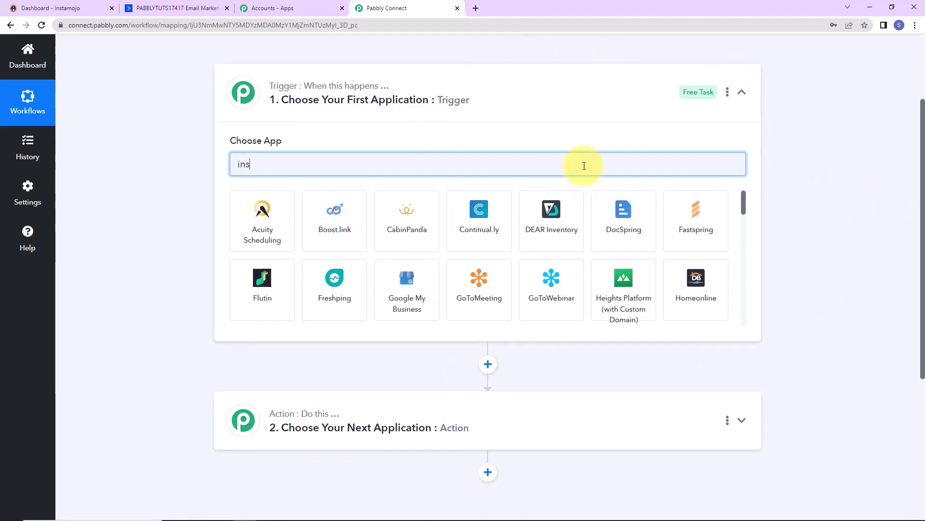
type("ta")
left_click(435, 220)
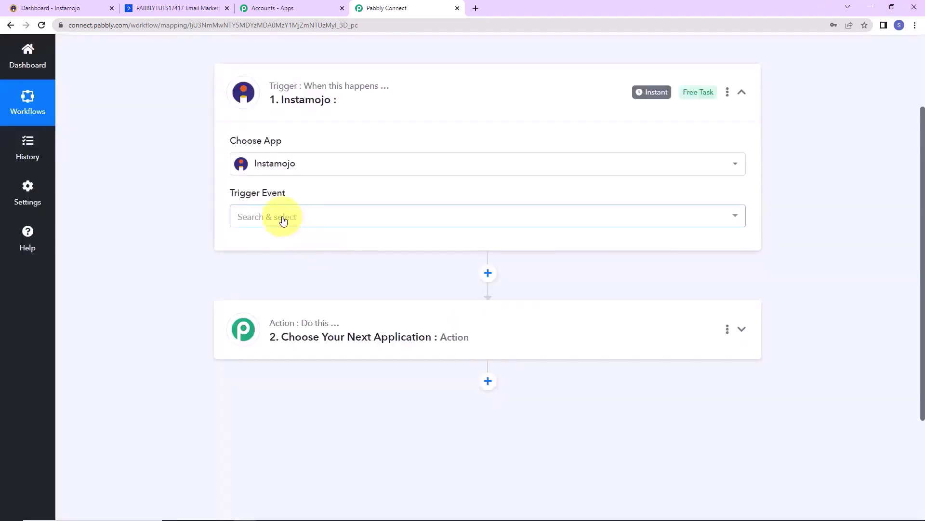
left_click(283, 221)
left_click(283, 273)
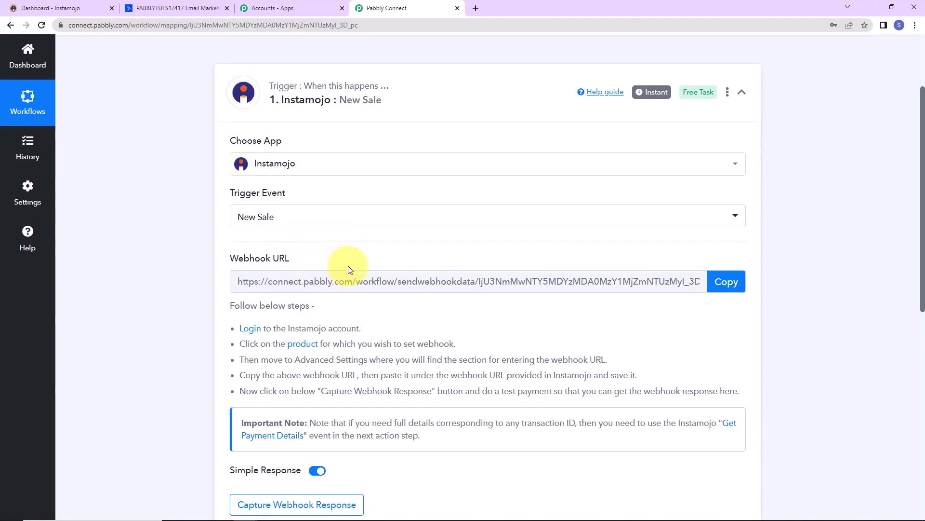
left_click(725, 282)
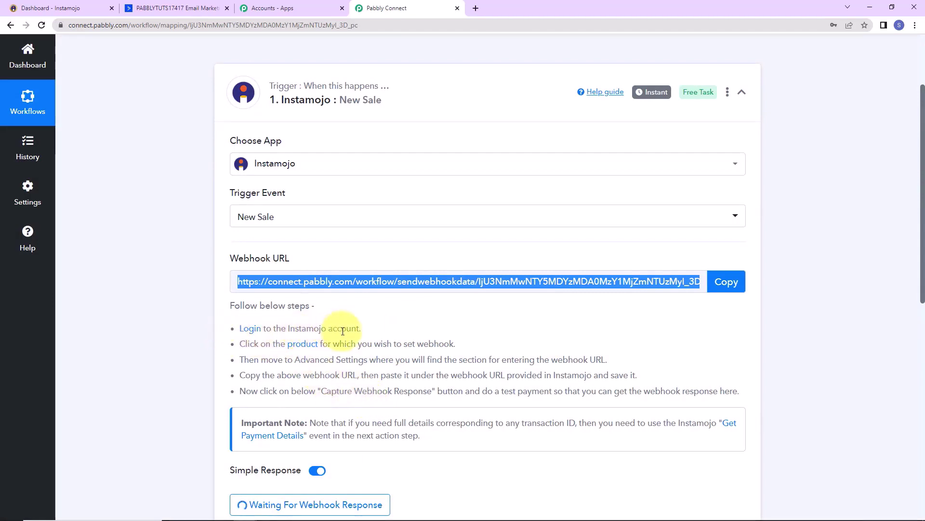
left_click(65, 8)
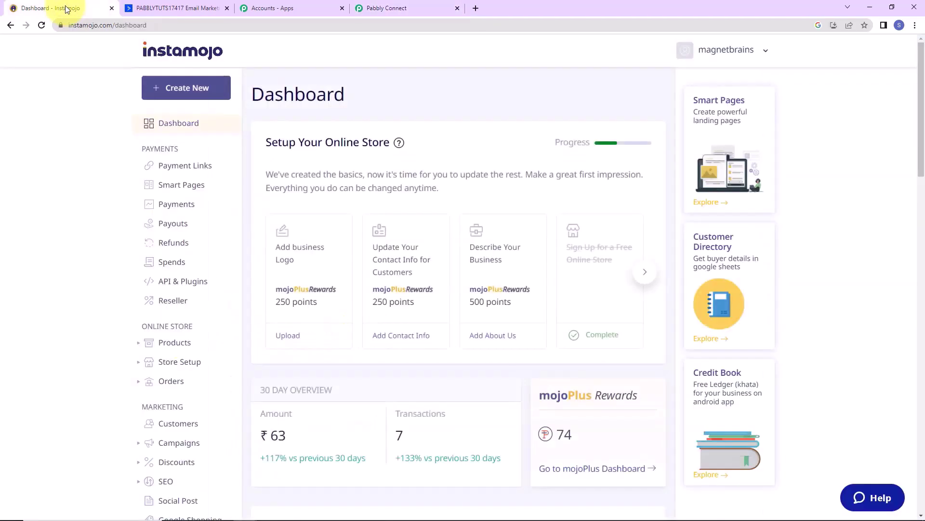
Open the MS Office Language smart page for editing and scroll to its Webhook URL field.
left_click(181, 184)
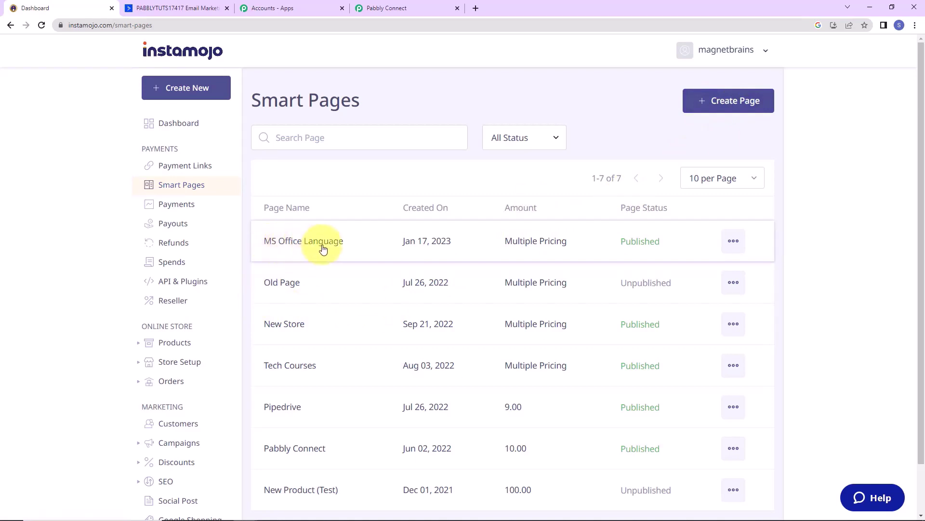
left_click(733, 243)
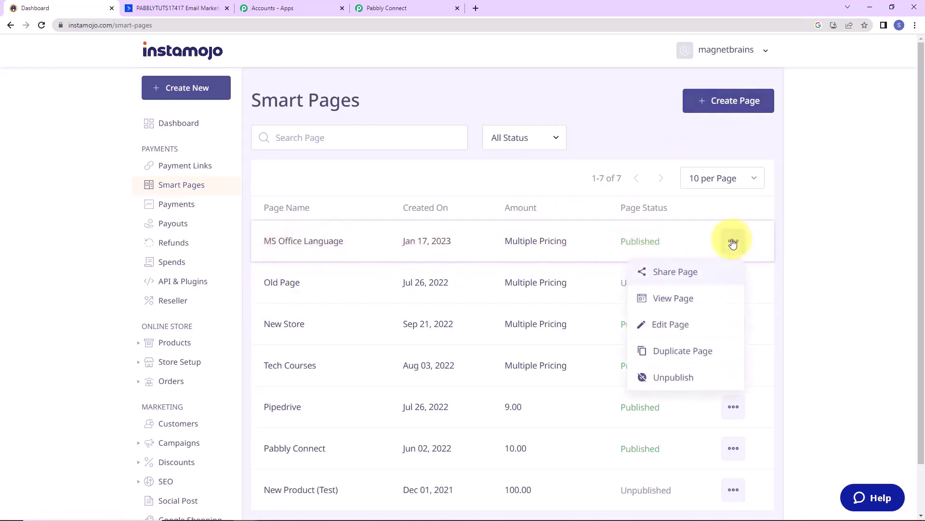
left_click(661, 325)
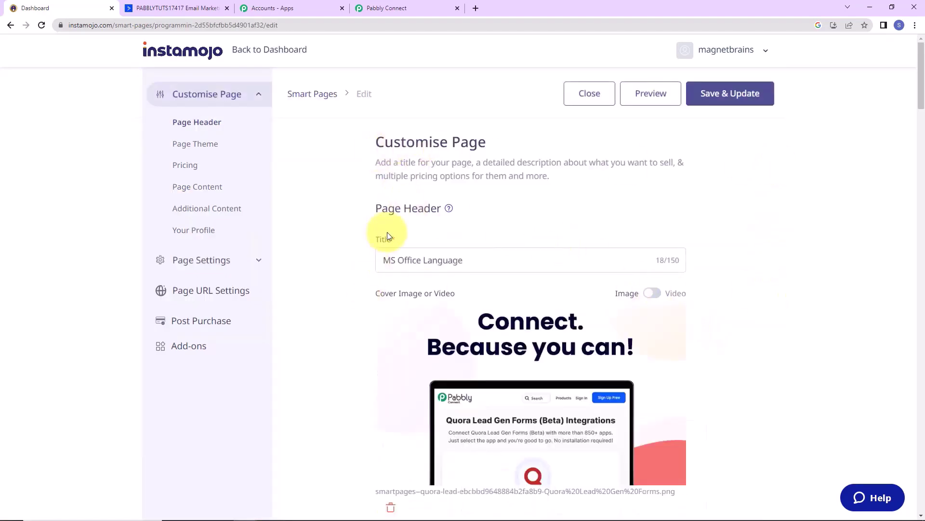
scroll(502, 252, "down", 2)
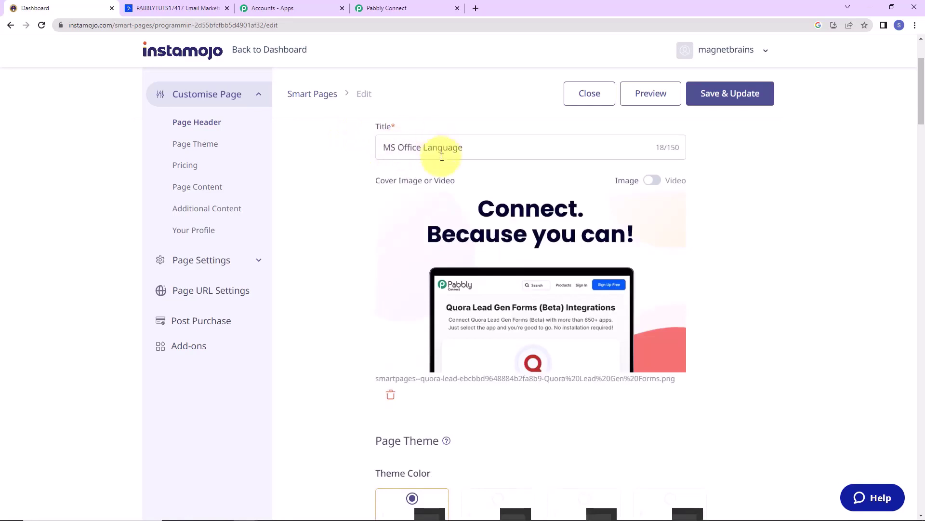
scroll(495, 197, "down", 4)
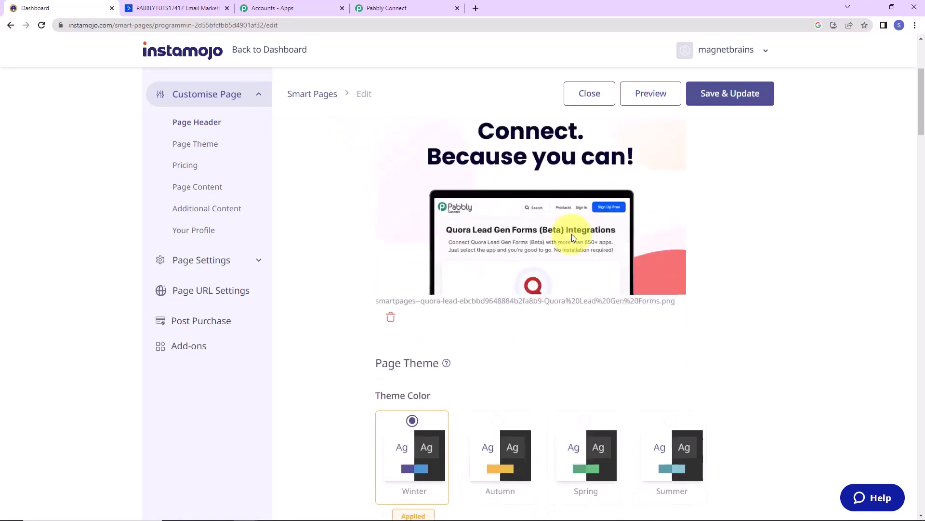
scroll(724, 234, "down", 8)
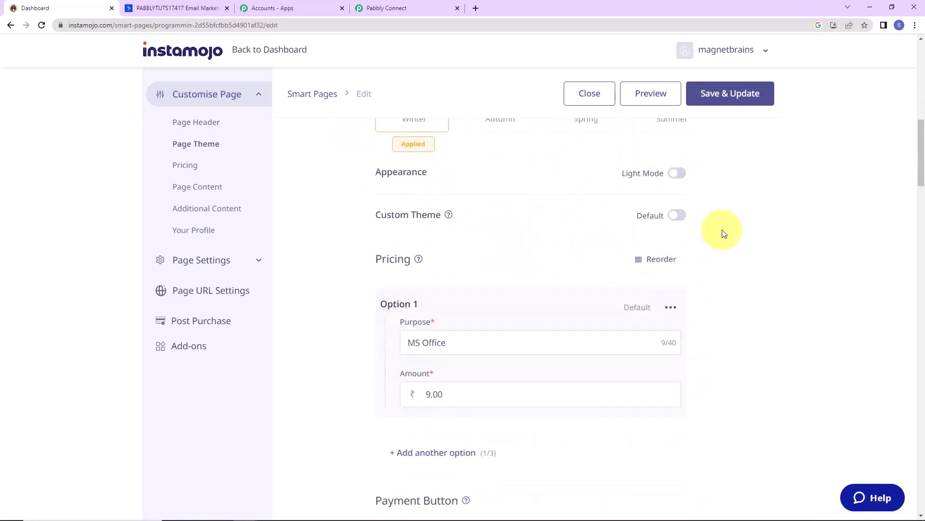
scroll(724, 235, "up", 4)
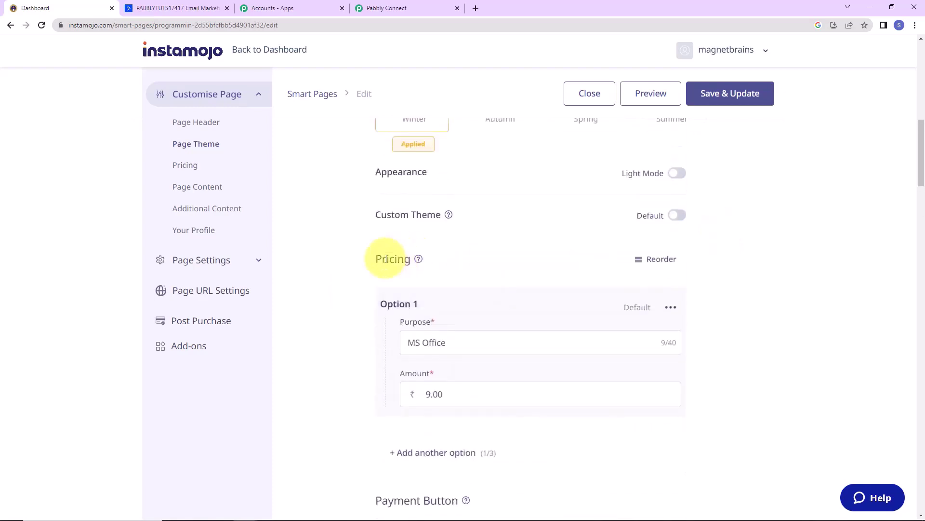
scroll(772, 303, "down", 2)
scroll(771, 303, "down", 4)
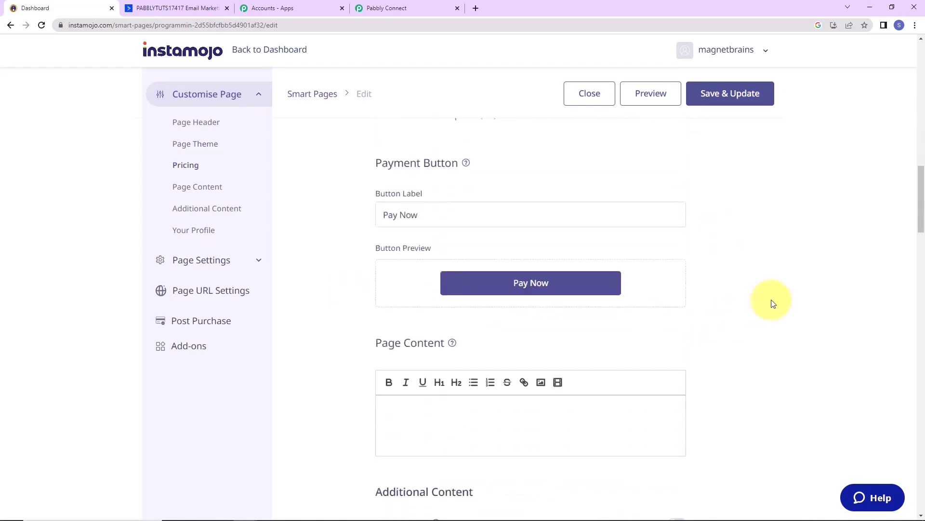
scroll(813, 247, "down", 13)
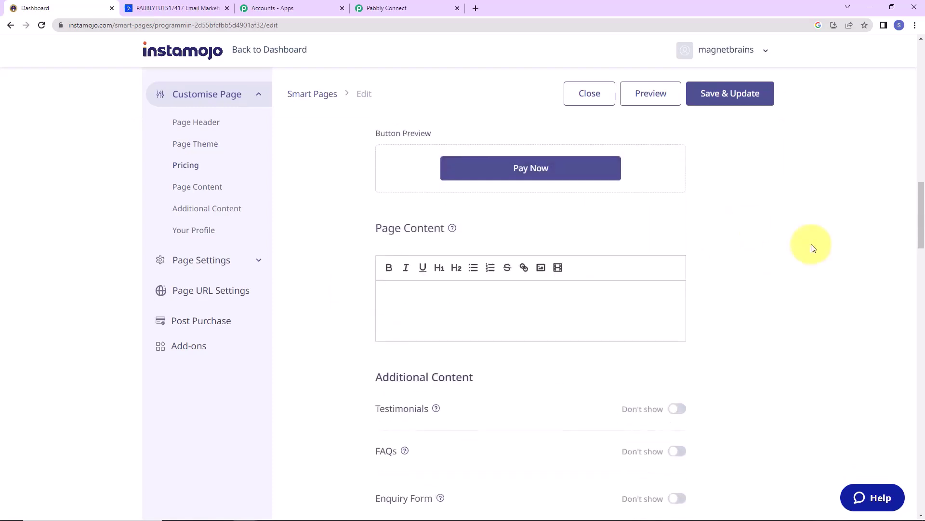
scroll(813, 248, "down", 6)
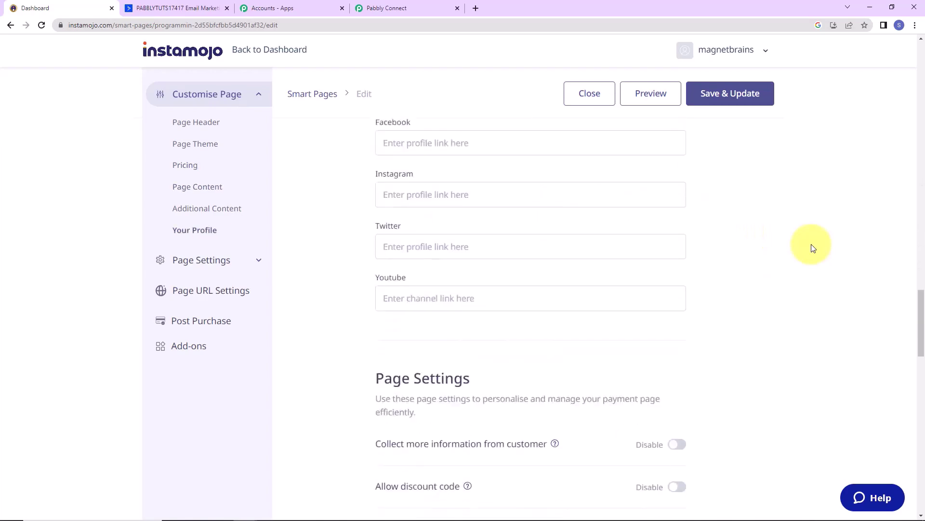
scroll(780, 318, "down", 4)
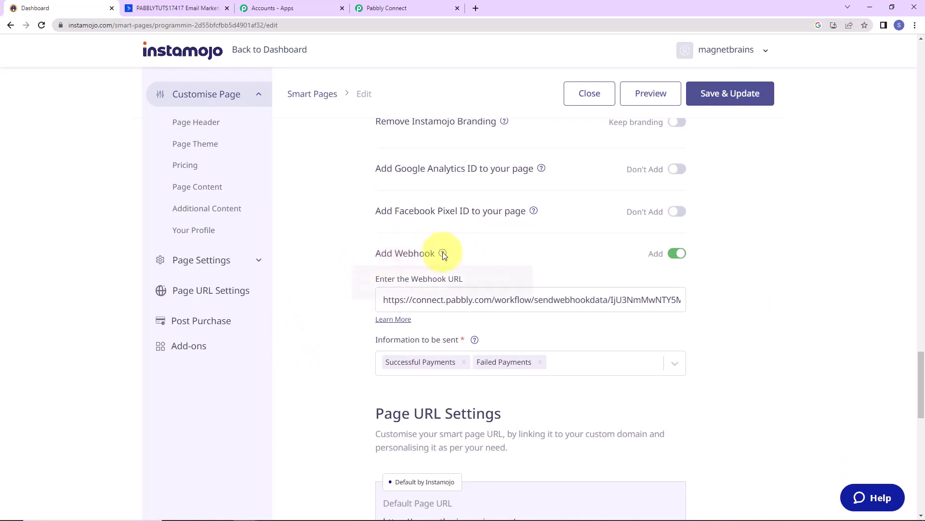
Replace the page's webhook URL with the new Pabbly URL, then save and update it.
left_click_drag(377, 301, 858, 299)
key("BackSpace")
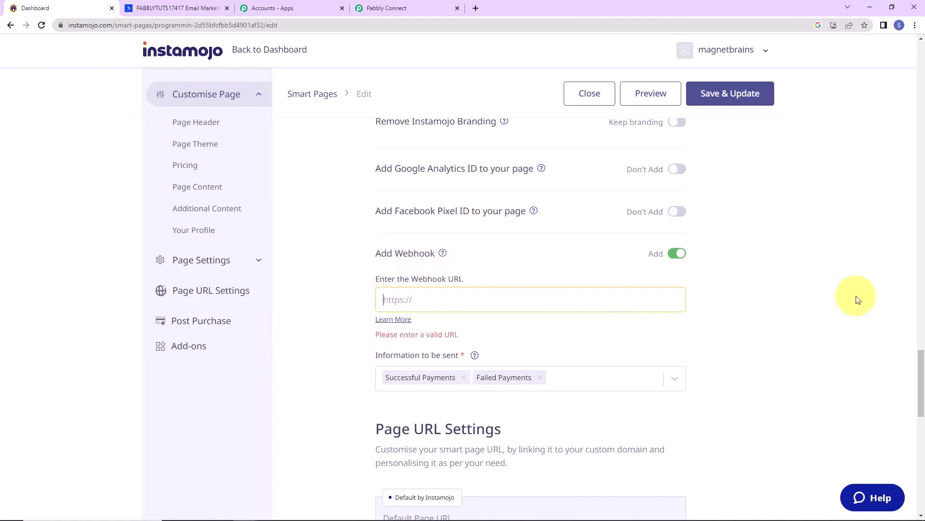
key("ctrl+v")
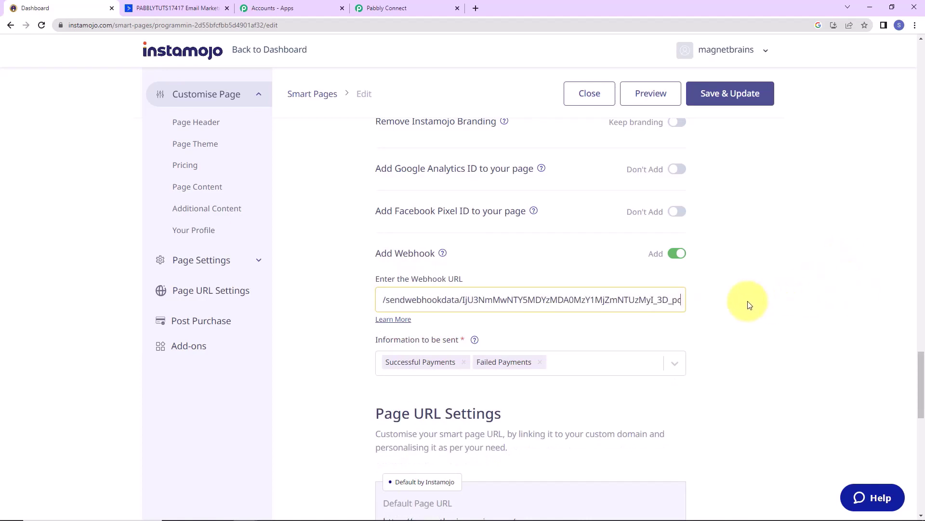
scroll(733, 304, "down", 2)
scroll(566, 324, "down", 8)
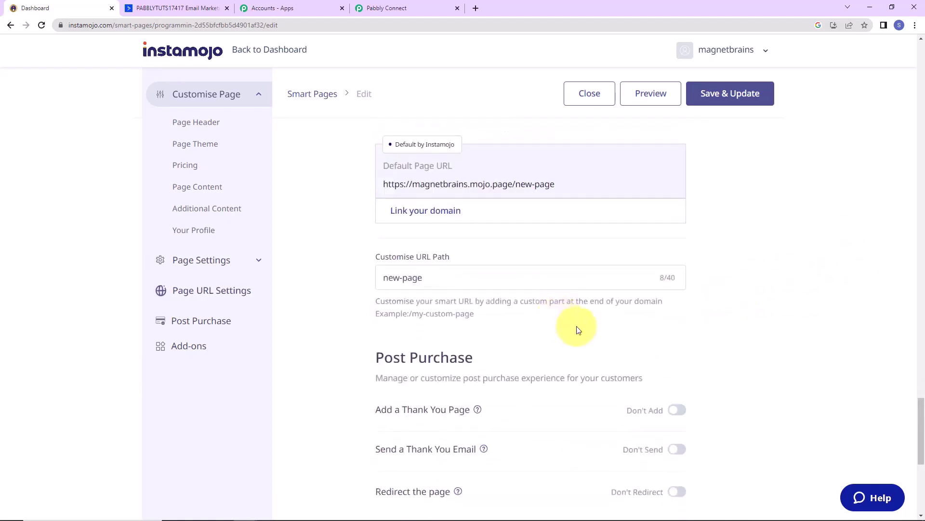
scroll(644, 359, "down", 2)
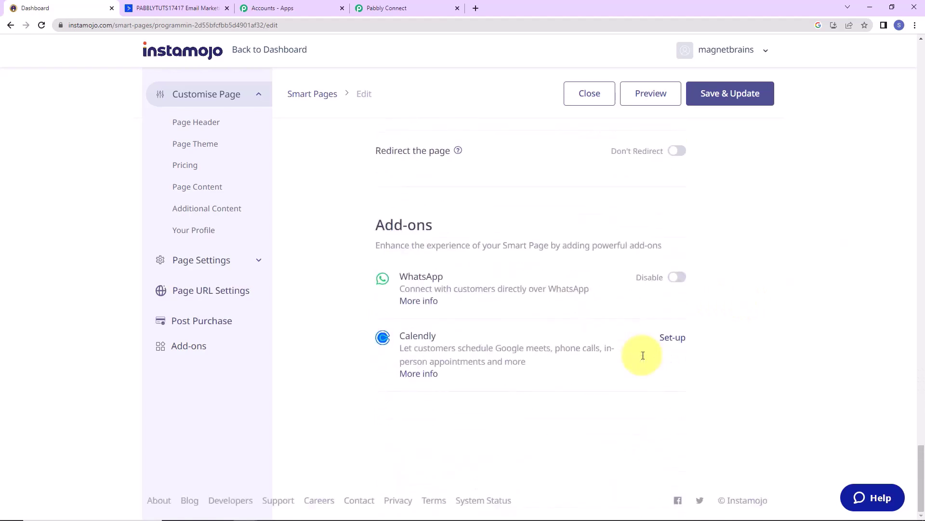
left_click(714, 94)
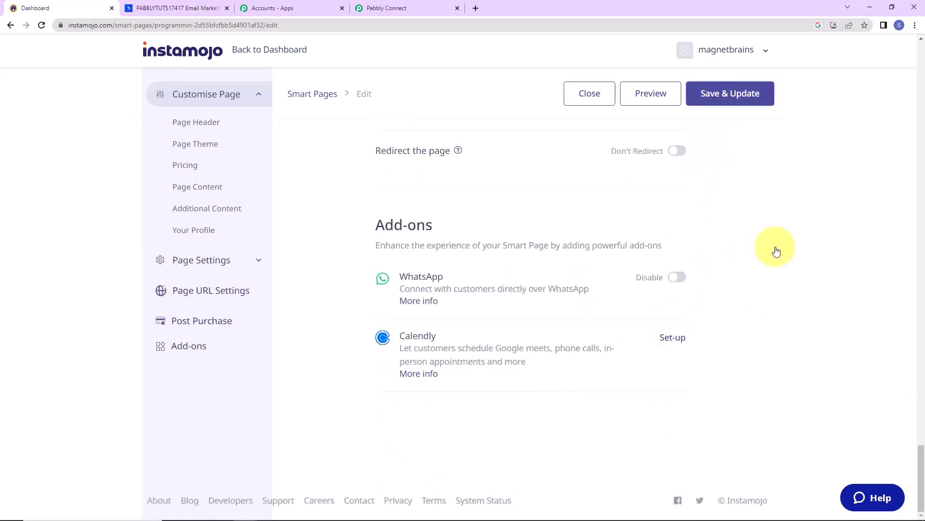
left_click(449, 228)
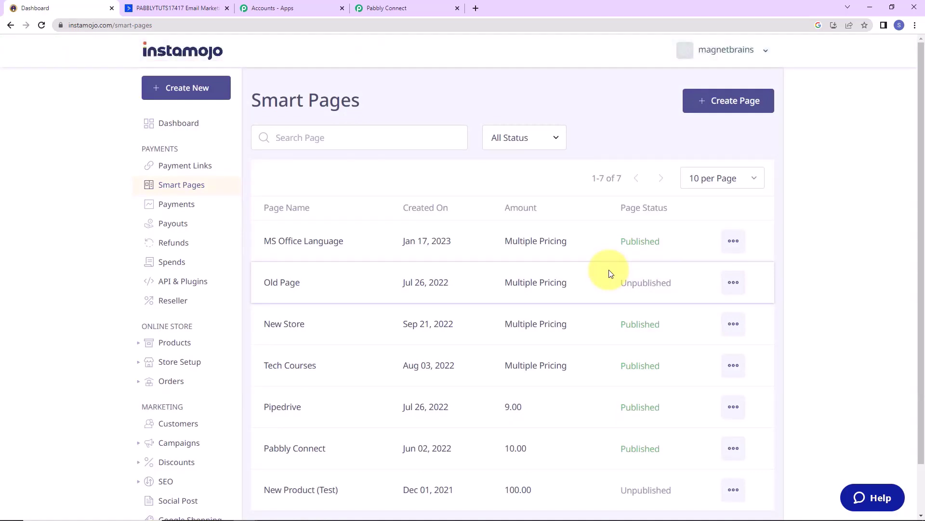
Copy the MS Office Language page's share link and open it in an incognito window.
left_click(425, 7)
scroll(458, 289, "down", 5)
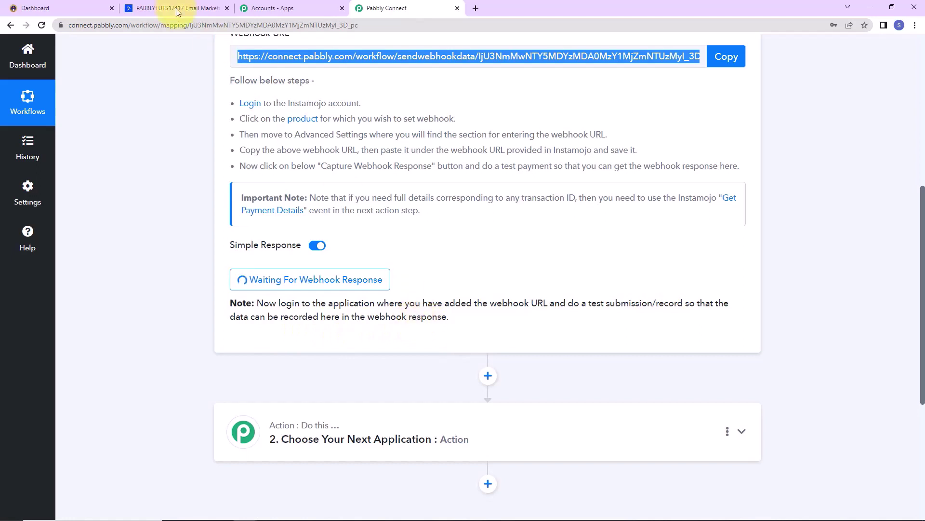
left_click(55, 4)
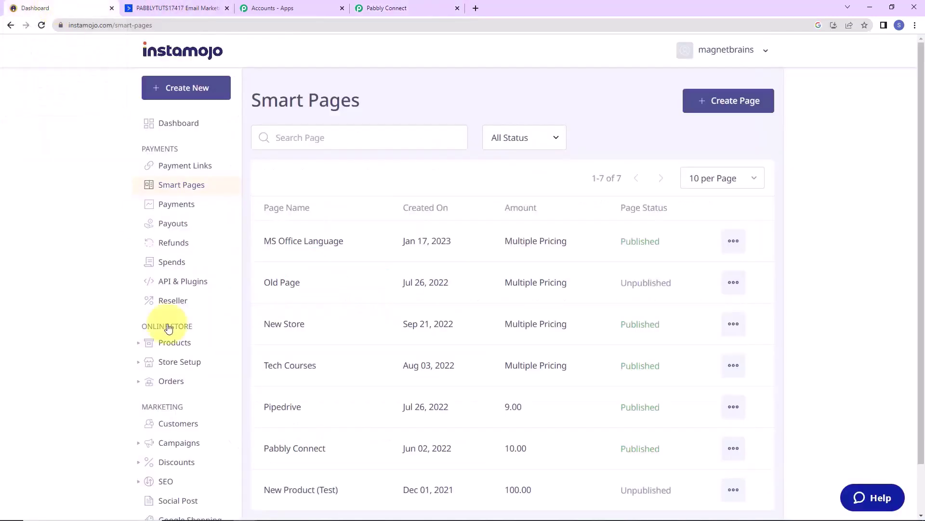
left_click(734, 241)
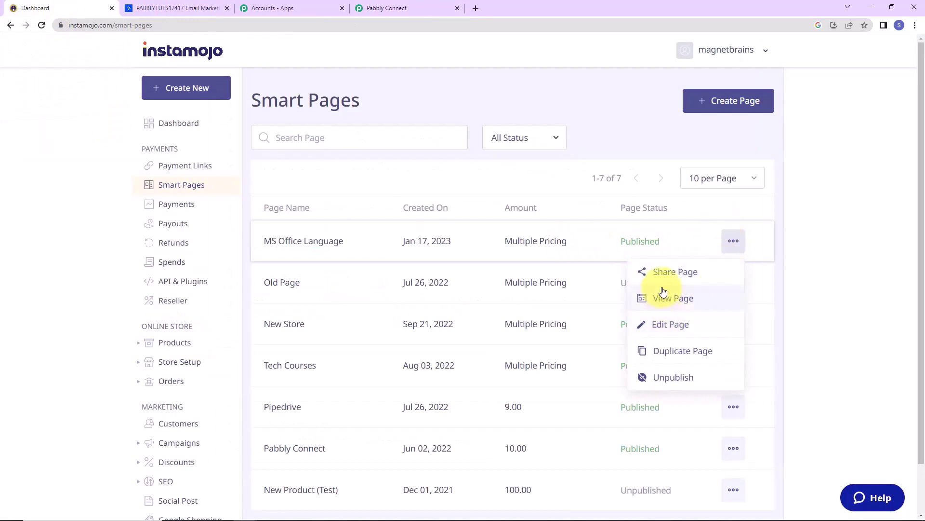
left_click(663, 272)
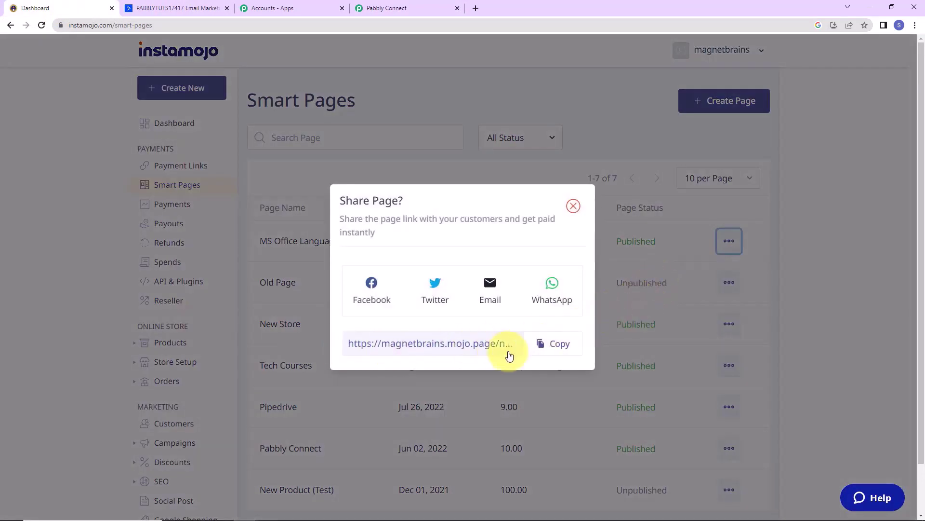
left_click(556, 345)
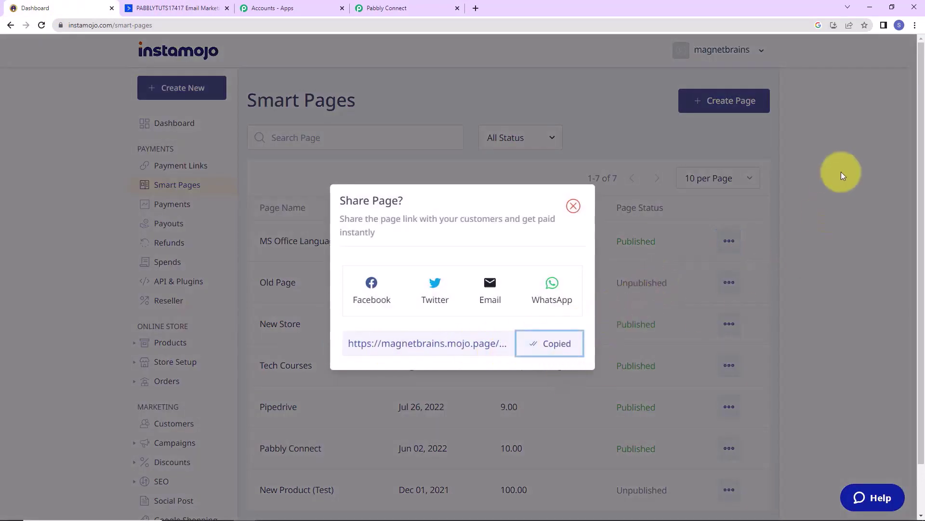
left_click(915, 26)
left_click(842, 62)
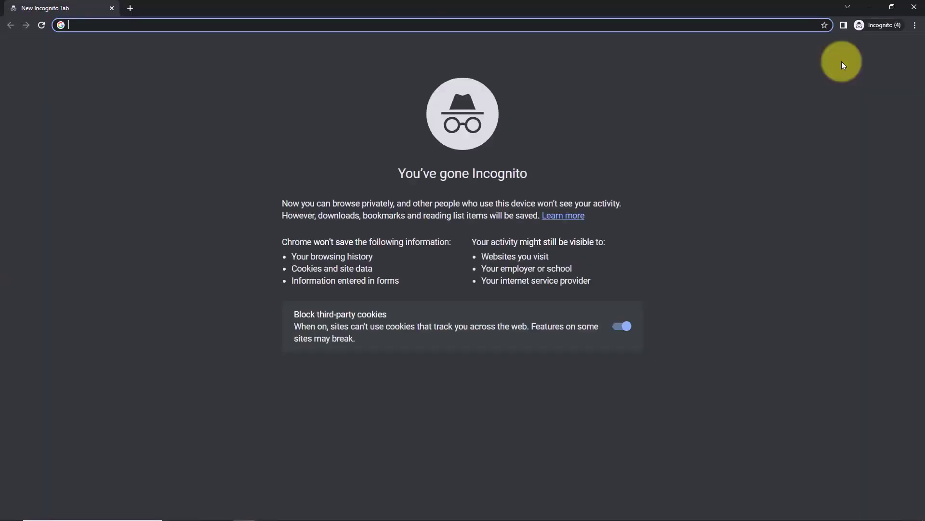
key("ctrl+v")
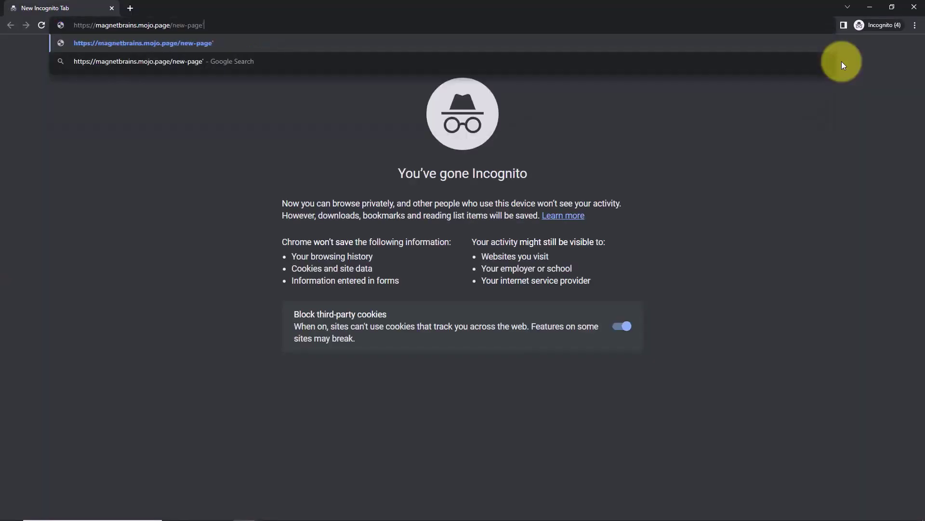
key("Return")
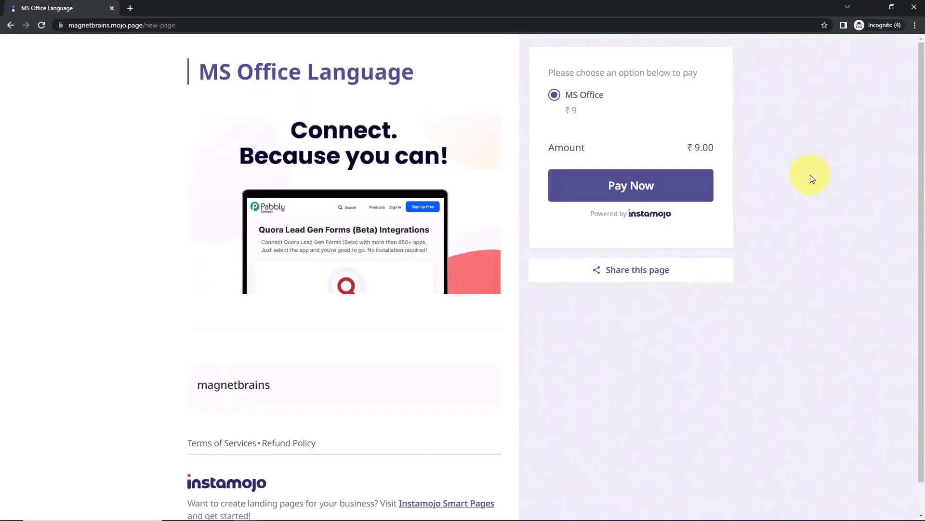
Pay ₹9 for MS Office, filling in the test buyer's name, e-mail and mobile number.
left_click(652, 189)
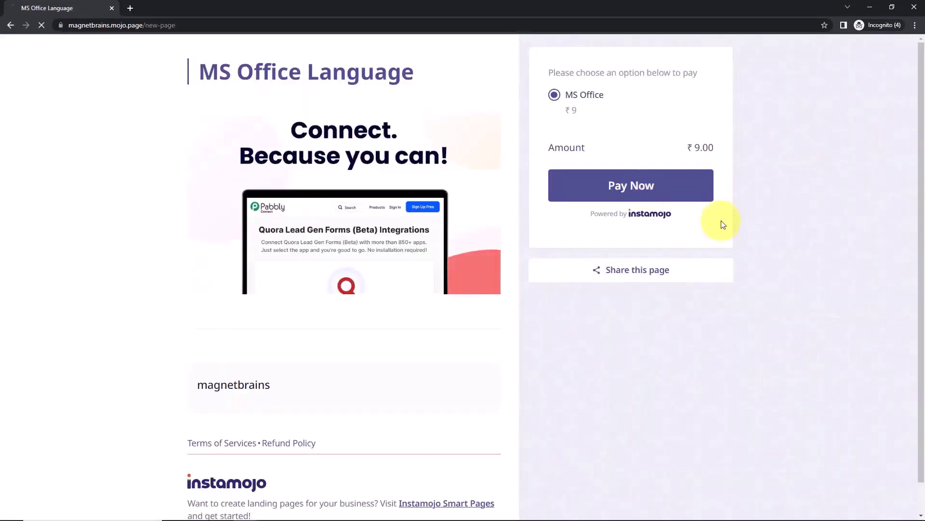
left_click(327, 177)
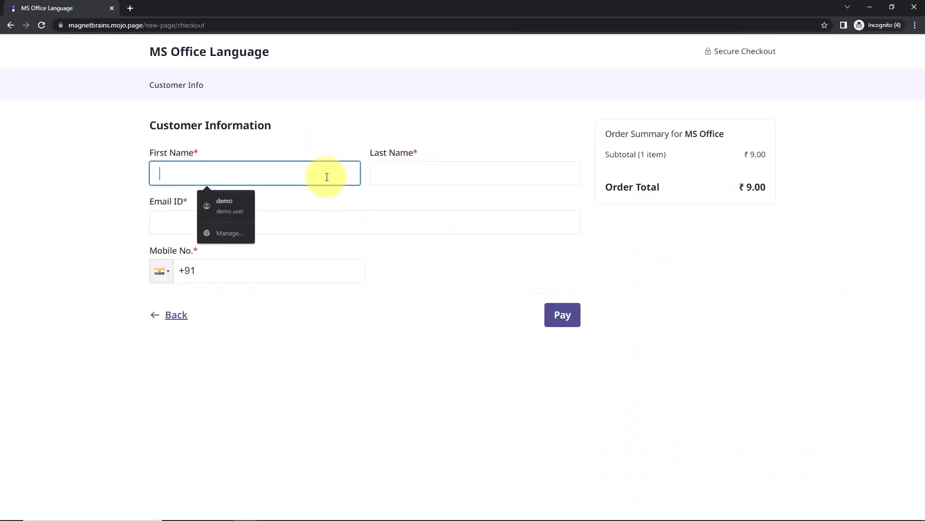
type("Test")
key("Tab")
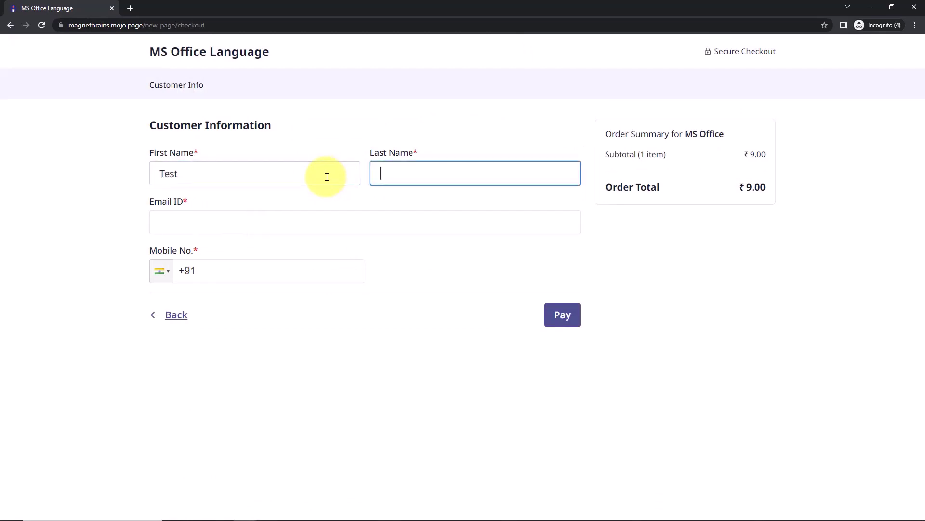
type("User")
key("Tab")
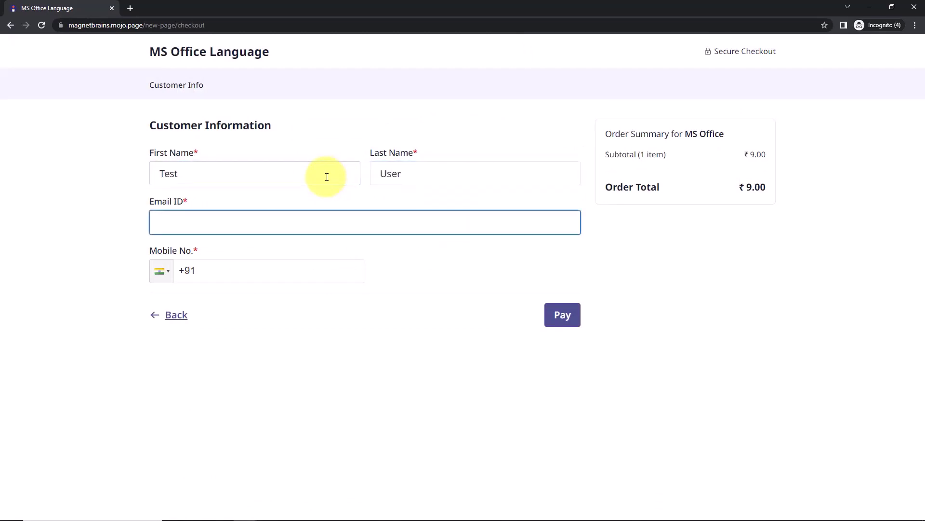
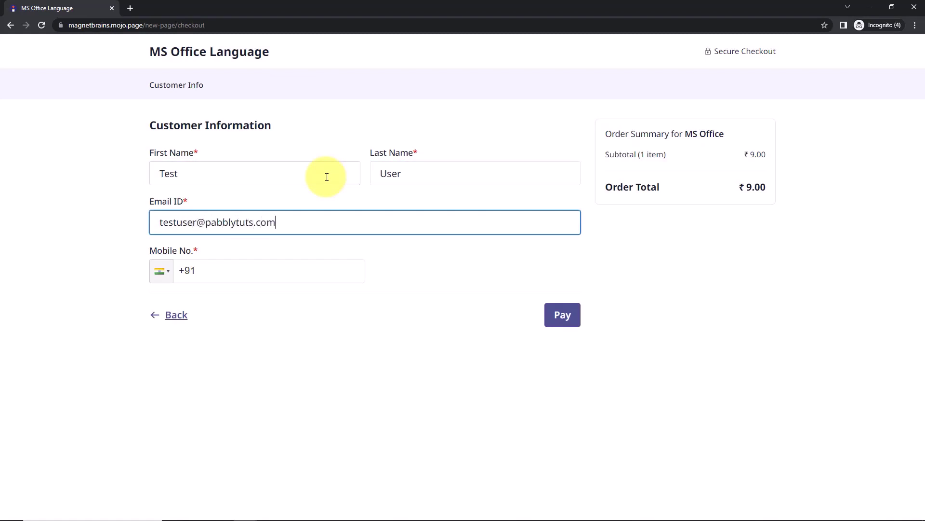
key("Tab")
type("9111111111")
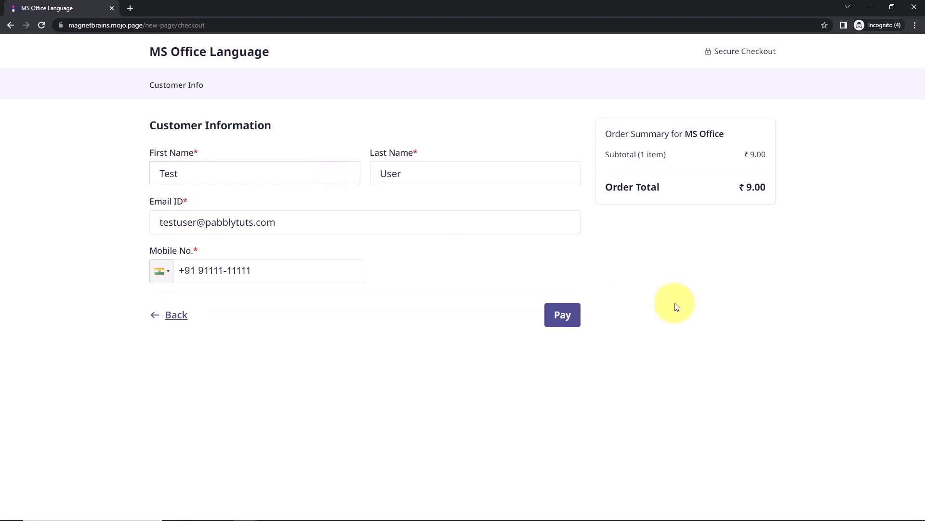
left_click(565, 326)
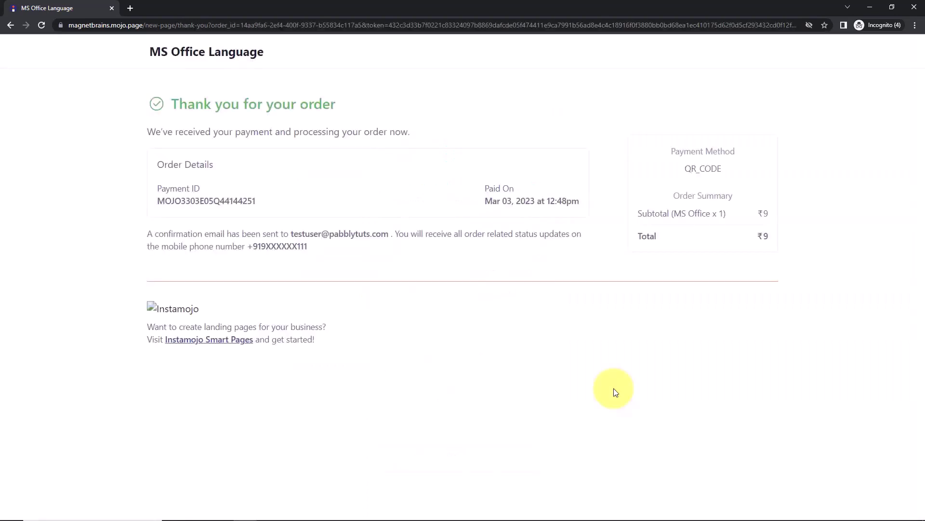
left_click(870, 8)
Review the captured sale response: Payment Status SUCCESS, amount 9.00, buyer phone, name and email.
left_click(575, 206)
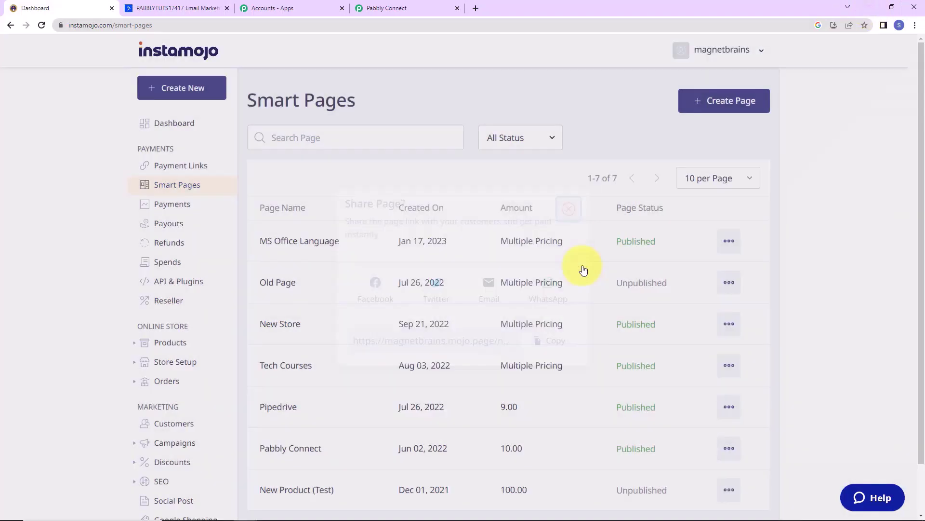
left_click(401, 6)
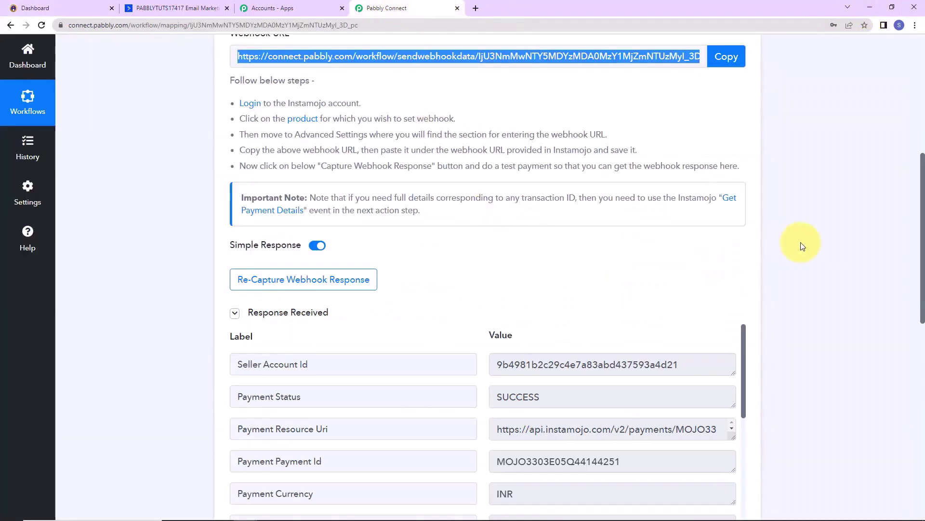
scroll(795, 245, "down", 5)
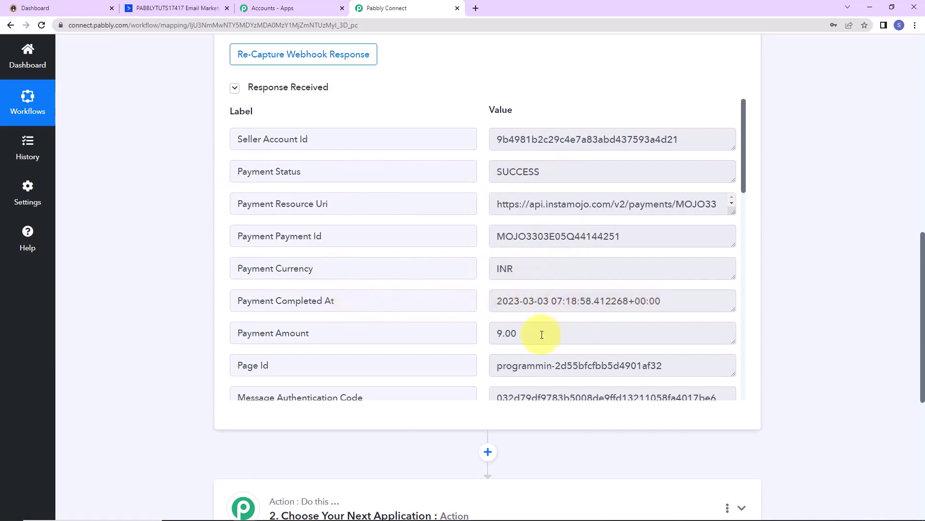
scroll(604, 338, "down", 5)
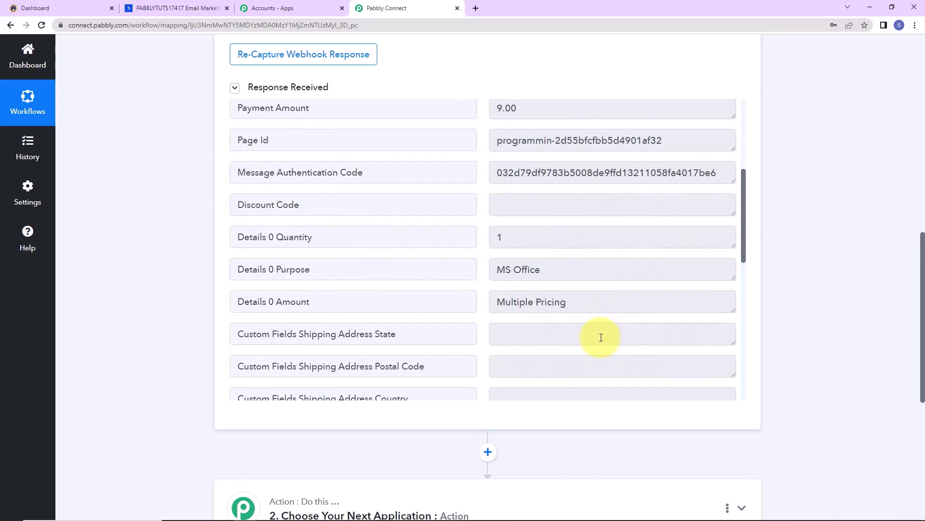
scroll(544, 271, "down", 10)
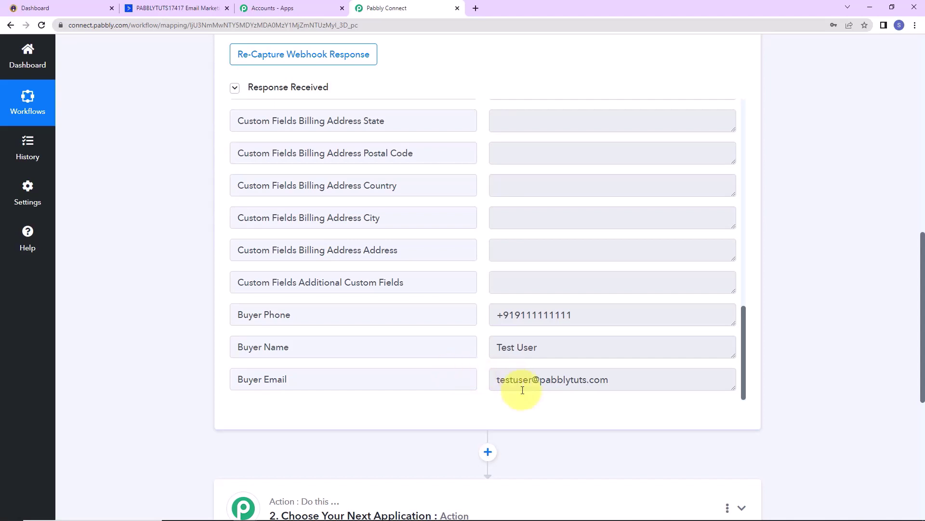
scroll(815, 331, "down", 5)
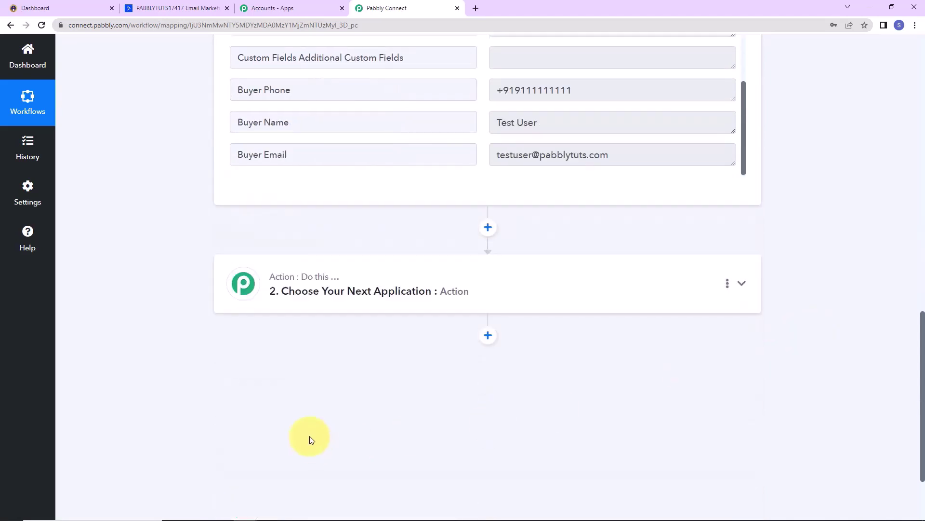
Add a Filter step passing only when Payment Status equals SUCCESS, and test it.
left_click(311, 292)
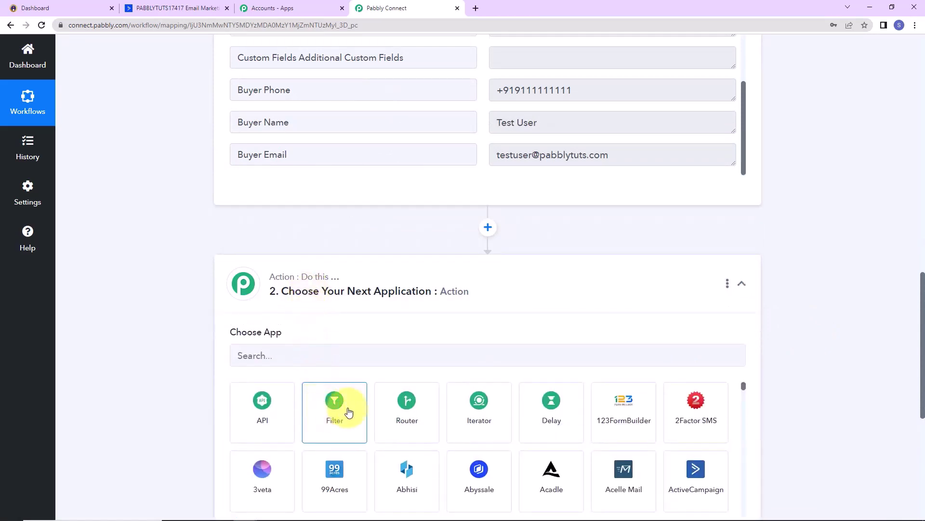
left_click(346, 414)
scroll(345, 407, "down", 2)
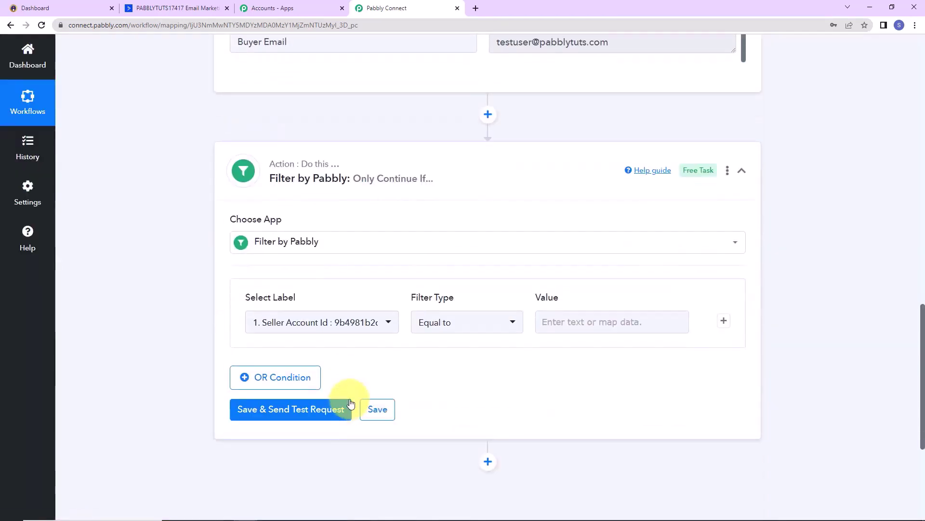
left_click(376, 335)
left_click(356, 265)
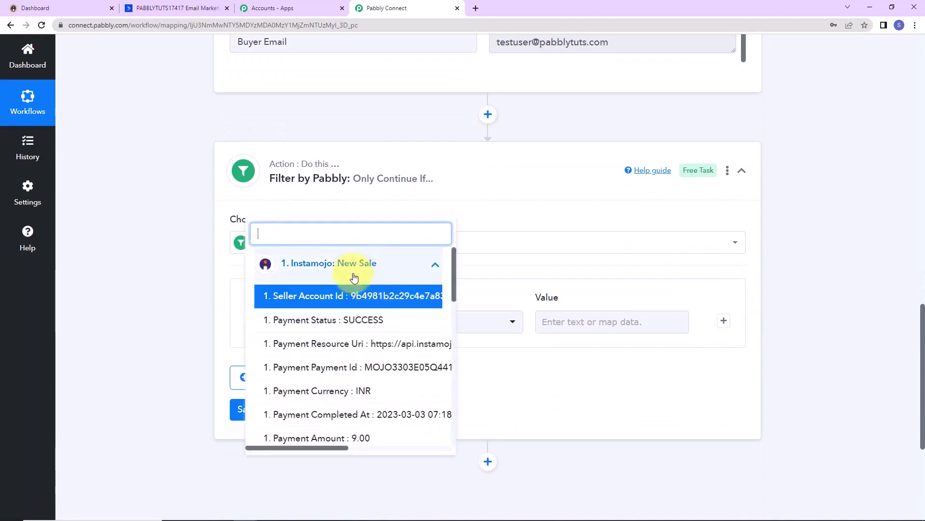
left_click(326, 326)
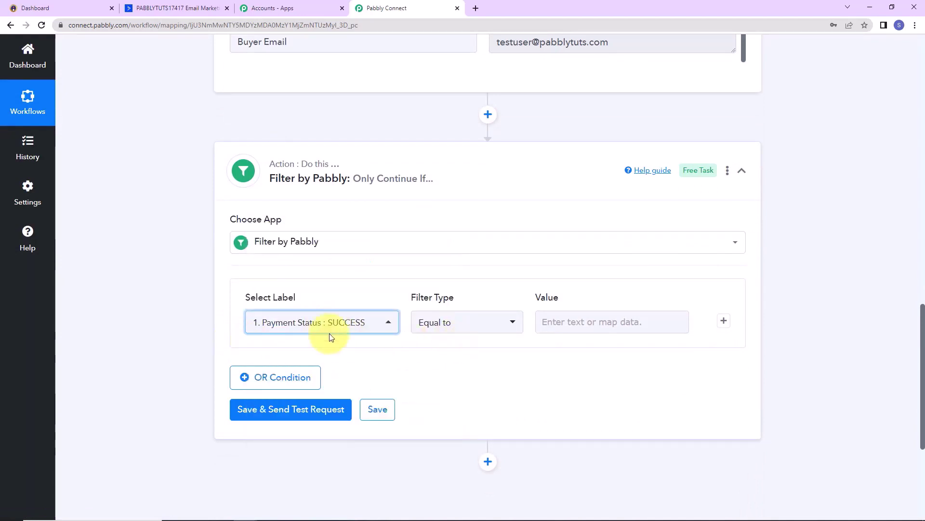
left_click(568, 322)
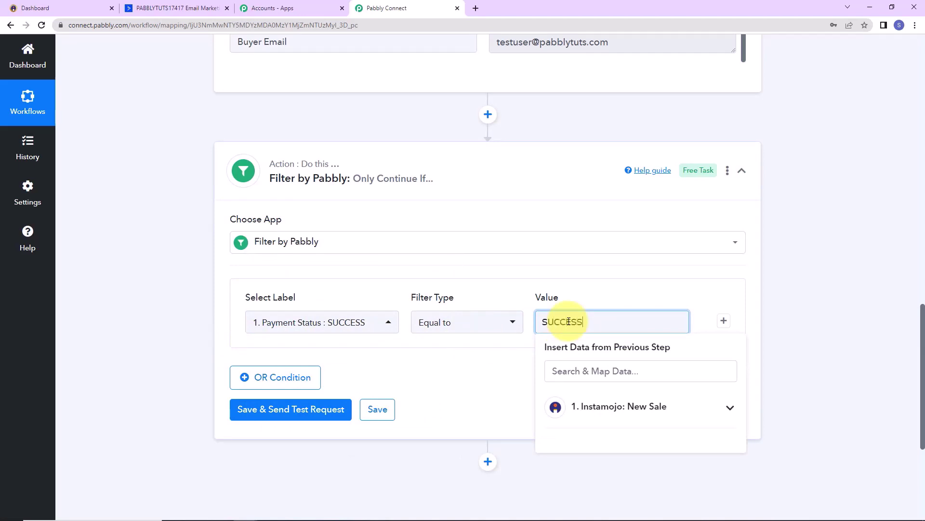
left_click(320, 410)
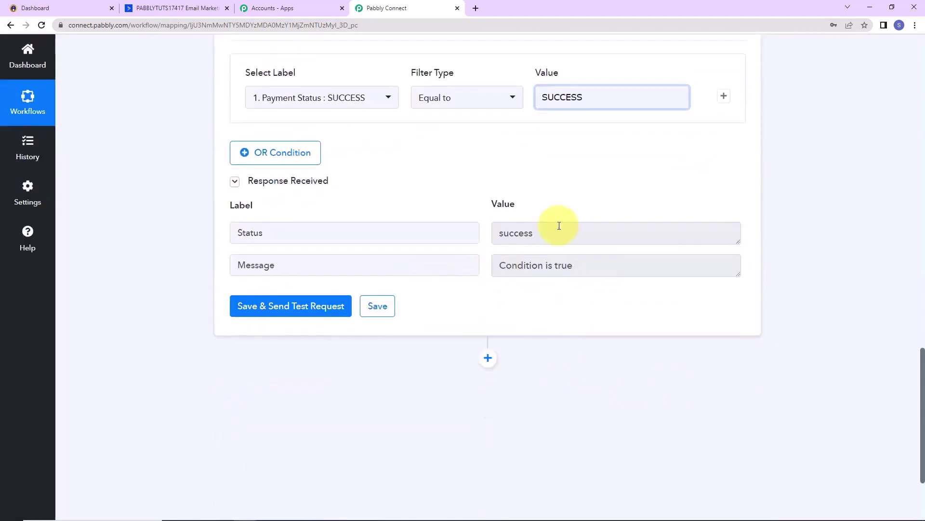
scroll(476, 352, "down", 2)
left_click(488, 243)
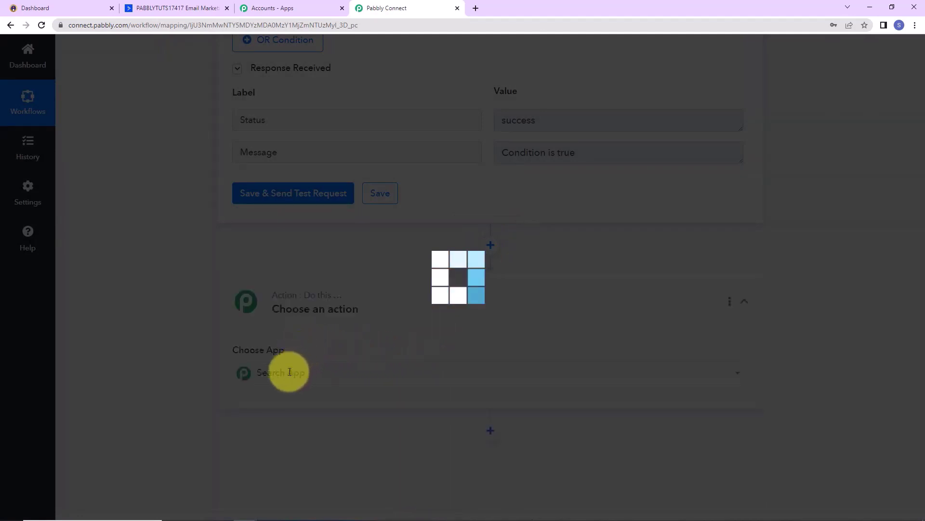
Make the new action ActiveCampaign Create a Contact and start a new connection, ActiveCampaign #6.
left_click(287, 372)
type("active")
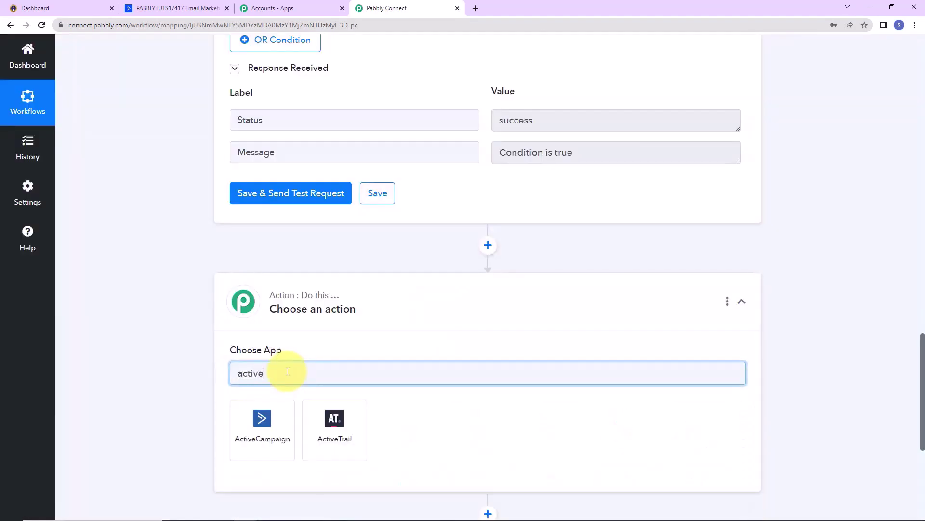
left_click(275, 421)
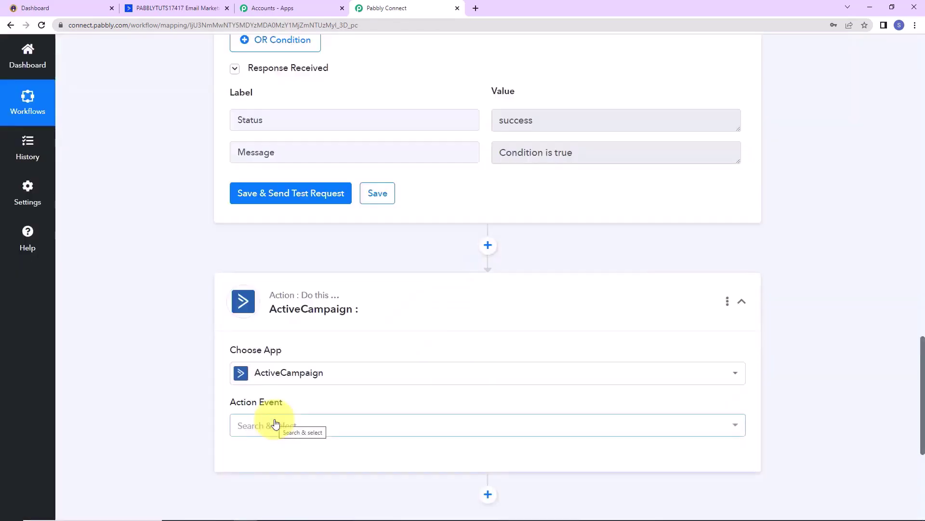
left_click(273, 424)
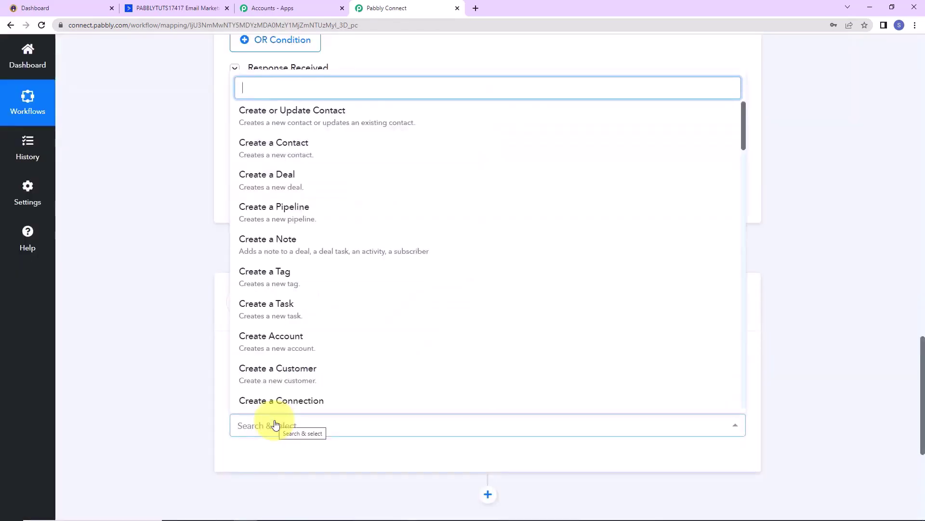
left_click(269, 142)
left_click(257, 458)
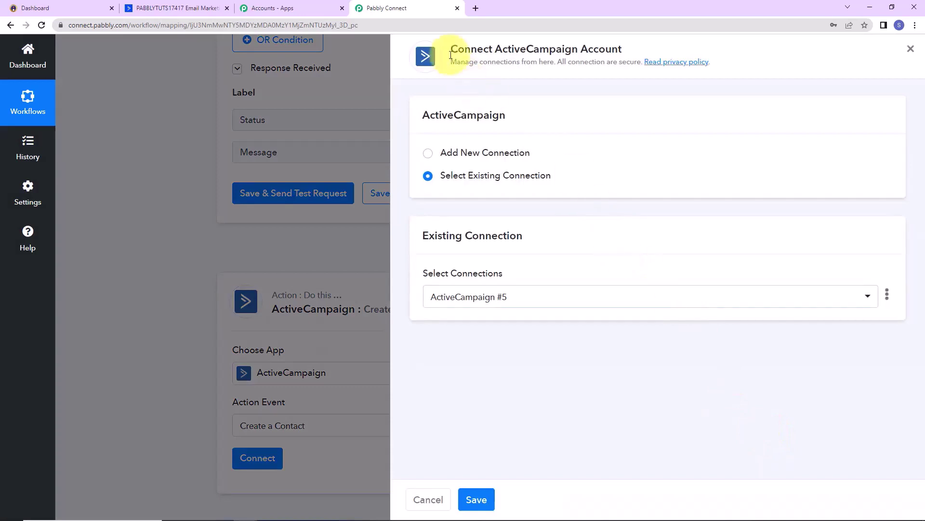
left_click_drag(451, 49, 626, 48)
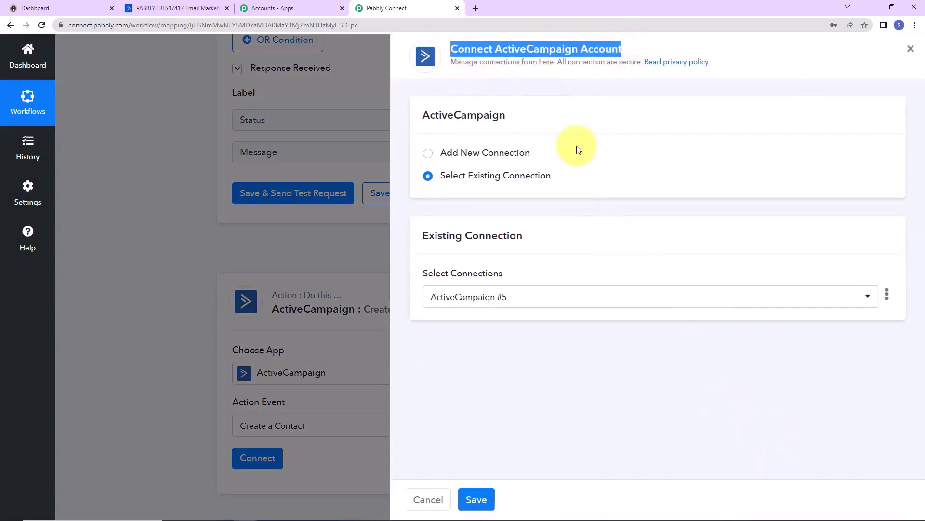
left_click(428, 153)
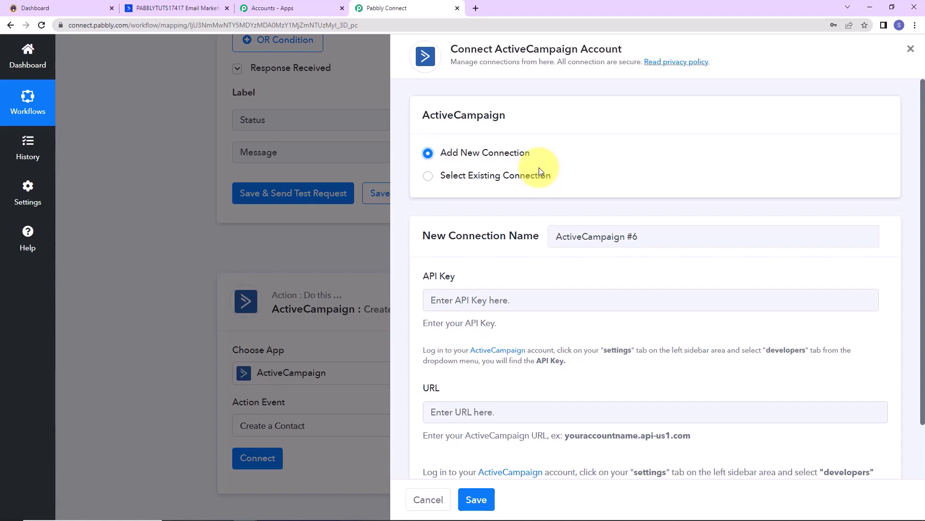
scroll(539, 167, "down", 2)
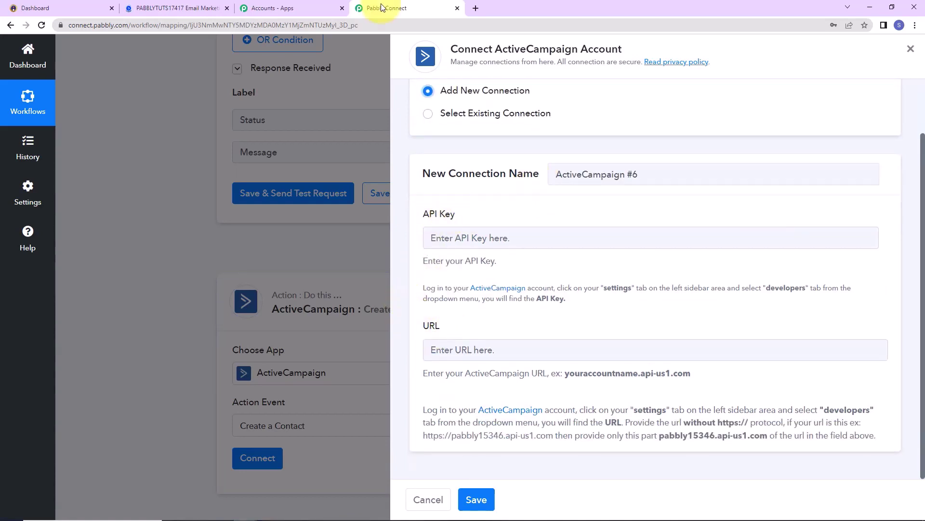
Fill Pabbly's URL field with ActiveCampaign's Developer-settings API URL, then copy the API key.
left_click(150, 8)
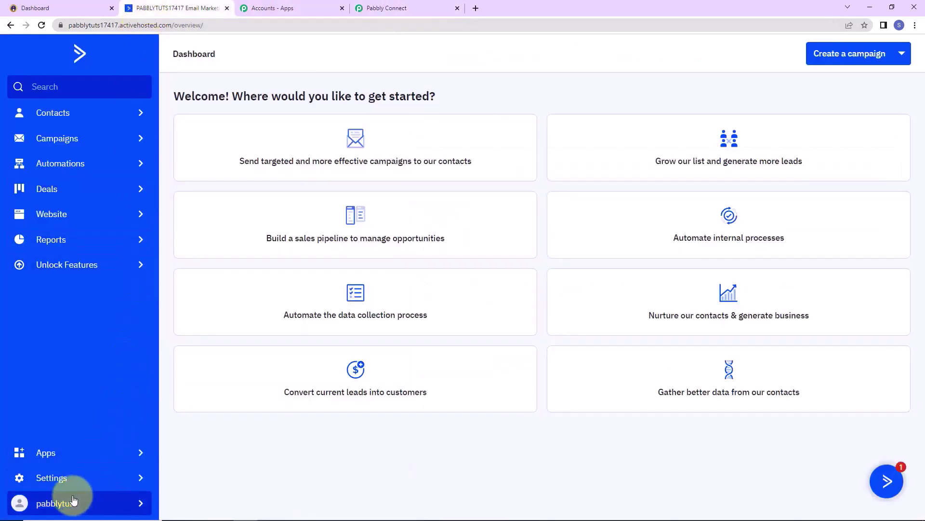
left_click(50, 481)
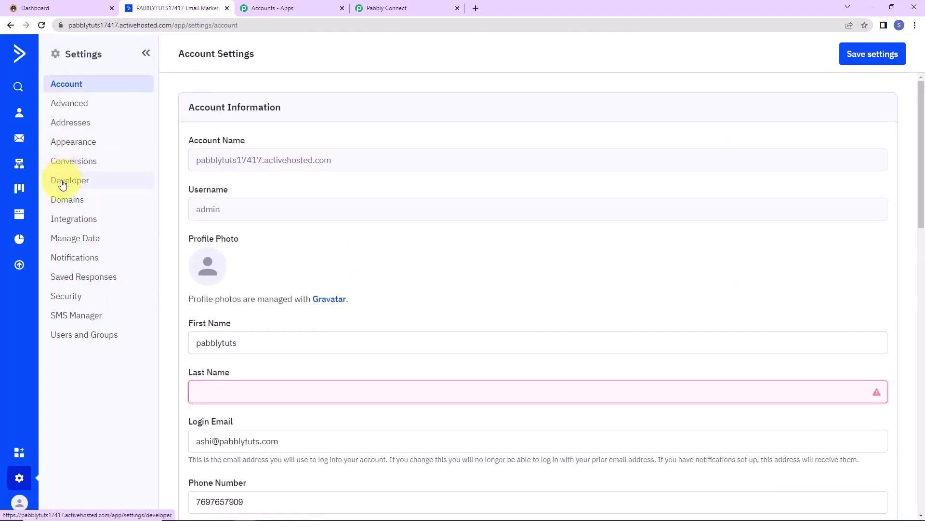
left_click(62, 184)
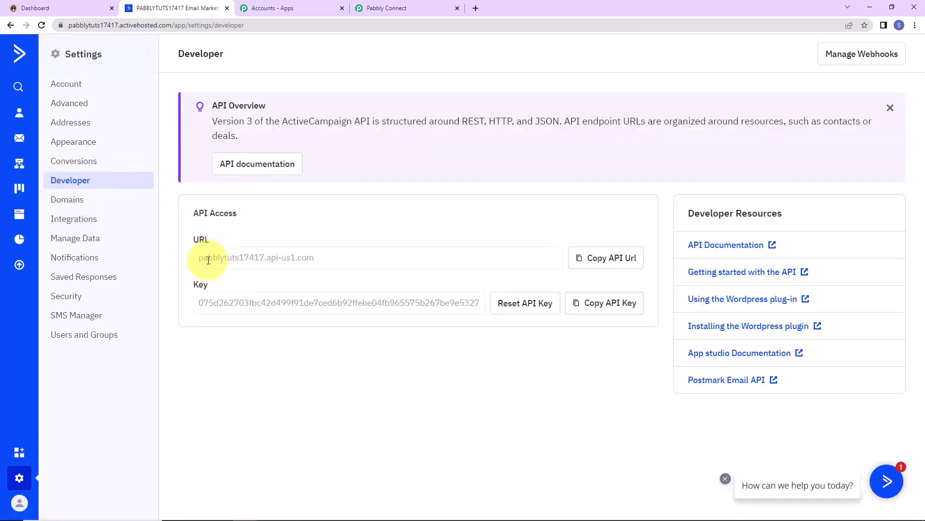
left_click(611, 257)
left_click(390, 9)
left_click(466, 350)
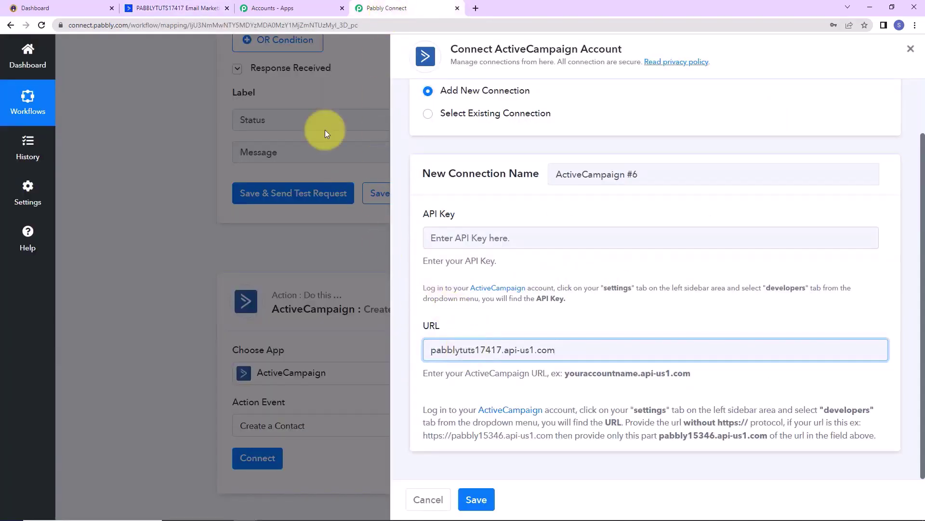
left_click(210, 12)
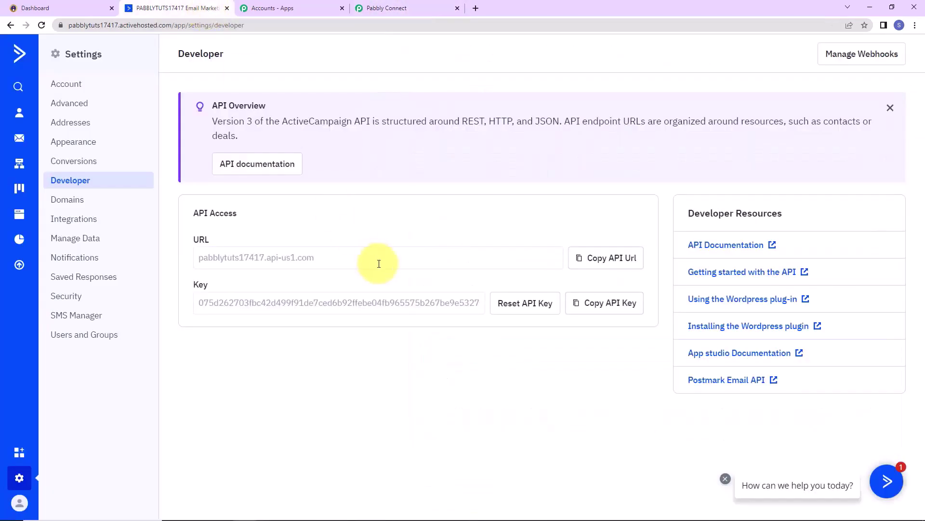
left_click(623, 309)
left_click(415, 7)
Paste the API key and save the ActiveCampaign #6 connection.
left_click(471, 240)
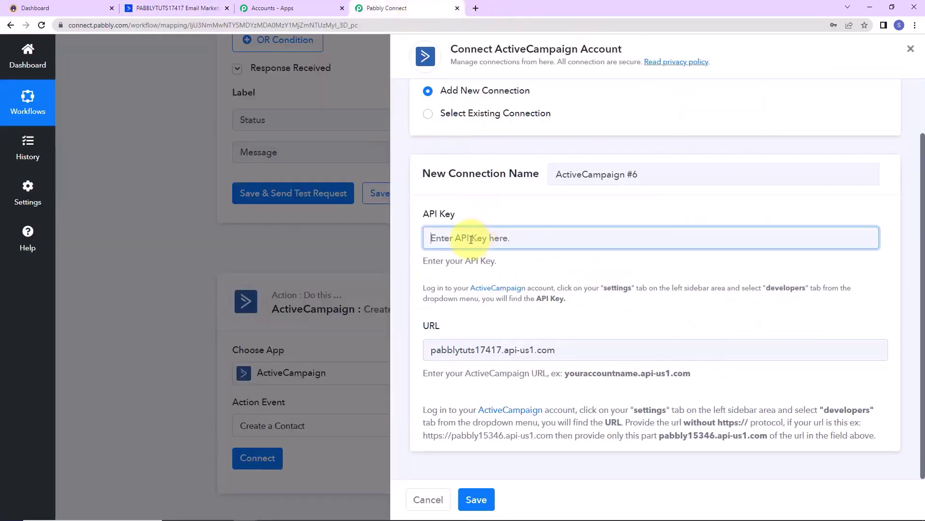
key("ctrl+v")
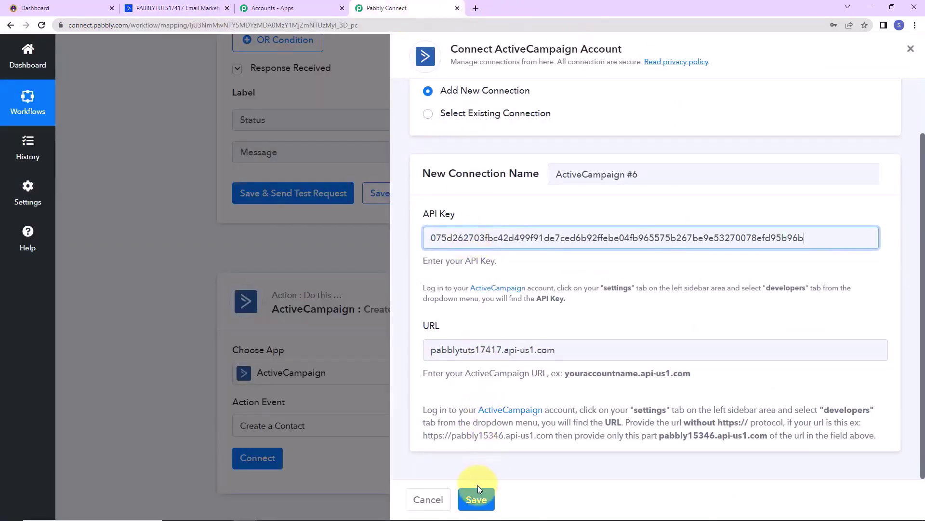
left_click(477, 499)
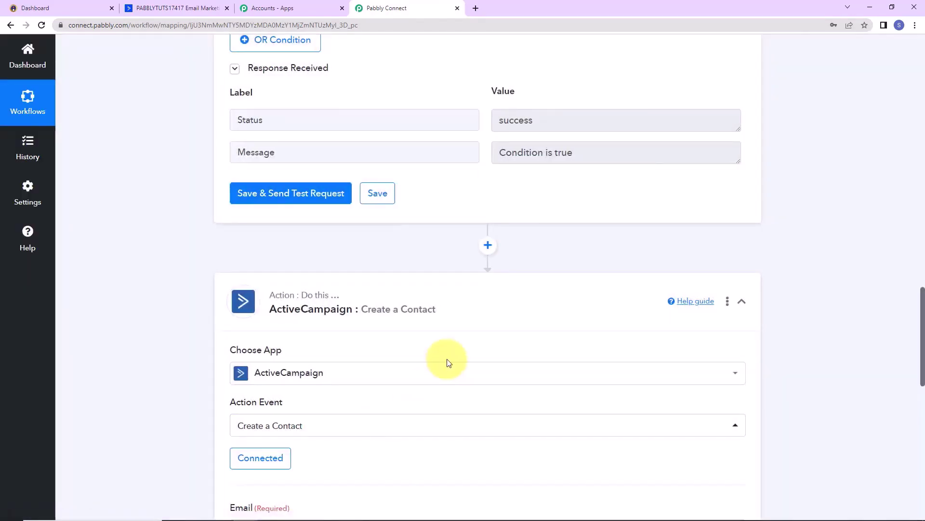
scroll(448, 362, "down", 9)
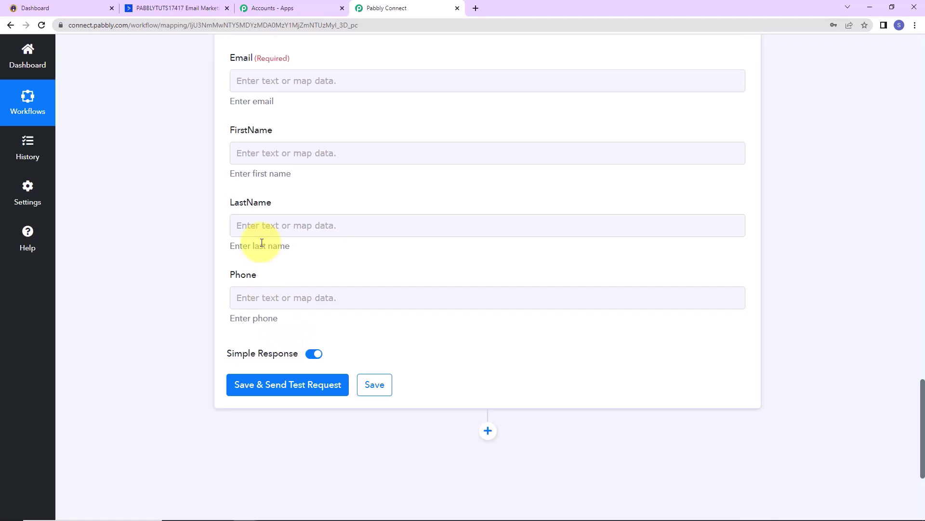
Map the contact's Email field to Instamojo New Sale's Buyer Email.
left_click(267, 82)
left_click(267, 80)
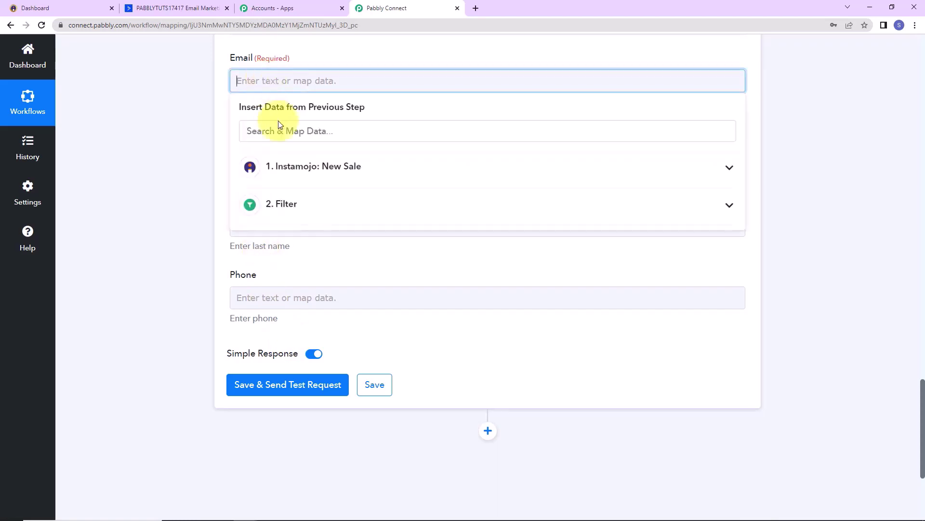
left_click(298, 175)
scroll(320, 314, "down", 3)
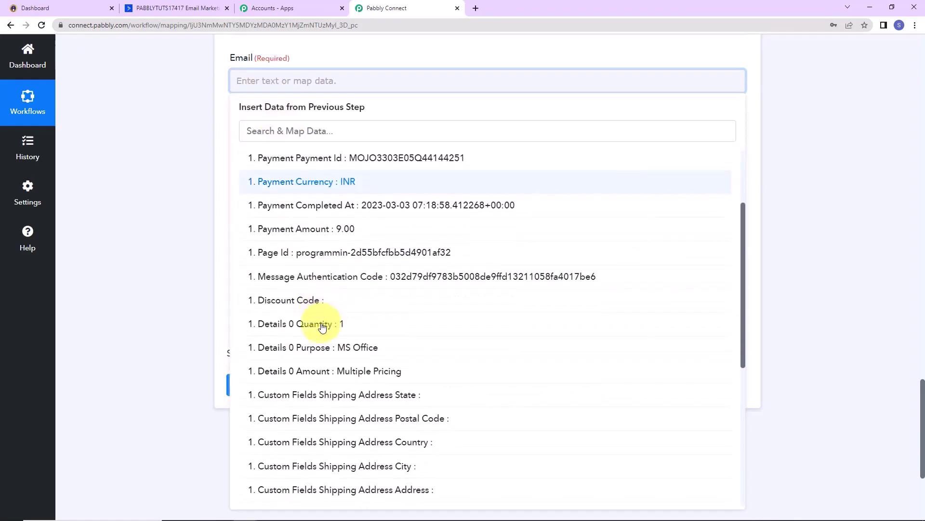
scroll(347, 496, "down", 3)
scroll(348, 498, "down", 4)
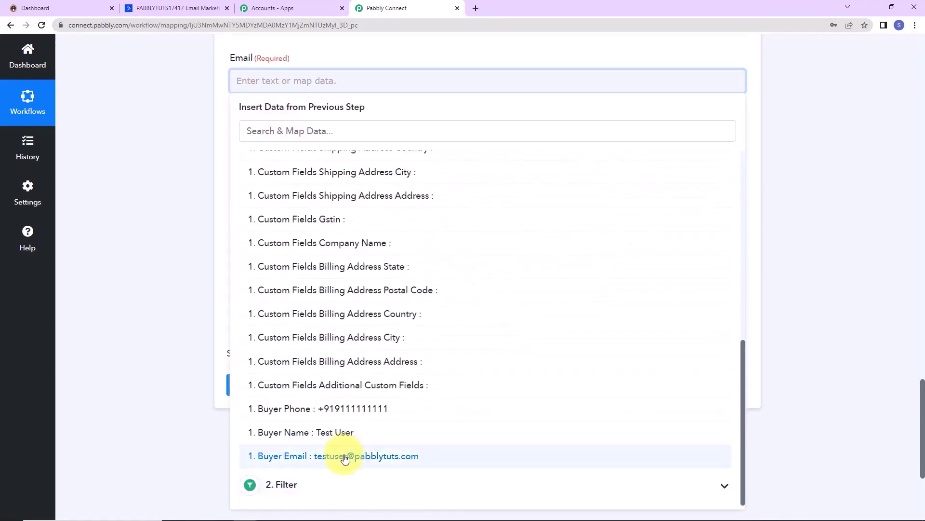
left_click(347, 454)
left_click(150, 235)
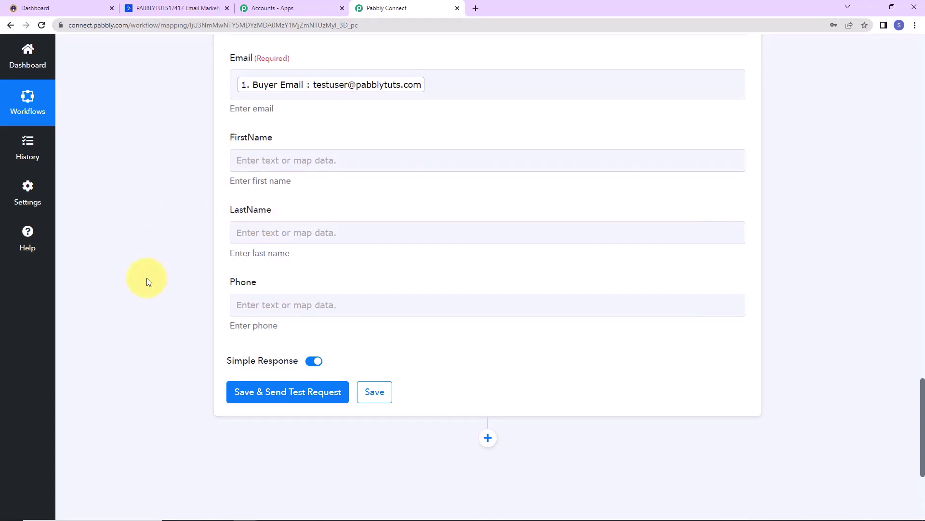
scroll(146, 278, "up", 7)
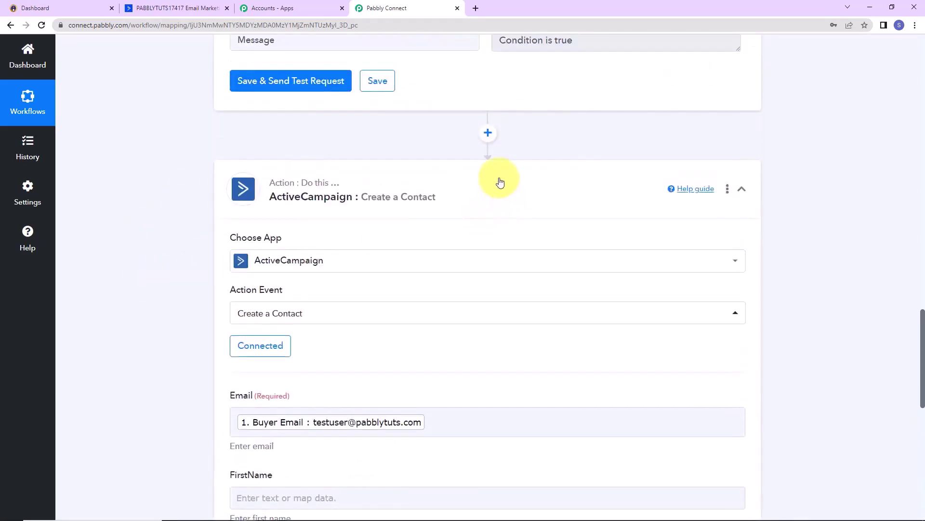
Insert a Text Formatter Split Text step before the ActiveCampaign step.
left_click(488, 132)
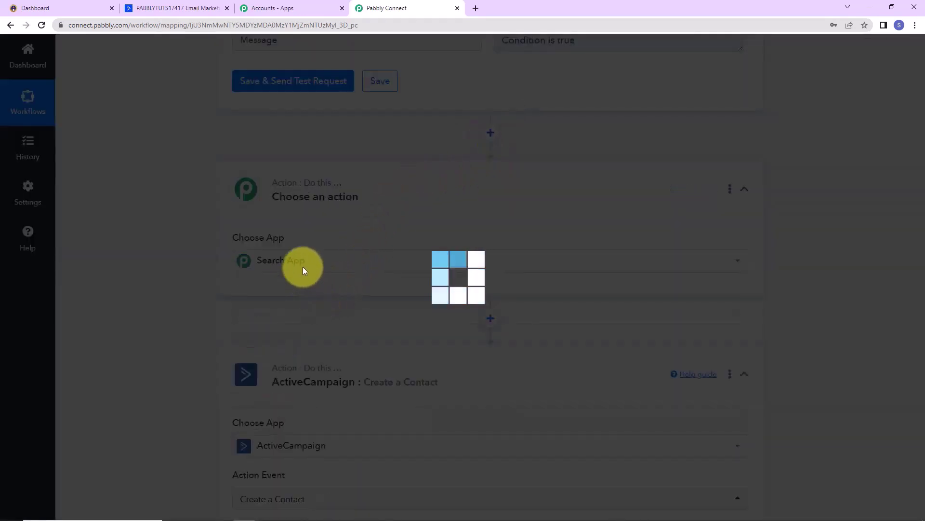
type("text")
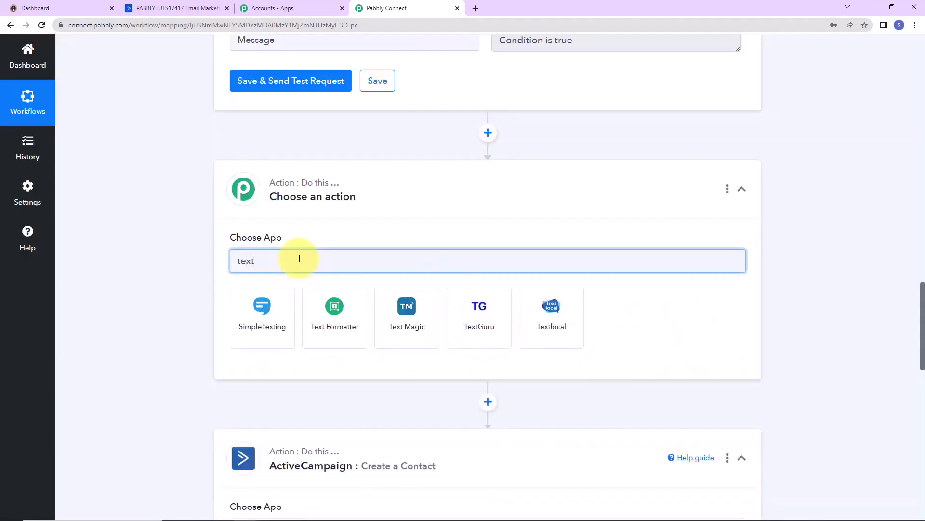
left_click(334, 322)
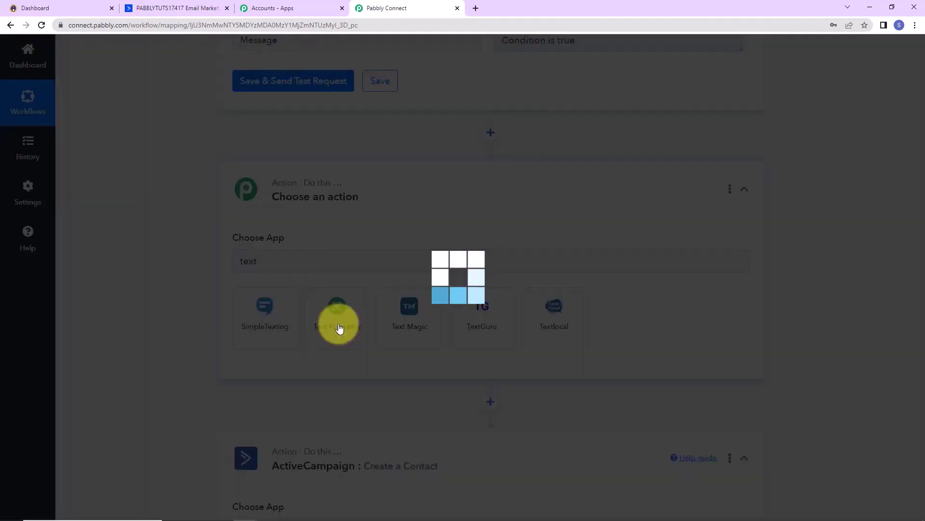
left_click(294, 325)
left_click(266, 238)
left_click(265, 356)
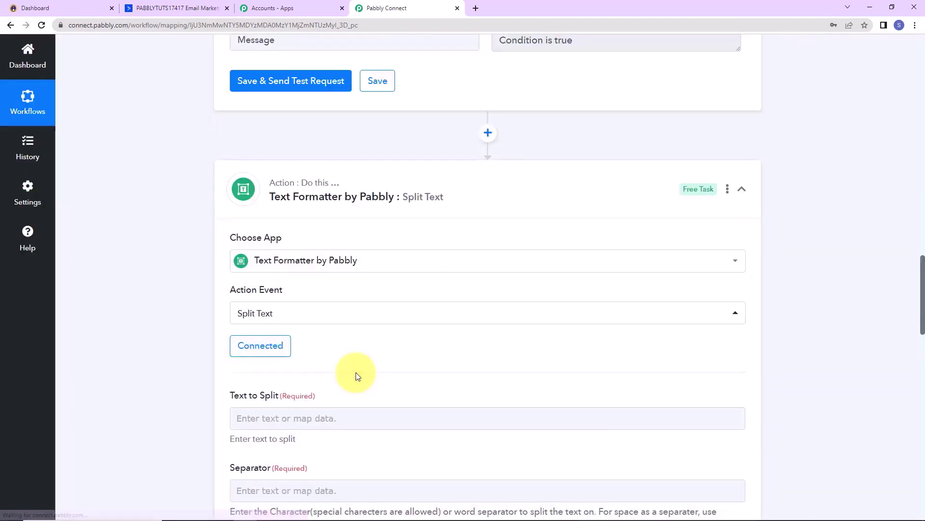
scroll(355, 372, "down", 5)
Split Buyer Name on {{space}} with segment index All, then save and test it.
left_click(243, 191)
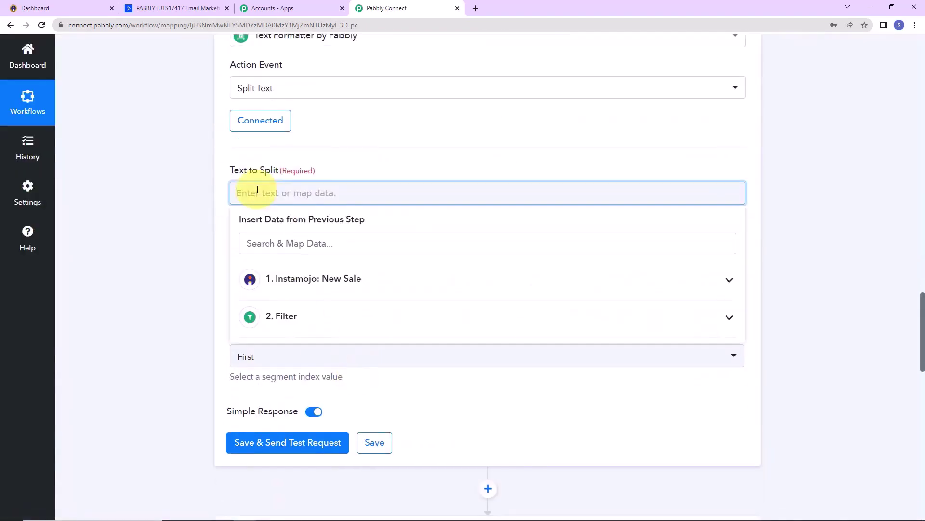
left_click(303, 282)
scroll(289, 386, "down", 10)
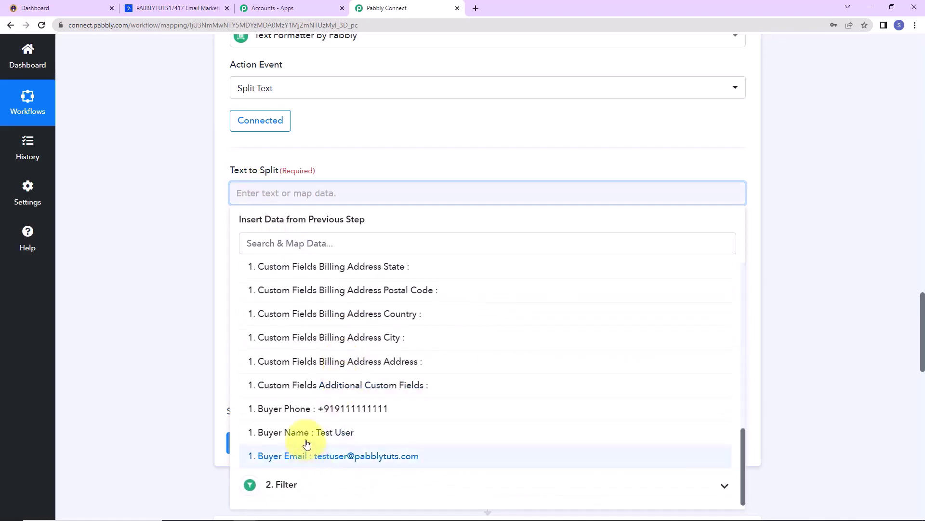
left_click(289, 464)
left_click(163, 236)
left_click(264, 273)
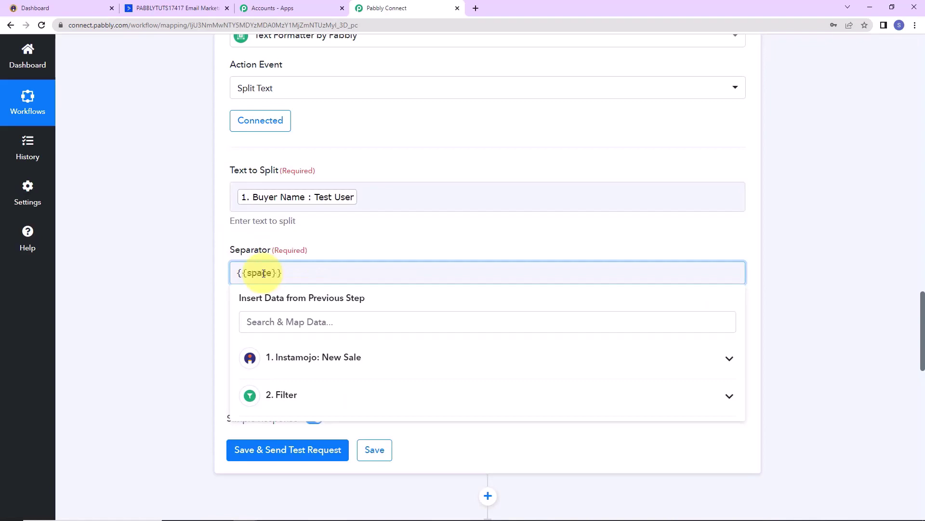
left_click(176, 307)
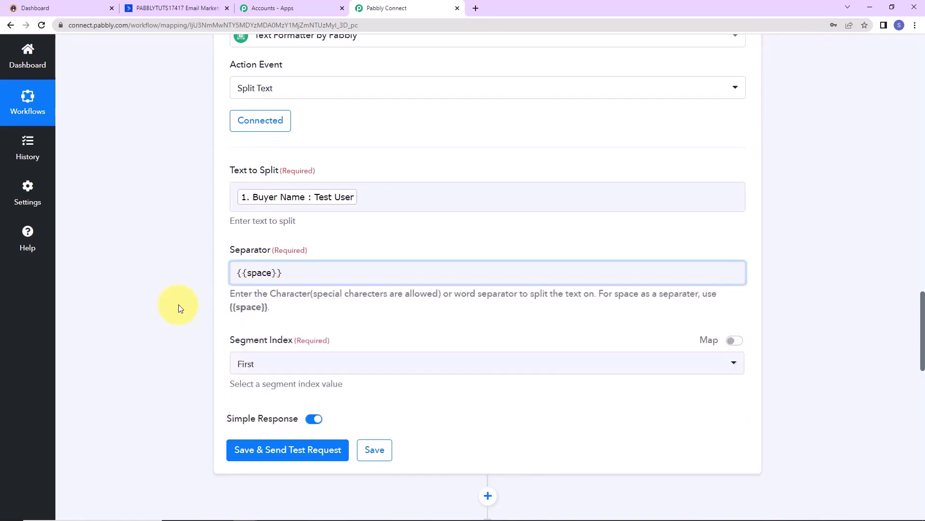
left_click(267, 359)
scroll(302, 392, "down", 2)
left_click(285, 387)
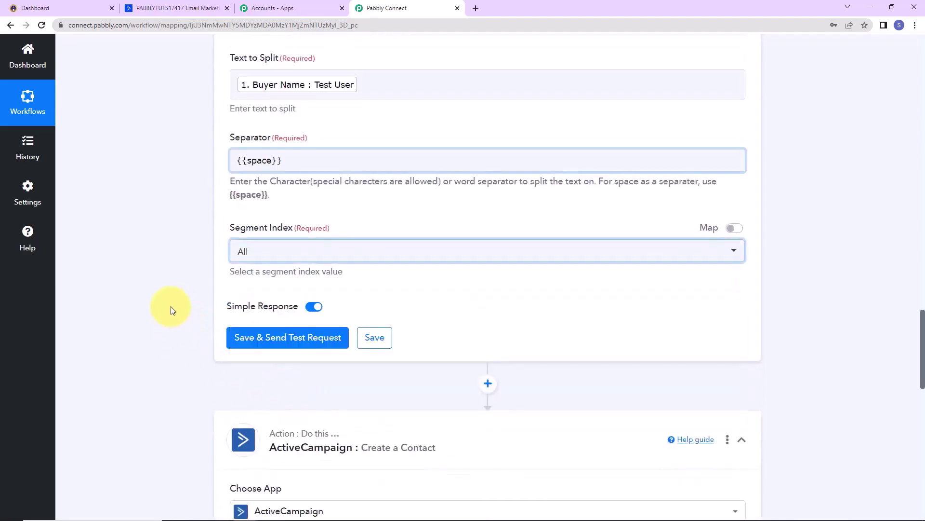
left_click(270, 338)
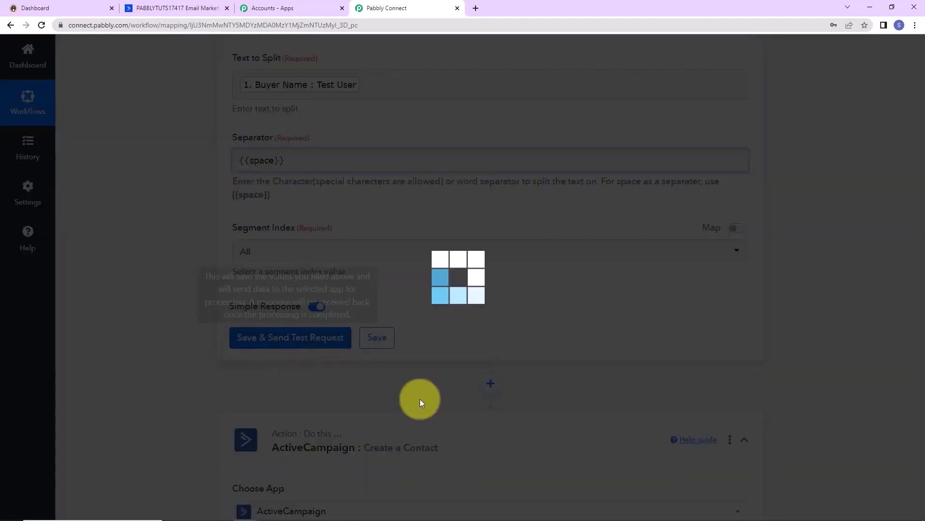
scroll(882, 301, "down", 5)
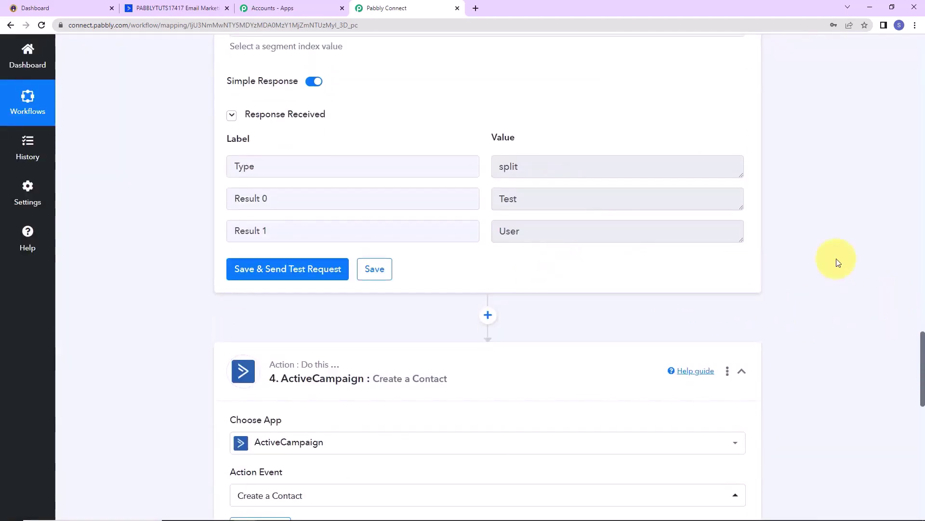
Keep and save the existing ActiveCampaign #6 connection.
scroll(836, 258, "down", 5)
left_click(273, 303)
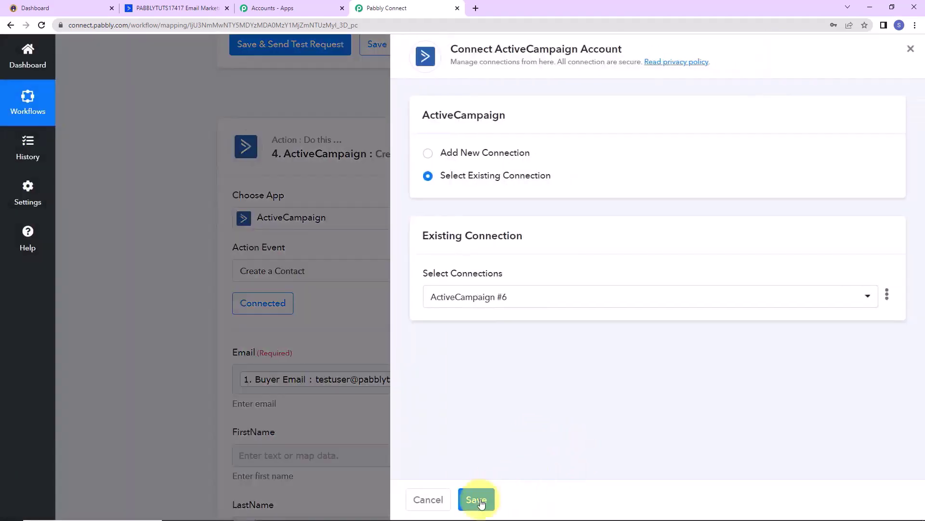
left_click(477, 499)
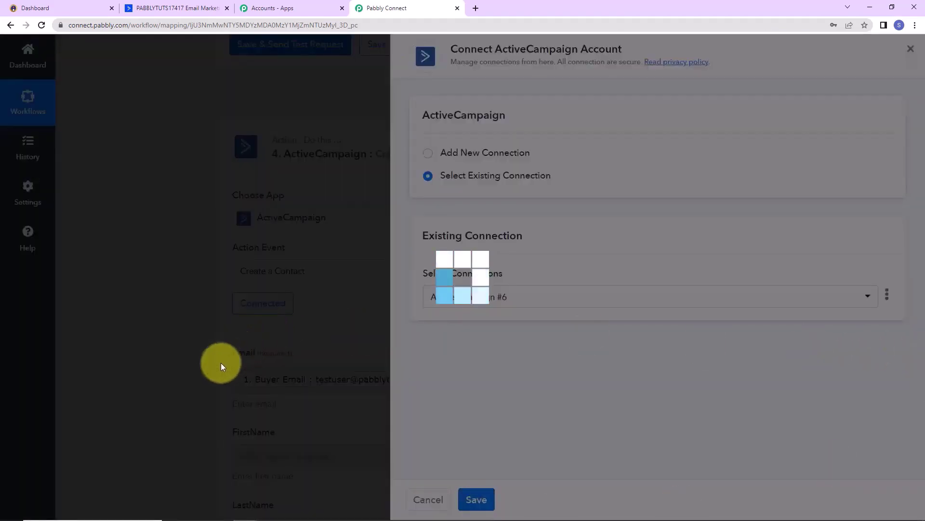
Map Text Formatter Result 0 to FirstName and Result 1 to LastName.
scroll(458, 371, "down", 5)
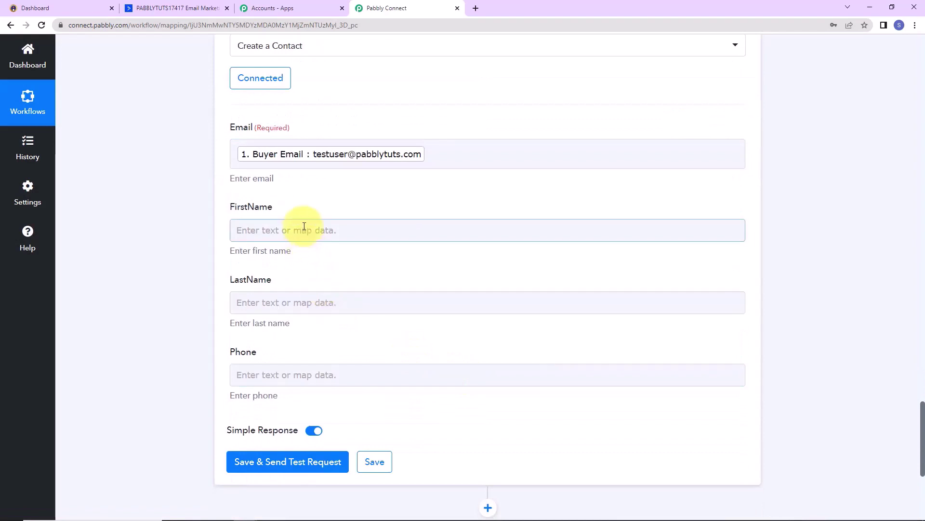
left_click(304, 226)
left_click(378, 389)
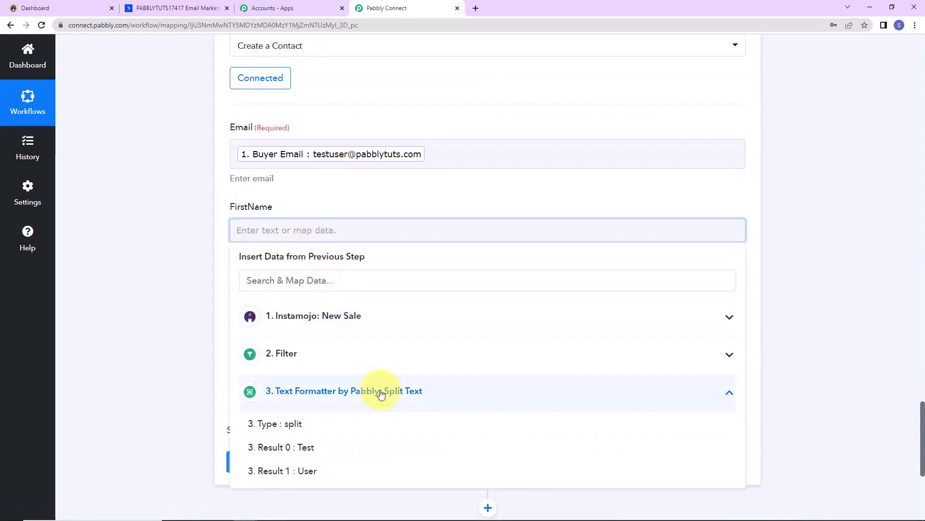
left_click(320, 450)
left_click(182, 311)
scroll(182, 311, "down", 3)
left_click(355, 196)
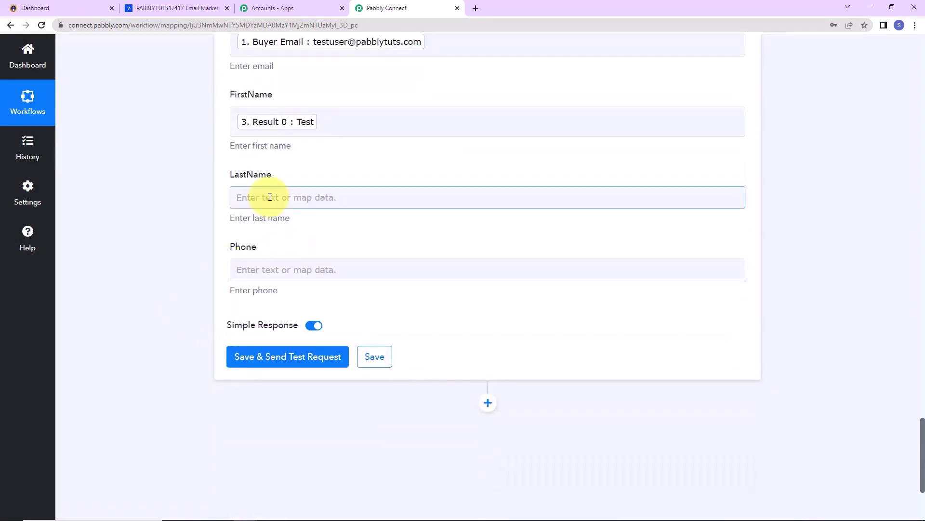
left_click(296, 358)
left_click(289, 437)
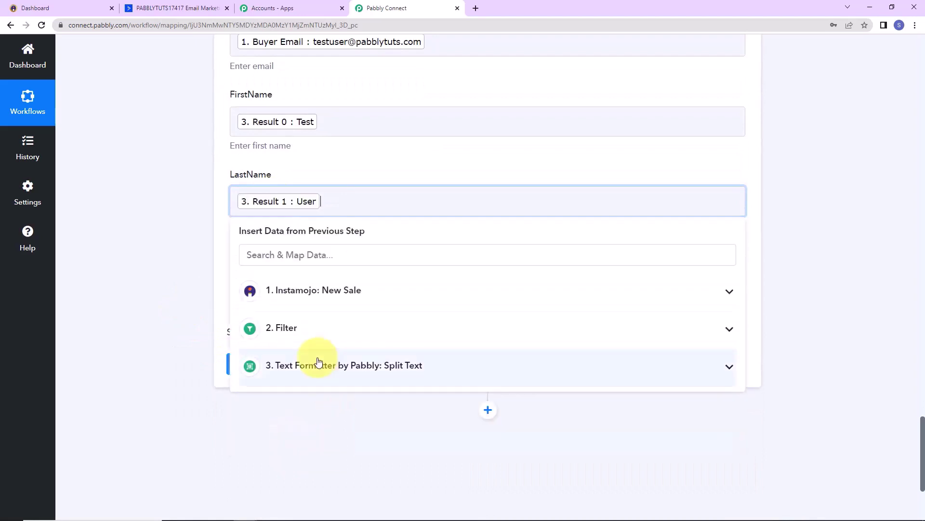
left_click(289, 365)
left_click(273, 445)
left_click(193, 293)
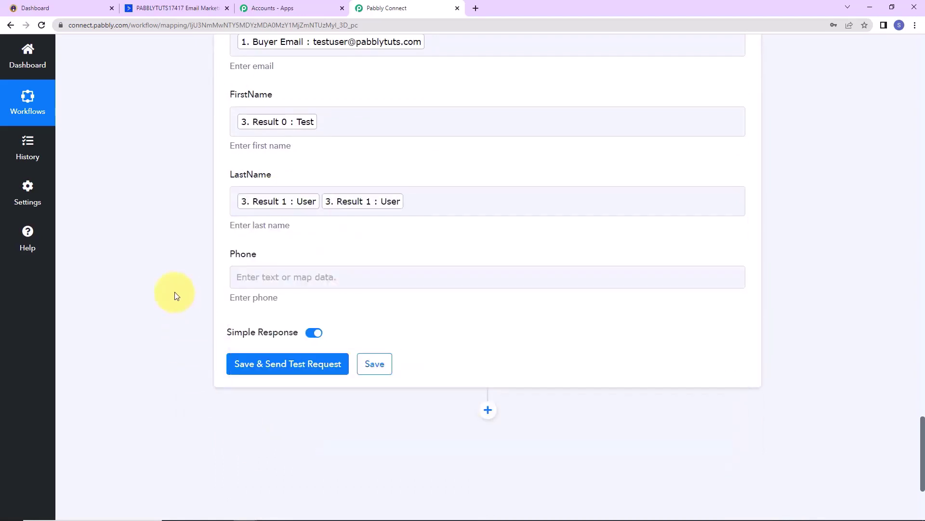
Map Instamojo Buyer Phone to Phone, then save and send a test request.
left_click(270, 276)
left_click(300, 367)
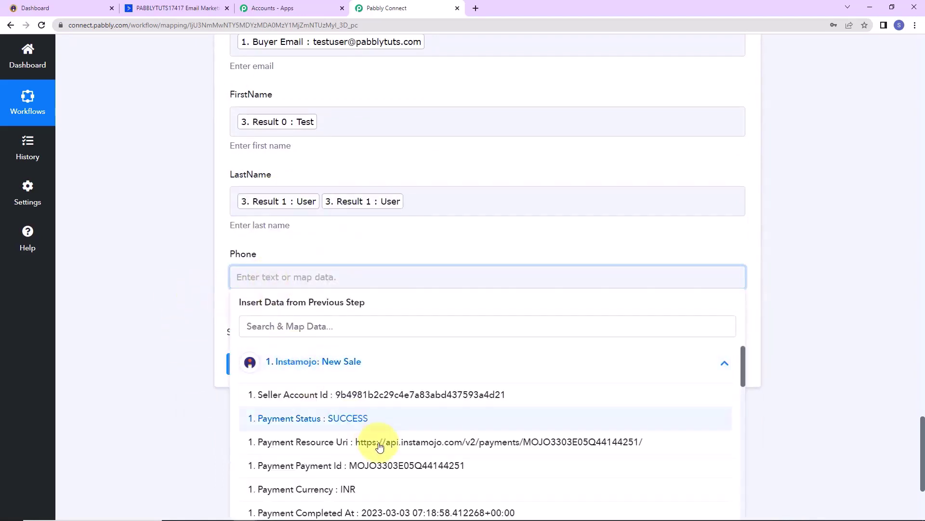
scroll(368, 444, "down", 10)
left_click(380, 447)
left_click(157, 301)
left_click(271, 370)
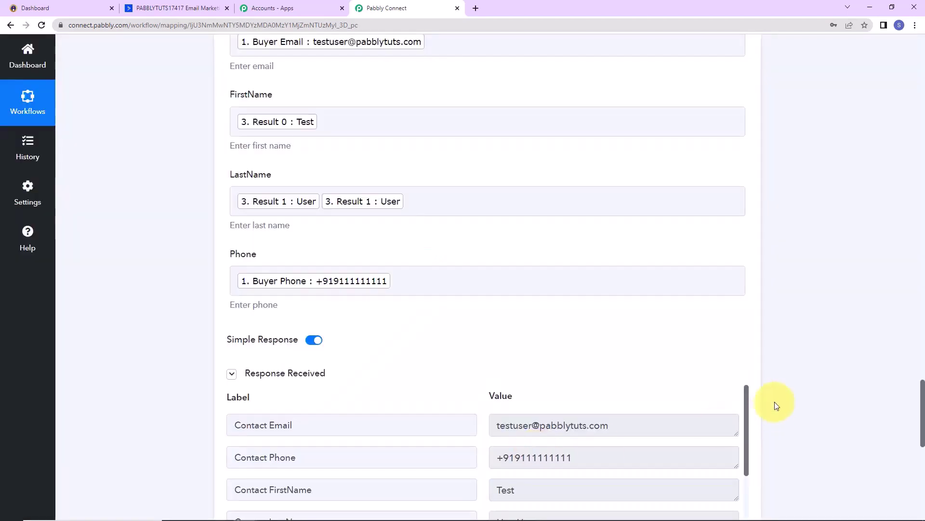
scroll(801, 373, "down", 5)
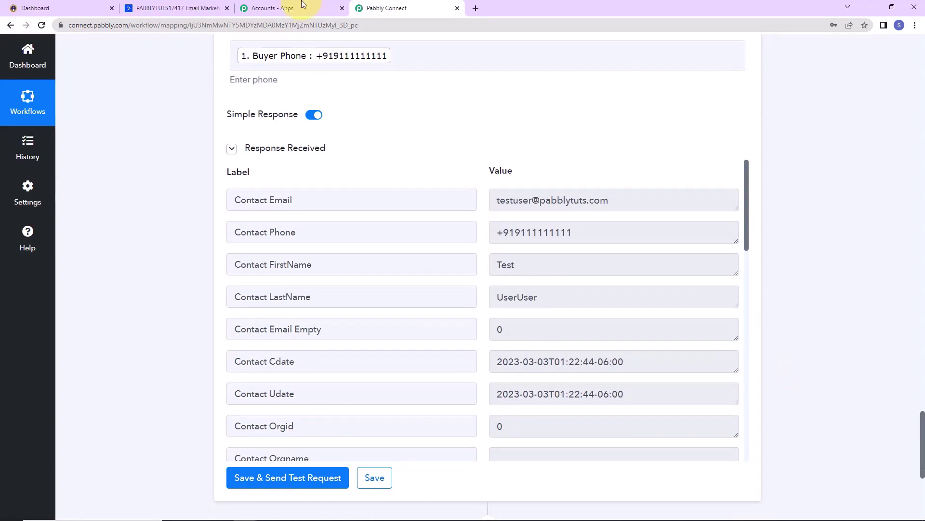
Review the ActiveCampaign contacts list, then return to Instamojo's Smart Pages.
left_click(143, 9)
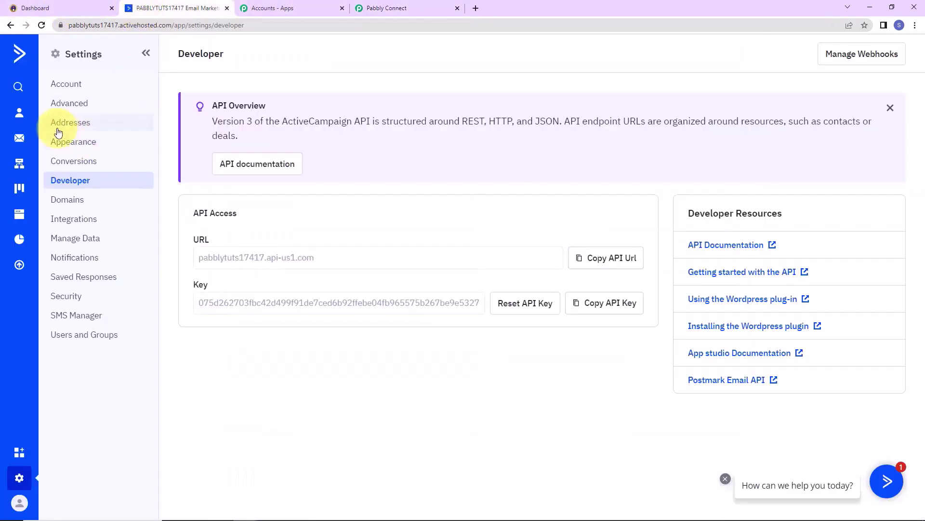
left_click(20, 113)
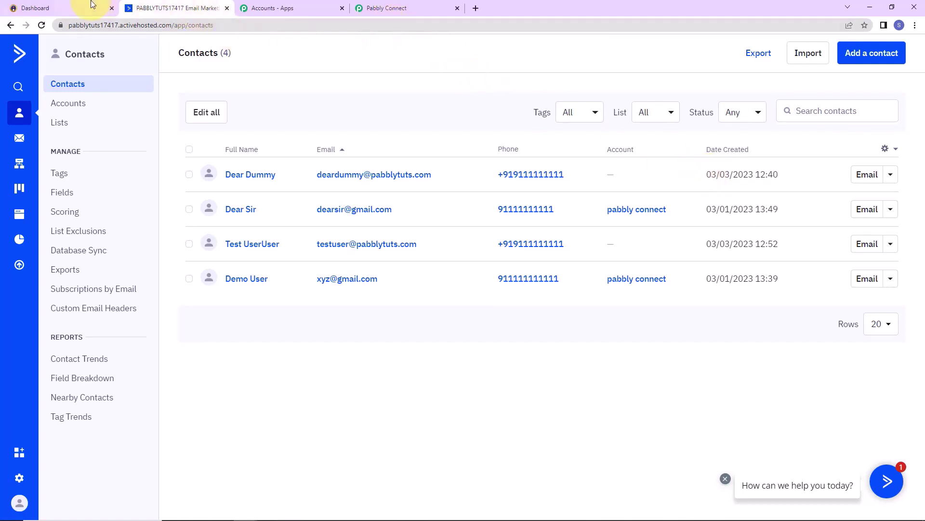
left_click(58, 5)
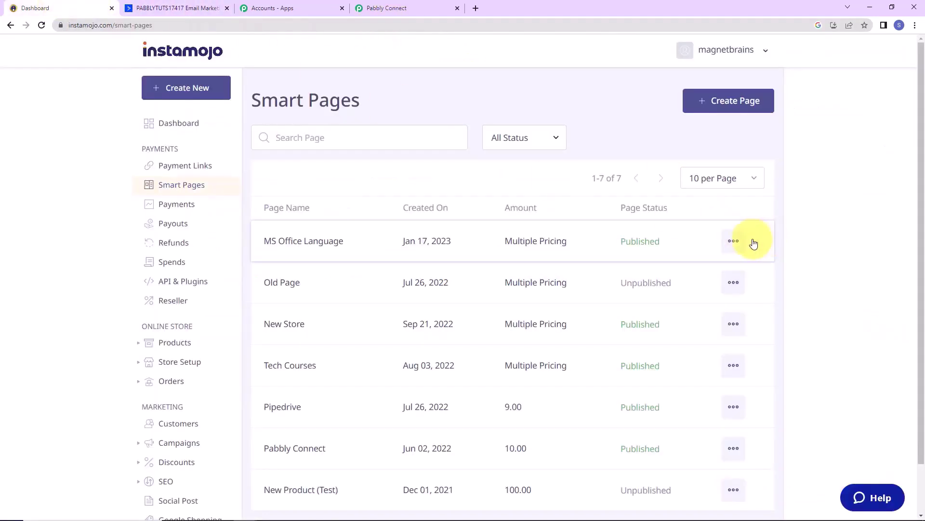
Copy the MS Office Language page's share link and load it in a private window.
left_click(733, 241)
left_click(683, 271)
left_click(561, 344)
left_click(915, 26)
left_click(870, 60)
key("ctrl+v")
key("Return")
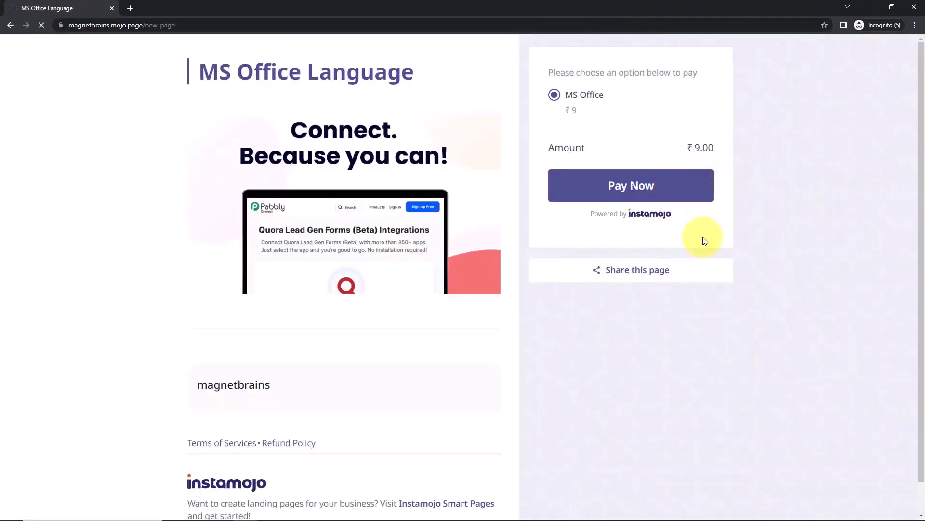
Check out the ₹9 MS Office item with test buyer name, e-mail and mobile, then close the window.
left_click(680, 193)
left_click(256, 171)
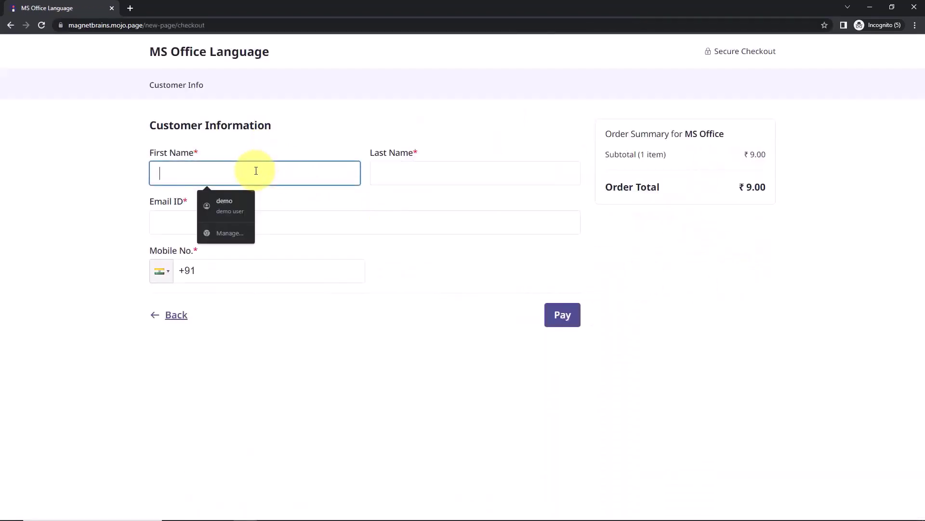
type("Smart")
key("Tab")
type("U")
key("Tab")
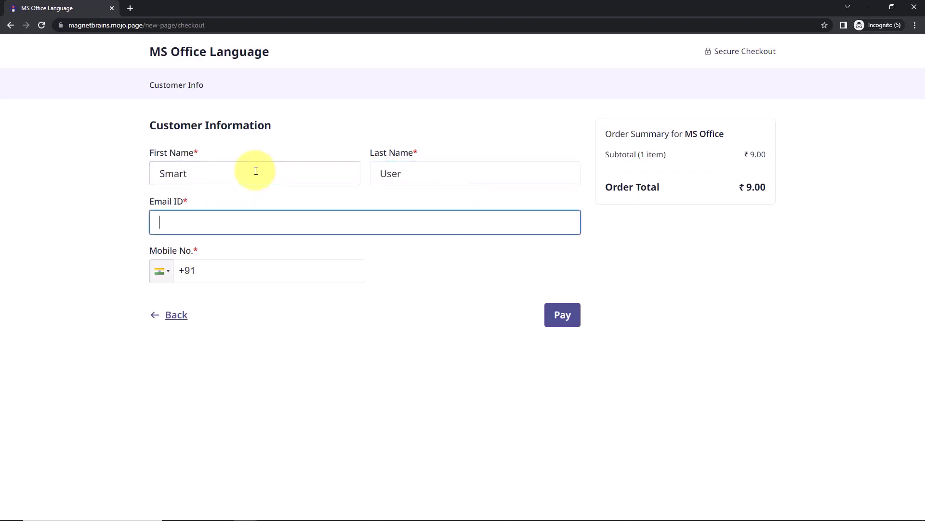
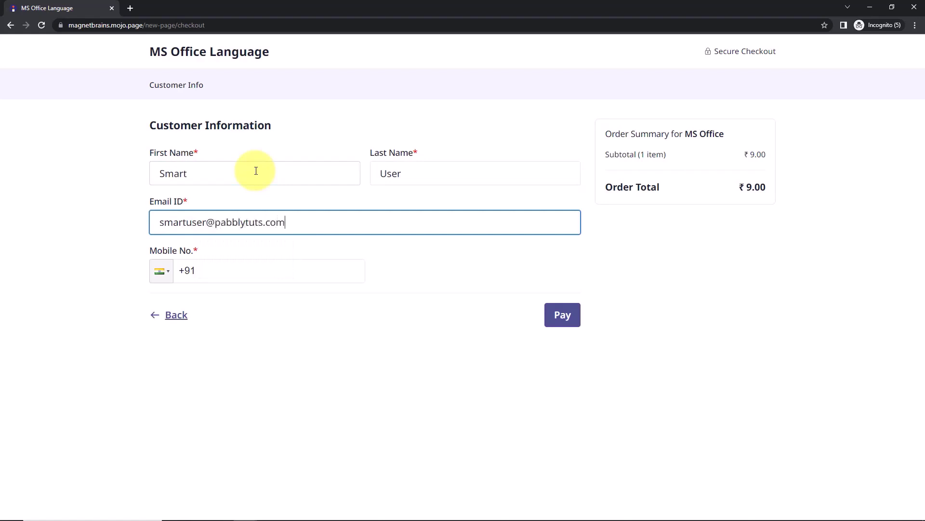
key("Tab")
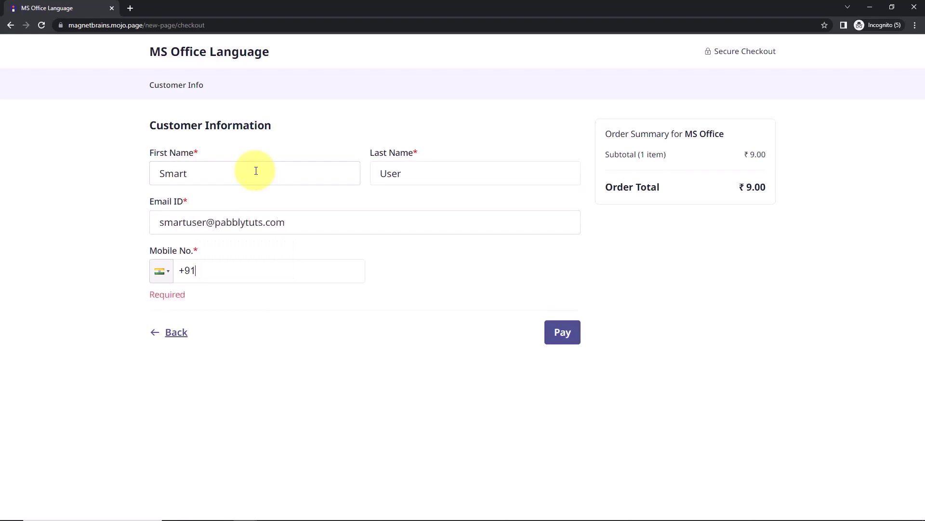
type("91111111111")
left_click(554, 314)
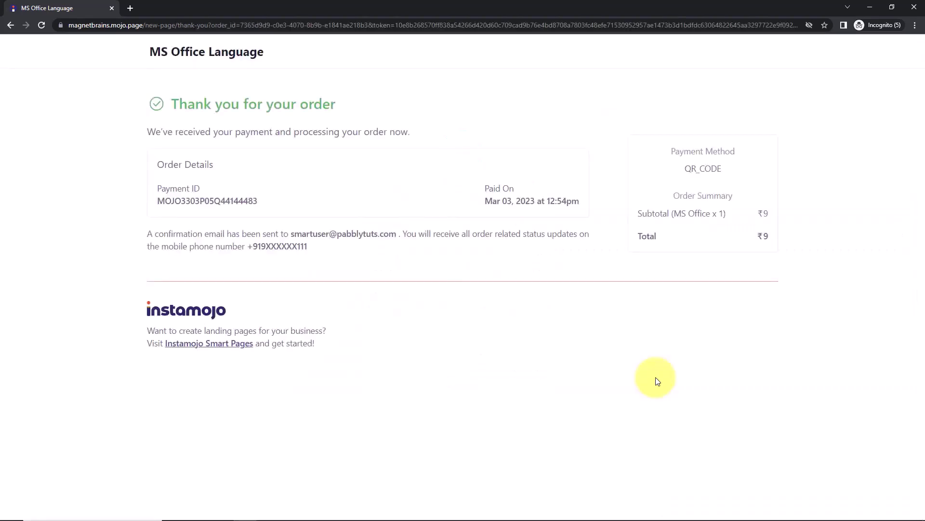
left_click(870, 7)
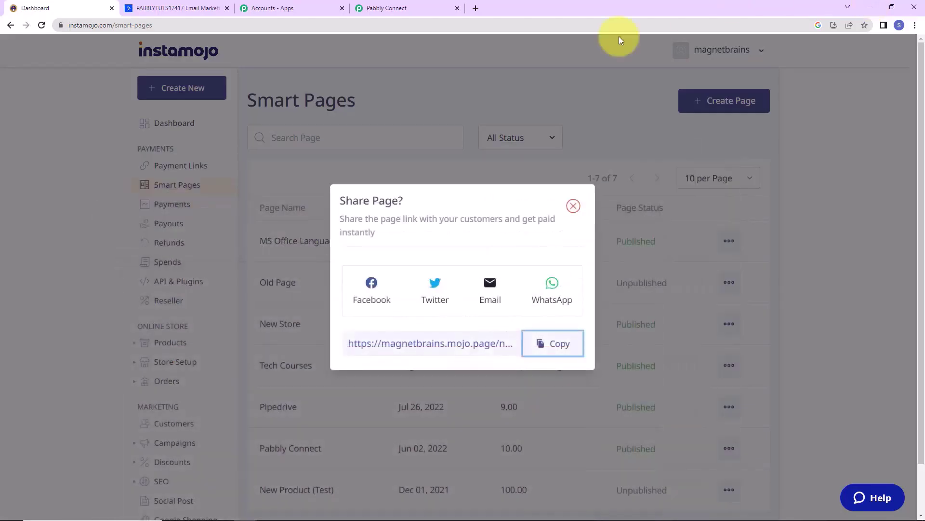
left_click(575, 208)
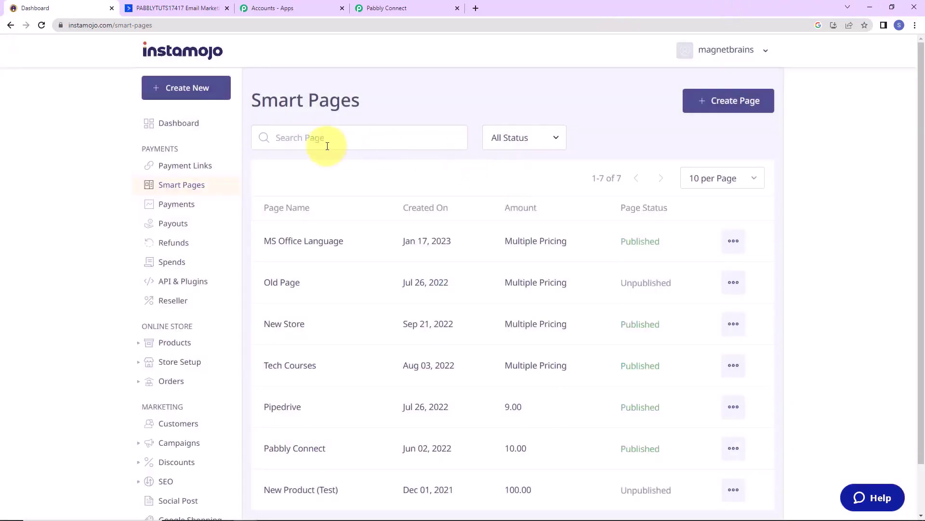
Reload ActiveCampaign contacts to confirm the fifth contact, then return to the top of the Pabbly workflow.
left_click(135, 8)
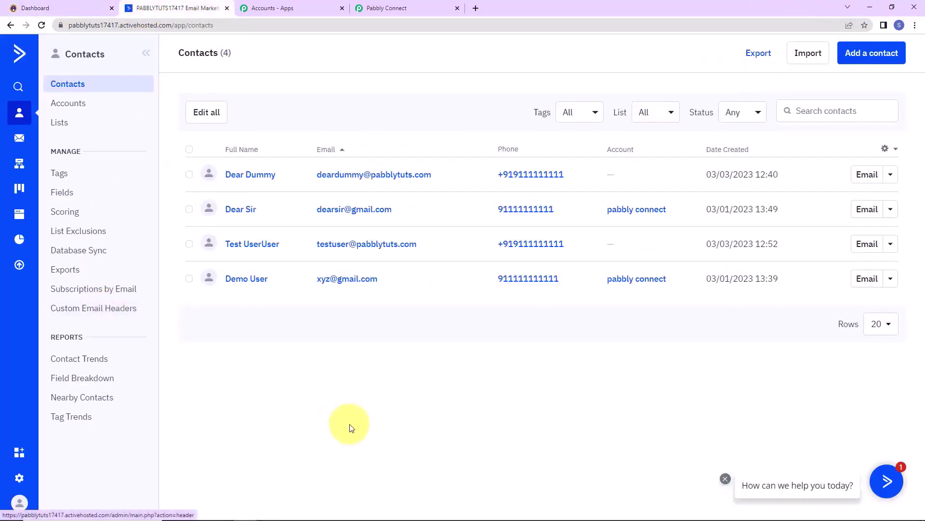
left_click(41, 25)
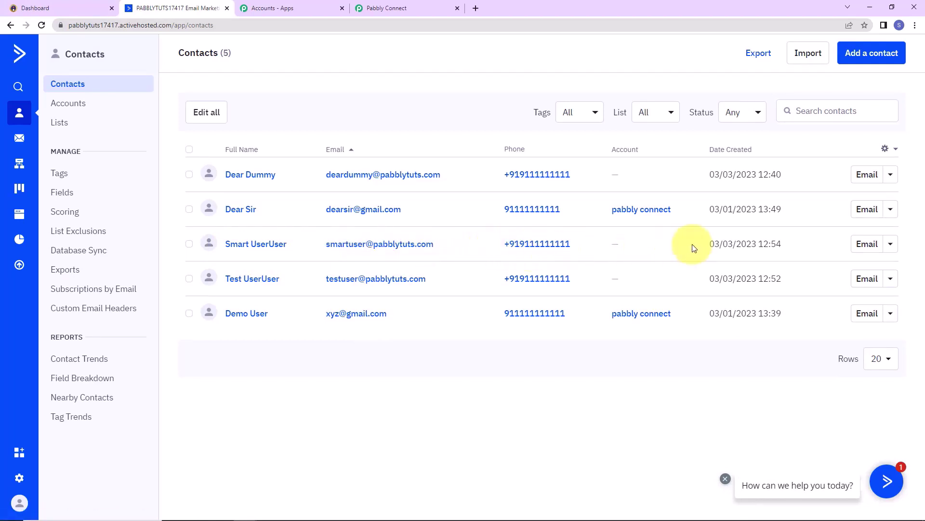
left_click(391, 9)
left_click_drag(921, 397, 903, 43)
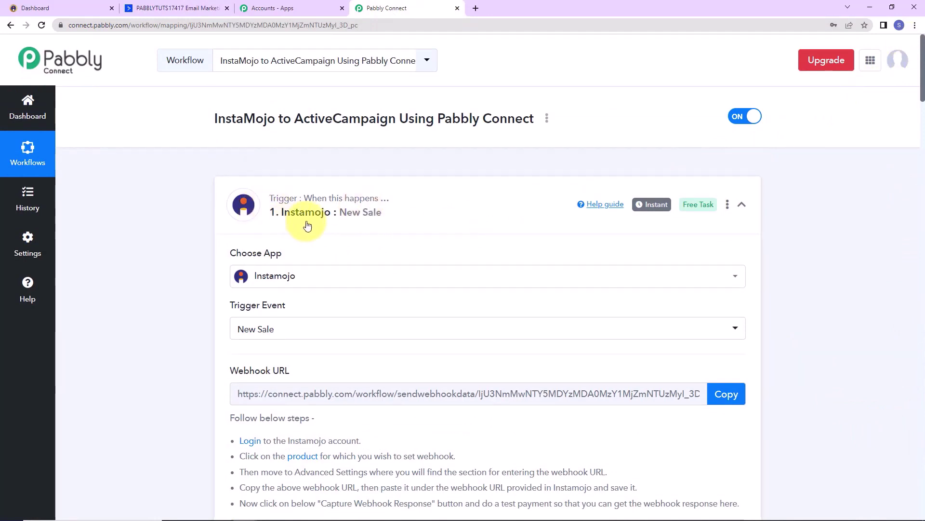
Collapse the Instamojo trigger, Filter, Text Formatter and ActiveCampaign steps.
left_click(742, 204)
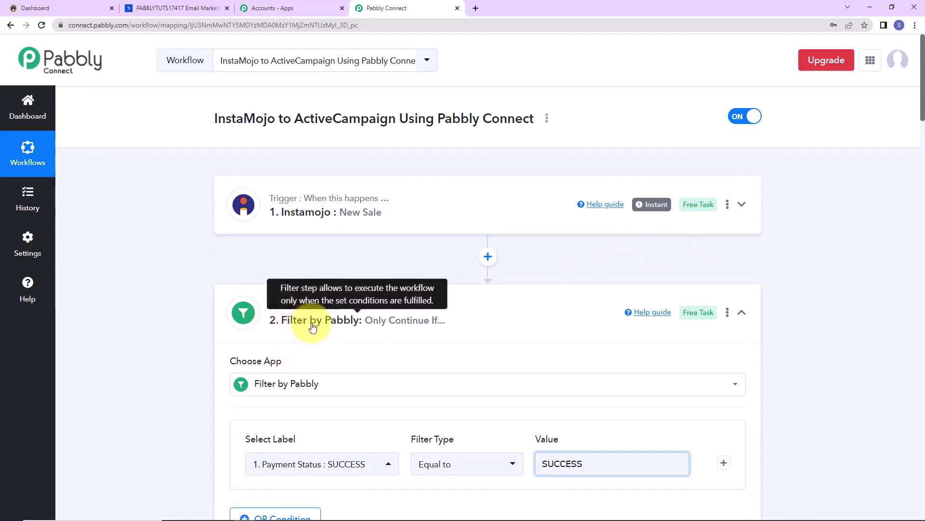
left_click(743, 314)
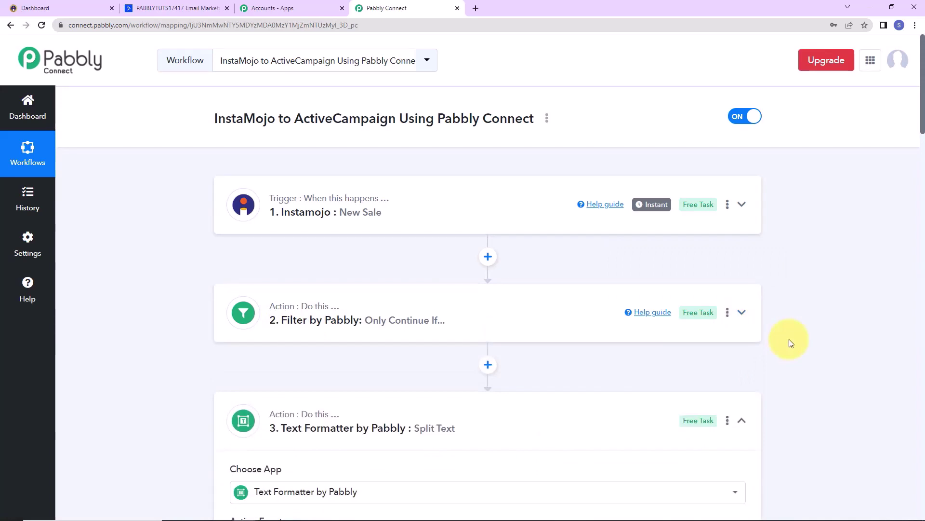
scroll(789, 339, "down", 8)
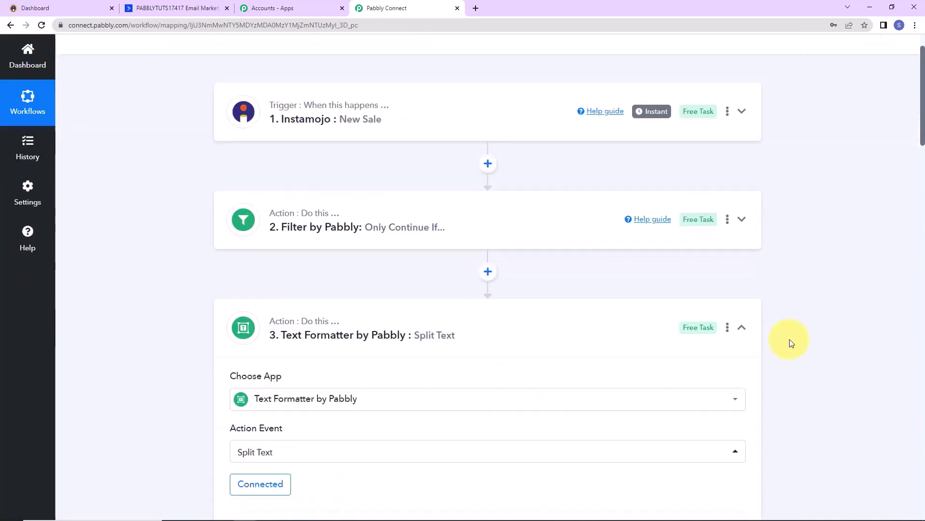
scroll(742, 227, "up", 3)
left_click(742, 198)
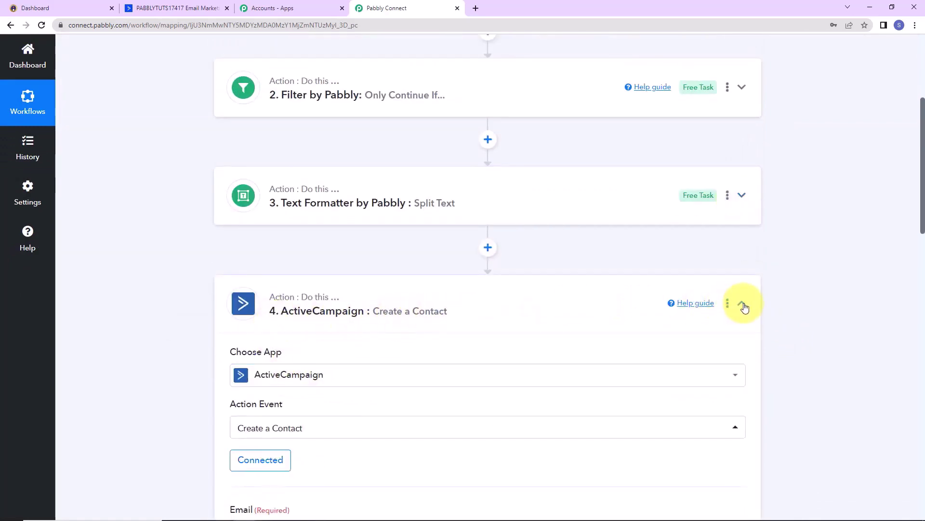
left_click(743, 305)
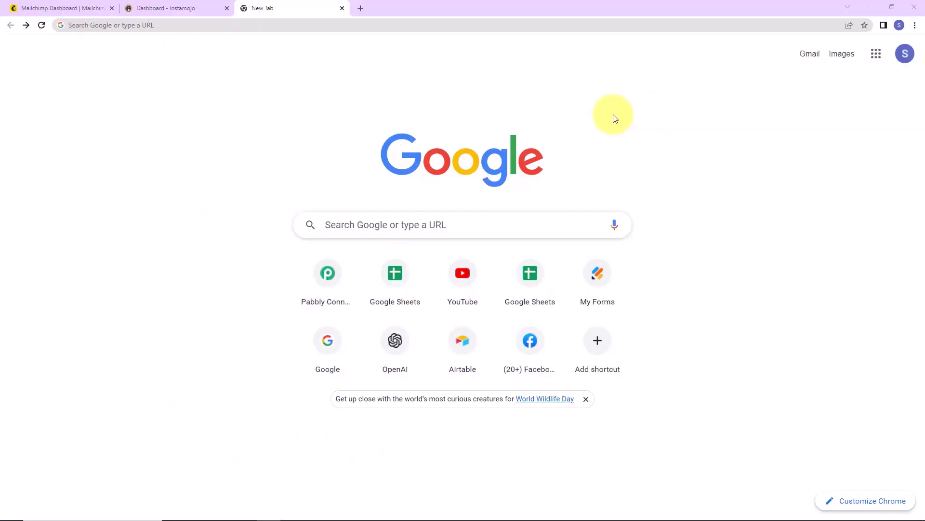
Go to the Pabbly website, sign in, and open Pabbly Connect from the apps list.
left_click(196, 23)
type("pa")
key("Return")
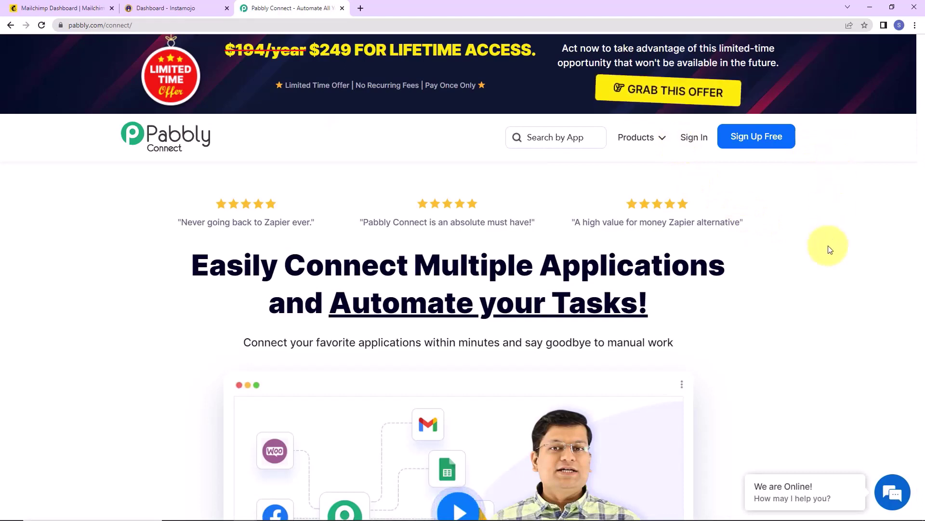
left_click(692, 139)
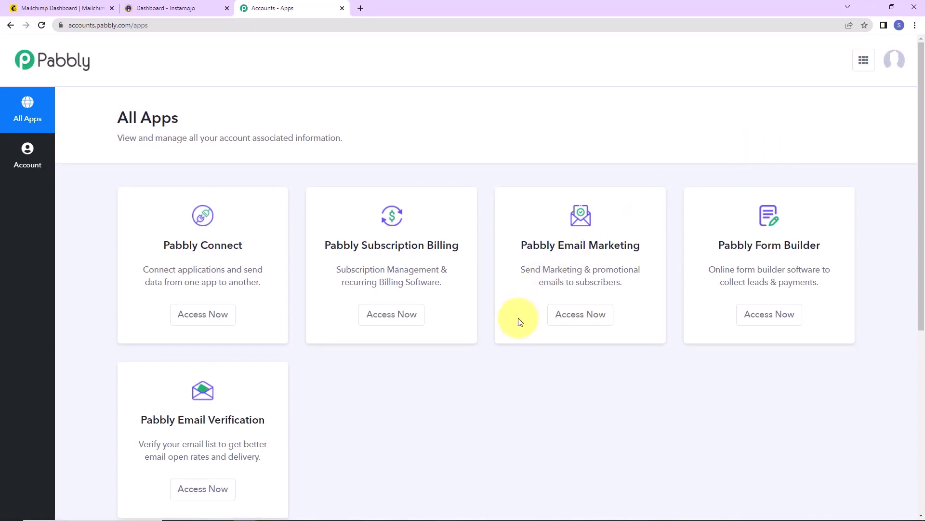
left_click(188, 316)
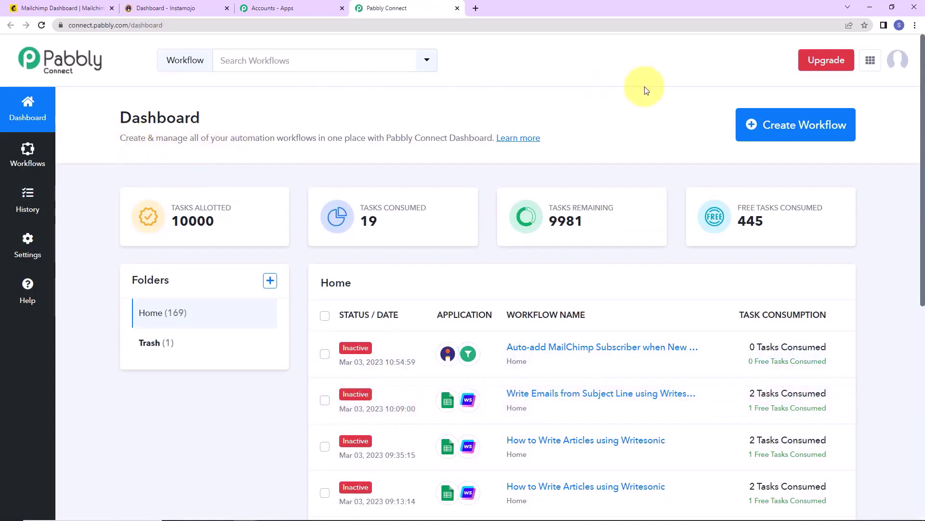
Create a workflow named 'Auto-add MailChimp Subscriber when New Sale Happens in Instamojo'.
left_click(791, 137)
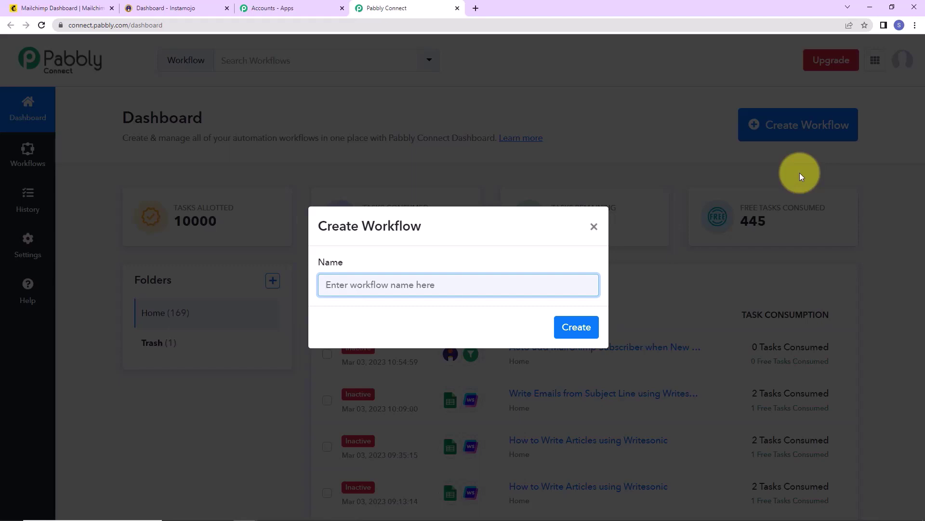
key("ctrl+v")
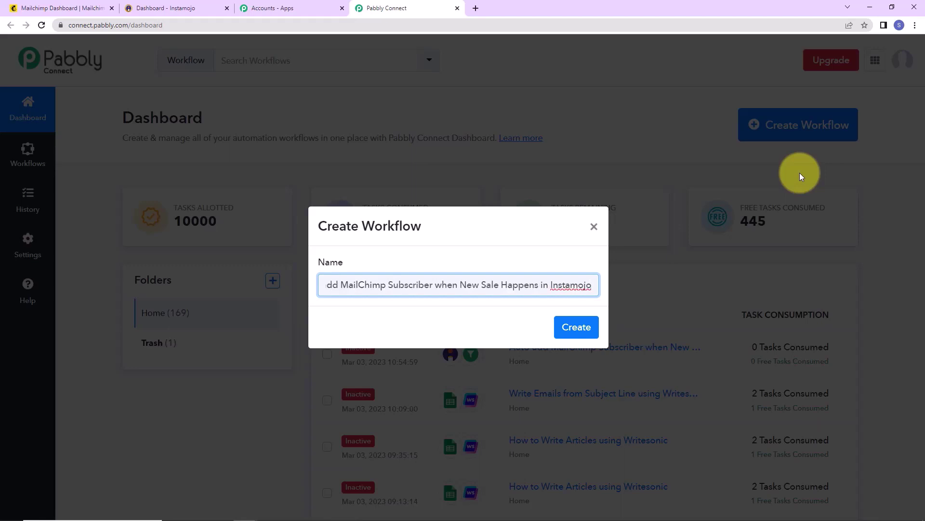
left_click(579, 328)
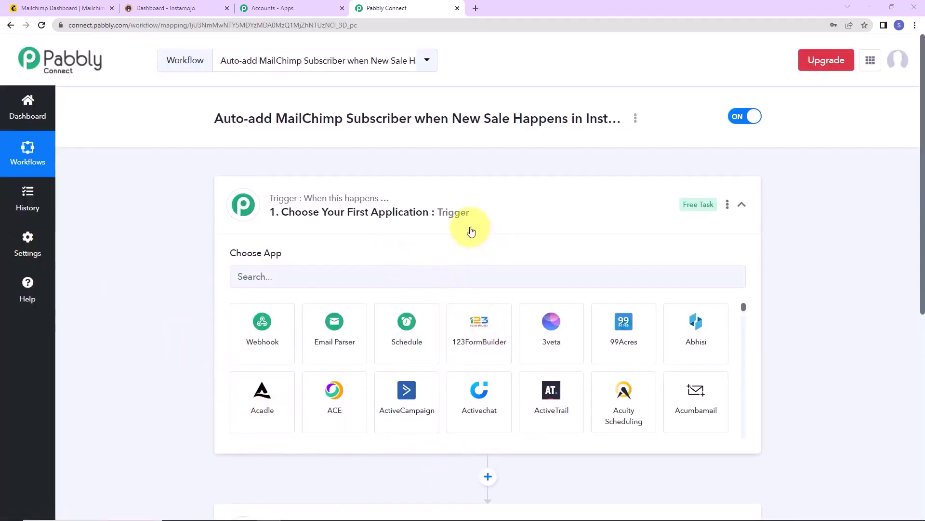
Set the trigger to Instamojo with the New Sale event.
scroll(472, 241, "down", 2)
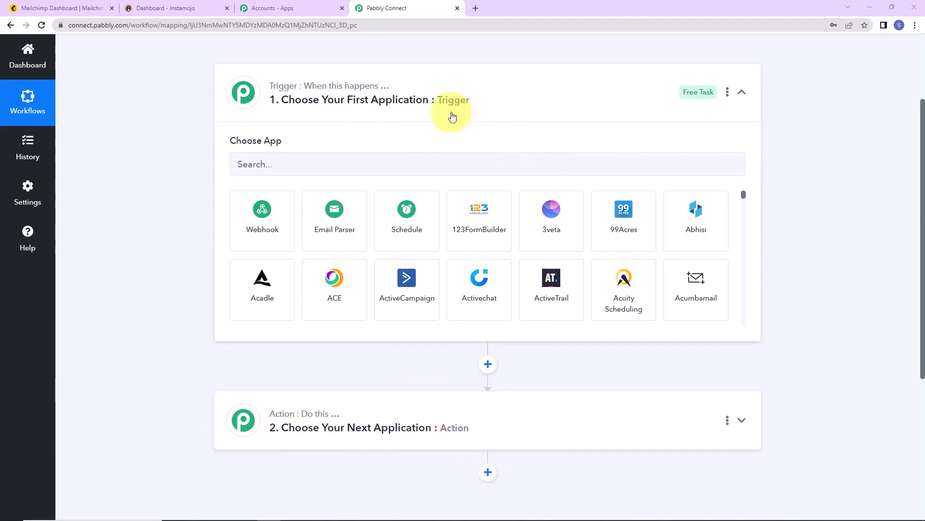
left_click(428, 163)
type("inst")
left_click(422, 227)
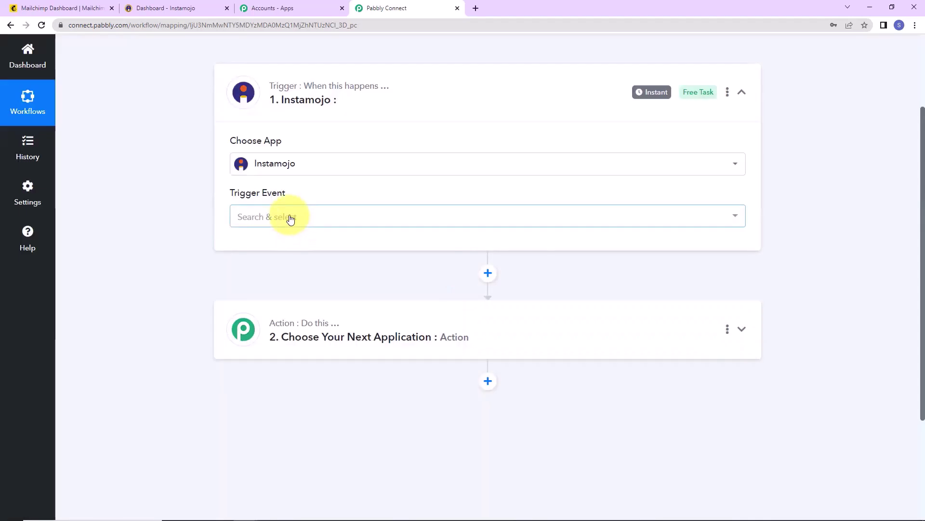
left_click(289, 217)
left_click(288, 281)
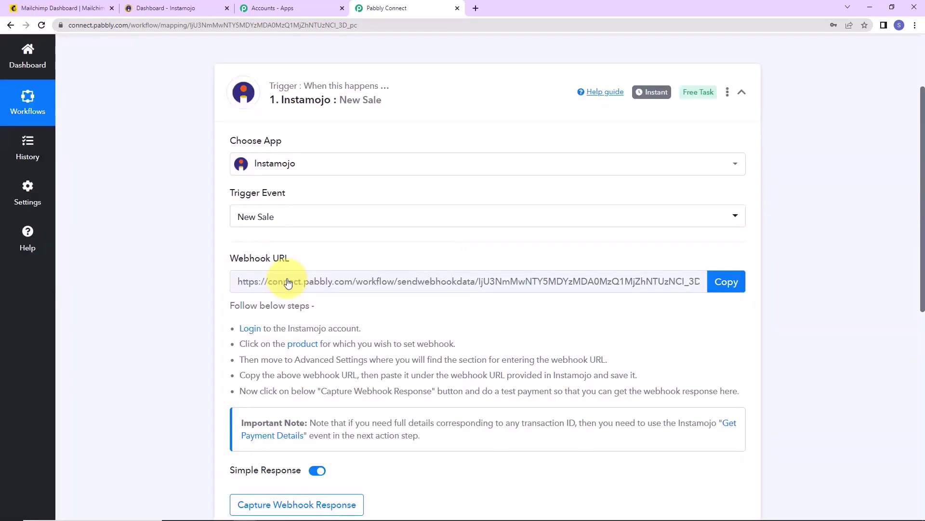
Copy the trigger's webhook URL and go to the Instamojo dashboard.
triple_click(309, 267)
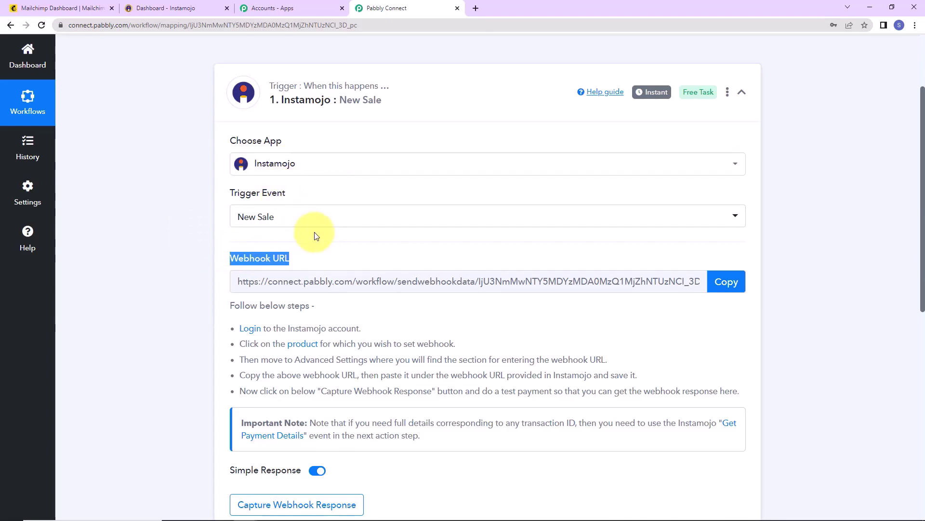
left_click(727, 282)
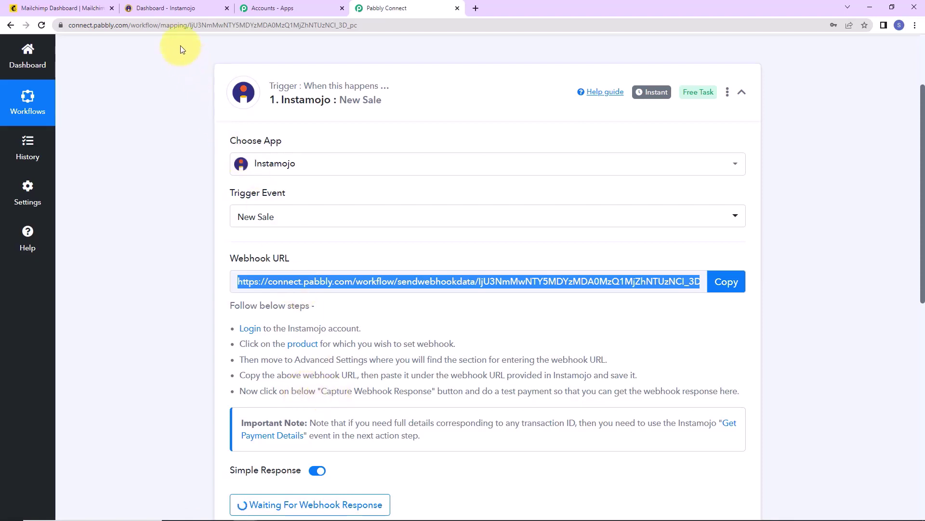
left_click(178, 9)
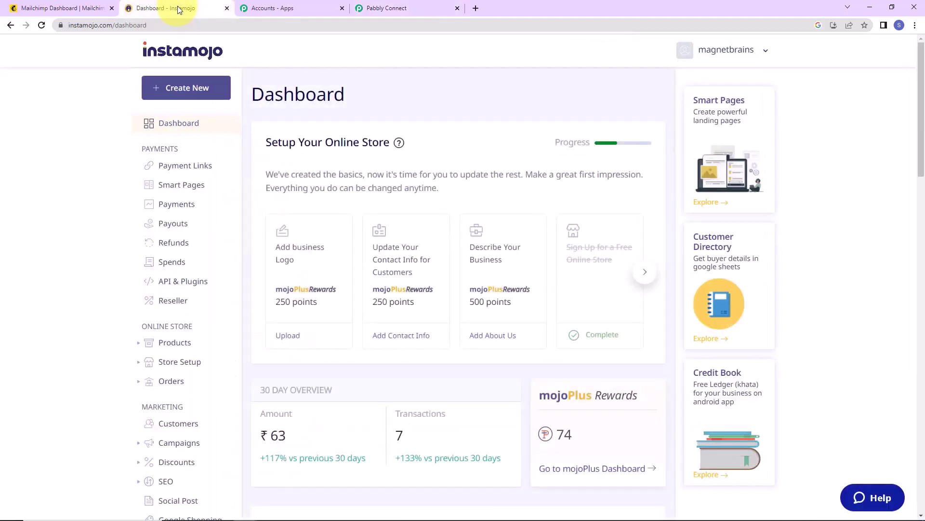
Open the MS Office Language smart page for editing, down to its webhook field.
left_click(181, 188)
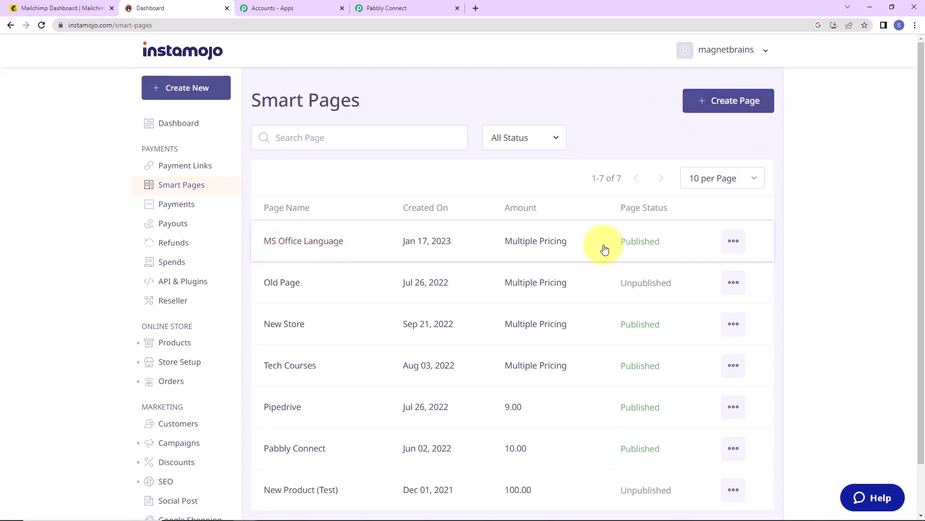
left_click(734, 241)
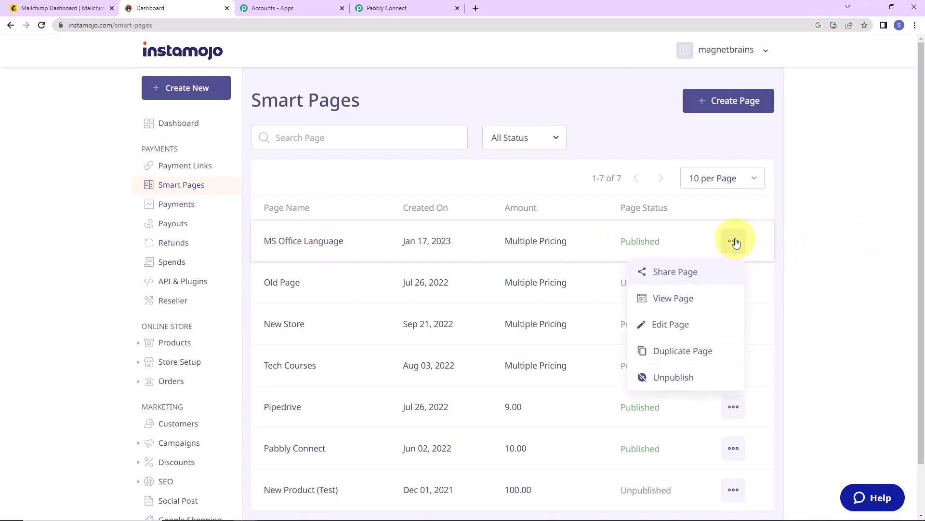
left_click(664, 328)
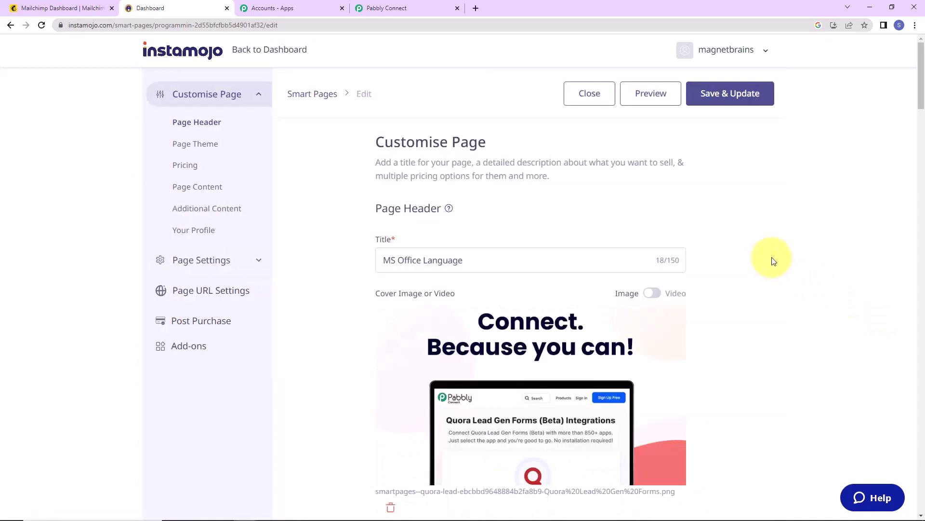
scroll(762, 282, "down", 5)
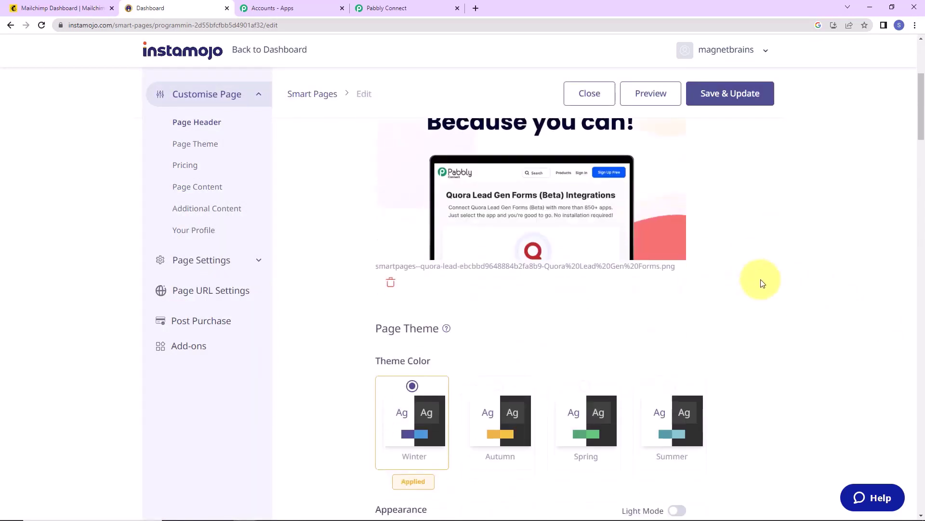
scroll(753, 283, "down", 2)
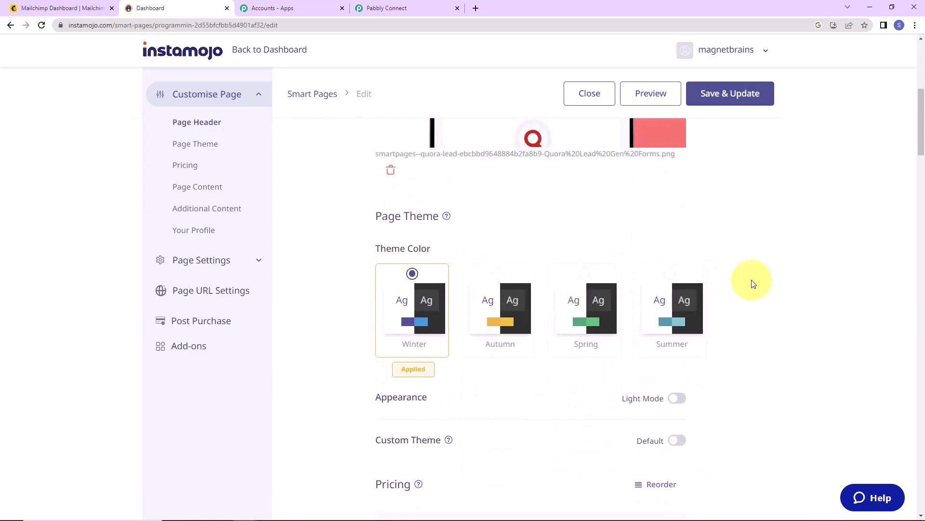
scroll(853, 334, "down", 4)
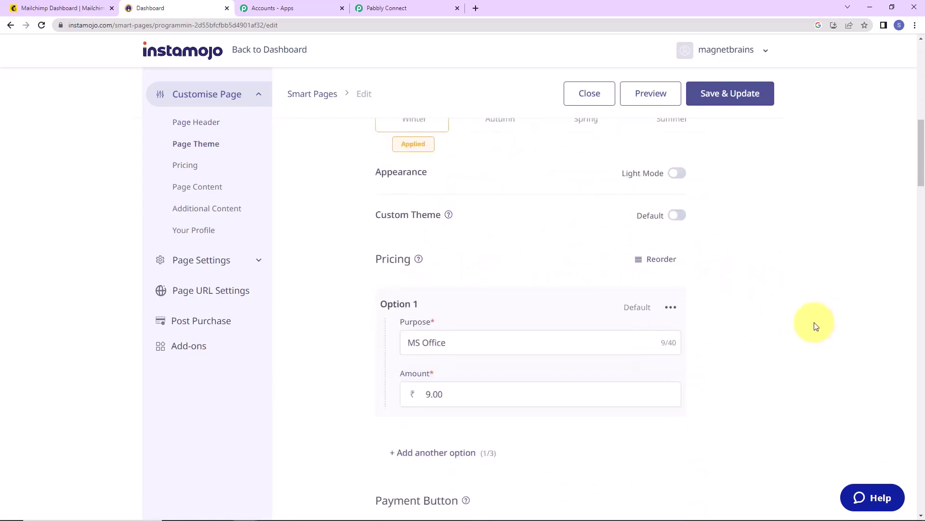
scroll(833, 325, "down", 14)
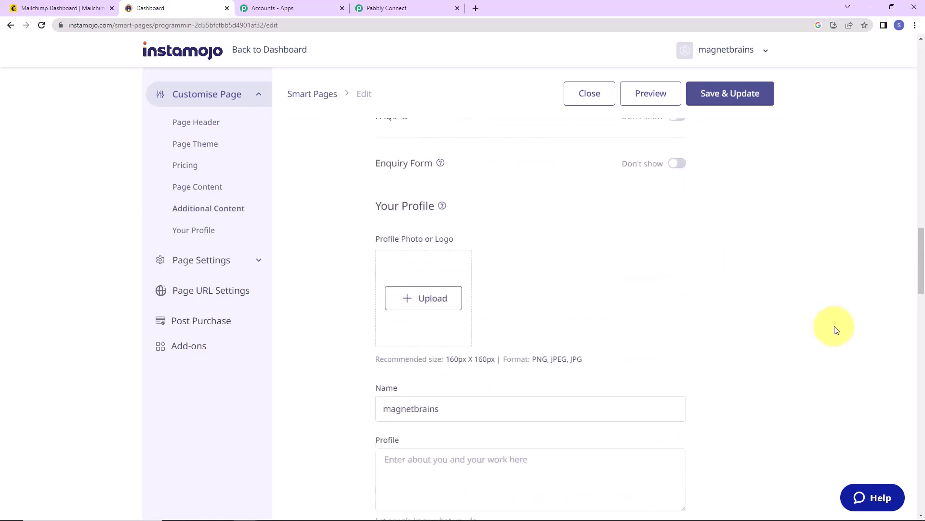
scroll(836, 330, "down", 12)
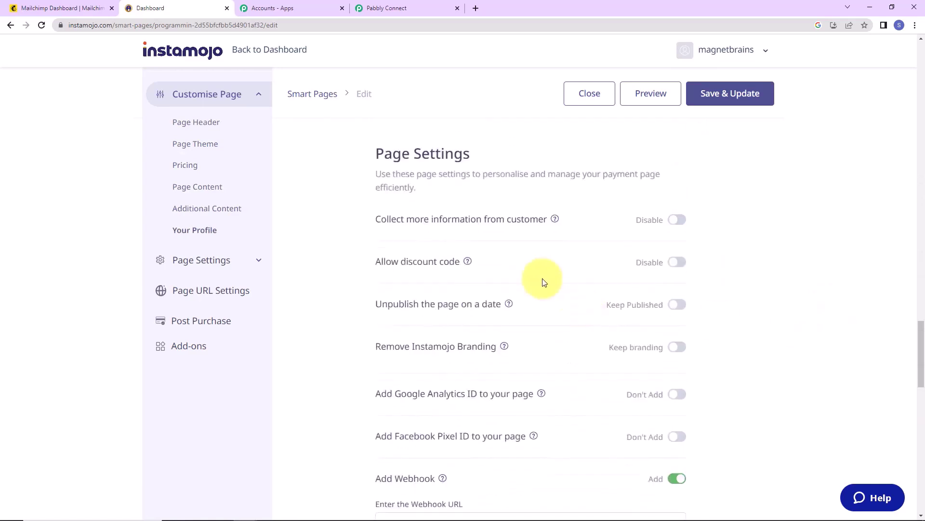
scroll(479, 178, "down", 2)
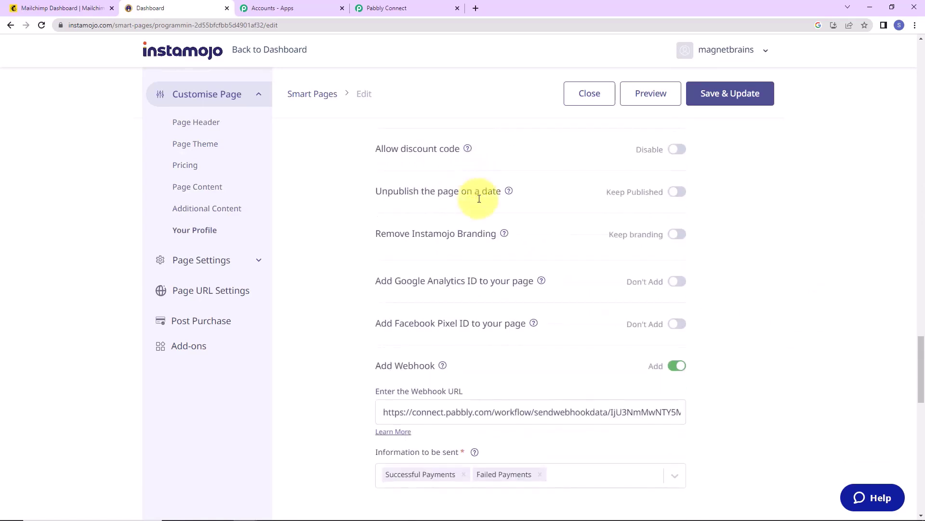
Replace the old webhook URL with the Pabbly one and save the page.
left_click_drag(382, 413, 923, 423)
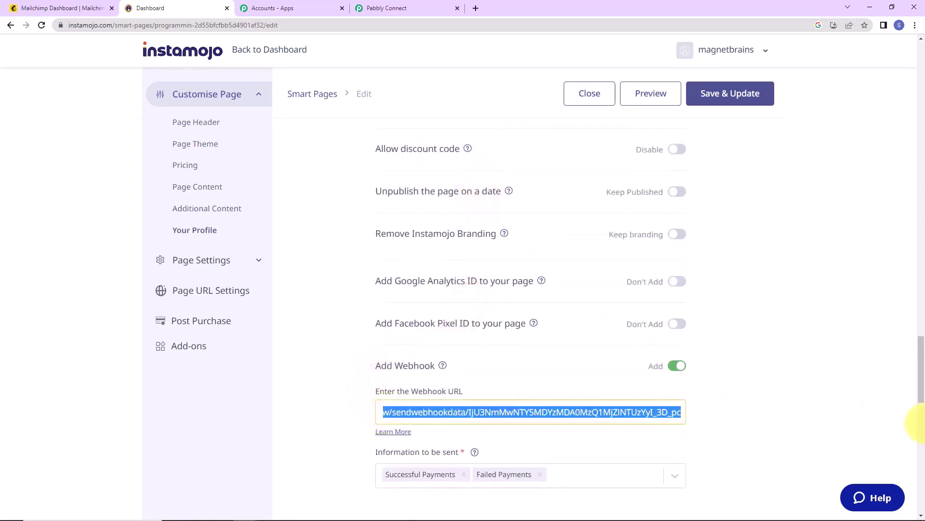
key("BackSpace")
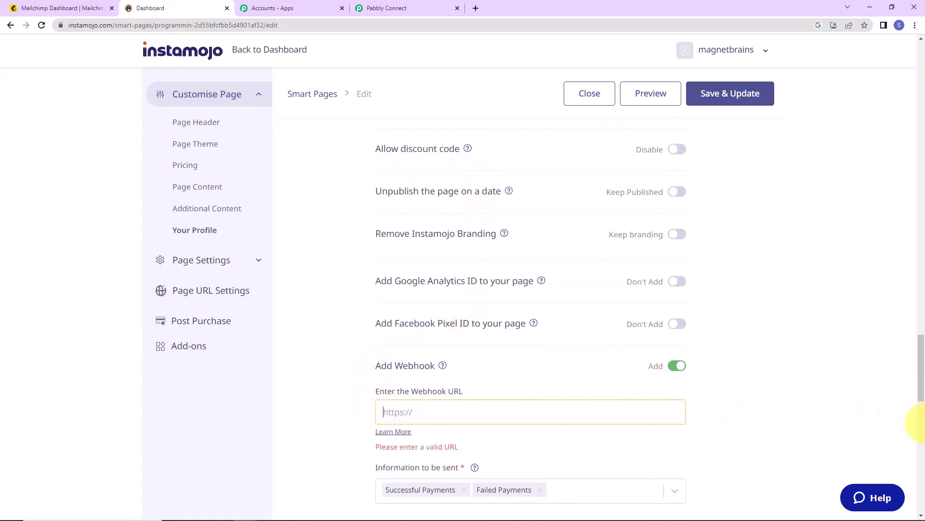
key("ctrl+v")
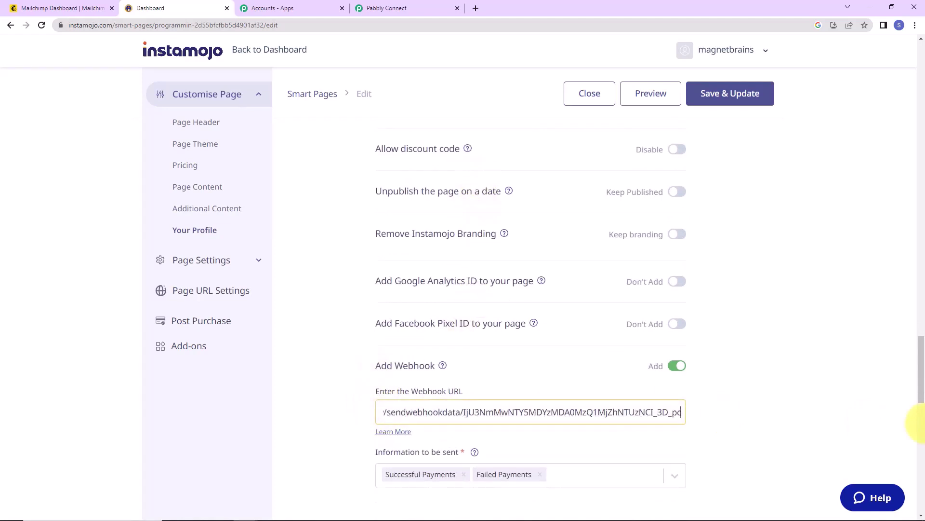
scroll(760, 372, "down", 5)
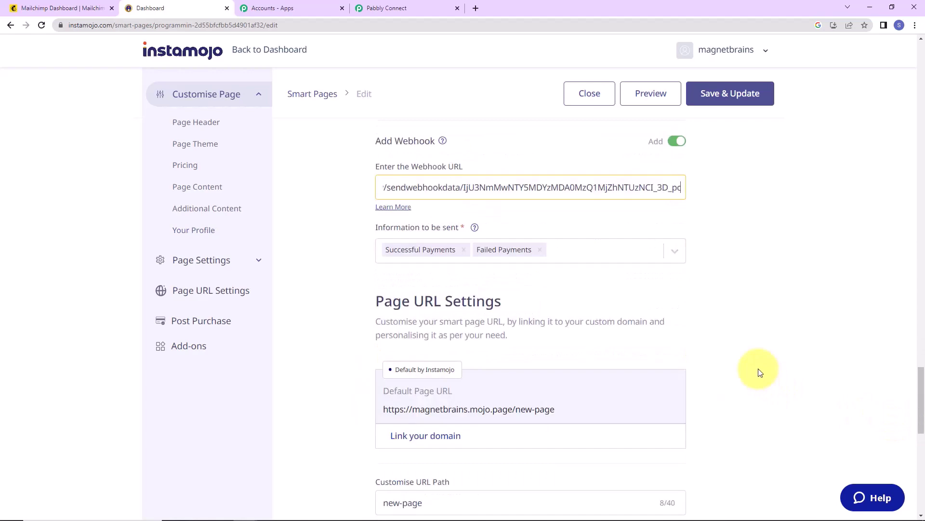
scroll(760, 372, "up", 5)
left_click(728, 96)
left_click(510, 228)
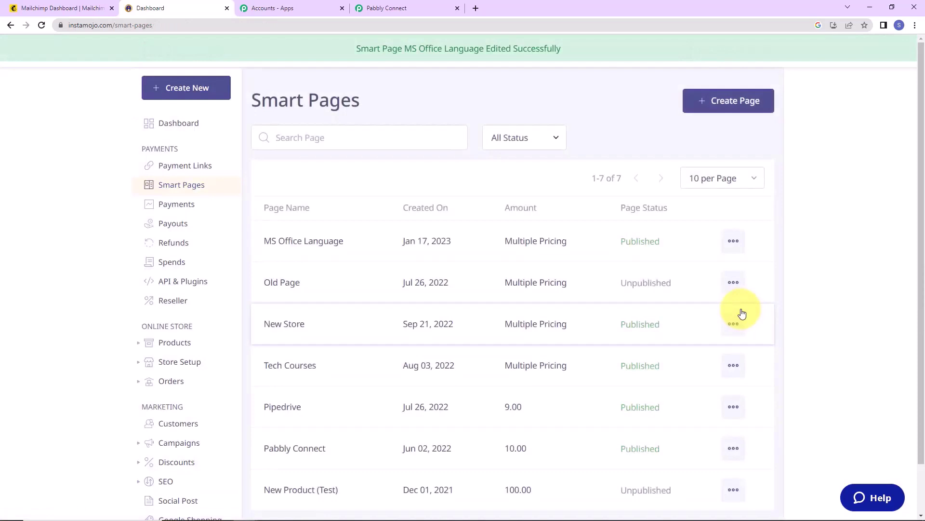
Check the Pabbly trigger settings, then return to the Instamojo Smart Pages list.
left_click(388, 8)
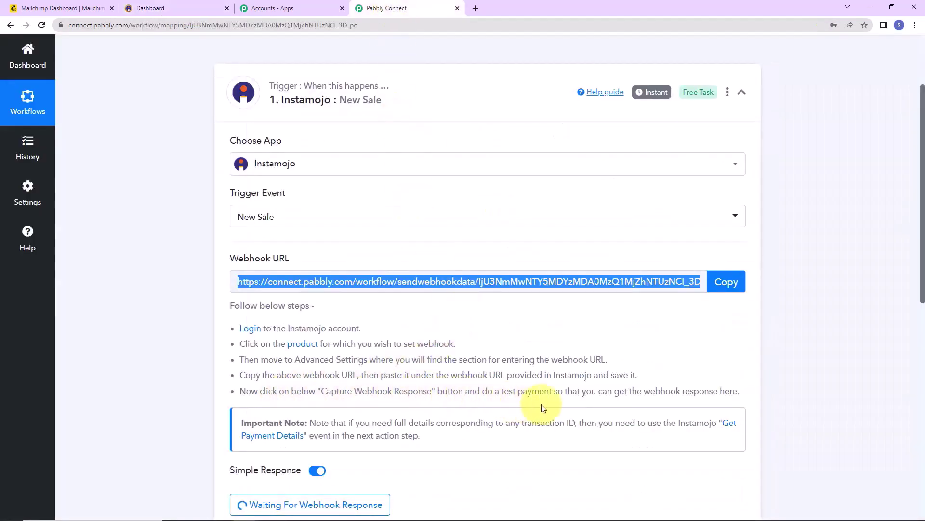
scroll(543, 408, "down", 2)
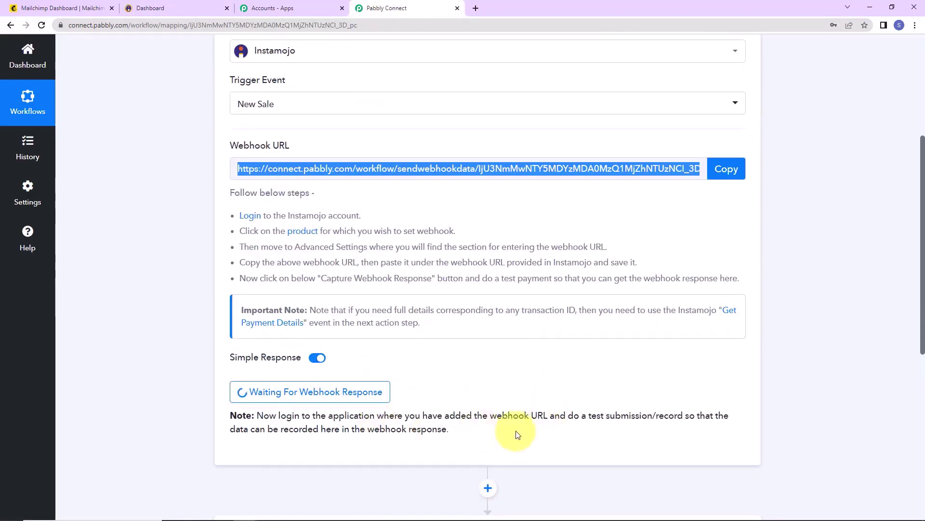
left_click(163, 6)
Copy the MS Office Language share link and load it in a new private window.
left_click(733, 243)
left_click(663, 269)
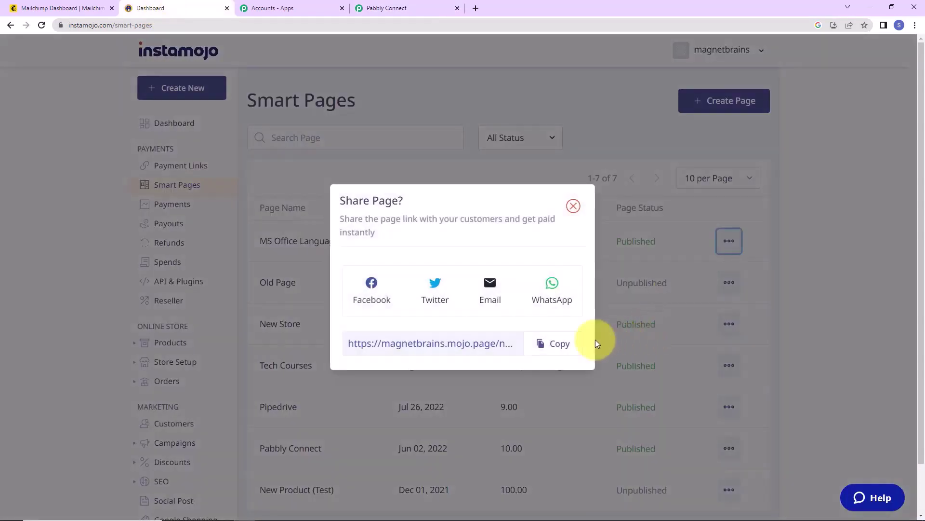
left_click(558, 346)
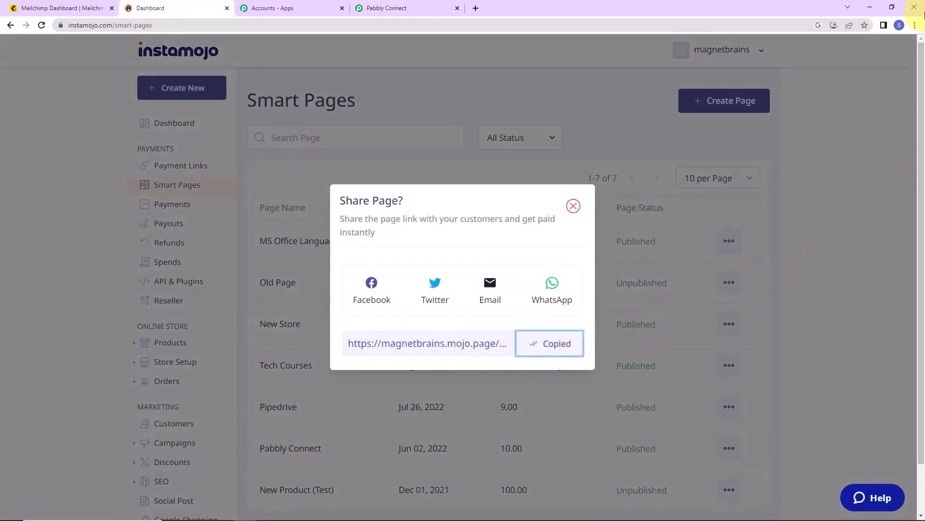
left_click(916, 25)
left_click(844, 63)
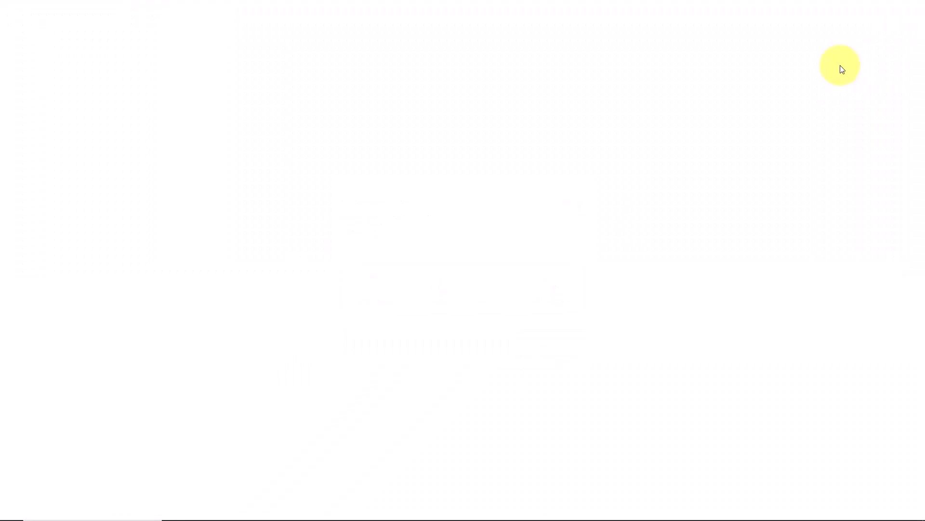
key("ctrl+v")
key("Return")
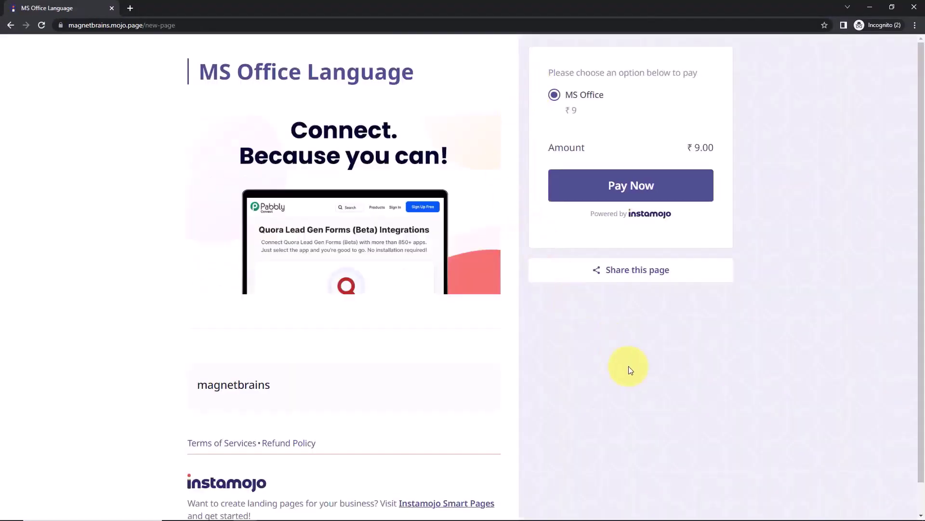
Pay ₹9 for MS Office as a test buyer, entering name, email and mobile number.
left_click(642, 184)
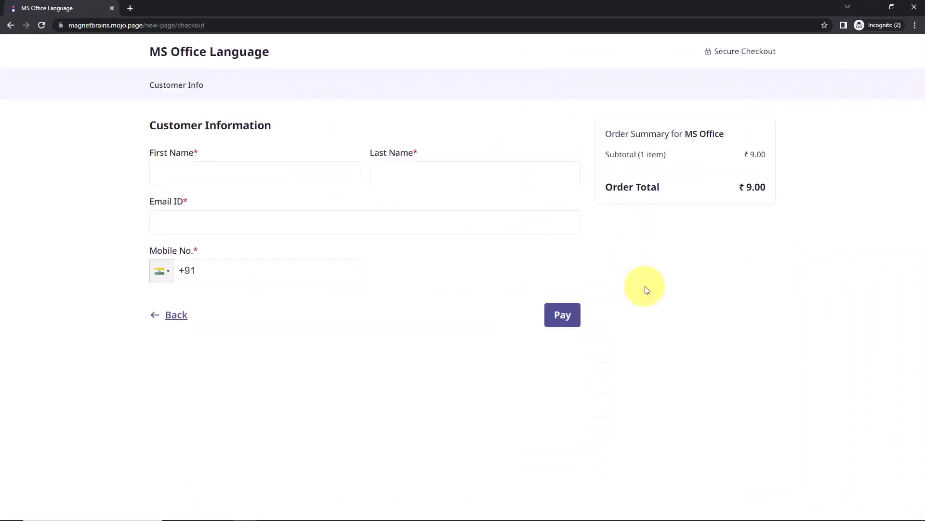
left_click(292, 169)
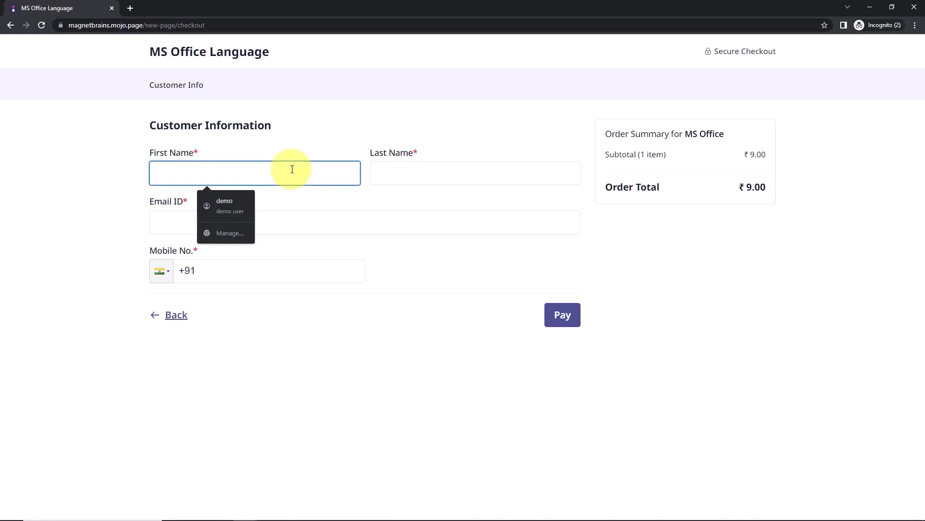
type("Ne")
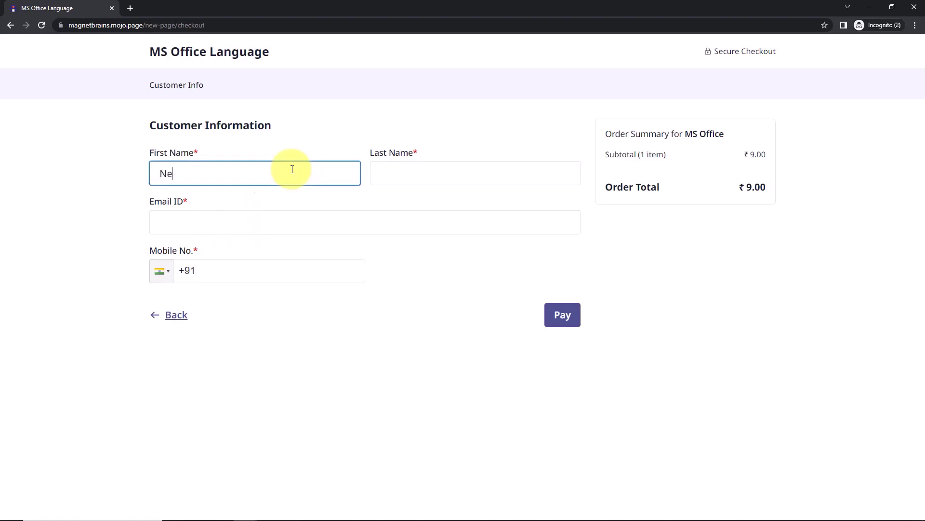
type("w")
left_click(457, 171)
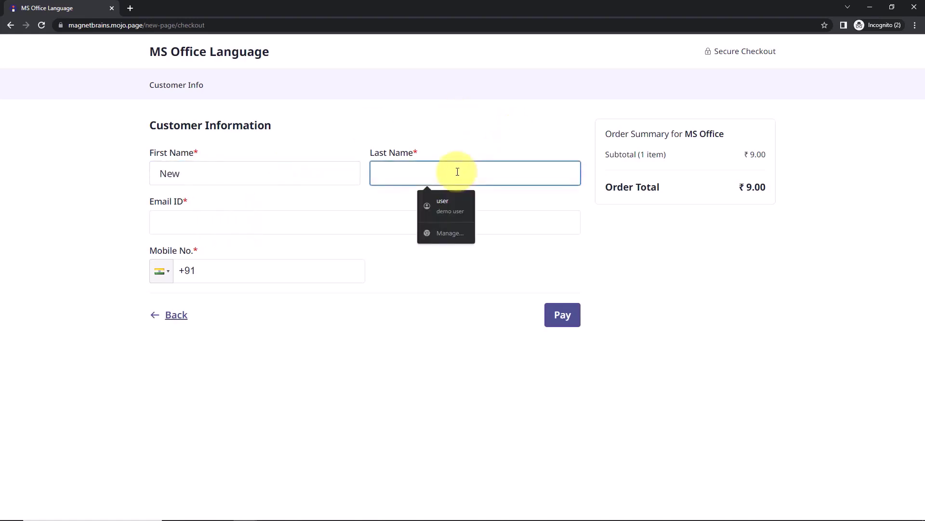
type("Customer")
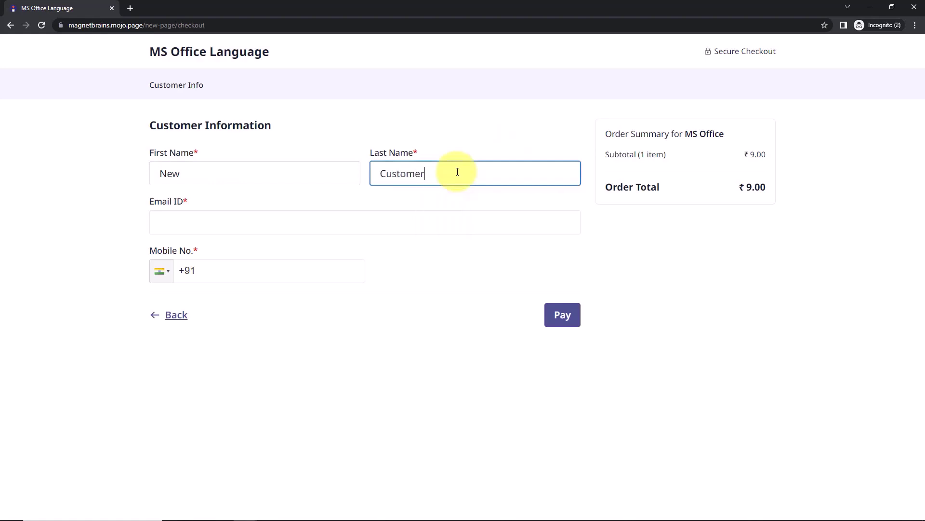
left_click(246, 220)
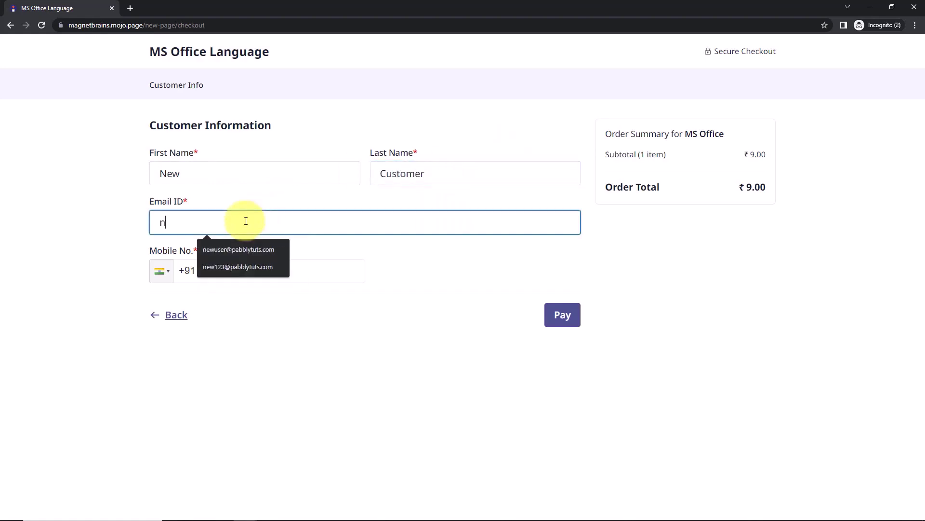
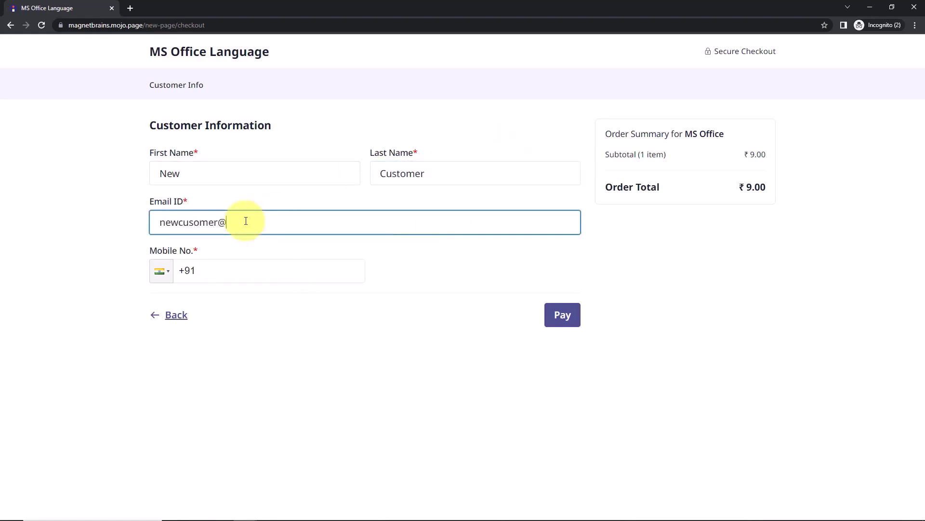
left_click(234, 272)
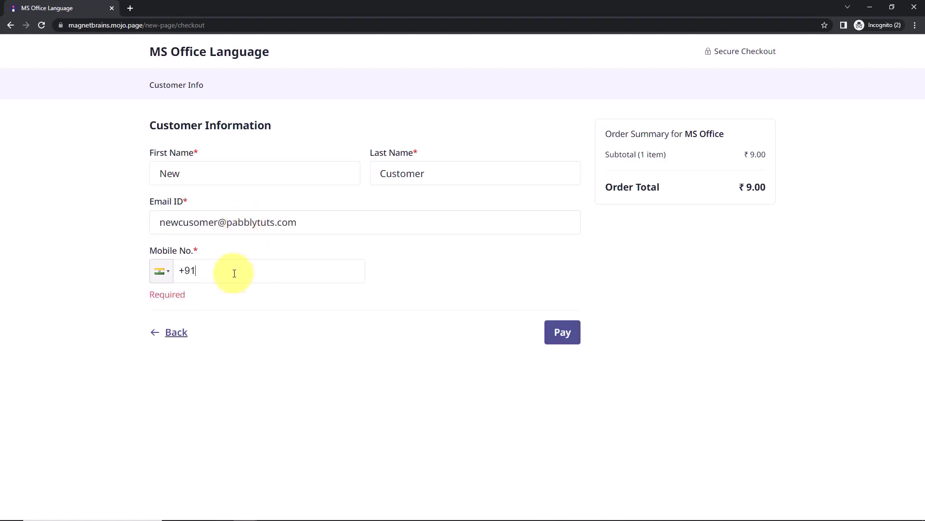
type("91111111111")
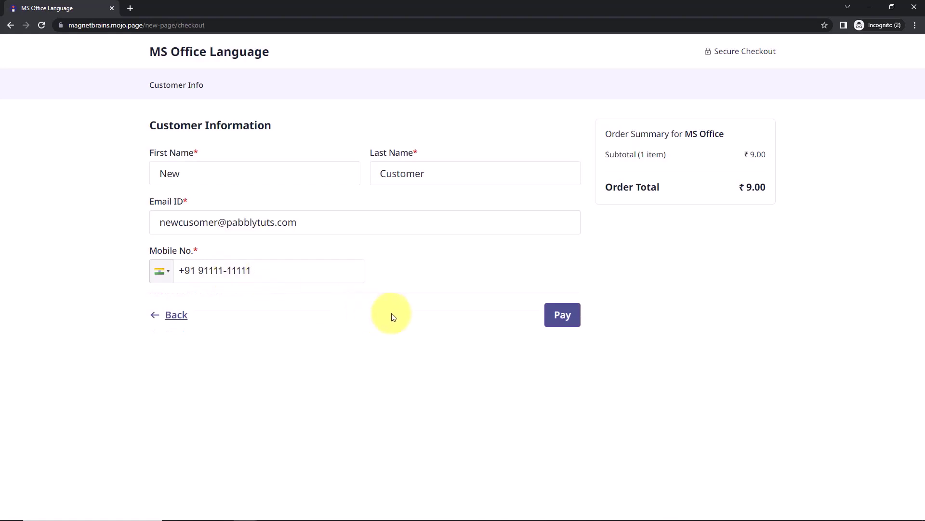
left_click(554, 316)
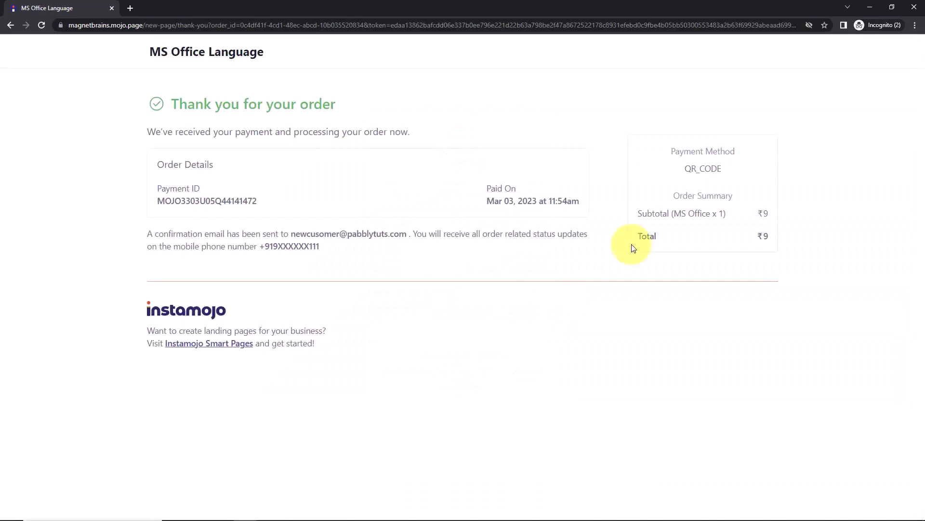
left_click(870, 7)
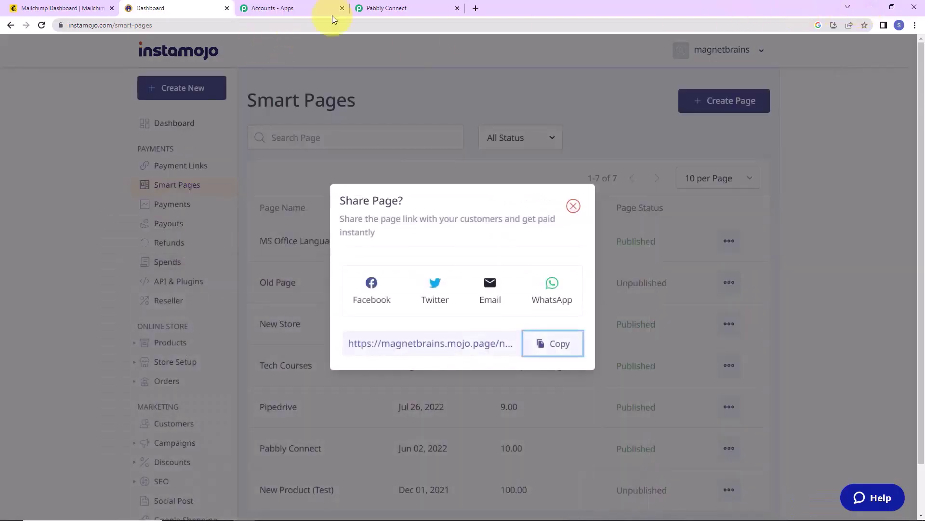
Check the Instamojo trigger's captured sale: Payment Status SUCCESS plus the buyer's name, phone and email.
left_click(383, 7)
scroll(841, 357, "down", 7)
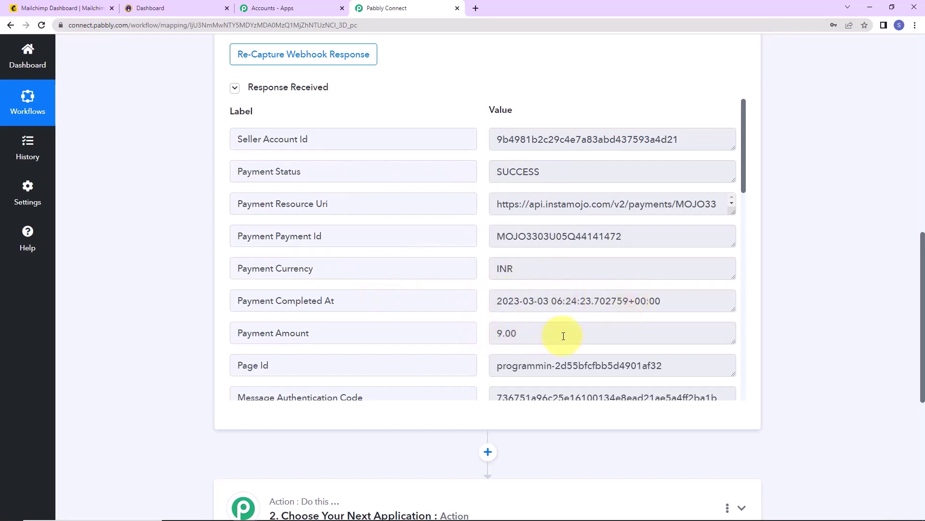
scroll(630, 327, "down", 3)
scroll(632, 326, "down", 6)
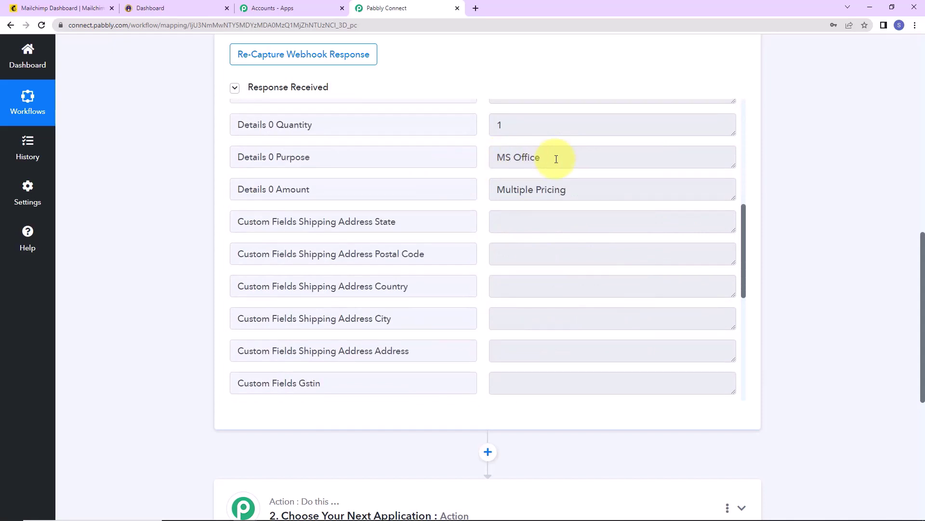
scroll(577, 205, "down", 10)
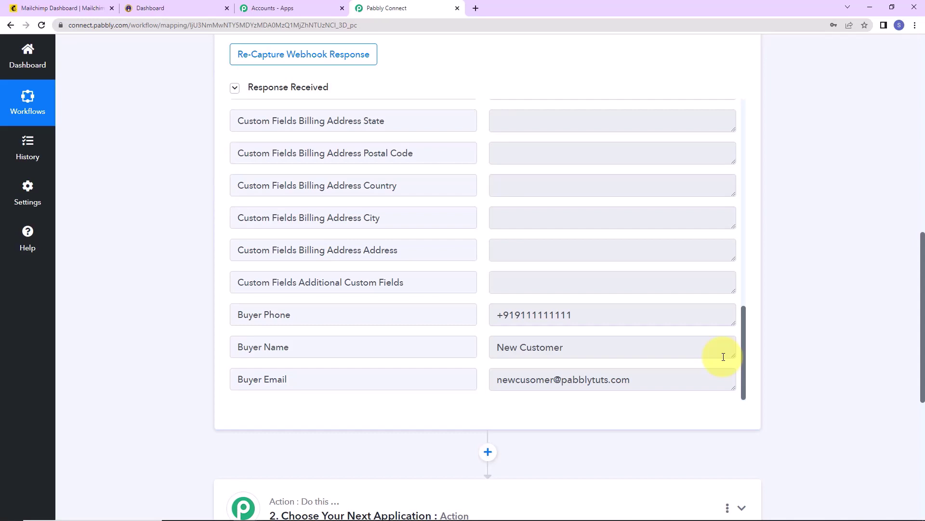
scroll(771, 306, "down", 5)
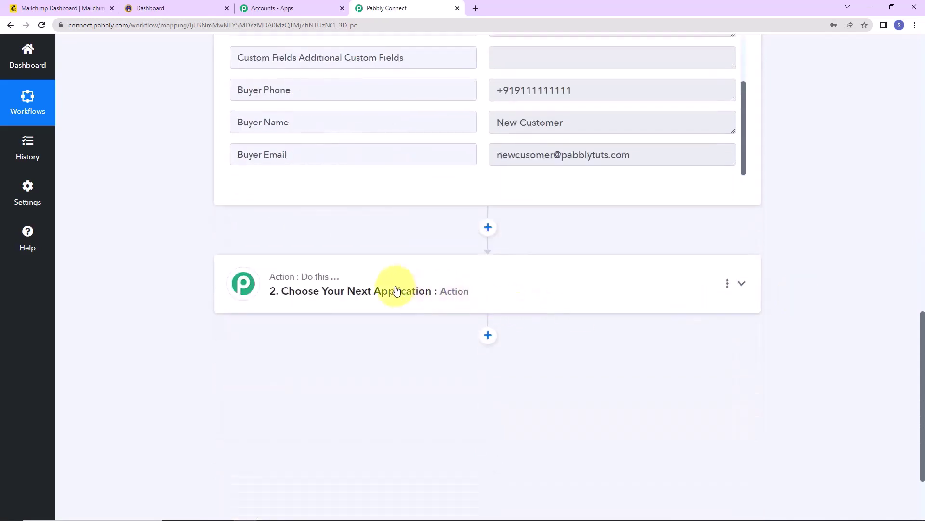
left_click(396, 289)
Add a Filter passing only when Payment Status equals SUCCESS, and test it.
left_click(335, 420)
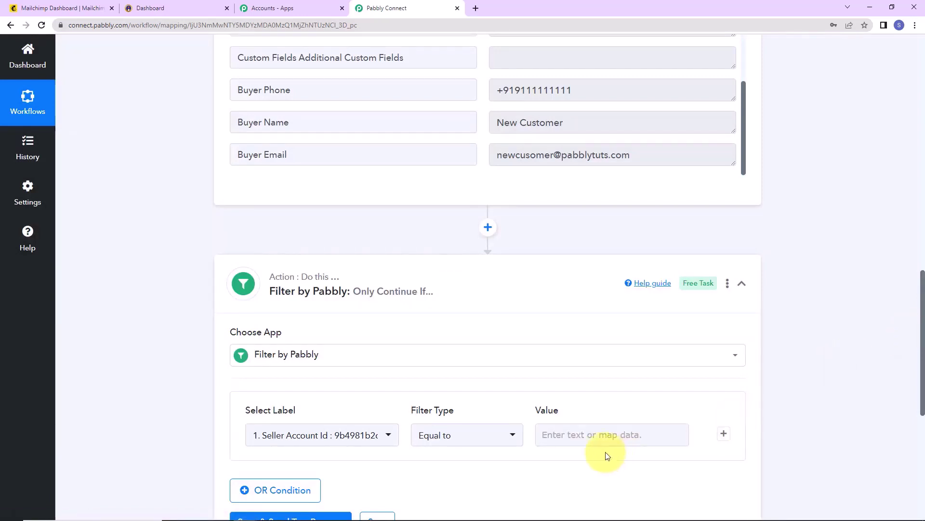
scroll(579, 429, "down", 2)
left_click(391, 335)
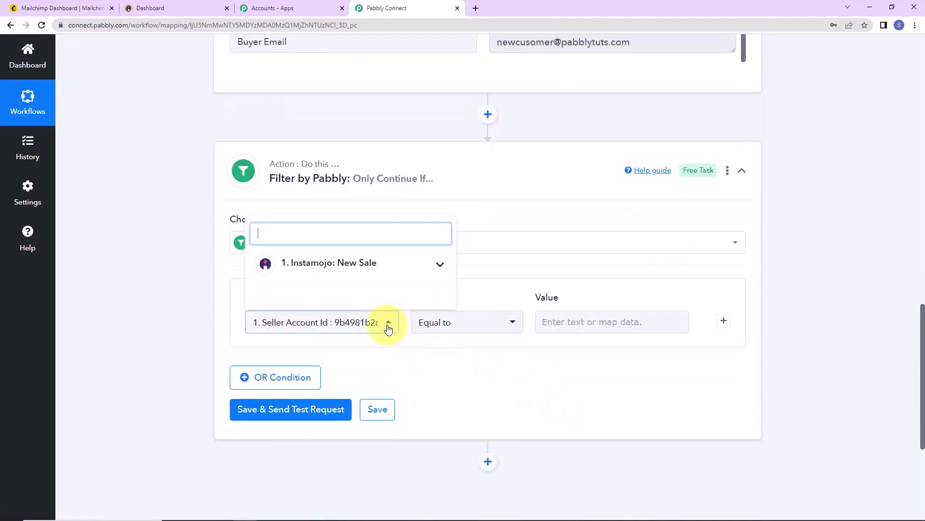
left_click(372, 265)
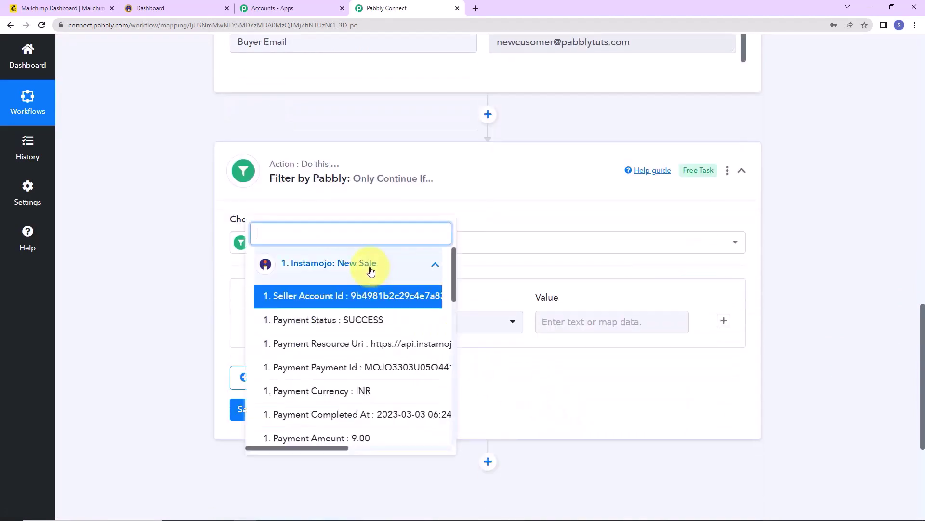
left_click(327, 321)
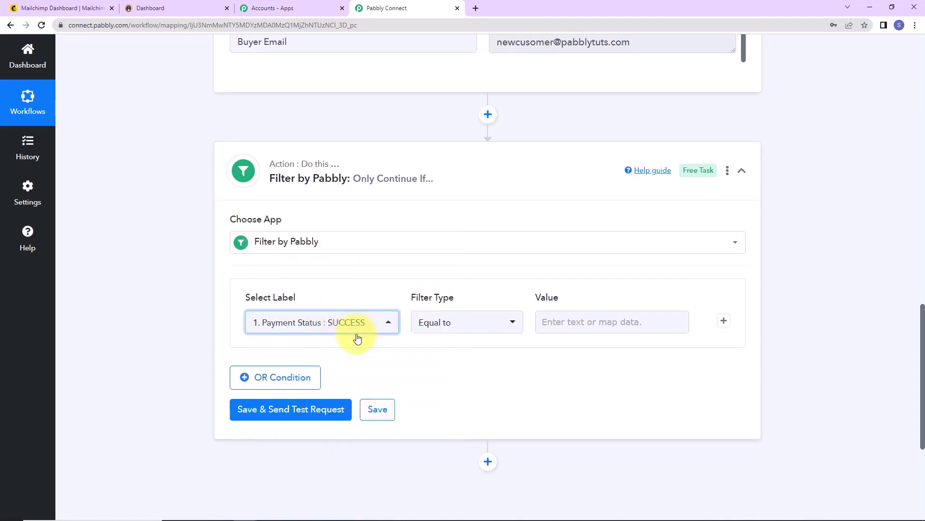
left_click(563, 321)
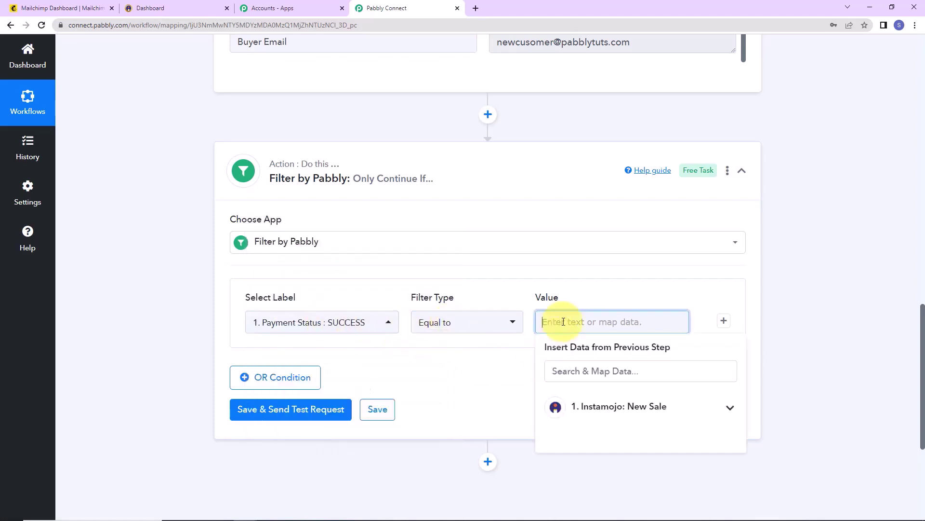
type("SUCCESS")
left_click(496, 364)
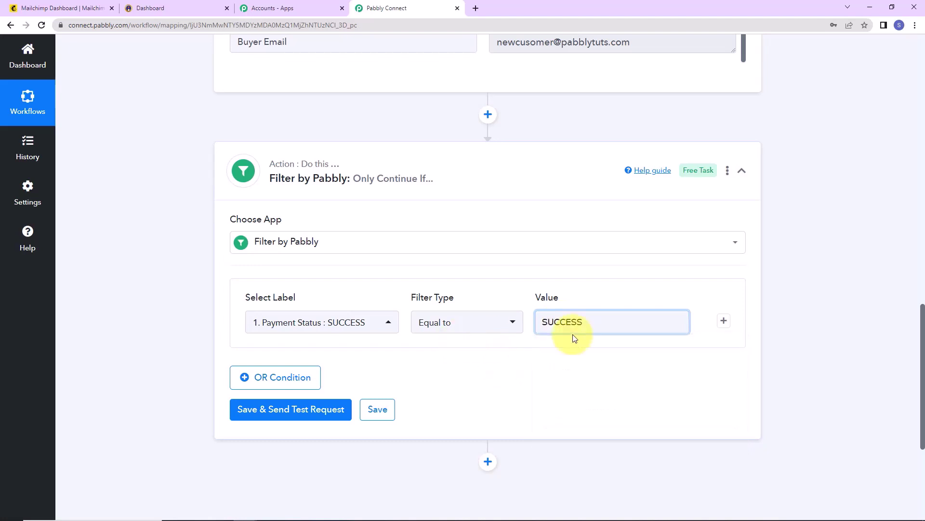
left_click(305, 408)
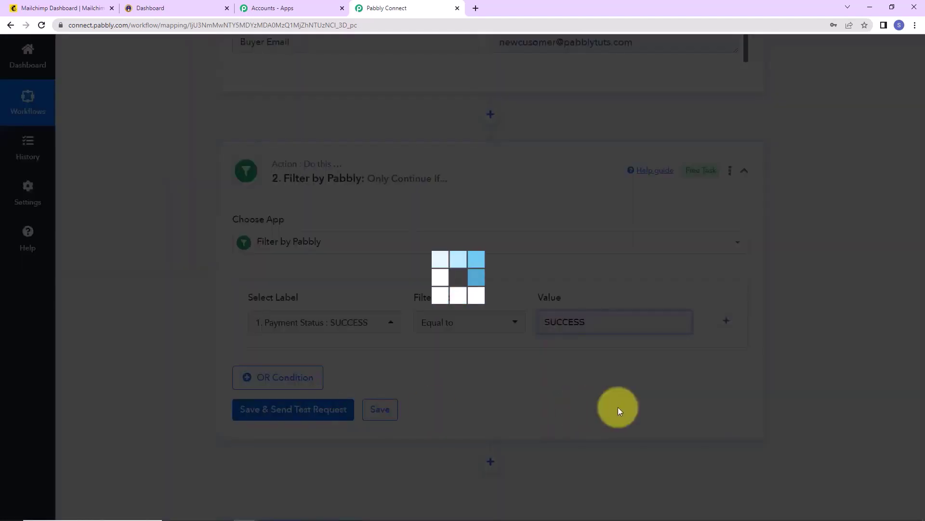
Add a new action step after the filter to choose its app.
scroll(626, 434, "down", 4)
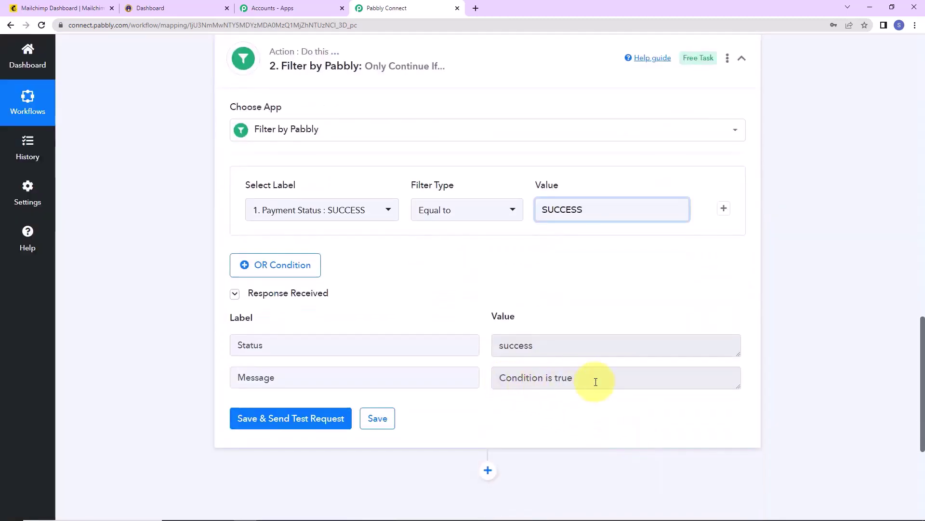
scroll(620, 376, "down", 5)
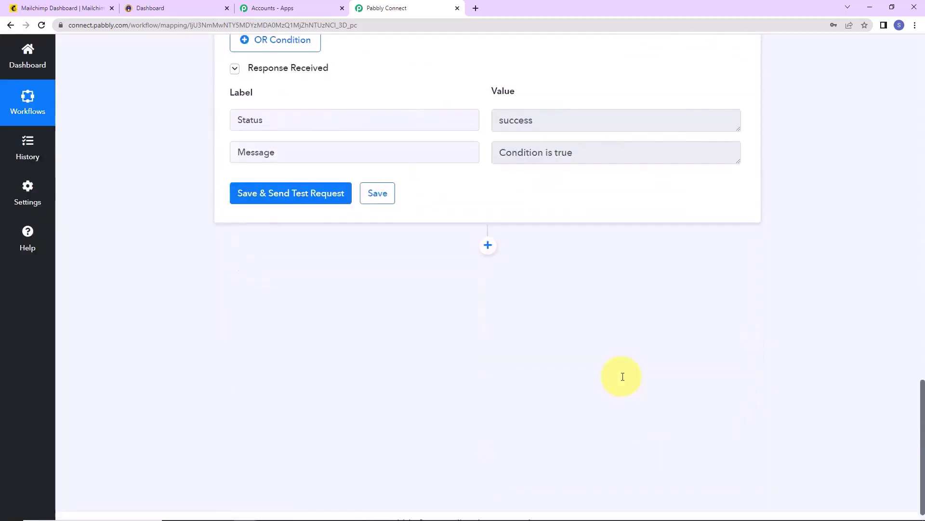
left_click(486, 260)
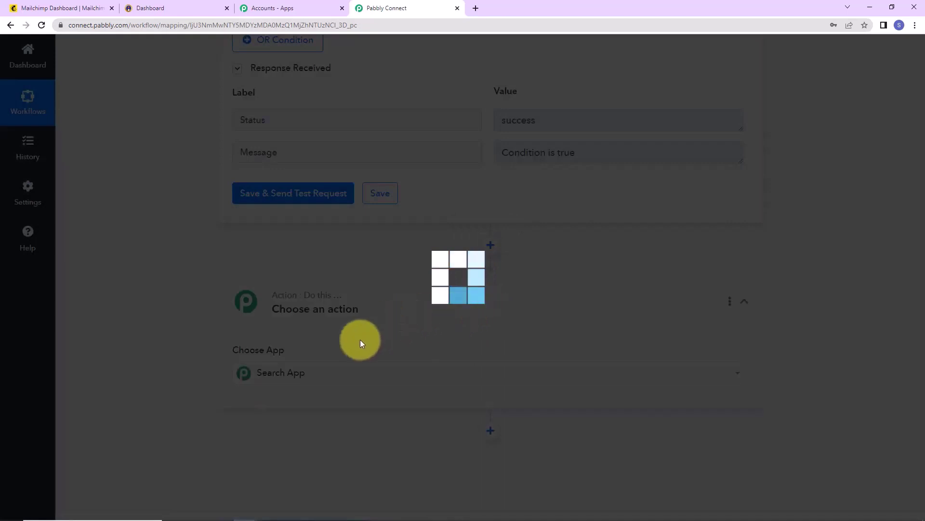
left_click(329, 377)
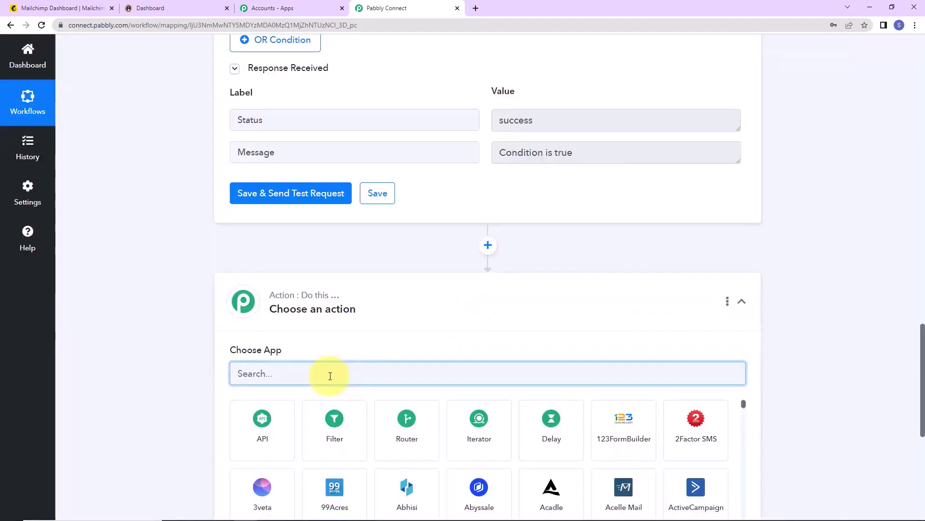
Make the step MailChimp 'Add New Member with Custom Fields' and begin a new MailChimp #5 connection.
type("mailch")
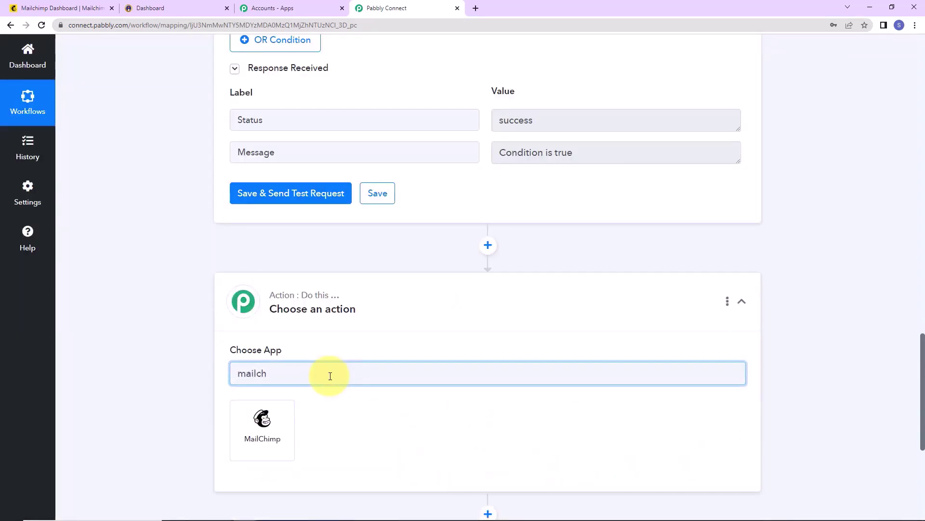
left_click(279, 431)
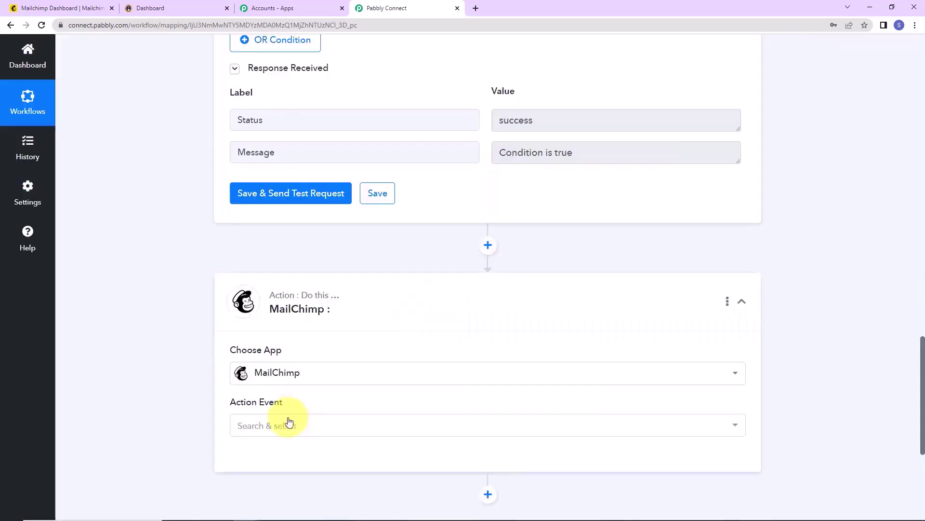
left_click(289, 424)
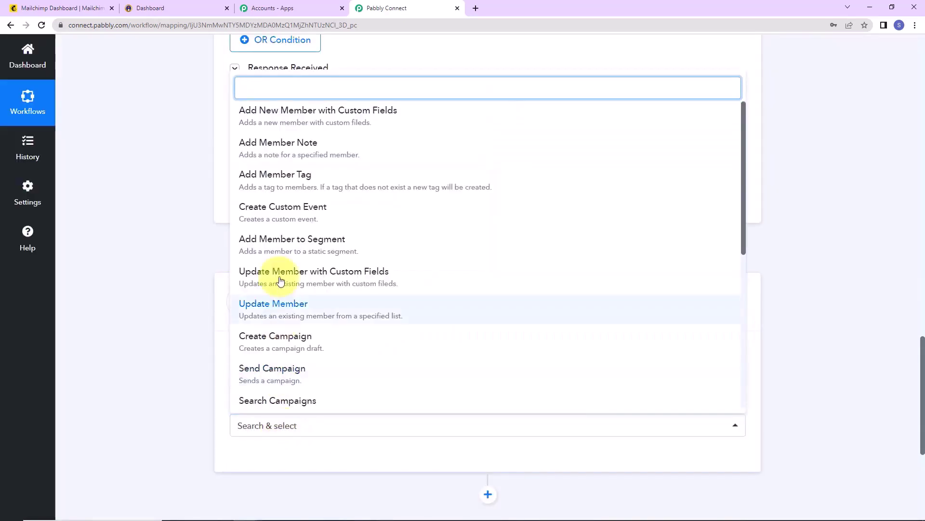
left_click(285, 118)
left_click(256, 458)
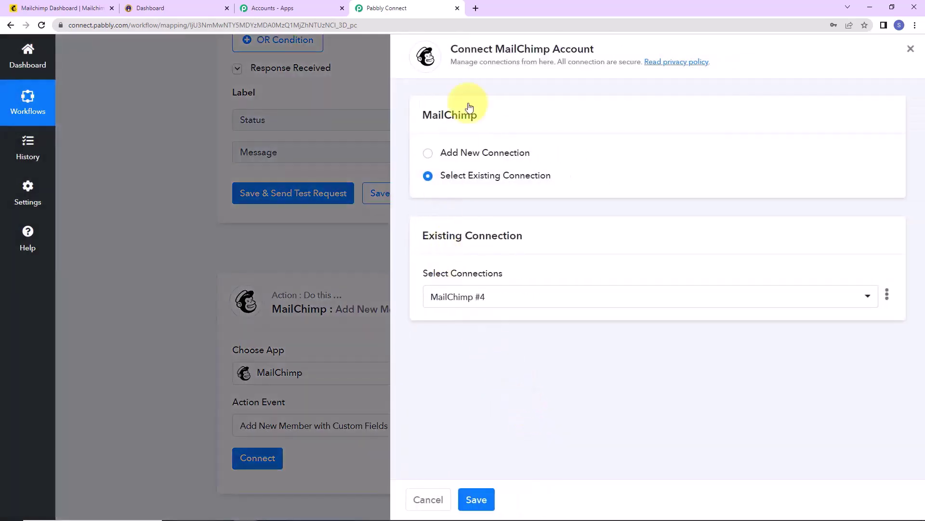
left_click_drag(456, 47, 604, 47)
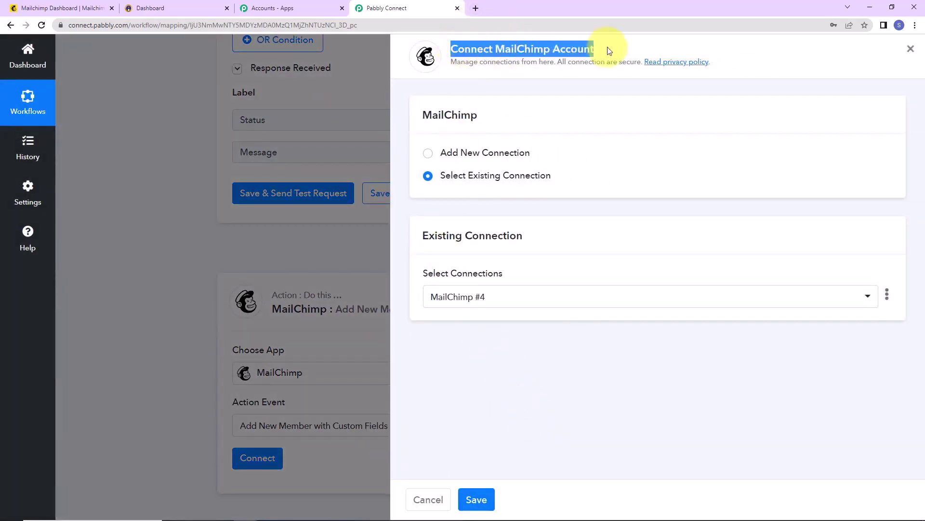
left_click(427, 153)
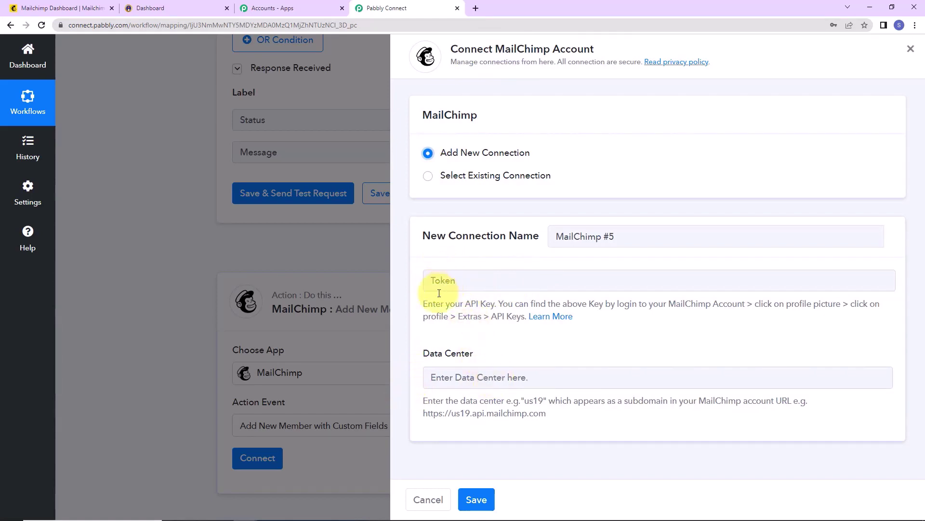
Go to the API keys page under the Mailchimp profile's Extras.
left_click(75, 10)
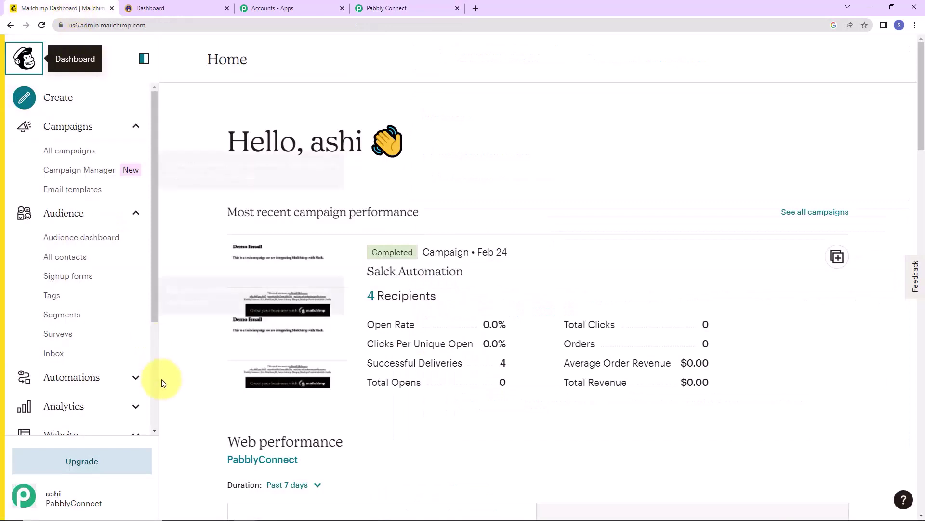
left_click(19, 503)
left_click(77, 363)
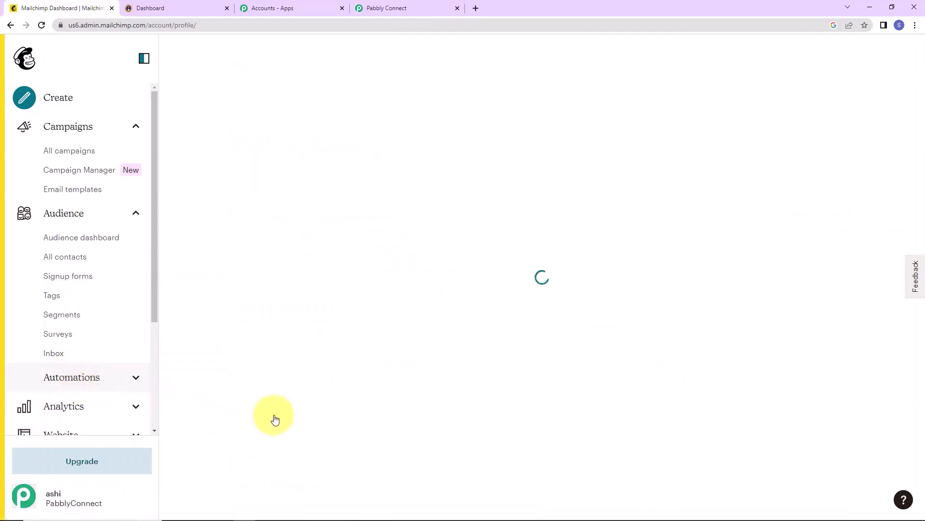
left_click(381, 141)
left_click(380, 200)
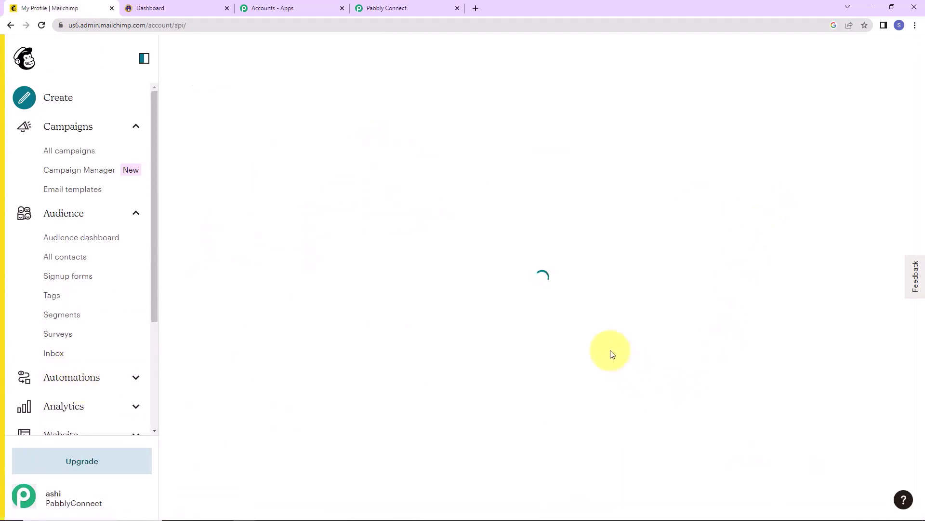
scroll(606, 345, "down", 20)
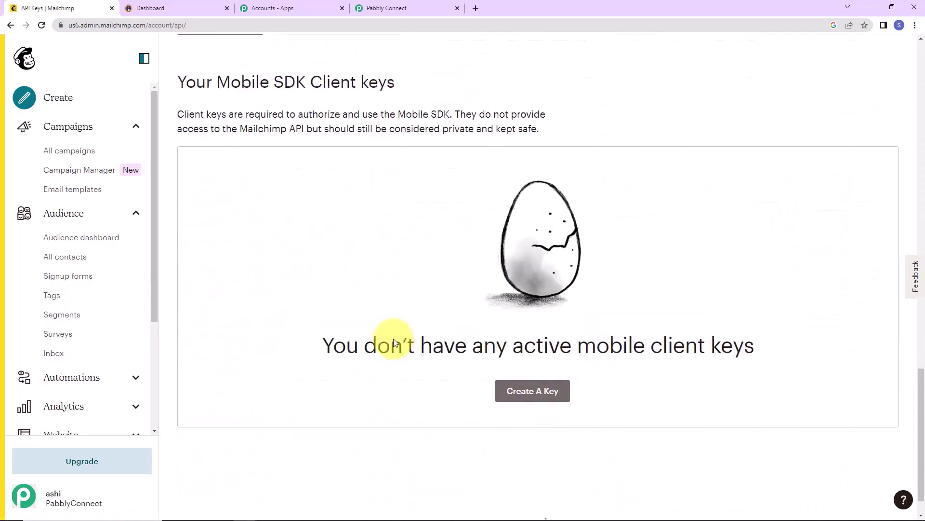
scroll(235, 137, "up", 2)
Create an API key named NewKe123 and copy it to the clipboard.
left_click(231, 104)
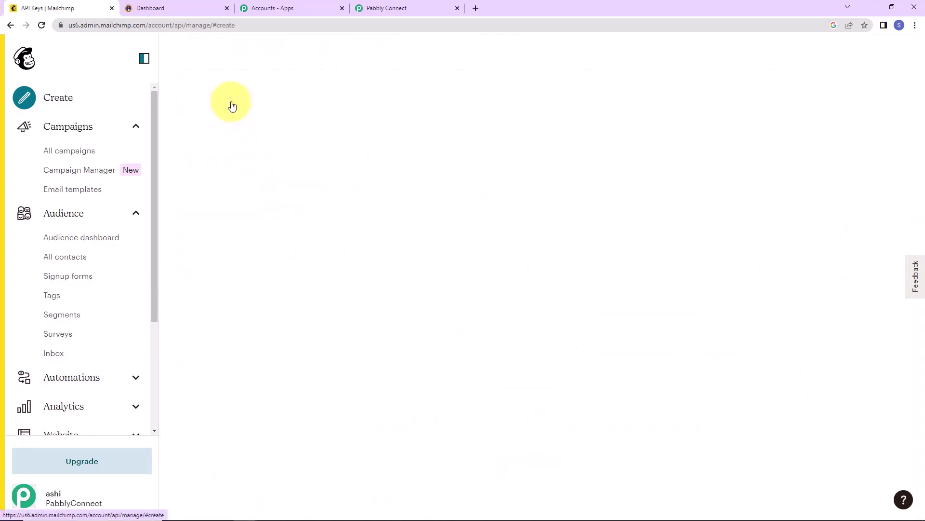
left_click(280, 212)
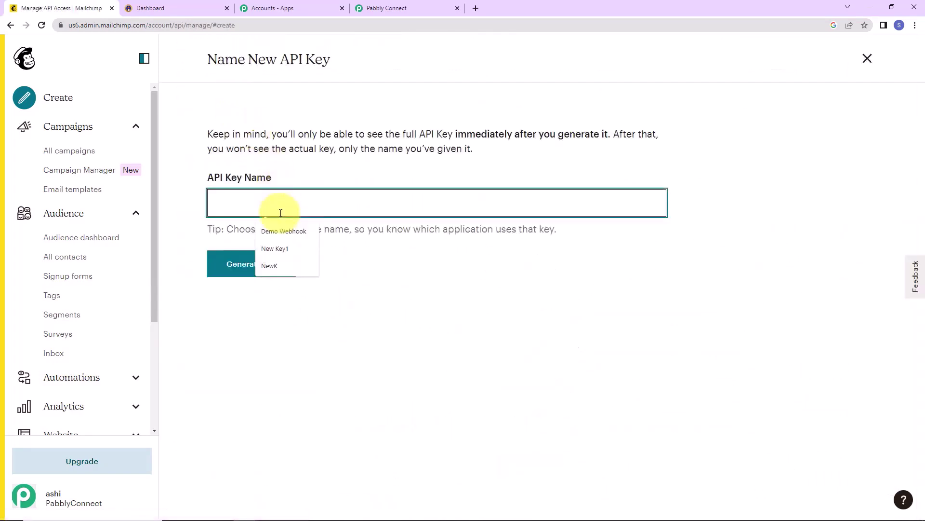
type("NewKe123")
left_click(253, 269)
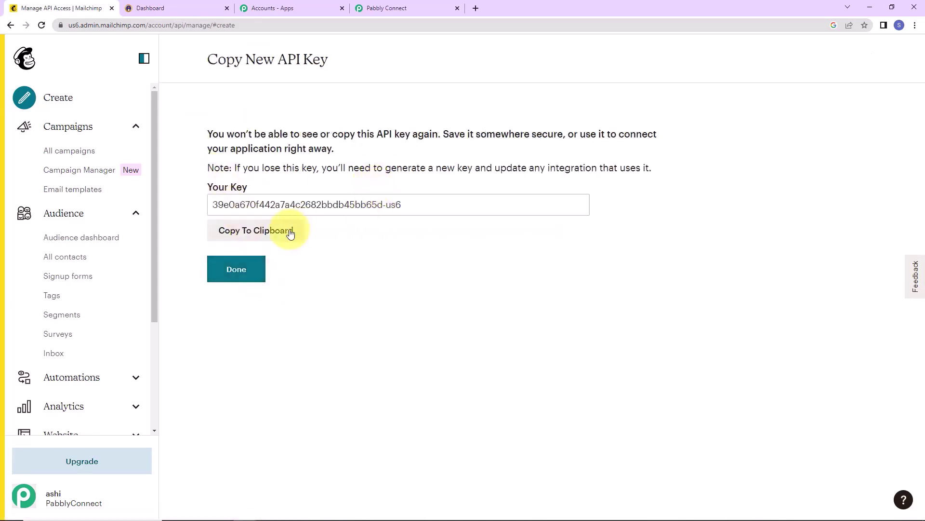
left_click(287, 231)
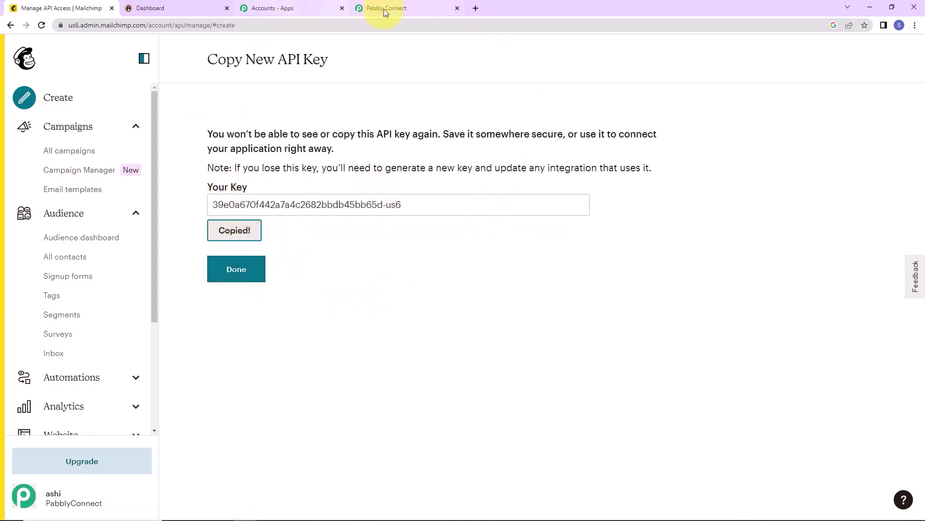
left_click(386, 8)
left_click(444, 285)
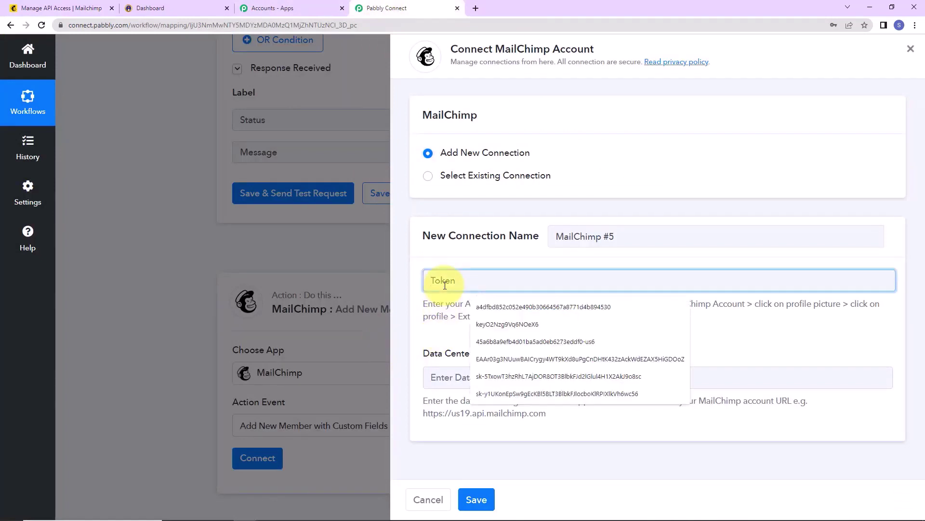
Paste the API key as Token, copy us6 from the Mailchimp URL as Data Center, and save.
key("ctrl+v")
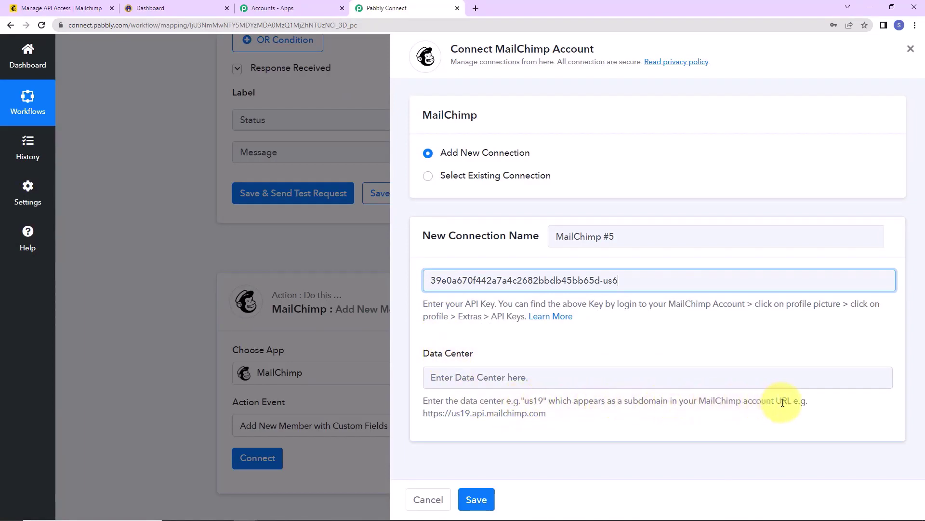
left_click(91, 9)
double_click(77, 26)
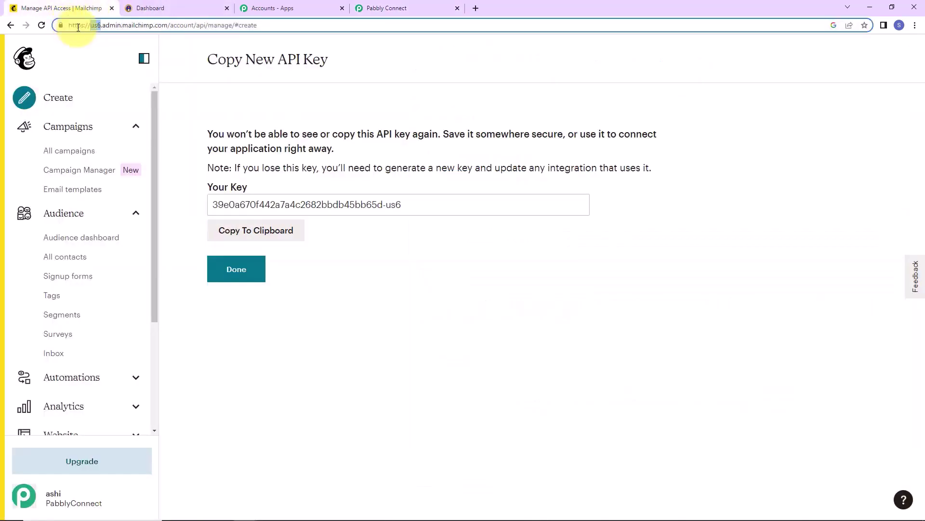
right_click(93, 24)
left_click(118, 72)
left_click(417, 9)
left_click(512, 376)
key("ctrl+v")
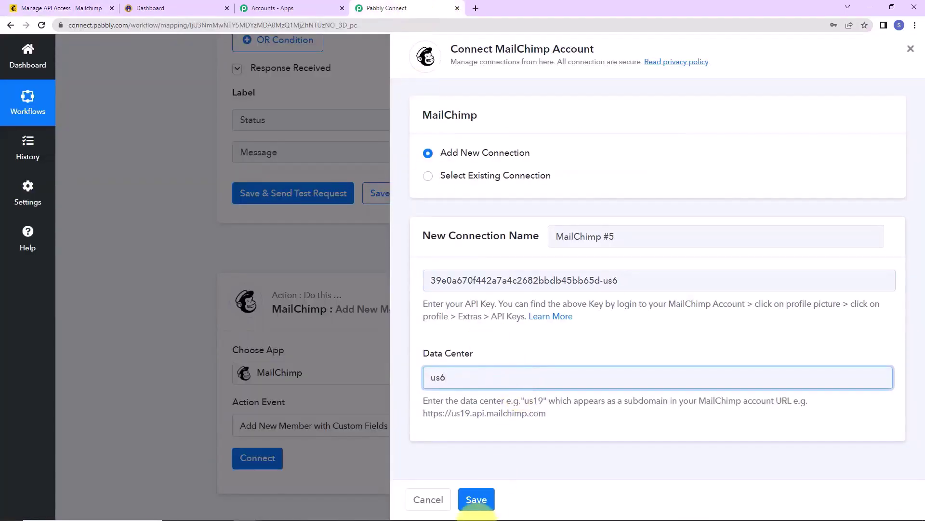
left_click(476, 499)
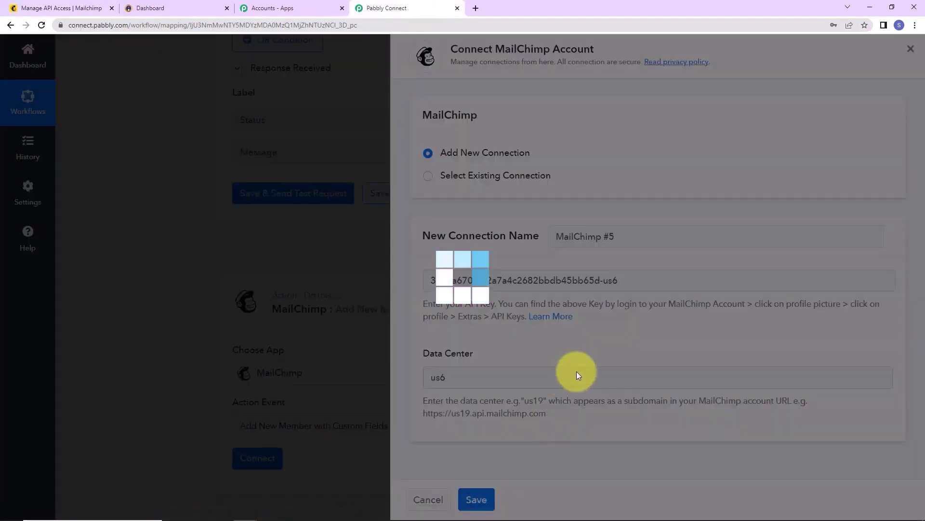
scroll(576, 375, "down", 9)
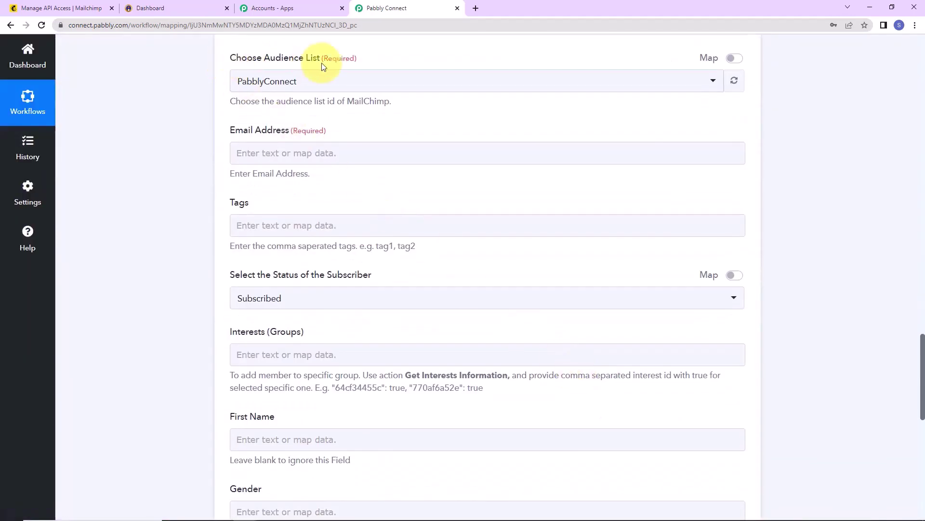
Map Instamojo: New Sale Buyer Email into the MailChimp Email Address field.
left_click(56, 8)
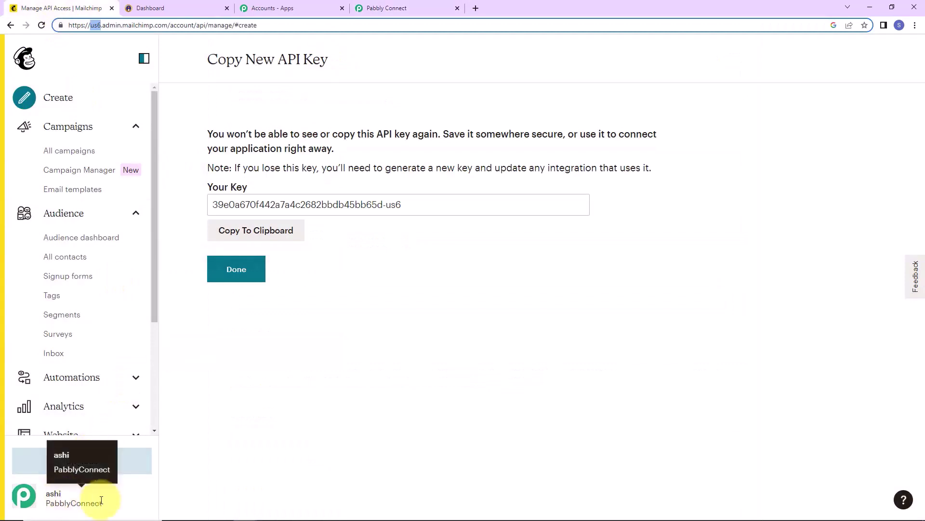
left_click(389, 11)
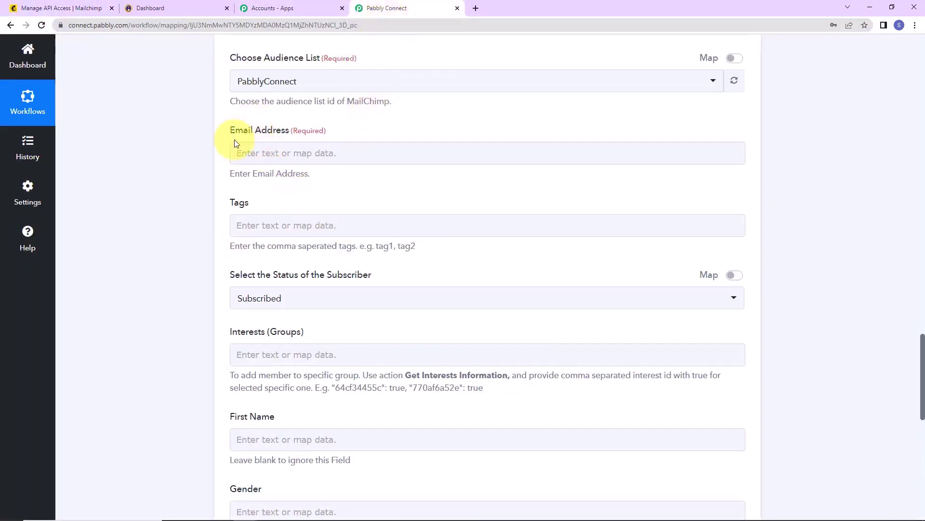
left_click(256, 152)
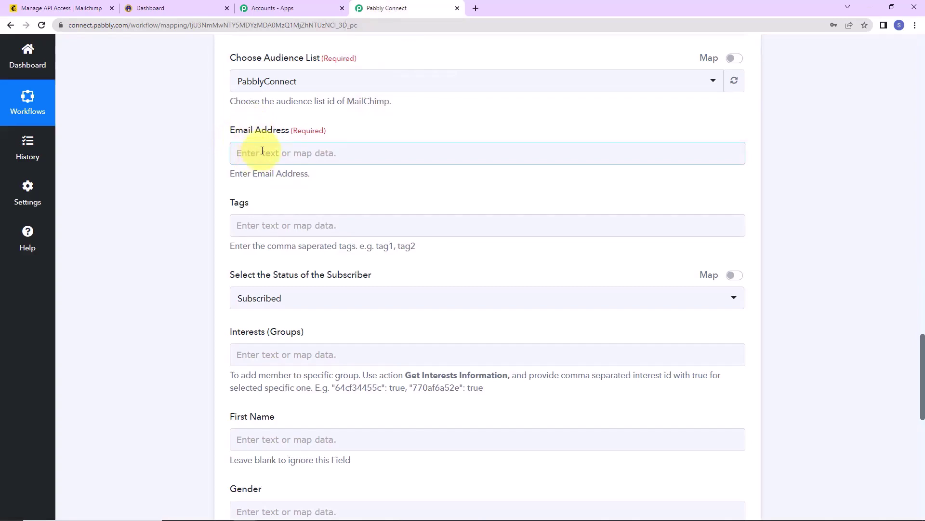
left_click(262, 152)
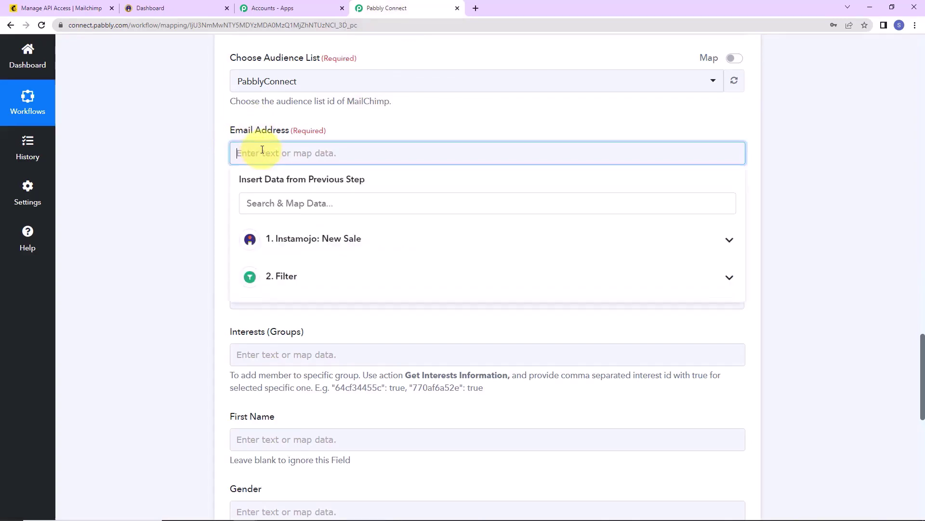
left_click(303, 248)
scroll(371, 340, "down", 10)
left_click(329, 455)
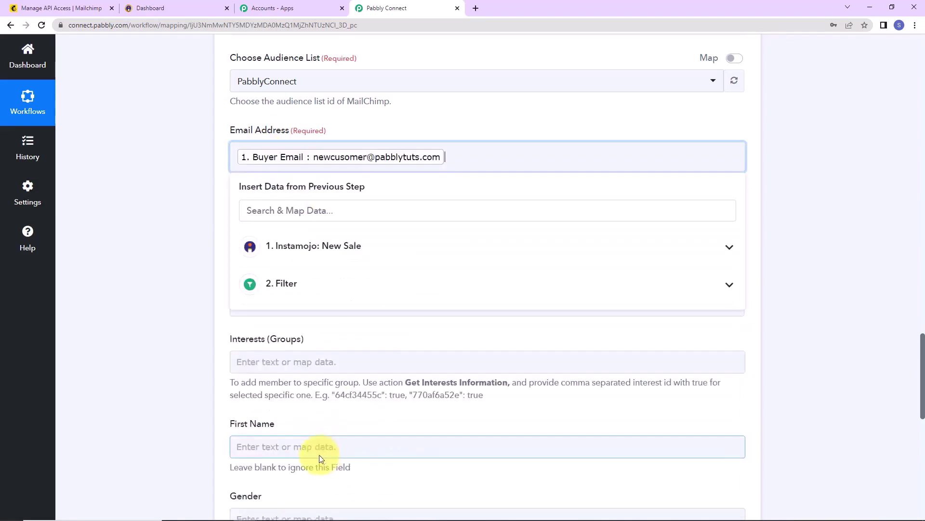
left_click(173, 315)
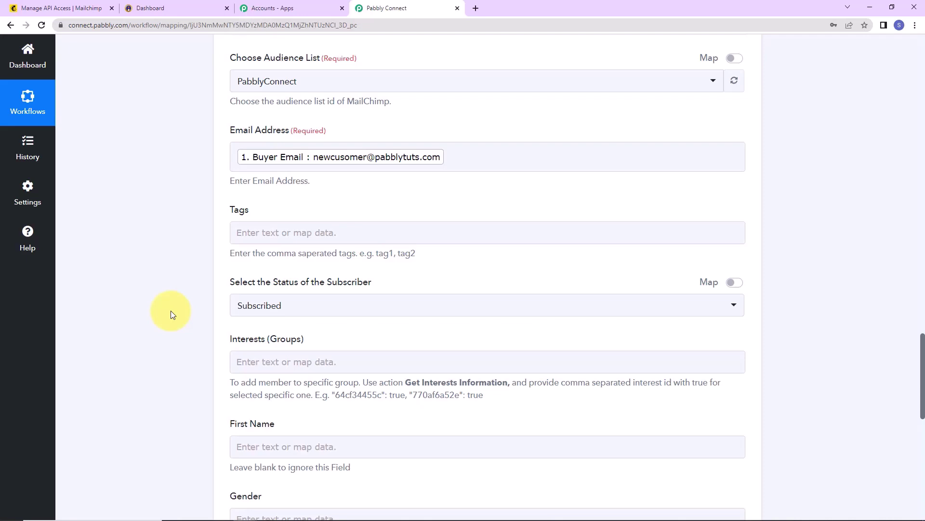
Set the Tags field to Instamojo and keep subscriber status Subscribed.
left_click(268, 227)
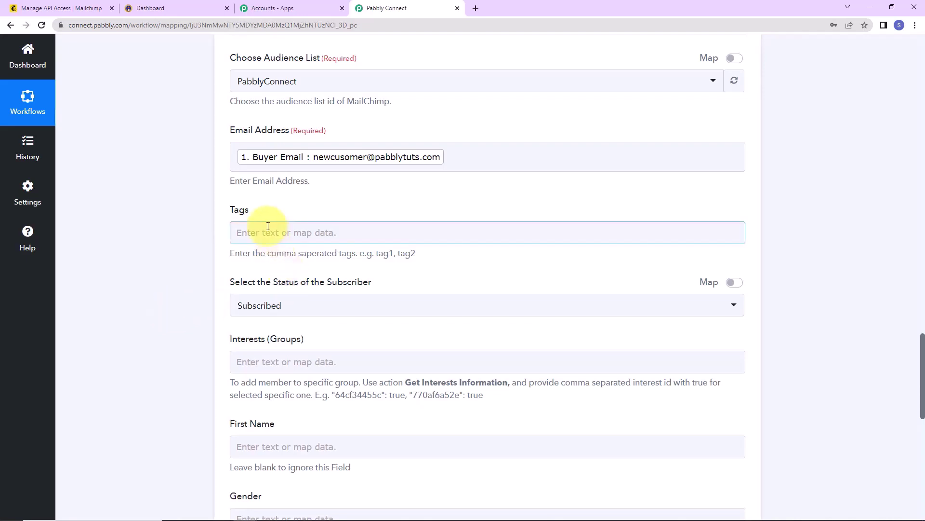
left_click(267, 228)
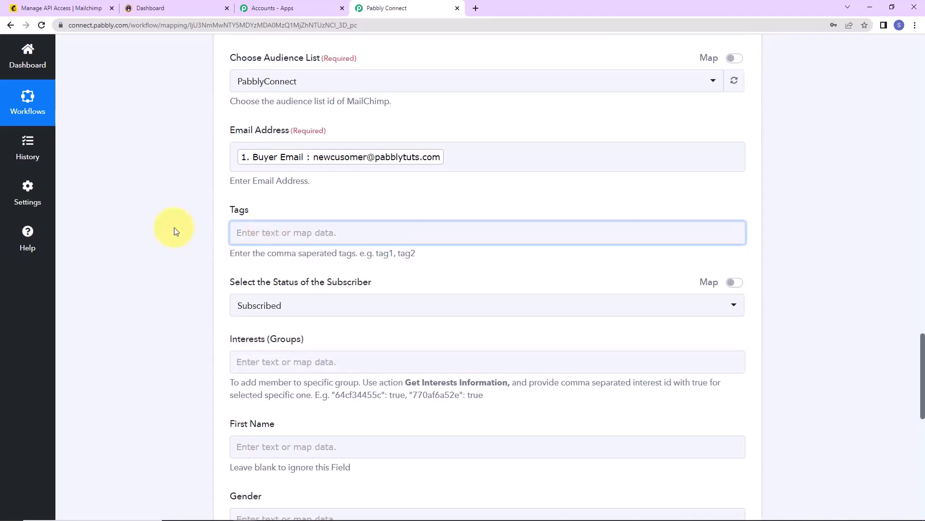
left_click(260, 232)
key("ctrl+v")
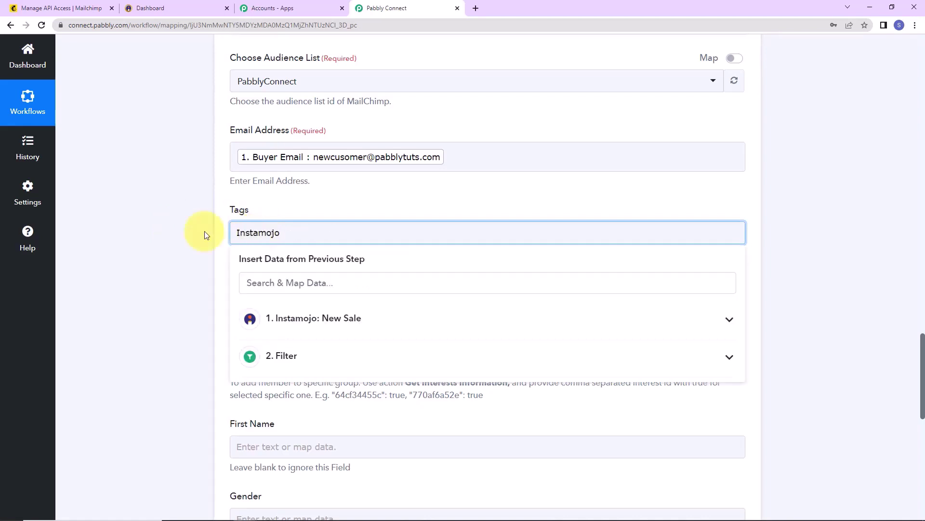
left_click(186, 231)
scroll(299, 216, "down", 2)
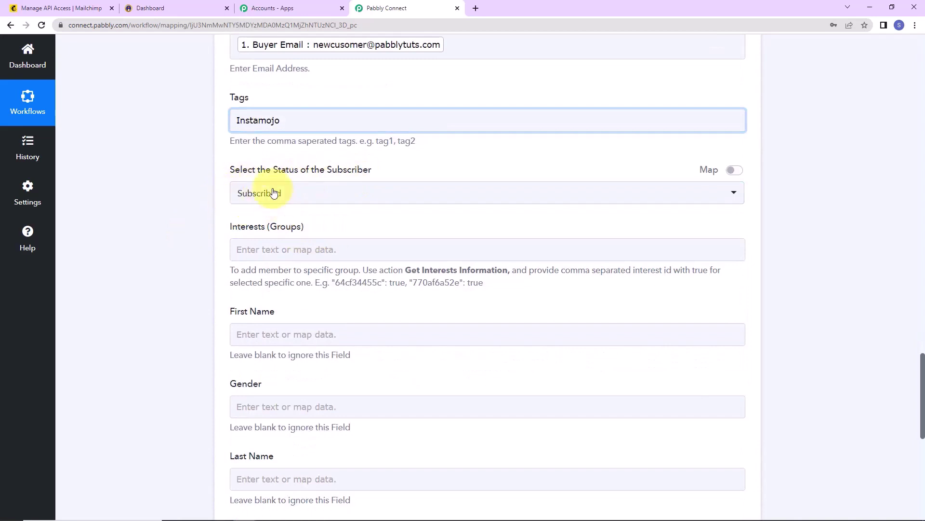
left_click(305, 200)
left_click(260, 248)
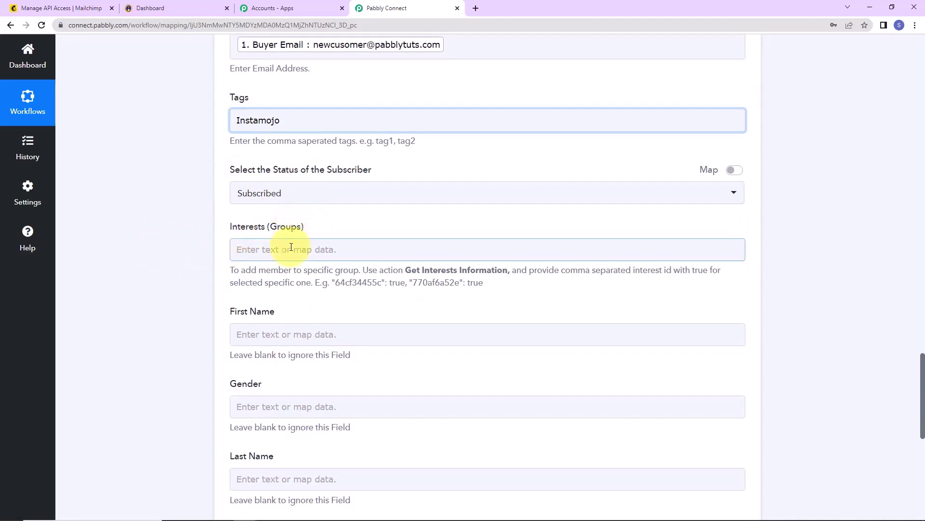
scroll(289, 244, "down", 2)
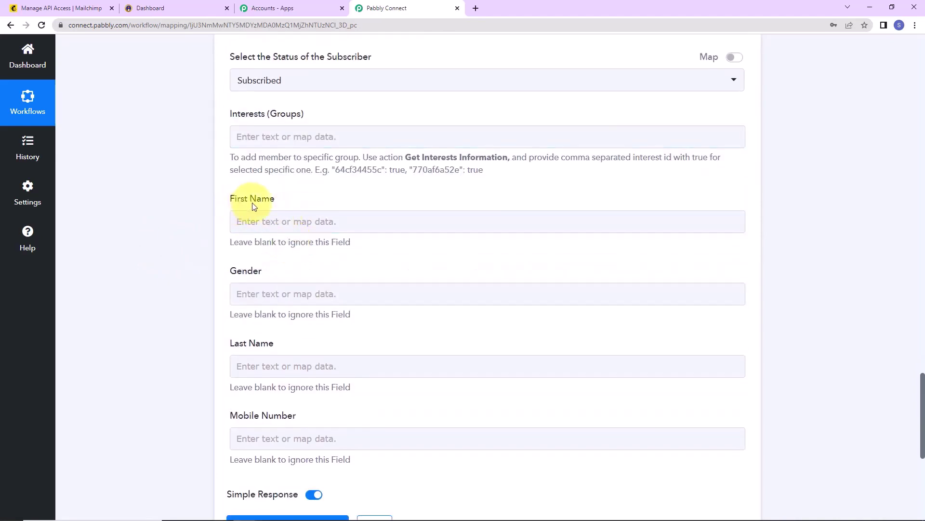
scroll(337, 303, "up", 10)
Insert a Text Formatter 'Split Text' step between the filter and the MailChimp action.
scroll(337, 302, "up", 5)
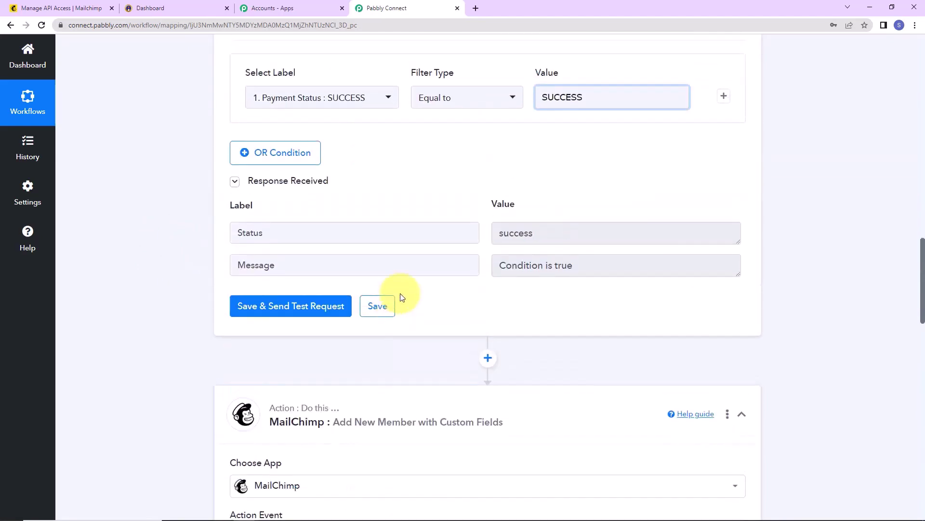
scroll(471, 279, "up", 5)
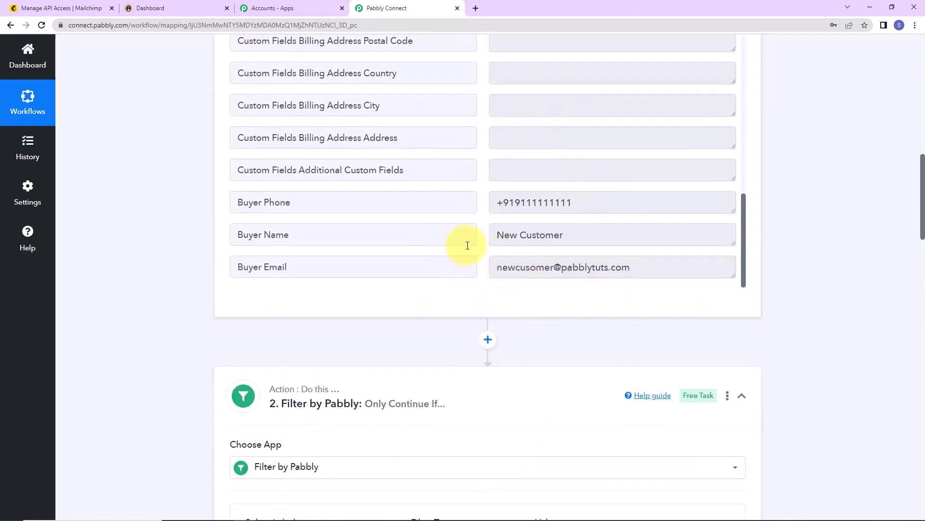
left_click_drag(493, 234, 628, 235)
scroll(407, 457, "down", 9)
left_click(489, 358)
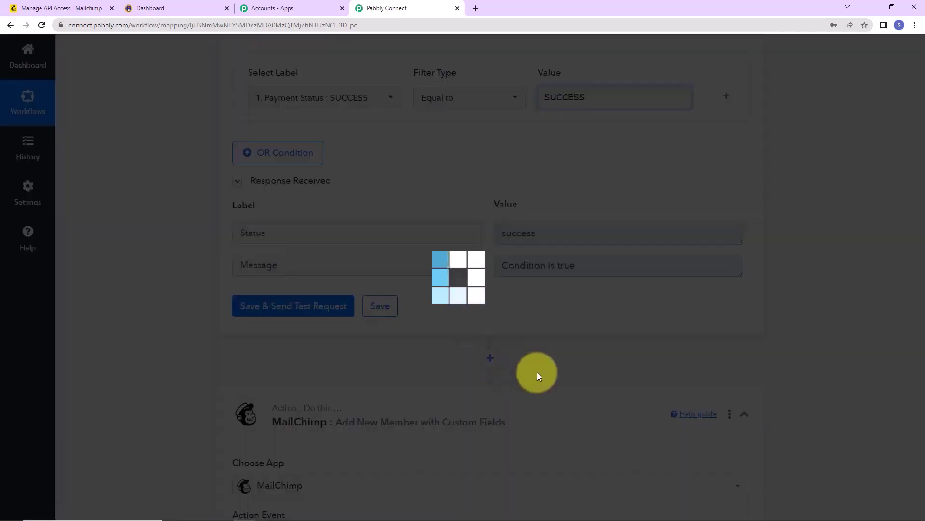
scroll(539, 363, "down", 5)
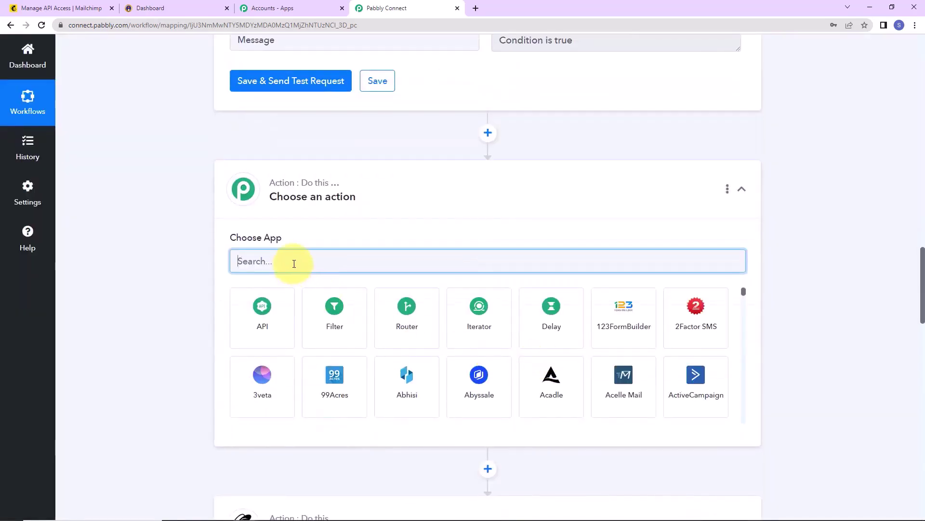
type("text")
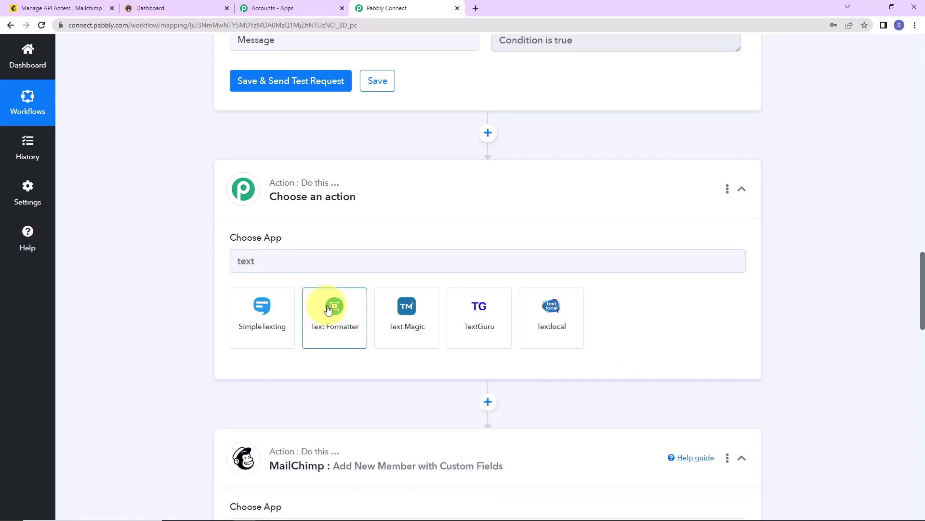
left_click(328, 309)
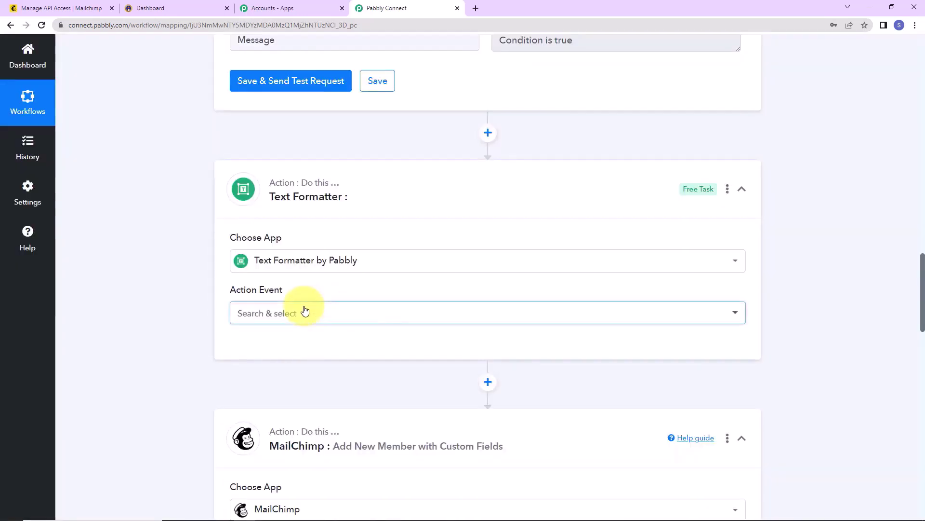
left_click(305, 310)
left_click(265, 240)
Connect the Text Formatter step and map Instamojo Buyer Name into Text to Split.
left_click(259, 350)
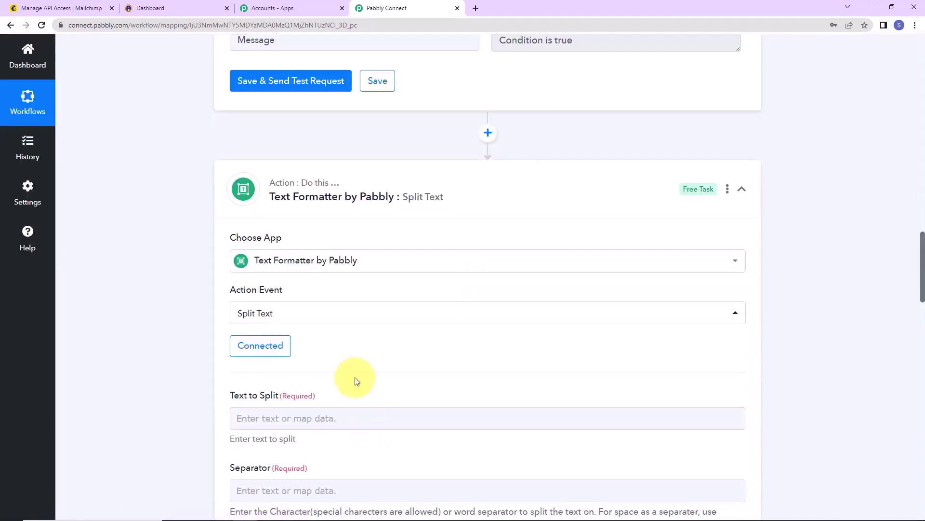
scroll(355, 380, "down", 5)
left_click(268, 193)
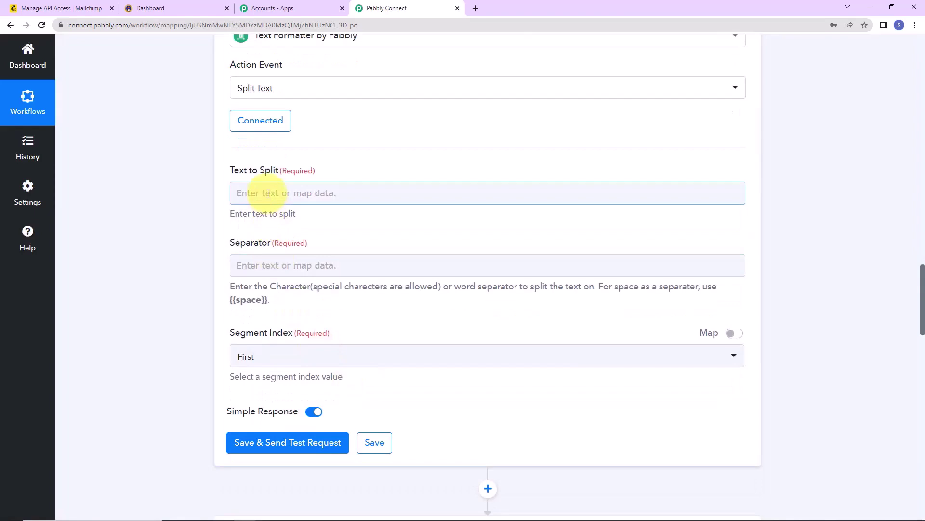
left_click(268, 194)
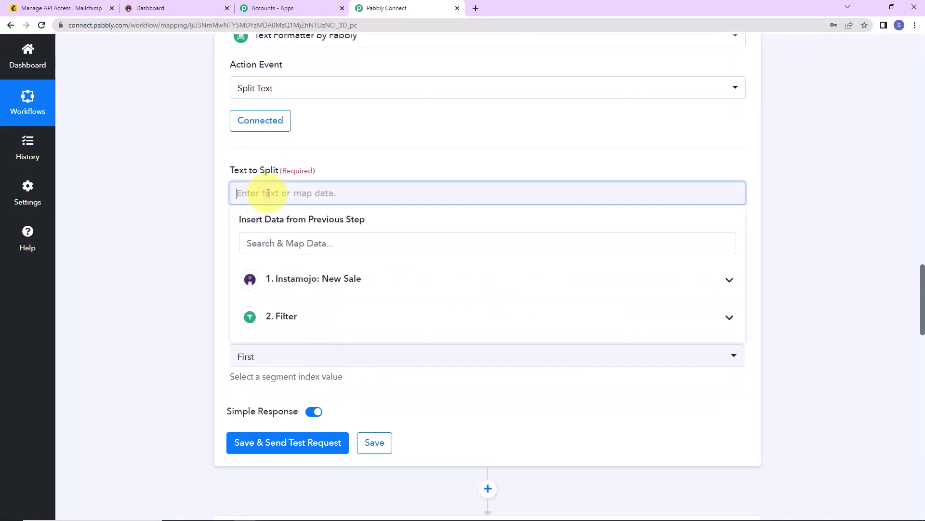
left_click(291, 287)
scroll(336, 376, "down", 2)
scroll(336, 377, "down", 5)
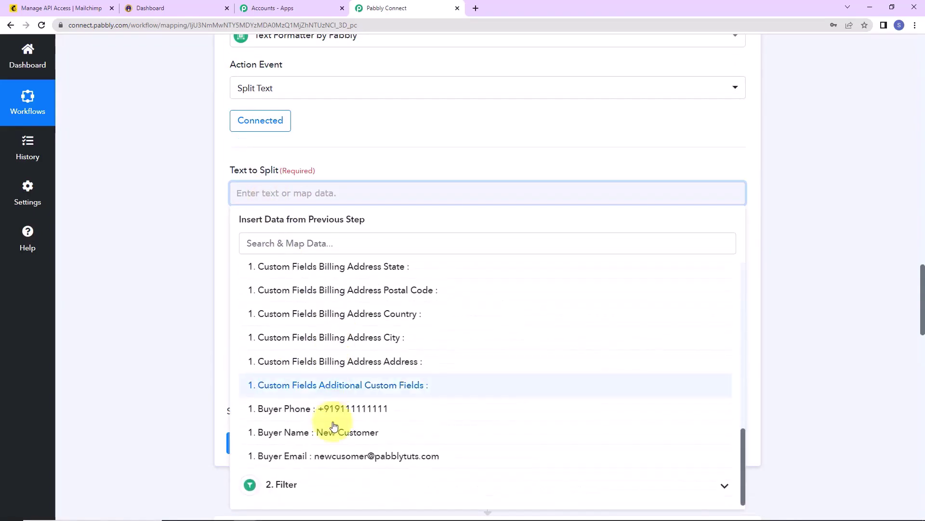
left_click(325, 436)
left_click(172, 320)
left_click(243, 271)
left_click(334, 196)
left_click(334, 195)
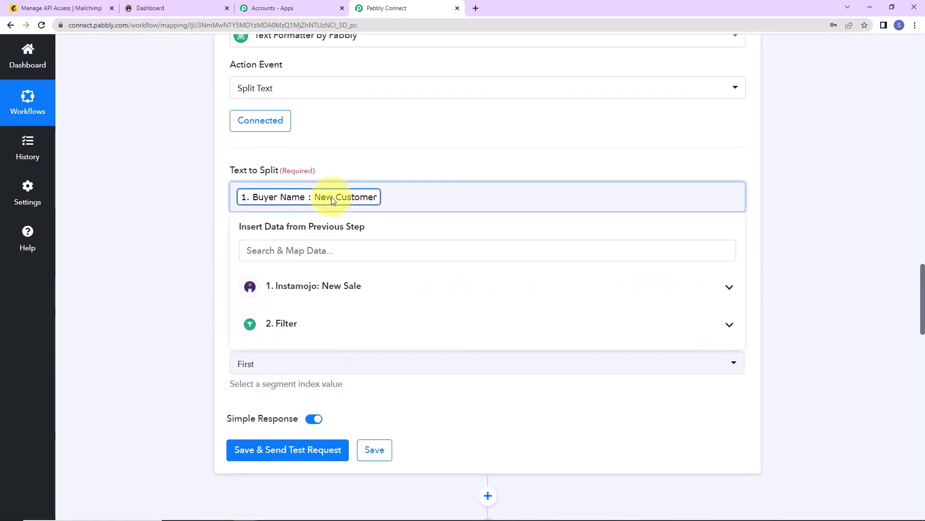
Set Separator to {{space}} and Segment Index to All, then test to get New and Customer.
left_click(161, 234)
left_click(232, 270)
type("{{space")
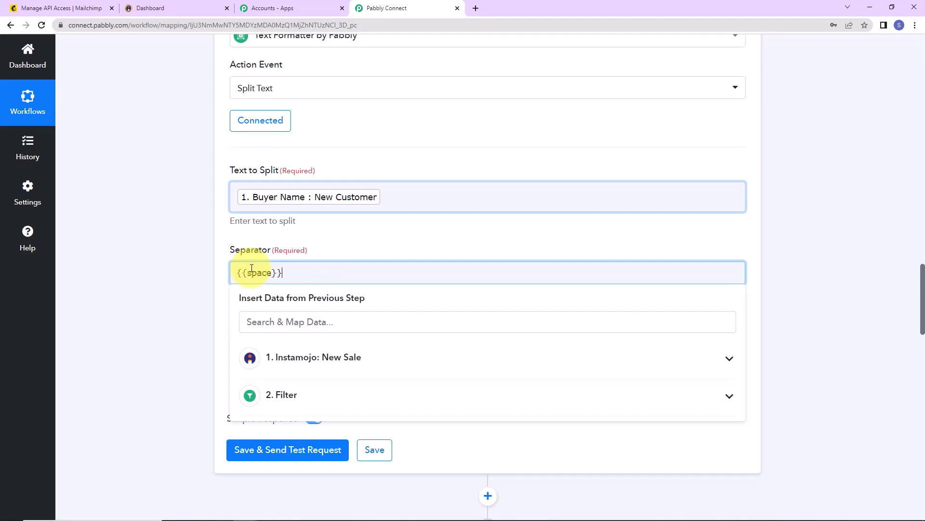
left_click(203, 265)
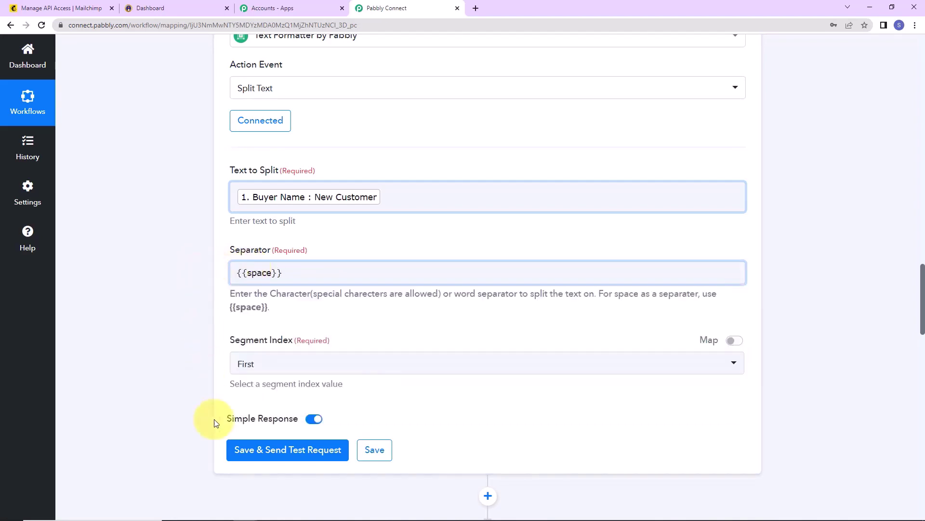
left_click(283, 372)
scroll(279, 382, "down", 5)
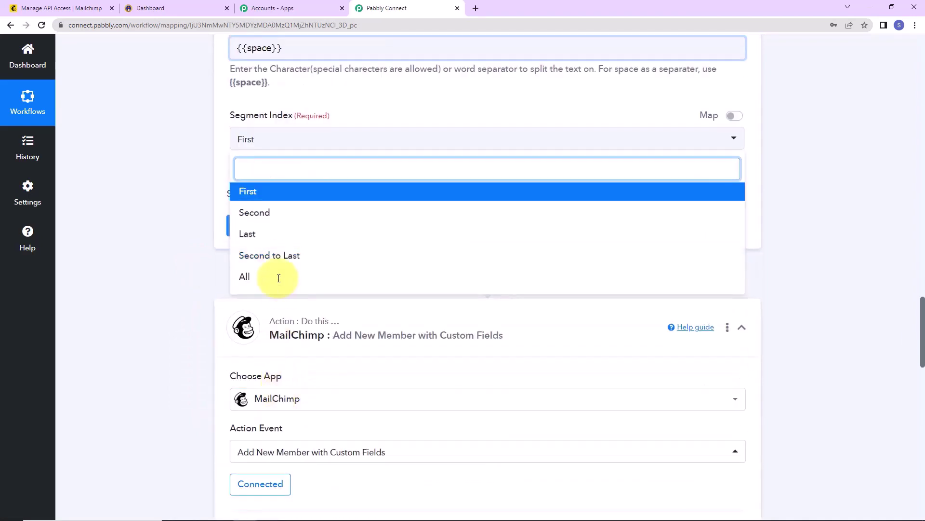
left_click(244, 283)
left_click(266, 231)
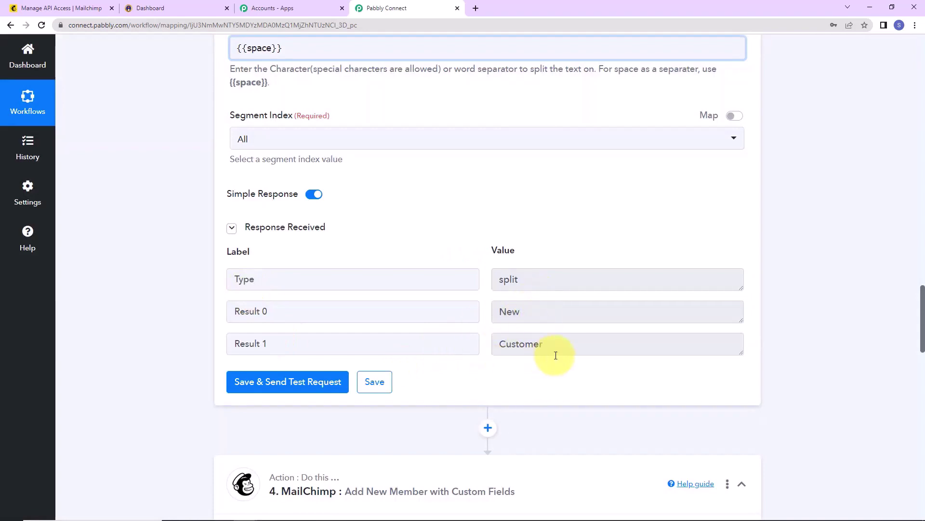
scroll(762, 331, "down", 9)
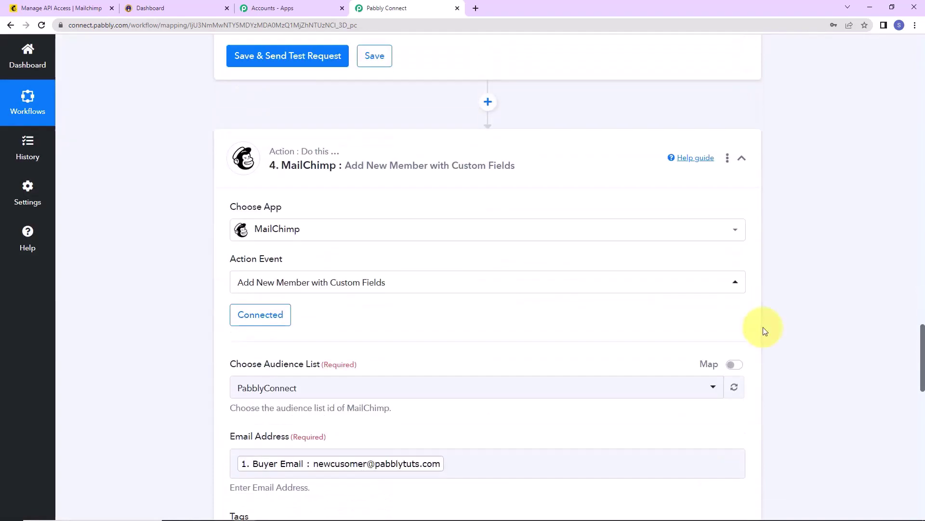
Keep the existing MailChimp connection and map split Result 0 to First Name, Result 1 to Last Name.
left_click(273, 190)
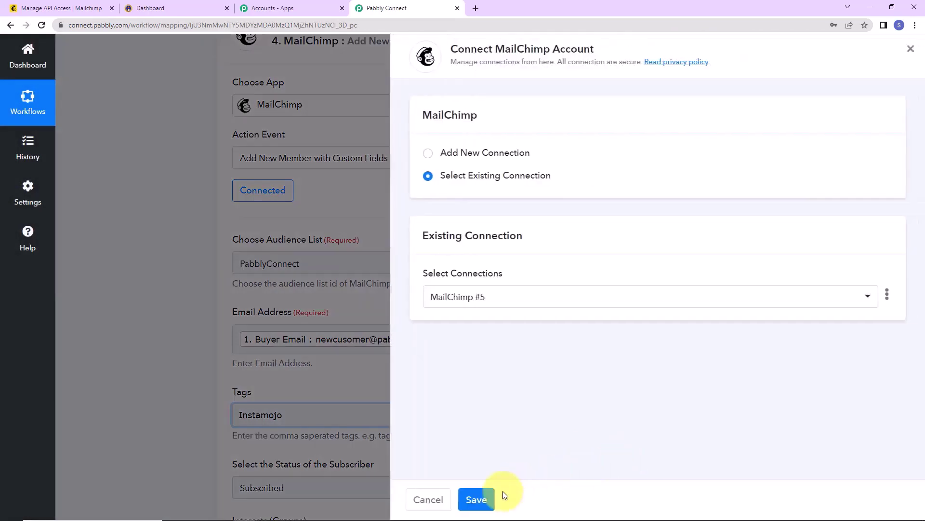
left_click(481, 500)
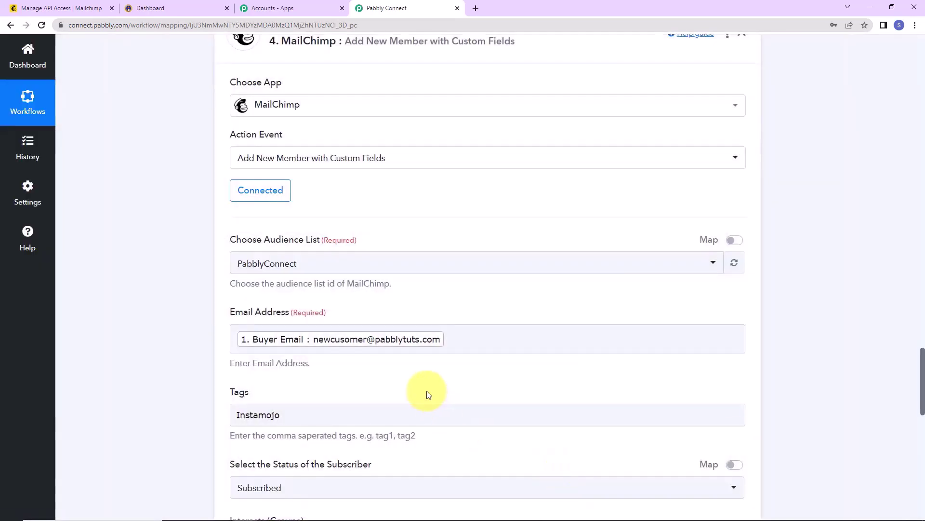
scroll(427, 391, "down", 9)
left_click(273, 183)
left_click(272, 181)
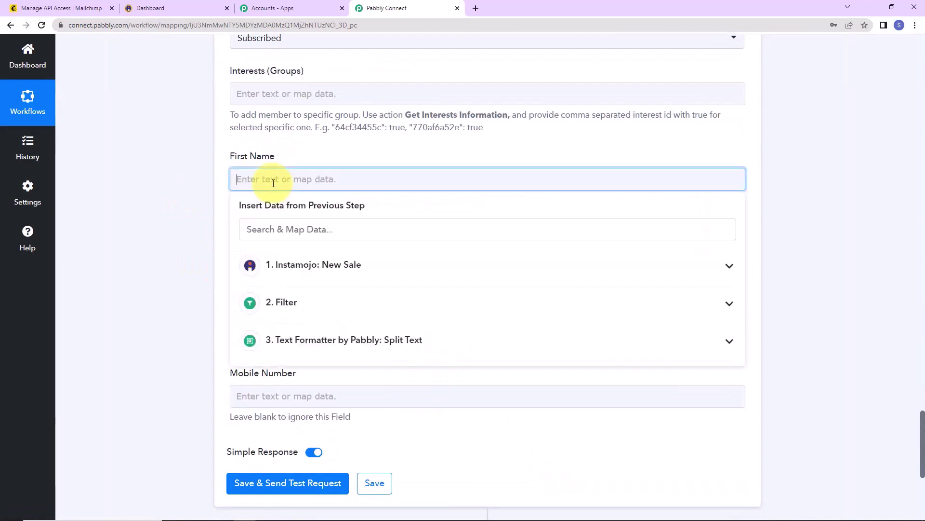
left_click(302, 339)
left_click(299, 397)
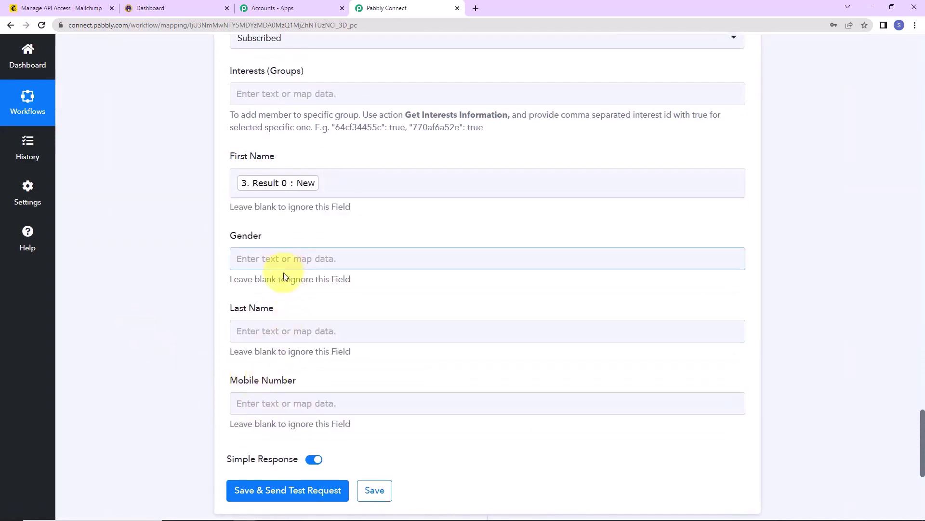
left_click(271, 328)
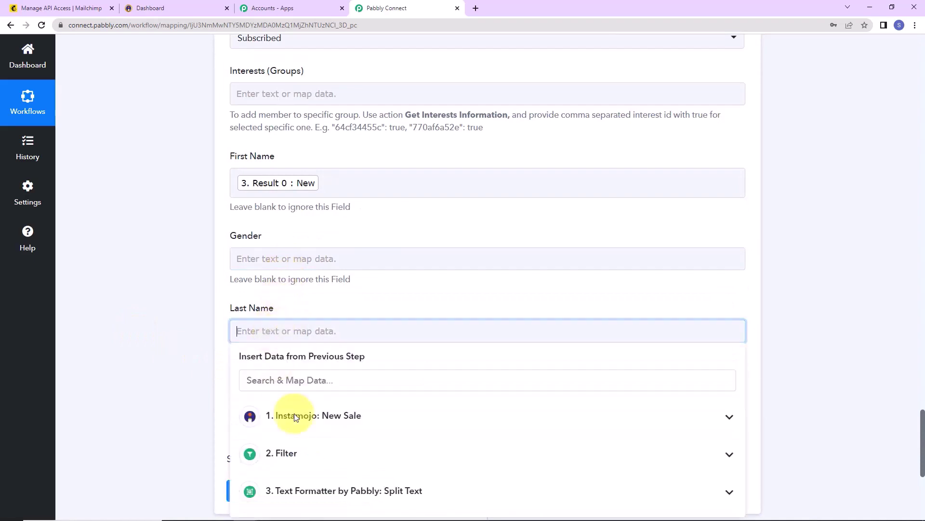
left_click(328, 484)
scroll(443, 424, "down", 4)
left_click(330, 354)
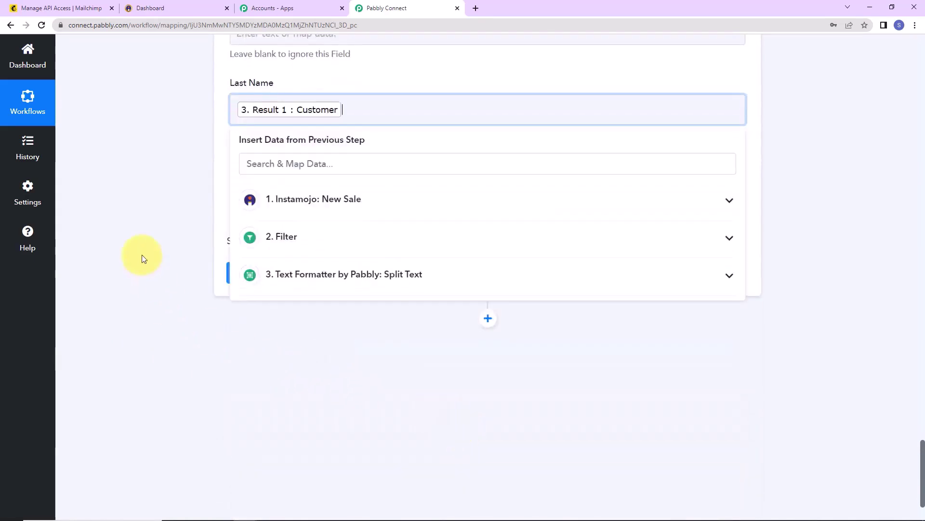
left_click(143, 260)
Map Buyer Phone into Mobile Number and test the step, returning a subscribed contact.
left_click(270, 187)
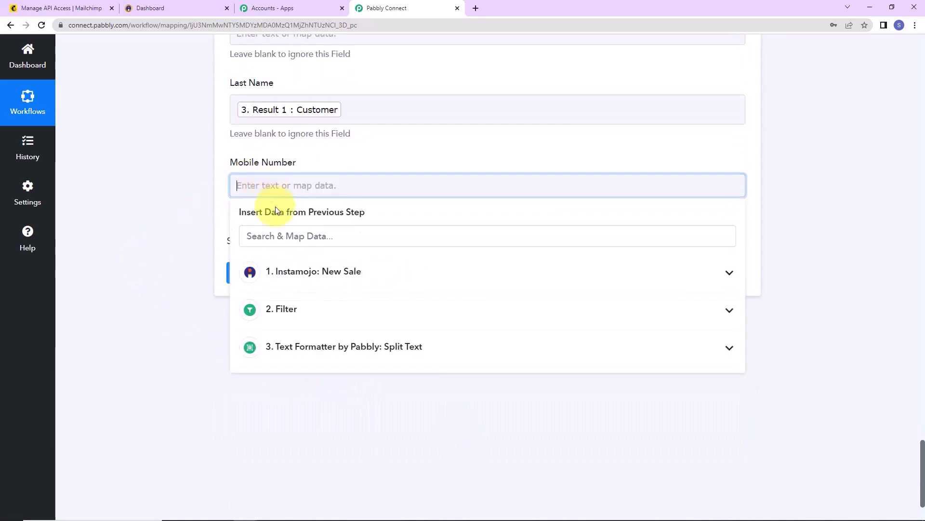
left_click(293, 279)
scroll(392, 351, "down", 10)
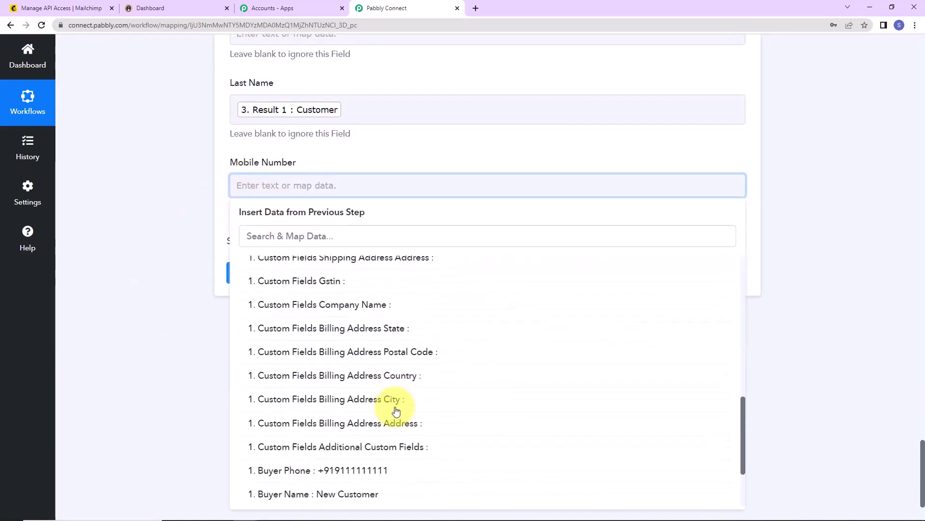
left_click(378, 471)
left_click(226, 393)
left_click(291, 290)
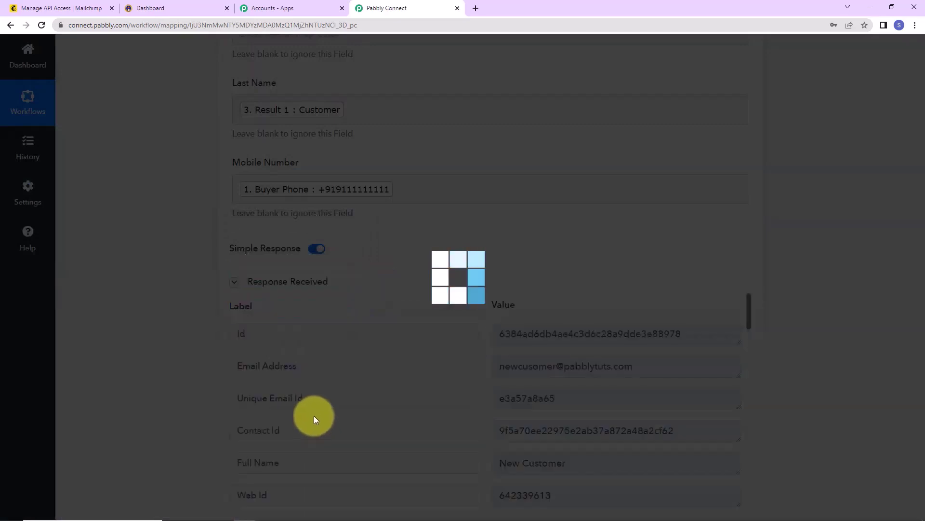
scroll(802, 374, "down", 2)
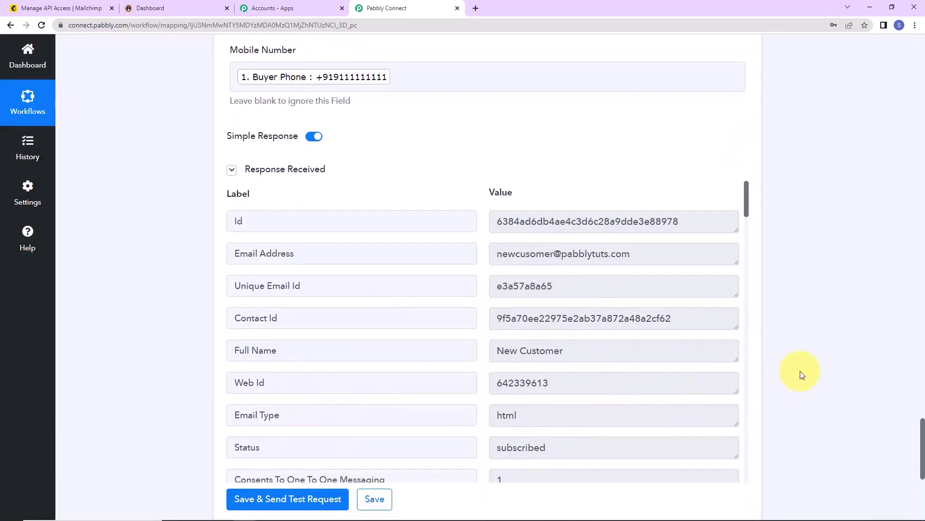
scroll(802, 375, "down", 2)
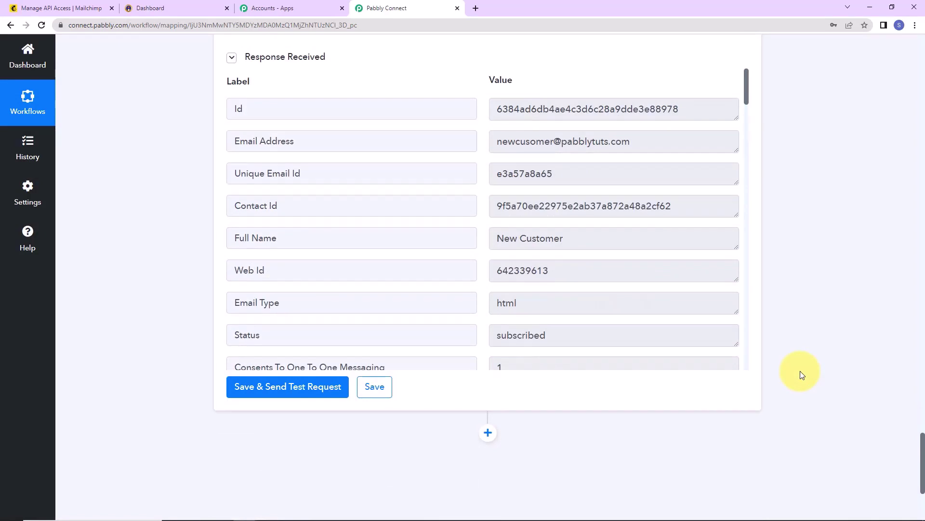
left_click(34, 8)
Check Mailchimp's All contacts list for the New Customer subscriber, then go back to Instamojo.
left_click(71, 258)
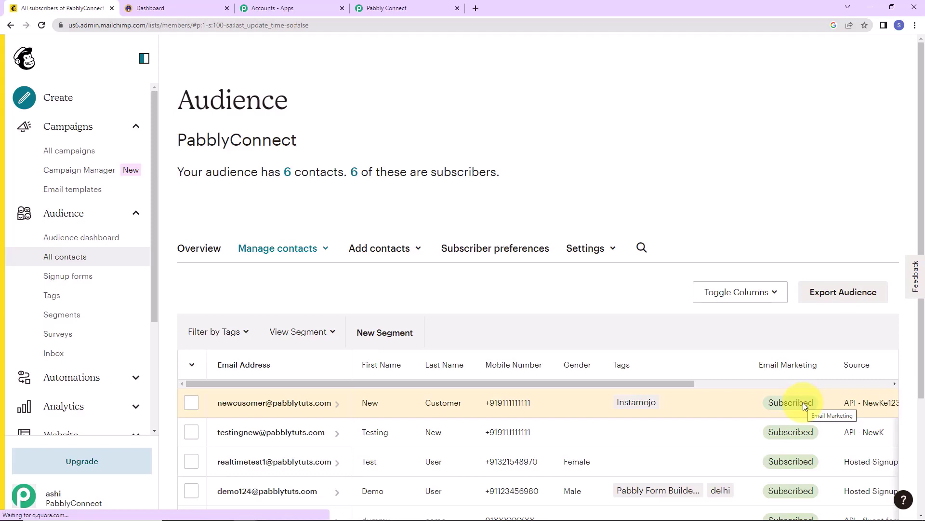
left_click(186, 9)
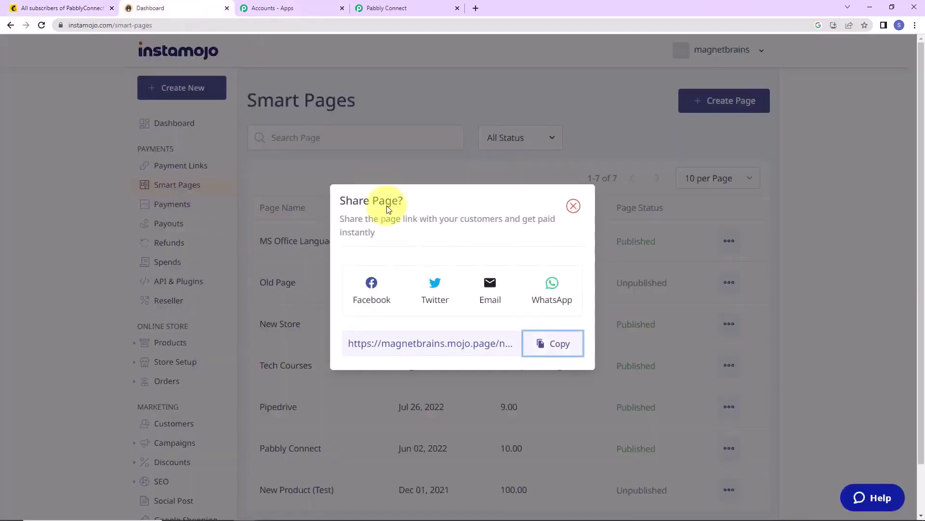
Copy the MS Office Language page link and load it in an Incognito window.
left_click(265, 265)
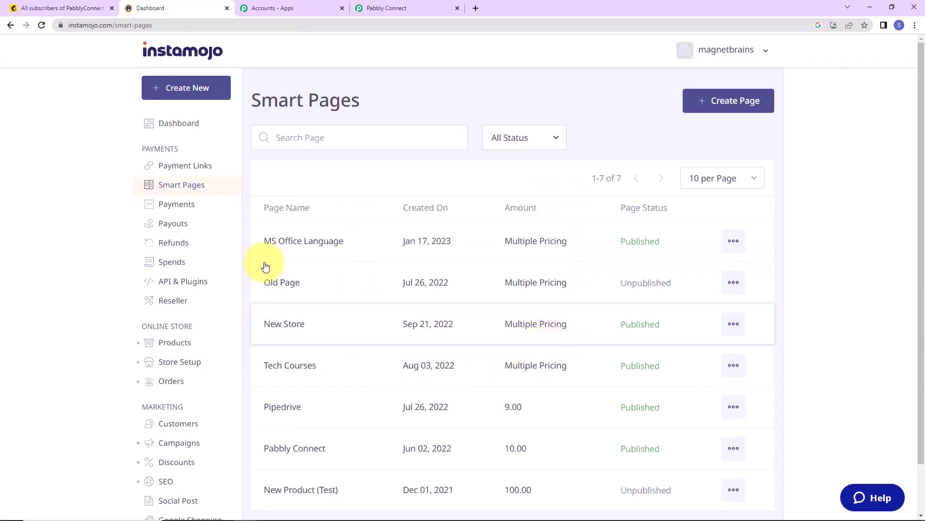
left_click(734, 241)
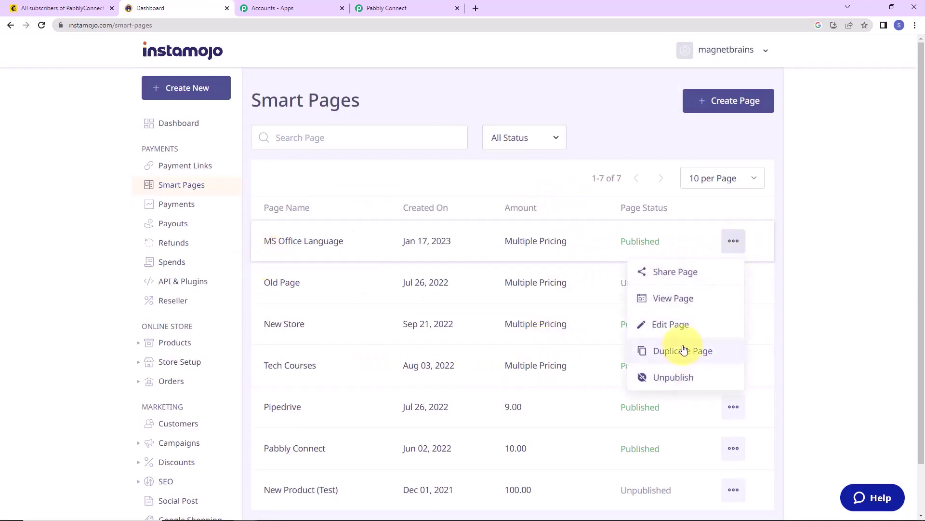
left_click(671, 274)
left_click(550, 349)
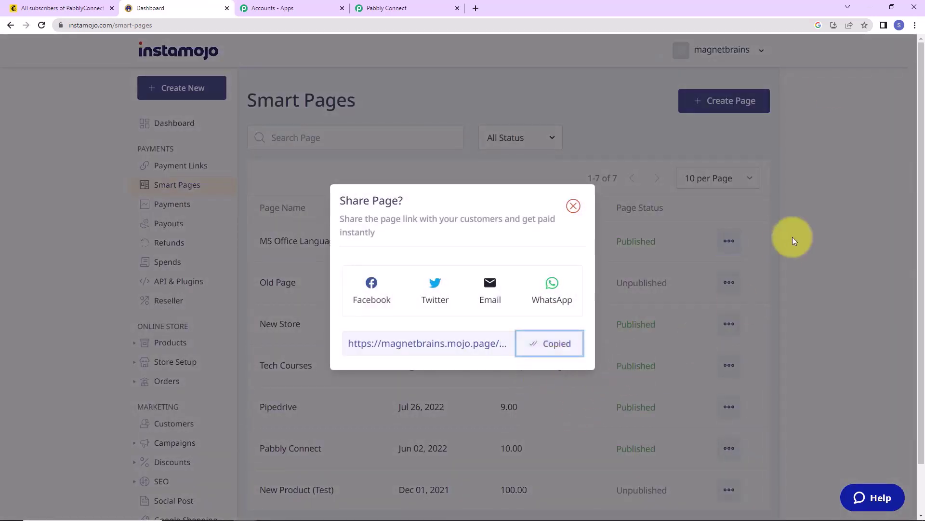
left_click(915, 25)
left_click(854, 64)
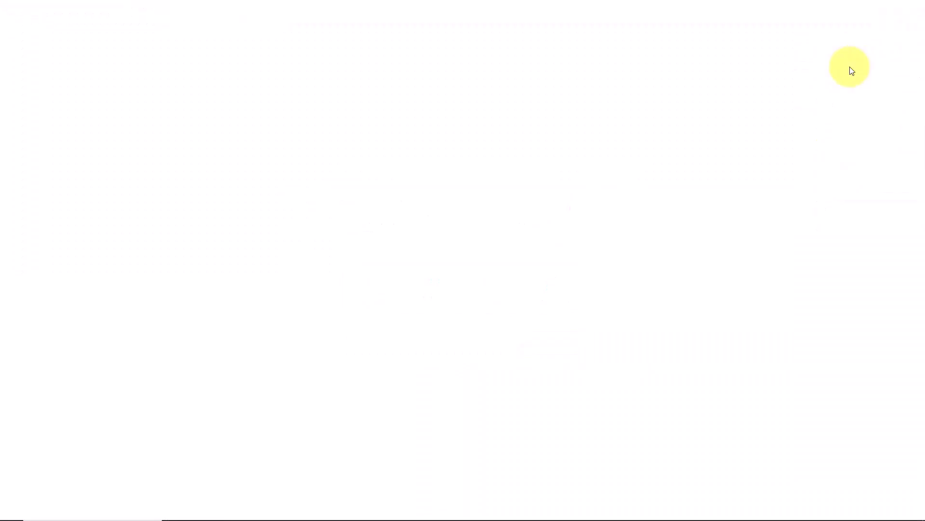
key("ctrl+v")
key("Return")
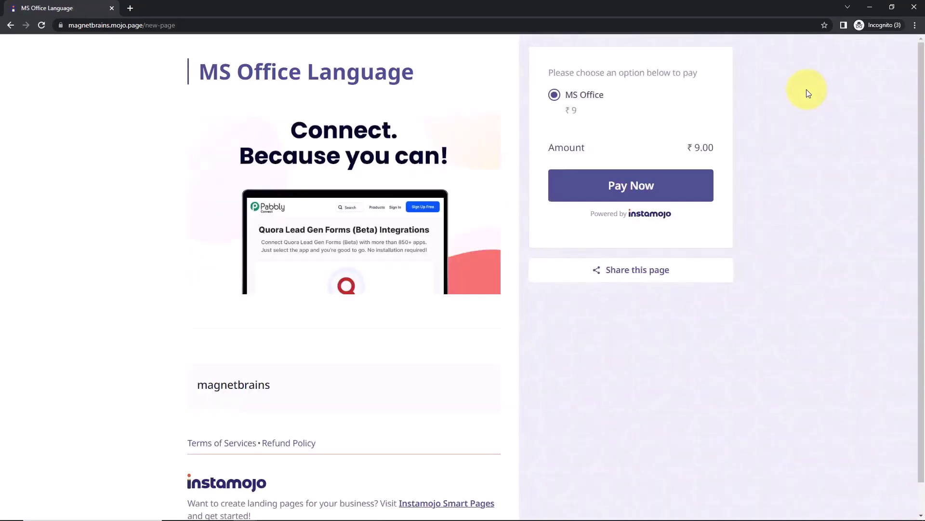
Check out with the test customer's name, e-mail and mobile number, and pay the ₹9 order.
left_click(685, 182)
left_click(304, 167)
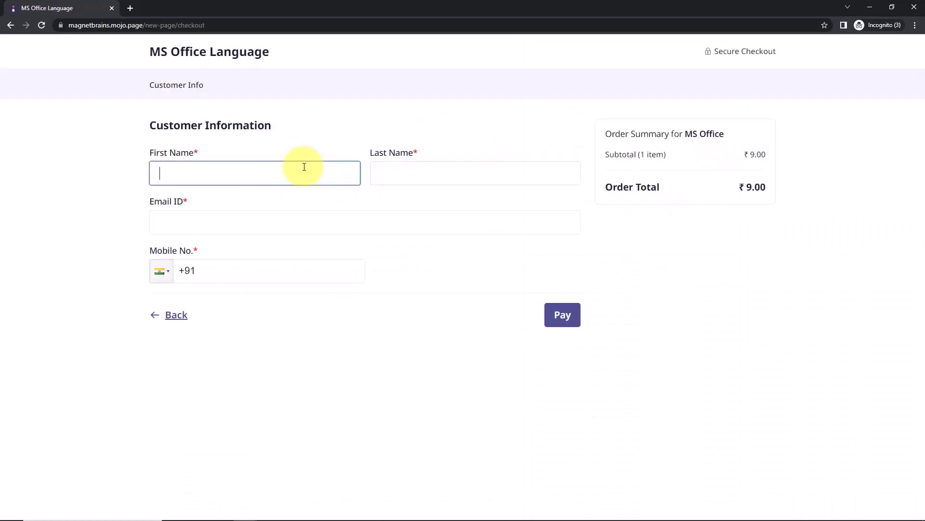
type("S")
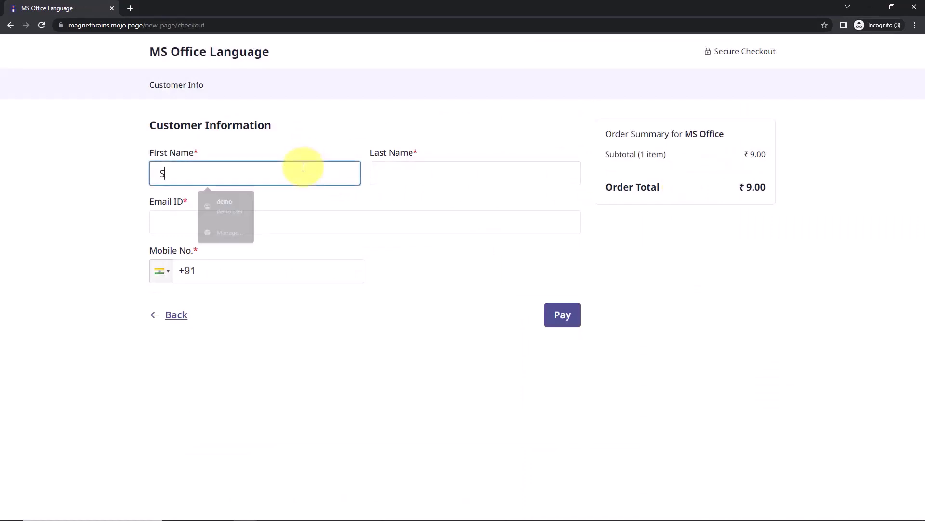
type("mart")
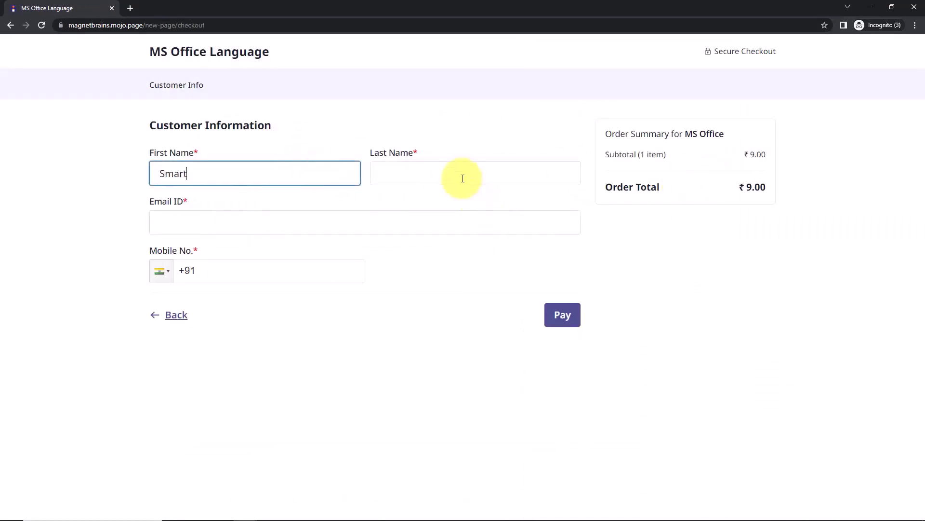
left_click(462, 177)
type("Customer")
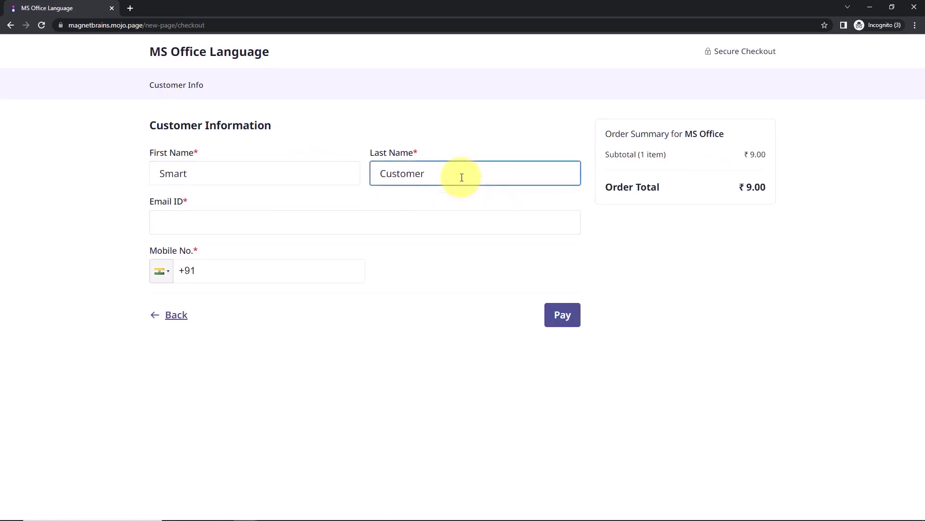
left_click(437, 216)
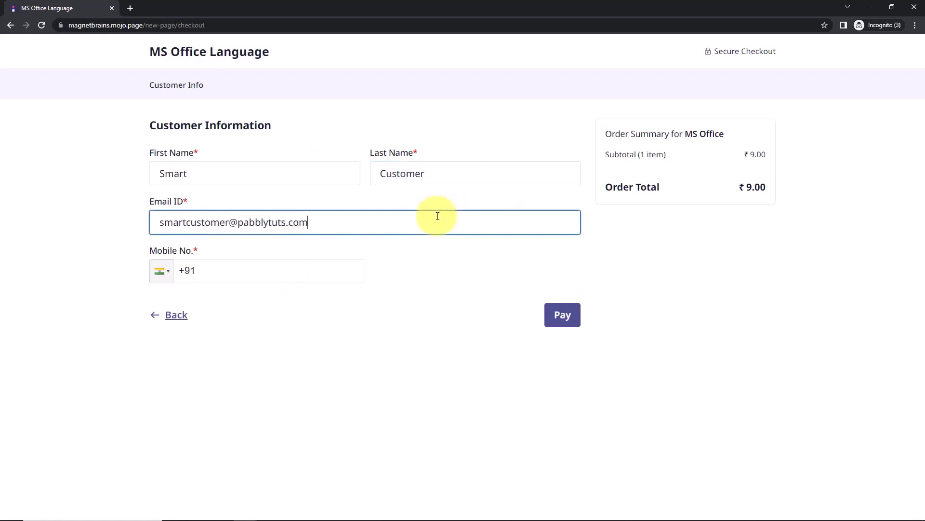
left_click(227, 273)
type("91111111111")
left_click(570, 316)
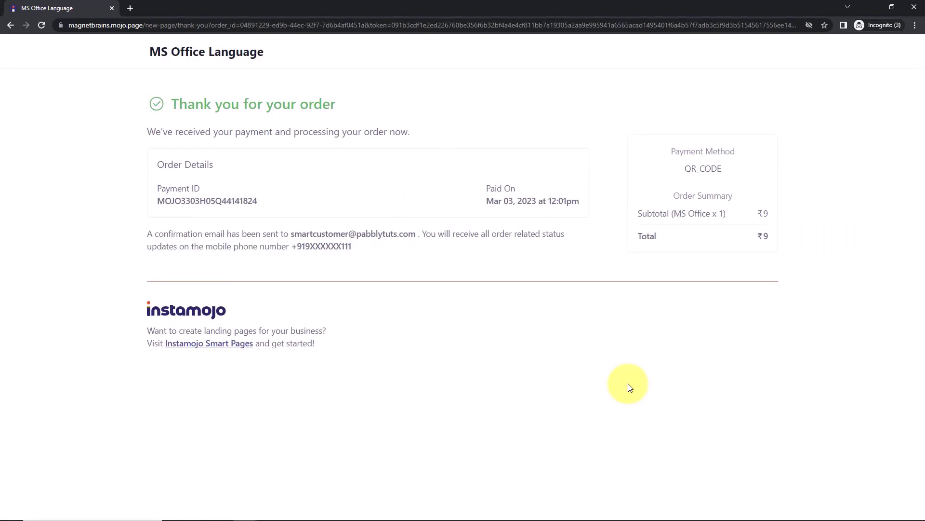
Reload Mailchimp's All contacts to confirm the Instamojo-tagged test customer, now 7 contacts.
left_click(870, 6)
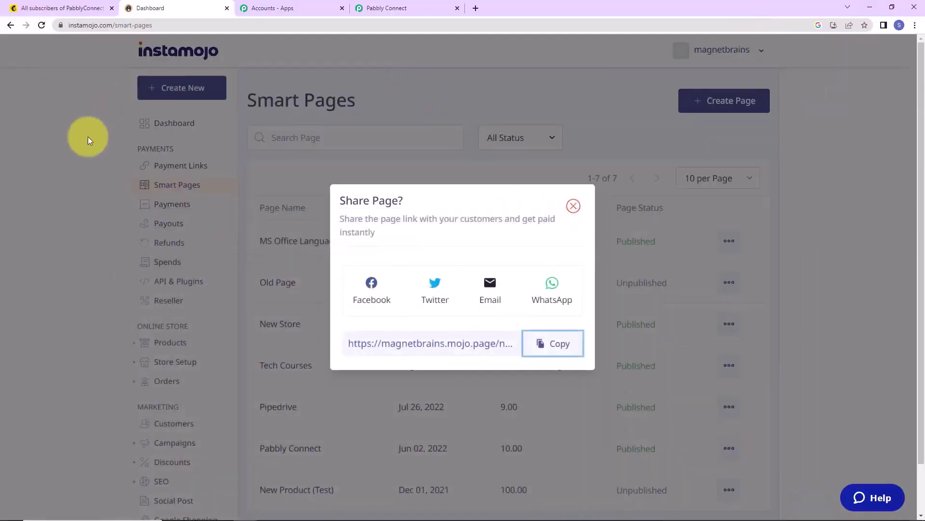
left_click(573, 207)
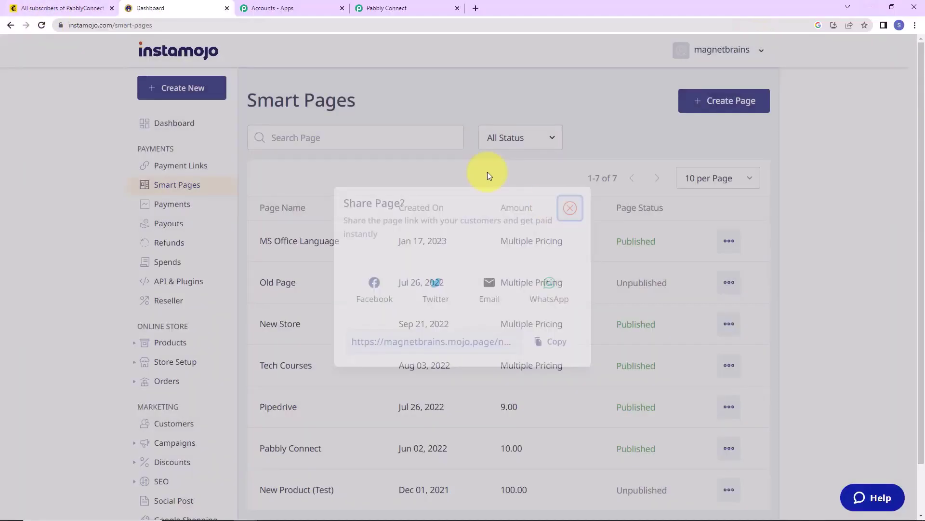
left_click(68, 9)
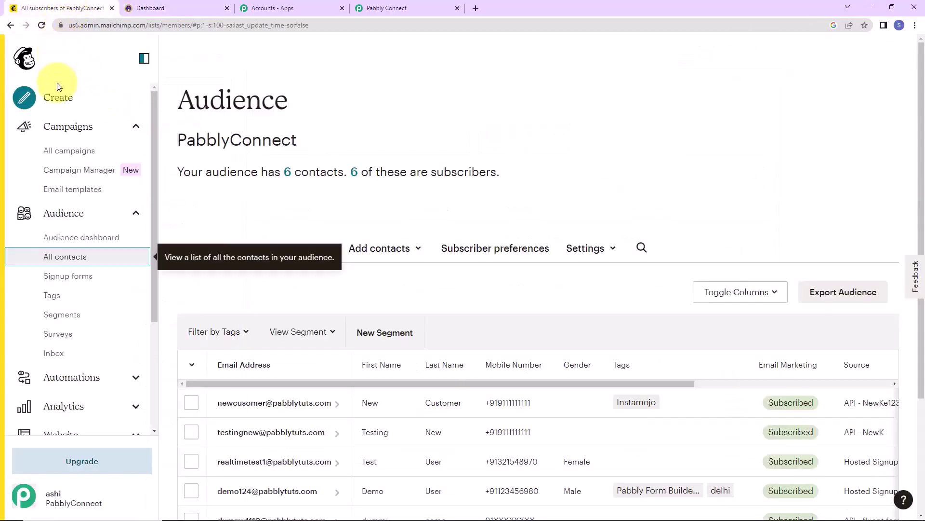
left_click(42, 25)
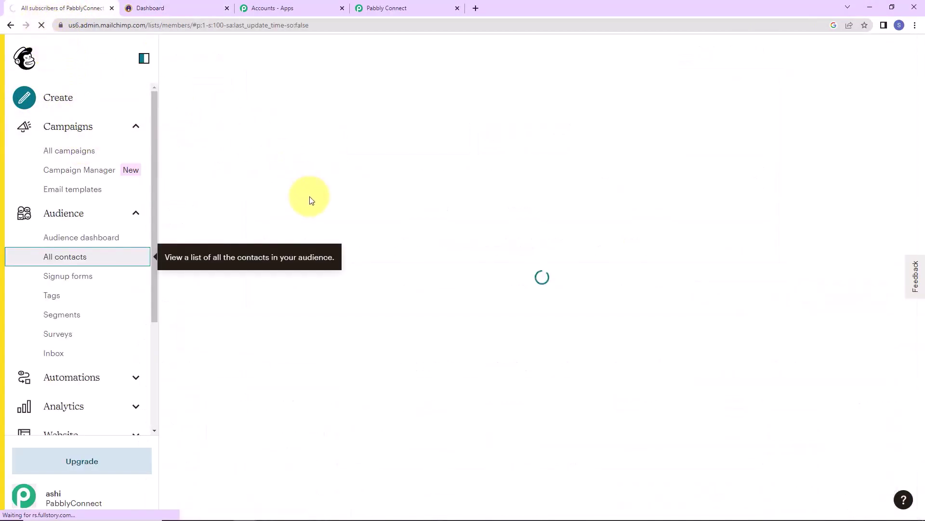
scroll(324, 355, "down", 3)
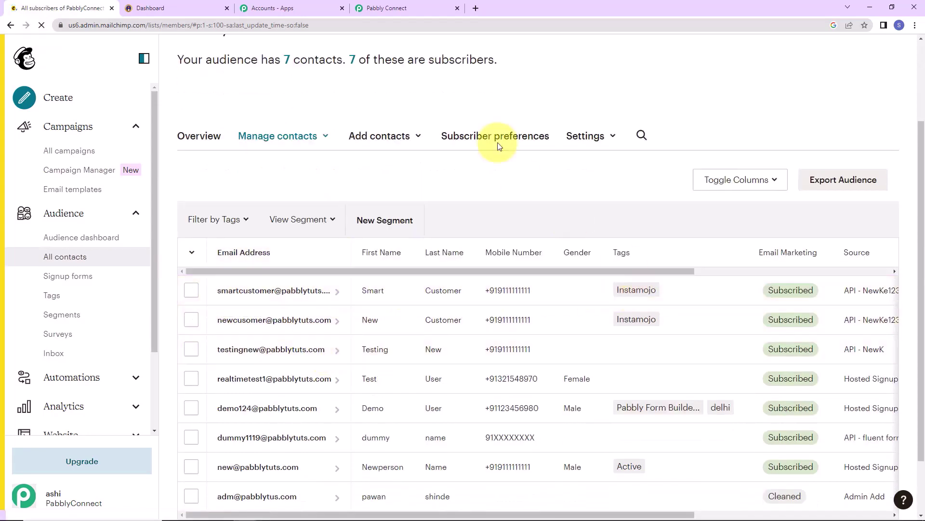
left_click(404, 11)
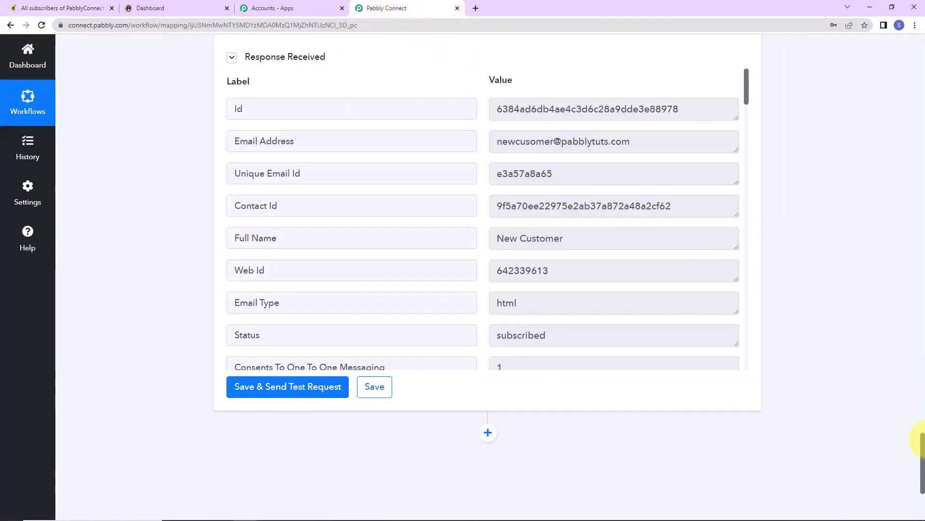
Collapse the Instamojo trigger, Filter, Text Formatter and MailChimp step cards.
left_click_drag(923, 460, 886, 58)
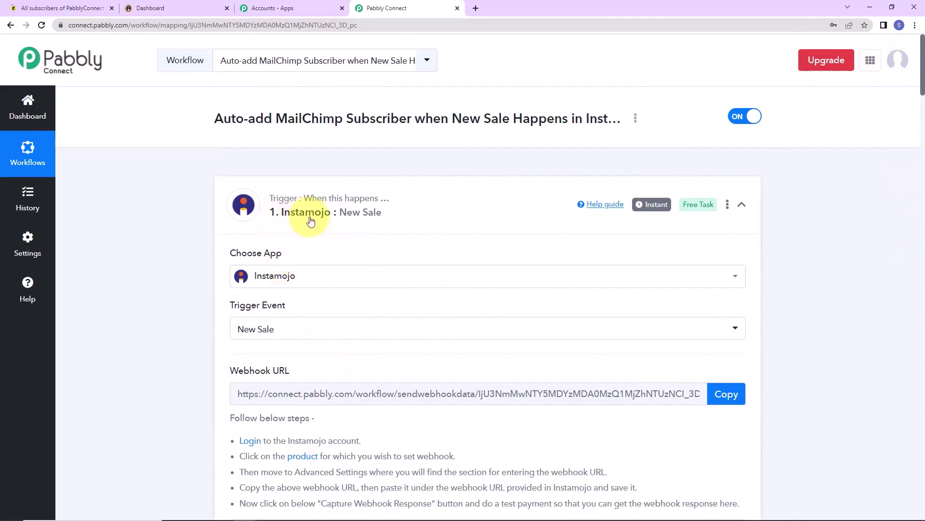
left_click(741, 207)
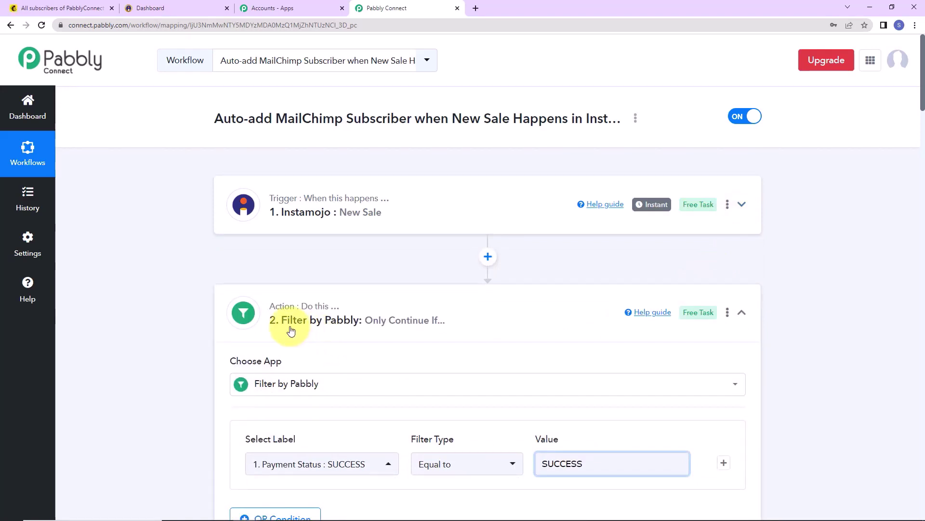
left_click(742, 312)
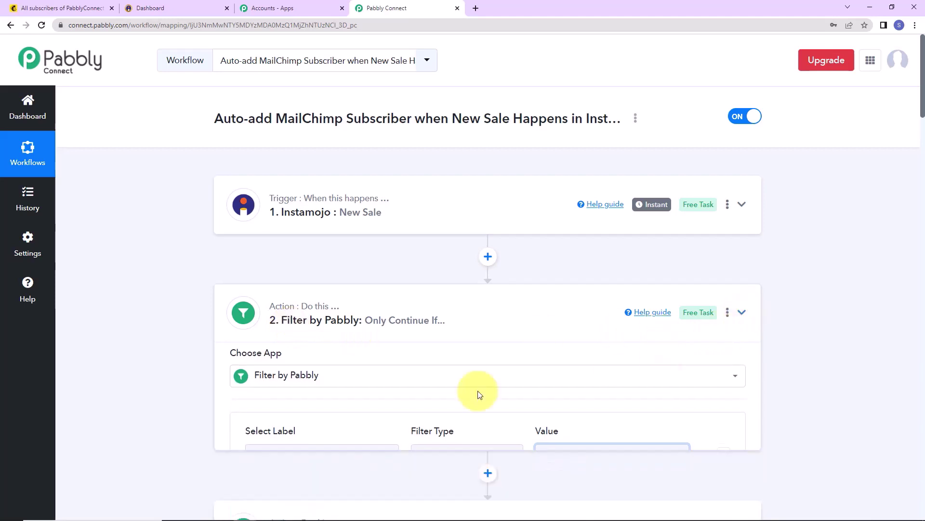
scroll(304, 415, "down", 2)
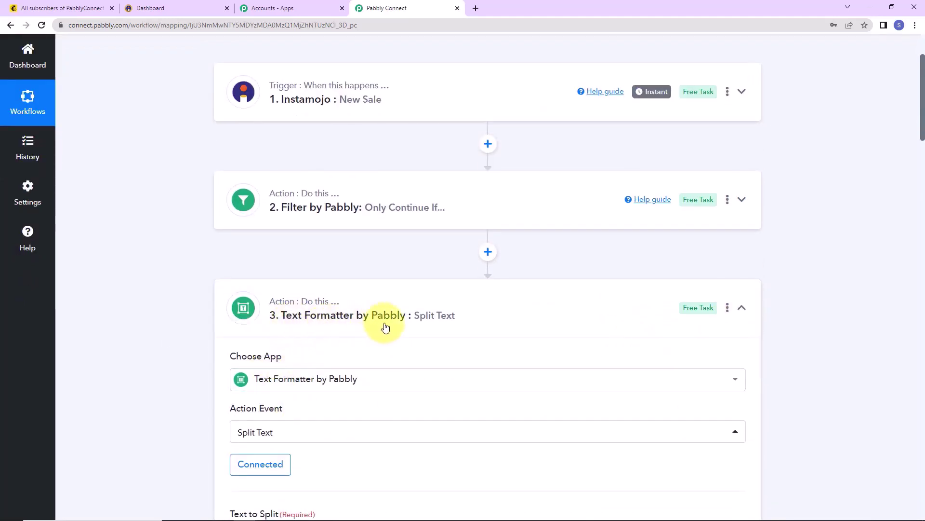
left_click(742, 309)
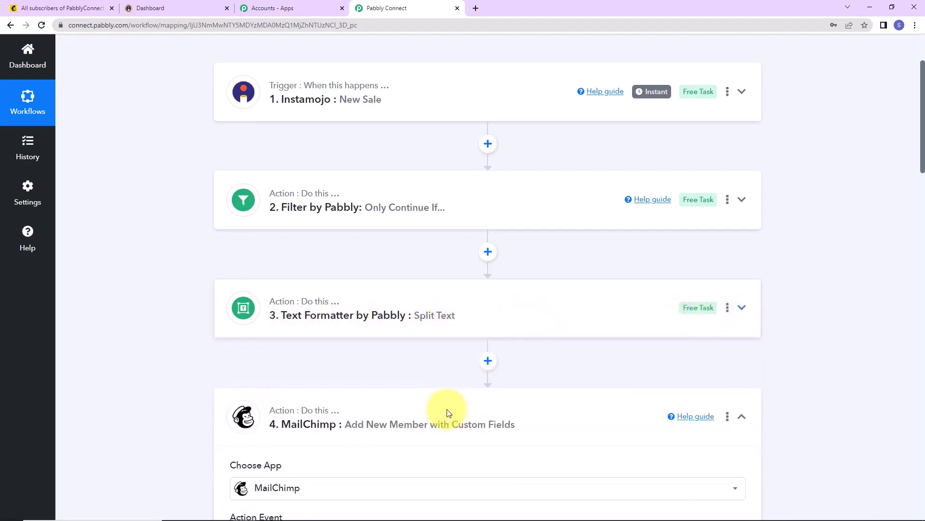
scroll(446, 414, "down", 2)
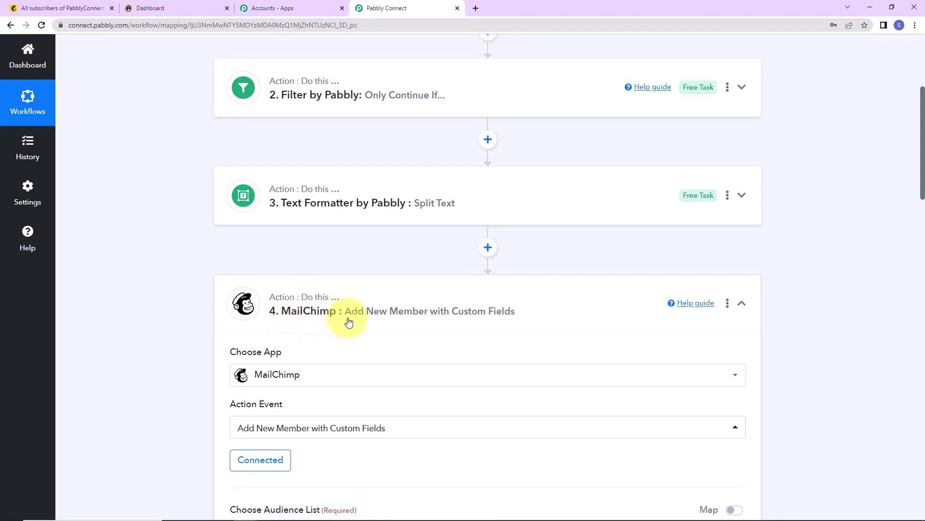
left_click(744, 309)
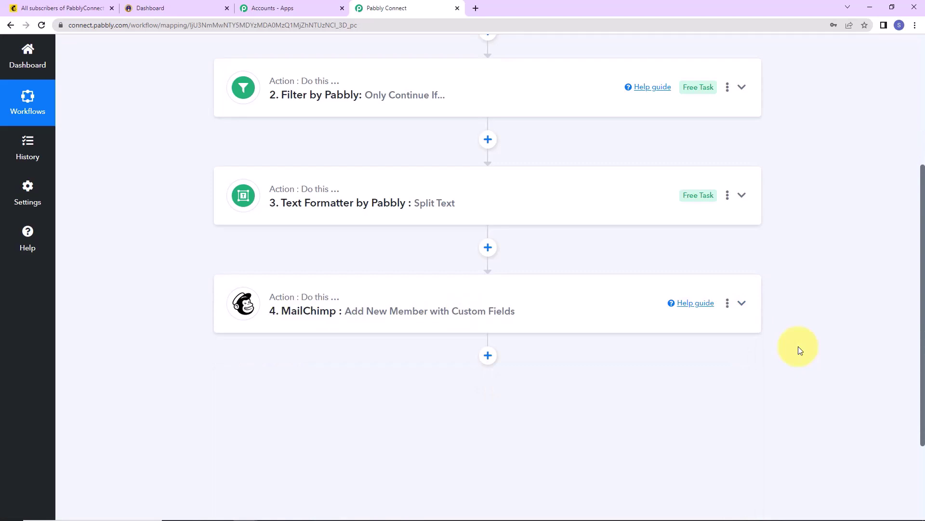
scroll(798, 346, "up", 5)
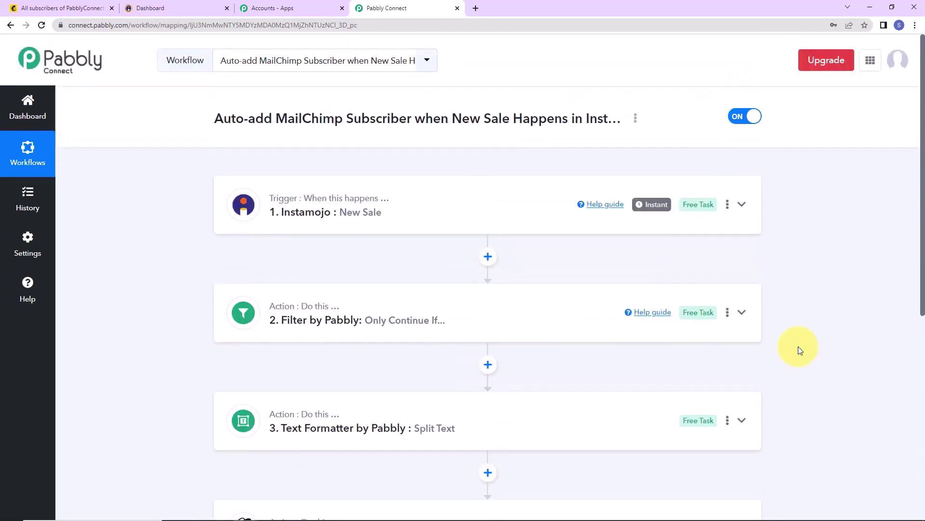
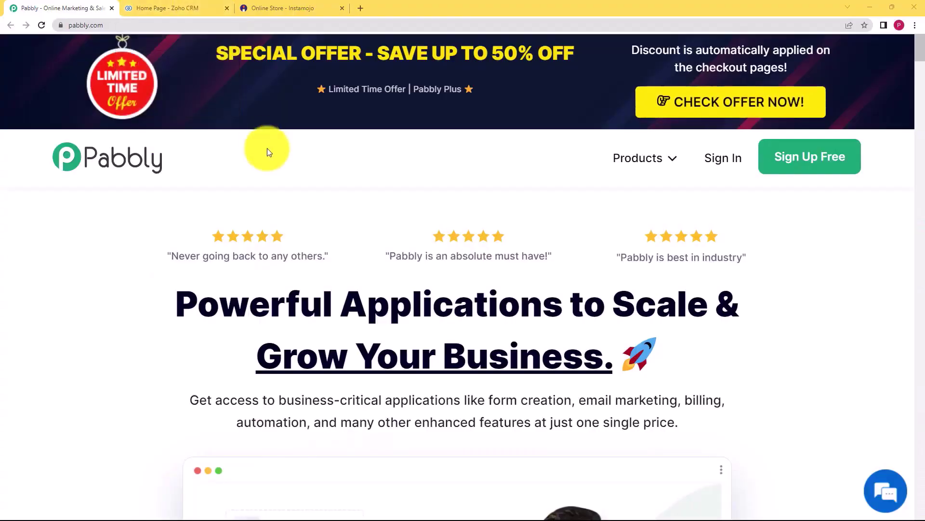
Look over the Zoho CRM and Instamojo tabs, then sign in to Pabbly to reach All Apps.
left_click(208, 9)
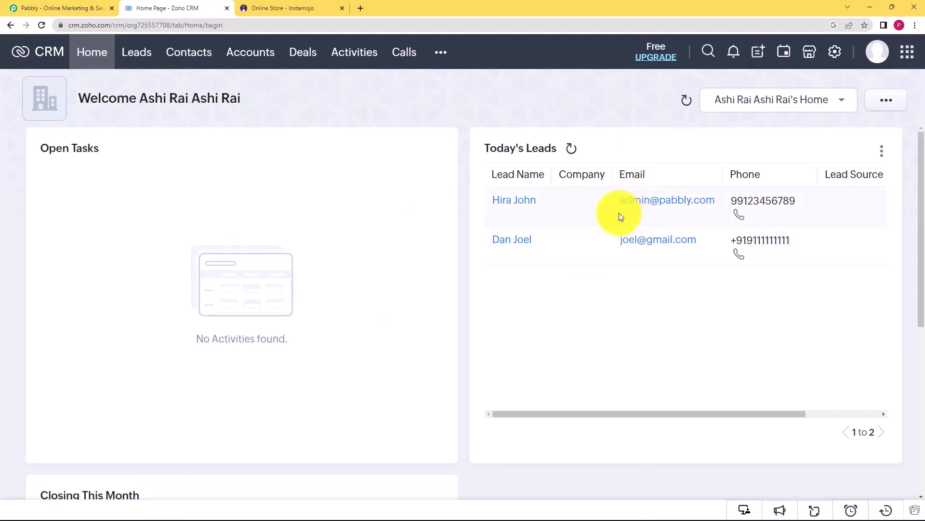
left_click(282, 6)
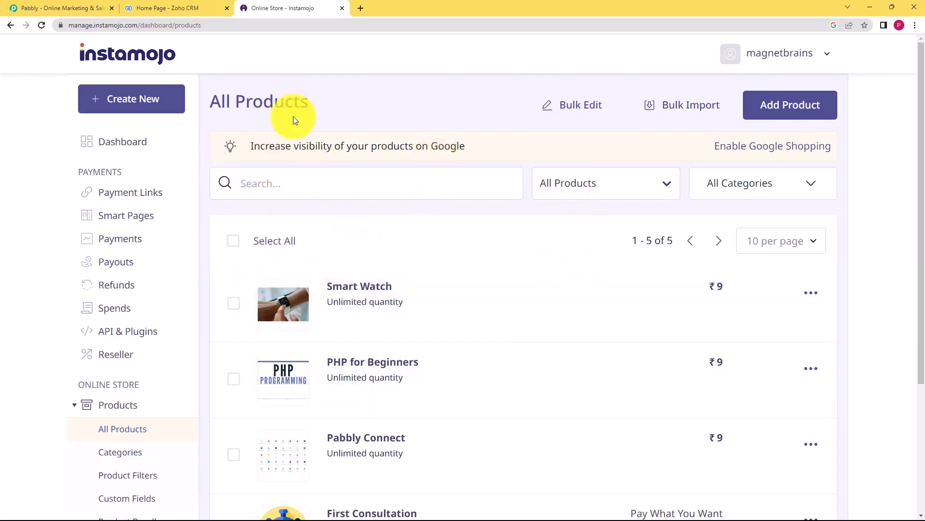
left_click(215, 5)
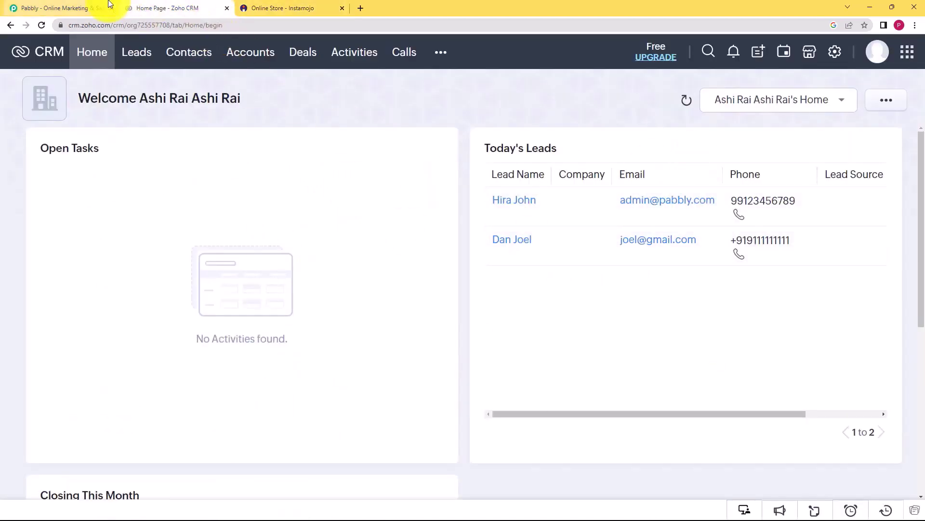
left_click(75, 4)
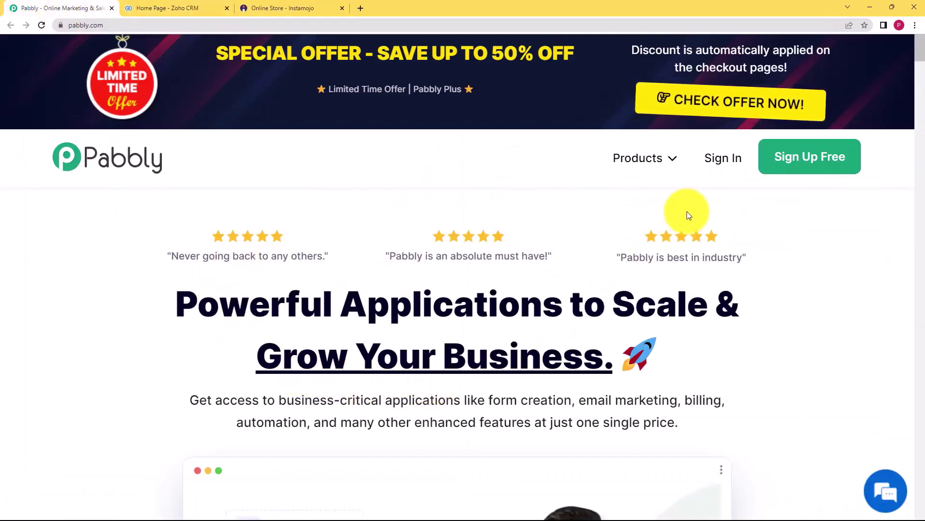
left_click(723, 167)
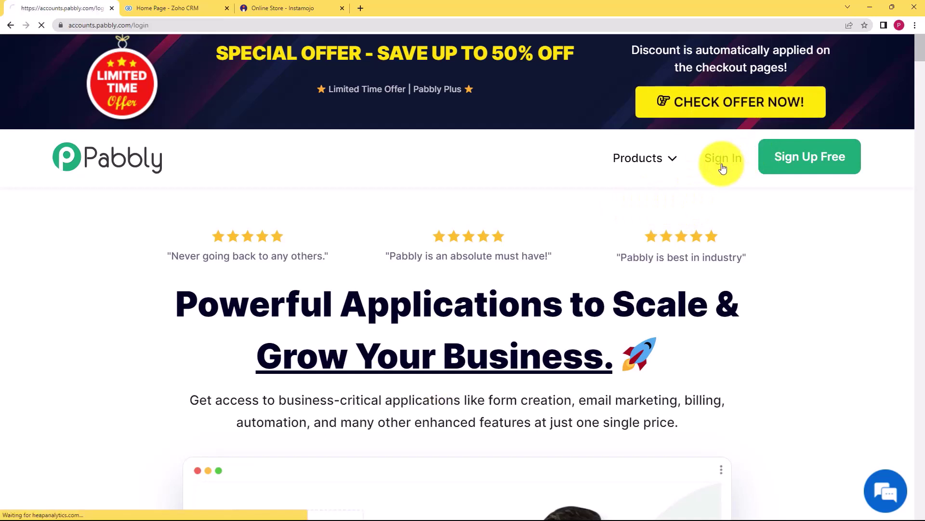
left_click(700, 249)
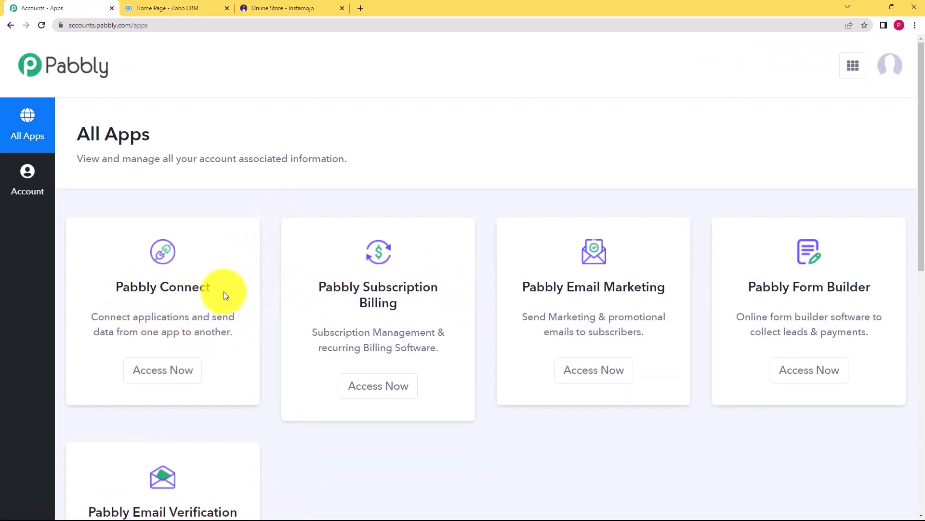
Create a Pabbly Connect workflow named 'Create Leads in Zoho CRM when sales are generated in Instamojo'.
left_click(178, 379)
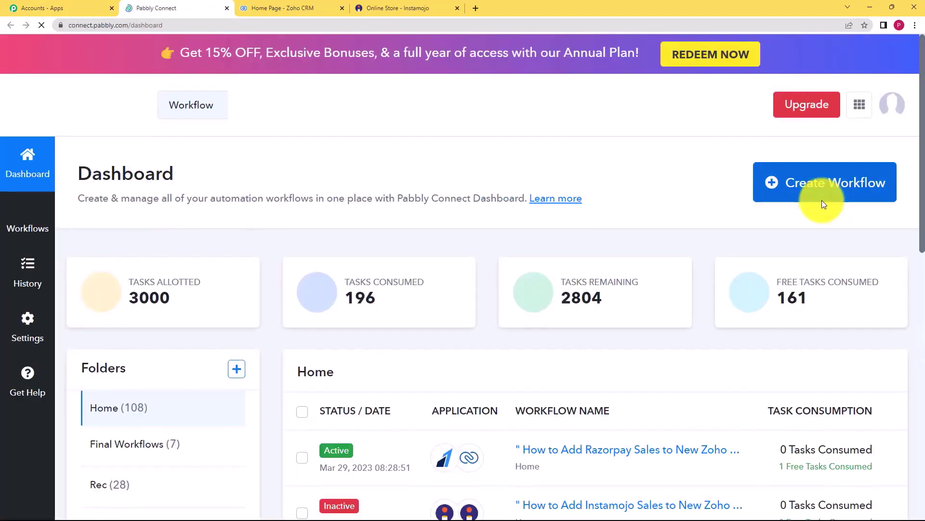
left_click(809, 192)
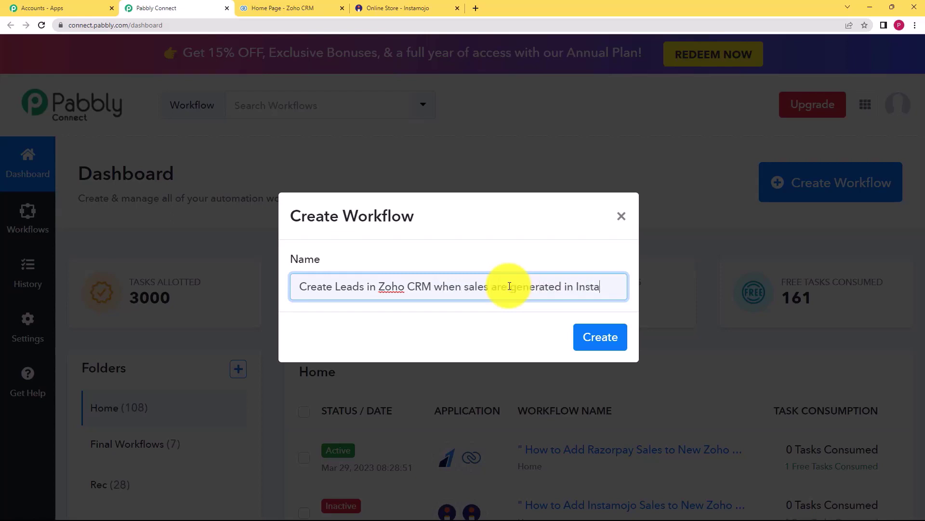
type("ojo")
left_click(617, 341)
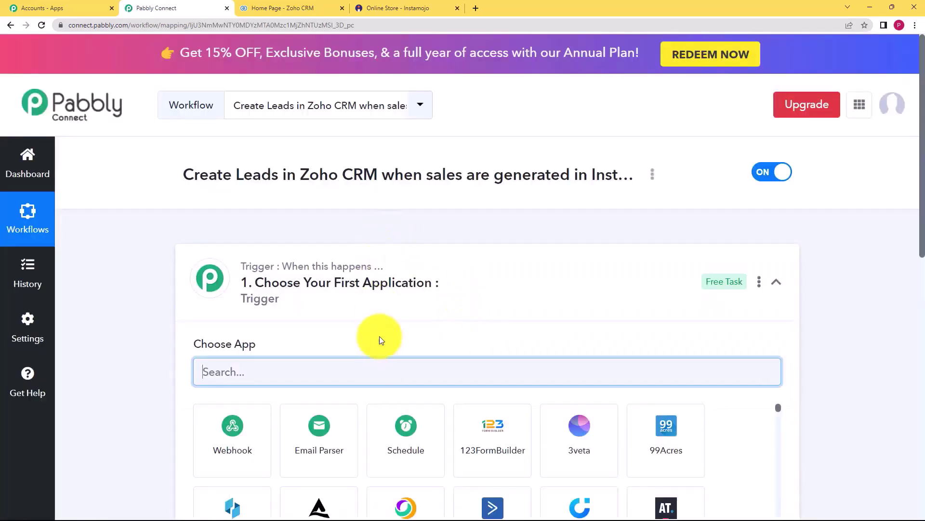
Choose Instamojo as the workflow's trigger app.
scroll(331, 322, "down", 2)
left_click(362, 197)
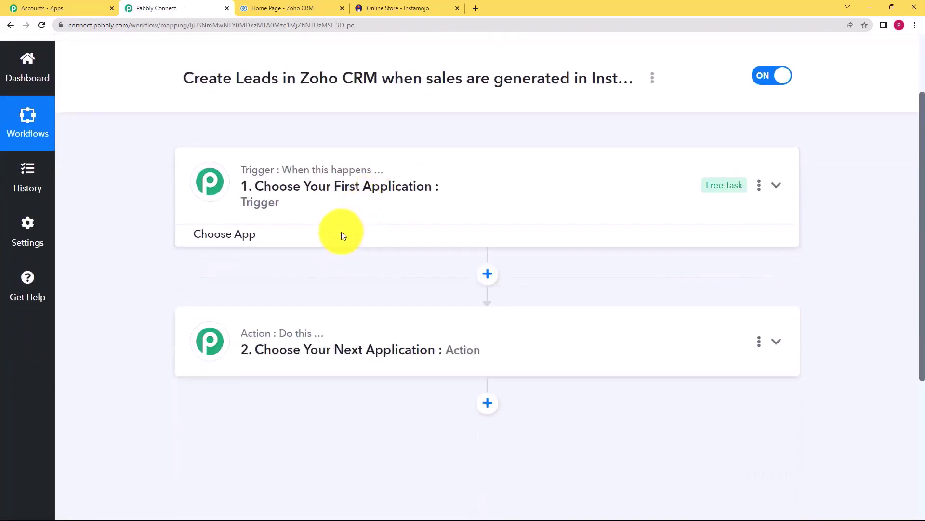
mouse_move(262, 176)
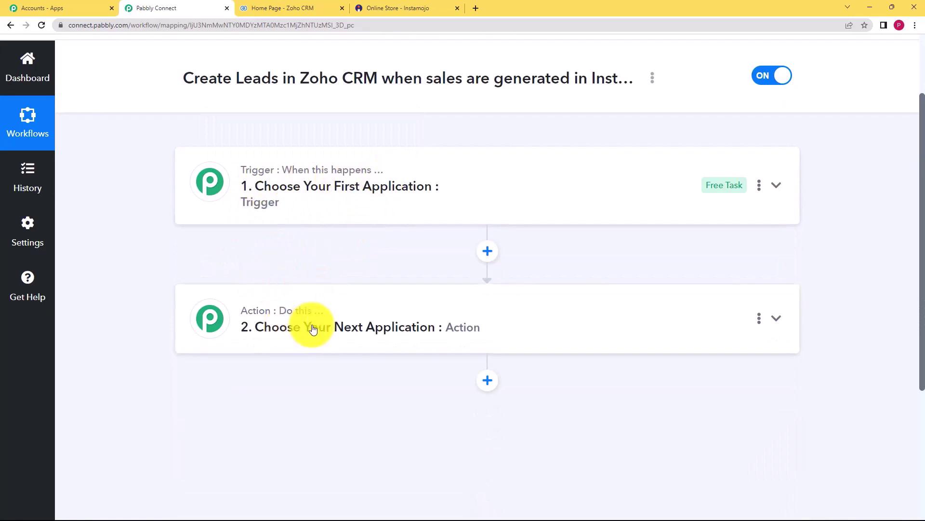
left_click(304, 185)
mouse_move(249, 246)
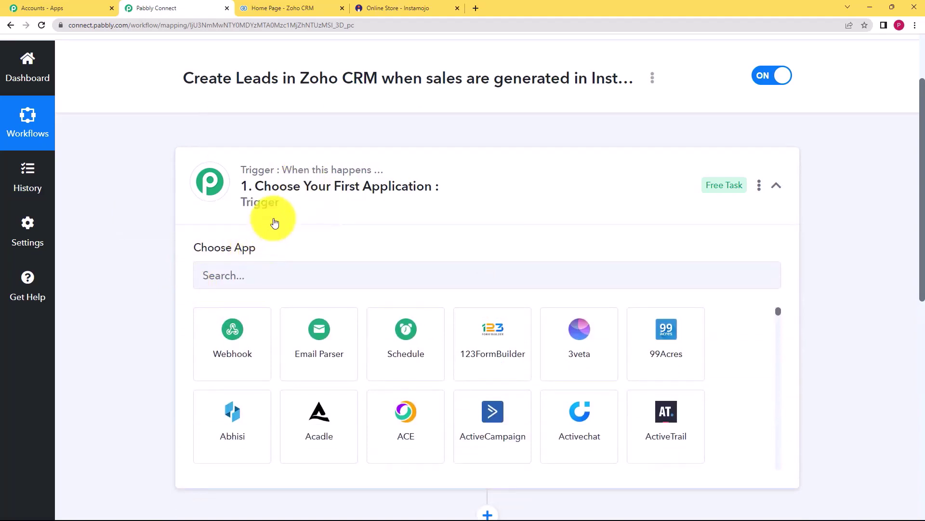
left_click(276, 220)
mouse_move(284, 311)
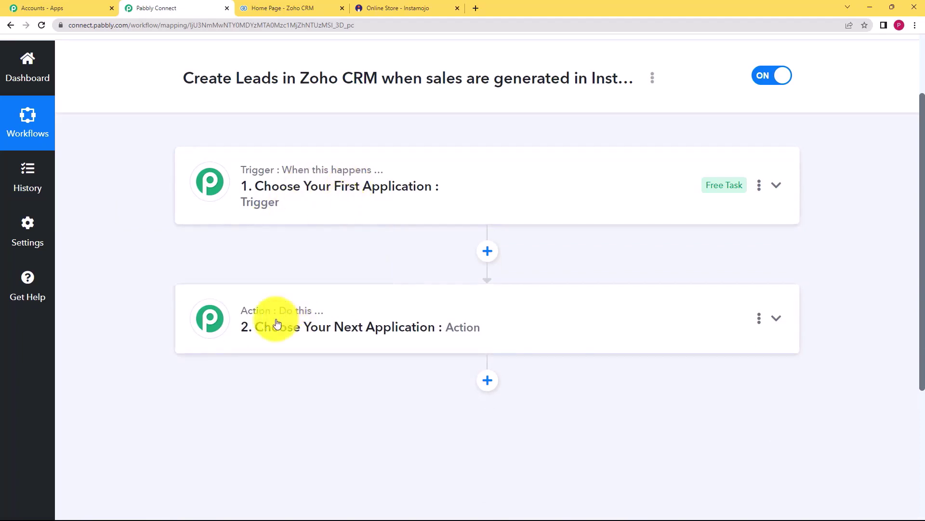
left_click(330, 197)
left_click(343, 274)
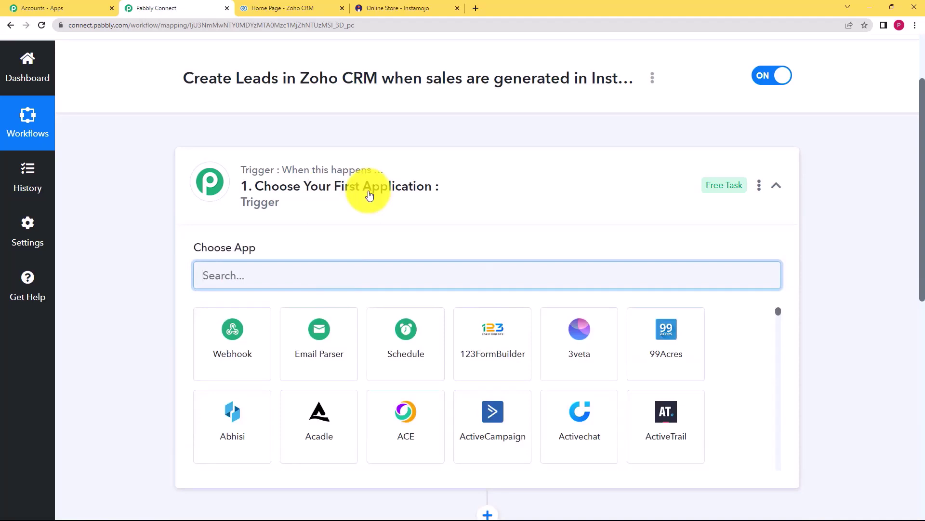
type("insta")
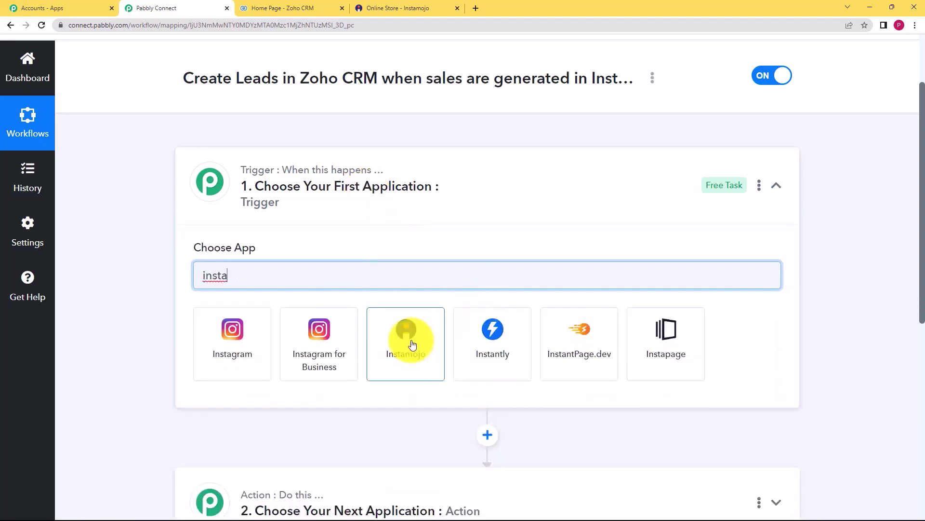
left_click(410, 337)
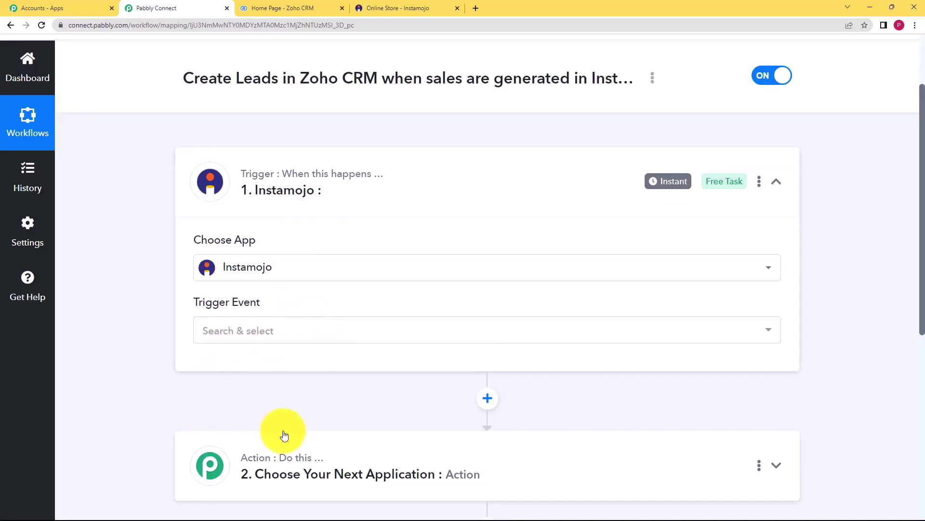
Set the Instamojo trigger event to New Sale.
mouse_move(289, 455)
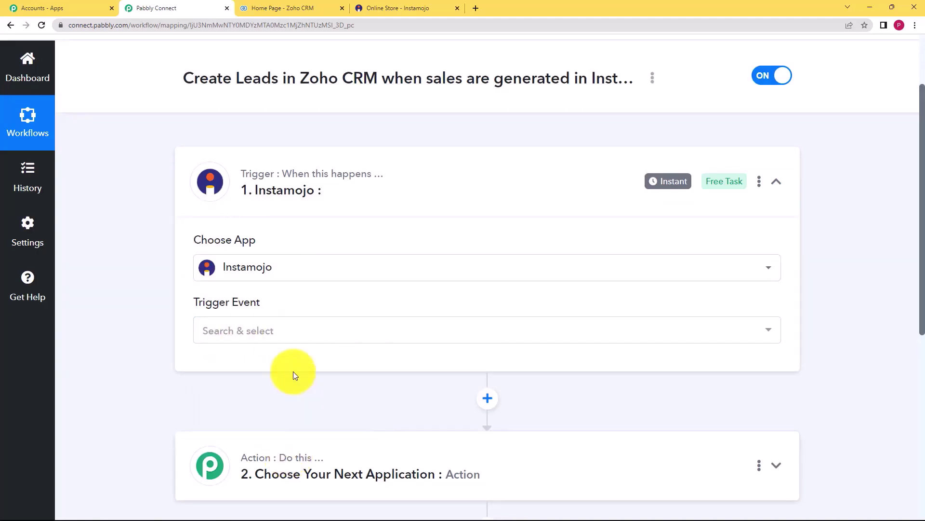
left_click(305, 336)
left_click(302, 413)
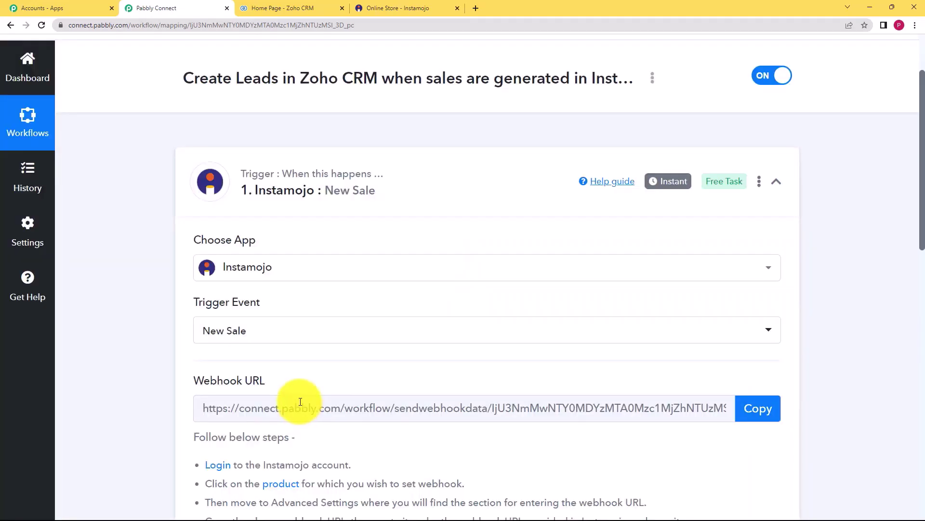
mouse_move(284, 383)
left_click_drag(281, 380, 180, 394)
left_click(280, 365)
Scroll to the generated webhook URL and highlight its setup instructions.
scroll(280, 365, "down", 1)
scroll(282, 368, "down", 2)
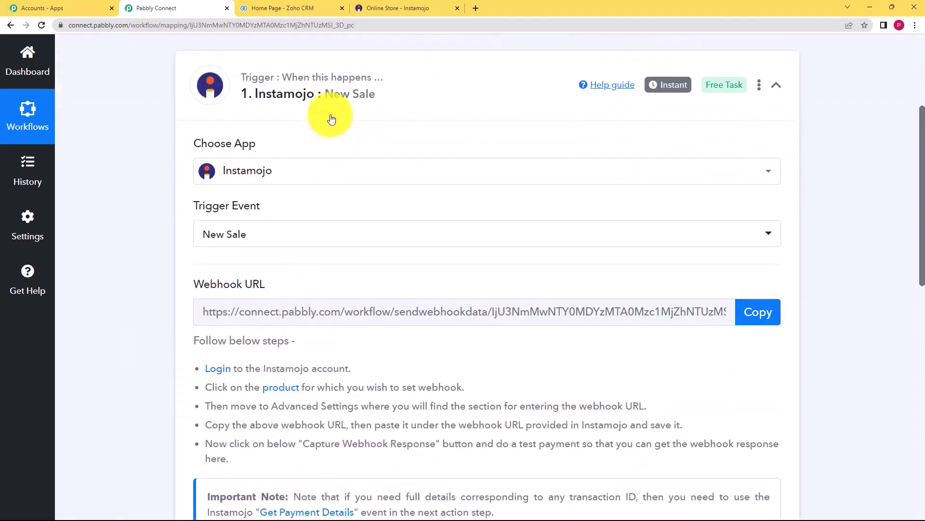
scroll(330, 257, "down", 2)
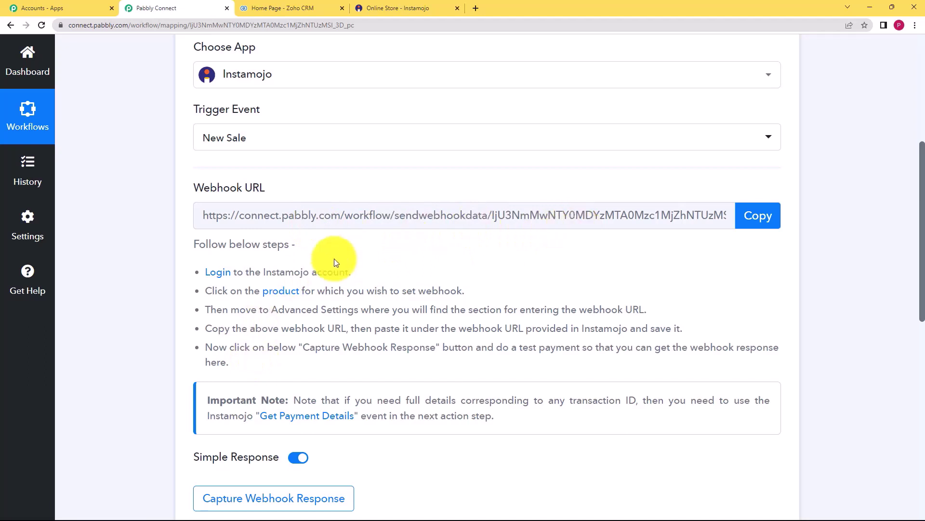
left_click_drag(202, 269, 438, 356)
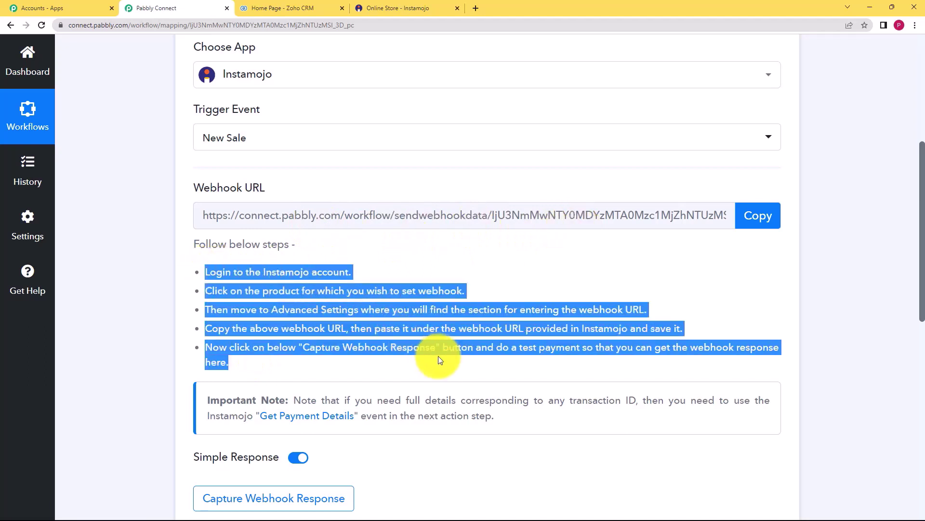
left_click(365, 167)
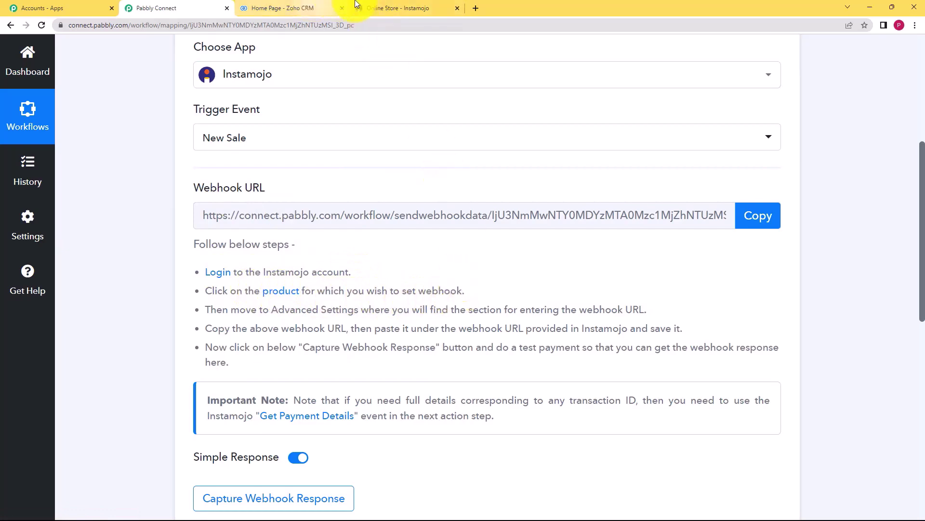
In the PHP for Beginners product's advanced settings, delete the old webhook URL.
left_click(385, 5)
scroll(393, 323, "down", 4)
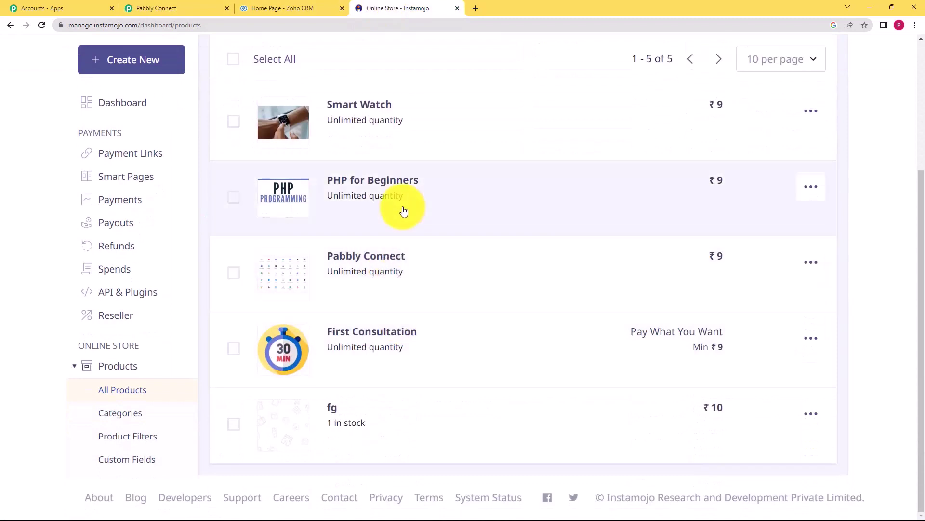
left_click(404, 212)
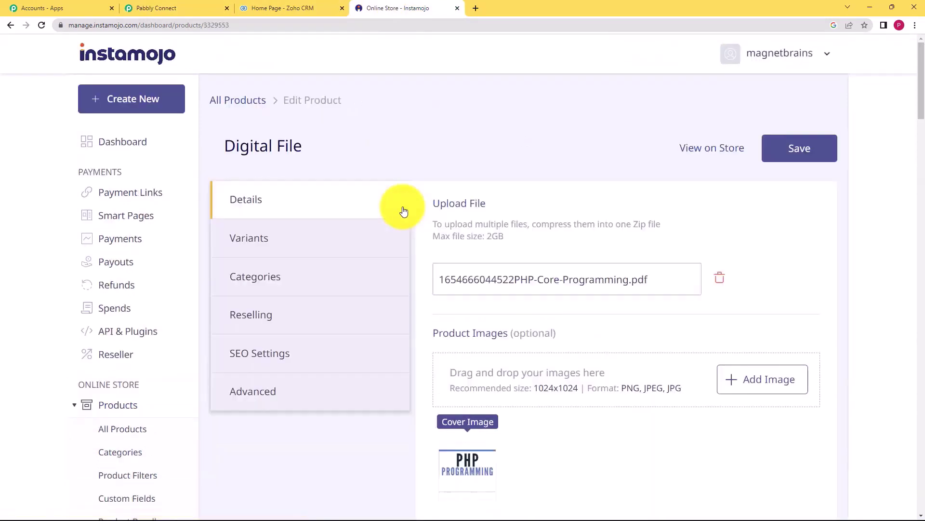
left_click(263, 400)
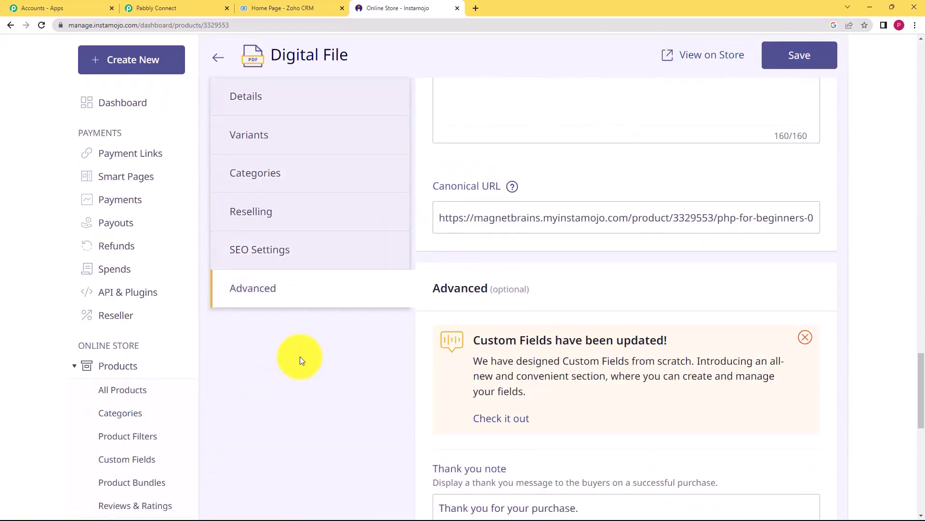
scroll(371, 332, "down", 6)
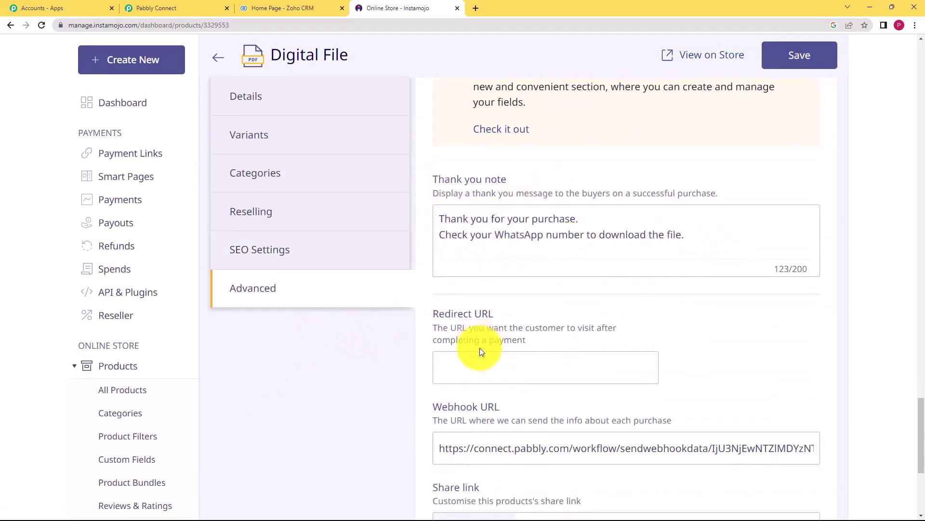
scroll(449, 333, "down", 3)
left_click_drag(438, 303, 847, 306)
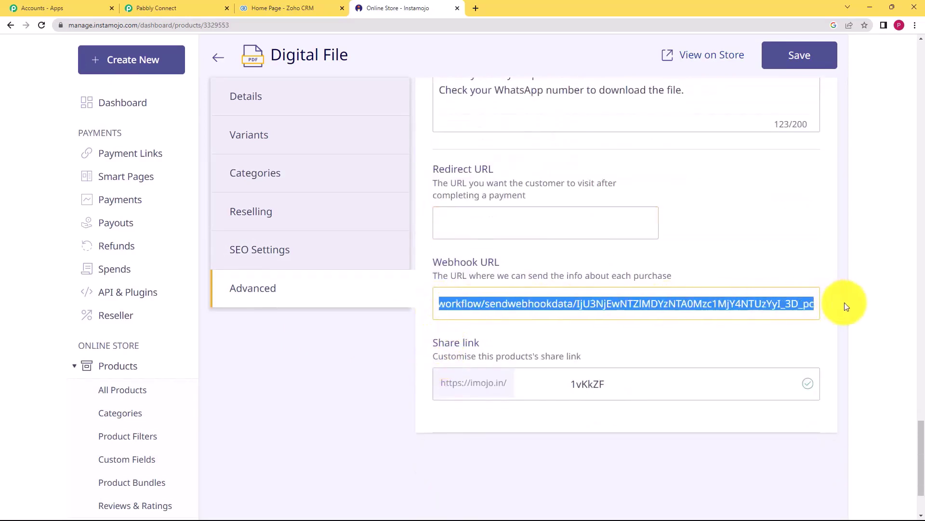
key("BackSpace")
Paste the Pabbly webhook URL into the product's Webhook URL field and save.
left_click(174, 4)
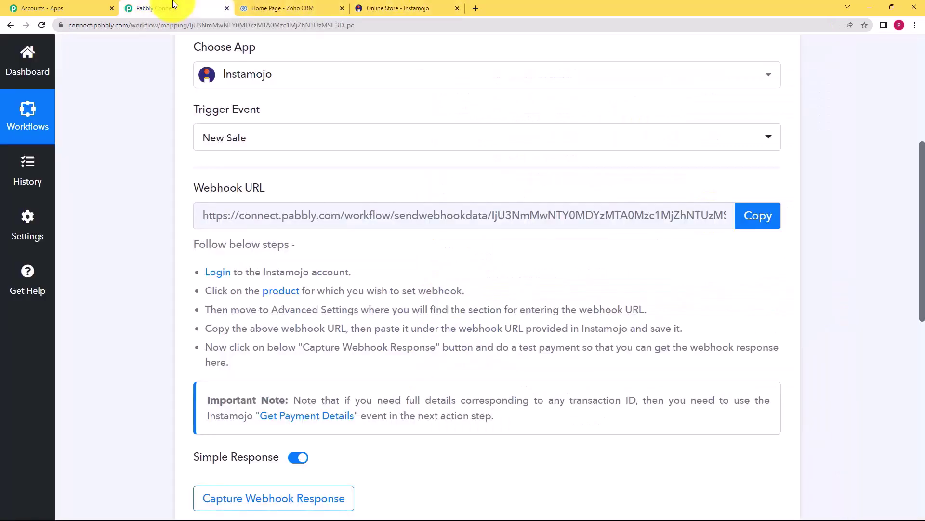
left_click(760, 214)
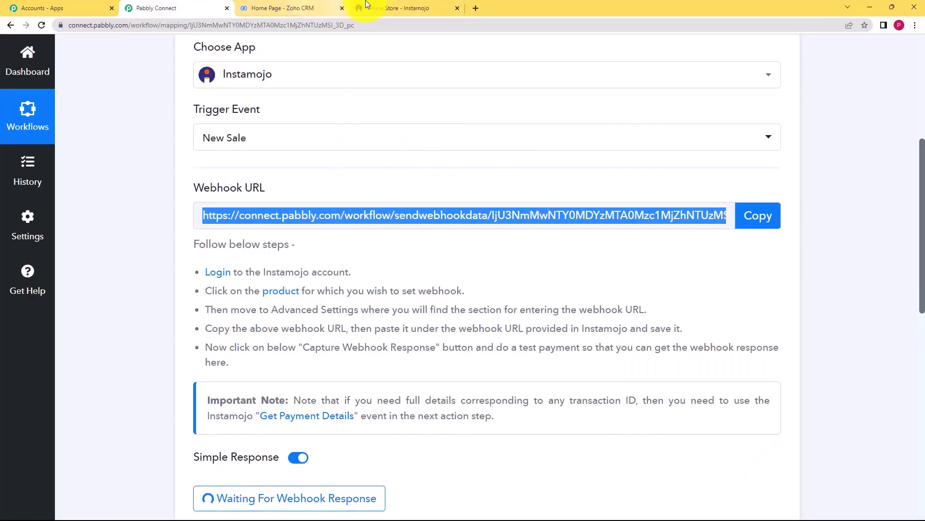
left_click(363, 8)
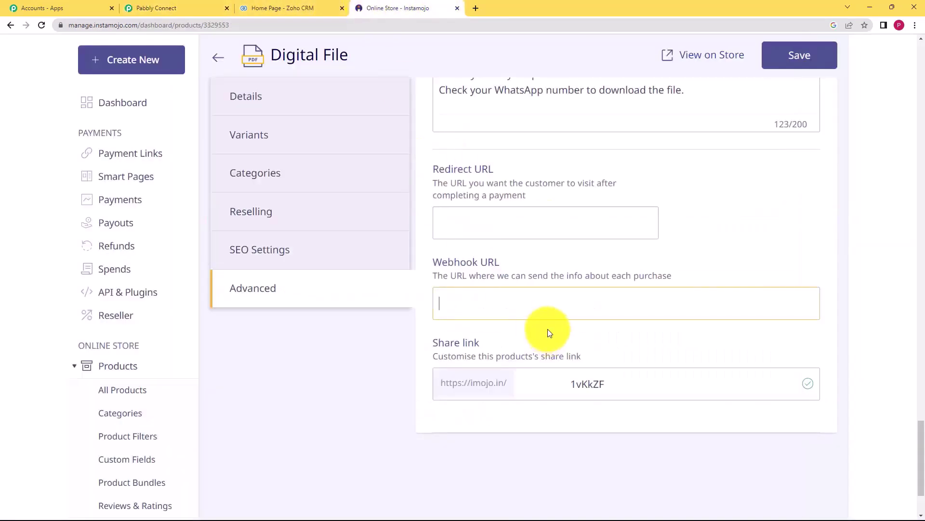
key("ctrl+v")
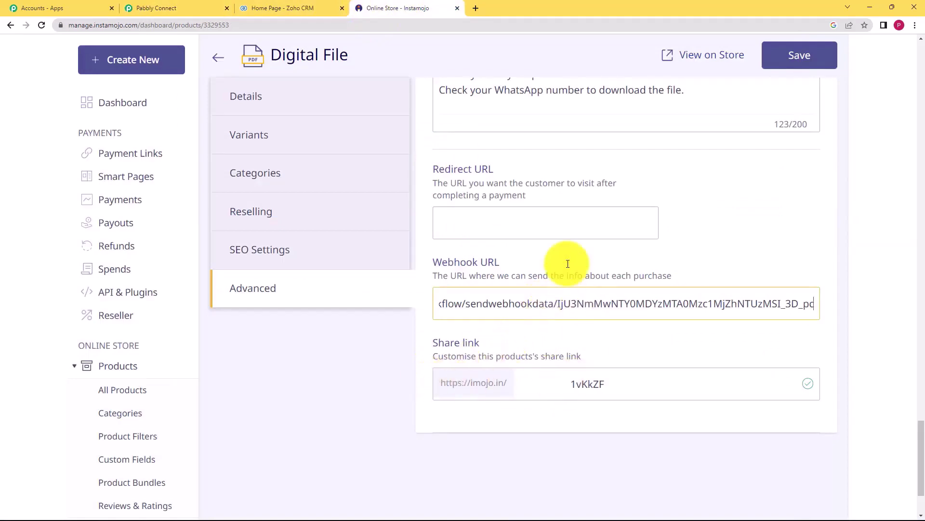
scroll(565, 253, "up", 4)
scroll(565, 253, "up", 5)
left_click(826, 57)
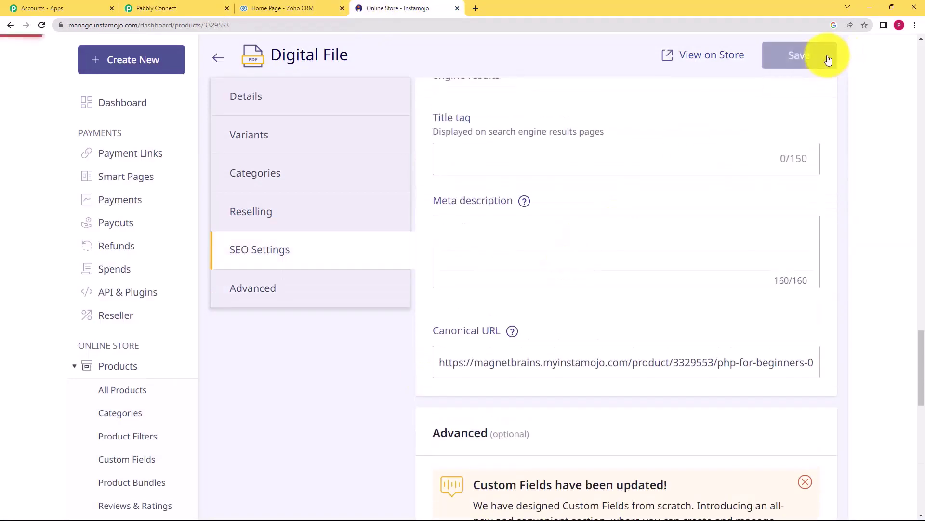
Confirm the workflow is awaiting a webhook response, then return to Instamojo All Products.
left_click(190, 6)
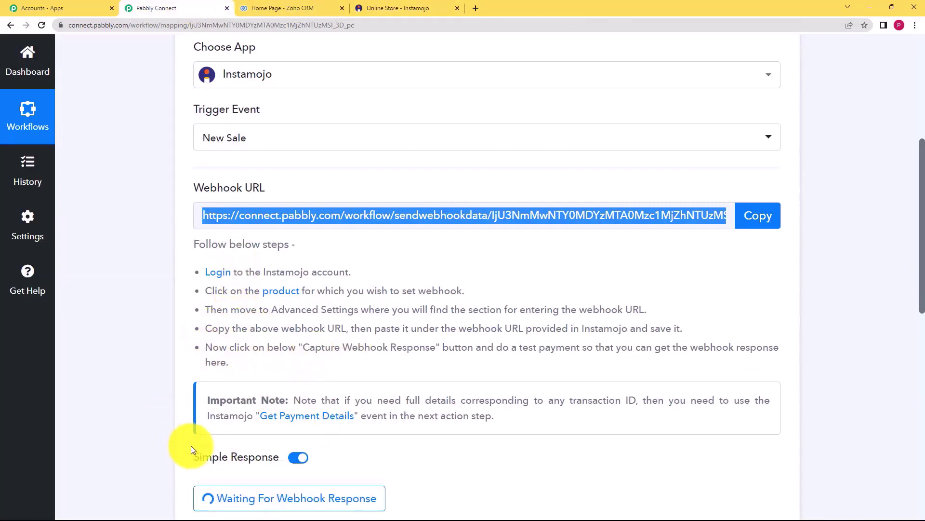
scroll(188, 434, "down", 1)
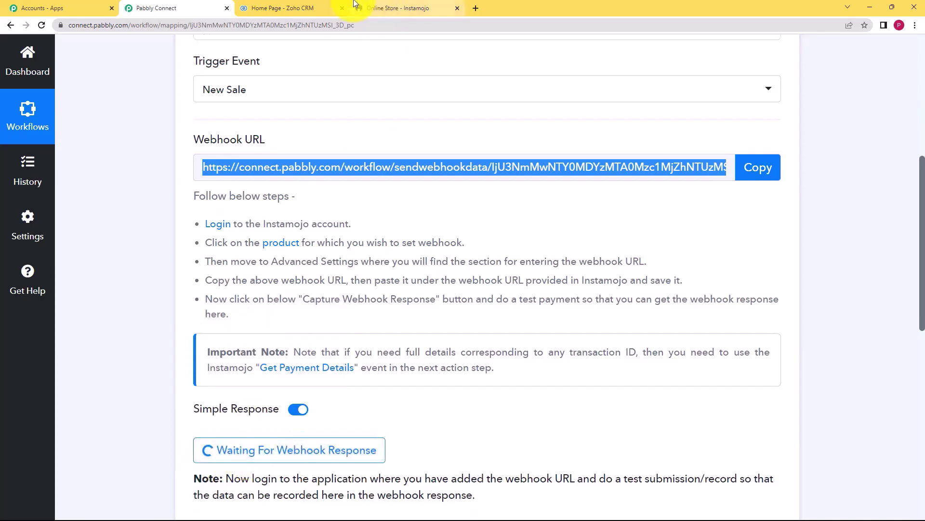
left_click(371, 5)
scroll(354, 313, "down", 1)
Buy PHP for Beginners for ₹9 on the public store using the test customer's details.
scroll(354, 313, "down", 1)
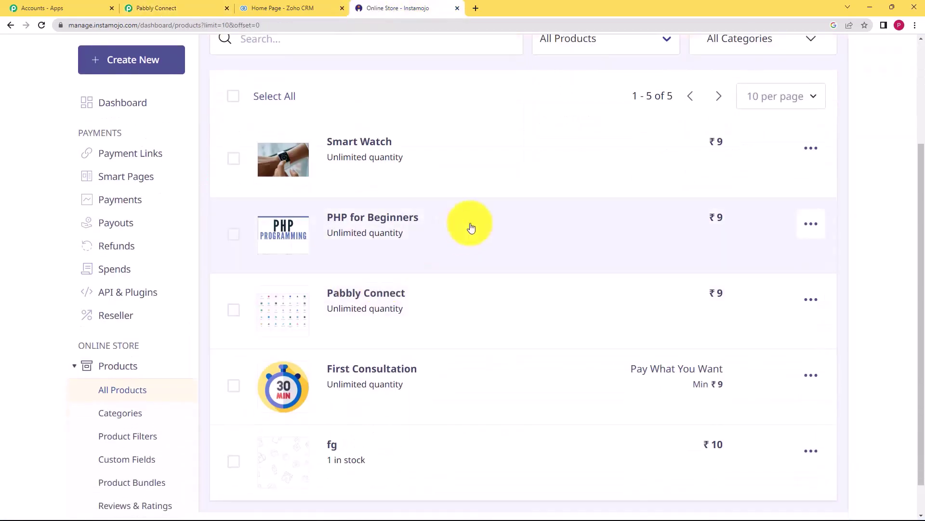
left_click(641, 231)
left_click(706, 153)
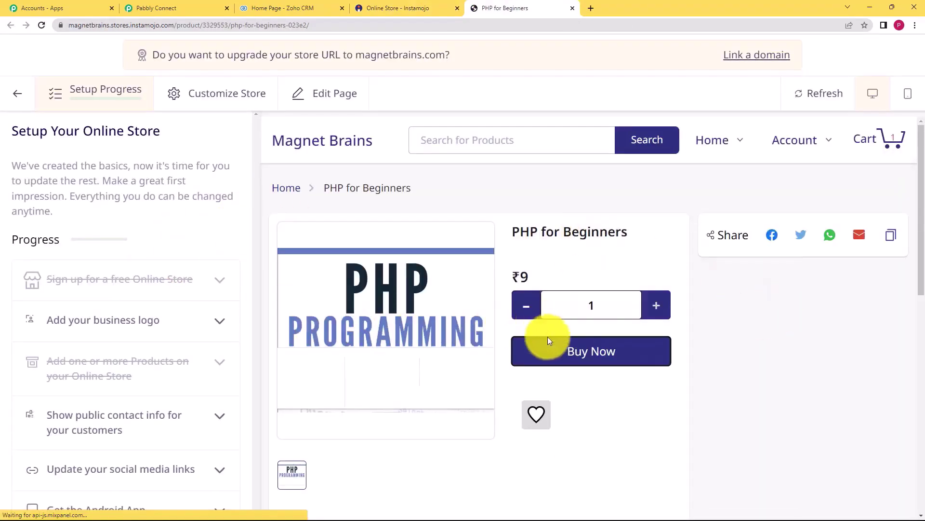
left_click(559, 351)
left_click(353, 284)
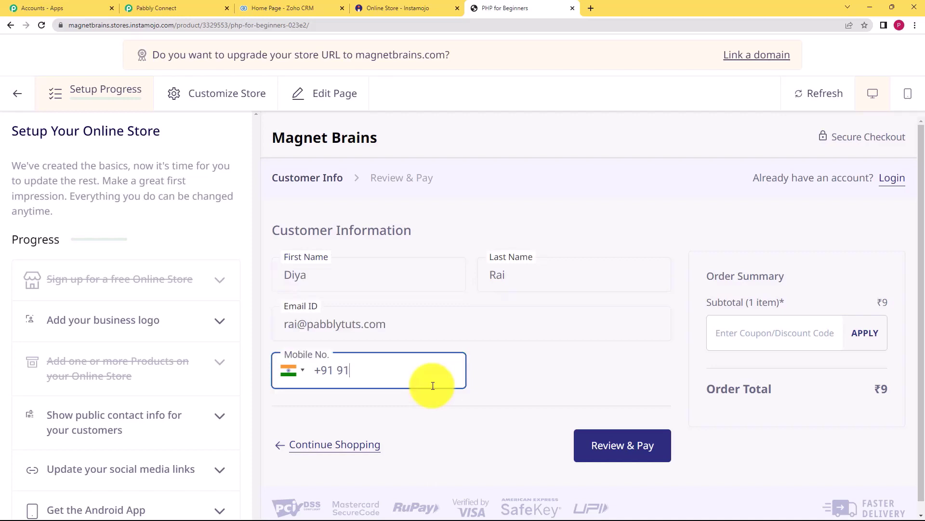
left_click(603, 445)
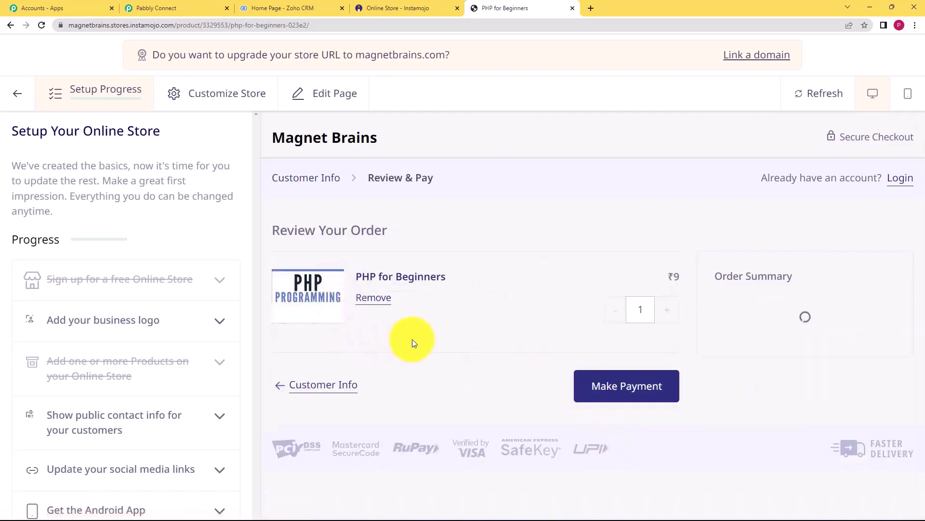
left_click(622, 391)
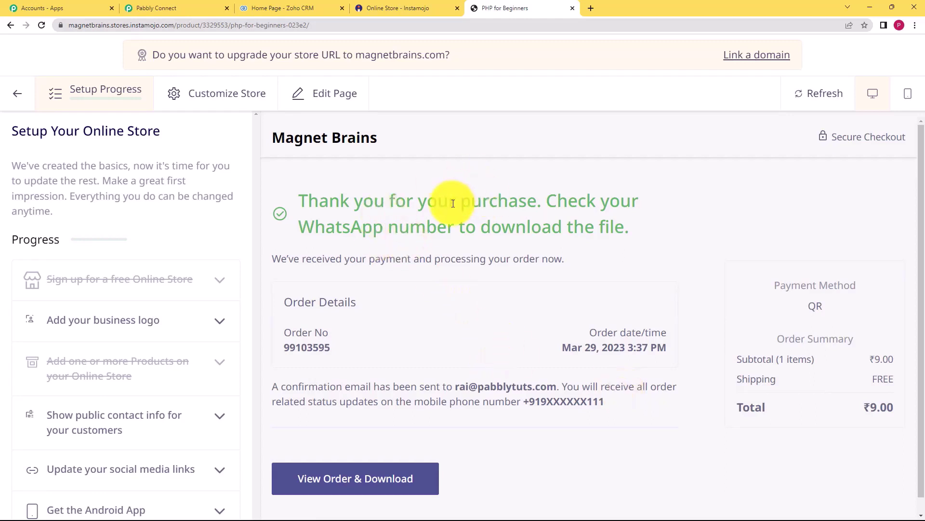
left_click(167, 8)
Review the captured webhook response, highlighting status Credit and amount 9.00.
scroll(147, 271, "down", 5)
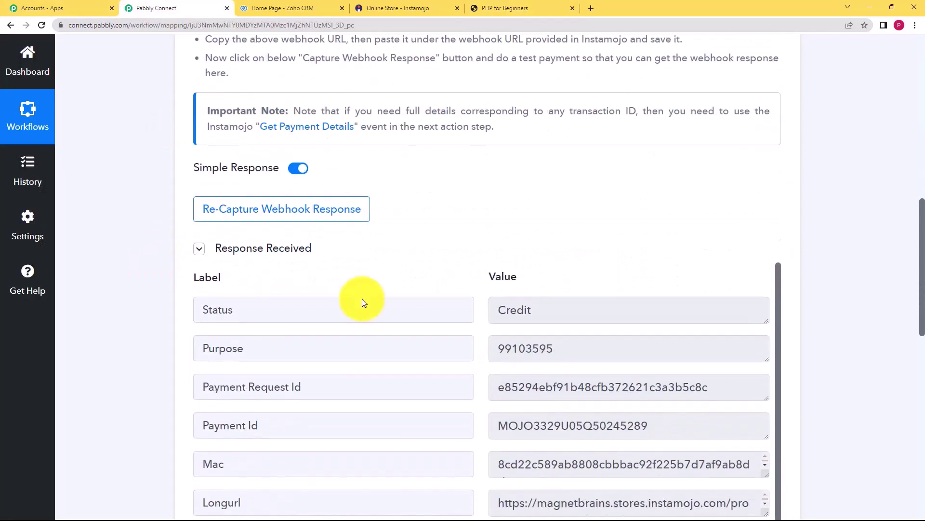
scroll(176, 379, "down", 3)
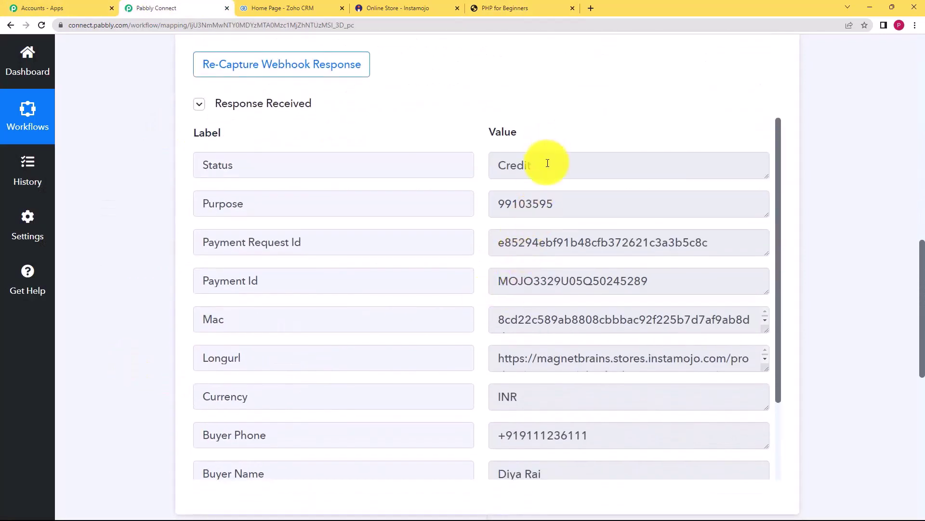
left_click_drag(534, 165, 484, 173)
scroll(600, 320, "down", 2)
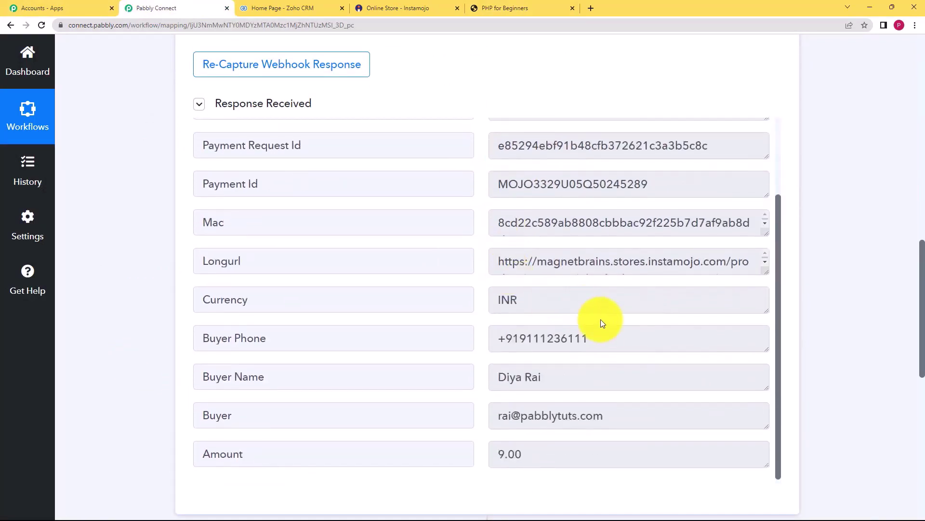
scroll(562, 306, "down", 2)
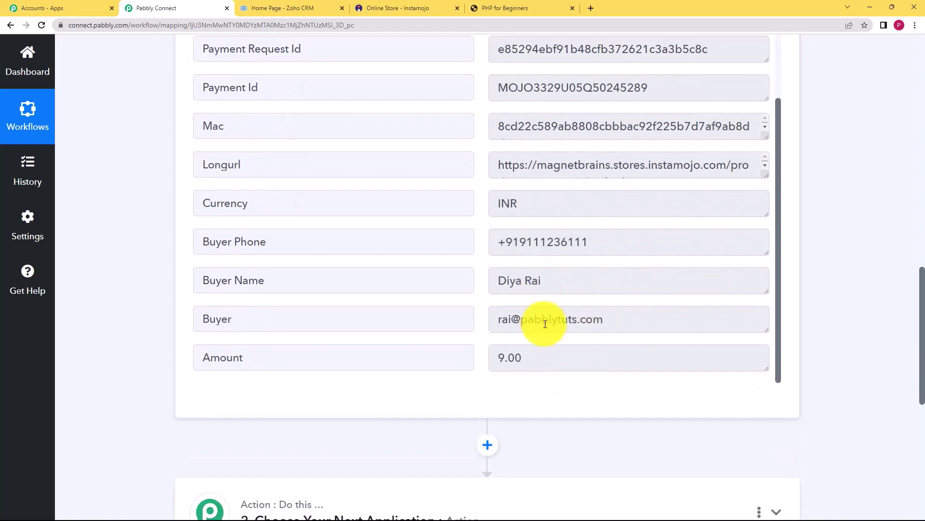
left_click_drag(533, 358, 483, 360)
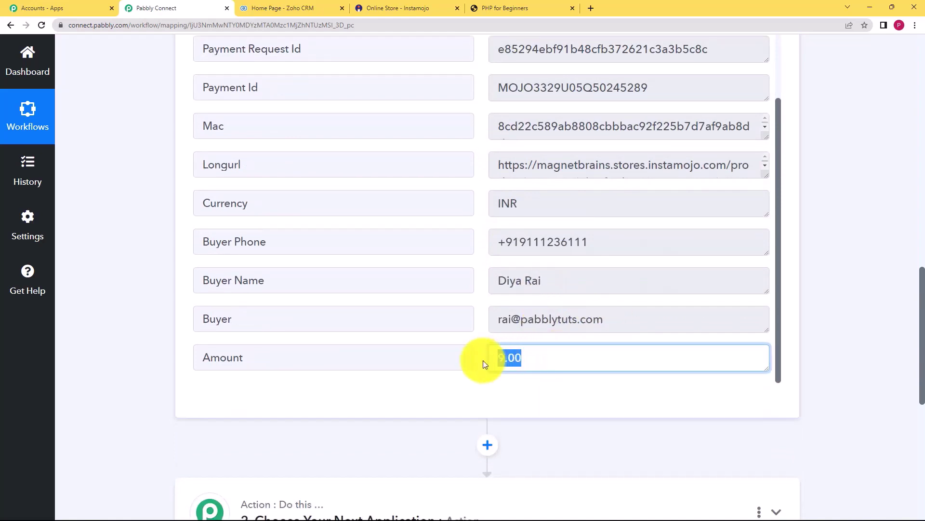
scroll(589, 270, "up", 2)
scroll(589, 270, "up", 1)
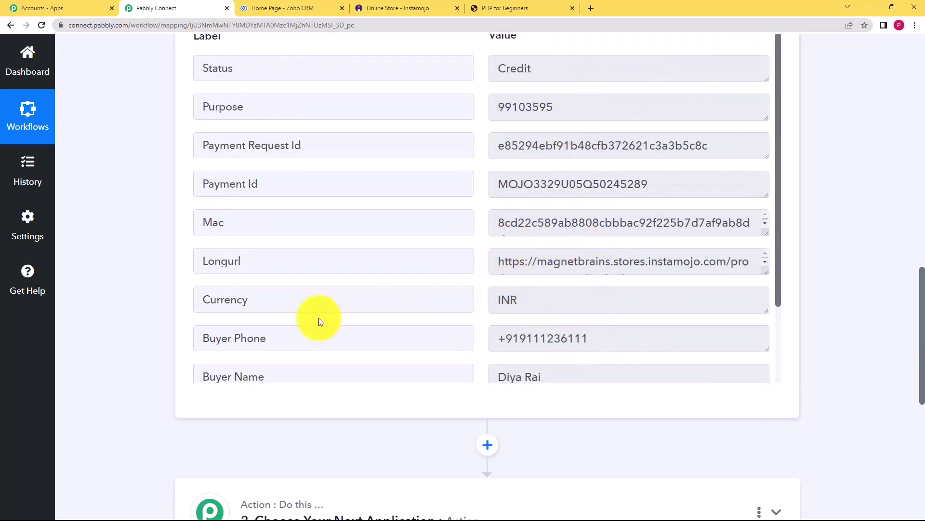
scroll(142, 313, "up", 1)
scroll(142, 314, "down", 5)
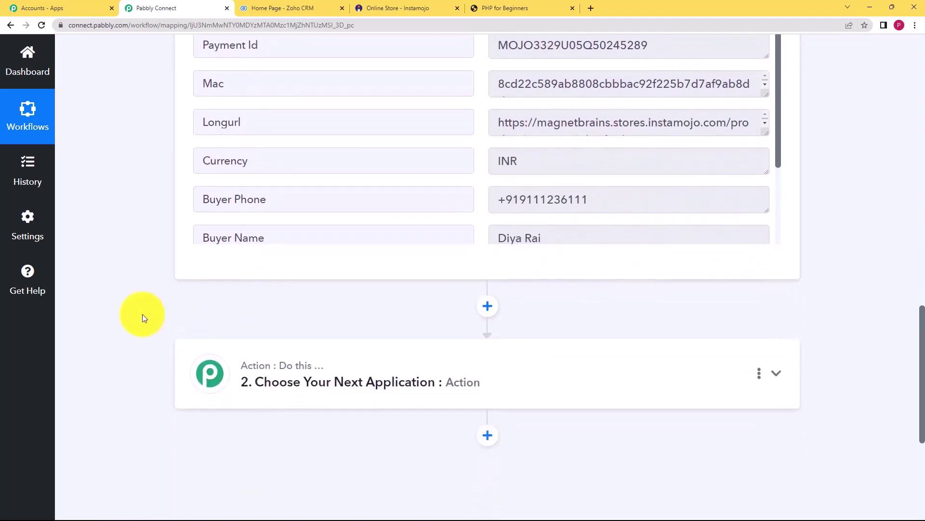
Make step 2 an Instamojo Get Payment Details action using the existing Instamojo connection.
left_click(324, 281)
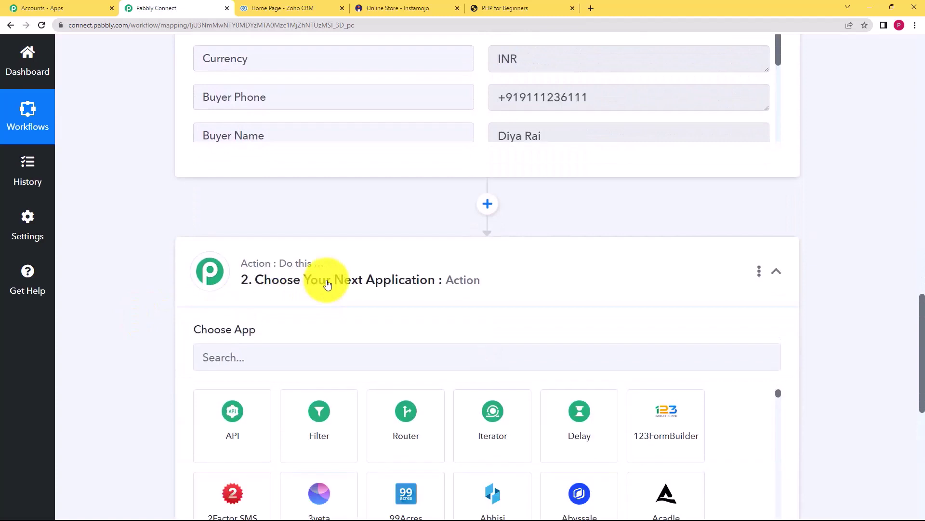
left_click(330, 350)
type("insta")
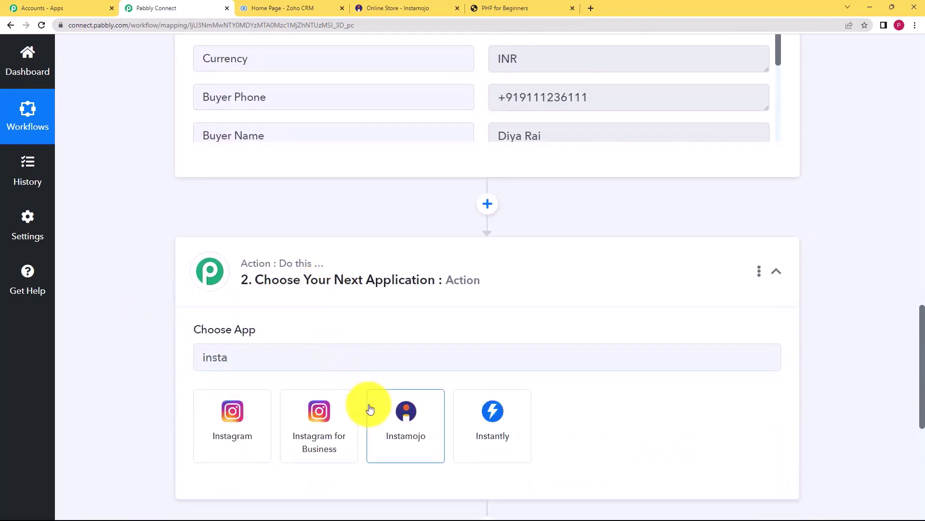
left_click(373, 410)
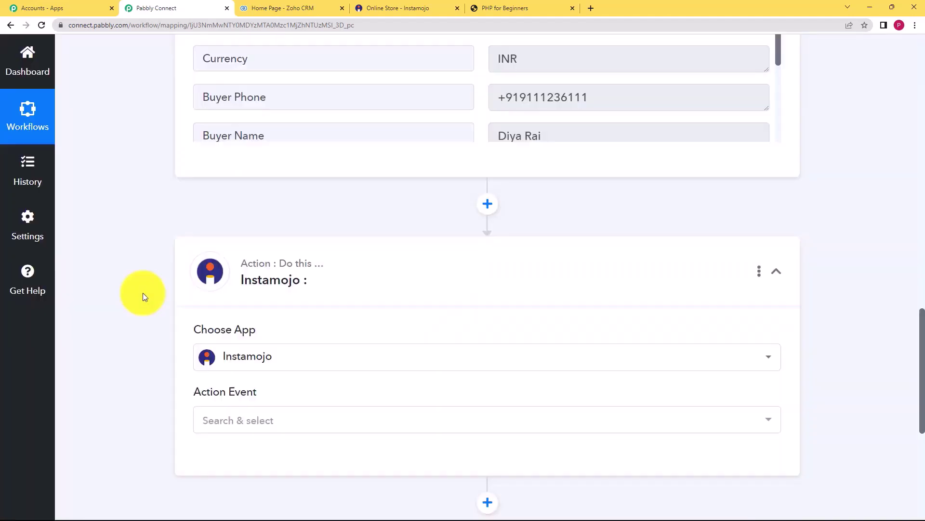
scroll(145, 292, "down", 3)
left_click(254, 288)
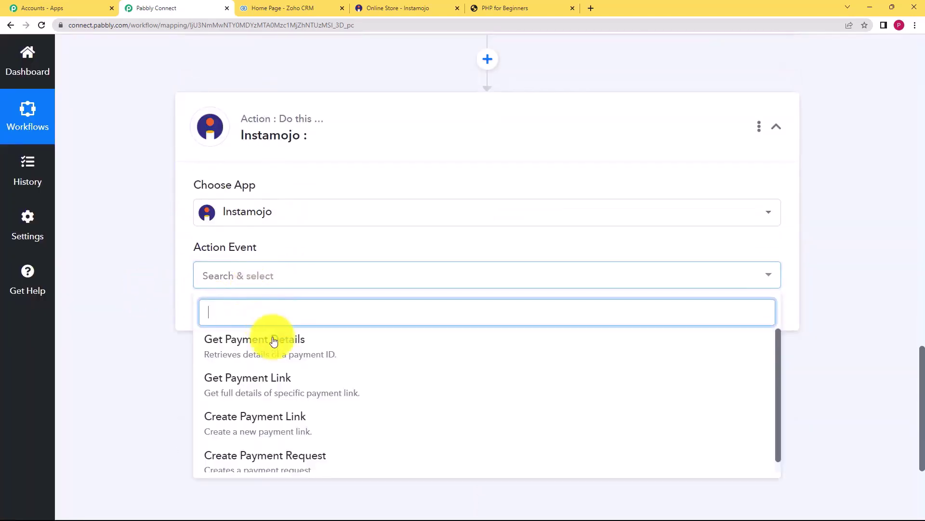
left_click(272, 338)
left_click(223, 316)
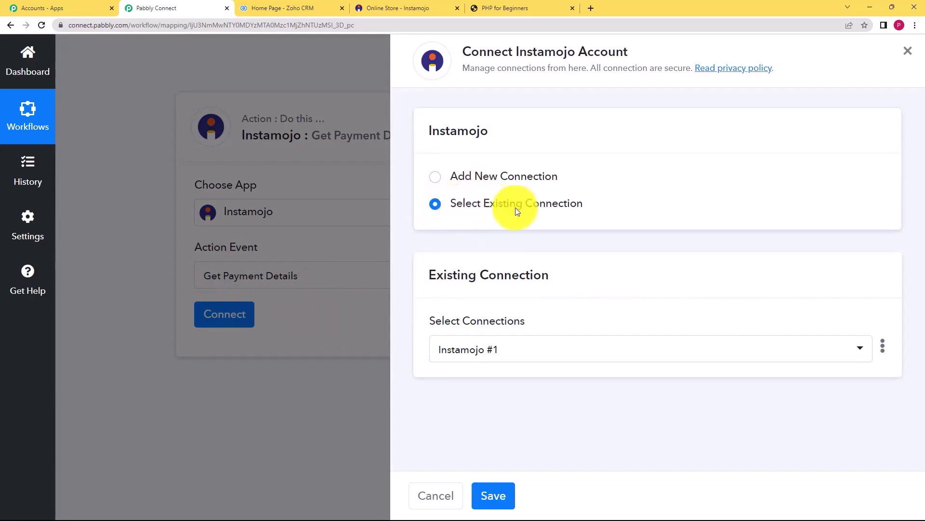
left_click(482, 493)
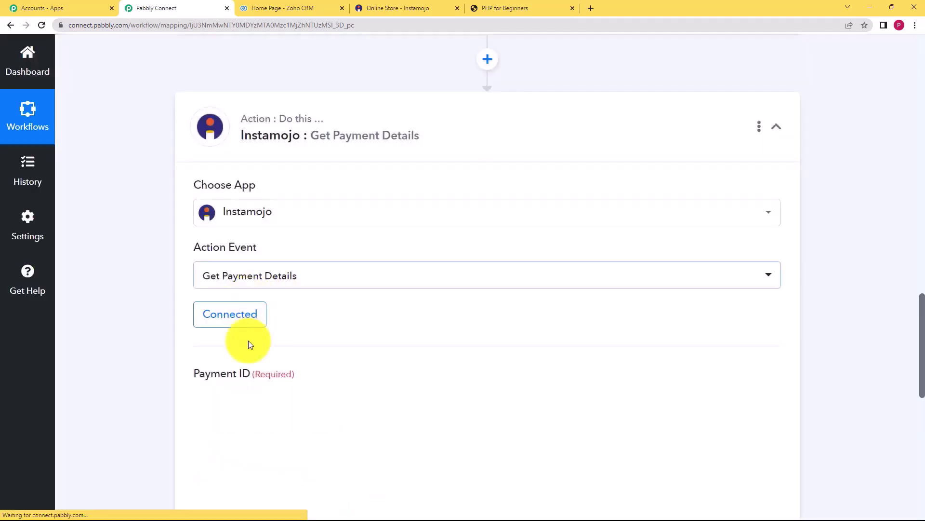
Map the New Sale Payment Id into Payment ID, then save and send a test request.
left_click(239, 254)
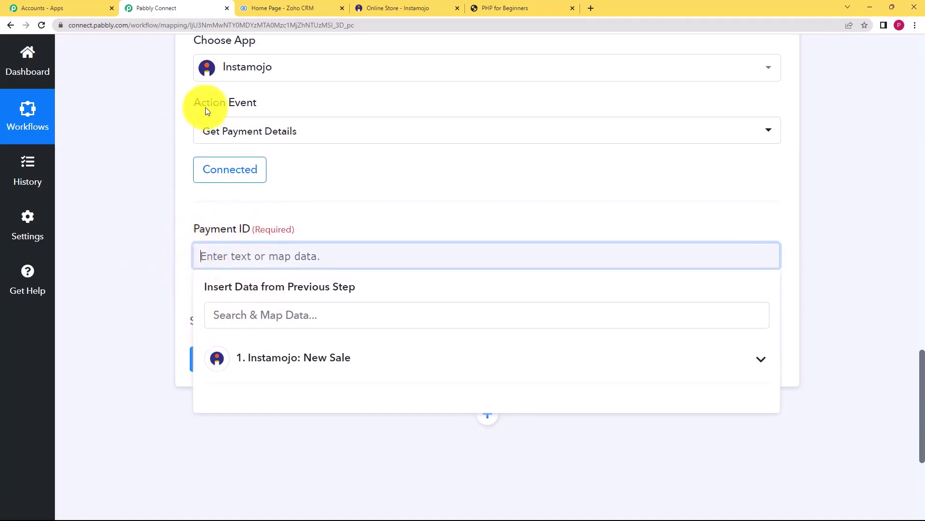
scroll(147, 148, "up", 1)
scroll(146, 147, "down", 2)
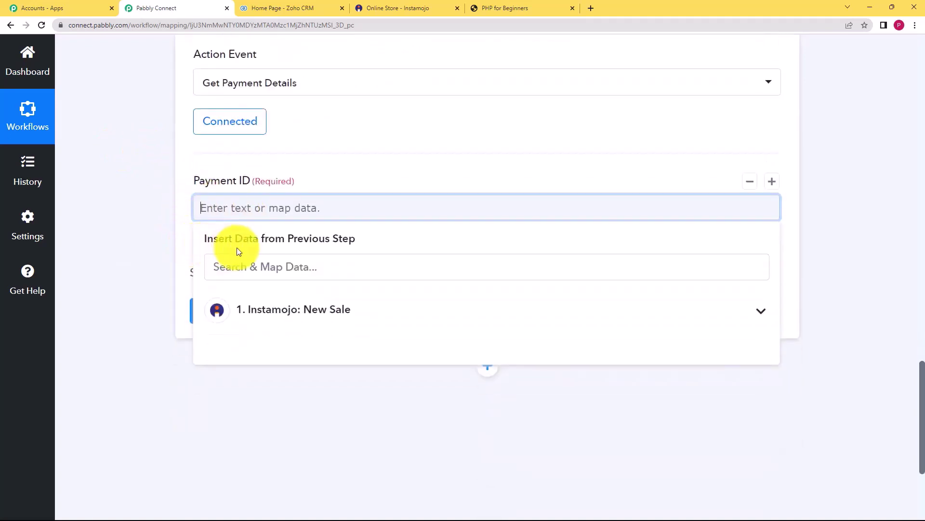
left_click(269, 321)
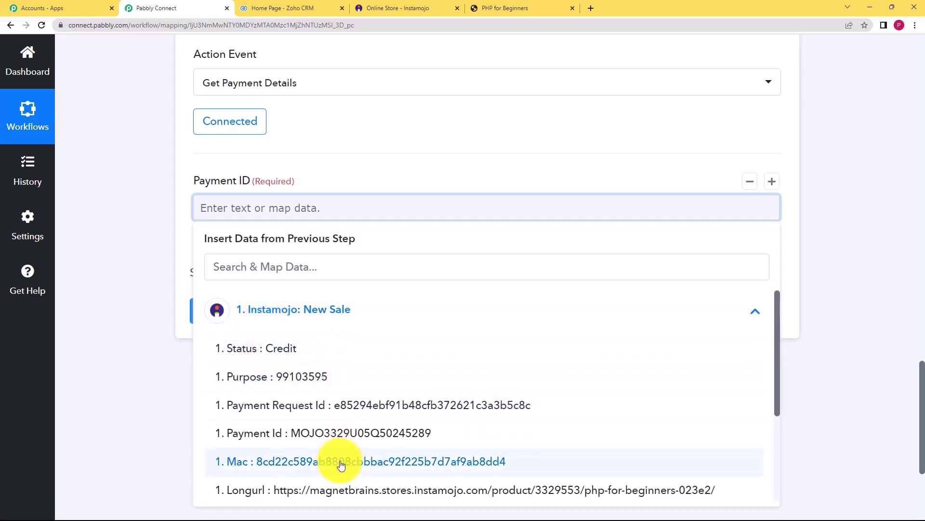
left_click(293, 434)
left_click(160, 310)
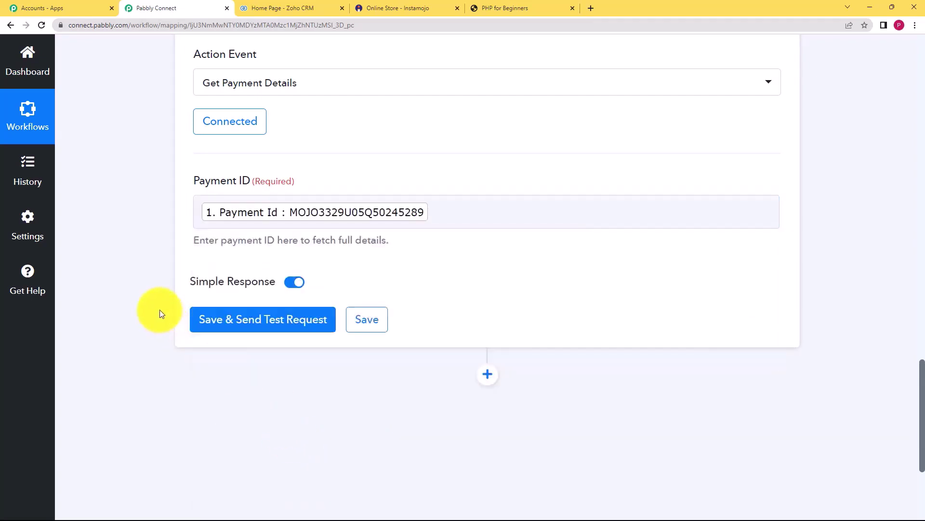
left_click(231, 319)
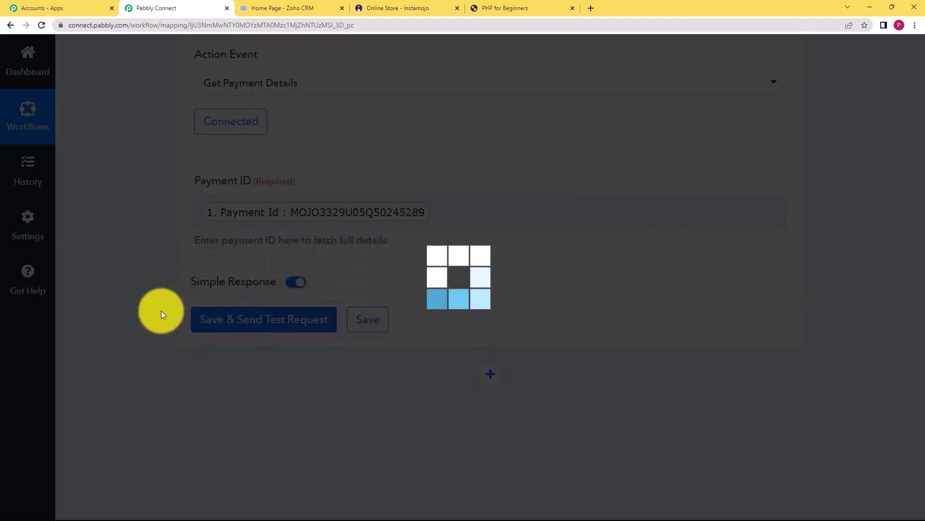
scroll(477, 244, "down", 4)
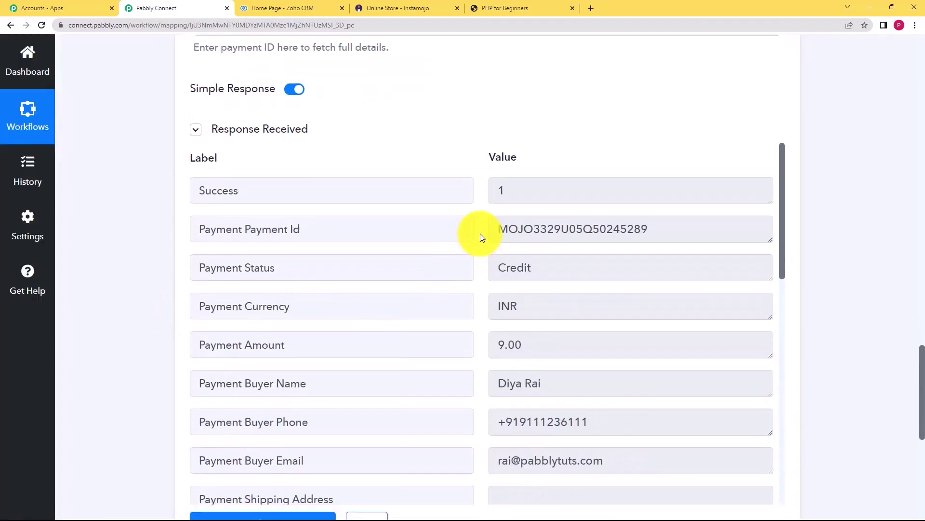
scroll(502, 333, "down", 12)
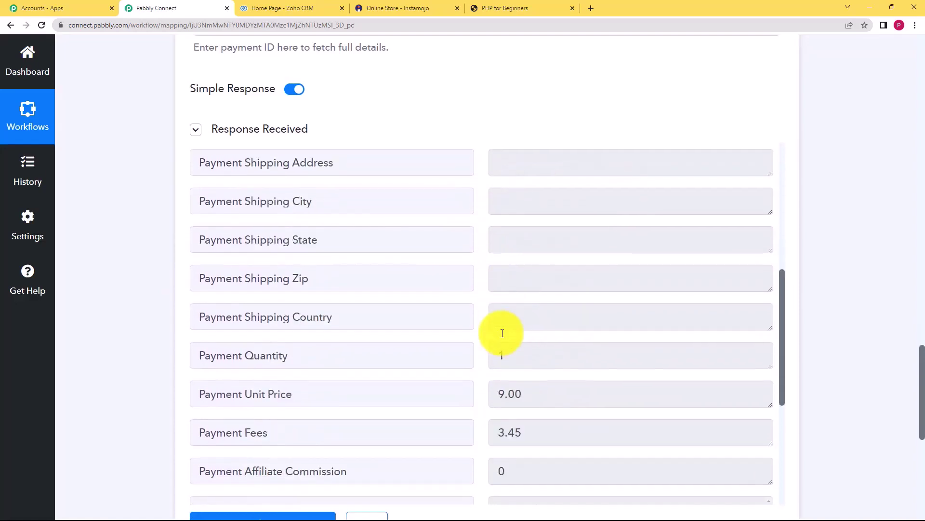
scroll(296, 289, "up", 8)
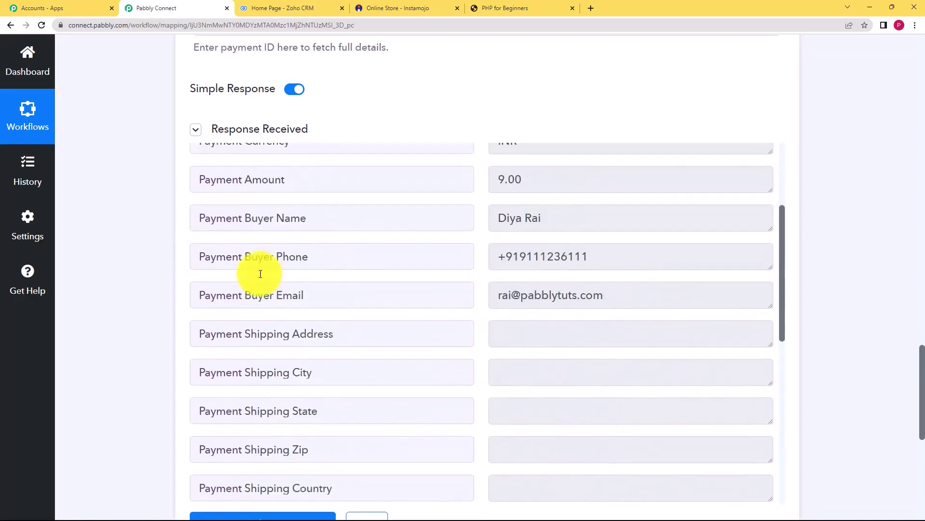
scroll(155, 261, "down", 3)
left_click(379, 382)
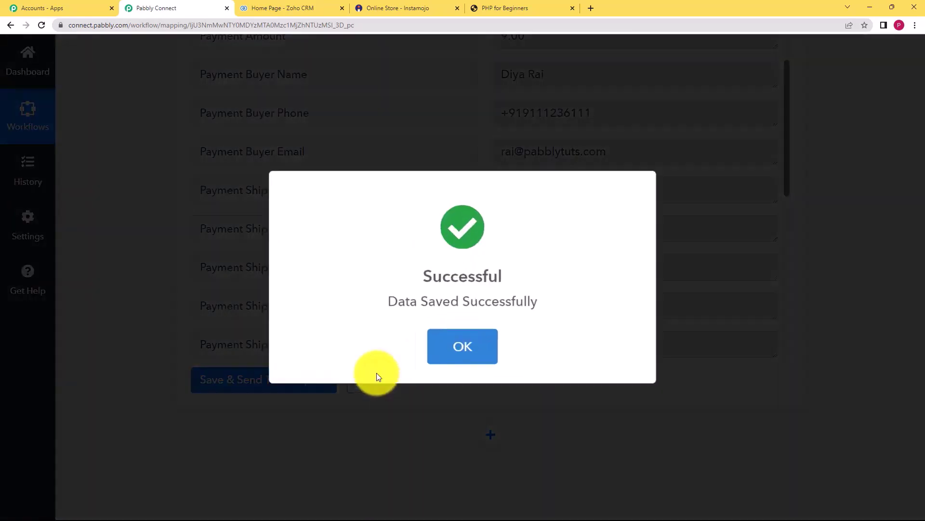
left_click(436, 346)
scroll(131, 224, "up", 10)
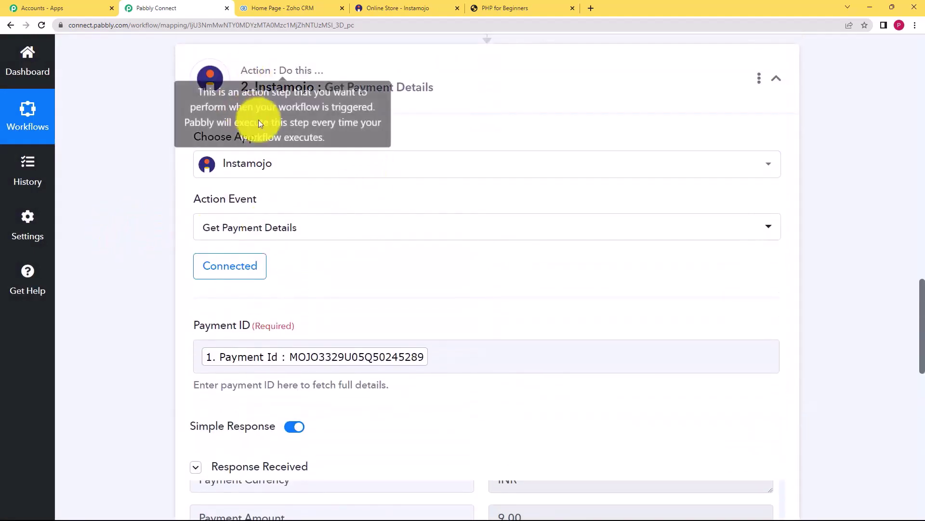
mouse_move(301, 114)
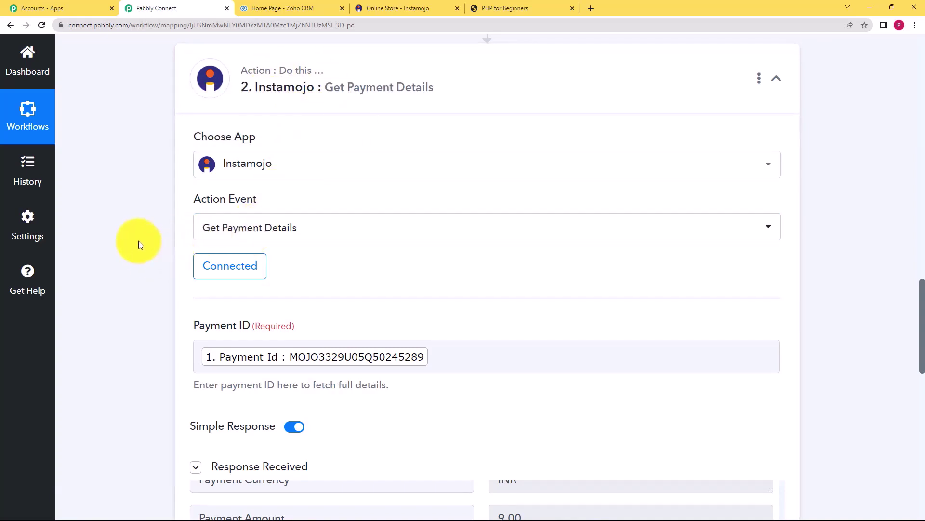
scroll(138, 241, "down", 5)
scroll(343, 297, "up", 4)
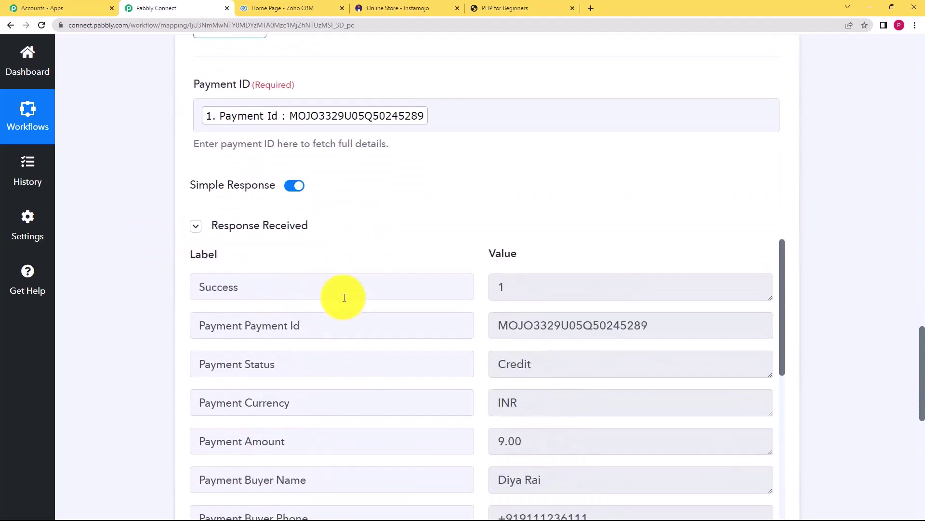
left_click_drag(531, 284, 458, 287)
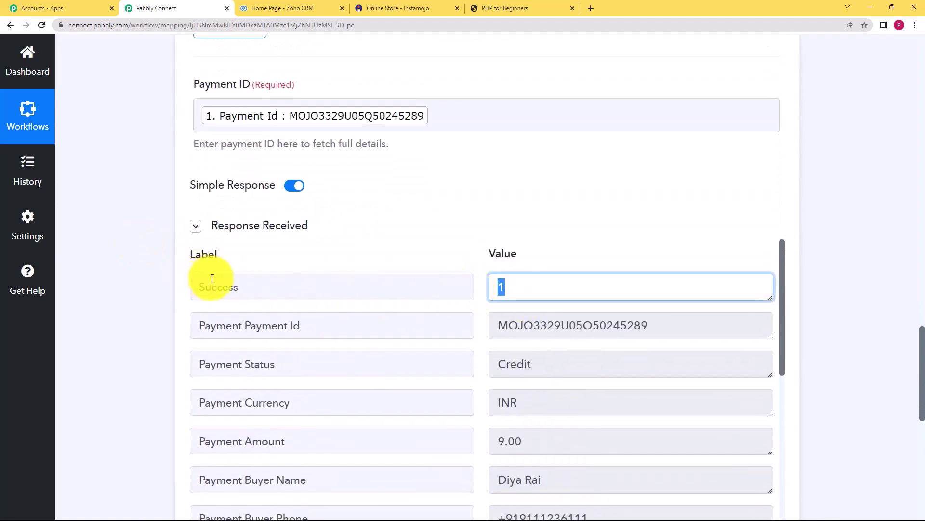
left_click(418, 262)
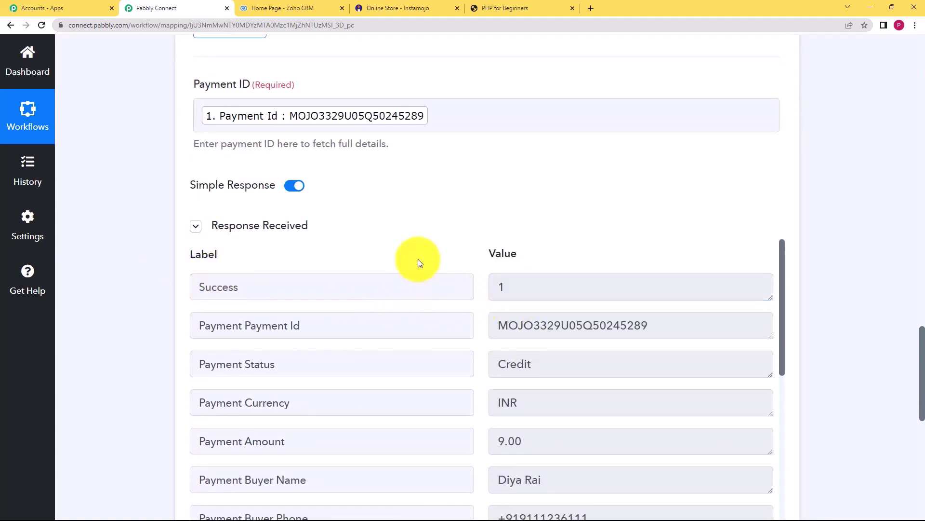
scroll(161, 311, "down", 7)
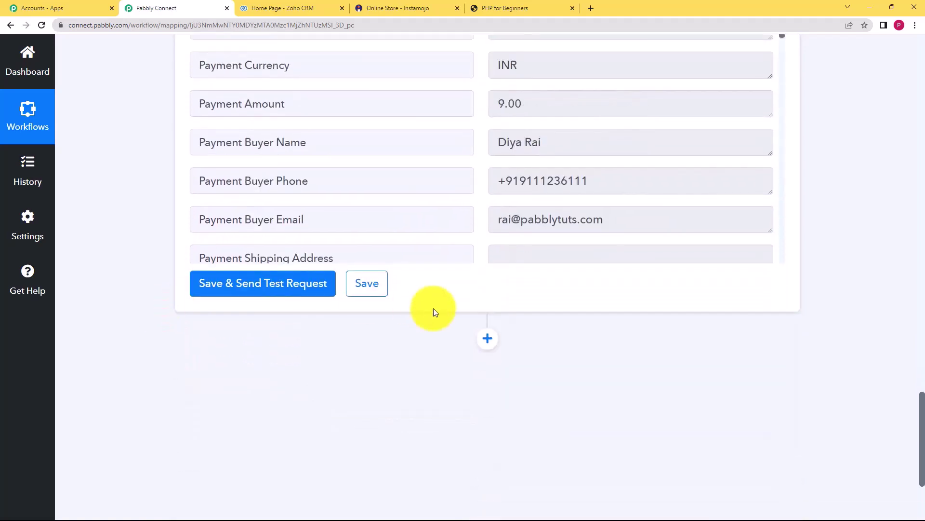
Add a Filter step on the Get Payment Details 'Success : 1' field.
left_click(478, 342)
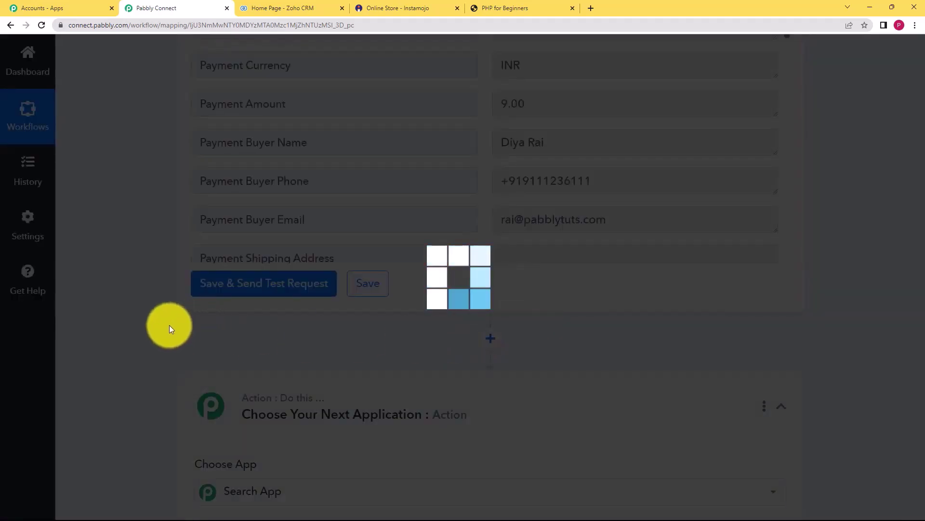
type("filte")
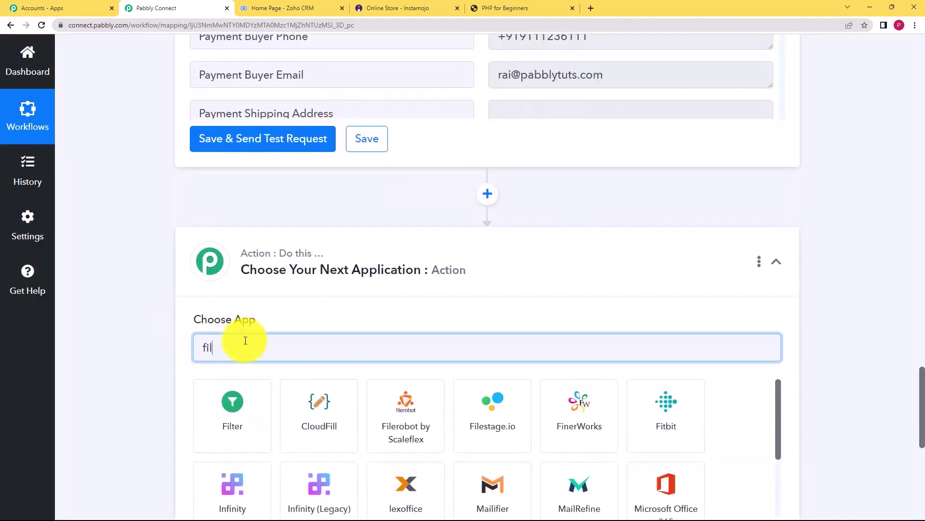
left_click(238, 407)
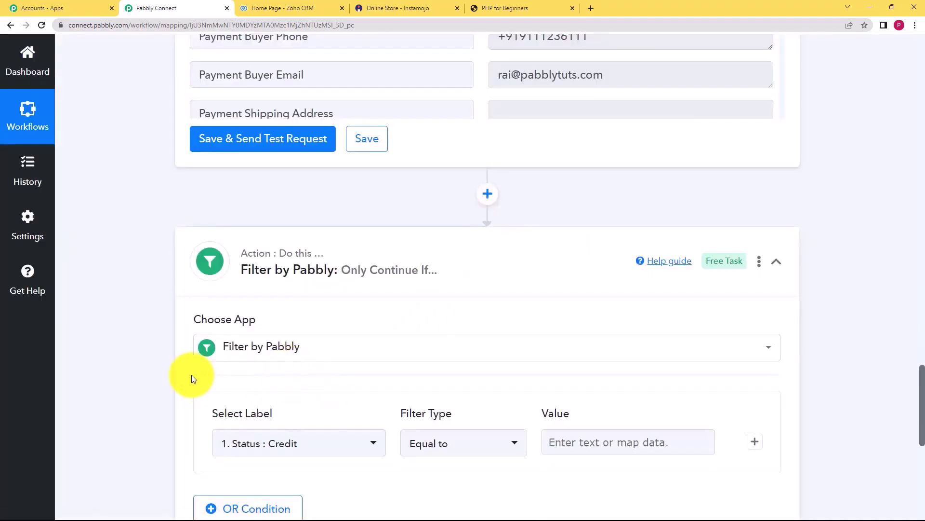
scroll(192, 378, "down", 3)
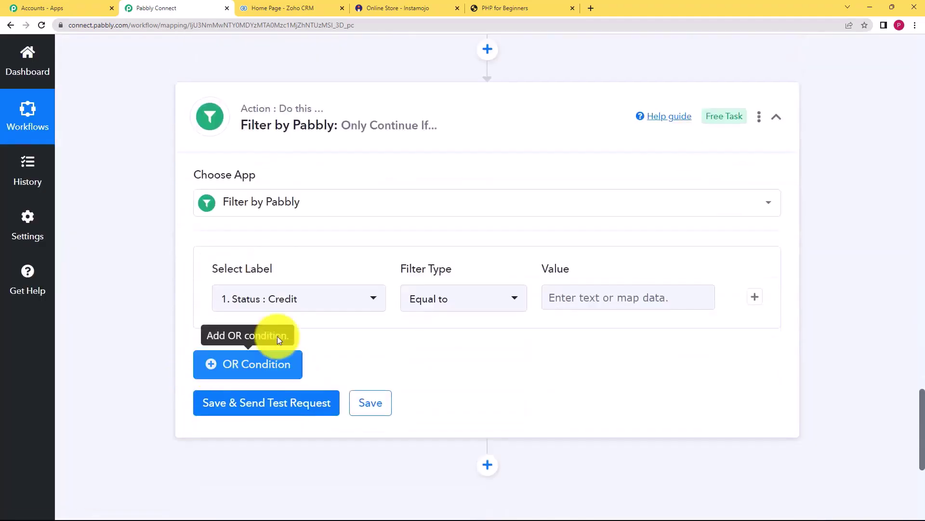
left_click(370, 298)
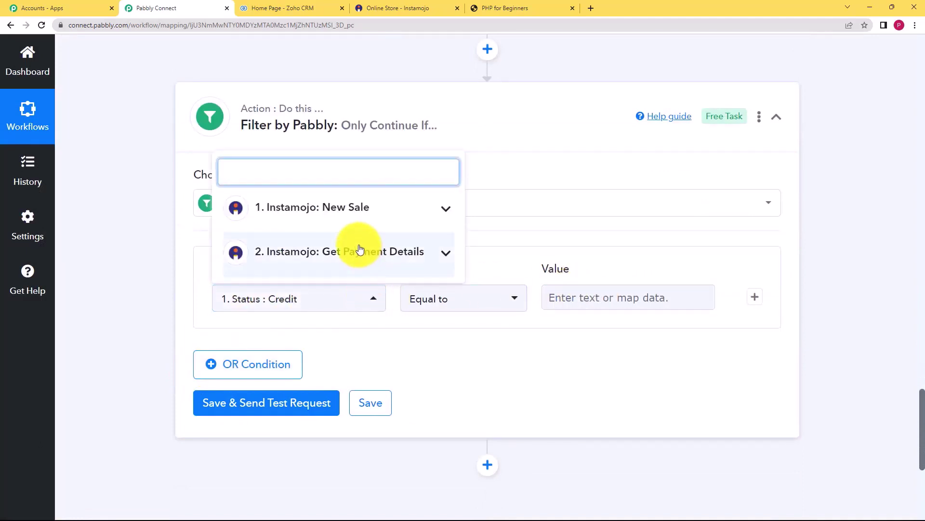
left_click(359, 249)
left_click(343, 293)
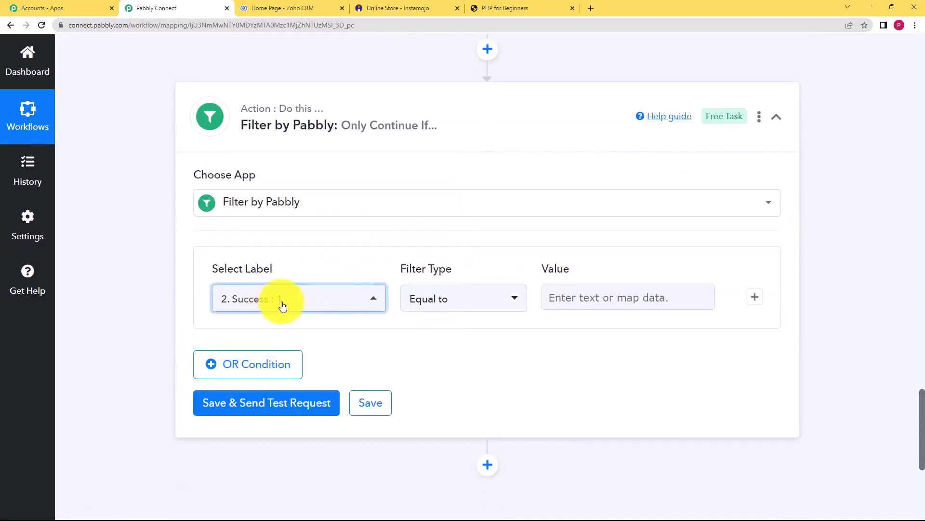
Set the condition to Equal to 1, test it as true, and save the filter.
left_click(454, 299)
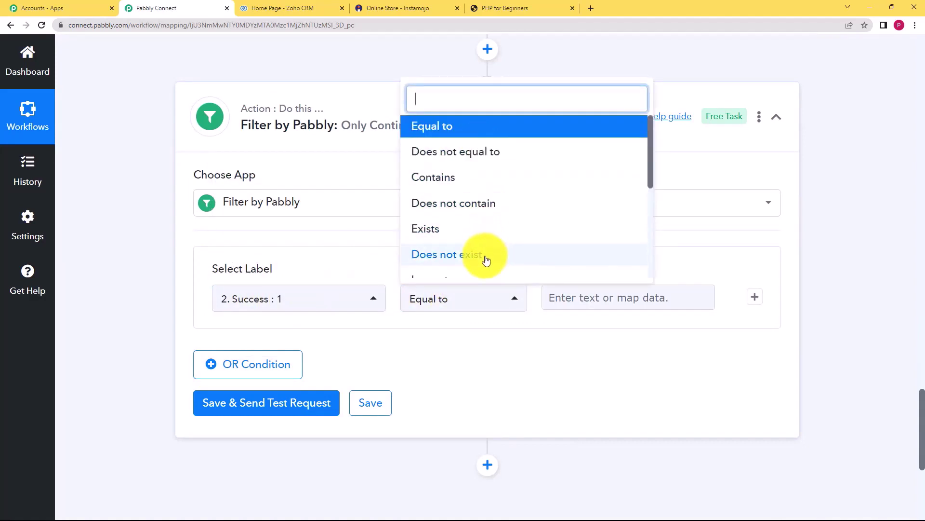
left_click(453, 303)
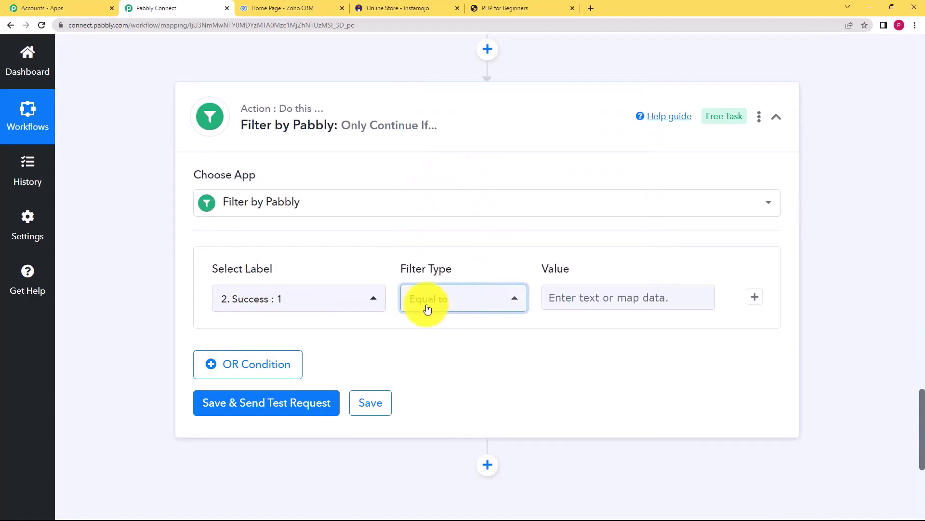
left_click(563, 303)
type("1")
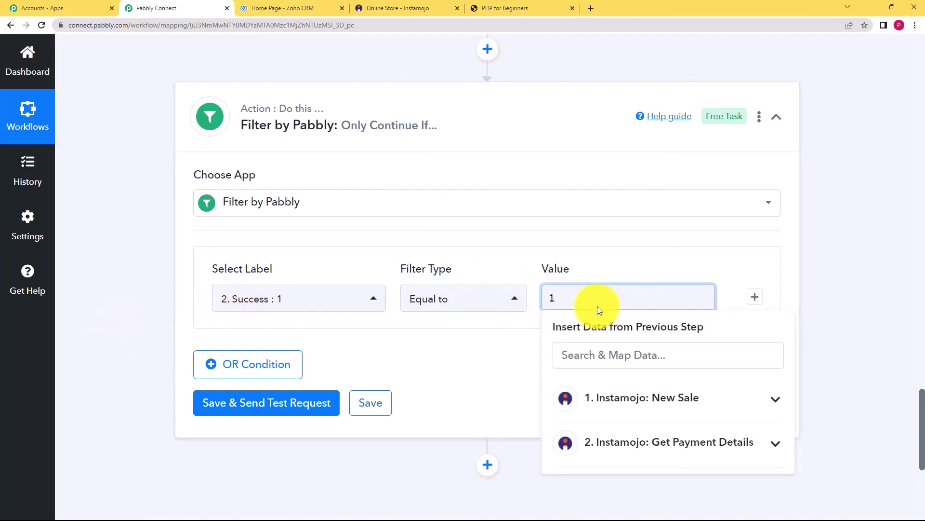
left_click(499, 348)
left_click(301, 400)
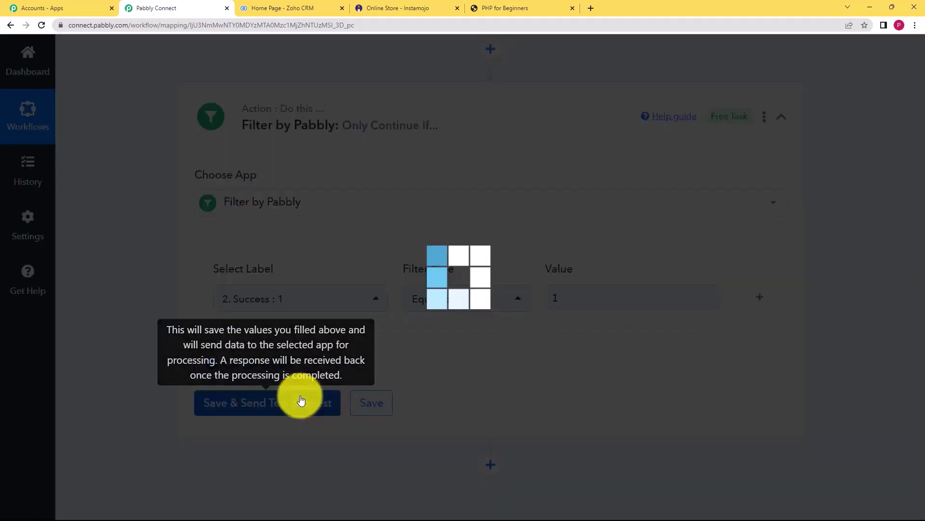
scroll(502, 331, "down", 3)
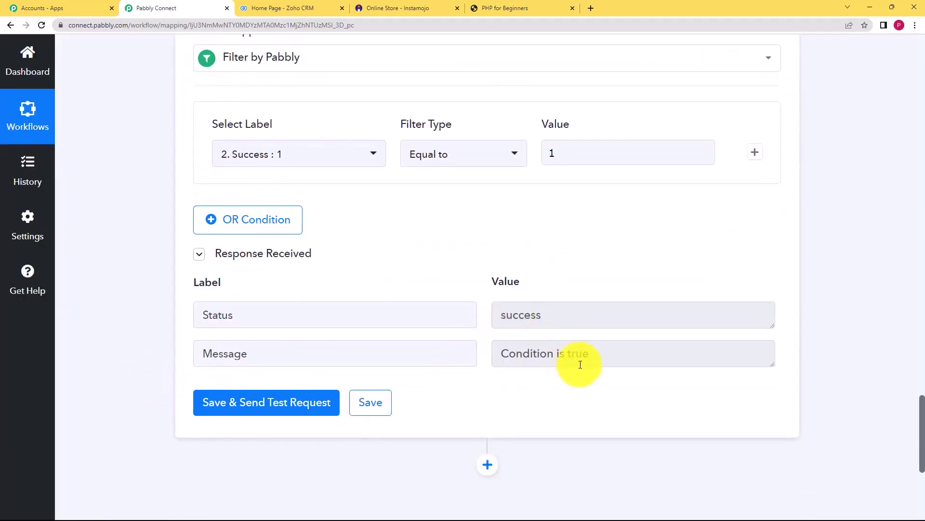
left_click(365, 403)
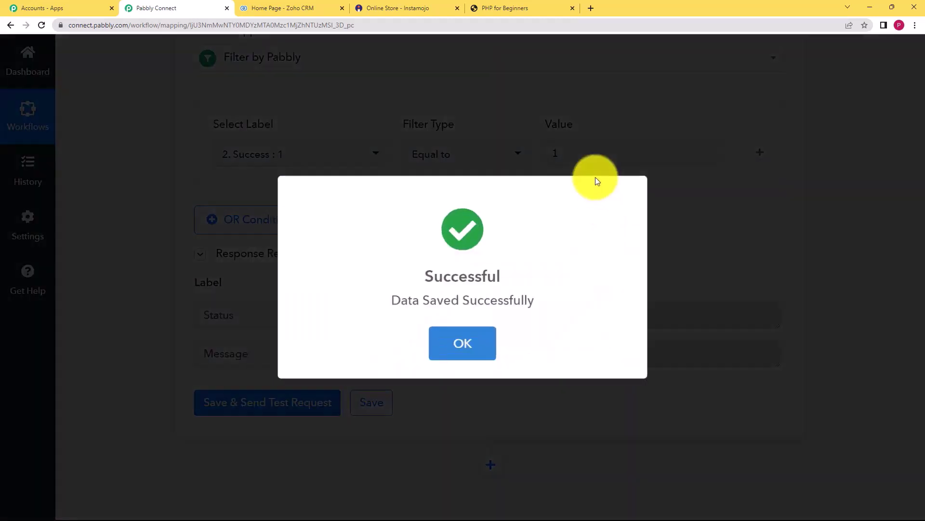
left_click(489, 359)
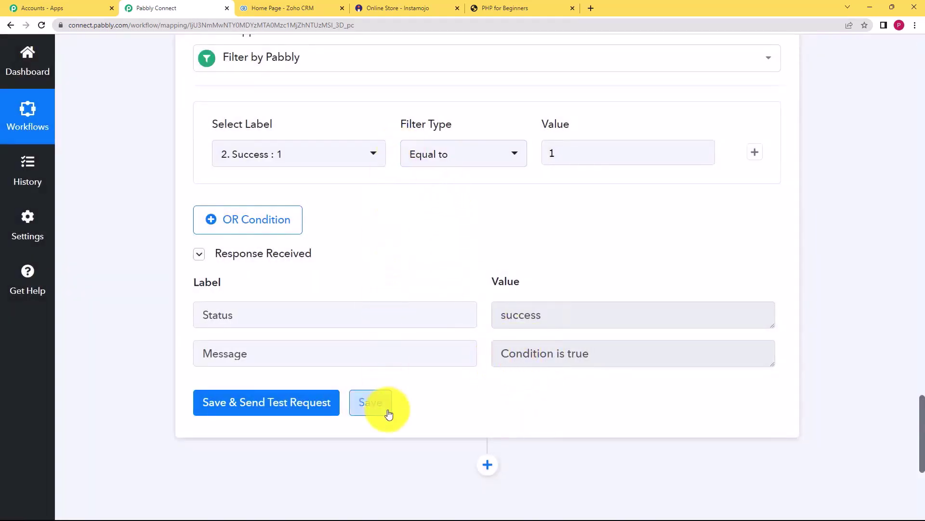
Collapse the filter and trigger step cards.
scroll(394, 429, "down", 3)
scroll(413, 314, "up", 7)
left_click(441, 194)
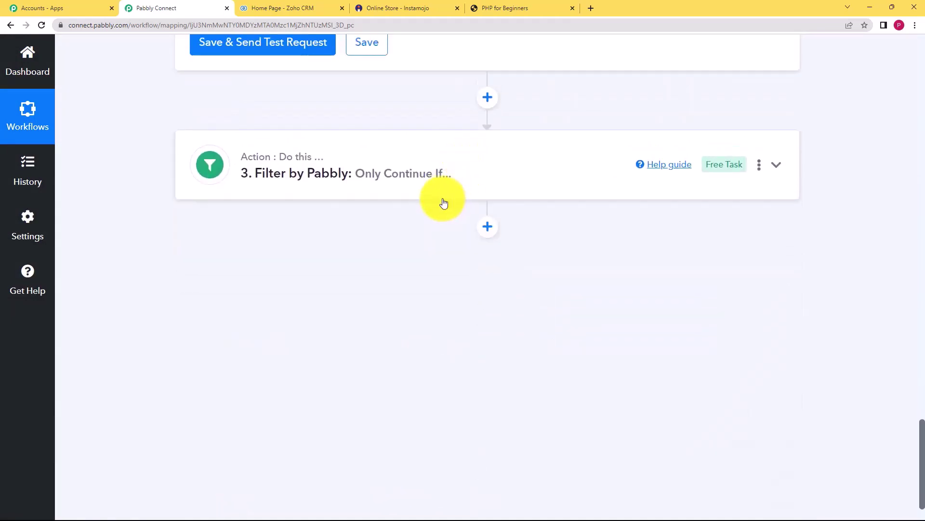
scroll(438, 197, "up", 10)
scroll(439, 198, "up", 15)
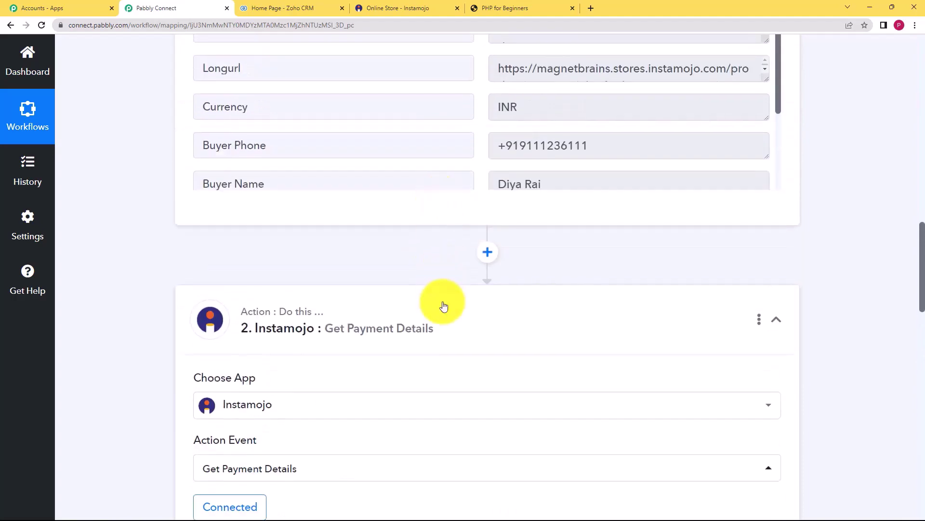
scroll(409, 273, "up", 15)
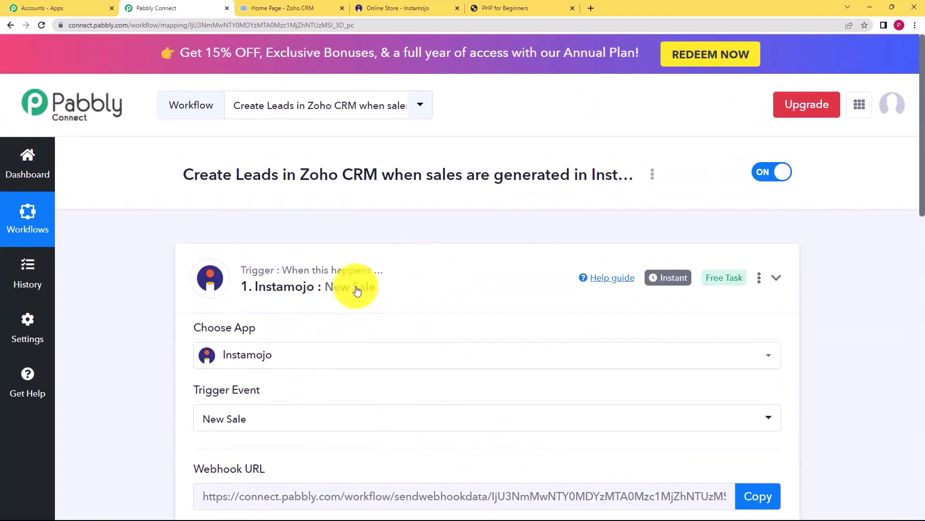
left_click(357, 289)
scroll(265, 343, "down", 7)
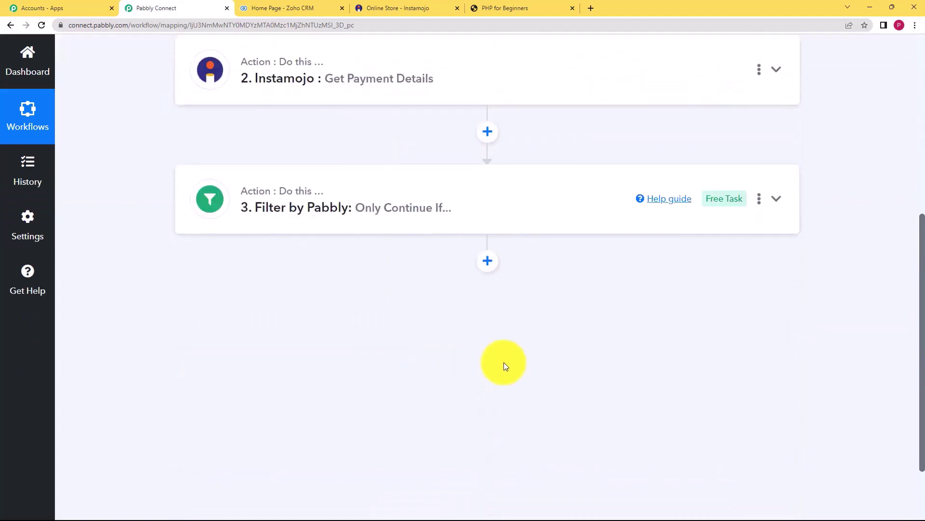
Add a Text Formatter step after the filter.
left_click(487, 261)
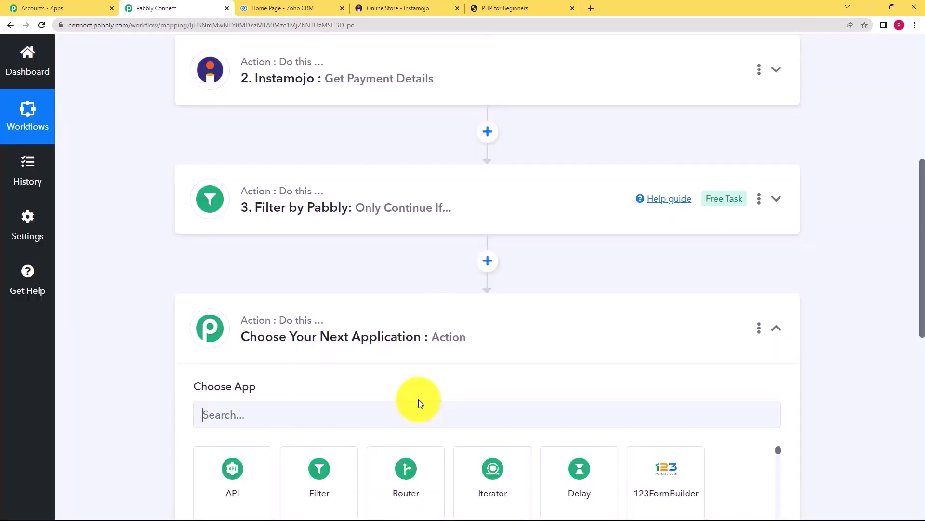
left_click(414, 413)
type("text")
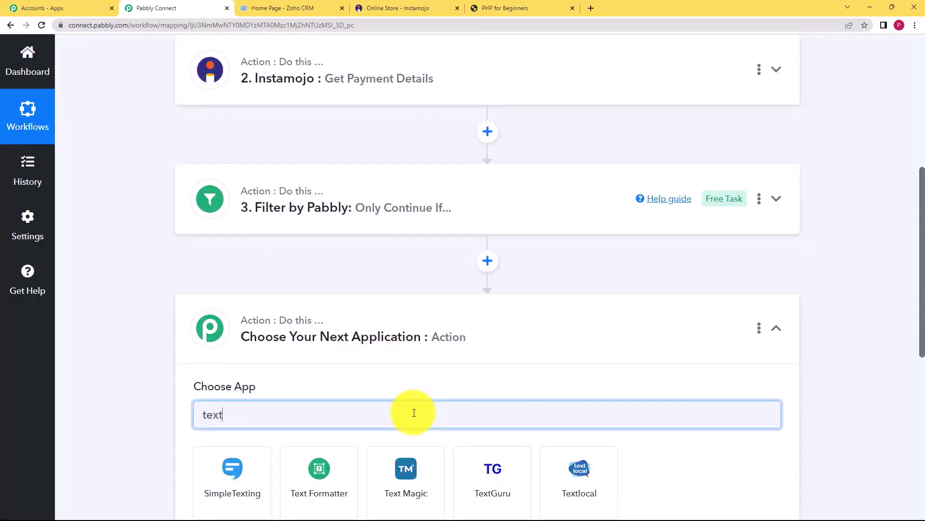
left_click(318, 471)
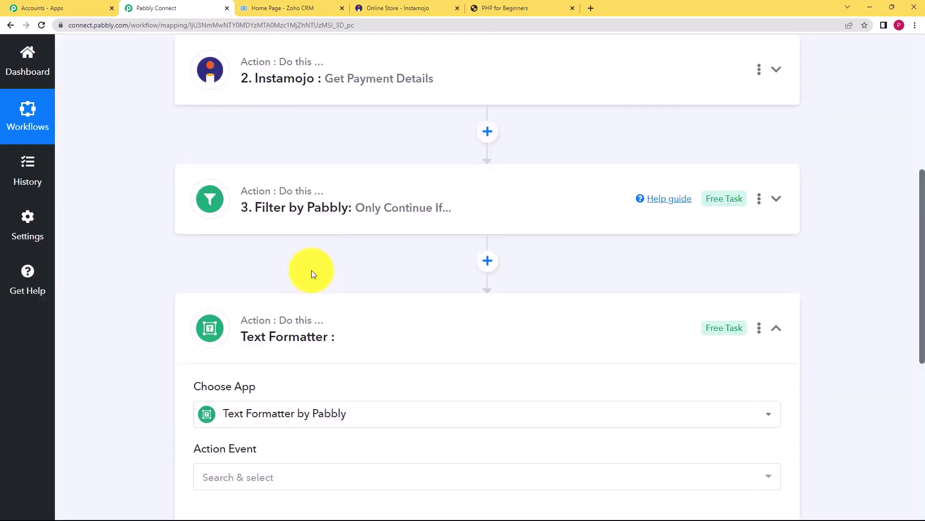
Check the buyer name in the Get Payment Details step's response.
scroll(324, 198, "up", 3)
left_click(345, 238)
scroll(116, 278, "down", 4)
scroll(133, 281, "down", 2)
scroll(527, 358, "down", 4)
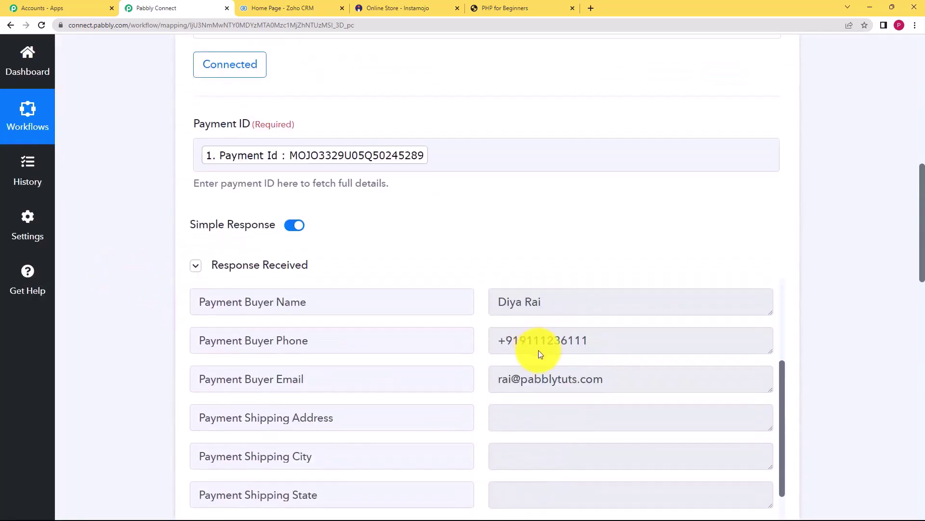
scroll(556, 330, "up", 1)
left_click_drag(556, 330, 457, 353)
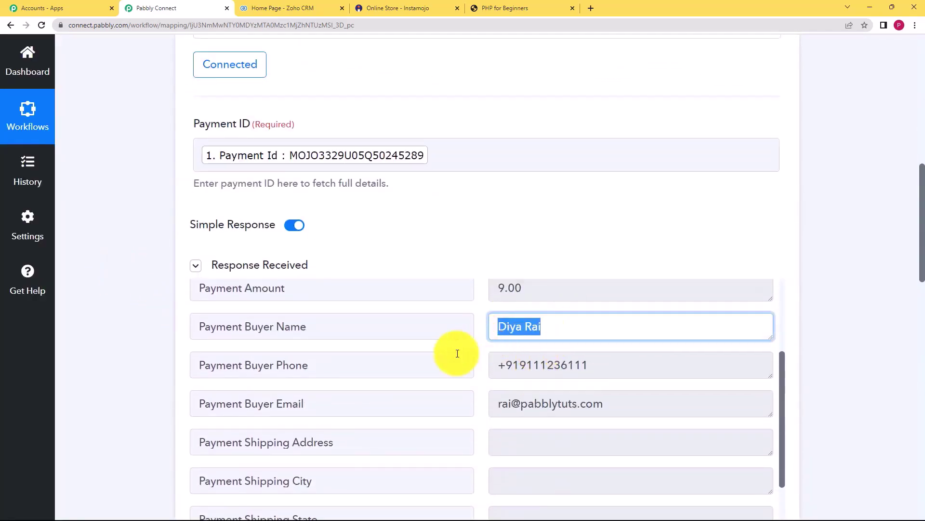
left_click(496, 345)
scroll(437, 183, "up", 7)
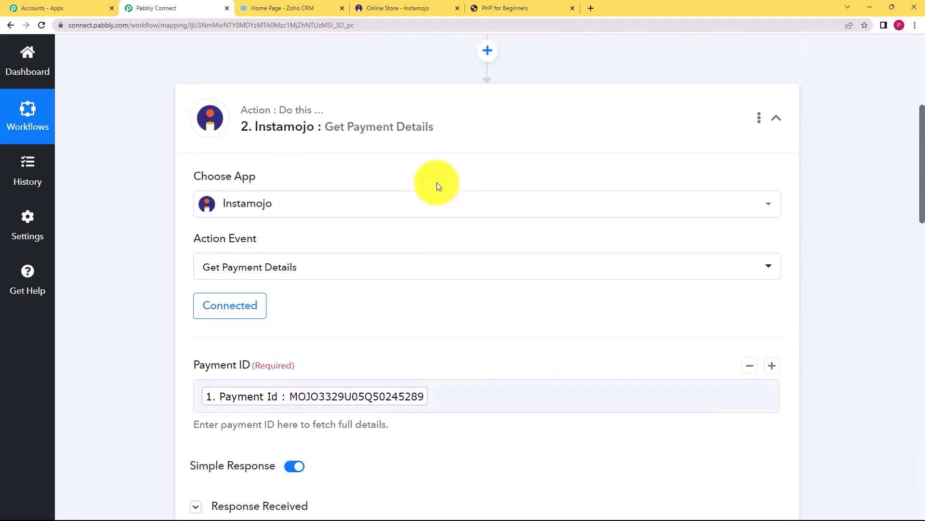
left_click(444, 201)
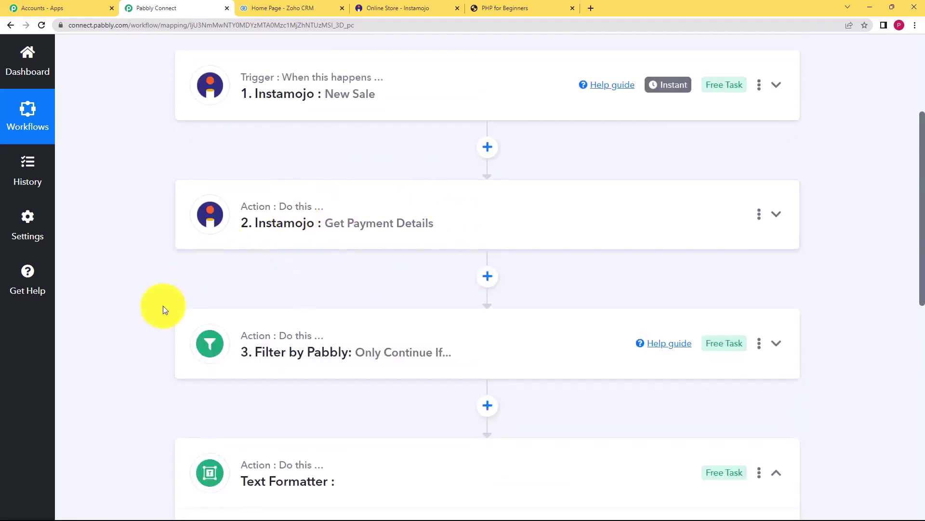
scroll(163, 306, "down", 7)
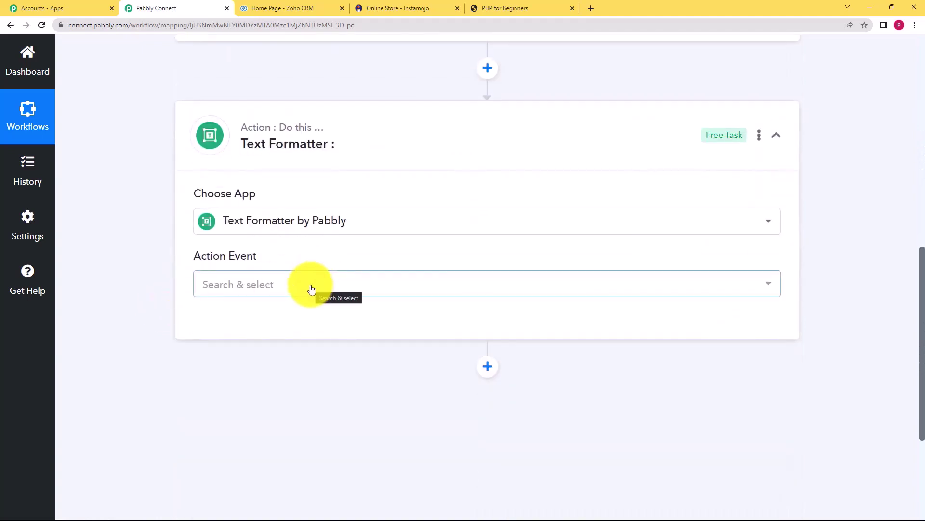
Choose Split Text as the Text Formatter action event and connect it.
left_click(312, 288)
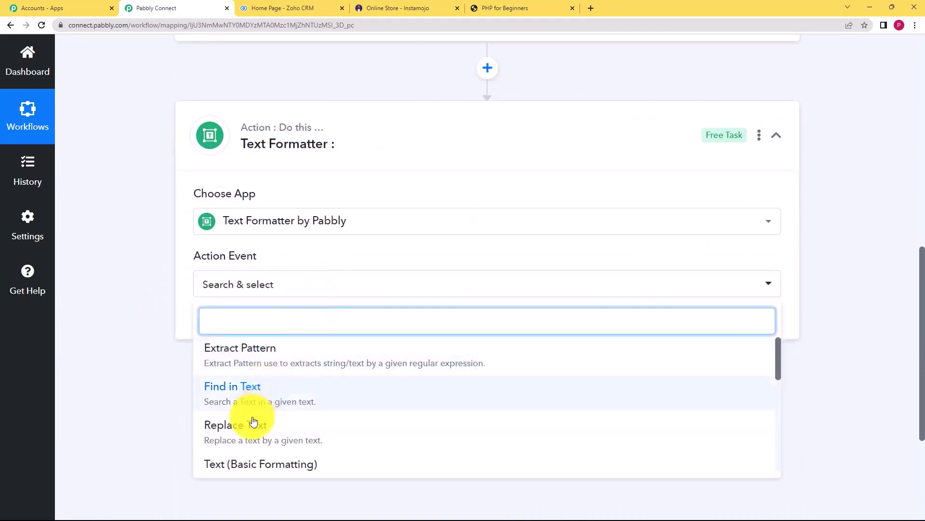
scroll(269, 429, "down", 3)
left_click(273, 424)
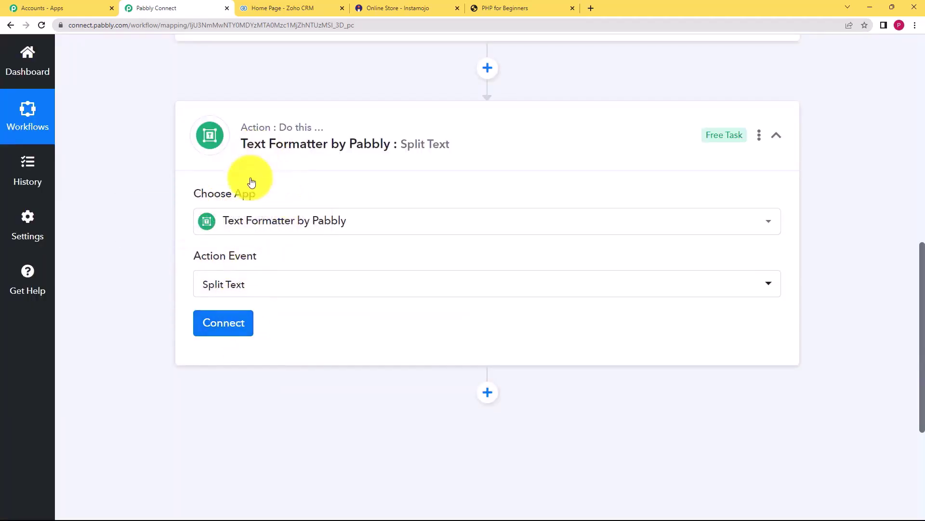
left_click(235, 338)
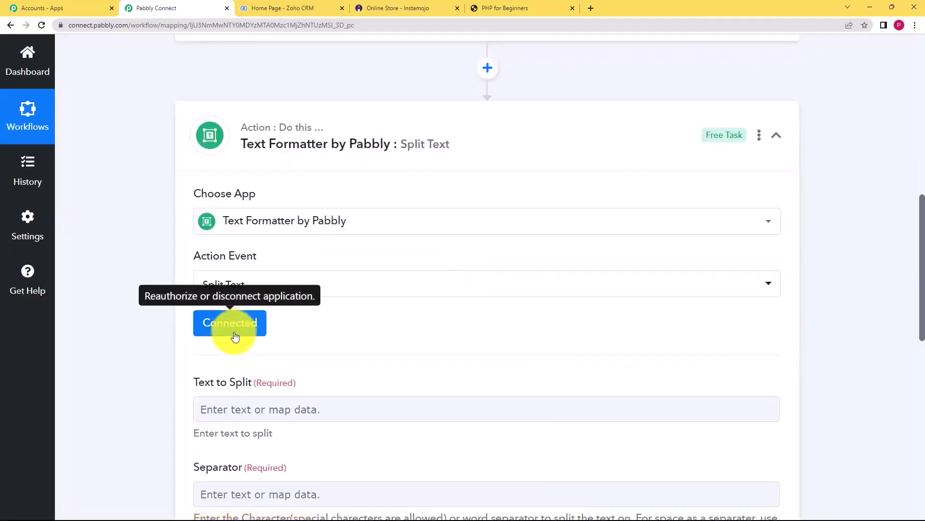
Map the Payment Buyer Name from step 2 into Text to Split.
scroll(195, 383, "down", 1)
scroll(195, 380, "down", 2)
left_click(269, 270)
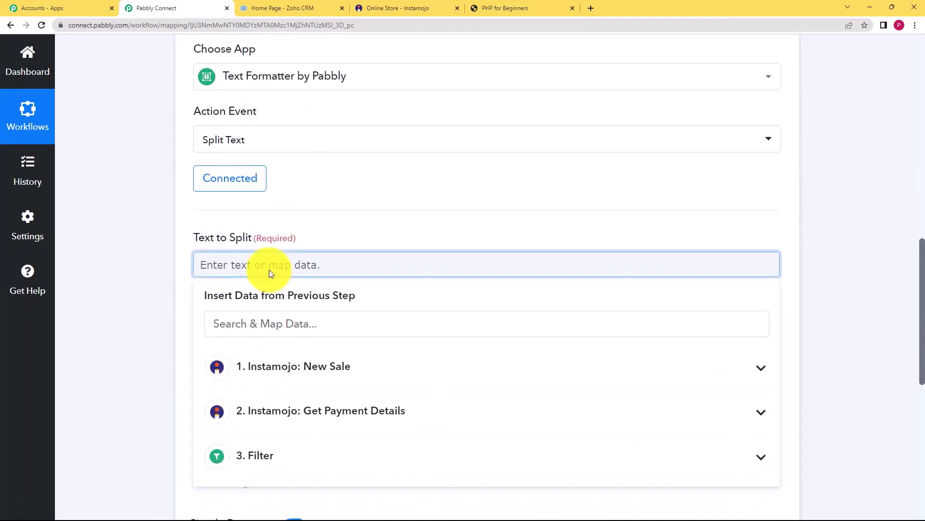
left_click(300, 411)
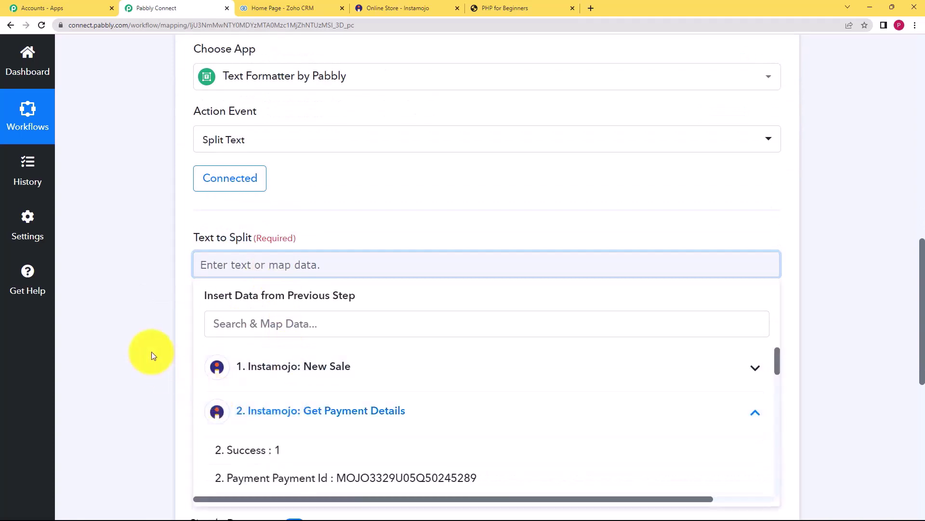
scroll(151, 355, "down", 2)
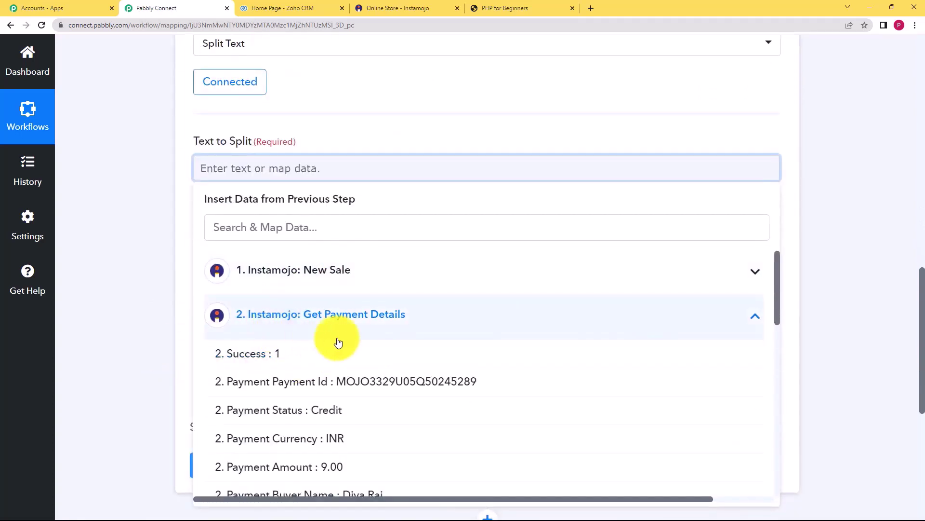
scroll(352, 372, "down", 3)
left_click(352, 355)
left_click(124, 242)
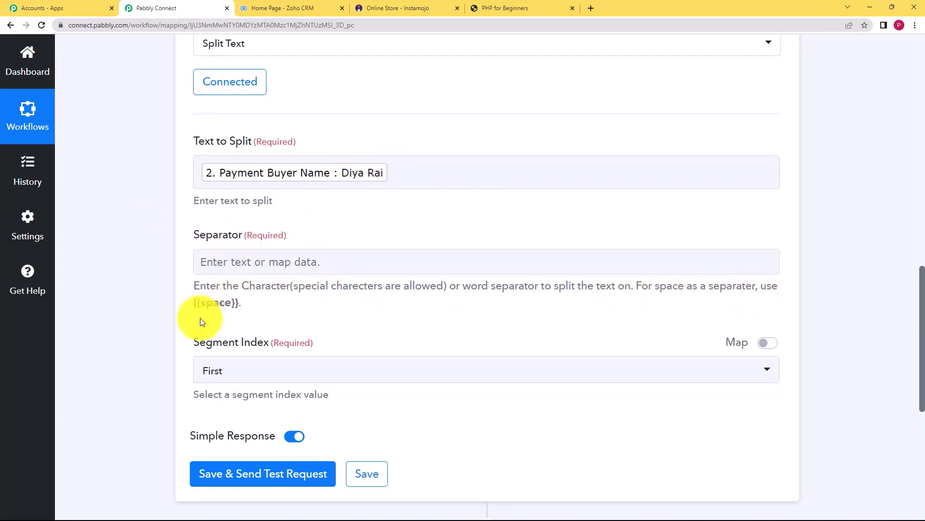
Set the Separator to {{space}} and the Segment Index to All.
left_click_drag(239, 302, 199, 308)
key("ctrl+c")
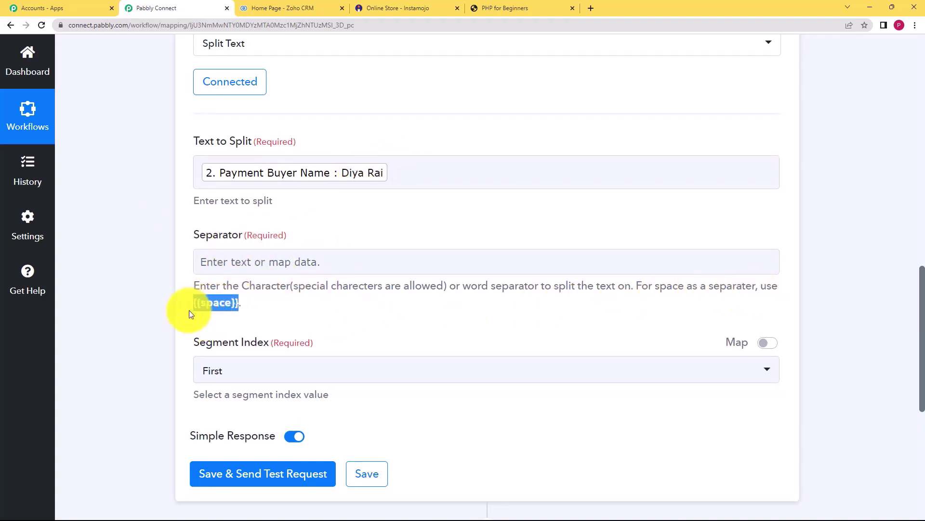
left_click(216, 271)
key("ctrl+v")
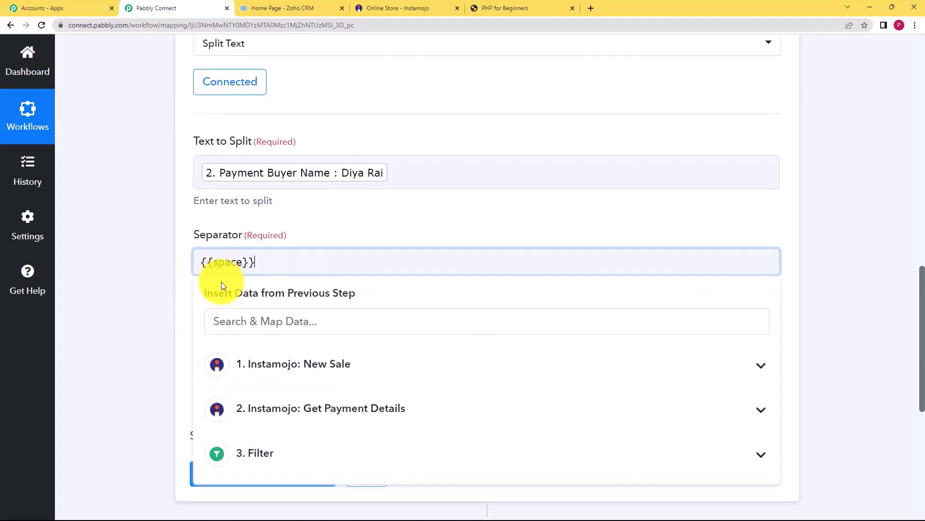
left_click(180, 314)
left_click(221, 373)
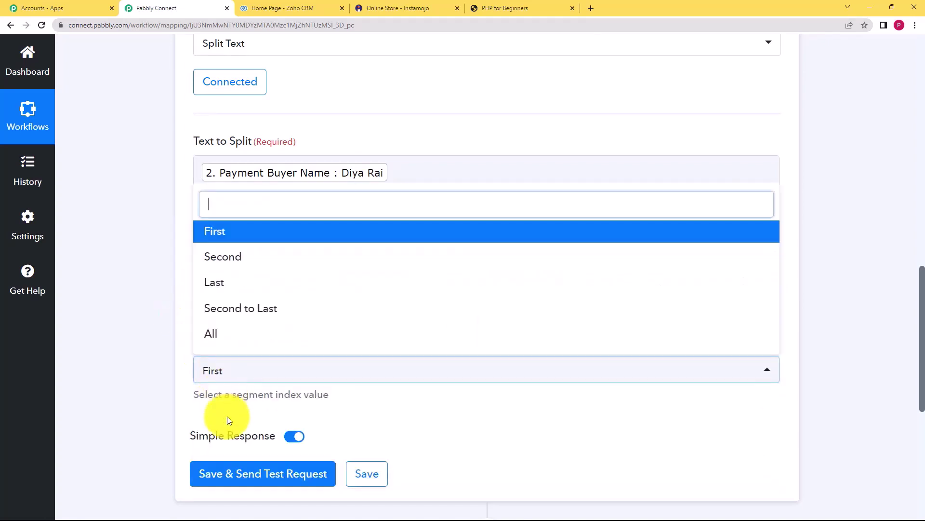
left_click(230, 340)
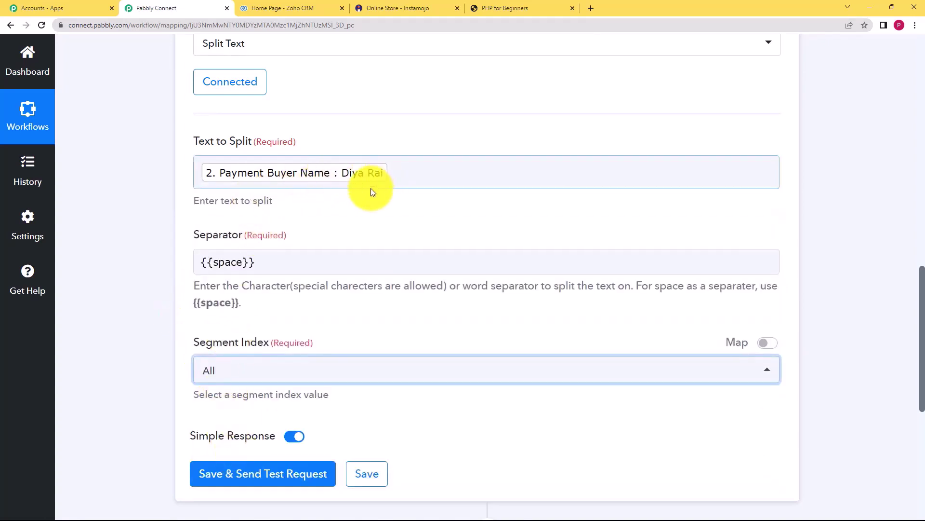
Send a test request, check the two split results, and save the Split Text step.
left_click(212, 469)
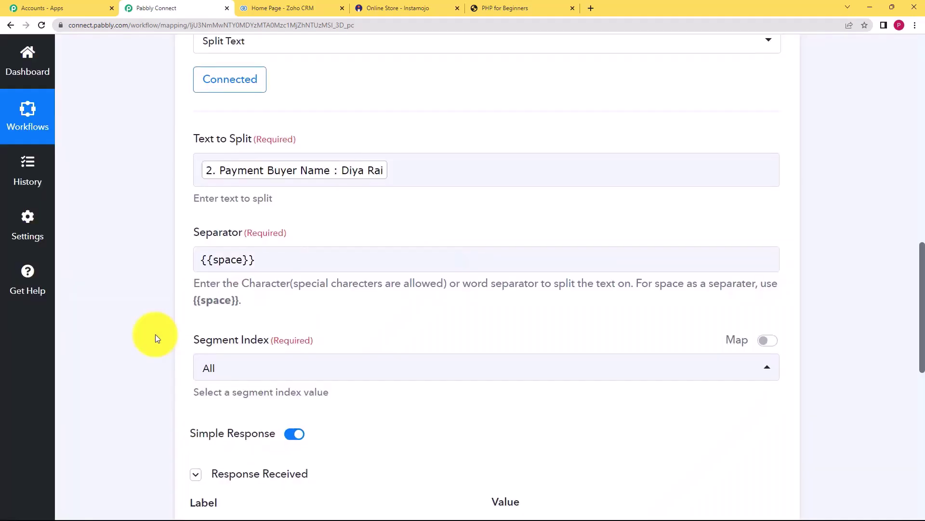
scroll(155, 334, "down", 6)
left_click_drag(529, 294, 500, 289)
left_click_drag(522, 326, 471, 330)
left_click(371, 372)
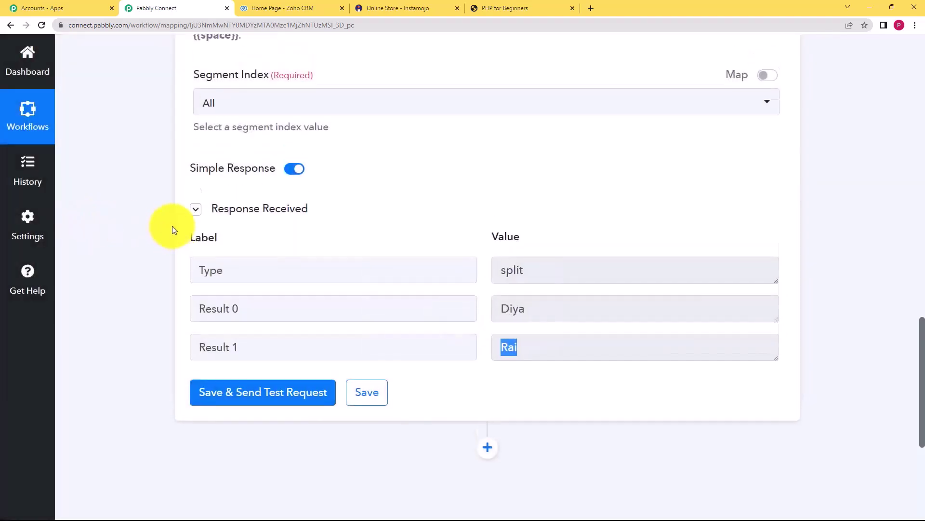
scroll(174, 230, "up", 10)
Add step 5 with the Zoho CRM app and Create Lead event, choosing a new connection.
left_click(479, 148)
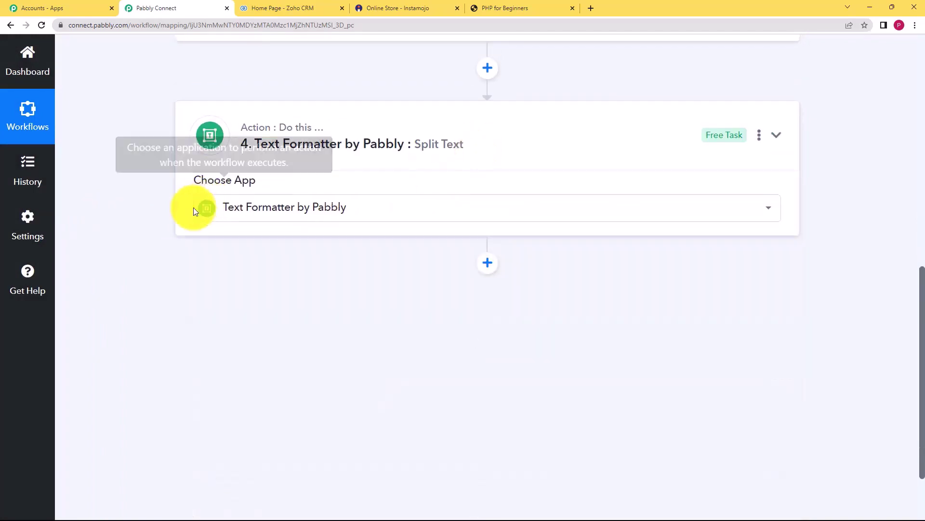
left_click(481, 179)
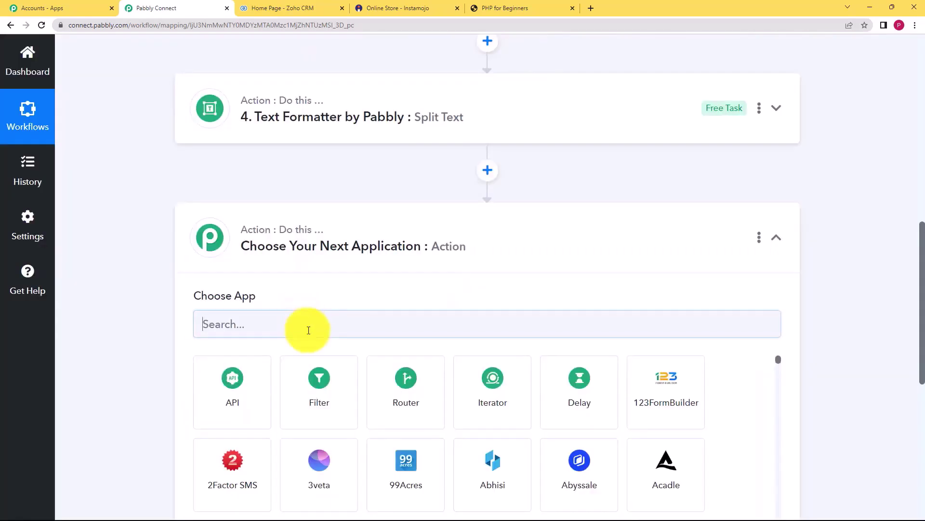
left_click(309, 330)
type("zoho")
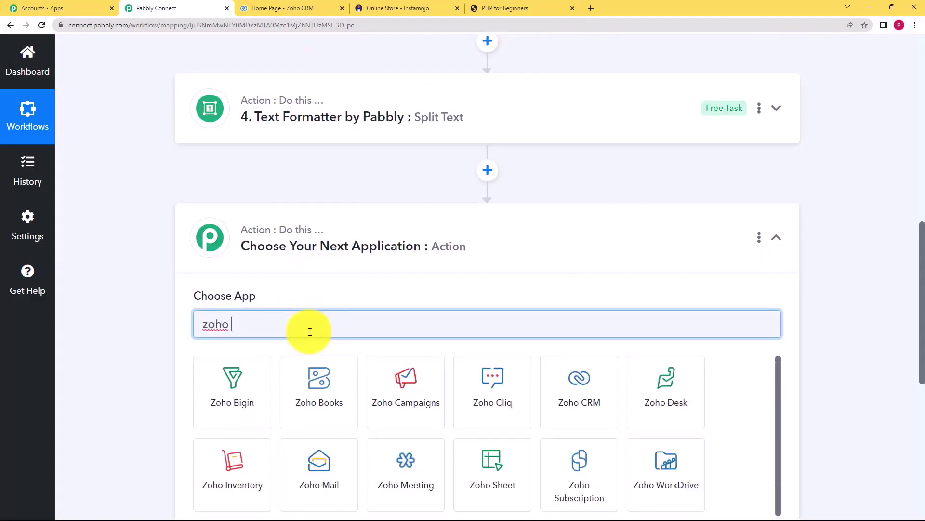
type(" cr")
left_click(244, 368)
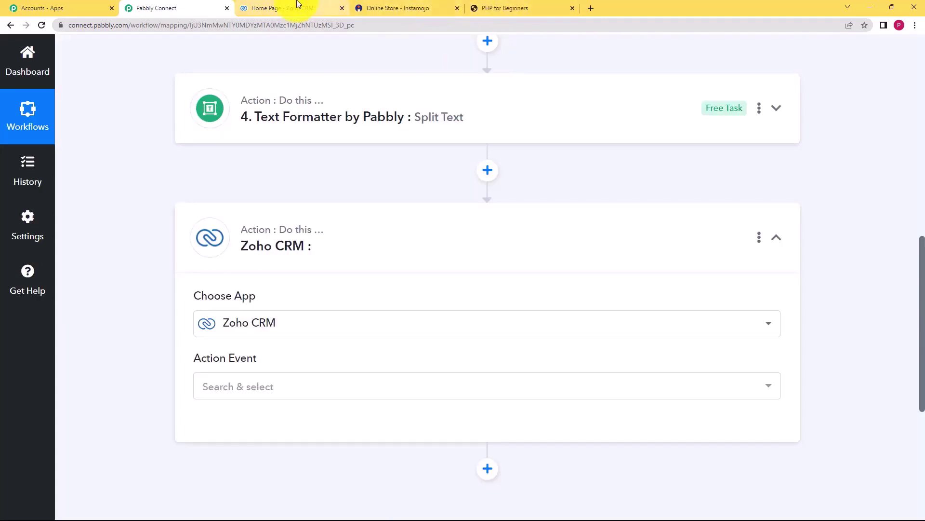
left_click(294, 8)
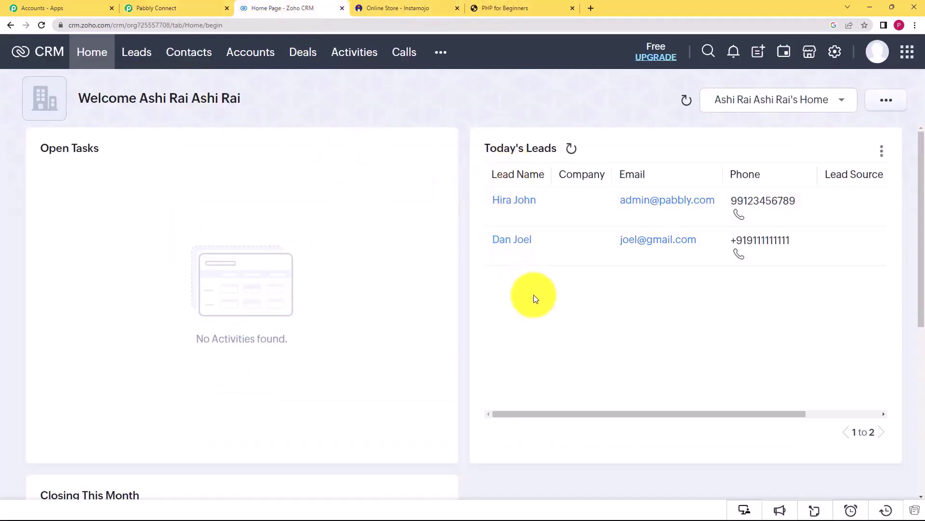
left_click(183, 8)
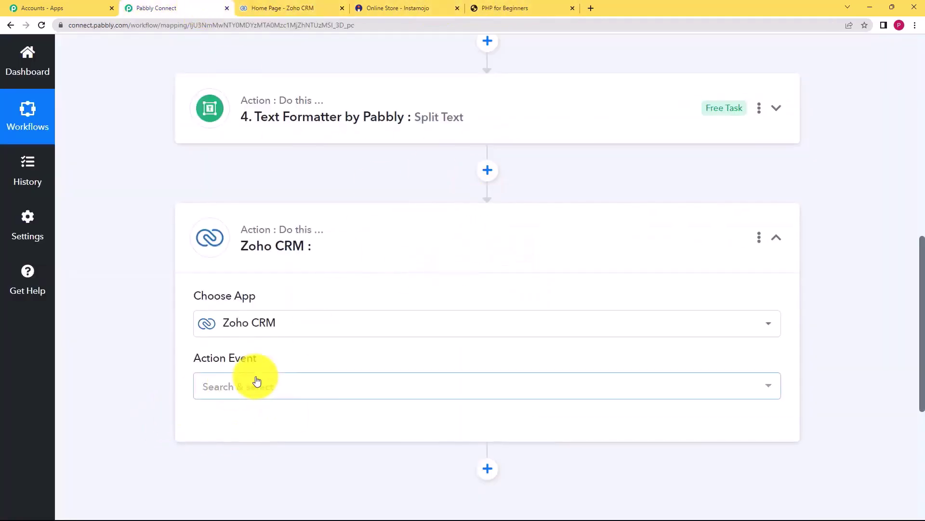
left_click(256, 380)
left_click(256, 283)
left_click(218, 428)
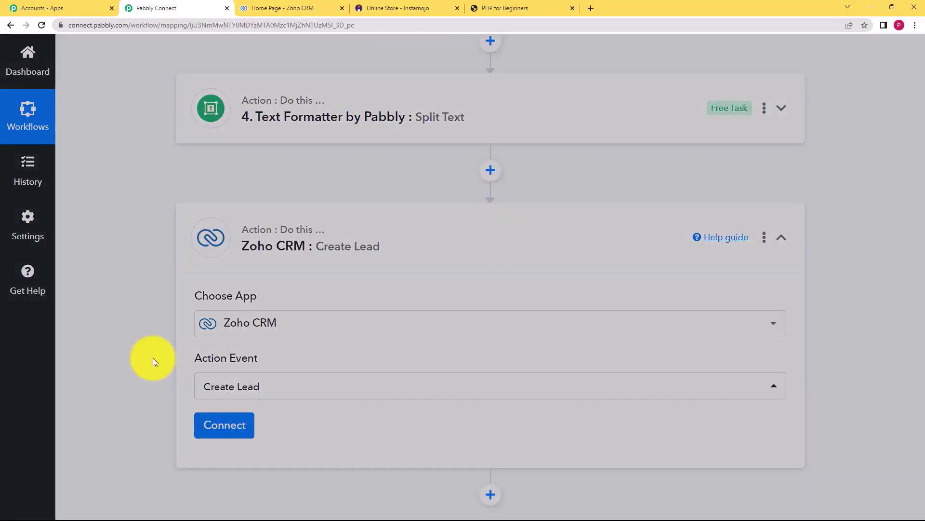
left_click(529, 177)
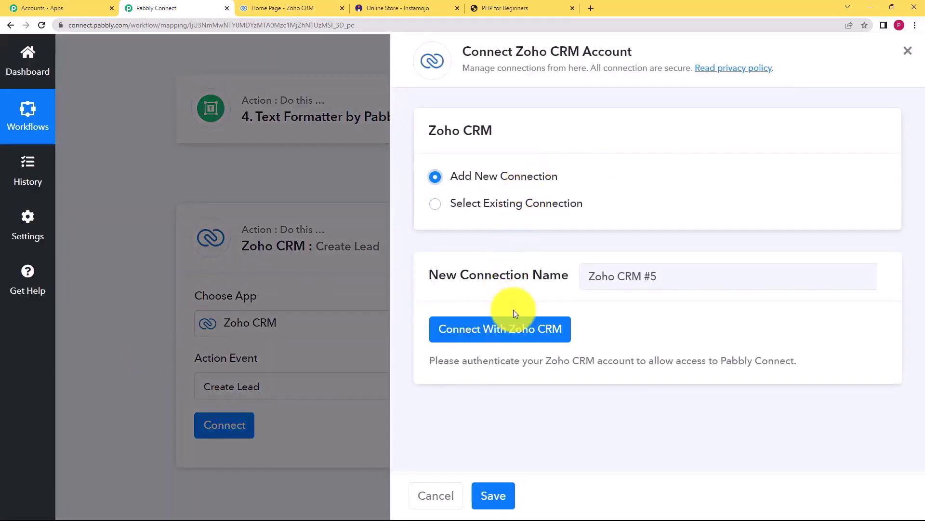
Start connecting Zoho CRM and check the Zoho CRM site's address for its domain.
left_click(519, 332)
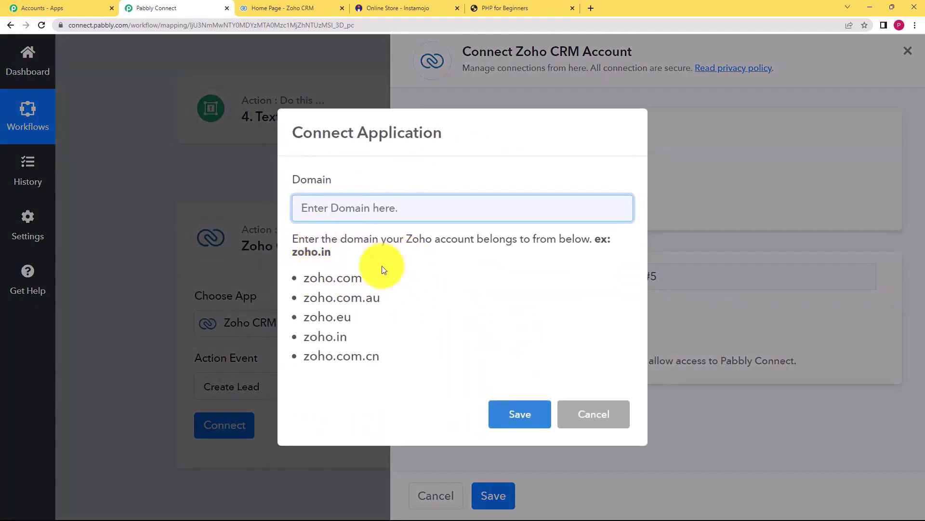
left_click(308, 5)
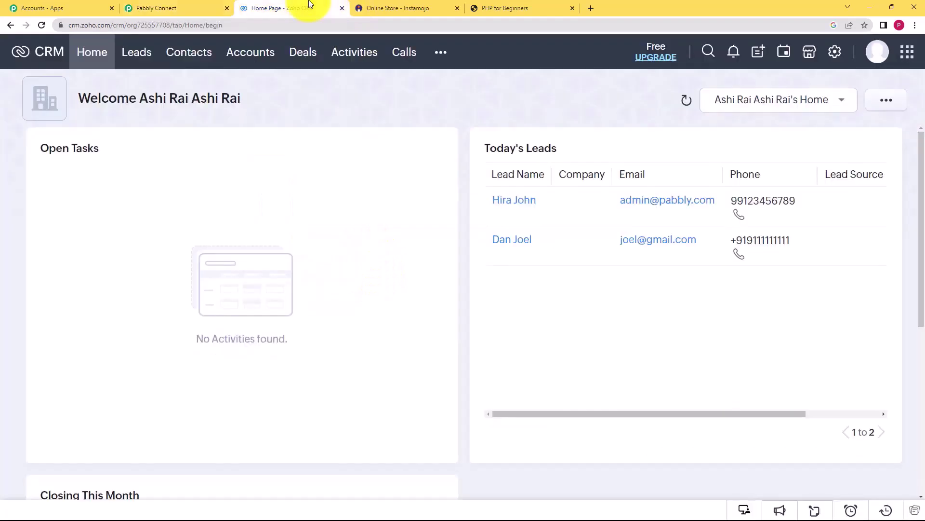
left_click(61, 25)
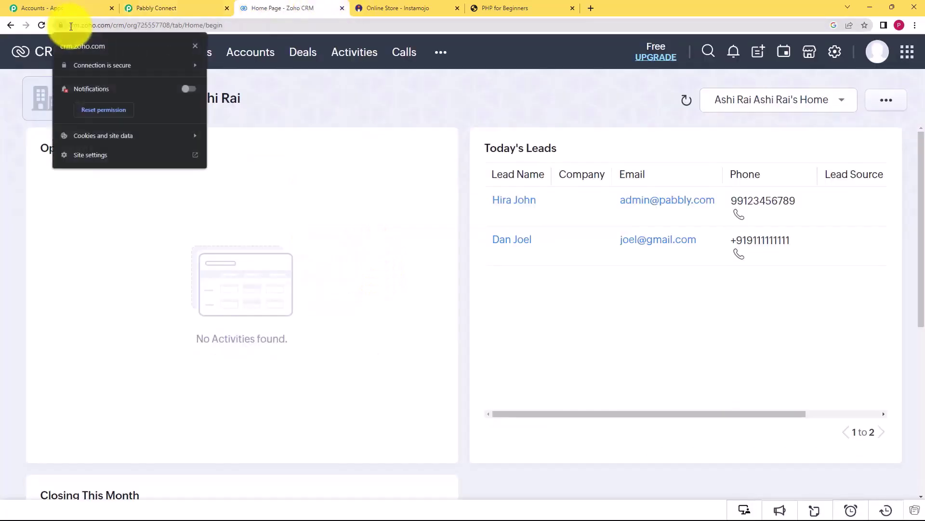
left_click(94, 28)
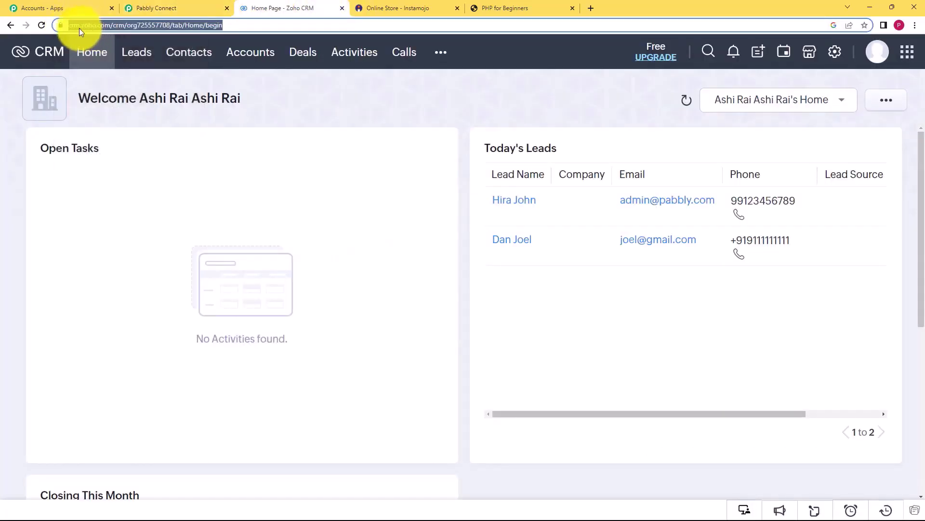
left_click(170, 6)
Enter zoho.com as the Domain, save it, and accept Zoho's access request.
left_click_drag(368, 280, 305, 283)
key("ctrl+c")
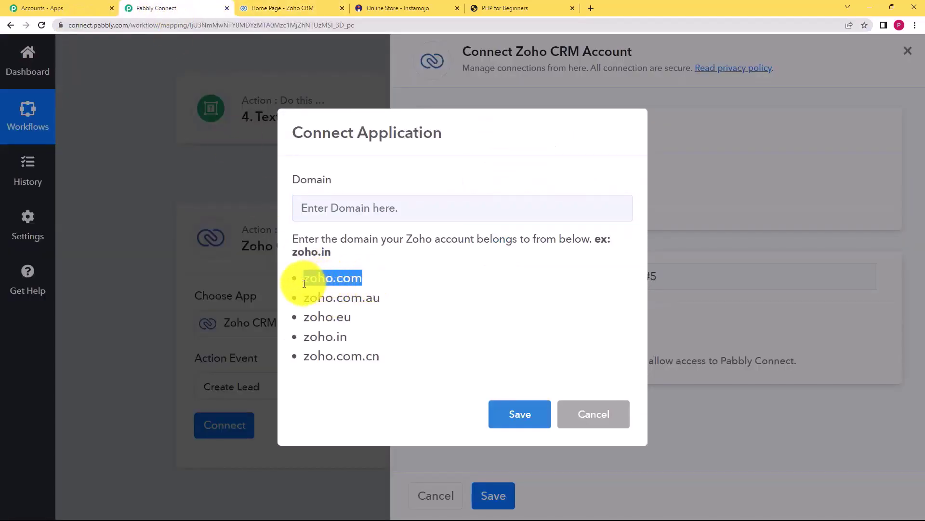
left_click(362, 207)
key("ctrl+v")
left_click(517, 414)
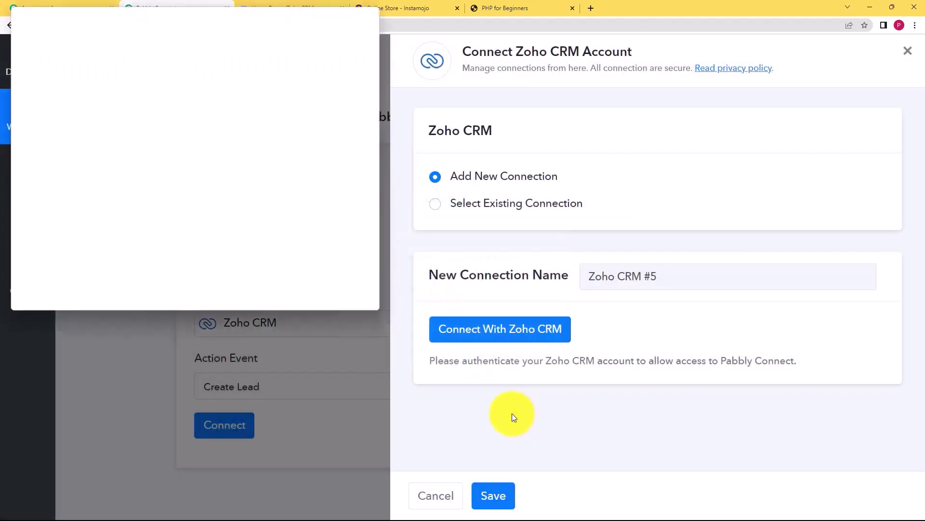
scroll(219, 240, "down", 5)
left_click(80, 251)
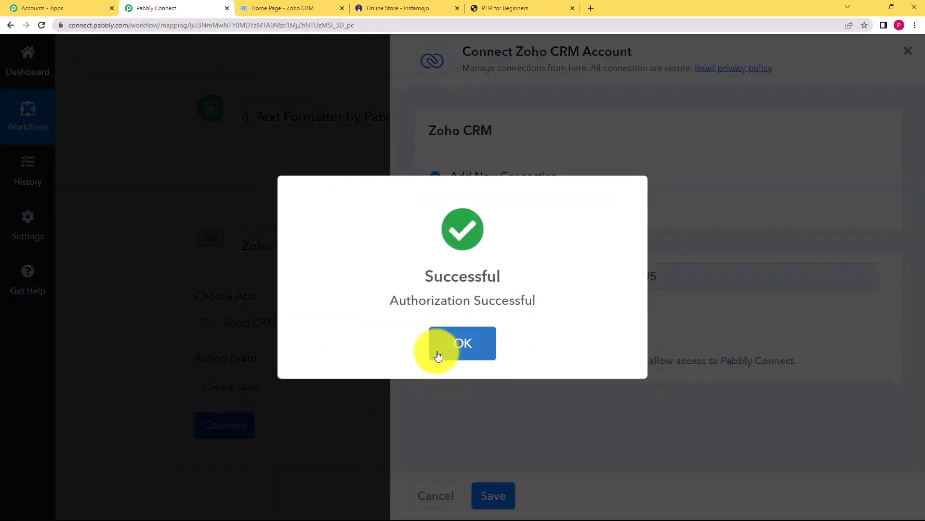
left_click(438, 355)
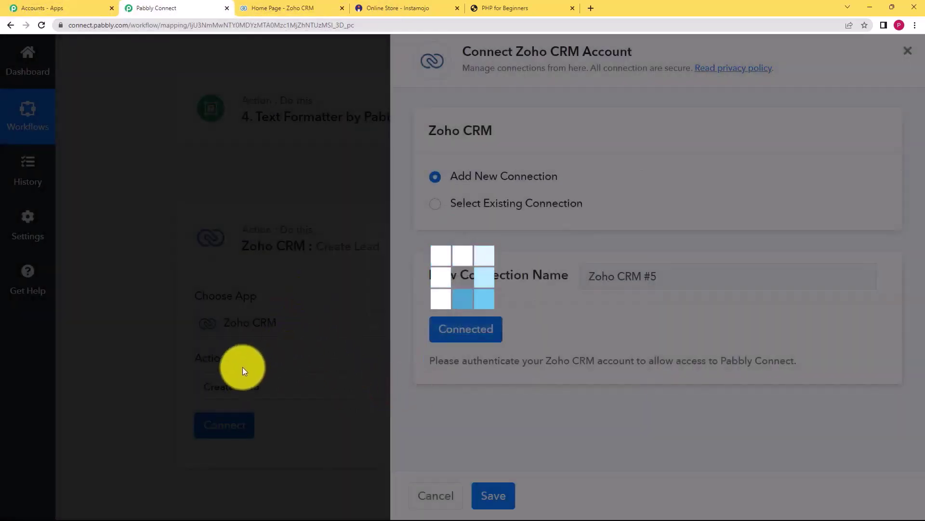
scroll(254, 214, "down", 3)
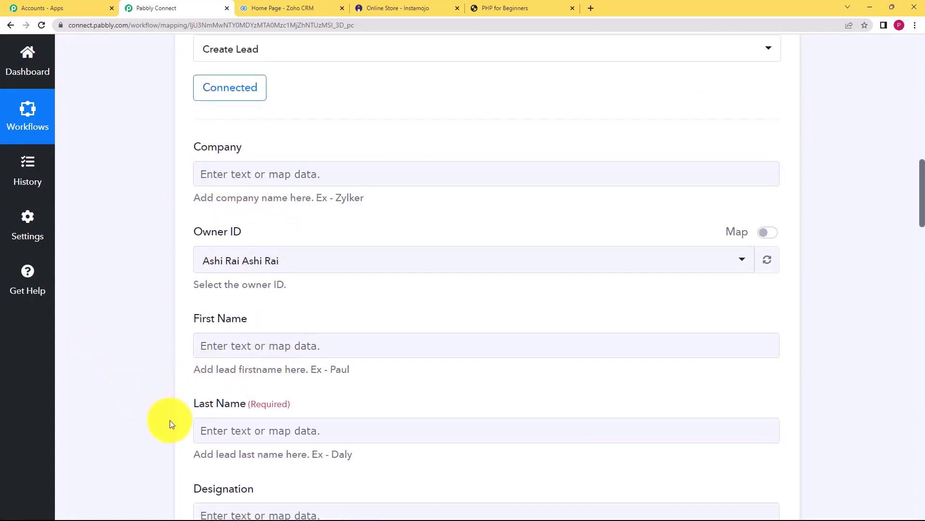
Map split-text Result 0 into First Name and Result 1 into Last Name.
scroll(170, 421, "down", 2)
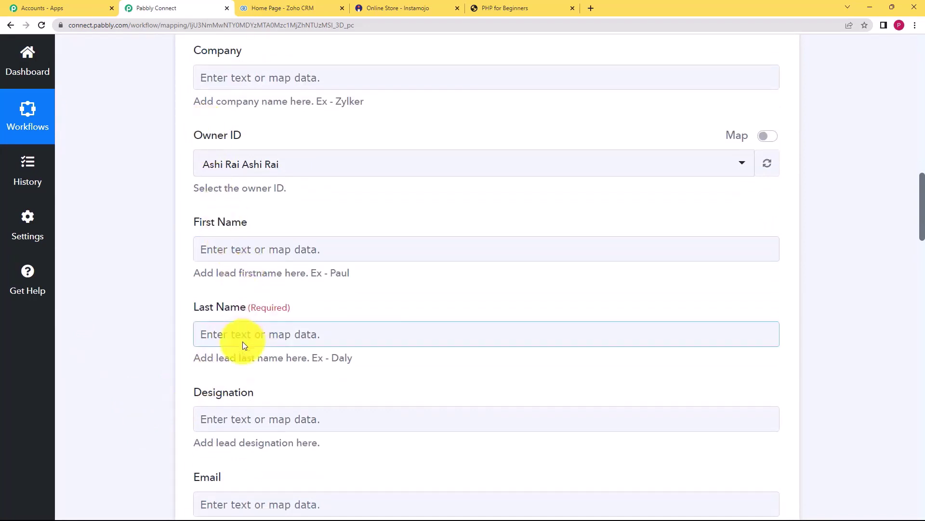
left_click(267, 249)
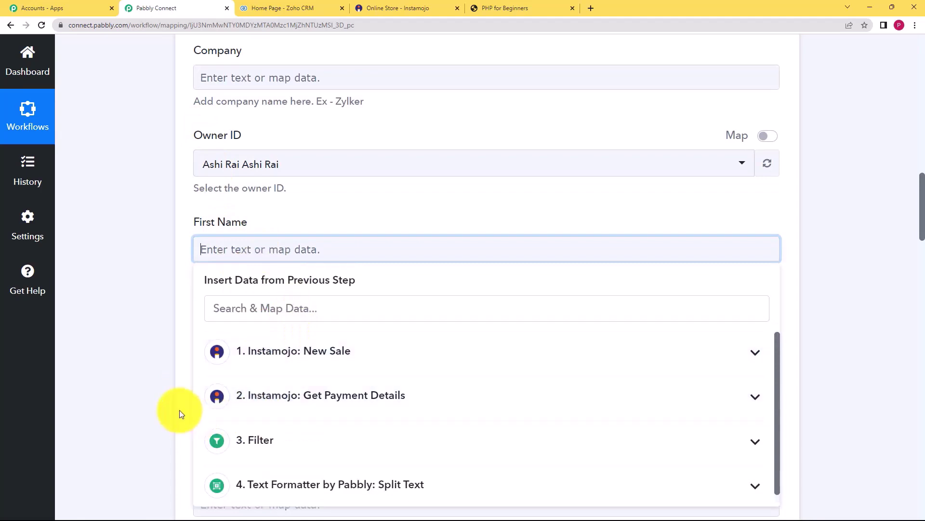
scroll(231, 407, "down", 2)
left_click(281, 401)
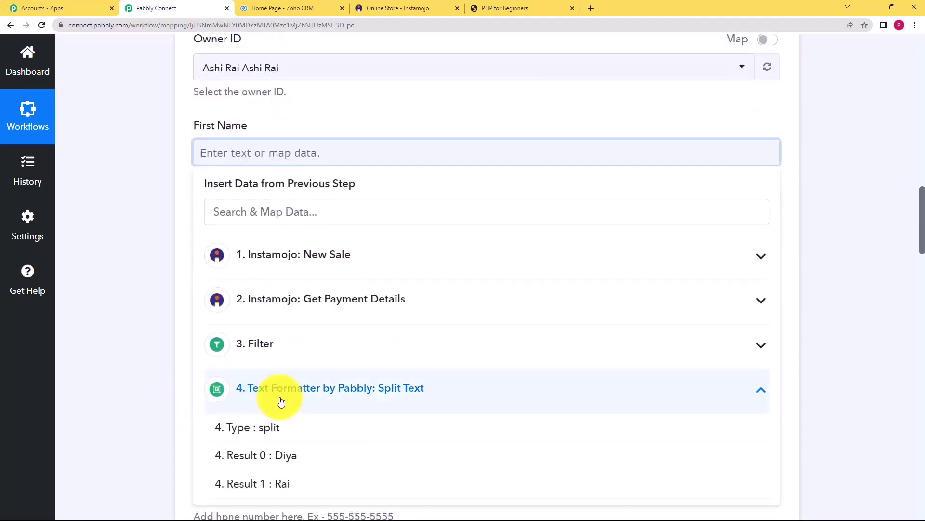
left_click(288, 458)
left_click(232, 249)
left_click(242, 476)
scroll(183, 429, "down", 2)
left_click(289, 433)
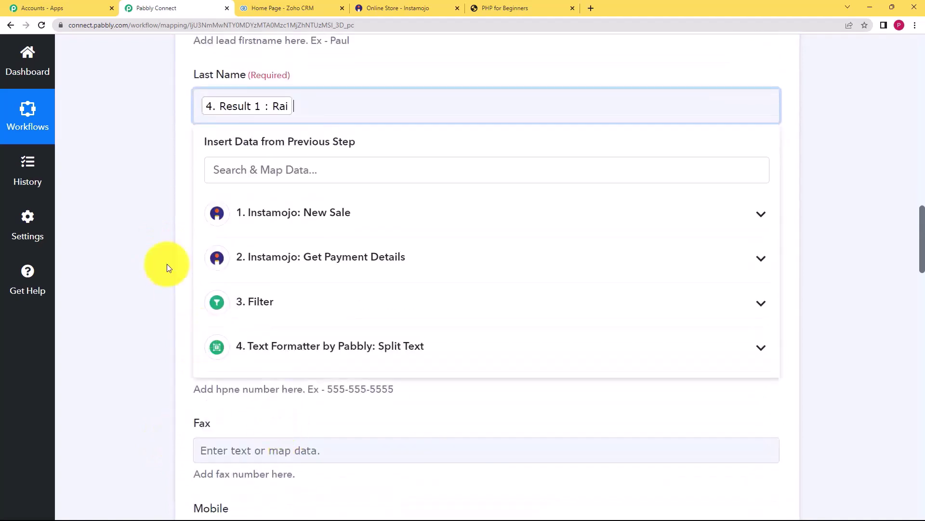
left_click(165, 213)
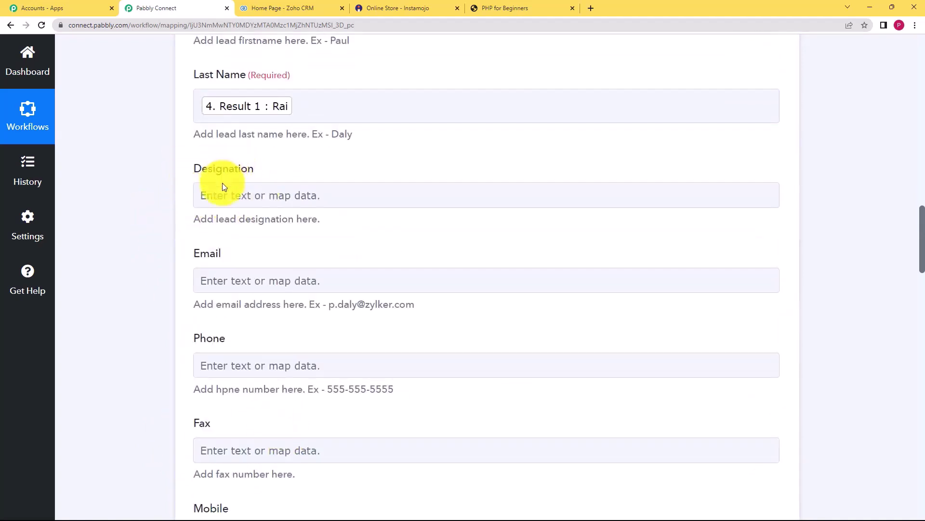
Map the buyer's email into Email and the buyer's phone into Phone.
left_click(250, 287)
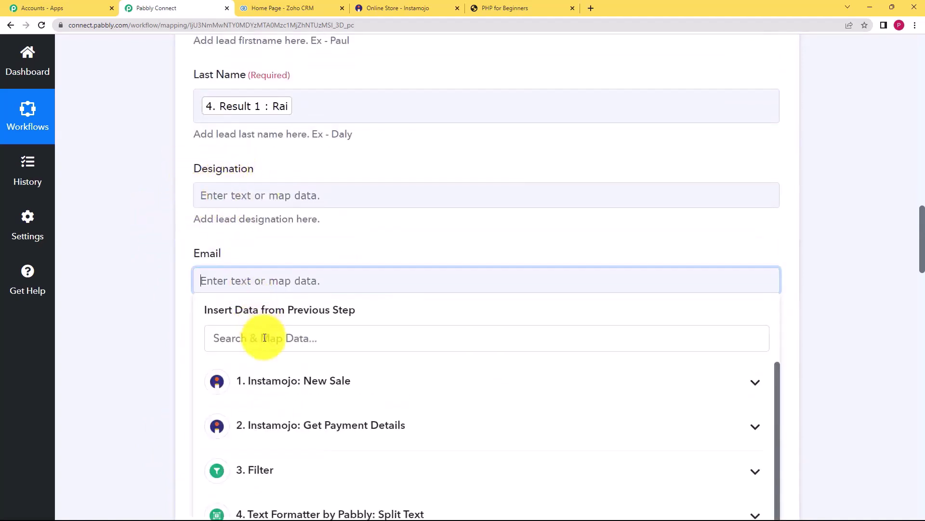
scroll(139, 301, "down", 3)
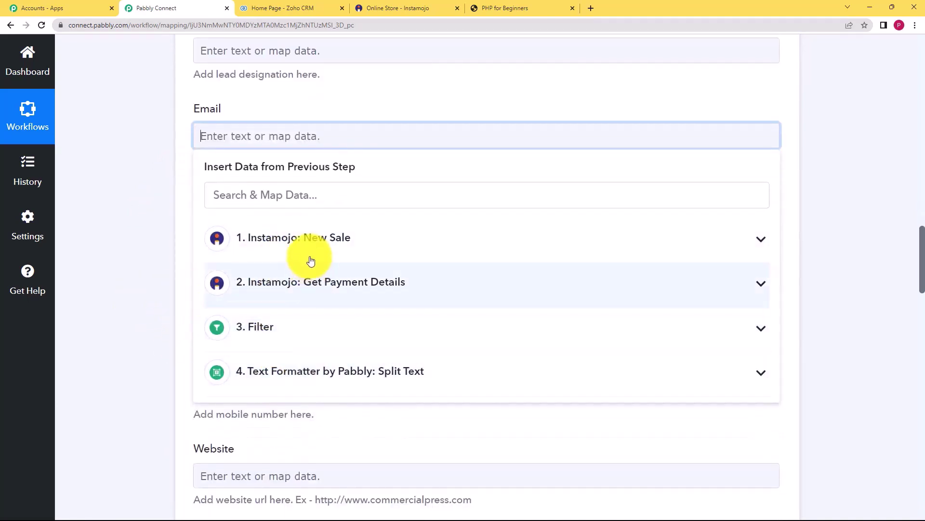
left_click(327, 198)
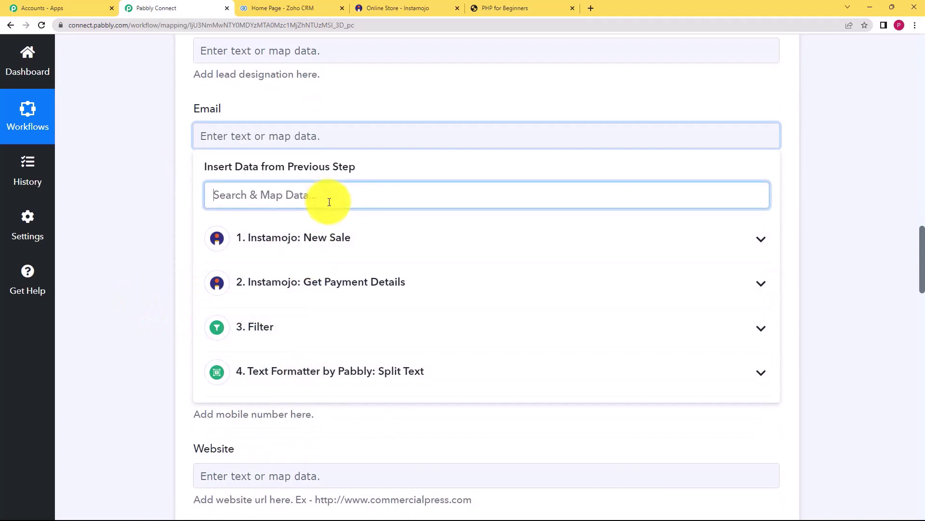
type("@")
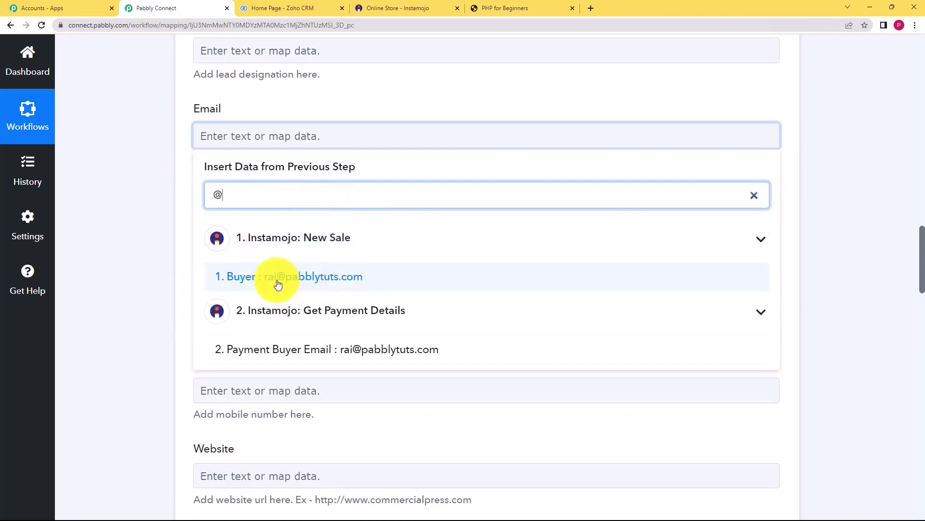
left_click(236, 280)
left_click(190, 215)
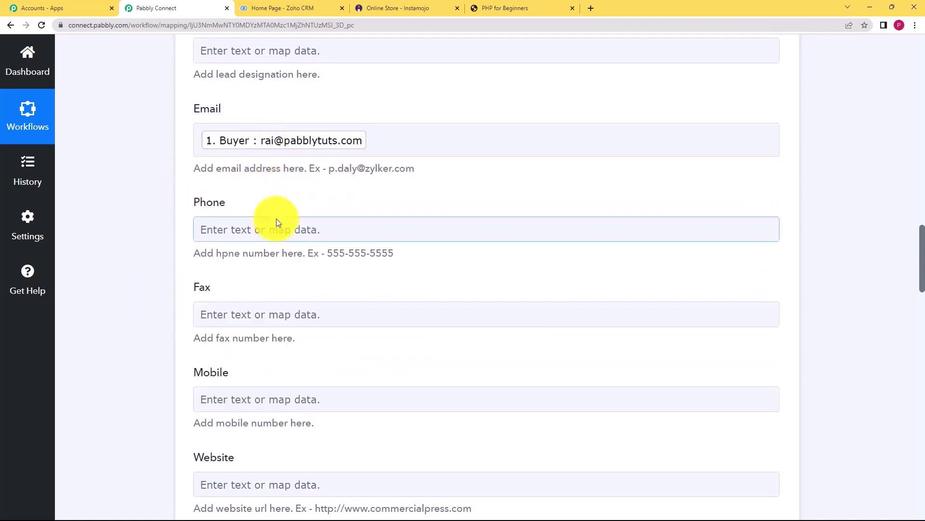
left_click(276, 220)
left_click(294, 291)
type("911")
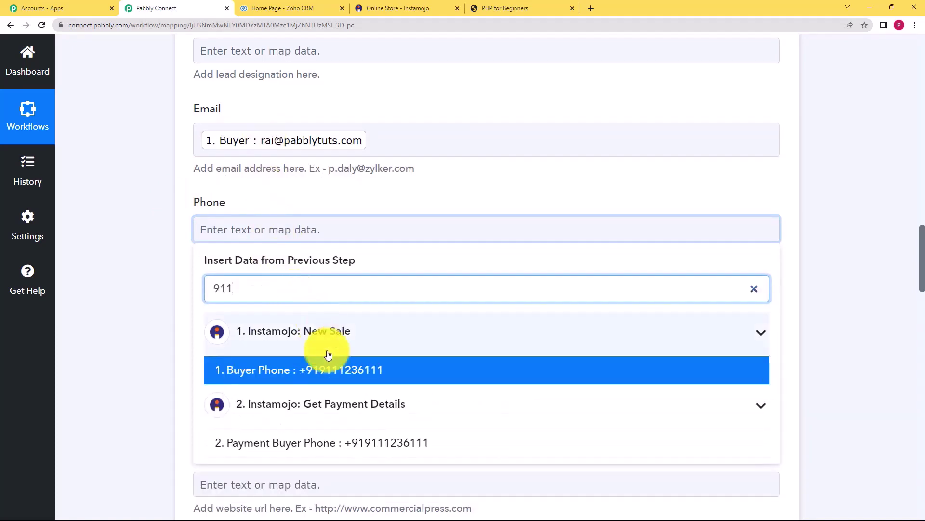
left_click(331, 369)
left_click(162, 322)
Set the required Annual Revenue field to 0.
scroll(167, 317, "down", 15)
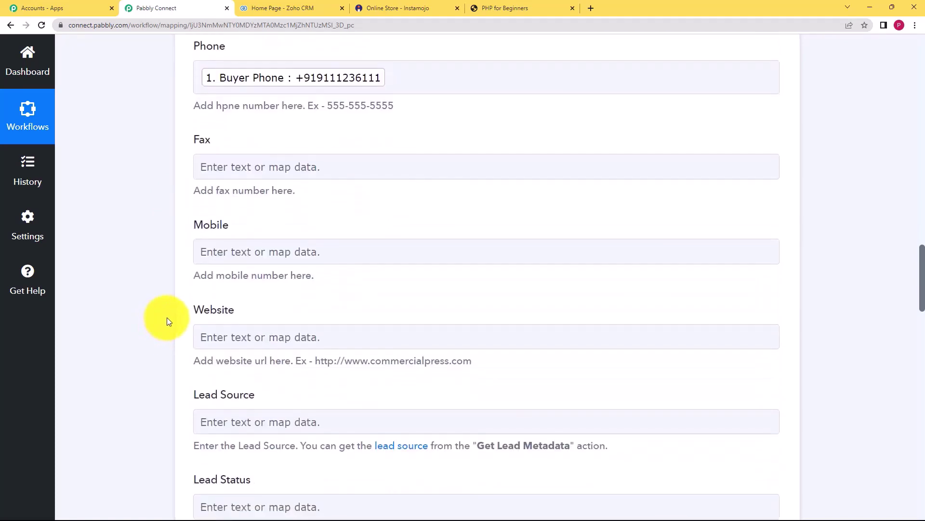
scroll(167, 317, "down", 15)
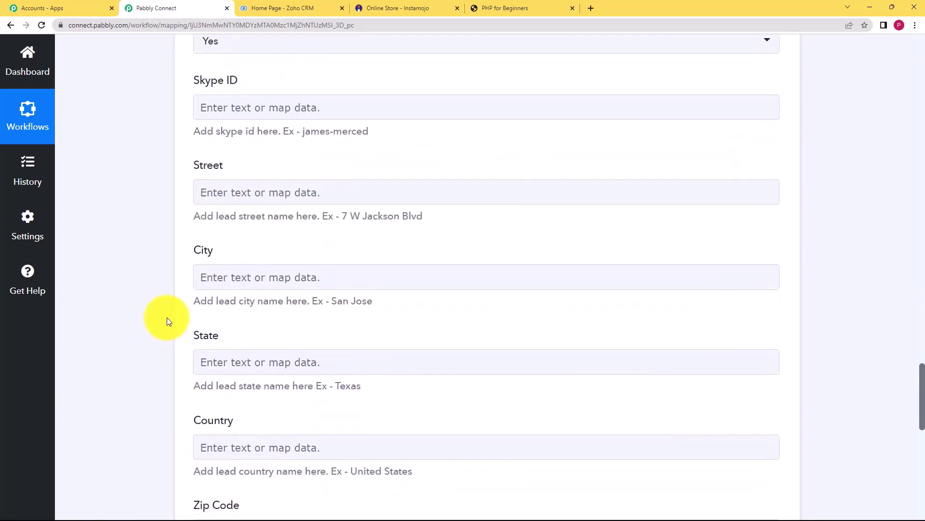
scroll(166, 317, "up", 2)
scroll(169, 316, "up", 14)
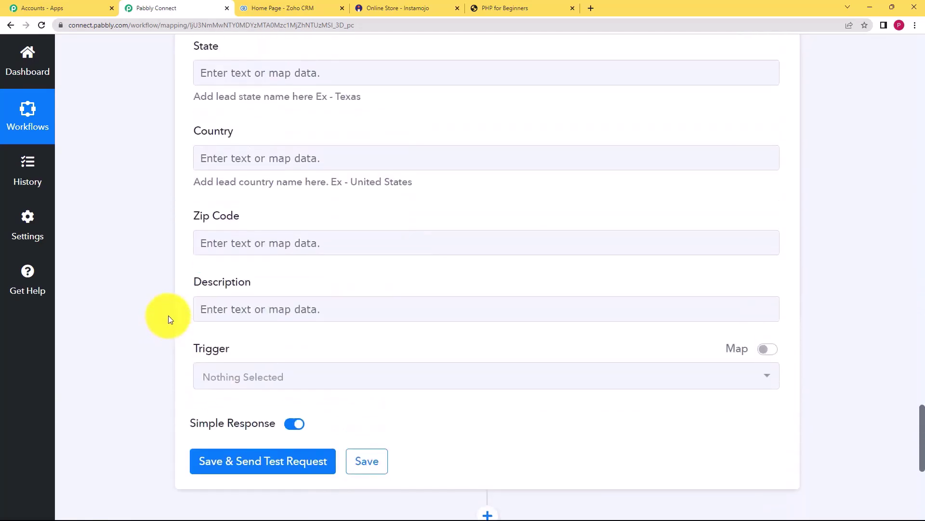
scroll(170, 318, "up", 3)
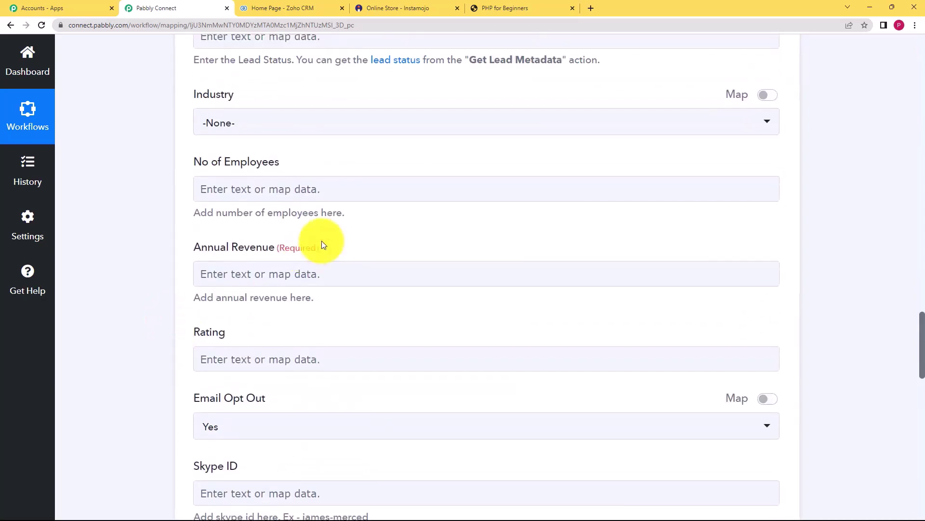
left_click(264, 271)
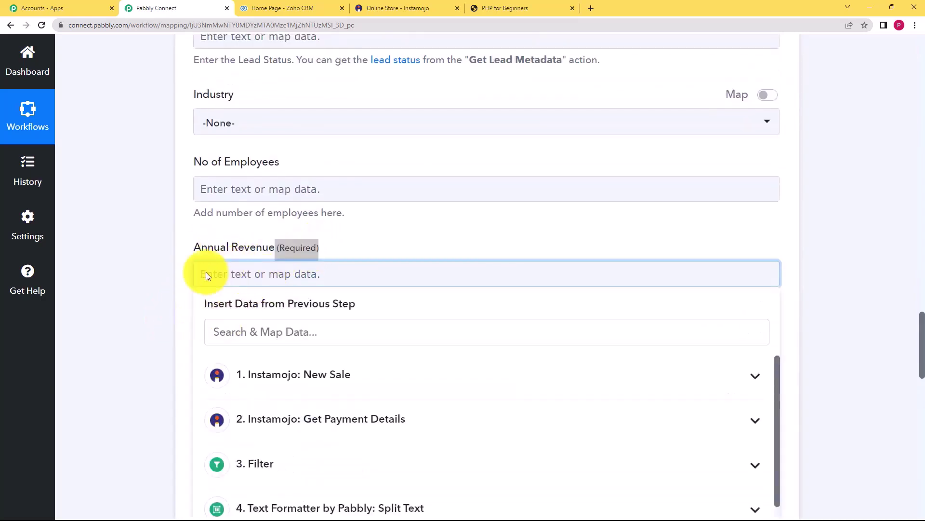
type("0")
left_click(175, 290)
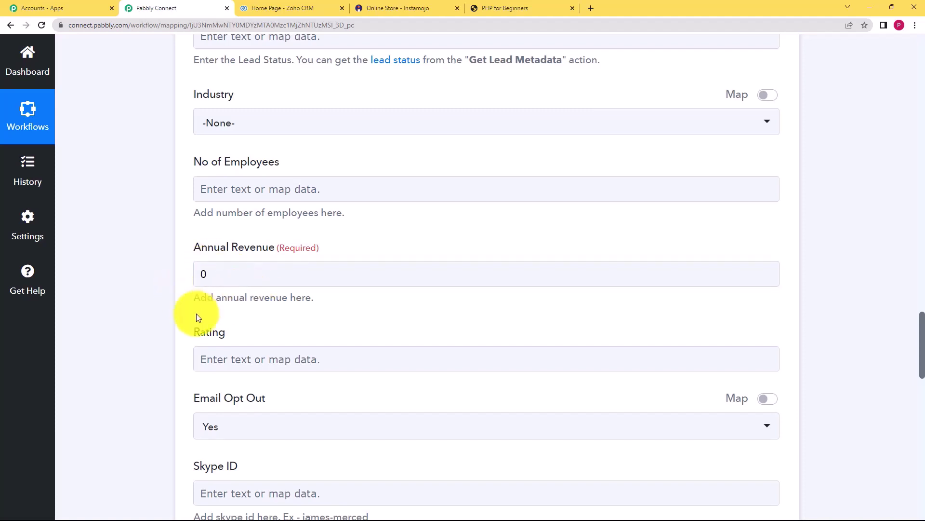
scroll(165, 315, "down", 10)
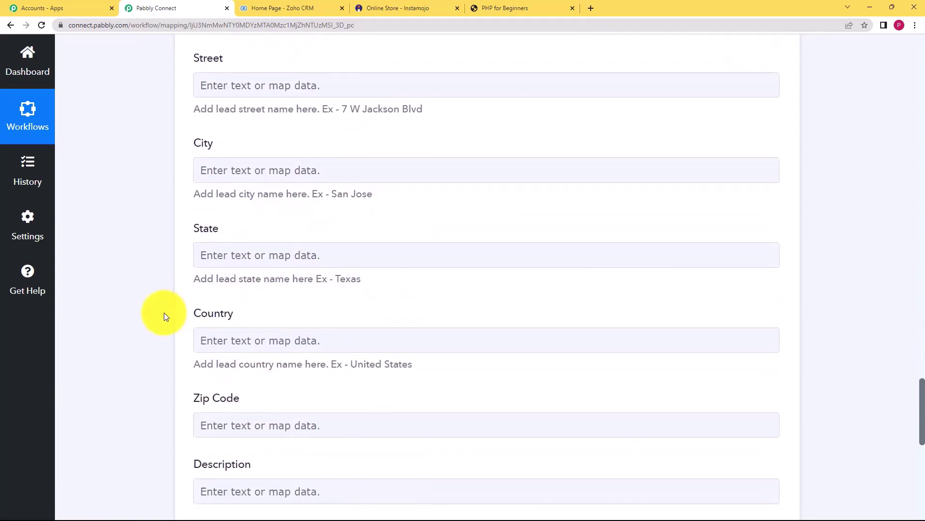
Send the Zoho CRM test request, confirm the 'record added' SUCCESS response, and save.
scroll(166, 313, "down", 6)
left_click(239, 366)
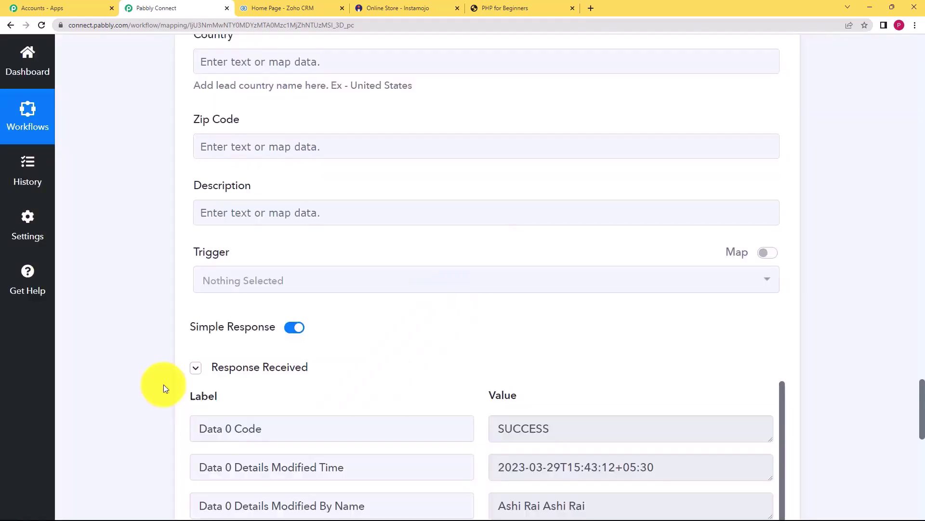
scroll(163, 384, "down", 3)
left_click_drag(564, 287, 455, 299)
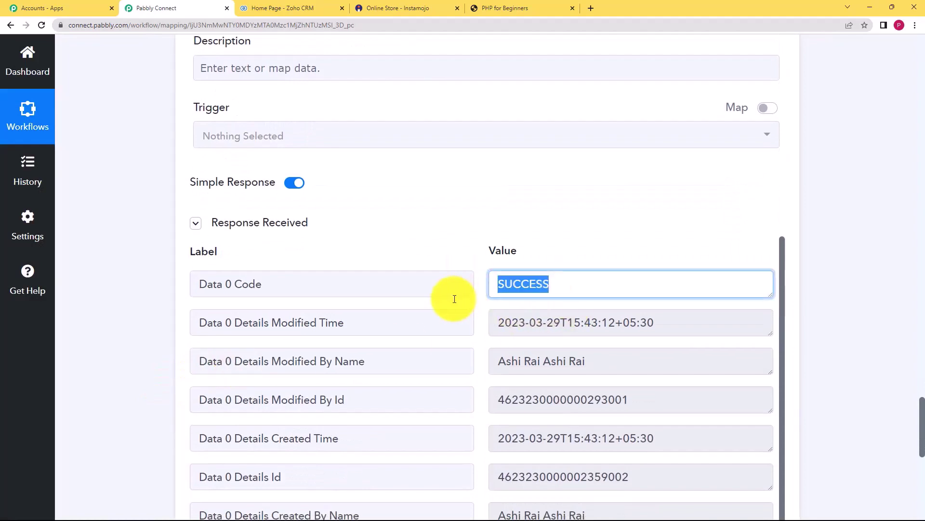
scroll(475, 332, "down", 8)
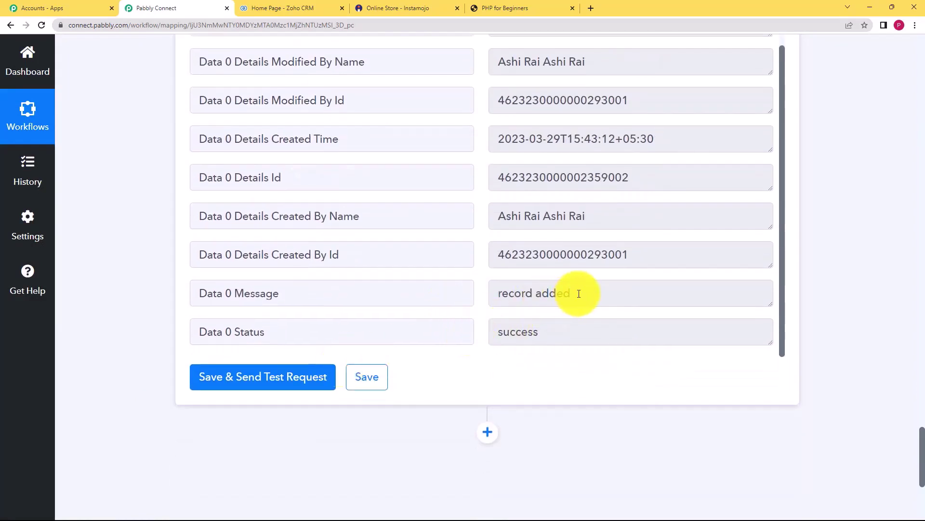
left_click_drag(579, 293, 479, 299)
left_click(379, 384)
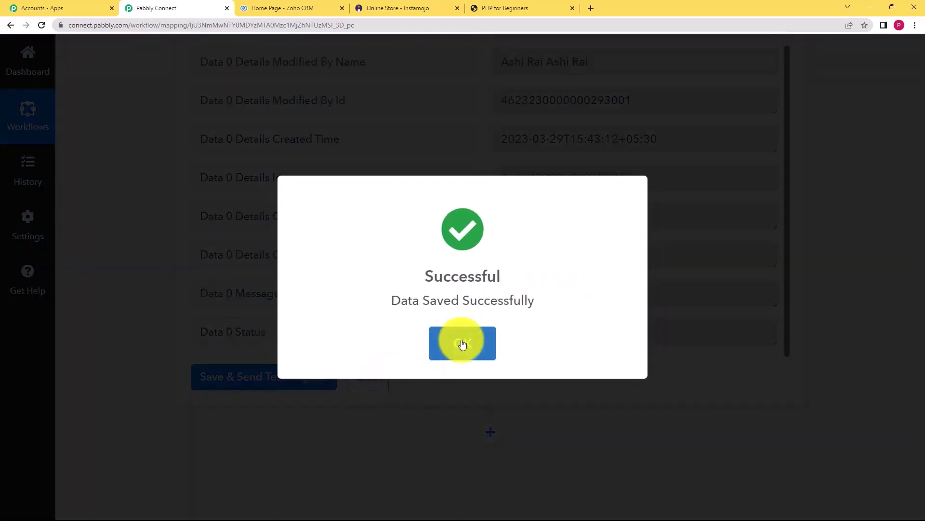
left_click(463, 340)
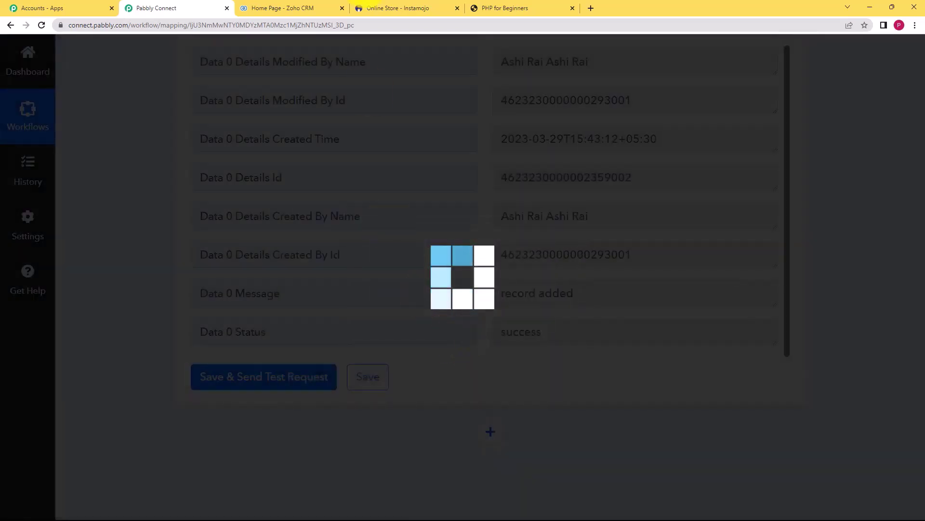
left_click(294, 5)
Refresh Zoho CRM's Today's Leads to see the new lead, then return to Pabbly Connect.
left_click(572, 150)
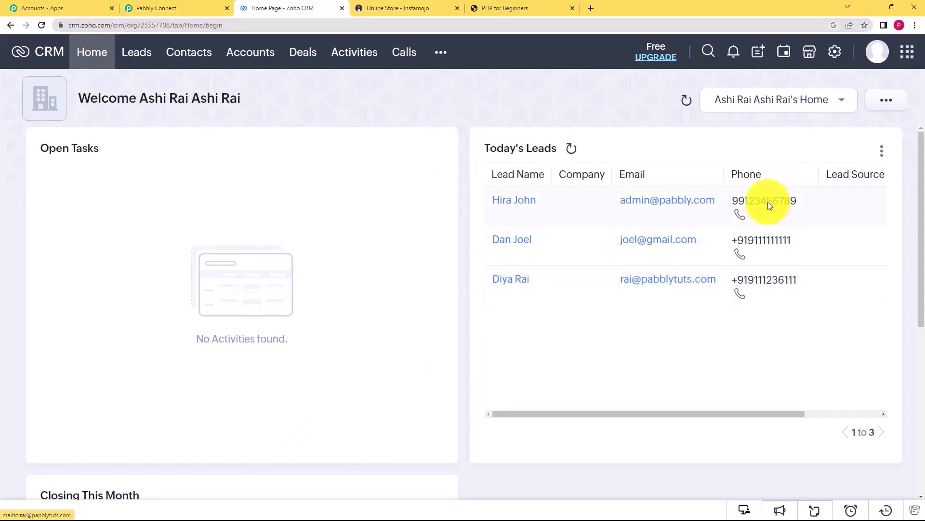
left_click(200, 7)
scroll(149, 305, "up", 5)
Collapse the Zoho CRM Create Lead step and scroll through the five workflow steps.
scroll(148, 305, "up", 20)
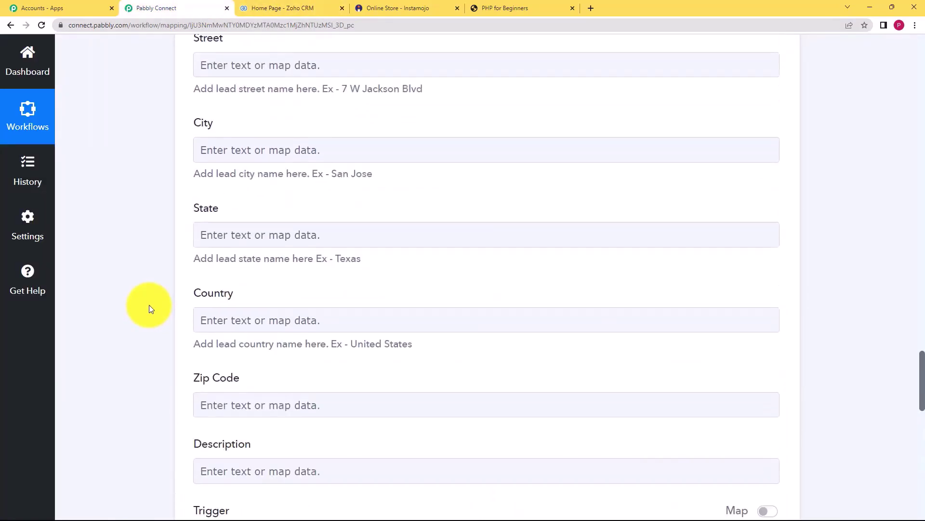
scroll(149, 305, "up", 20)
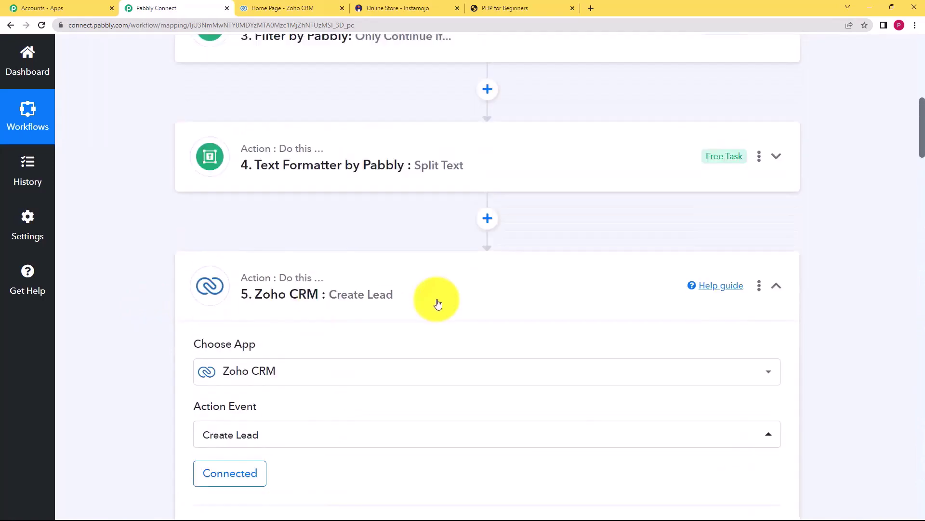
left_click(434, 304)
scroll(159, 274, "up", 4)
scroll(165, 273, "up", 3)
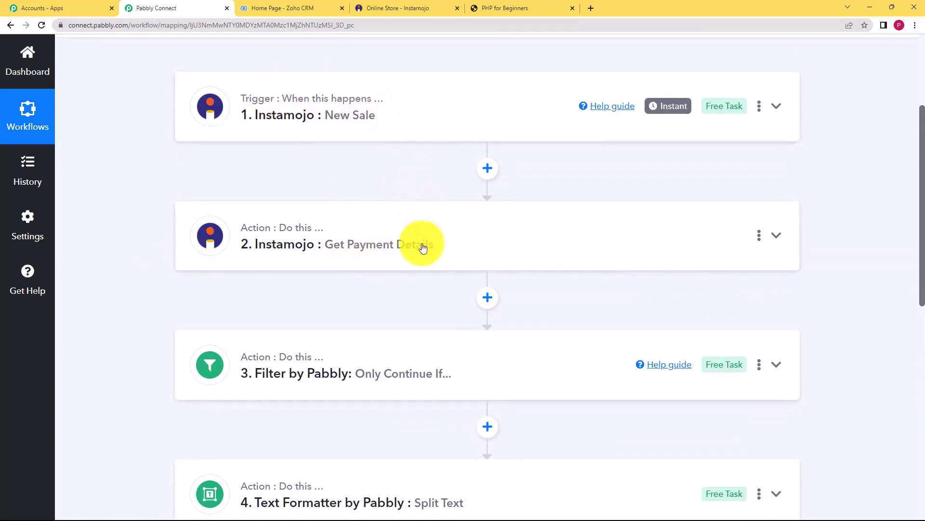
scroll(203, 296, "down", 2)
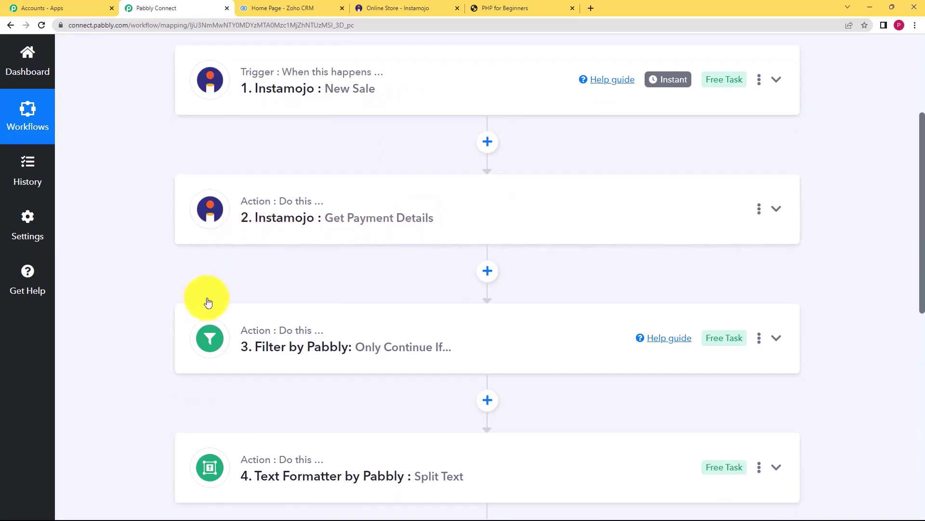
mouse_move(316, 279)
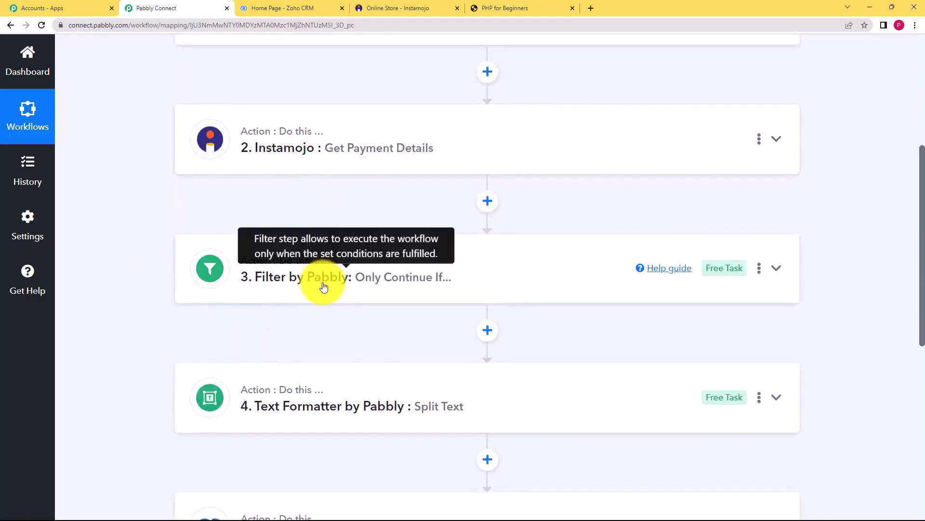
scroll(146, 336, "down", 2)
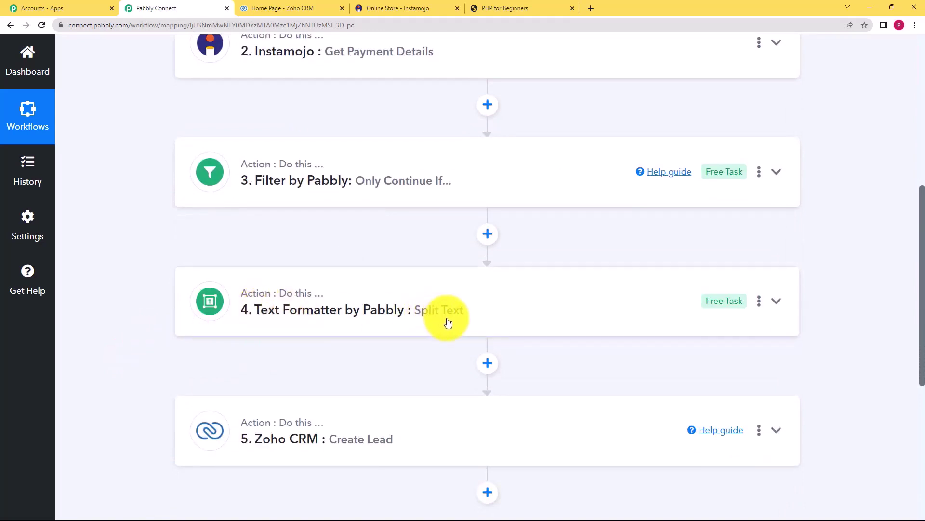
scroll(162, 374, "down", 3)
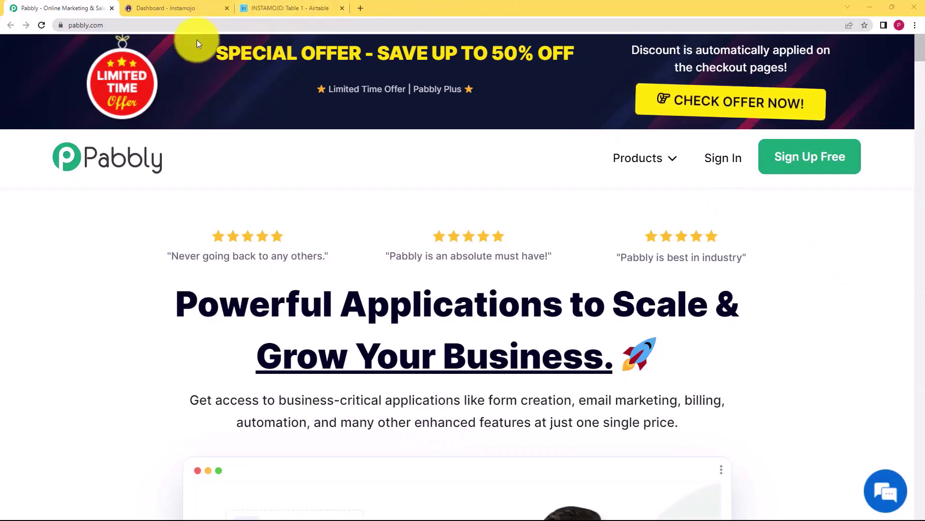
Look over the Instamojo dashboard and the Airtable INSTAMOJO table.
left_click(200, 7)
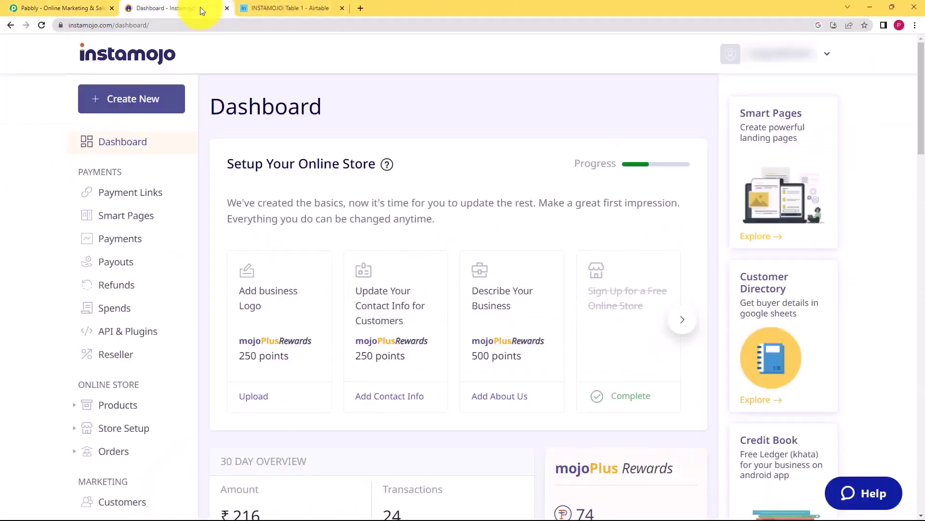
left_click(285, 4)
left_click(207, 7)
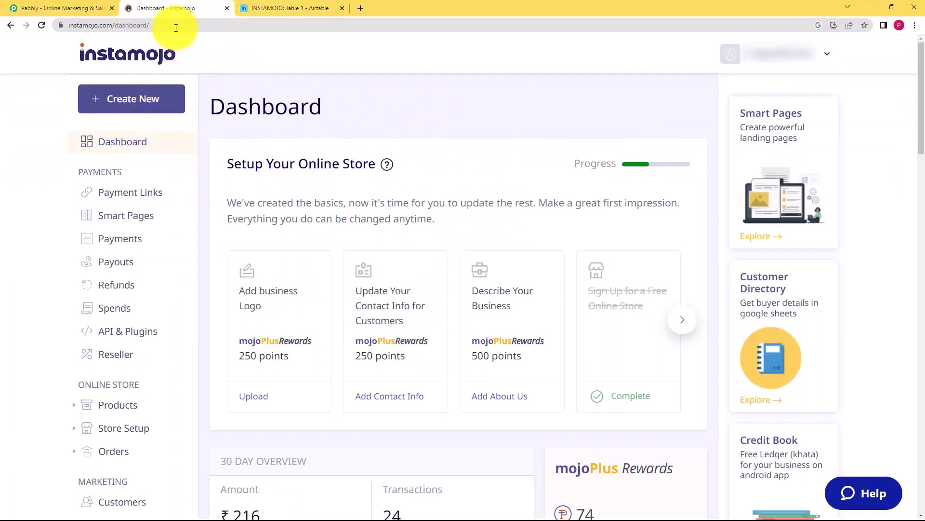
left_click(275, 8)
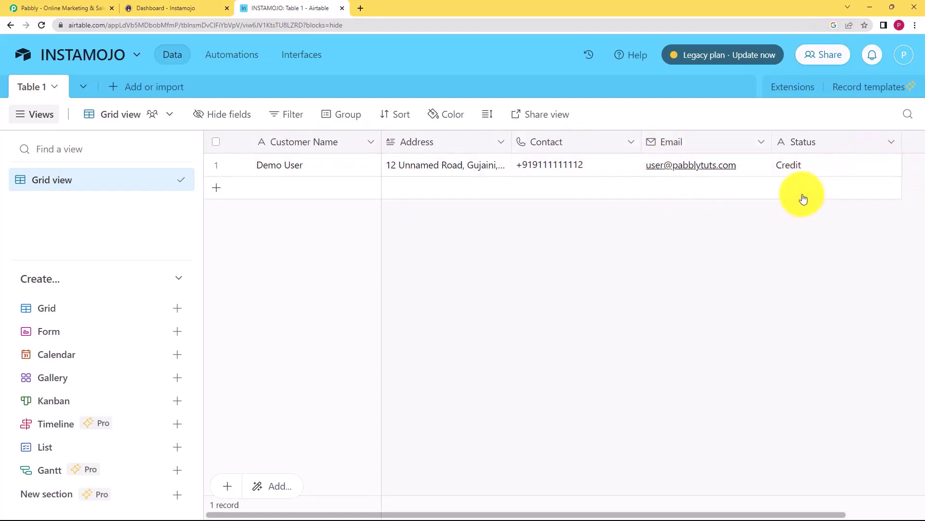
Go back to the Pabbly website after reviewing the Airtable table's single record.
left_click(70, 5)
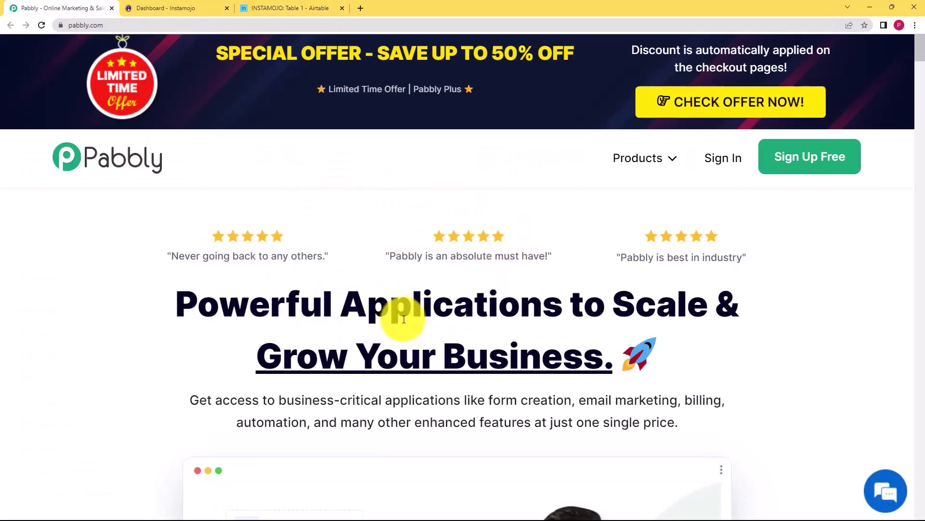
Sign in to Pabbly and open Pabbly Connect from the All Apps page.
left_click(720, 166)
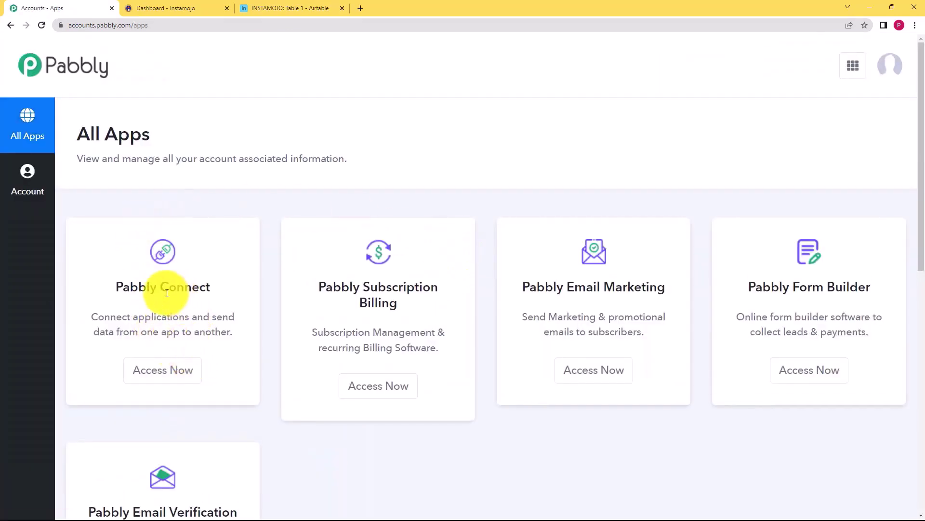
left_click_drag(112, 285, 218, 295)
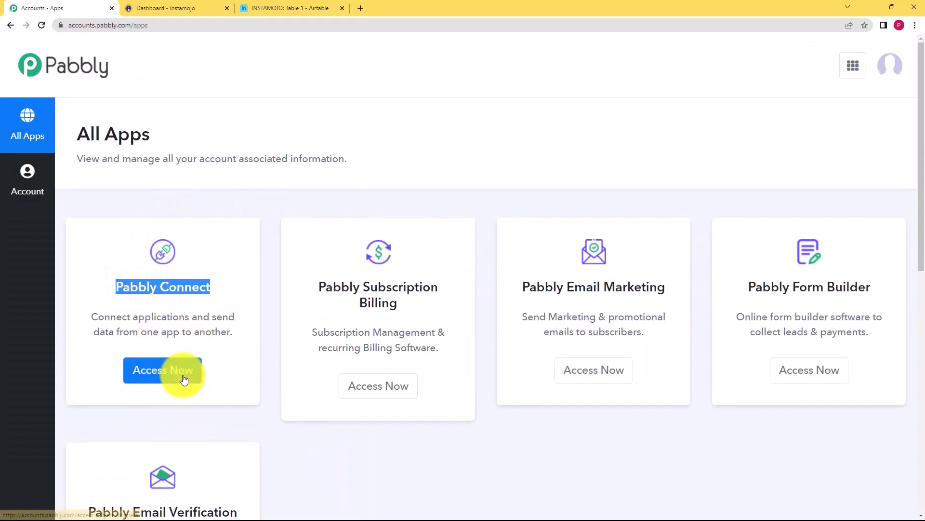
left_click(183, 378)
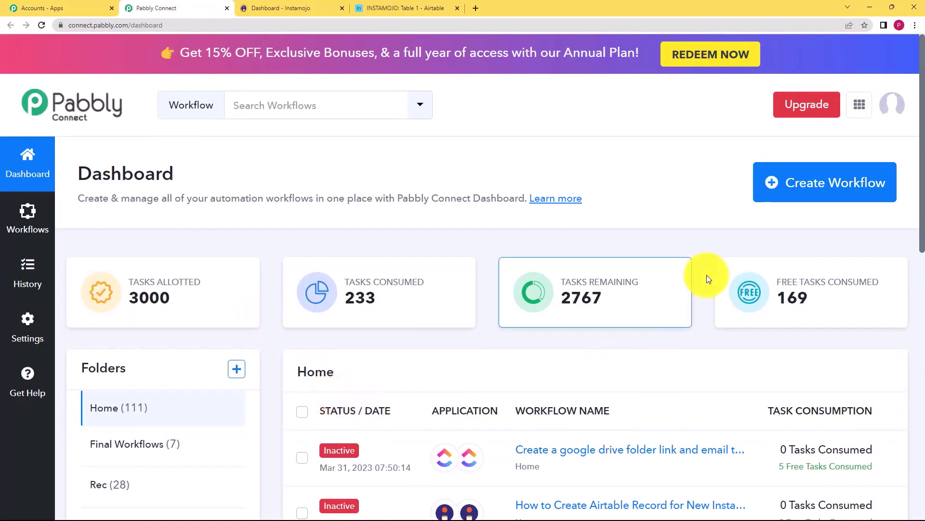
Create the workflow 'Create Airtable Record for new Instamojo Payment' and collapse its trigger card.
left_click(826, 193)
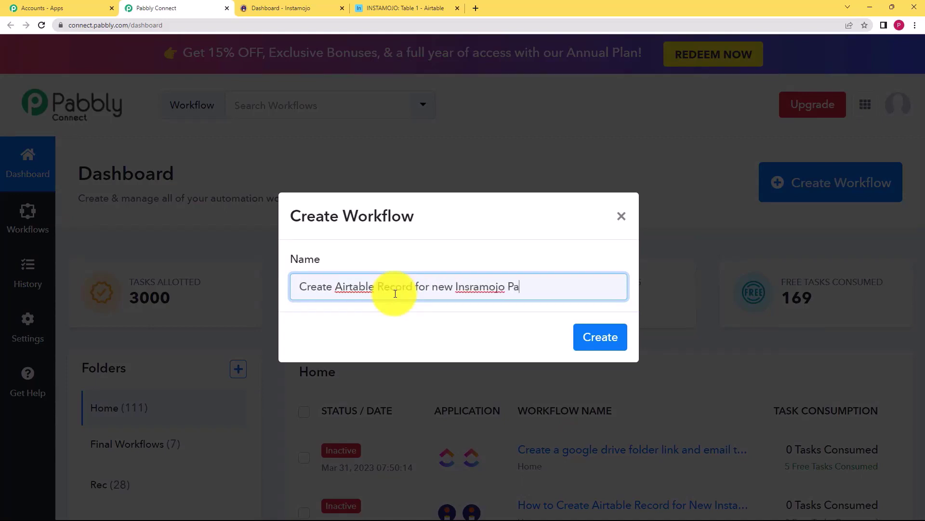
type("yment")
left_click(585, 337)
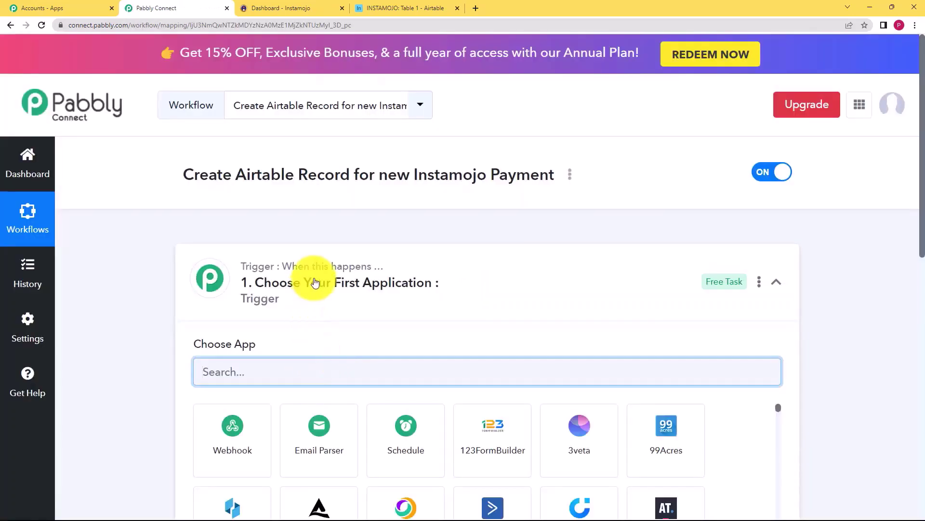
left_click(306, 275)
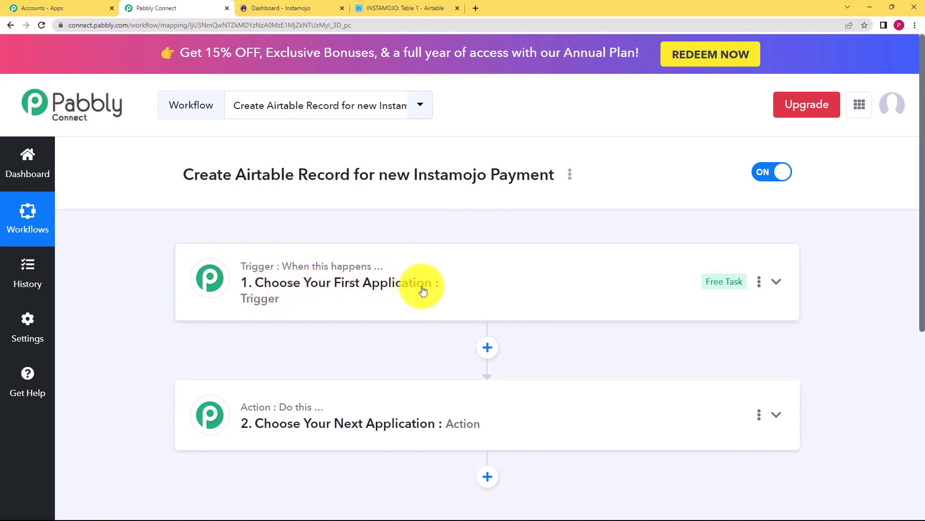
mouse_move(252, 275)
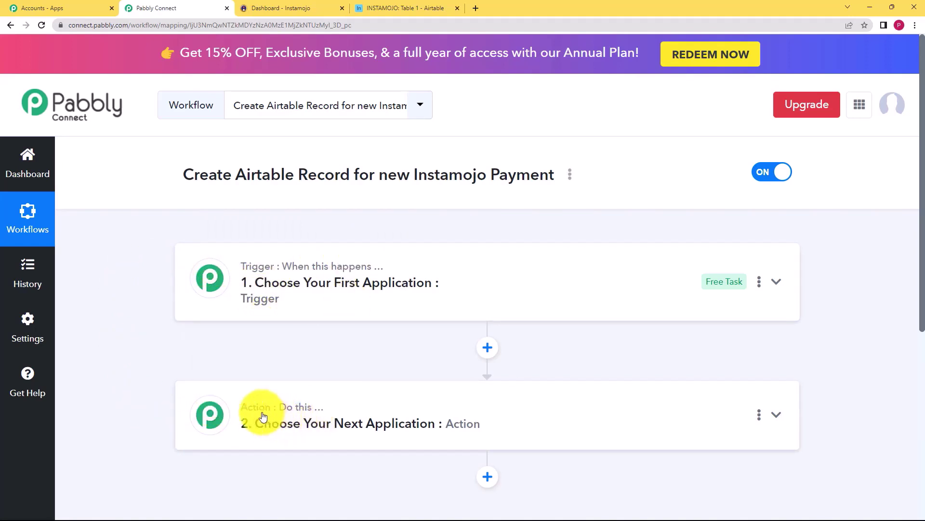
Set the trigger to Instamojo with the New Sale event.
left_click(260, 294)
left_click(251, 360)
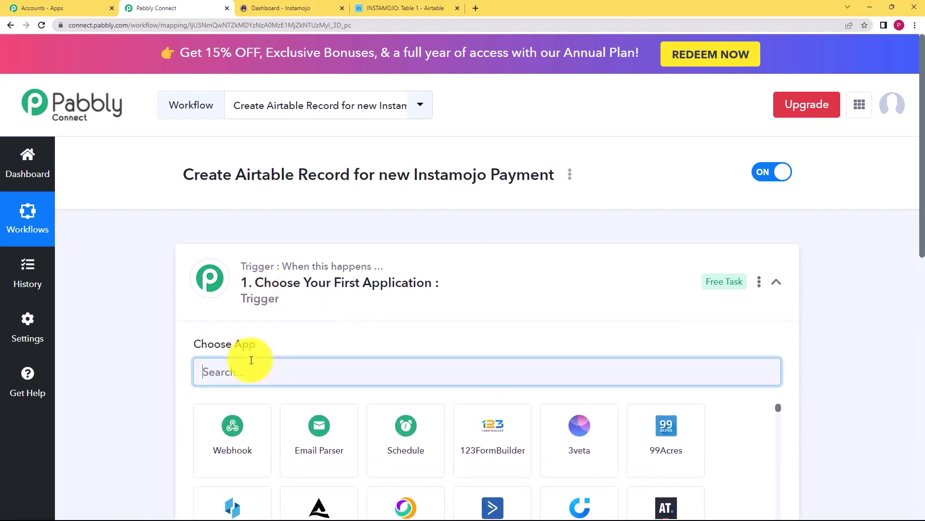
type("Instamojo")
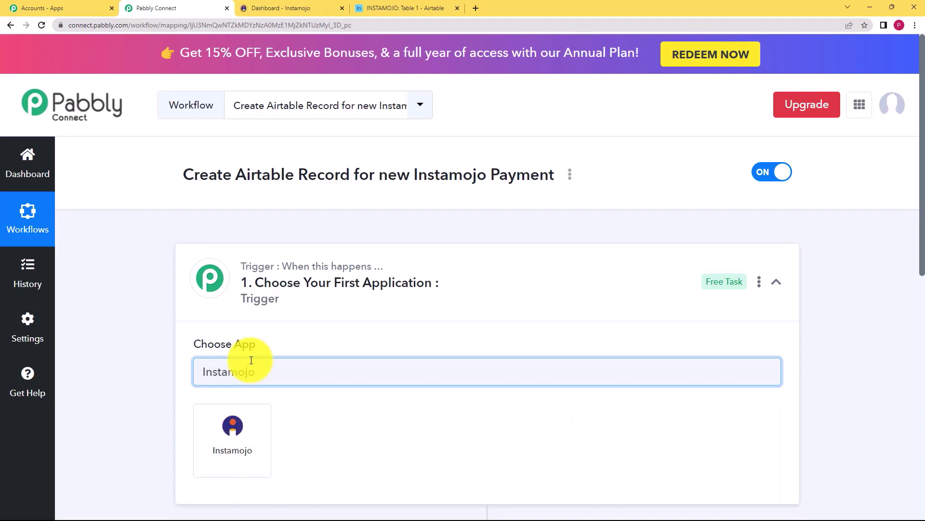
left_click(234, 427)
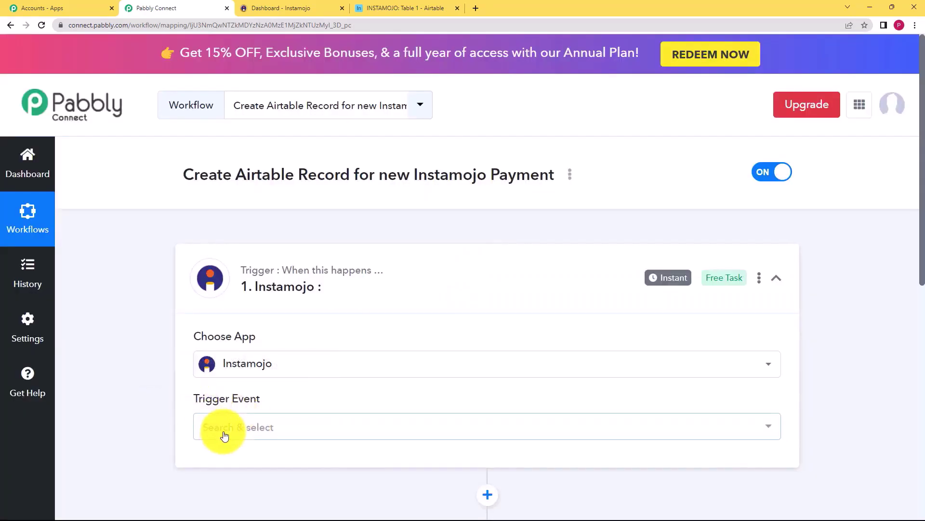
left_click(219, 428)
left_click(238, 395)
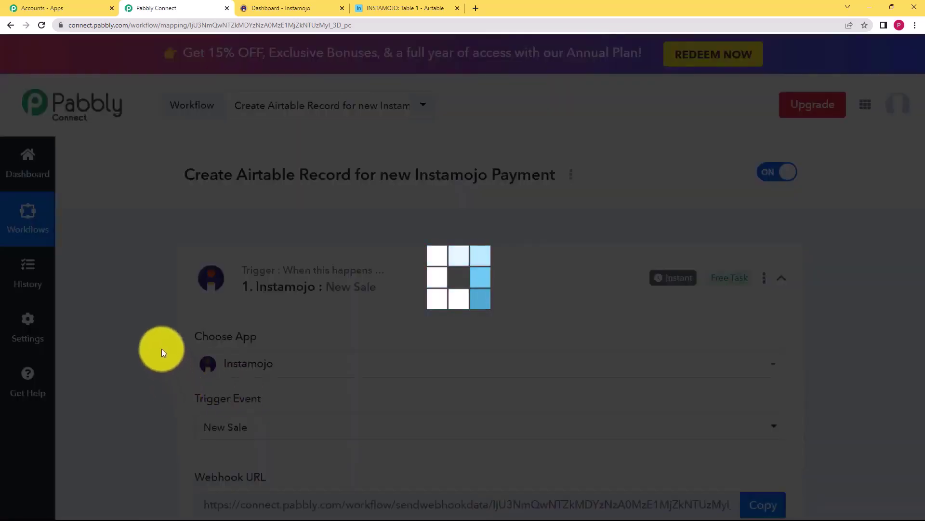
Review the generated webhook URL instructions, then go to the Instamojo dashboard.
scroll(276, 348, "down", 4)
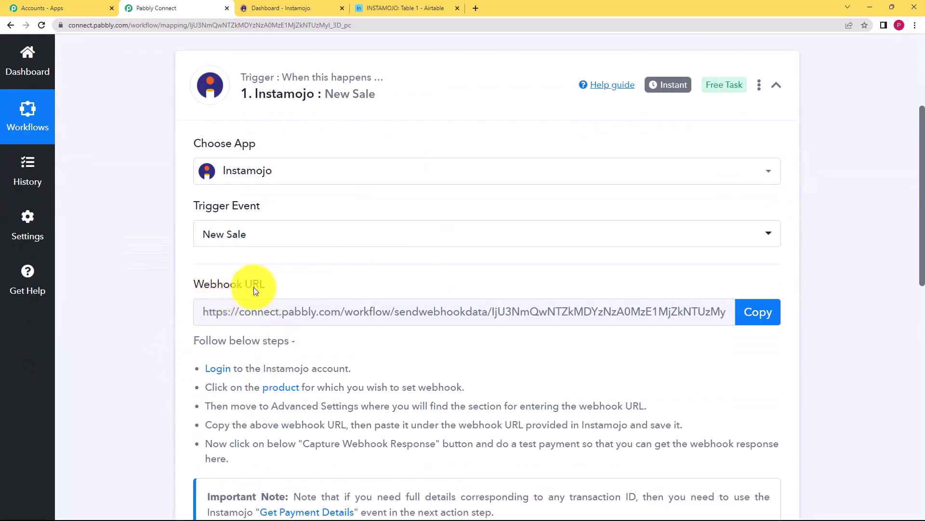
left_click_drag(273, 285, 187, 284)
left_click(152, 301)
scroll(152, 301, "down", 3)
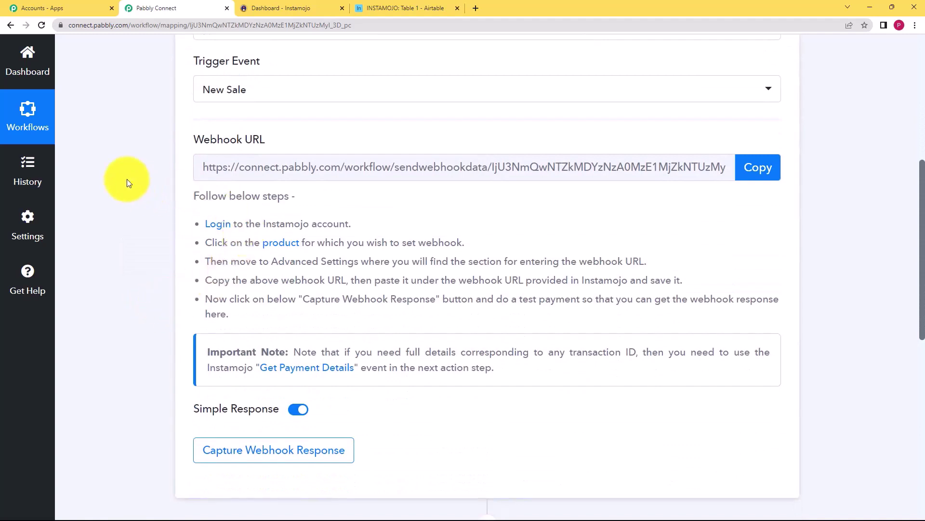
mouse_move(259, 148)
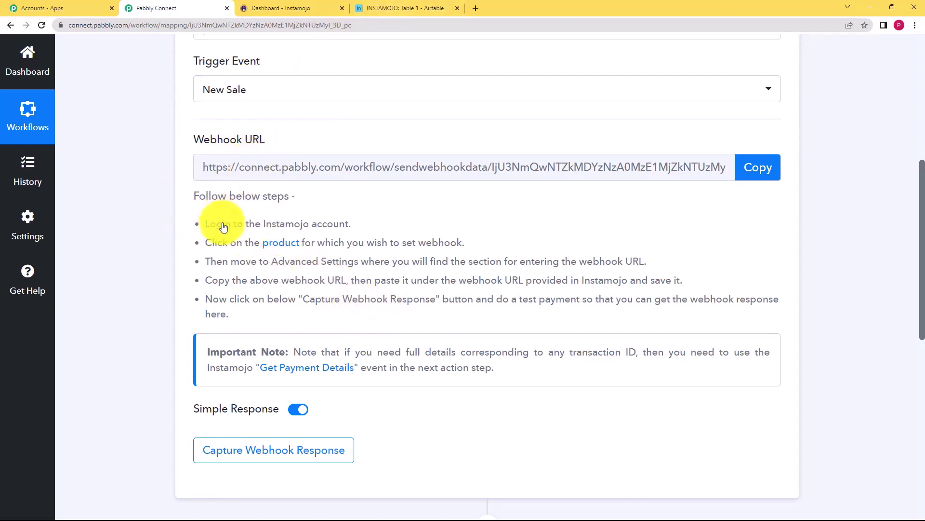
left_click(293, 4)
left_click(165, 6)
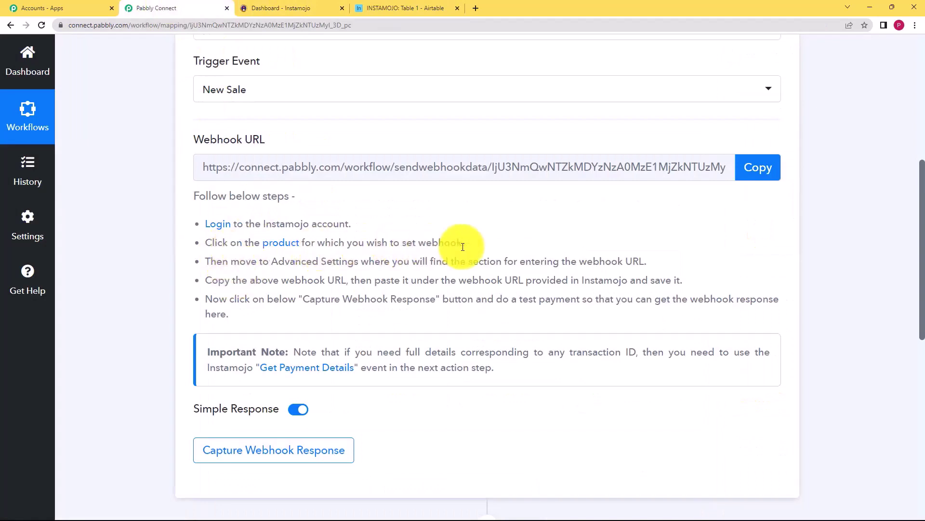
left_click(279, 5)
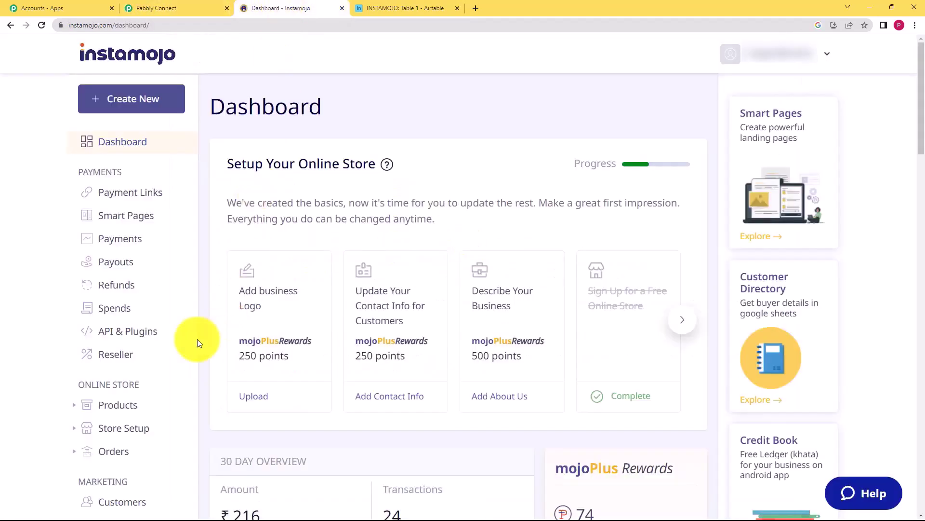
Open the Smart Watch product from Instamojo's All Products list.
left_click(129, 410)
left_click(135, 428)
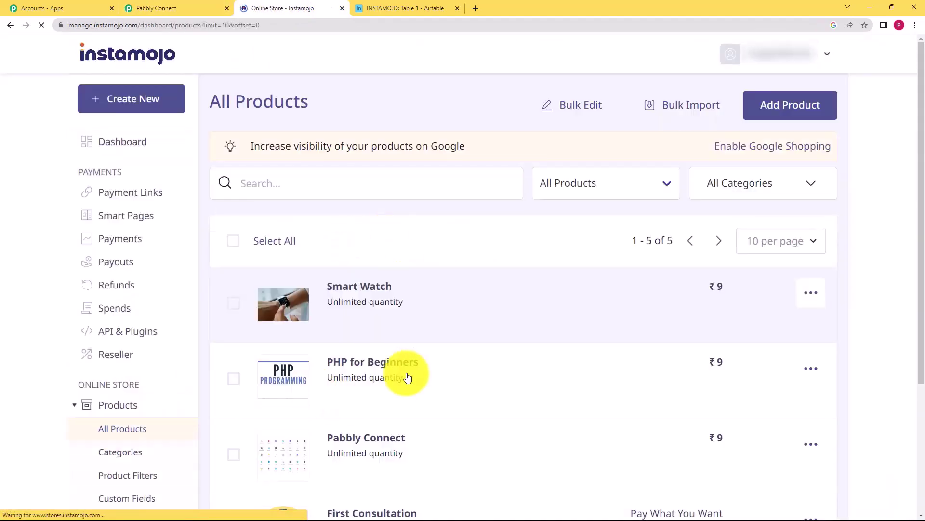
scroll(378, 269, "down", 3)
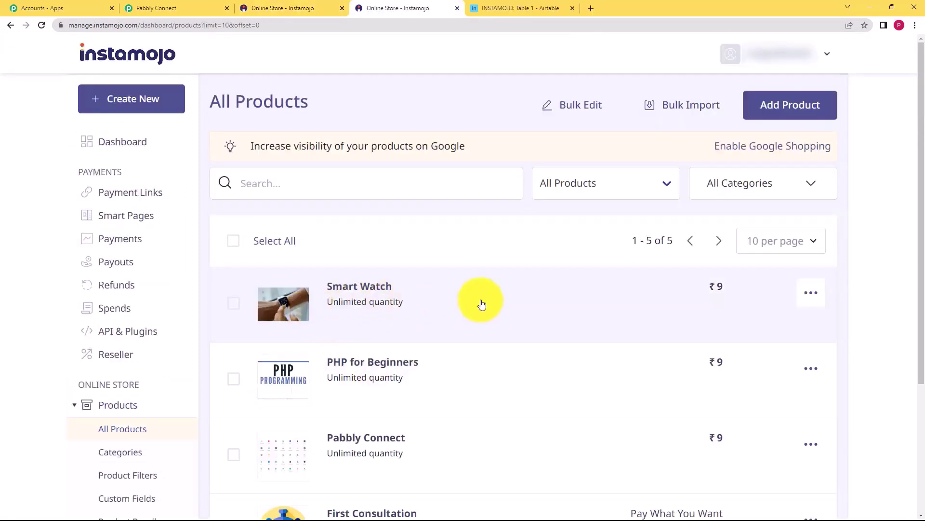
left_click(484, 302)
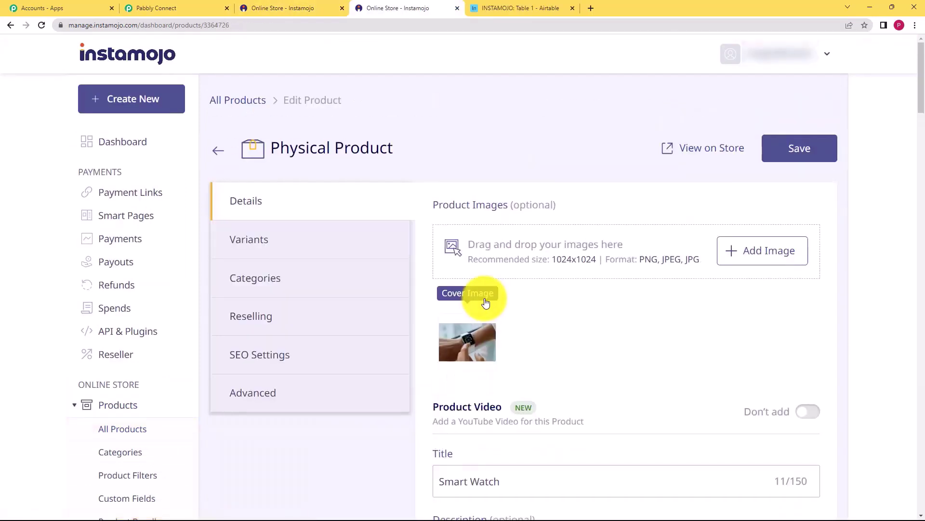
Replace the product's Advanced webhook URL with the Pabbly one, save, and view it on the store.
left_click(261, 398)
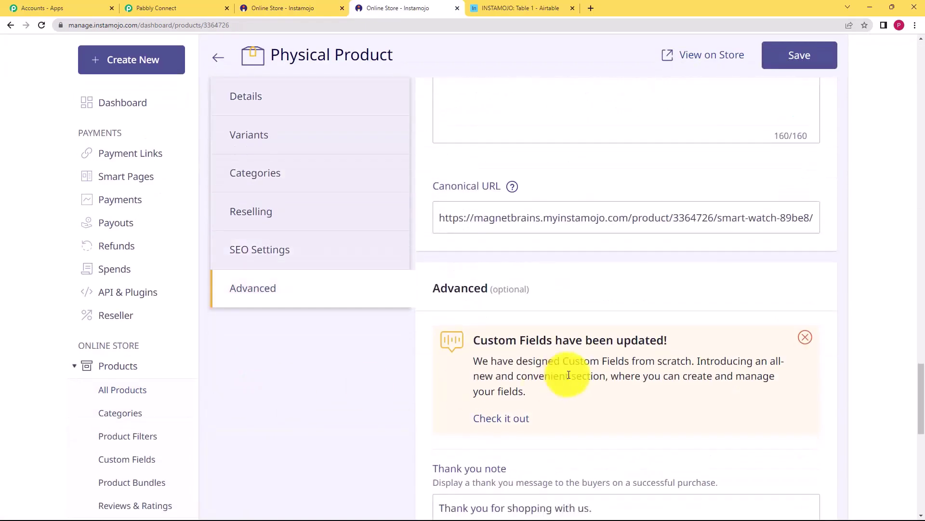
scroll(569, 373, "down", 4)
left_click_drag(439, 351, 870, 356)
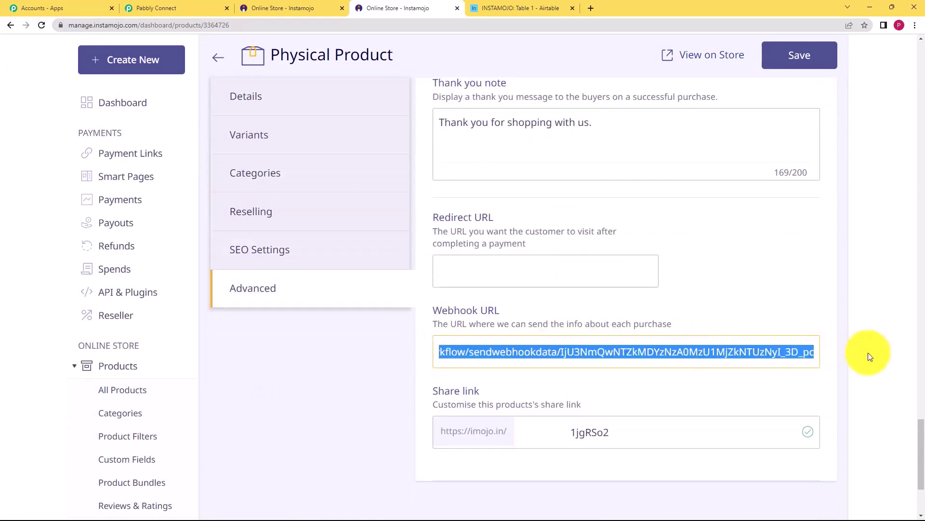
key("BackSpace")
right_click(642, 351)
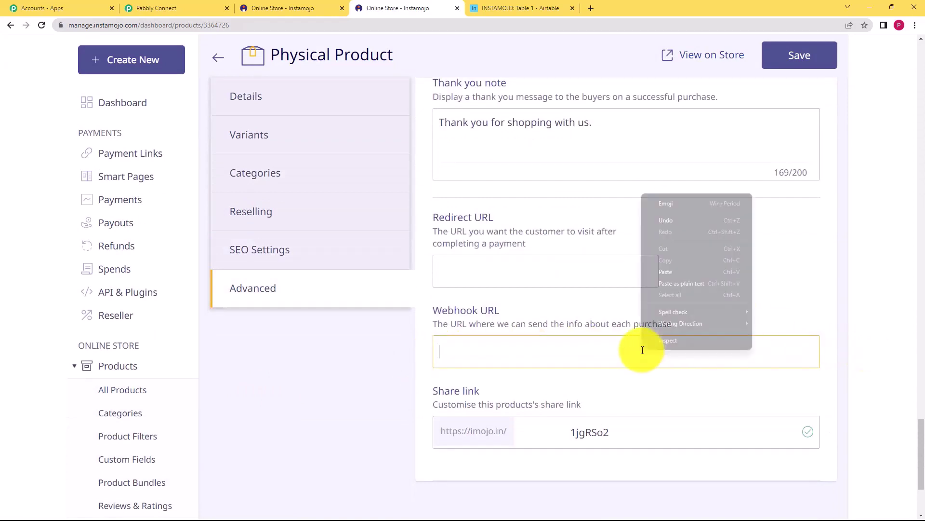
left_click(684, 270)
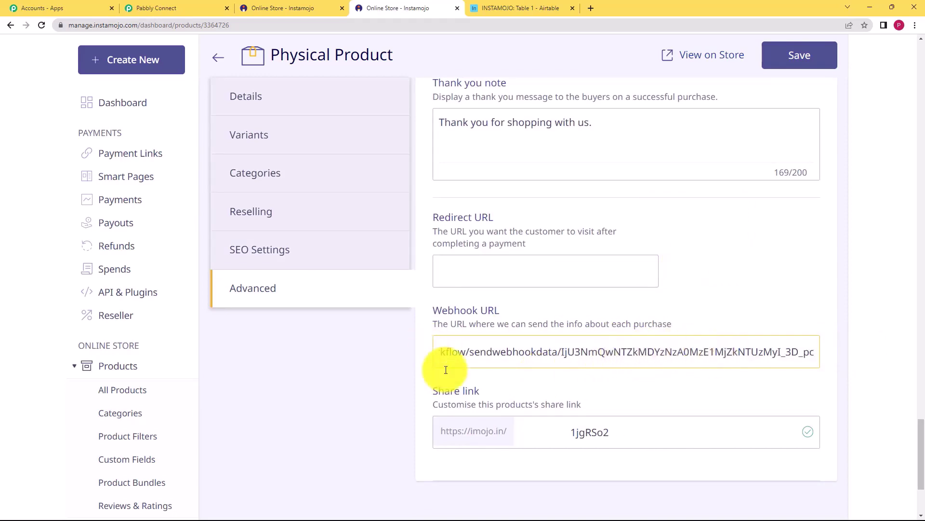
left_click(771, 56)
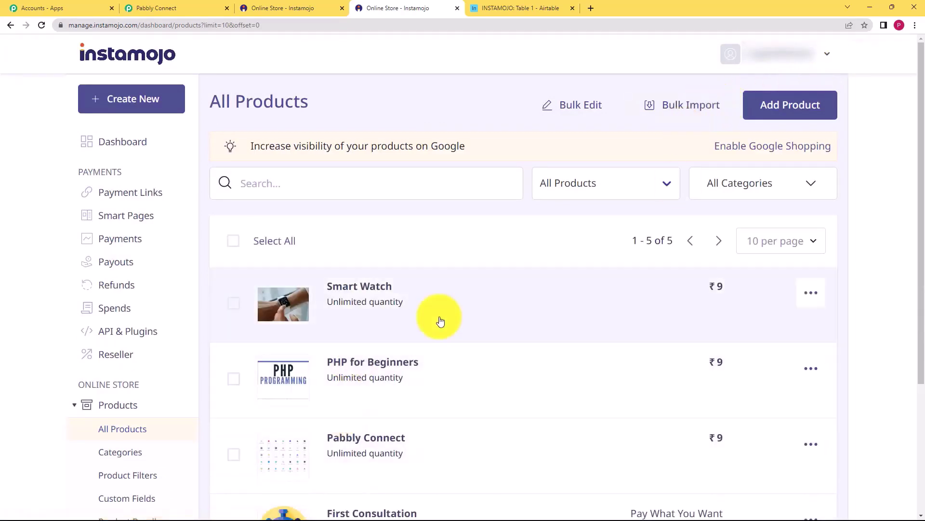
left_click(440, 321)
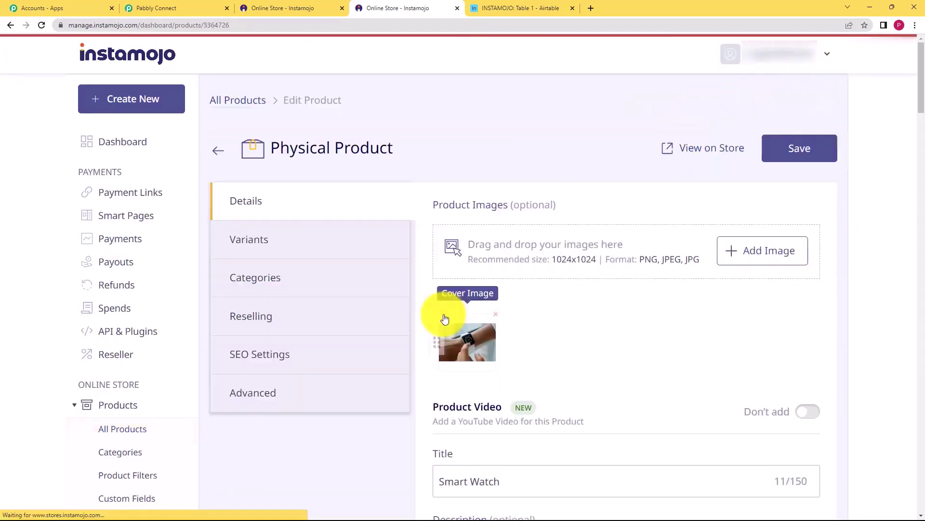
left_click(707, 151)
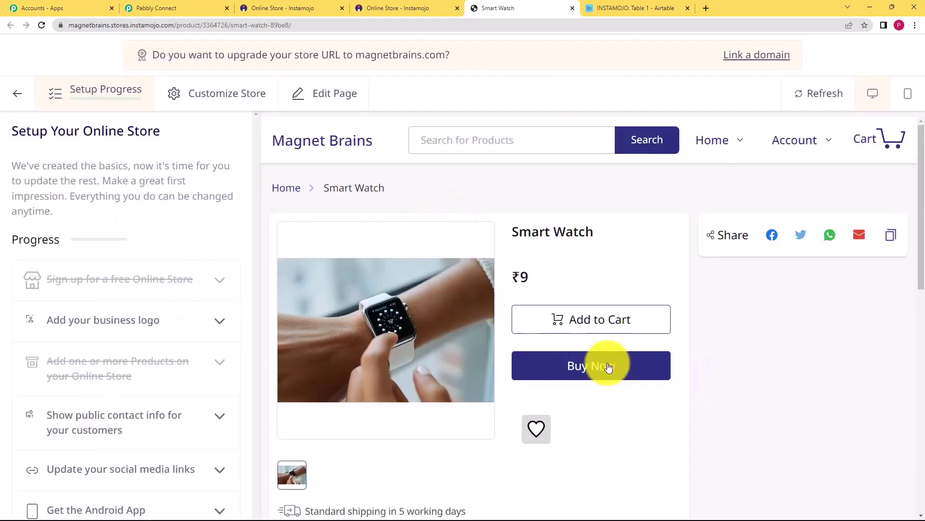
left_click(607, 363)
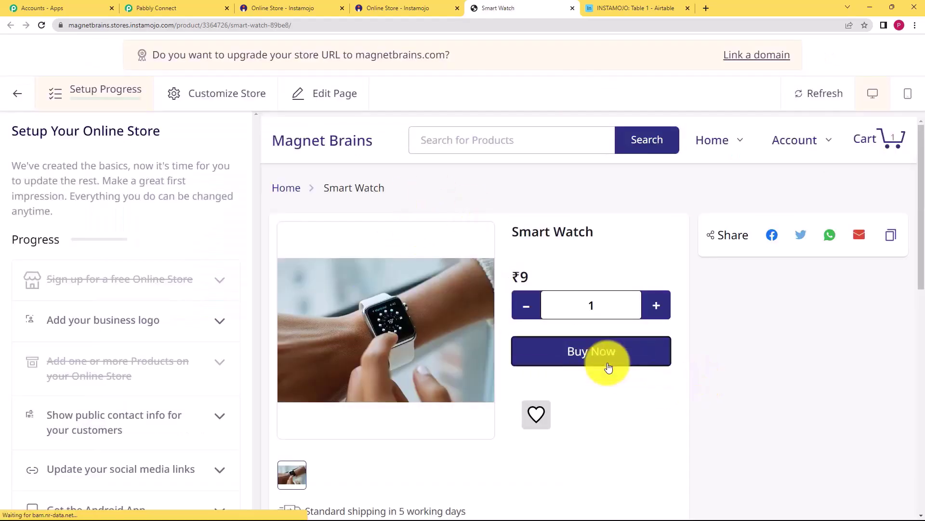
left_click(609, 363)
left_click(448, 273)
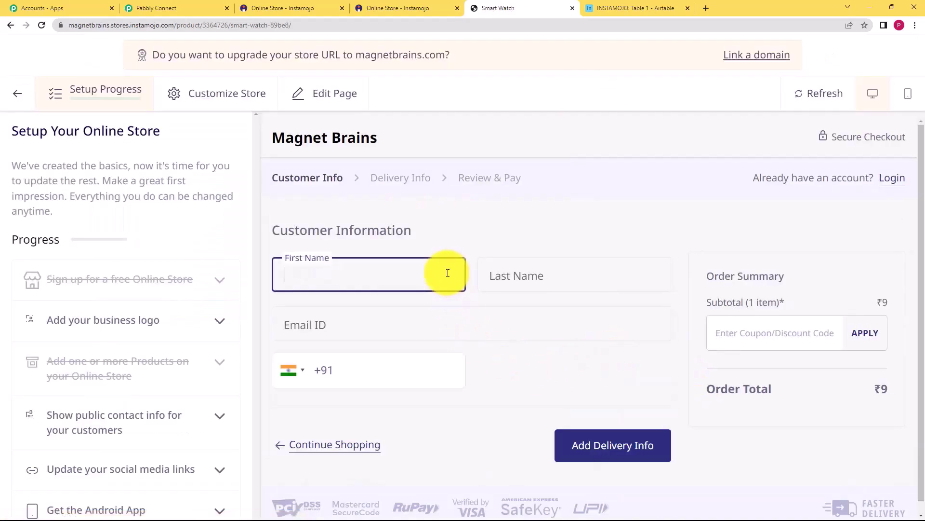
type("Test")
left_click(596, 287)
type("User")
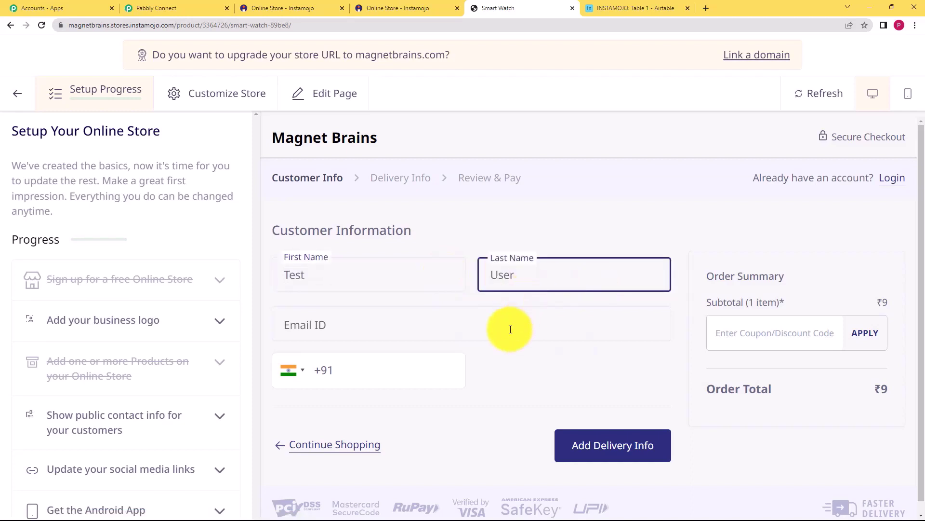
left_click(511, 330)
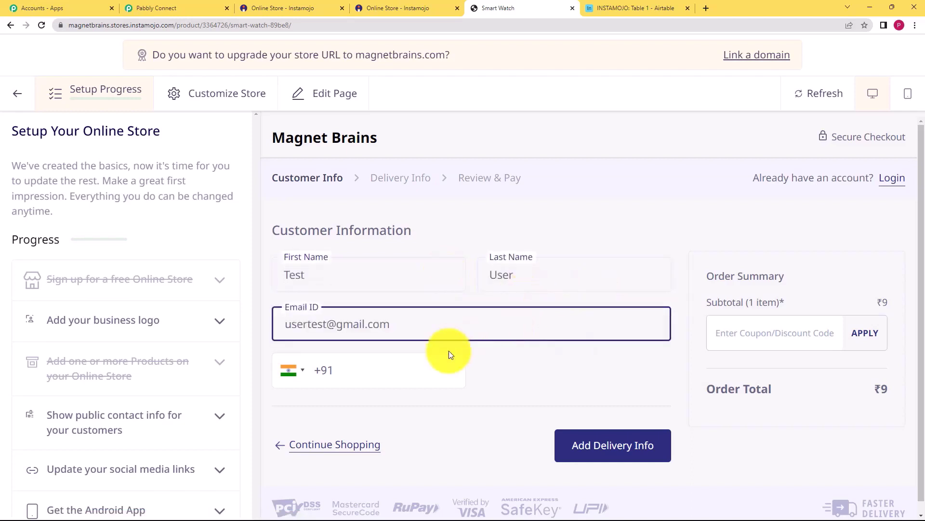
left_click(407, 372)
type("81111111111")
left_click(612, 430)
Autofill the shipping address and pay the ₹9 order.
scroll(372, 386, "down", 3)
left_click(380, 283)
left_click(387, 321)
type("A")
left_click(368, 372)
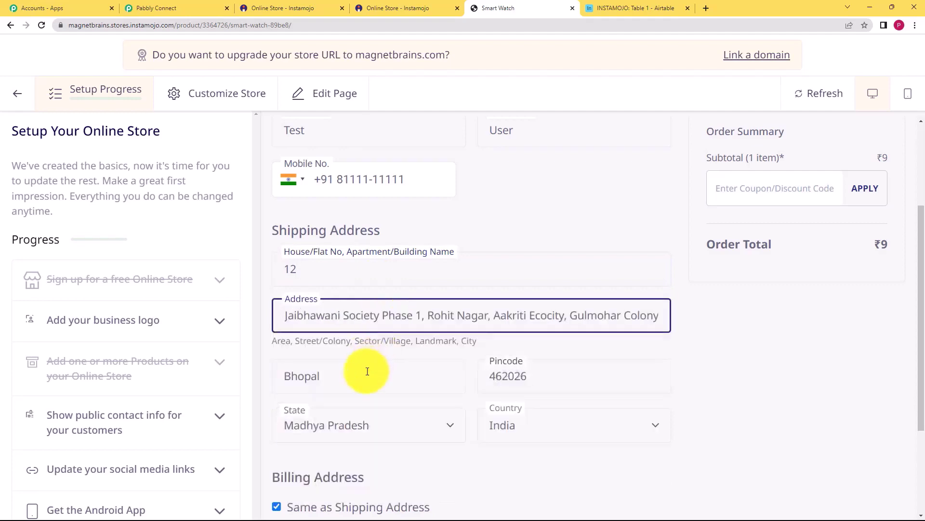
scroll(434, 338, "down", 3)
left_click(594, 443)
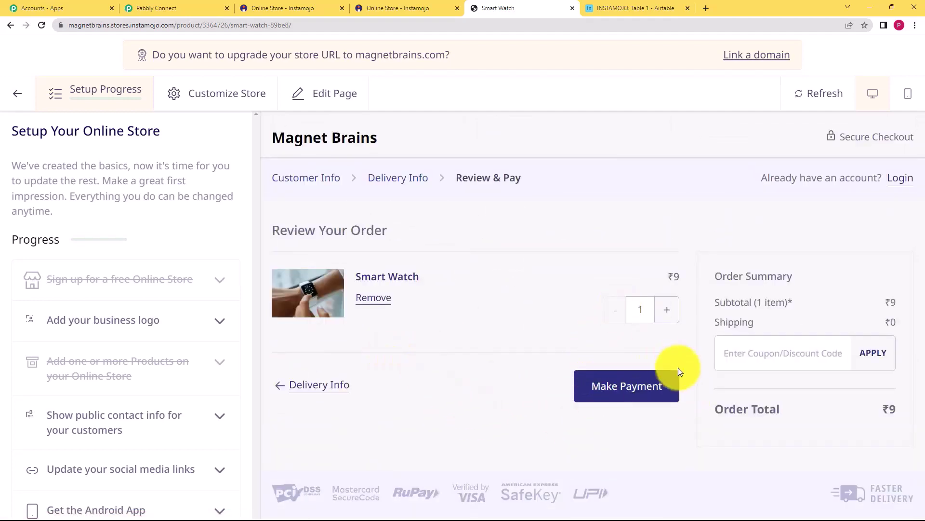
left_click(648, 377)
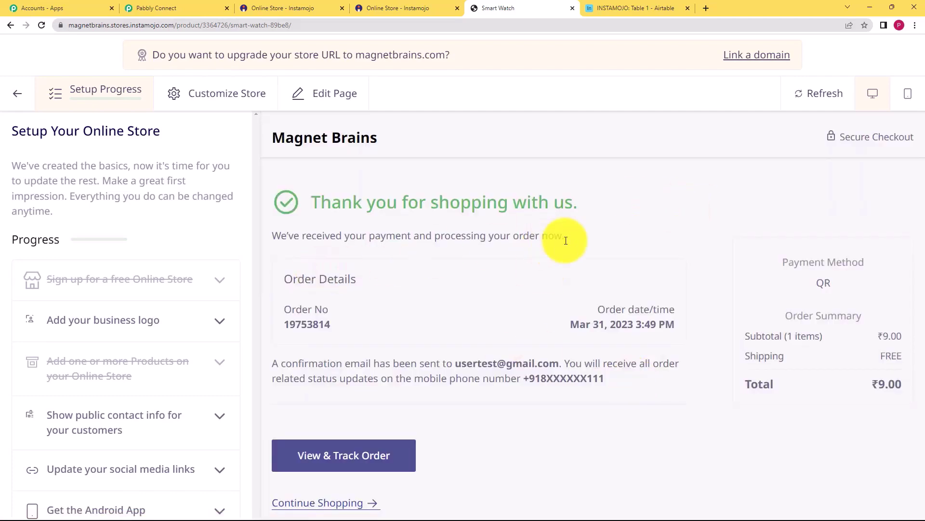
left_click(174, 9)
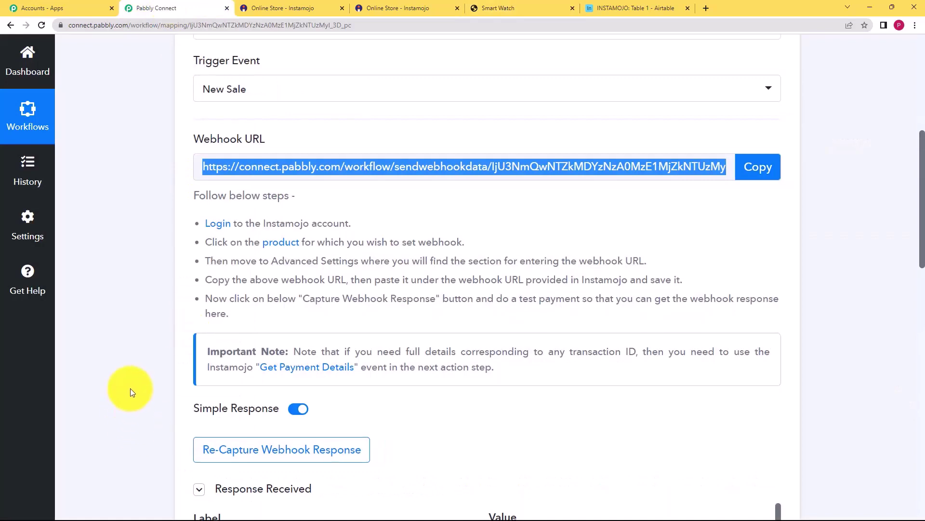
Review the captured sale response: status Credit, buyer e-mail, amount 9.00 and the Longurl.
scroll(457, 397, "down", 5)
scroll(591, 192, "down", 2)
double_click(511, 213)
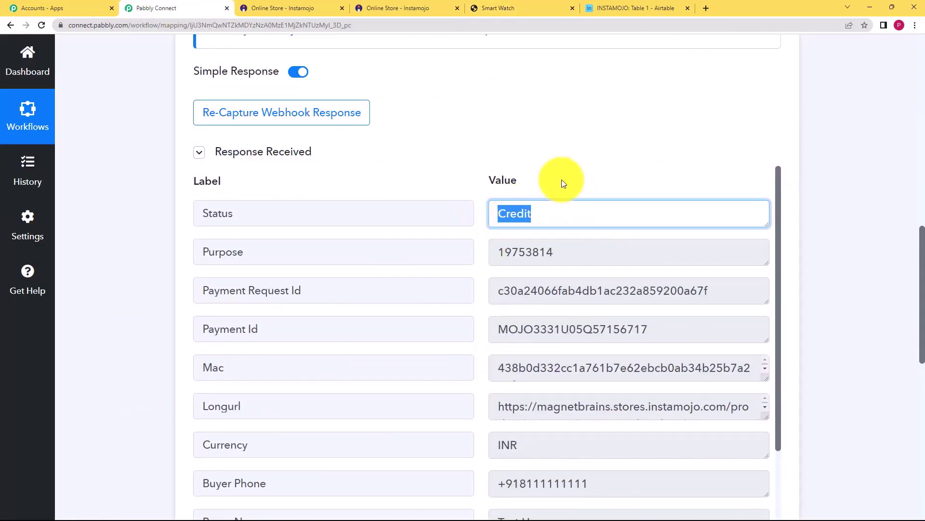
scroll(471, 328, "down", 2)
left_click_drag(632, 393, 479, 409)
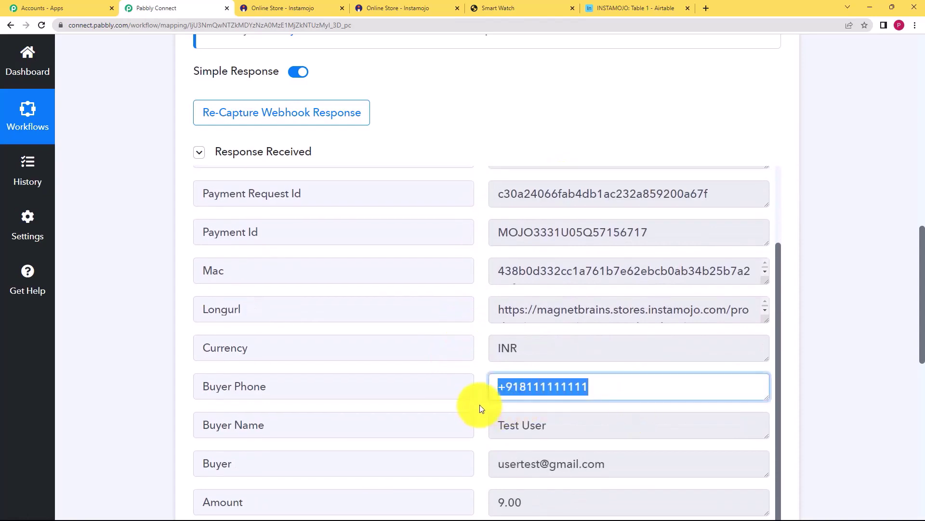
scroll(553, 374, "down", 3)
left_click_drag(550, 281, 471, 281)
left_click_drag(611, 319, 475, 321)
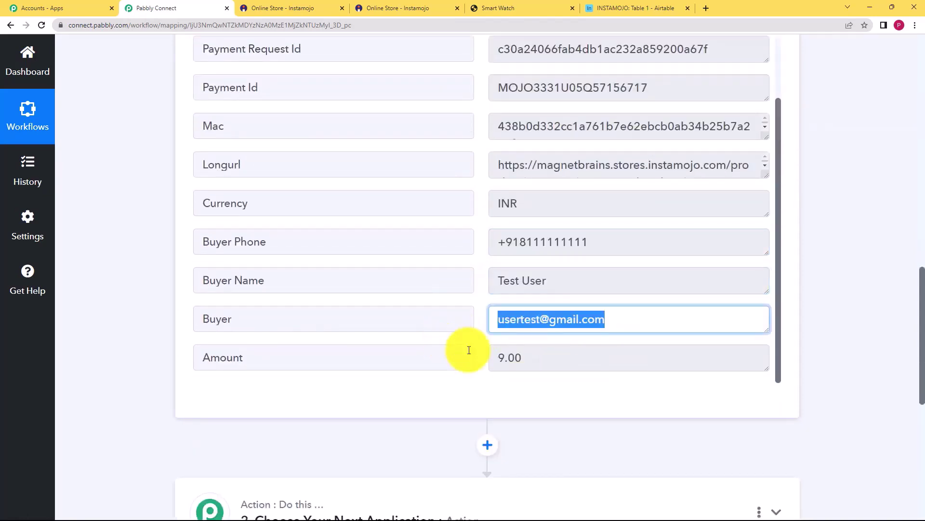
left_click_drag(535, 357, 470, 376)
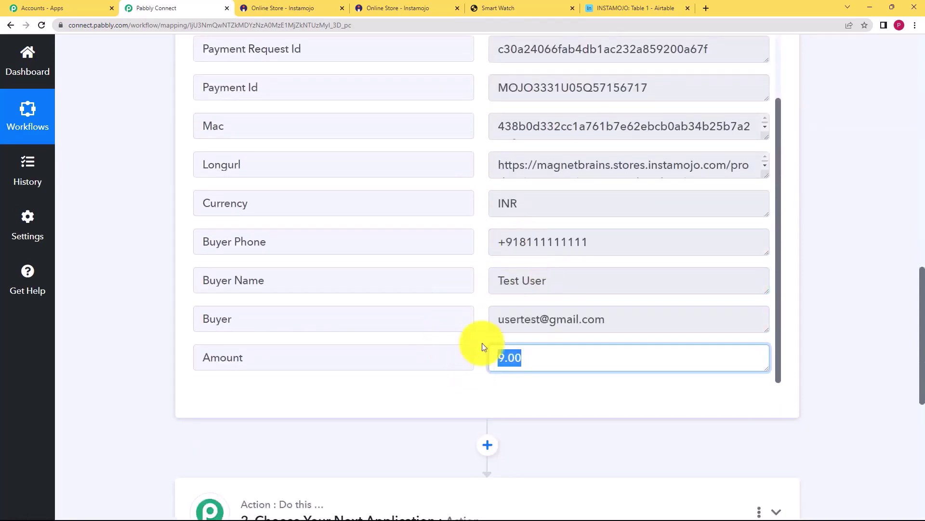
left_click(708, 168)
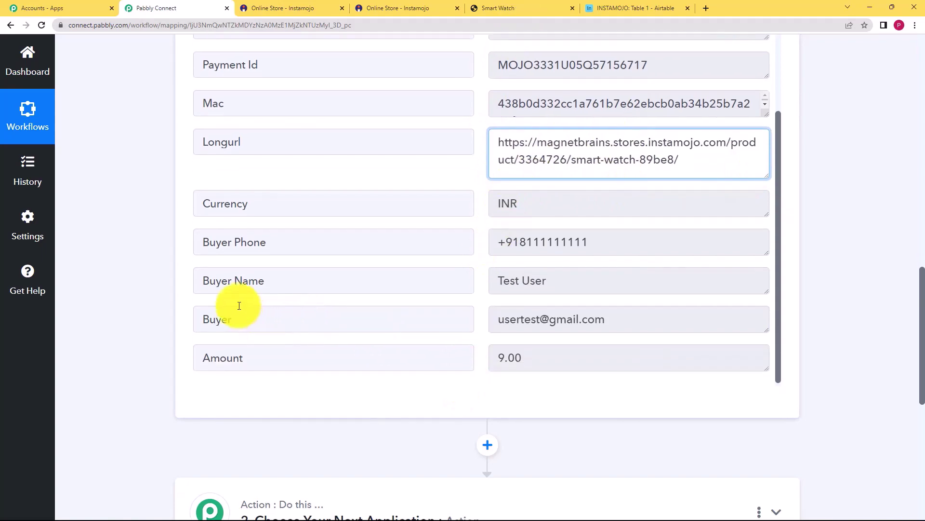
Collapse the Instamojo trigger and open the action step's app chooser.
scroll(186, 279, "up", 10)
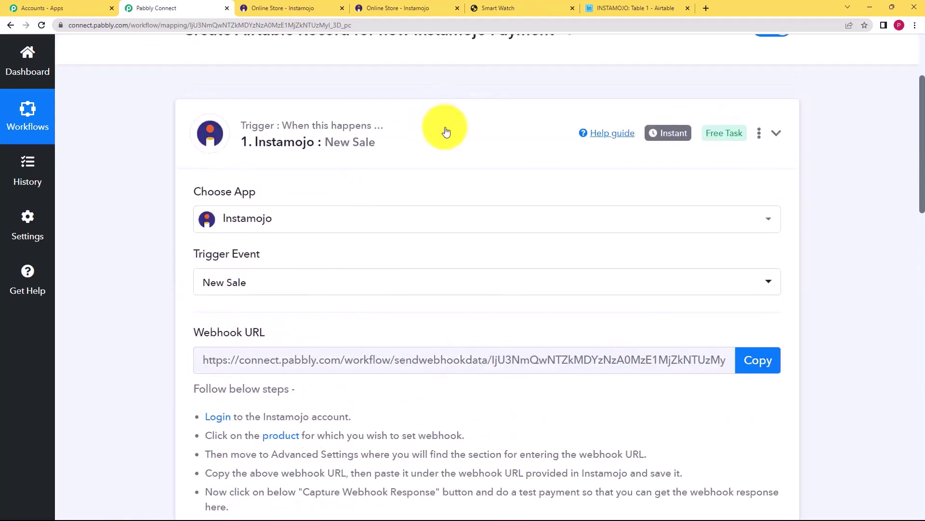
left_click(446, 131)
scroll(310, 223, "down", 2)
left_click(355, 175)
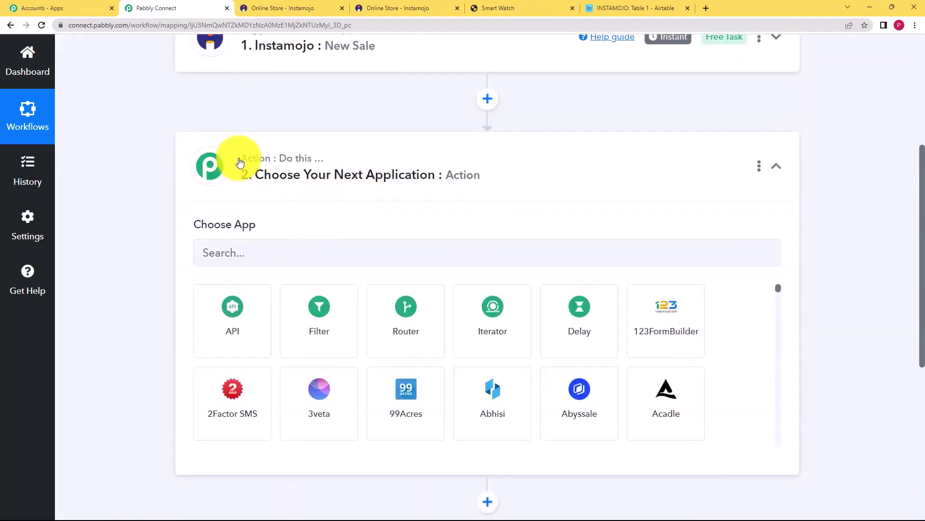
Set the action to Airtable's Create Record event and begin connecting an Airtable account.
left_click(589, 8)
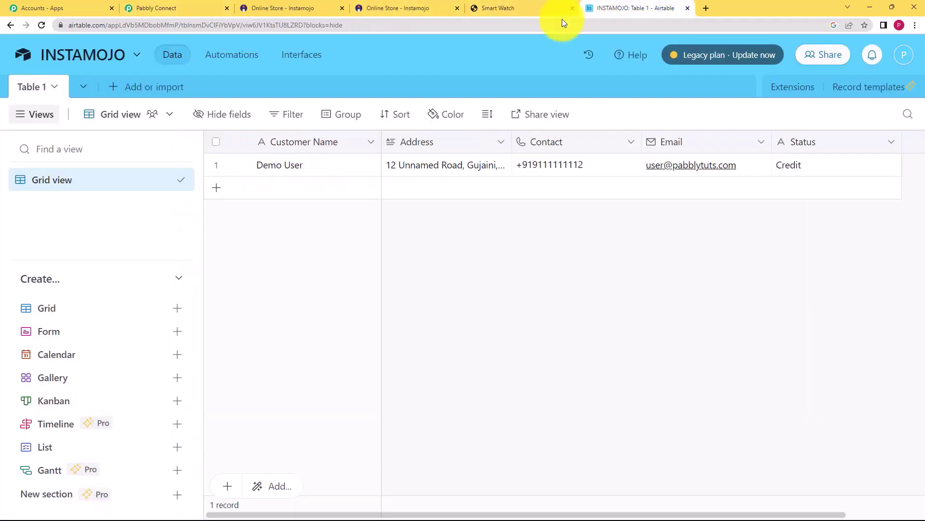
left_click(182, 9)
left_click(370, 258)
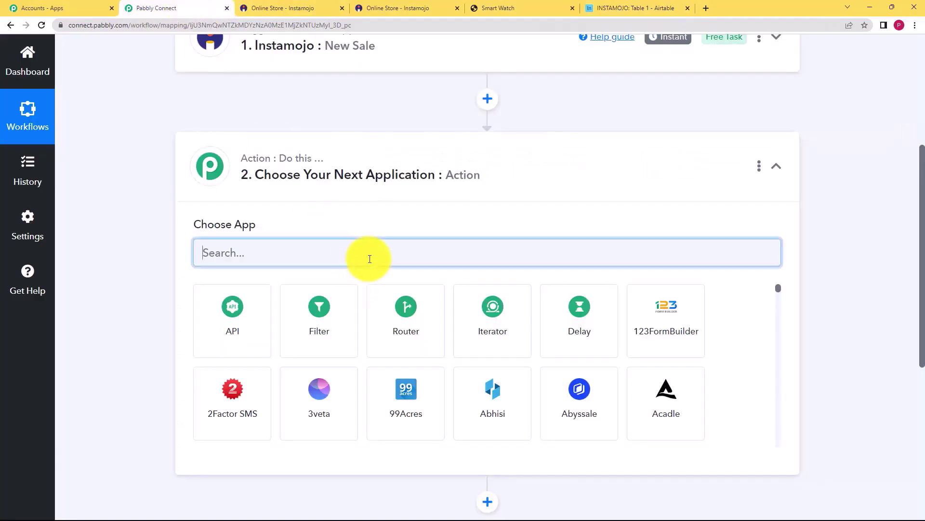
type("AIRTAB")
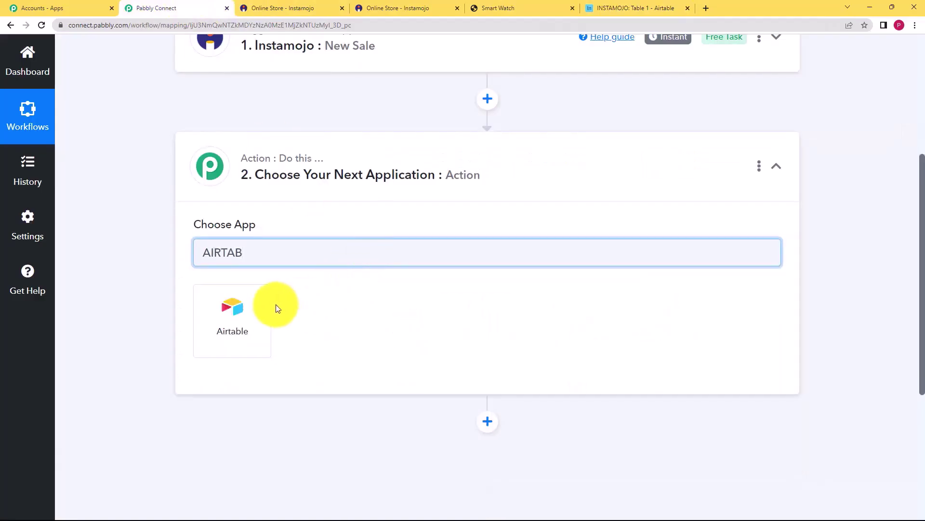
left_click(258, 311)
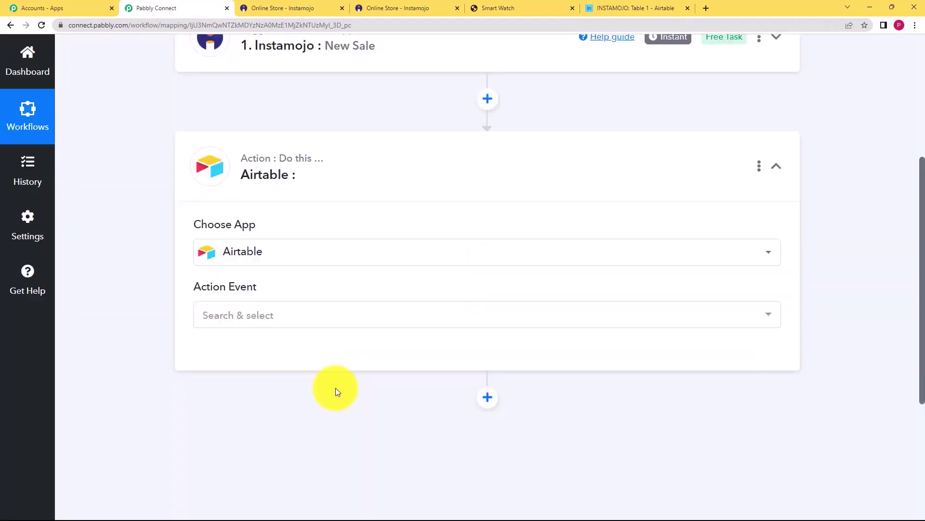
left_click(295, 314)
left_click(288, 134)
left_click(225, 361)
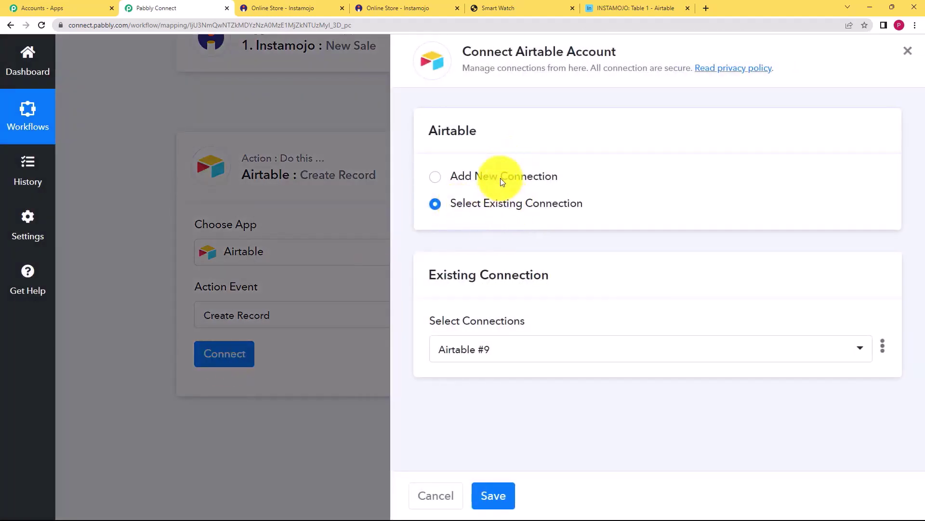
Start a new Airtable connection (Airtable #10) and open the Developer Hub to get a token.
left_click(501, 178)
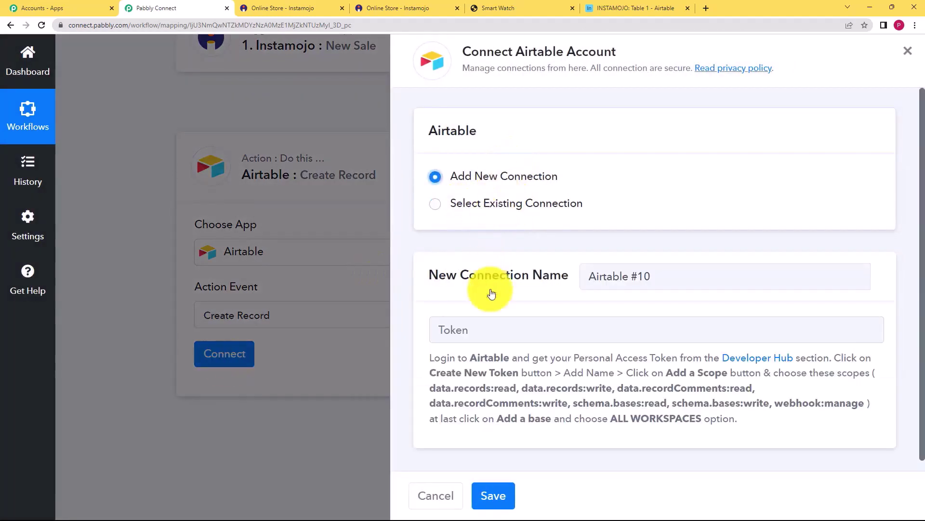
left_click(472, 319)
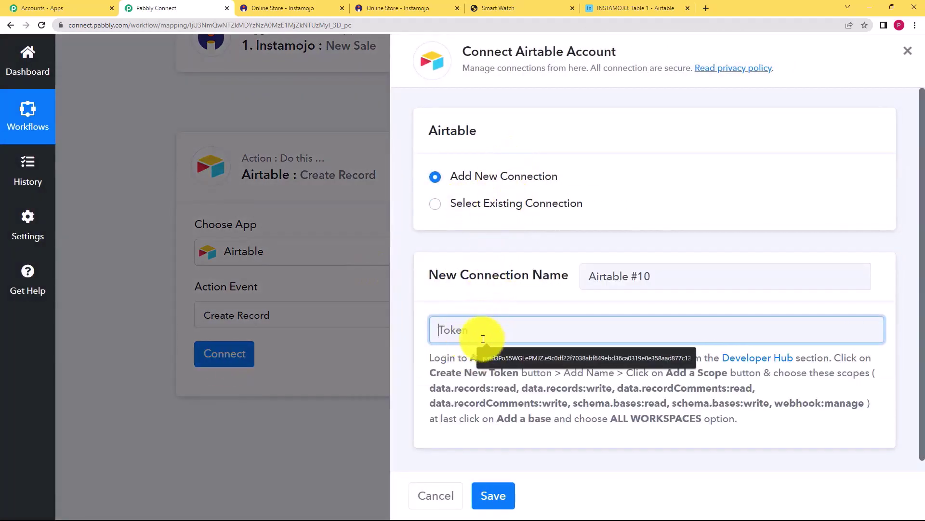
left_click(765, 359)
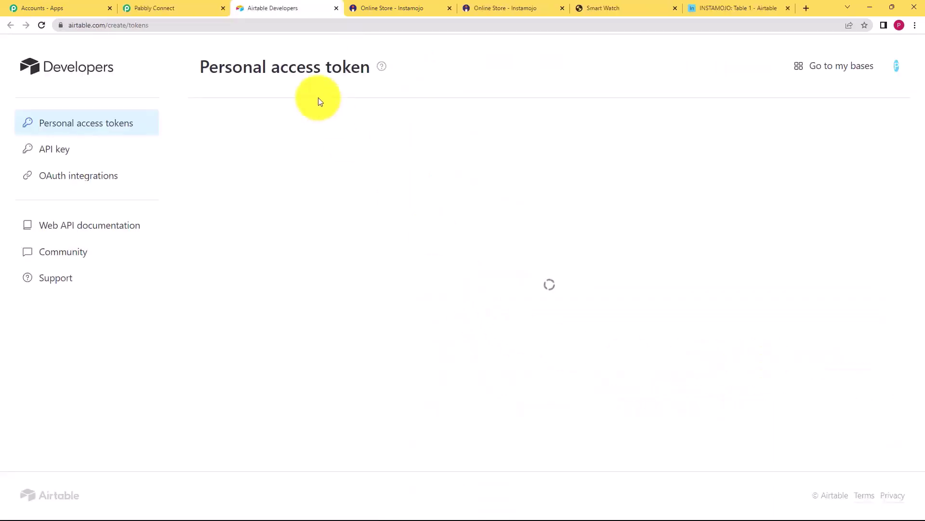
Start the INSTAMOJO1 token and add the data.records:read and data.records:write scopes.
left_click(884, 131)
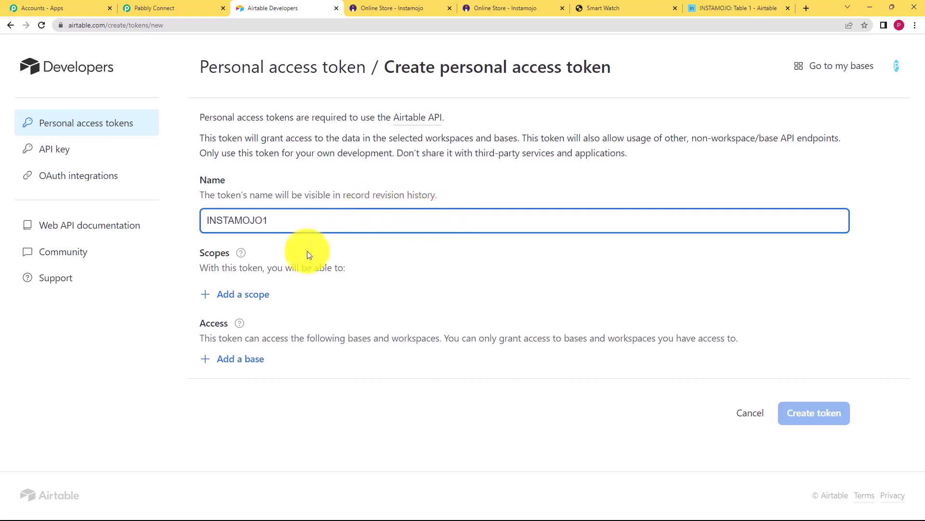
left_click(248, 295)
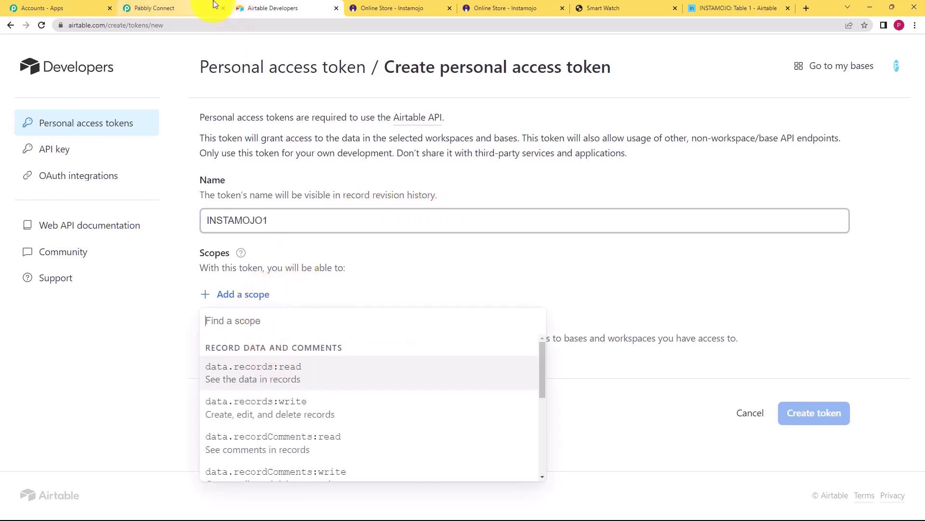
left_click(215, 5)
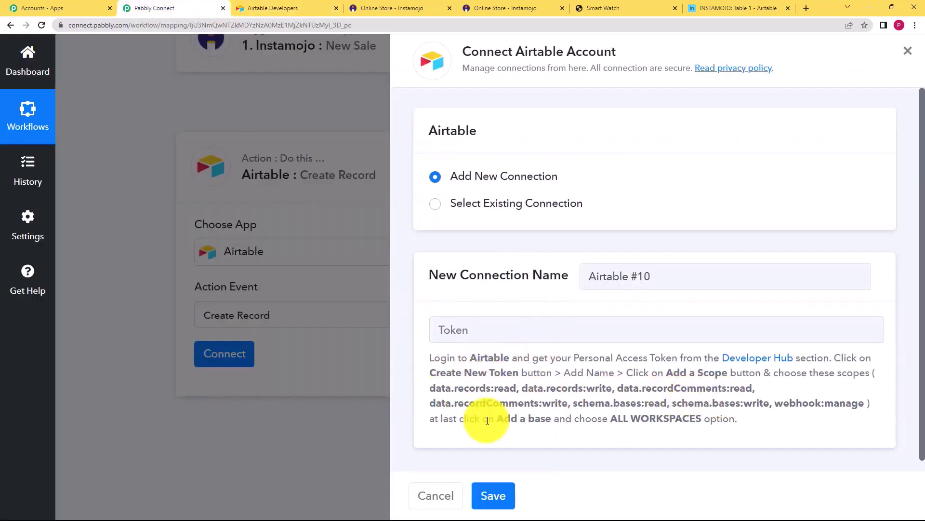
left_click(282, 5)
left_click(255, 368)
left_click(257, 328)
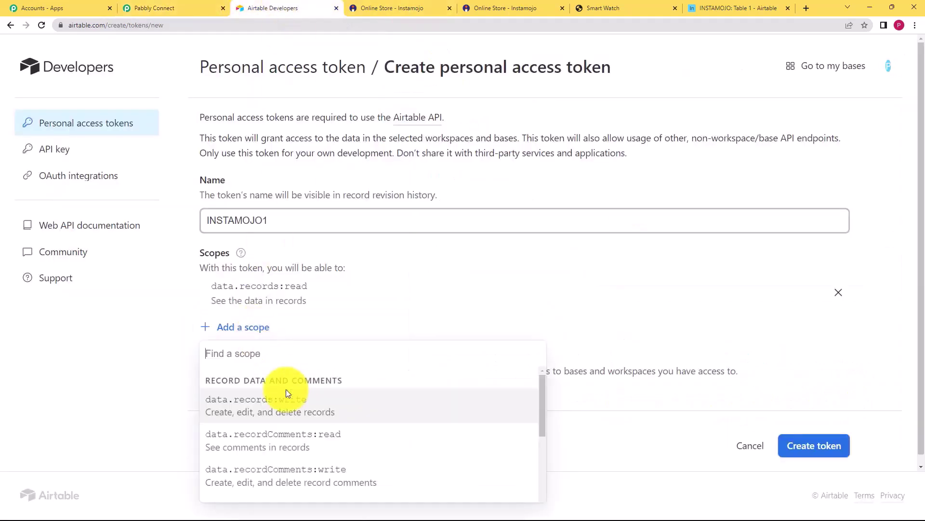
left_click(279, 400)
Add the recordComments read/write, schema.bases write/read and webhook:manage scopes.
left_click(226, 357)
left_click(288, 237)
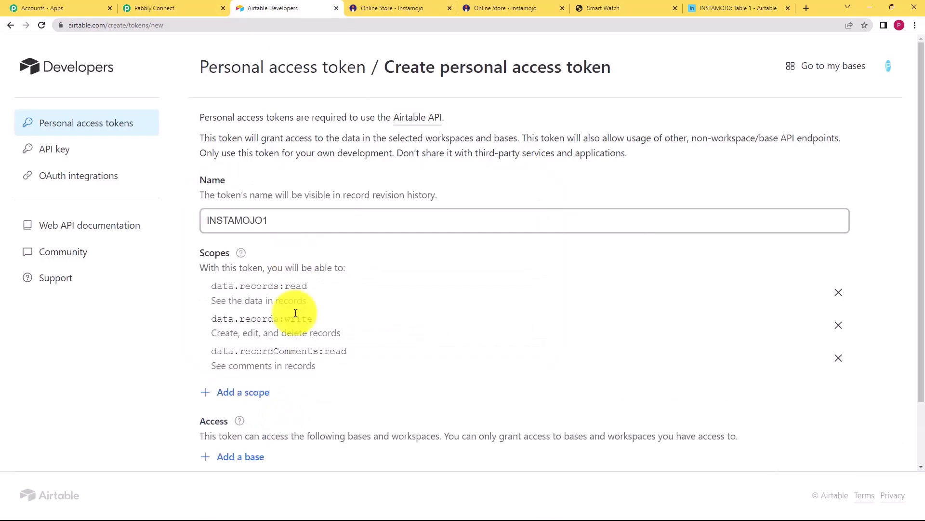
left_click(247, 393)
left_click(289, 273)
left_click(248, 433)
left_click(296, 334)
left_click(259, 462)
left_click(285, 324)
scroll(217, 355, "down", 3)
left_click(232, 346)
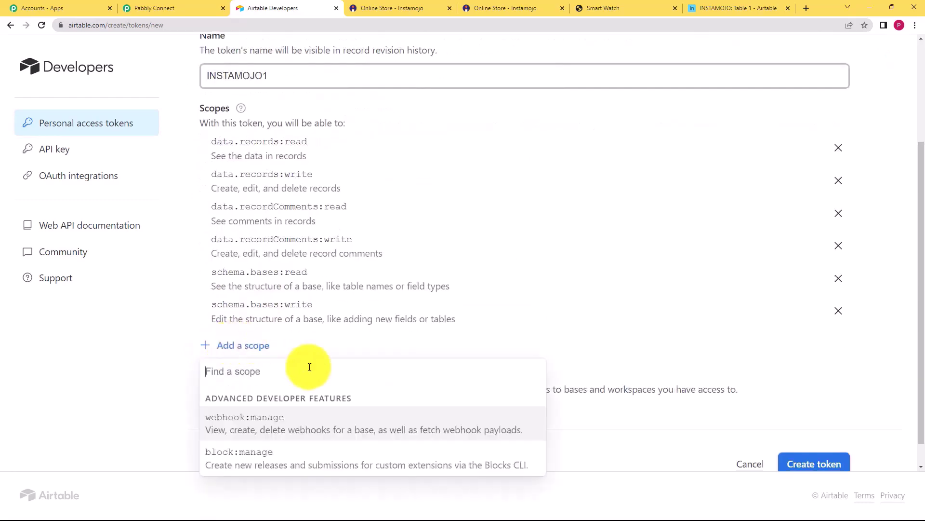
left_click(306, 423)
Grant the token access to all current and future workspaces and create it.
scroll(226, 393, "down", 2)
left_click(246, 393)
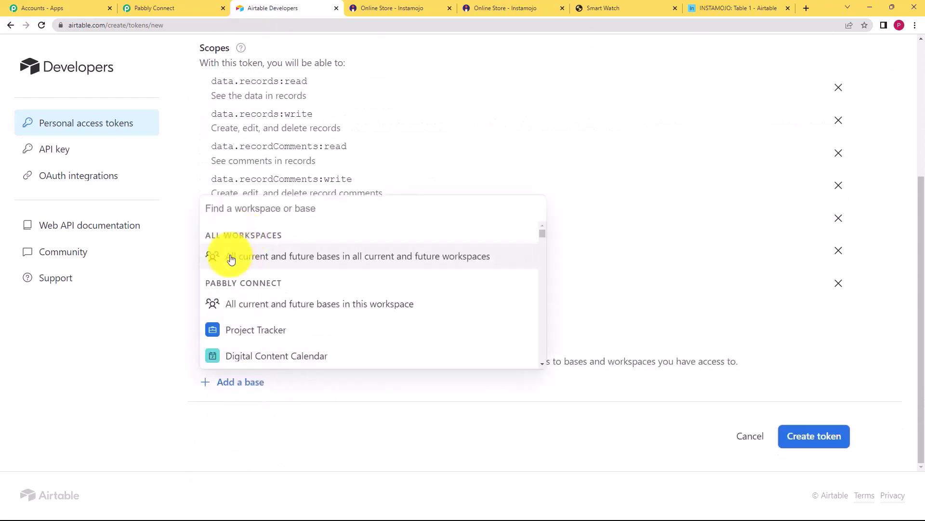
left_click(491, 259)
scroll(774, 374, "down", 1)
left_click(826, 440)
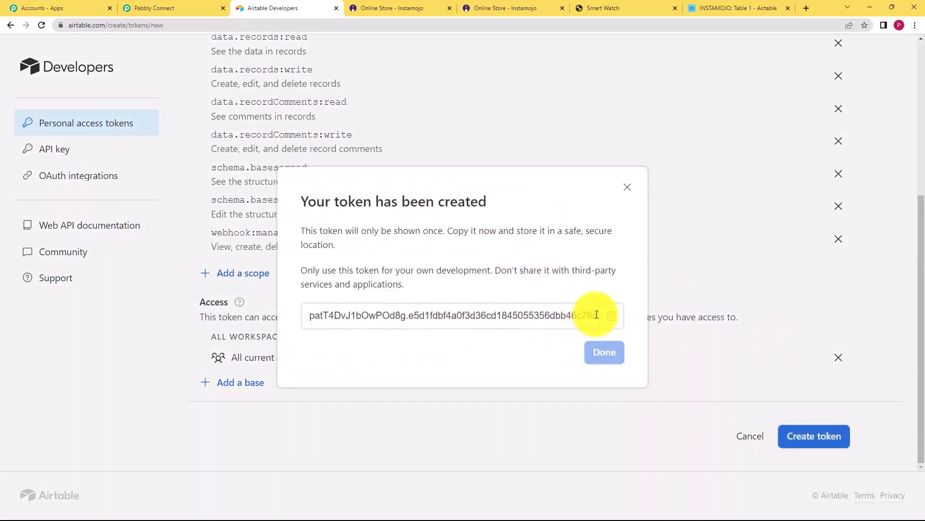
Paste the new access token into the Airtable connection's Token field and save.
left_click(156, 5)
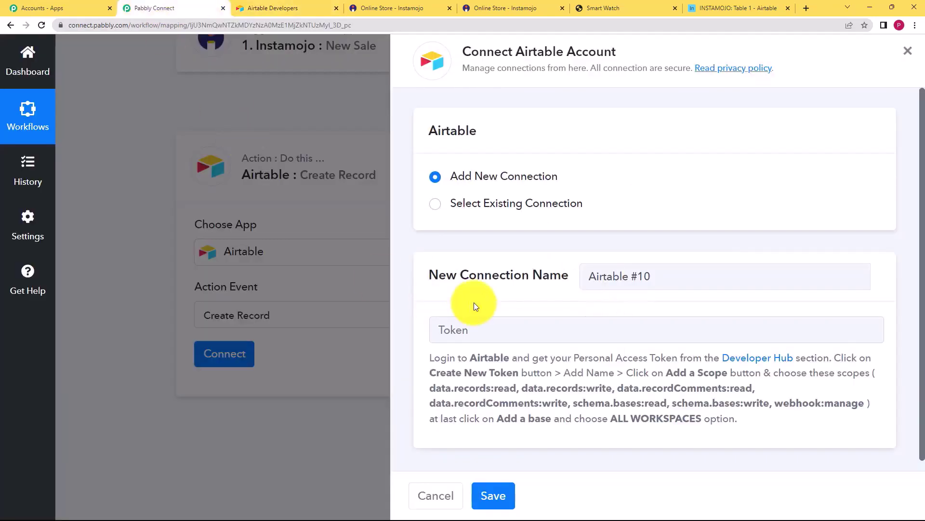
right_click(492, 331)
left_click(545, 408)
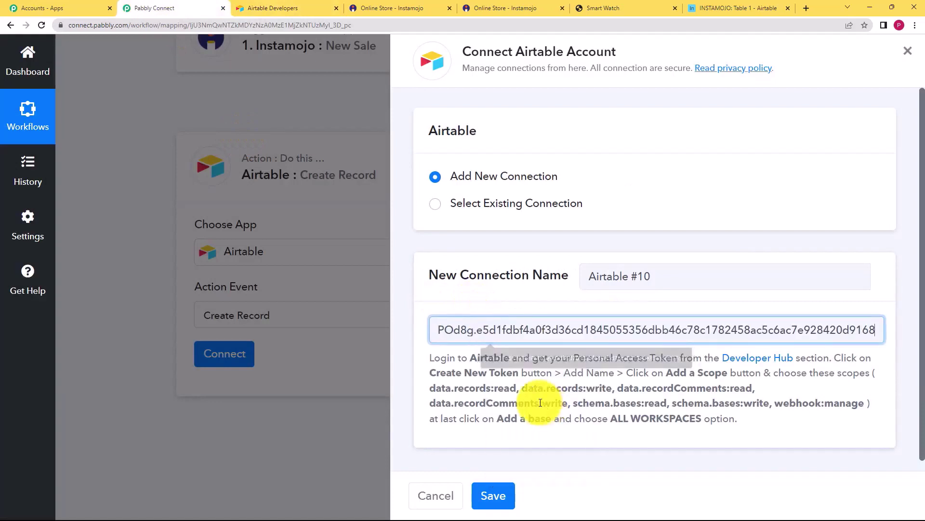
left_click(509, 488)
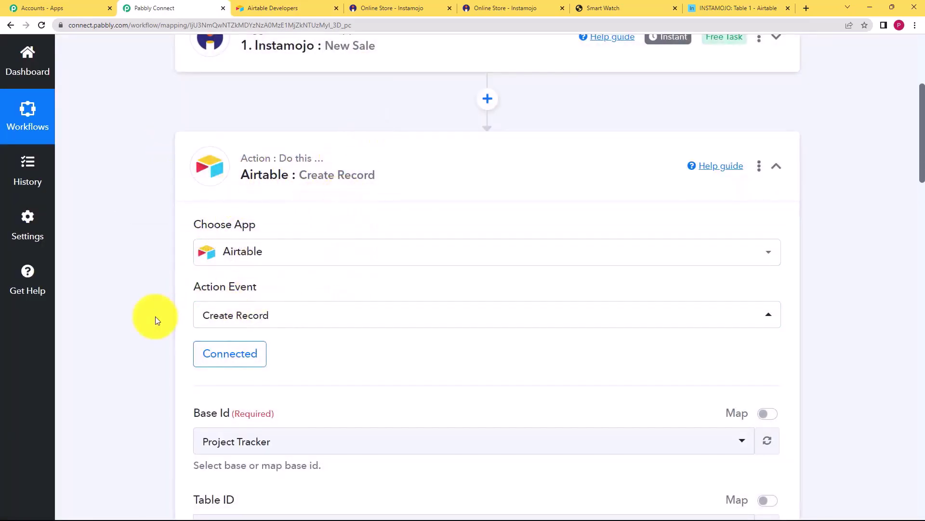
Select the INSTAMOJO base so Table 1 fills in.
scroll(155, 317, "down", 3)
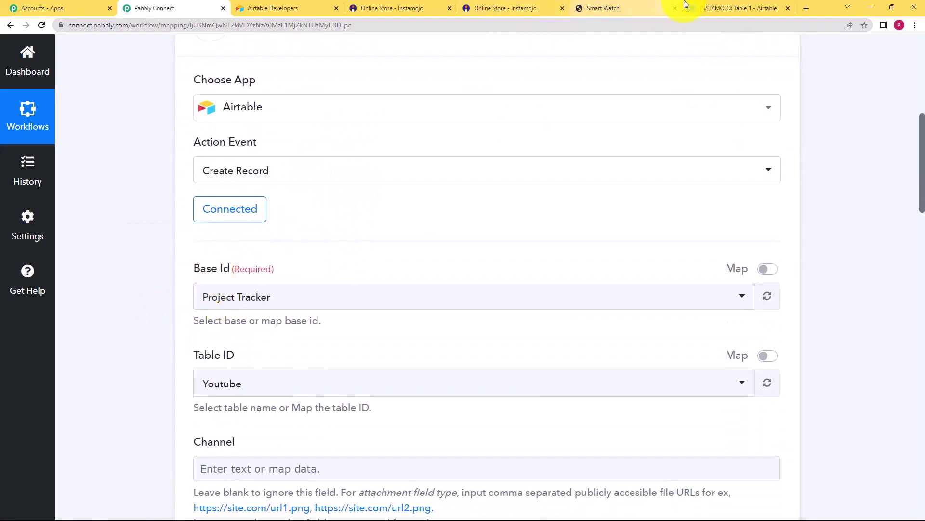
left_click(688, 6)
left_click(146, 9)
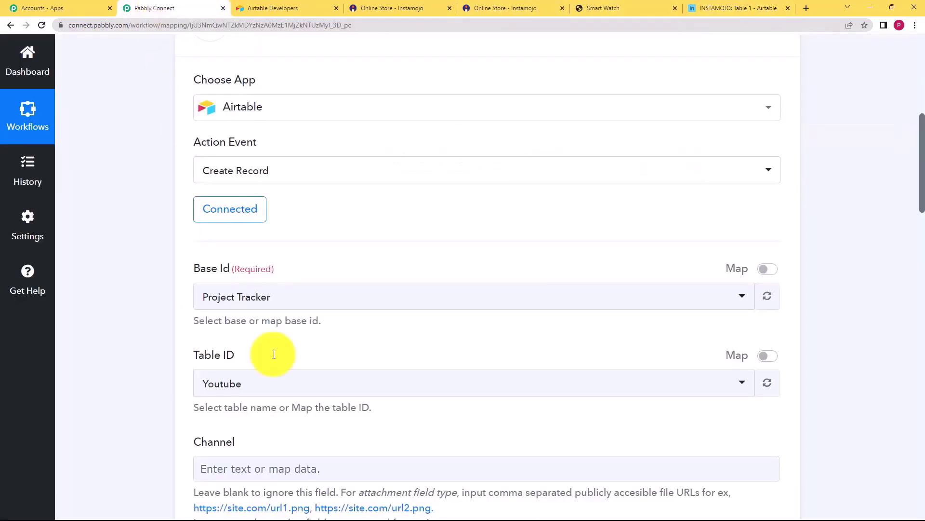
left_click(273, 303)
type("INST")
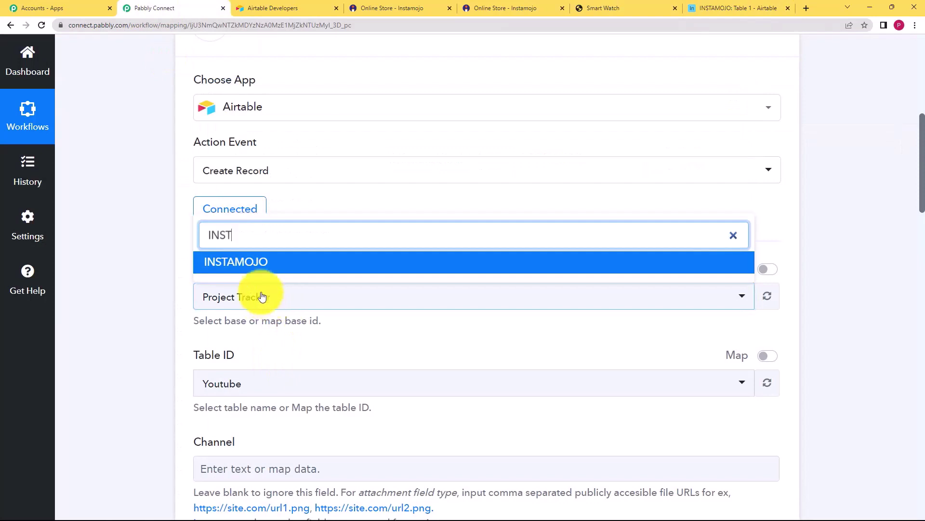
left_click(257, 262)
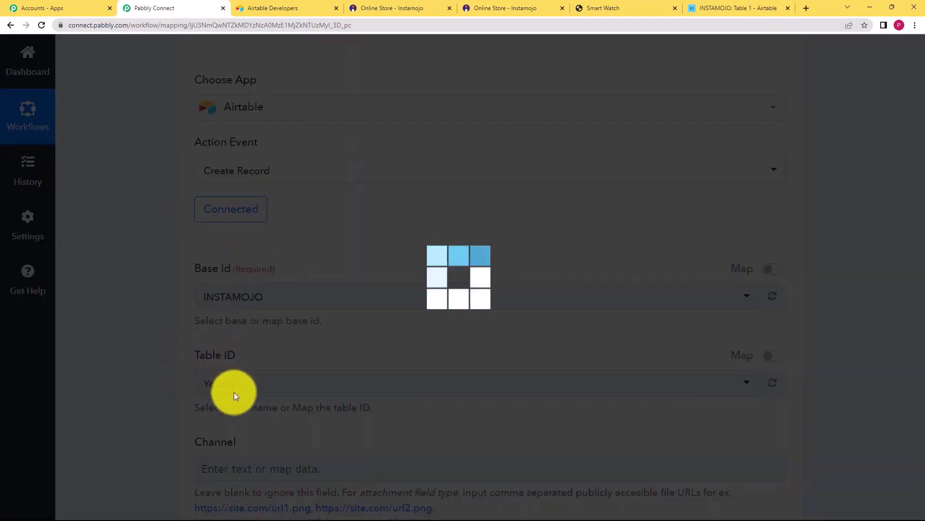
Compare the Customer Name, Address, Contact, Email and Status fields with the Airtable table's columns.
left_click(736, 6)
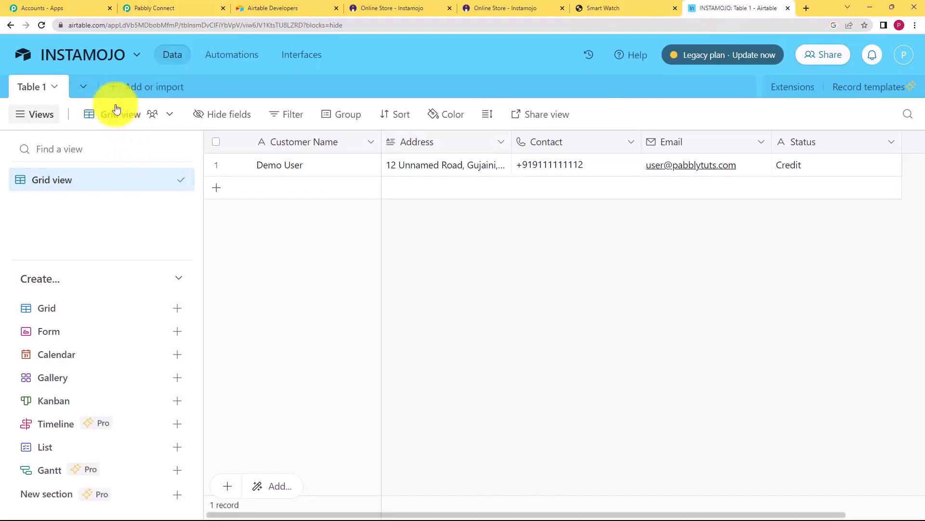
left_click(167, 7)
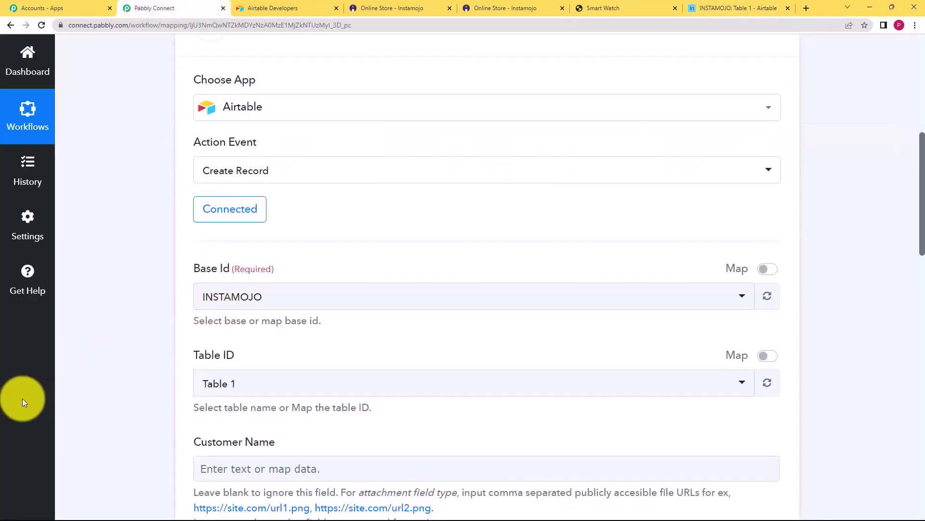
scroll(208, 281, "down", 4)
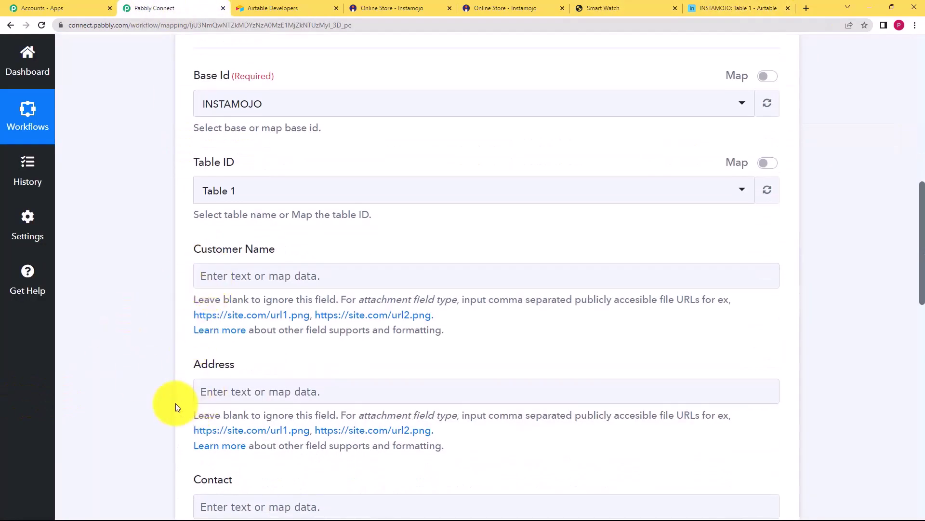
scroll(189, 434, "down", 7)
scroll(173, 461, "down", 2)
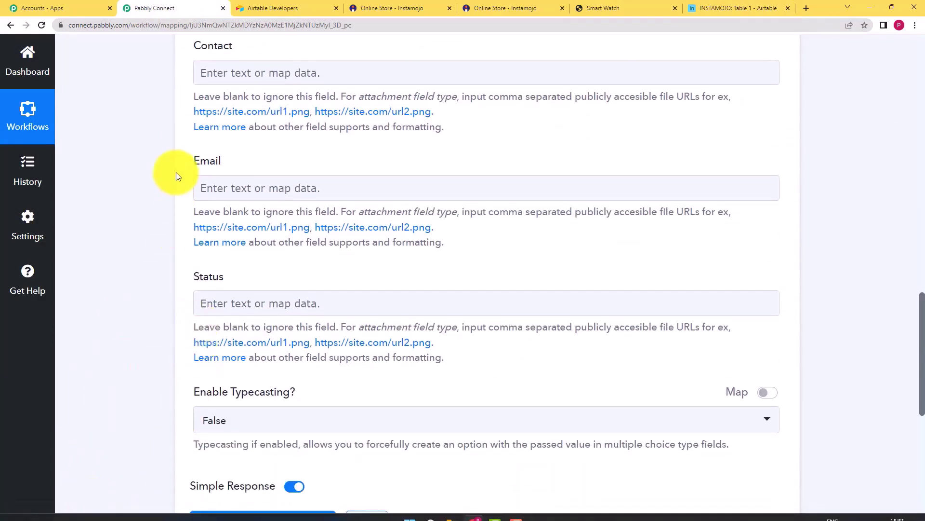
scroll(176, 181, "up", 4)
left_click(755, 5)
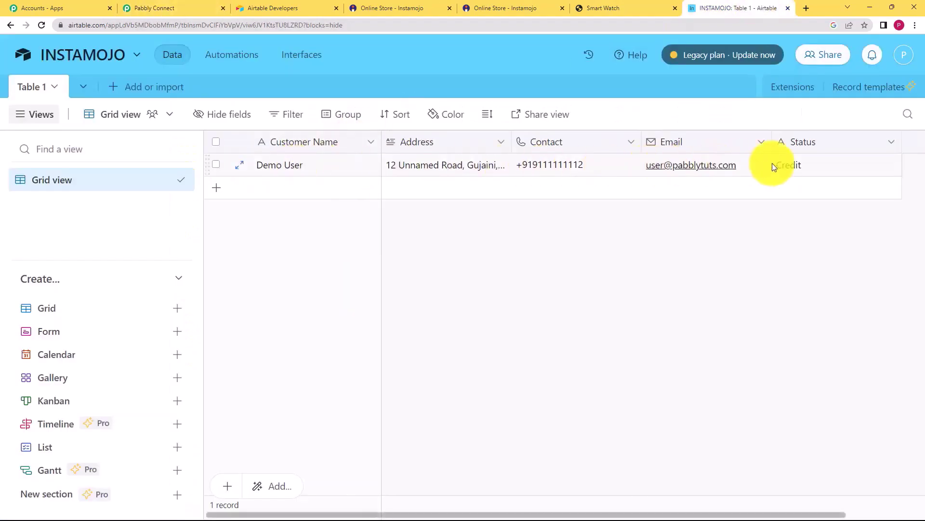
left_click(147, 4)
scroll(106, 305, "up", 3)
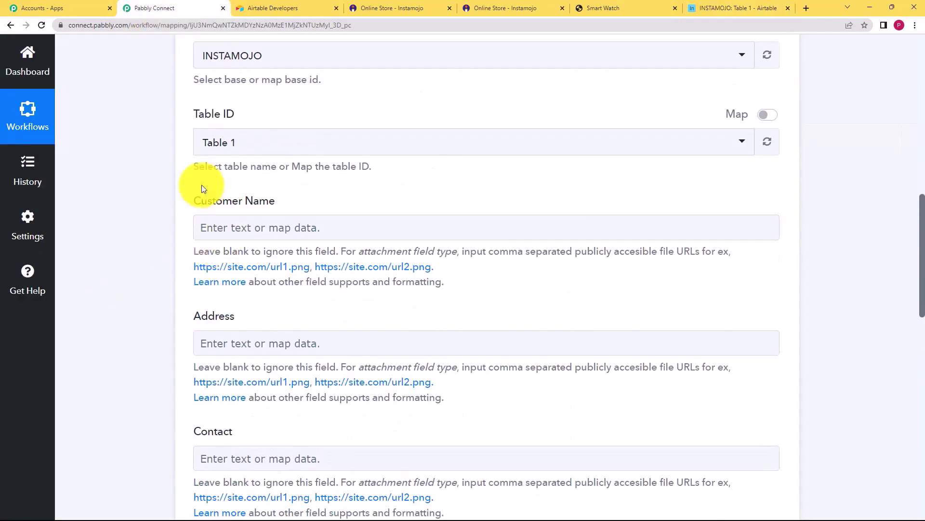
Map the Airtable Customer Name field to the New Sale trigger's Buyer Name (Test User).
left_click(242, 232)
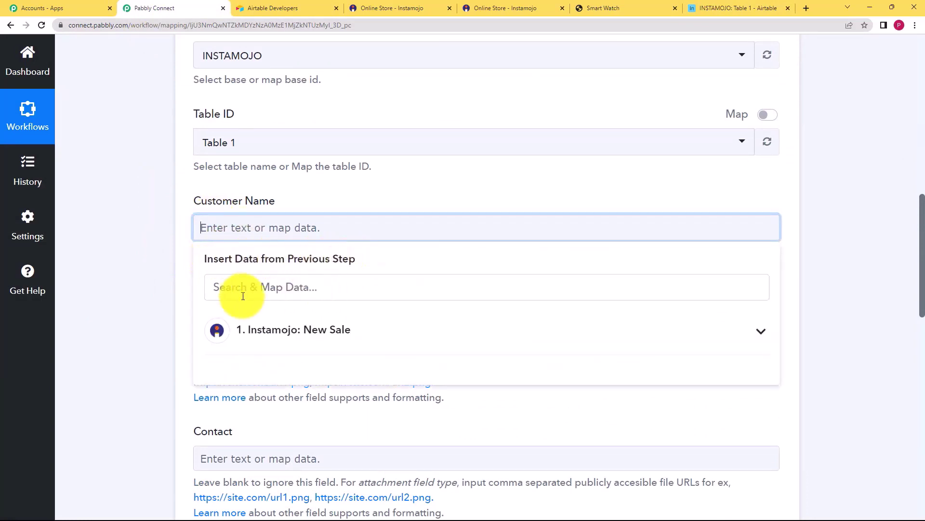
left_click(226, 330)
scroll(171, 341, "down", 4)
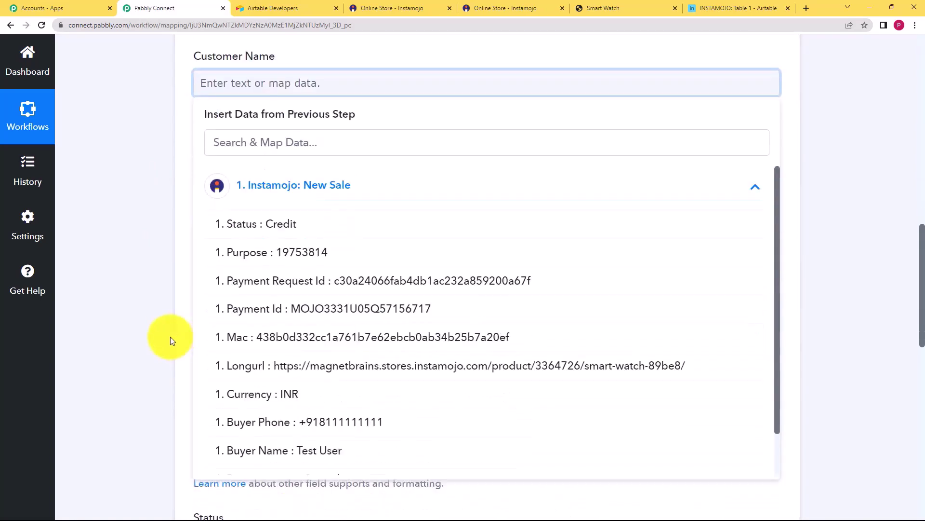
left_click(386, 405)
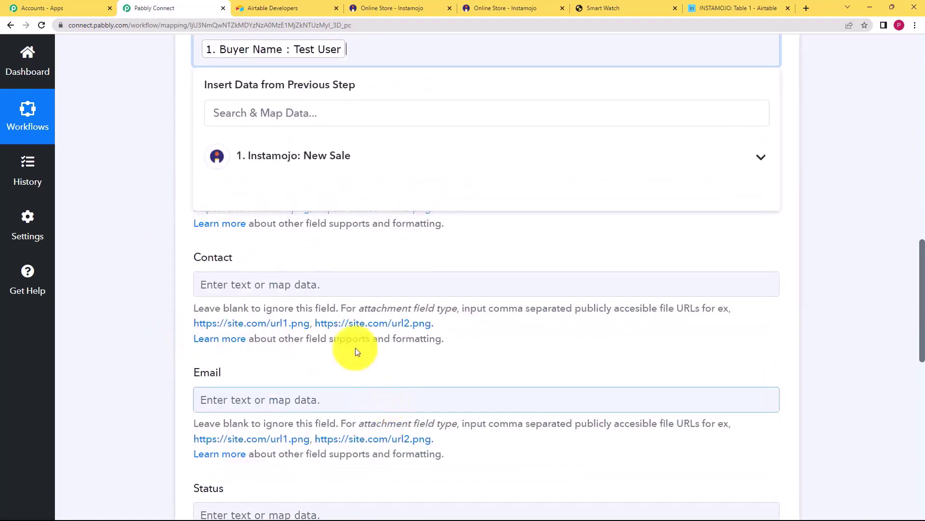
left_click(145, 138)
Leave Address unmapped for now and insert a new step after the New Sale trigger.
left_click(295, 164)
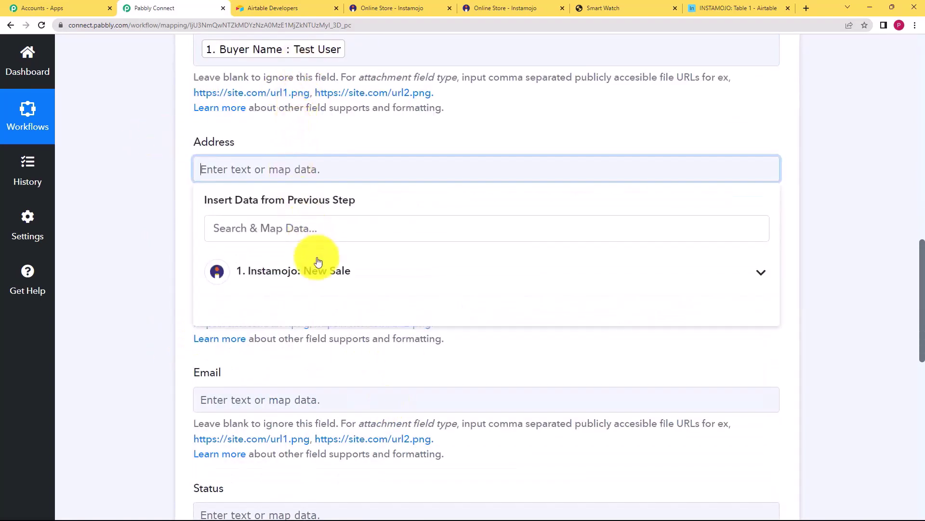
left_click(270, 270)
scroll(391, 437, "down", 2)
scroll(329, 429, "down", 3)
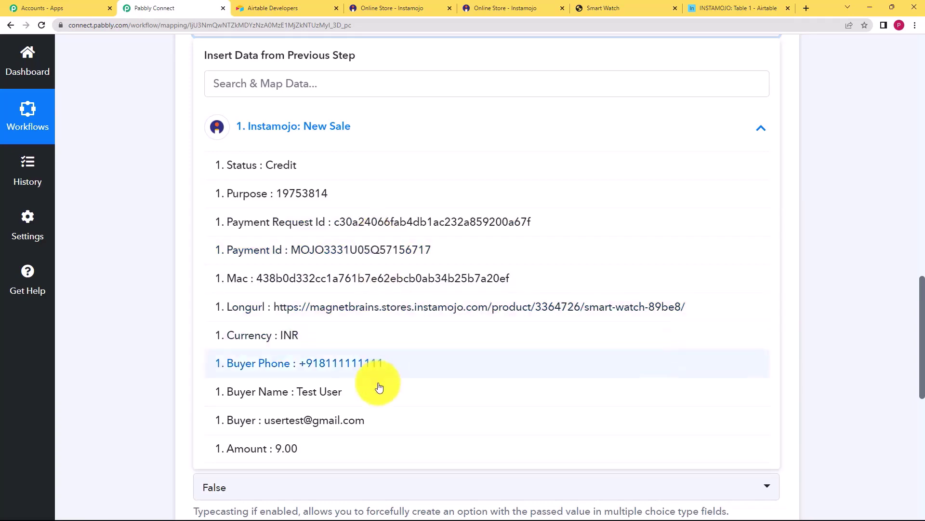
left_click(177, 317)
scroll(163, 228, "up", 20)
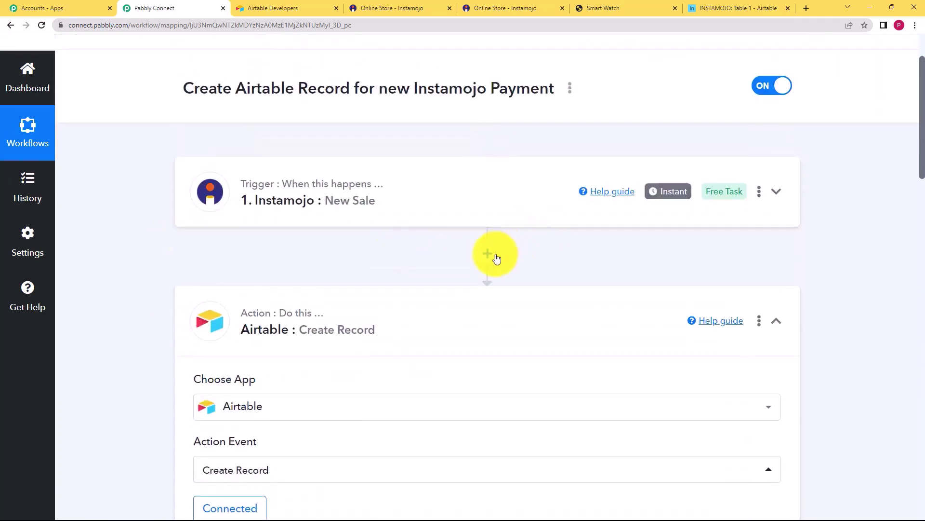
left_click(488, 254)
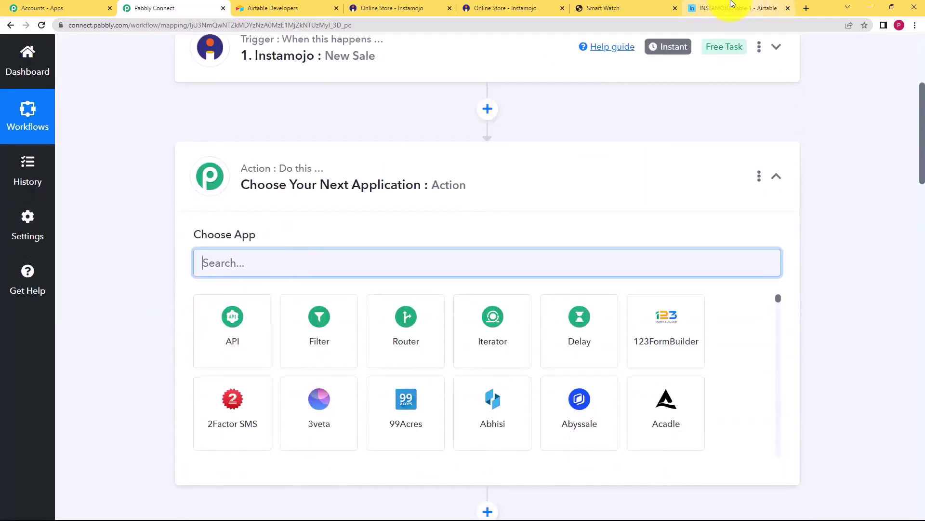
Set the new step to Instamojo's Get Payment Details action.
left_click(734, 4)
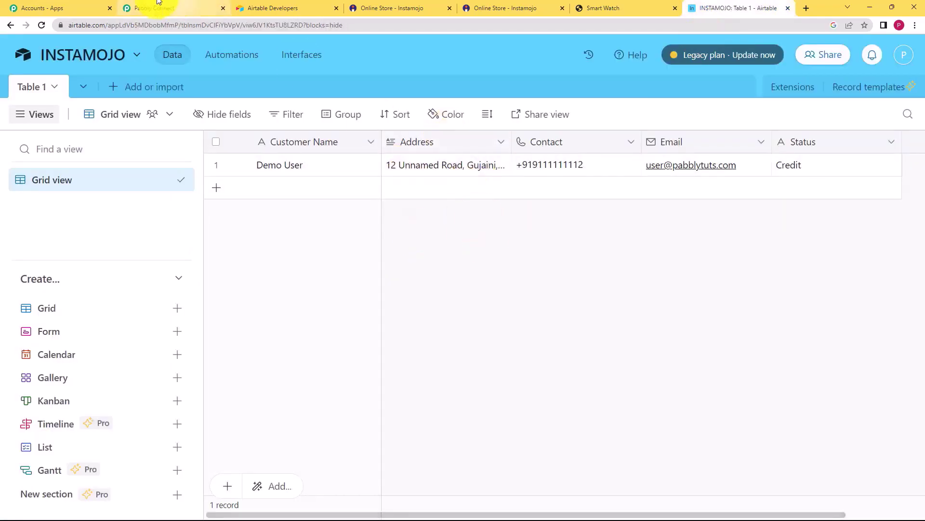
left_click(150, 9)
type("INSYA")
key("BackSpace")
key("BackSpace")
type("TA")
left_click(406, 331)
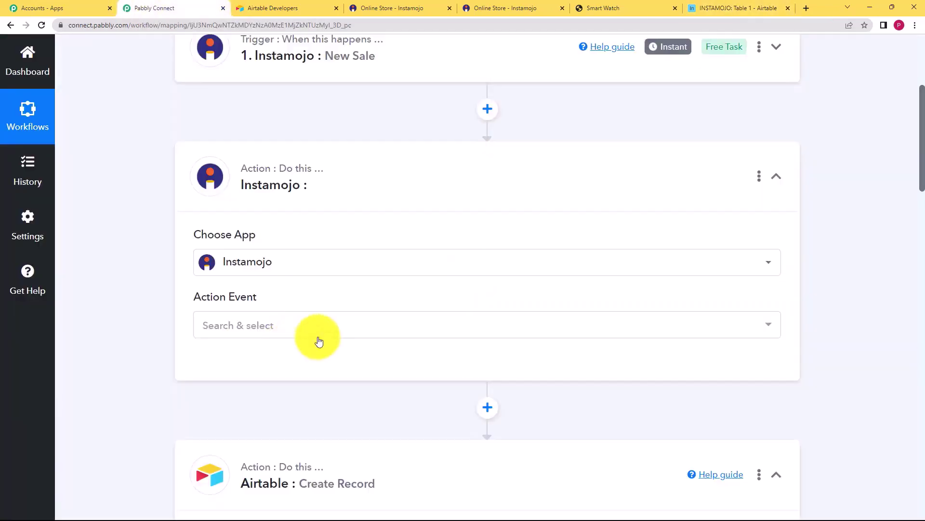
left_click(336, 330)
left_click(318, 391)
Connect the step to Instamojo #1 and map the New Sale Payment Id into Payment ID.
left_click(224, 364)
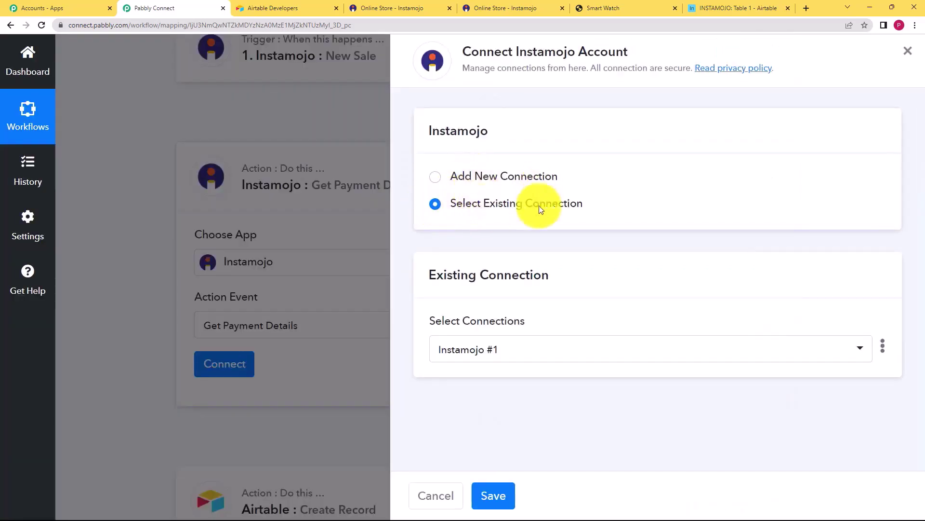
left_click(494, 497)
scroll(202, 376, "down", 3)
left_click(241, 306)
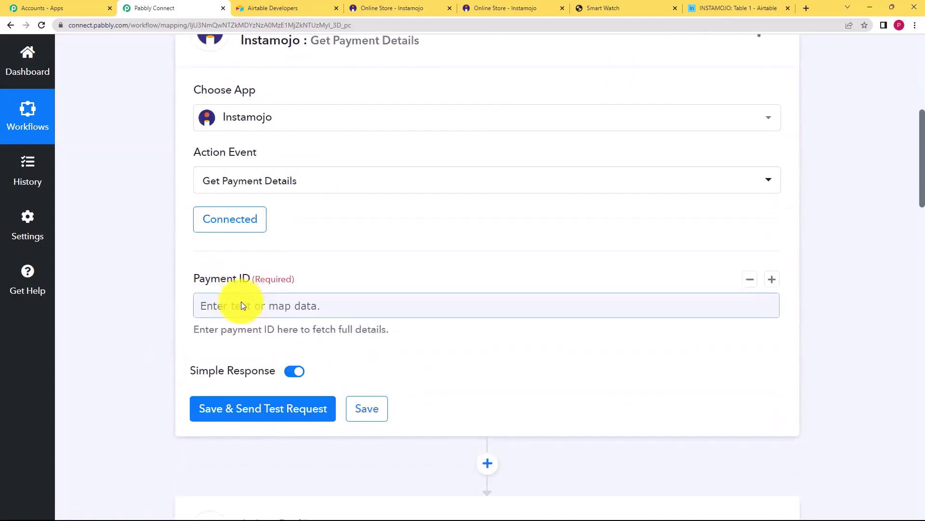
left_click(258, 407)
scroll(351, 361, "down", 3)
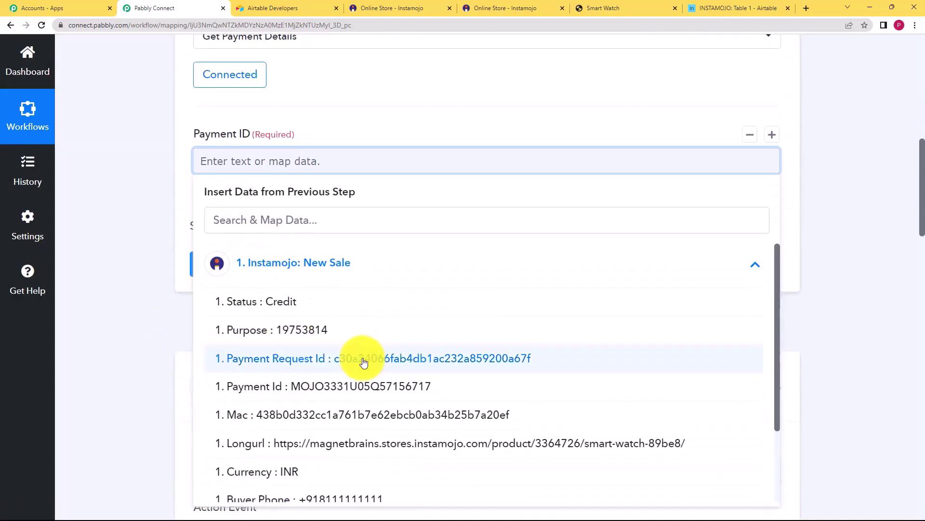
left_click(331, 386)
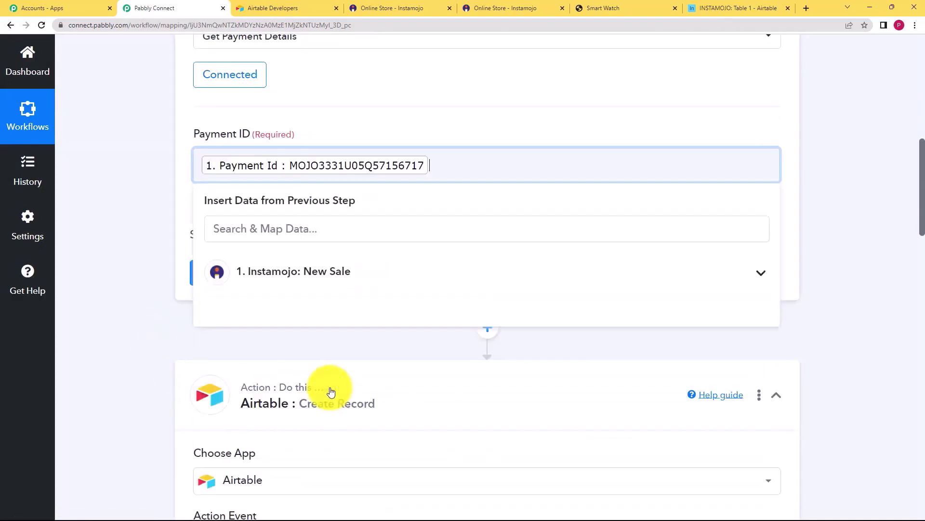
left_click(156, 284)
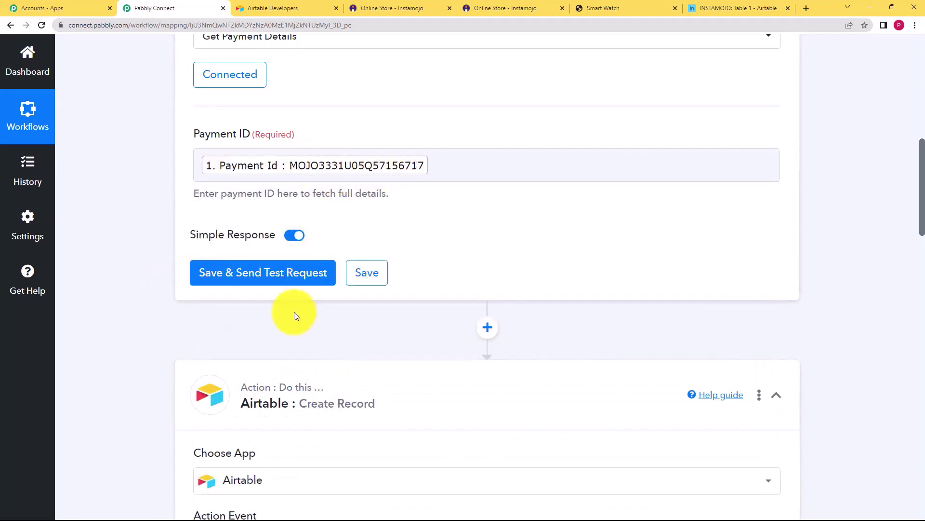
Send a test request, review the returned shipping address and city, and save the step.
left_click(282, 273)
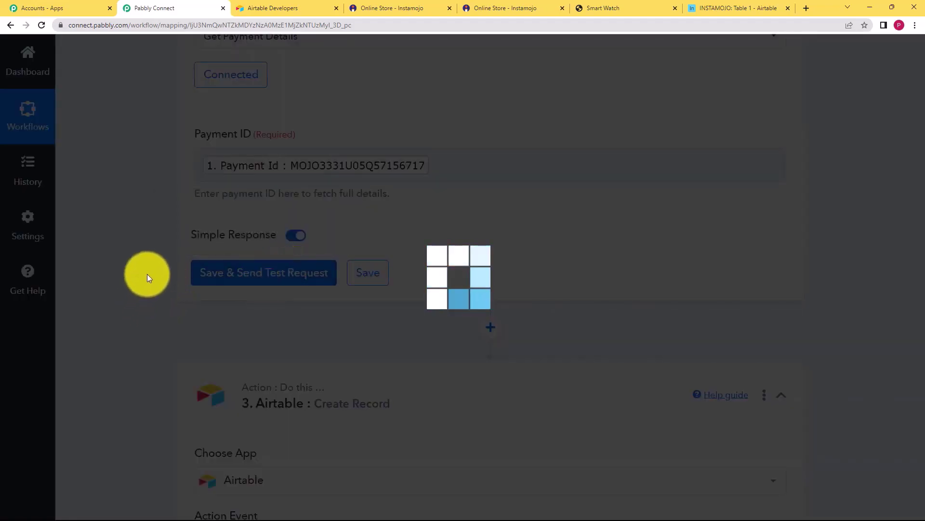
scroll(146, 273, "down", 8)
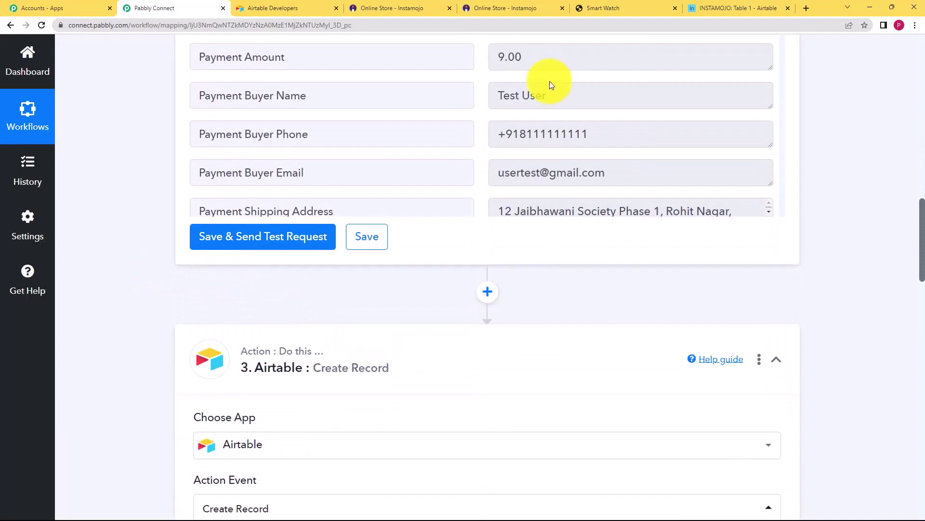
scroll(551, 79, "down", 4)
scroll(516, 114, "up", 3)
left_click_drag(497, 164, 751, 185)
left_click(149, 190)
scroll(351, 148, "down", 2)
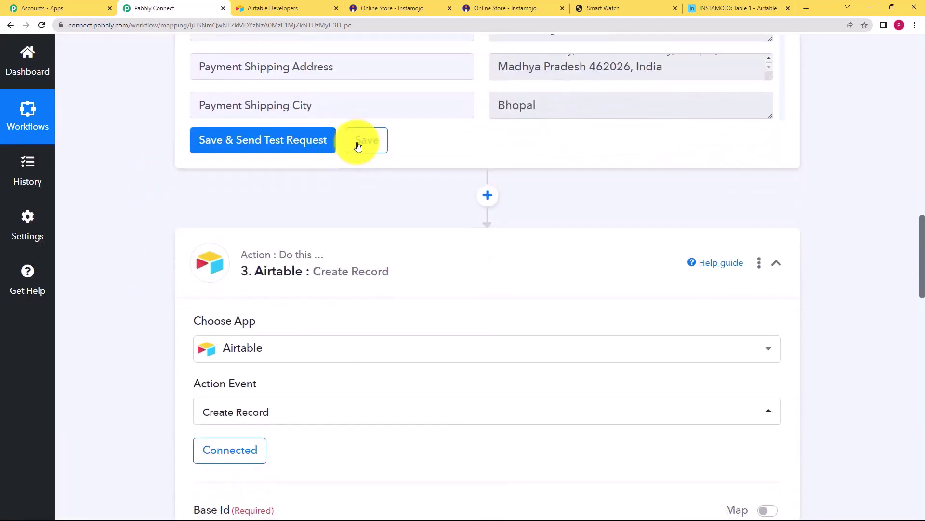
left_click(334, 146)
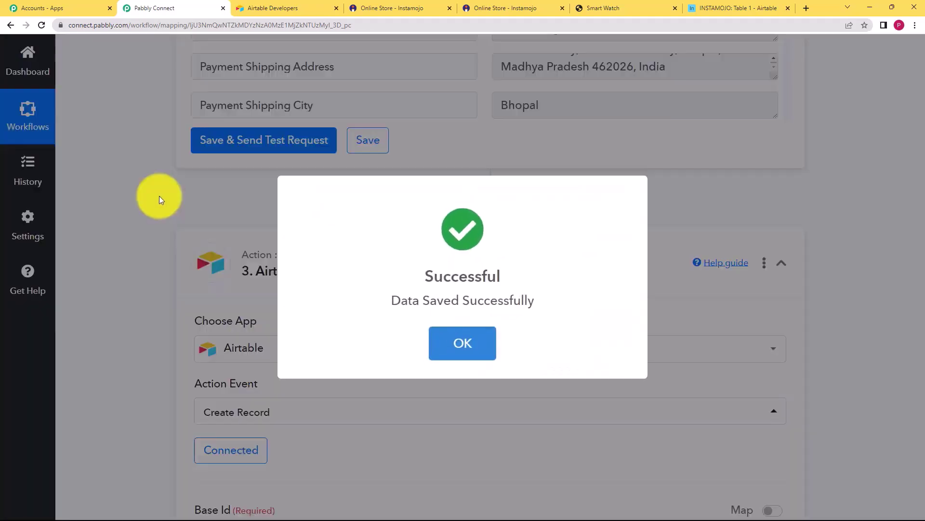
scroll(159, 196, "down", 5)
scroll(159, 196, "down", 3)
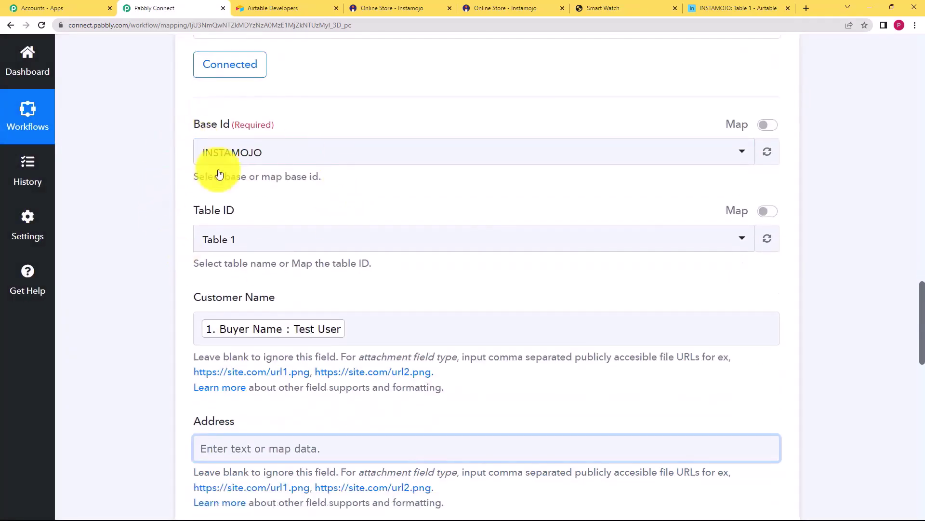
Refresh the Airtable bases and remap Customer Name to the New Sale Buyer Name.
left_click(767, 153)
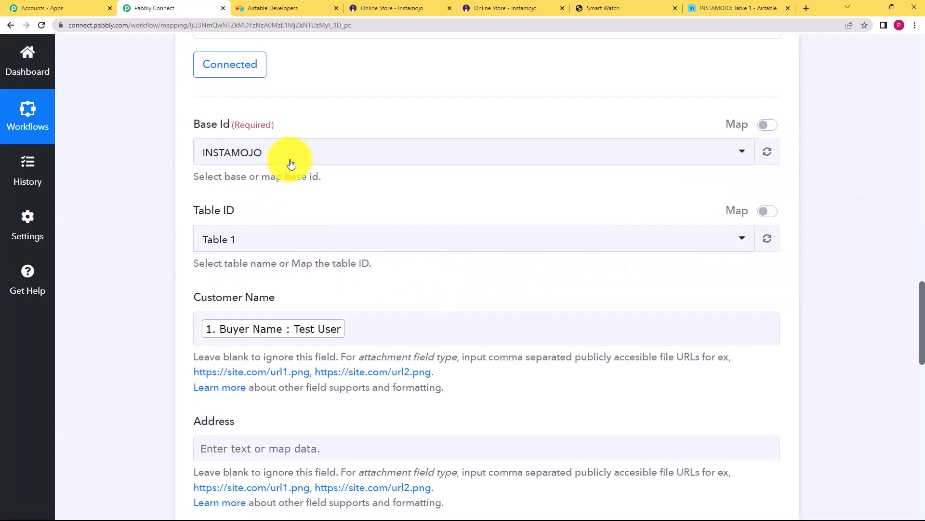
left_click(290, 329)
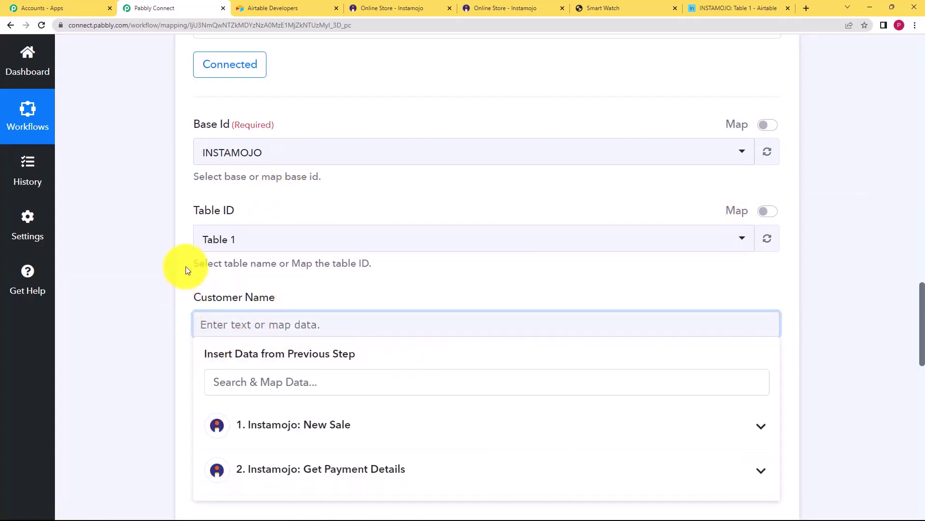
scroll(164, 209, "down", 2)
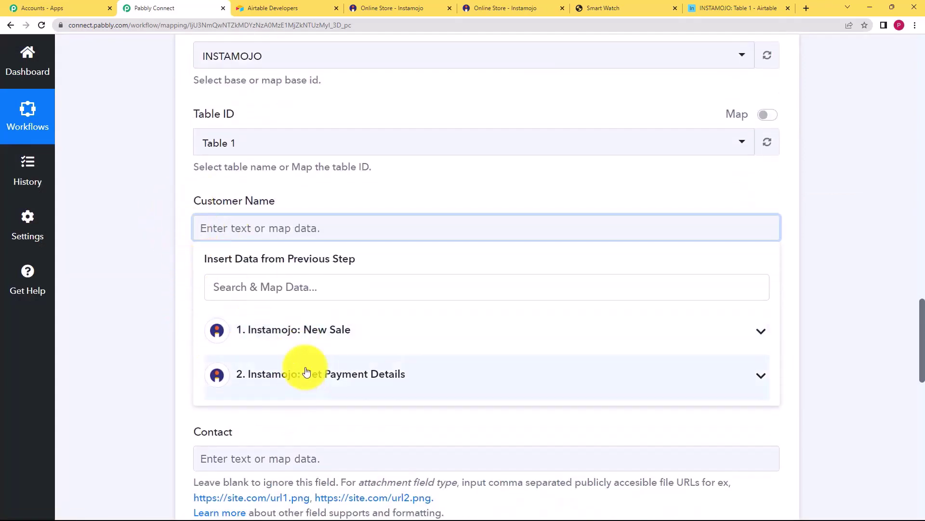
left_click(311, 341)
scroll(306, 399, "down", 5)
left_click(309, 407)
left_click(237, 272)
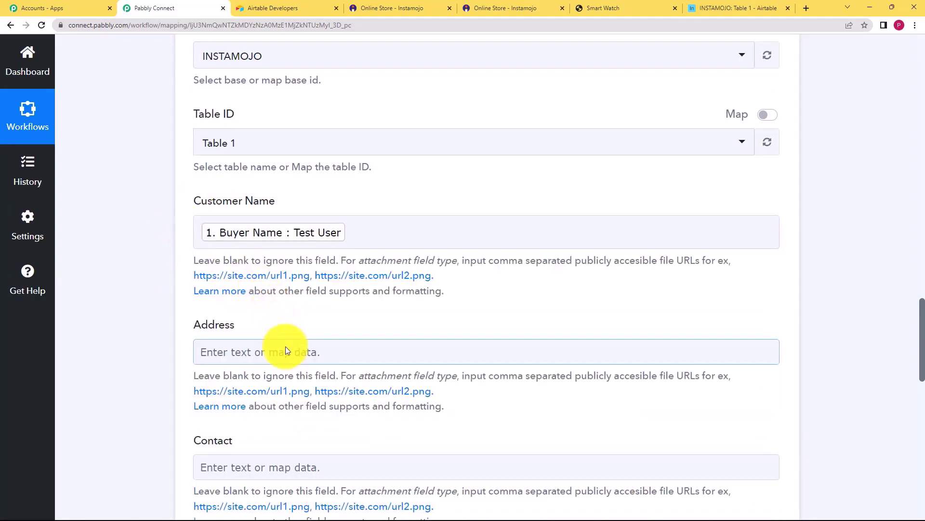
Map Address to the Get Payment Details shipping address.
left_click(286, 350)
scroll(178, 302, "down", 4)
left_click(302, 305)
scroll(256, 256, "down", 3)
scroll(386, 328, "down", 1)
left_click(403, 381)
left_click(140, 232)
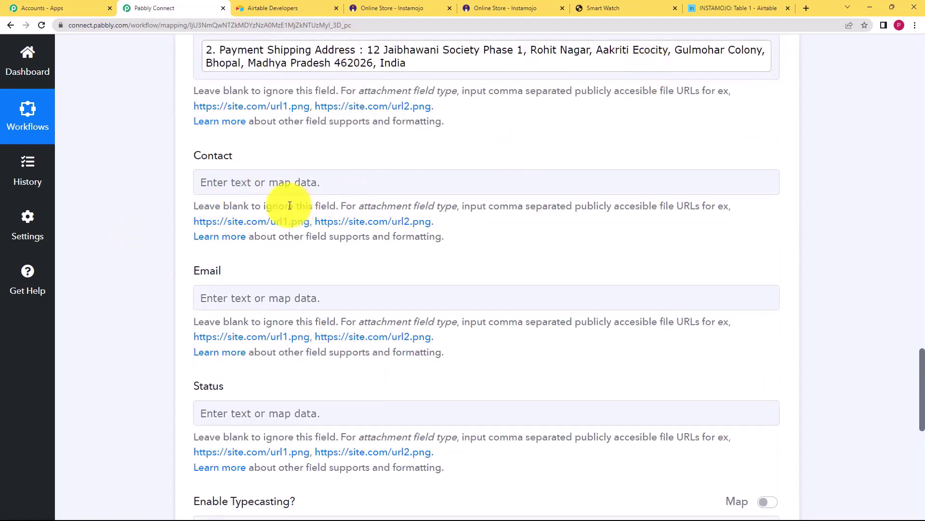
Map Contact to the buyer's phone and Email to the buyer's e-mail, found by searching '@'.
left_click(250, 182)
scroll(118, 184, "down", 3)
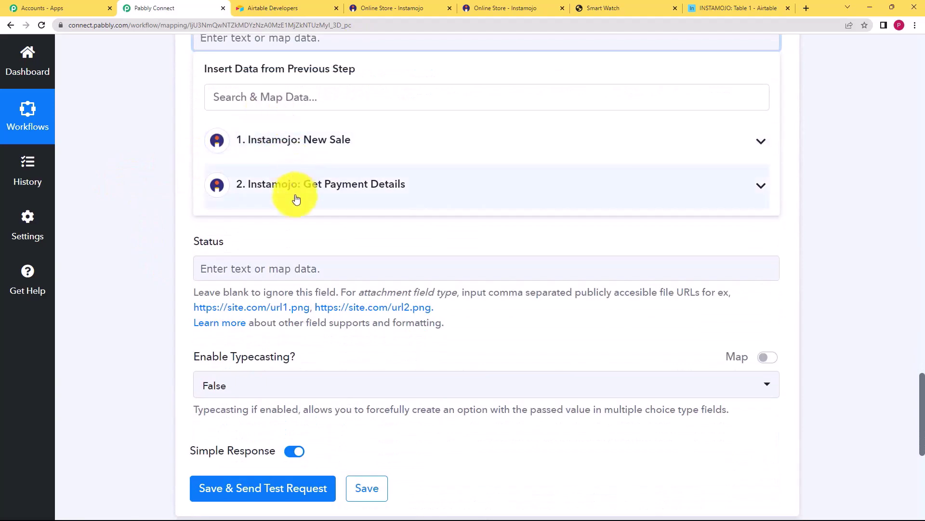
left_click(296, 189)
scroll(269, 320, "down", 3)
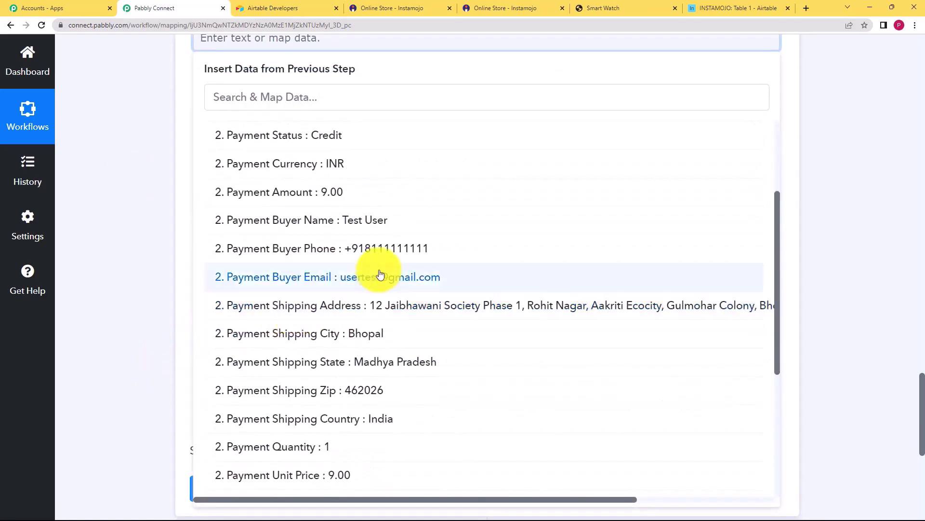
left_click(378, 249)
left_click(155, 219)
left_click(250, 159)
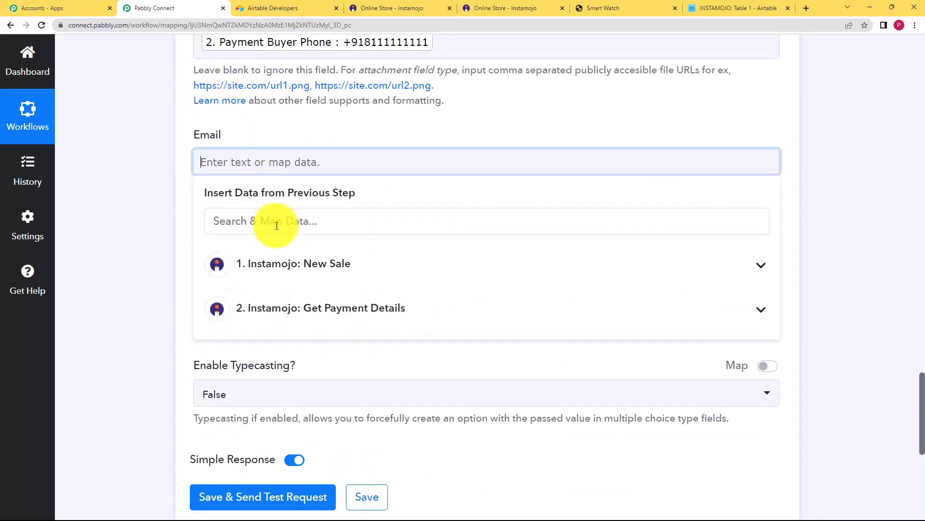
left_click(292, 216)
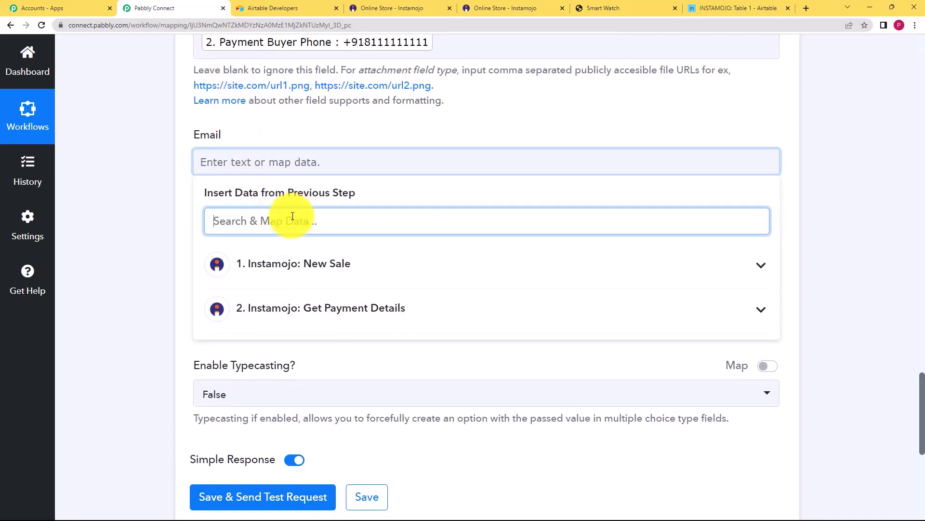
type("@")
left_click(276, 300)
left_click(187, 283)
Map Status to the New Sale Credit status and send a test record.
left_click(219, 282)
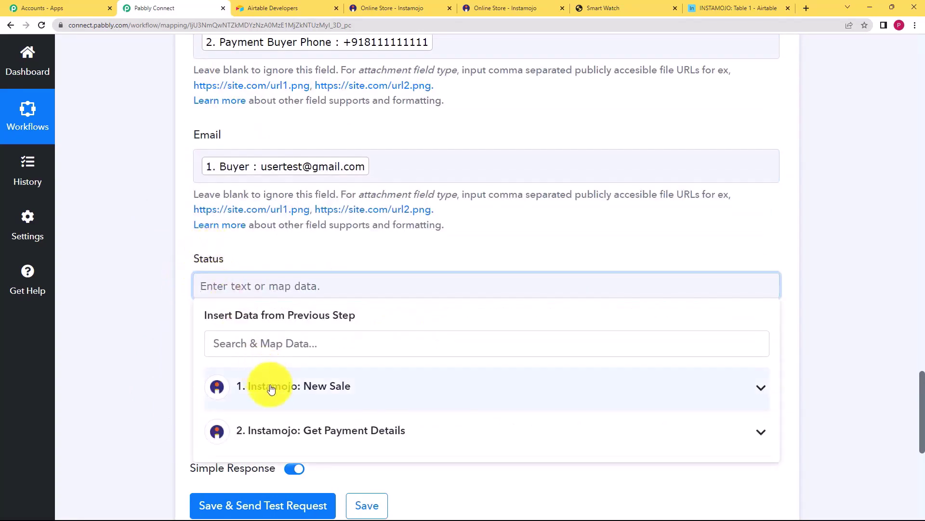
left_click(238, 384)
scroll(167, 304, "down", 1)
scroll(193, 304, "down", 3)
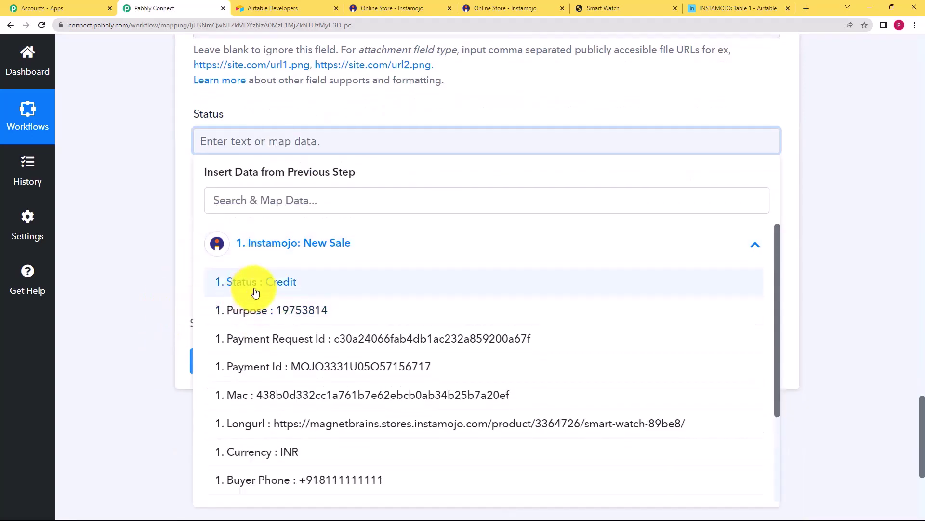
left_click(251, 287)
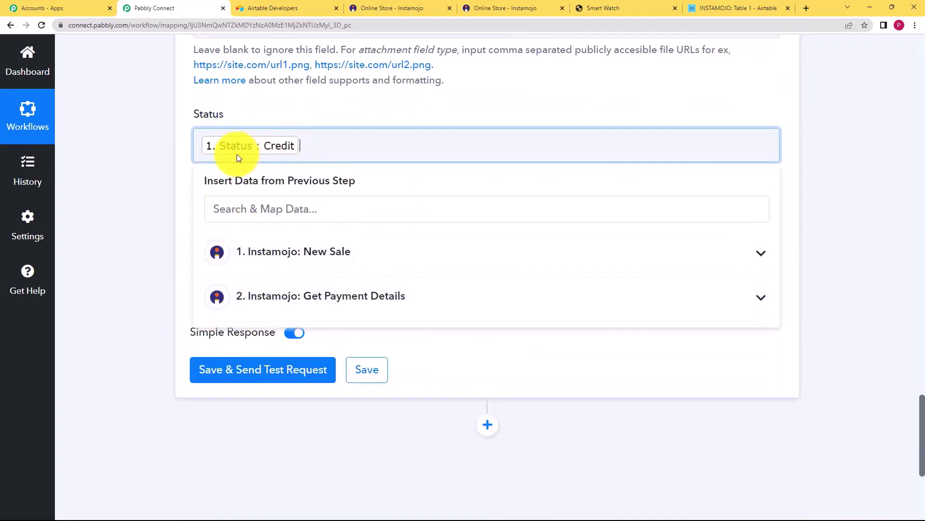
left_click(183, 181)
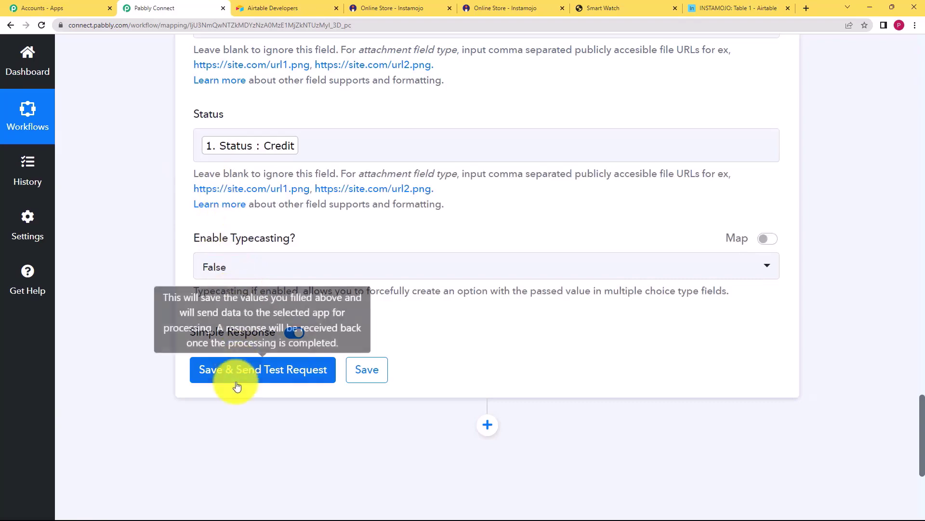
left_click(240, 369)
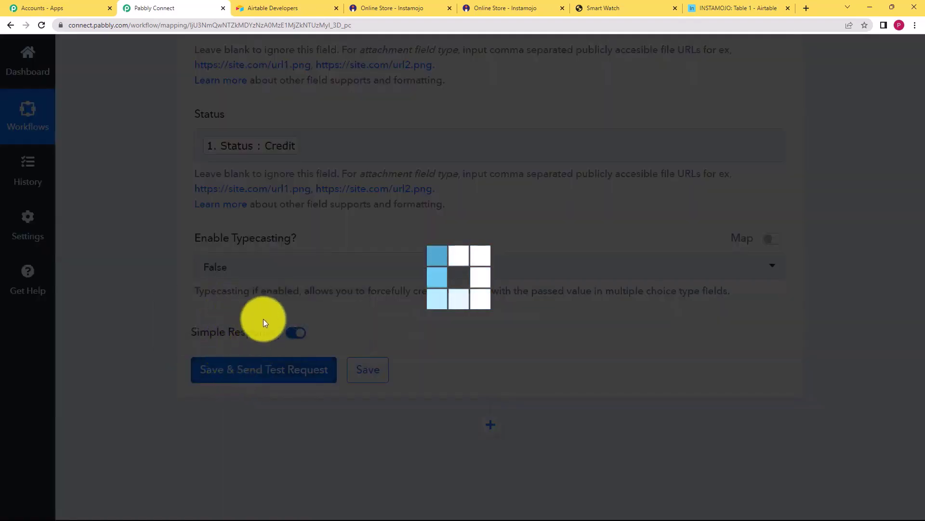
Save the Airtable Create Record step after its test and view the new Test User record in Airtable.
scroll(190, 314, "down", 5)
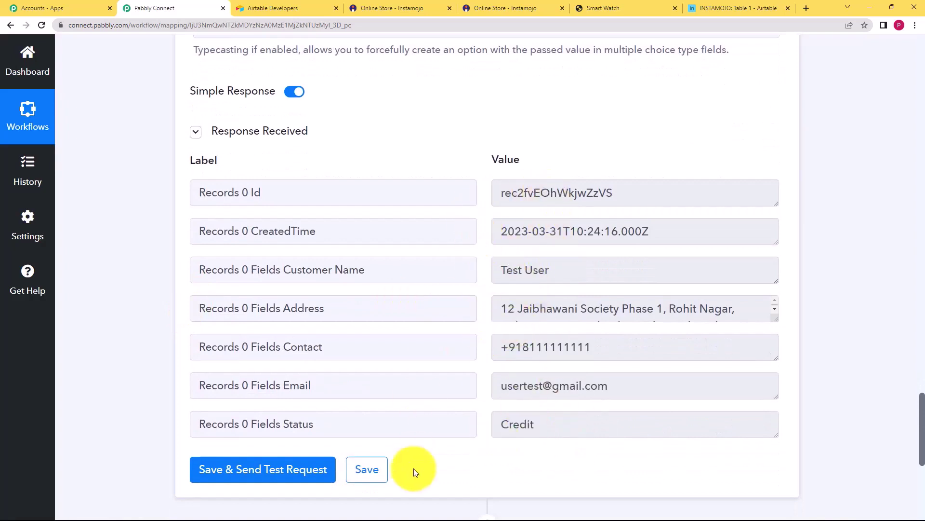
left_click(371, 476)
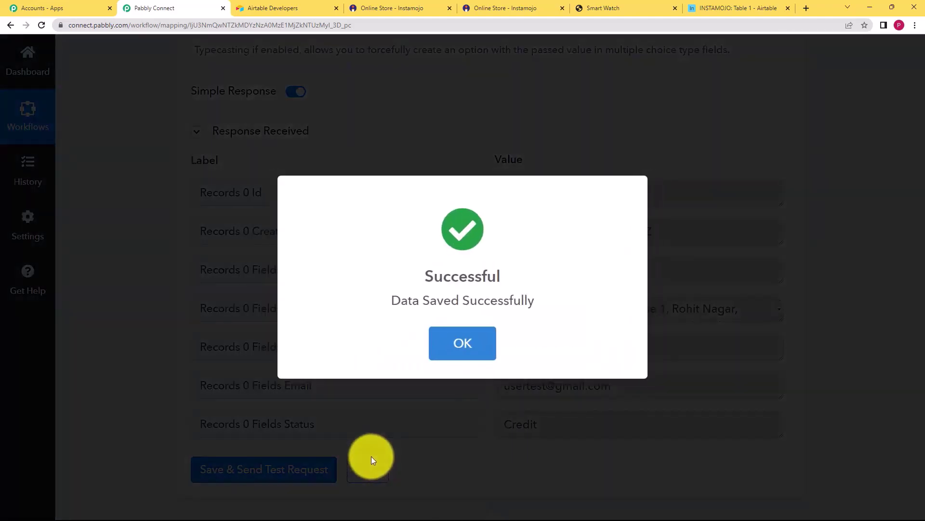
left_click(372, 457)
left_click(742, 8)
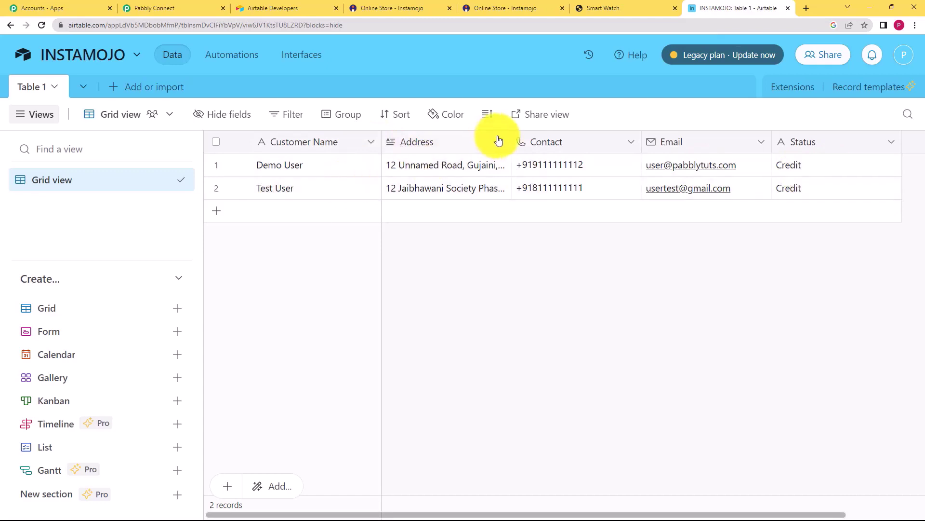
Widen Airtable's Address column, narrow the Contact column, and return to Pabbly Connect.
left_click_drag(507, 137, 604, 141)
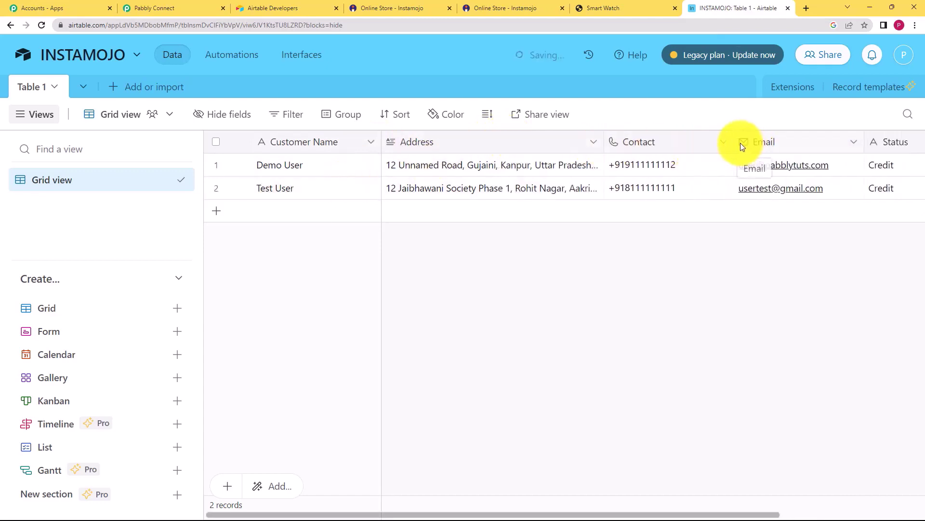
left_click_drag(738, 138, 704, 144)
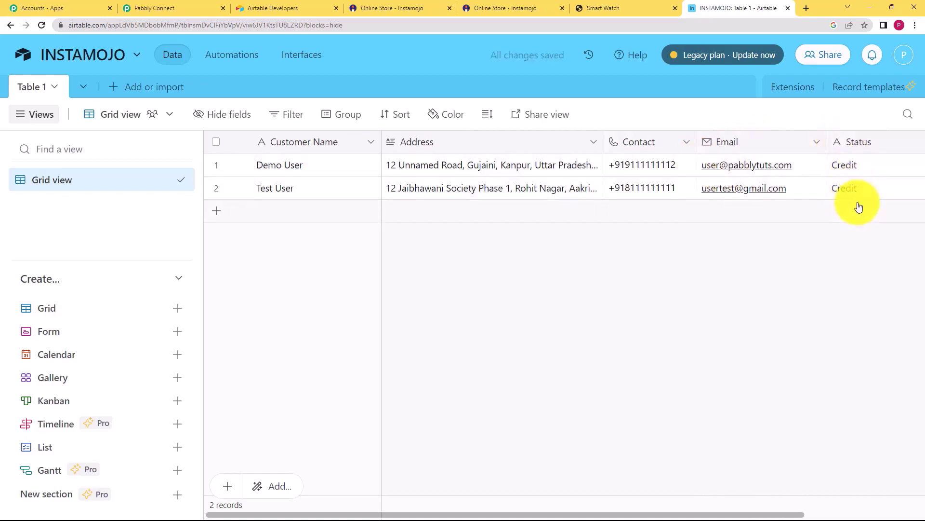
left_click(192, 9)
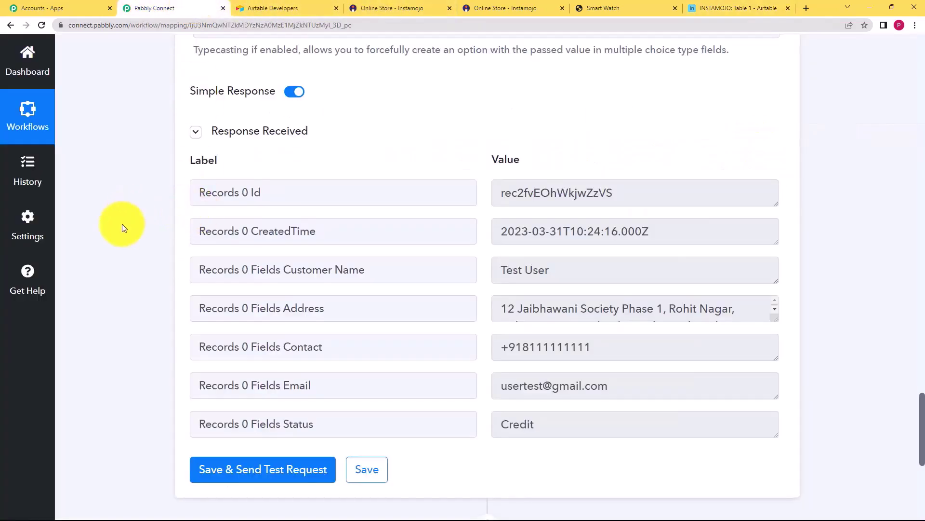
Collapse Get Payment Details to review the three steps: New Sale, Get Payment Details, Airtable Create Record.
scroll(123, 224, "up", 15)
scroll(179, 241, "up", 10)
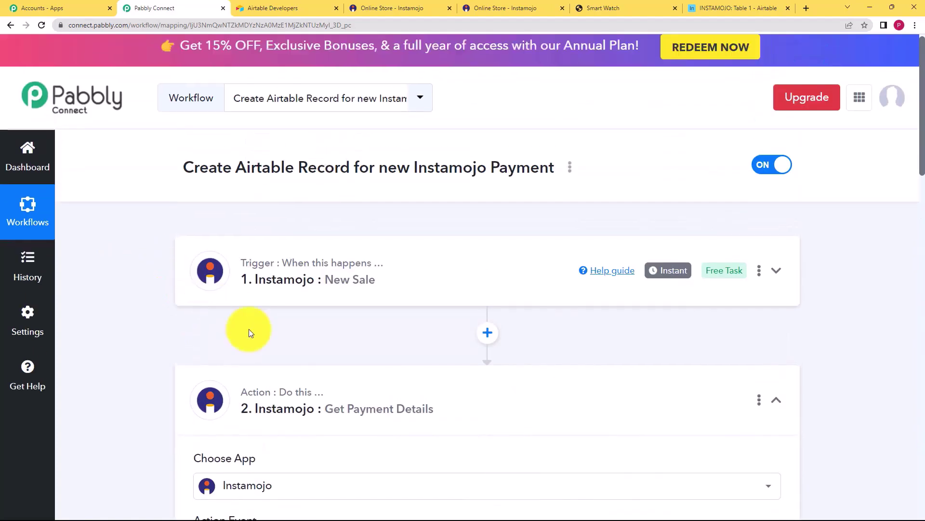
left_click(314, 372)
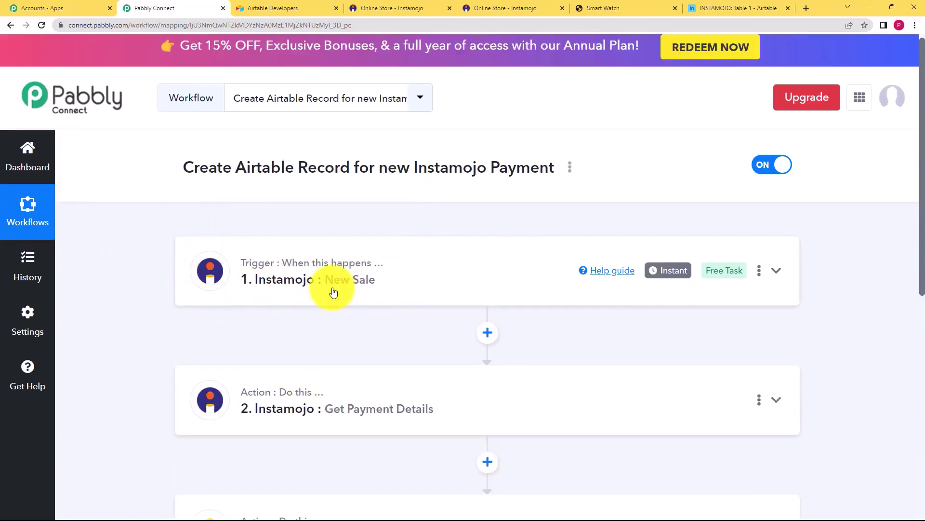
mouse_move(351, 260)
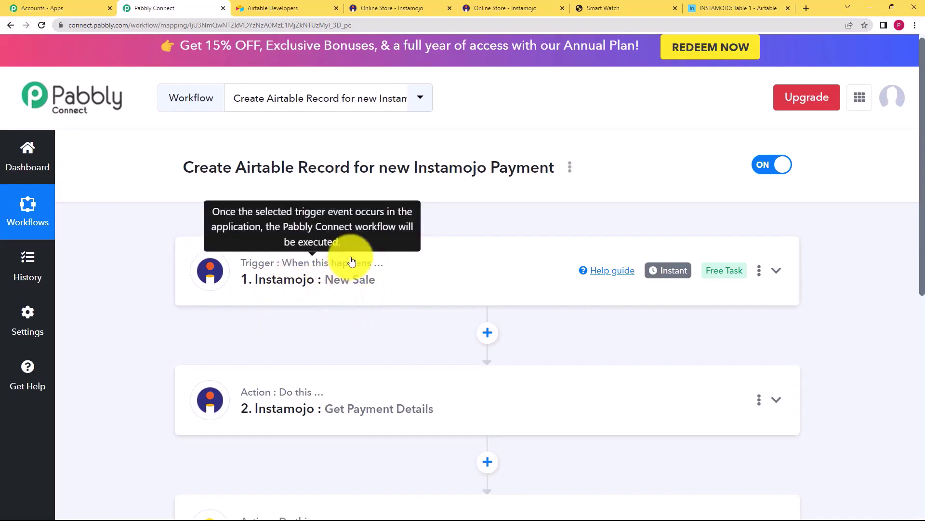
scroll(193, 318, "down", 2)
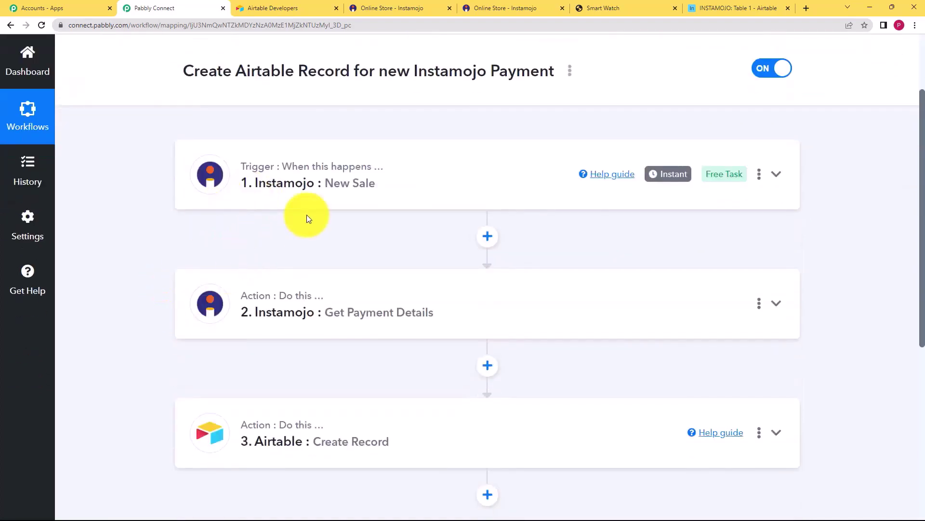
mouse_move(265, 292)
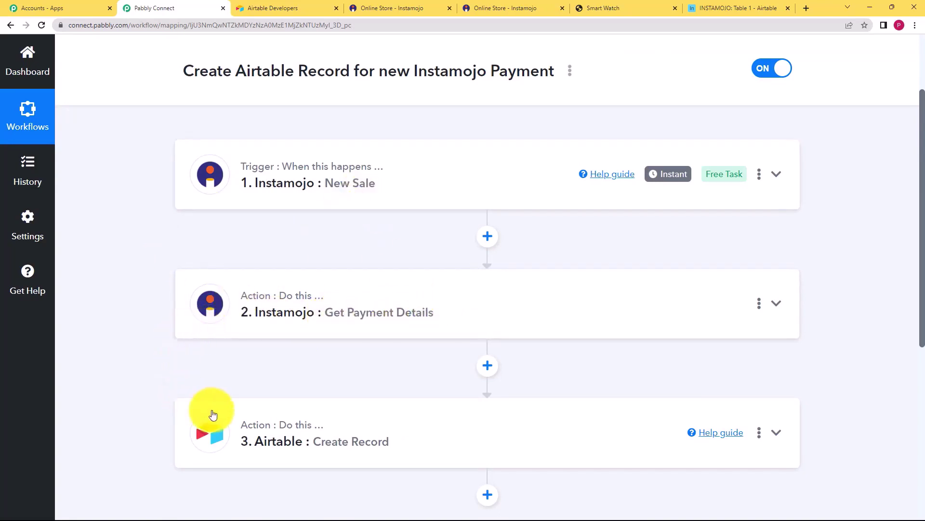
left_click(746, 5)
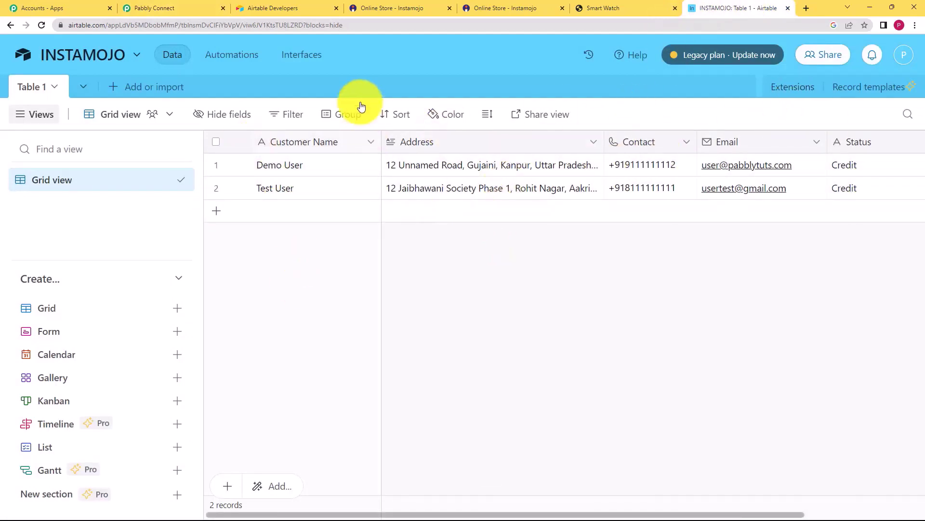
left_click(164, 7)
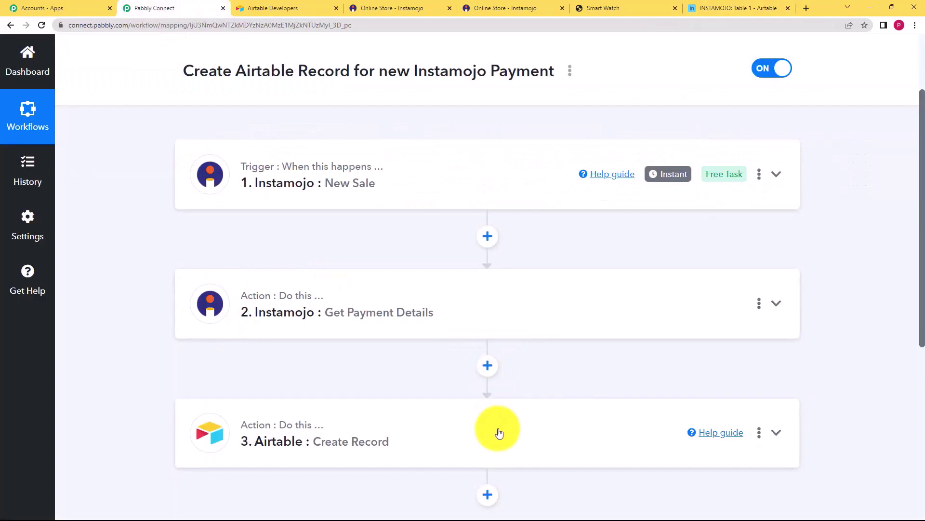